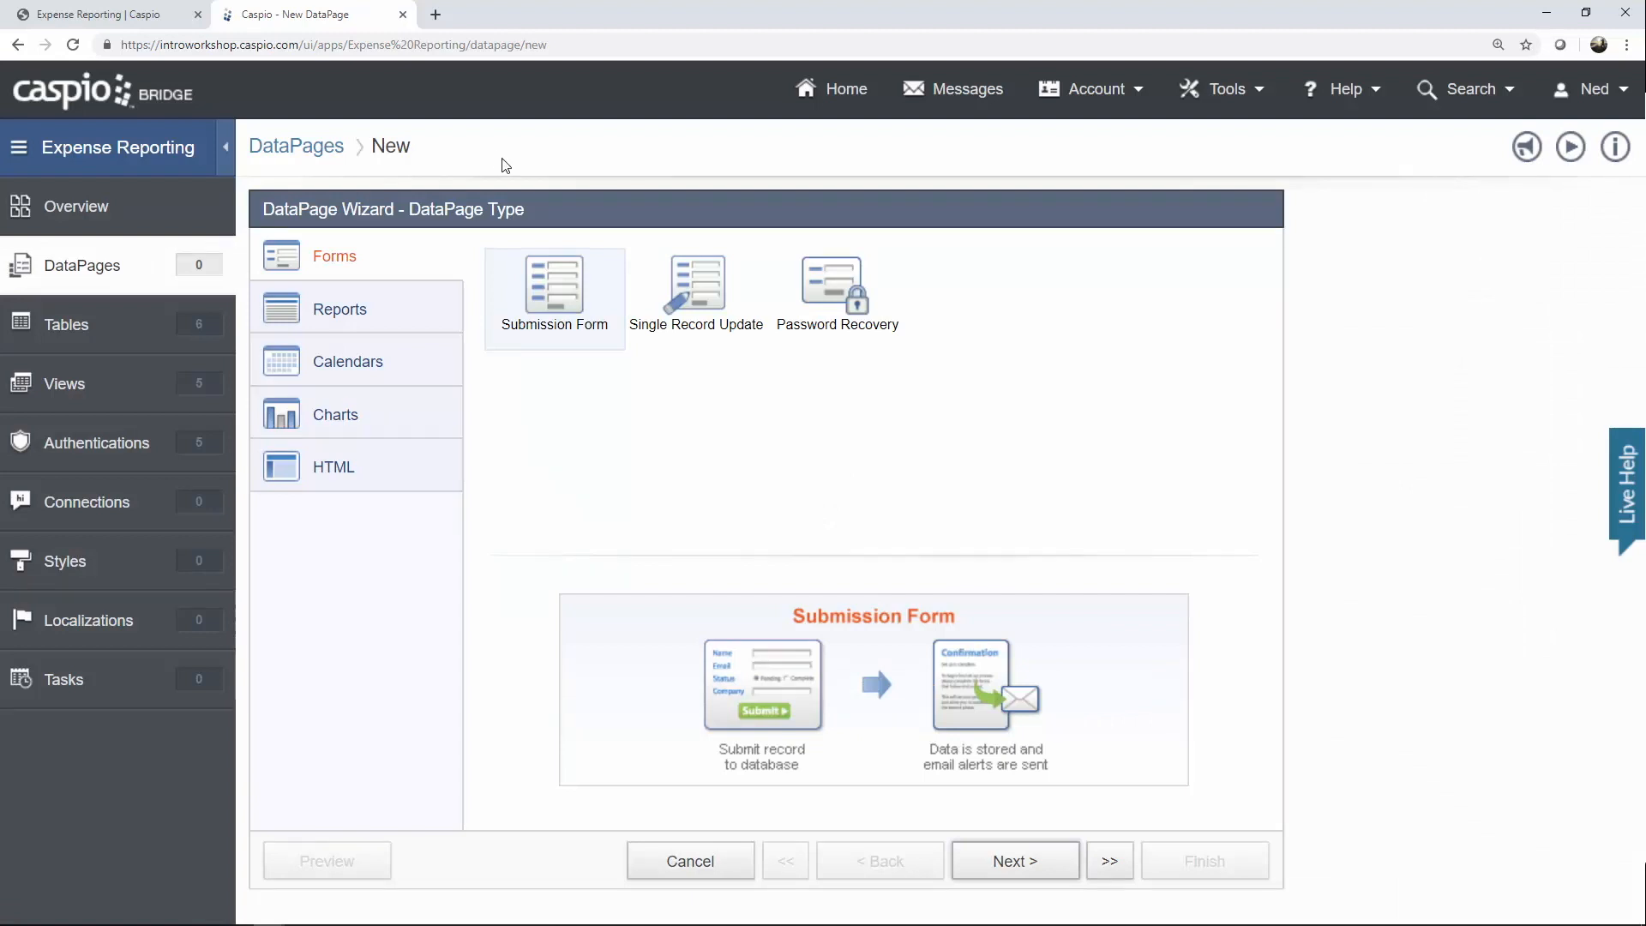
Choose the HTML Page type under the HTML category and proceed to DataPage settings.
left_click(439, 485)
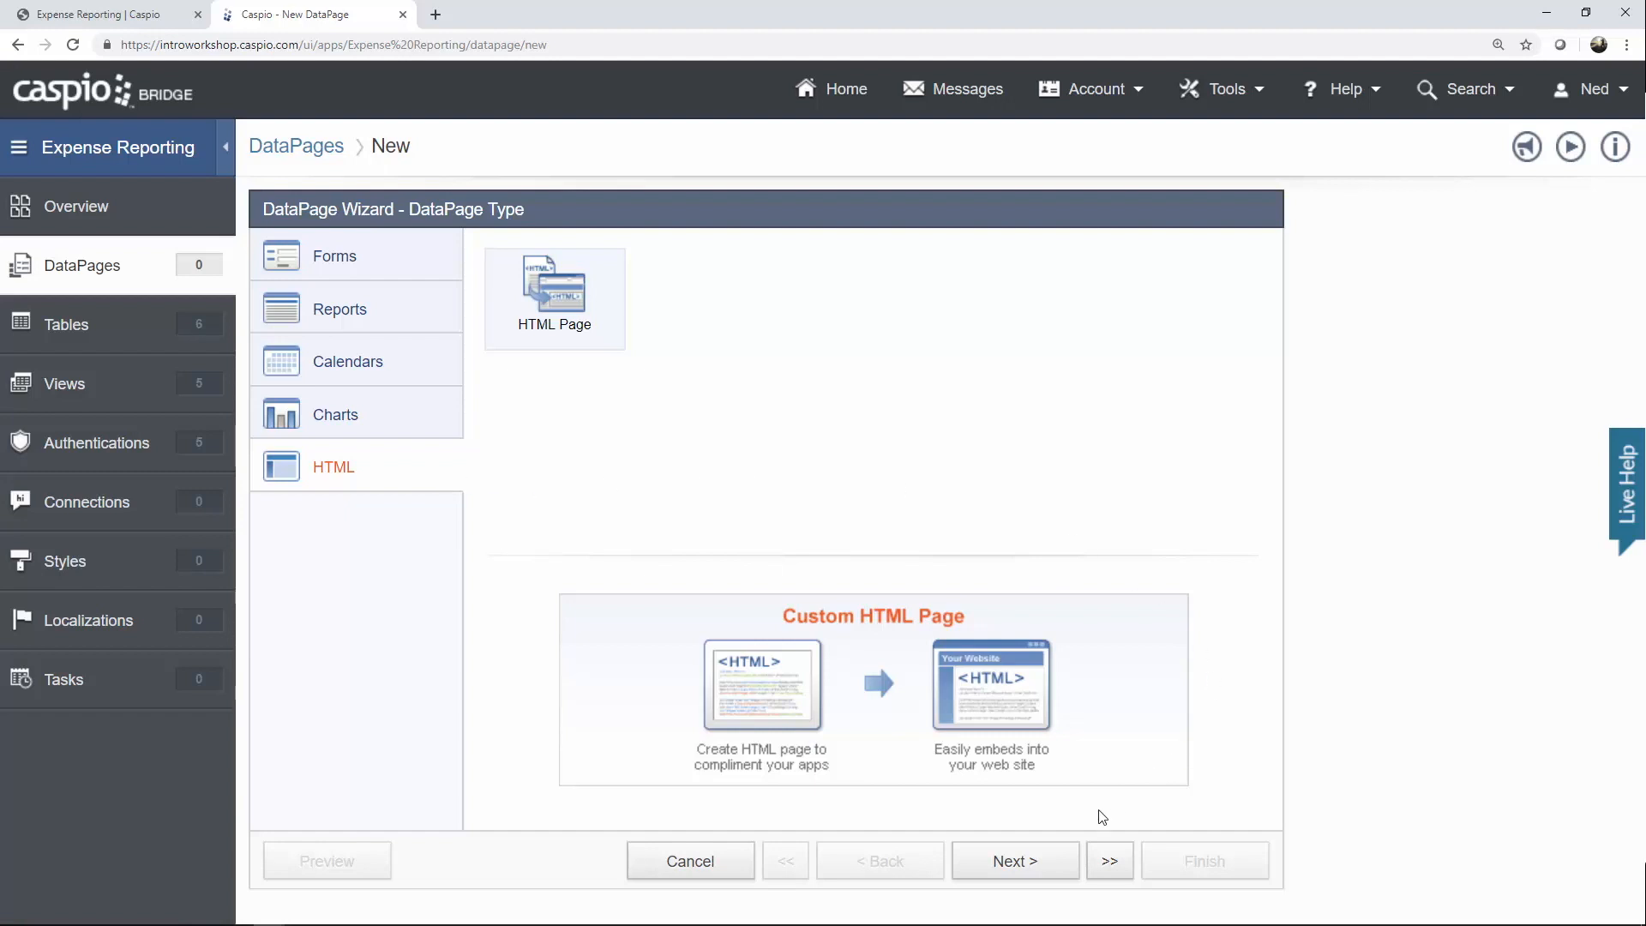
left_click(1033, 861)
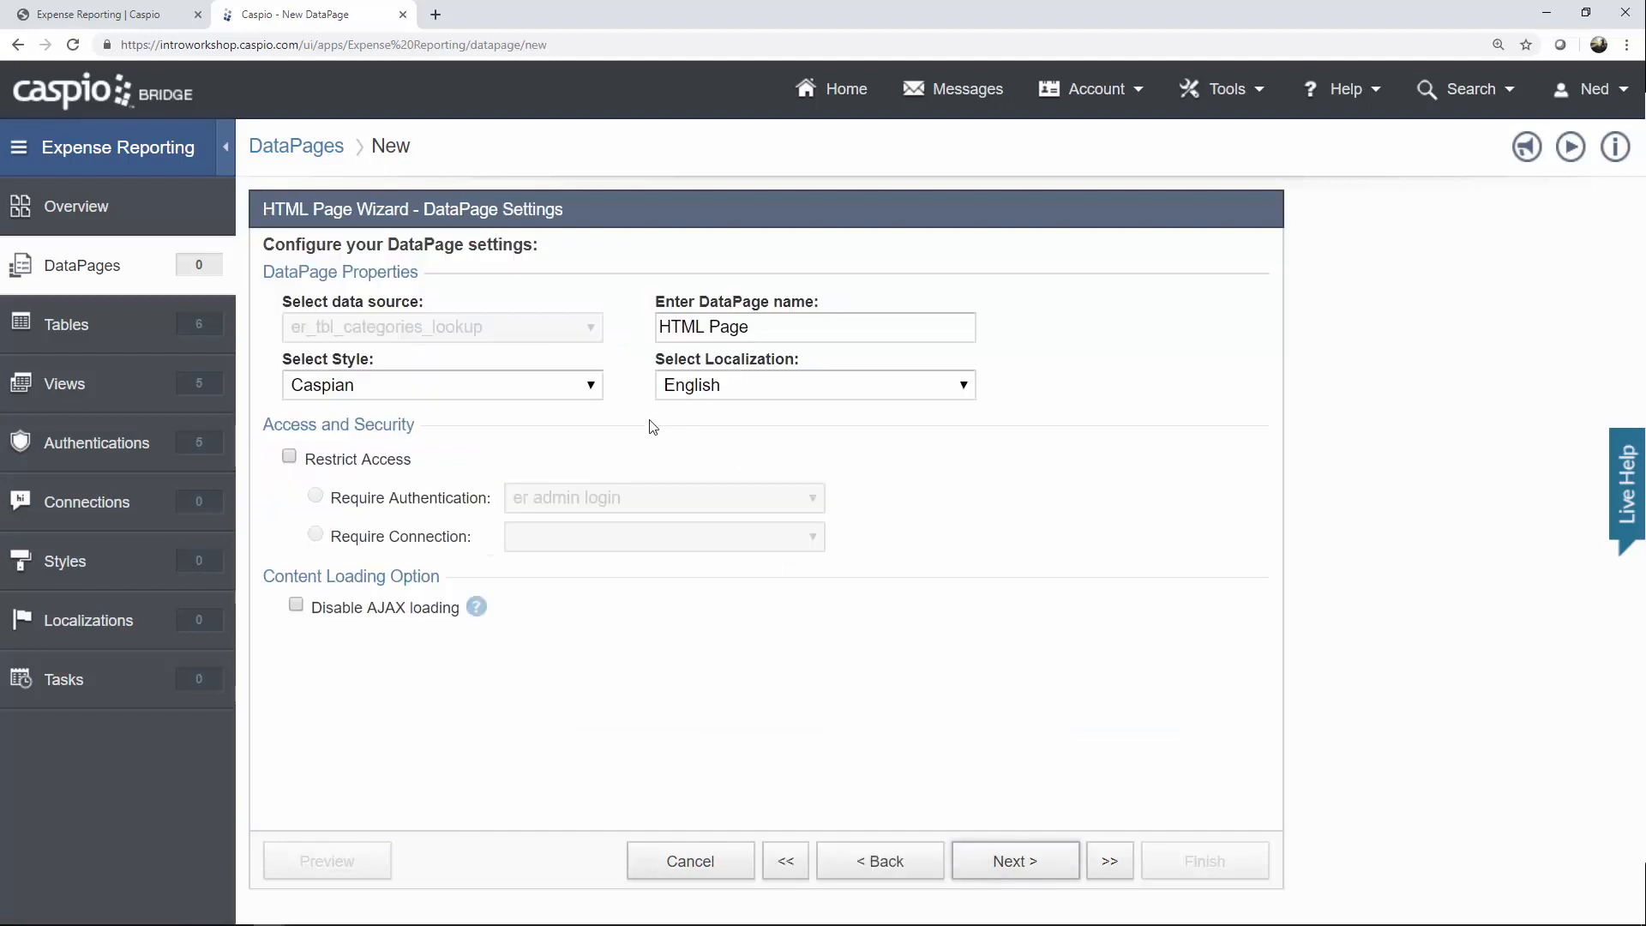
Name the page 'Login Screen' with the Blue style, restricted to the er all employee login.
left_click(590, 387)
left_click(545, 431)
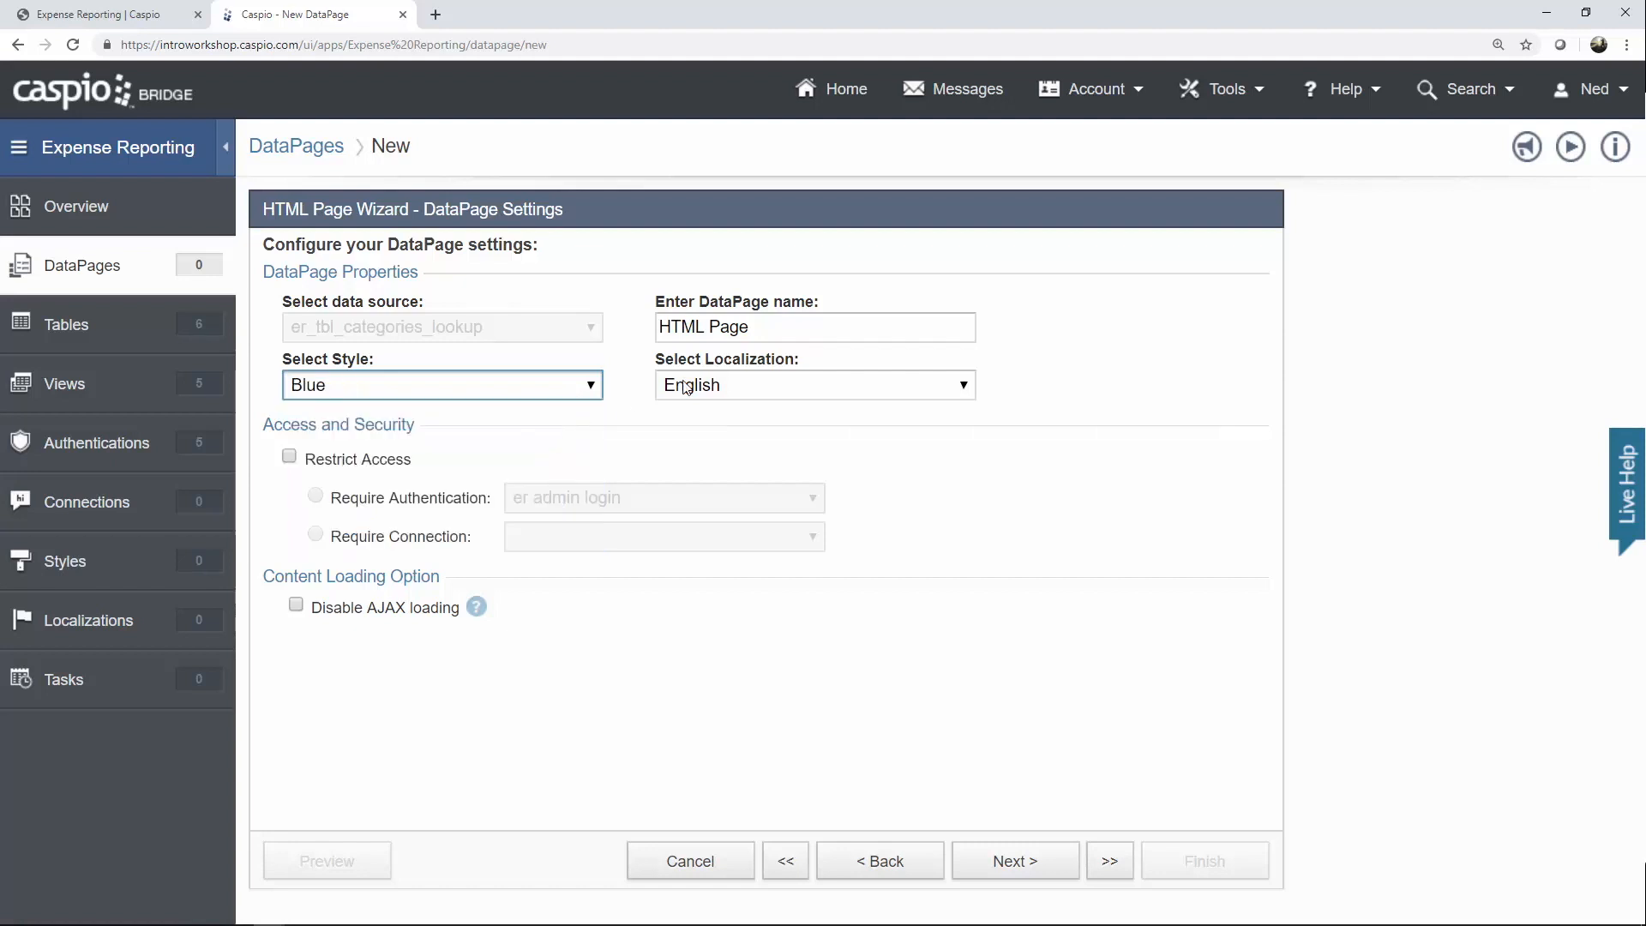
left_click_drag(784, 326, 615, 331)
type("L")
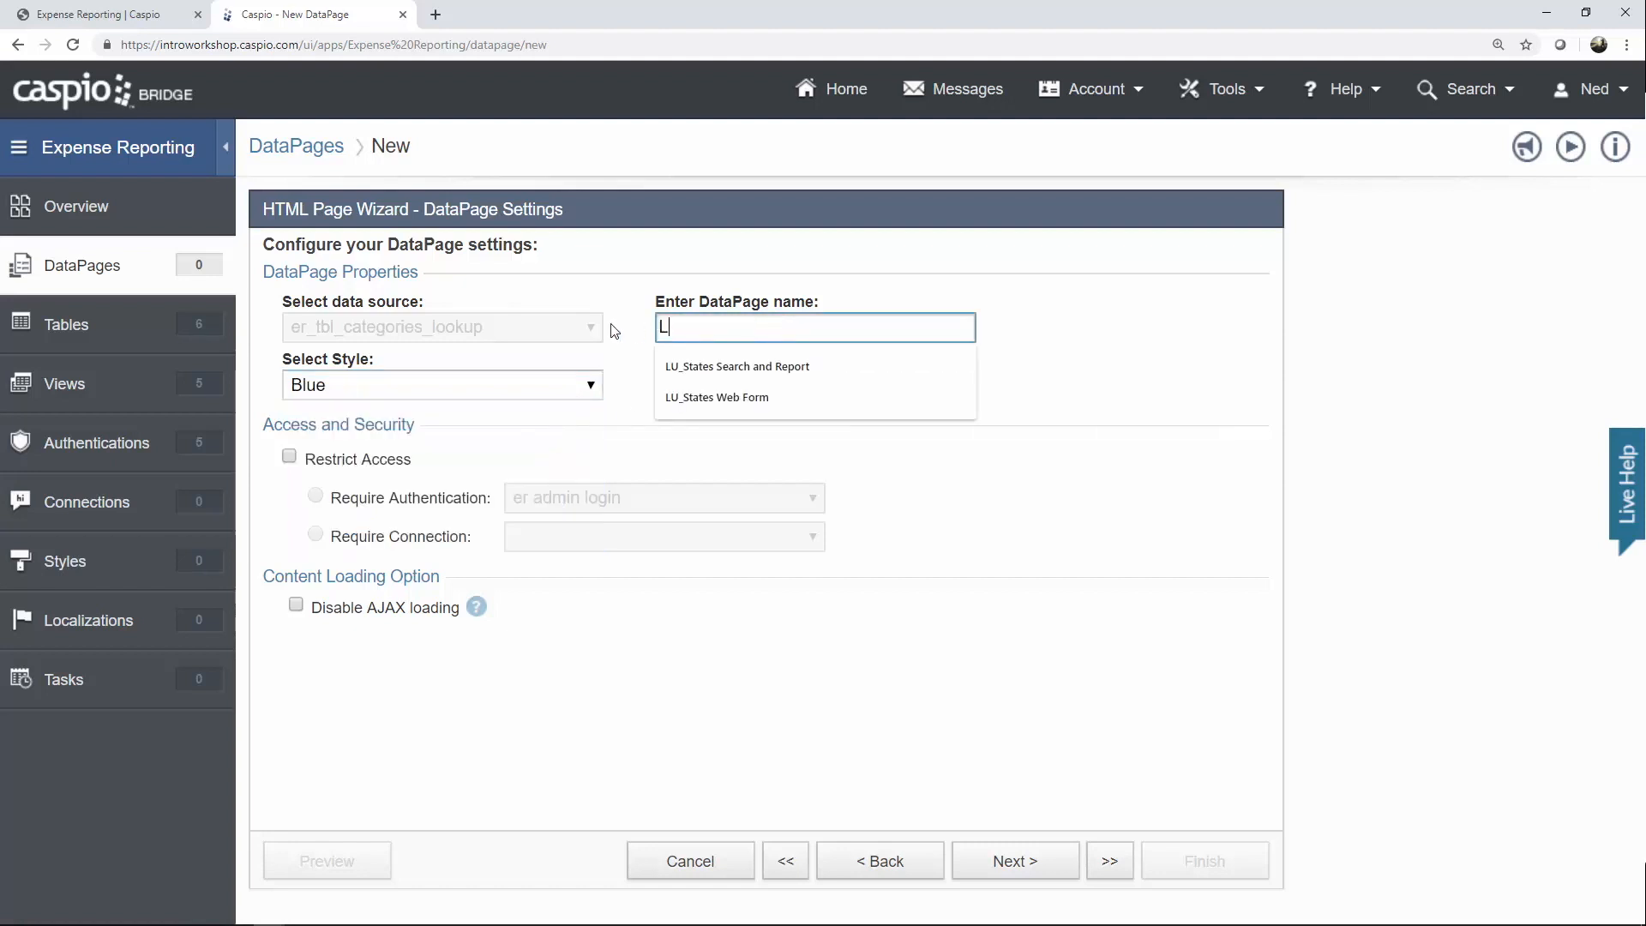
type("ogin Screen")
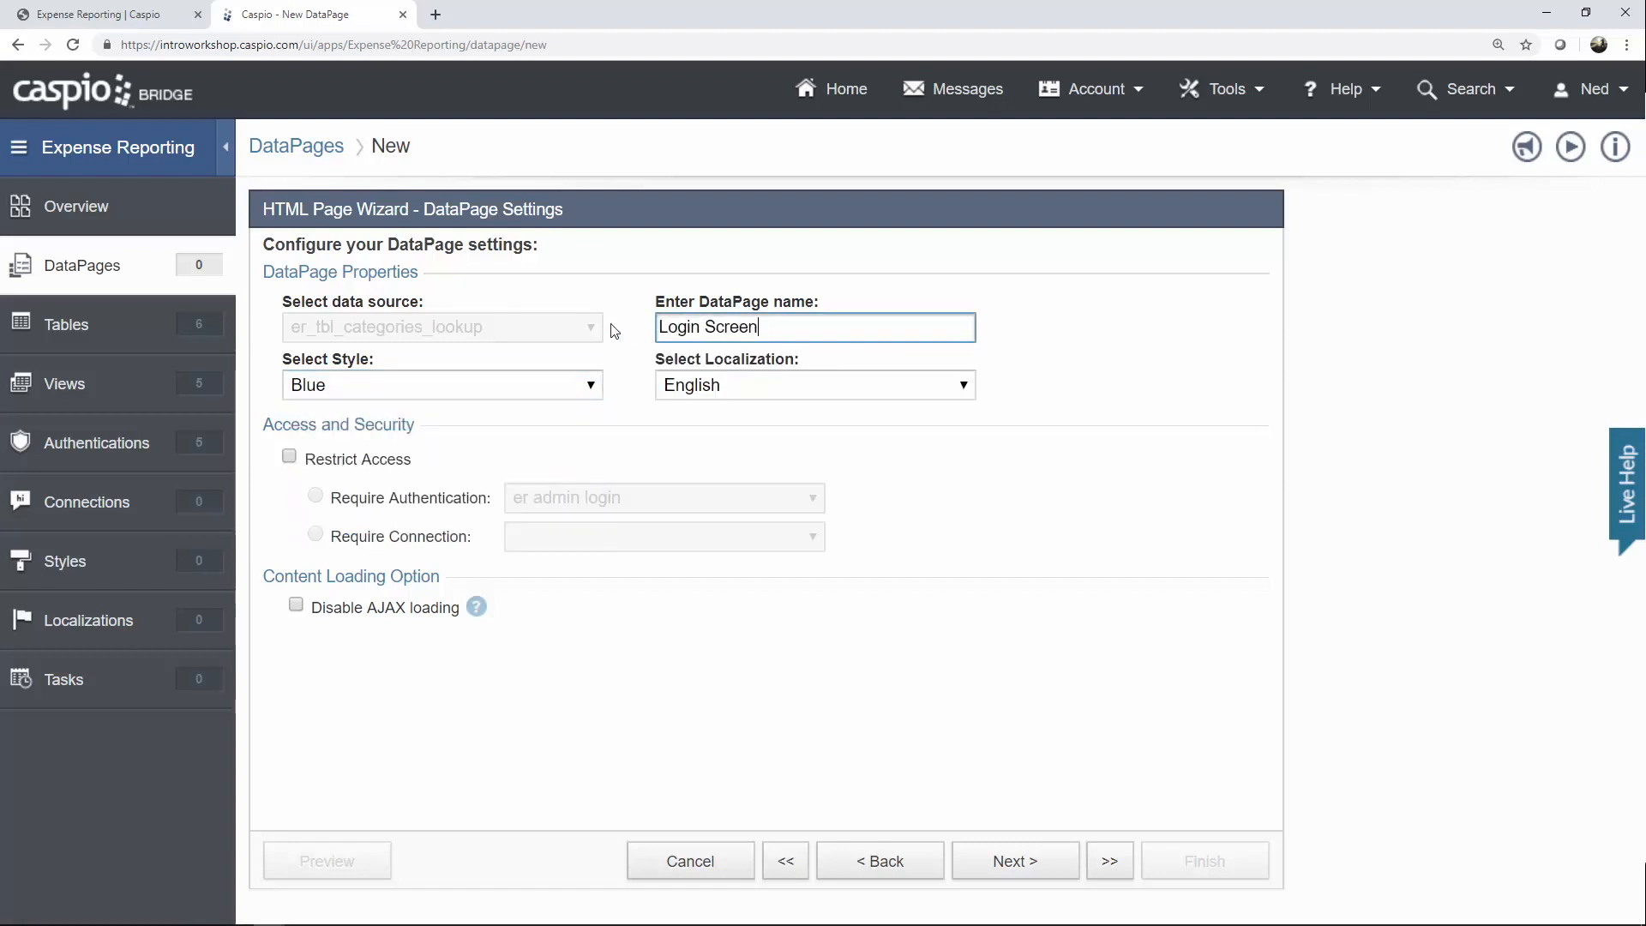
left_click(375, 463)
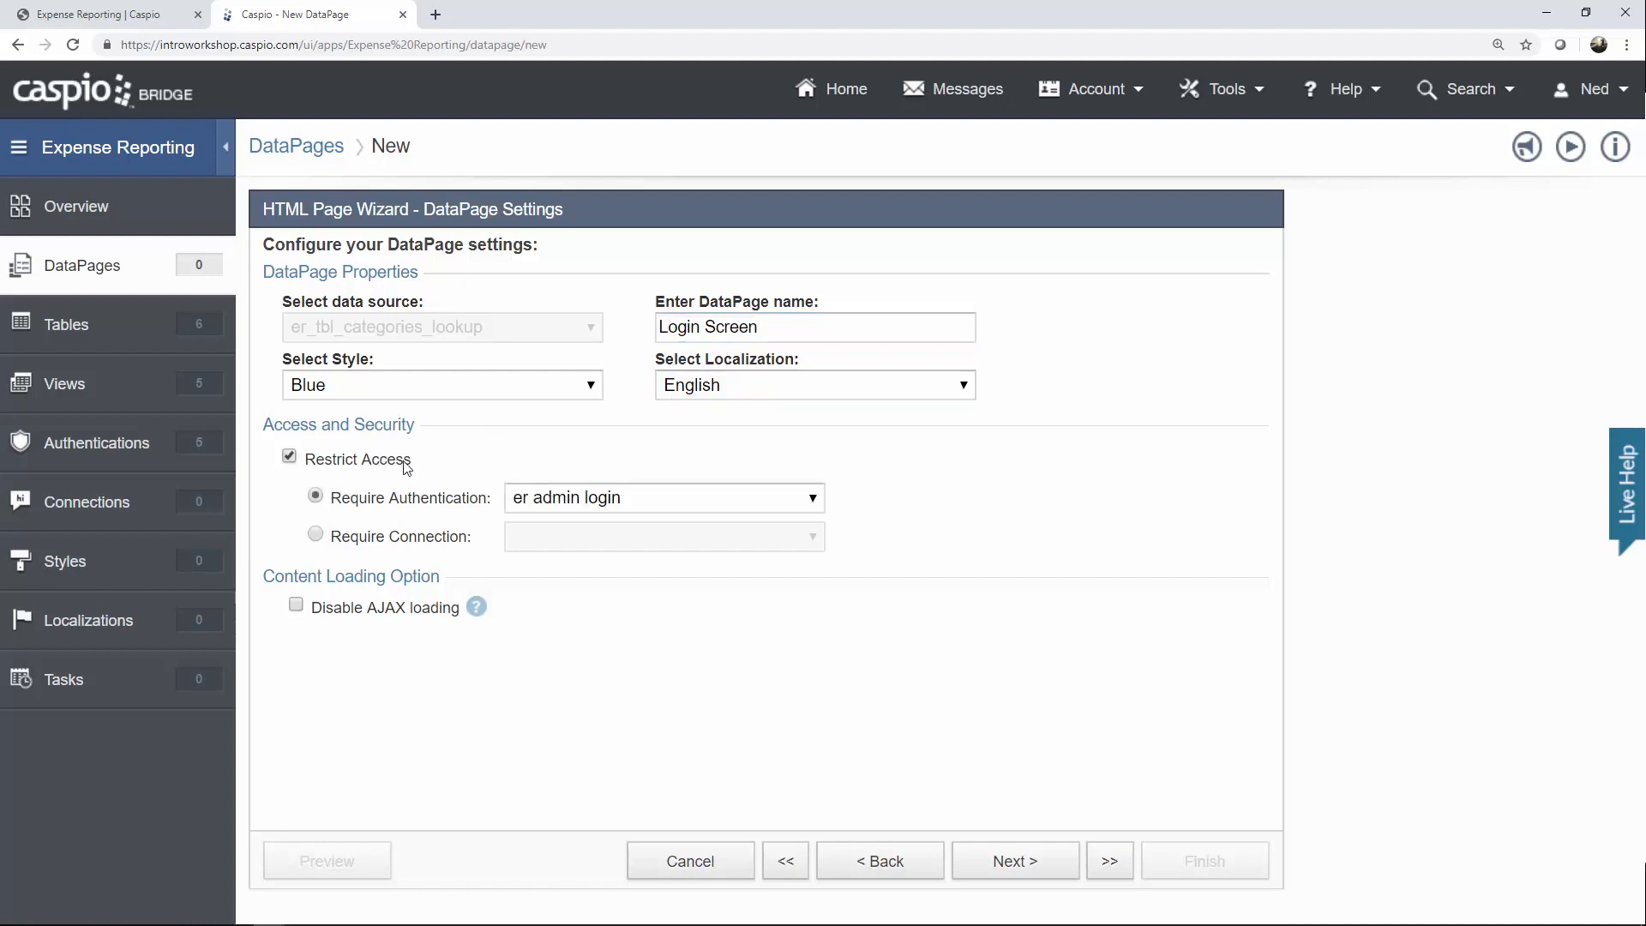
left_click(555, 499)
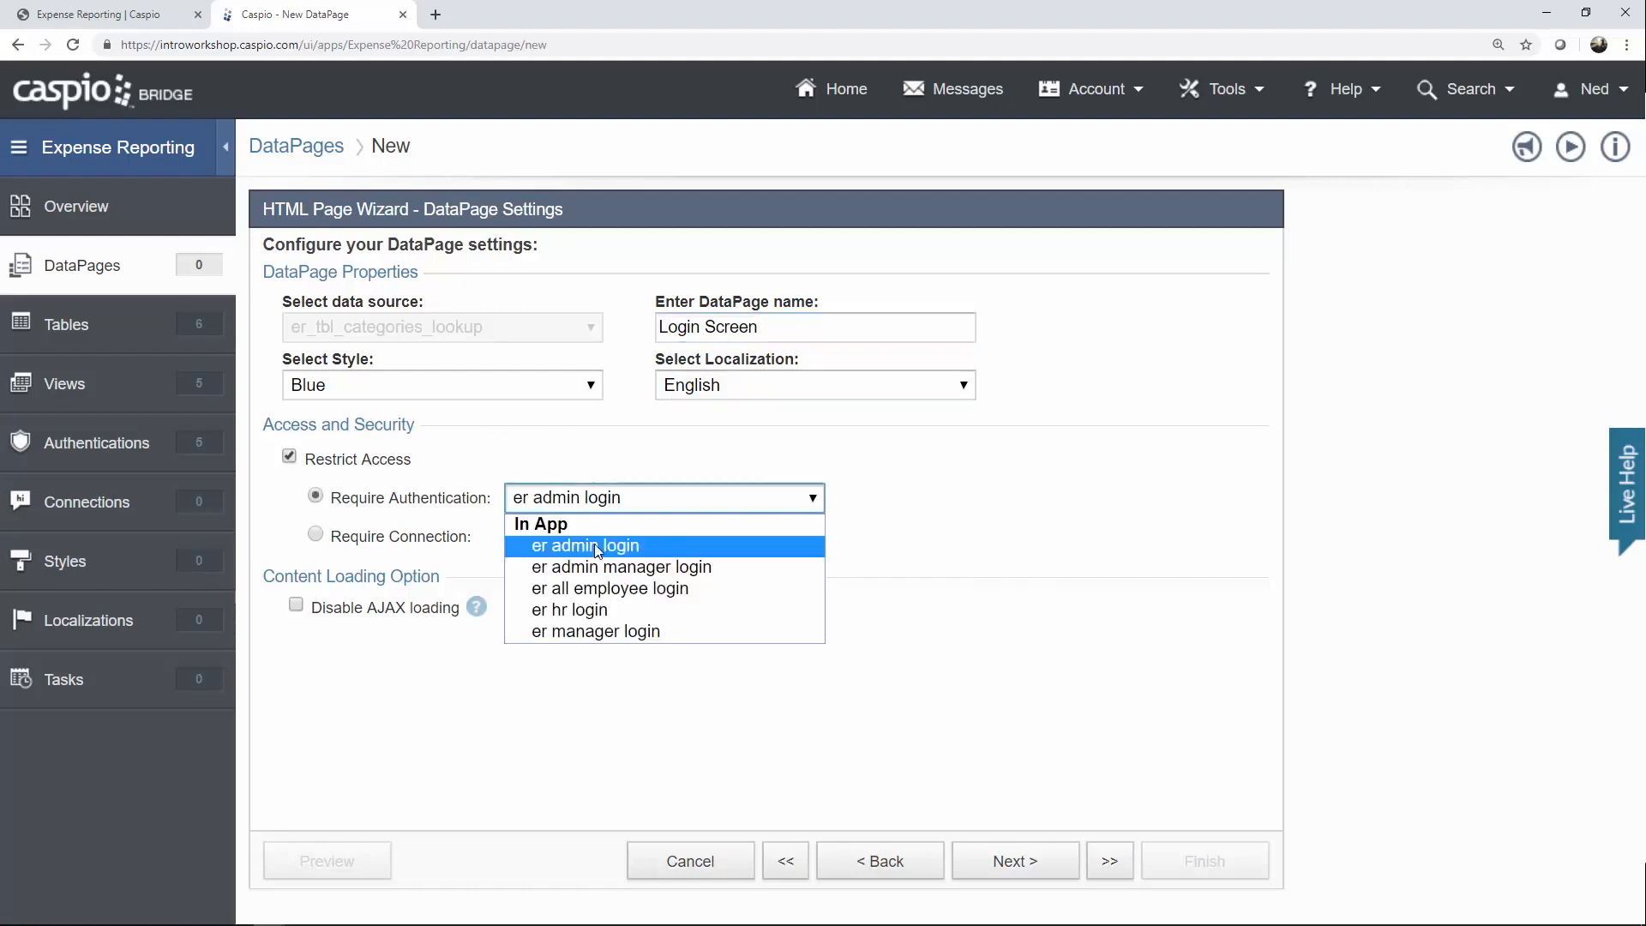
left_click(590, 591)
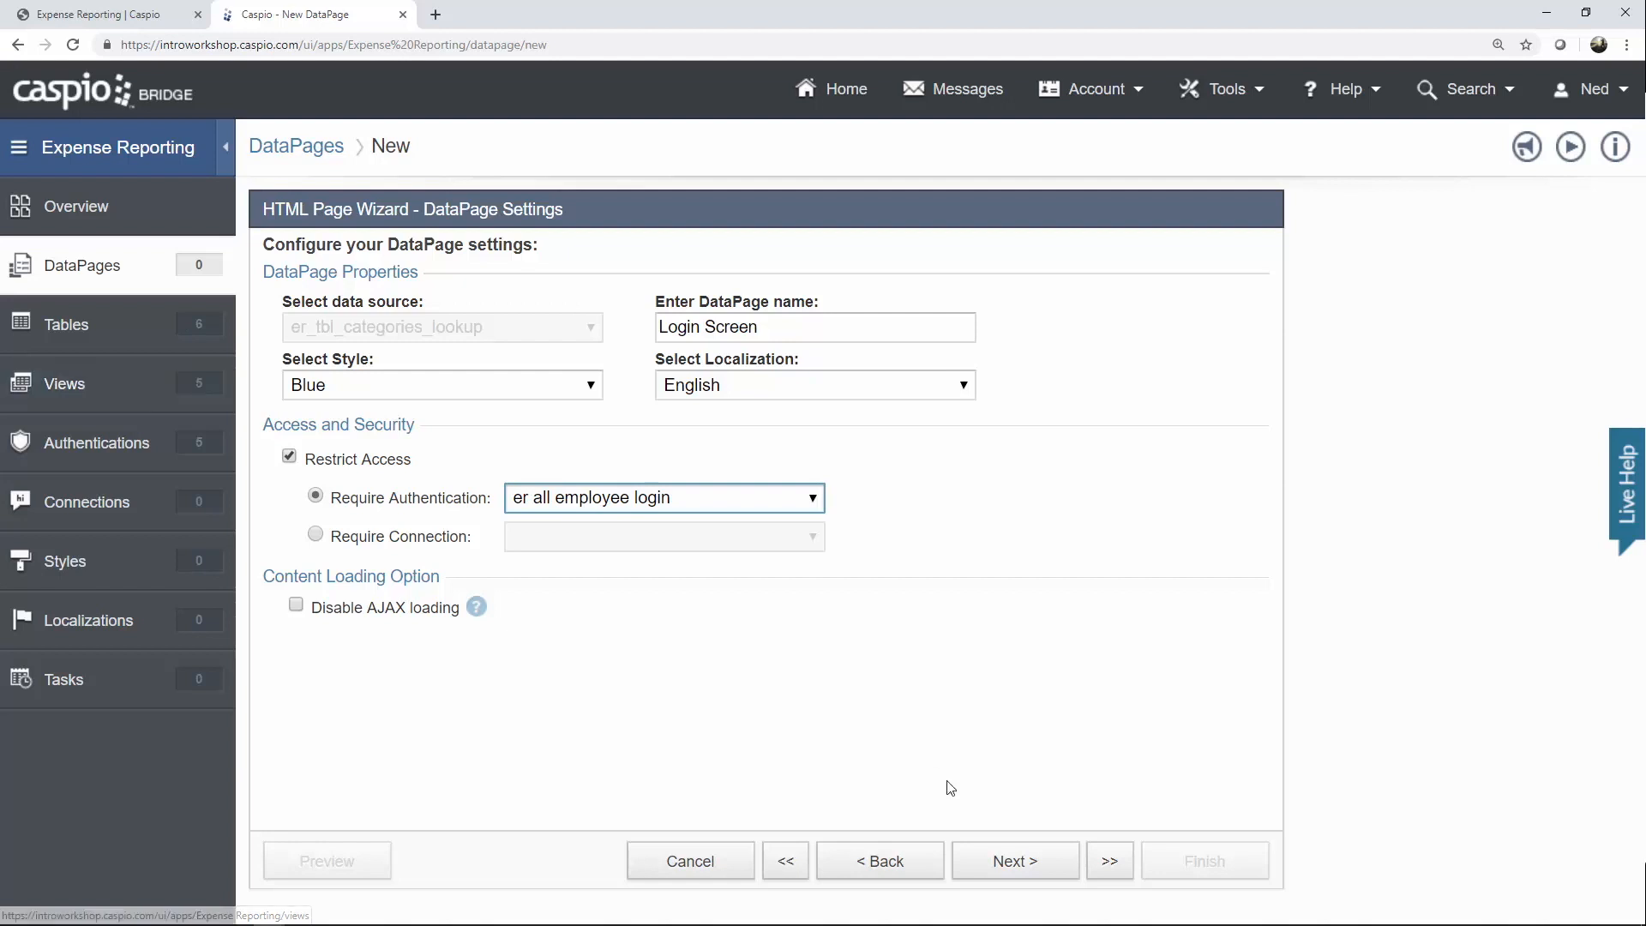
left_click(1033, 863)
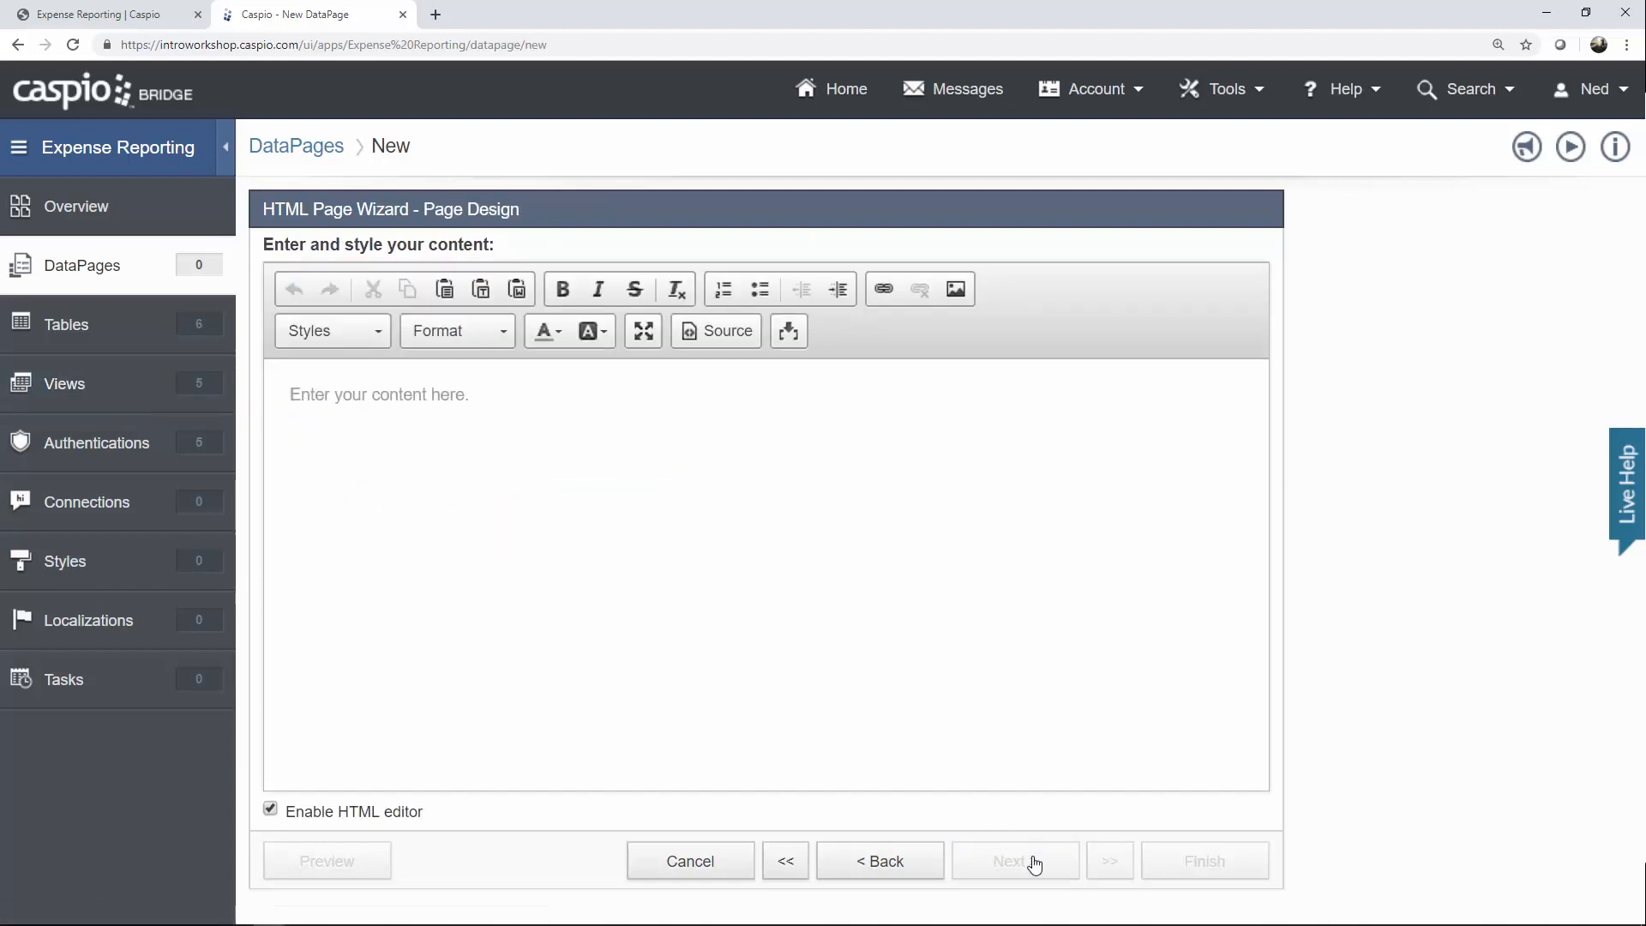
Disable the HTML editor and paste the role-based dashboard redirect script.
left_click(402, 819)
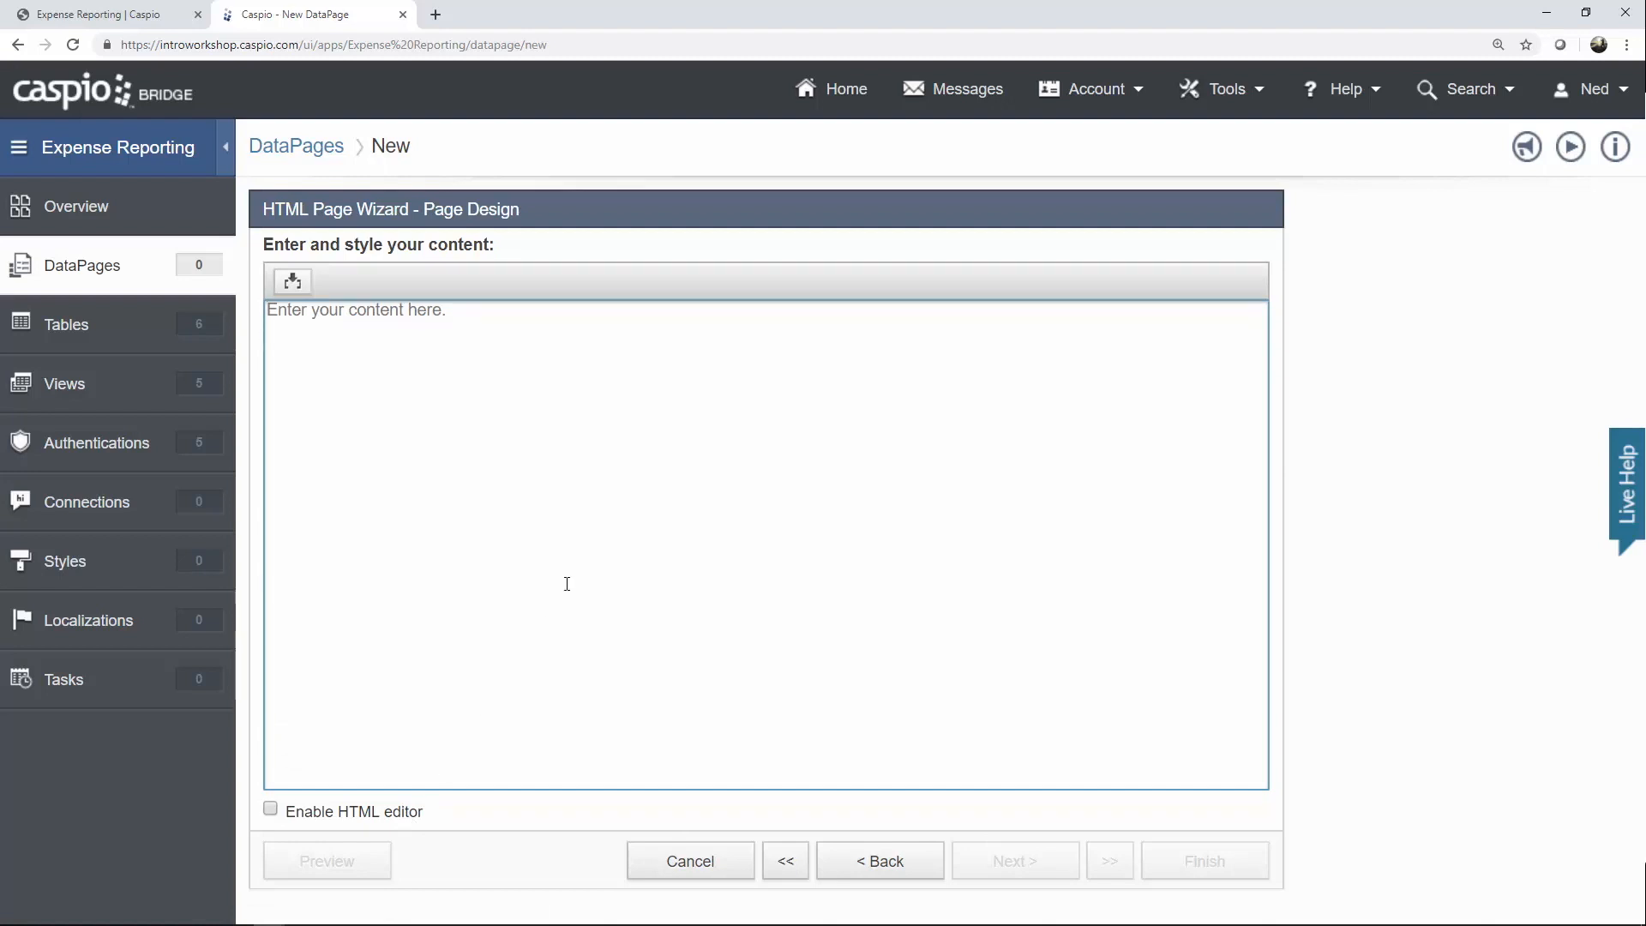
type("<script> if(\"[@authfield:uvg_er_users_User_Role]\" == \"Admin\"){ window.location = \"admin/dashboard.html\"; } else if (\"[@authfield:uvg_er_users_User_Role]\" == \"Manager\"){ window.location = \"manager/dashboard.html\"; } else if (\"[@authfield:uvg_er_users_User_Role]\" == \"HR\"){ window.location = \"hr/dashboard.html\"; } else{ window.location = \"employee/dashboard.html\"; } </script>")
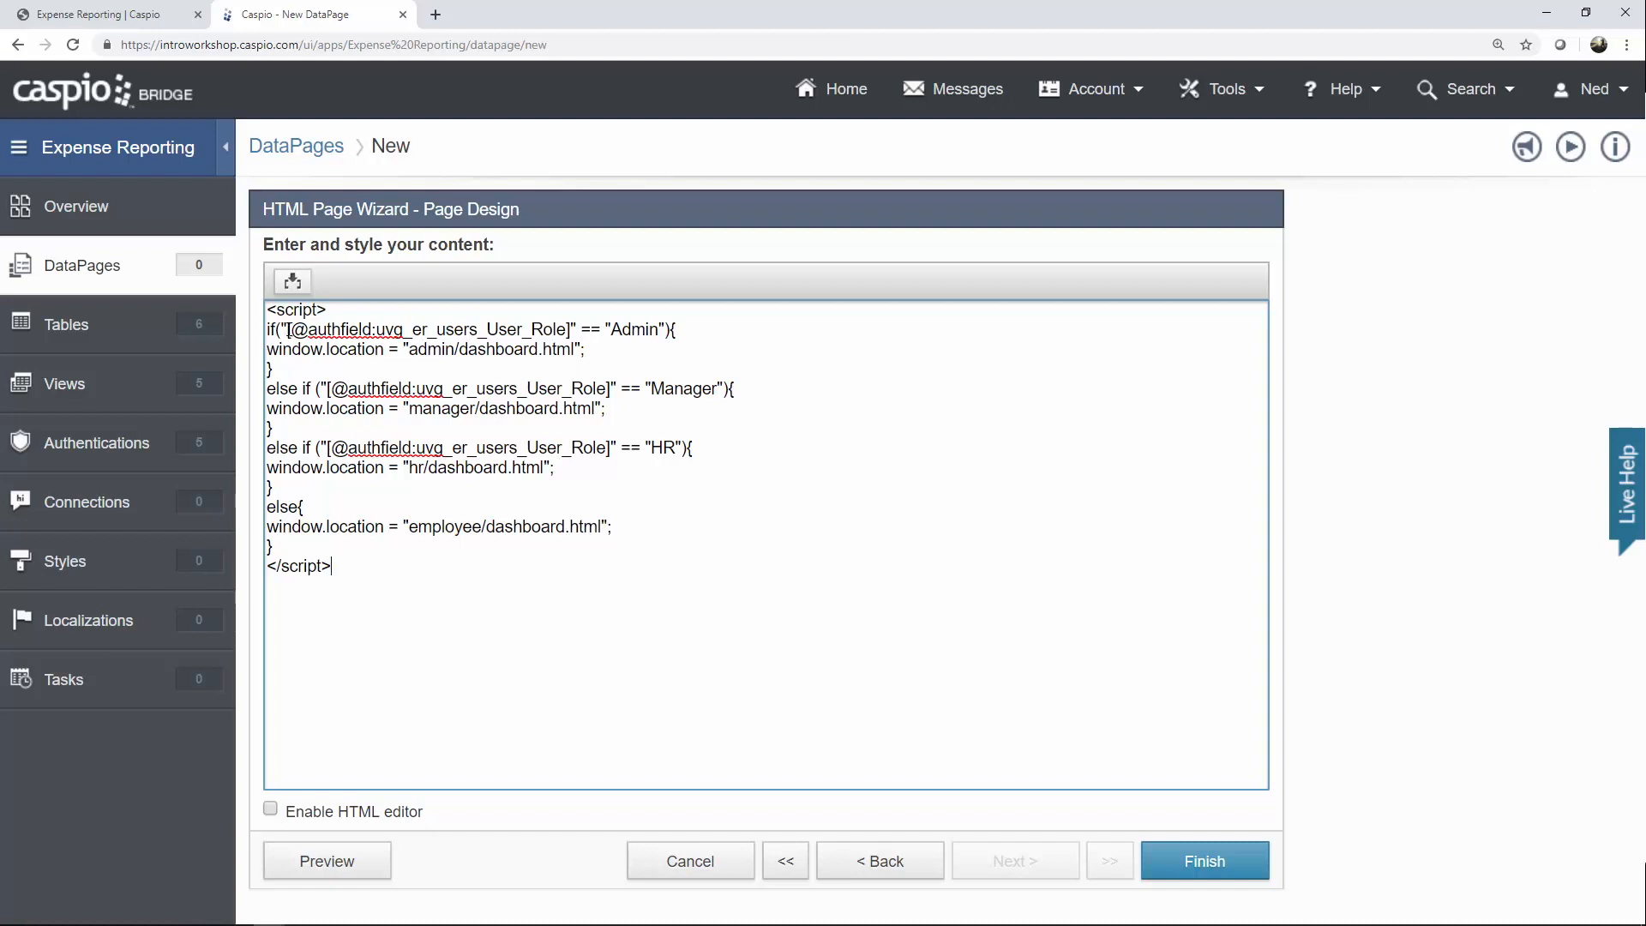
Replace the Admin line's old authfield with the er_tbl_employees_User_Role parameter.
left_click_drag(287, 330, 572, 336)
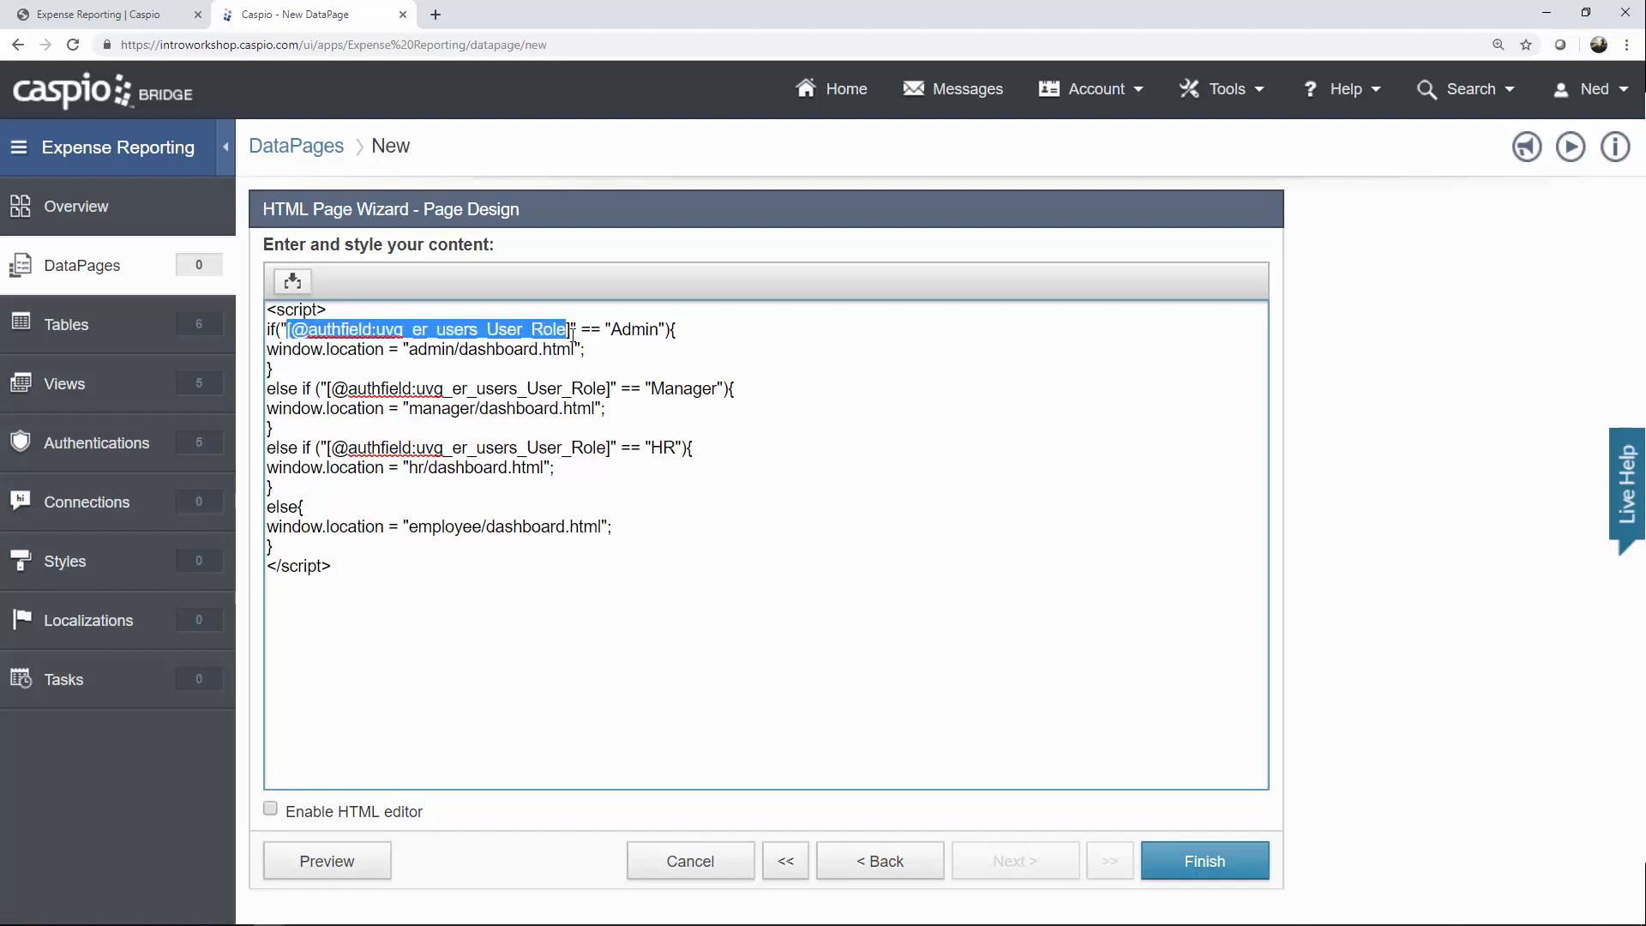
key("BackSpace")
left_click(301, 284)
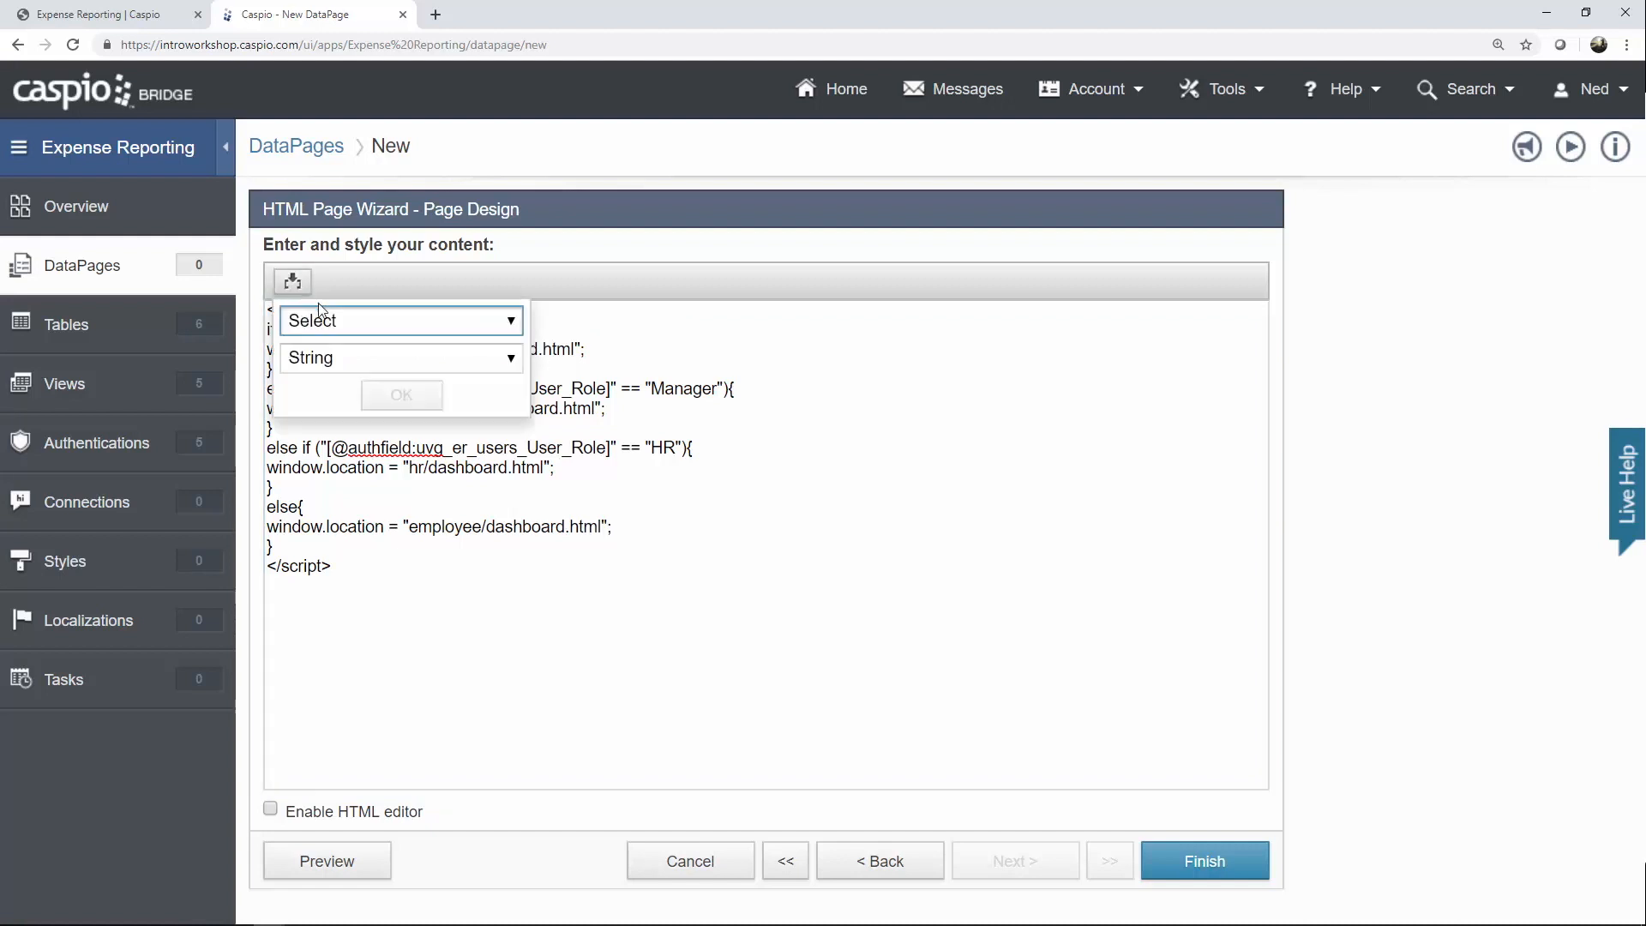
left_click(334, 321)
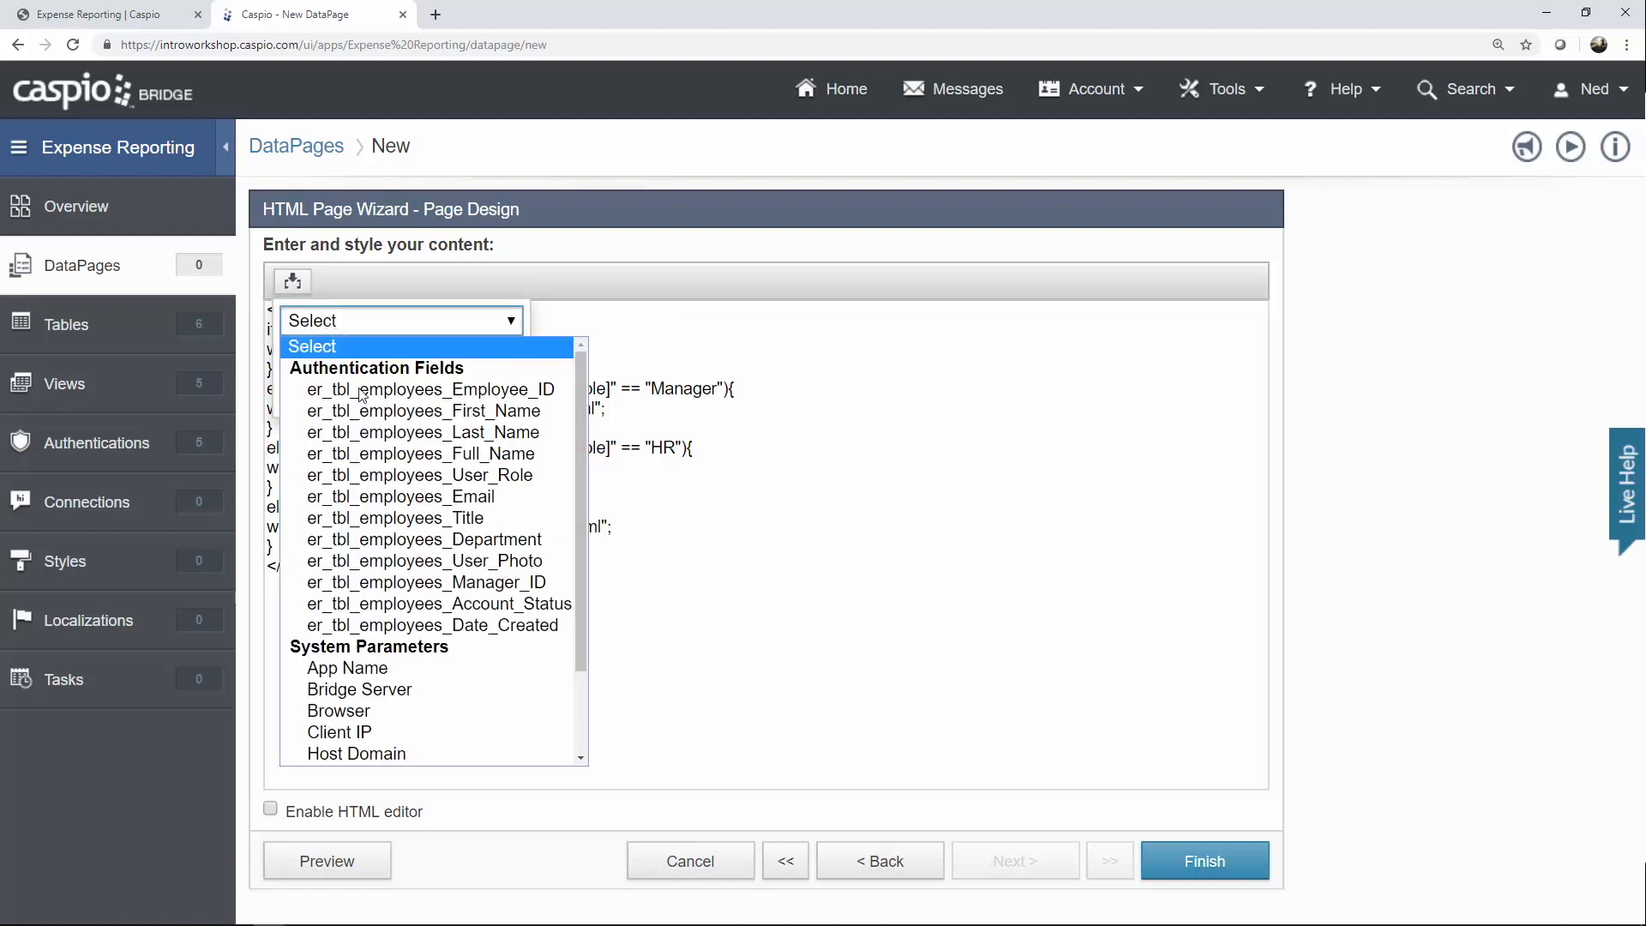
left_click(361, 476)
left_click(413, 395)
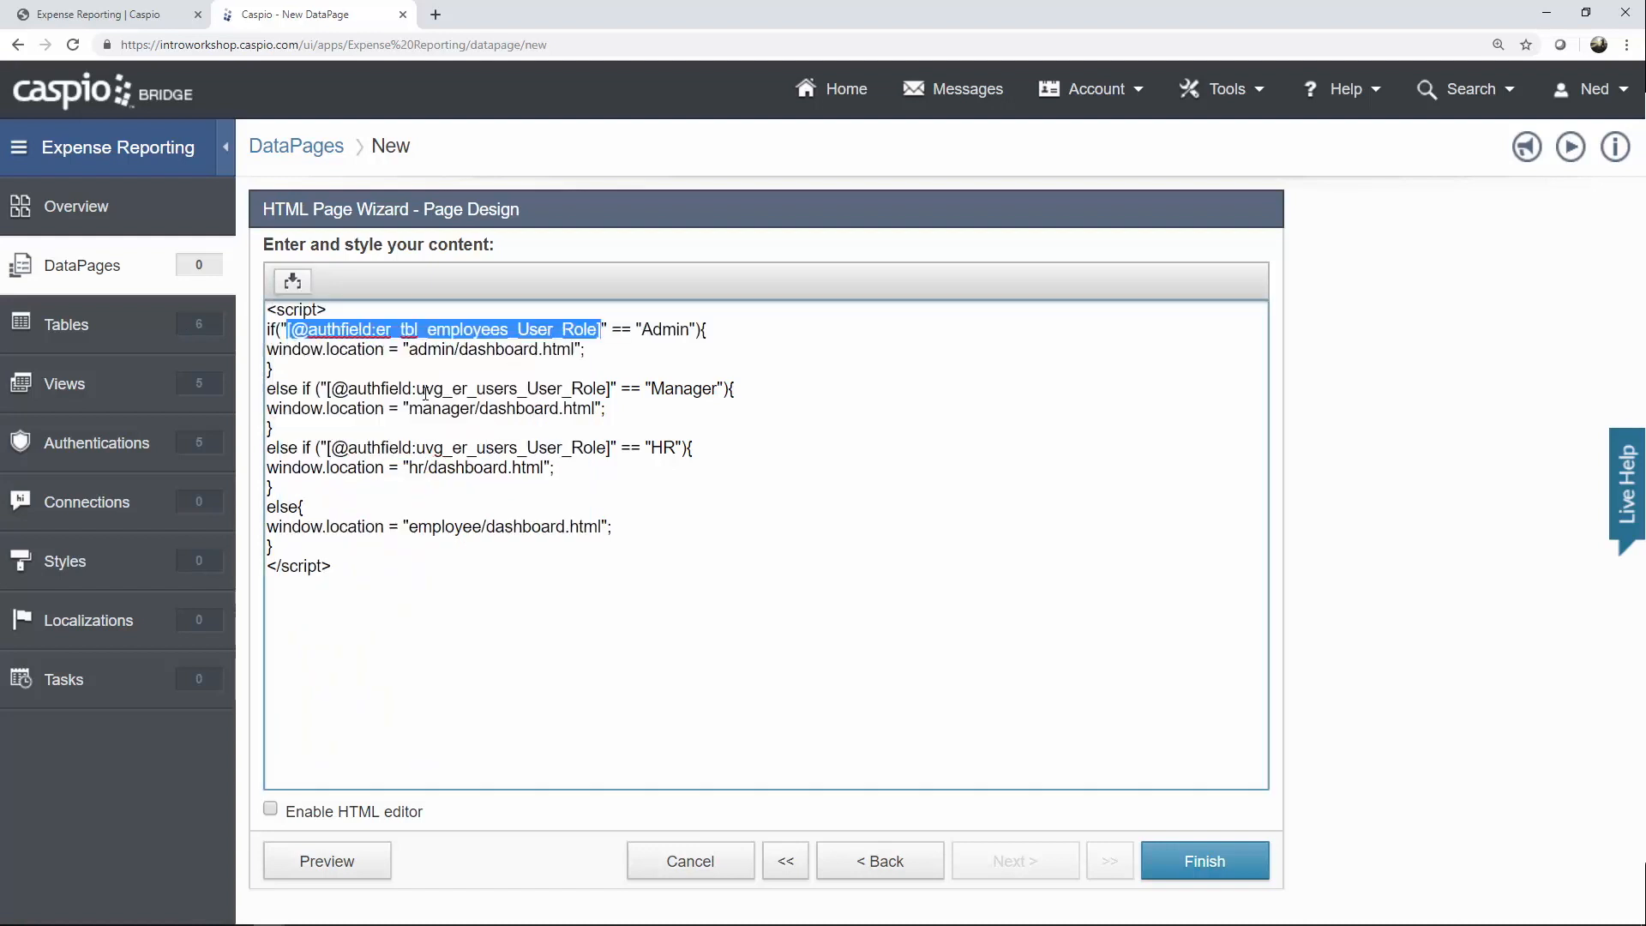
Review the Admin condition and its admin/dashboard.html redirect path.
left_click_drag(640, 329, 691, 330)
left_click(677, 350)
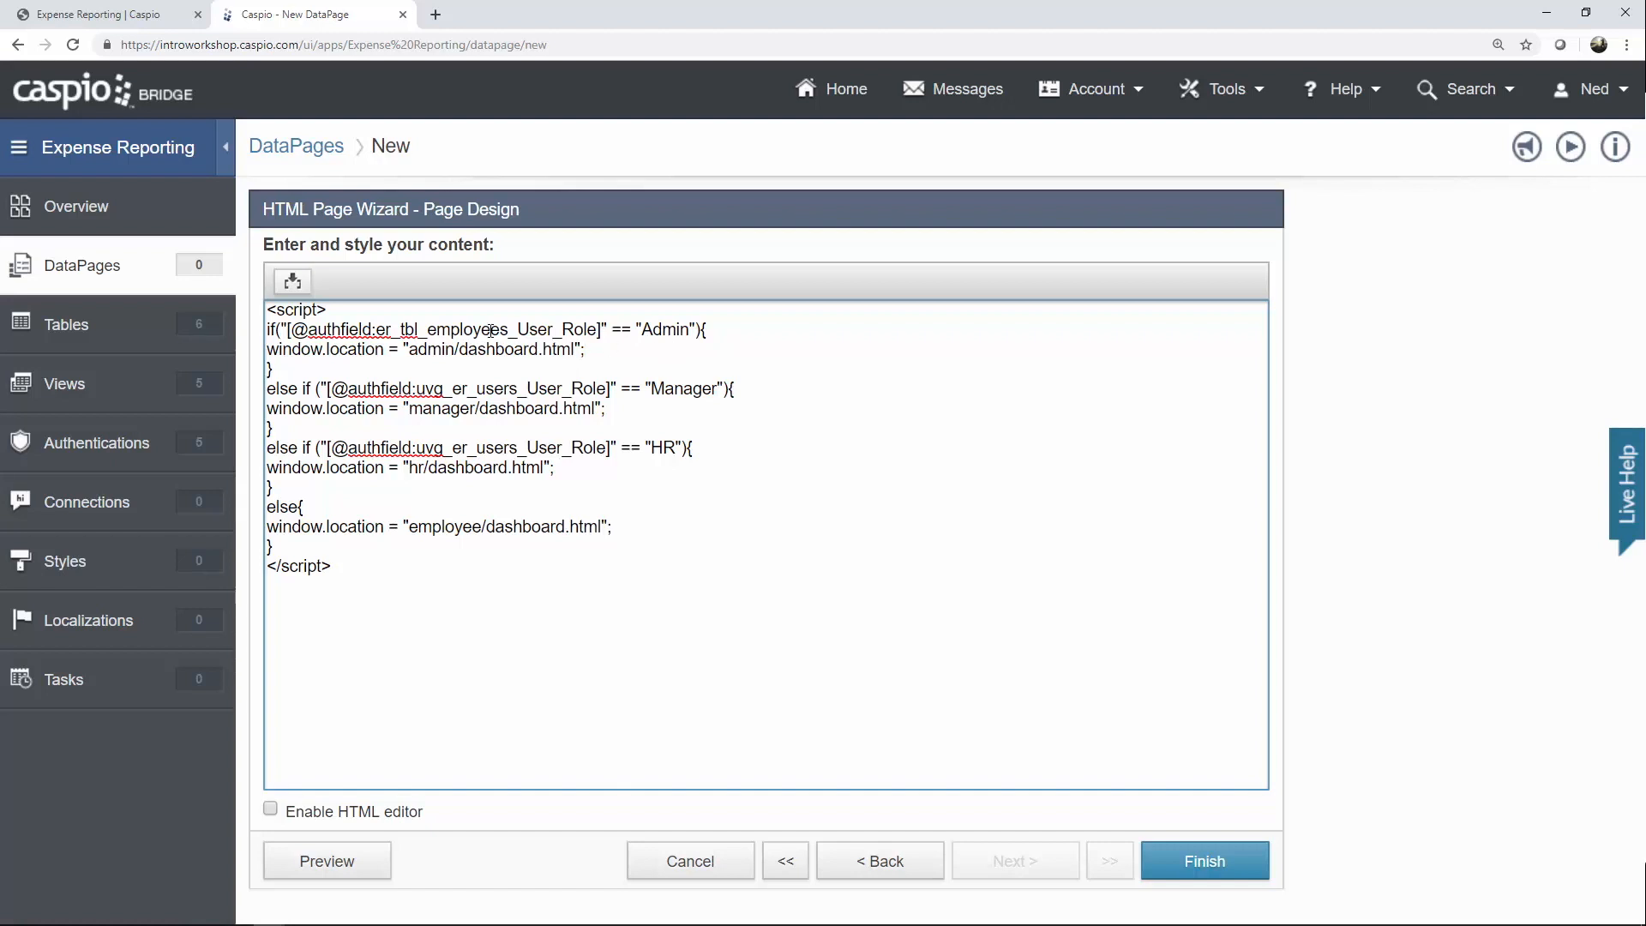
left_click_drag(641, 329, 687, 343)
left_click_drag(413, 350, 577, 349)
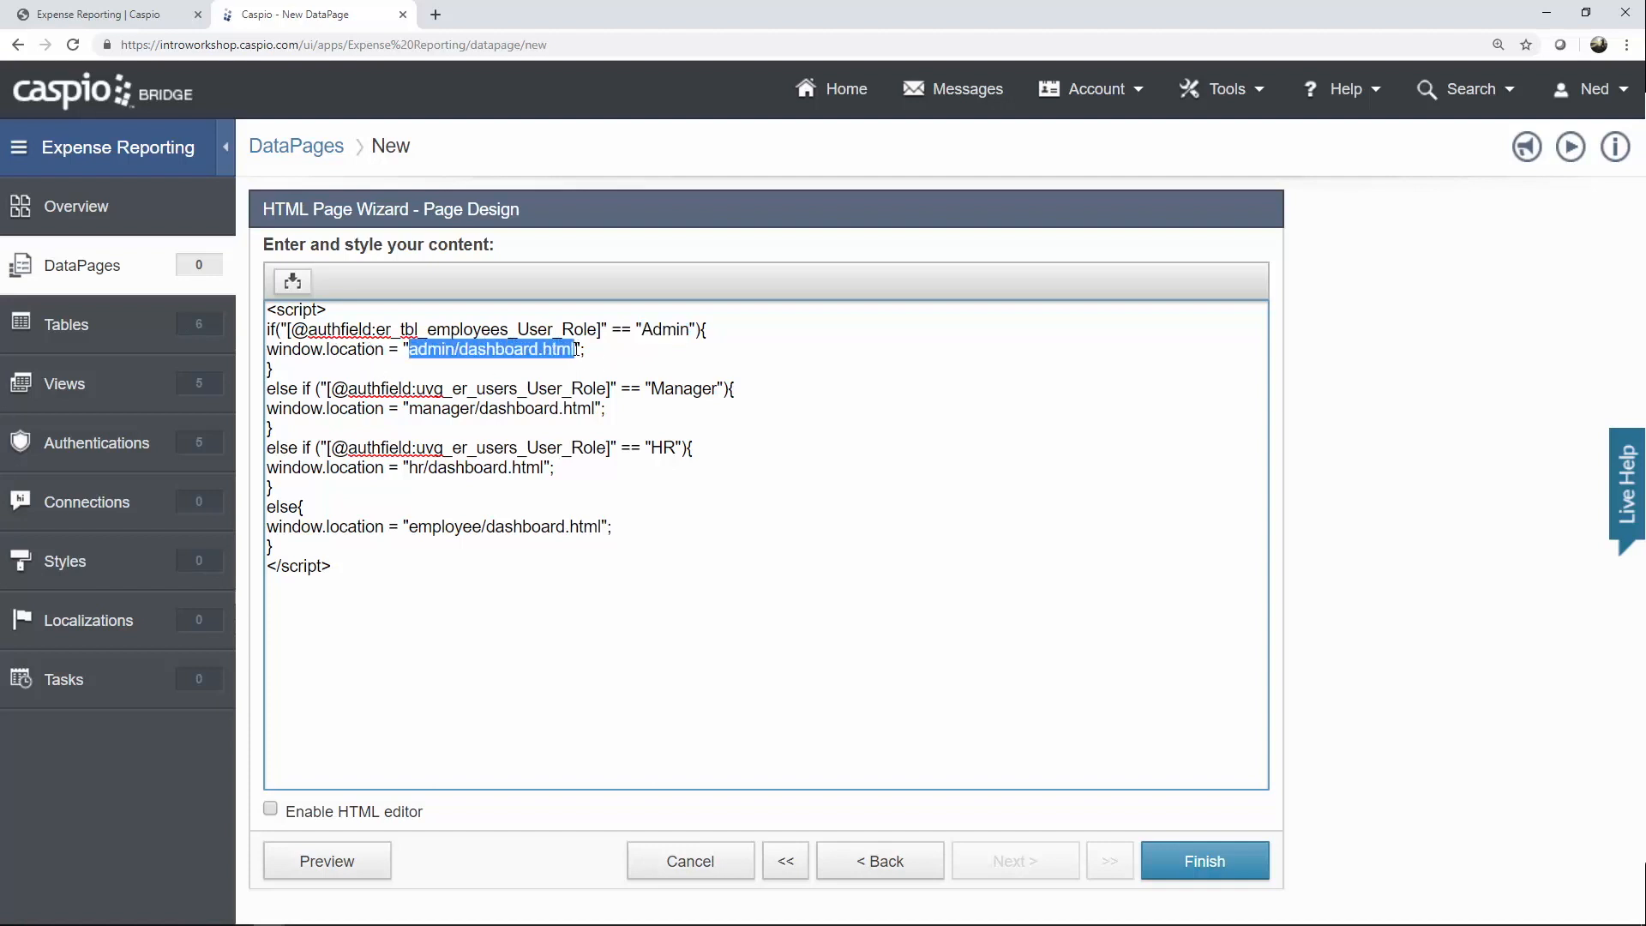
Browse the admin, employee, hr and manager folders under uvg_er_video in File Explorer.
mouse_move(380, 918)
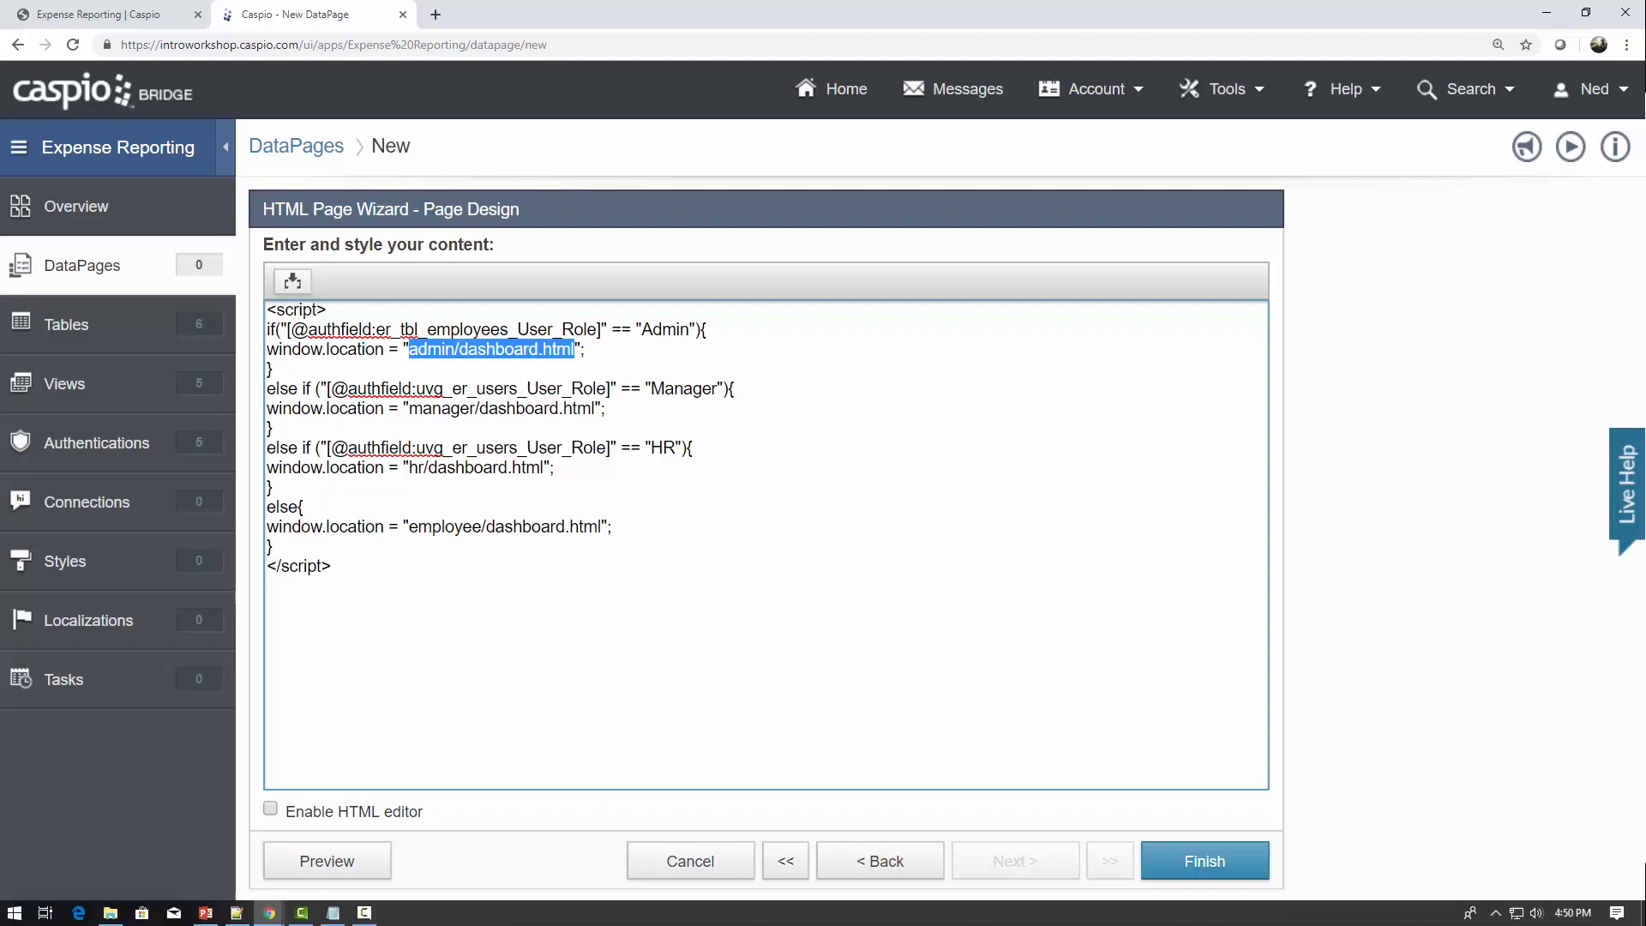
left_click(110, 913)
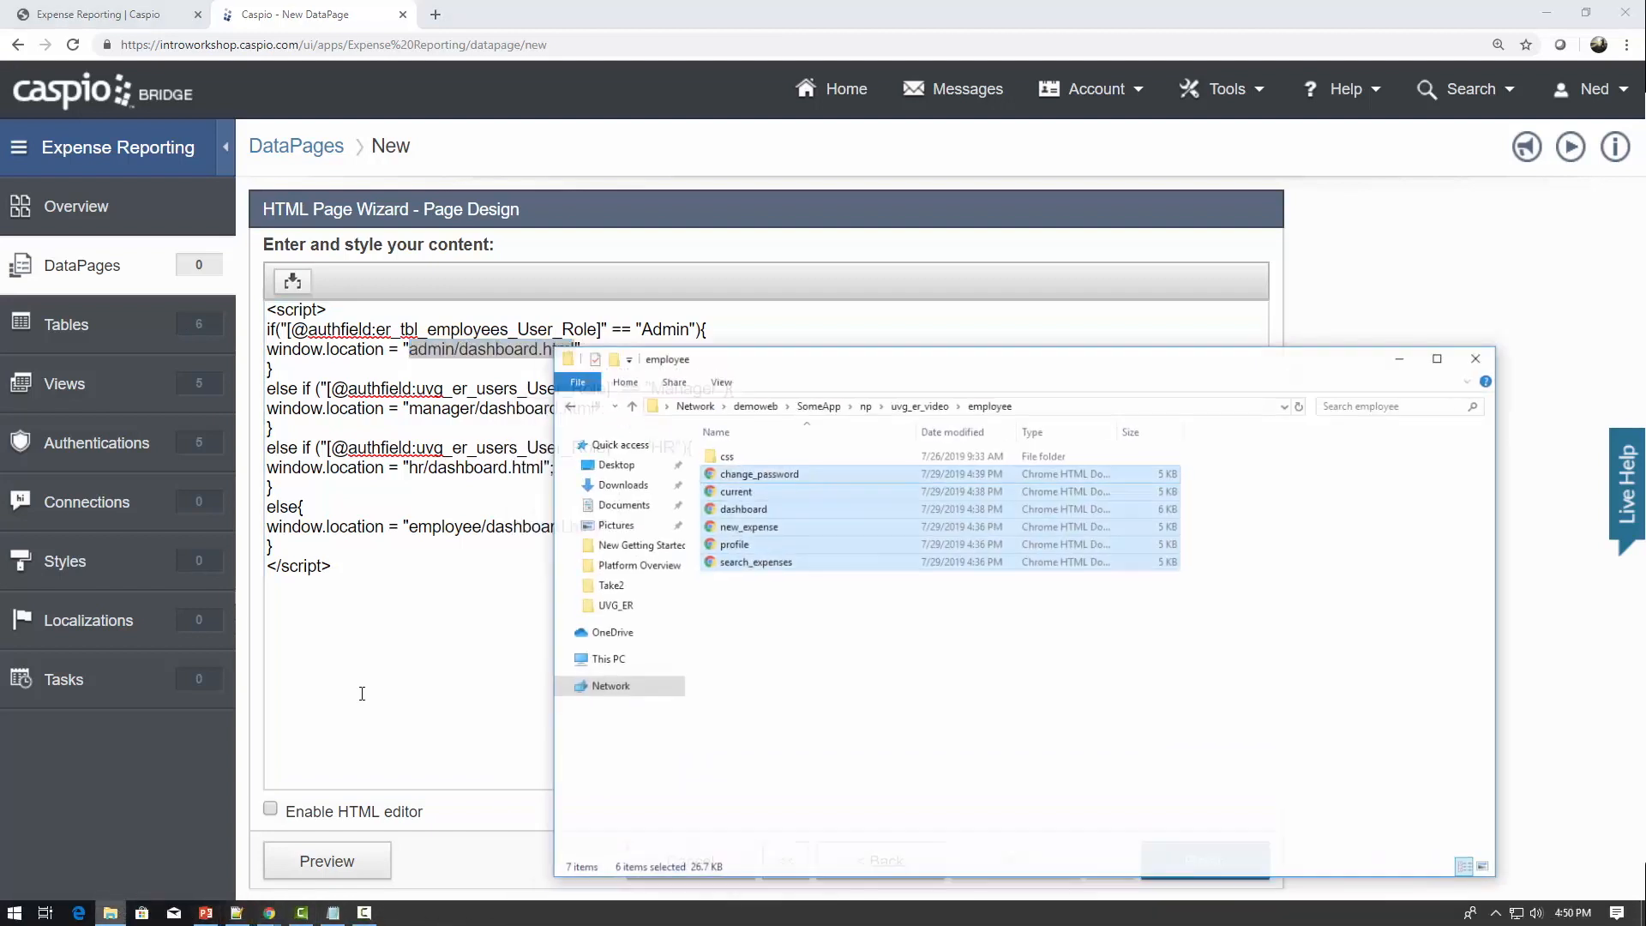
left_click(583, 392)
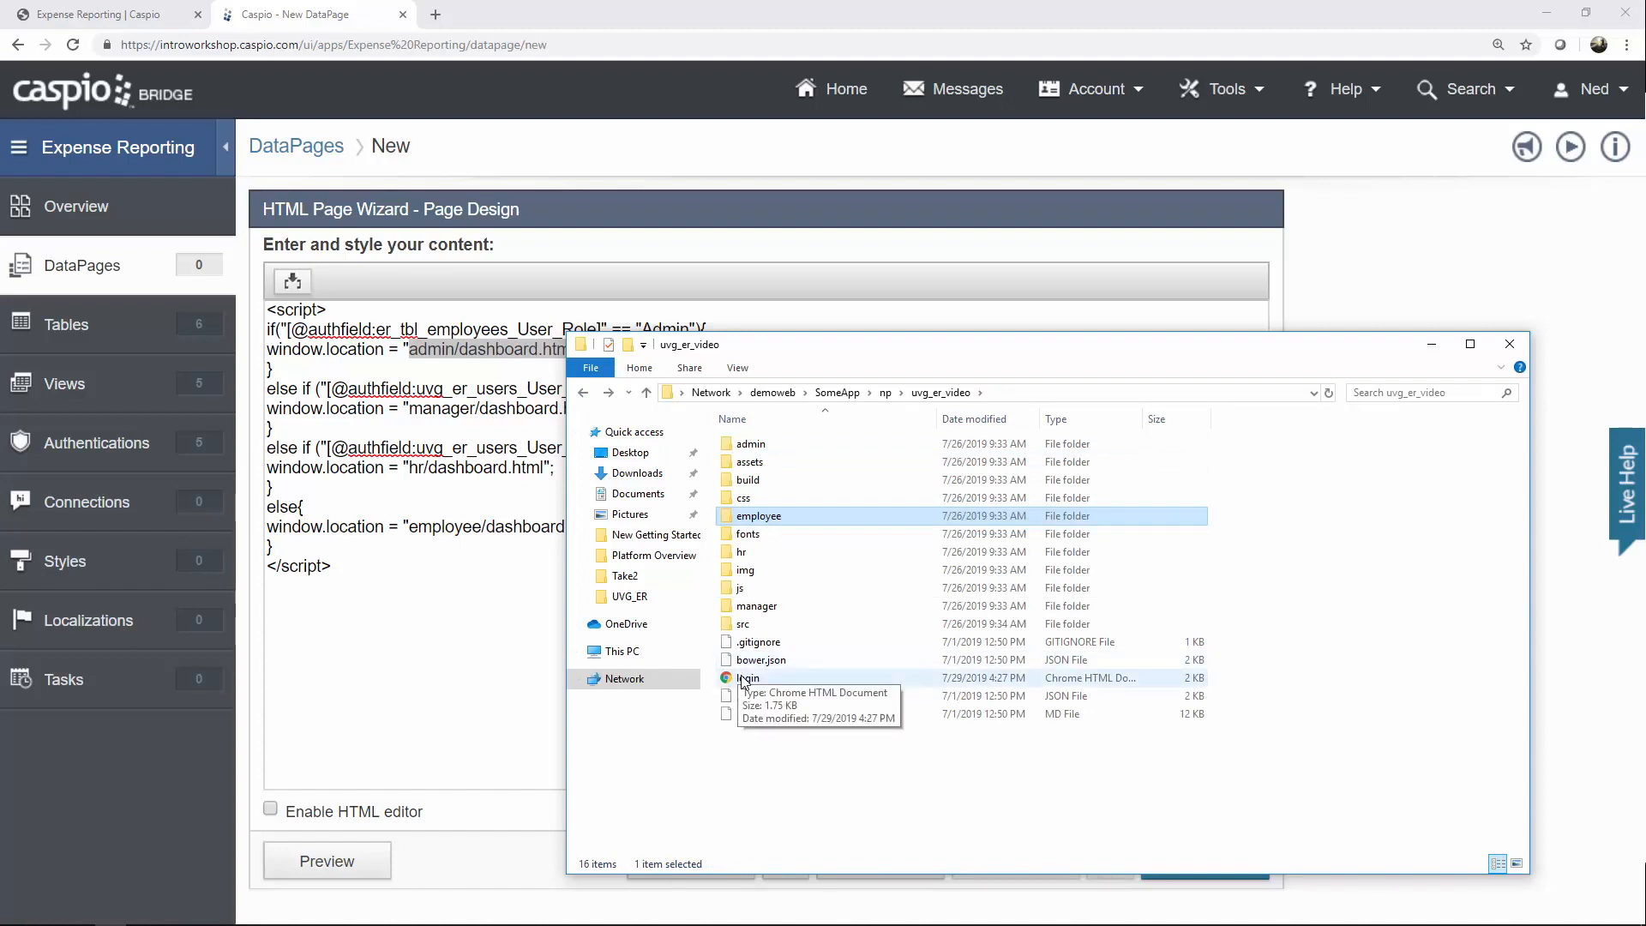
left_click(766, 447)
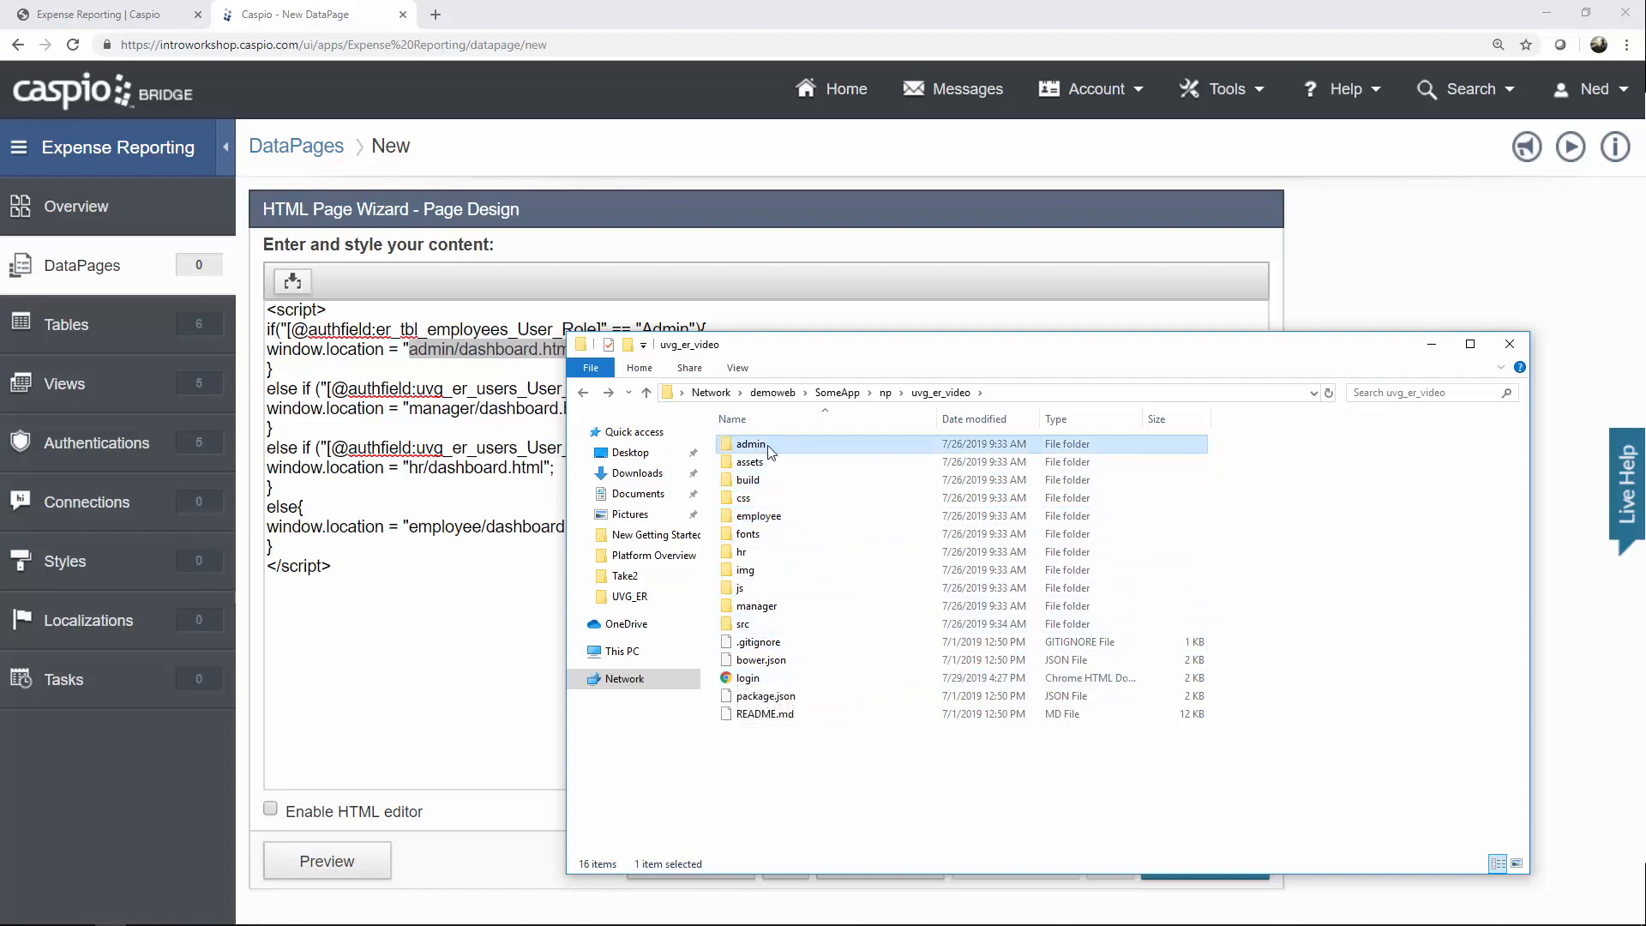
double_click(769, 448)
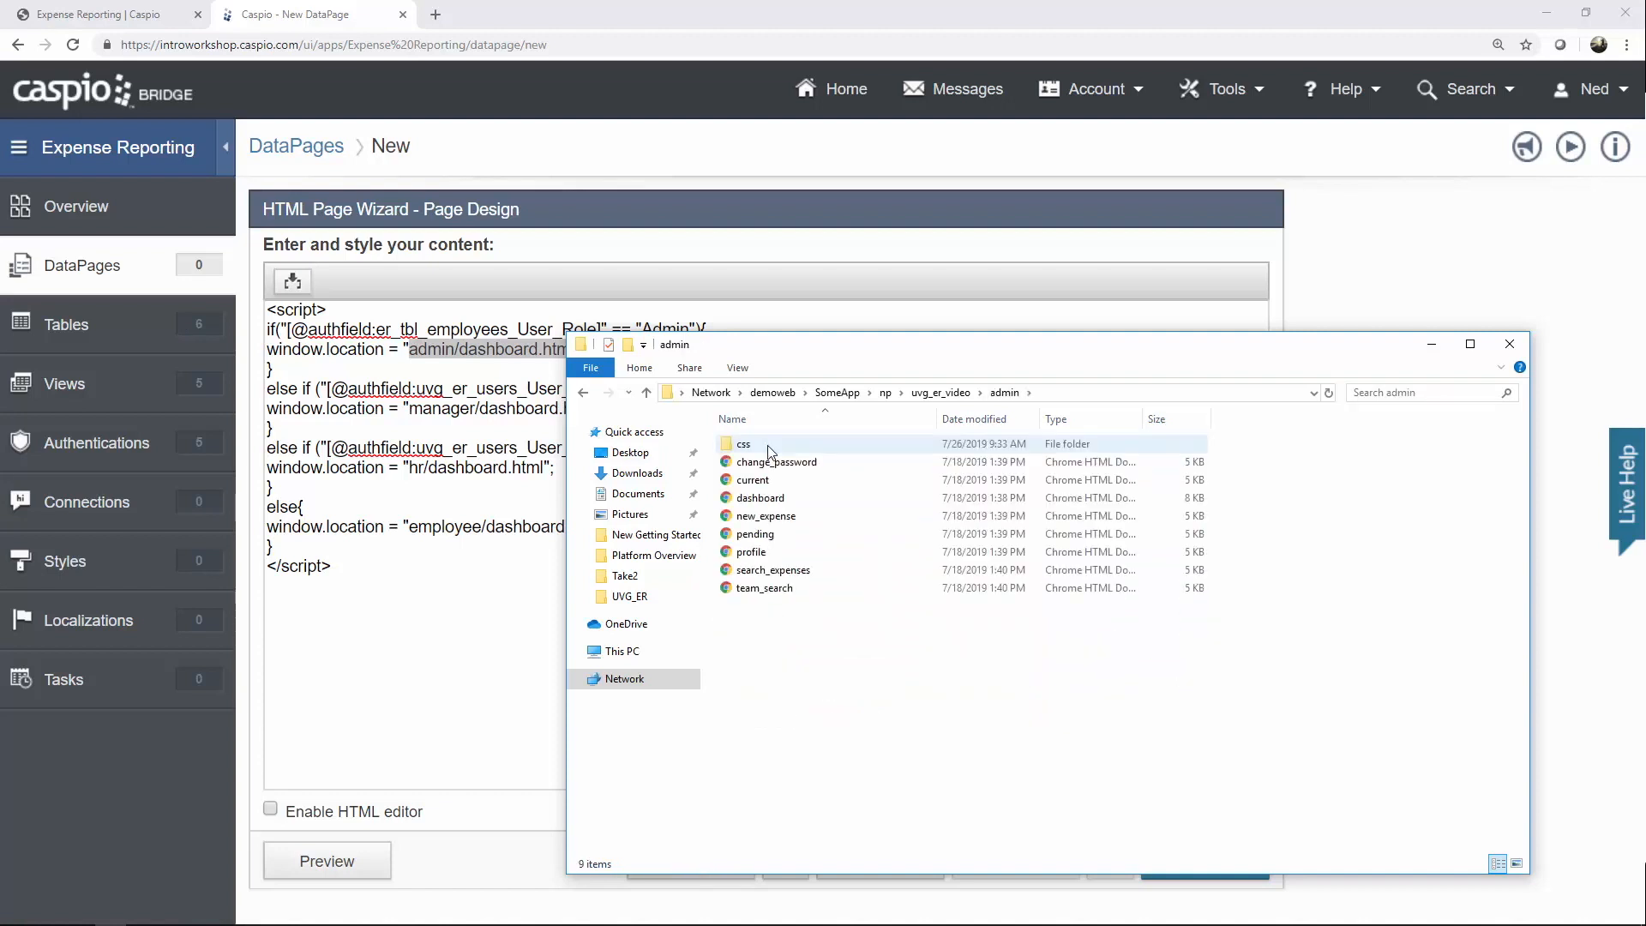
key("BackSpace")
double_click(766, 517)
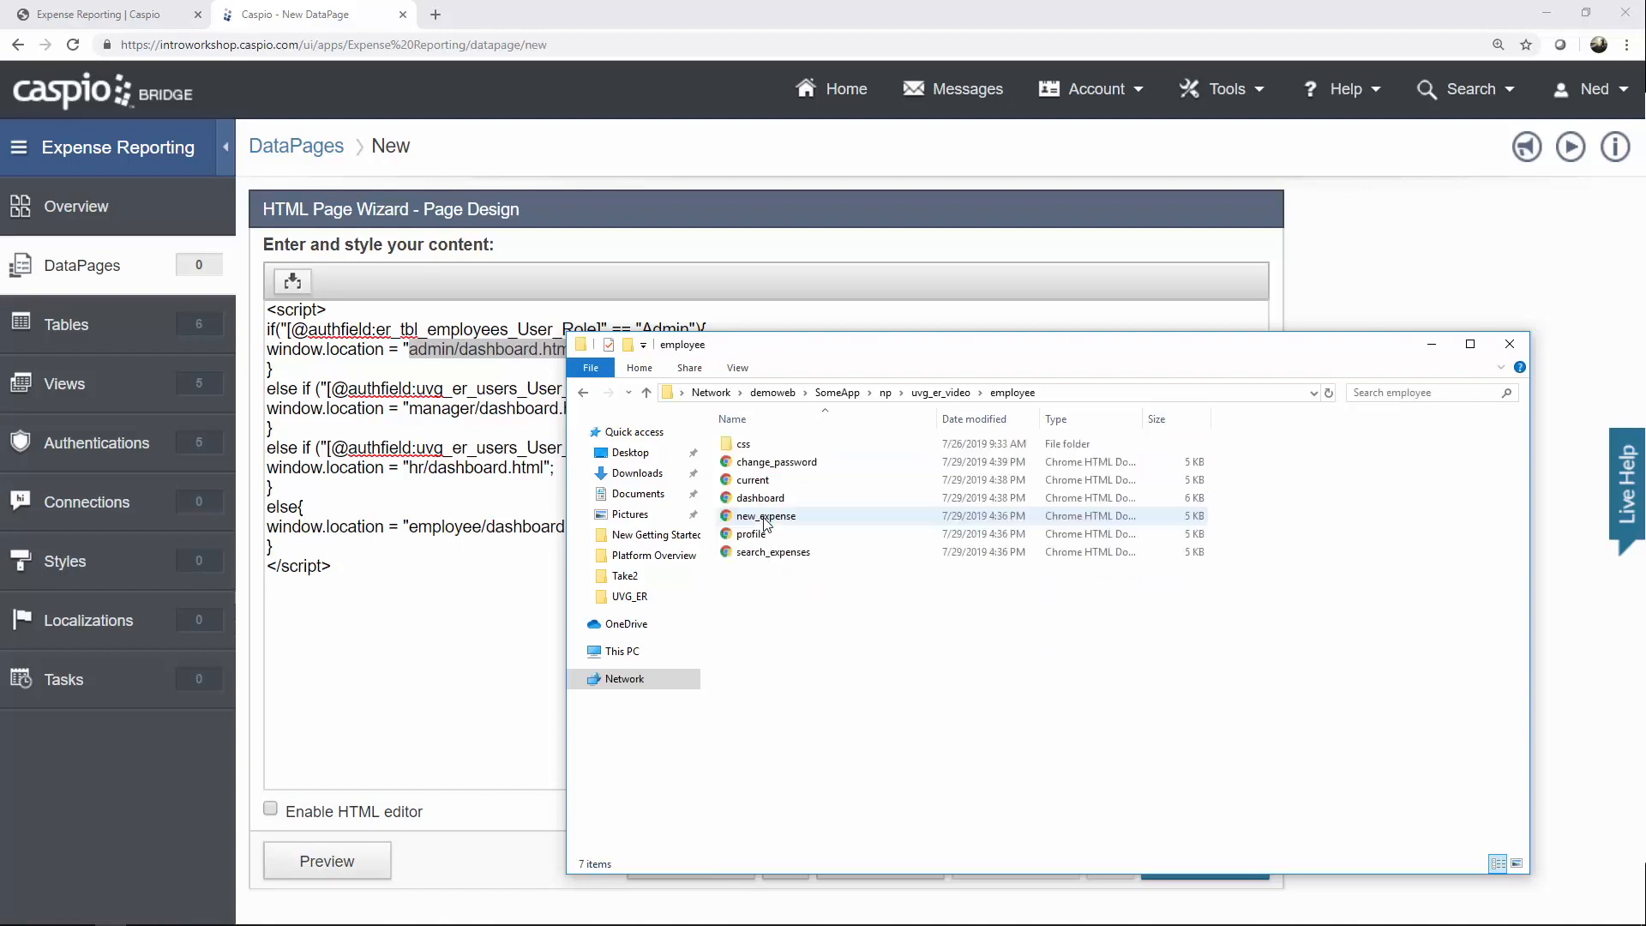
key("BackSpace")
double_click(759, 537)
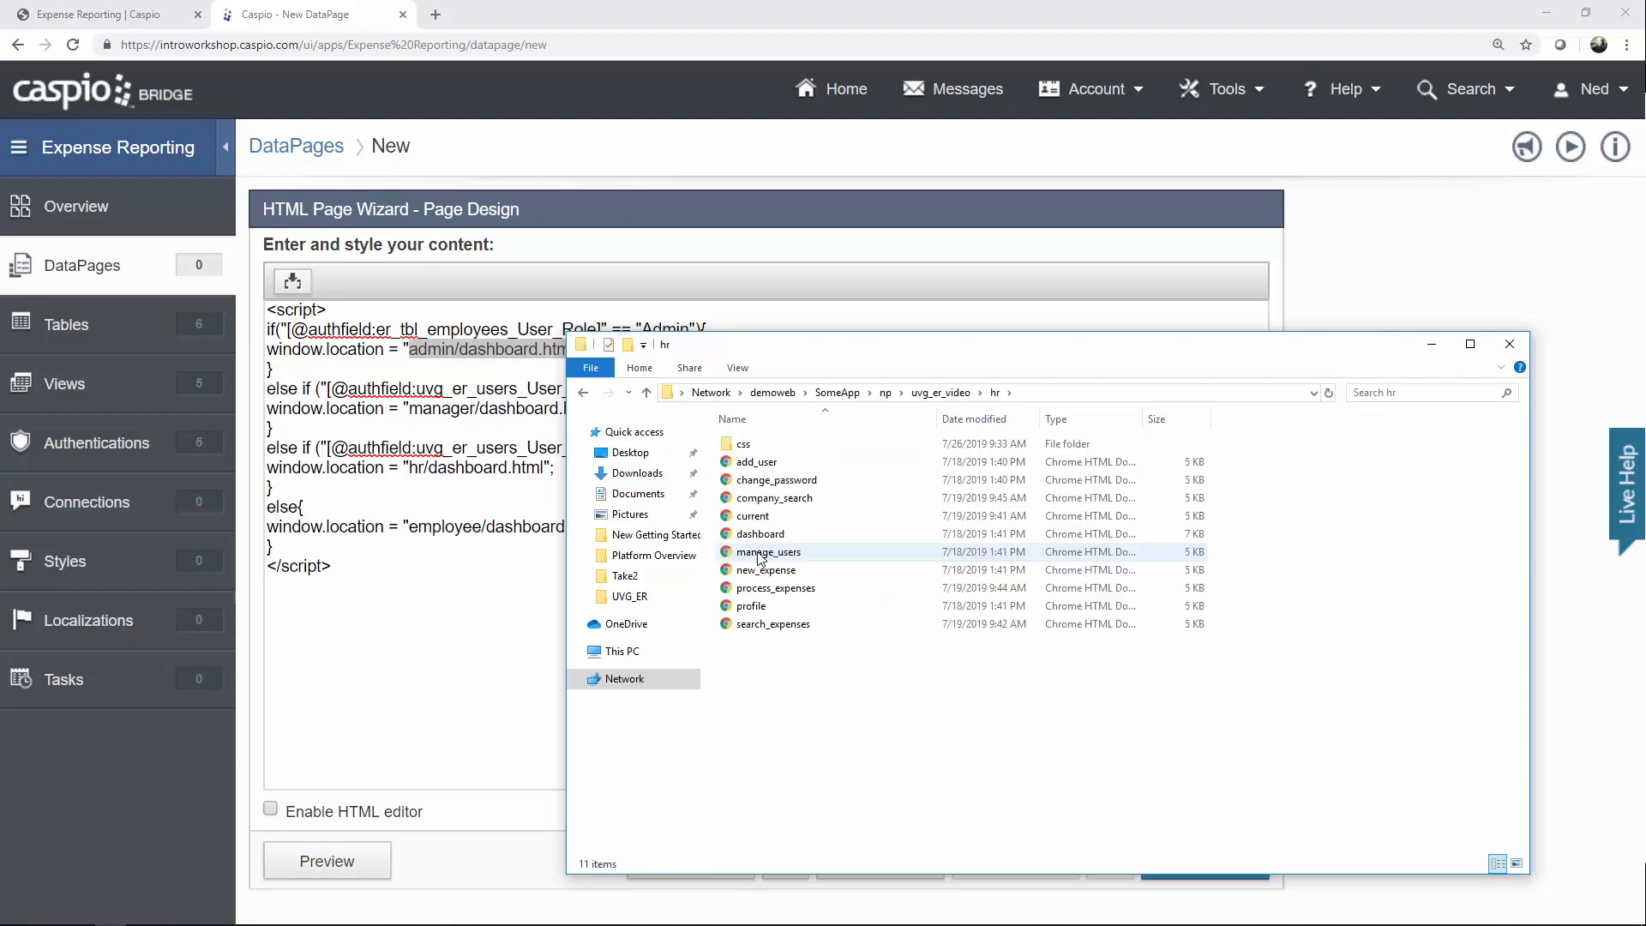
key("BackSpace")
double_click(762, 612)
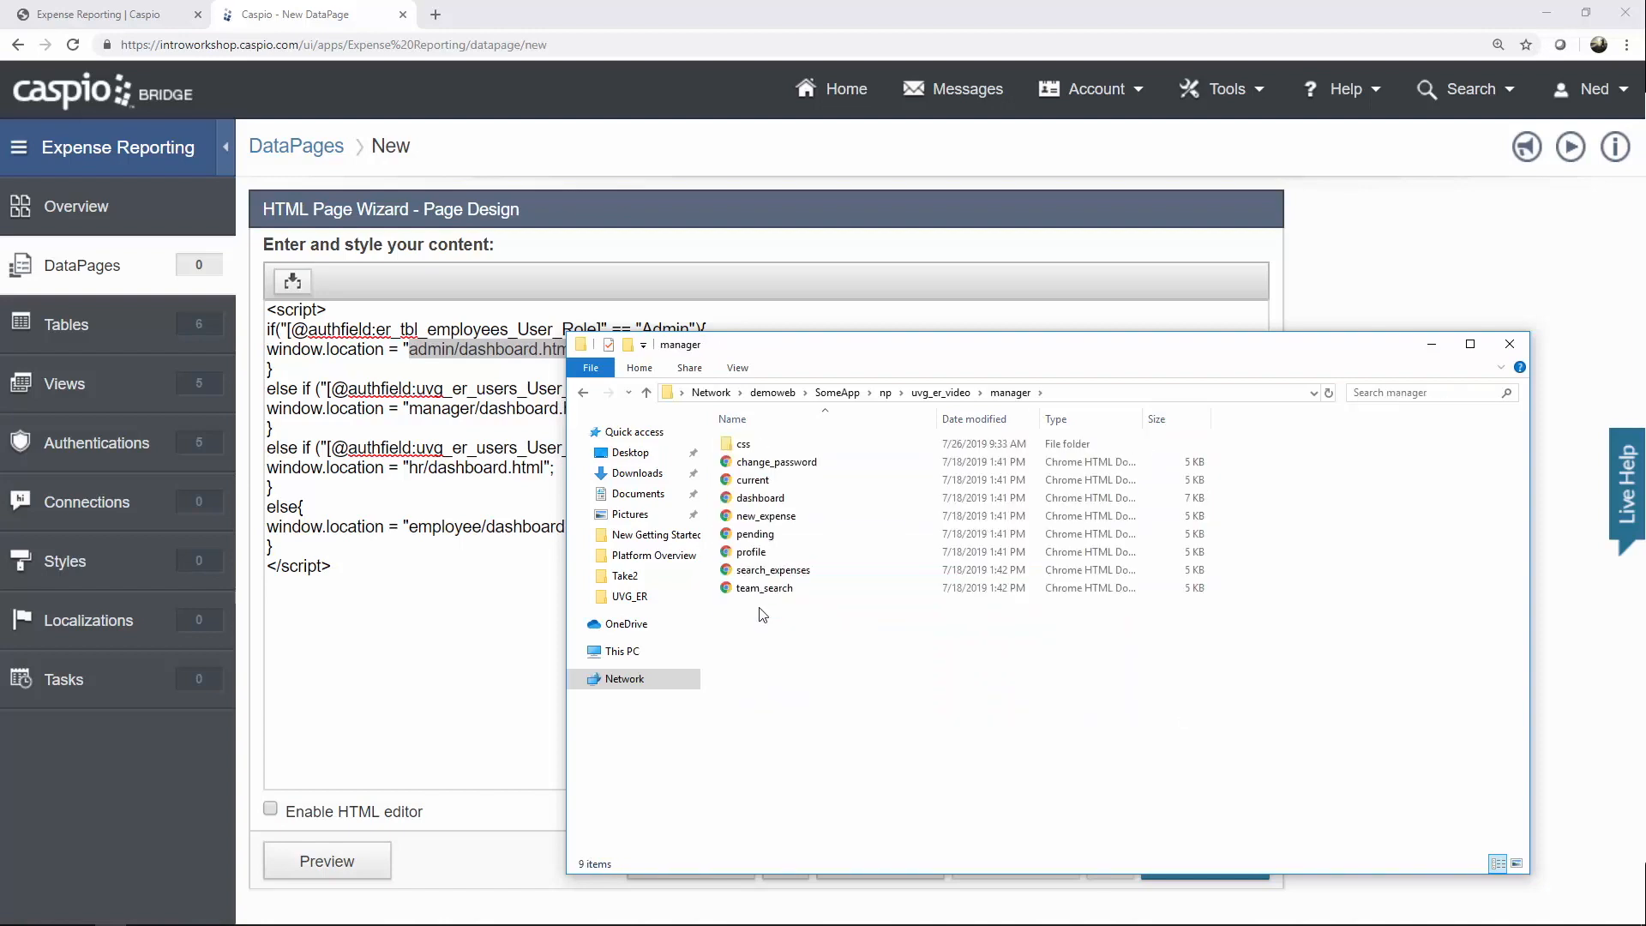
key("BackSpace")
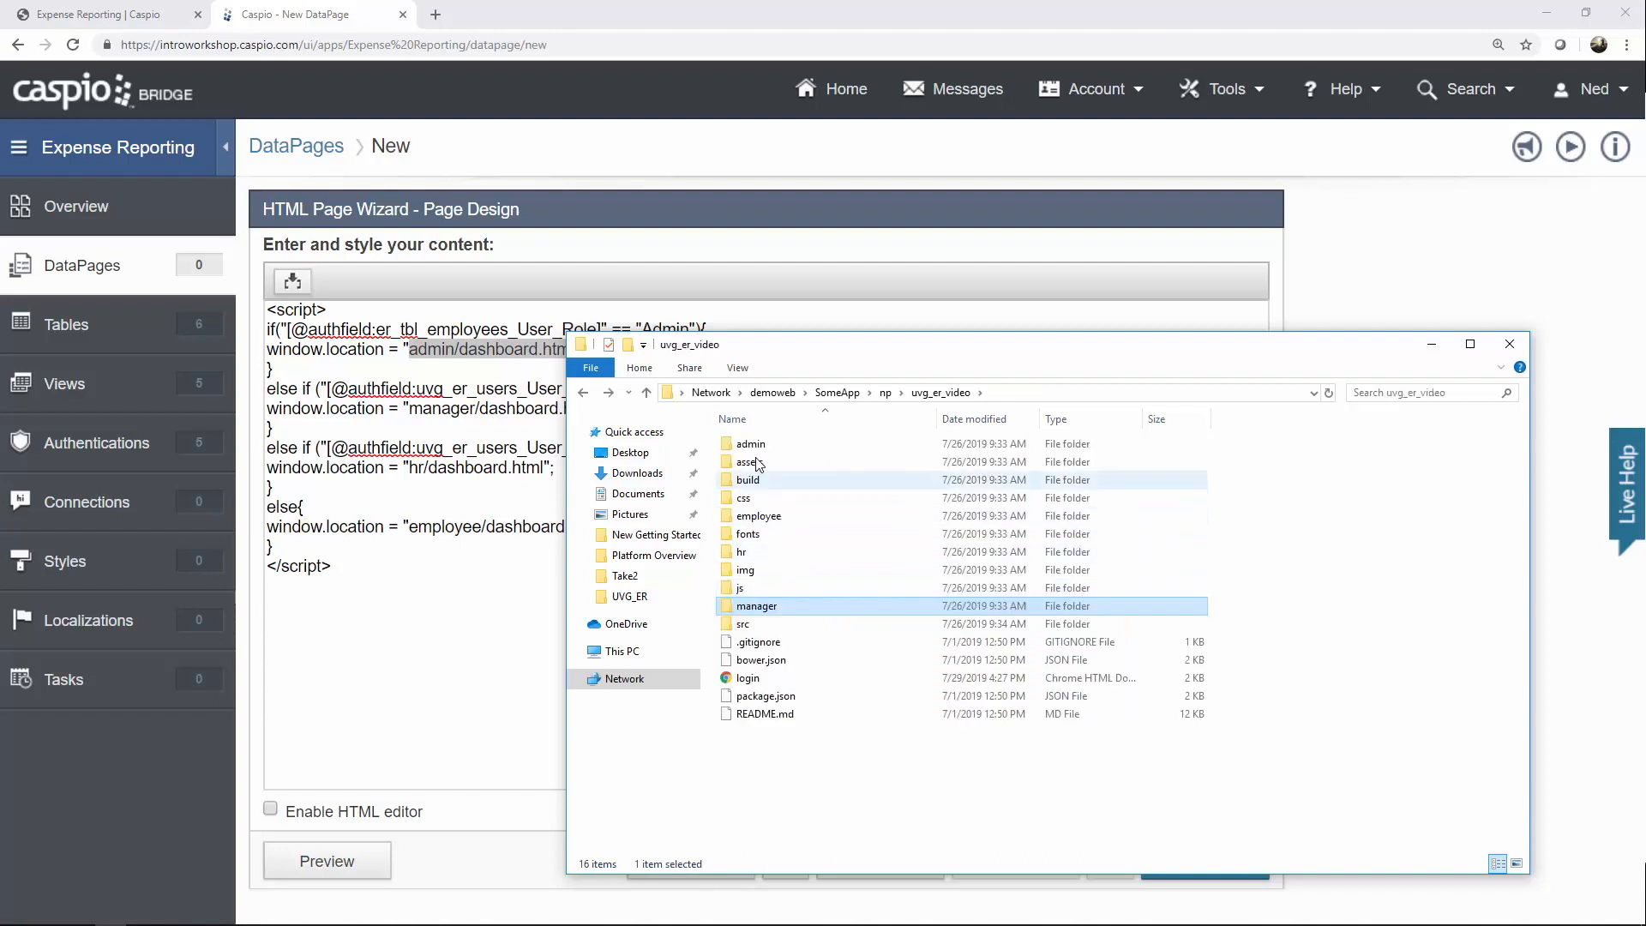
Reopen the admin folder, select its dashboard page, and move the window aside.
left_click(755, 445)
double_click(756, 446)
left_click_drag(785, 355, 856, 361)
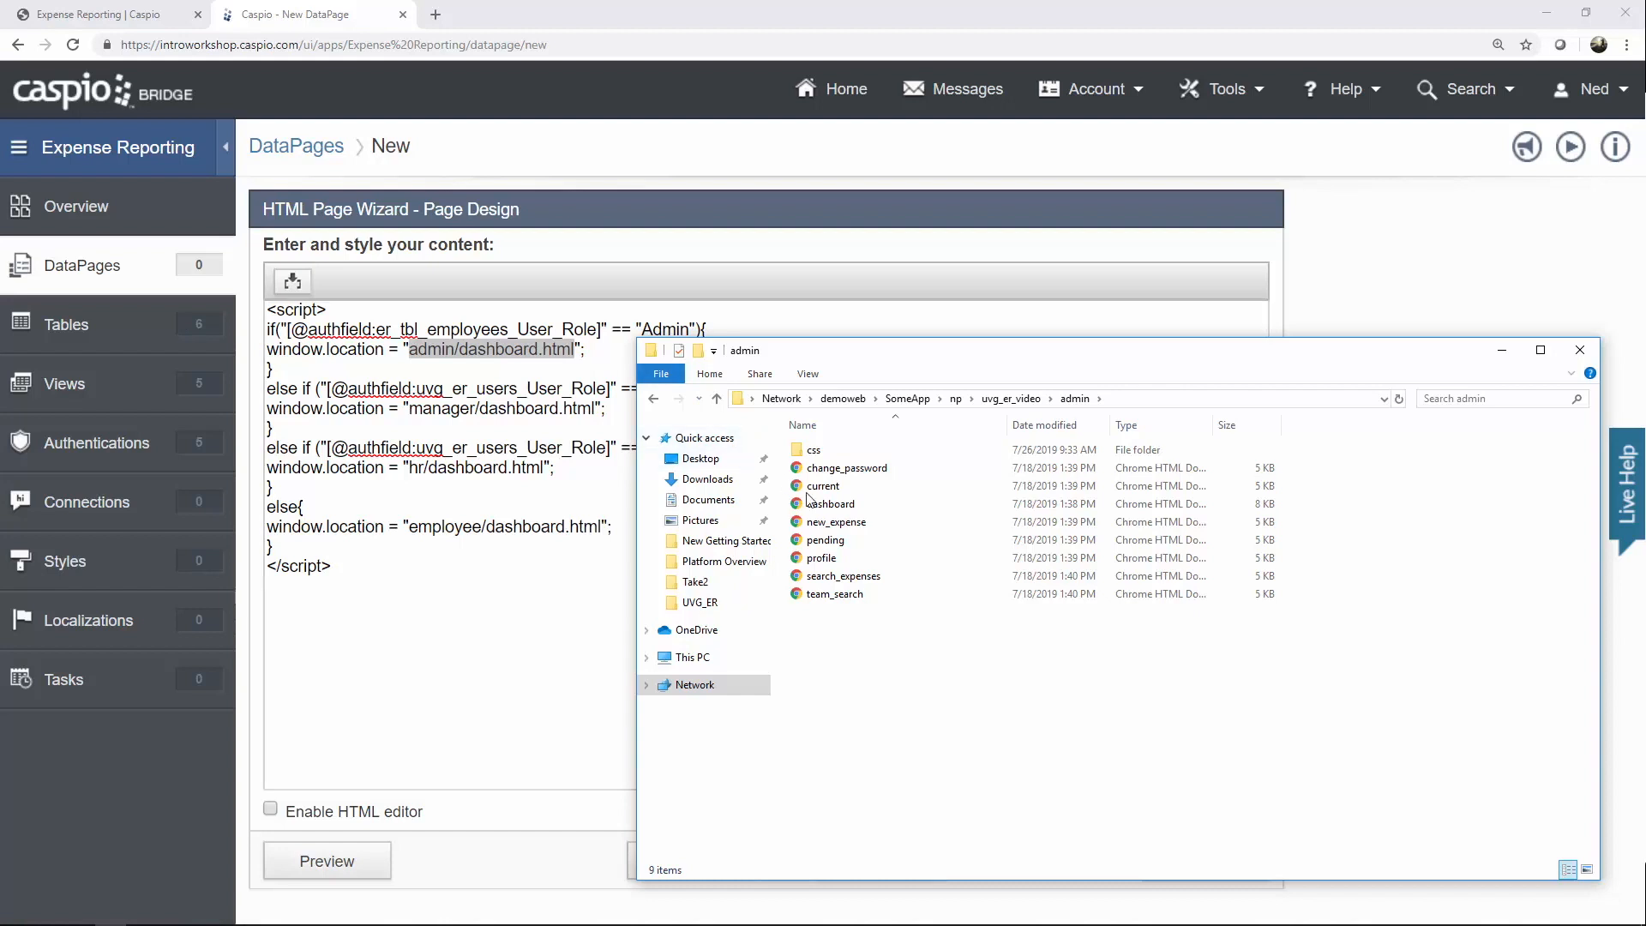
left_click(831, 505)
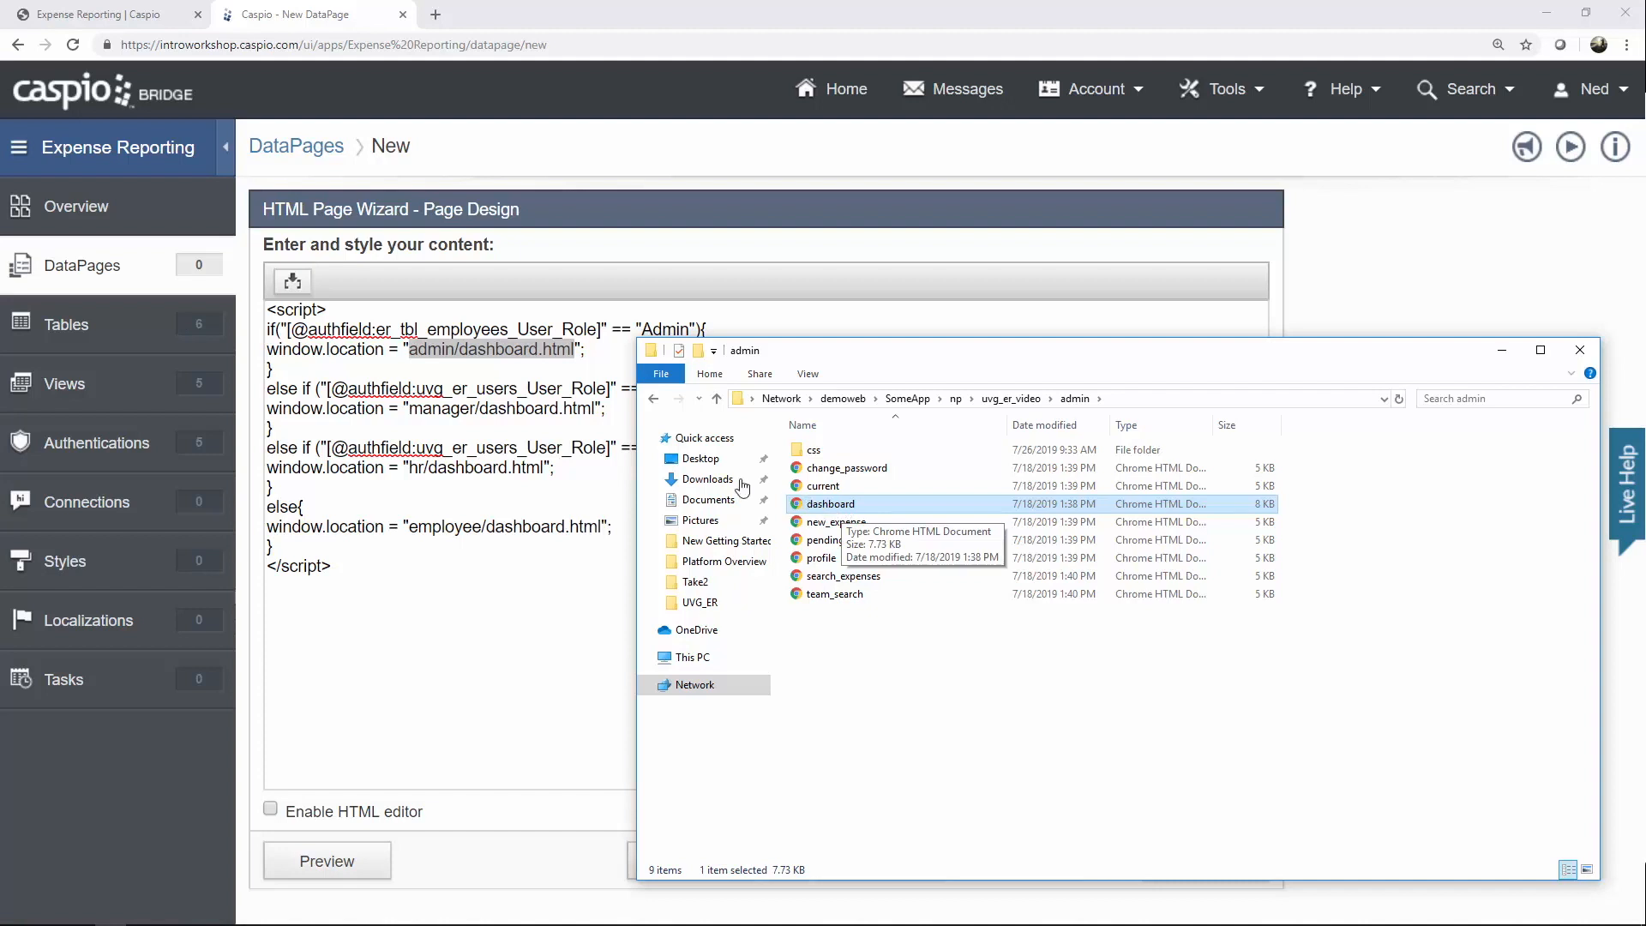
left_click_drag(810, 353, 1009, 355)
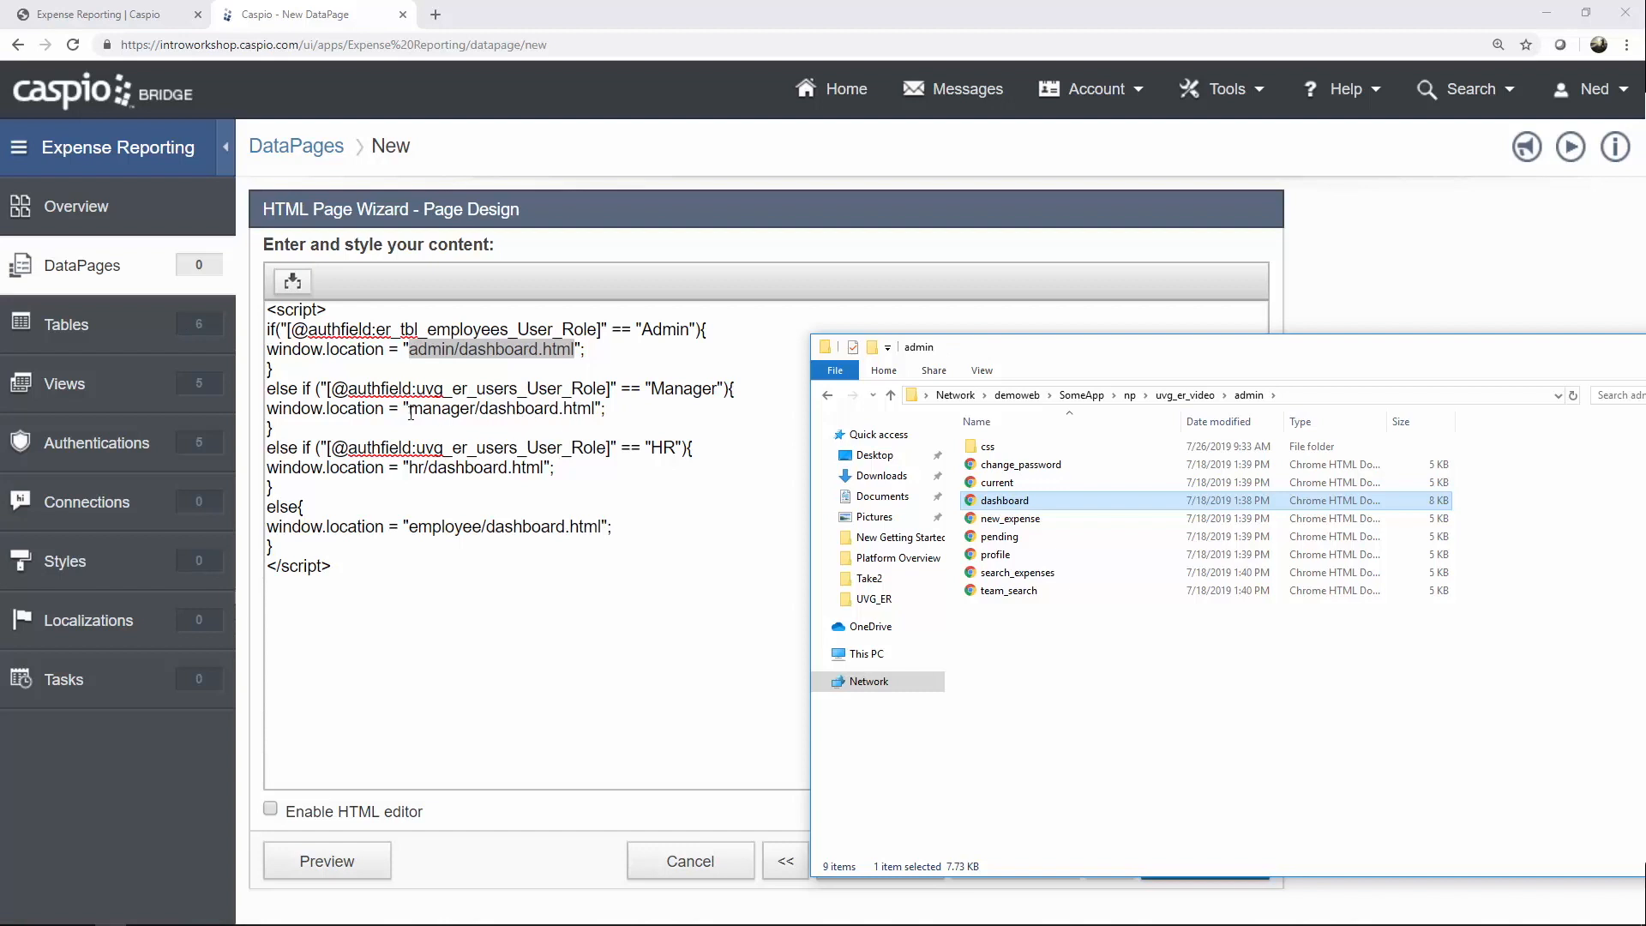
Locate the dashboard pages in the manager and hr folders.
left_click(829, 398)
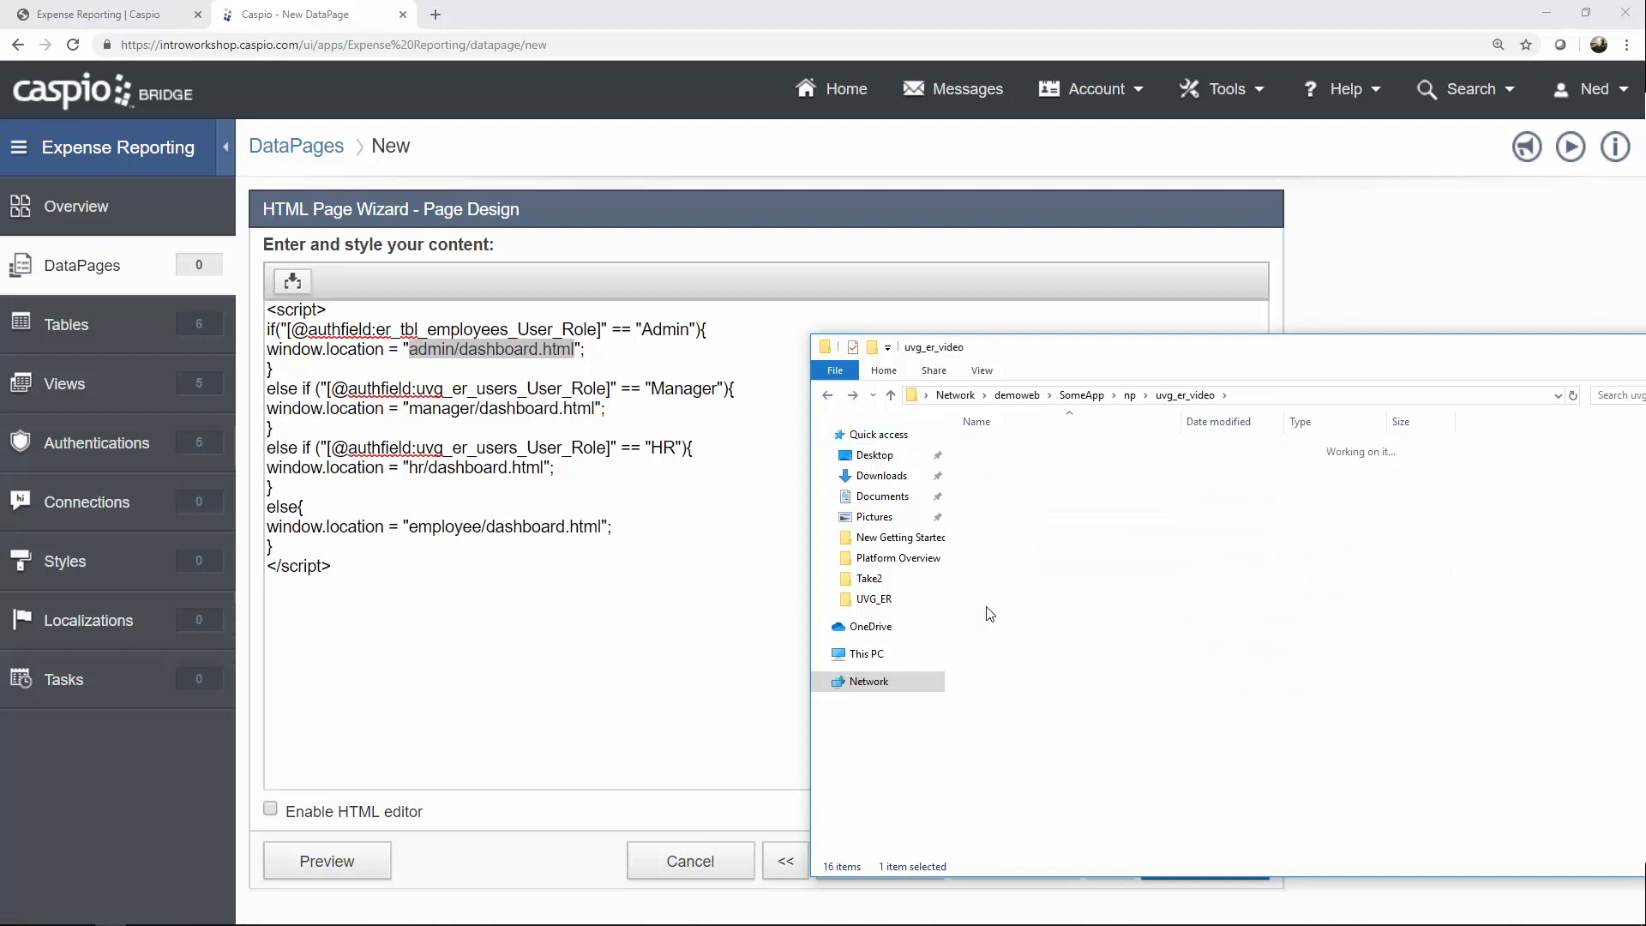
double_click(1033, 547)
left_click(1023, 501)
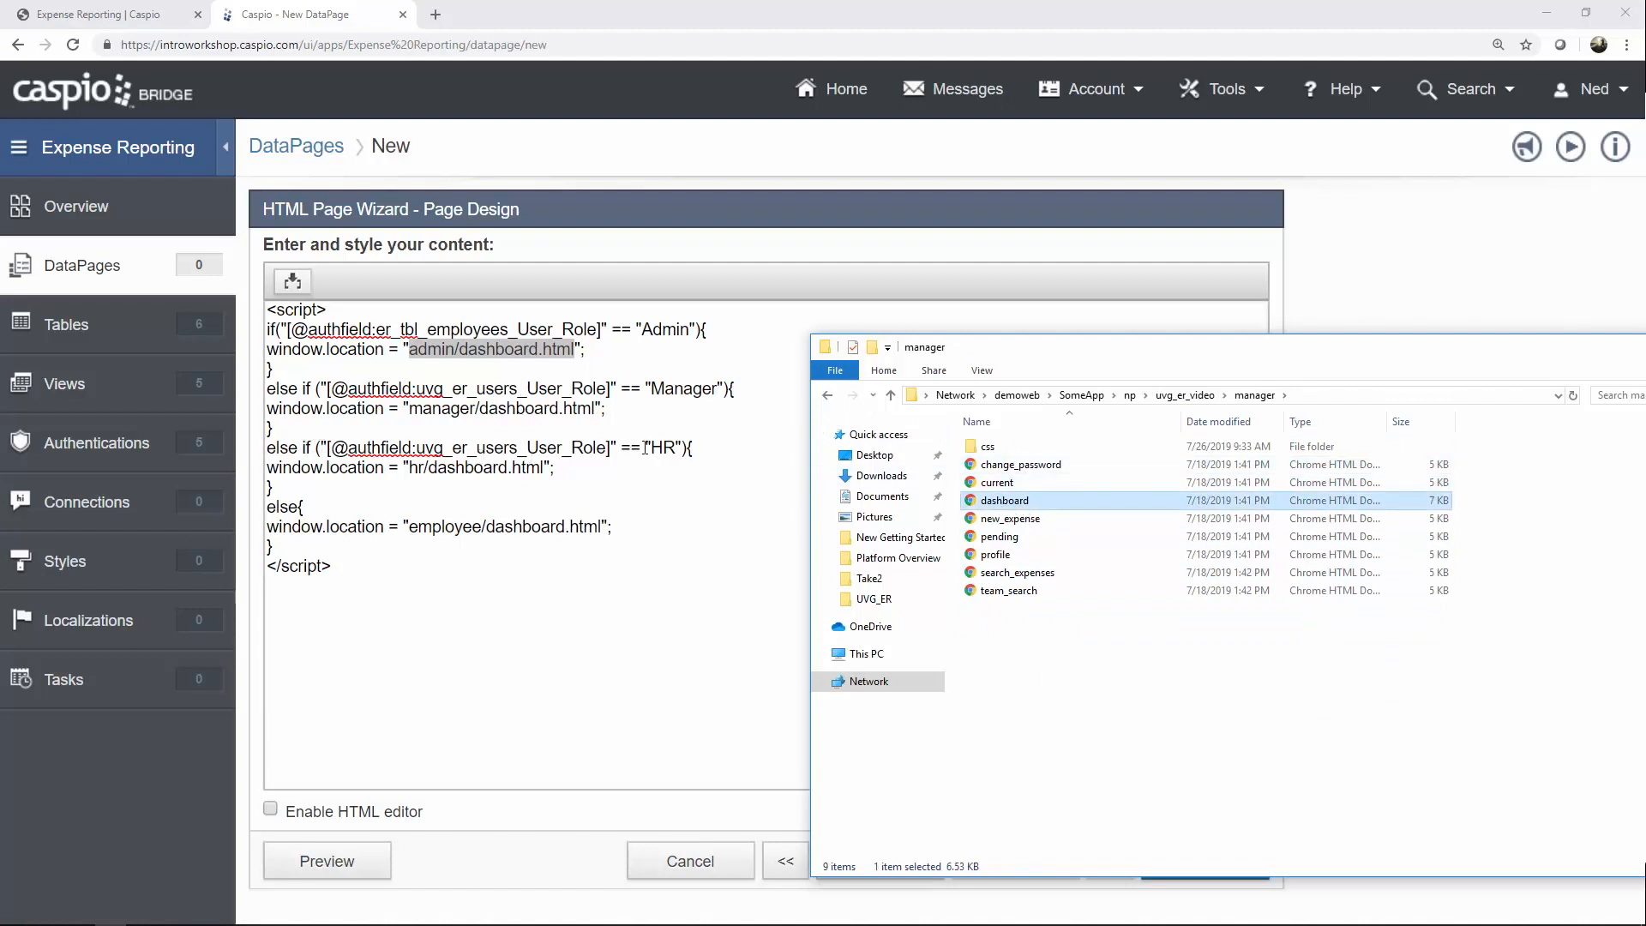
left_click(827, 396)
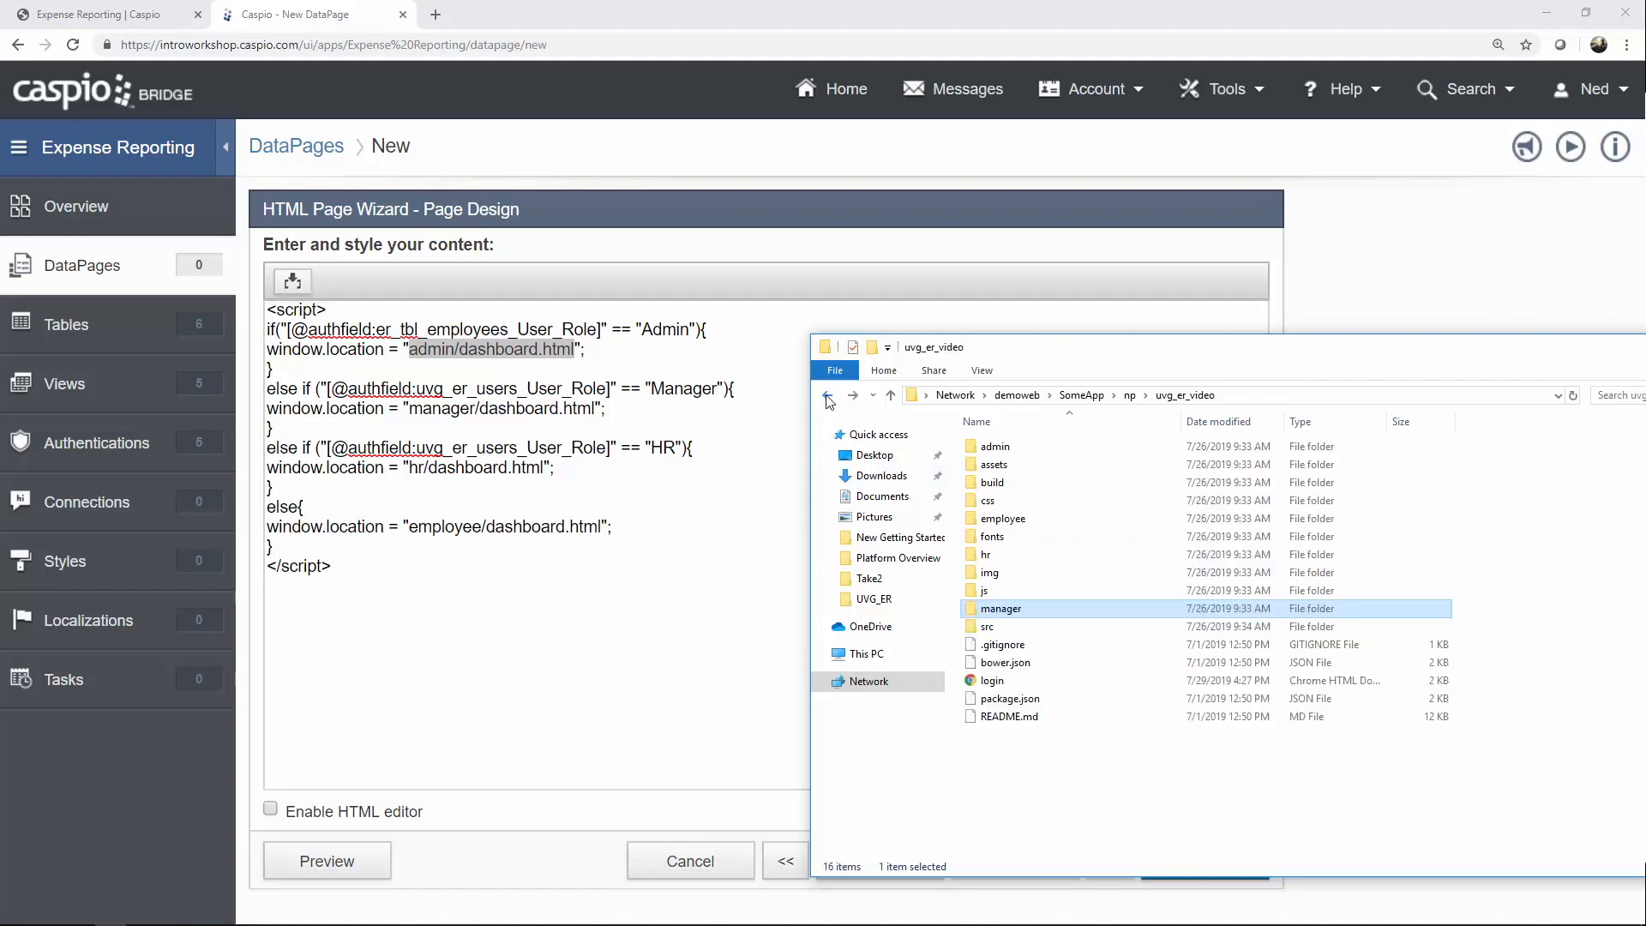
double_click(986, 555)
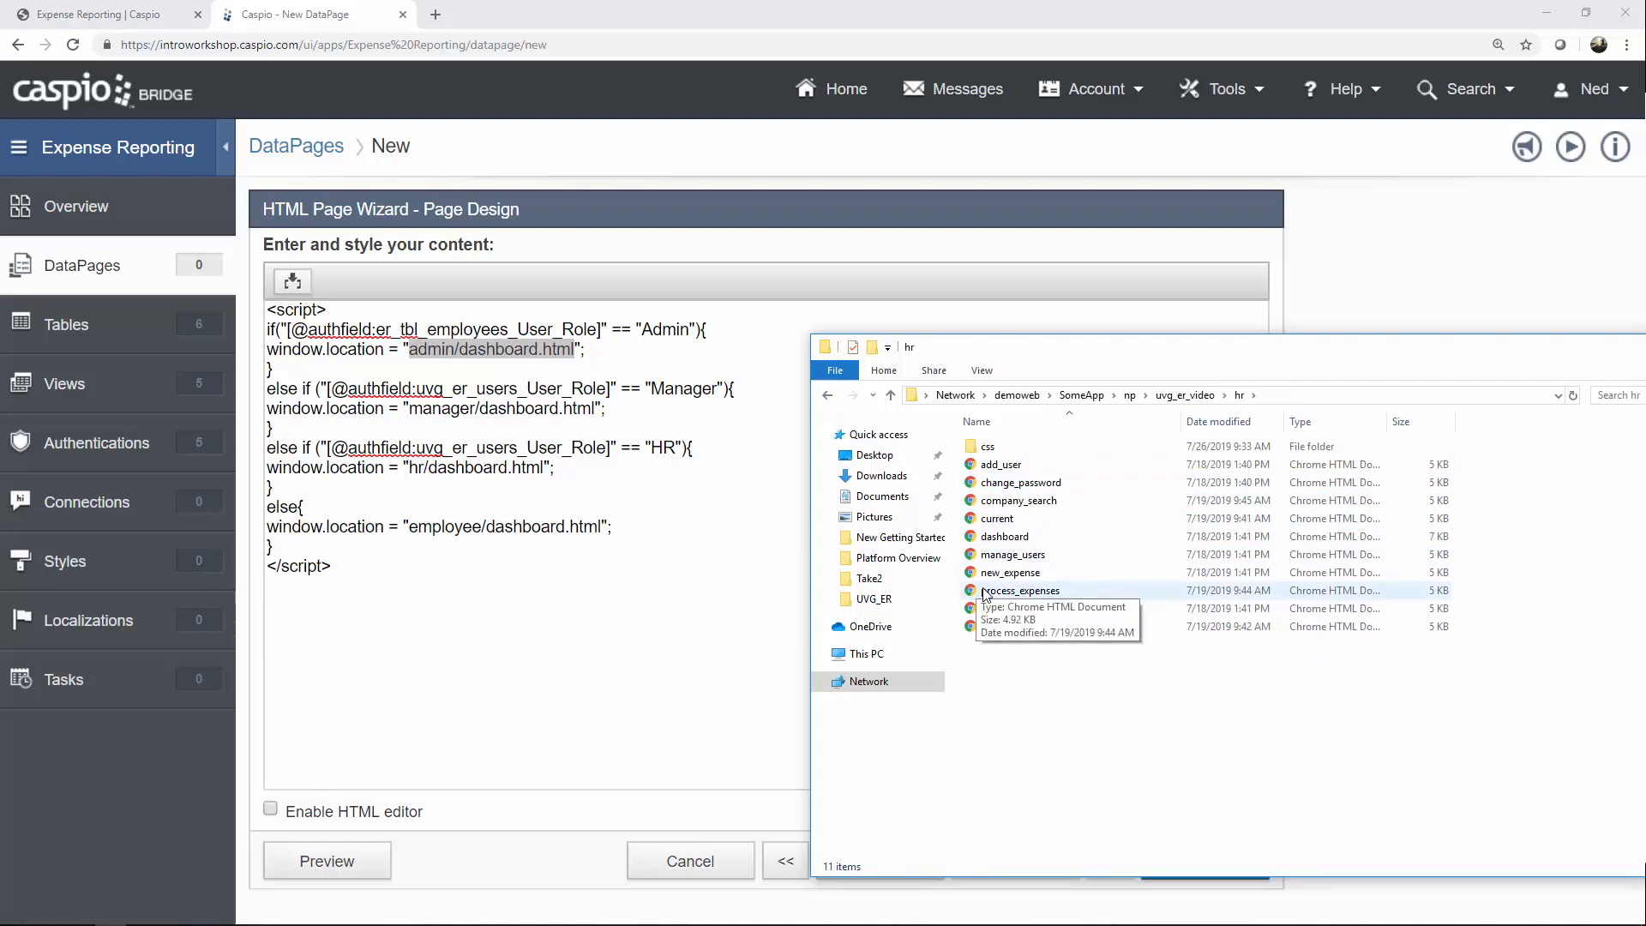
left_click(1084, 540)
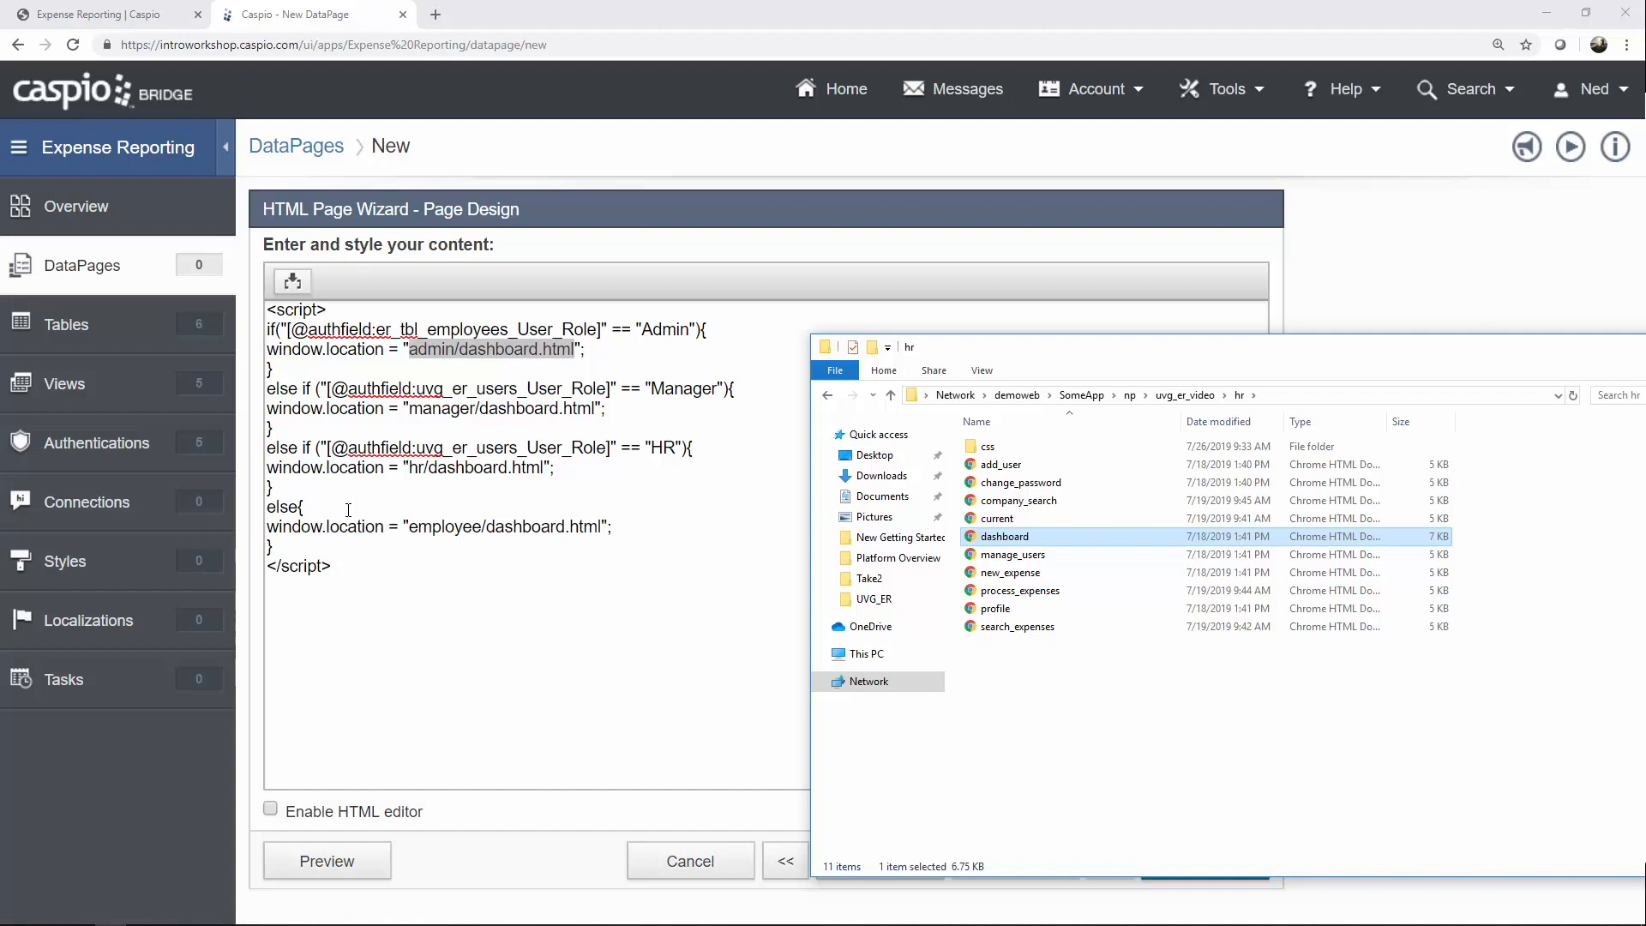
Match the script's employee/dashboard path against the employee folder, then return to the script.
left_click_drag(409, 534, 566, 528)
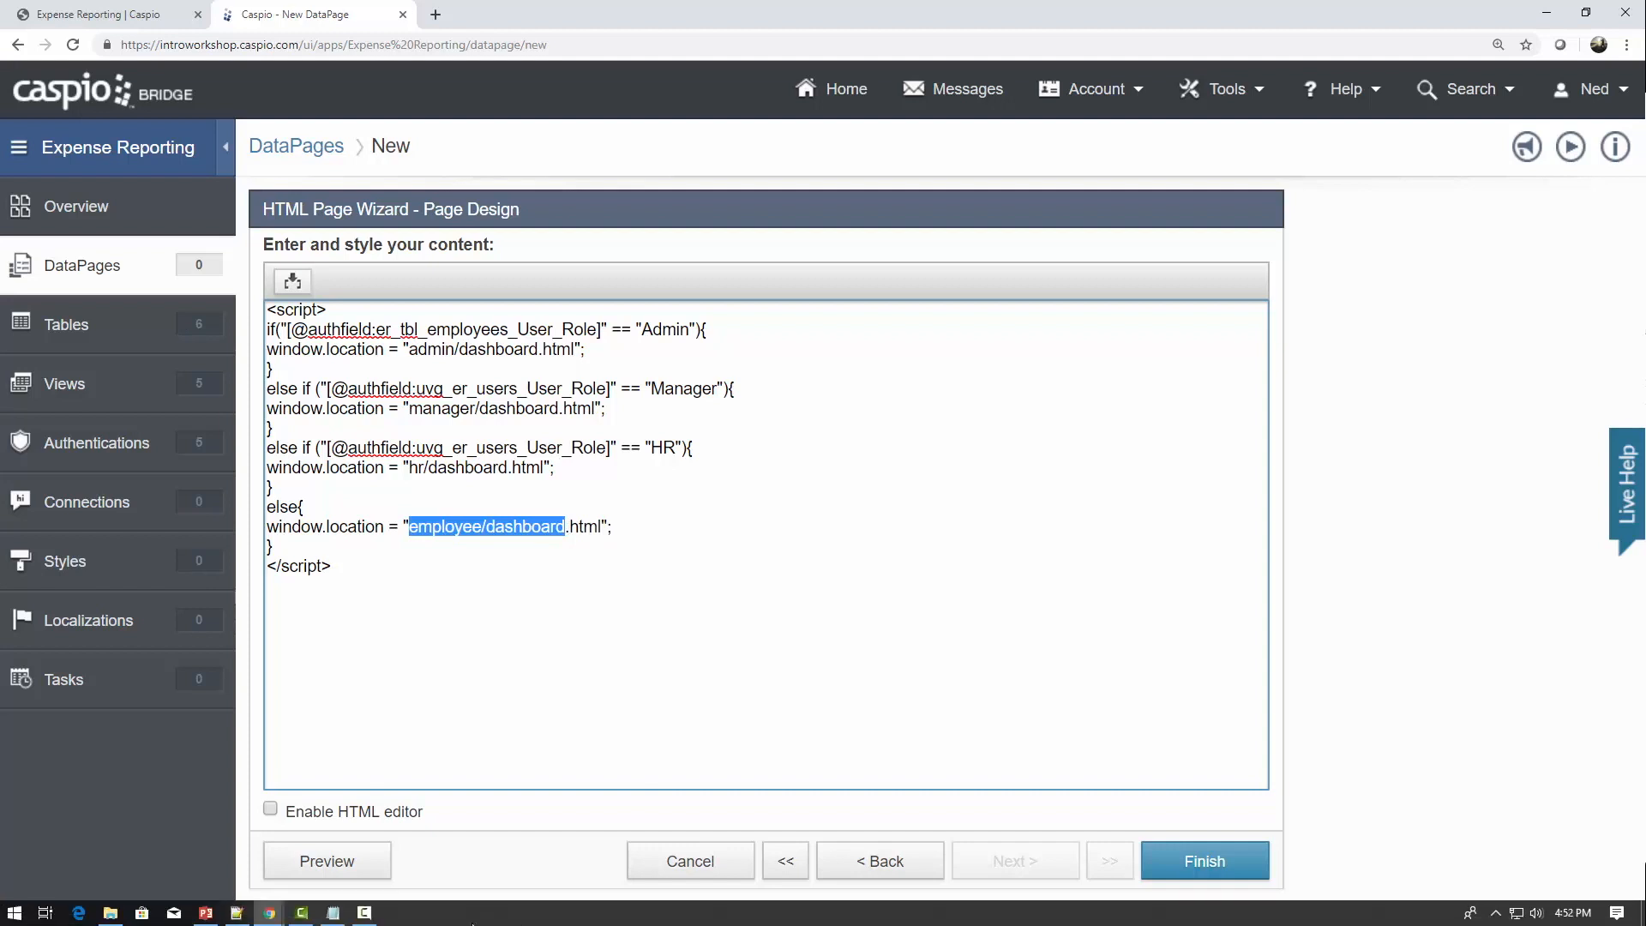
left_click(110, 913)
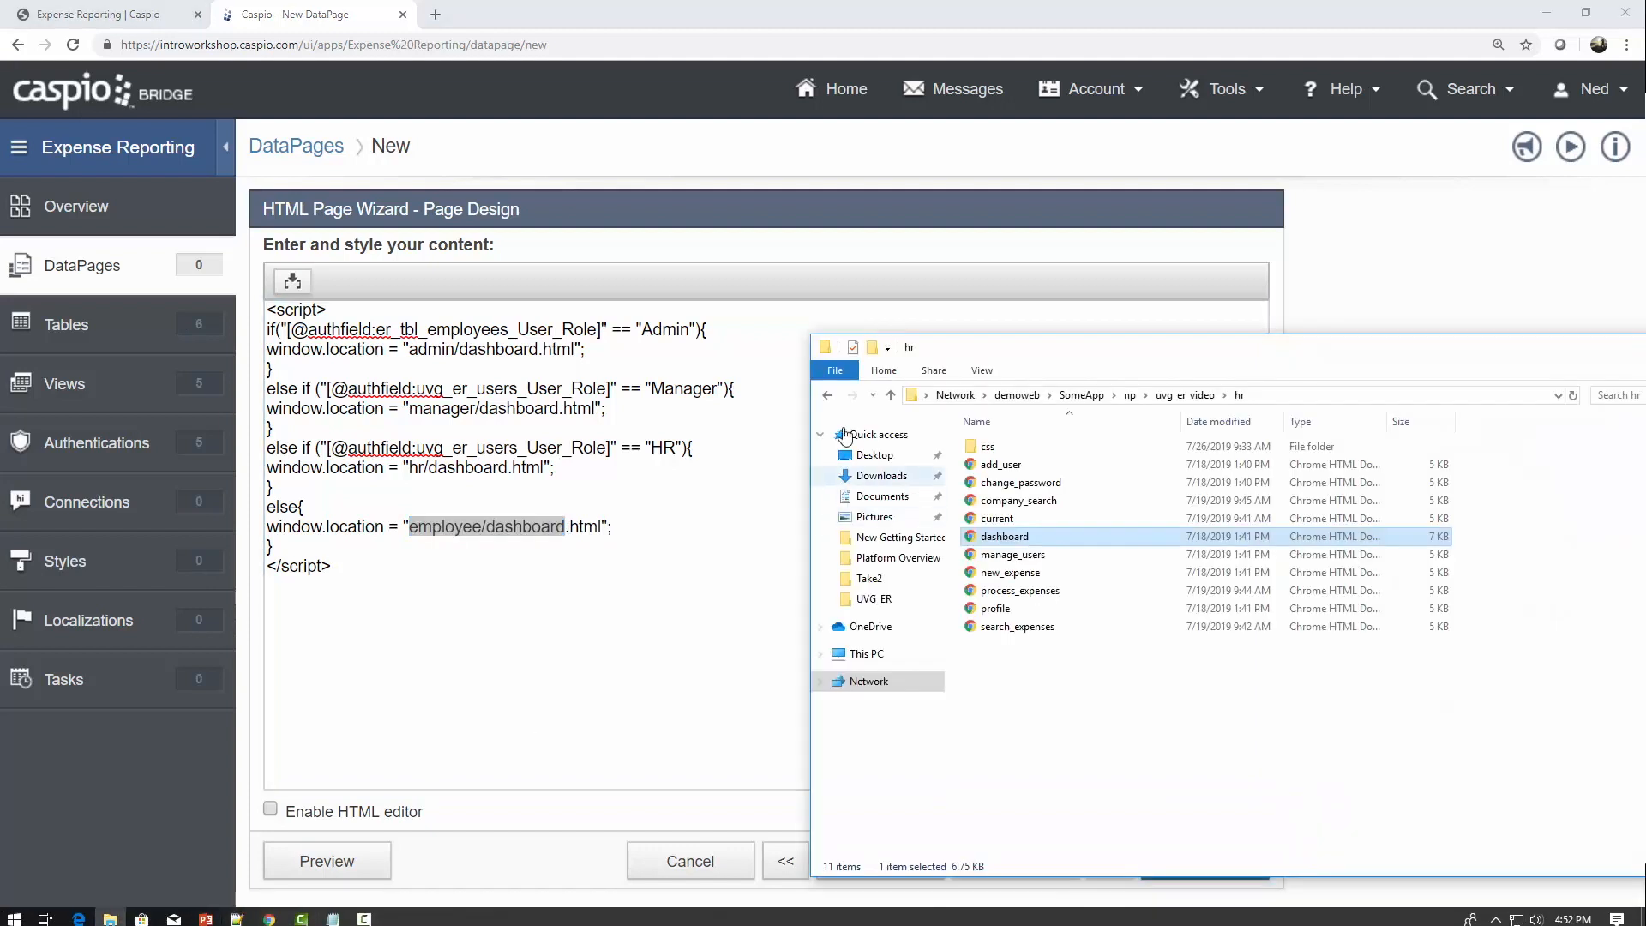
left_click(828, 395)
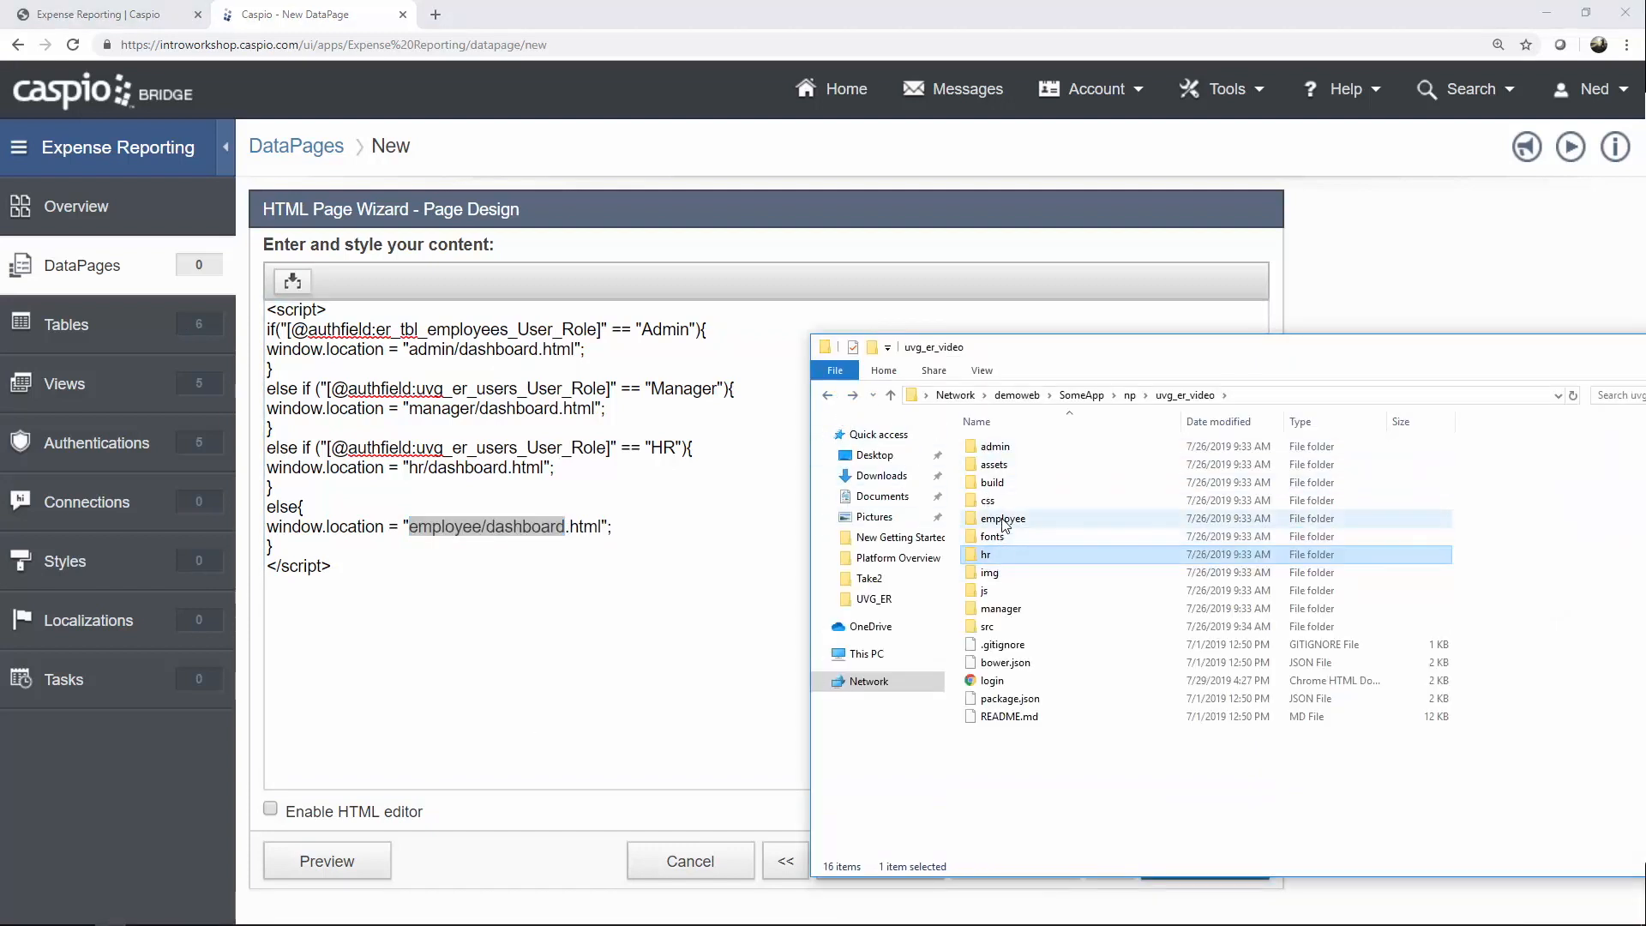
double_click(1003, 519)
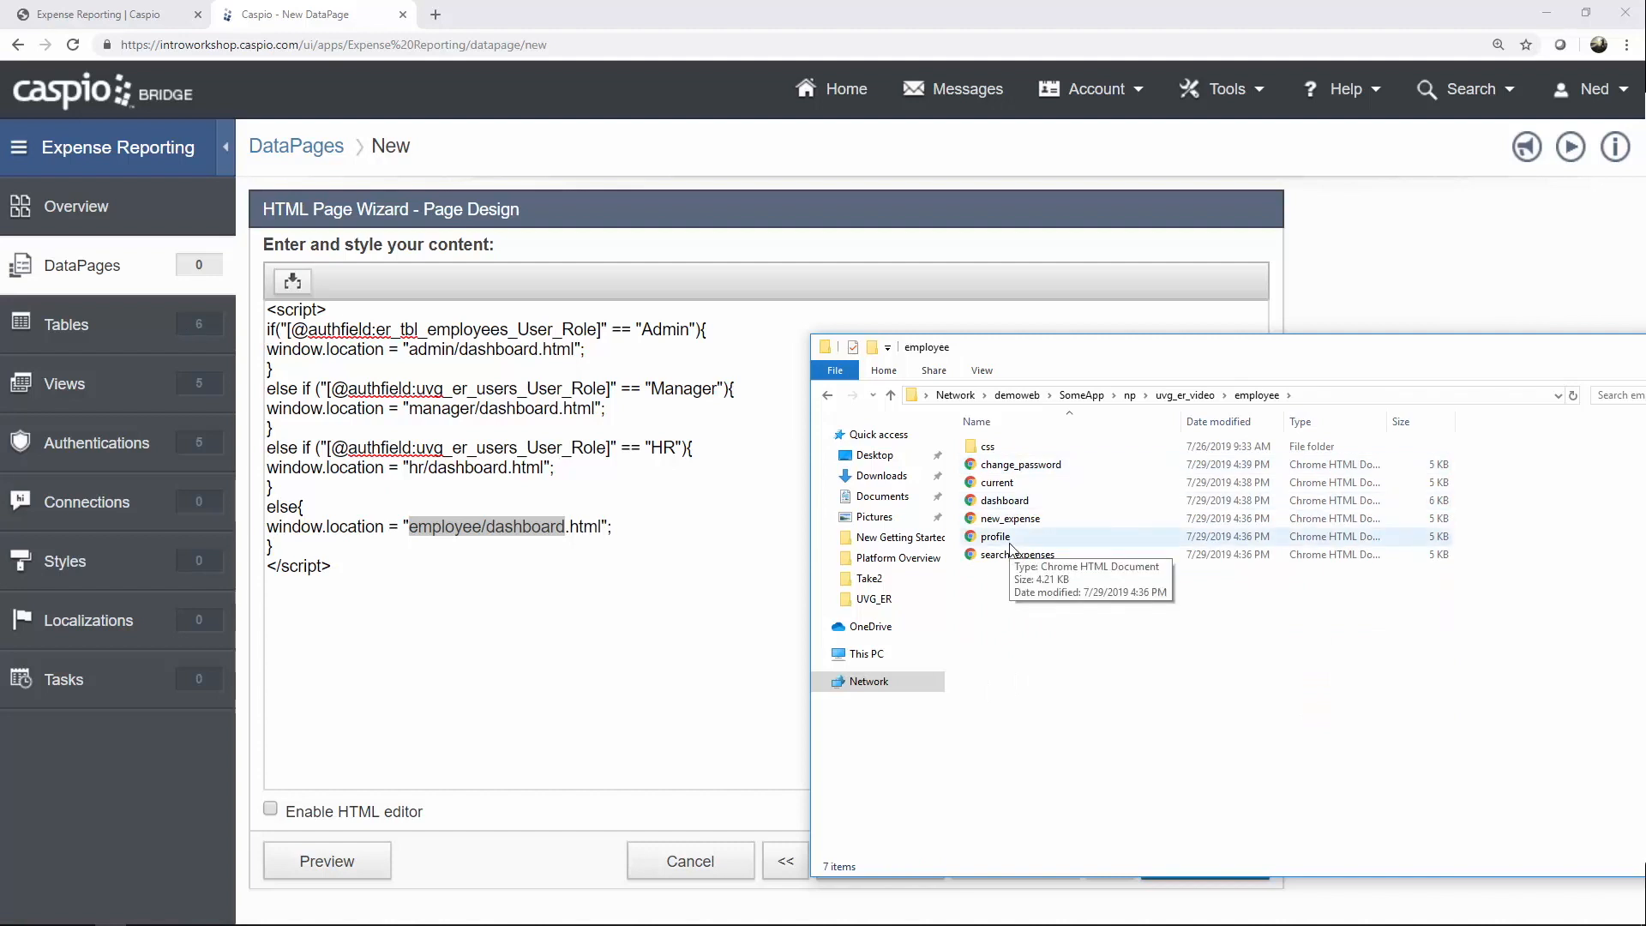
left_click(768, 559)
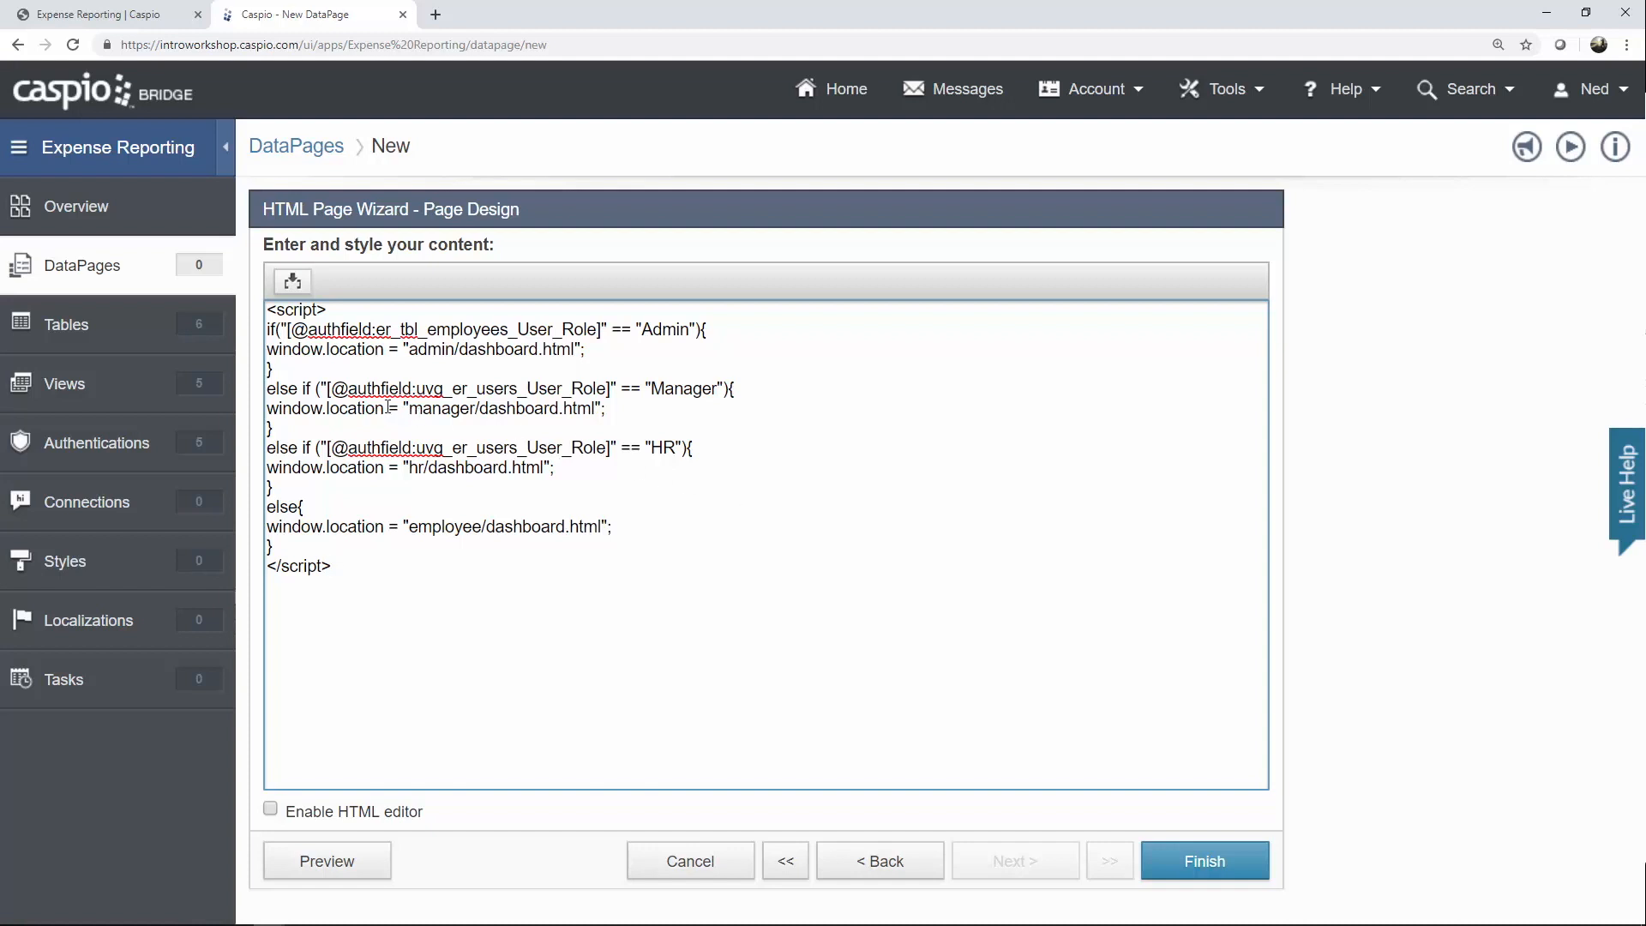
Replace the Manager line's old role field with er_tbl_employees_User_Role.
left_click_drag(327, 389, 611, 389)
key("BackSpace")
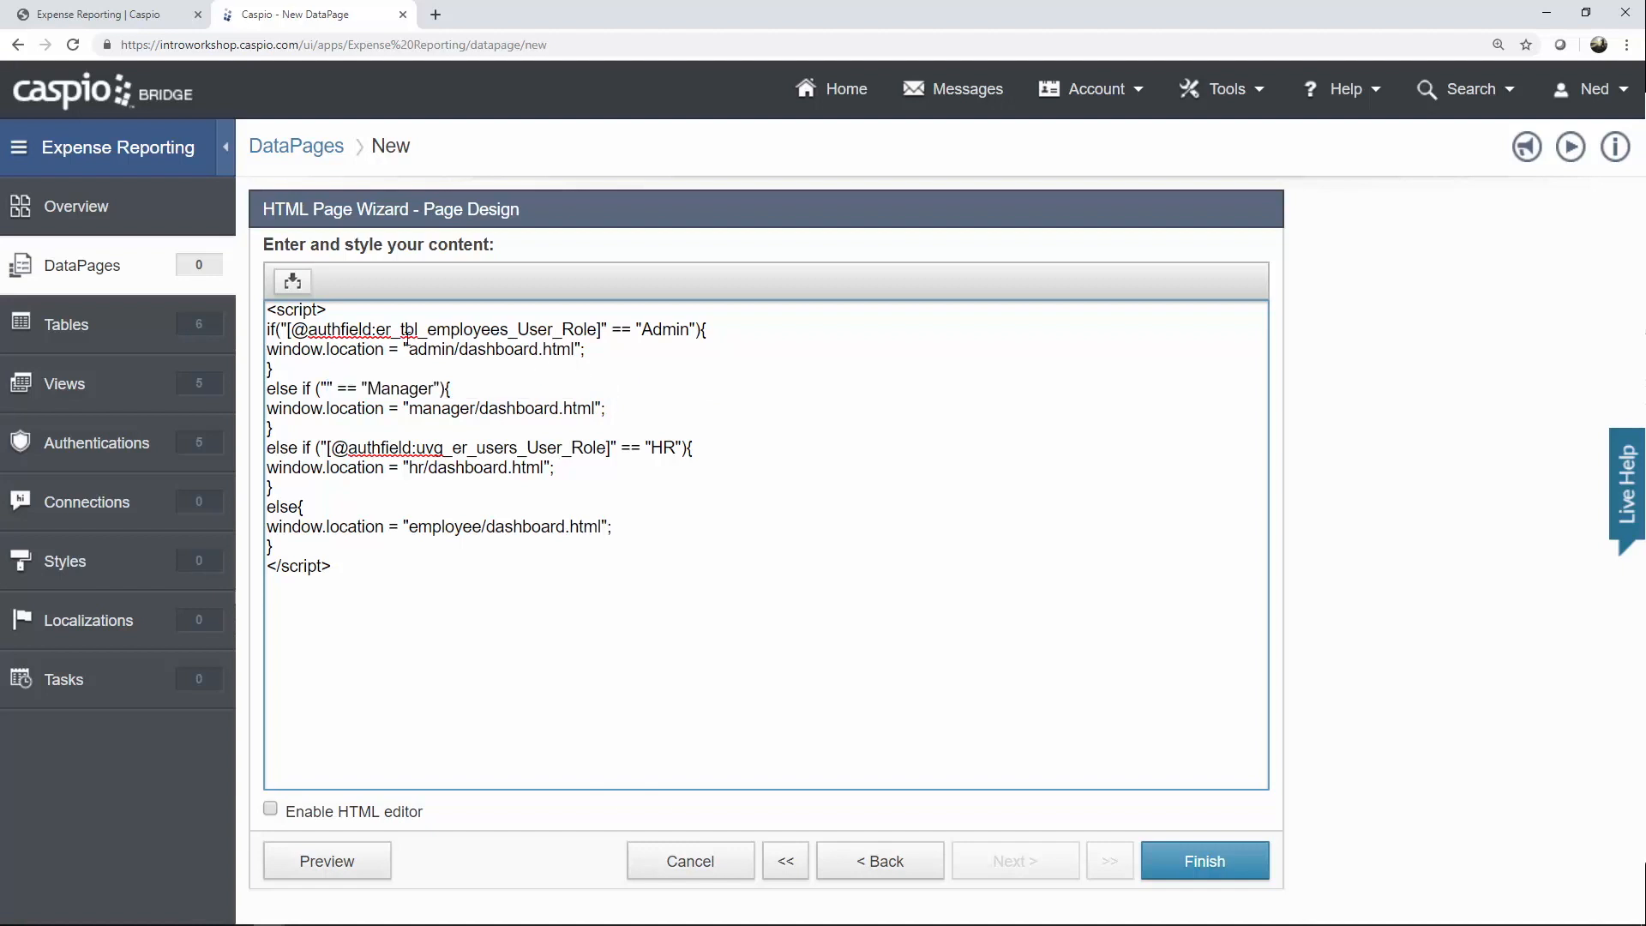
left_click(292, 281)
left_click(318, 323)
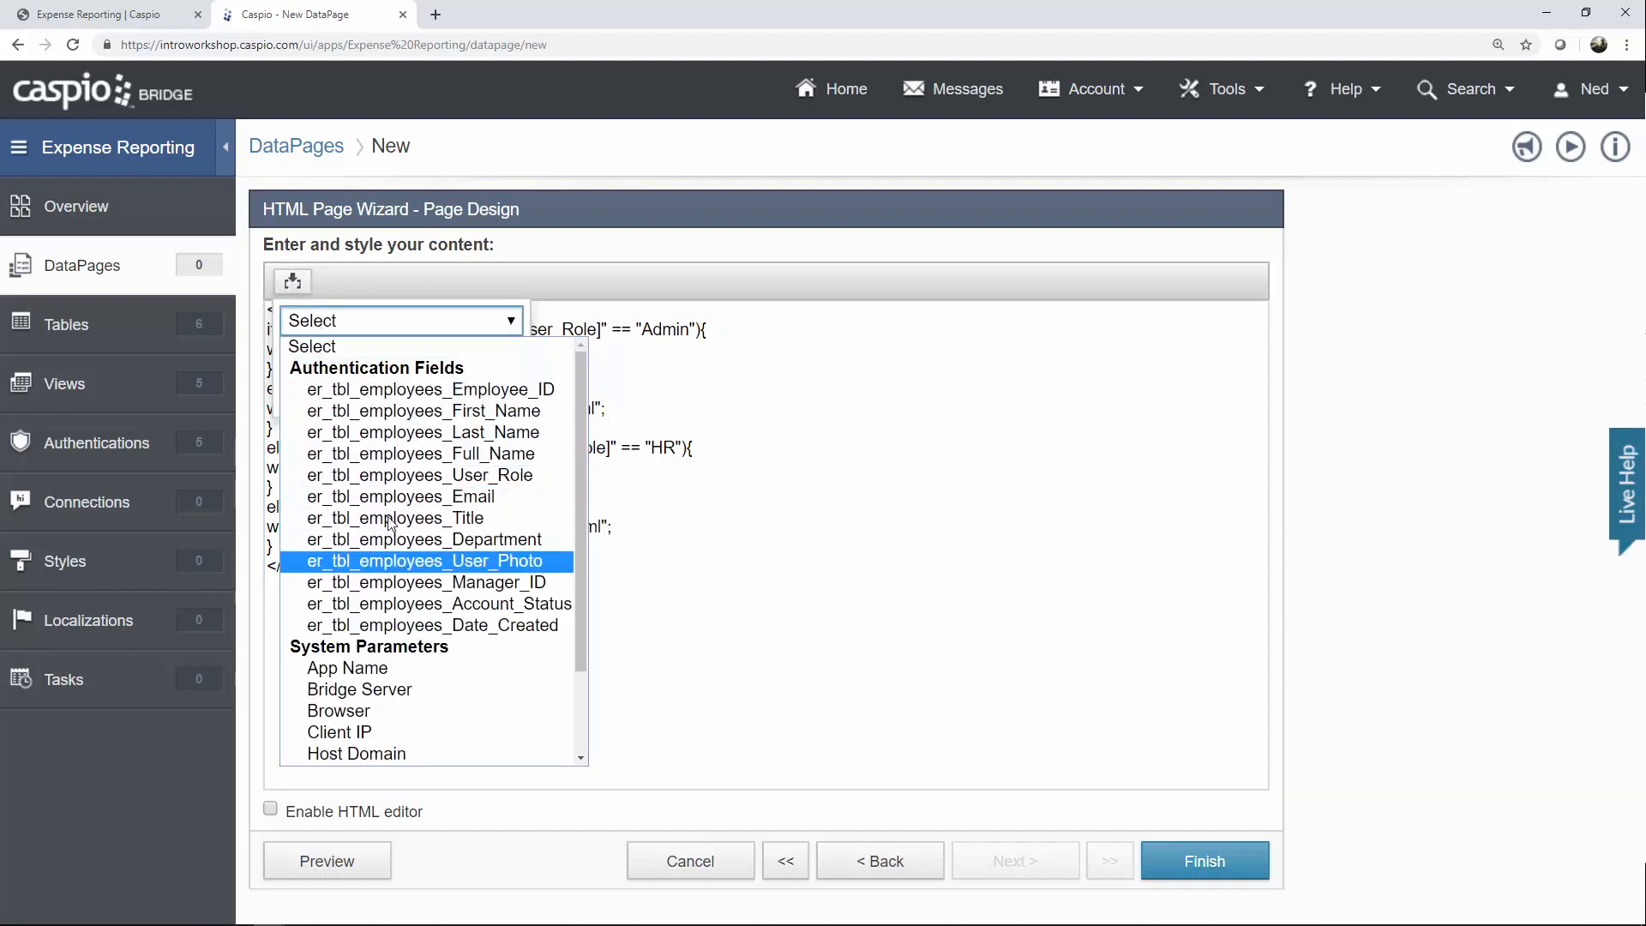
left_click(394, 475)
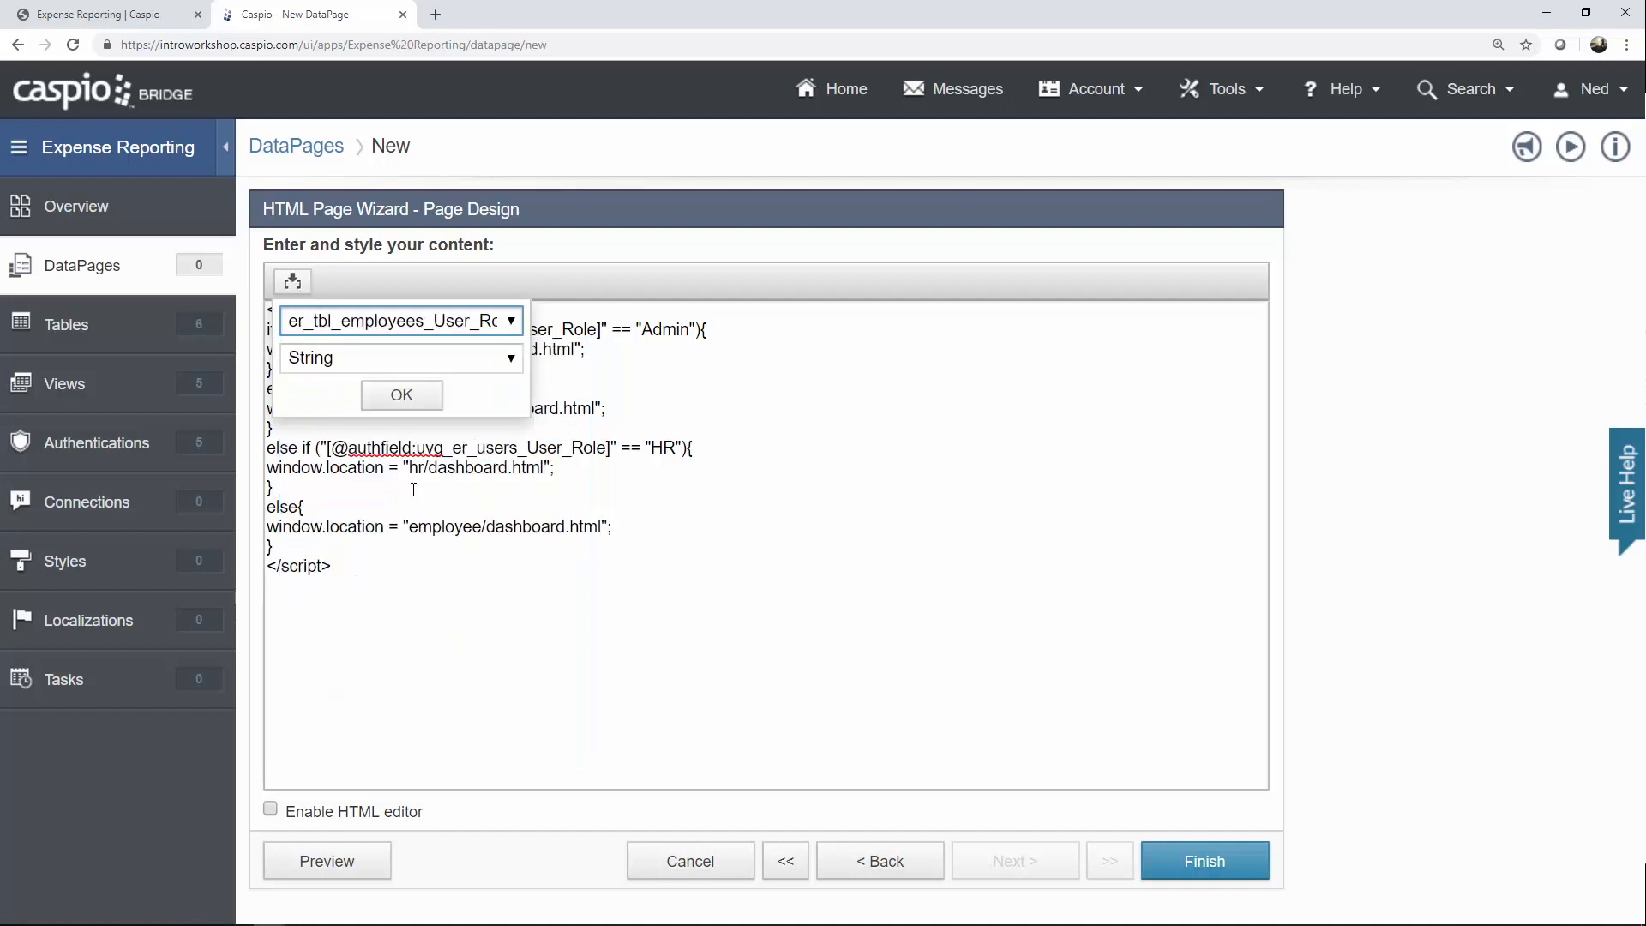
left_click(401, 395)
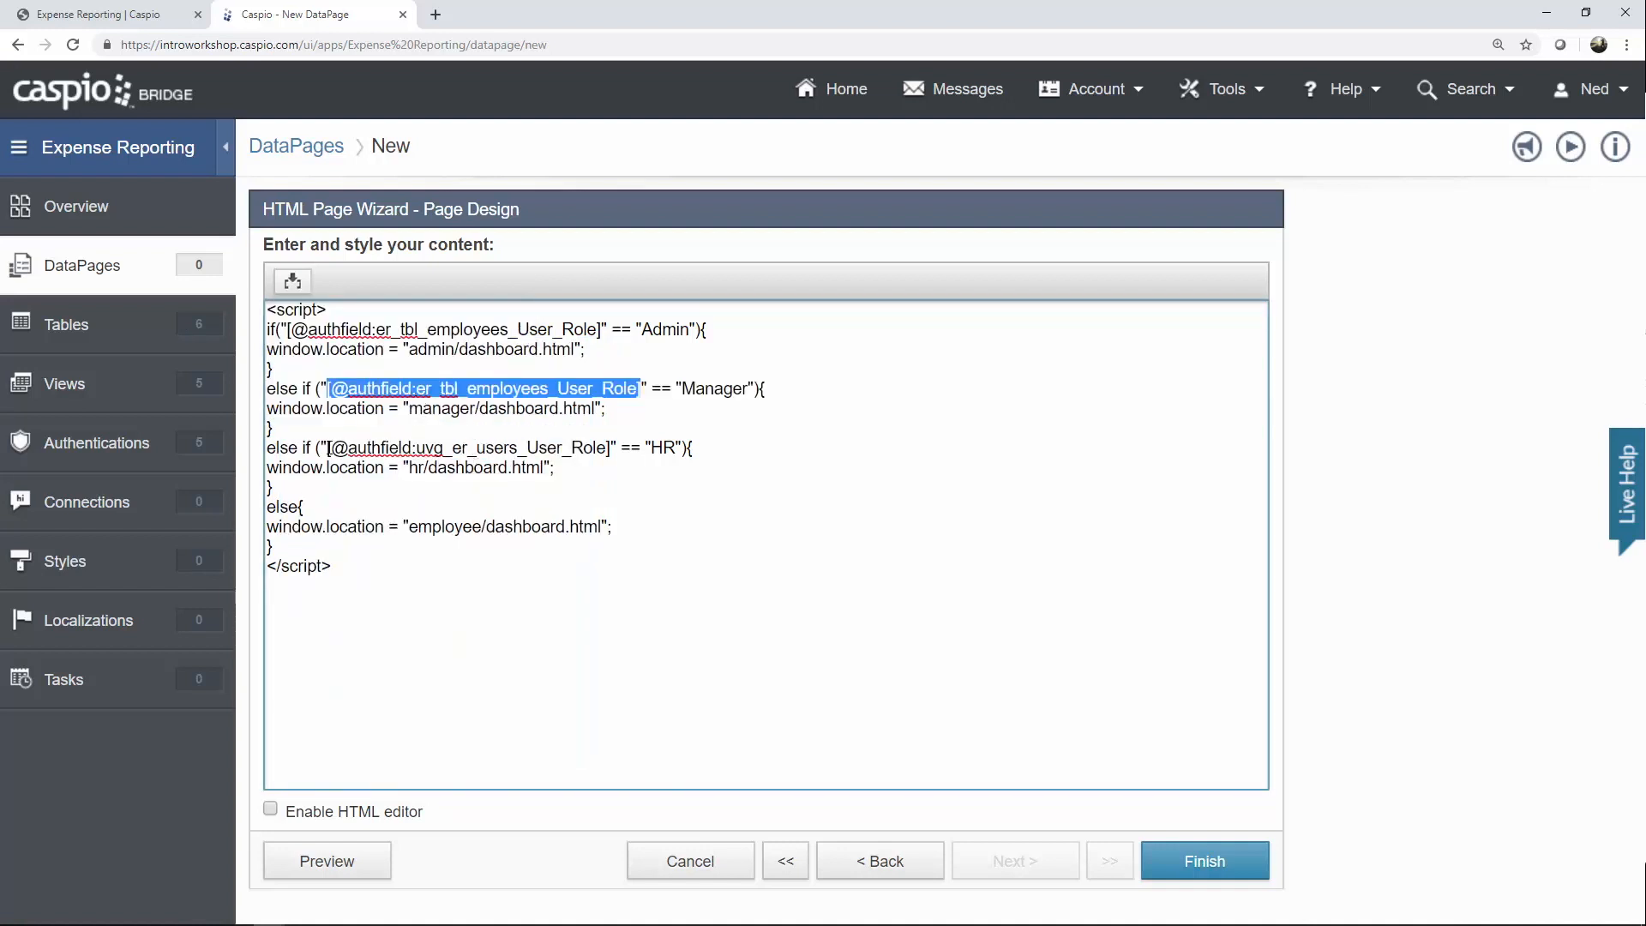
Swap the HR line's old role field for User_Role and finish the DataPage.
left_click_drag(329, 447, 613, 448)
key("BackSpace")
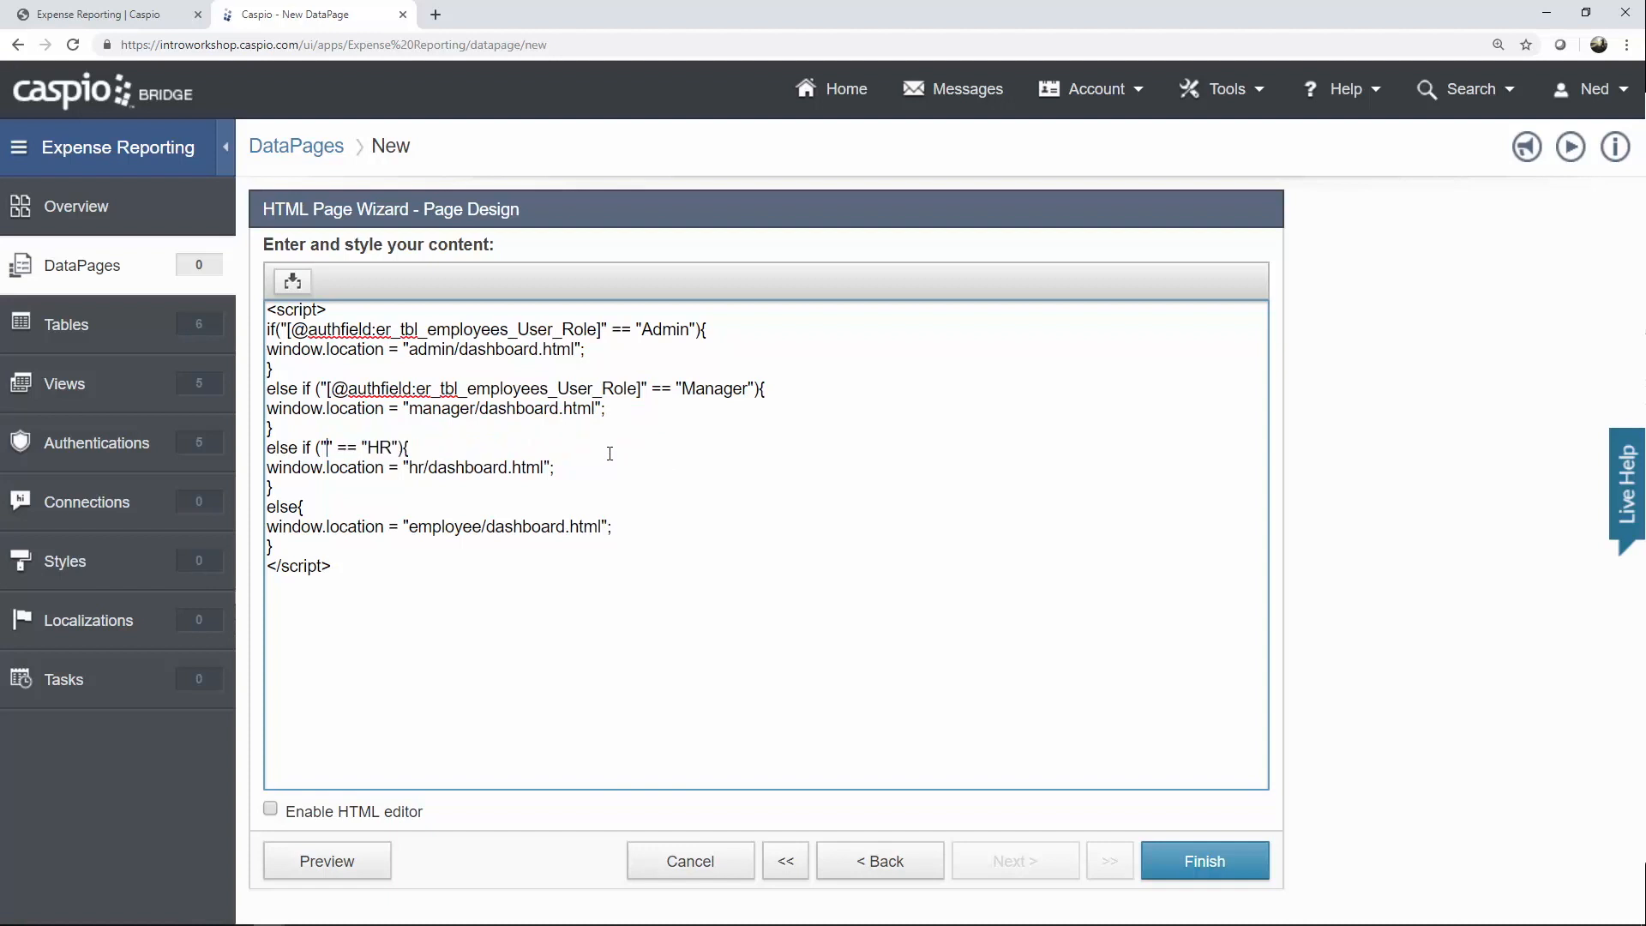
left_click(293, 282)
left_click(329, 323)
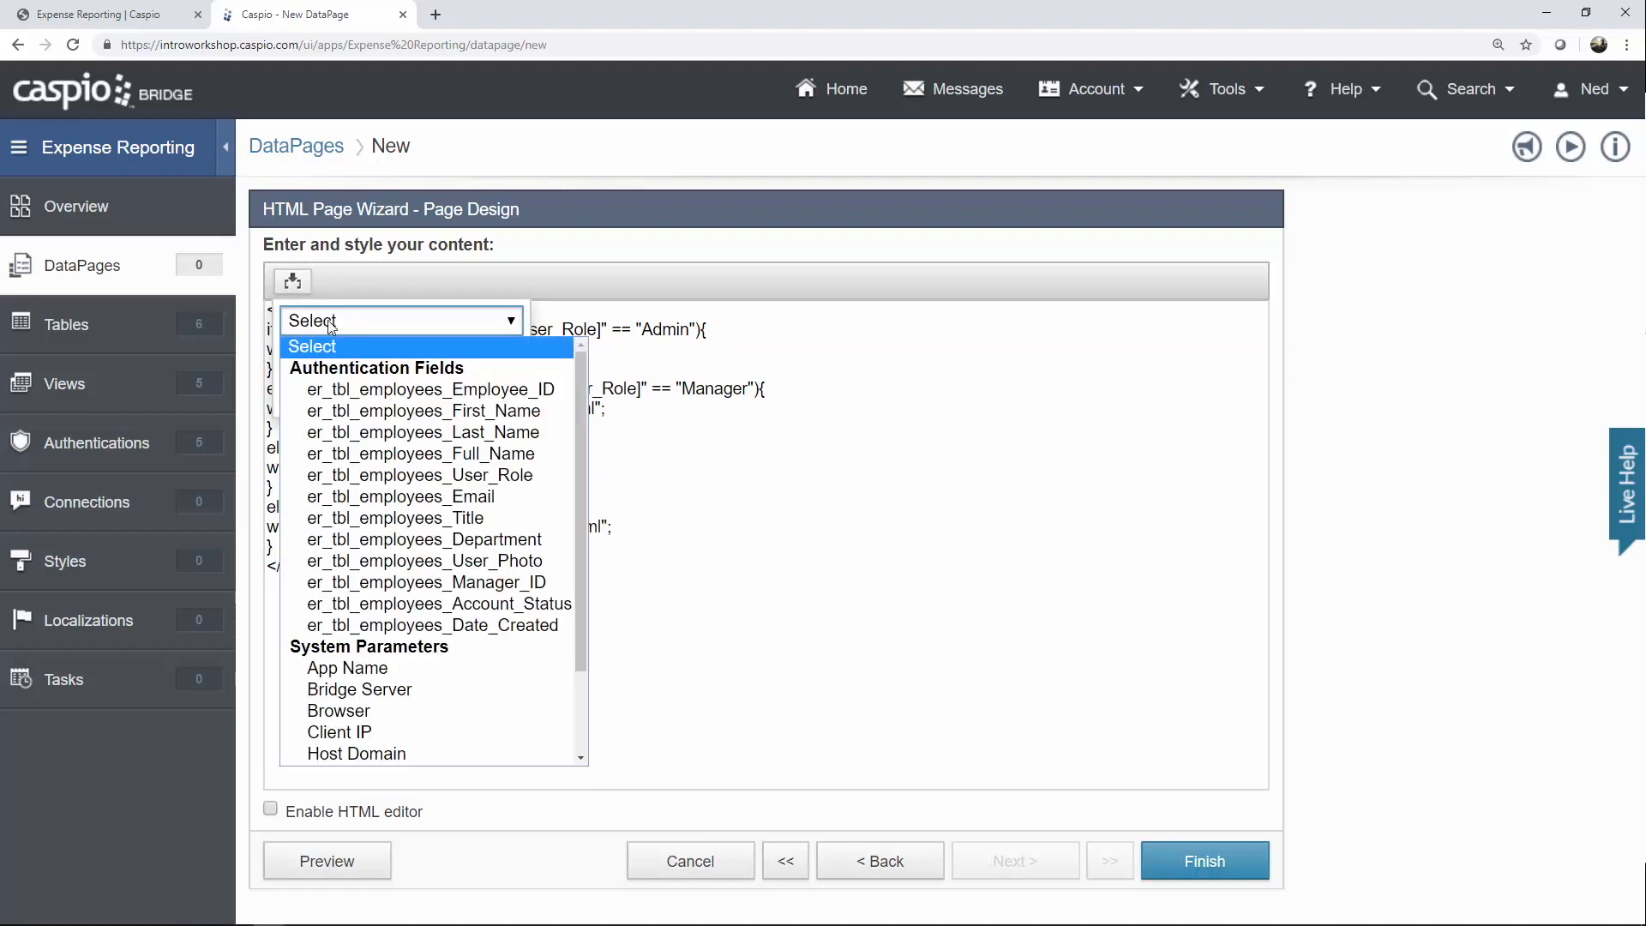
left_click(450, 473)
left_click(428, 397)
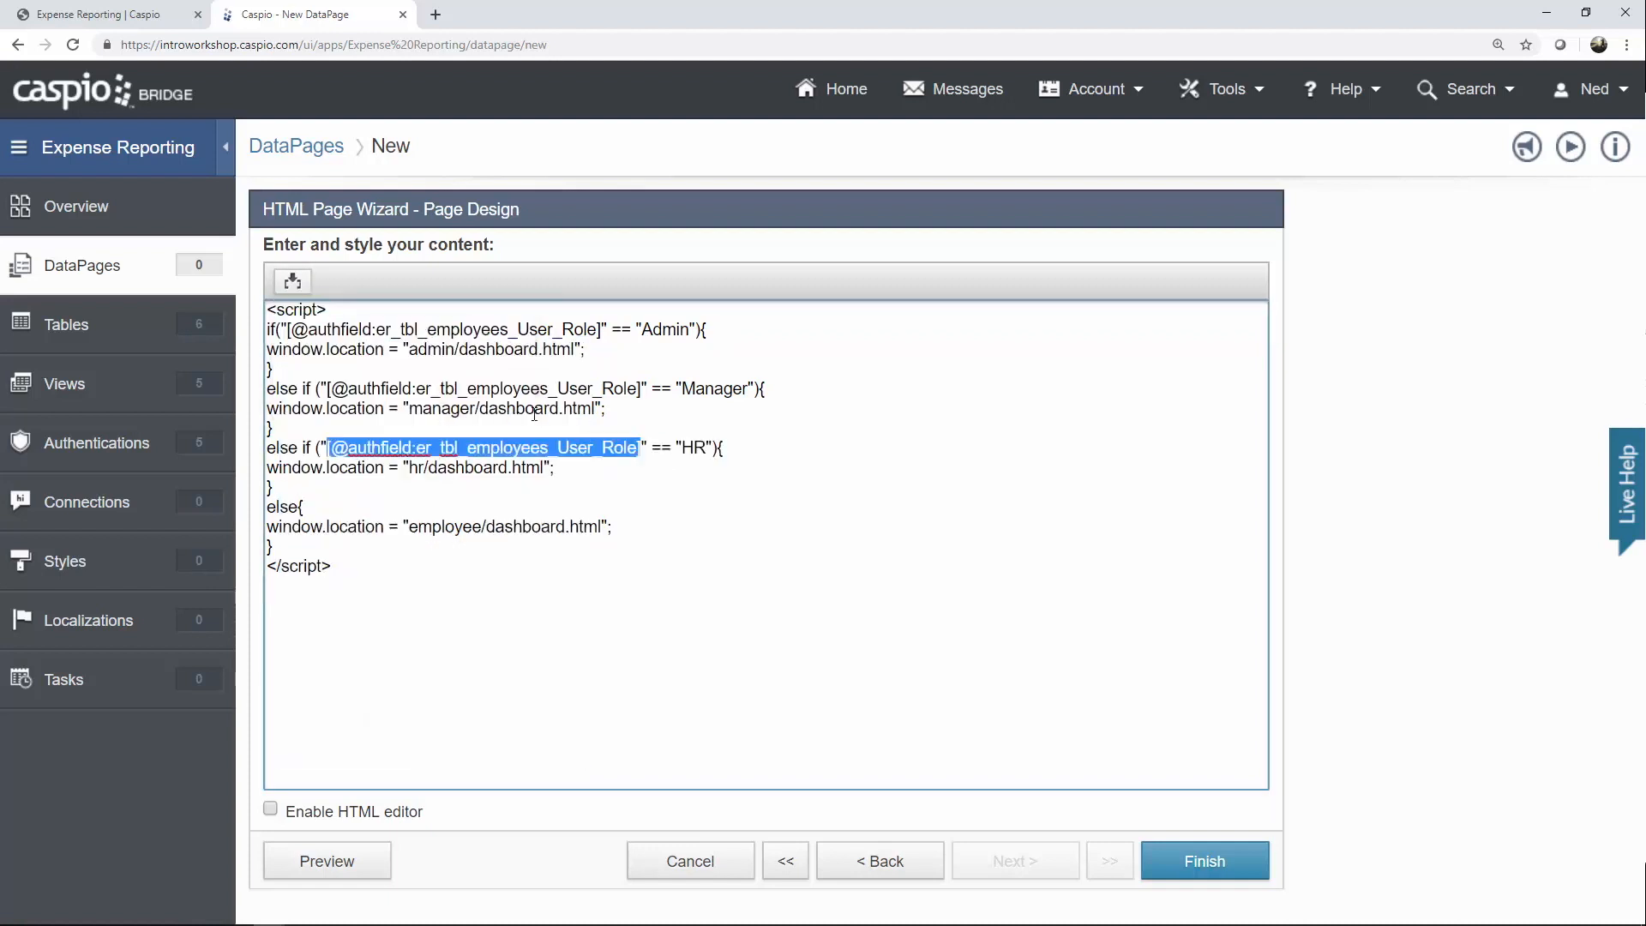
left_click(656, 474)
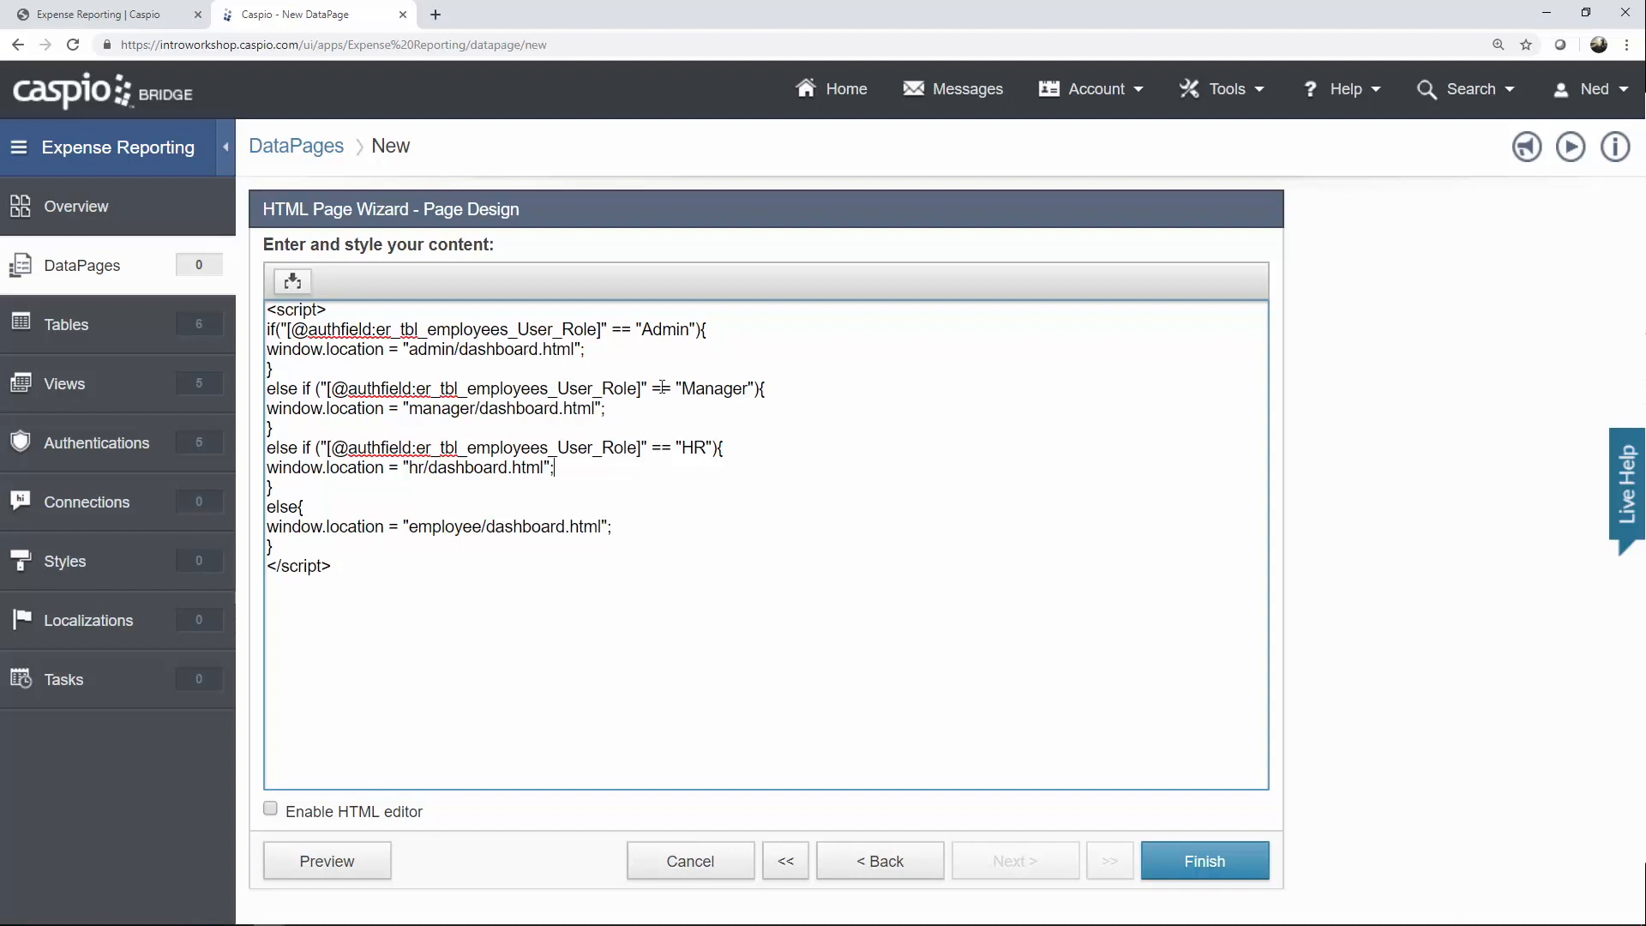
left_click(1213, 861)
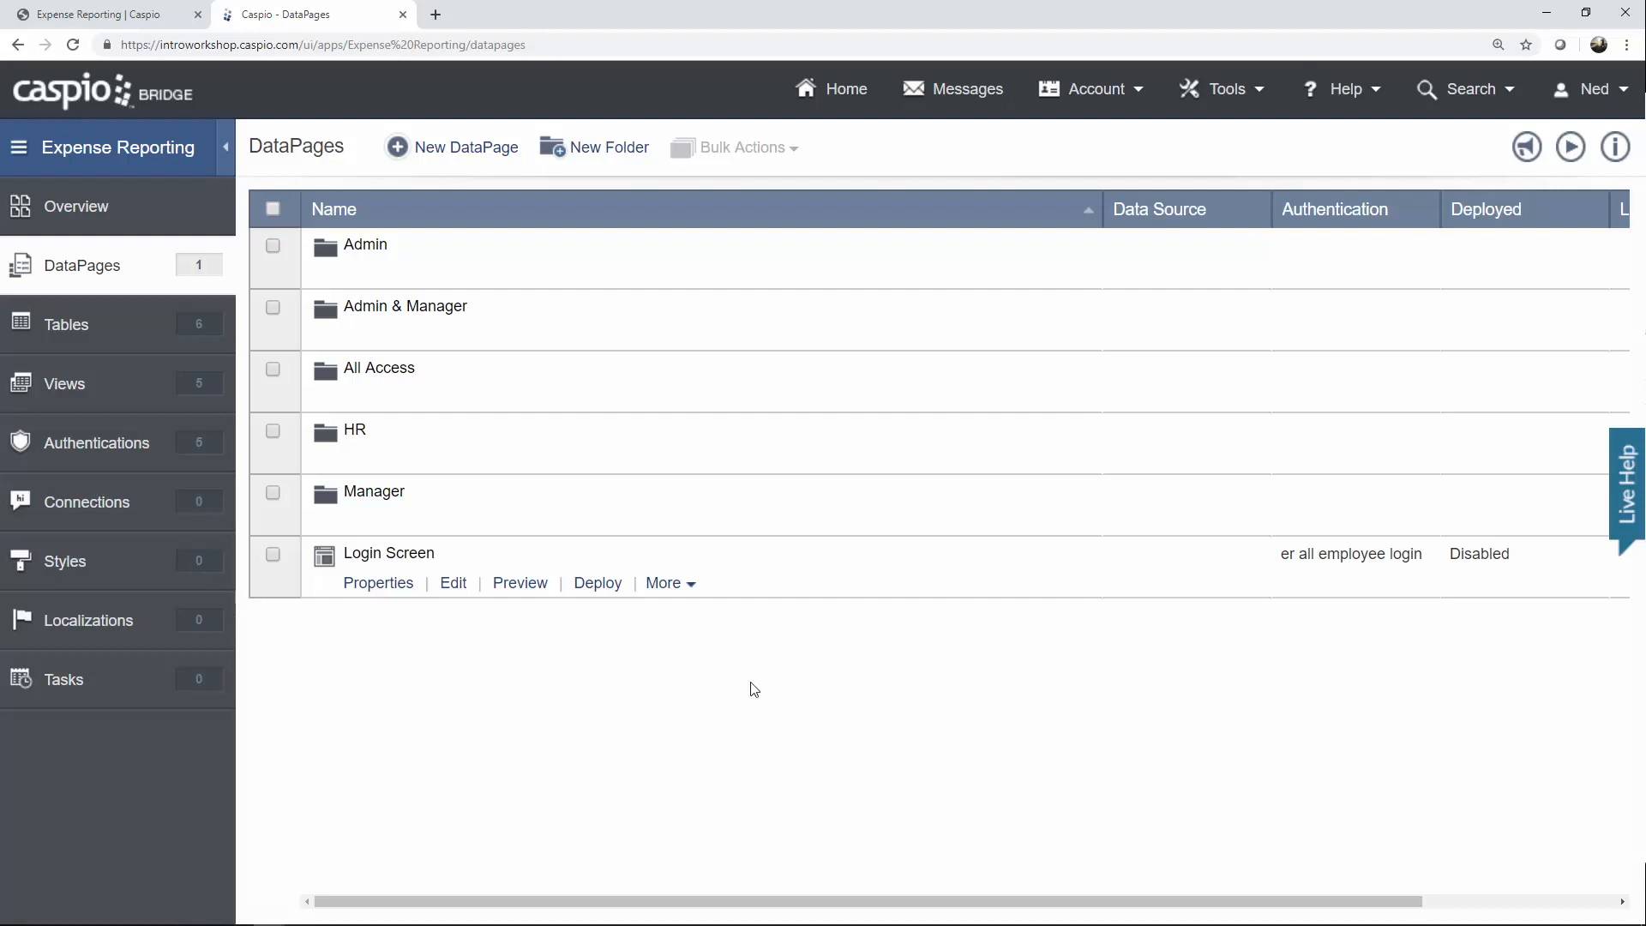
Set Login Screen's deployment status to Enabled and copy its embed code.
left_click(598, 584)
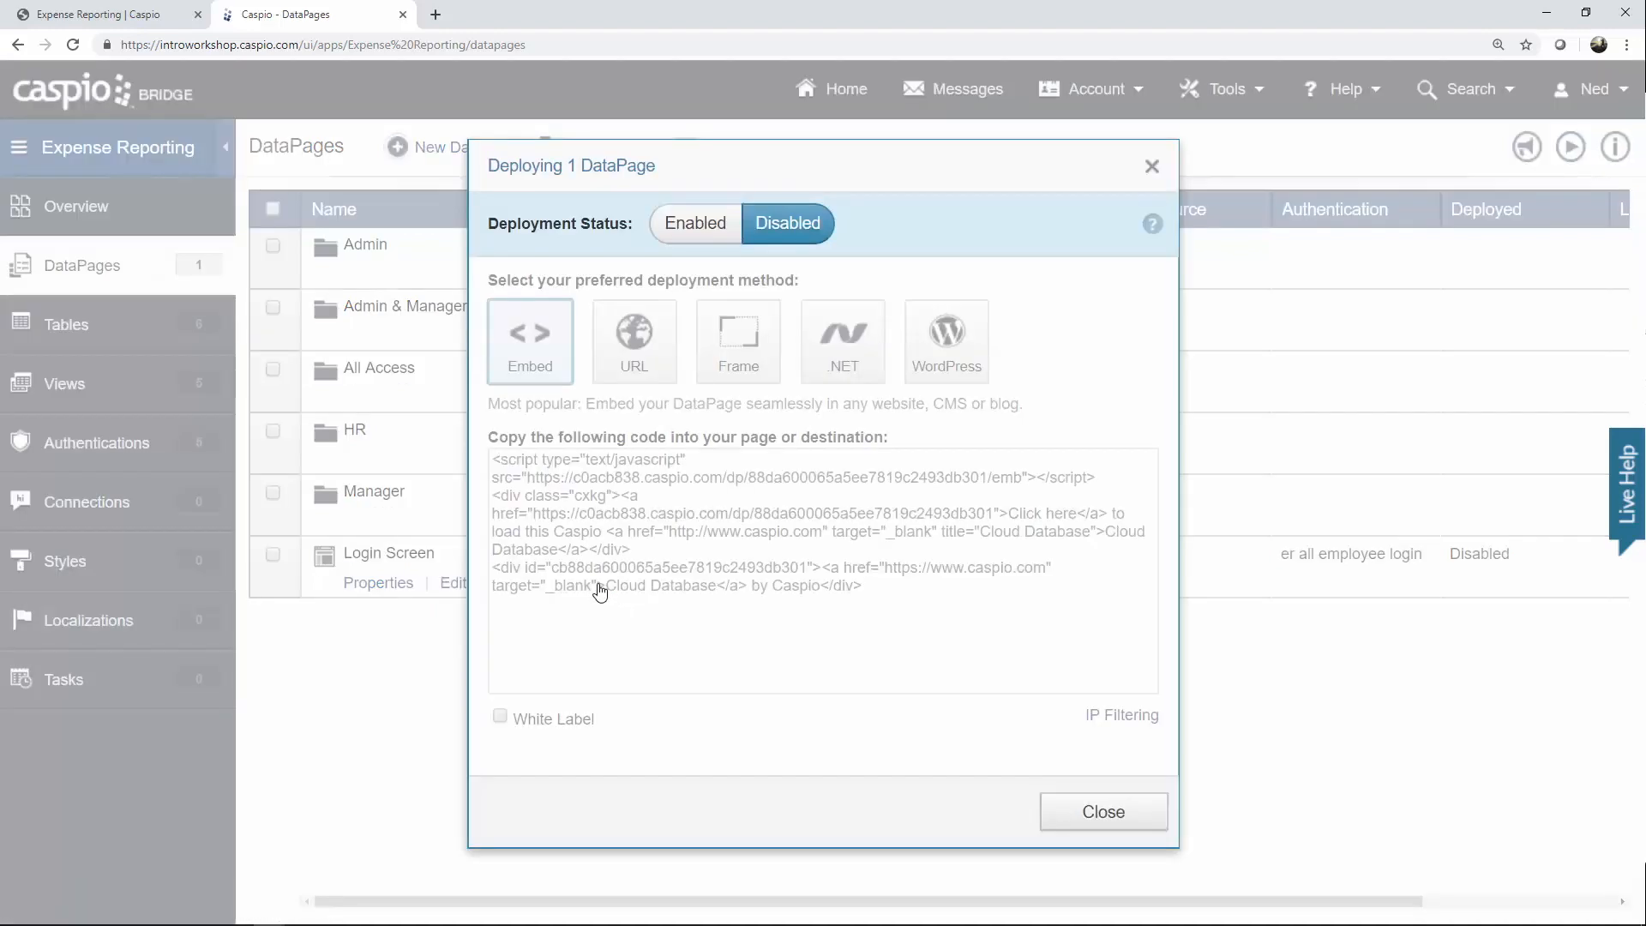
left_click(717, 232)
left_click(777, 531)
key("ctrl+c")
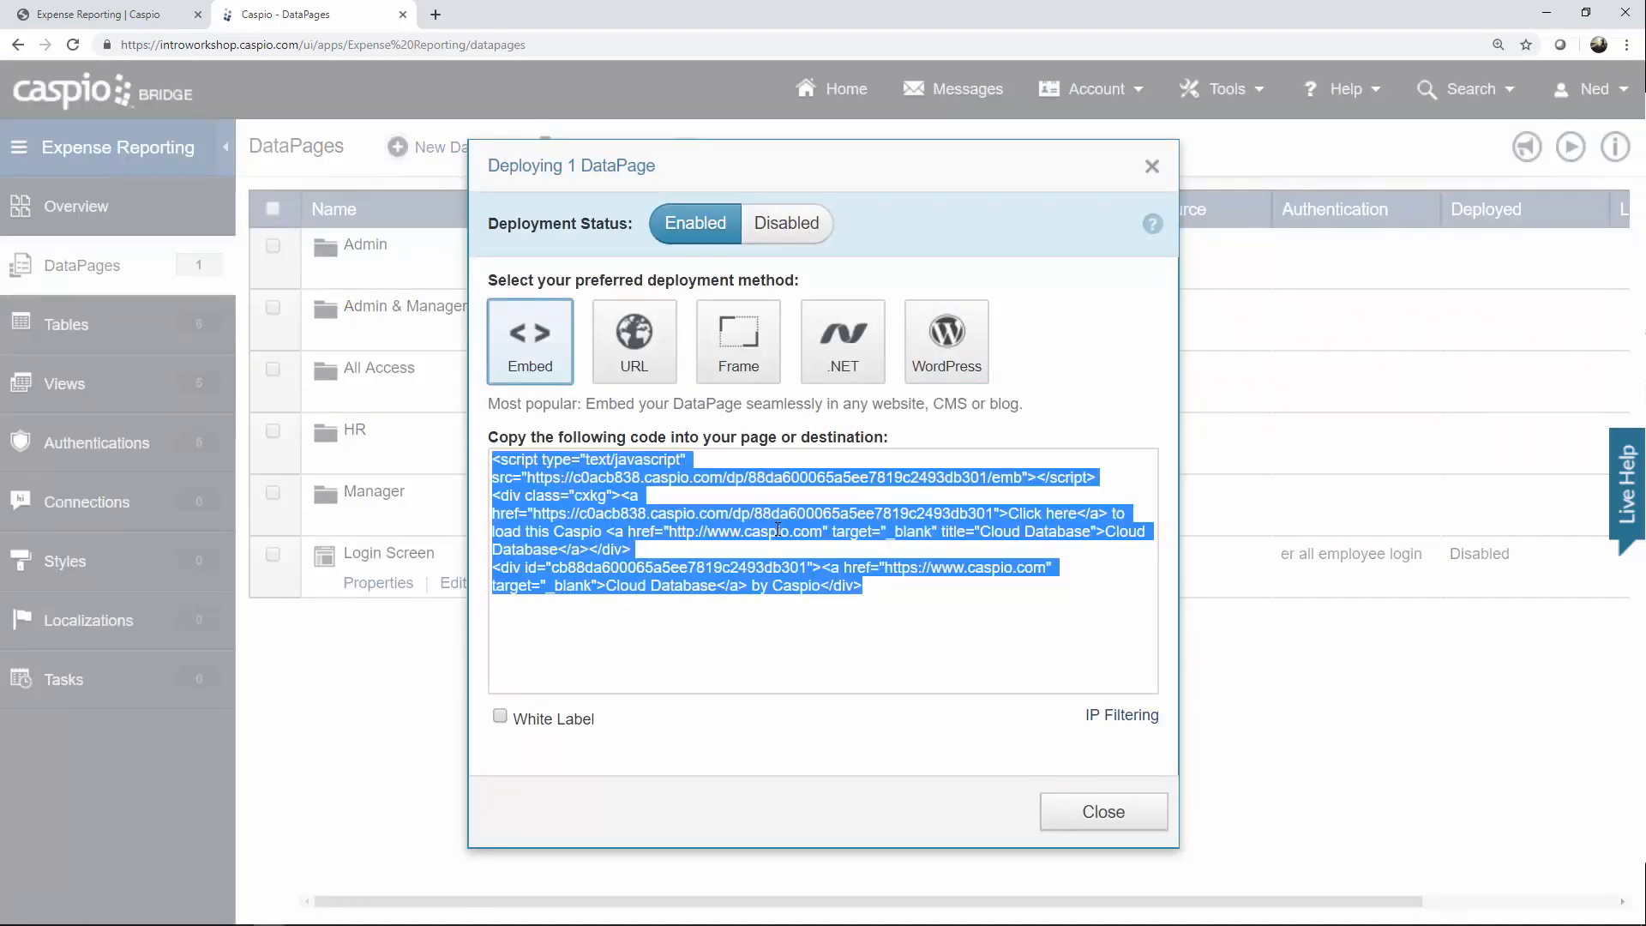
right_click(778, 531)
left_click(804, 538)
left_click(1103, 811)
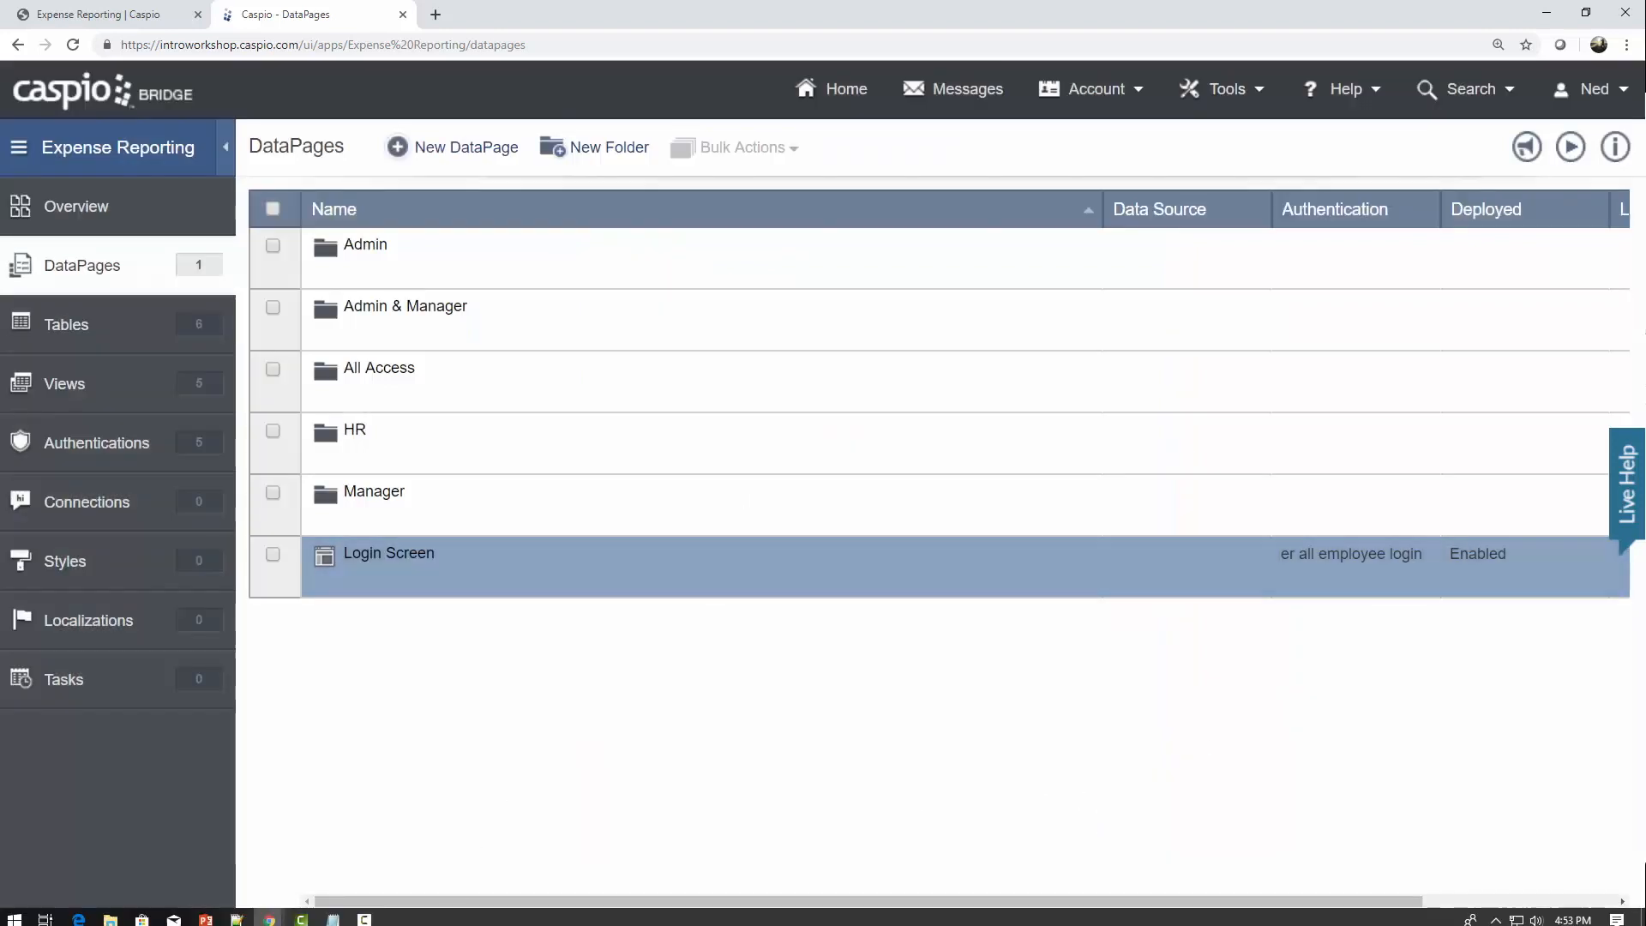
left_click(237, 912)
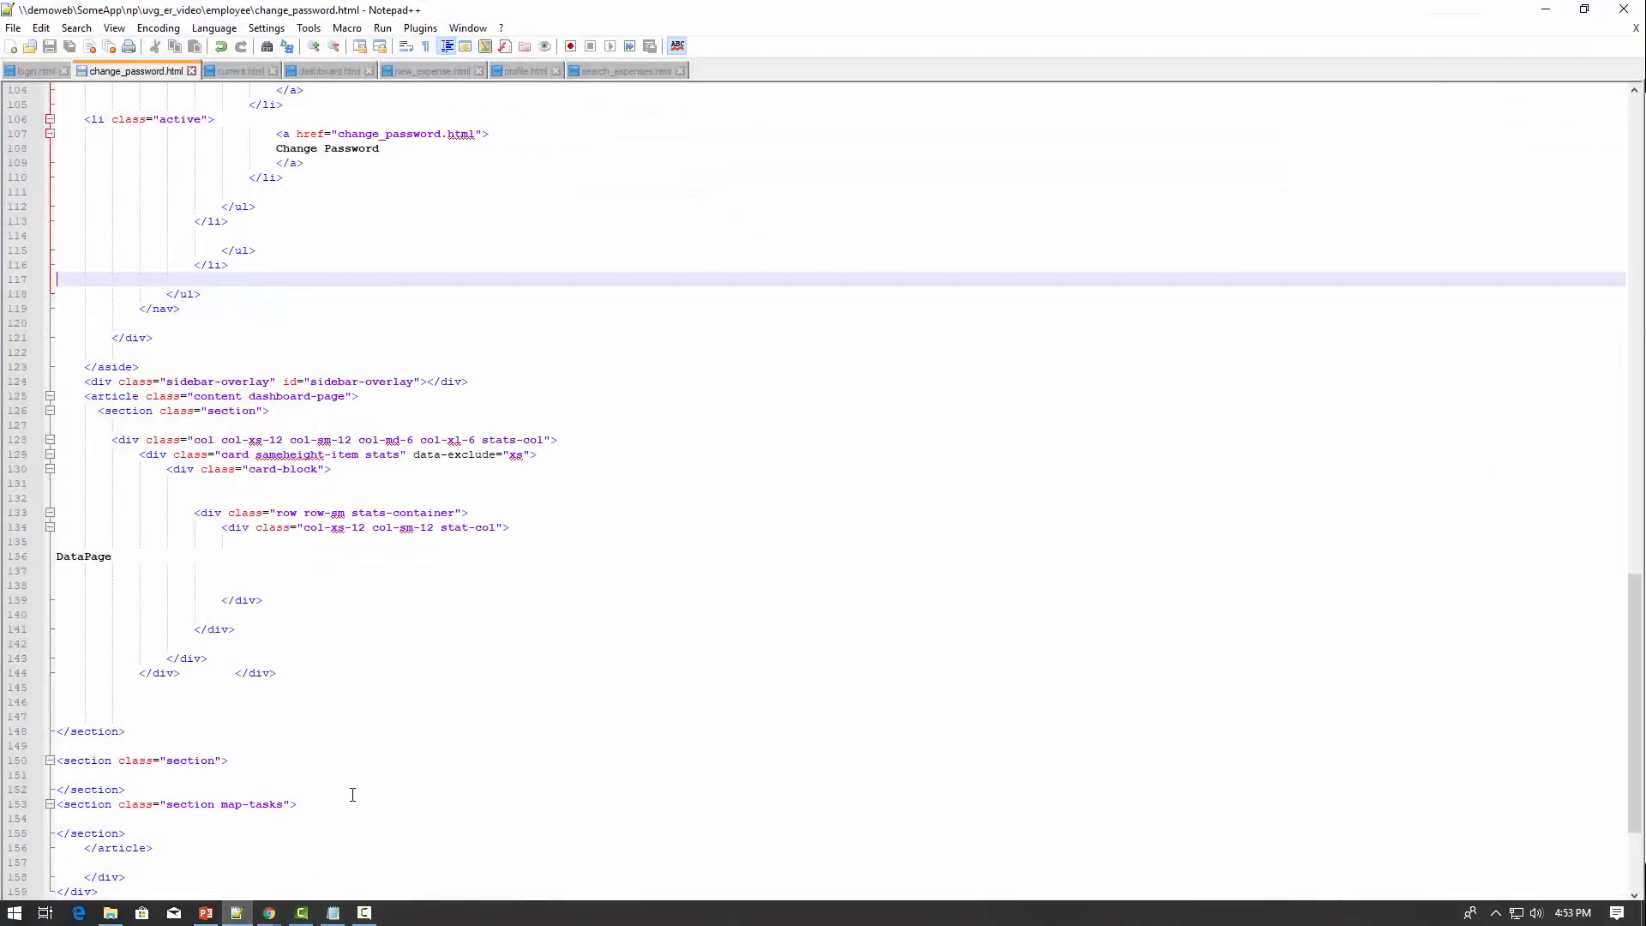
Replace the 'Login Datapage' placeholder in login.html with the embed code and save.
left_click(352, 791)
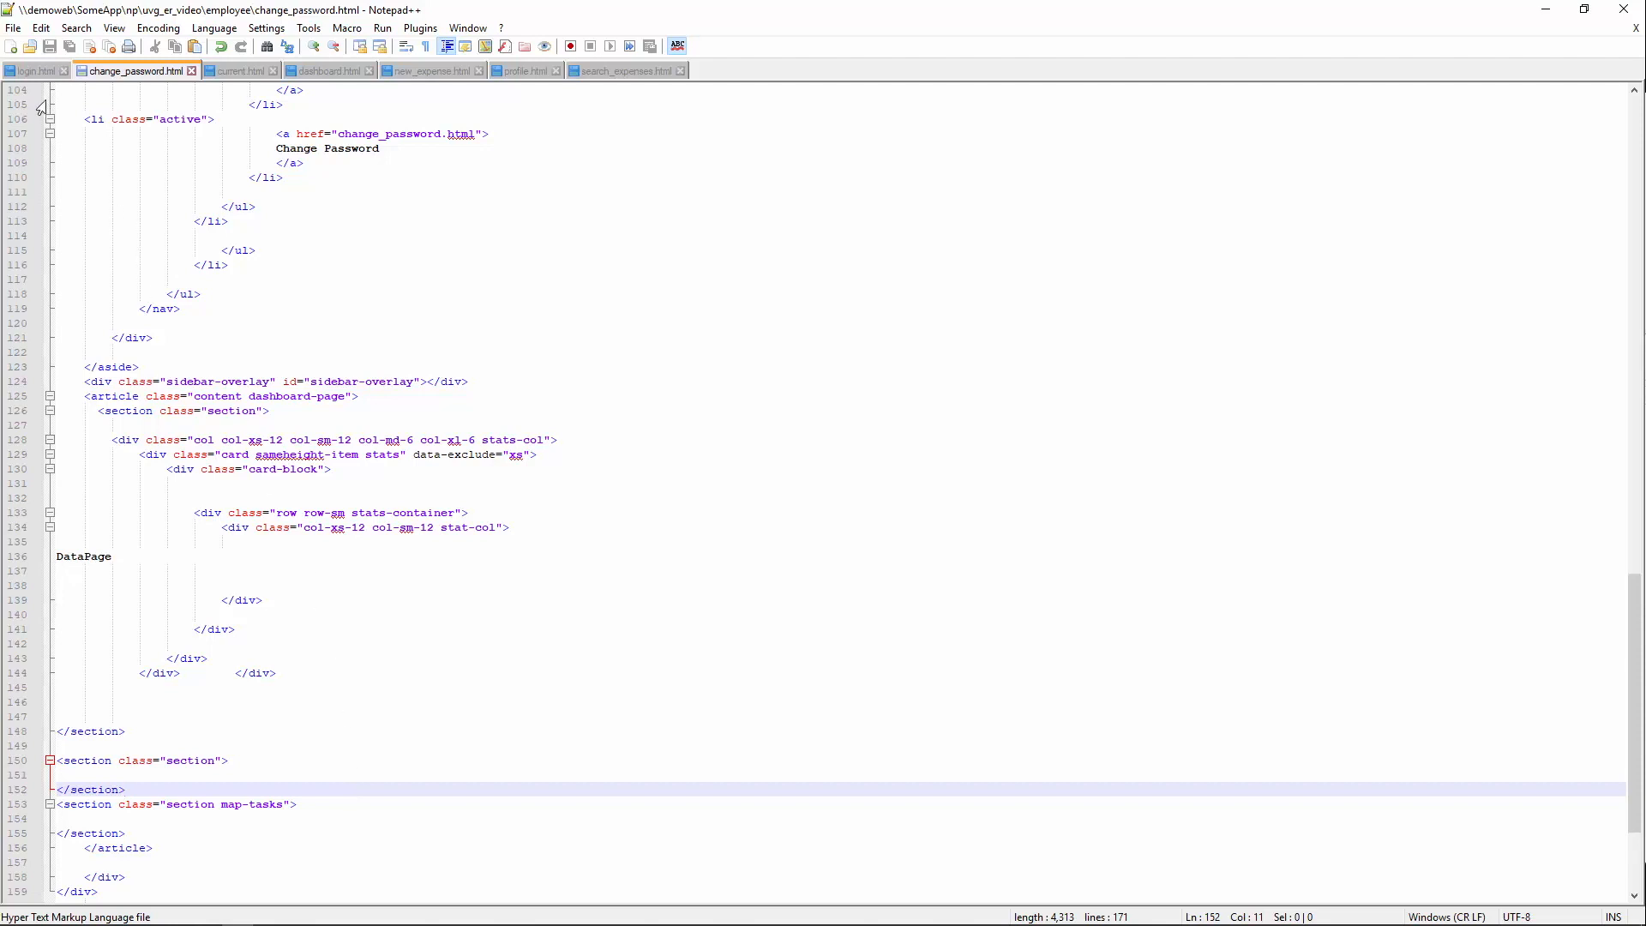
left_click(35, 71)
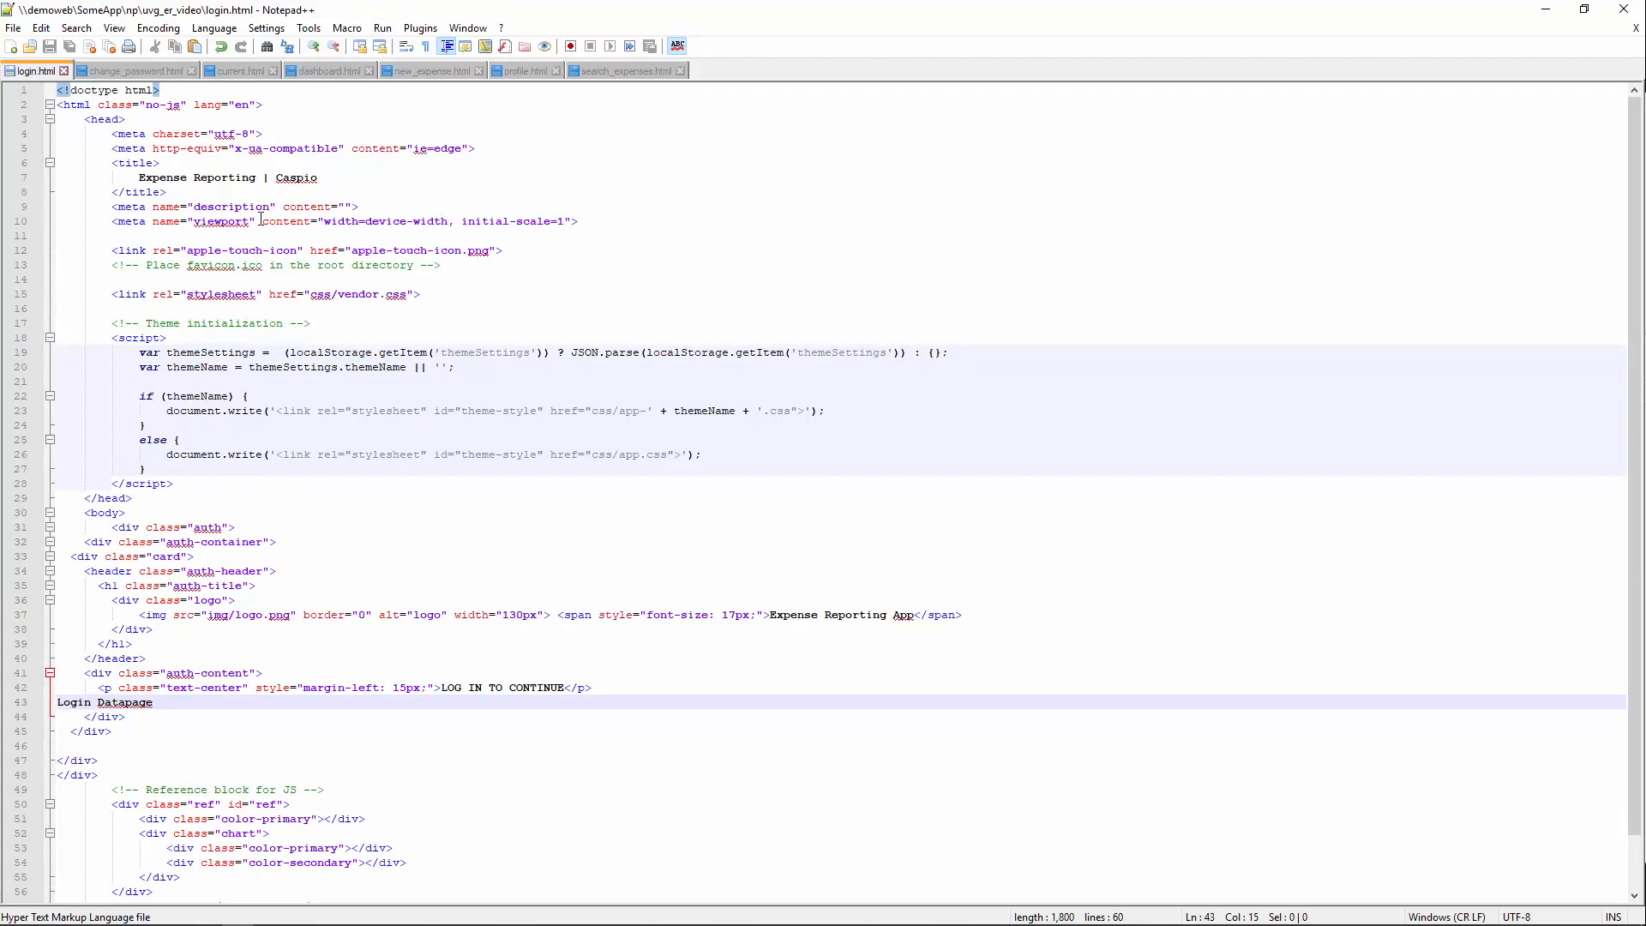
left_click_drag(147, 703, 57, 703)
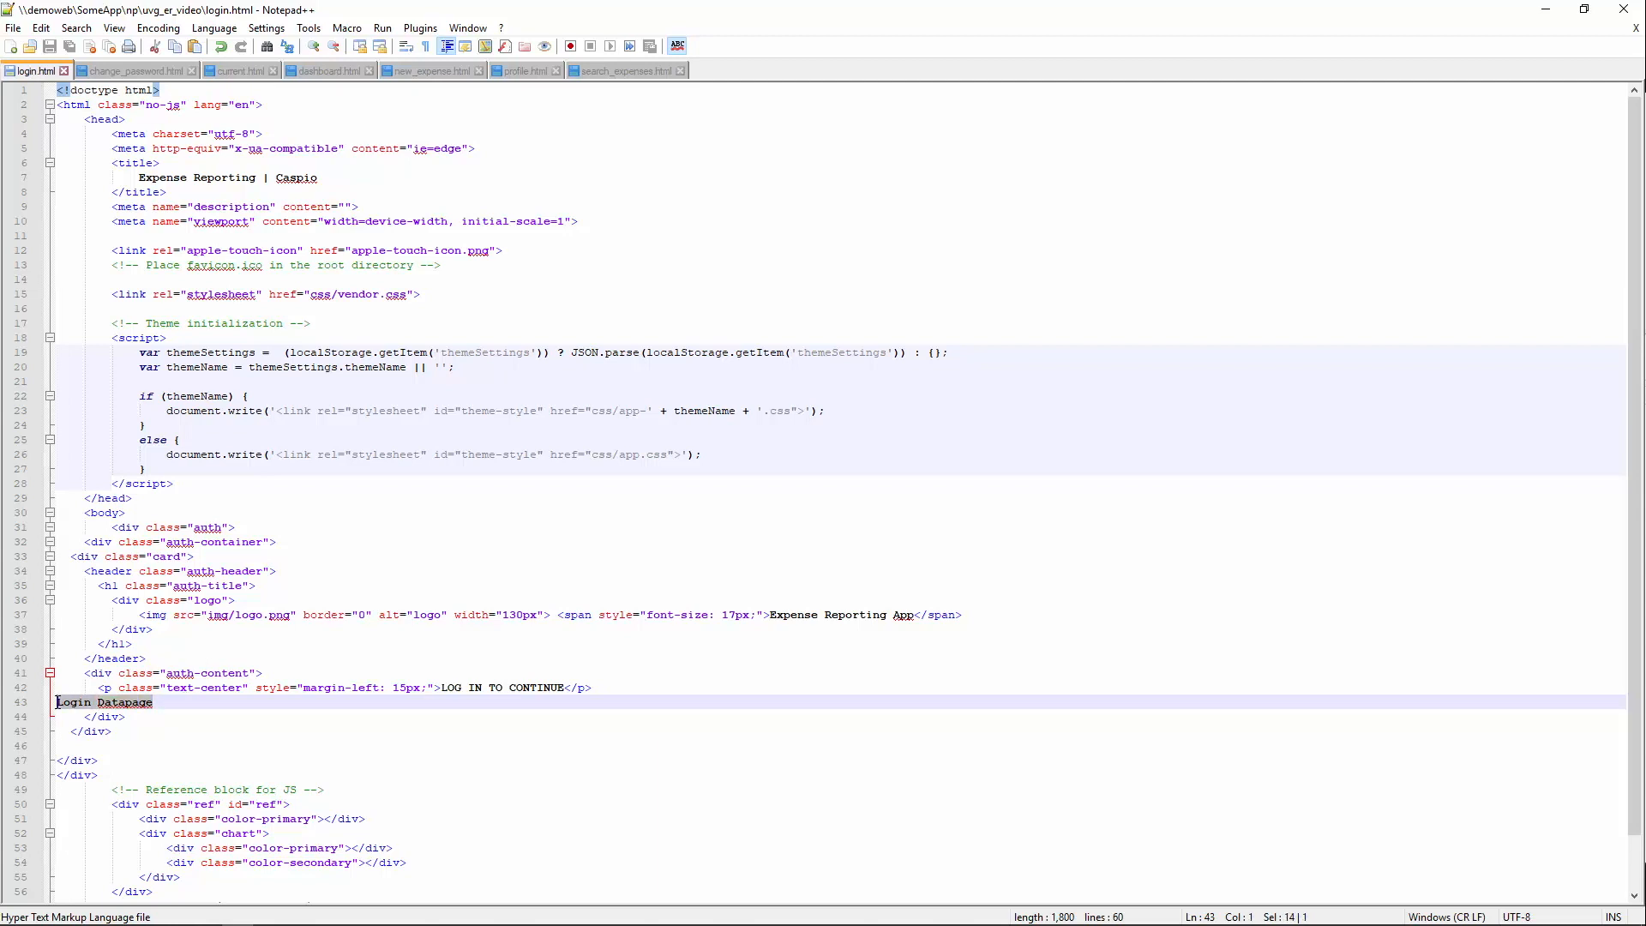
key("ctrl+v")
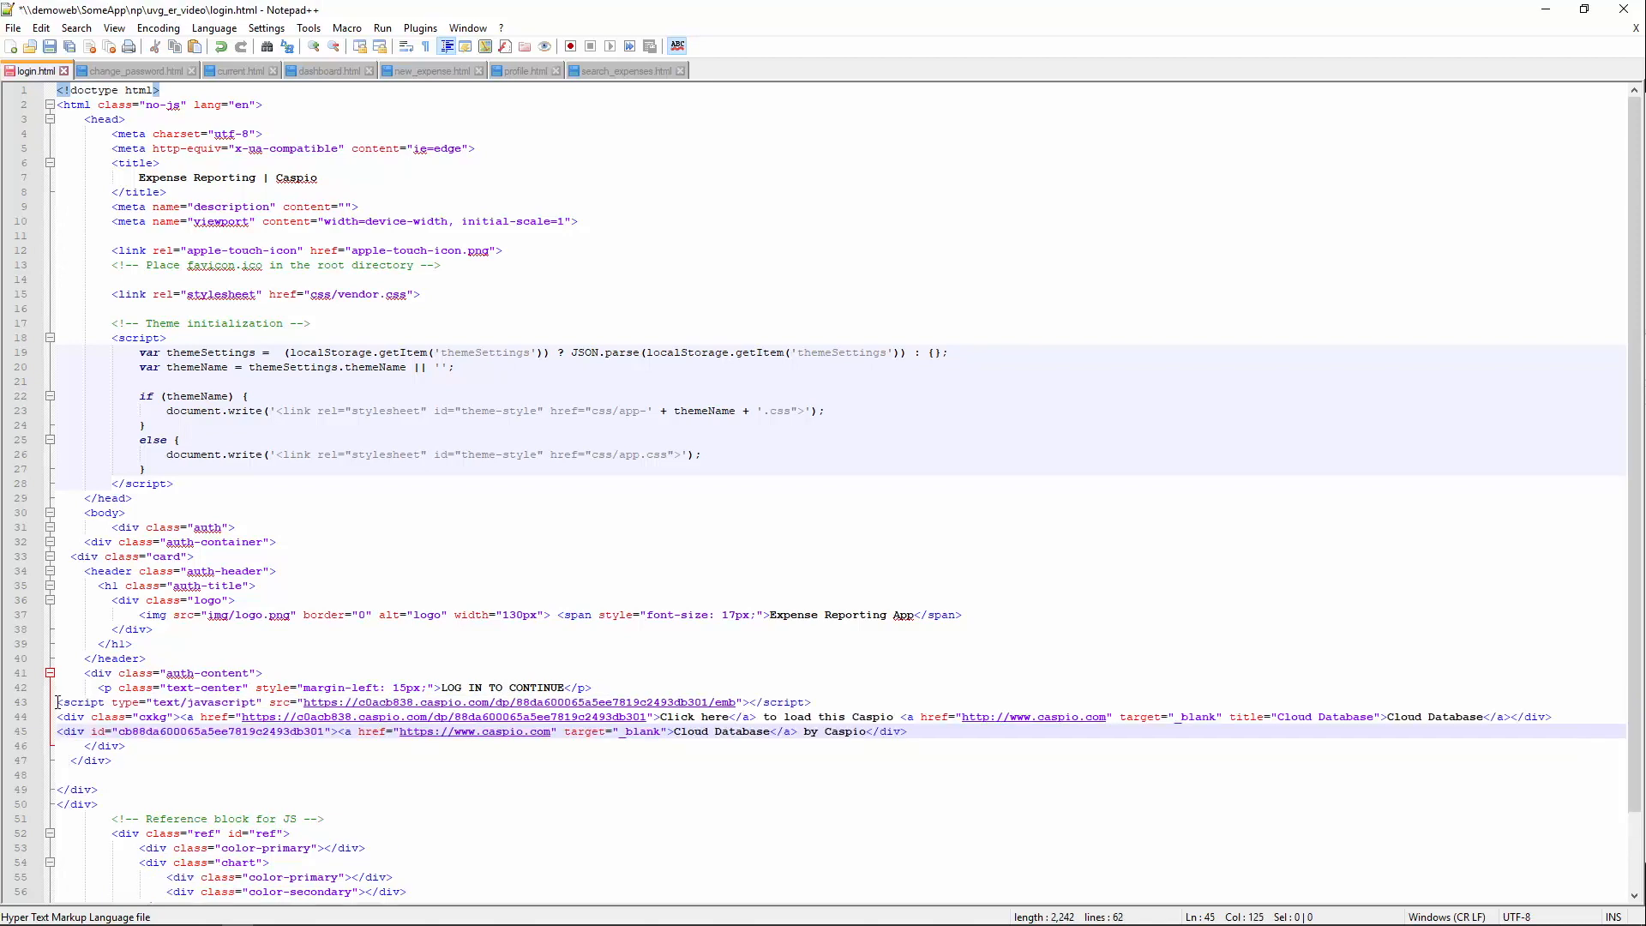
key("ctrl+s")
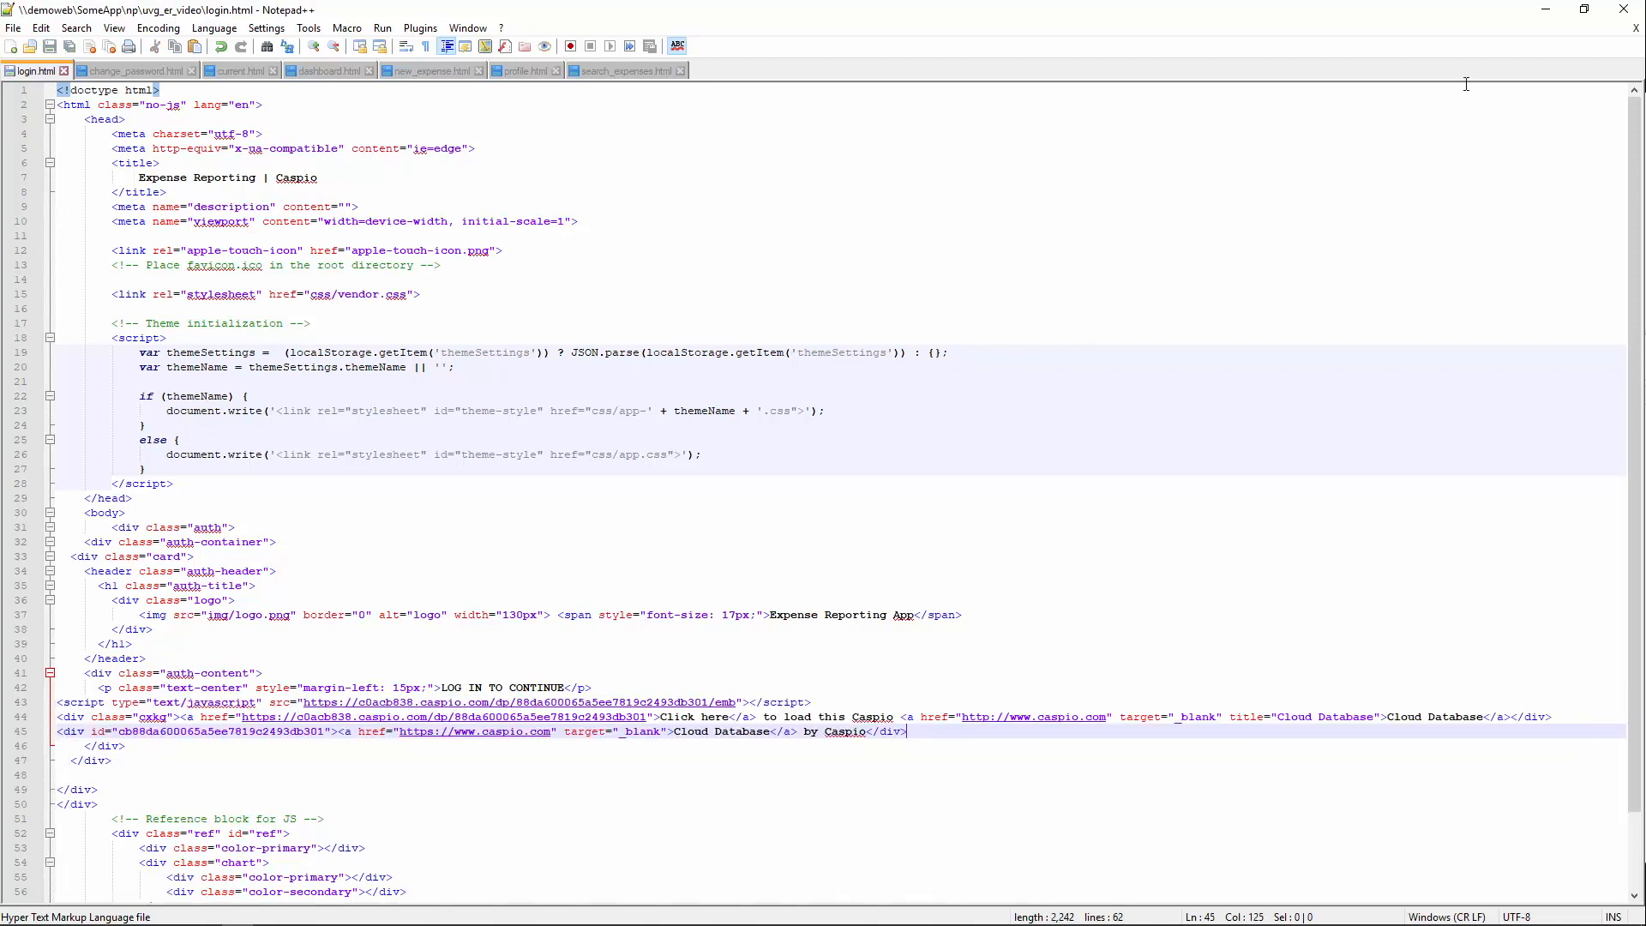
left_click(1546, 9)
left_click(126, 14)
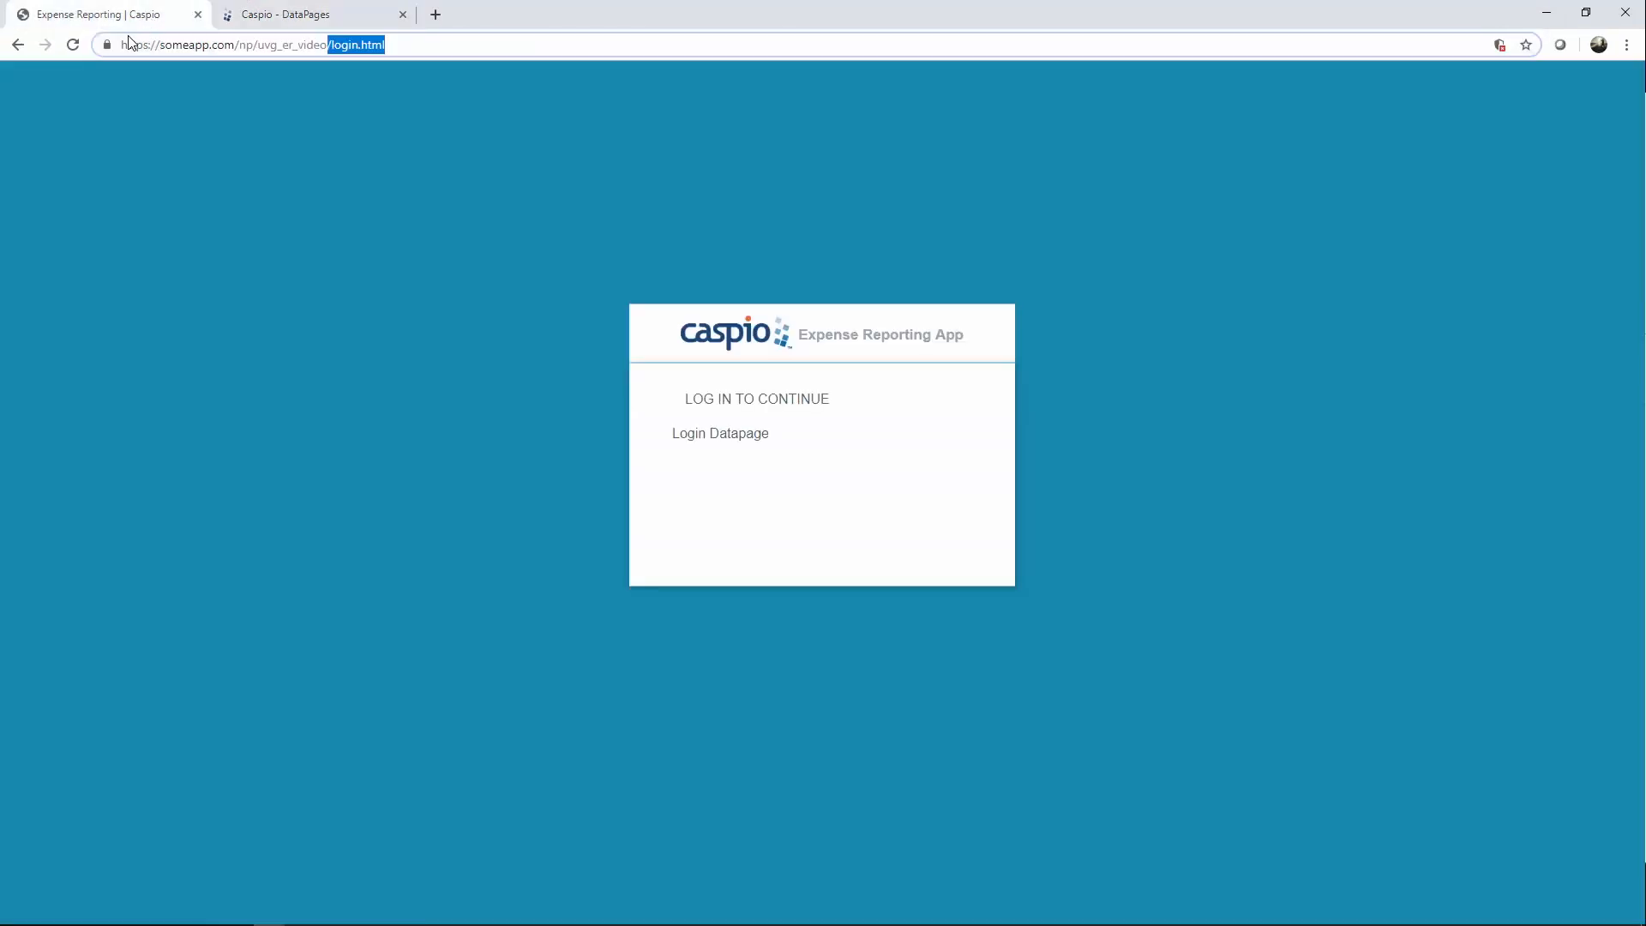
Reload login.html to show the embedded Caspio form, then return to the DataPages tab.
left_click(73, 44)
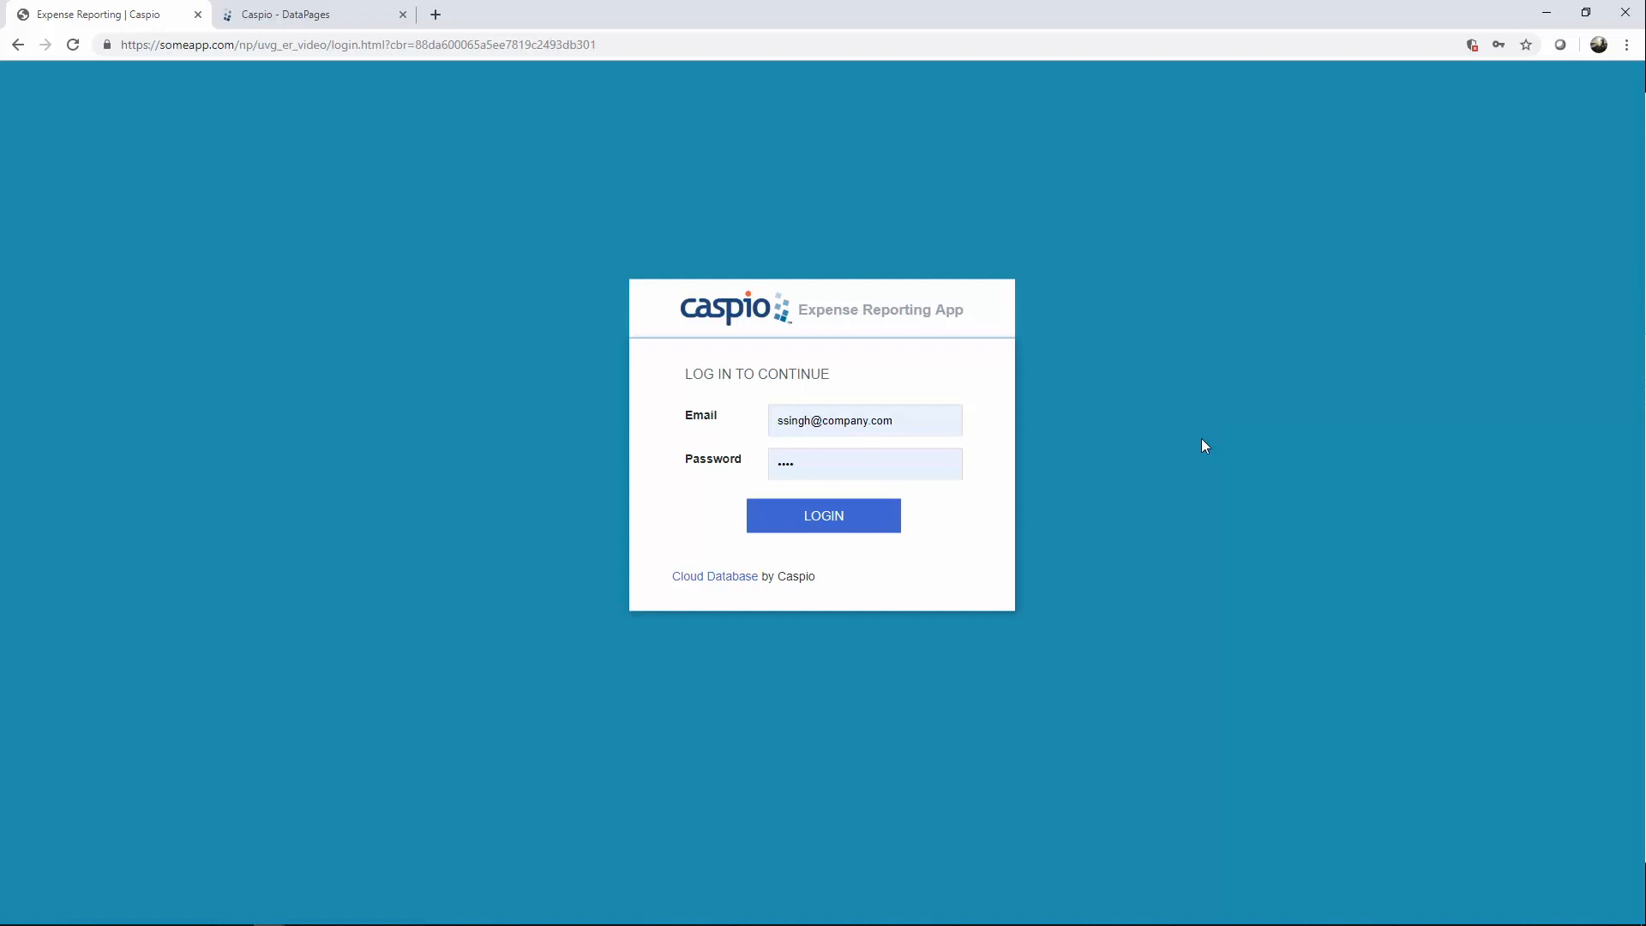
left_click(367, 19)
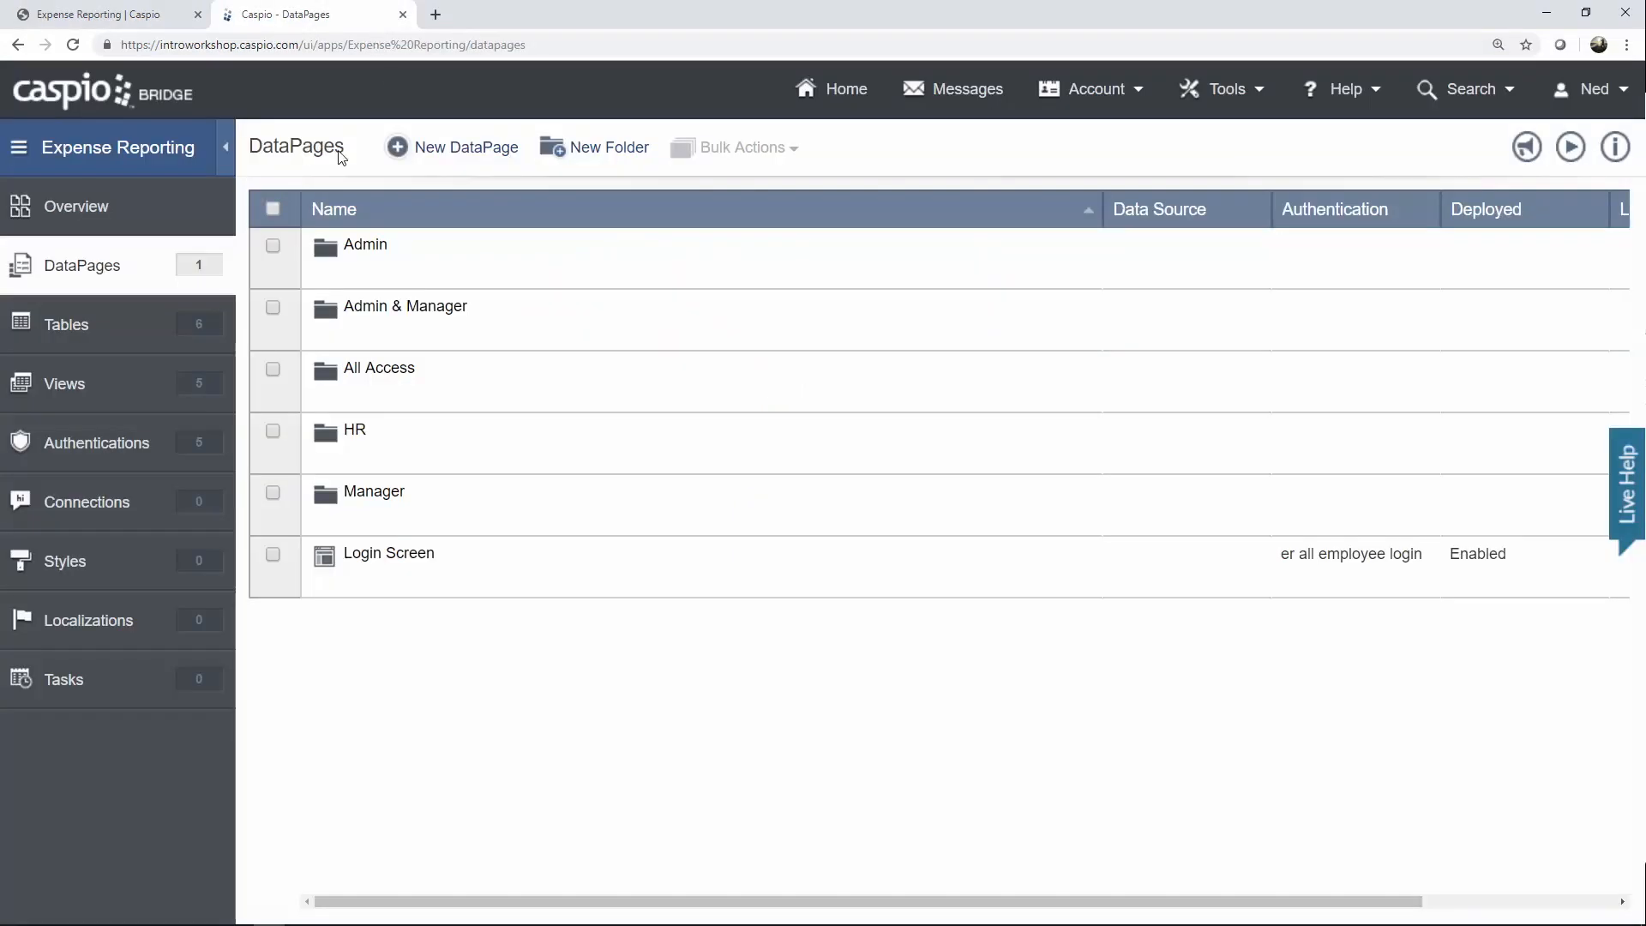
View the er_tbl_employees datasheet in a new tab, then select the login page's email field.
right_click(88, 327)
left_click(131, 339)
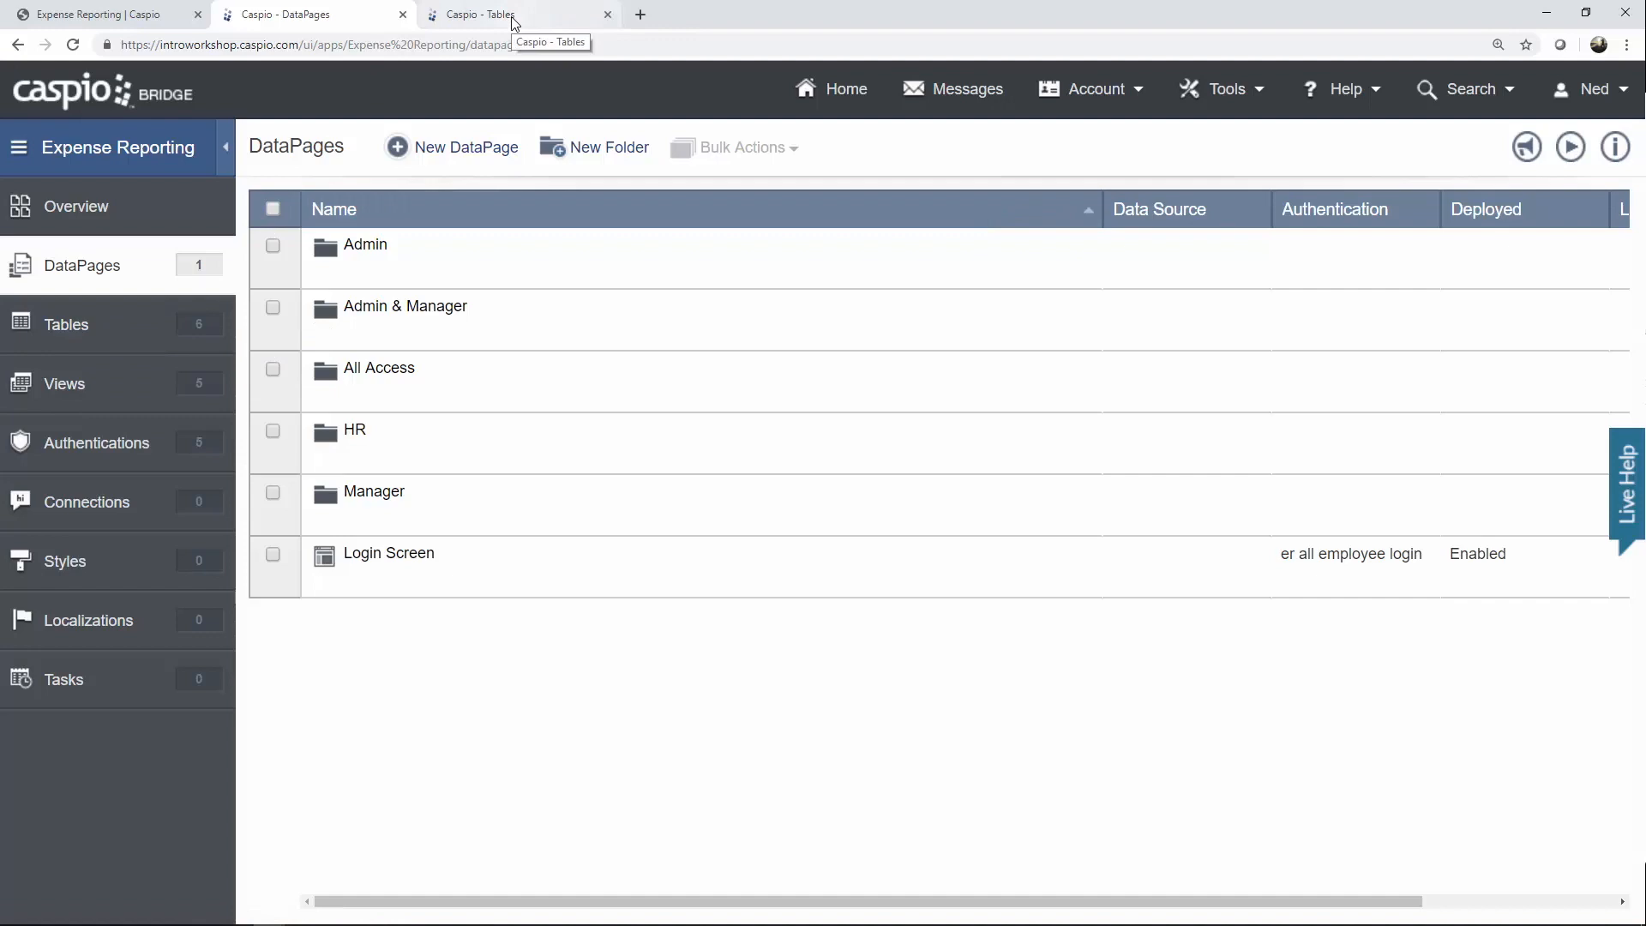
left_click(515, 19)
left_click(407, 400)
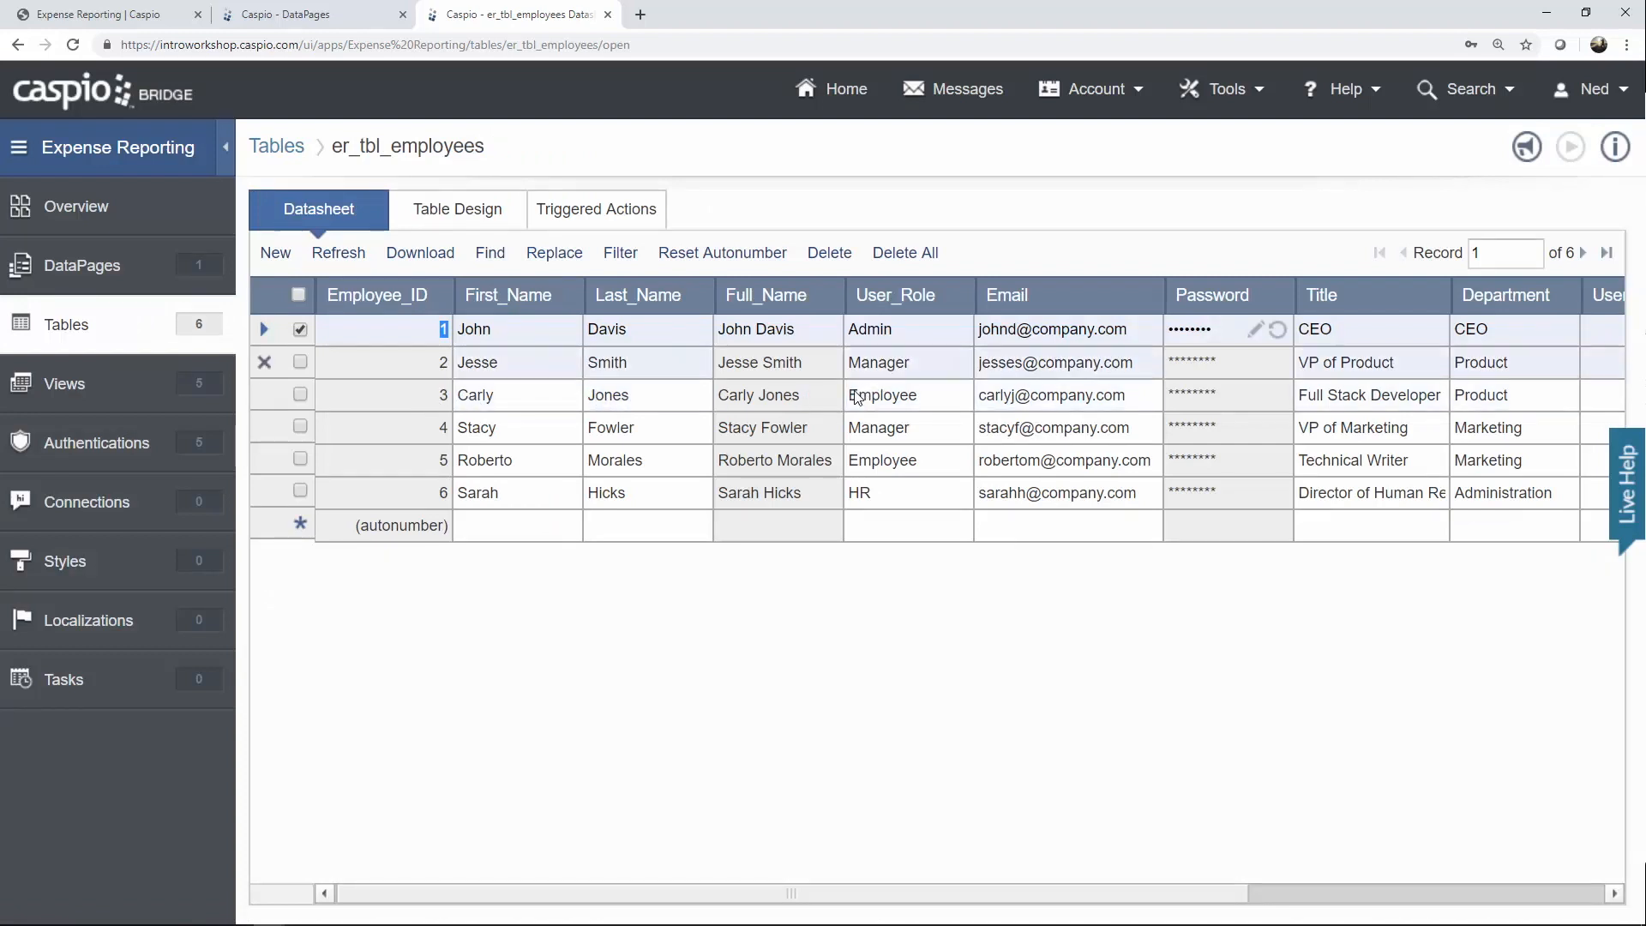
left_click(149, 22)
left_click_drag(911, 420, 745, 416)
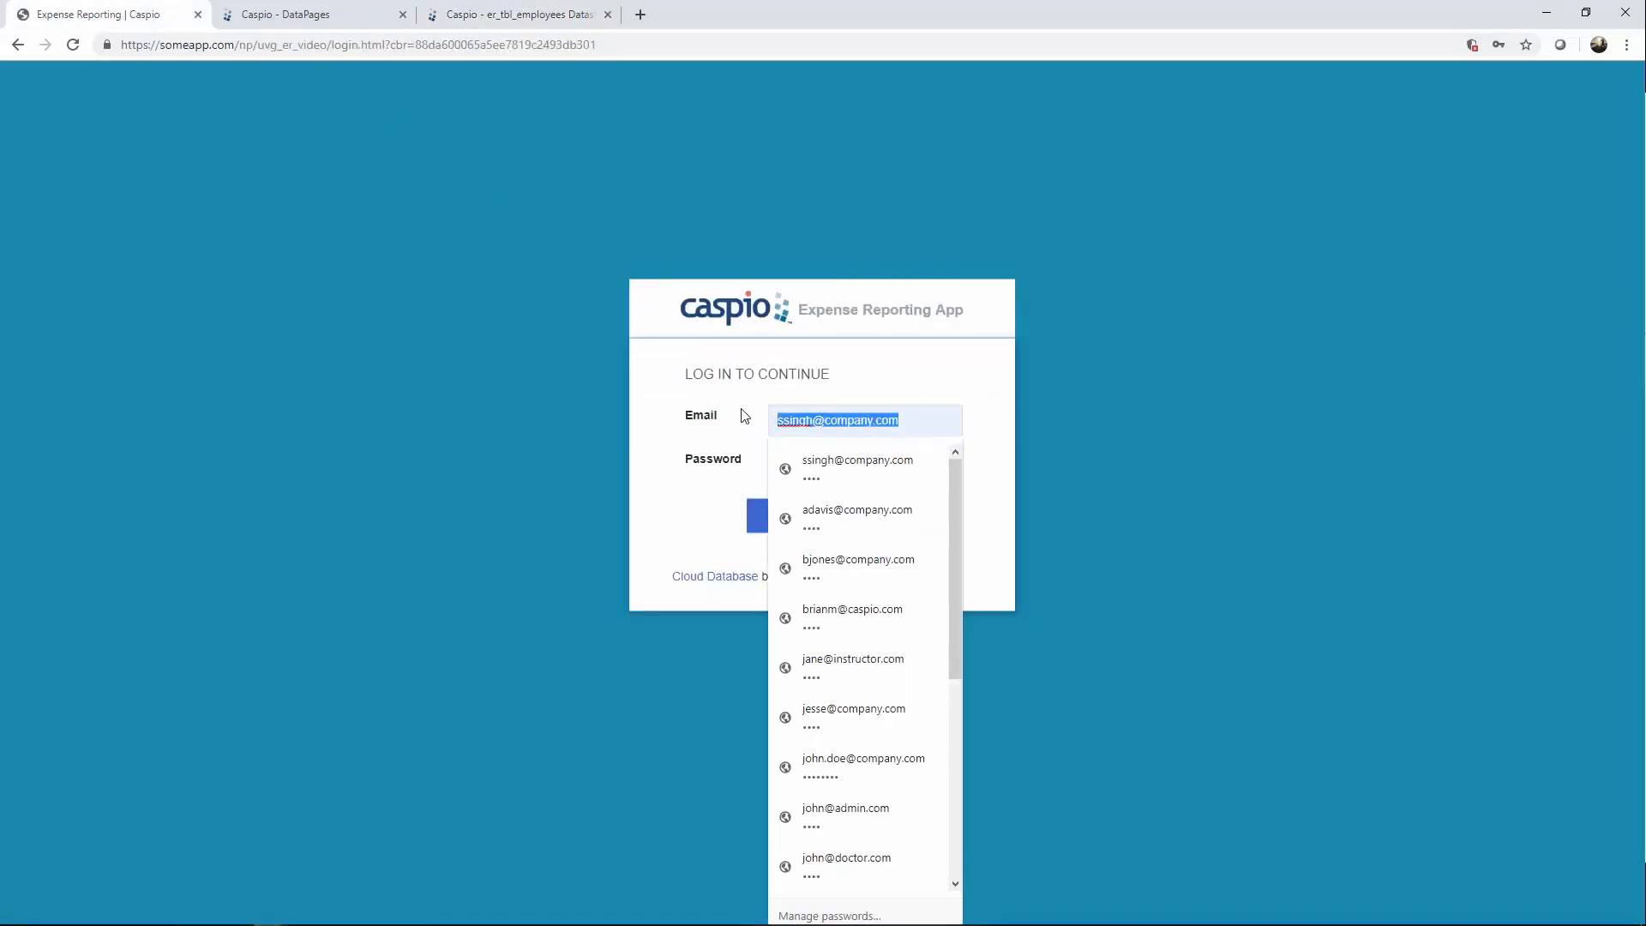
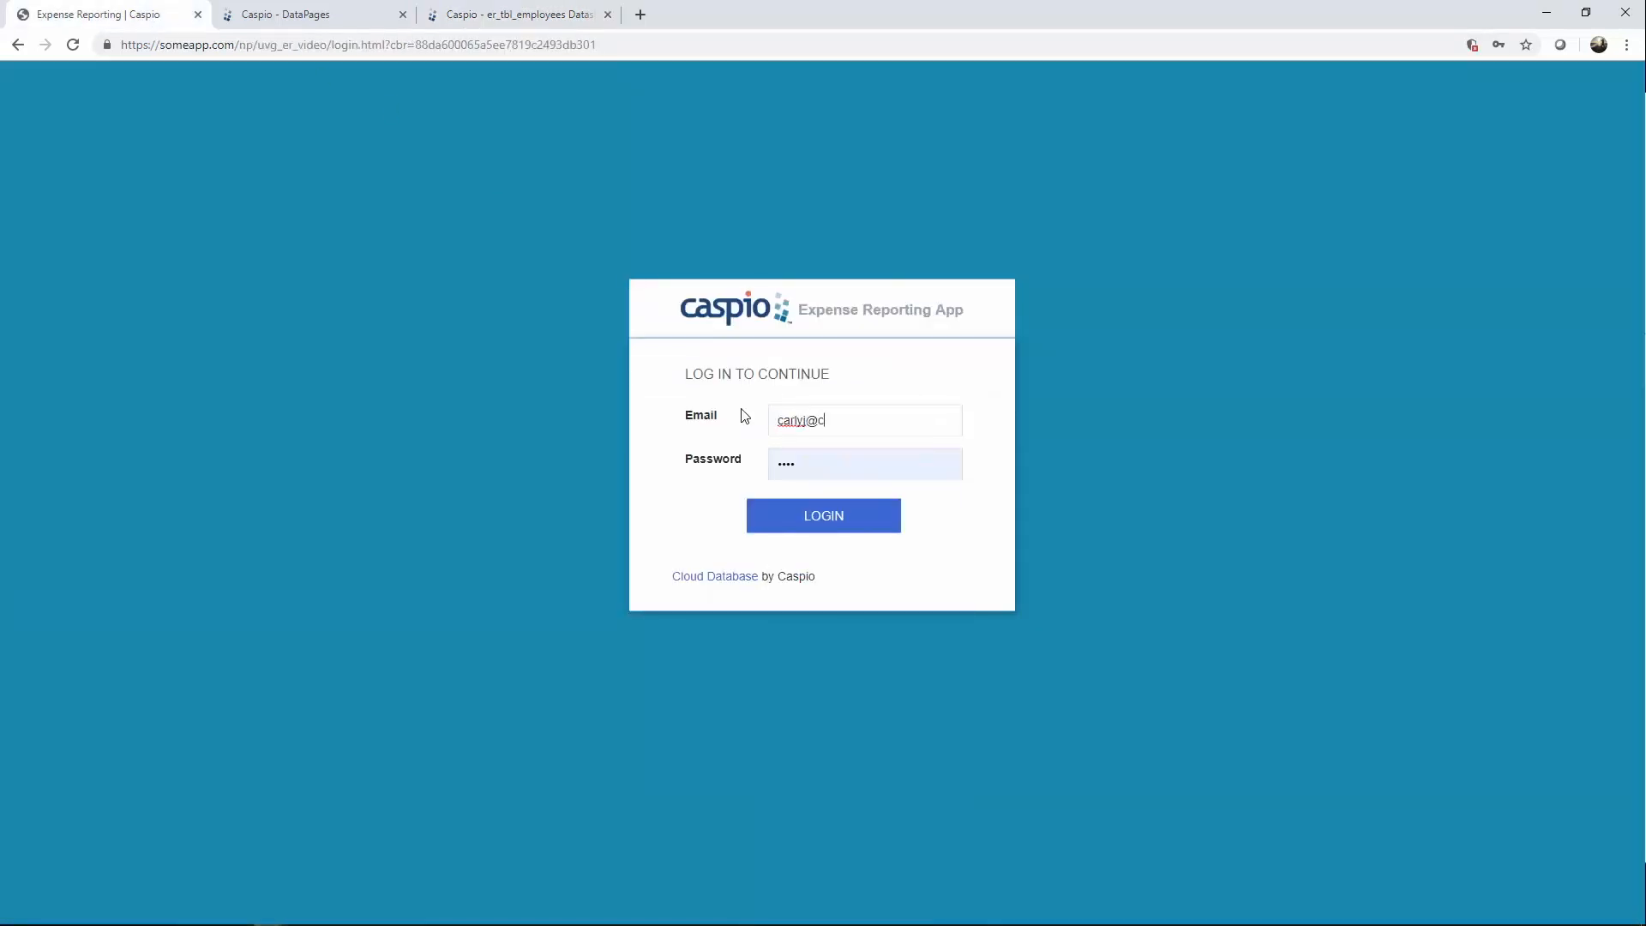
Log in to Expense Reporting with the employee's email and password, saving the password in Chrome.
key("Tab")
type("••••")
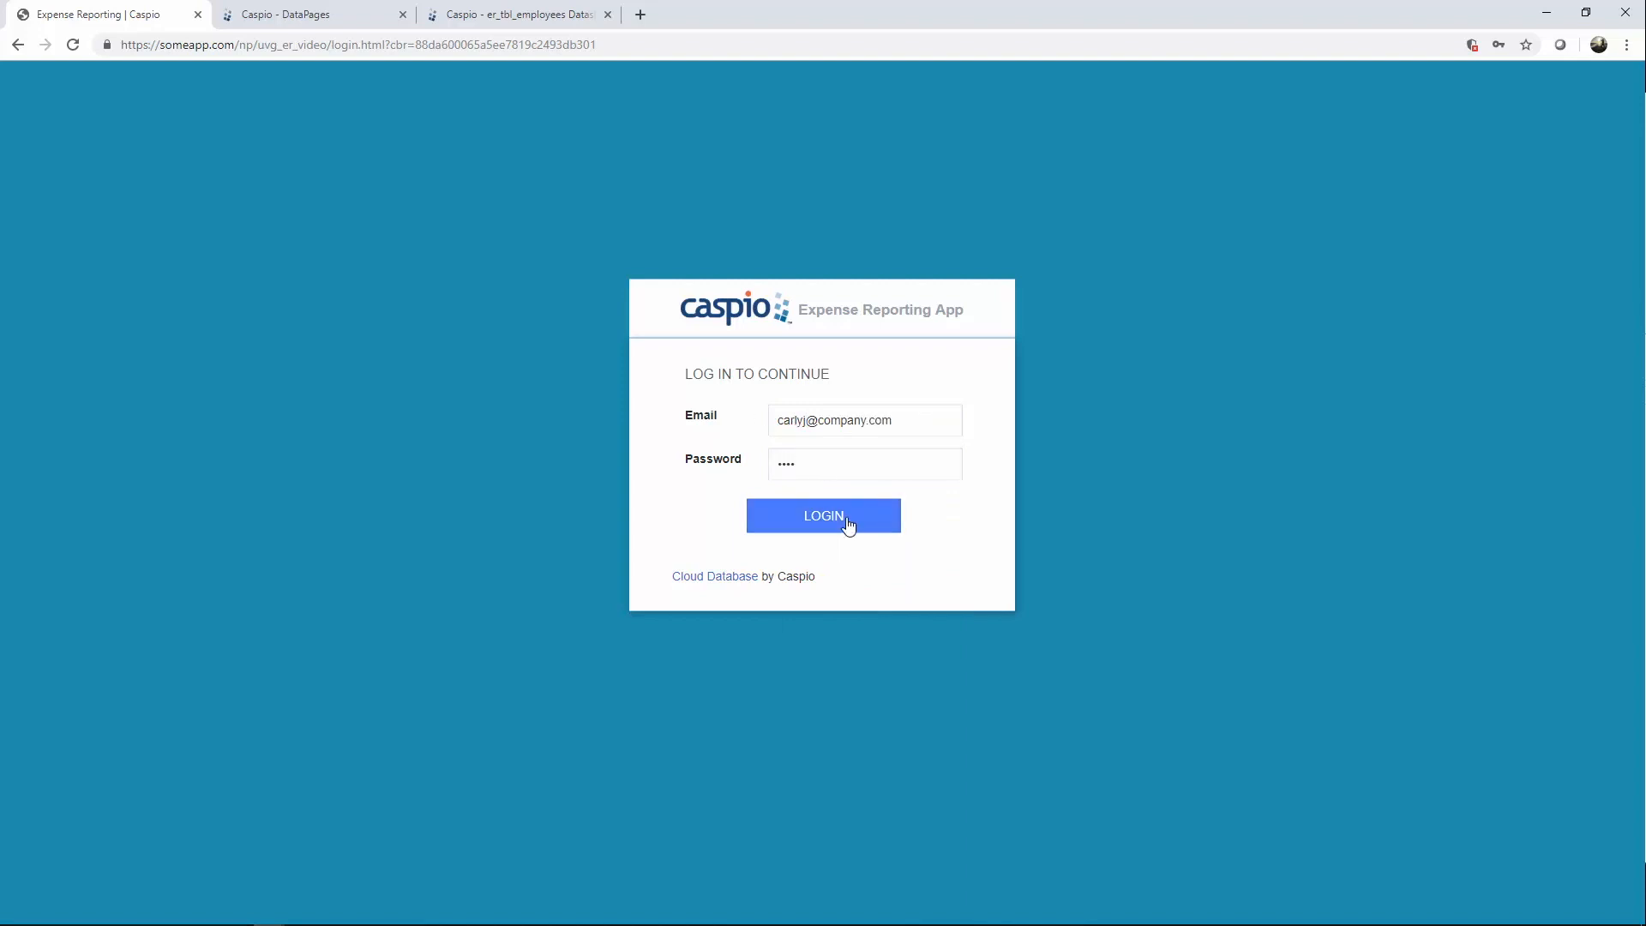
left_click(849, 524)
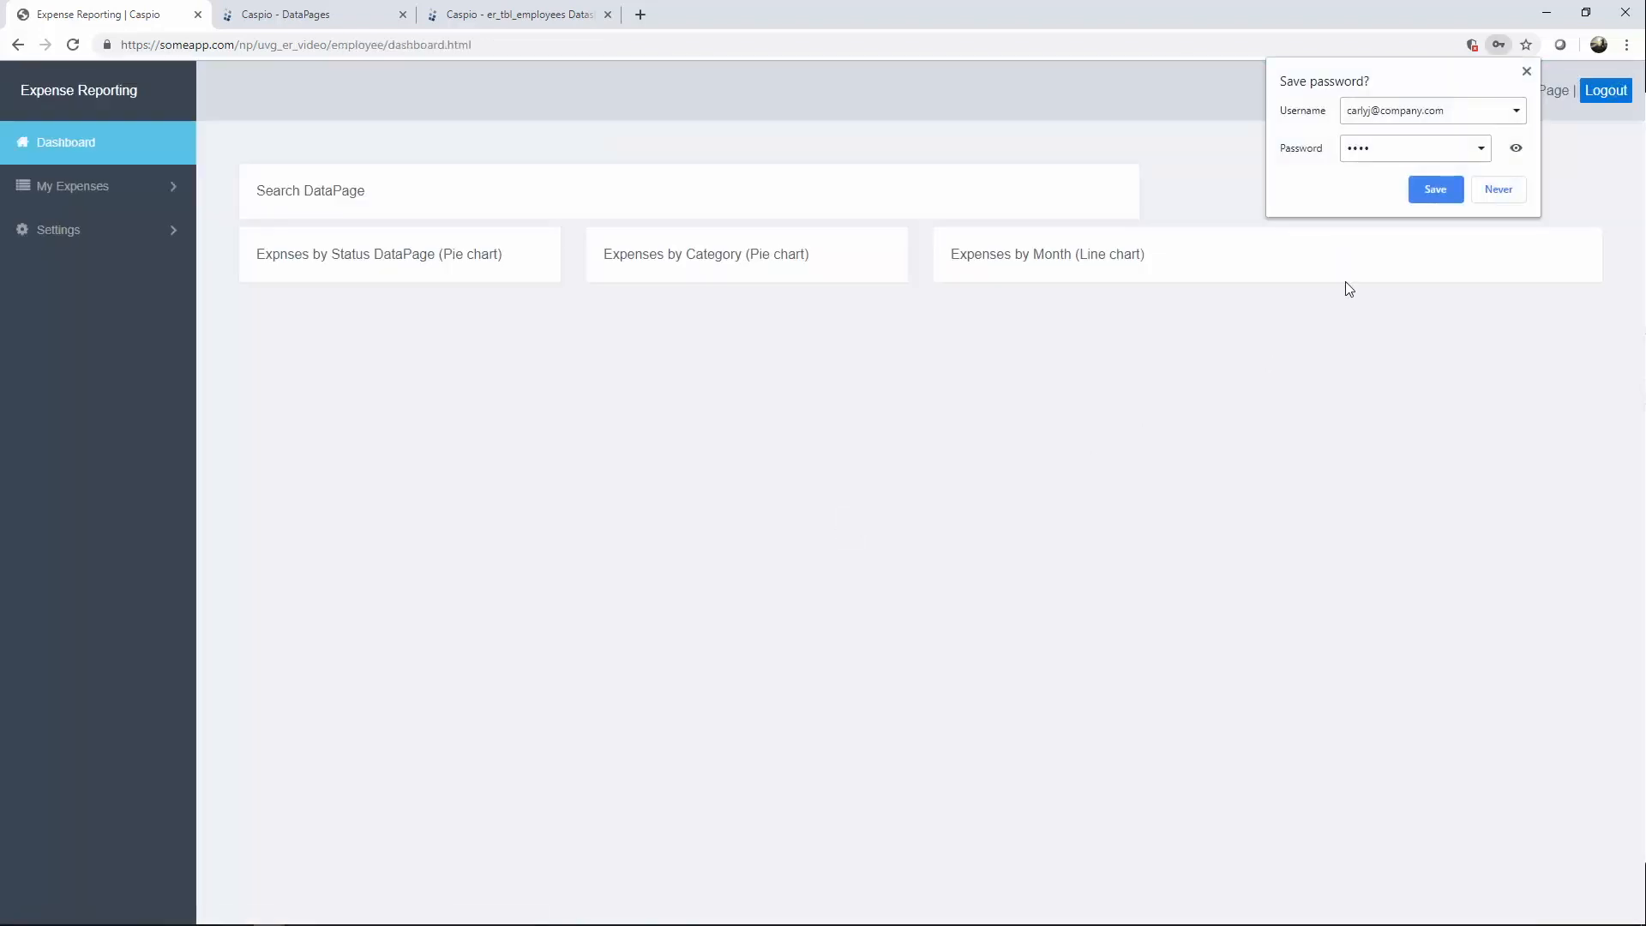
left_click(1420, 196)
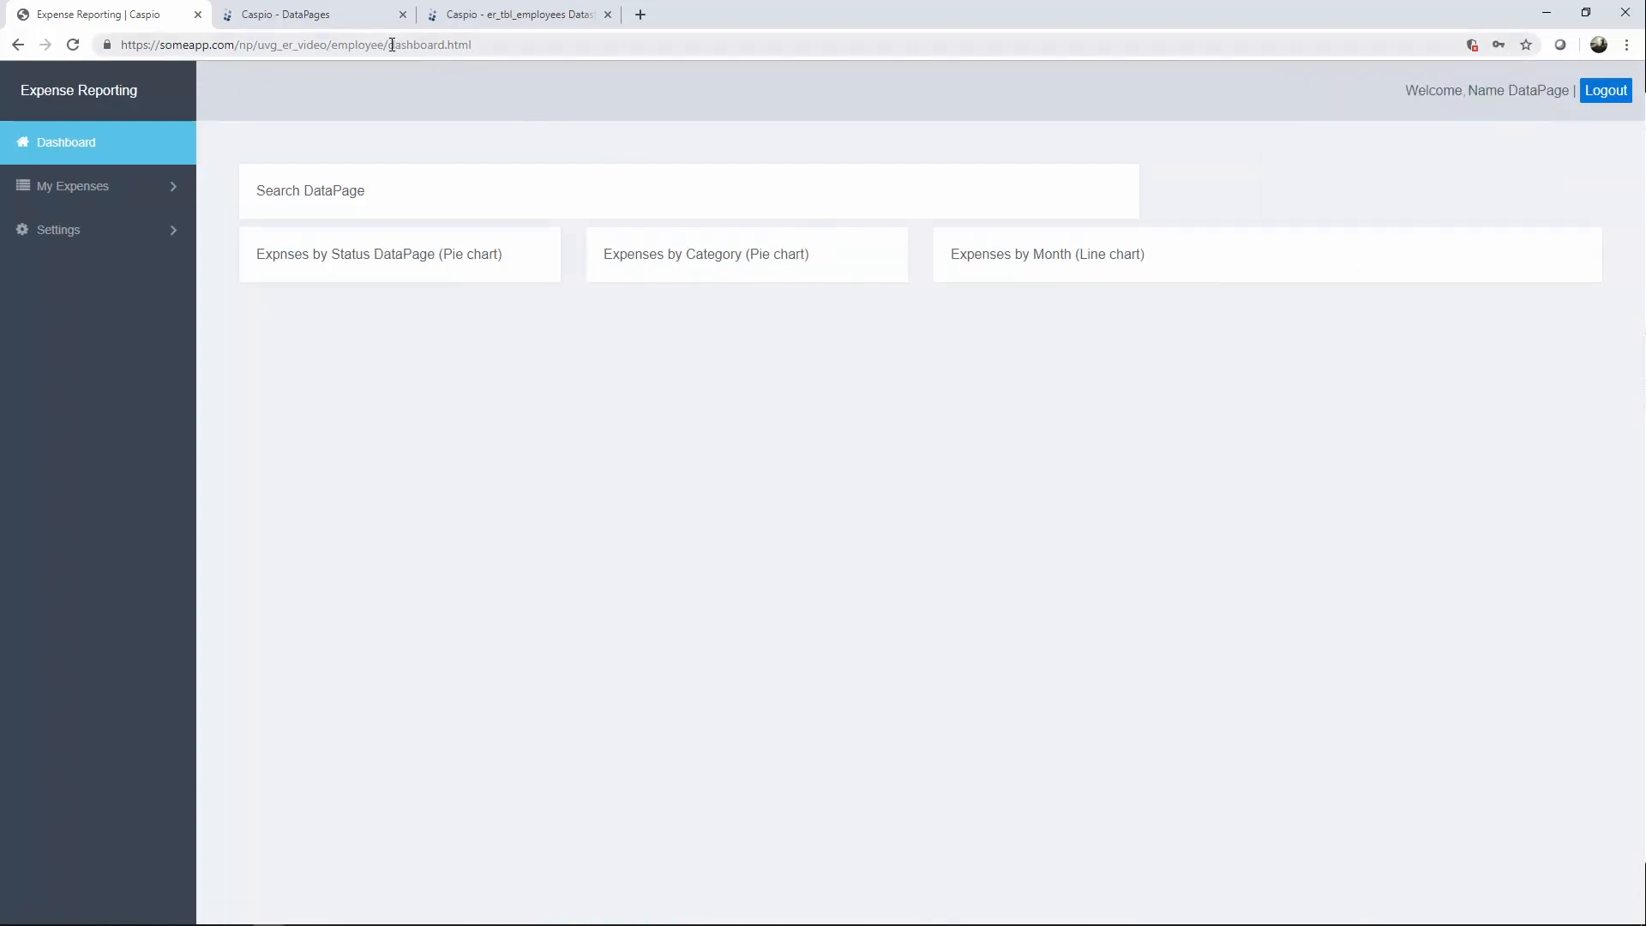
left_click_drag(391, 45, 484, 45)
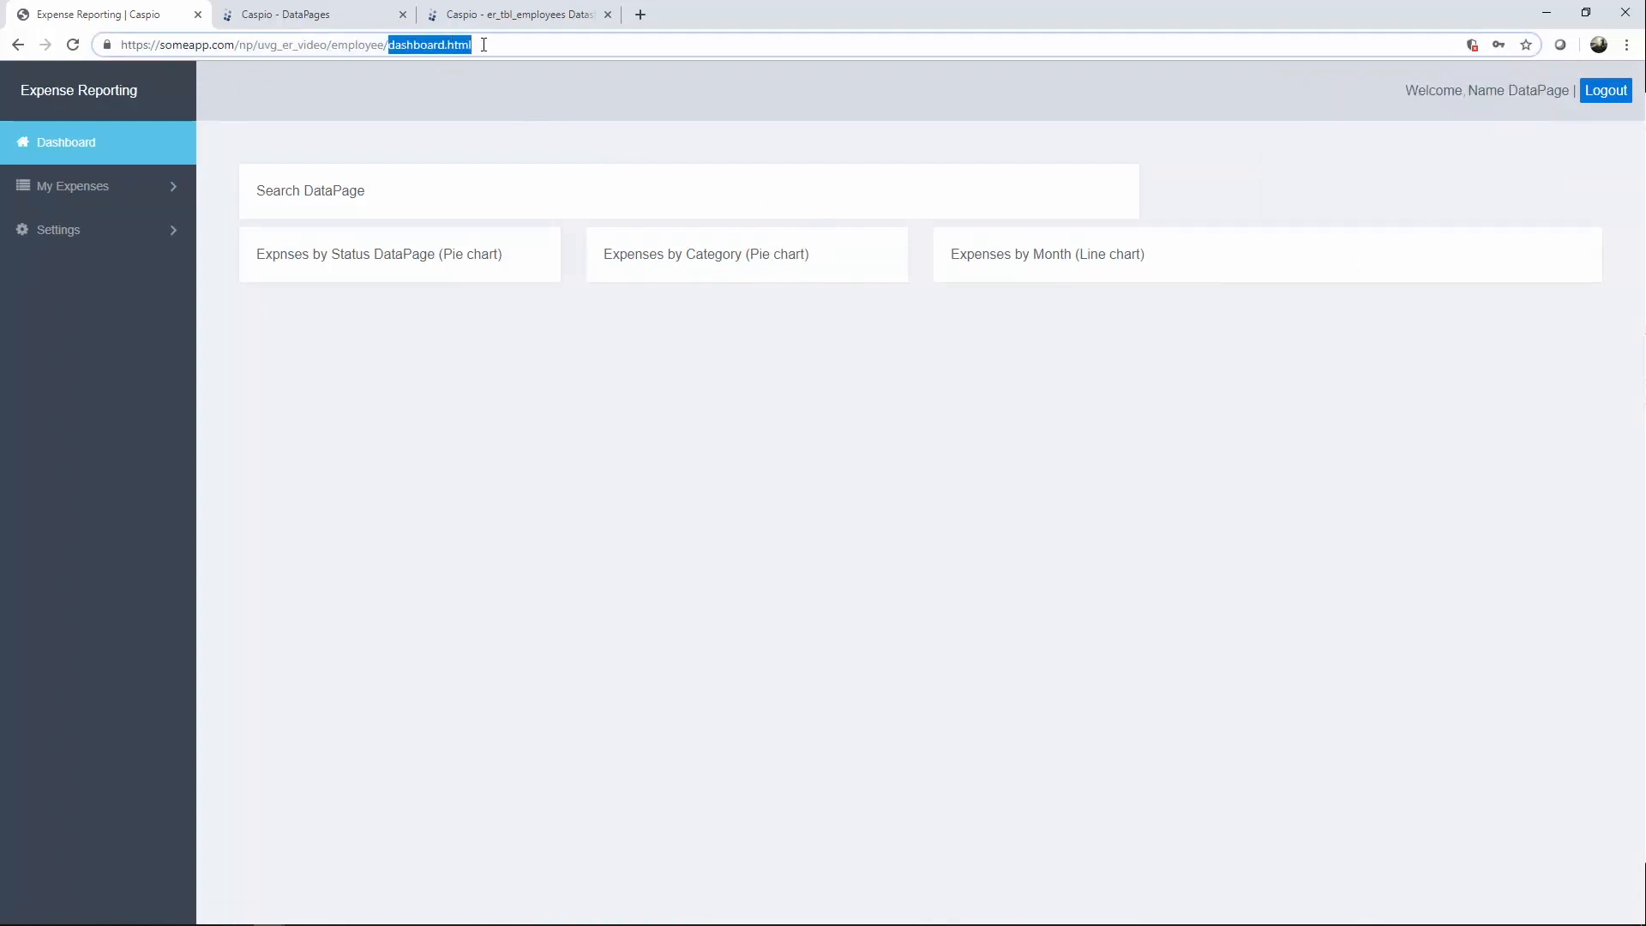
left_click_drag(332, 44, 385, 48)
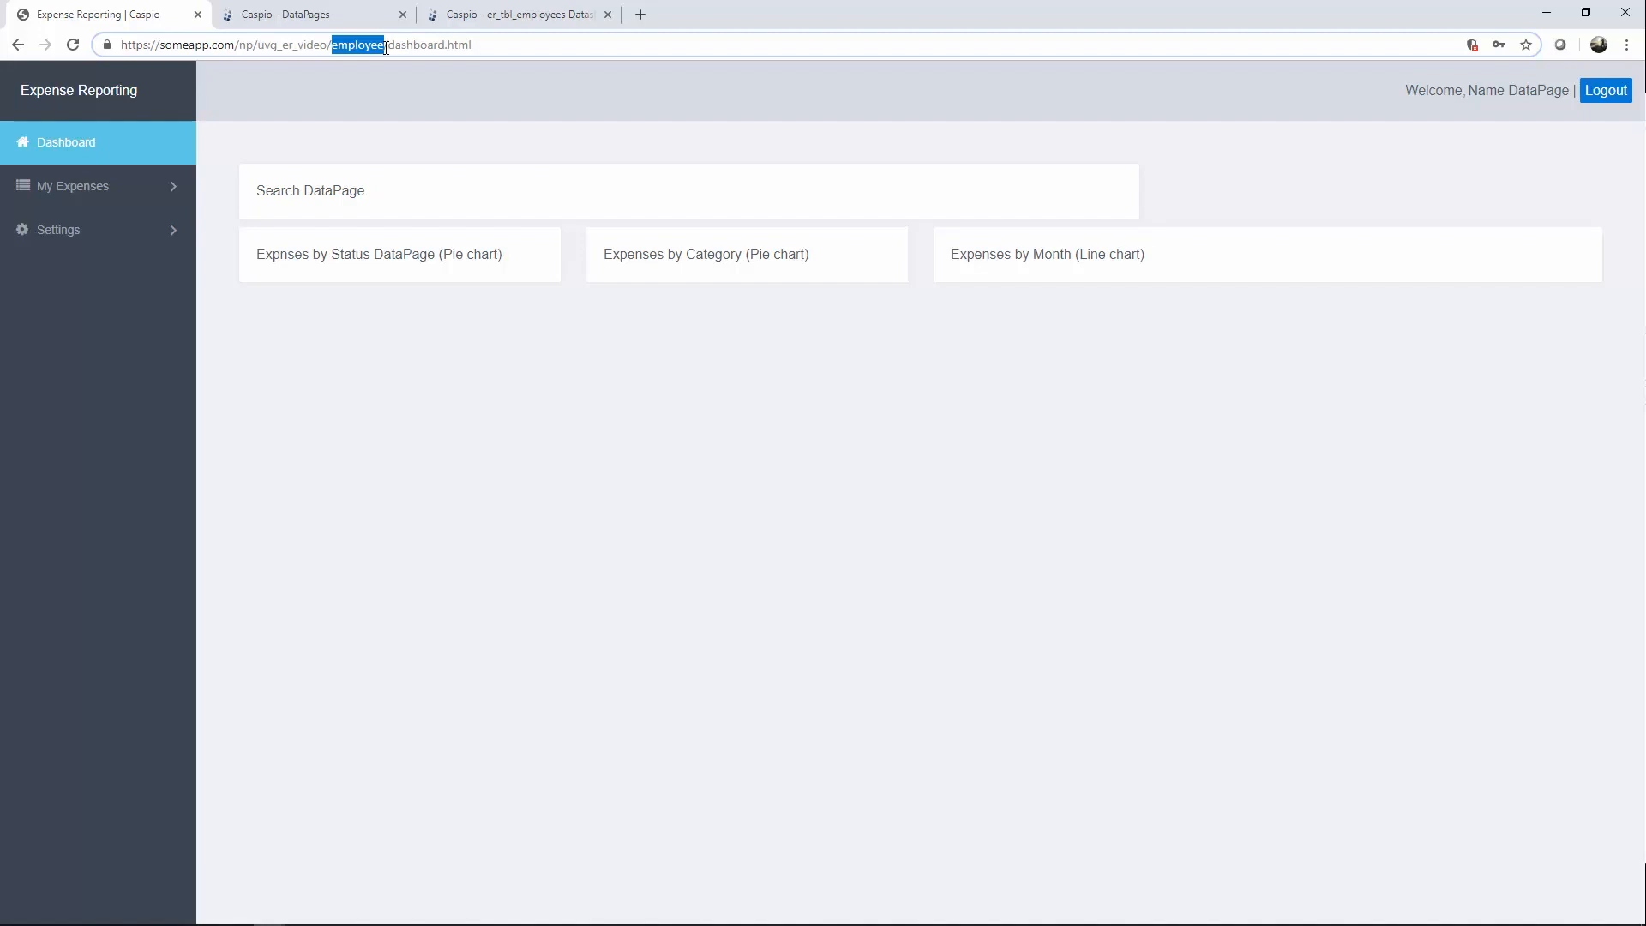
Browse the Current, Search and Change Password pages, then return to the Caspio DataPages tab.
left_click(110, 195)
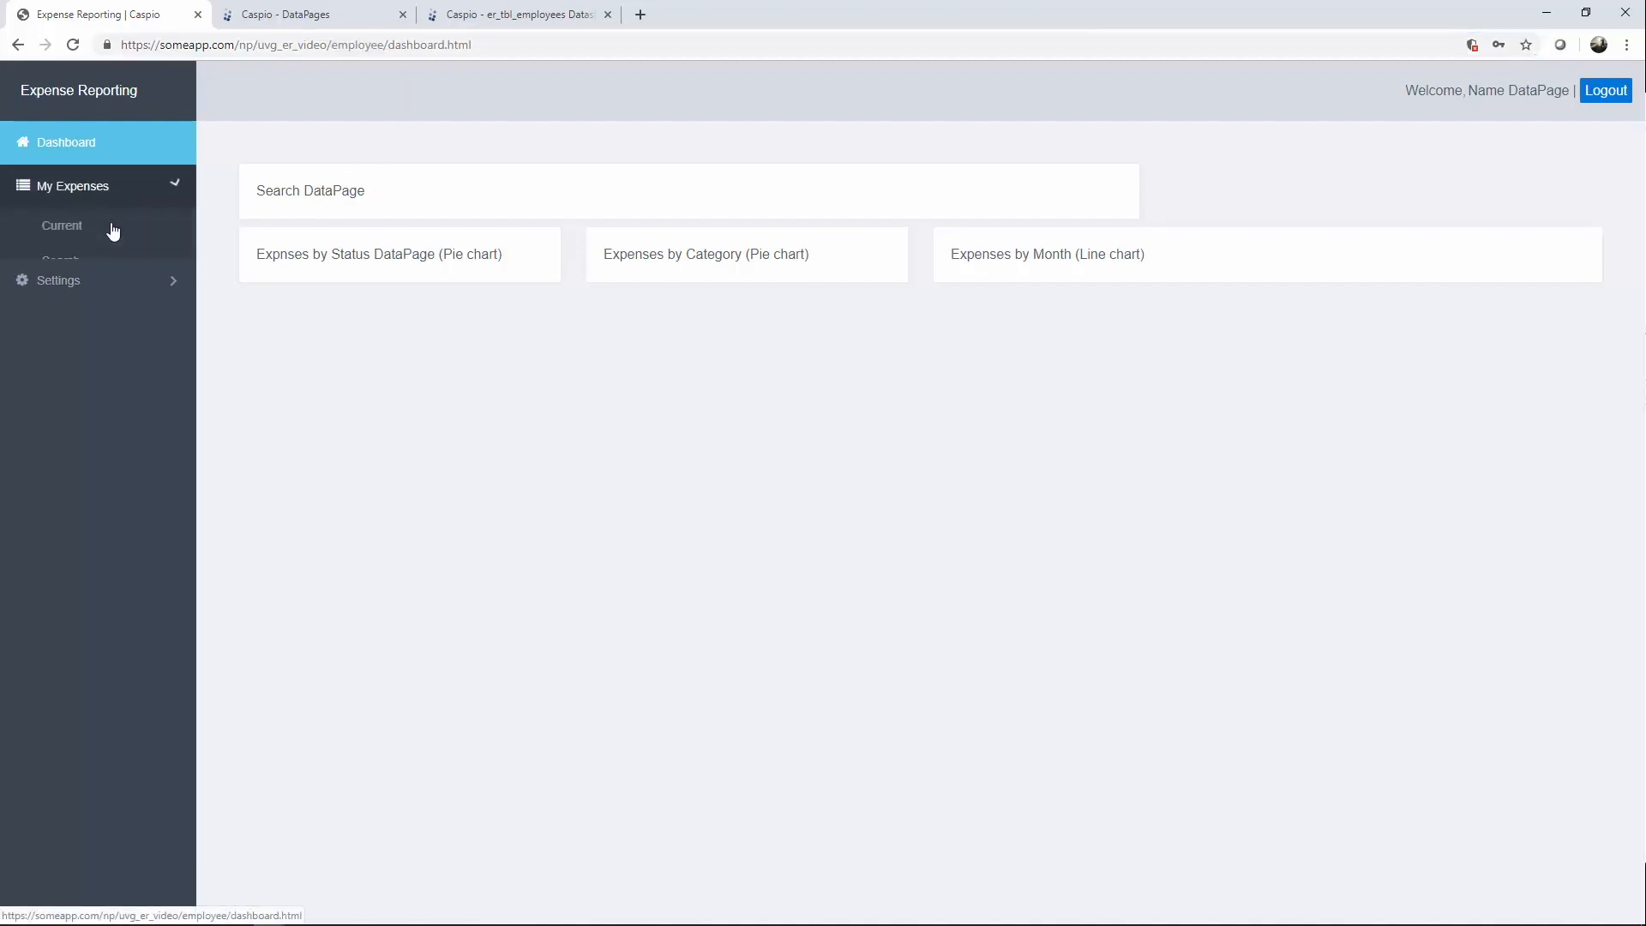
left_click(97, 298)
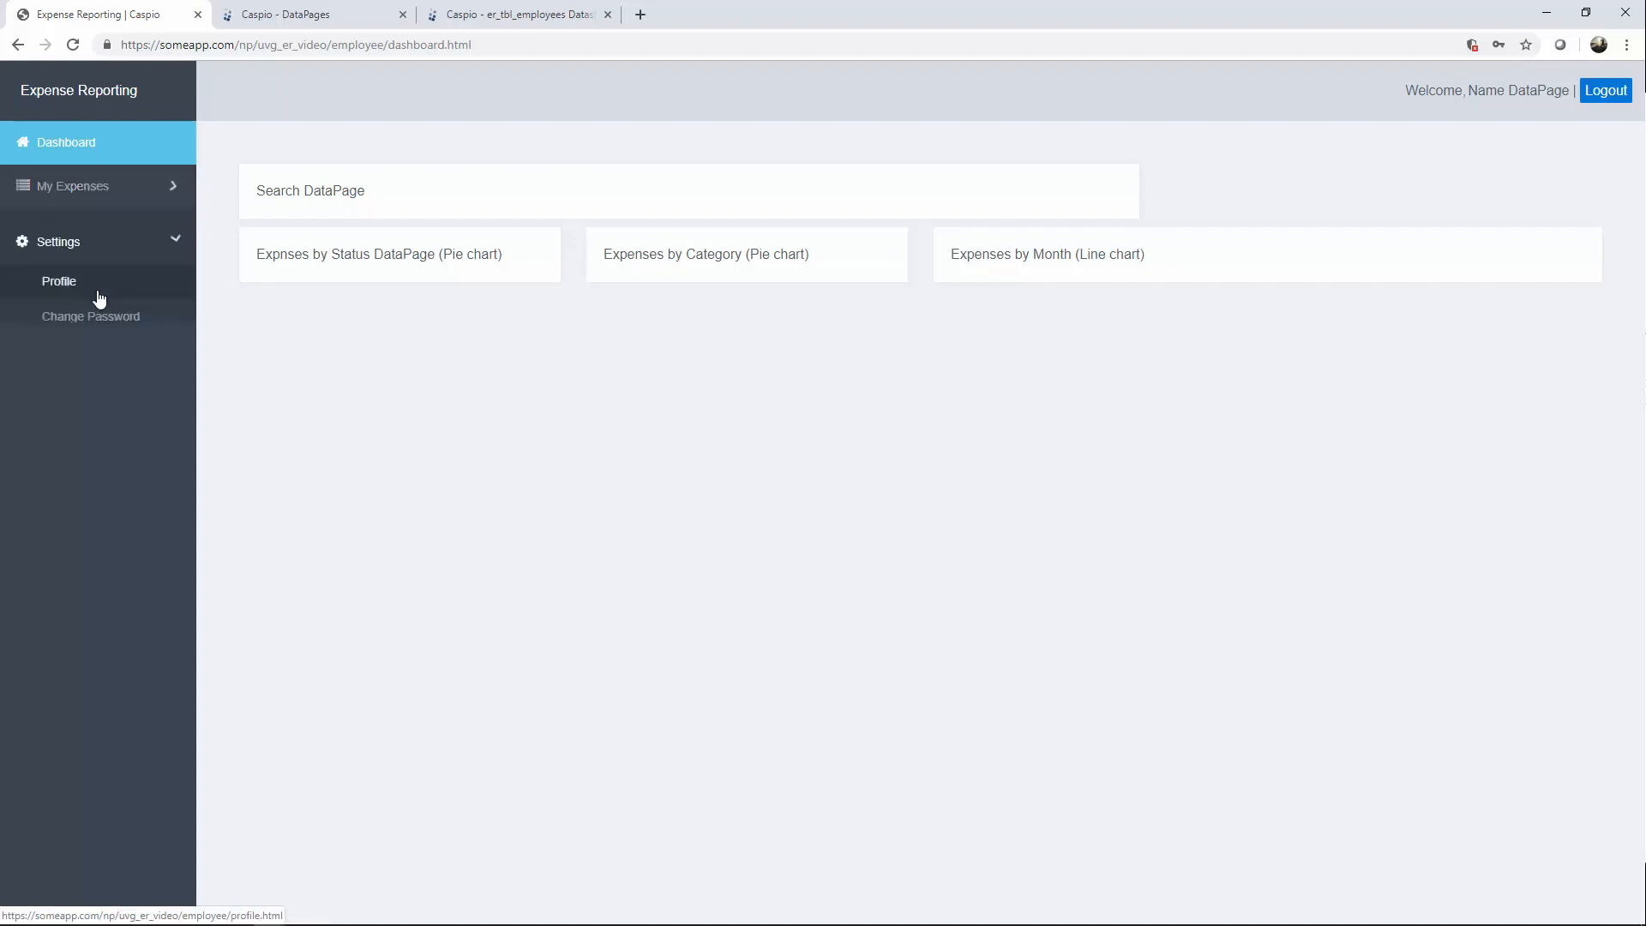
left_click(115, 199)
left_click(95, 224)
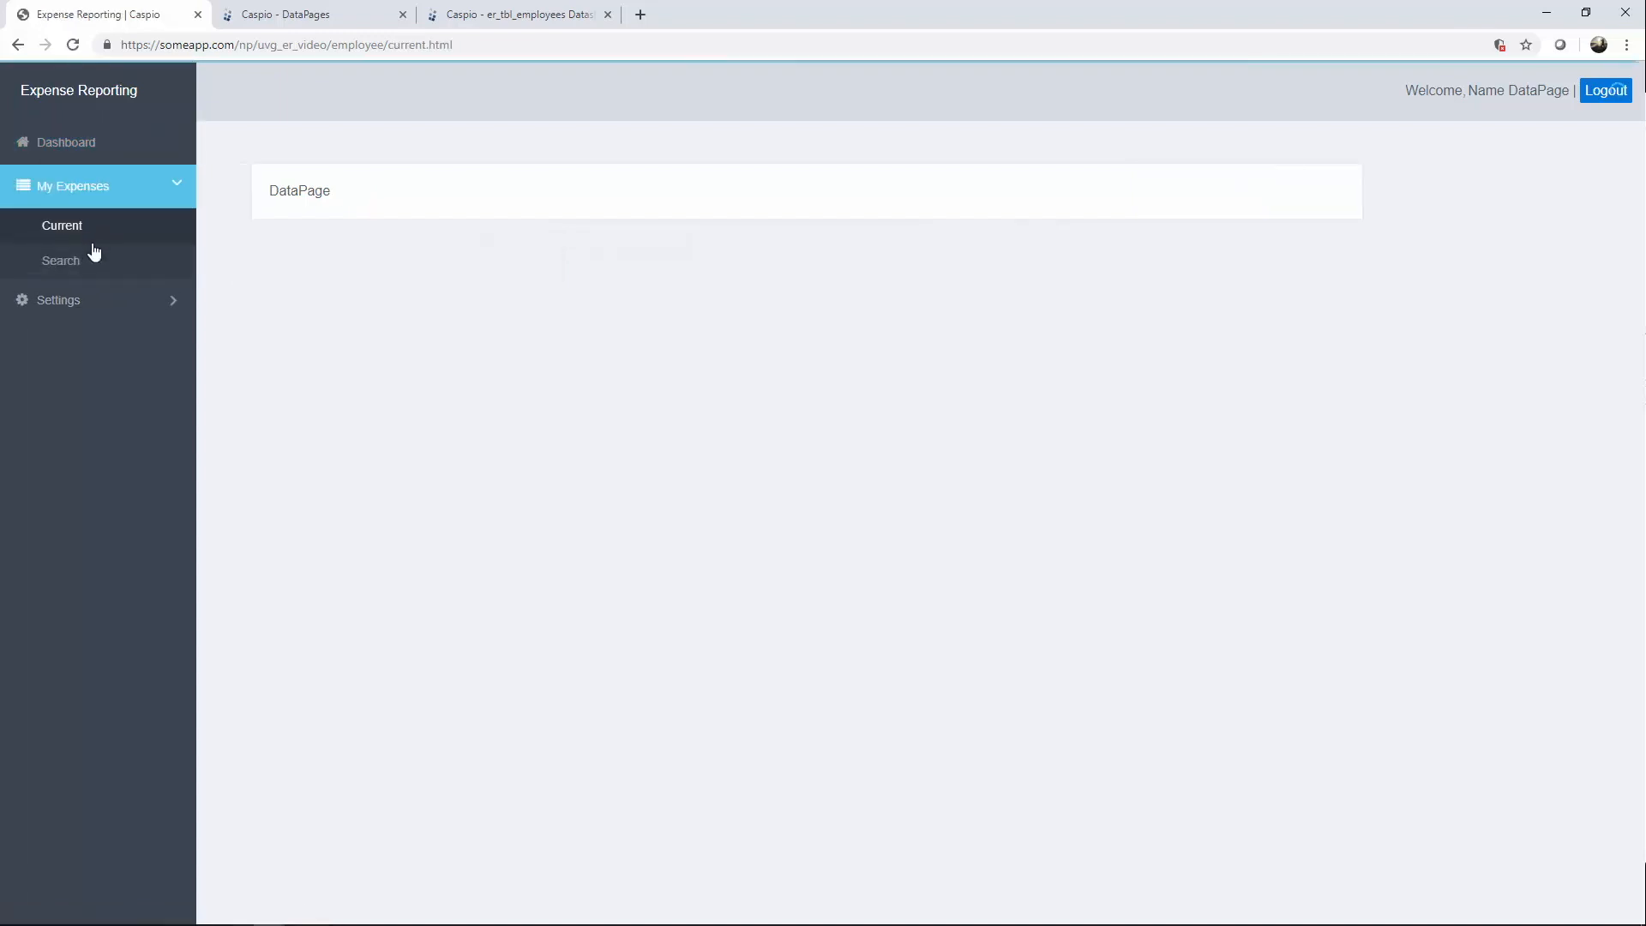
left_click(89, 262)
left_click(129, 310)
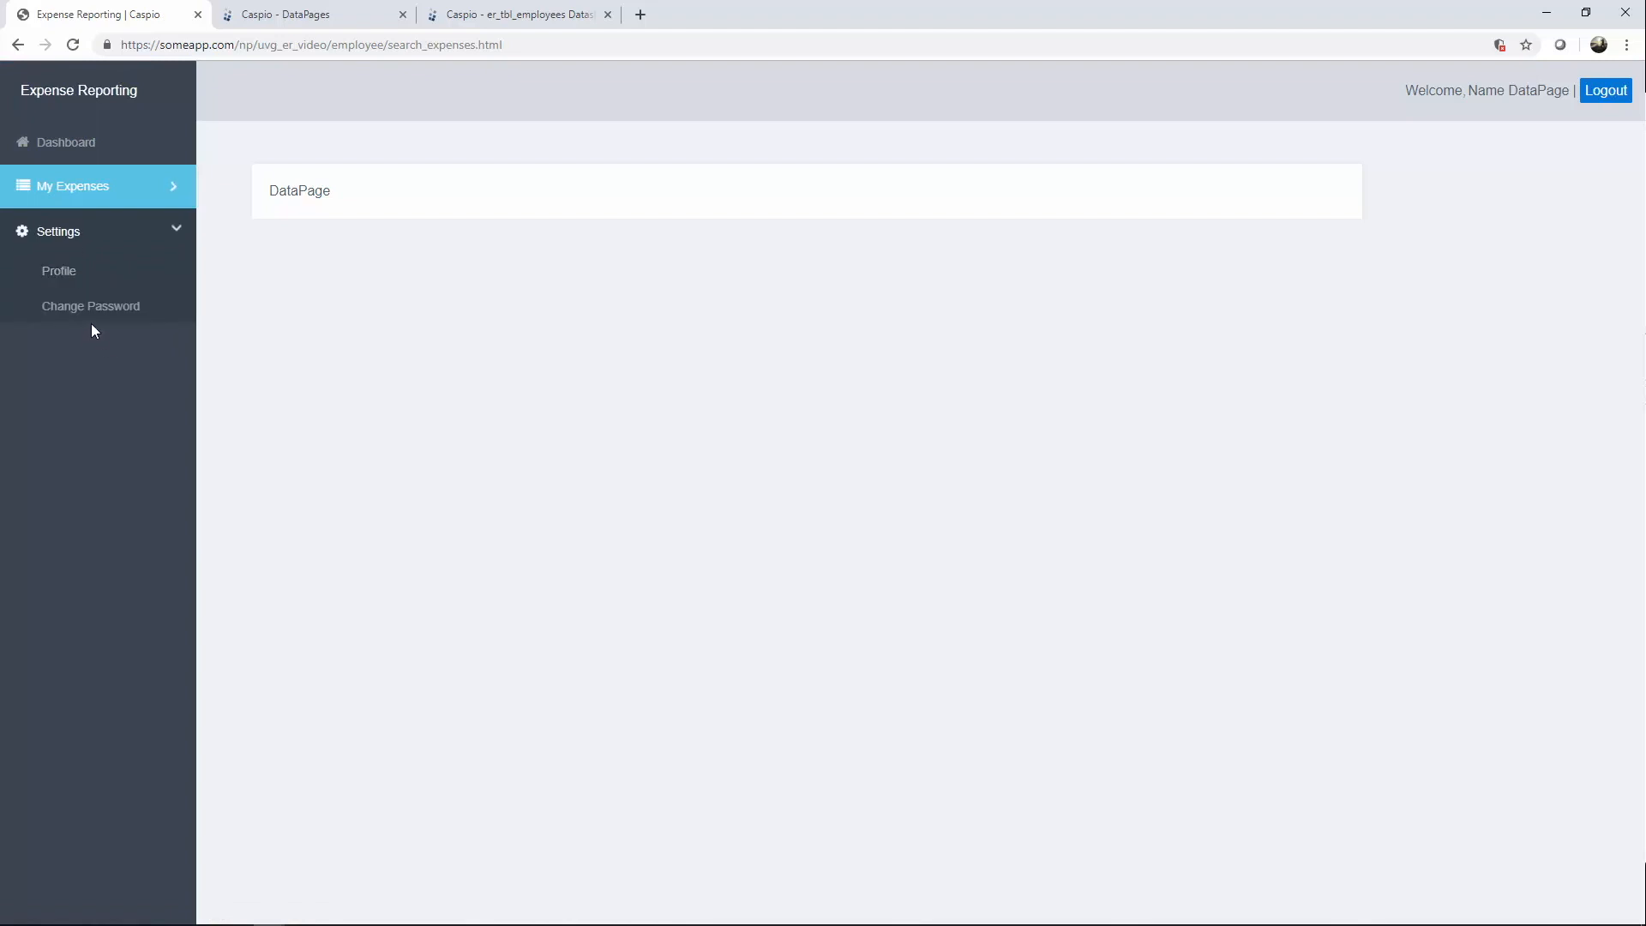
left_click(88, 305)
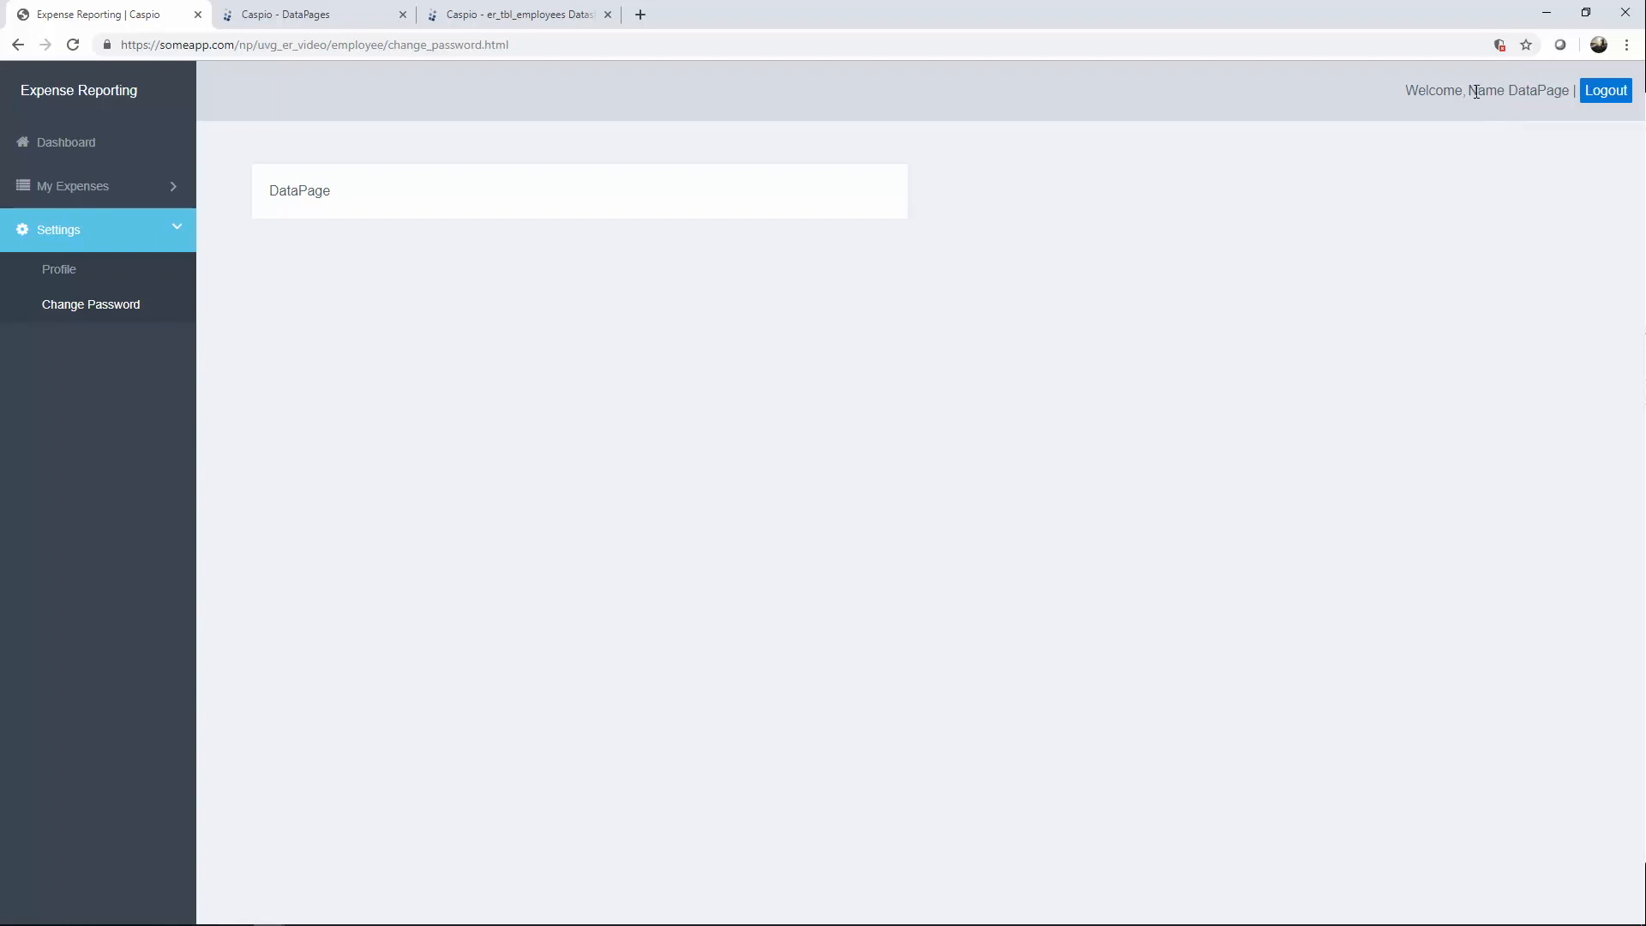
mouse_move(1469, 91)
left_mouse_down()
mouse_move(1572, 92)
mouse_move(1468, 91)
left_mouse_up()
left_click(350, 19)
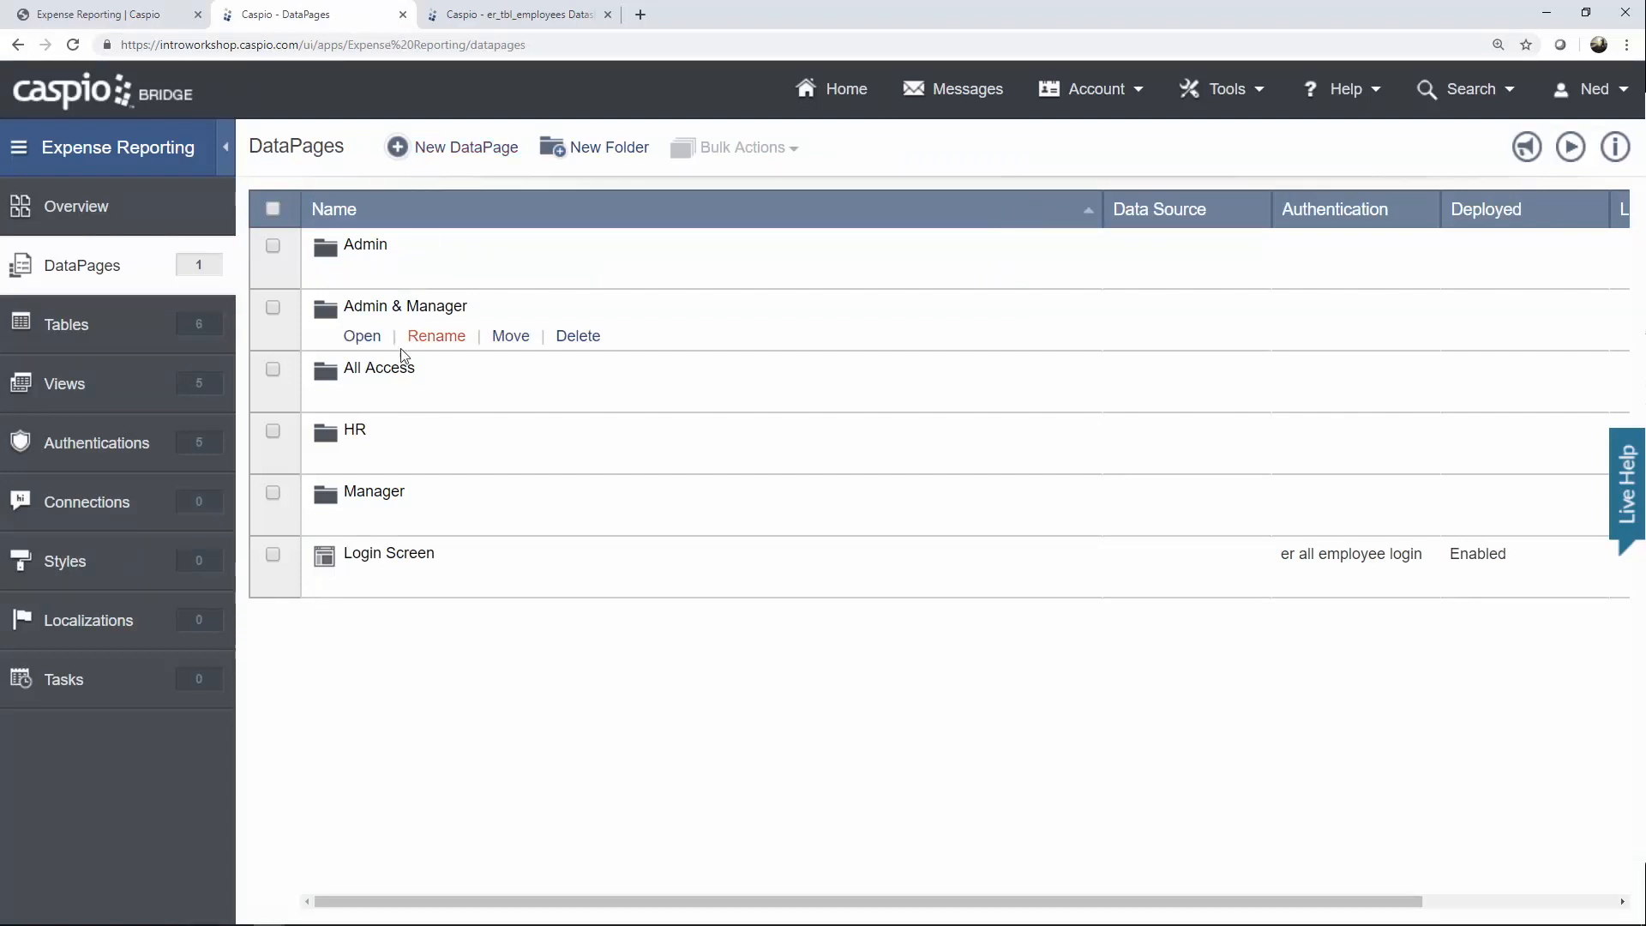
Create an HTML Page DataPage in the All Access folder and continue to DataPage Settings.
left_click(377, 397)
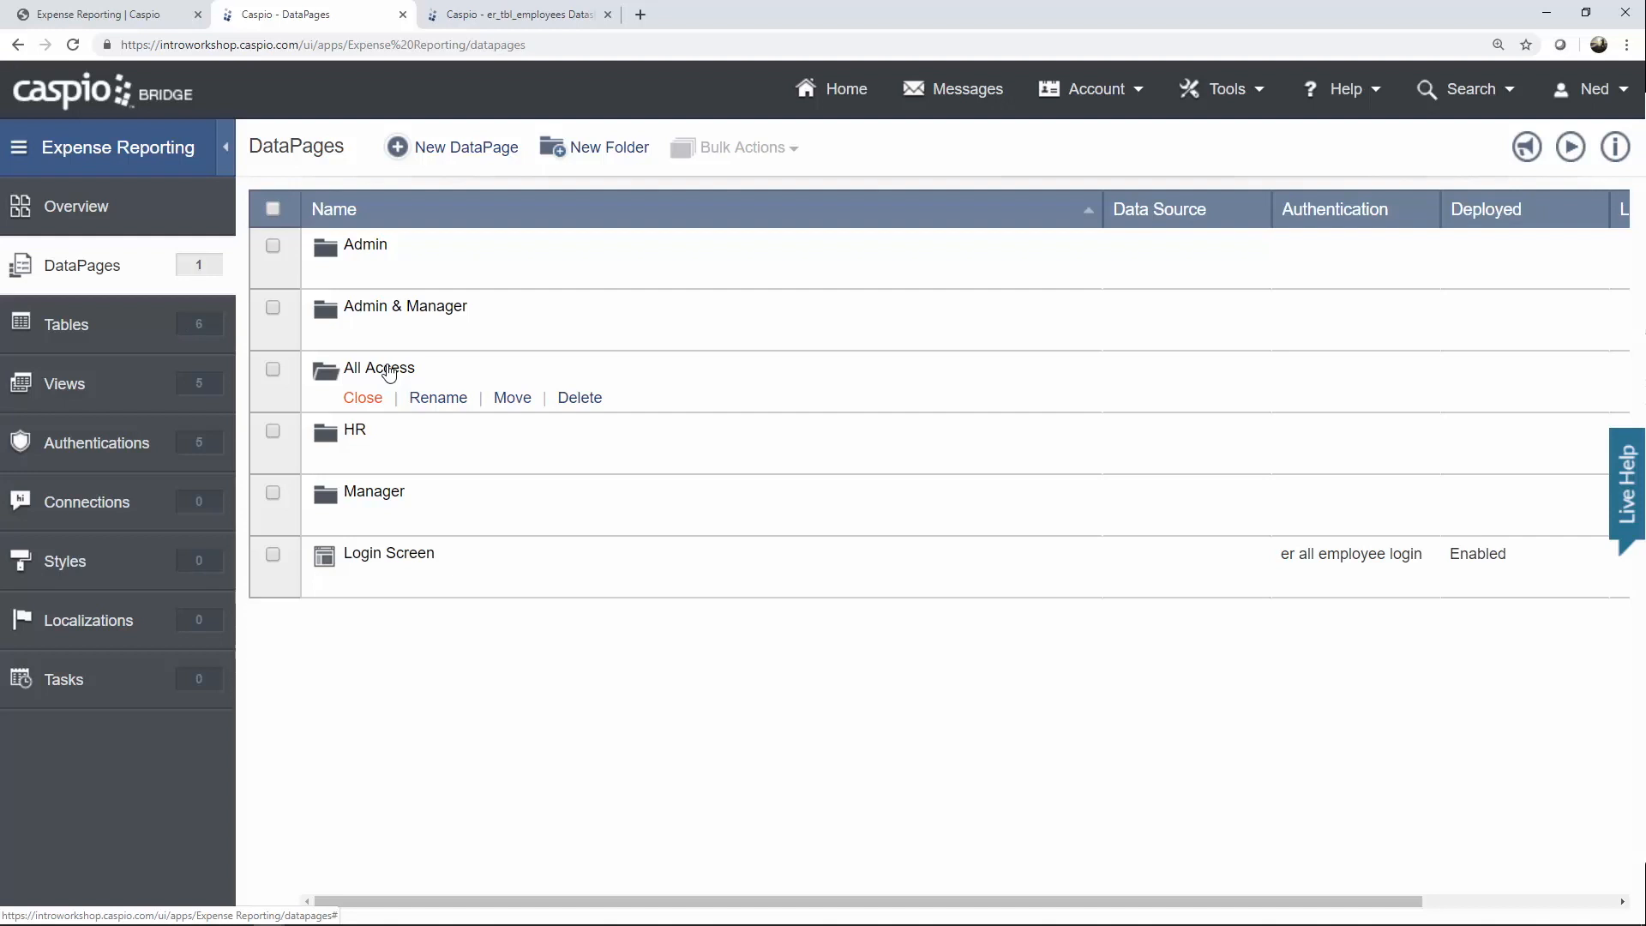
left_click(477, 163)
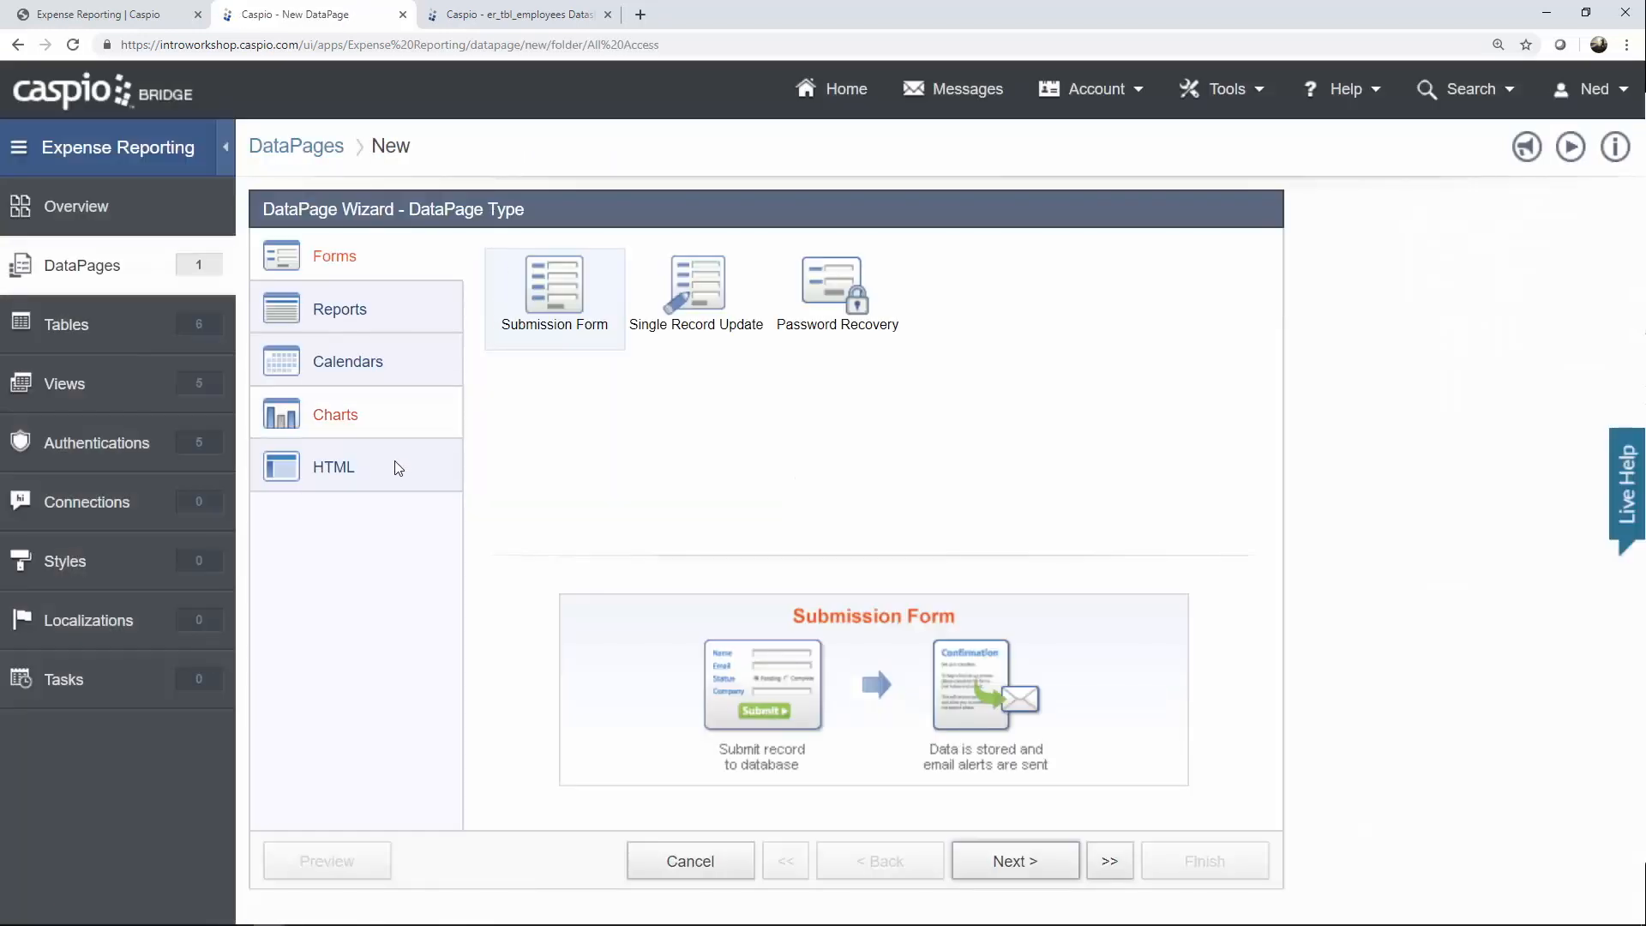
left_click(392, 471)
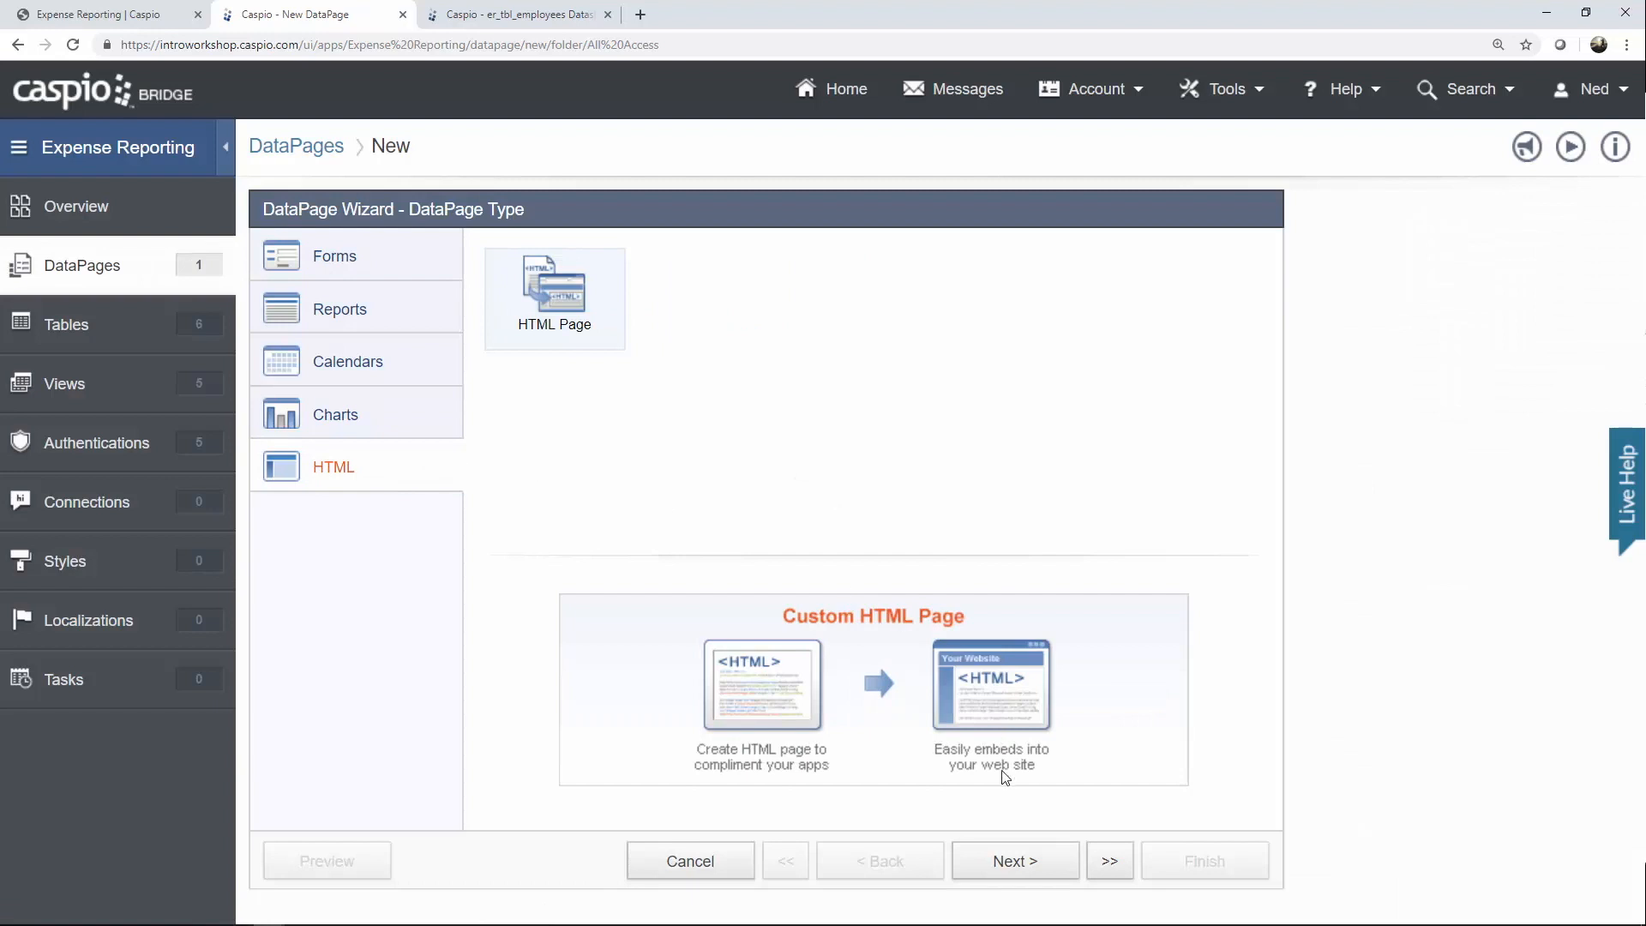
left_click(1012, 866)
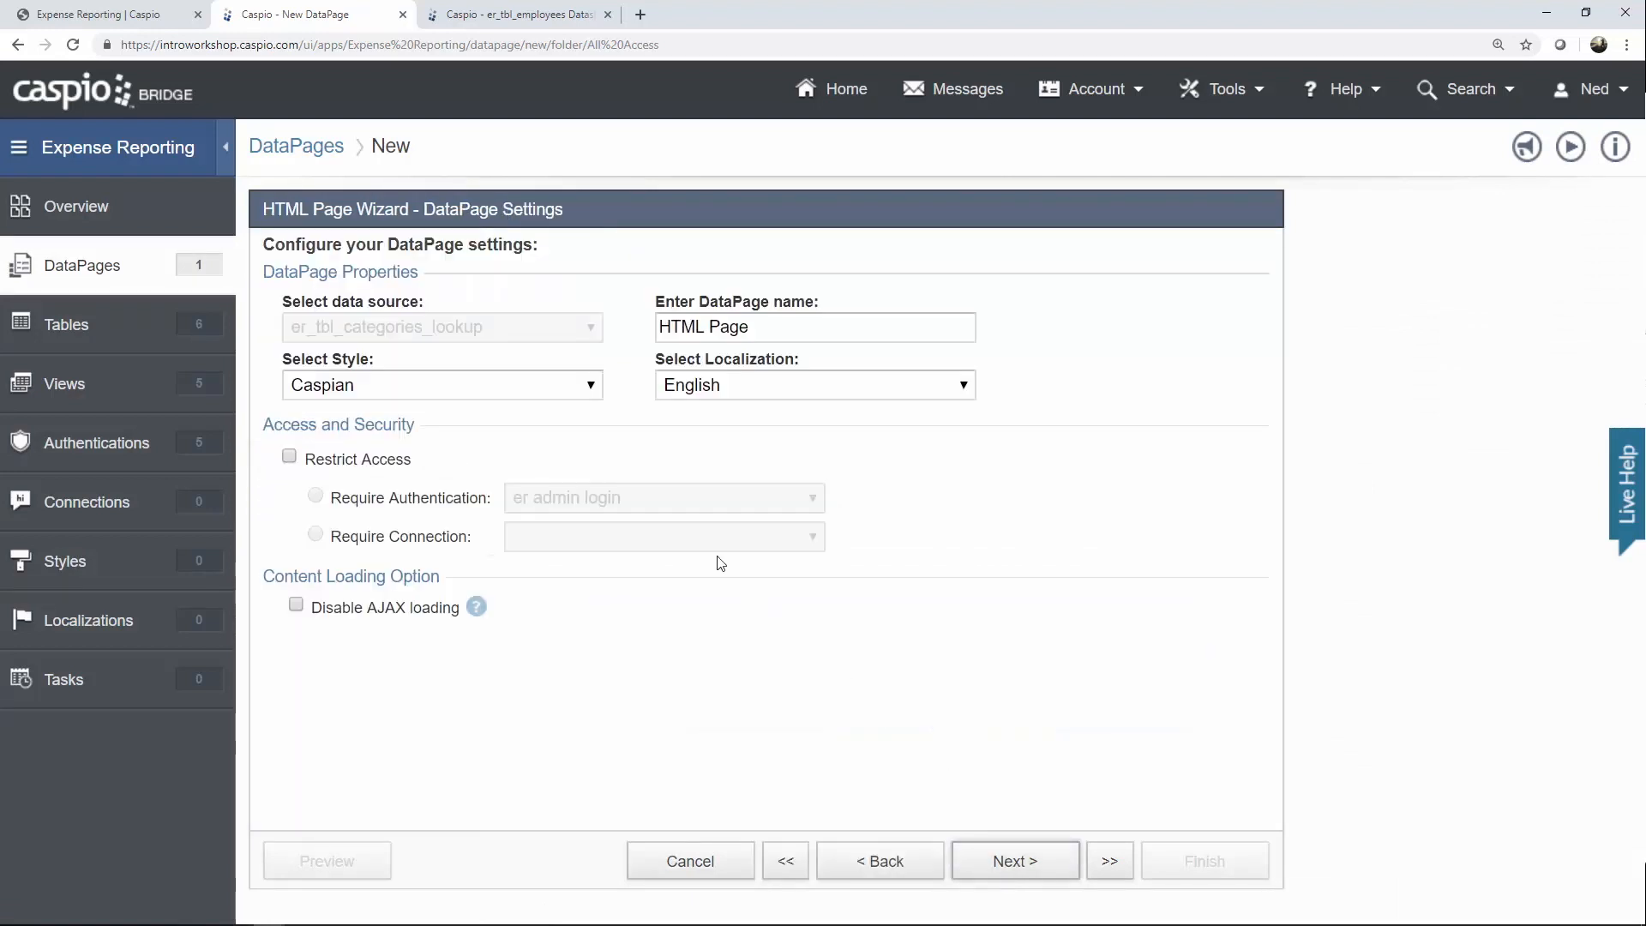
Name the page 'Welcome name', use the Blue style, and require the er all employee login.
left_click(559, 391)
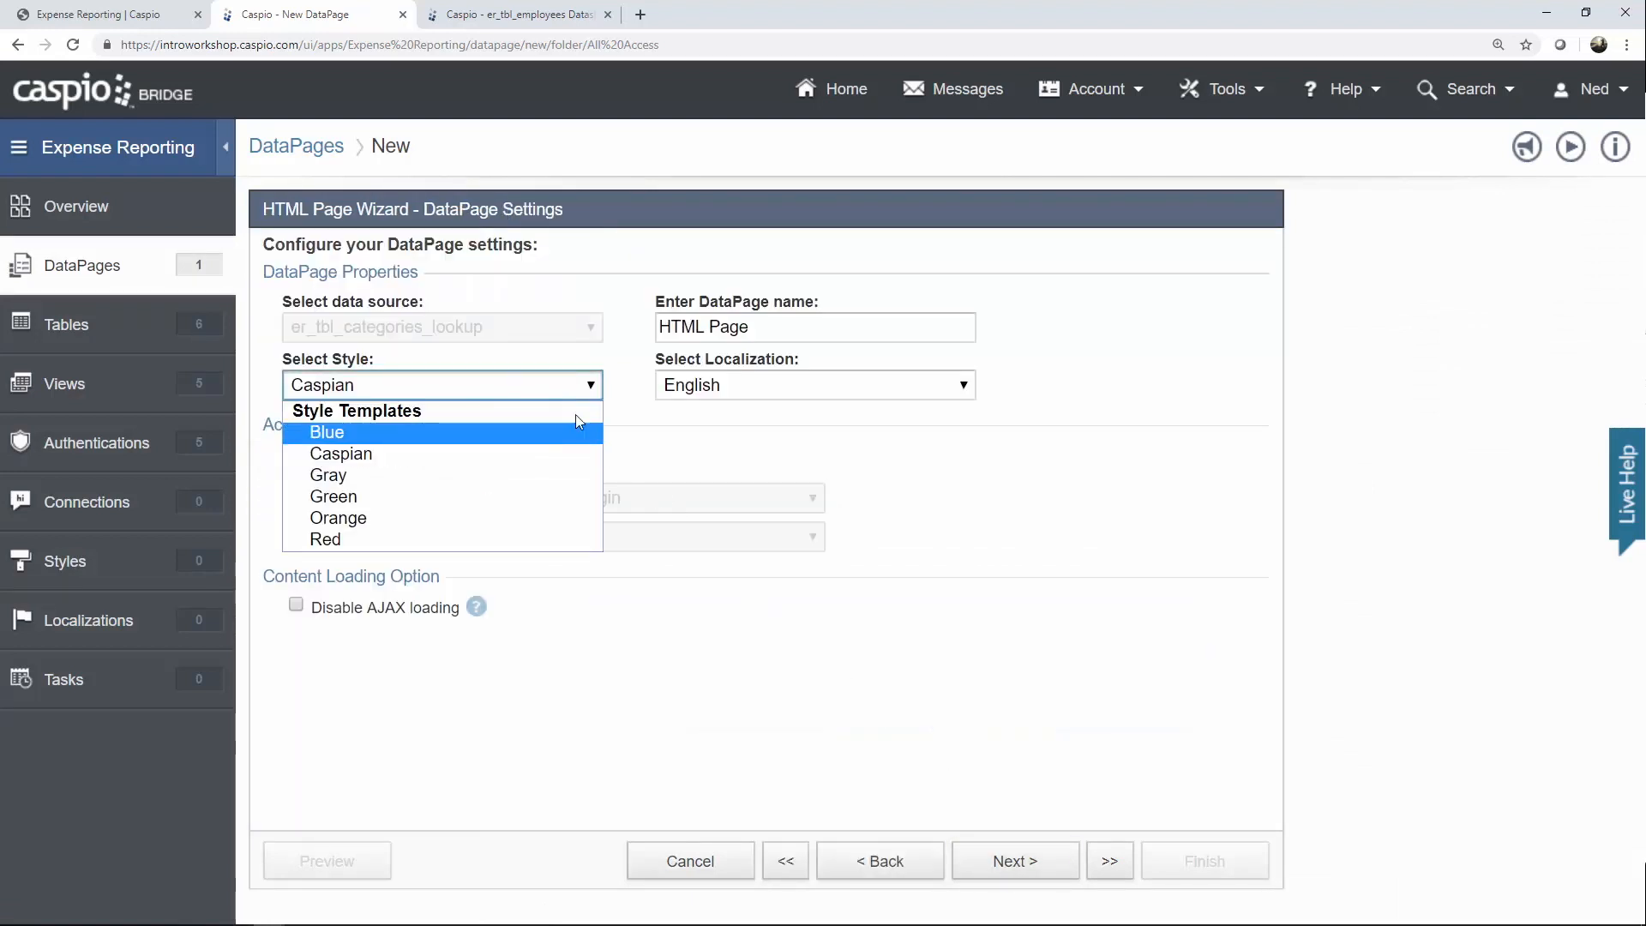
left_click(553, 432)
key("Tab")
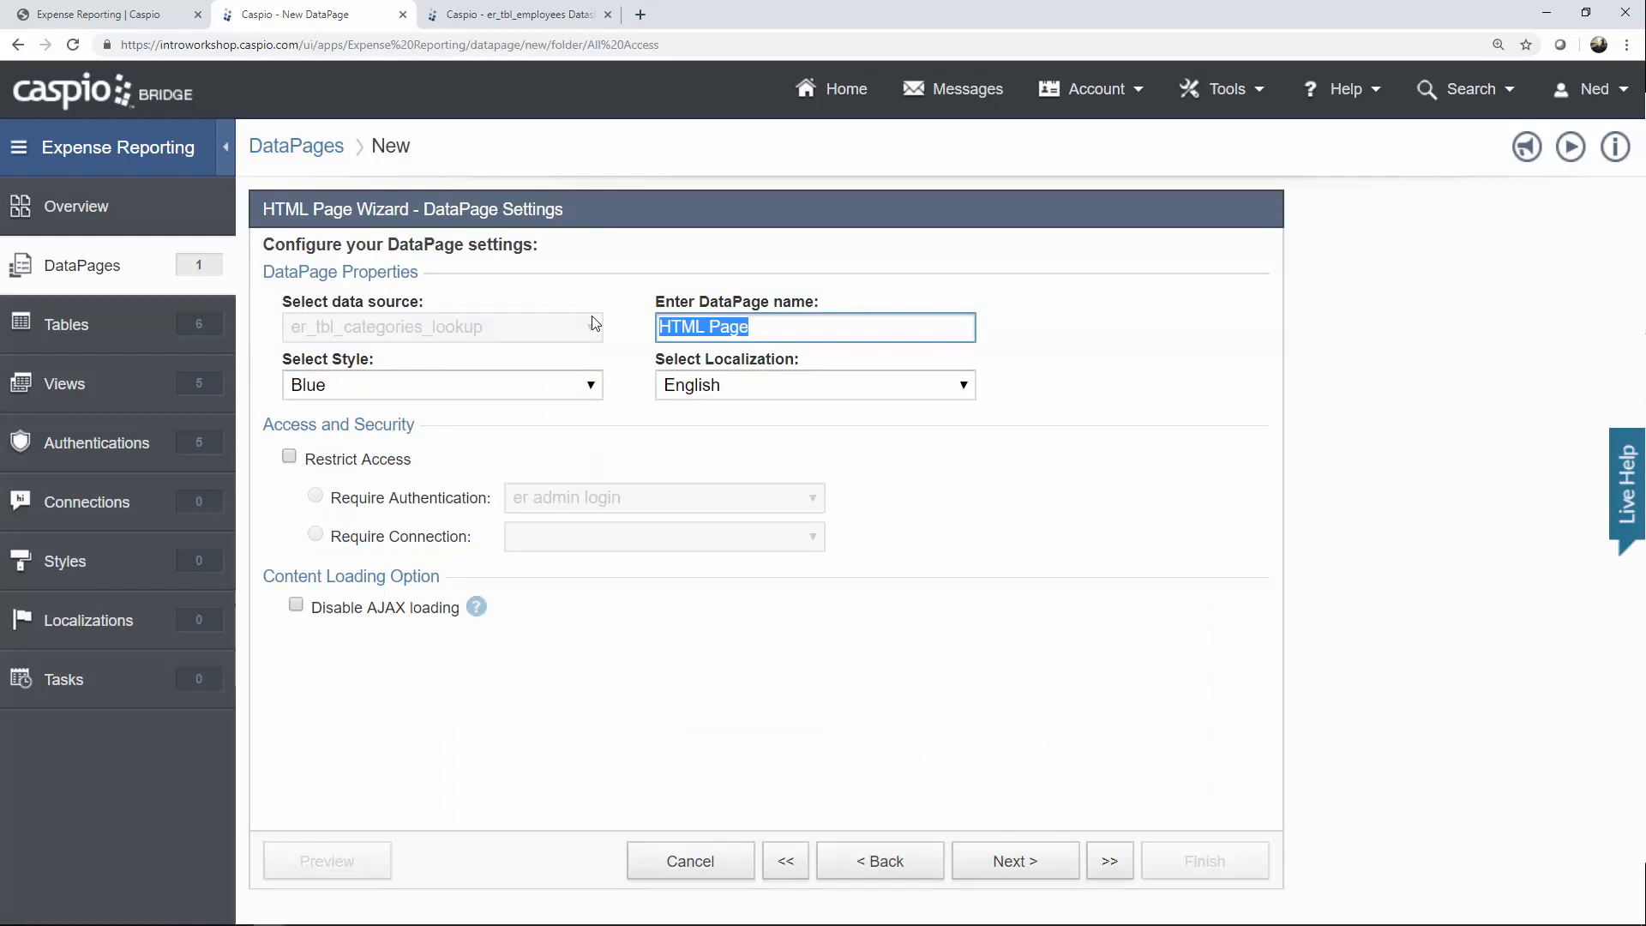
type("Welcome name")
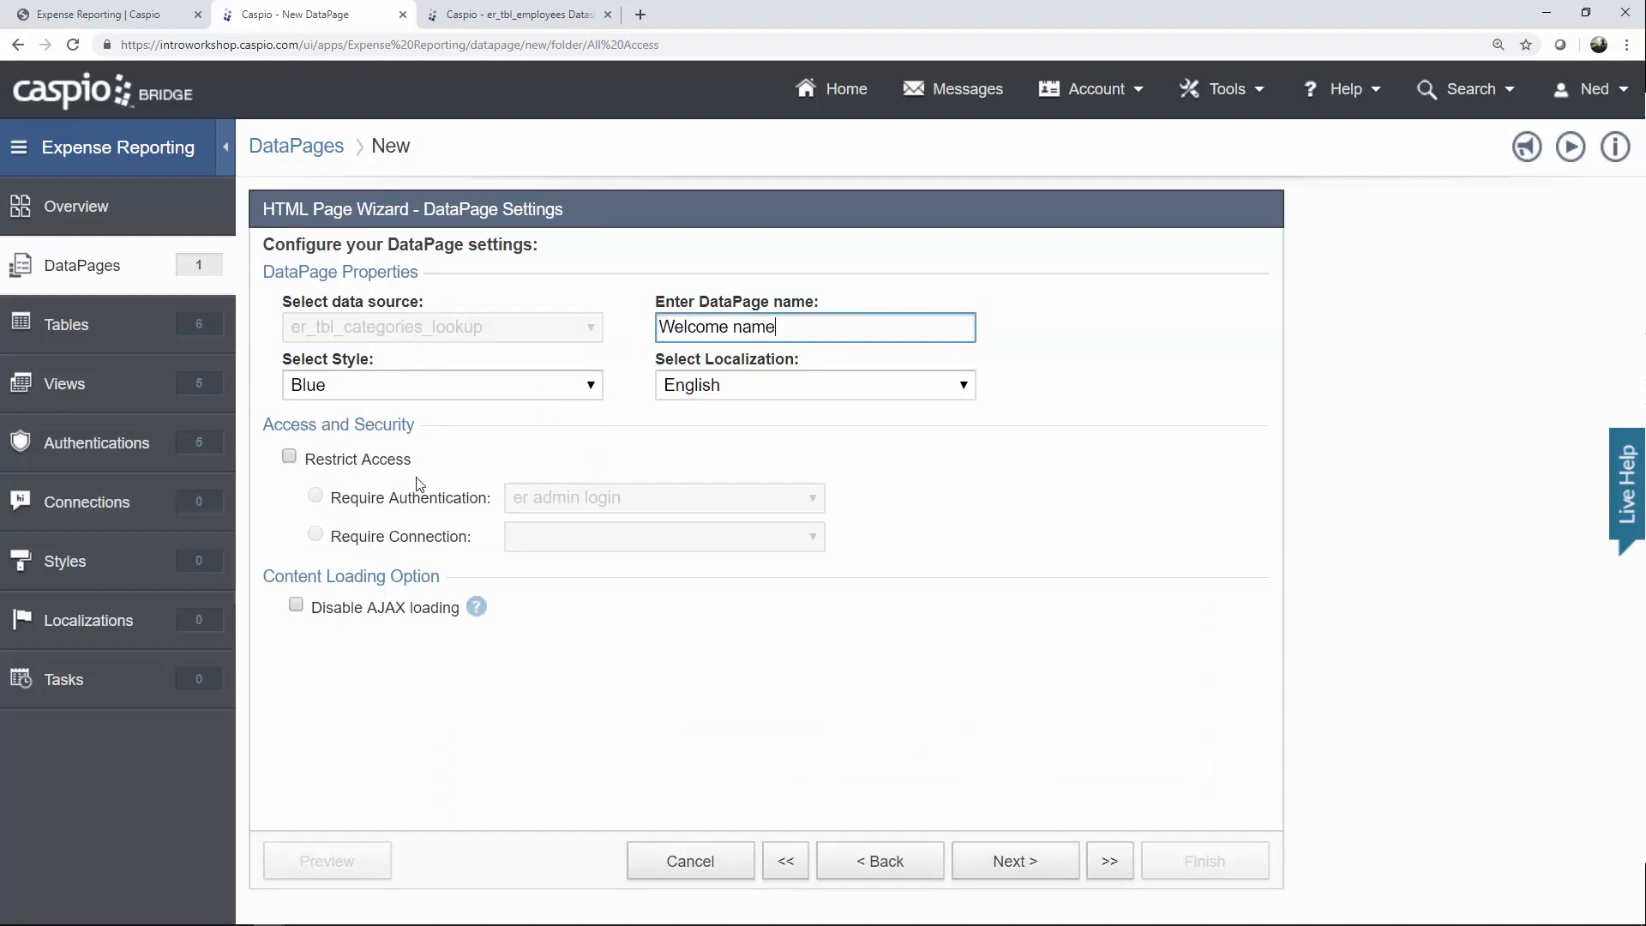
left_click(370, 463)
left_click(518, 506)
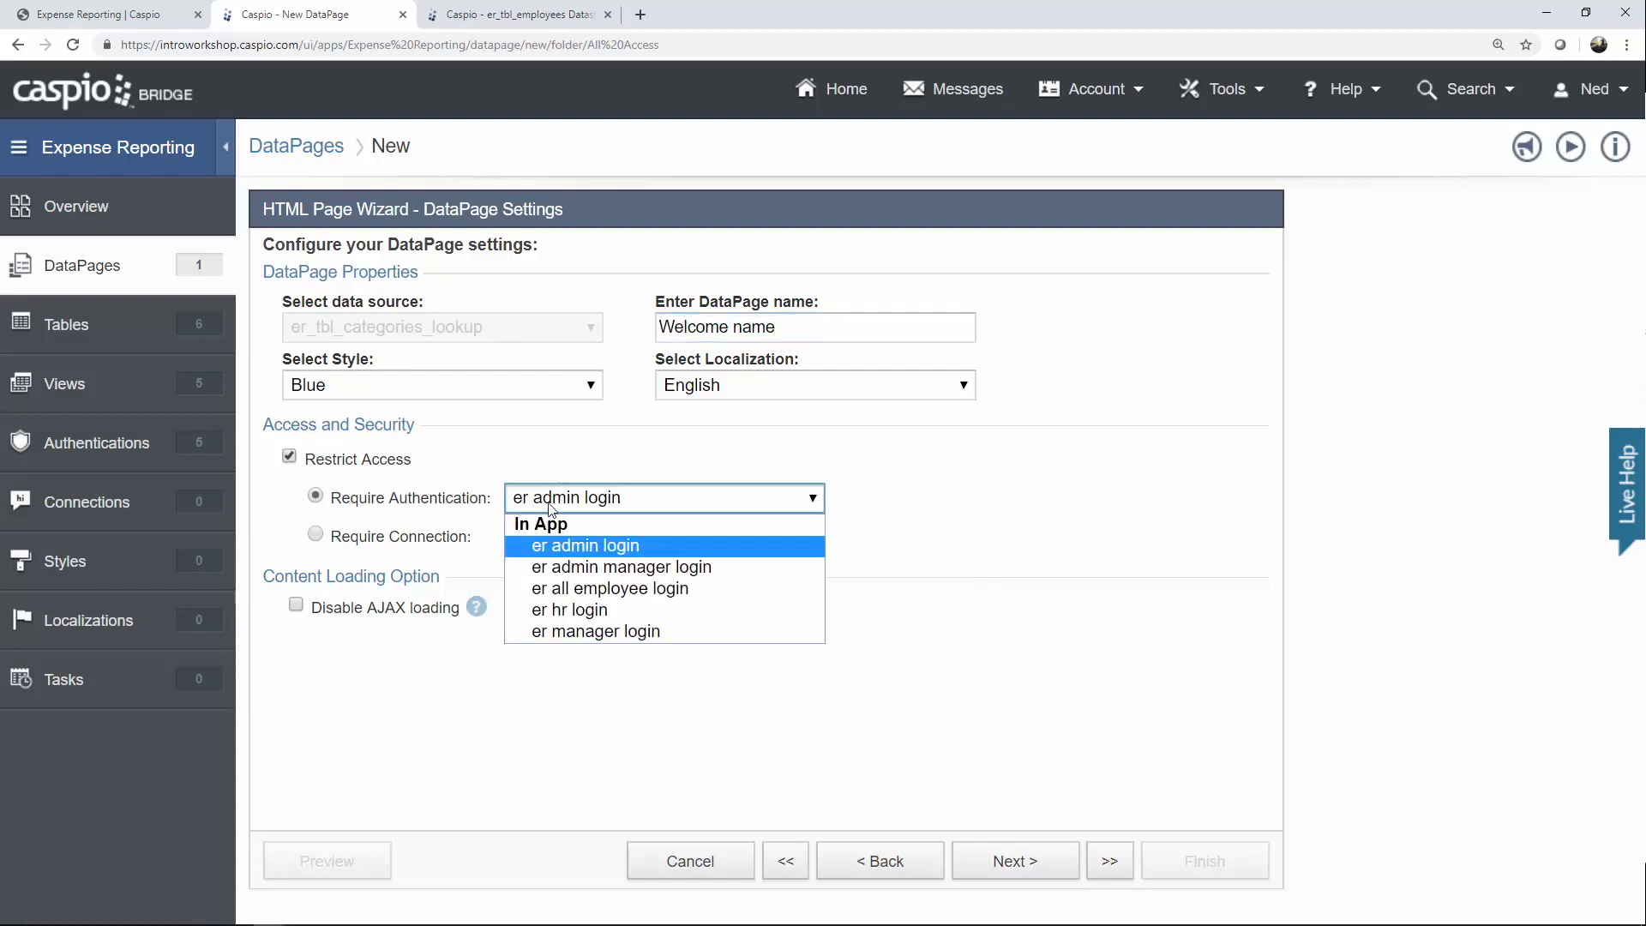
left_click(586, 595)
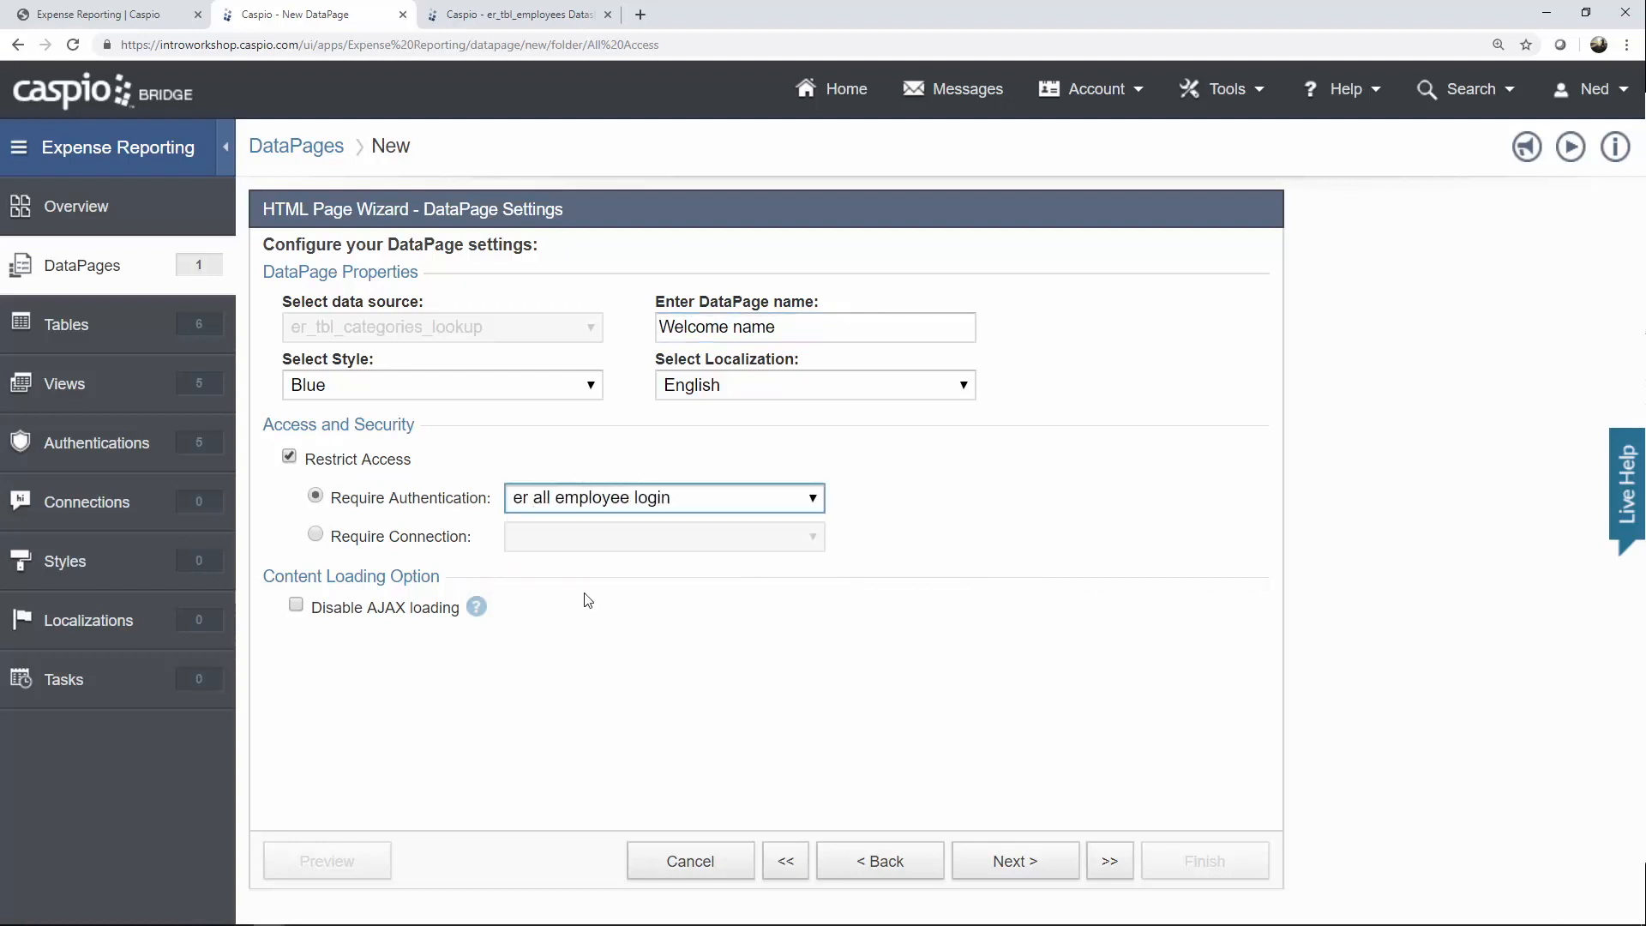
left_click(1036, 860)
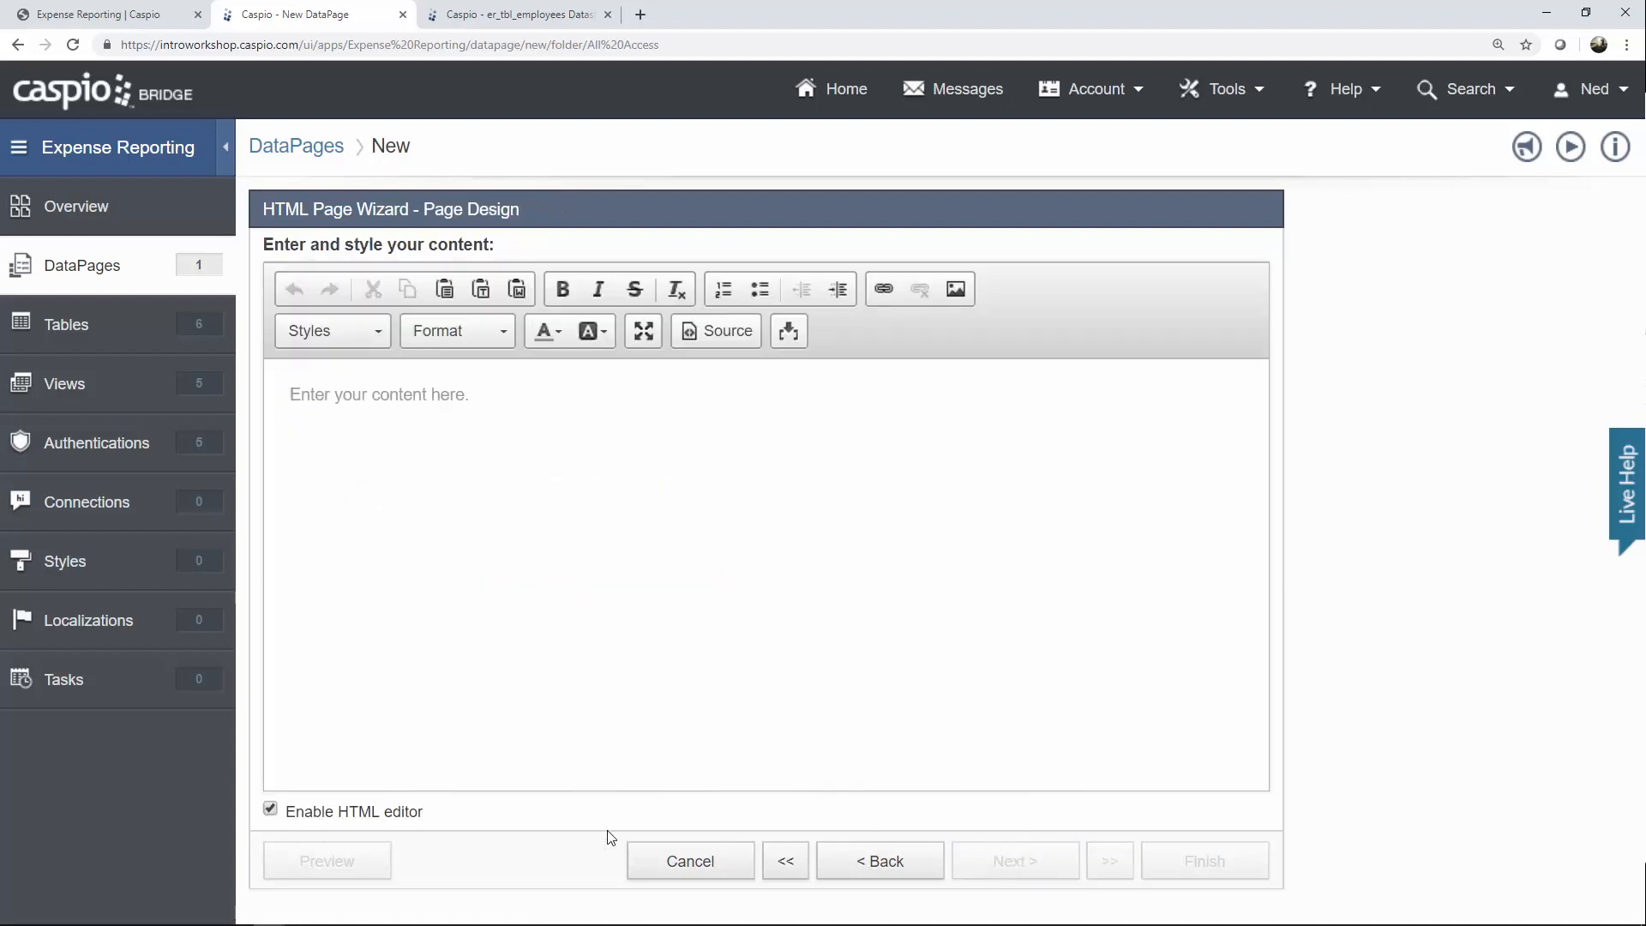
left_click(367, 814)
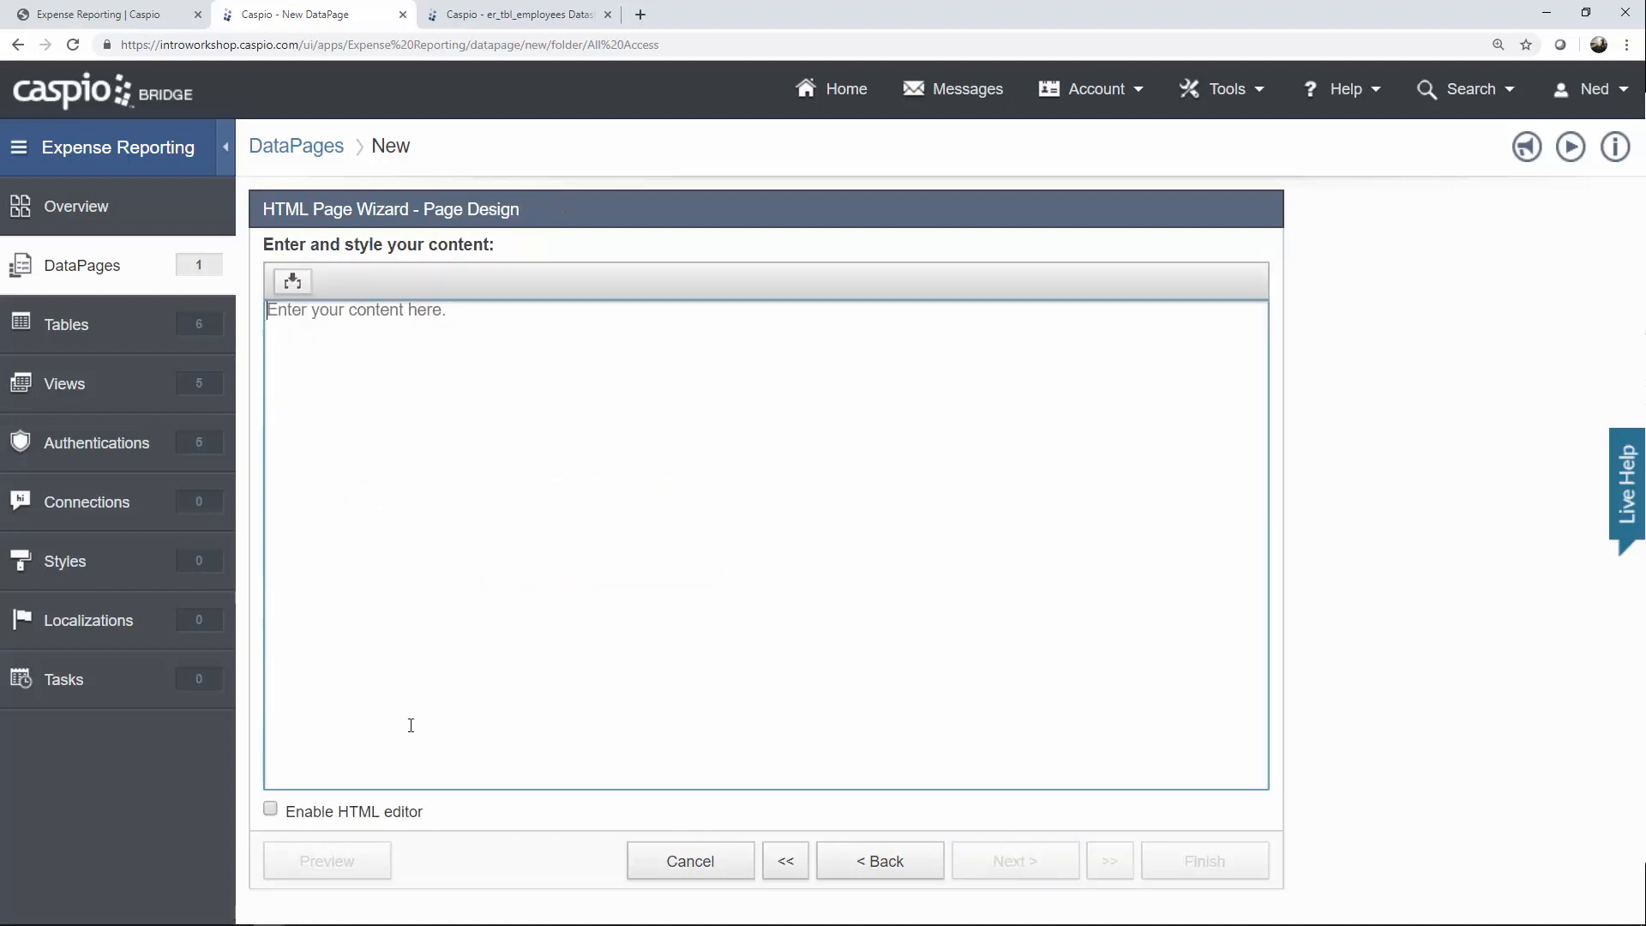
left_click(289, 282)
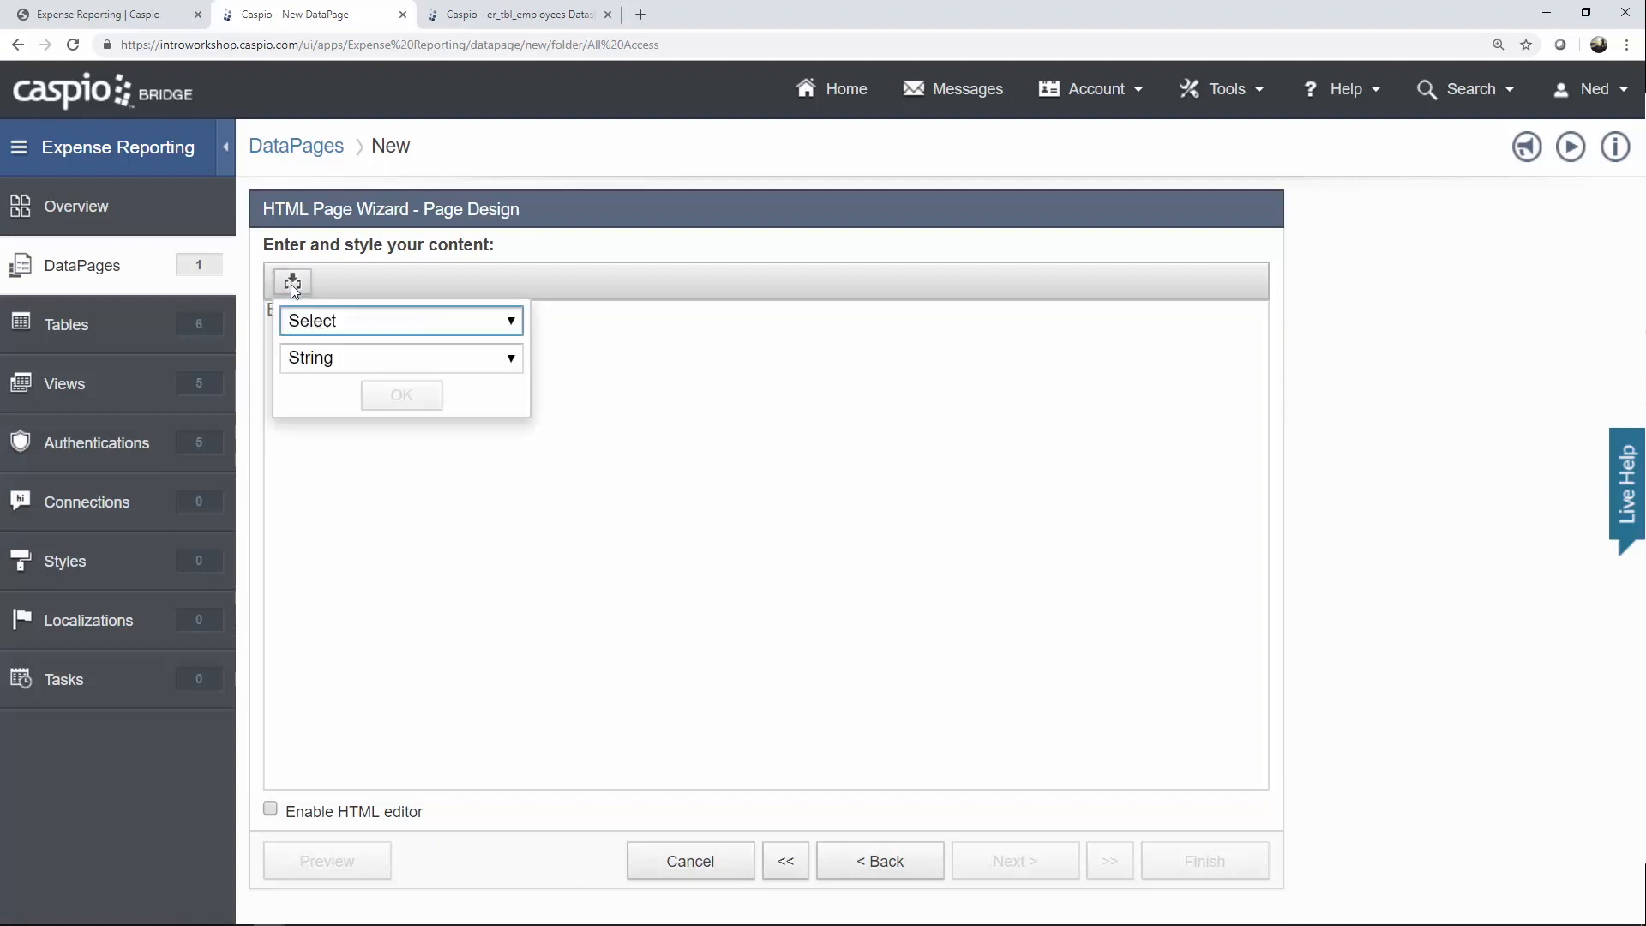
left_click(323, 327)
left_click(365, 453)
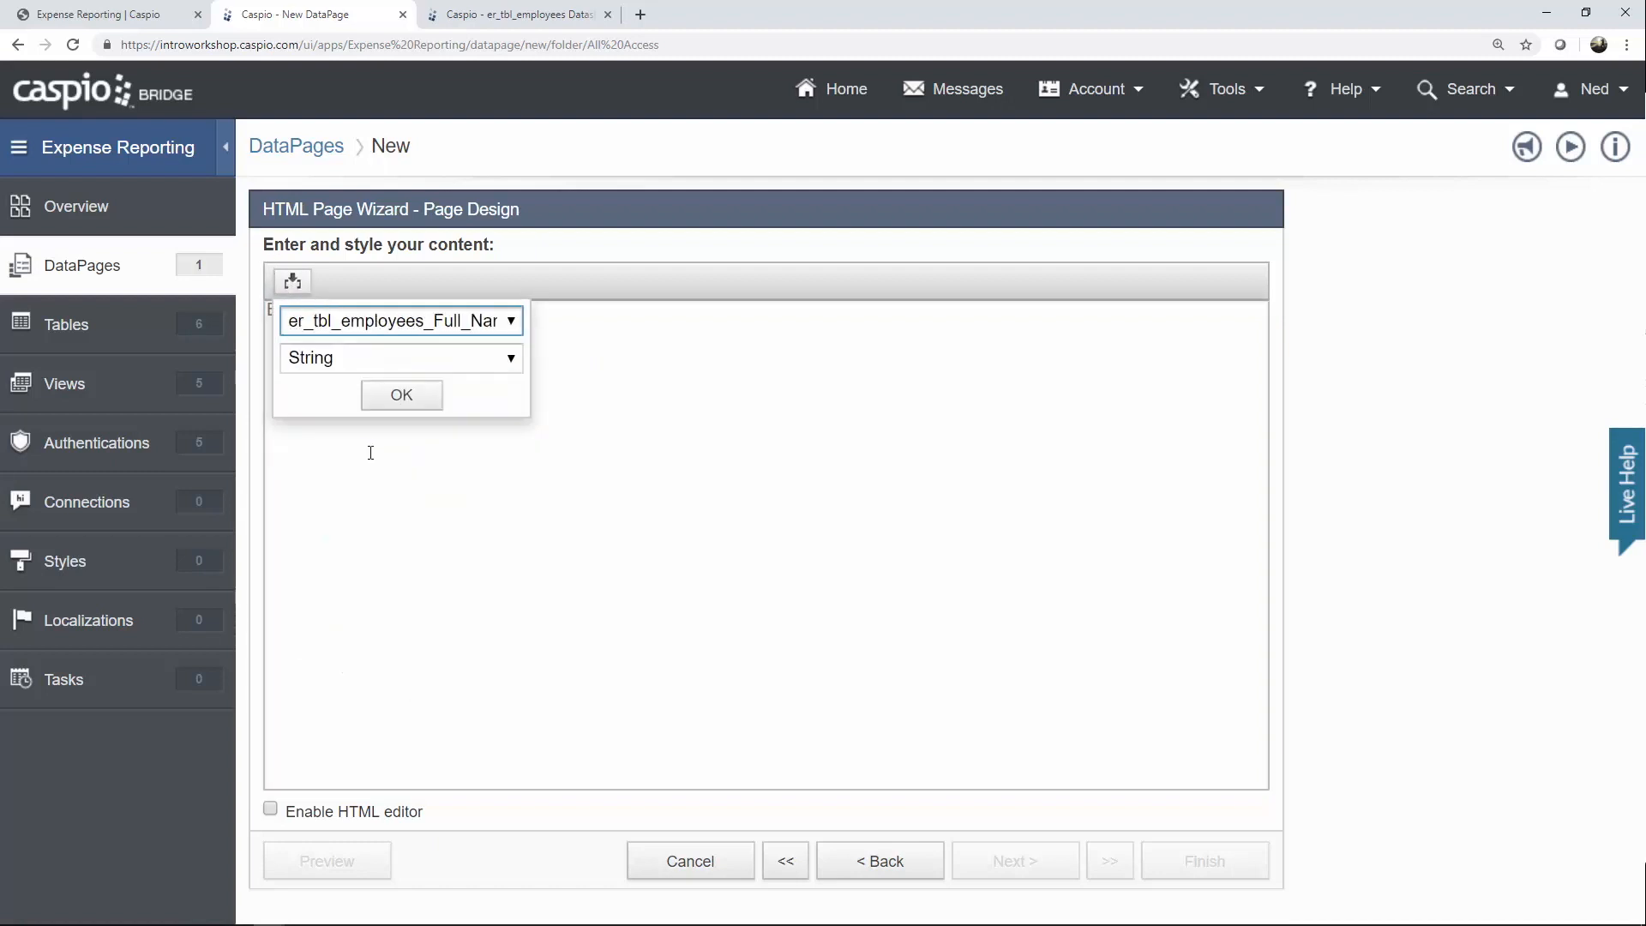
left_click(397, 404)
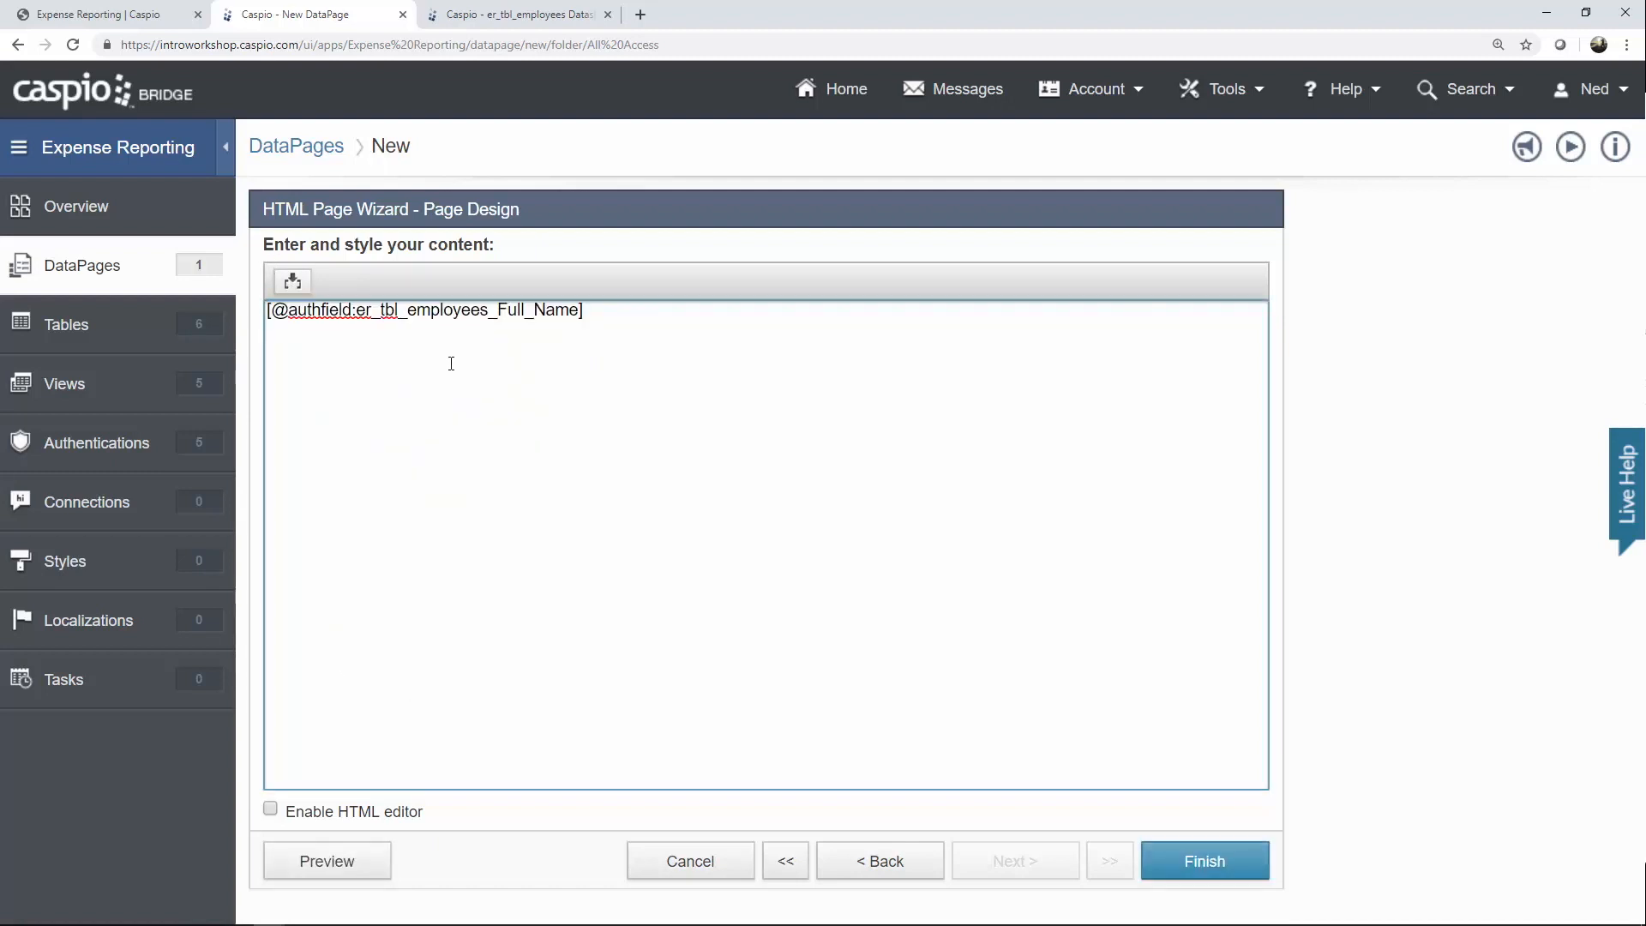
Finish the Welcome name DataPage, set its deployment to Enabled, and select the embed code.
left_click(1201, 861)
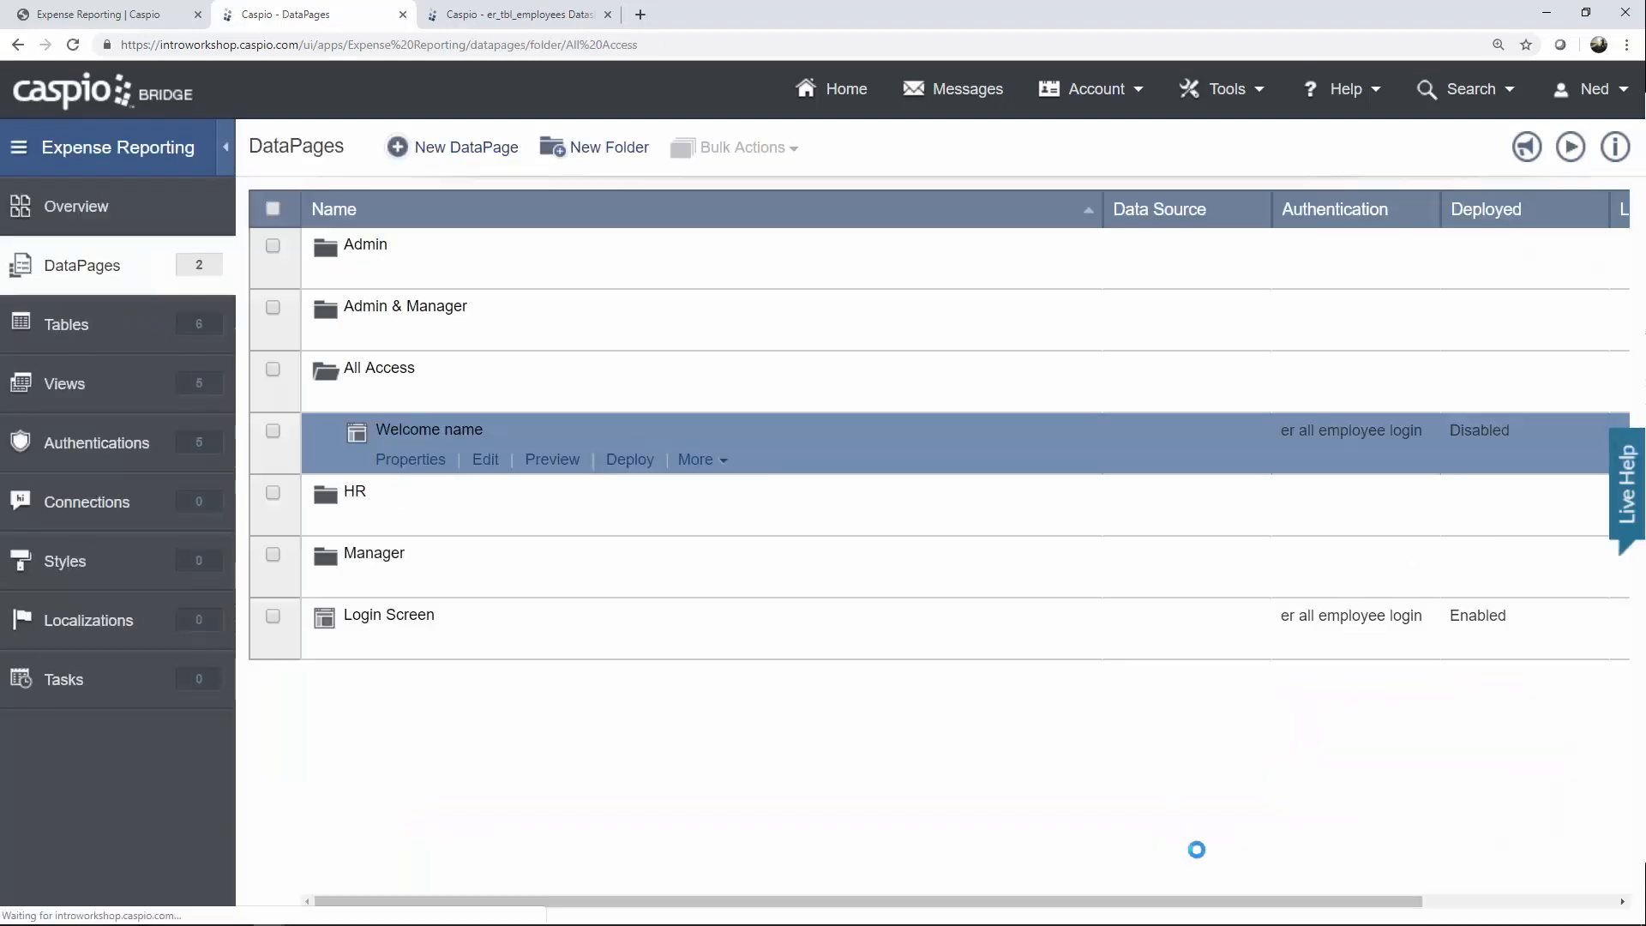
left_click(641, 463)
left_click(691, 240)
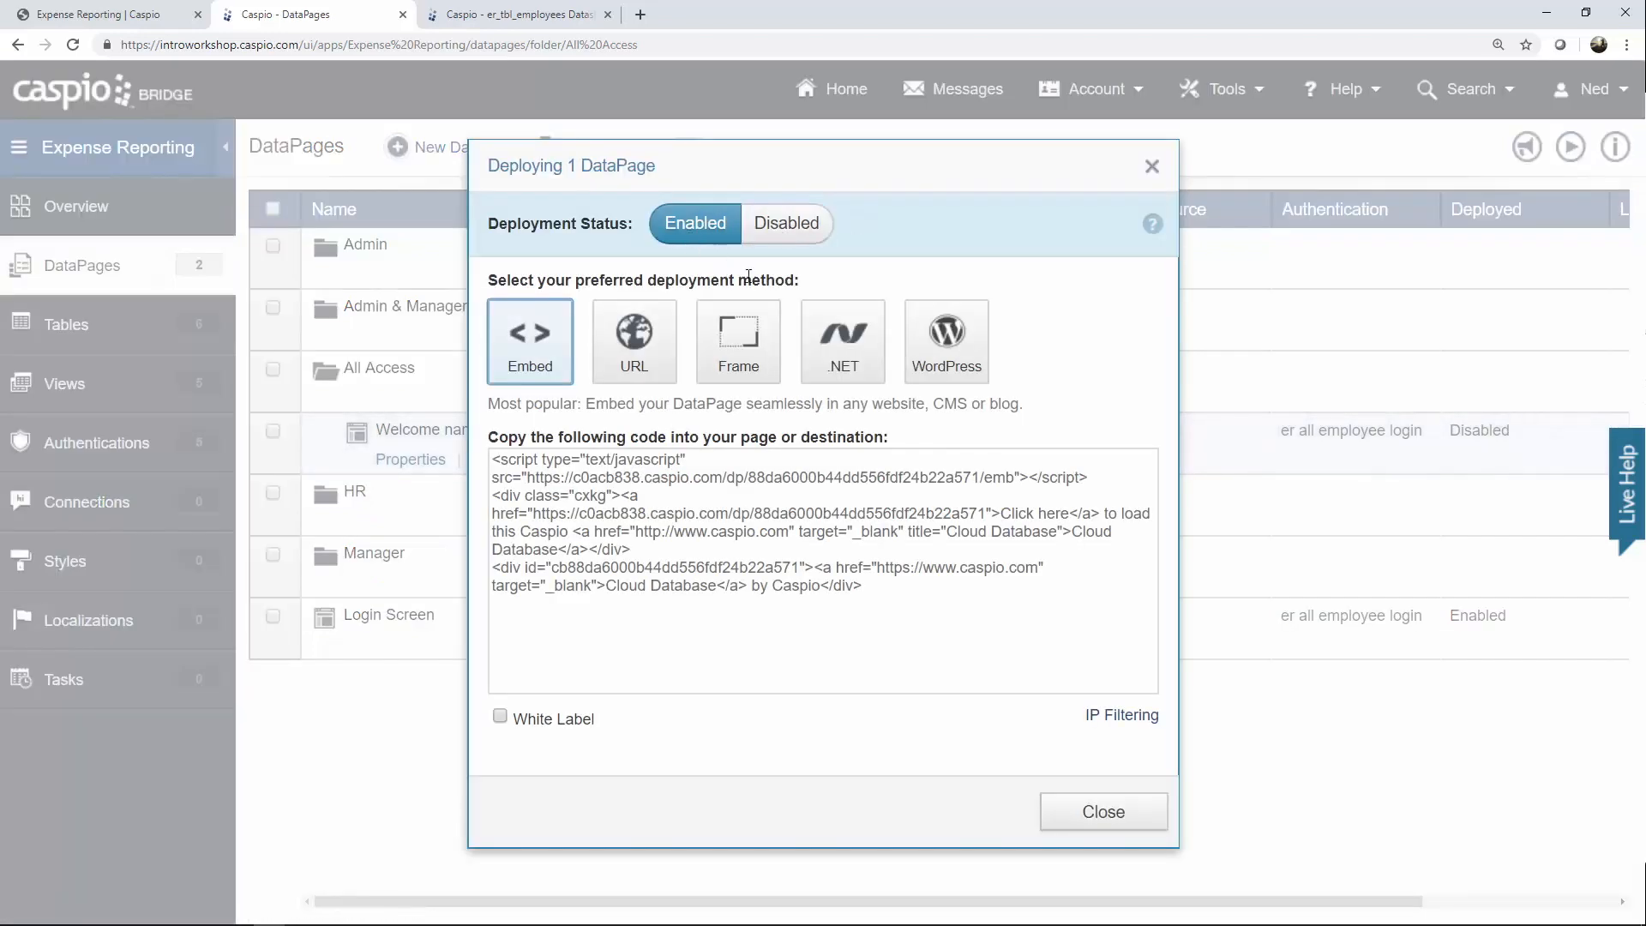
left_click(744, 525)
key("ctrl+c")
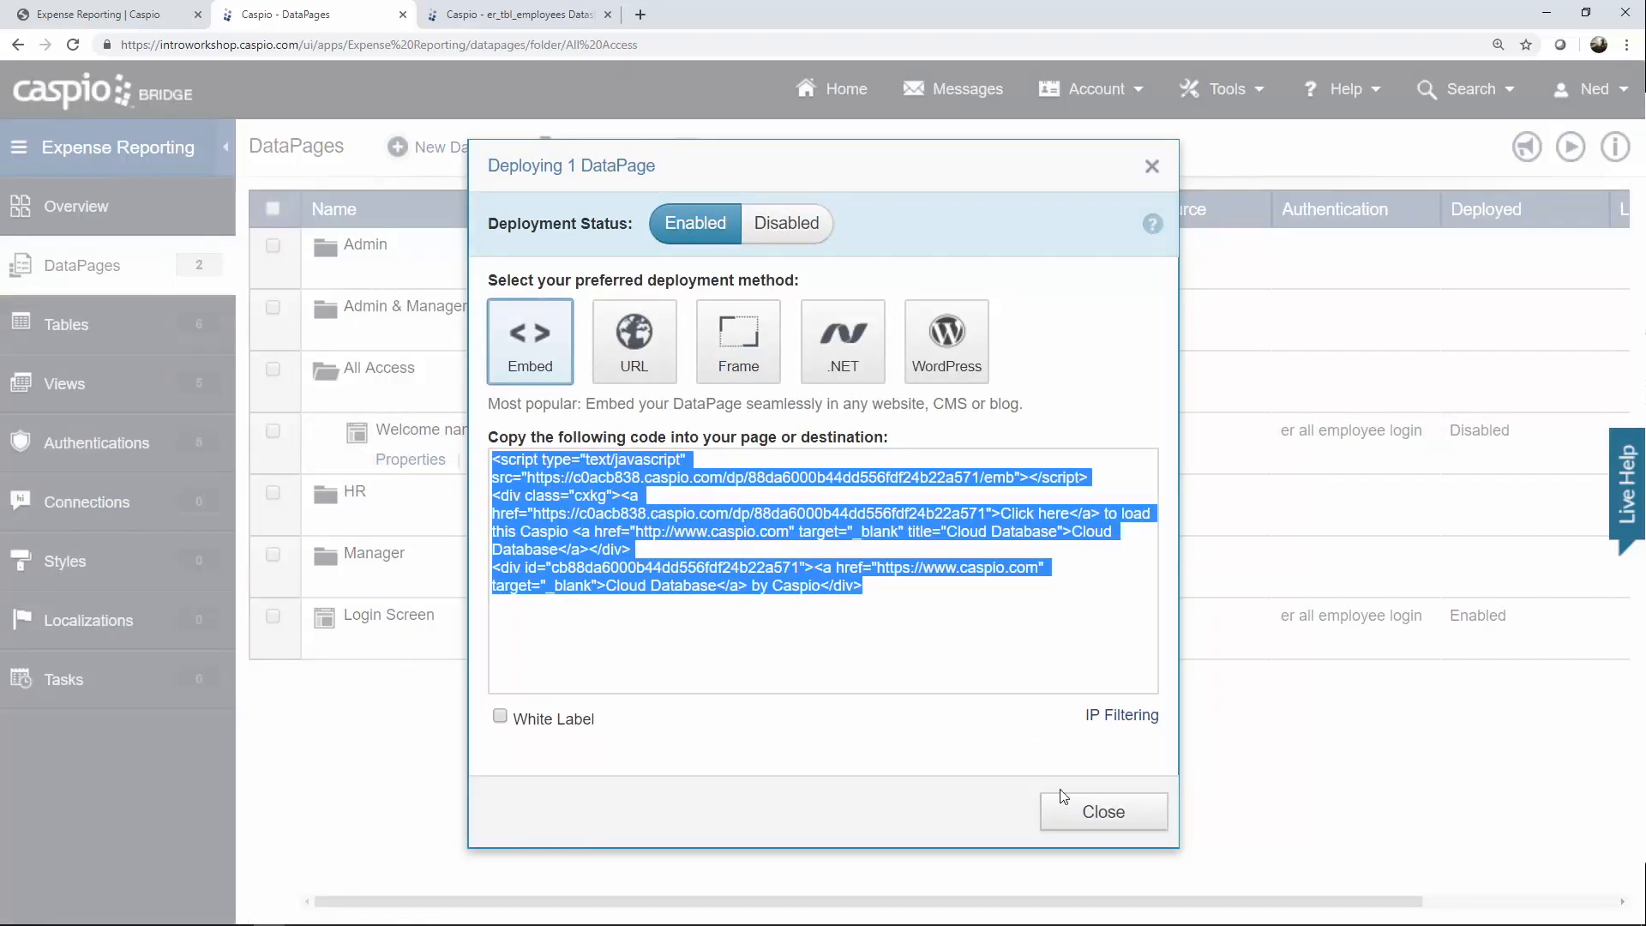
left_click(1087, 815)
mouse_move(411, 922)
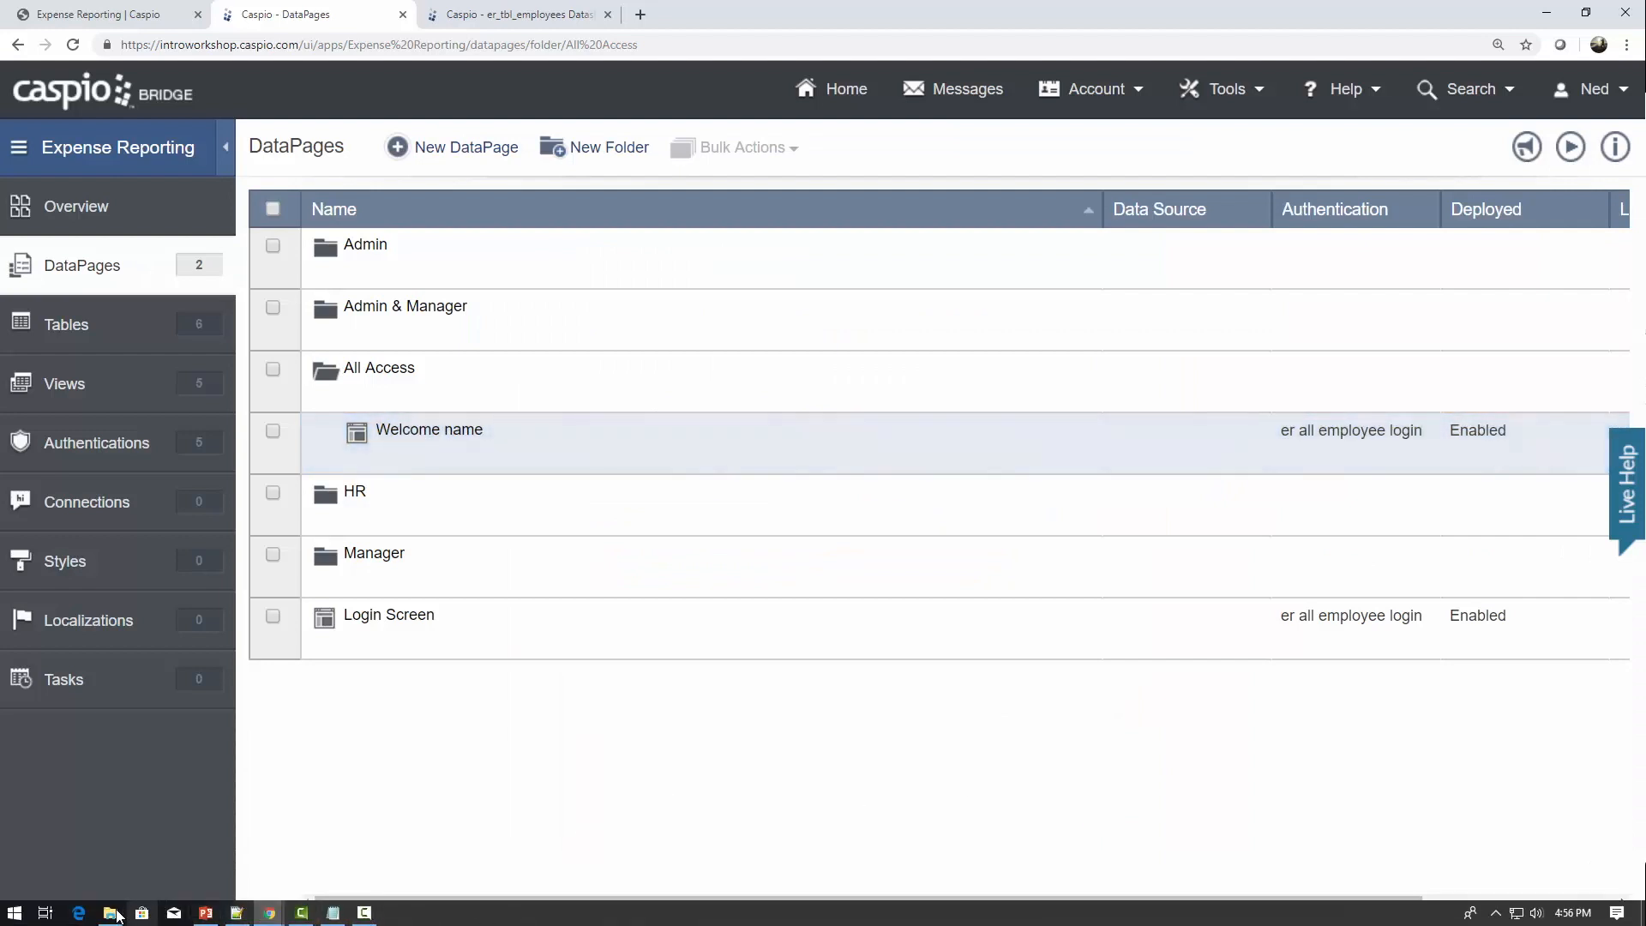
Paste the Caspio embed code over 'Name DataPage' on line 45 of dashboard.html and save.
left_click(114, 914)
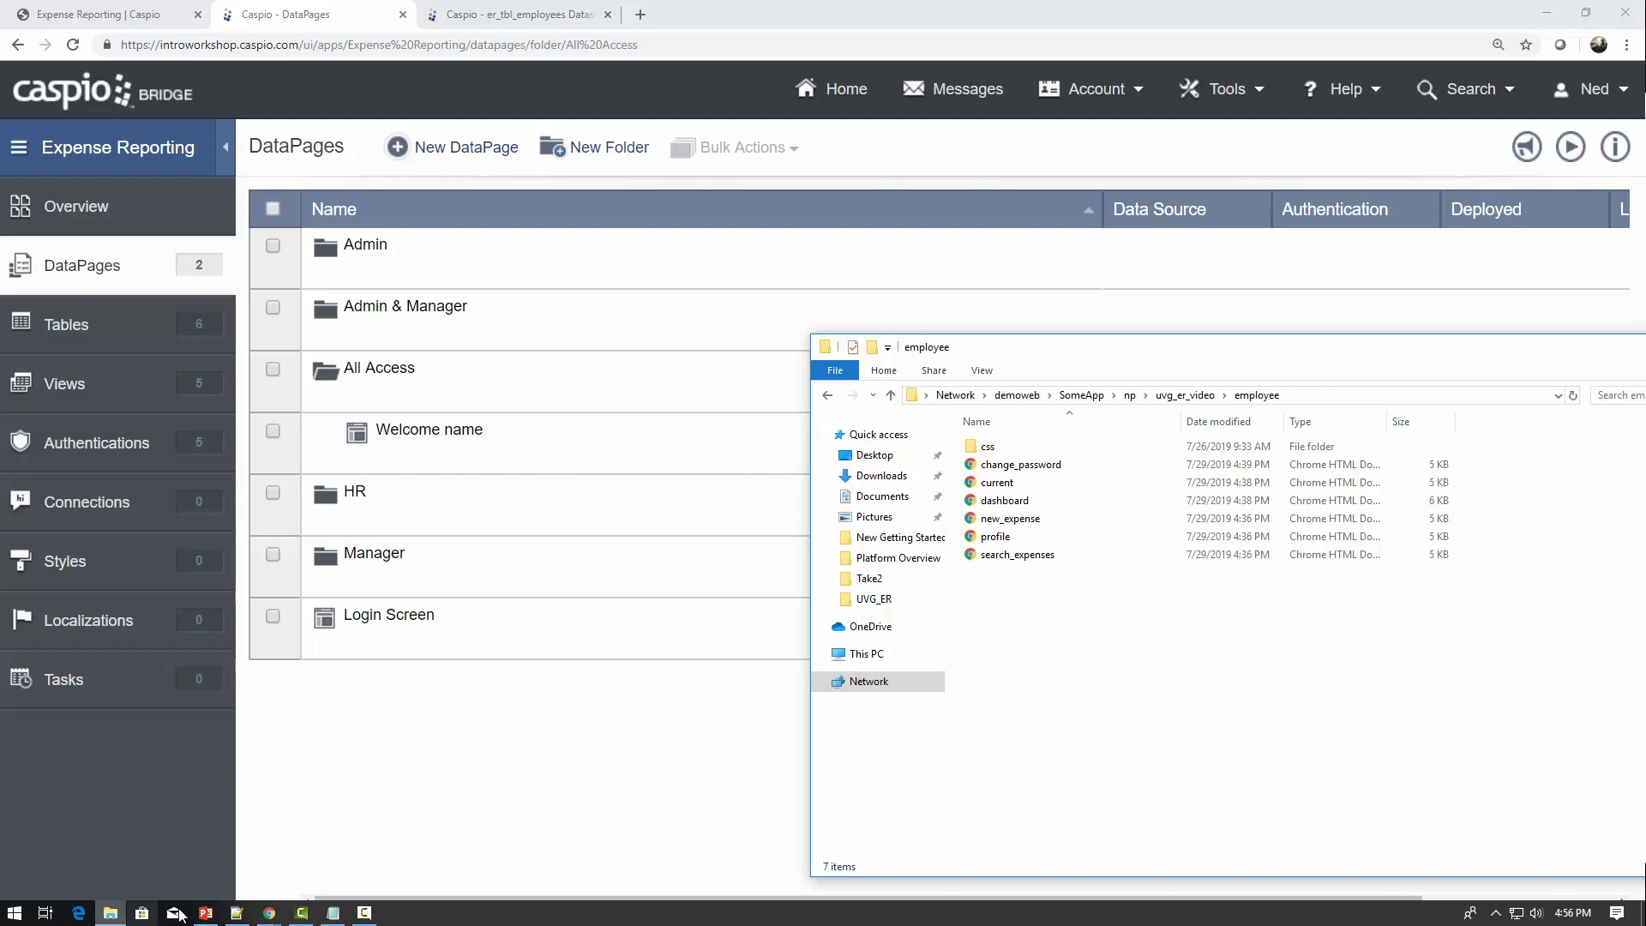
left_click(237, 913)
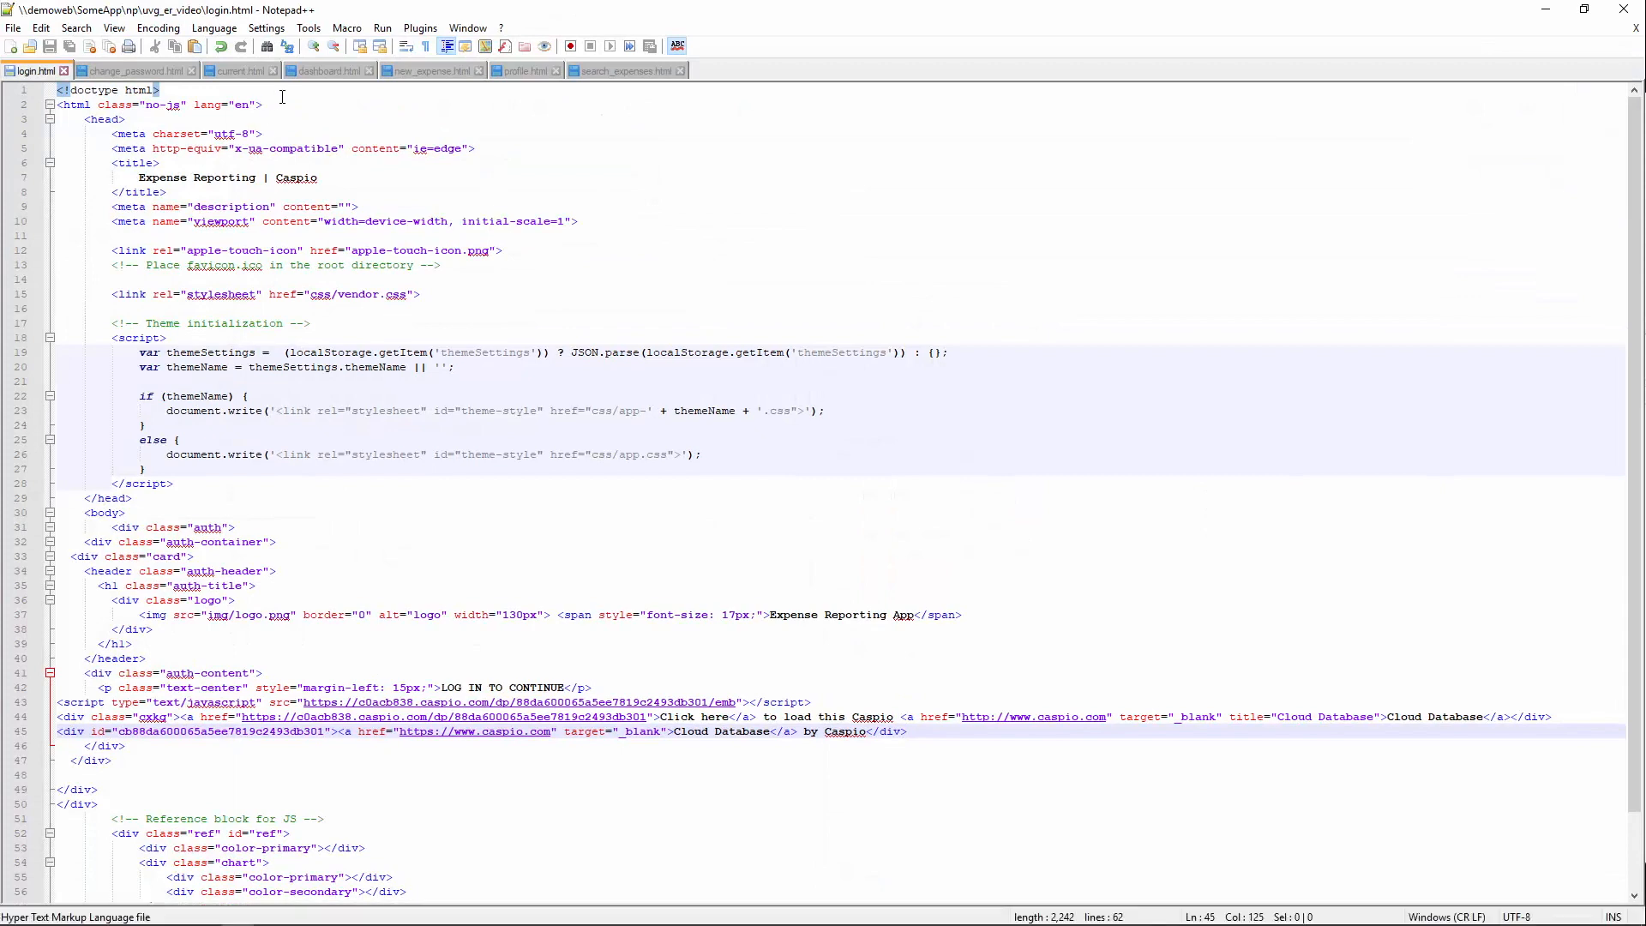
left_click(336, 76)
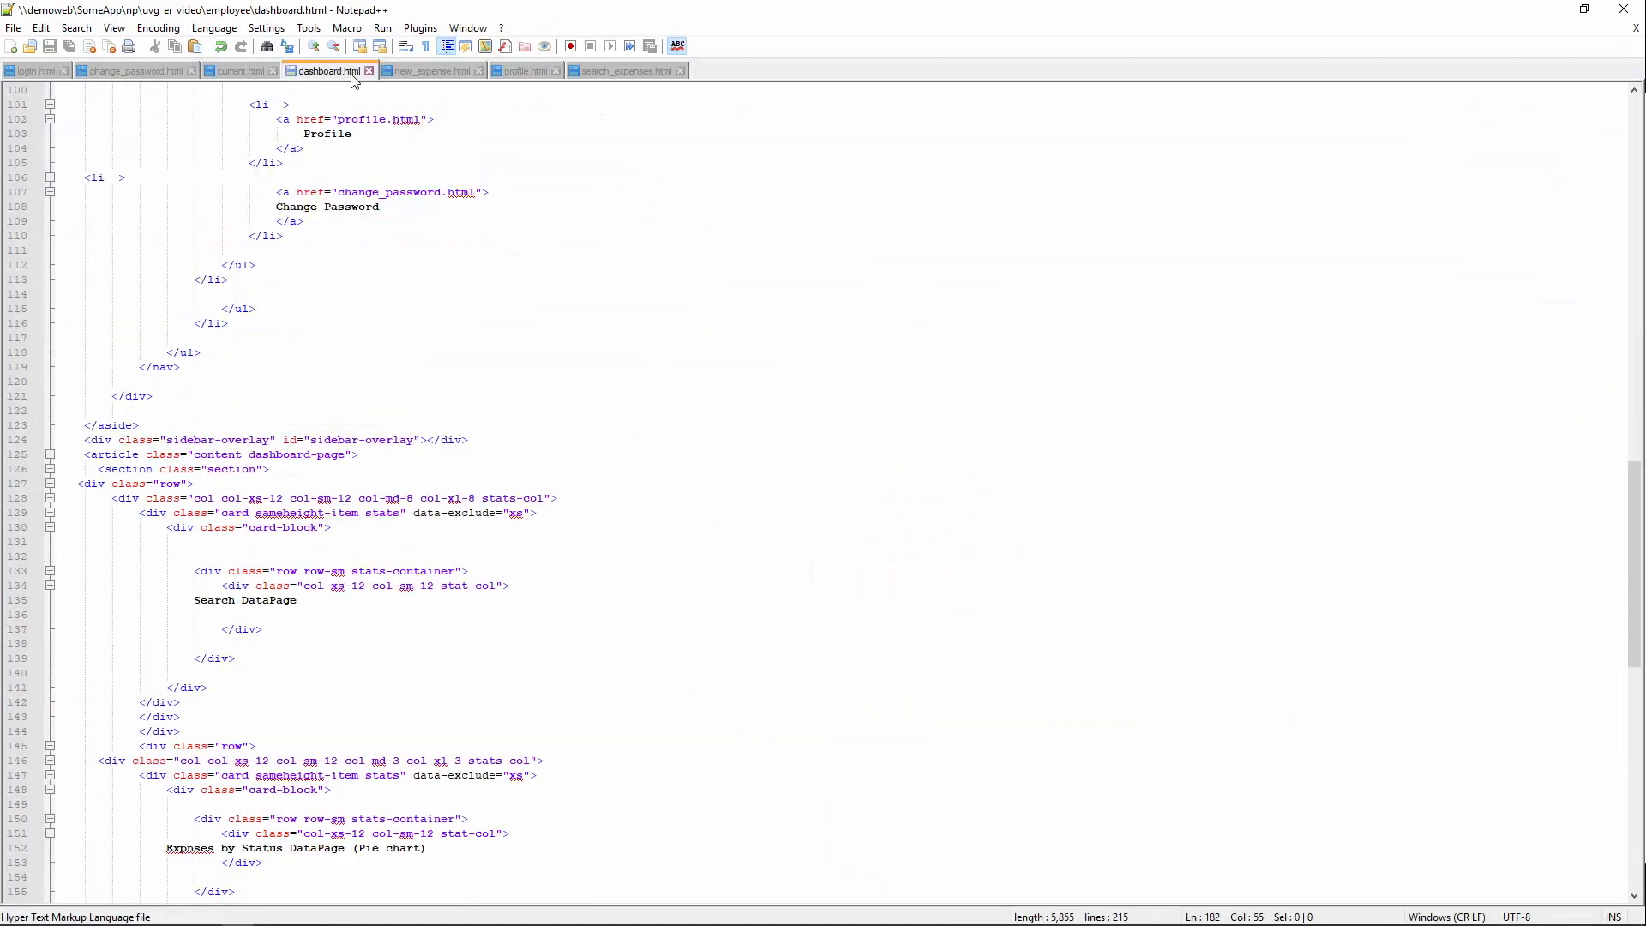
scroll(562, 283, "up", 17)
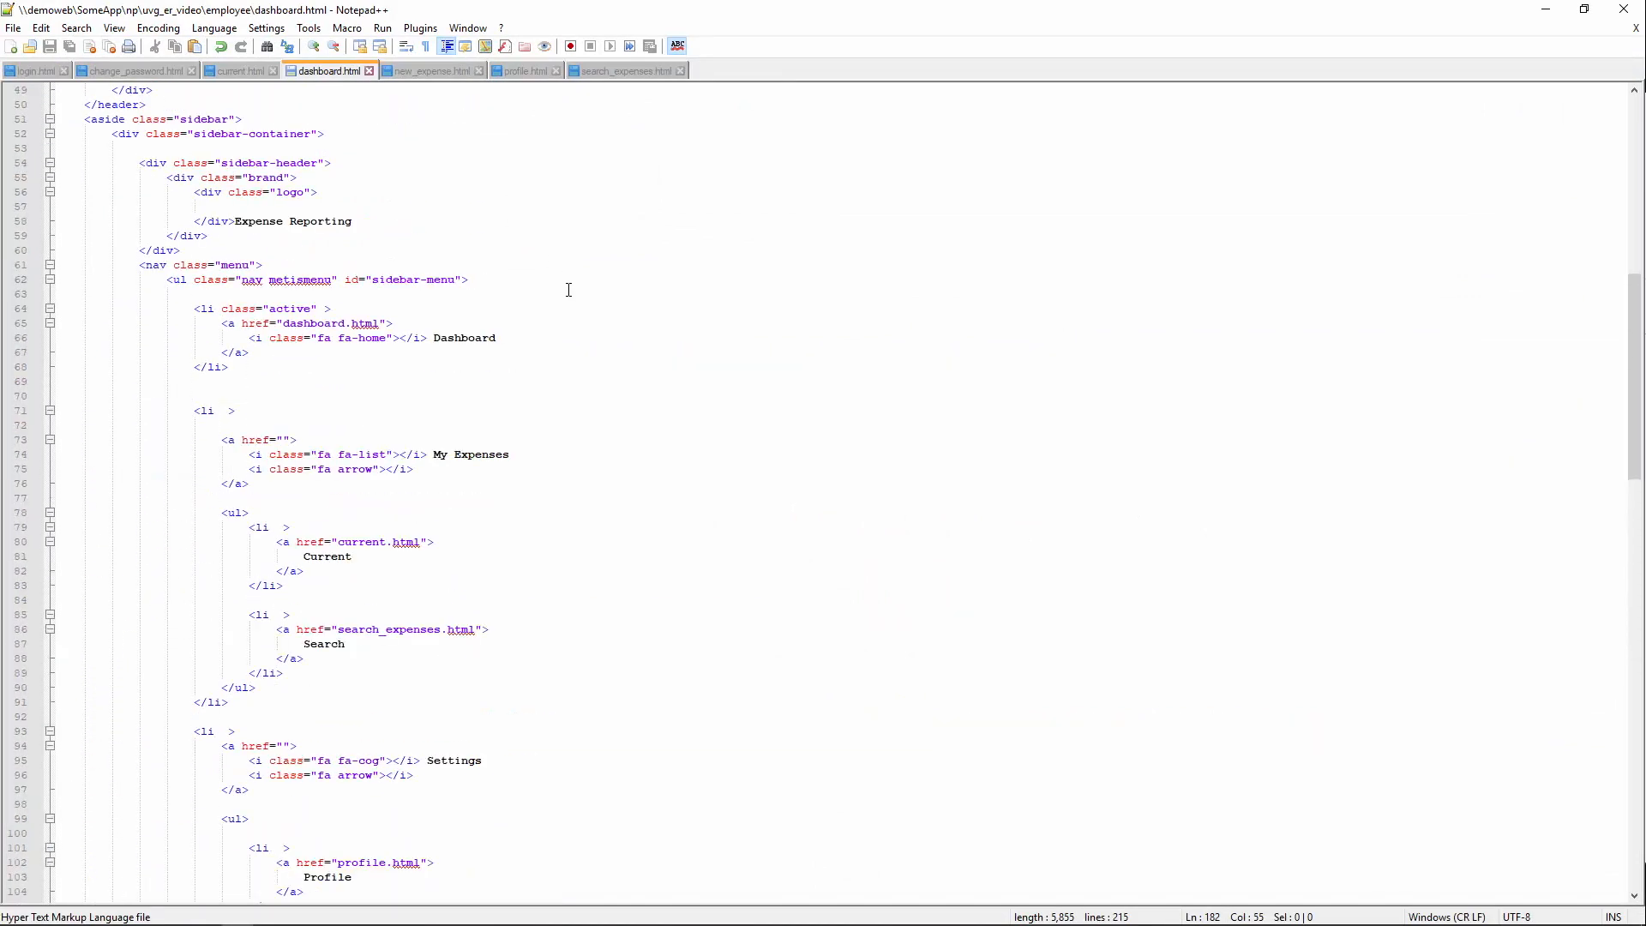
scroll(568, 289, "up", 9)
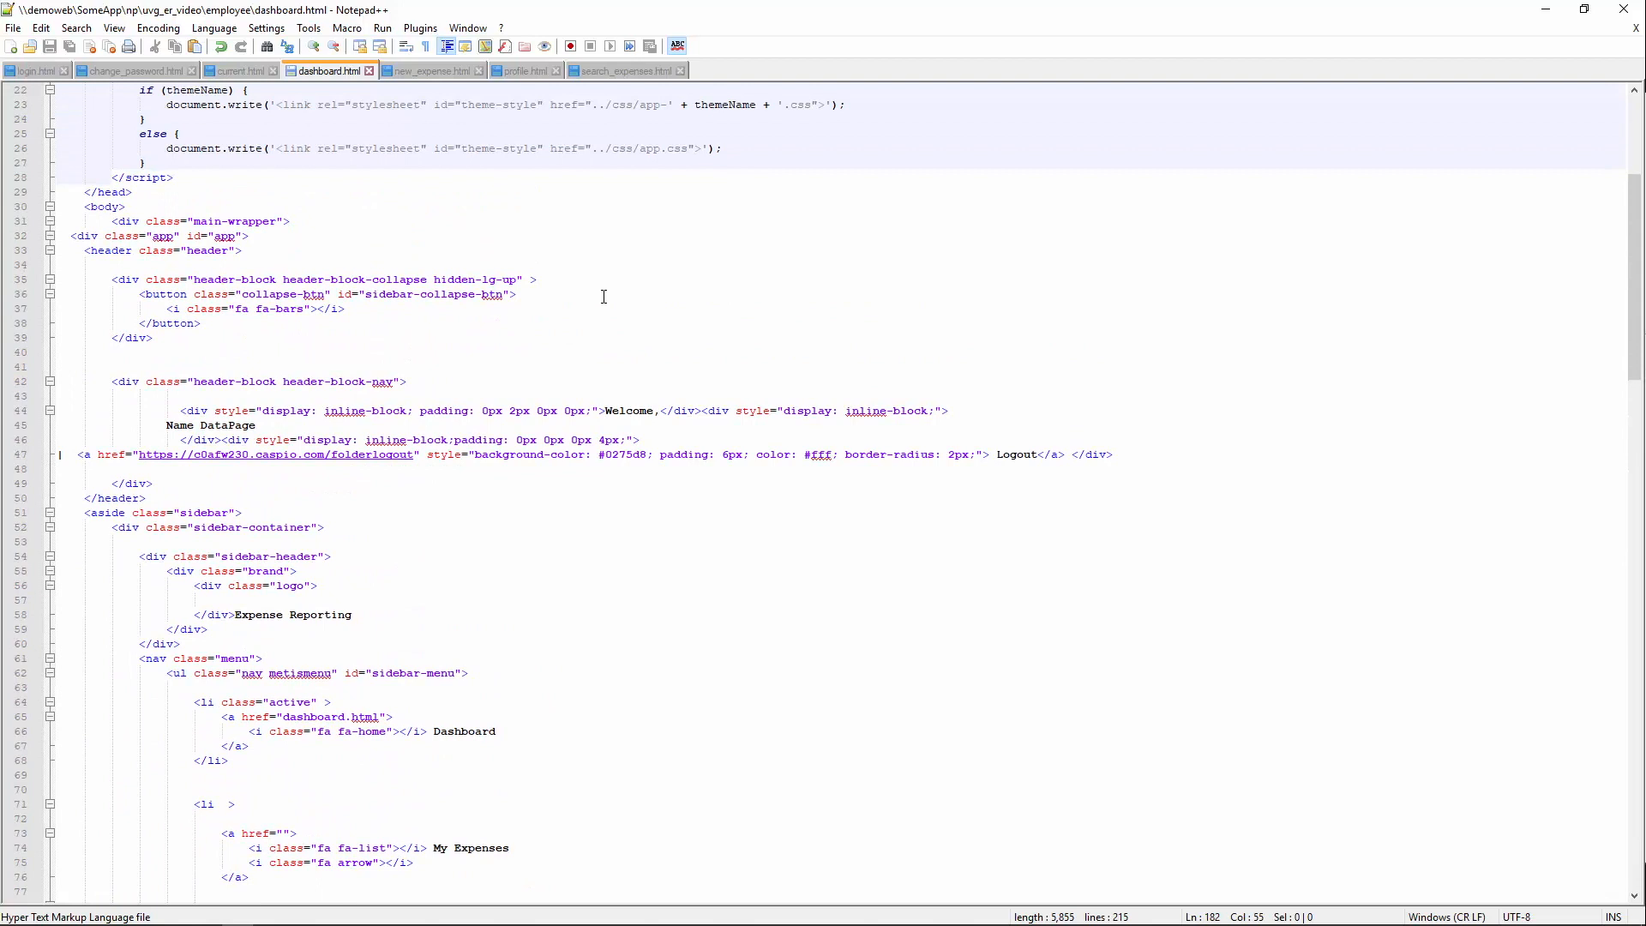
left_click_drag(166, 426, 278, 423)
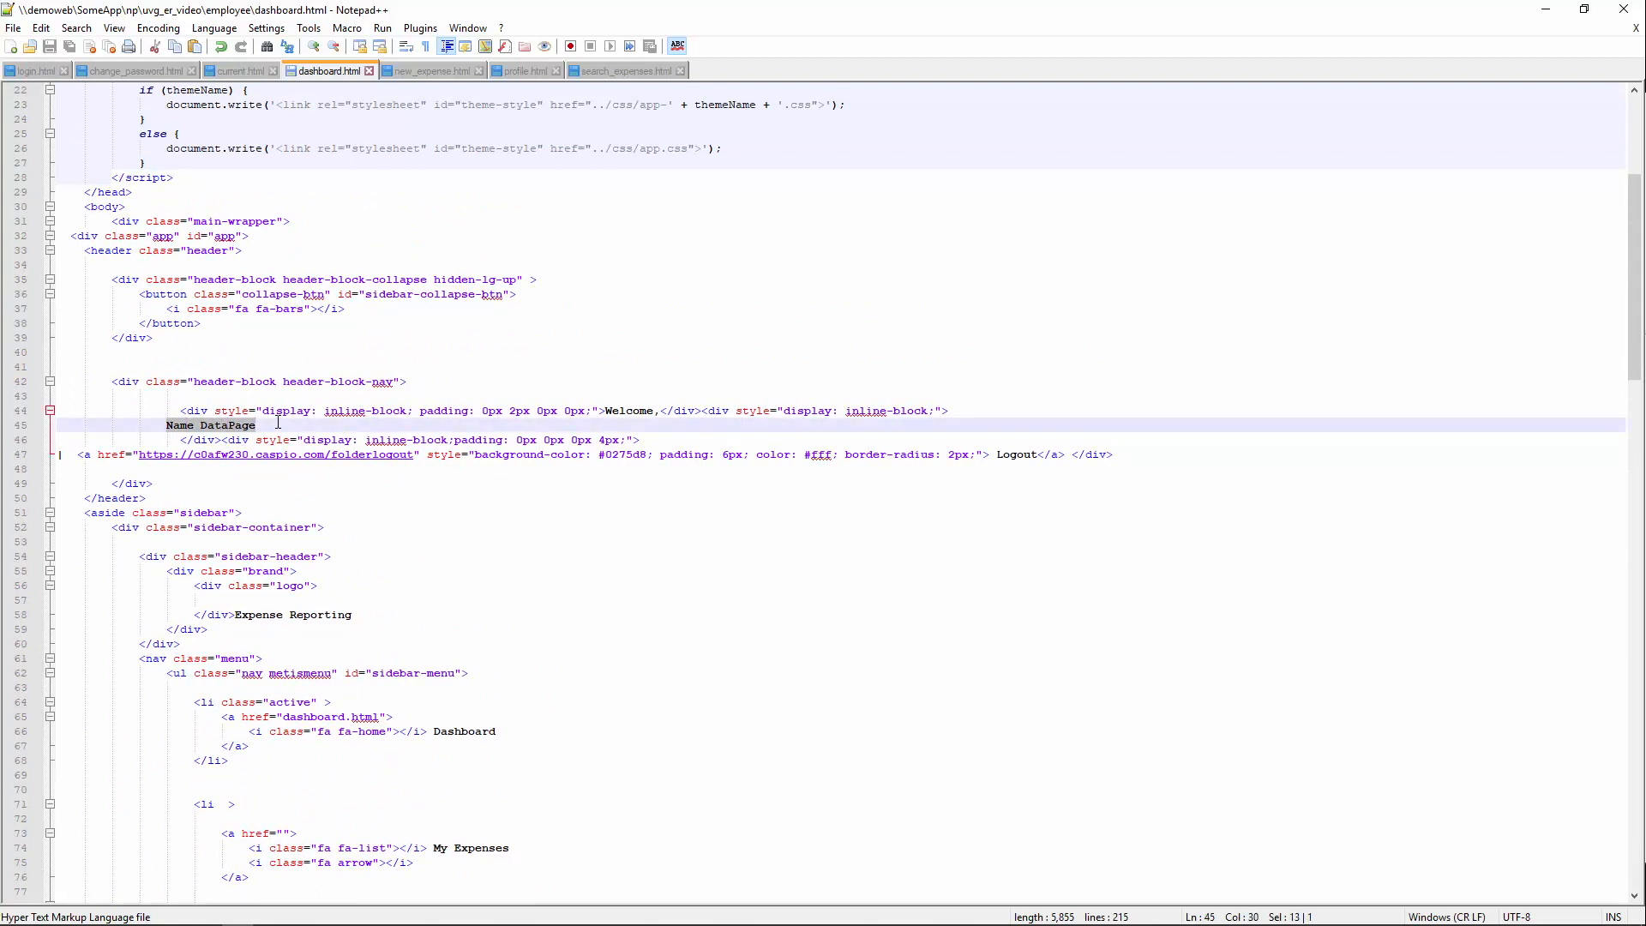
key("ctrl+v")
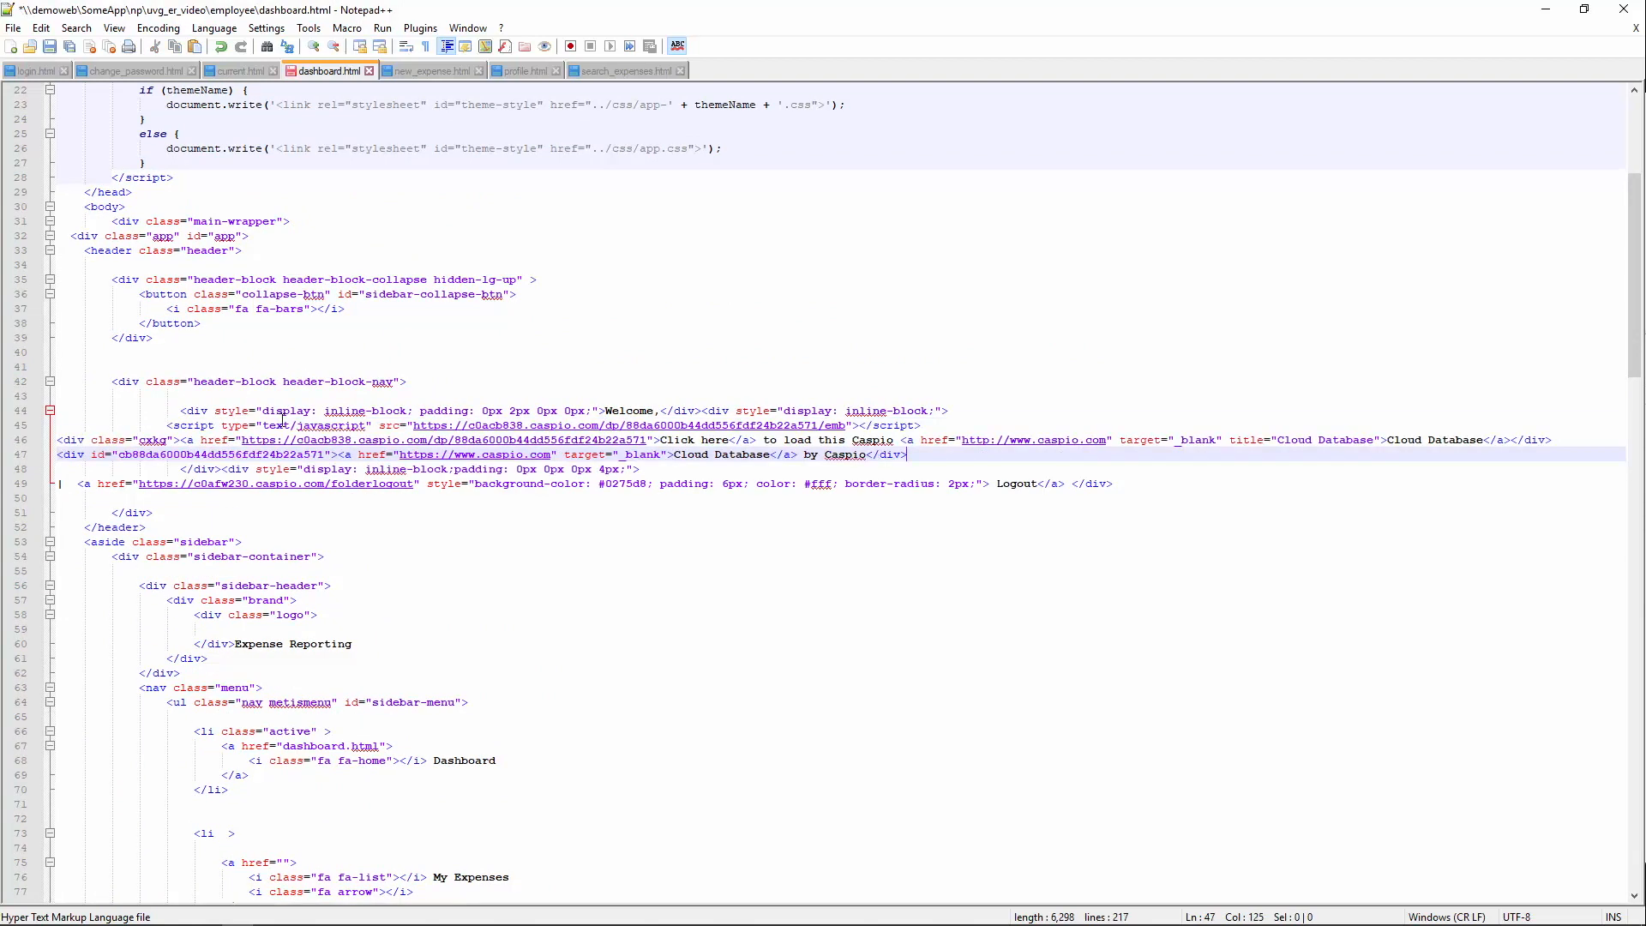
key("ctrl+s")
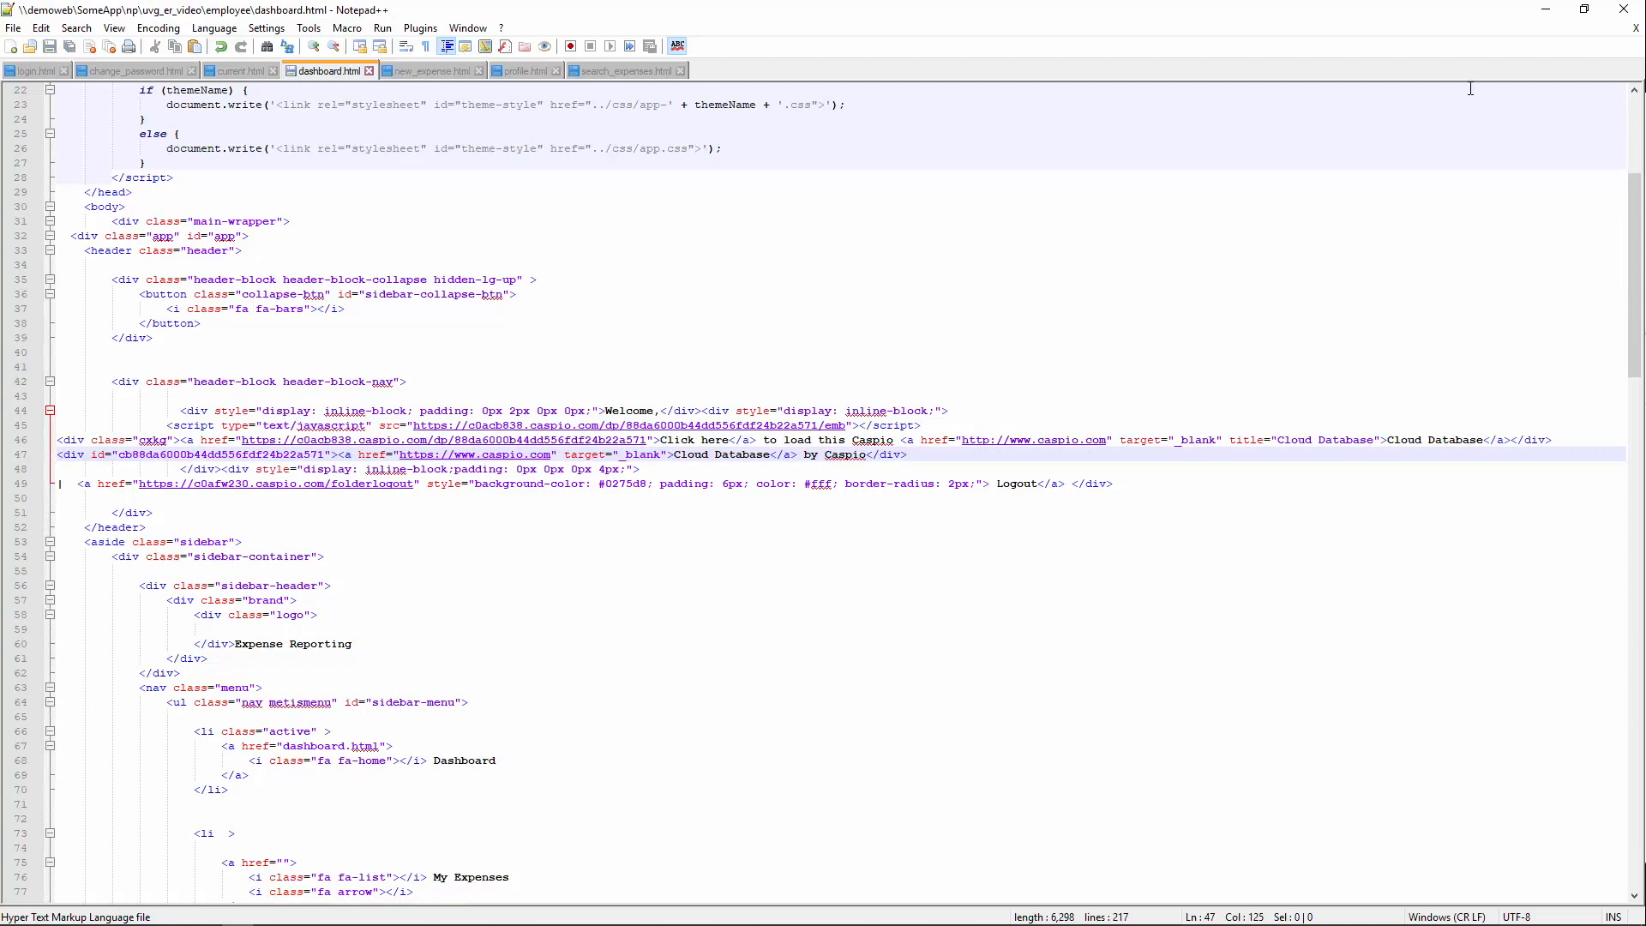
left_click(1546, 10)
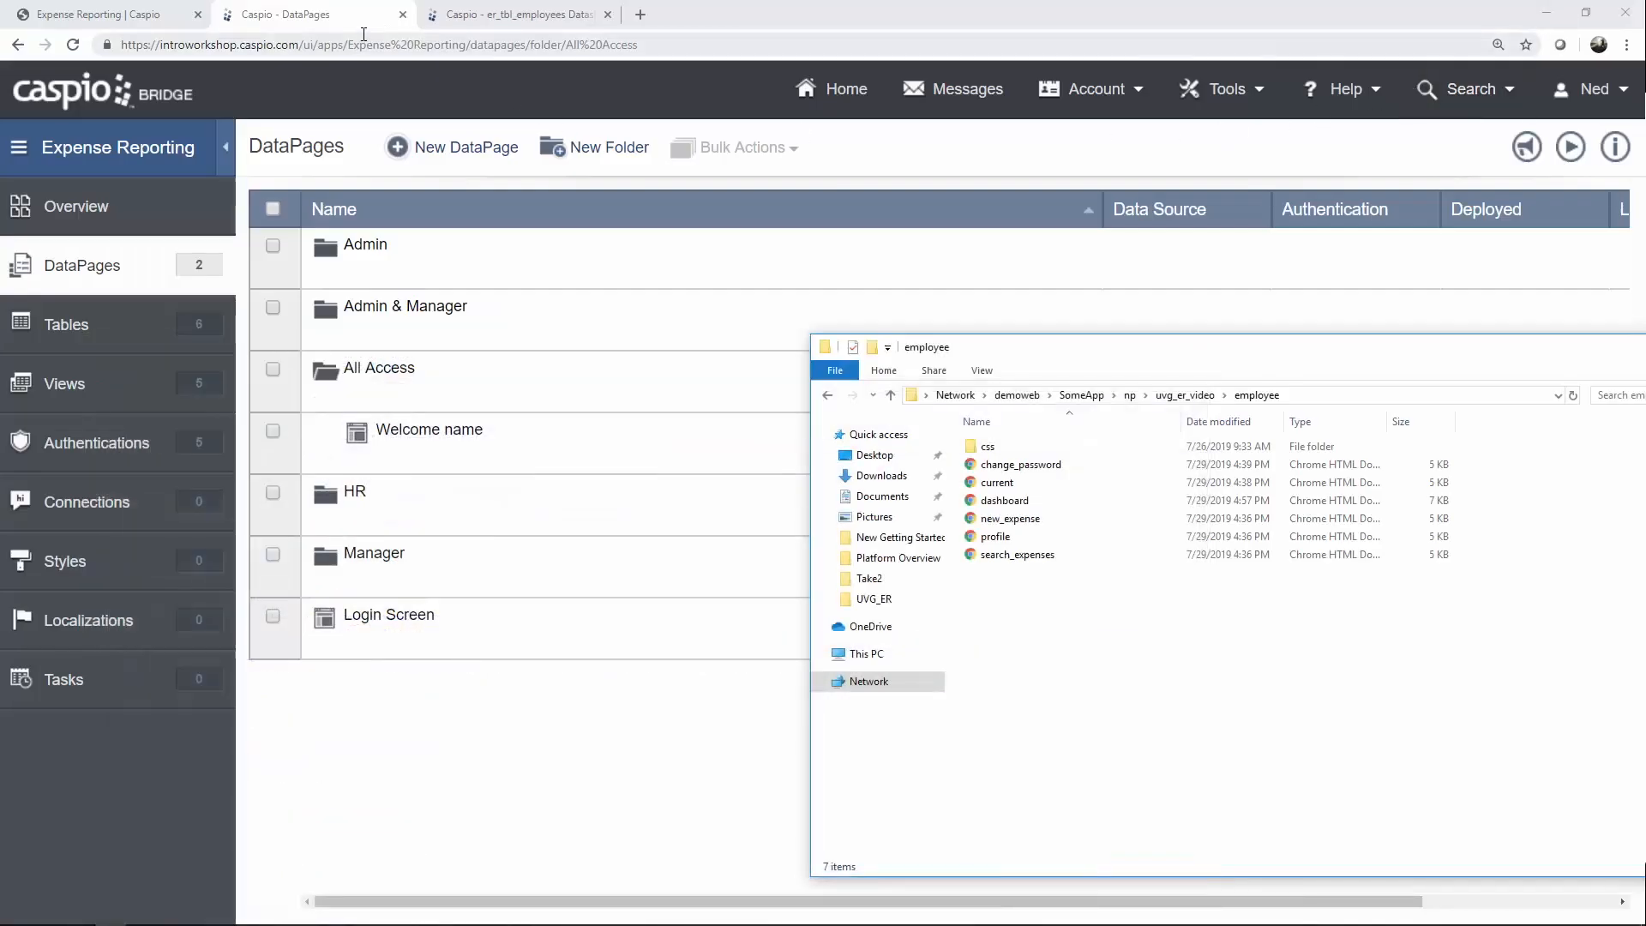
Reload the Expense Reporting Dashboard to check the employee's full name appears, then return to dashboard.html.
left_click(175, 24)
left_click(73, 45)
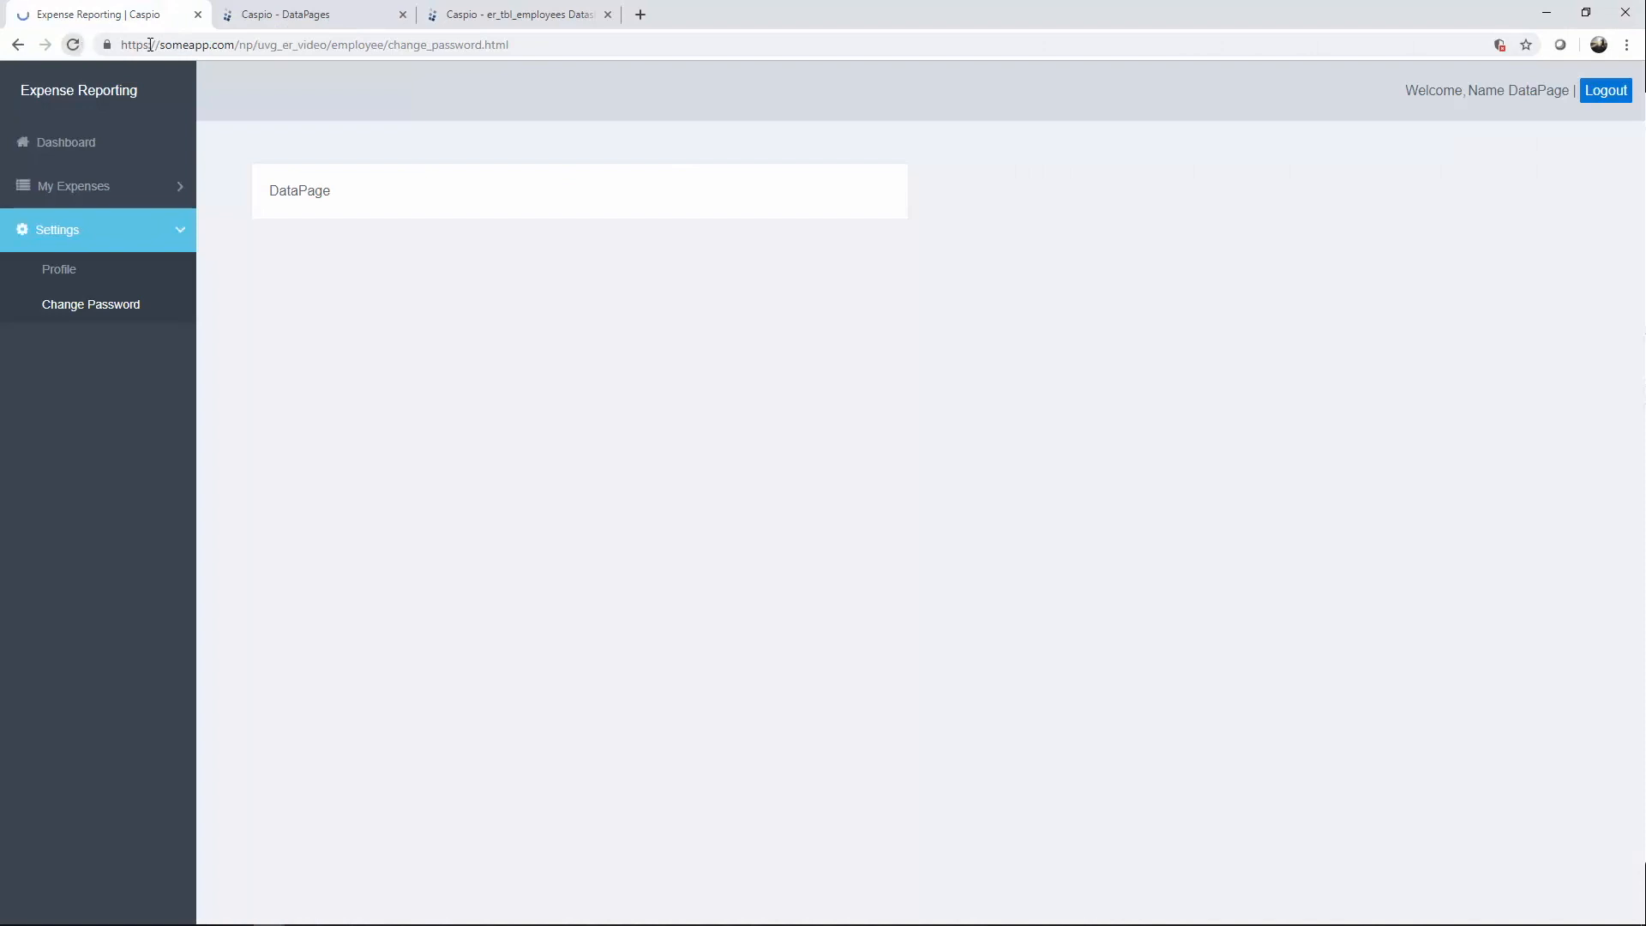
left_click(118, 142)
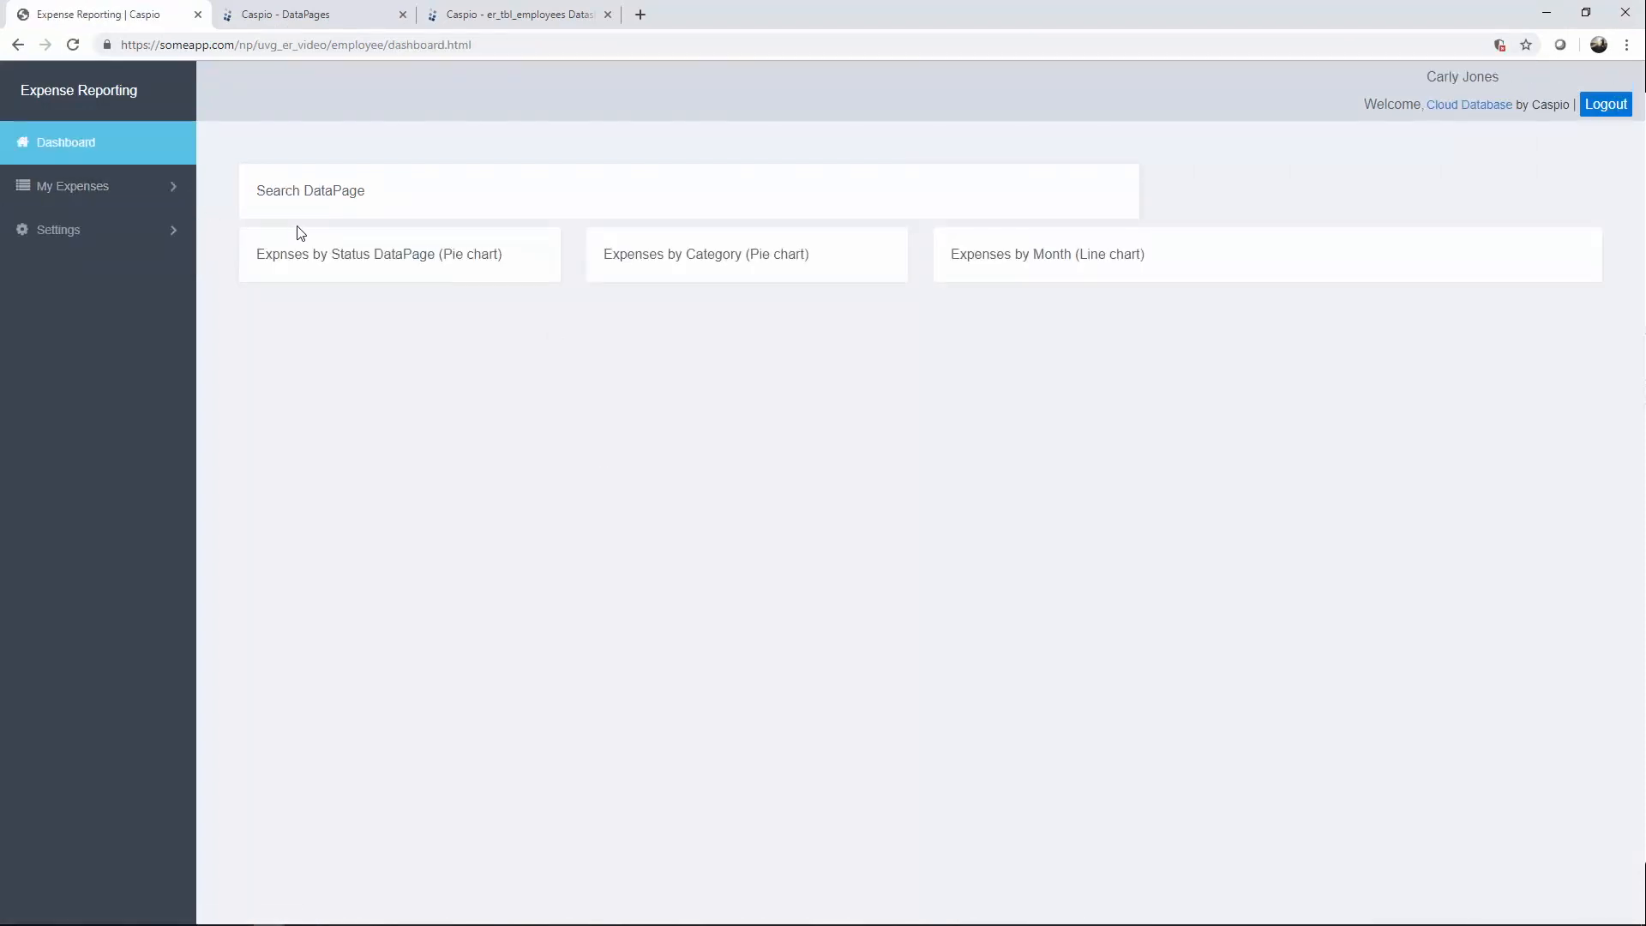
left_click_drag(1429, 75, 1501, 73)
left_click(1443, 128)
mouse_move(407, 922)
left_click(238, 913)
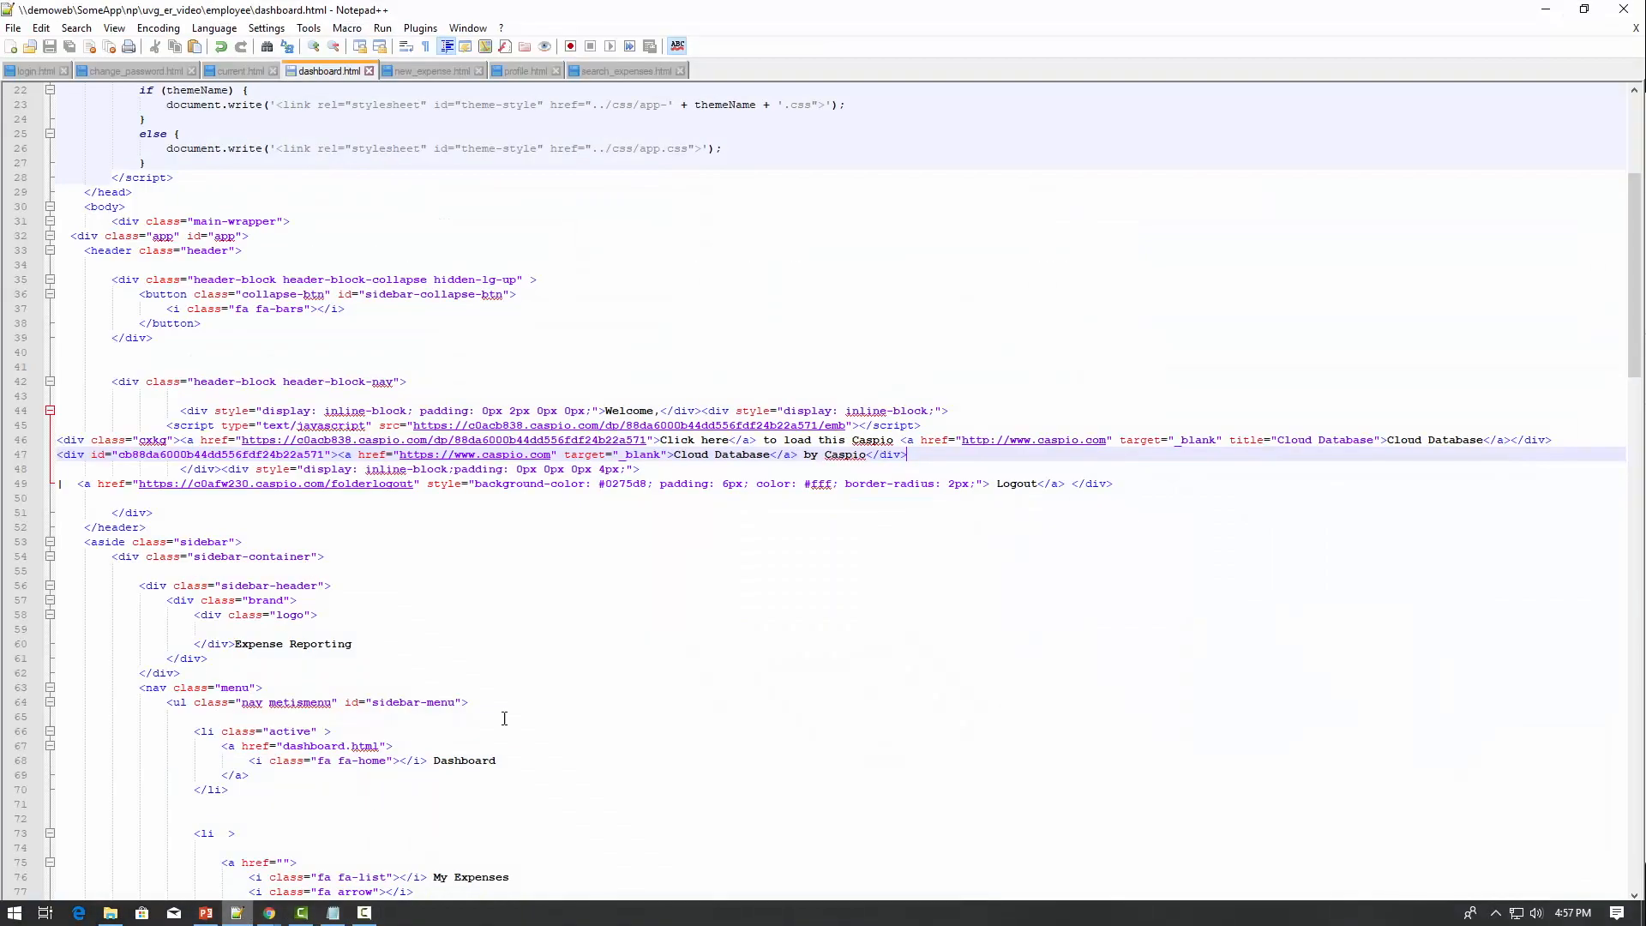
Delete embed lines 46–47 leaving only the script tag, save dashboard.html, and reload the dashboard.
left_click_drag(824, 453, 53, 440)
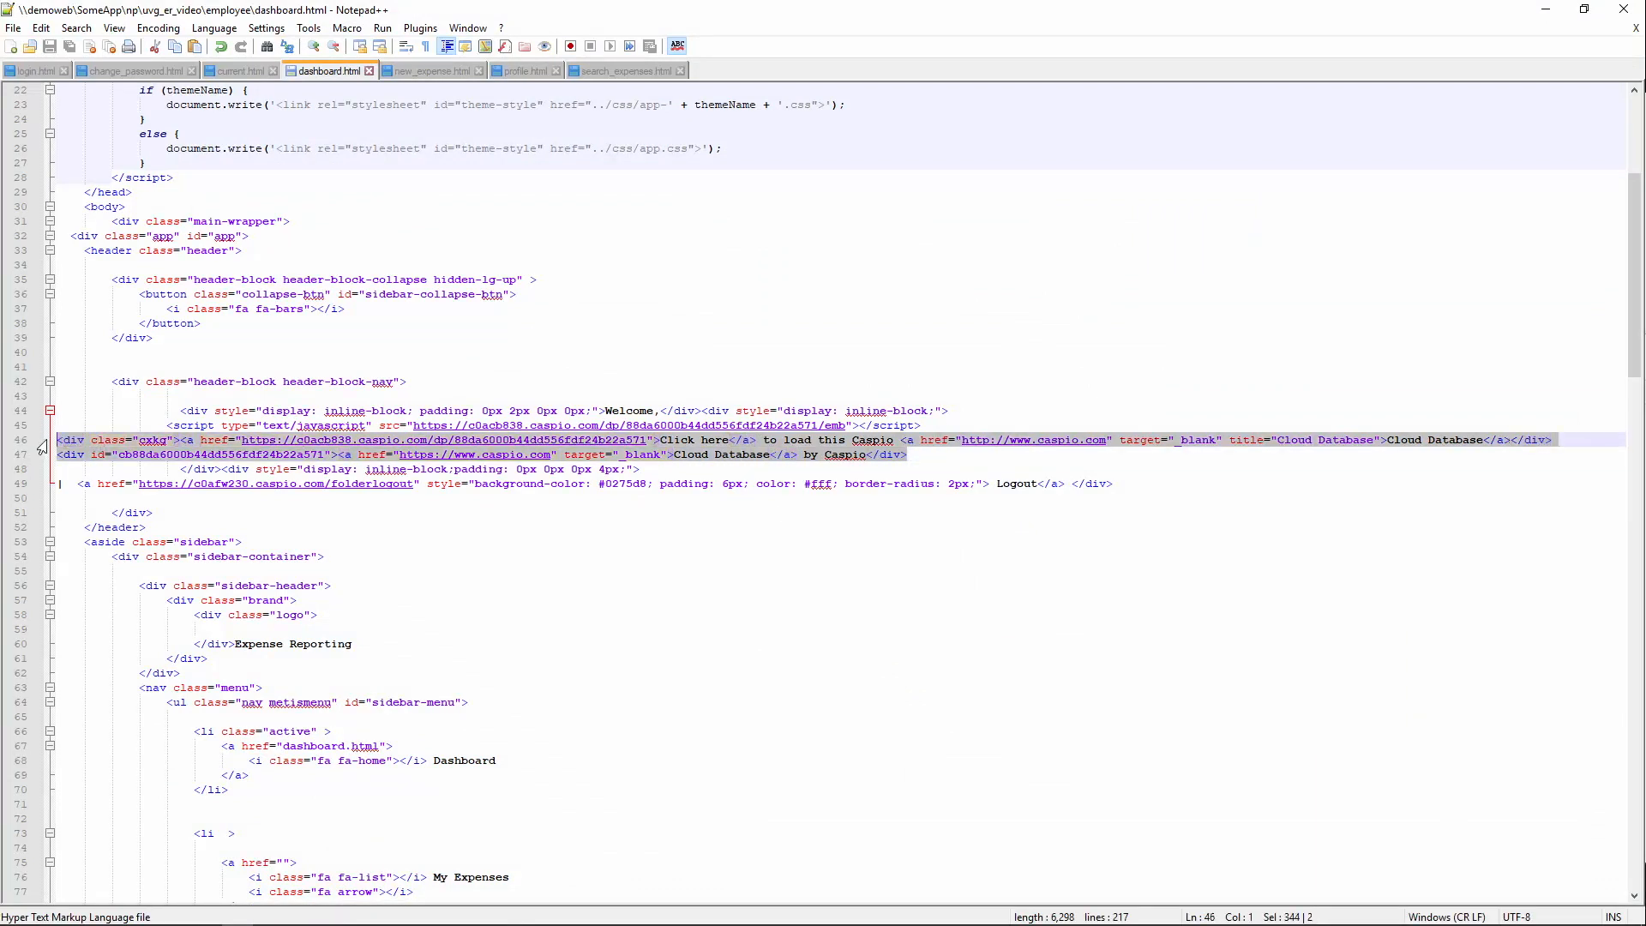
key("Delete")
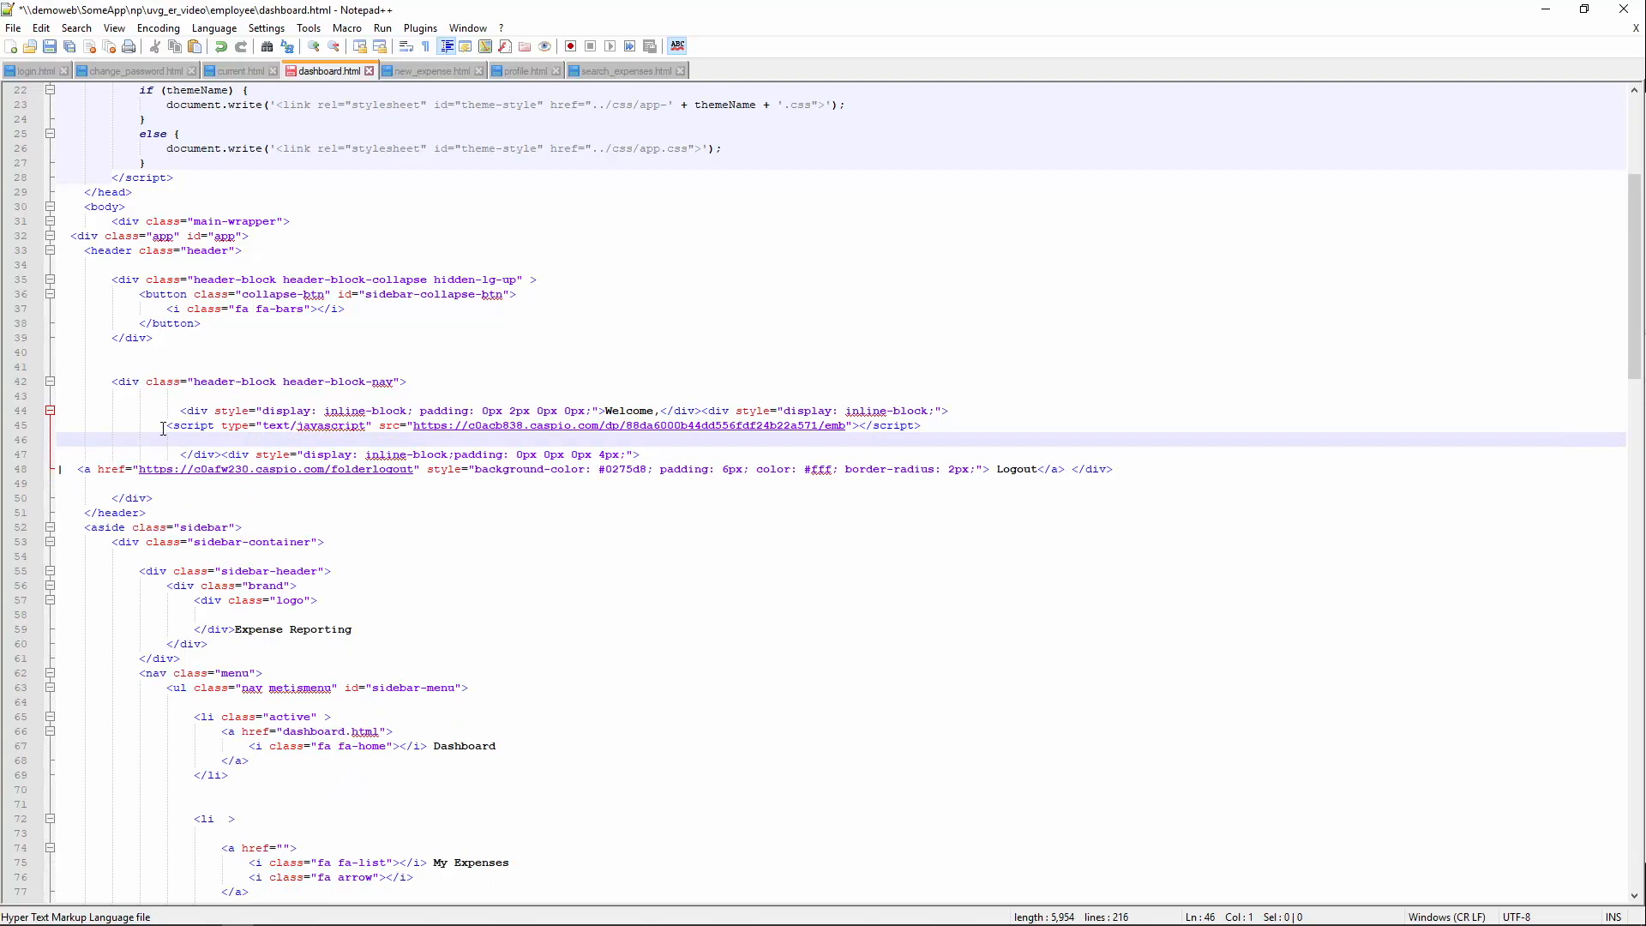
left_click_drag(168, 426, 924, 426)
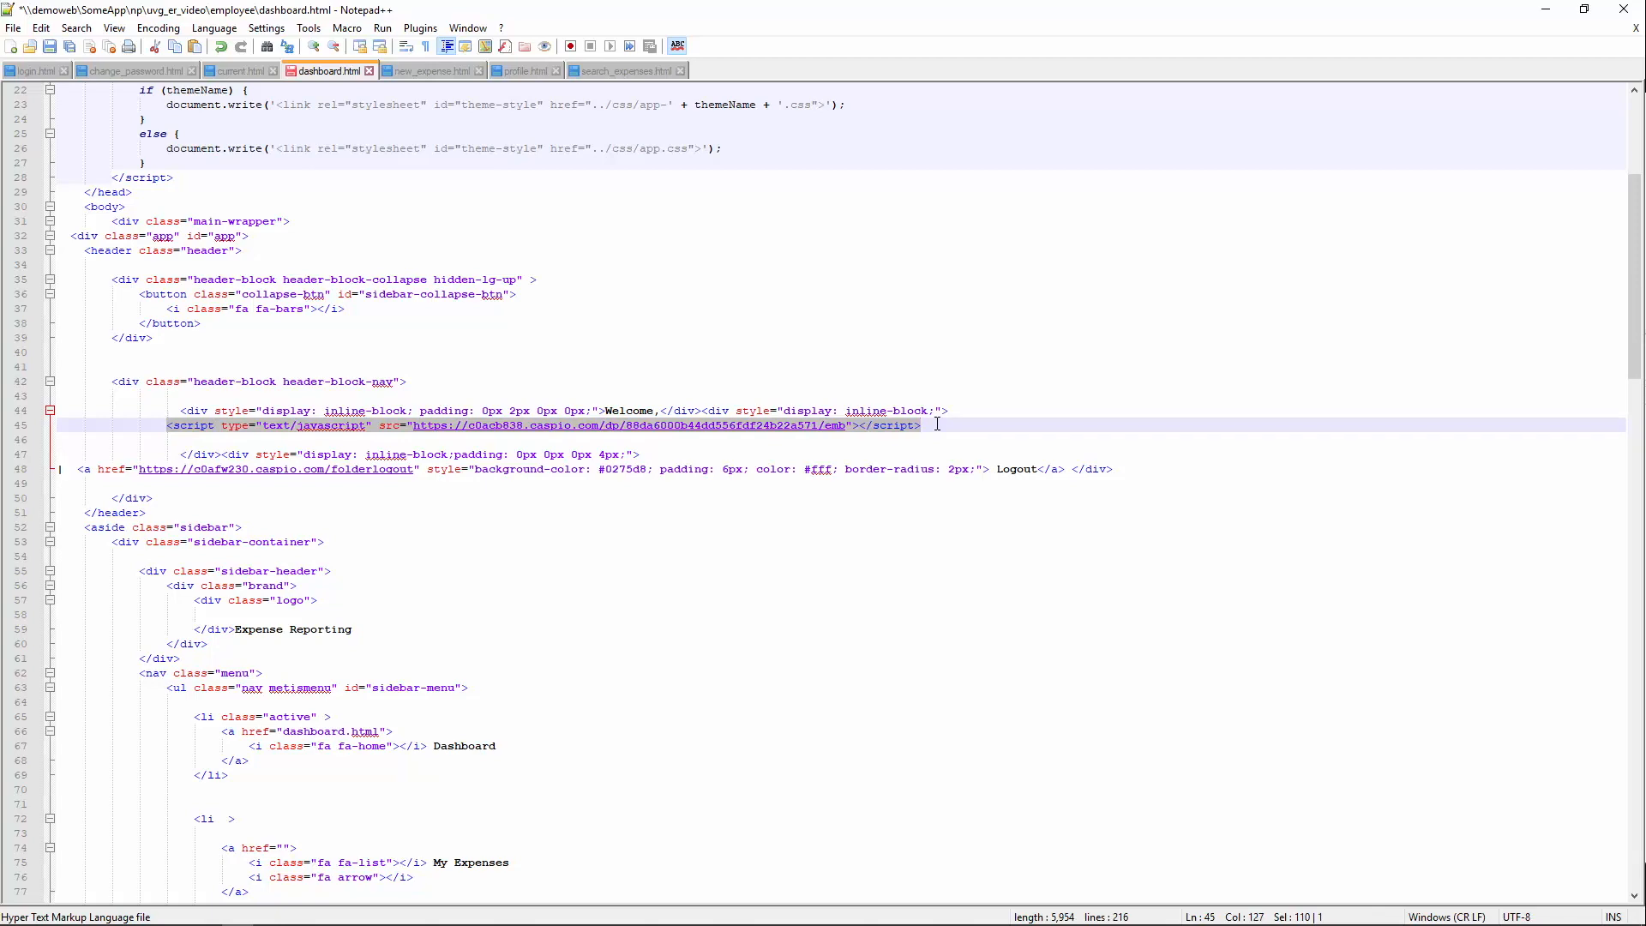
key("ctrl+s")
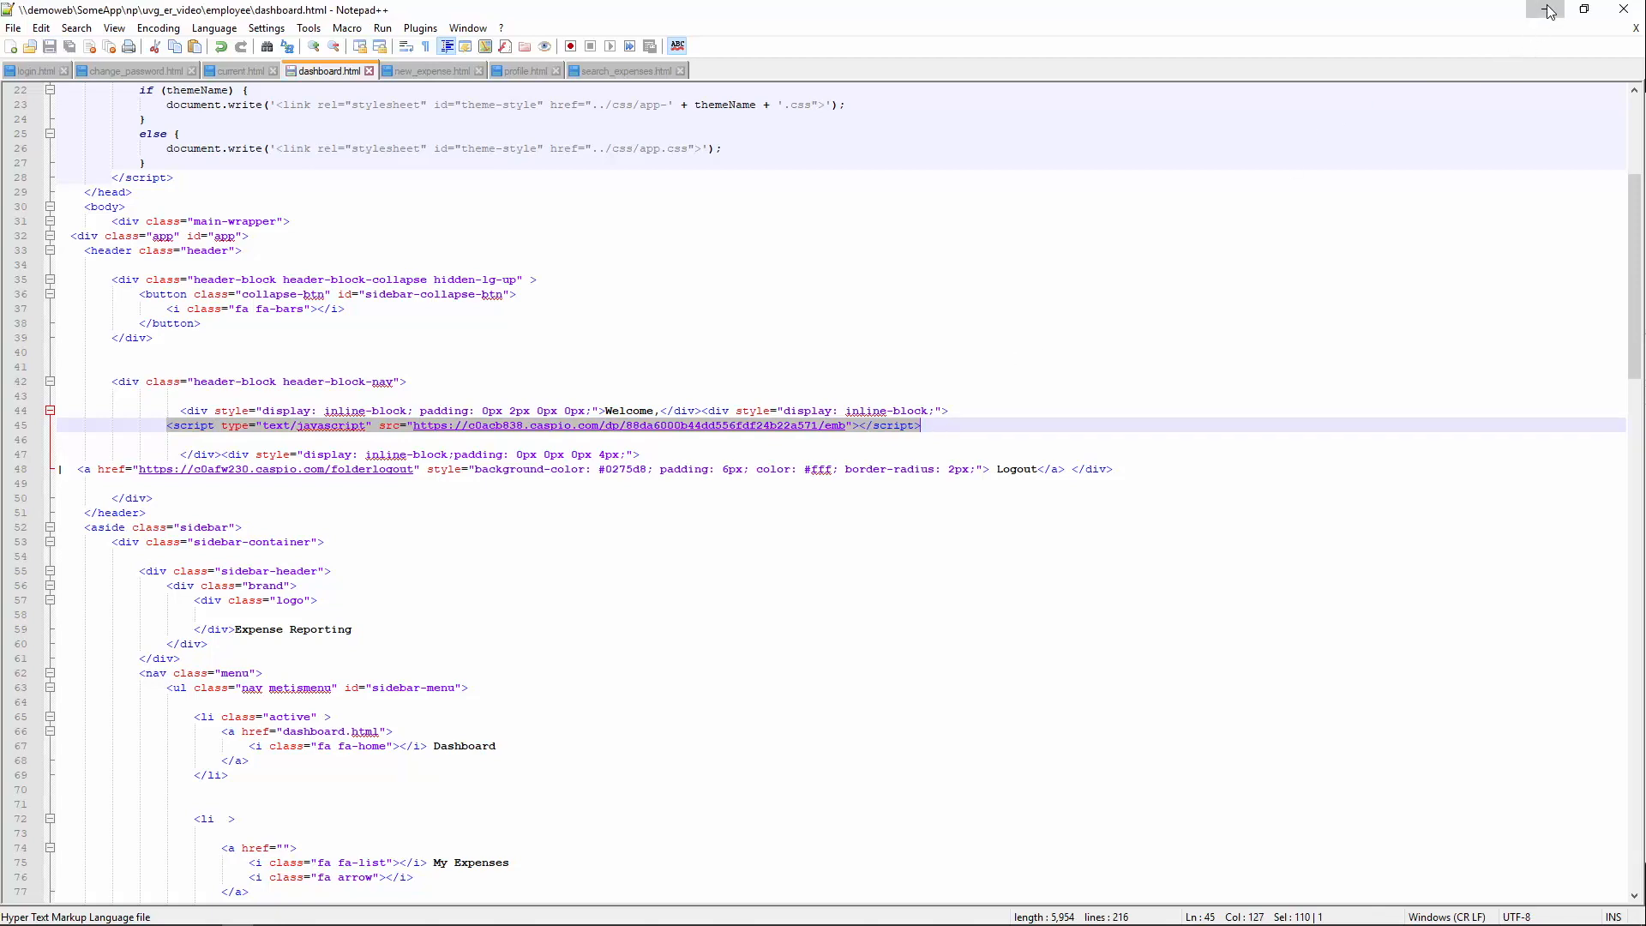
left_click(1546, 9)
left_click(72, 45)
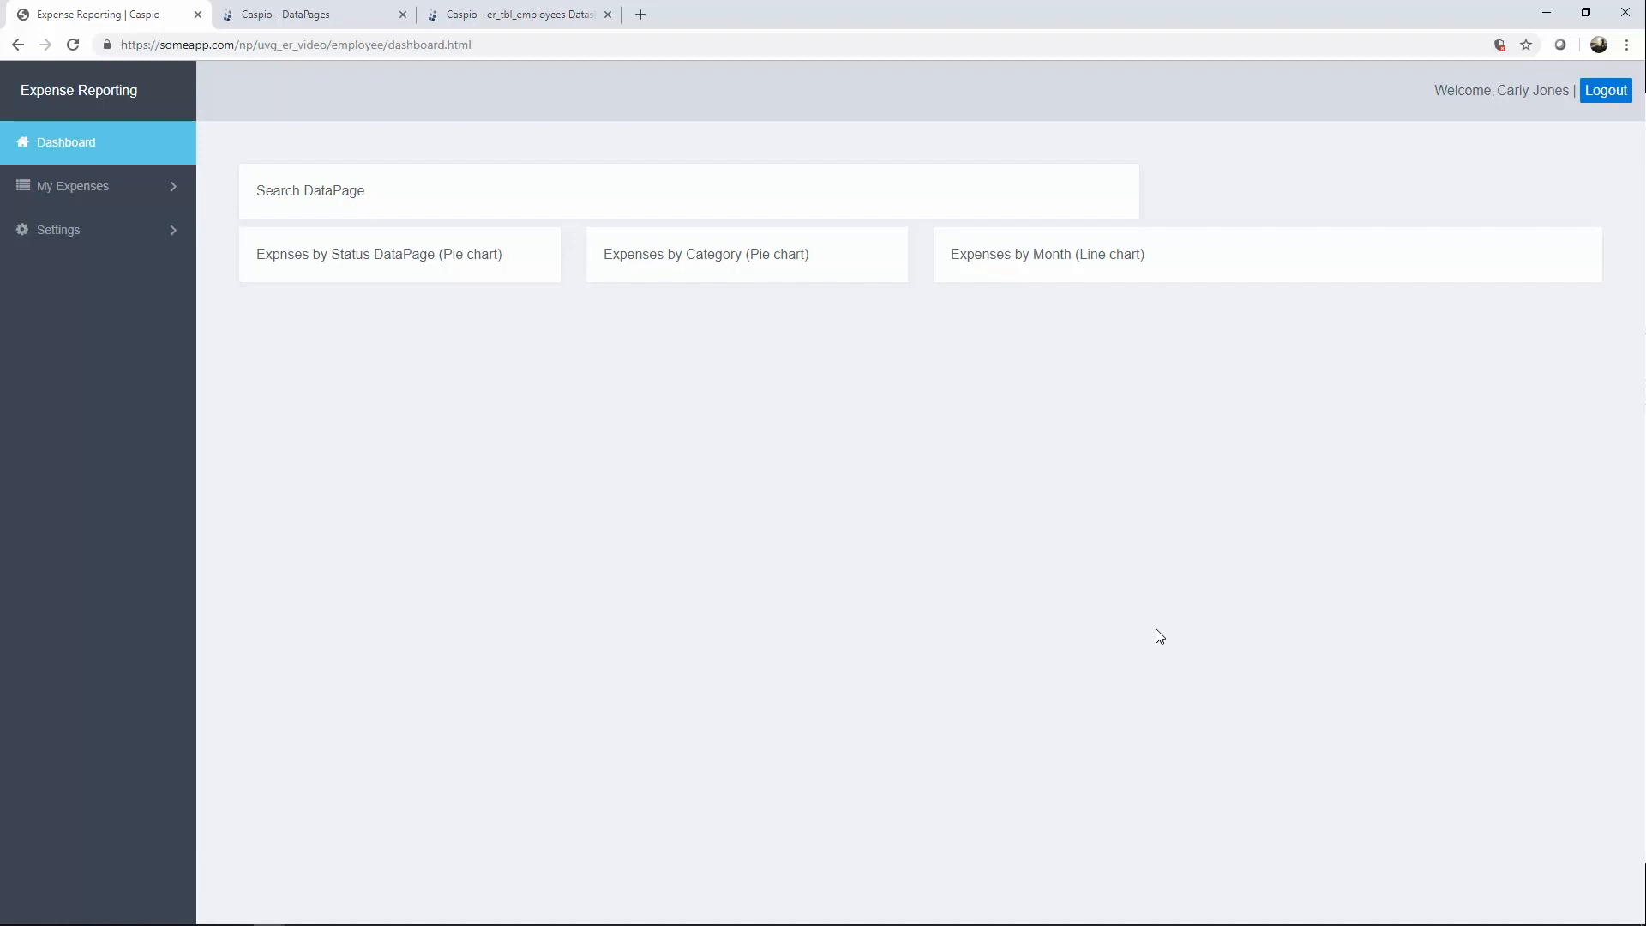
Return to Caspio DataPages and open All Access, where Welcome name shows as Enabled.
left_click(327, 15)
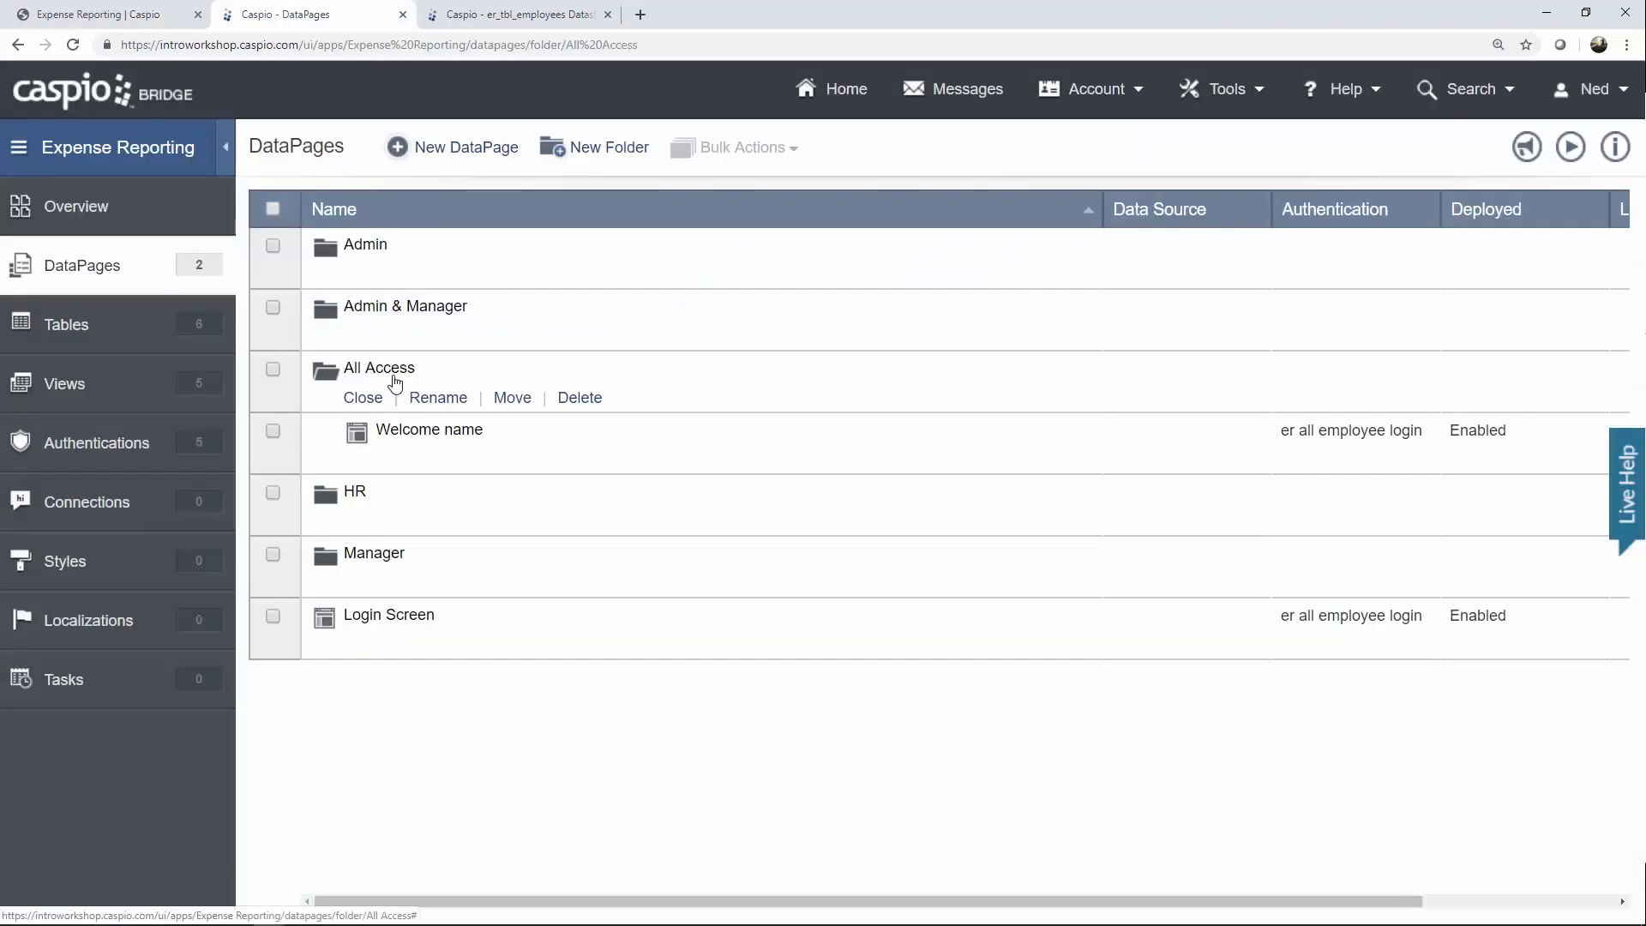
mouse_move(440, 463)
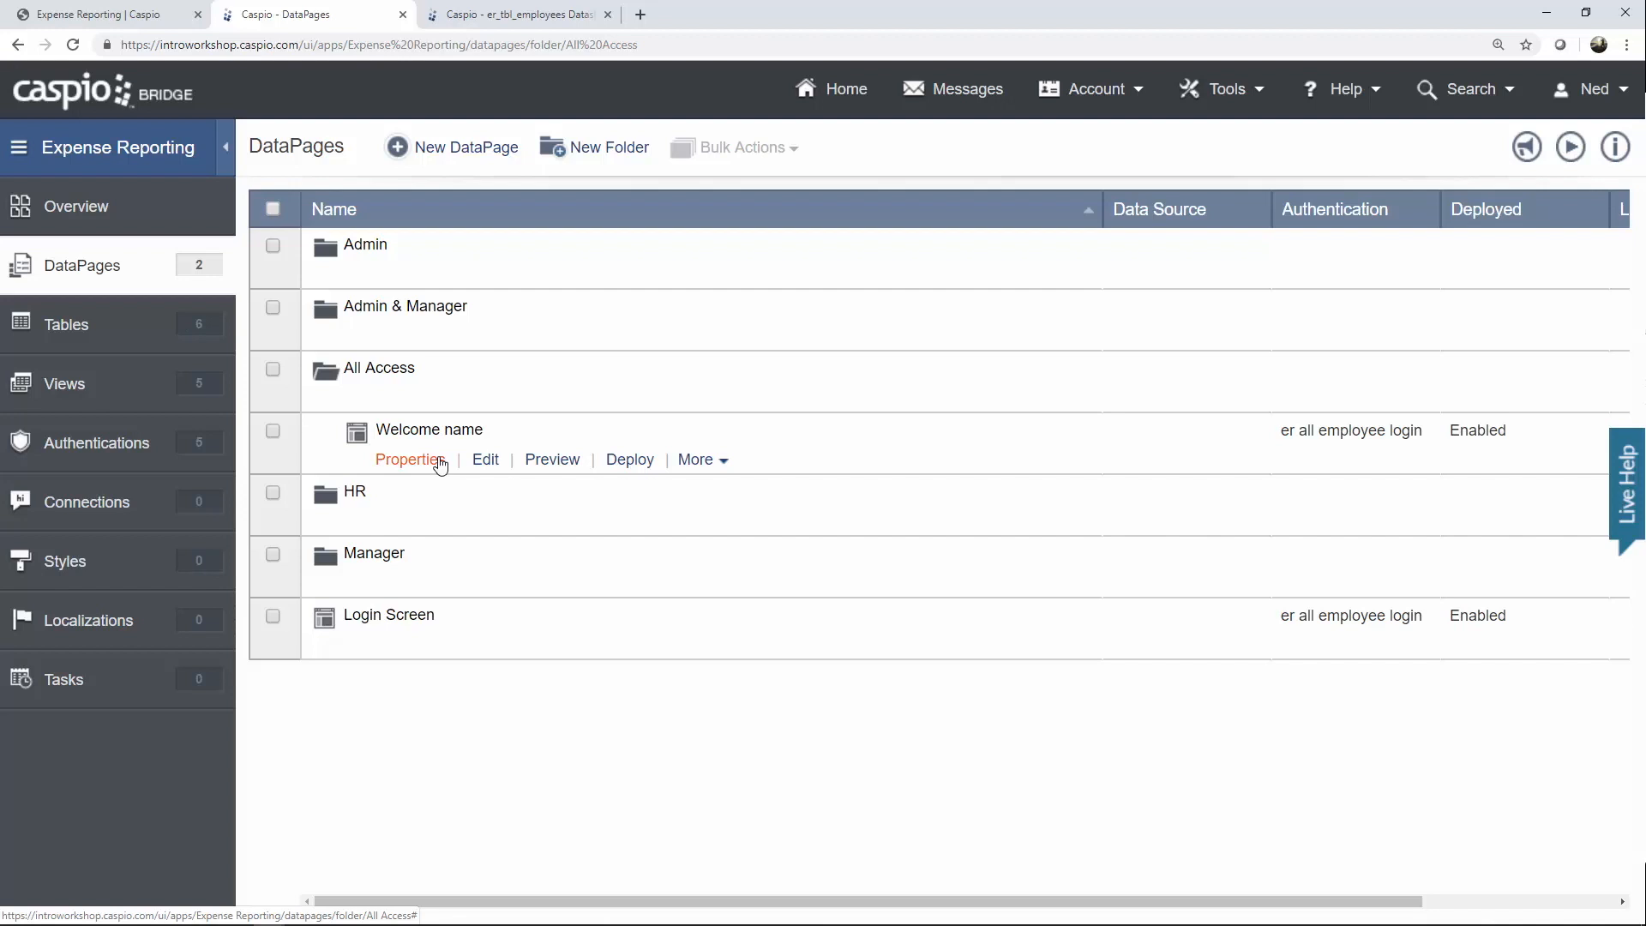
left_click(440, 464)
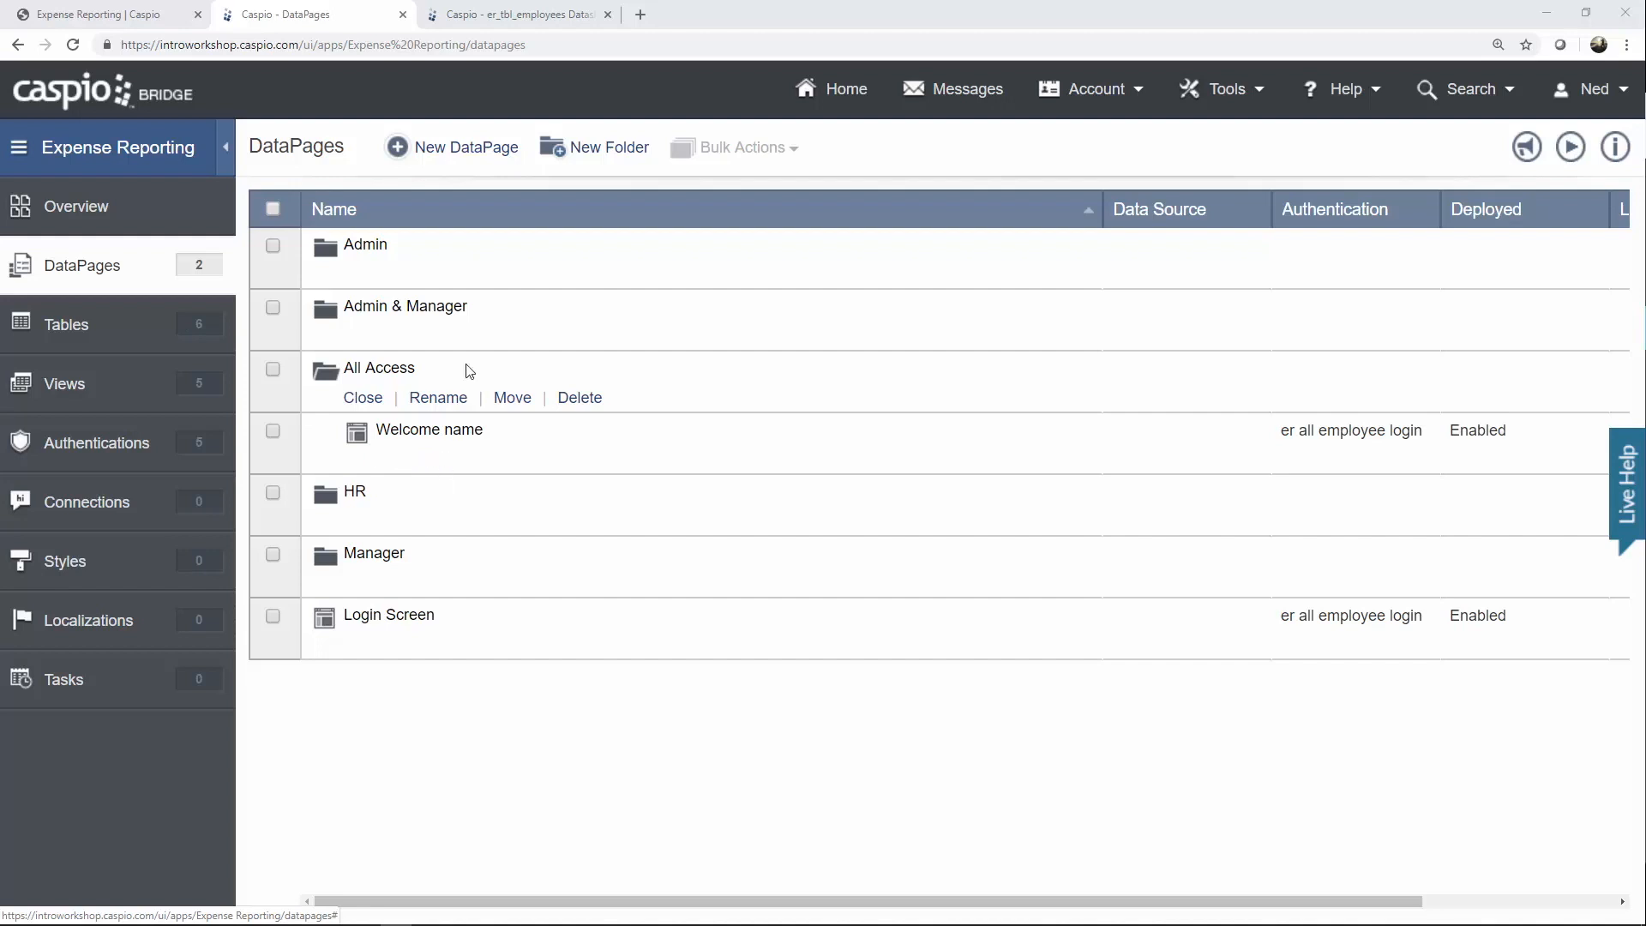
Create a new Single Record Update DataPage on er_tbl_employees named 'Update Password'.
left_click(470, 148)
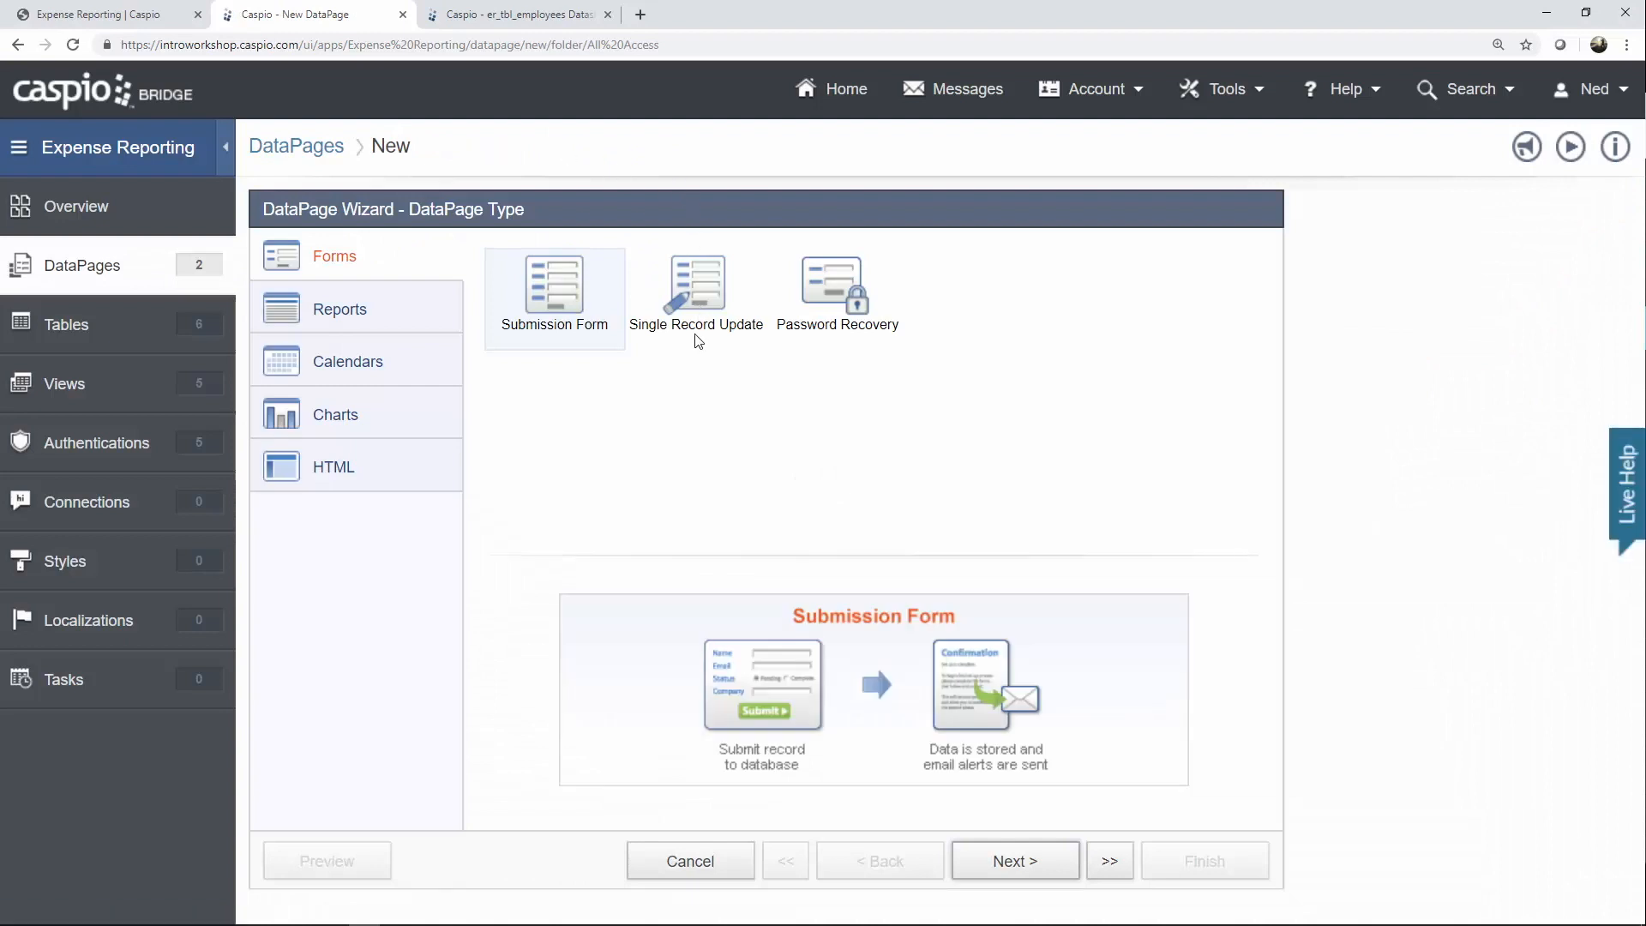
left_click(704, 304)
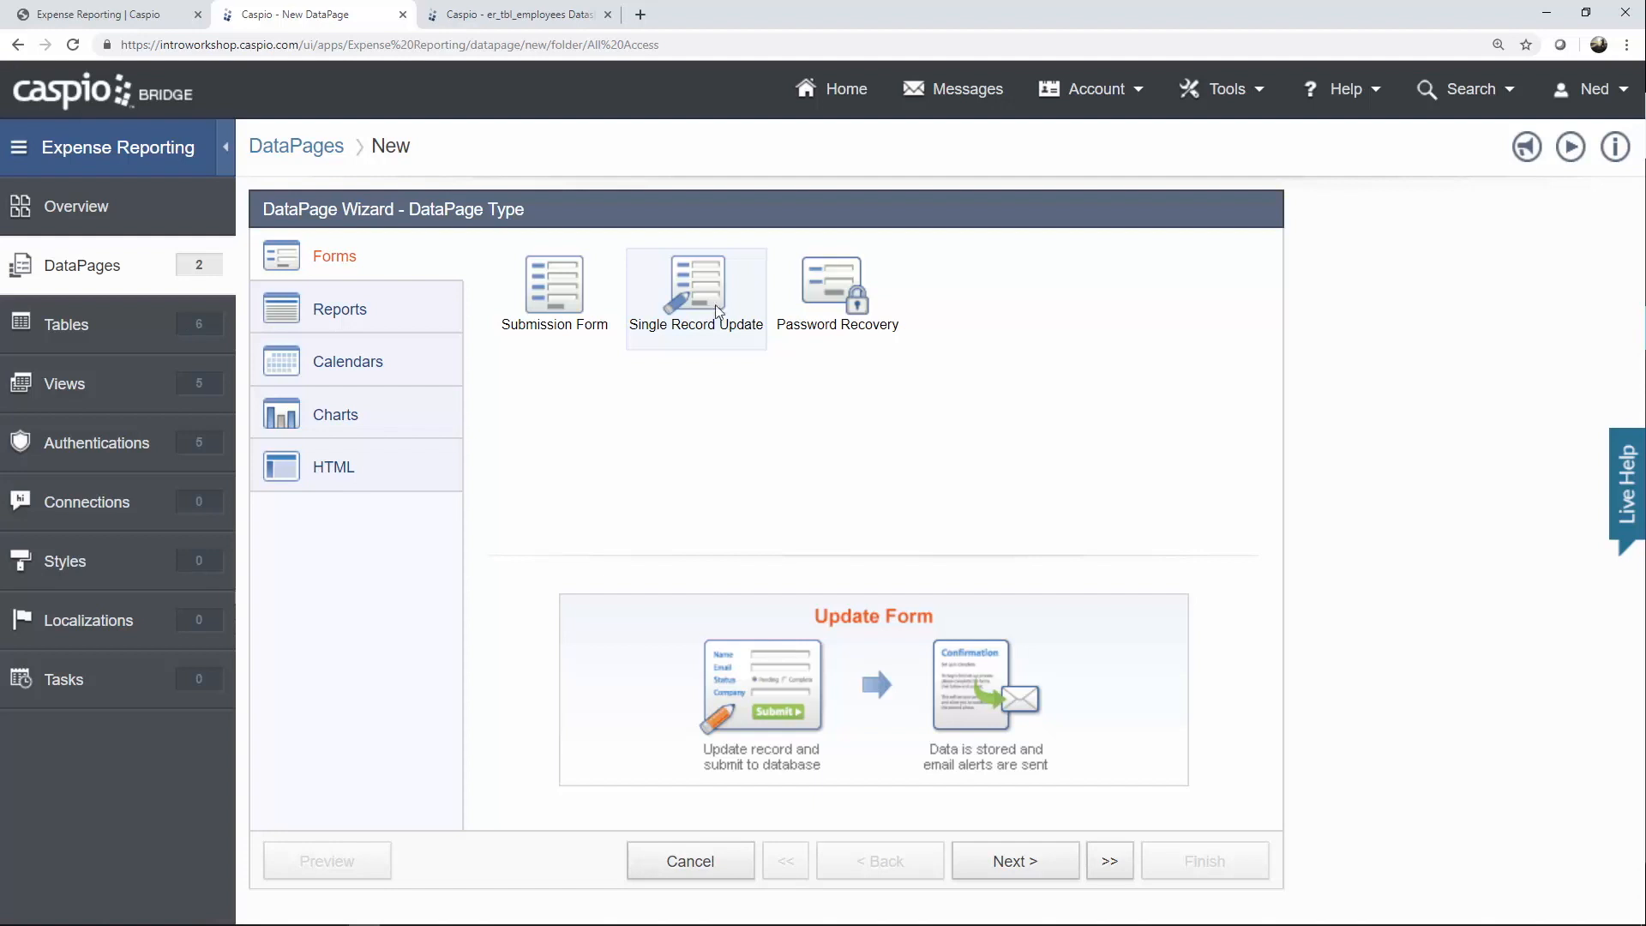
left_click(1015, 861)
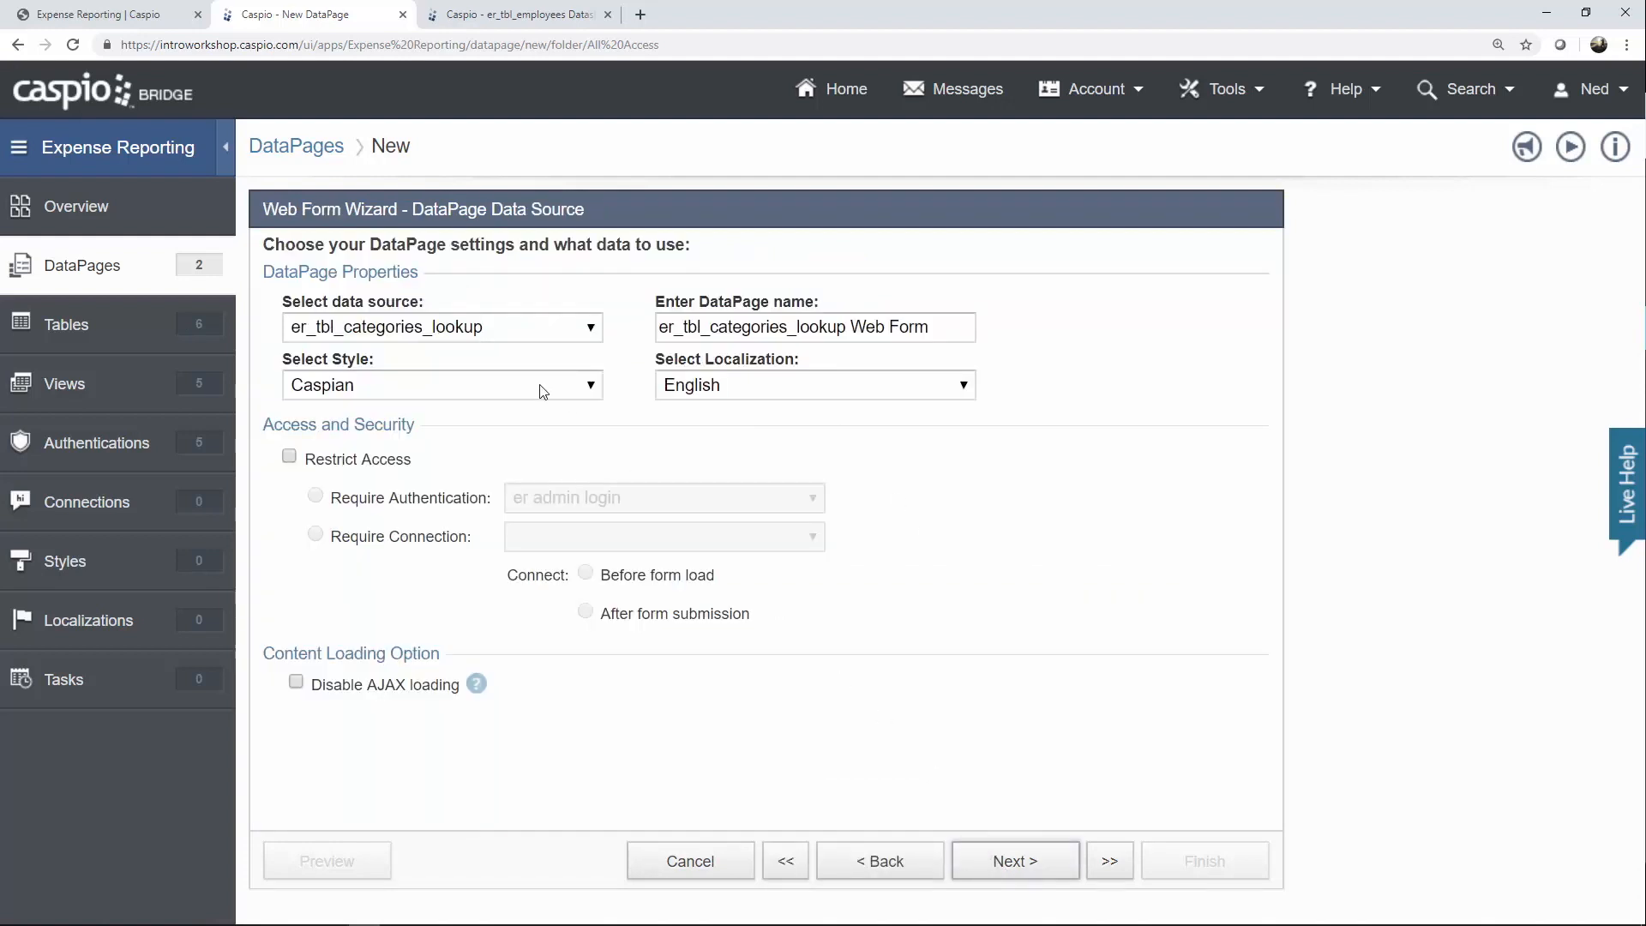
left_click(490, 340)
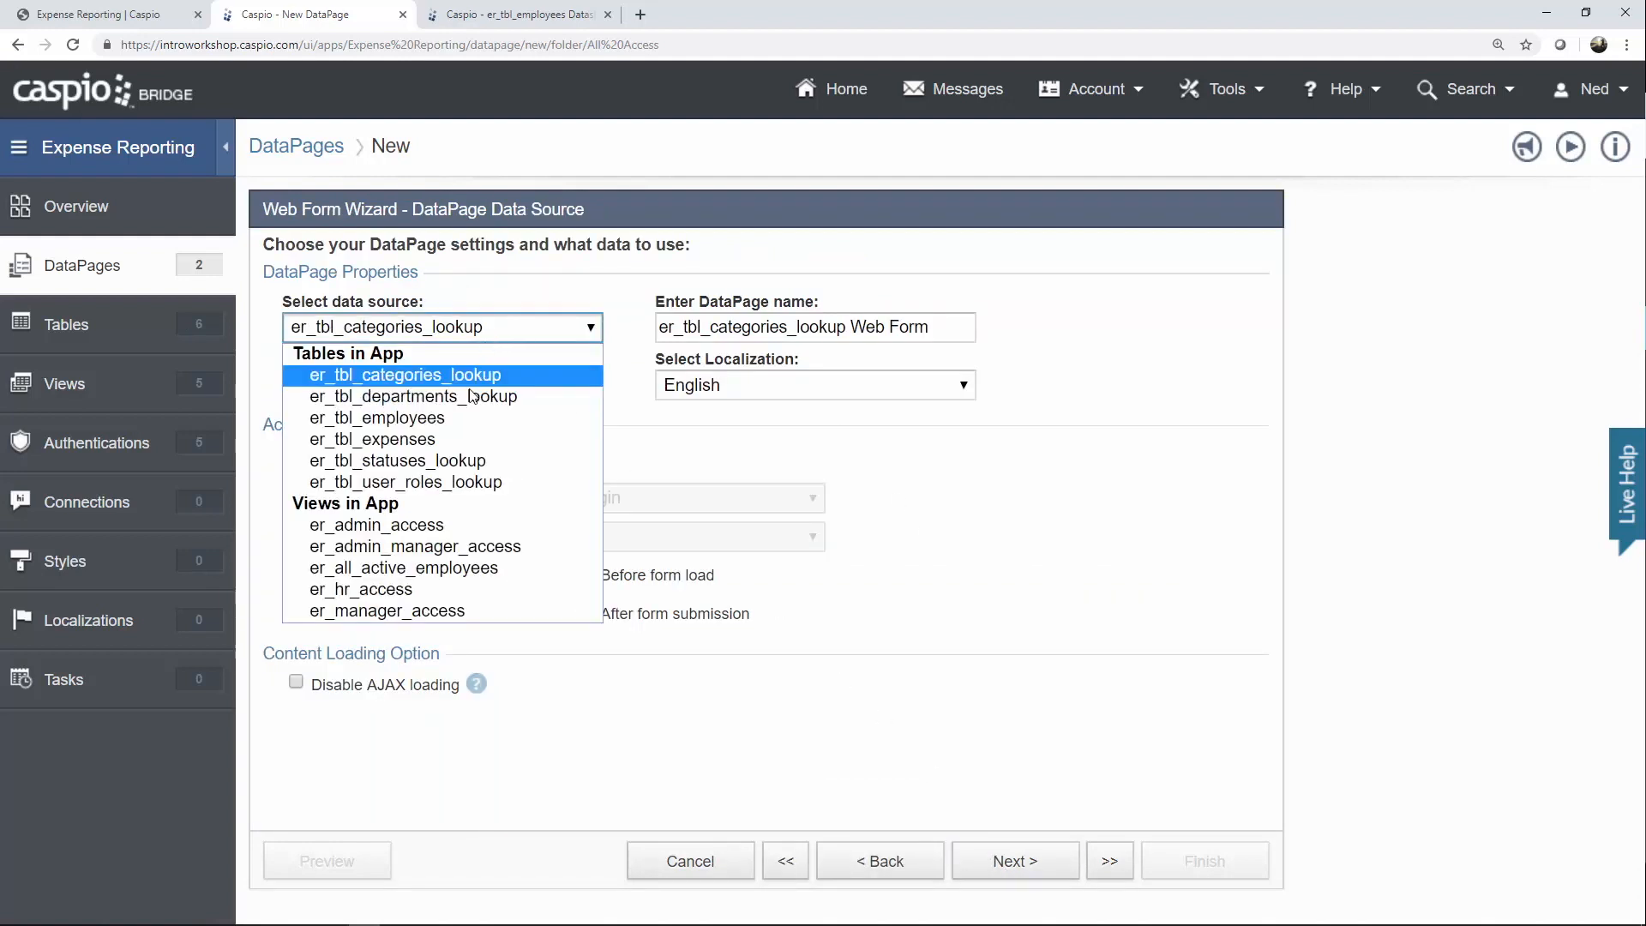
left_click(470, 418)
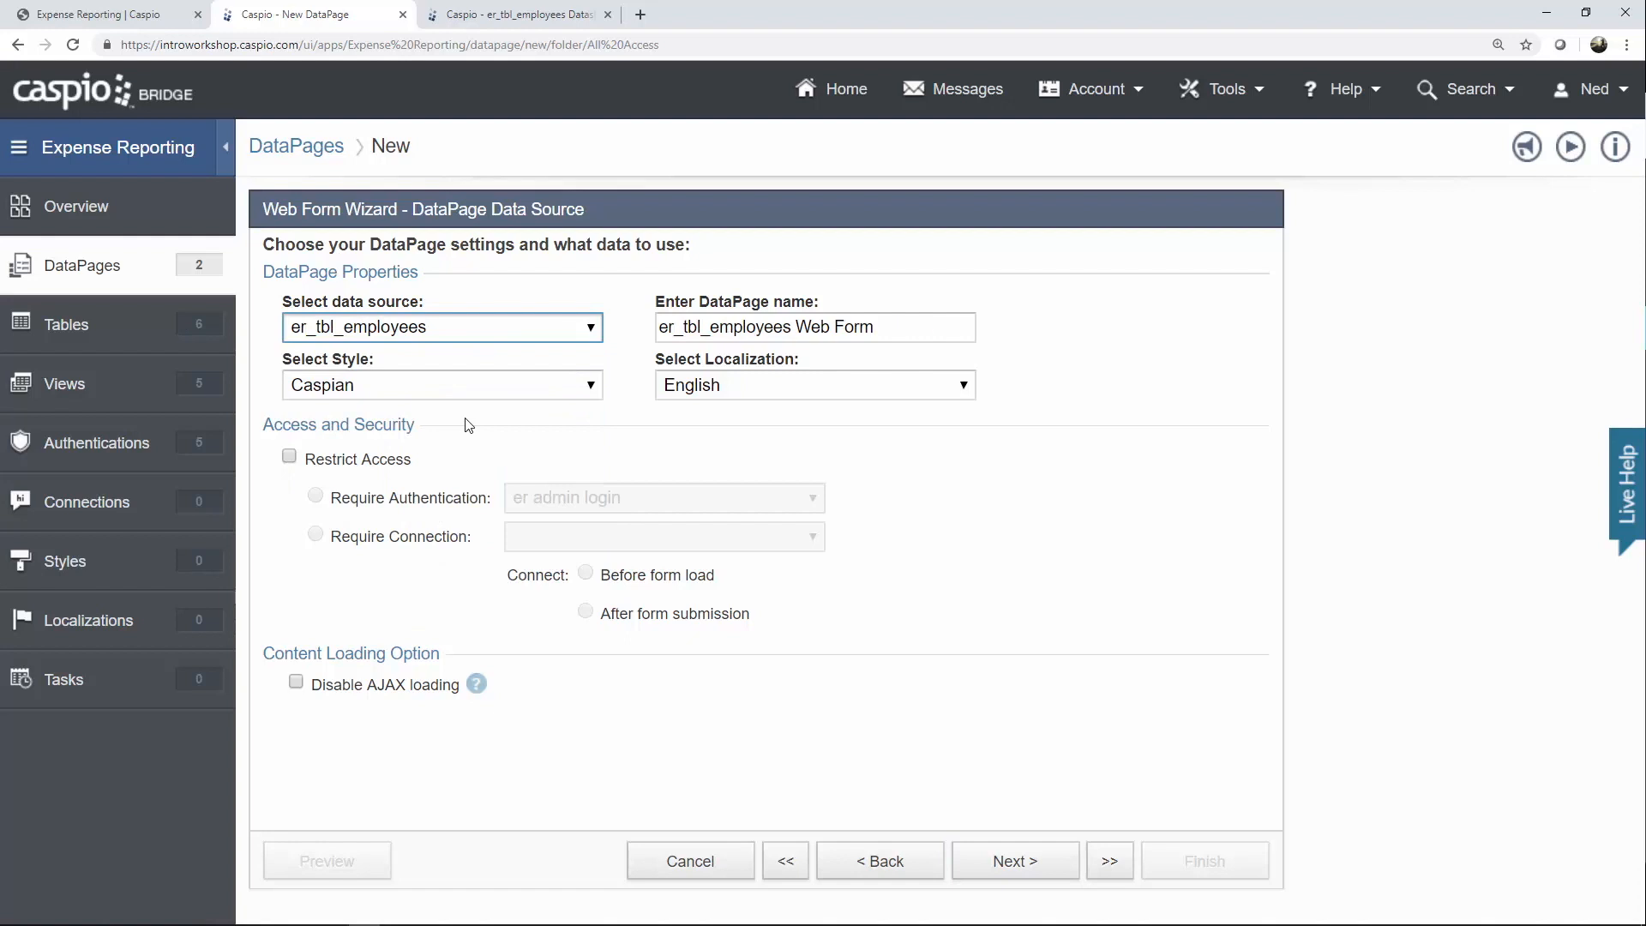
key("Tab")
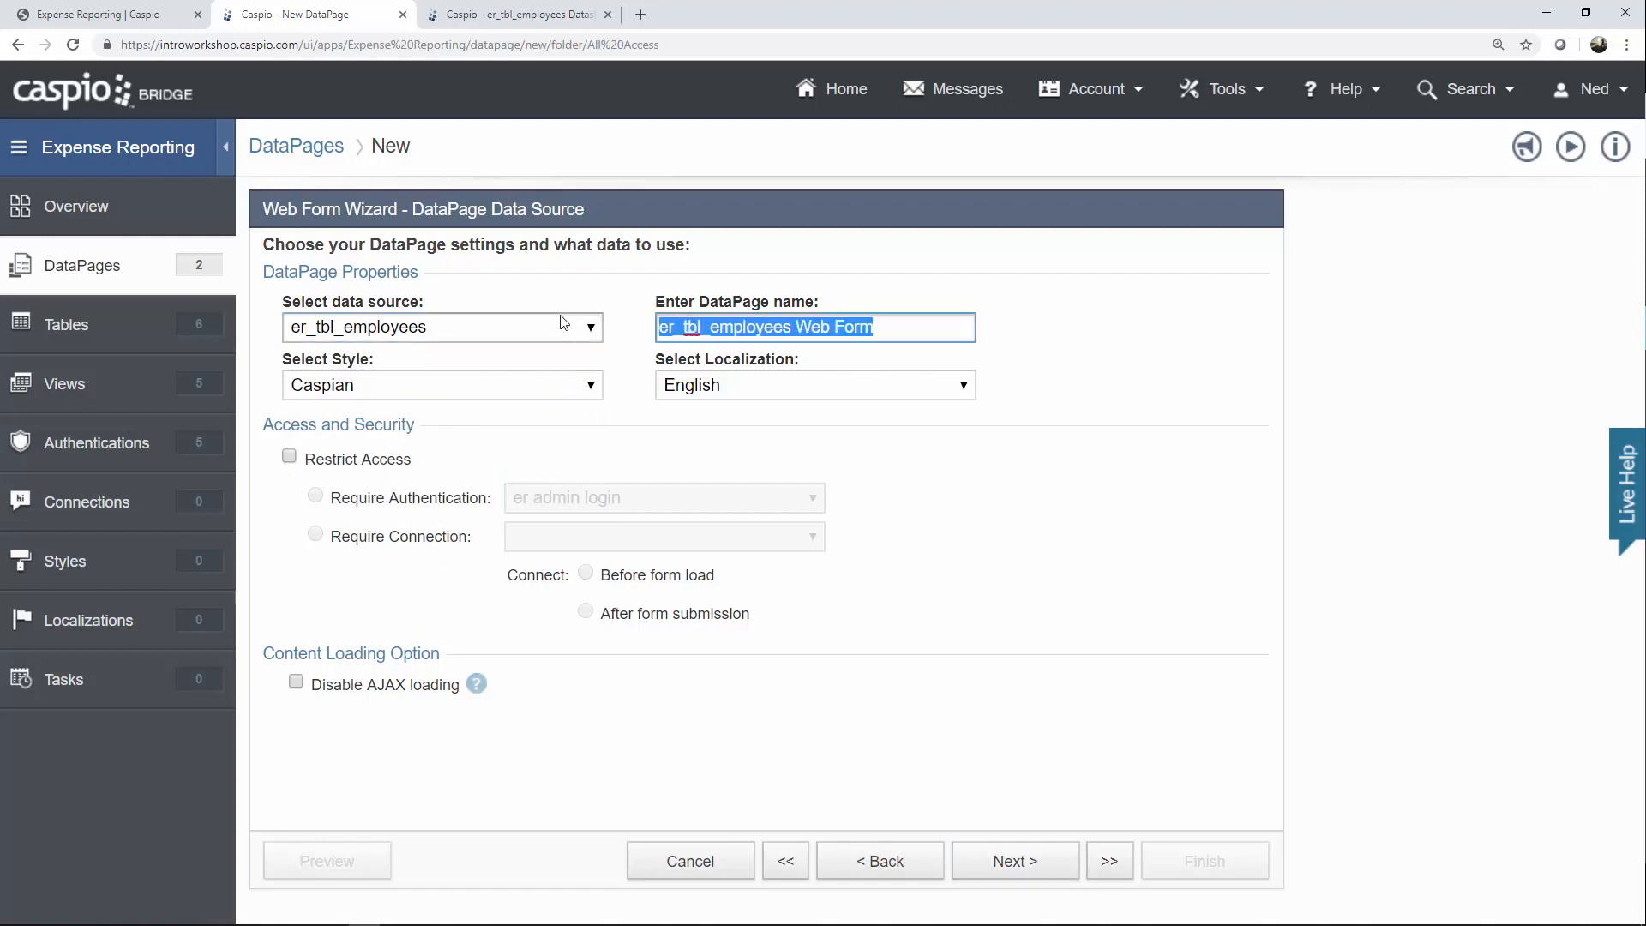
key("BackSpace")
type("Update Pas")
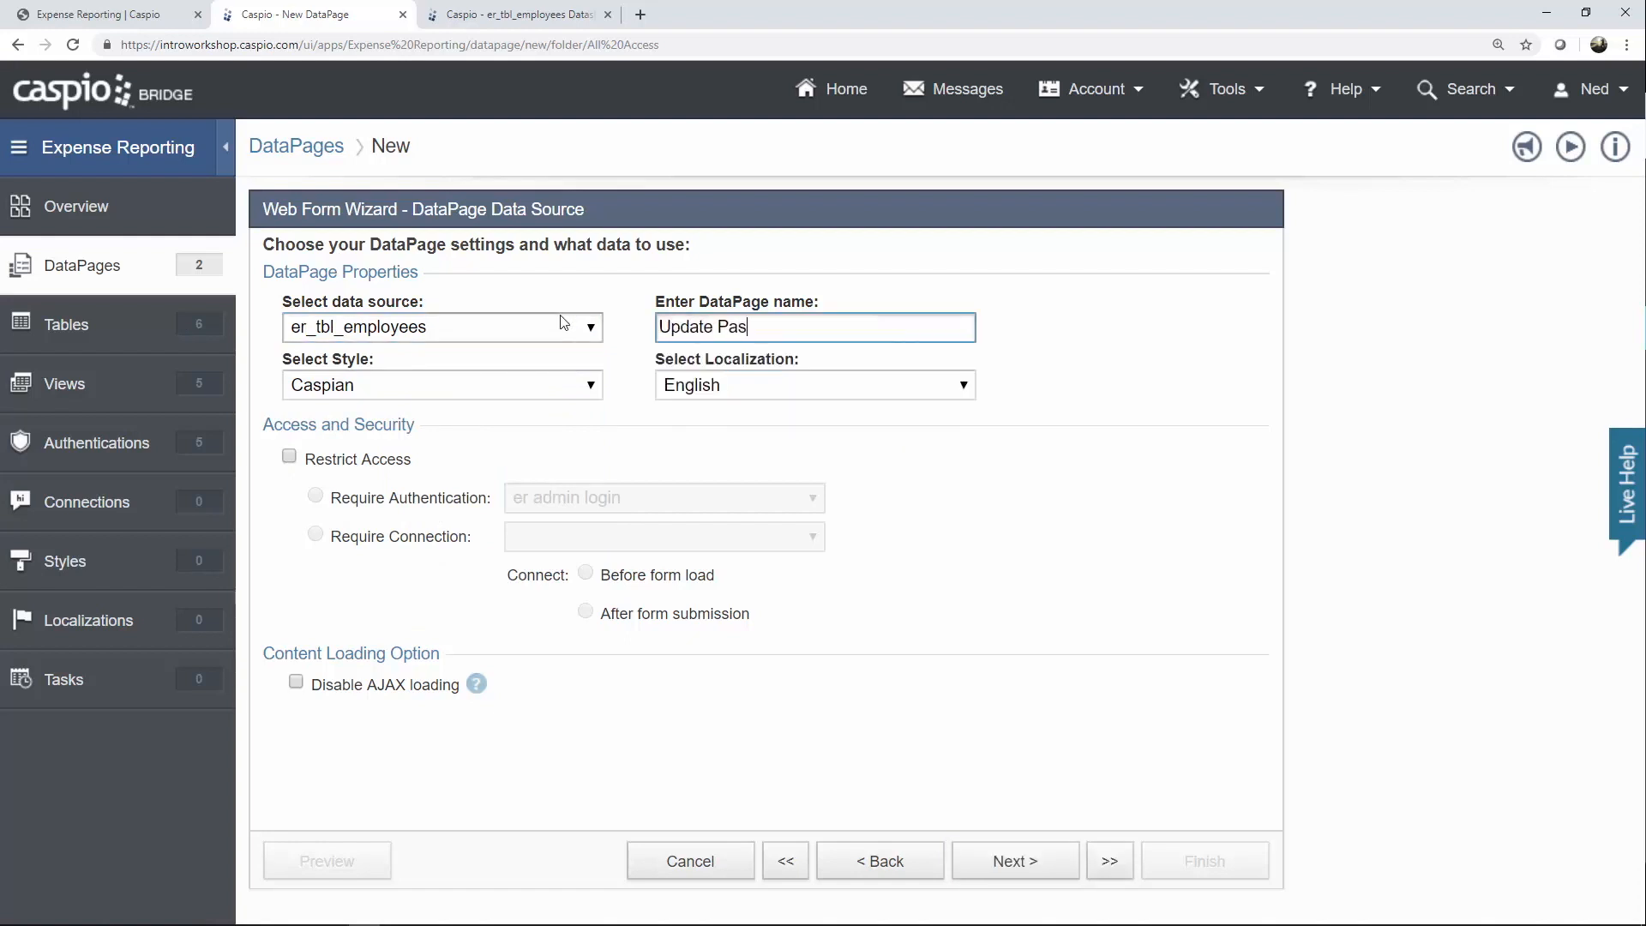
type("sword")
Apply the Blue style and restrict access to the er all employee login.
left_click(524, 400)
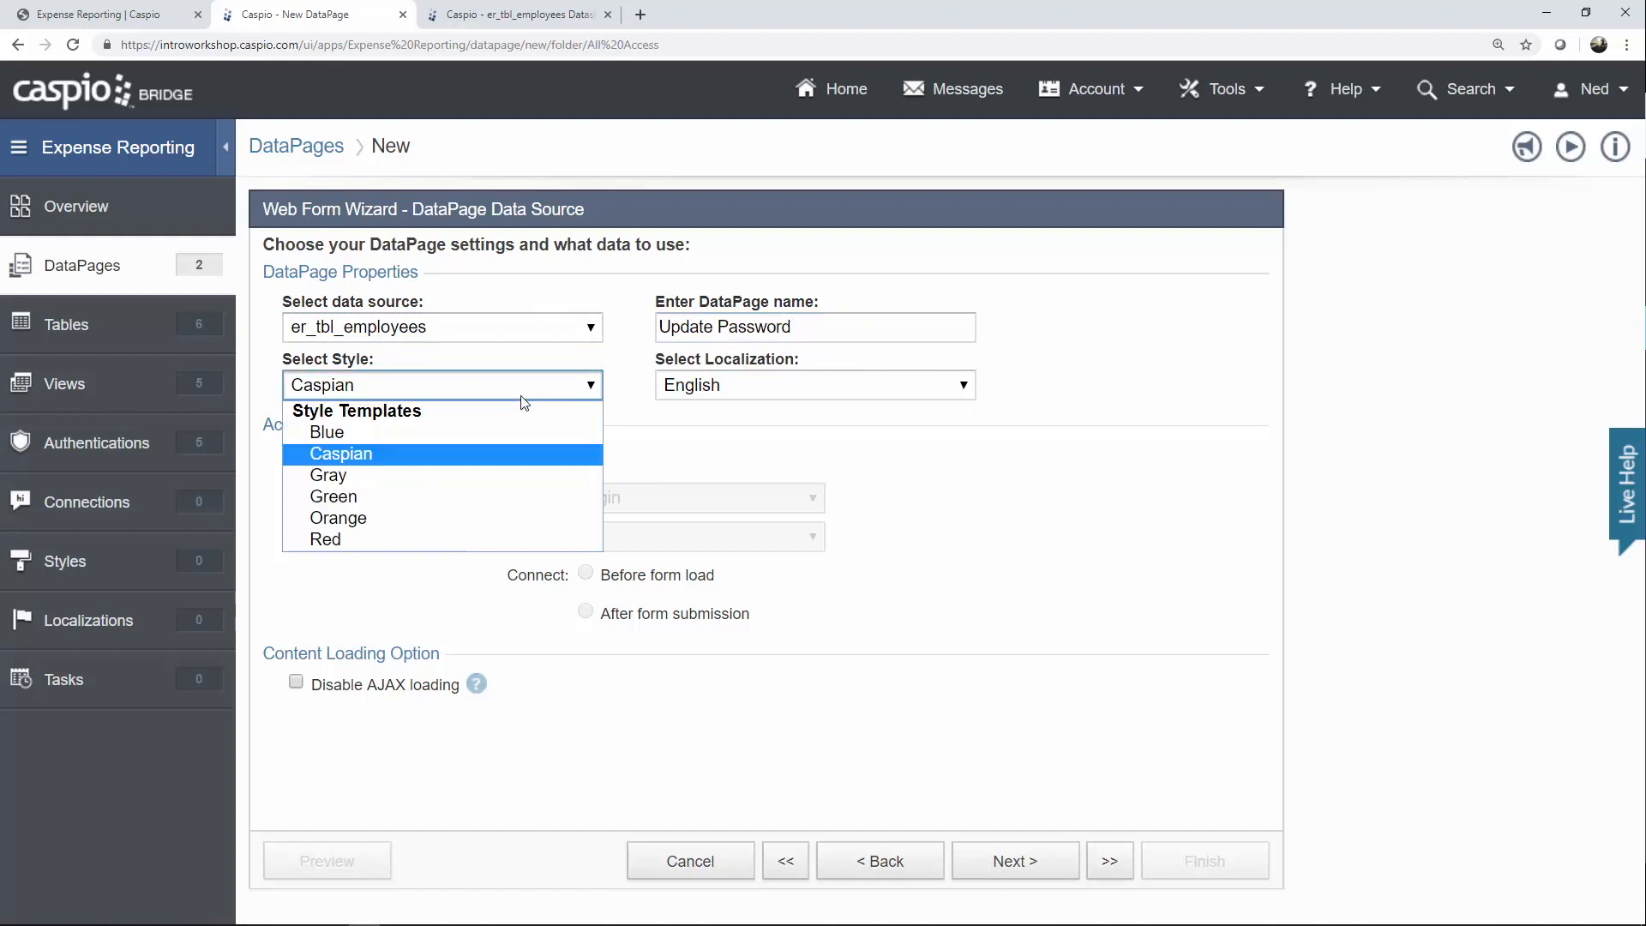
left_click(499, 433)
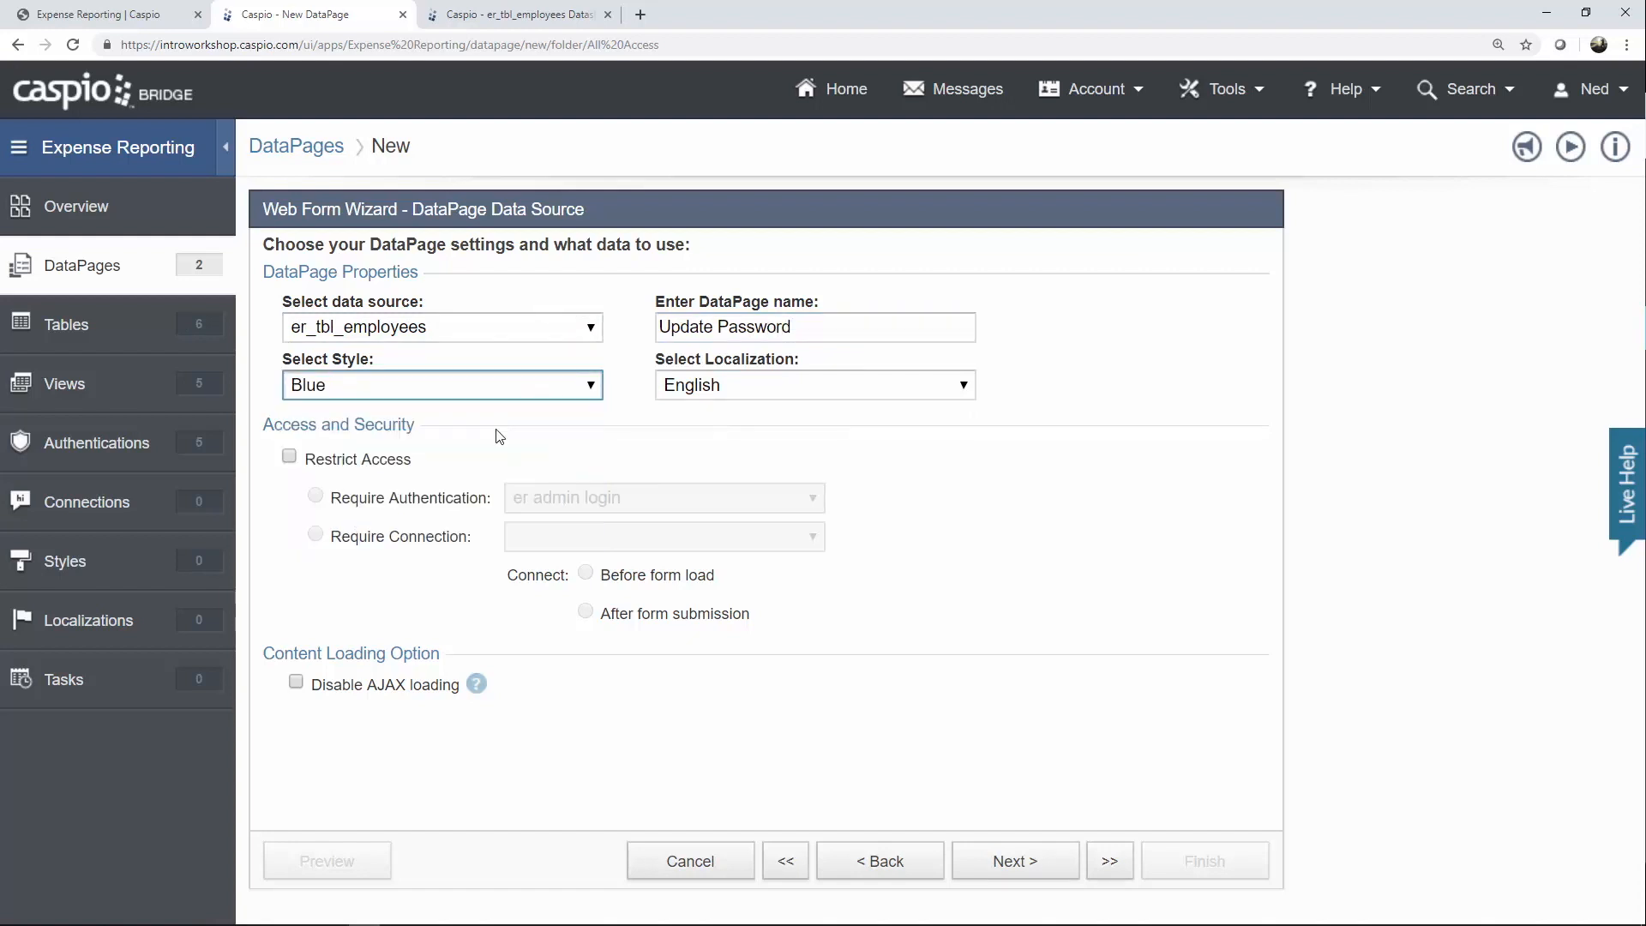
left_click(357, 461)
left_click(563, 499)
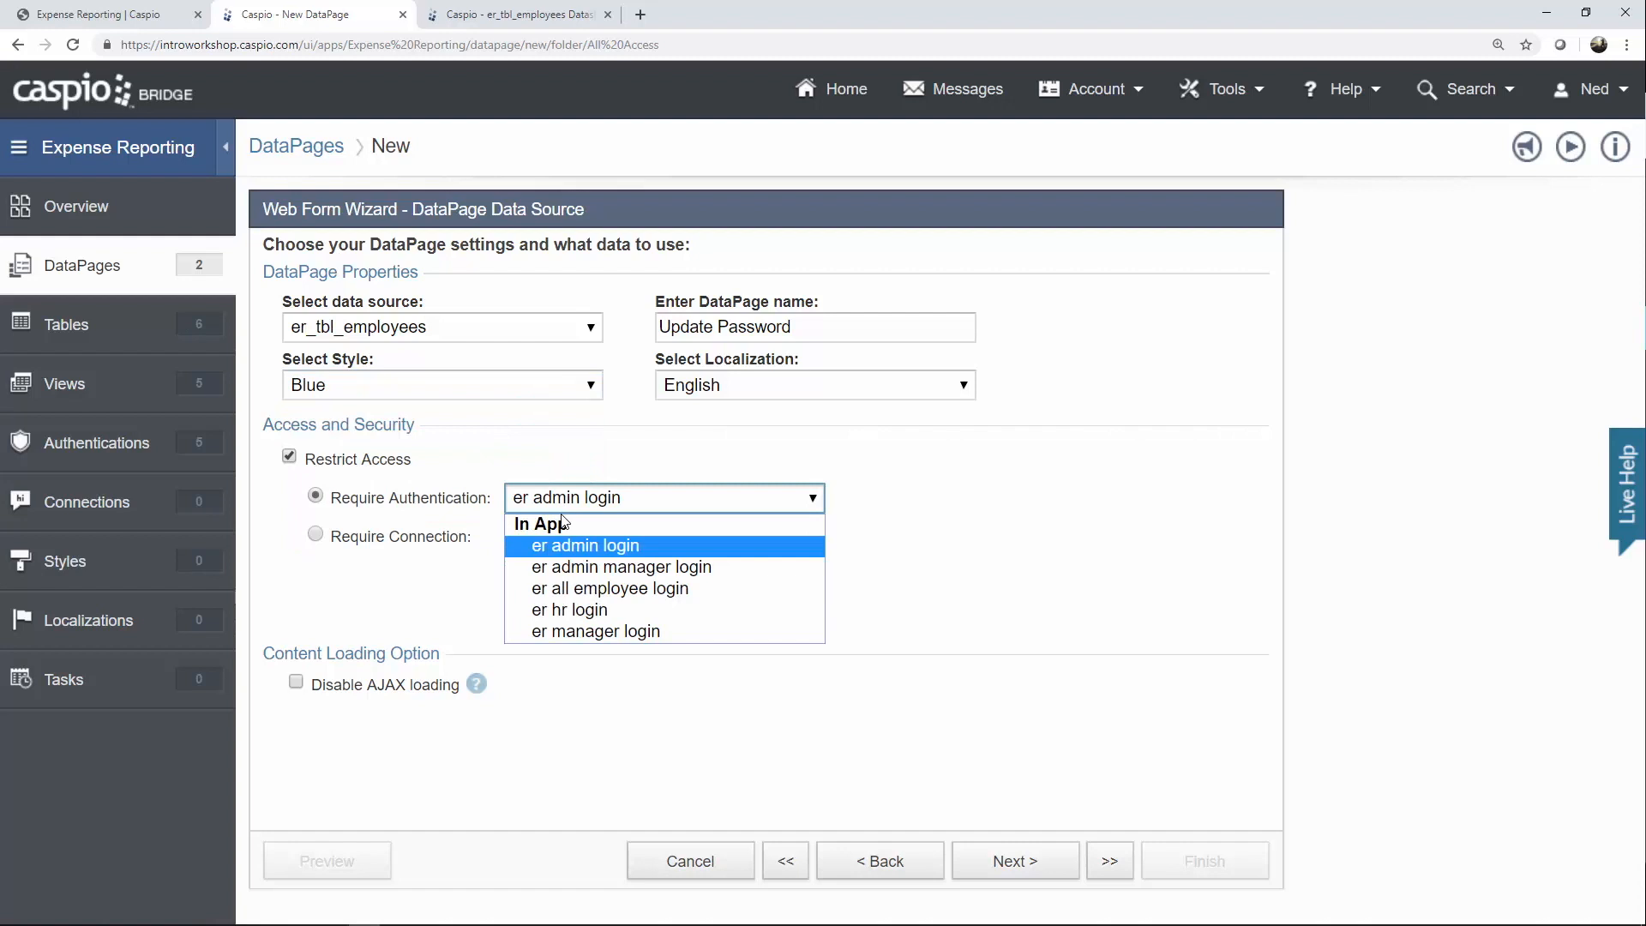
left_click(580, 590)
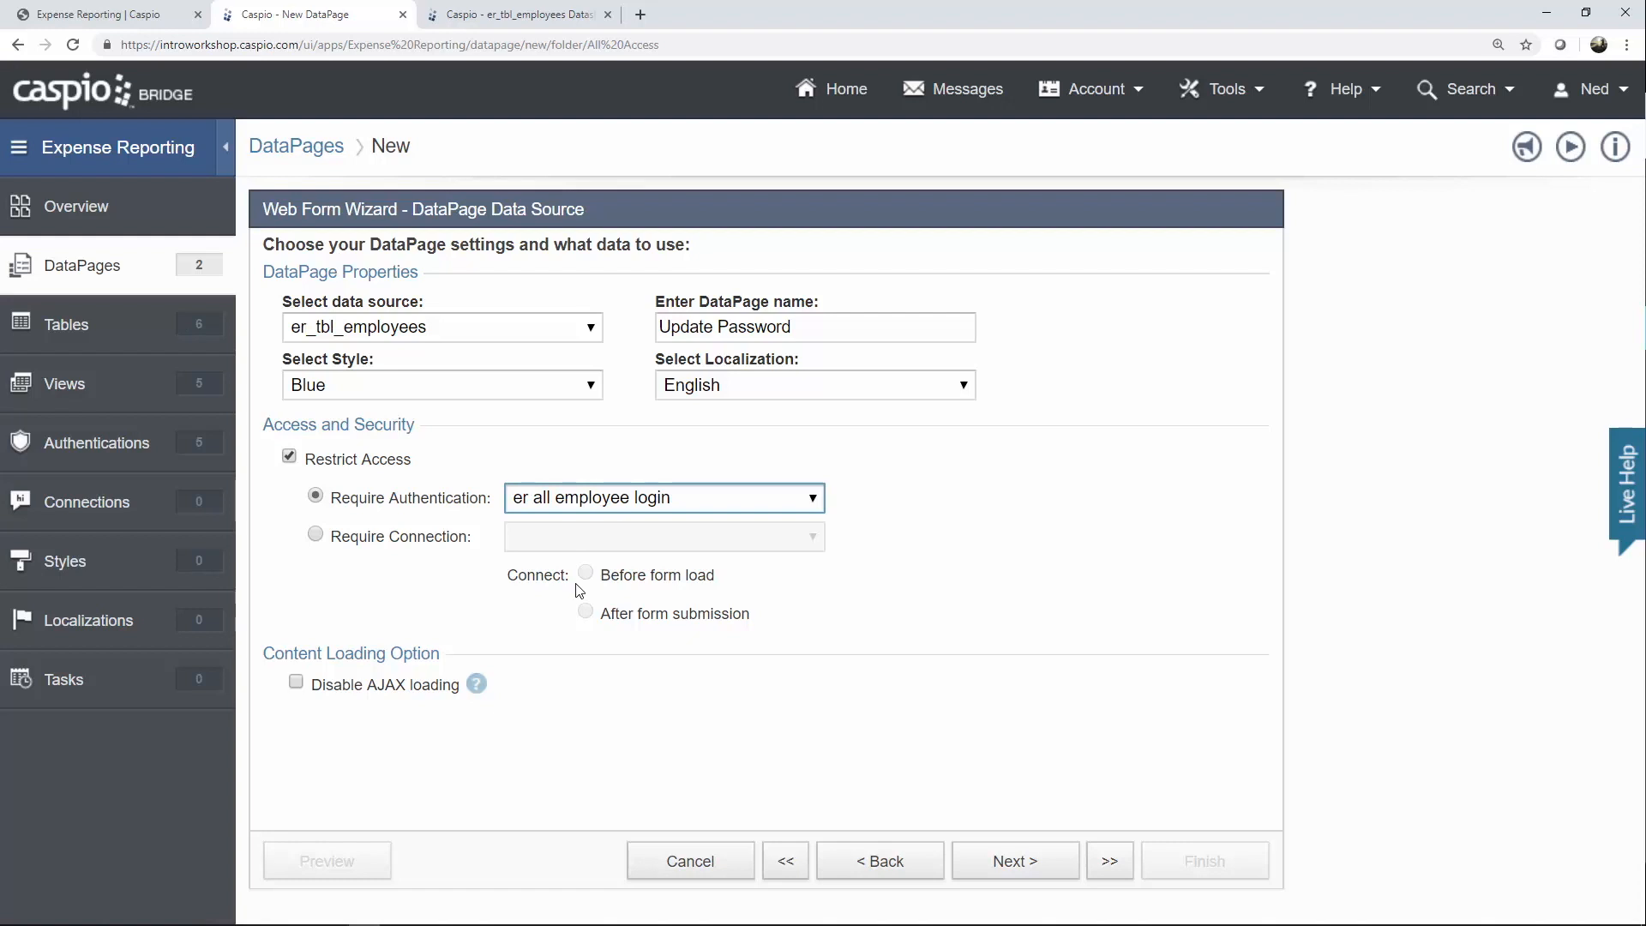
left_click(1013, 860)
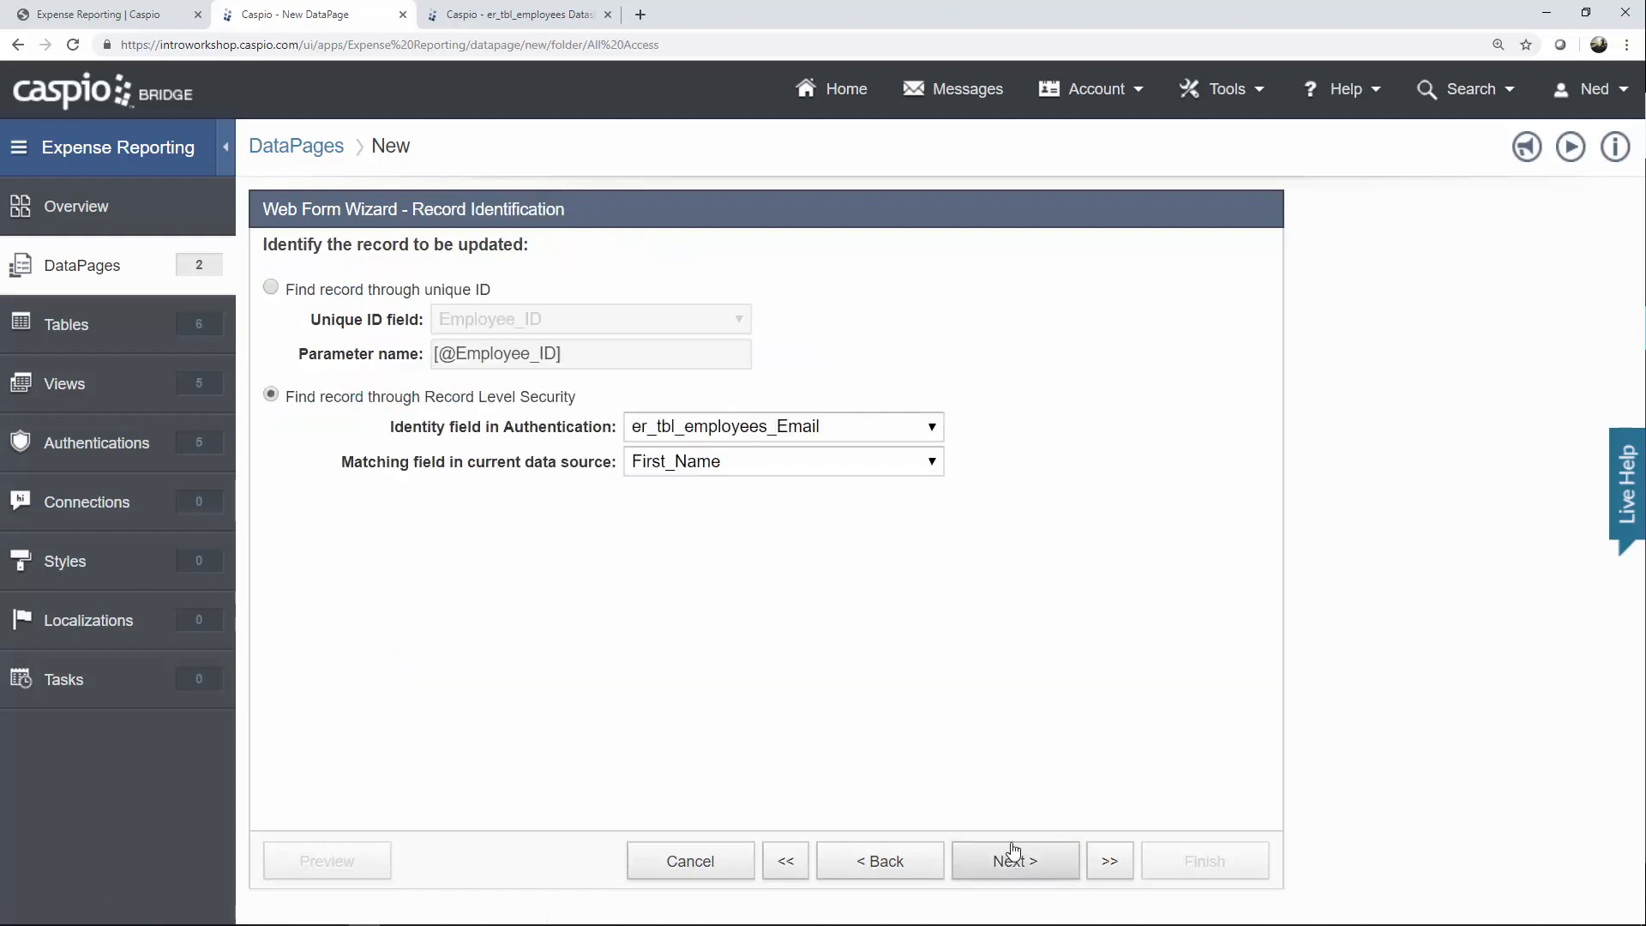
Identify the user's record by er_tbl_employees_Employee_ID matched to the Employee_ID field.
left_click(894, 434)
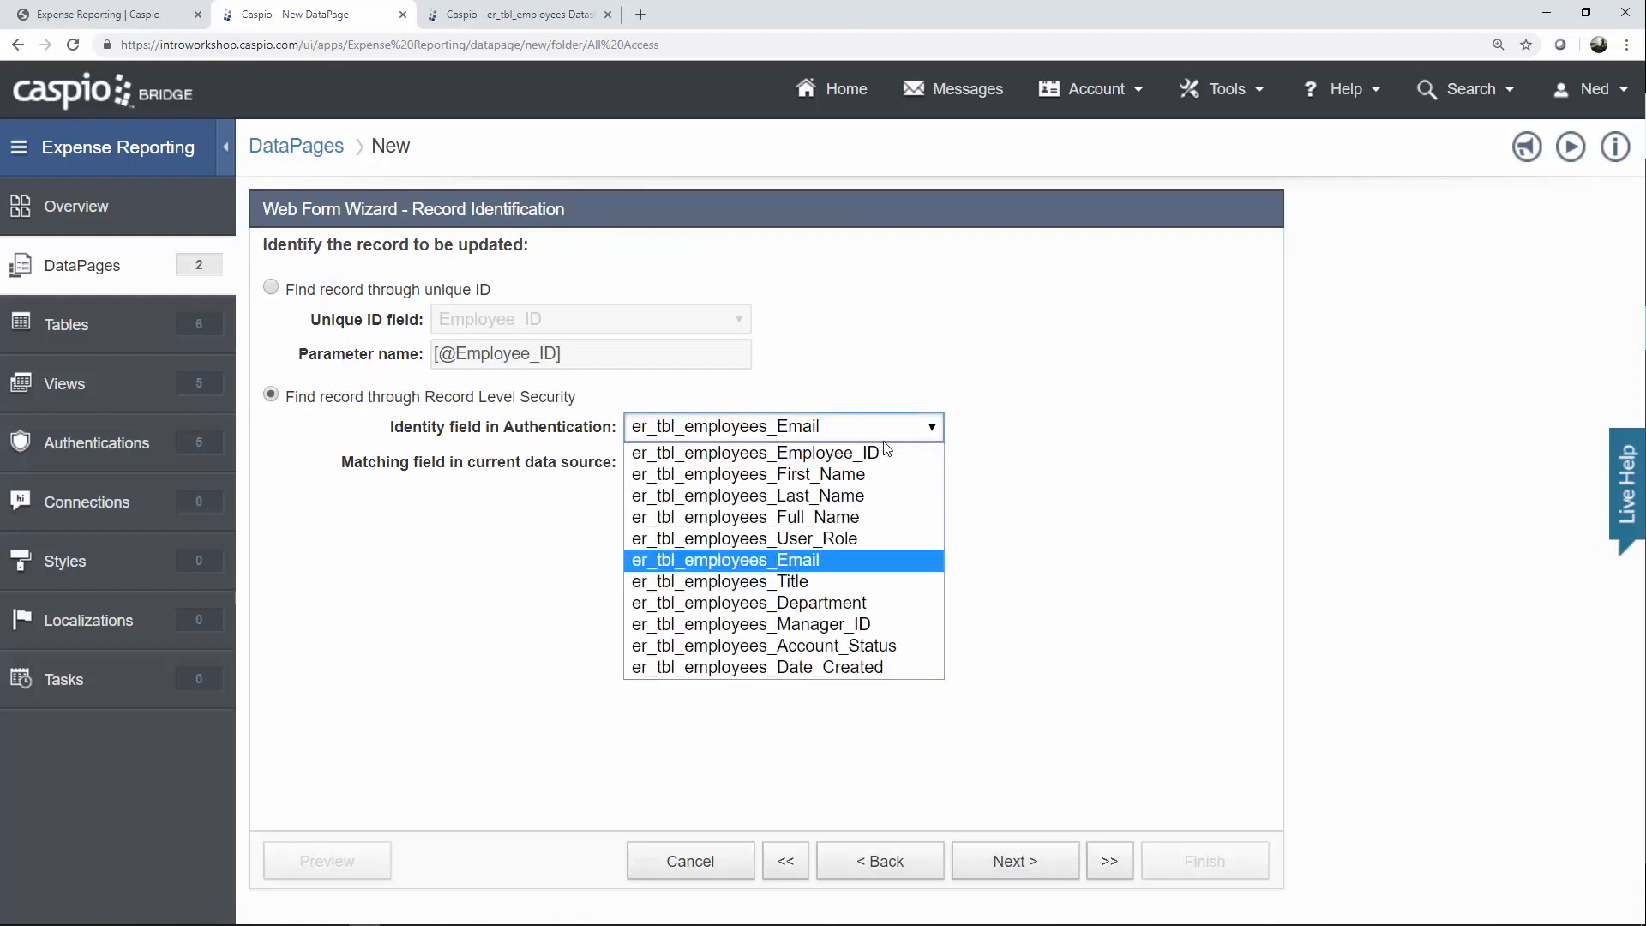
left_click(888, 452)
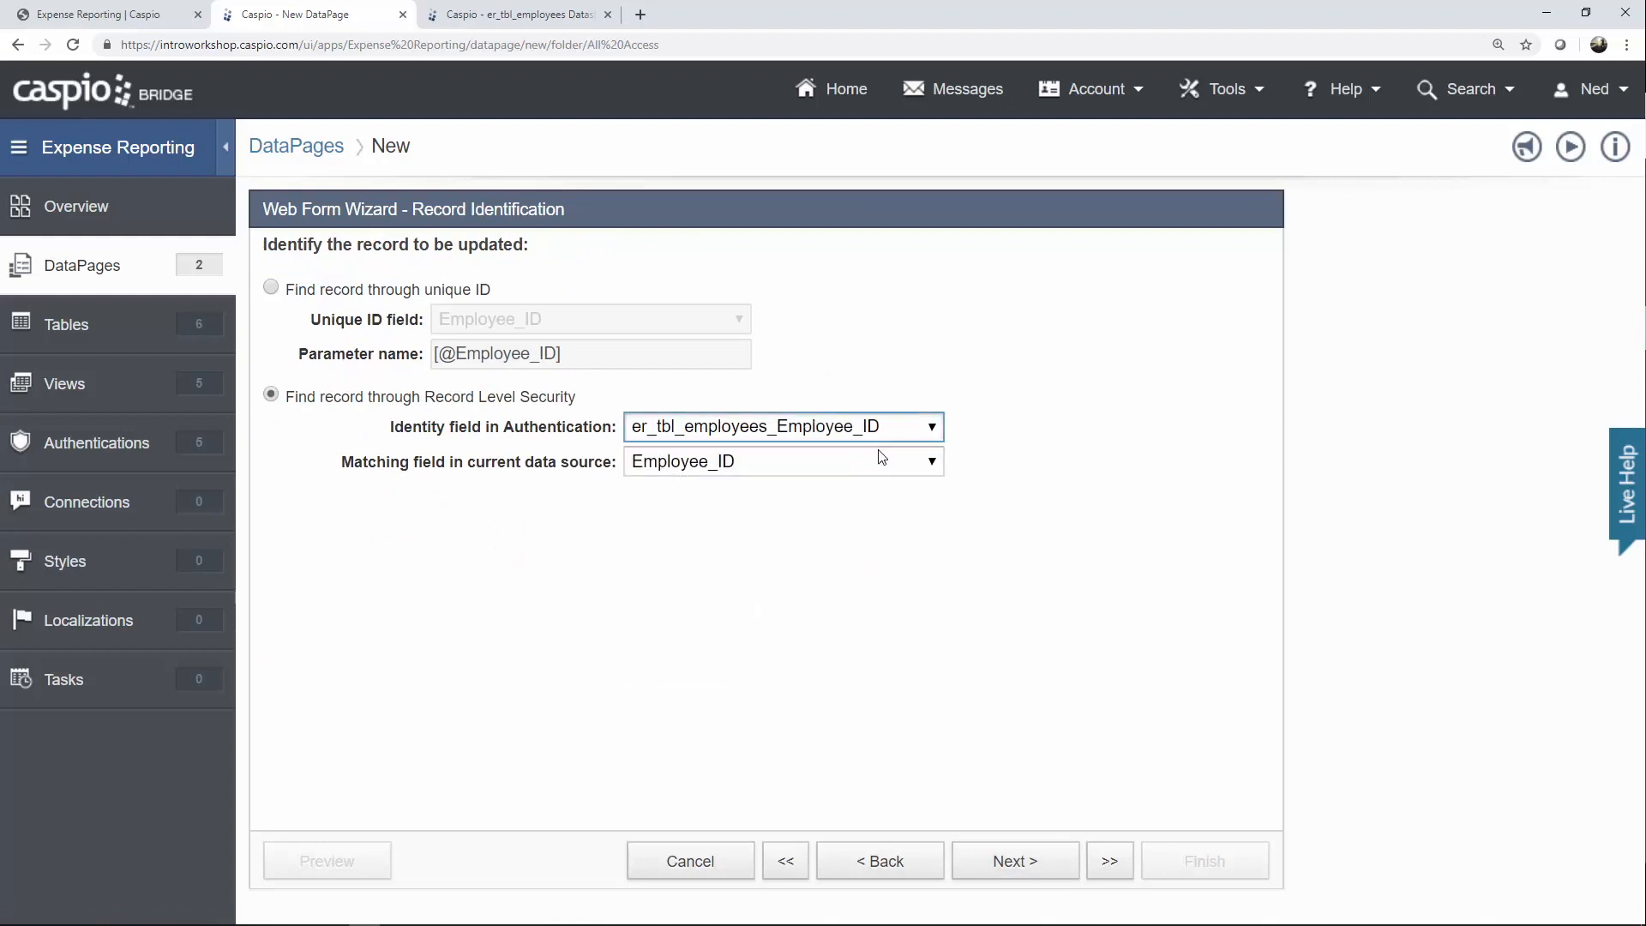
left_click(814, 463)
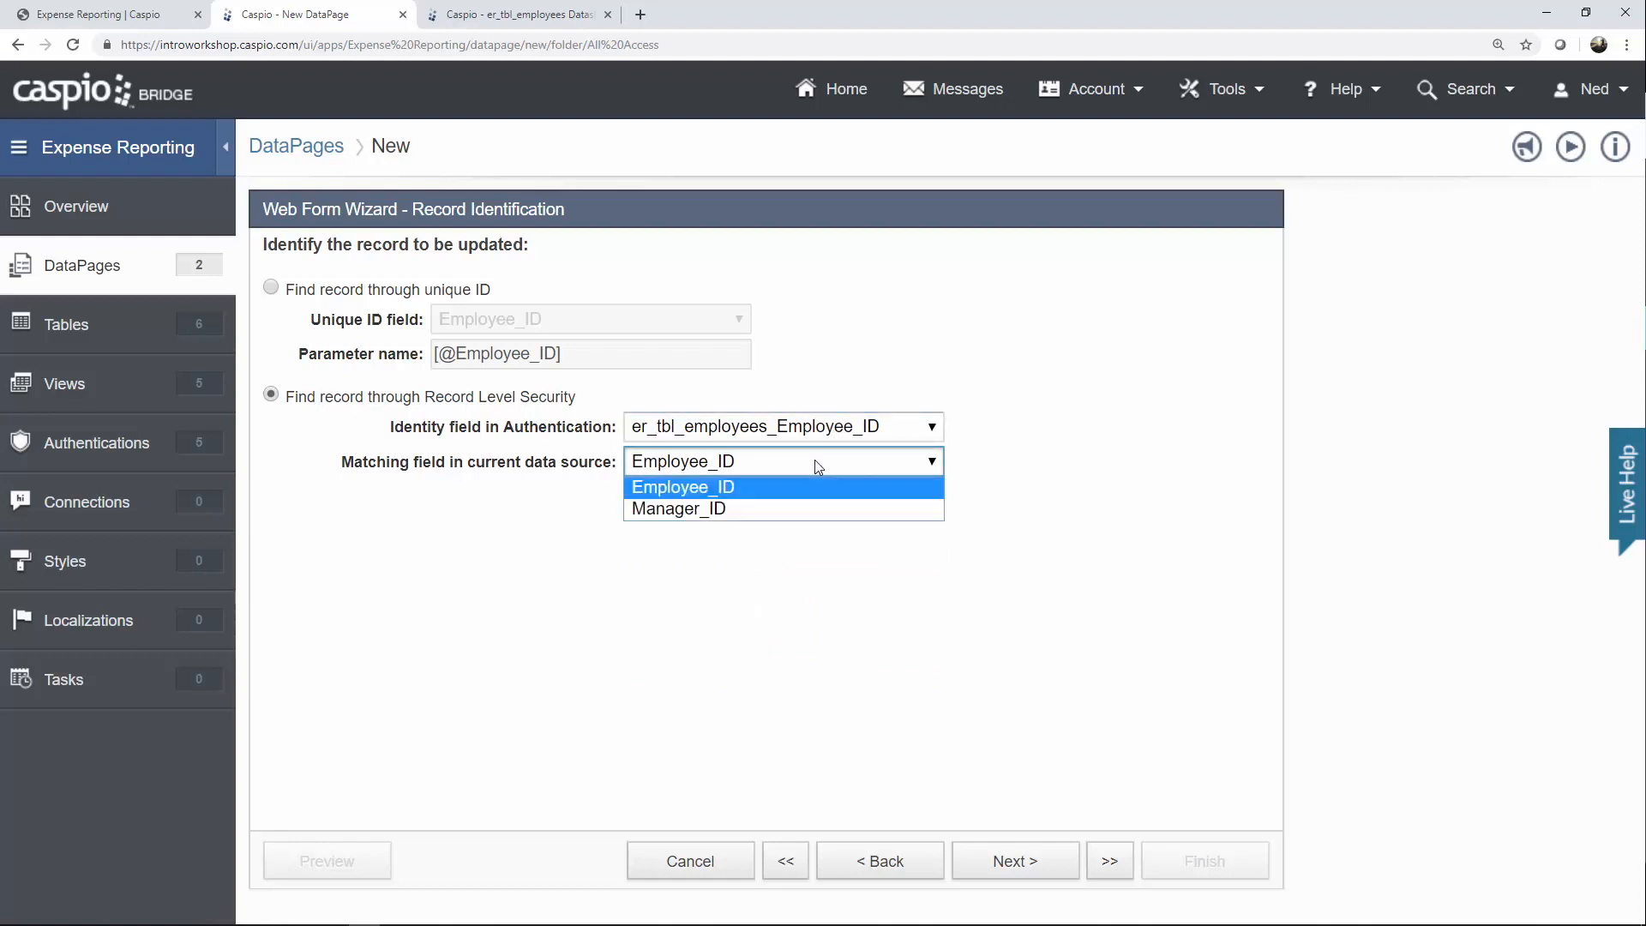
left_click(815, 459)
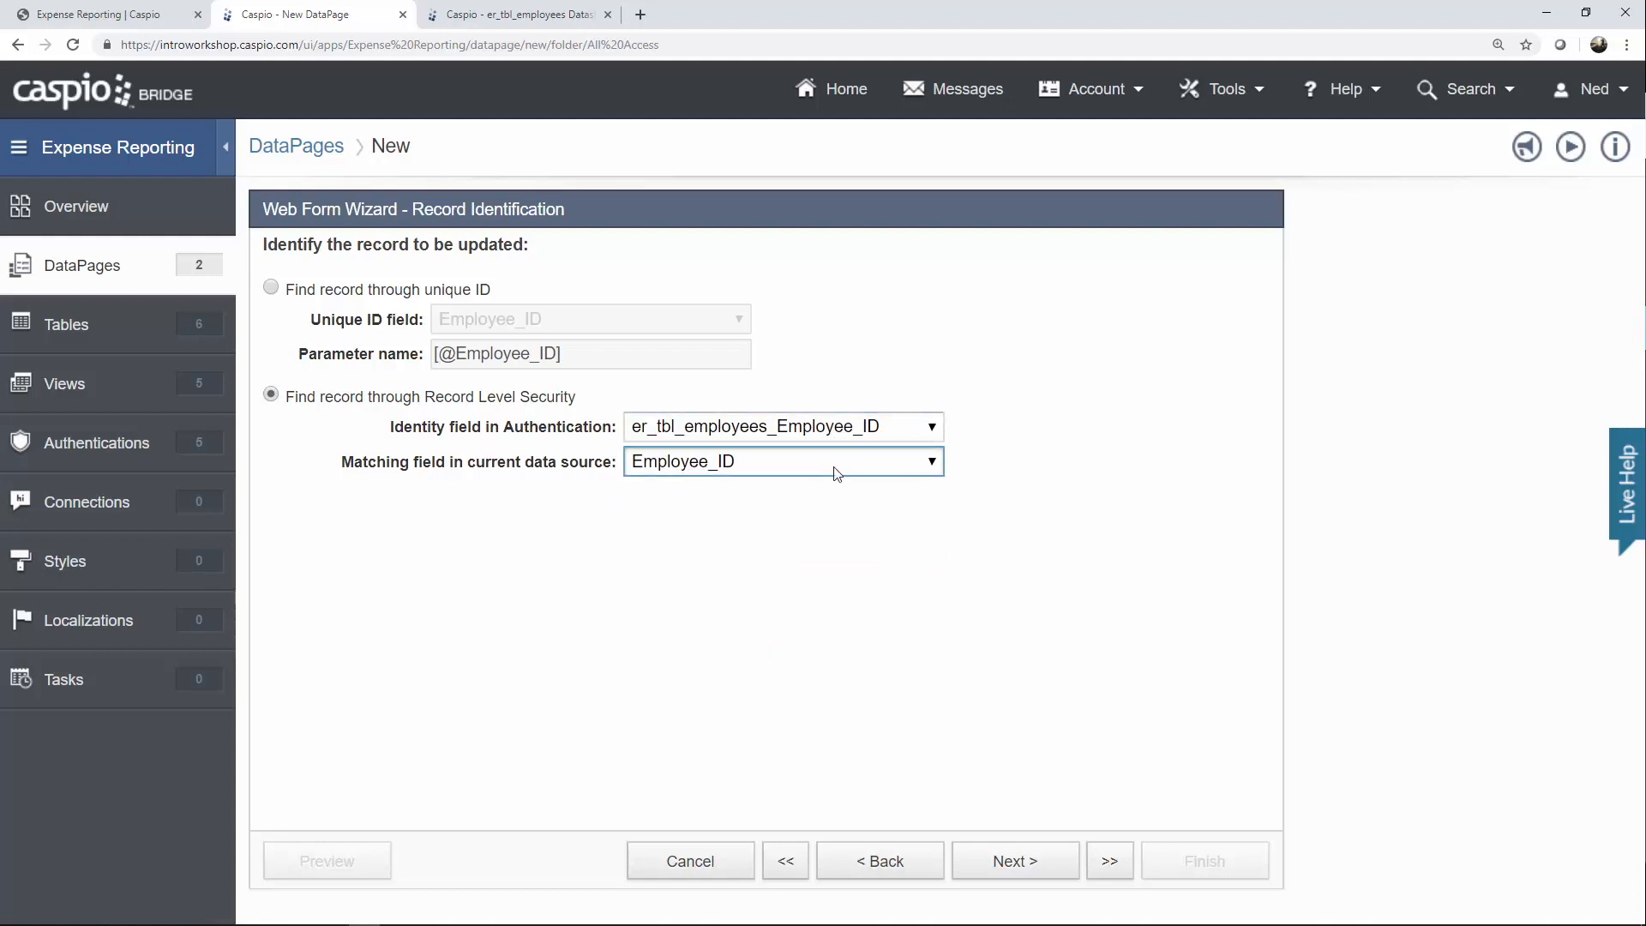
left_click(1019, 875)
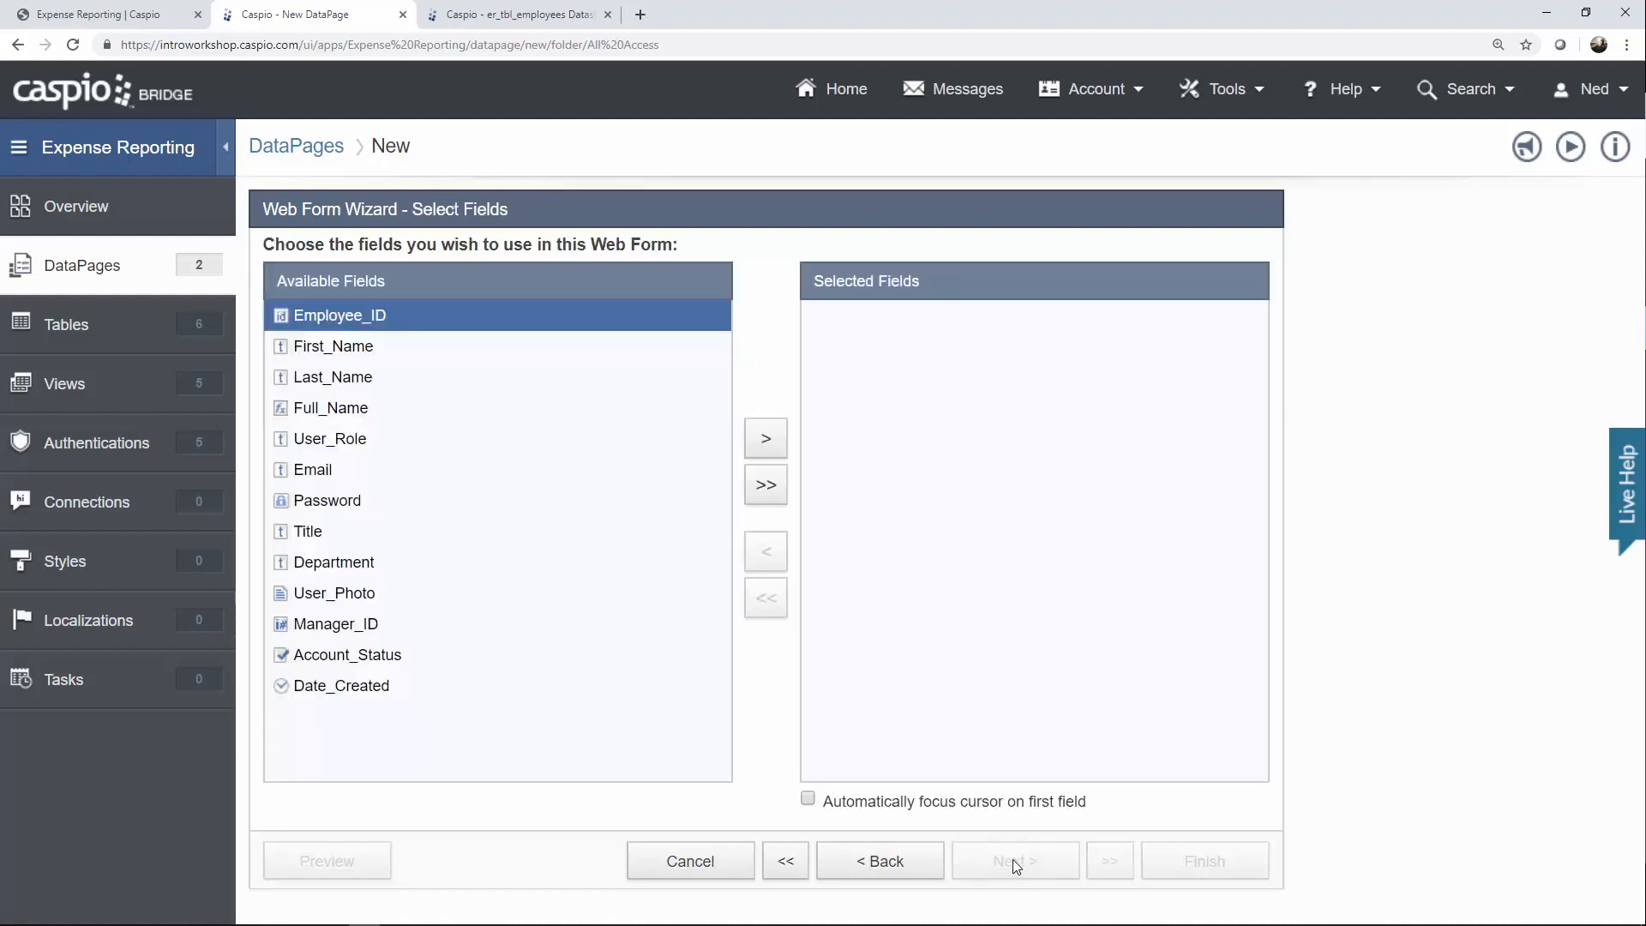
Add only the Password field to the form.
left_click(649, 510)
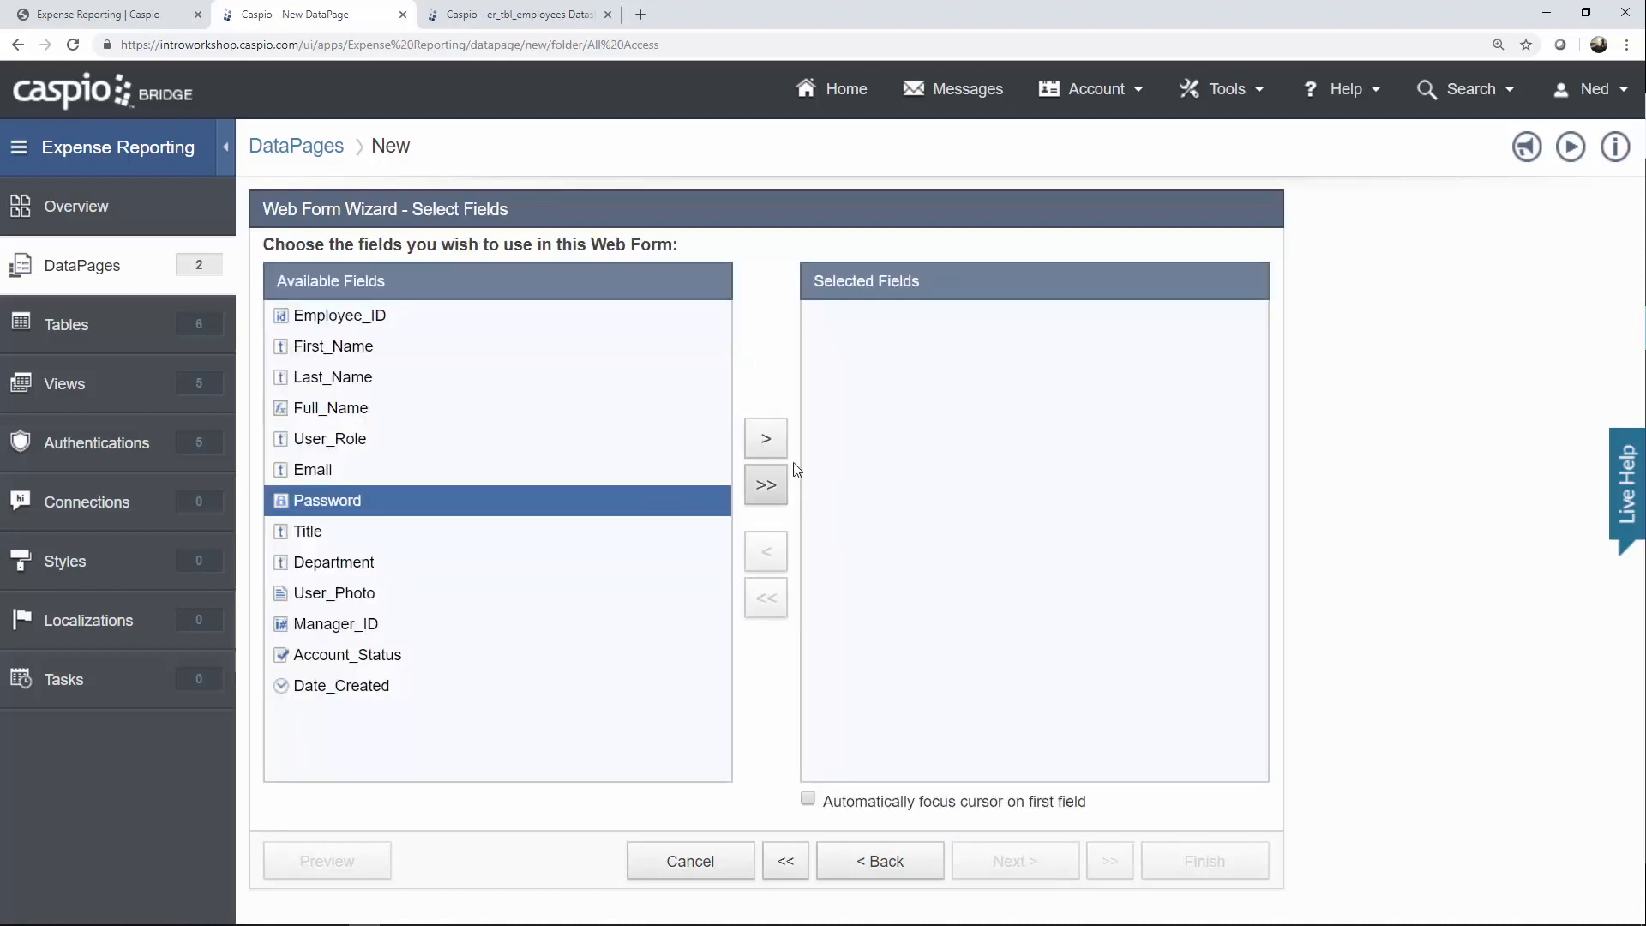
left_click(766, 438)
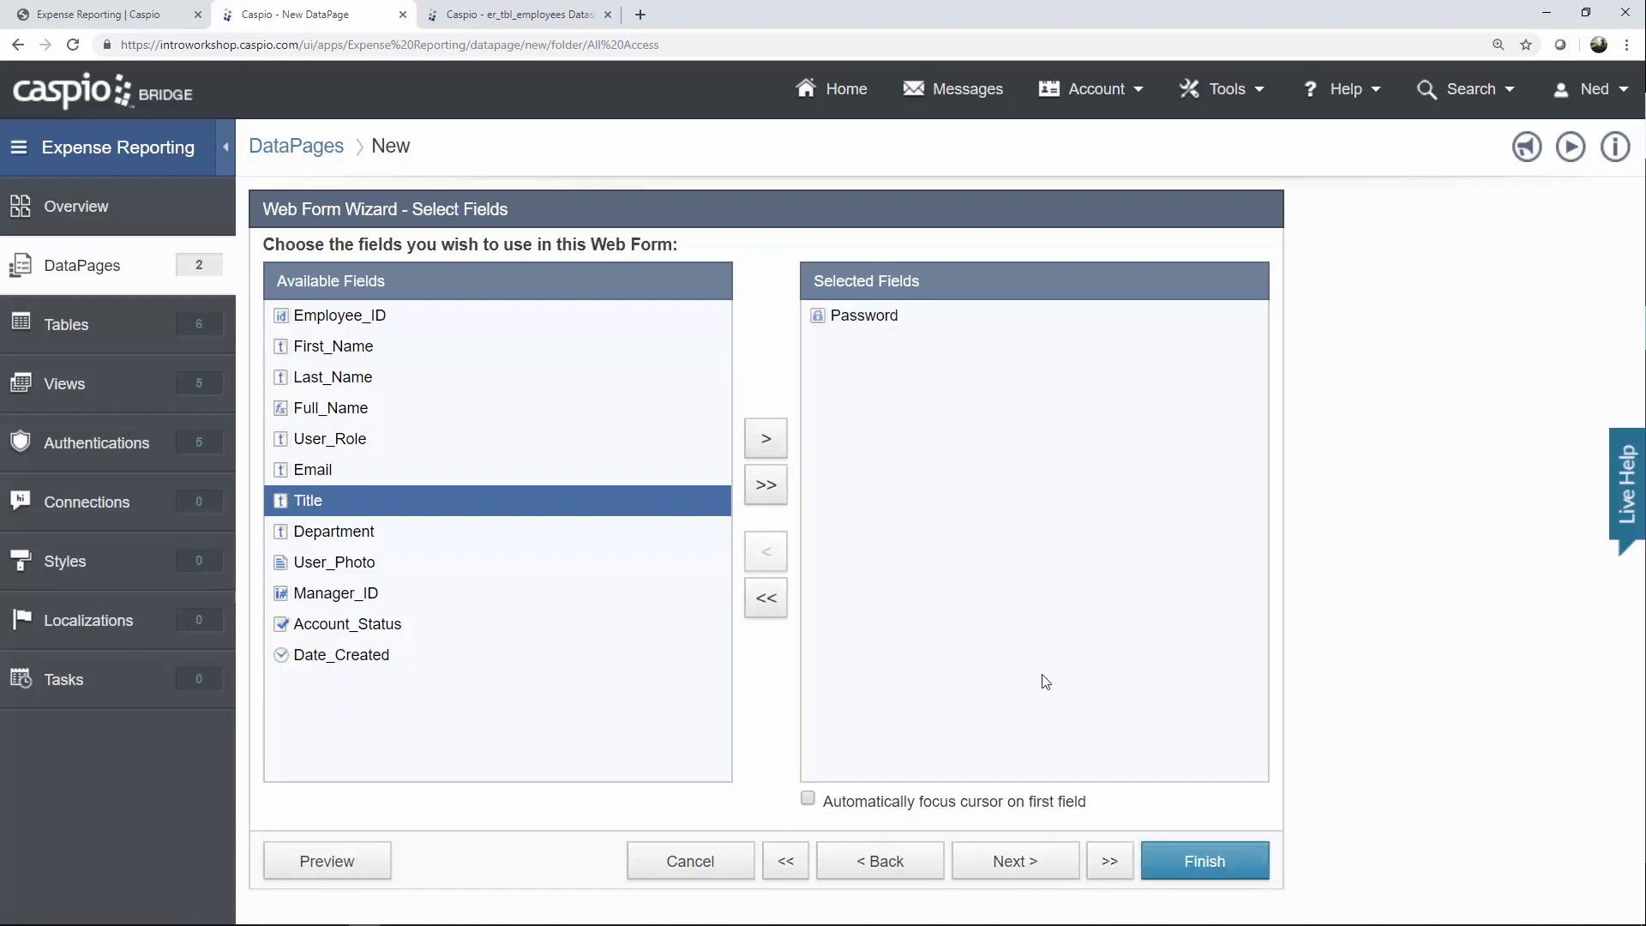
left_click(1025, 855)
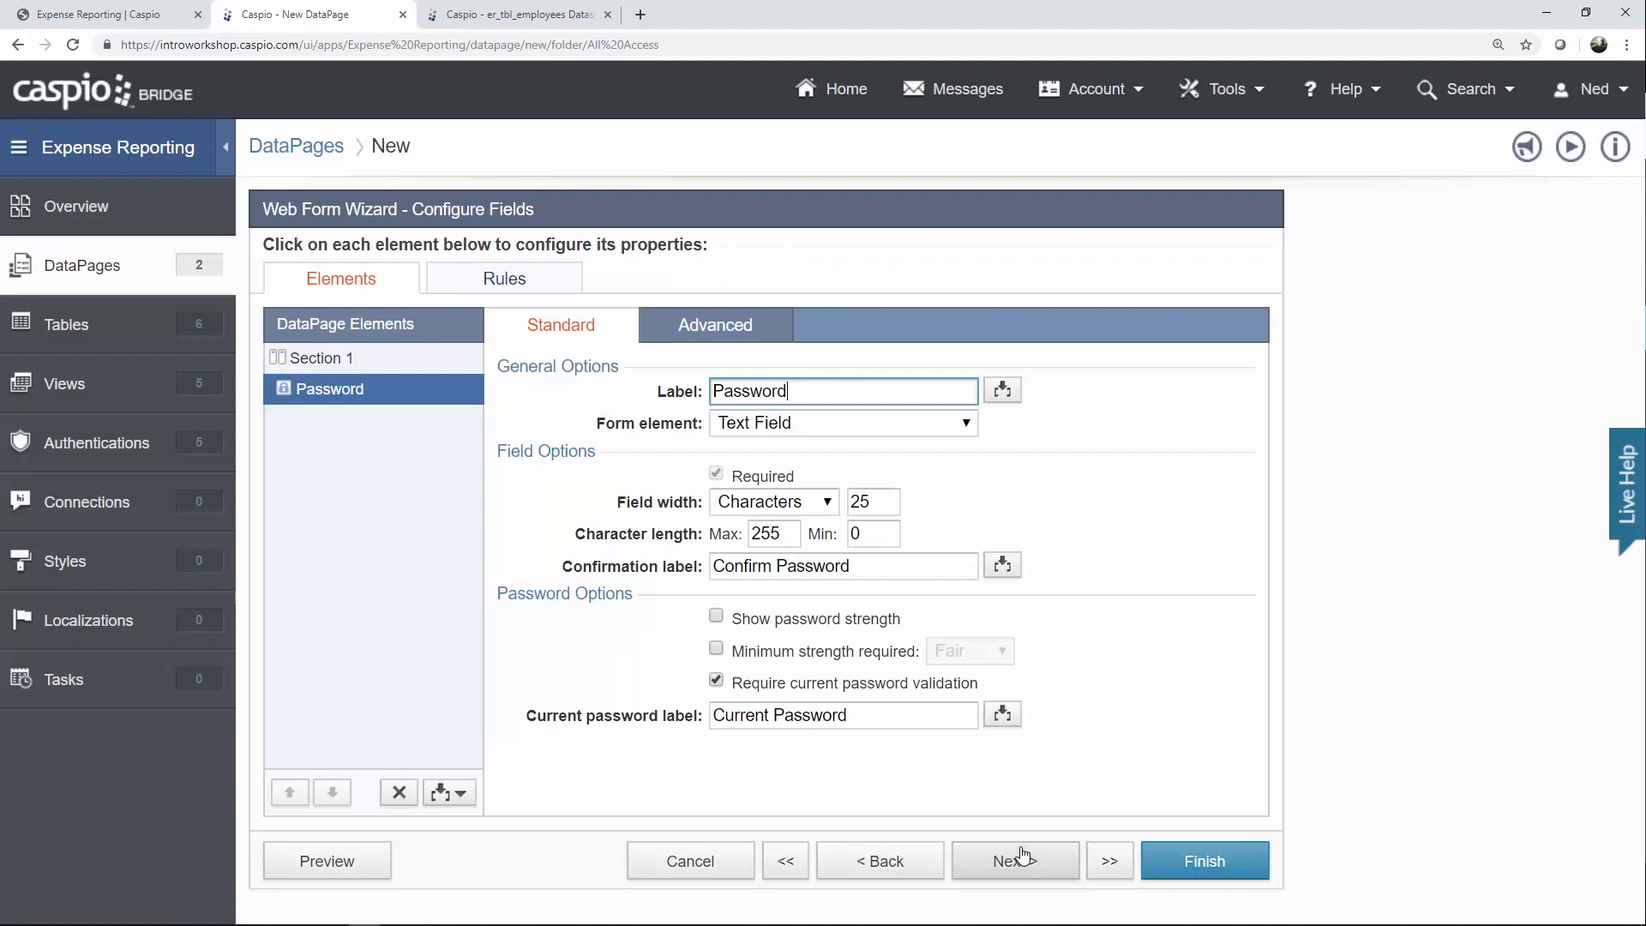
Show password strength without a minimum requirement, and finish the Update Password form.
left_click(768, 569)
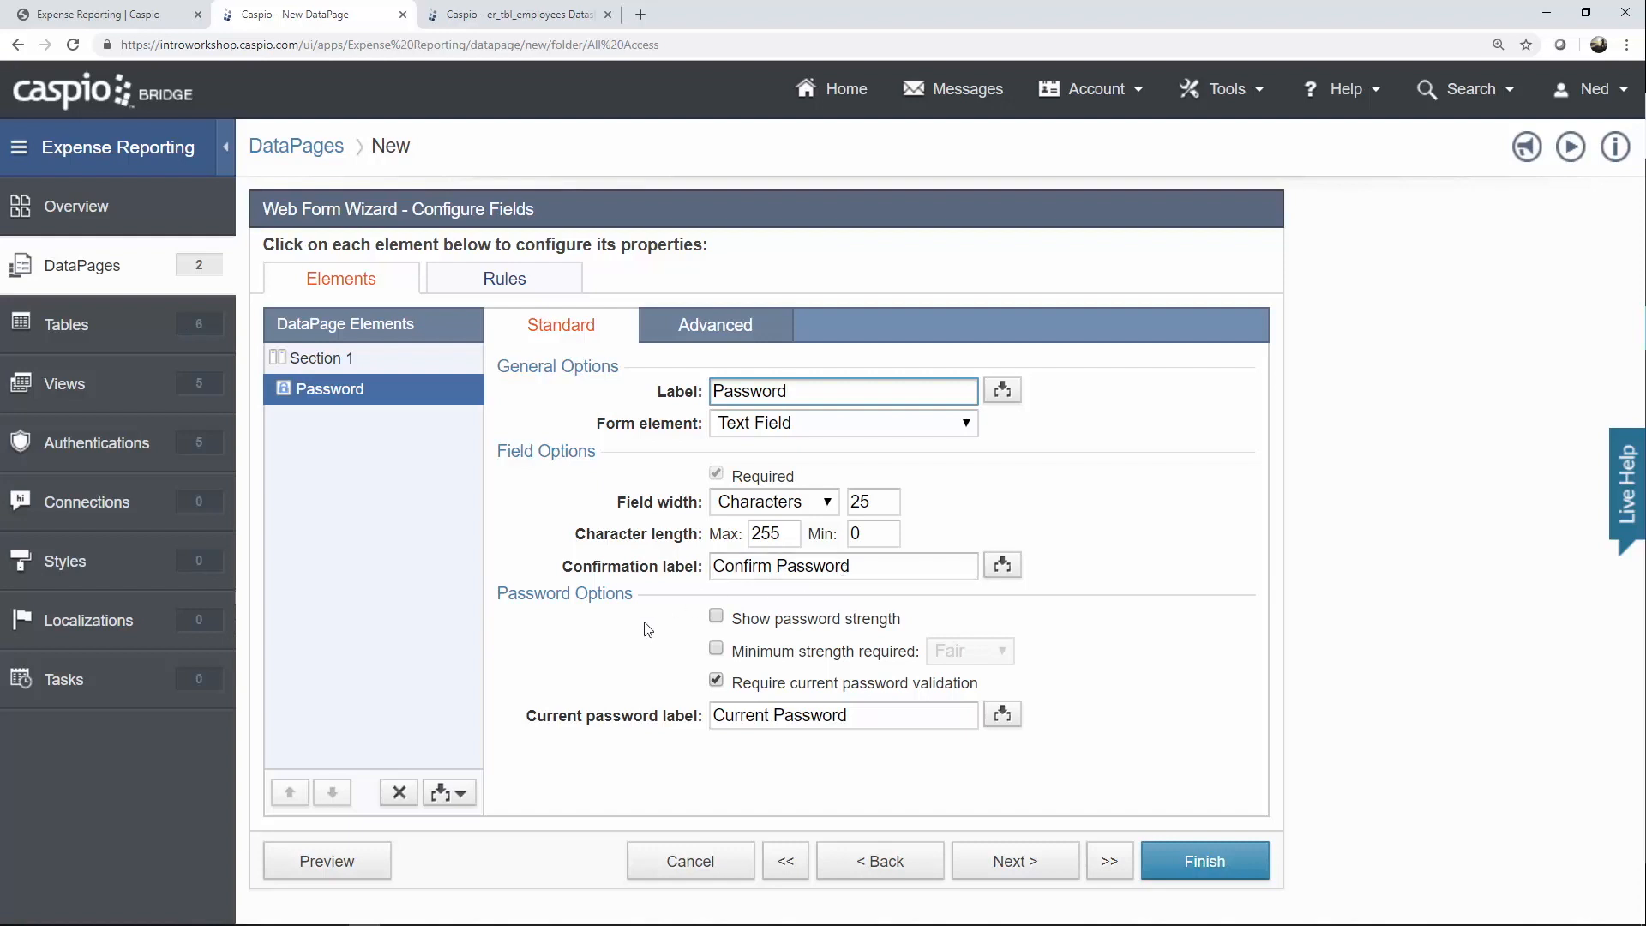
left_click(716, 618)
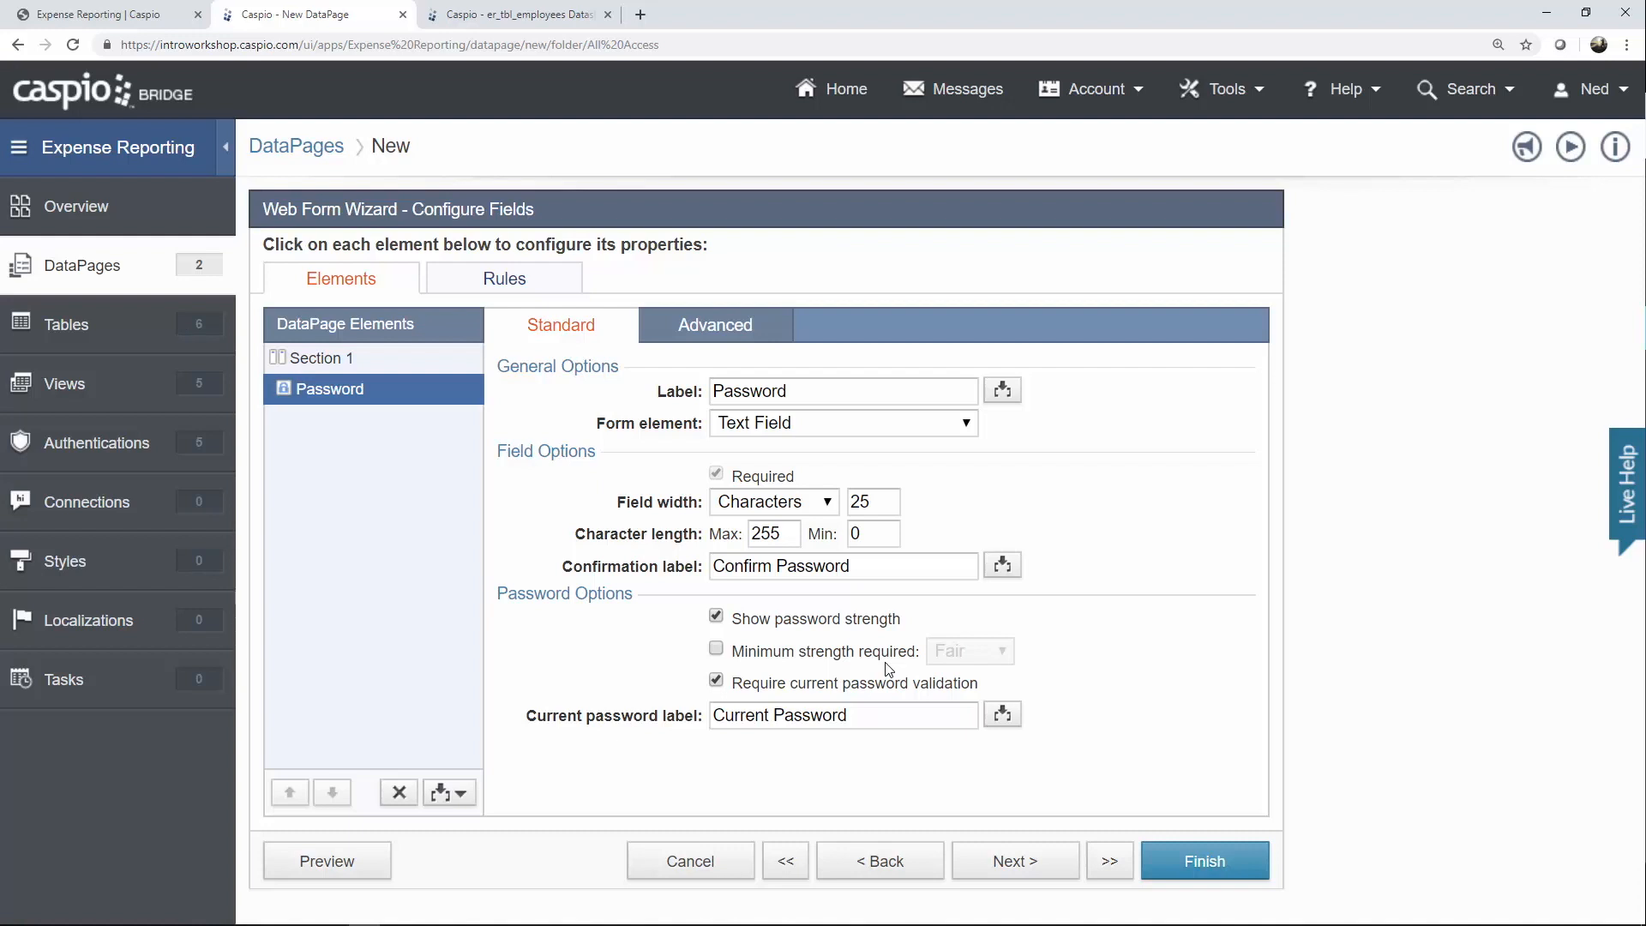
left_click(717, 649)
left_click(945, 651)
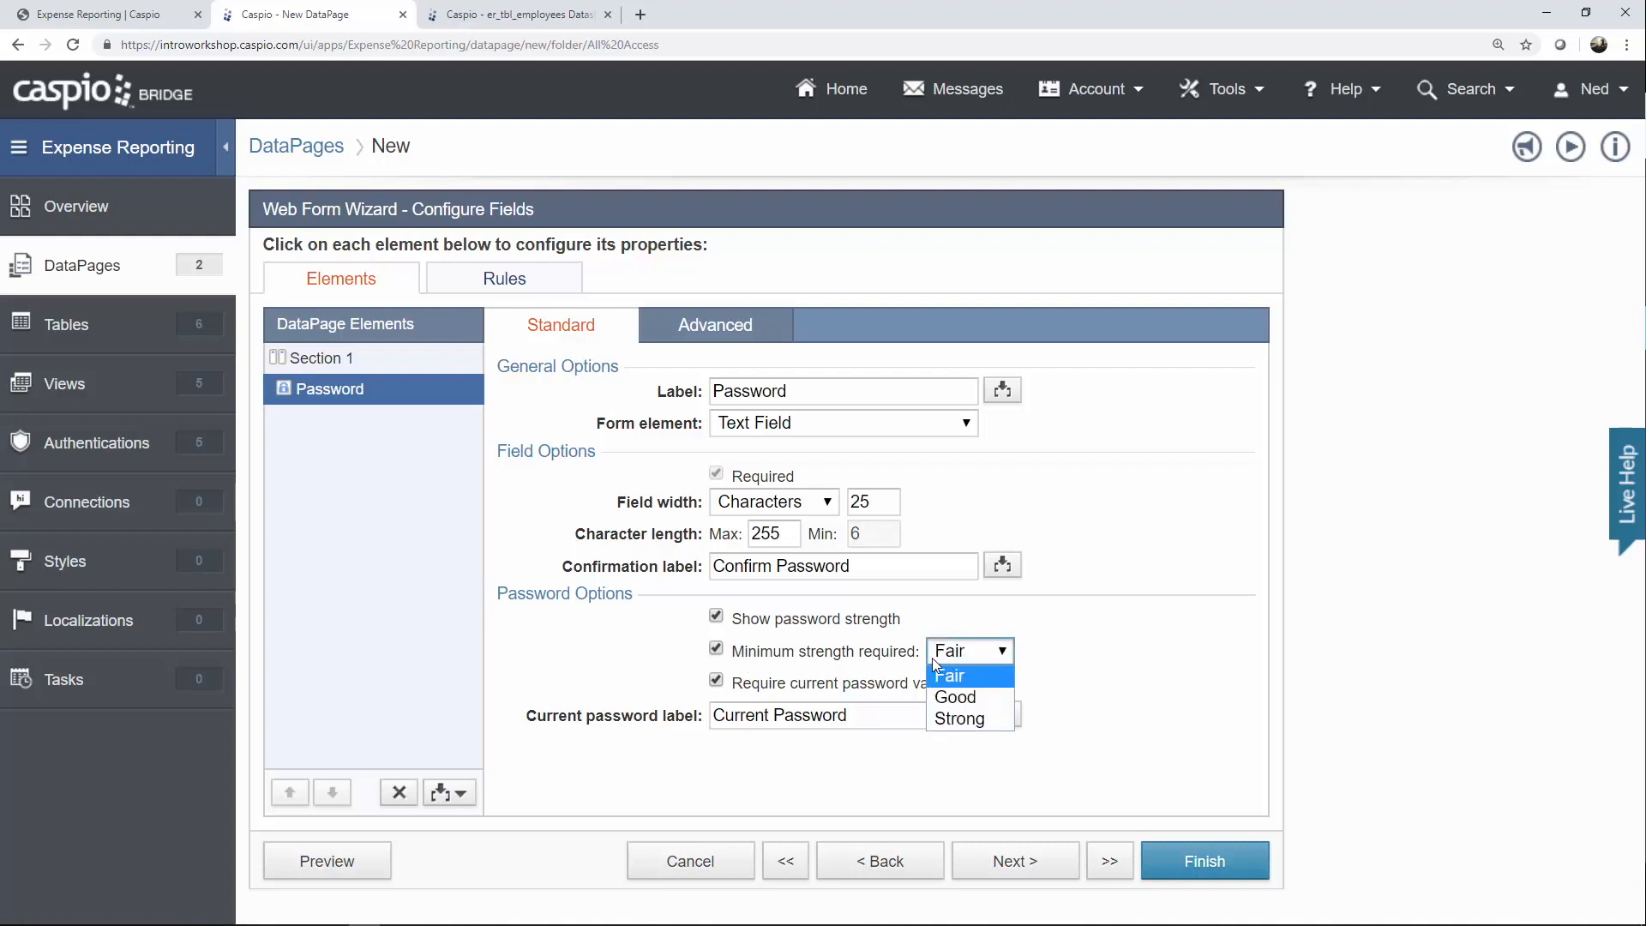
left_click(870, 658)
left_click(871, 659)
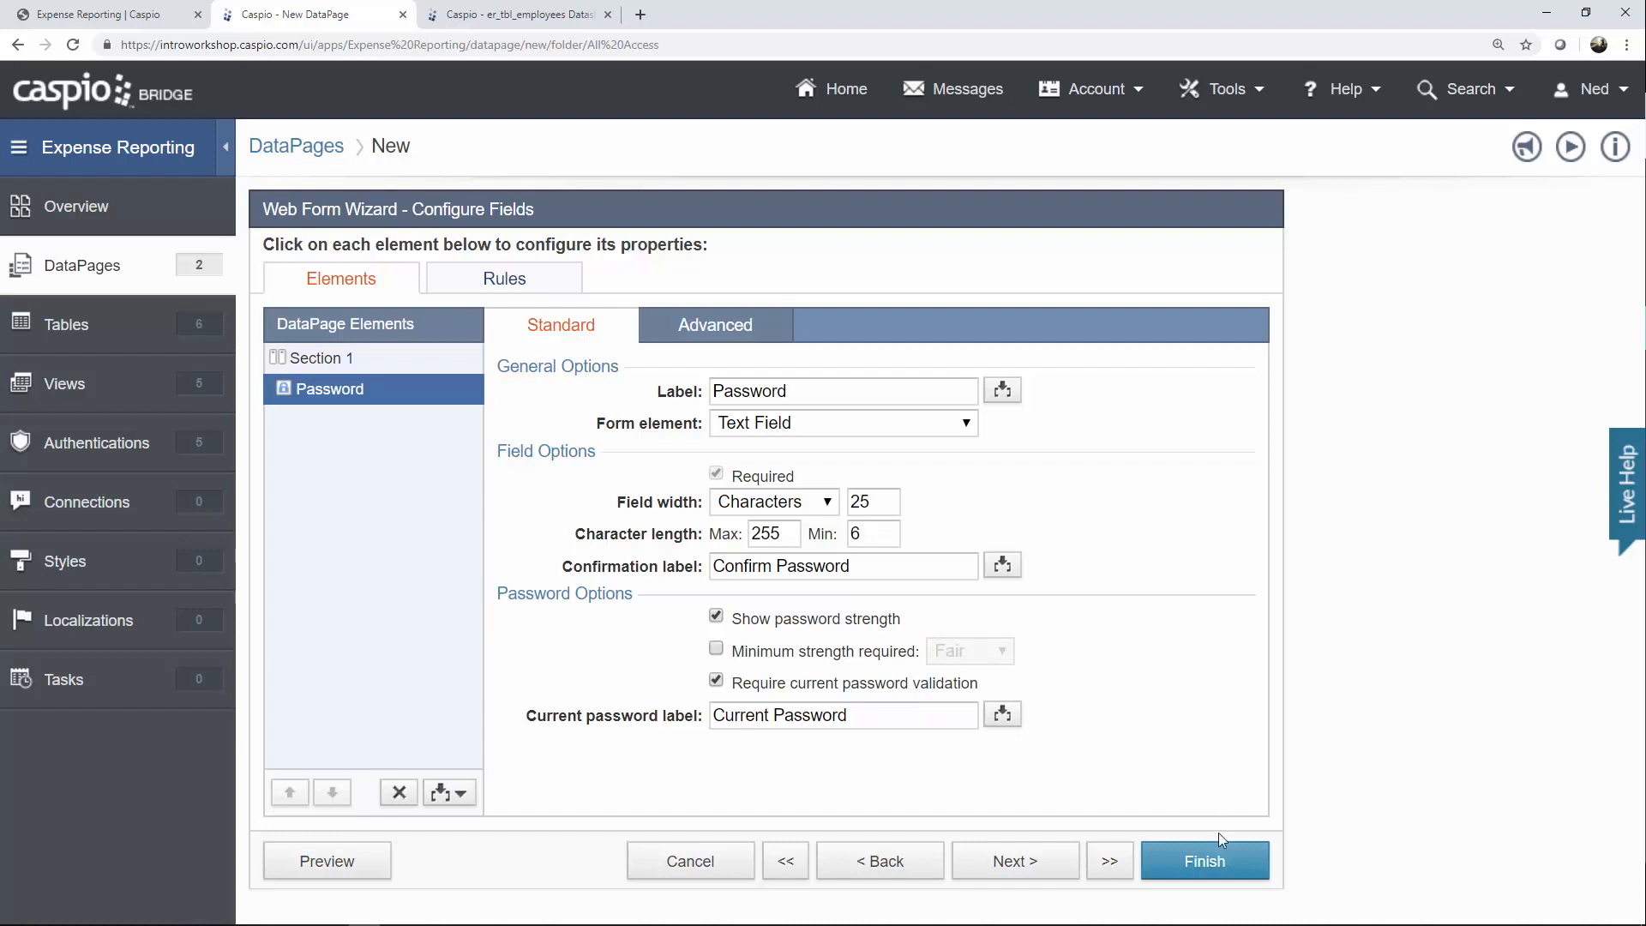
left_click(1219, 867)
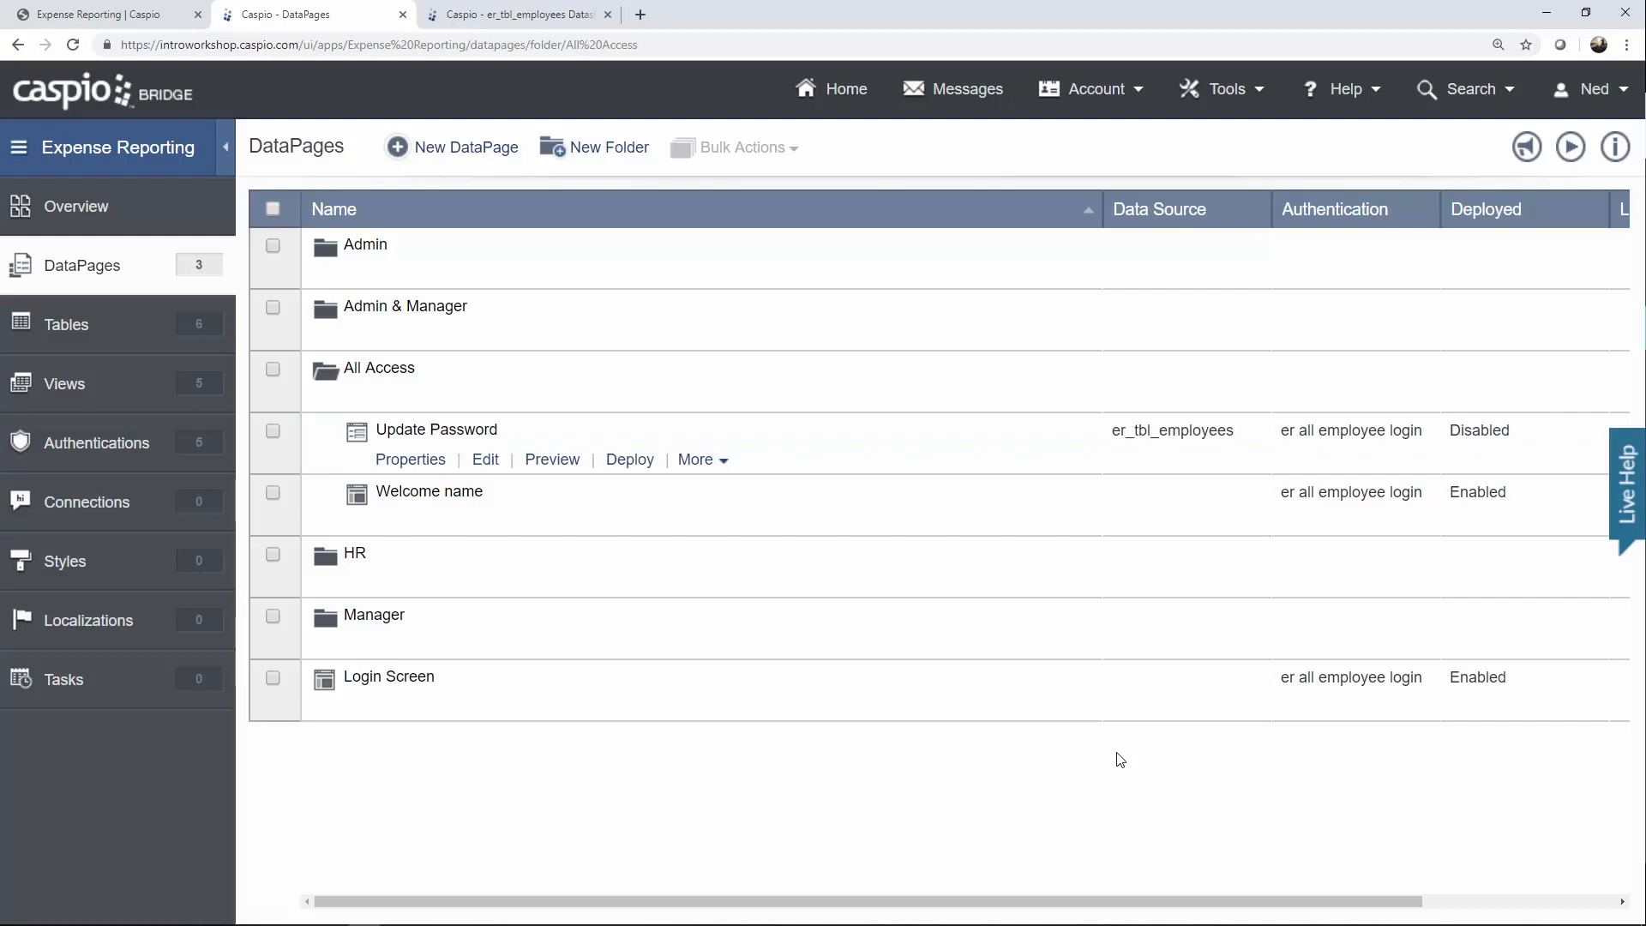
left_click(160, 26)
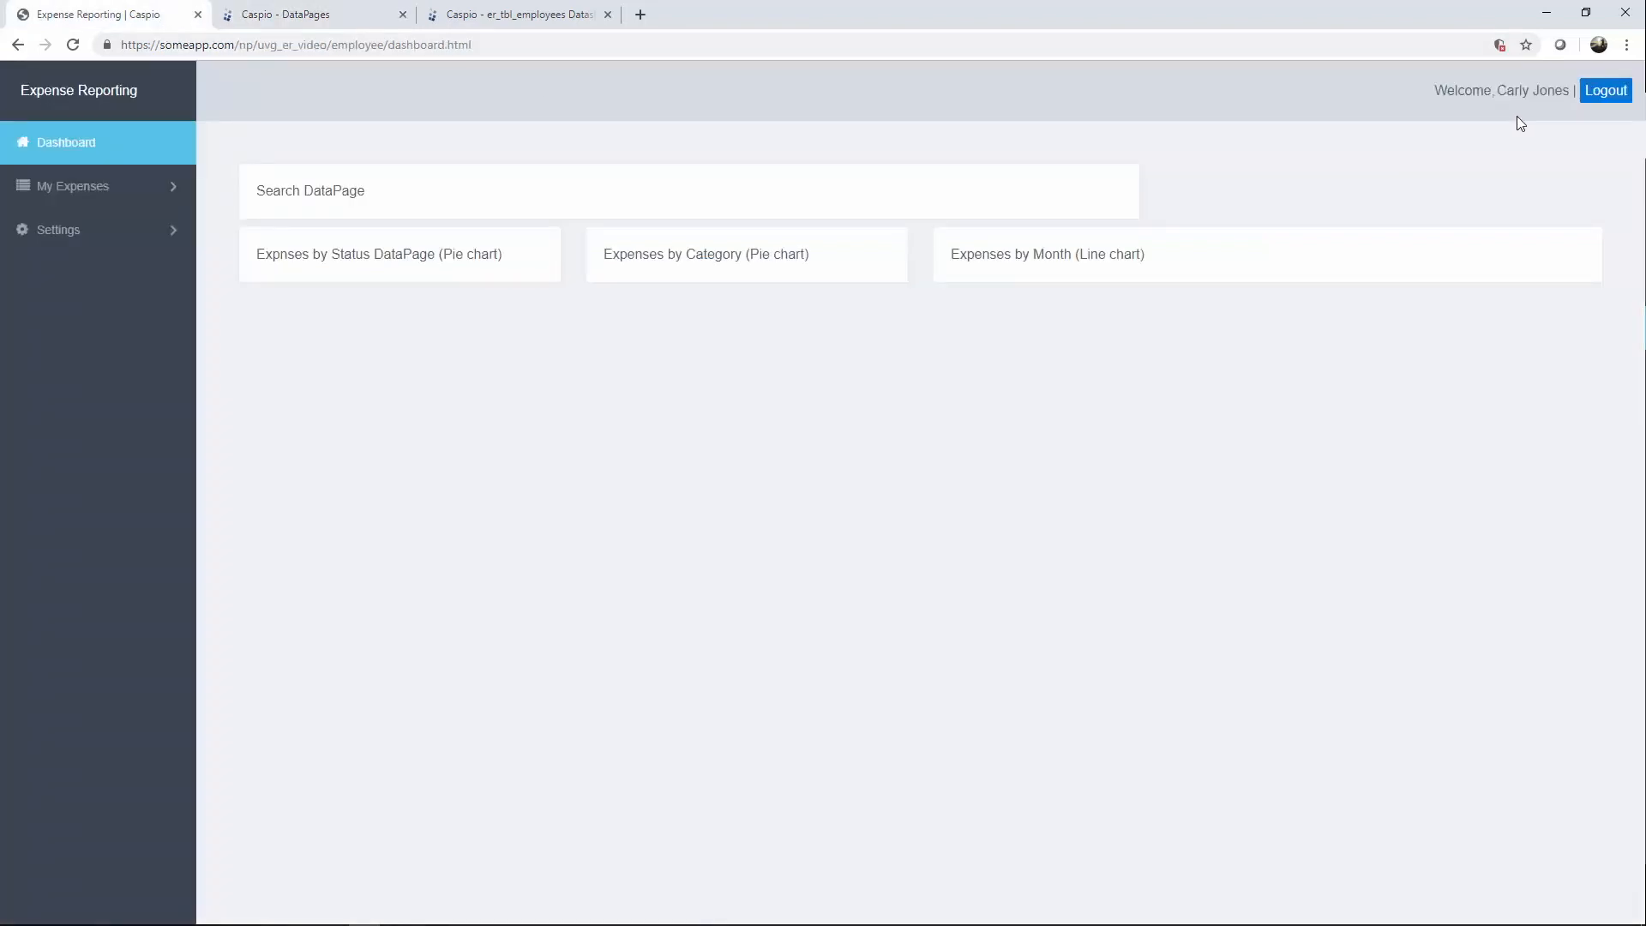
left_click(120, 245)
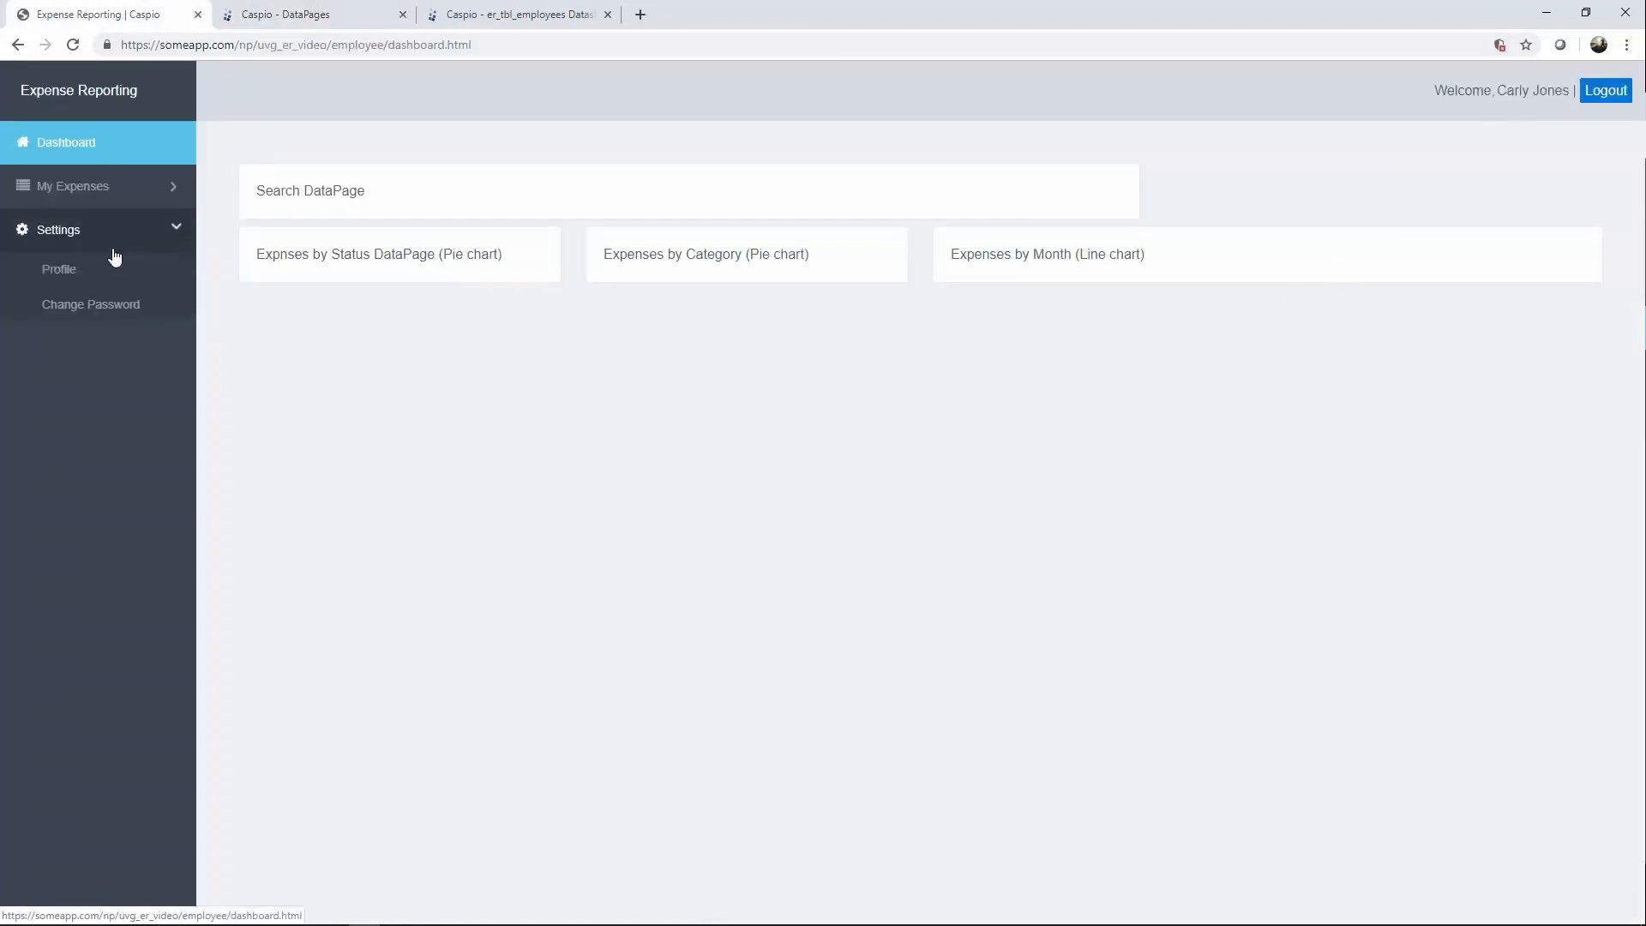
left_click(84, 313)
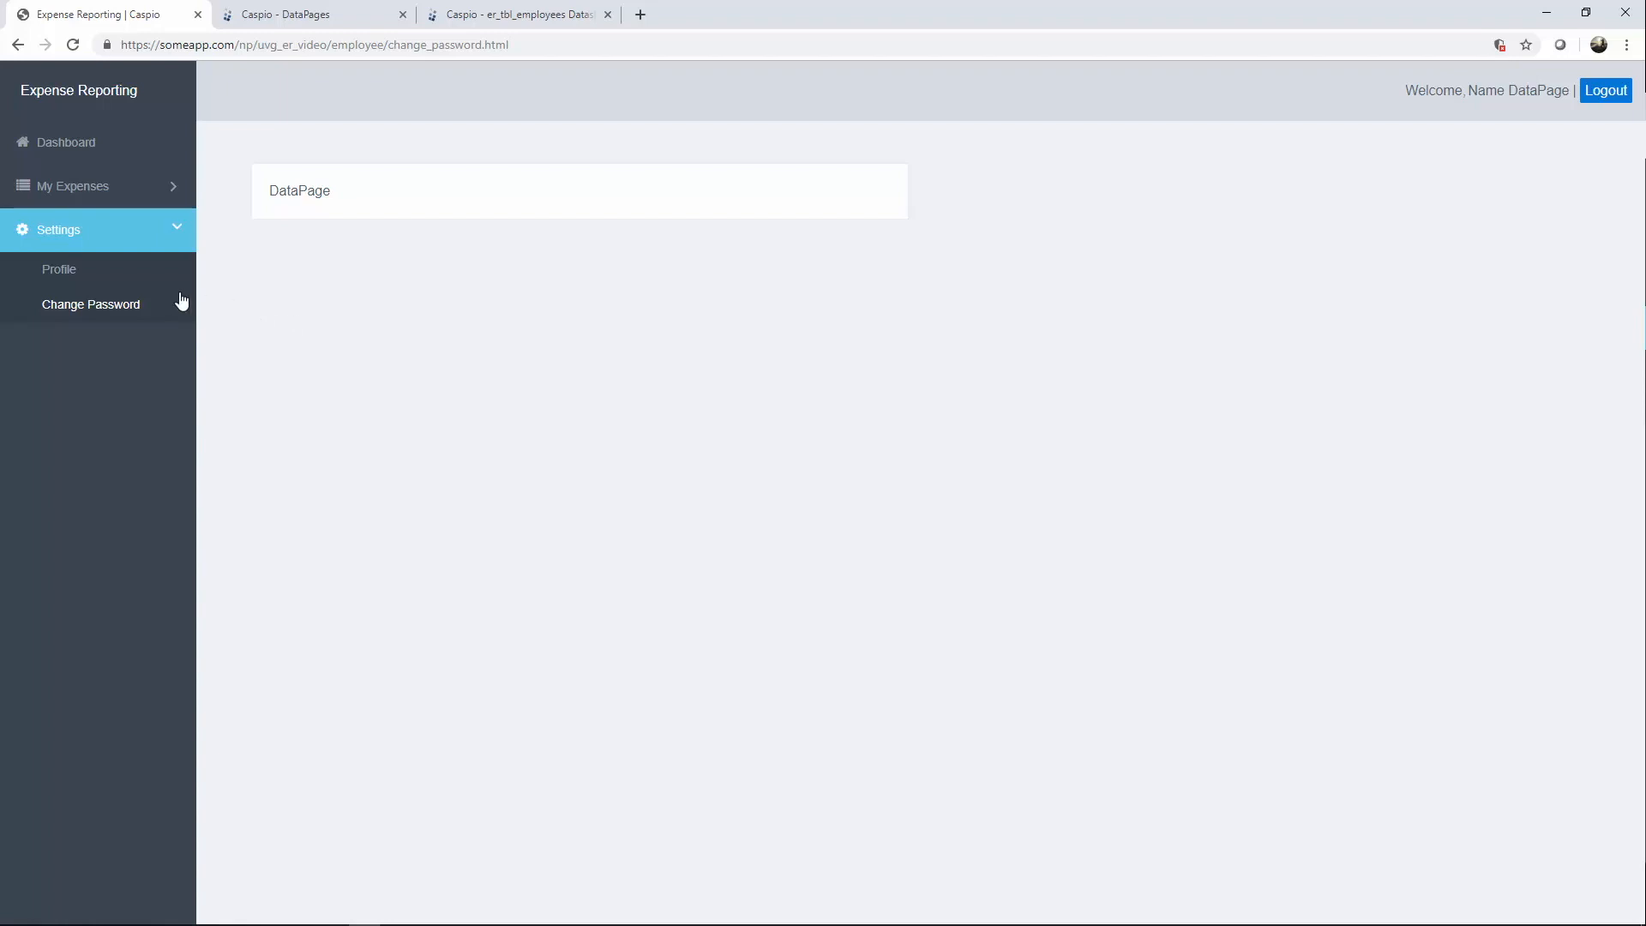
left_click(67, 271)
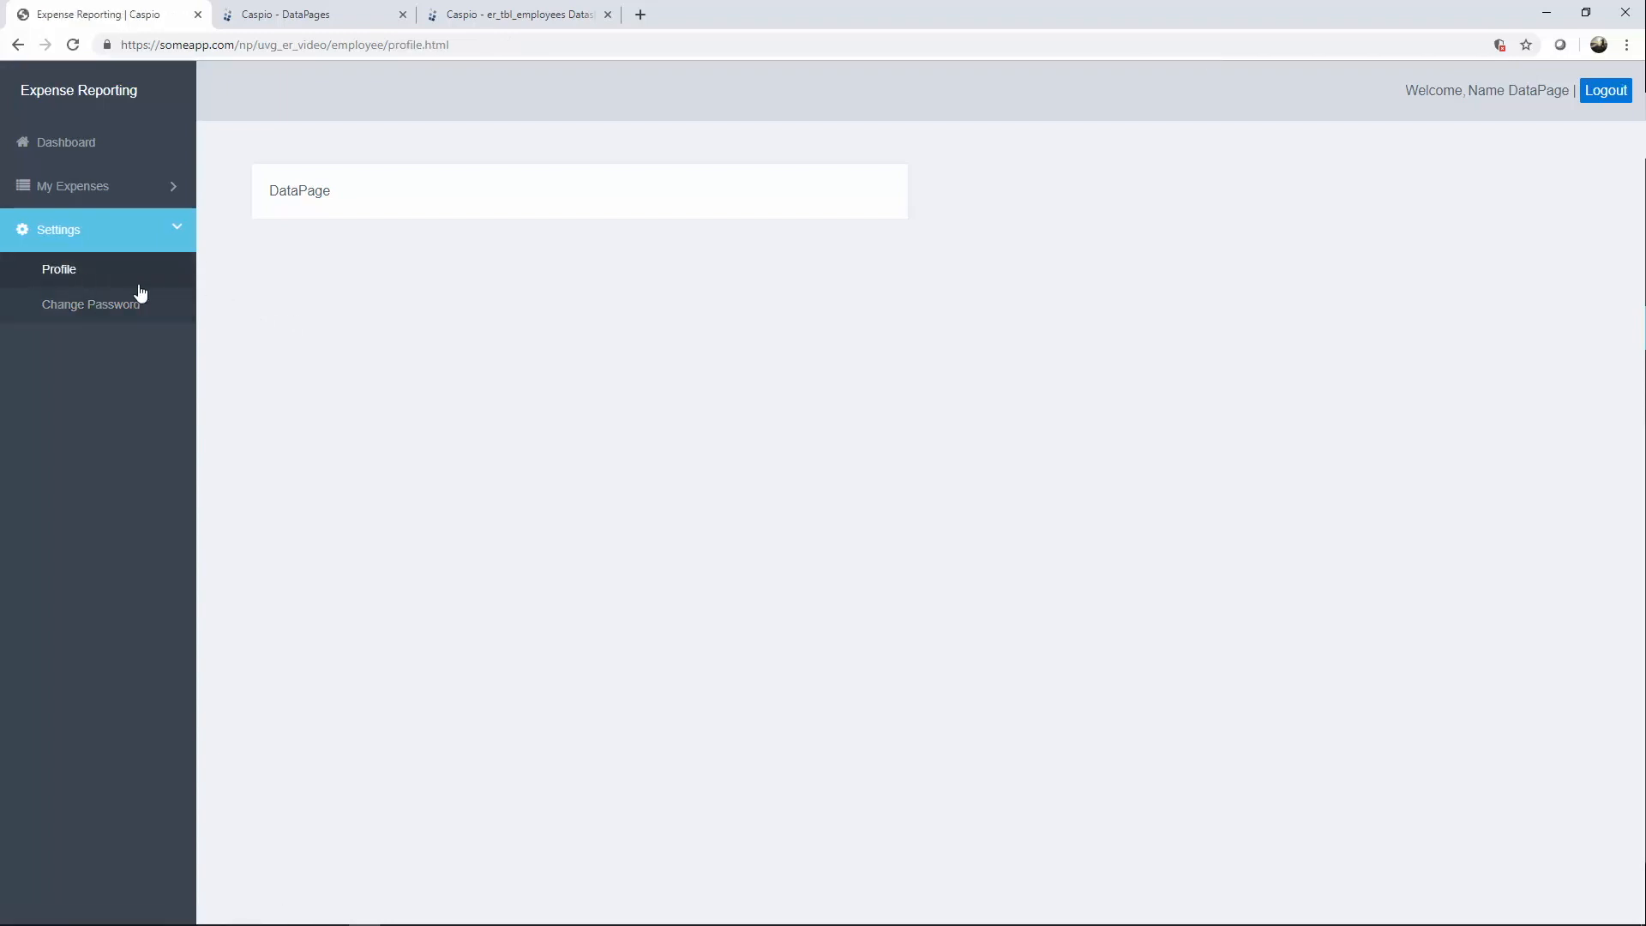
left_click(336, 20)
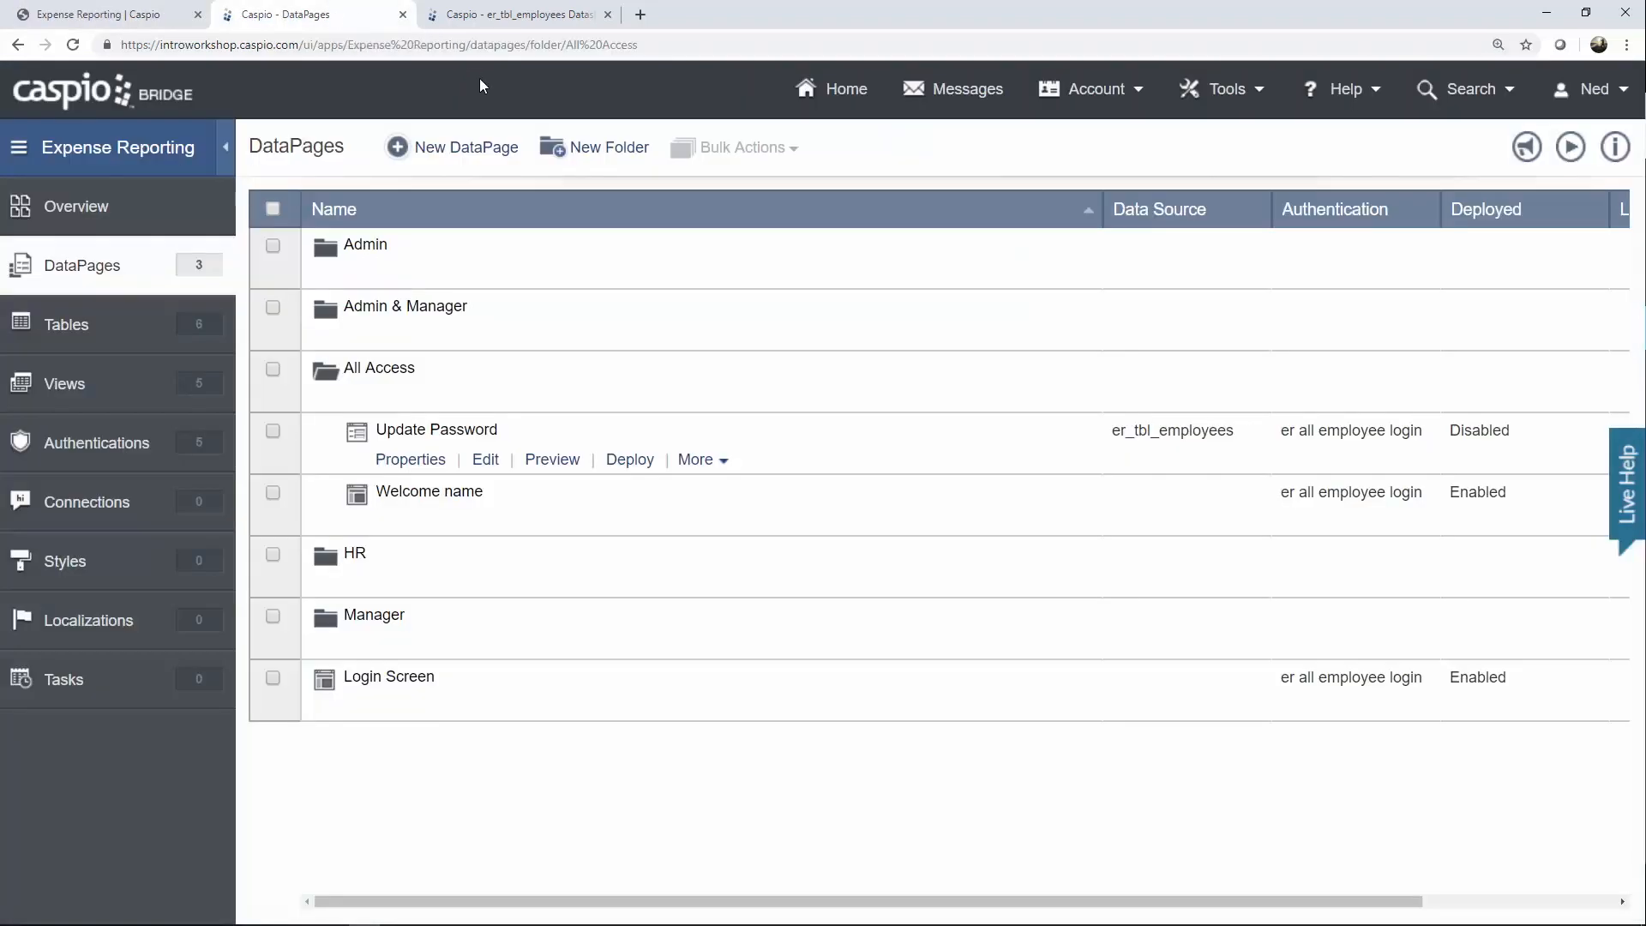
Create a new Single Record Update DataPage on er_tbl_employees named 'Update Profile'.
left_click(477, 151)
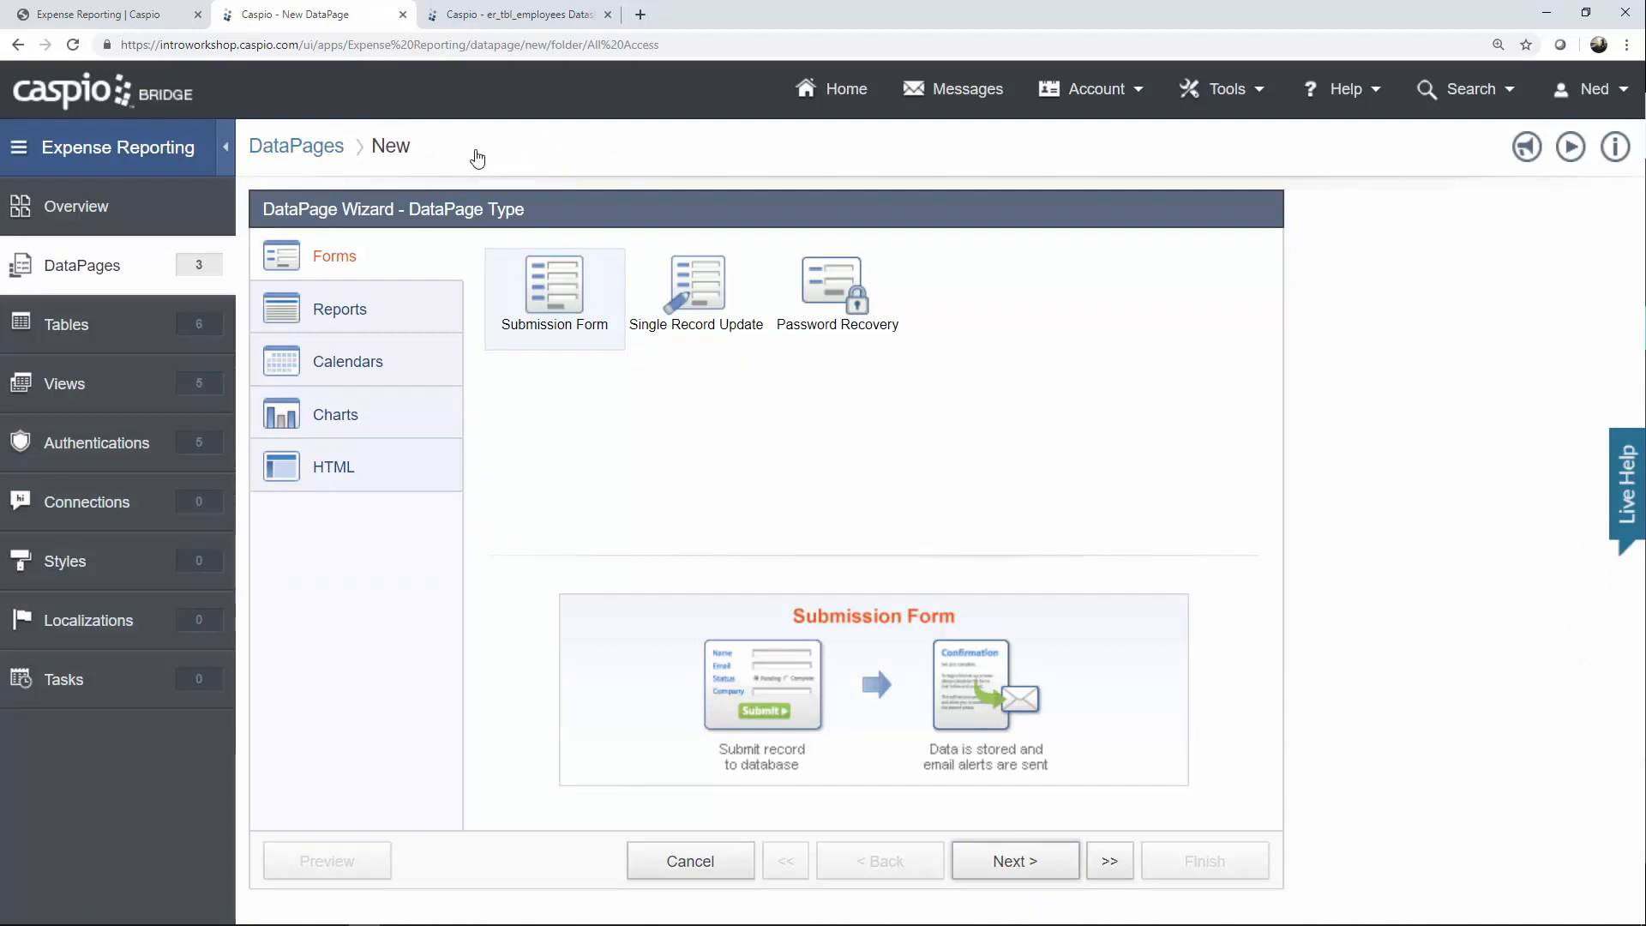
left_click(705, 312)
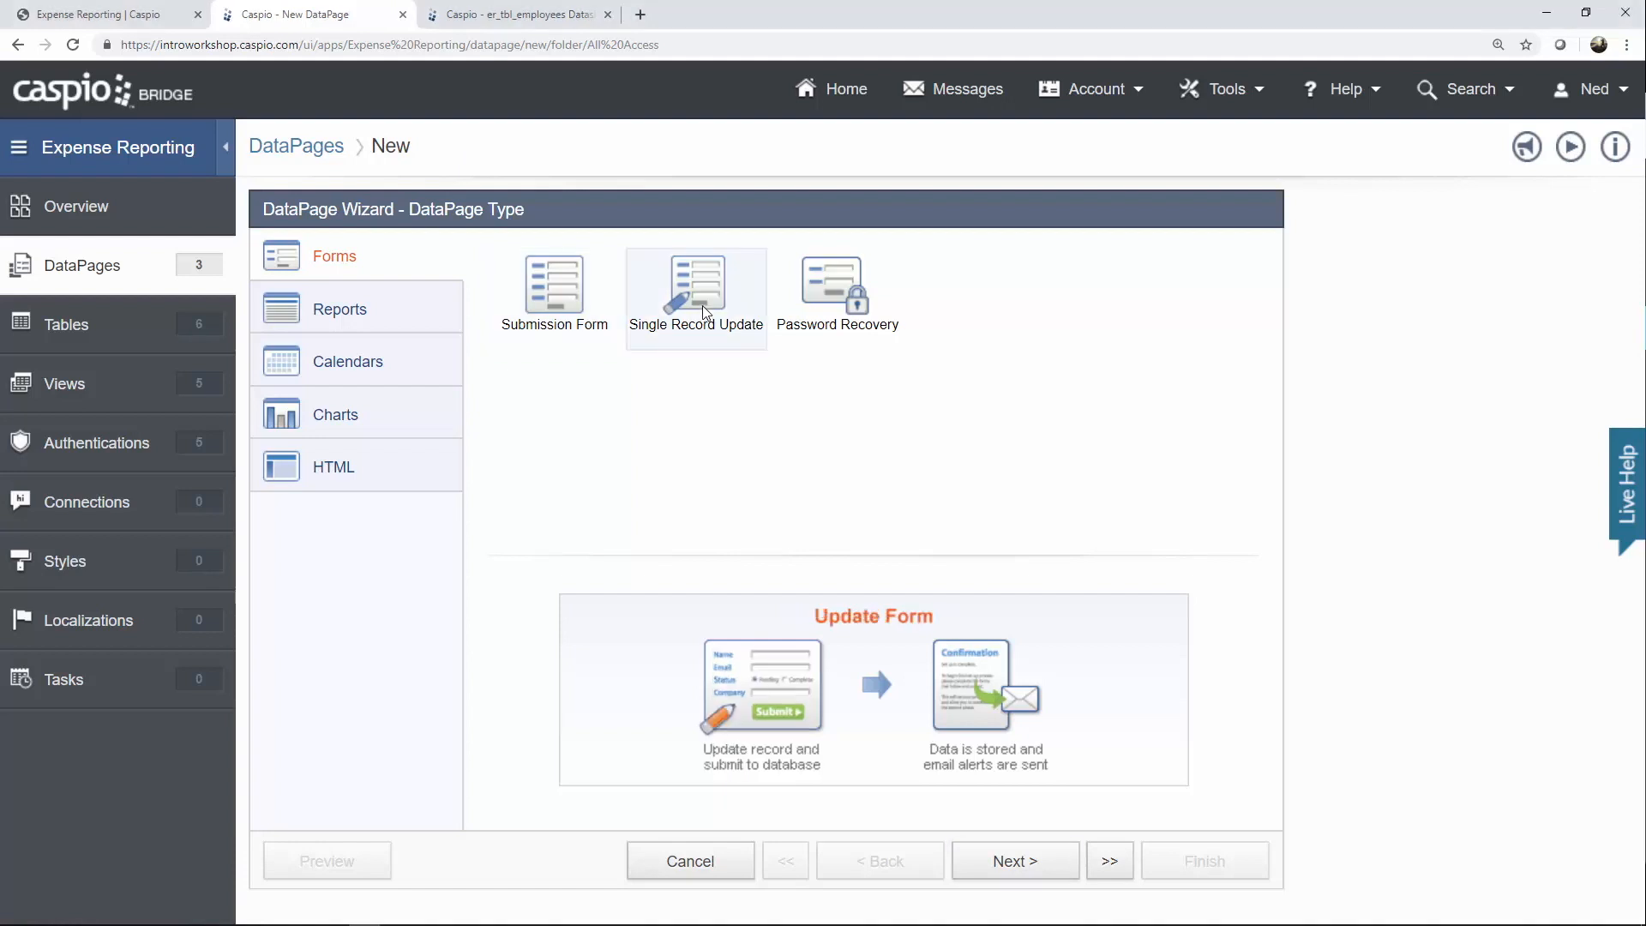
left_click(1017, 860)
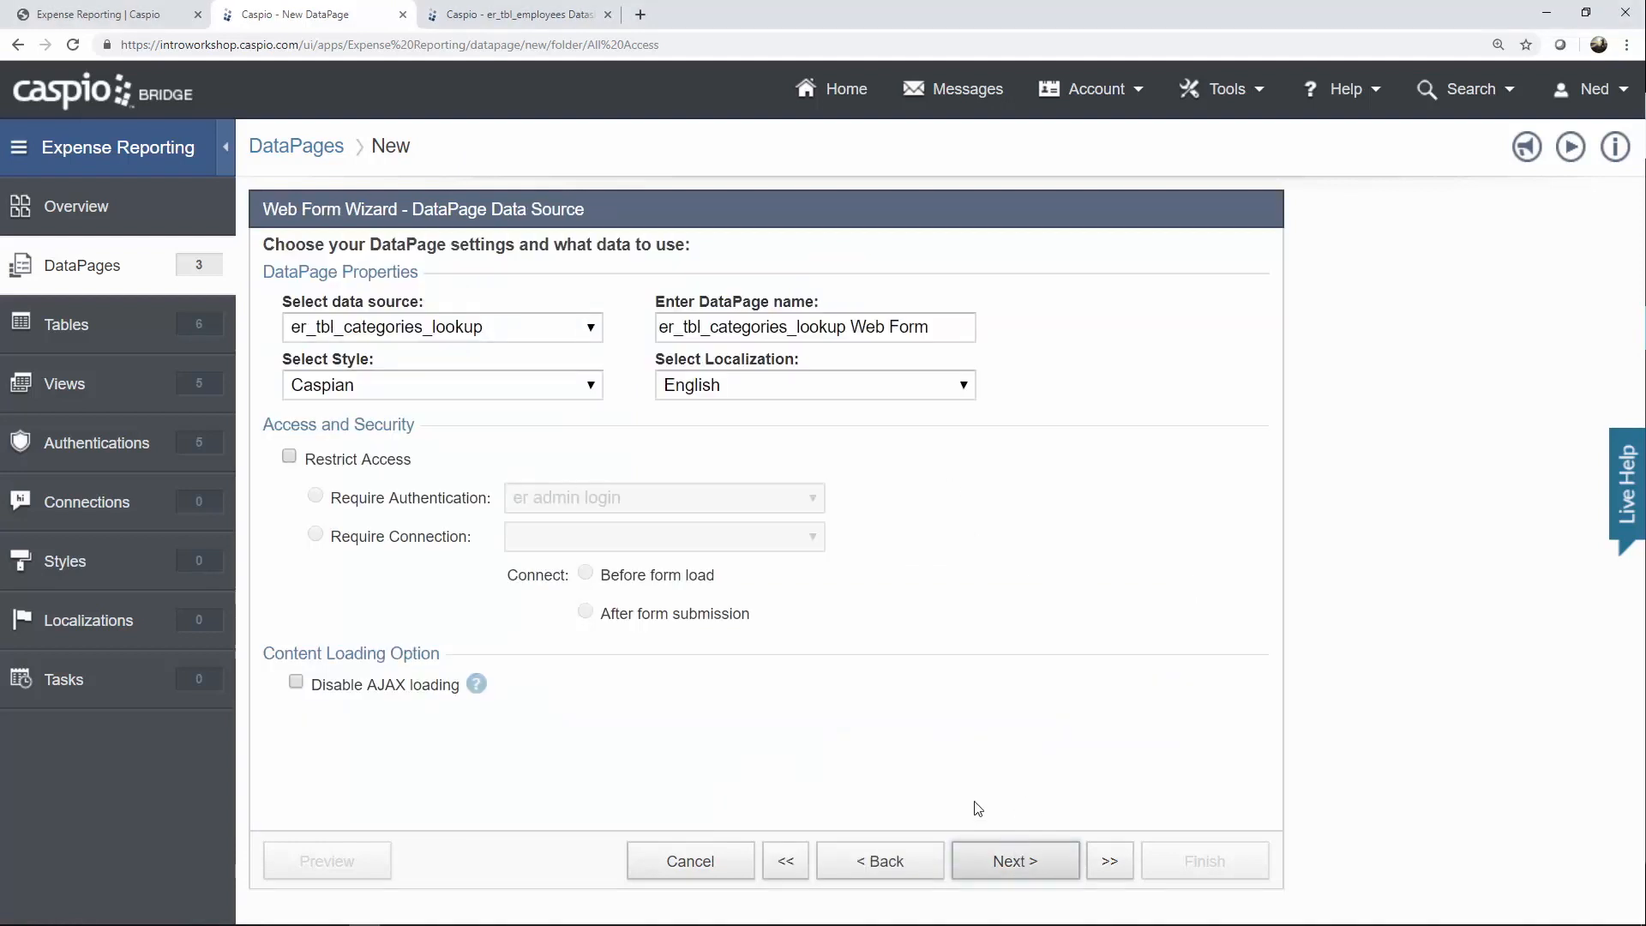
left_click(499, 334)
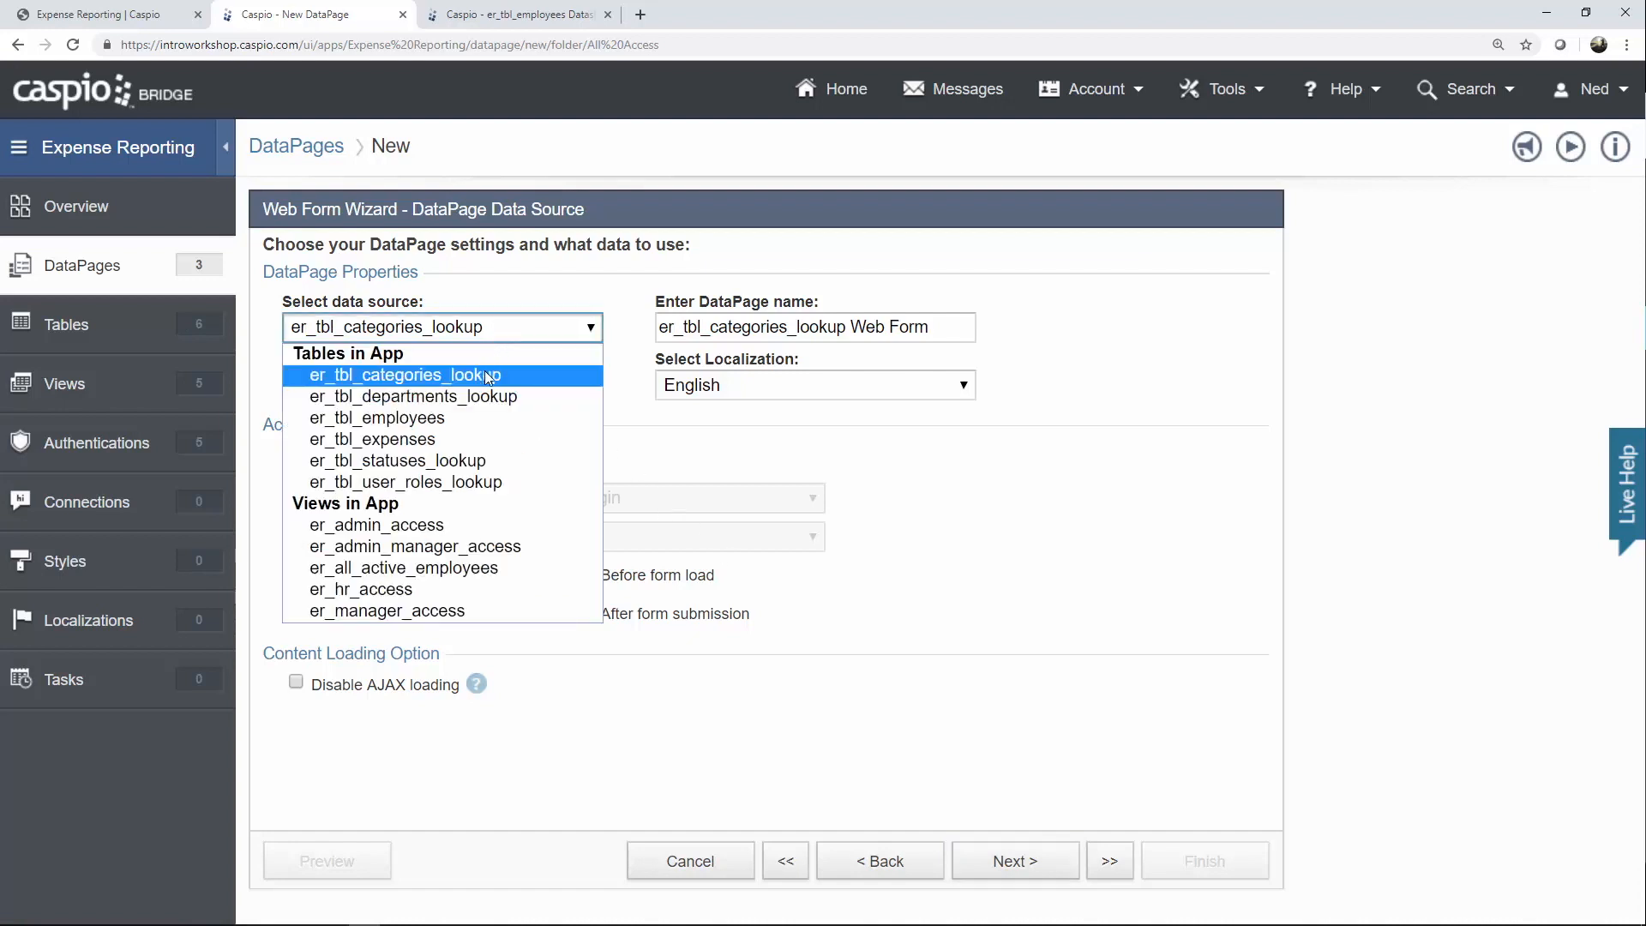
left_click(468, 423)
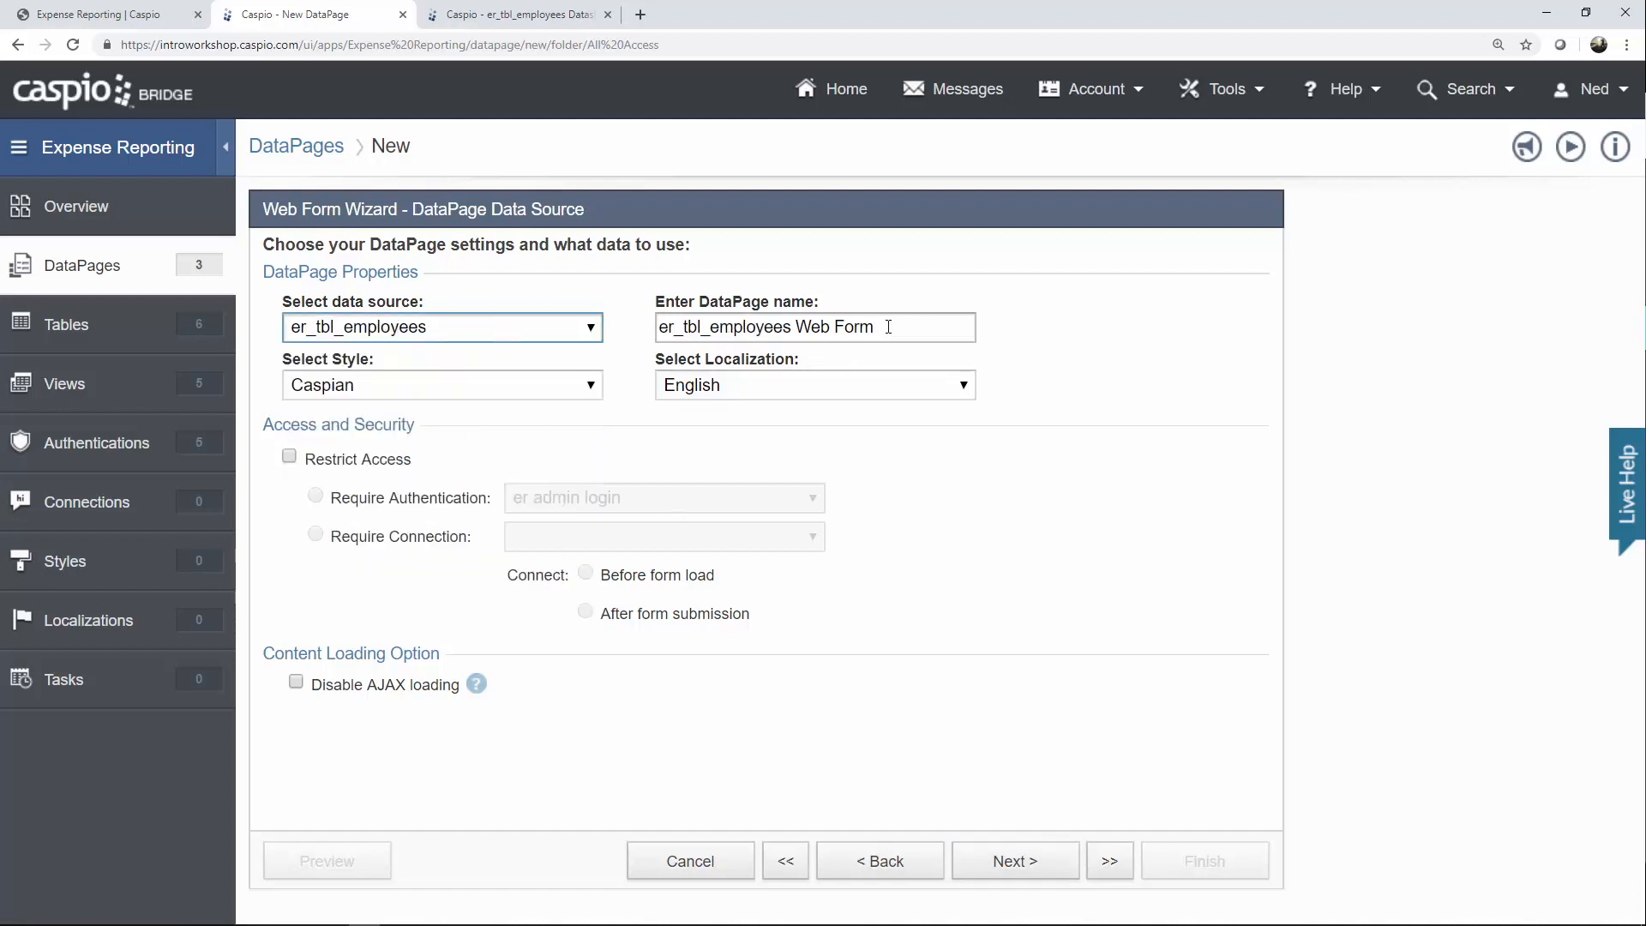
key("Tab")
type("Update Profile")
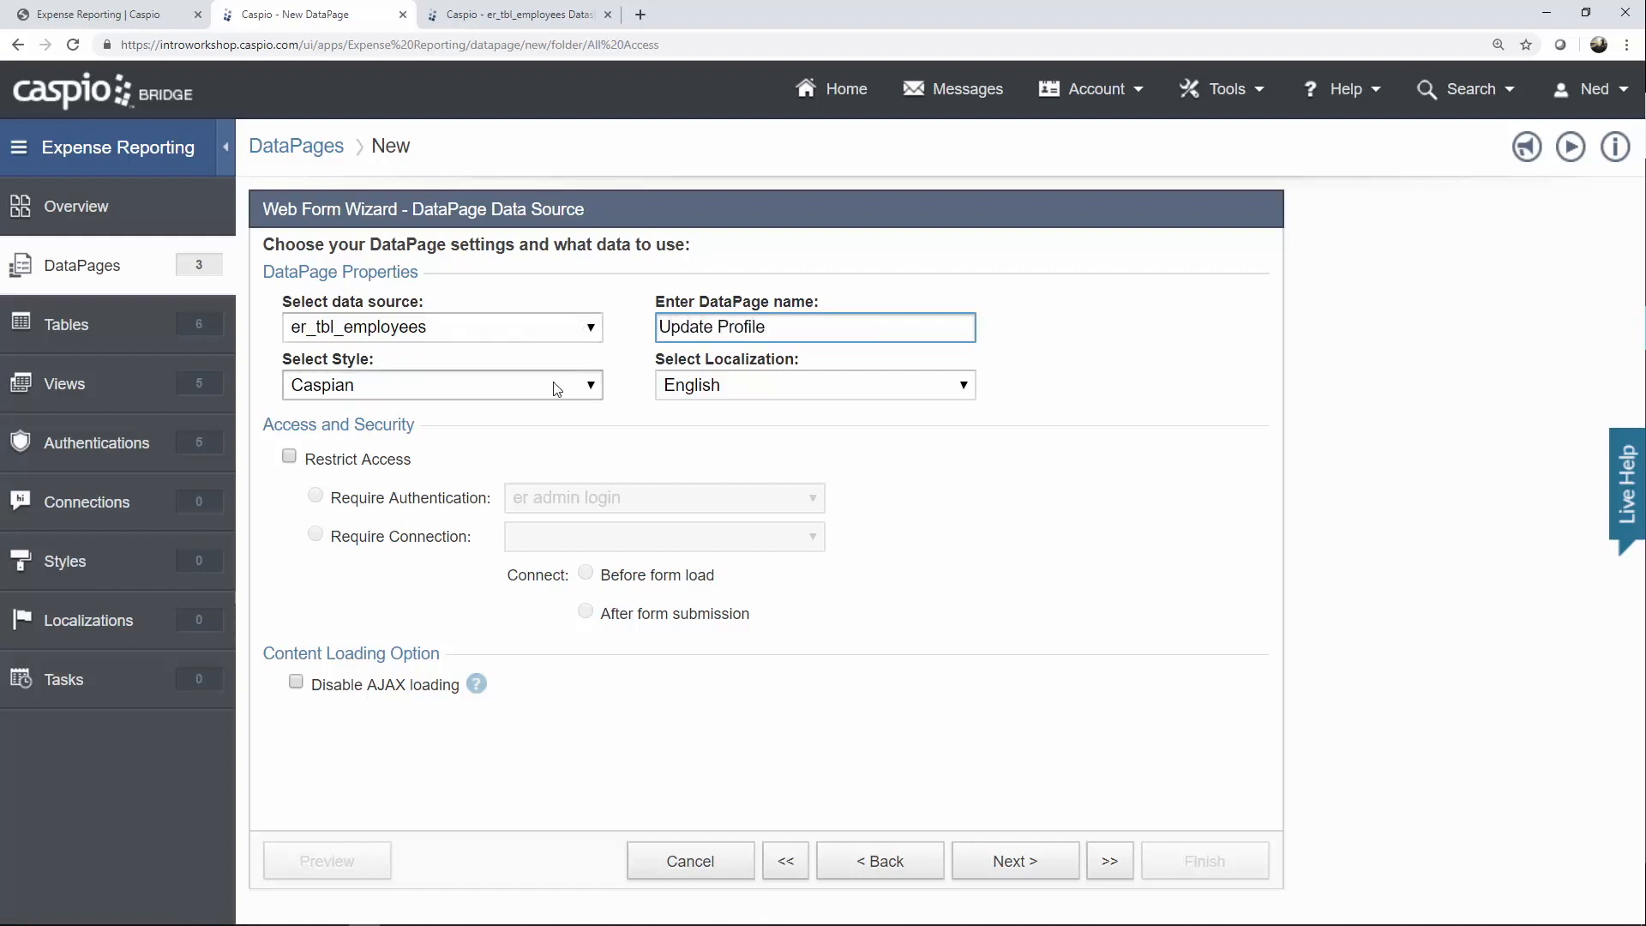
Apply Blue style, restrict to er all employee login, and identify records by Employee_ID.
left_click(562, 384)
left_click(514, 428)
left_click(364, 463)
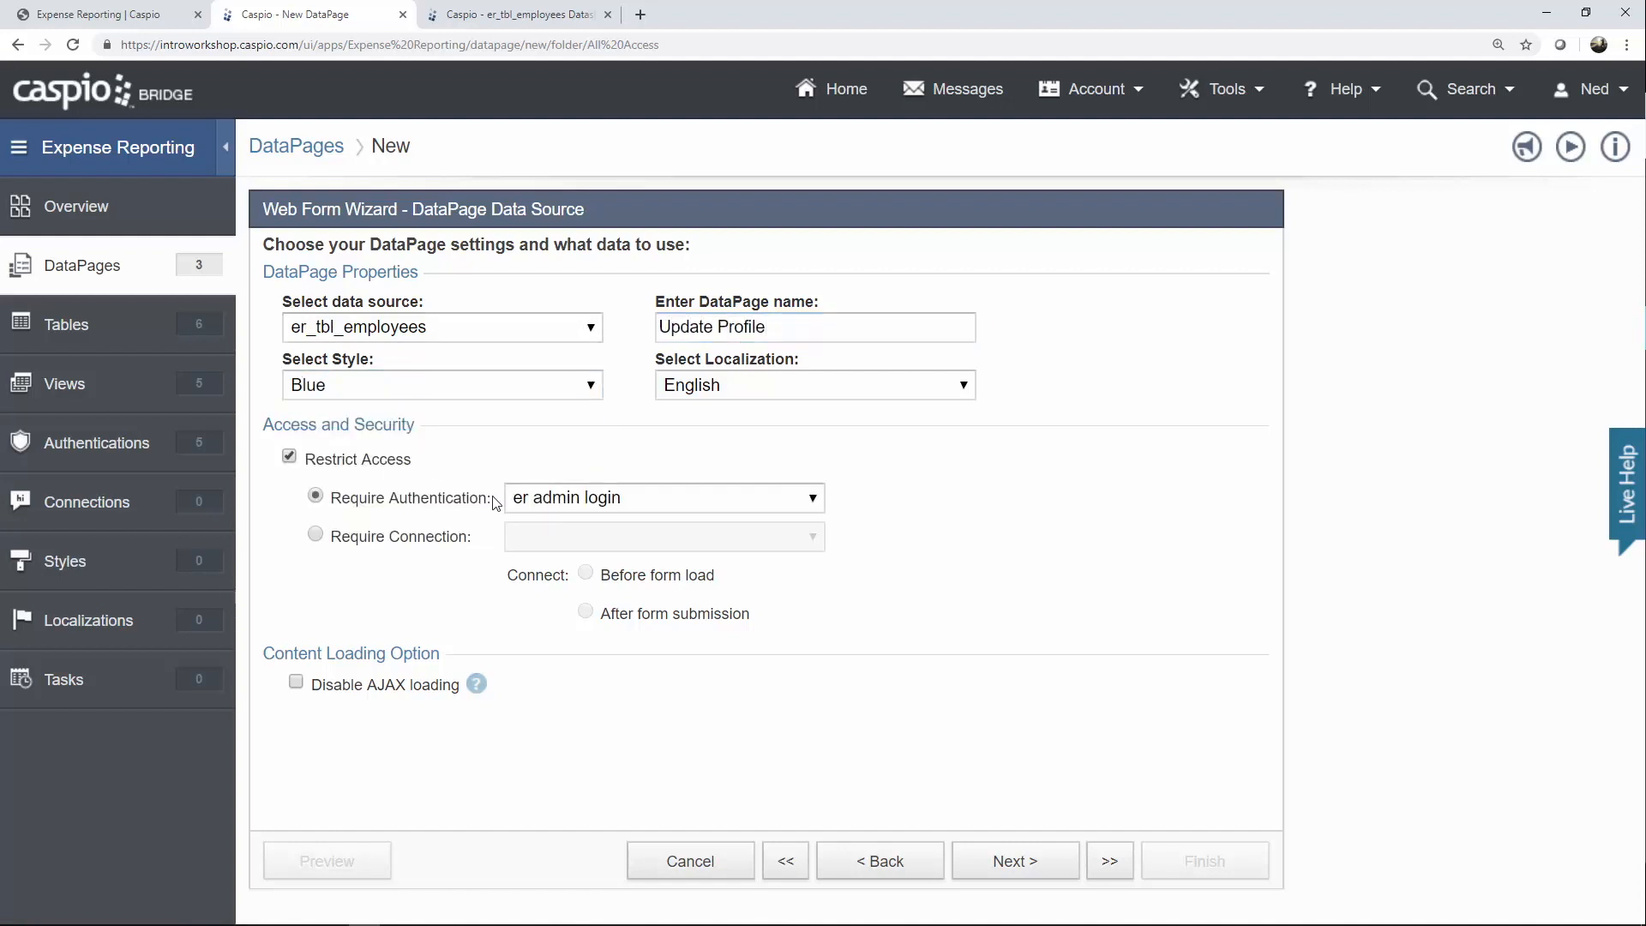
left_click(566, 498)
left_click(636, 590)
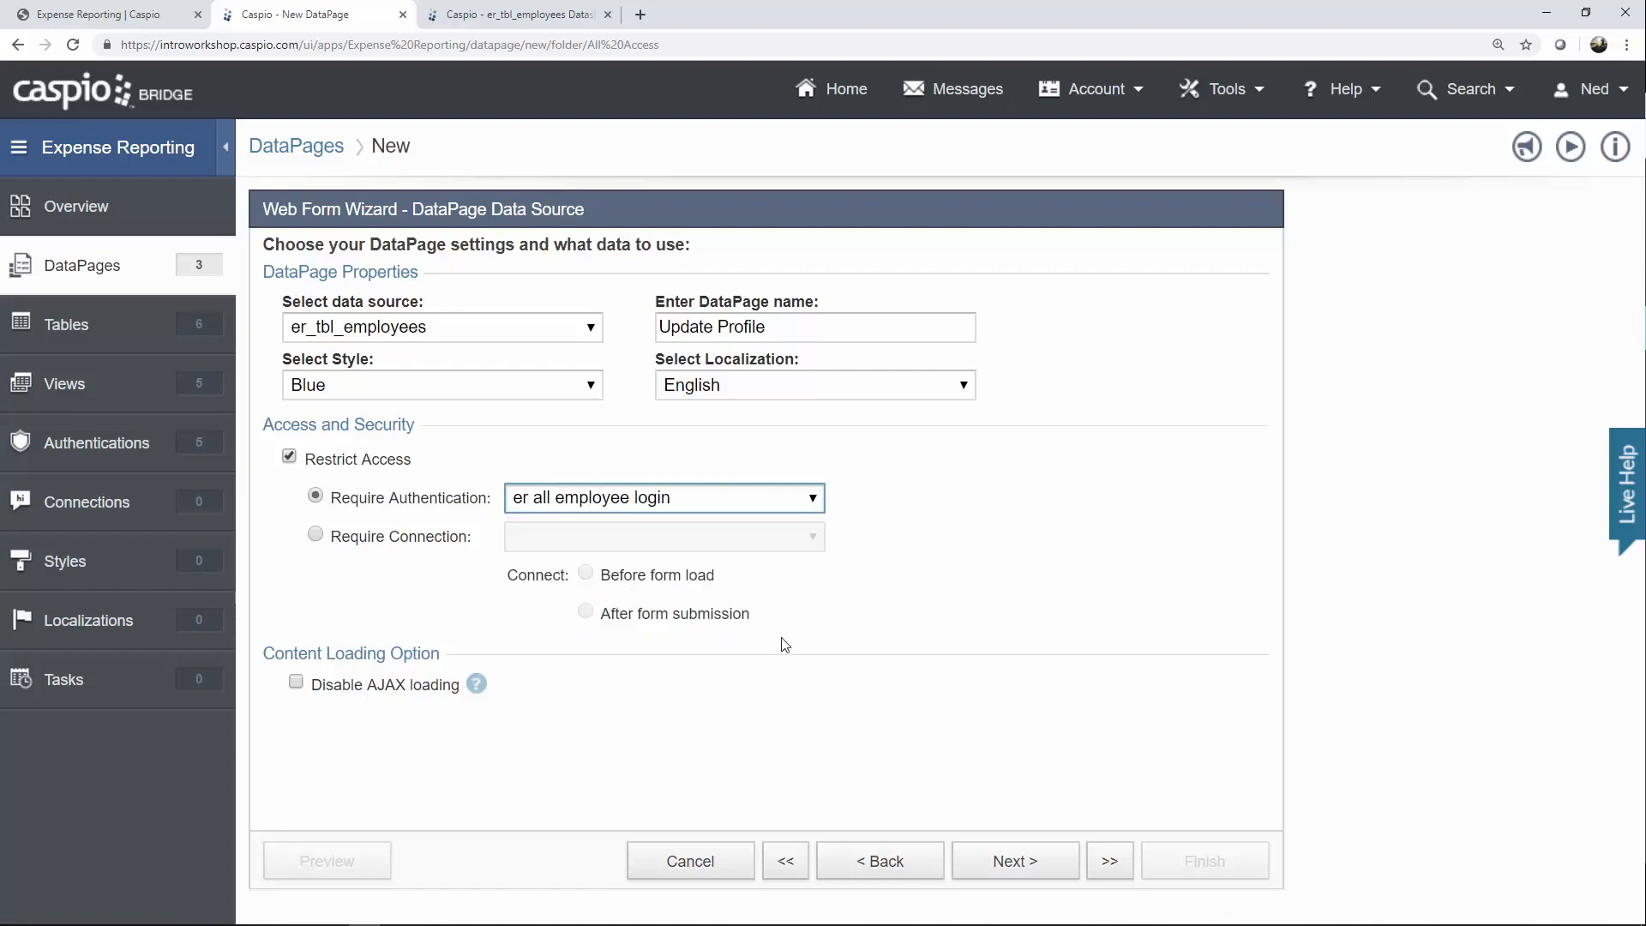
left_click(1014, 864)
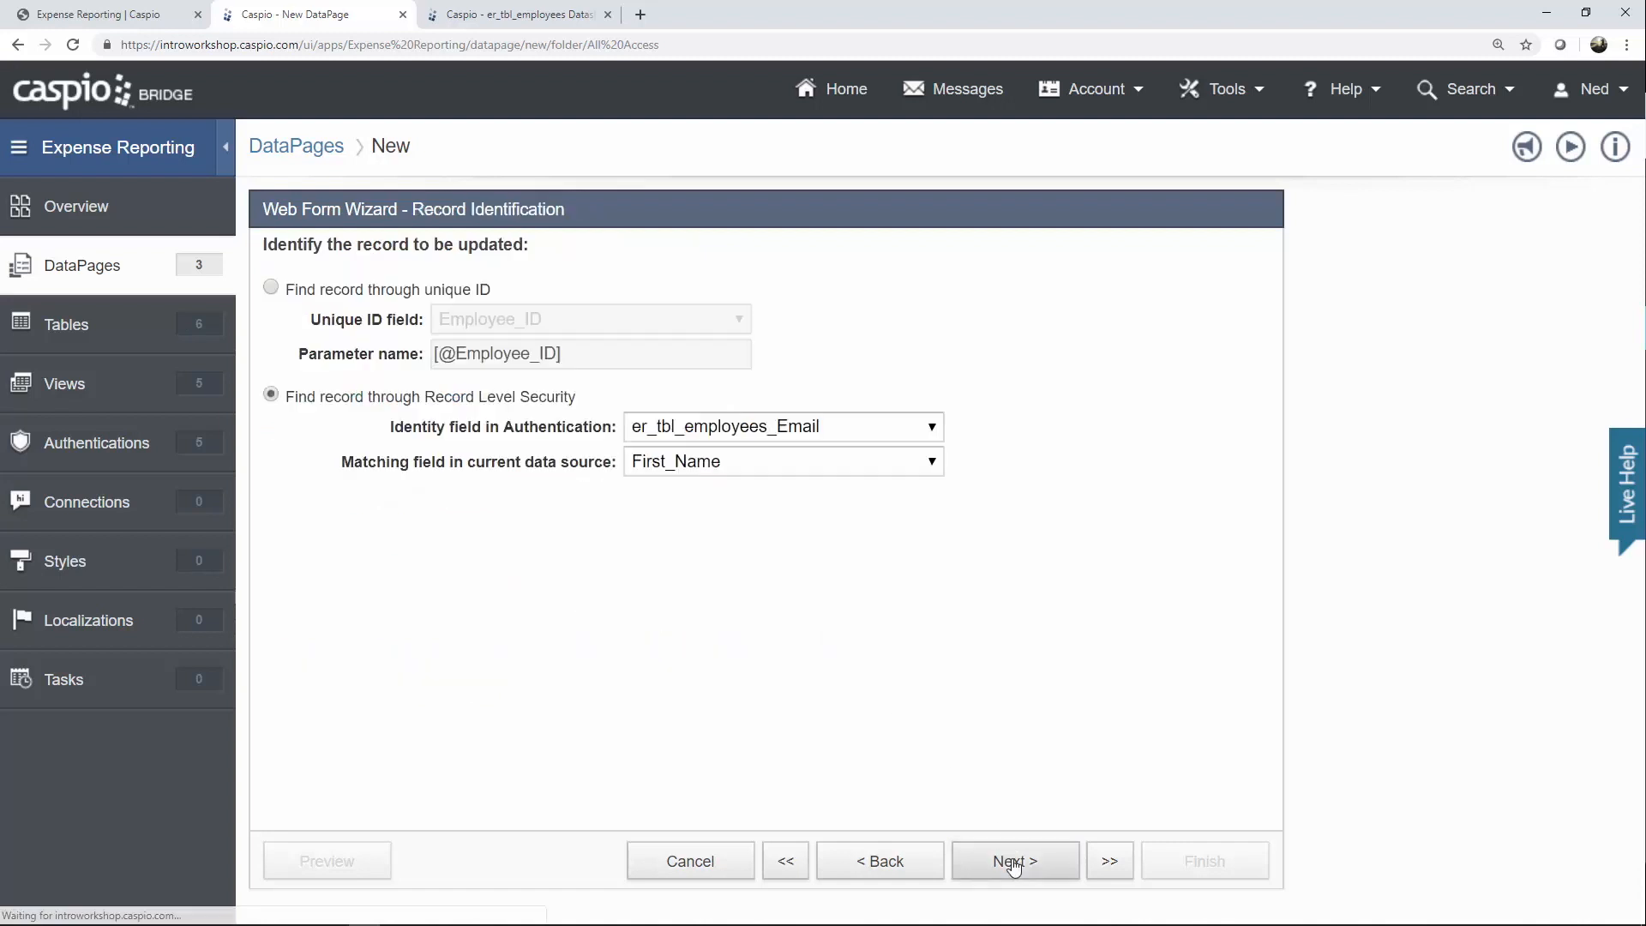
left_click(792, 433)
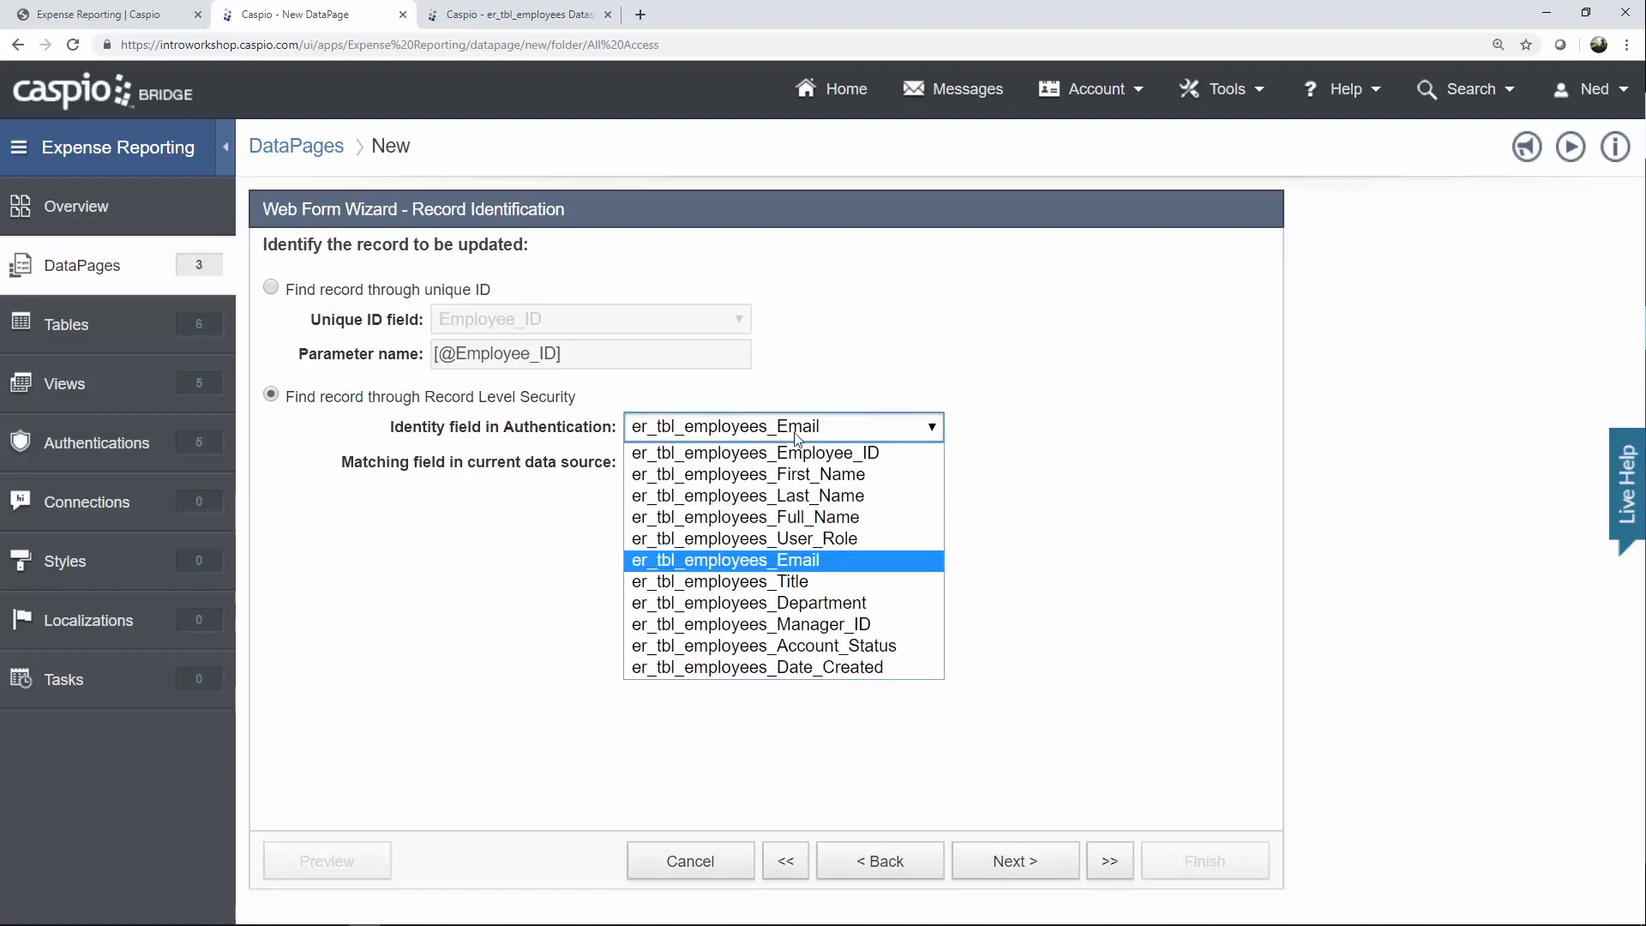
left_click(794, 455)
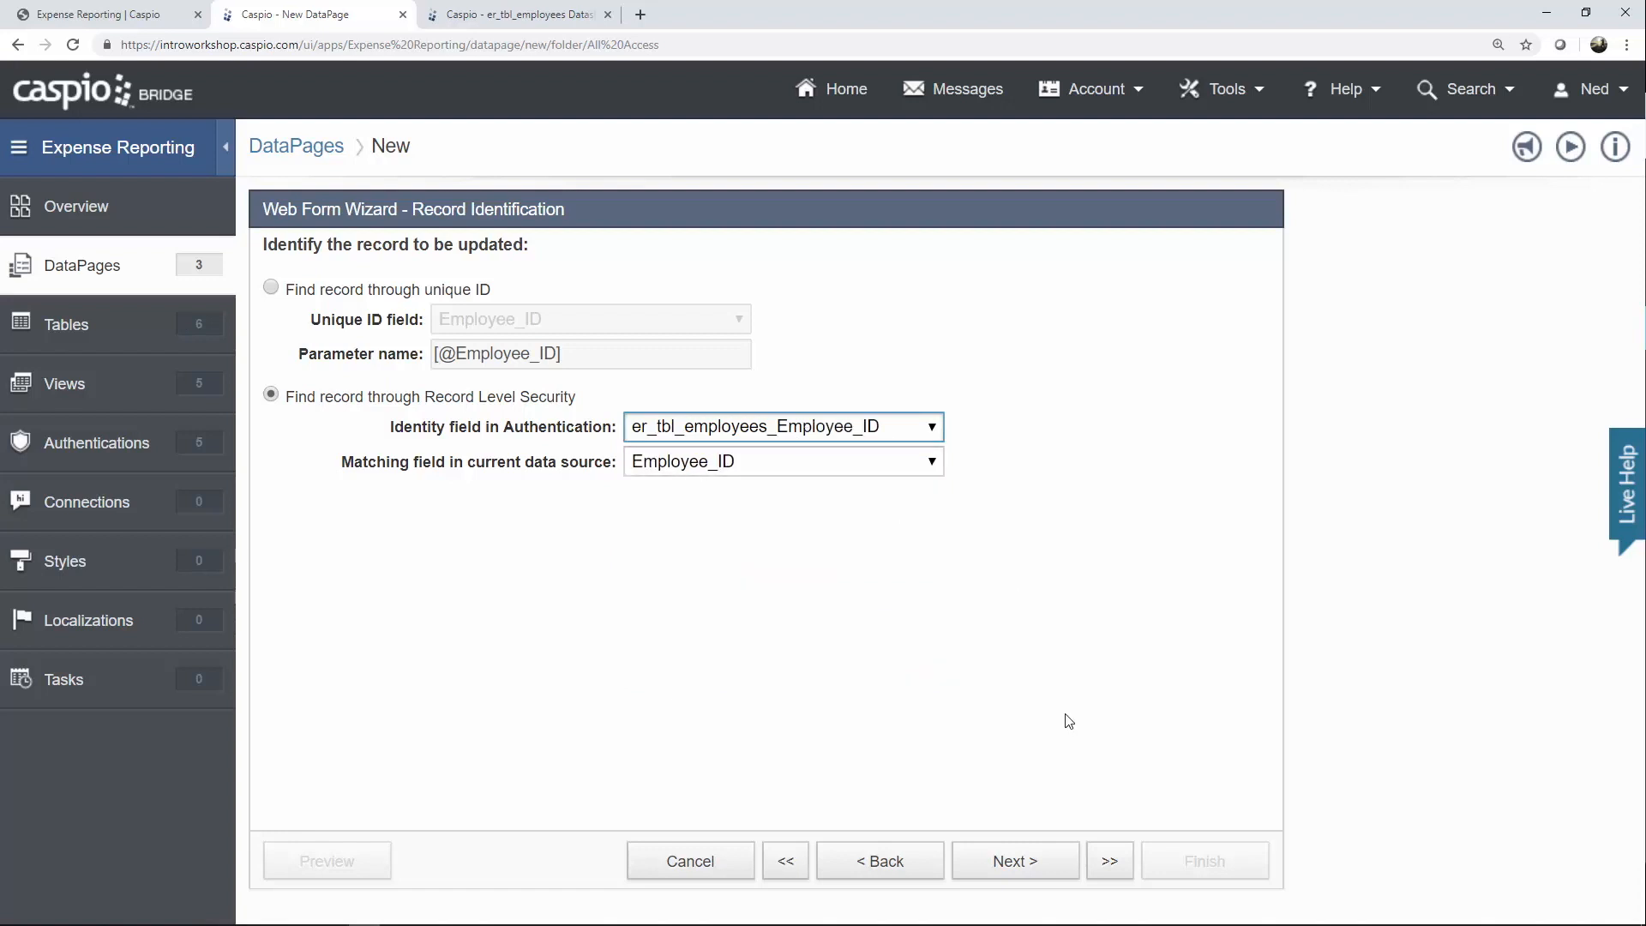
left_click(1040, 862)
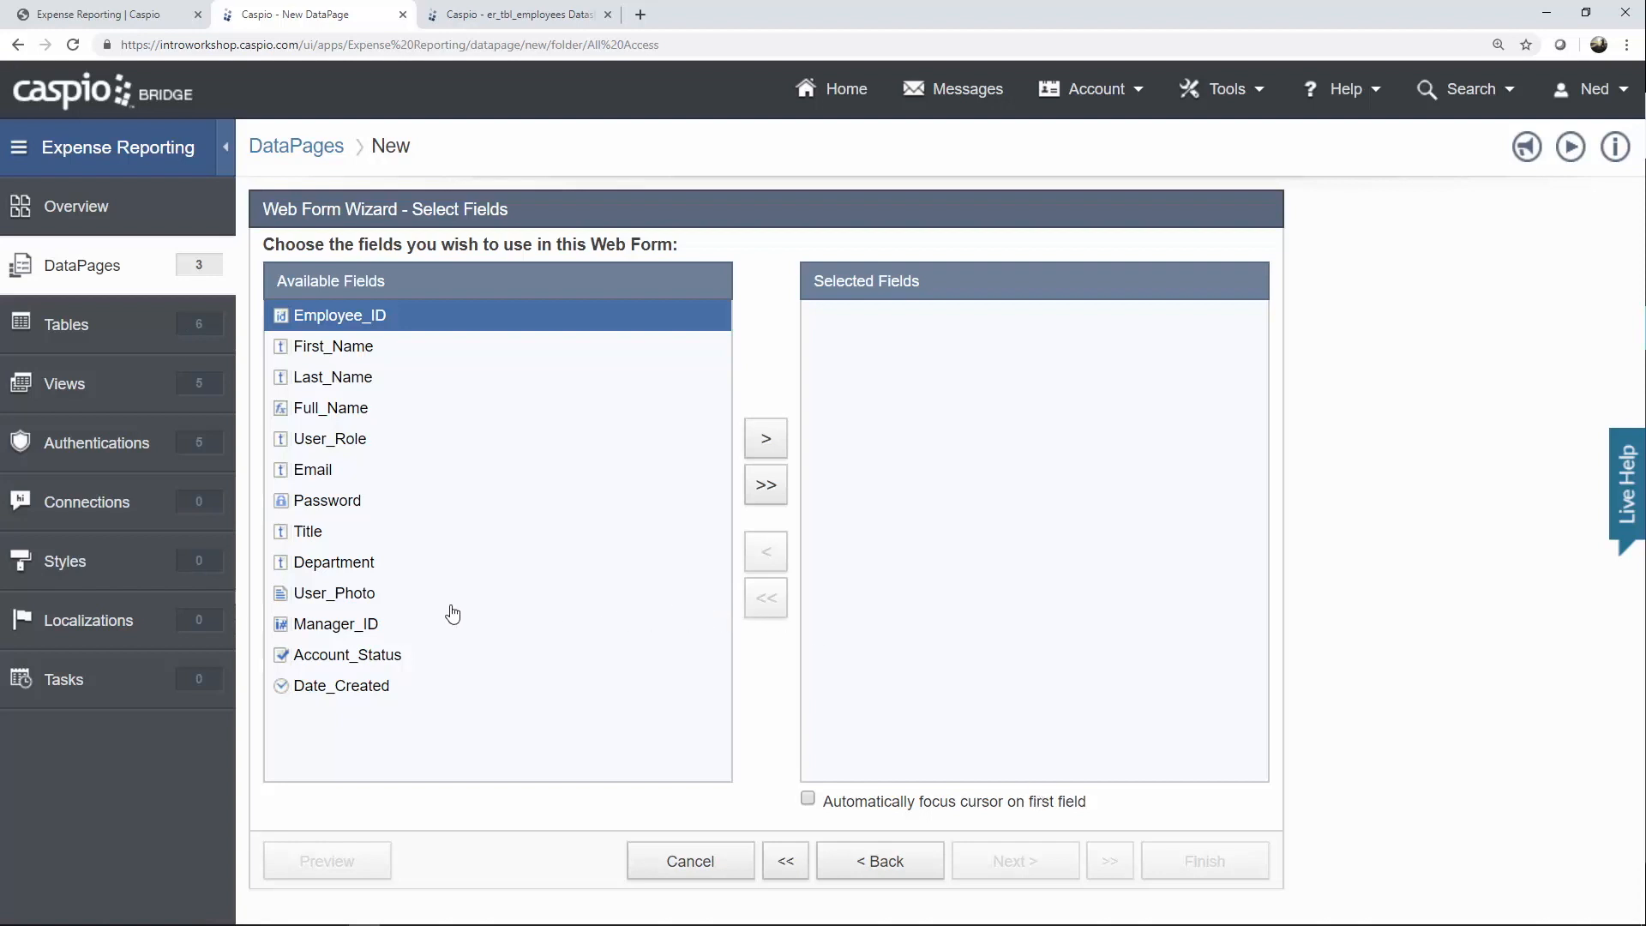
Add User_Photo, First_Name, Last_Name, Title, Email and Department to the Update Profile form.
left_click(415, 598)
left_click(768, 441)
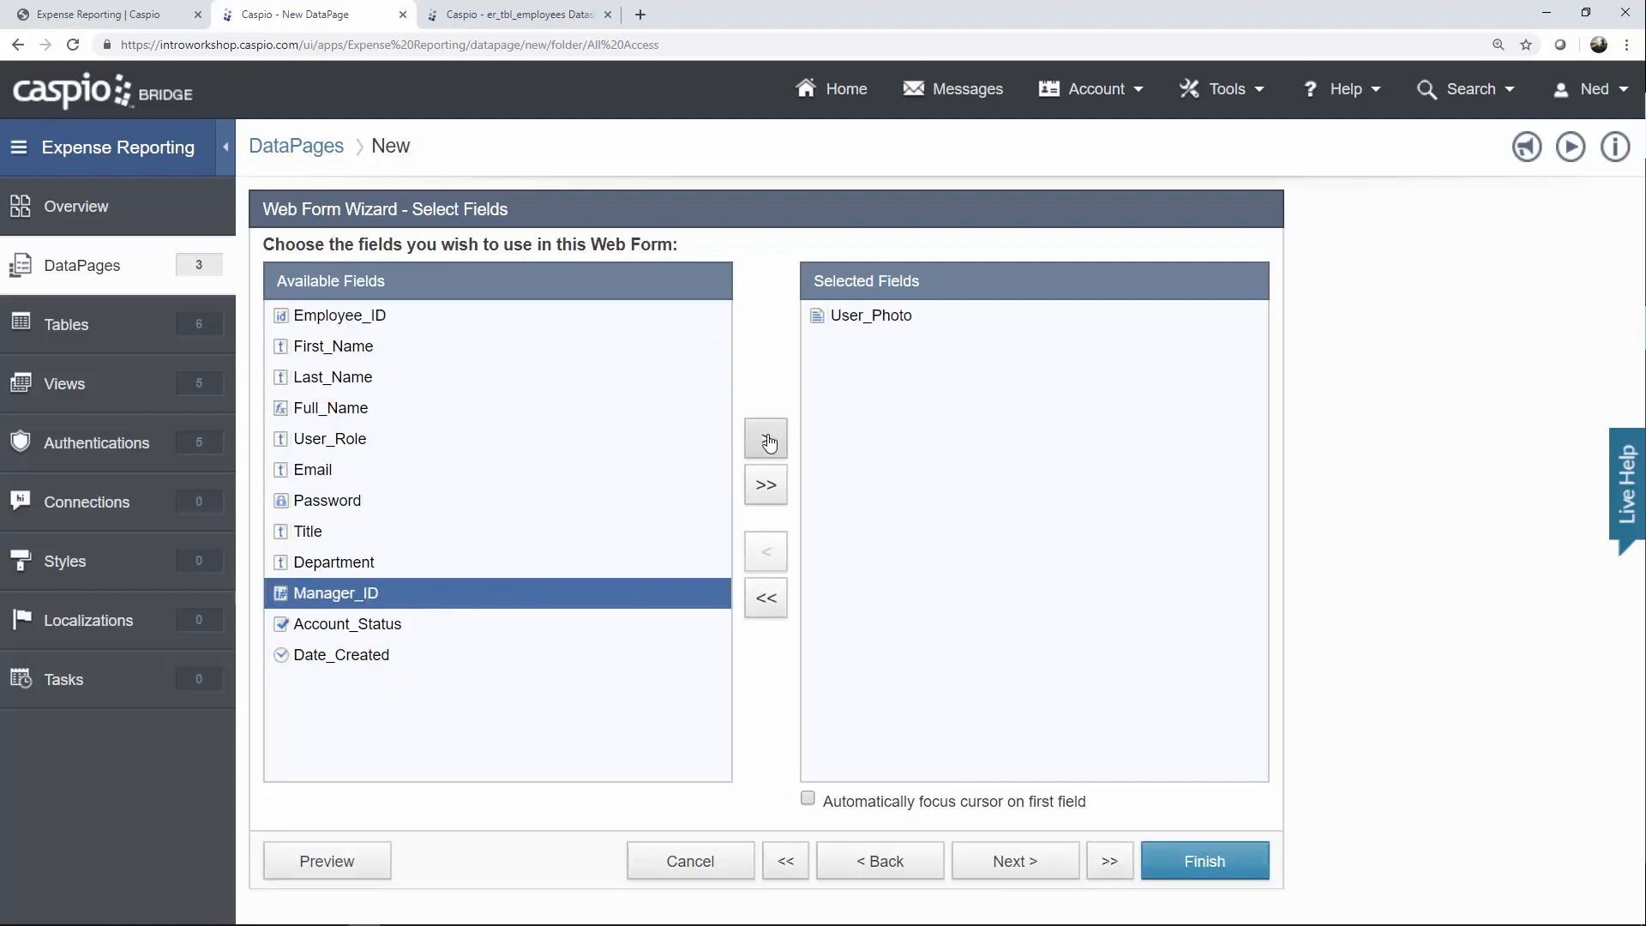
left_click(354, 351)
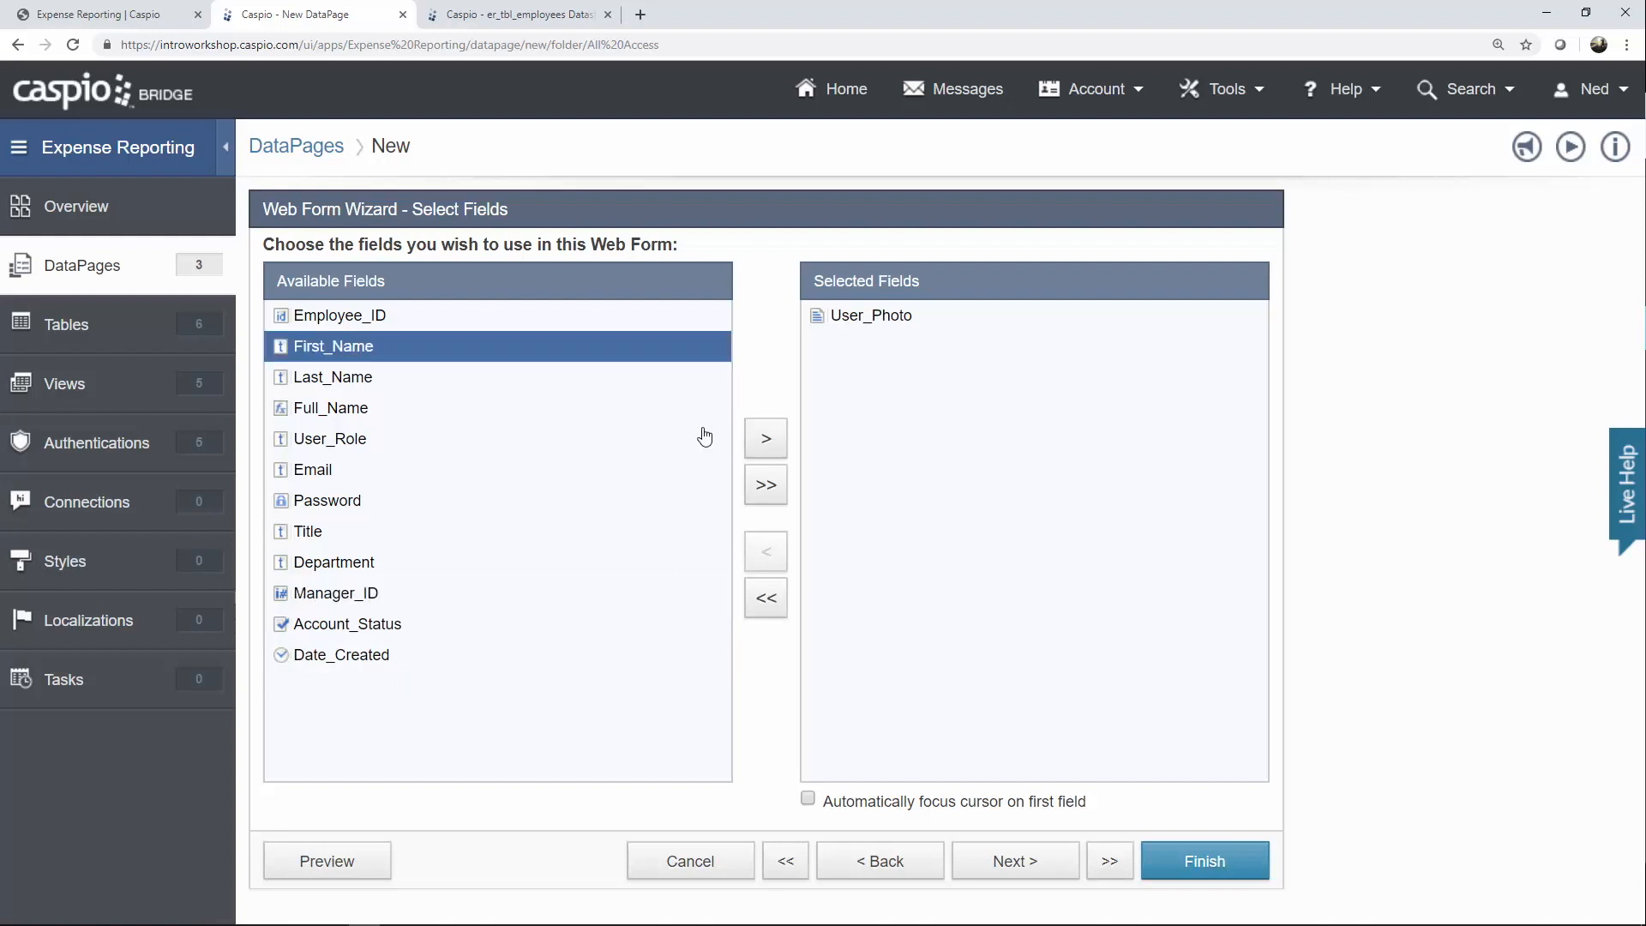
left_click(769, 446)
left_click(768, 445)
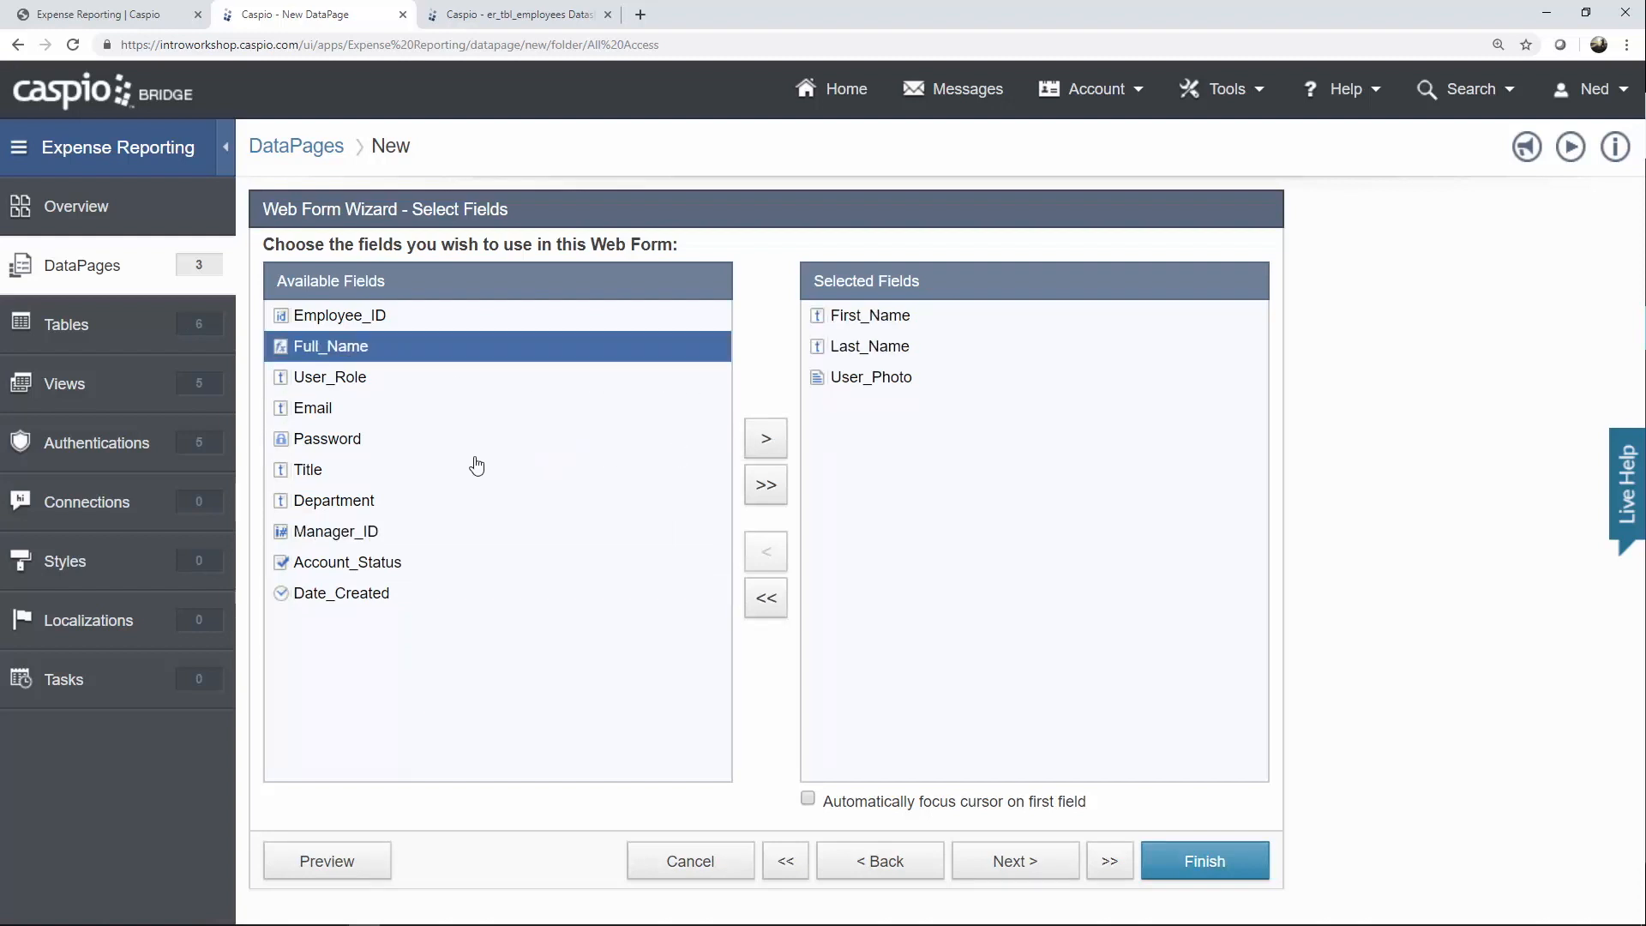
left_click(437, 475)
left_click(754, 443)
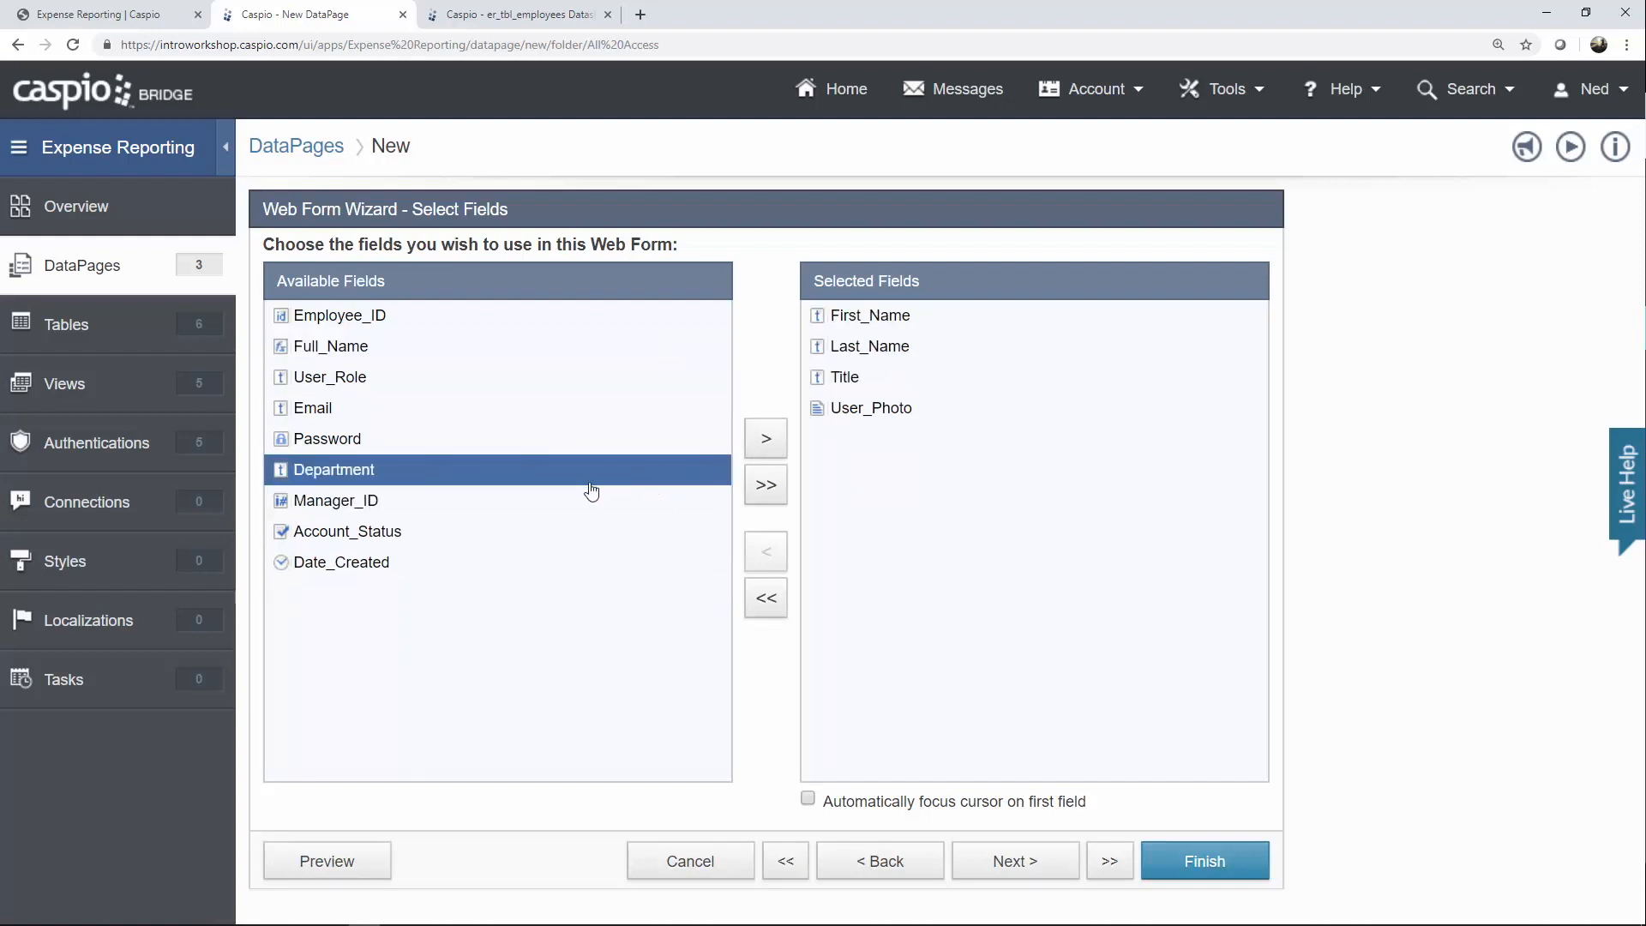
left_click(339, 411)
left_click(765, 438)
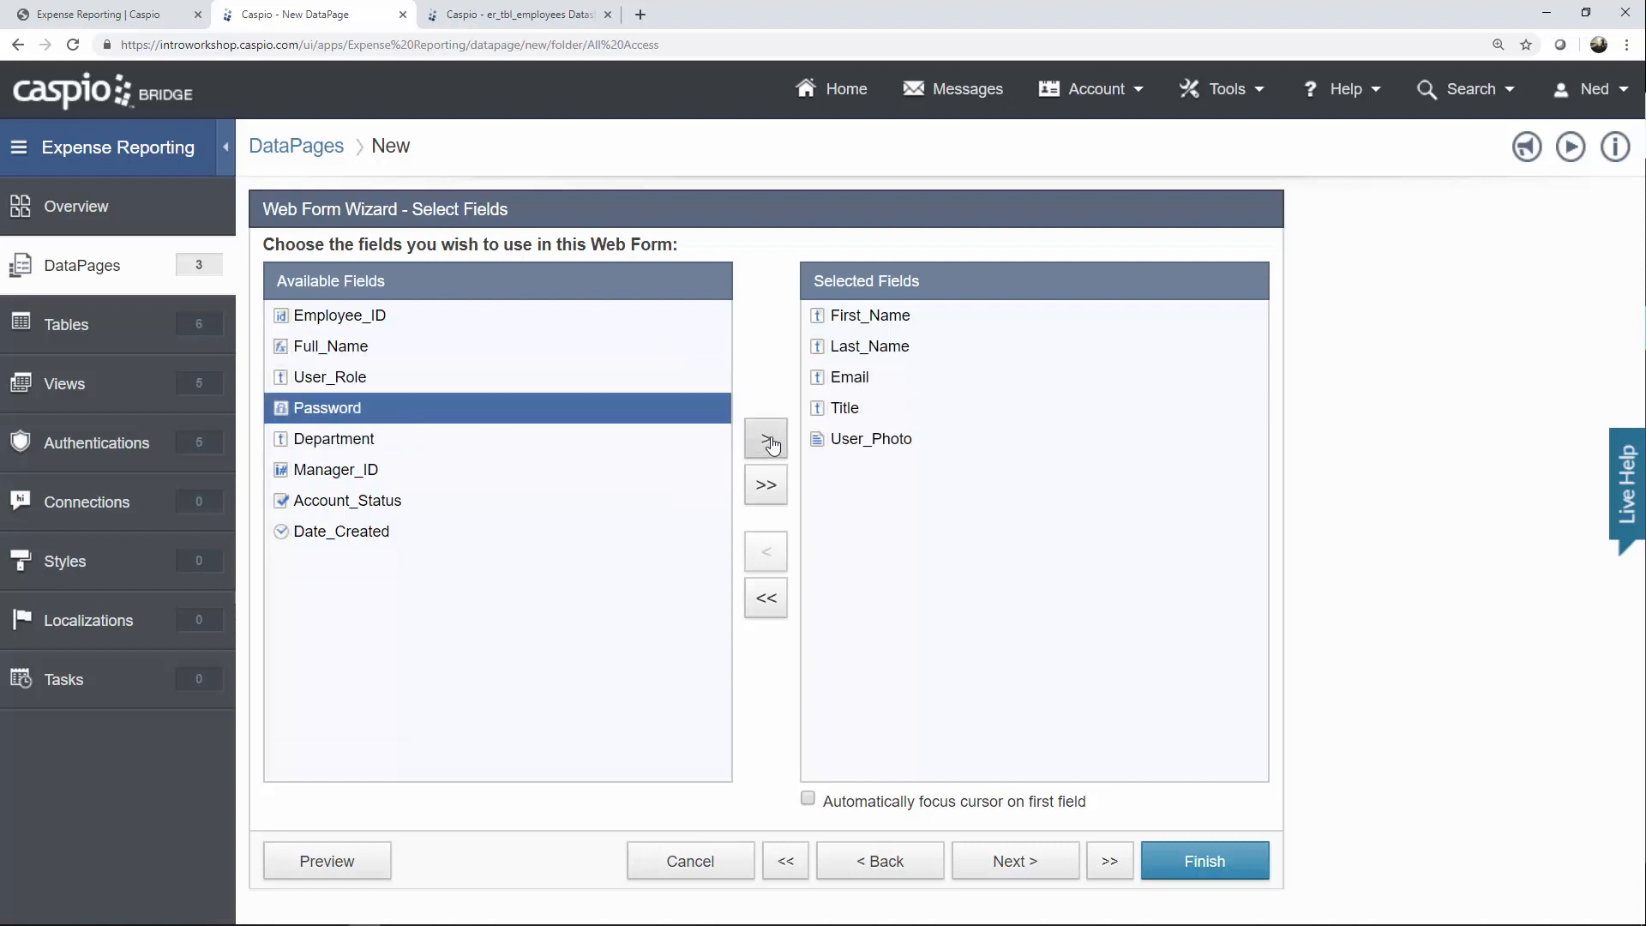
left_click(379, 448)
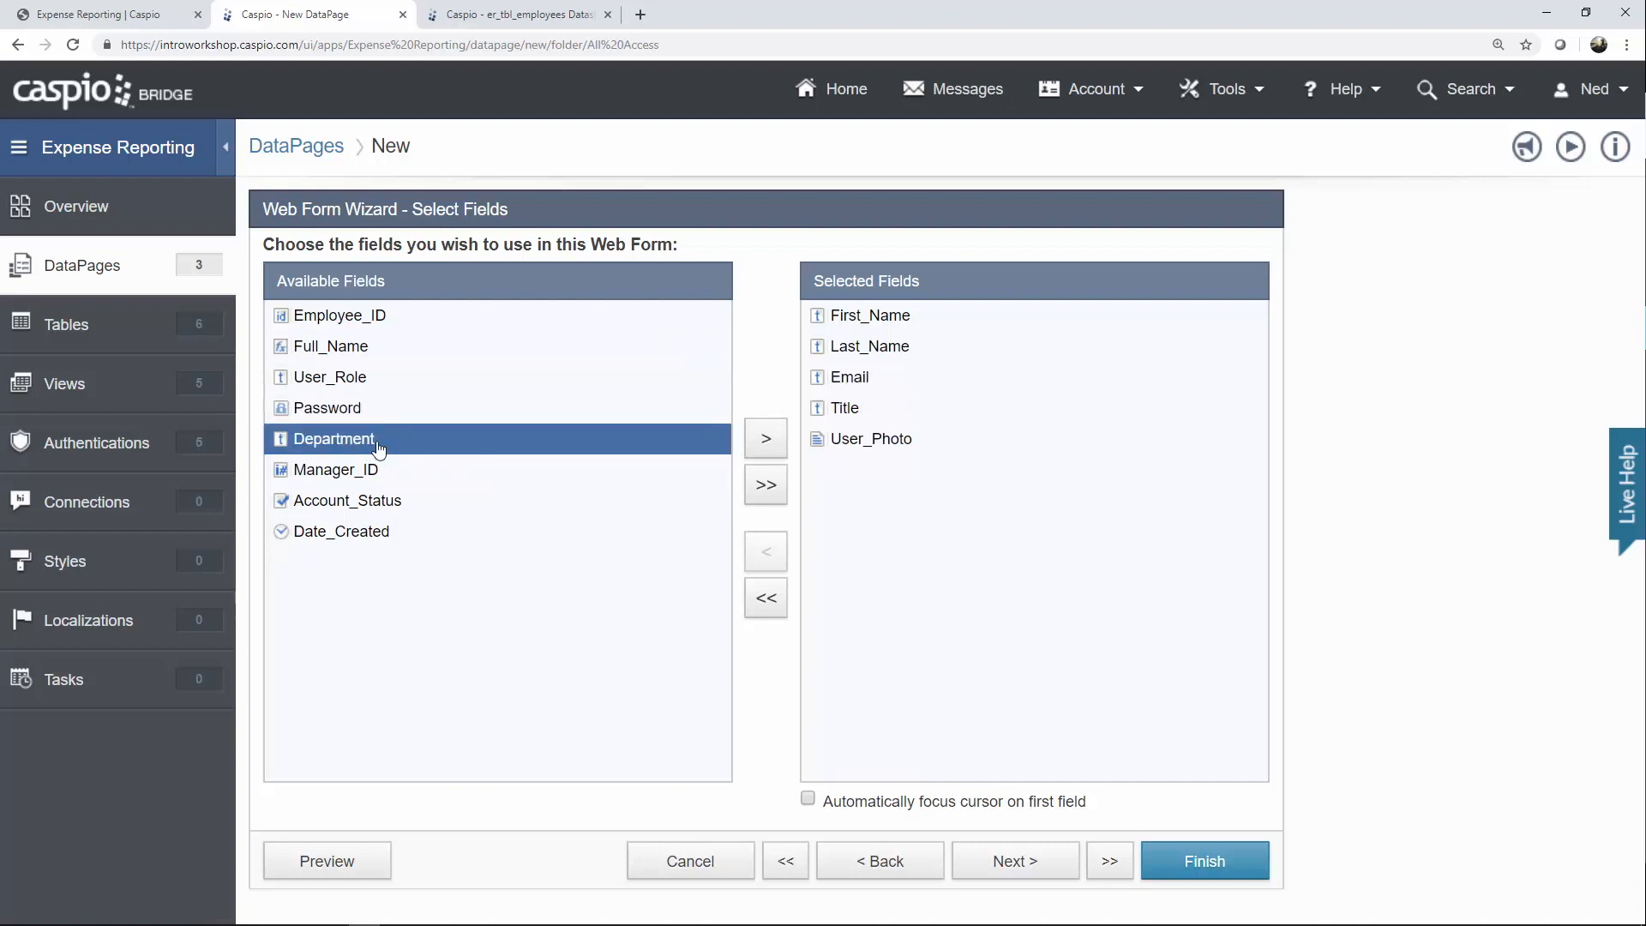
left_click(764, 452)
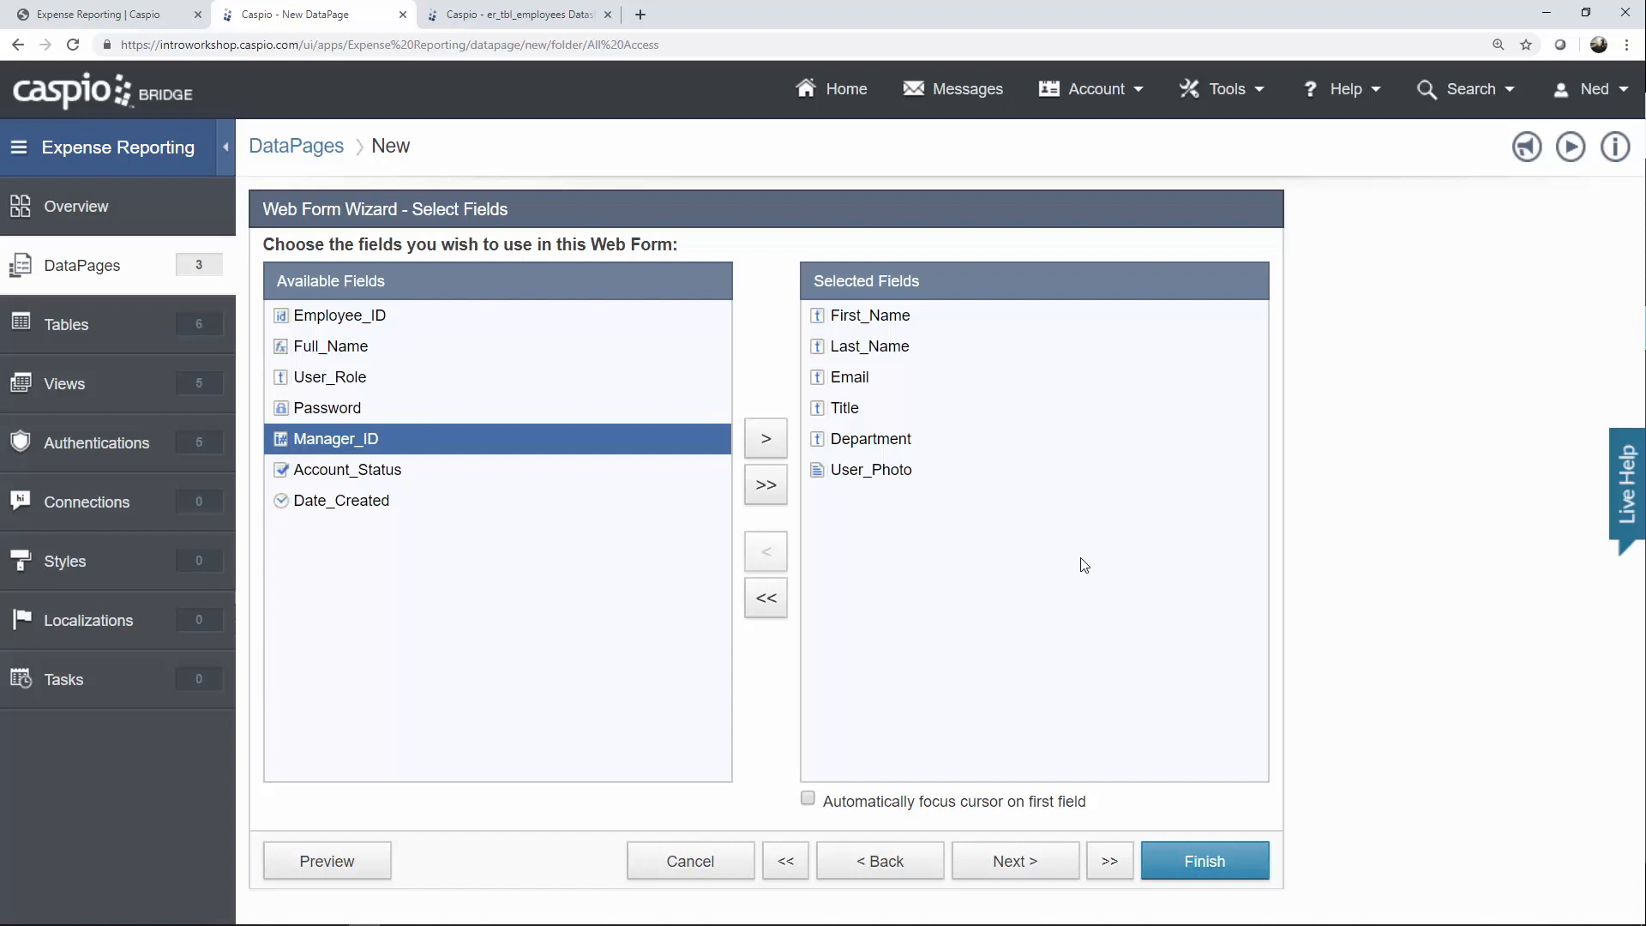
left_click(1020, 867)
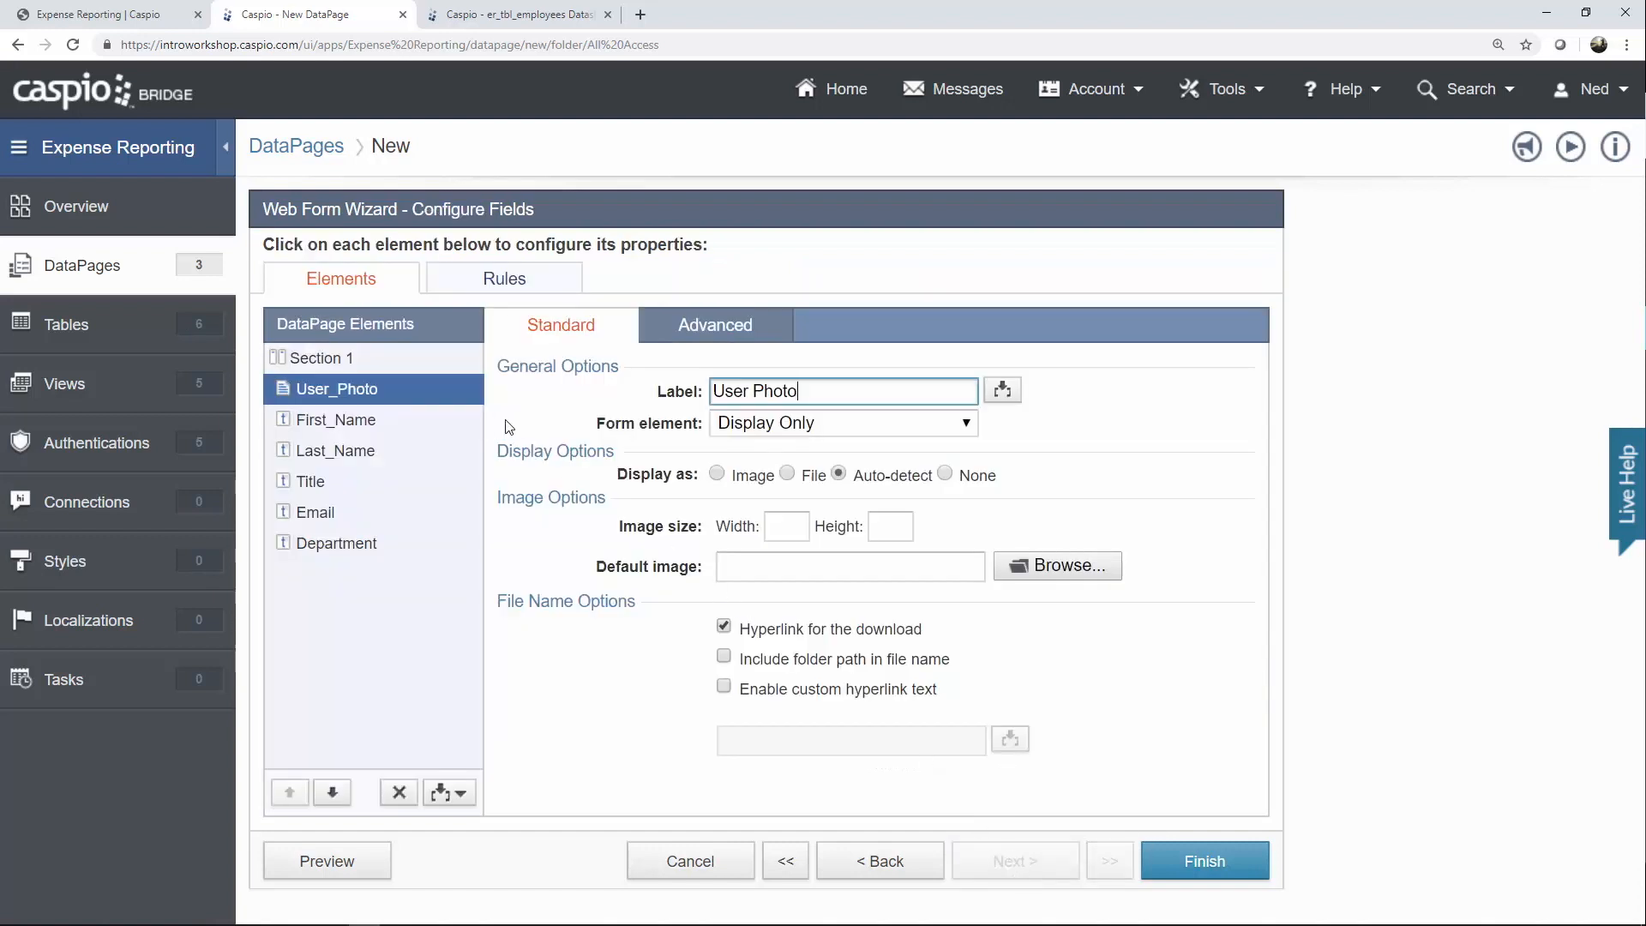
Make User_Photo a File element displayed as an image with width 200.
left_click(751, 425)
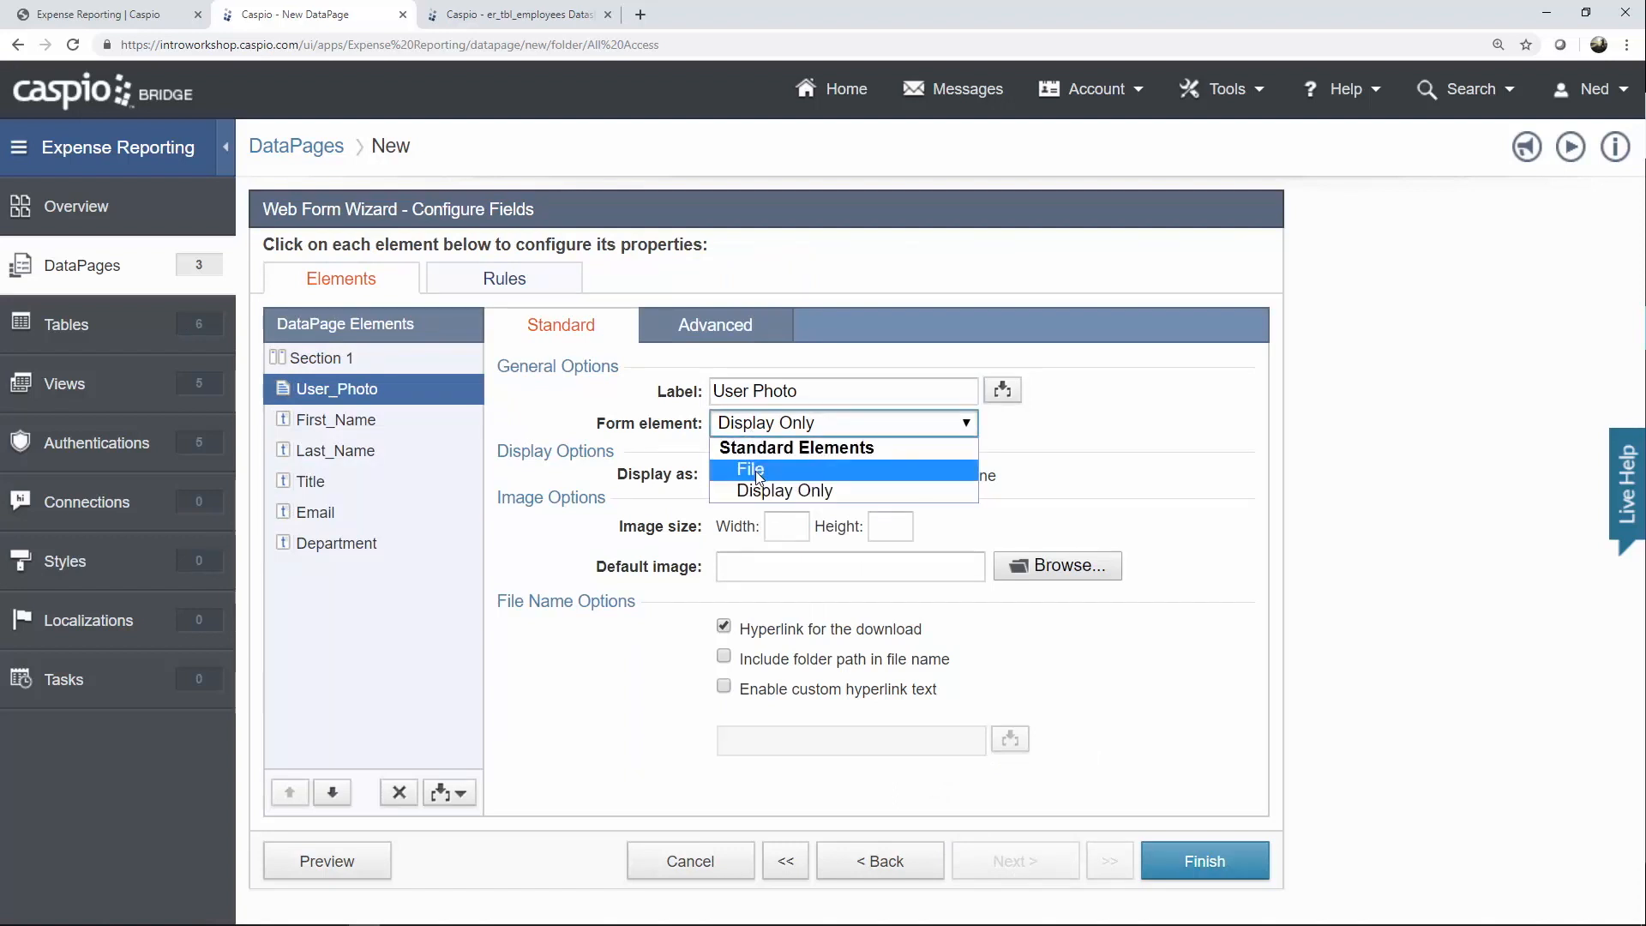
left_click(755, 471)
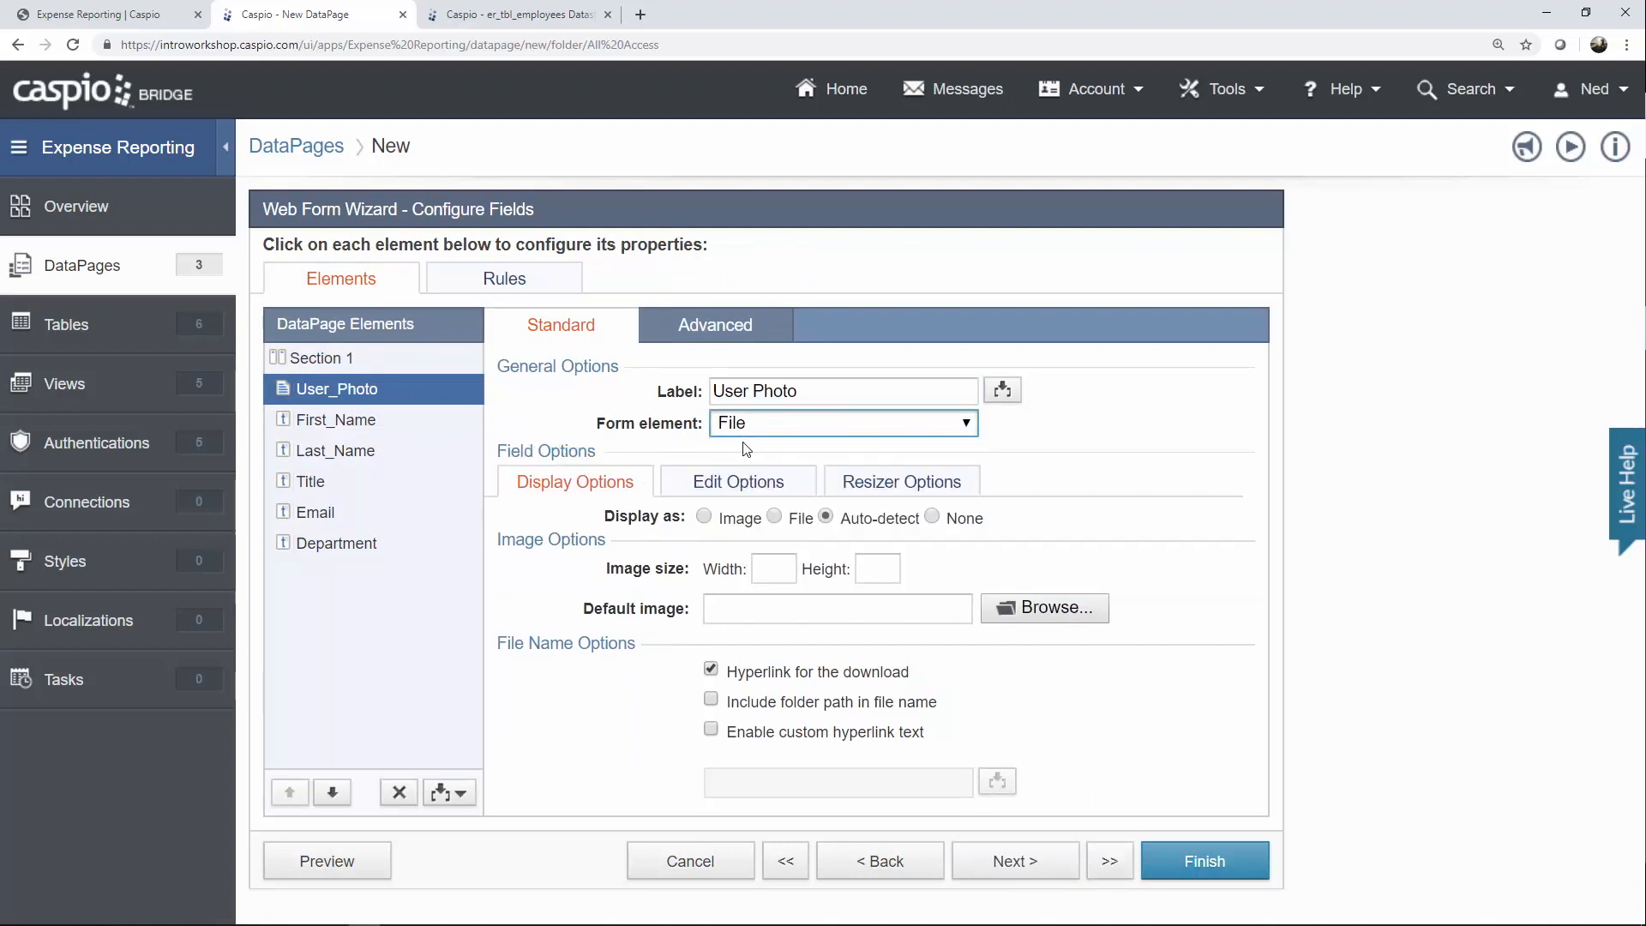
left_click(705, 518)
left_click(777, 567)
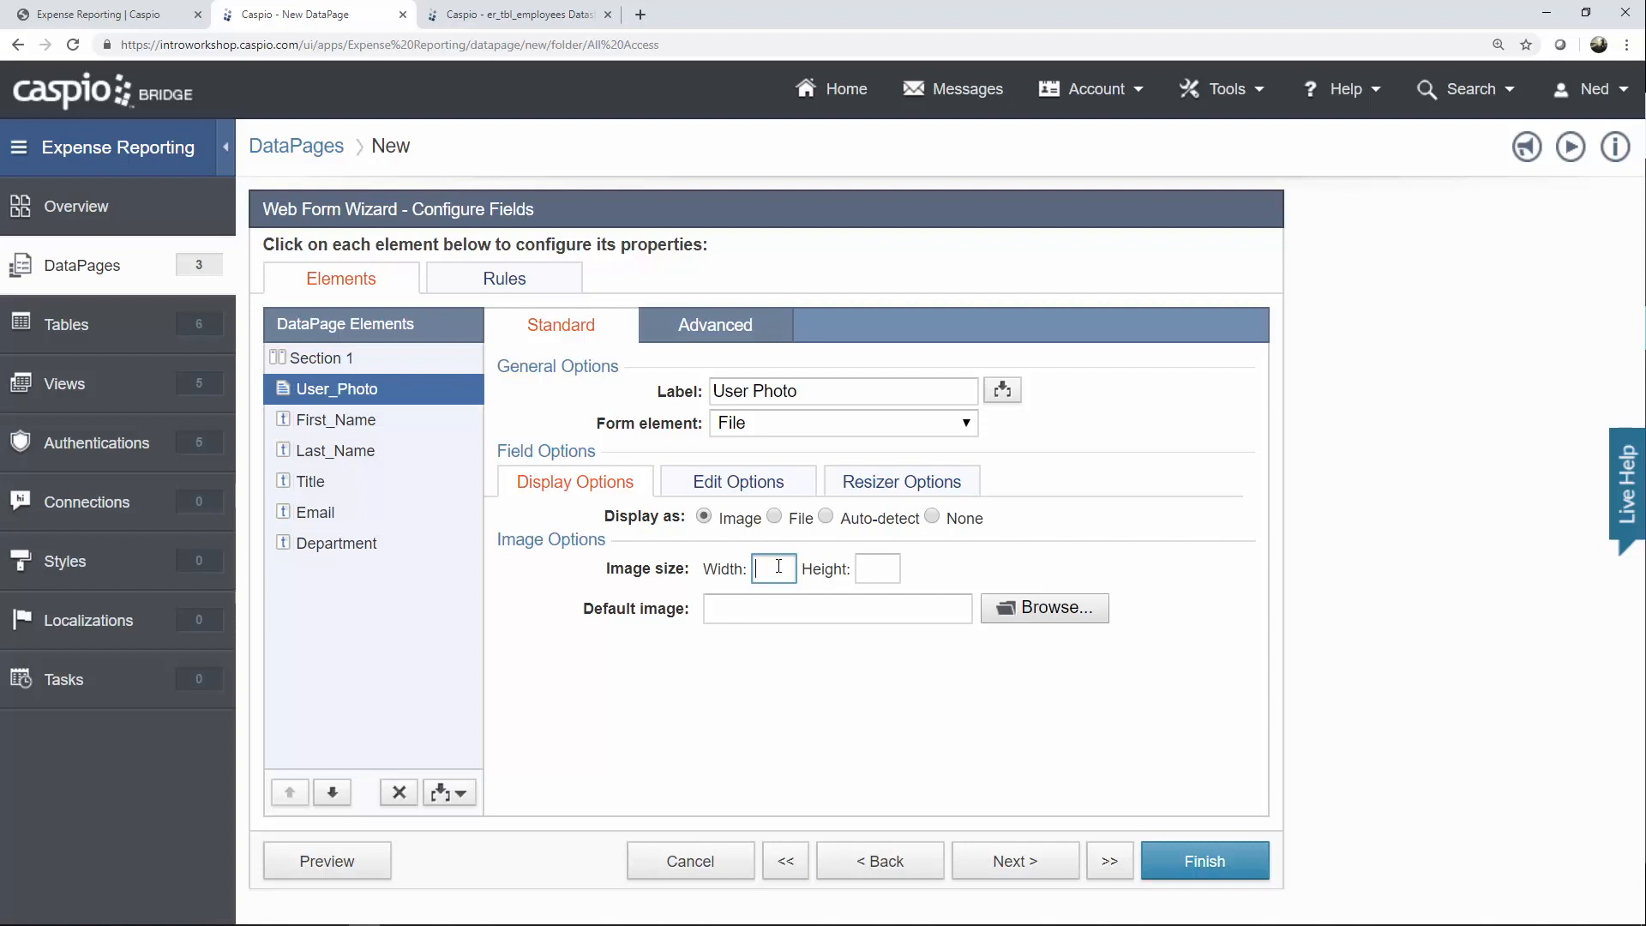
type("200")
left_click(868, 569)
Make First_Name, Last_Name and Title required Text Field elements.
left_click(372, 428)
left_click(793, 423)
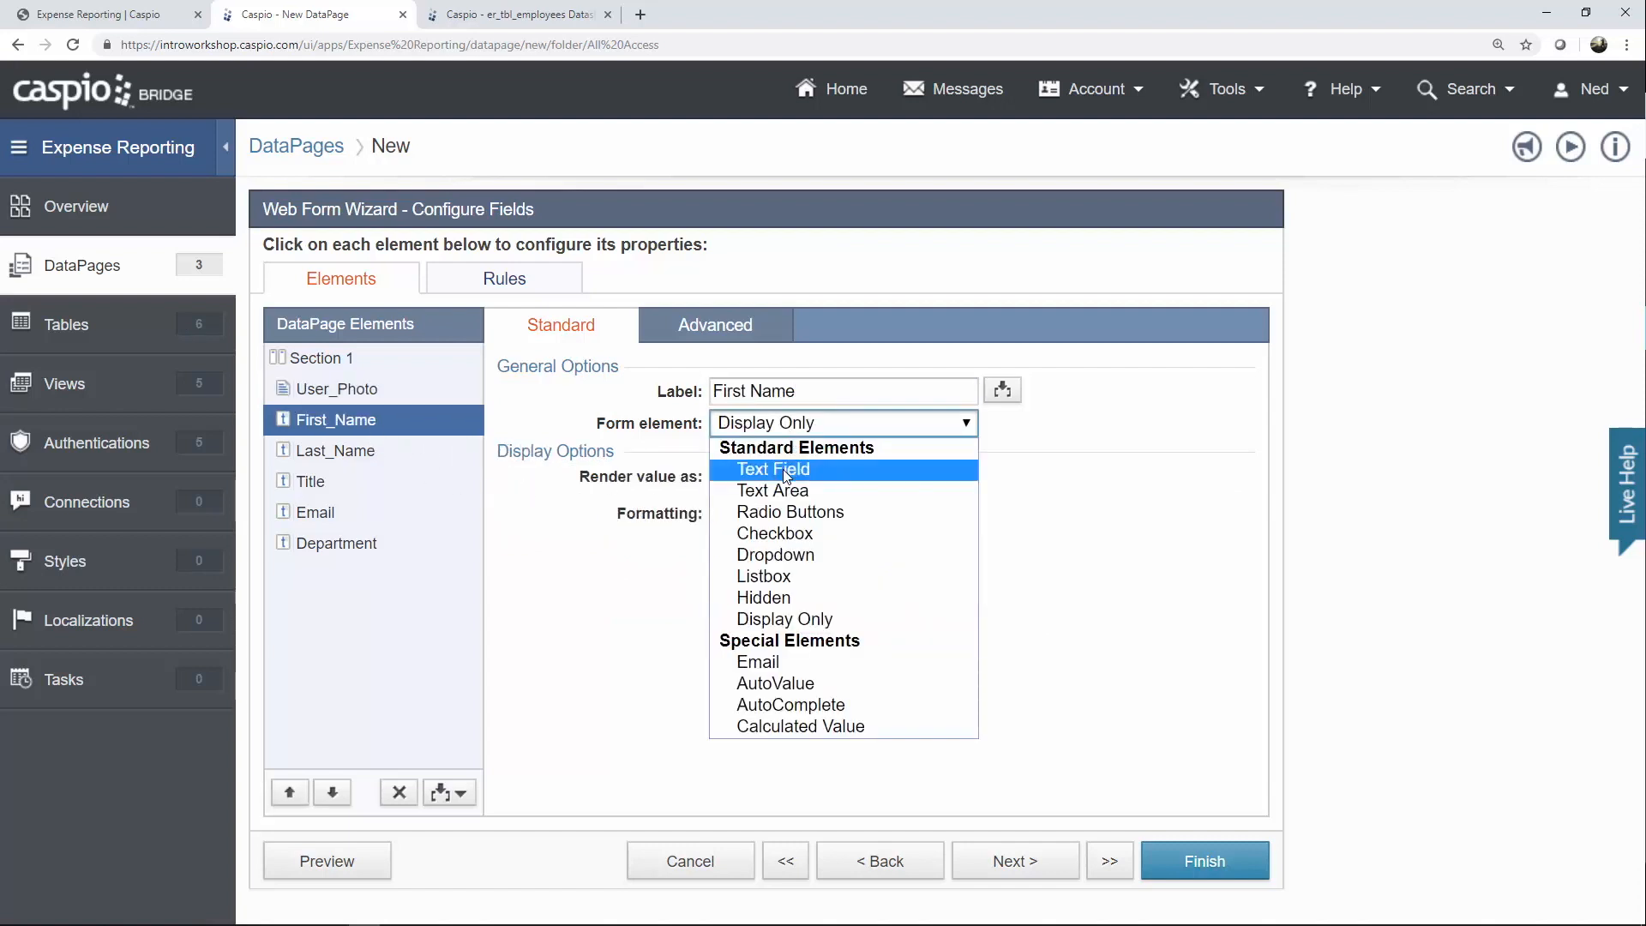
left_click(790, 467)
left_click(761, 477)
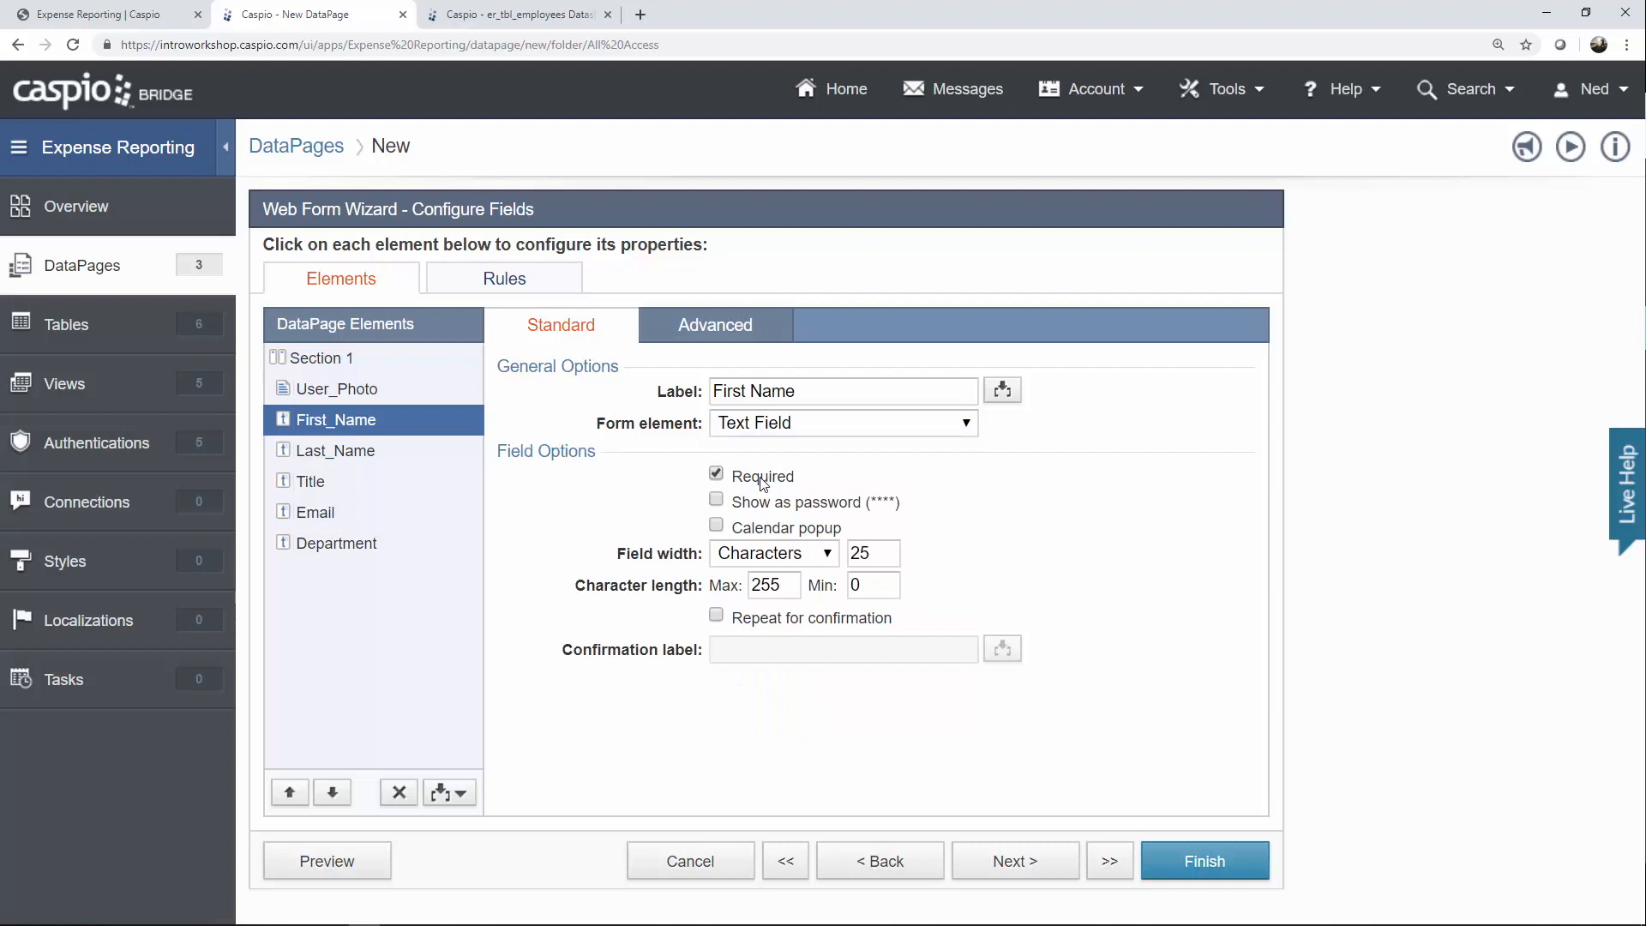
left_click(364, 454)
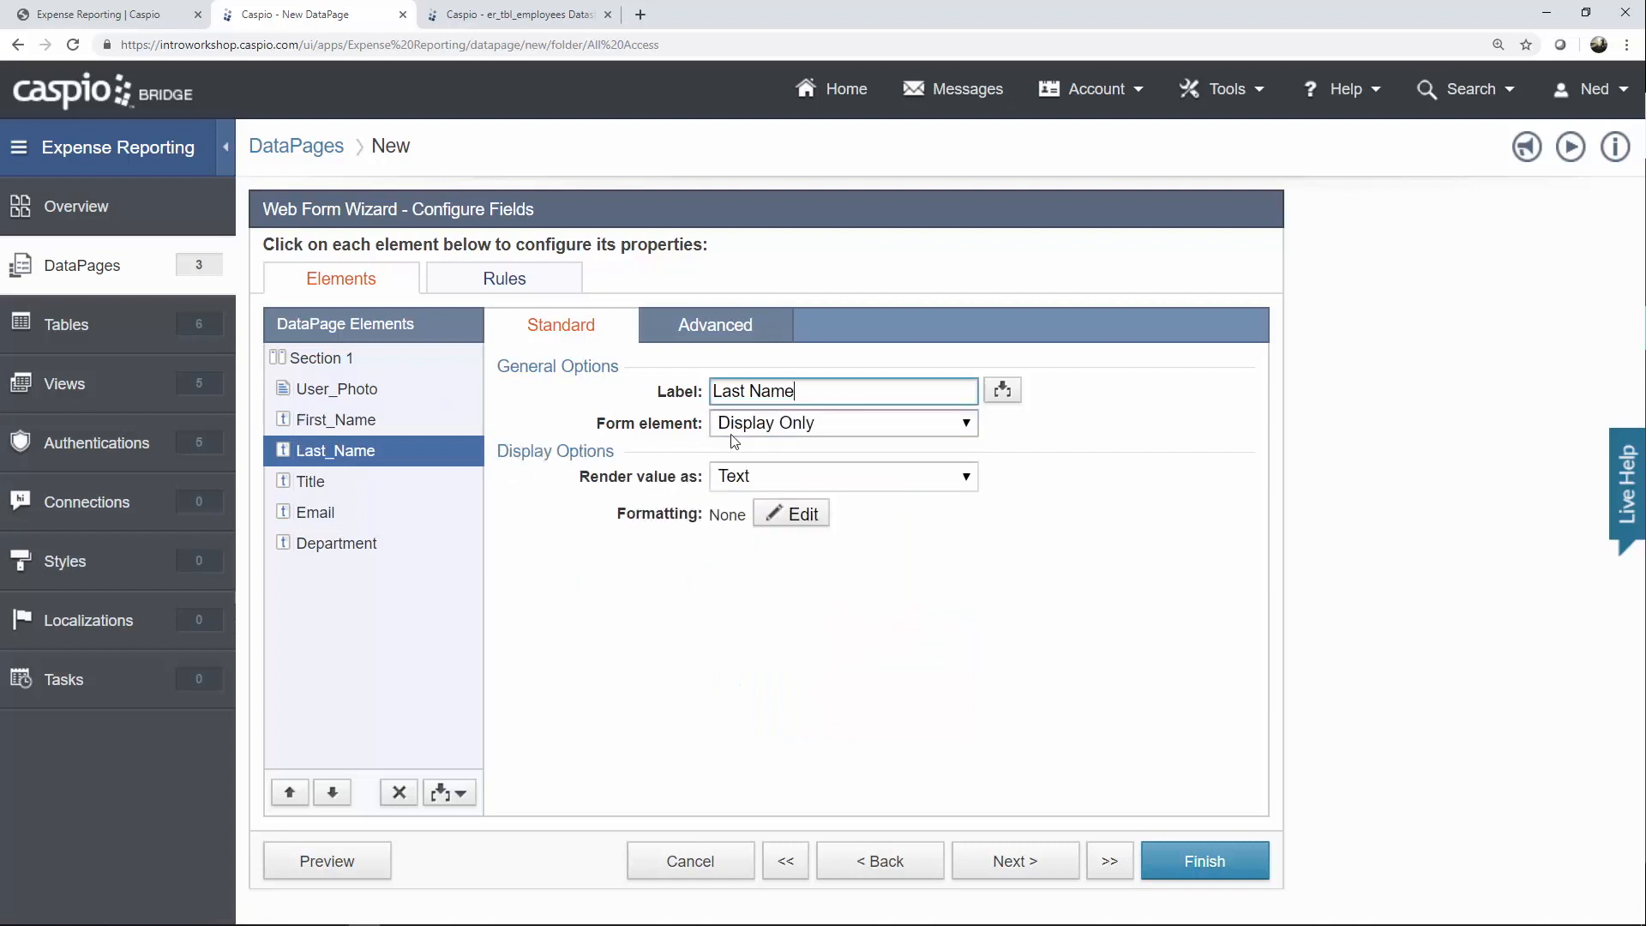
left_click(739, 425)
left_click(748, 470)
left_click(745, 479)
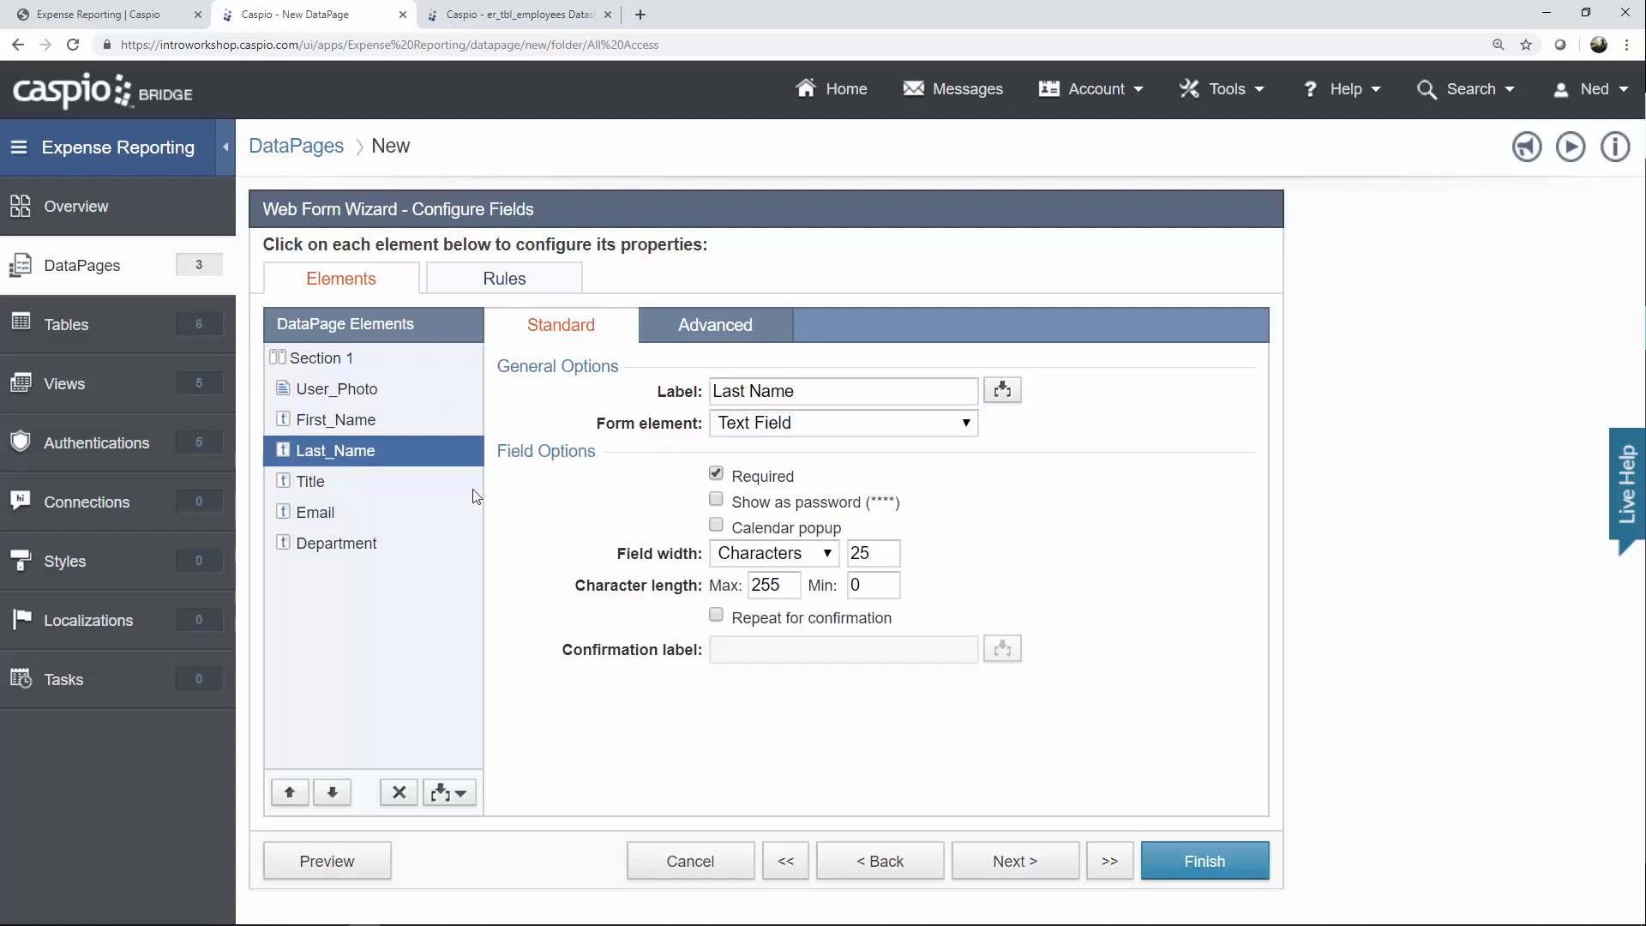
left_click(355, 483)
left_click(739, 429)
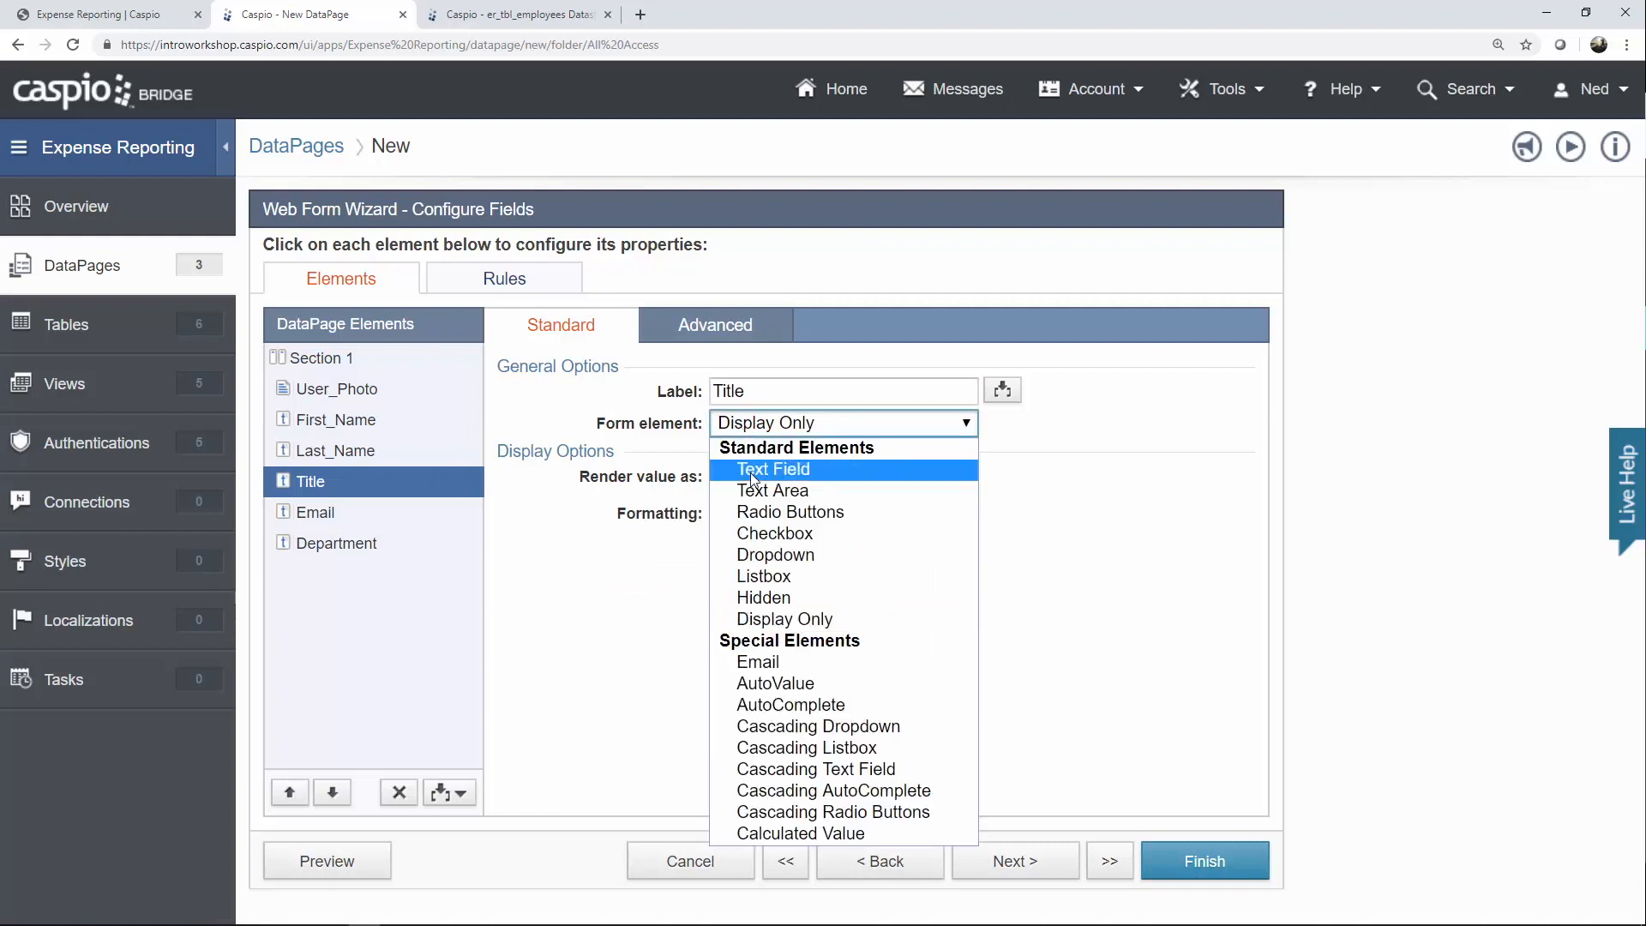
left_click(753, 468)
left_click(763, 480)
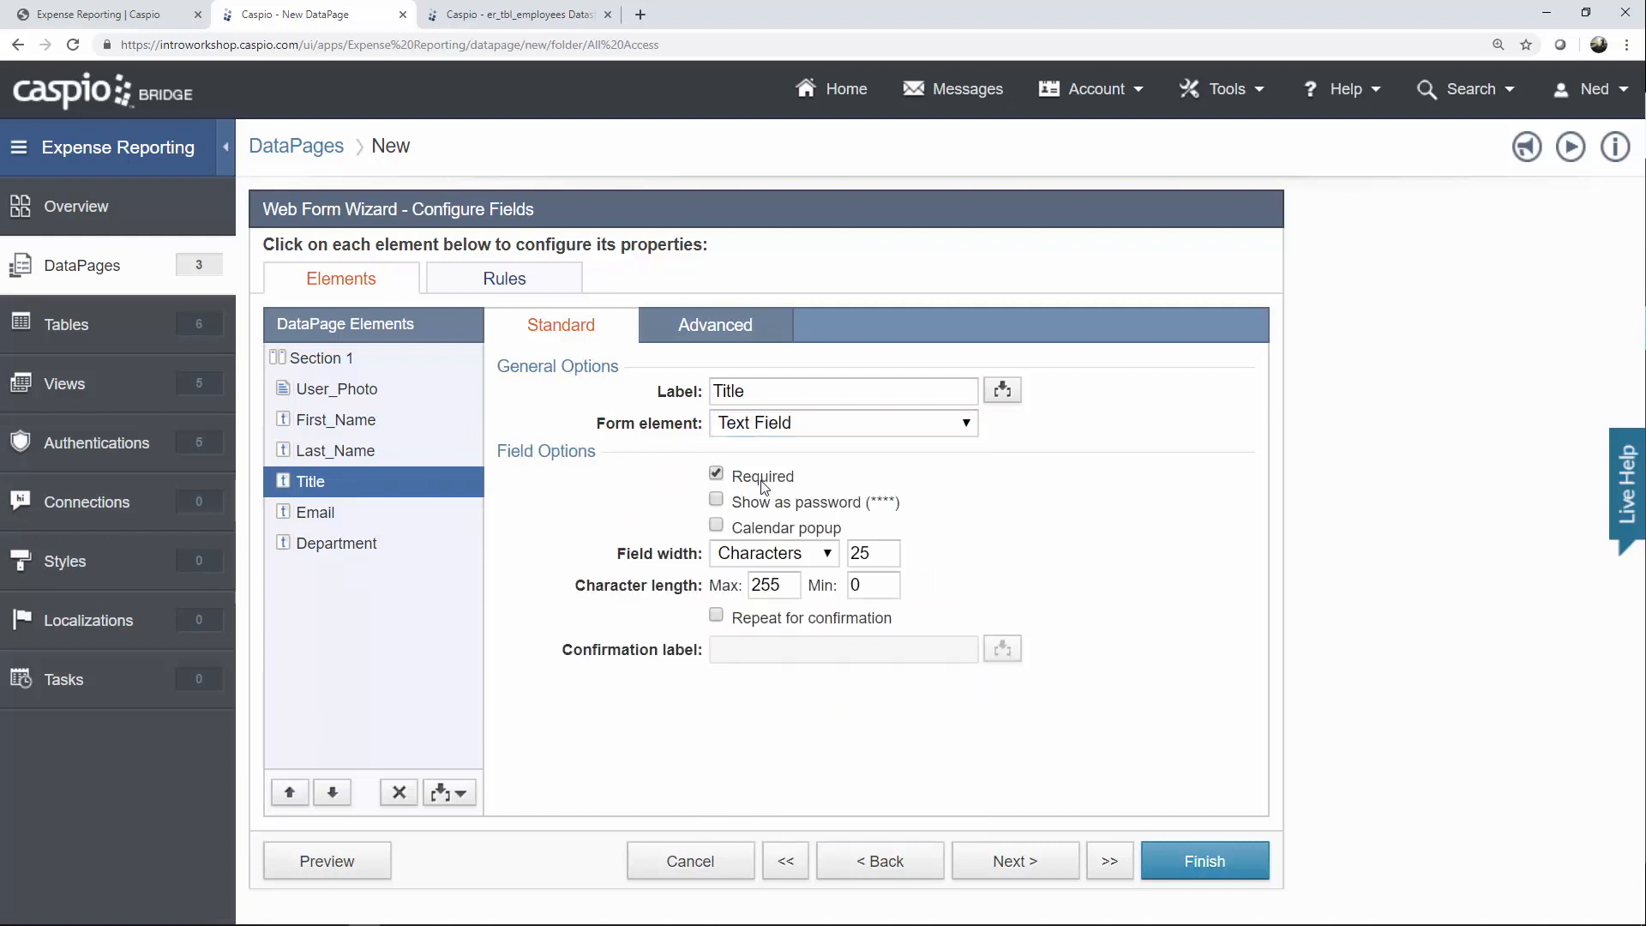
Set Email as an Email-type input and finish the Update Profile form.
left_click(360, 513)
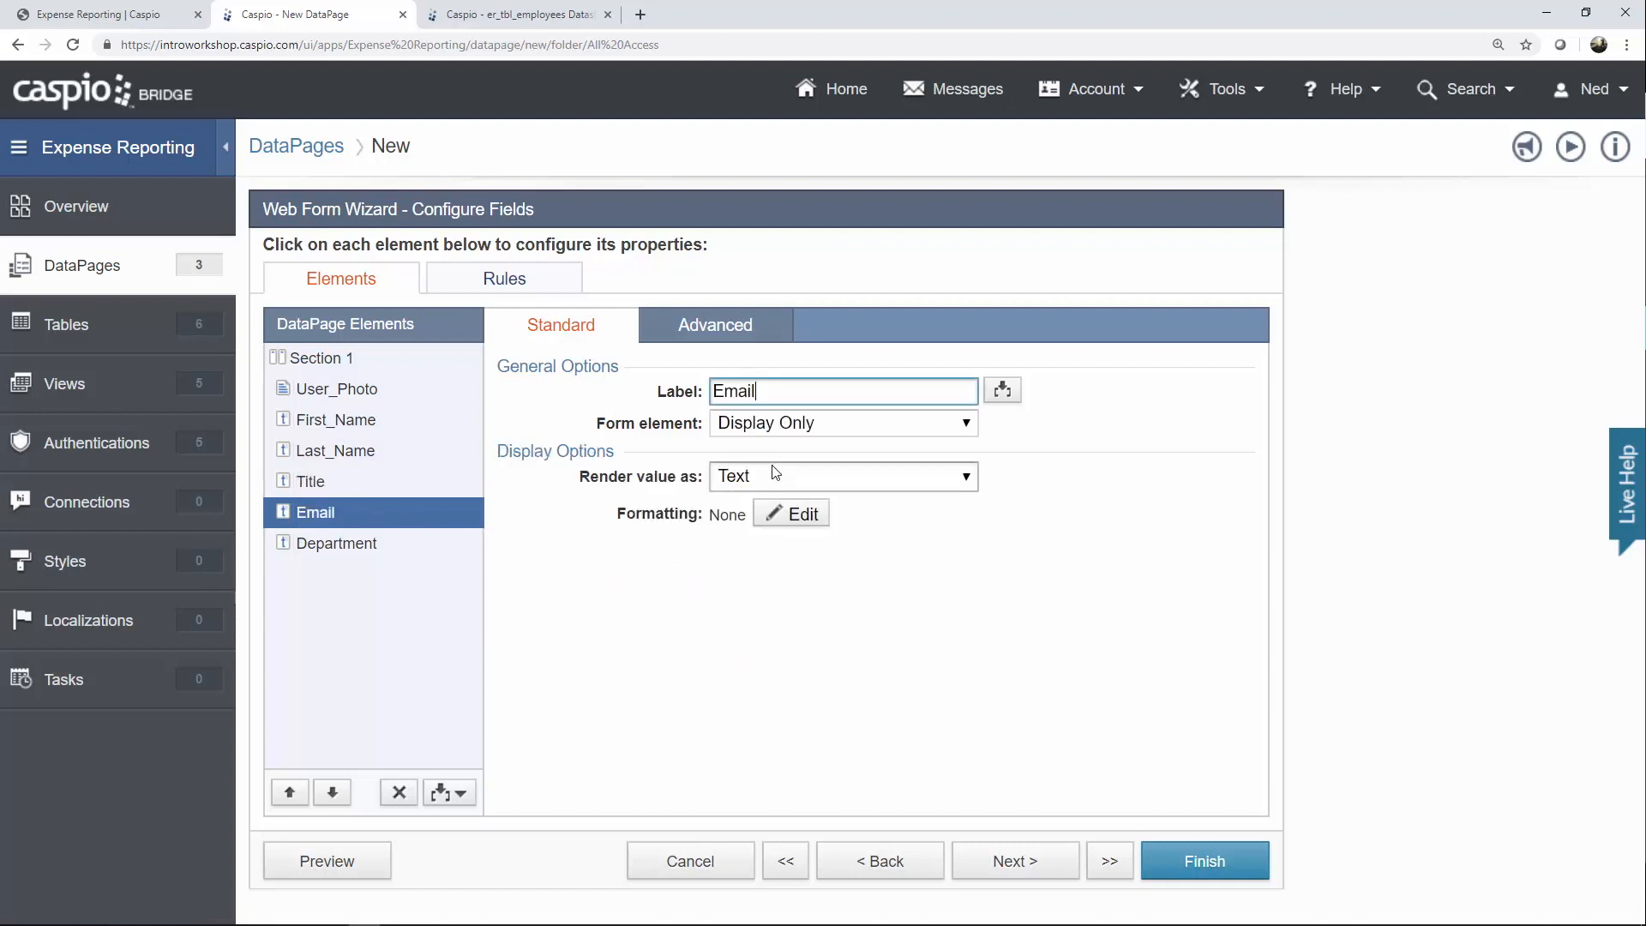
left_click(792, 428)
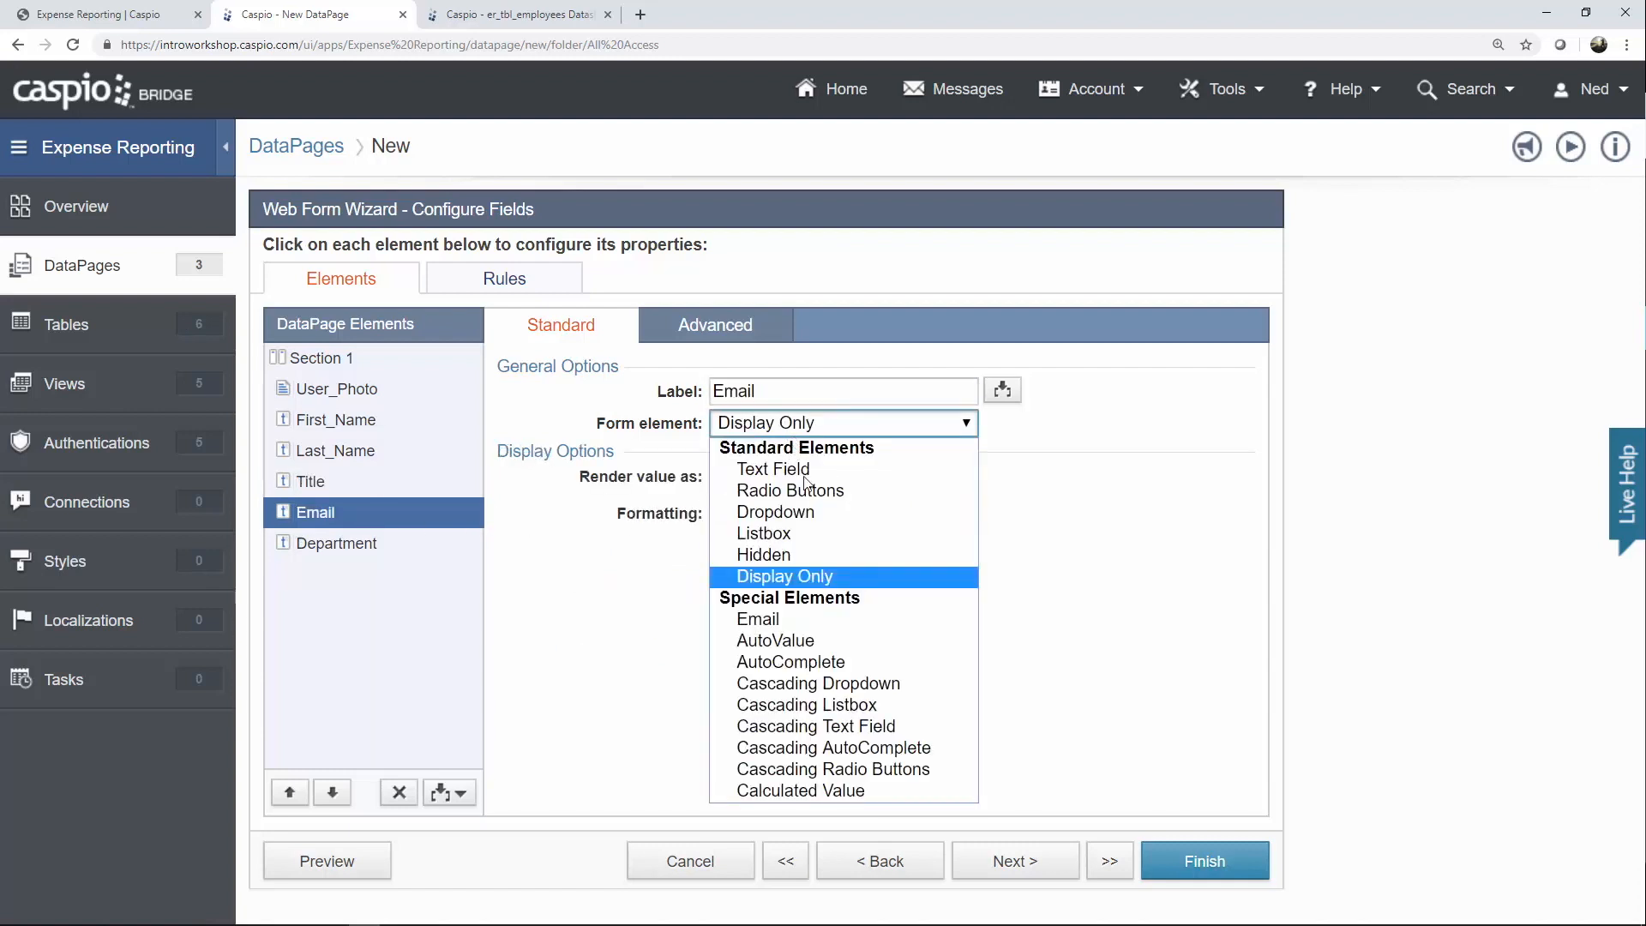
left_click(775, 619)
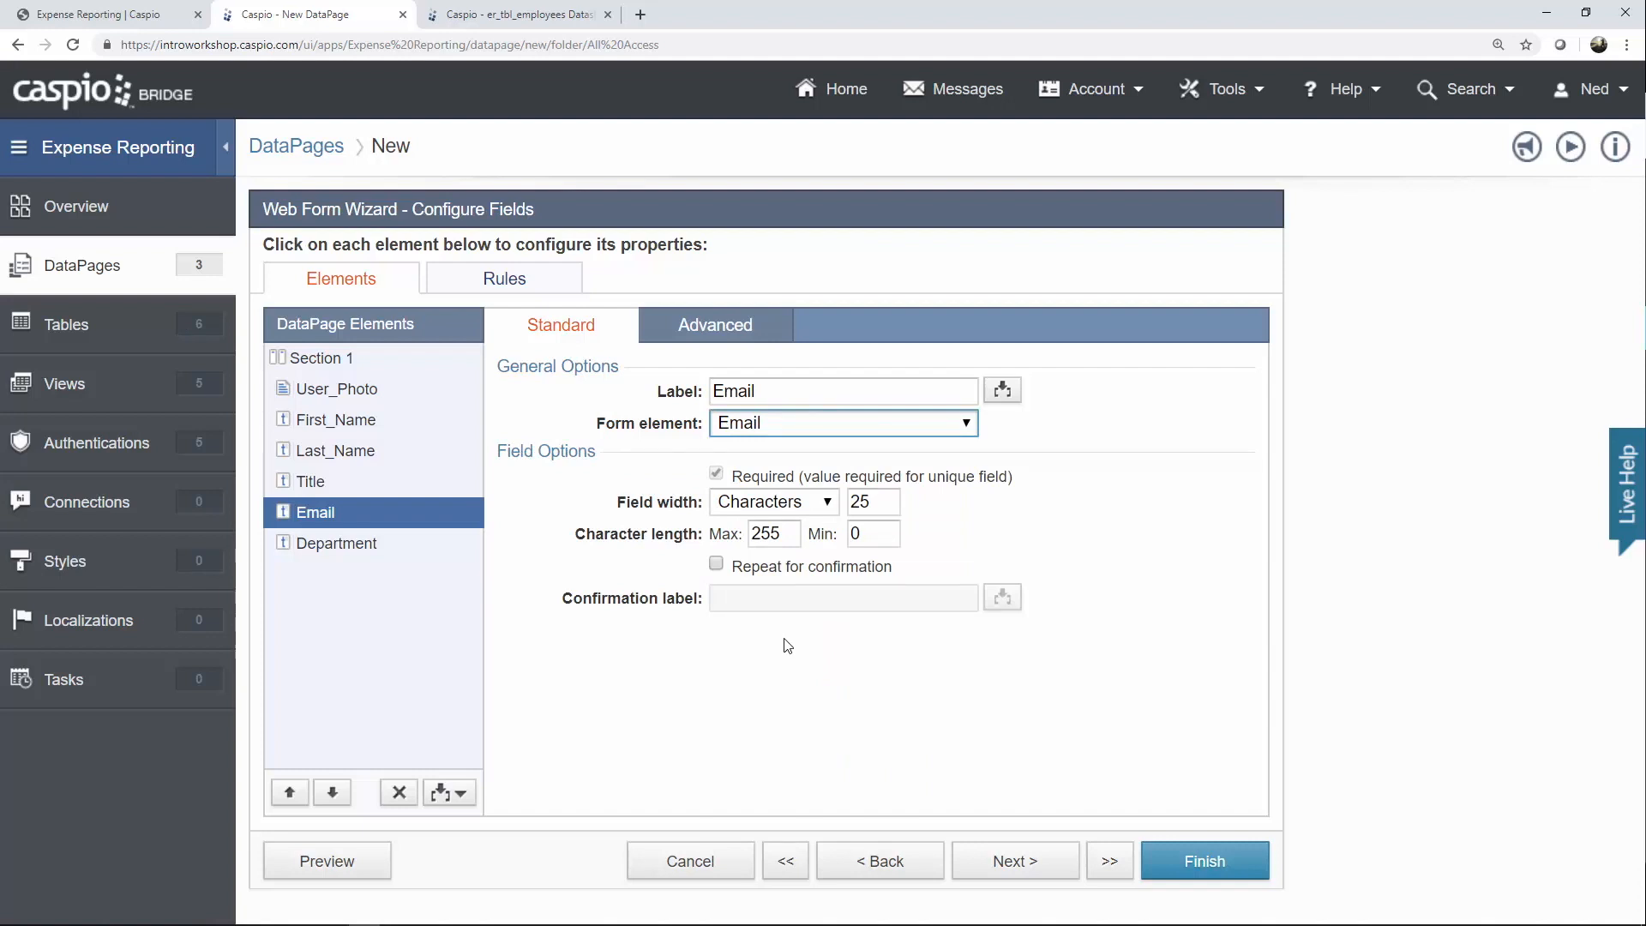
left_click(394, 548)
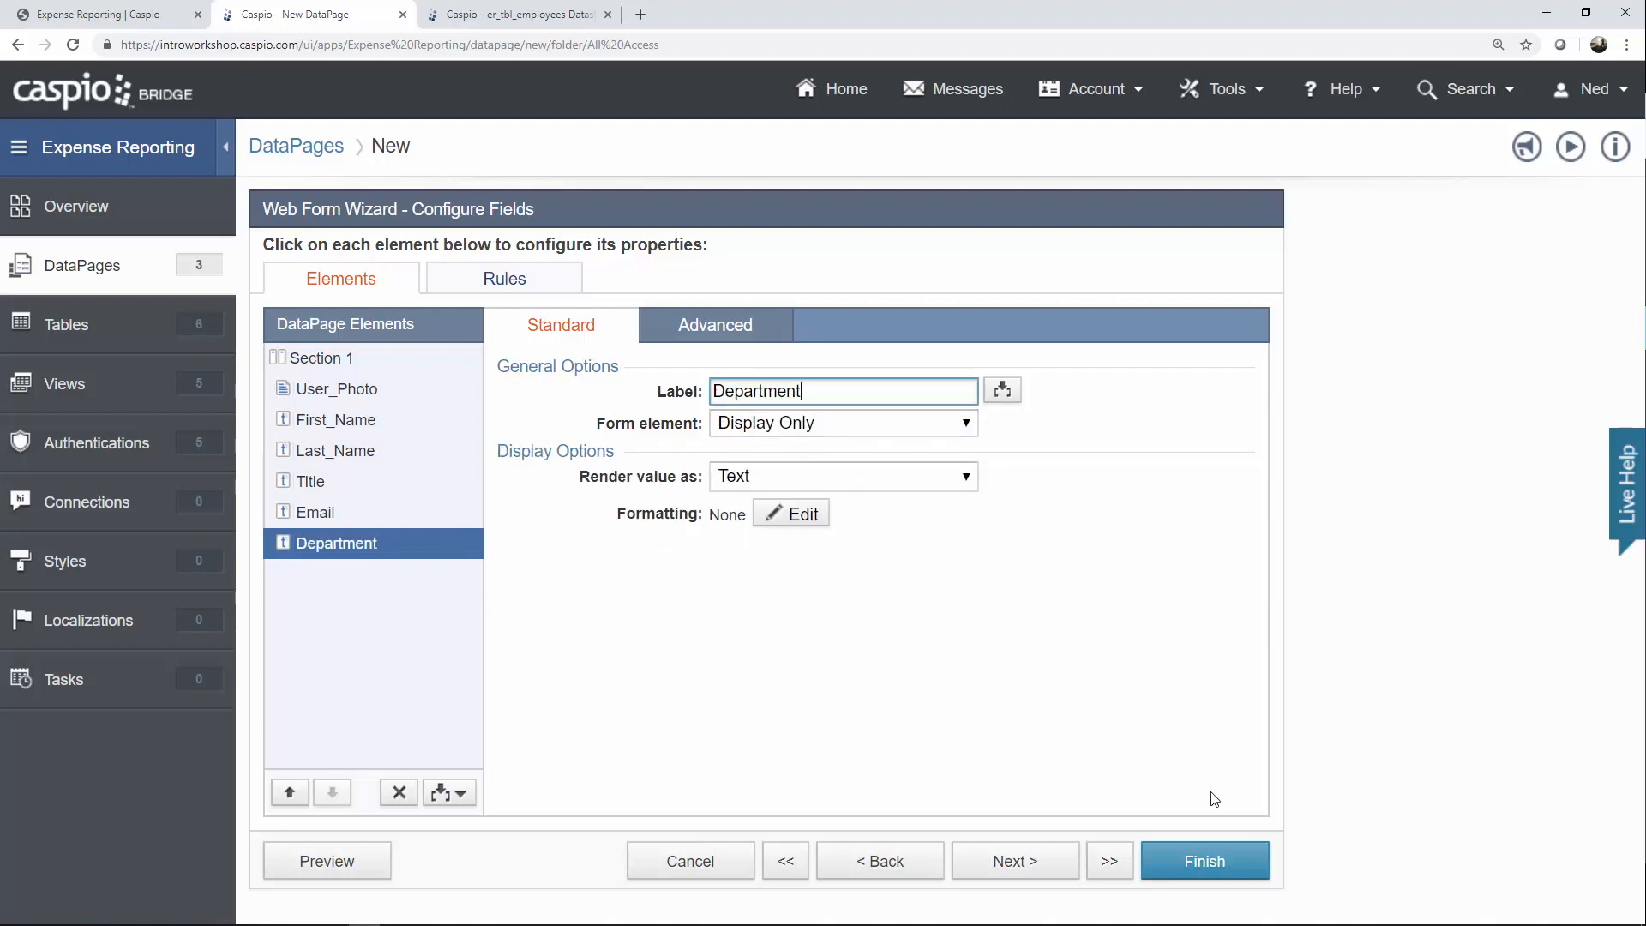
left_click(1205, 860)
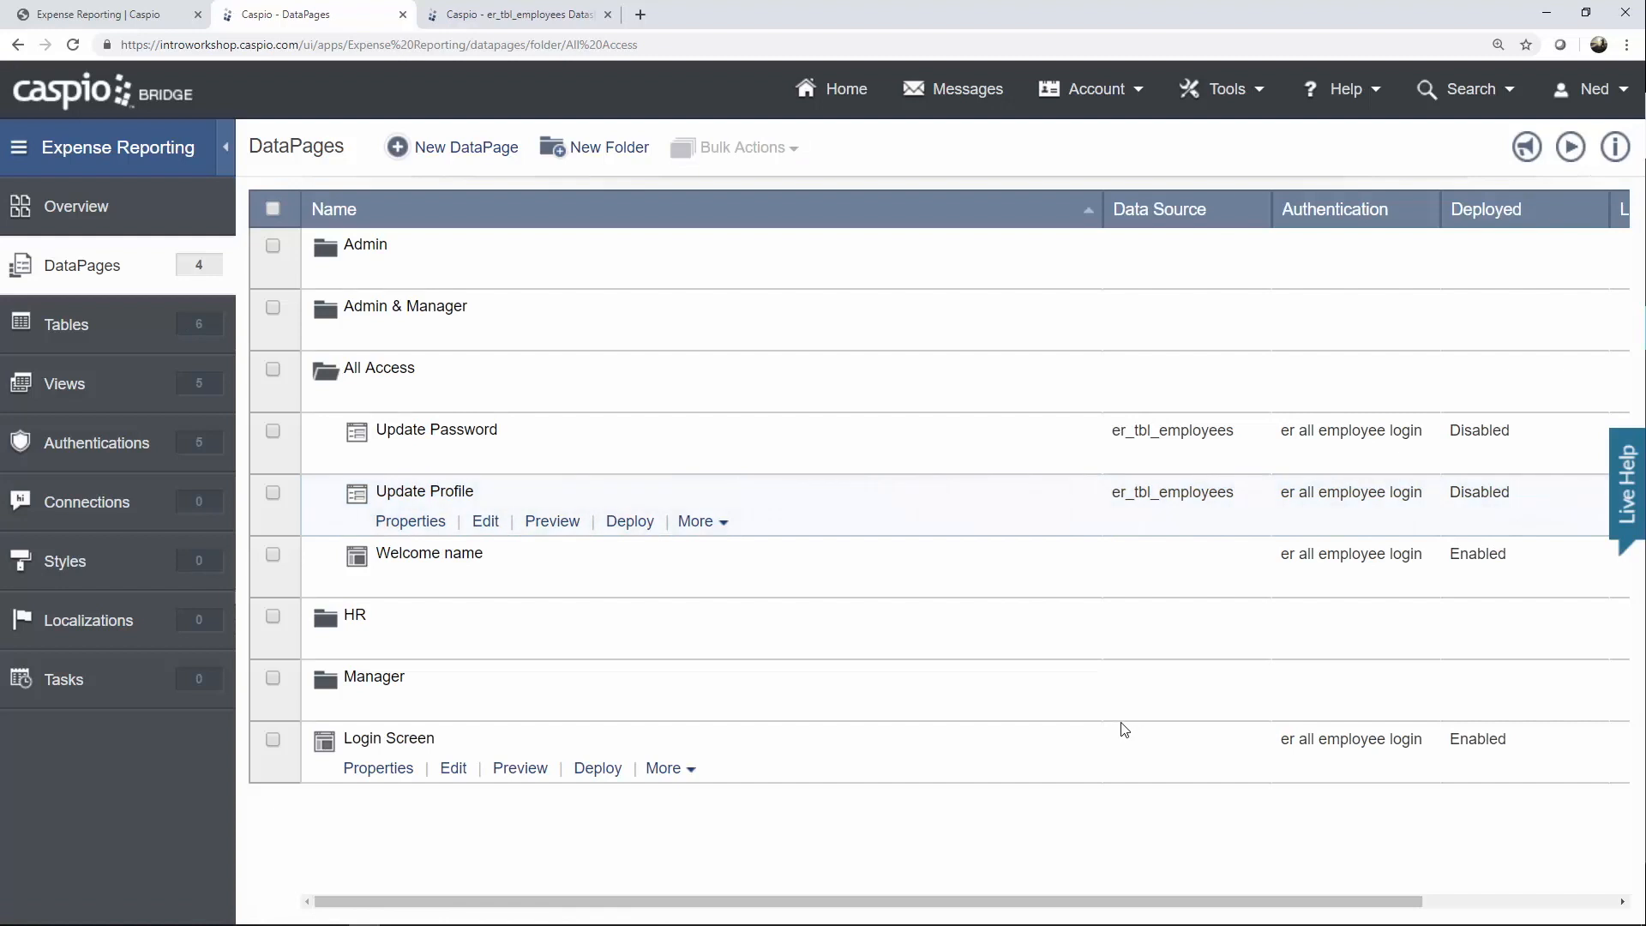
View the Expense Reporting app's My Expenses > Current page.
left_click(148, 21)
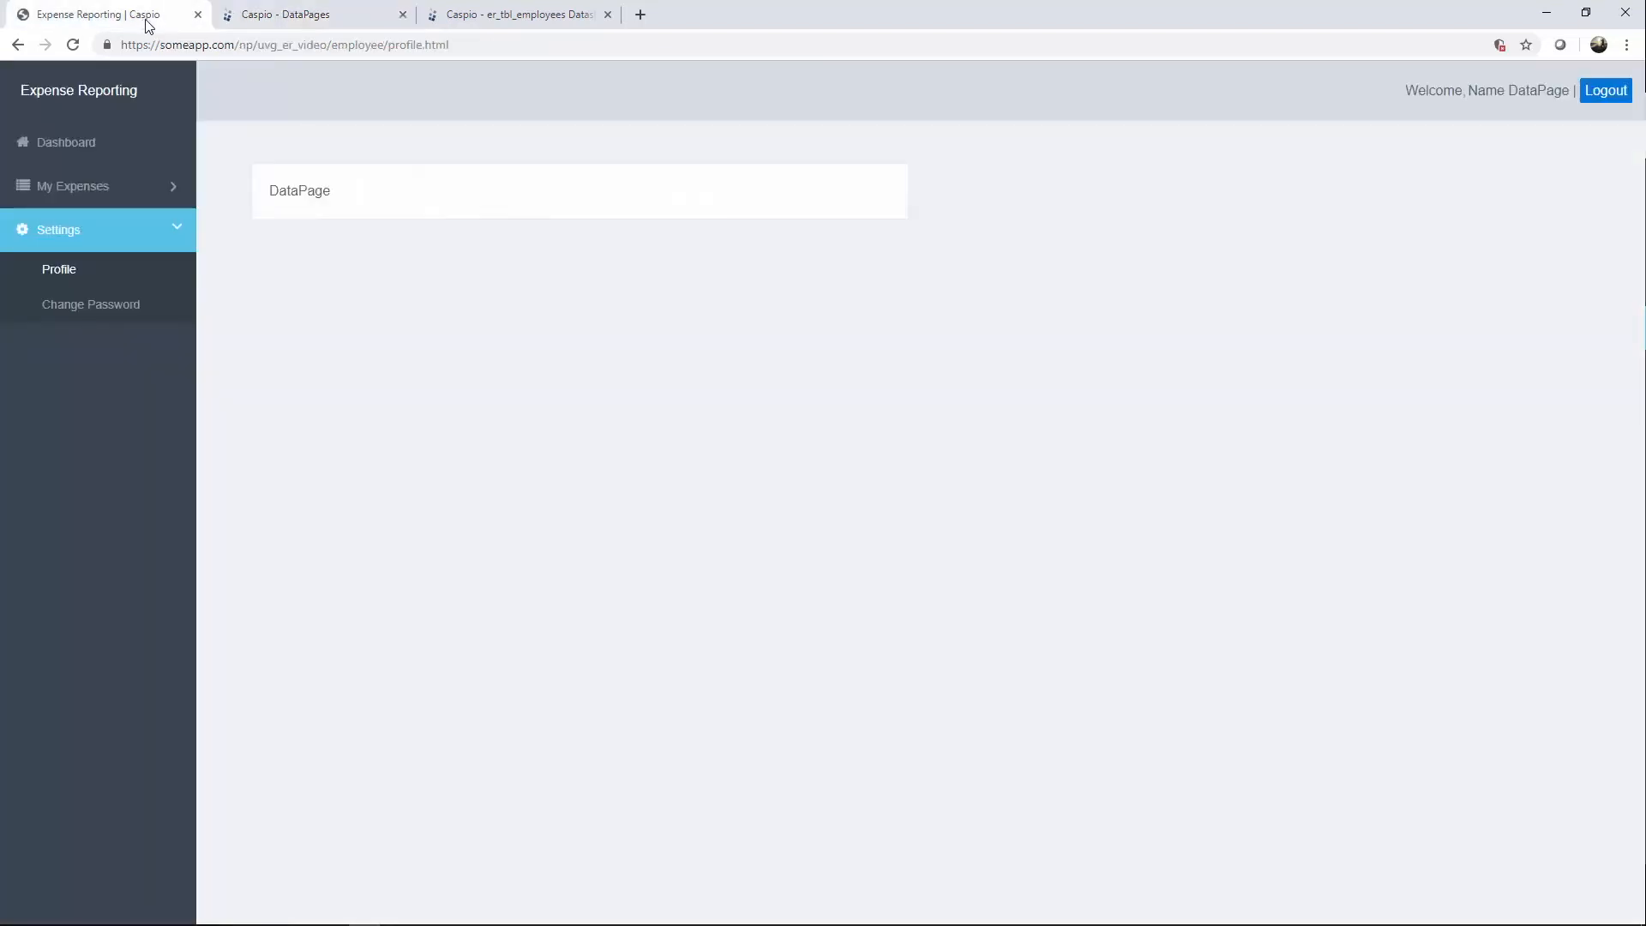
left_click(90, 197)
left_click(83, 223)
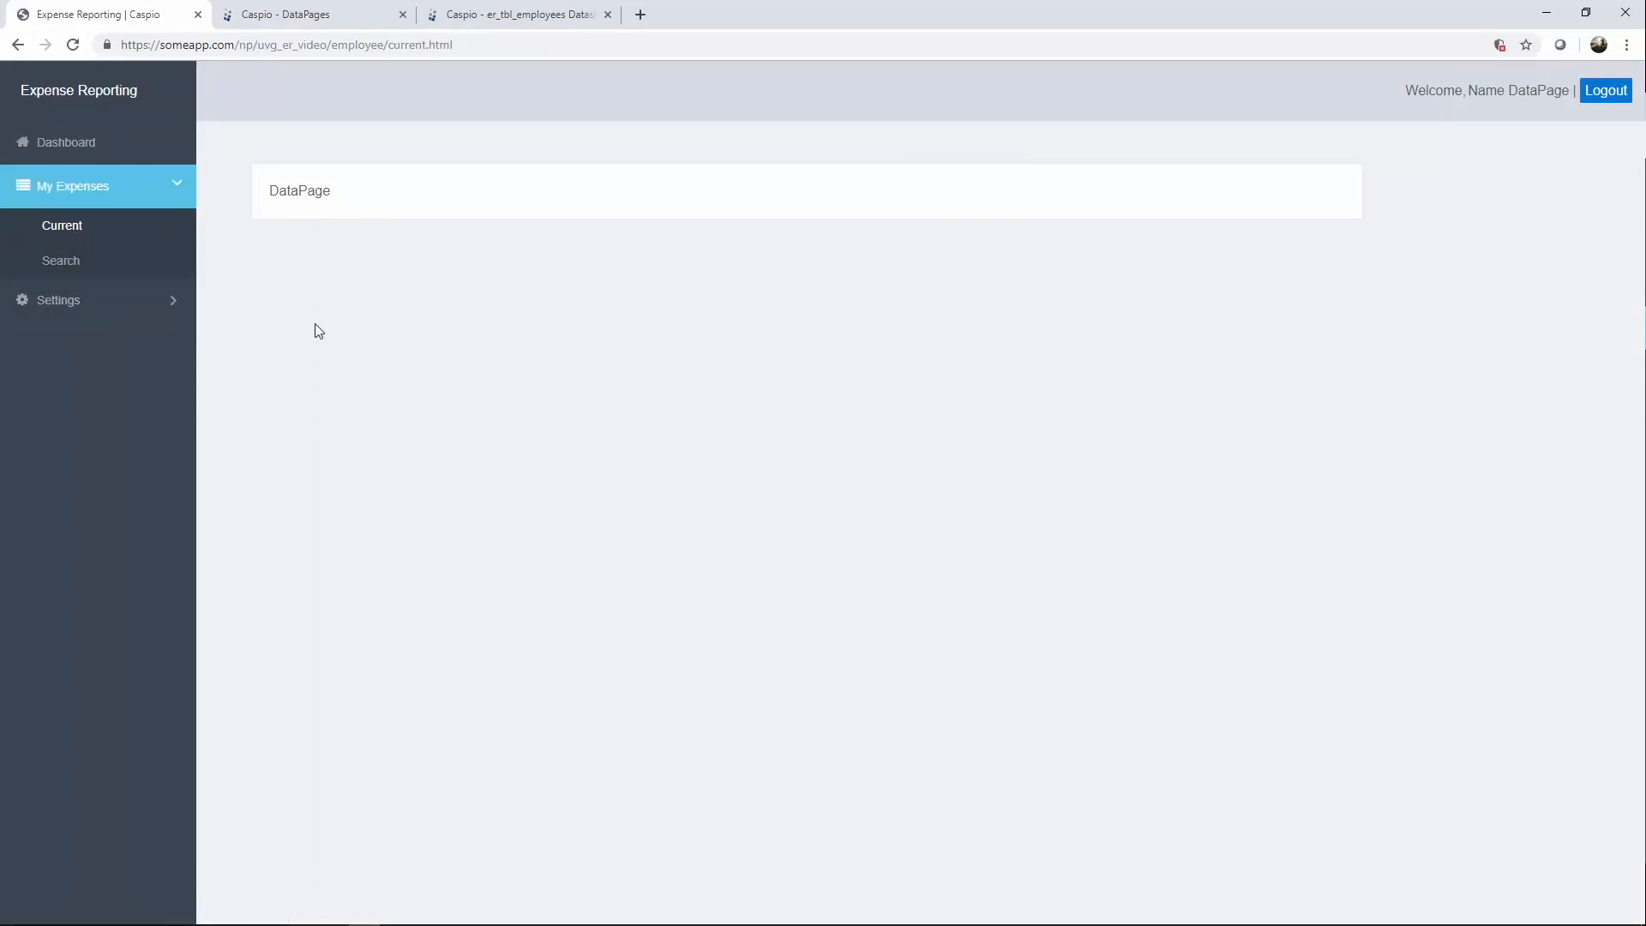
Start a new Tabular report DataPage from the DataPages list.
left_click(343, 19)
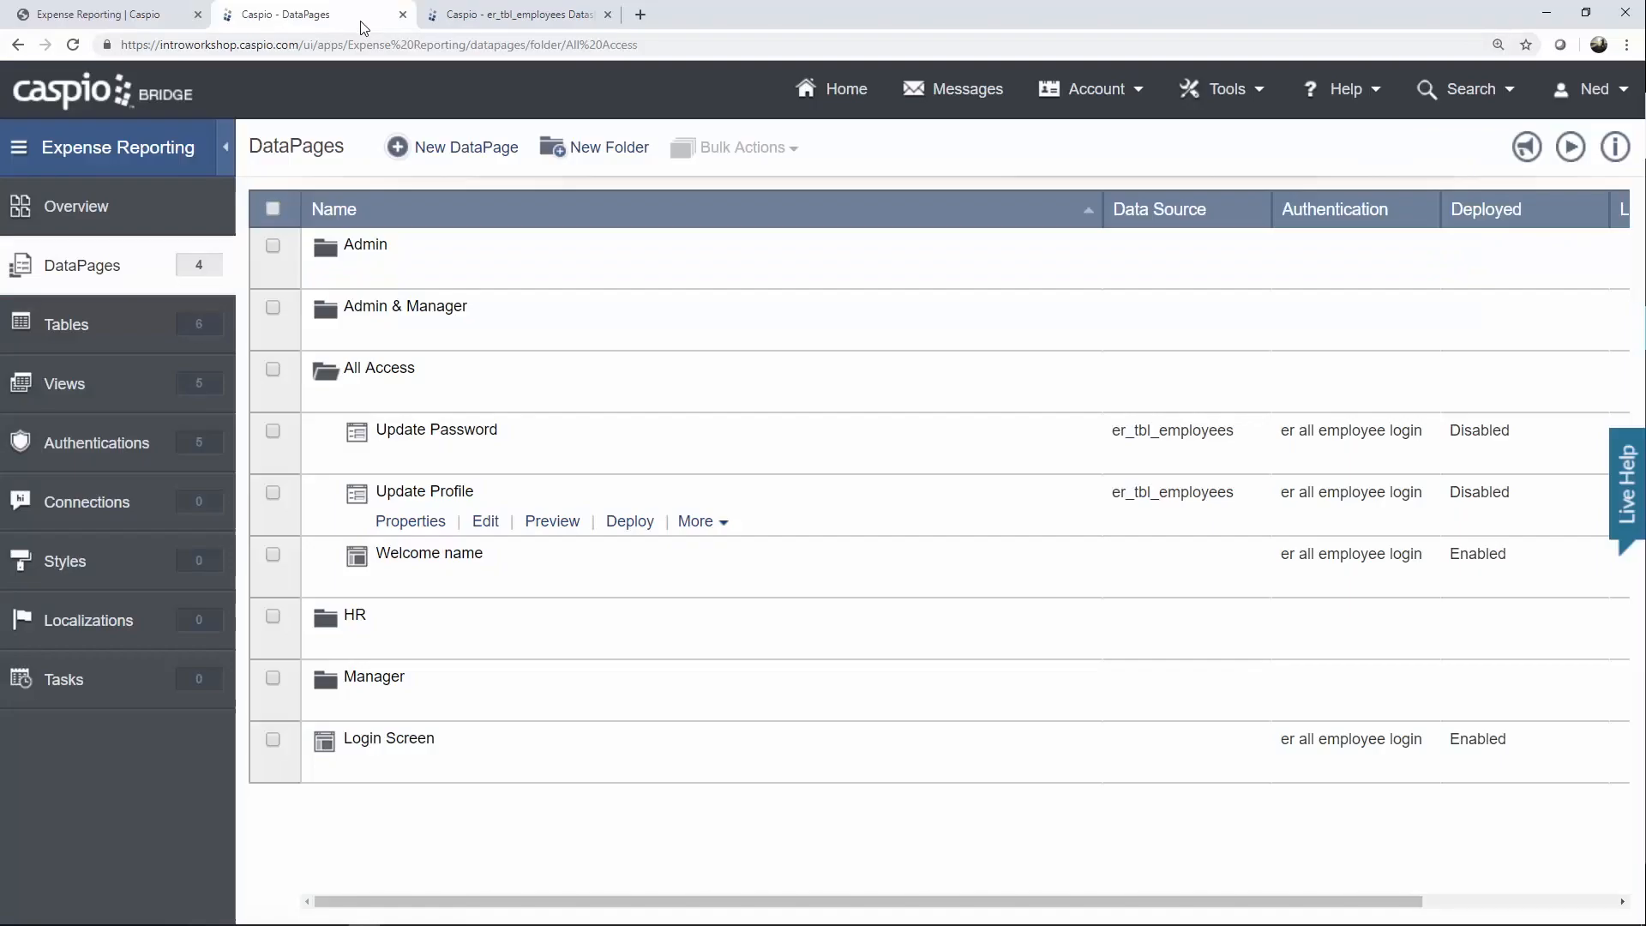
left_click(453, 146)
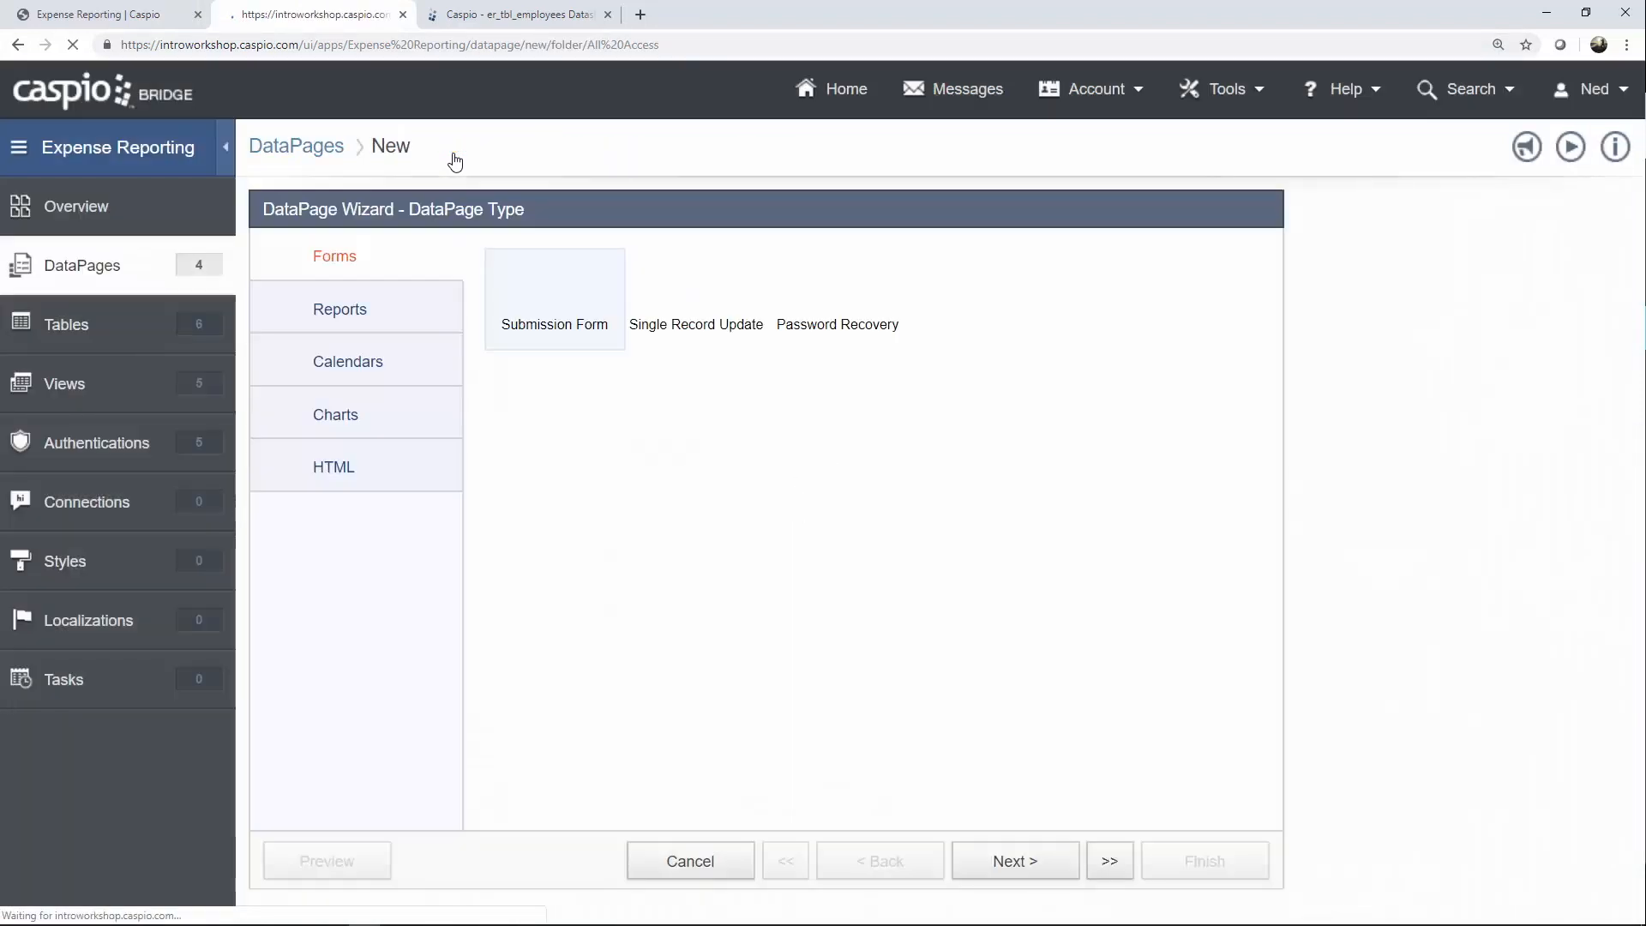
left_click(391, 313)
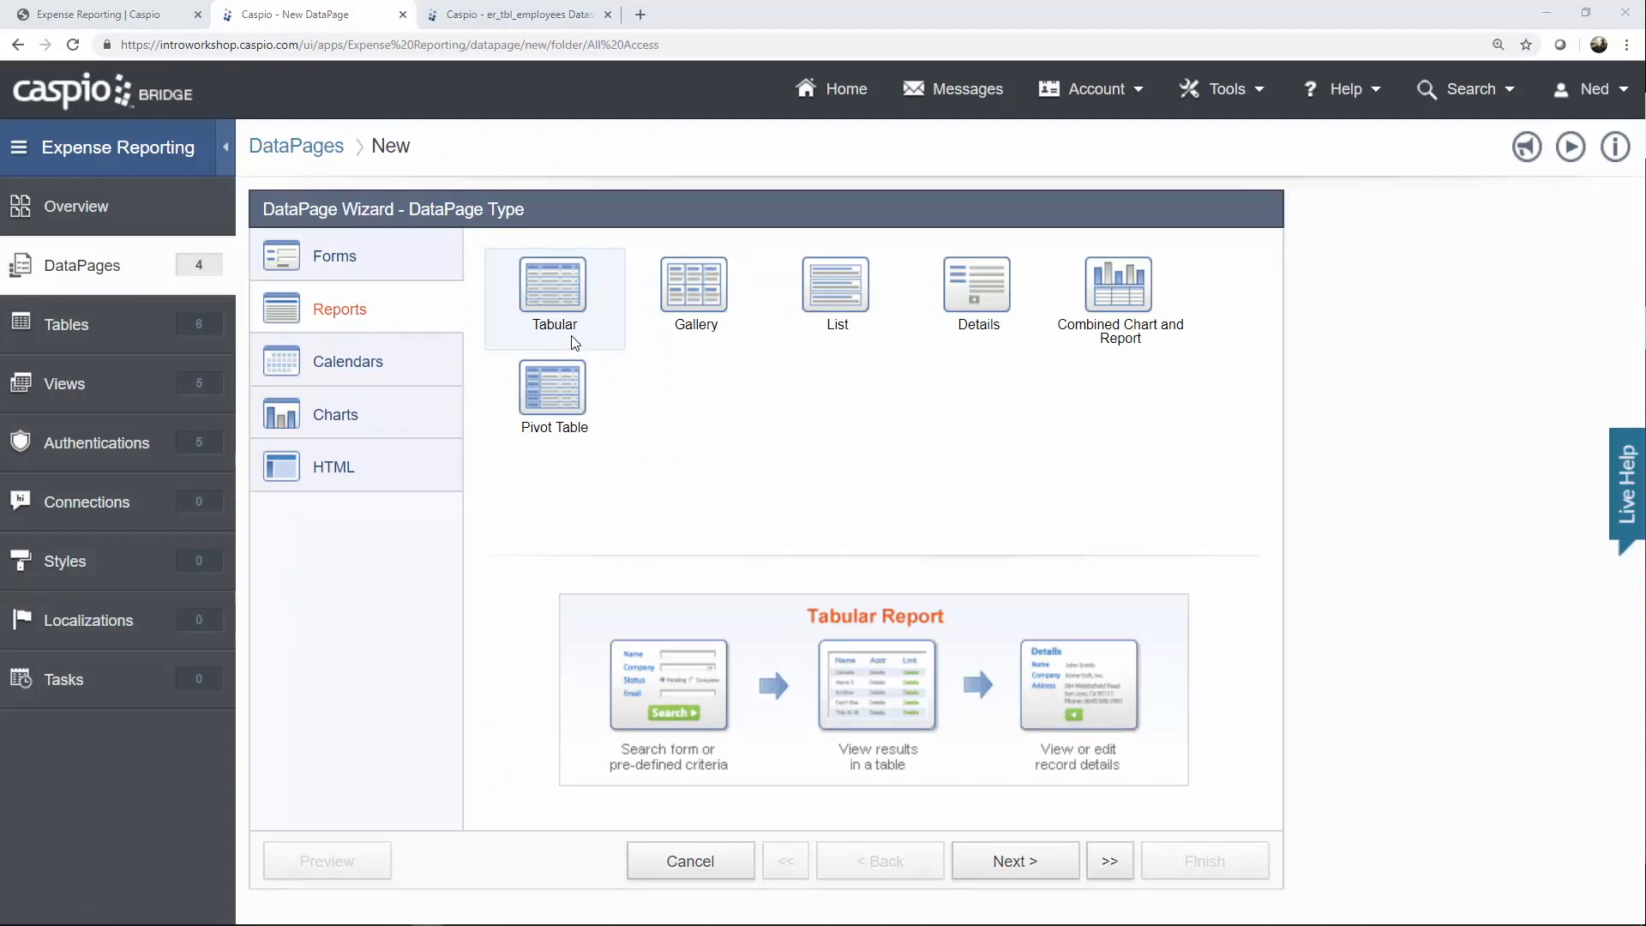
left_click(999, 864)
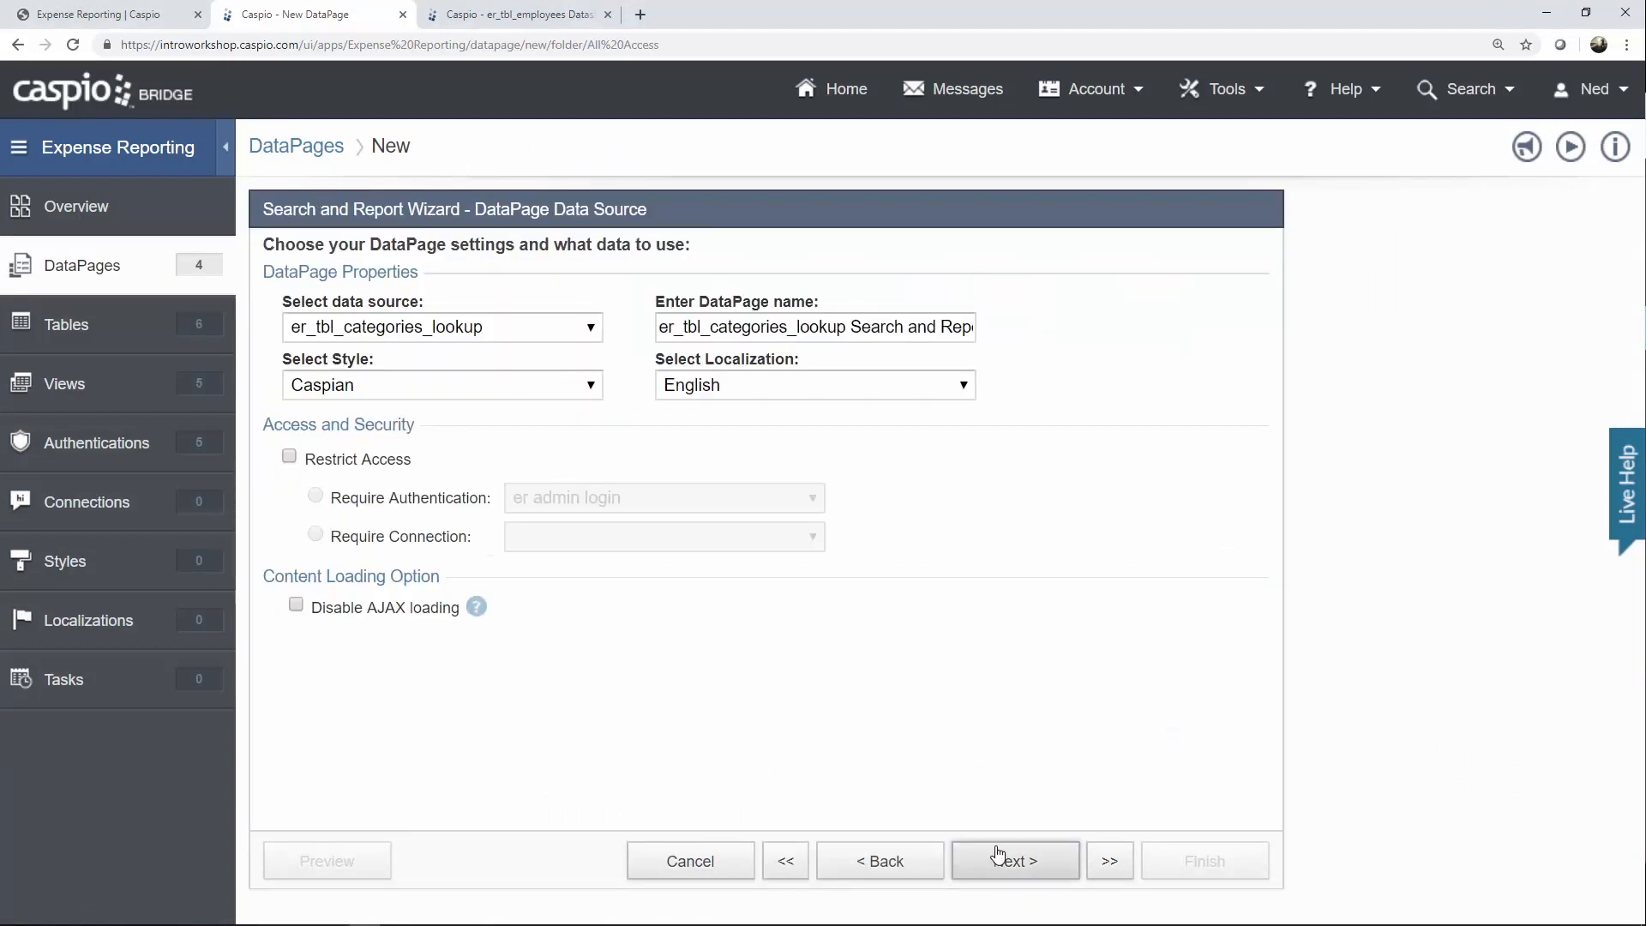
Use er_tbl_expenses as the data source and name the report 'Current Expenses'.
left_click(519, 337)
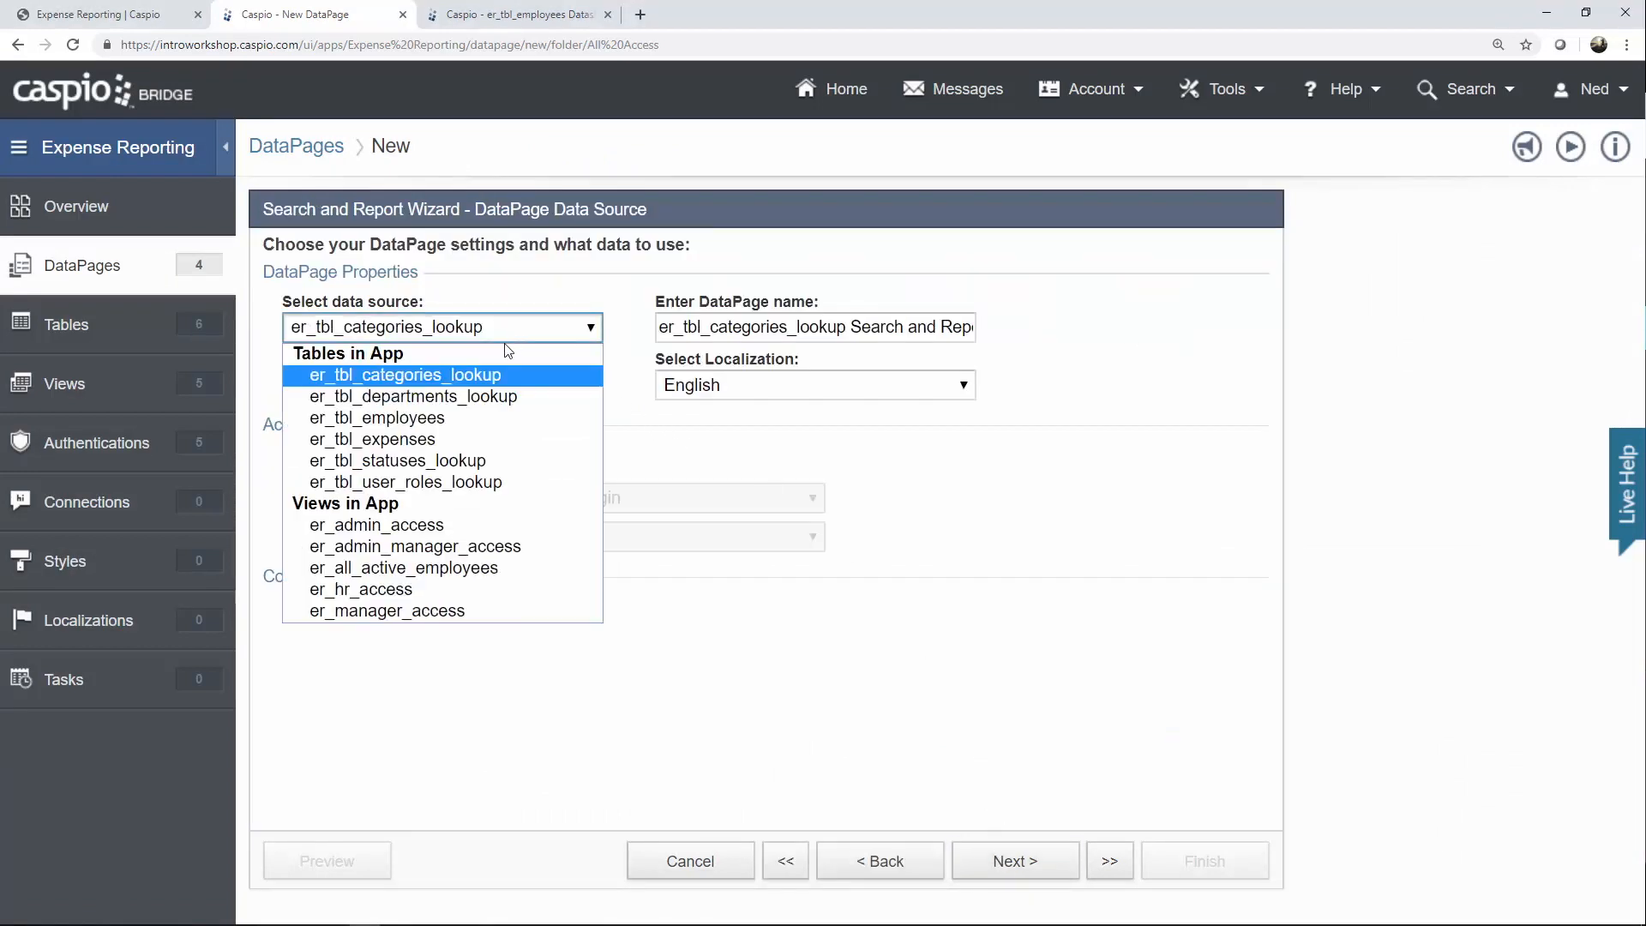
left_click(463, 441)
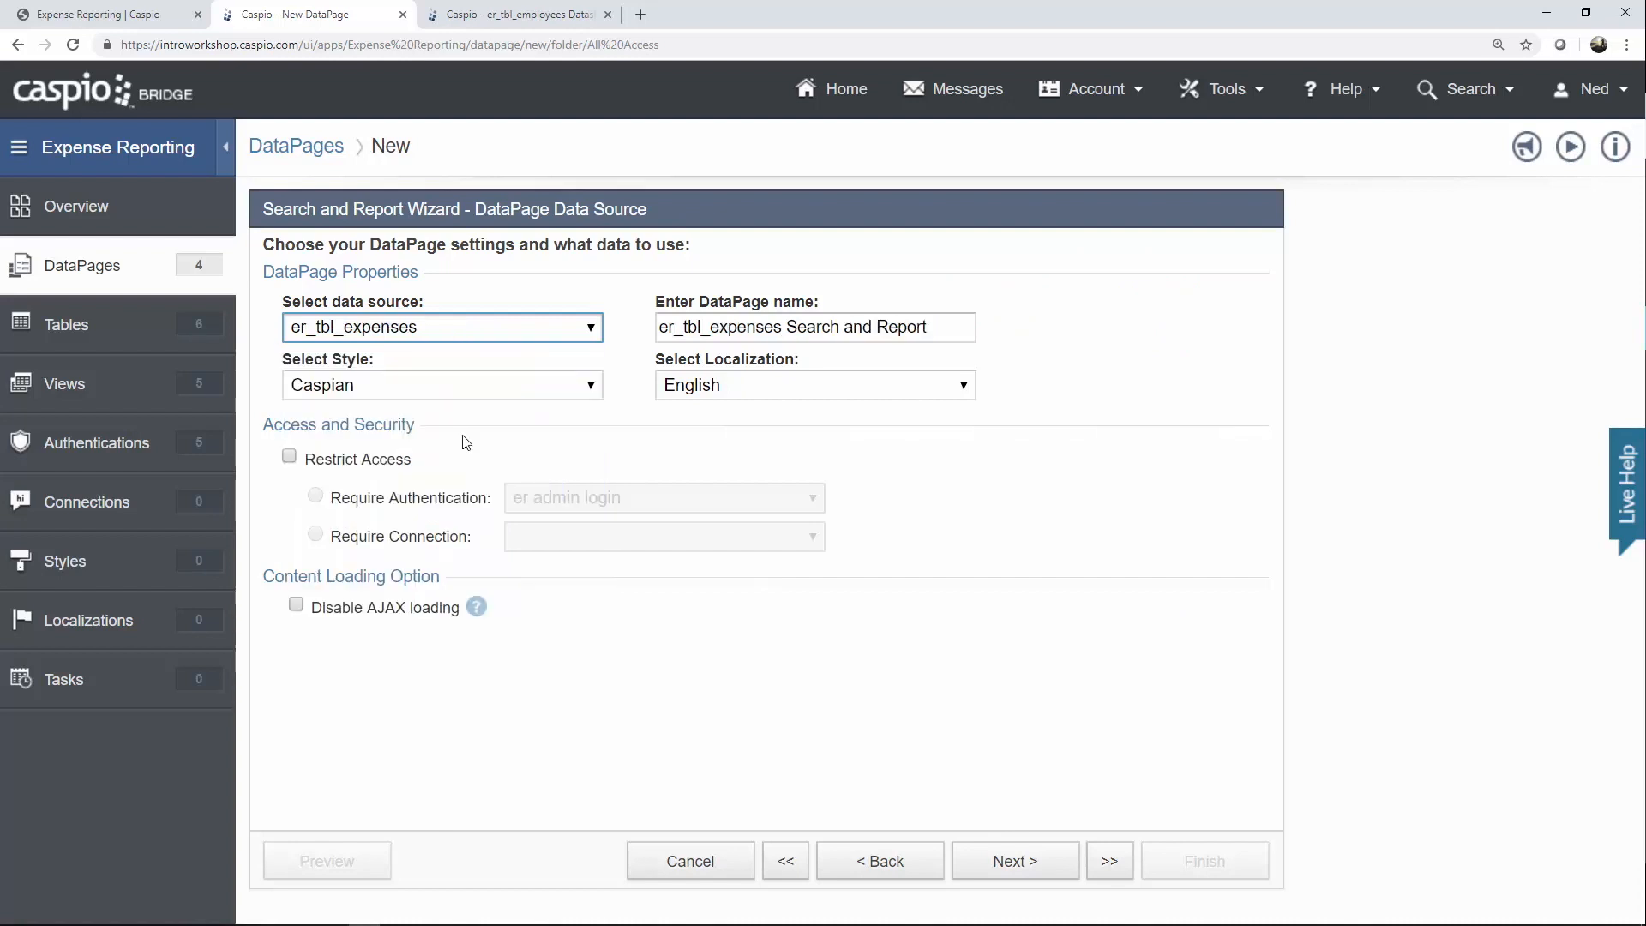
left_click_drag(950, 326, 588, 329)
type("Curr")
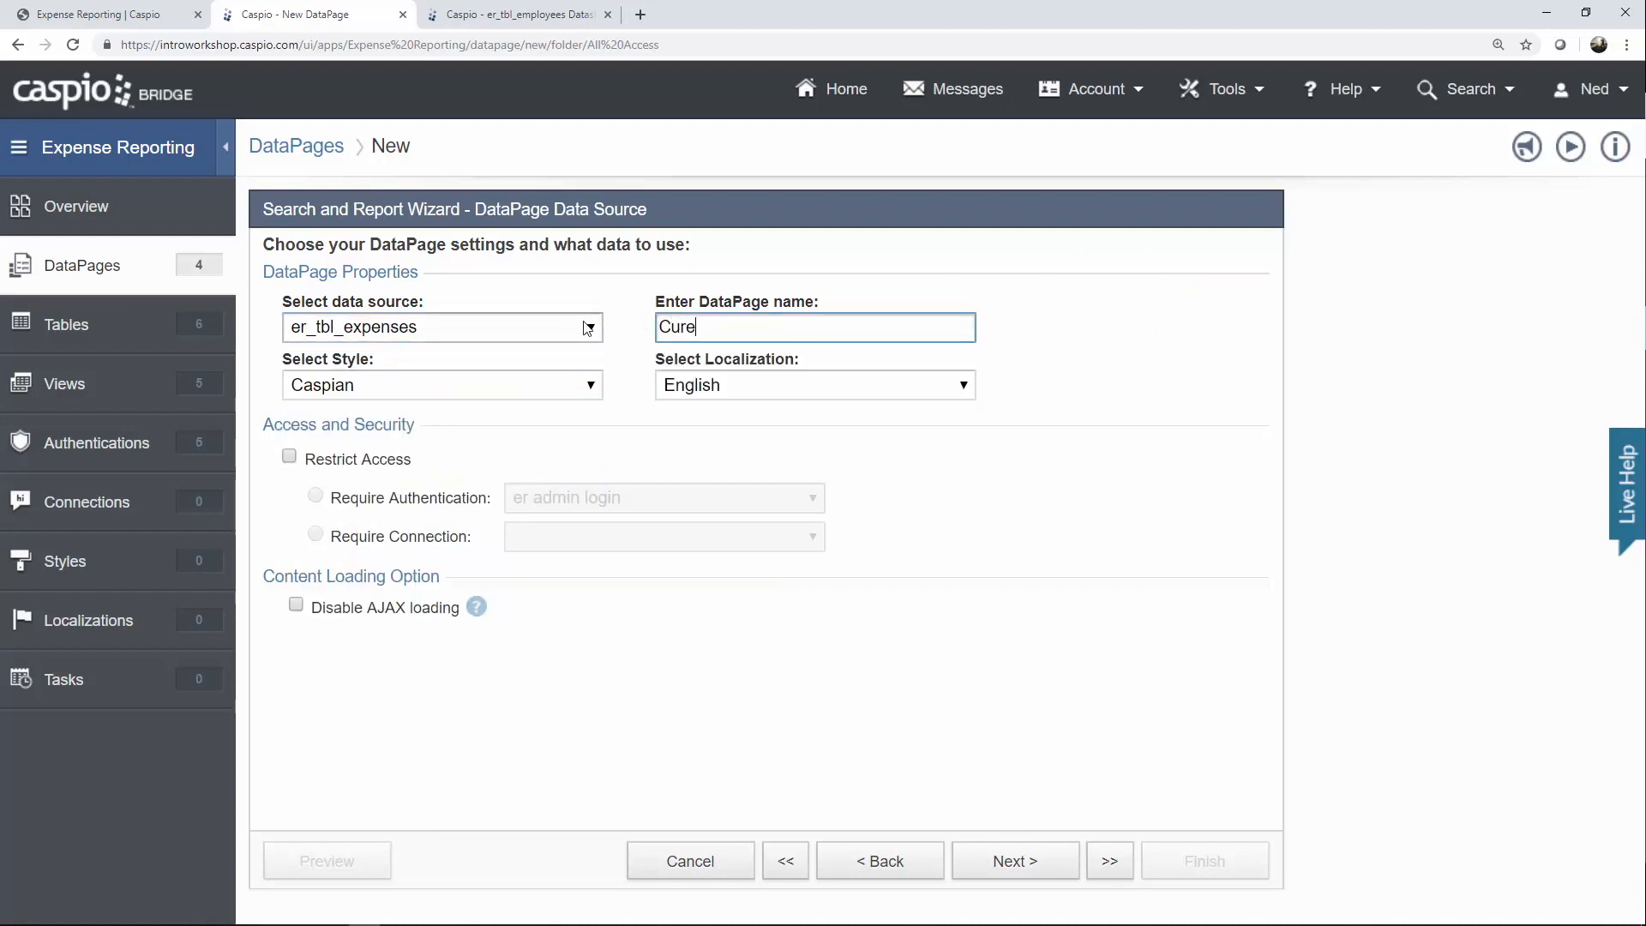
key("BackSpace")
type("rent")
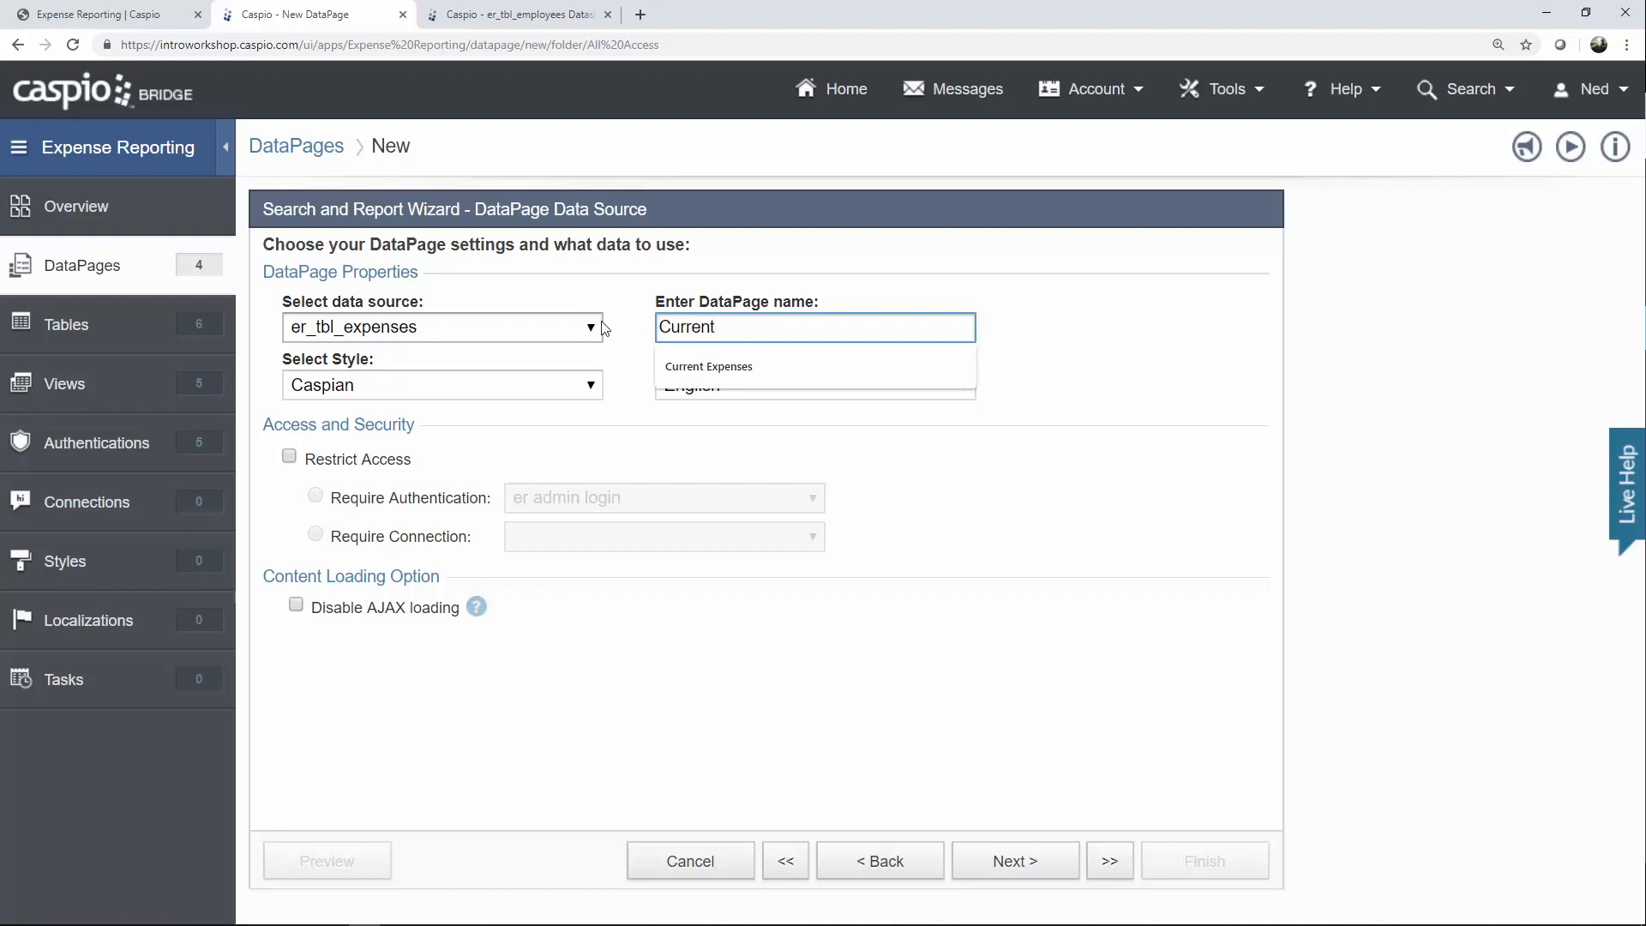
key("Down")
key("Return")
Apply the Blue style and require the er all employee login.
left_click(444, 385)
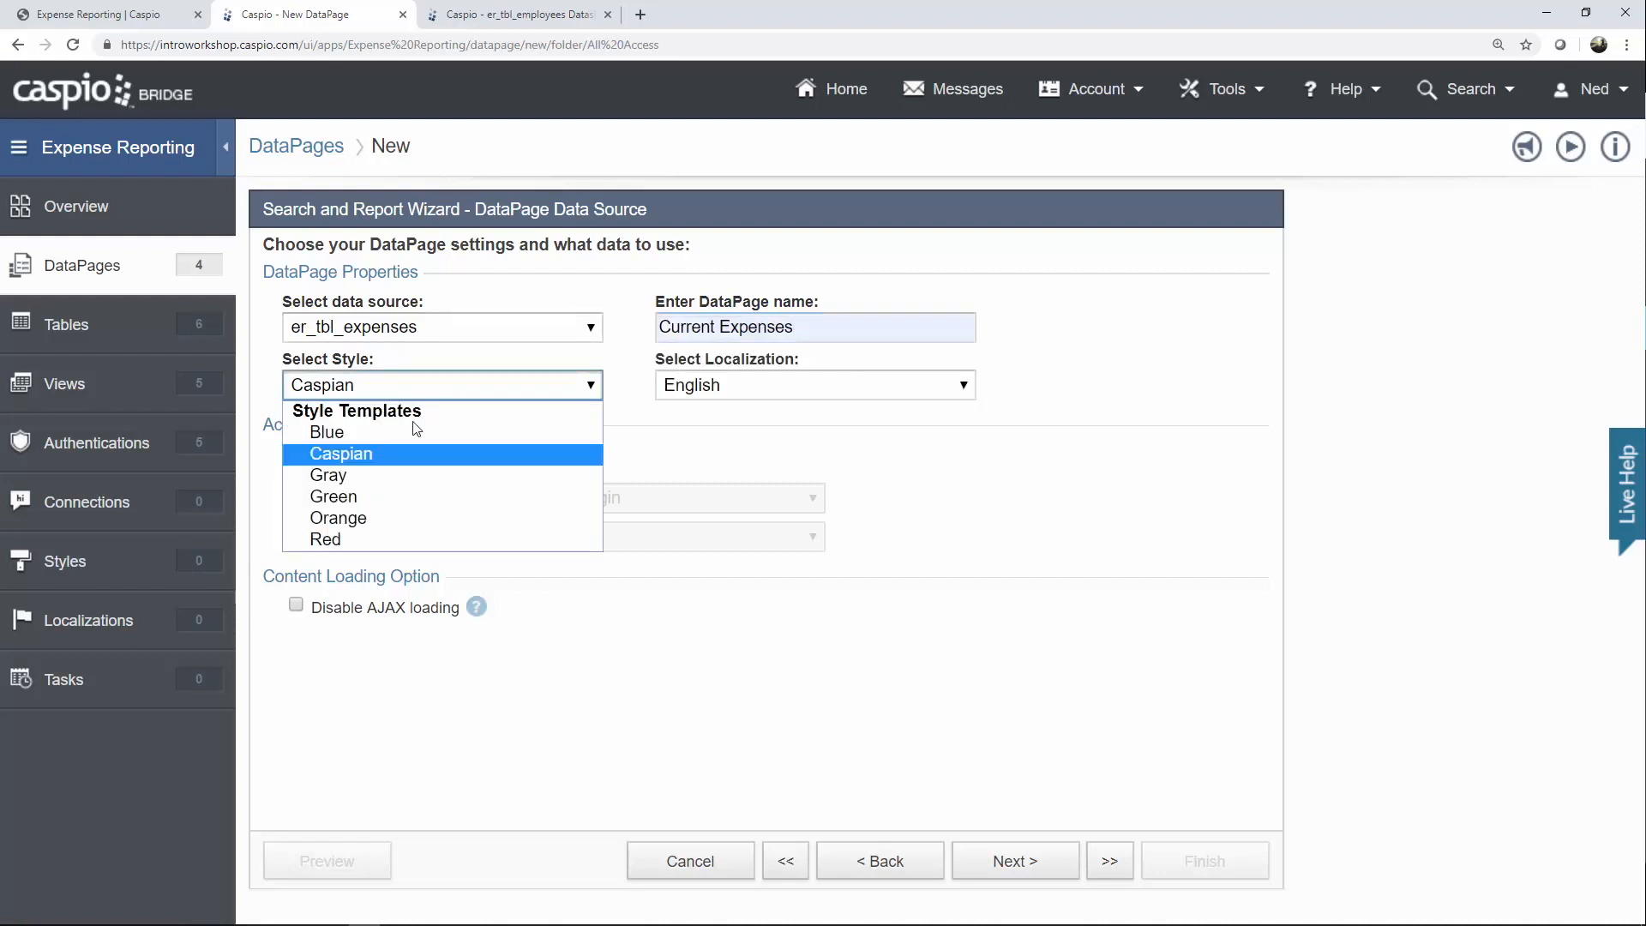
left_click(404, 431)
left_click(365, 463)
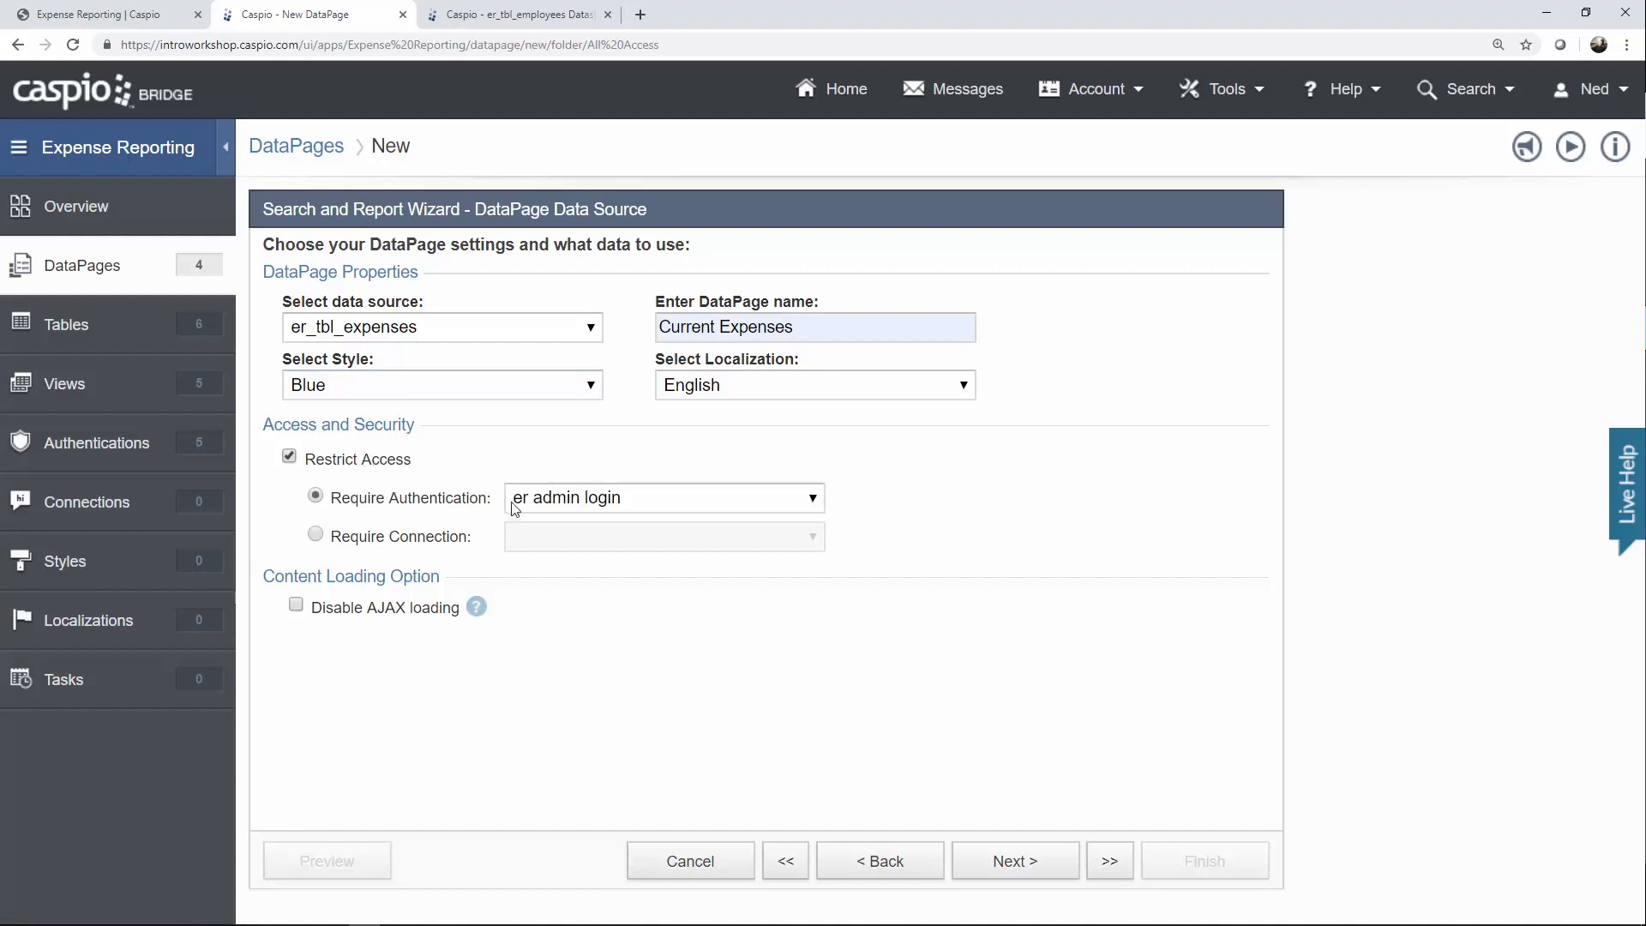
left_click(566, 503)
left_click(639, 588)
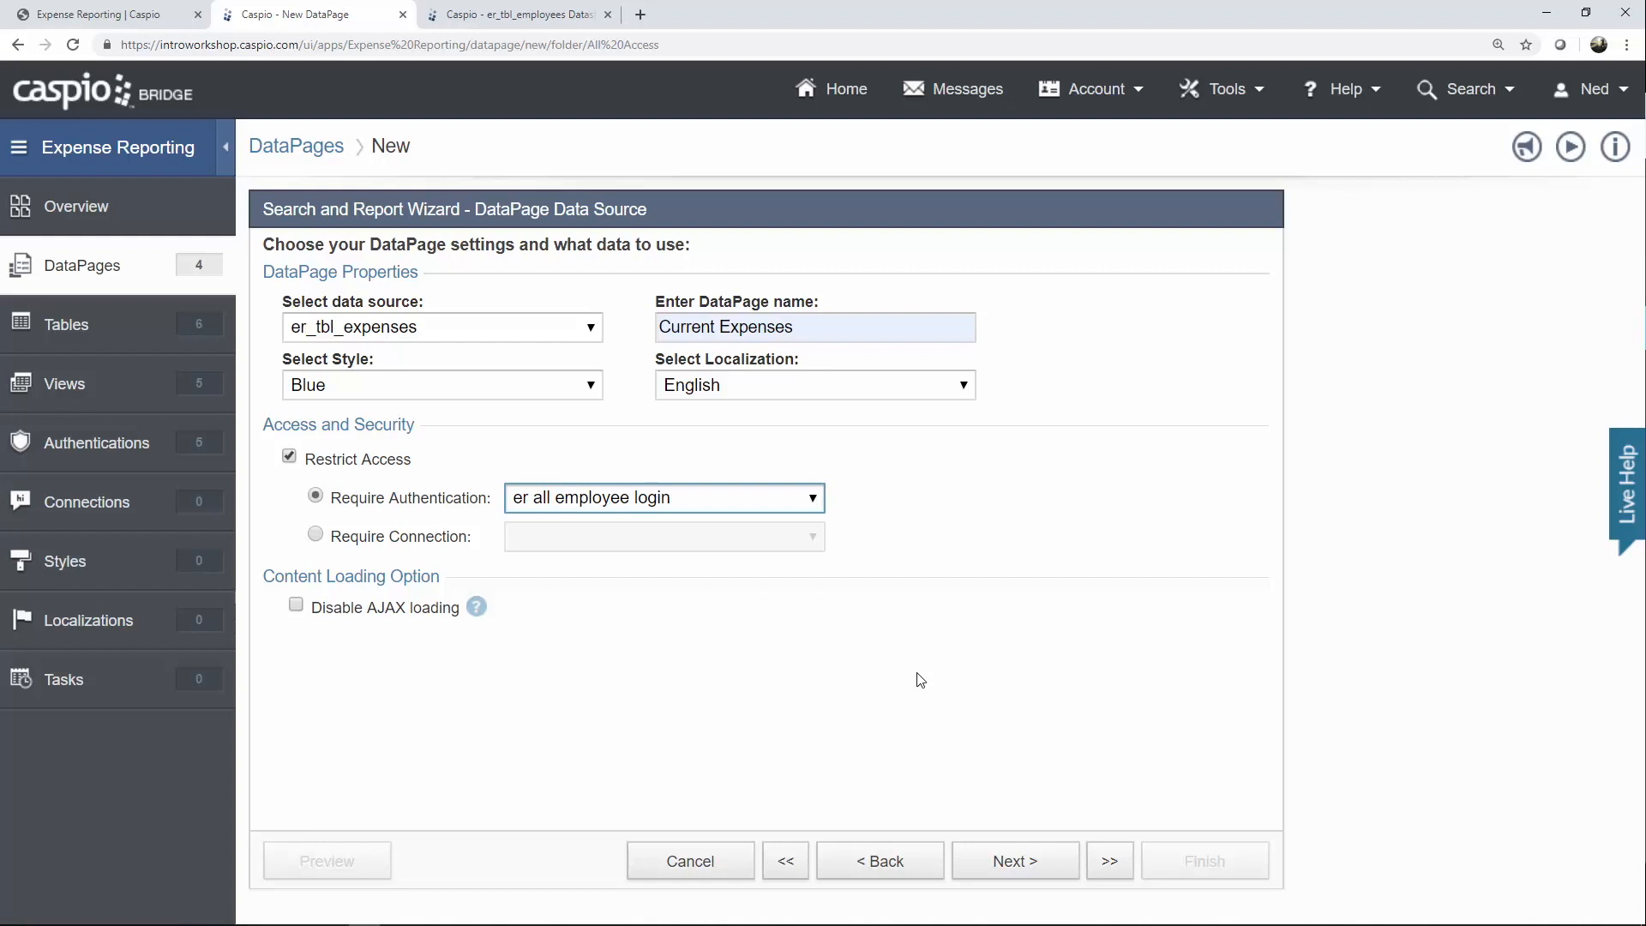
left_click(1025, 867)
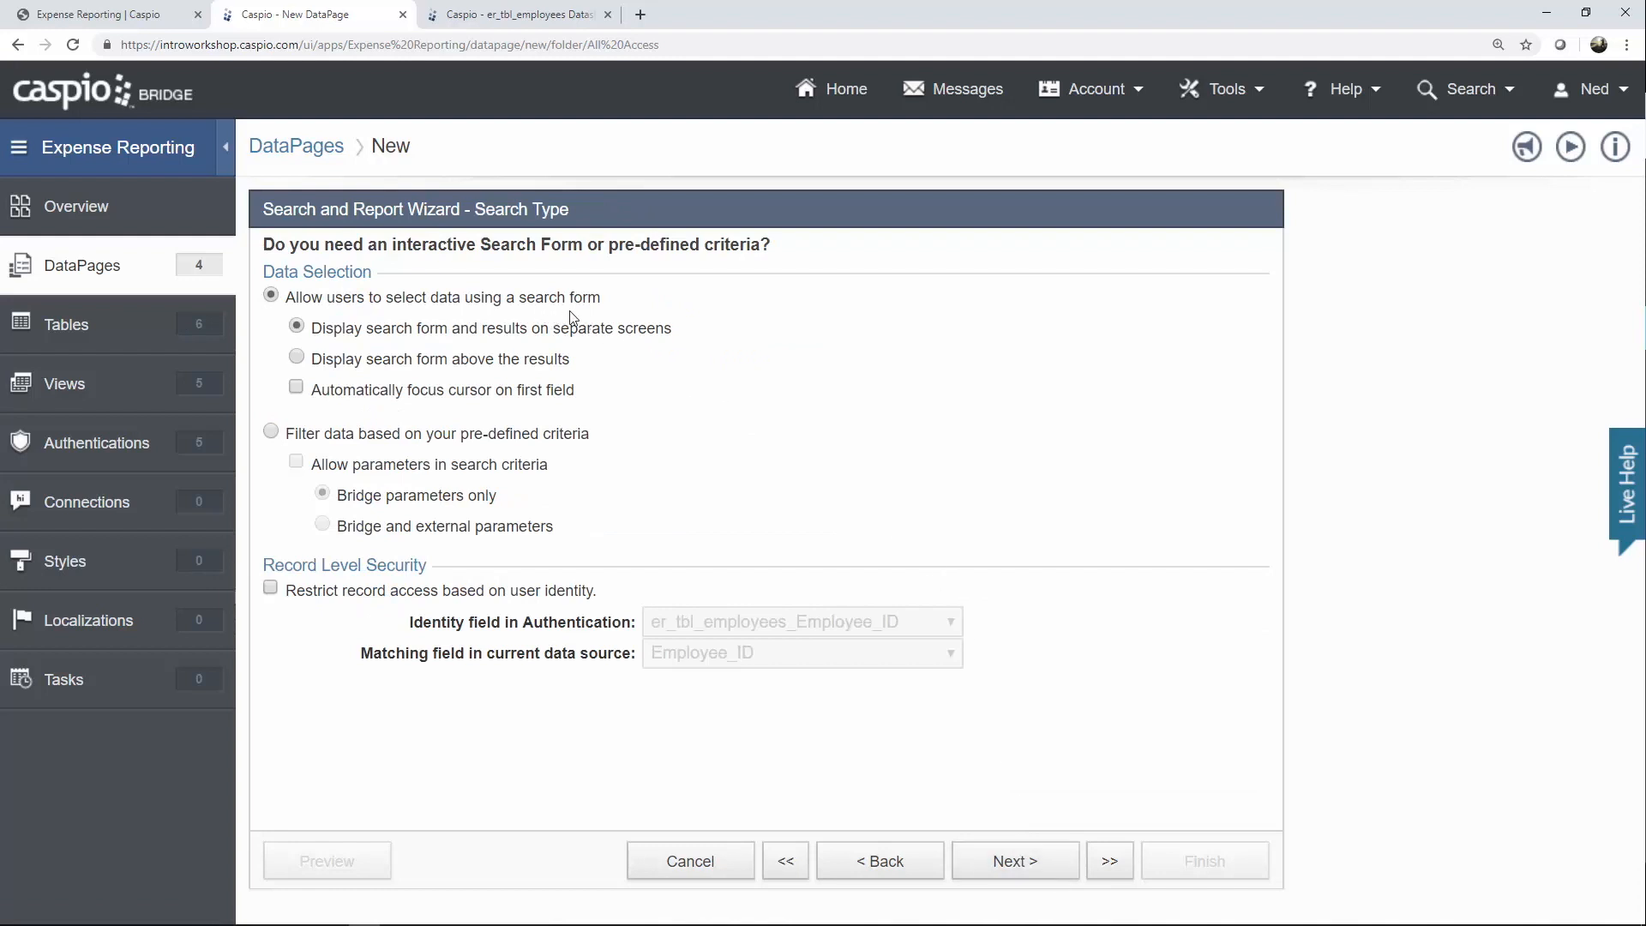
Filter records by pre-defined criteria limited to the logged-in user's identity.
left_click(448, 437)
left_click(376, 596)
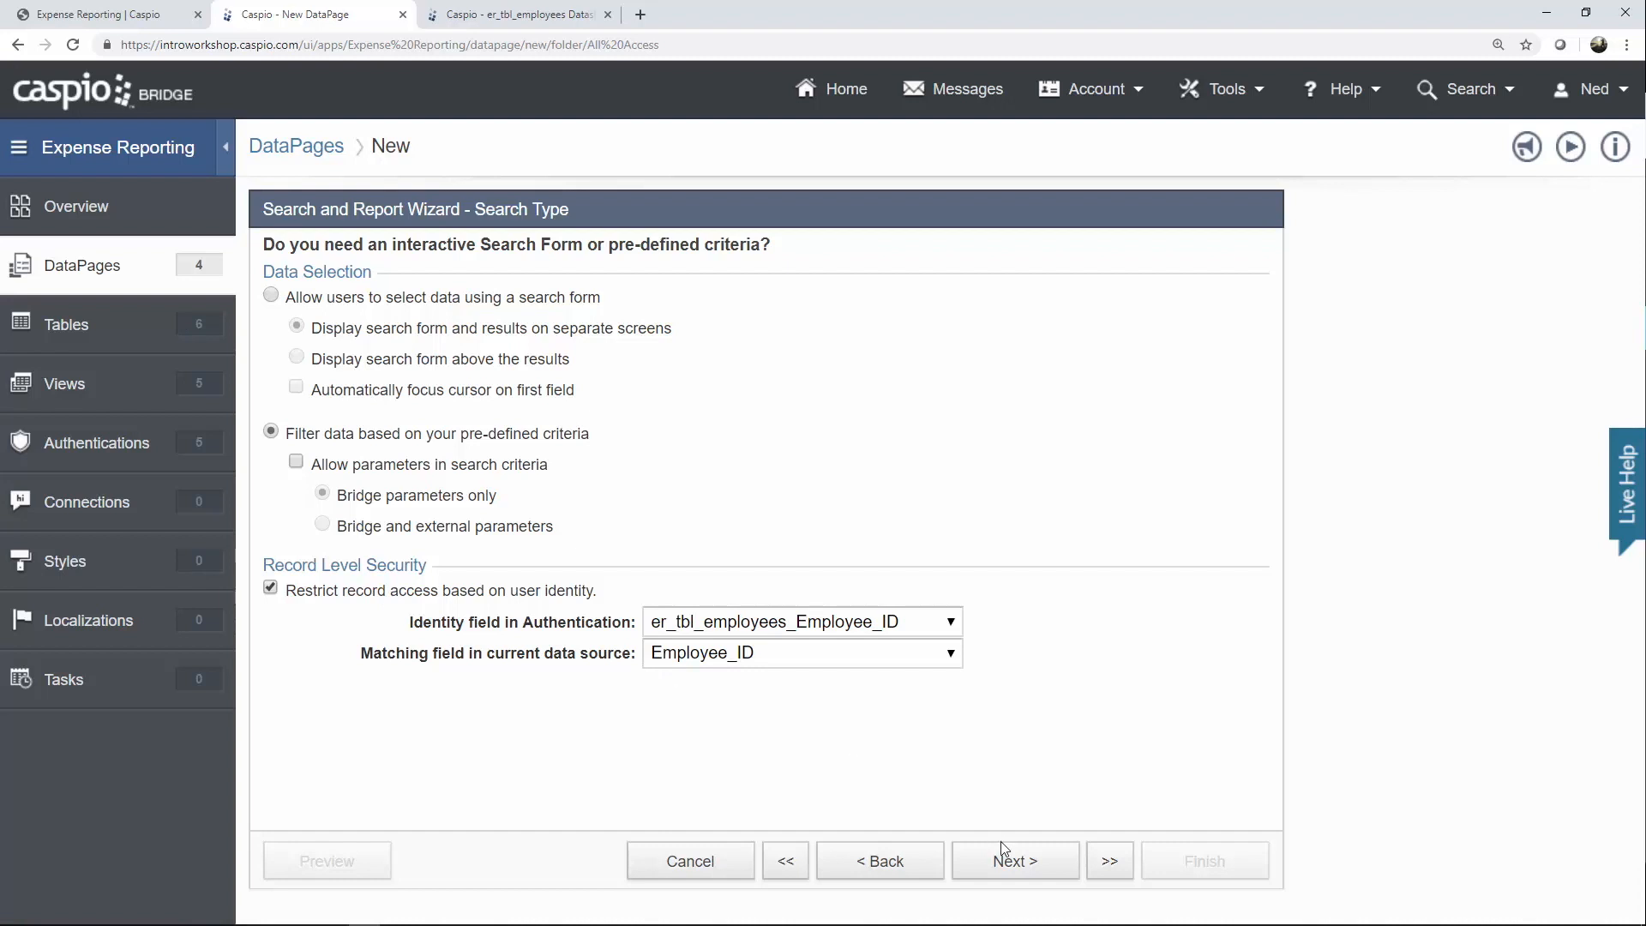
left_click(1013, 862)
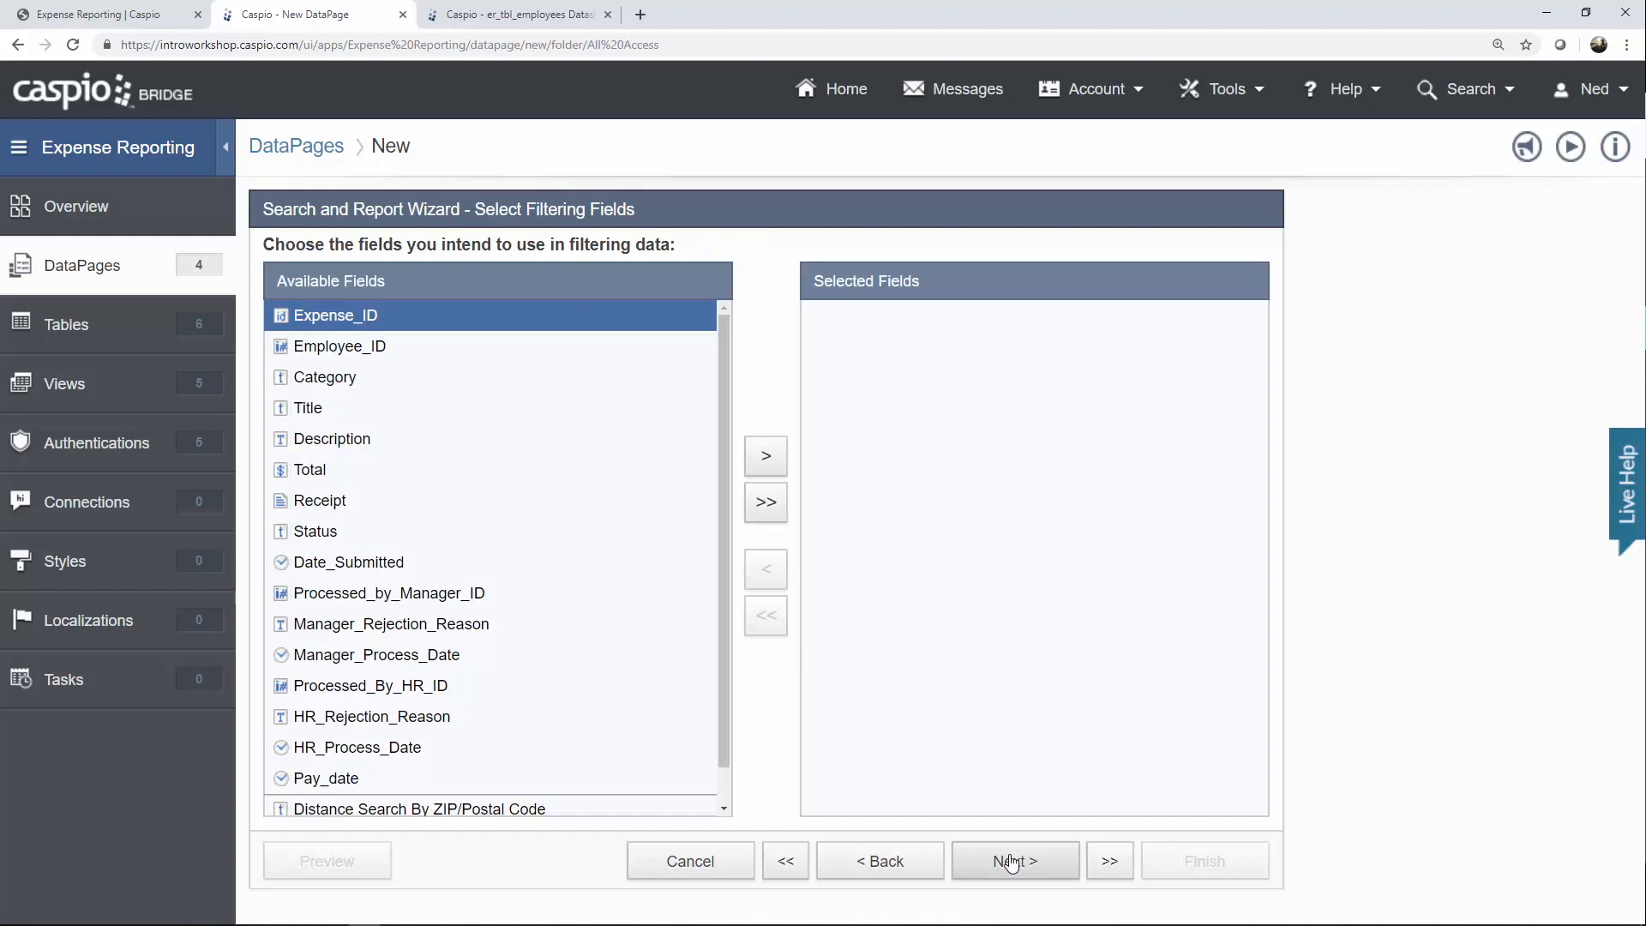
Add Status, Manager_Process_Date and HR_Process_Date as filtering fields.
left_click(419, 534)
left_click(766, 455)
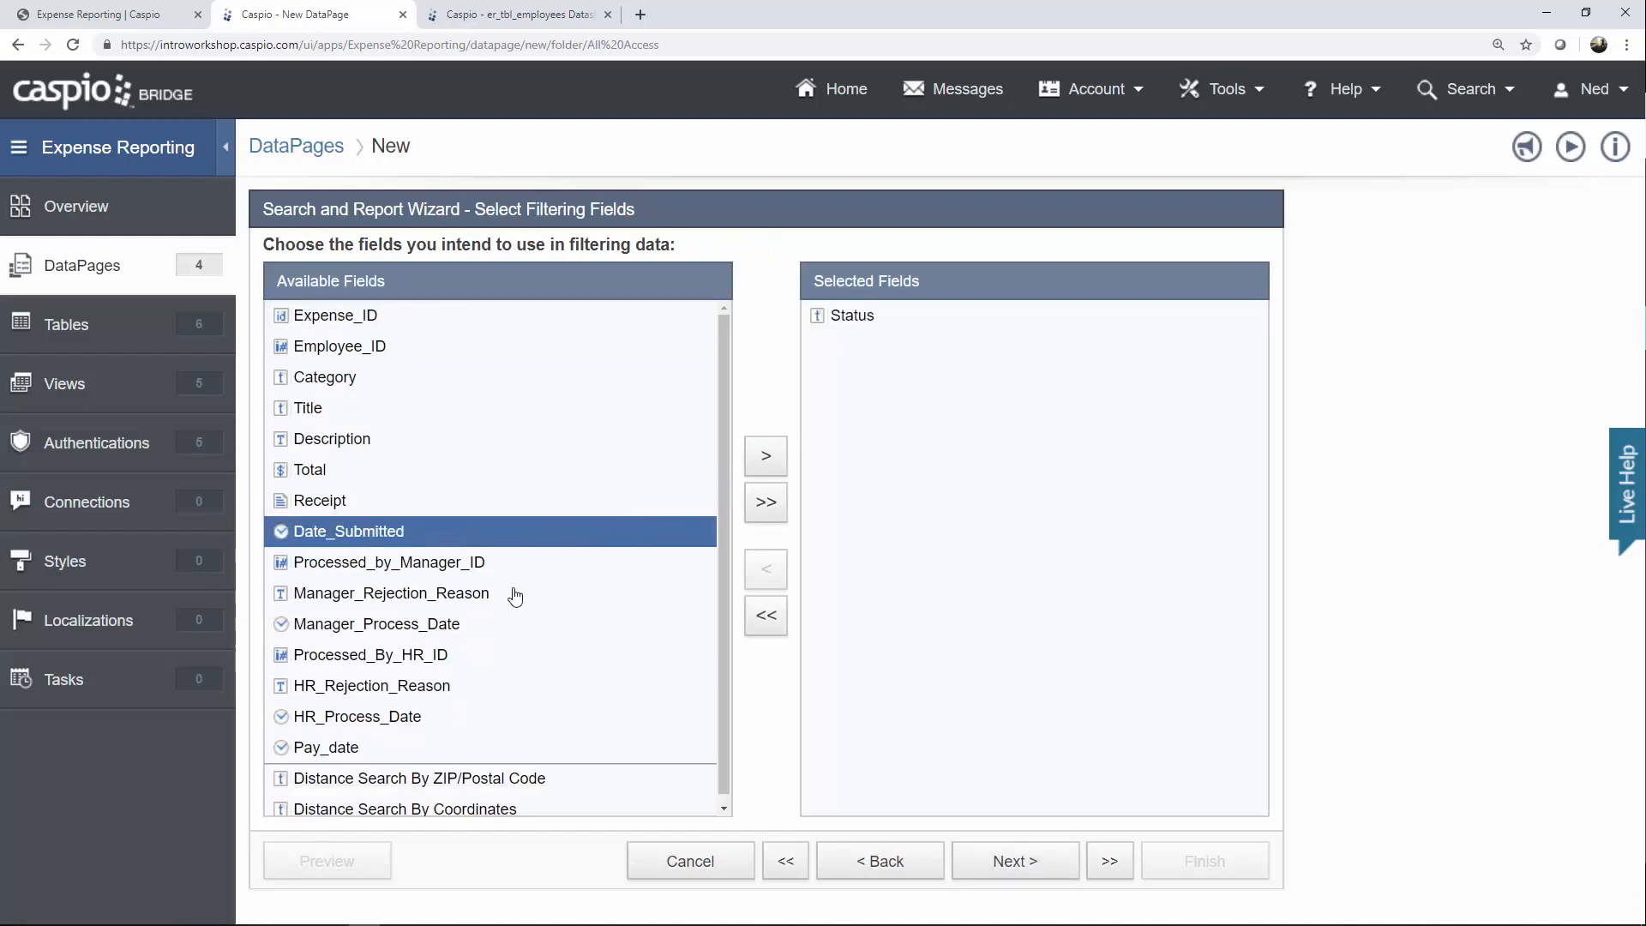
left_click(447, 624)
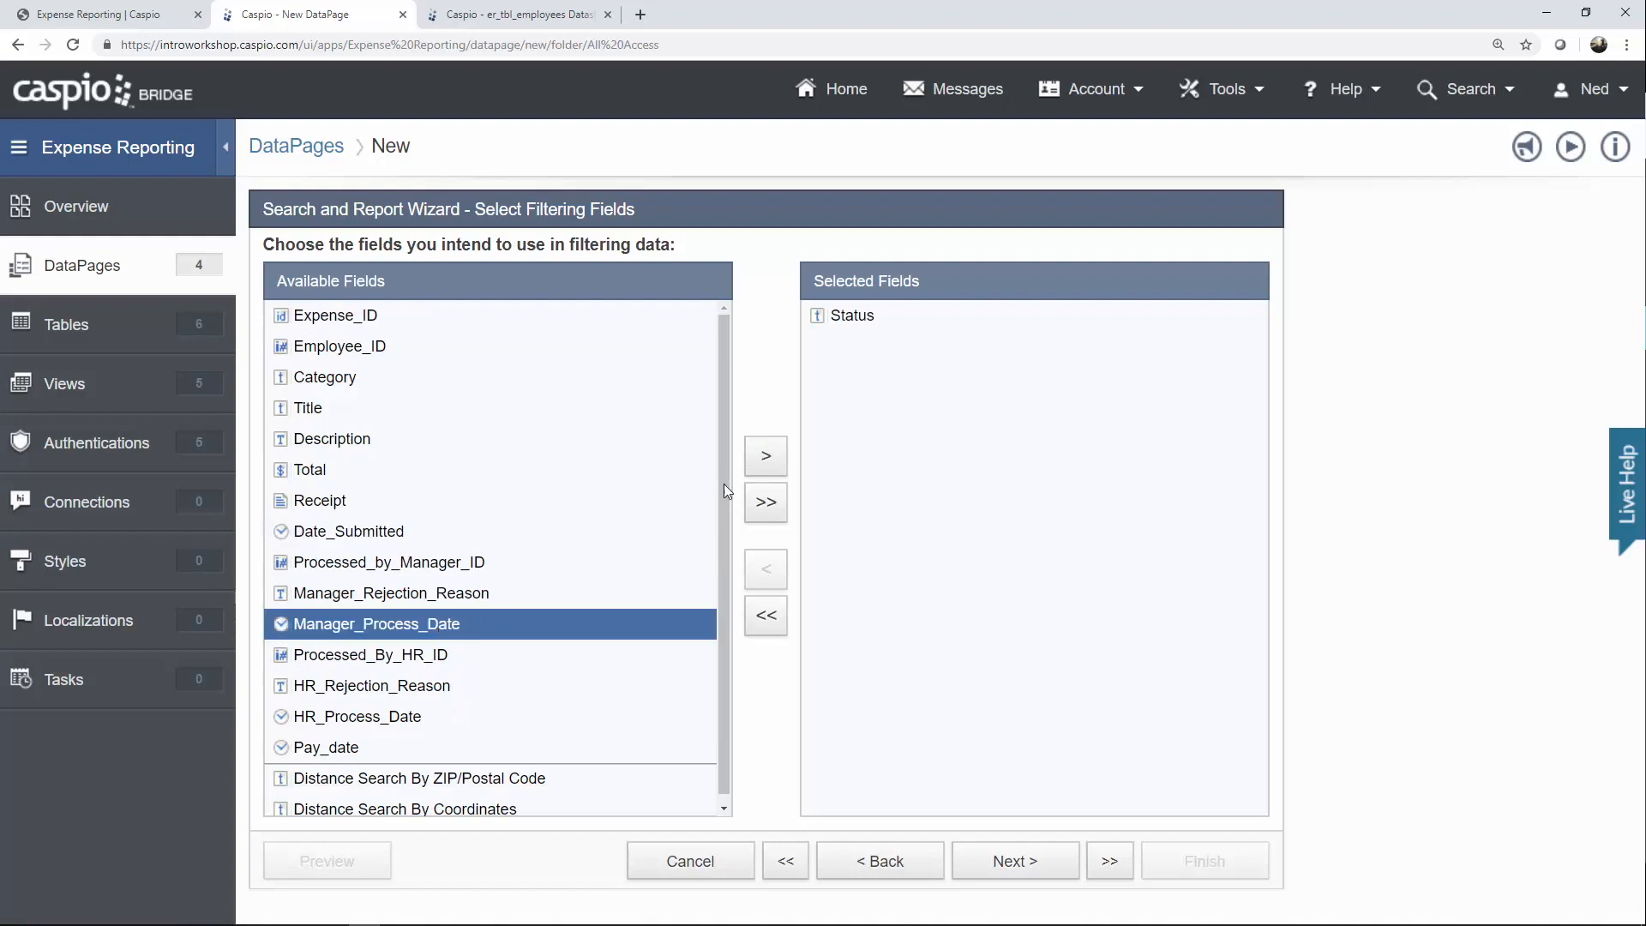
left_click(765, 455)
left_click(403, 686)
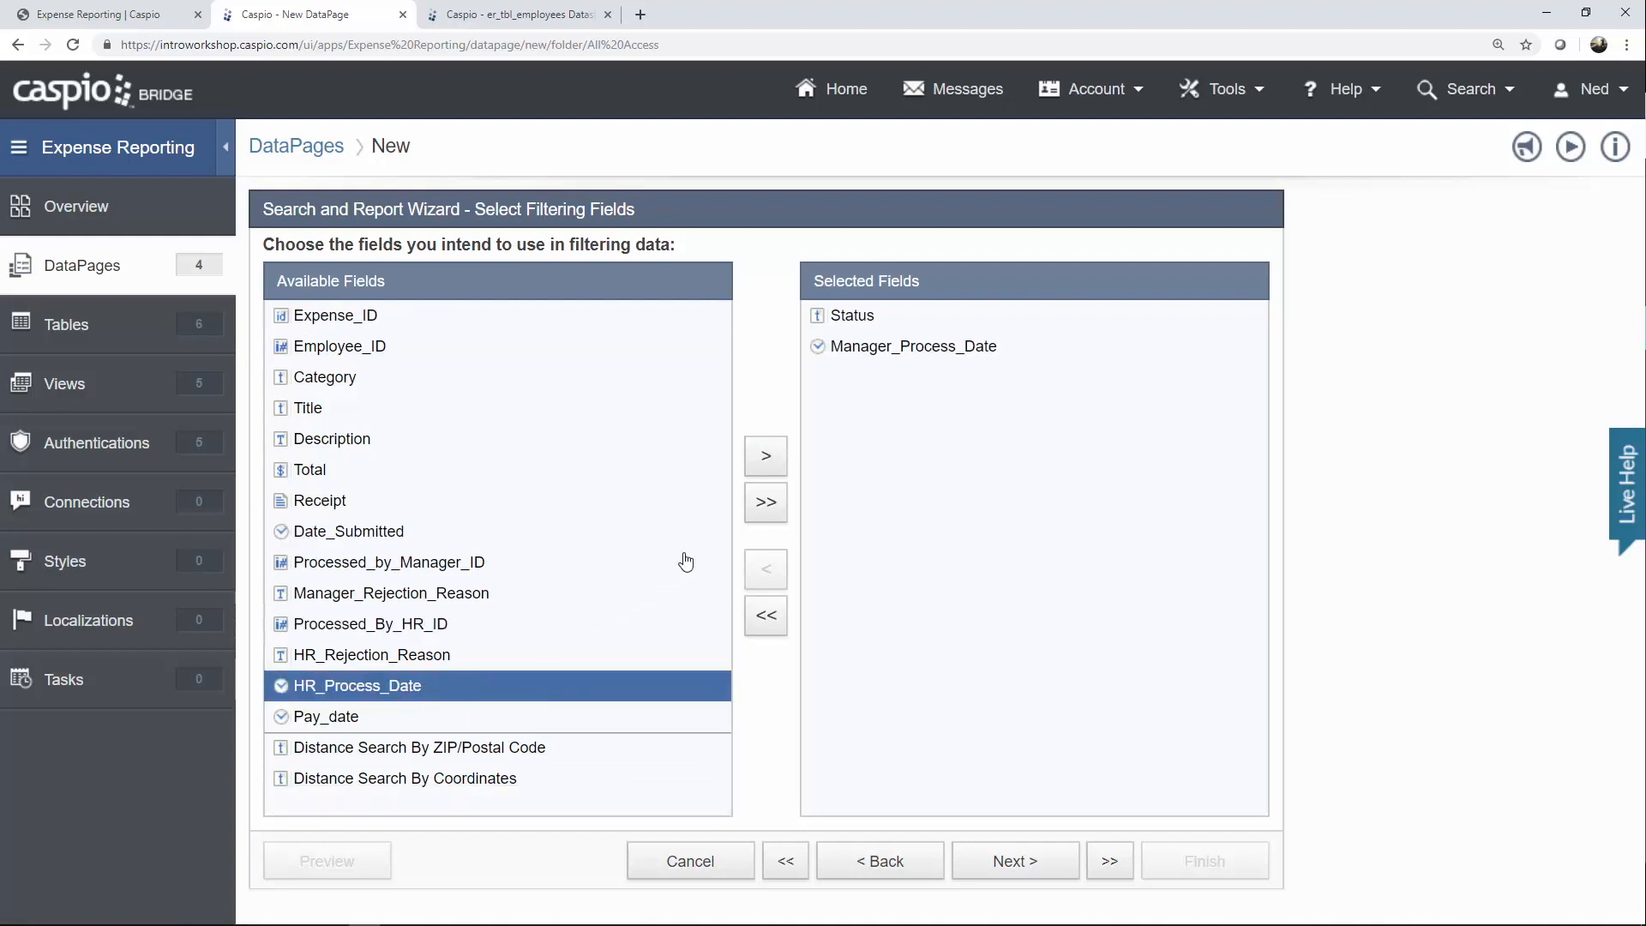
left_click(769, 466)
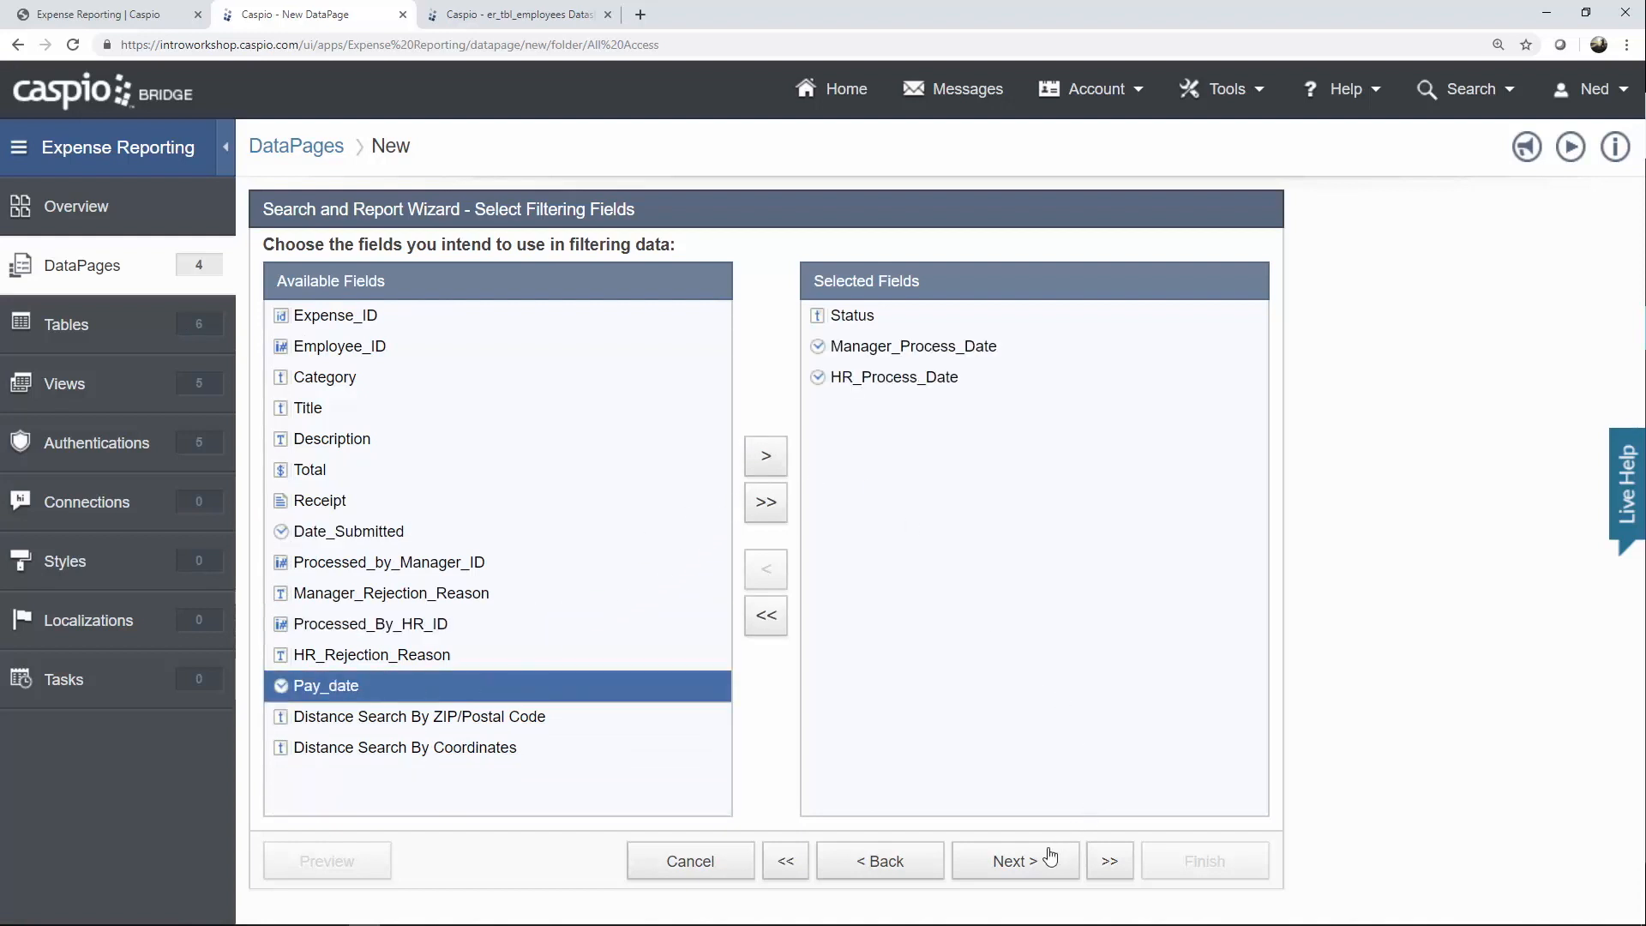
left_click(1035, 872)
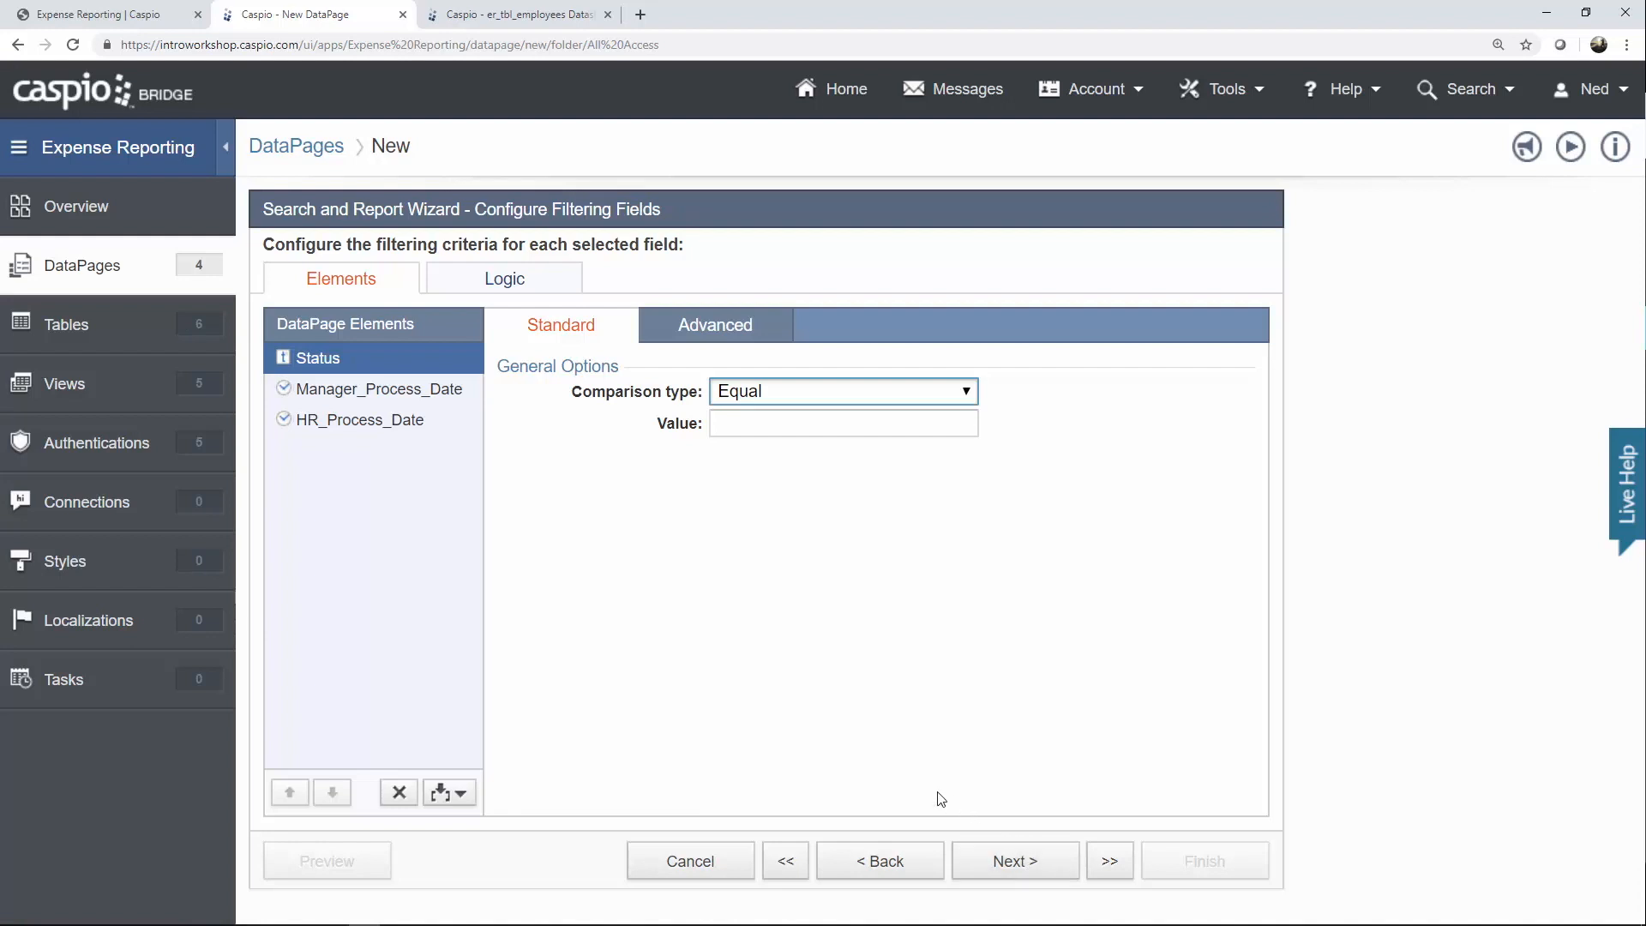
Add criteria under Status until it has four.
left_click(455, 799)
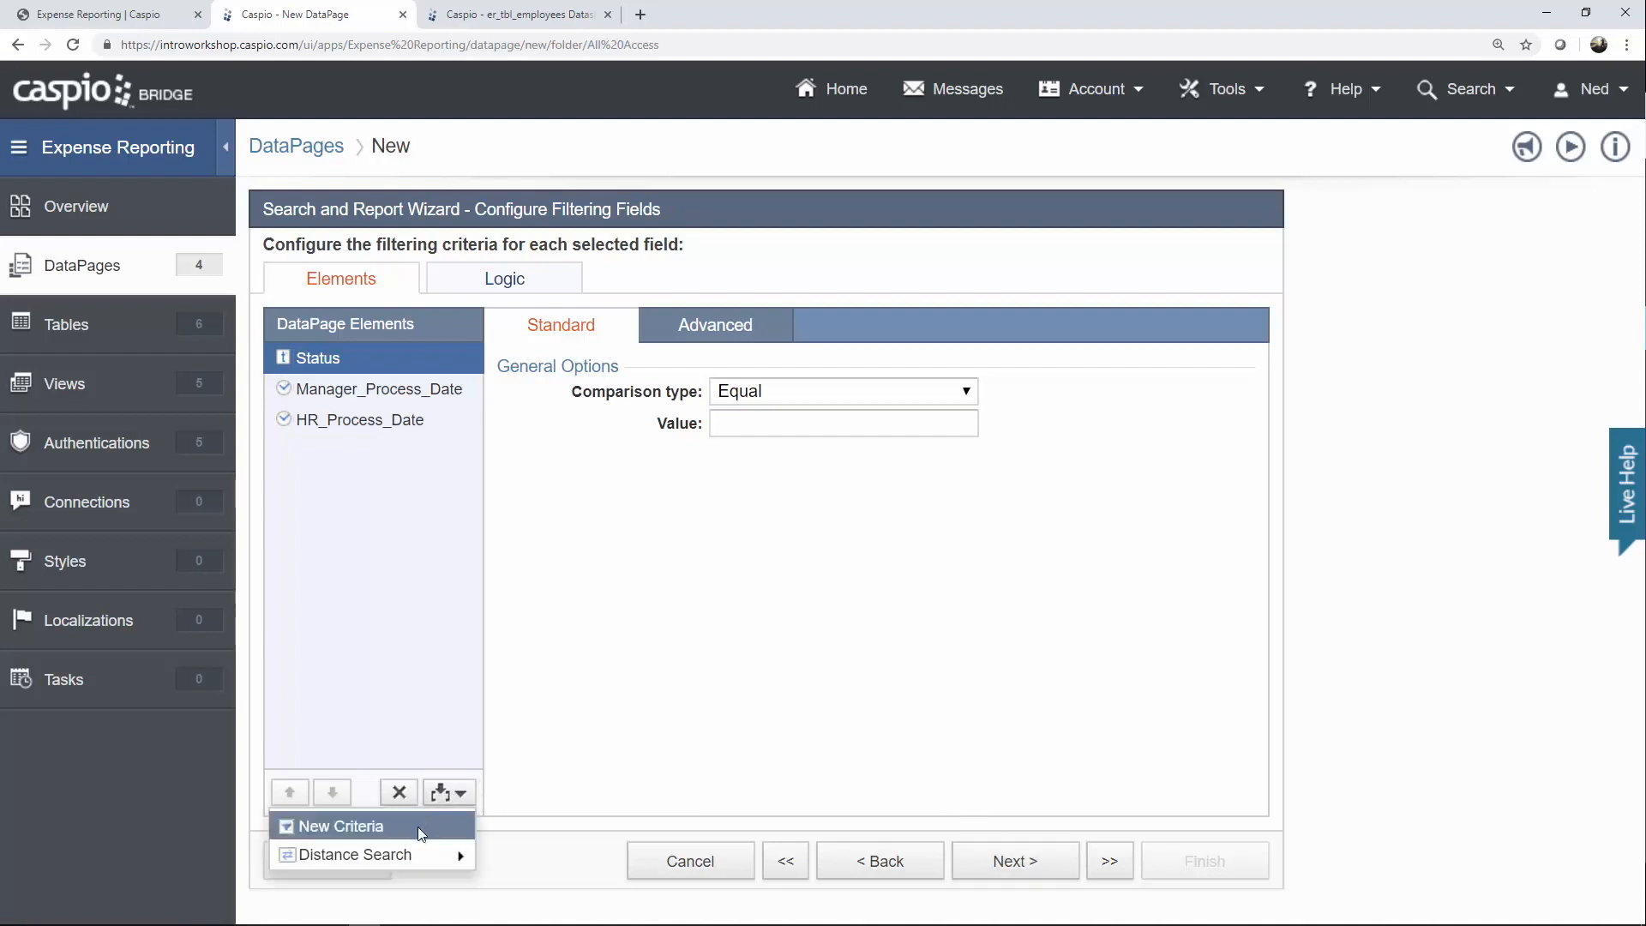
left_click(419, 827)
left_click(456, 791)
left_click(428, 824)
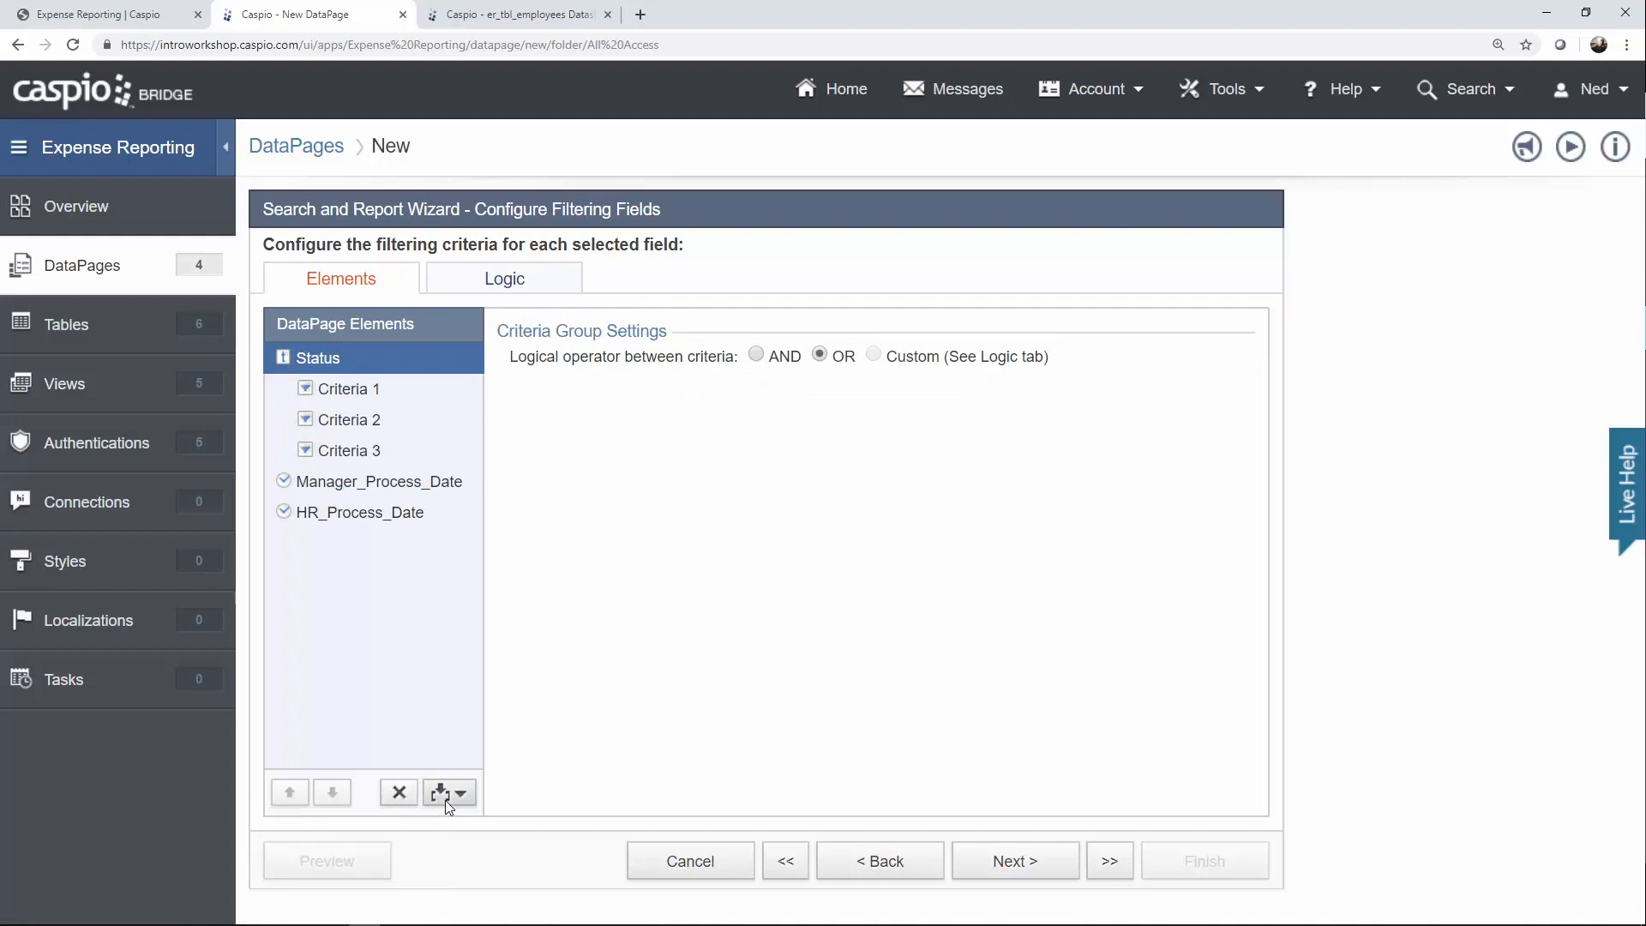
left_click(447, 794)
left_click(429, 825)
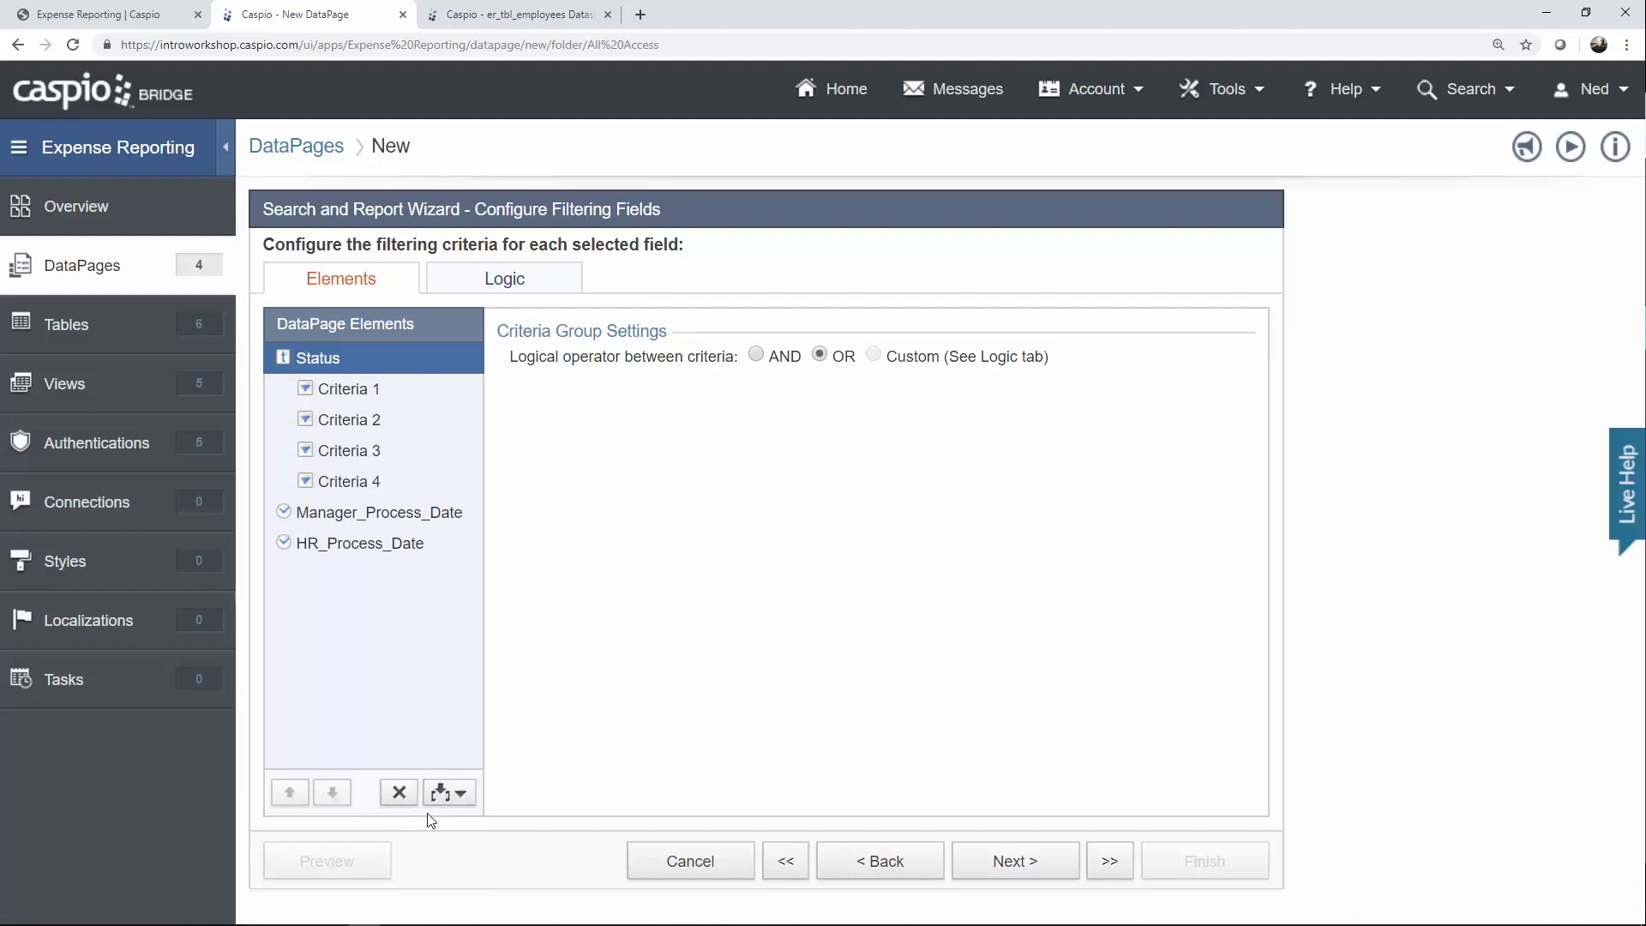
Add a second criterion each under Manager_Process_Date and HR_Process_Date.
left_click(388, 520)
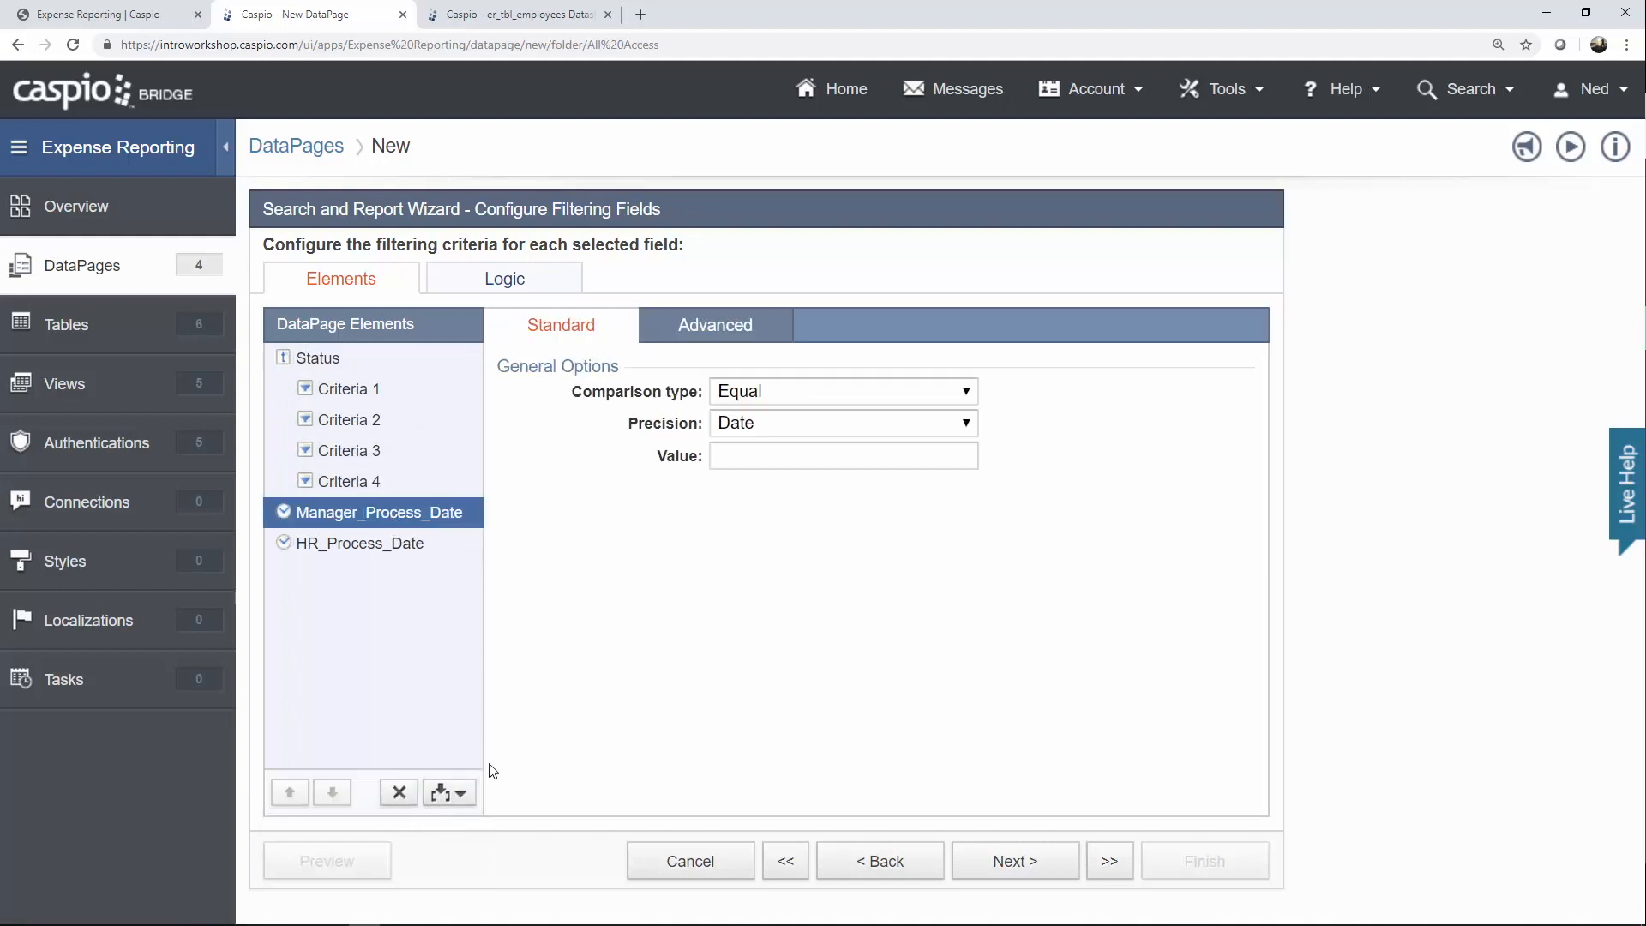
left_click(454, 794)
left_click(431, 825)
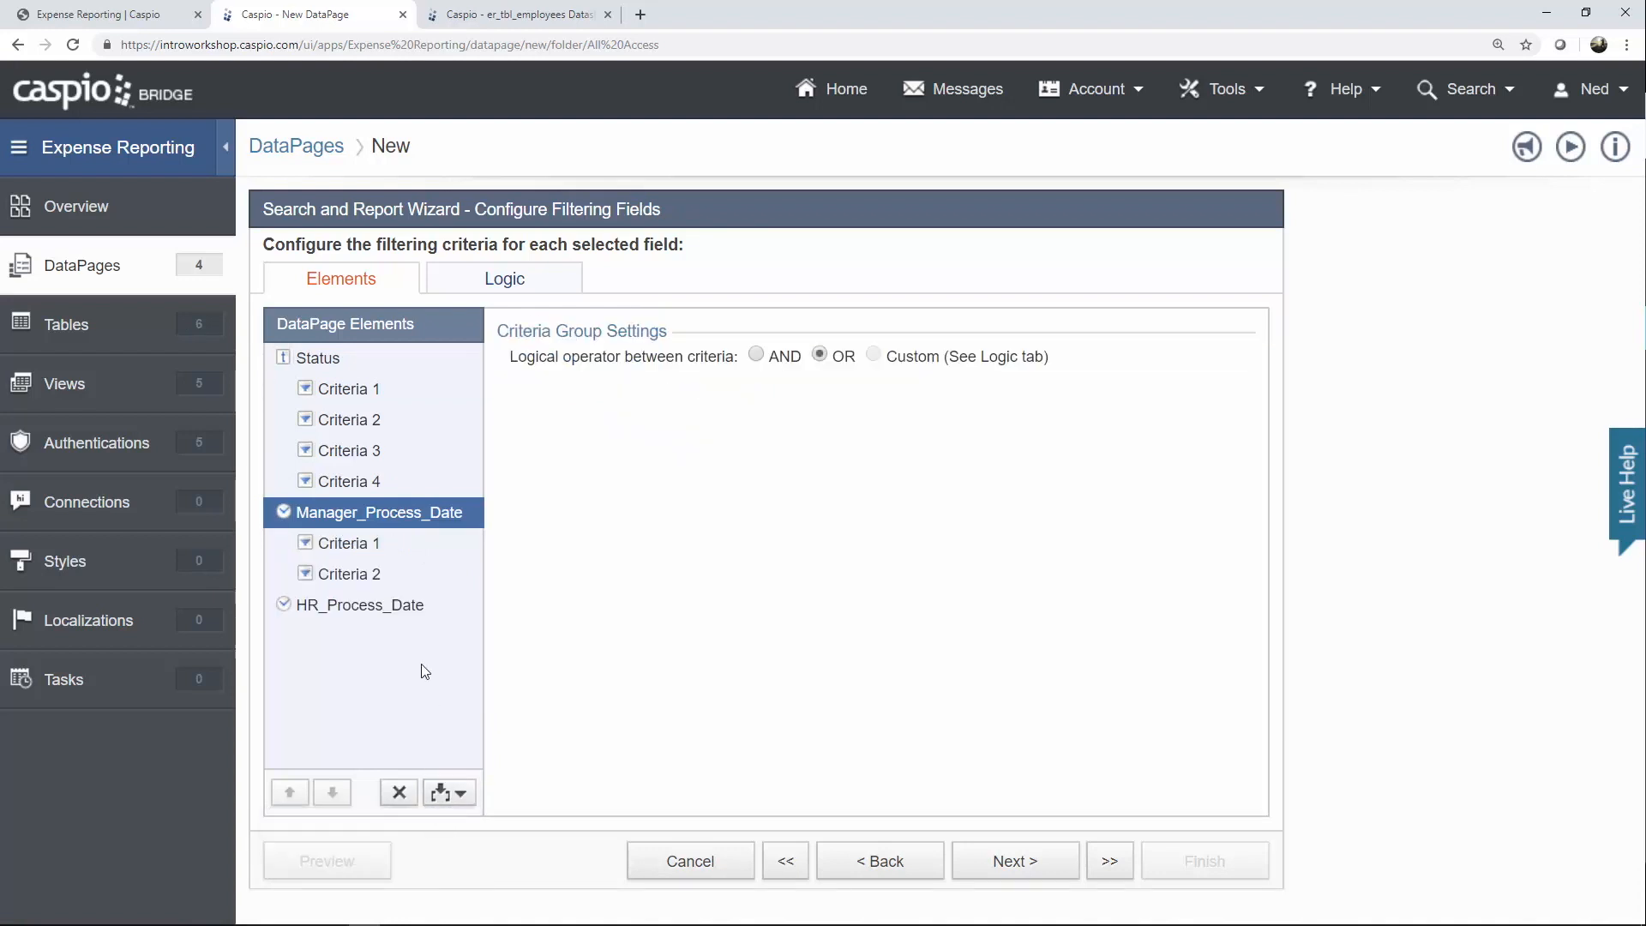
left_click(380, 611)
left_click(455, 795)
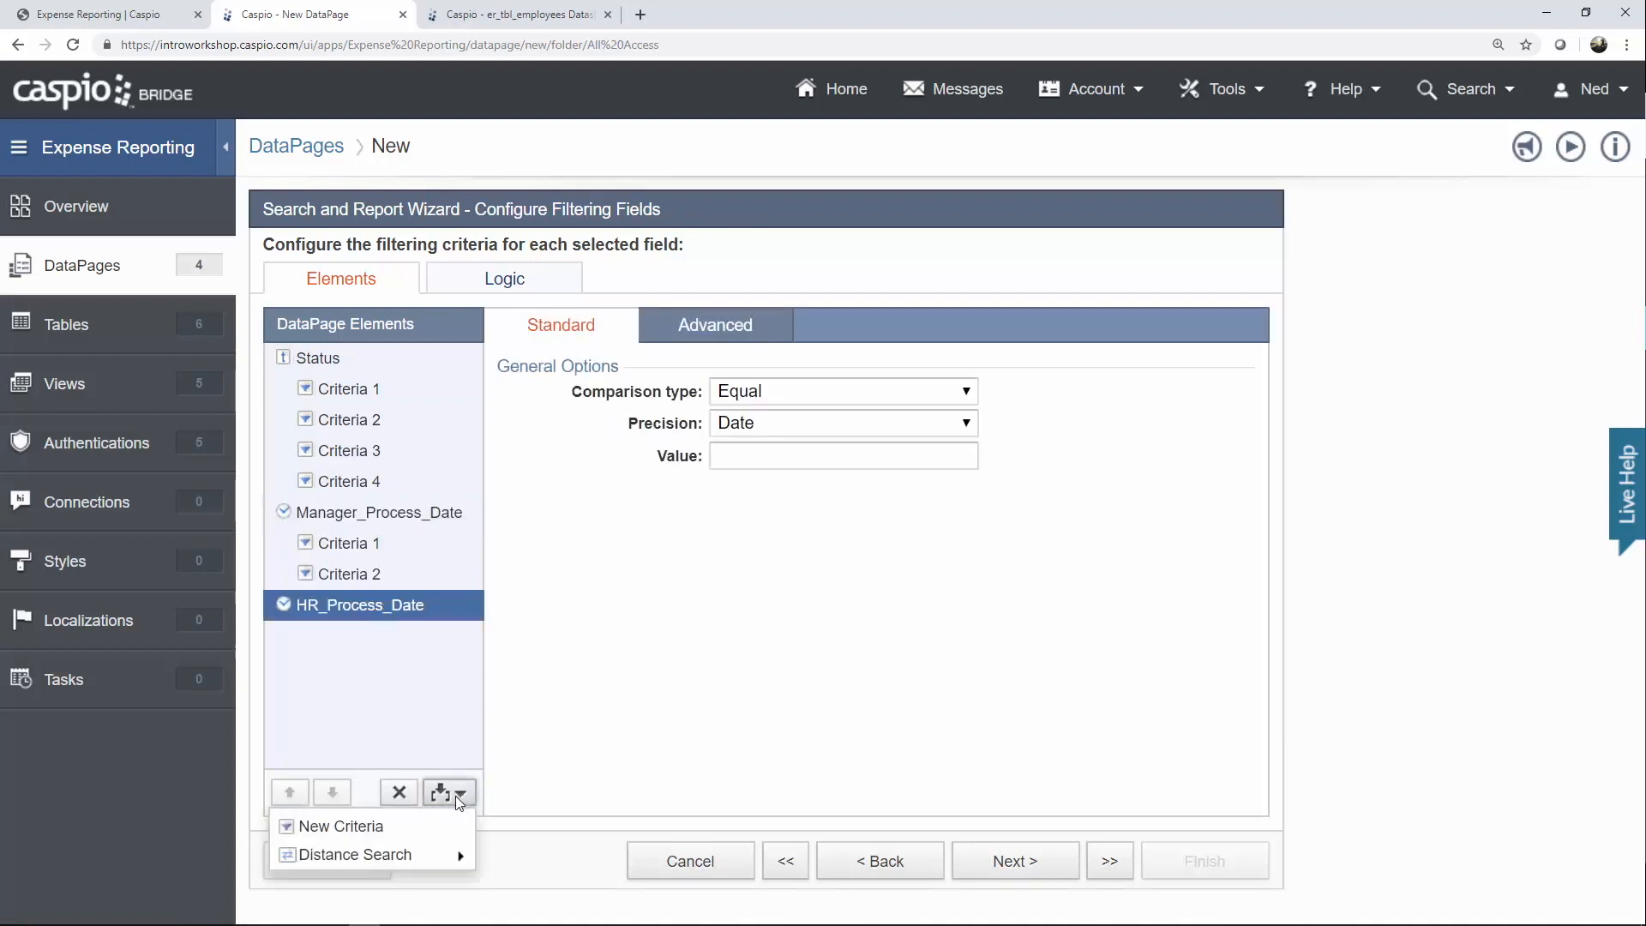
left_click(431, 819)
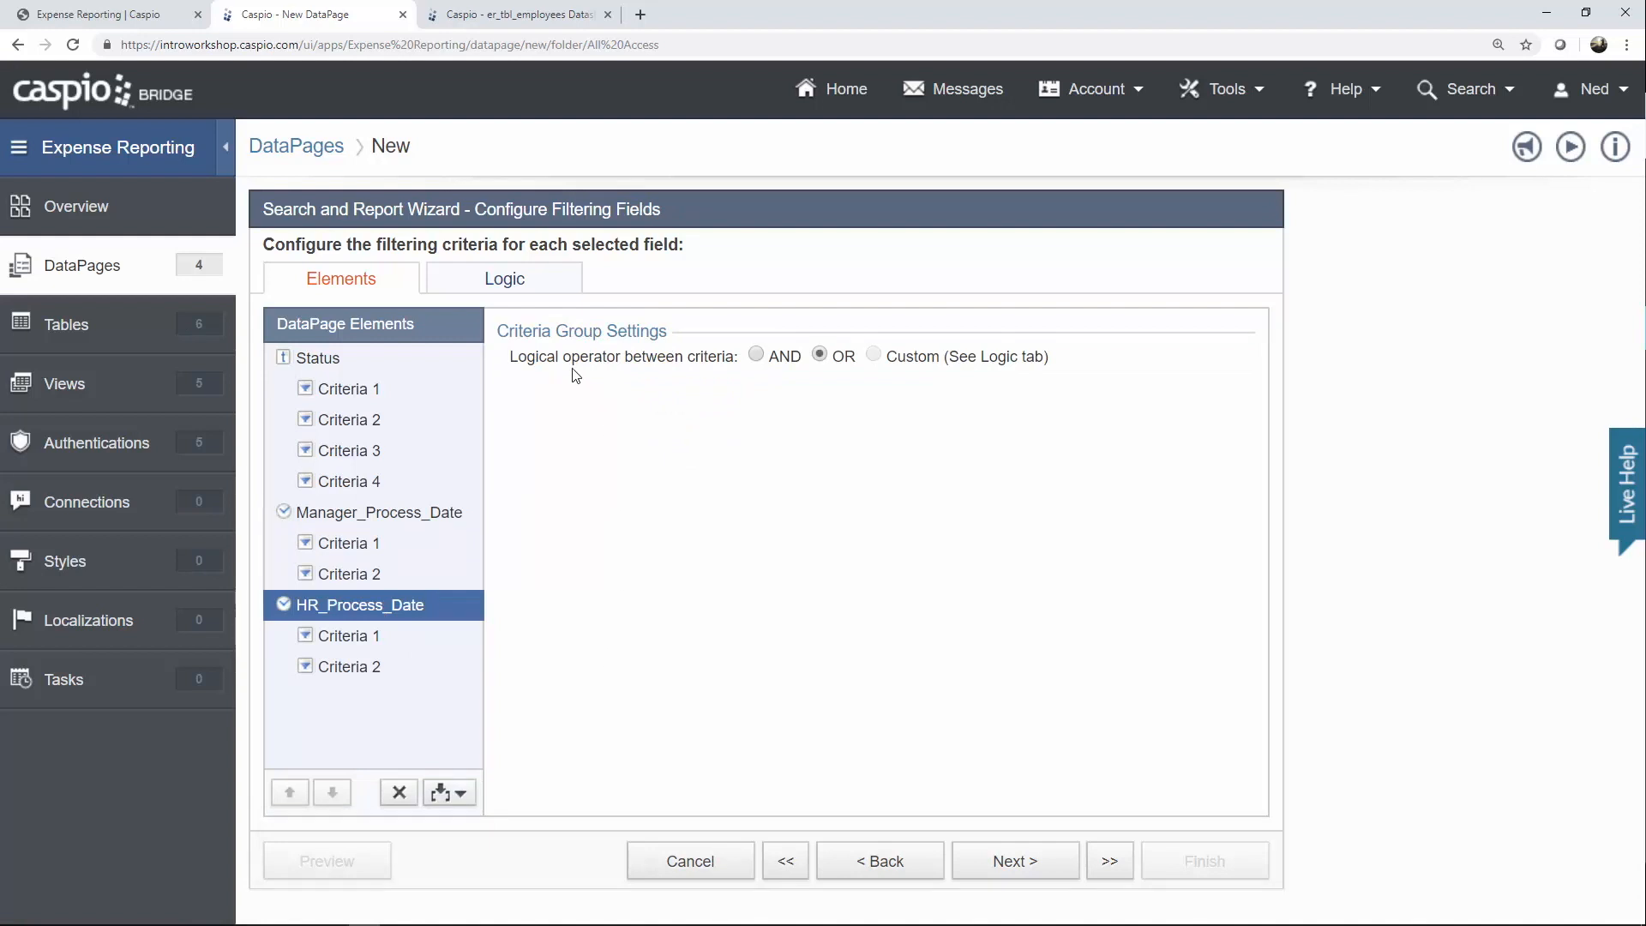
Move Status.Criteria3 into the manager date group and Status.Criteria4 into the HR date group.
left_click(529, 296)
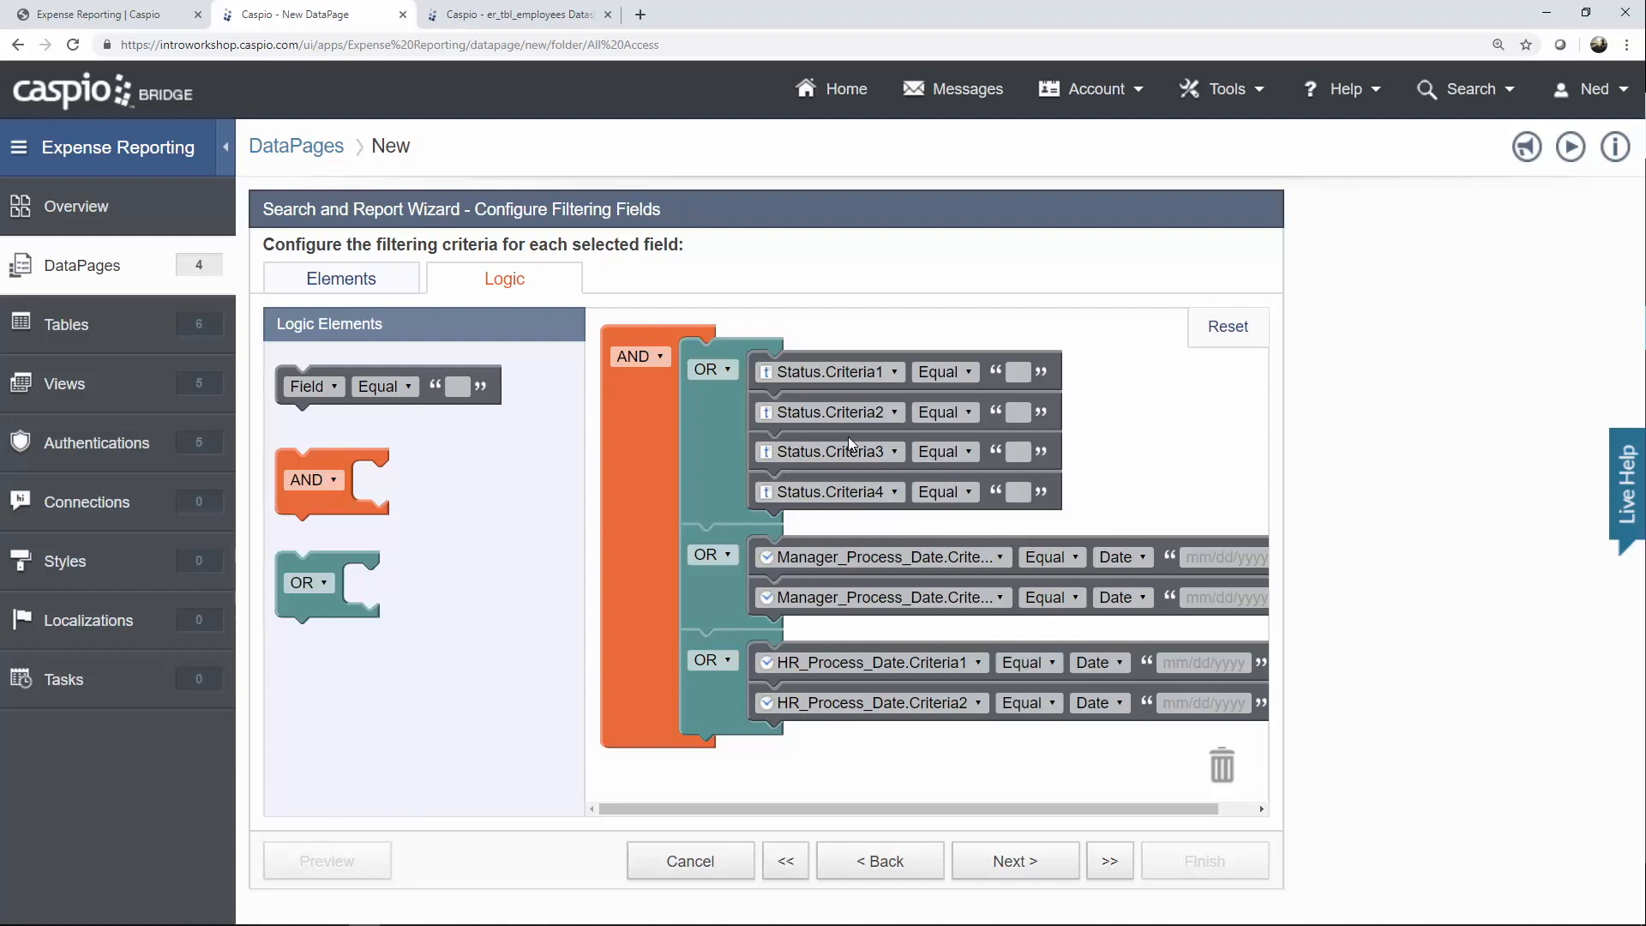
left_click_drag(847, 439, 851, 504)
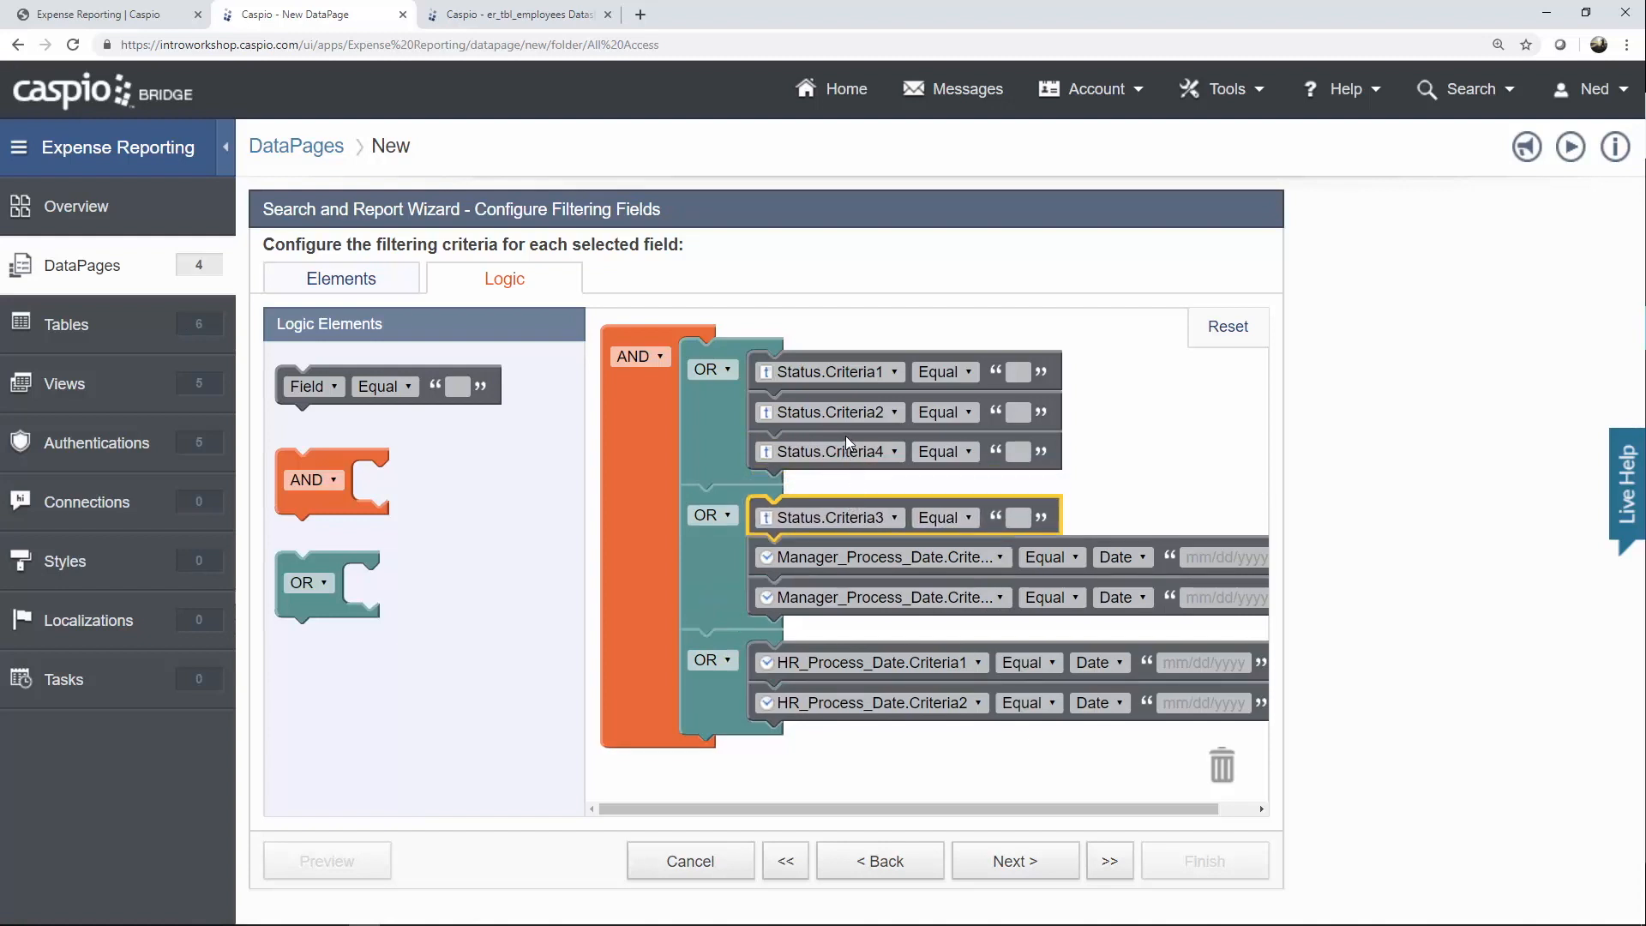
left_click_drag(845, 441, 852, 603)
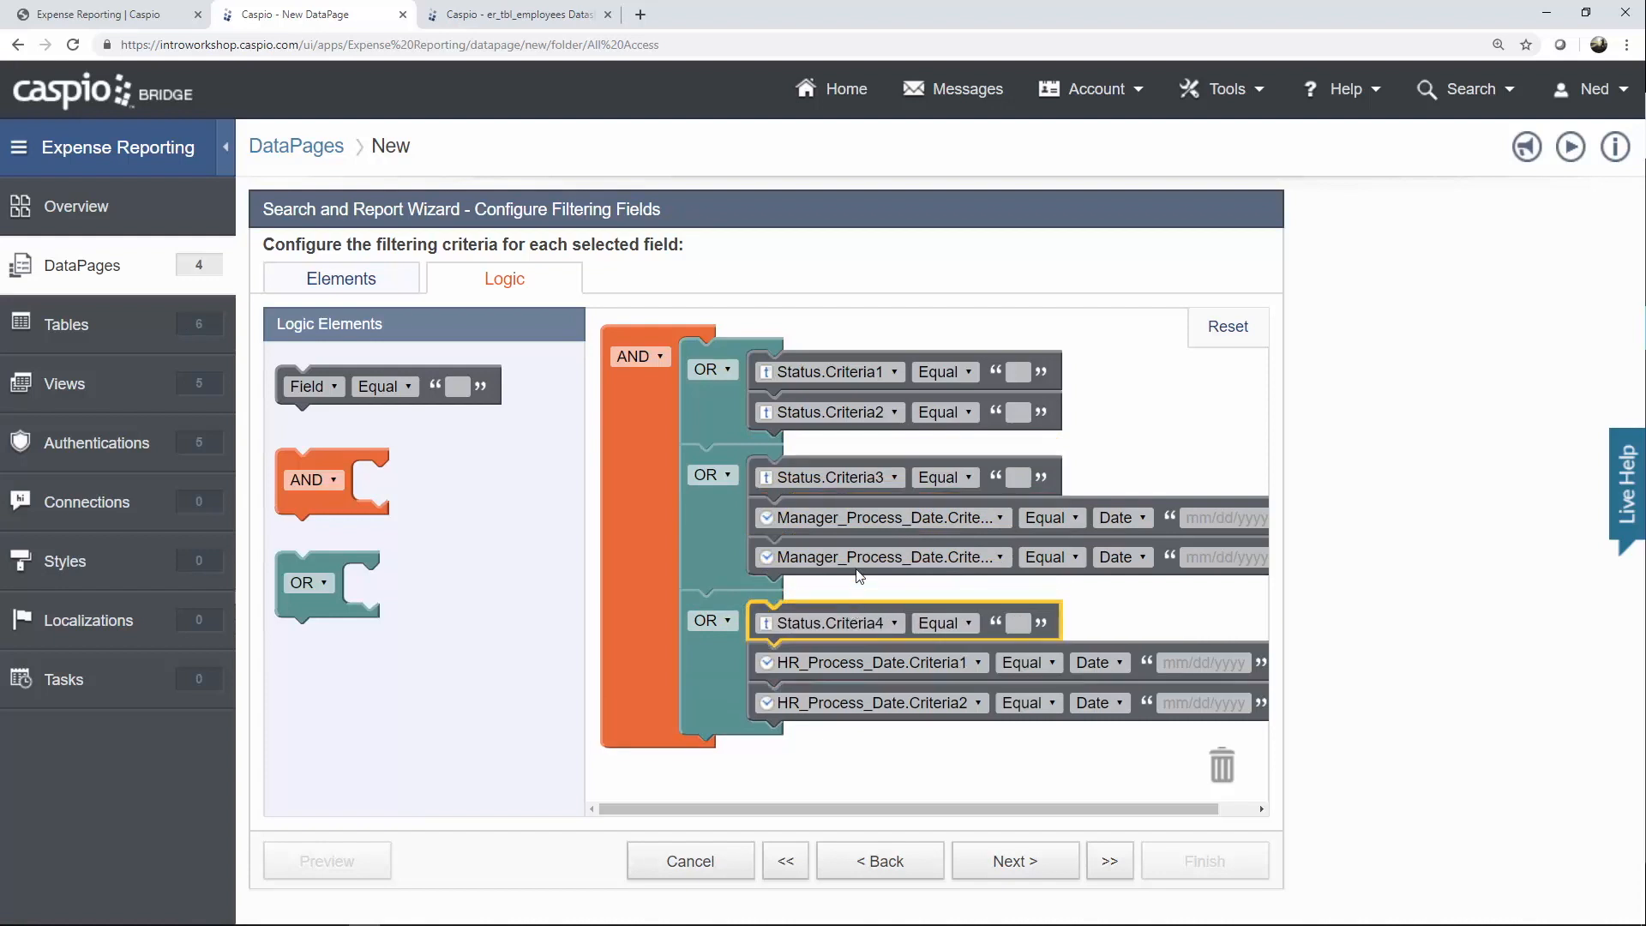
Set Status.Criteria1 to Pending and Status.Criteria2 to Approved.
left_click(867, 376)
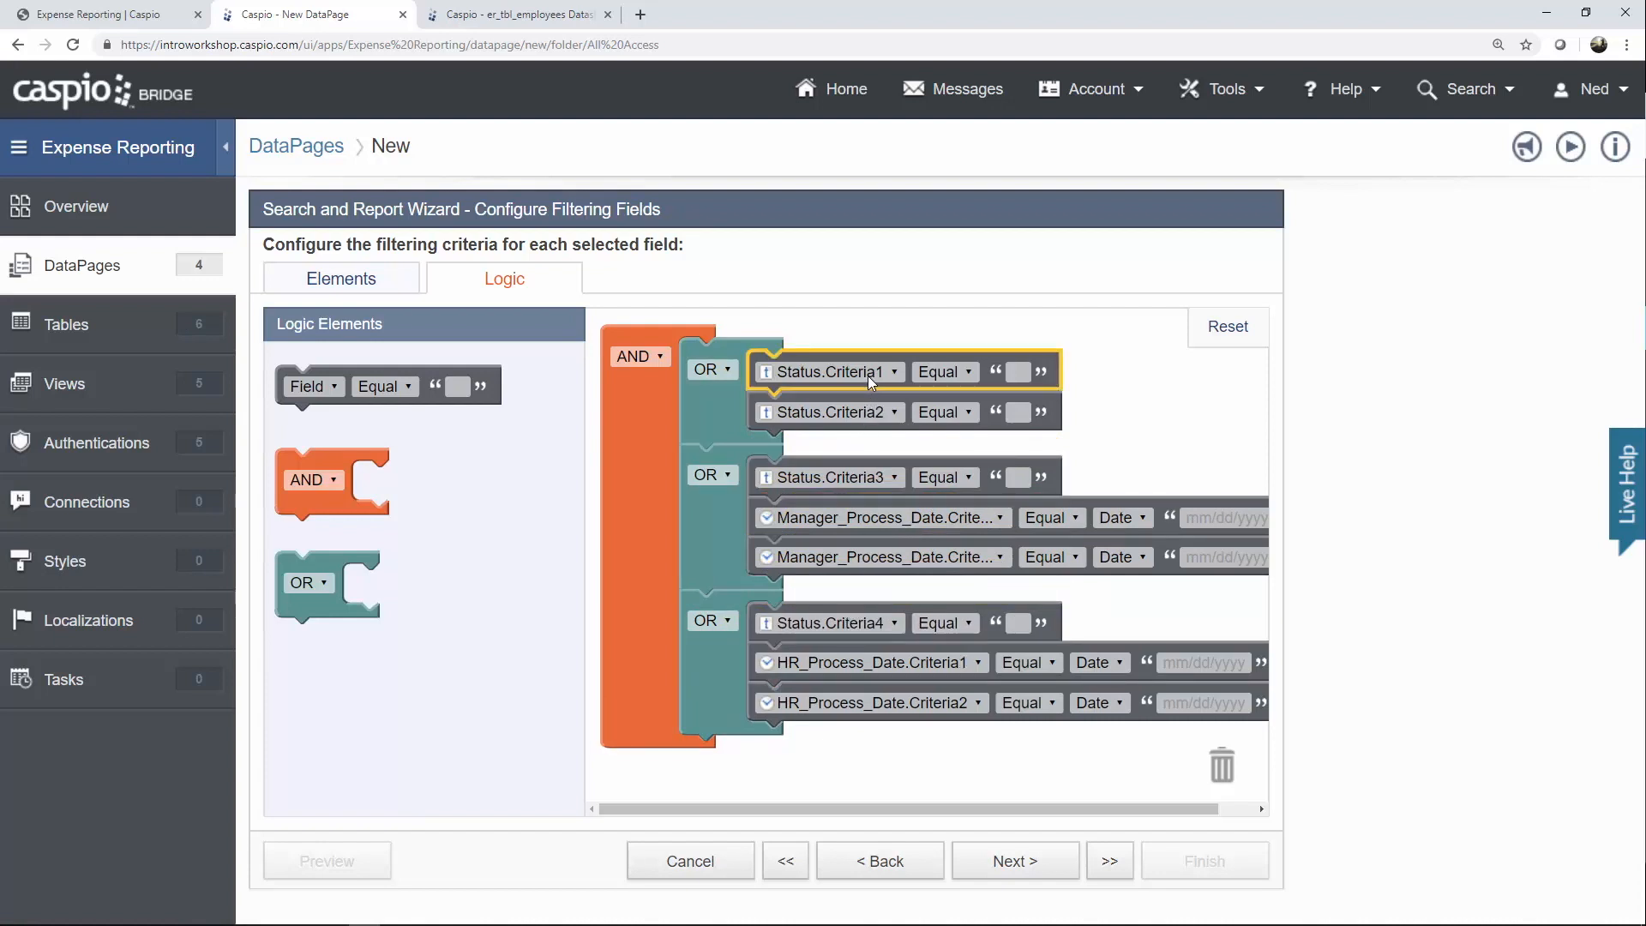
left_click(1007, 375)
type("Pending")
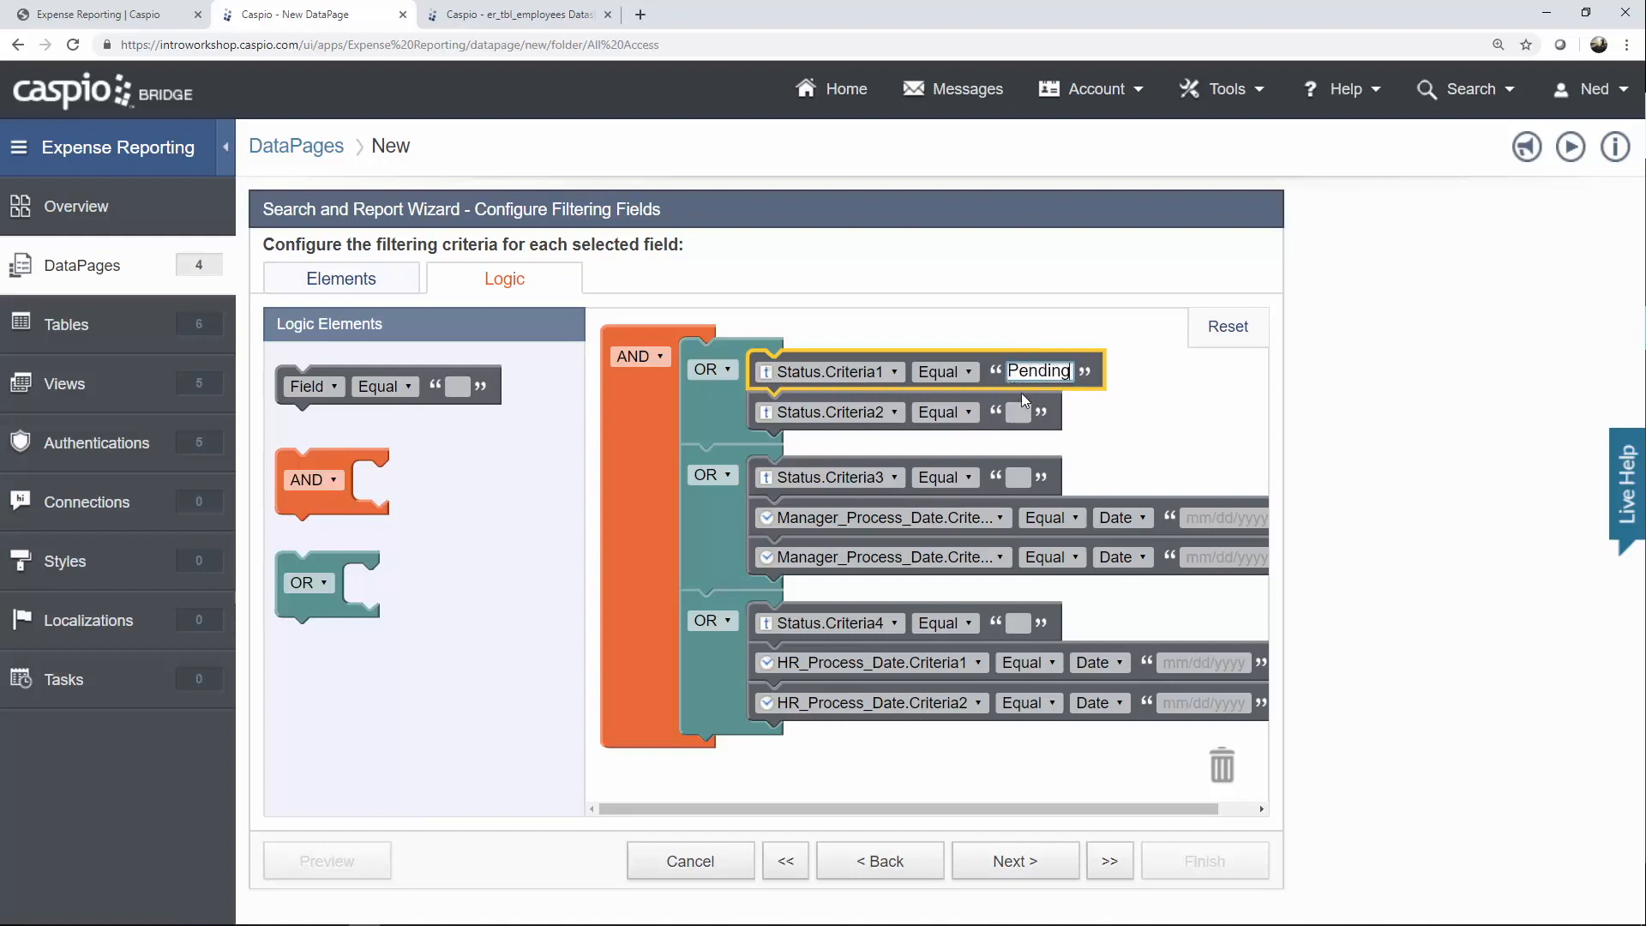
left_click(1019, 413)
type("Approved")
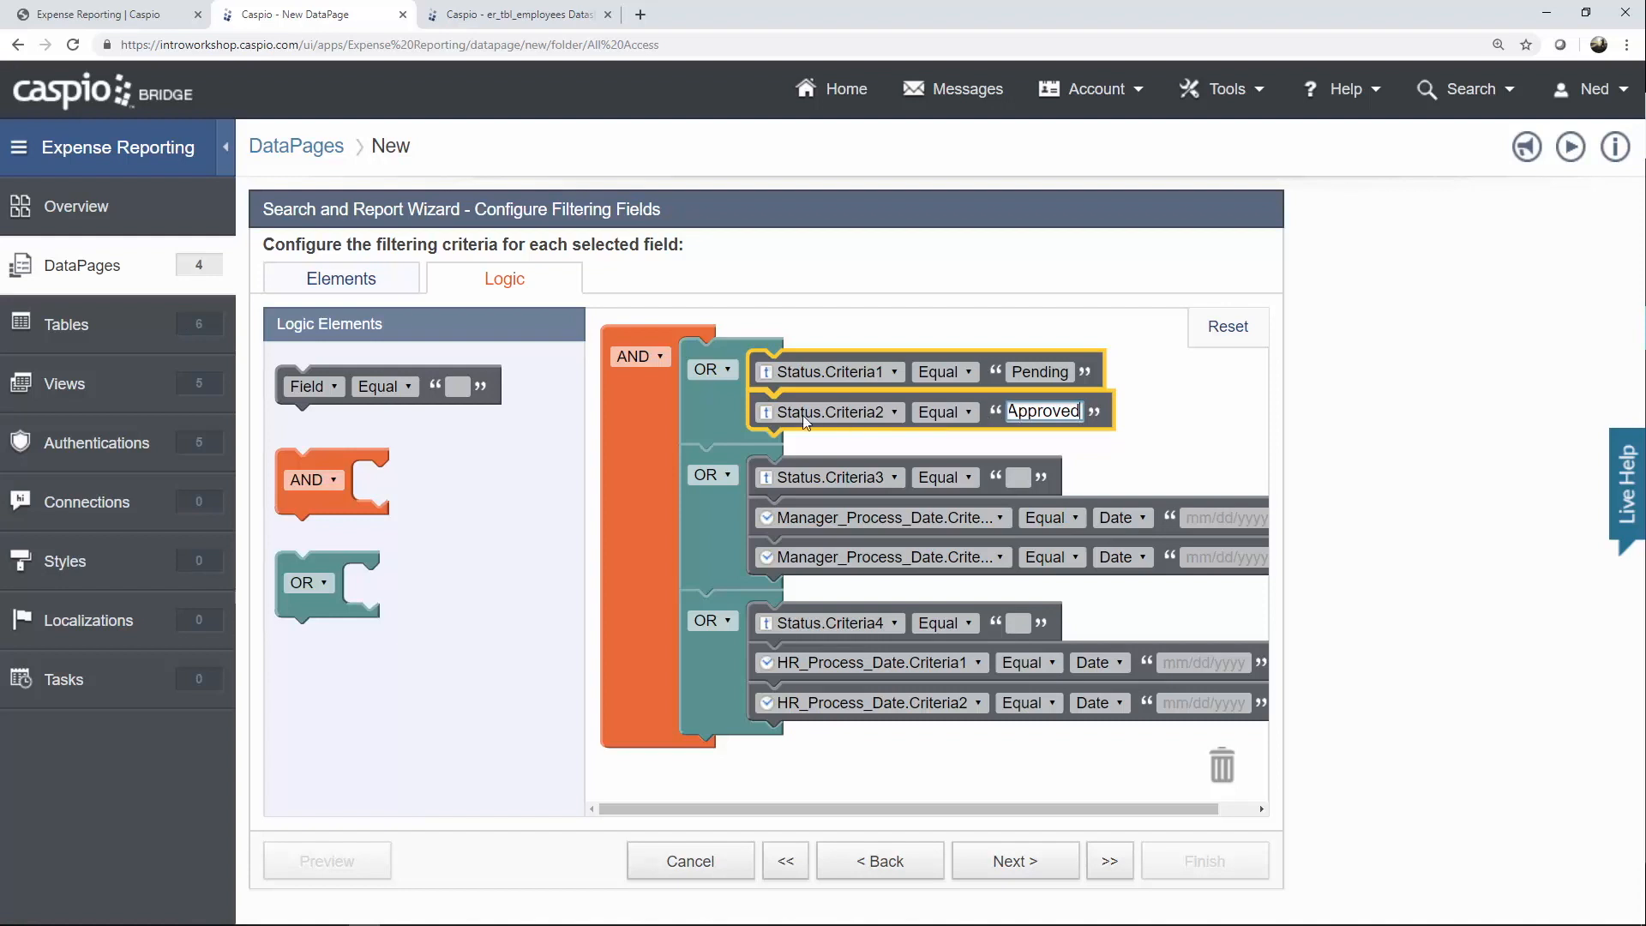
Change the outer group's operator to OR and both date groups to AND.
left_click(660, 358)
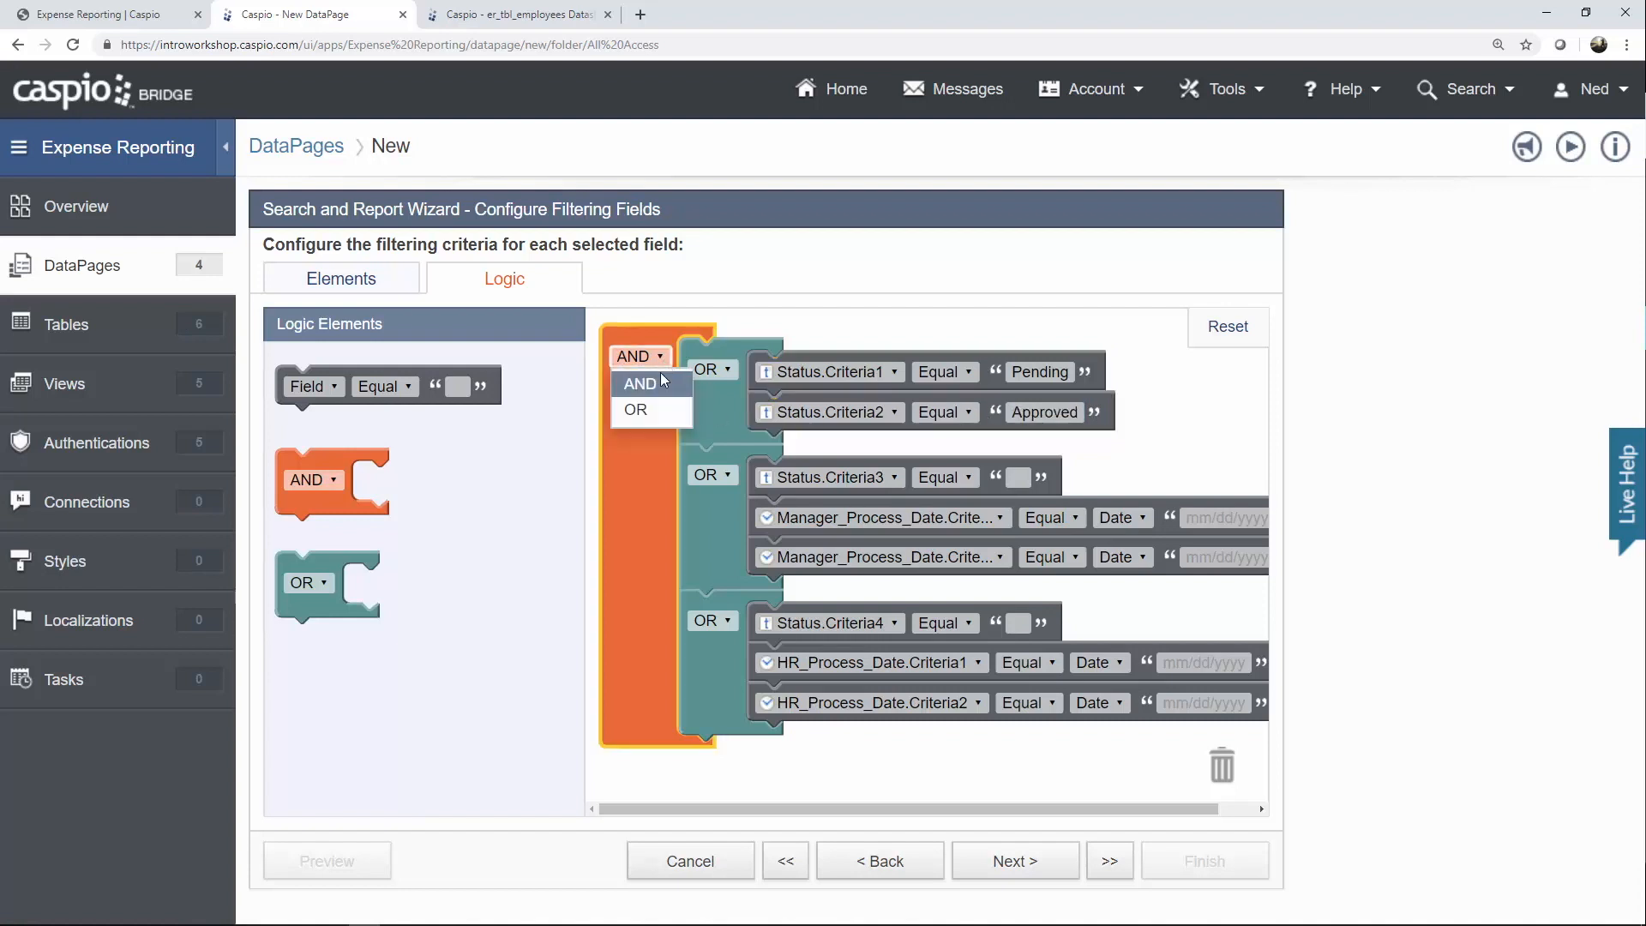
left_click(658, 410)
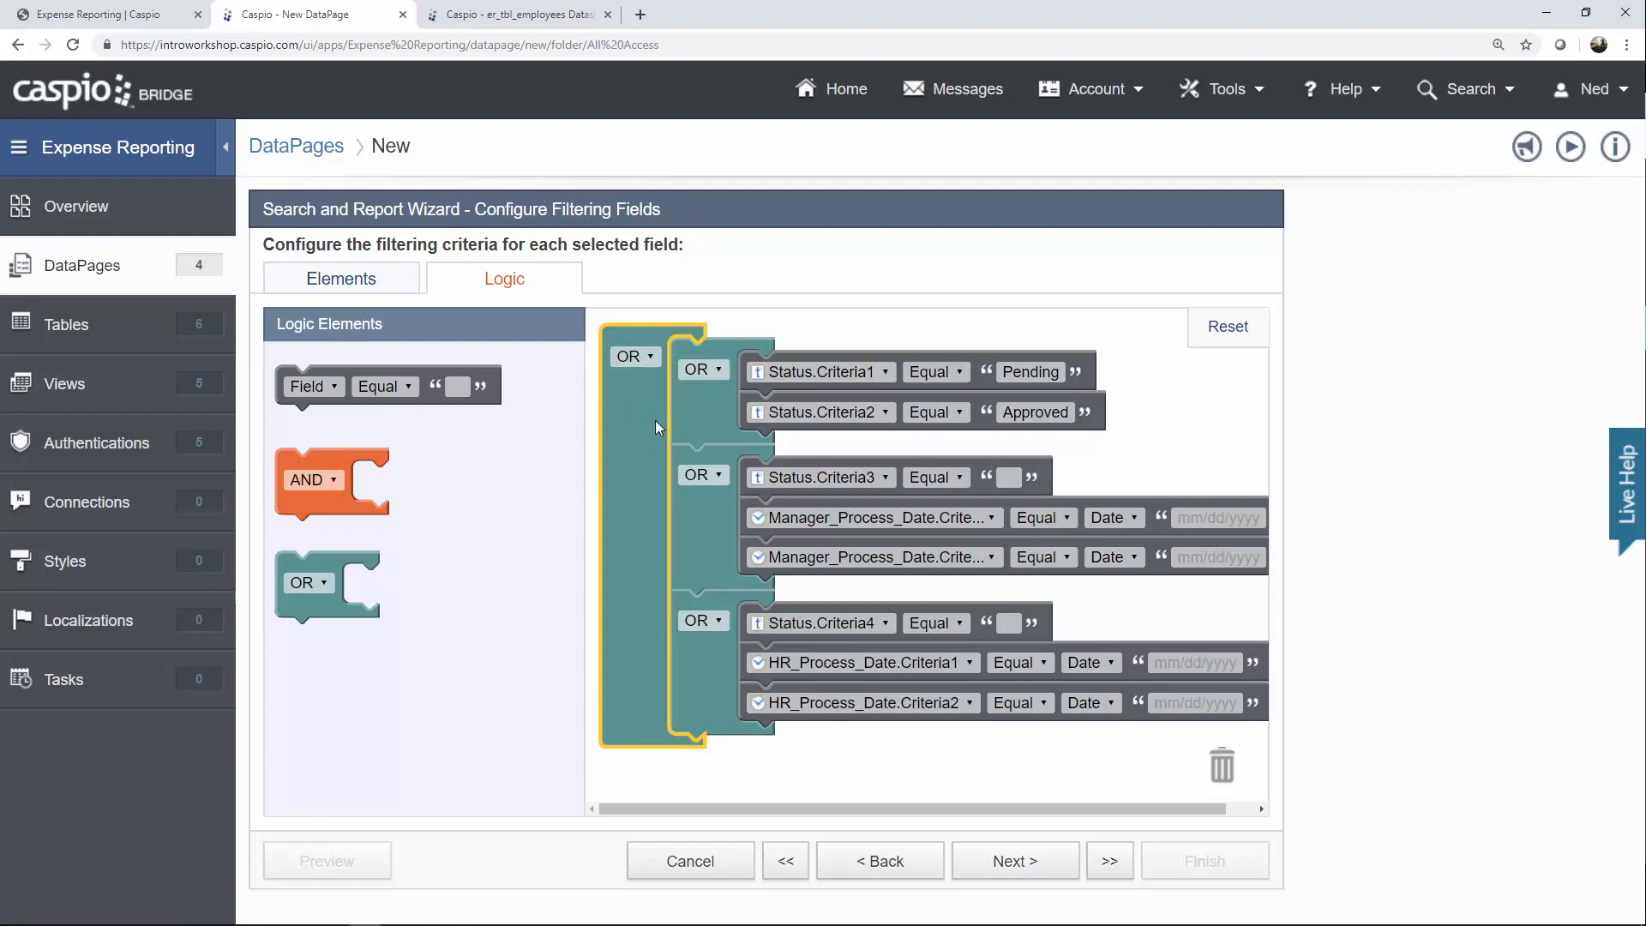
left_click(724, 471)
left_click(719, 500)
left_click(722, 624)
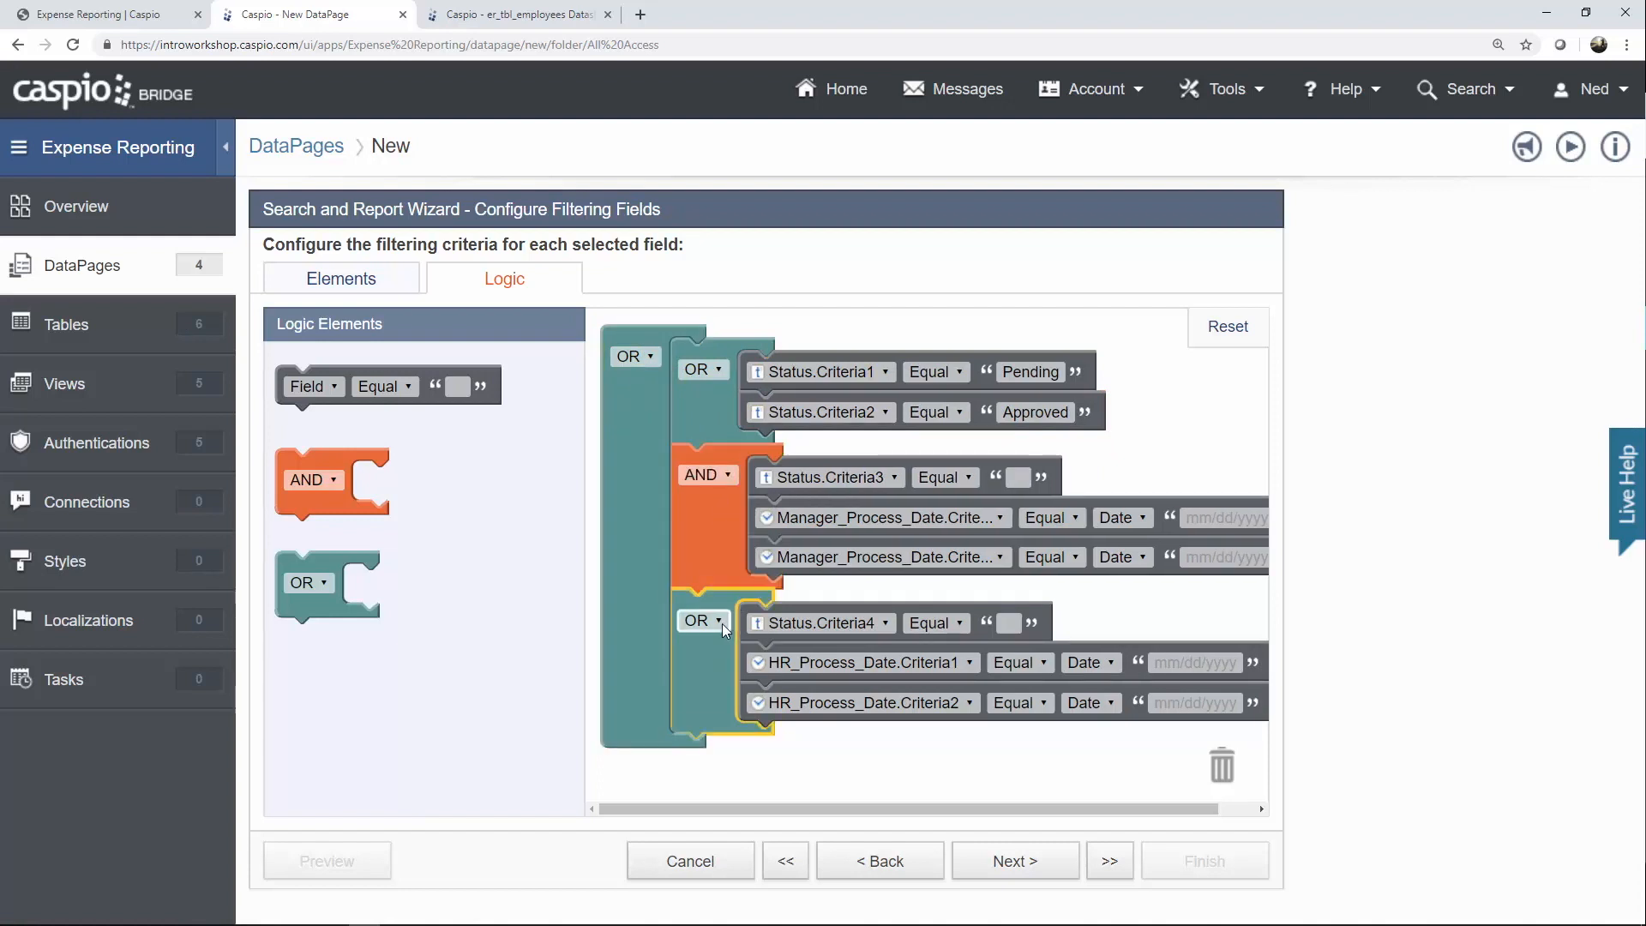
left_click(718, 641)
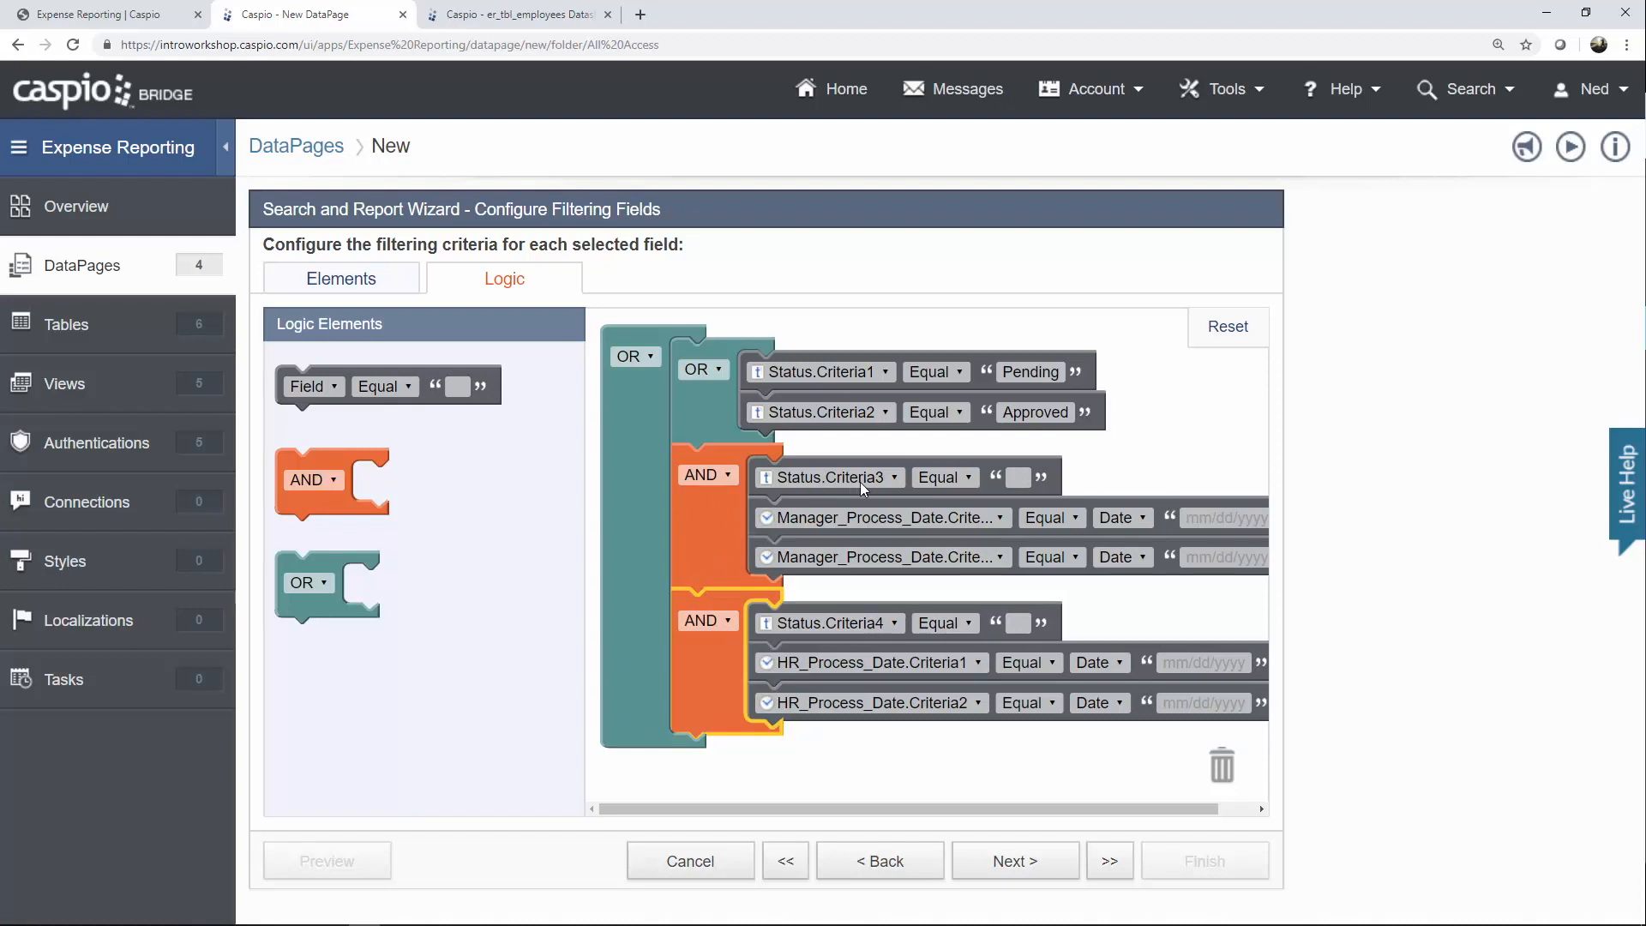
Set Status.Criteria3 to Rejected and the manager date criteria to Previous 30 days and Today.
left_click(1019, 478)
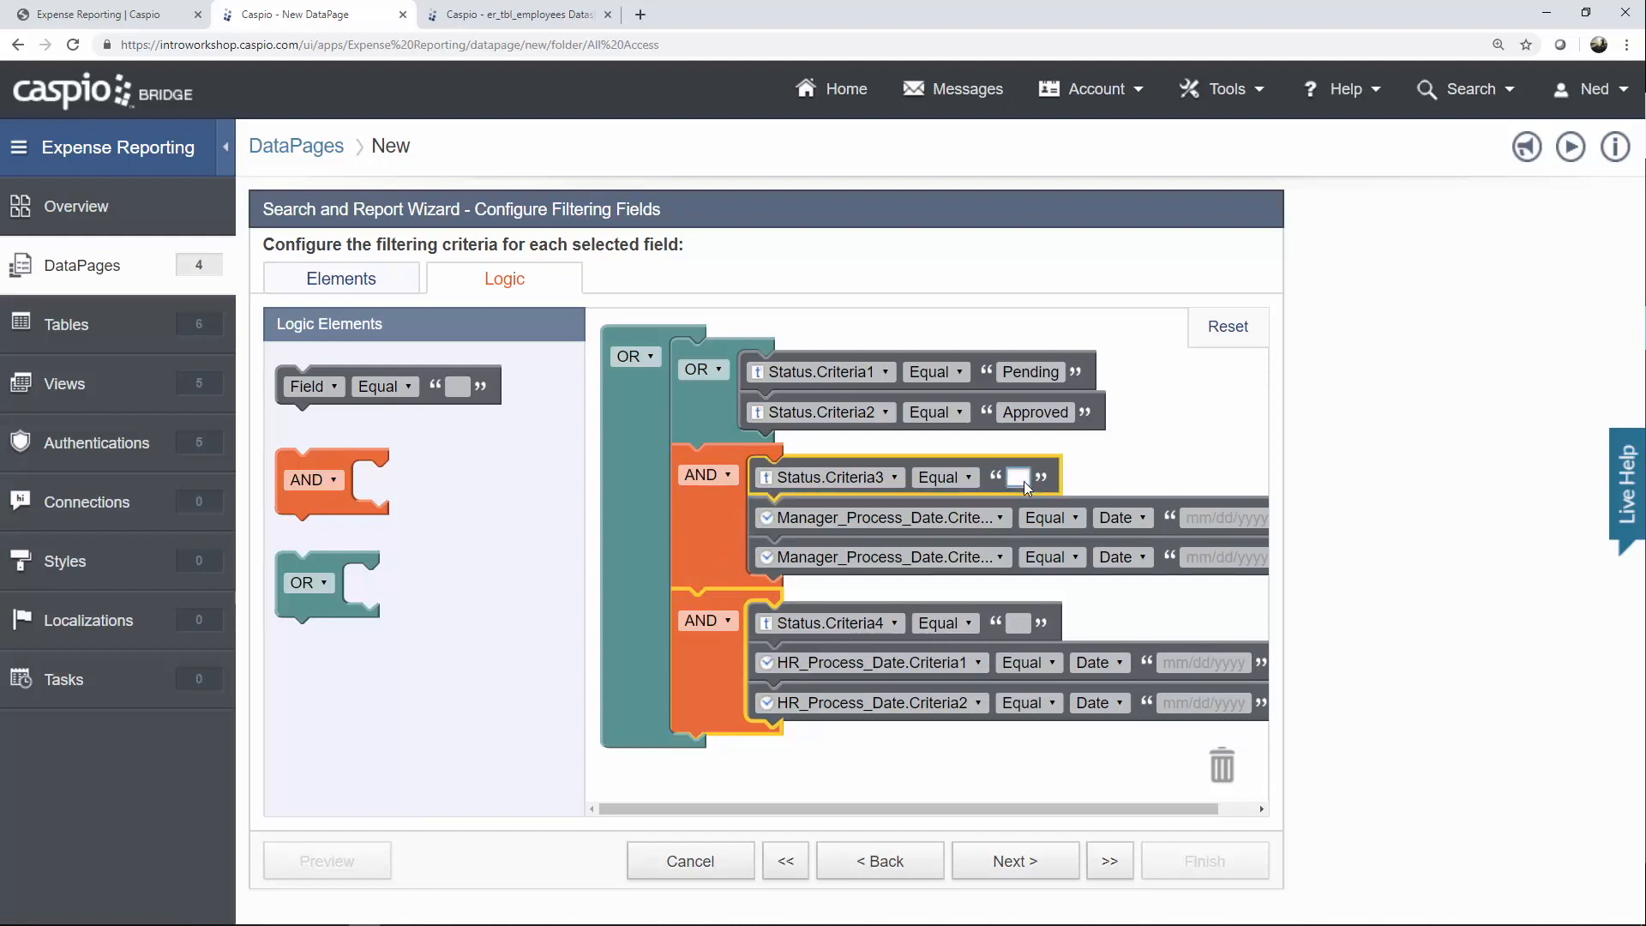
type("Rejected")
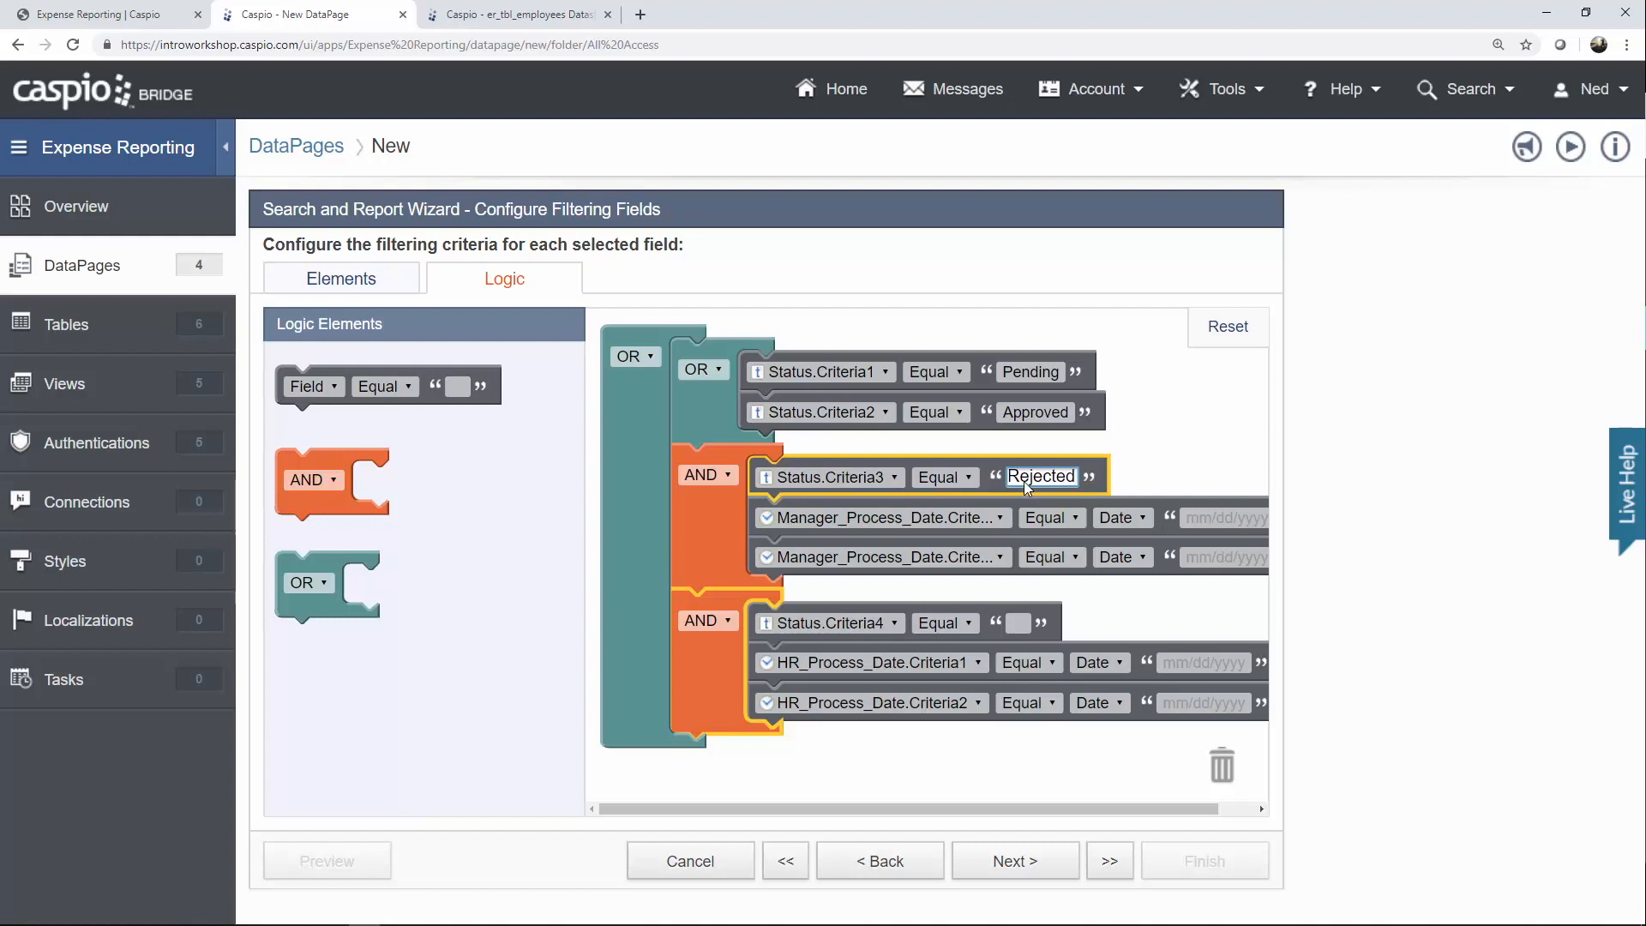
left_click(1076, 526)
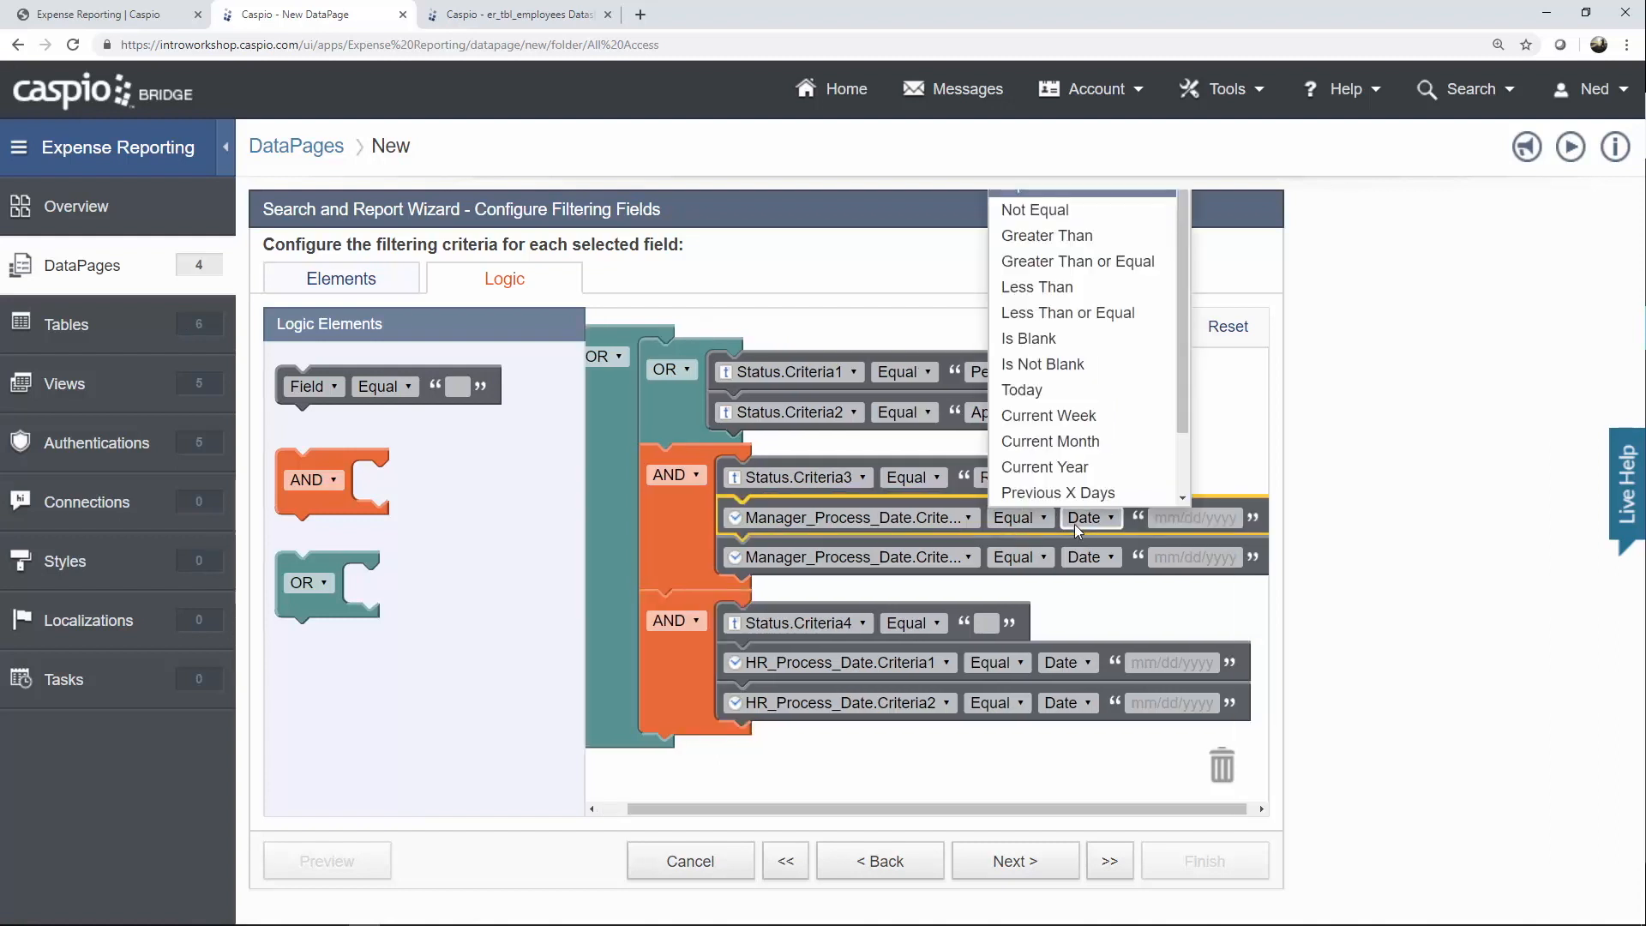
left_click(1072, 492)
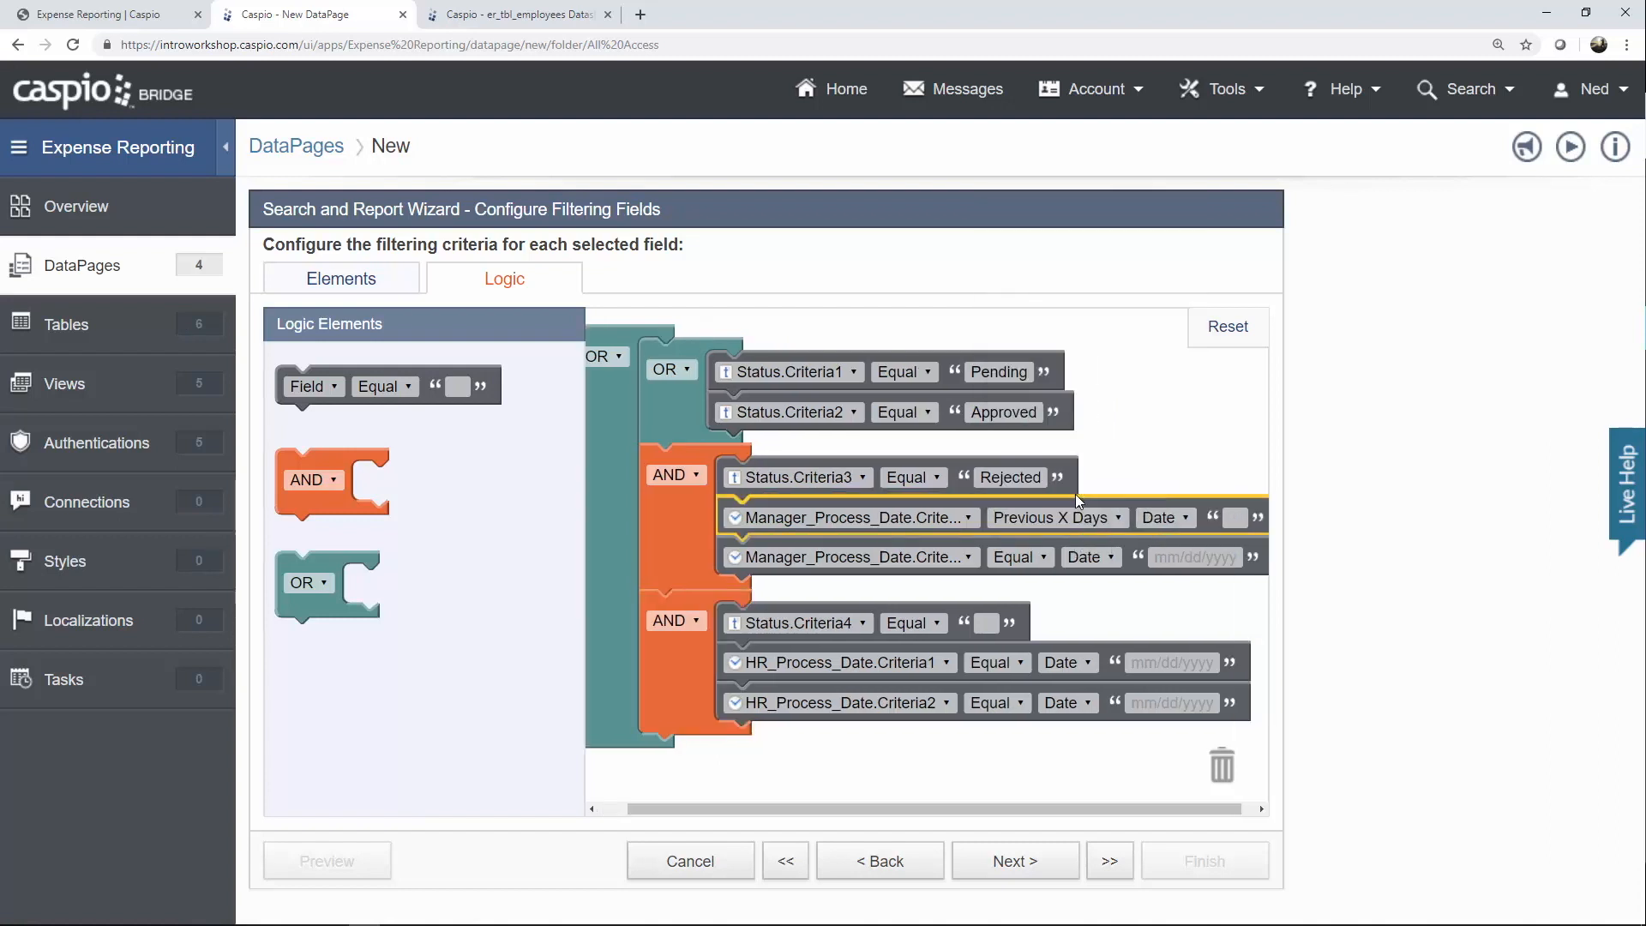
left_click(1245, 520)
left_click(1042, 554)
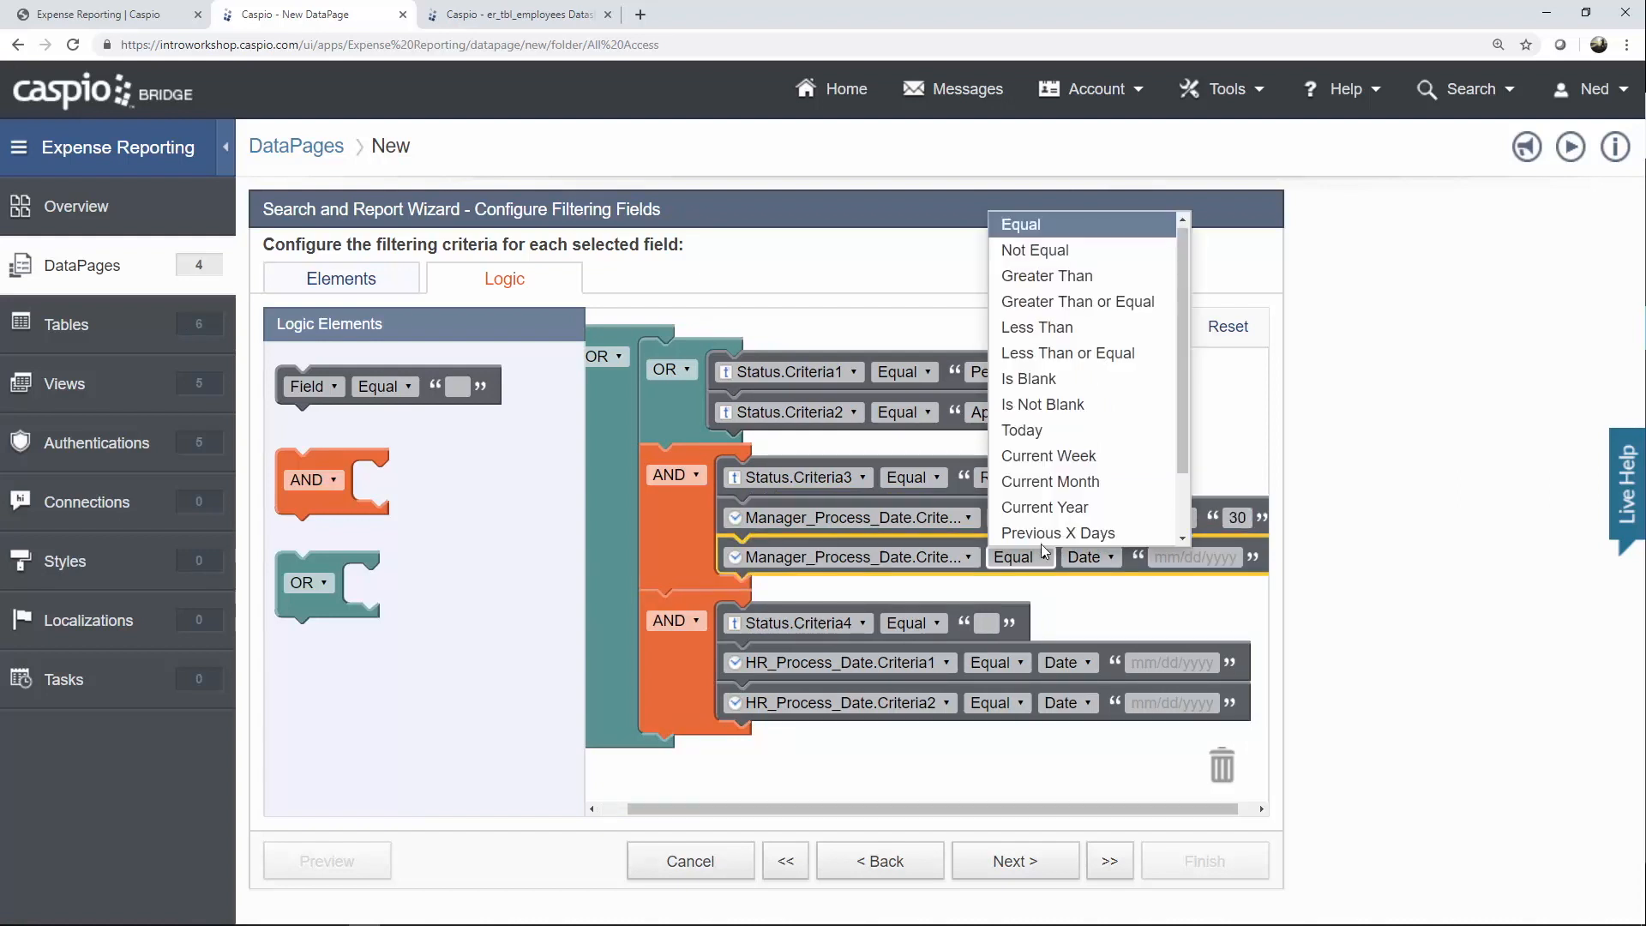
left_click(1029, 430)
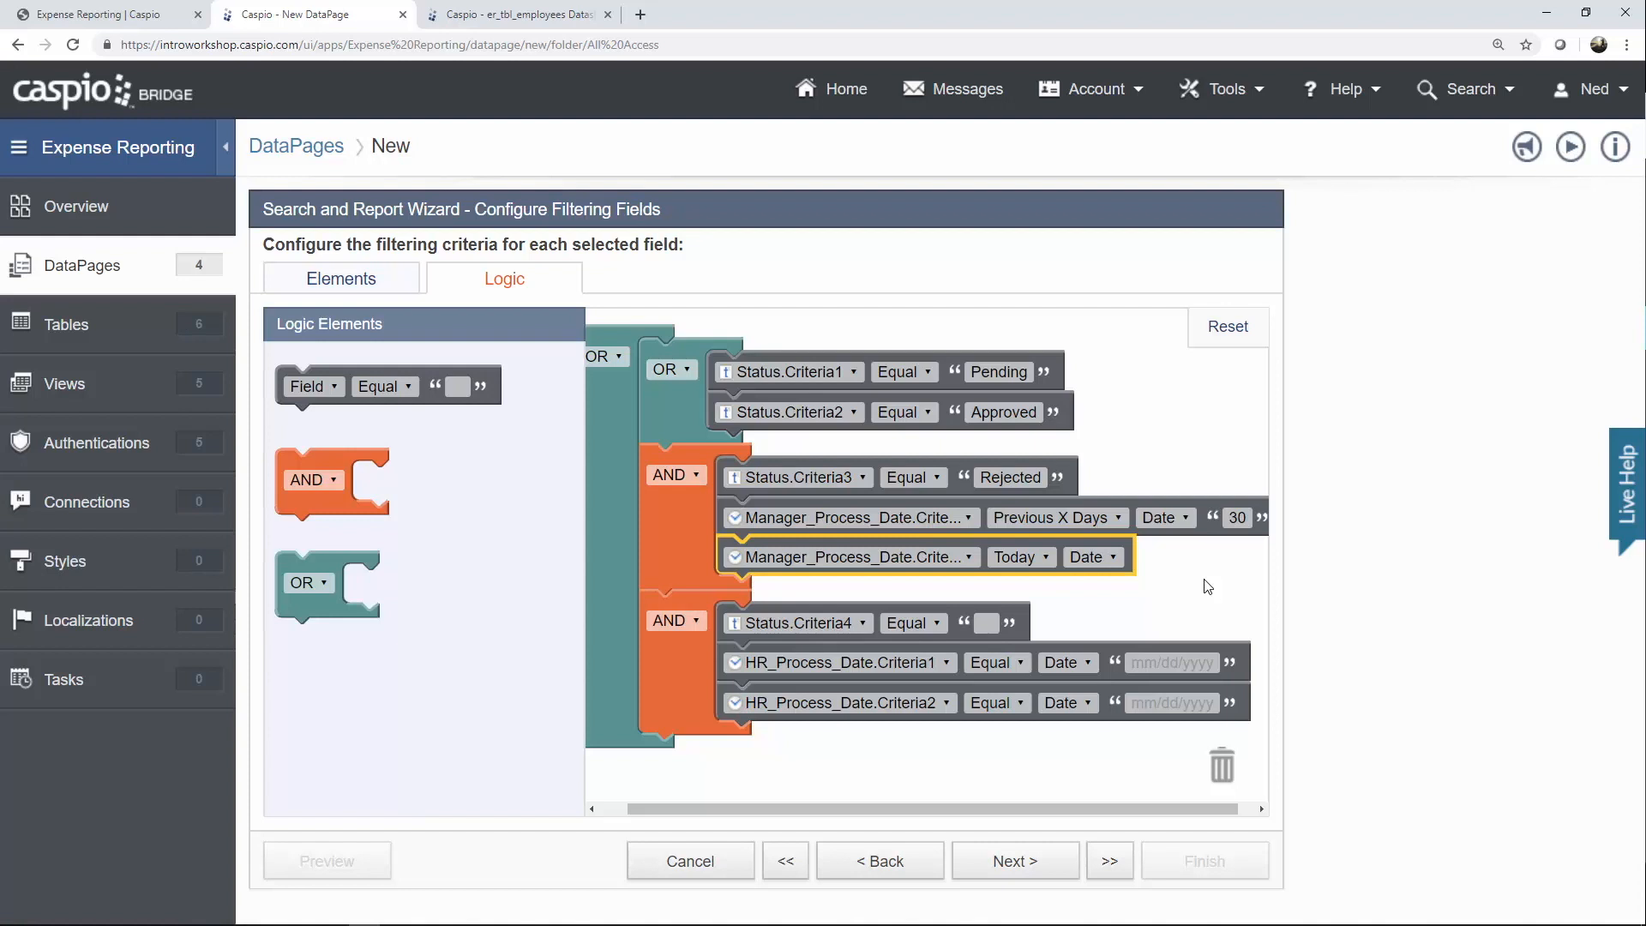
Set Status.Criteria4 to Processed and HR_Process_Date criteria to Previous 30 days and Today, then continue.
left_click(986, 623)
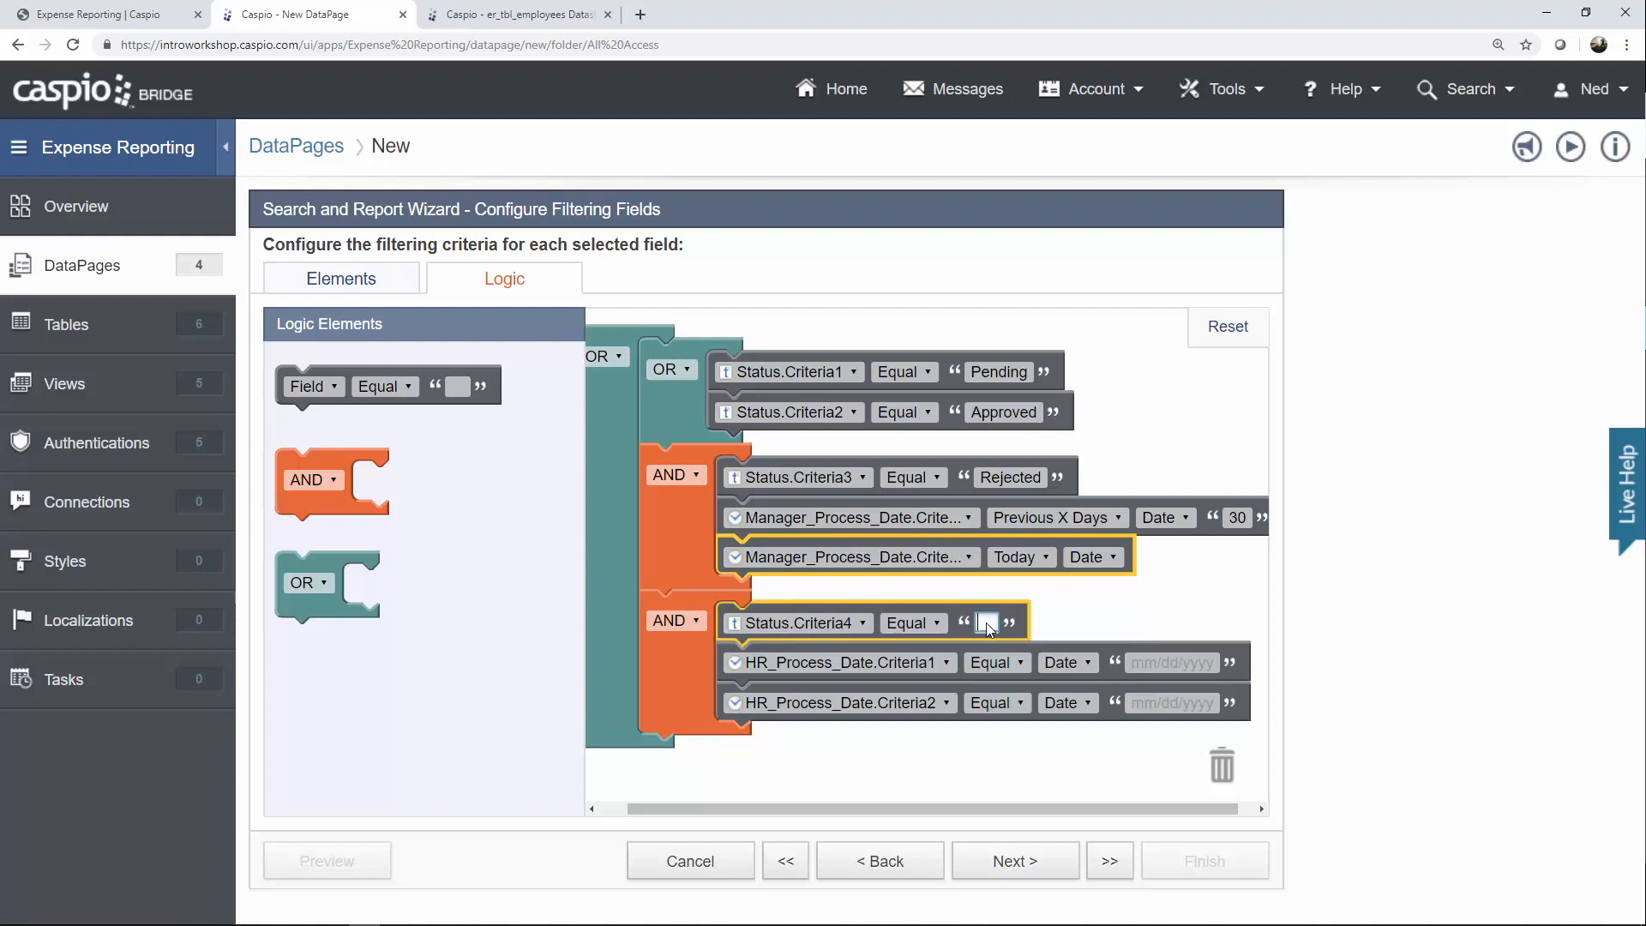
type("Processed")
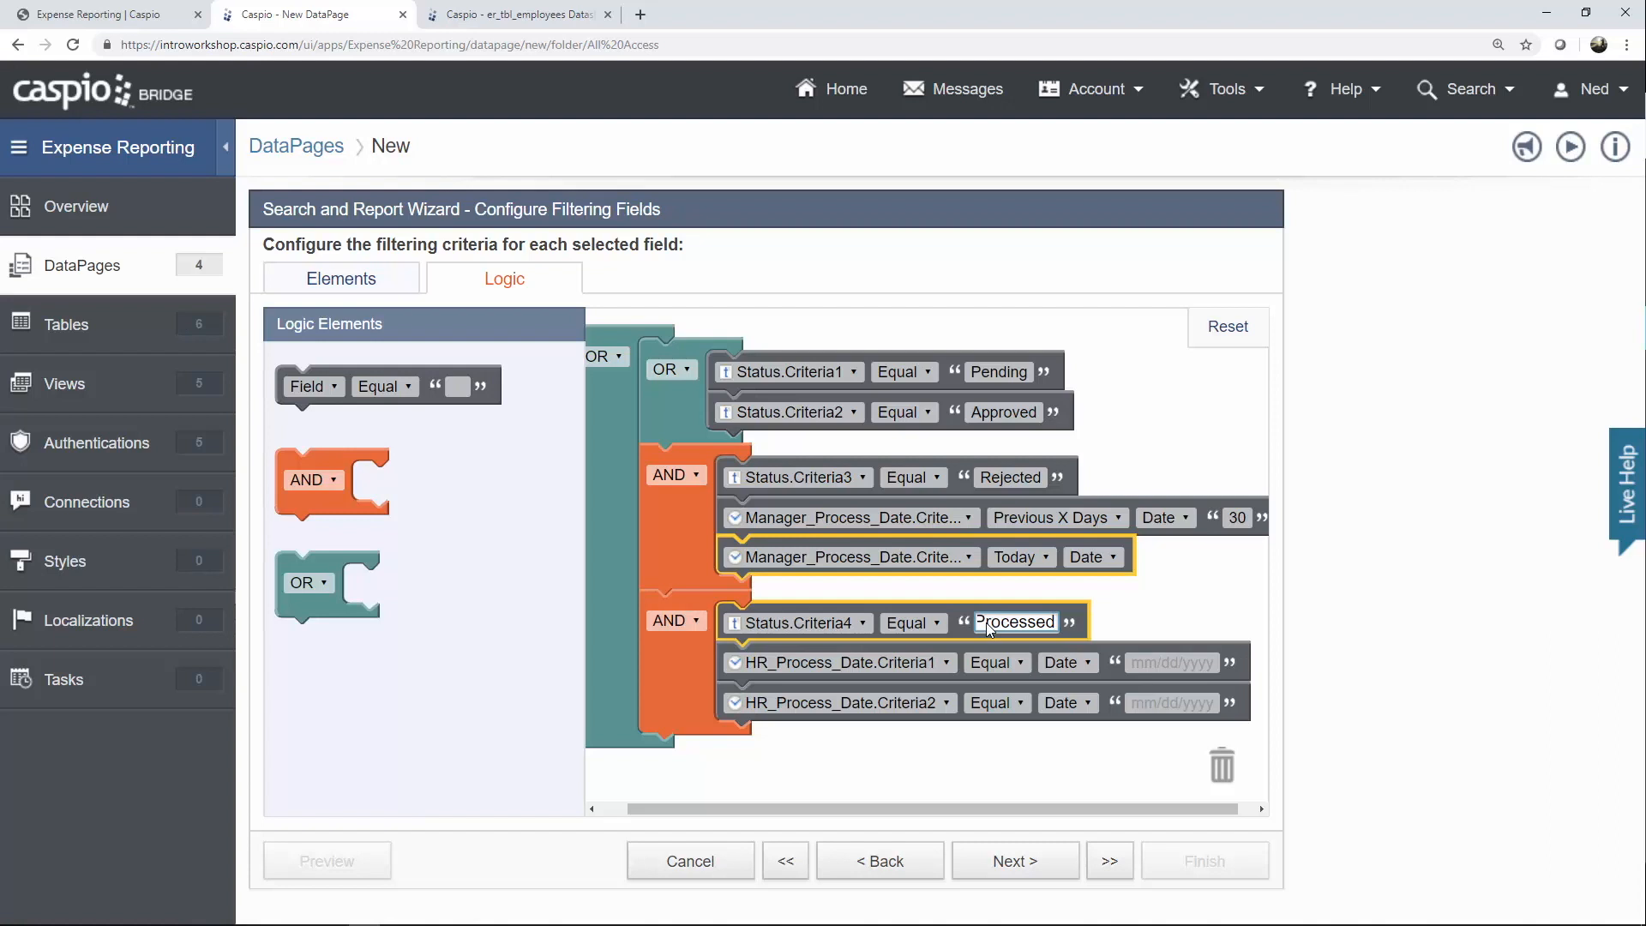
left_click(1088, 650)
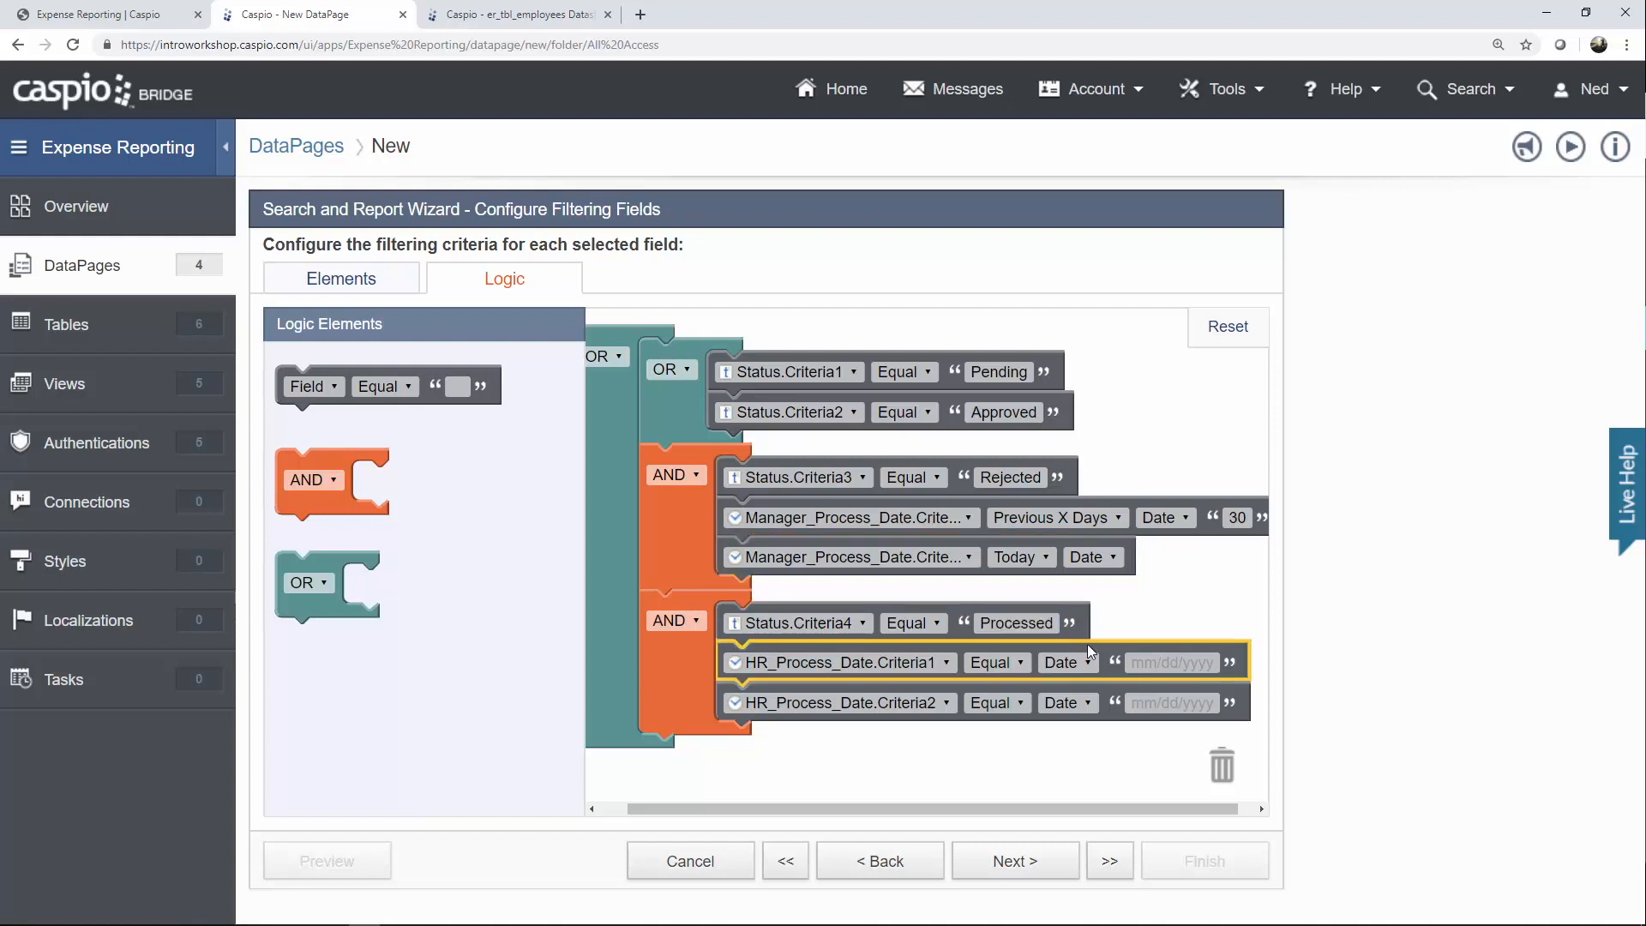
left_click(1027, 662)
left_click(1026, 639)
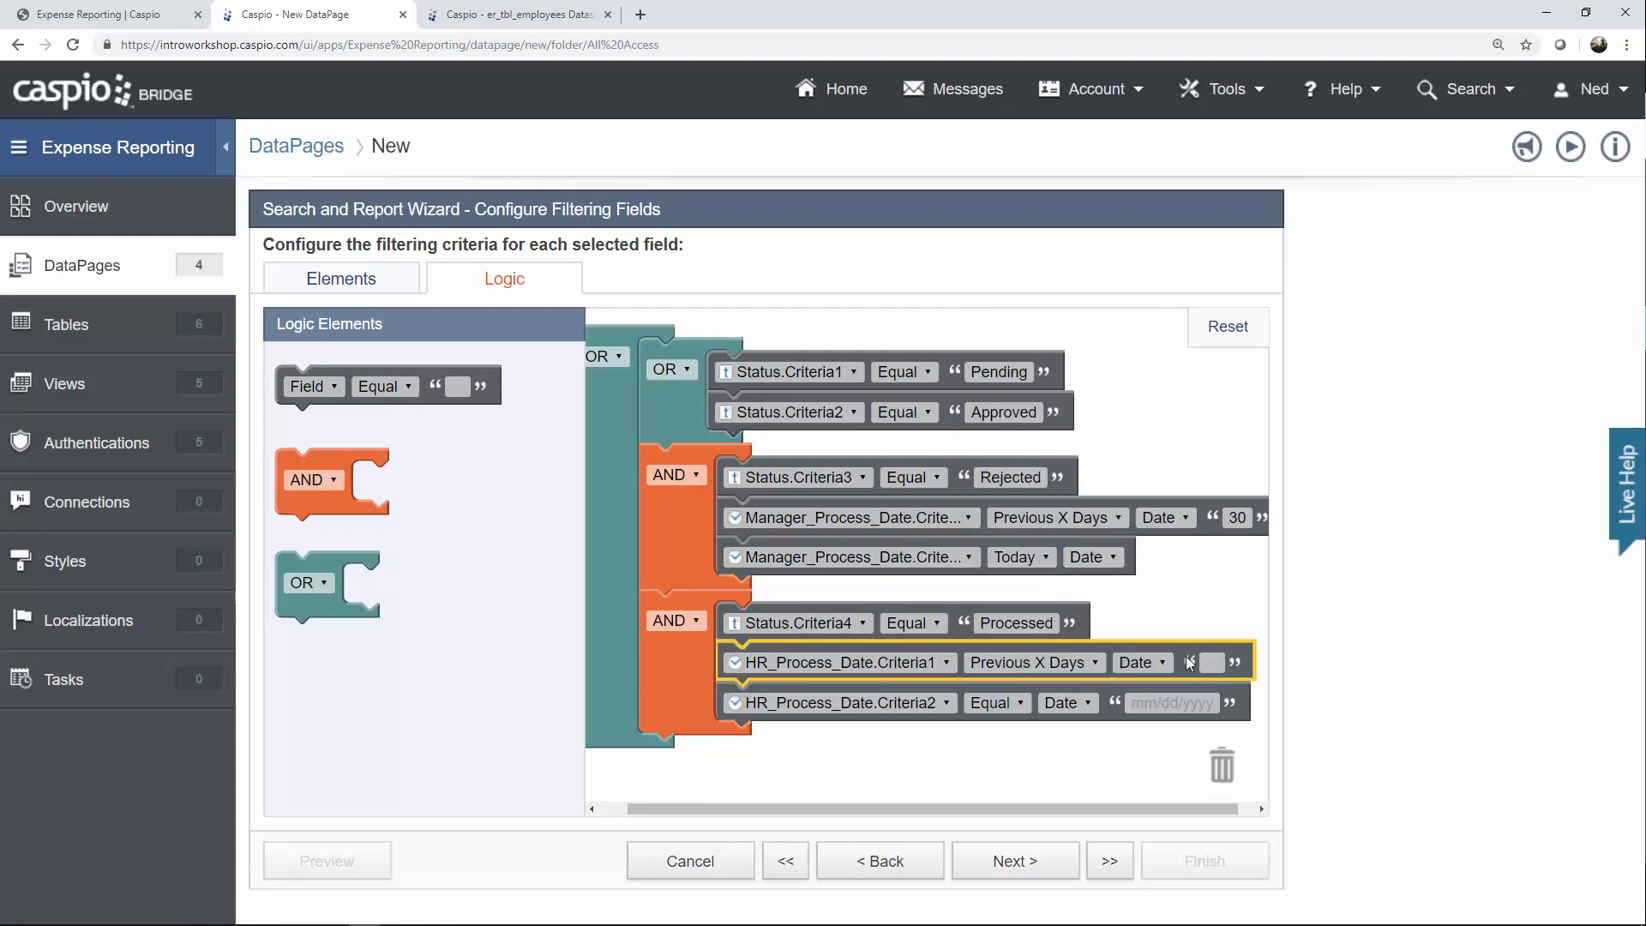
left_click(1212, 663)
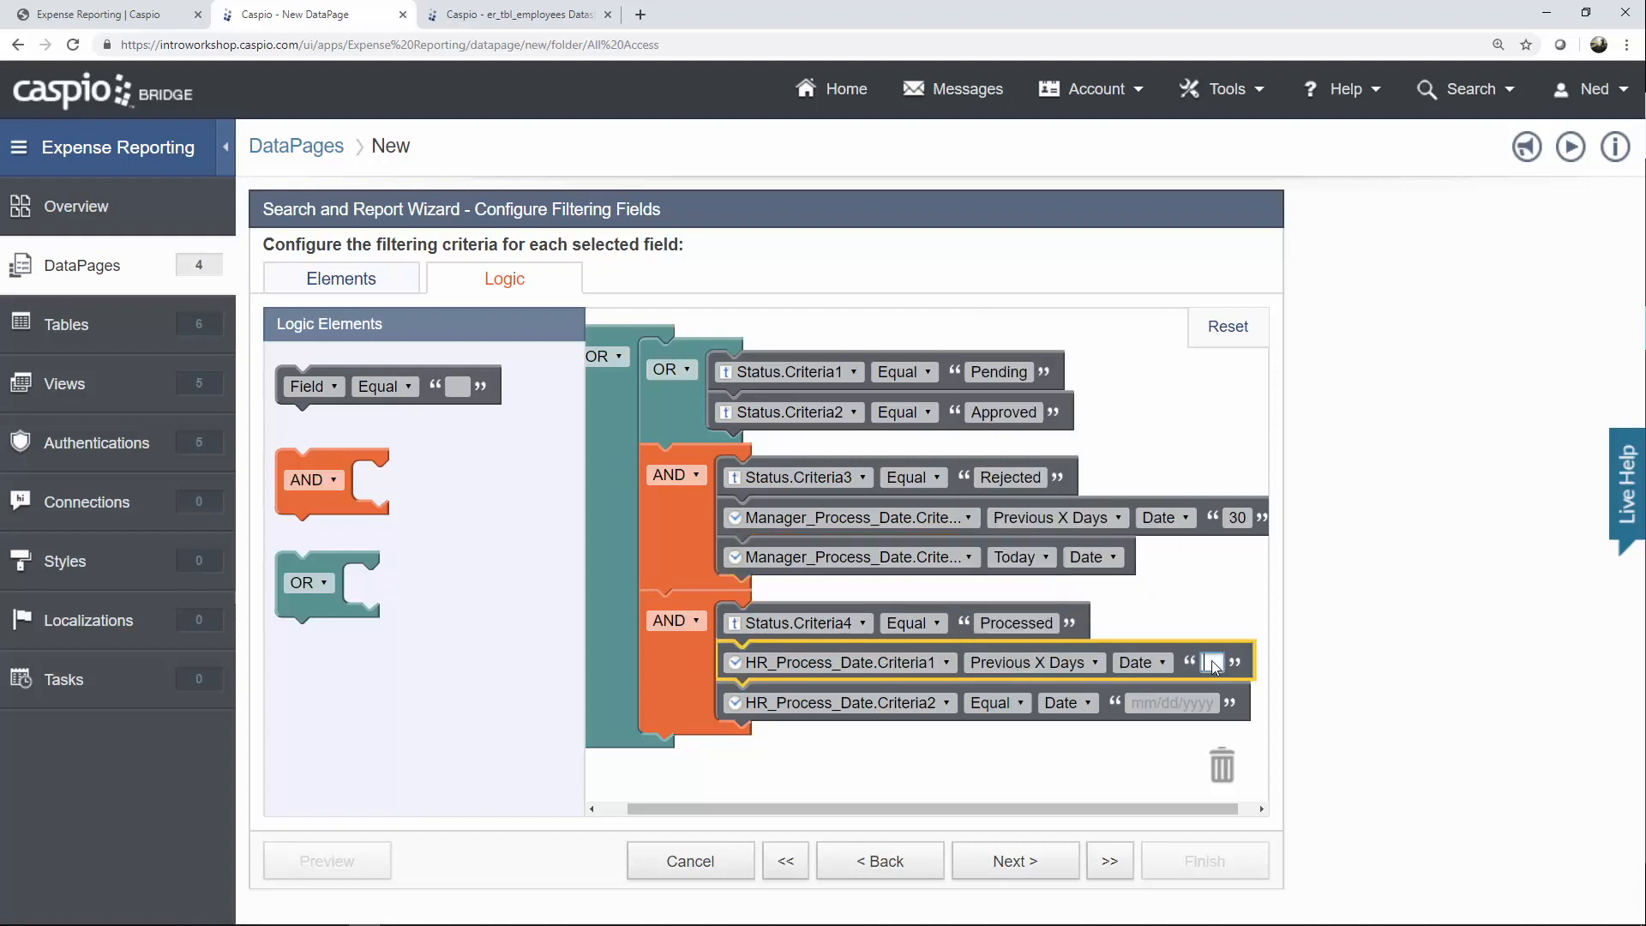
left_click(1020, 702)
left_click(1029, 564)
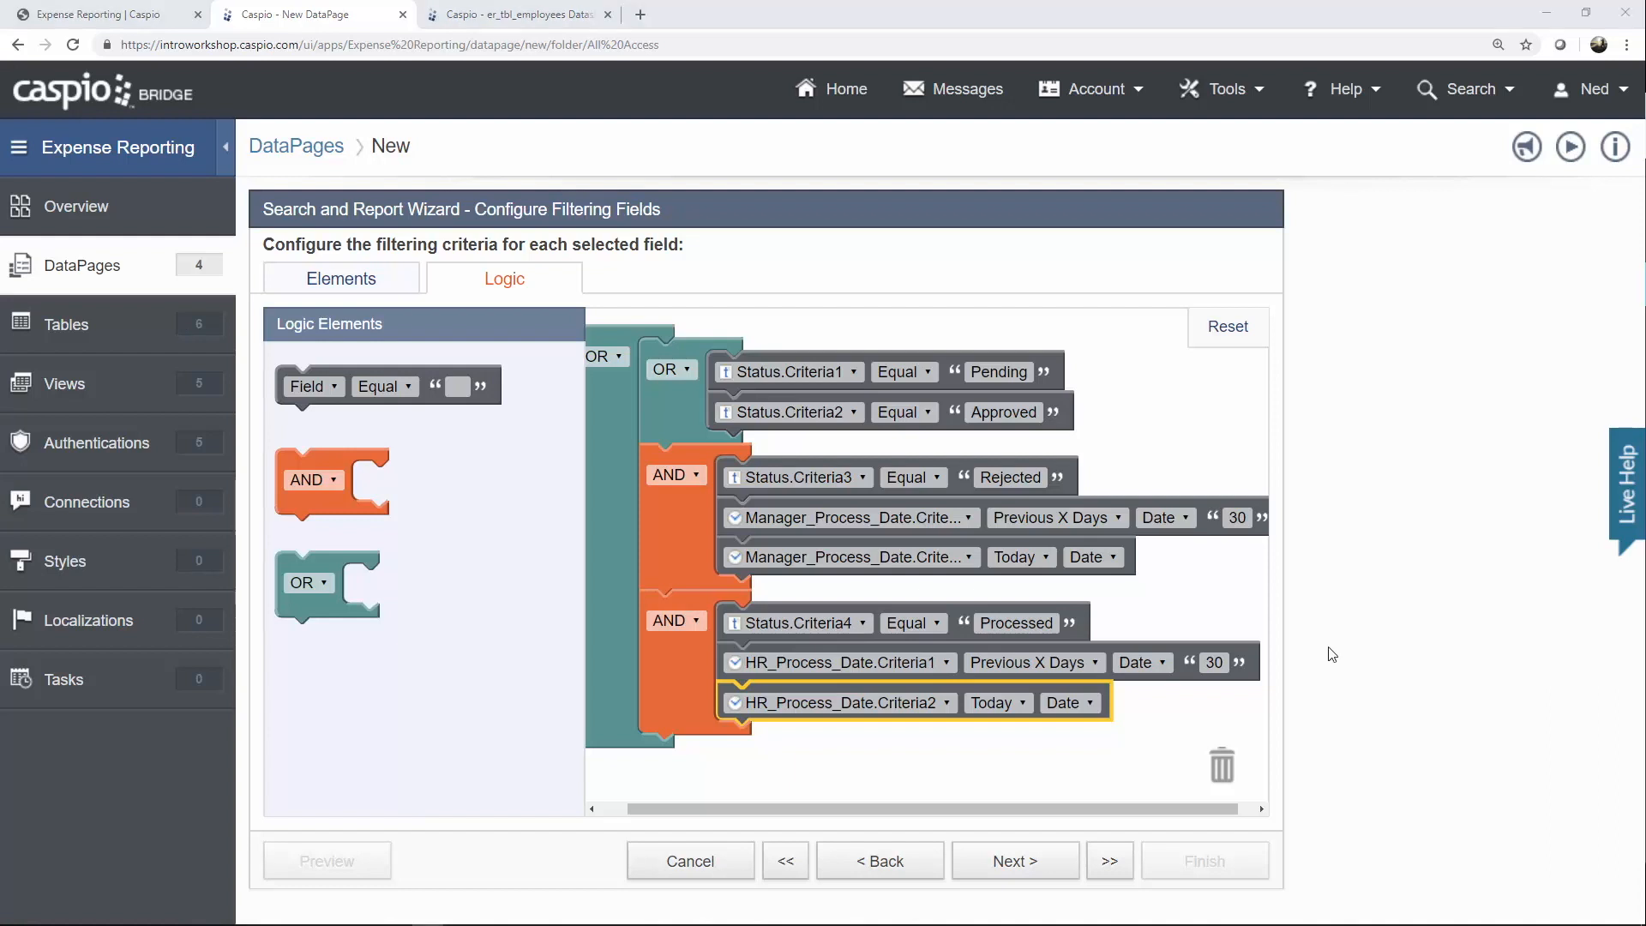
left_click(1046, 862)
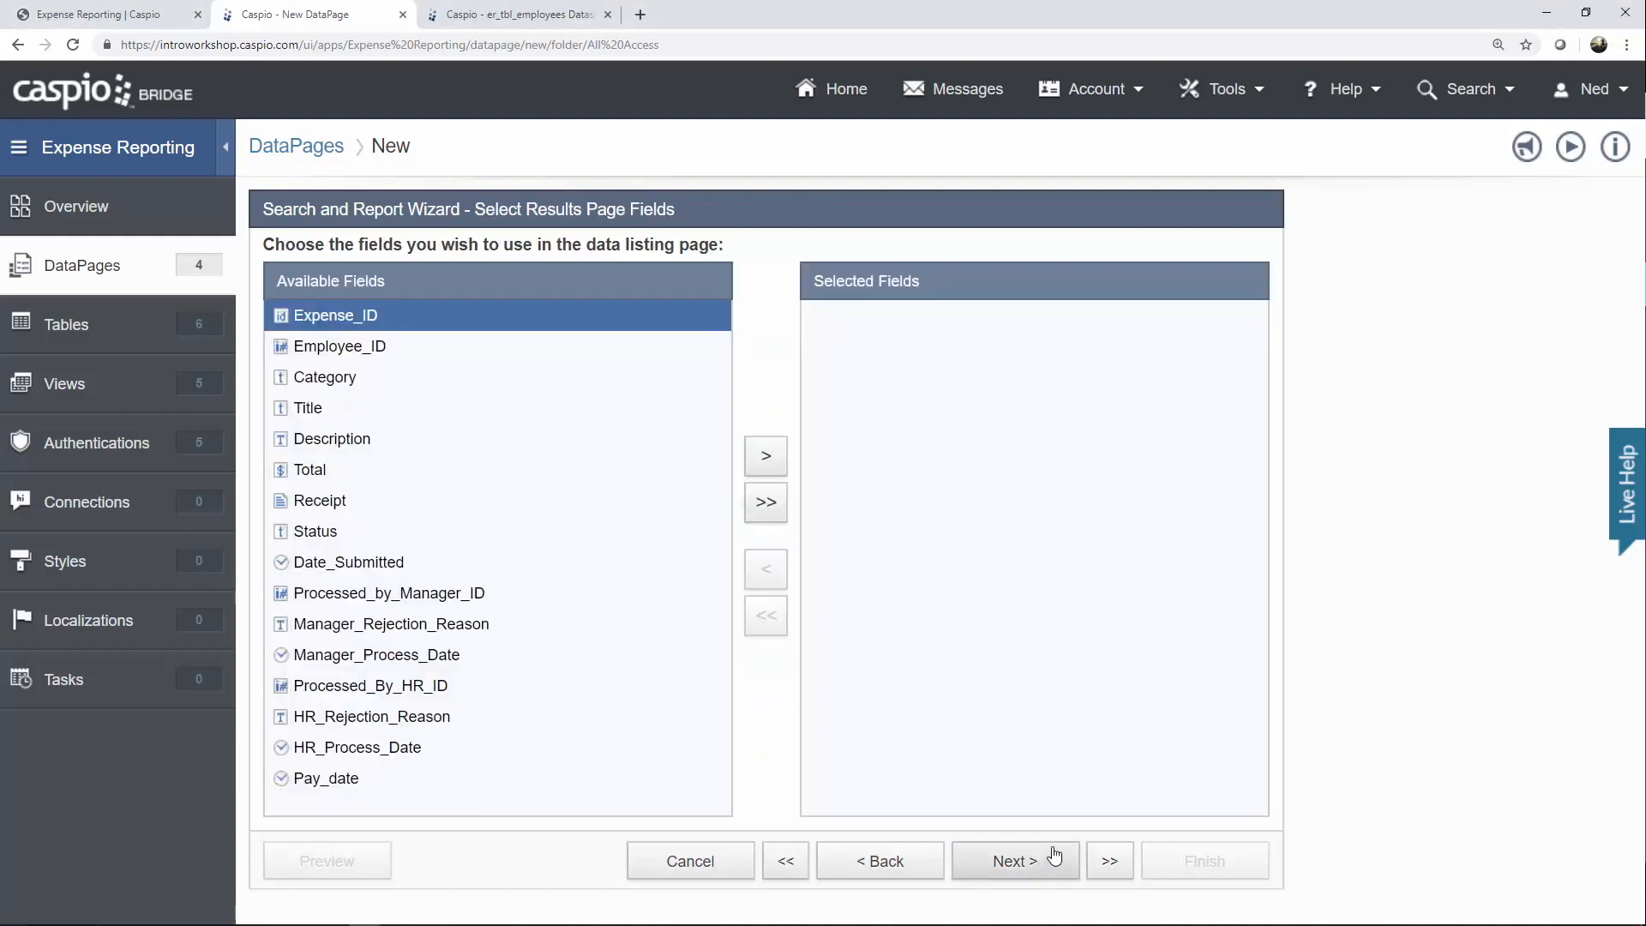
Add Status, Date_Submitted, Title and Description to the results page fields.
left_click(353, 535)
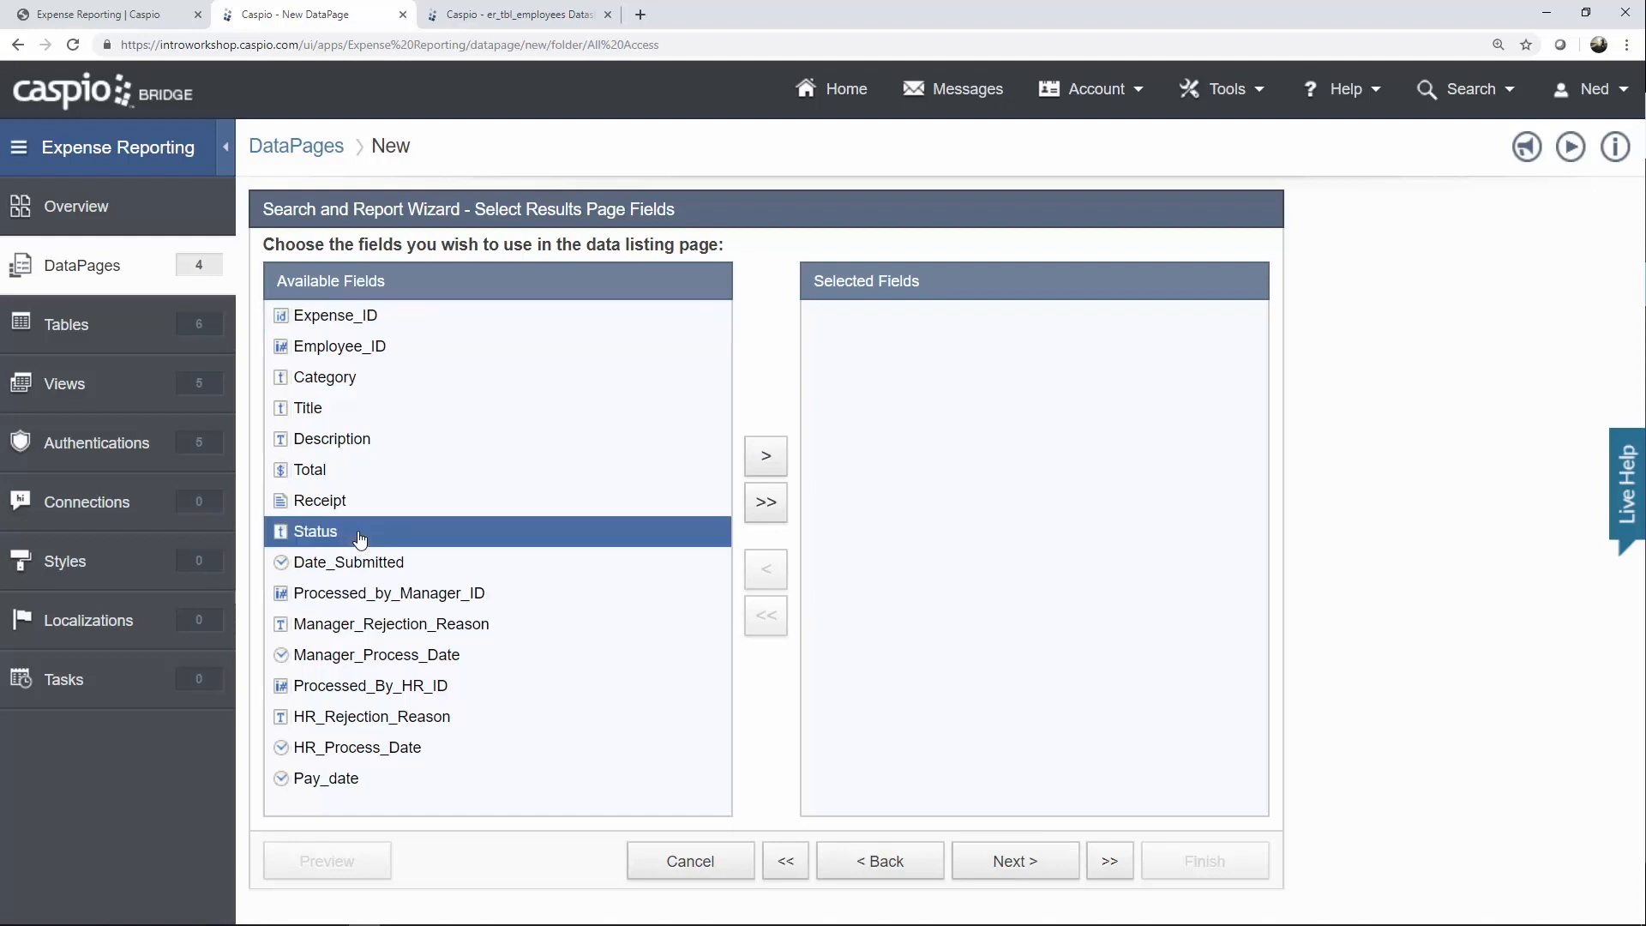
left_click(772, 469)
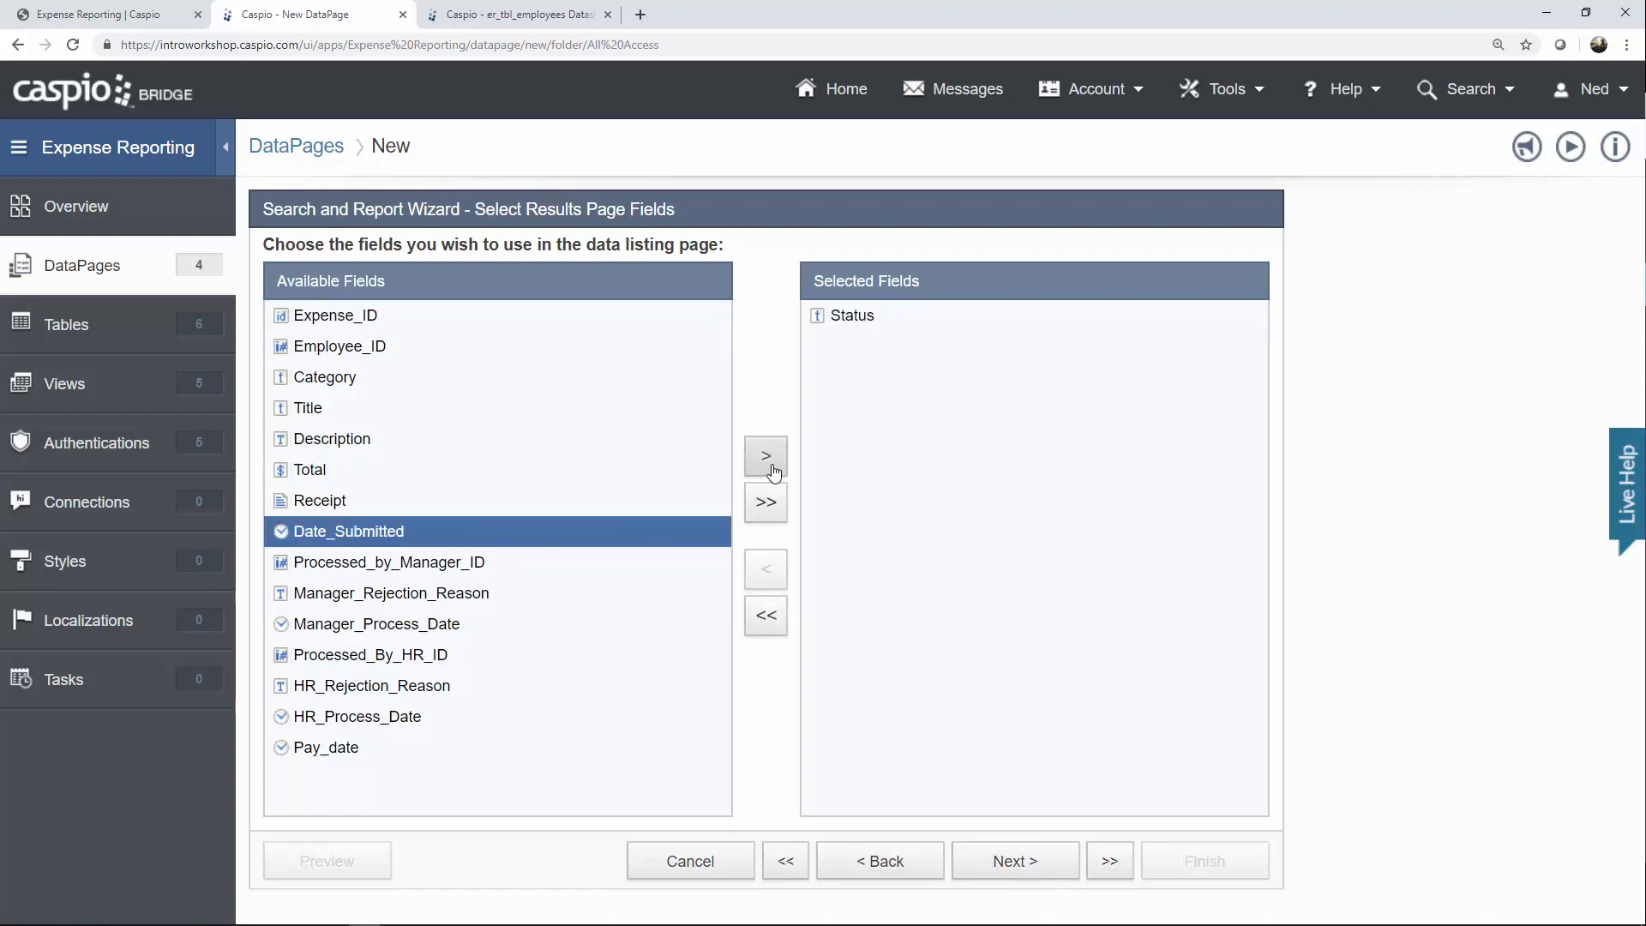
left_click(763, 467)
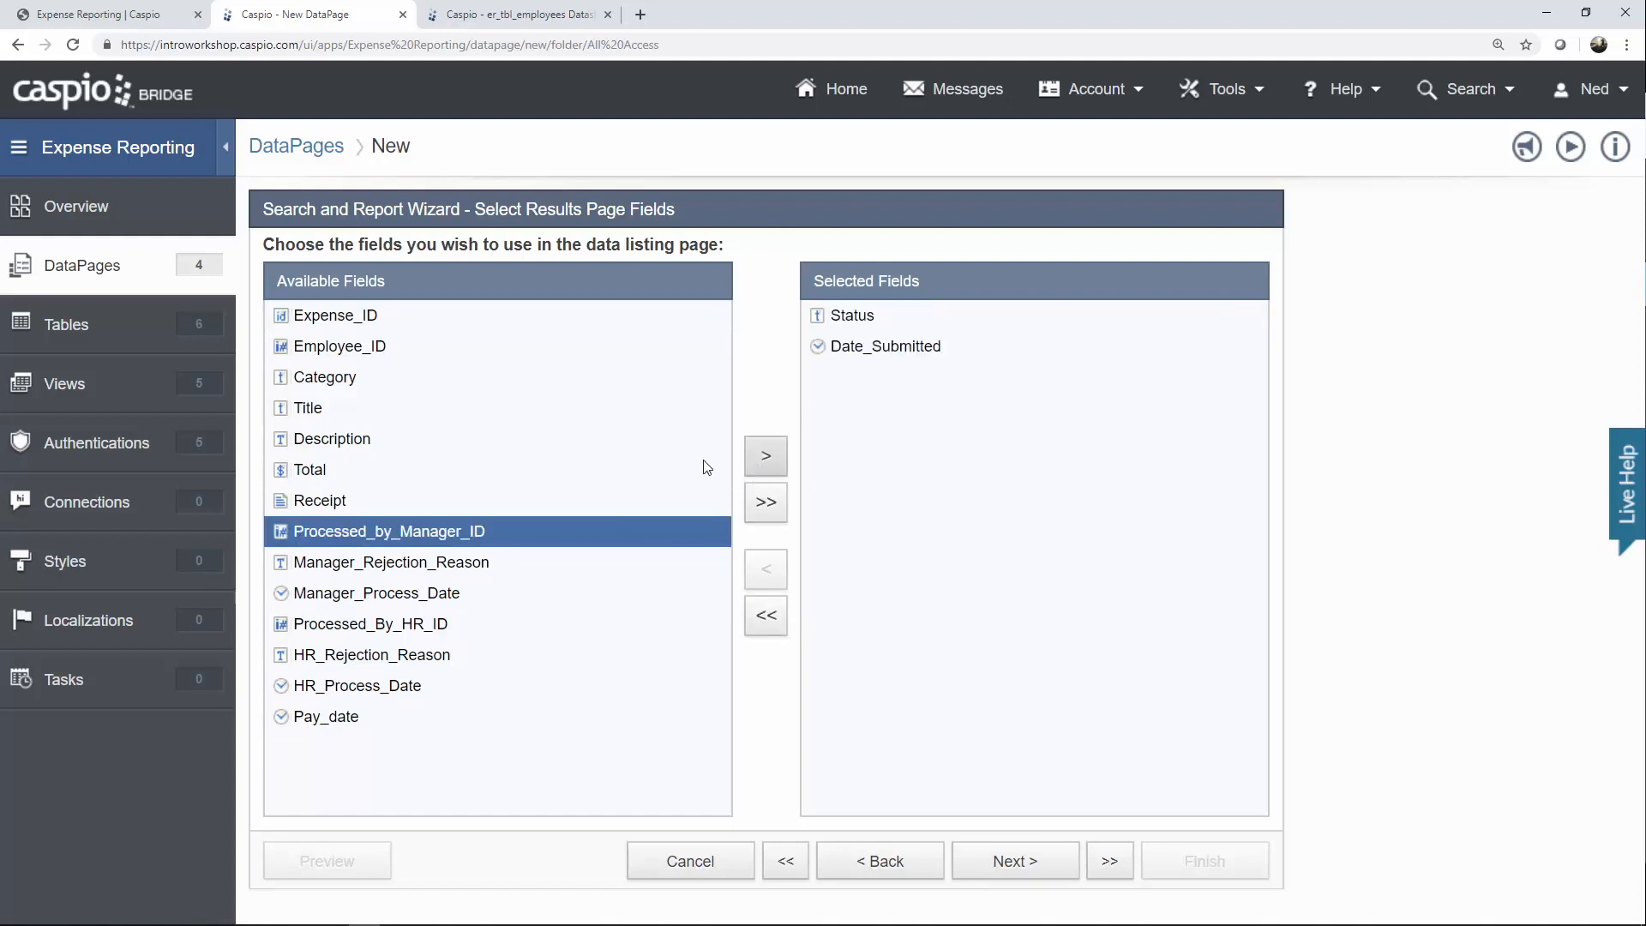
left_click(511, 412)
left_click(765, 455)
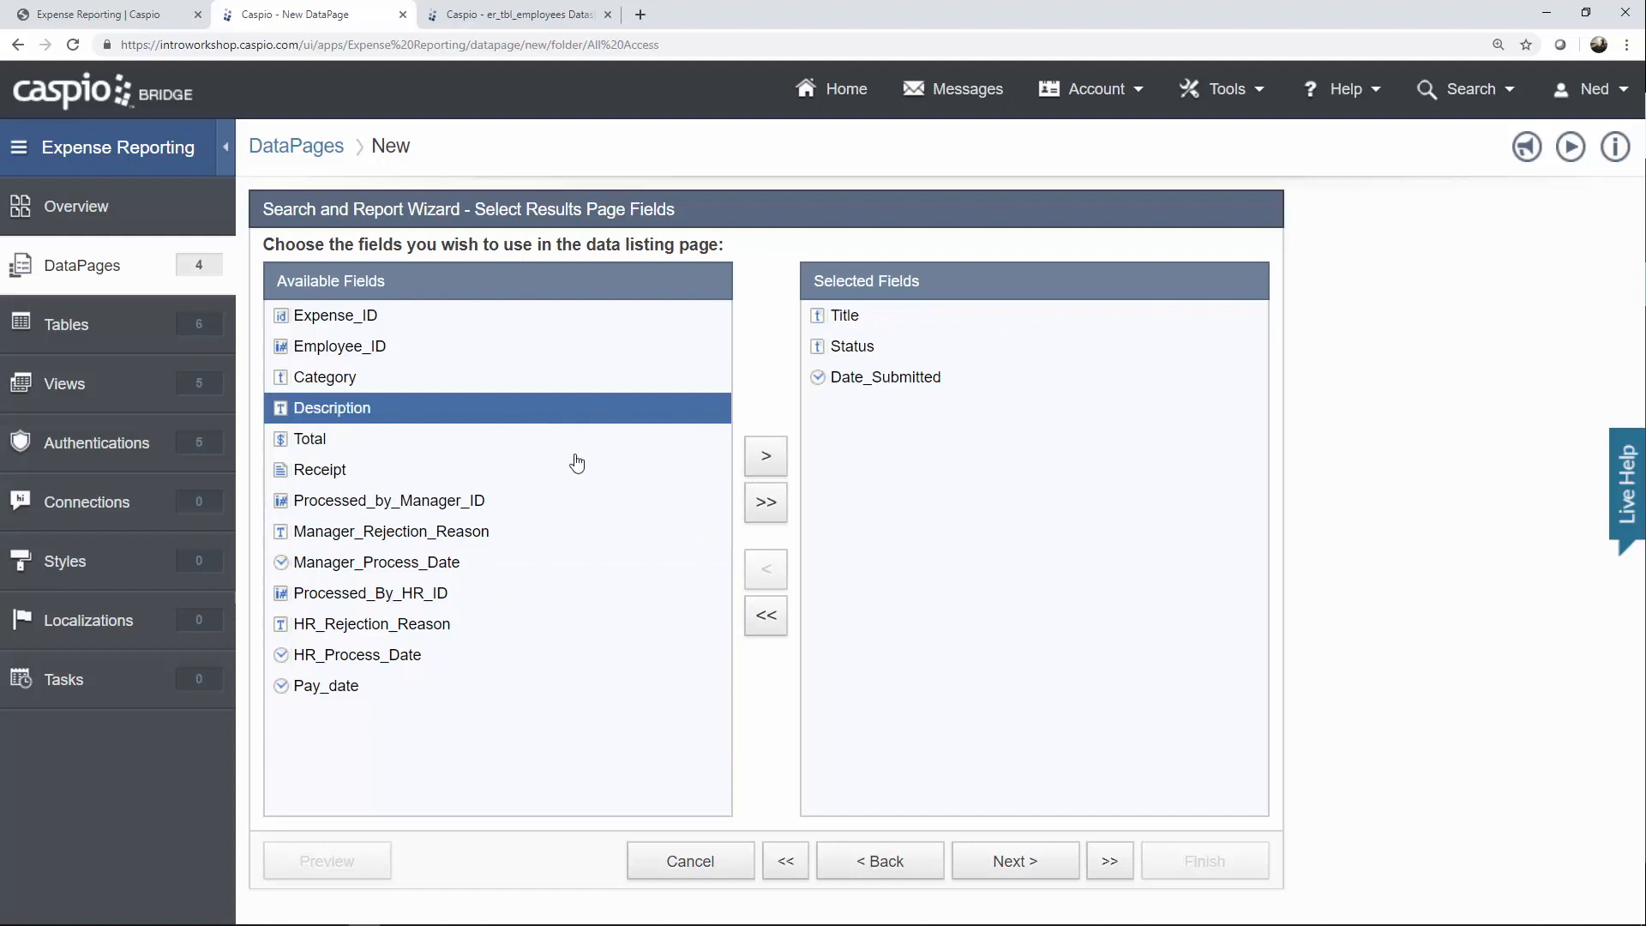
left_click(758, 466)
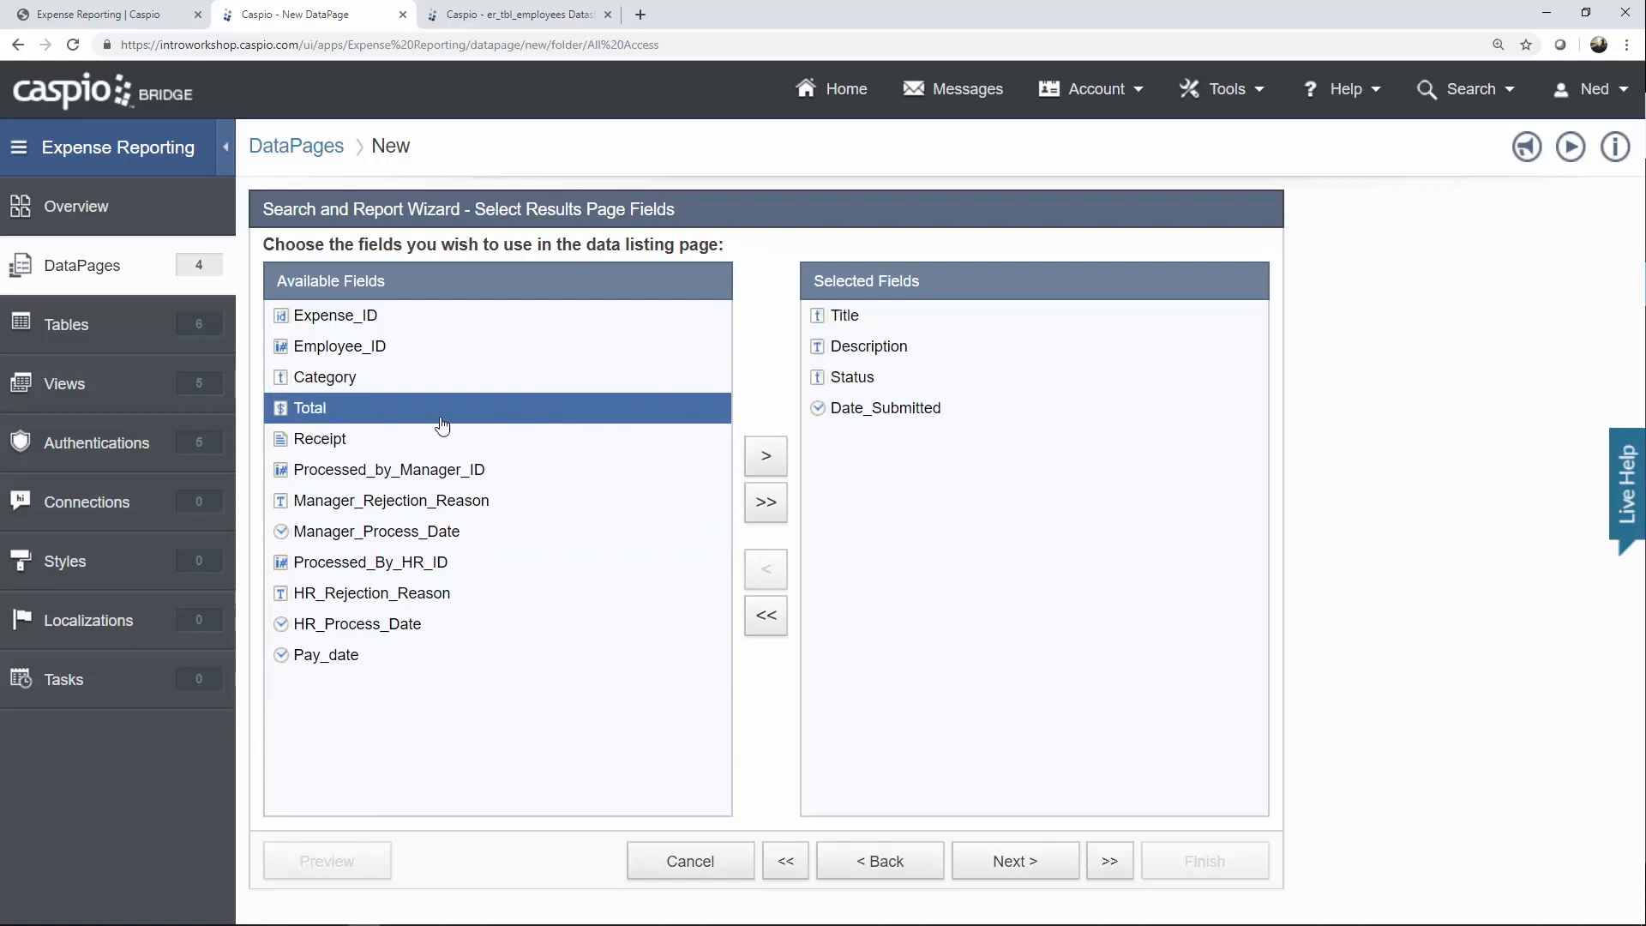
Add Category, Receipt and Total to the results fields and continue to editing options.
left_click(422, 381)
left_click(761, 460)
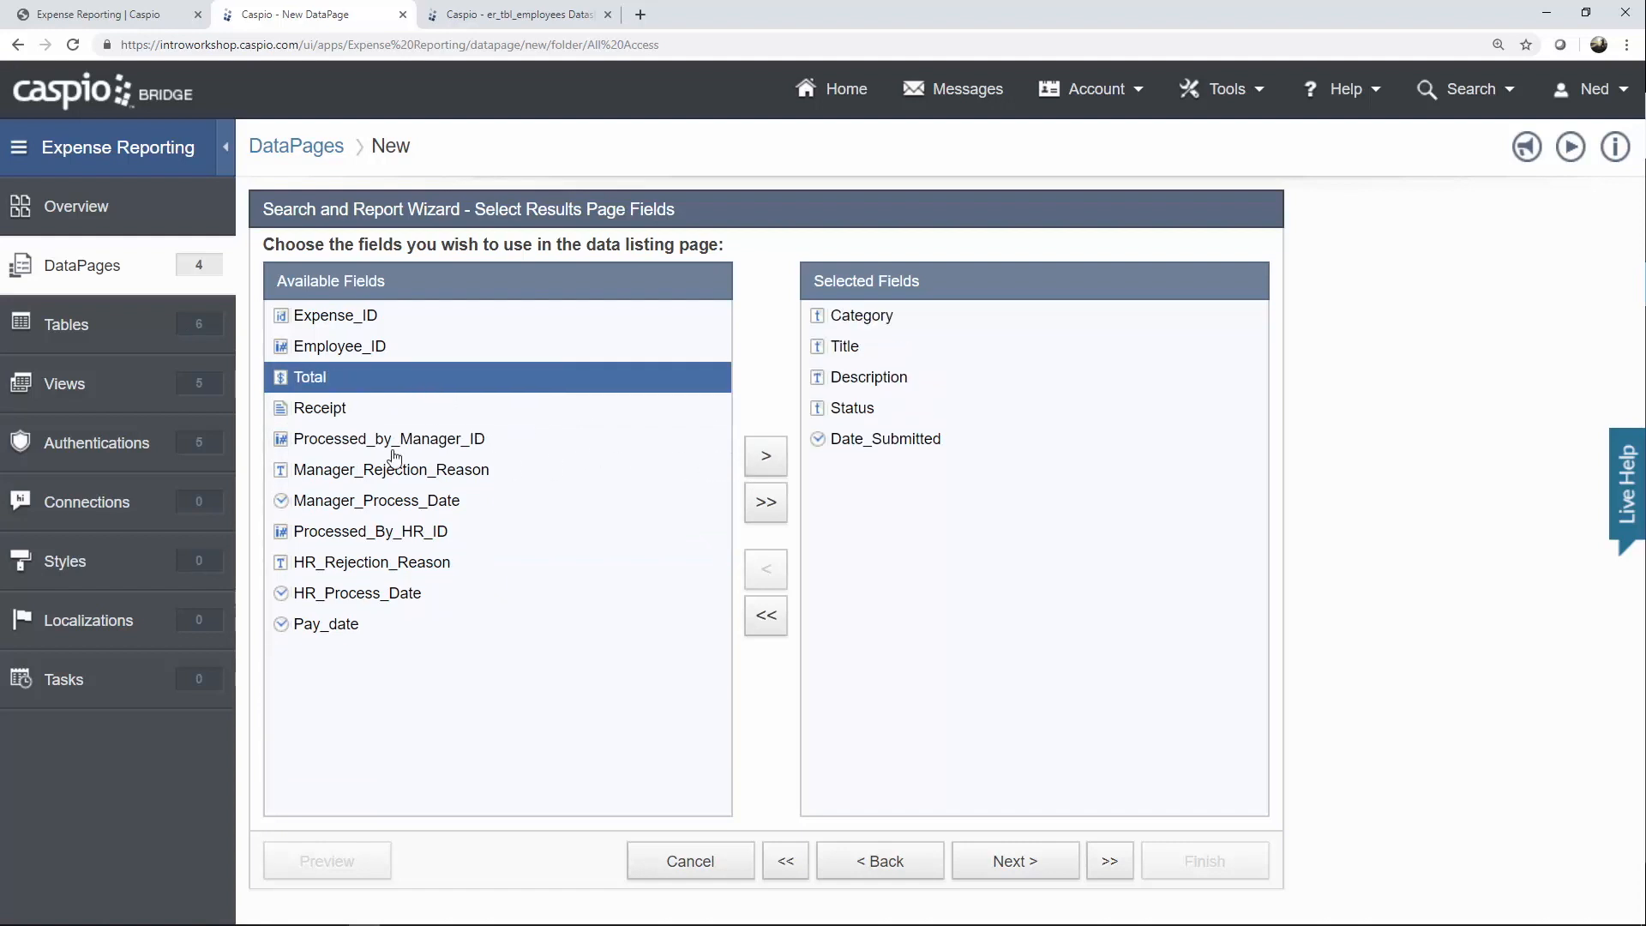
left_click(361, 412)
left_click(766, 455)
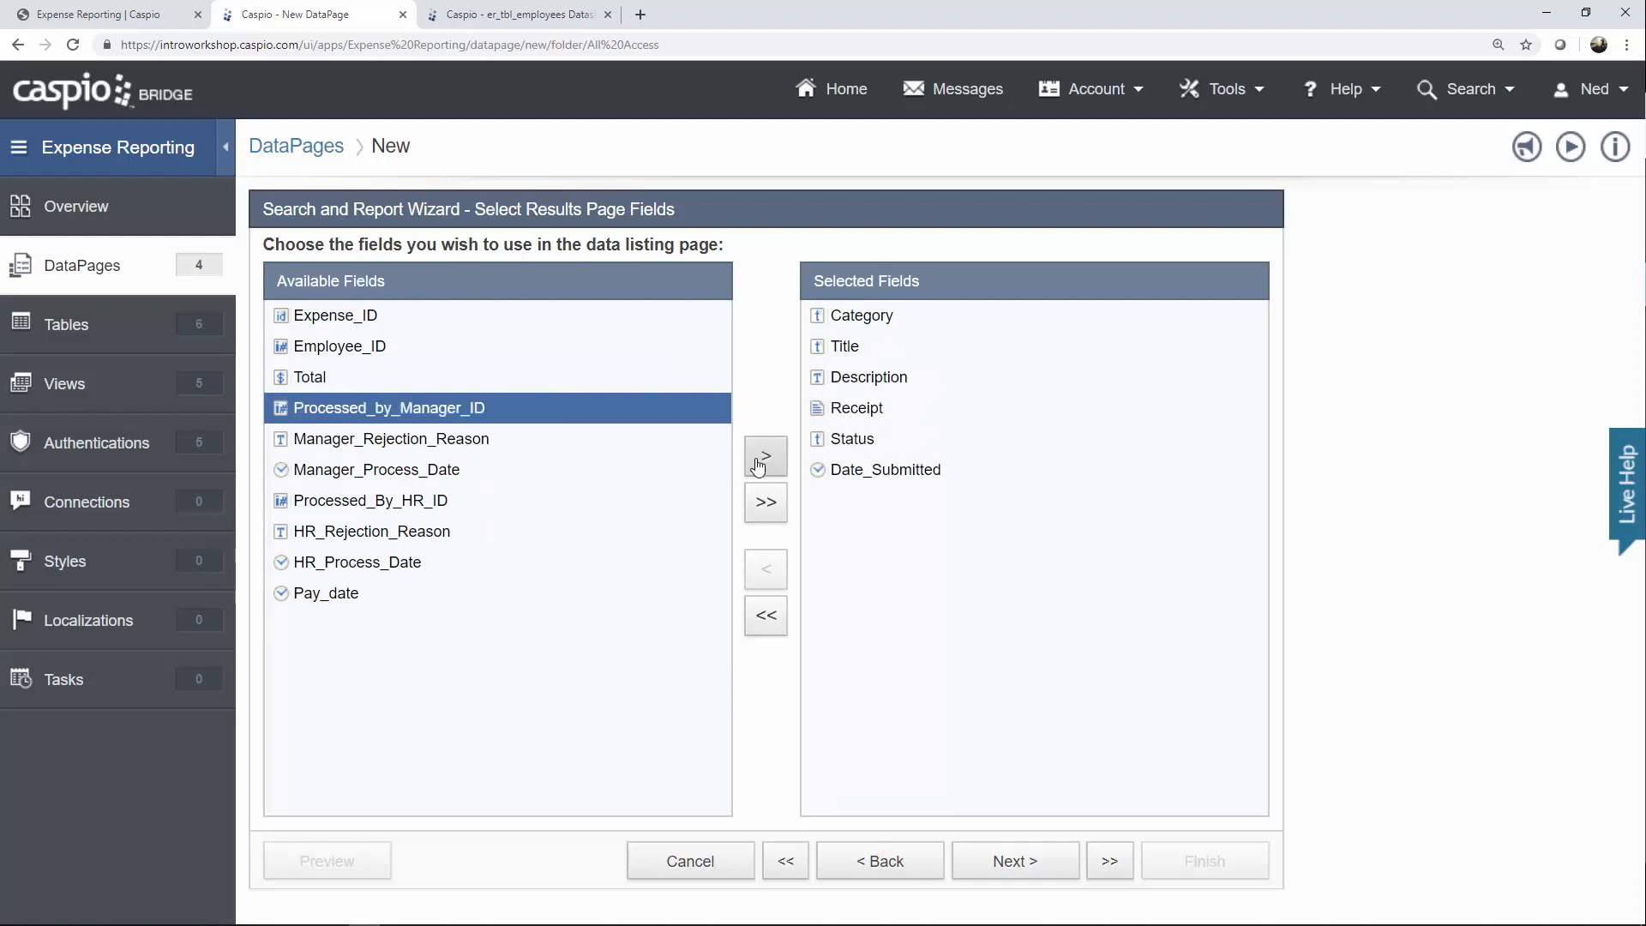
left_click(315, 382)
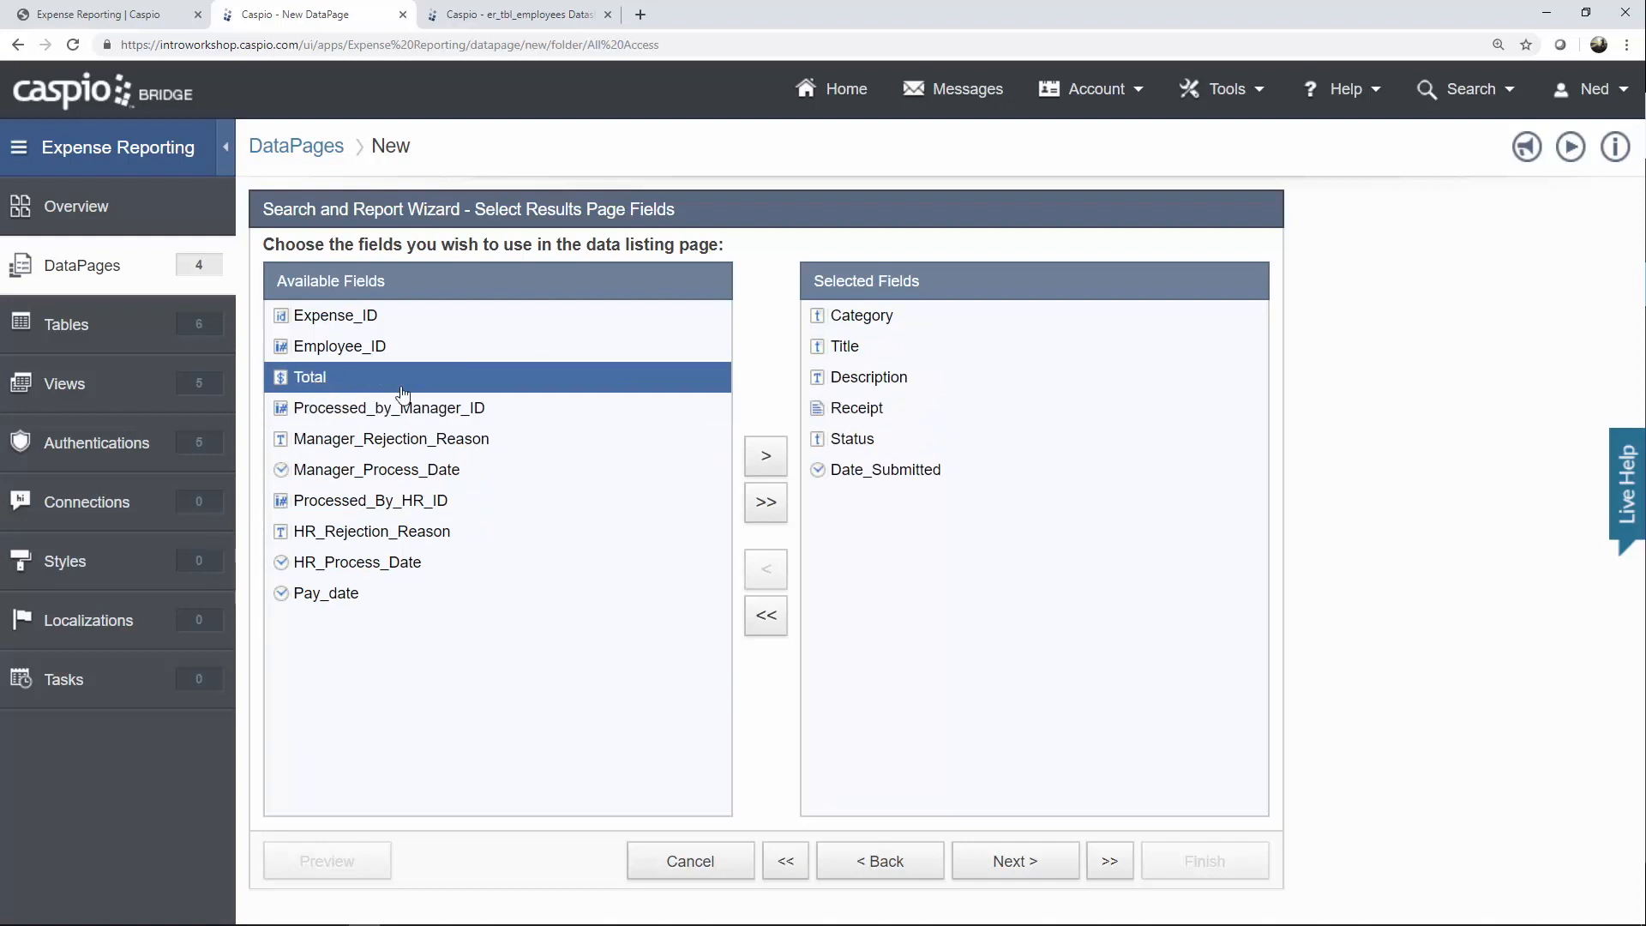
left_click(766, 455)
left_click(1021, 865)
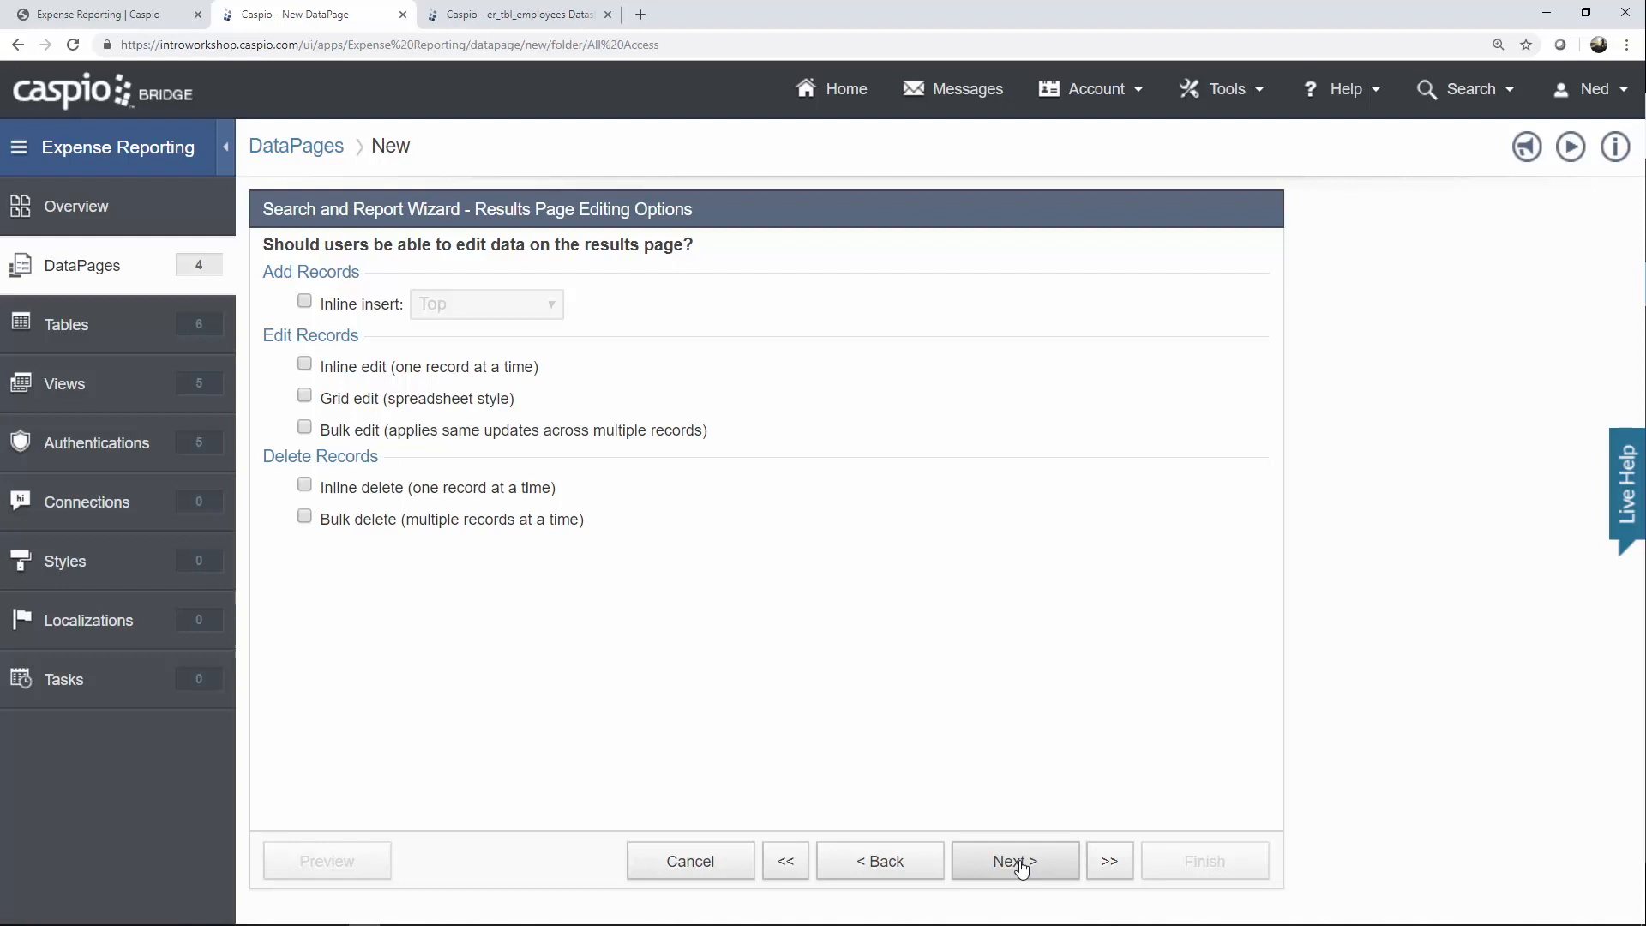
Enable data grouping on Status, displayed as collapsible groups.
left_click(1021, 864)
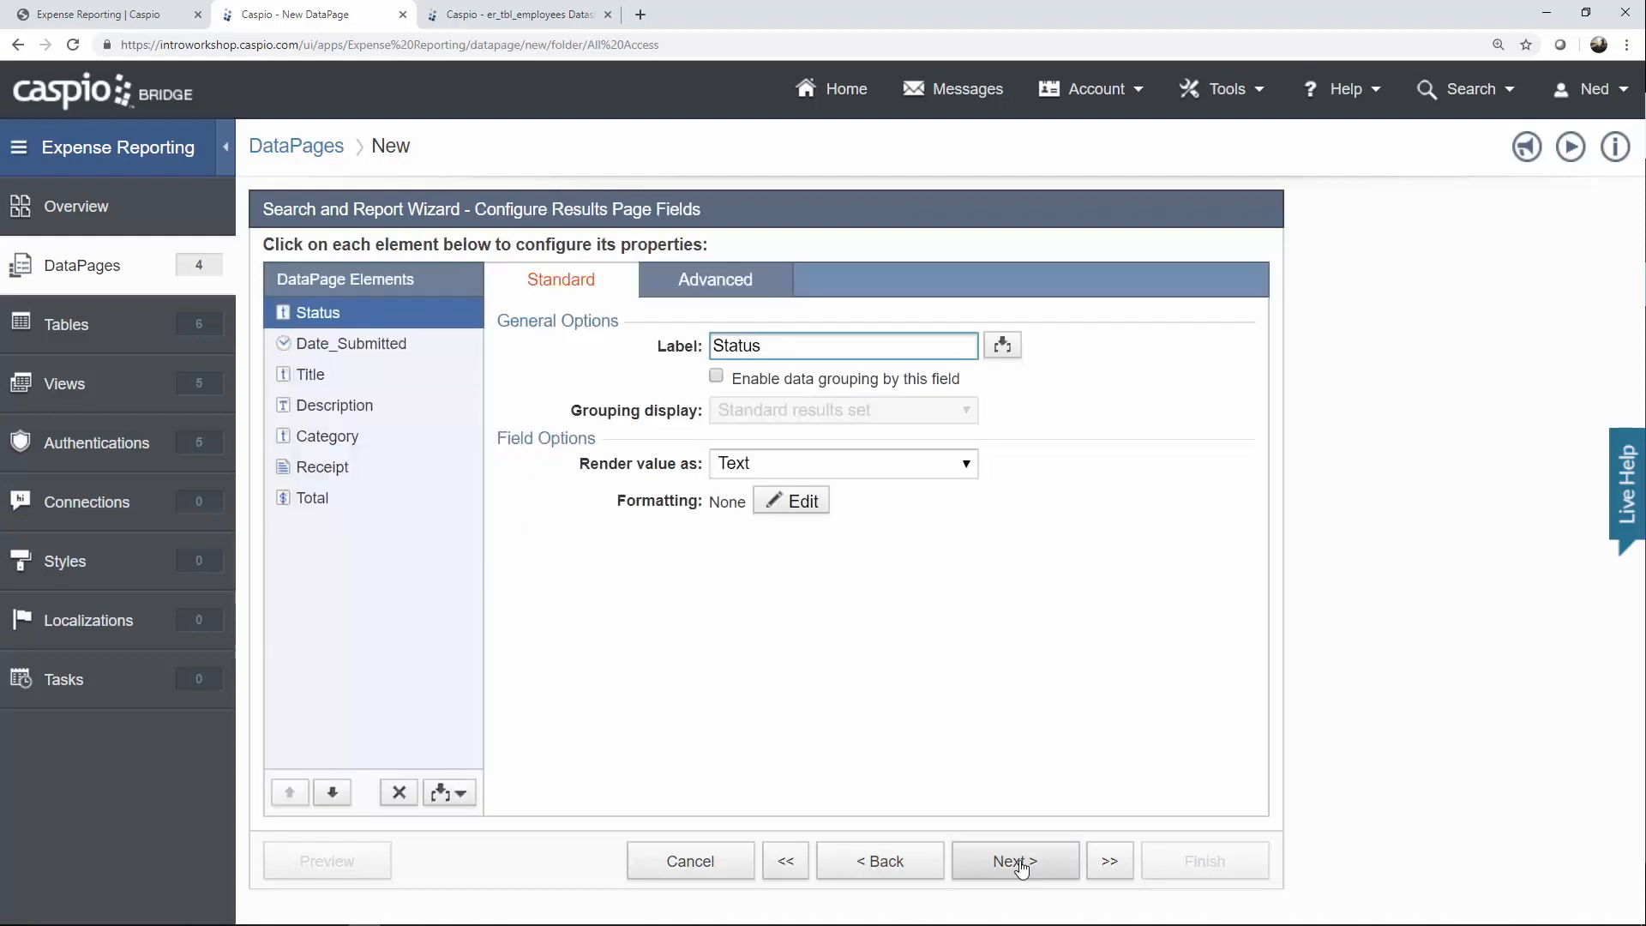
left_click(790, 380)
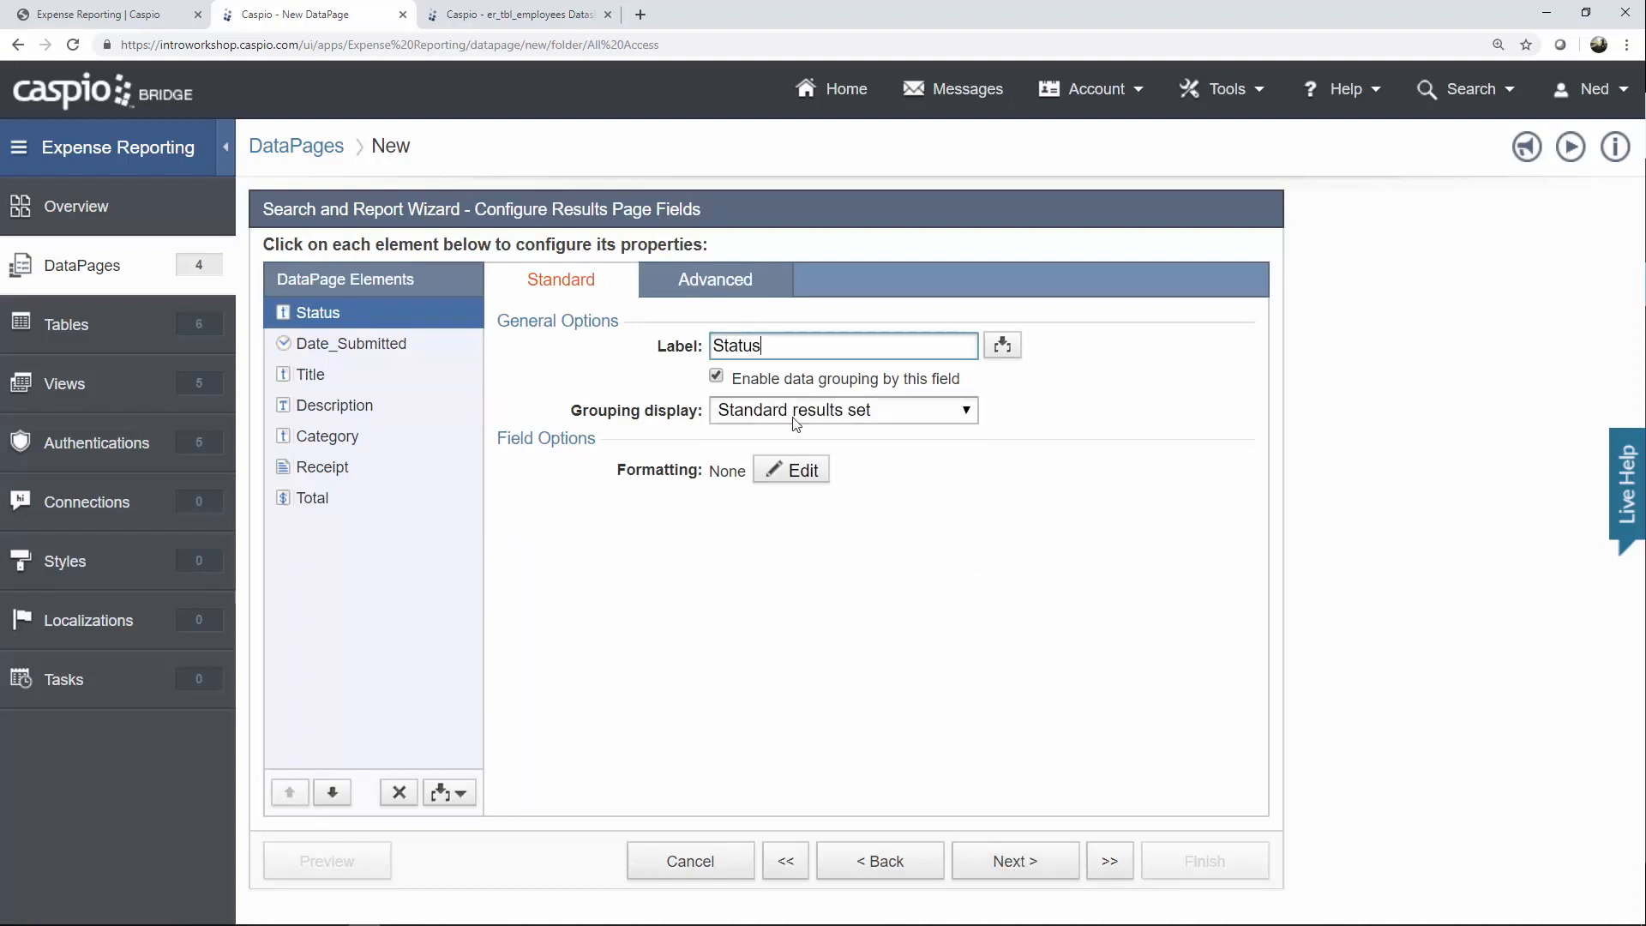
left_click(796, 411)
left_click(789, 460)
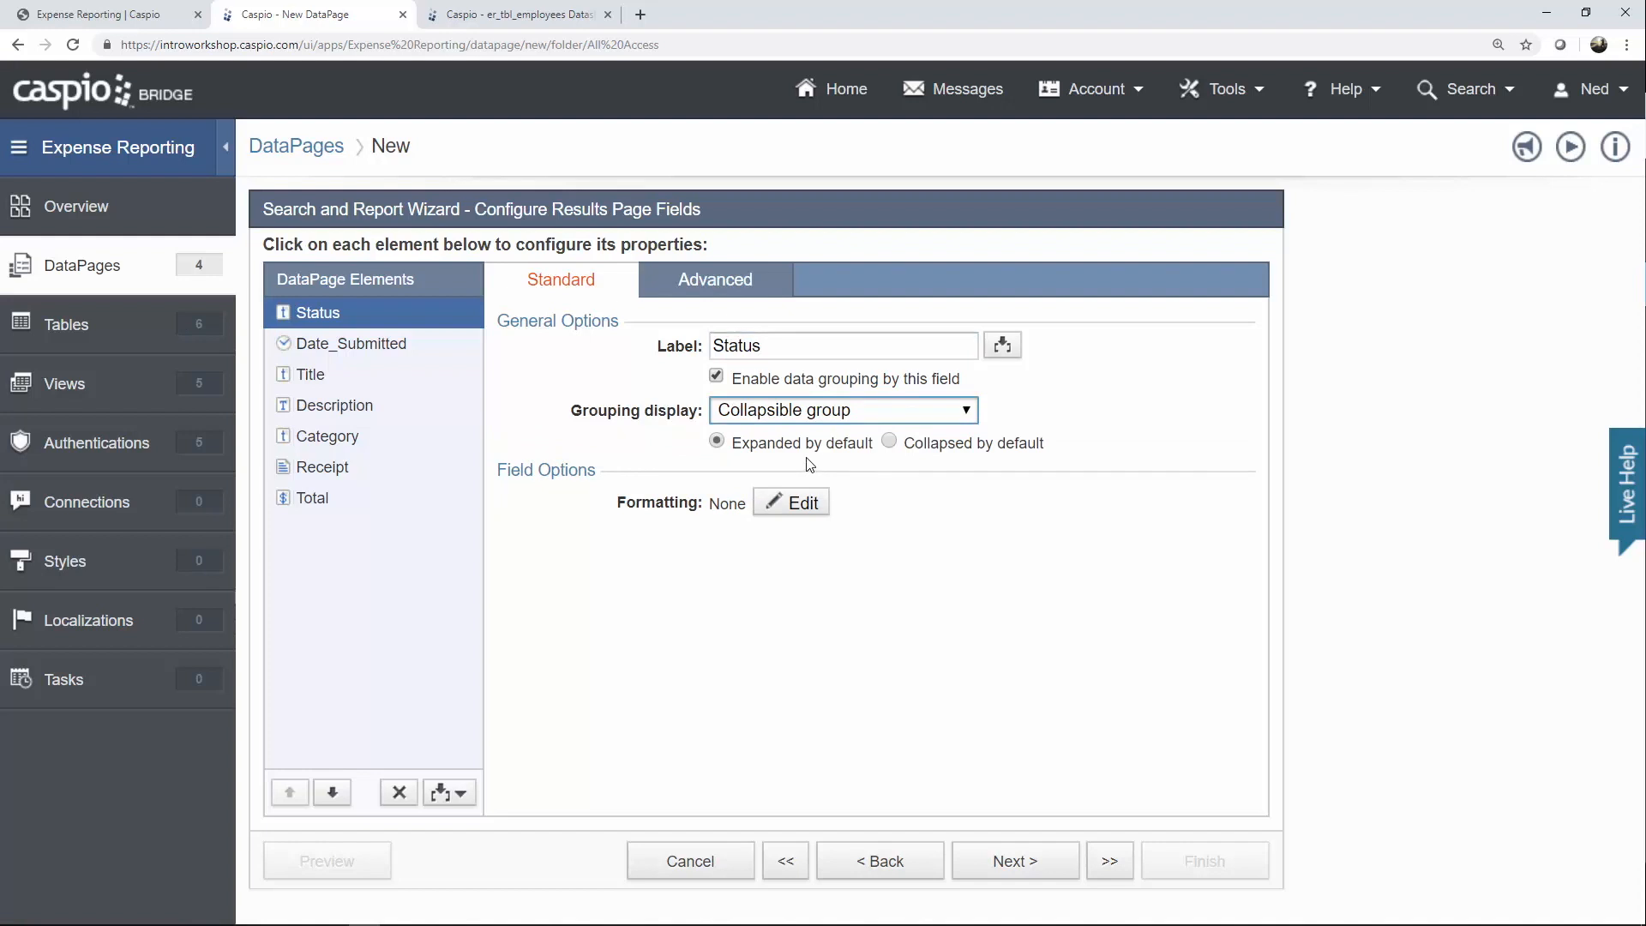
Display Receipt as a file with custom hyperlink text 'Receipt'.
left_click(343, 467)
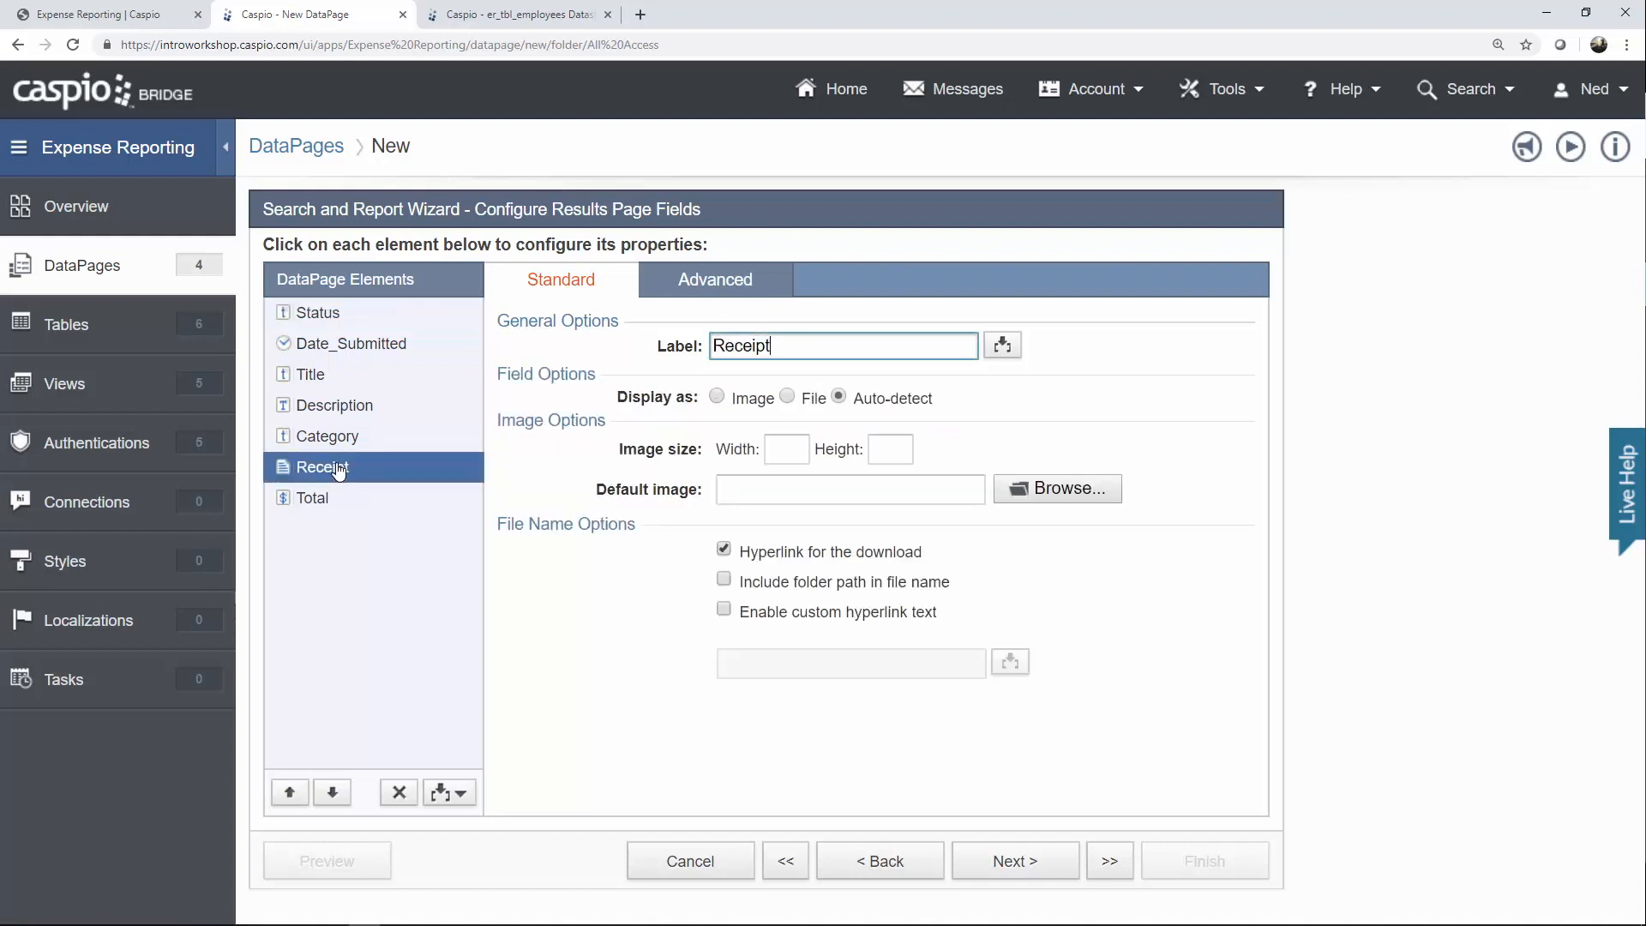
left_click(787, 397)
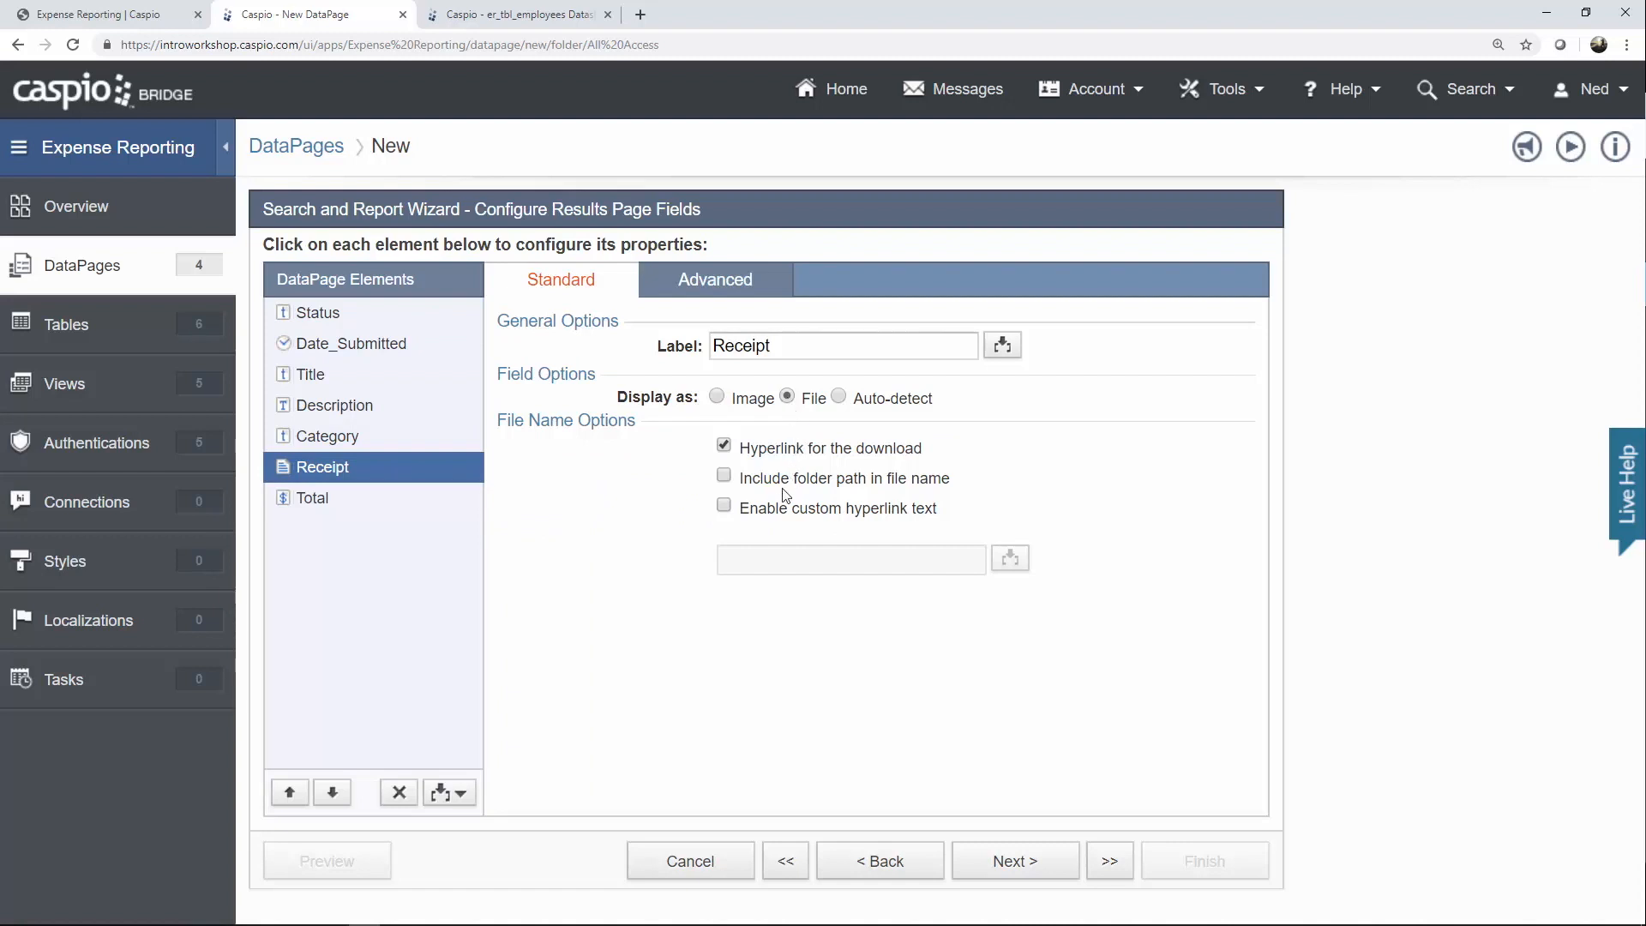
left_click(768, 516)
left_click(761, 552)
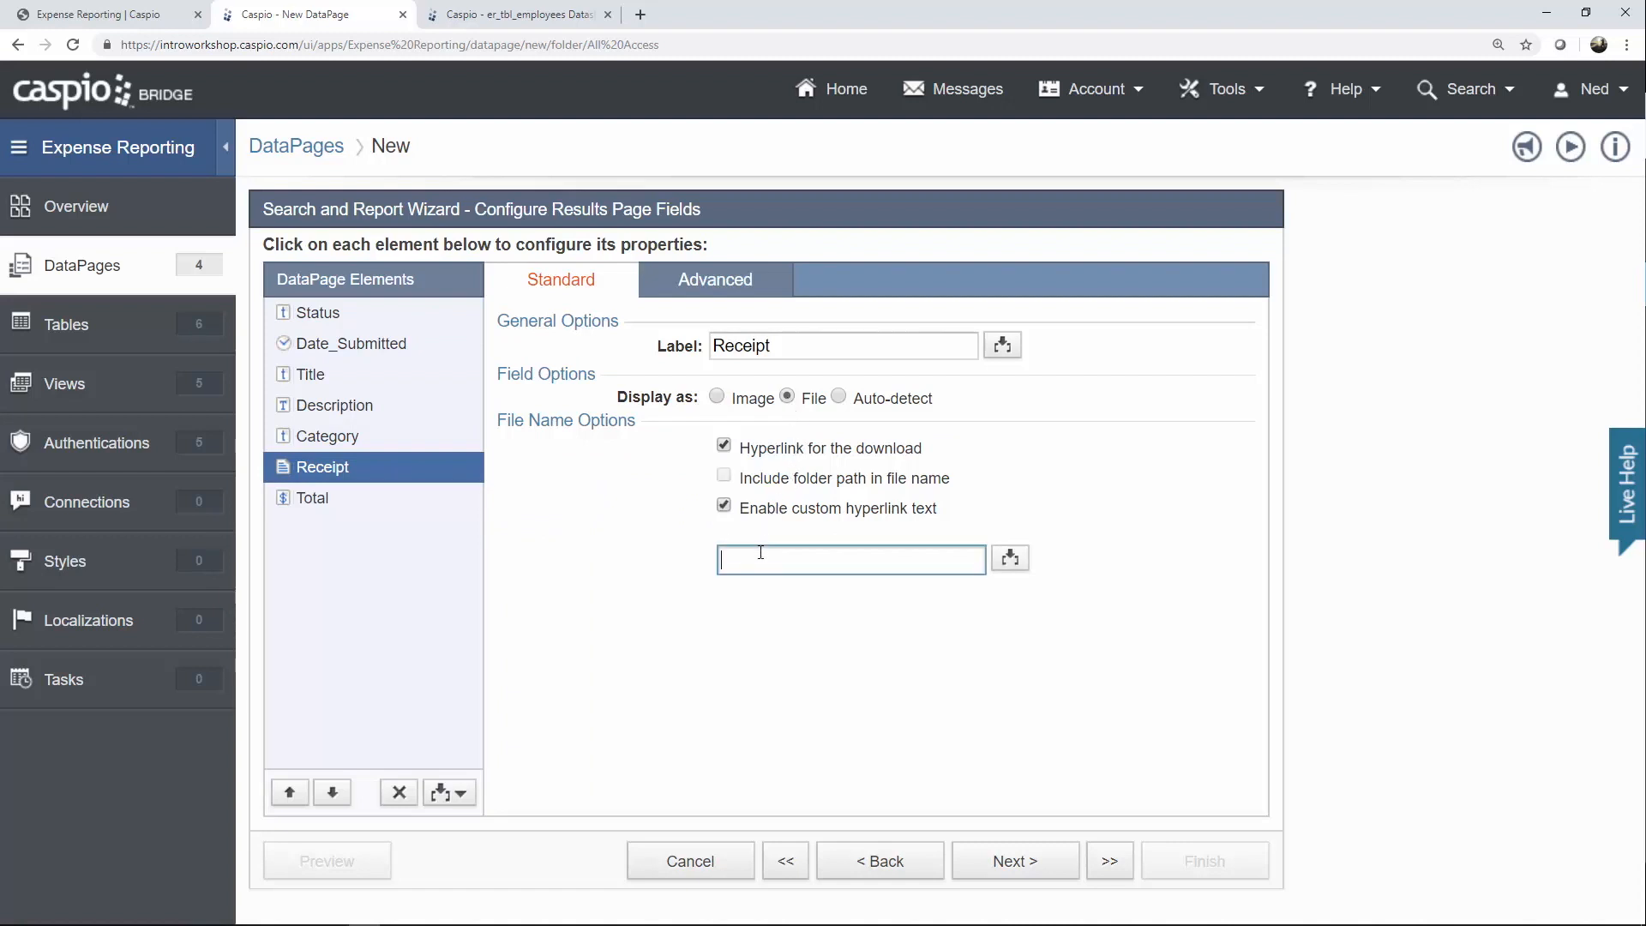
type("Receipt")
Insert a Totals & Aggregation element summing Total, plus a Header & Footer.
left_click(452, 794)
left_click(420, 767)
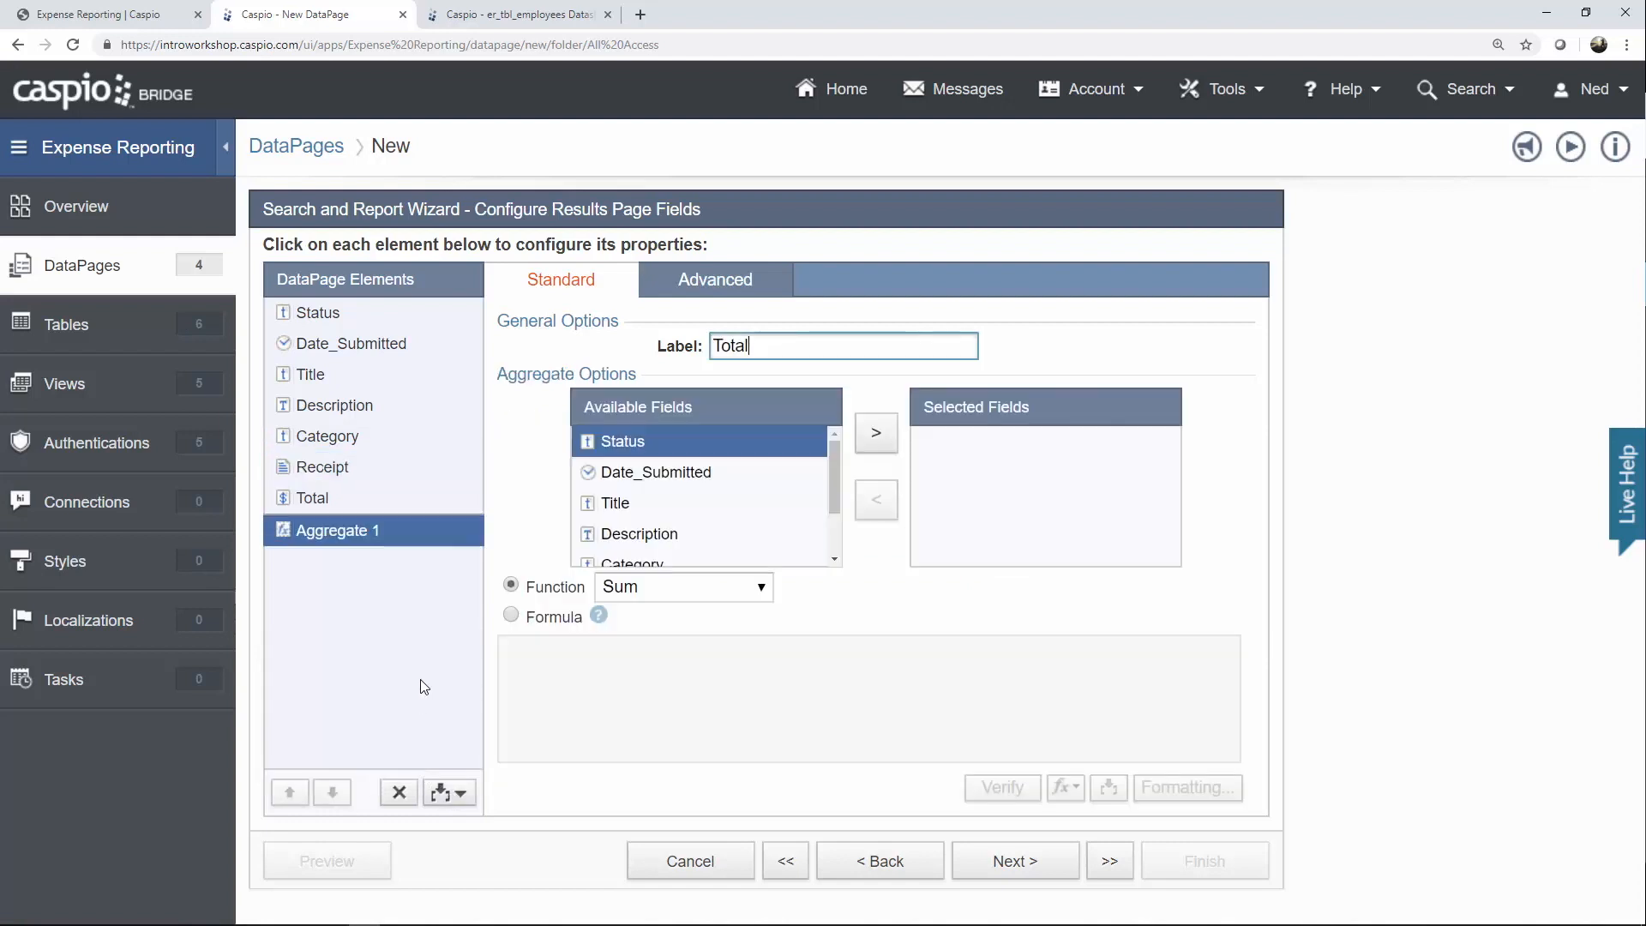
left_click_drag(844, 477, 835, 530)
left_click(749, 553)
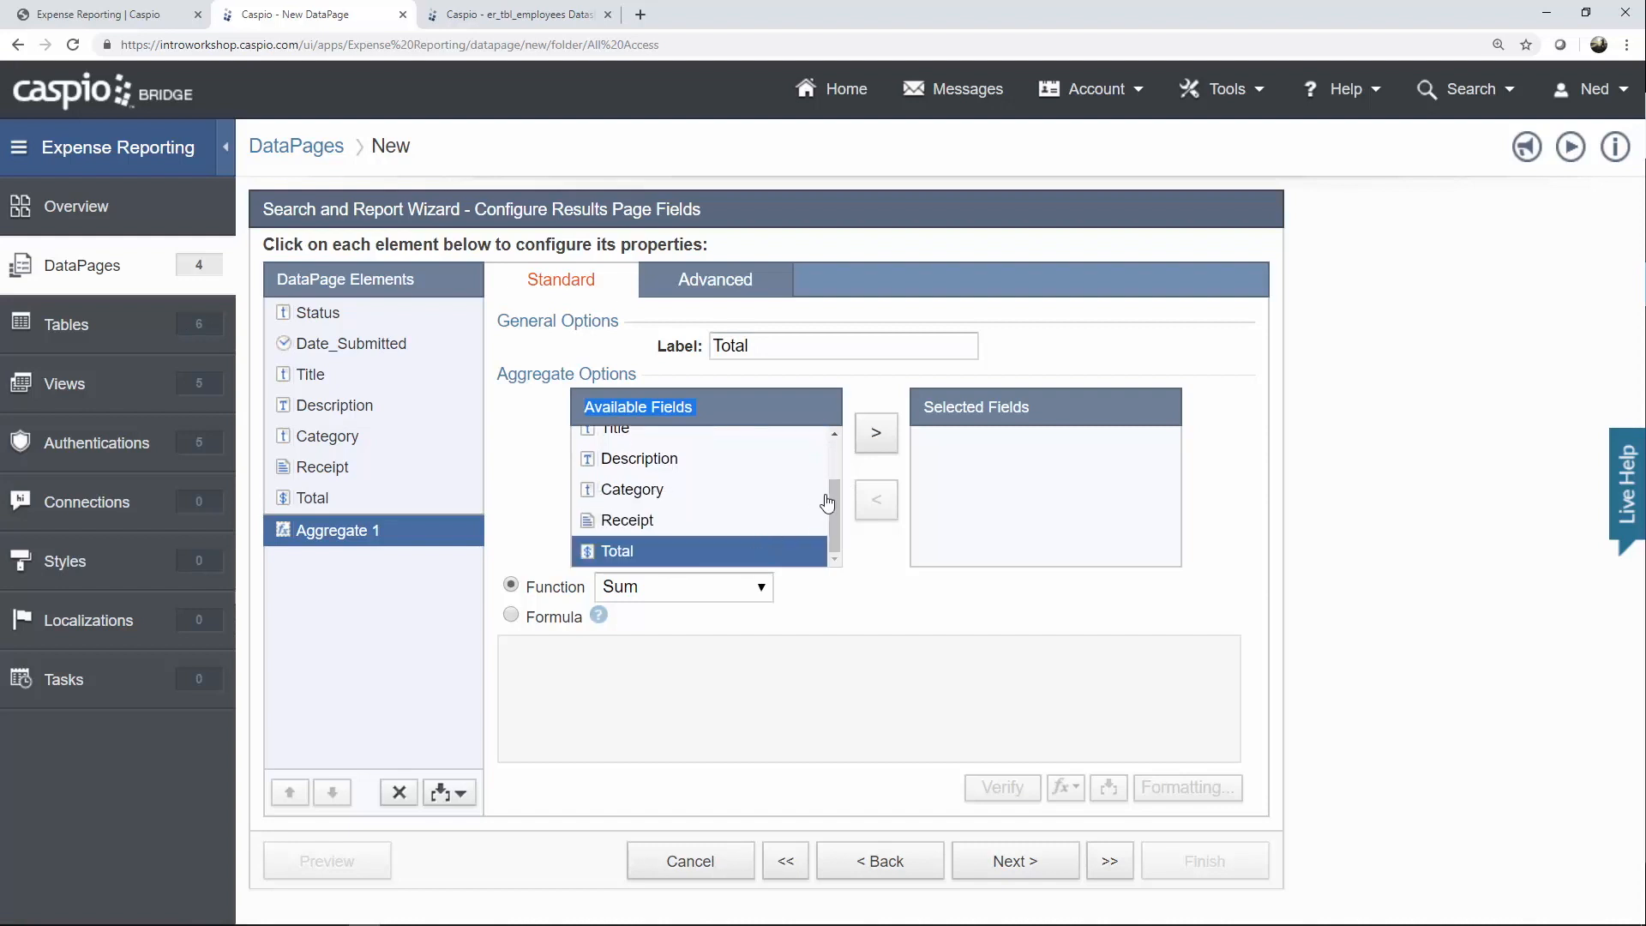
left_click(876, 437)
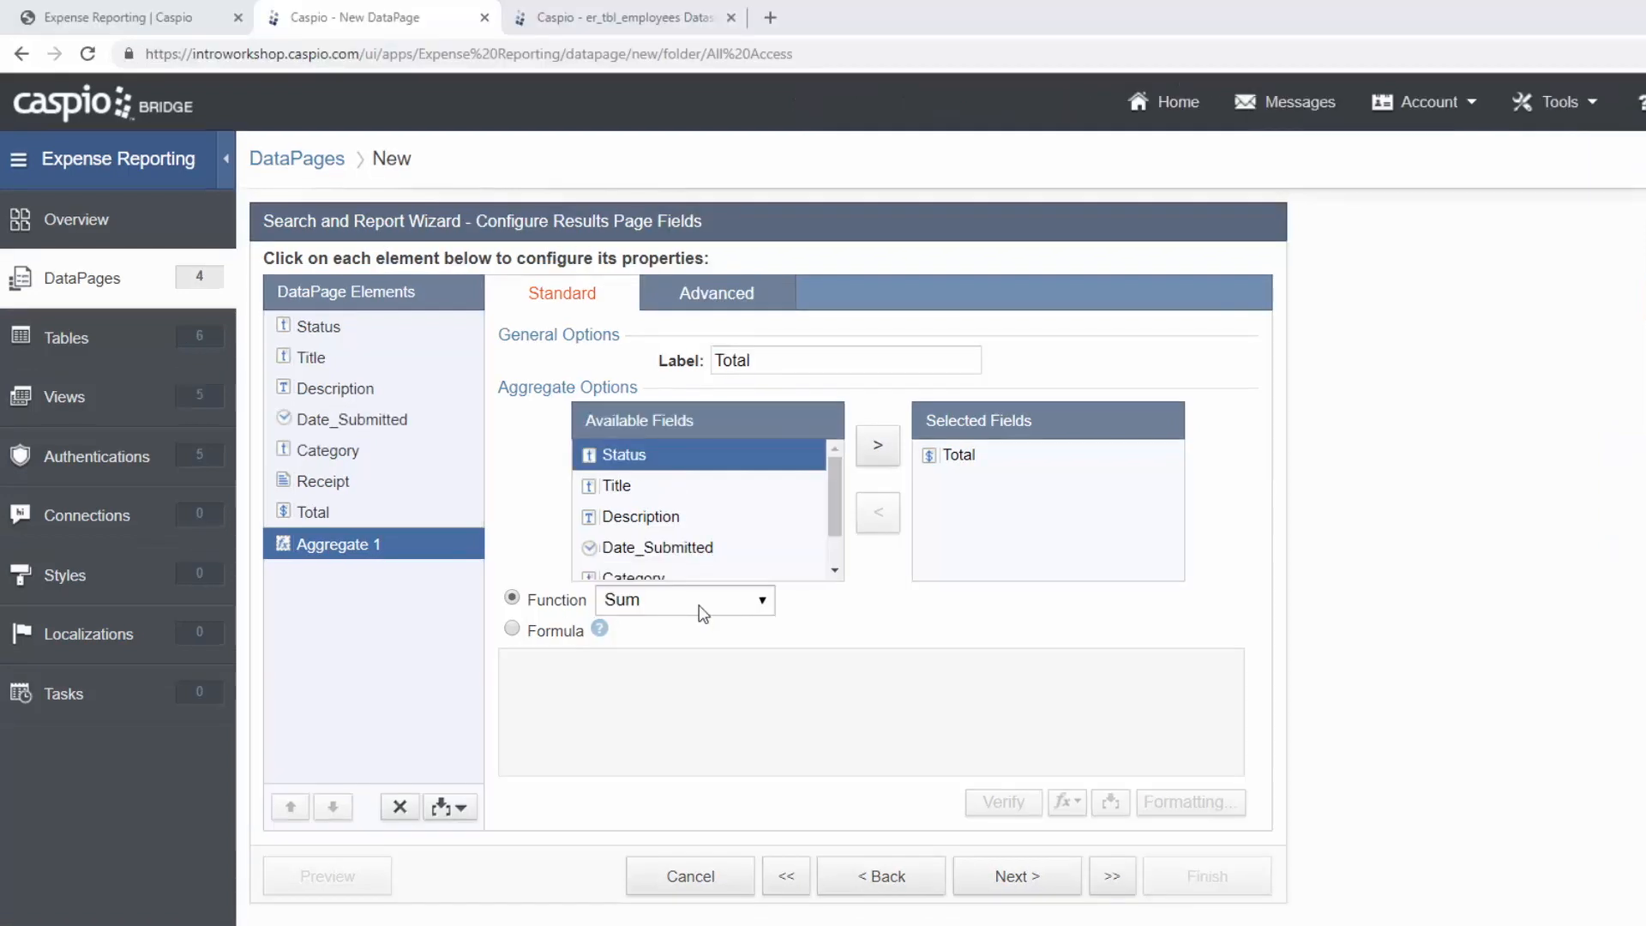
left_click(459, 808)
left_click(425, 867)
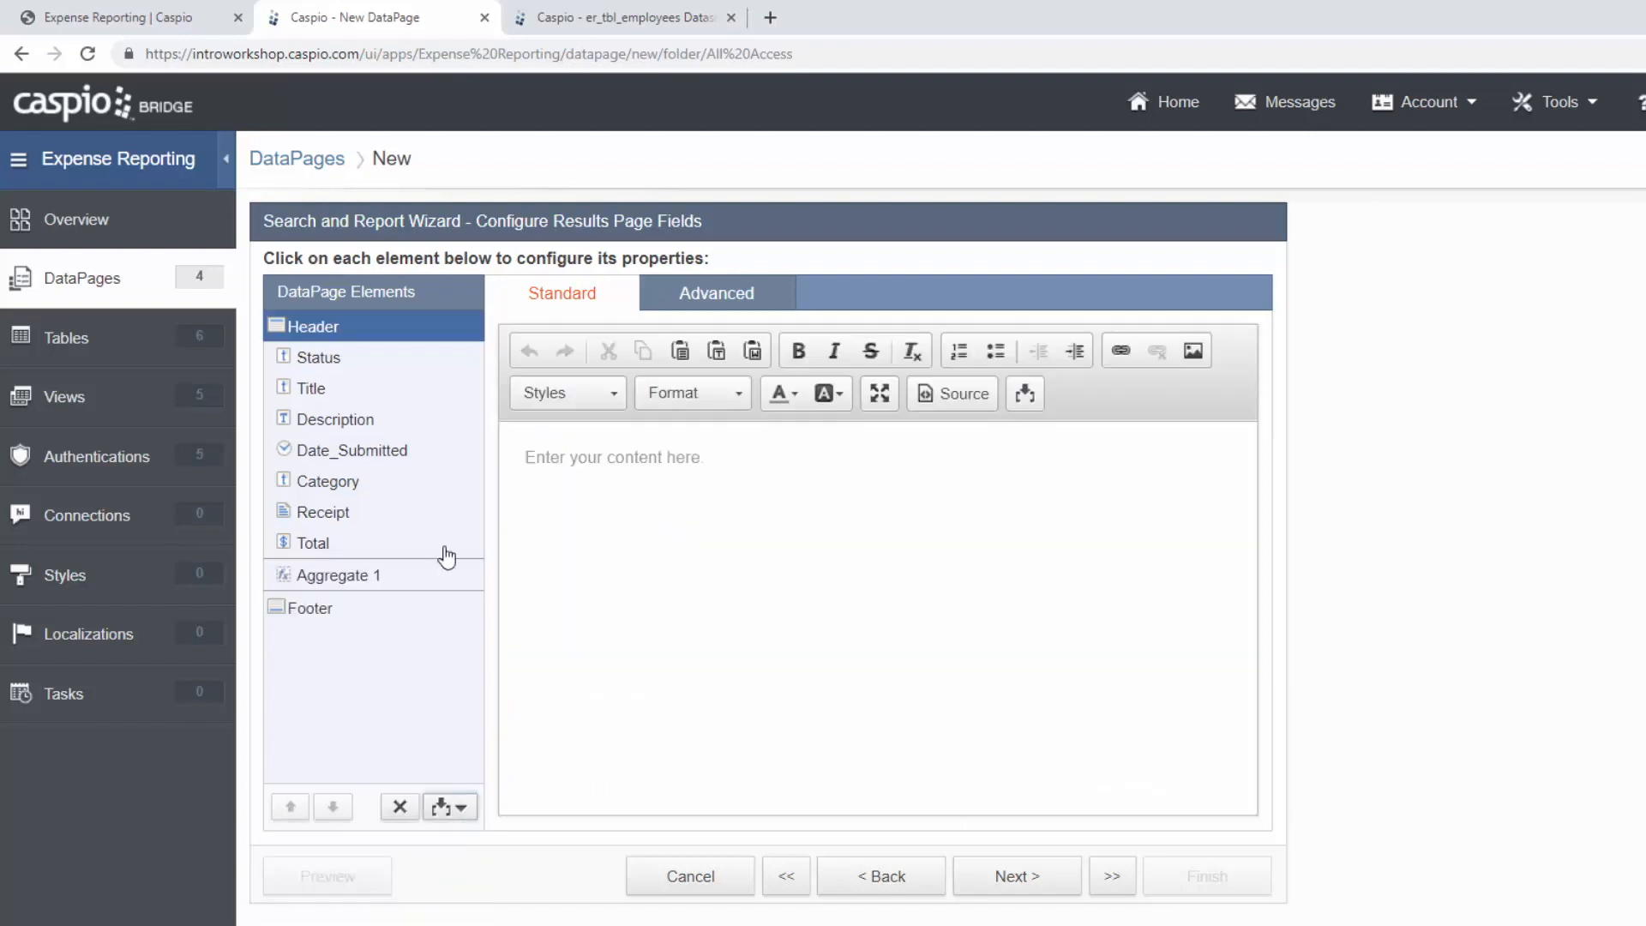
Type 'New Expense' in the header and link it to new_expense.html.
left_click(748, 470)
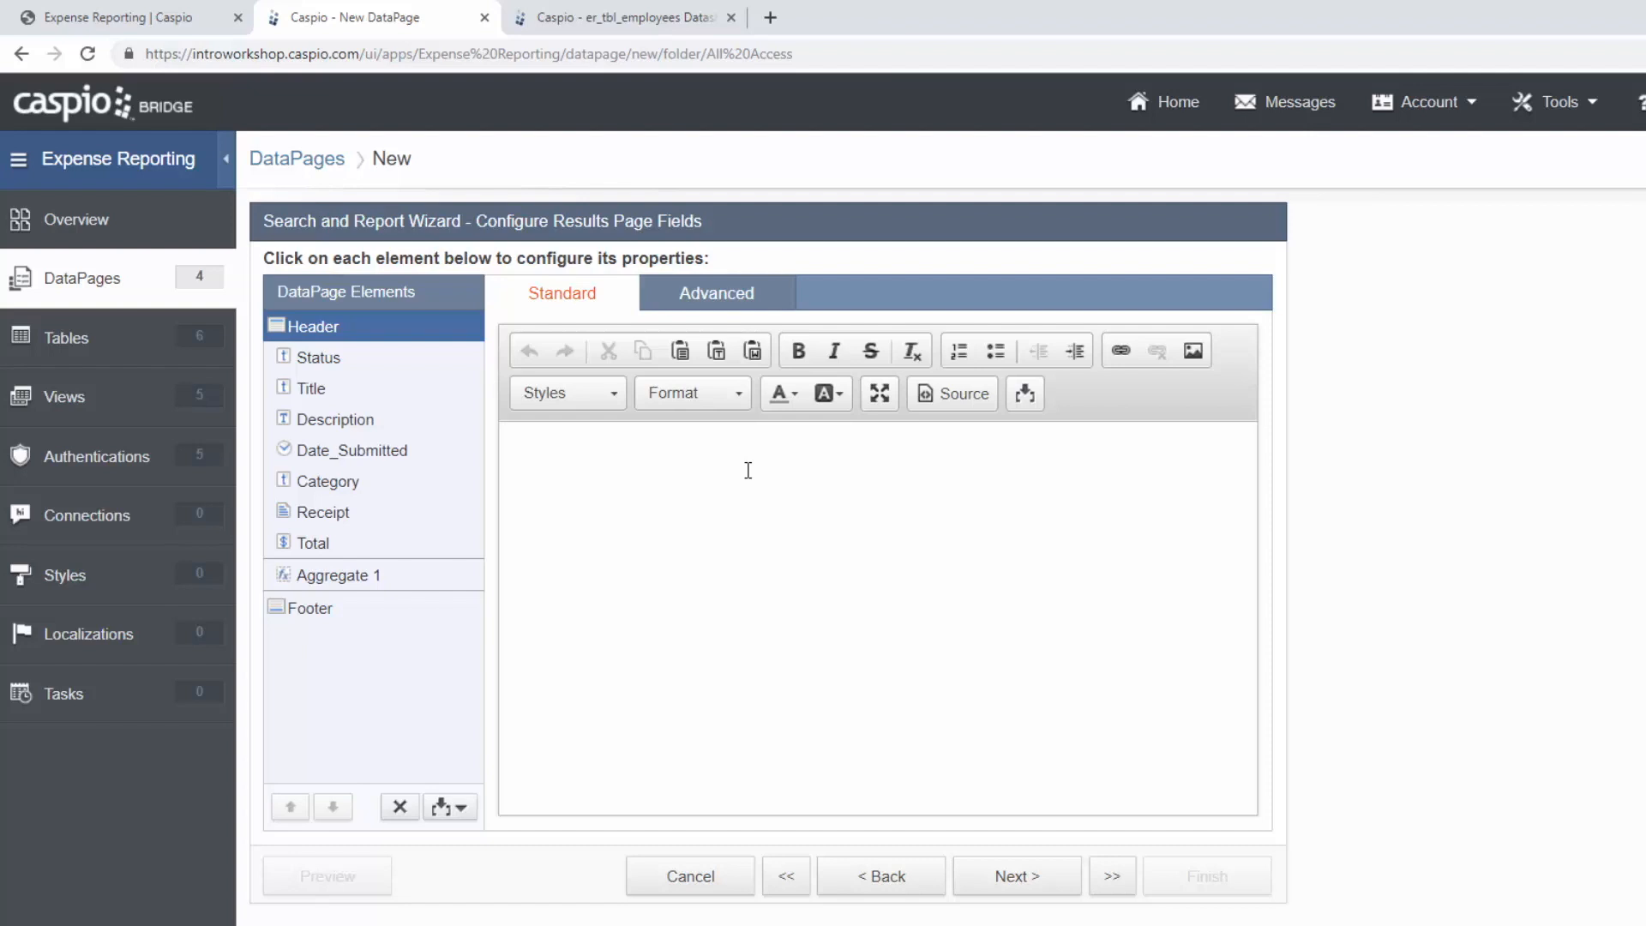
type("New Expense")
left_click_drag(630, 459, 522, 459)
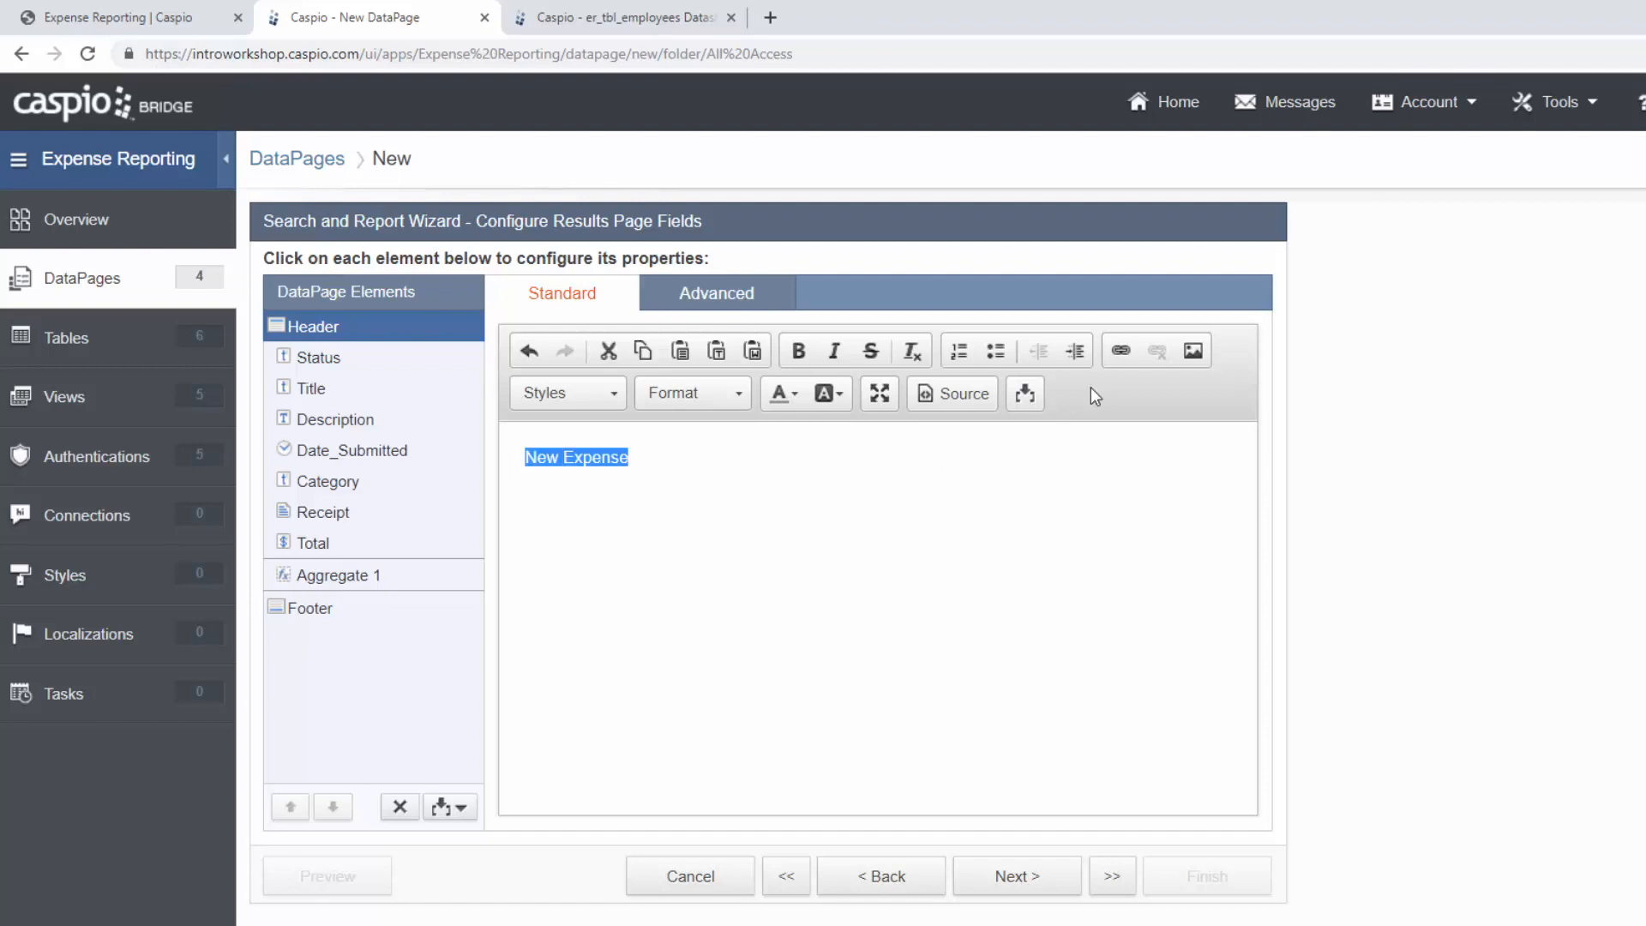
left_click(1118, 355)
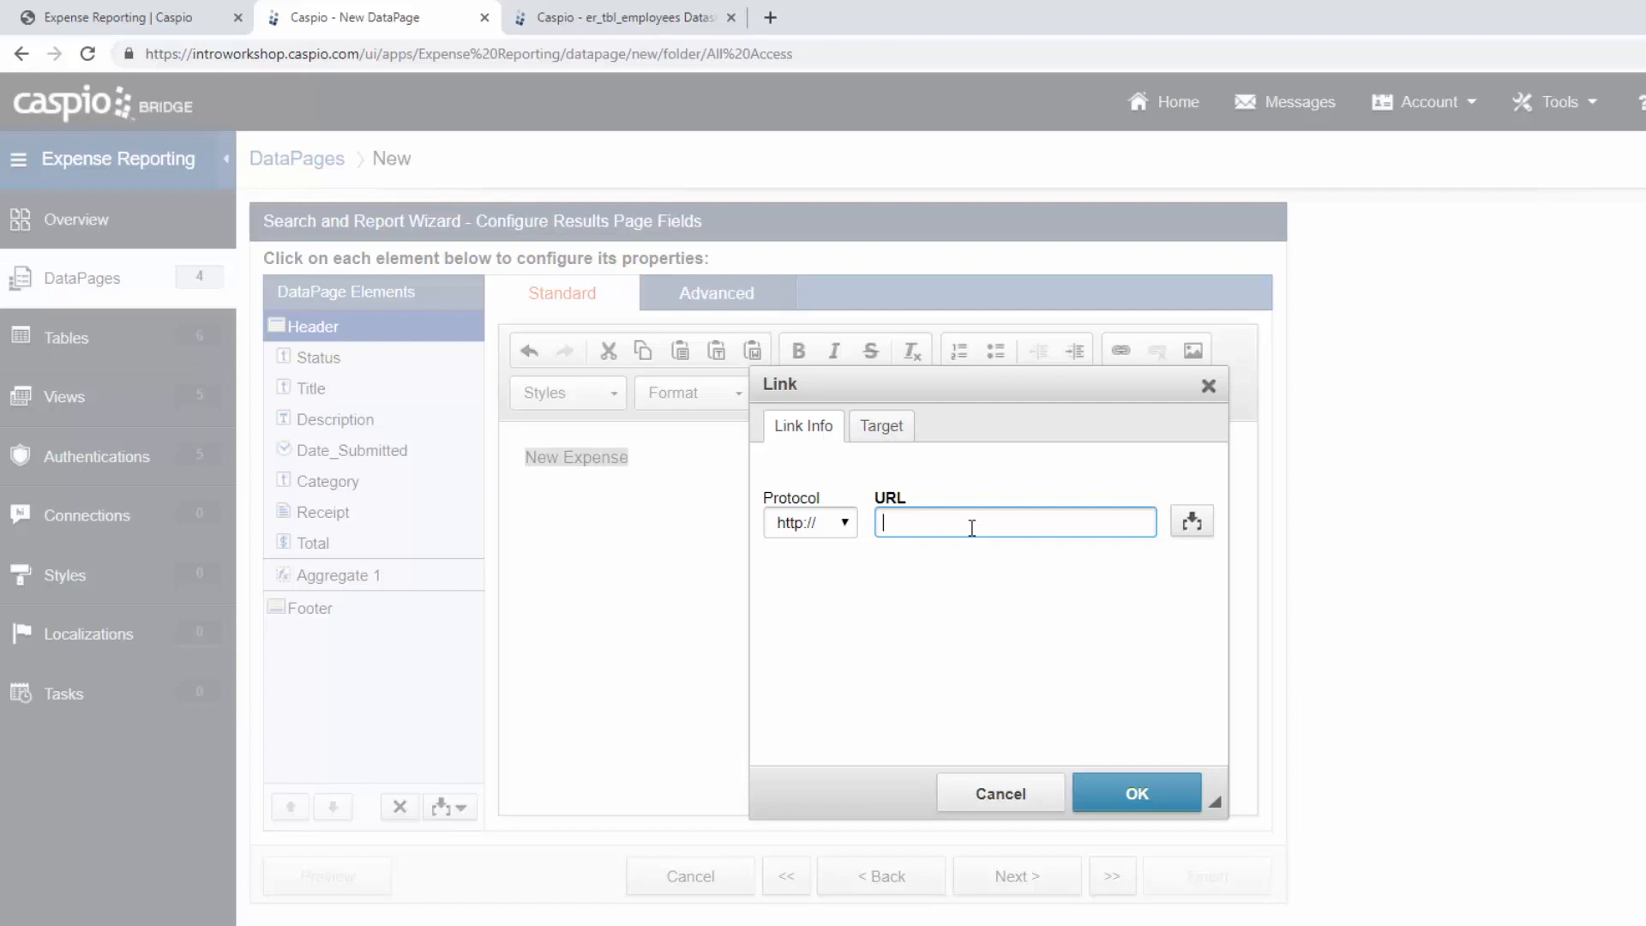
type("new_expense.html")
left_click(1125, 791)
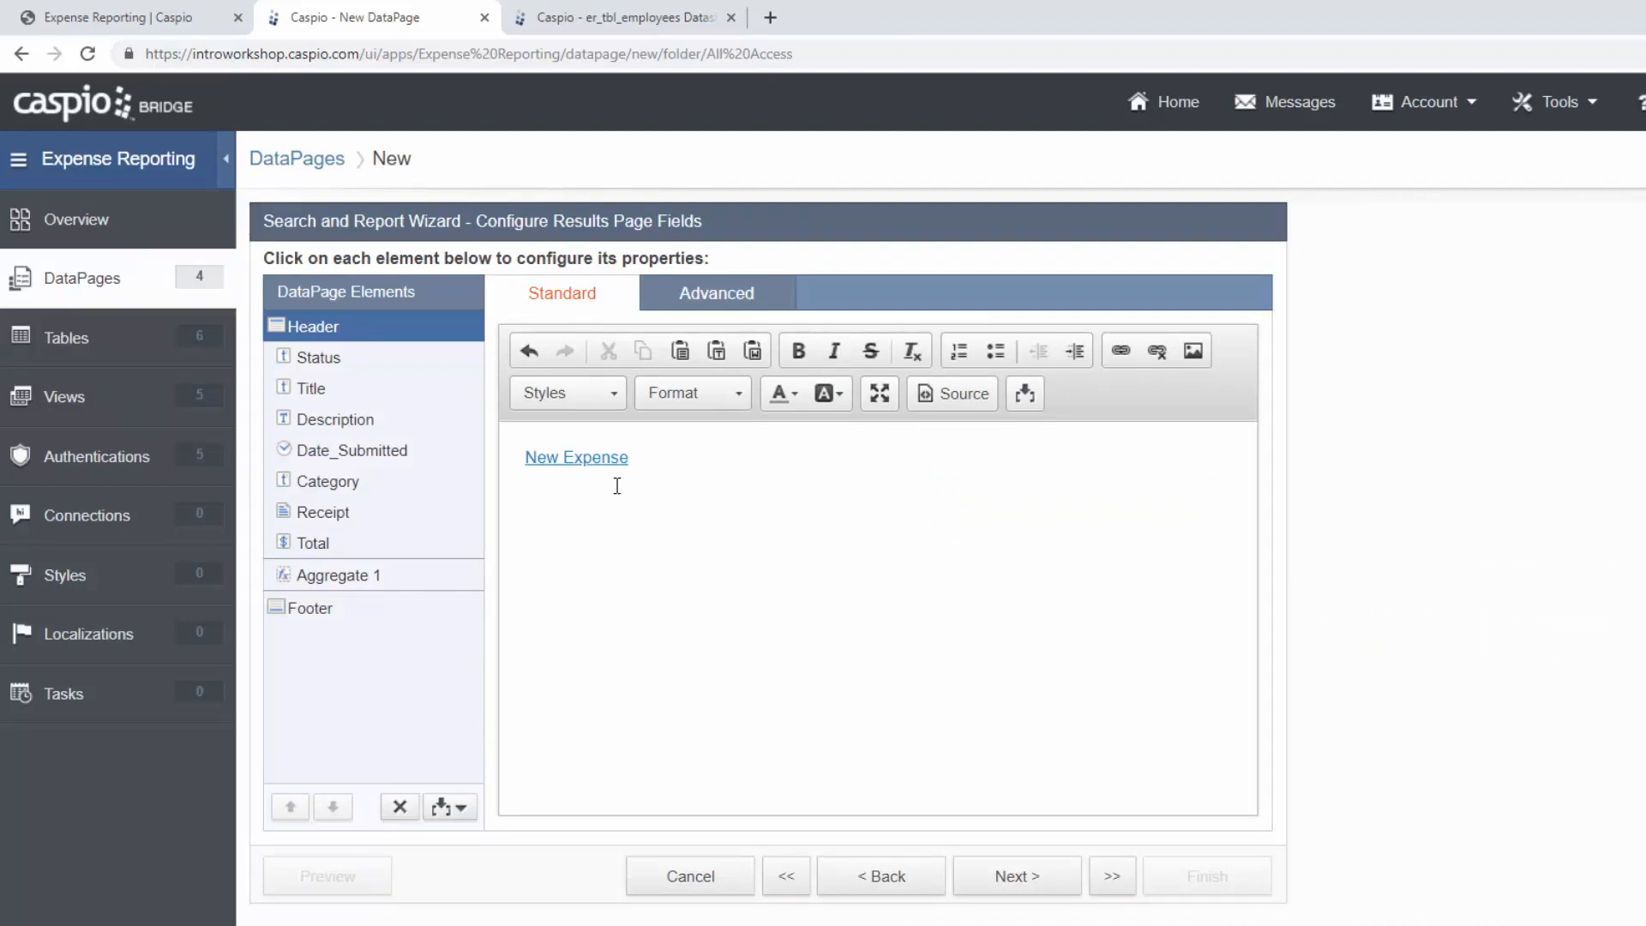
left_click(965, 394)
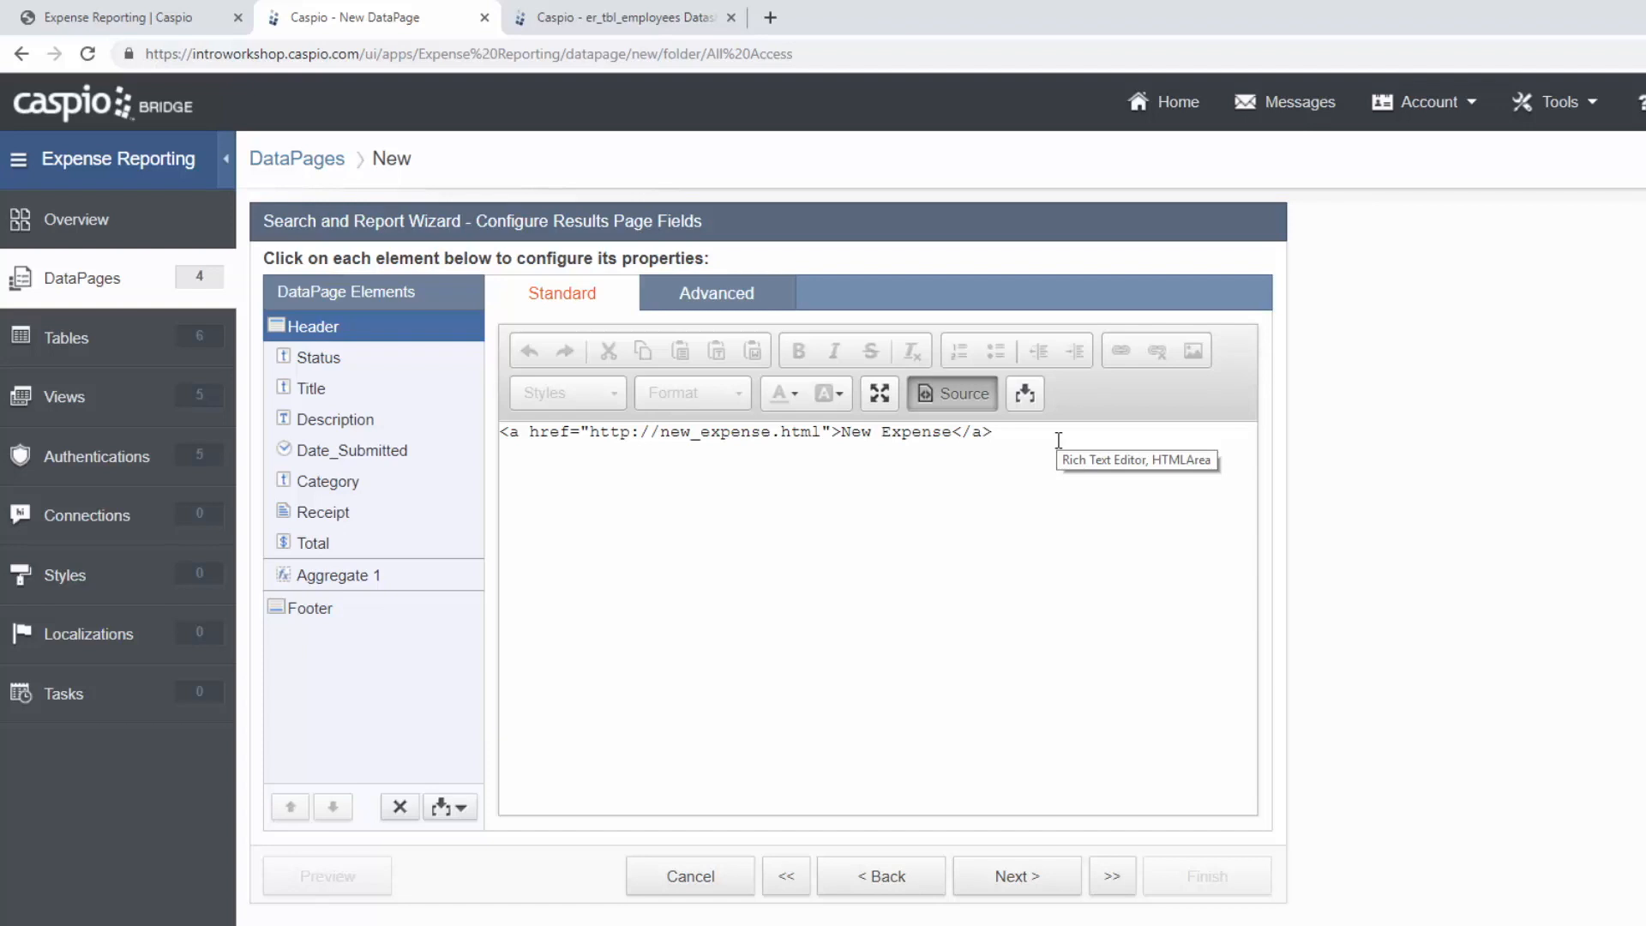
left_click_drag(661, 442, 589, 441)
key("BackSpace")
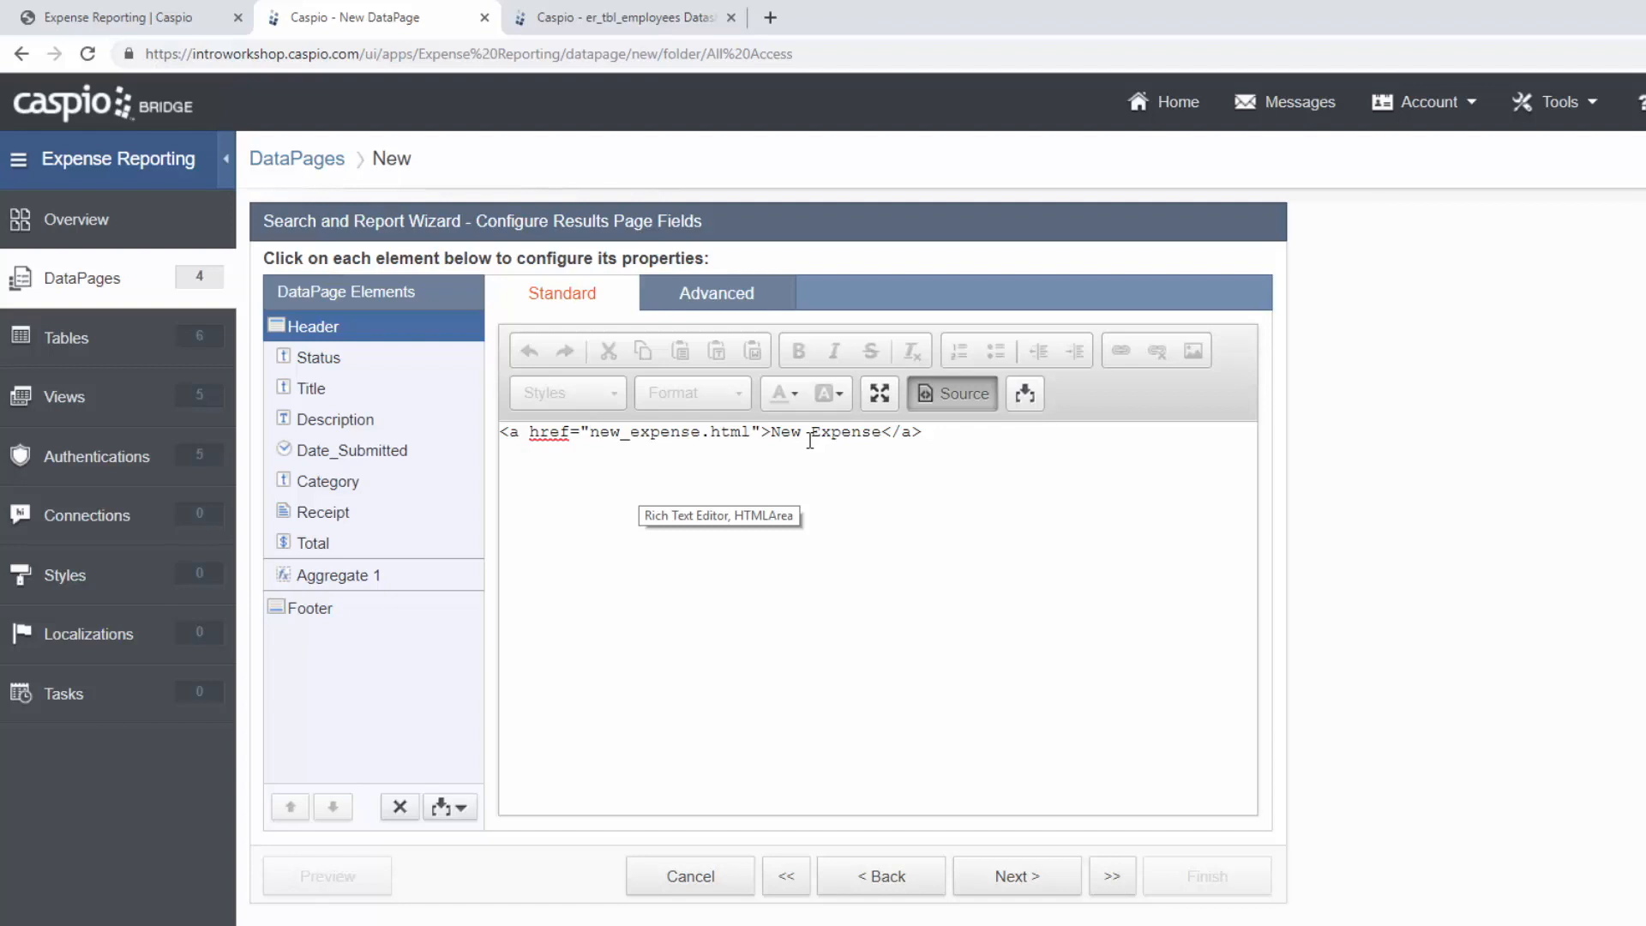
left_click(1026, 884)
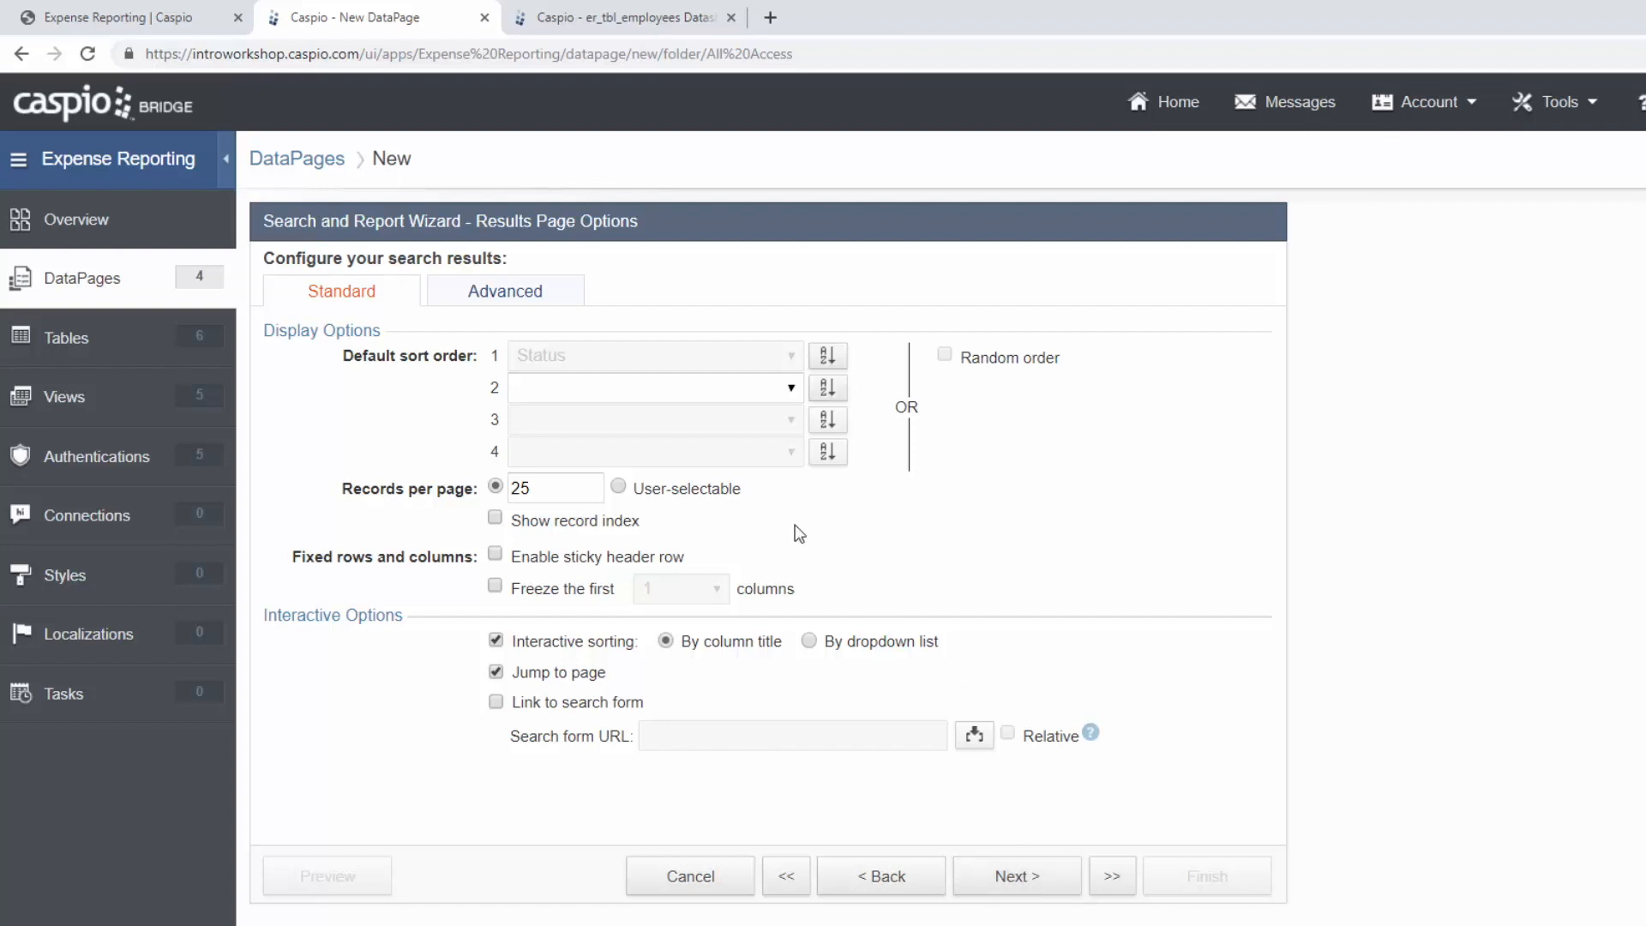
Review the Advanced results-page options, then continue to the Details Page step.
left_click(540, 301)
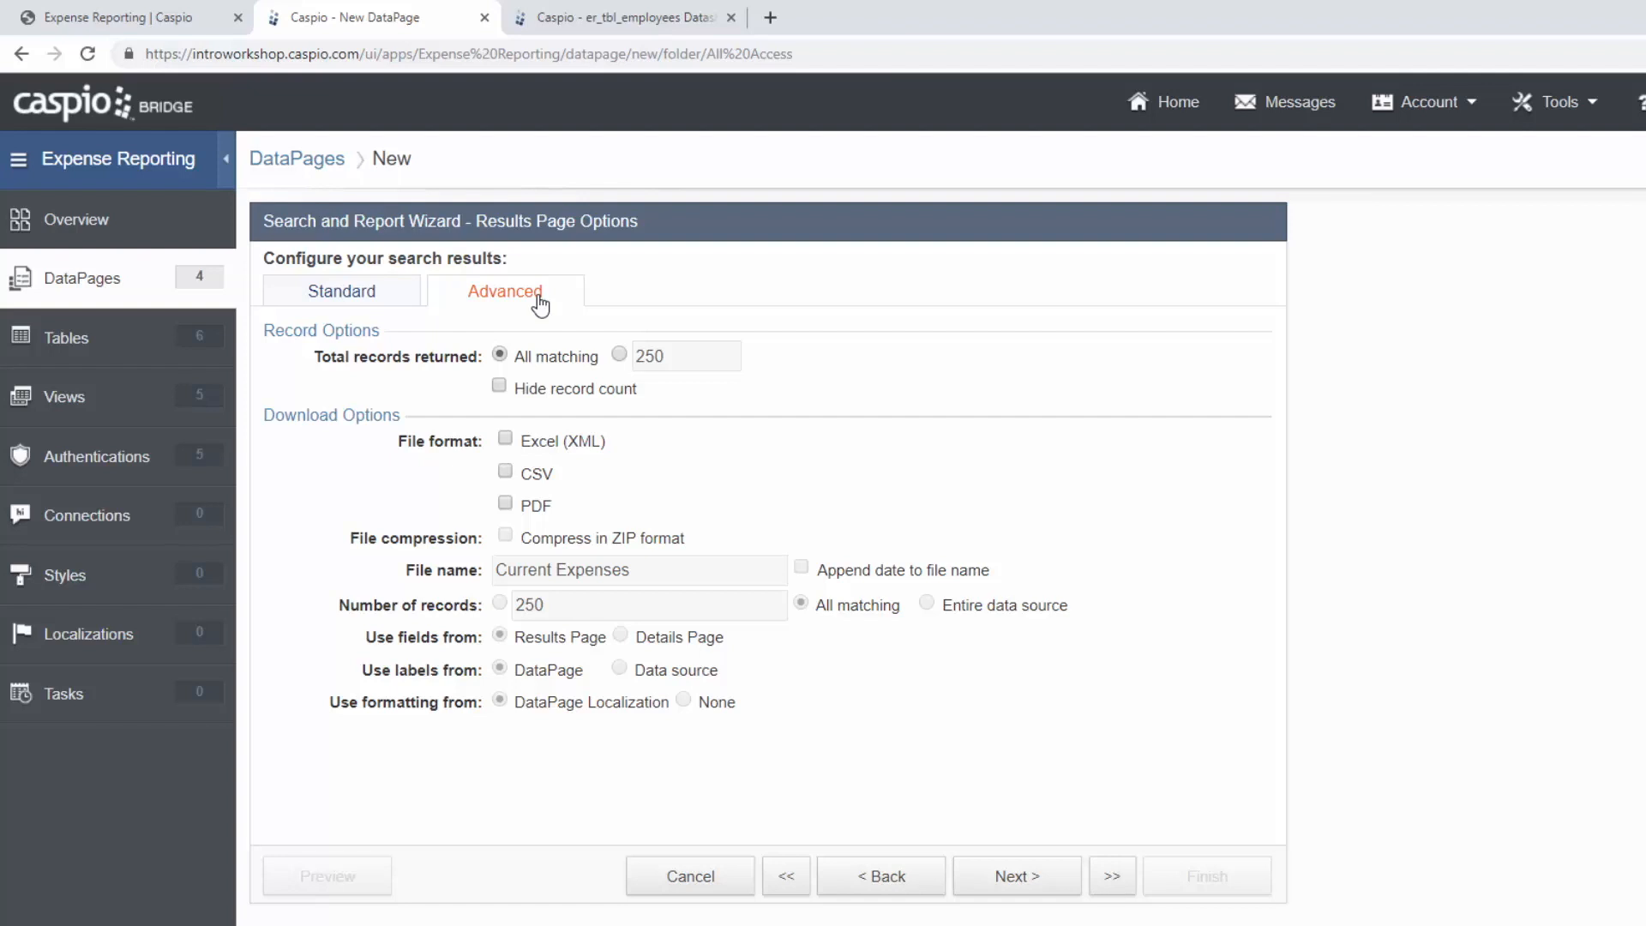
left_click(1010, 873)
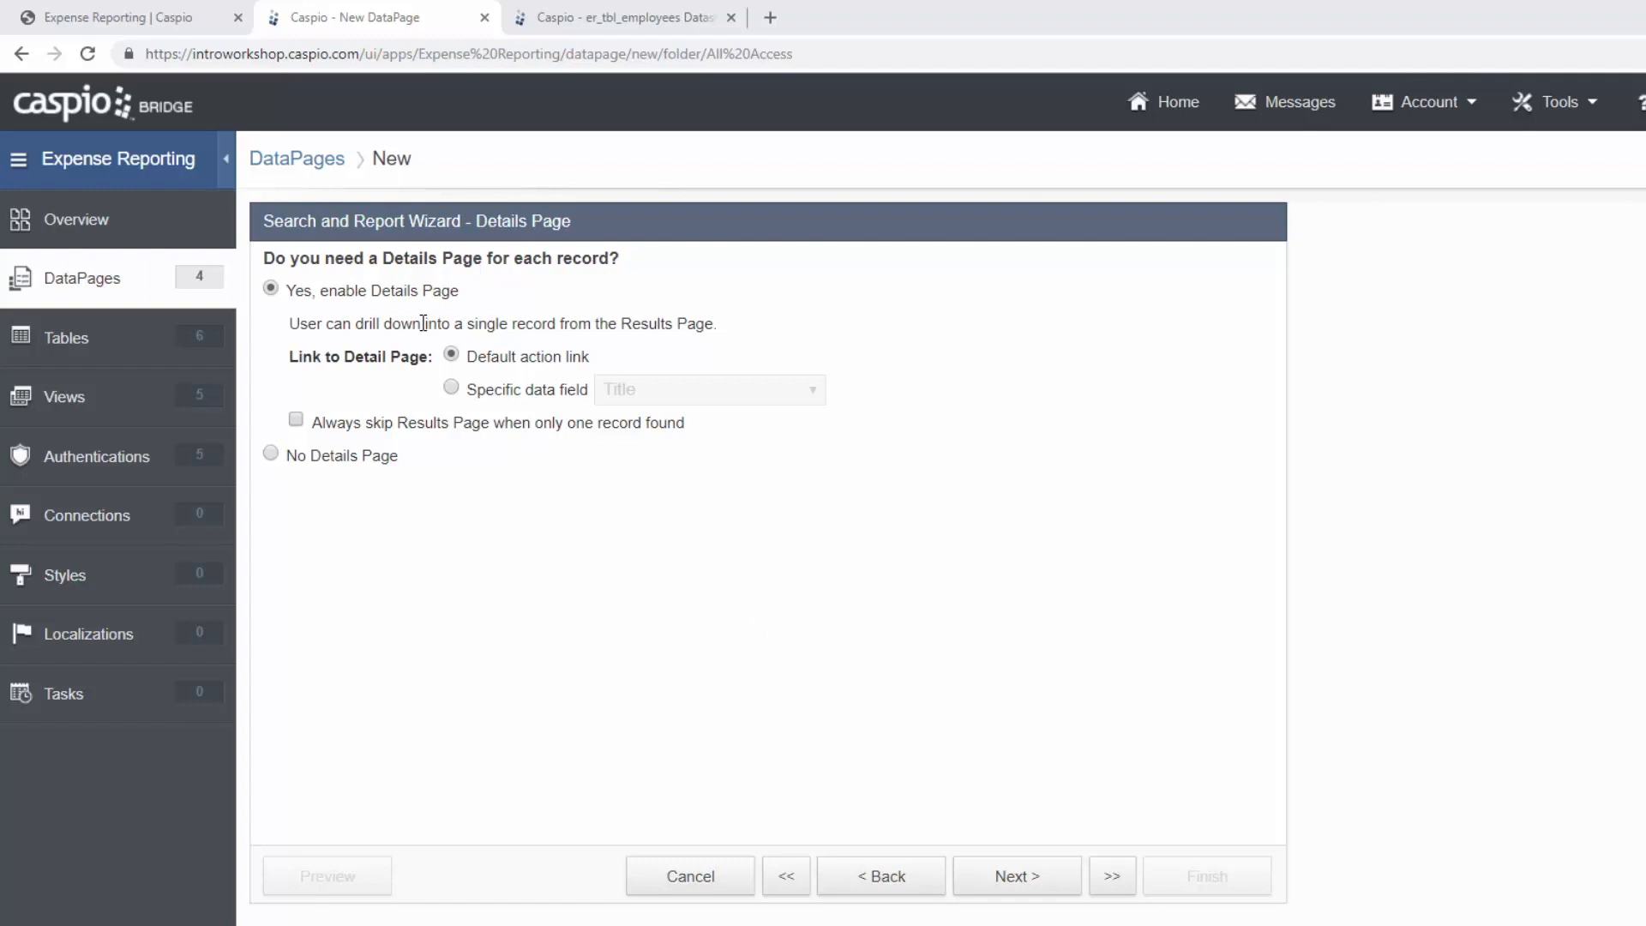
Link details via the Title field and include all details fields except Expense_ID and Employee_ID.
left_click(489, 390)
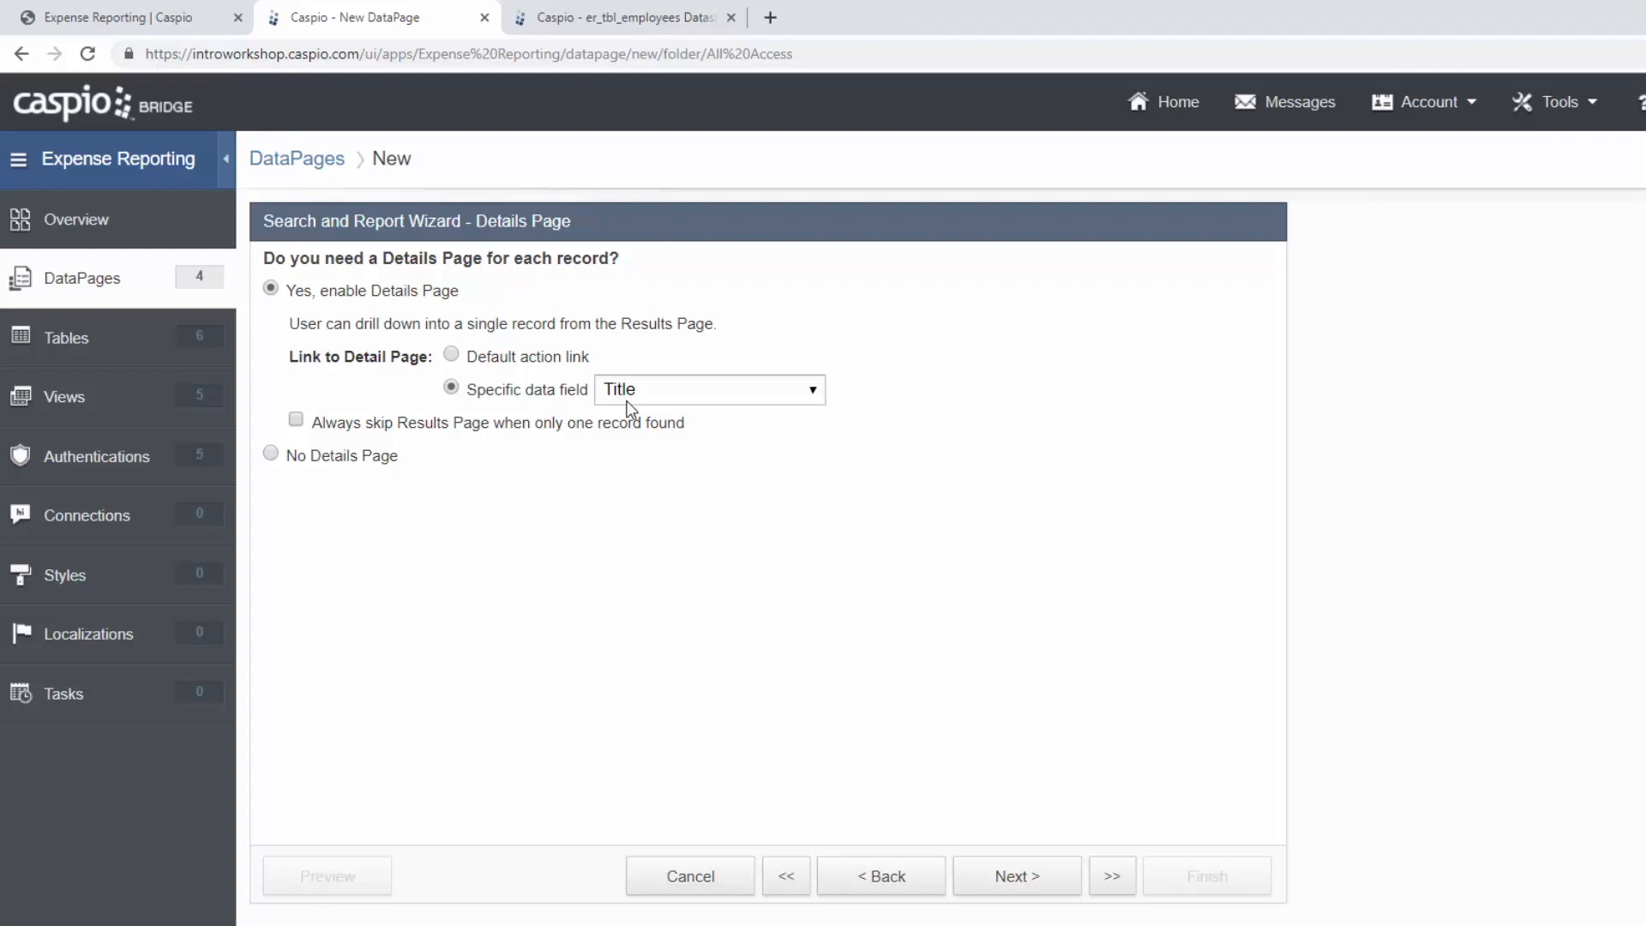
left_click(1013, 876)
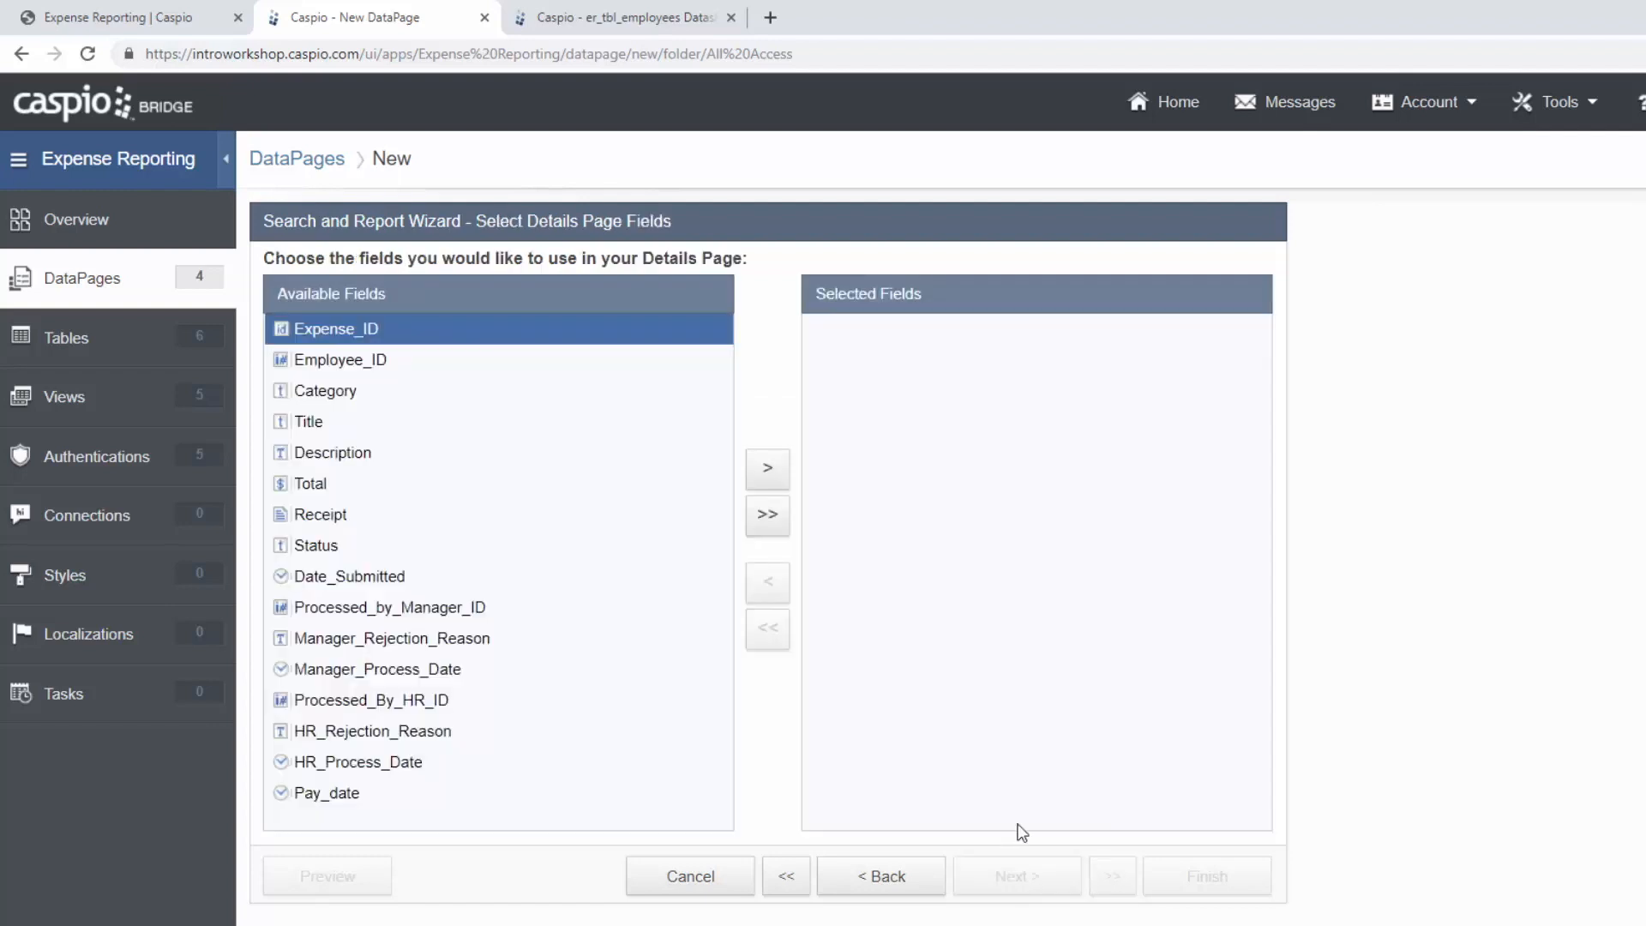
left_click(772, 516)
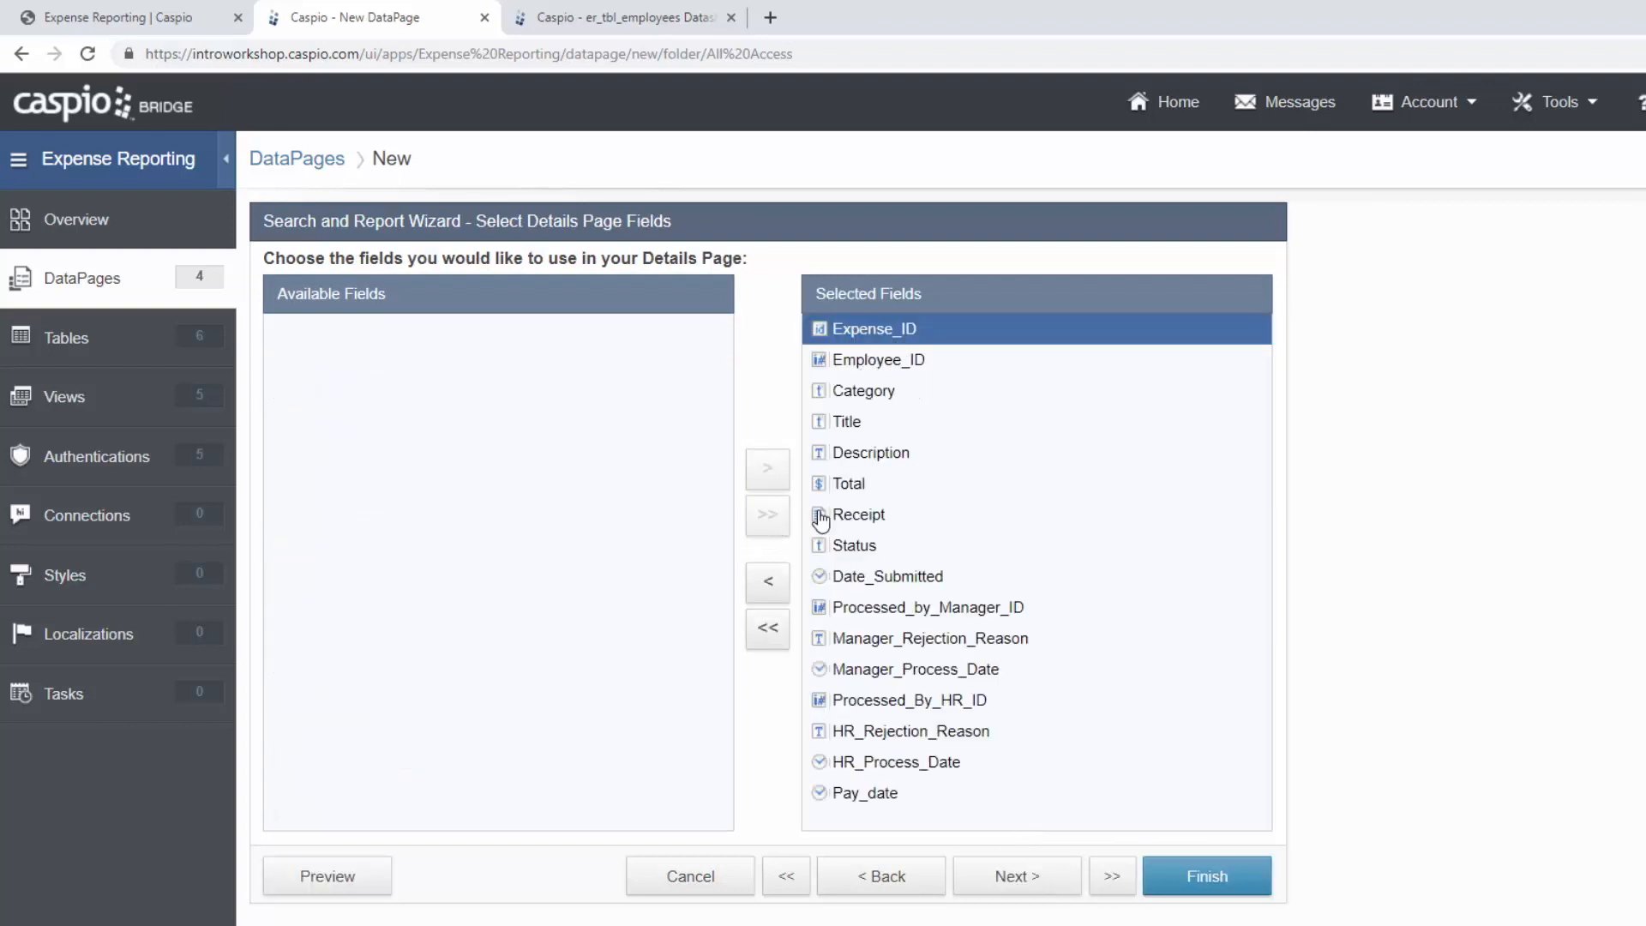
left_click(777, 592)
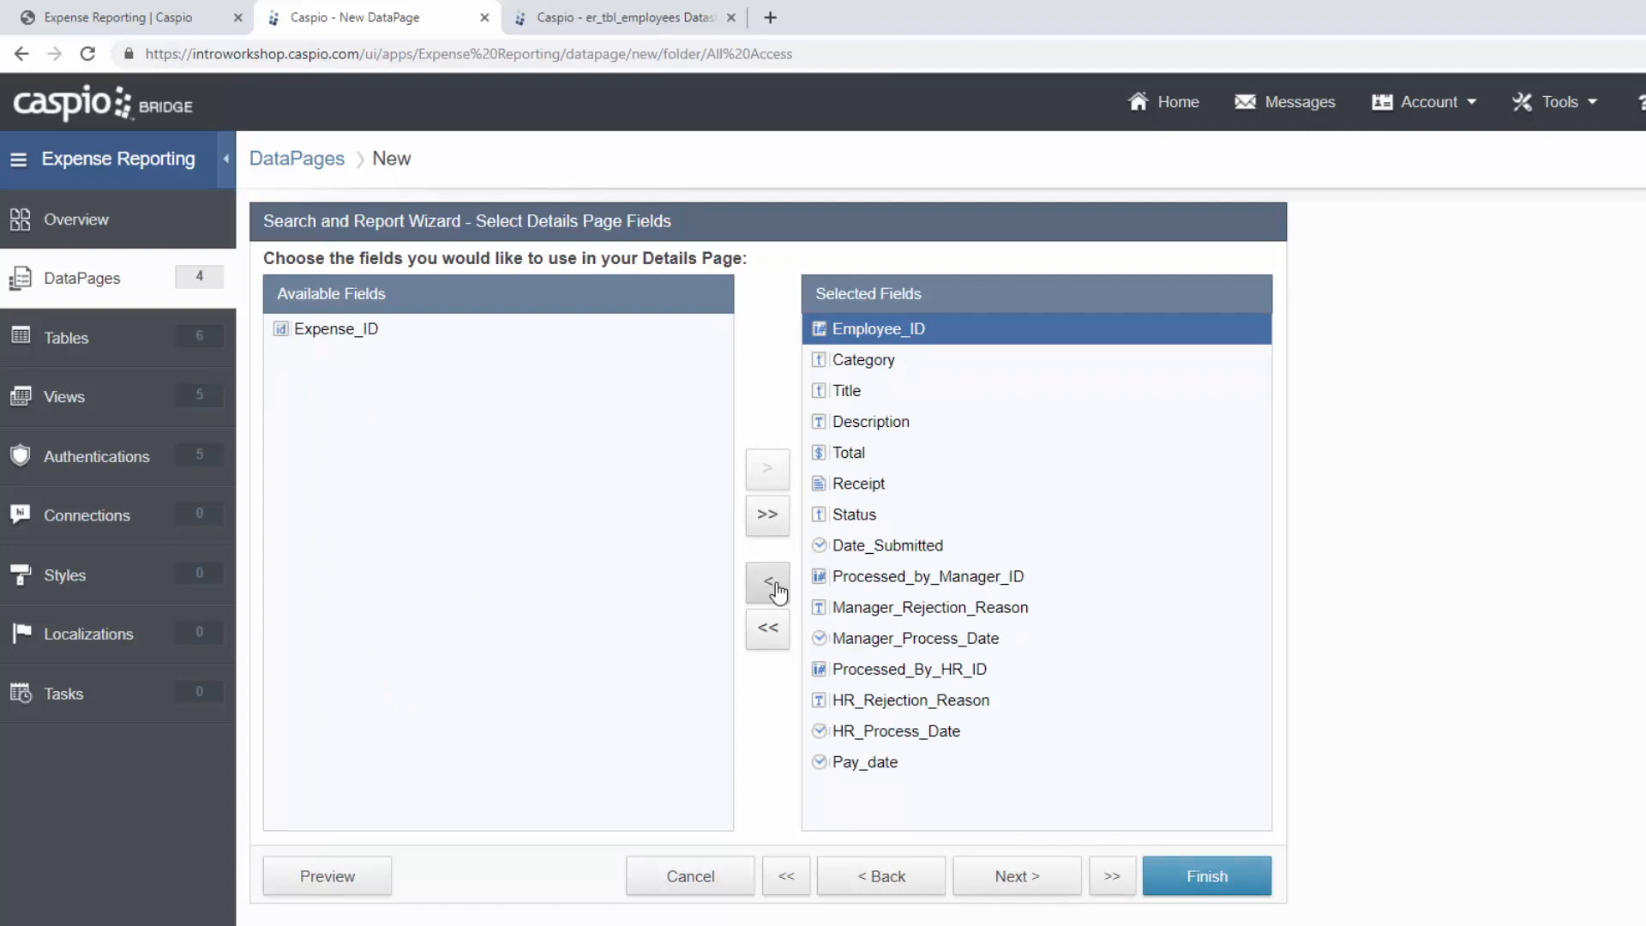
left_click(777, 592)
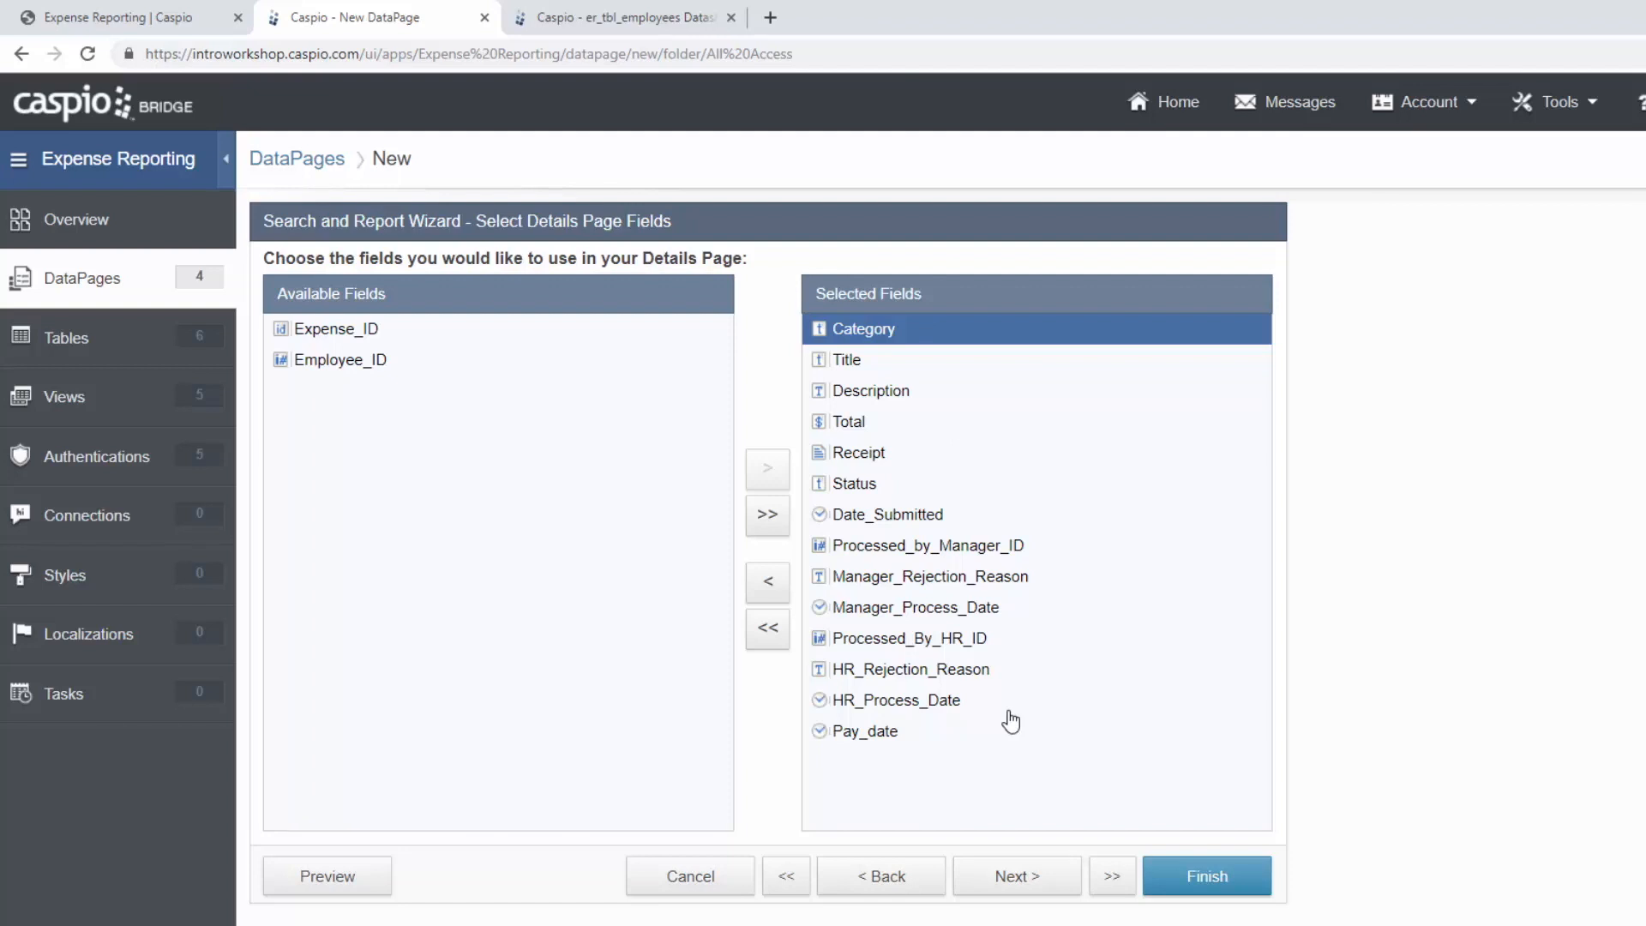
left_click(1024, 885)
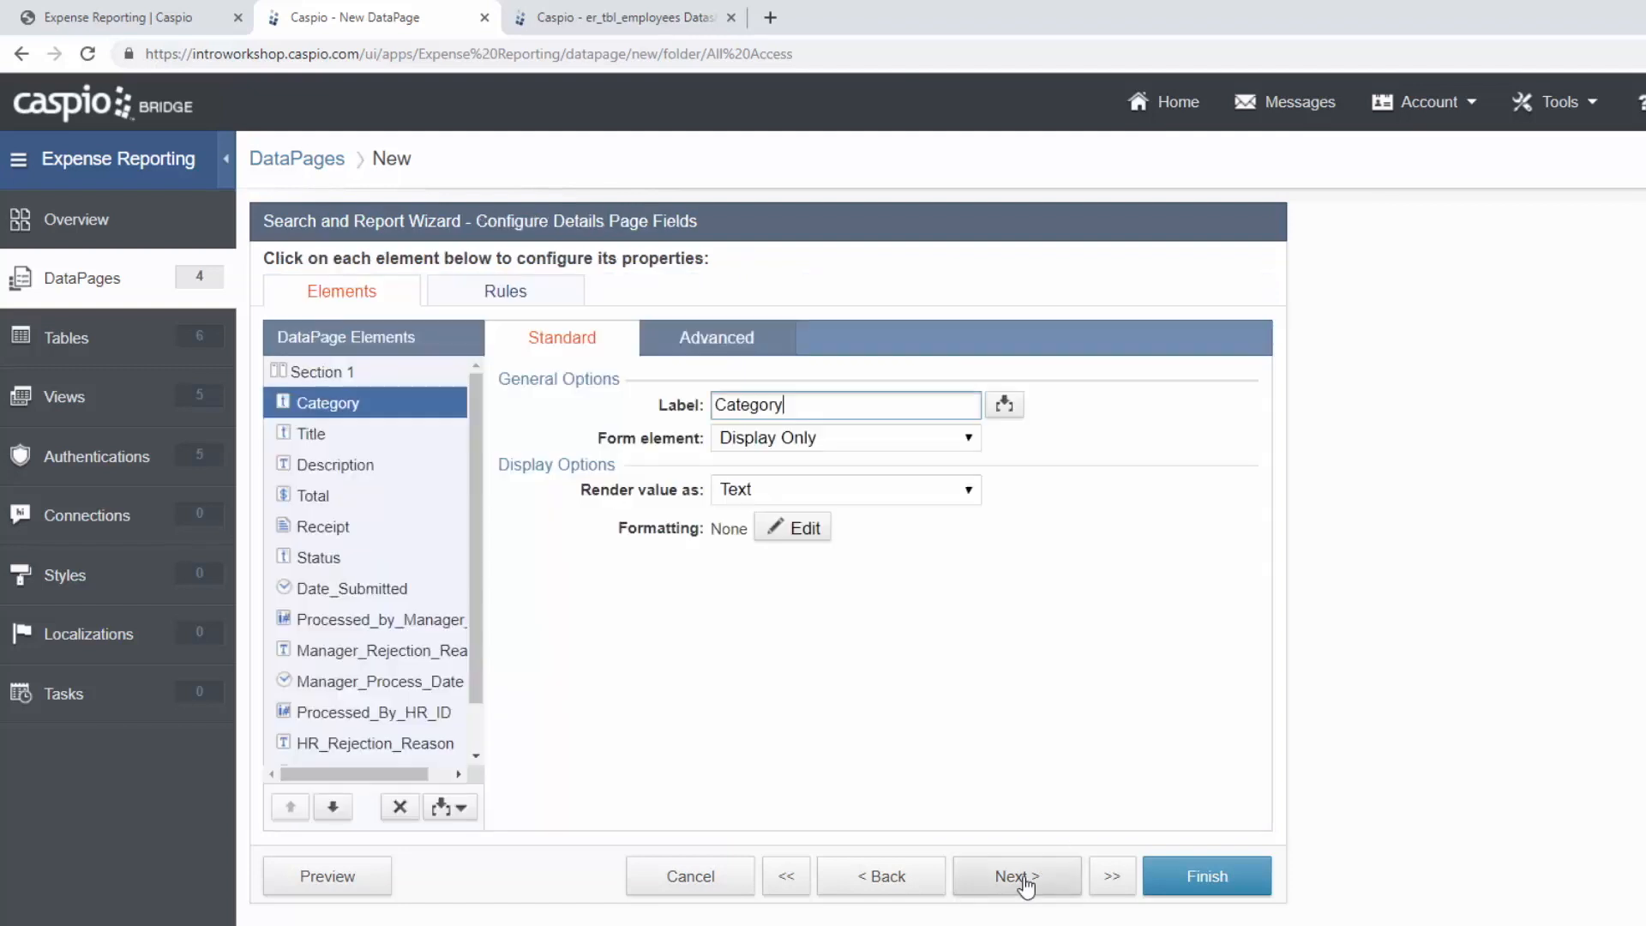
Move the Status element below Date_Submitted in the details page elements.
left_click(1028, 885)
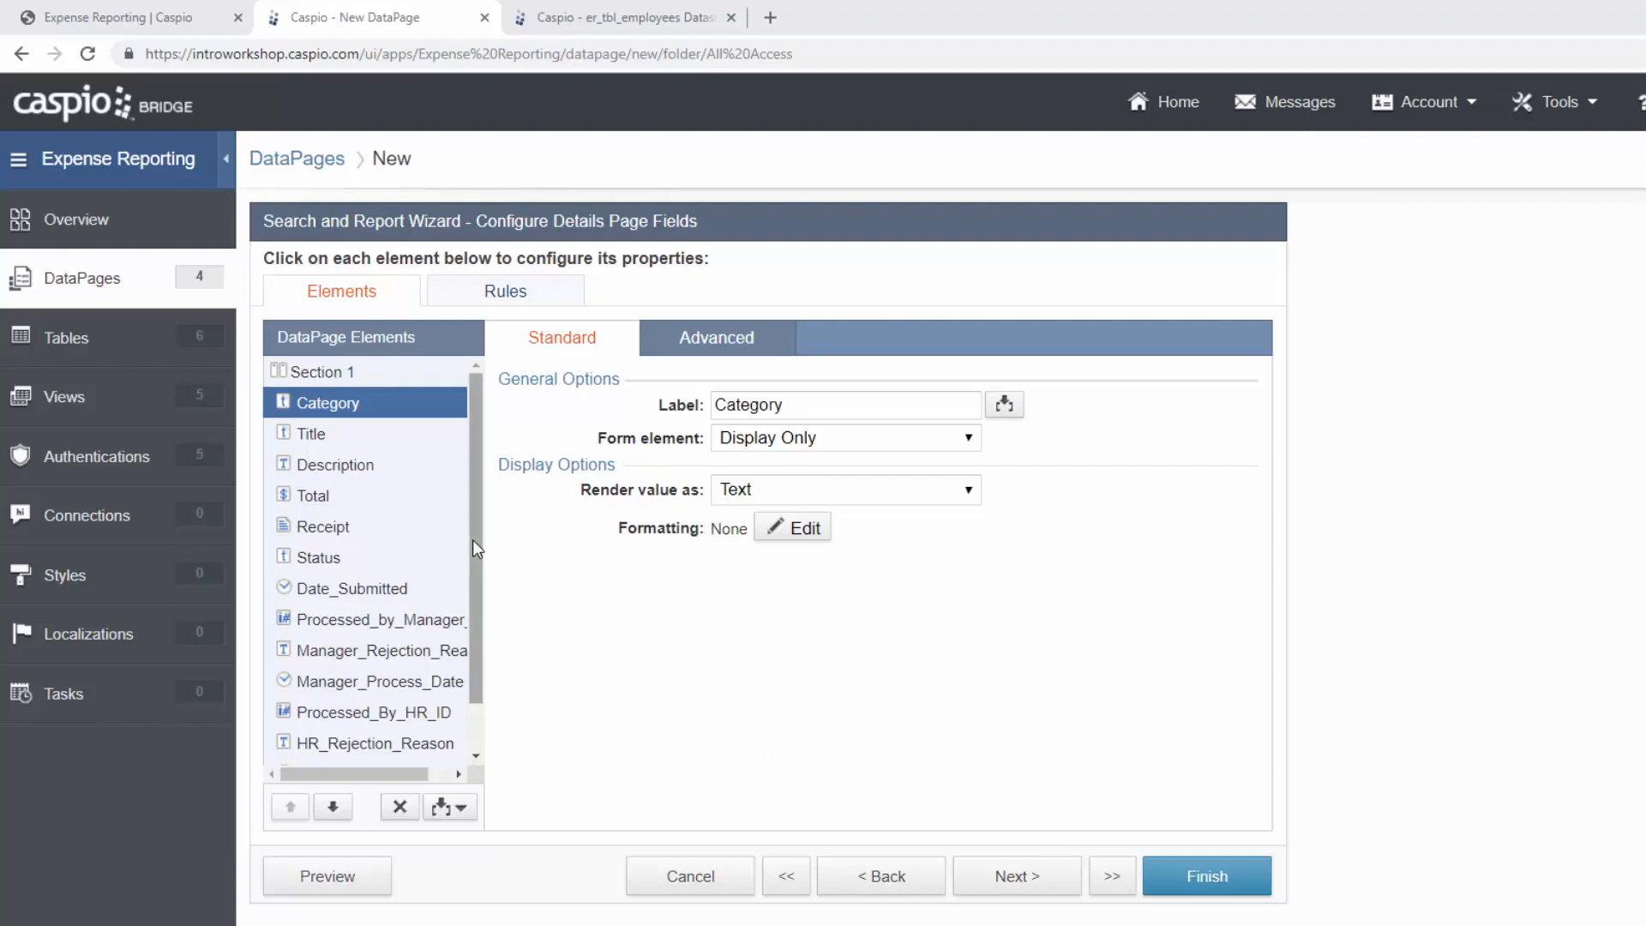
scroll(472, 539, "down", 1)
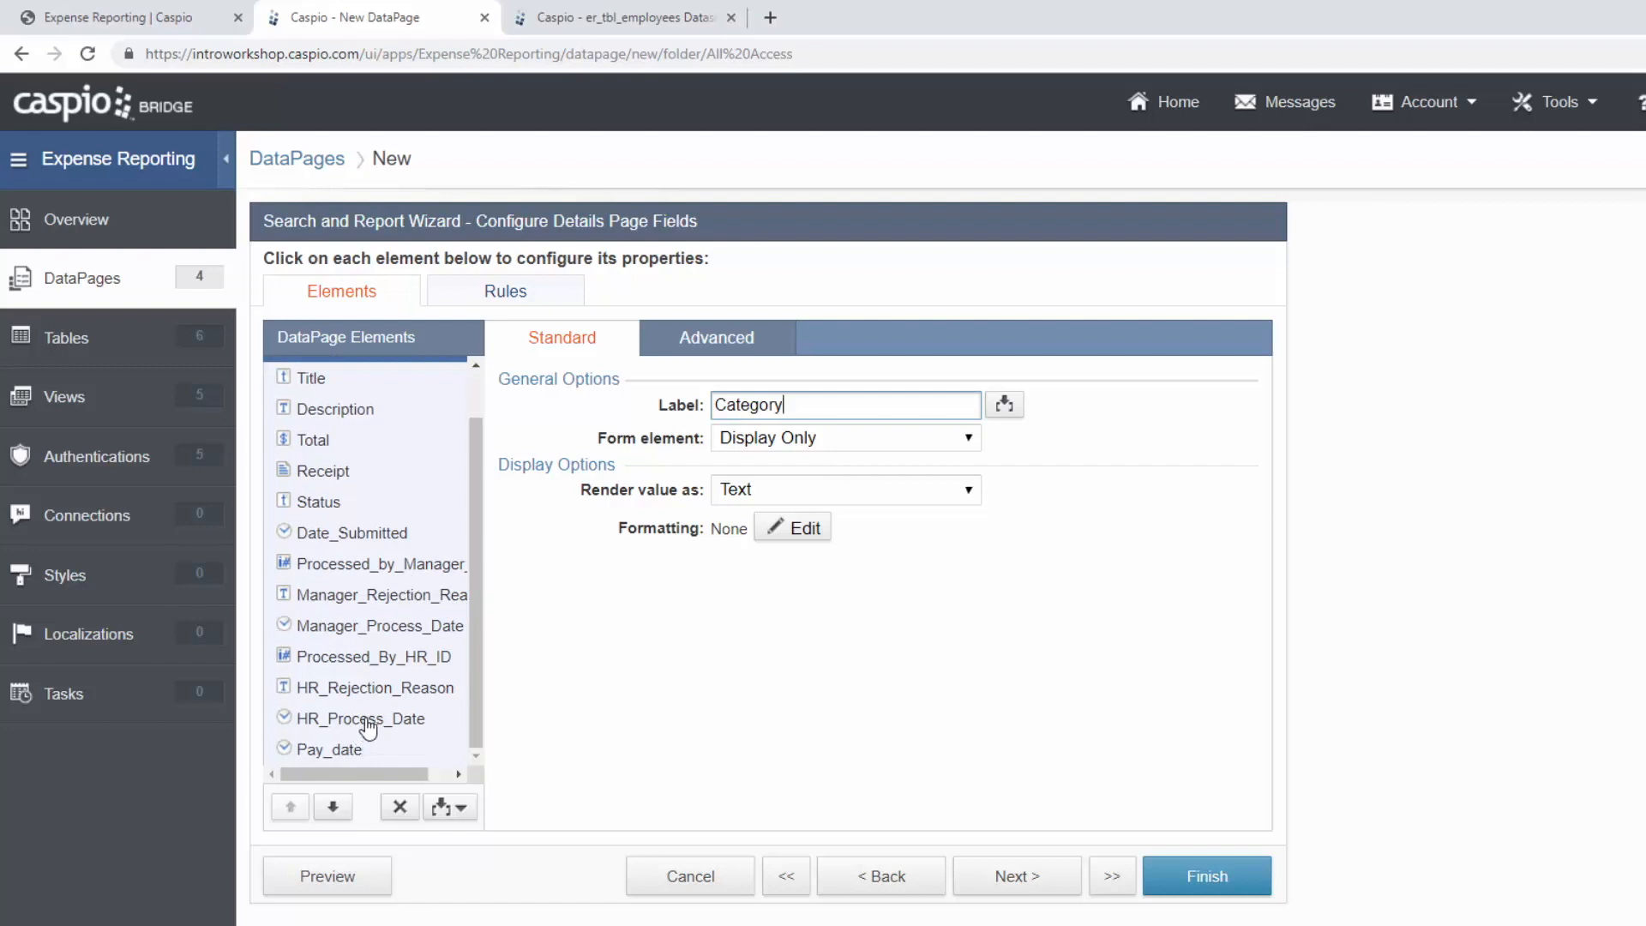
left_click(331, 506)
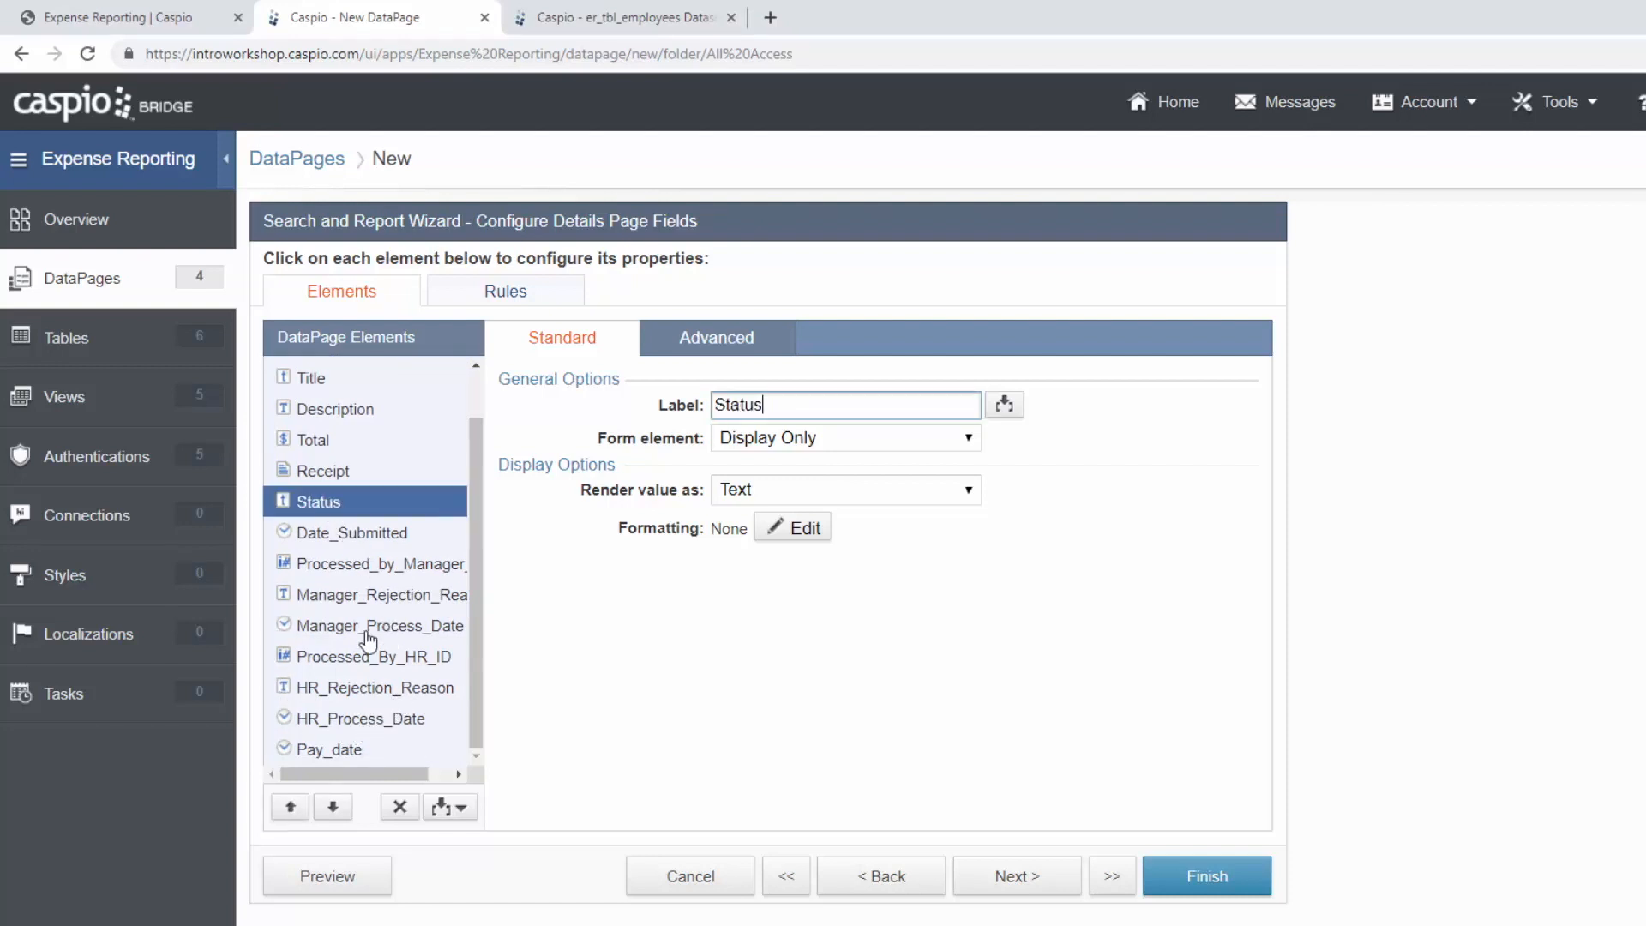
left_click(332, 806)
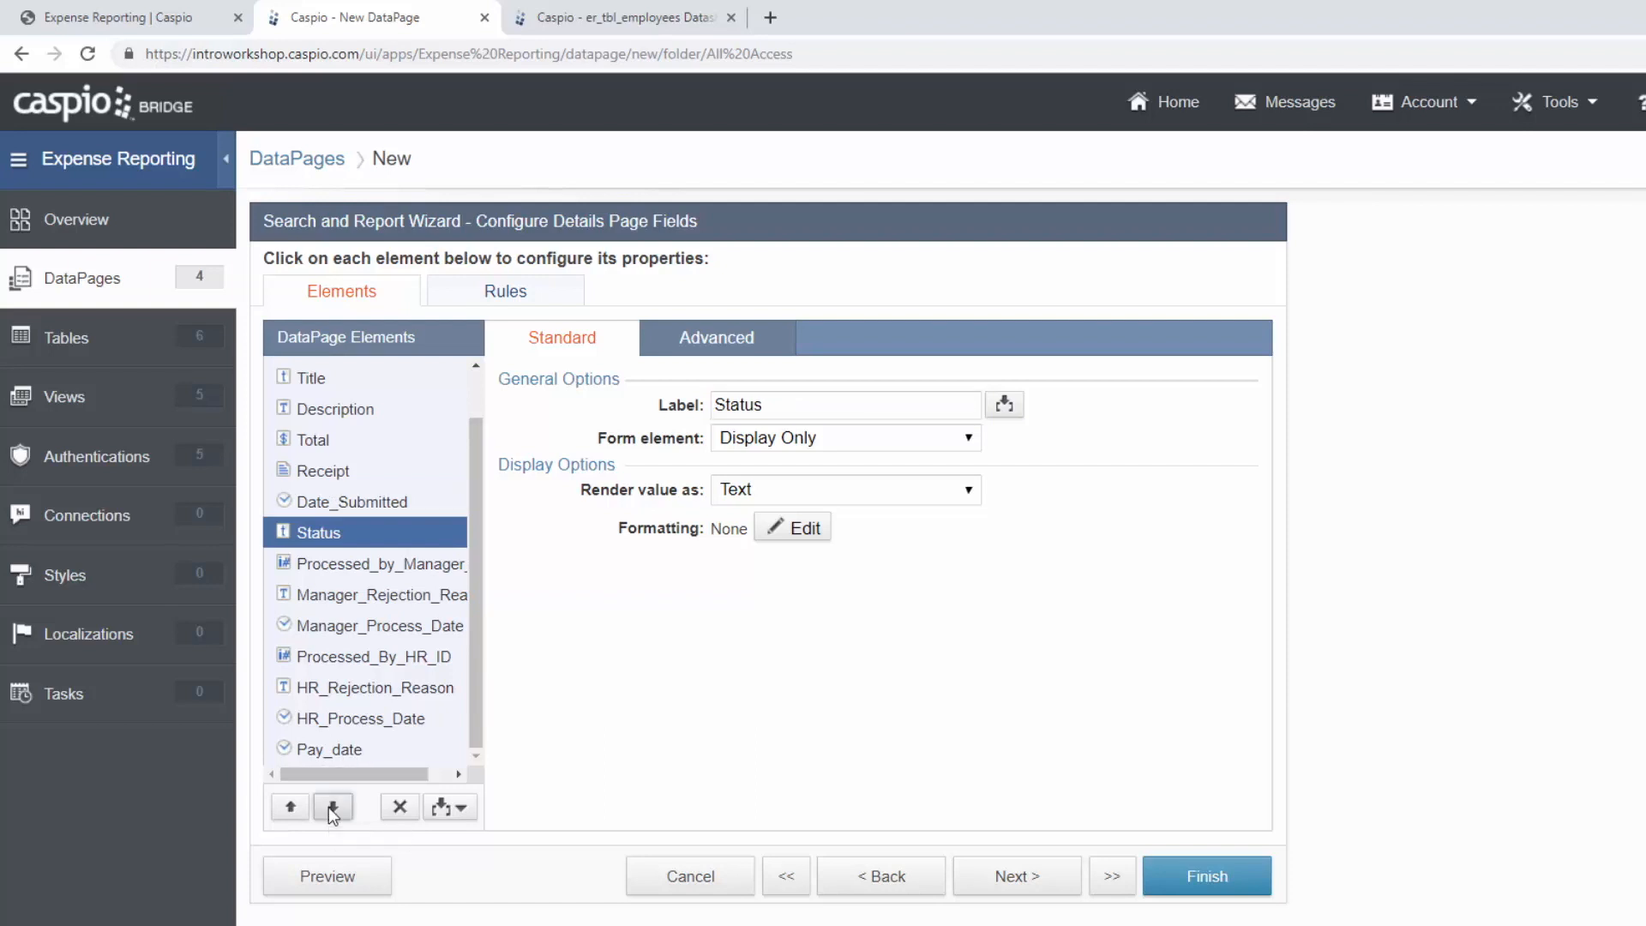
left_click_drag(358, 773, 395, 774)
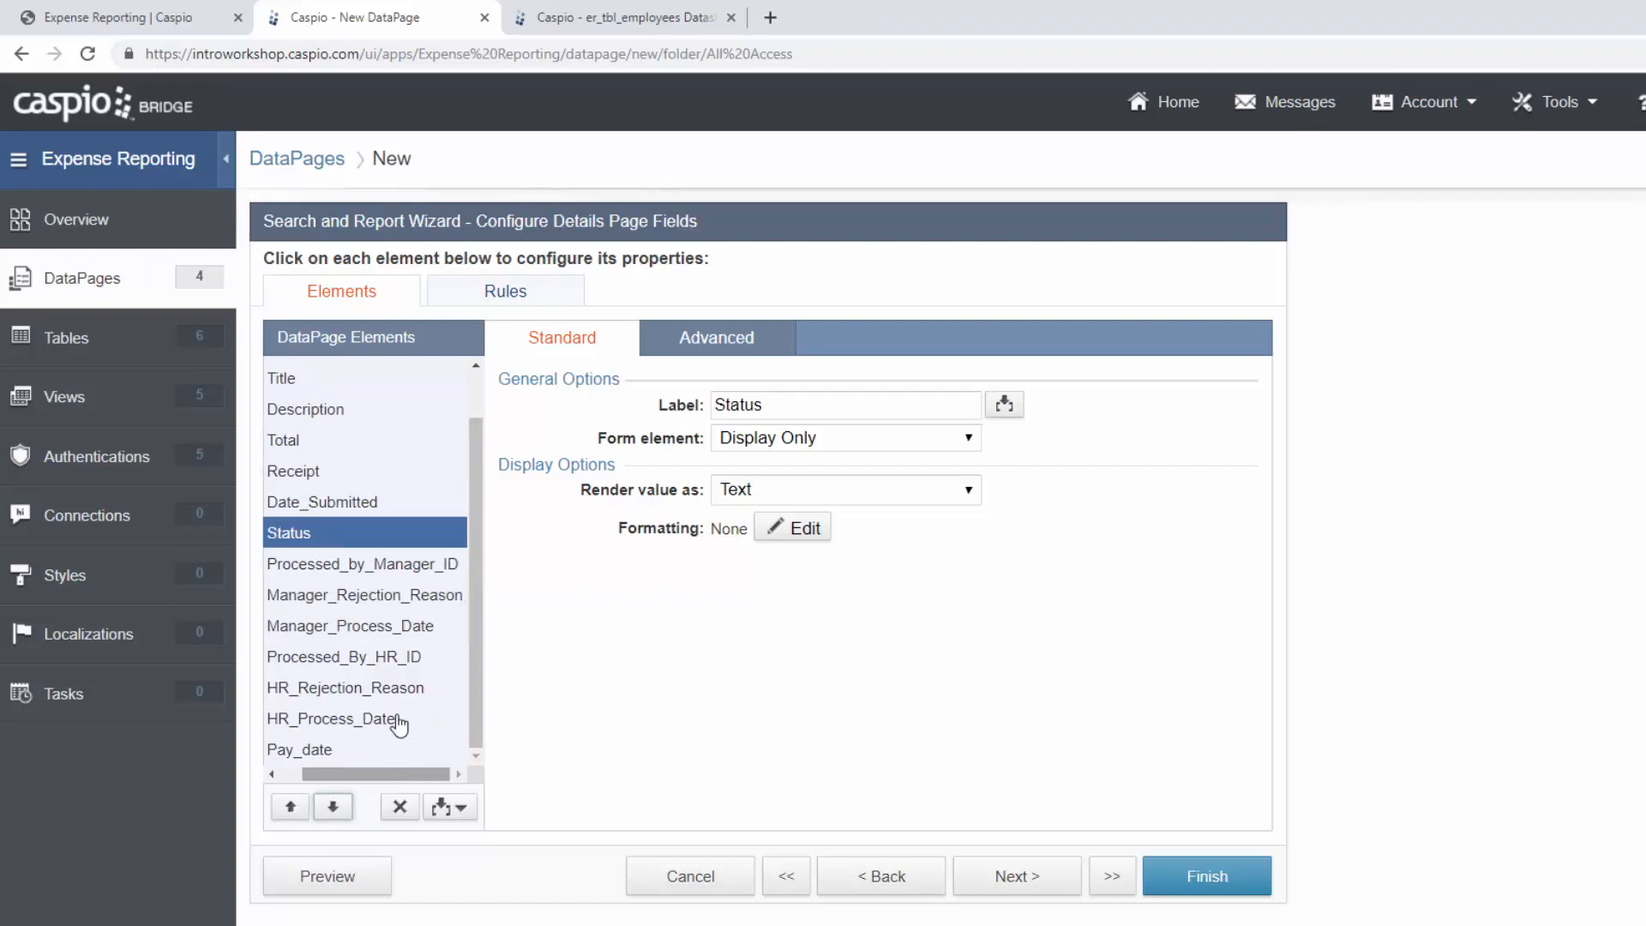
Relabel Processed_by_Manager_ID as 'Processed by (Manager)'.
left_click(386, 568)
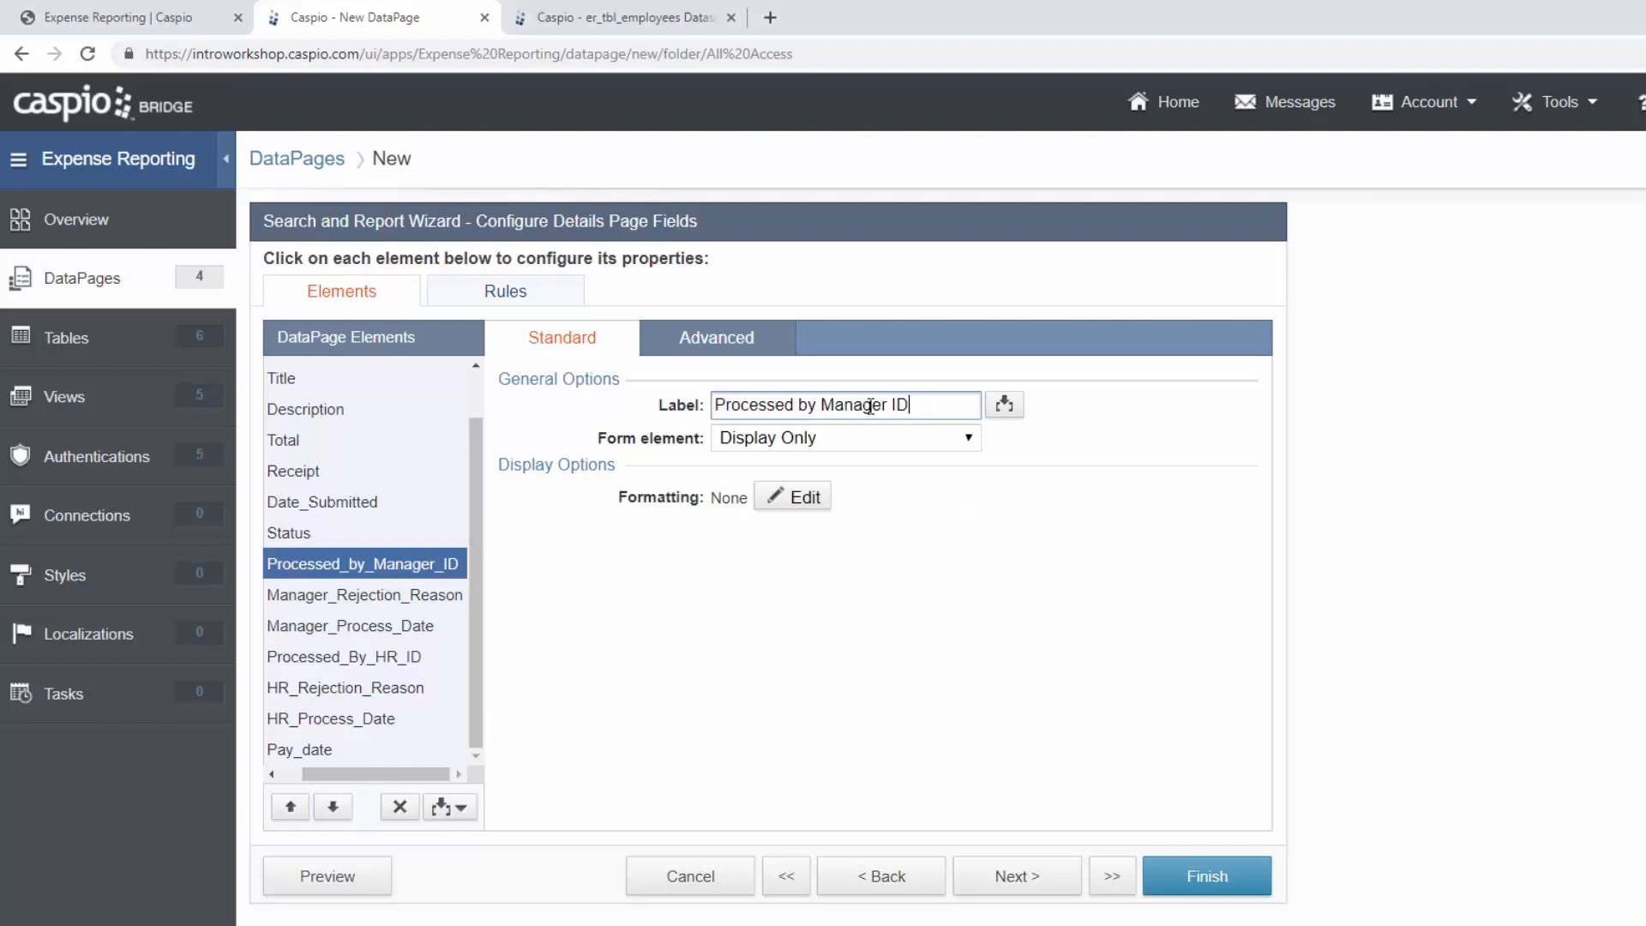
left_click_drag(911, 405, 667, 401)
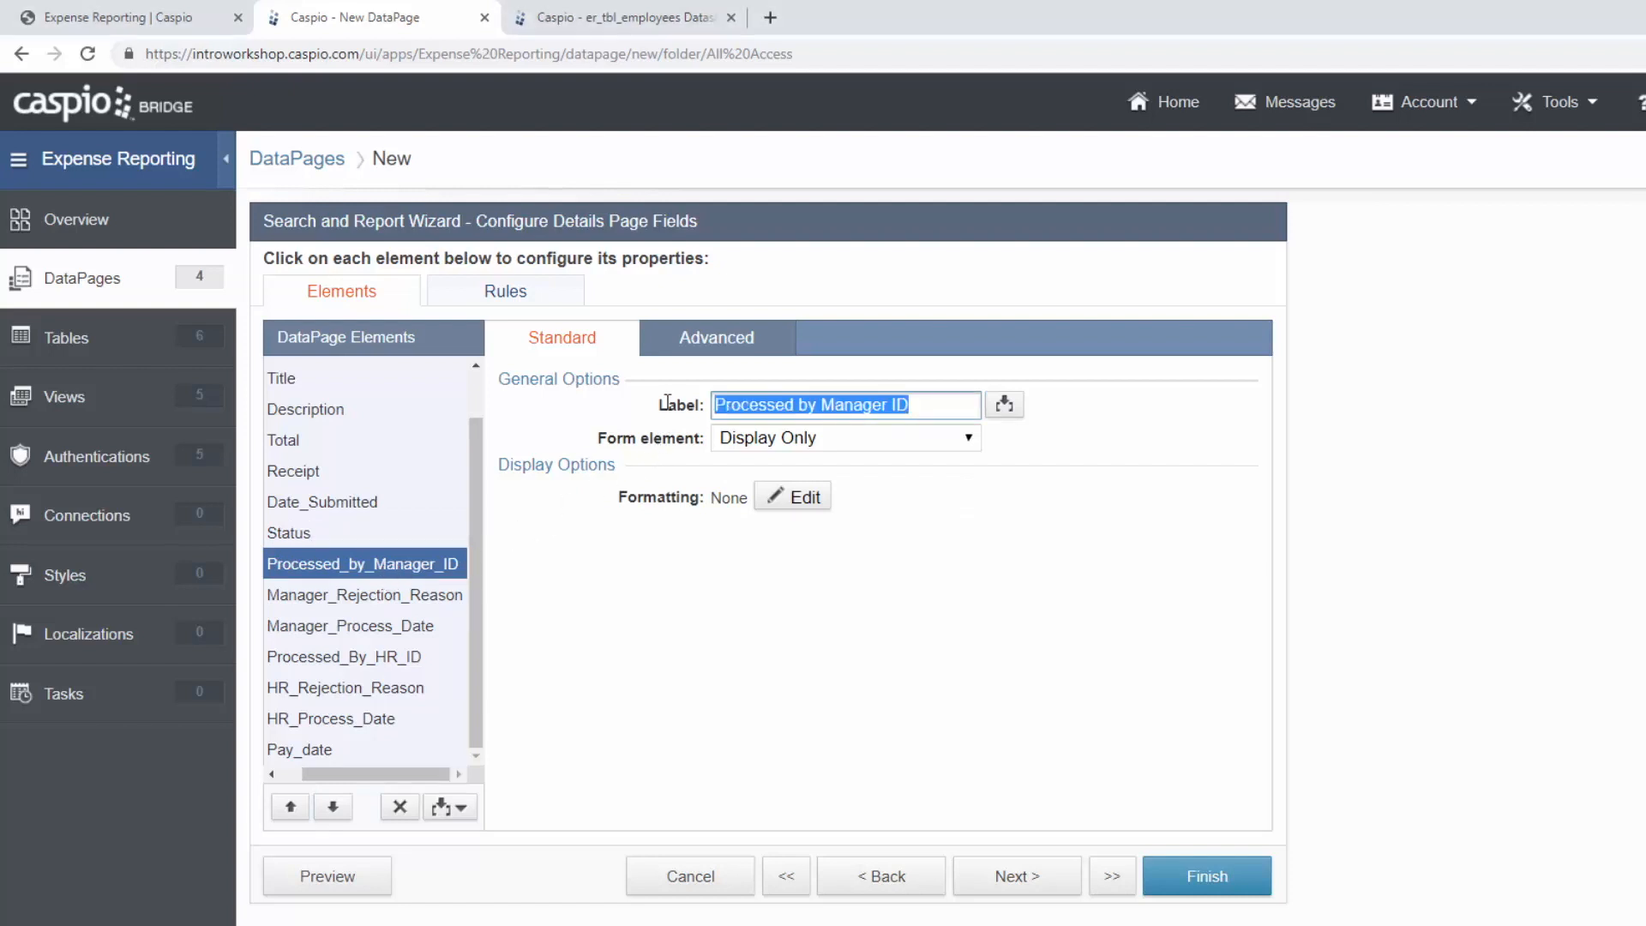
left_click(938, 406)
key("BackSpace")
key("BackSpace")
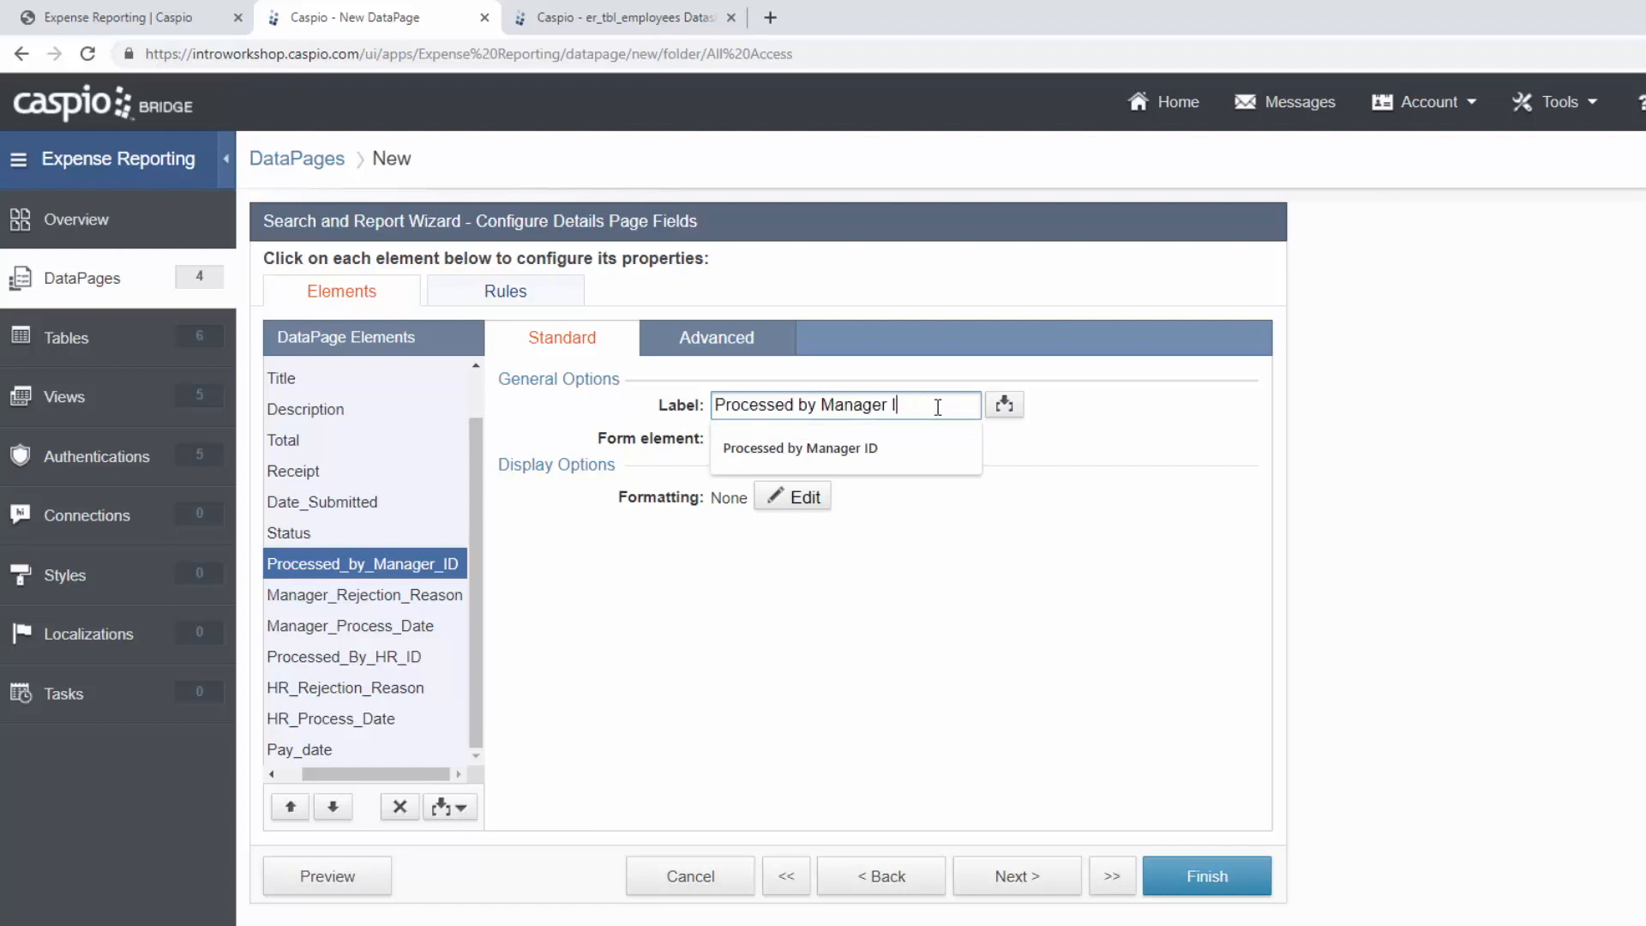
type(")")
left_click(822, 407)
type("(")
Move Manager_Process_Date above the rejection reason and label it 'Date Processed (Manager)'.
left_click(425, 598)
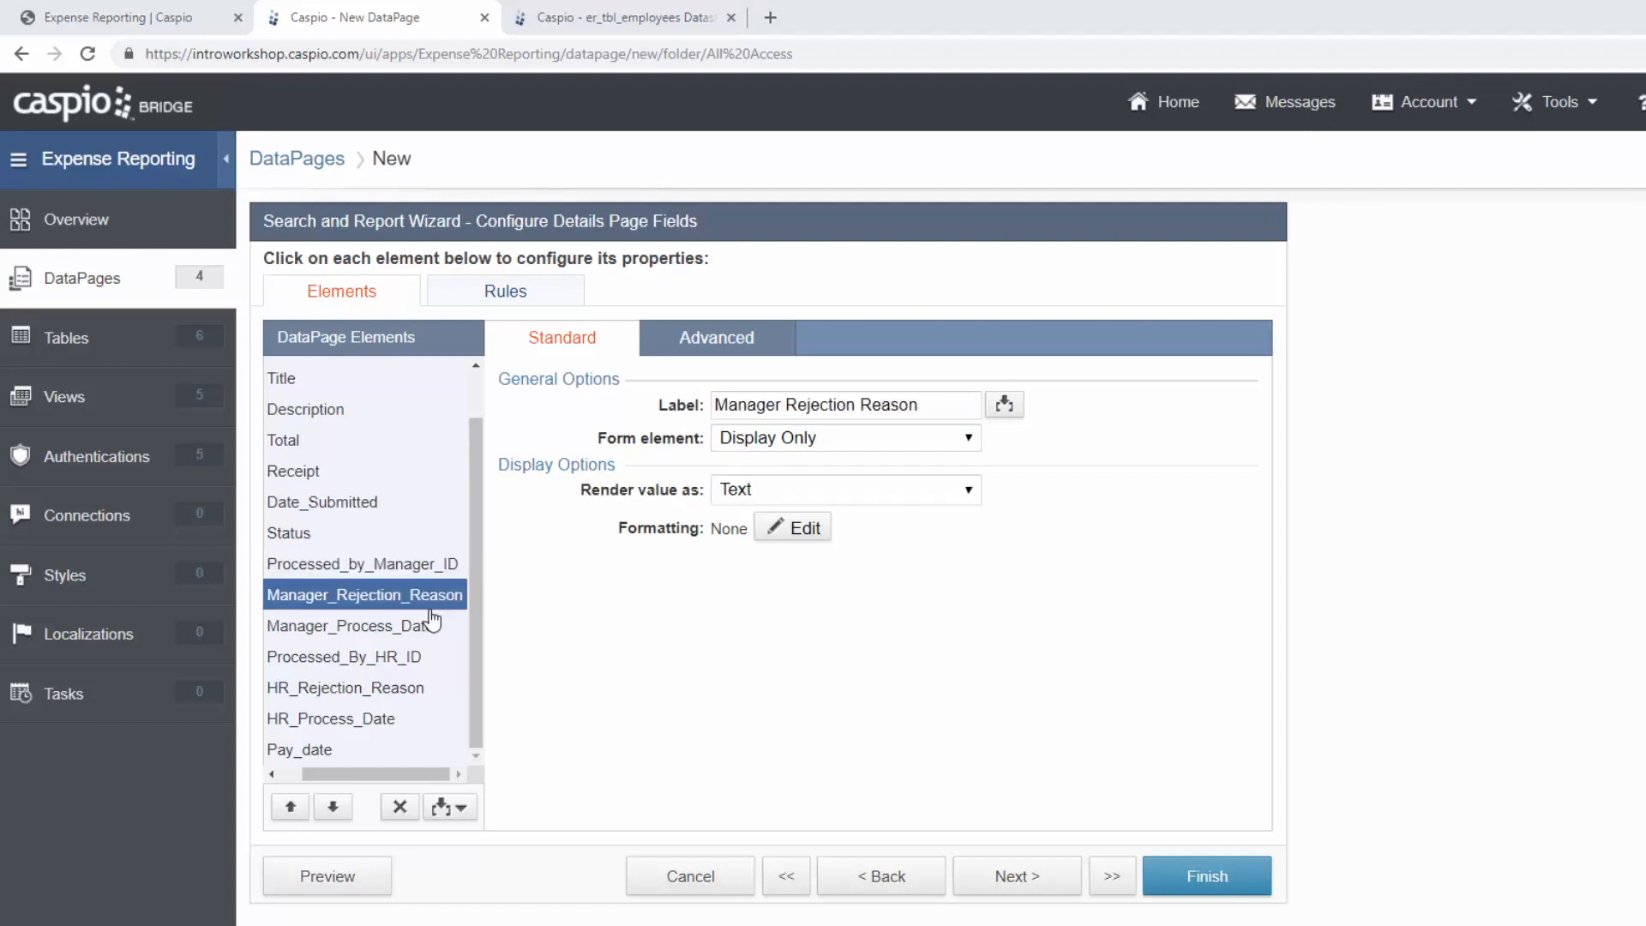
left_click(410, 627)
left_click(291, 808)
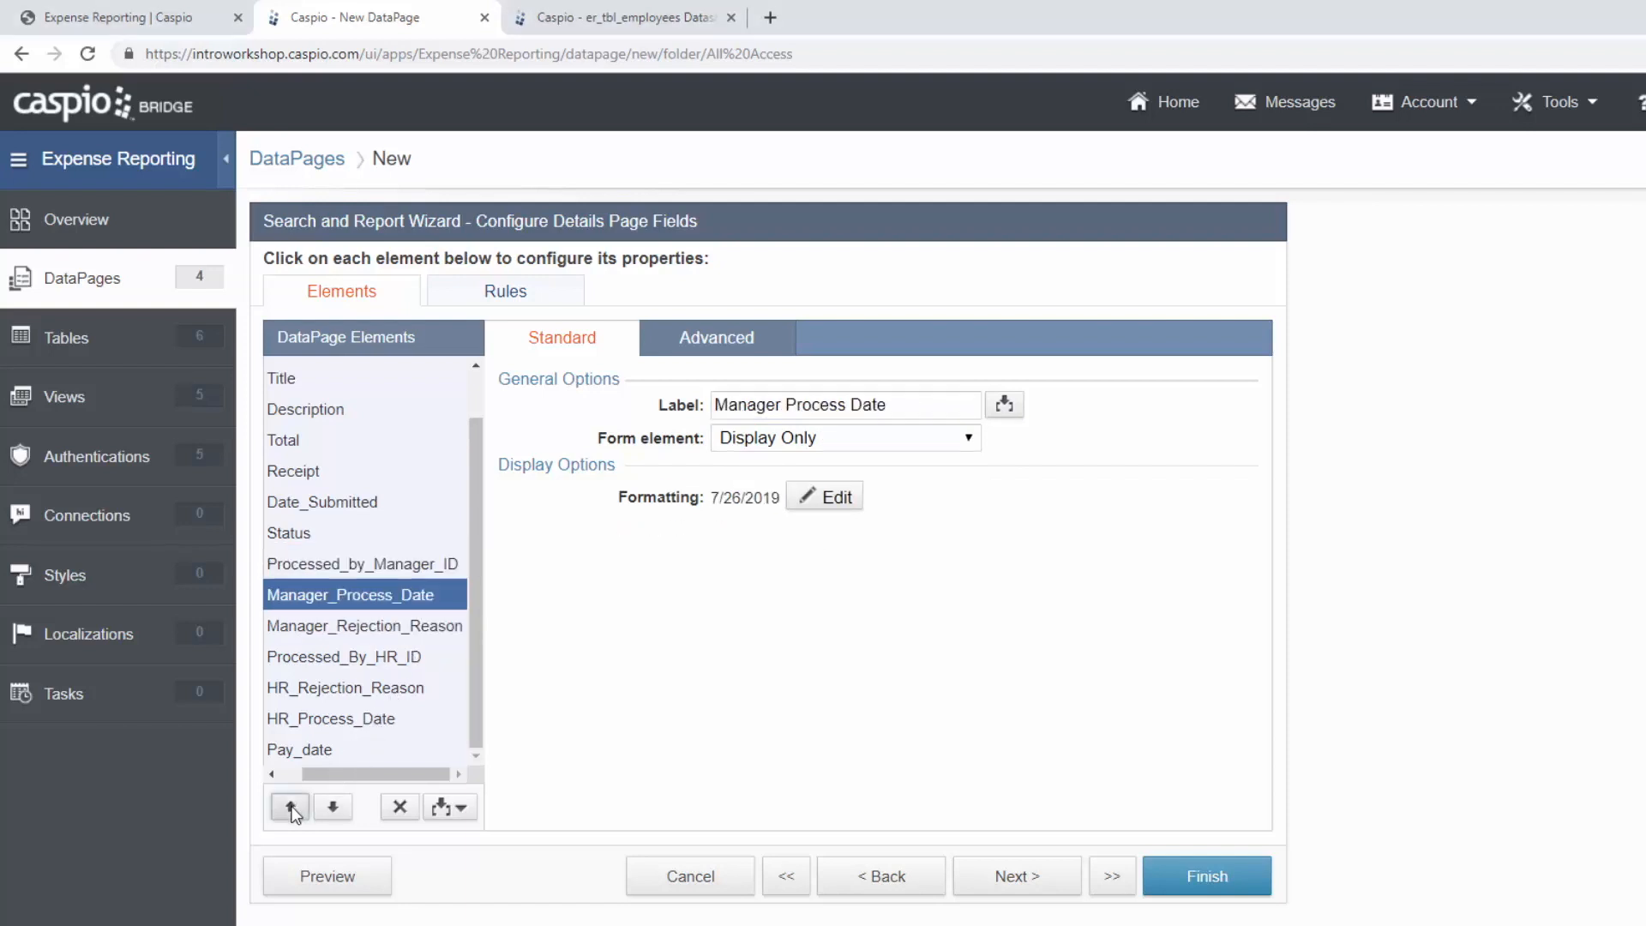
left_click_drag(978, 404, 690, 400)
type("Date Processe")
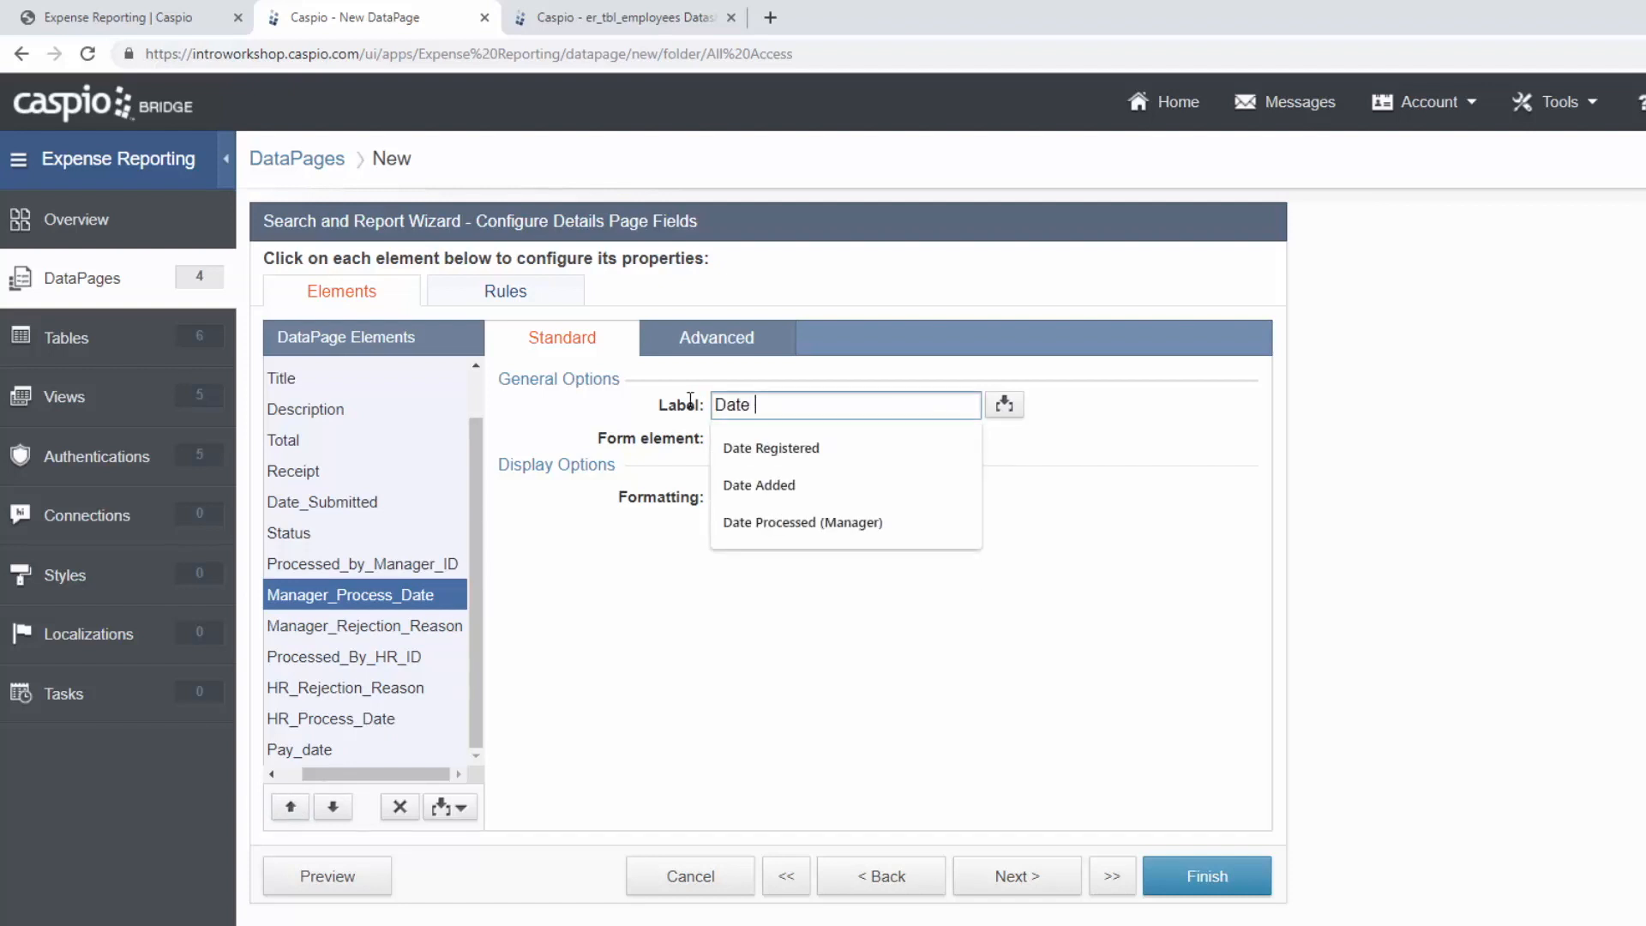
type("d (M")
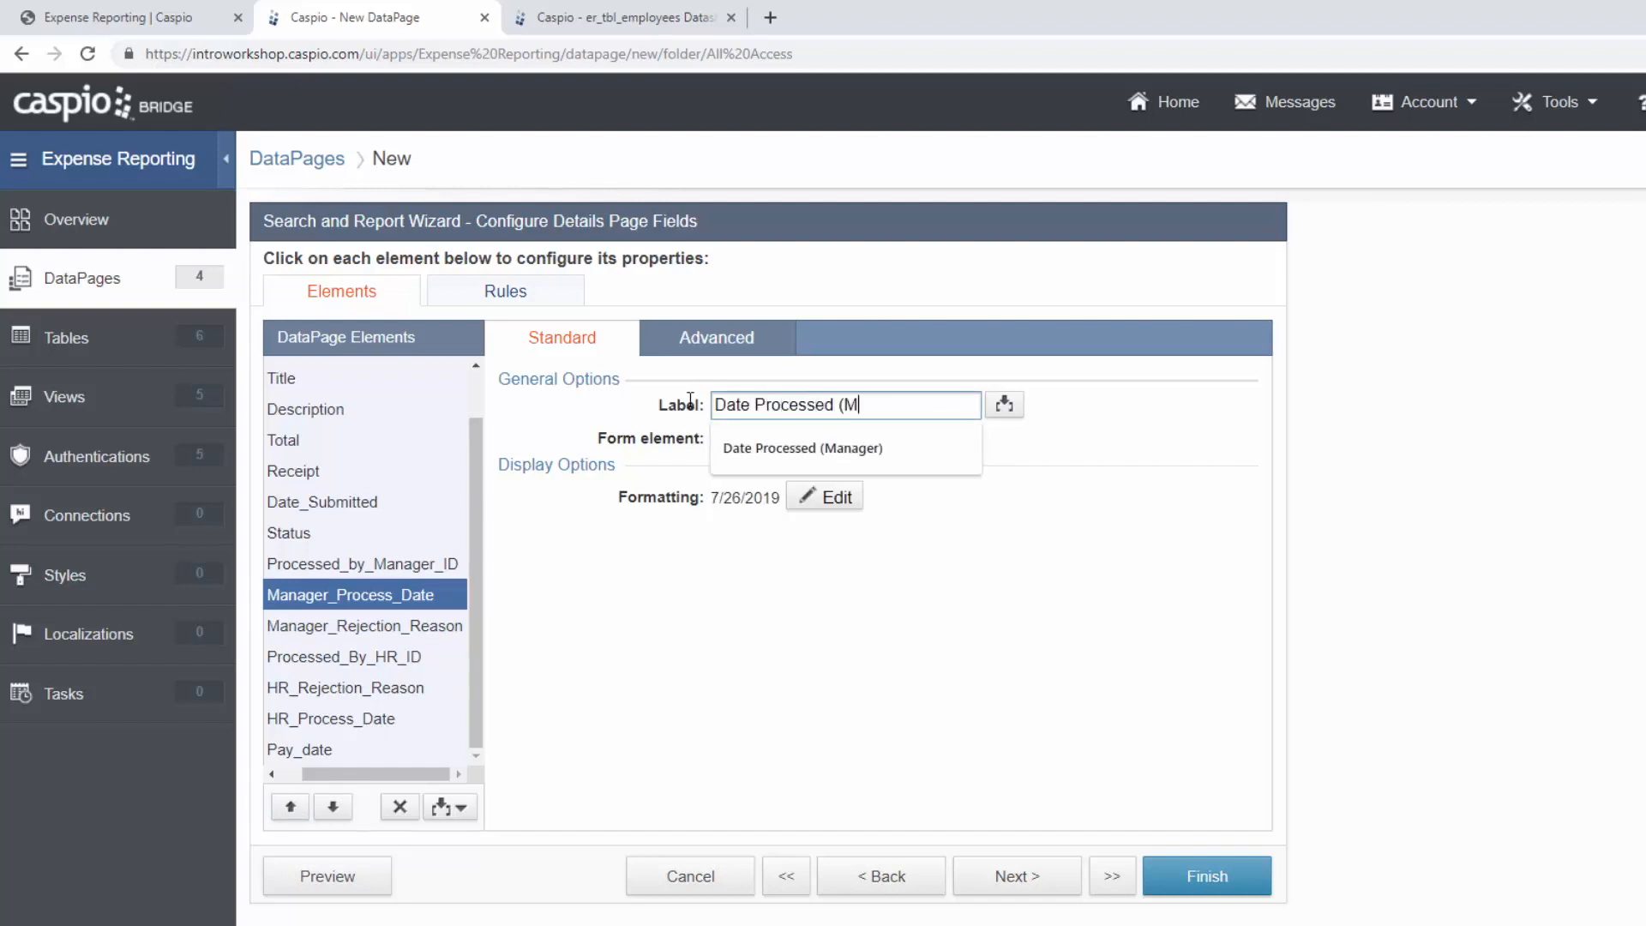
type("anager)")
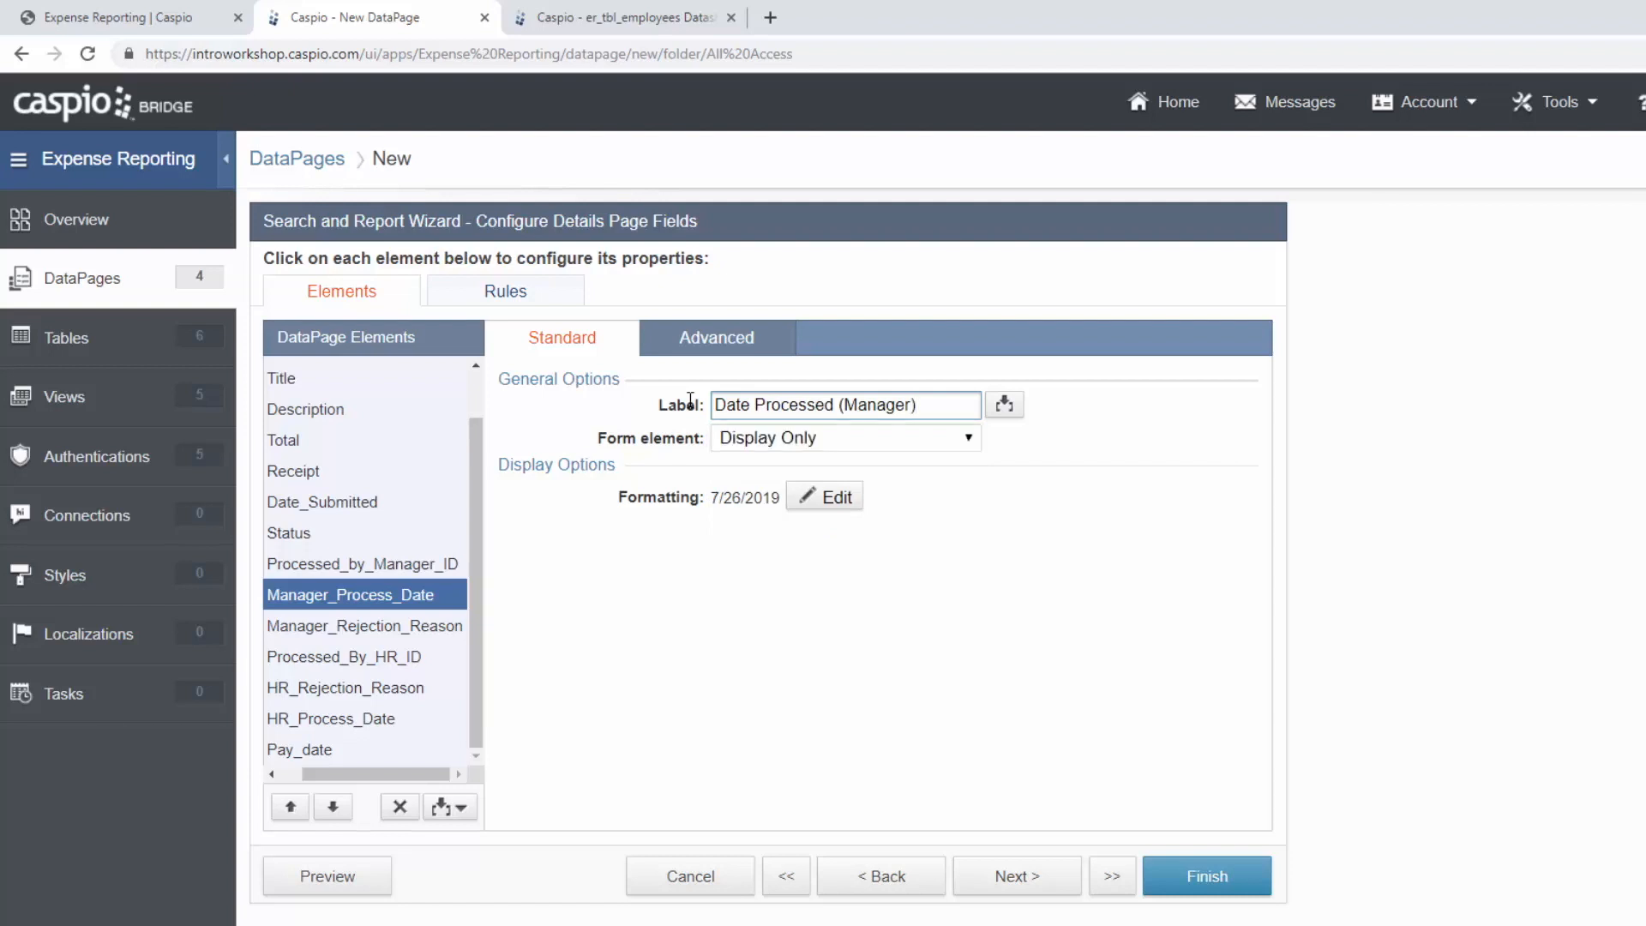
left_click(348, 633)
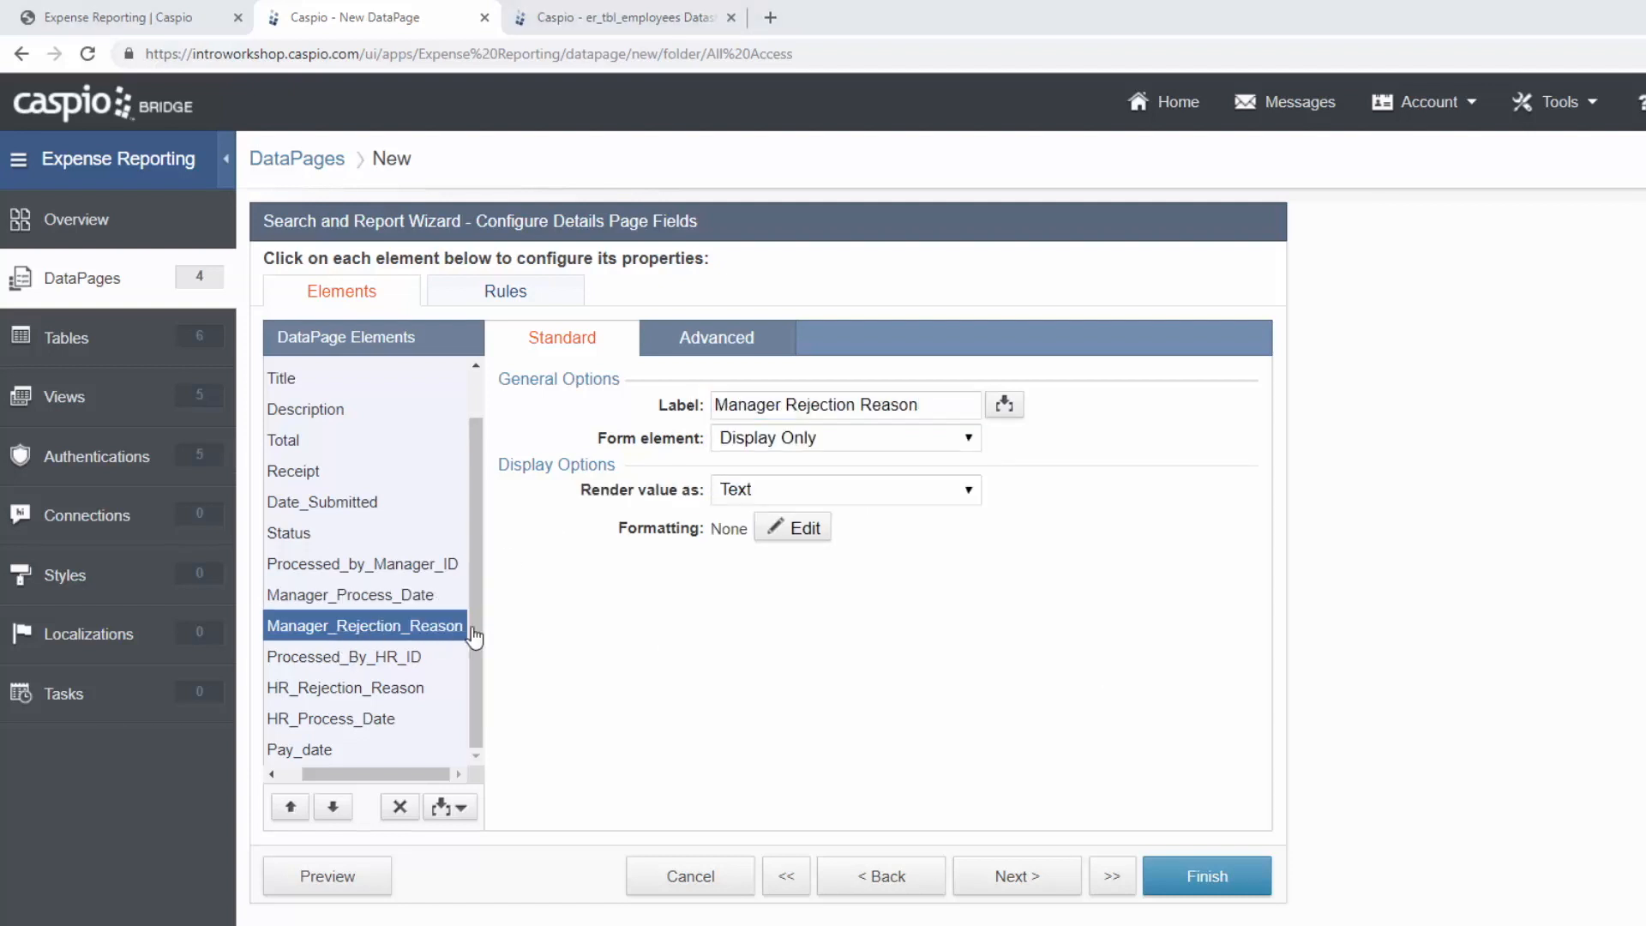
Relabel Manager_Rejection_Reason as 'Rejection Reason'.
left_click_drag(922, 404, 575, 401)
type("R")
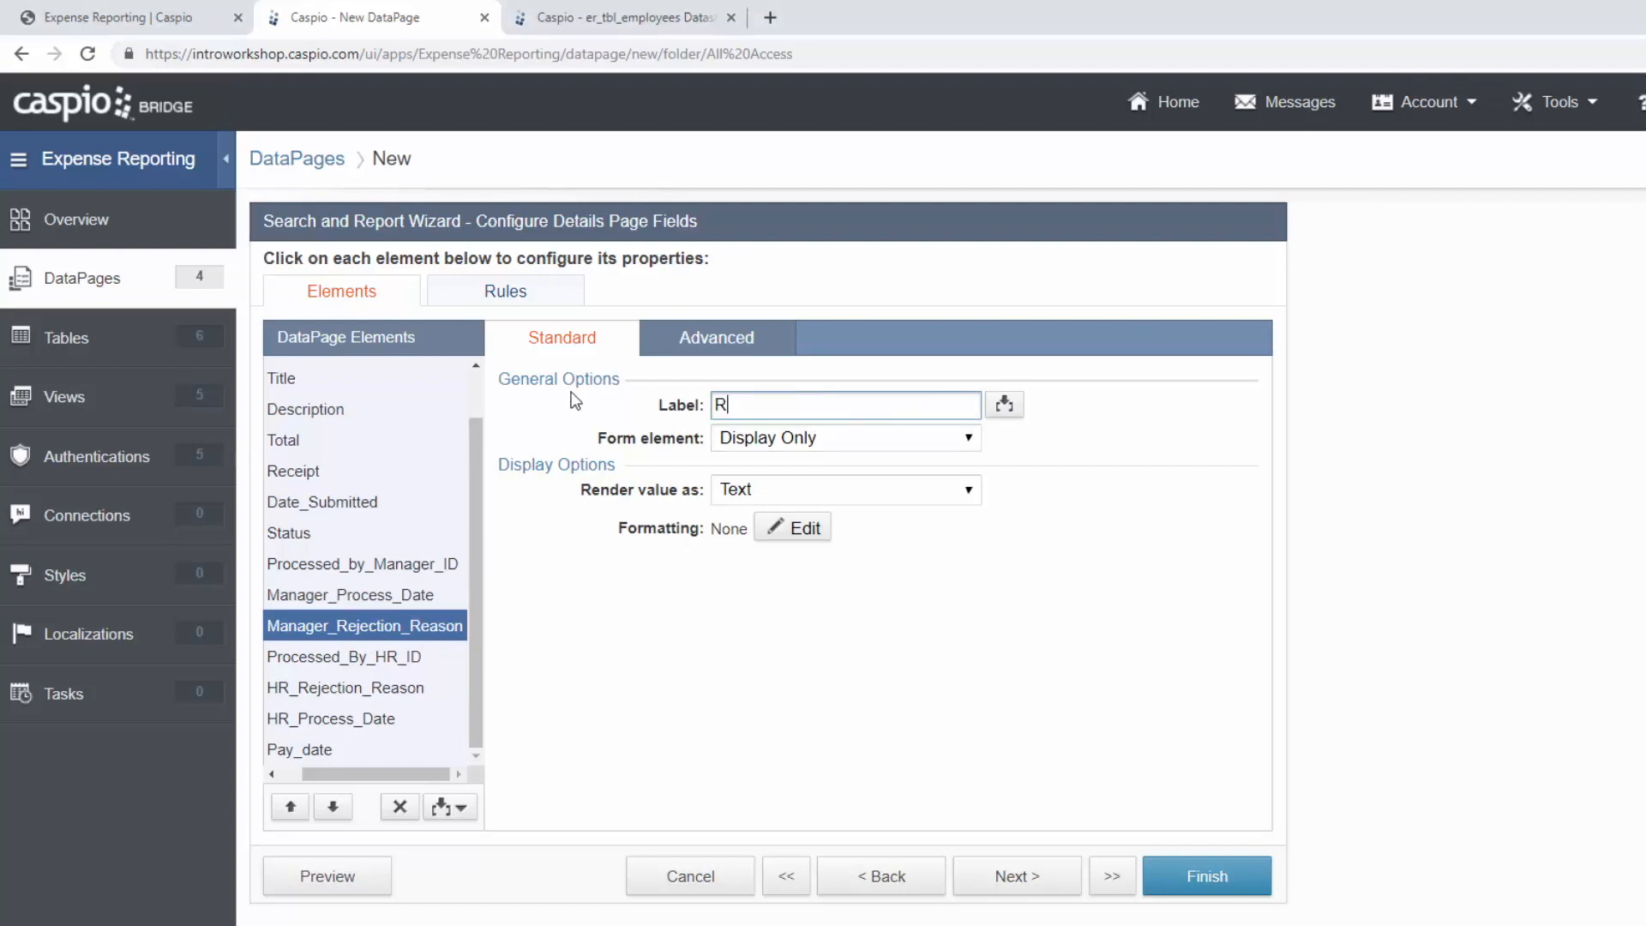
type("ejection Reason")
left_click(714, 339)
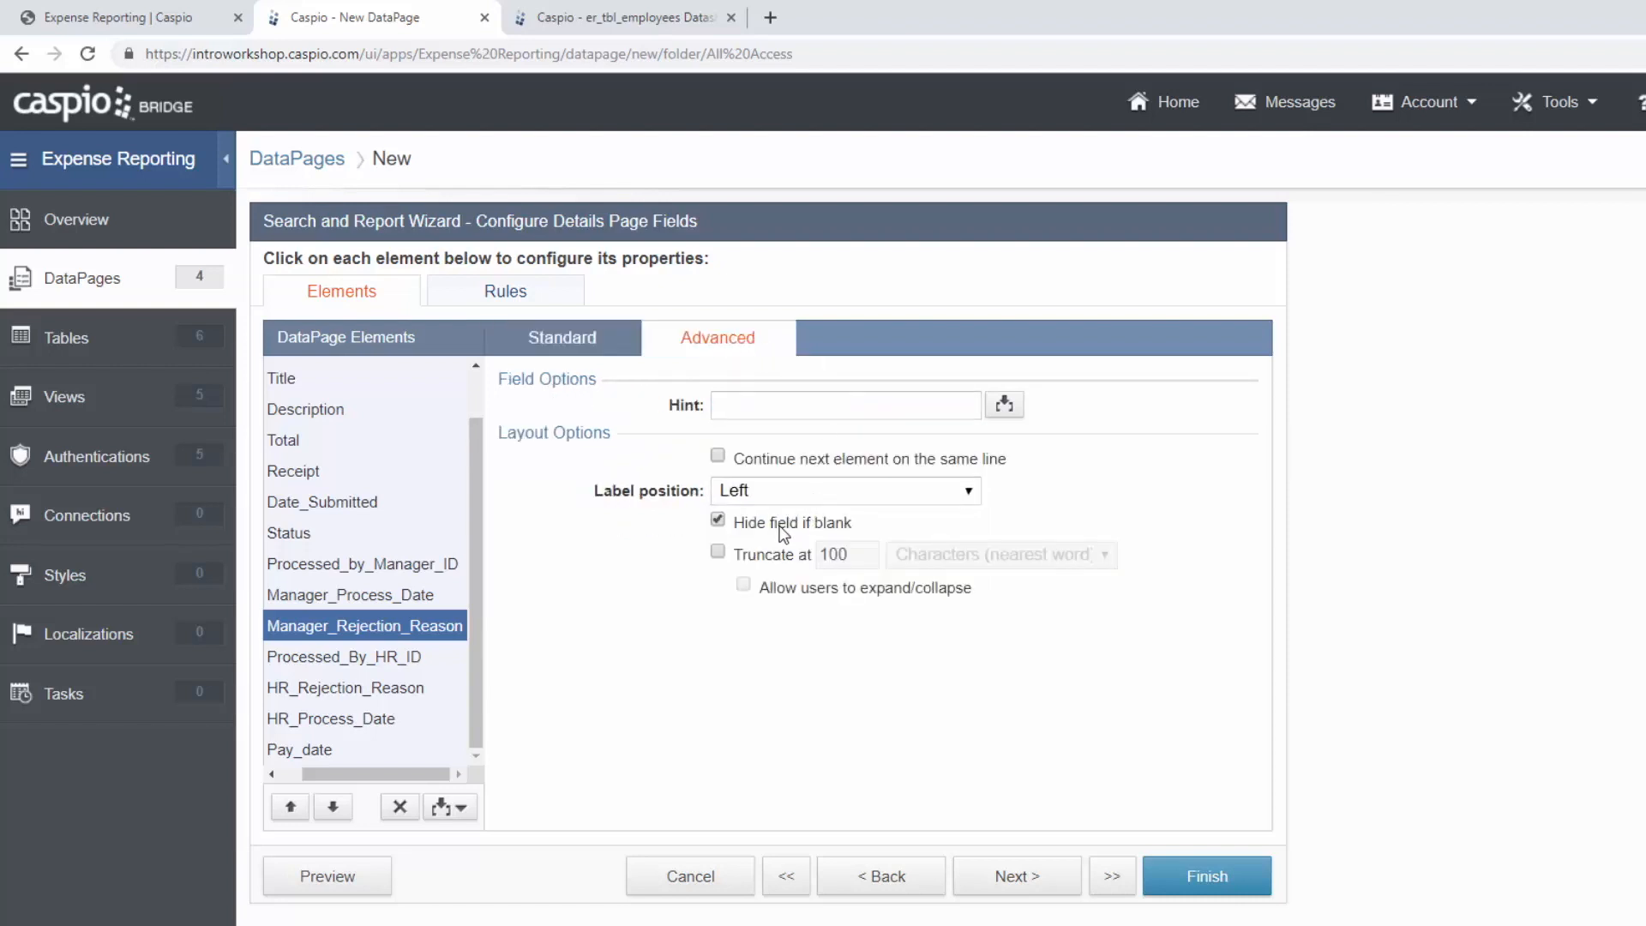
left_click(590, 343)
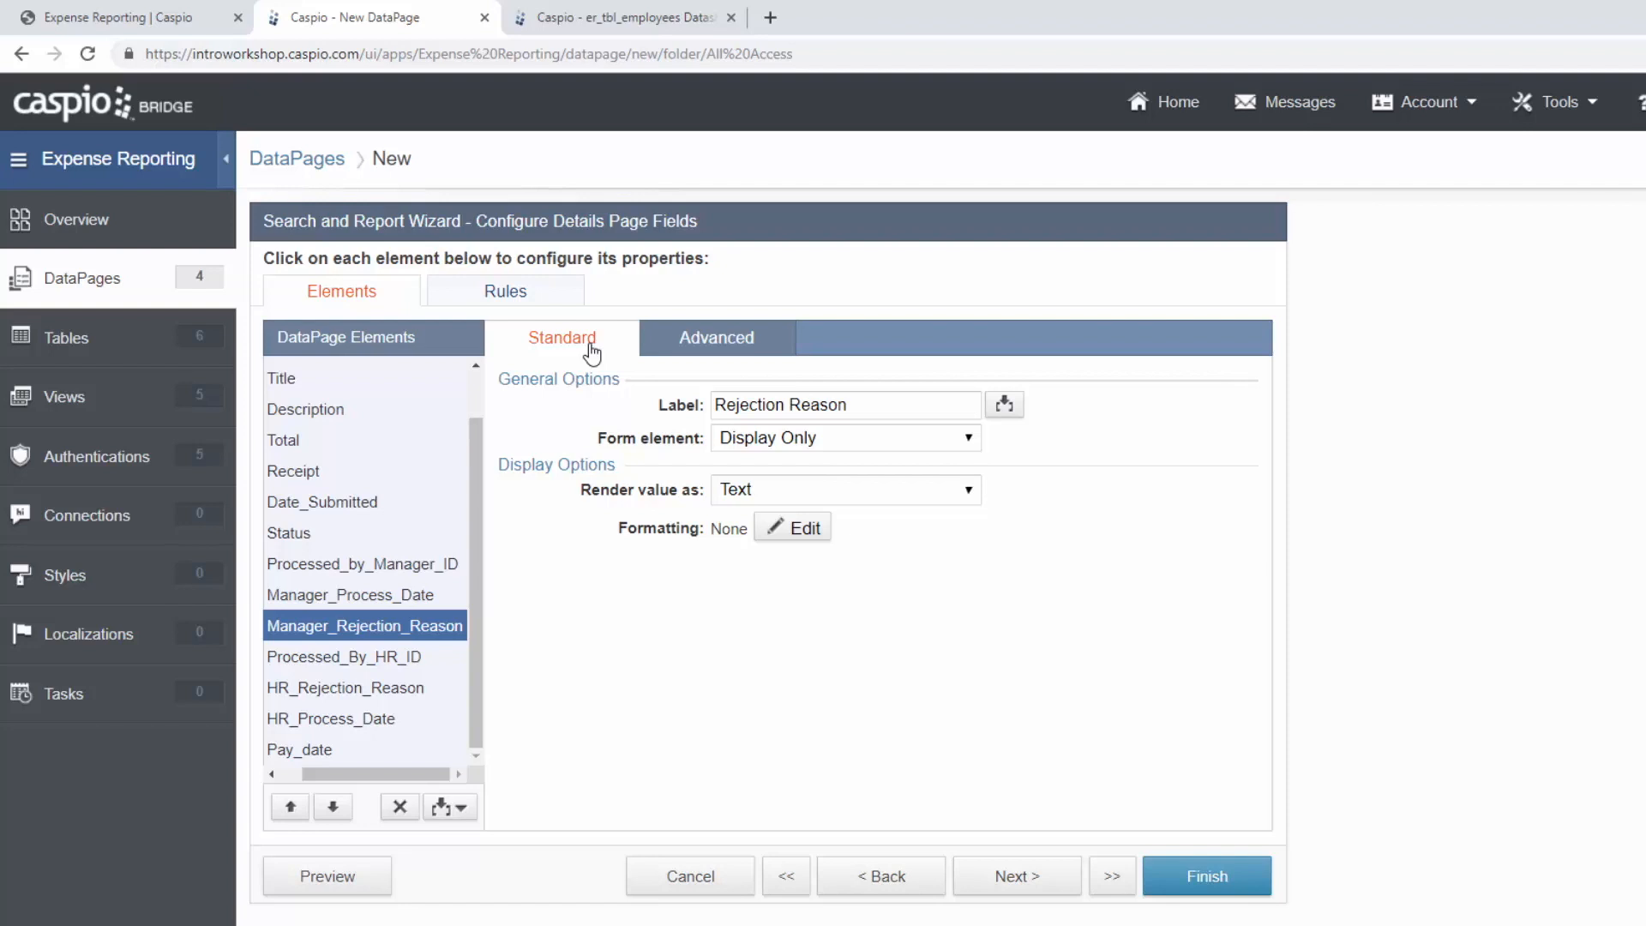
Relabel Processed_By_HR_ID to end with '(HR)' in parentheses.
left_click(378, 662)
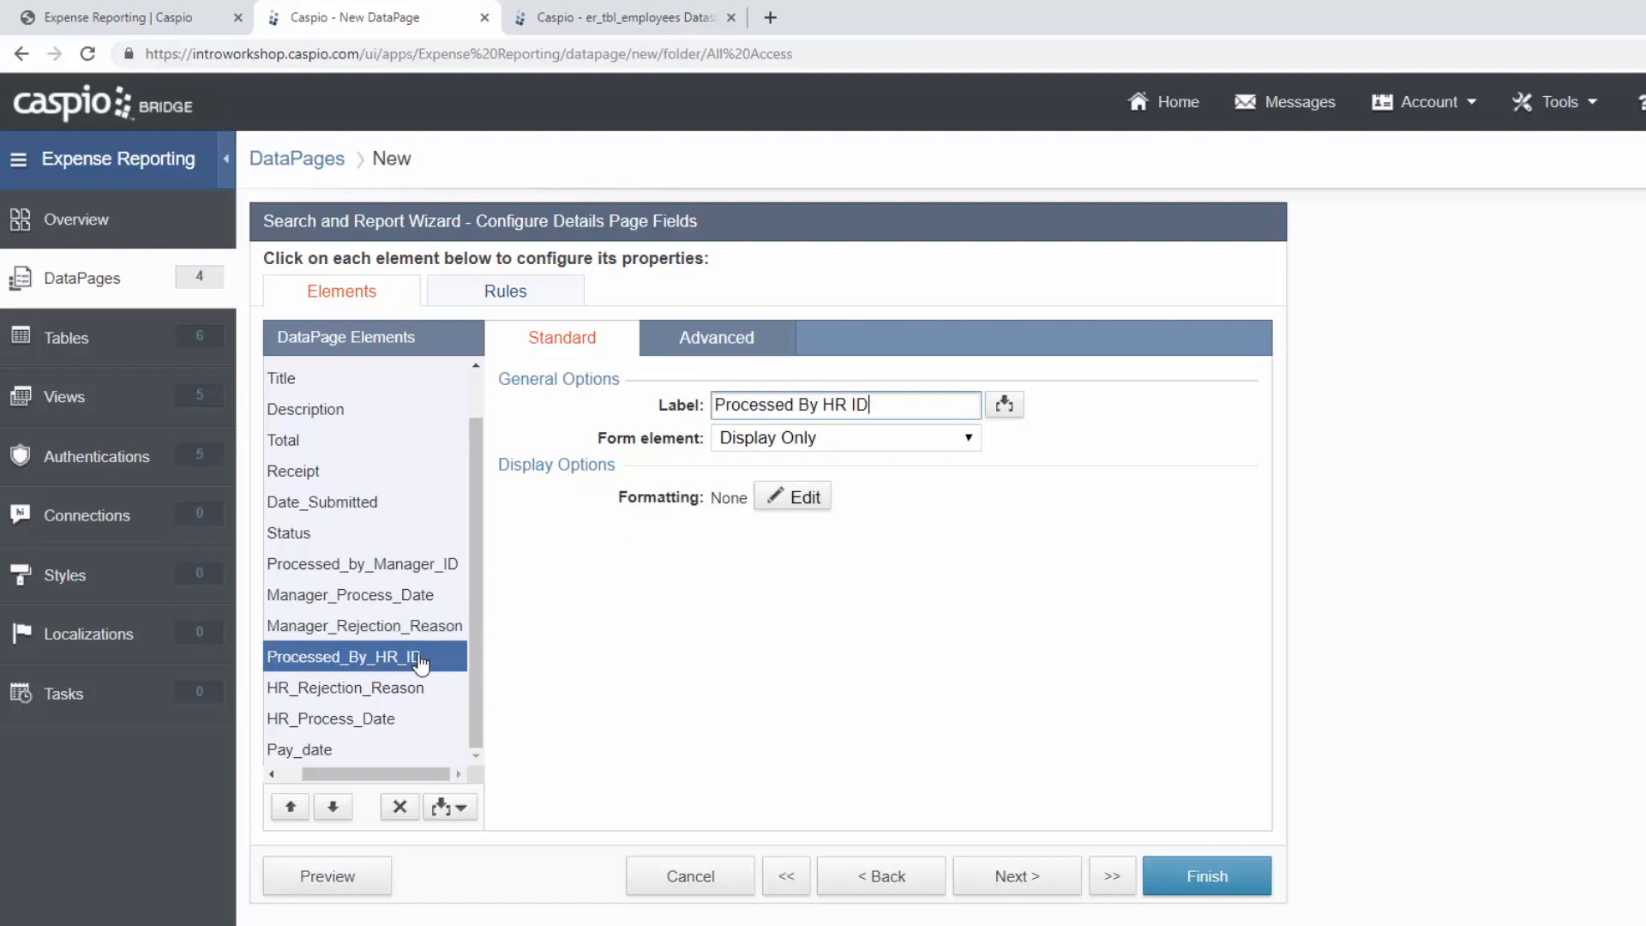
key("BackSpace")
key("BackSpace")
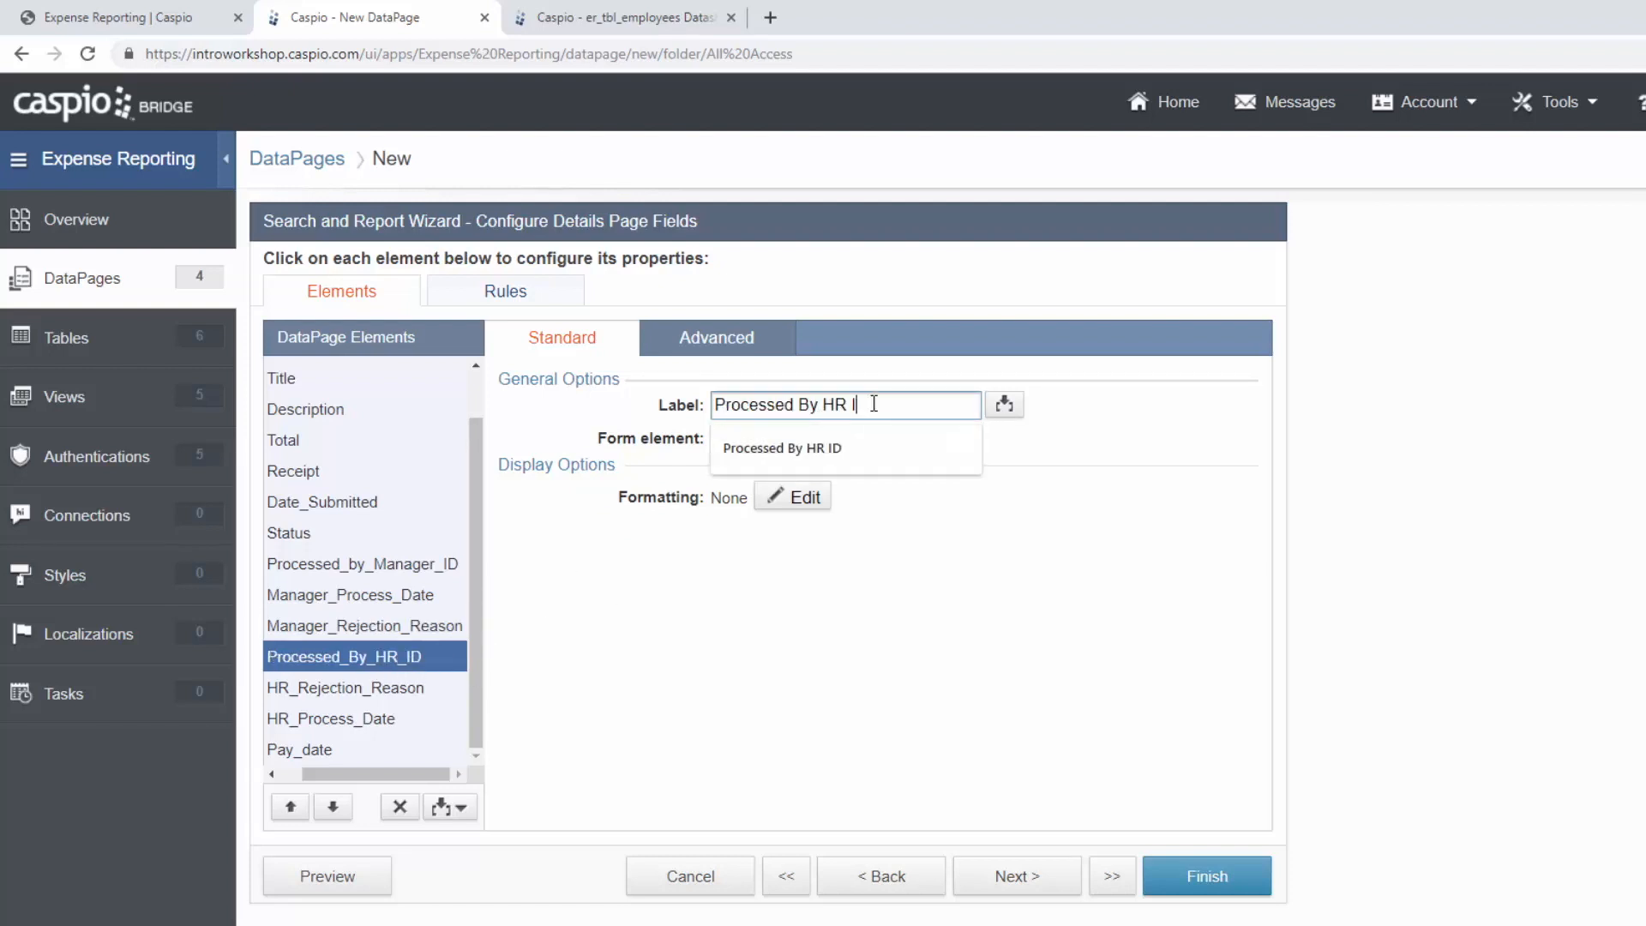
type(")")
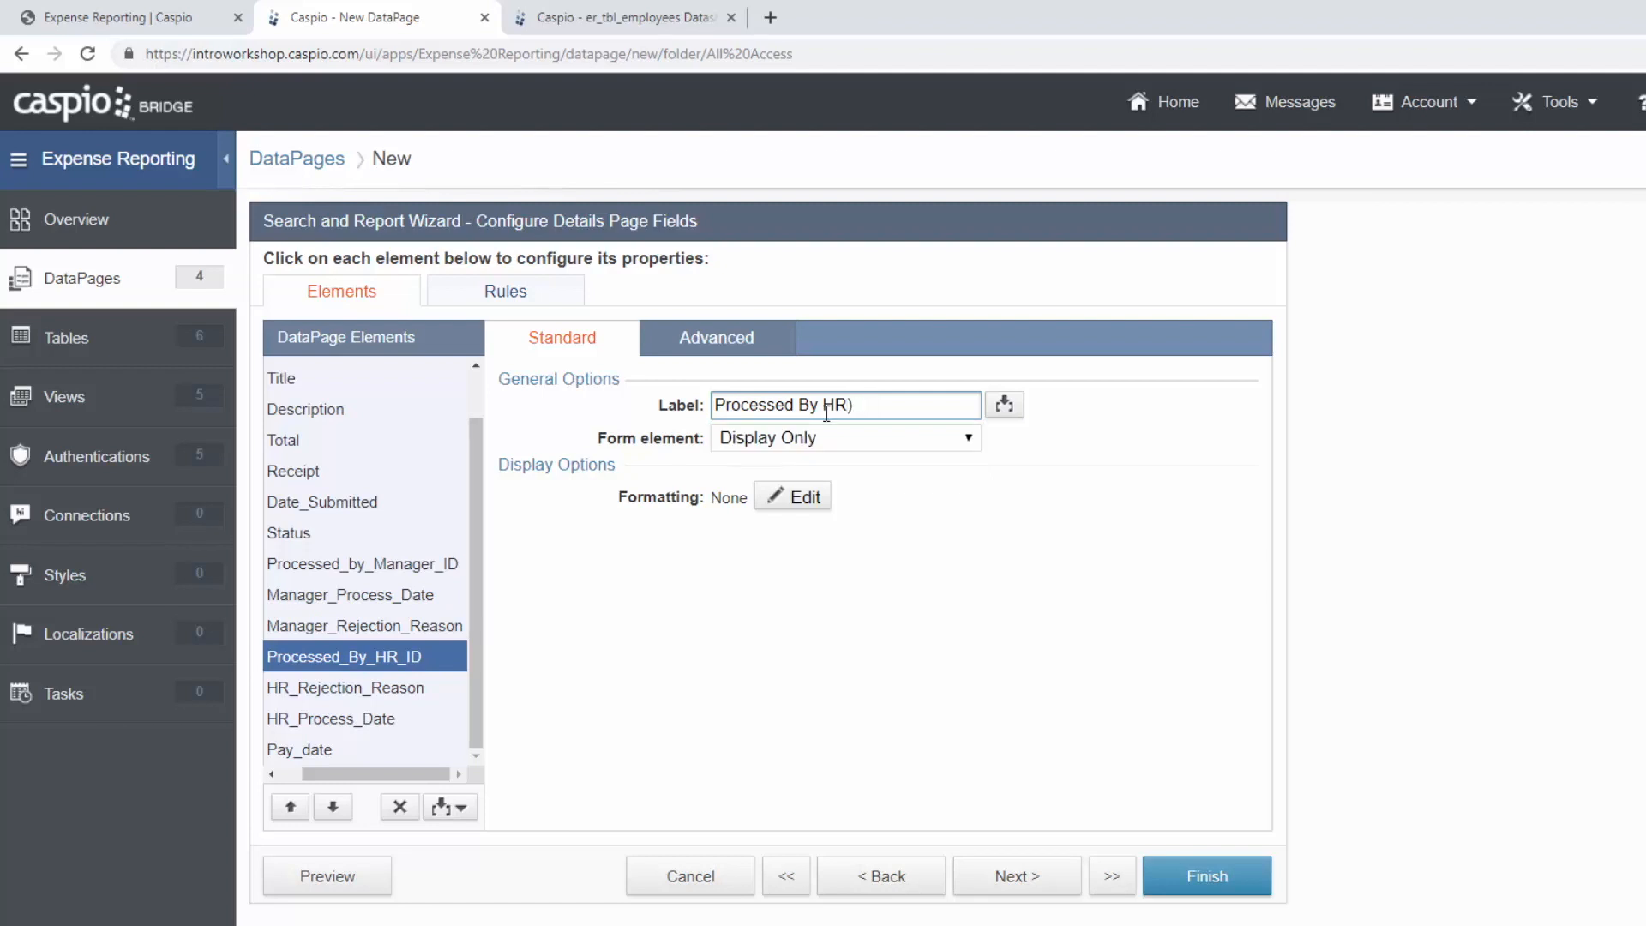
left_click(826, 403)
type("(")
Move HR_Process_Date above HR_Rejection_Reason and label it 'Date Processed (HR)'.
left_click(406, 719)
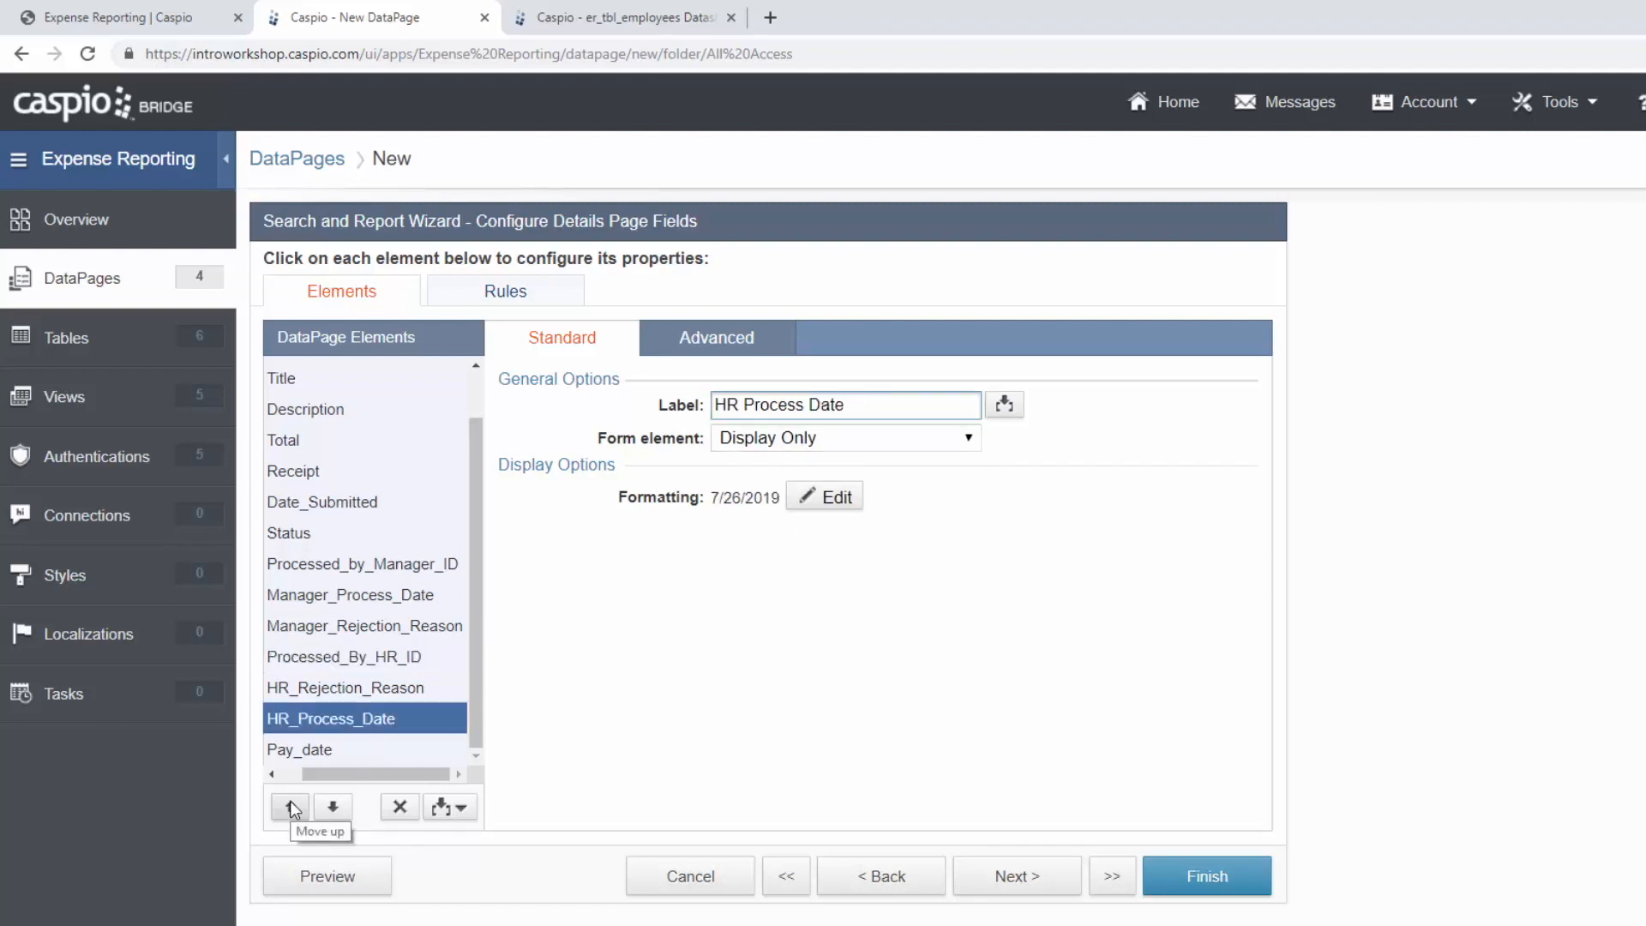
left_click(291, 807)
key("ctrl+a")
type("Da")
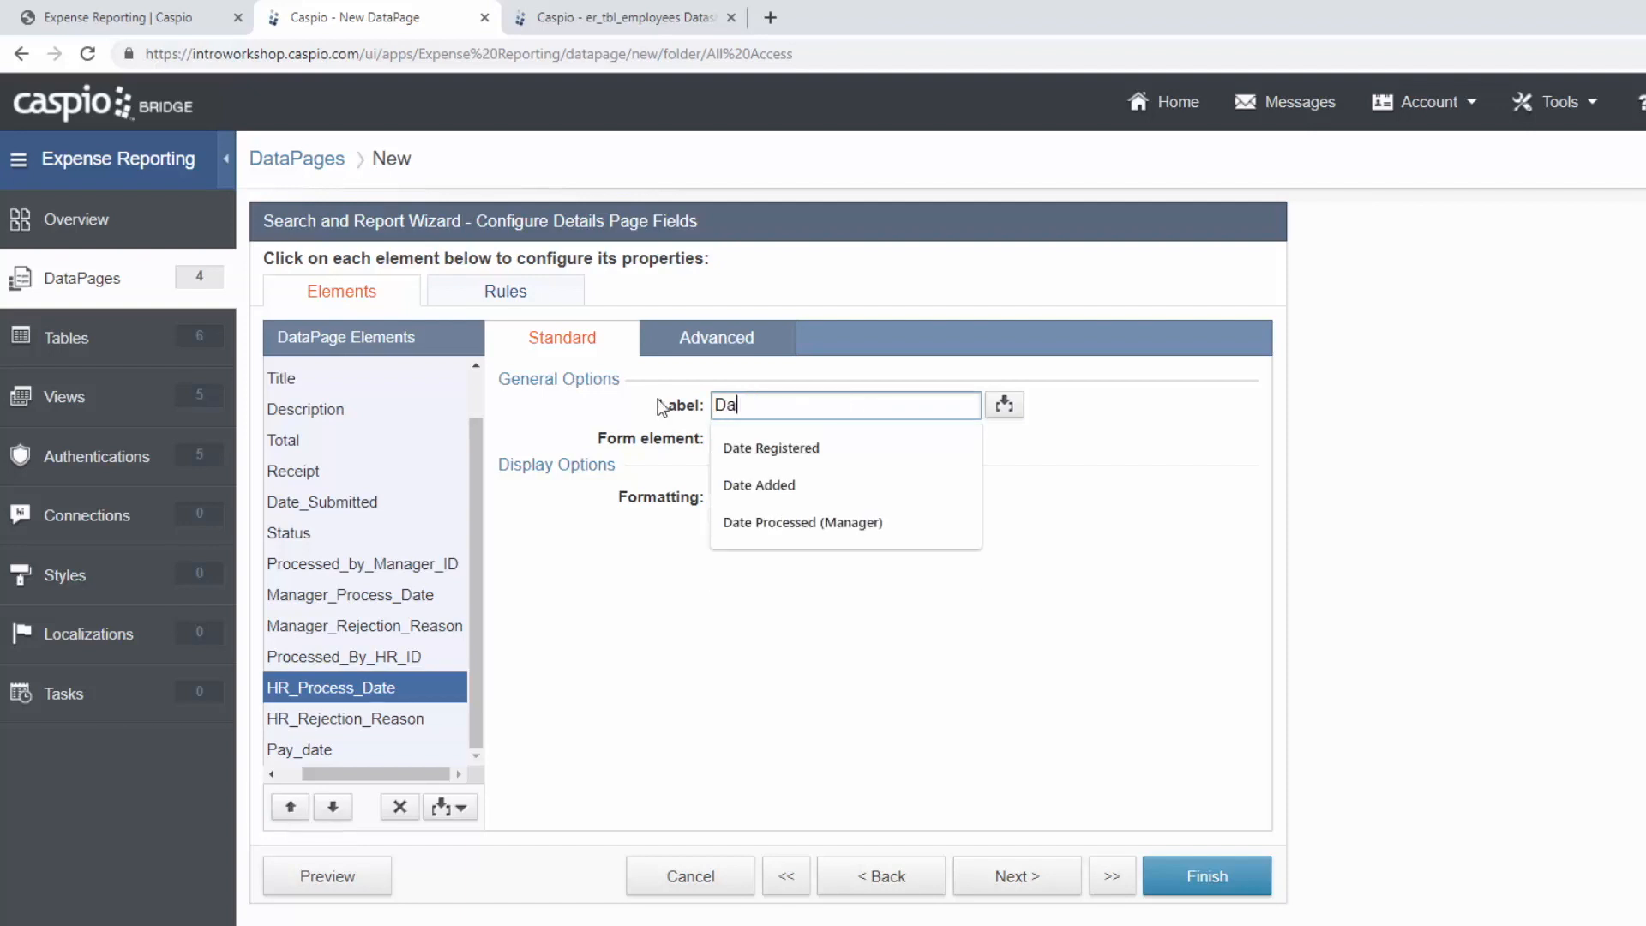
type("te Processed (HR)")
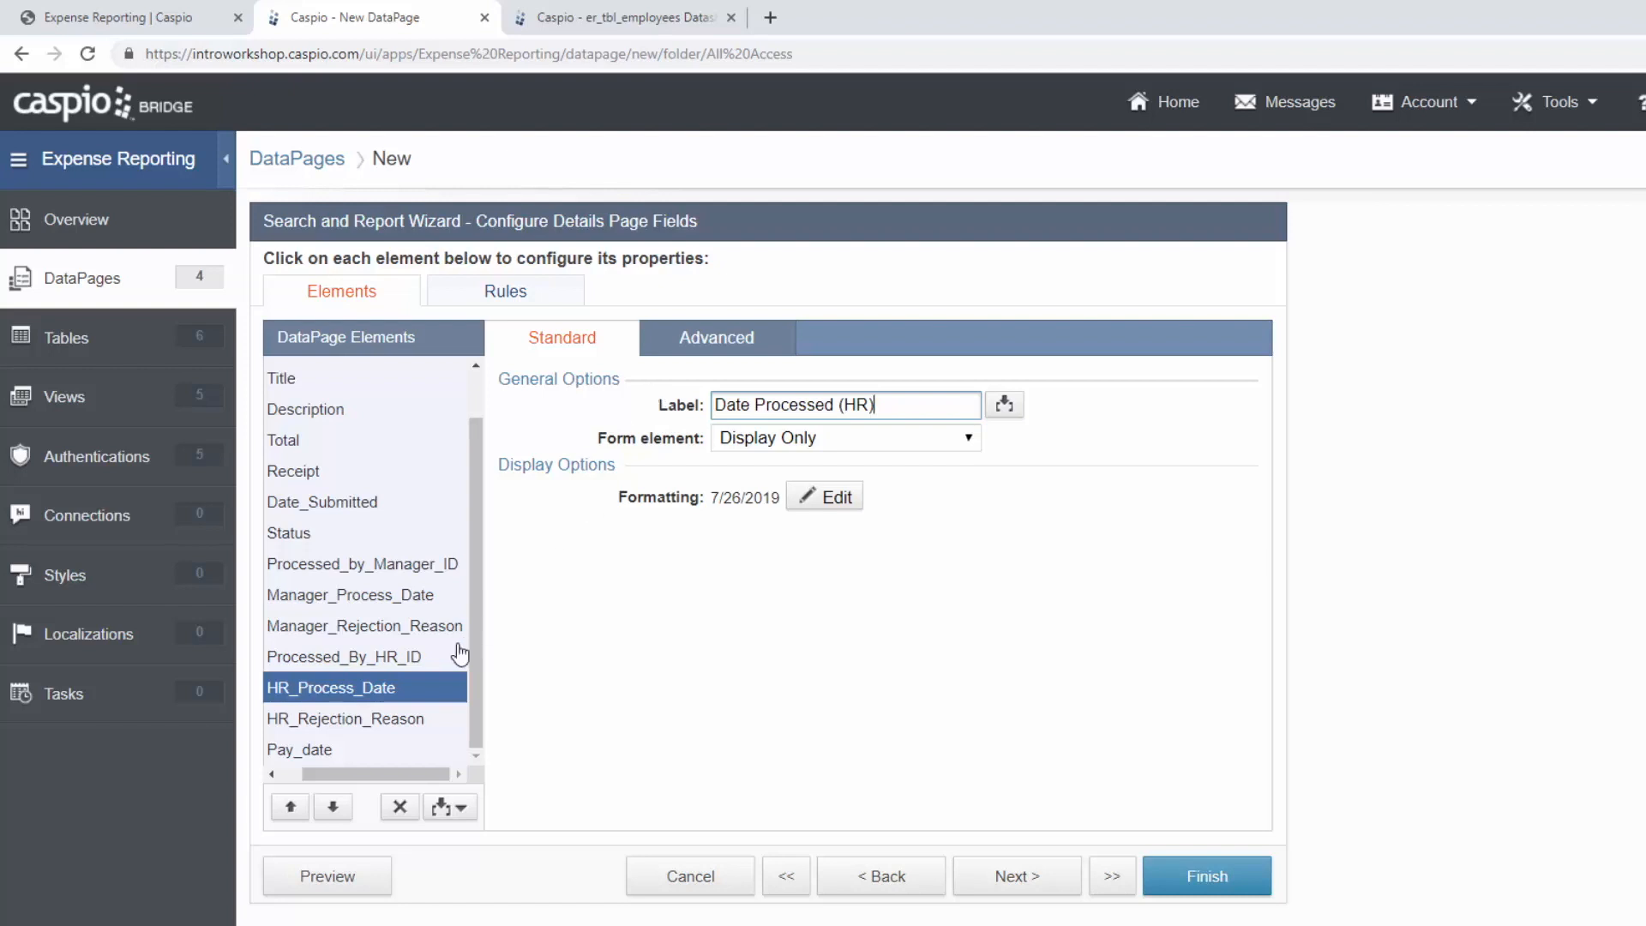
Label HR_Rejection_Reason 'Rejection Reason', hide it if blank, review Pay_date, and finish.
left_click(374, 728)
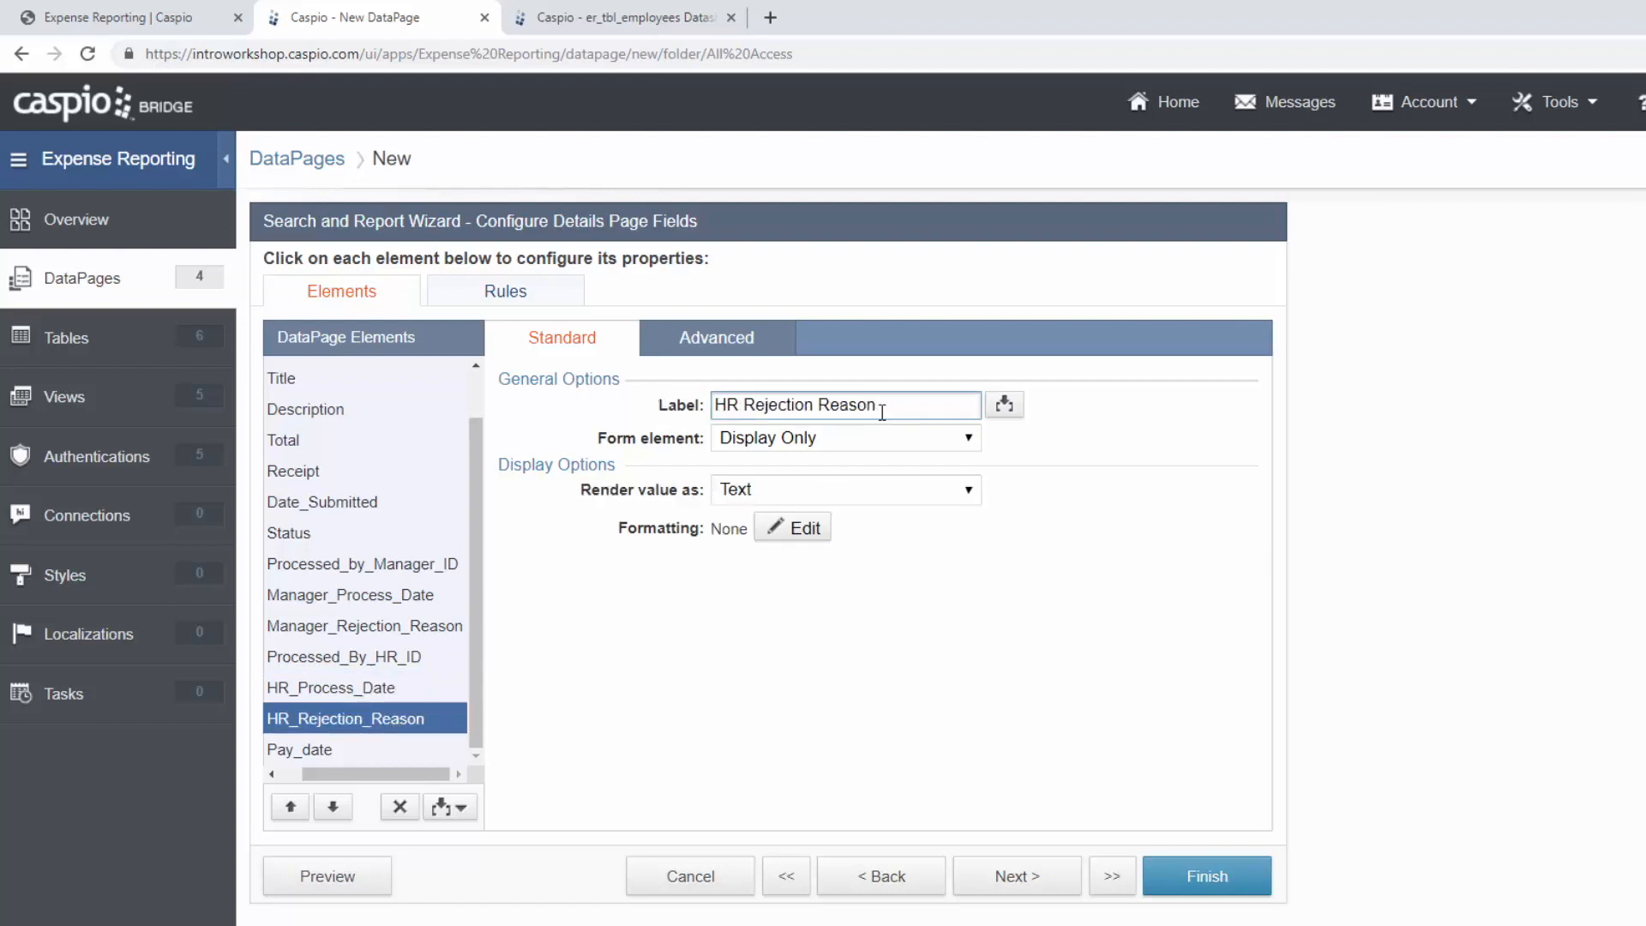
key("ctrl+a")
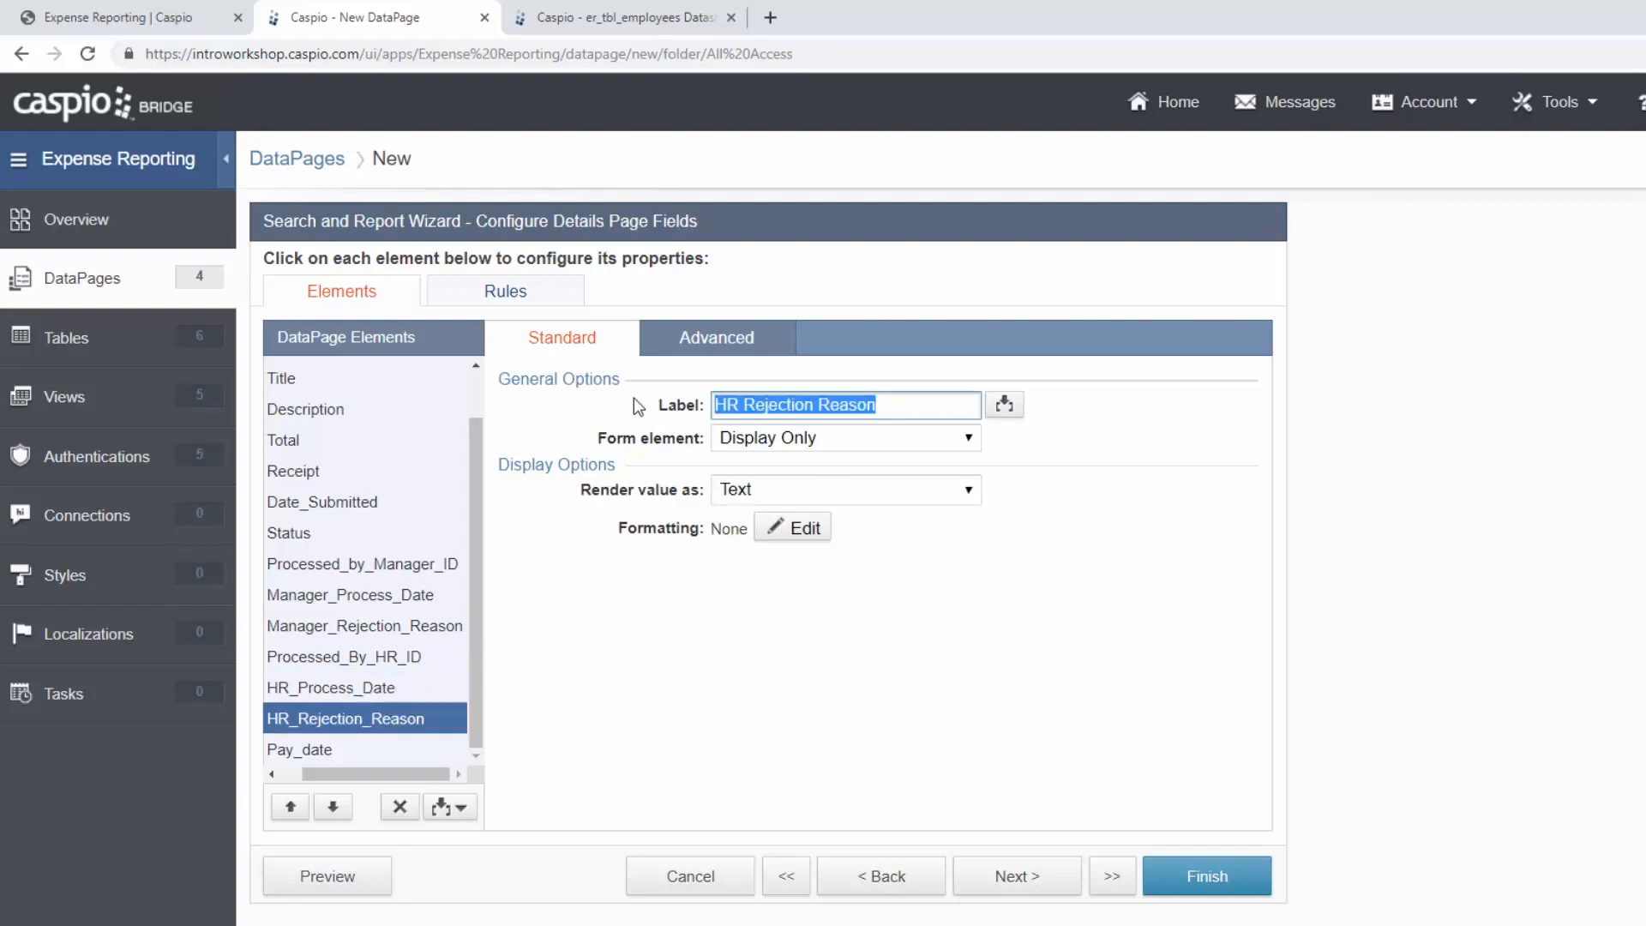
type("Rejection Reason")
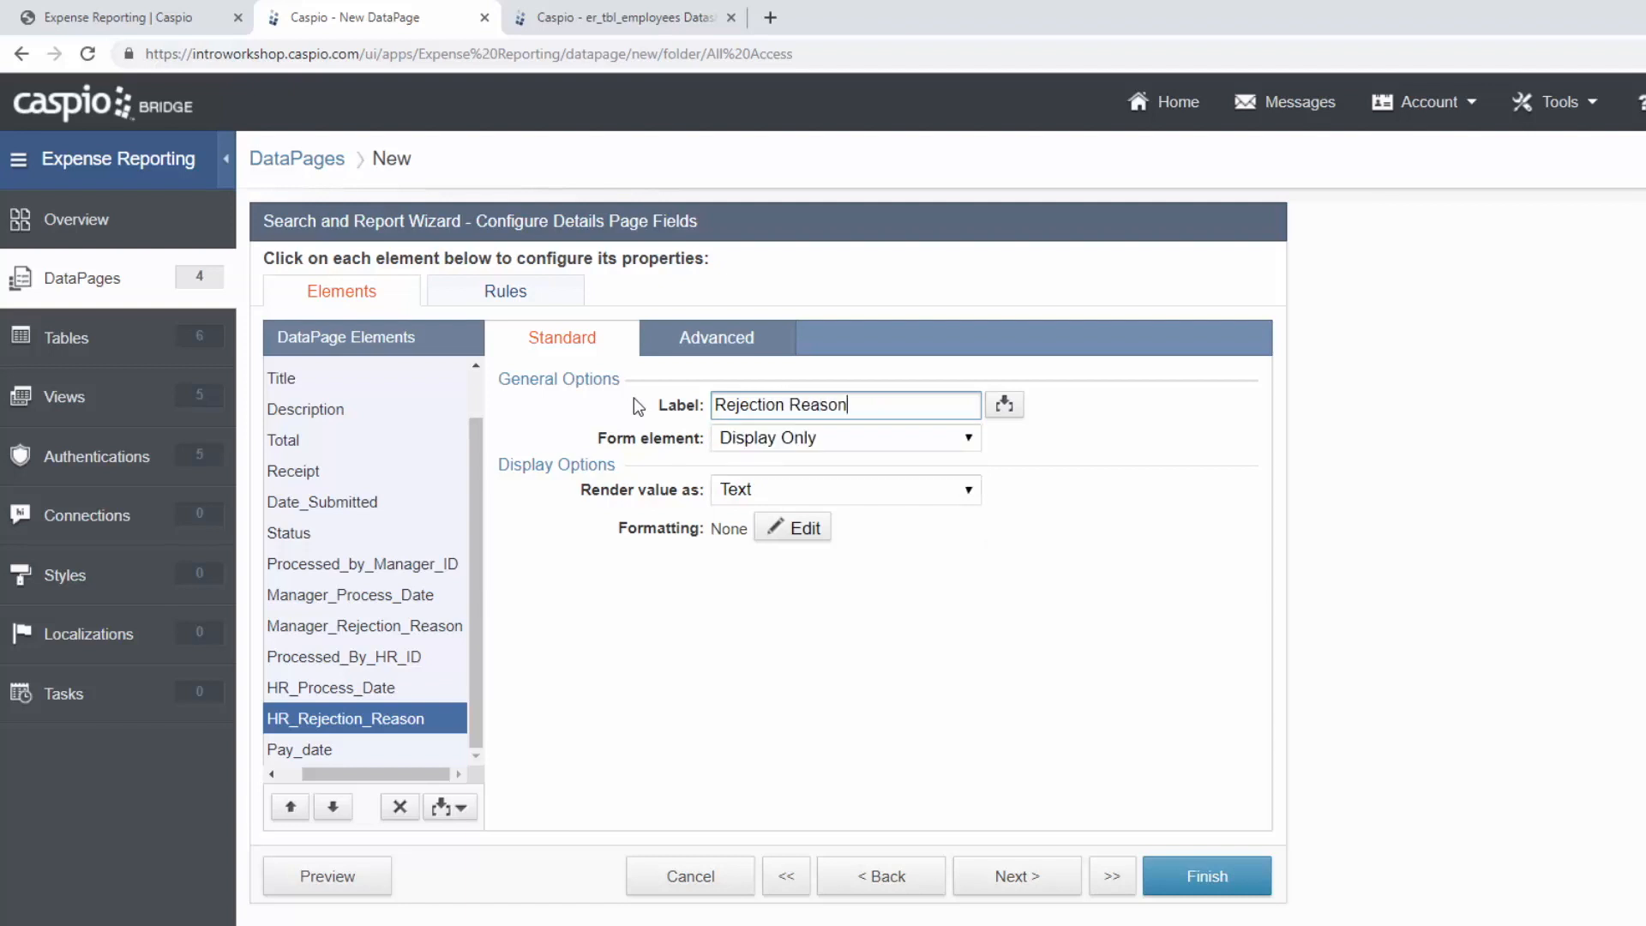
left_click(744, 354)
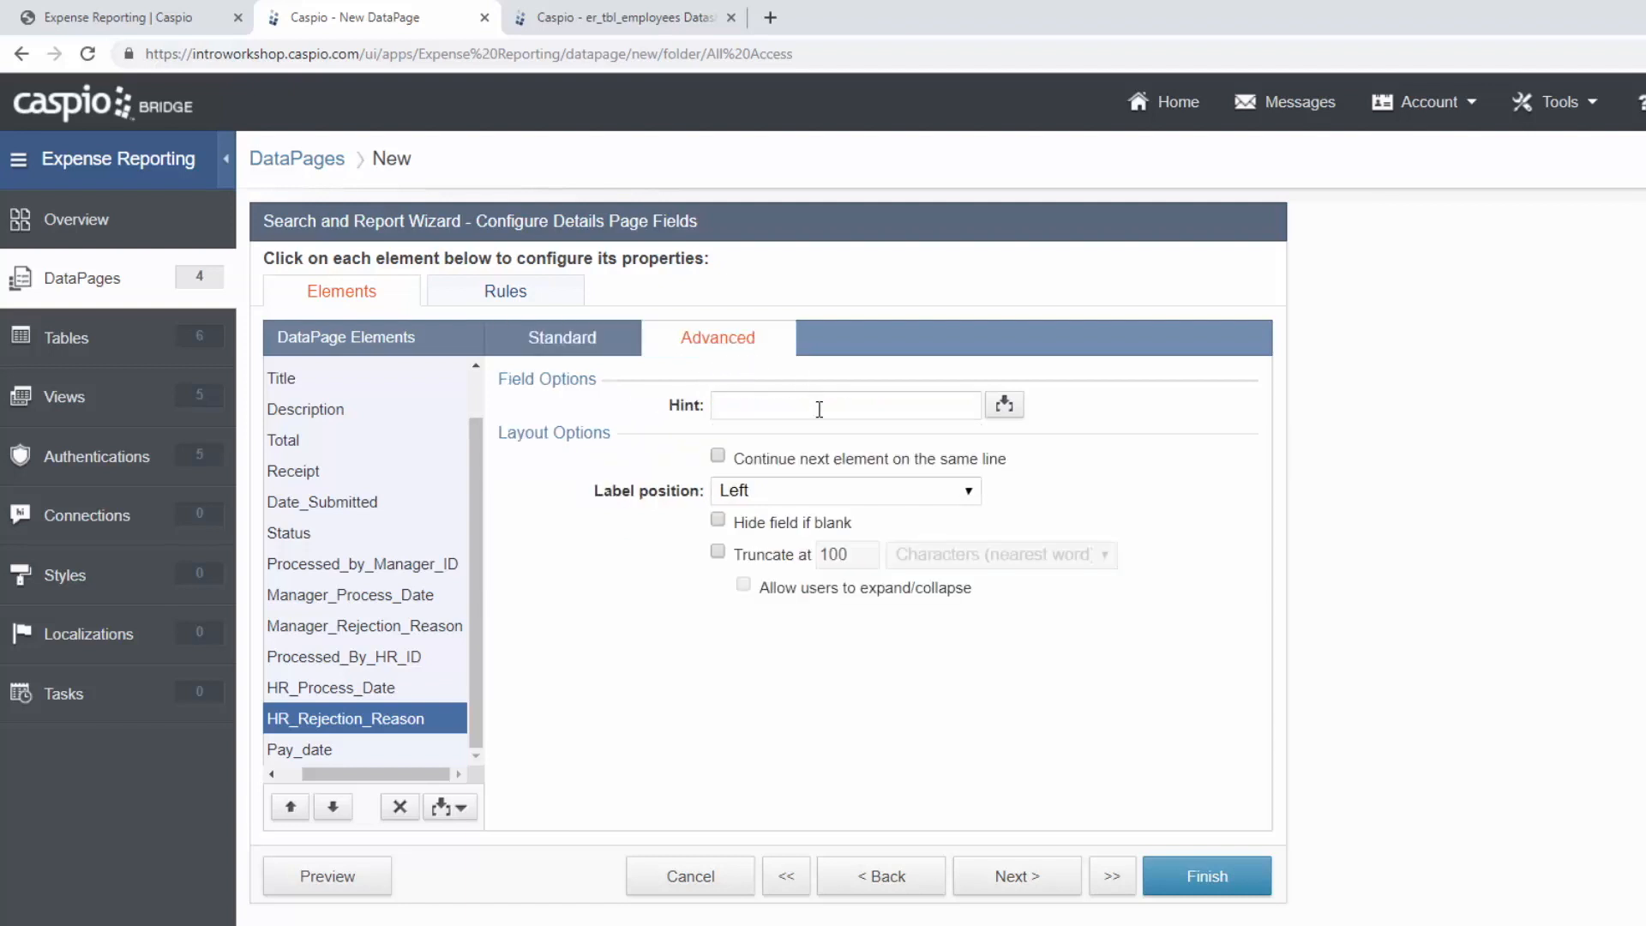
left_click(783, 525)
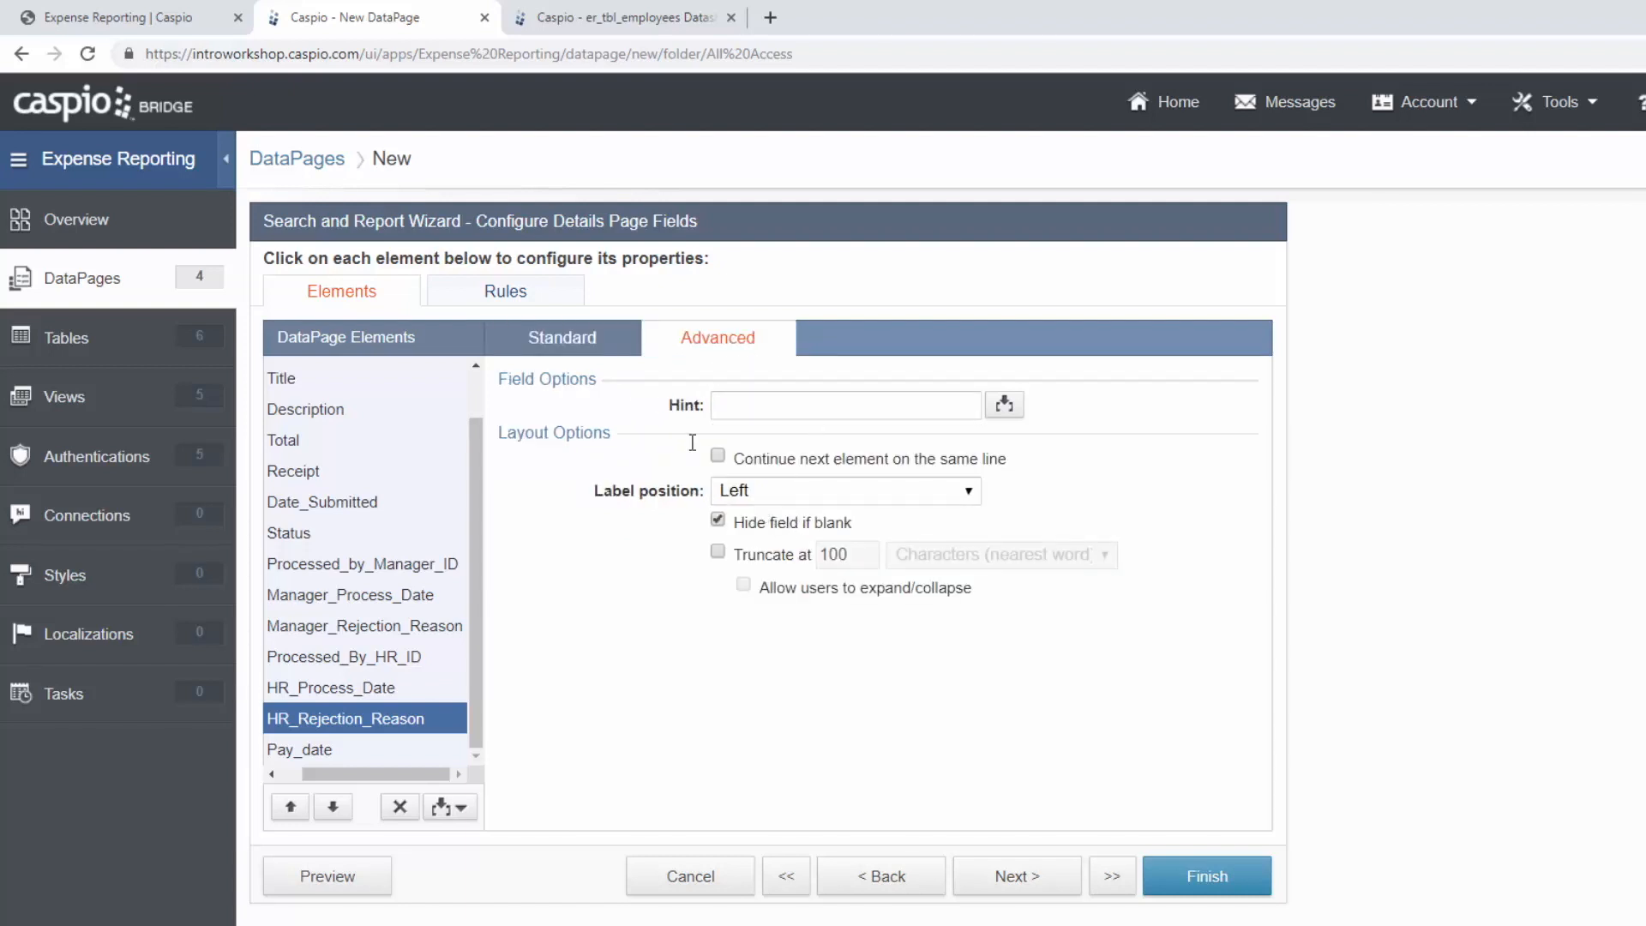
left_click(610, 345)
left_click(357, 755)
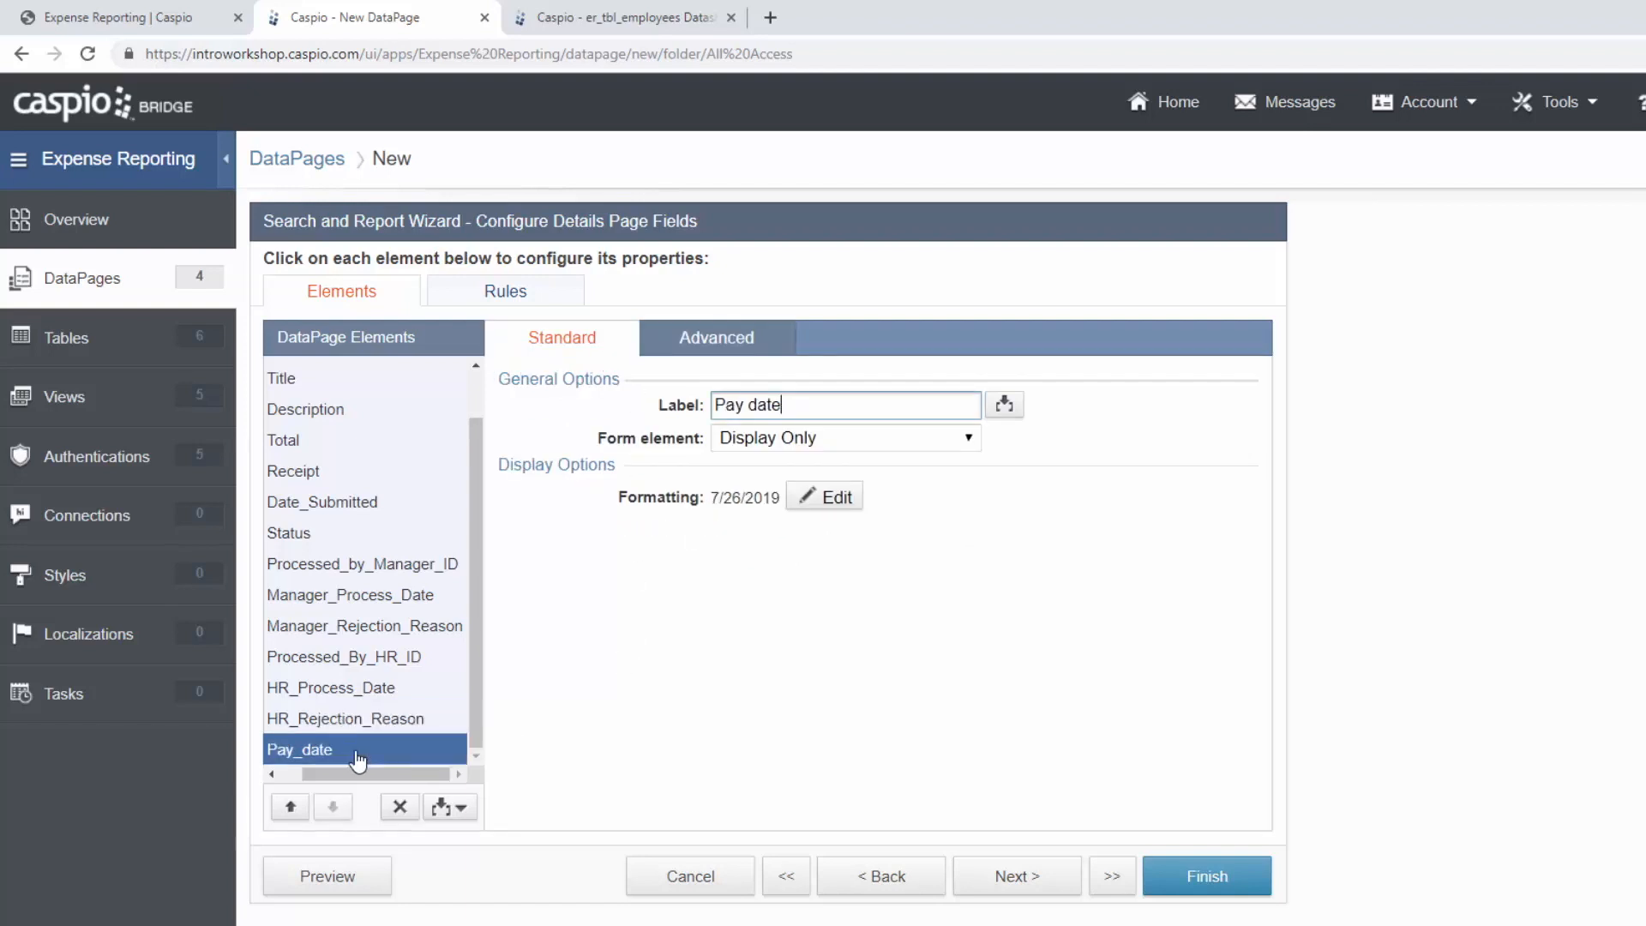
left_click(1185, 871)
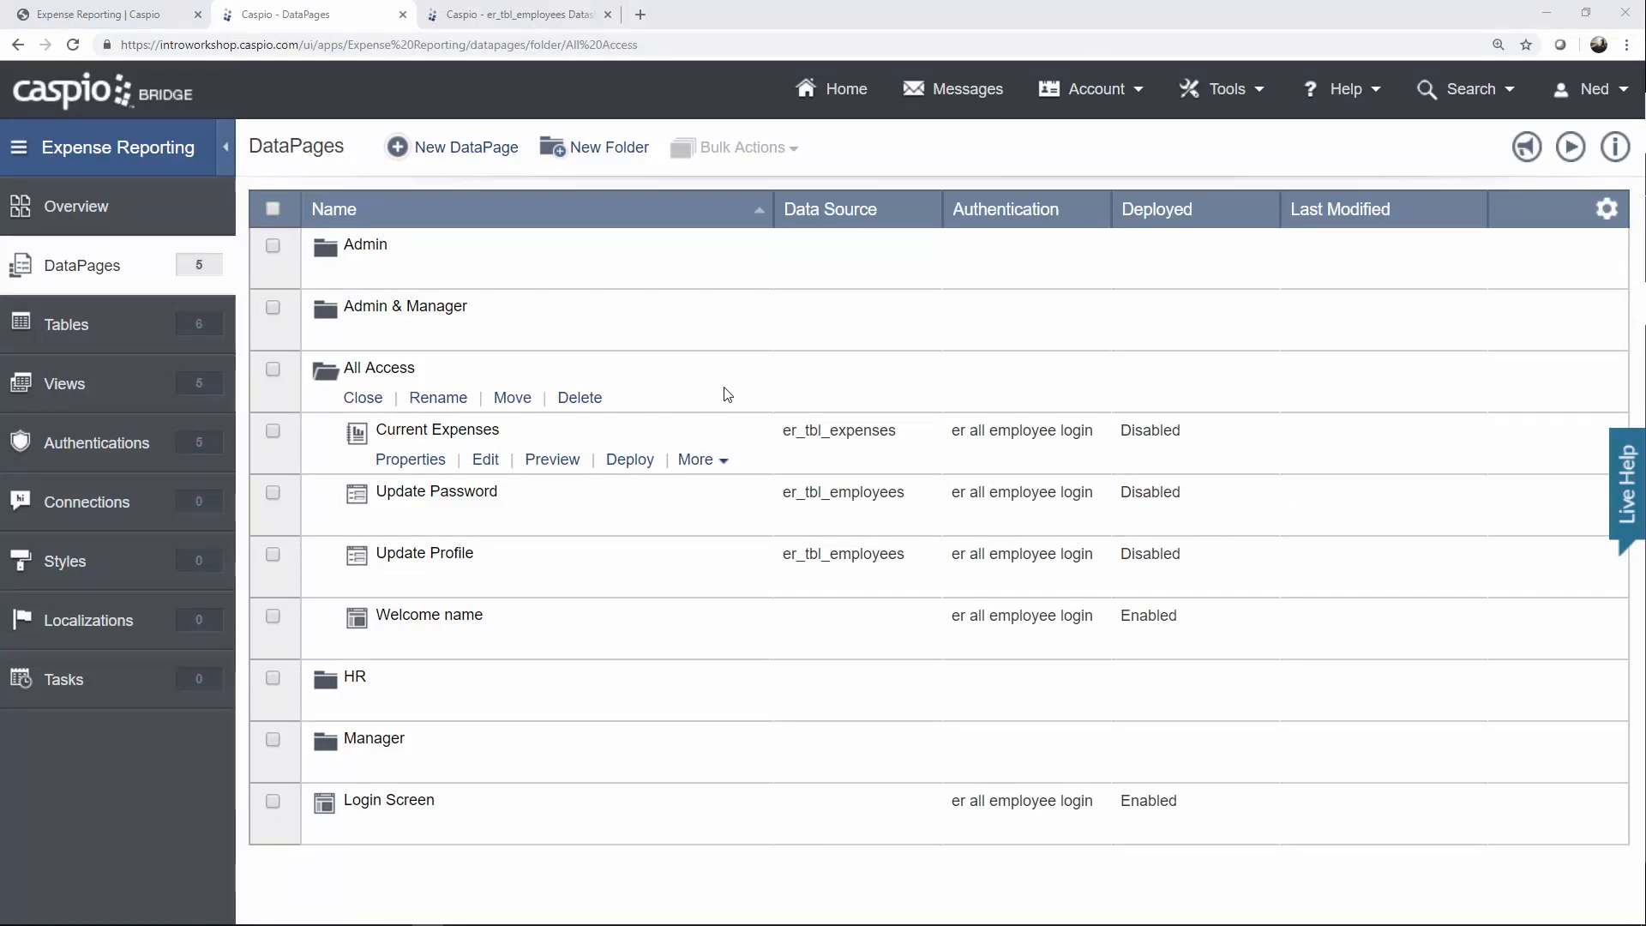
Start a new DataPage from the All Access folder's DataPages list.
left_click(477, 159)
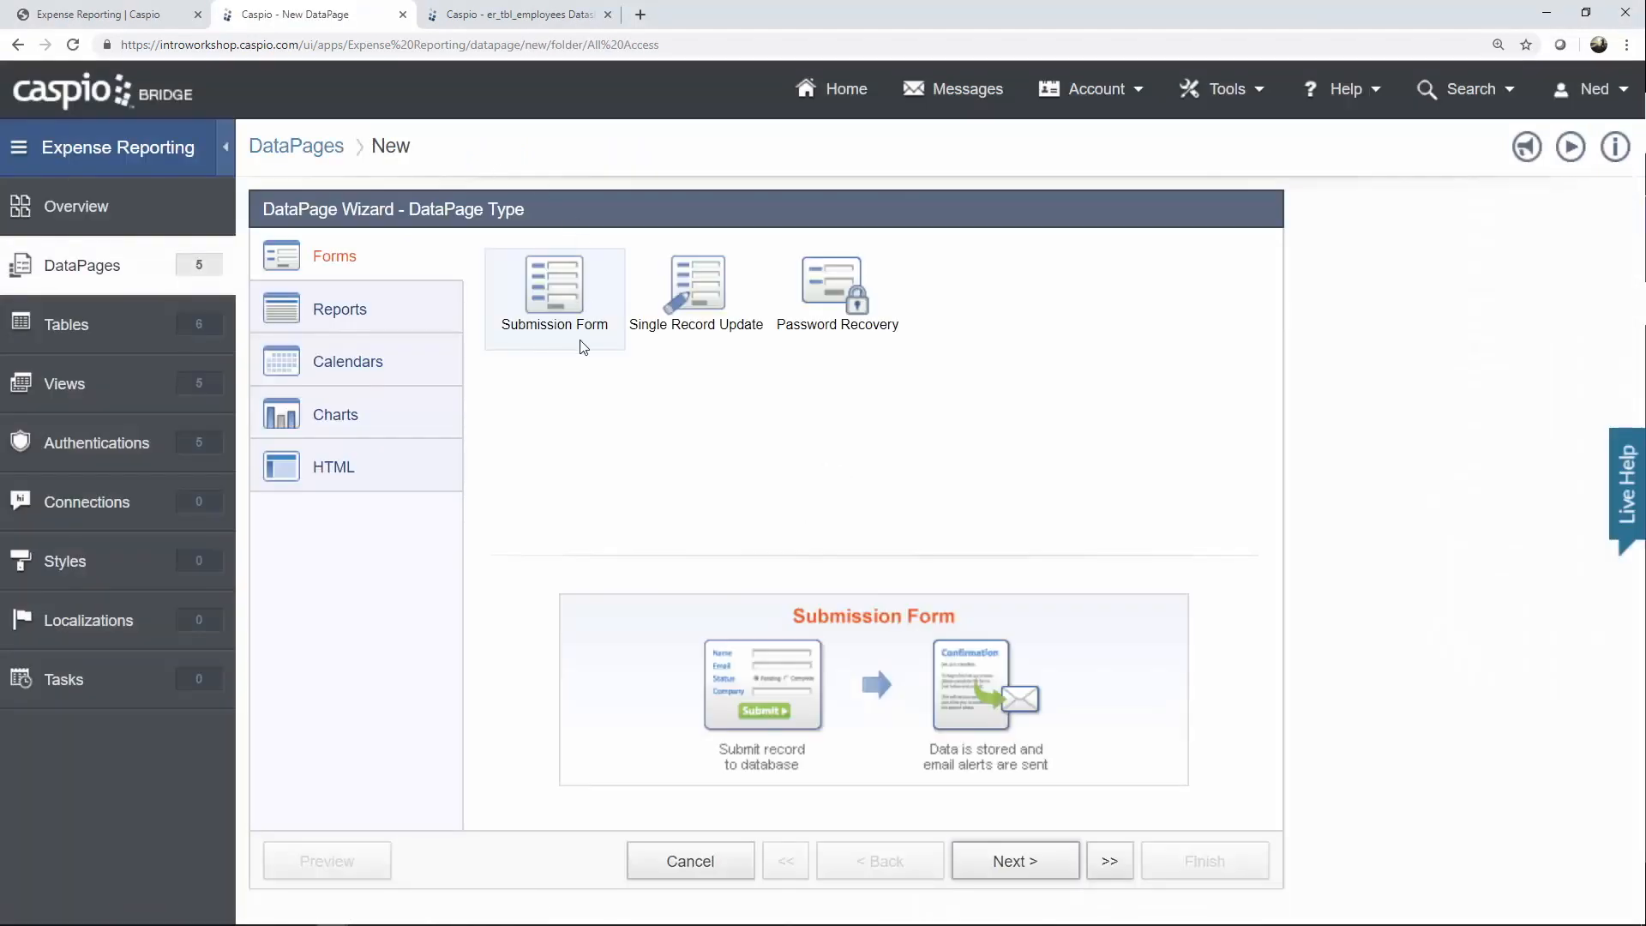
Use er_tbl_expenses as the data source and name the form 'Add Expense'.
left_click(1014, 861)
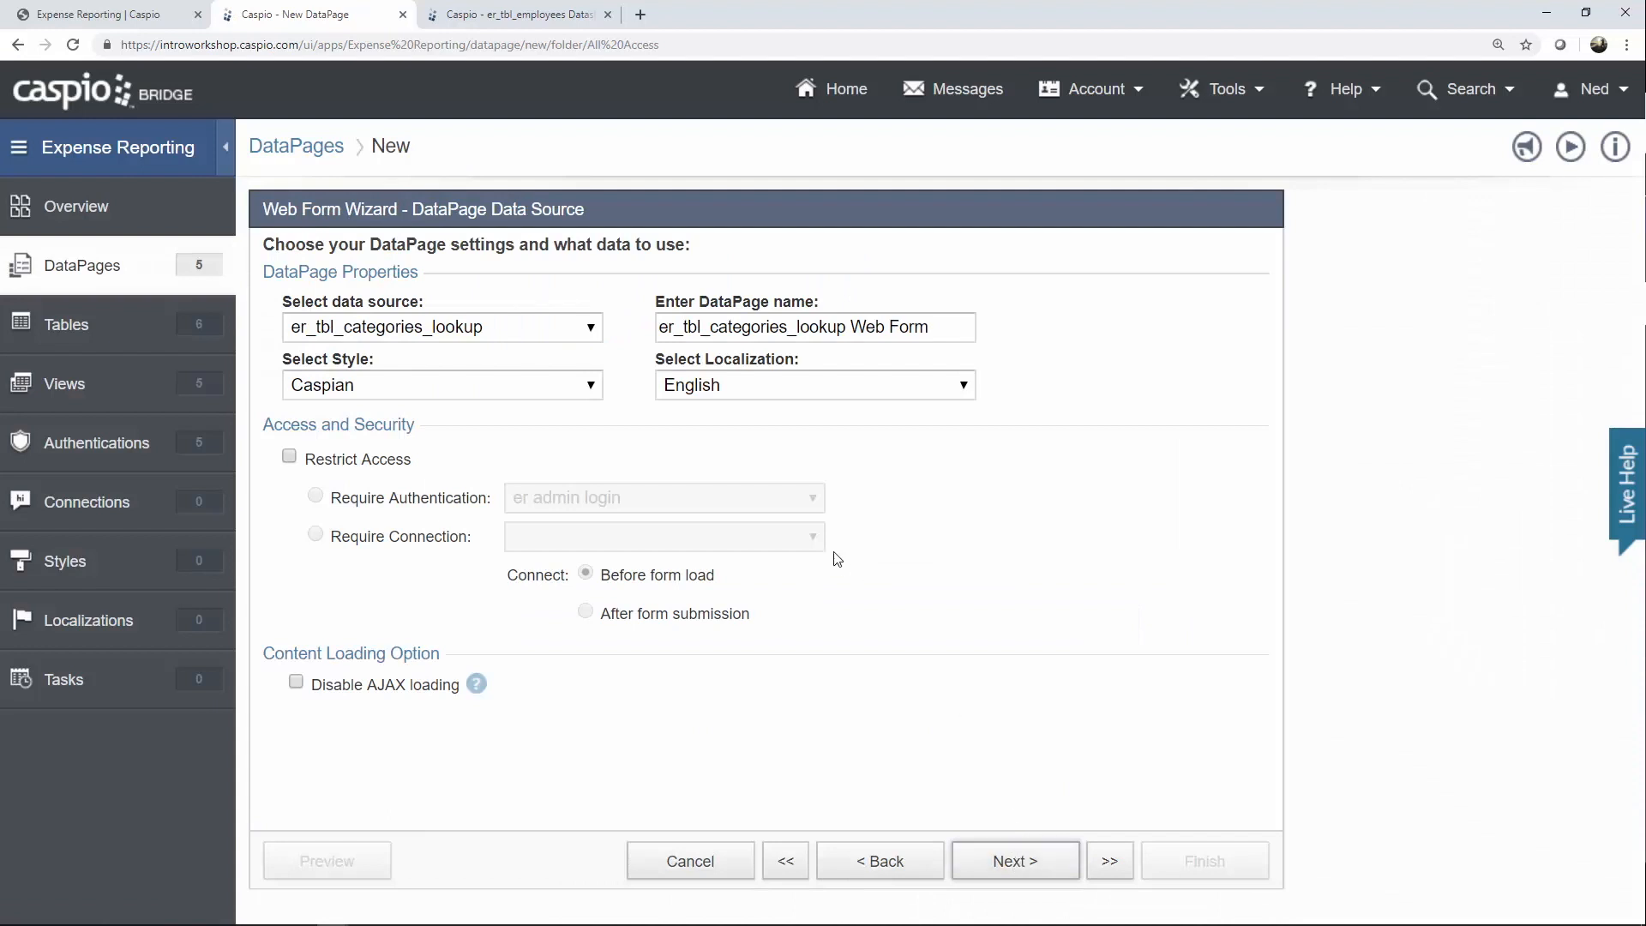
left_click(522, 337)
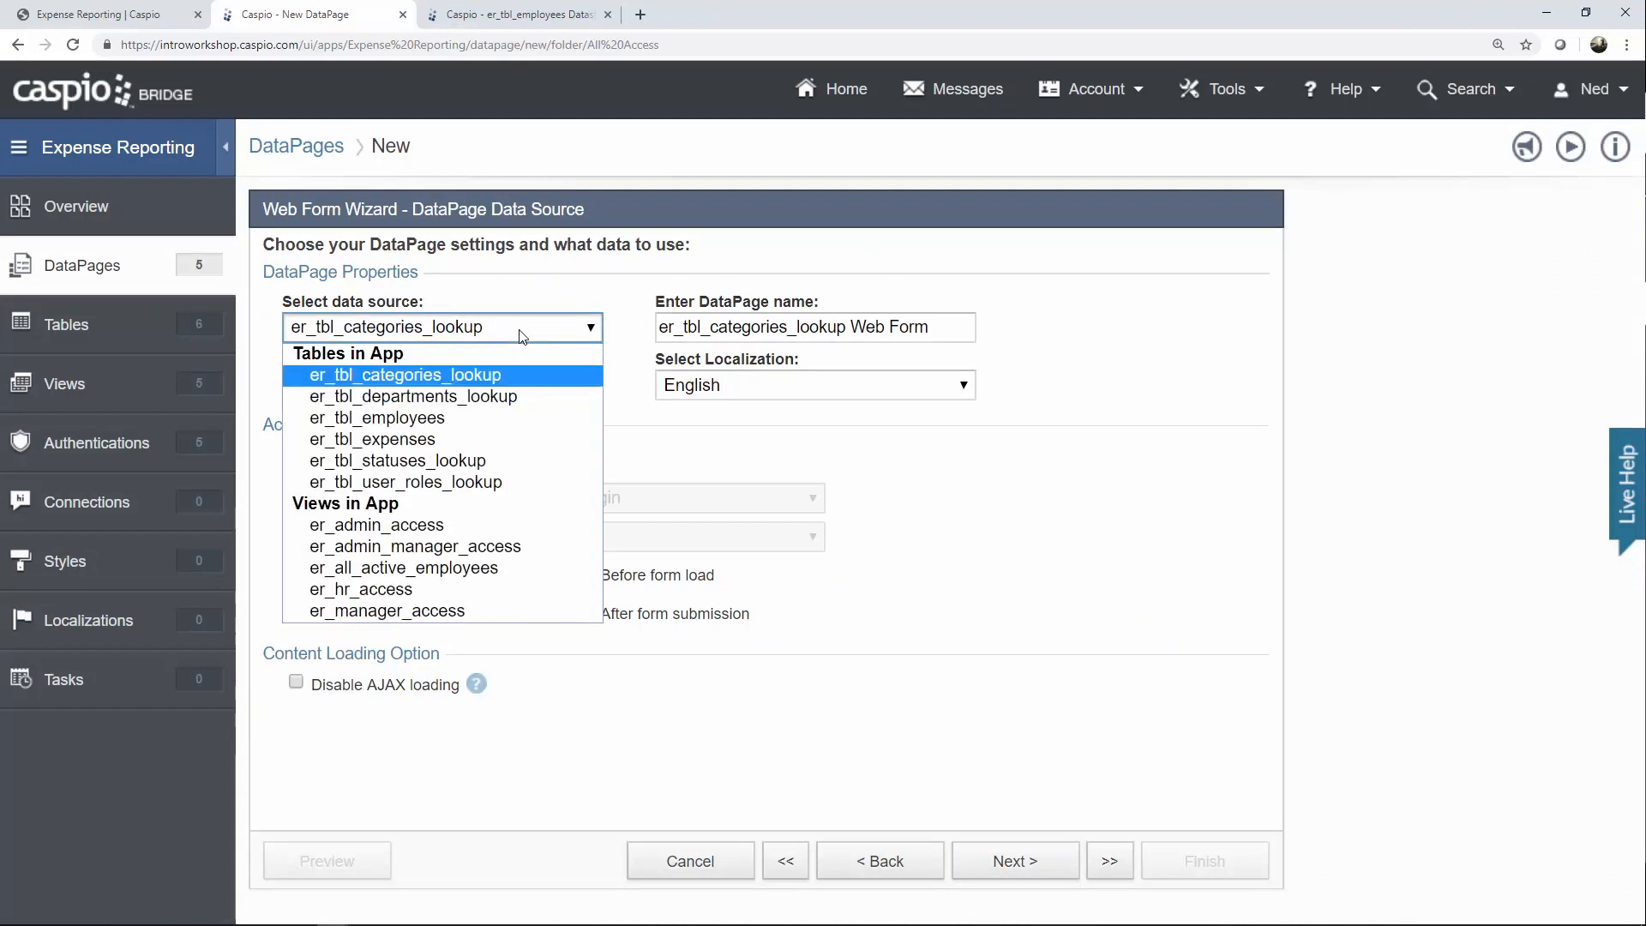
left_click(386, 439)
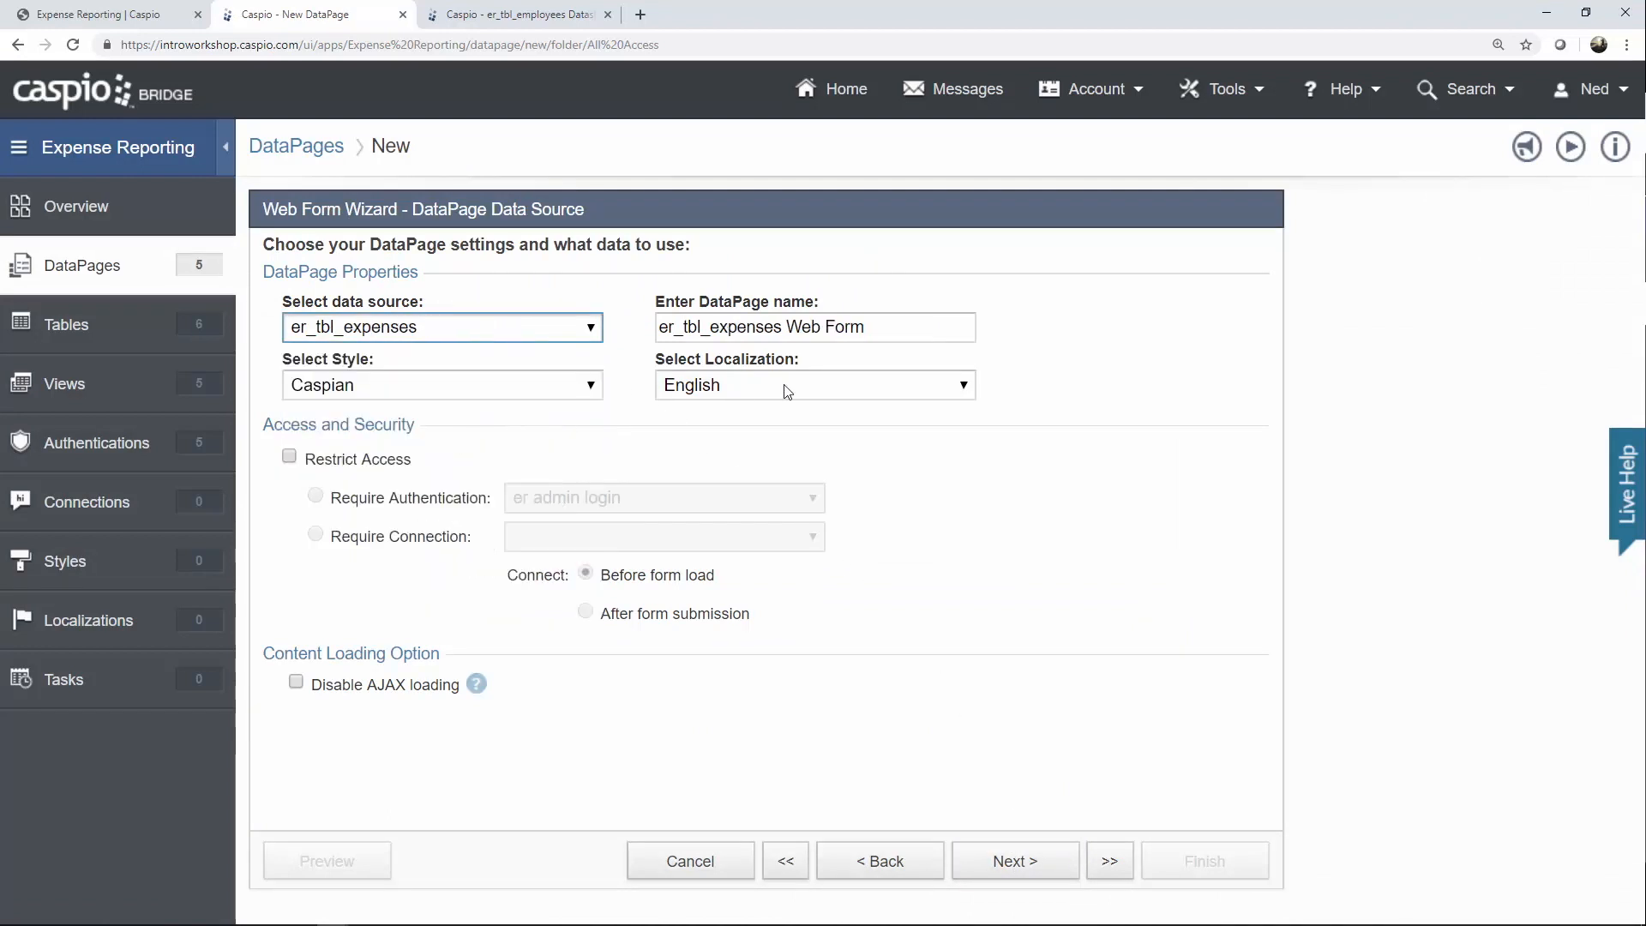
left_click_drag(917, 327, 614, 333)
type("Add Expense")
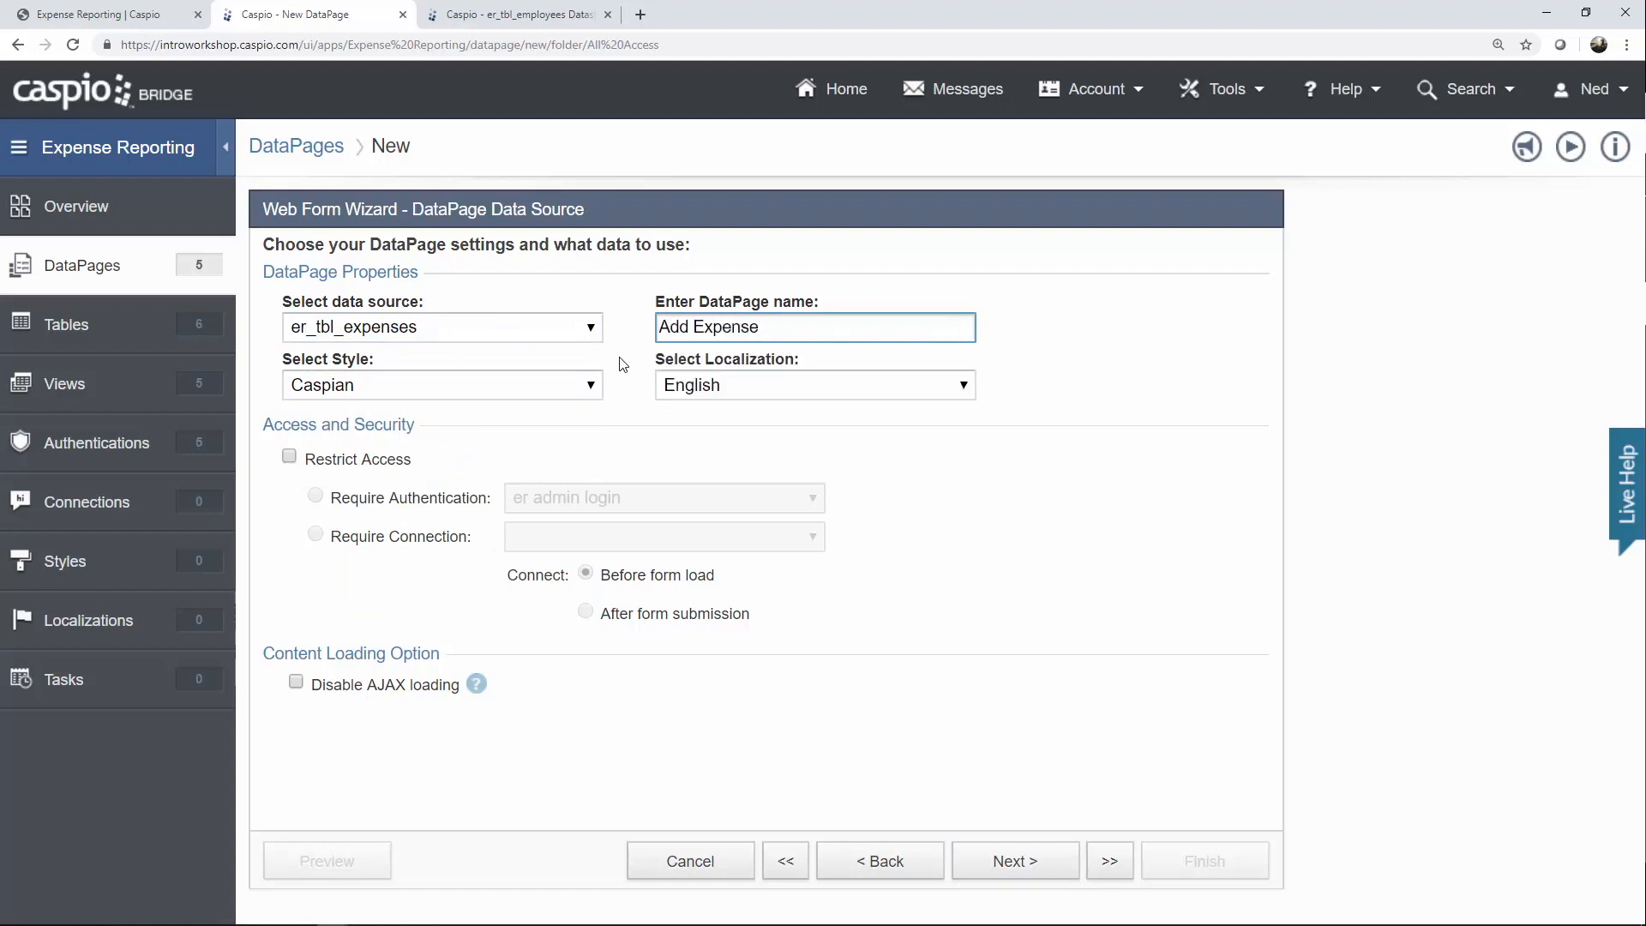
Apply the Blue style and restrict access to the er all employee login.
left_click(557, 388)
left_click(497, 429)
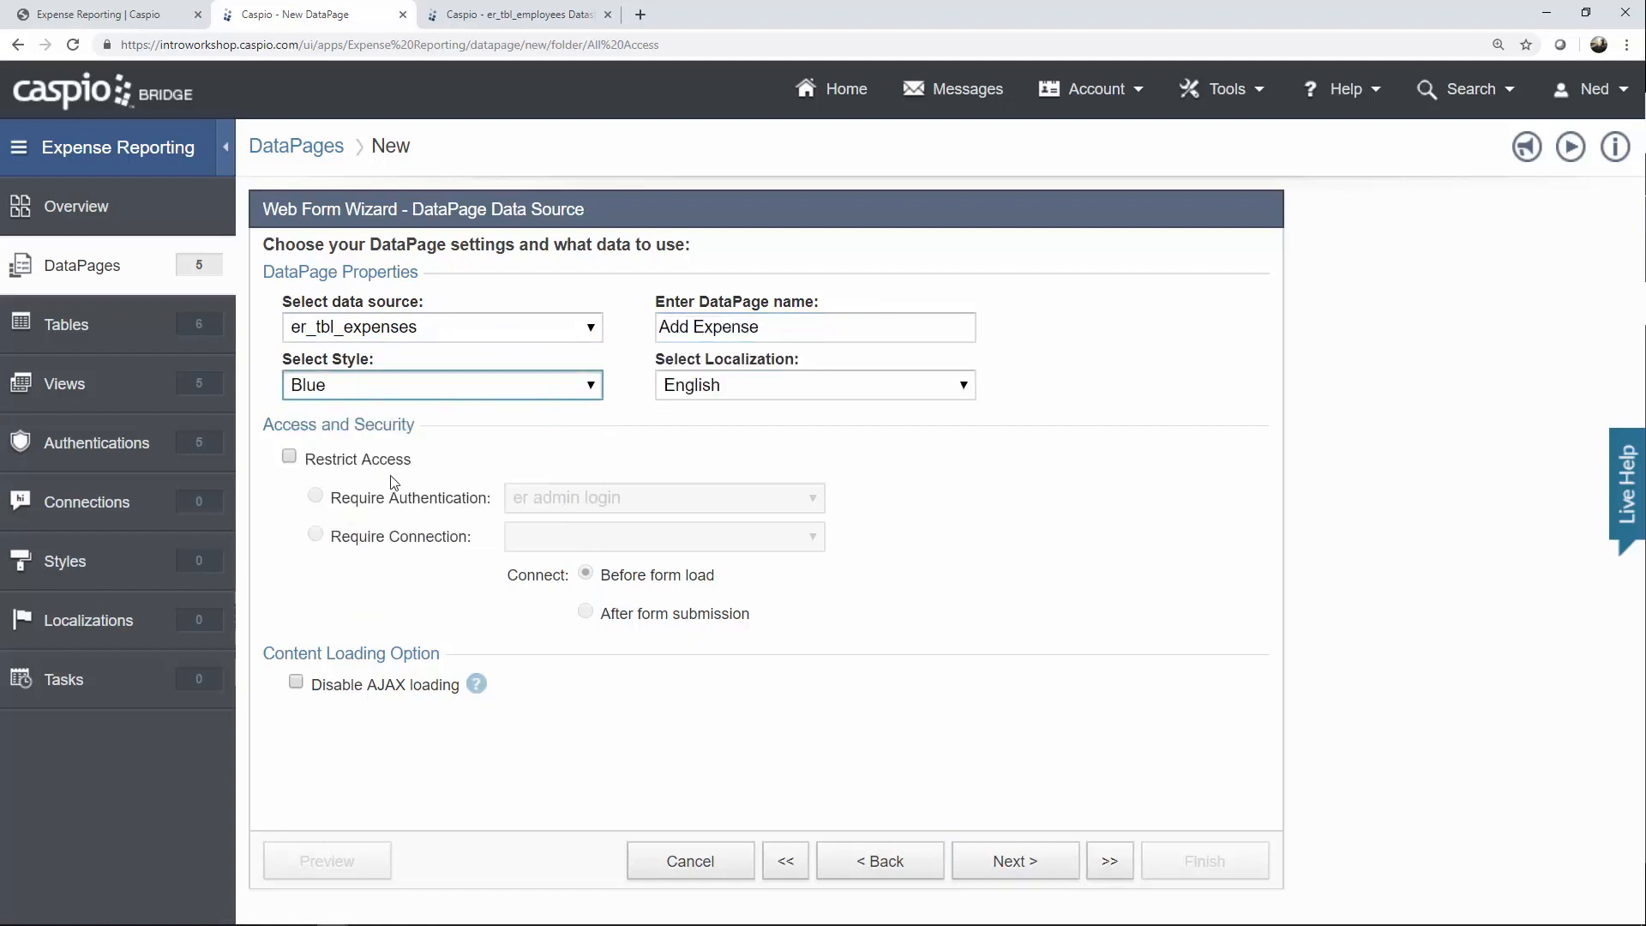
left_click(371, 463)
left_click(560, 513)
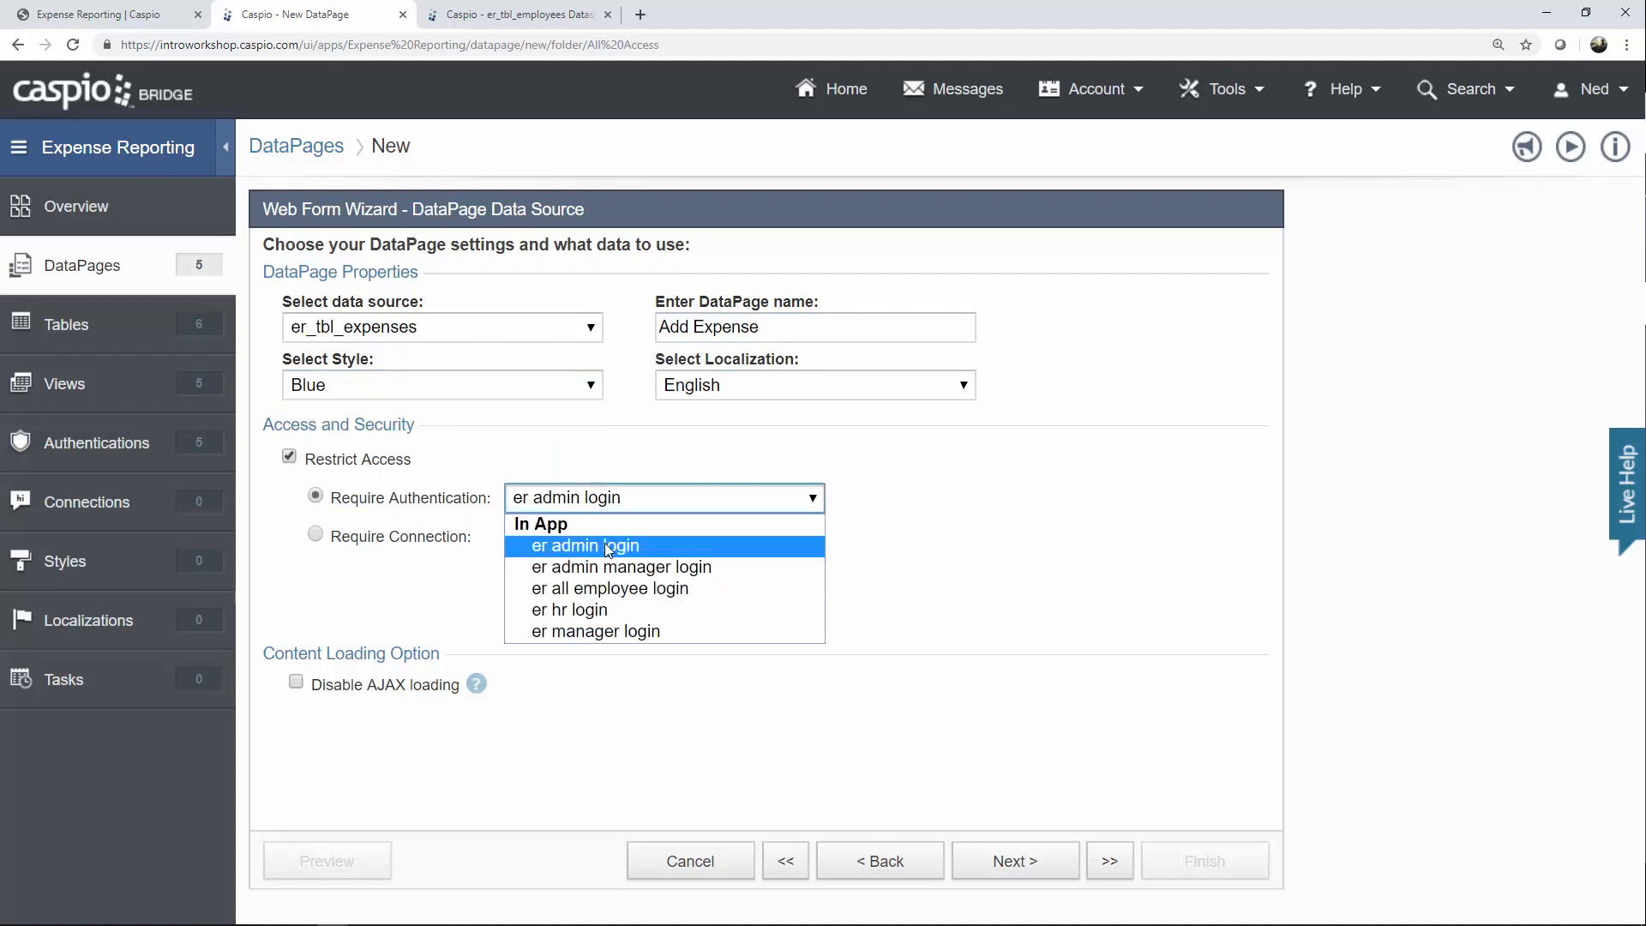
left_click(604, 577)
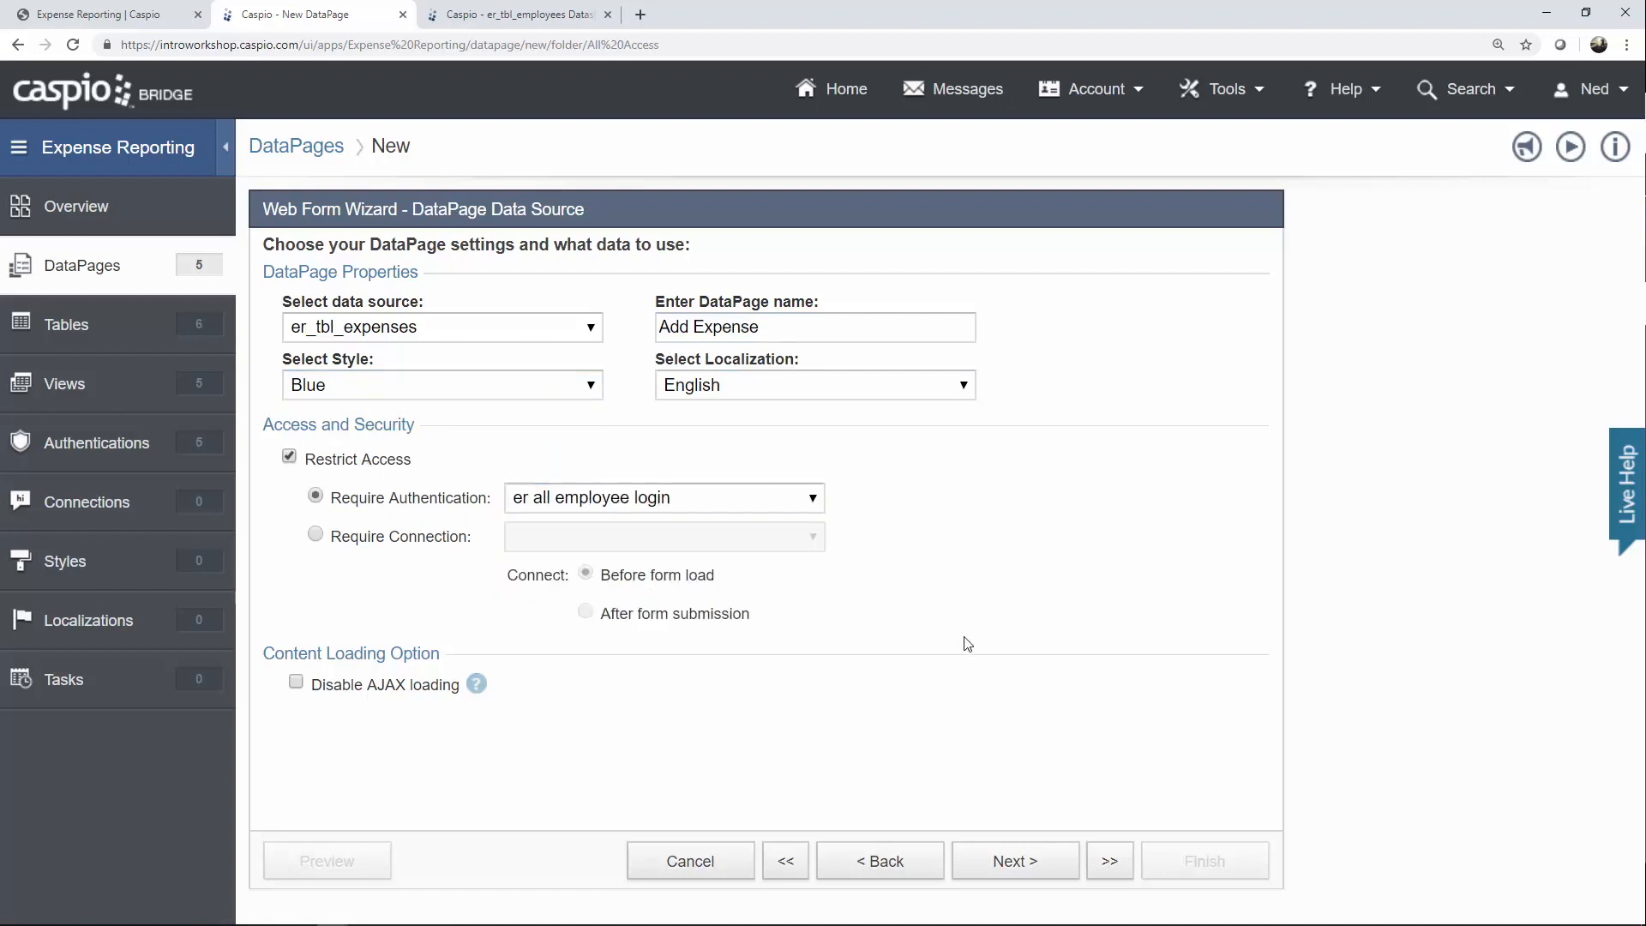
left_click(1041, 860)
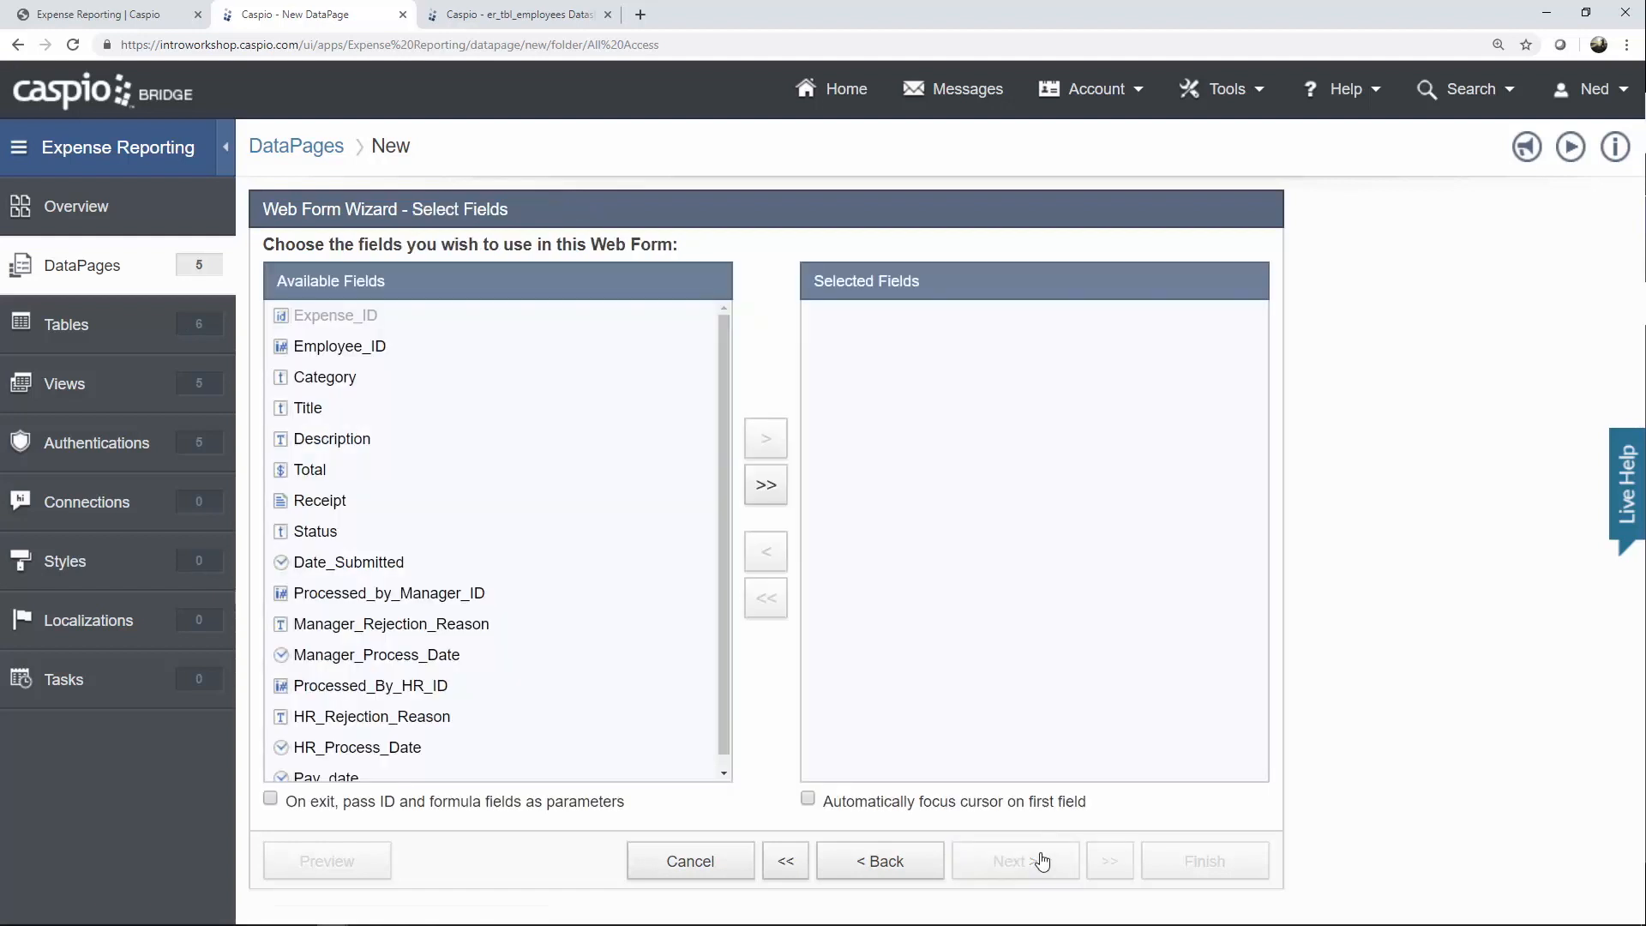
Move all eight fields, Employee_ID through Date_Submitted, into Selected Fields and continue.
left_click(401, 352)
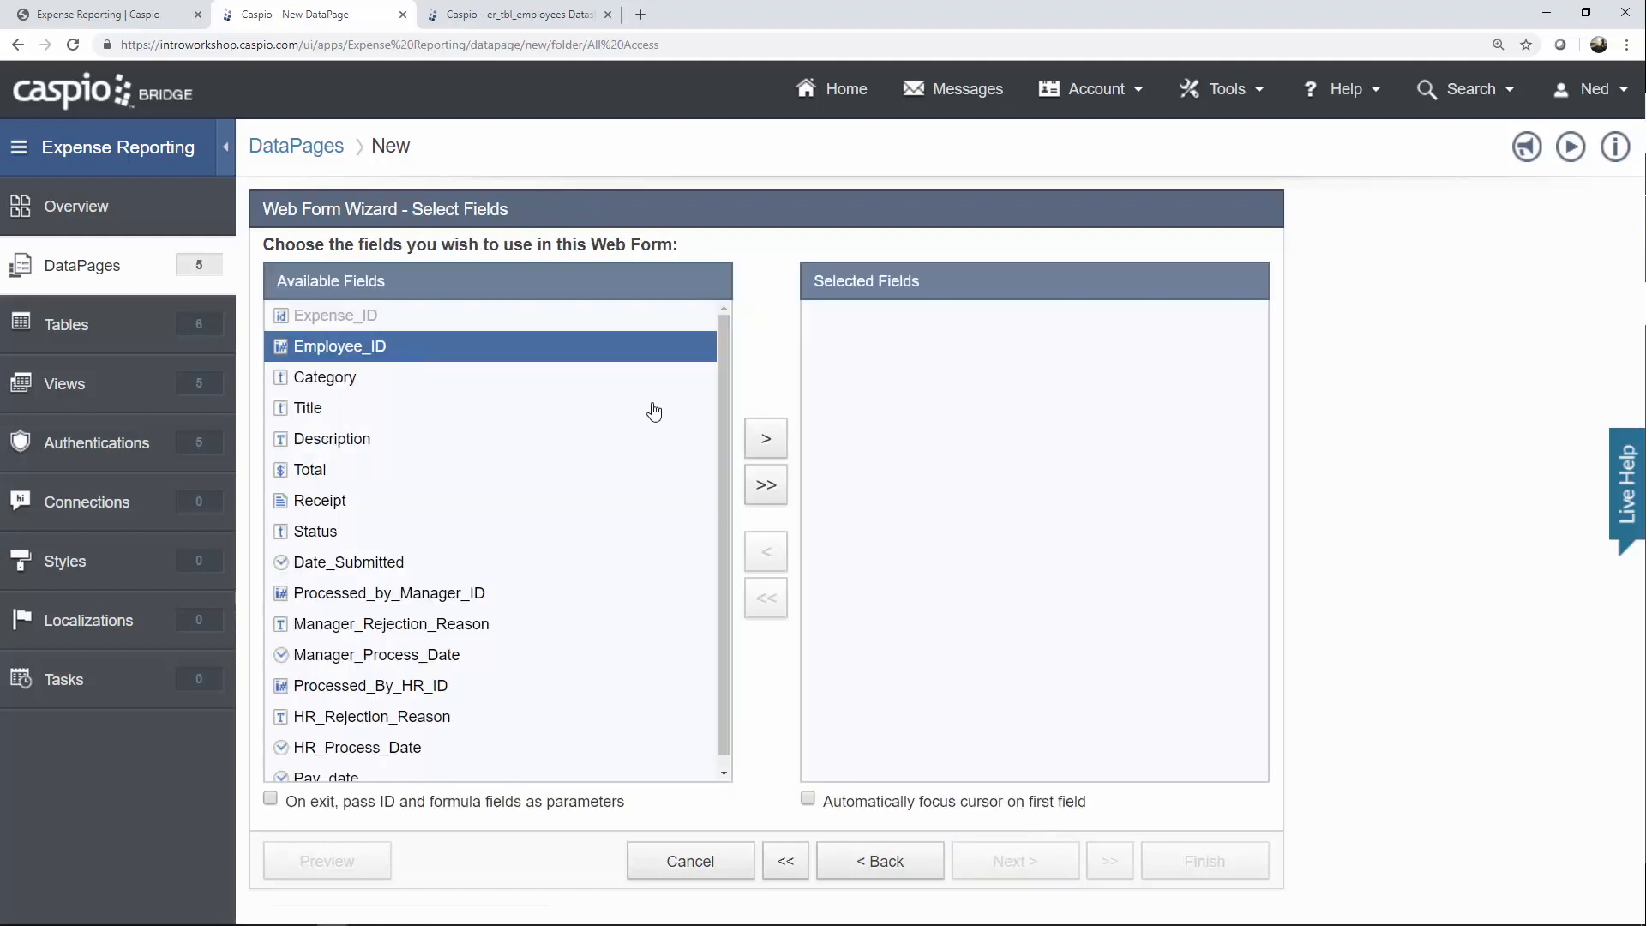
left_click(767, 442)
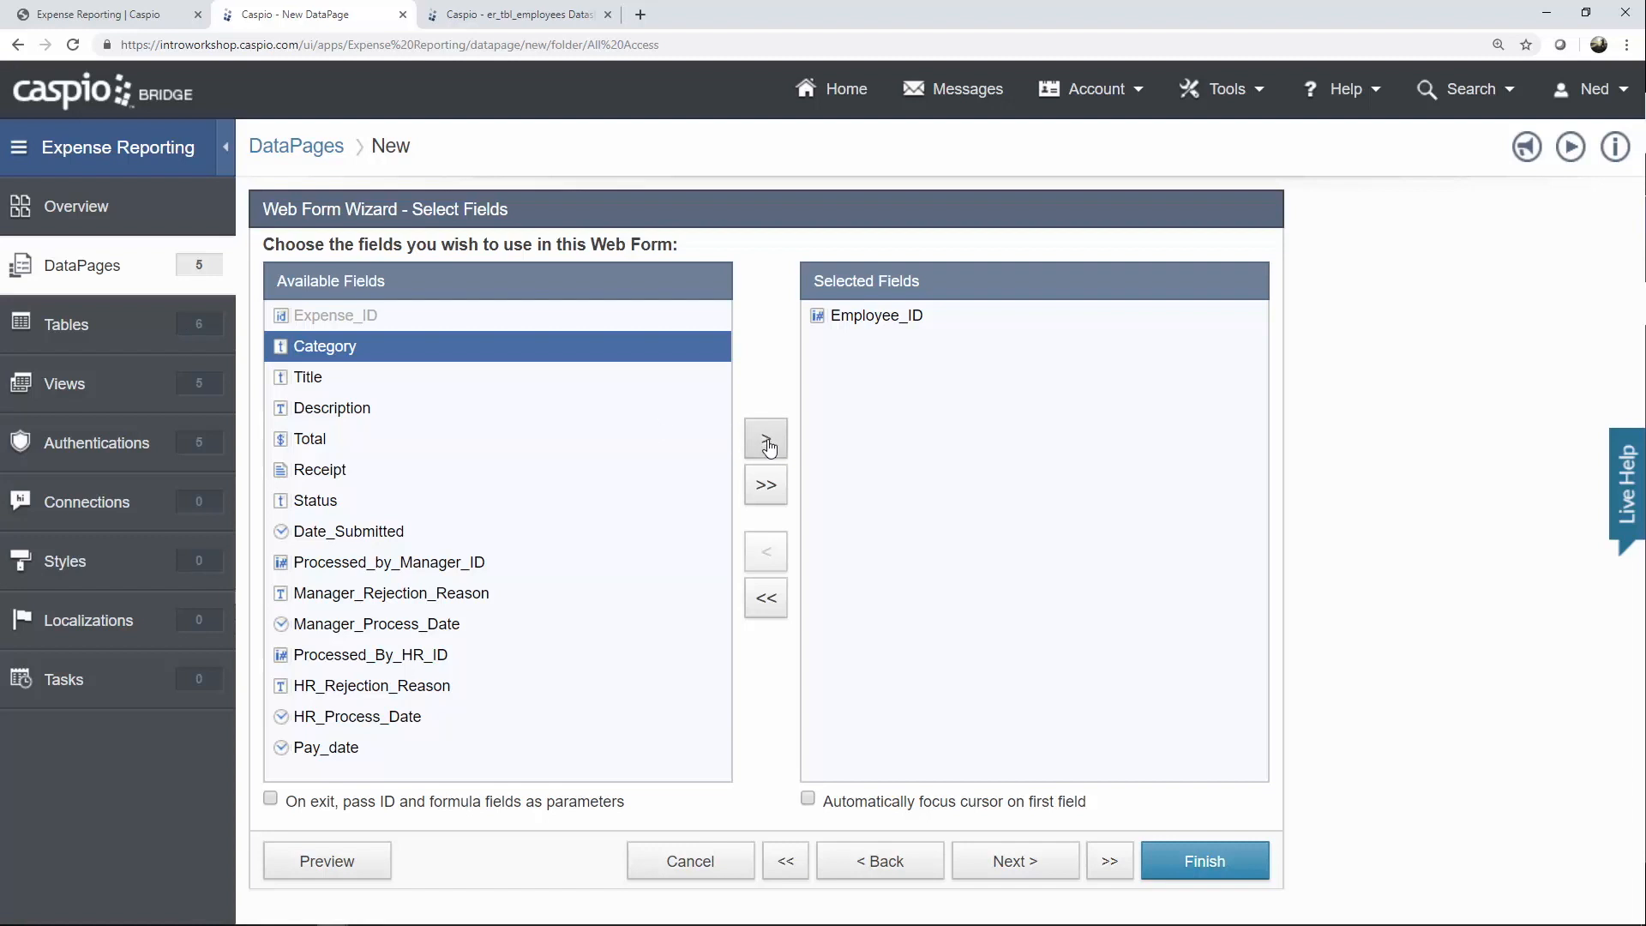
left_click(768, 440)
left_click(768, 440)
left_click(768, 440)
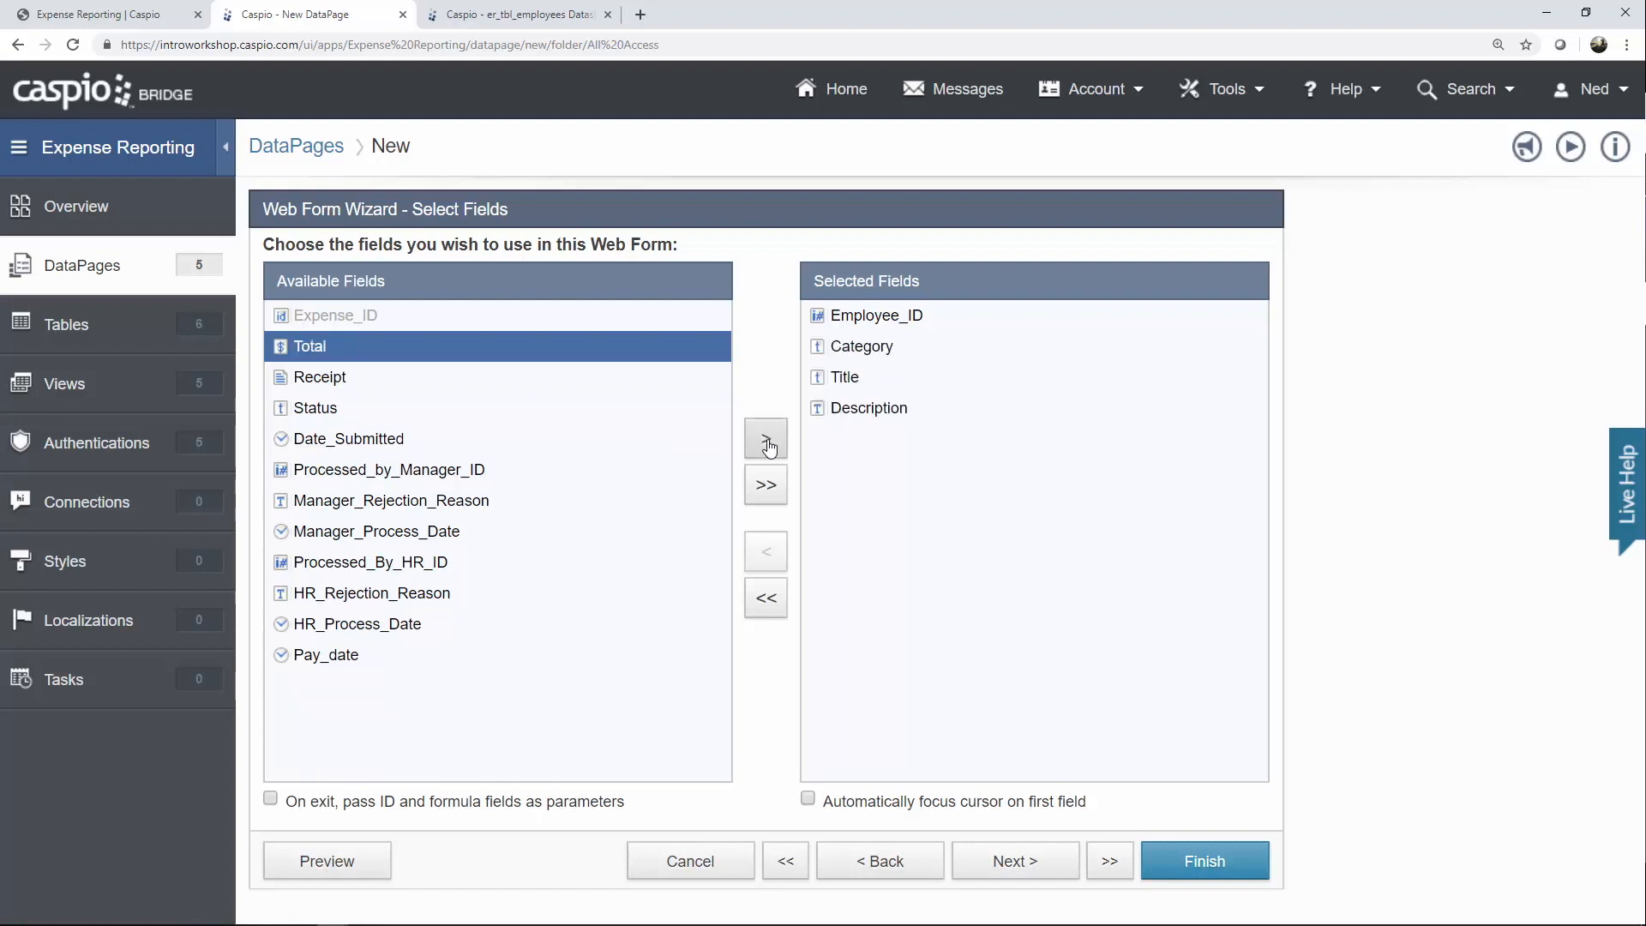
left_click(769, 440)
left_click(769, 440)
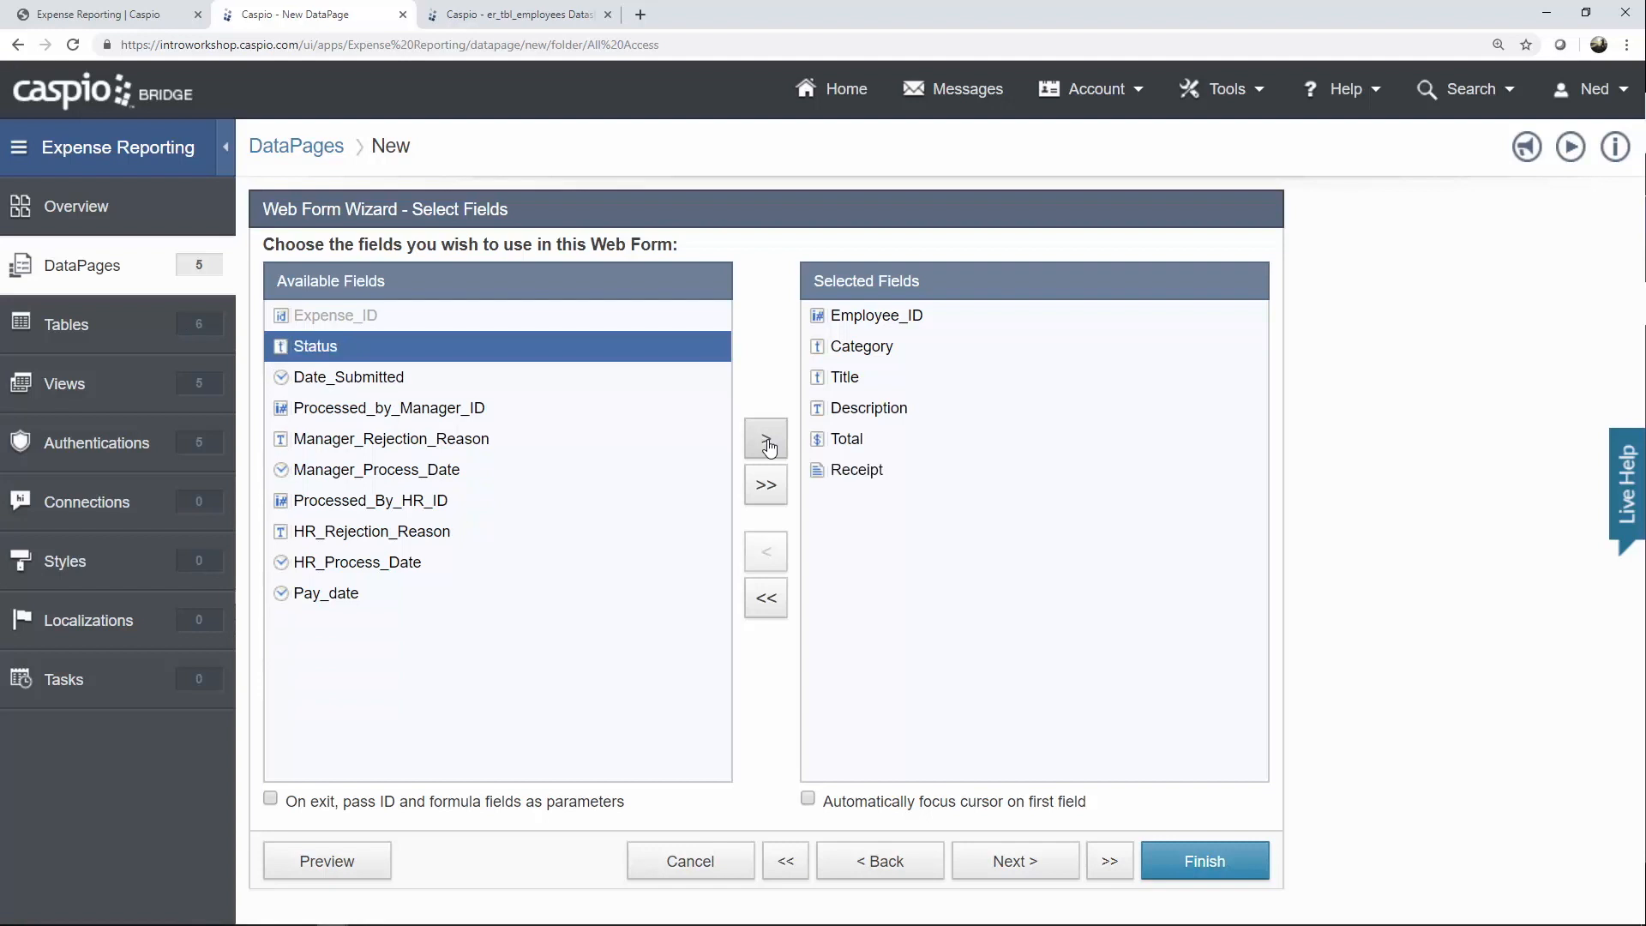
left_click(768, 439)
left_click(769, 439)
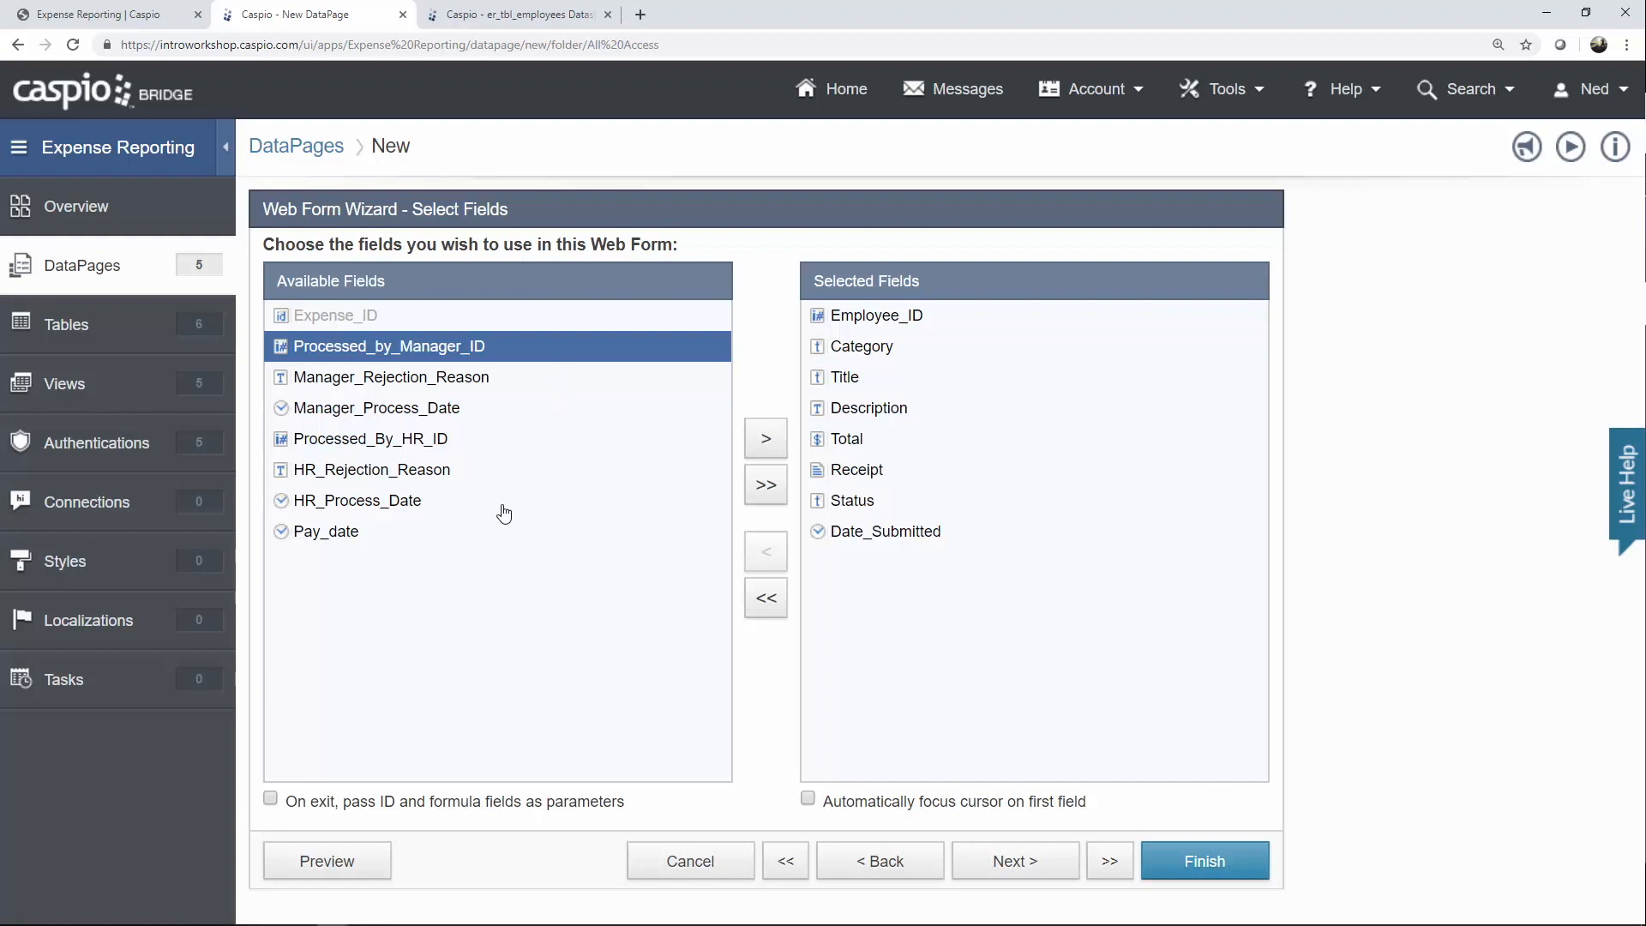
left_click(1001, 866)
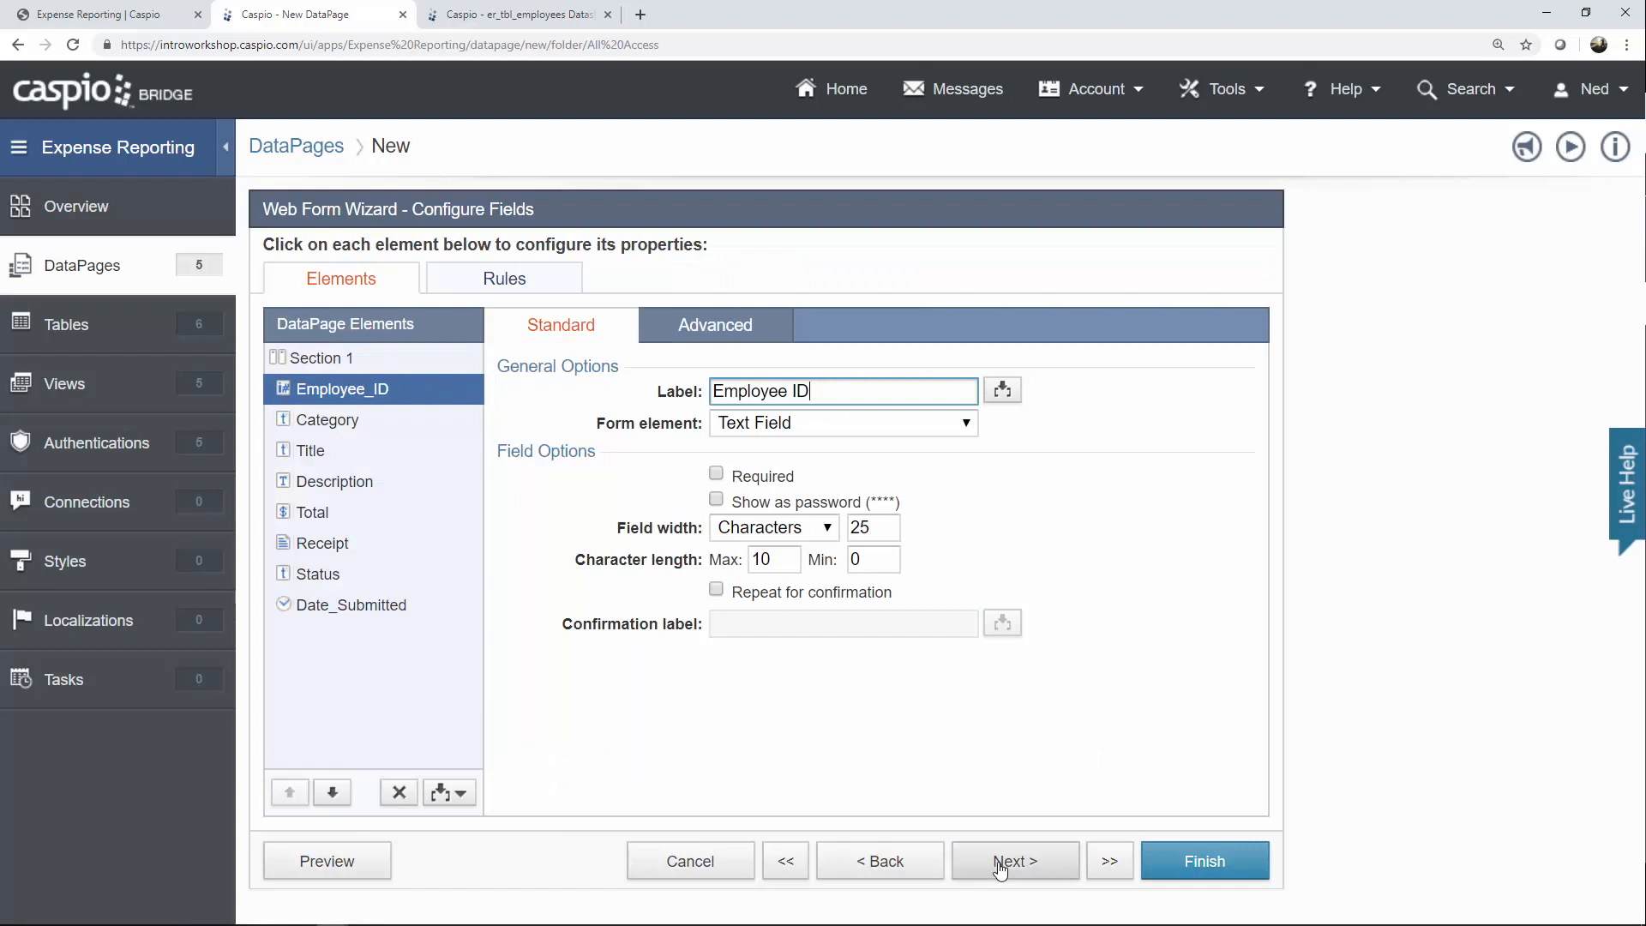
Set Employee_ID to Hidden, receiving er_tbl_employees_Employee_ID from Authentication Fields on load.
left_click(902, 429)
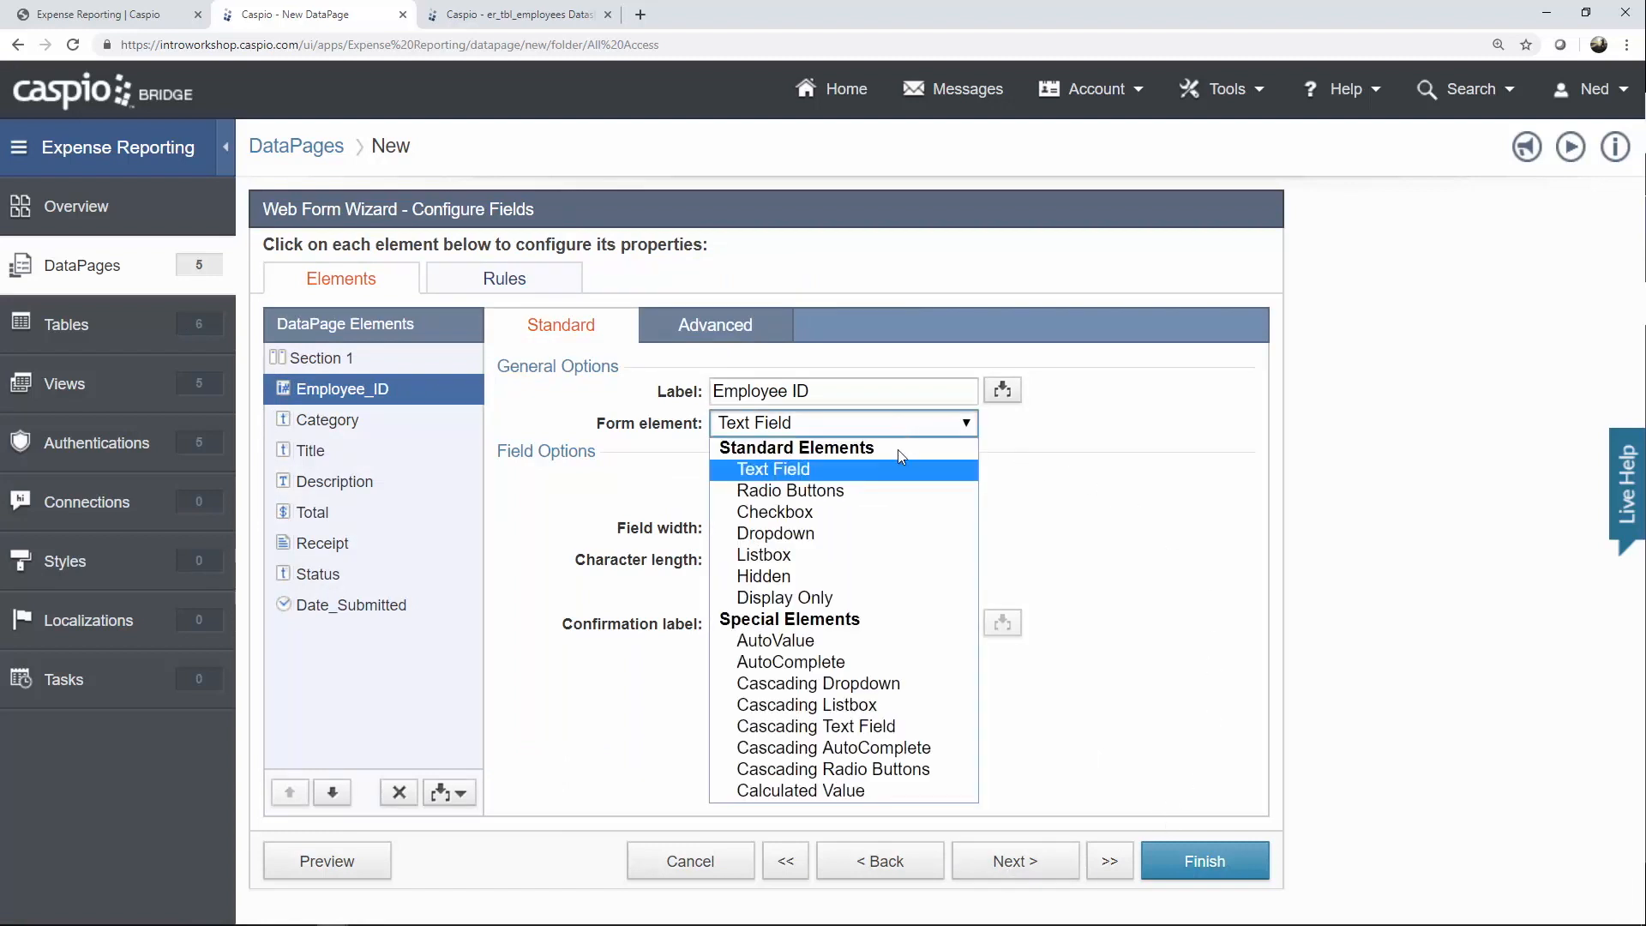
left_click(841, 576)
left_click(806, 477)
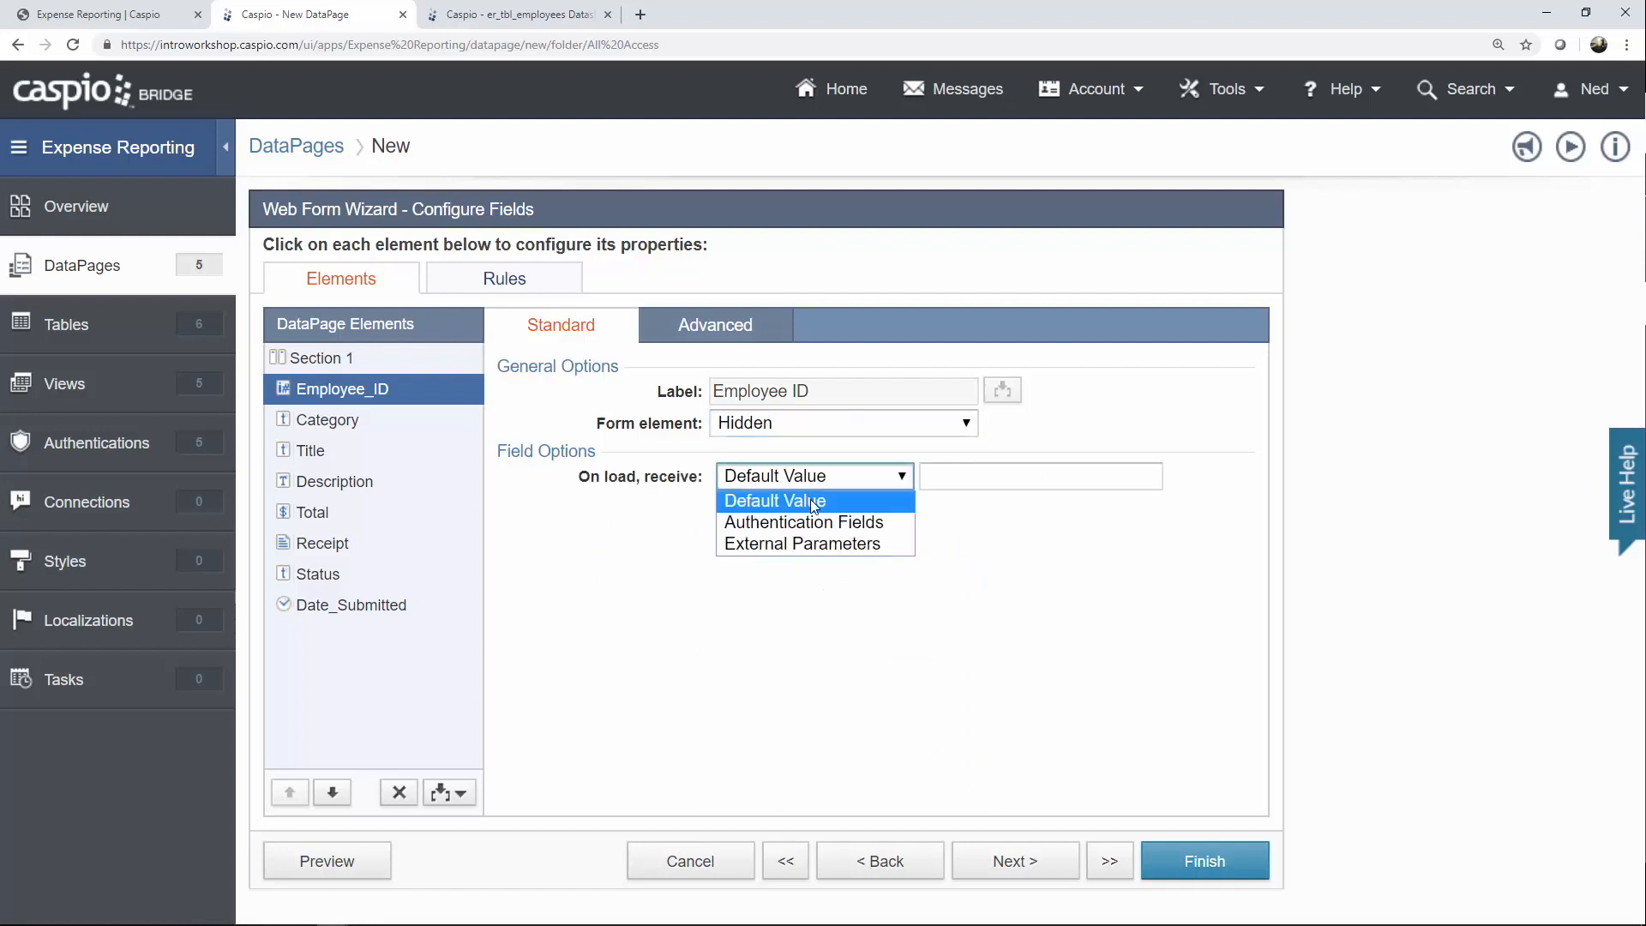
left_click(811, 522)
left_click(988, 477)
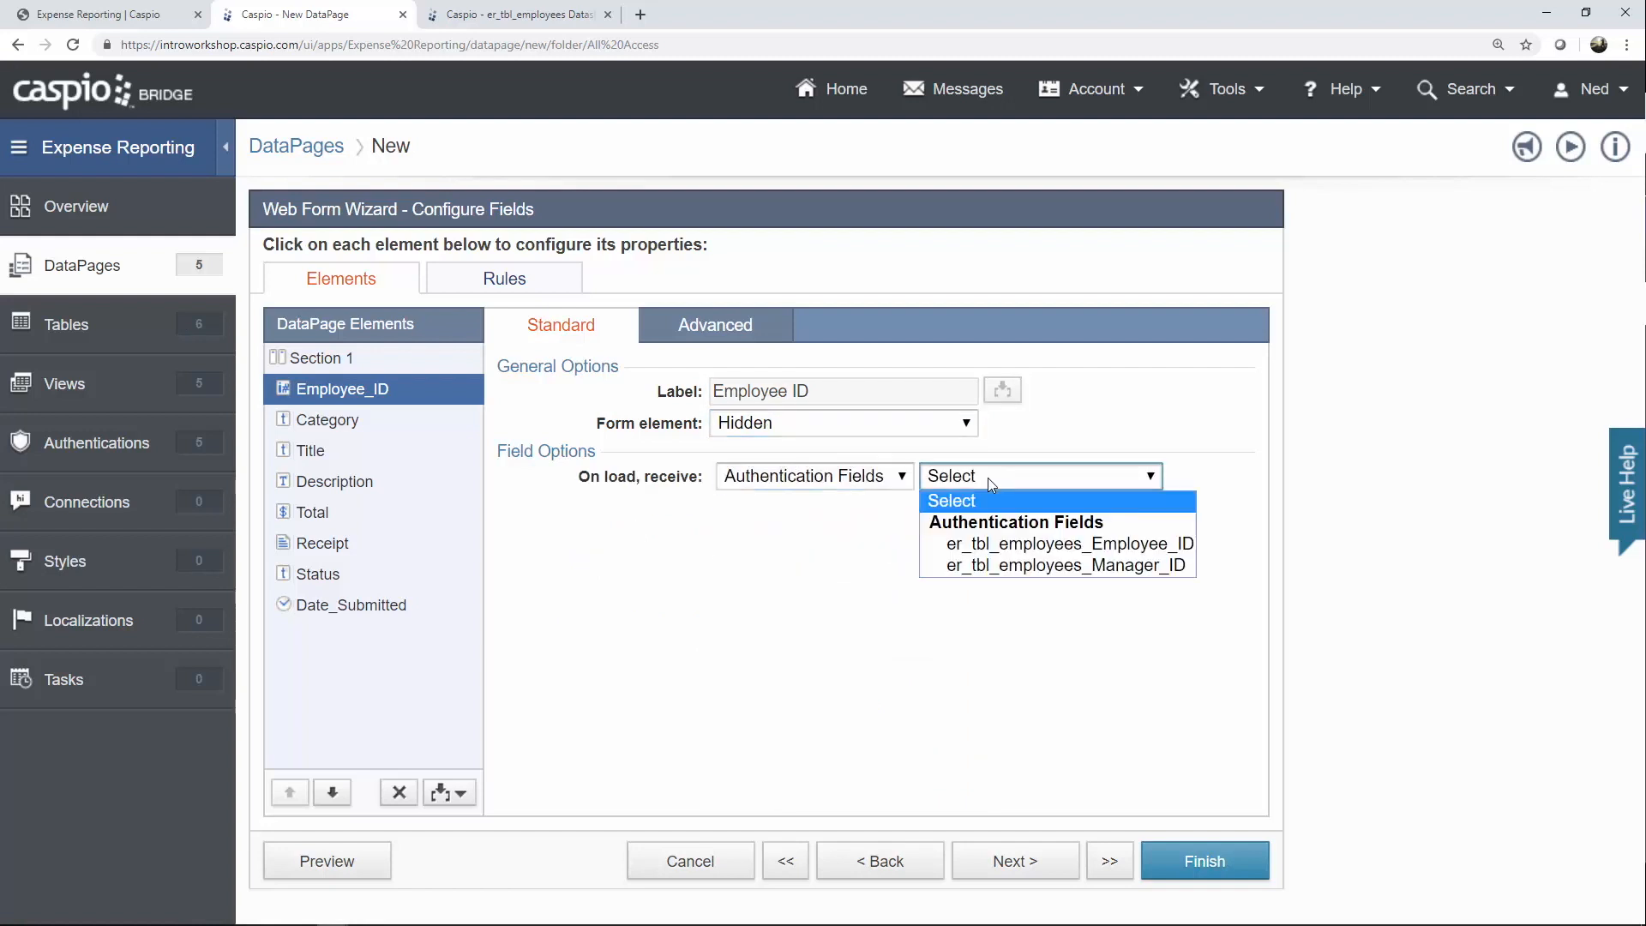
left_click(1047, 548)
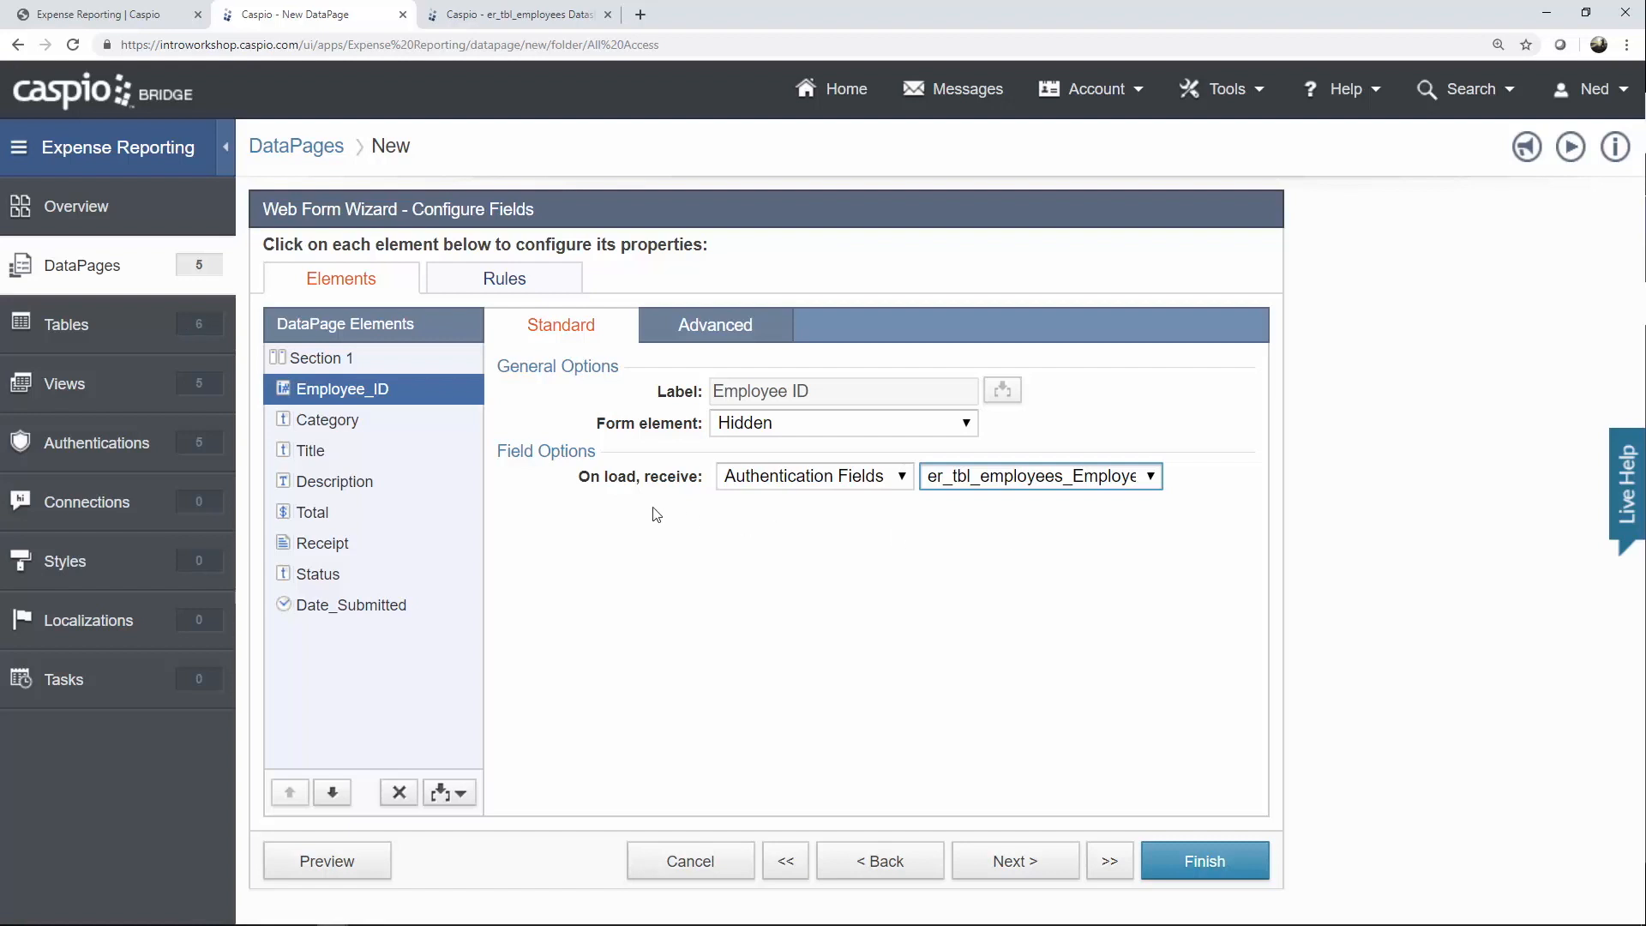
left_click(353, 426)
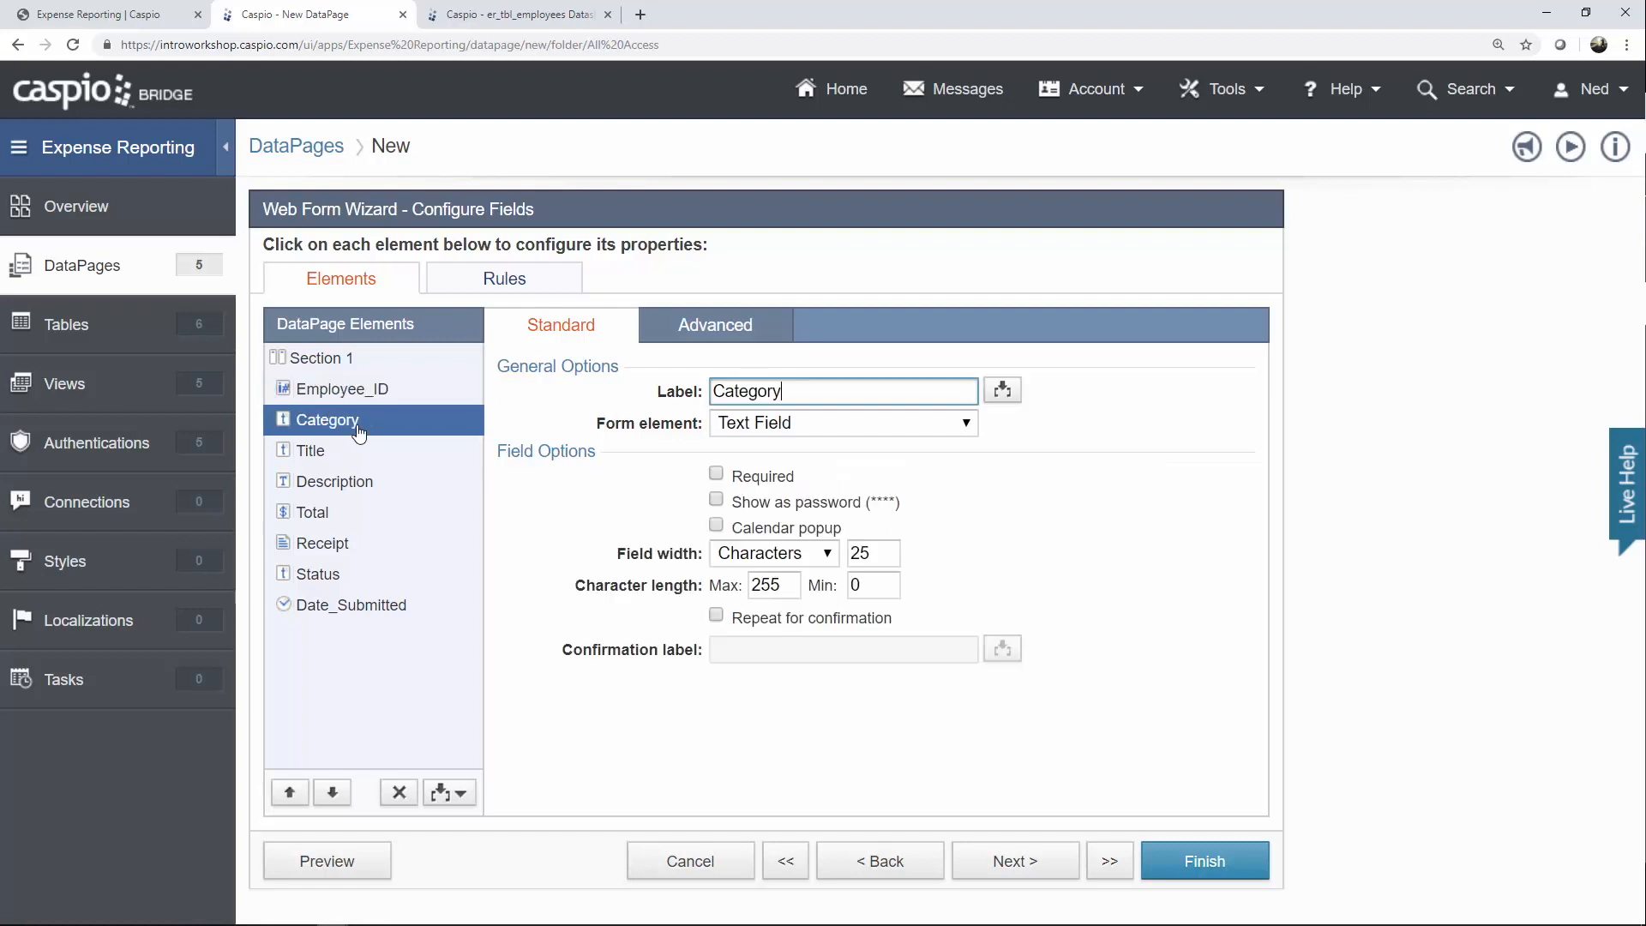
Make Category a dropdown with a 'Select Category' custom option having an empty value.
left_click(819, 426)
left_click(816, 557)
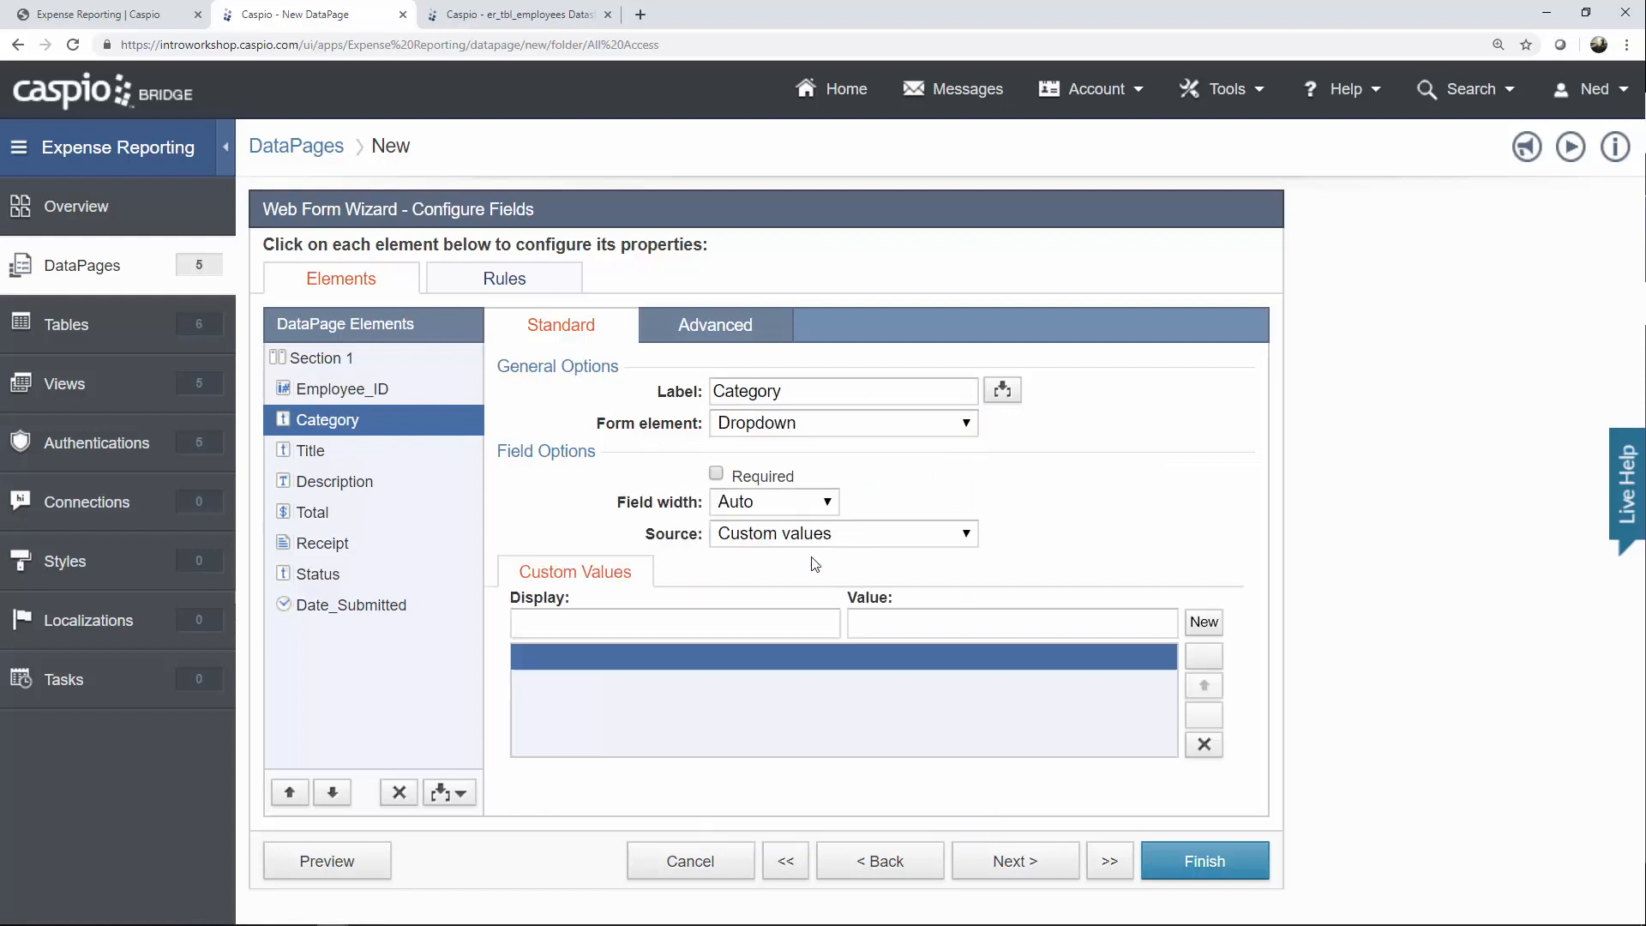
left_click(801, 535)
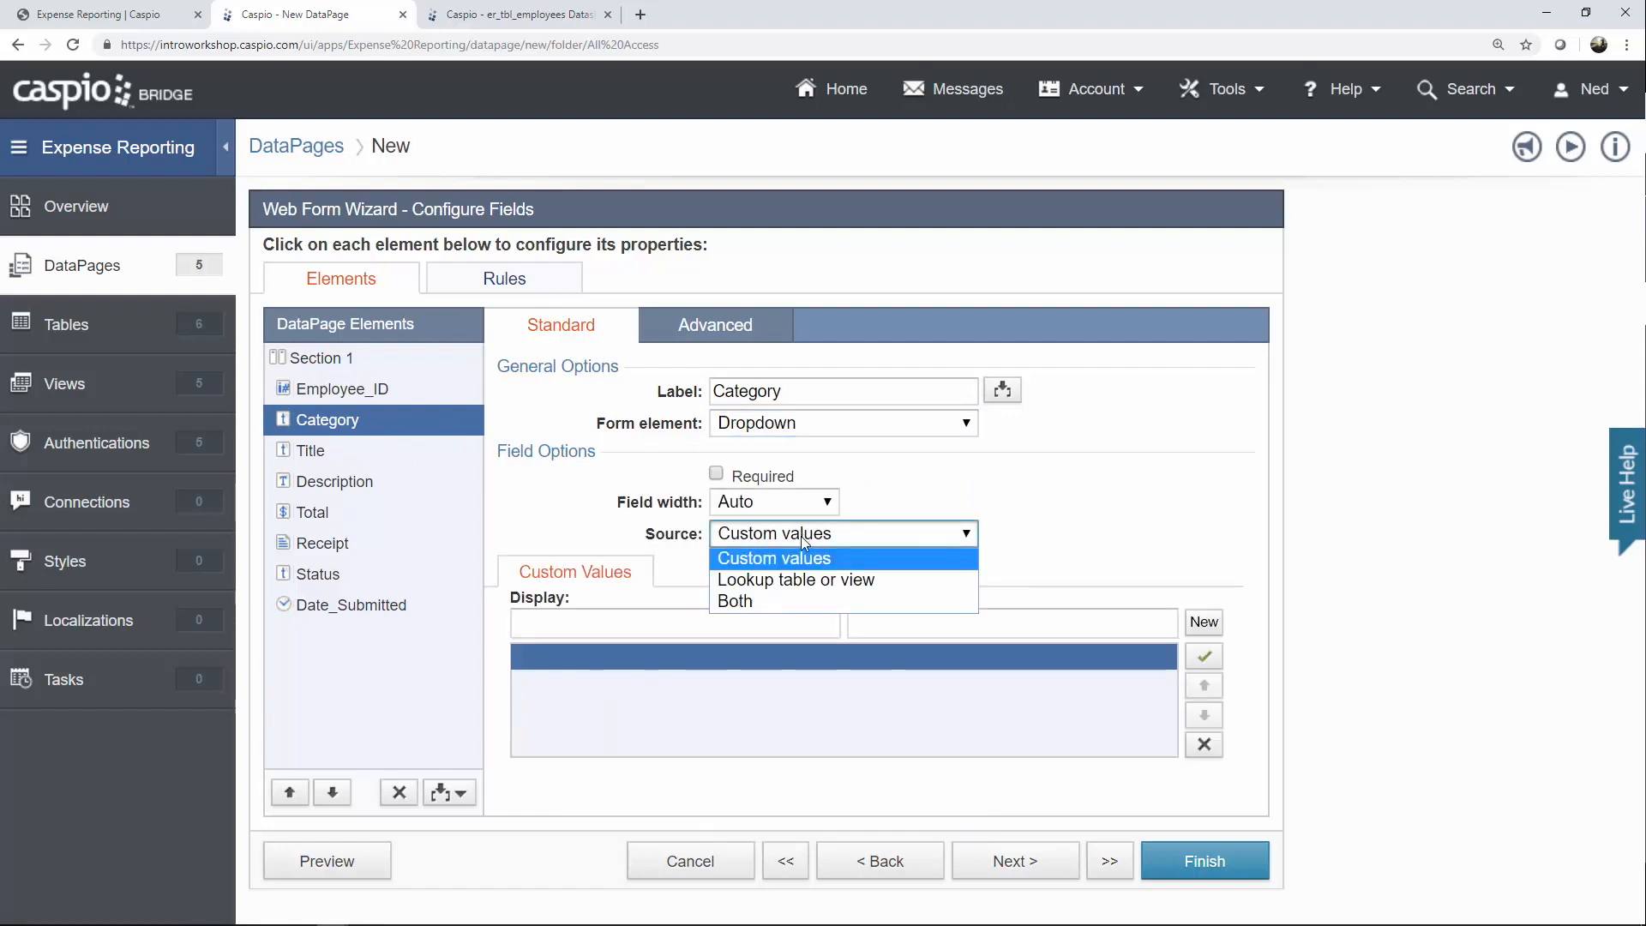
left_click(784, 601)
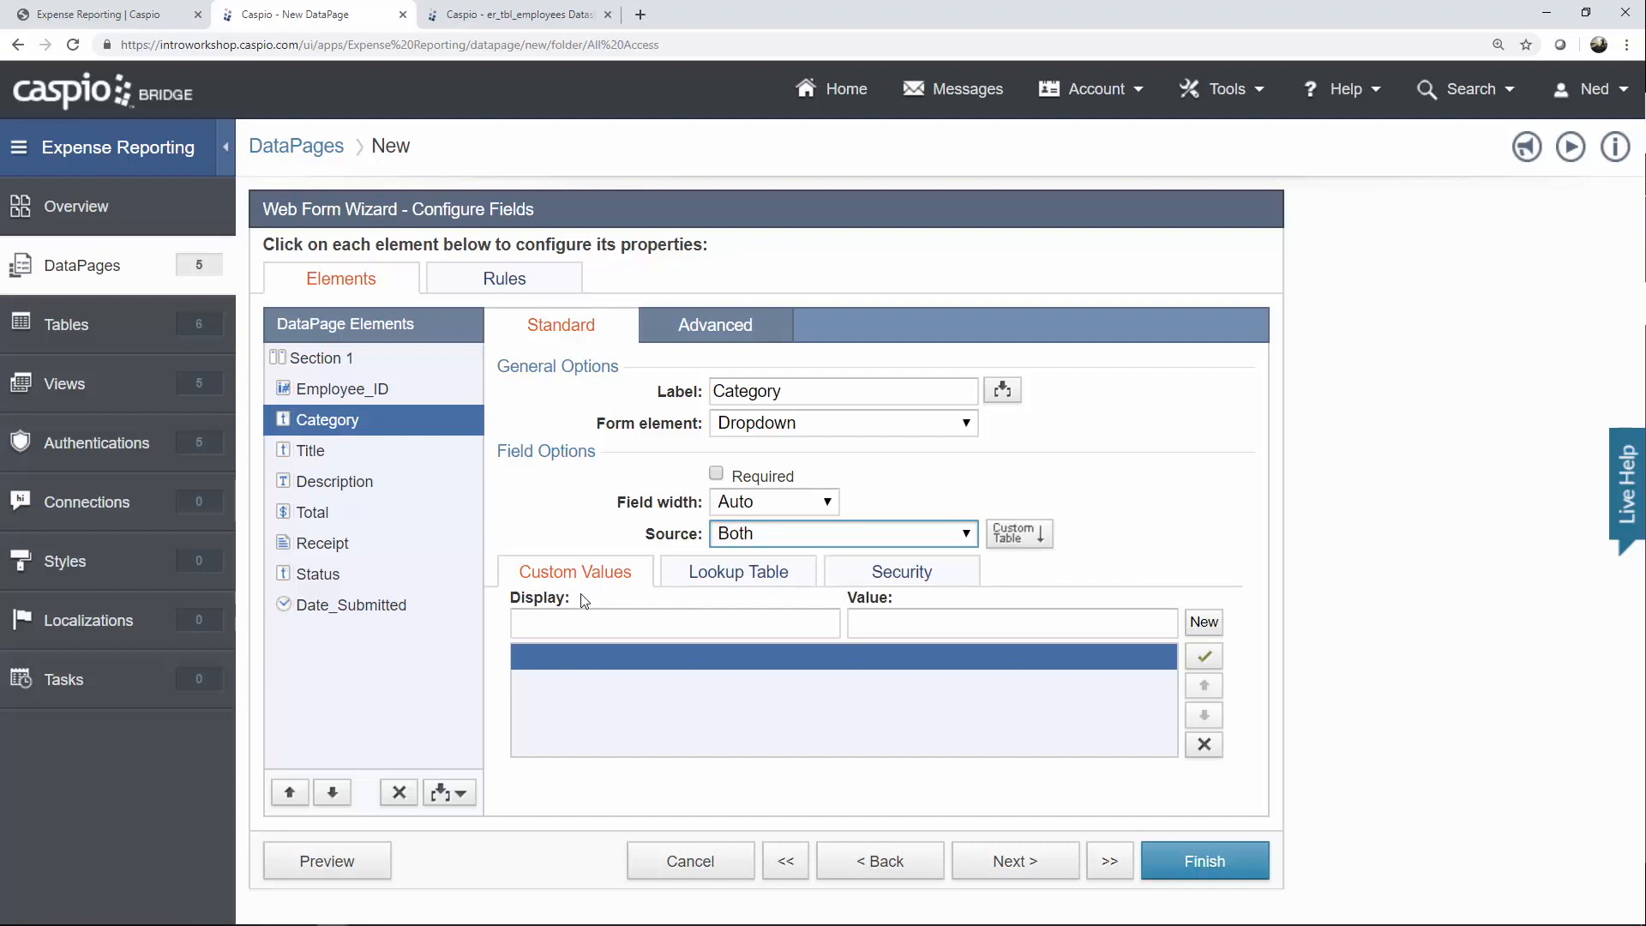
left_click(576, 622)
type("Sele")
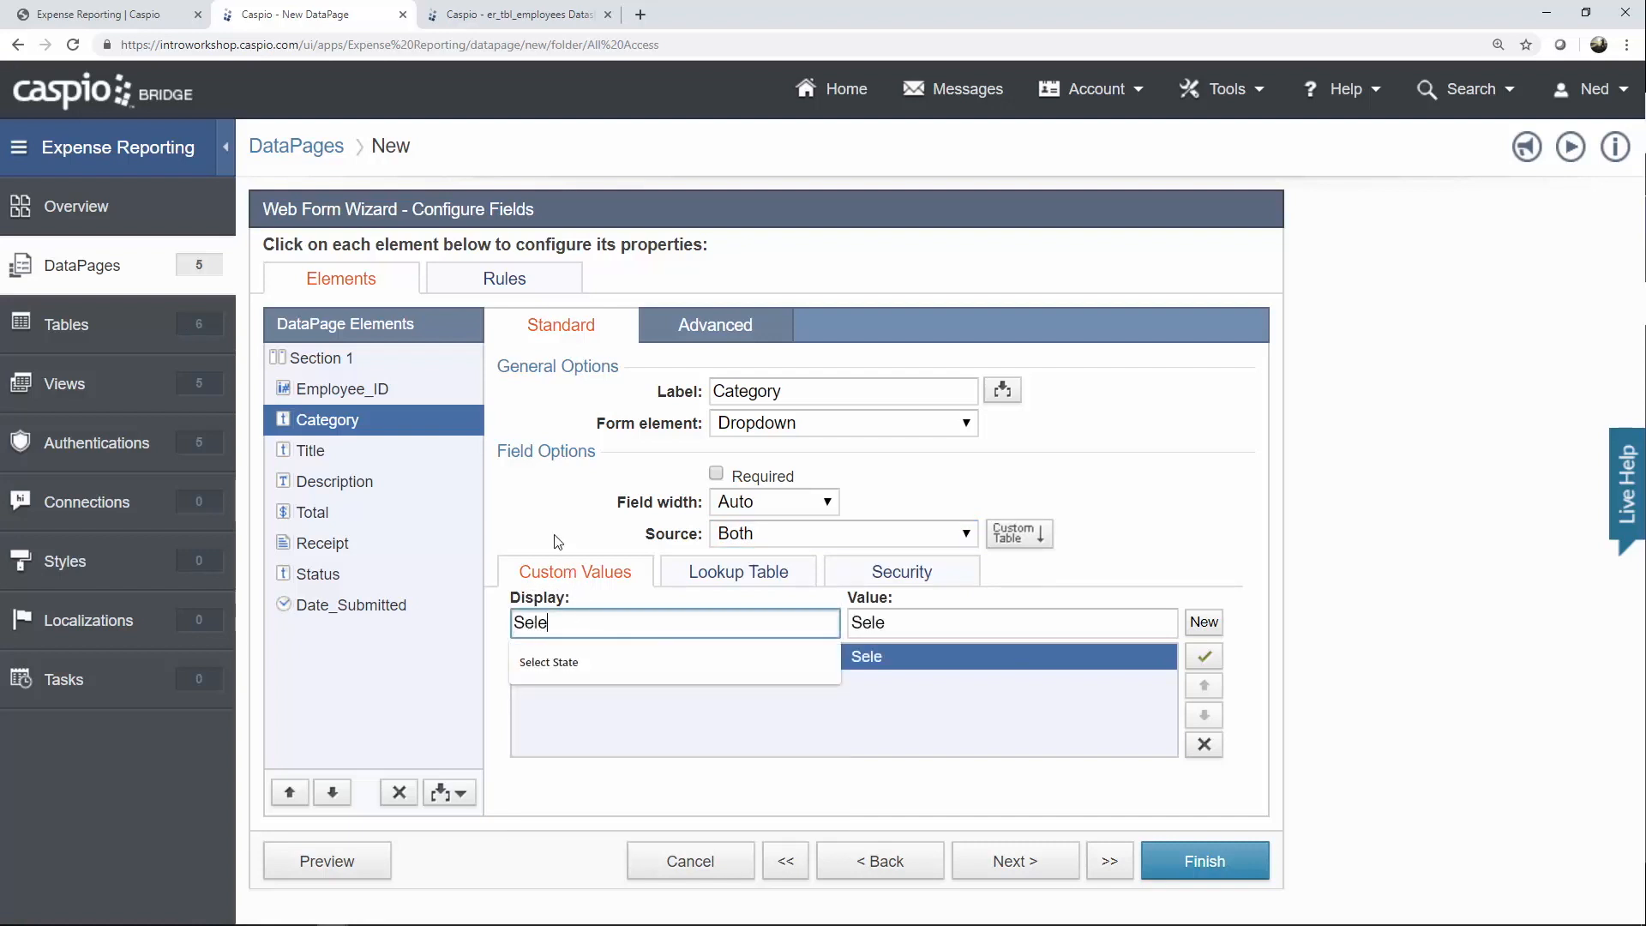
type("ct Category")
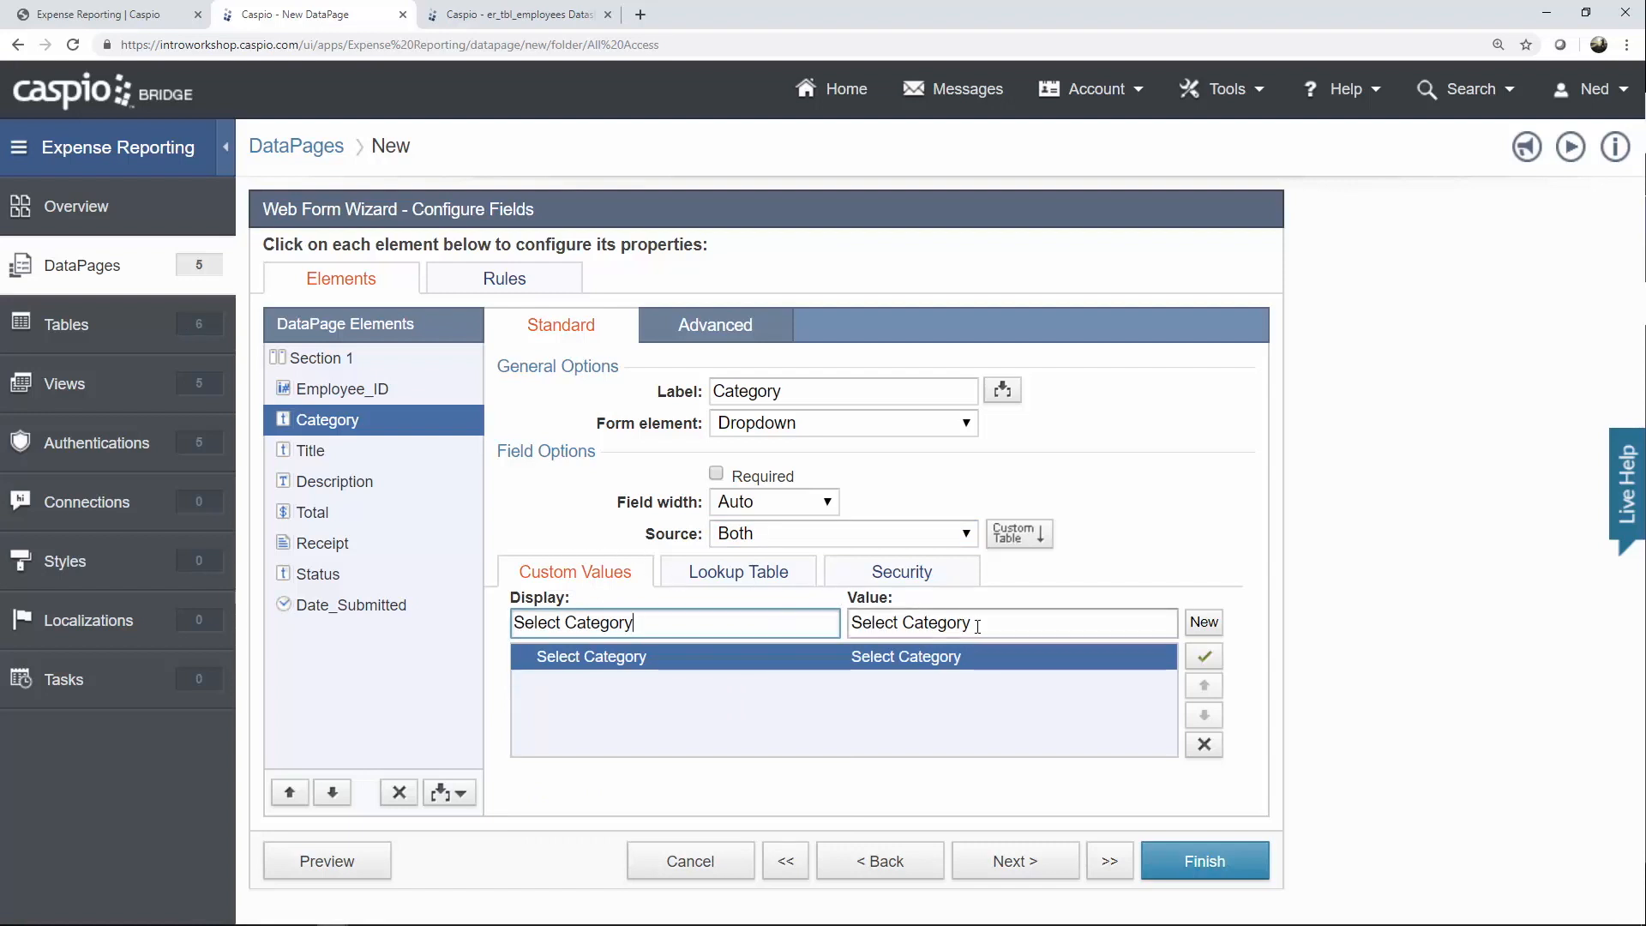
left_click_drag(978, 626, 853, 626)
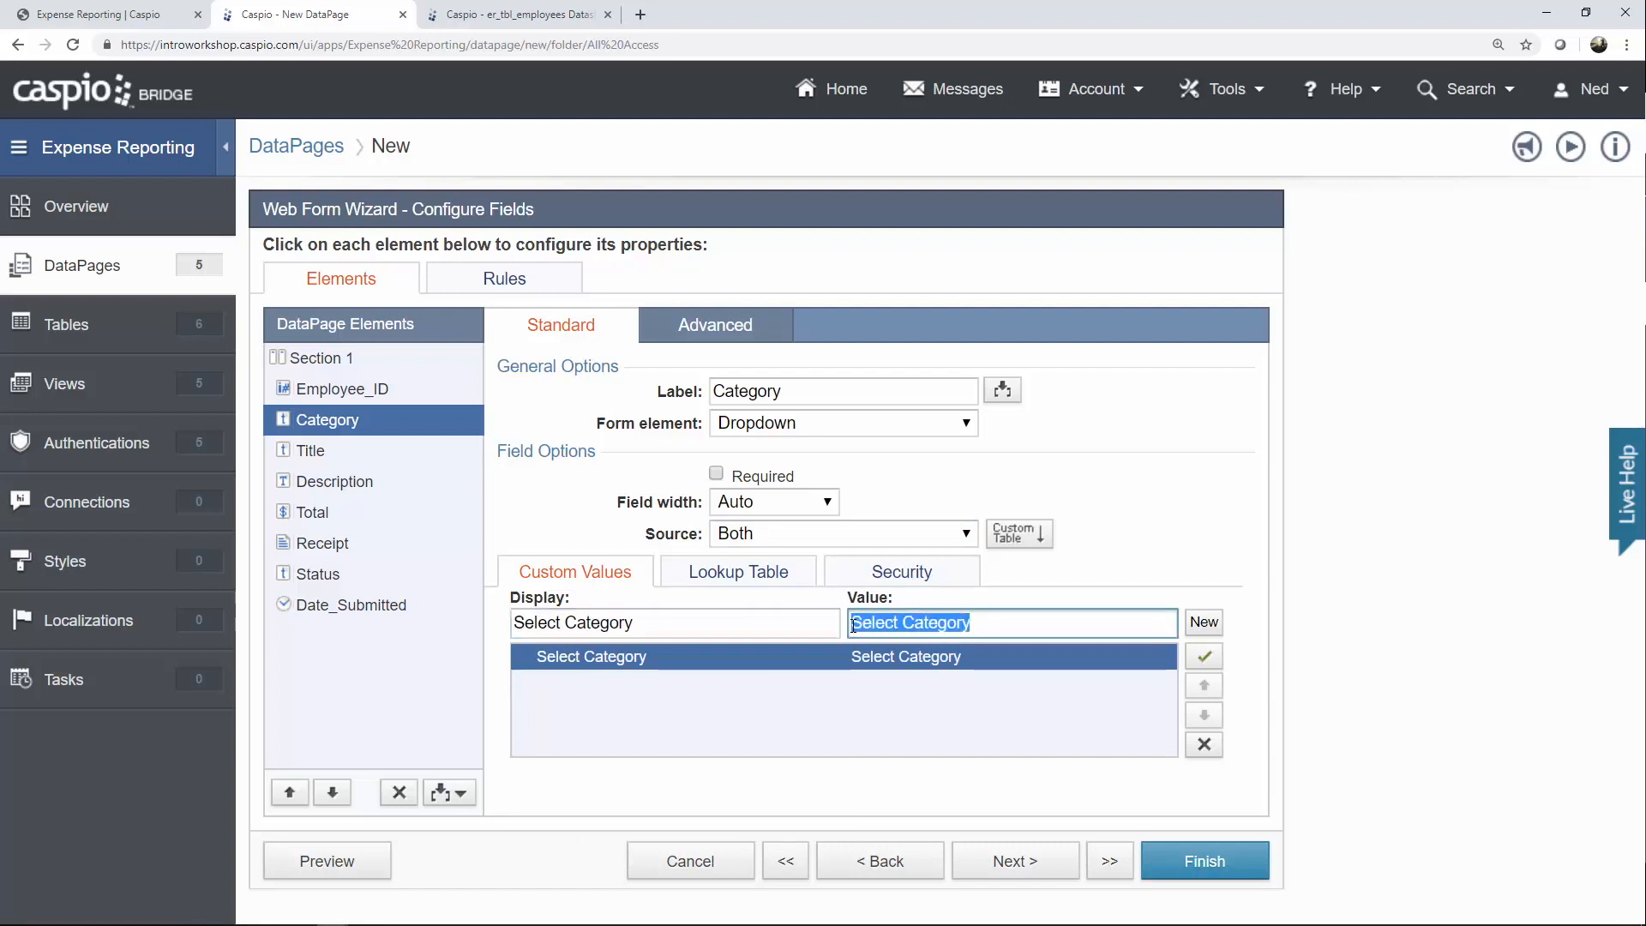
key("BackSpace")
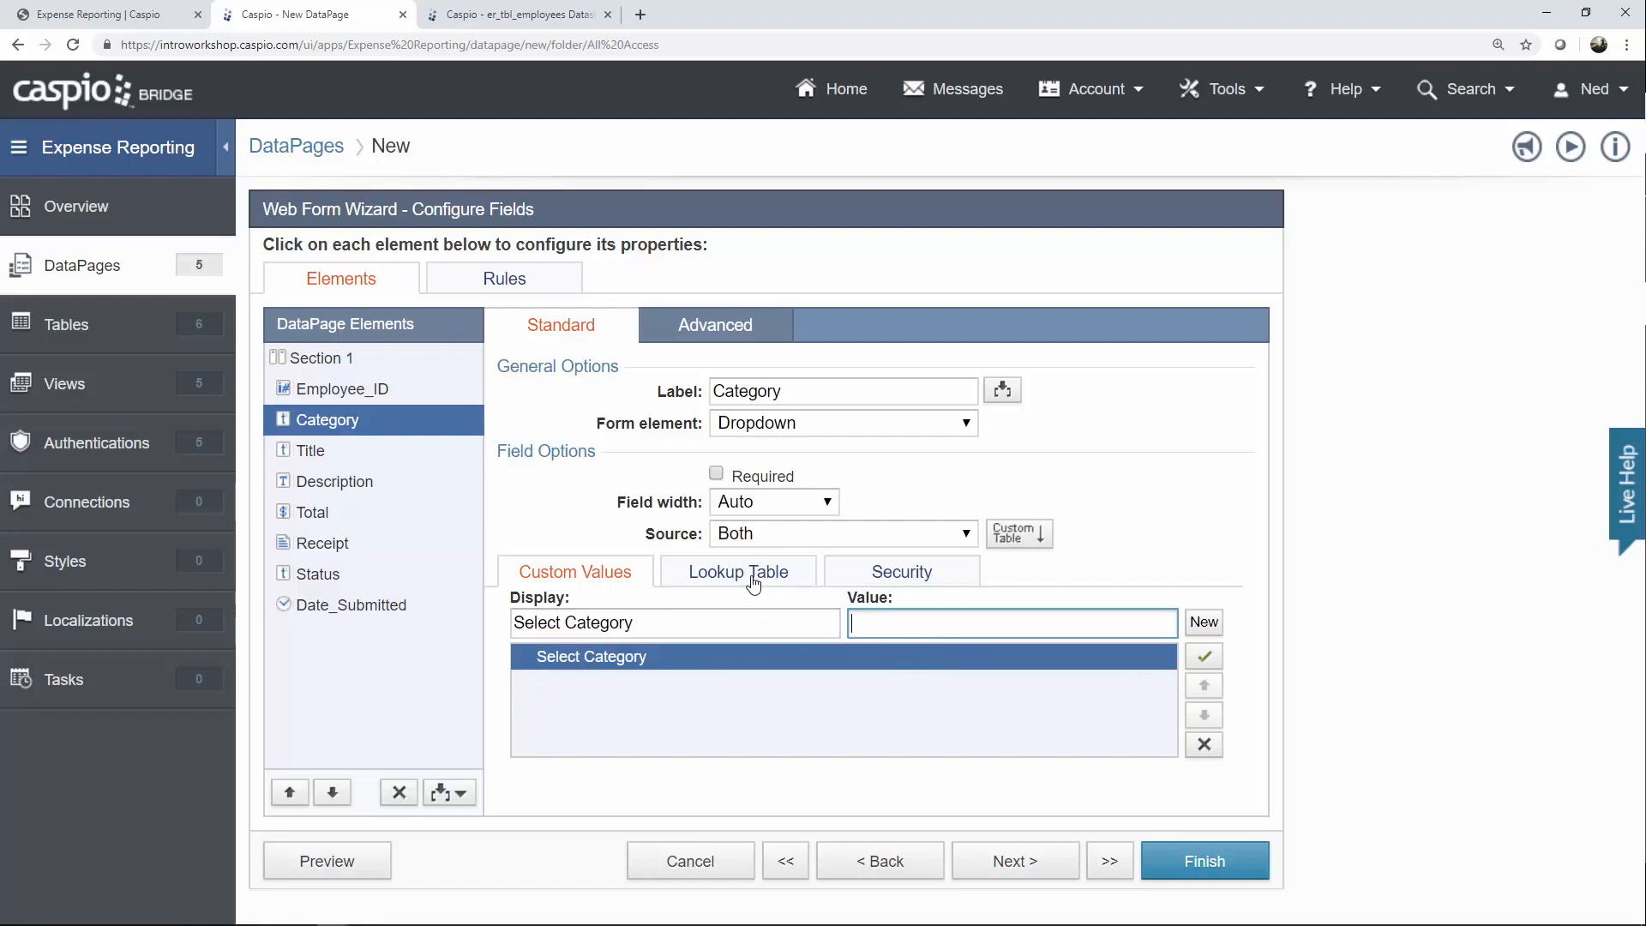
Draw Category's options from er_tbl_categories_lookup and mark the field required.
left_click(759, 579)
left_click(805, 618)
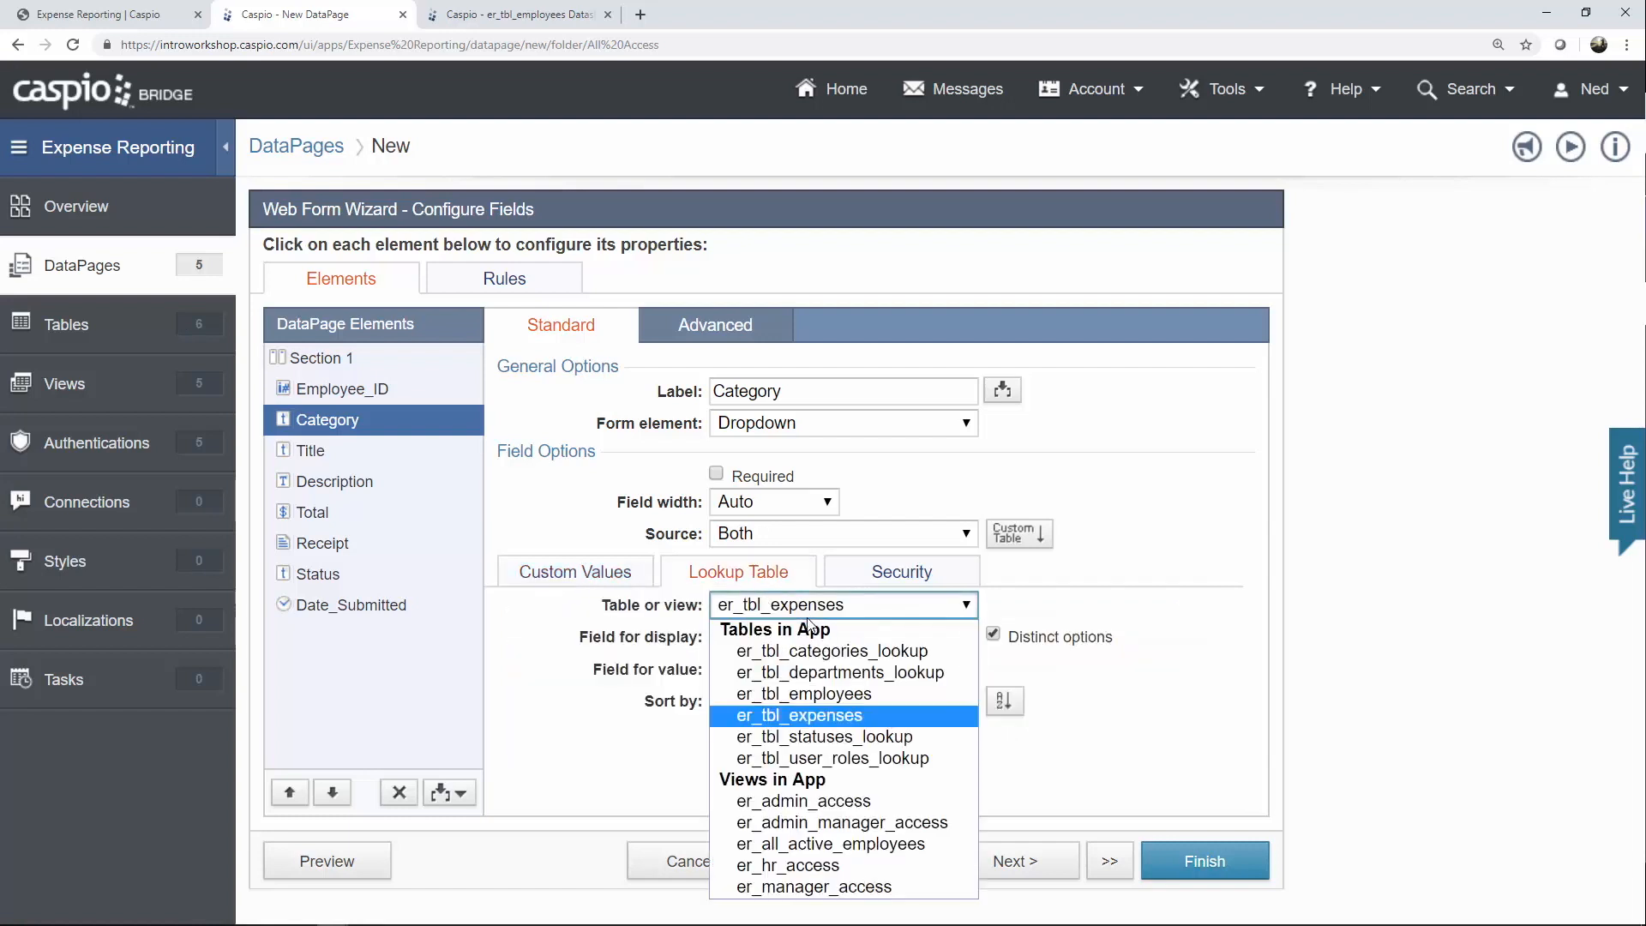
left_click(818, 651)
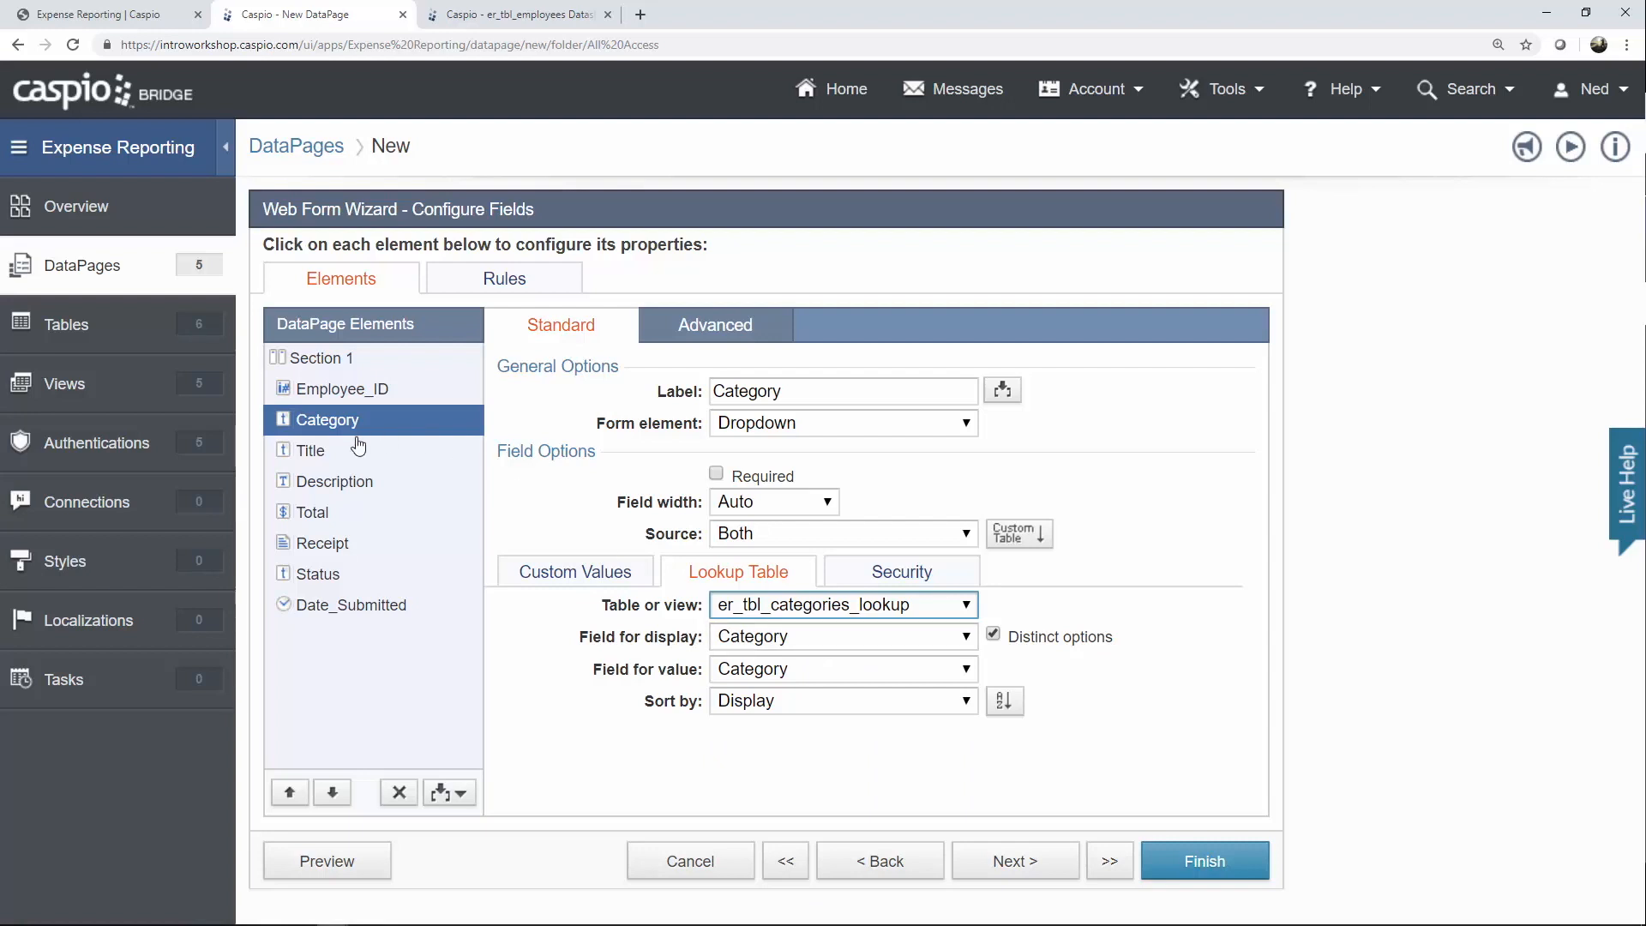
left_click(716, 474)
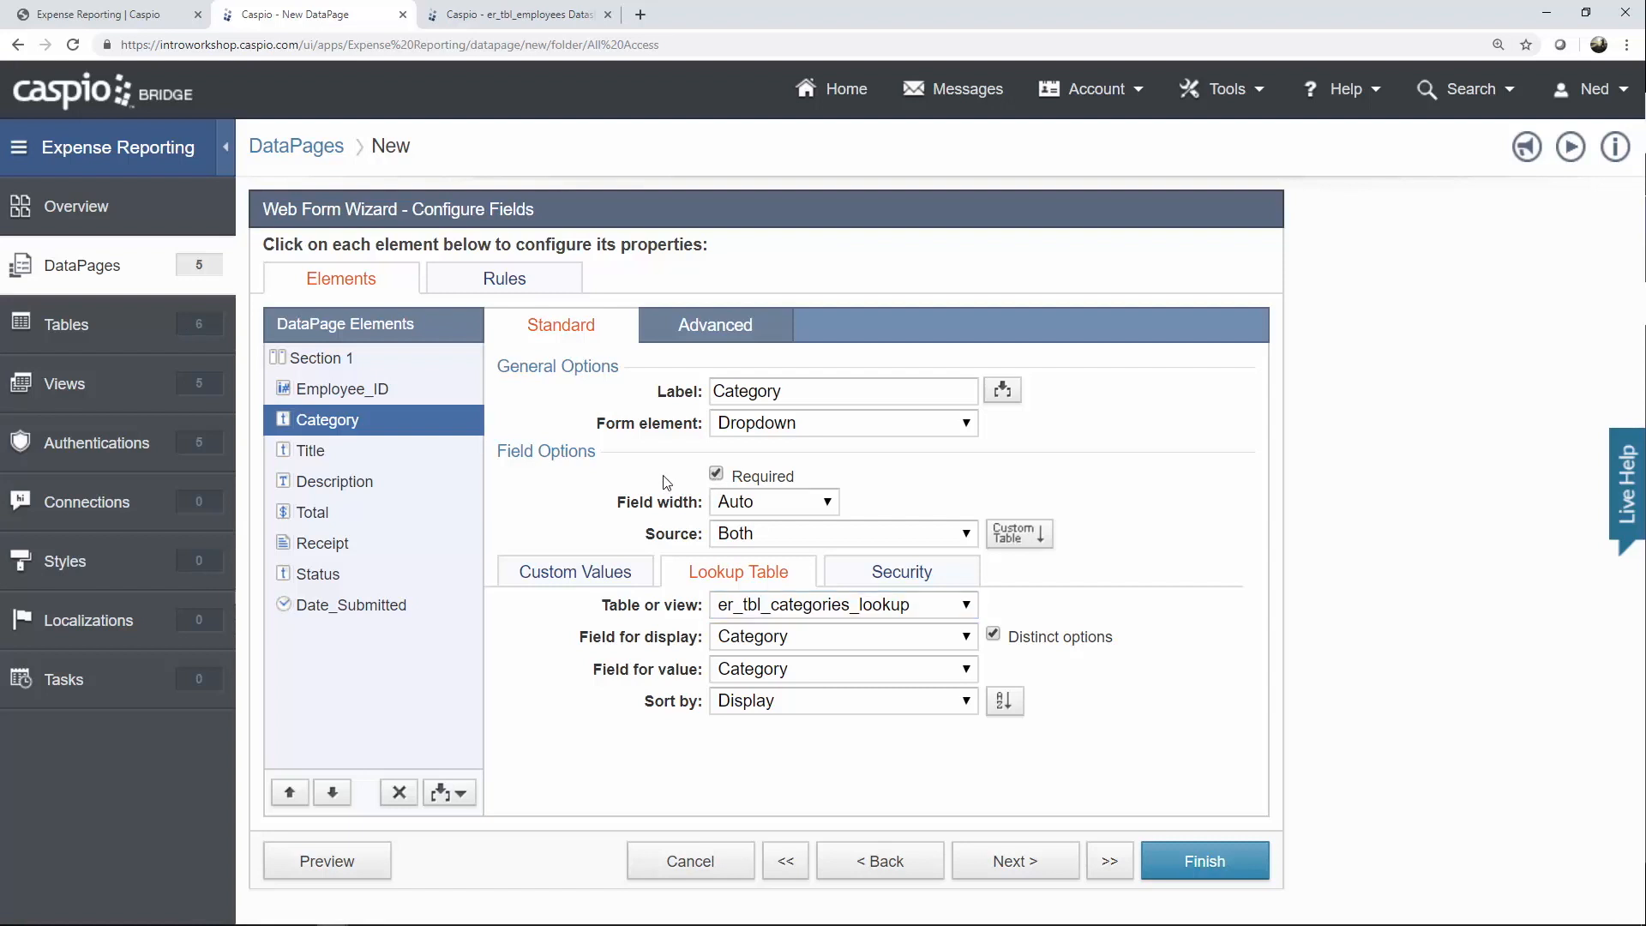
left_click(298, 460)
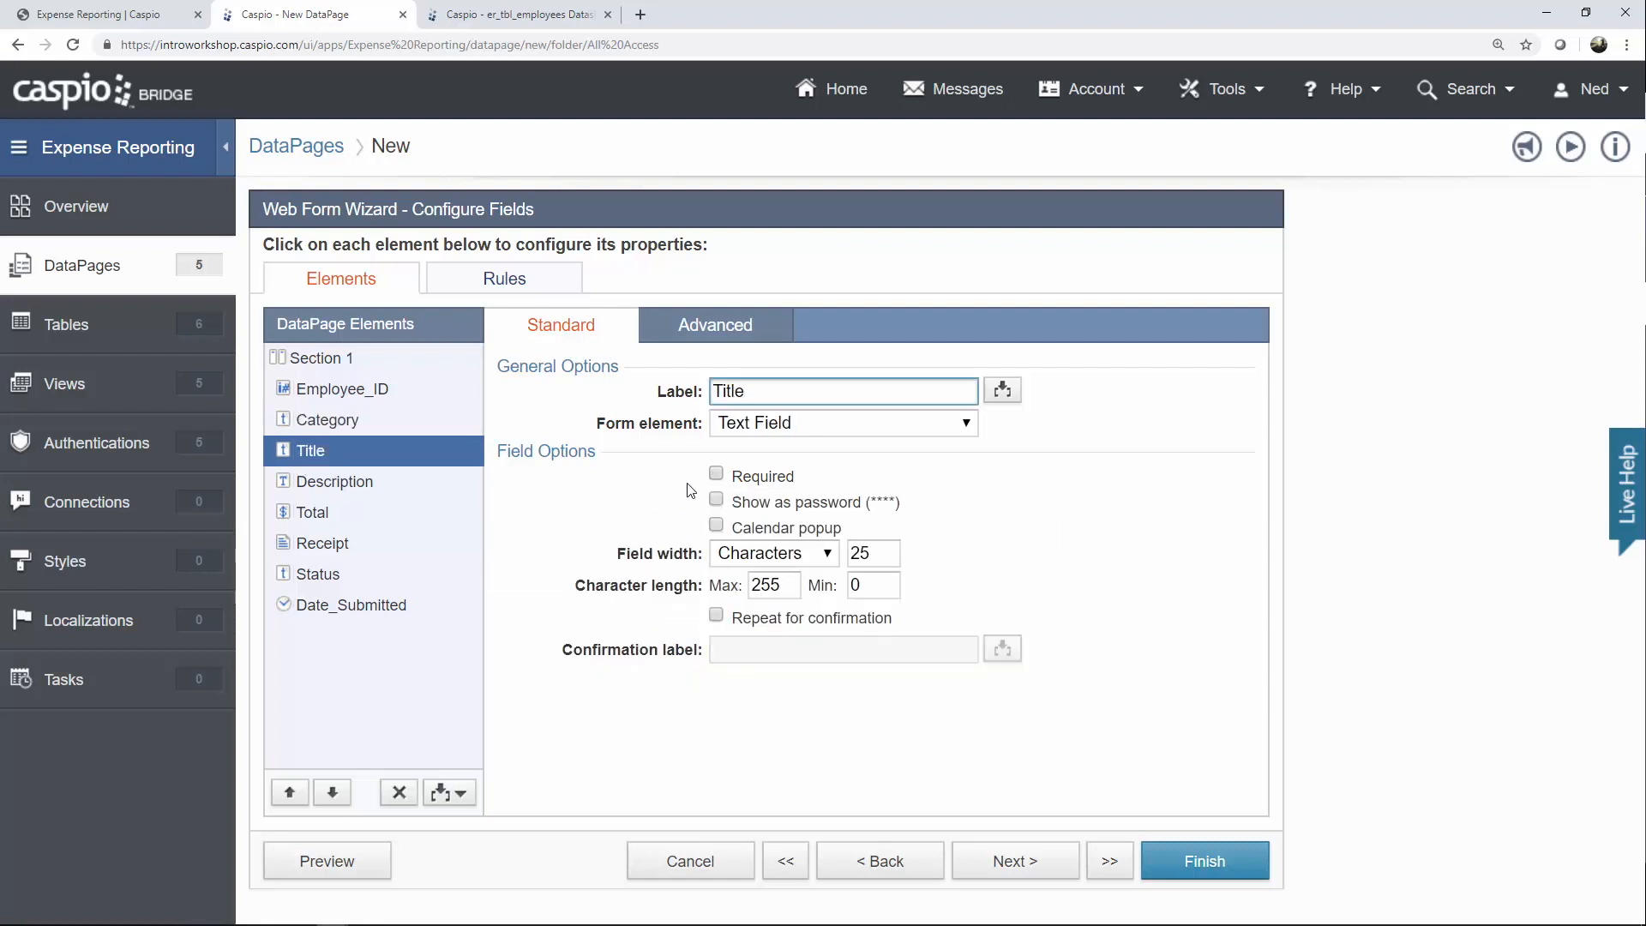
Make Title, Description and Total required, turning Description into a Text Area.
left_click(715, 475)
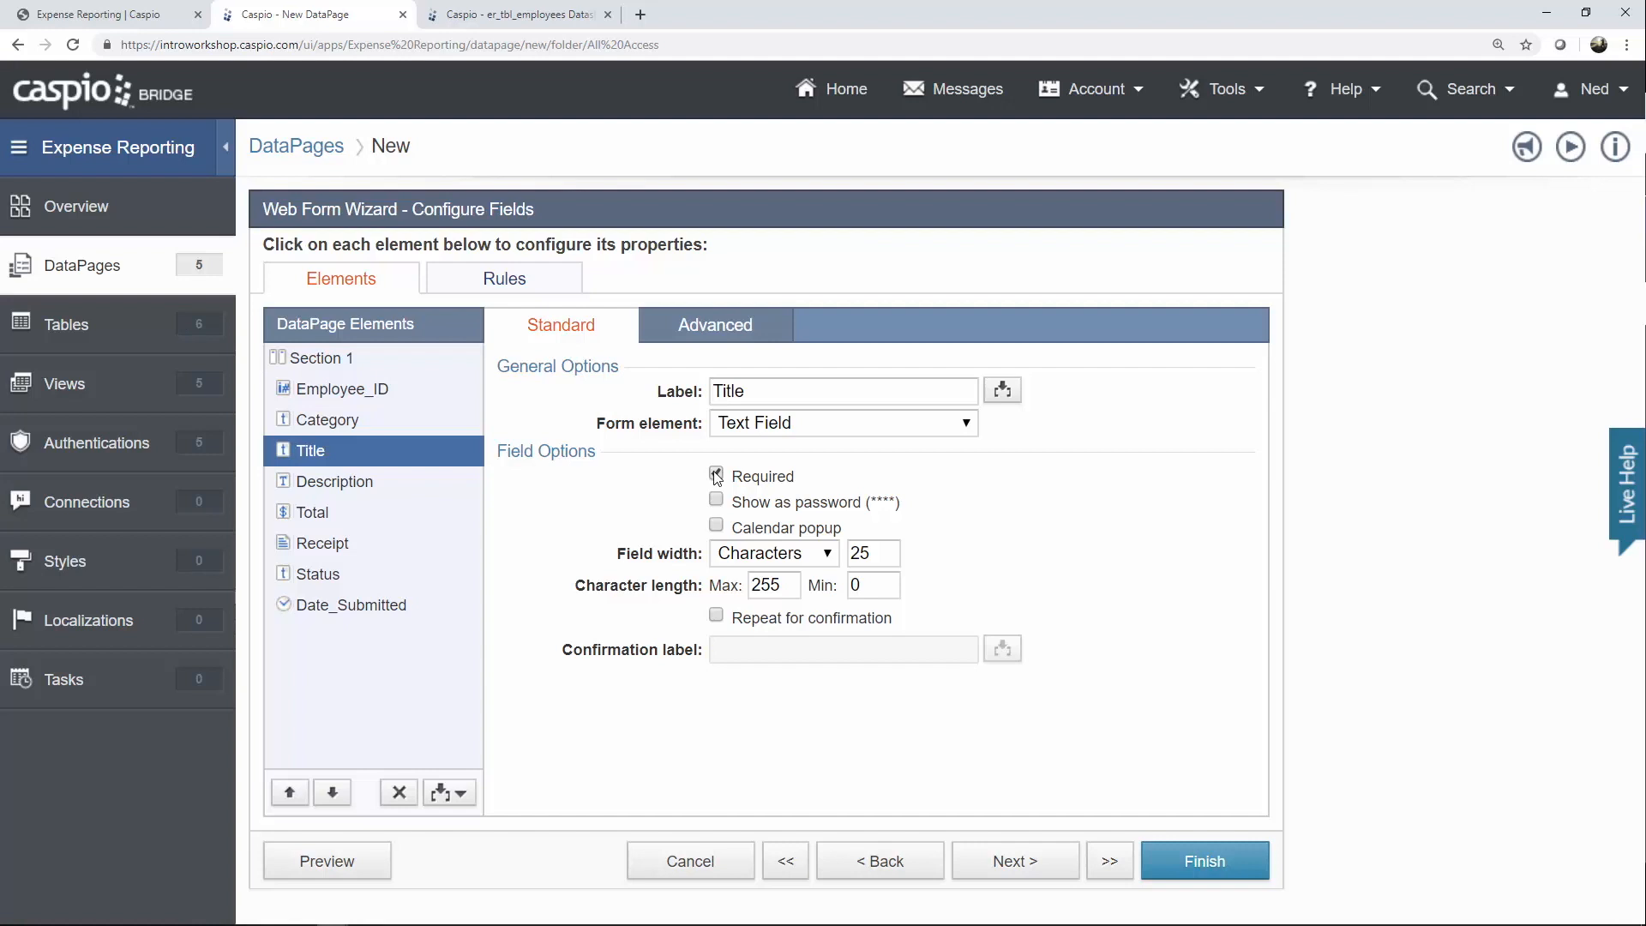
left_click(367, 482)
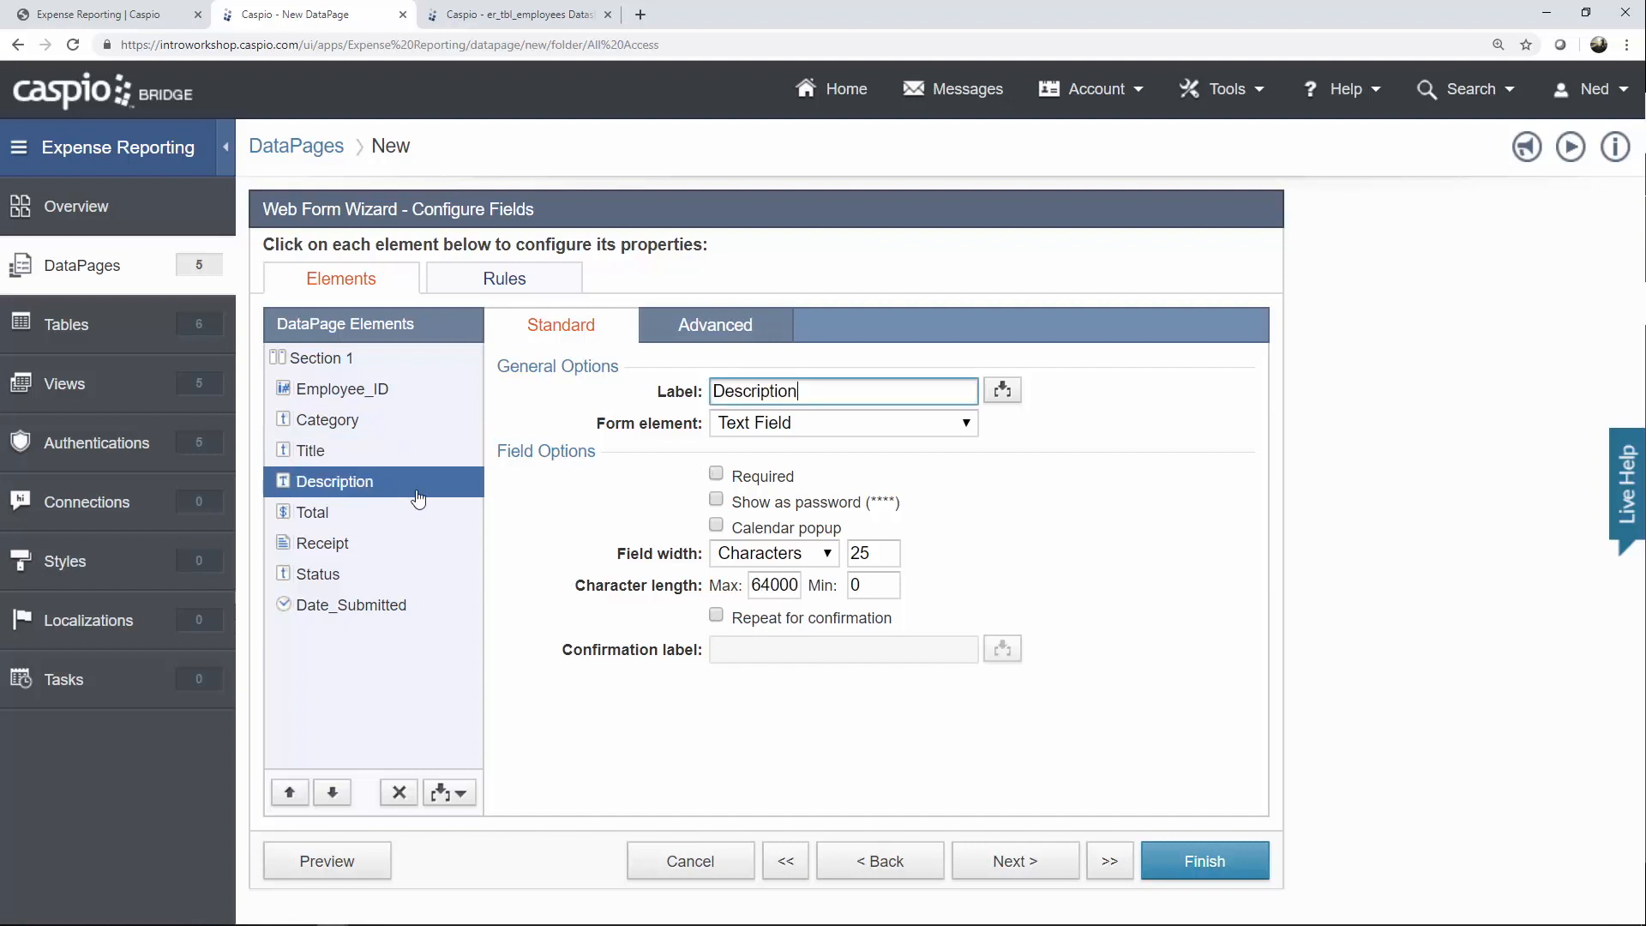
left_click(746, 433)
left_click(782, 492)
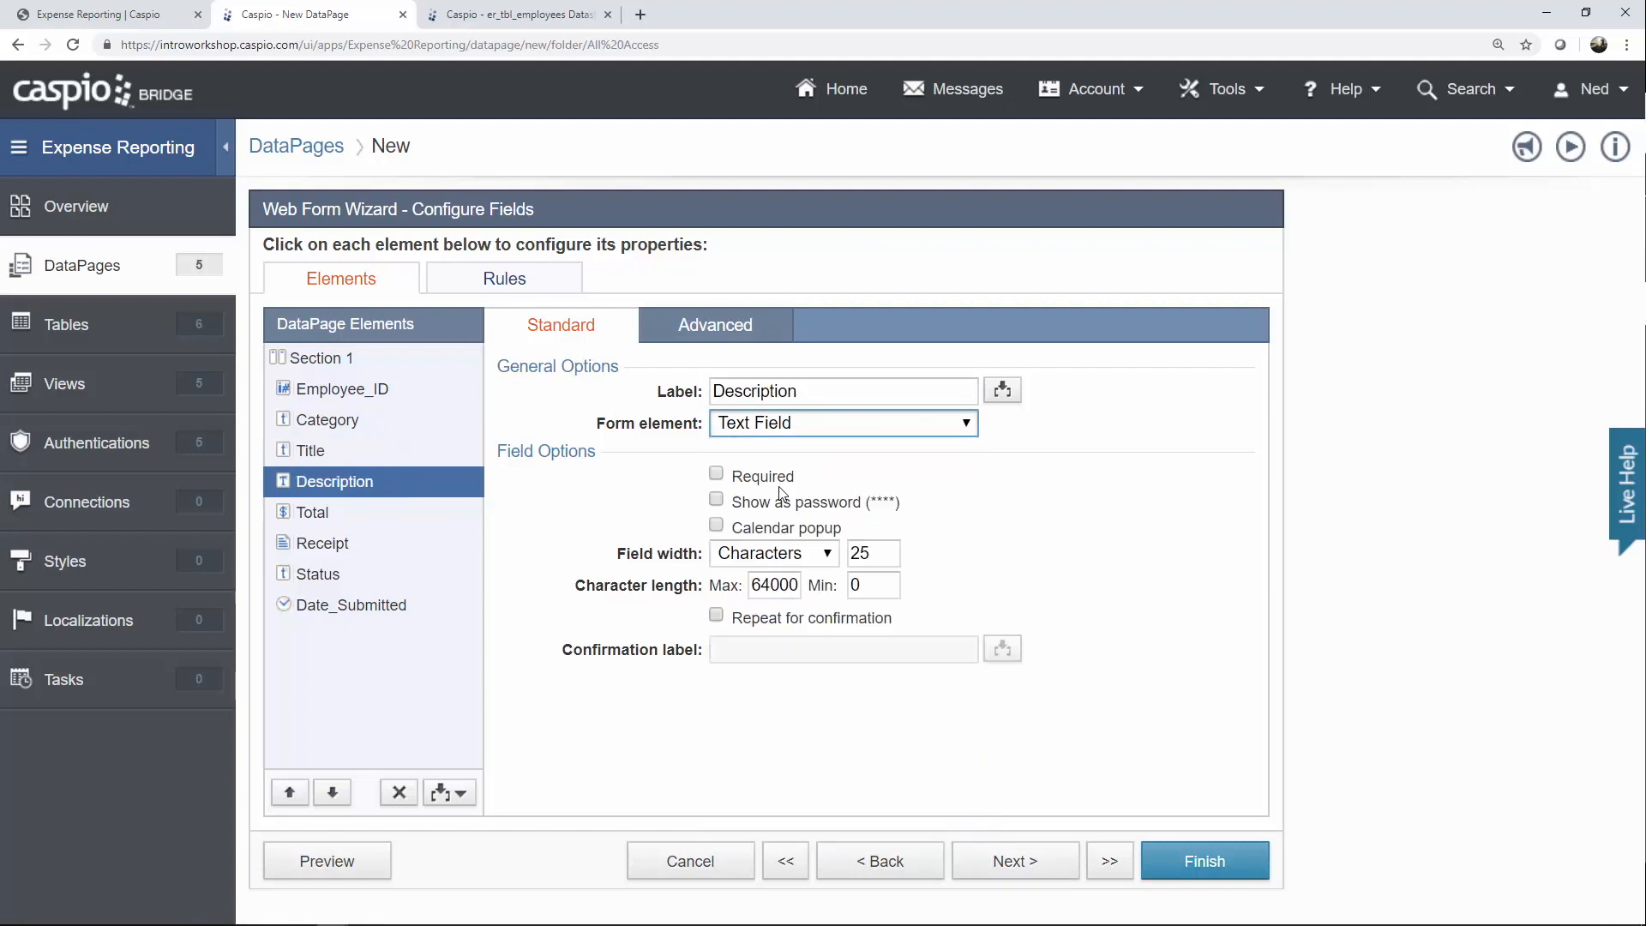
left_click(754, 481)
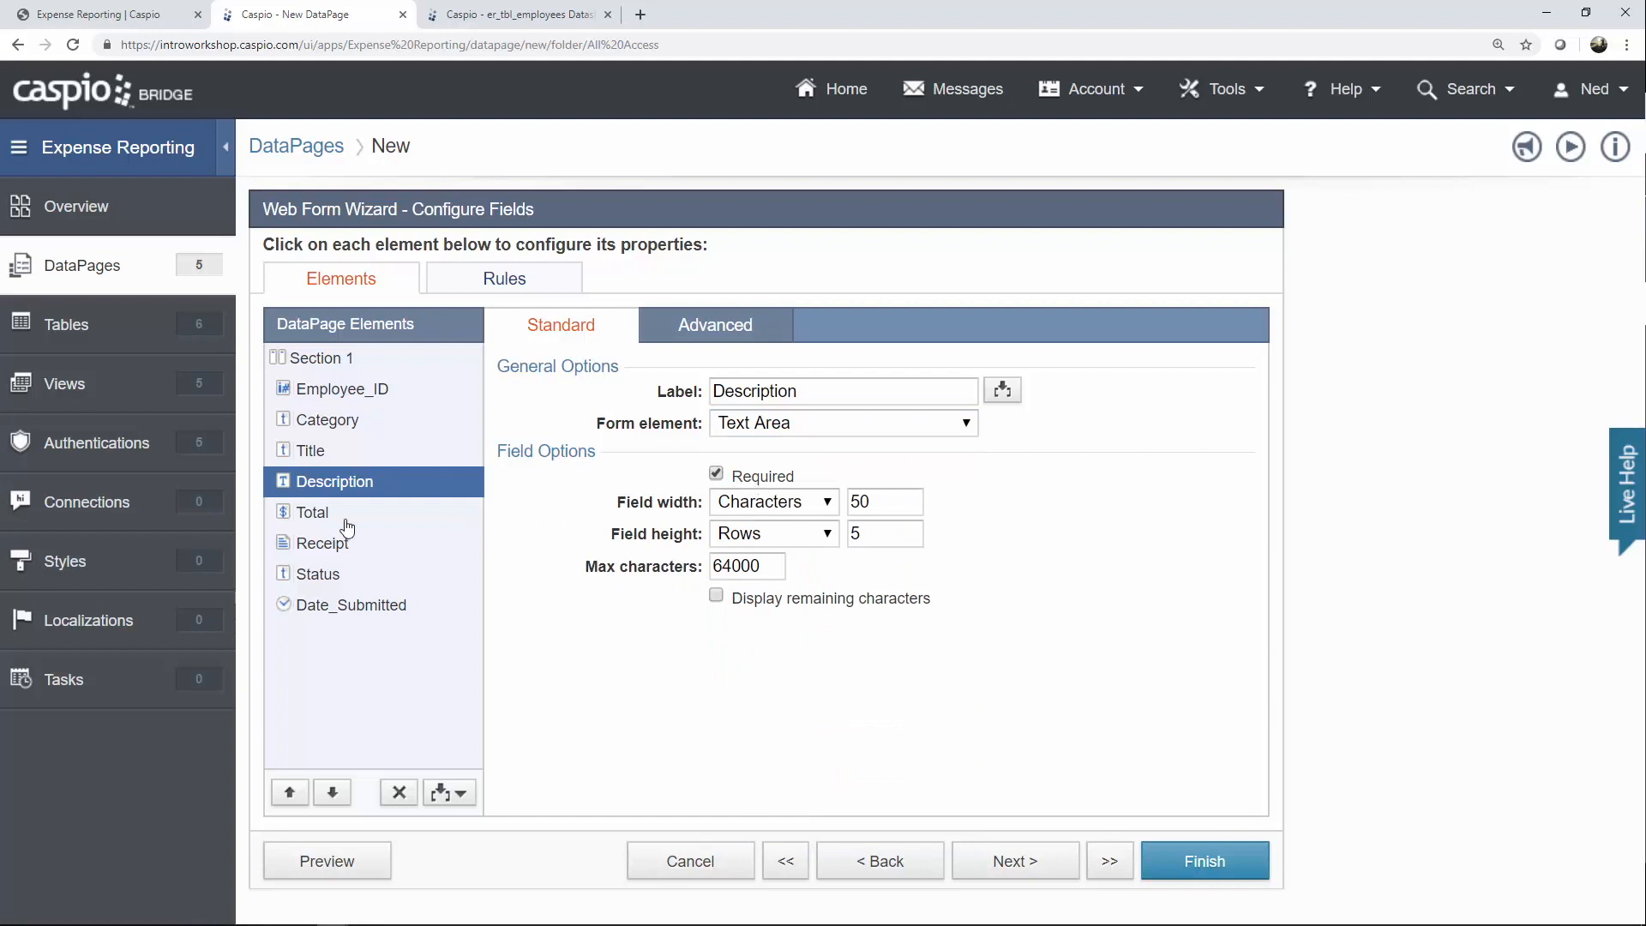
left_click(369, 522)
left_click(759, 479)
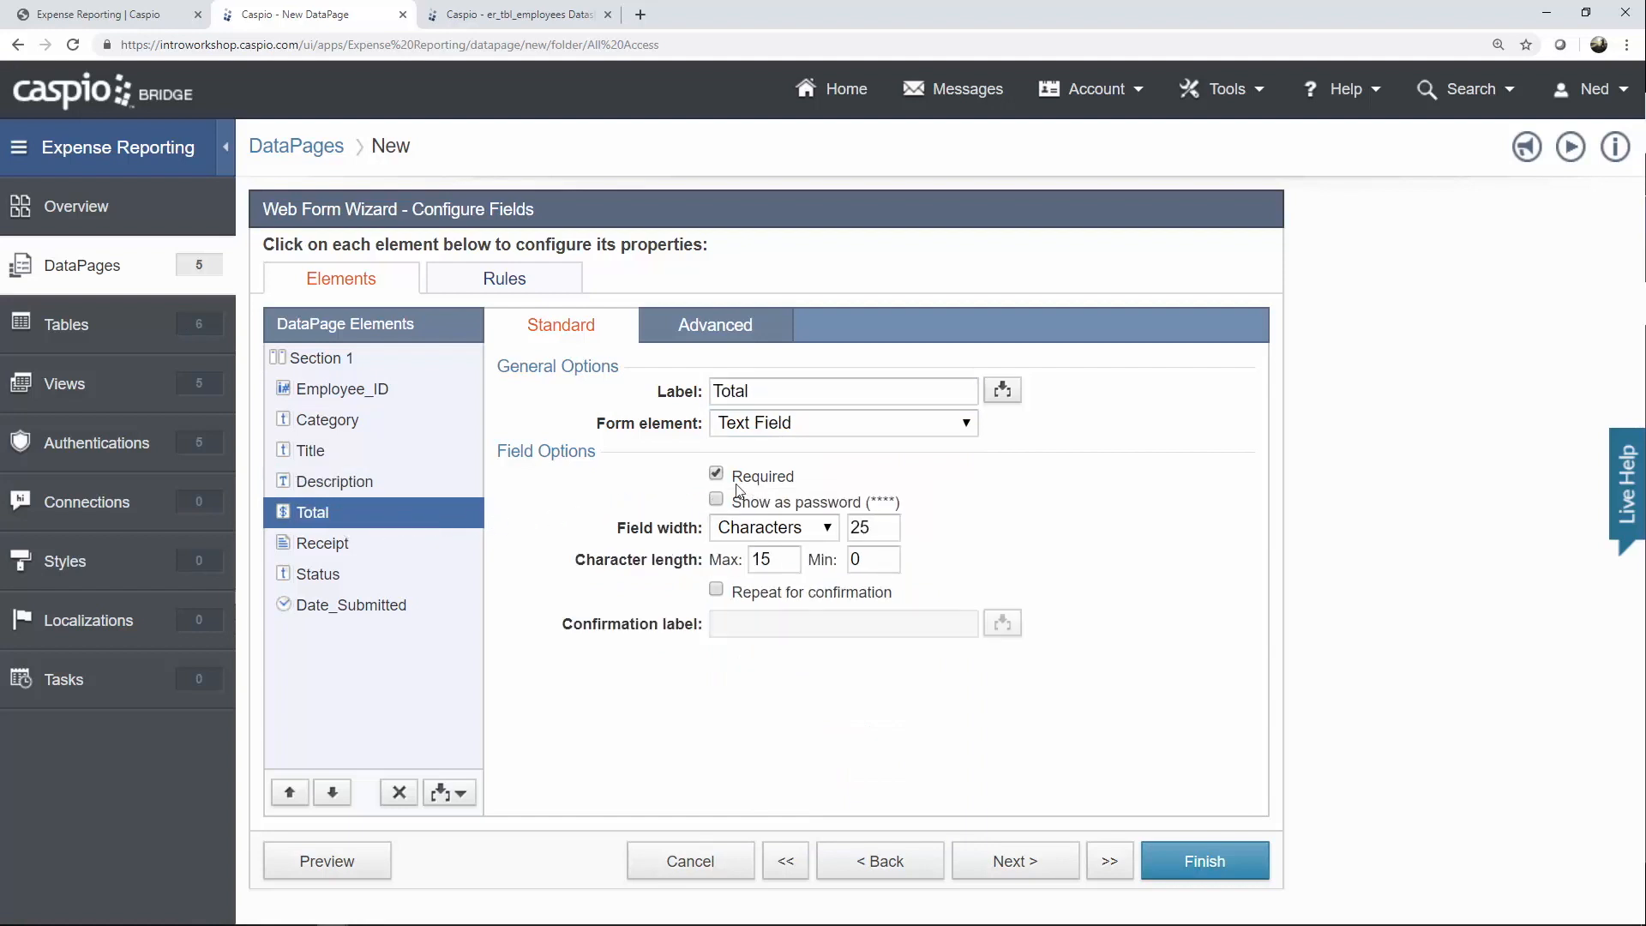
Keep the Receipt field's maximum upload size at 15 MB.
left_click(349, 546)
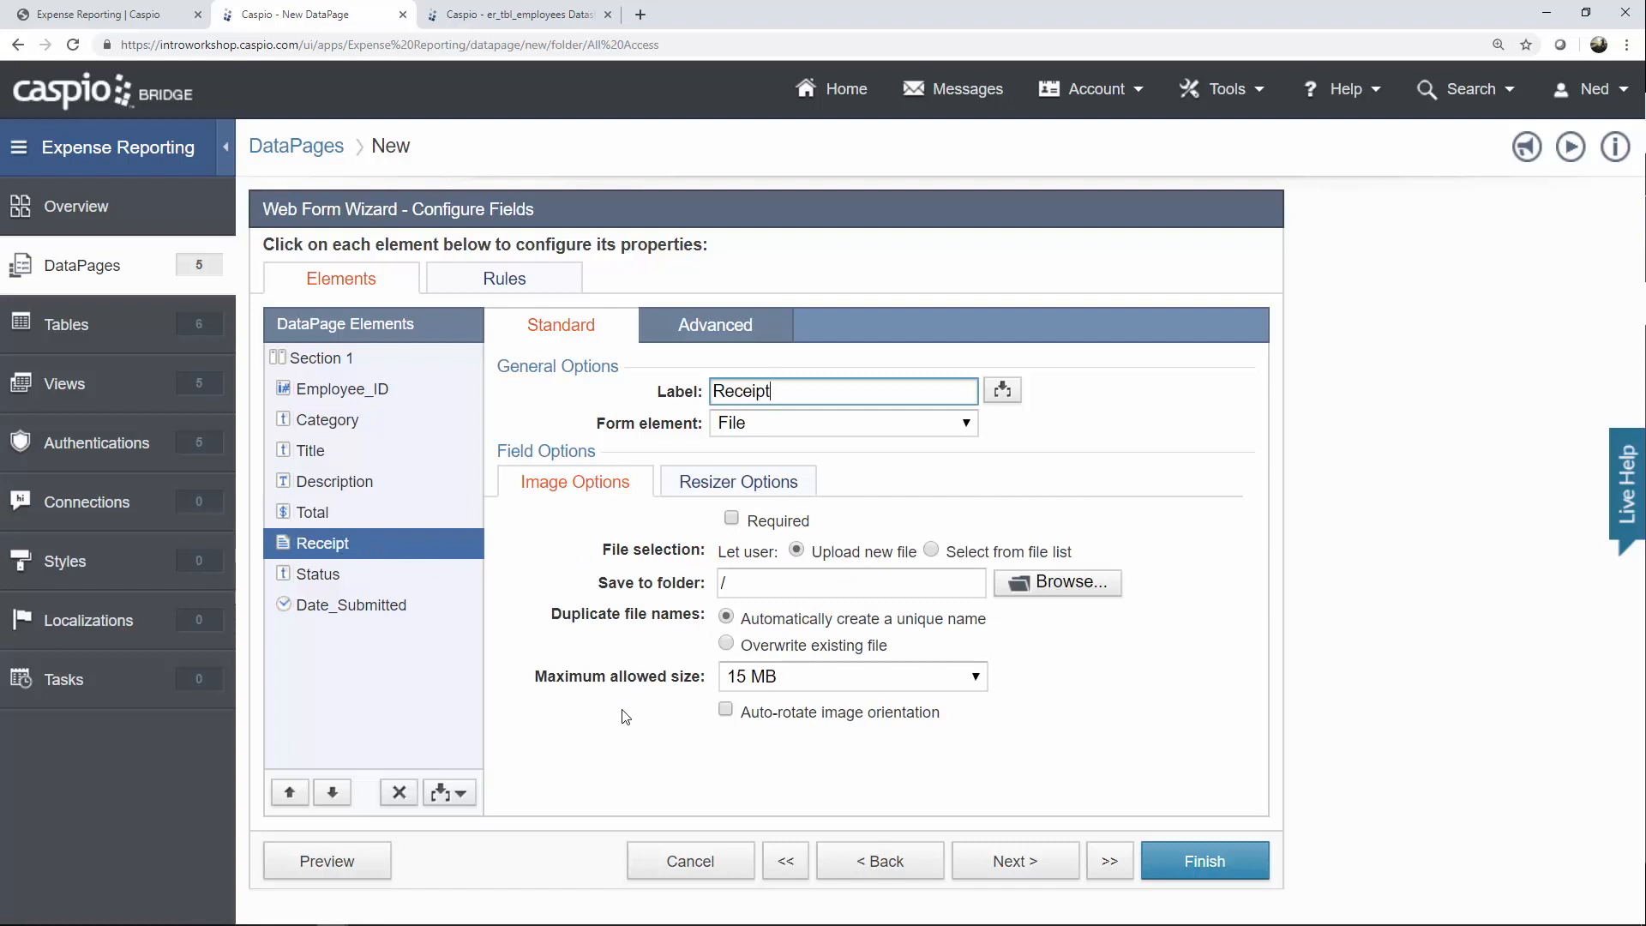
left_click(752, 683)
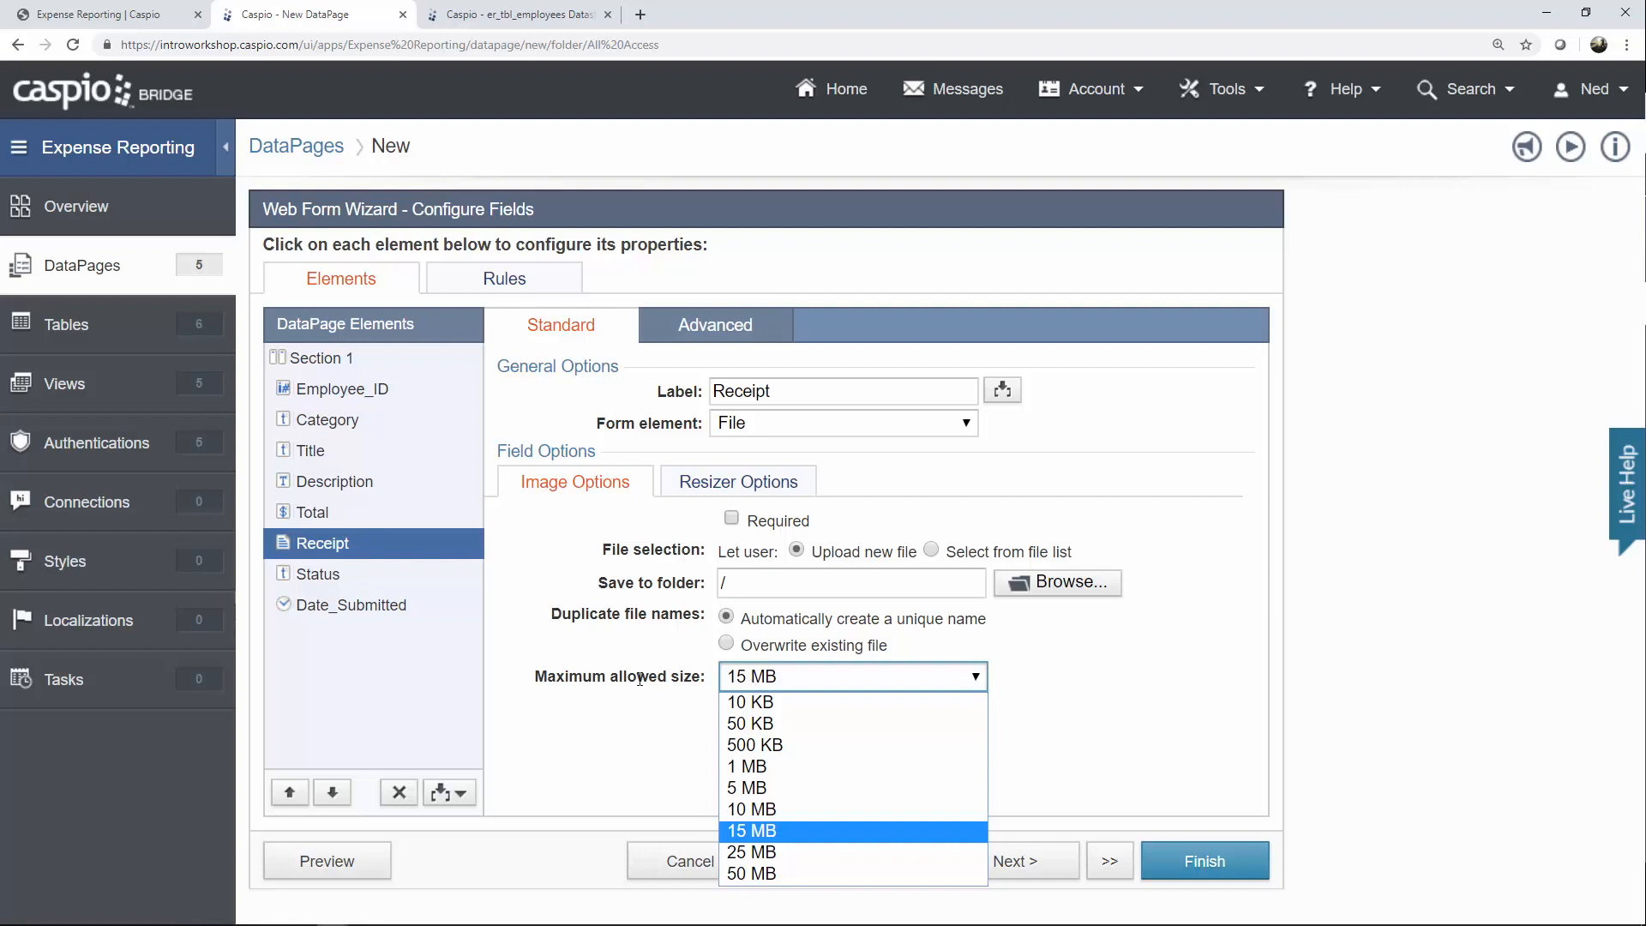
left_click(423, 643)
left_click(340, 584)
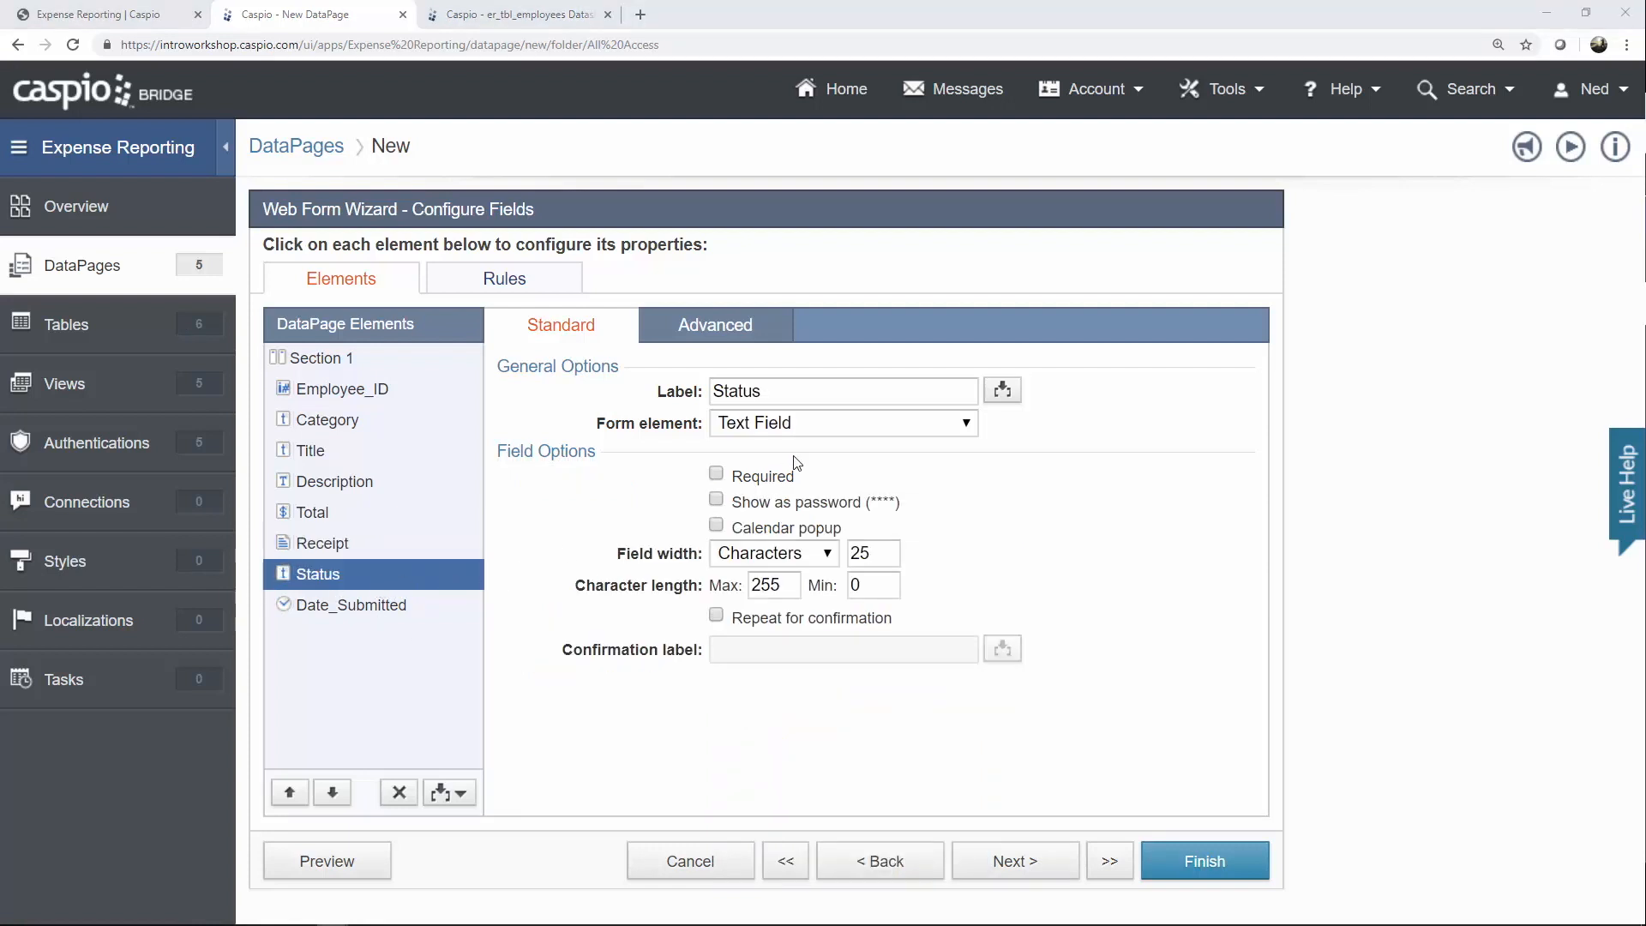
Make Status a hidden field with default value 'Pending'.
left_click(803, 435)
left_click(807, 598)
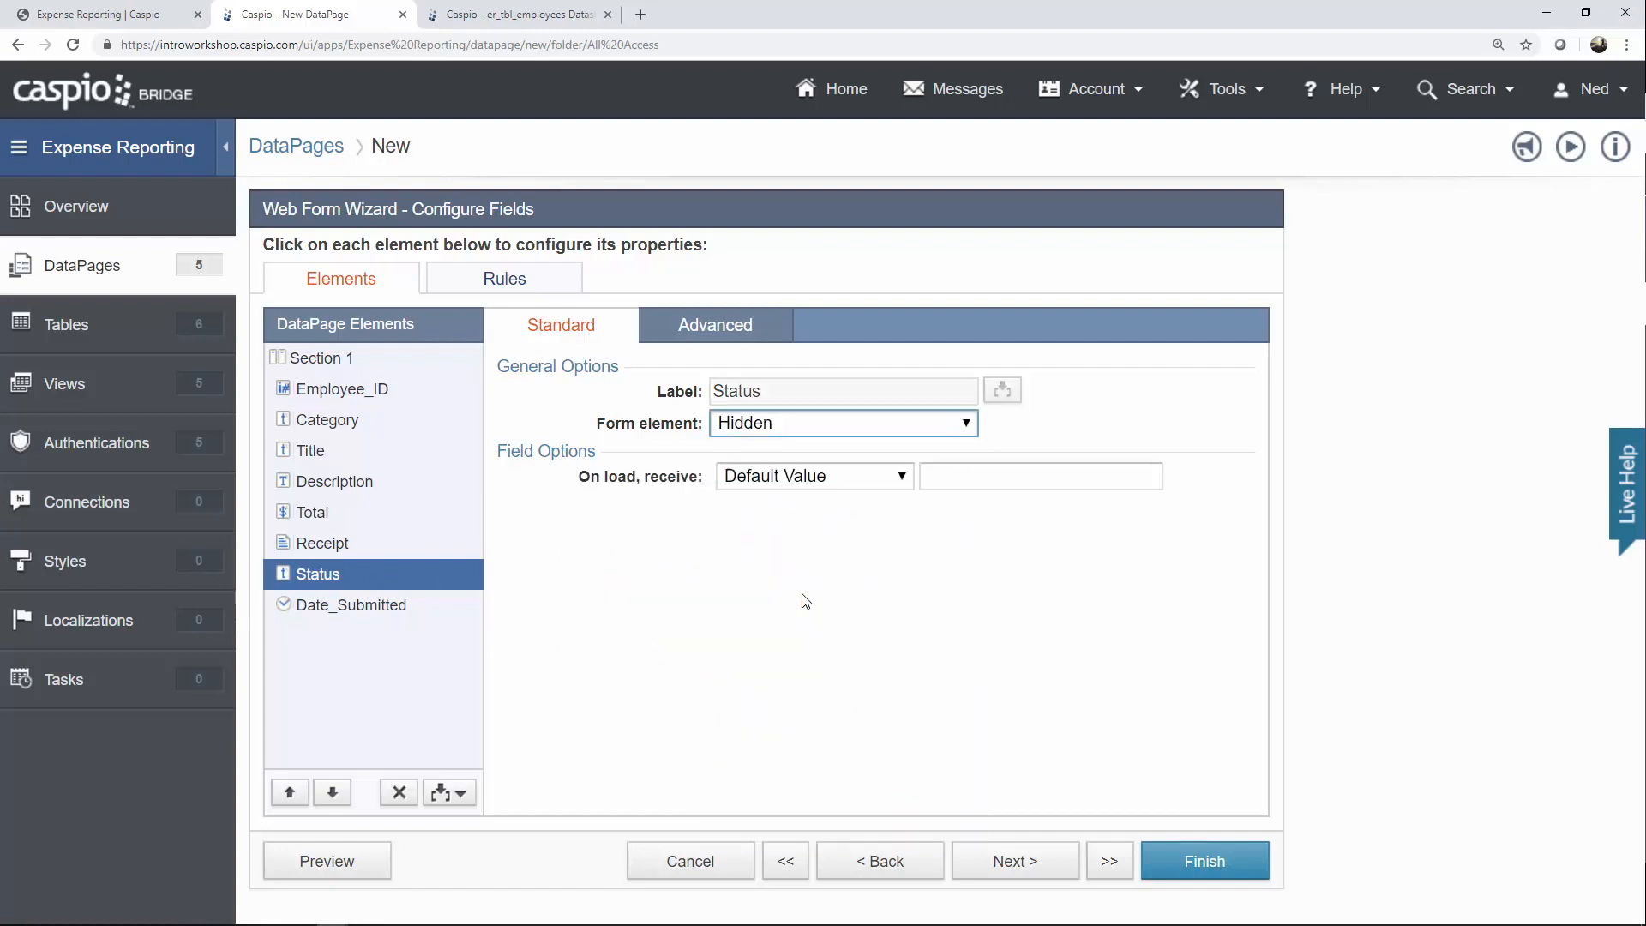
left_click(954, 475)
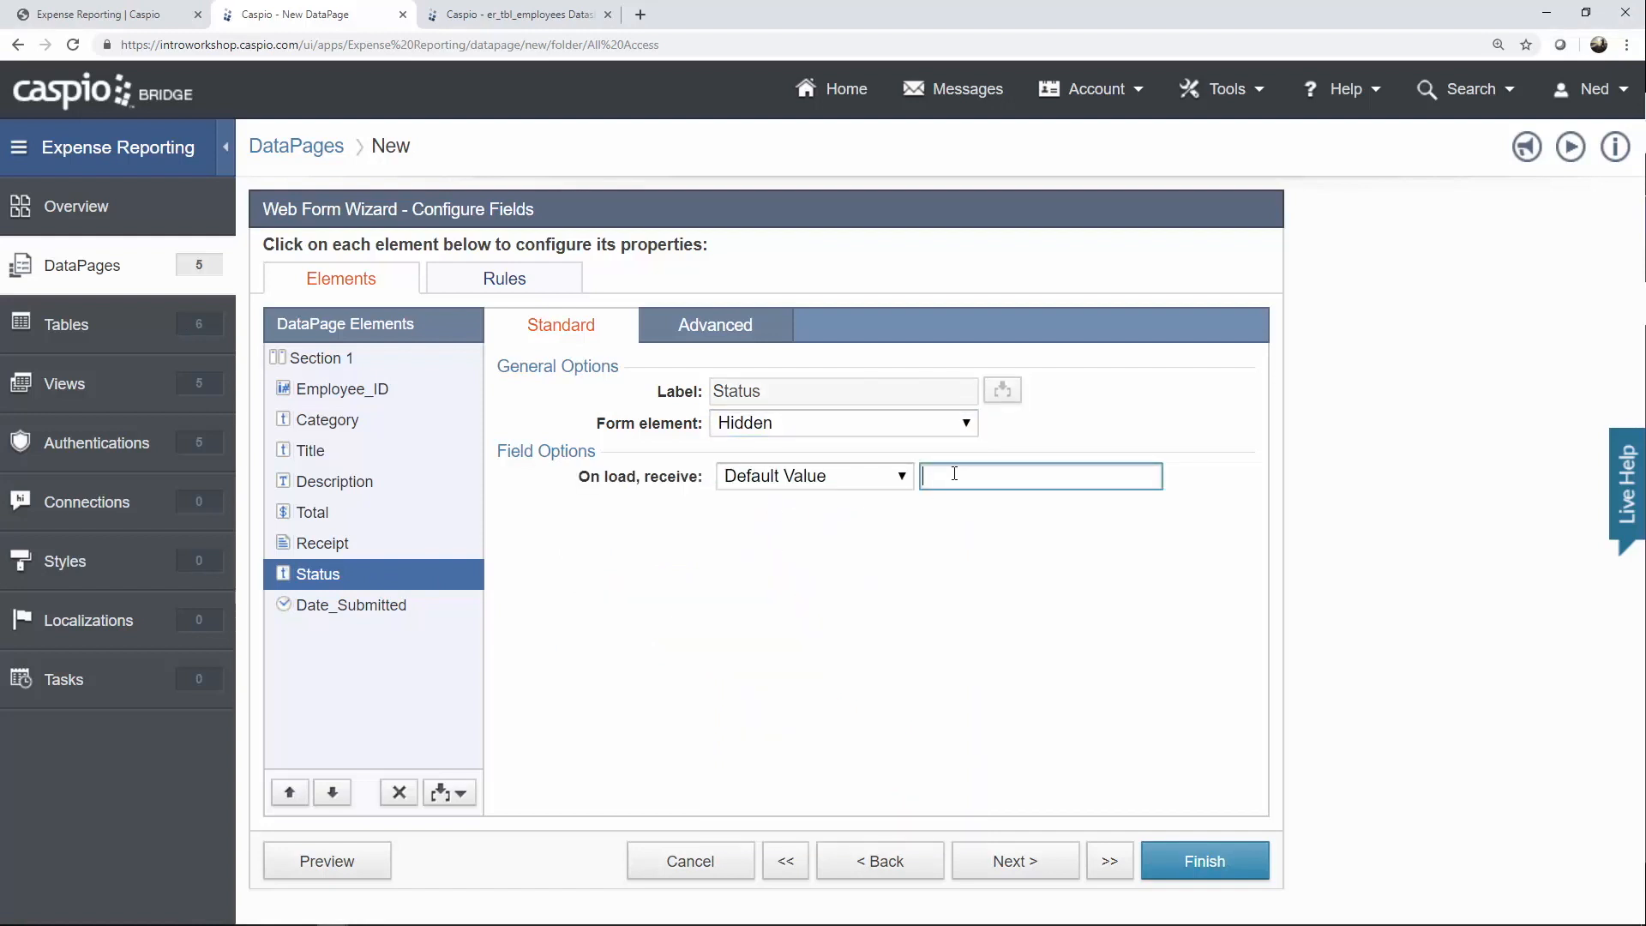
type("Pending")
Make Date_Submitted a TimeStamp field and finish the Add Expense DataPage.
left_click(404, 605)
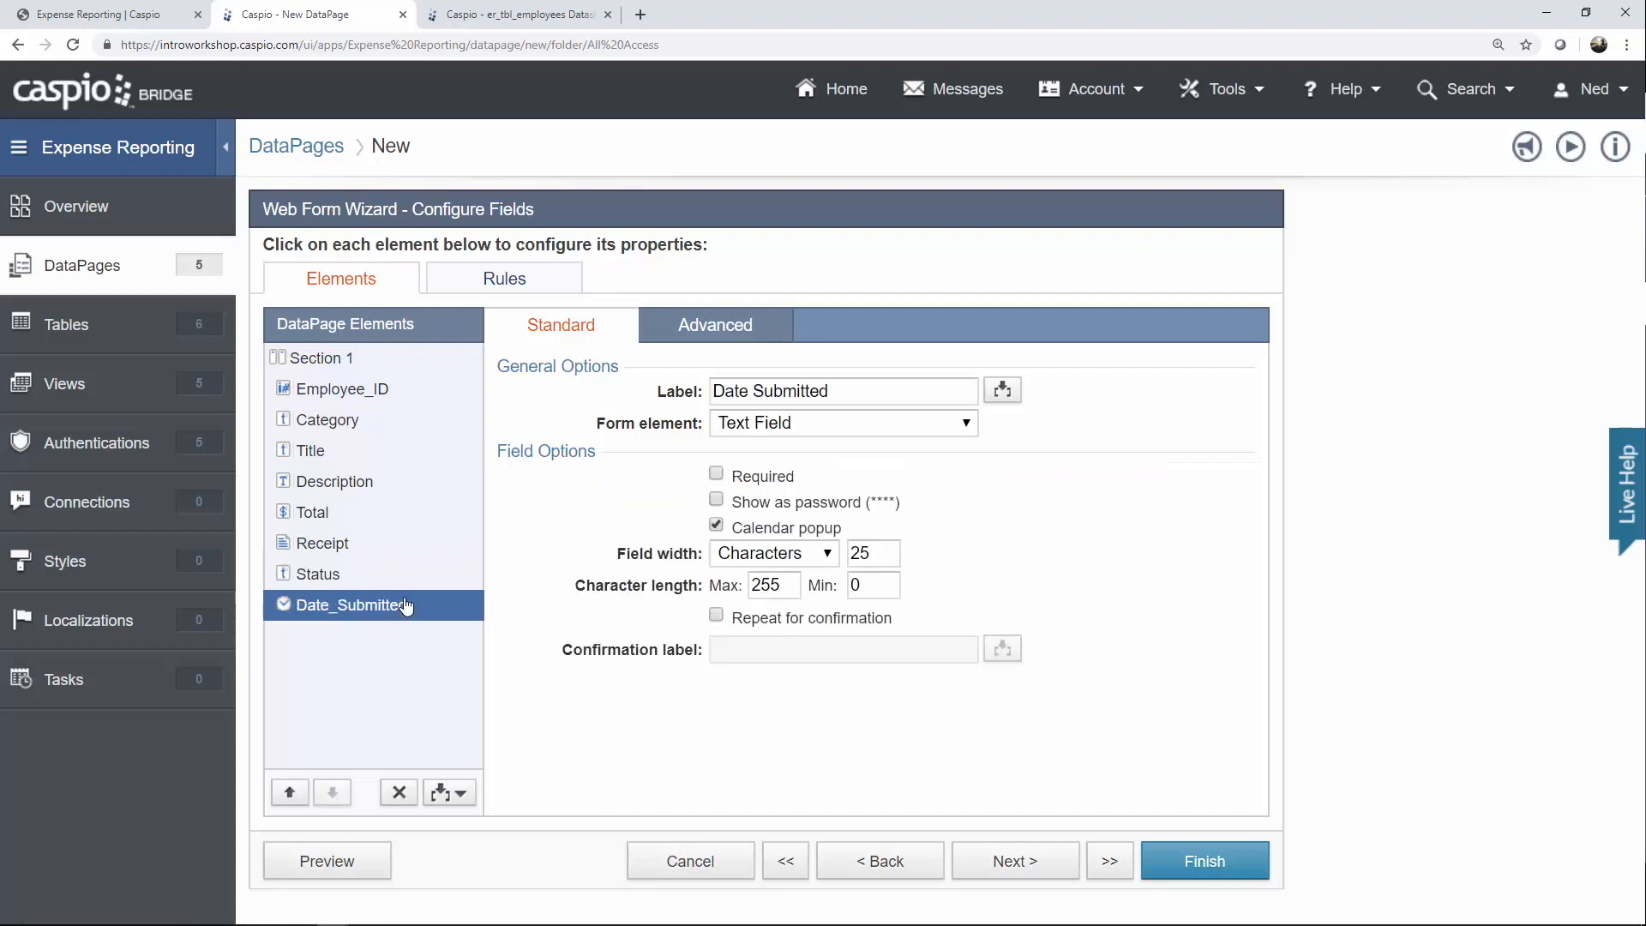
left_click(782, 424)
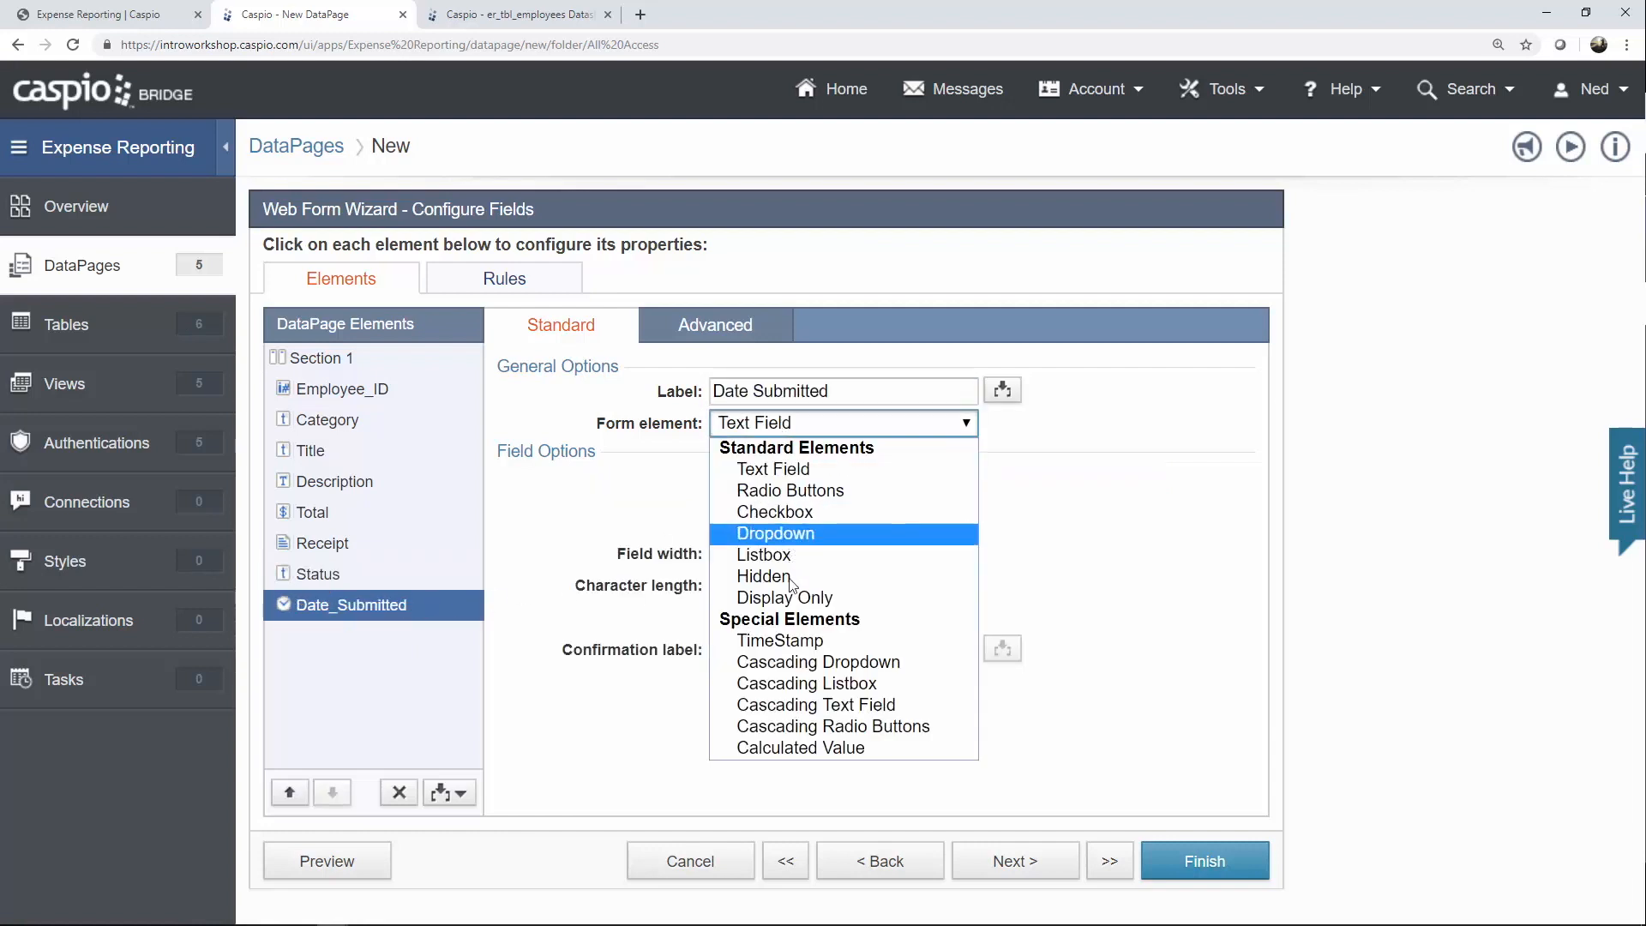
left_click(792, 650)
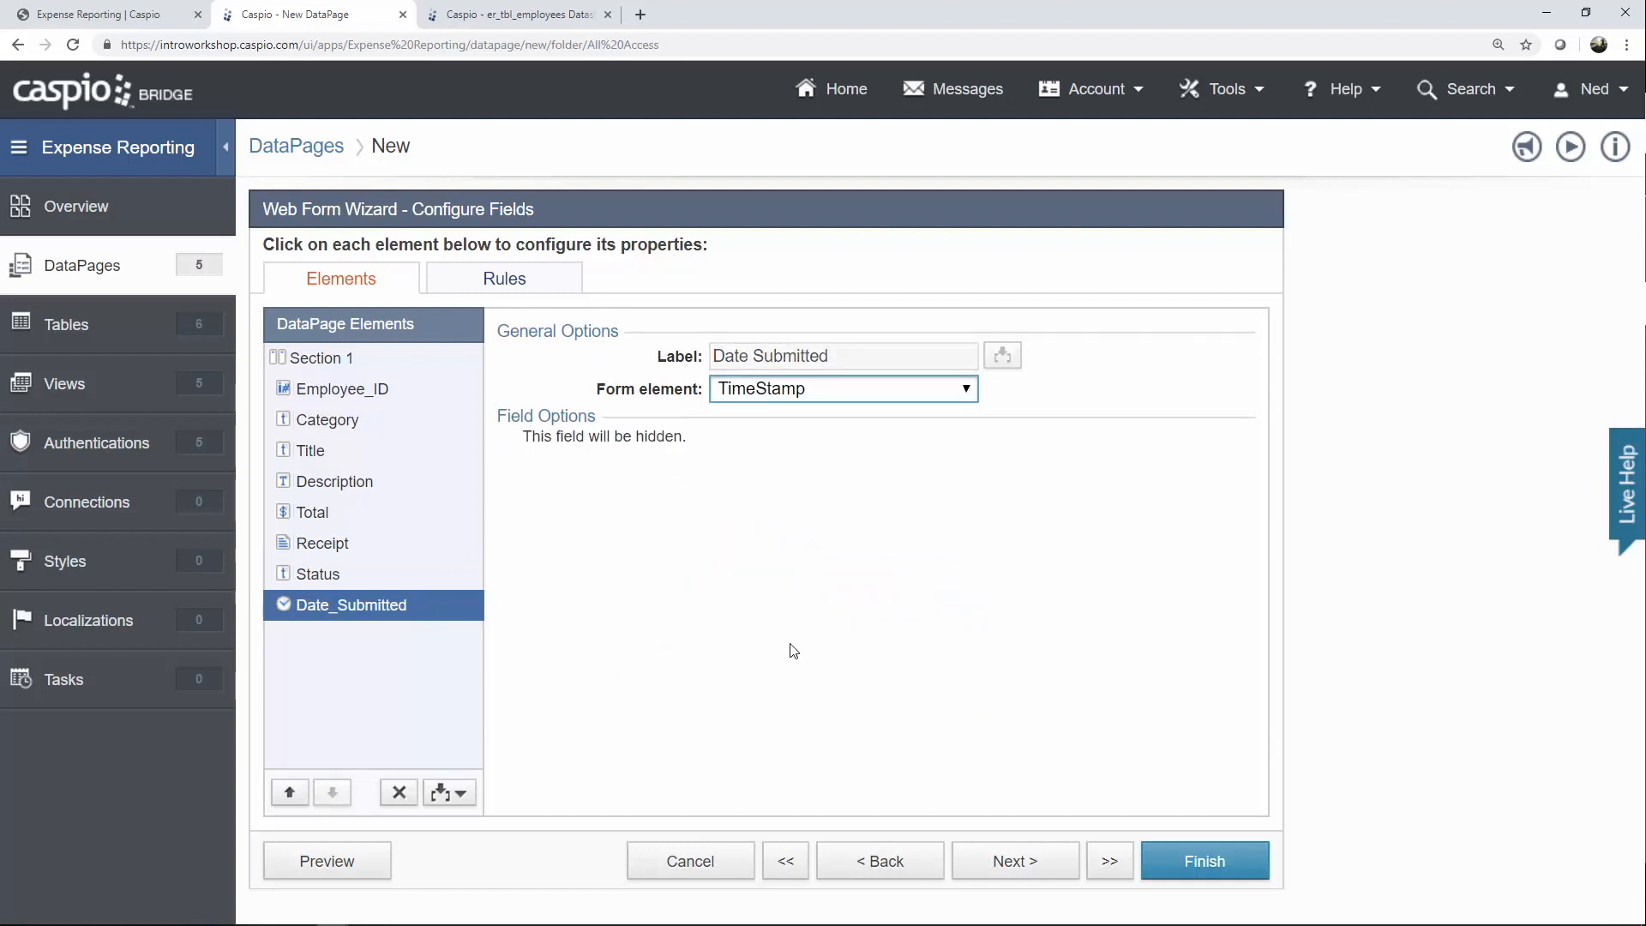
left_click(1202, 871)
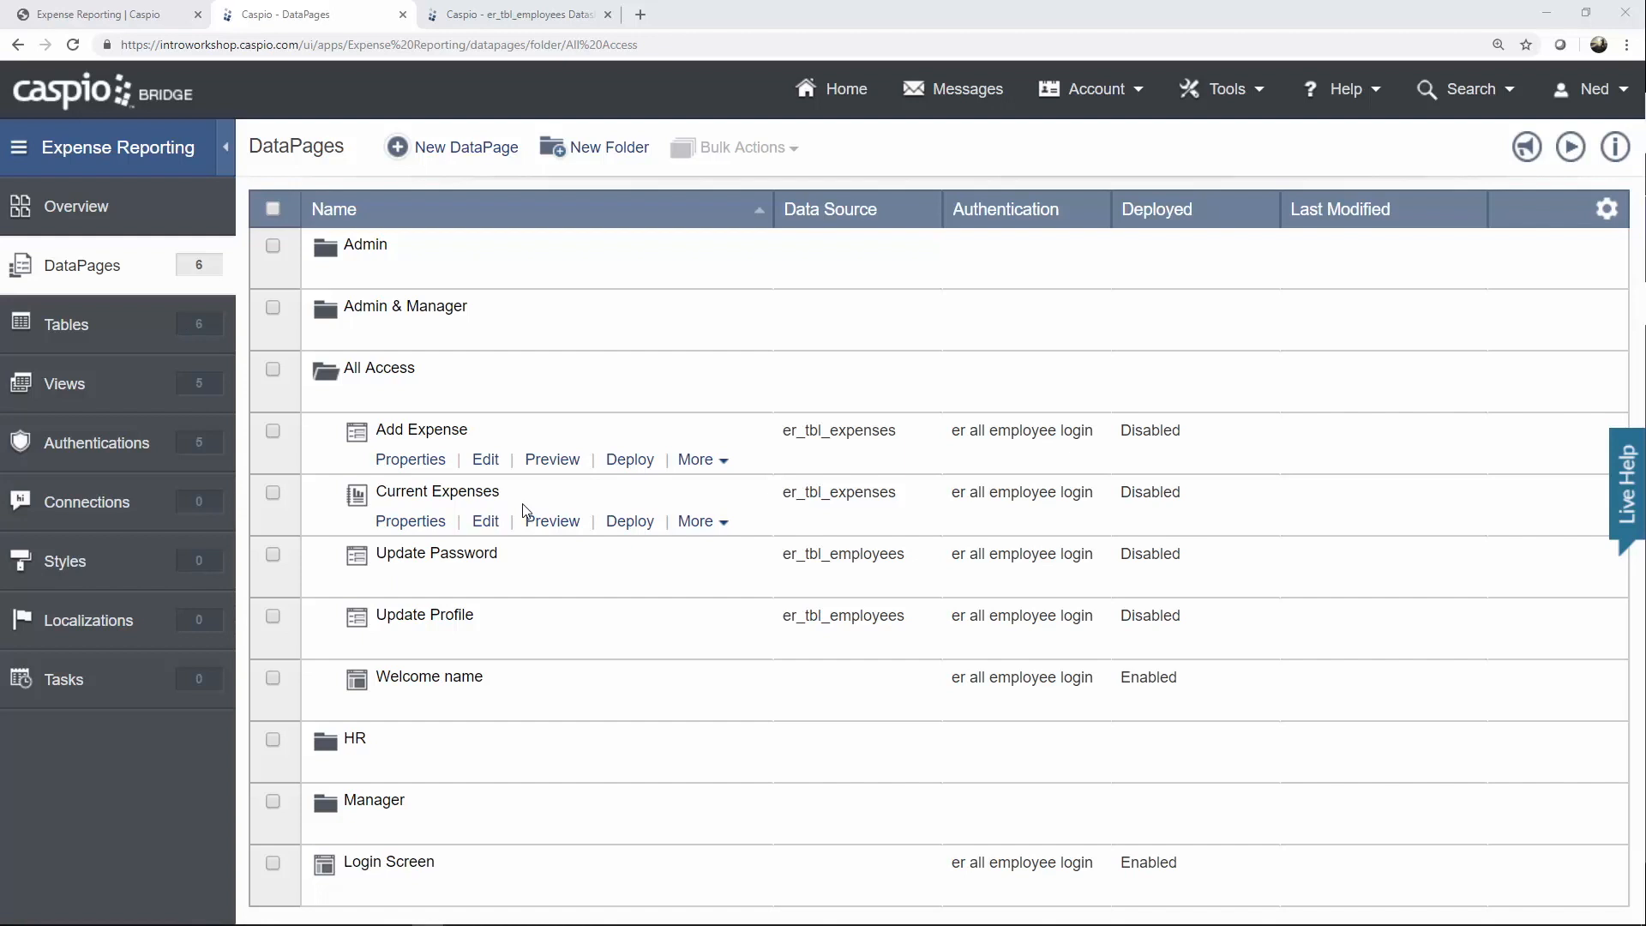
Duplicate Current Expenses, save the copy as 'Search Expenses', and open it for editing.
left_click(708, 523)
left_click(720, 561)
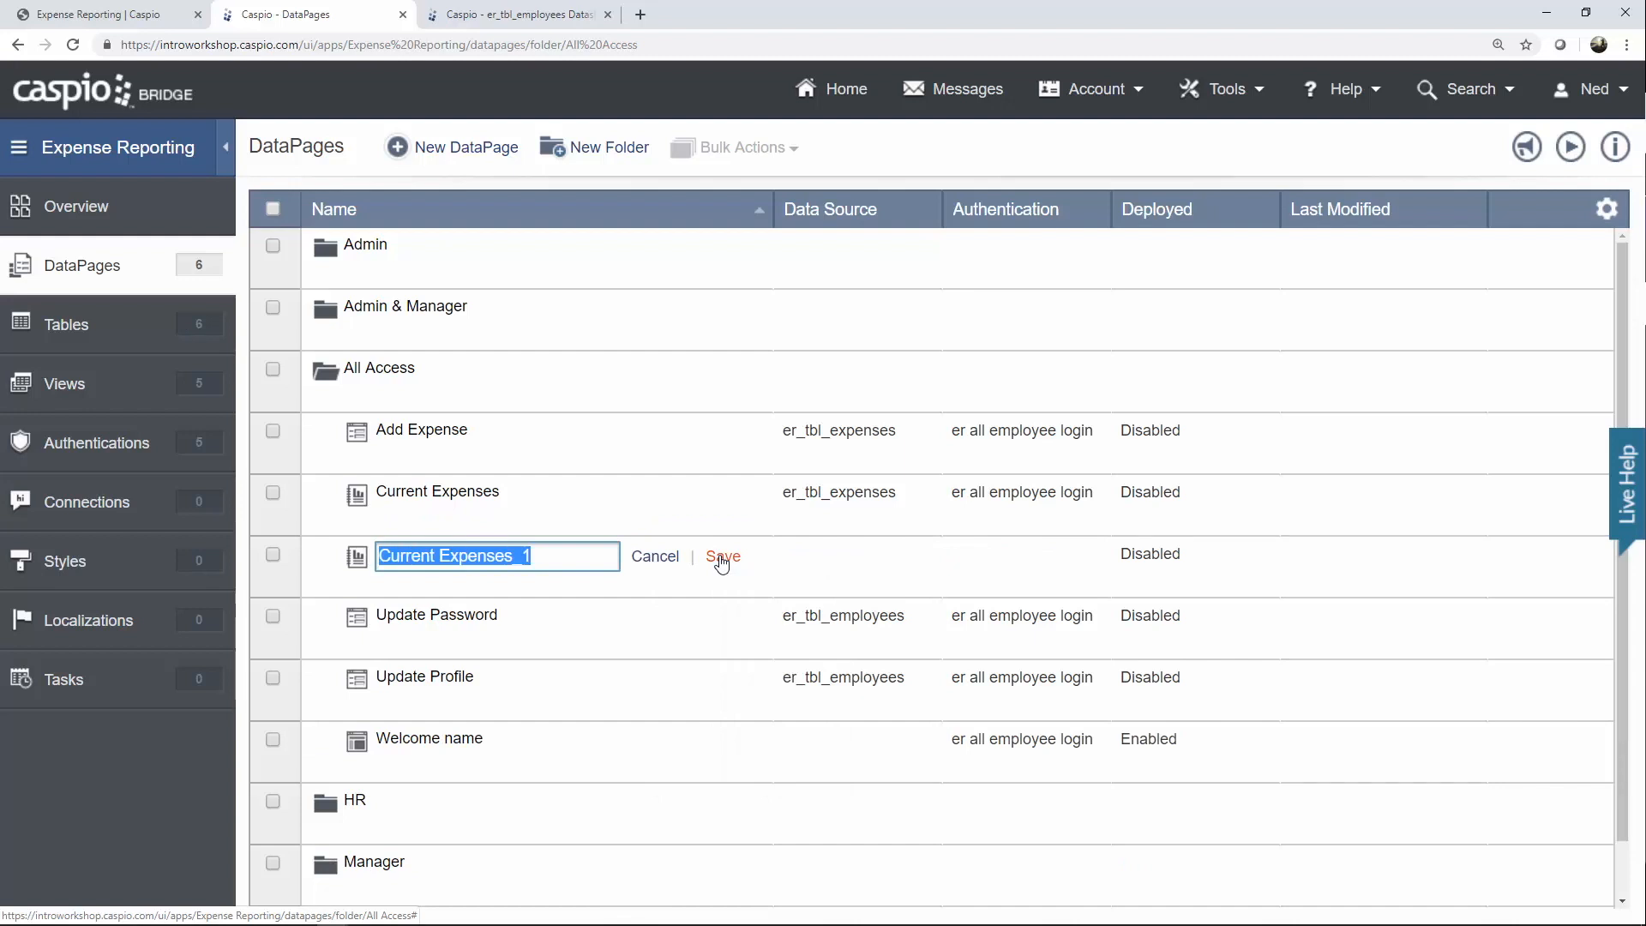
type("Search exp")
key("BackSpace")
key("BackSpace")
key("BackSpace")
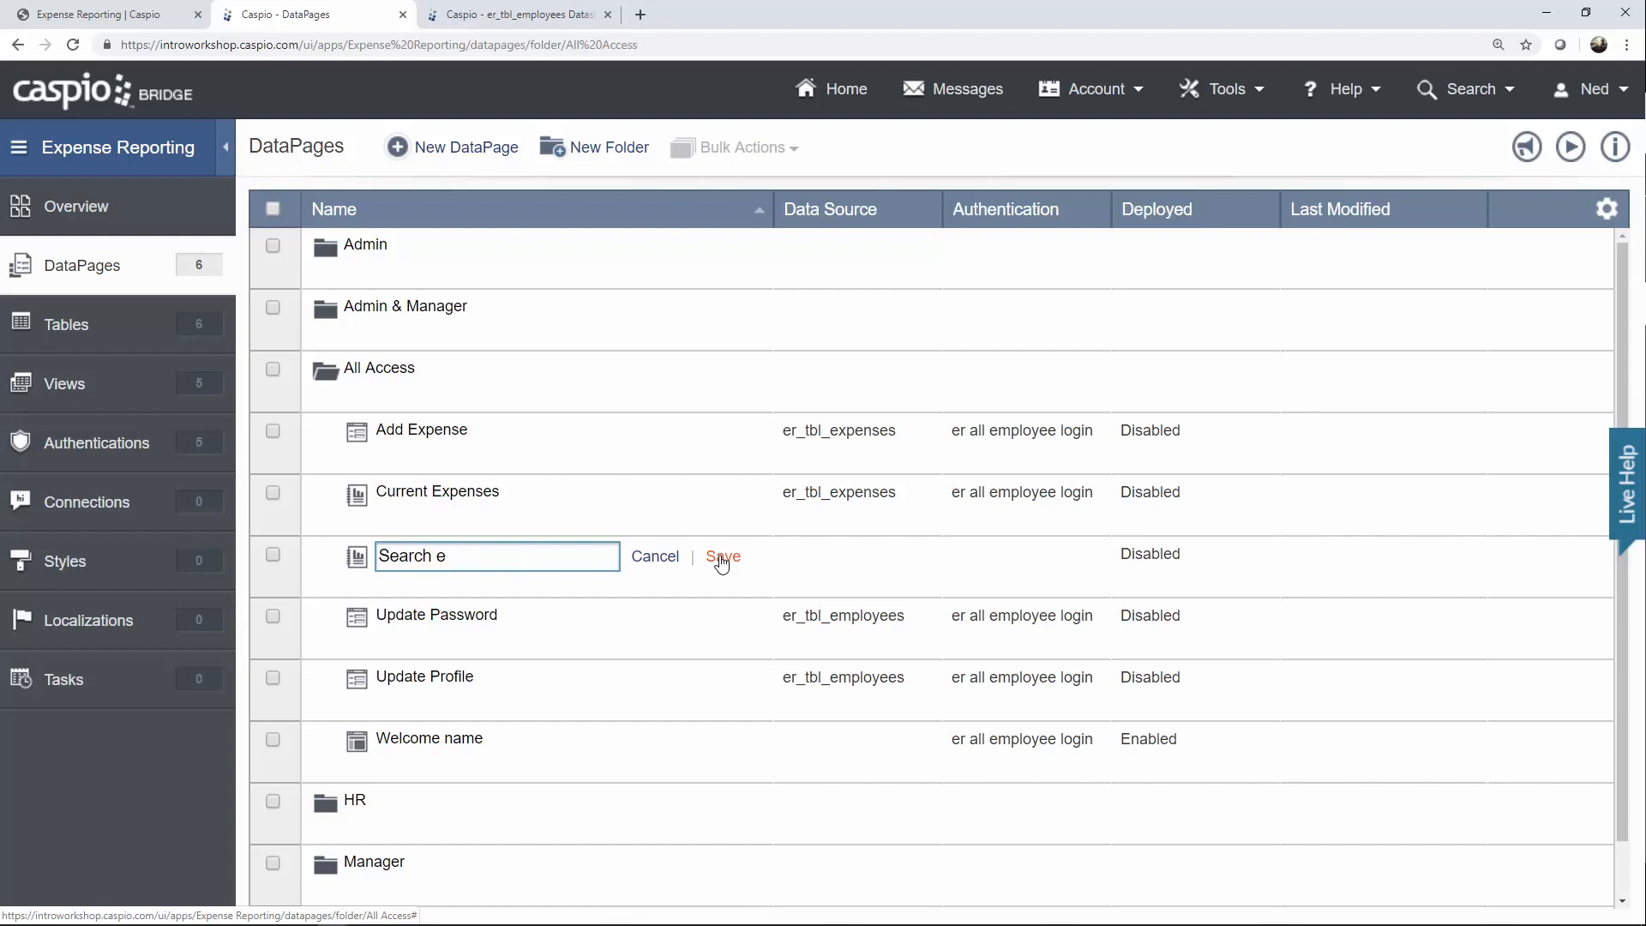
type("Expenses")
left_click(722, 559)
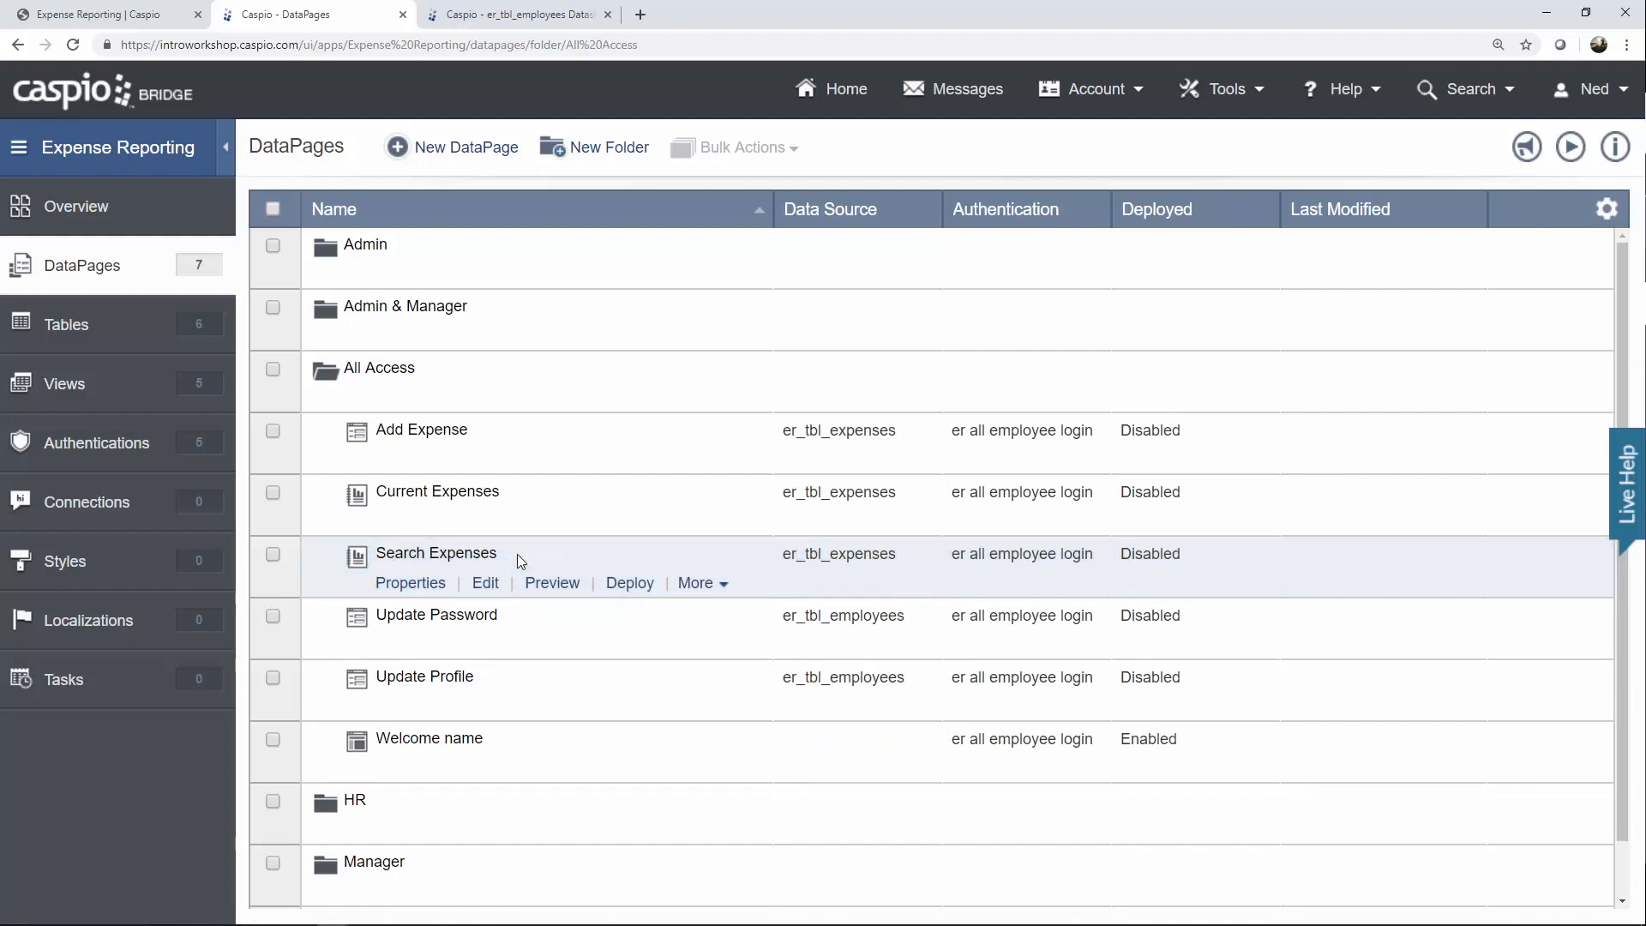
left_click(551, 591)
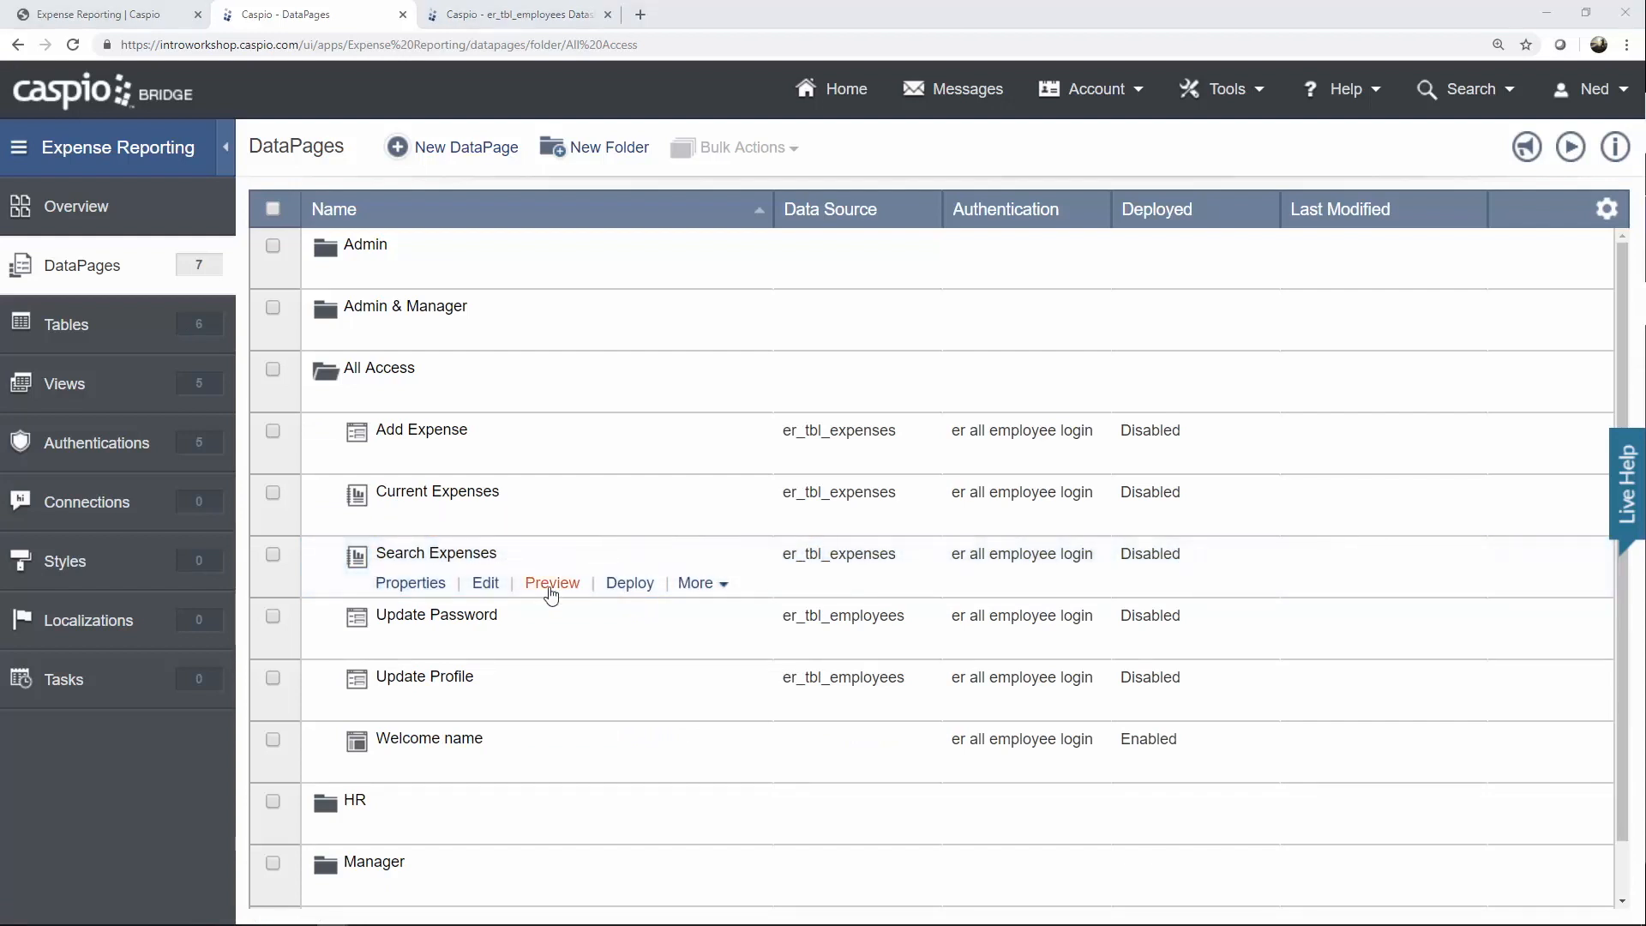
left_click(496, 586)
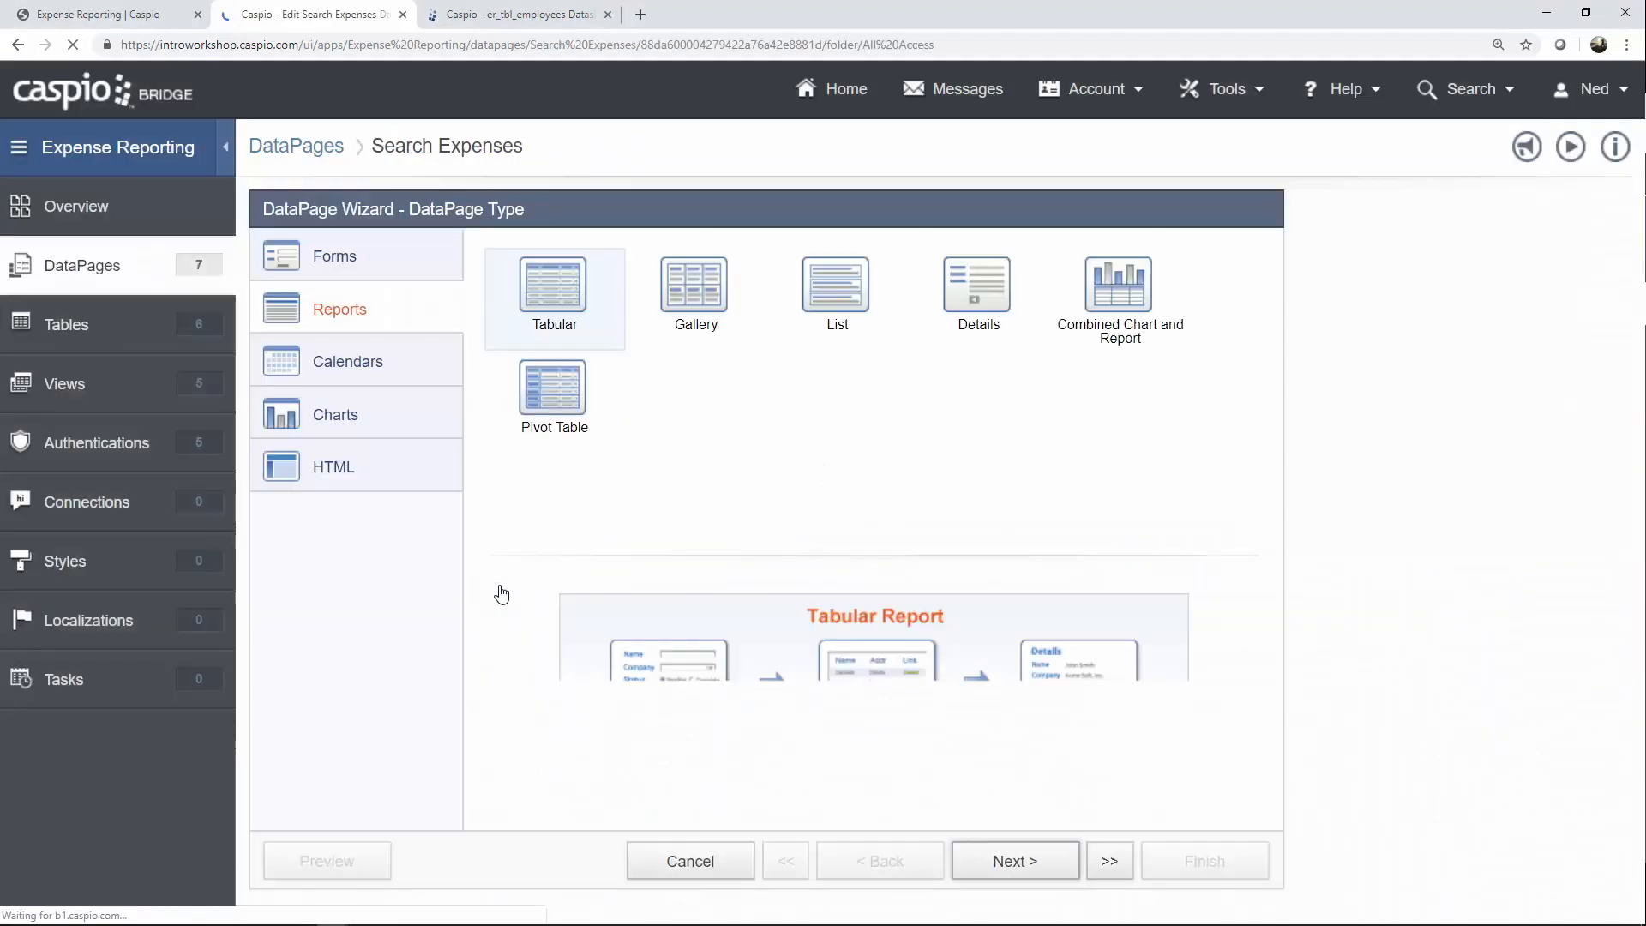
Enable a search form so users can filter the Search Expenses results.
left_click(1040, 860)
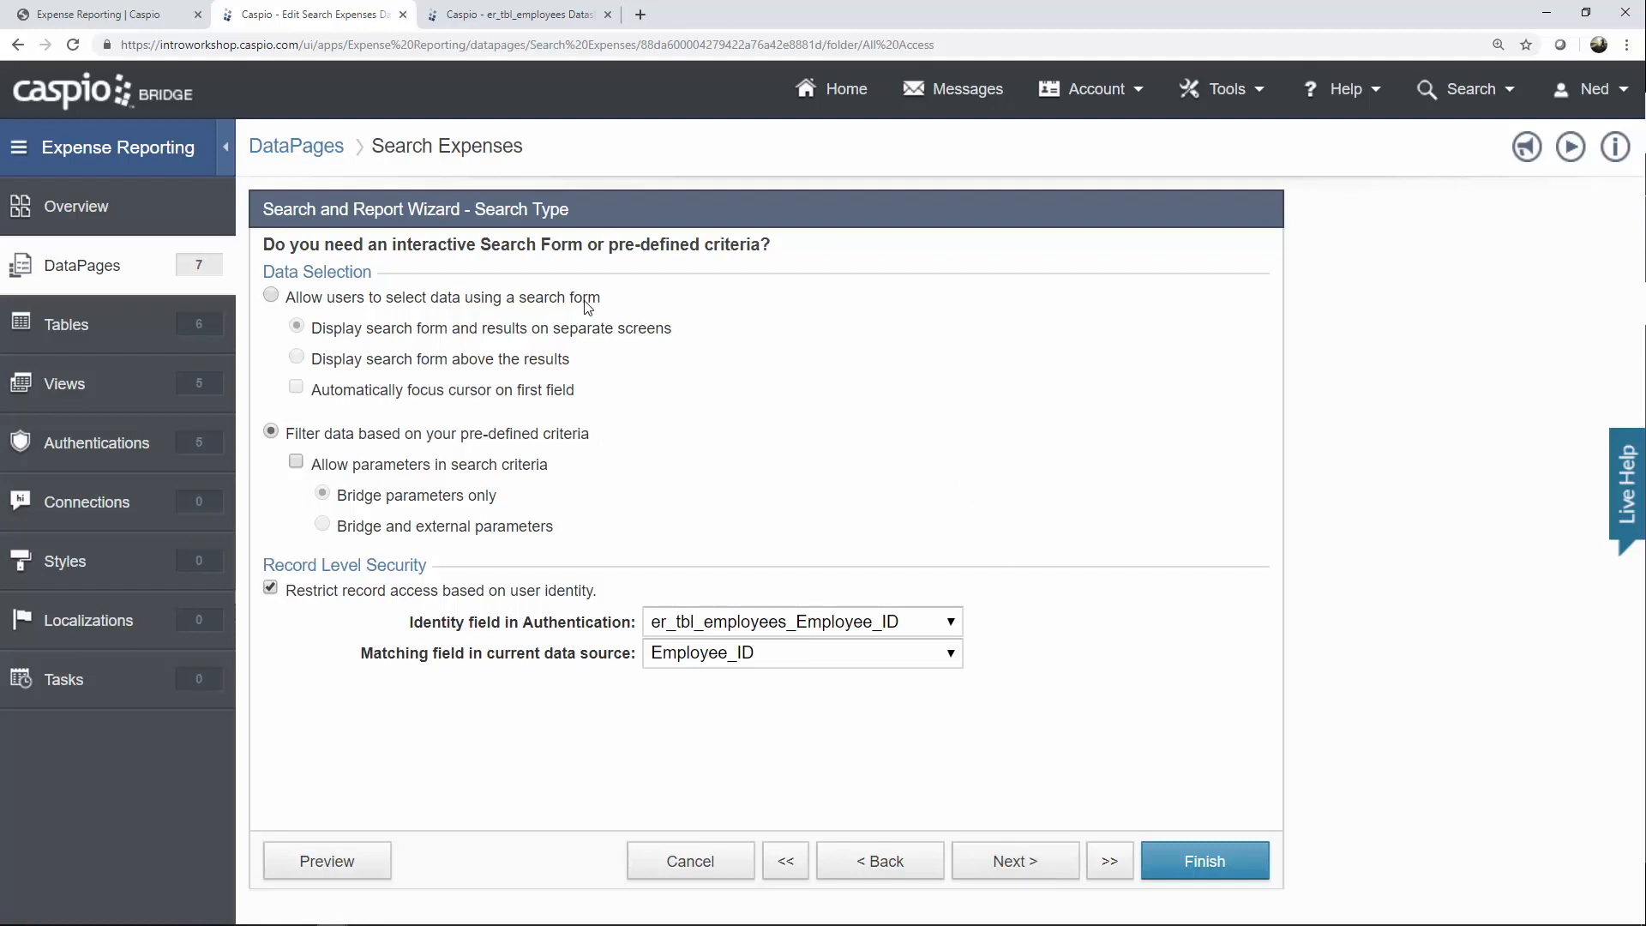
left_click(548, 302)
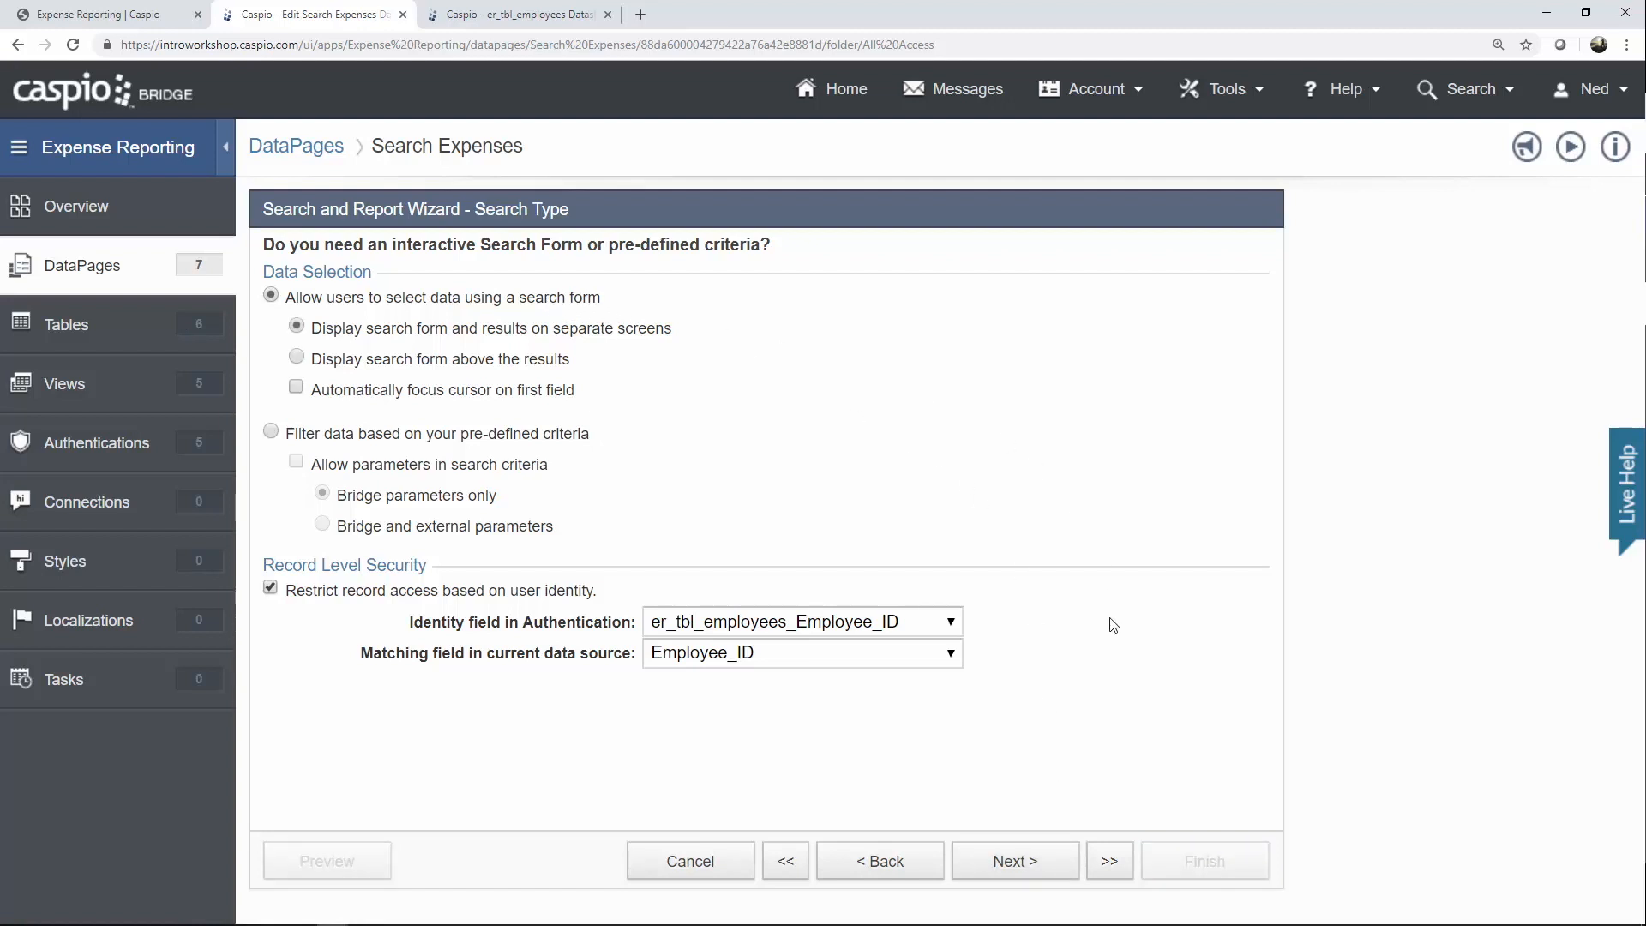
left_click(1042, 862)
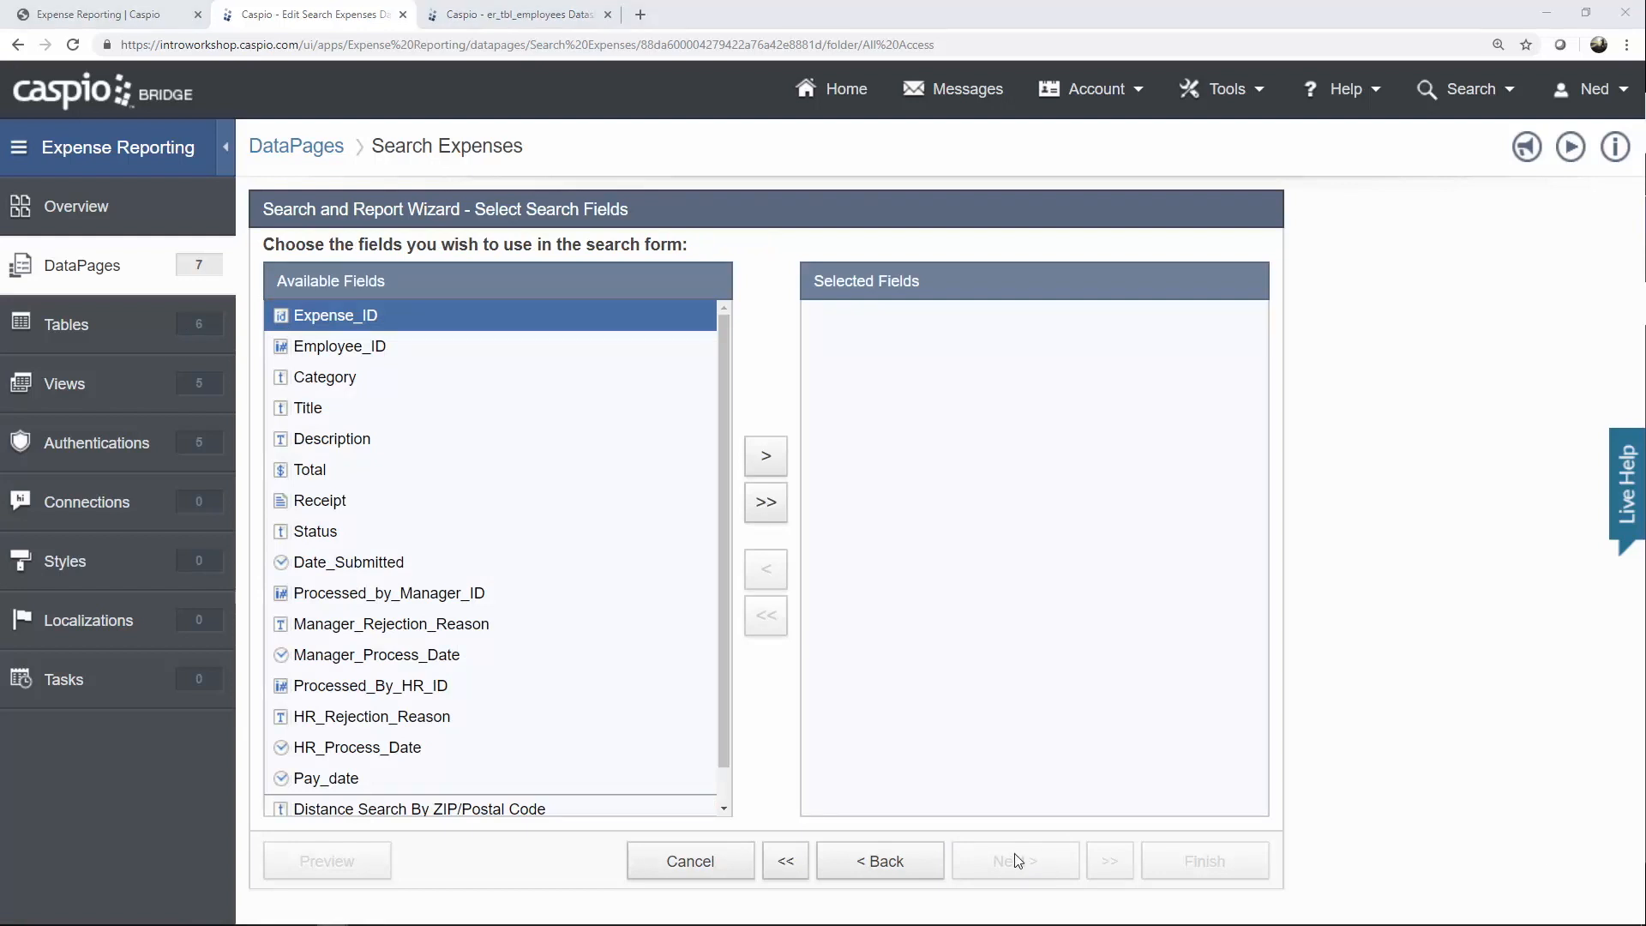
Add Category, Title, Status and Date_Submitted as search fields.
left_click(360, 377)
left_click(767, 462)
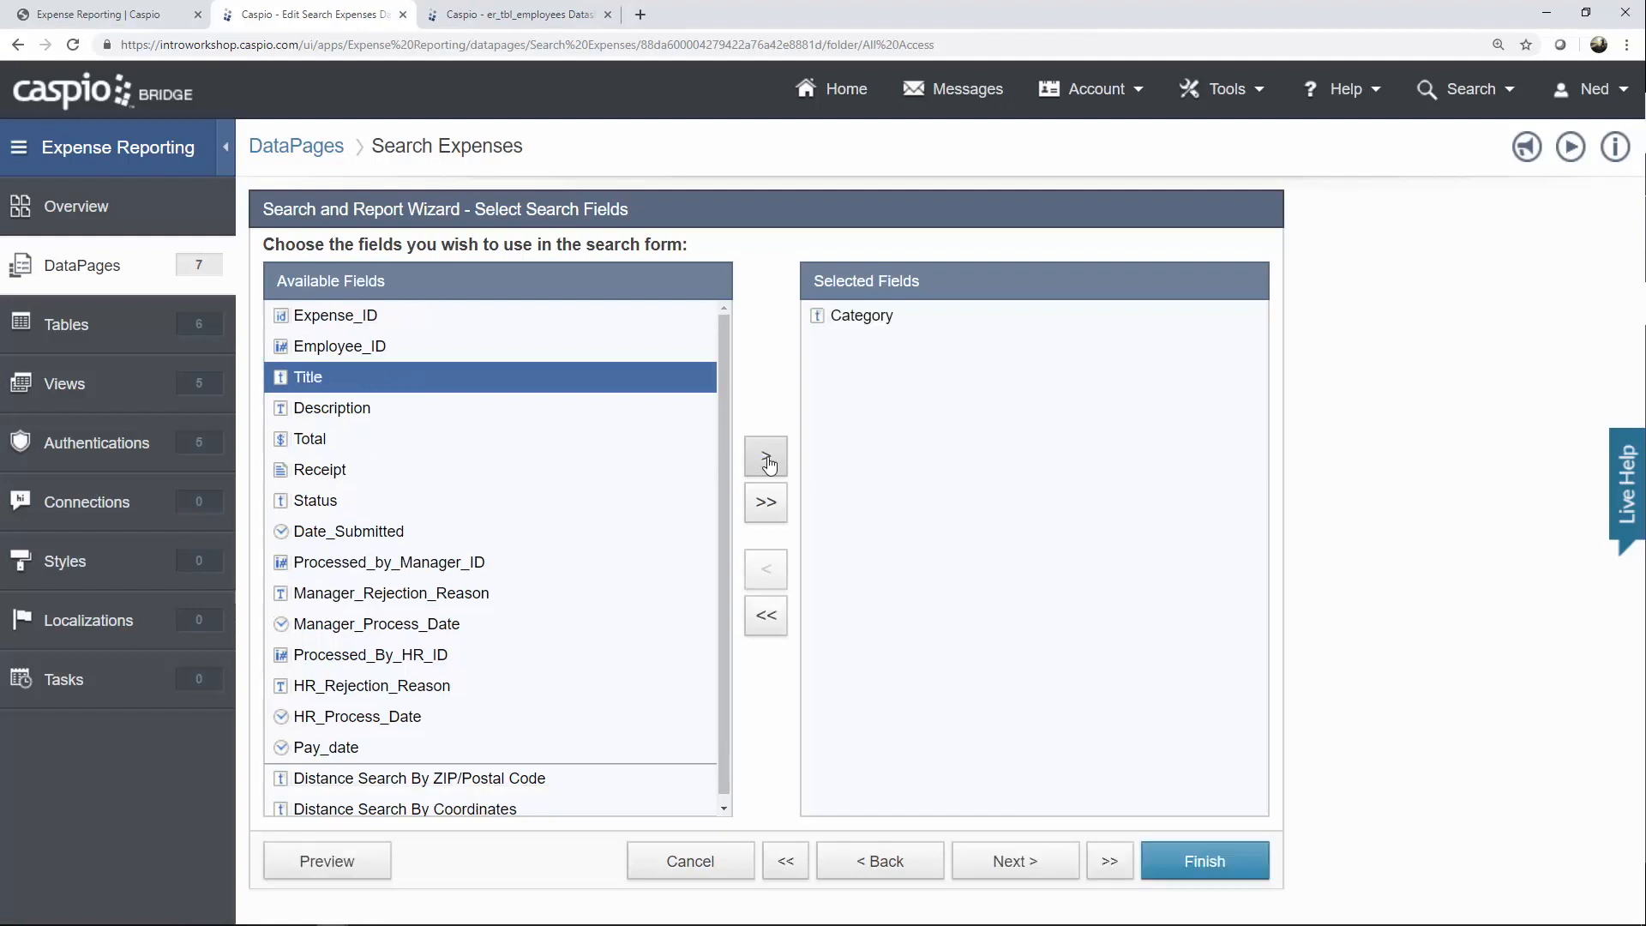
left_click(769, 464)
left_click(401, 471)
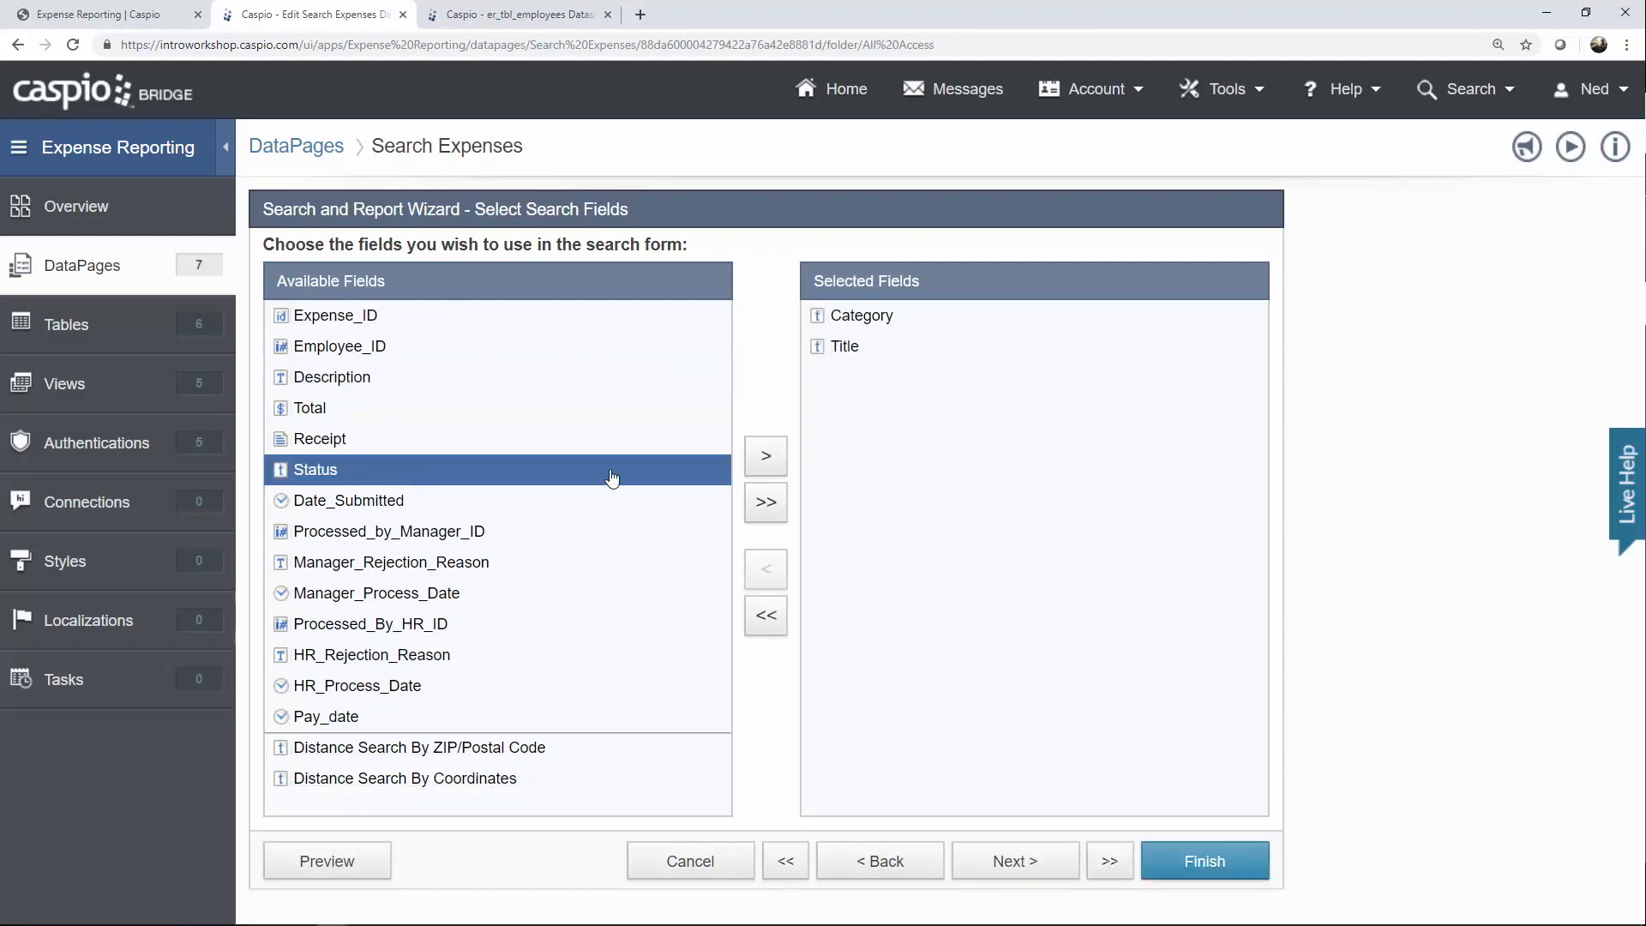
left_click(772, 463)
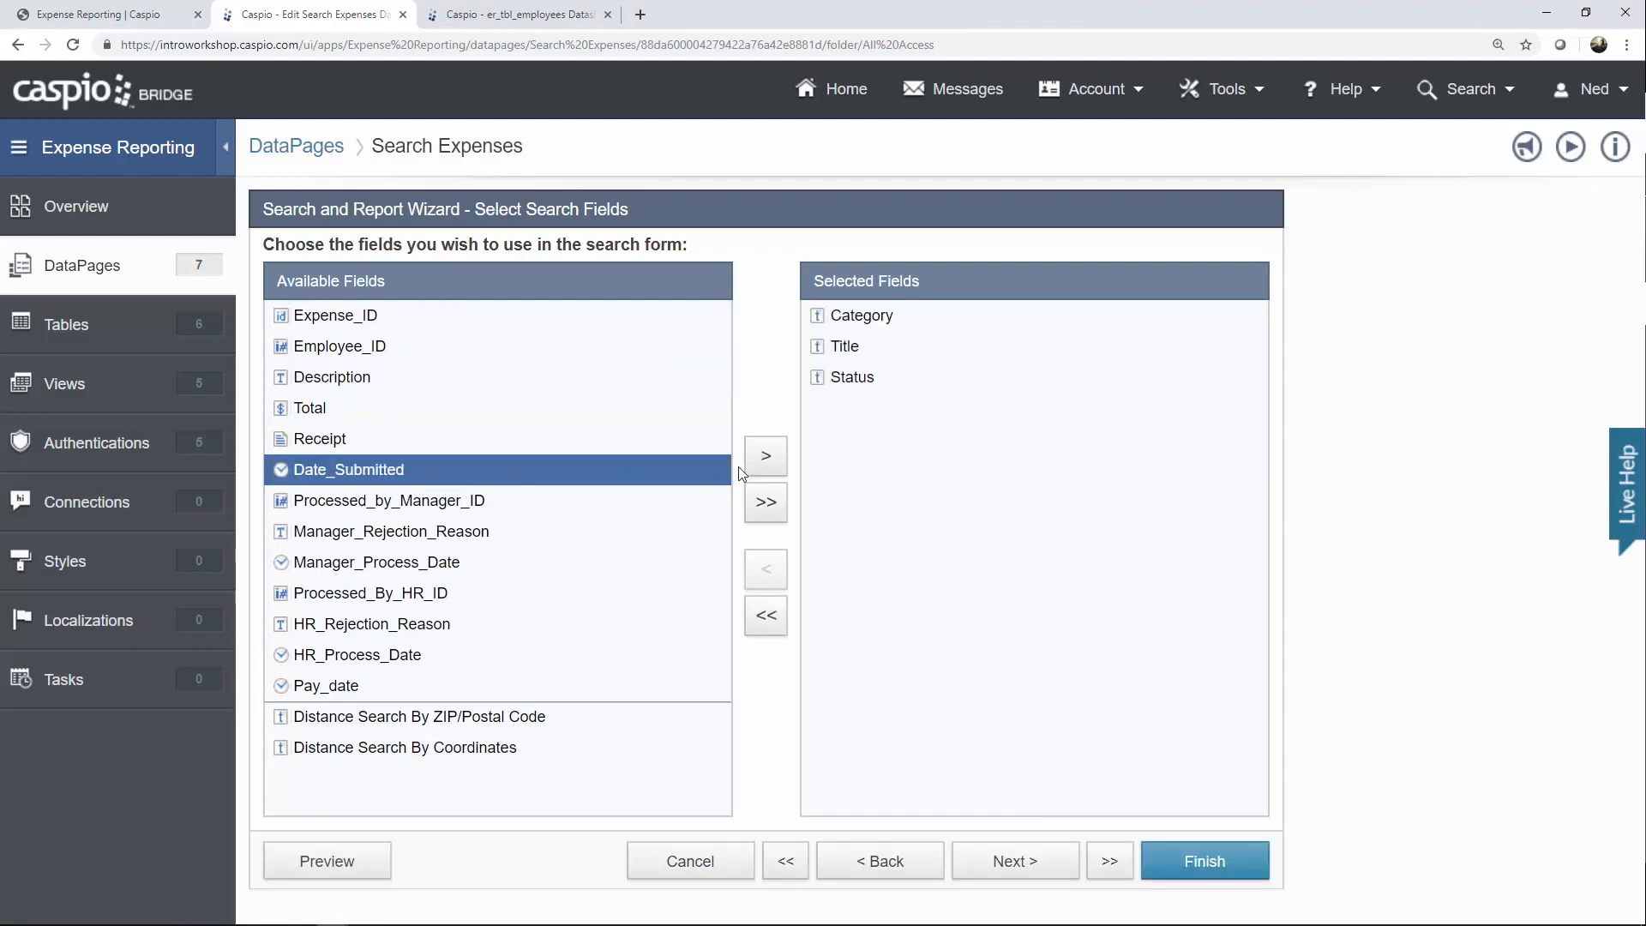
left_click(755, 467)
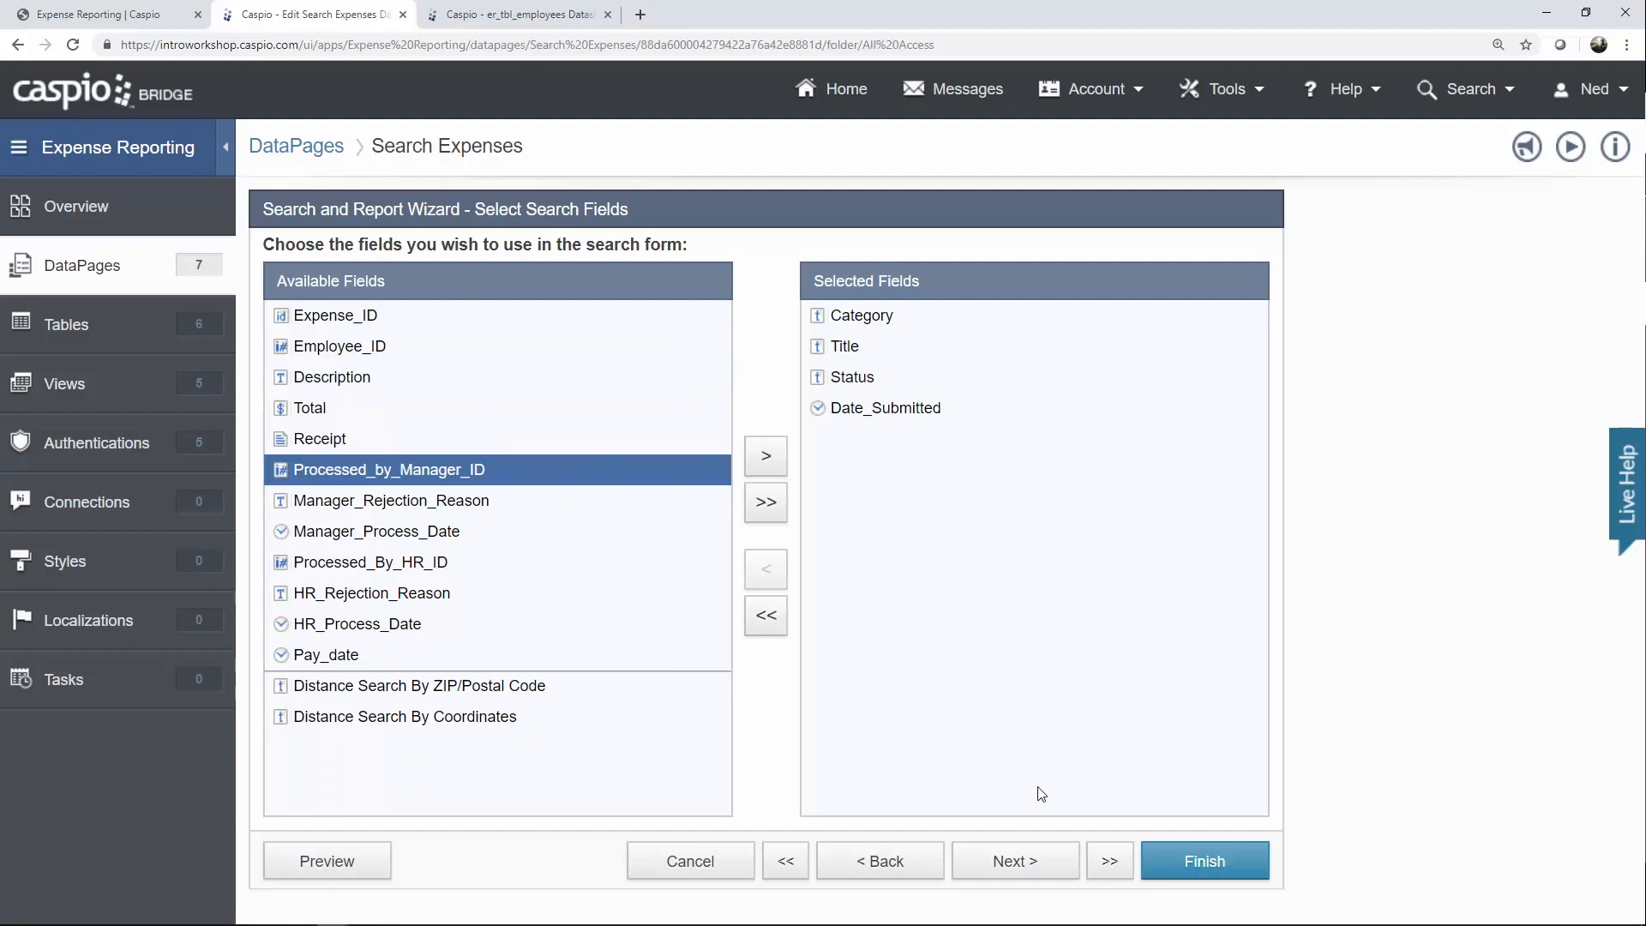
left_click(1021, 861)
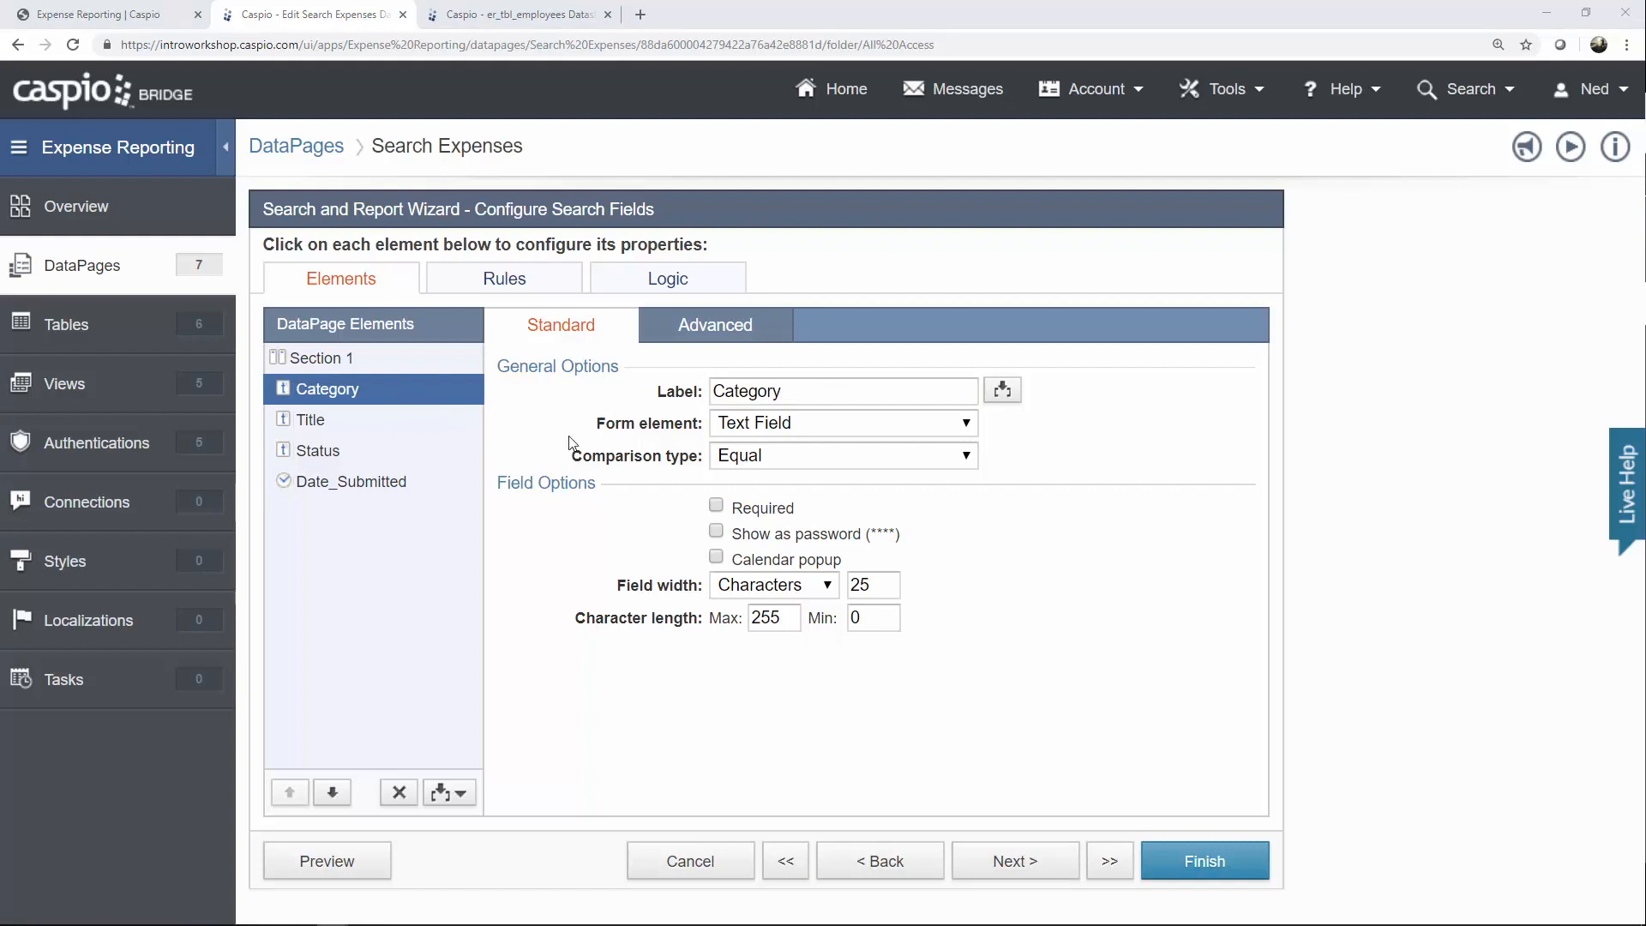
Make the Category search a dropdown with a blank-valued 'Search Any' custom option.
left_click(777, 429)
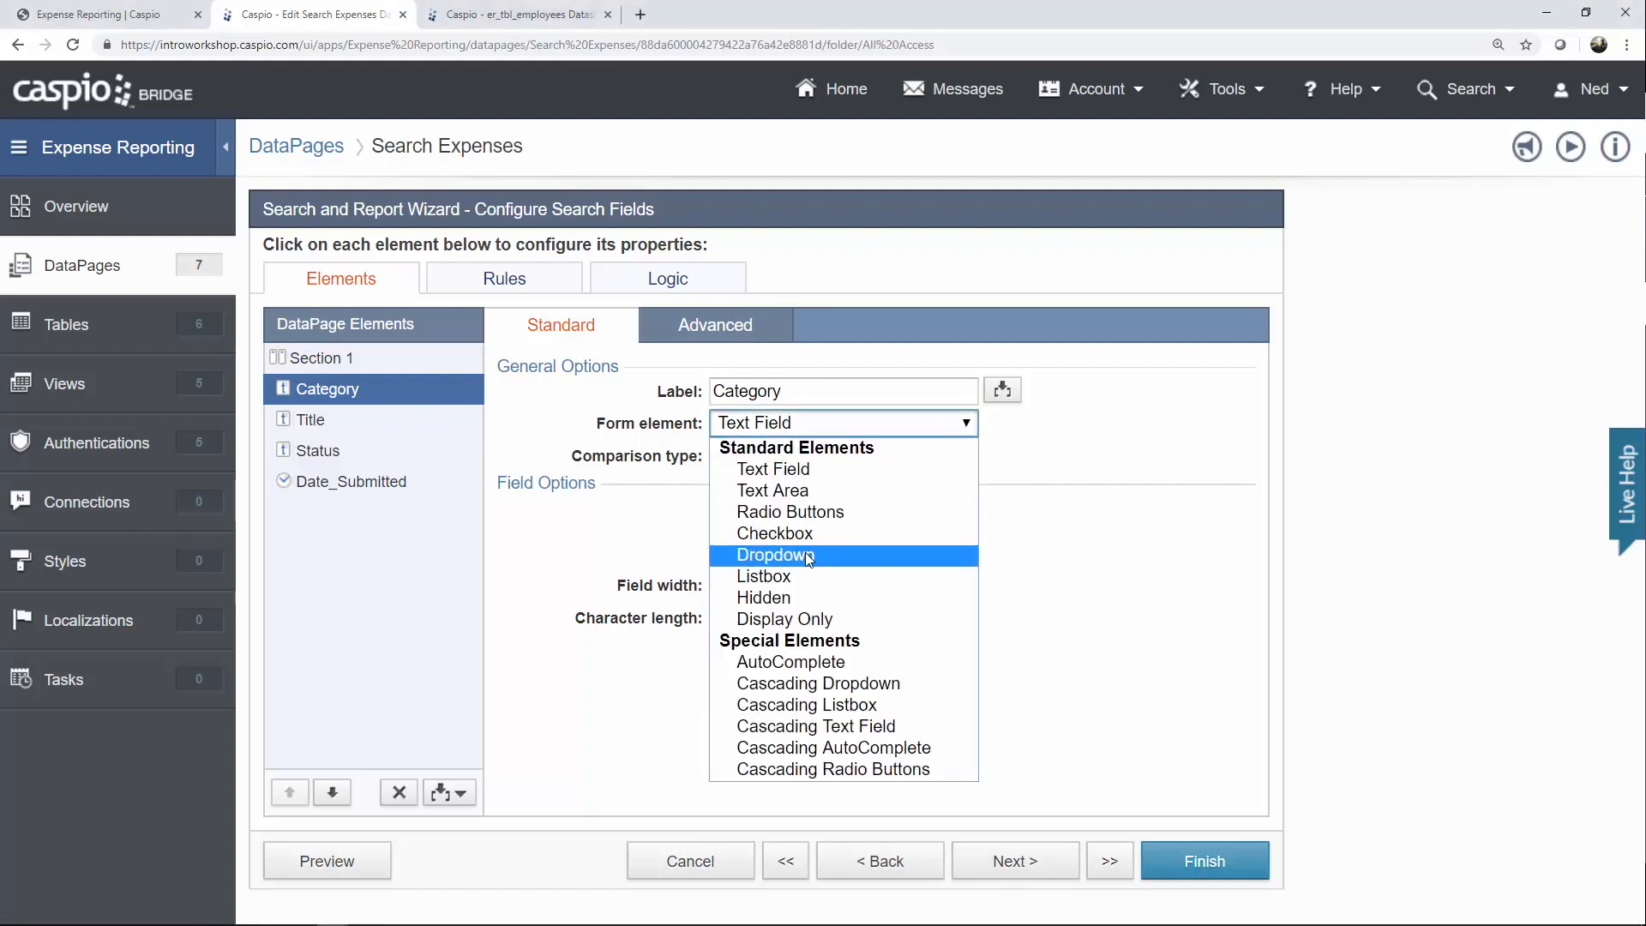
left_click(776, 554)
left_click(772, 566)
left_click(768, 632)
left_click(739, 653)
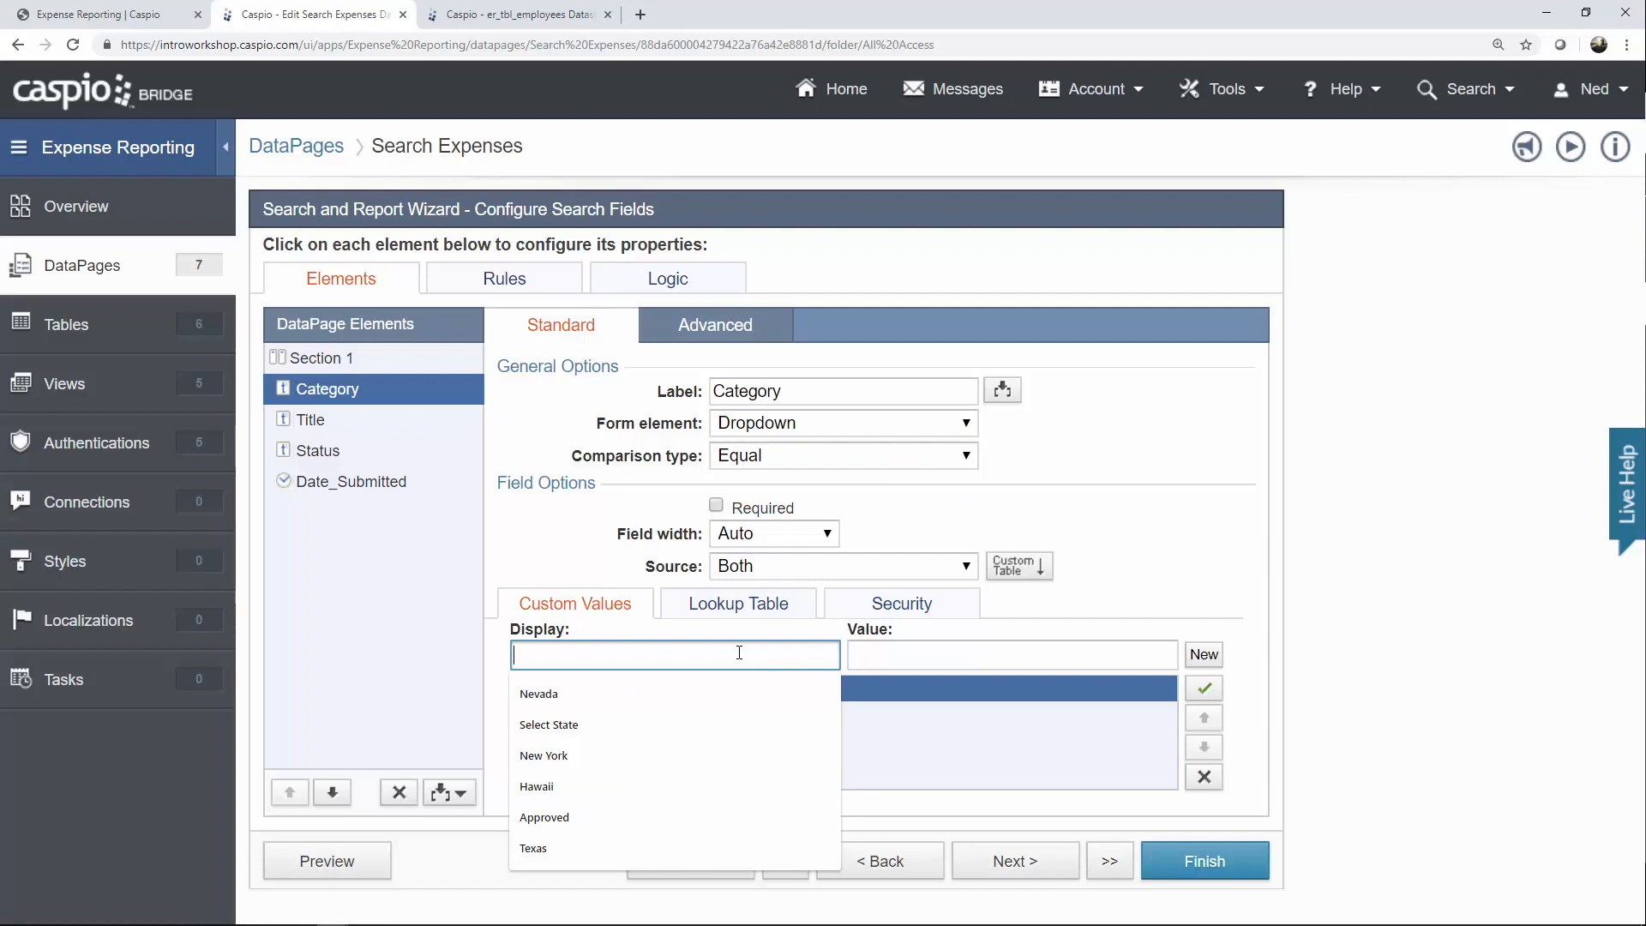
type("Search Any")
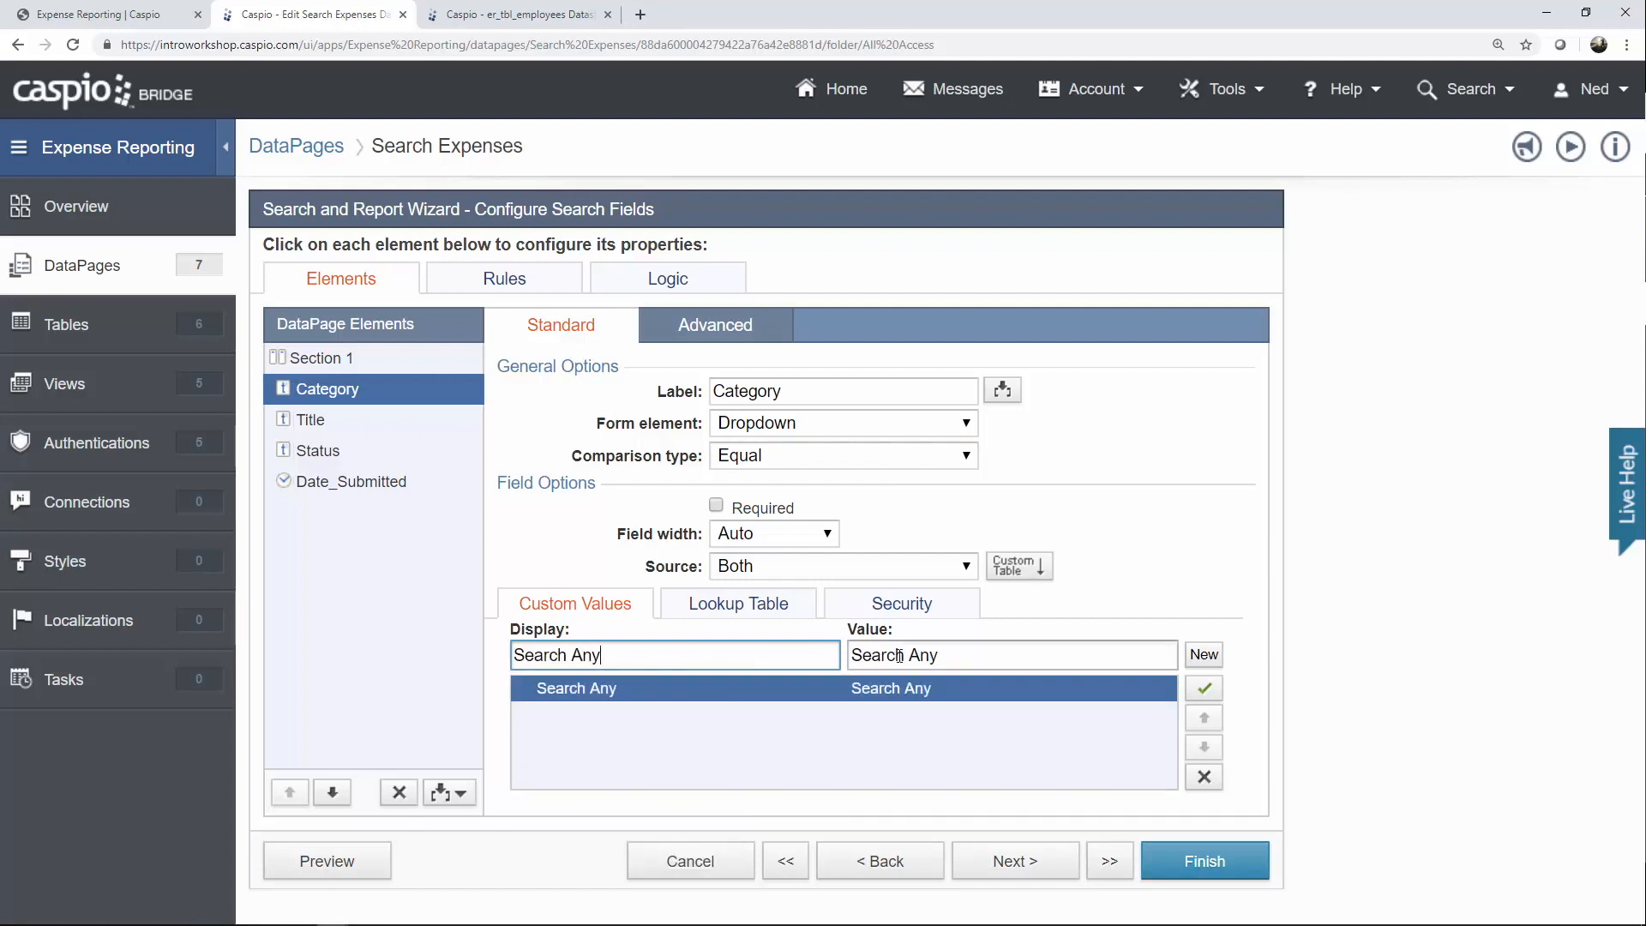
left_click_drag(939, 656, 852, 656)
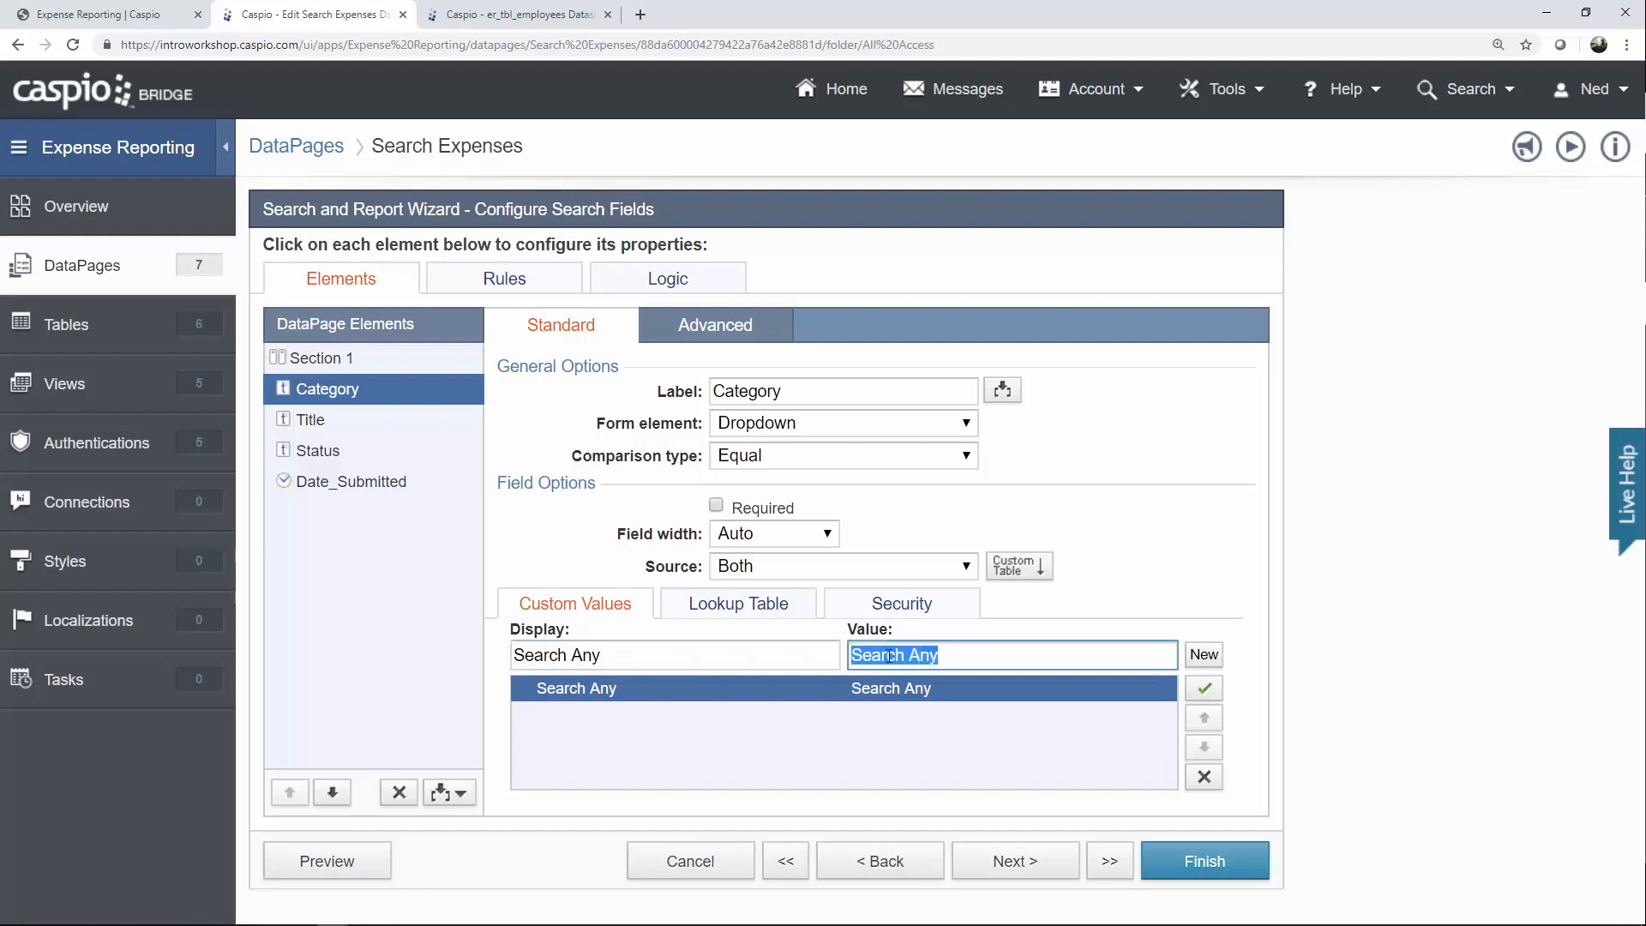
key("BackSpace")
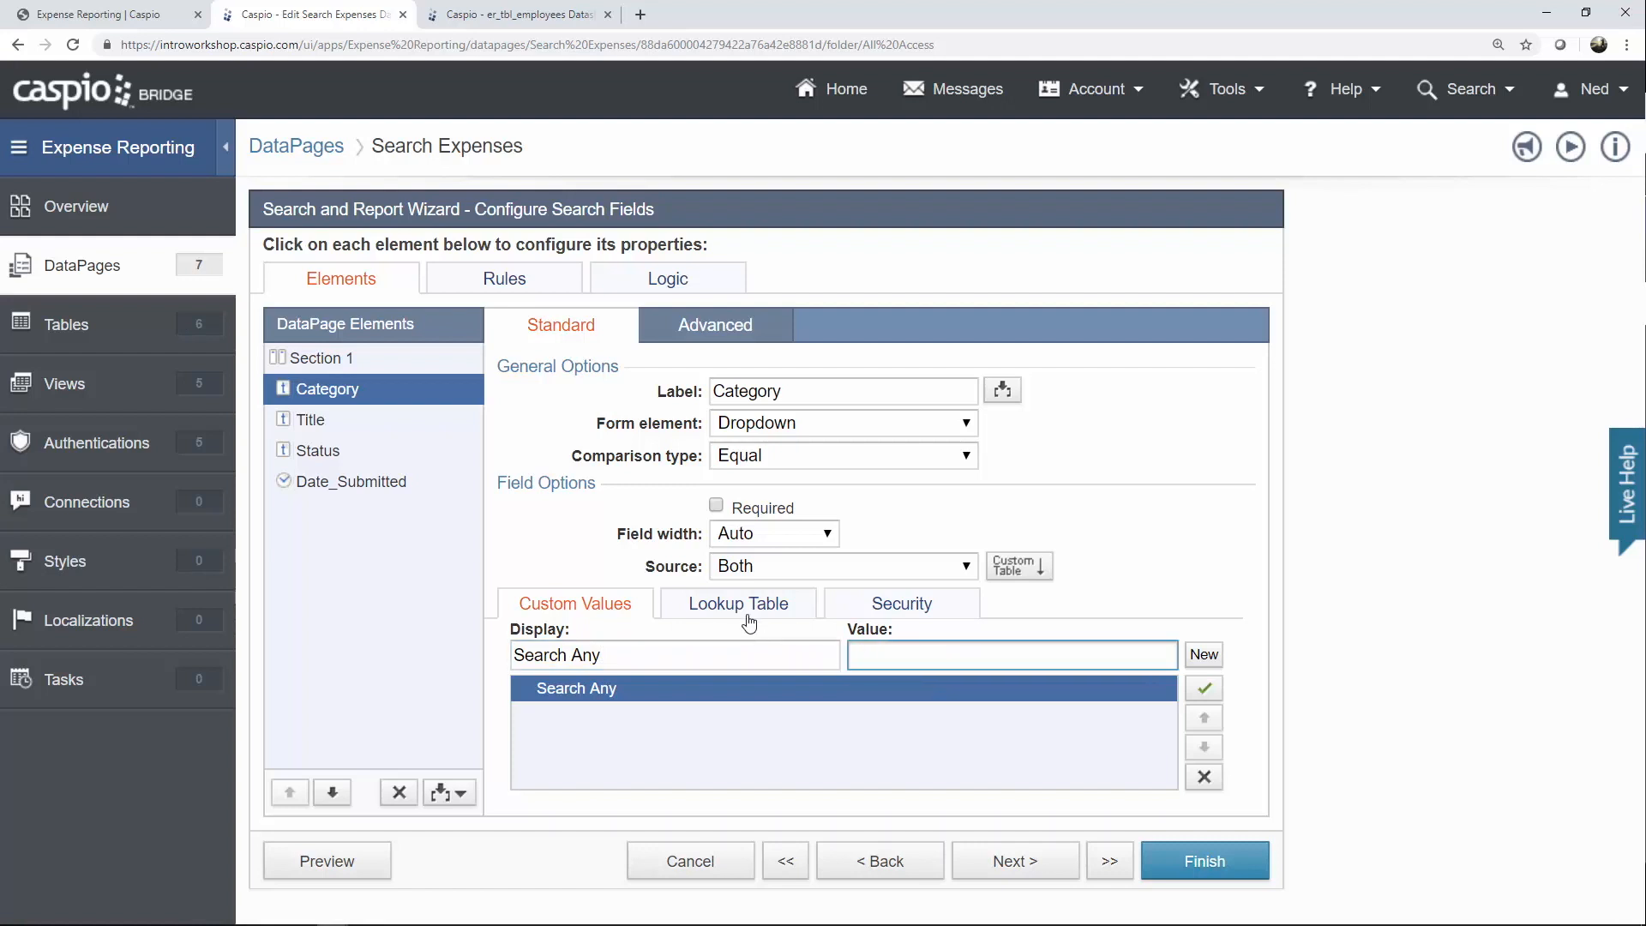
Draw the remaining Category choices from er_tbl_categories_lookup.
left_click(743, 609)
left_click(790, 638)
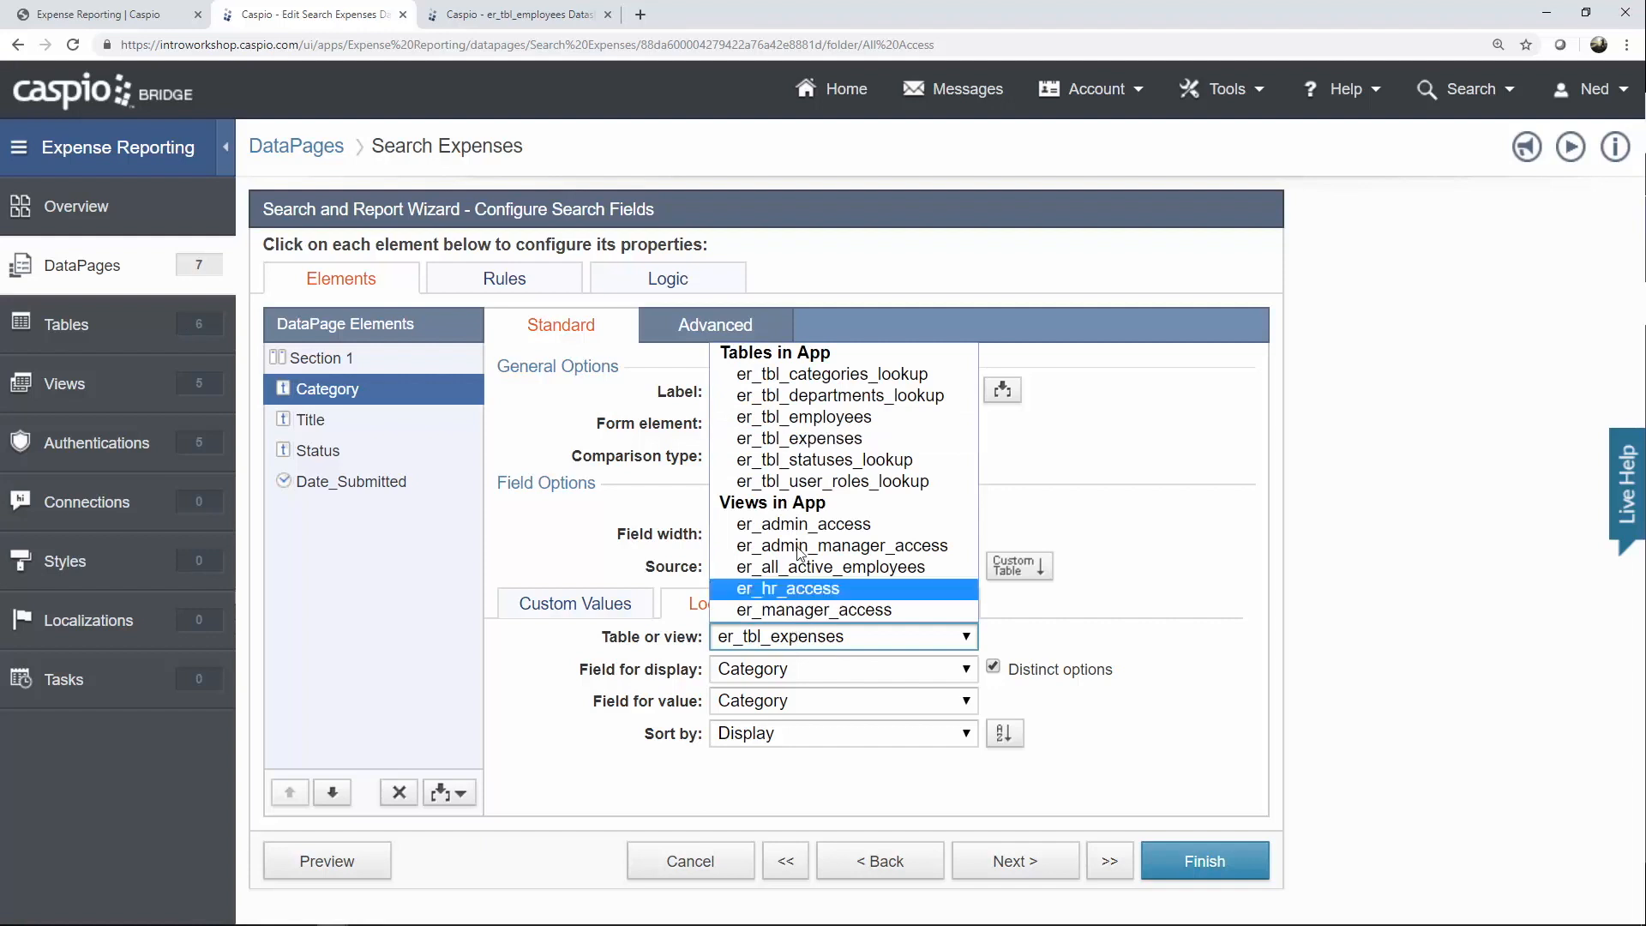
left_click(837, 374)
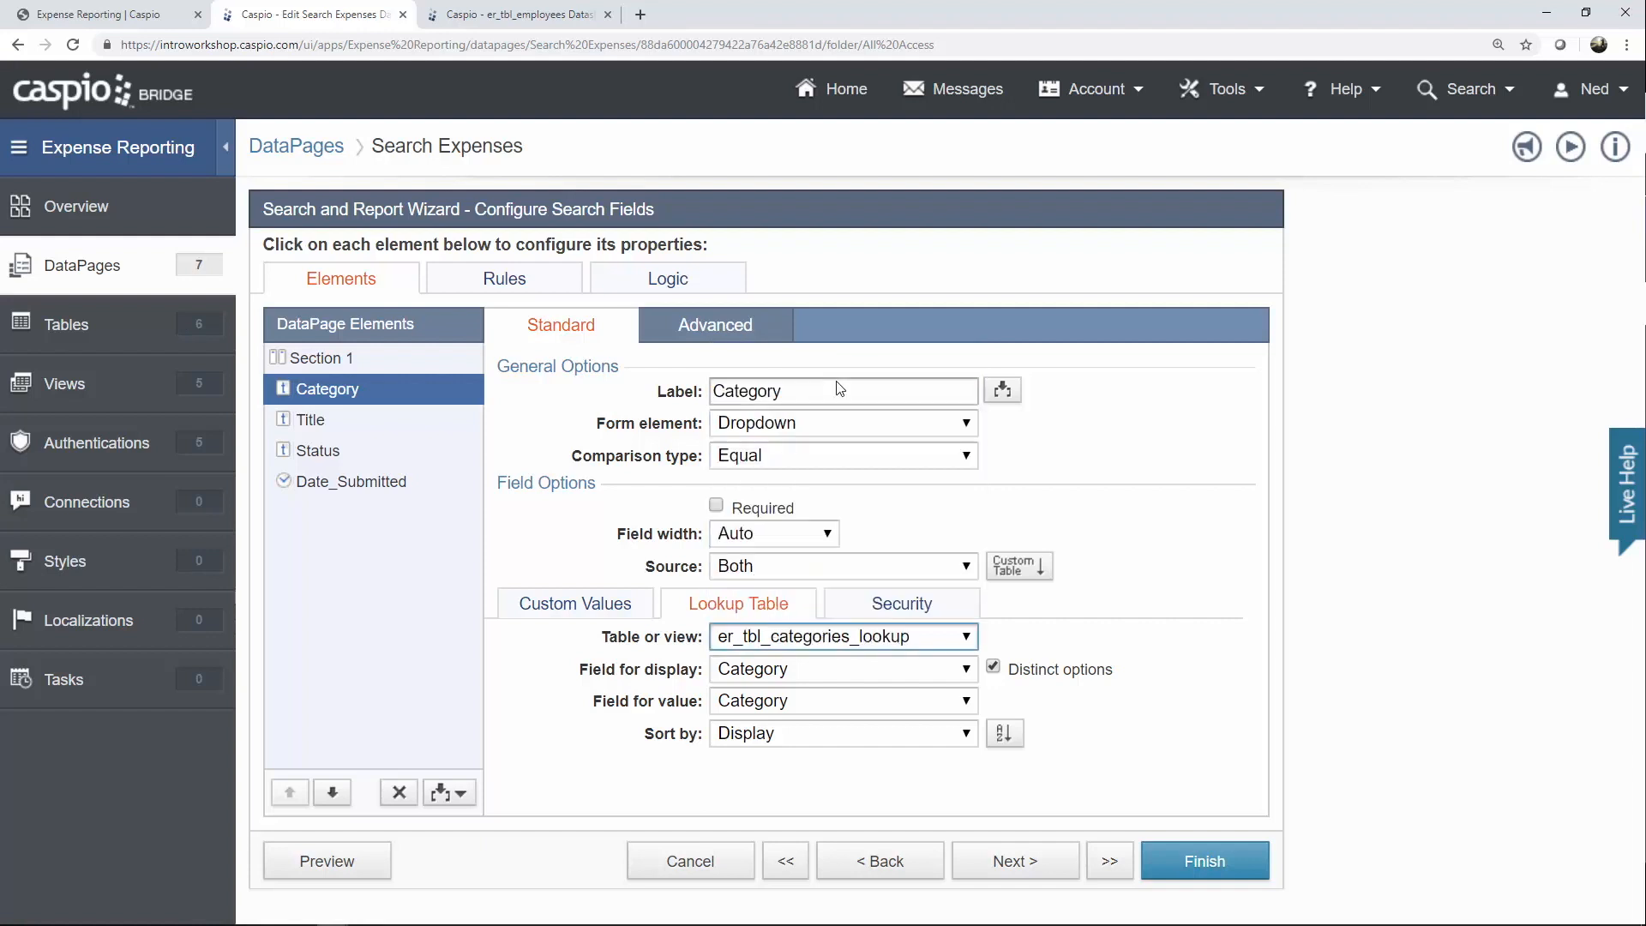
left_click(366, 429)
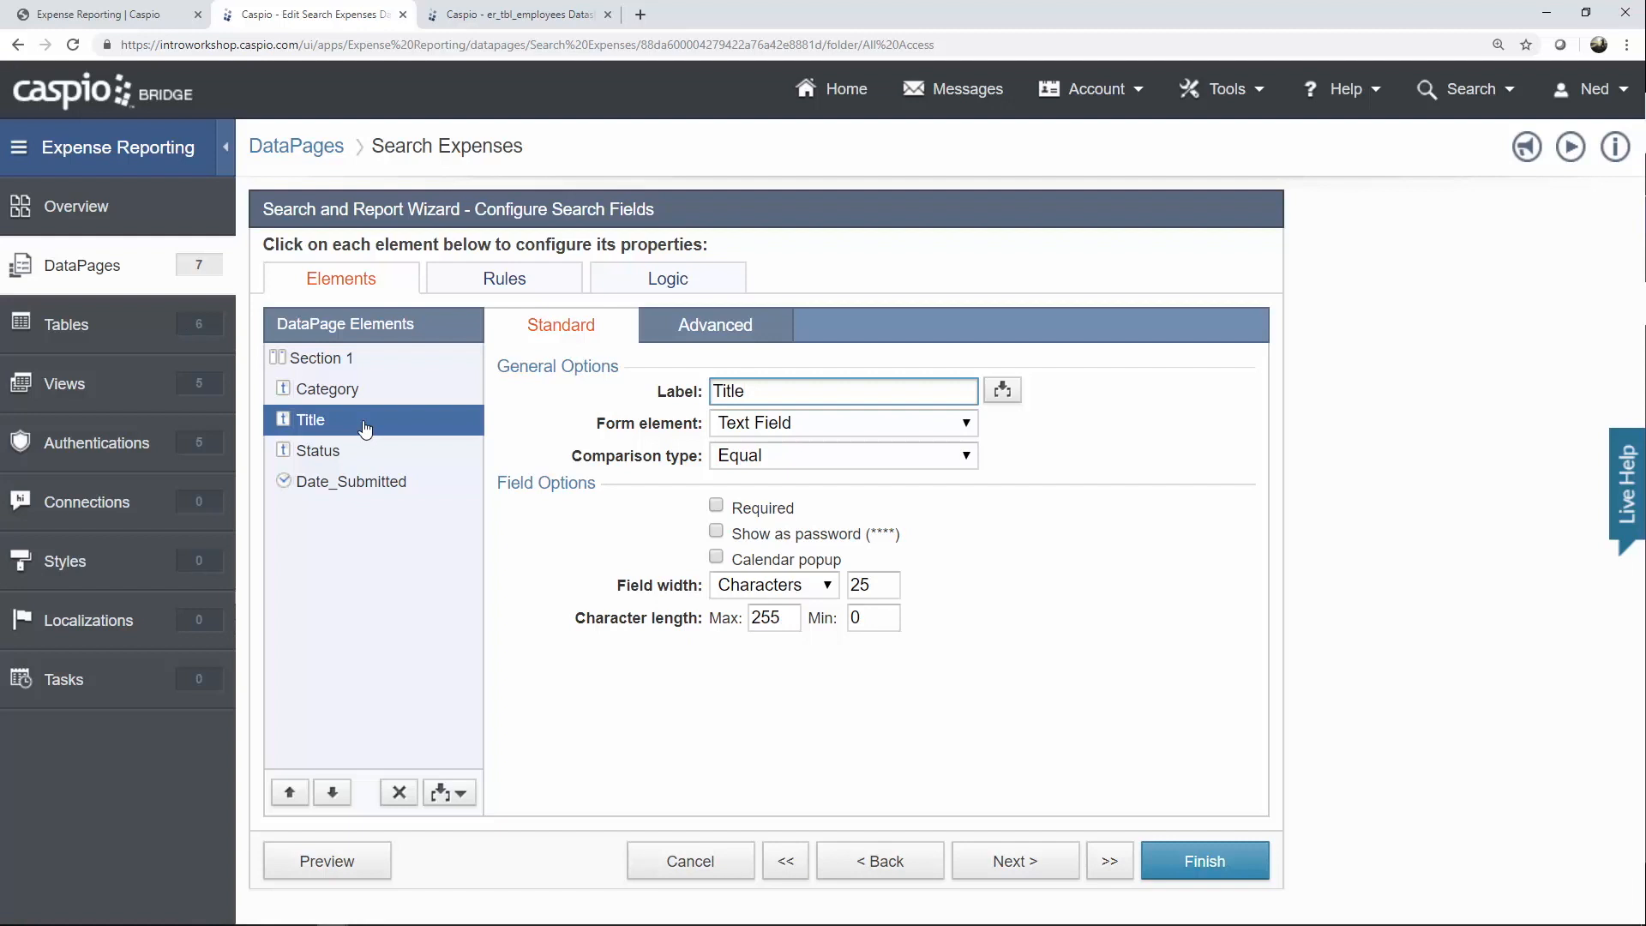
Make the Title search an AutoComplete field matching on Contains.
left_click(800, 426)
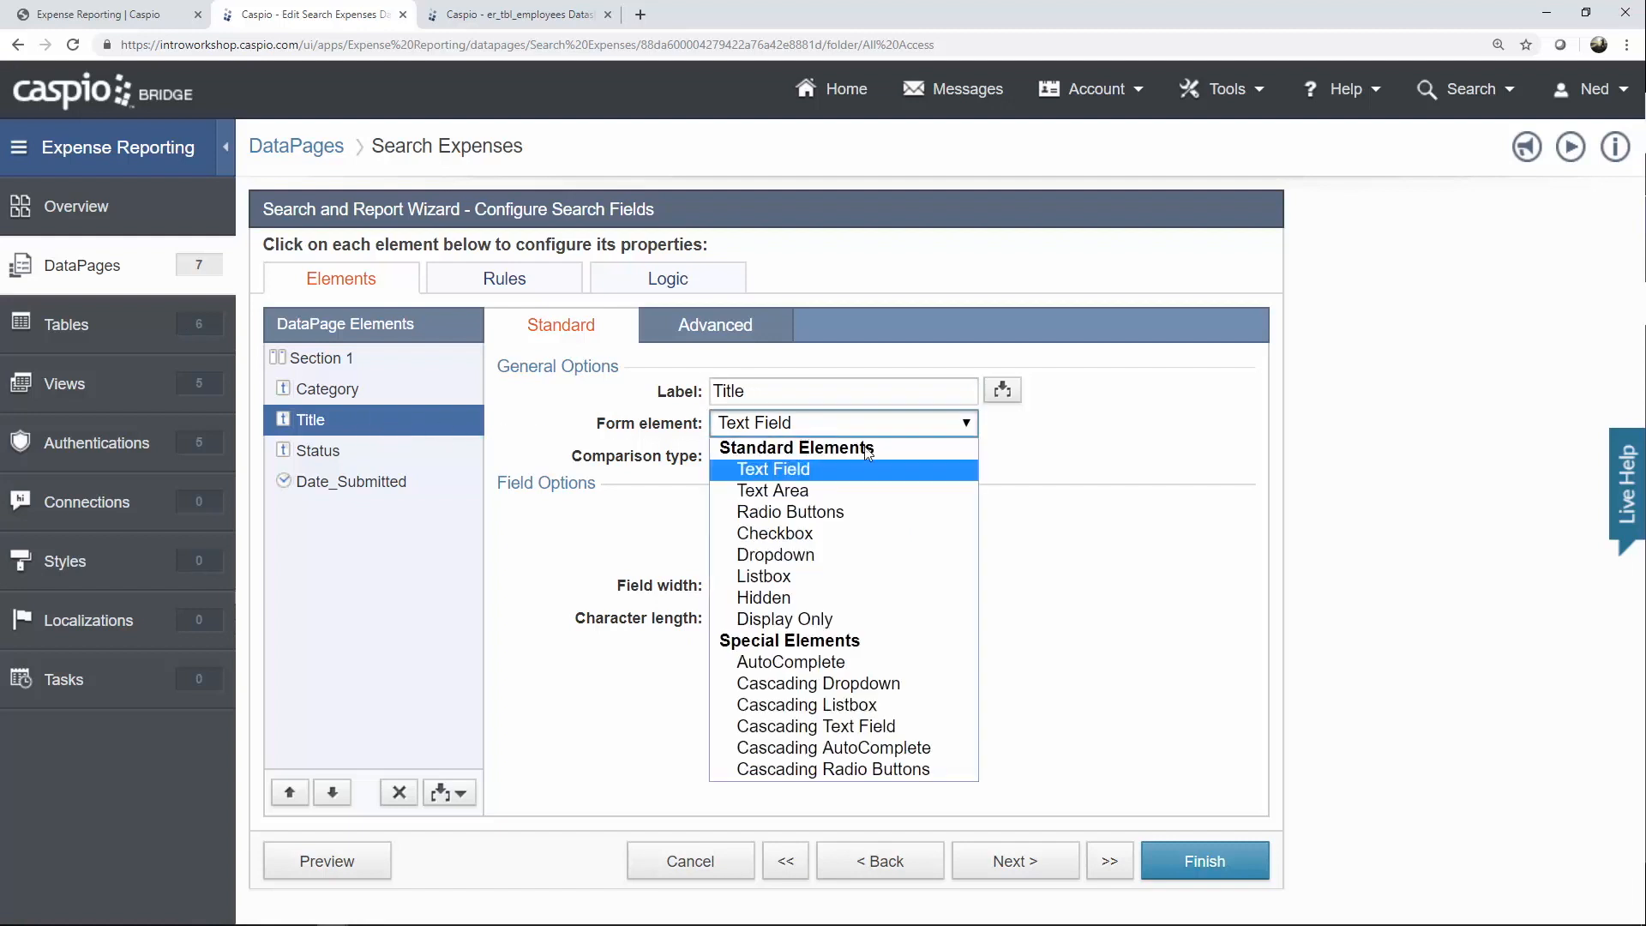
left_click(841, 662)
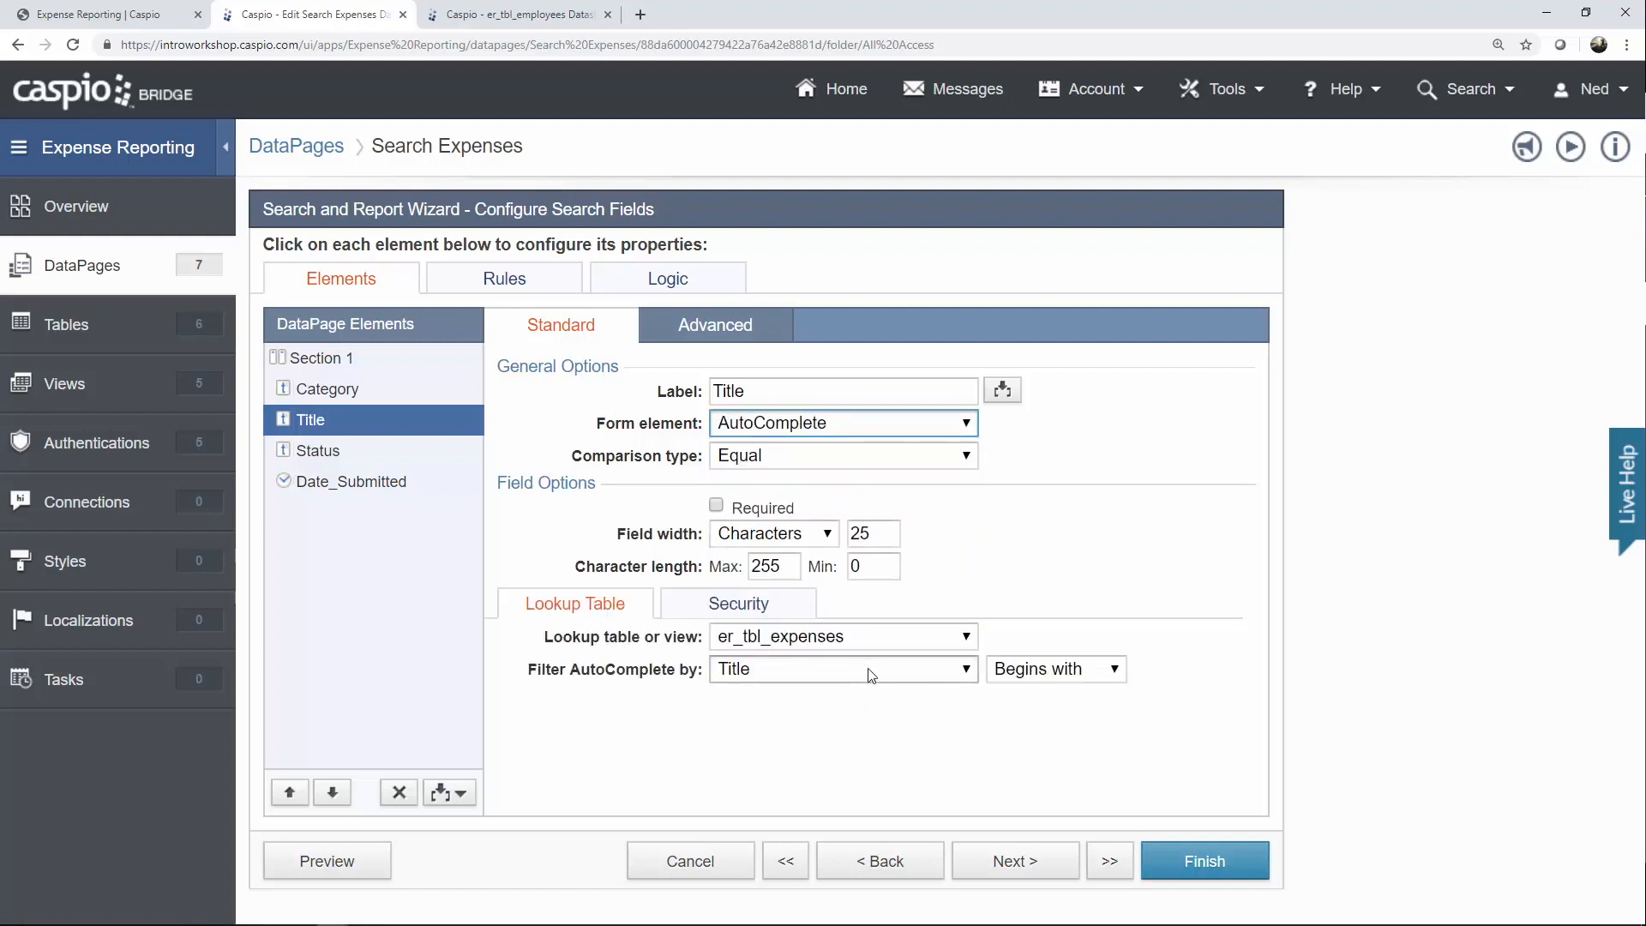
left_click(1042, 674)
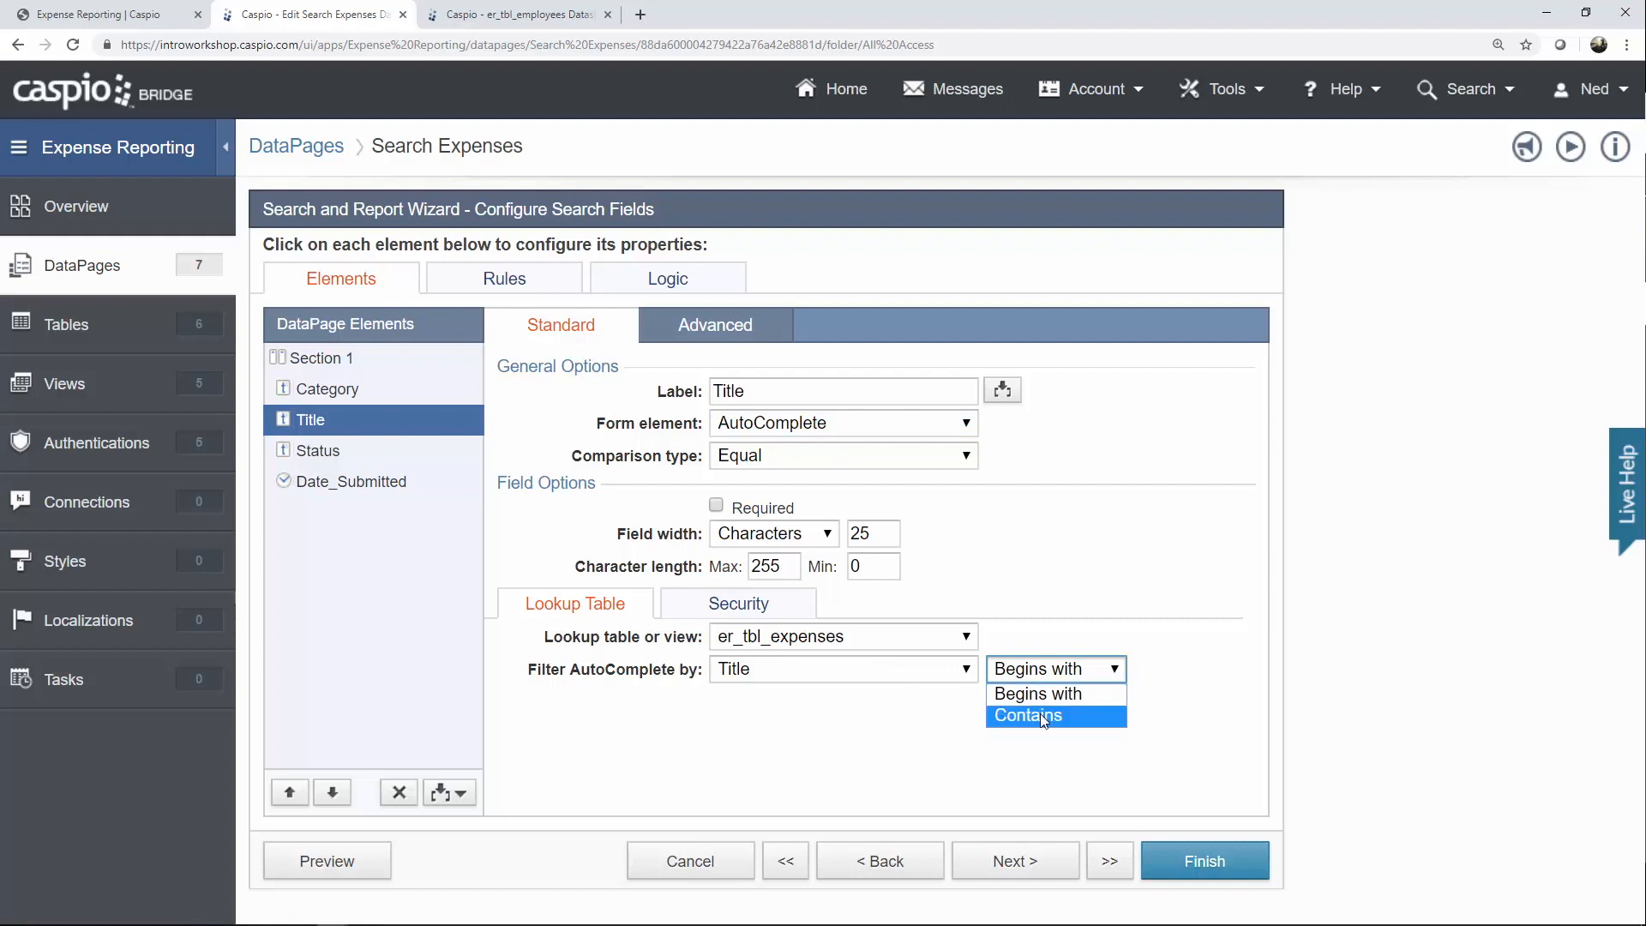
left_click(1041, 715)
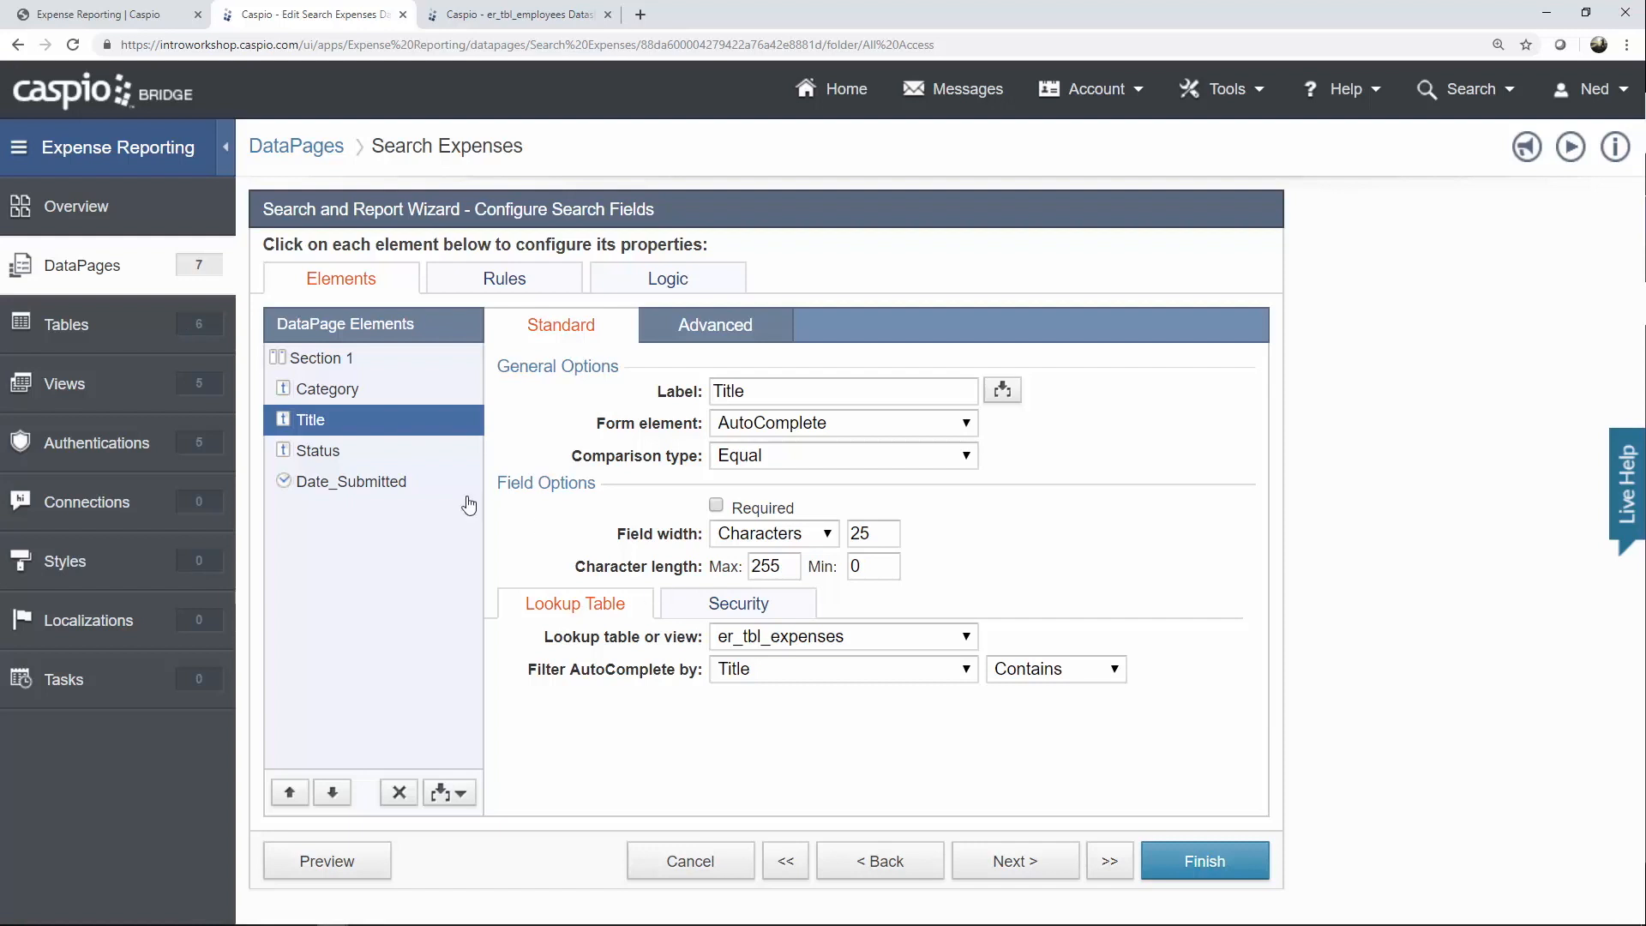
Make the Status search a dropdown with a blank-valued 'Search Any' custom option.
left_click(375, 462)
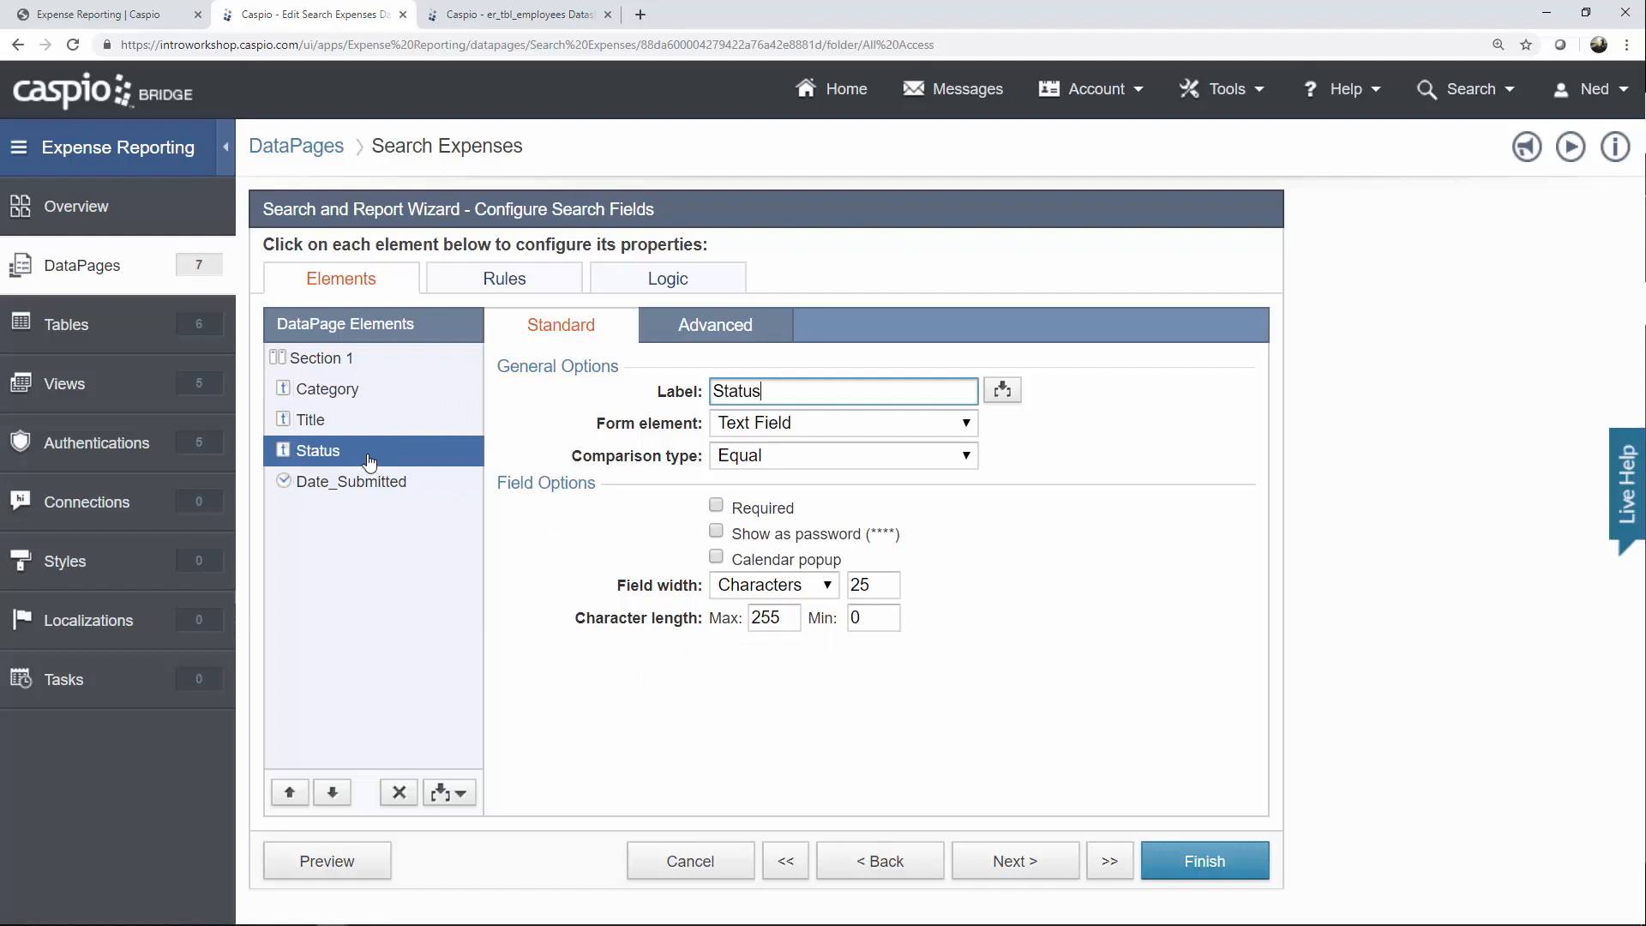
left_click(770, 426)
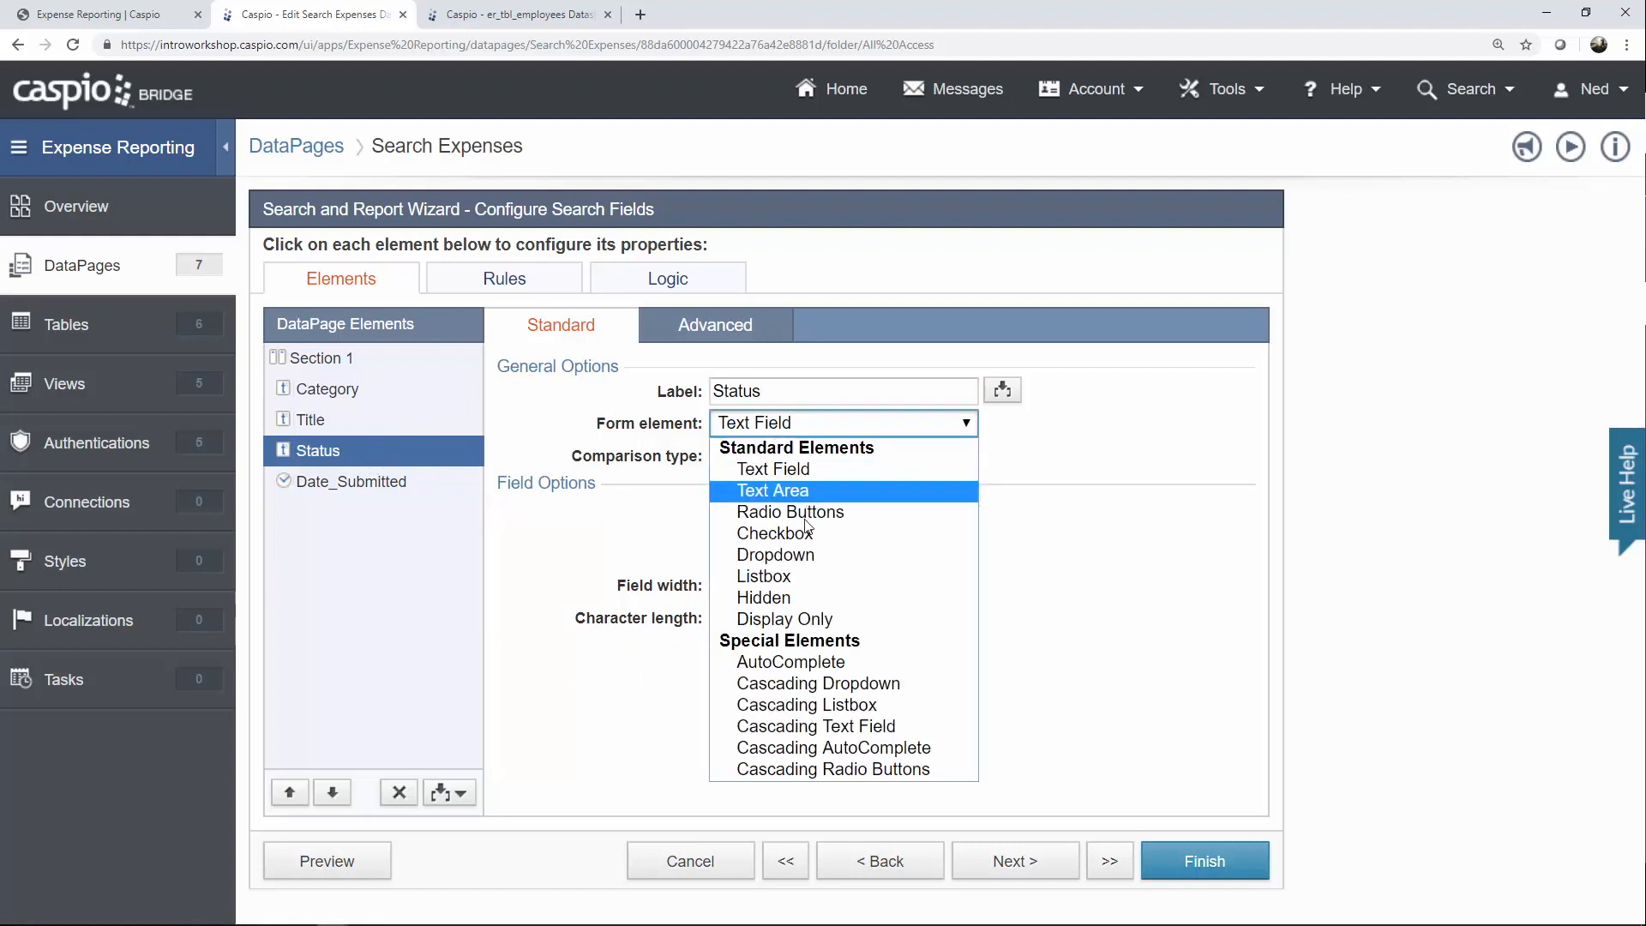
left_click(803, 554)
left_click(802, 573)
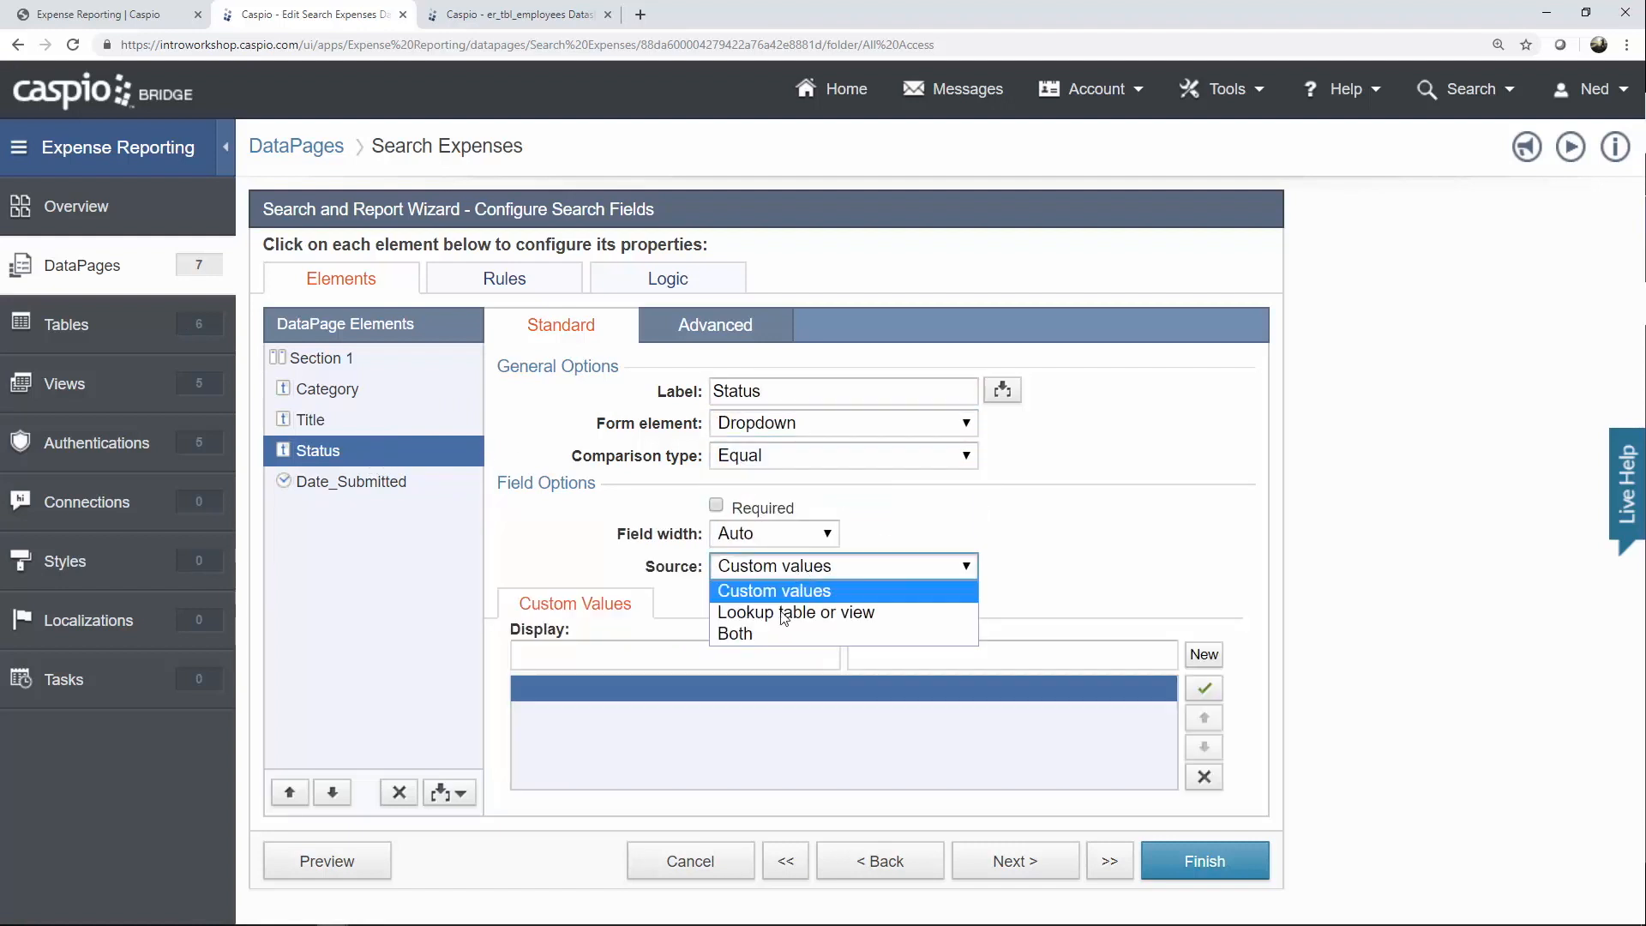
left_click(773, 631)
left_click(762, 655)
type("Search Any")
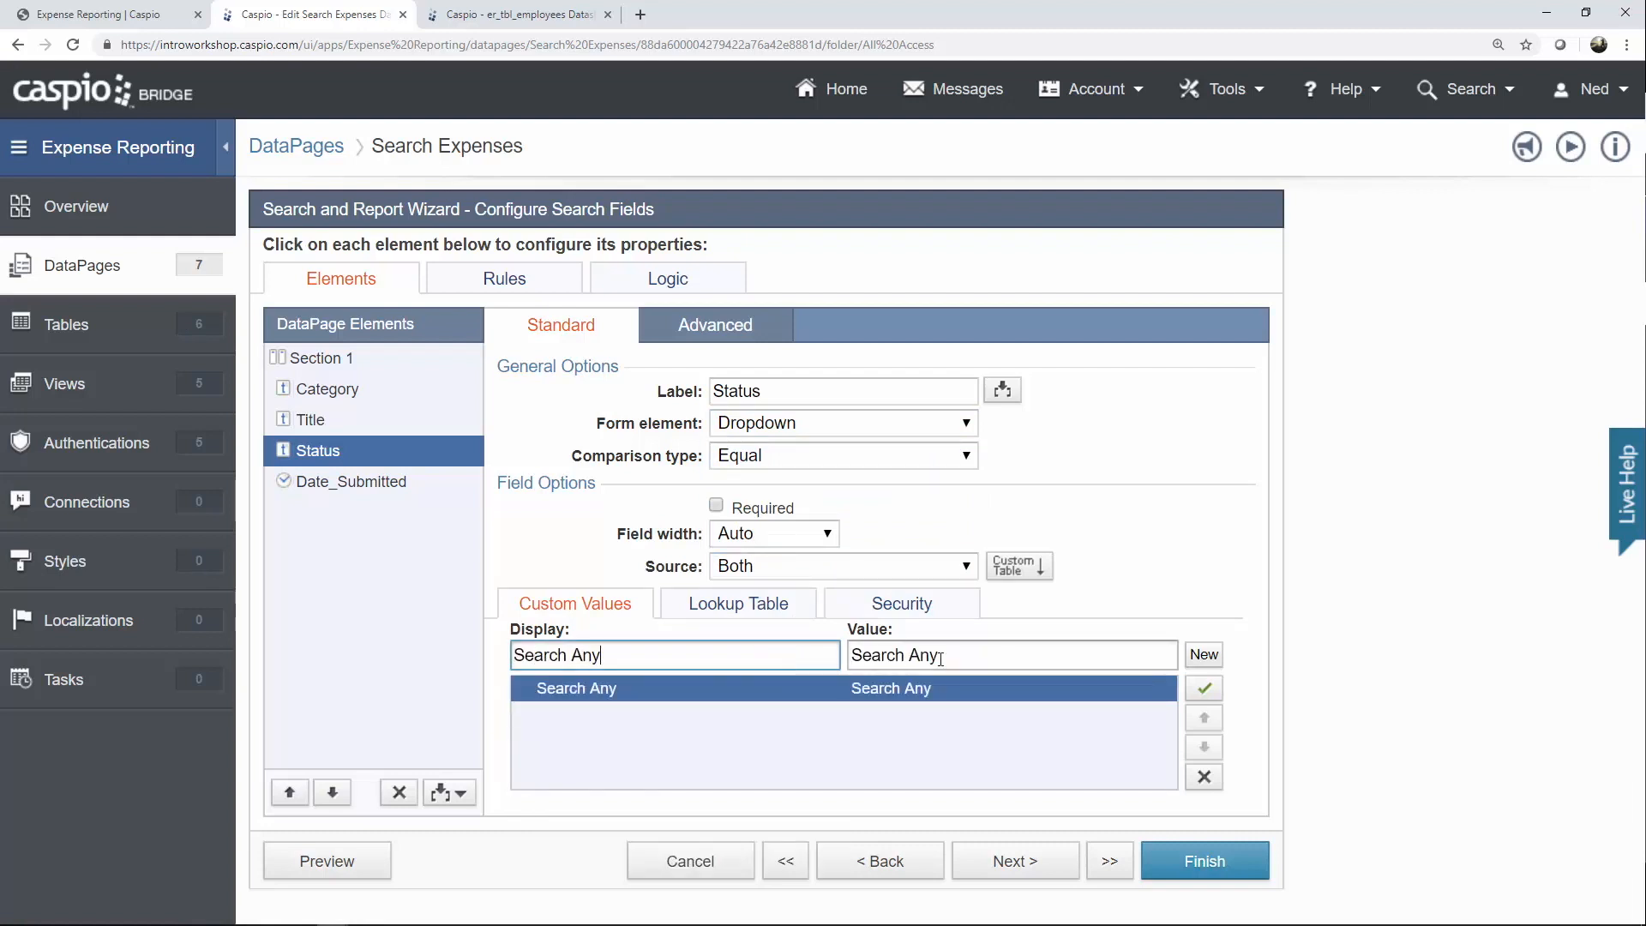
key("Tab")
key("BackSpace")
Draw the remaining Status choices from er_tbl_statuses_lookup.
left_click(754, 623)
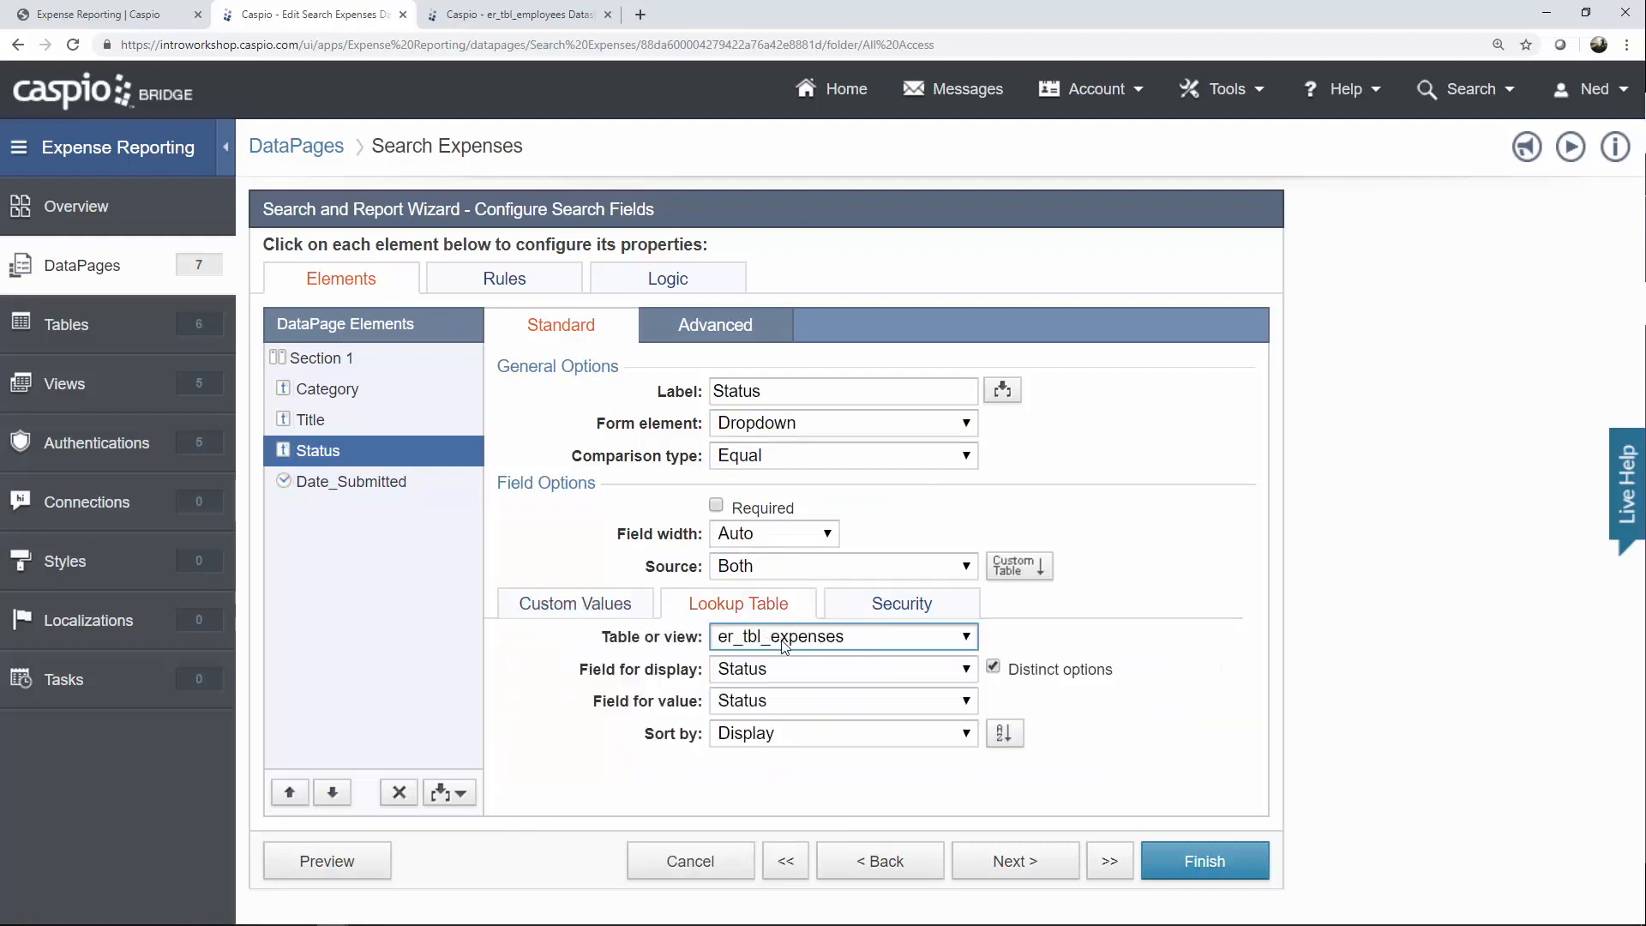
left_click(781, 639)
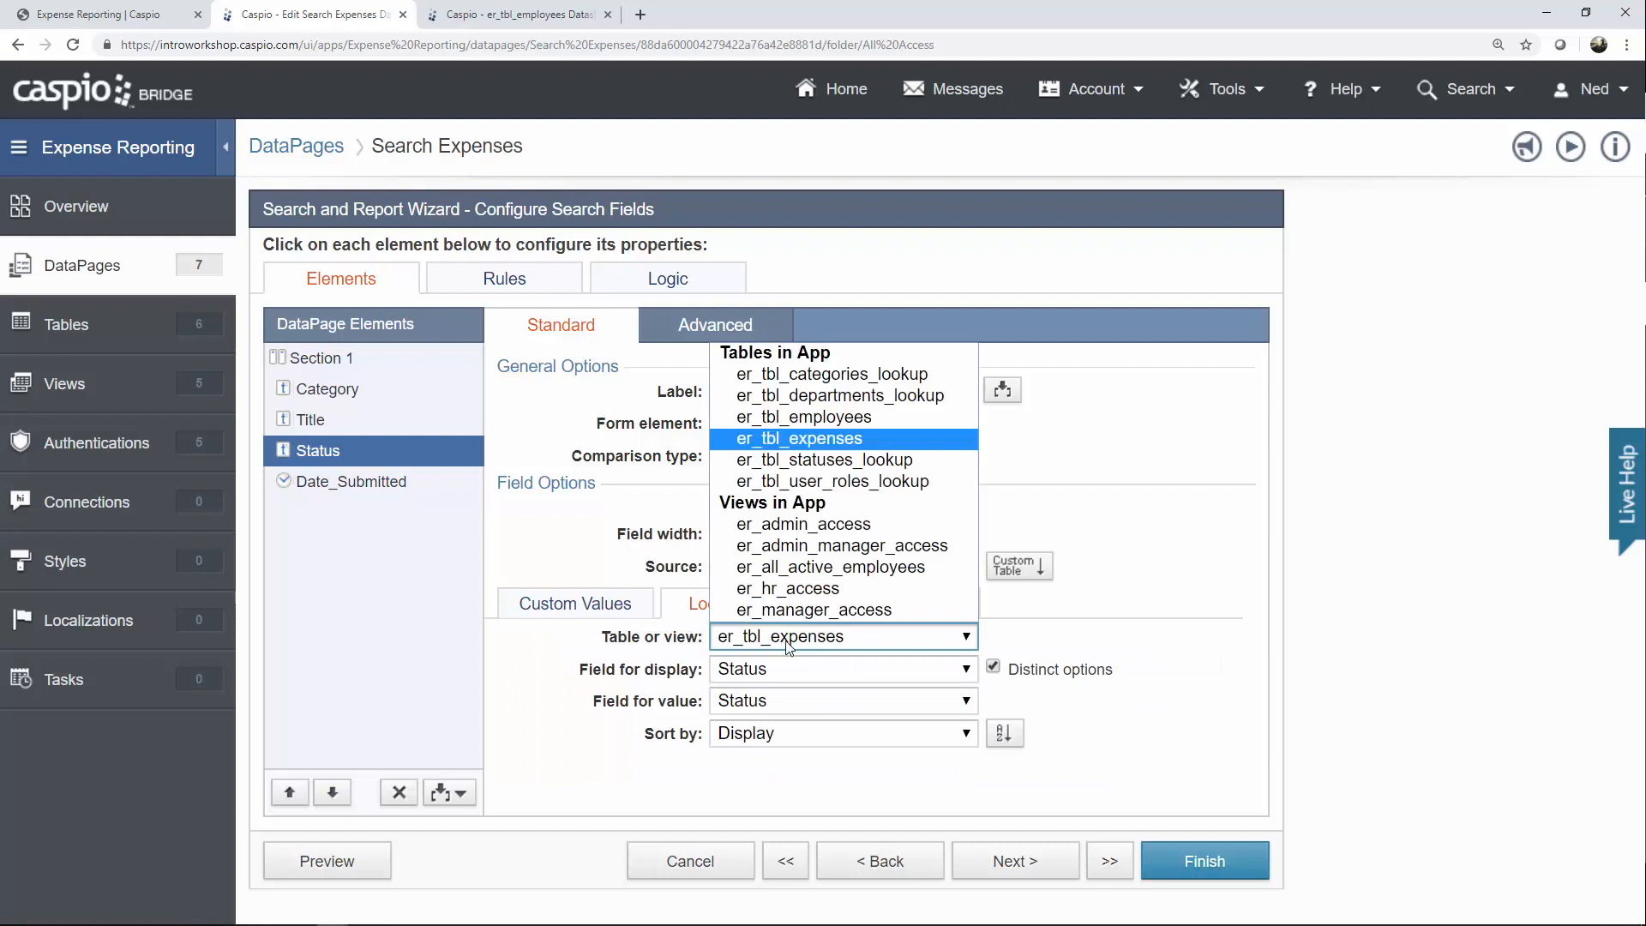
left_click(842, 463)
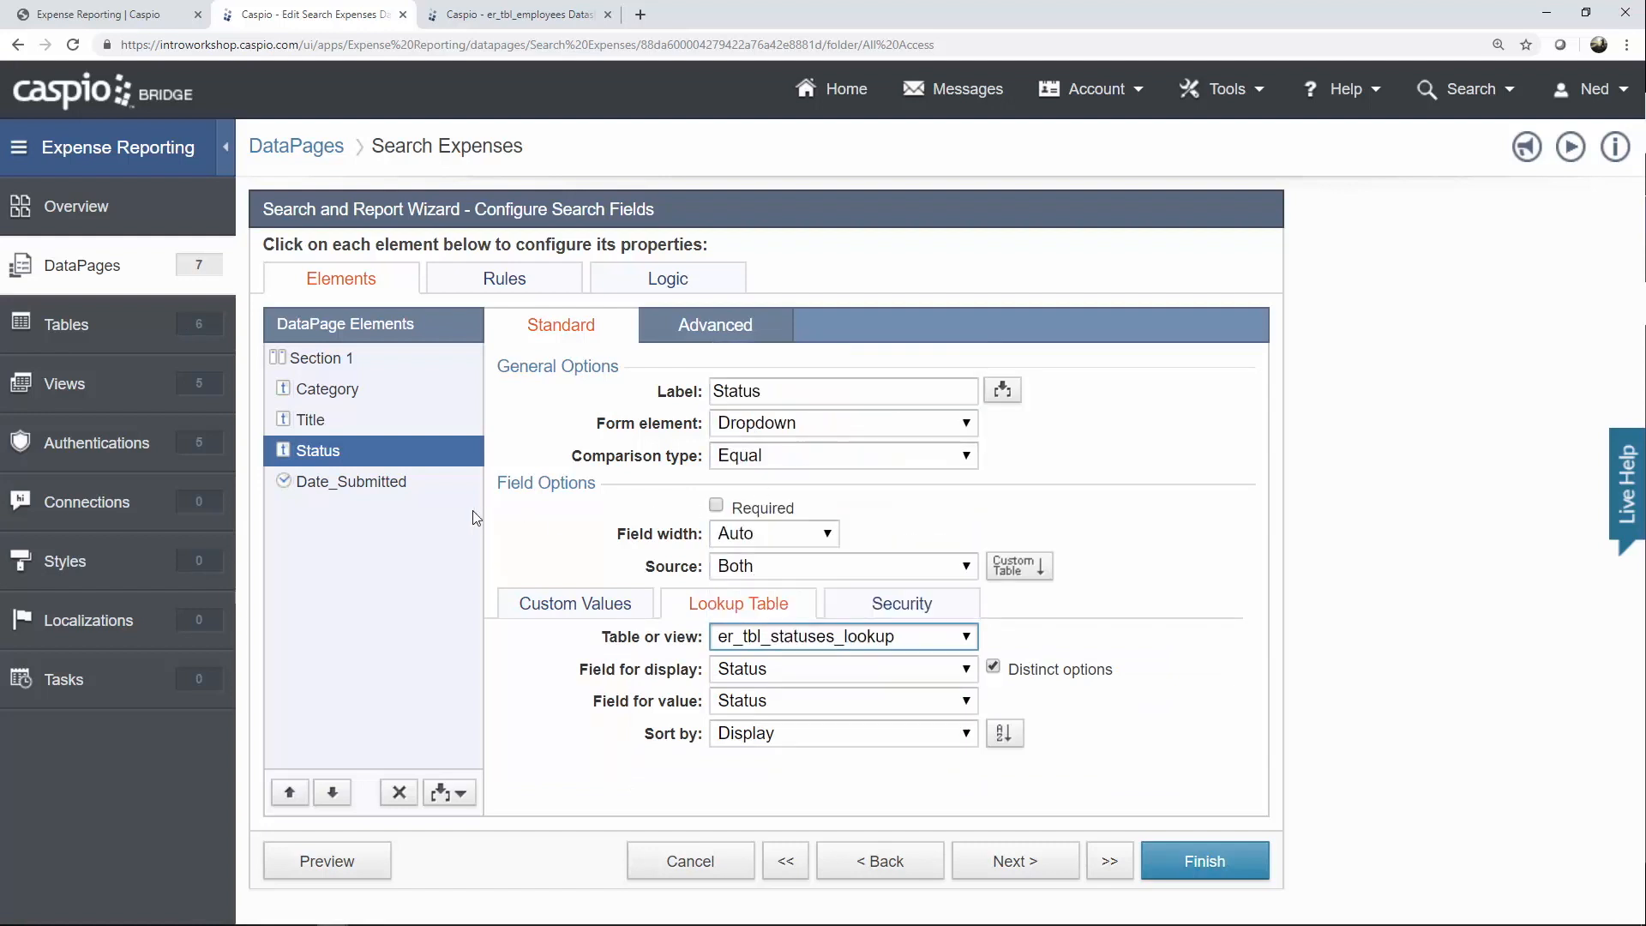
left_click(384, 493)
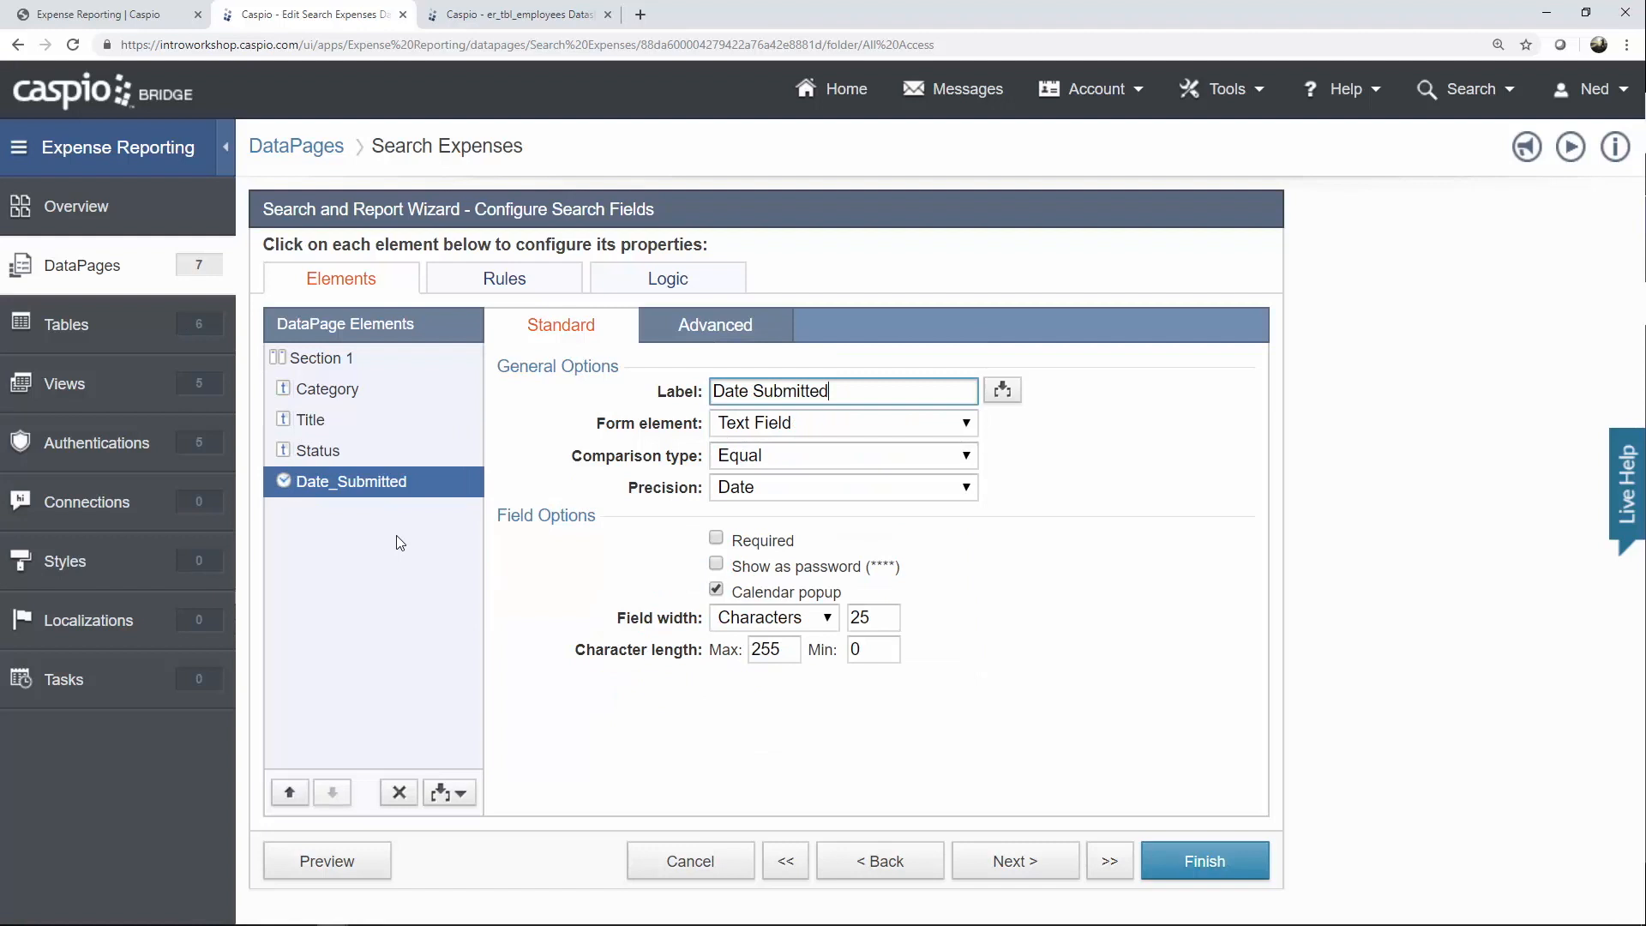
Add a second Date_Submitted criterion joined with AND, and label the first '(from)' using Greater Than or Equal.
left_click(461, 793)
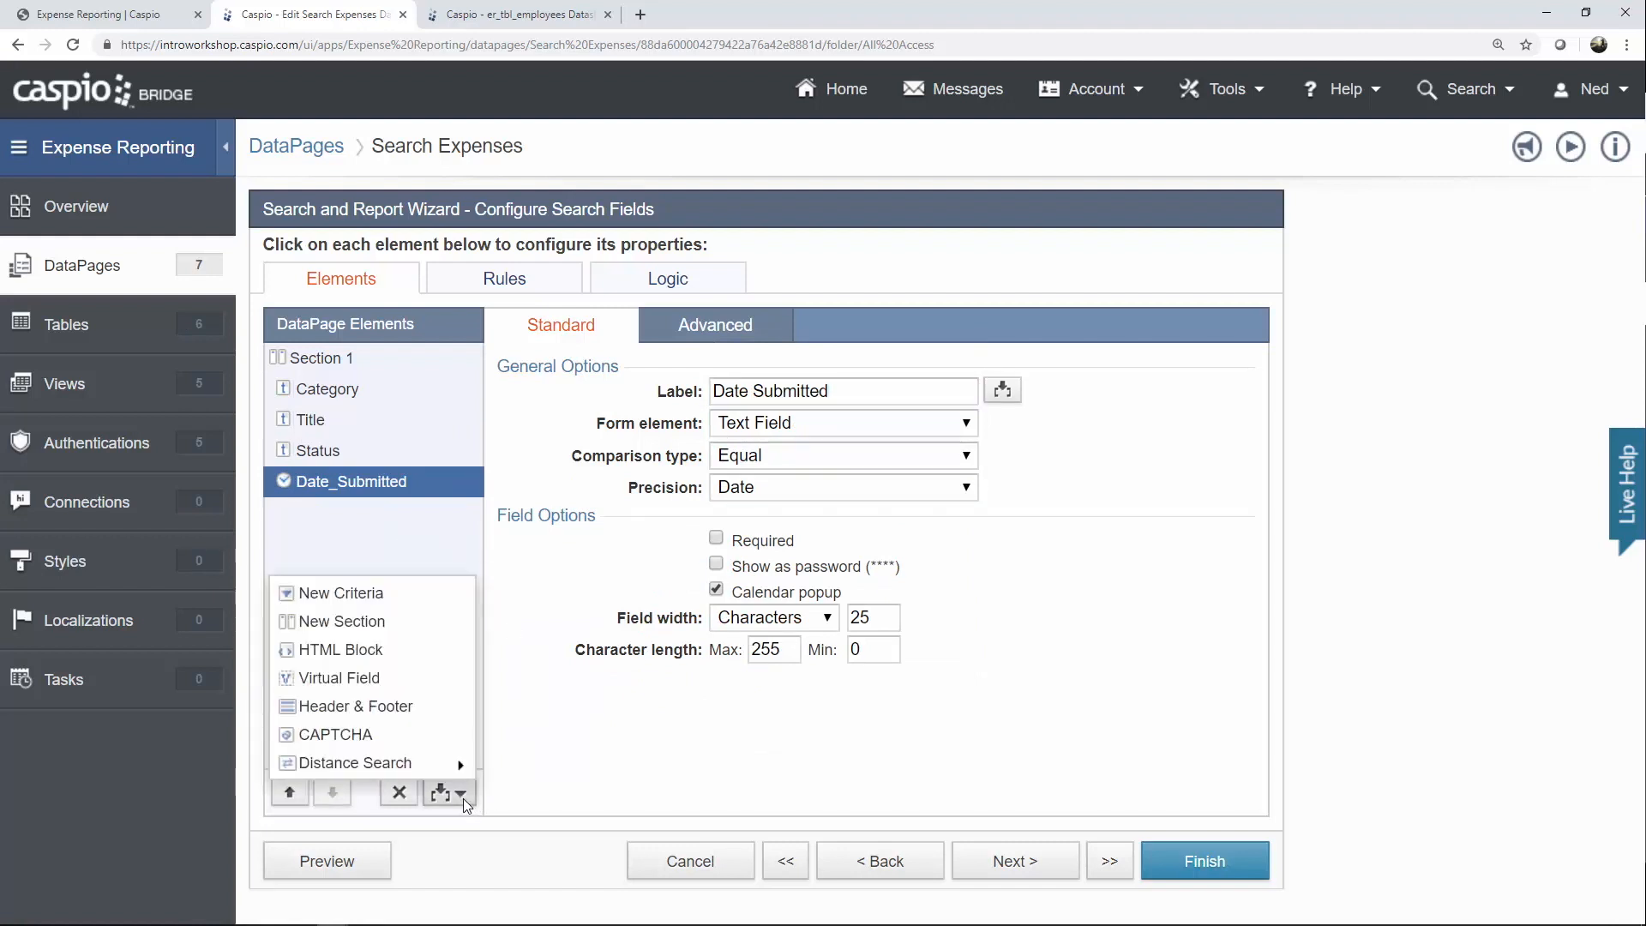
left_click(380, 595)
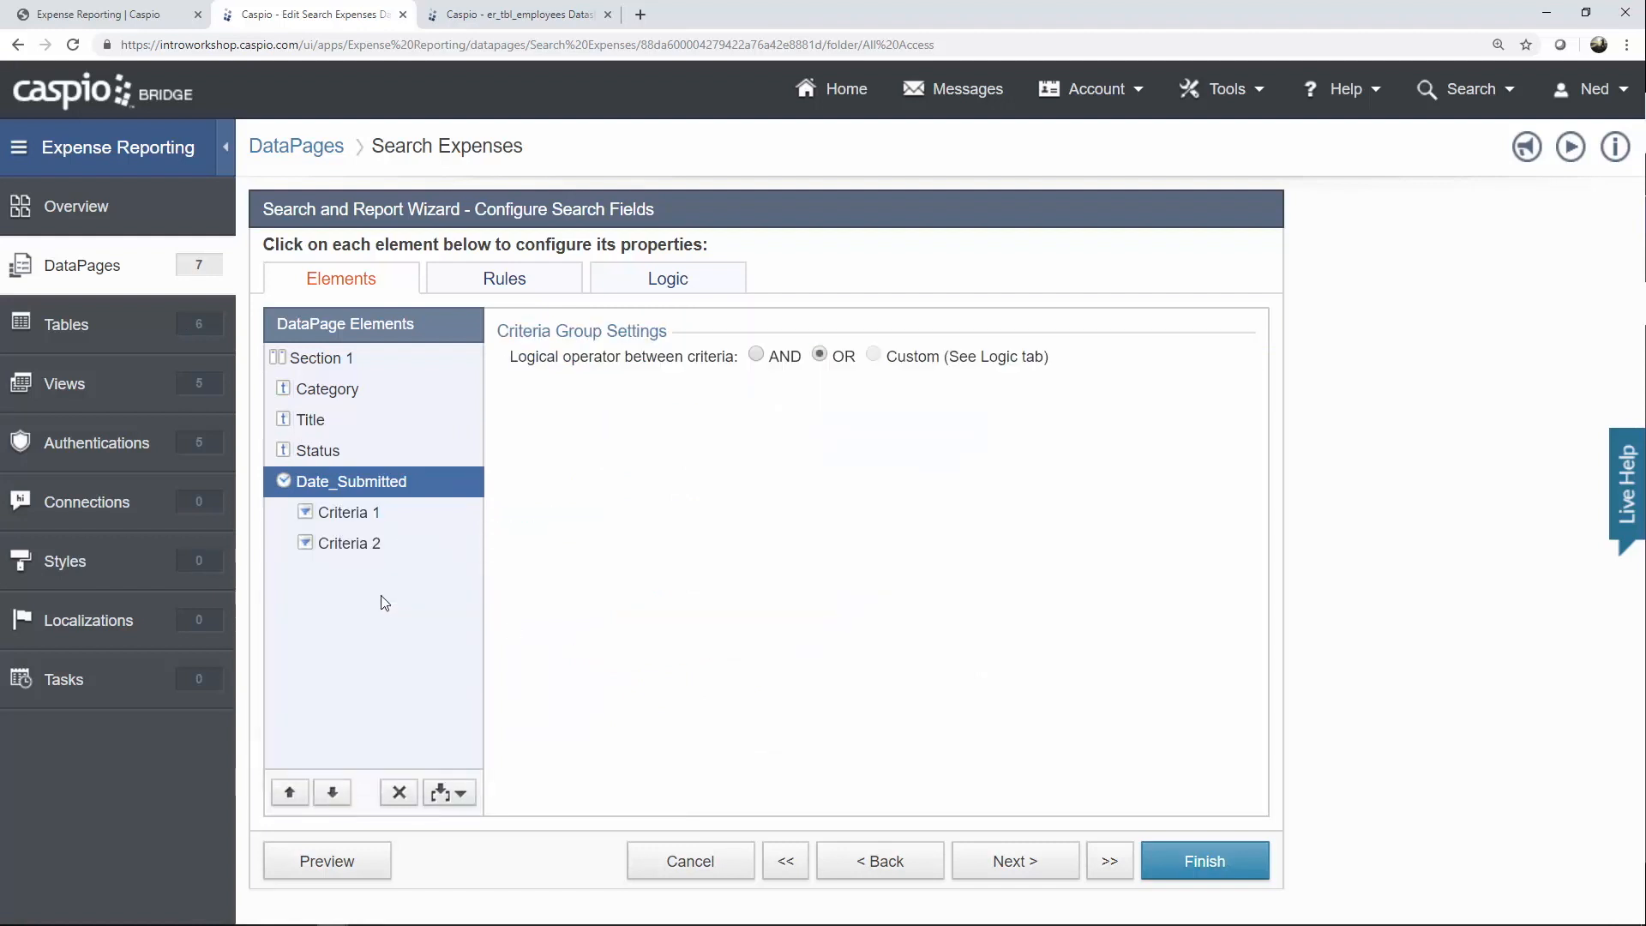
left_click(756, 356)
left_click(361, 517)
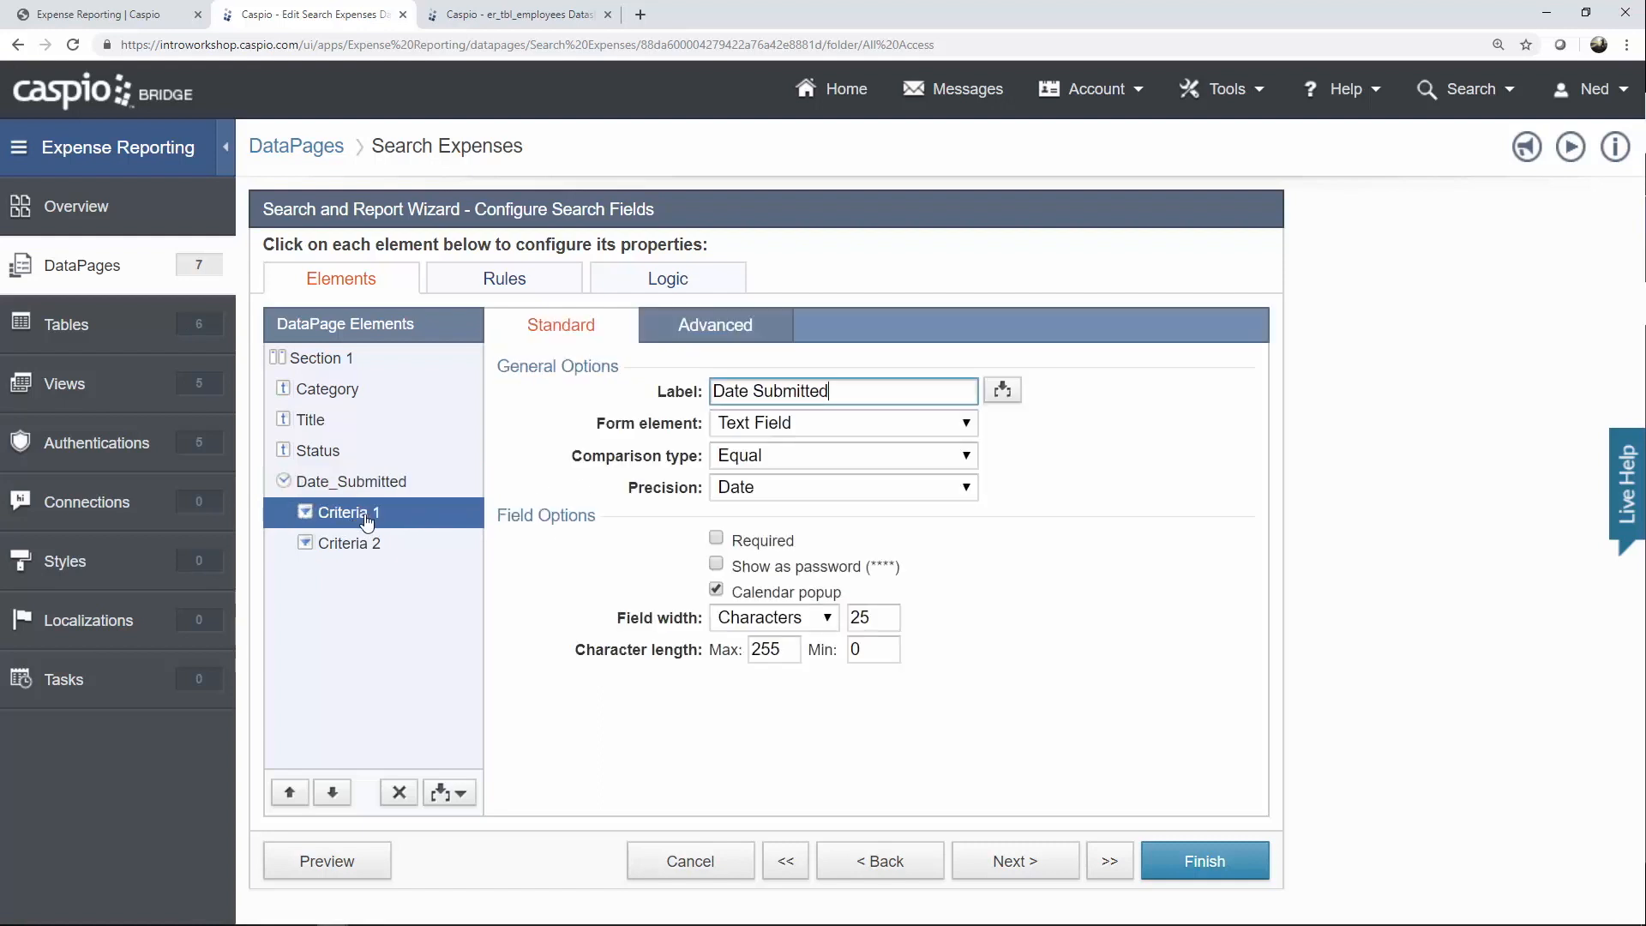
type("(from)")
left_click(770, 456)
left_click(787, 544)
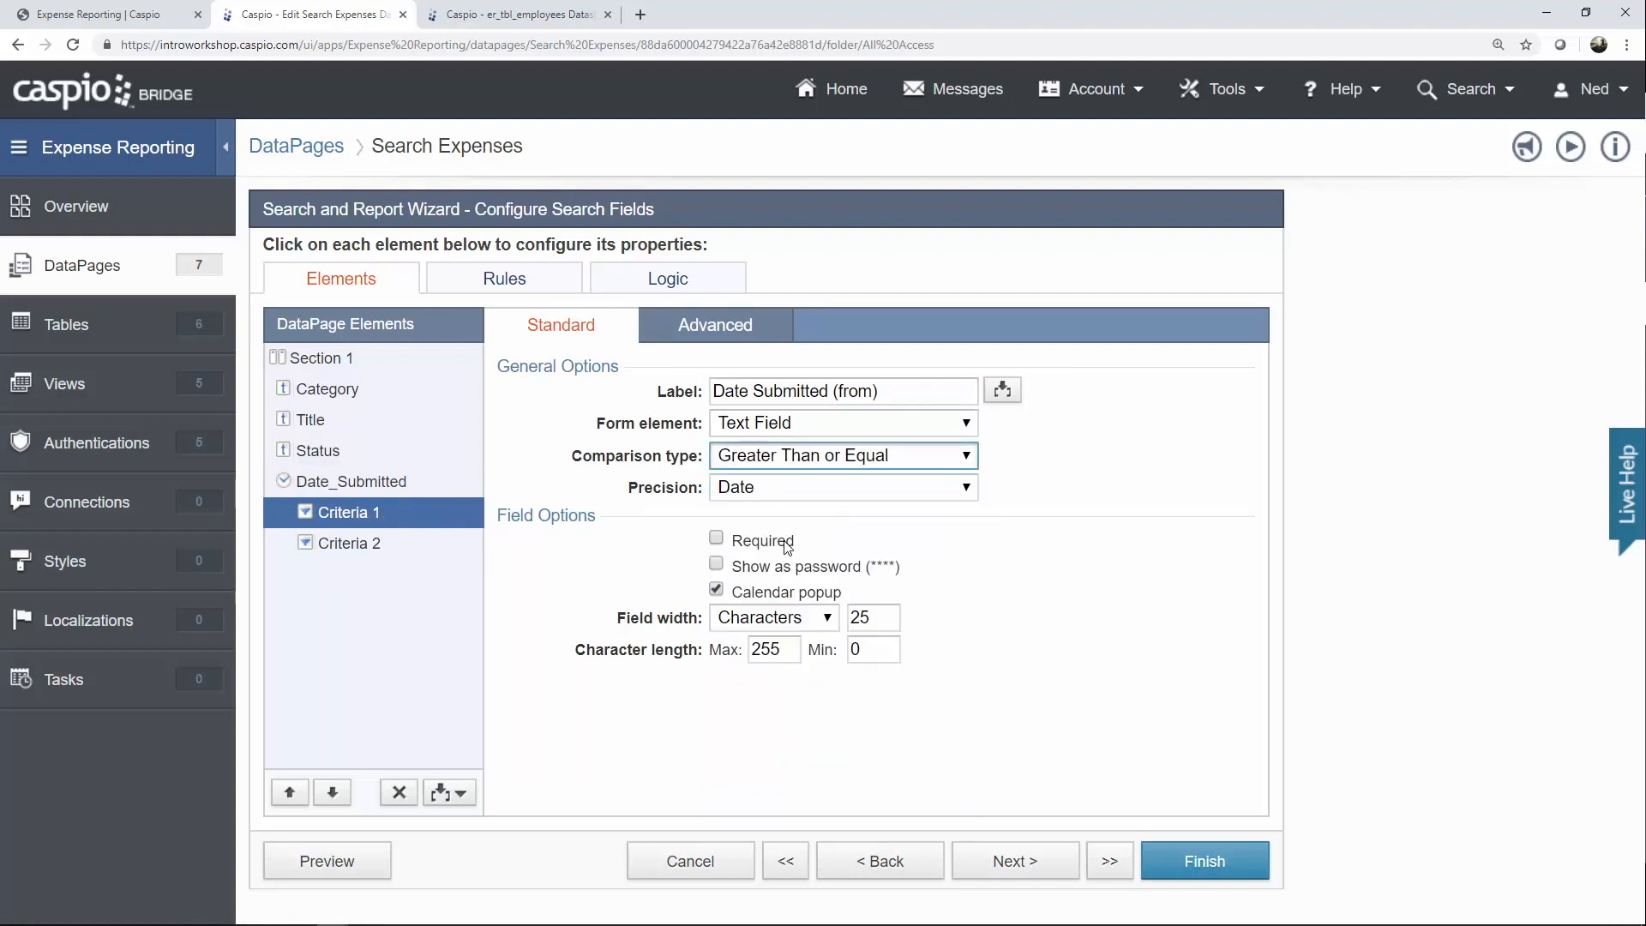
Label the second date criterion '(to)' using Less Than or Equal, then continue.
left_click(373, 545)
left_click(872, 391)
type("(to)")
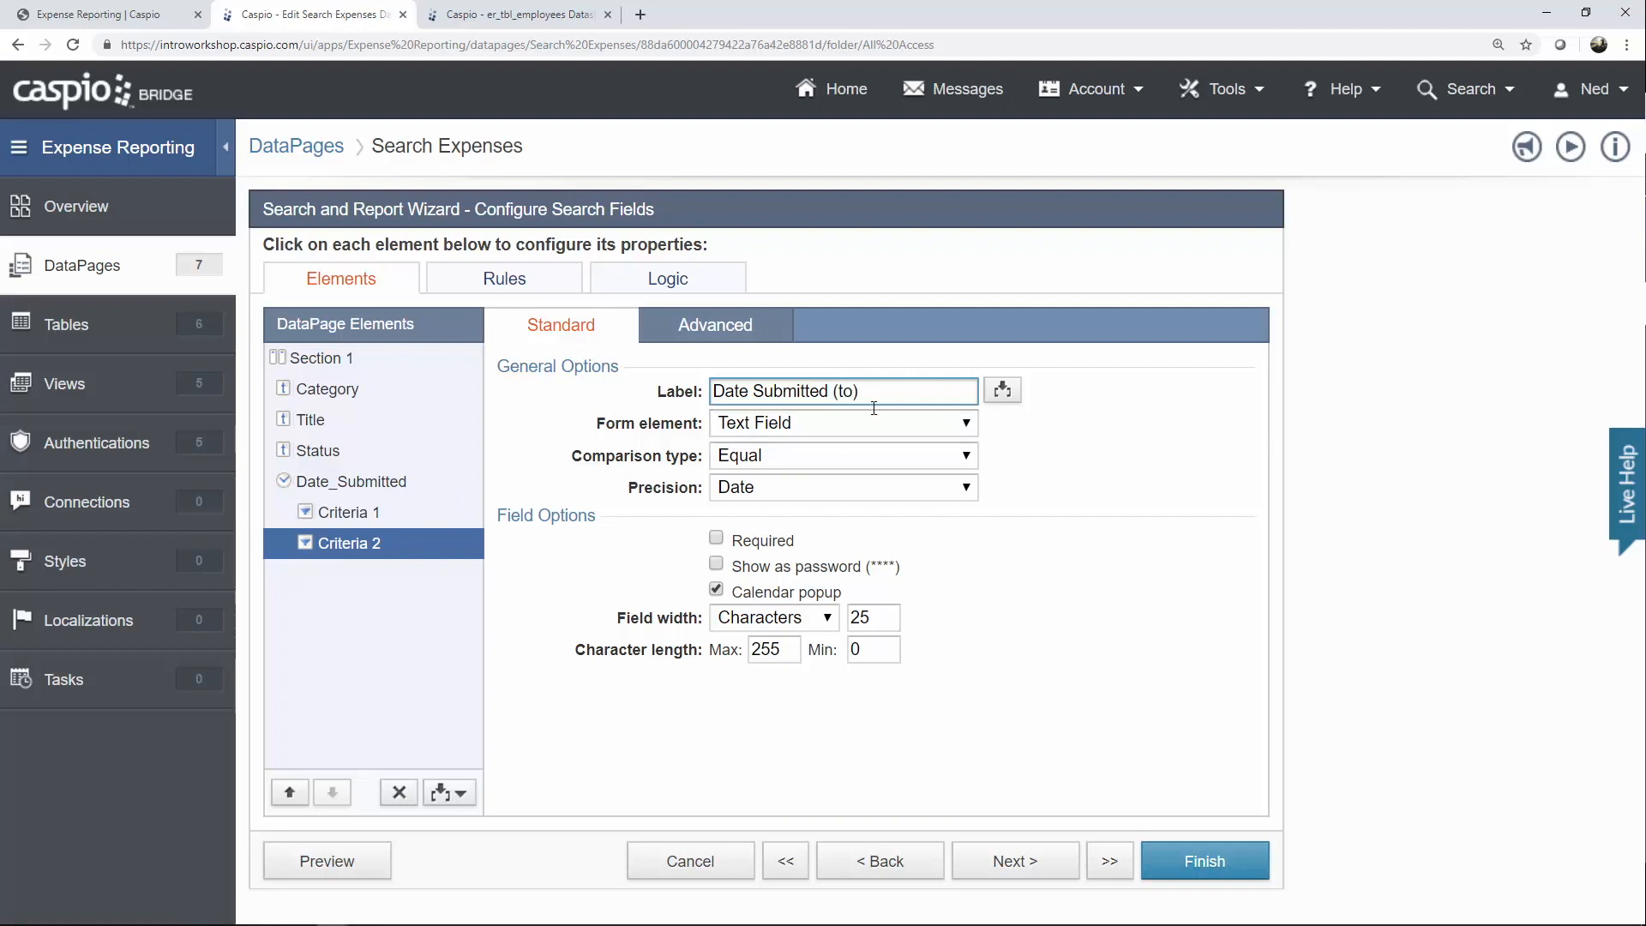
left_click(861, 456)
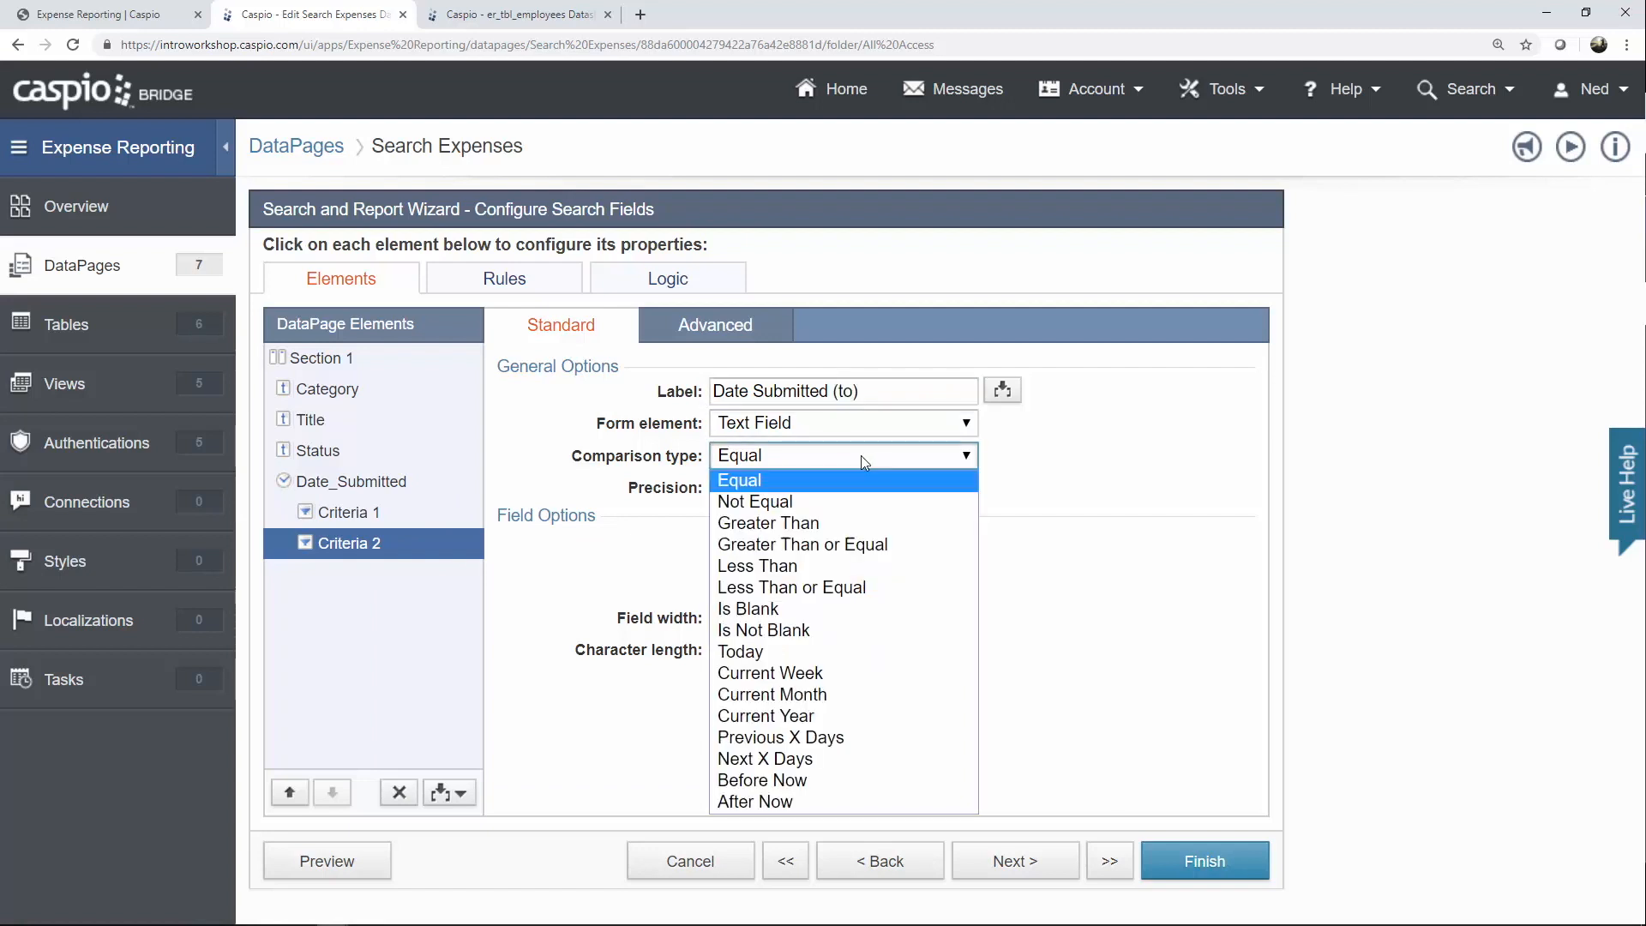
left_click(826, 590)
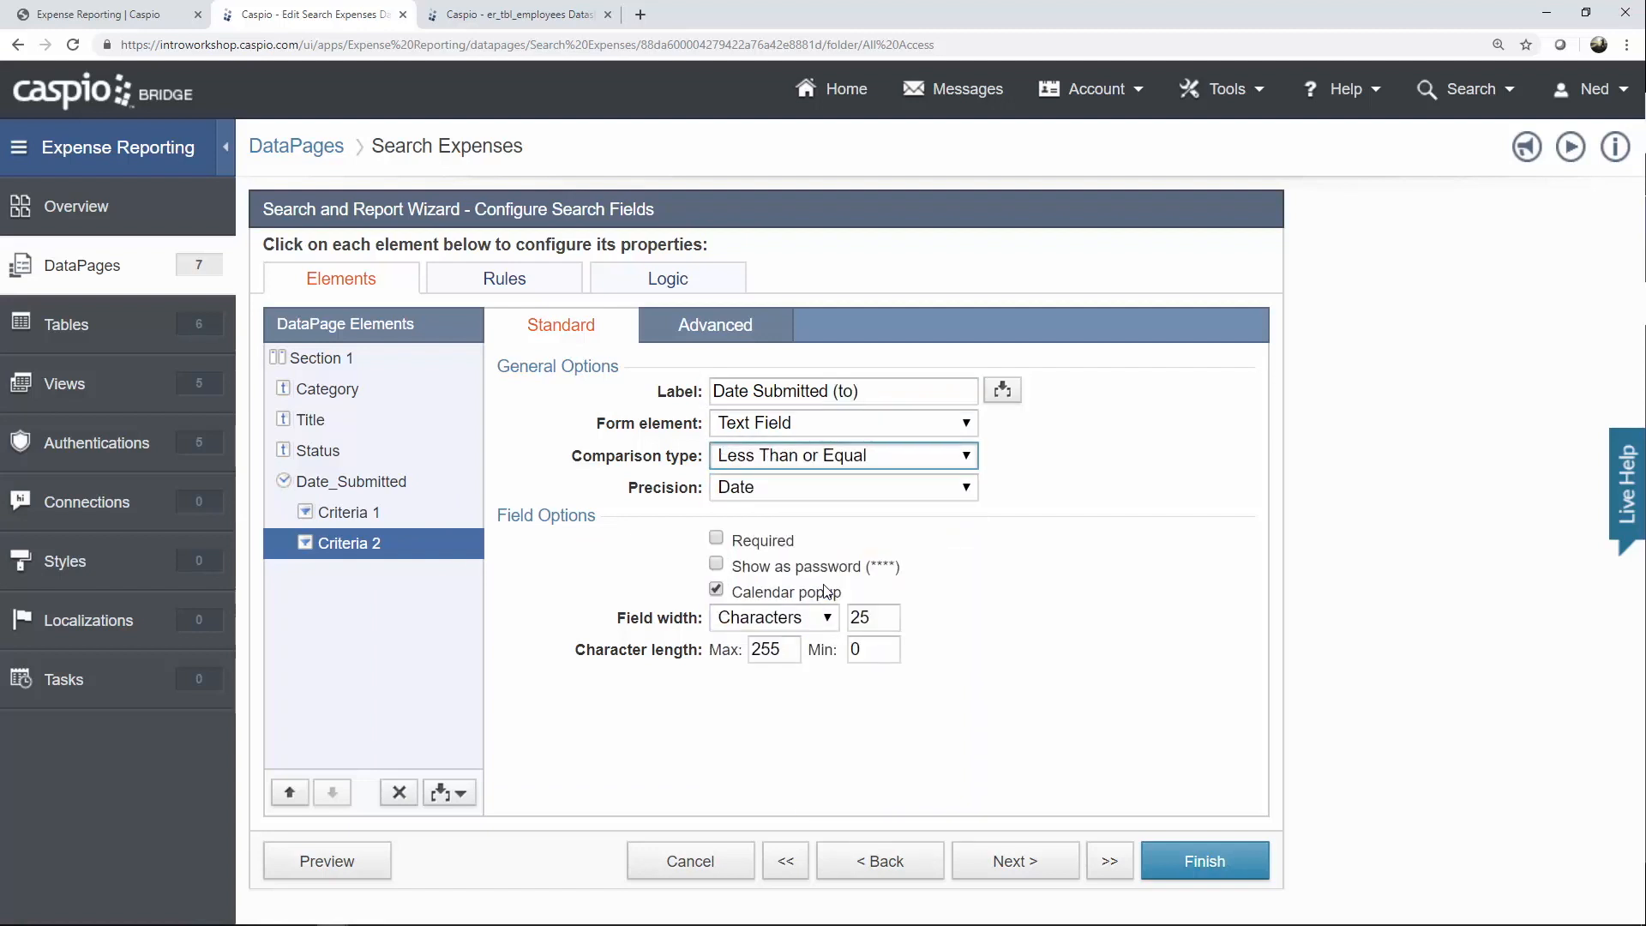
left_click(1007, 862)
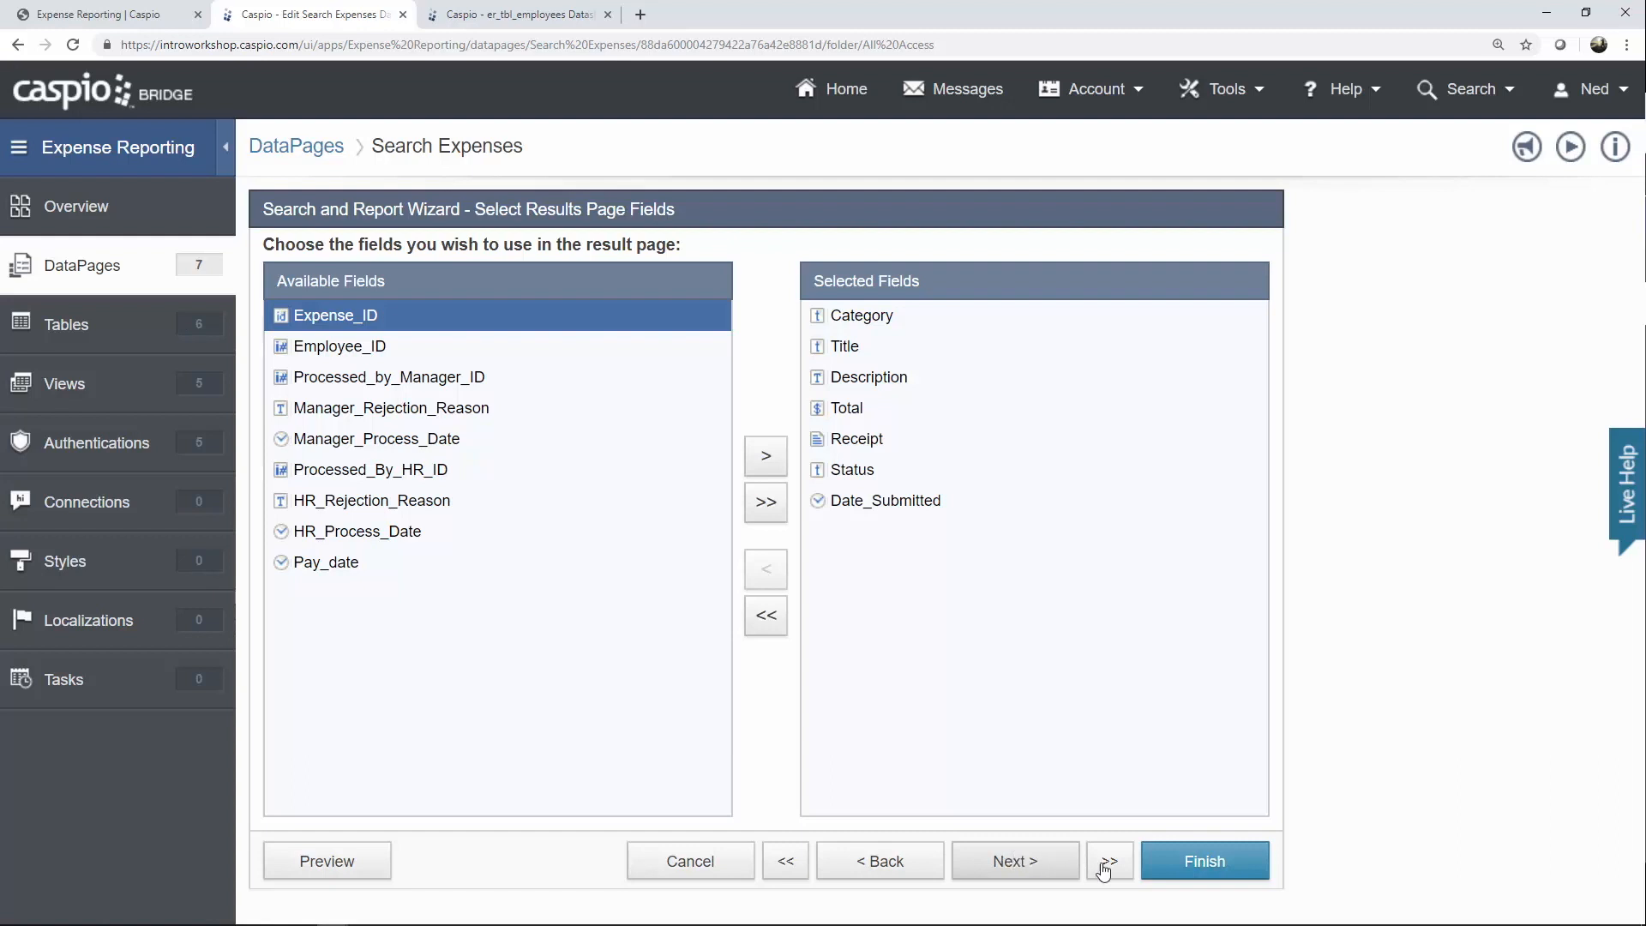
Turn off grouping results by Status and enable the results page Header.
left_click(1022, 864)
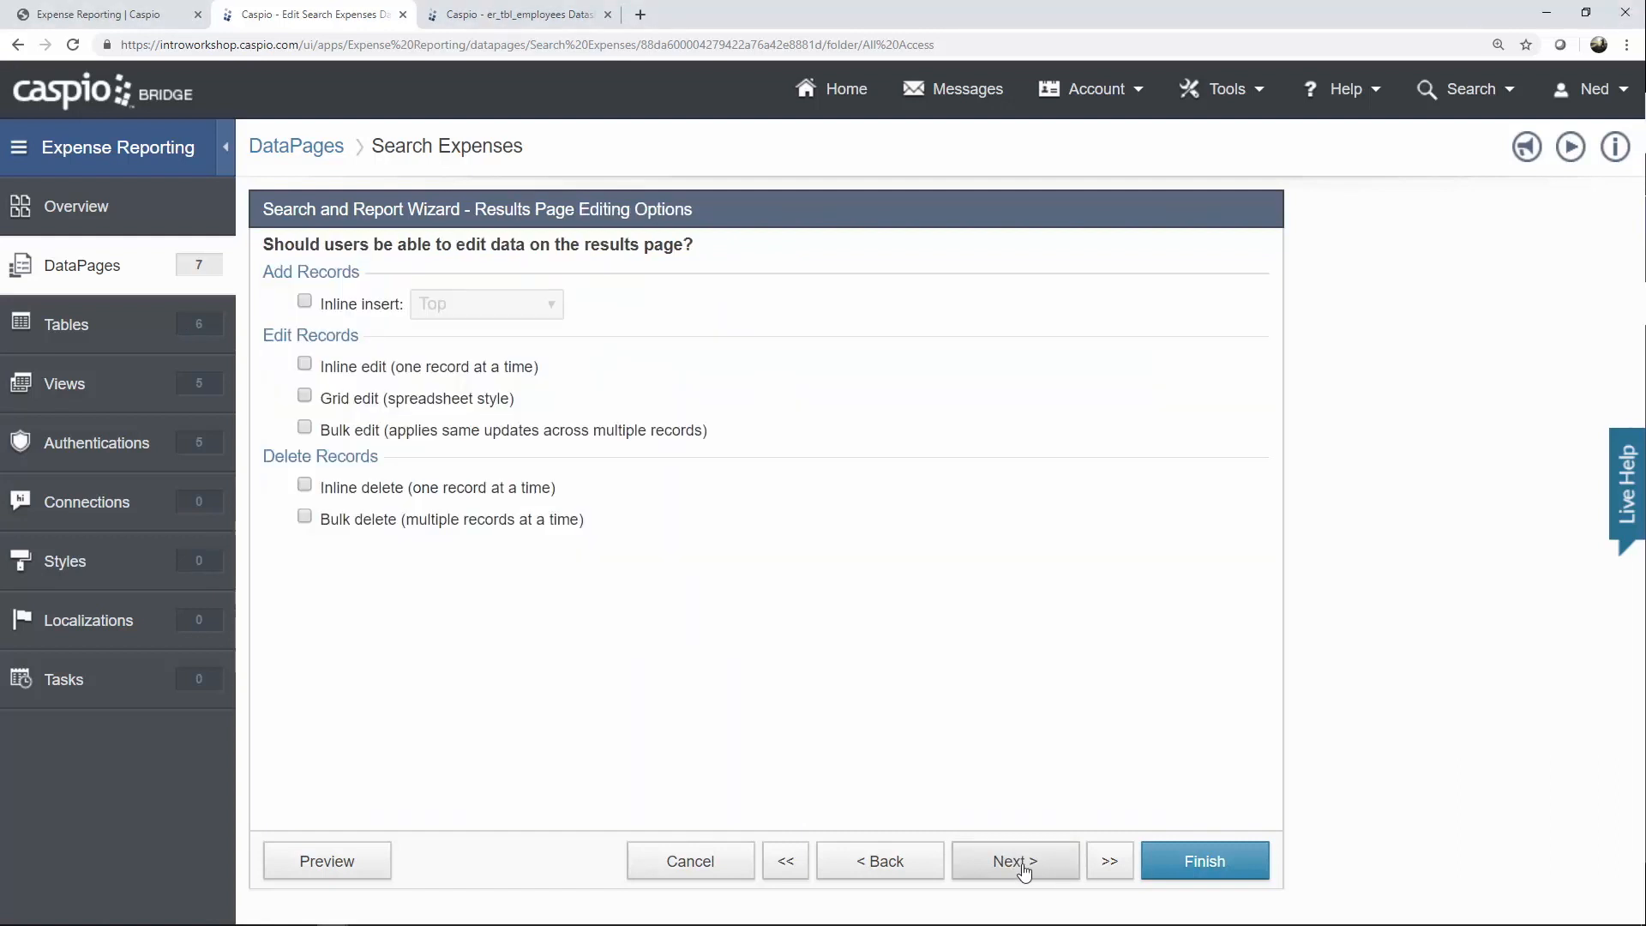
left_click(1022, 864)
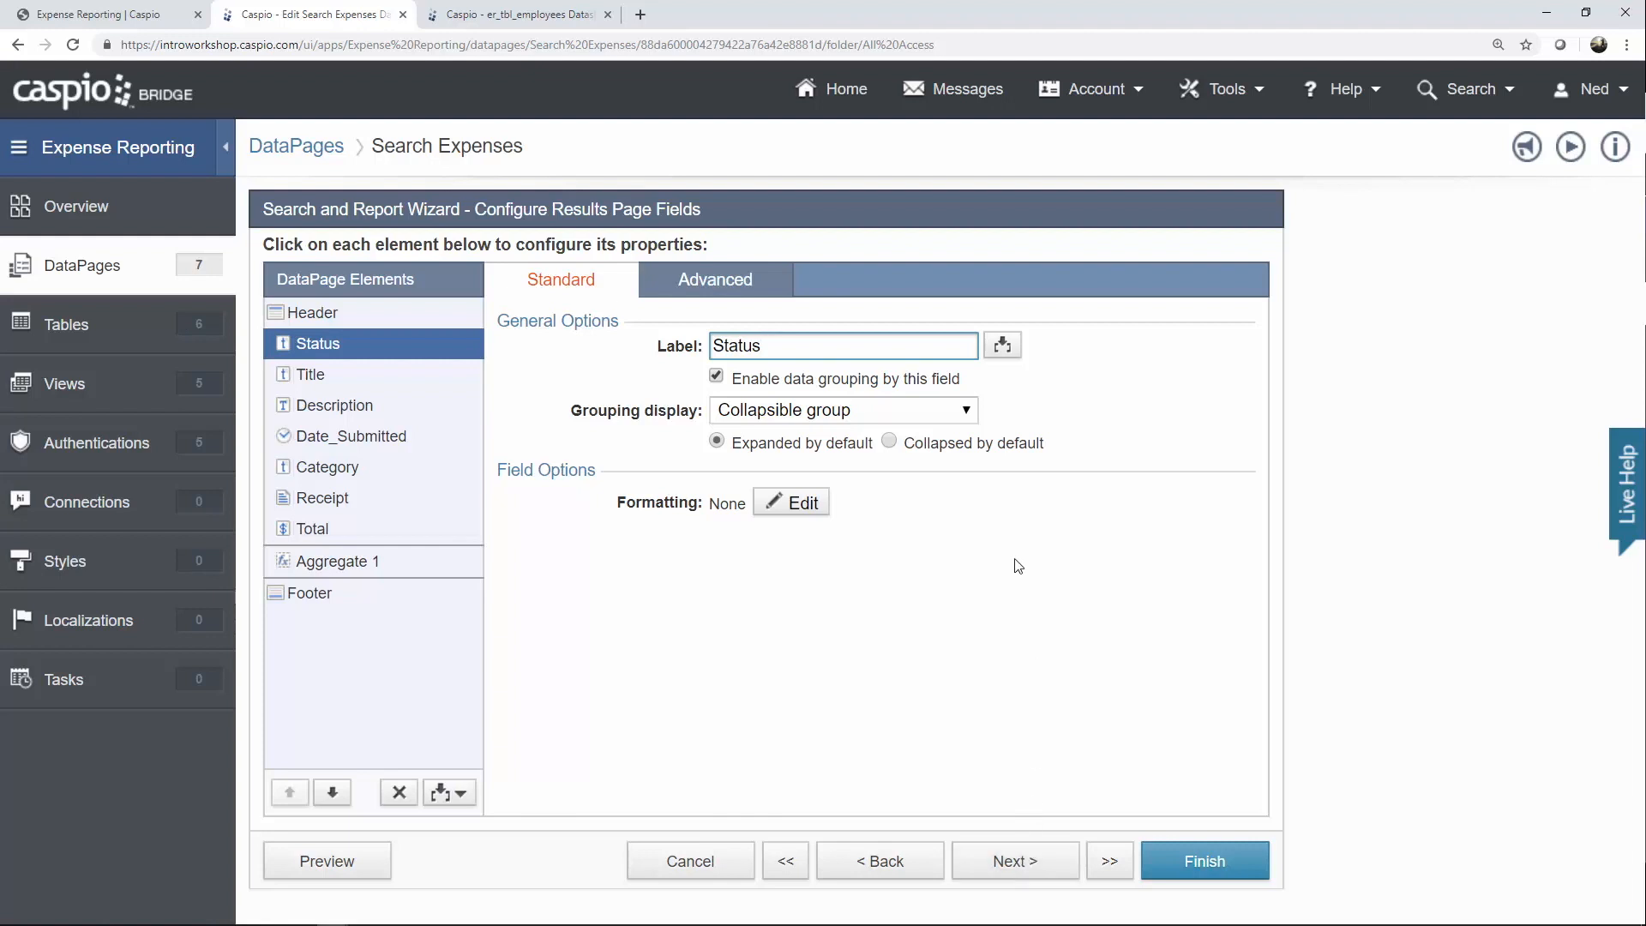
left_click(846, 387)
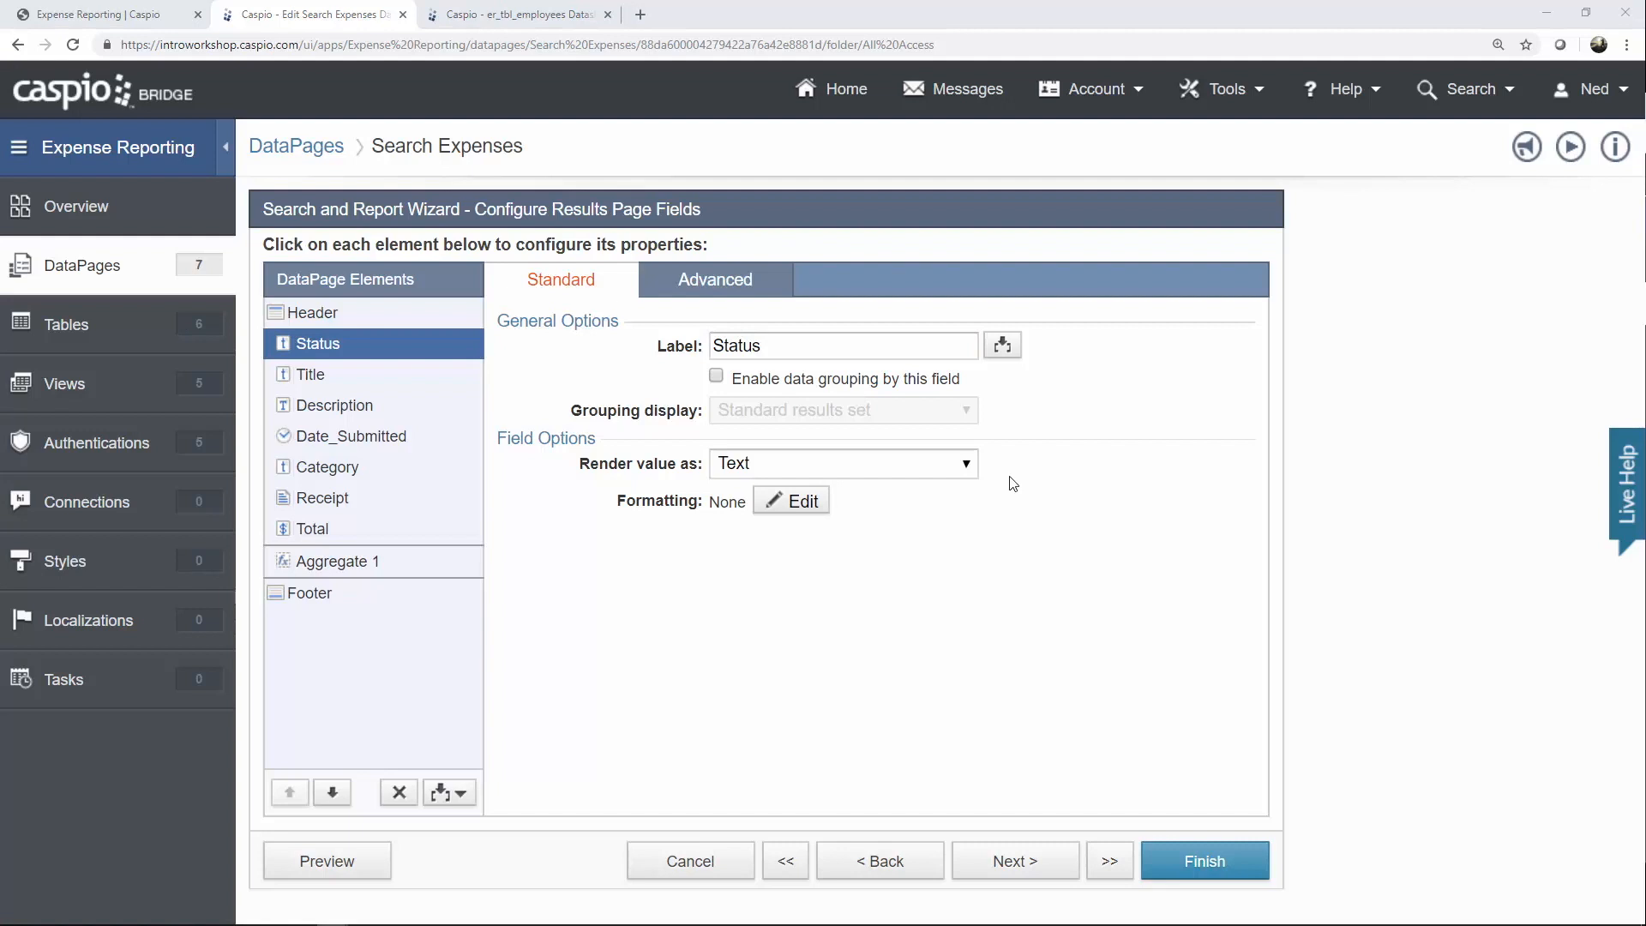
left_click(439, 322)
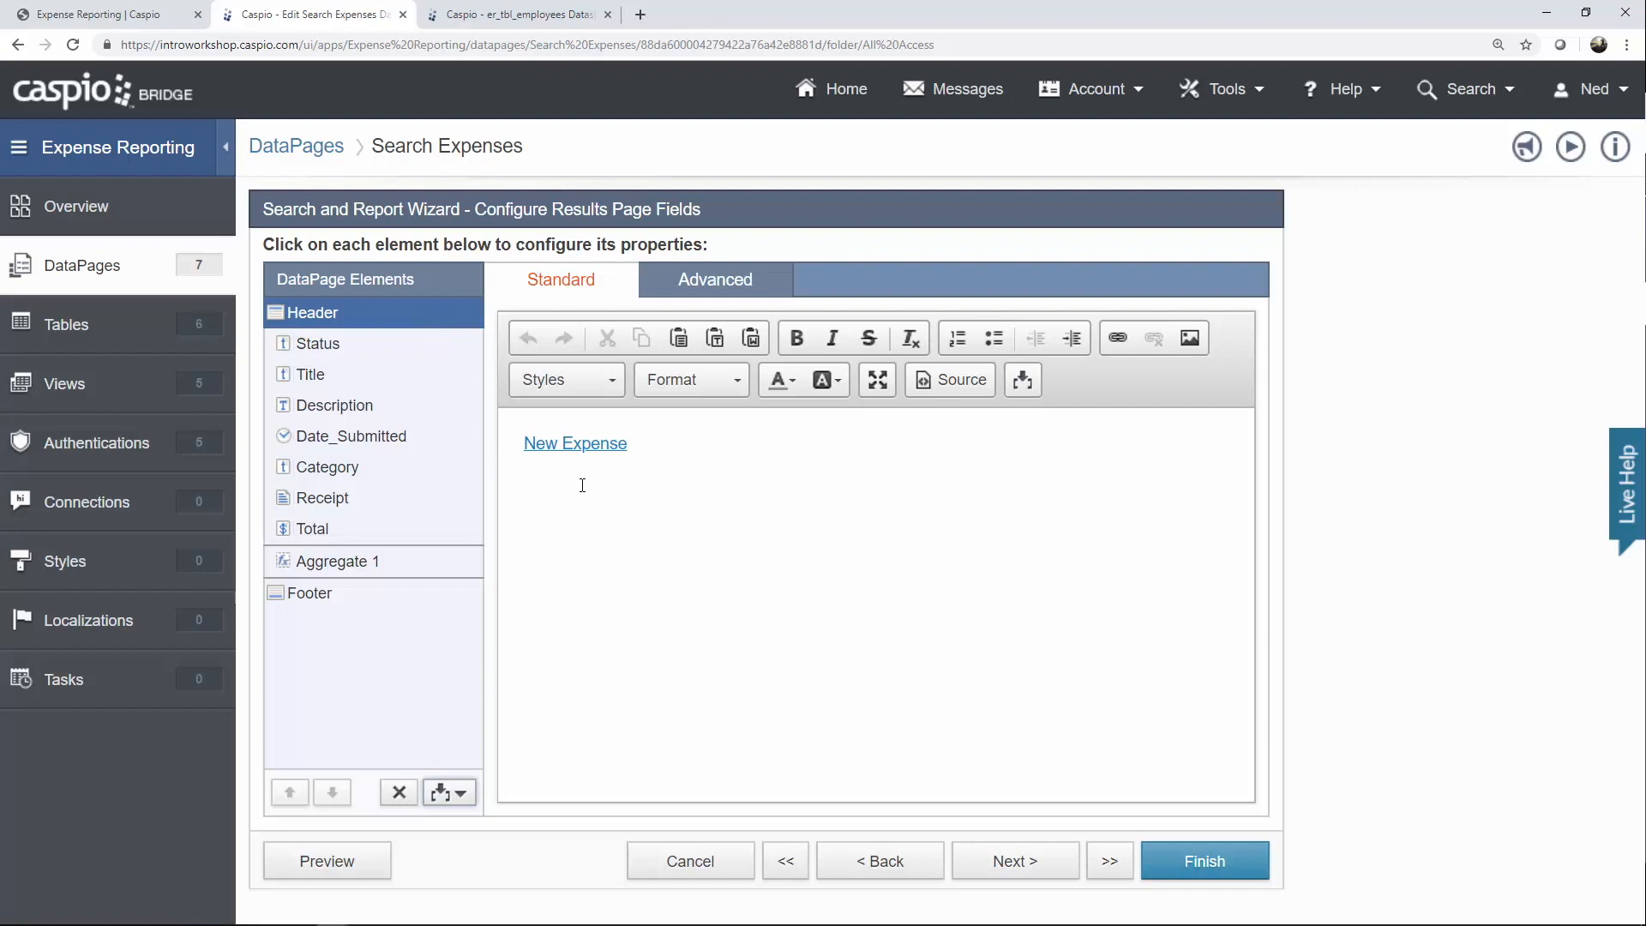
left_click(1011, 863)
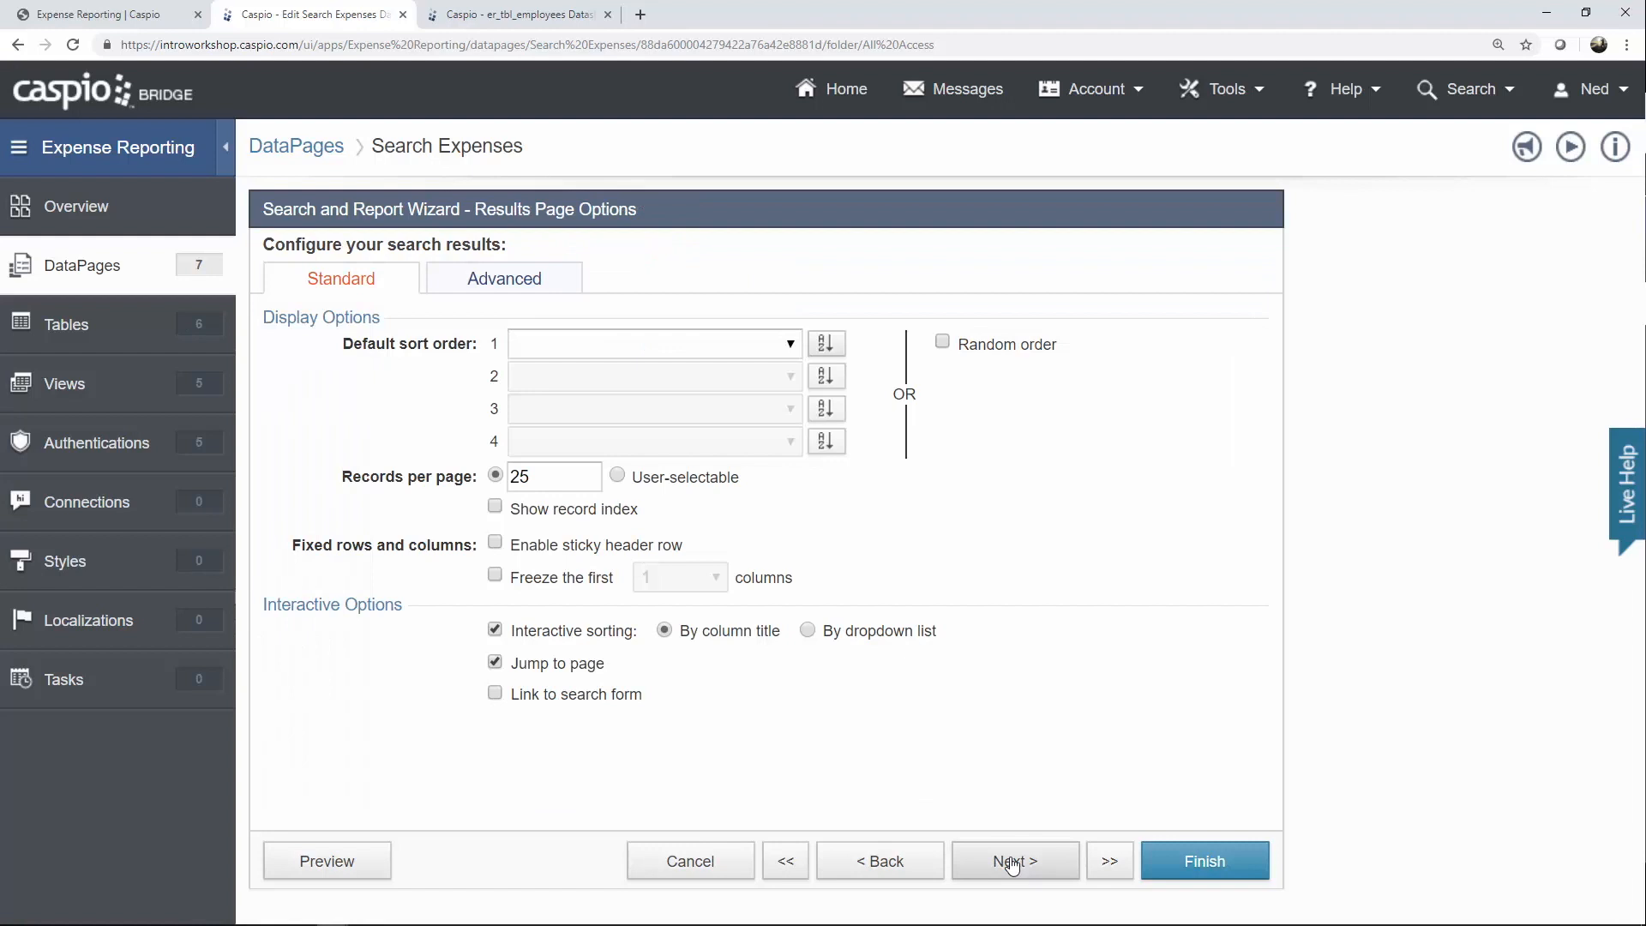
Review the details page labels, such as Processed by (Manager) and Rejection Reason, then finish the DataPage.
left_click(1012, 862)
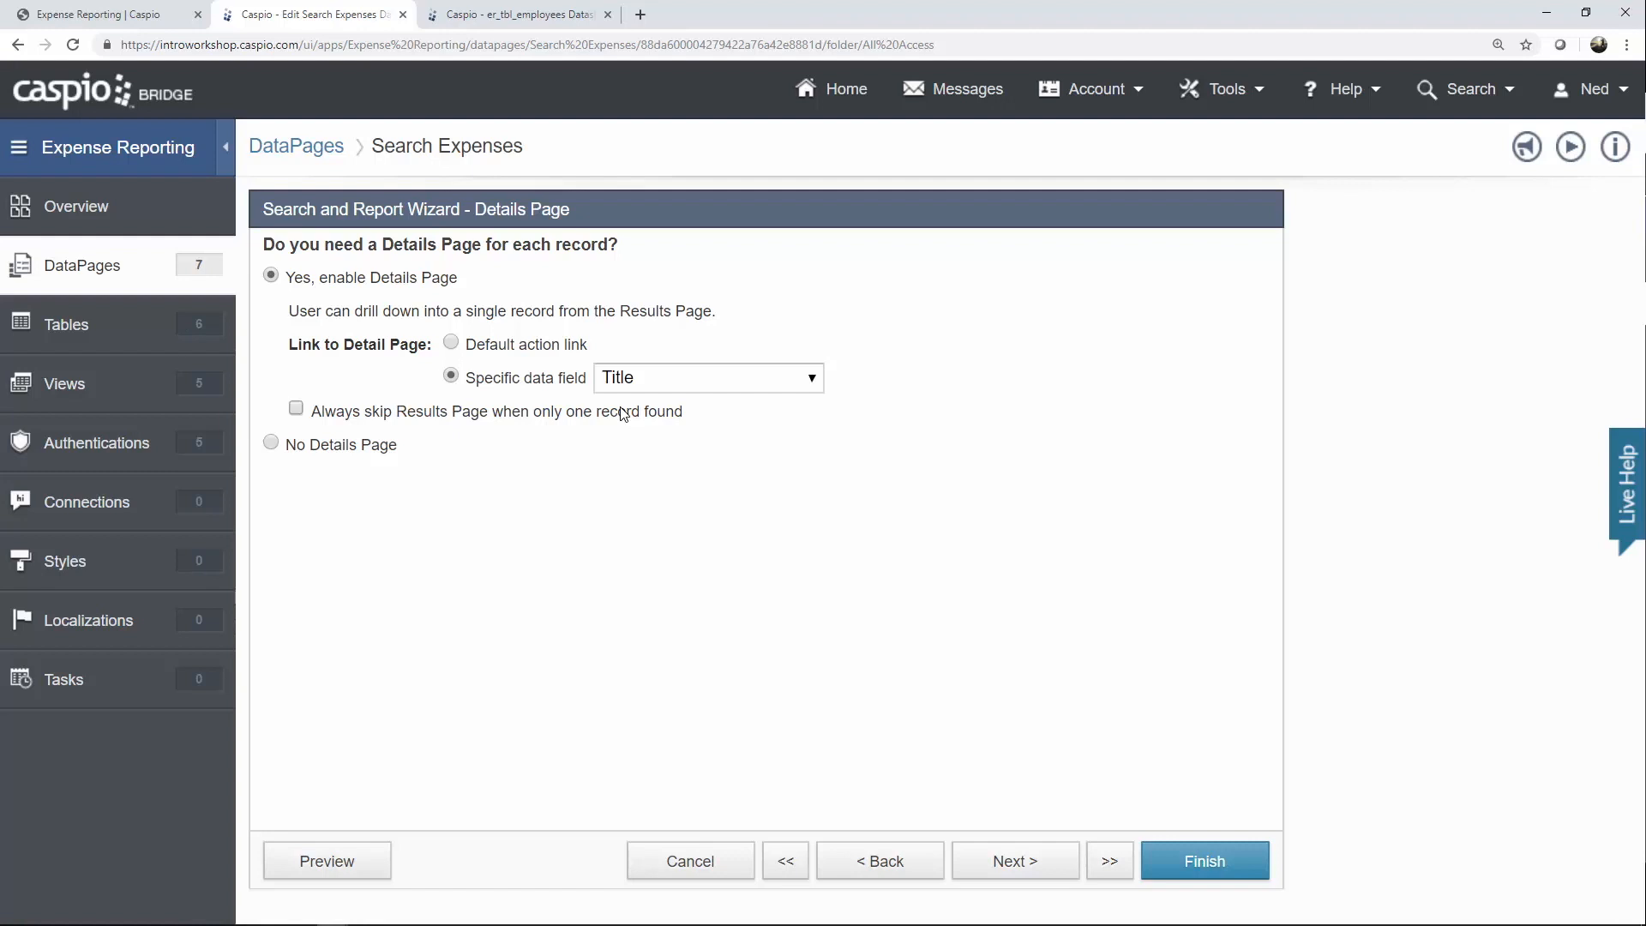
left_click(1029, 868)
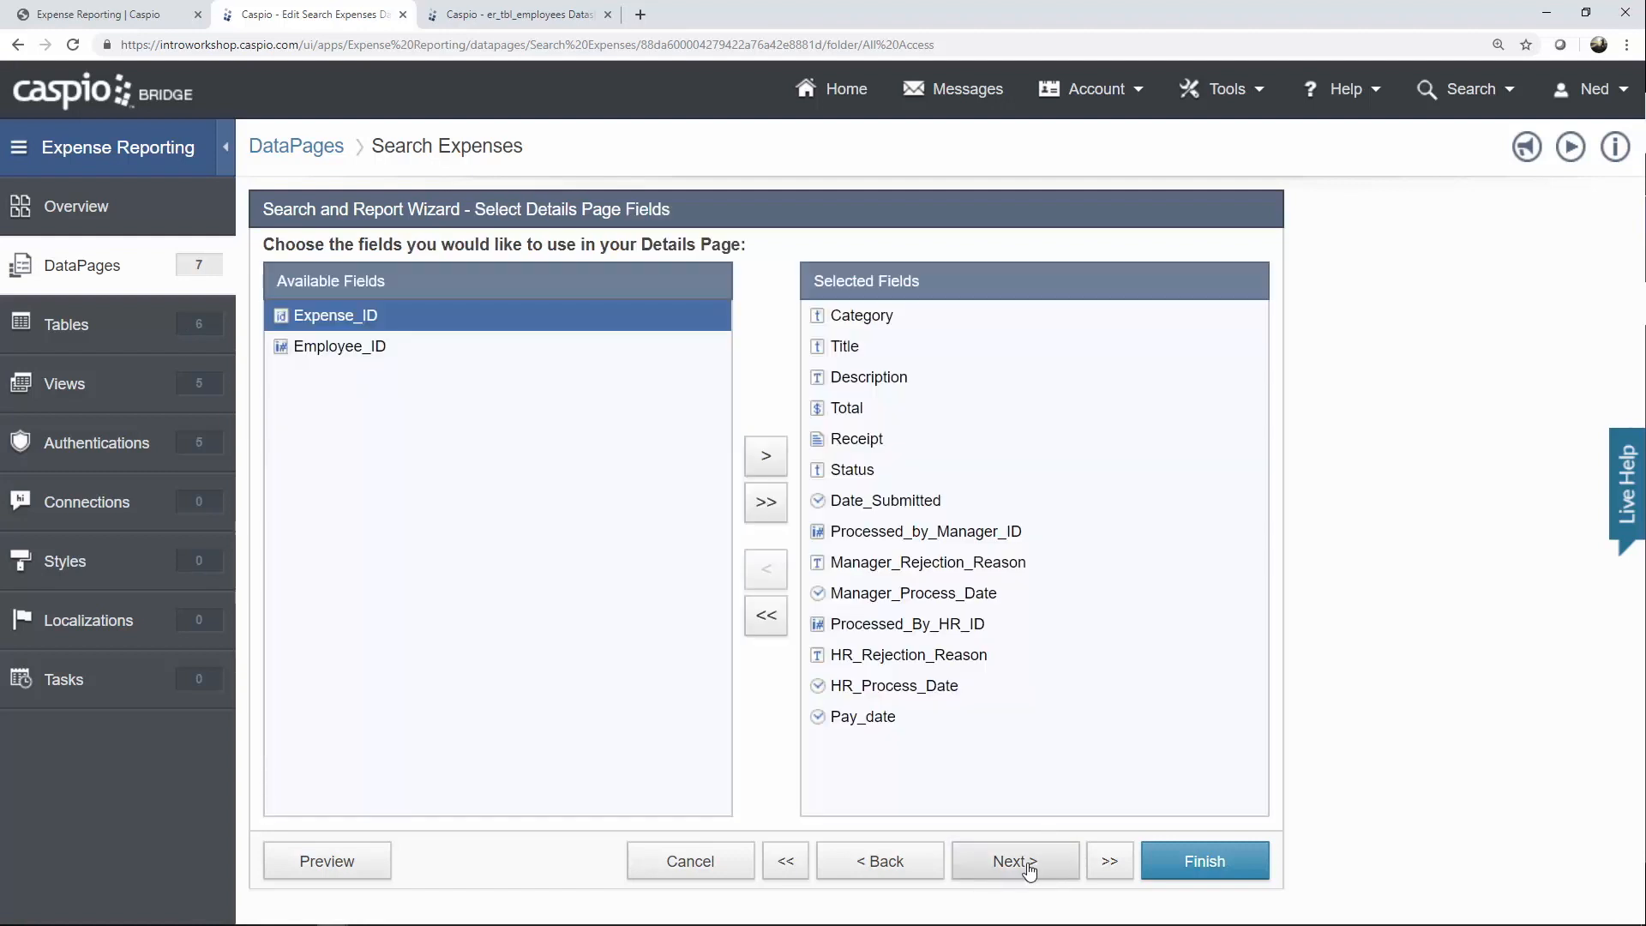
left_click(1029, 867)
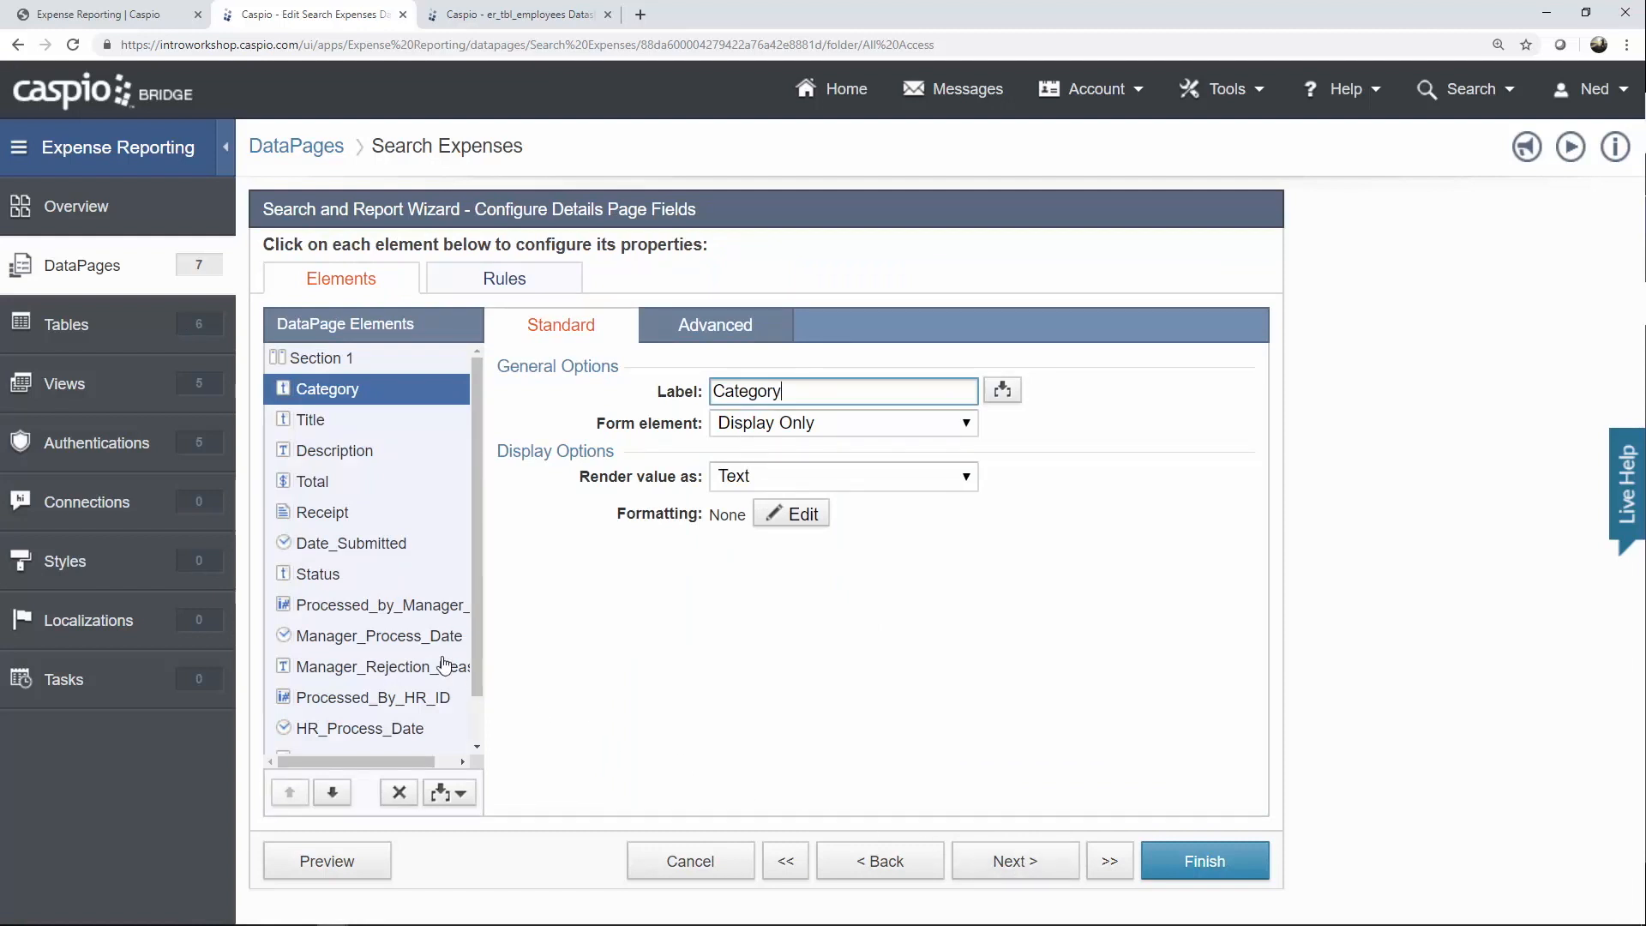
left_click(399, 609)
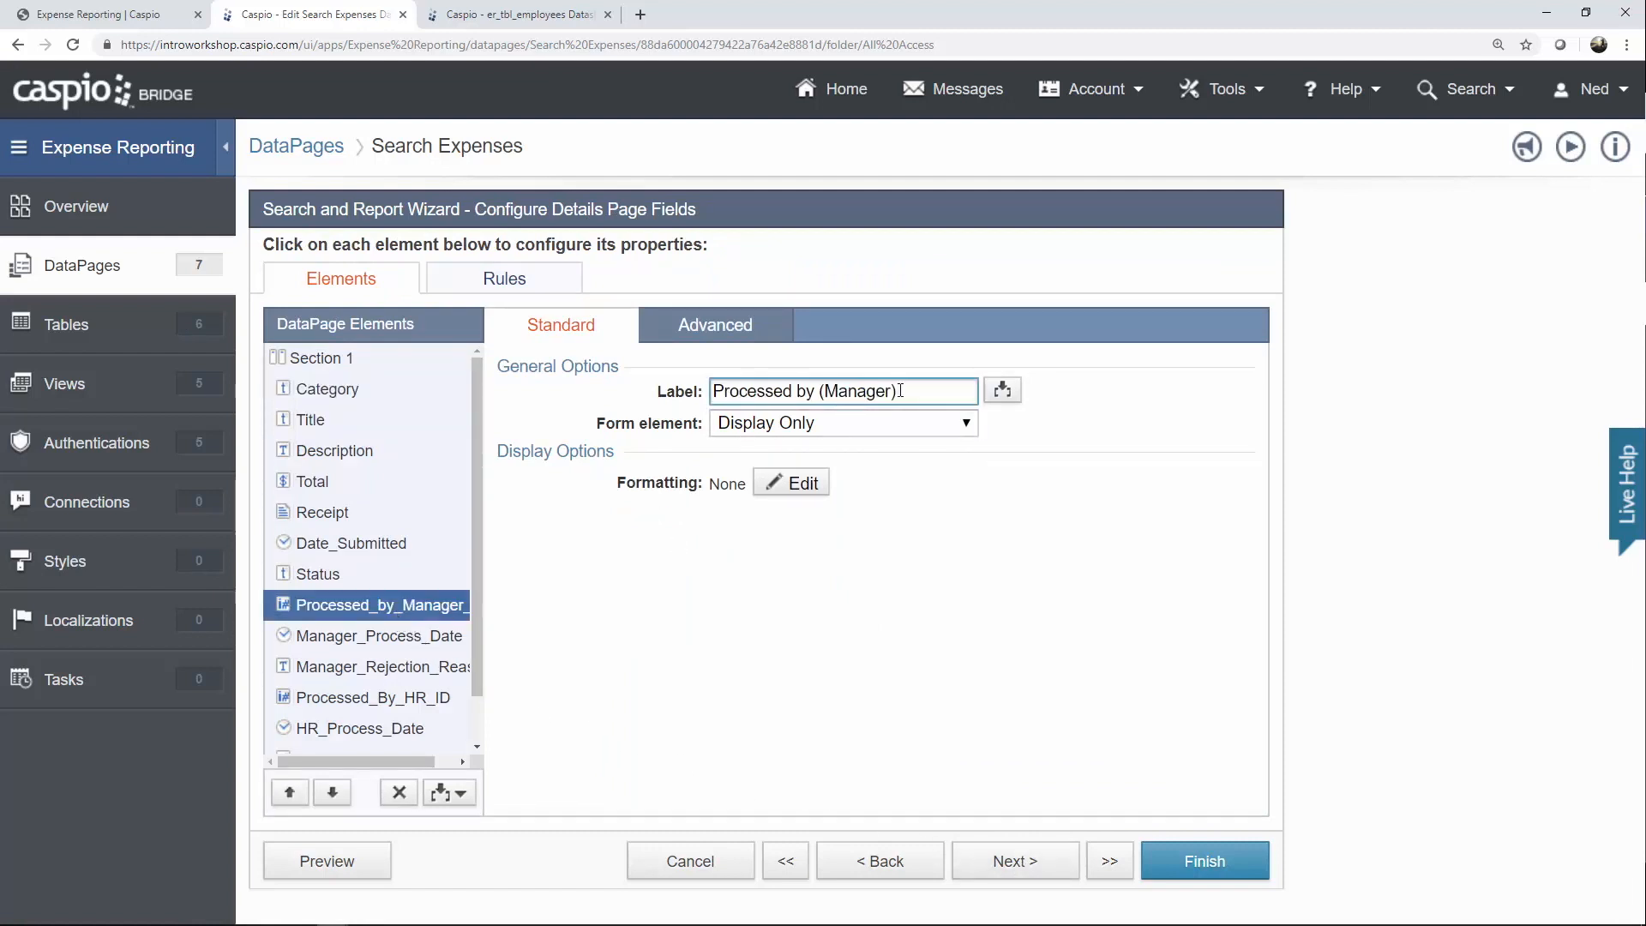
left_click_drag(900, 391, 711, 391)
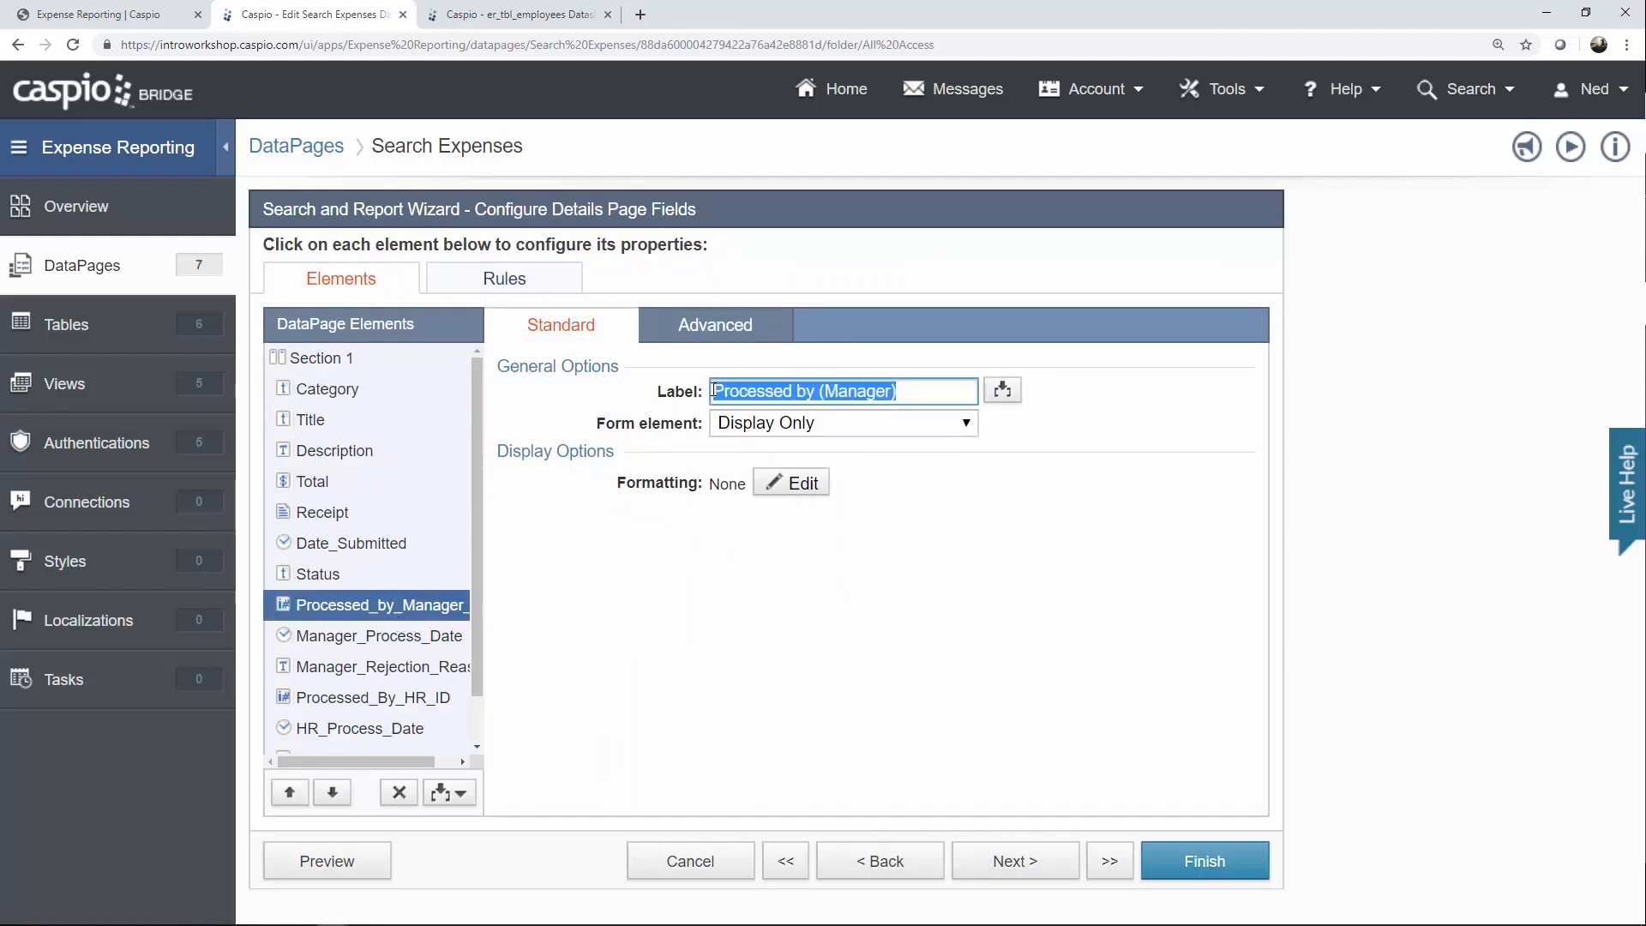
left_click(428, 643)
left_click(417, 669)
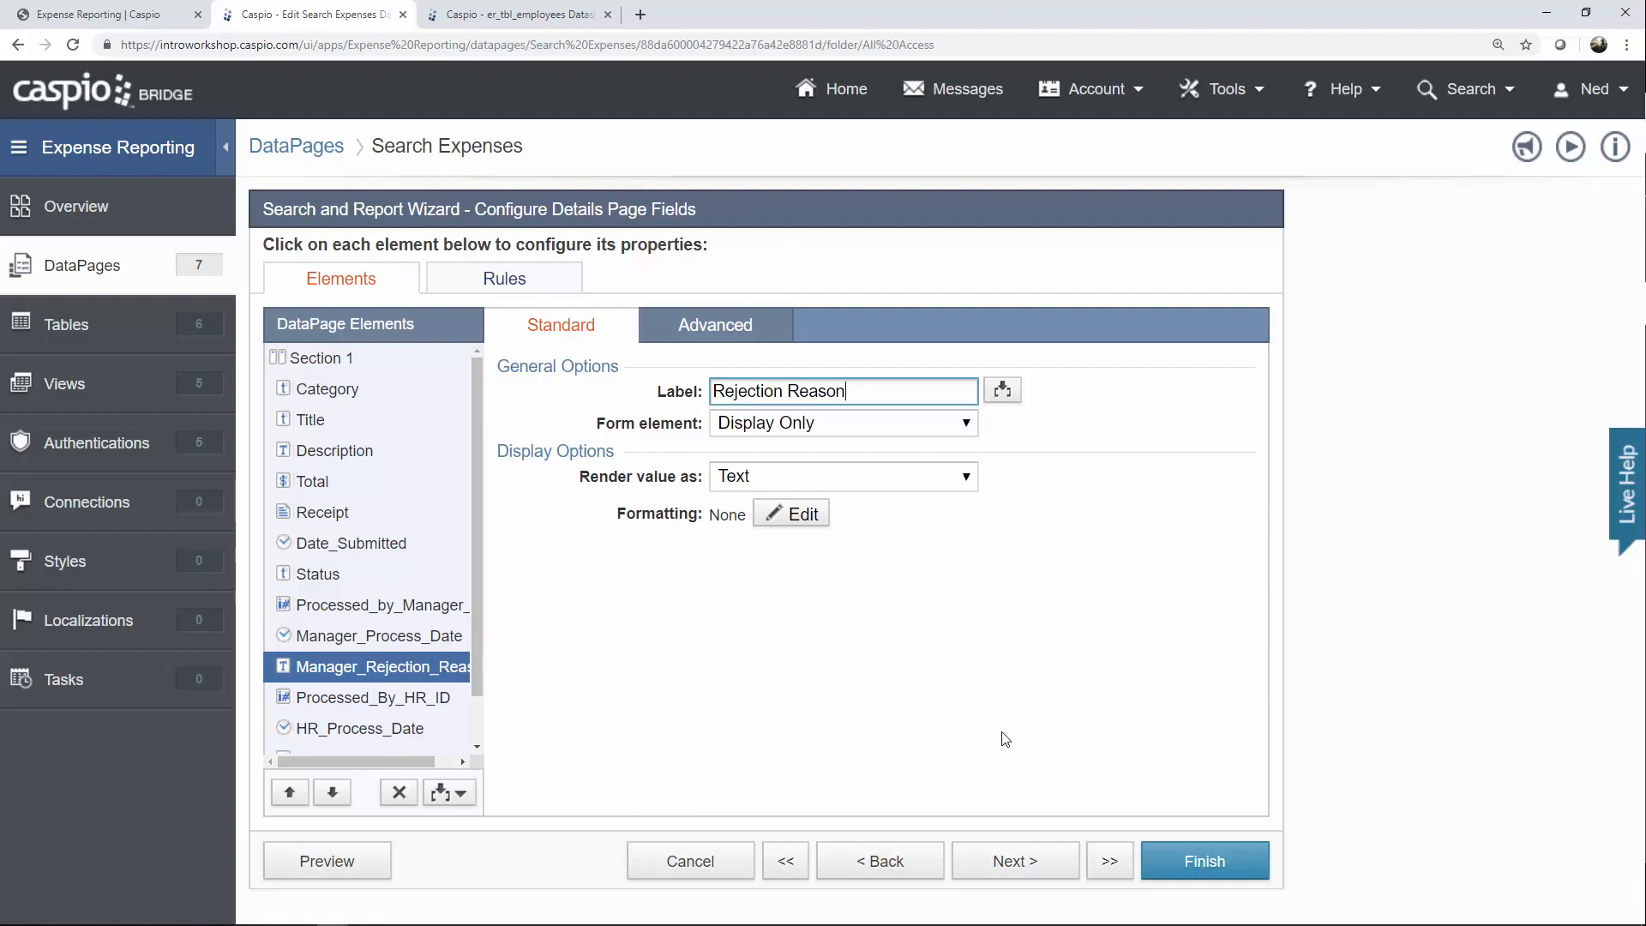
left_click(1212, 868)
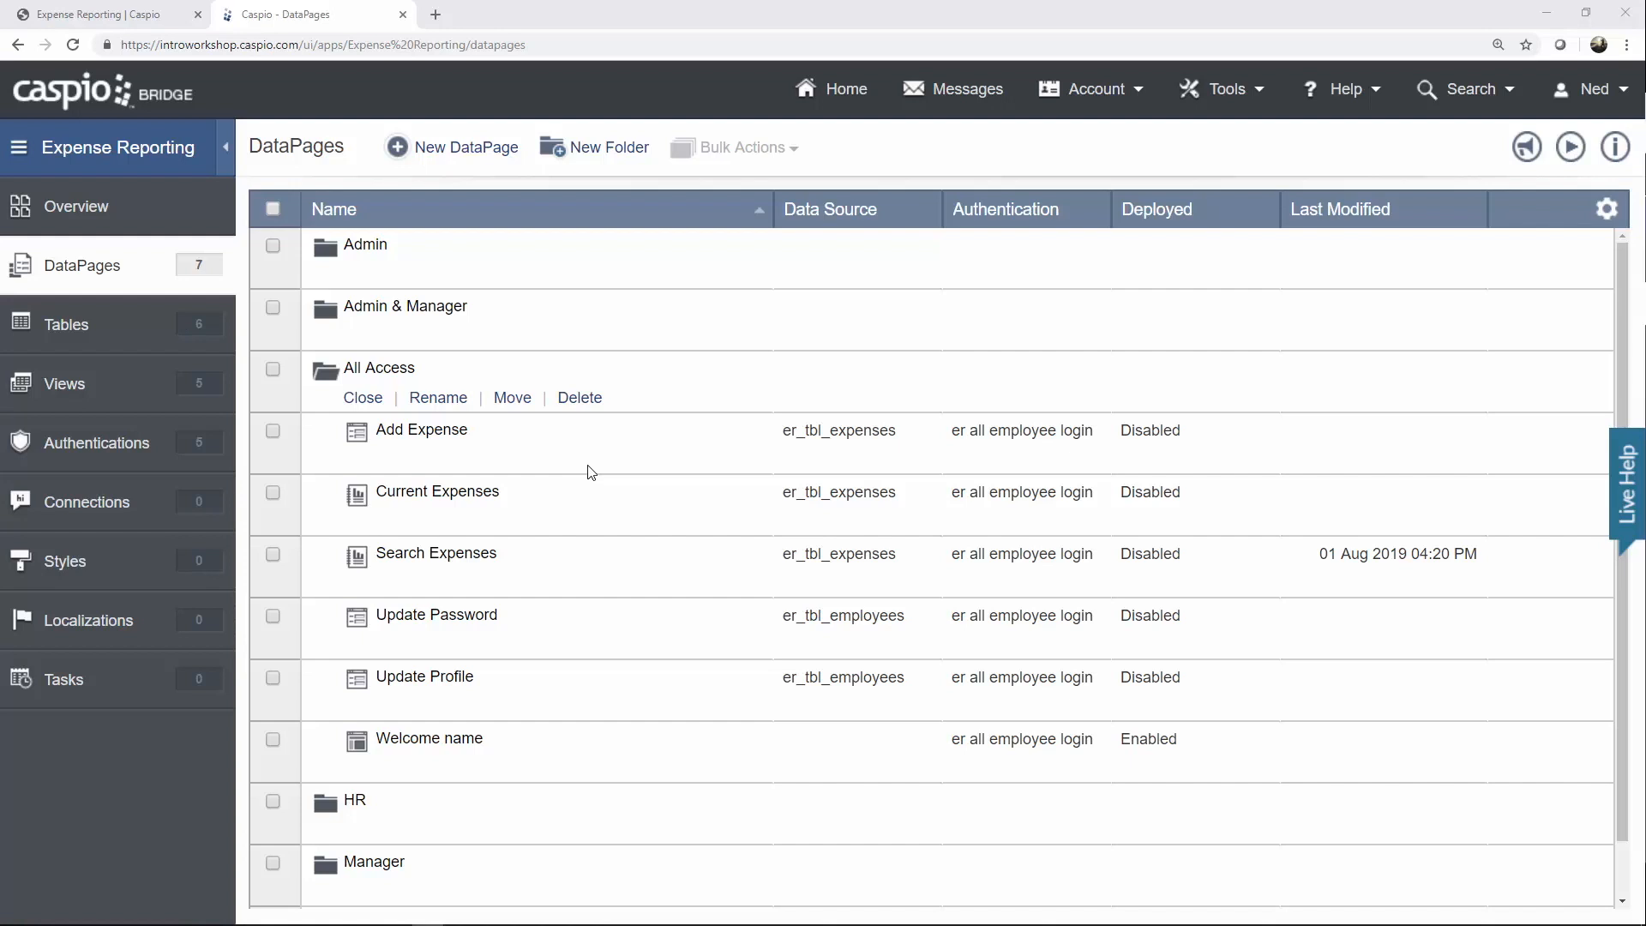
Start a new Submission Form DataPage using the er_tbl_categories_lookup data source.
left_click(489, 157)
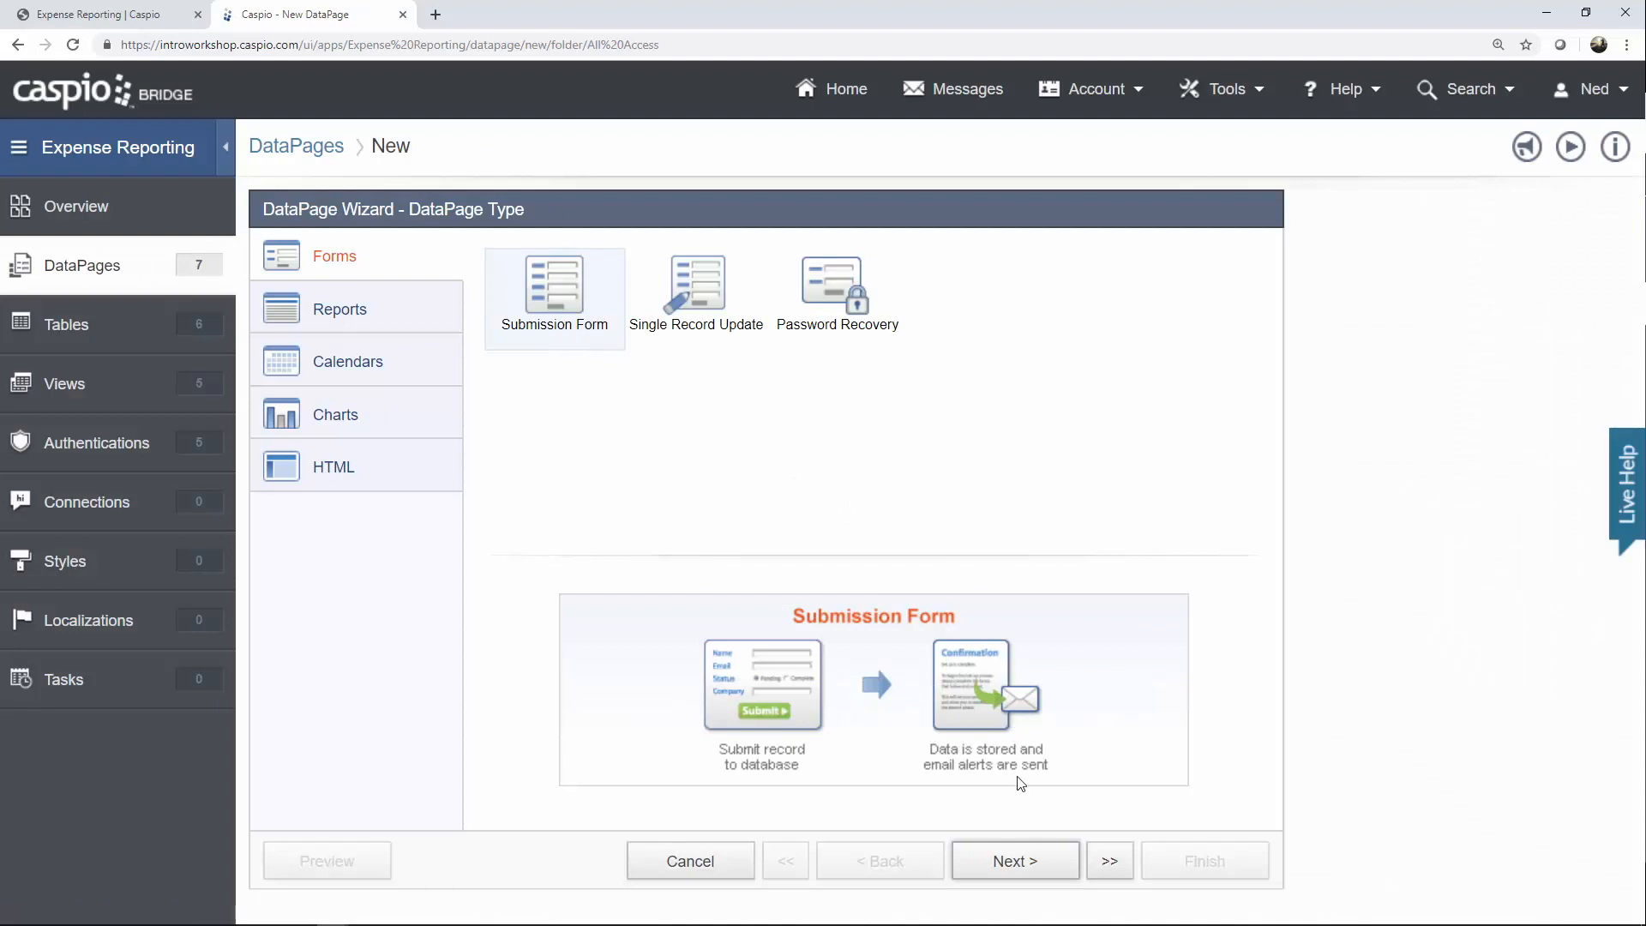
left_click(1014, 859)
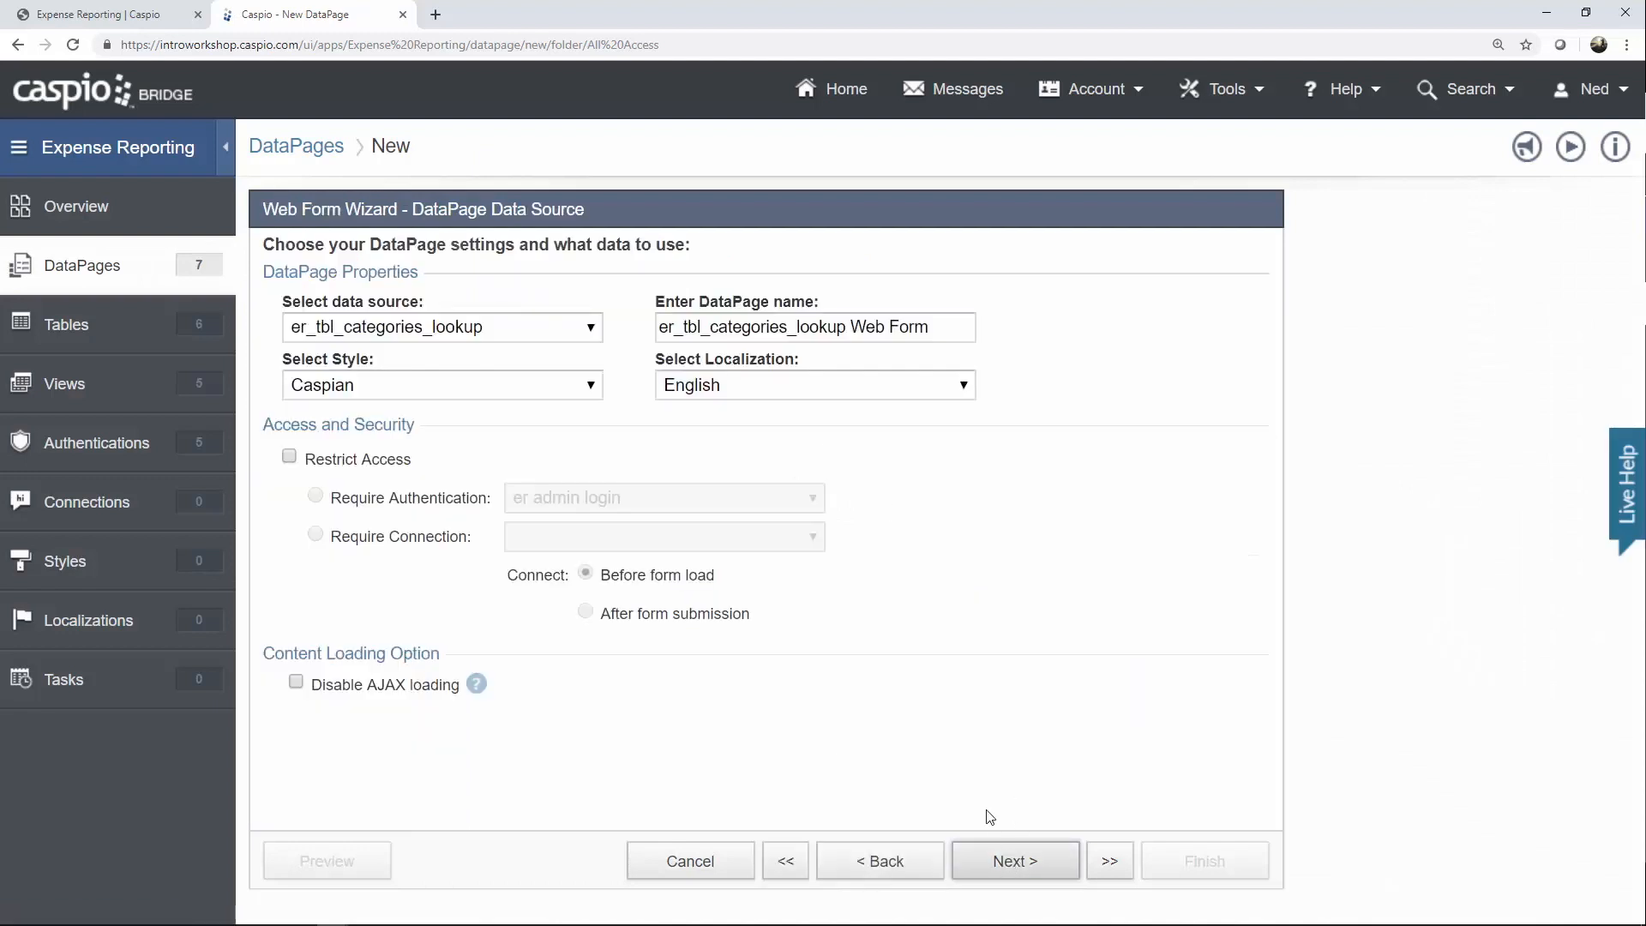
left_click(595, 333)
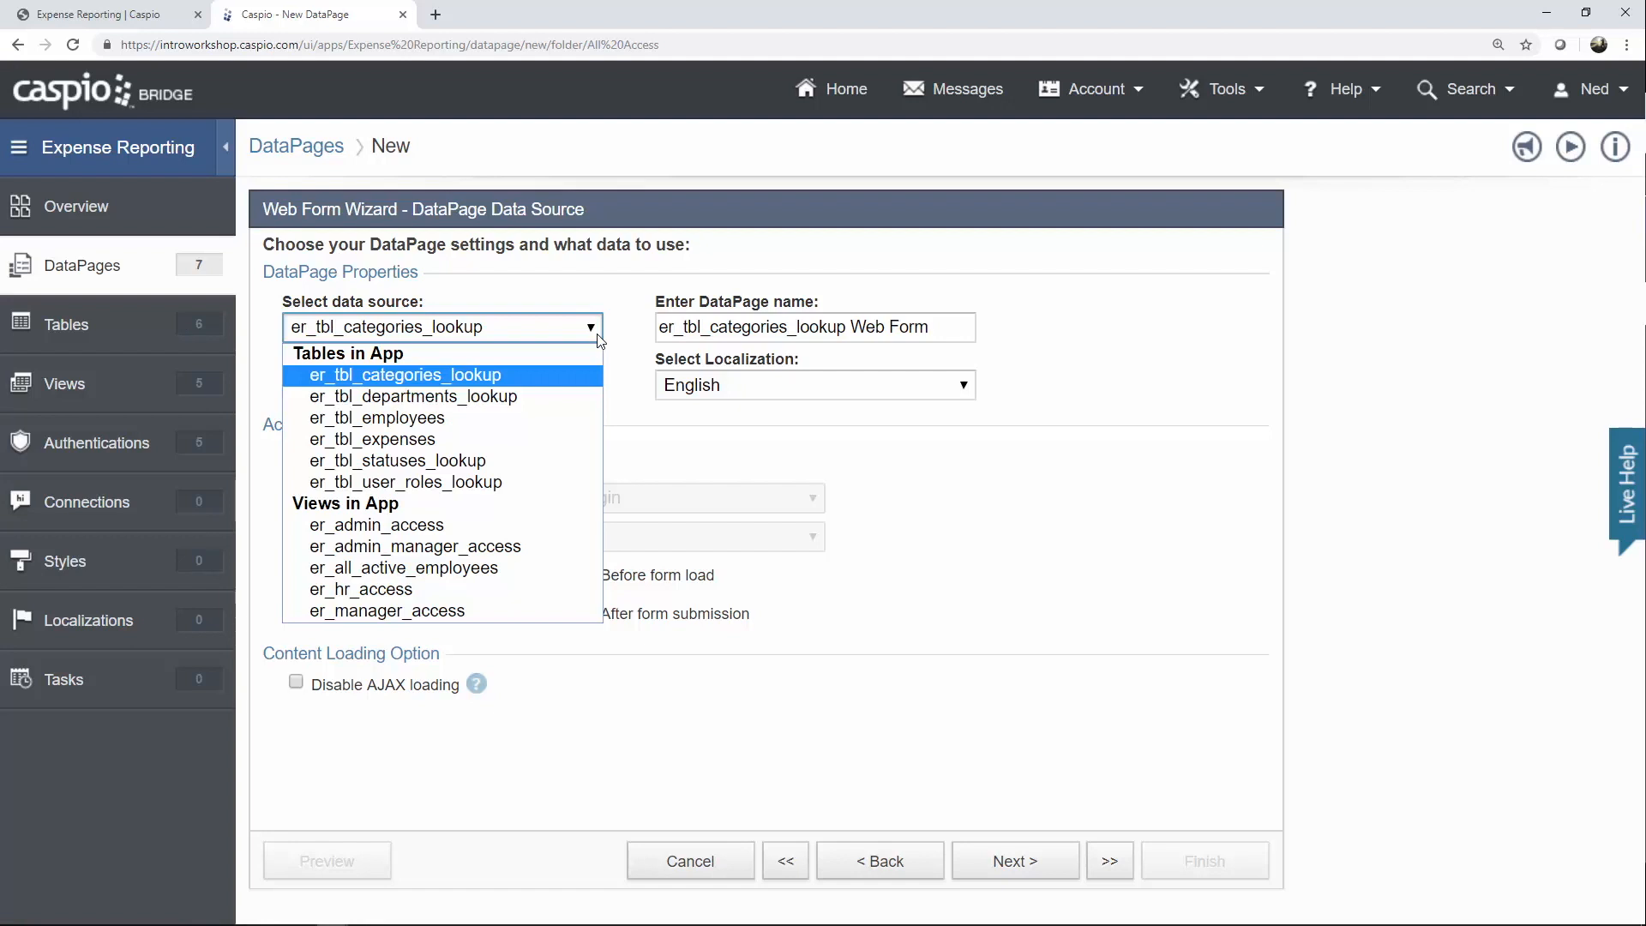
left_click(532, 381)
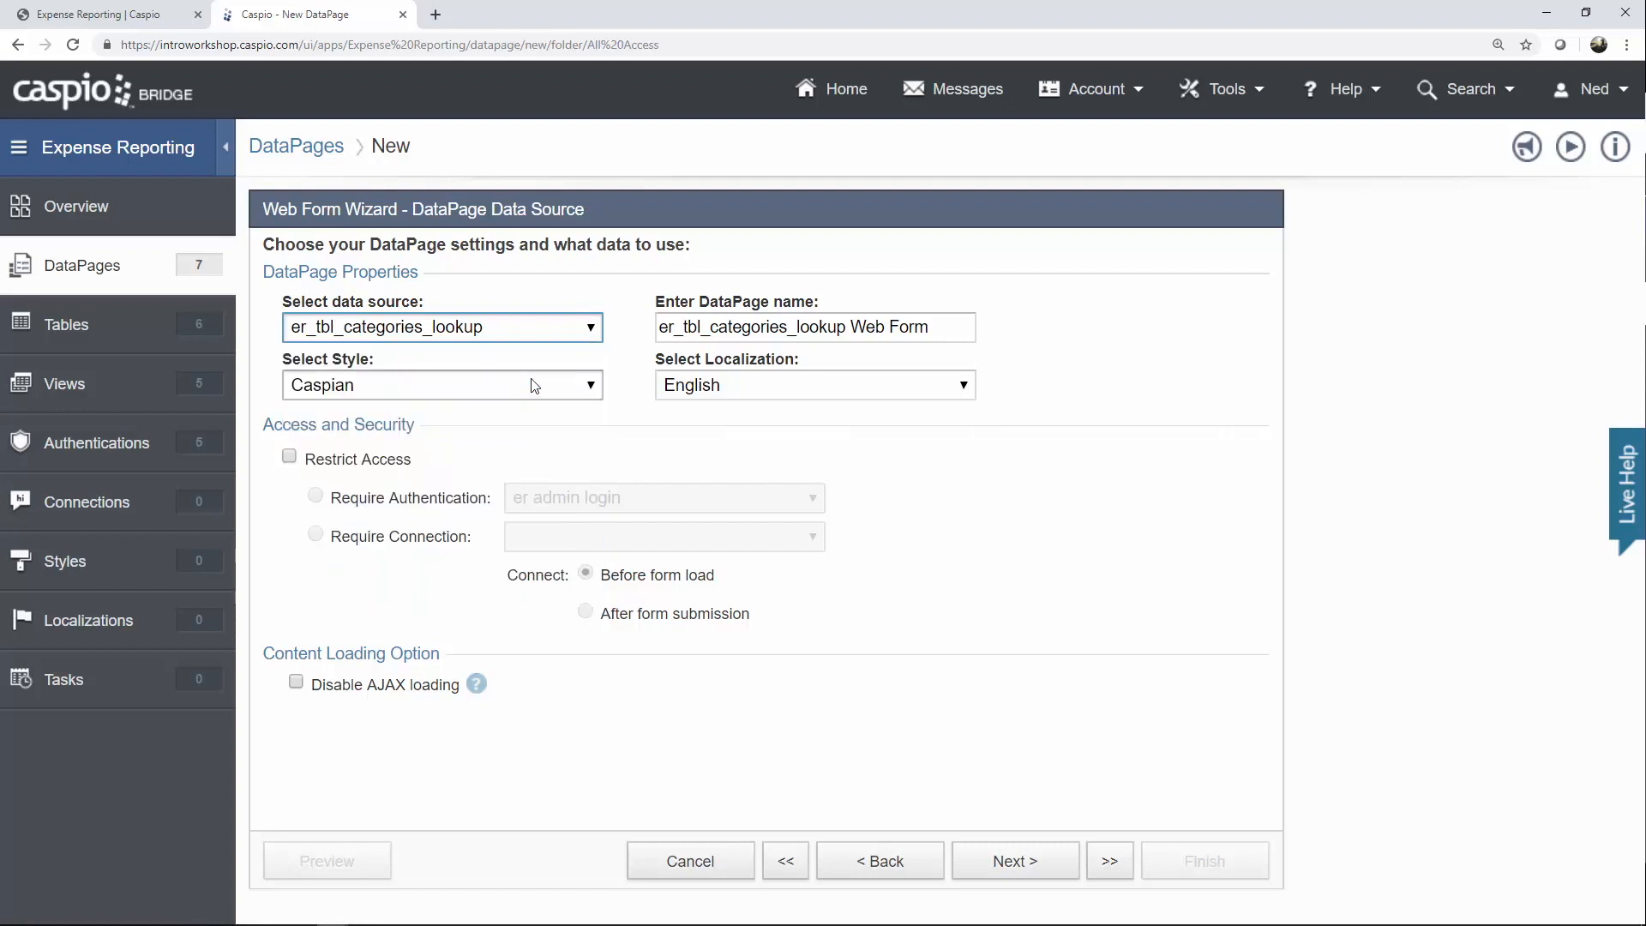
Name it 'Dashboard Filter', apply the Blue style, and restrict access to er all employee login.
left_click_drag(951, 326, 611, 333)
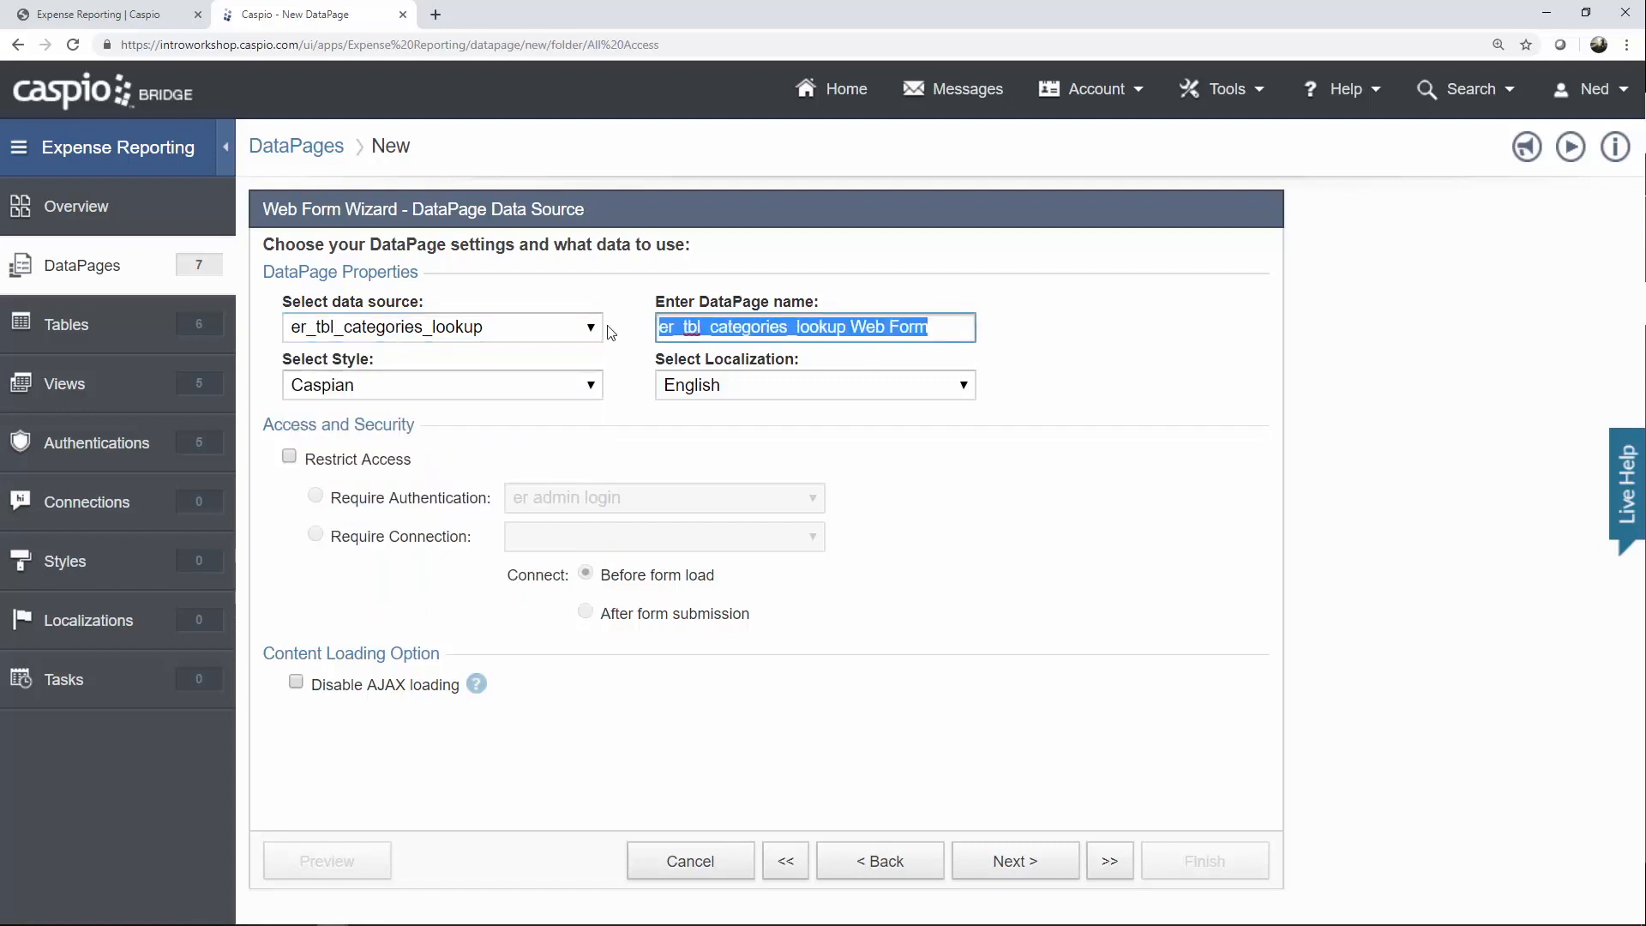
type("Dashboard Filter")
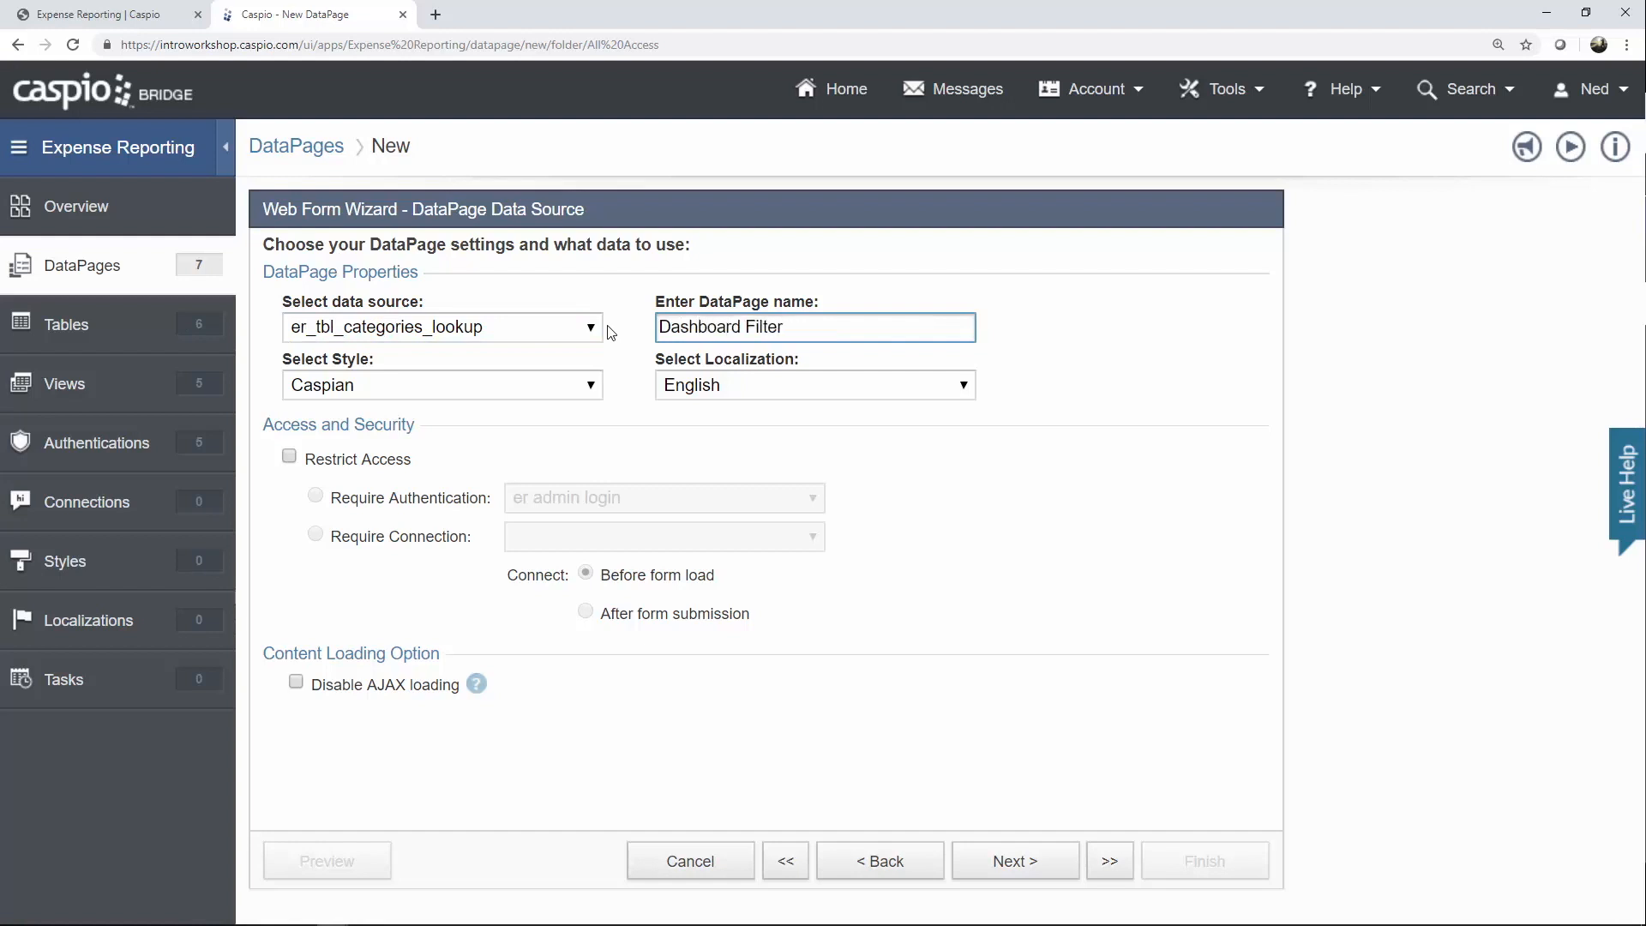
left_click(549, 385)
left_click(484, 428)
left_click(390, 462)
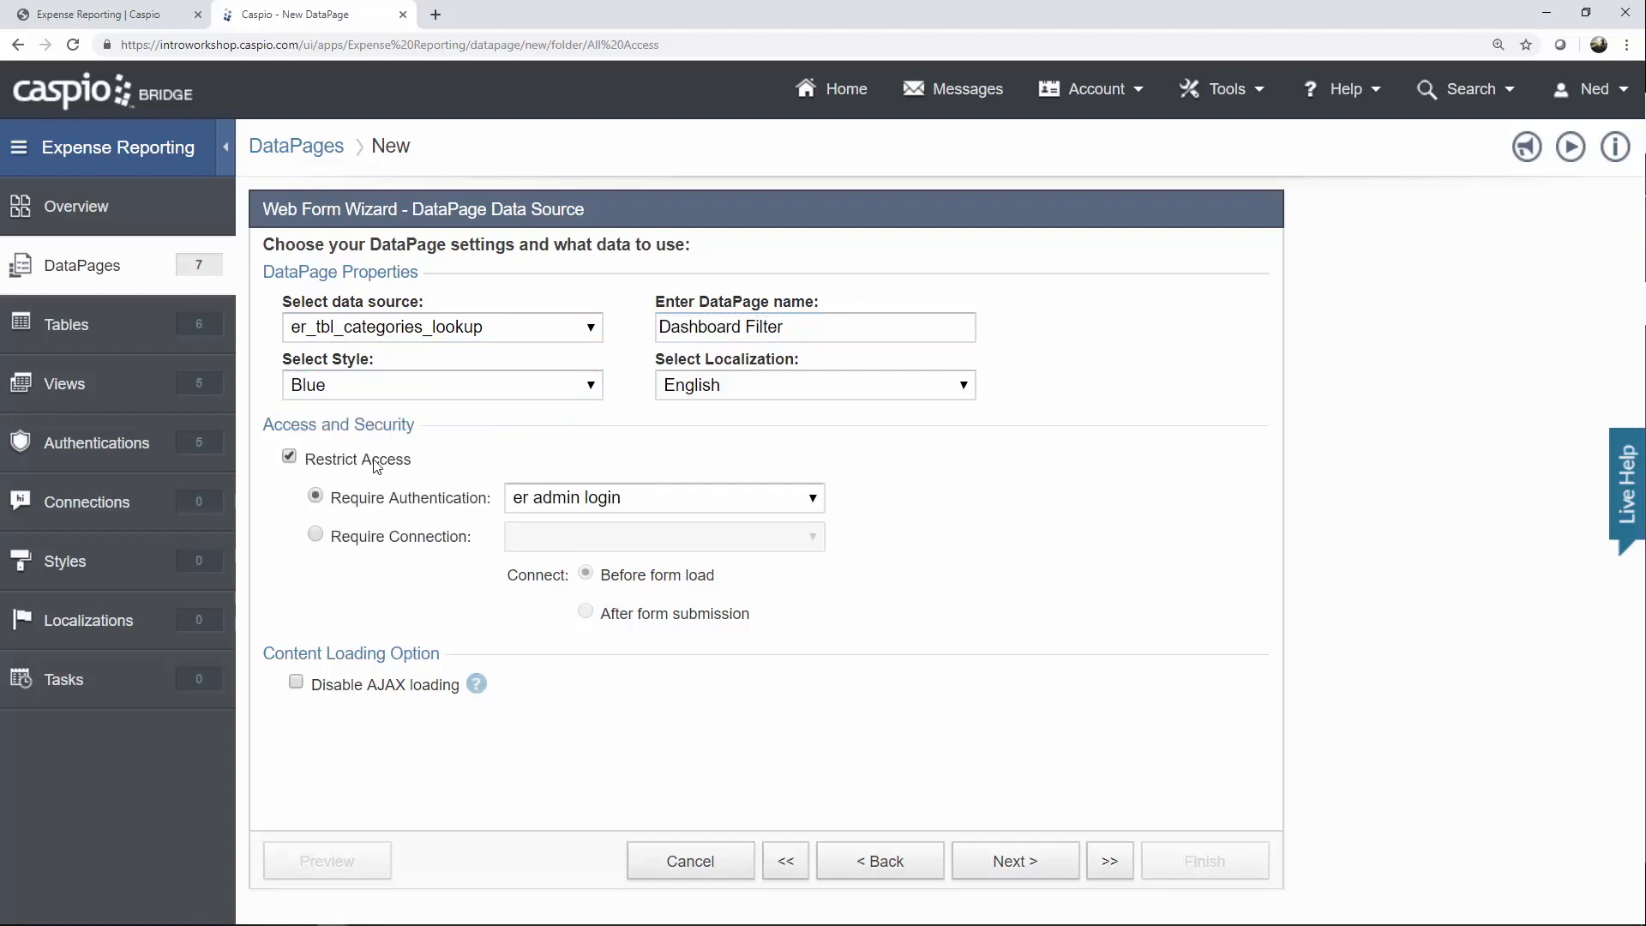
left_click(660, 499)
left_click(634, 599)
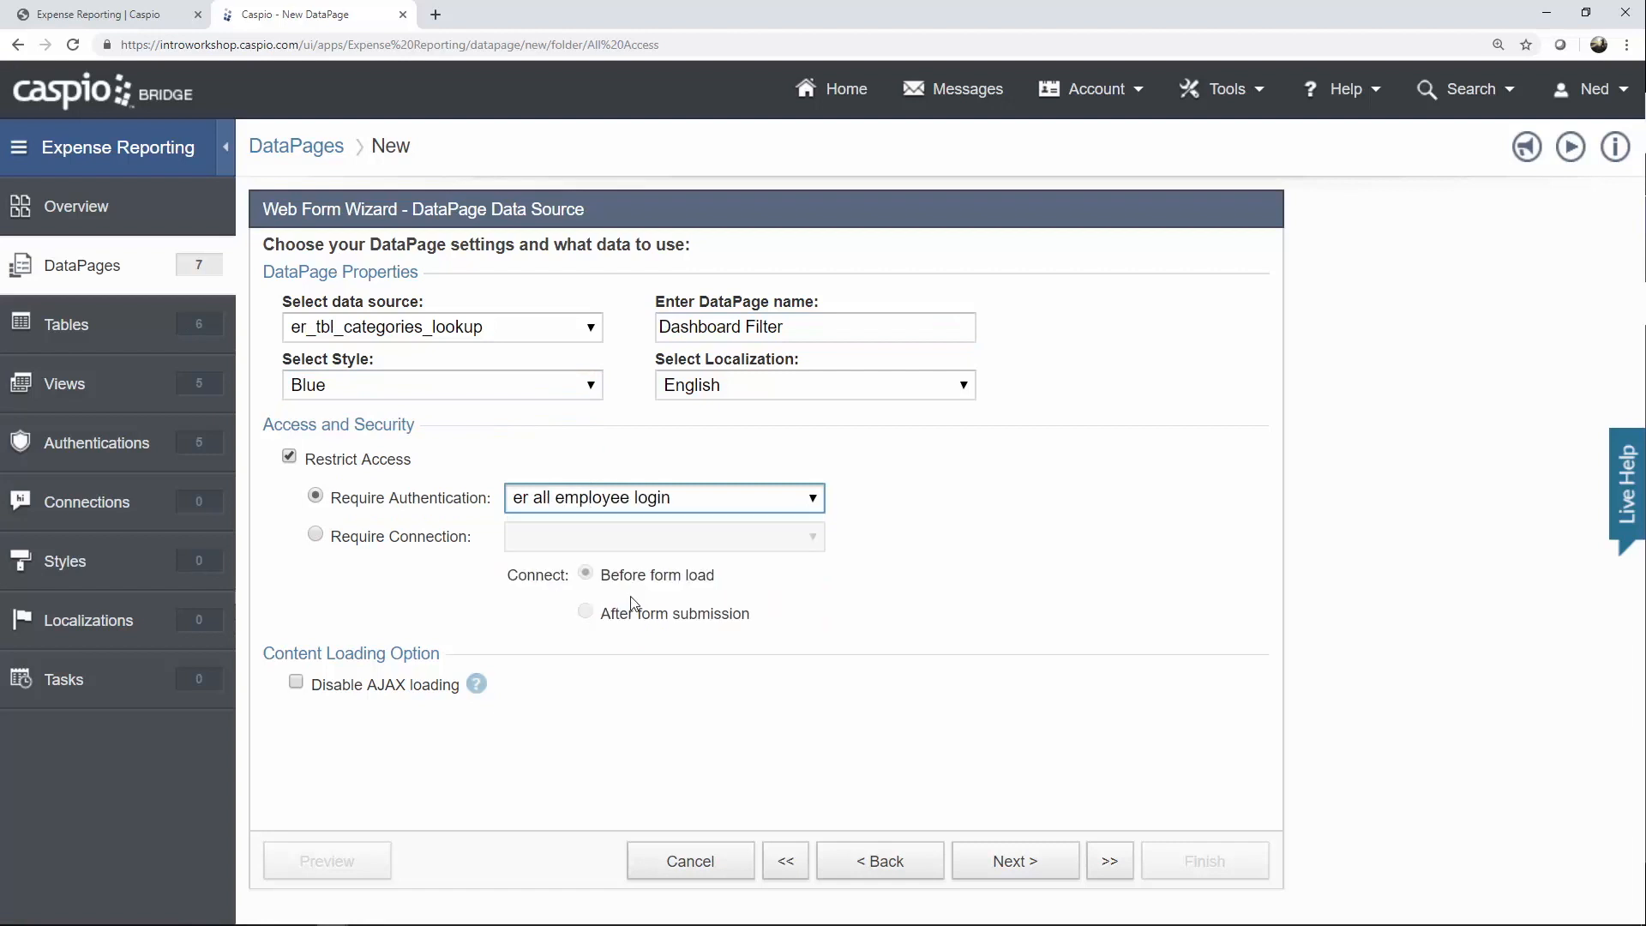
left_click(1000, 866)
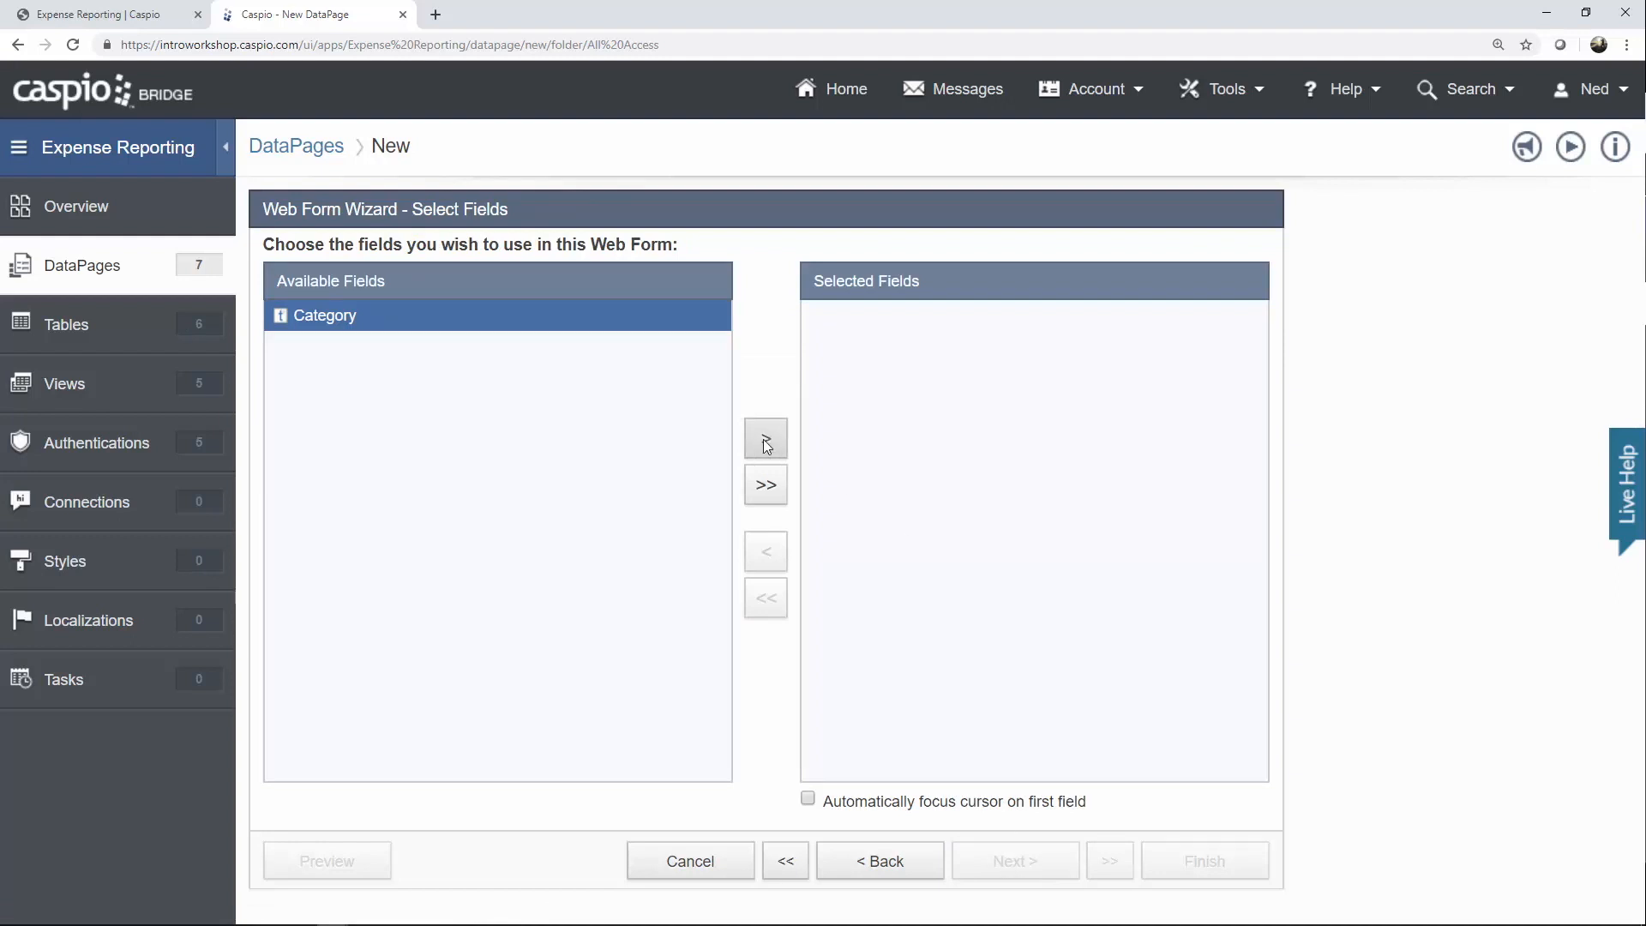
Add the Category field, then insert four virtual fields into the form.
left_click(764, 439)
left_click(1012, 861)
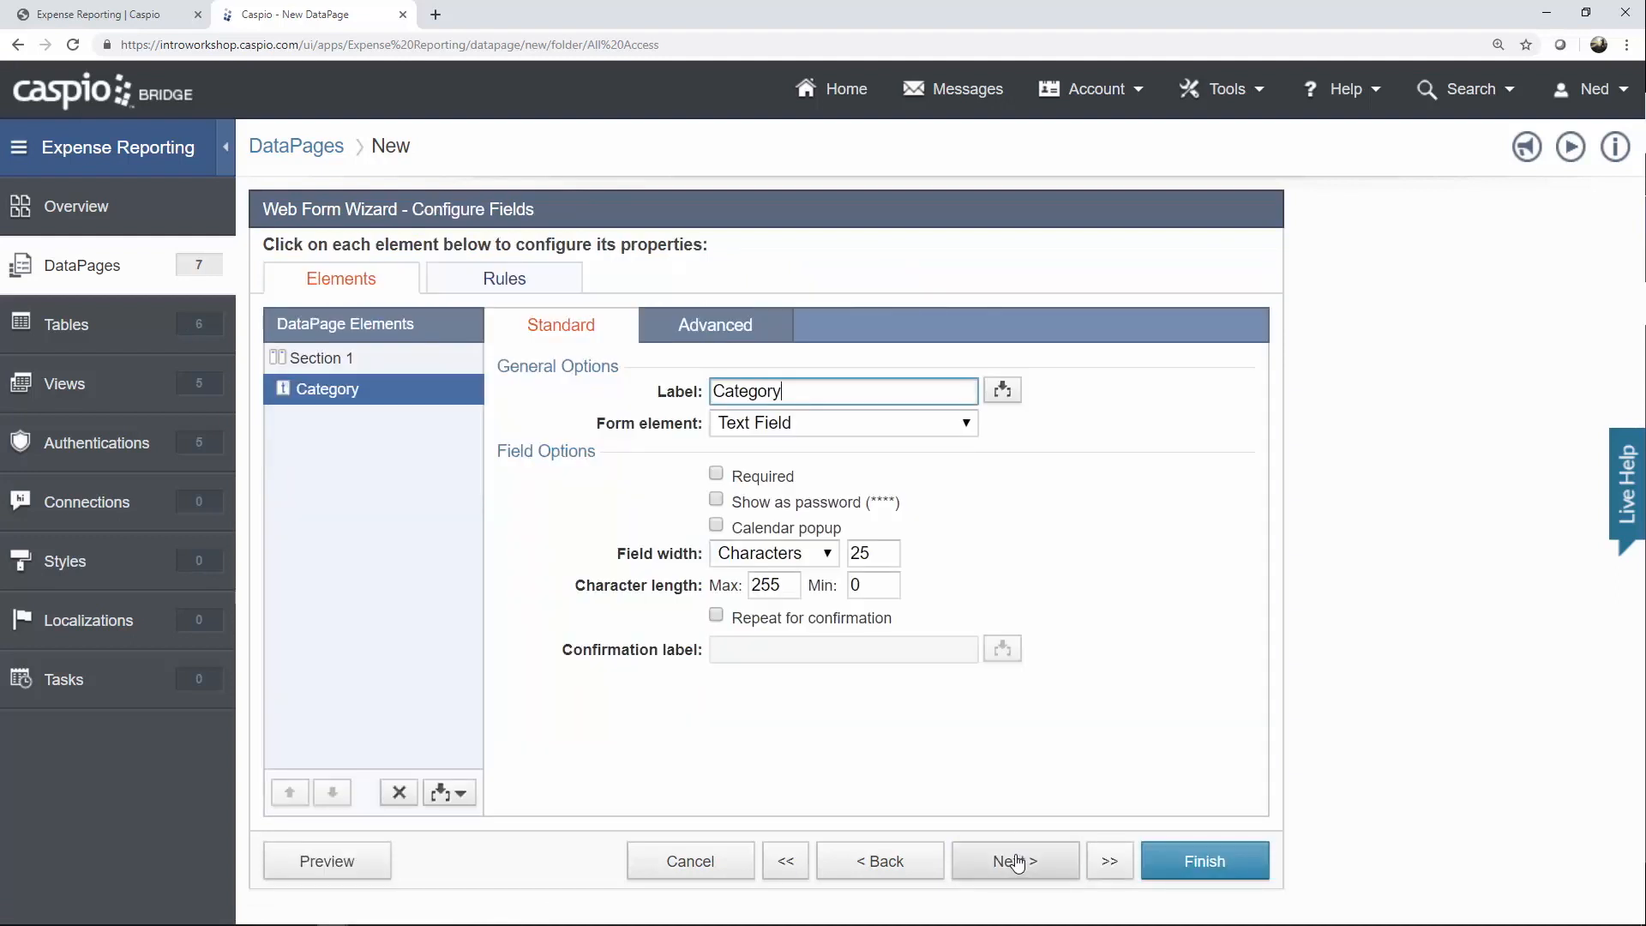
left_click(461, 790)
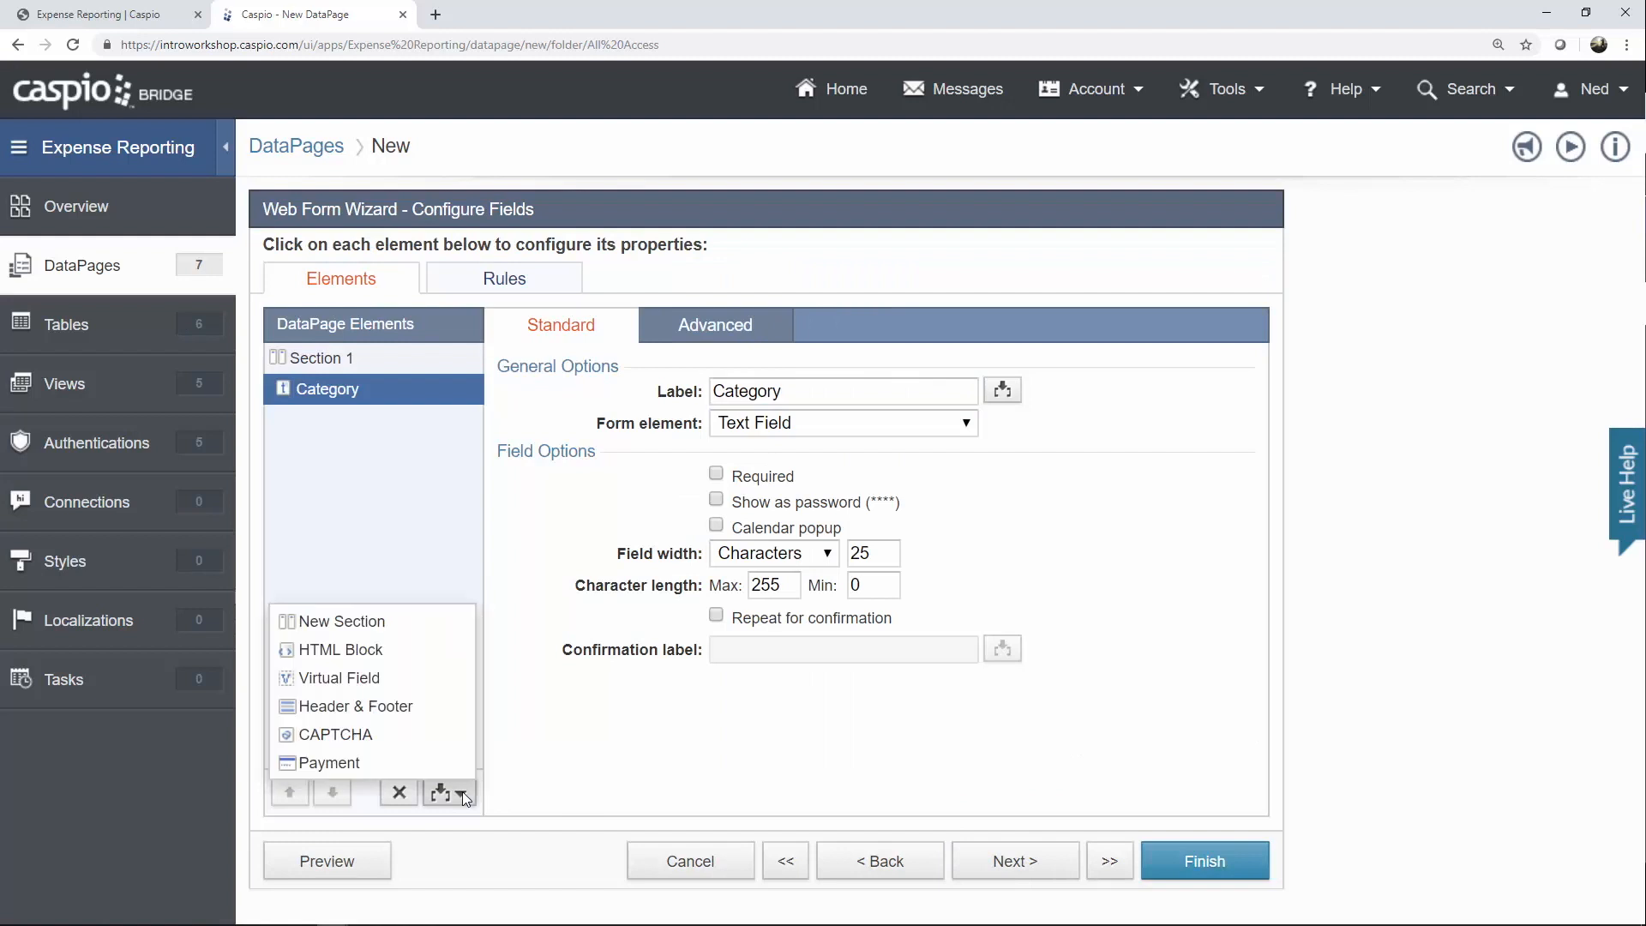
left_click(425, 676)
left_click(444, 792)
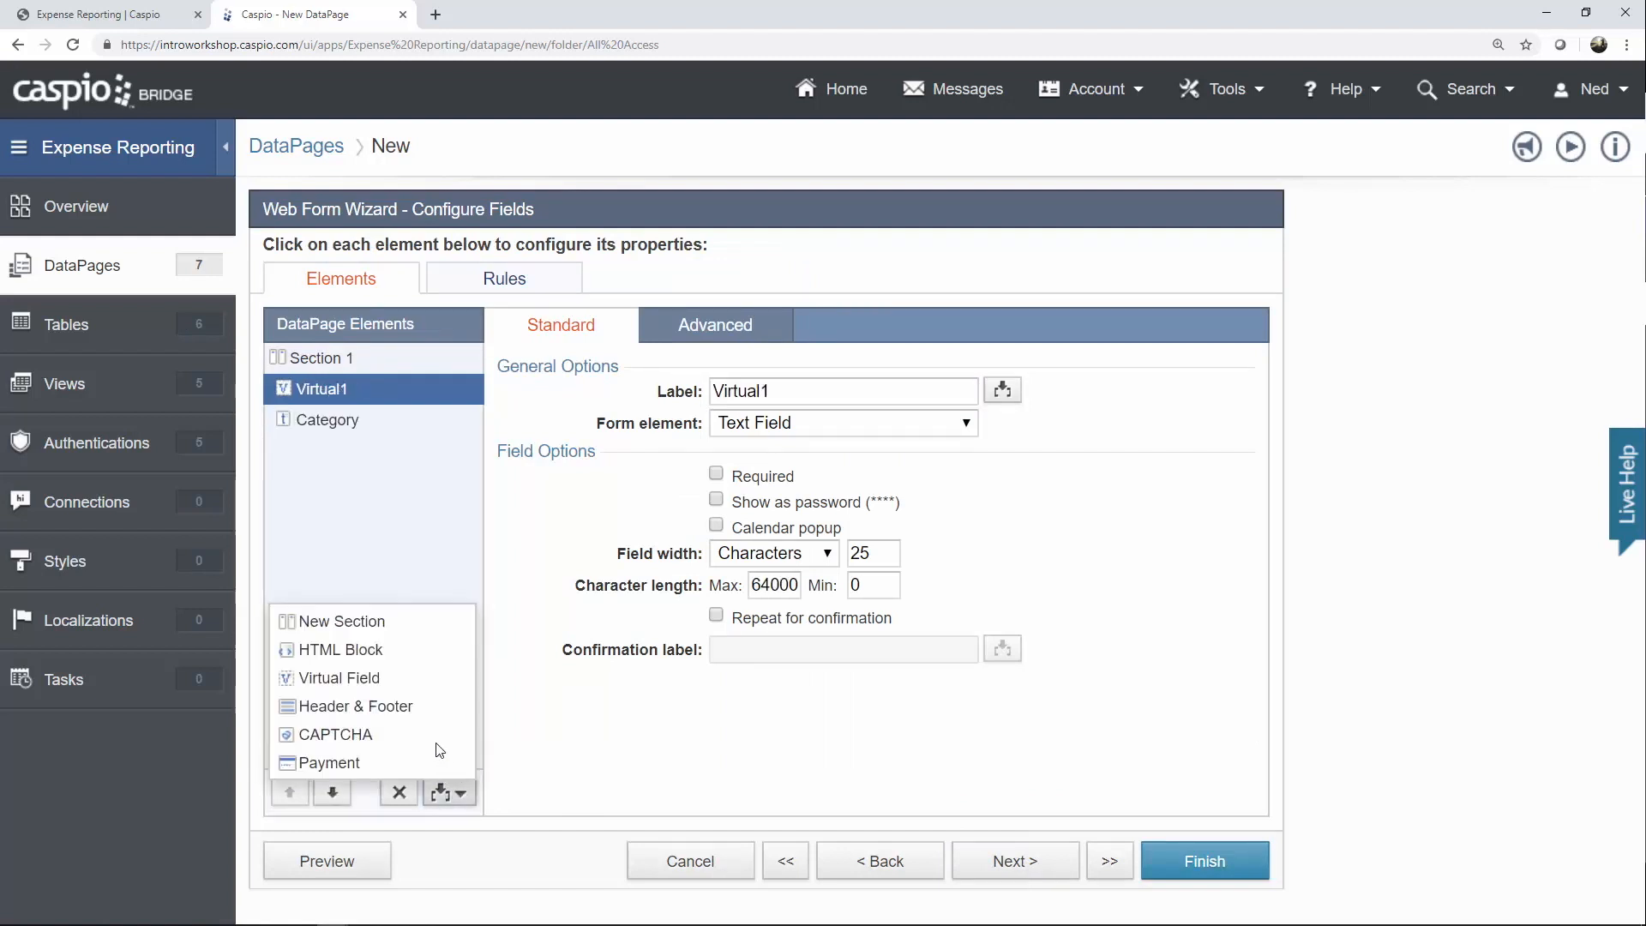
left_click(419, 679)
left_click(448, 792)
left_click(425, 678)
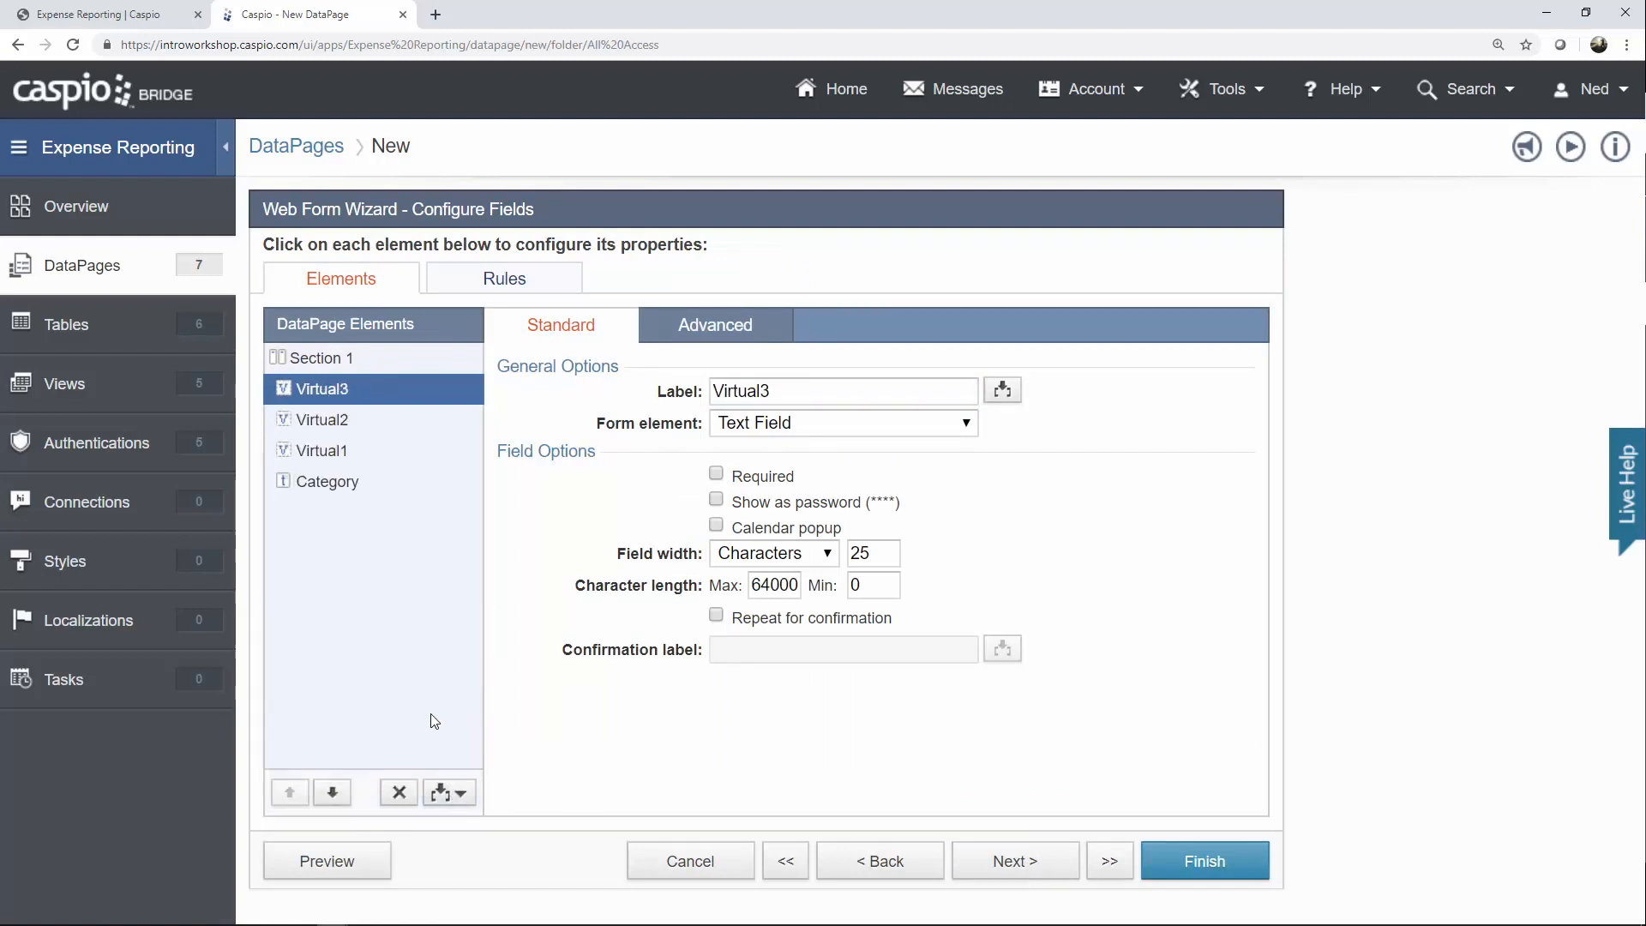
left_click(446, 790)
left_click(429, 679)
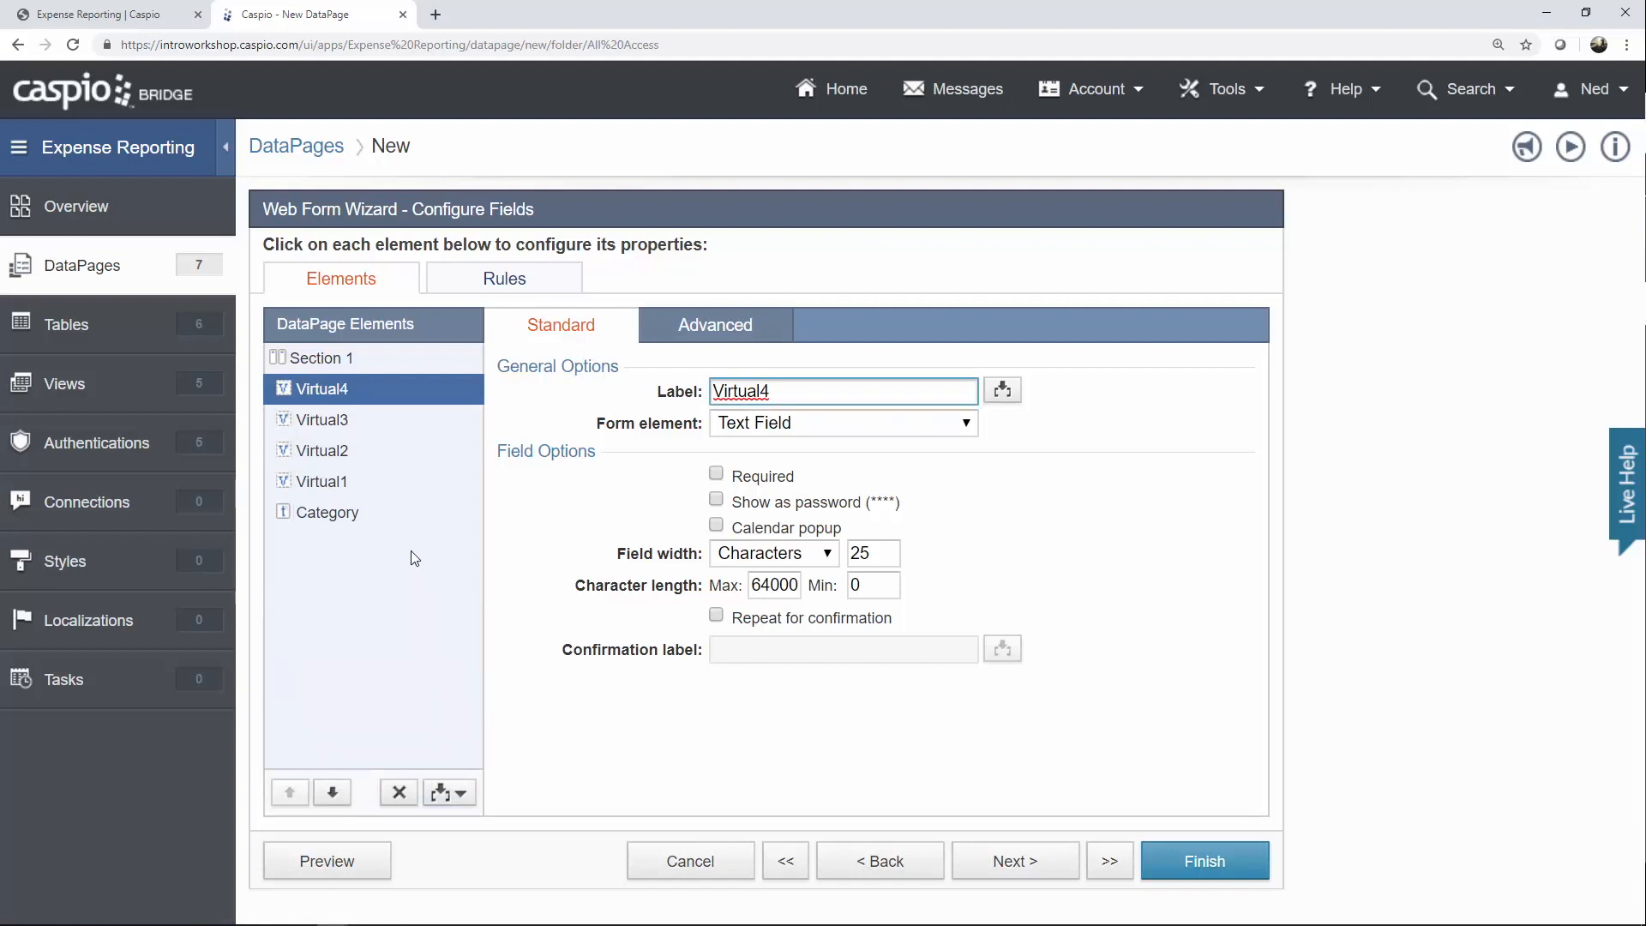
Delete the Category field from the form, confirming the removal.
left_click(345, 398)
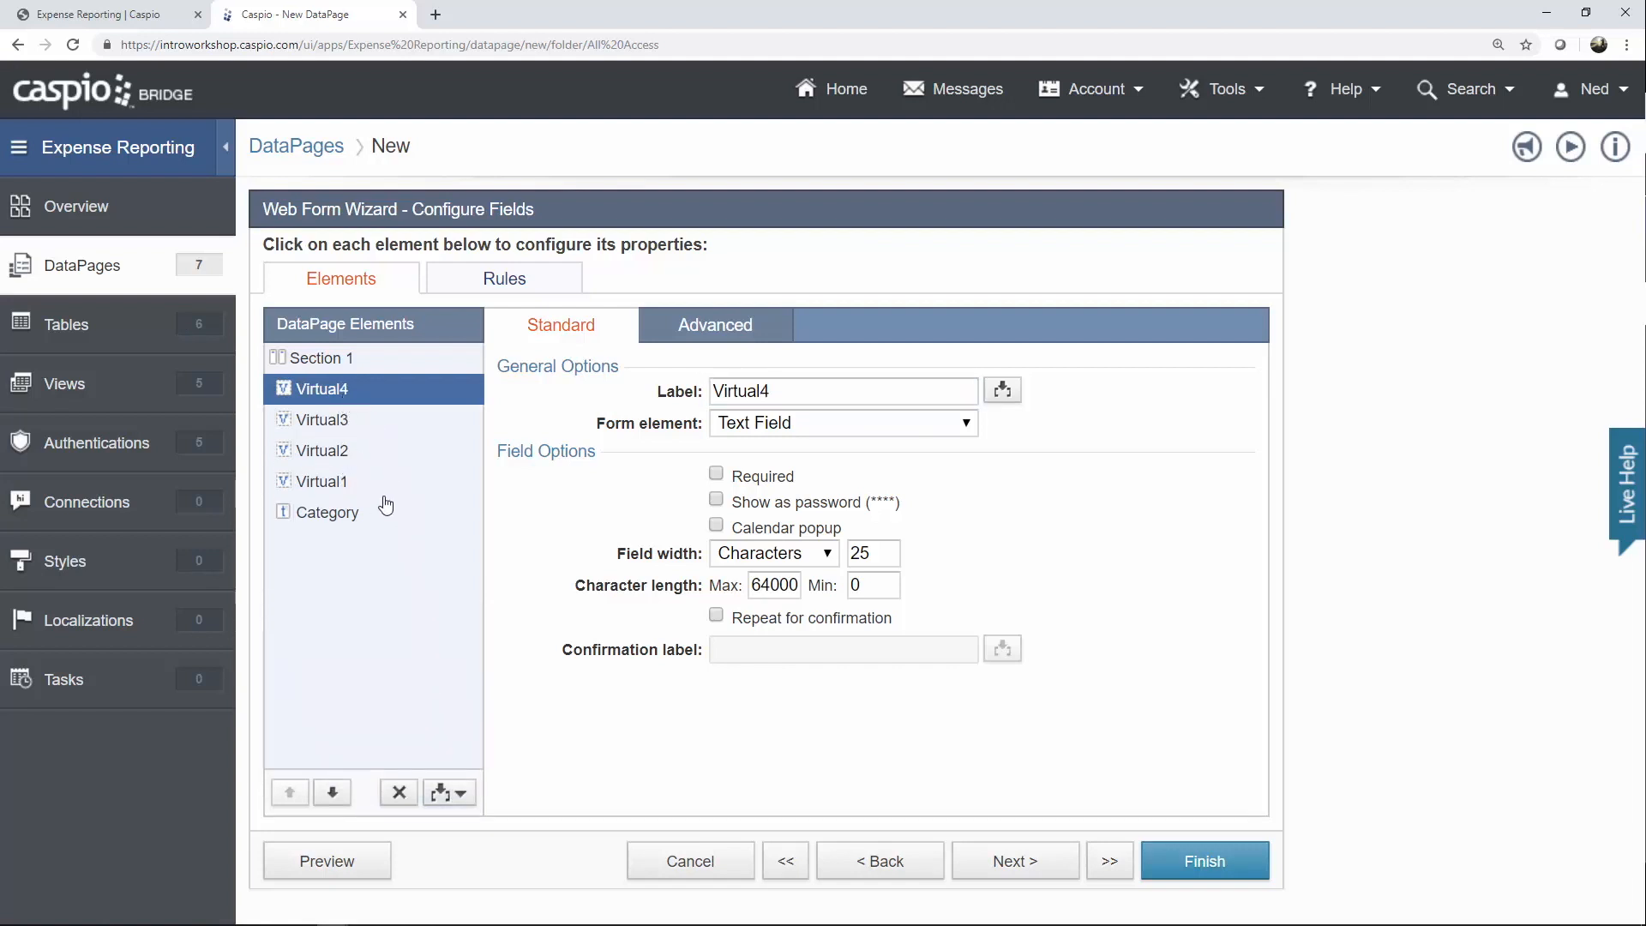
left_click(350, 519)
left_click(399, 792)
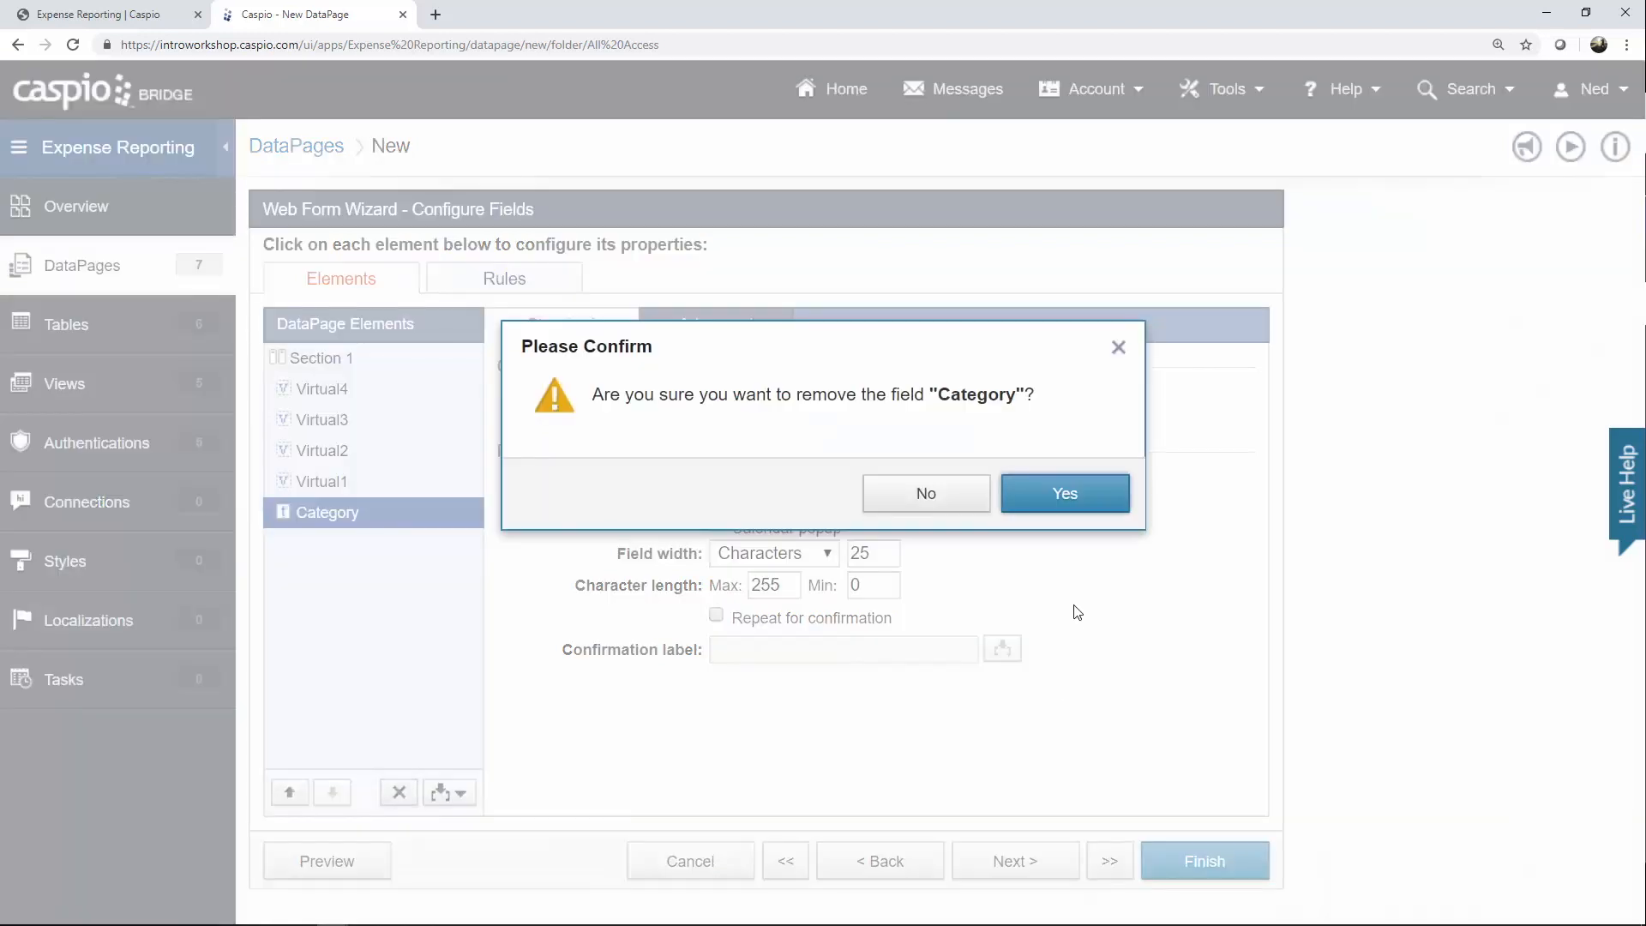
left_click(1070, 518)
left_click(336, 403)
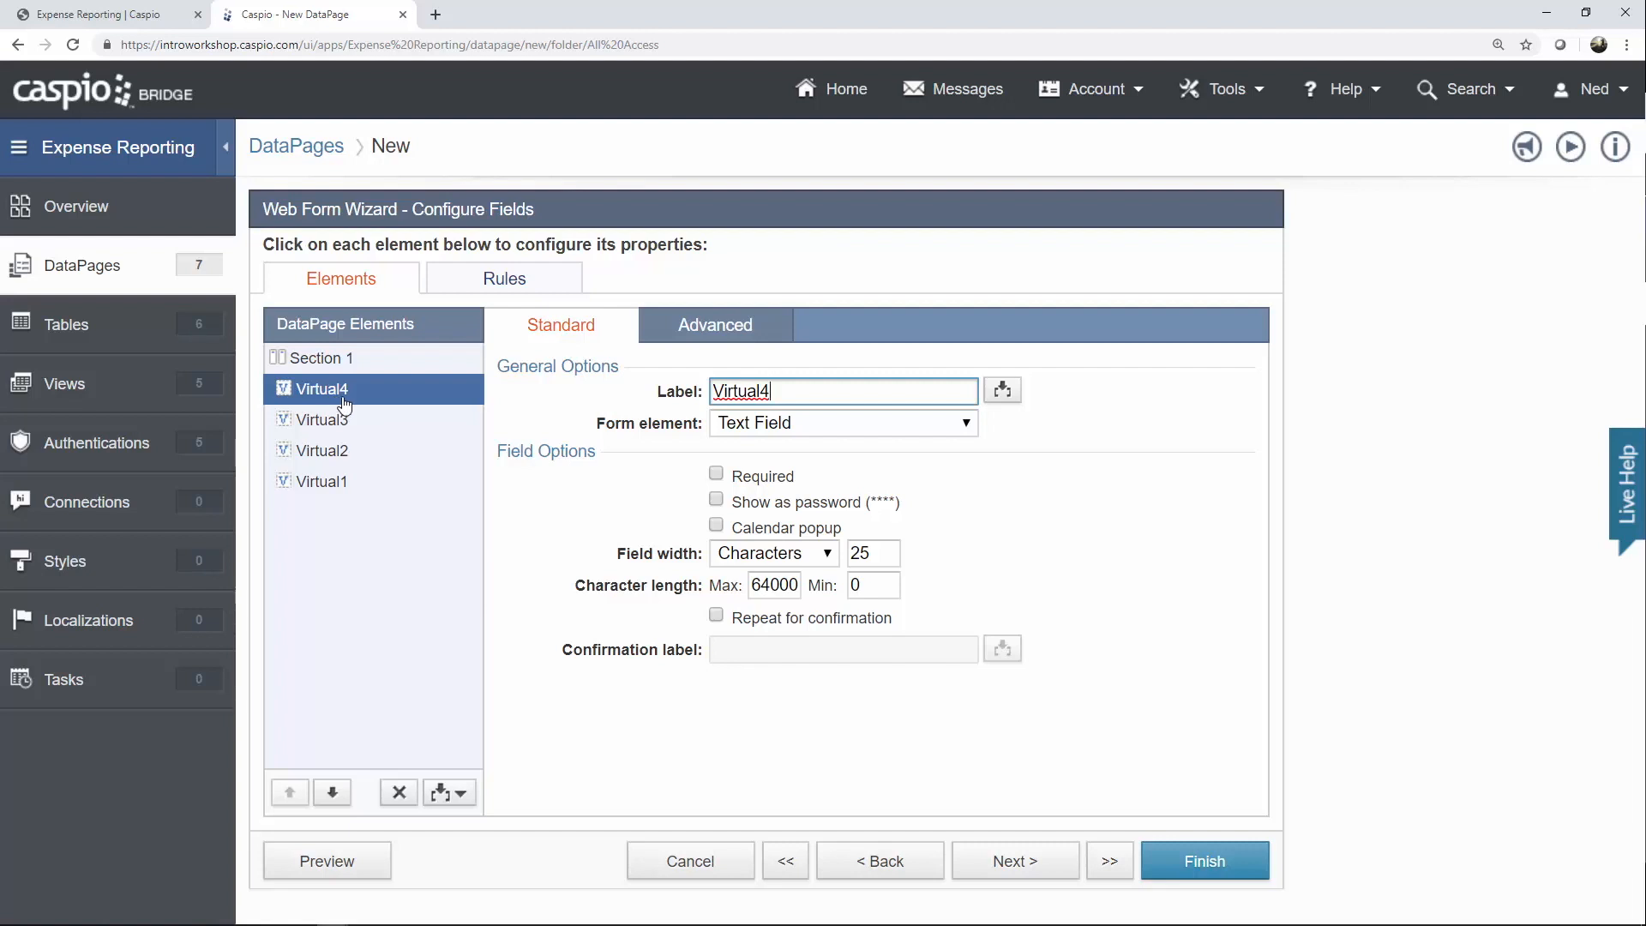
Relabel Virtual4 'Status' as a dropdown using both custom values and a lookup table.
double_click(709, 391)
type("Status")
left_click(830, 430)
left_click(836, 556)
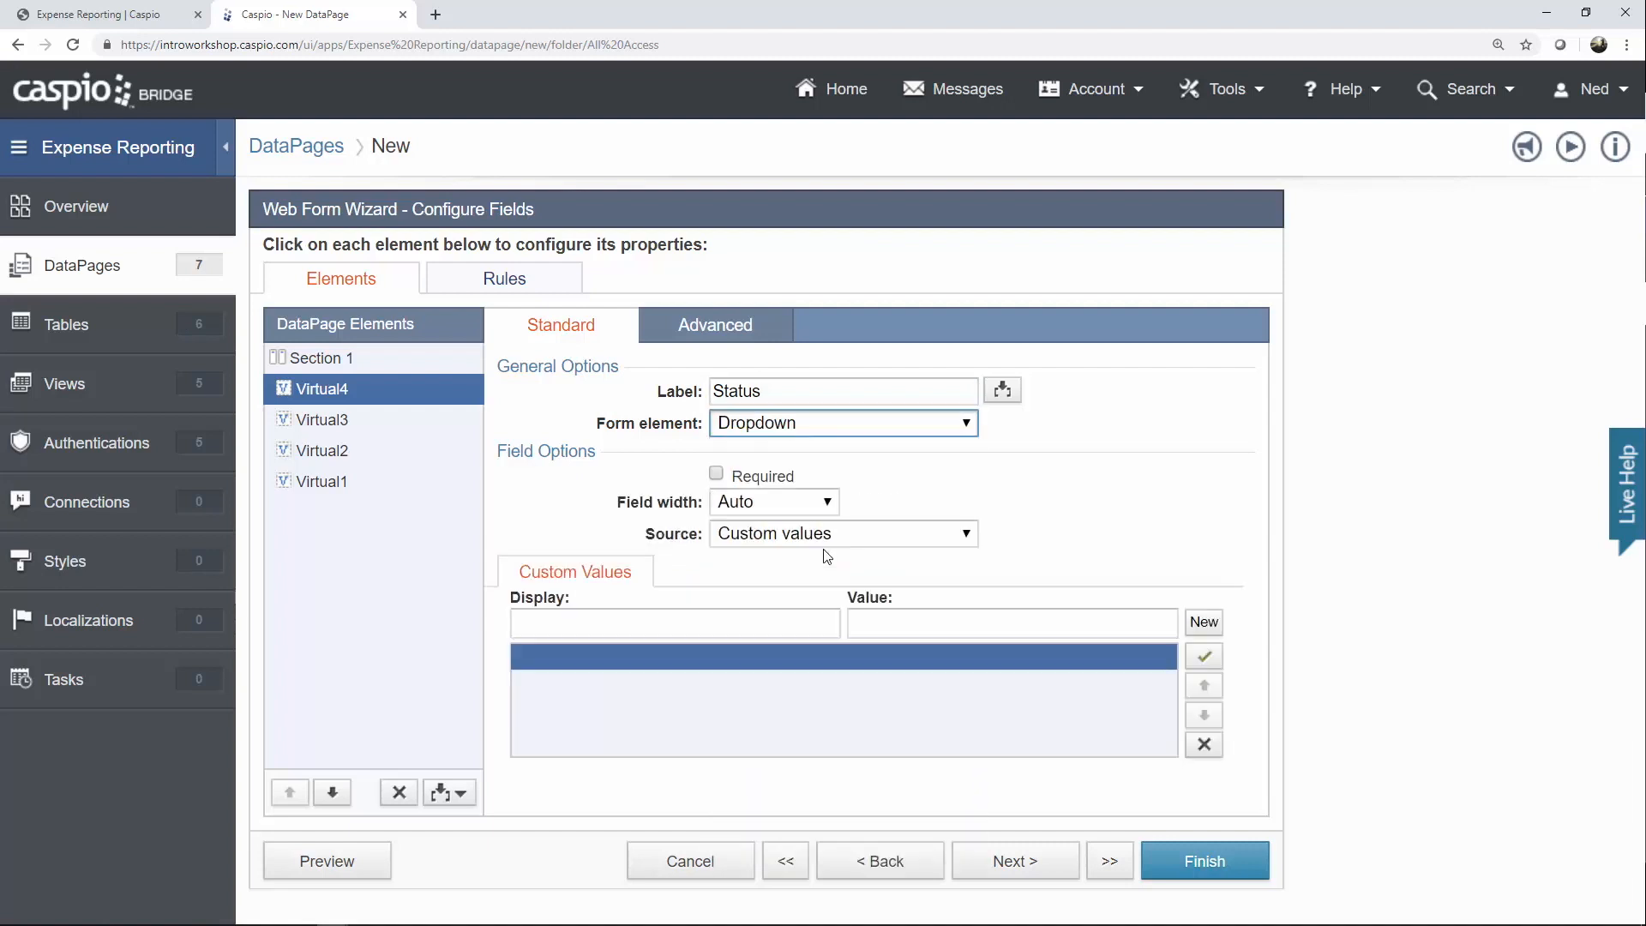
left_click(806, 537)
left_click(774, 598)
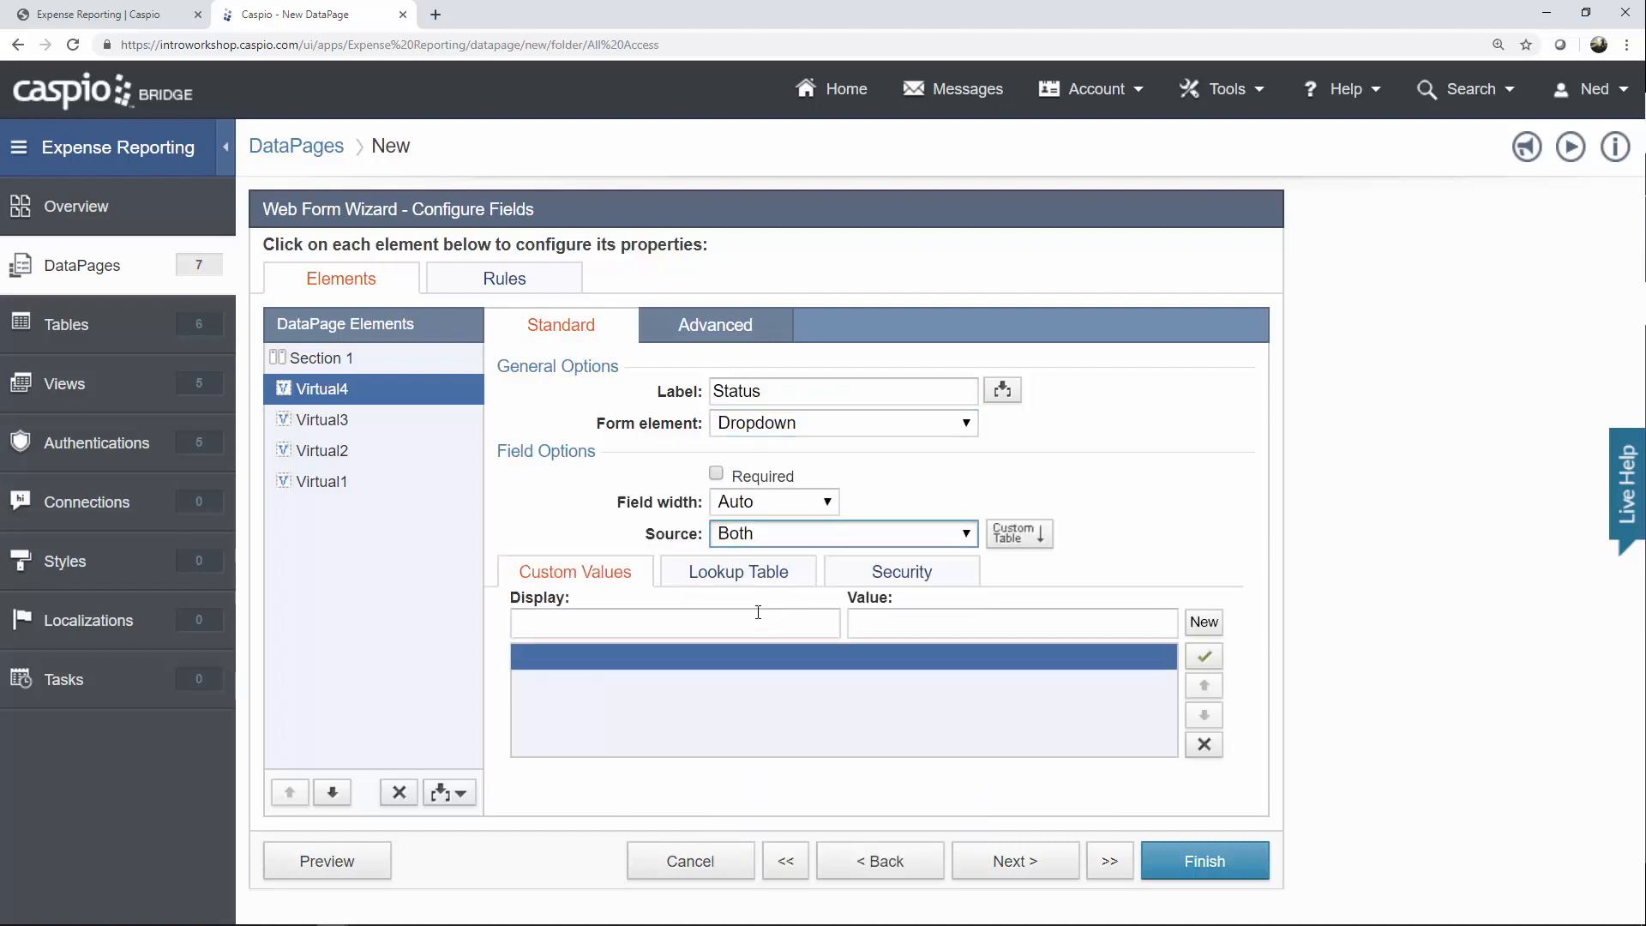
Add a 'Search Any' custom option with an empty value, and use er_tbl_statuses_lookup for the lookup options.
left_click(750, 621)
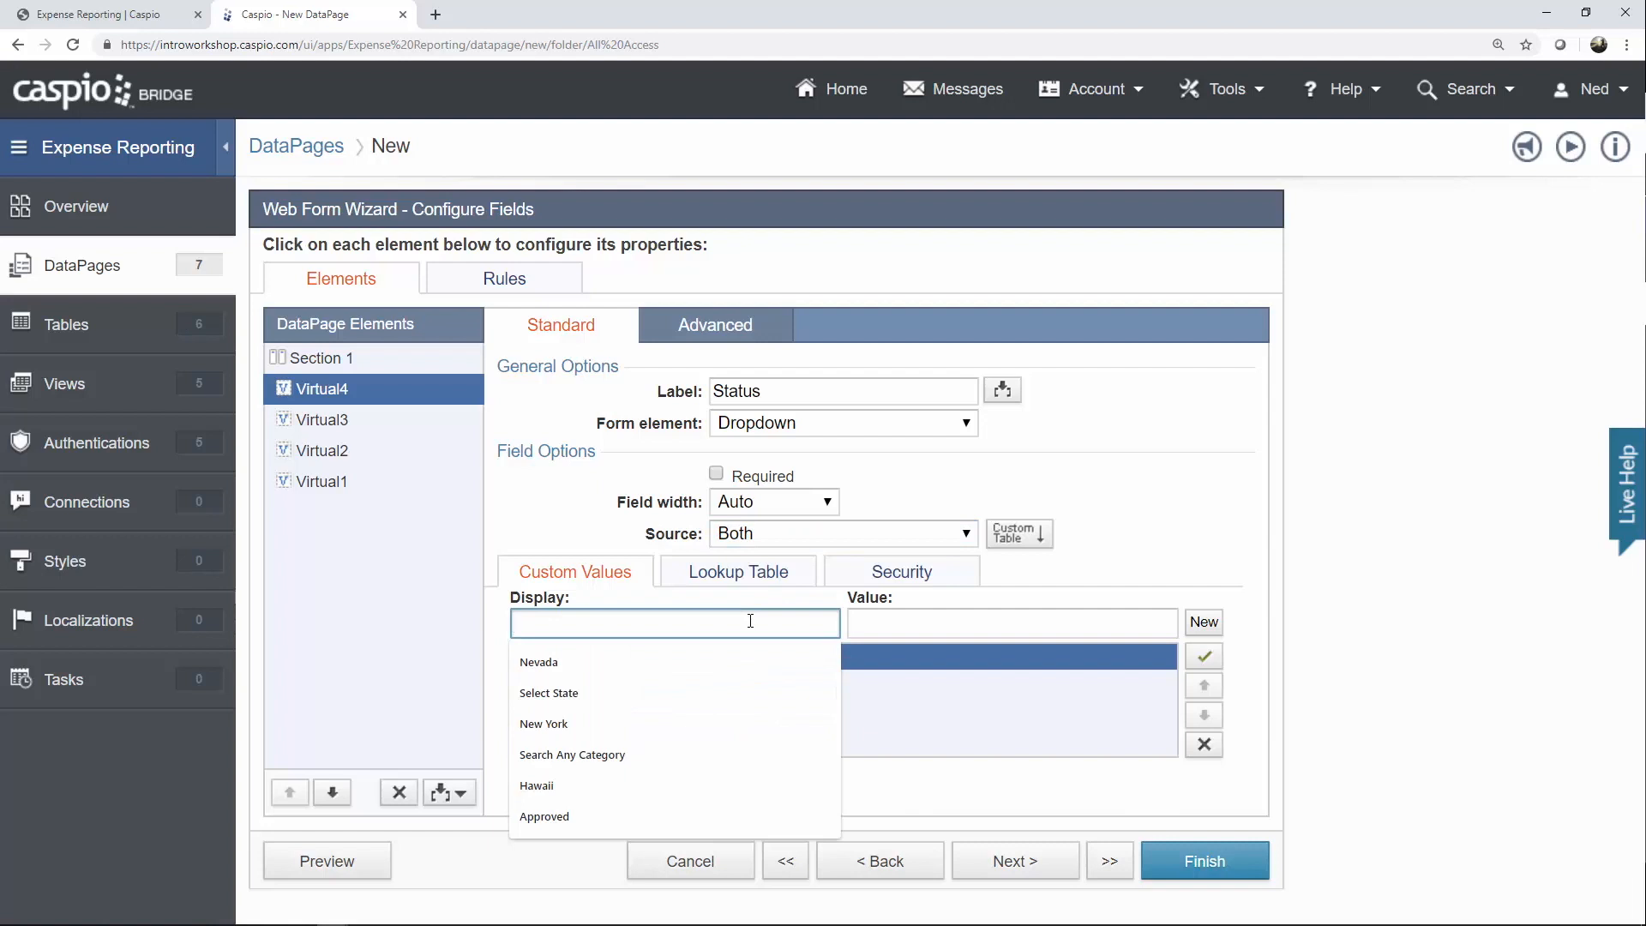
type("Search Any")
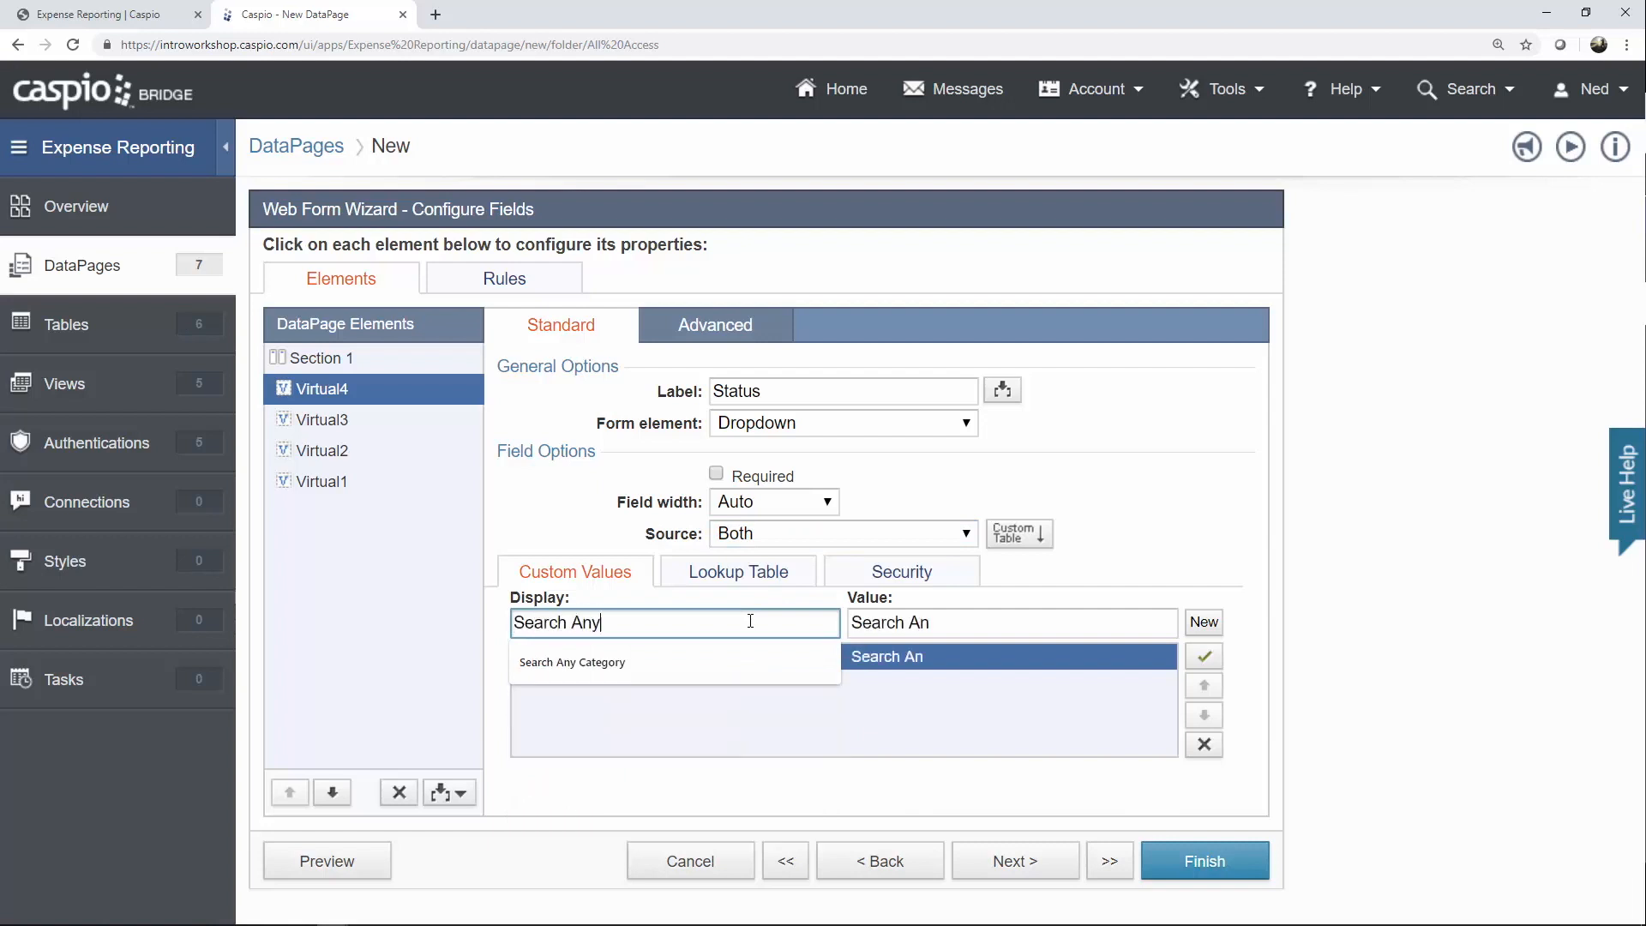
key("Tab")
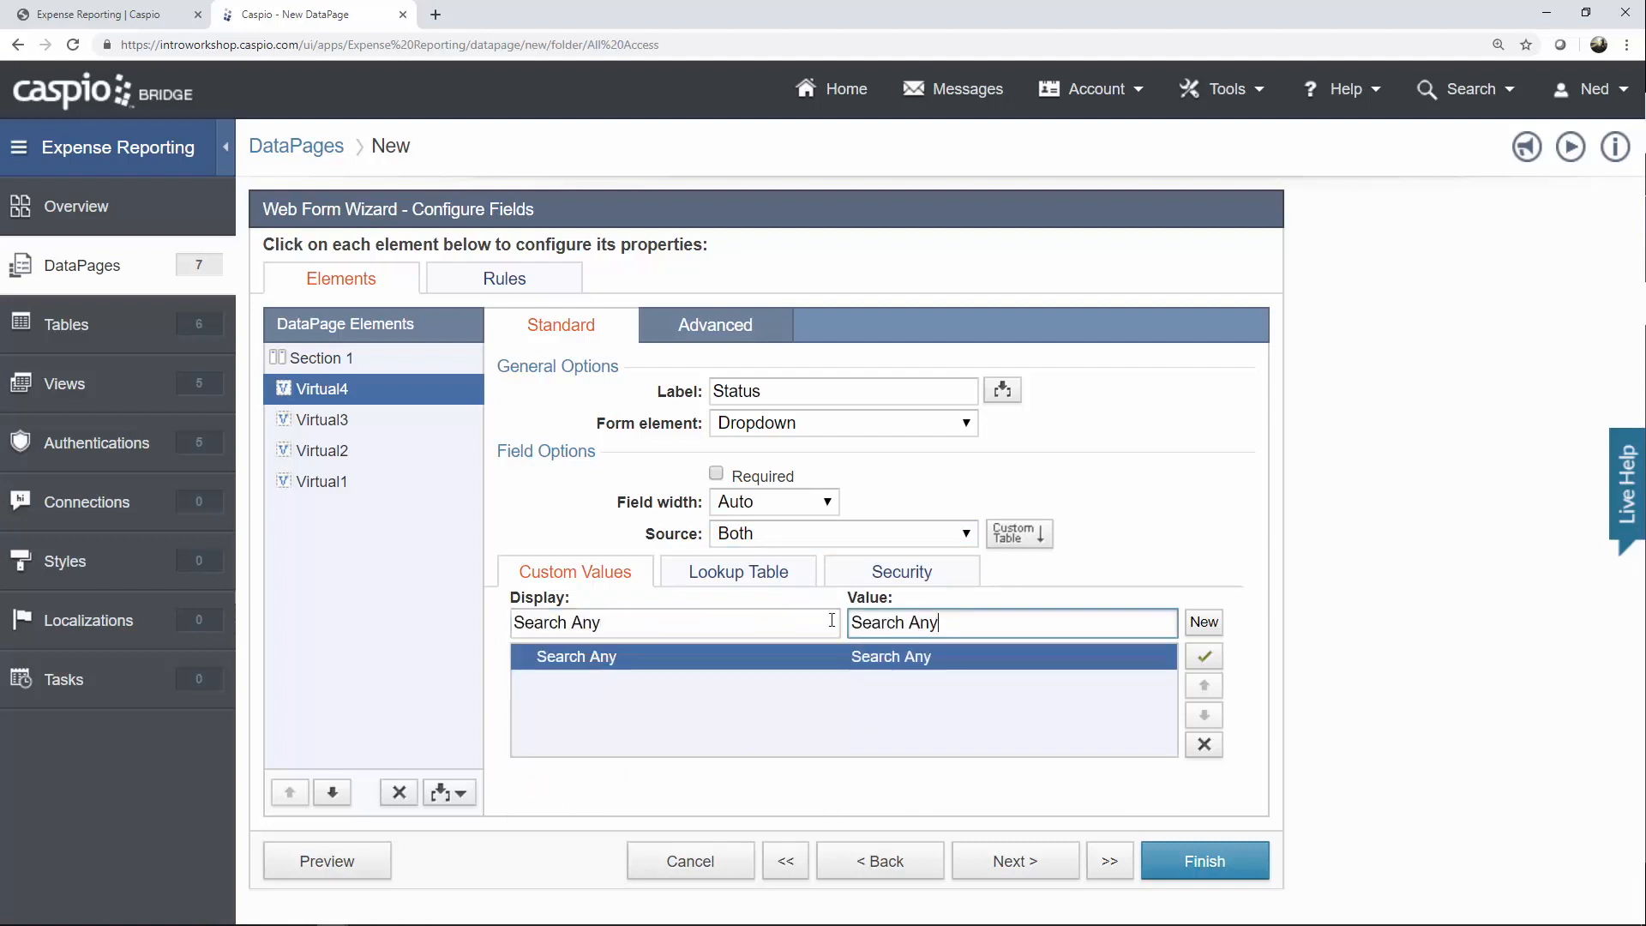
key("BackSpace")
left_click(744, 585)
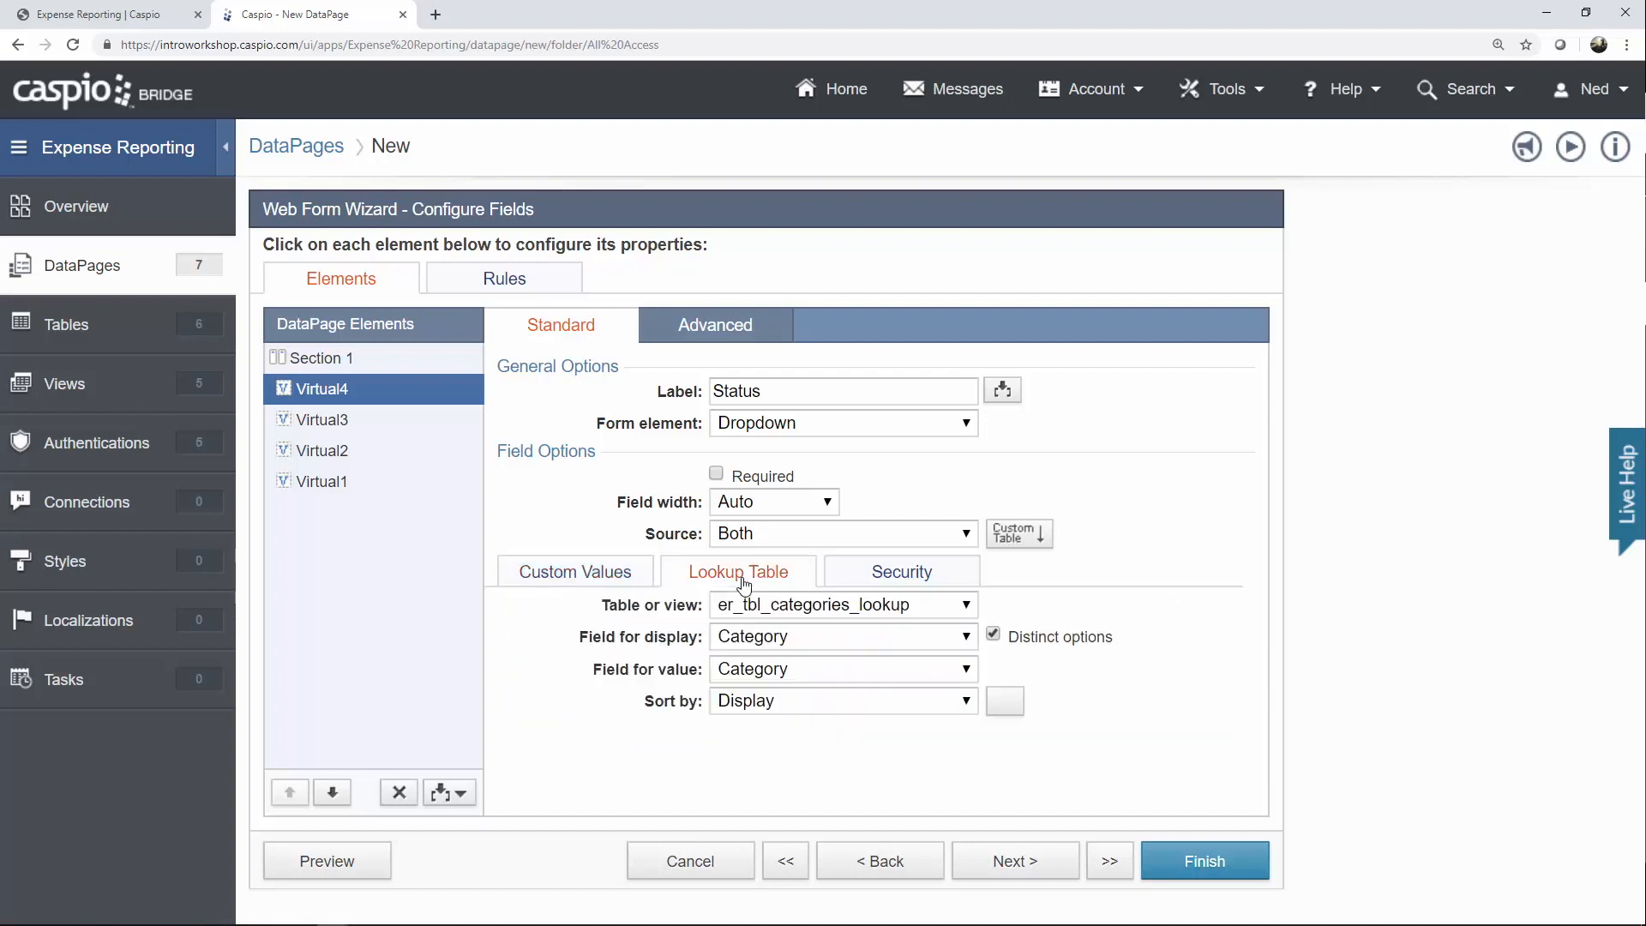
left_click(793, 607)
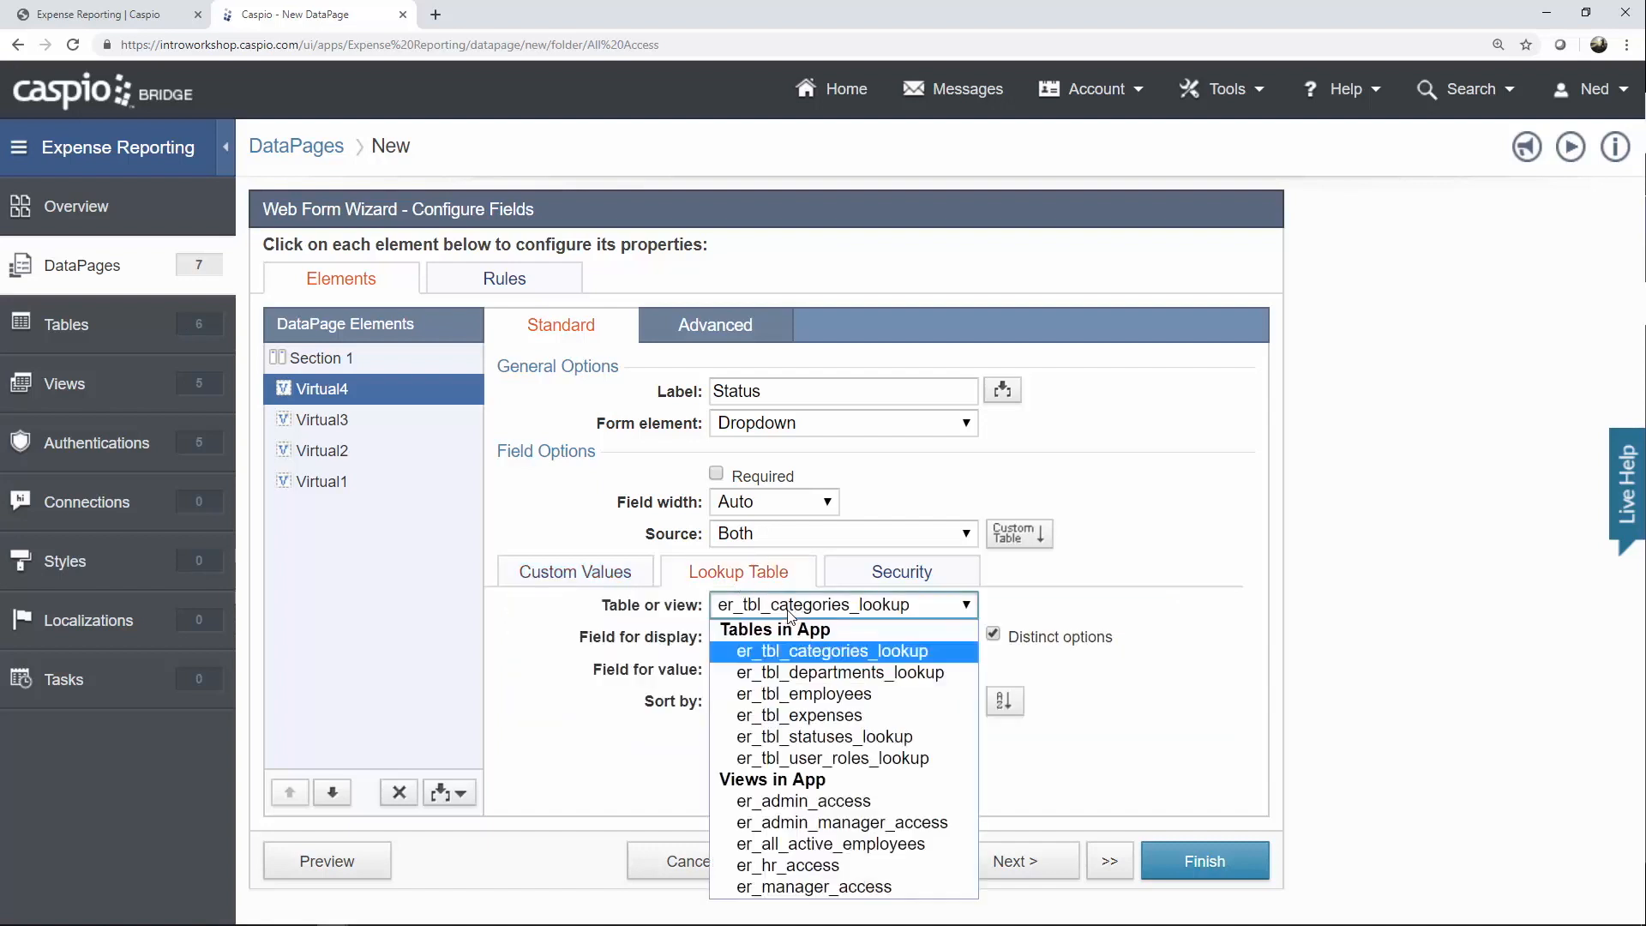
left_click(813, 736)
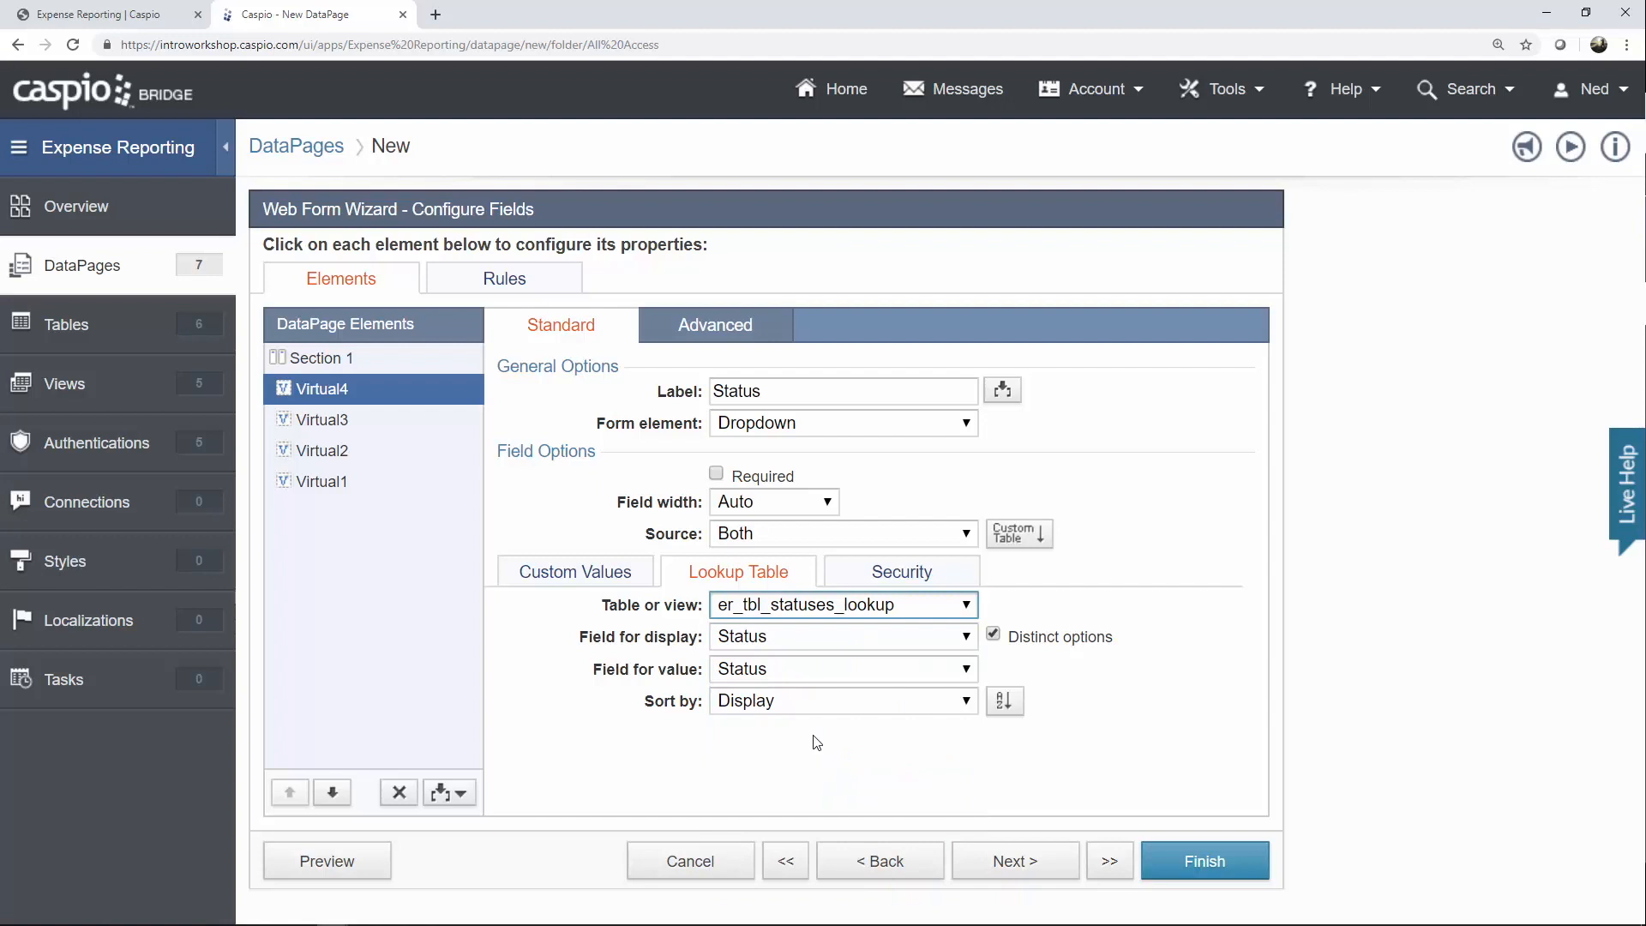
left_click(748, 333)
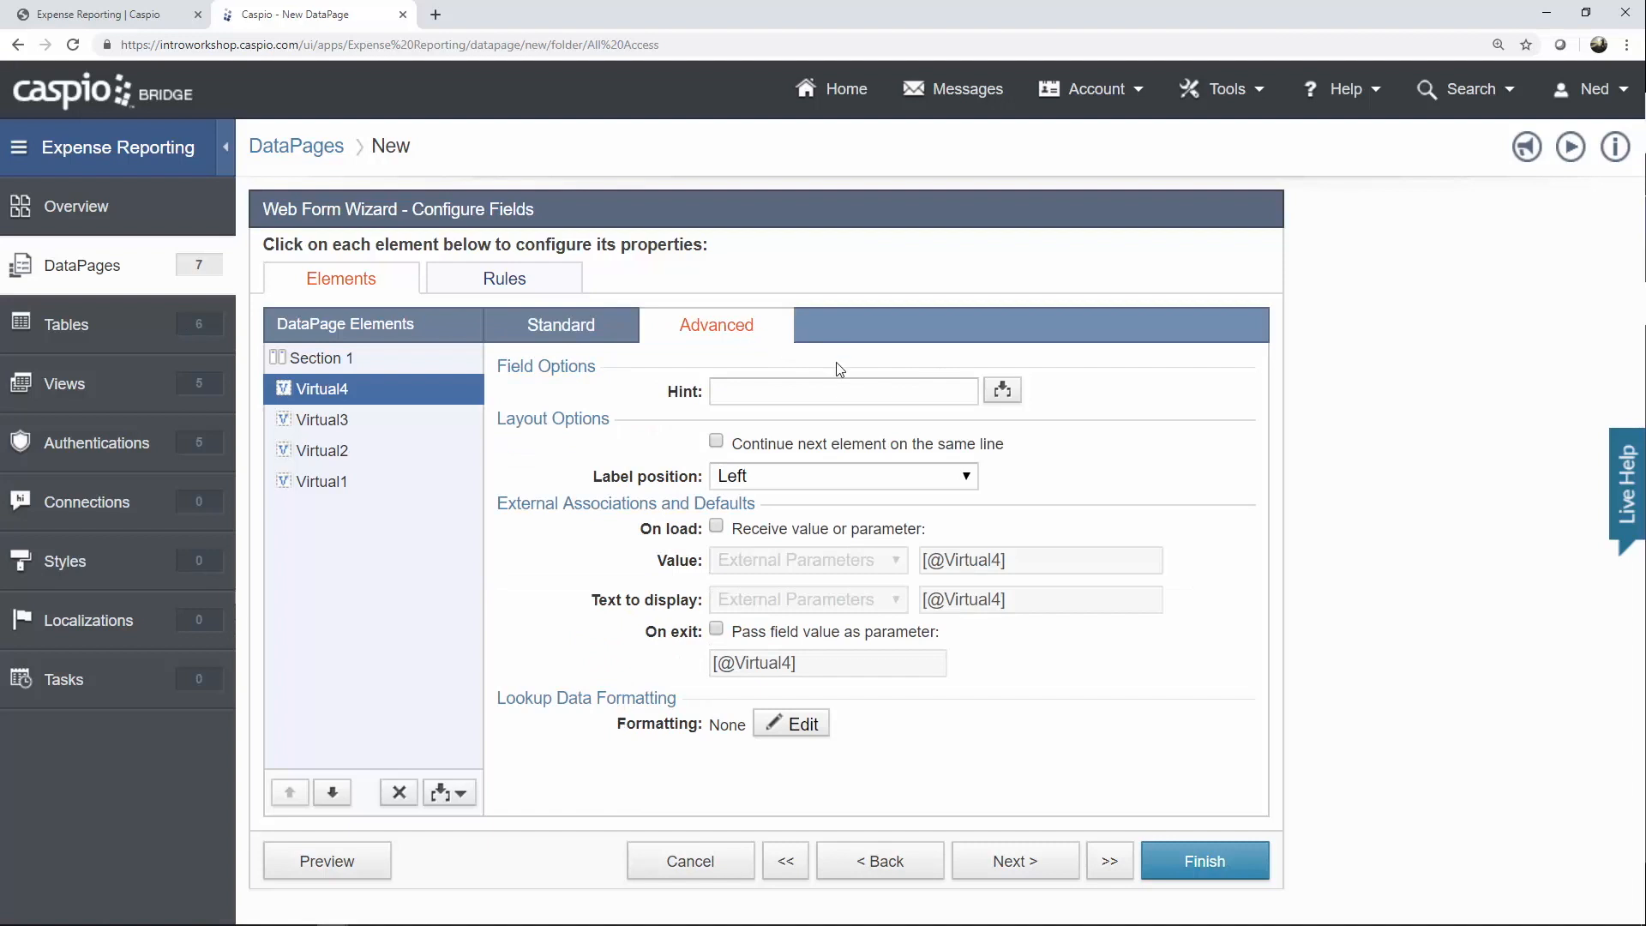
Enable receiving on load and passing on exit for Status, naming both parameters [@s].
left_click(776, 533)
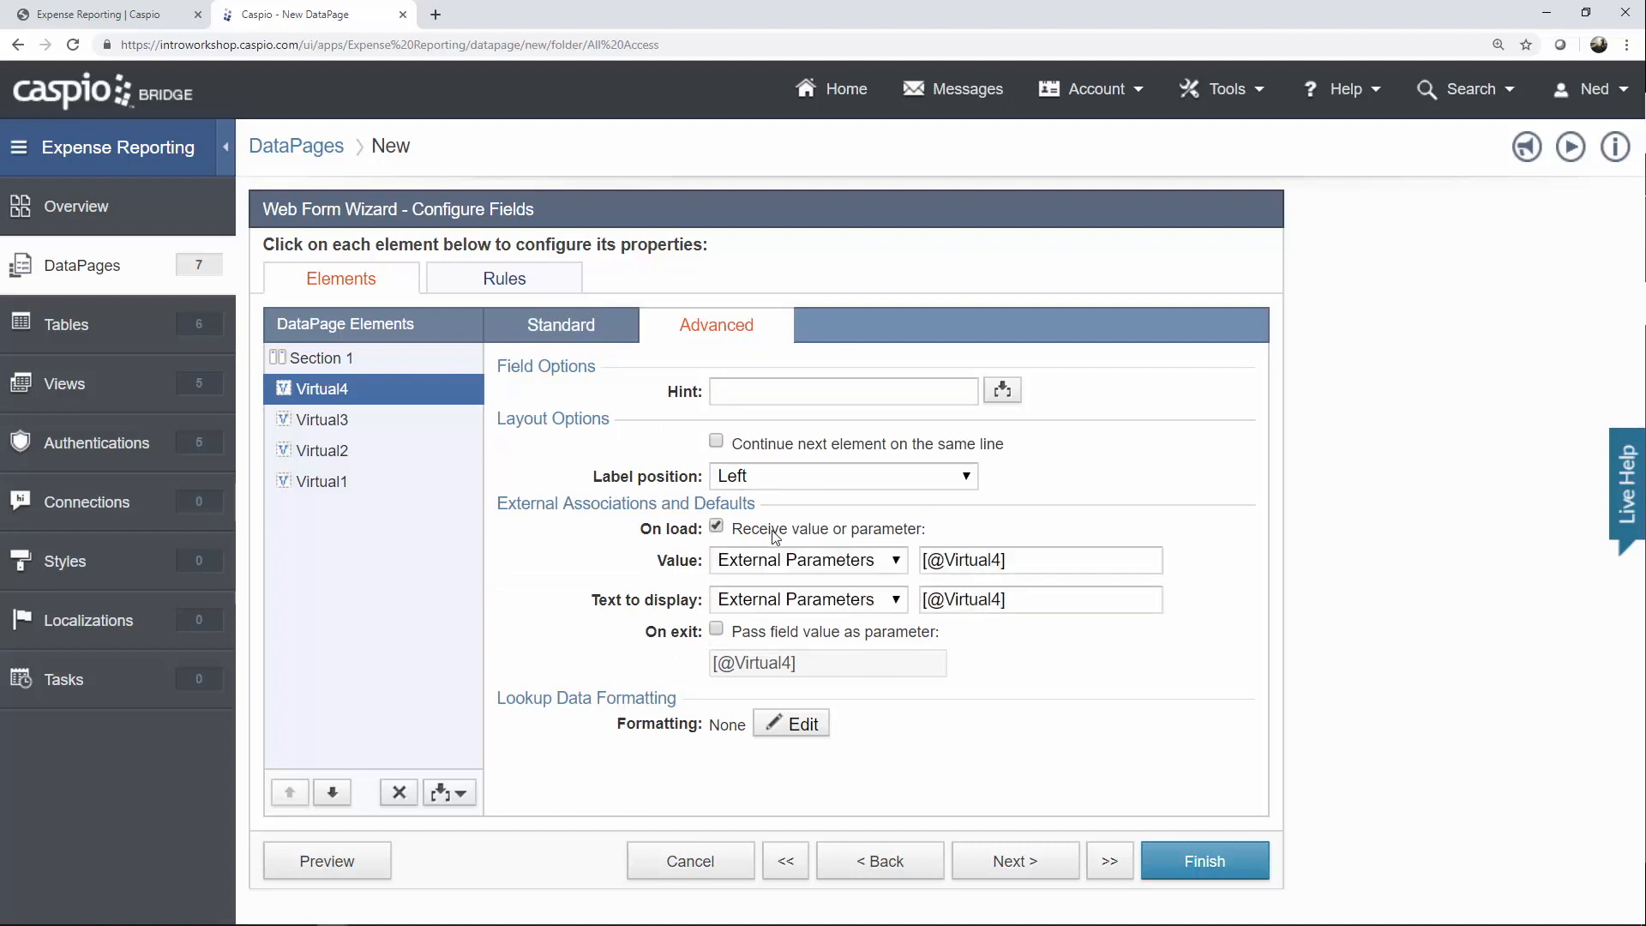
left_click(798, 634)
left_click_drag(944, 561, 1000, 562)
type("s")
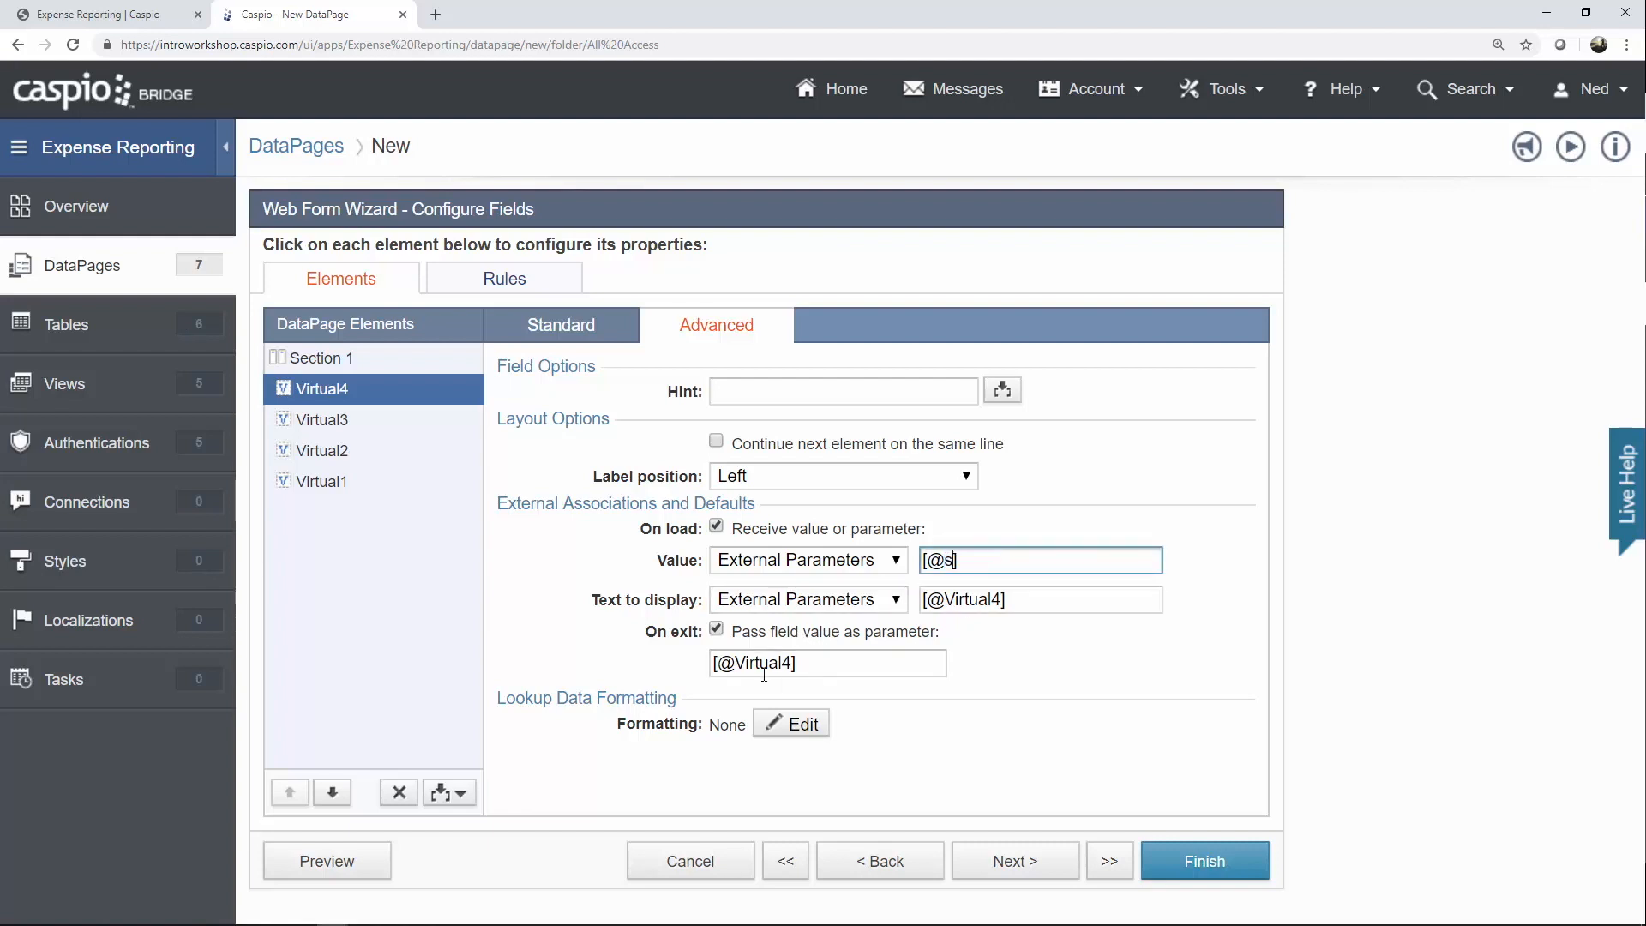
left_click_drag(736, 663, 939, 664)
type("s")
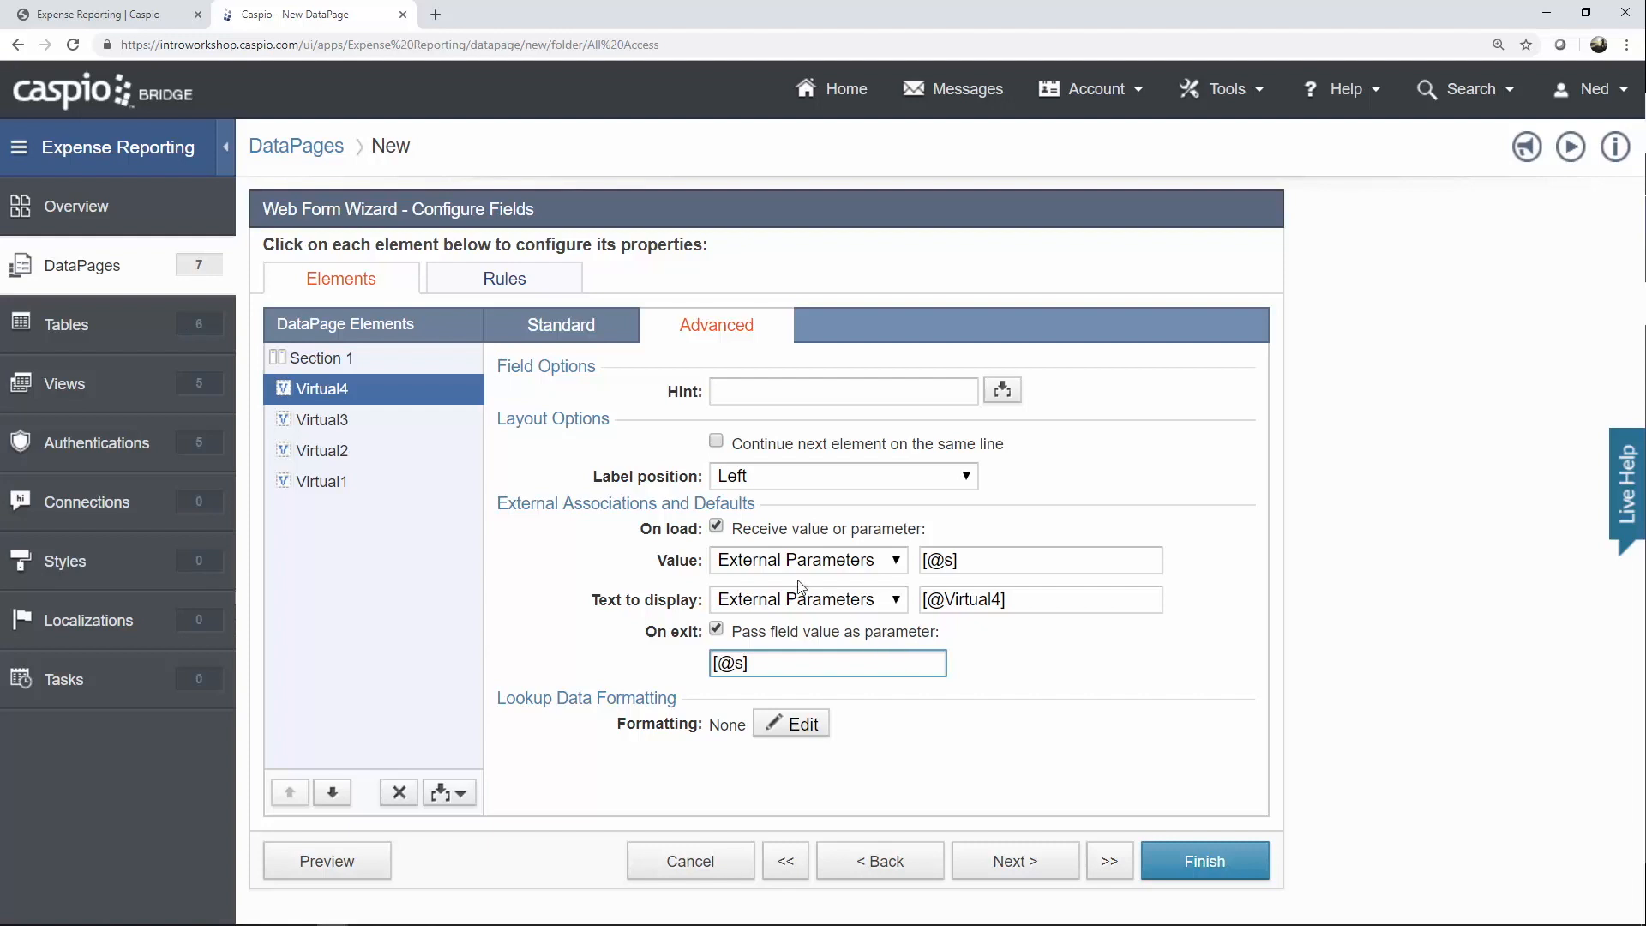
left_click(342, 424)
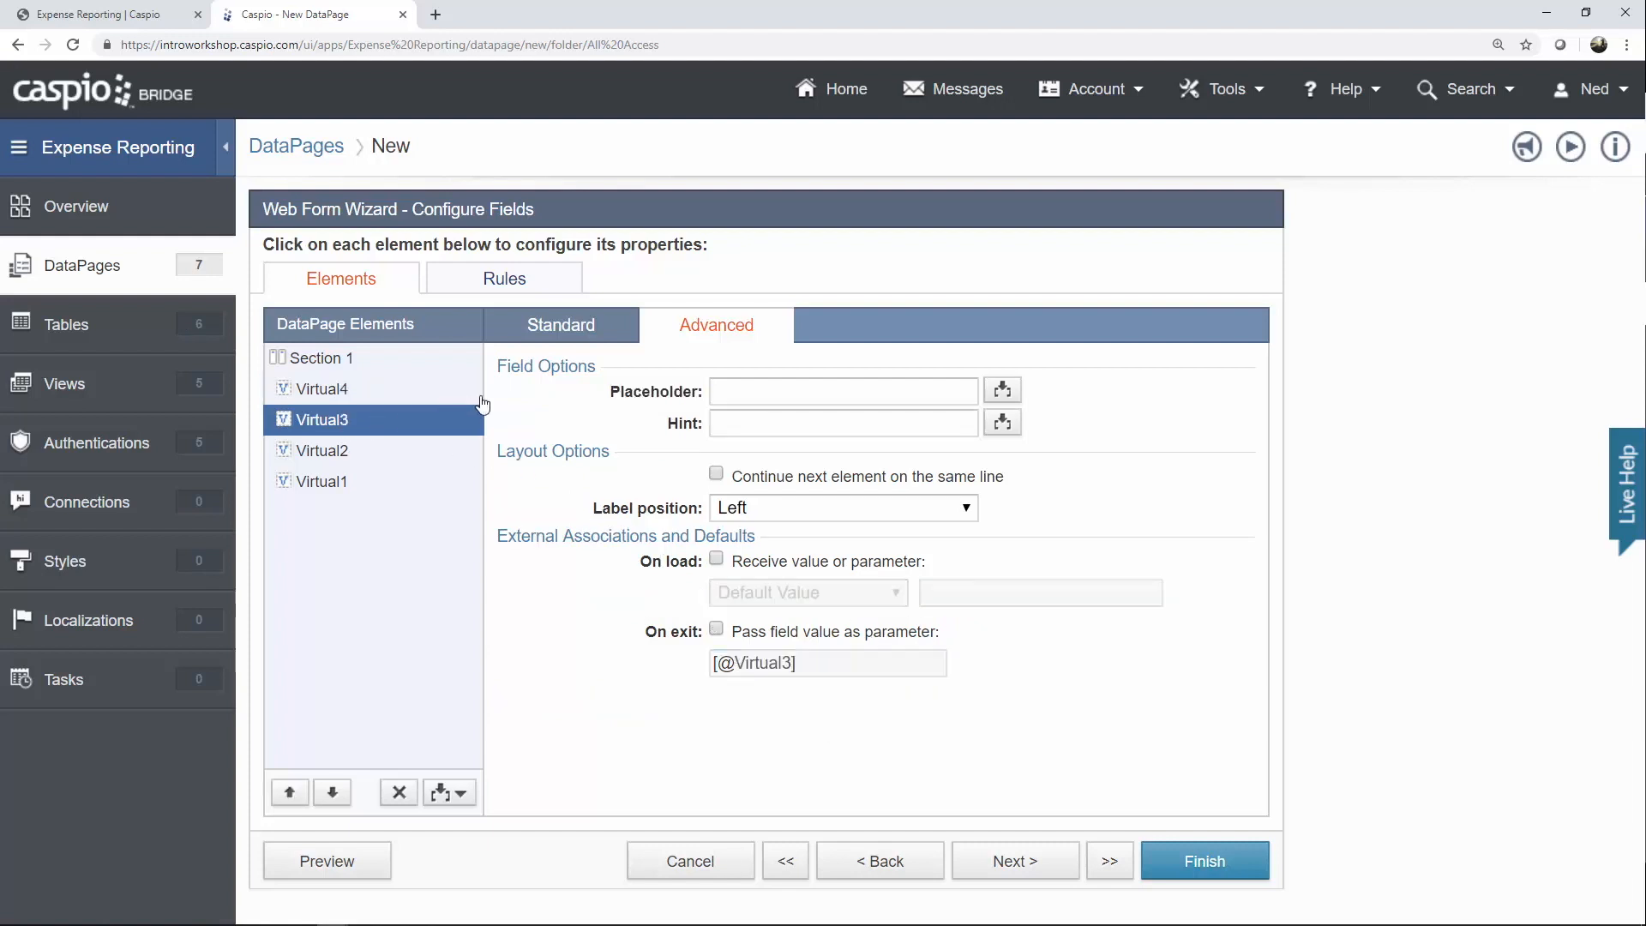
Relabel Virtual3 'Category' as a dropdown using both custom values and a lookup table.
left_click(570, 334)
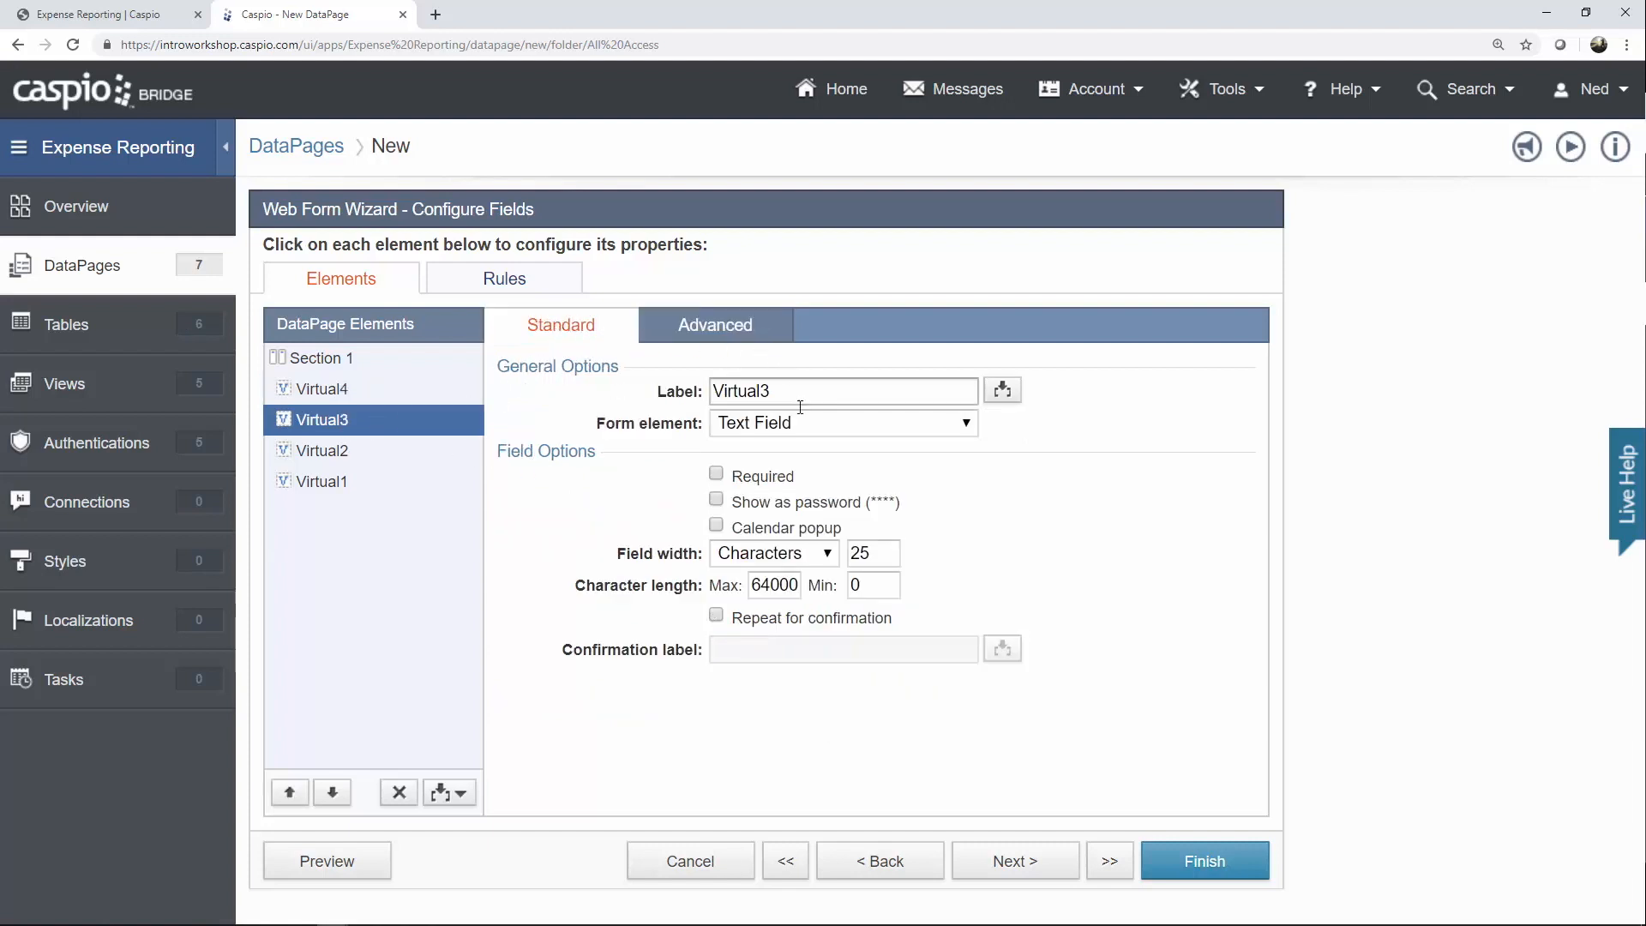
left_click_drag(857, 391, 679, 392)
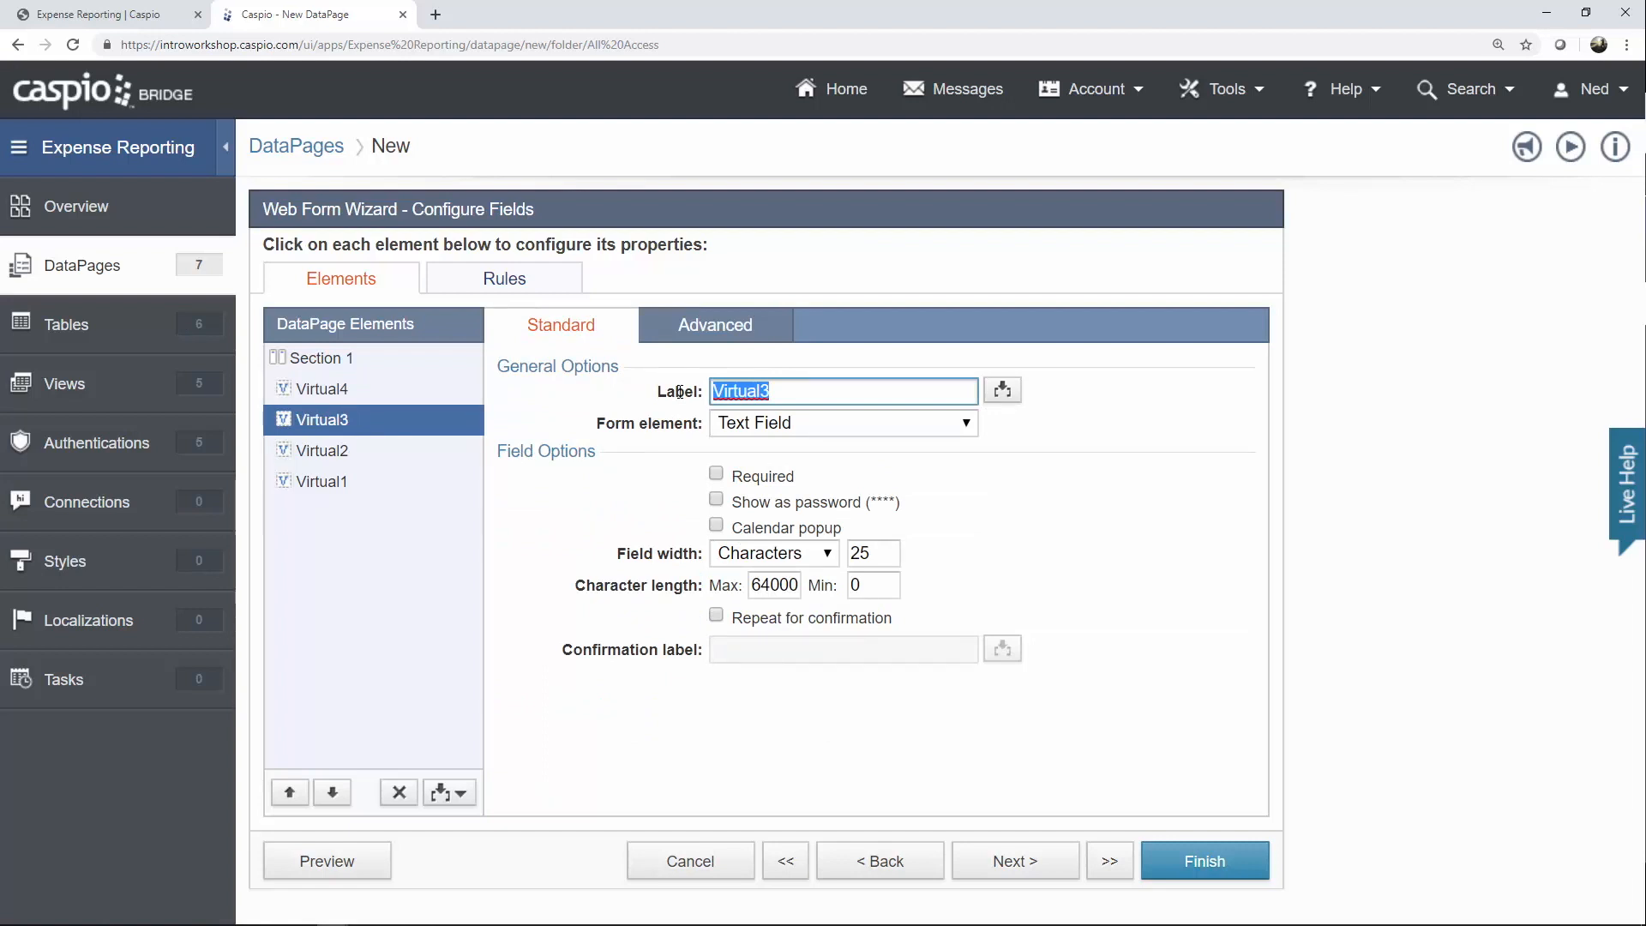
type("Ca")
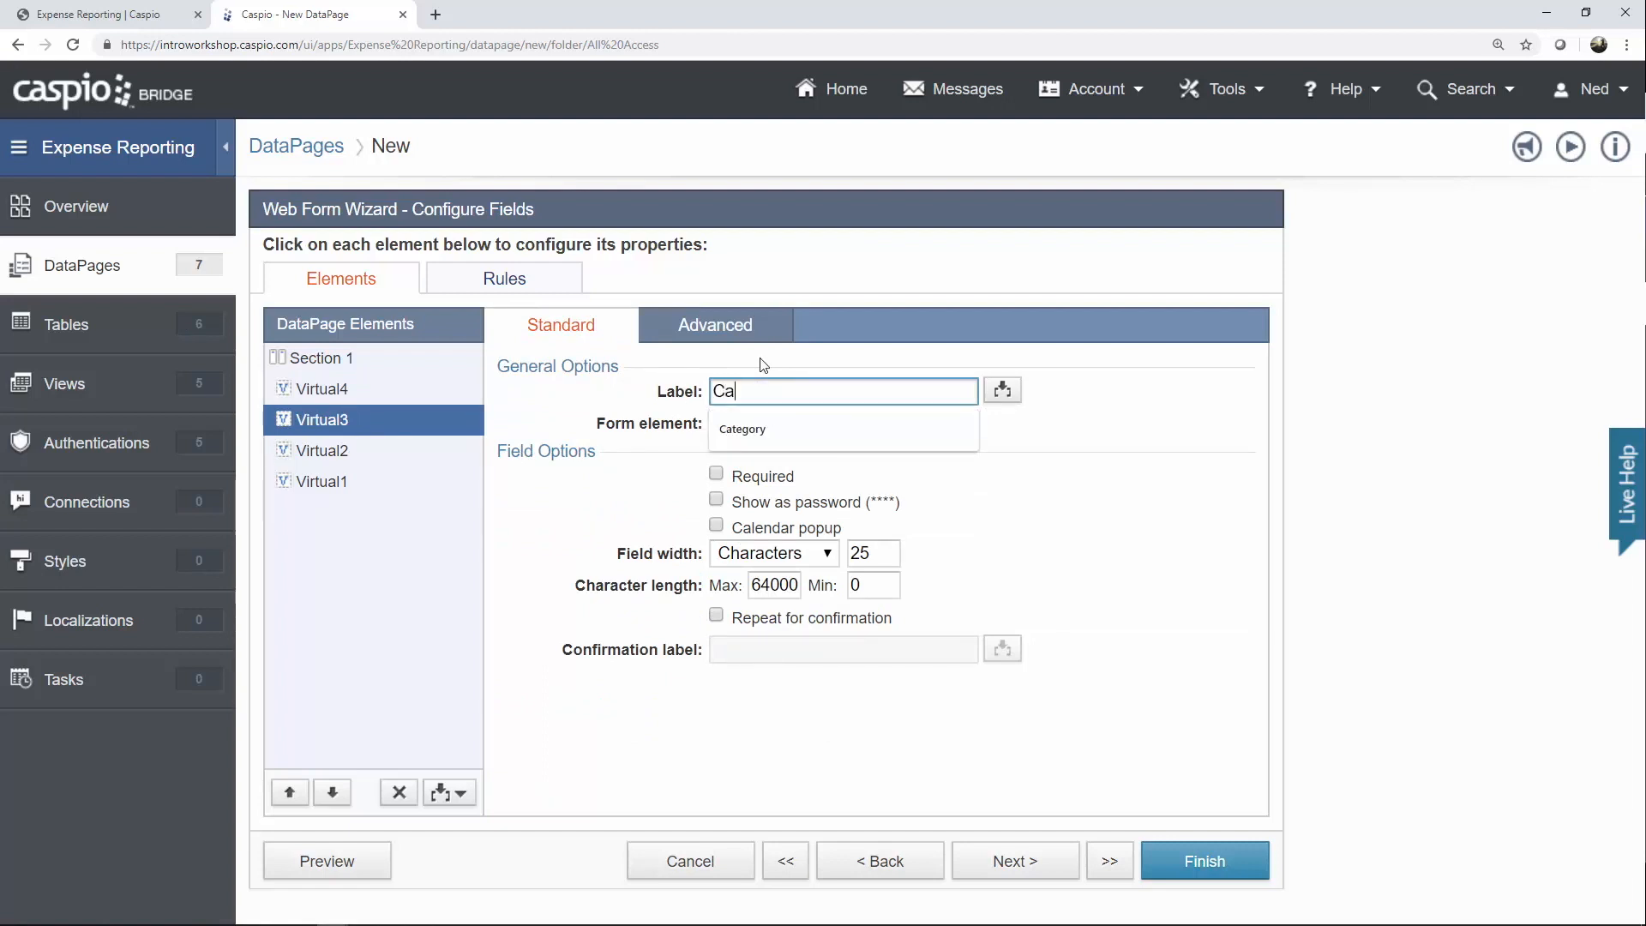
type("tegory")
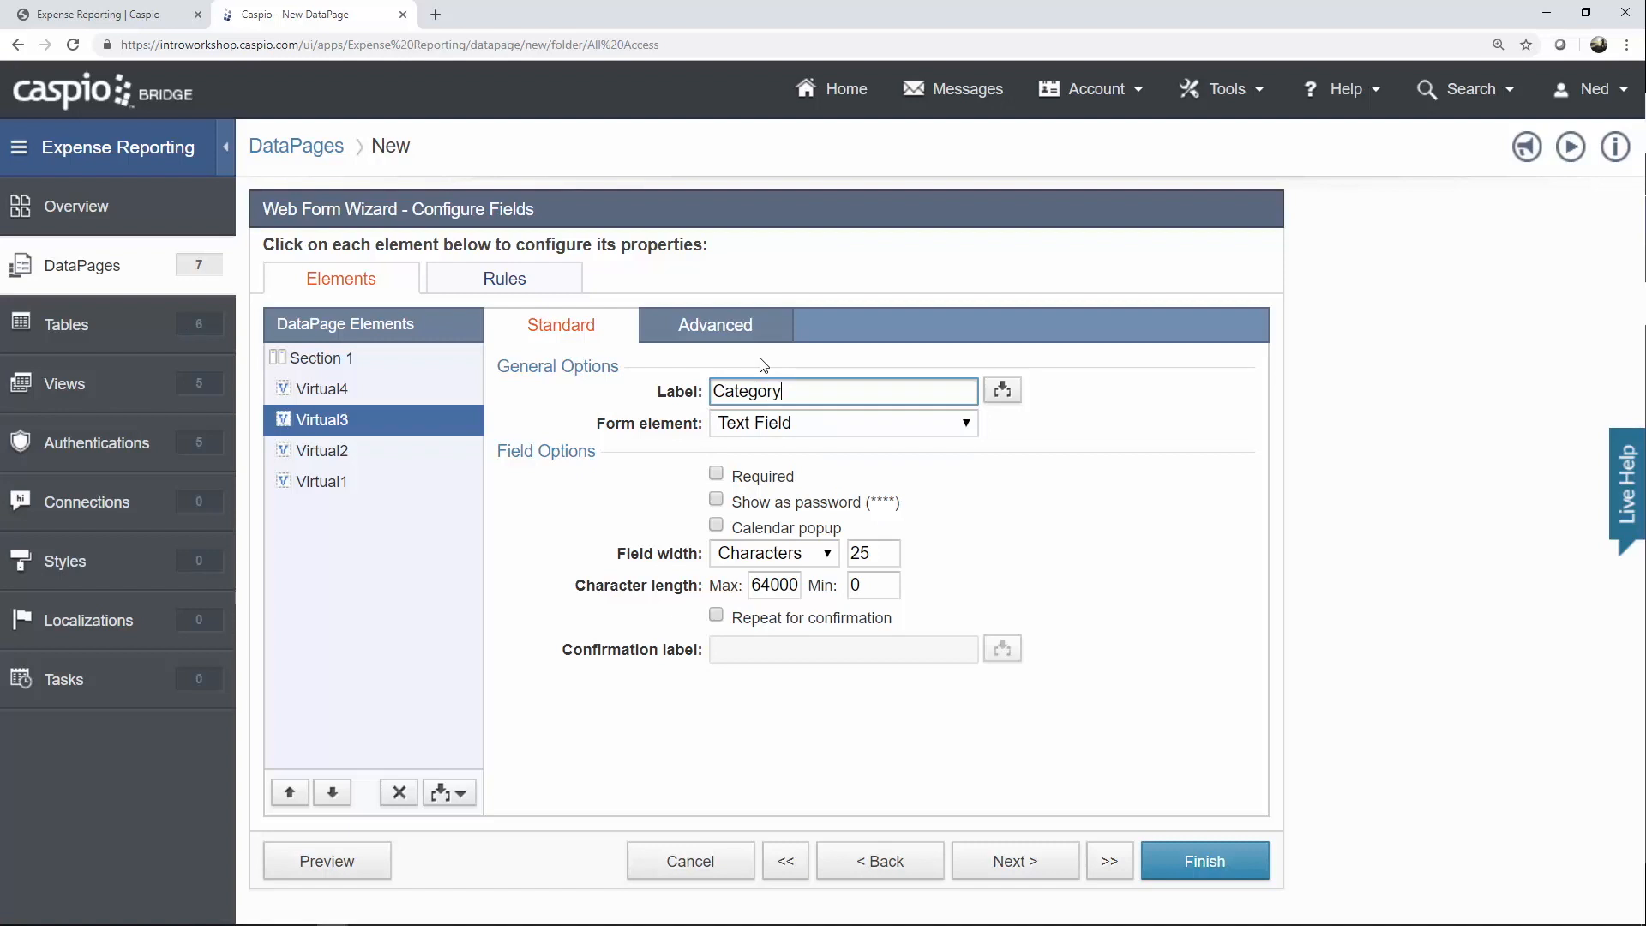
left_click(777, 429)
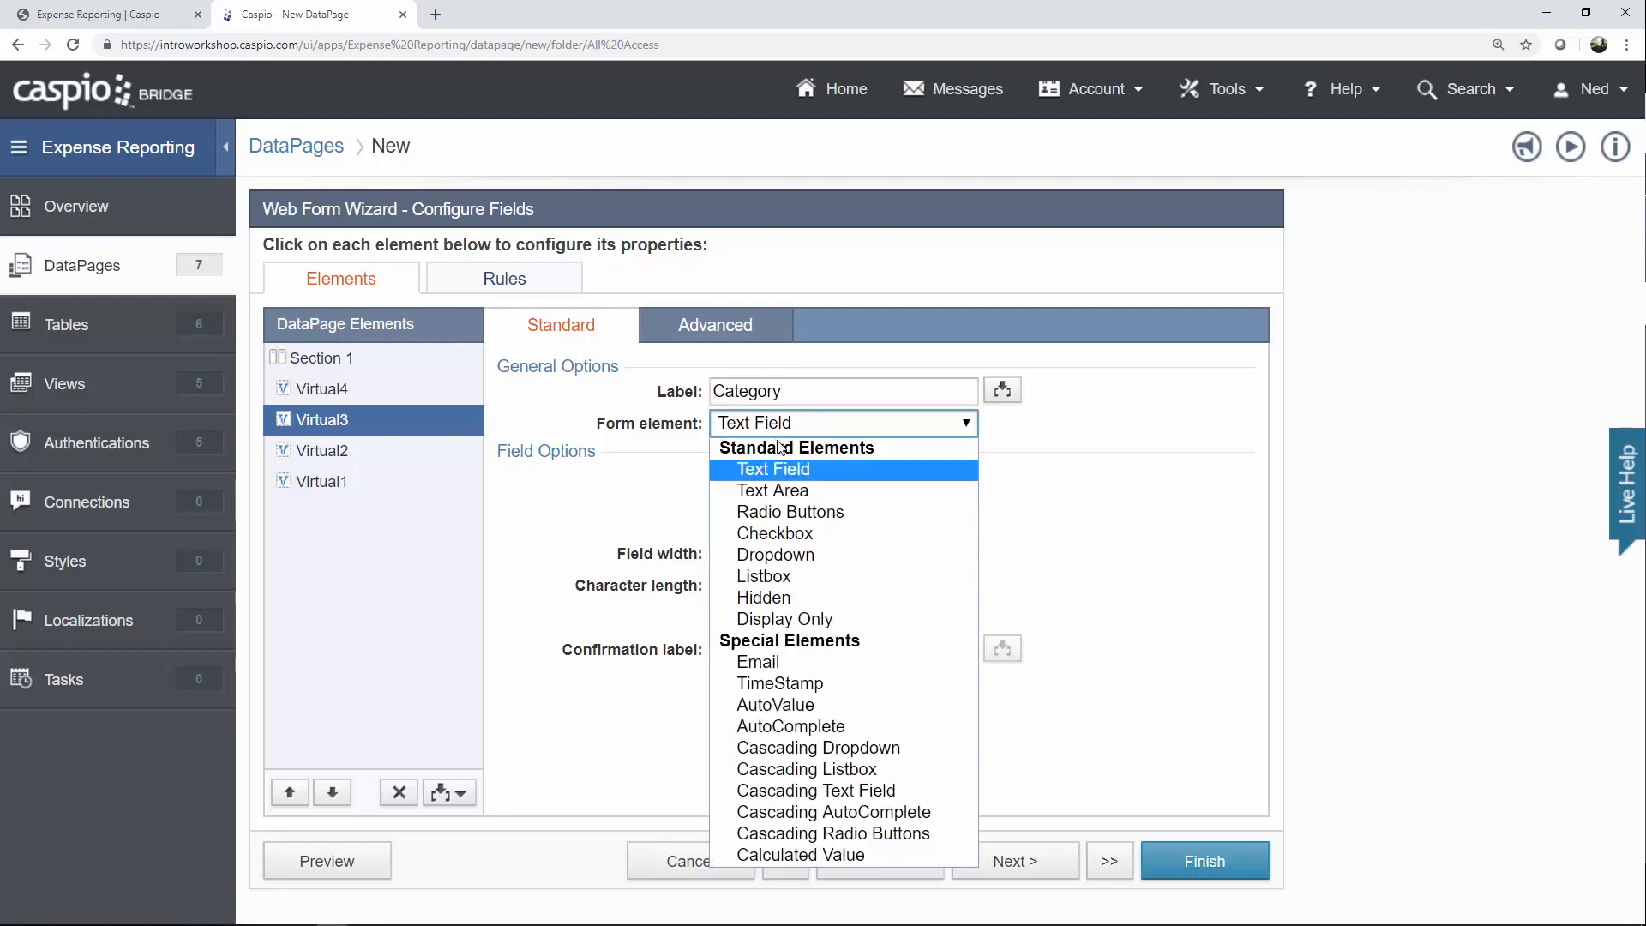
left_click(777, 555)
left_click(782, 535)
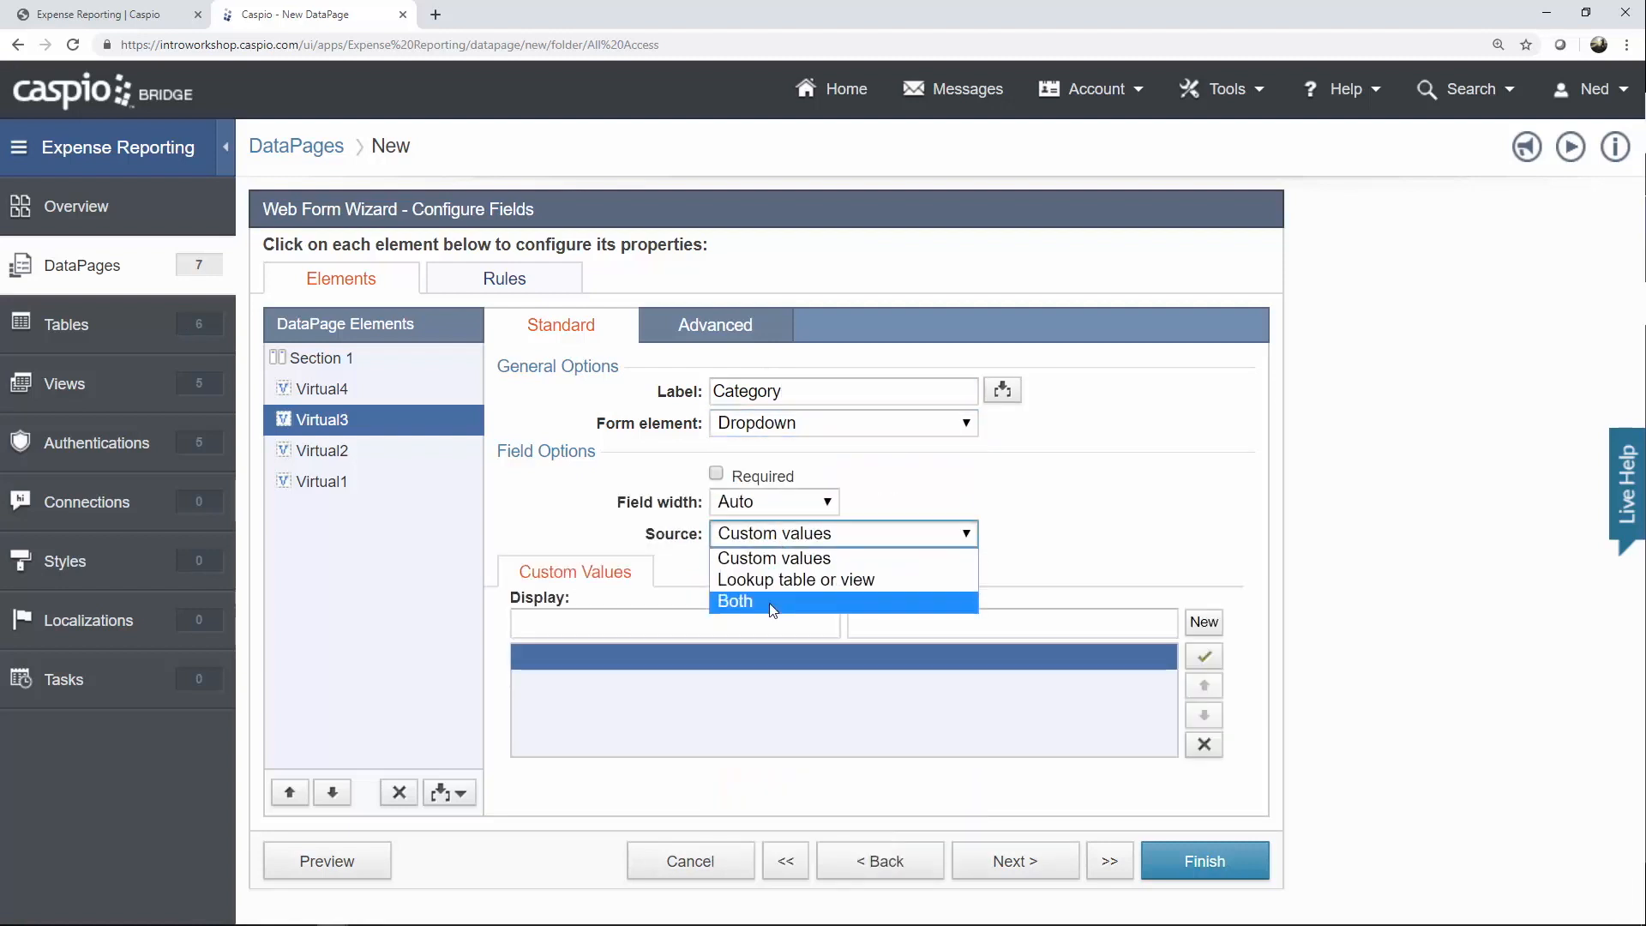
left_click(772, 599)
Add a 'Search Any' custom option with an empty value, and keep er_tbl_categories_lookup as the lookup source.
left_click(763, 621)
type("Serach")
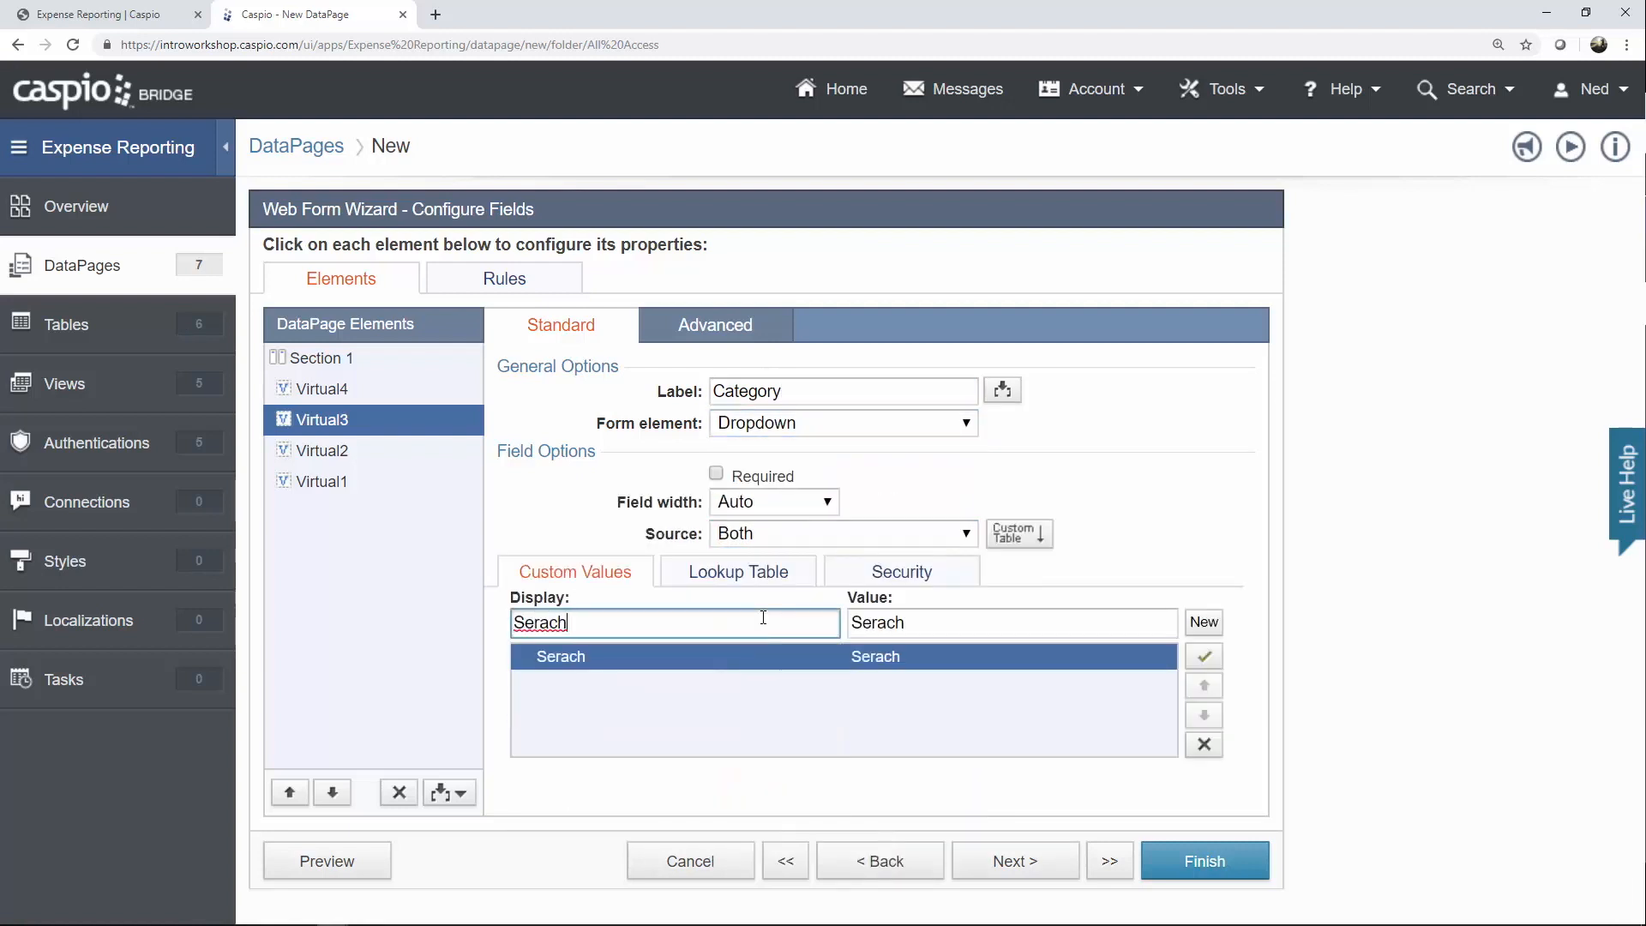
key("BackSpace")
key("BackSpace")
key("BackSpace")
key("BackSpace")
type("arch Any")
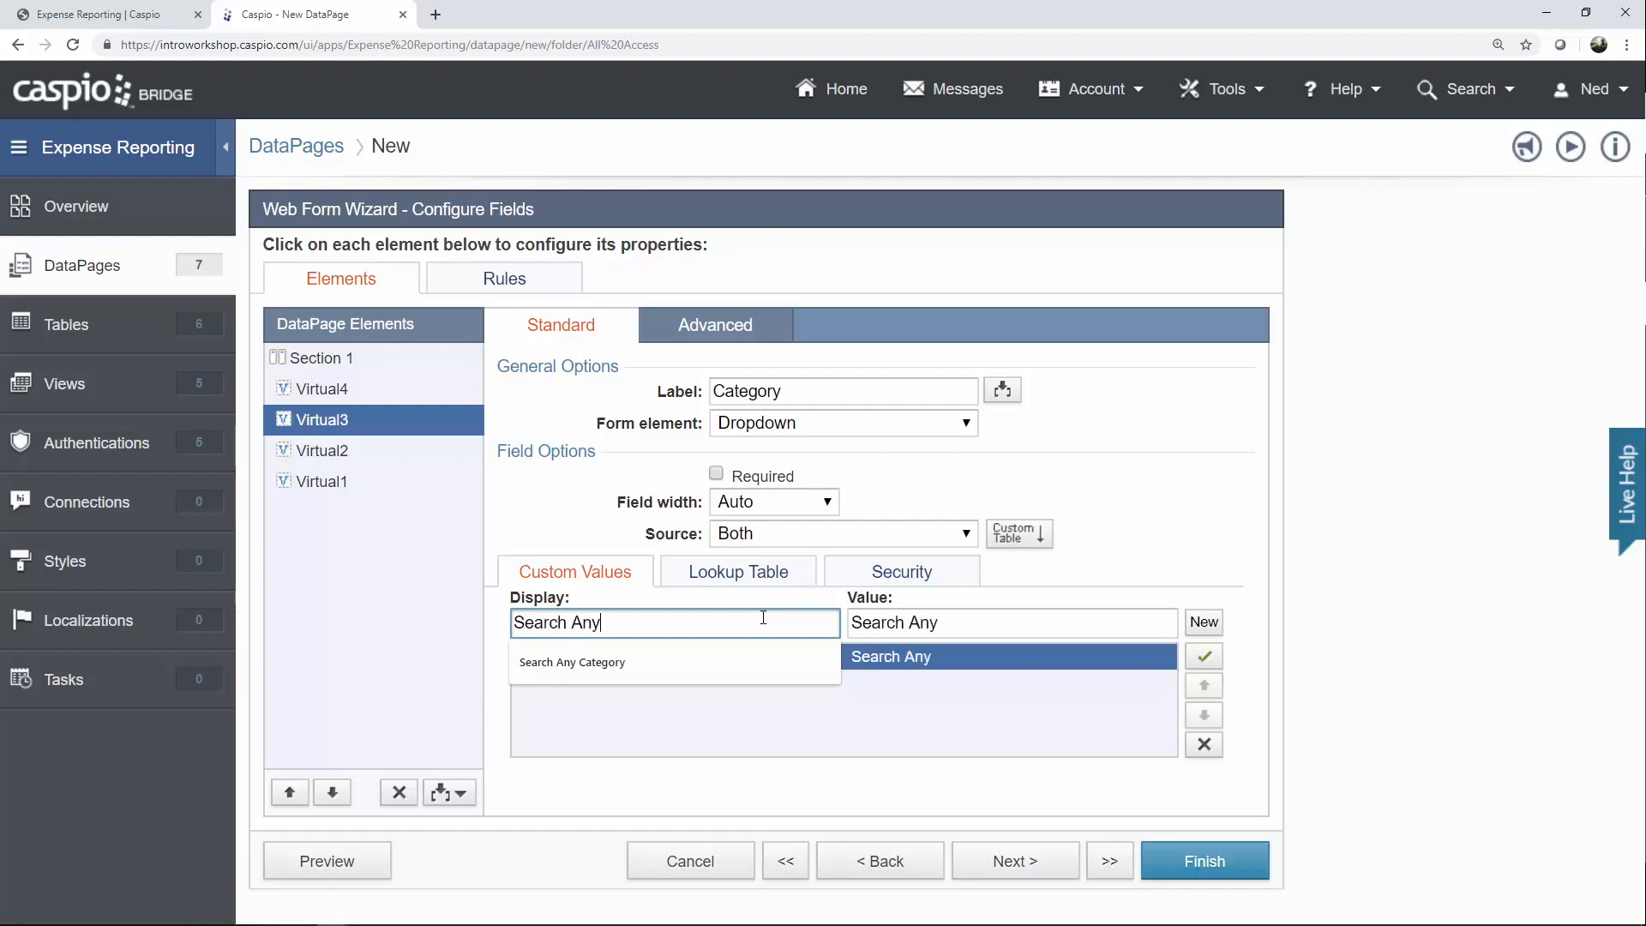
key("Tab")
key("BackSpace")
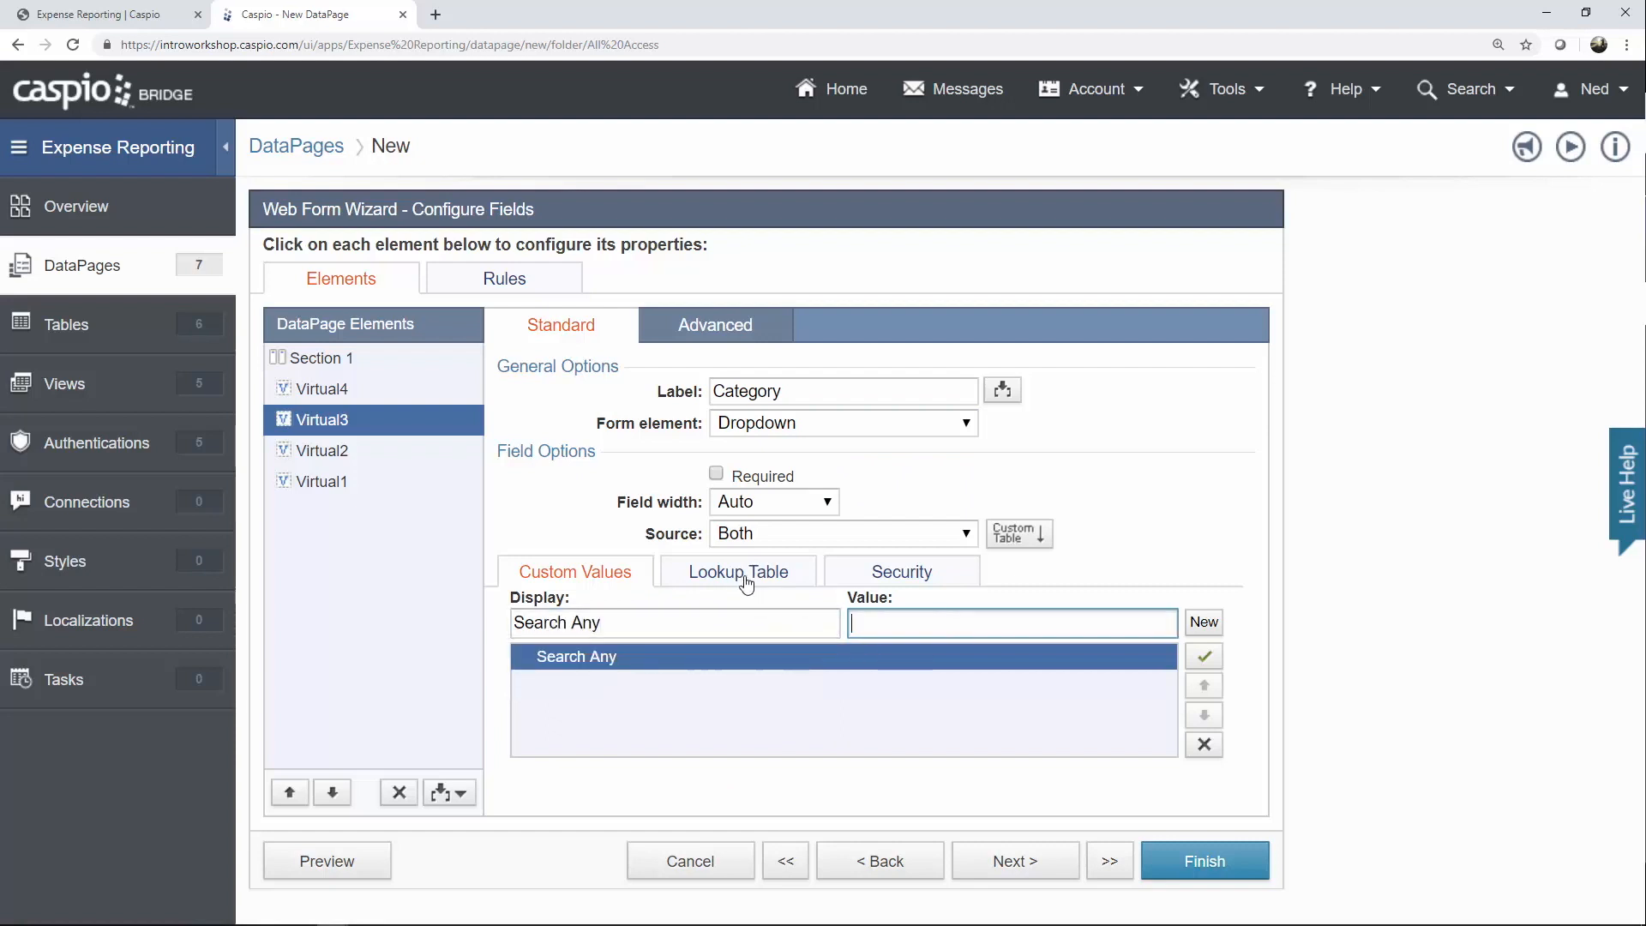
left_click(758, 573)
left_click(802, 611)
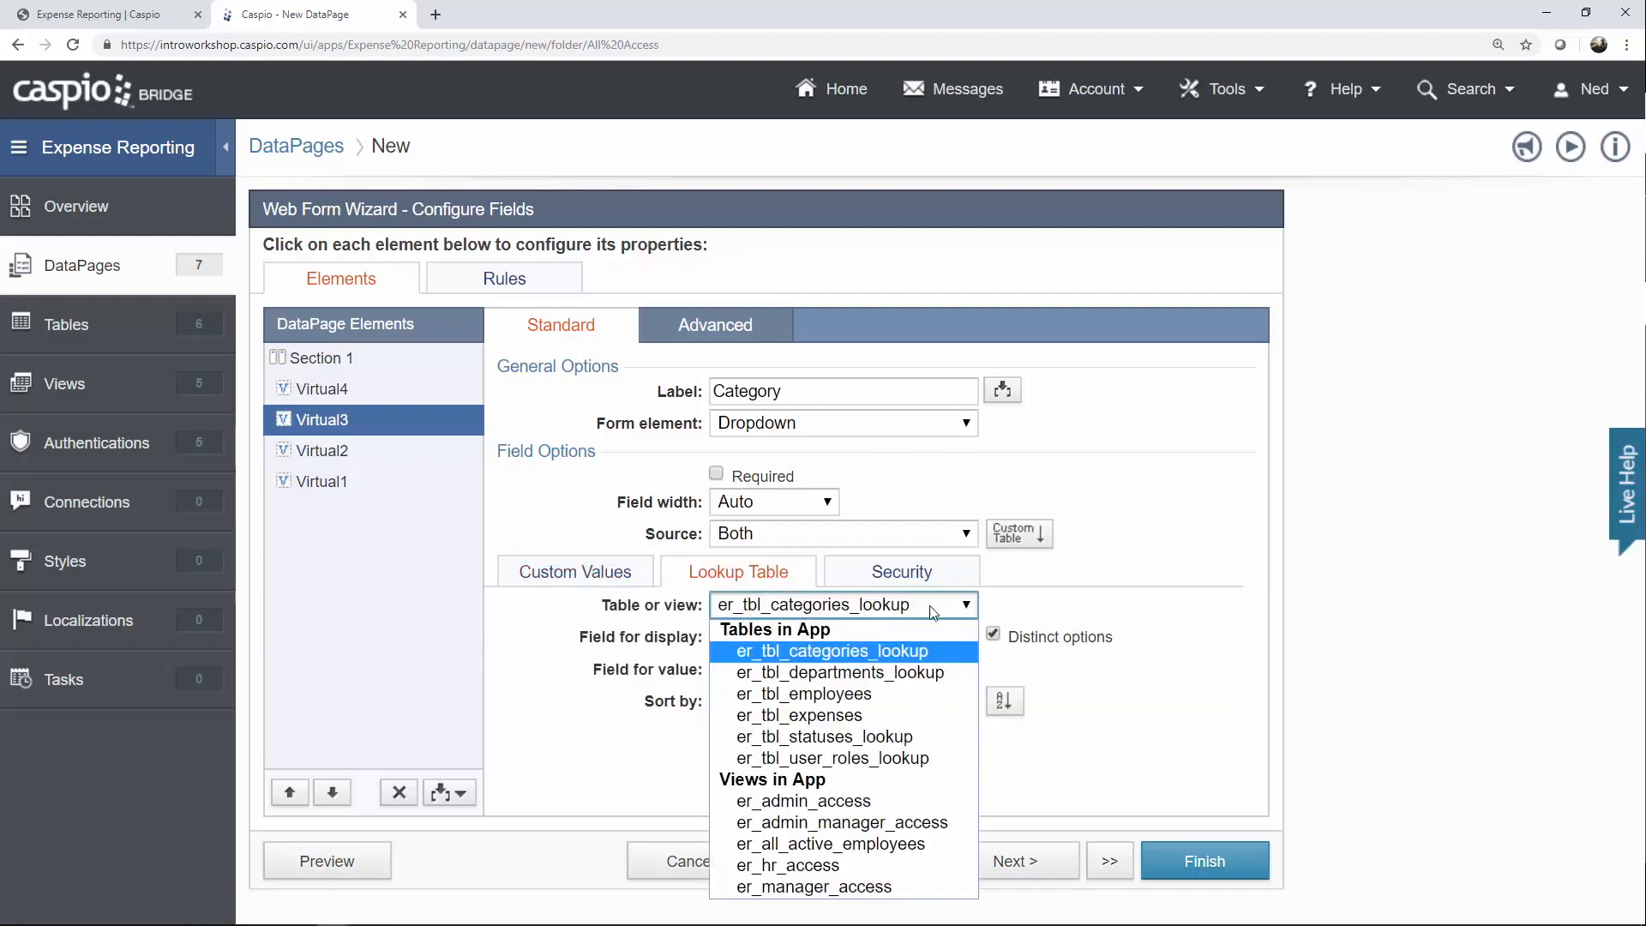
left_click(1130, 594)
Enable receiving on load and passing on exit for Category, naming both parameters [@c].
left_click(751, 335)
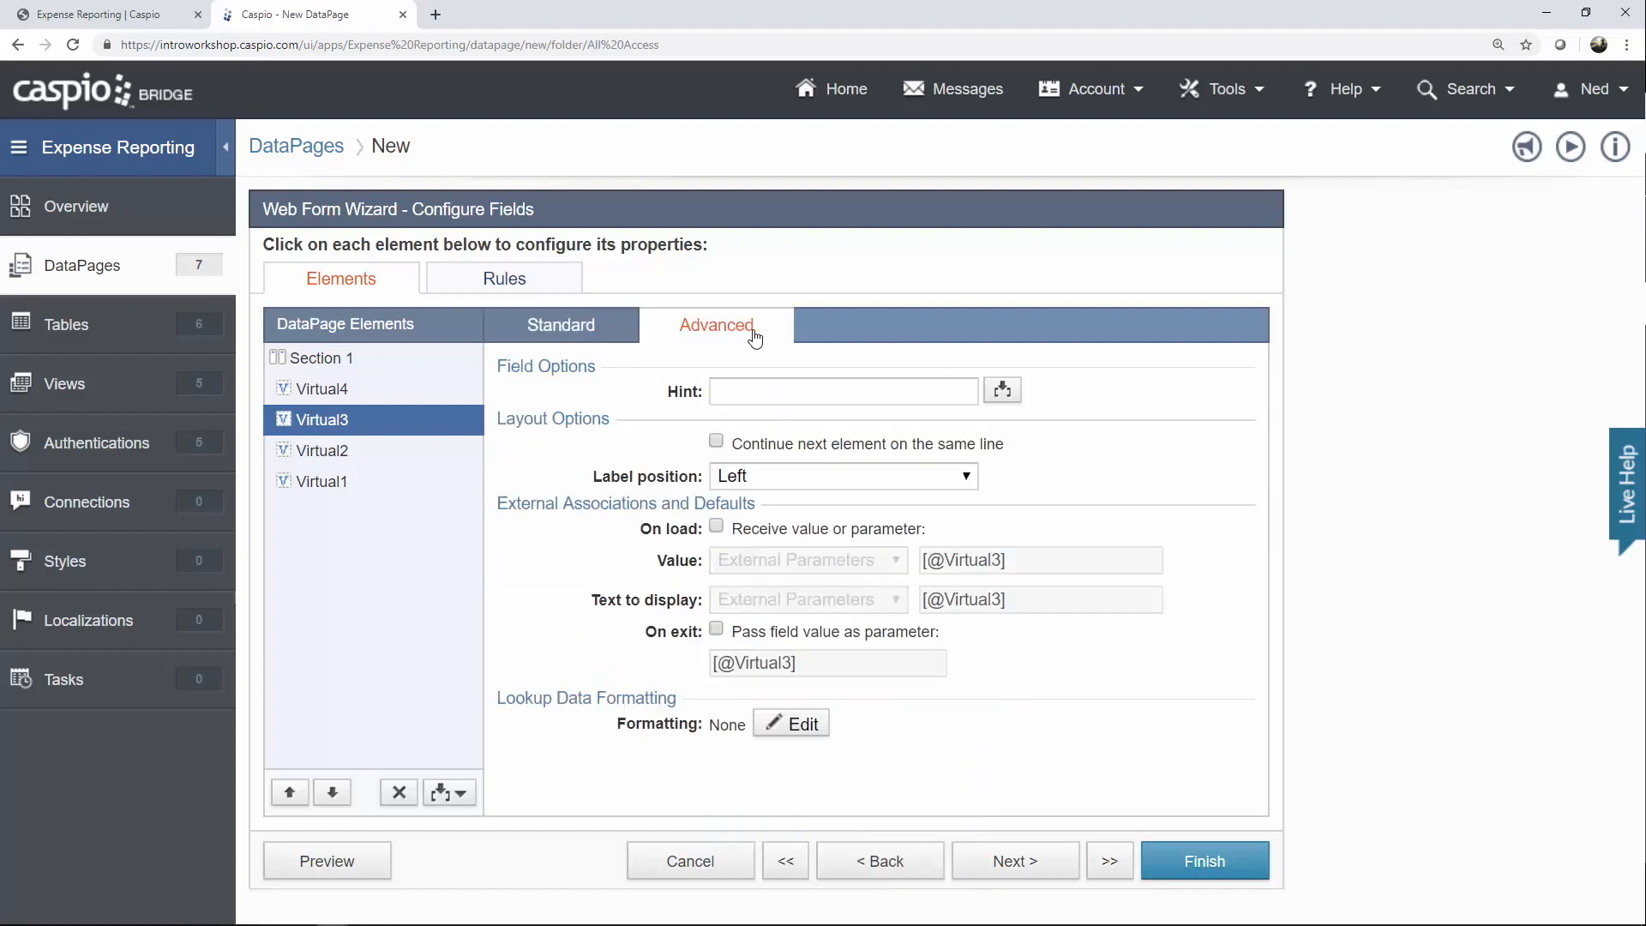
left_click(791, 531)
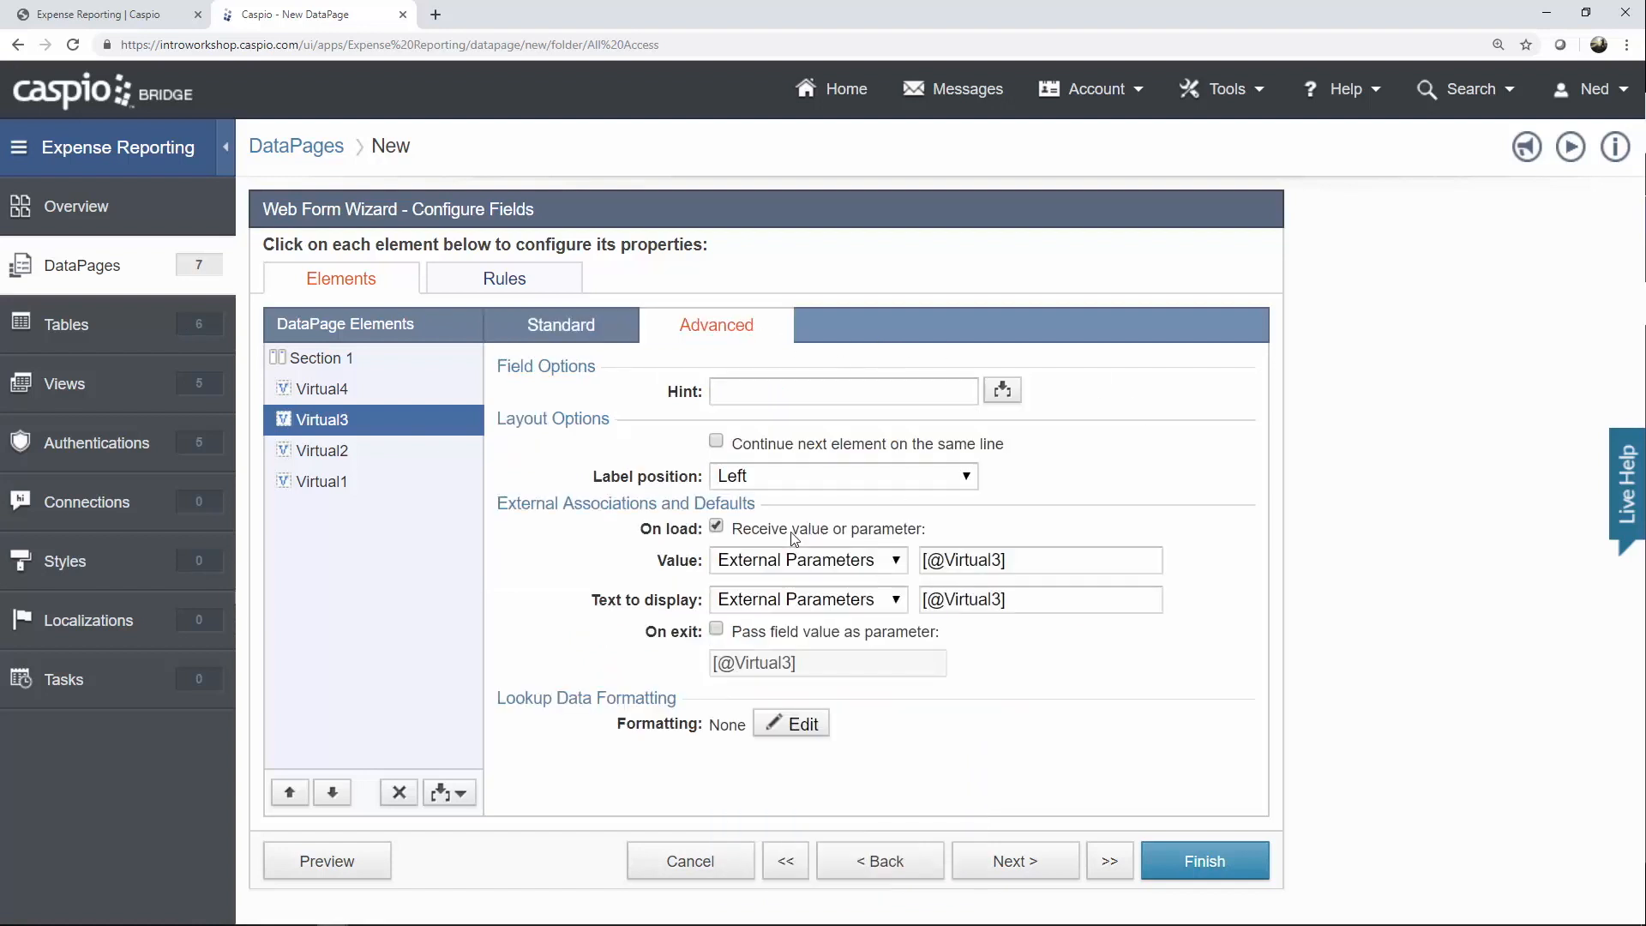
left_click(782, 634)
left_click_drag(944, 560, 1004, 560)
type("c")
mouse_move(736, 664)
left_mouse_down()
mouse_move(791, 664)
mouse_move(735, 664)
left_mouse_up()
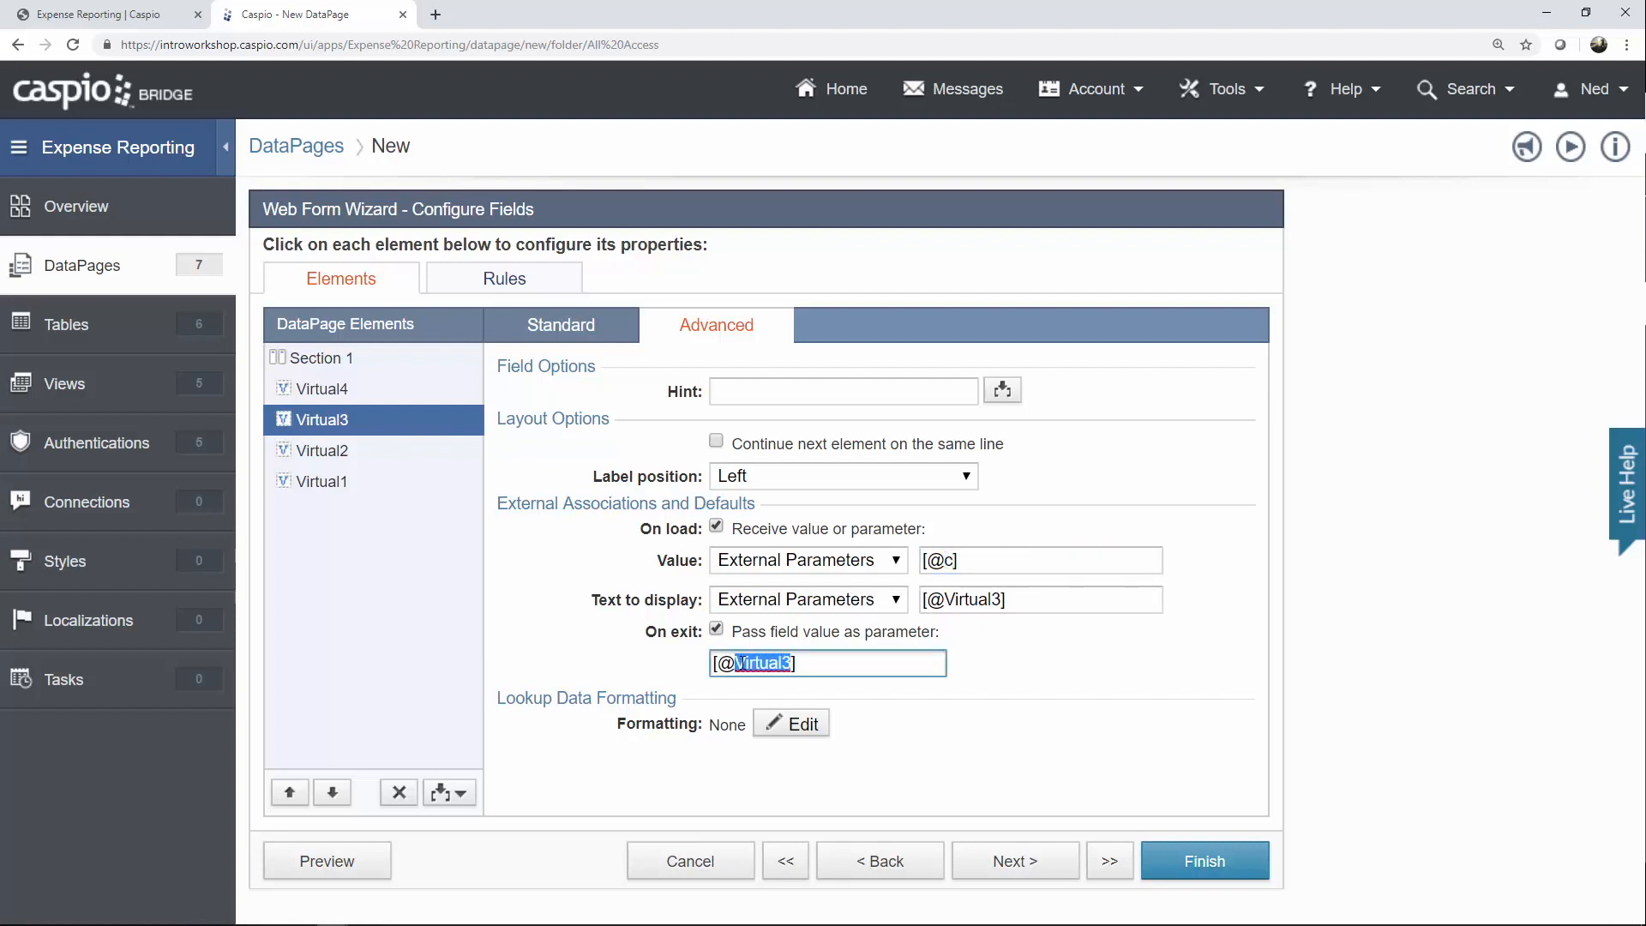
type("c")
Relabel Virtual2 as 'Date (from)'.
left_click(347, 456)
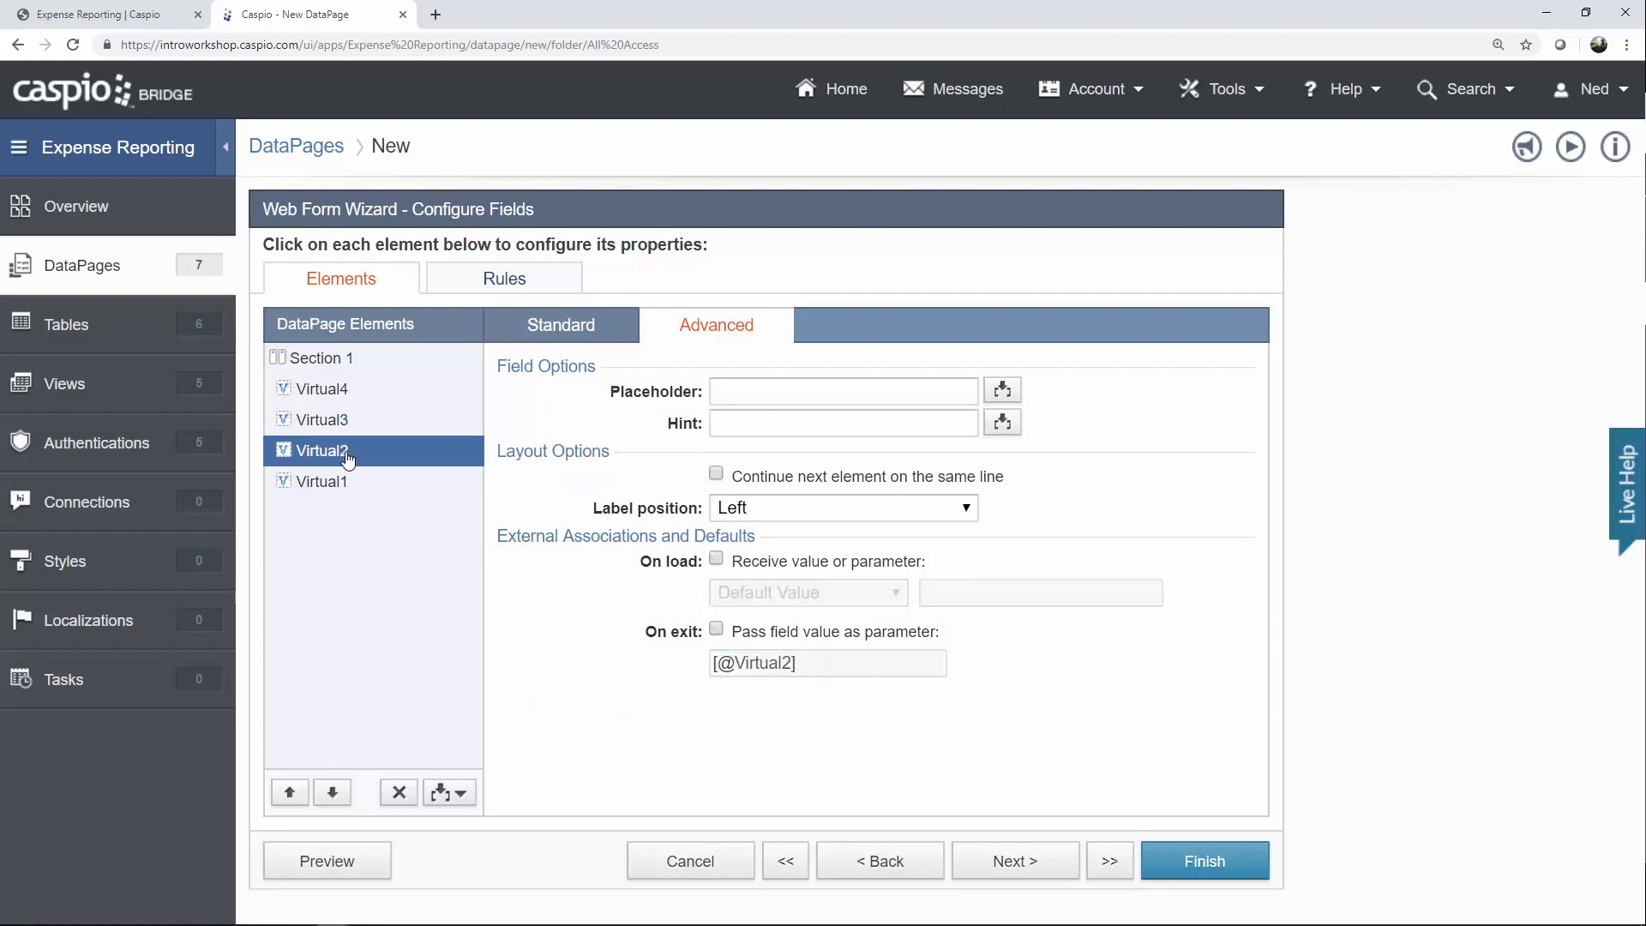
left_click(585, 341)
left_click(659, 392)
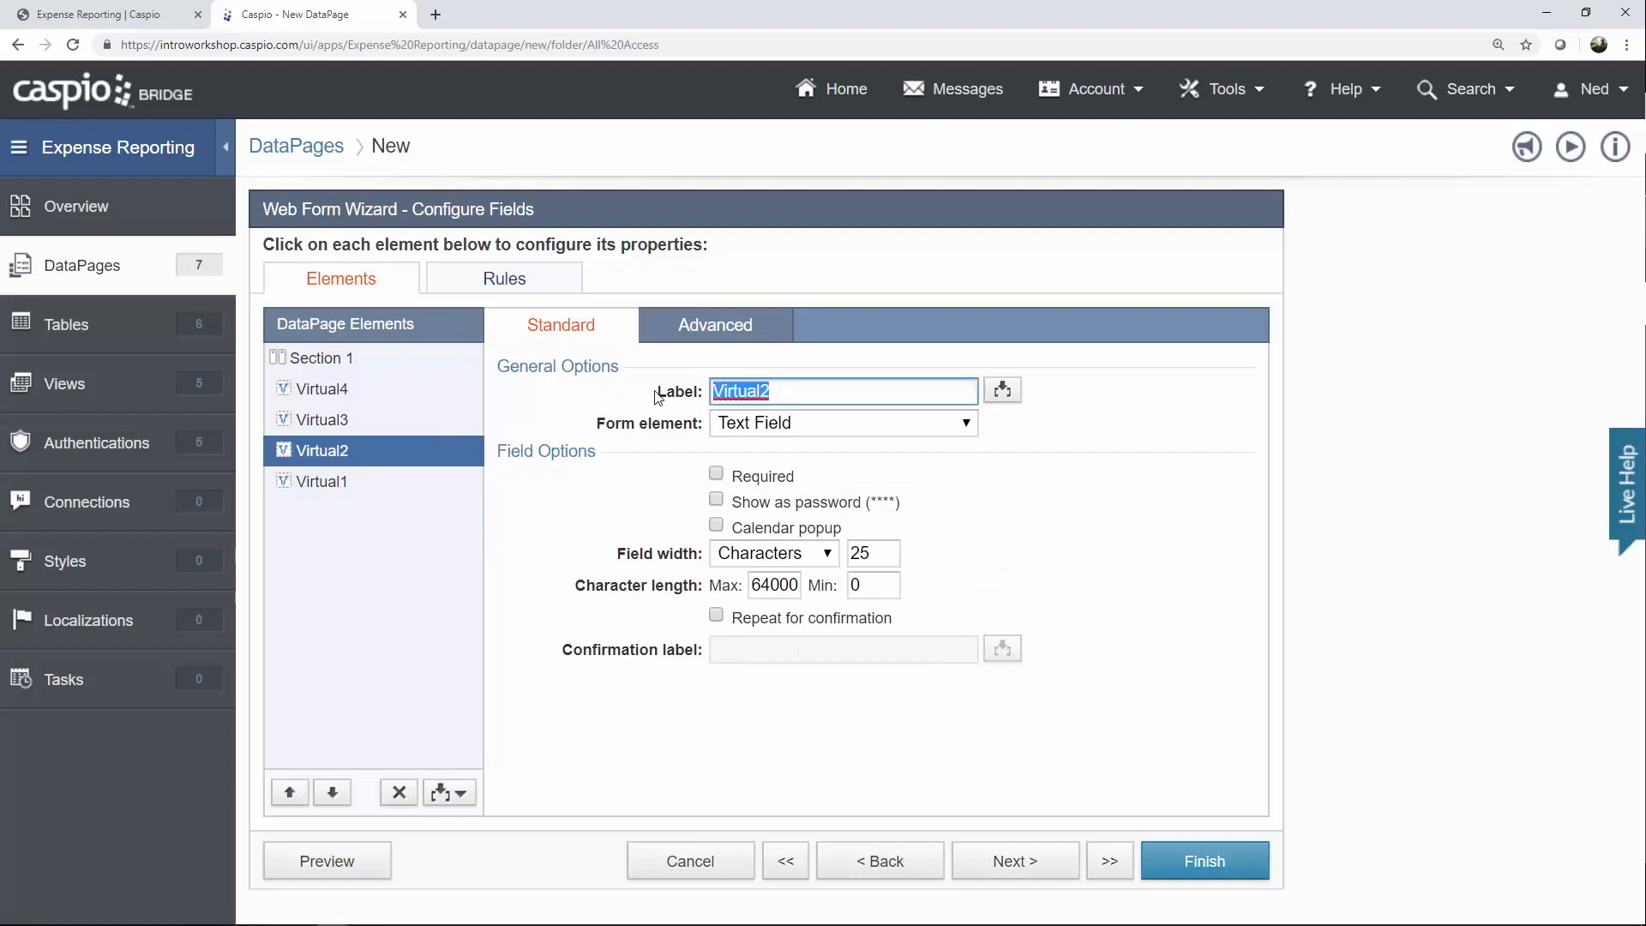
type("S")
key("BackSpace")
type("Date ")
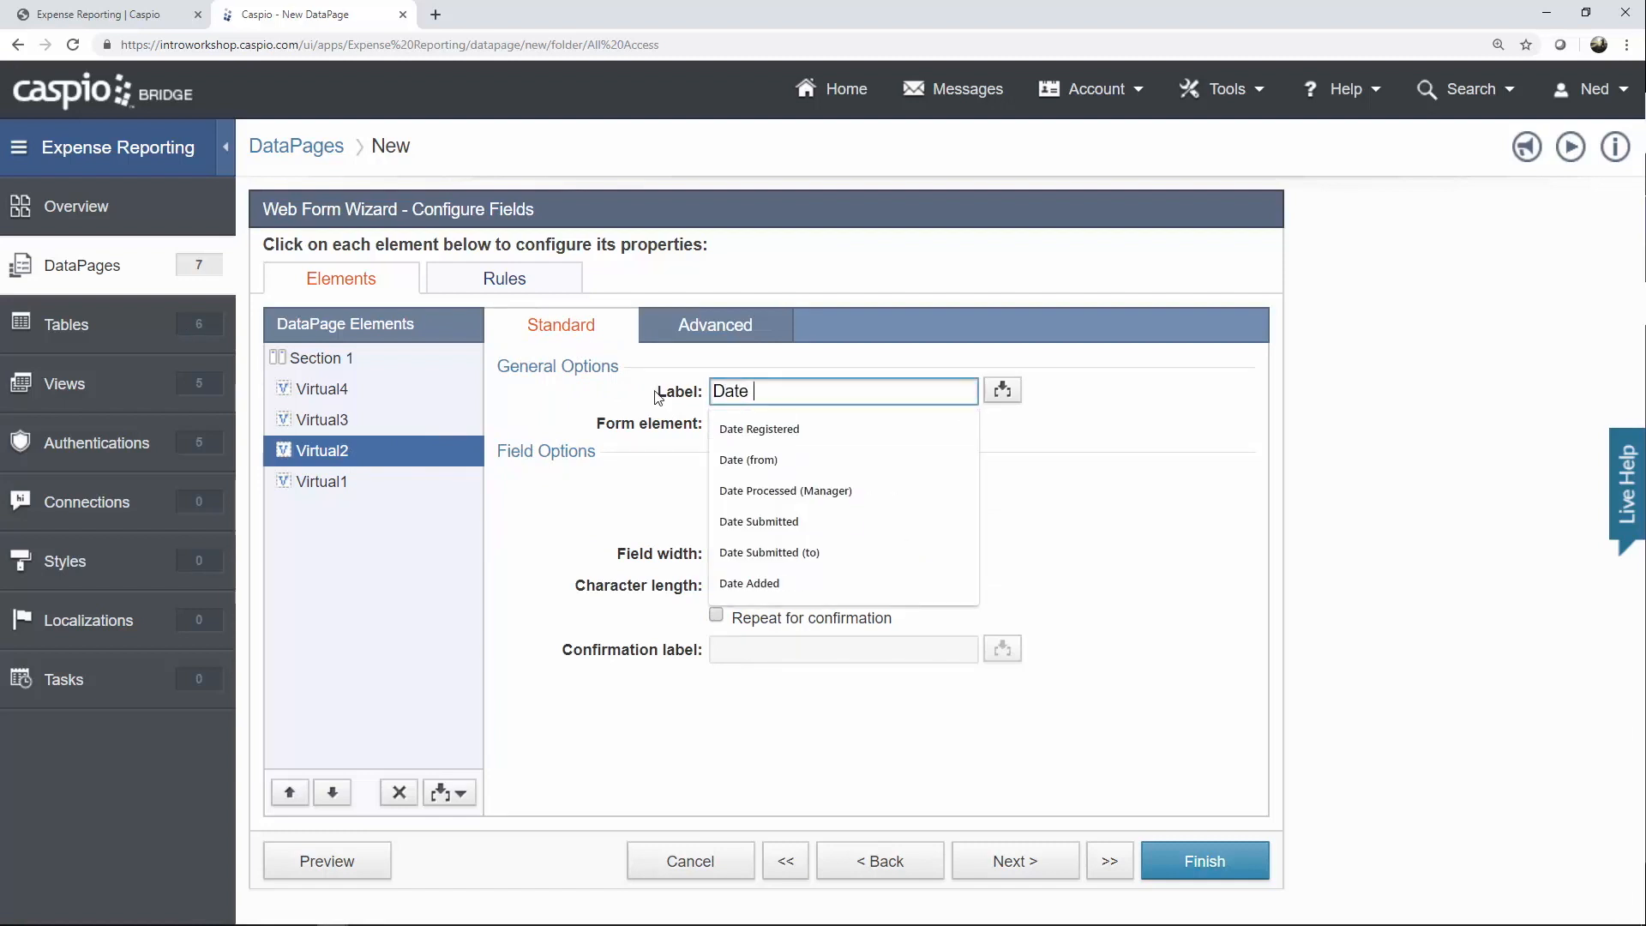
type("(from)")
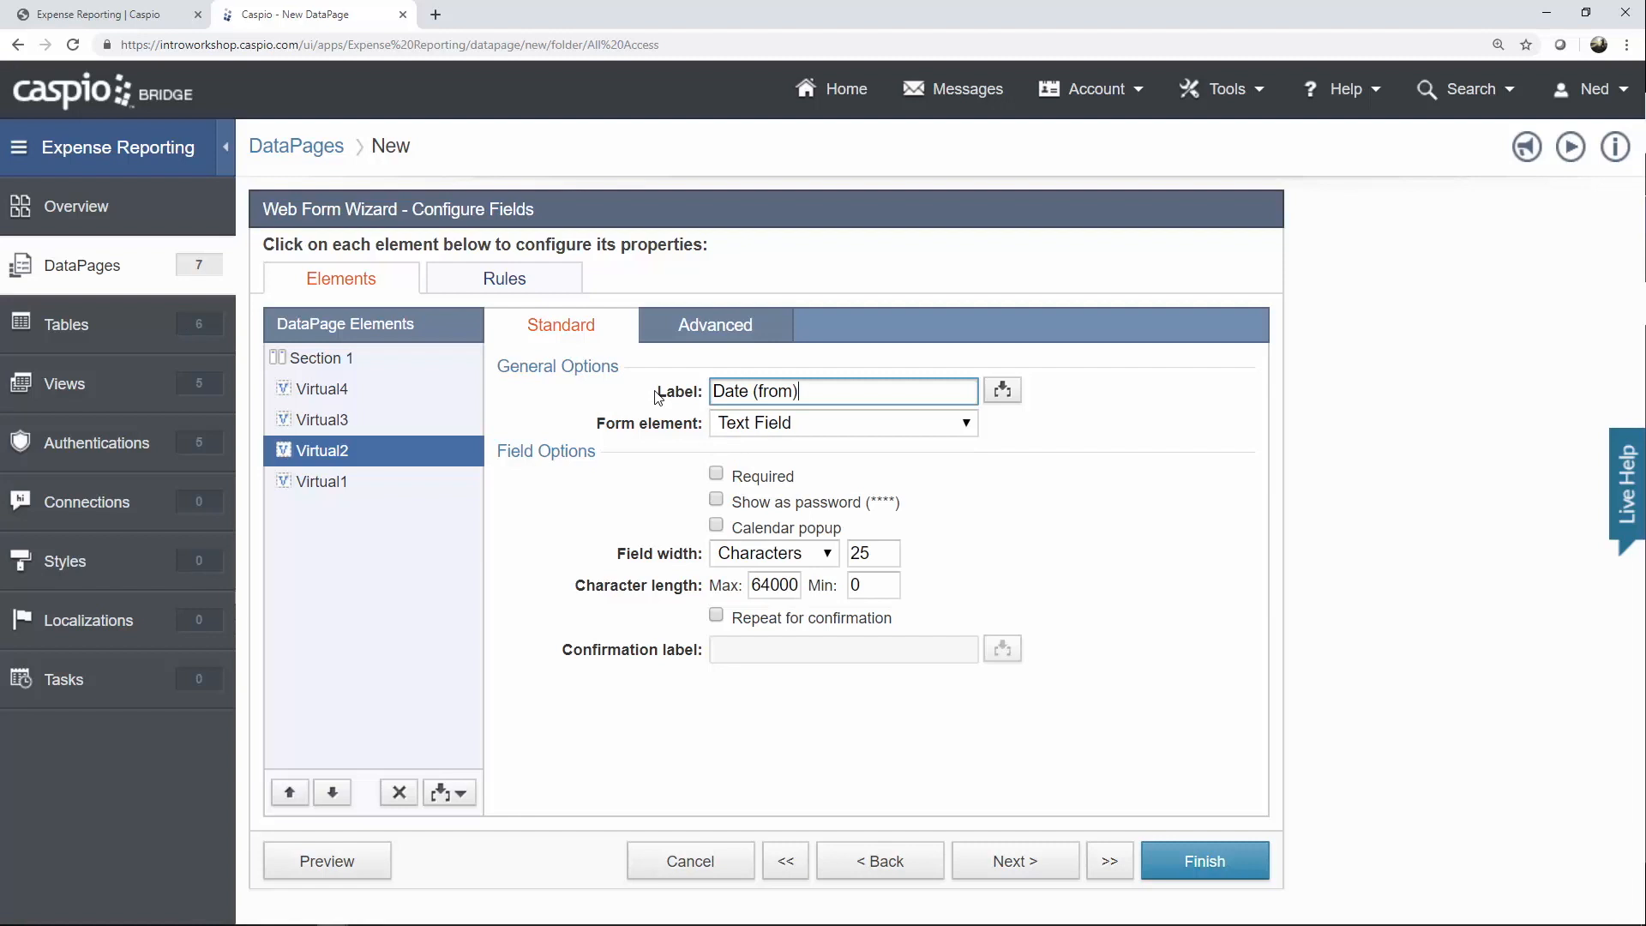
left_click(750, 532)
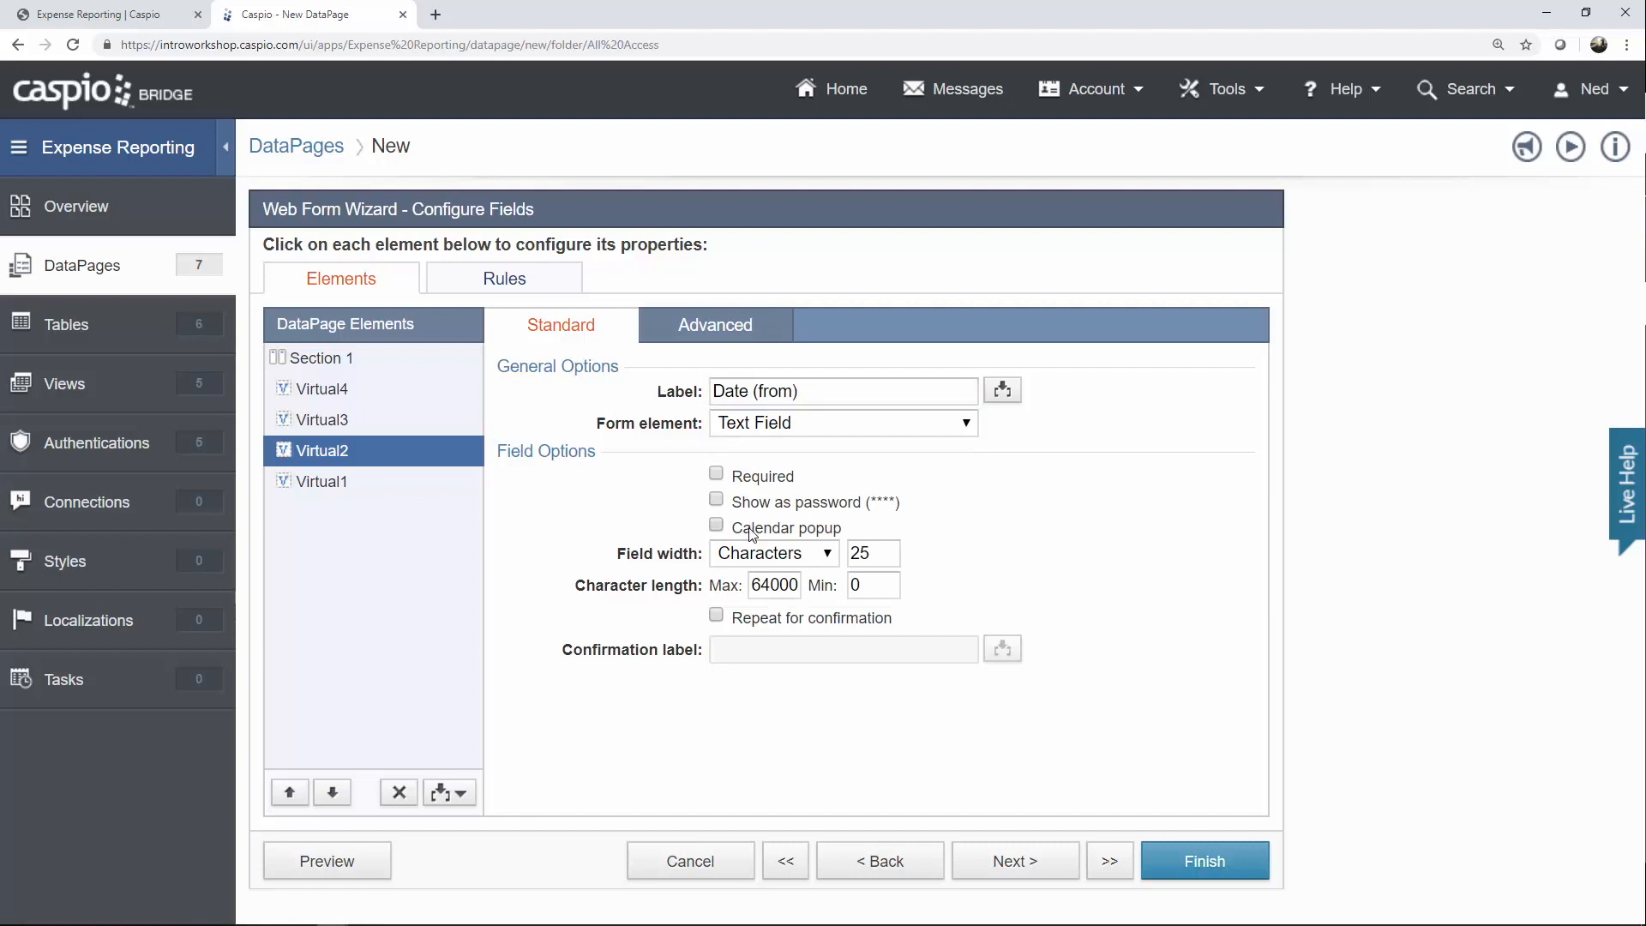
left_click(737, 334)
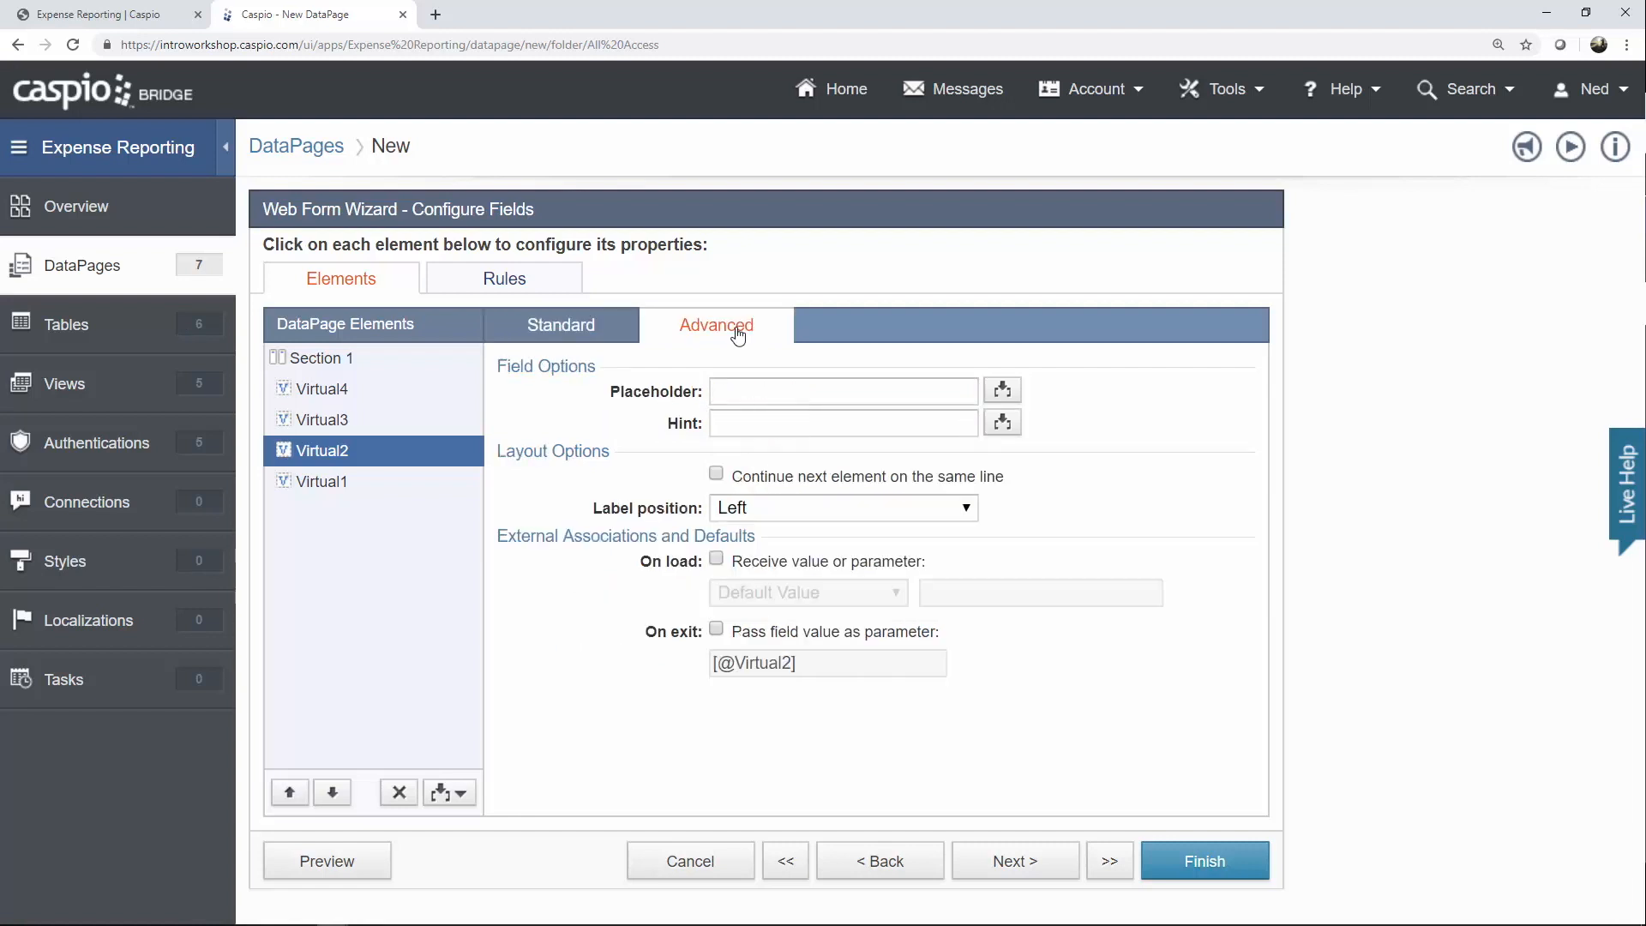
left_click(790, 564)
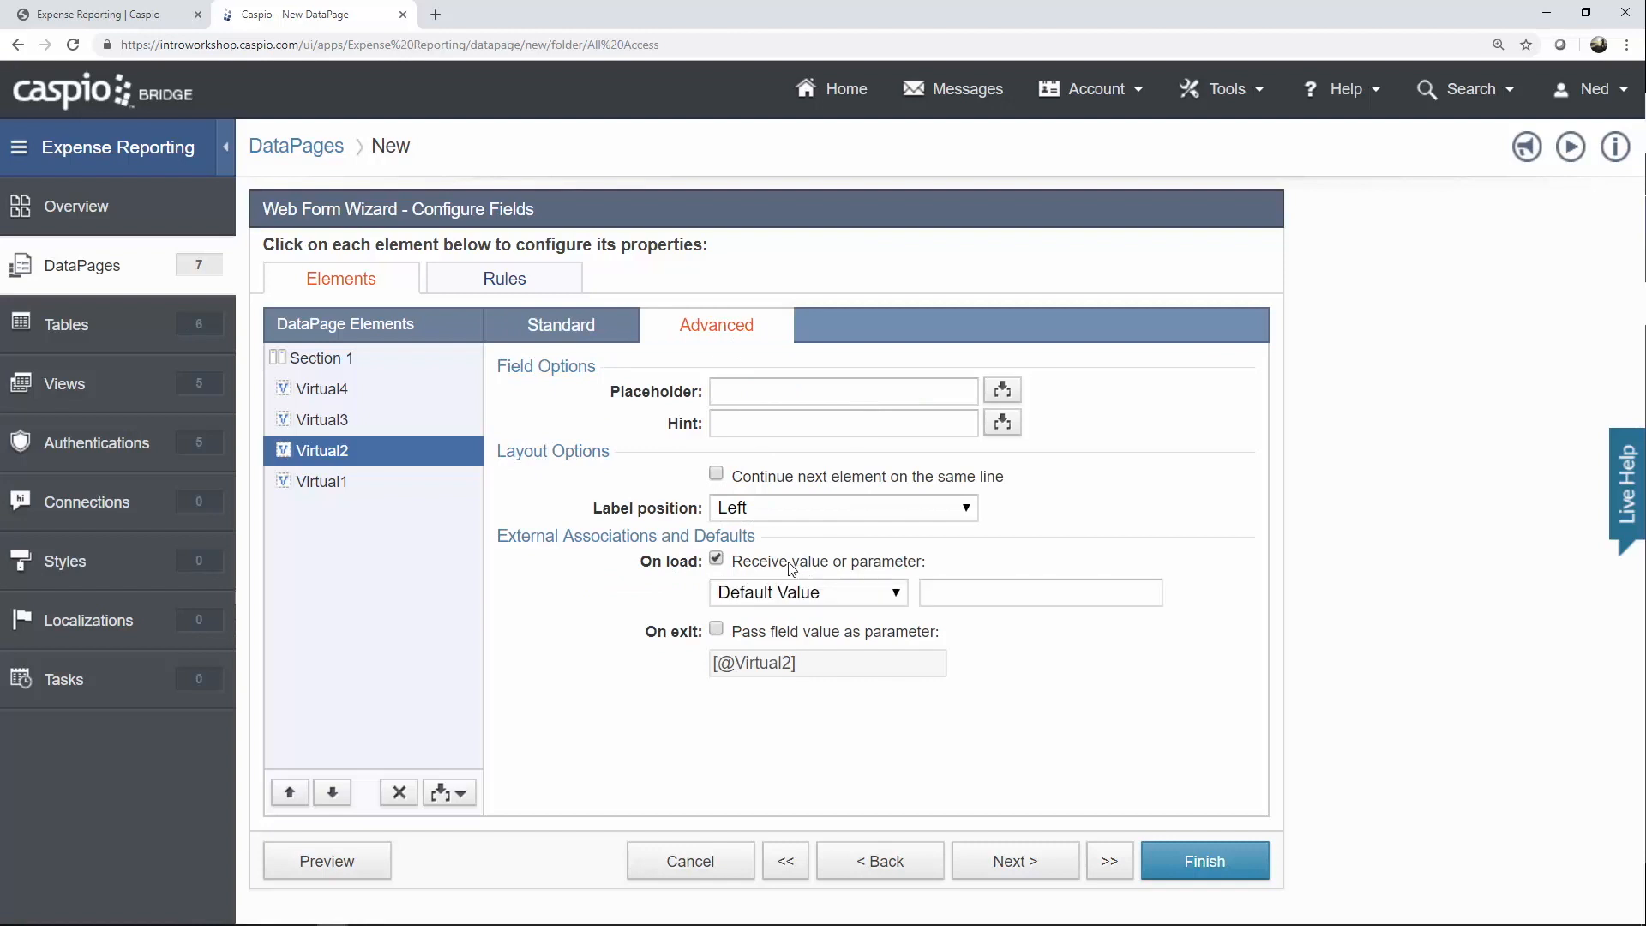
left_click(778, 636)
left_click(776, 600)
left_click(776, 660)
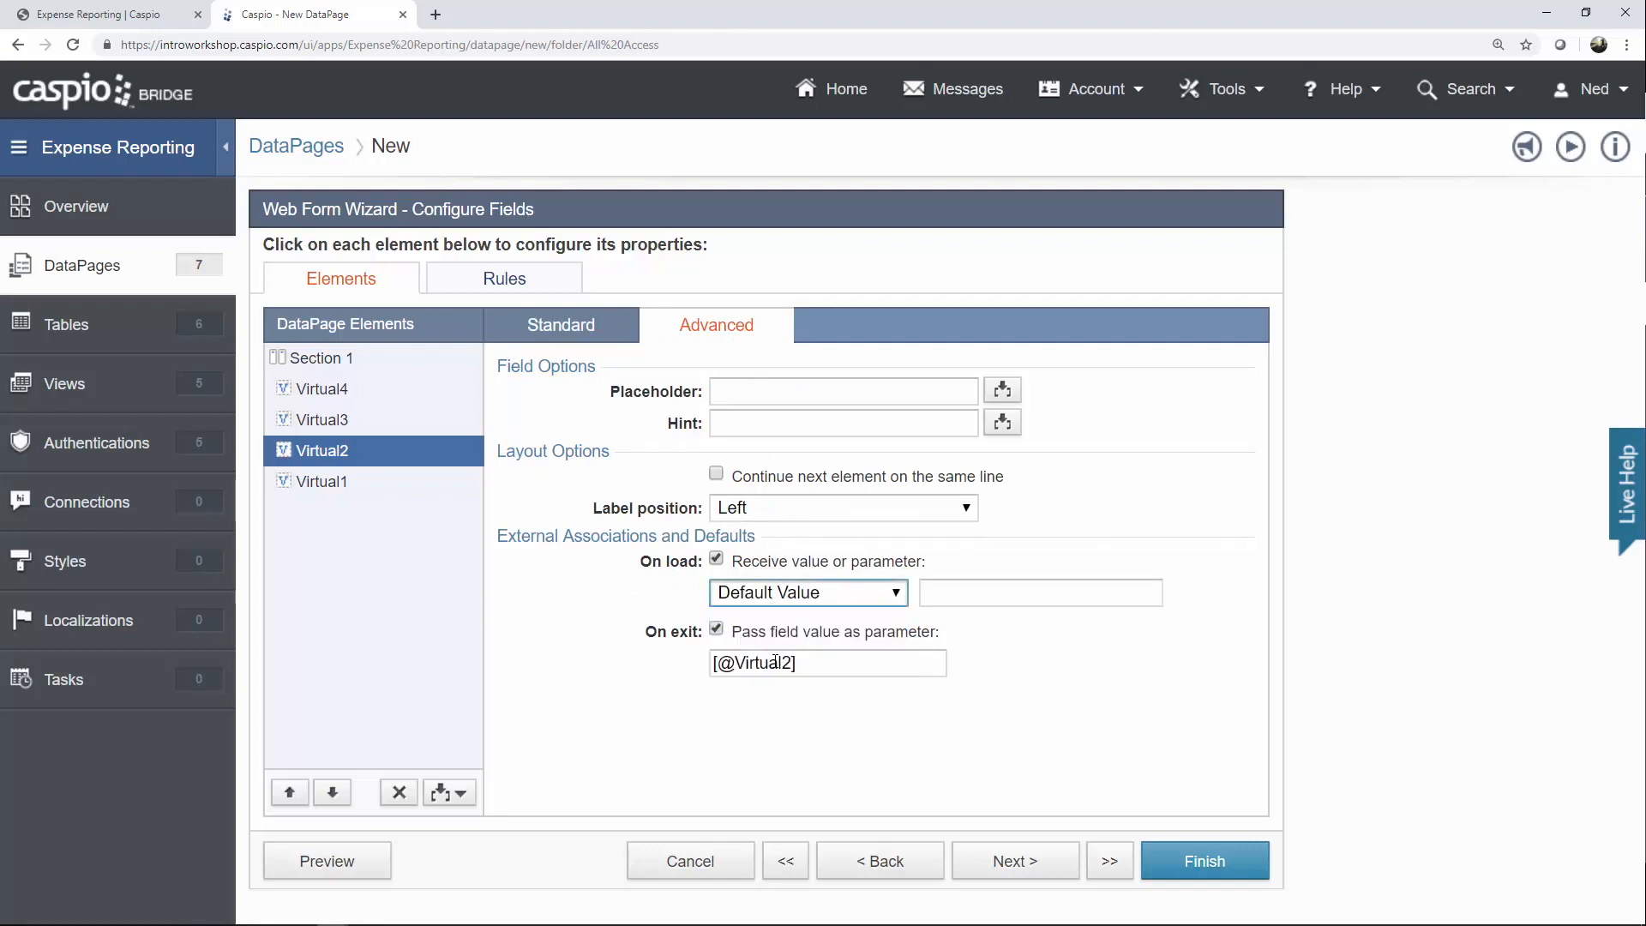
left_click(945, 593)
left_click_drag(945, 594, 999, 595)
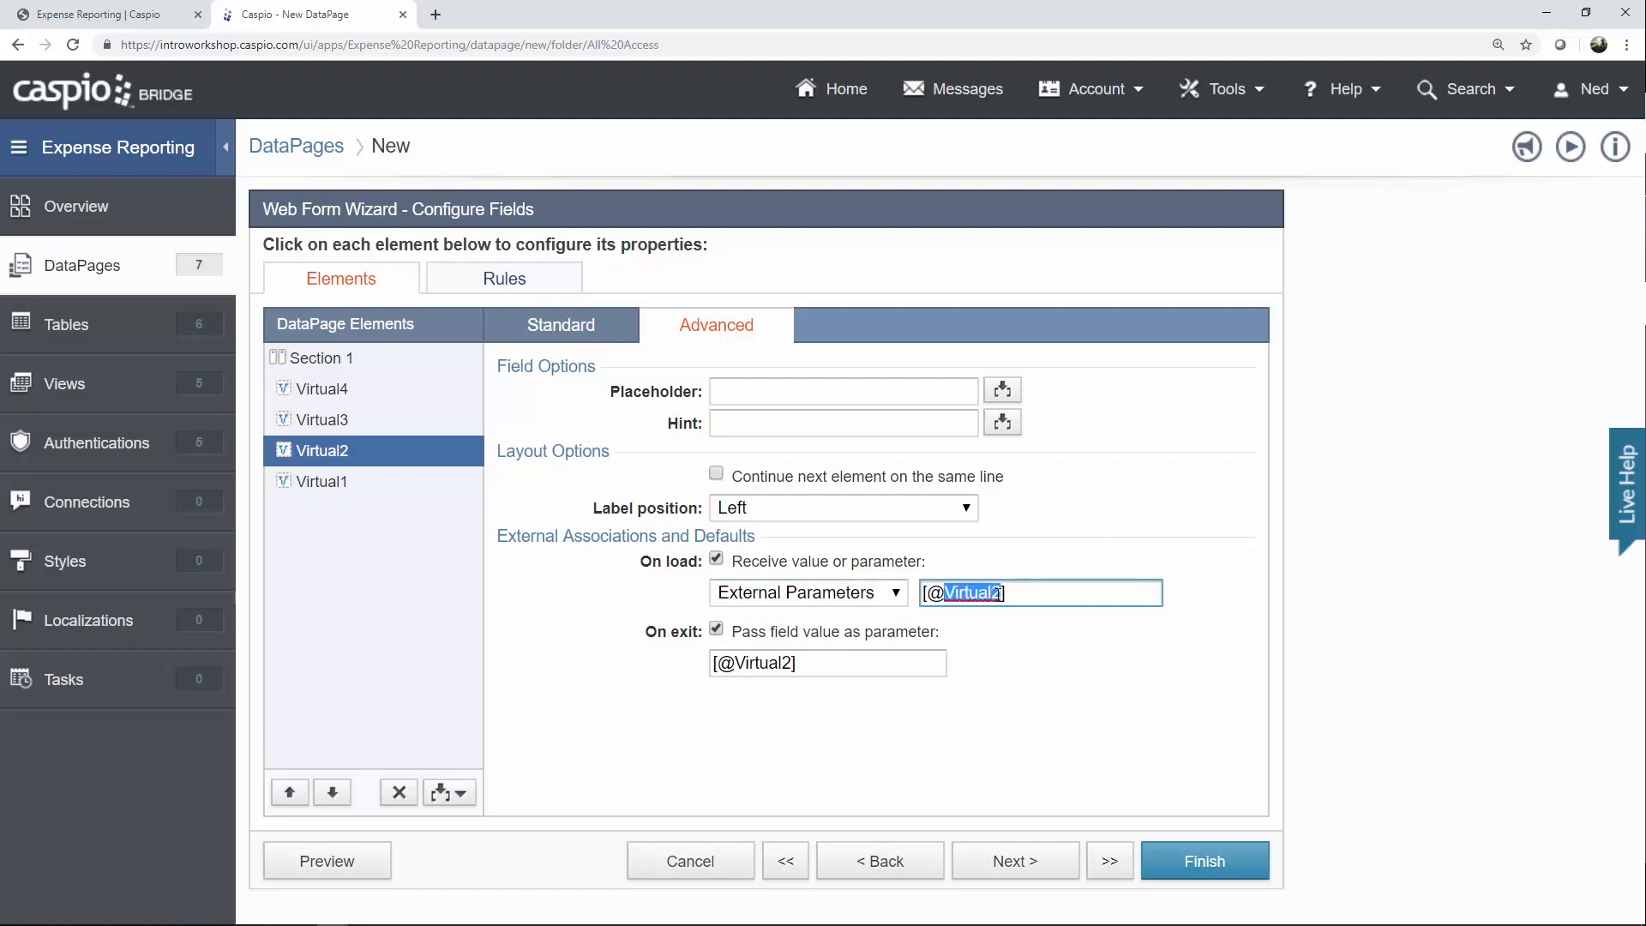
type("df")
left_click(738, 663)
left_click_drag(736, 664, 789, 664)
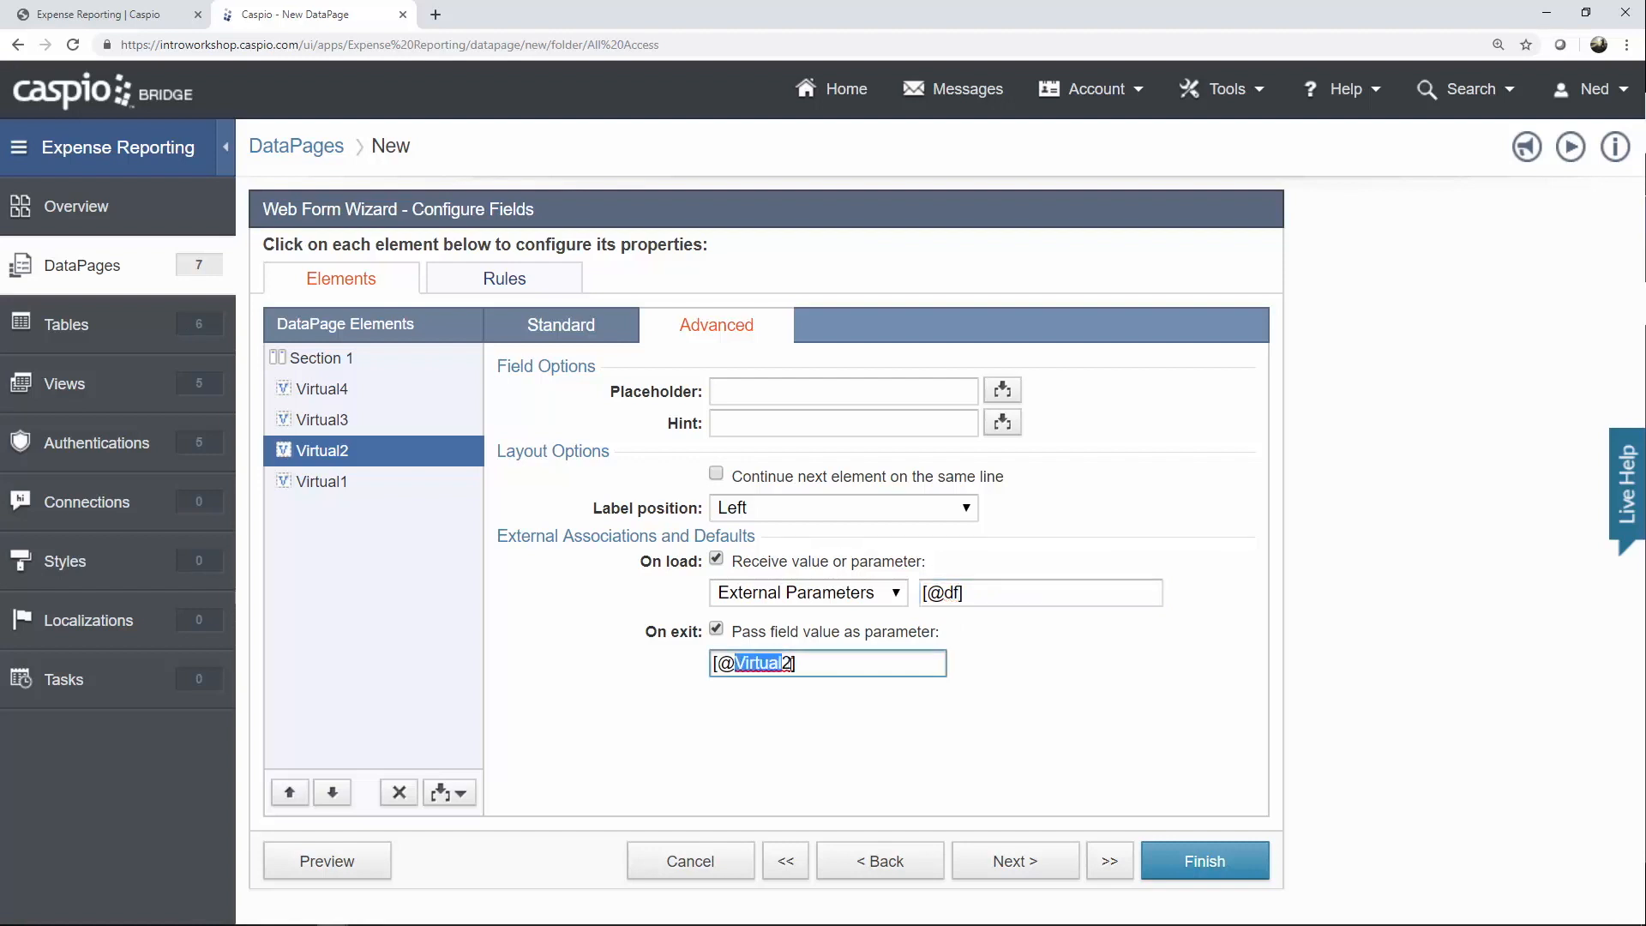
type("df")
Relabel Virtual1 'Date (to)' and turn on its calendar popup.
left_click(336, 485)
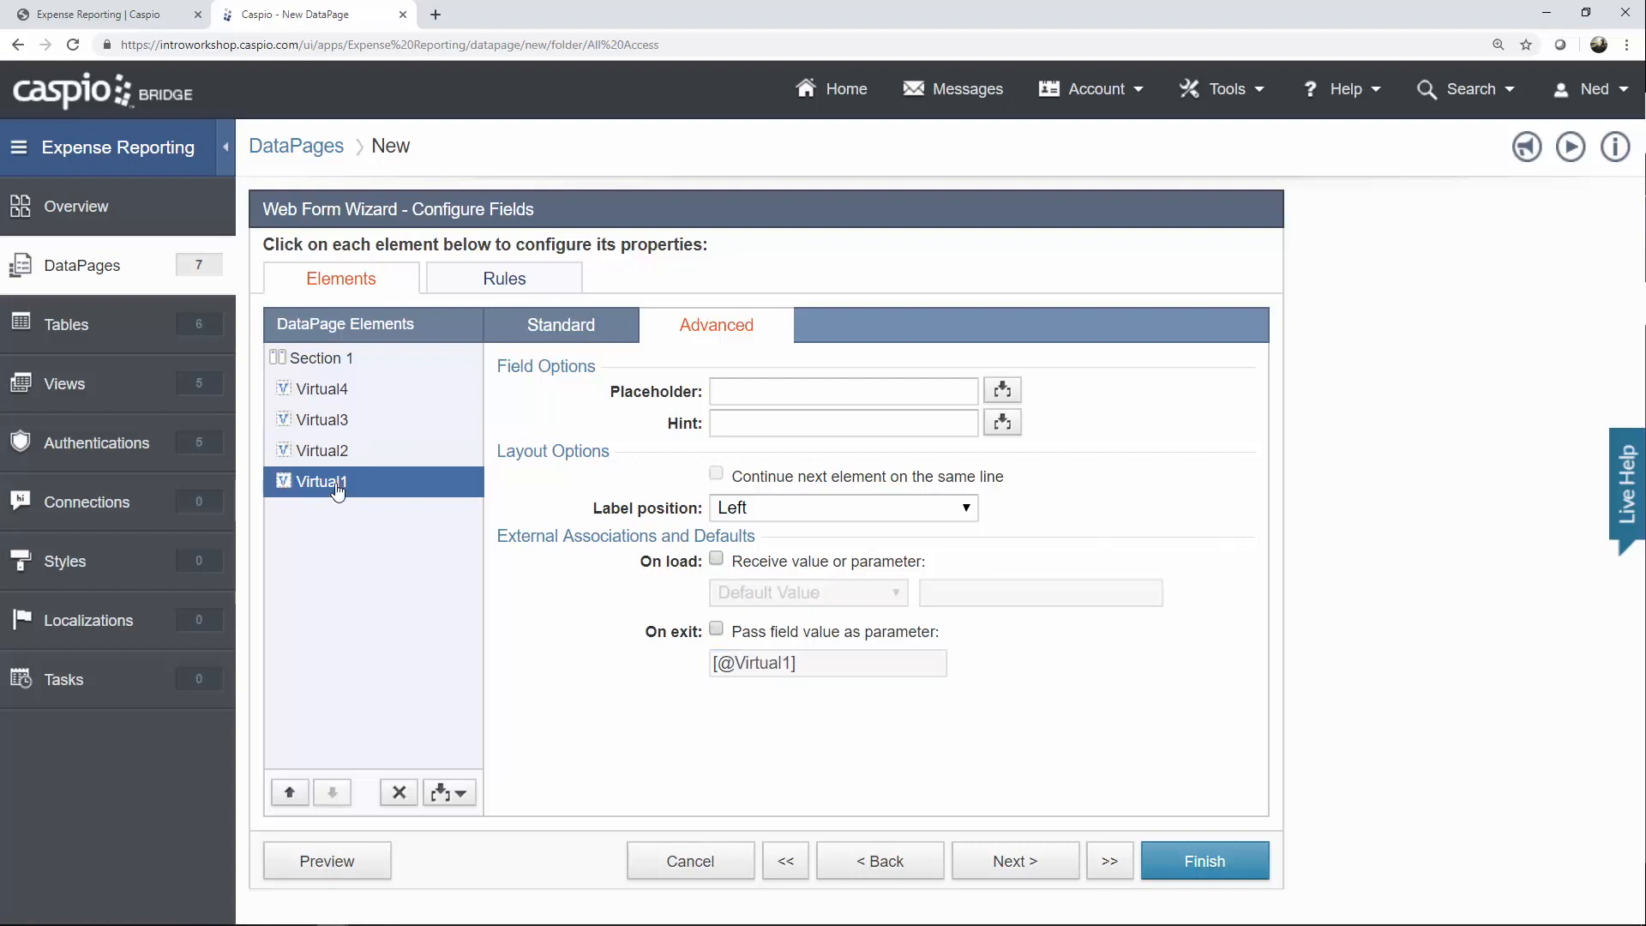
left_click(572, 341)
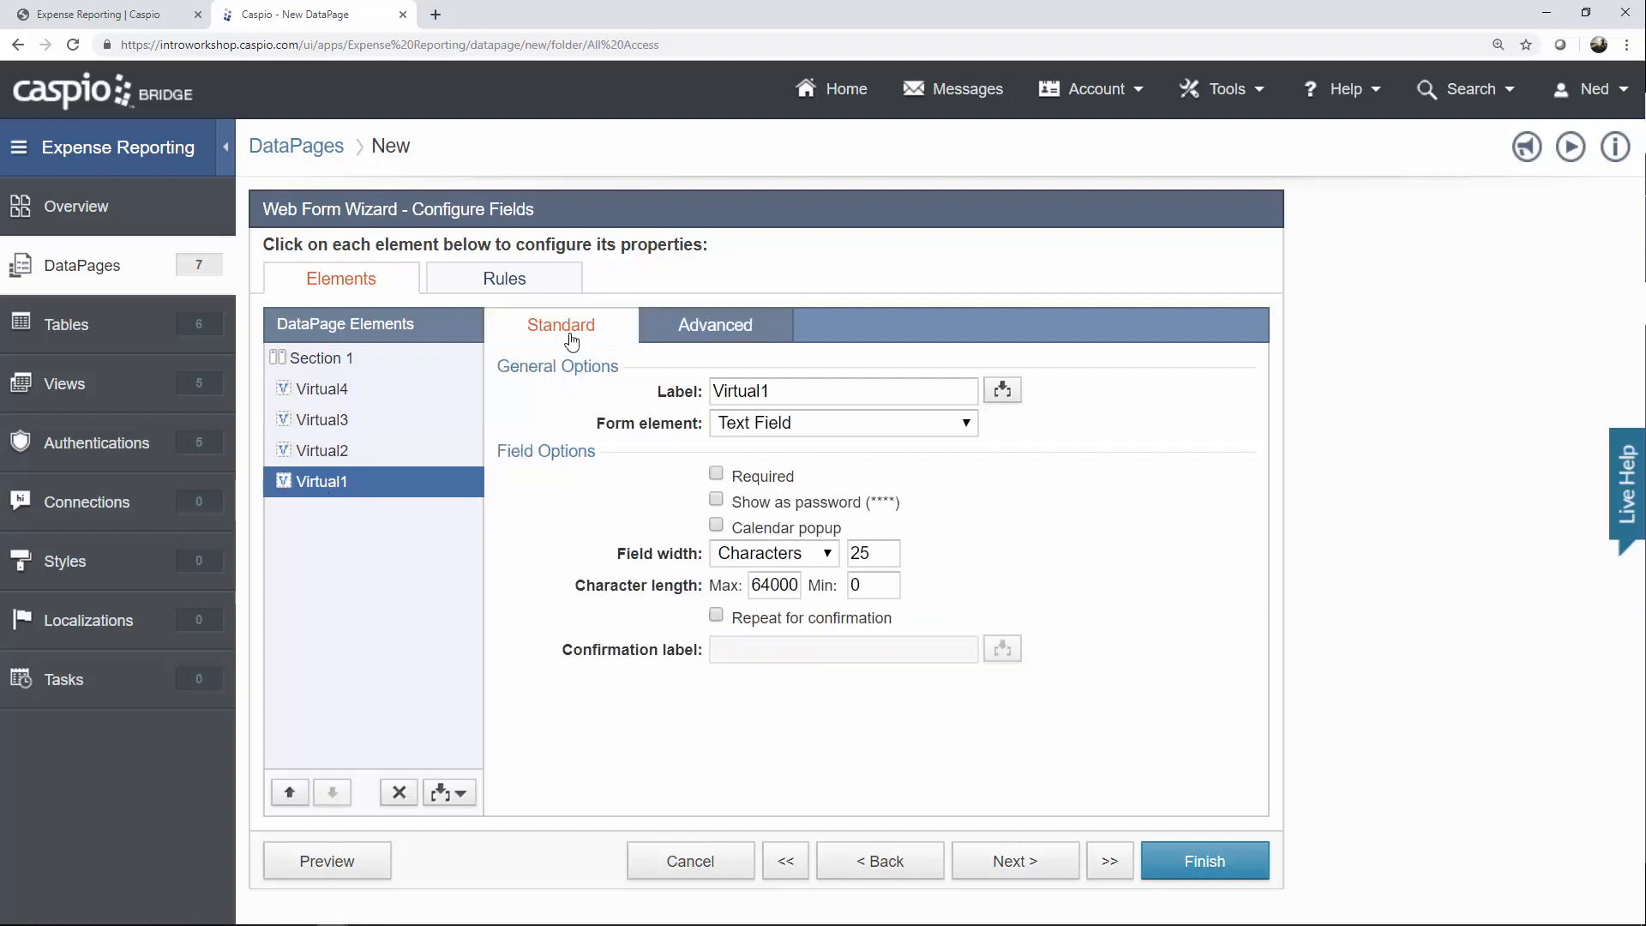
left_click_drag(772, 392, 643, 397)
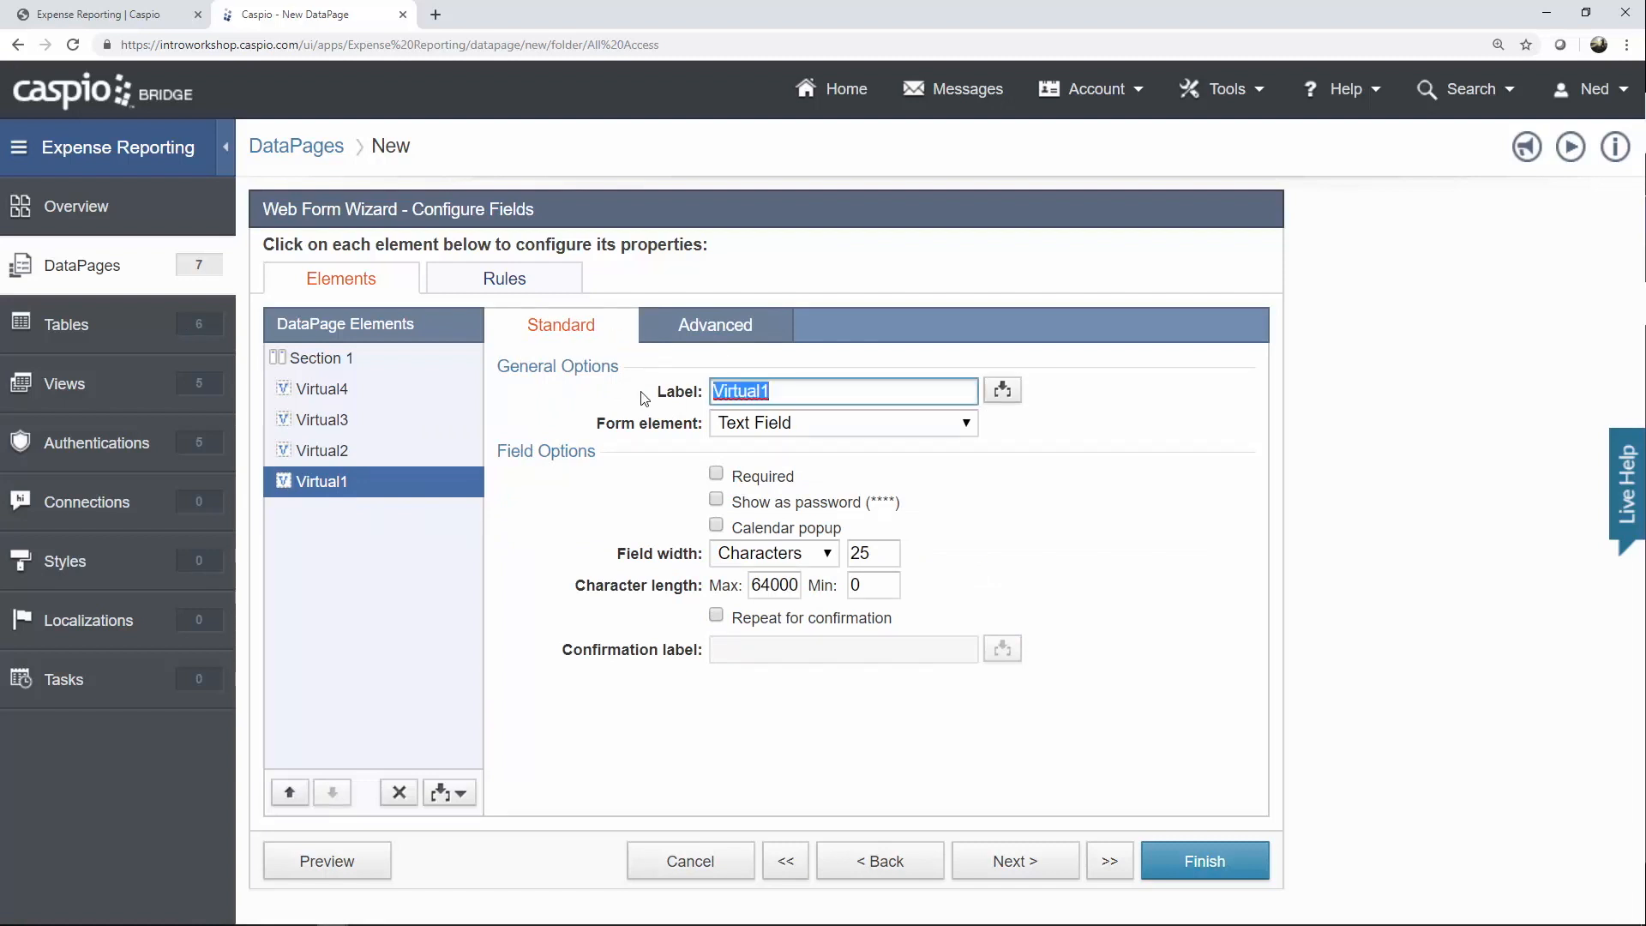
type("Date (to")
left_click(716, 525)
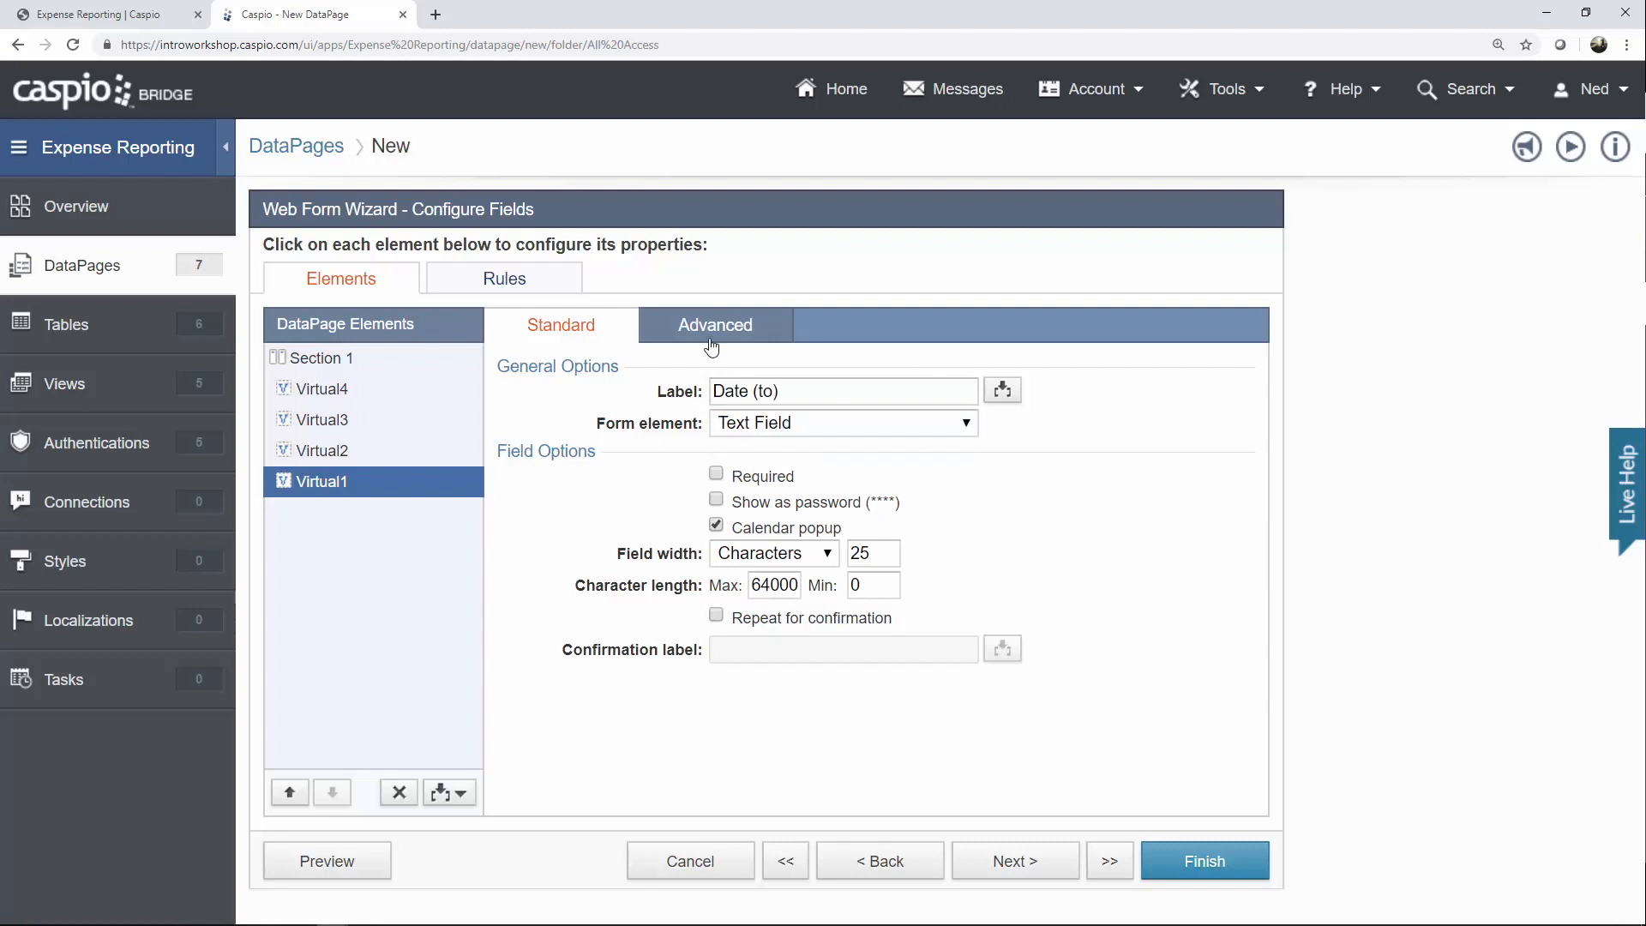
left_click(711, 346)
left_click(784, 561)
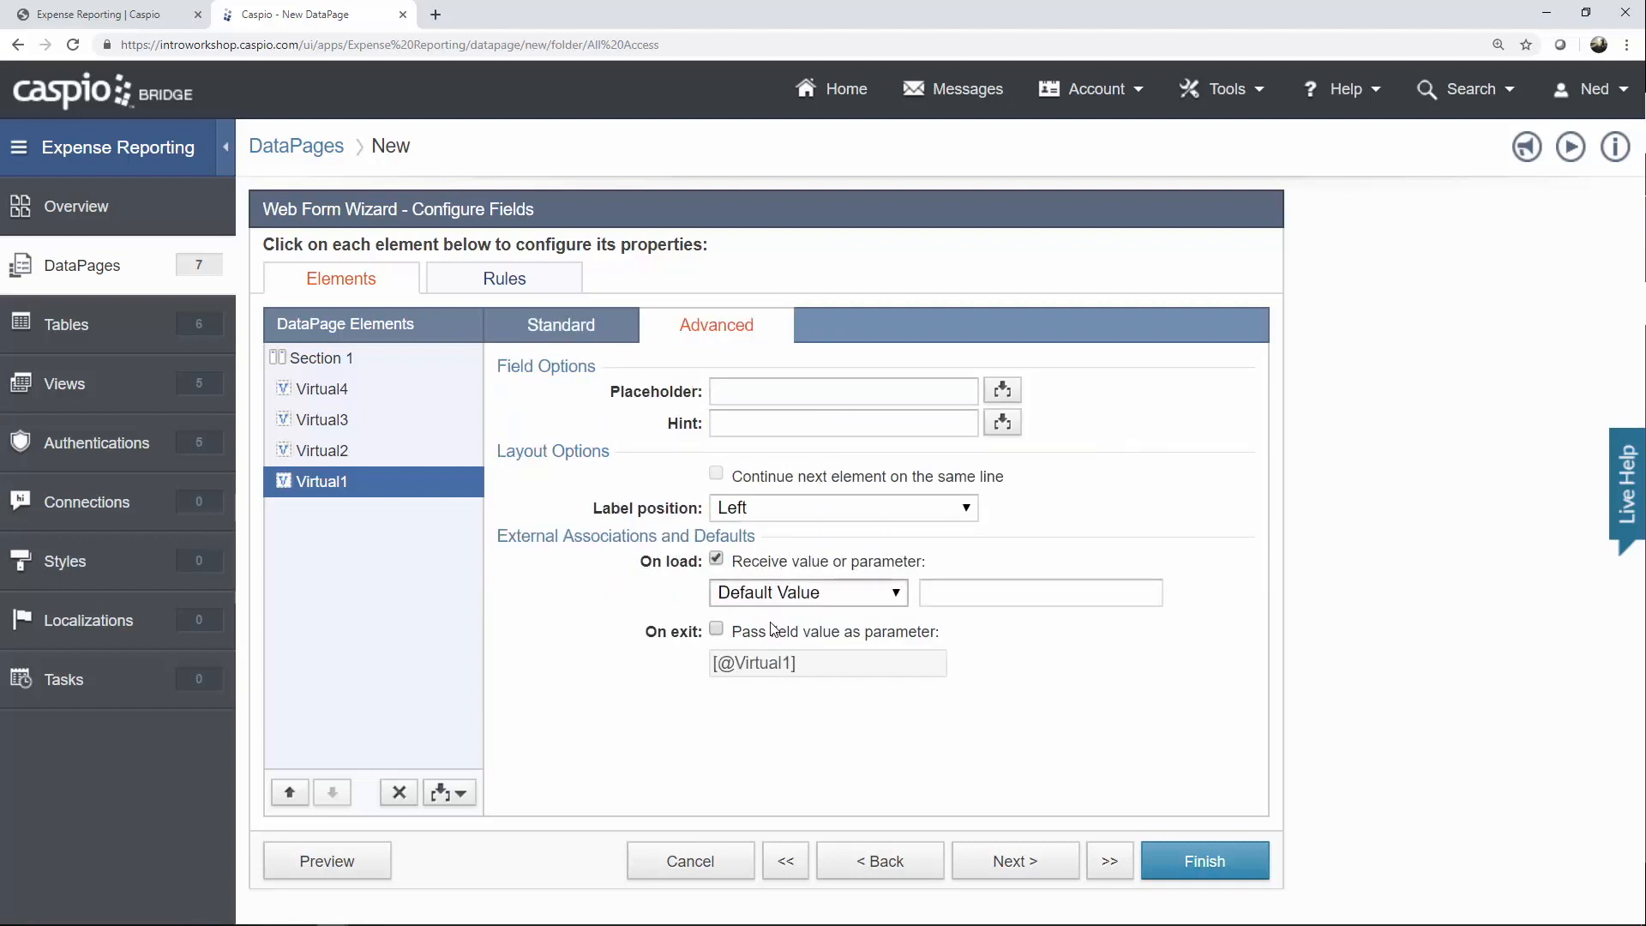
left_click(816, 591)
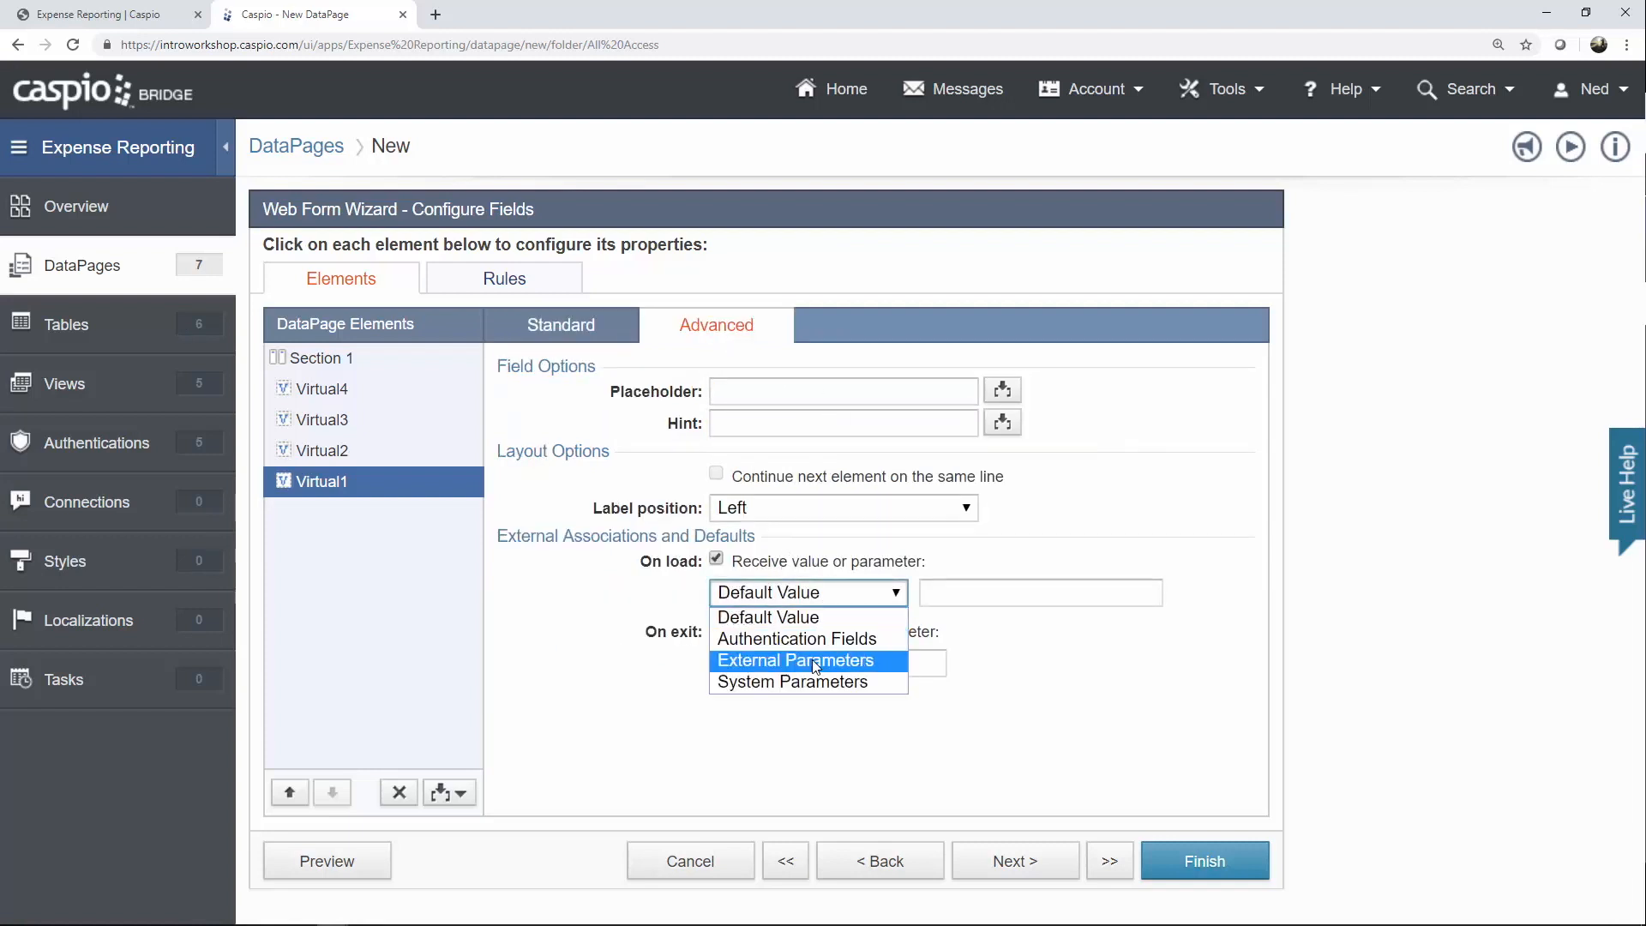
left_click(816, 662)
left_click_drag(944, 593, 1002, 593)
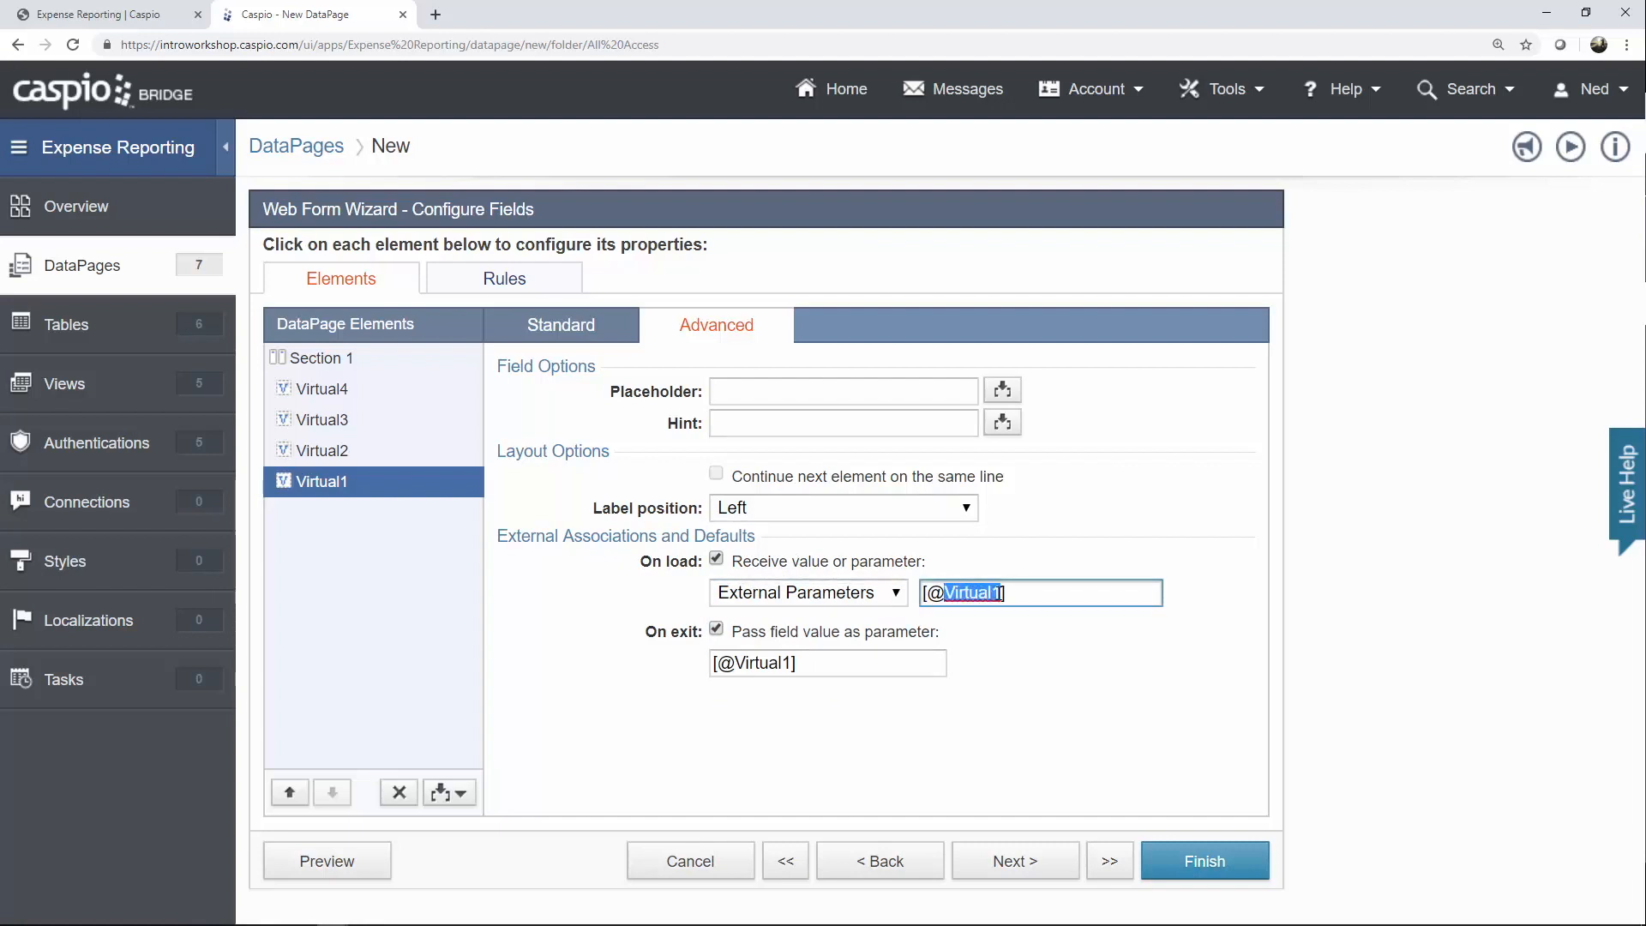
type("dt")
left_click_drag(735, 663, 789, 663)
type("dt")
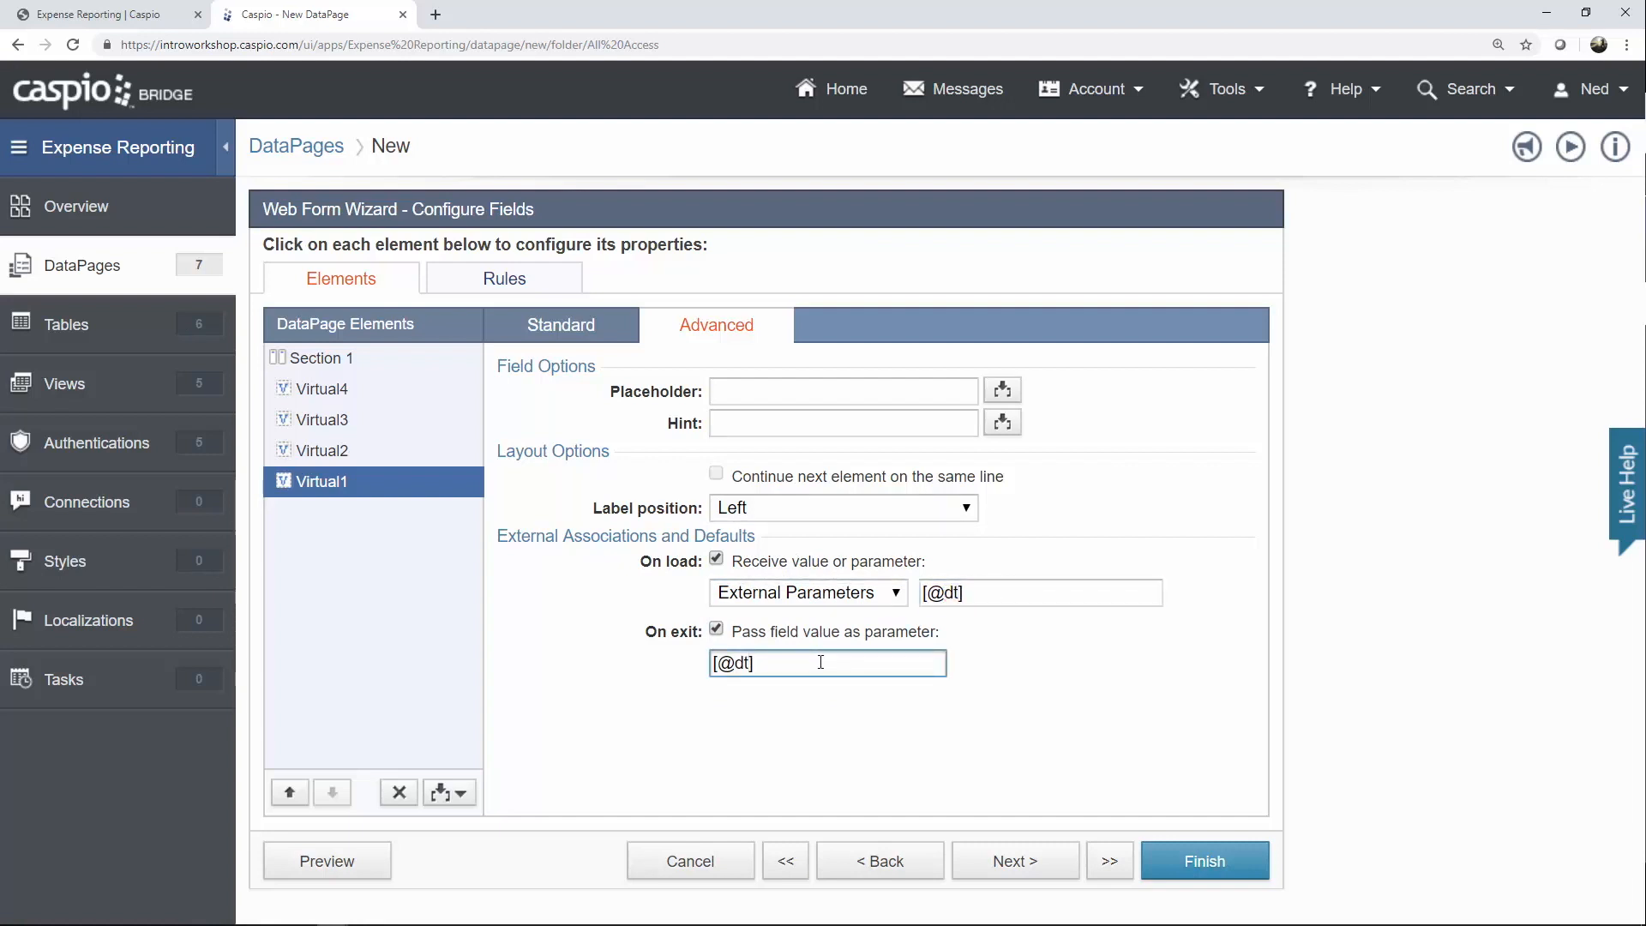
left_click(1040, 858)
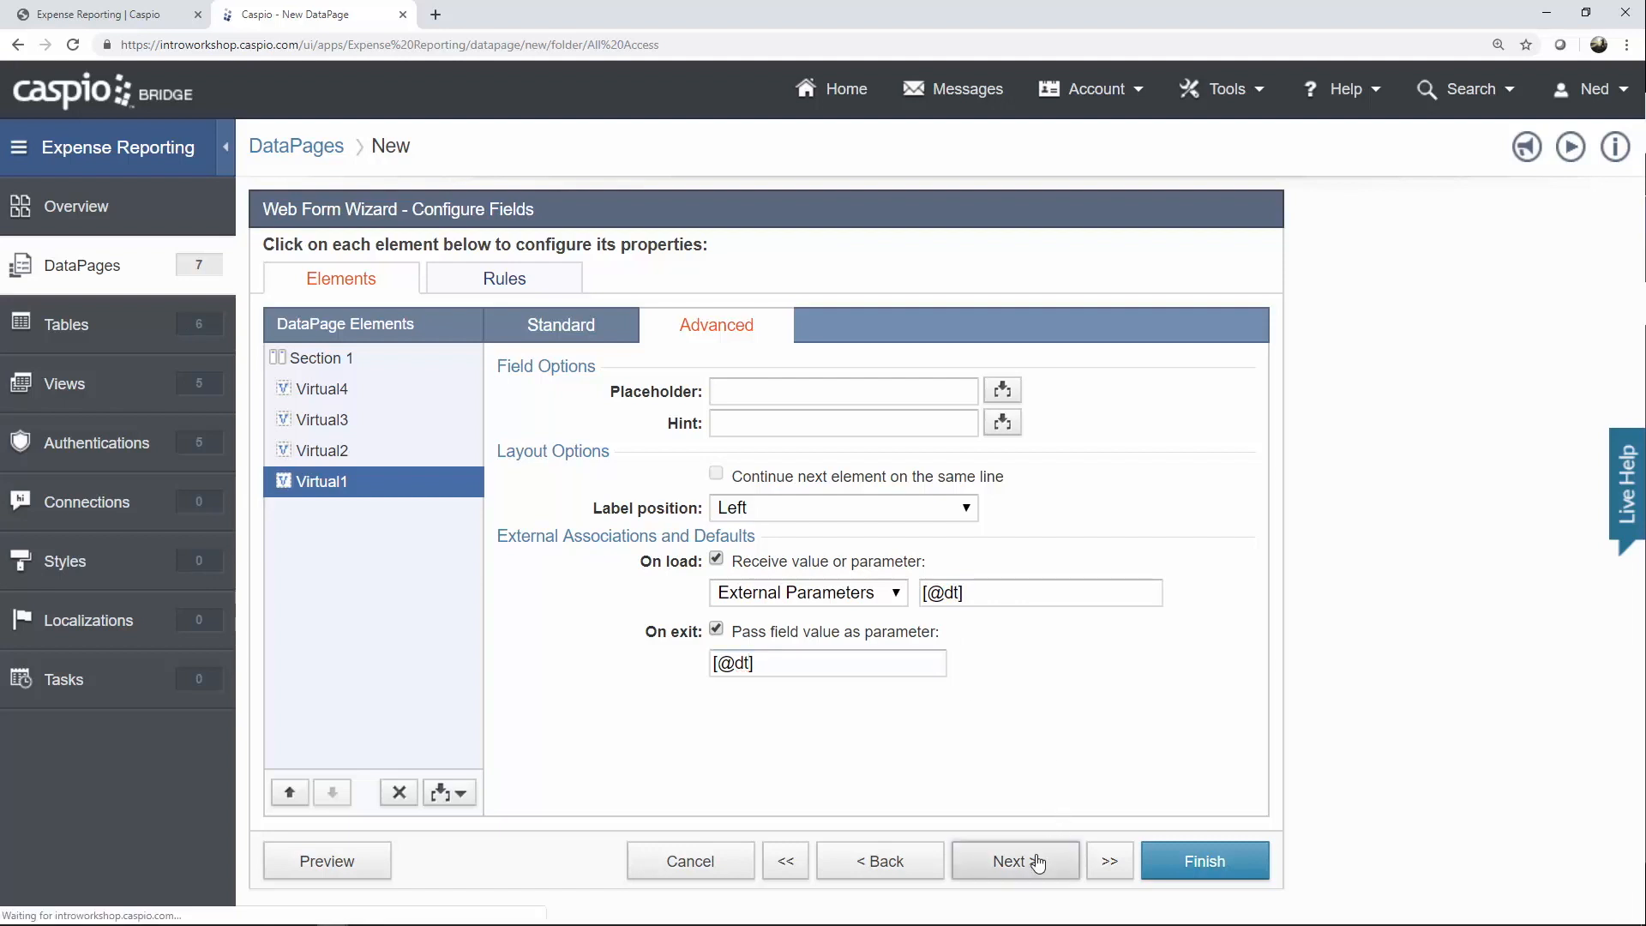
Send users back to the 'Same form' after submitting, then finish and save the Dashboard Filter DataPage.
left_click(694, 359)
left_click(691, 383)
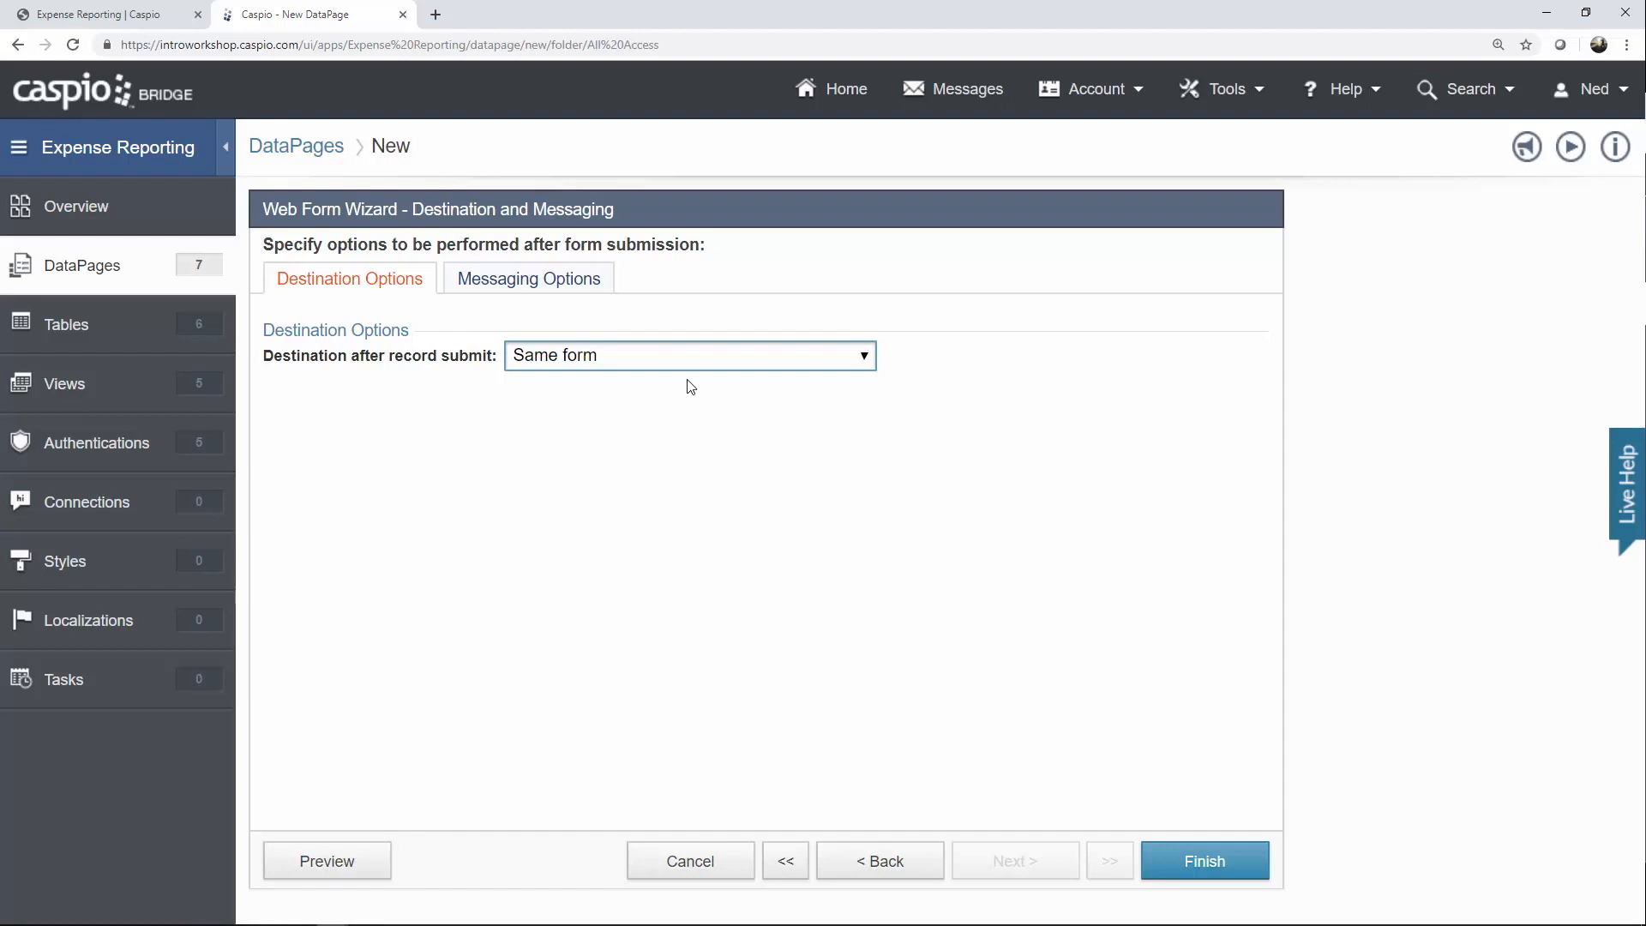
left_click(1200, 858)
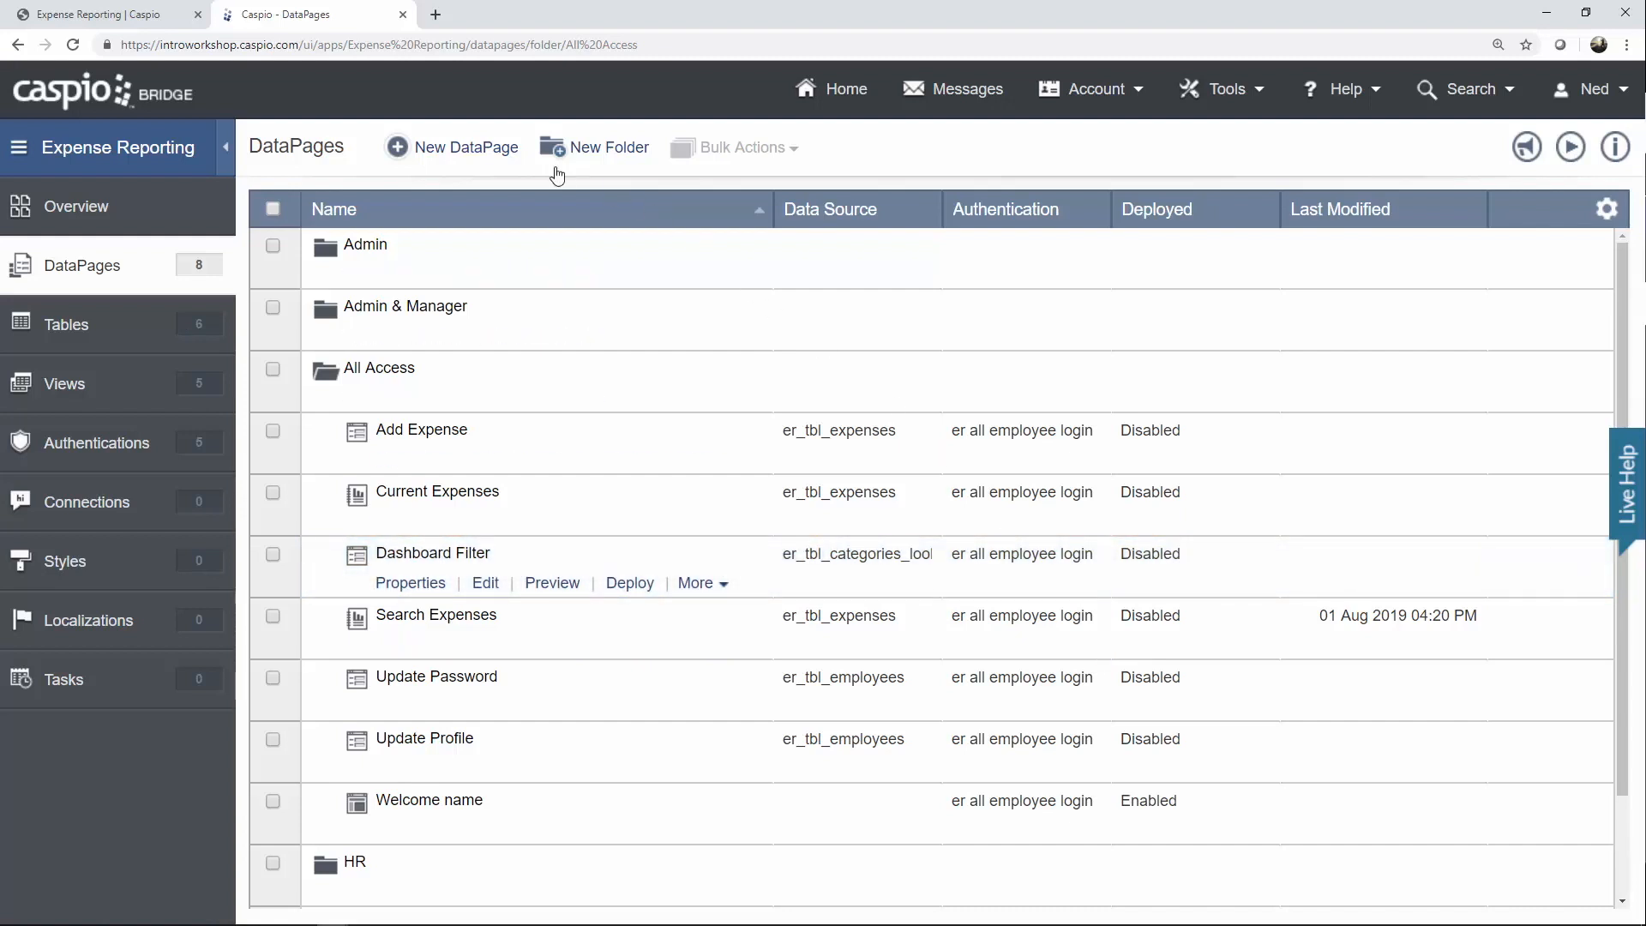
Create a new Charts DataPage of type Pie and continue to its data source step.
left_click(514, 156)
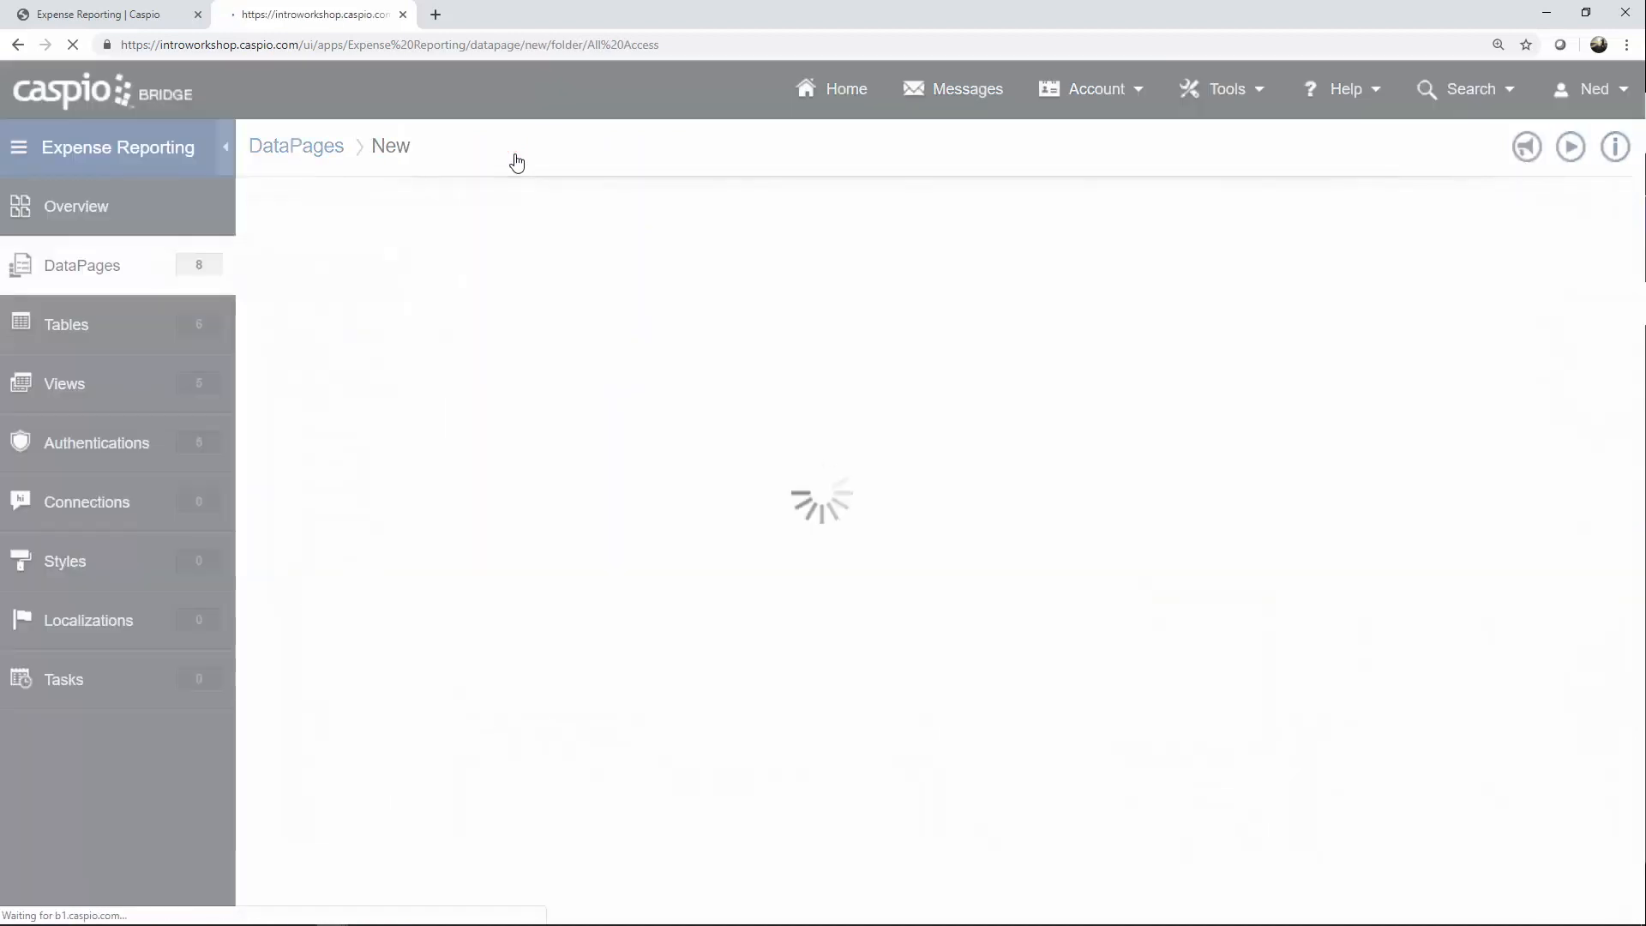
left_click(420, 409)
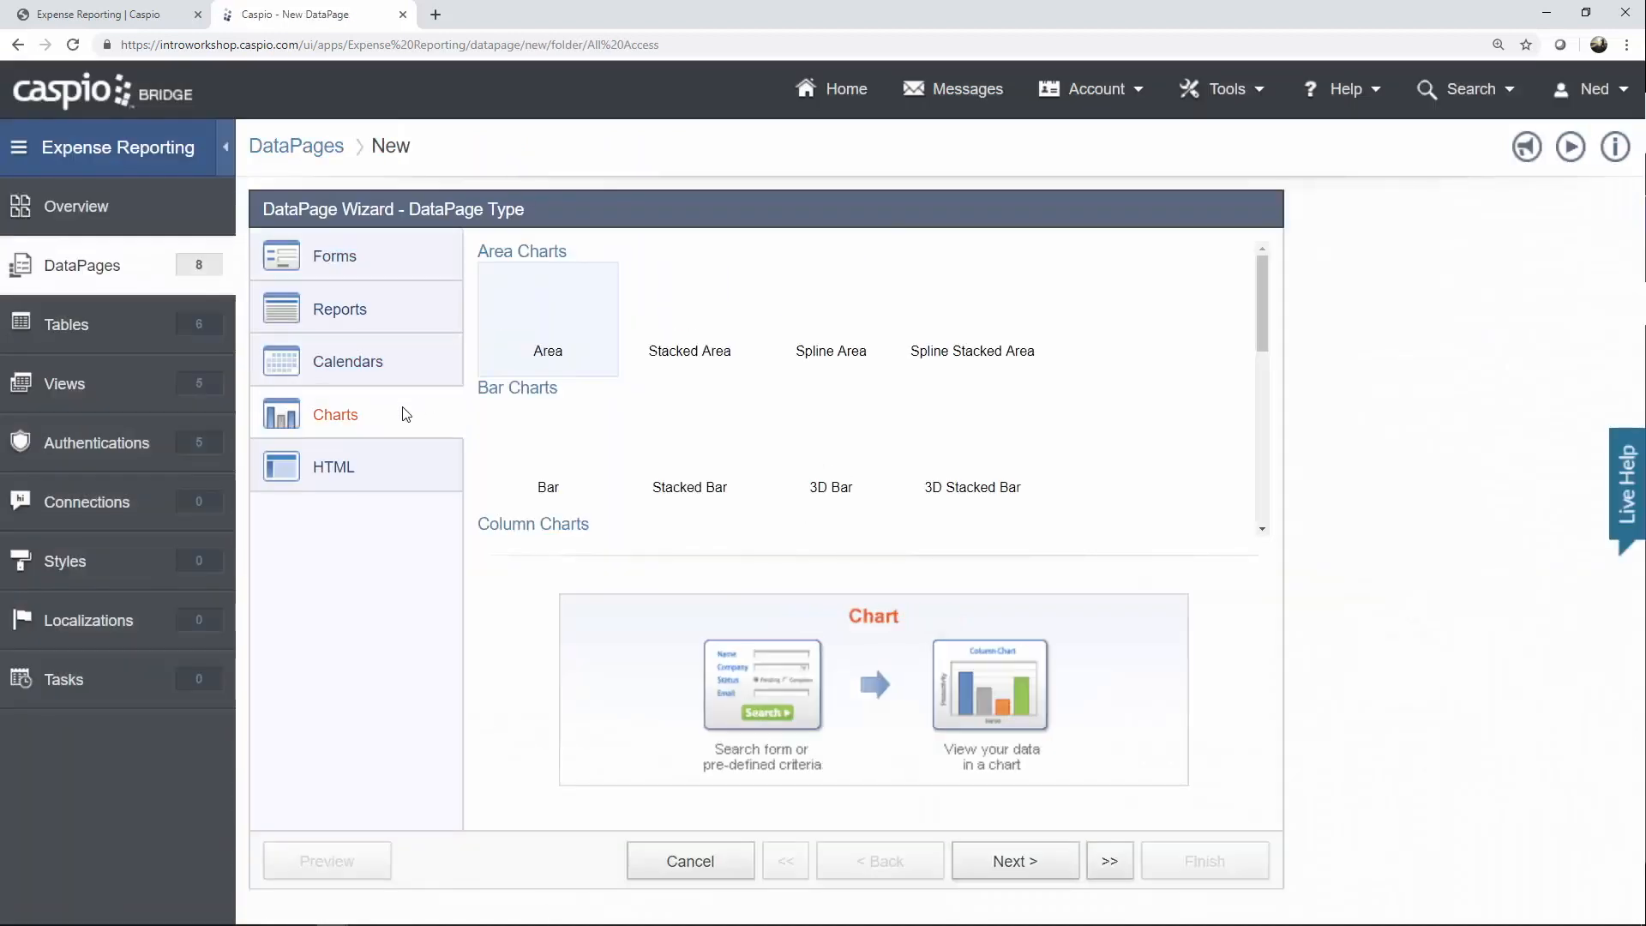
scroll(682, 393, "down", 5)
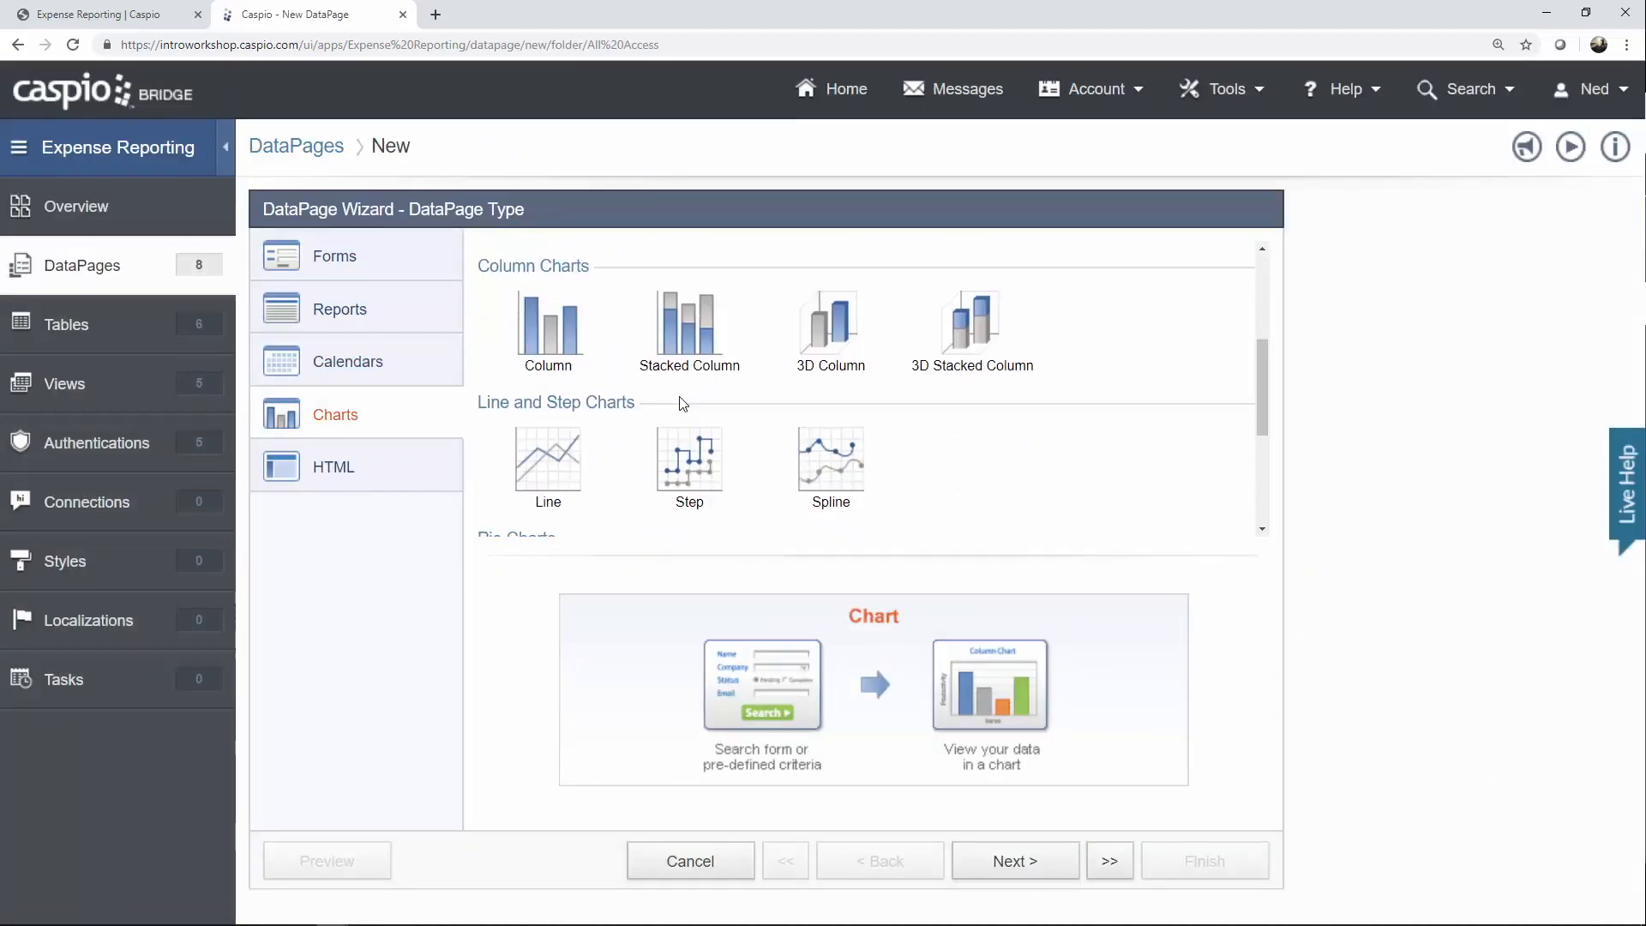
left_click(553, 429)
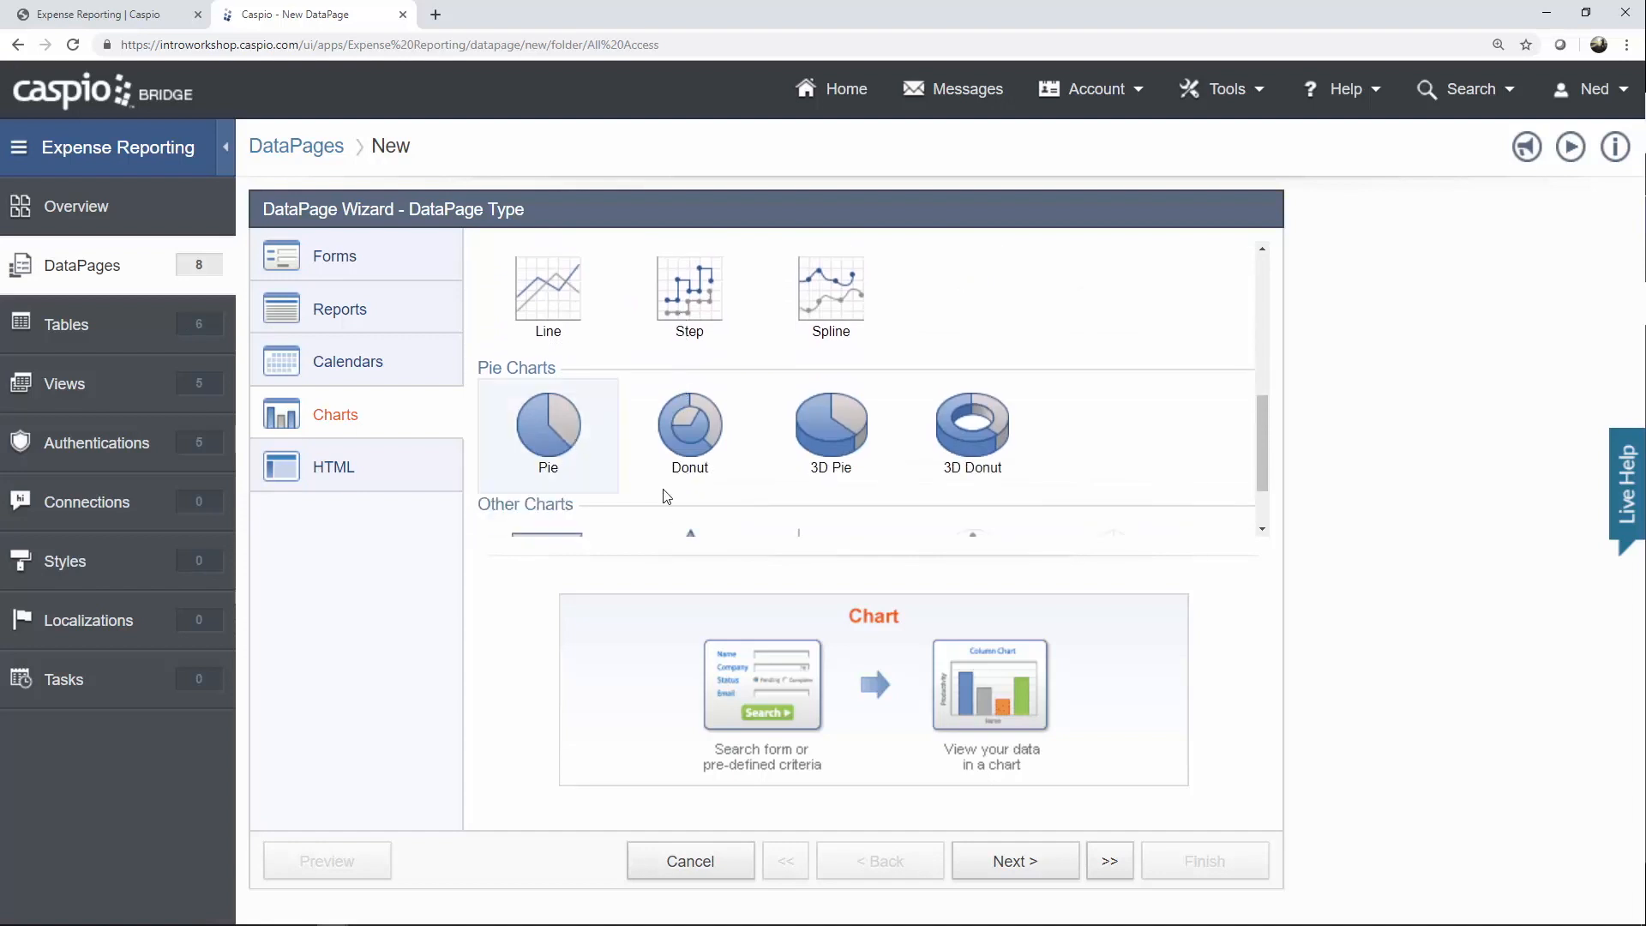
left_click(1022, 862)
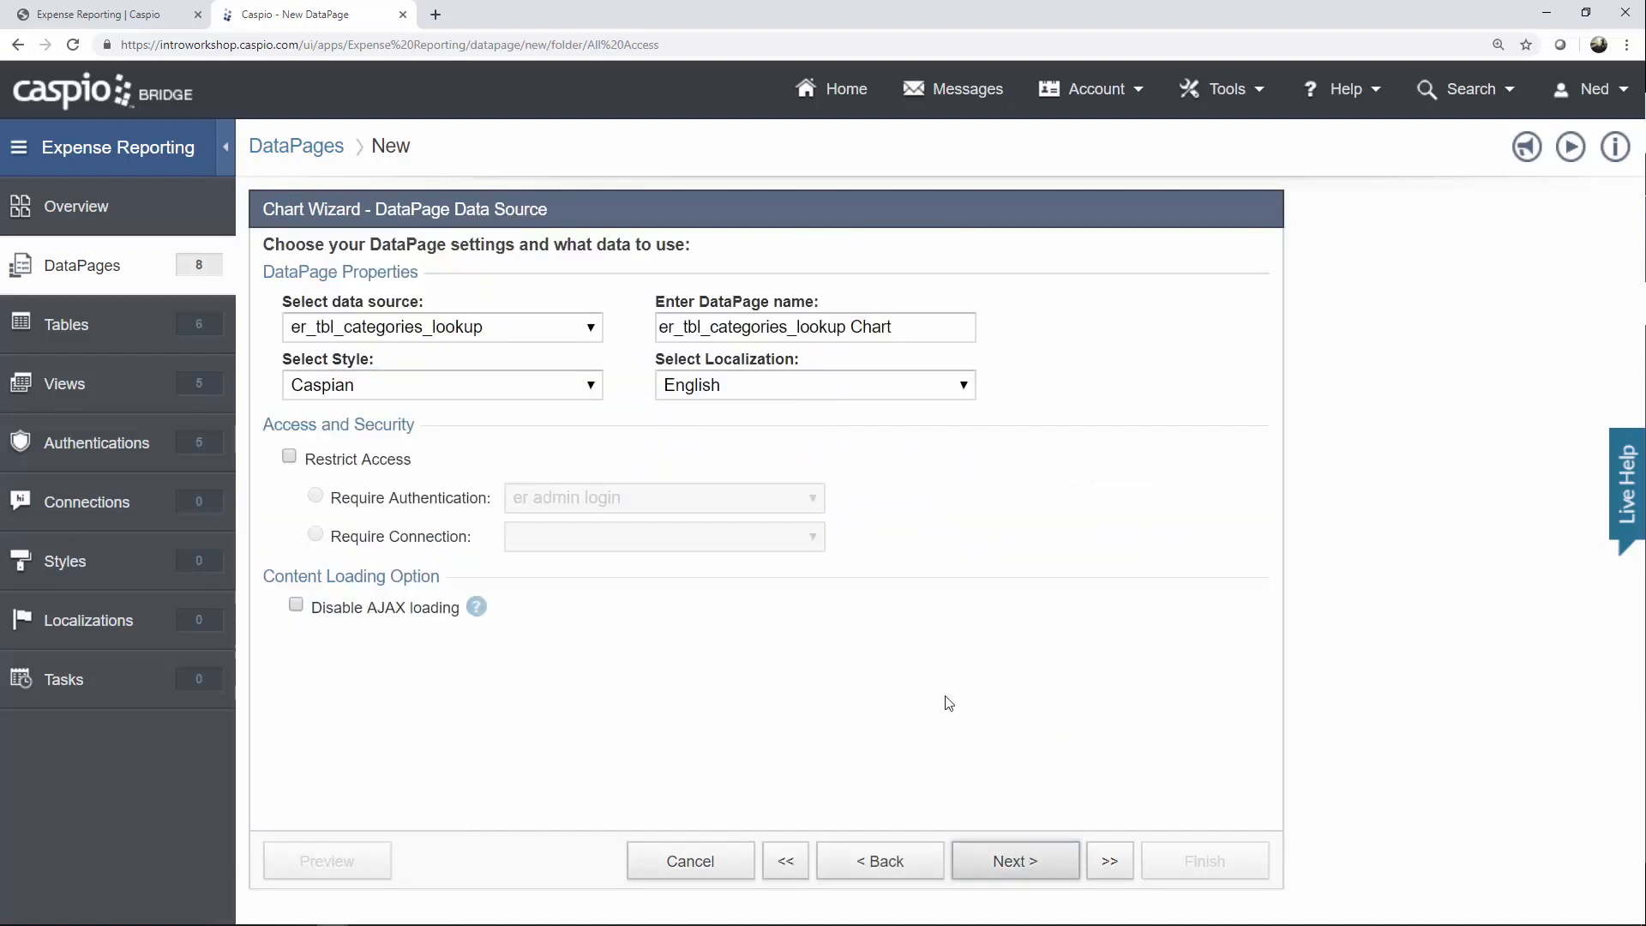
Use er_tbl_expenses as the chart's data source and name it 'Expenses by Status'.
left_click(590, 327)
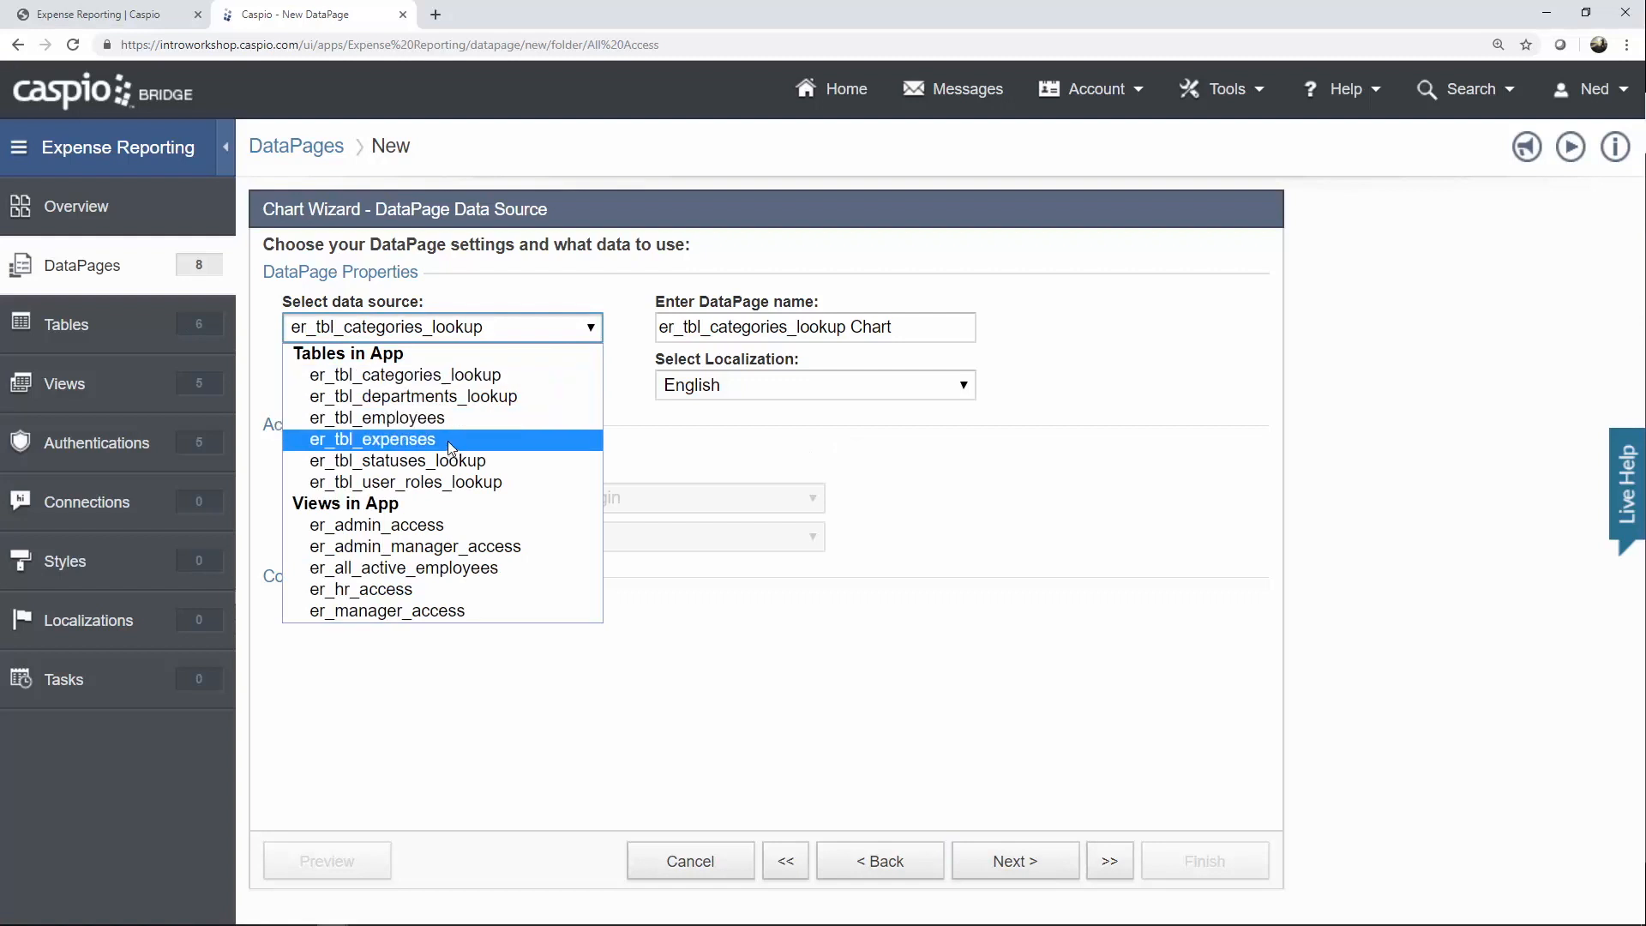
left_click(412, 437)
triple_click(806, 341)
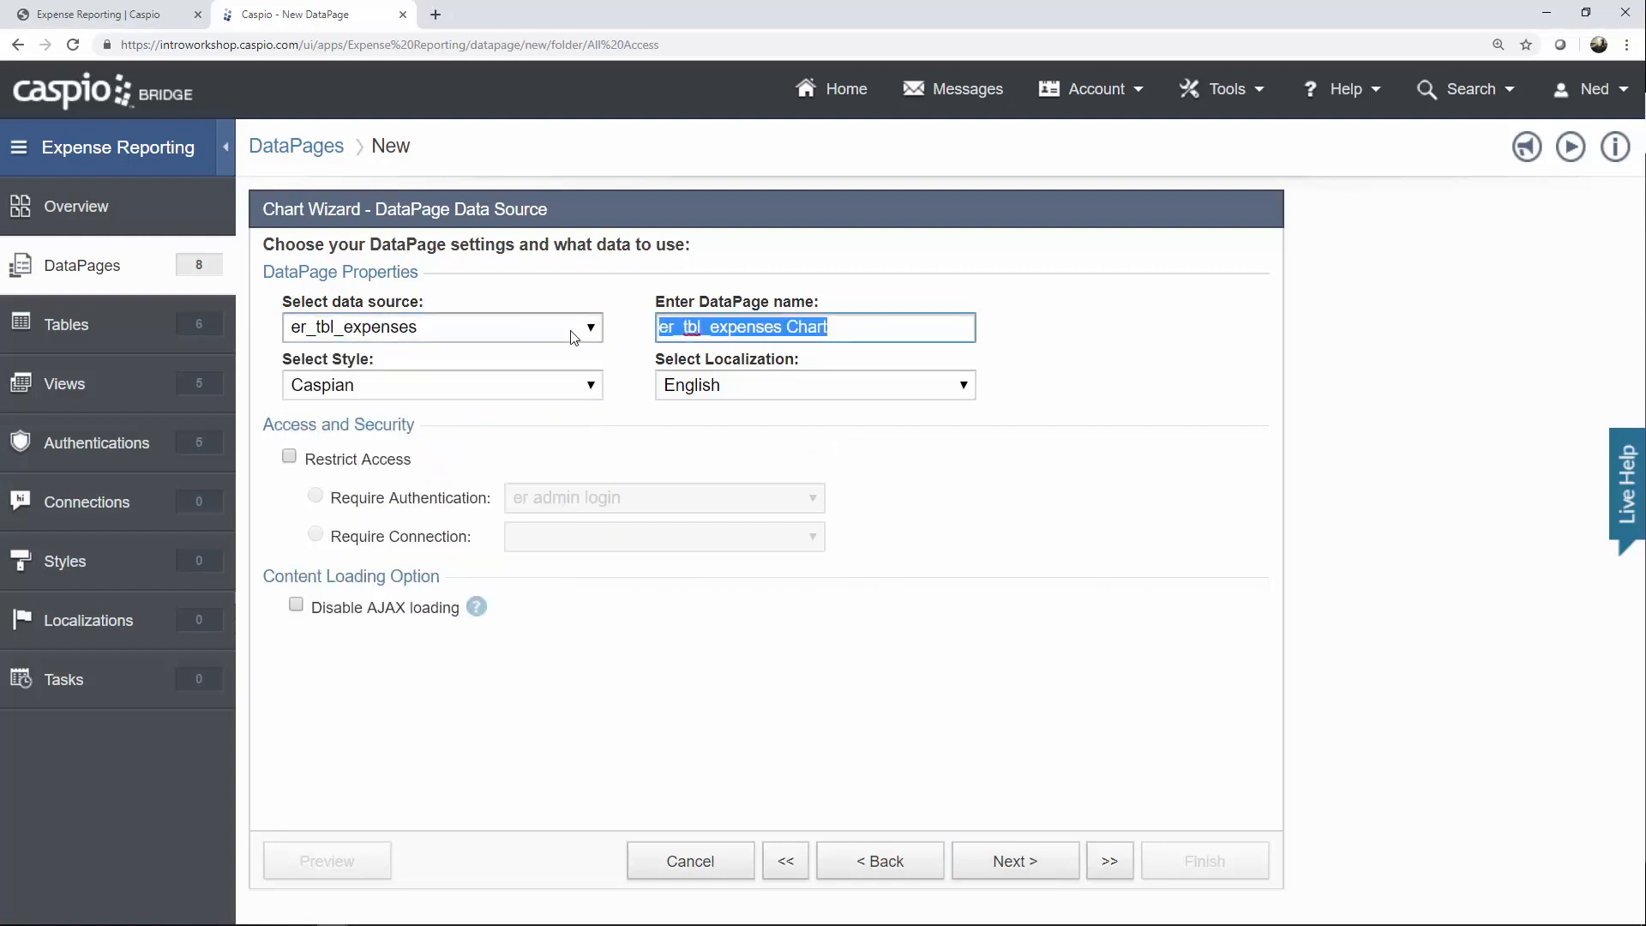
type("Expenses b")
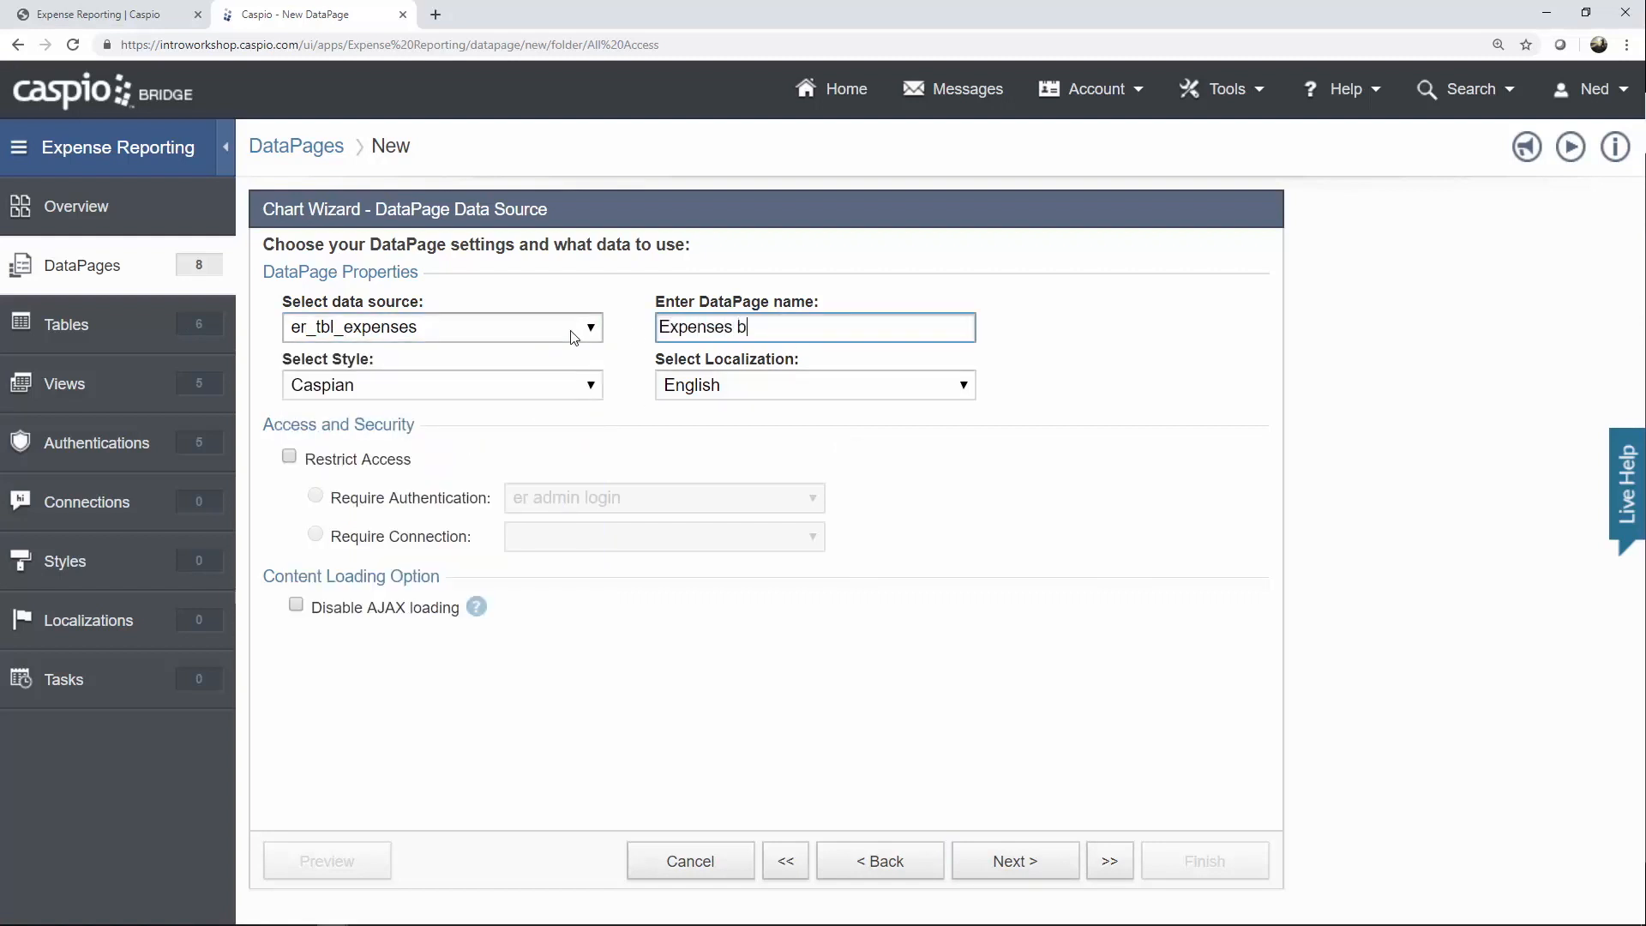
type("y Status")
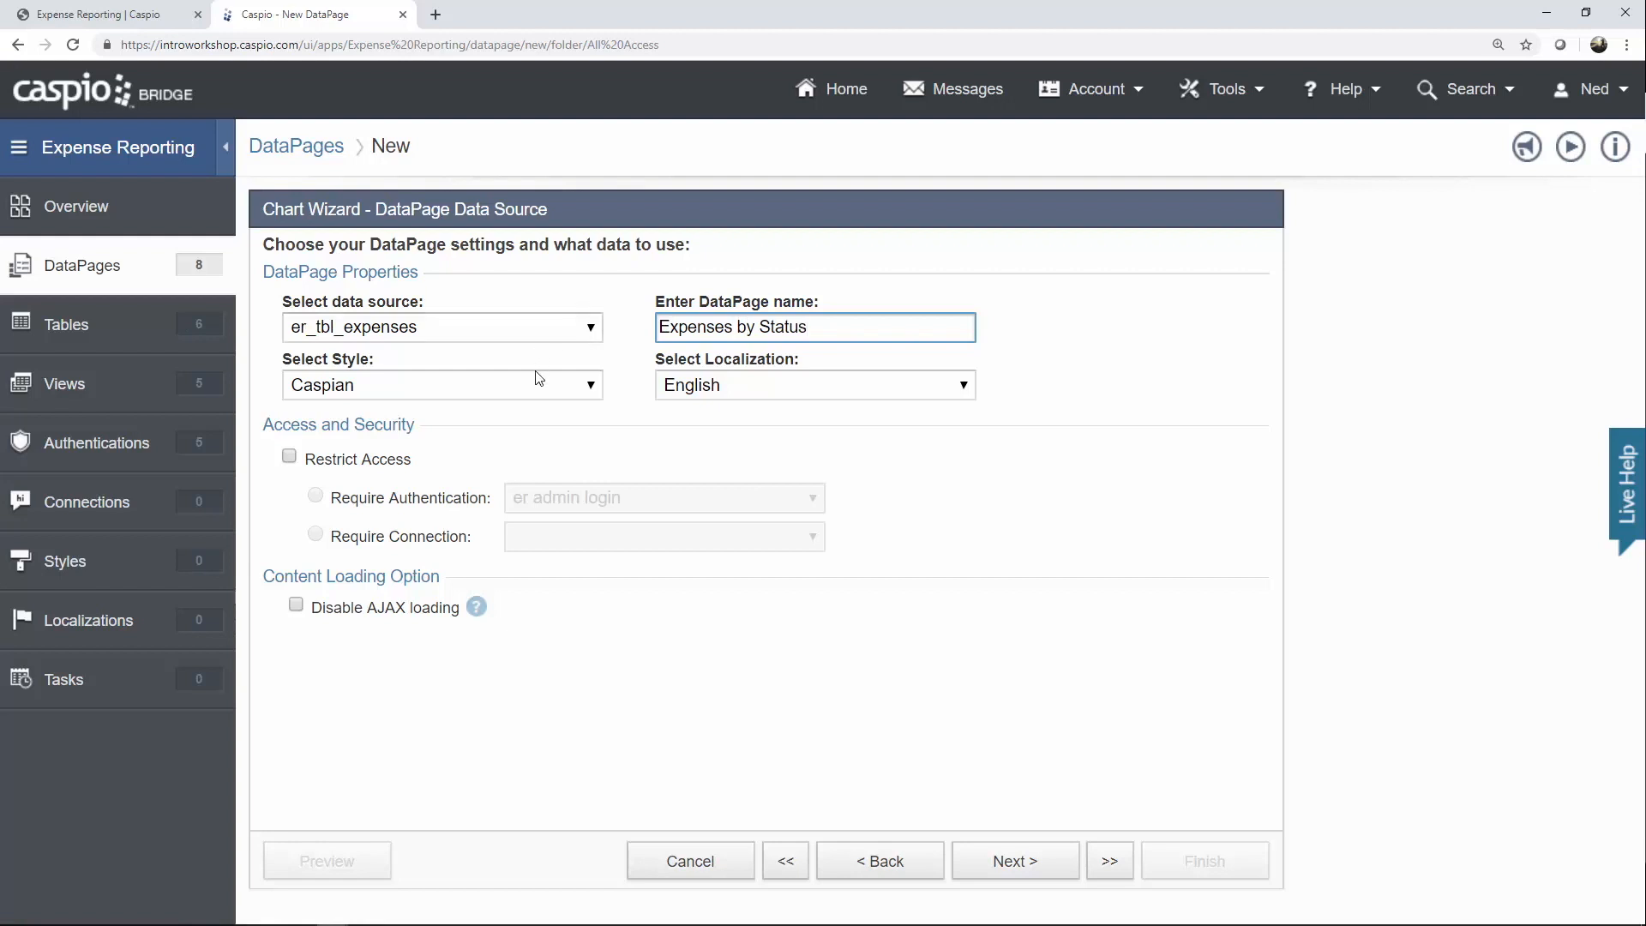
Apply the Blue style and restrict access to the er all employee login.
left_click(537, 382)
left_click(470, 429)
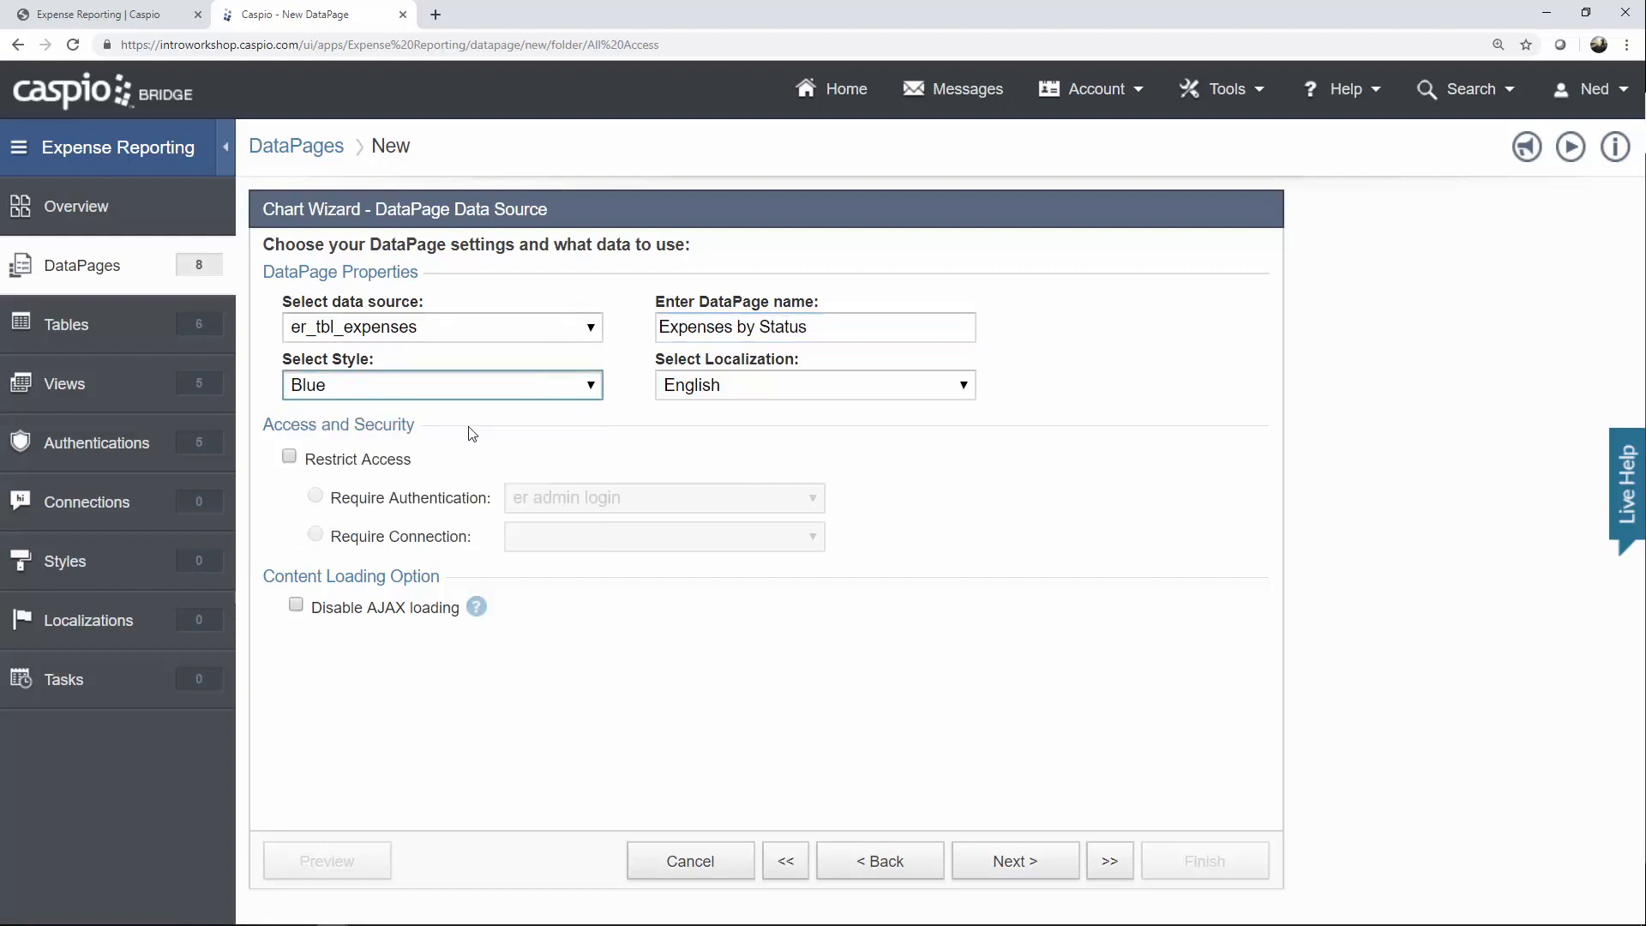
left_click(403, 463)
left_click(564, 499)
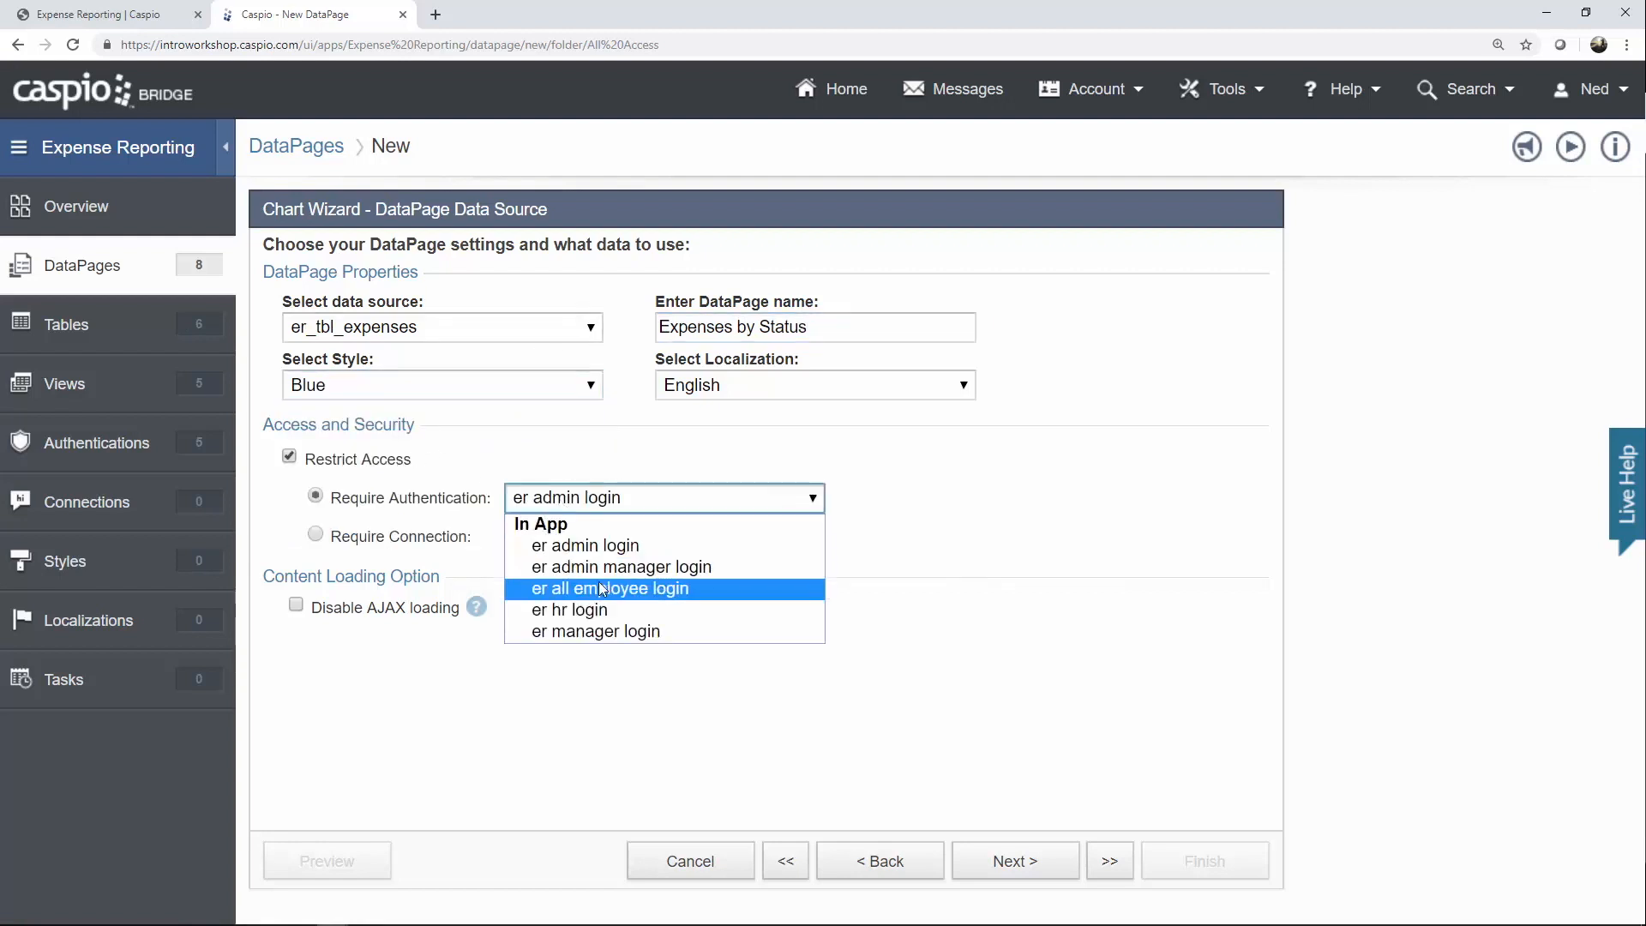
left_click(607, 588)
left_click(1003, 849)
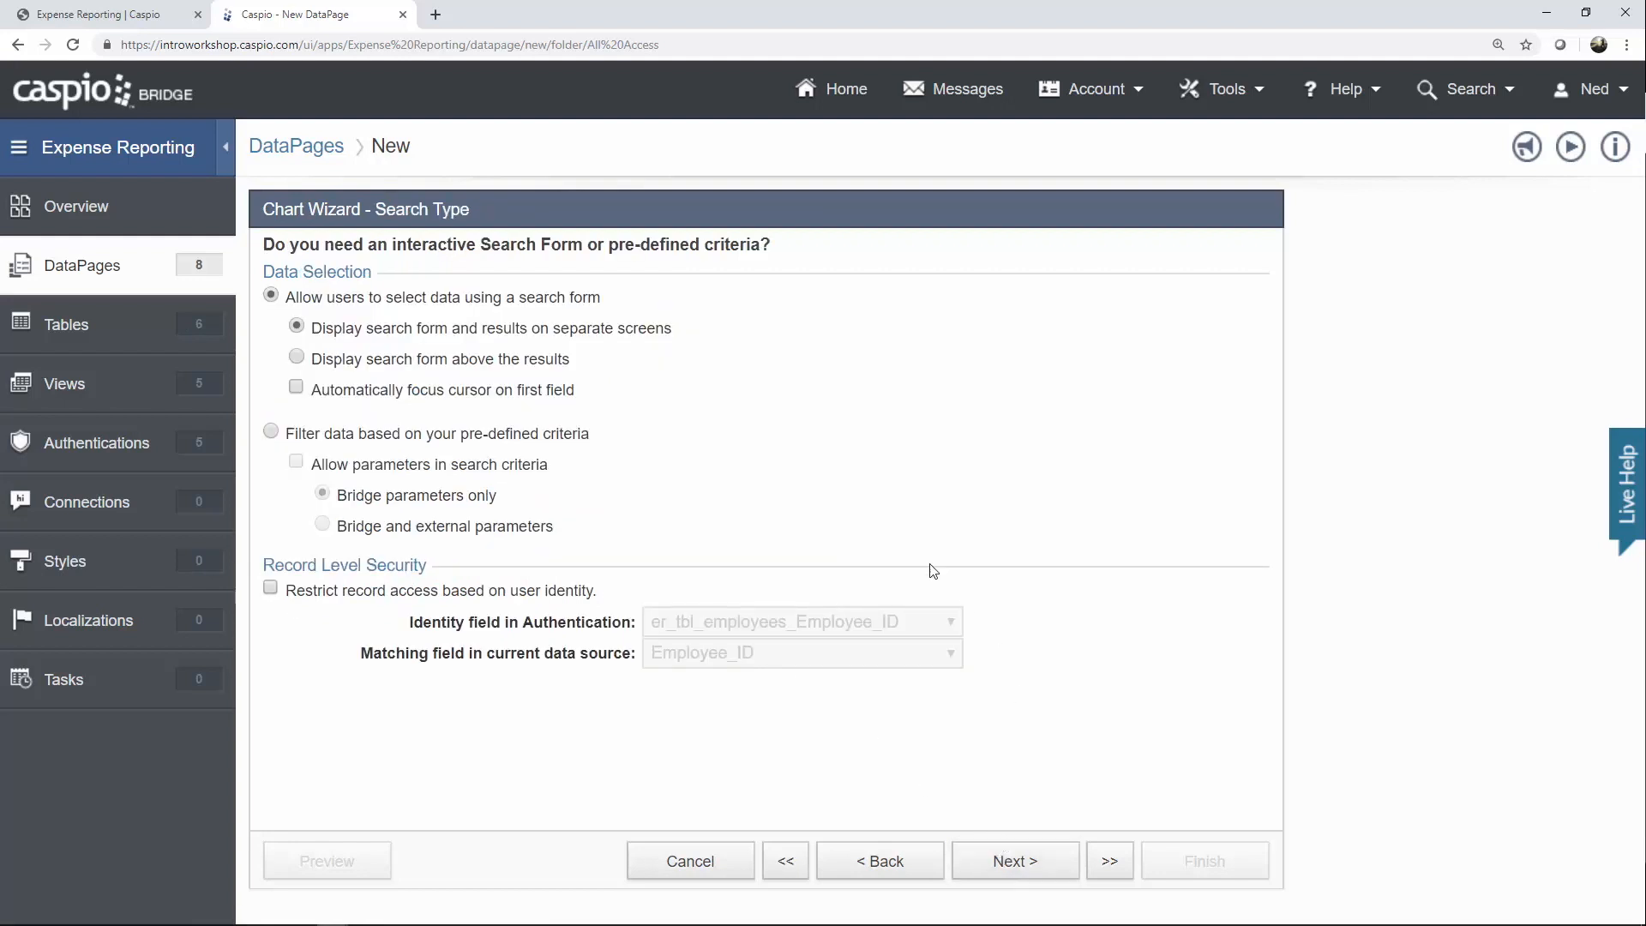
Filter the chart on pre-defined criteria and allow parameters in the search criteria.
left_click(526, 438)
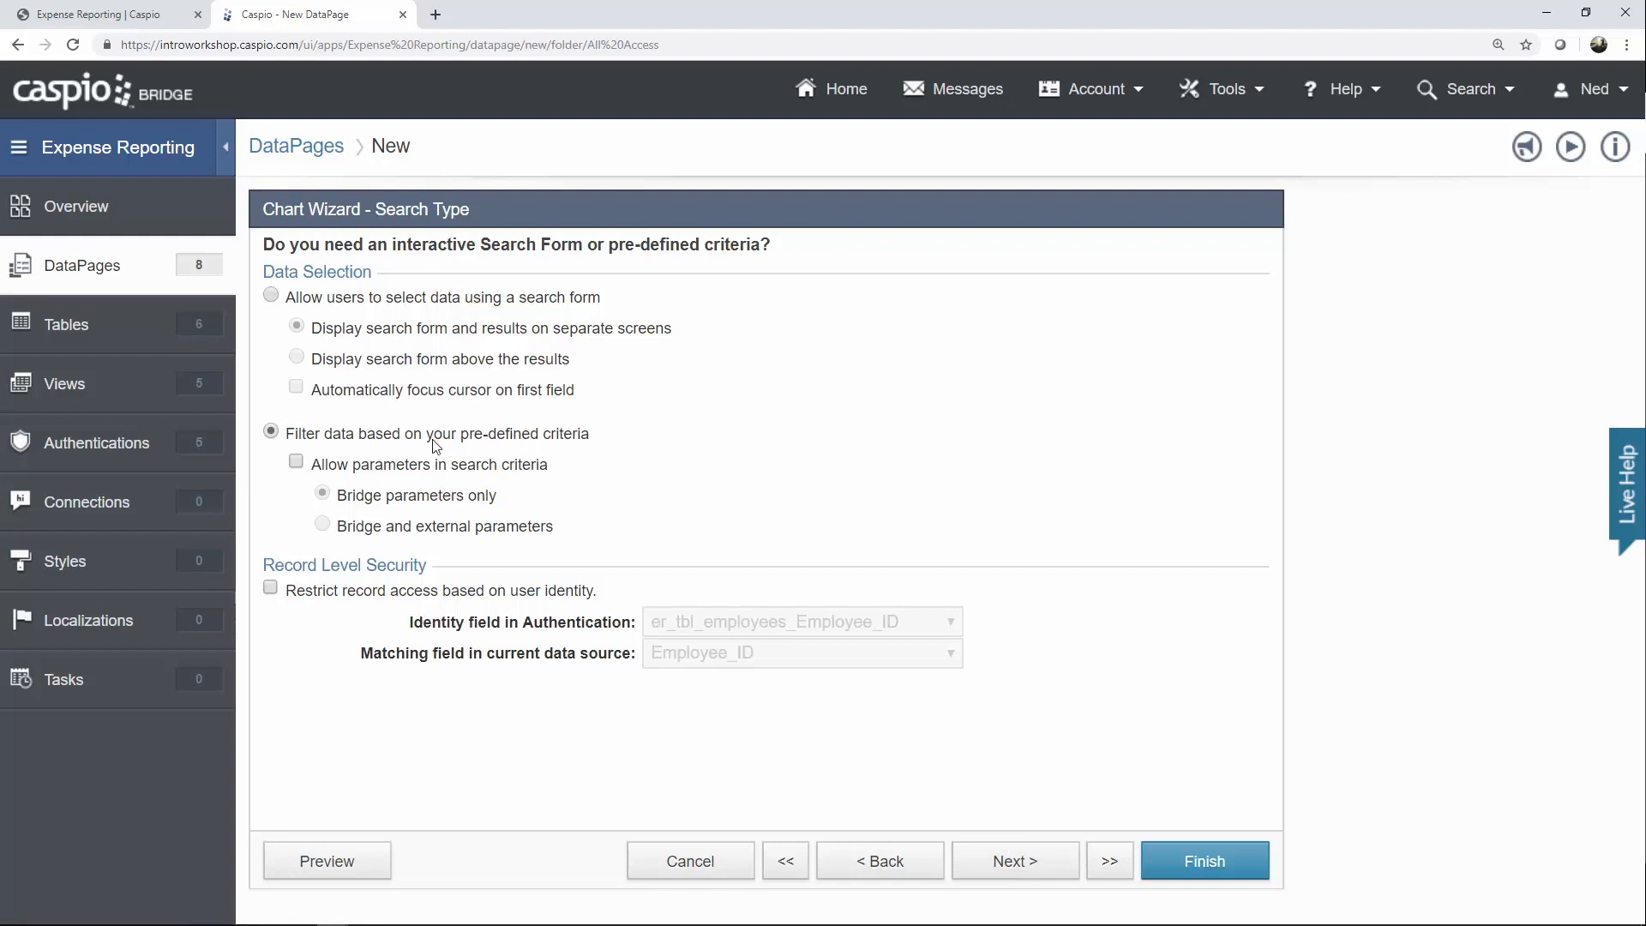
left_click(364, 470)
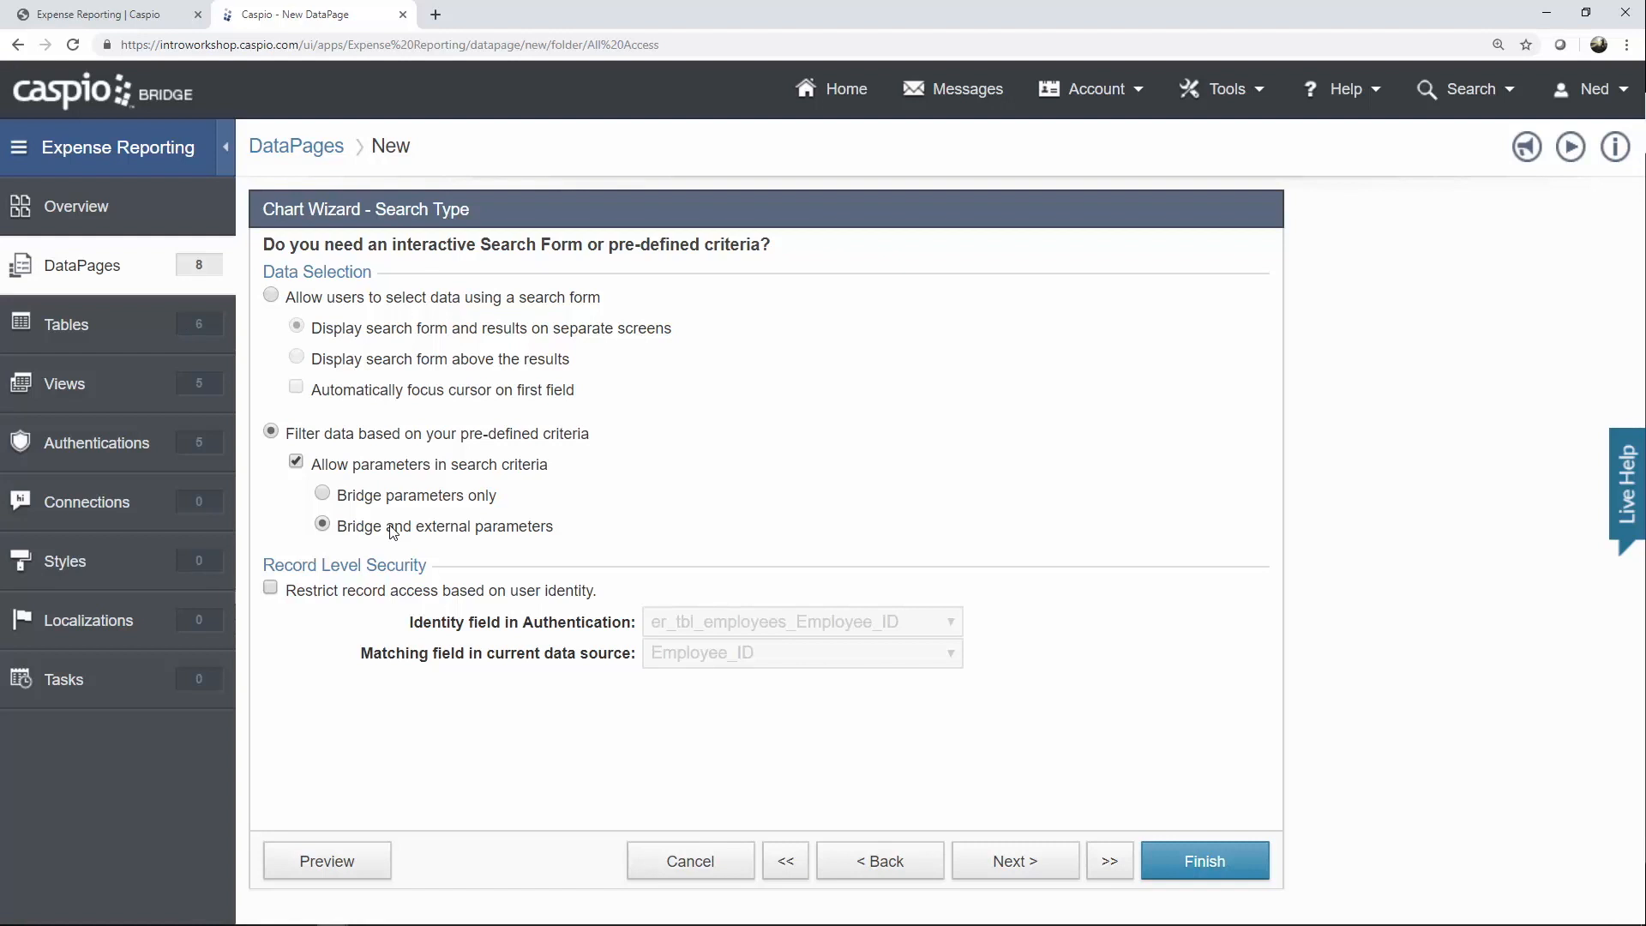
Restrict the chart's records to the logged-in employee by mapping er_tbl_employees_Employee_ID to Employee_ID.
left_click(351, 596)
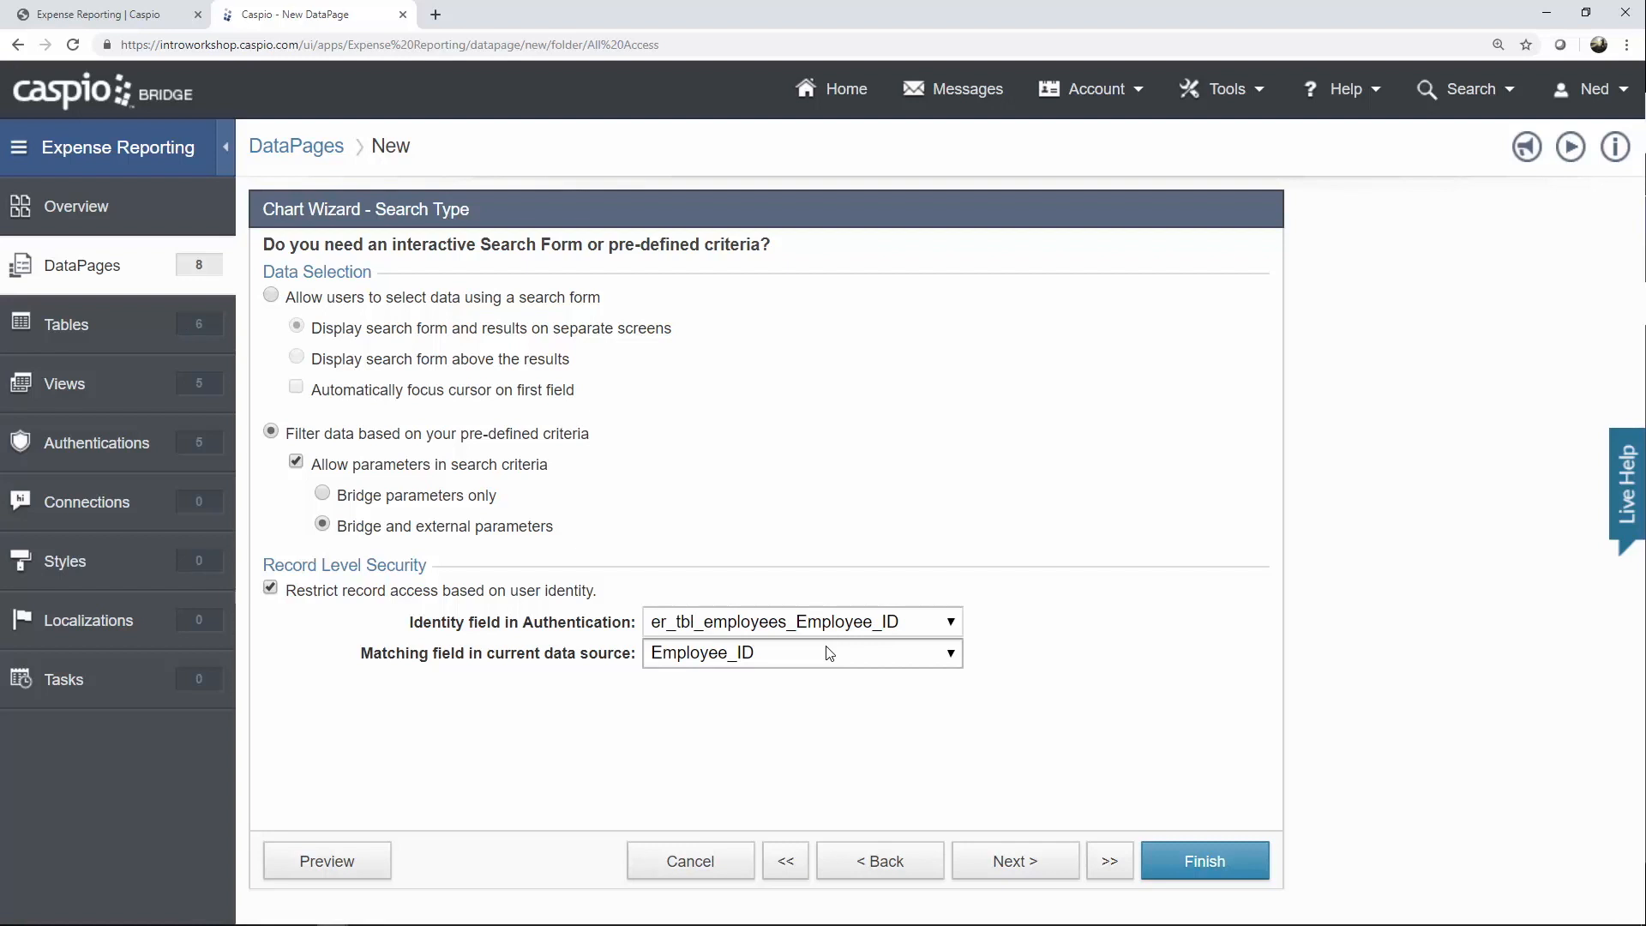
left_click(1019, 863)
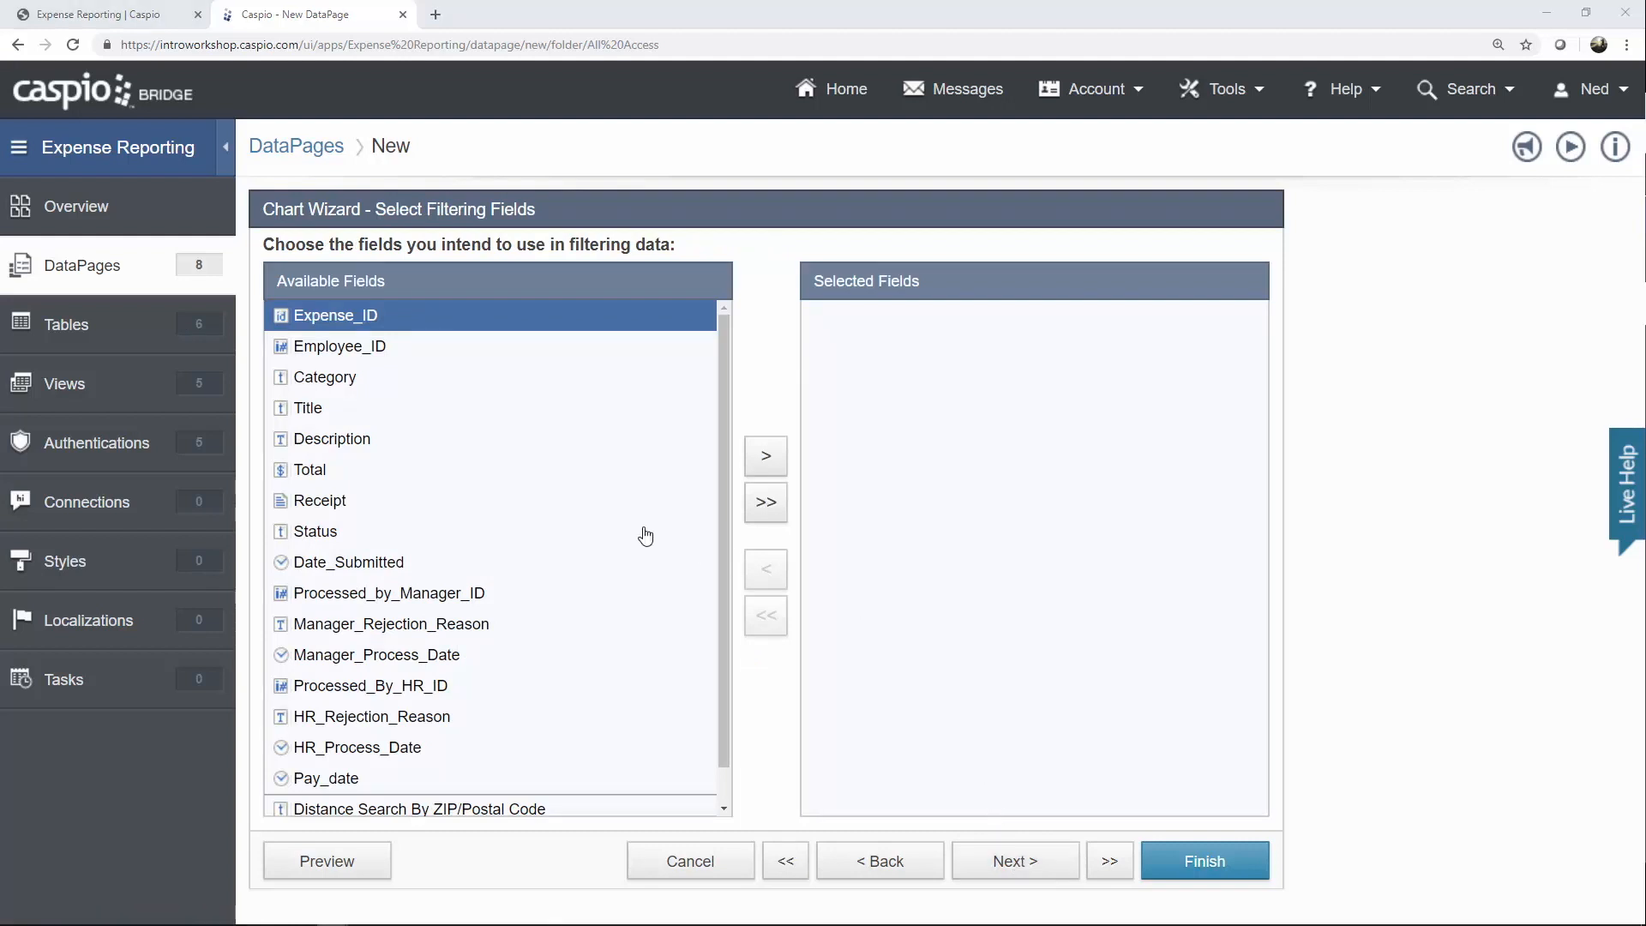
Add Category, Status and Date_Submitted as the chart's filtering fields.
left_click(324, 379)
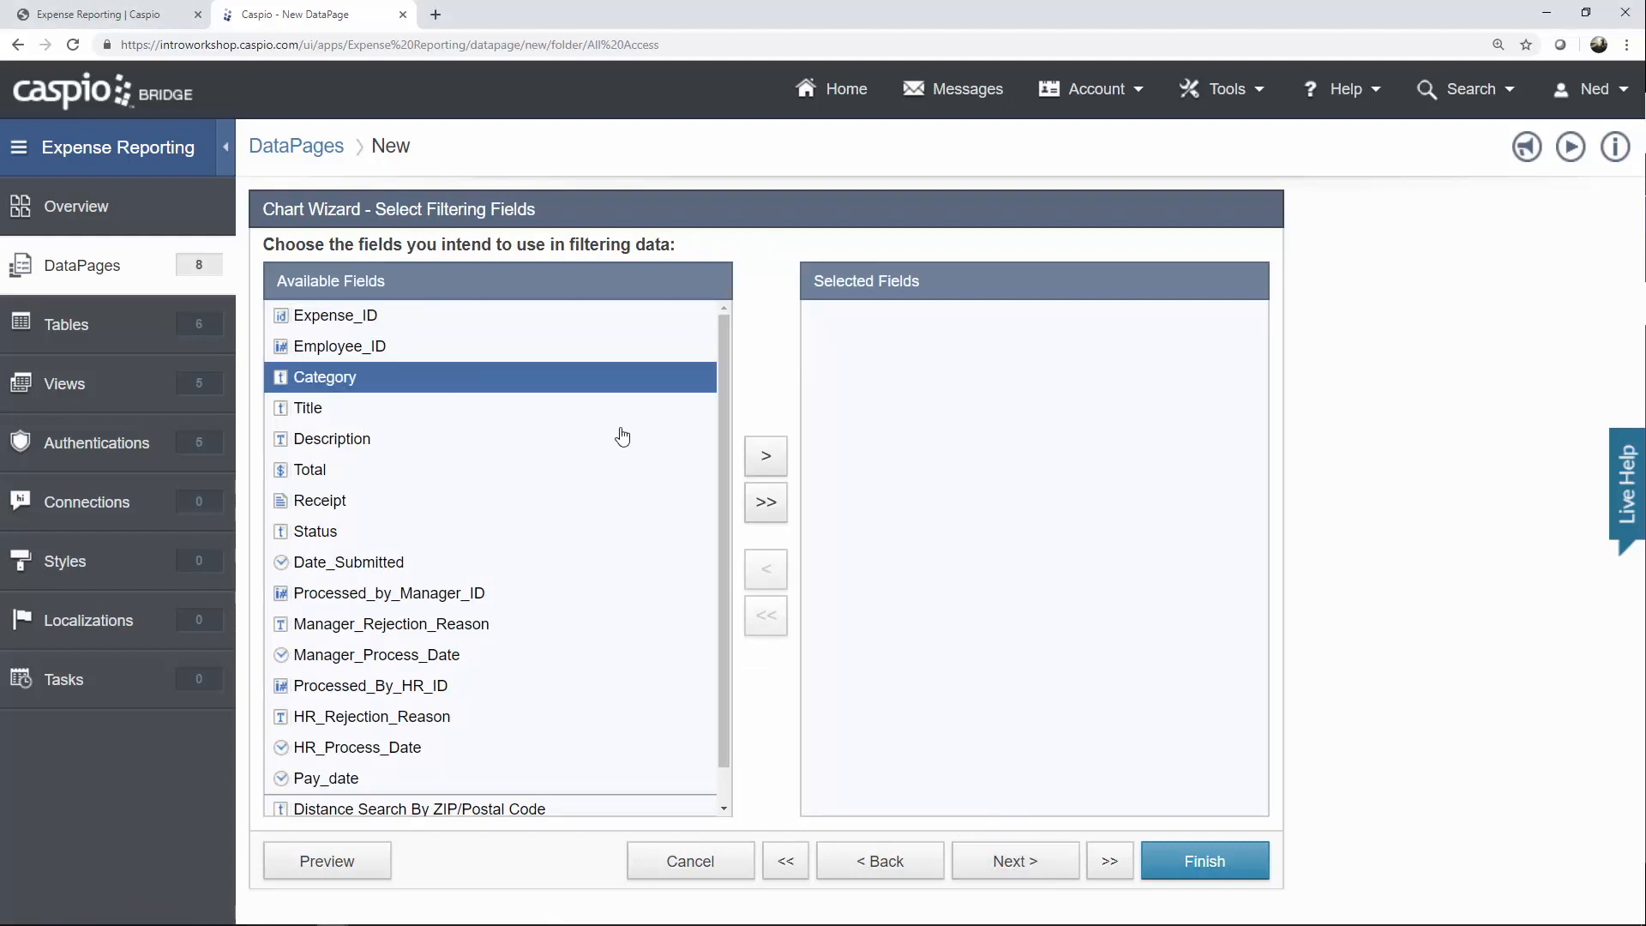
left_click(766, 456)
left_click(347, 502)
left_click(772, 469)
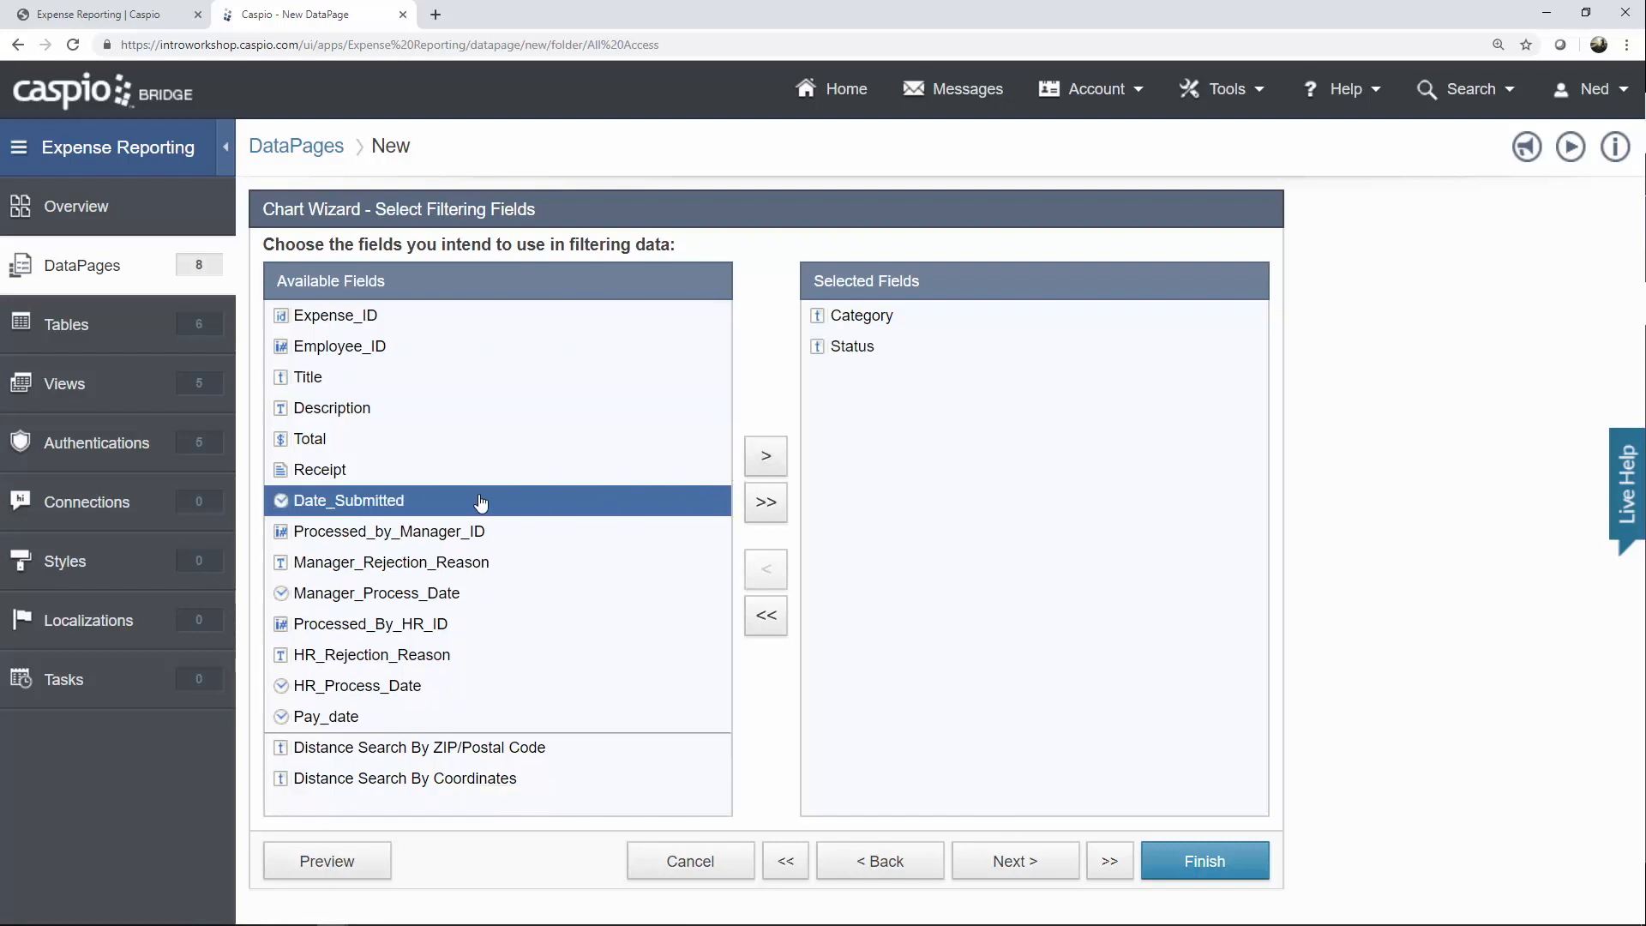
left_click(762, 459)
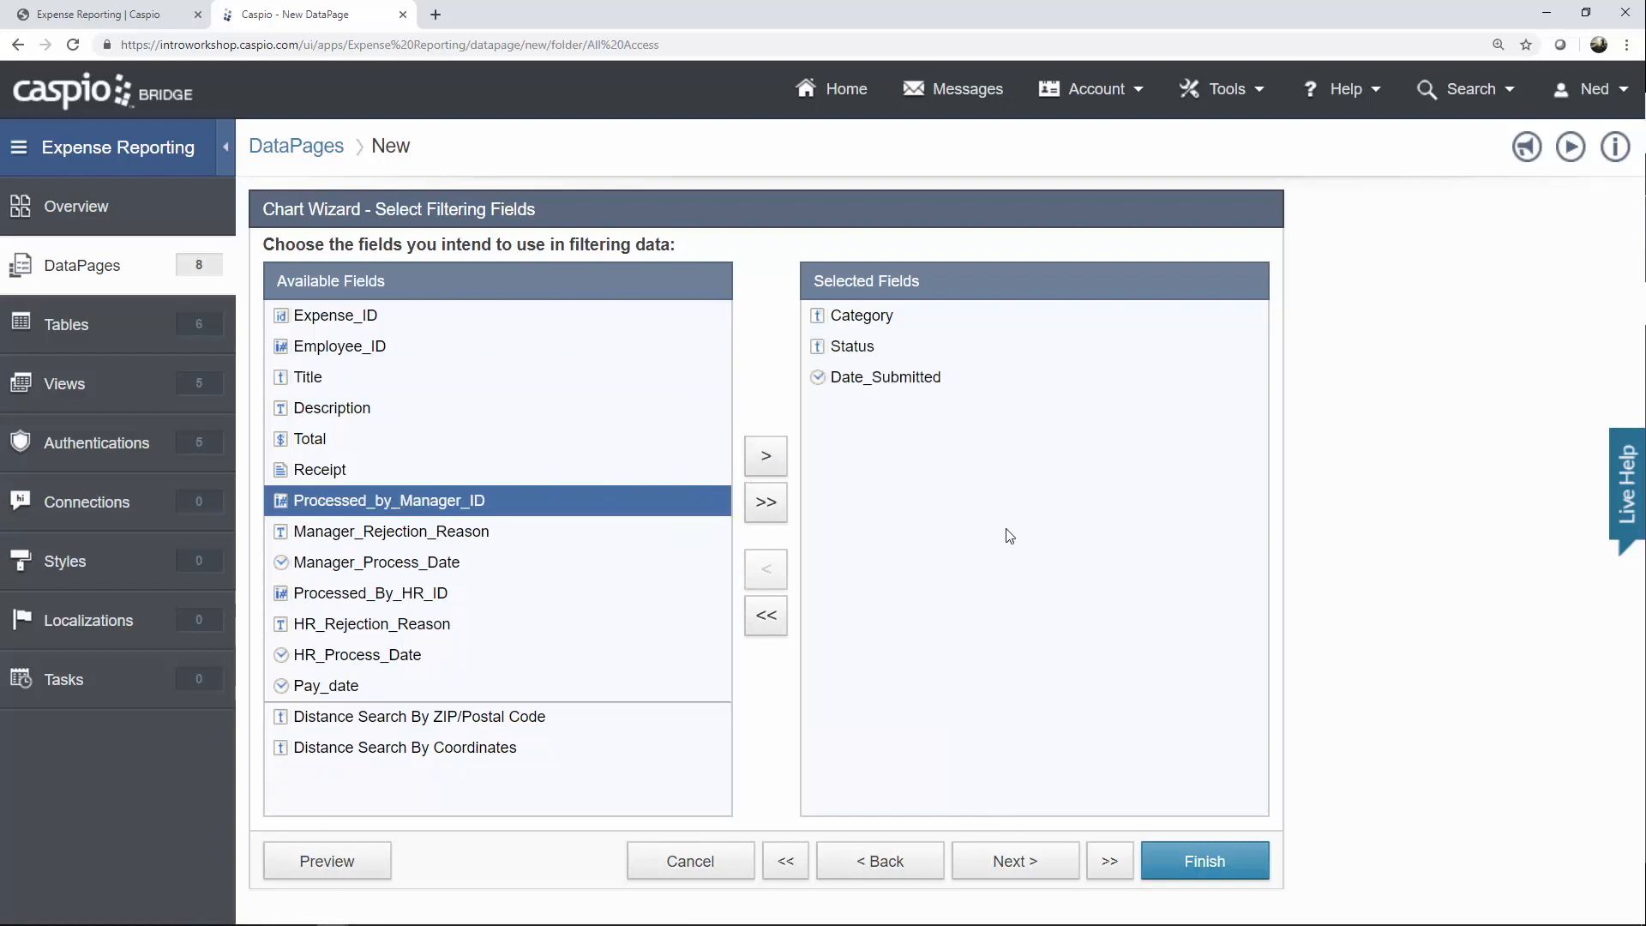
left_click(1042, 862)
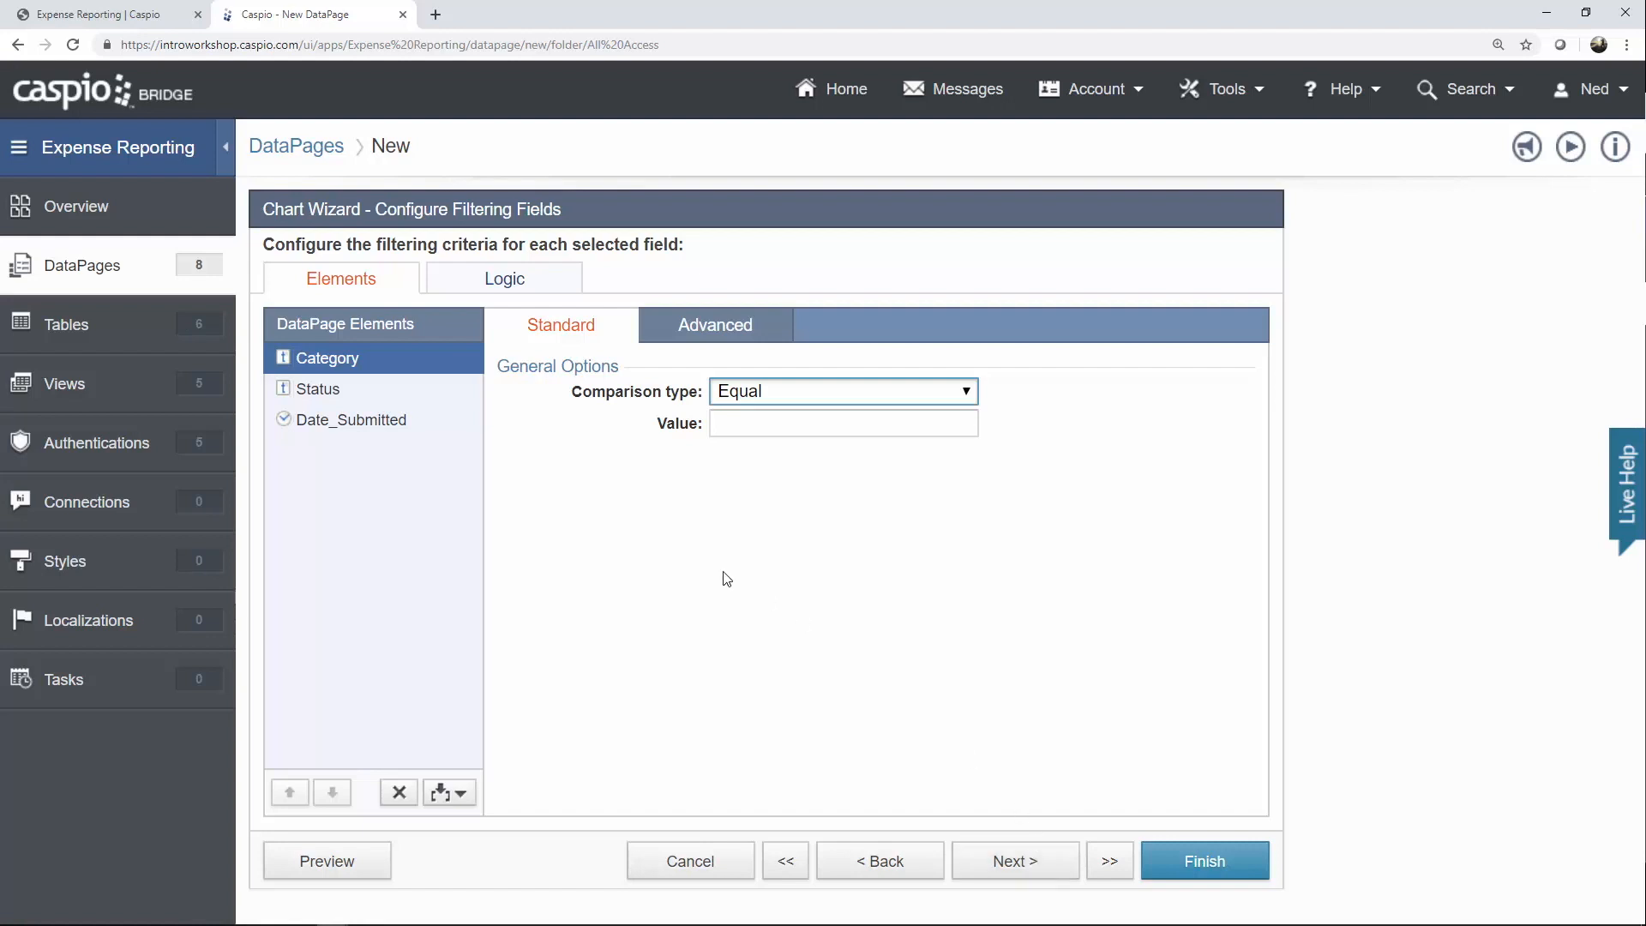
Make Category receive its value from the external parameter [@c].
left_click(675, 339)
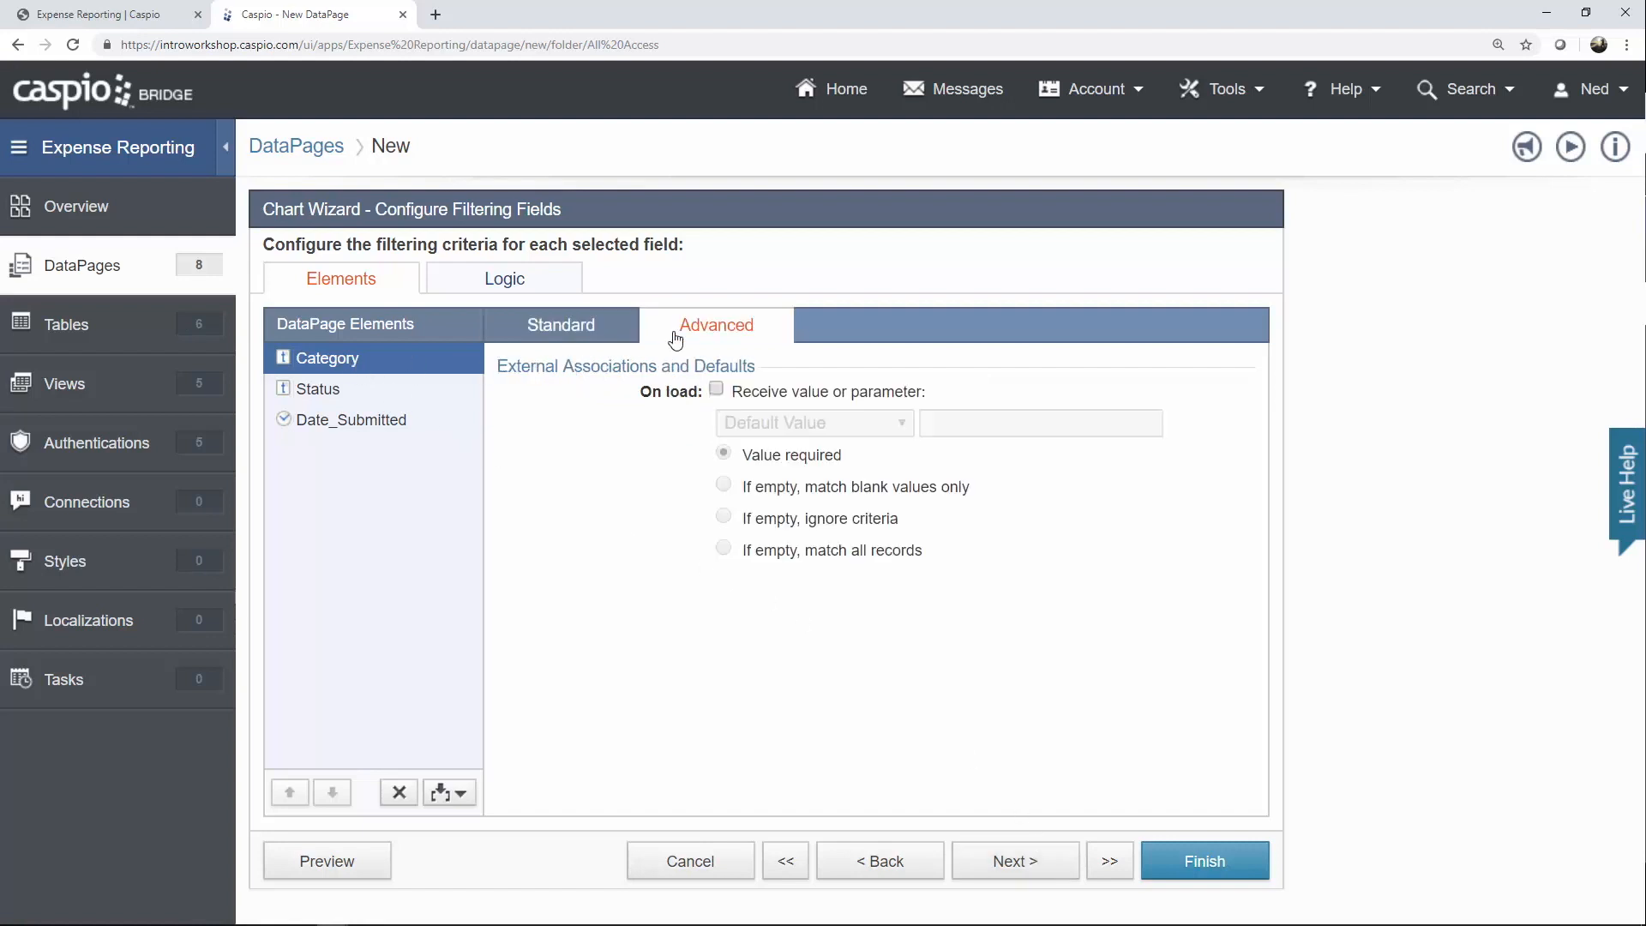
left_click(764, 392)
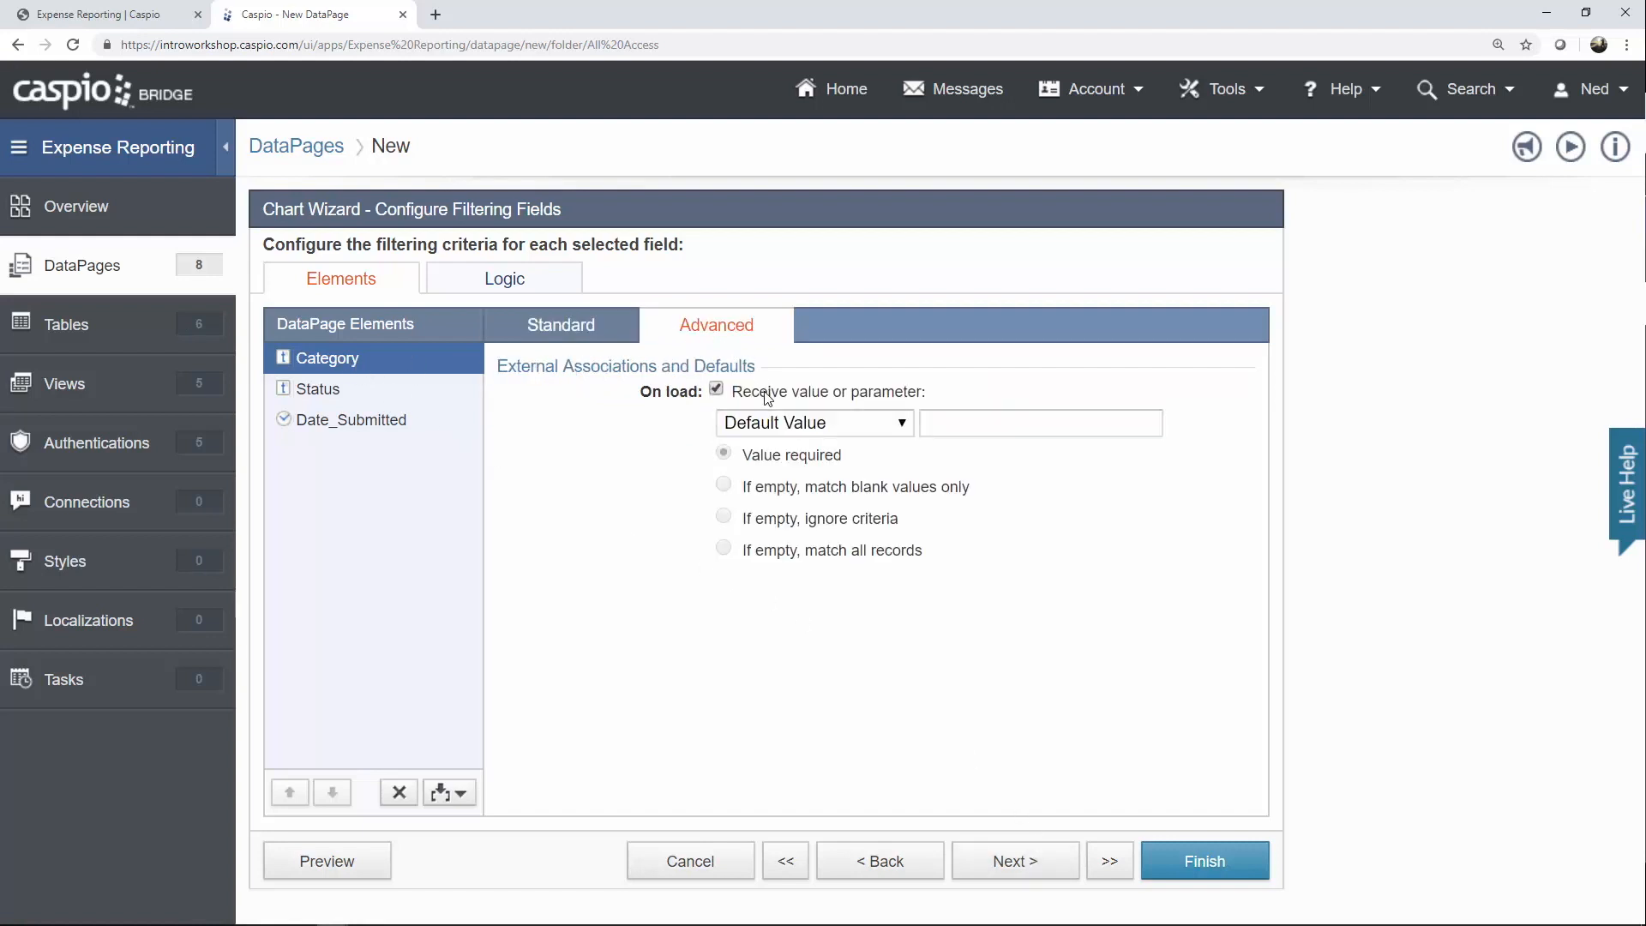
left_click(788, 424)
left_click(802, 490)
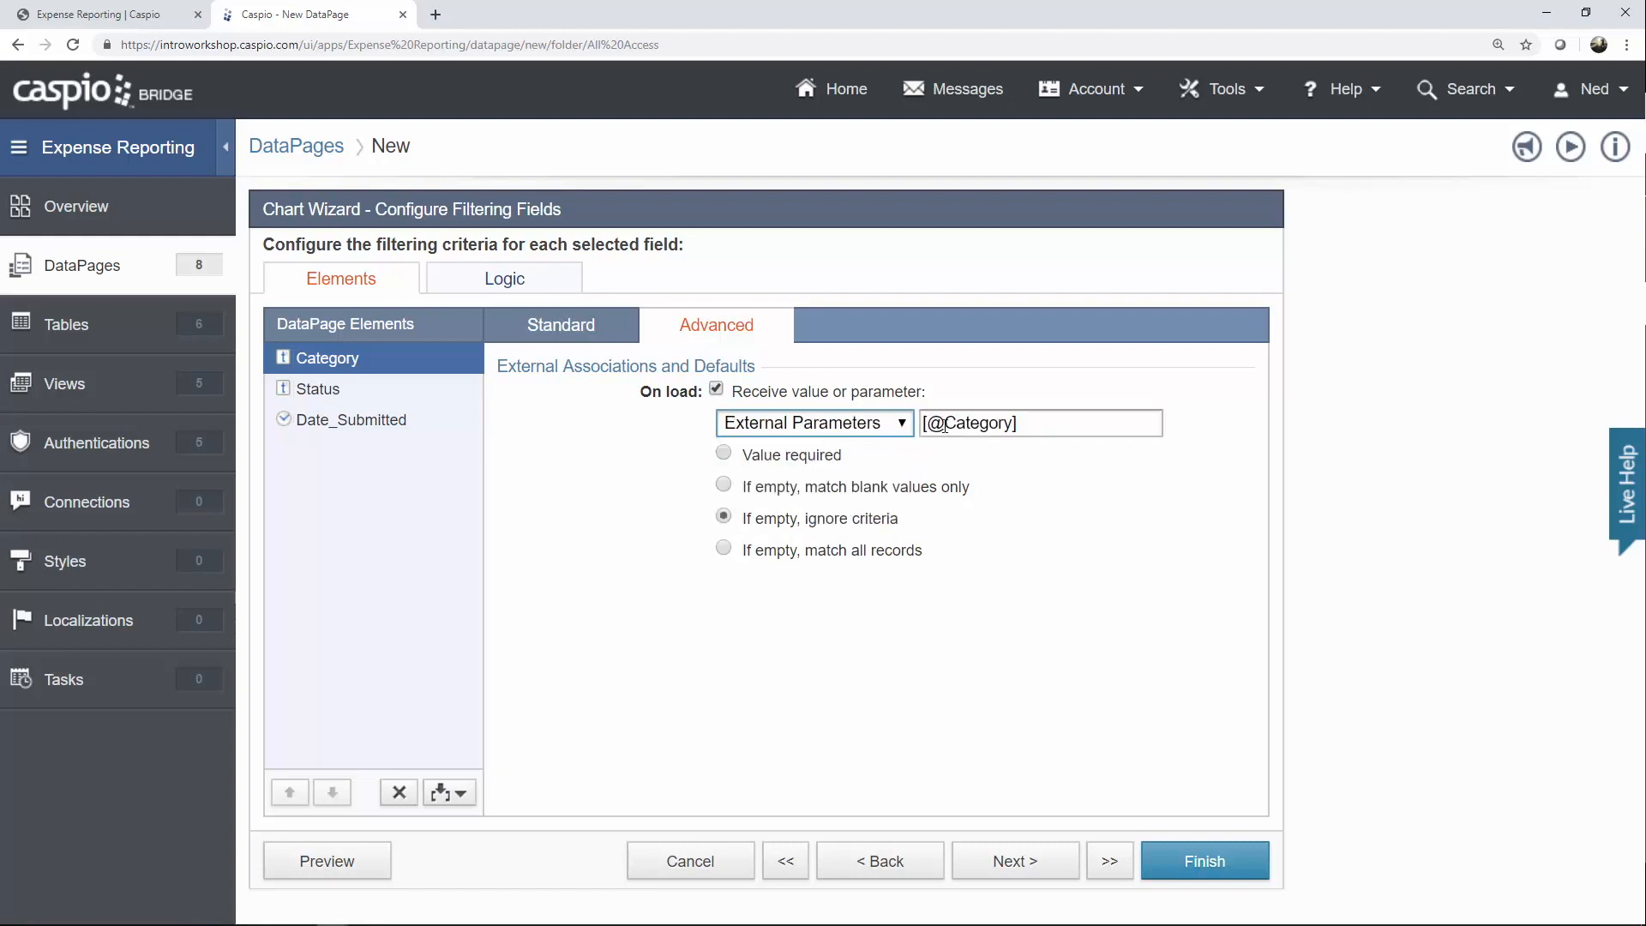
left_click_drag(944, 423, 1008, 426)
type("c")
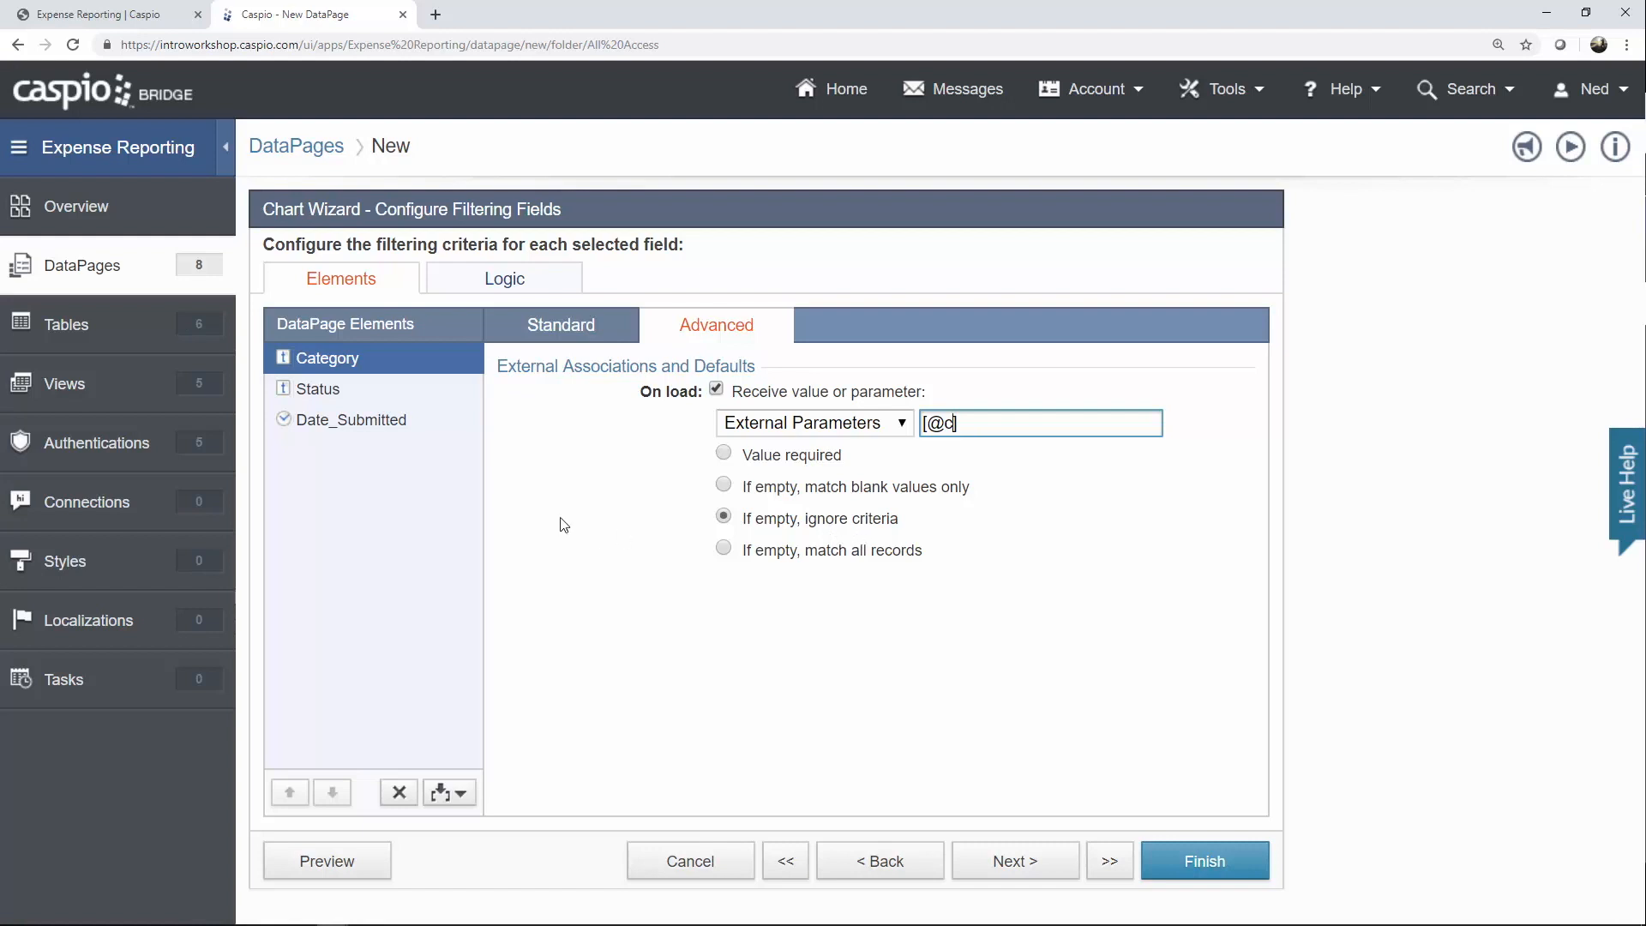
Make Status receive its value from the external parameter [@s].
left_click(342, 402)
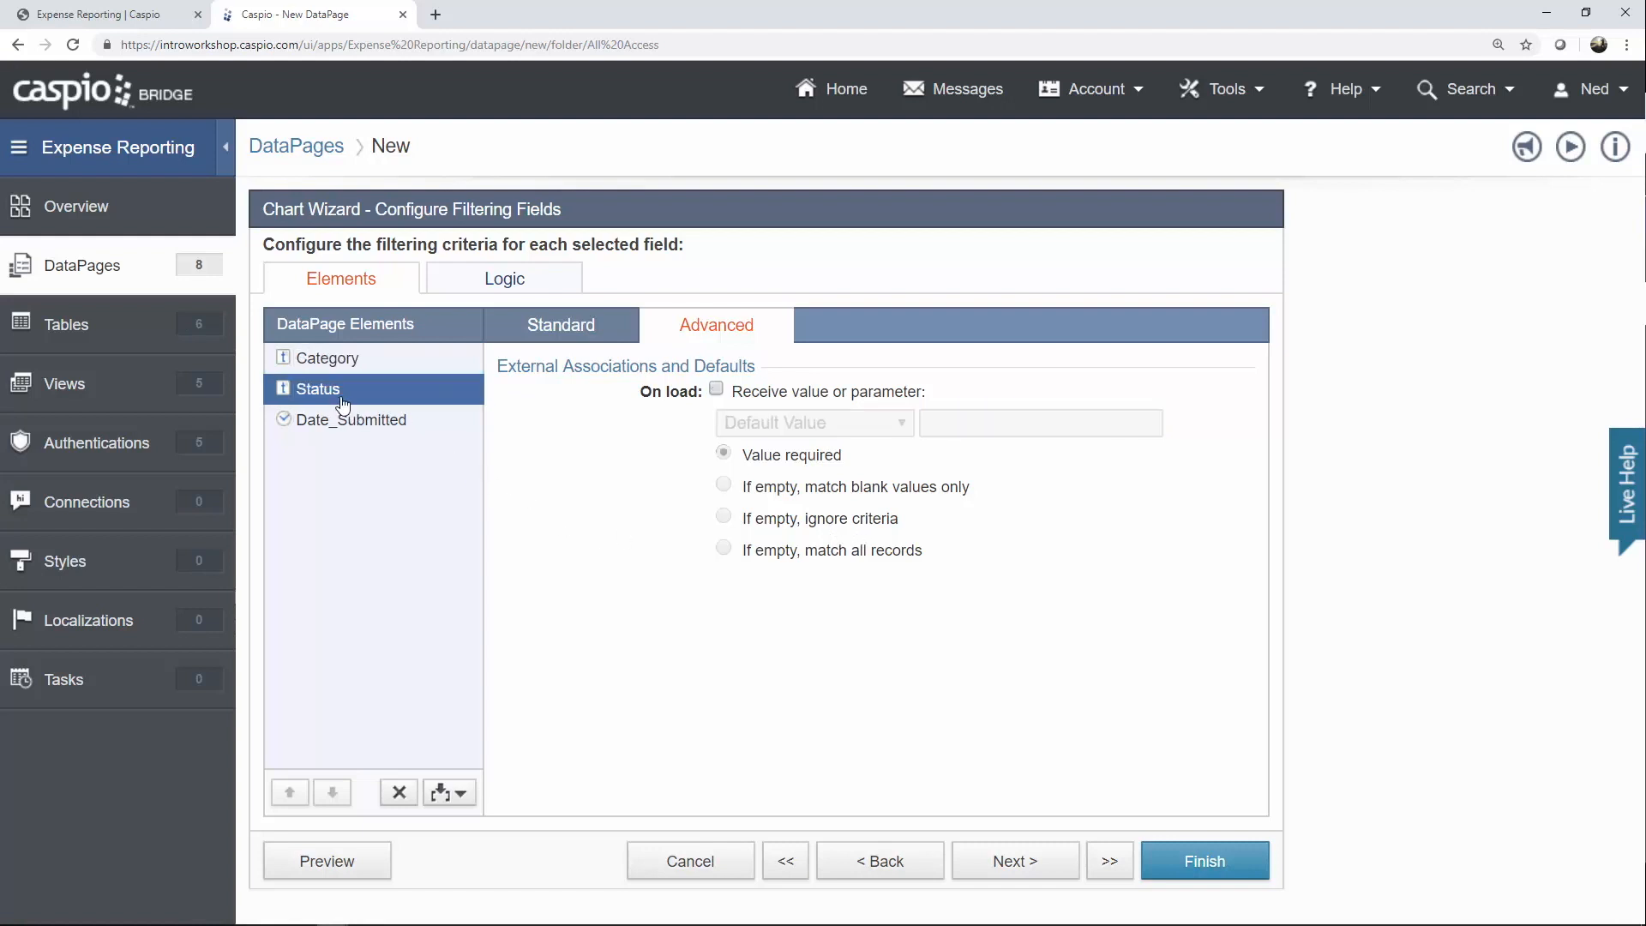
left_click(768, 391)
left_click(776, 423)
left_click(780, 491)
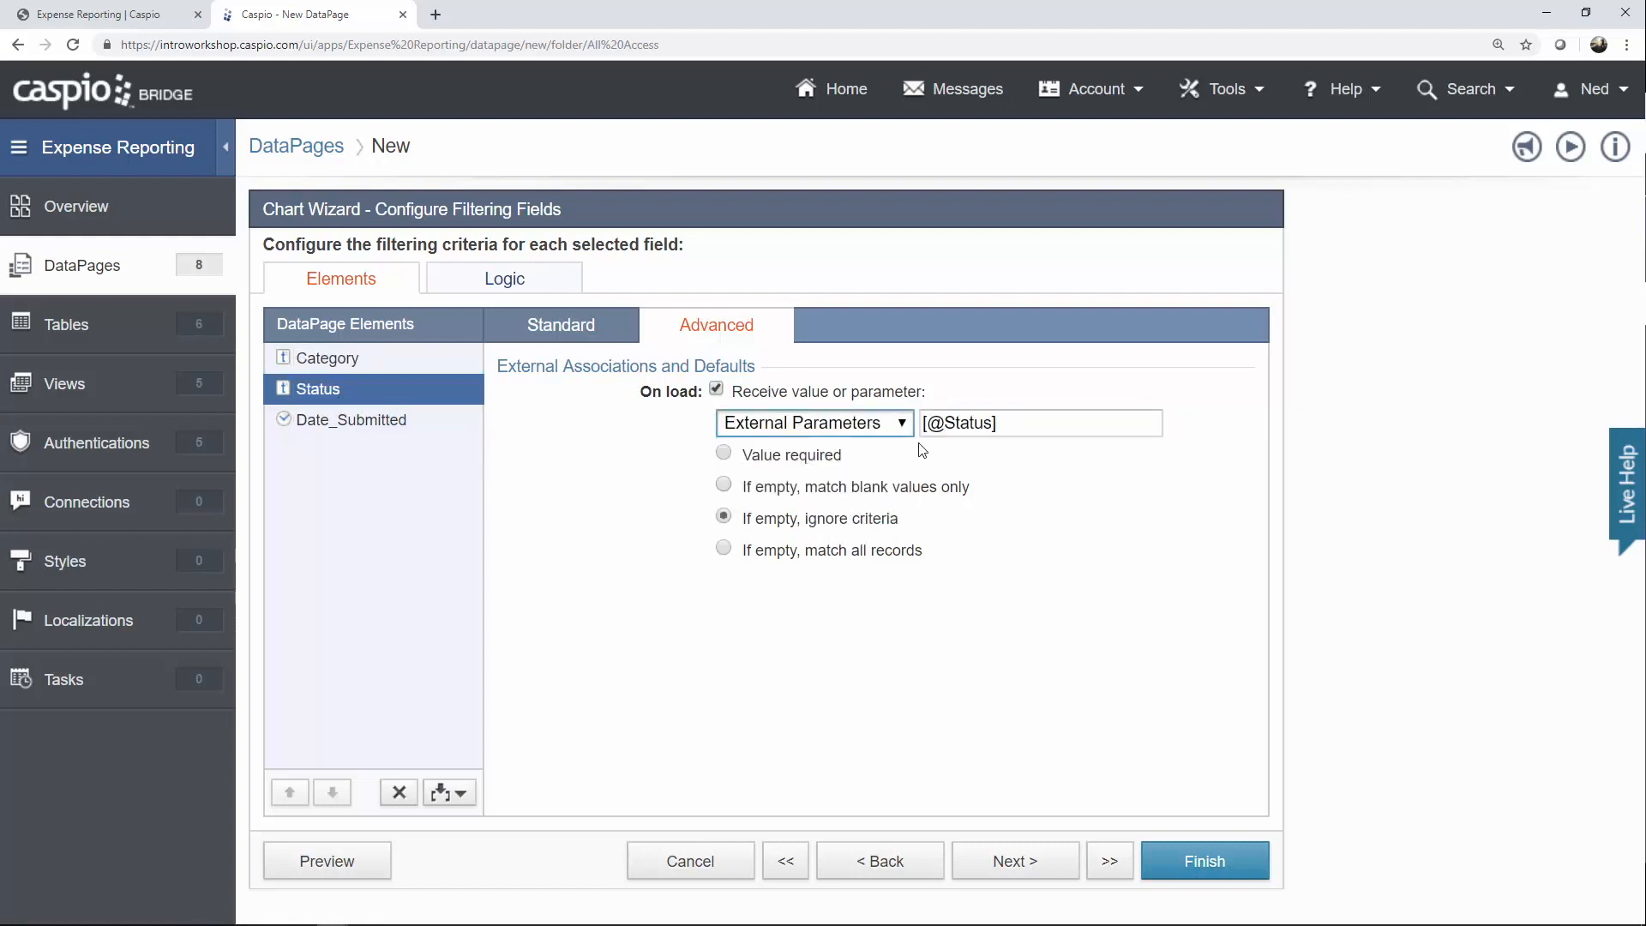
left_click_drag(944, 424, 992, 423)
type("s")
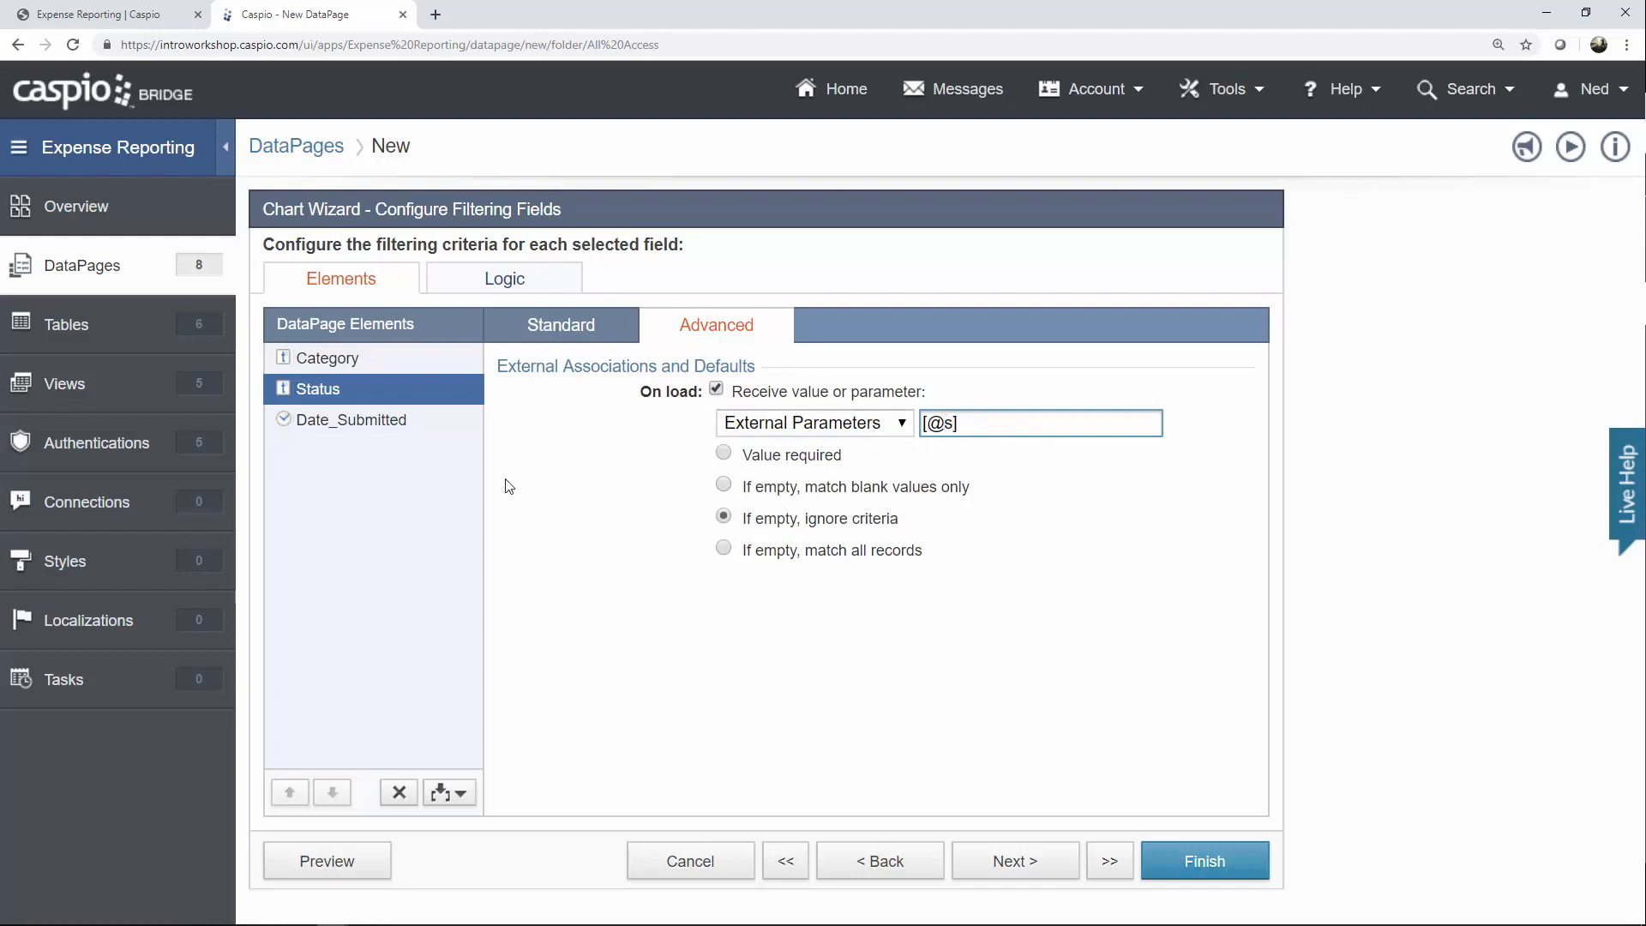
left_click(367, 426)
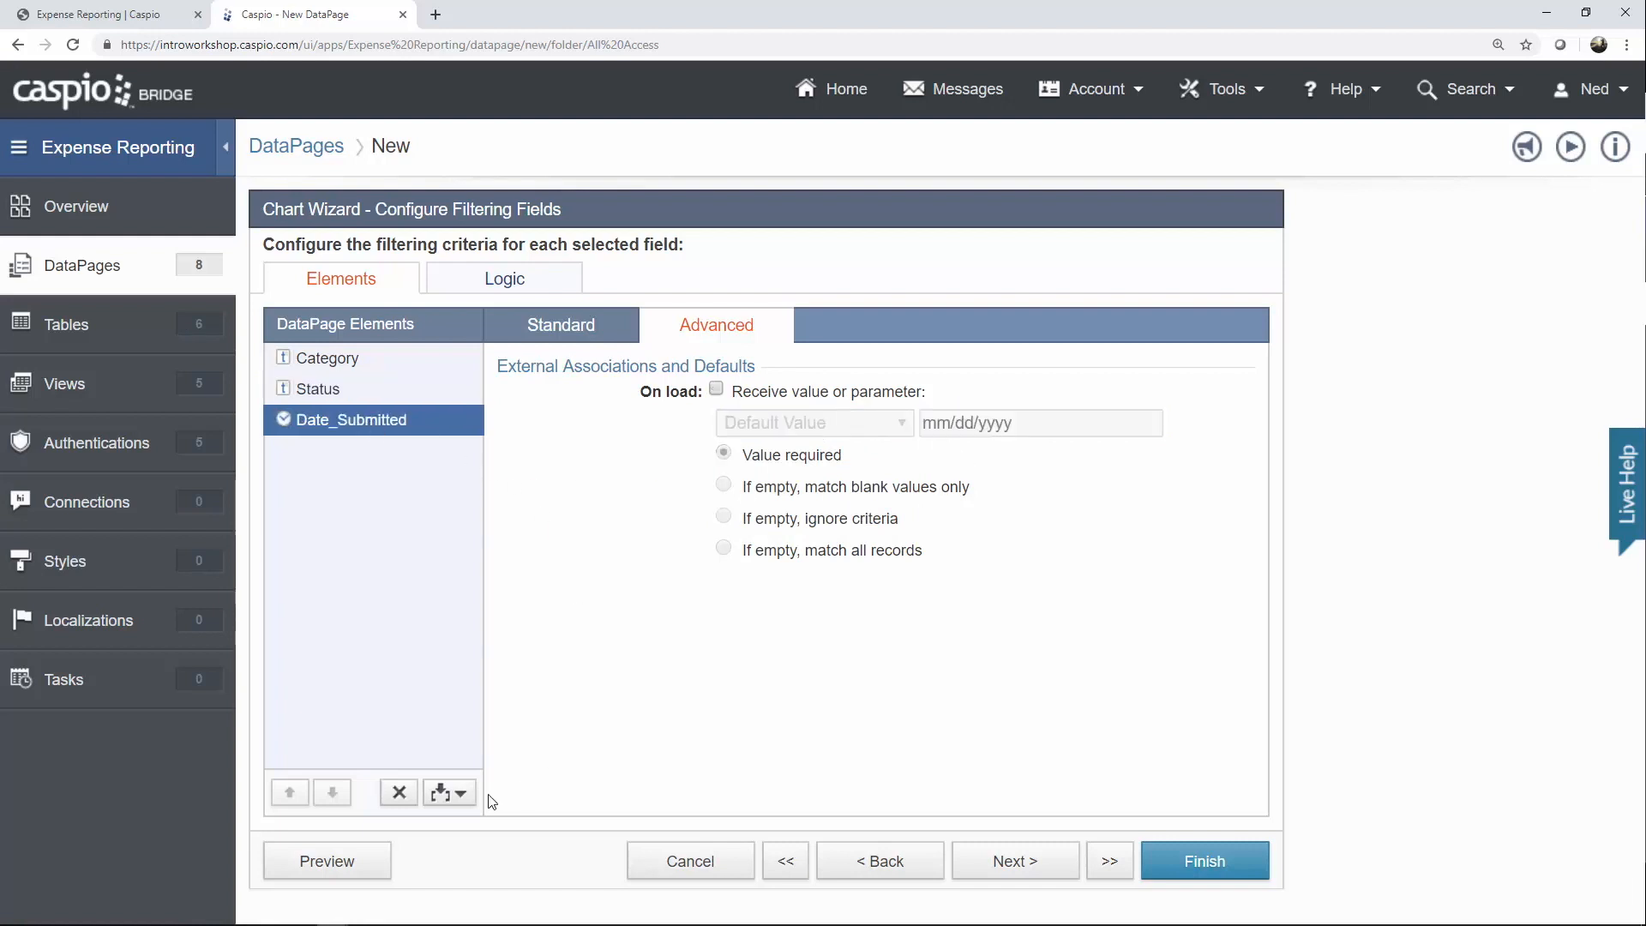
left_click(459, 790)
left_click(437, 823)
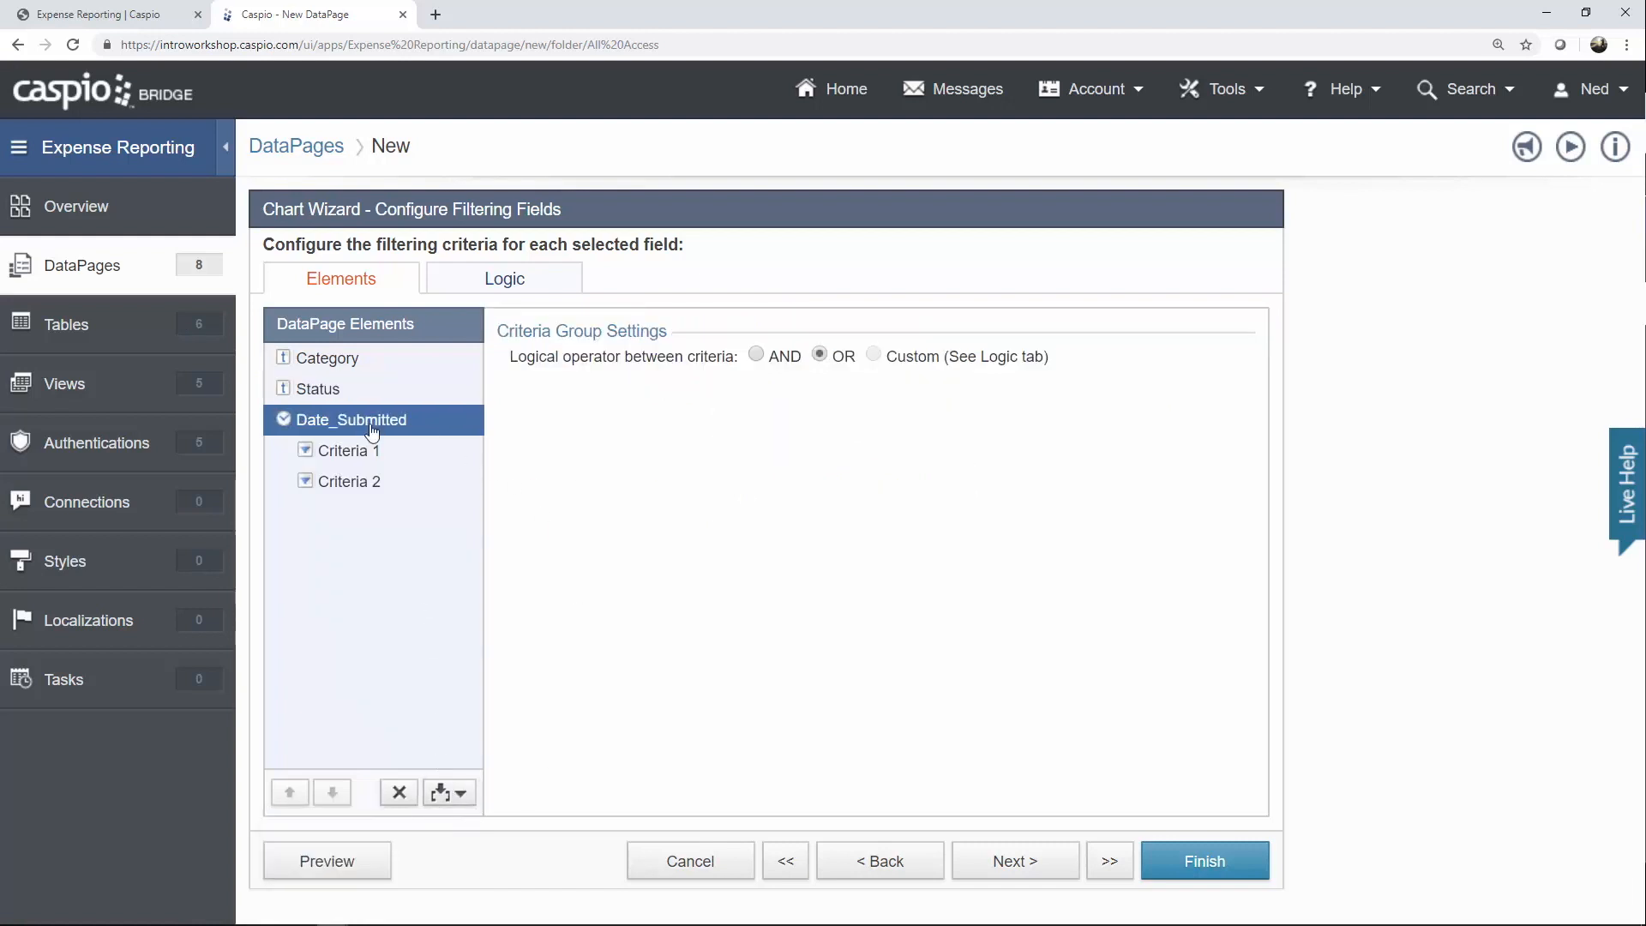
left_click(756, 355)
left_click(367, 454)
left_click(690, 339)
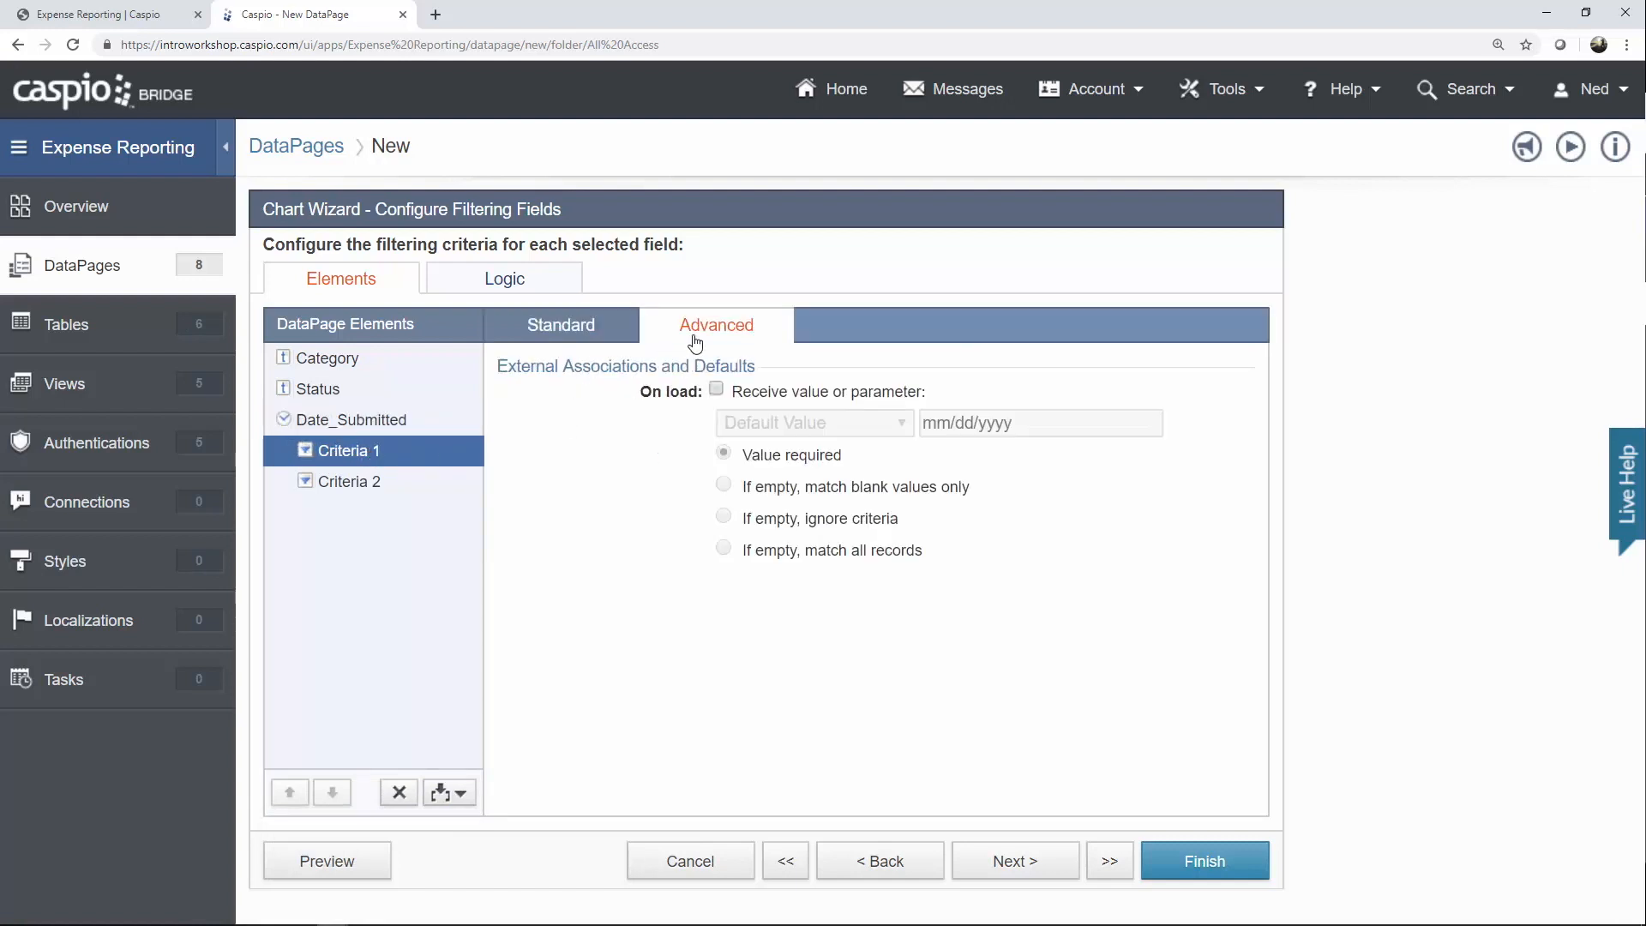
left_click(717, 390)
left_click(815, 422)
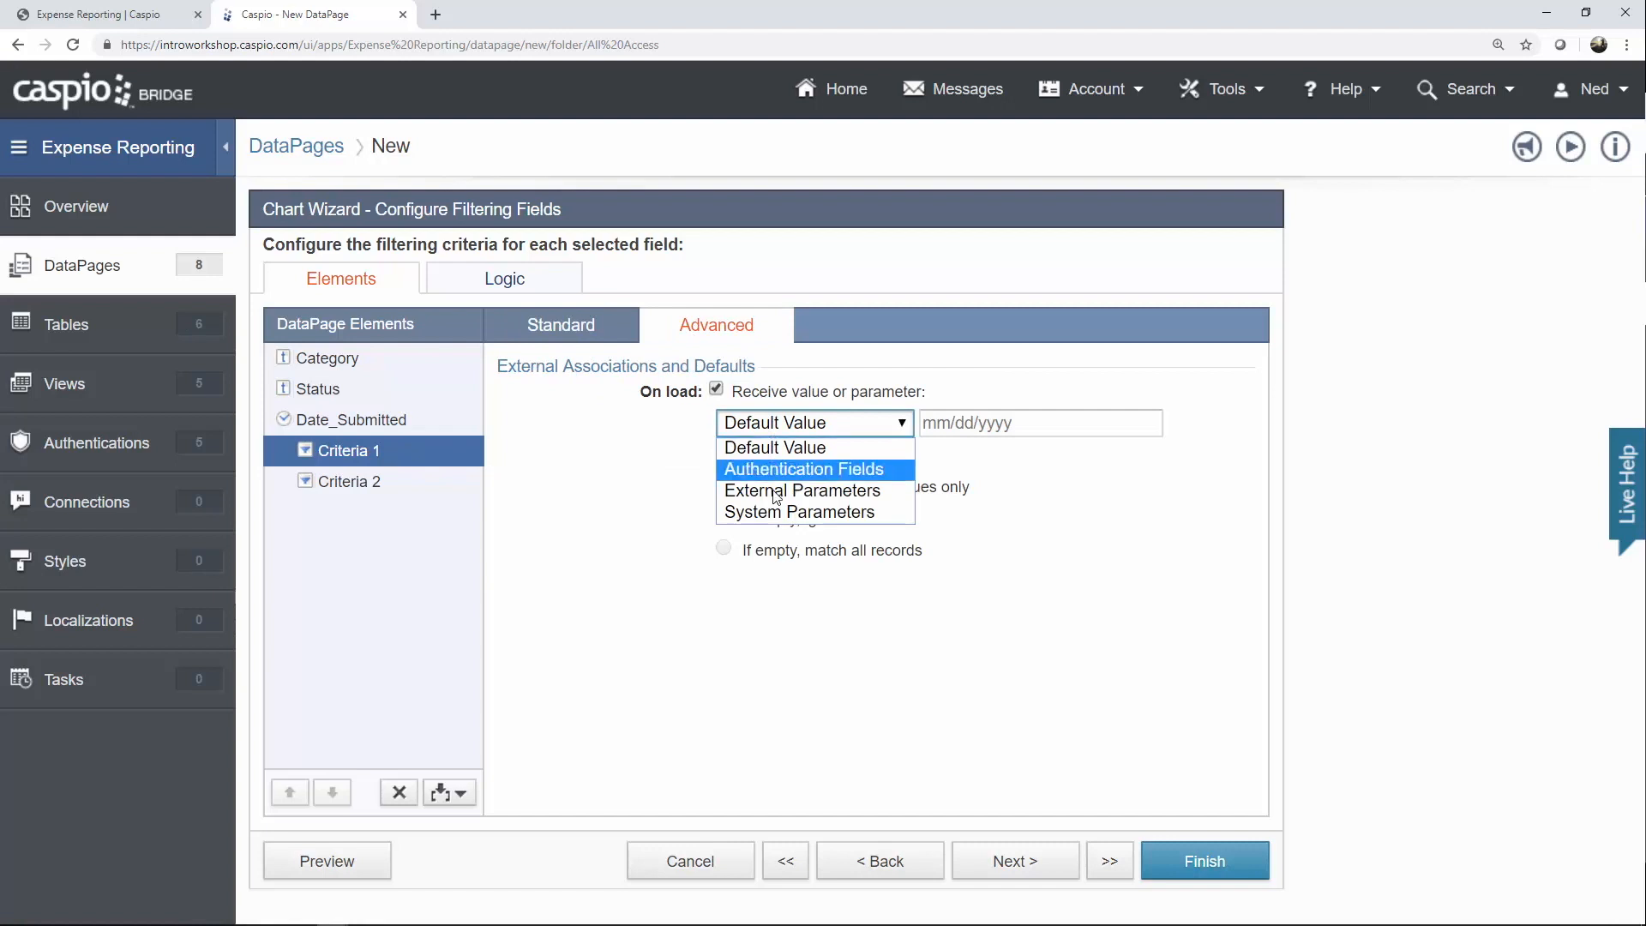
left_click(789, 470)
left_click_drag(941, 424, 1063, 423)
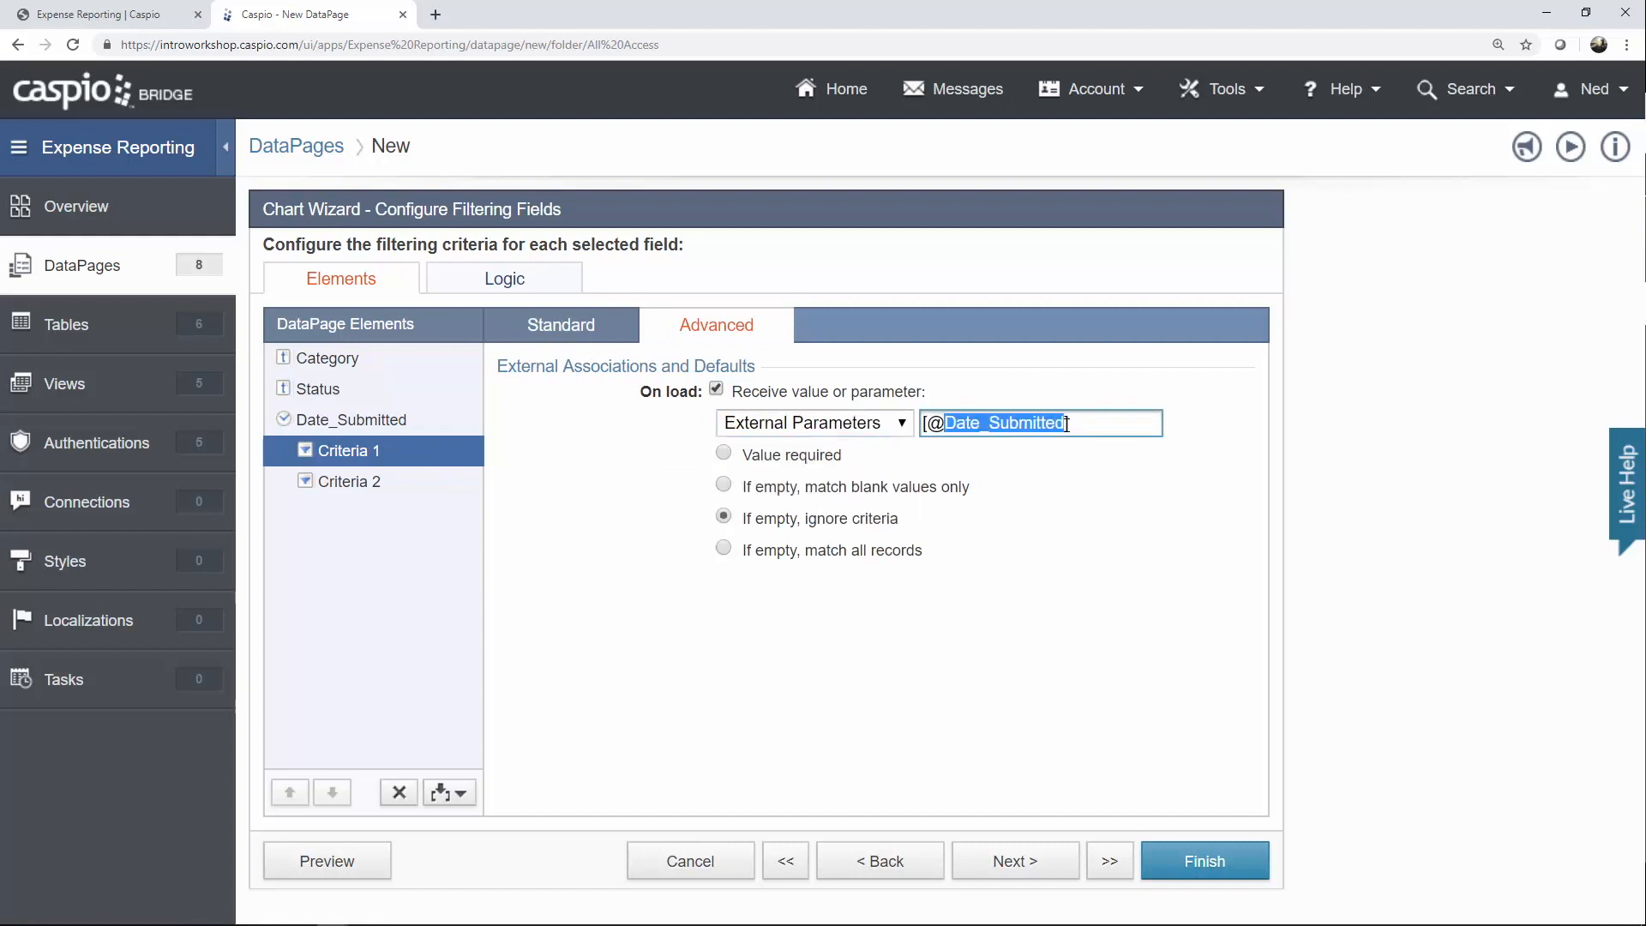
type("df")
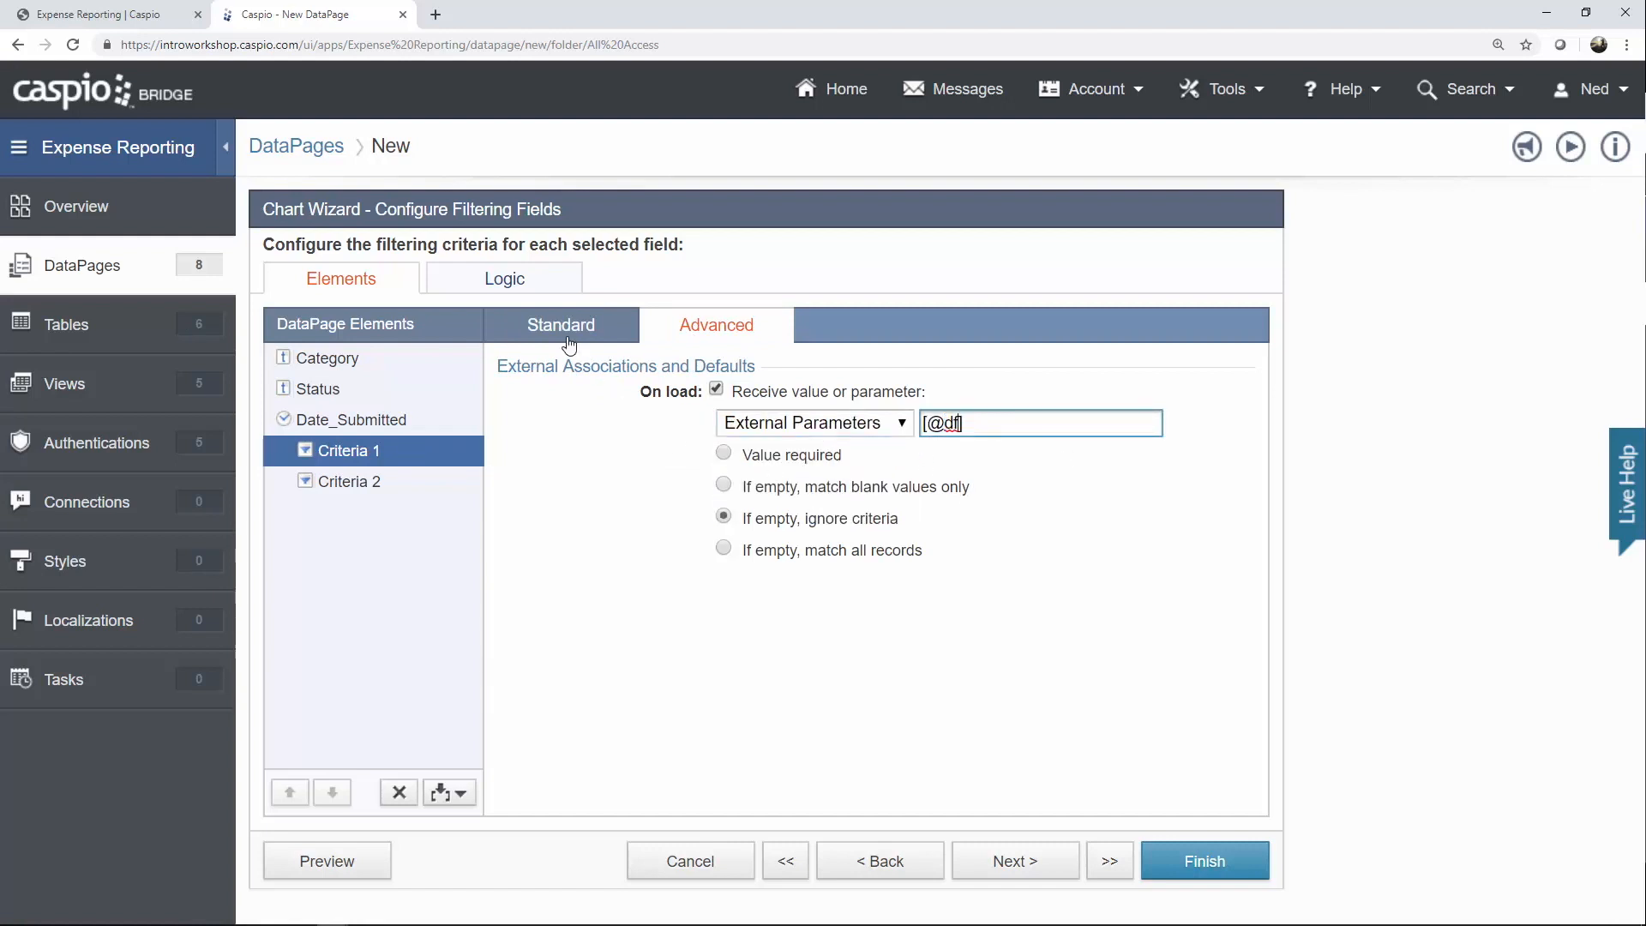
left_click(563, 336)
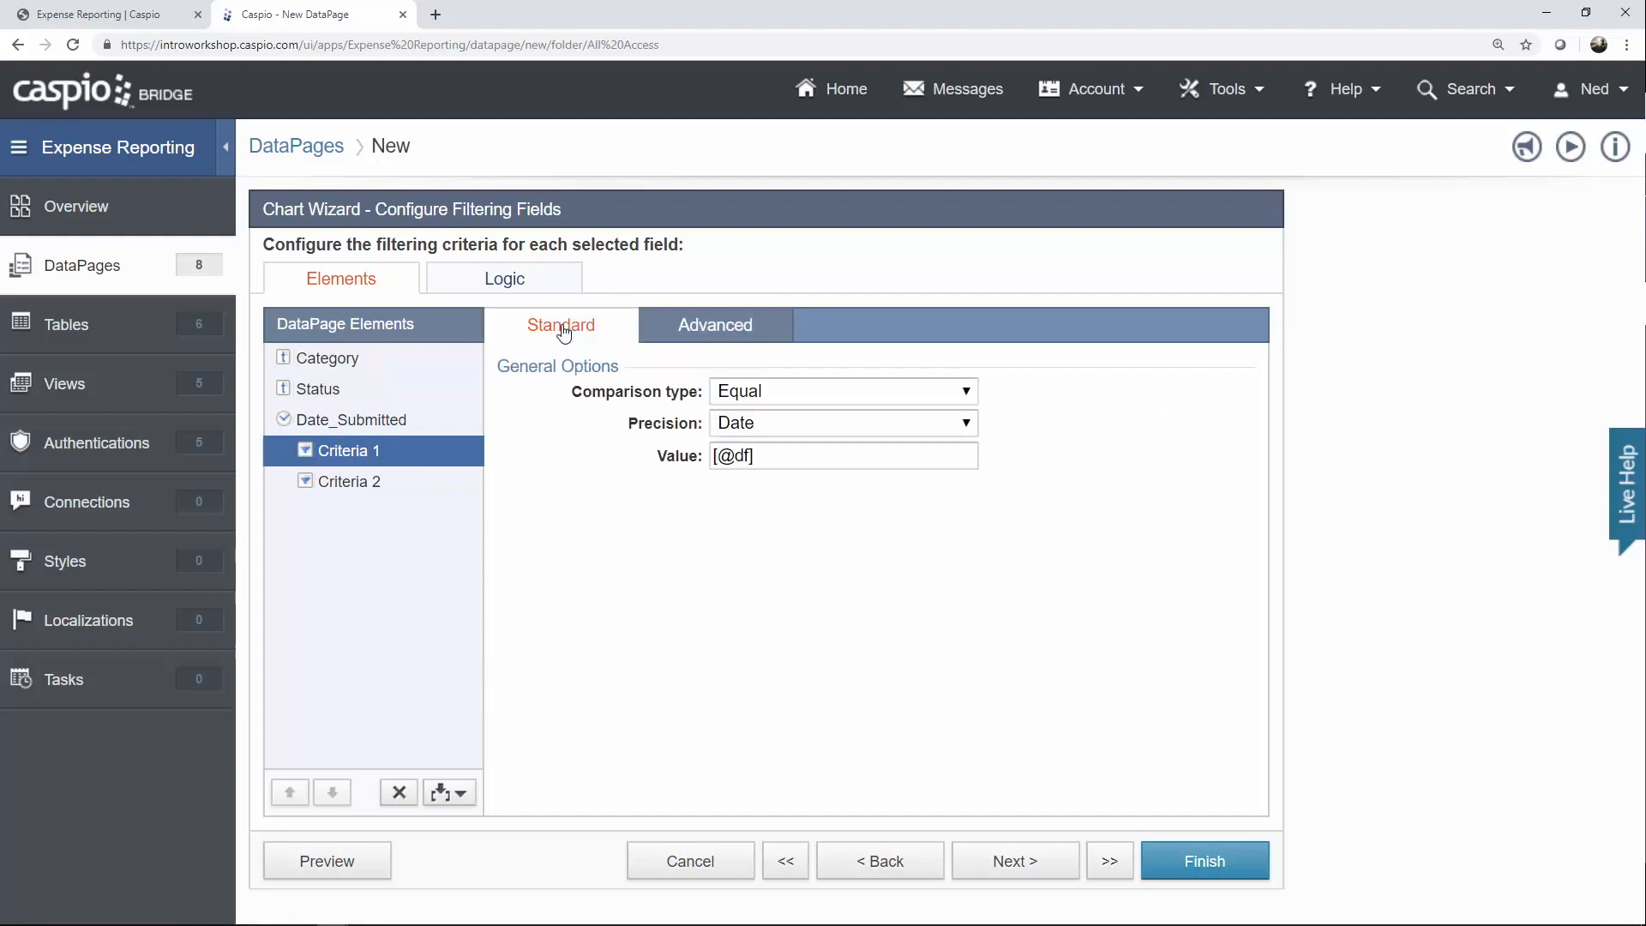
left_click(752, 396)
left_click(793, 478)
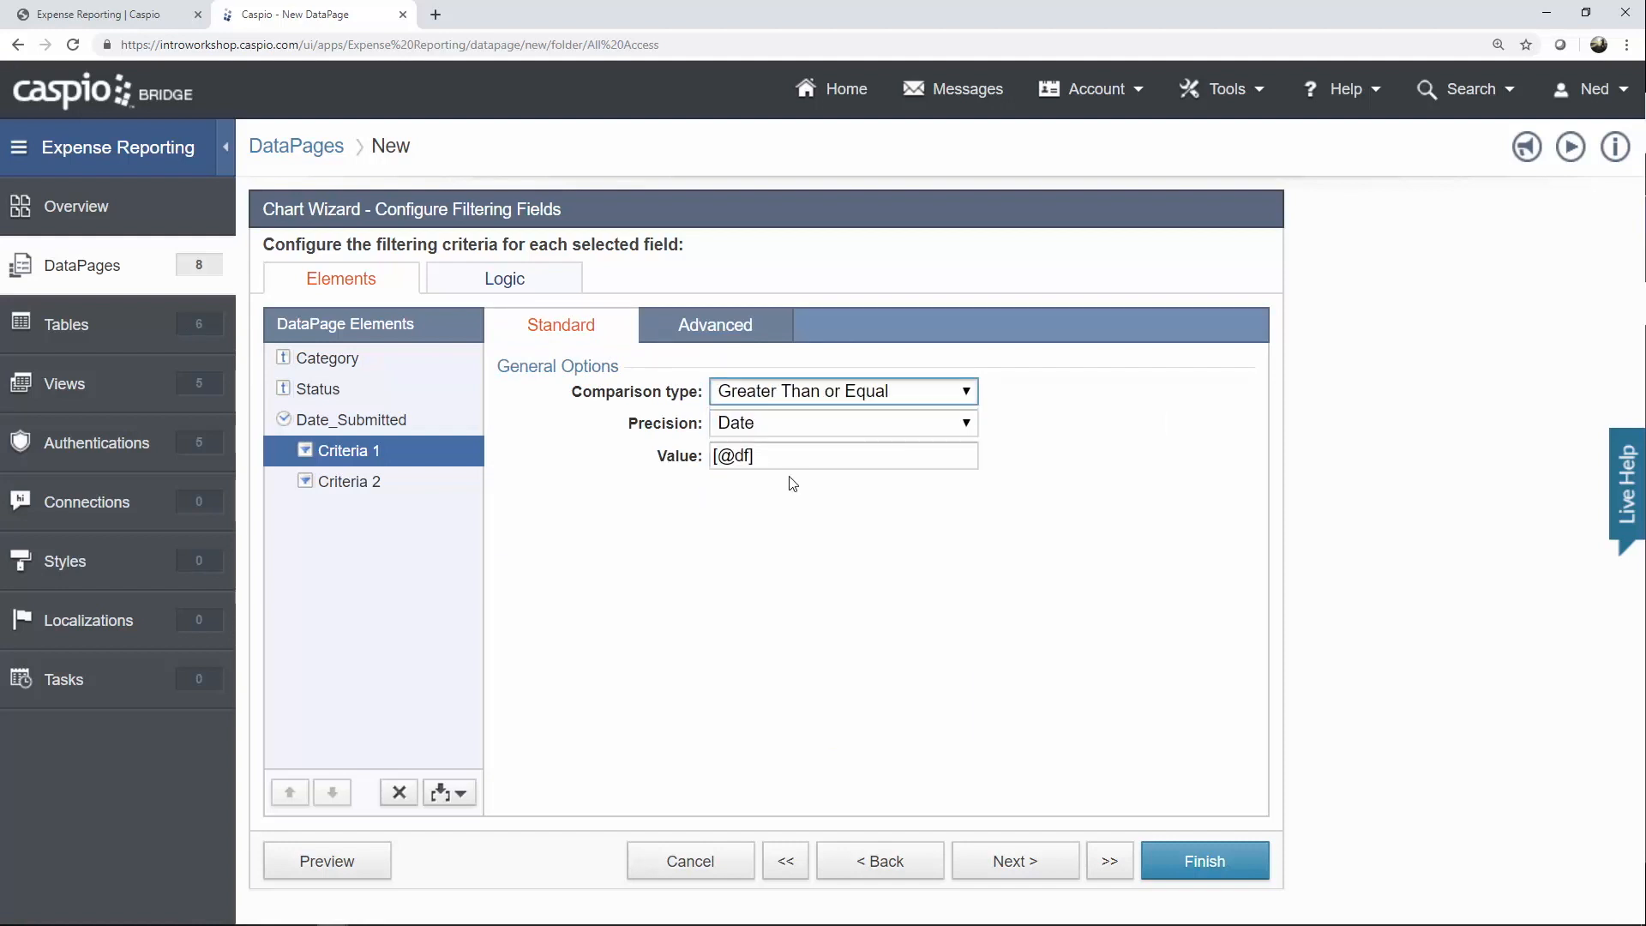
left_click(378, 485)
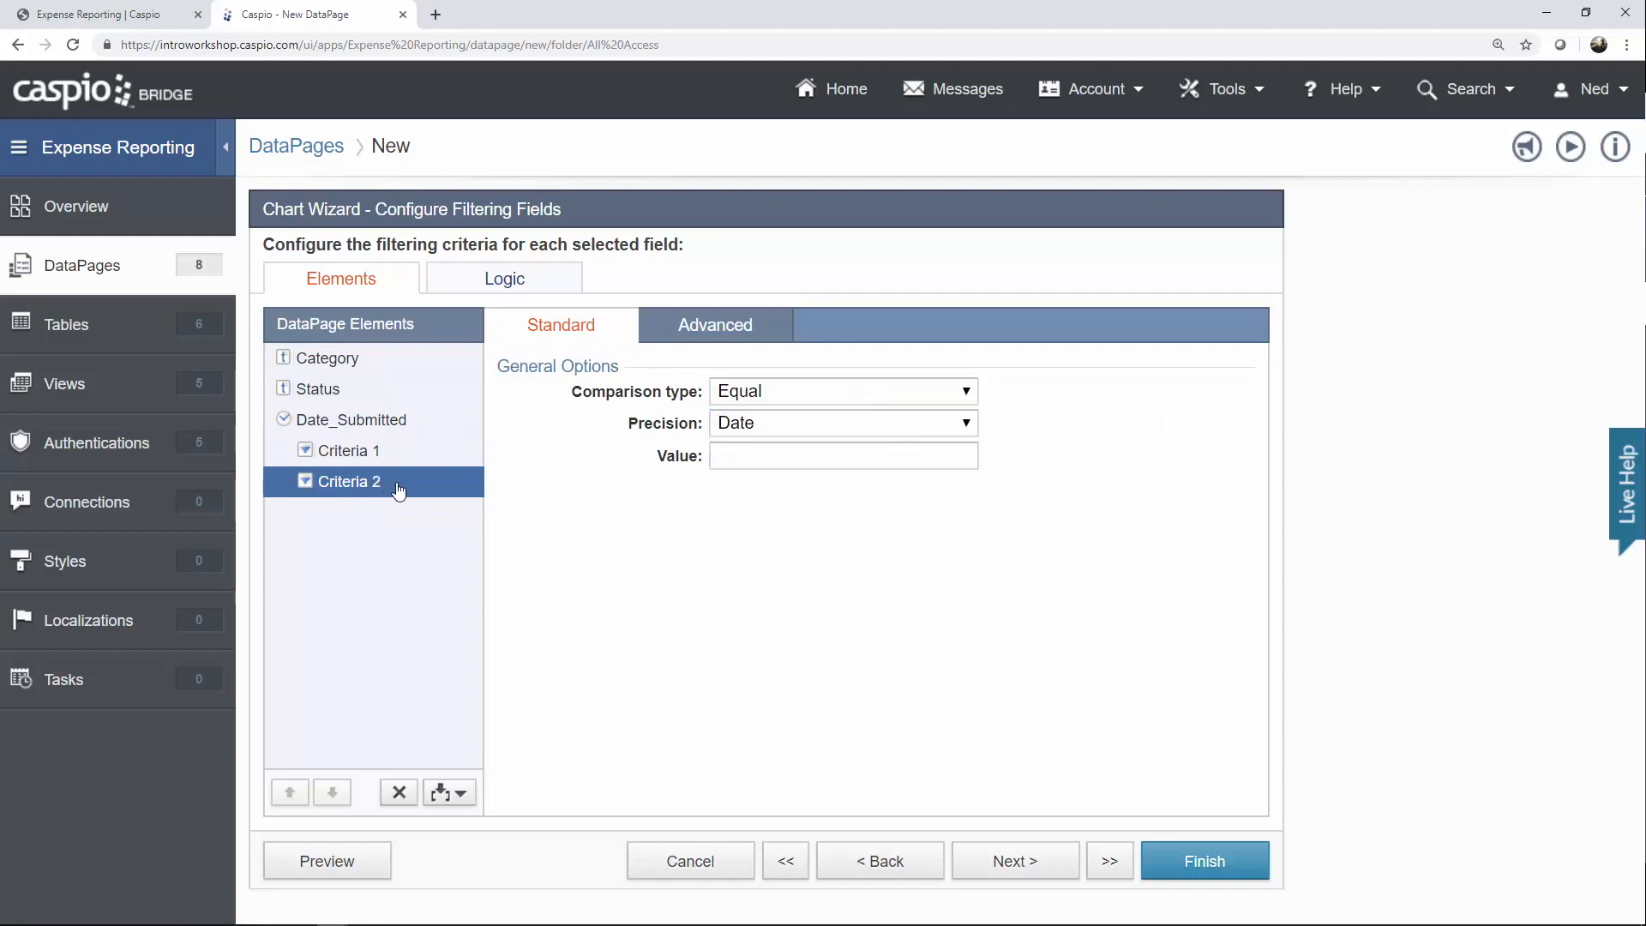
left_click(711, 336)
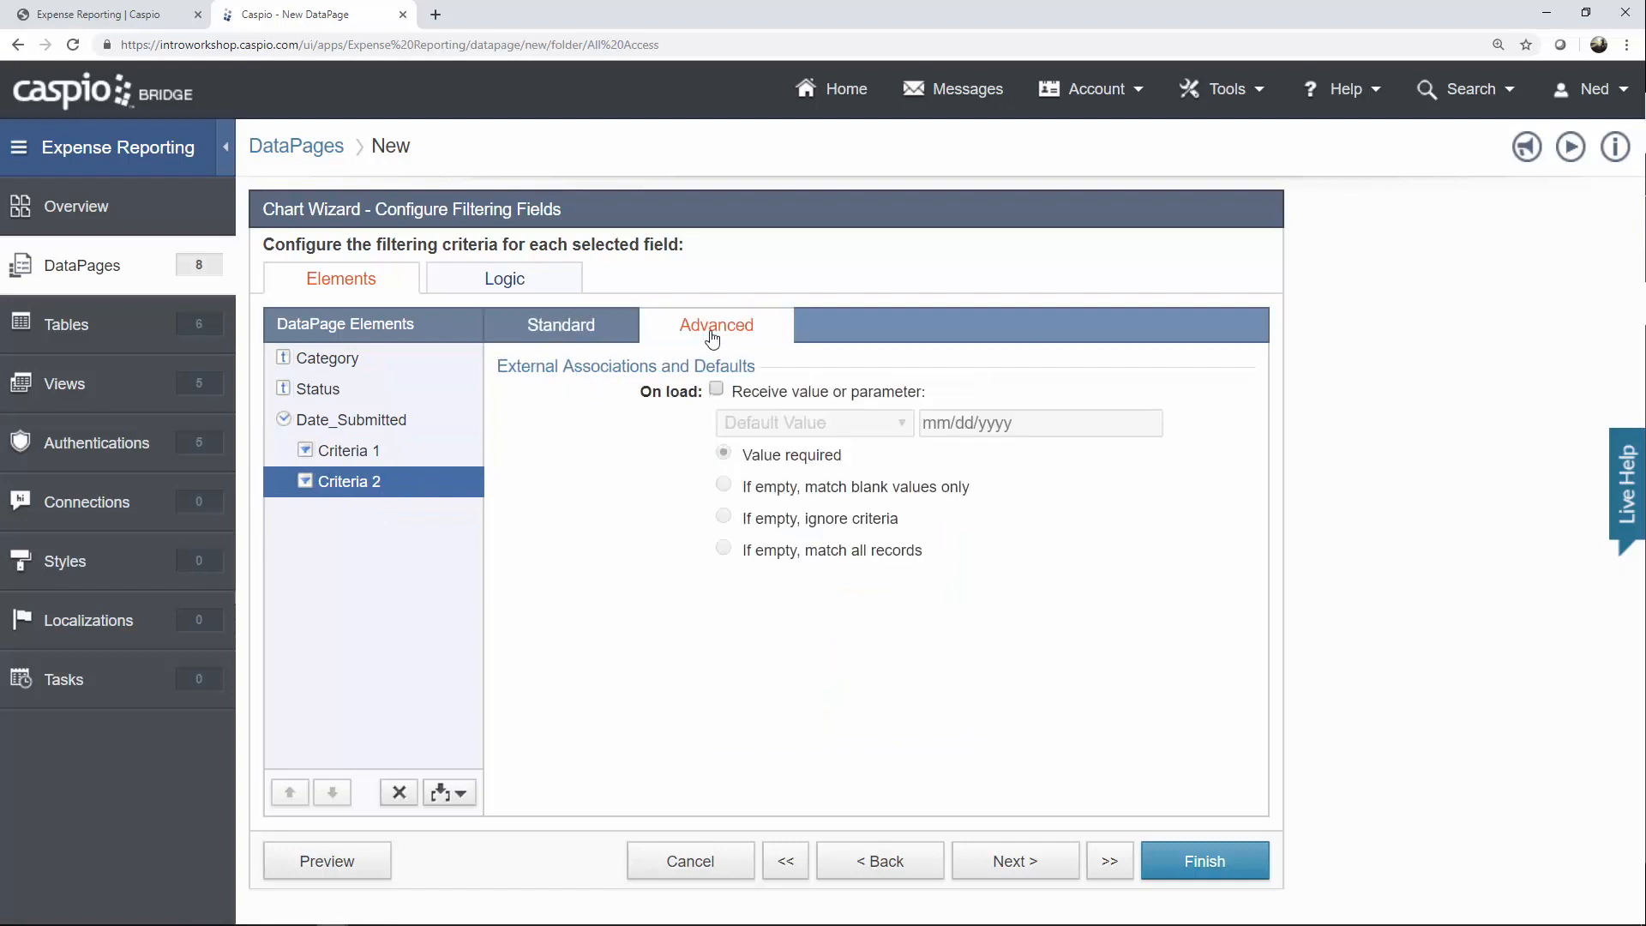
left_click(776, 392)
left_click(774, 428)
left_click(778, 494)
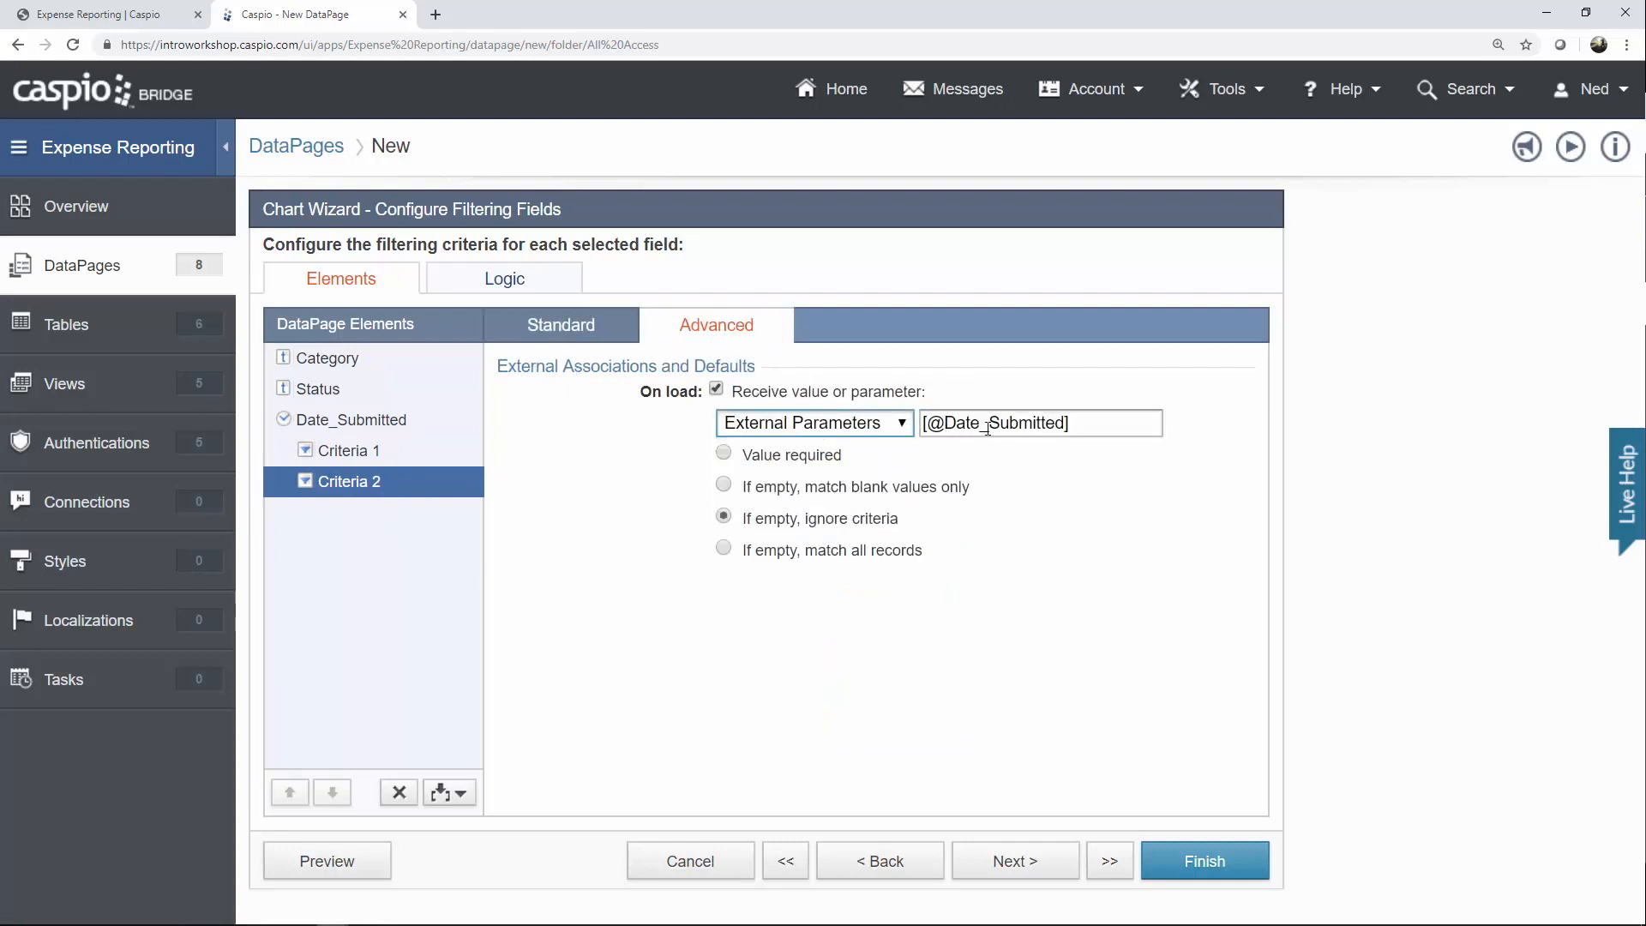
left_click_drag(945, 423, 1065, 426)
type("df")
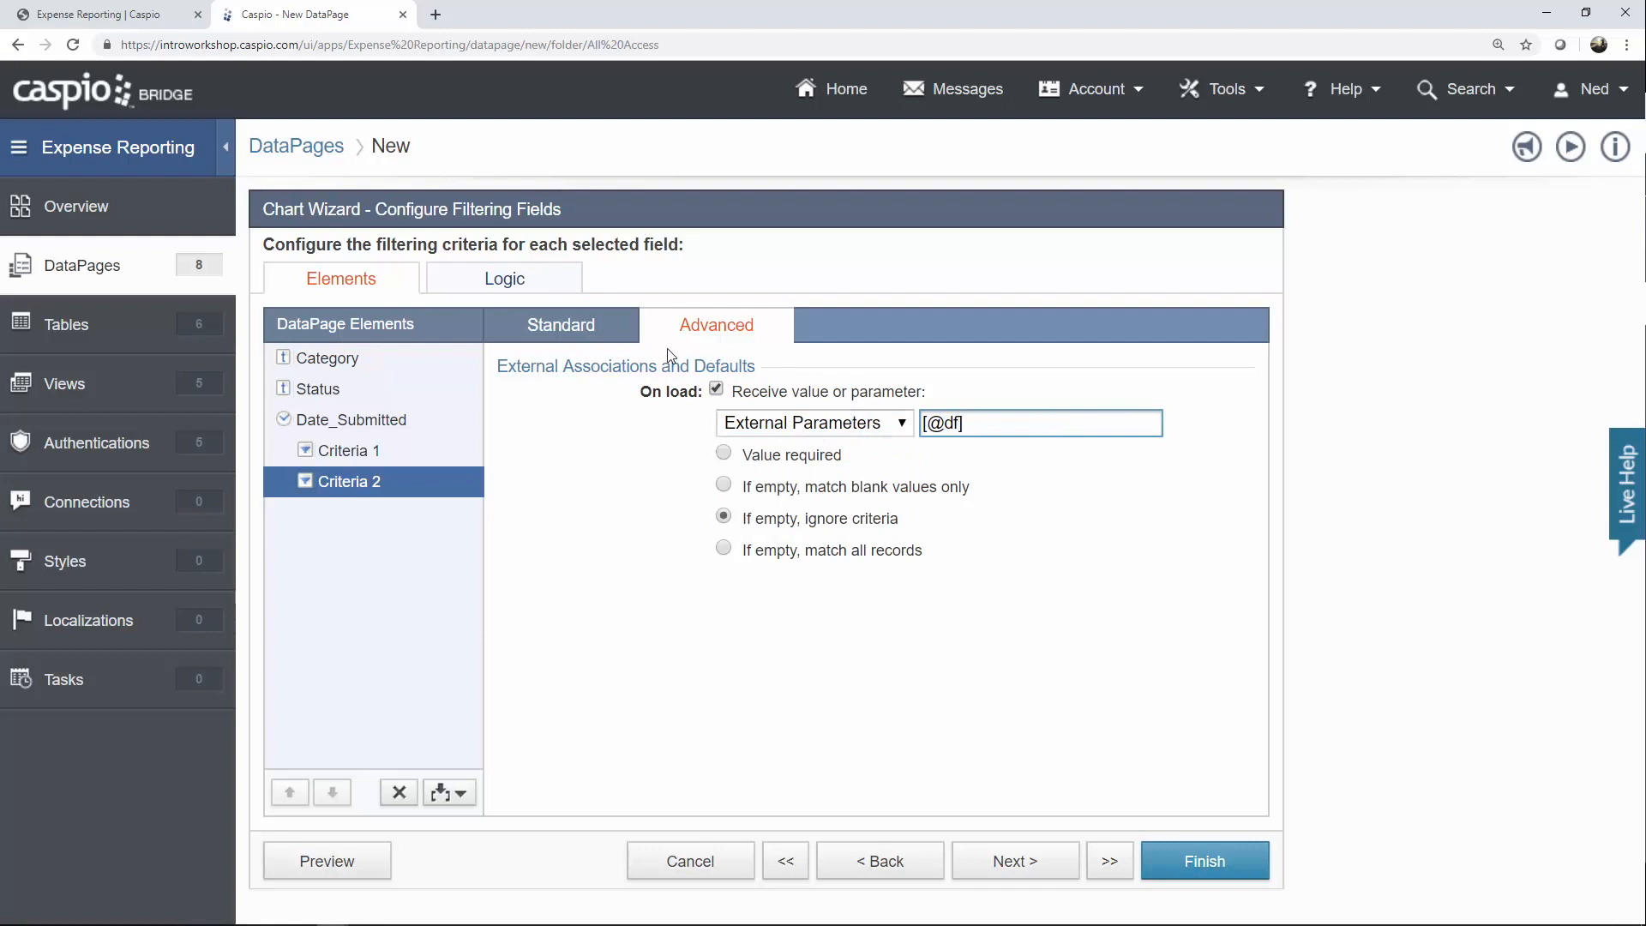
left_click(591, 327)
left_click(763, 390)
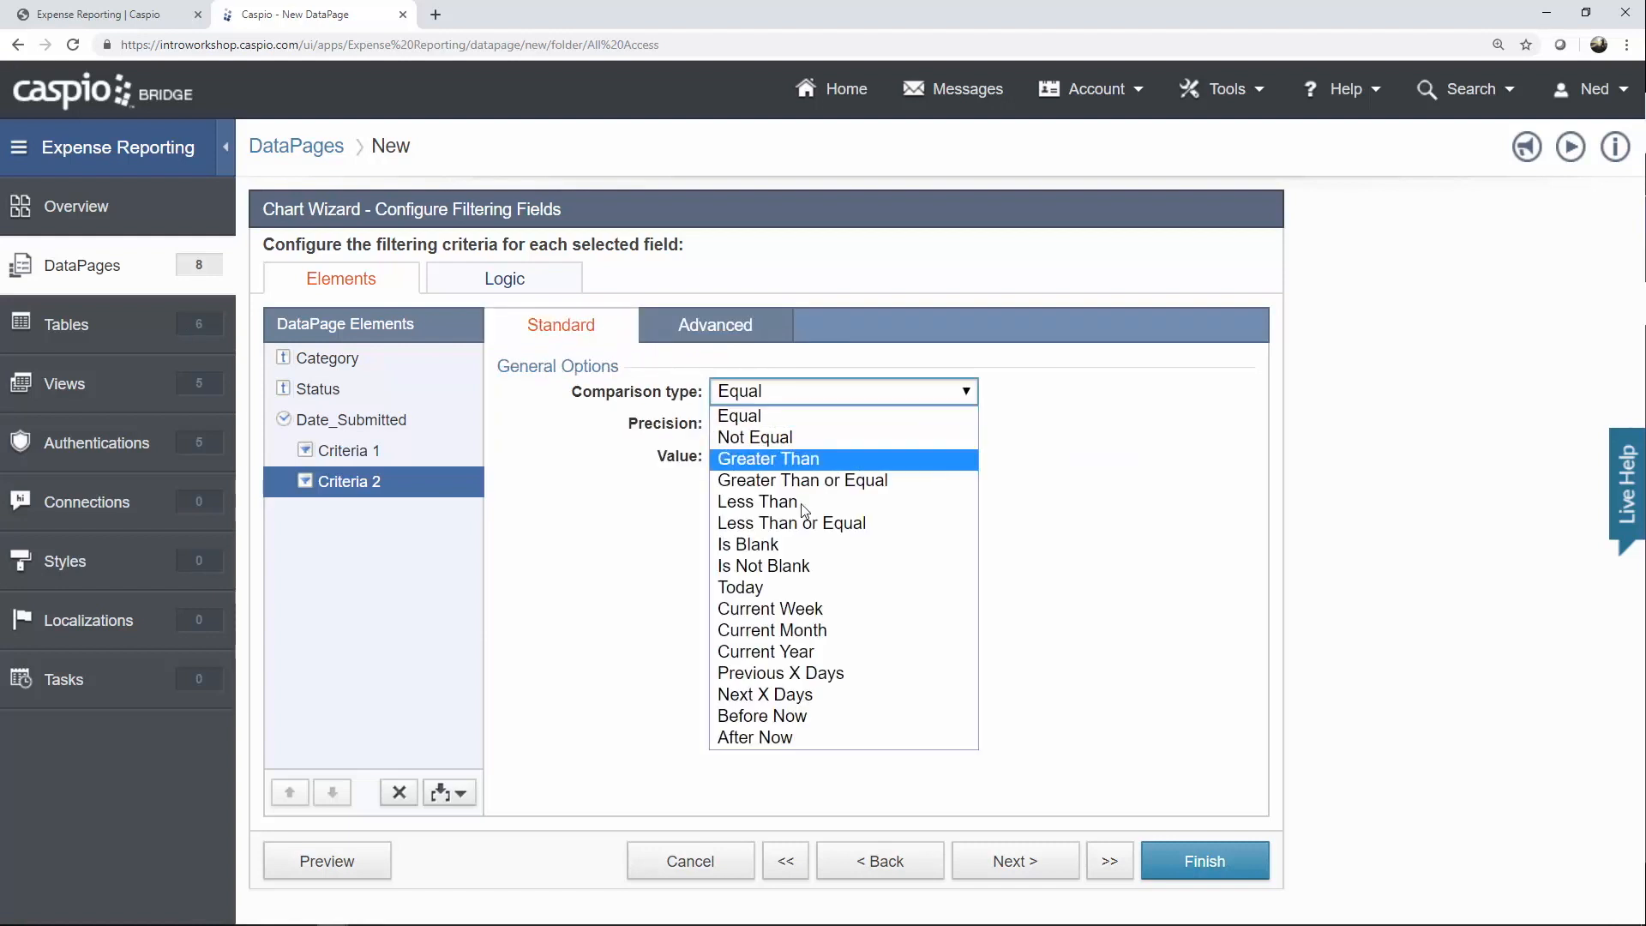
left_click(804, 523)
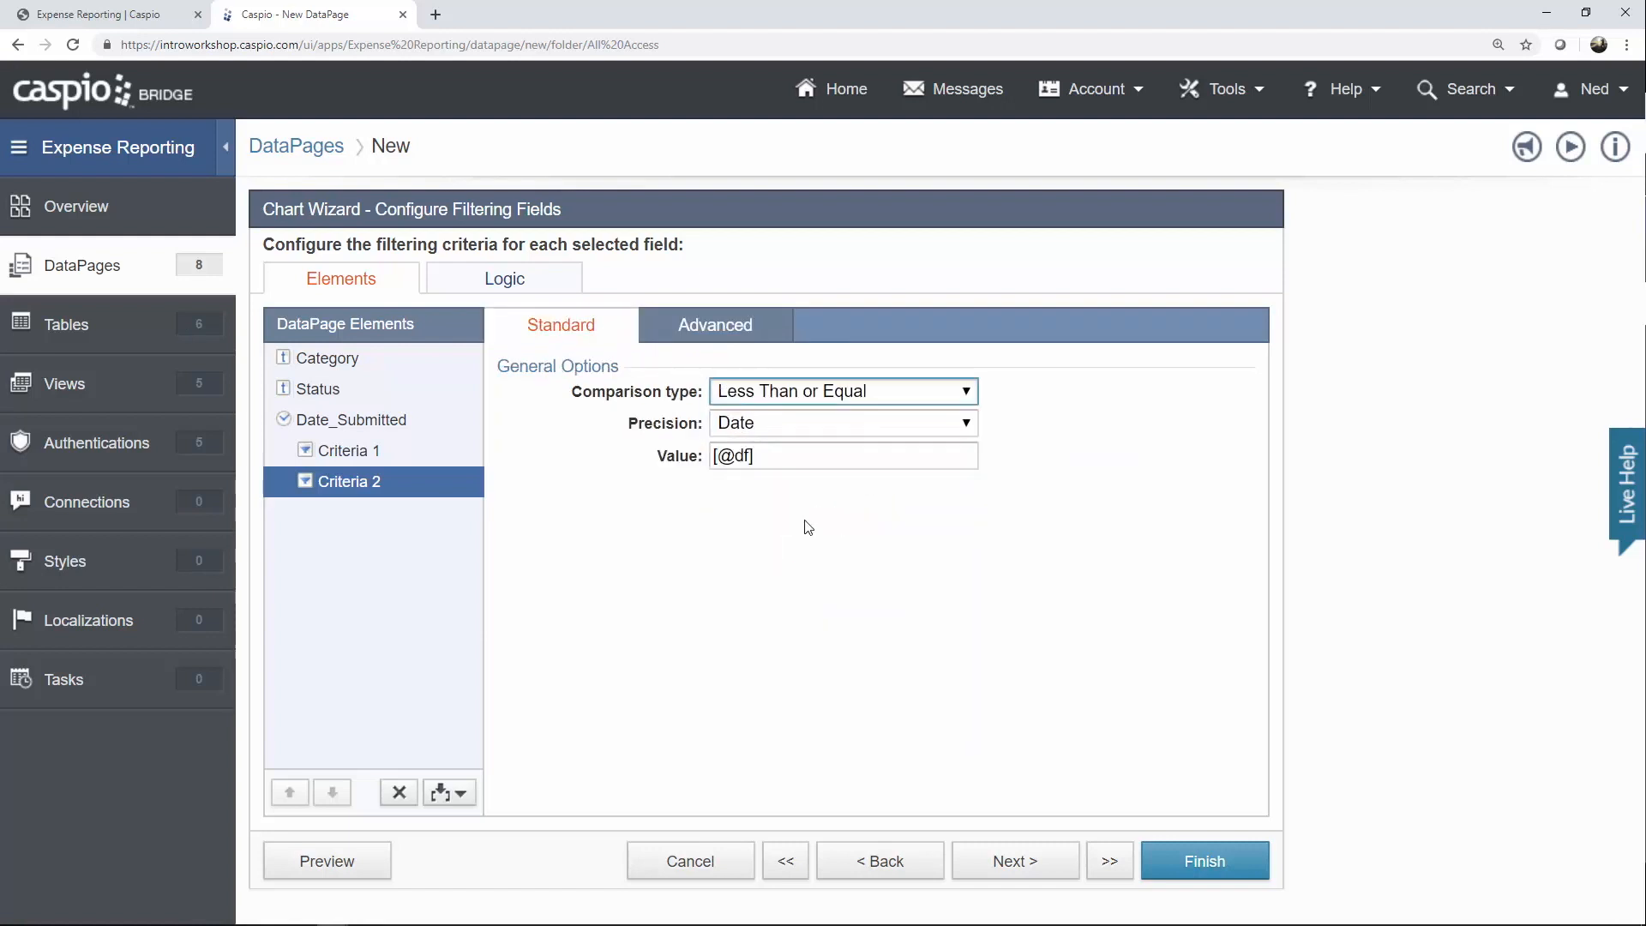
left_click(1041, 861)
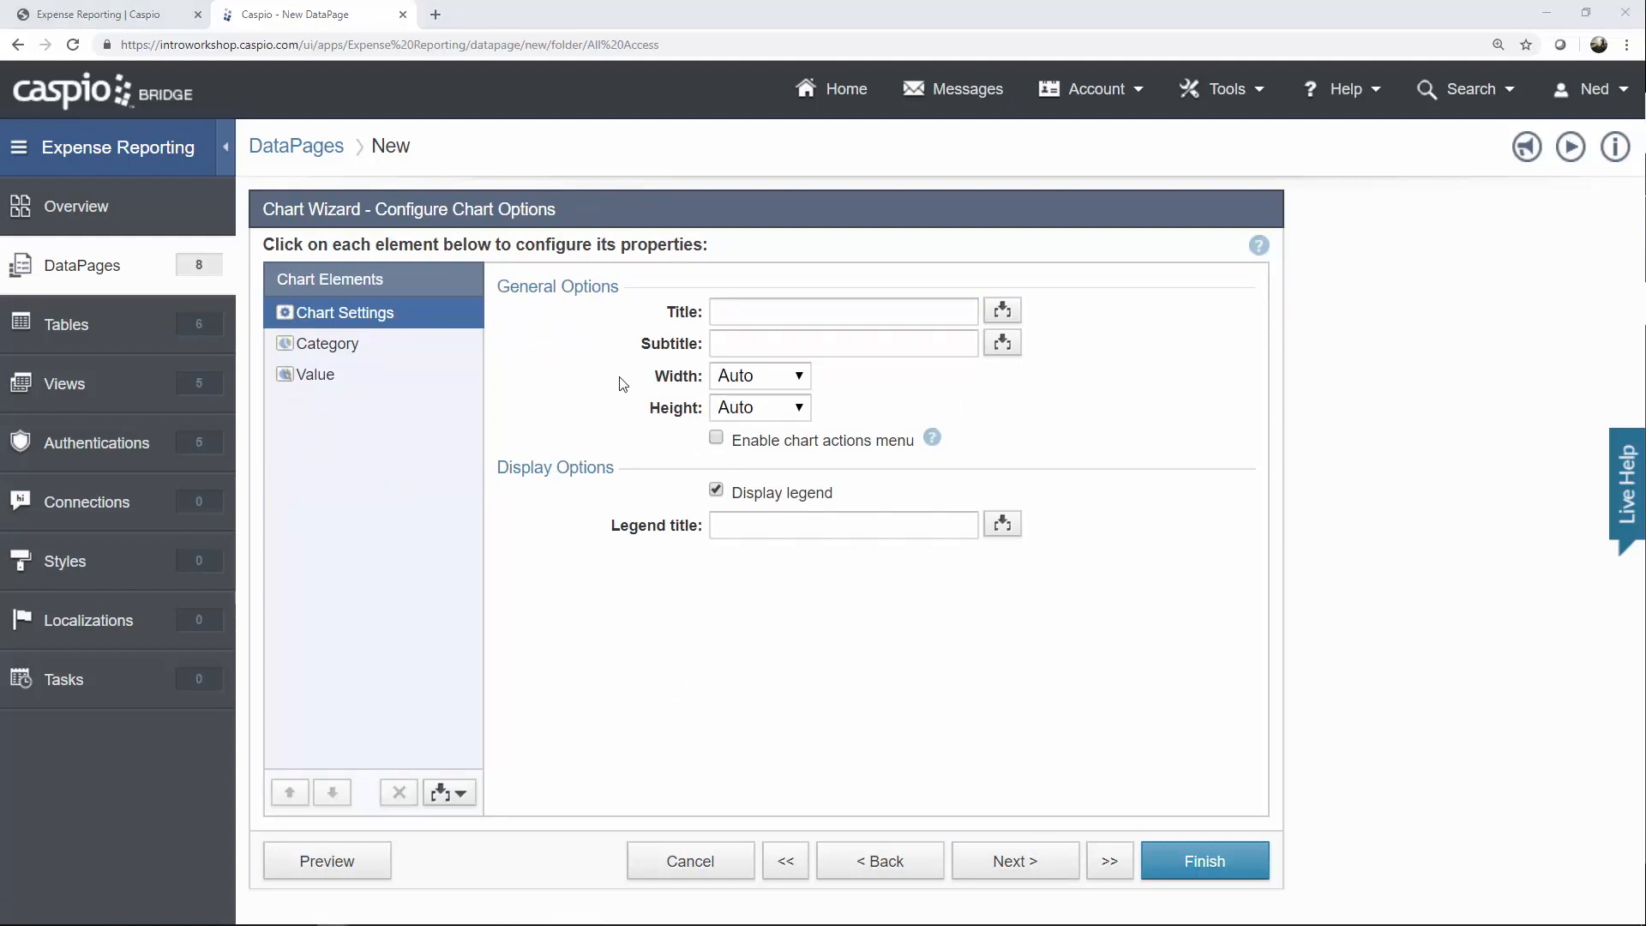
Group the chart by Status and sum Total, without showing percentages.
left_click(360, 352)
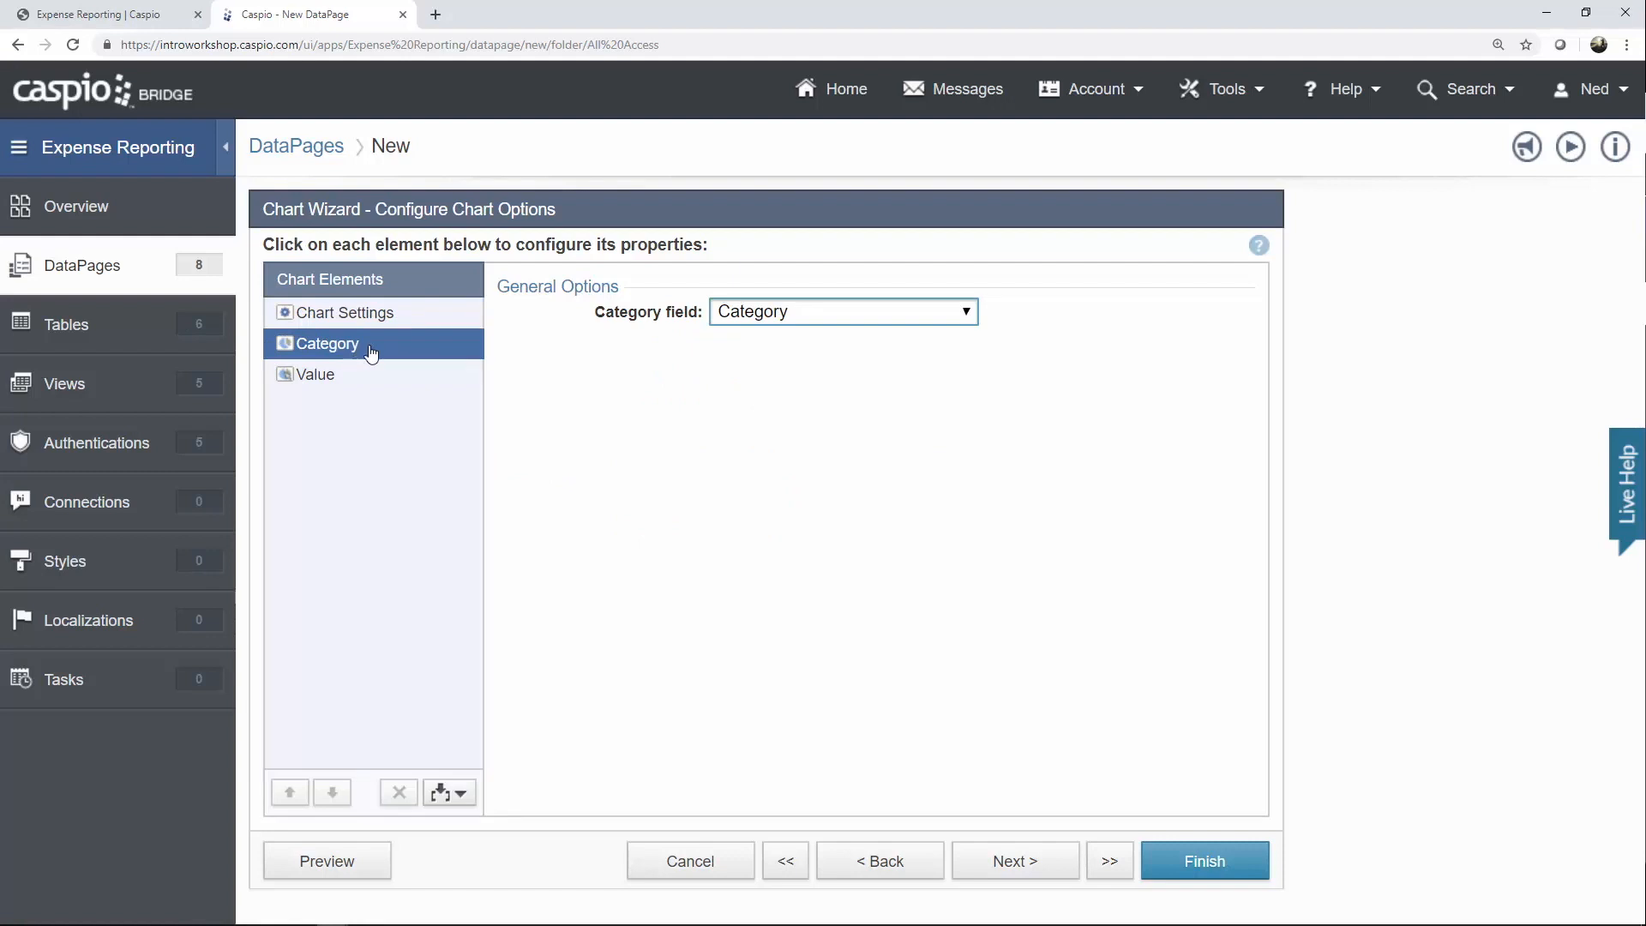
left_click(769, 316)
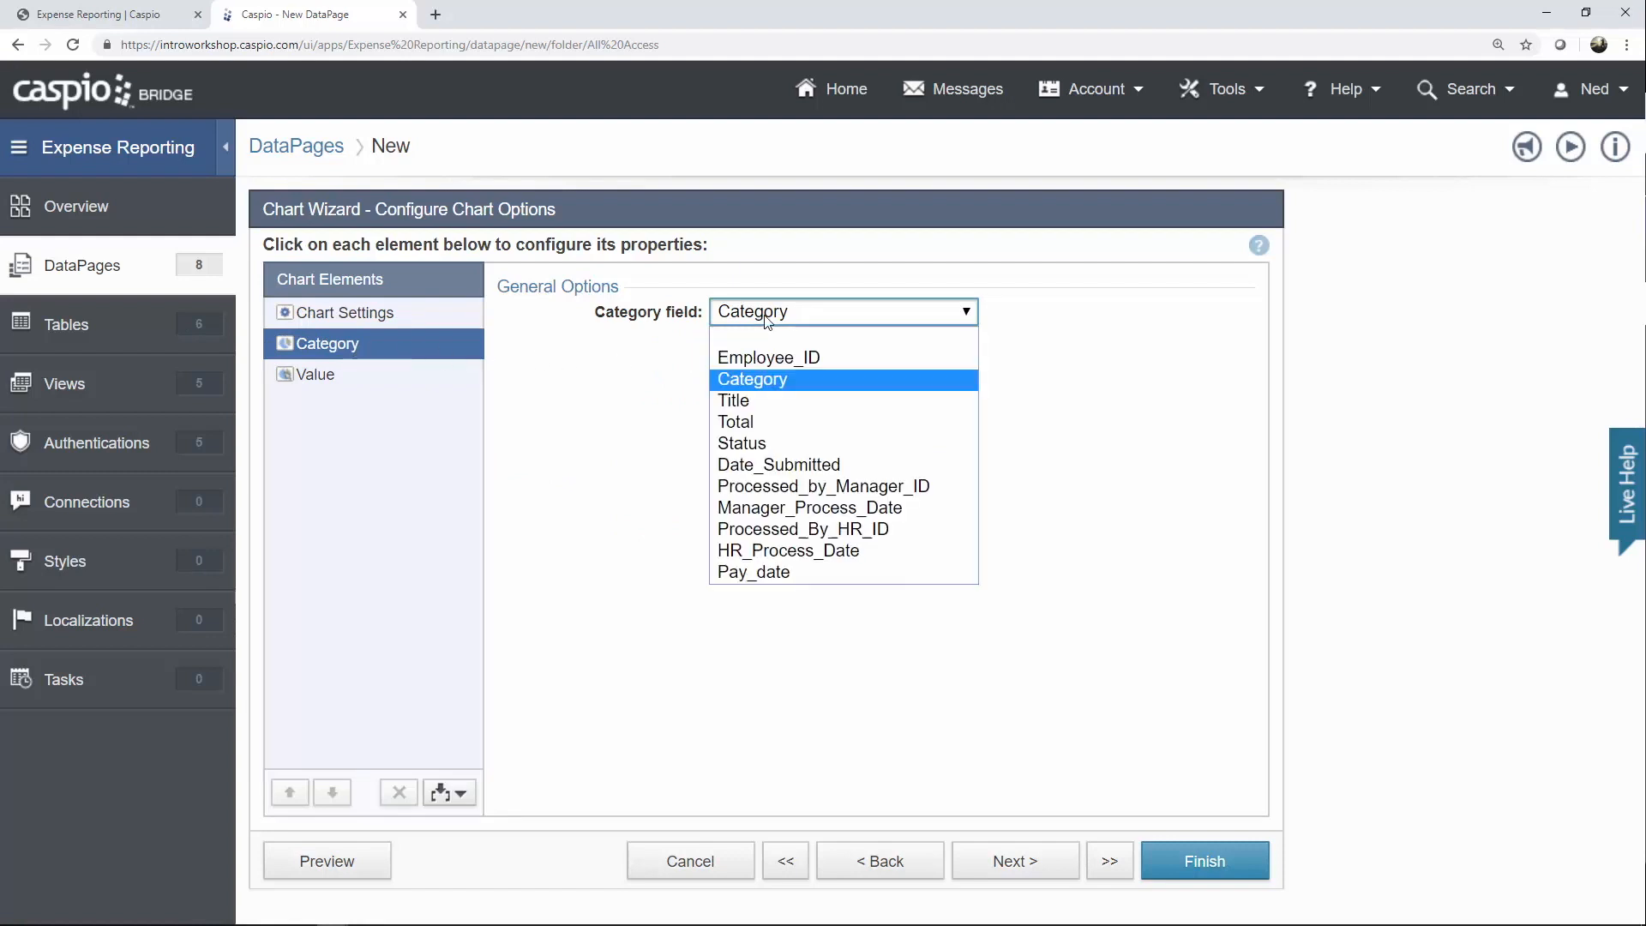
left_click(772, 444)
left_click(343, 387)
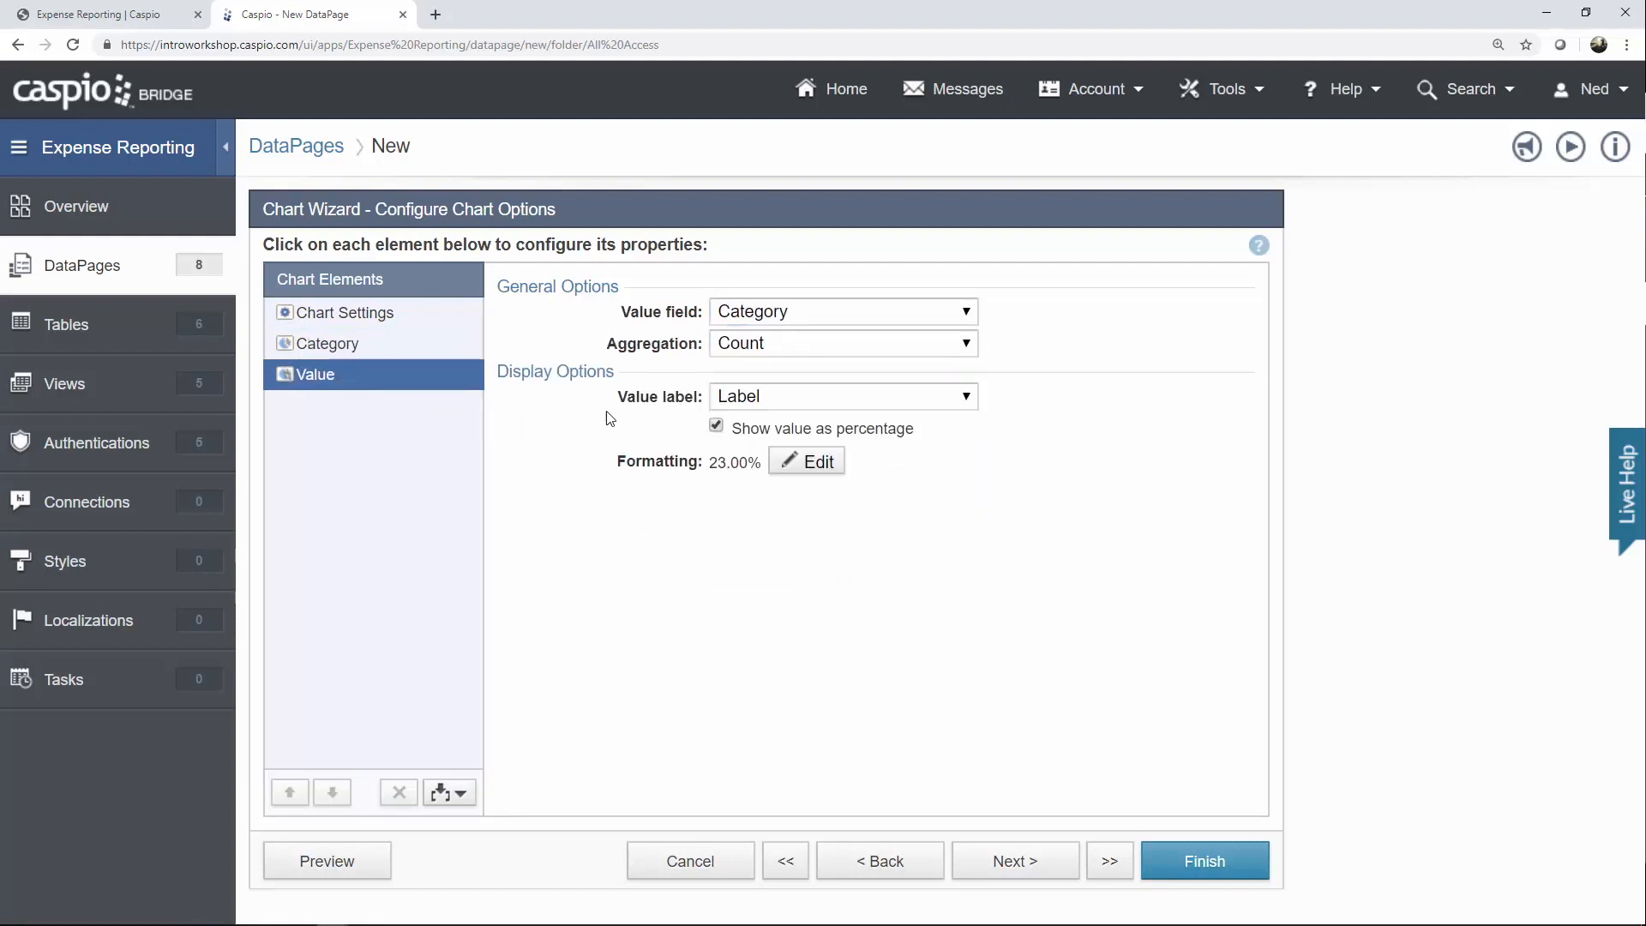
left_click(774, 317)
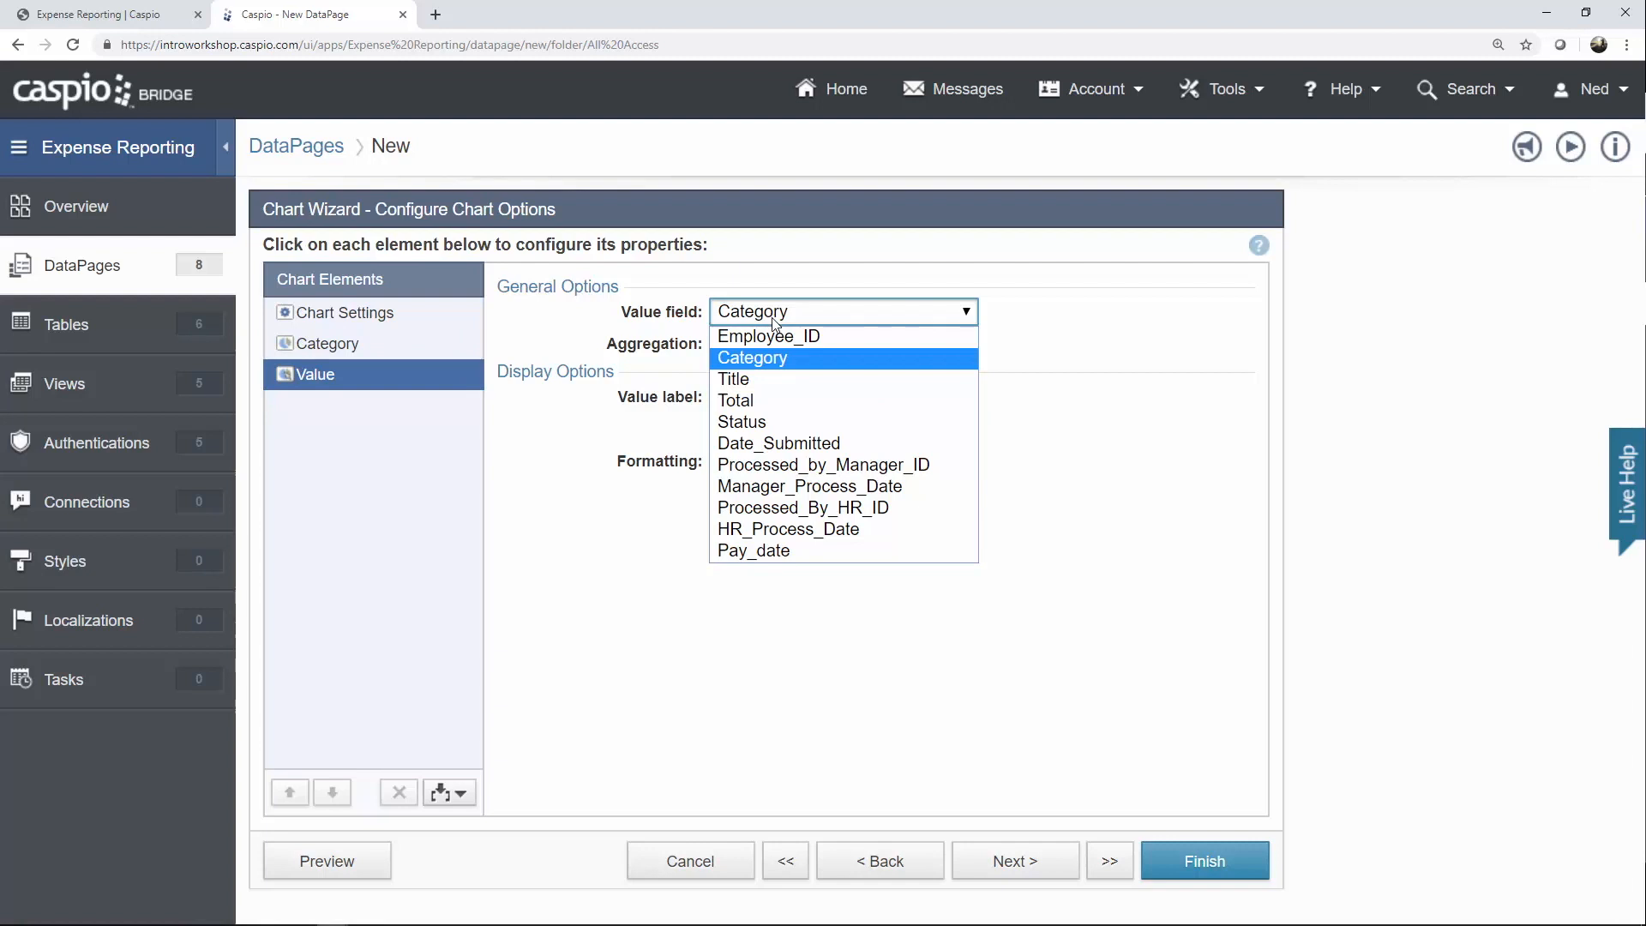
left_click(768, 400)
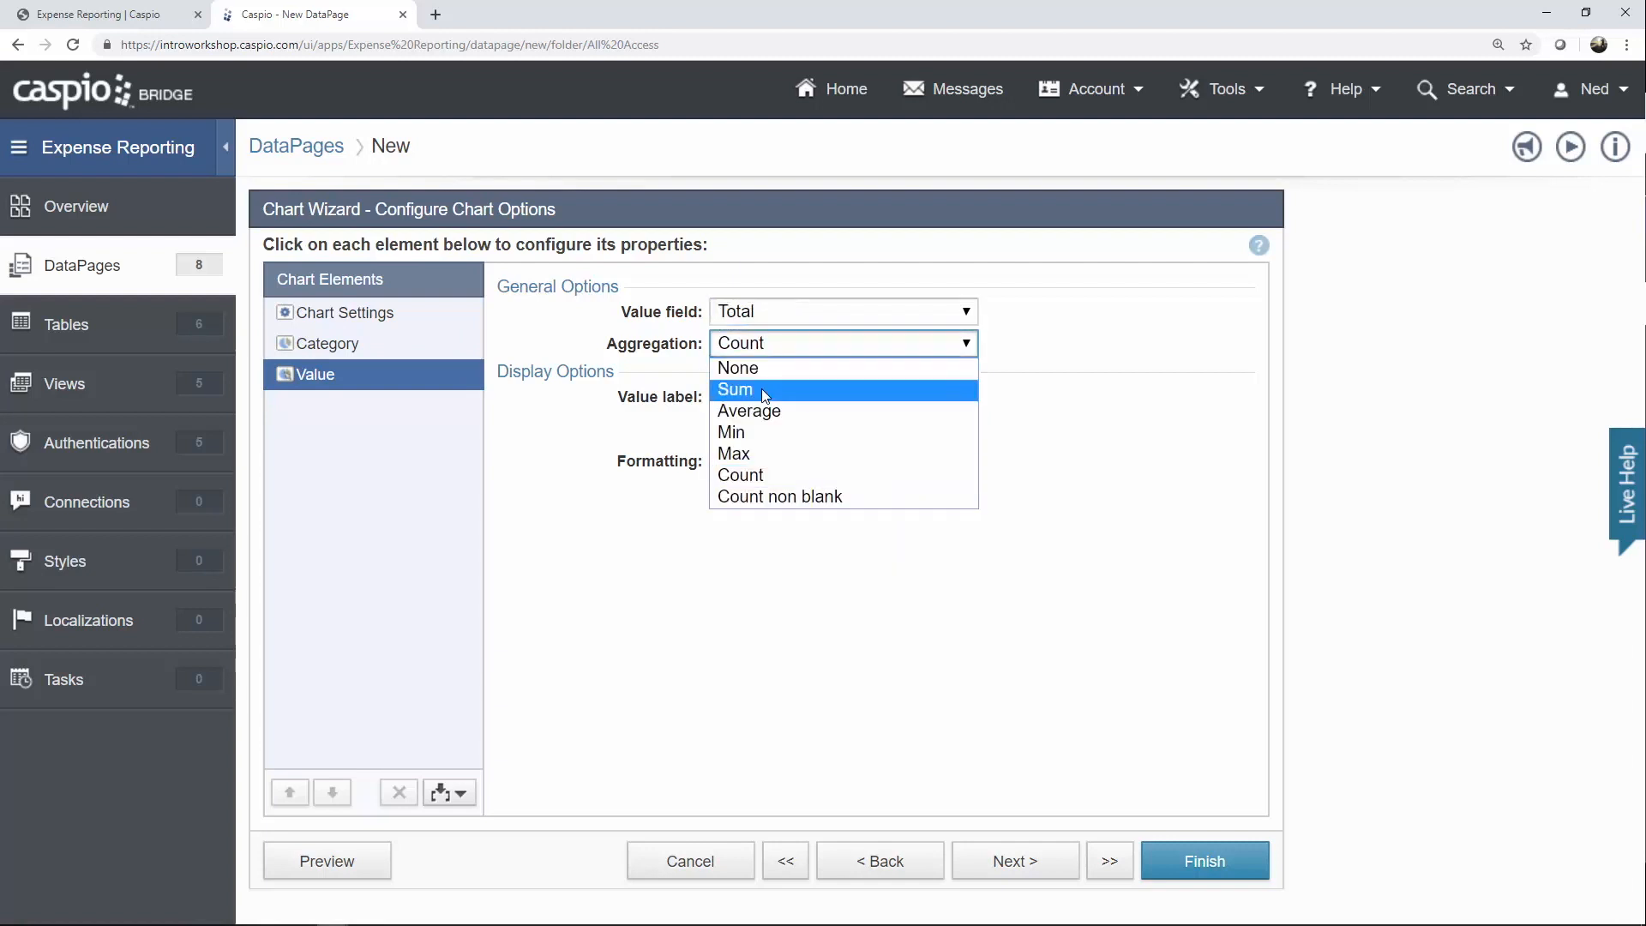
left_click(761, 389)
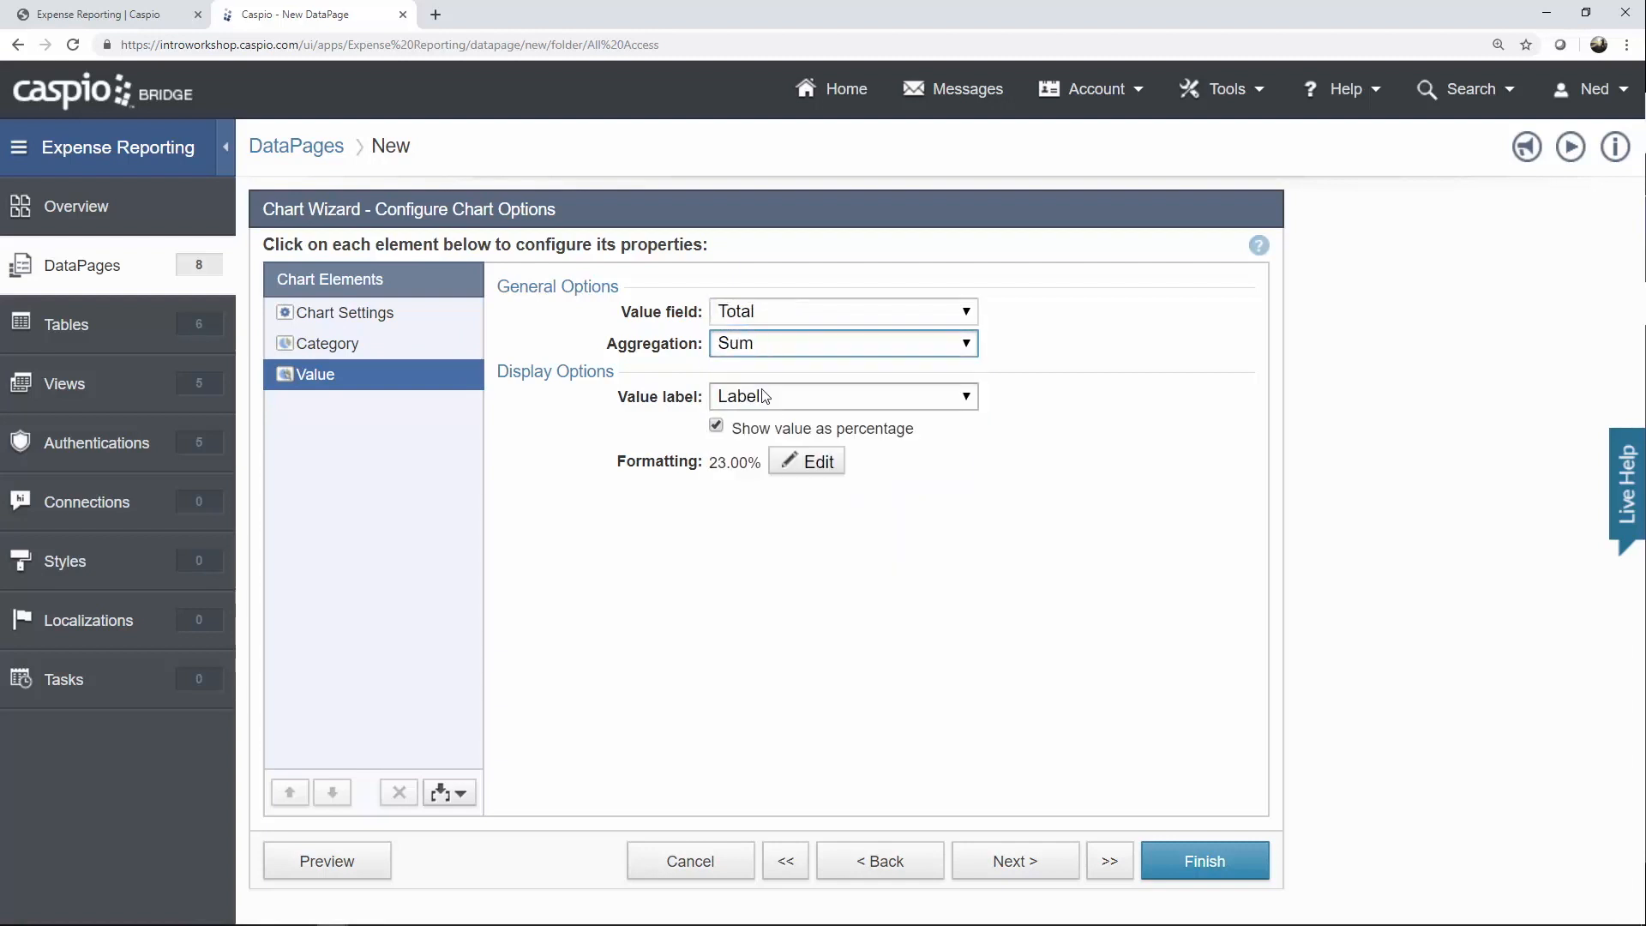
left_click(755, 435)
Format the values as custom Currency with 0 decimal places and finish the chart DataPage.
left_click(793, 461)
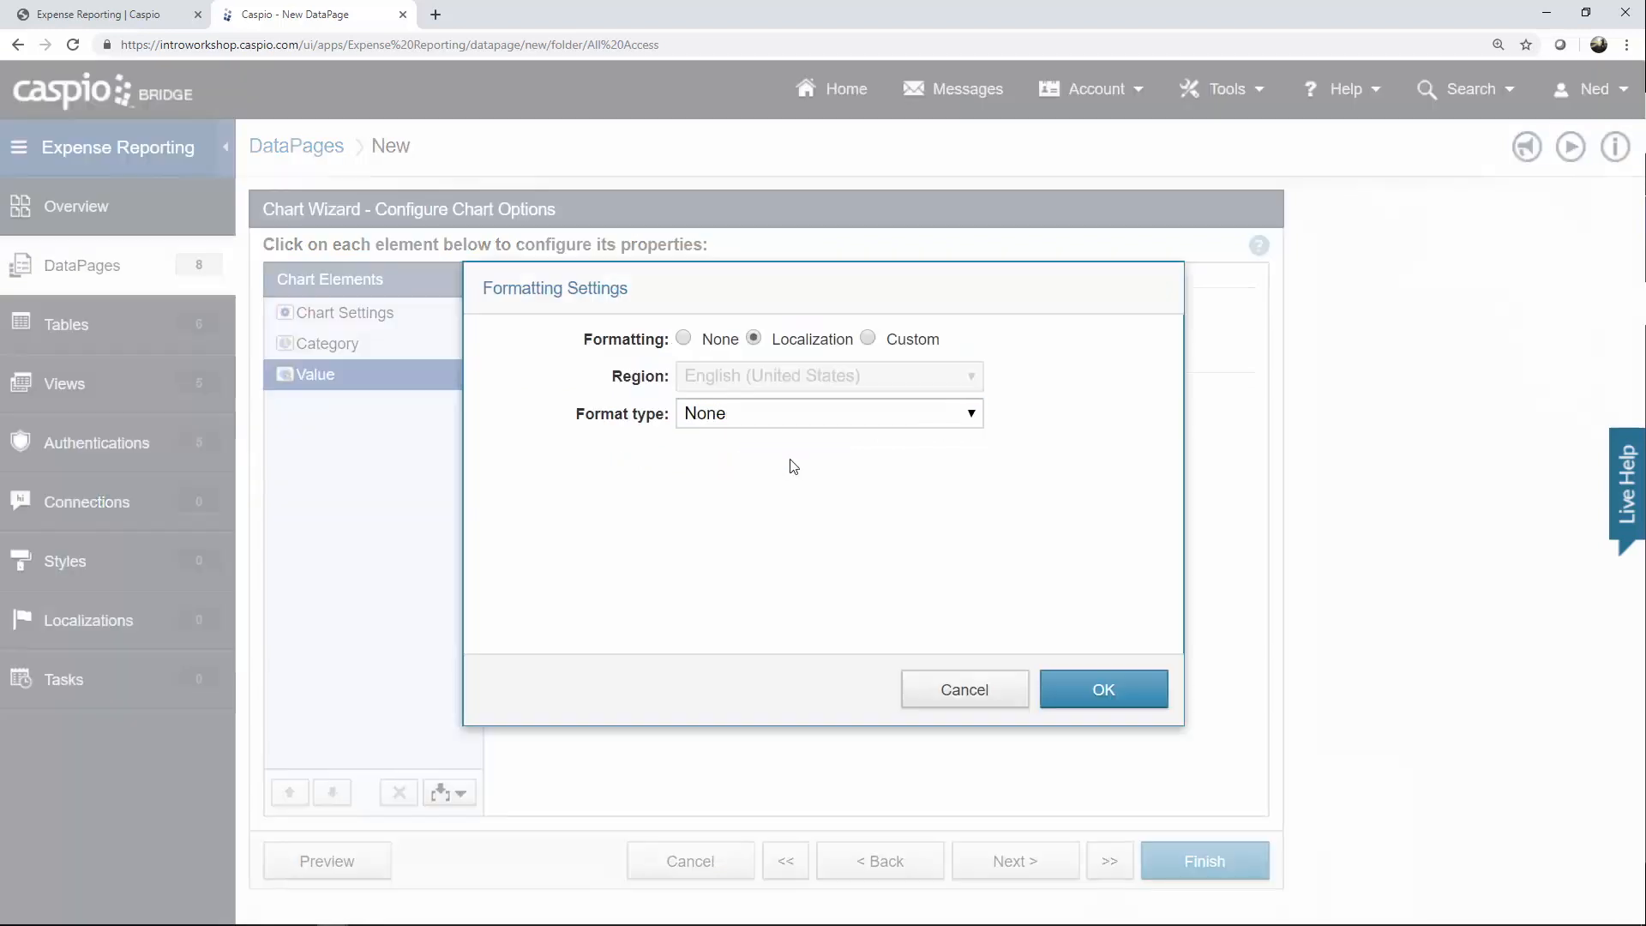
left_click(909, 341)
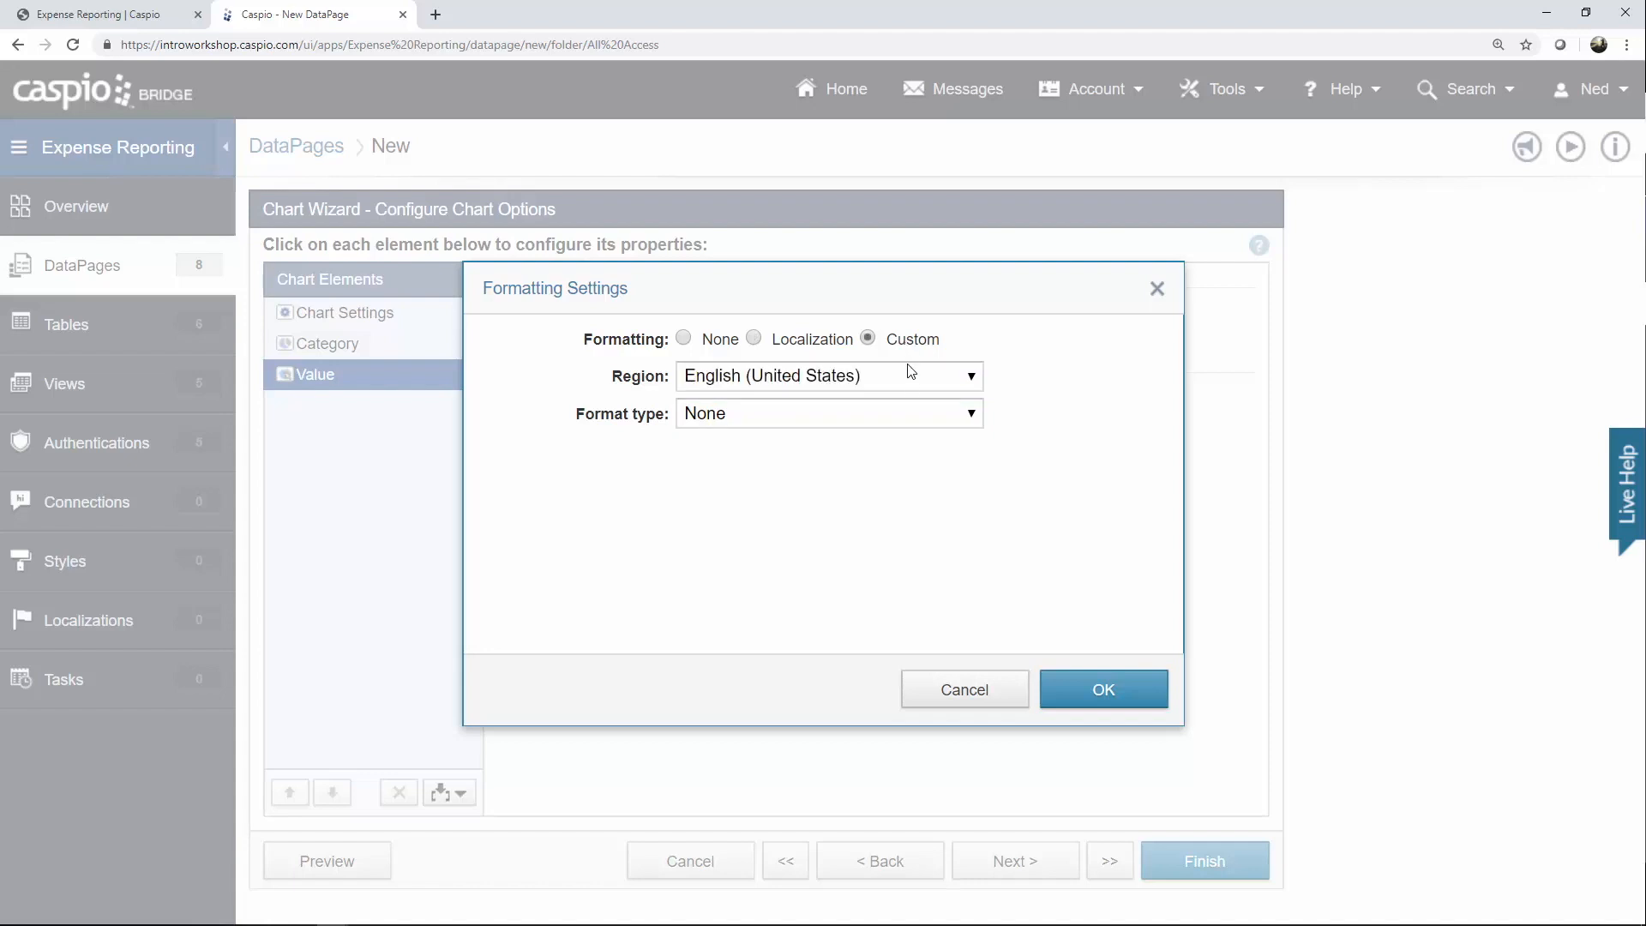
left_click(812, 412)
left_click(771, 482)
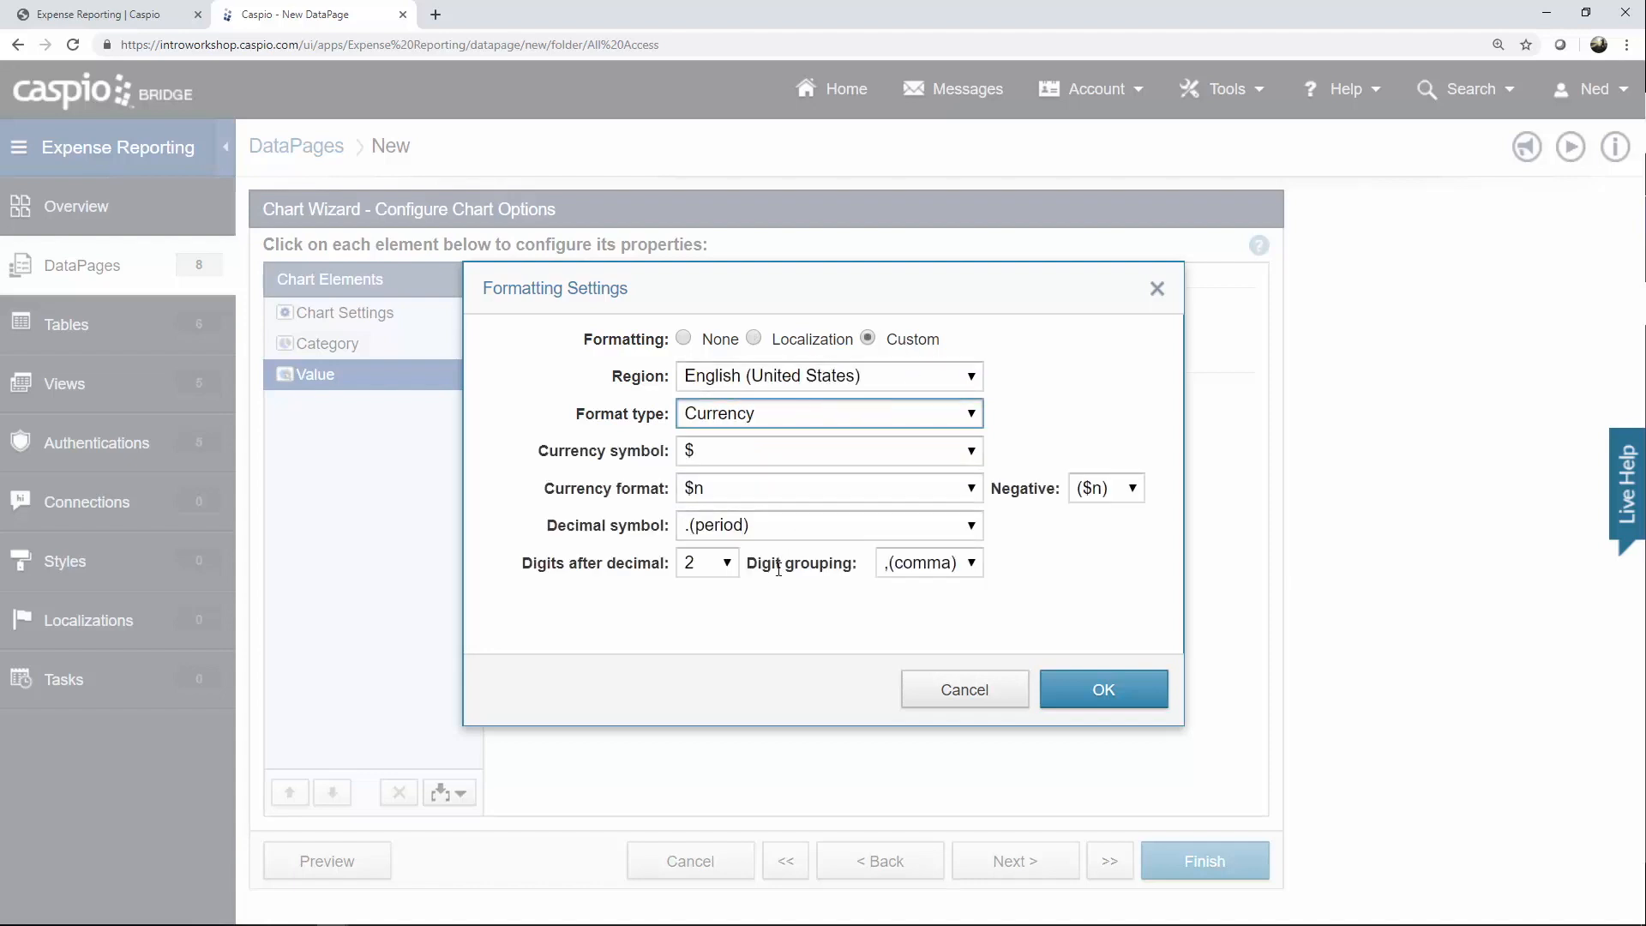
left_click(733, 573)
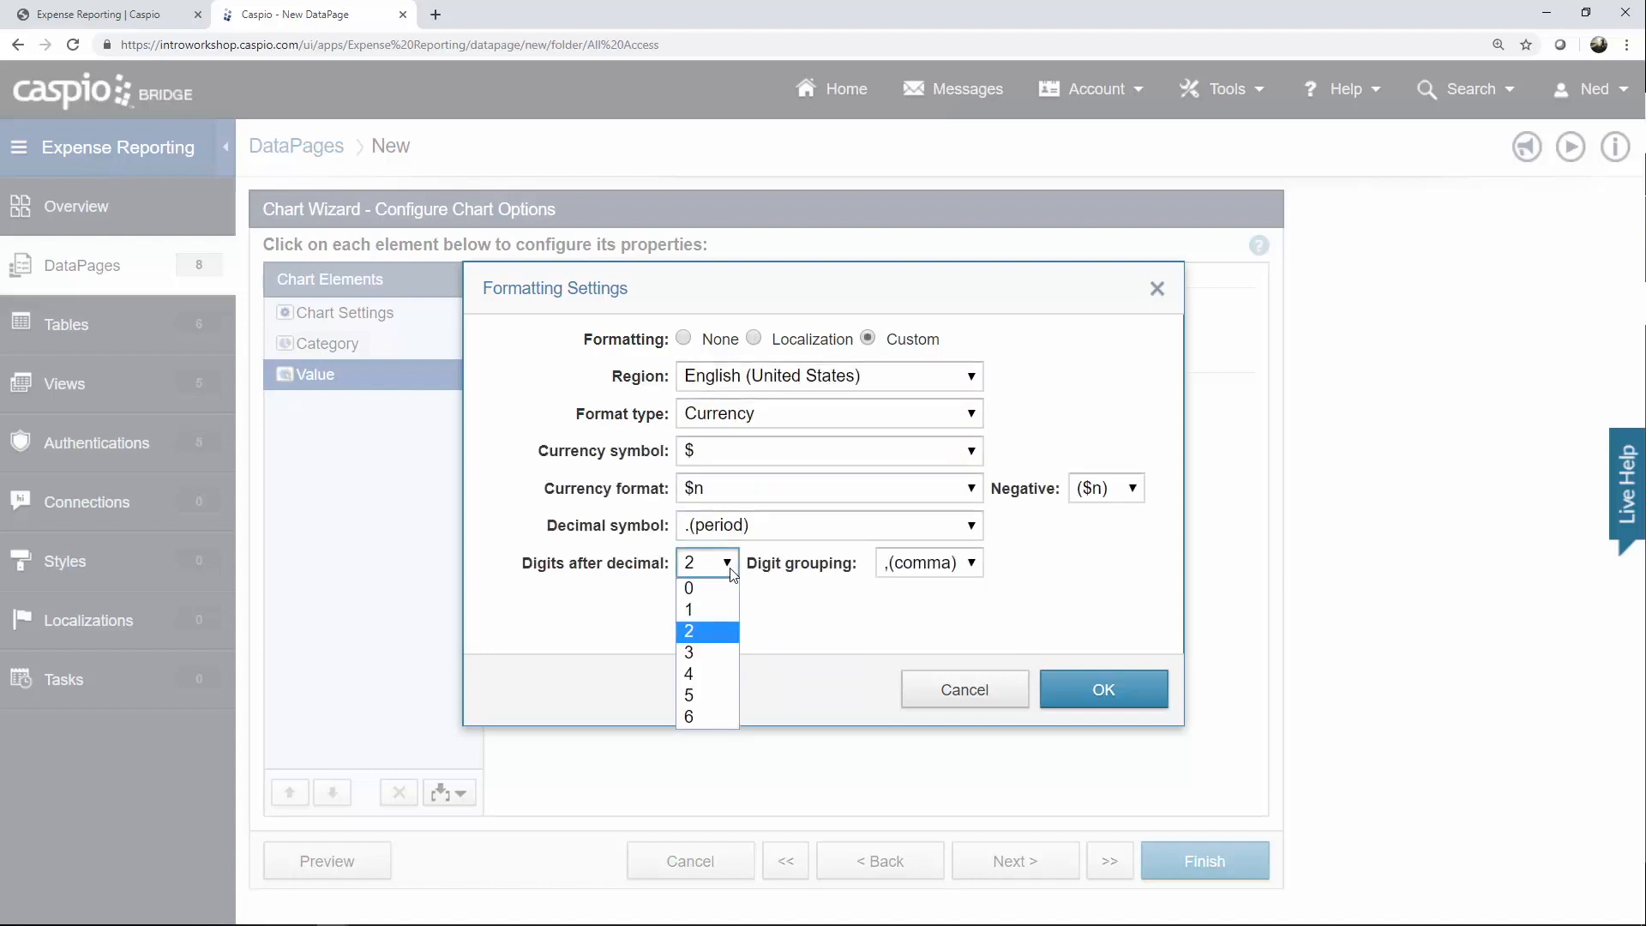
left_click(717, 587)
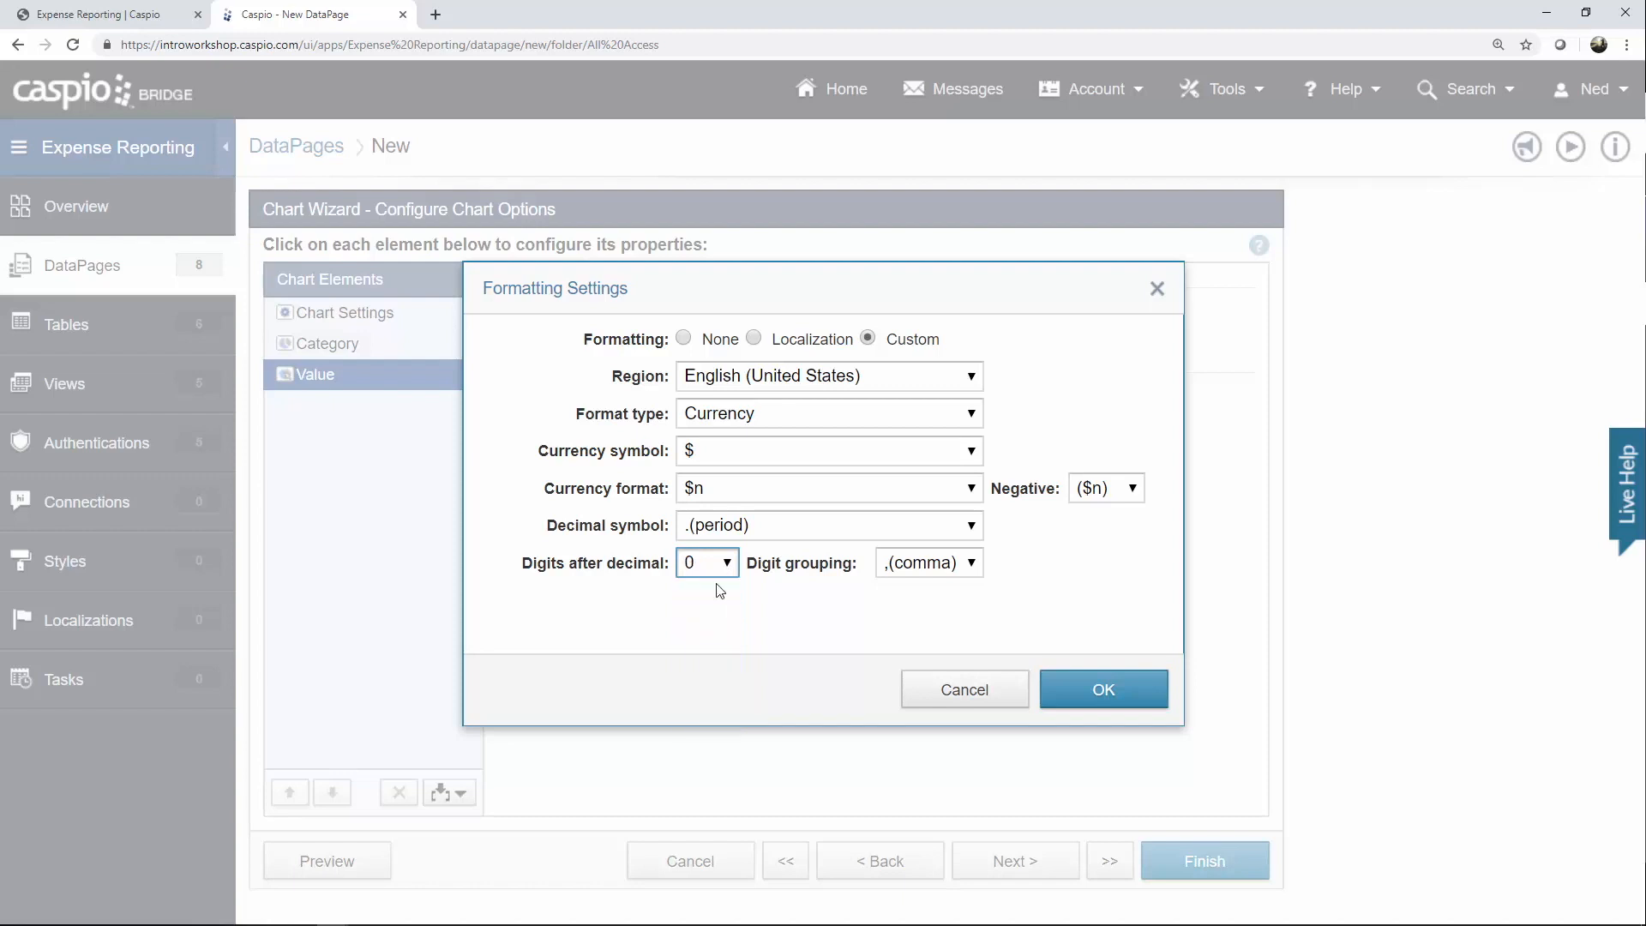
left_click(1123, 691)
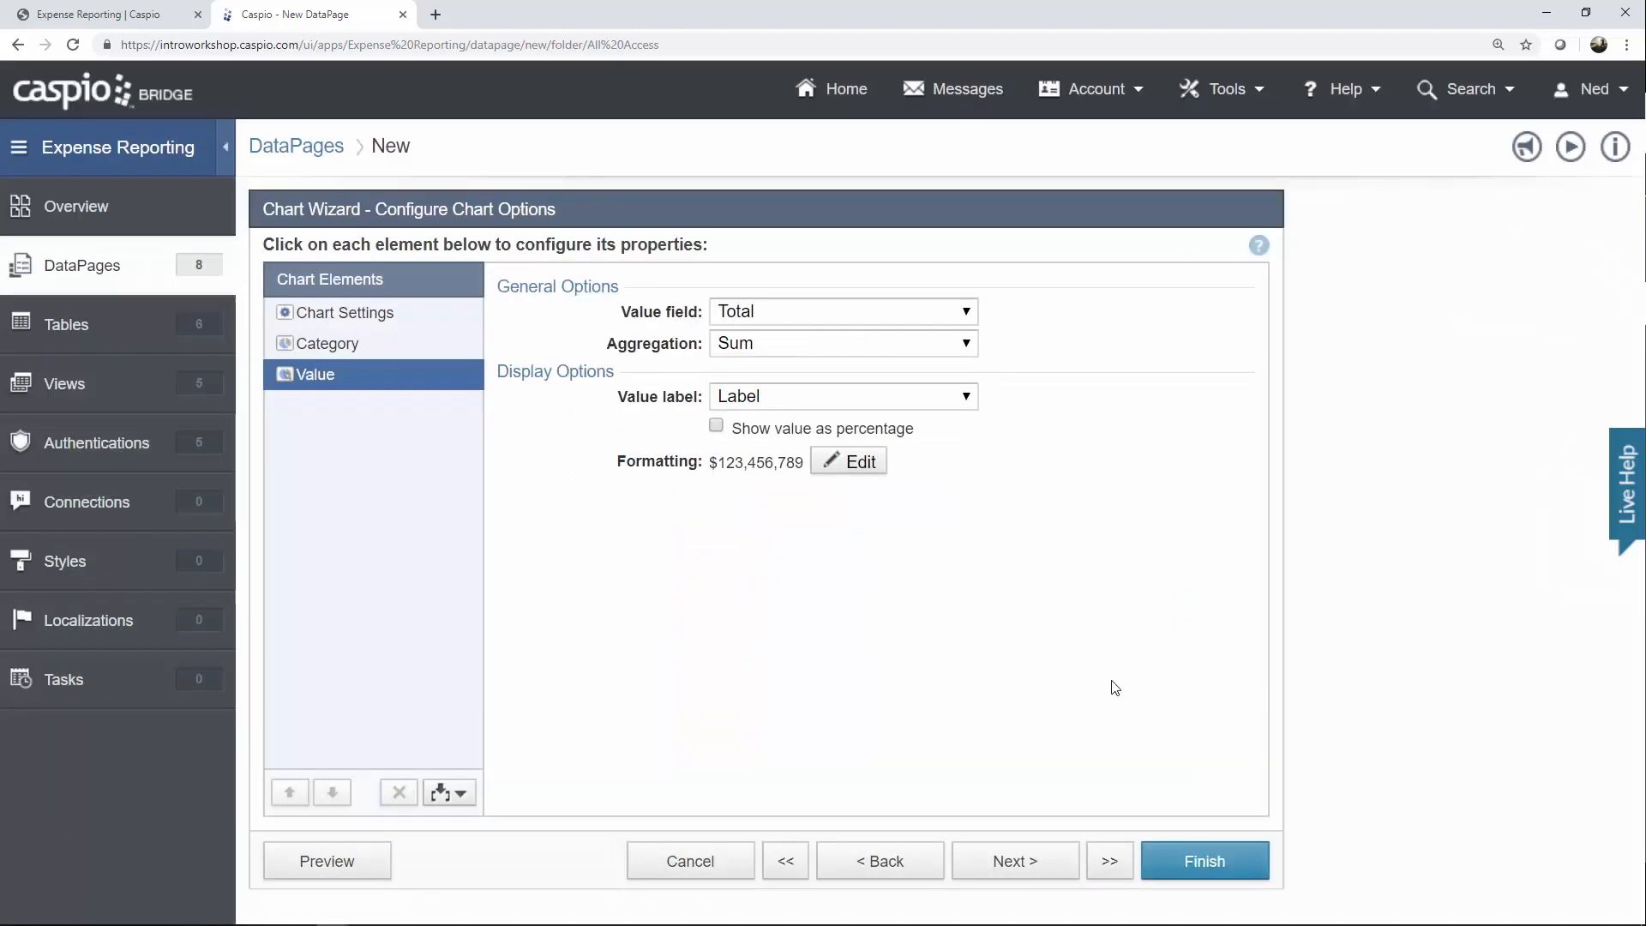
left_click(1203, 866)
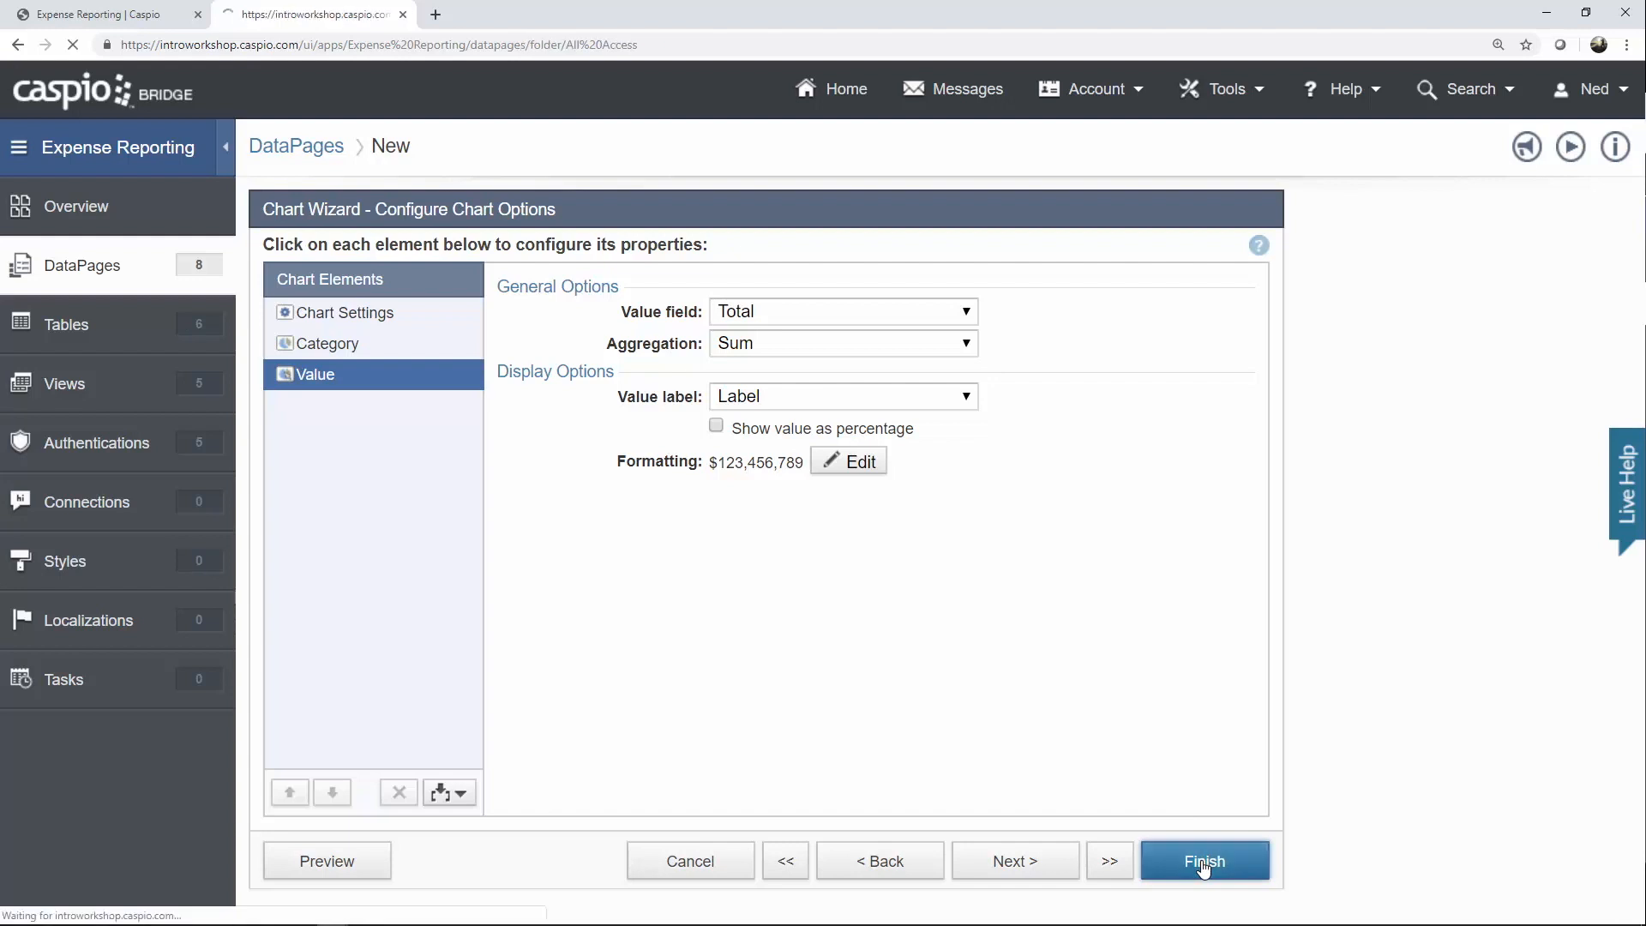
scroll(1200, 824, "down", 1)
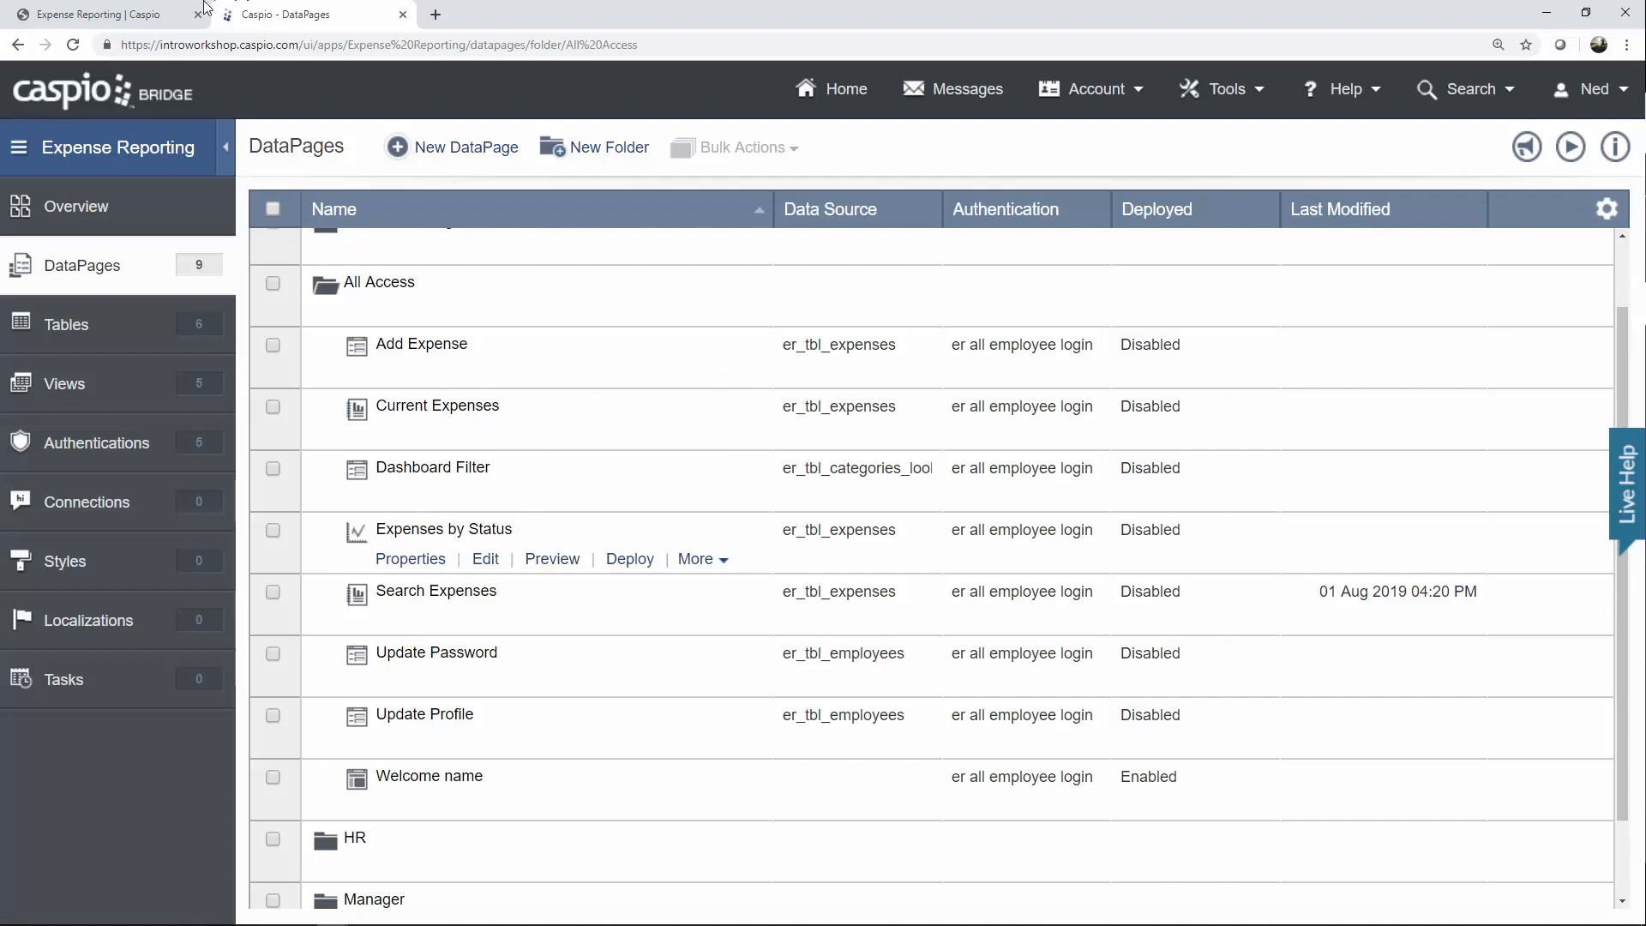
Bring up the Expense Reporting dashboard in its browser window.
left_click(108, 15)
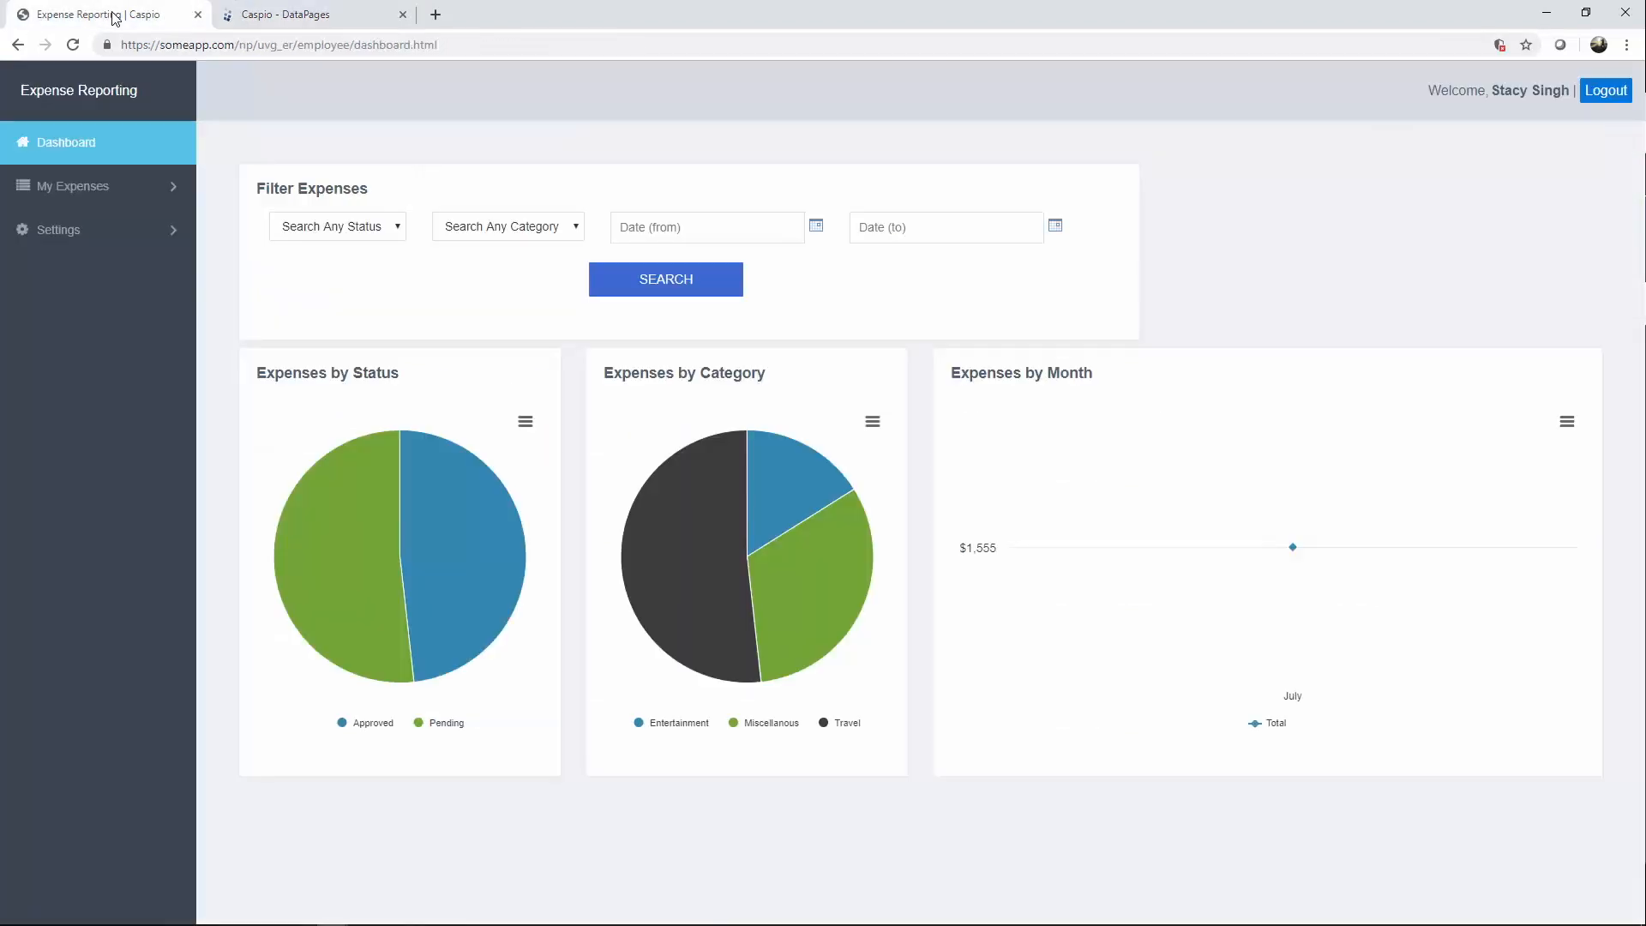
Search the dashboard for Pending expenses, showing Pending Travel at $805, then go back to DataPages.
left_click(383, 230)
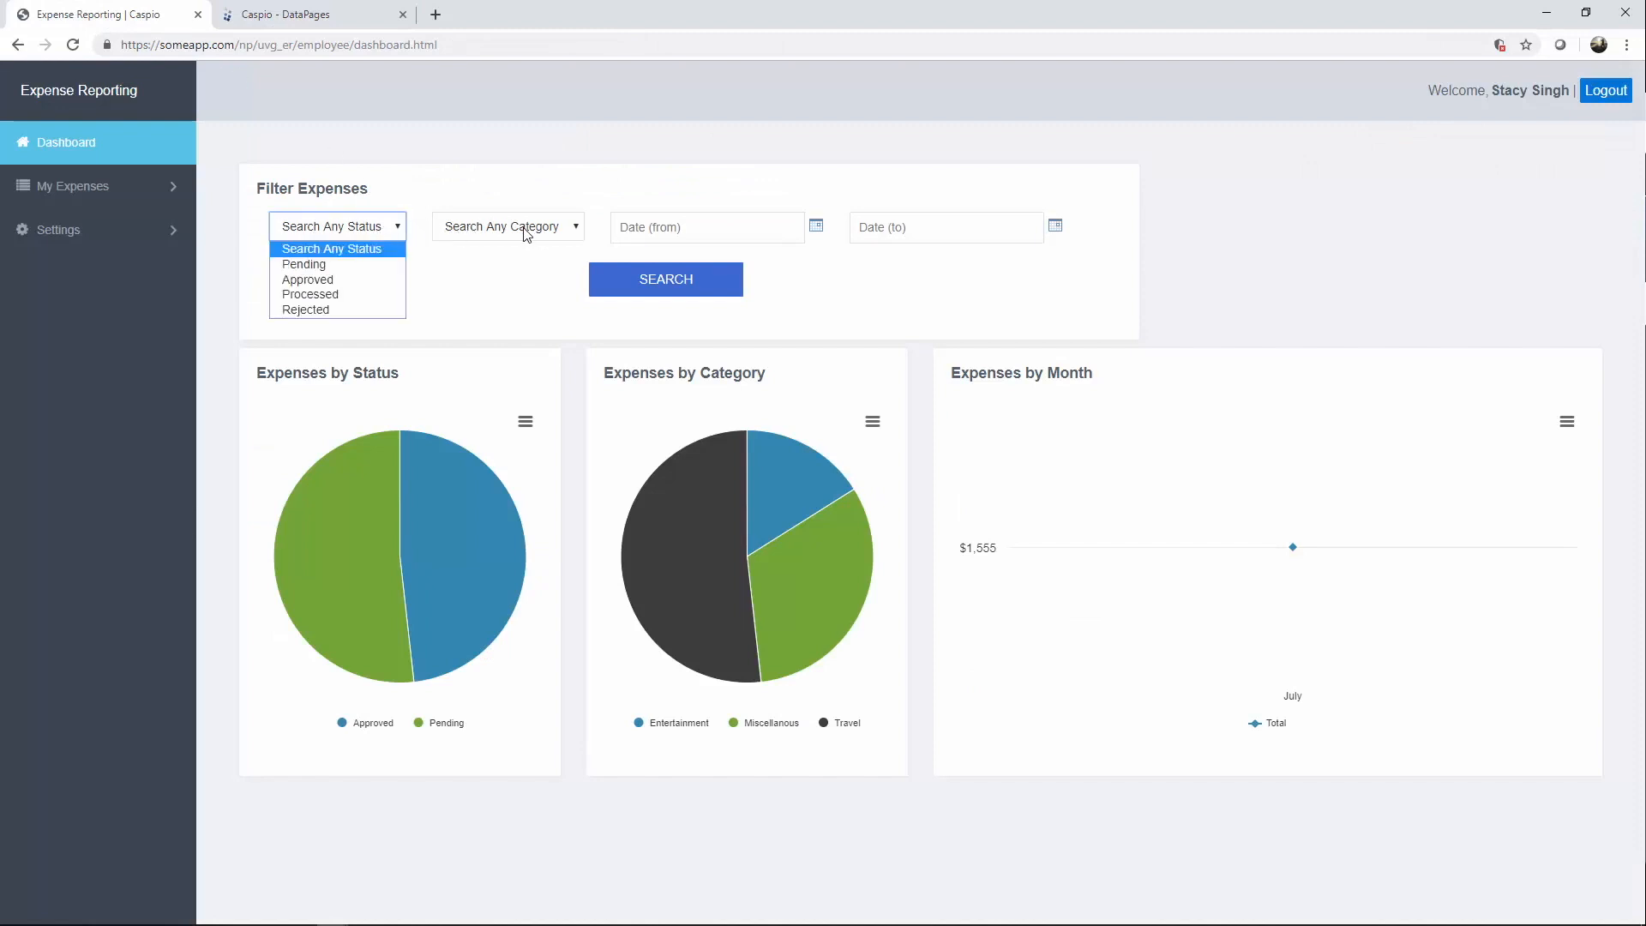
left_click(526, 234)
left_click(390, 231)
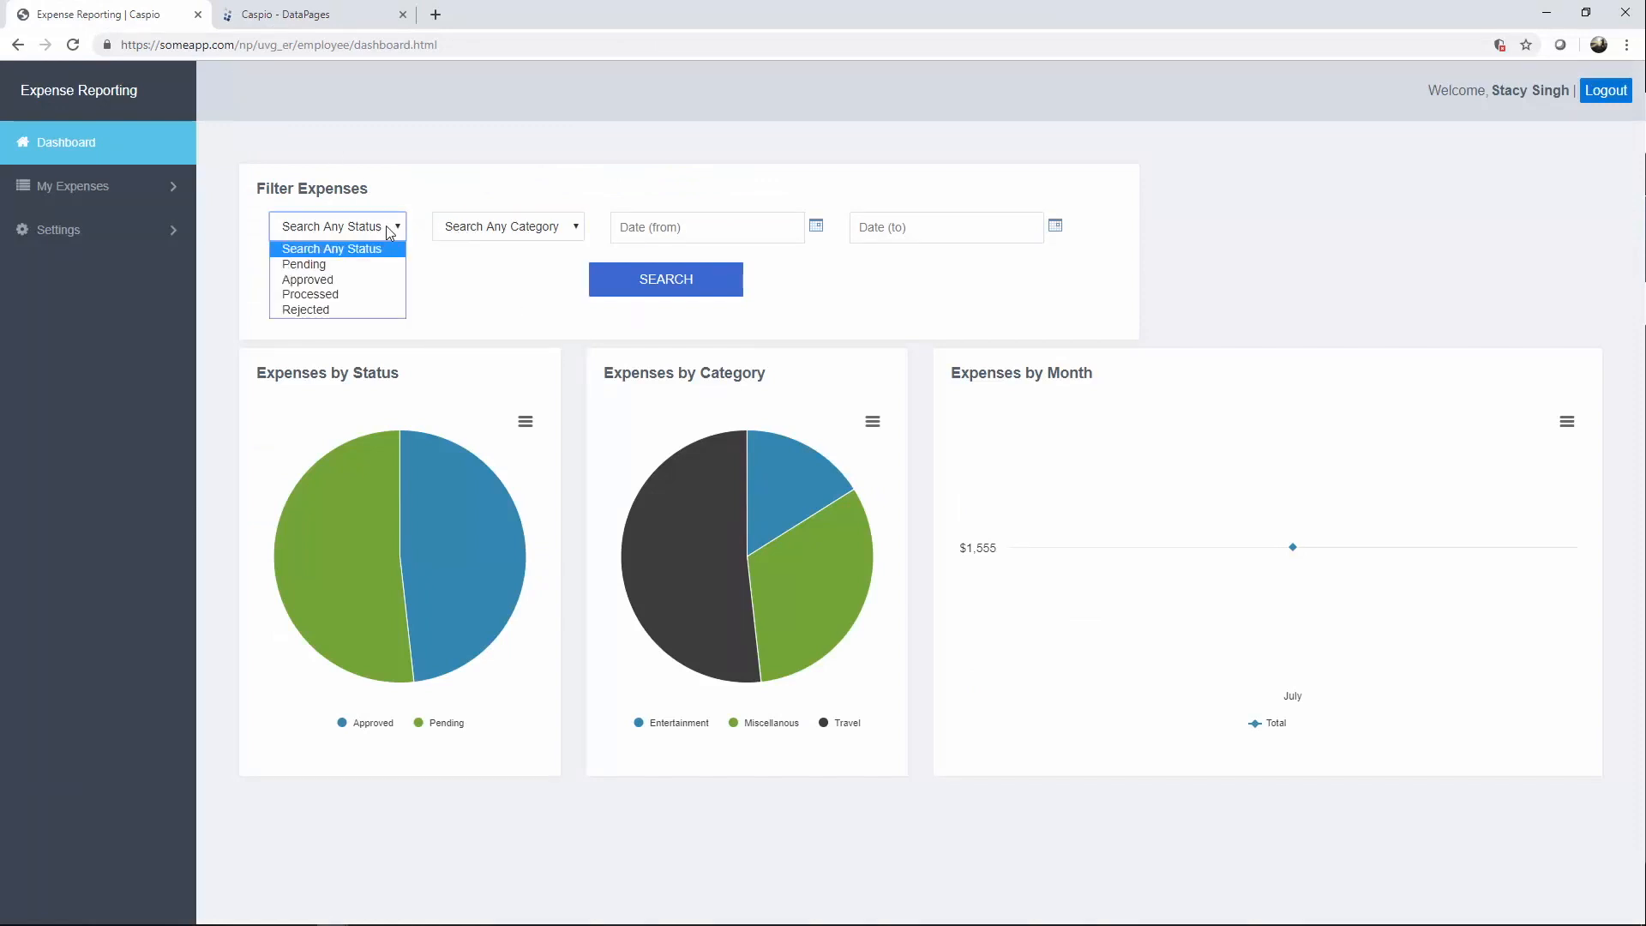
left_click(325, 264)
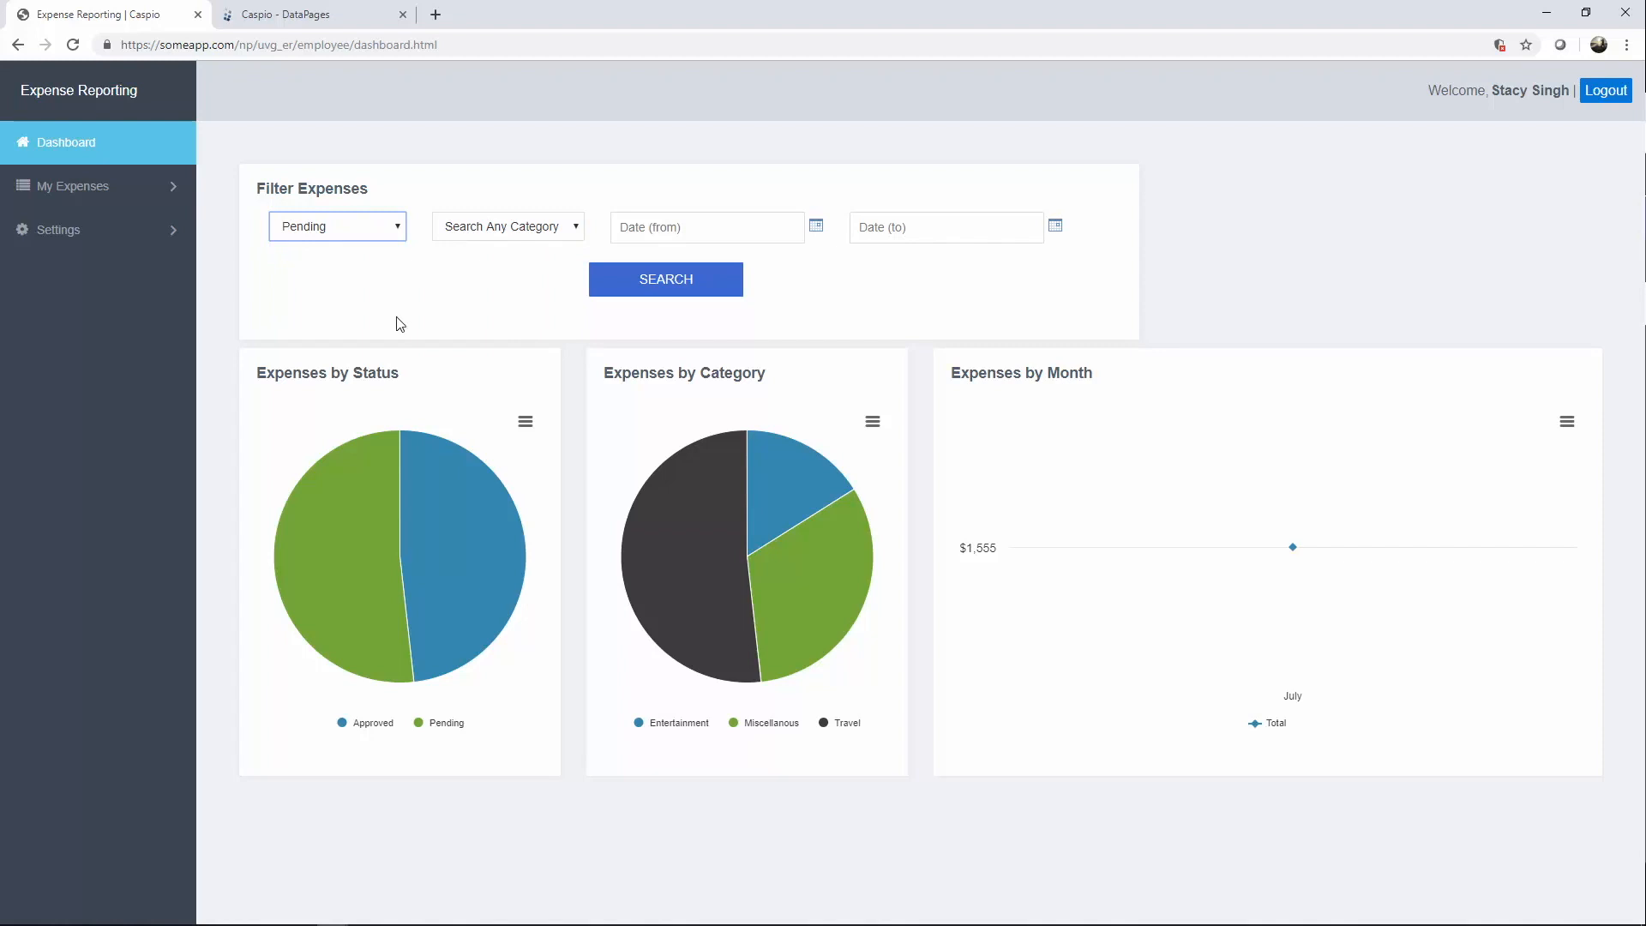
left_click(662, 290)
mouse_move(461, 542)
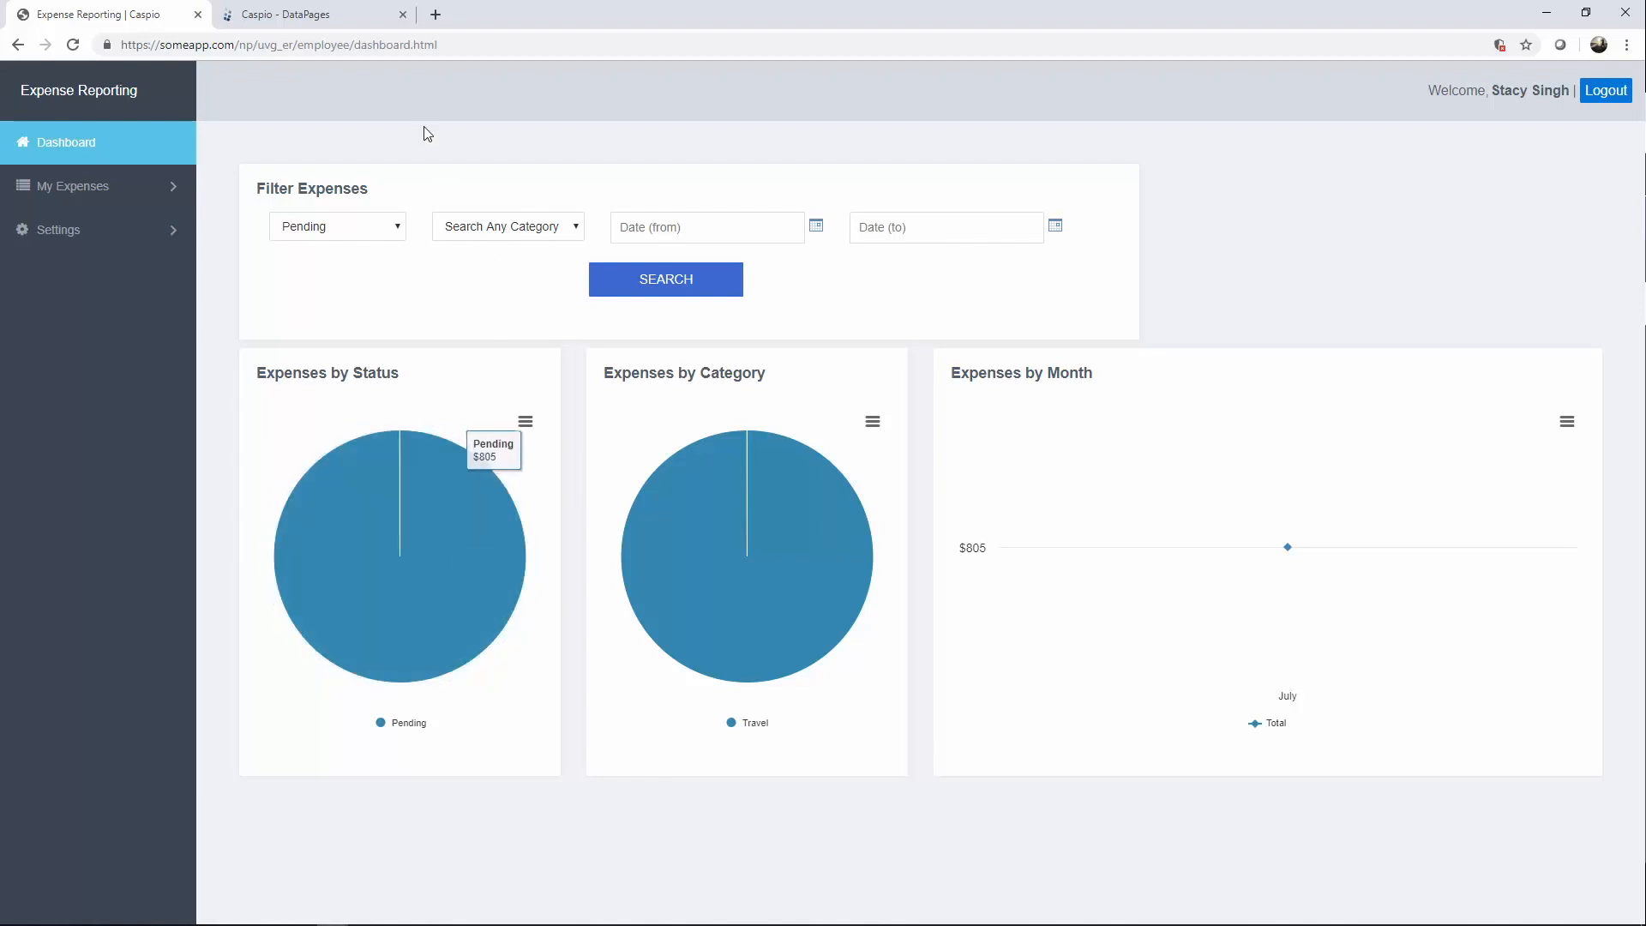
left_click(347, 26)
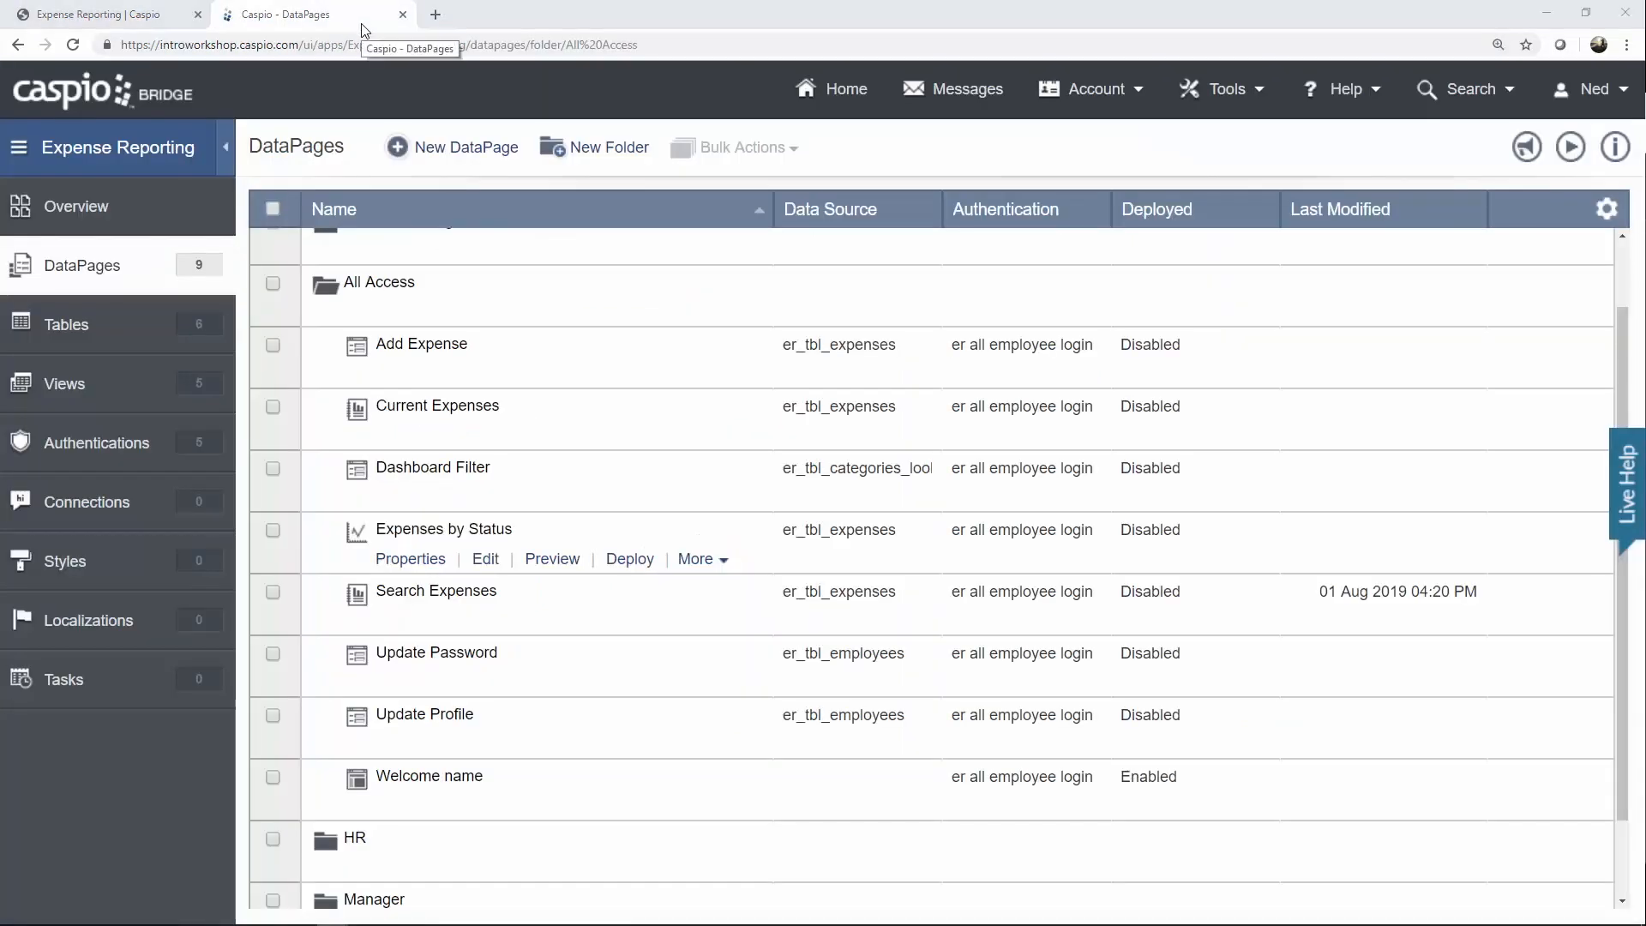
Duplicate Expenses by Status, rename the copy's 'Status_1' to 'Category', and open it for editing.
mouse_move(592, 453)
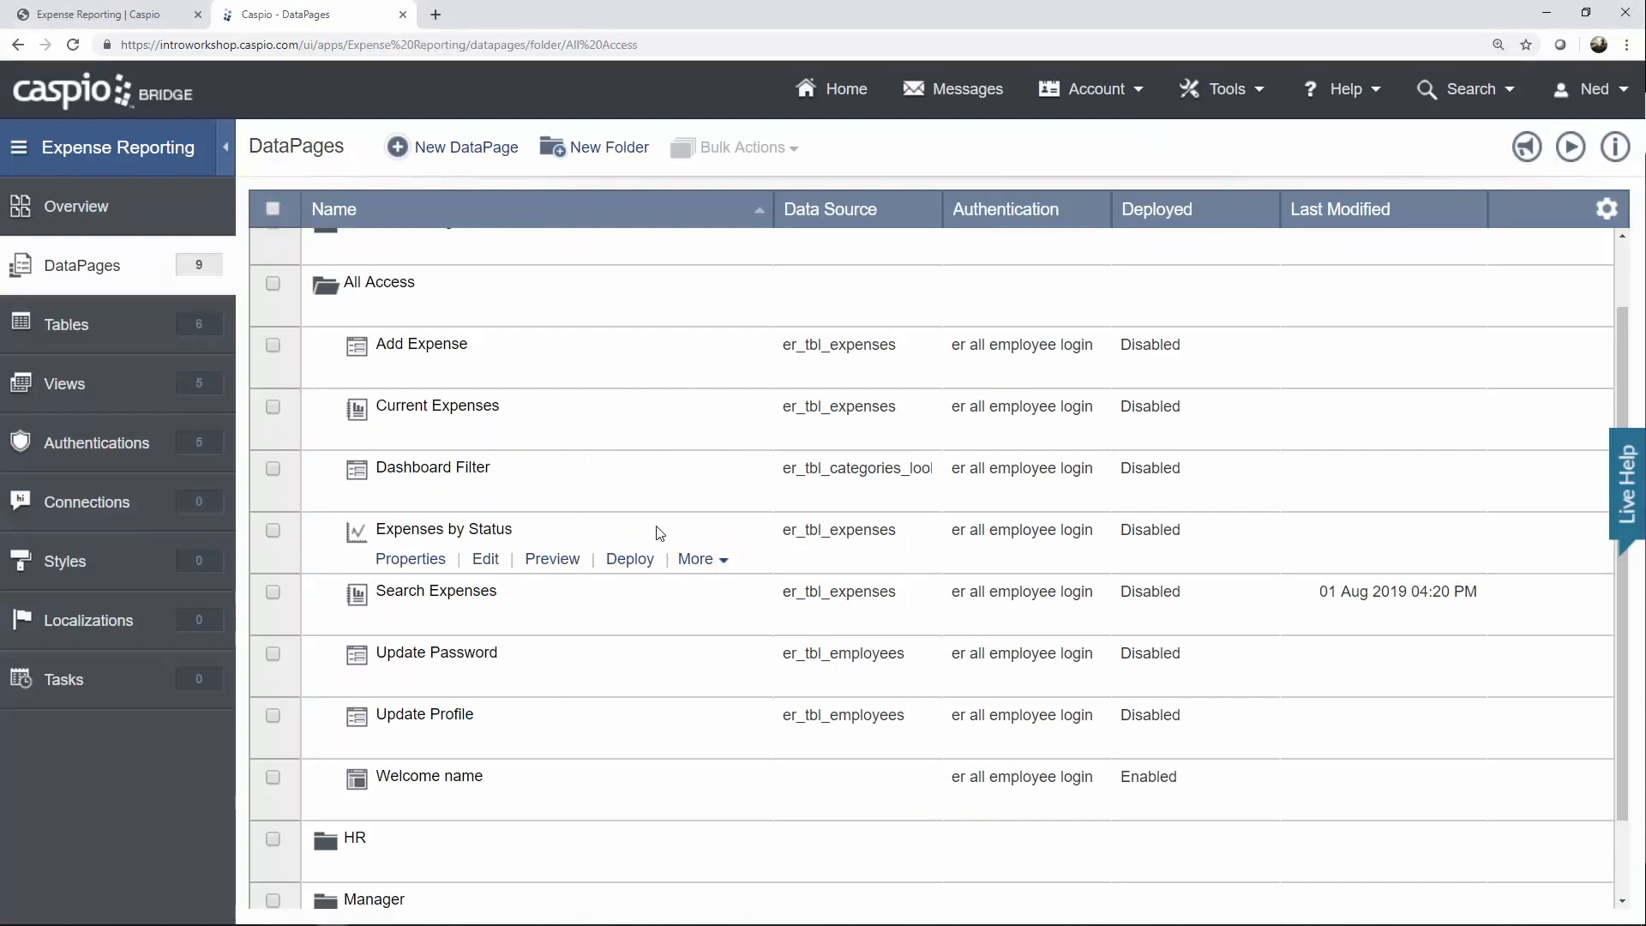
left_click(695, 559)
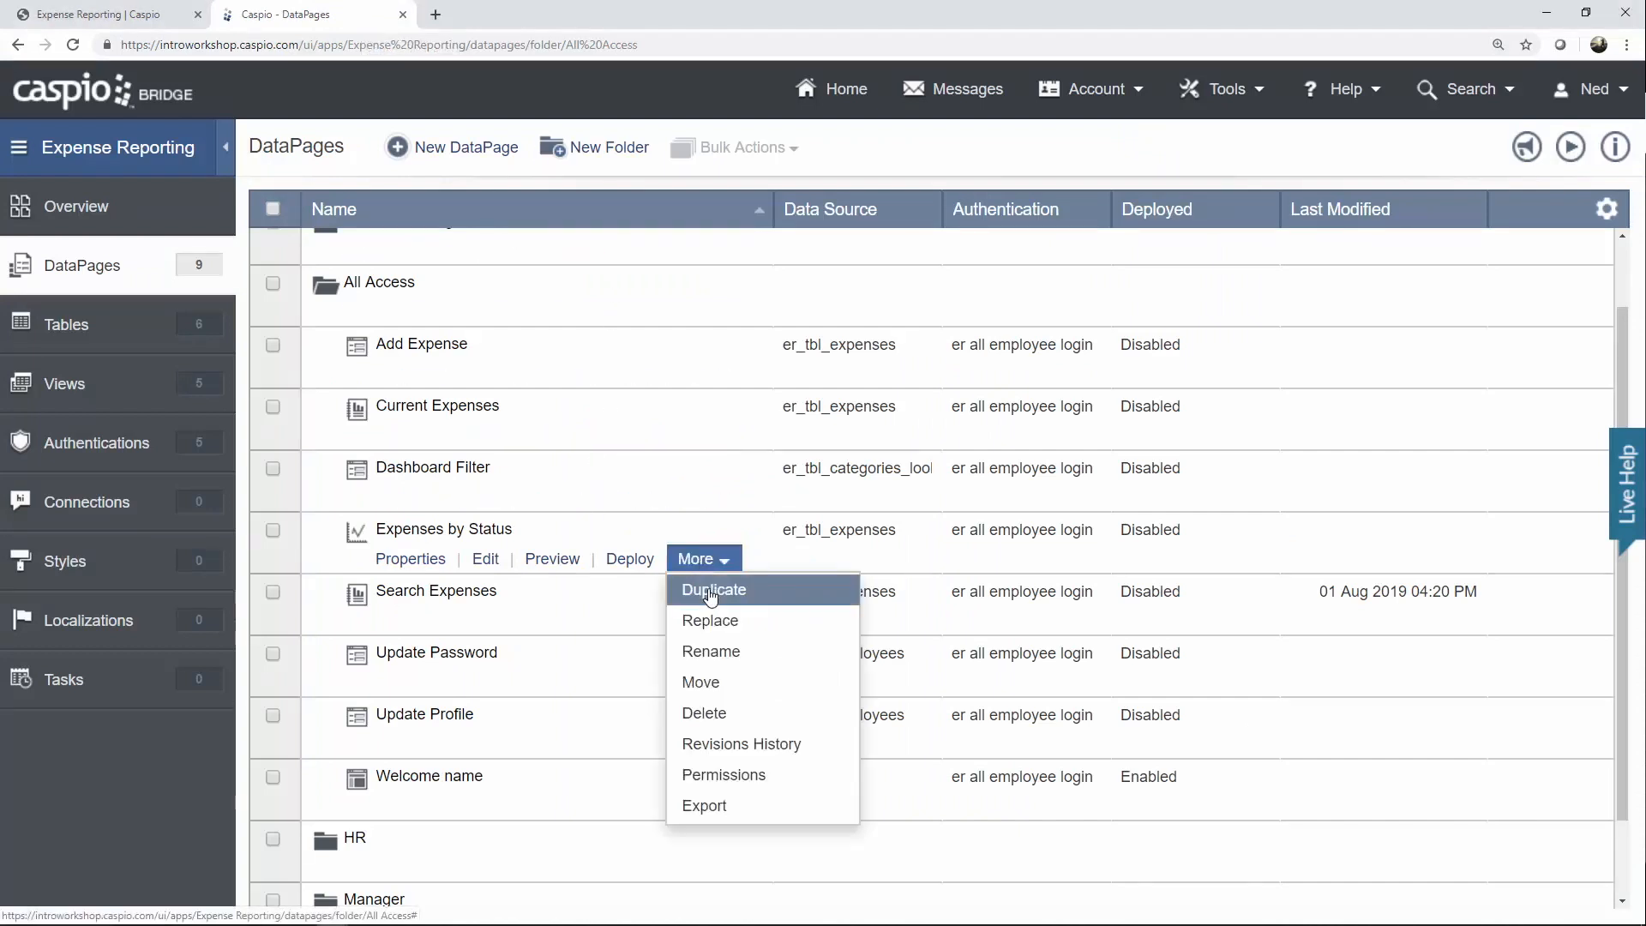
left_click(712, 591)
left_click(591, 595)
left_click_drag(591, 595, 481, 597)
type("Category")
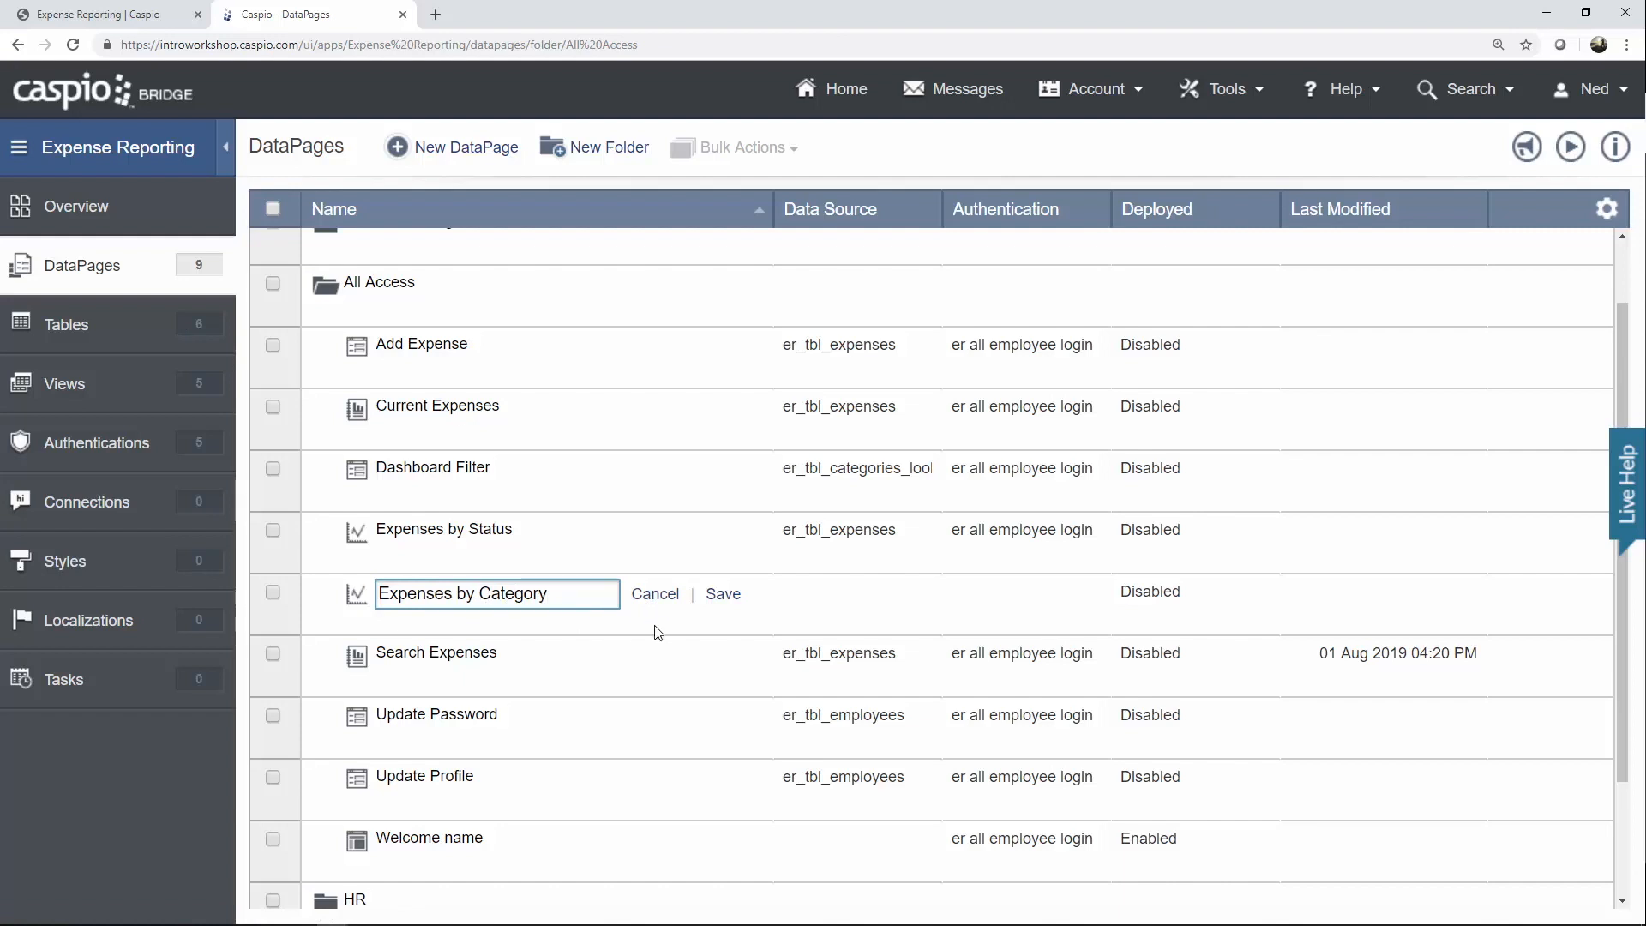
left_click(723, 598)
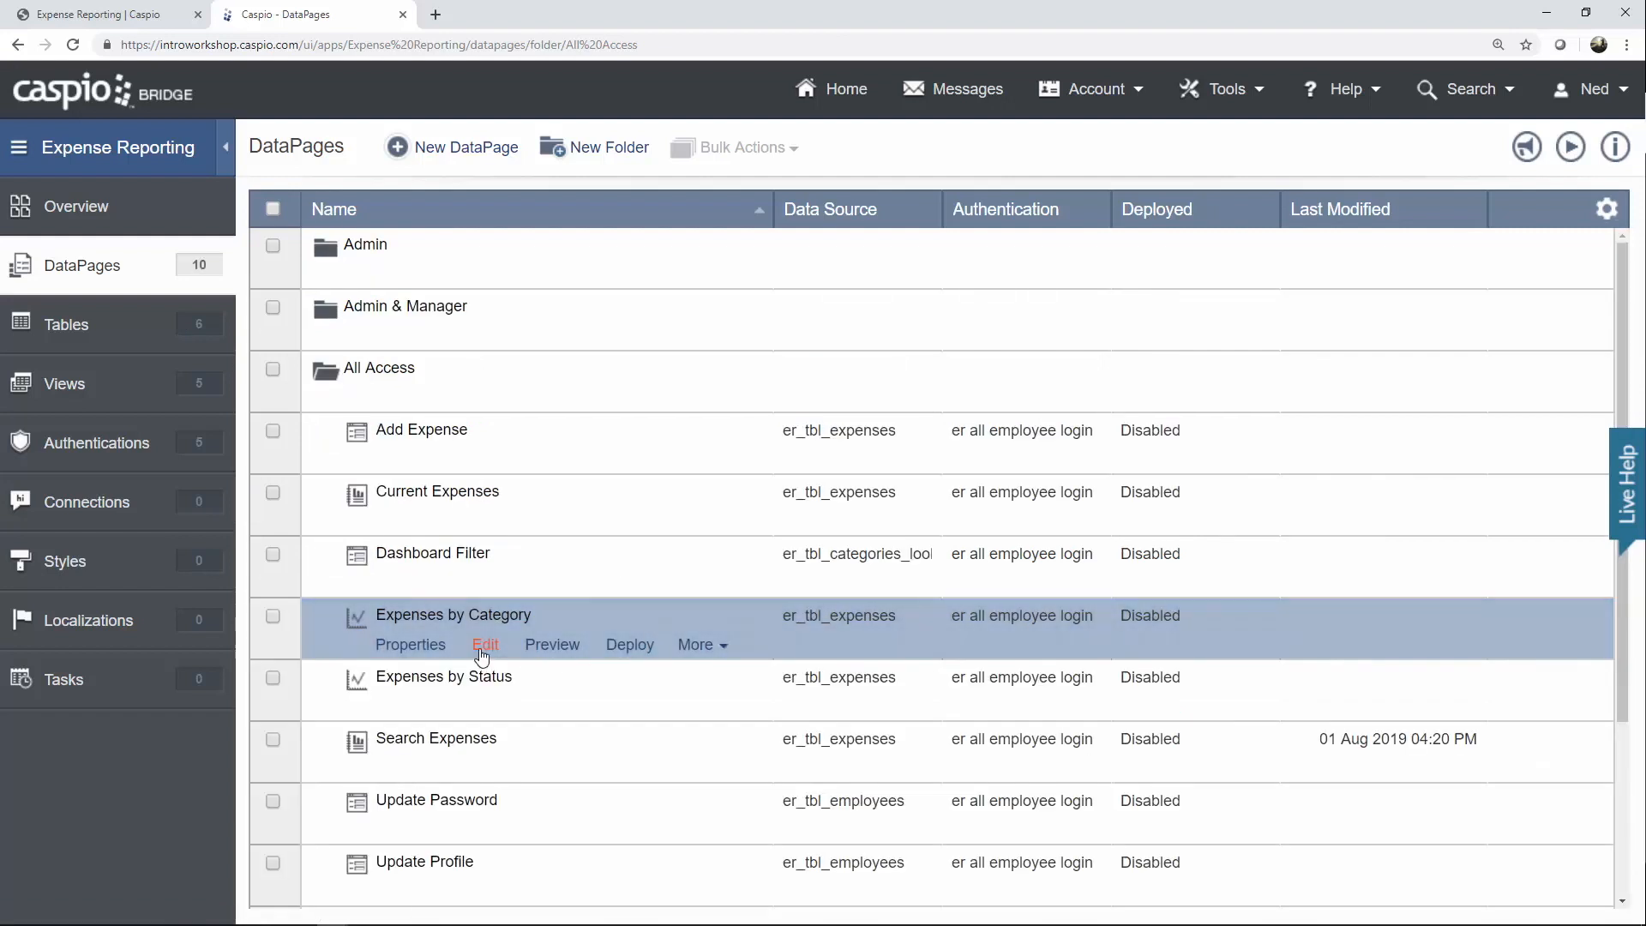
left_click(483, 646)
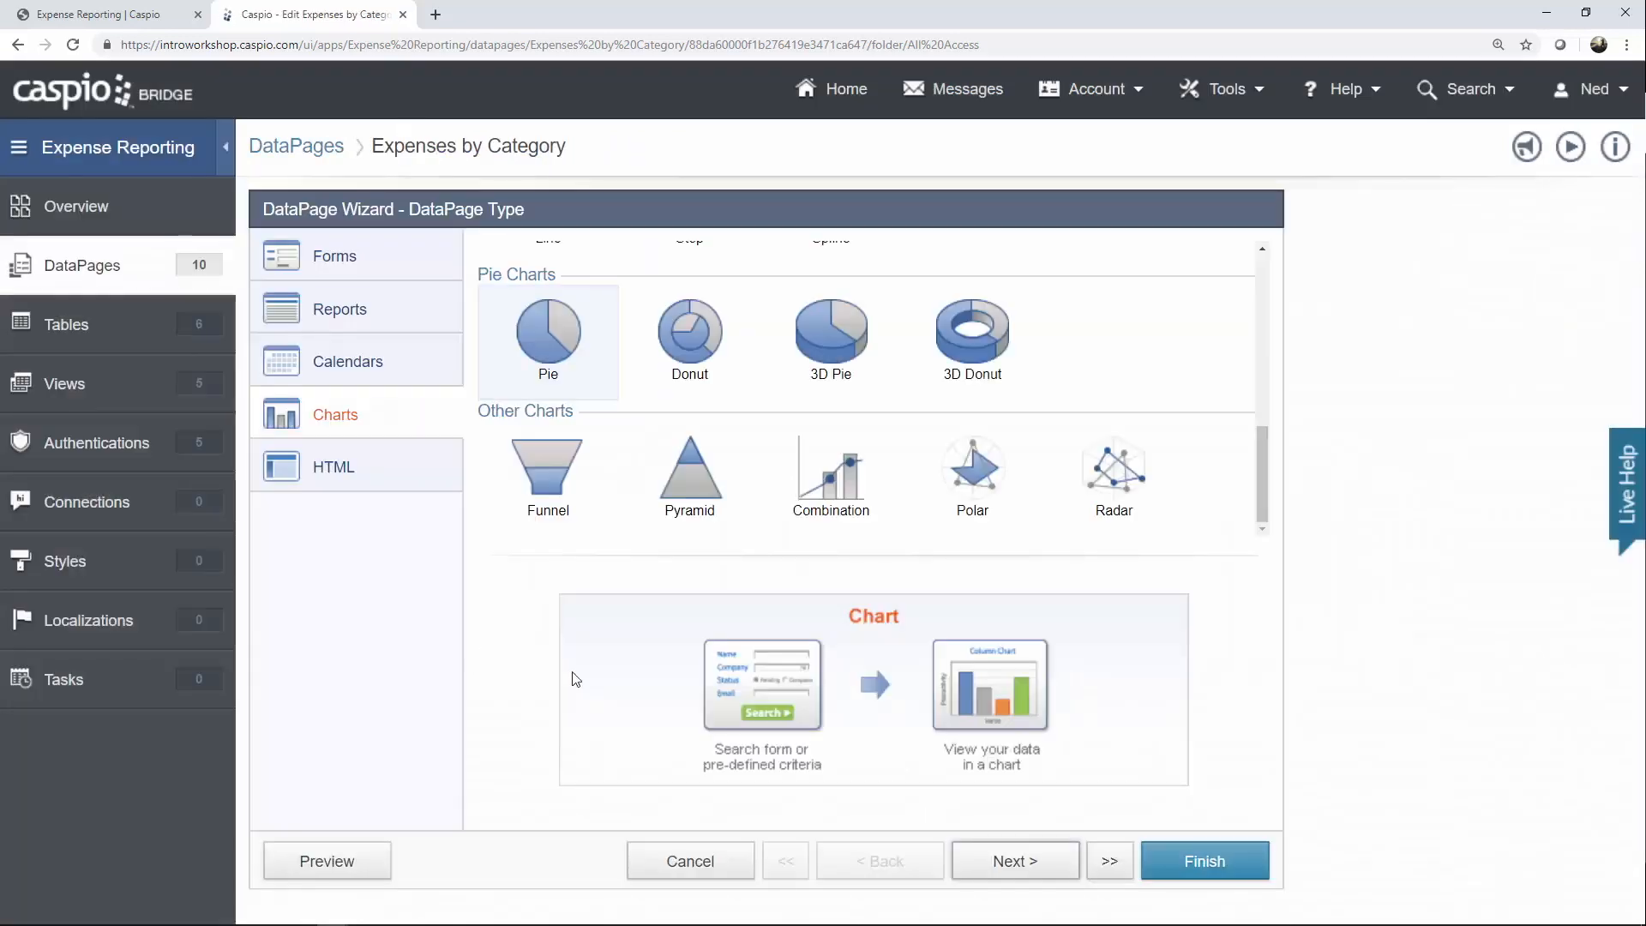
Regroup the Expenses by Category chart by the Category field and finish it.
left_click(1041, 875)
left_click(1041, 875)
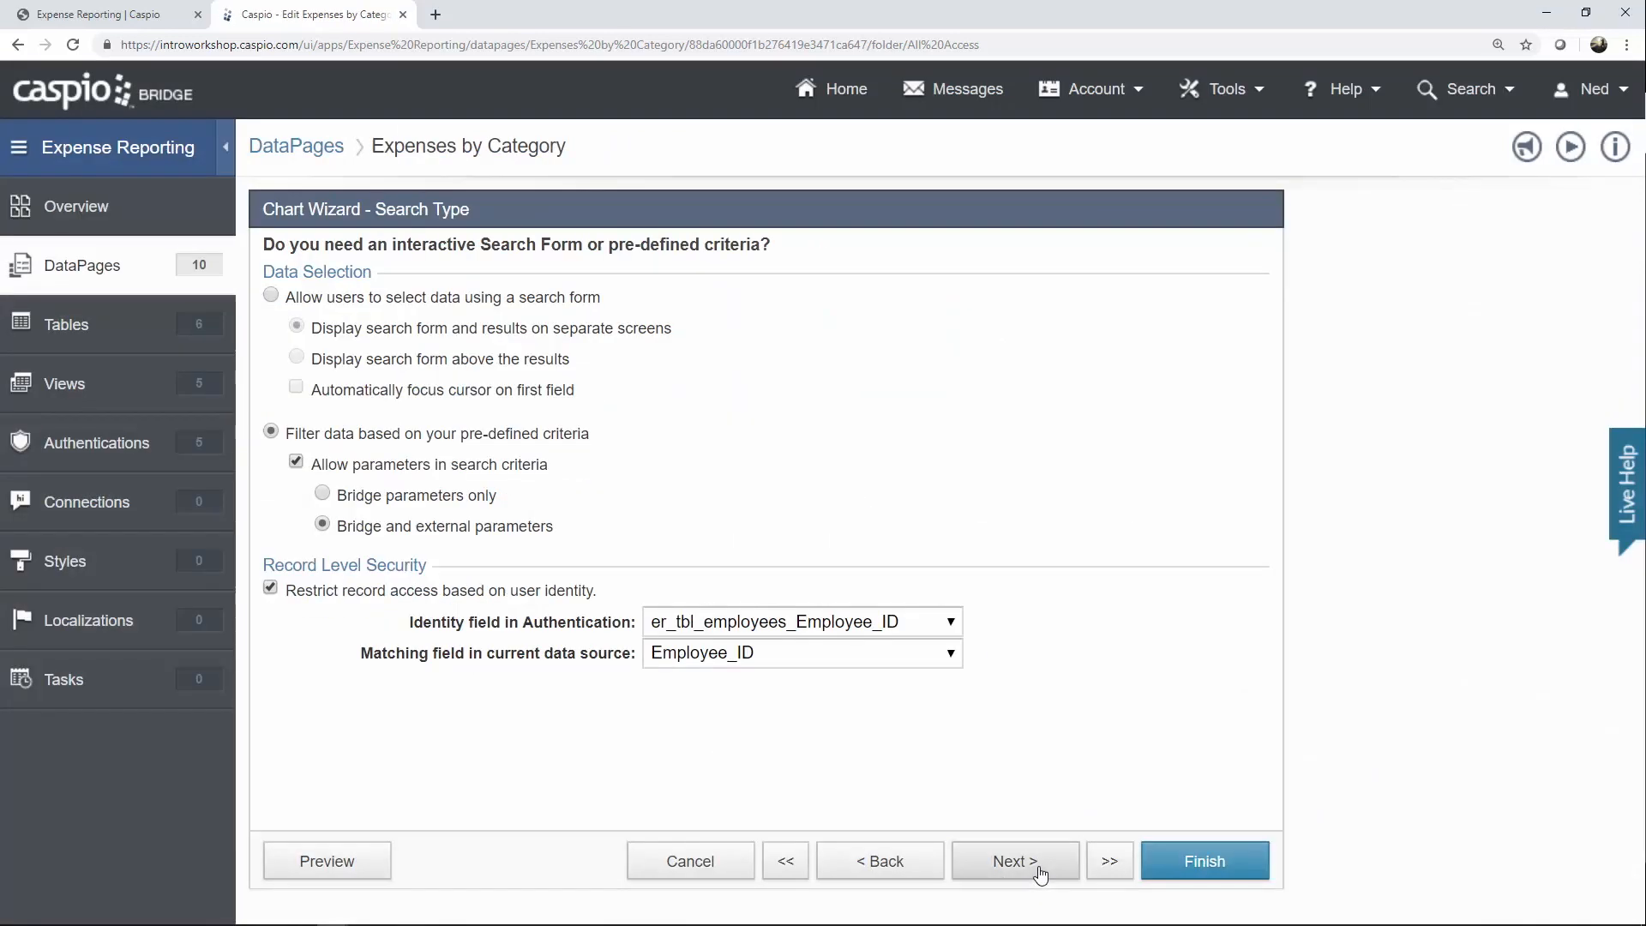
left_click(1041, 874)
left_click(1041, 874)
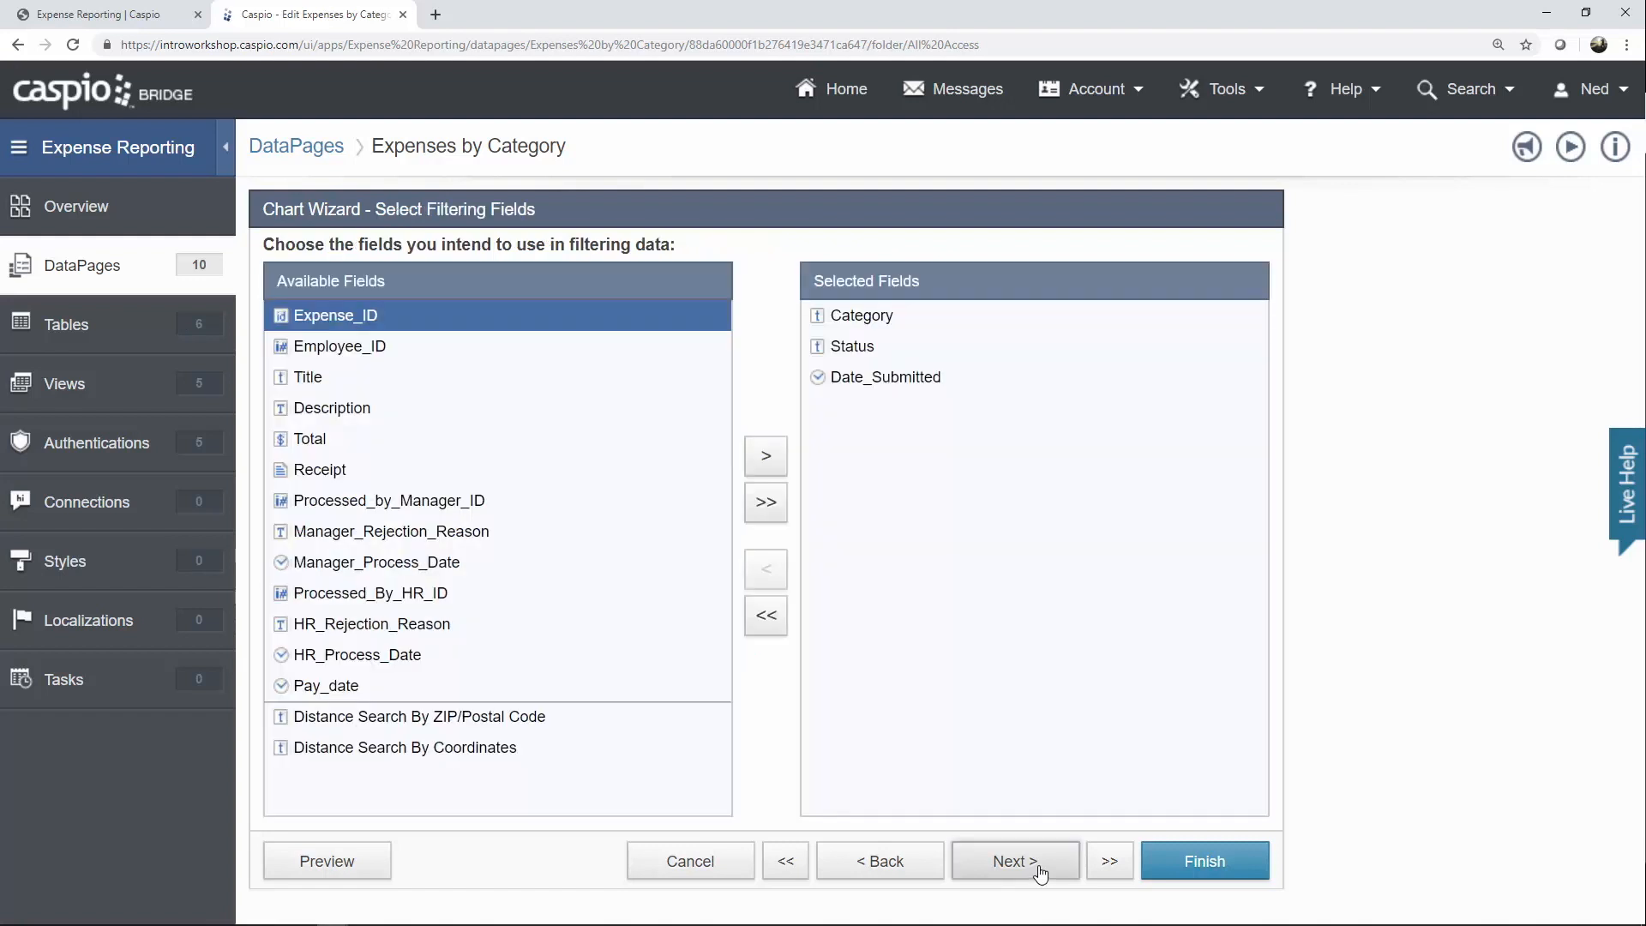
left_click(1041, 874)
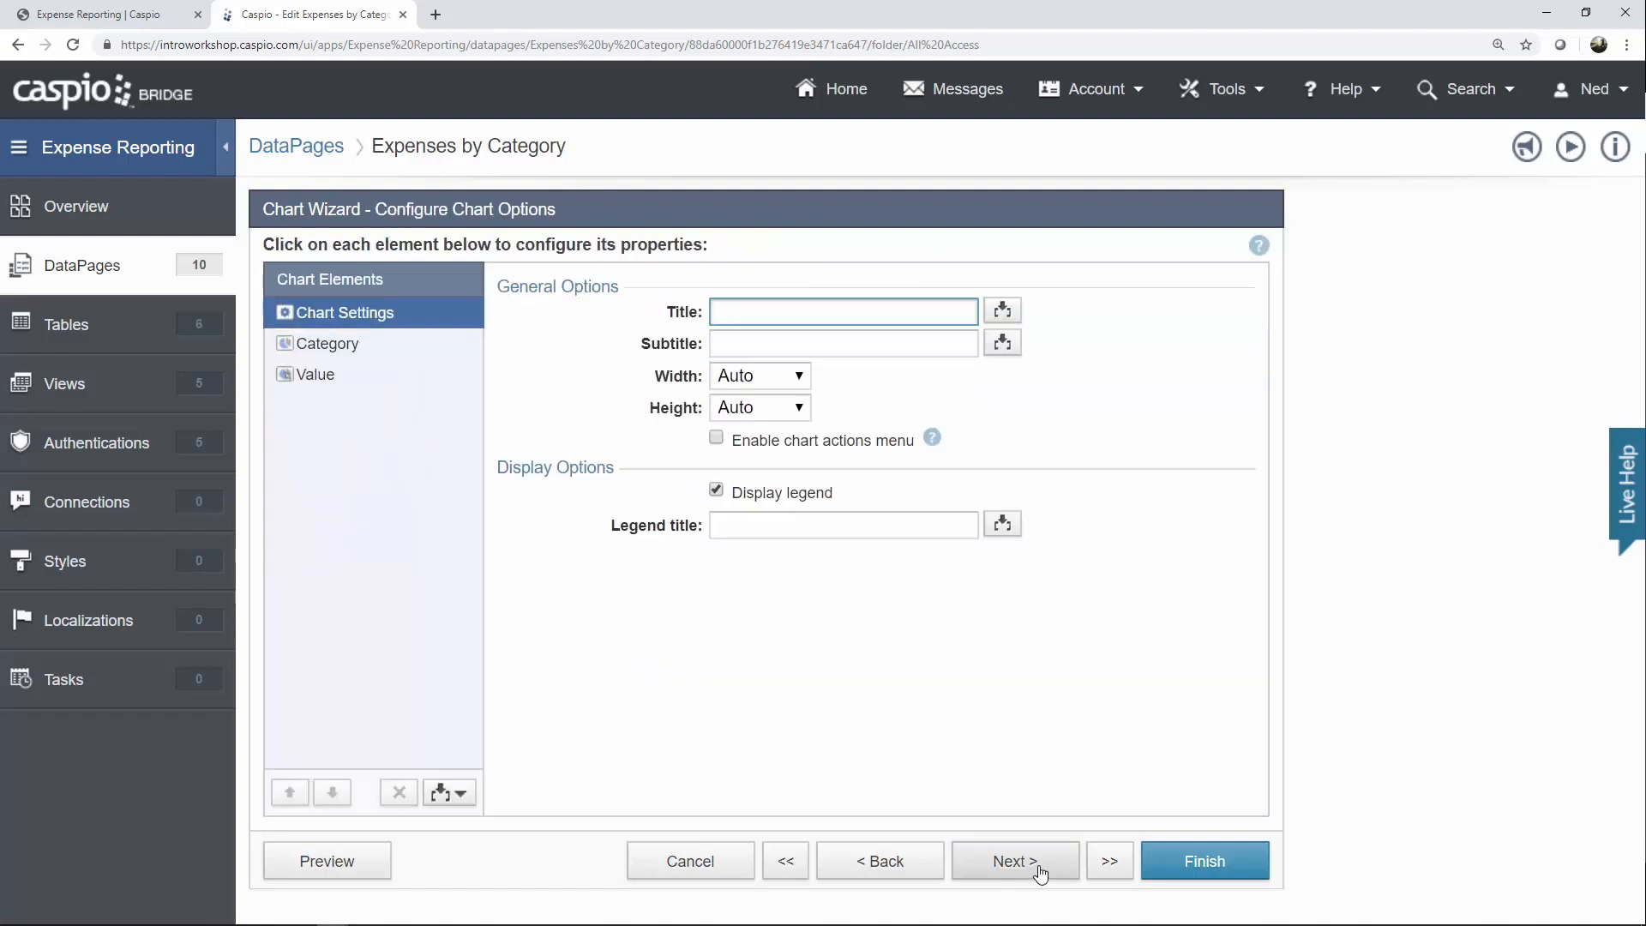
left_click(344, 353)
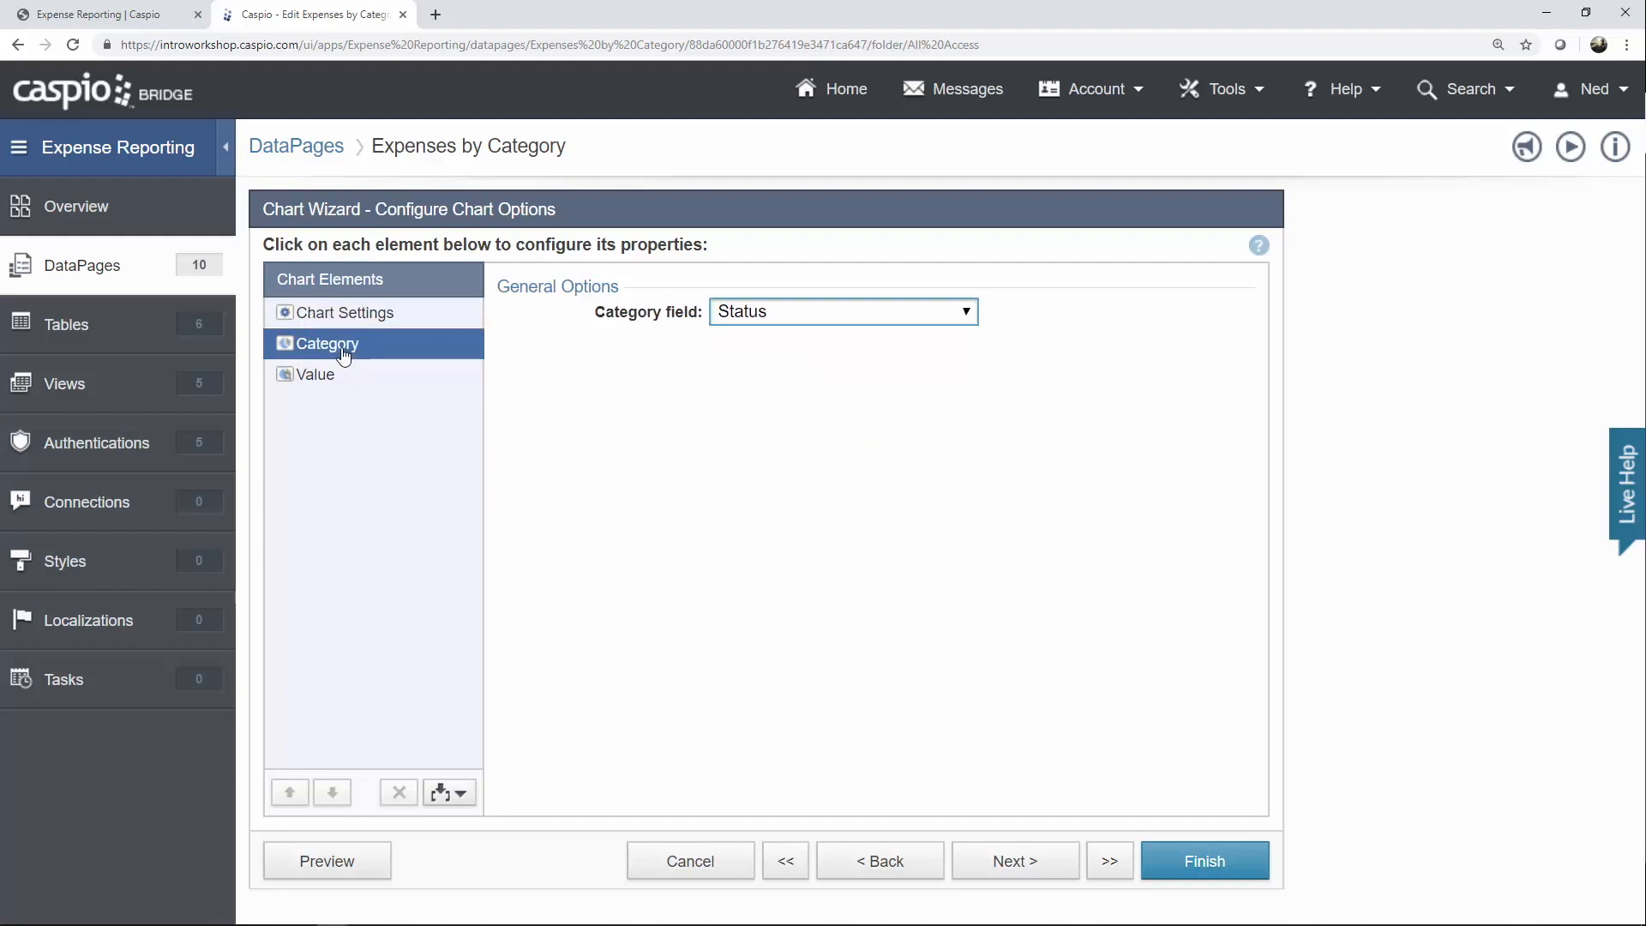
left_click(778, 319)
left_click(794, 382)
left_click(367, 375)
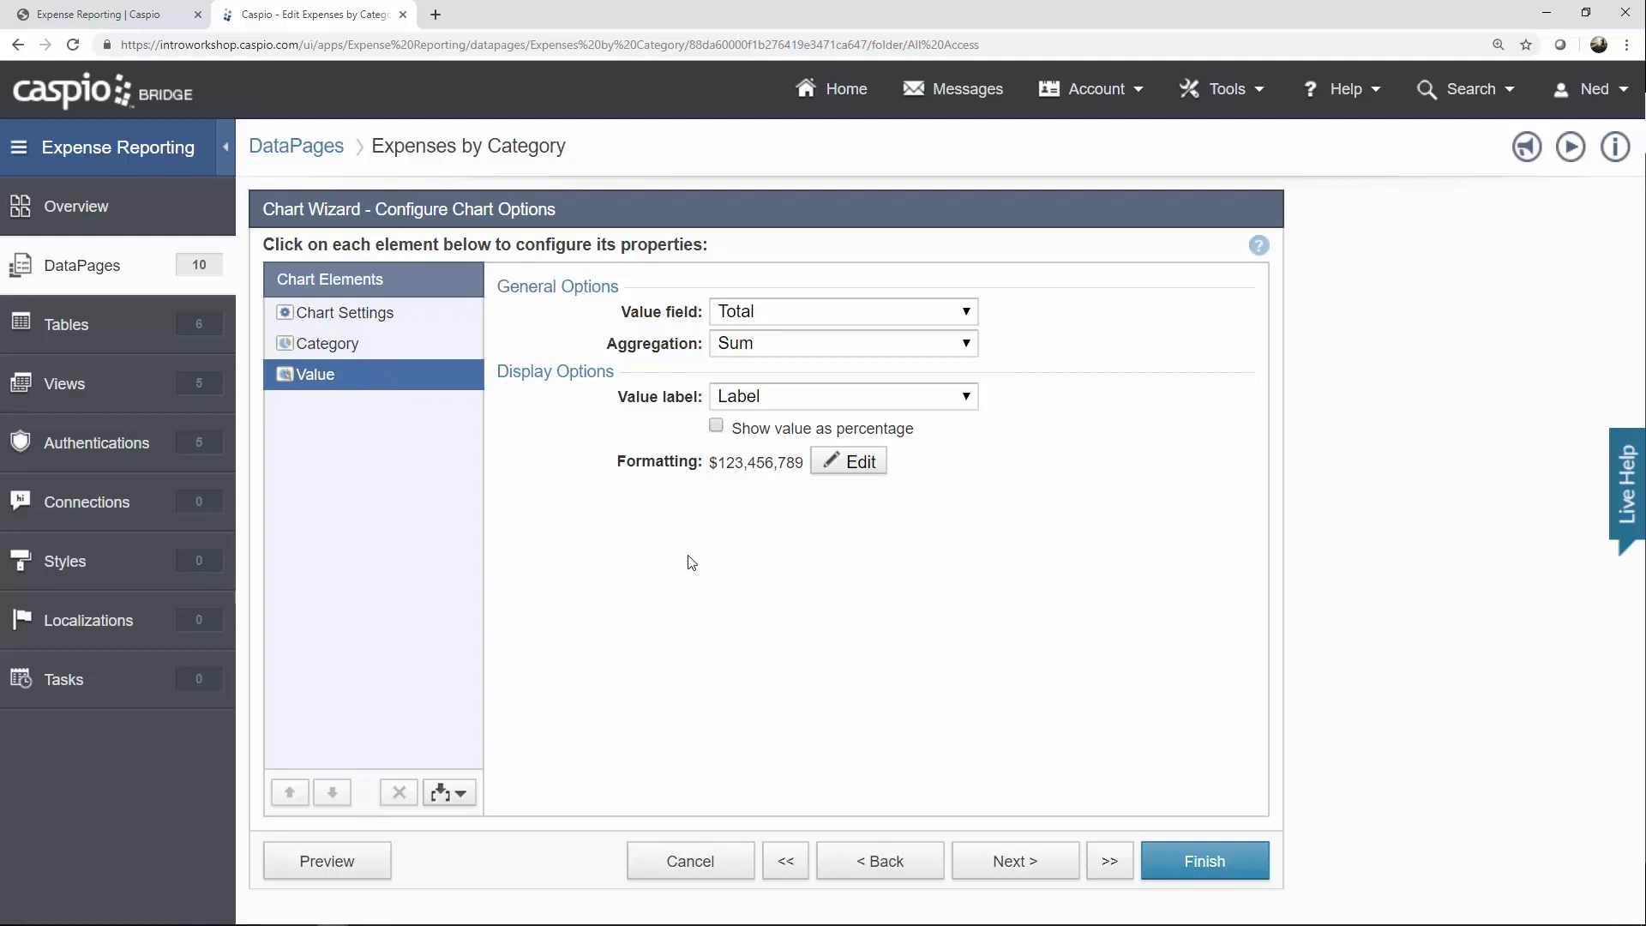
left_click(1166, 860)
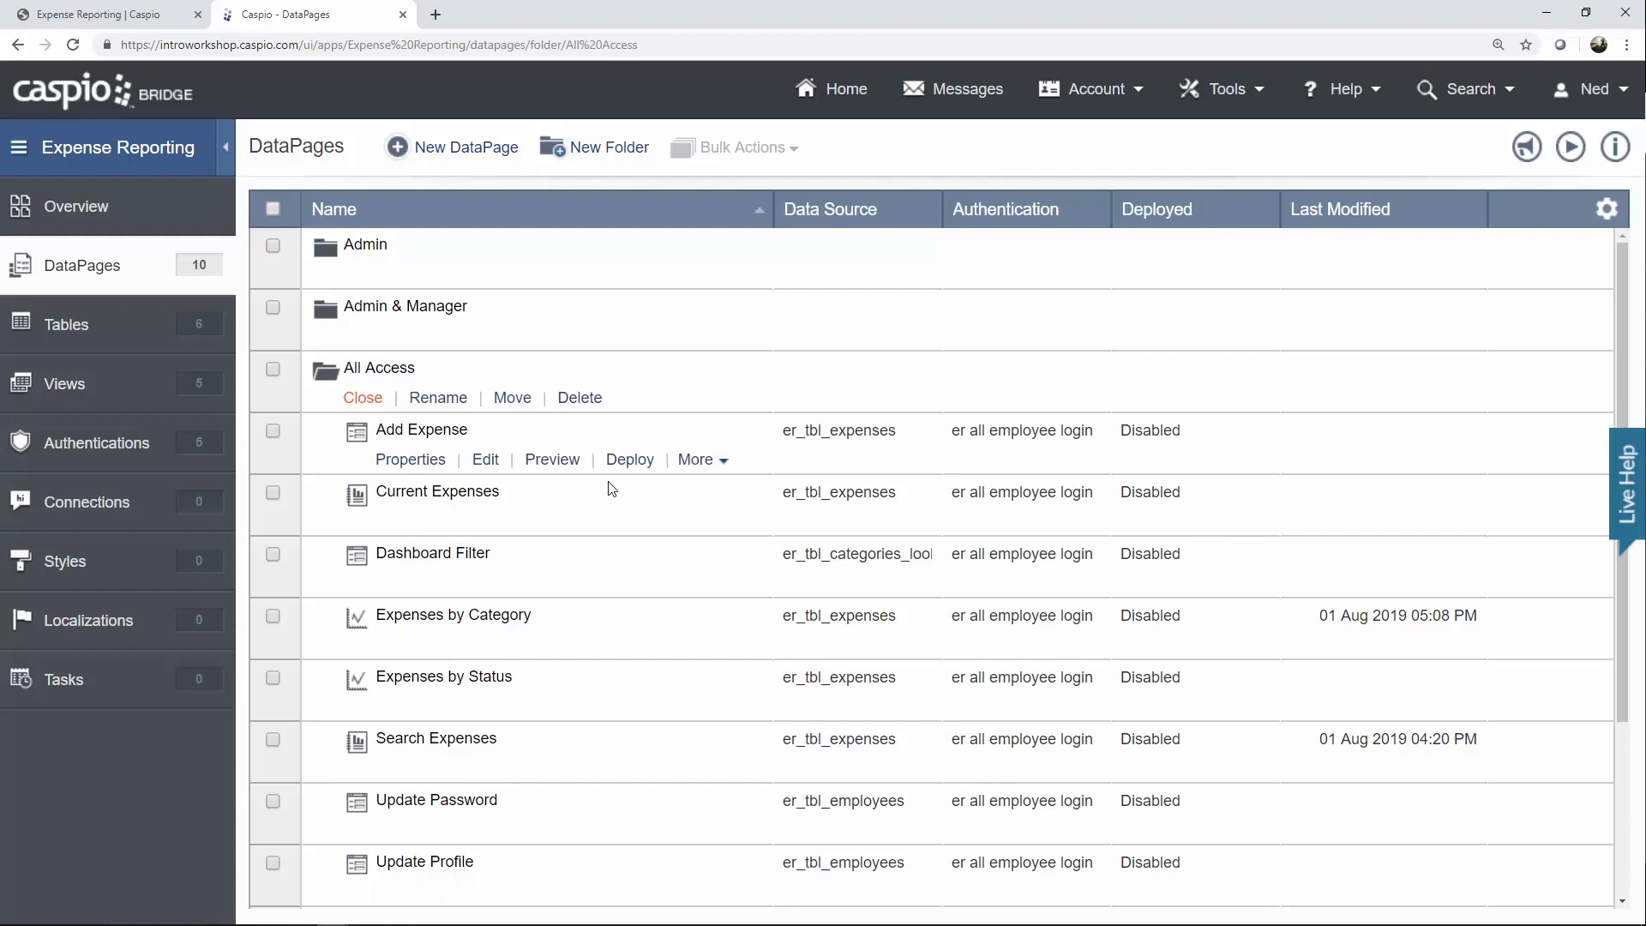
Duplicate Expenses by Category, rename 'Category_1' to 'Month', and open Expenses by Month for editing.
left_click(695, 646)
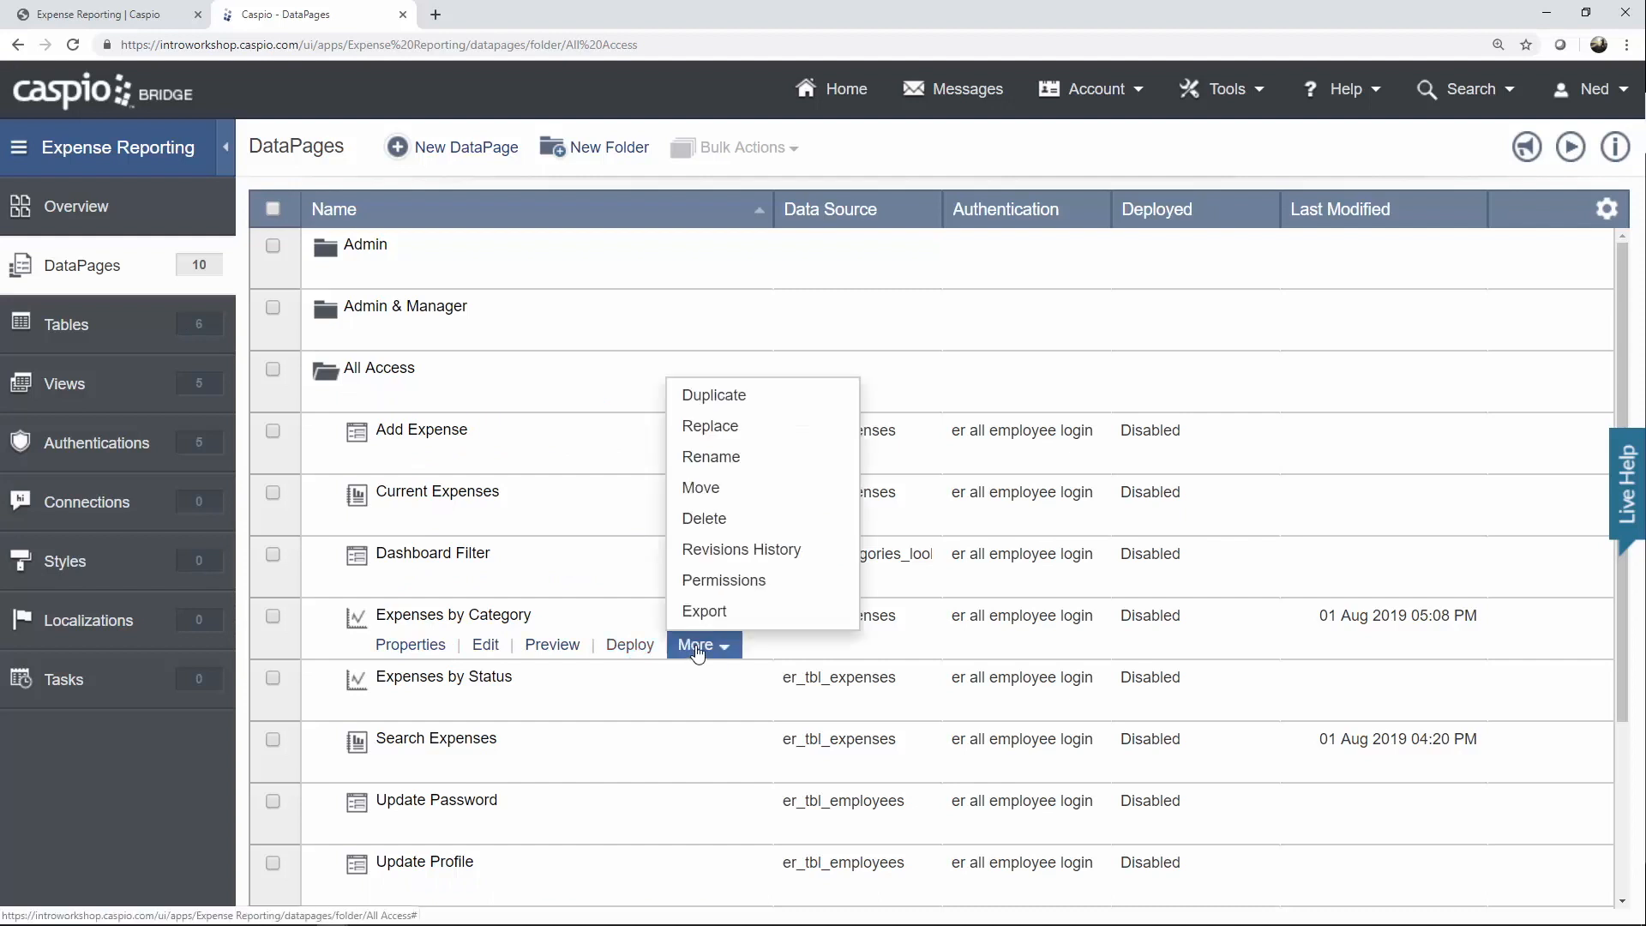
left_click(698, 390)
double_click(578, 682)
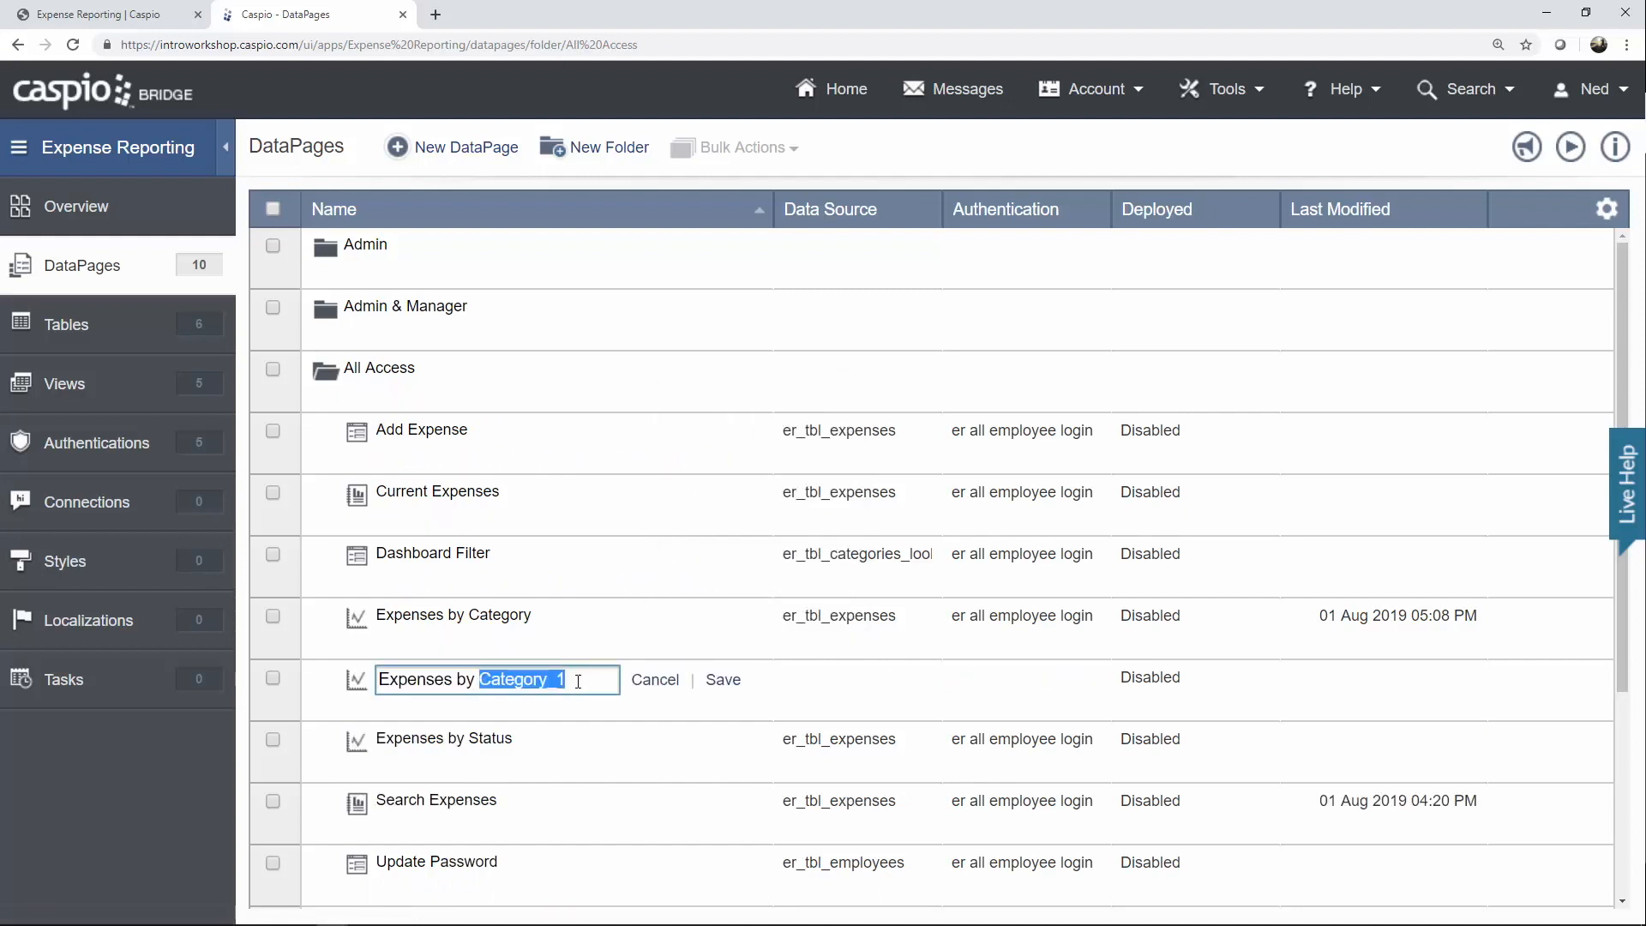
type("Month")
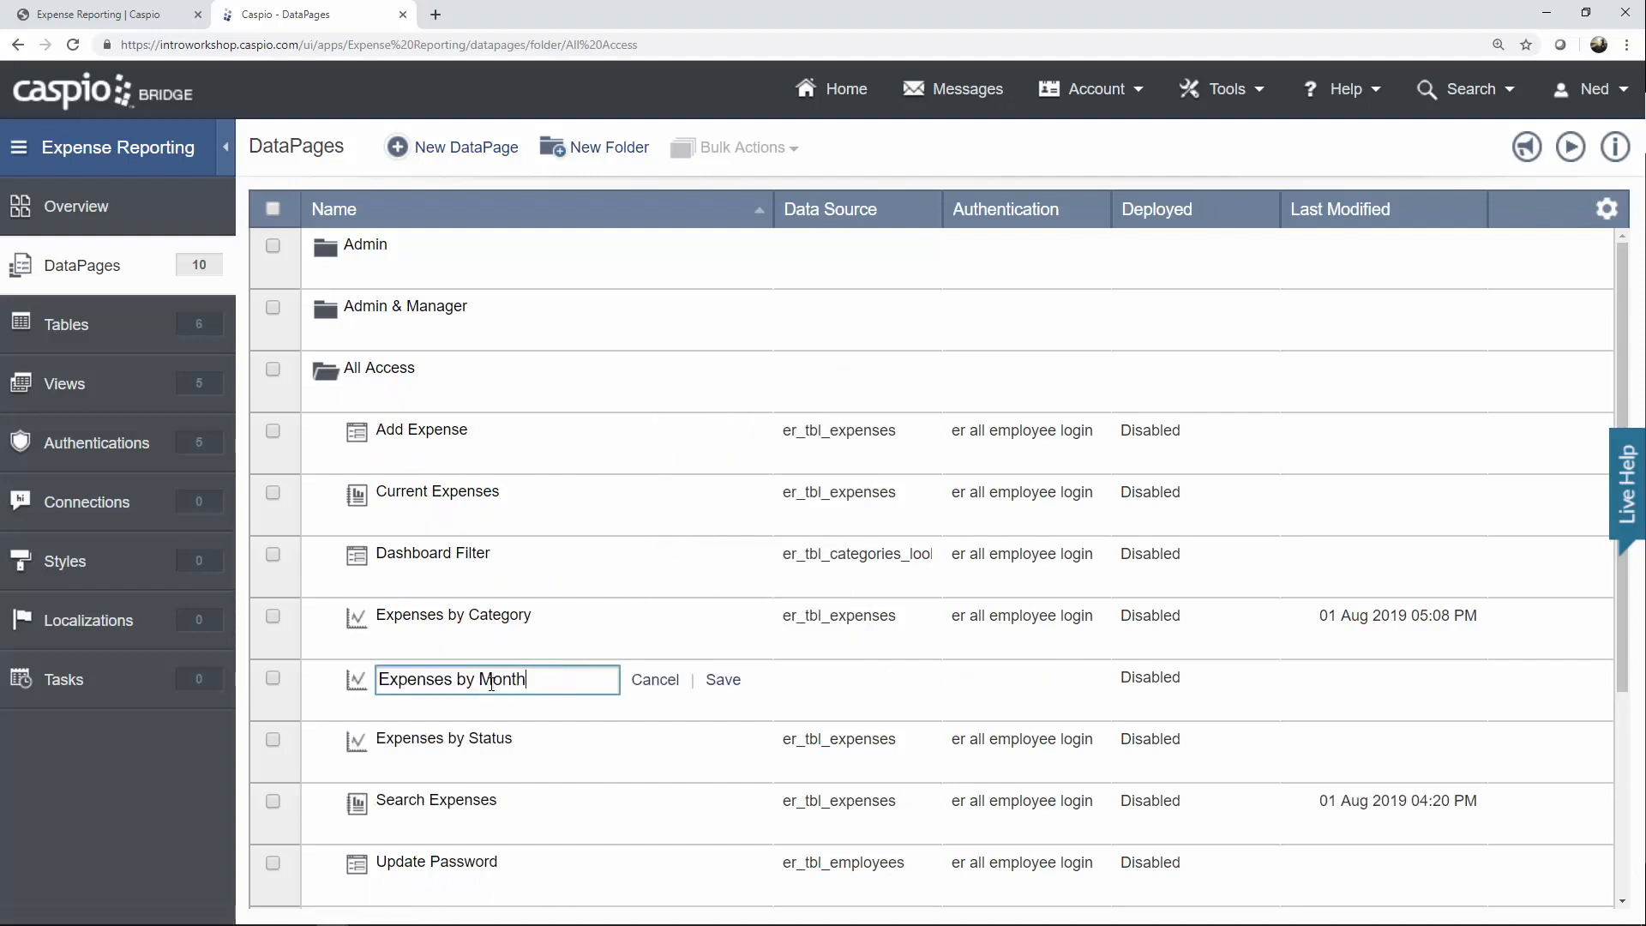
left_click(722, 680)
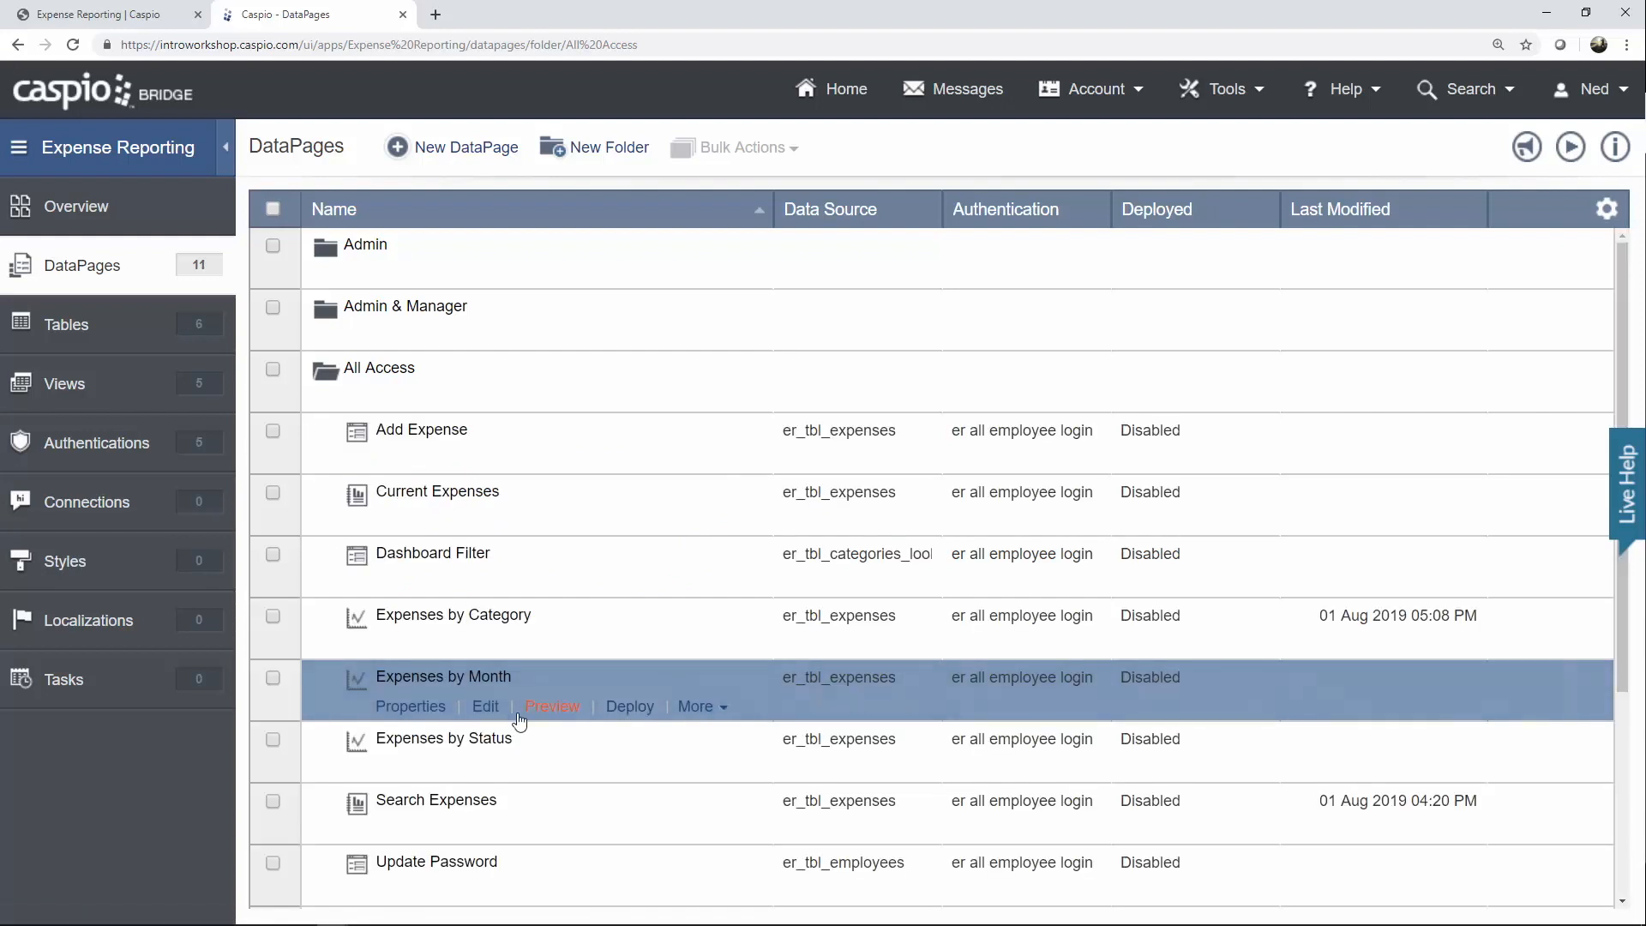
left_click(488, 712)
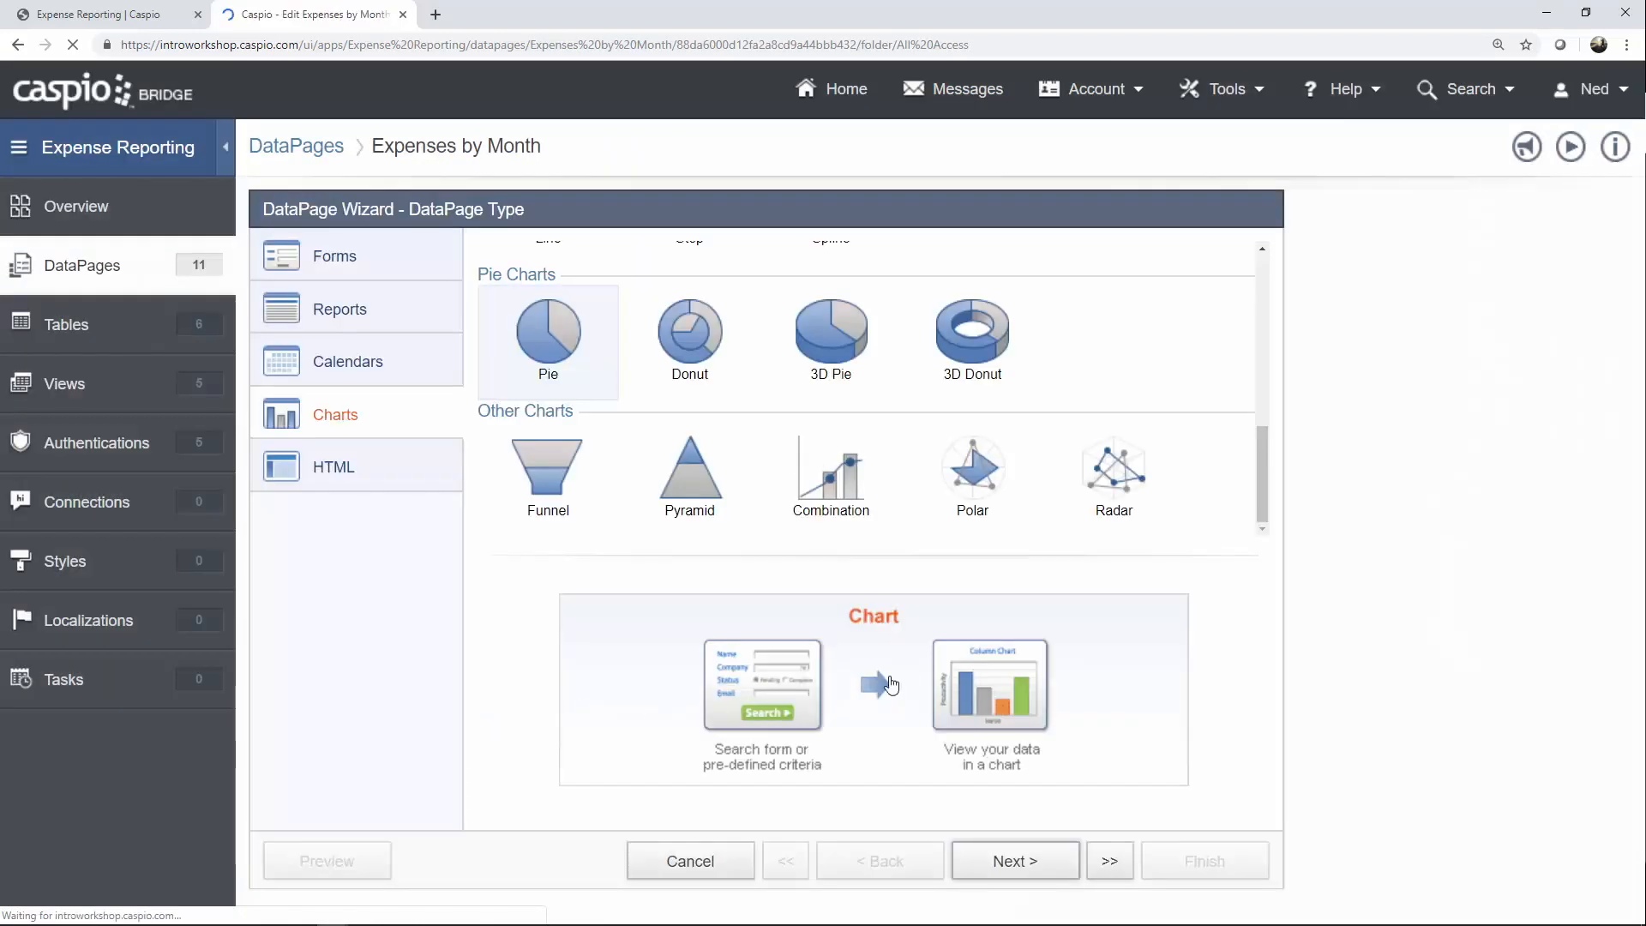
Change Expenses by Month to a Line chart and bring up its Category (X Axis) settings.
left_click_drag(1261, 501, 1249, 435)
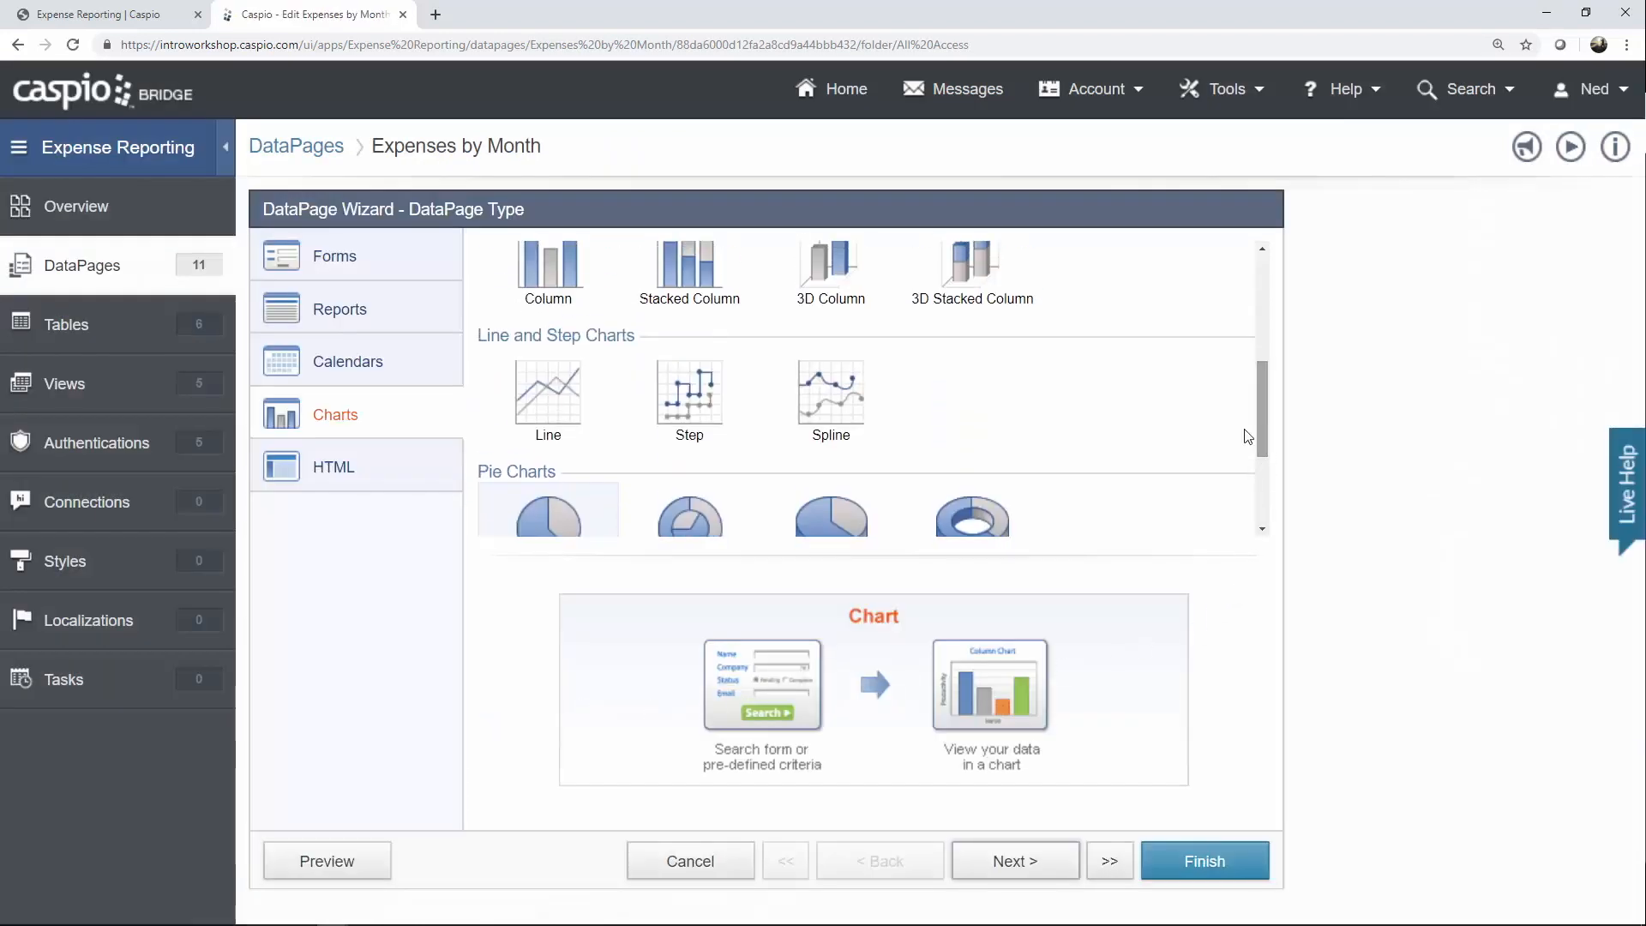
left_click(557, 389)
left_click(1040, 864)
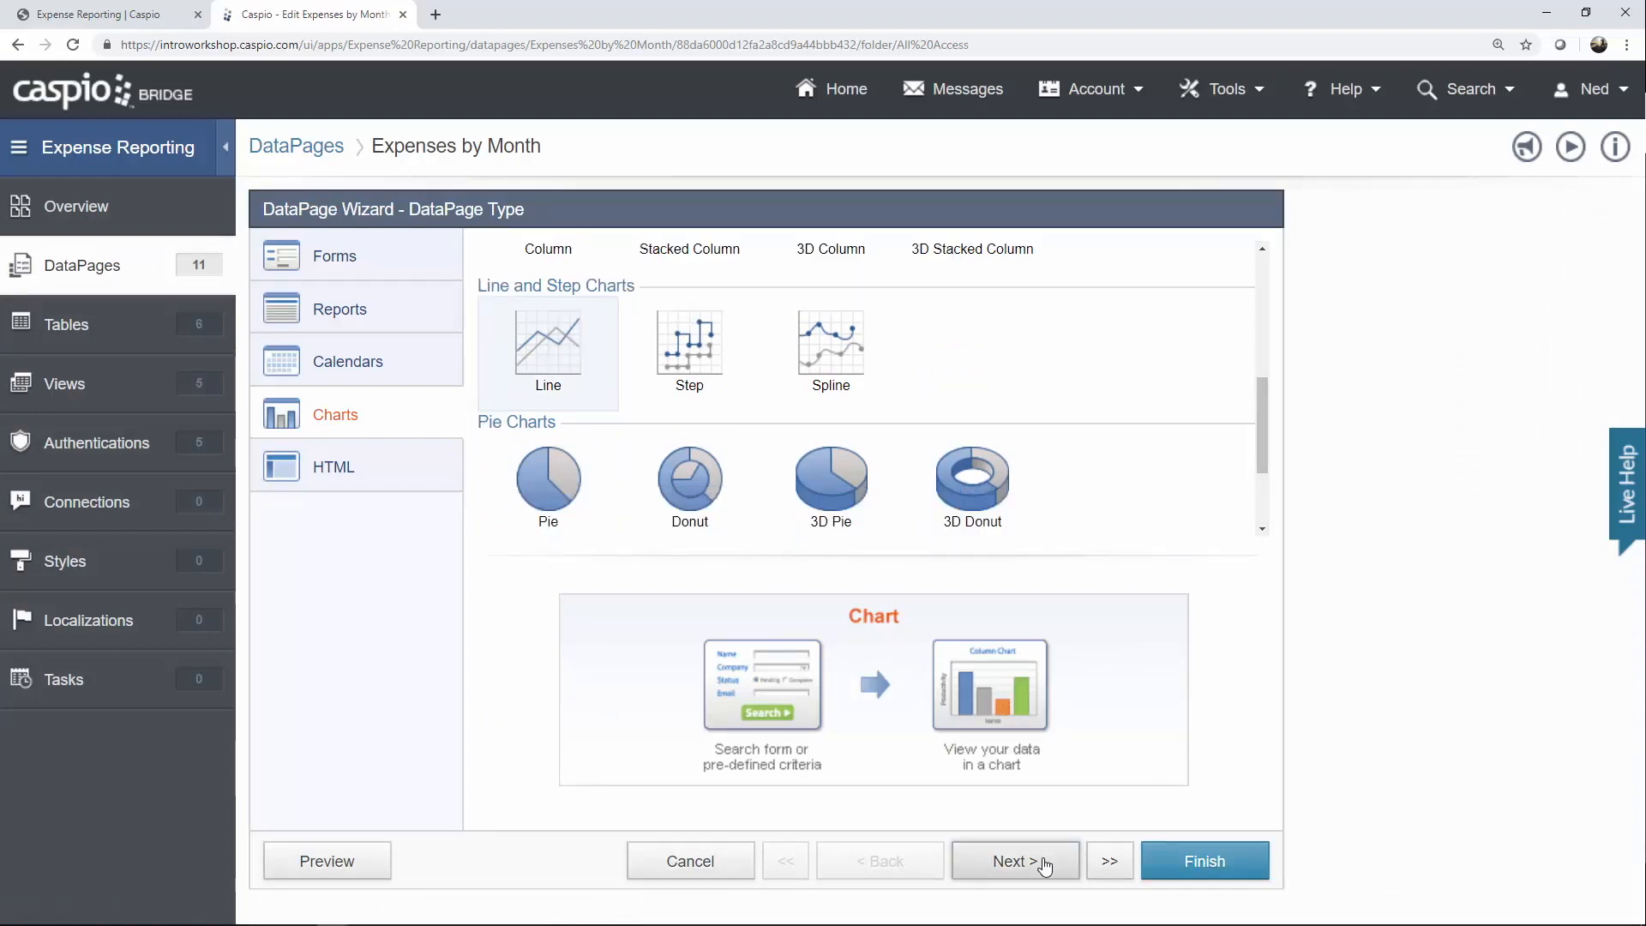
left_click(1036, 866)
left_click(1035, 866)
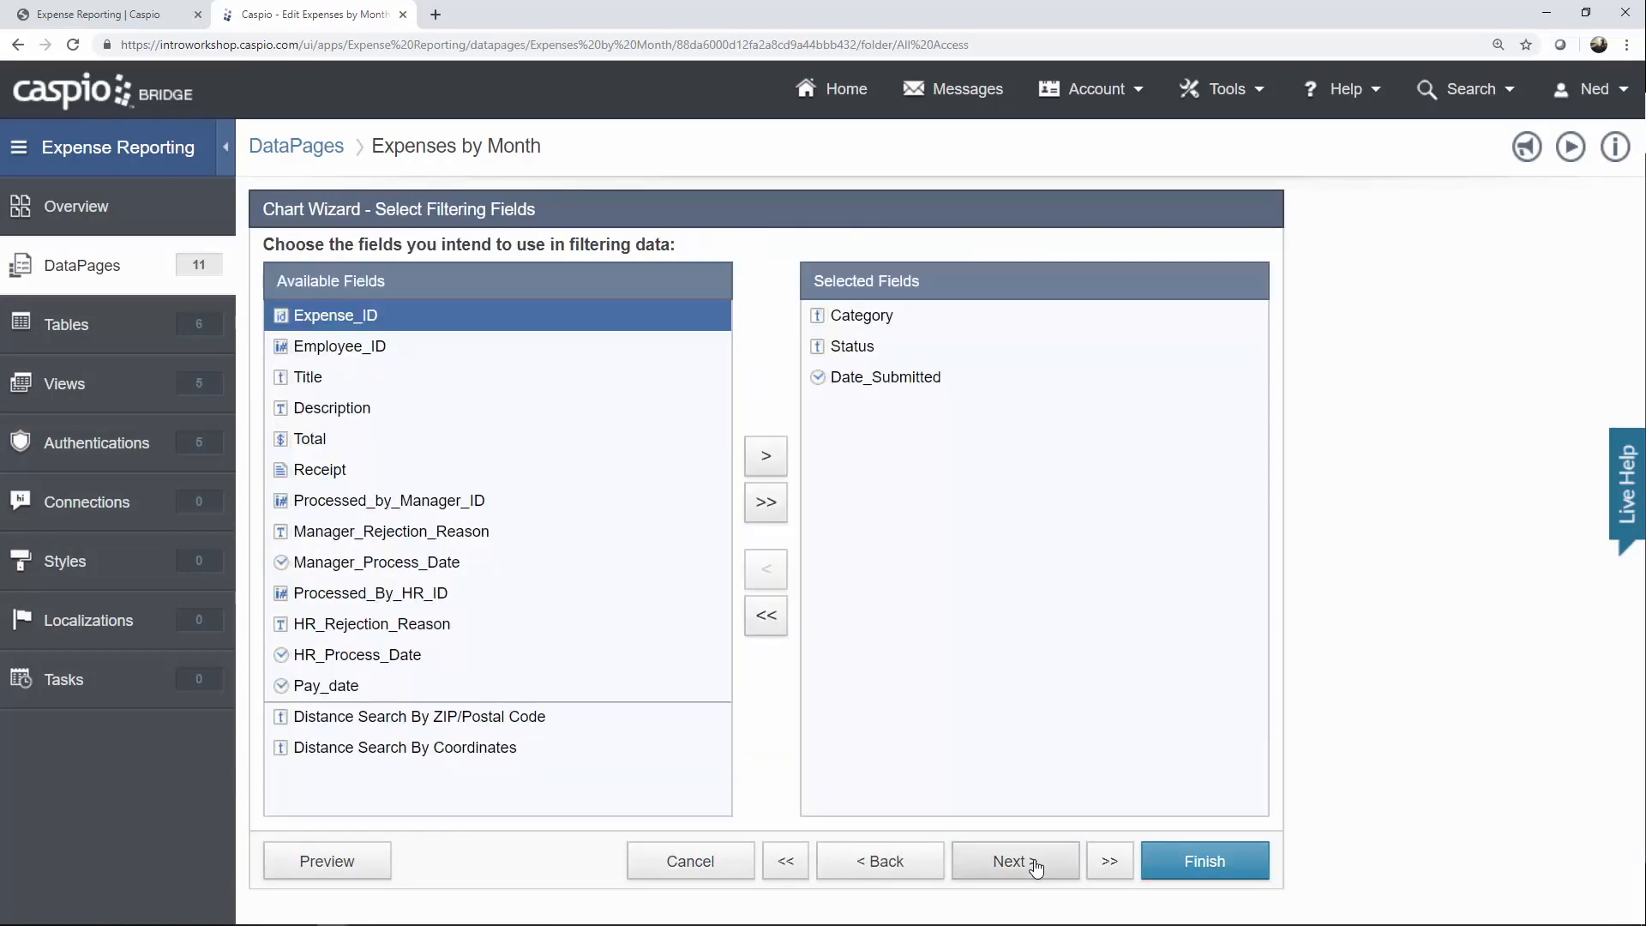
left_click(1036, 866)
left_click(1036, 866)
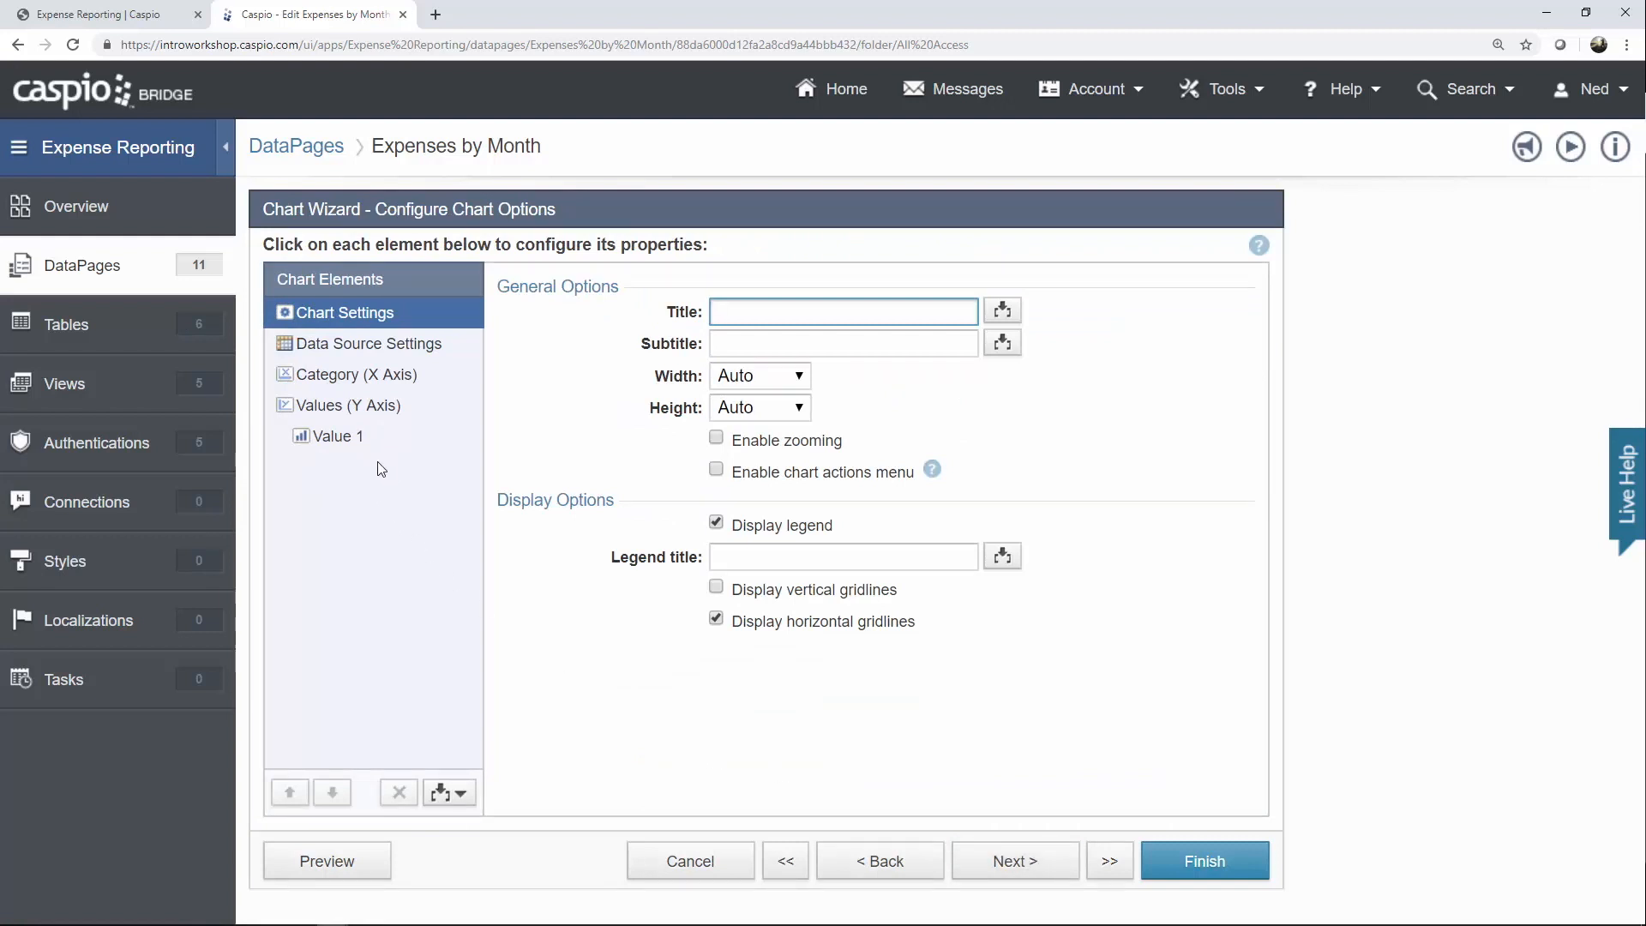
left_click(370, 350)
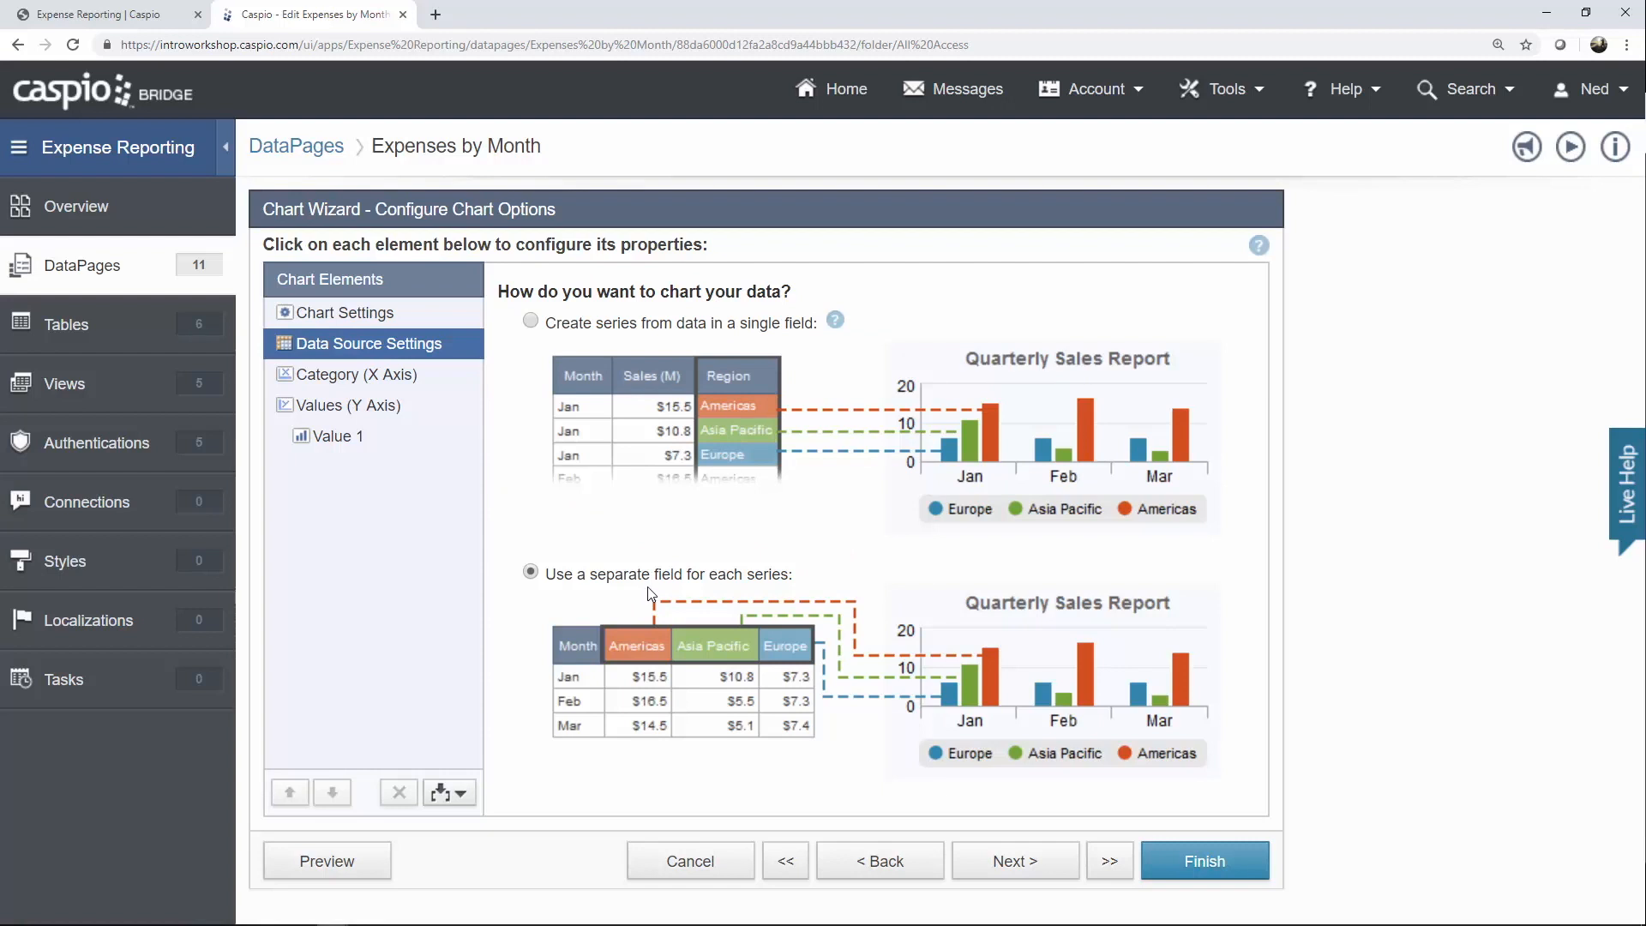
left_click(381, 377)
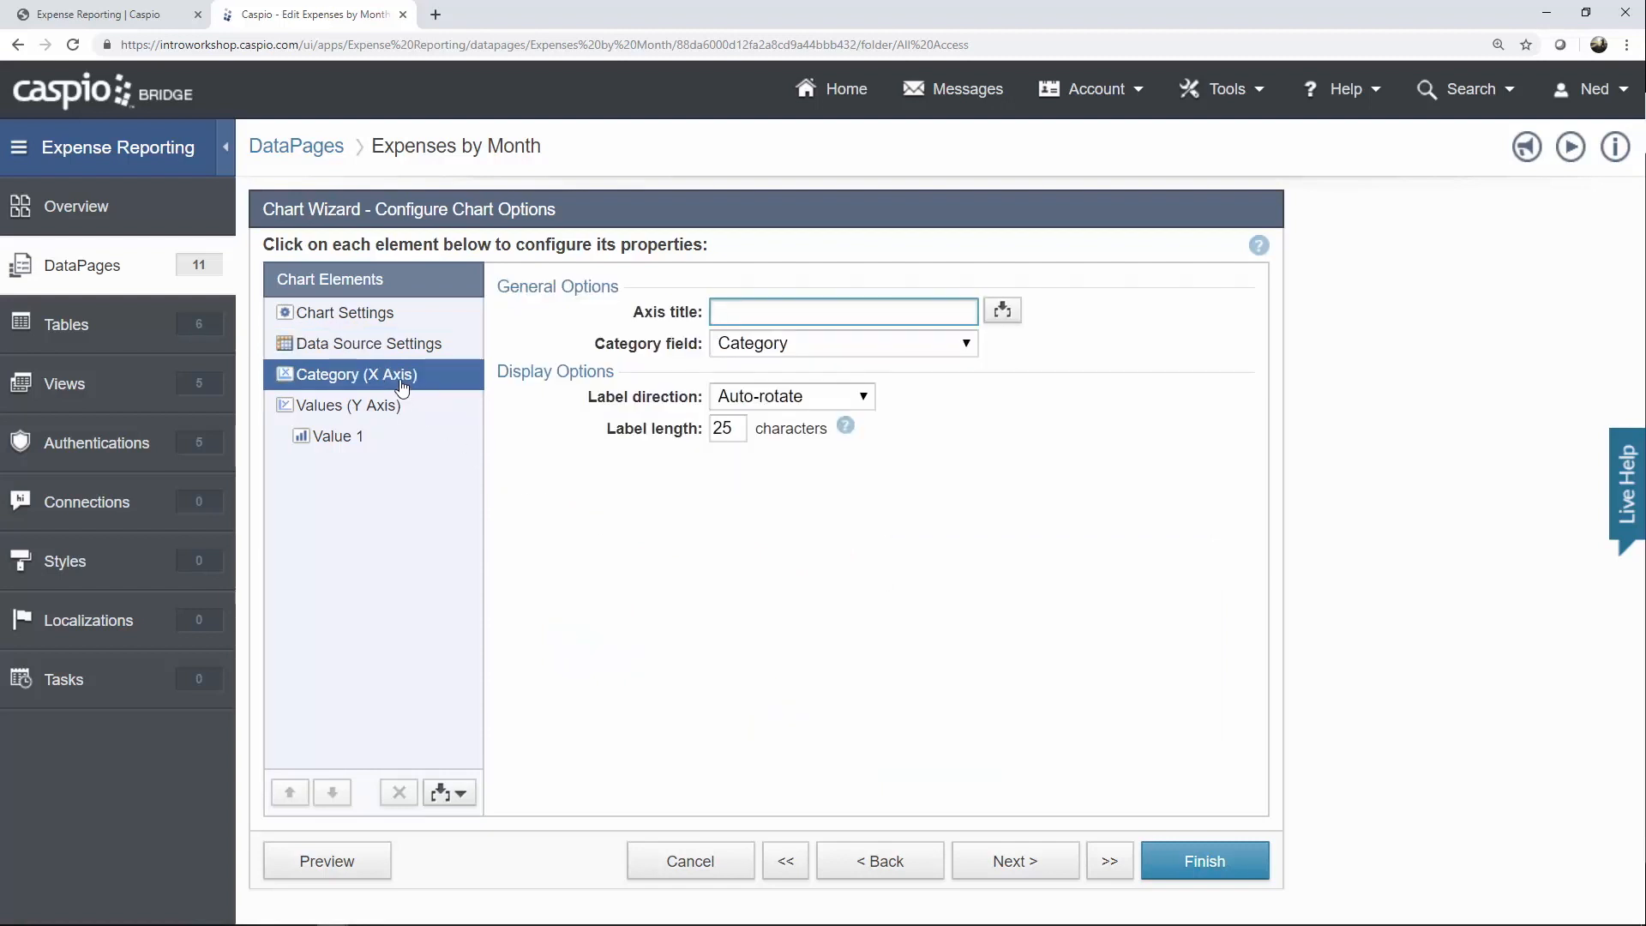
Base the category axis on Date_Submitted, grouped by a Month date rollup.
left_click(743, 348)
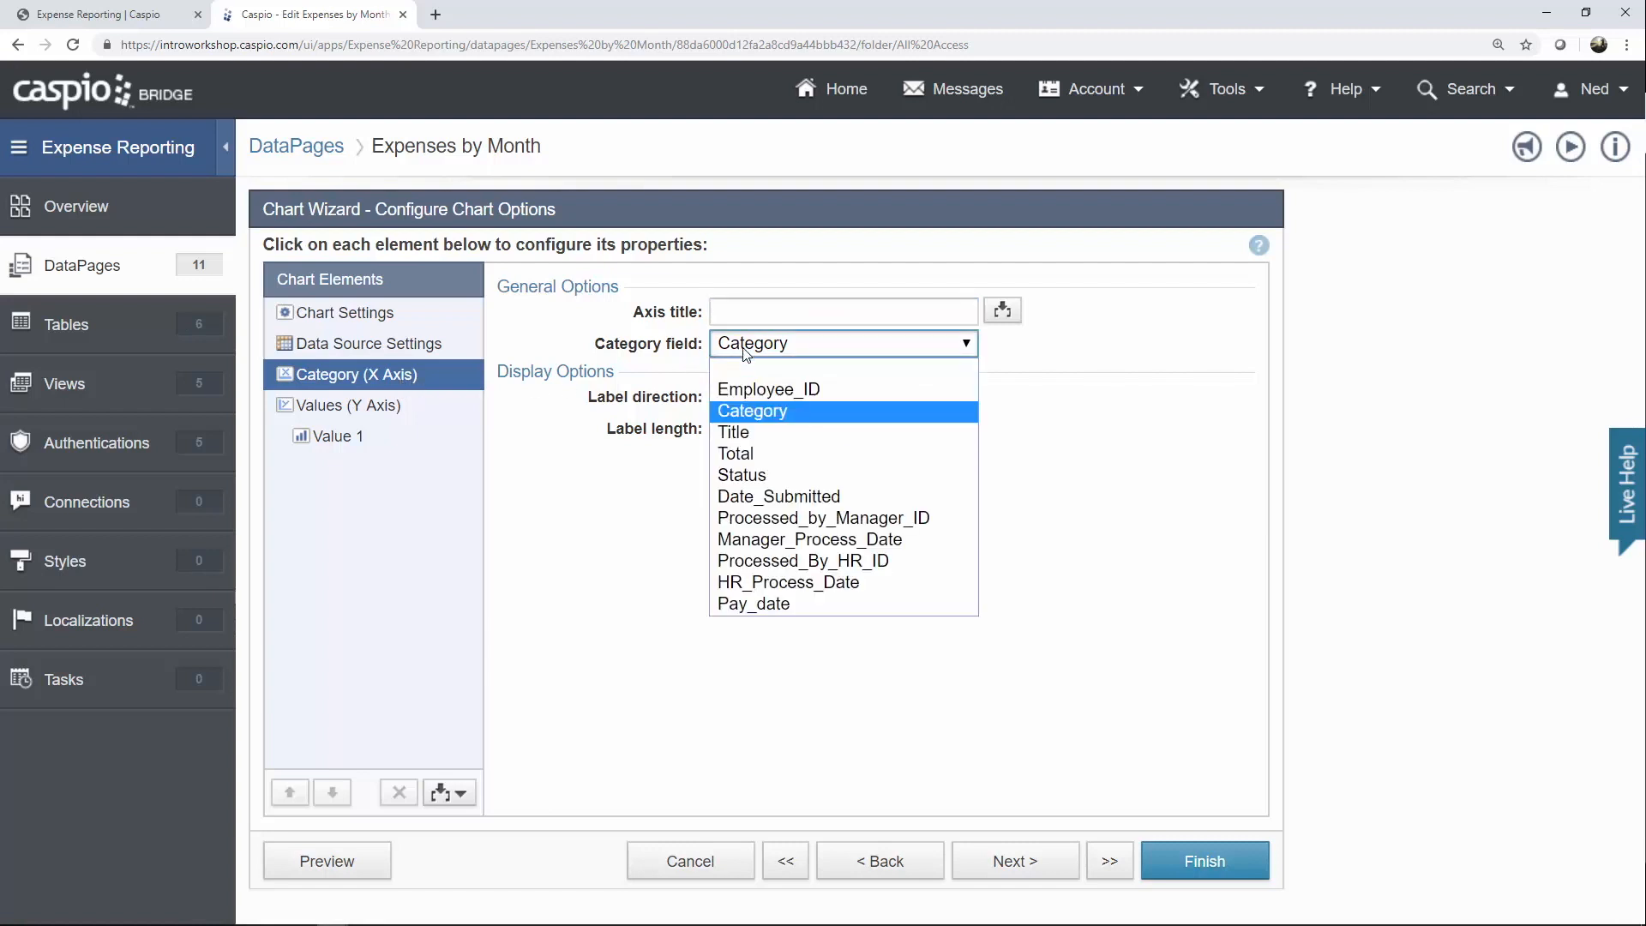
left_click(761, 497)
left_click(746, 377)
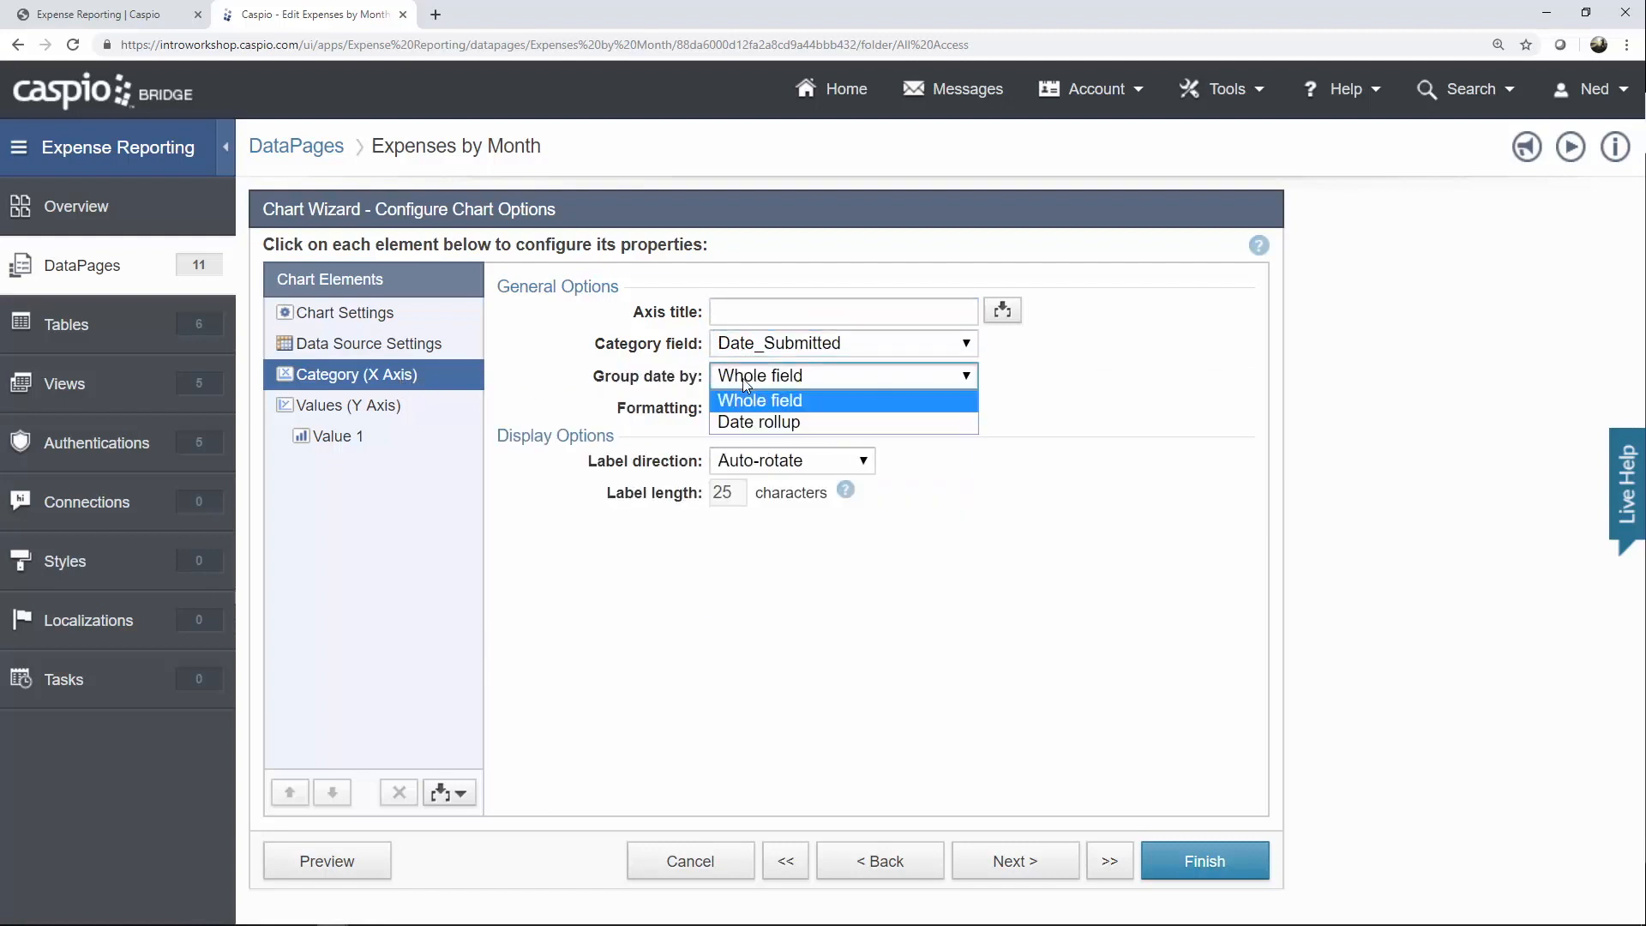
left_click(754, 421)
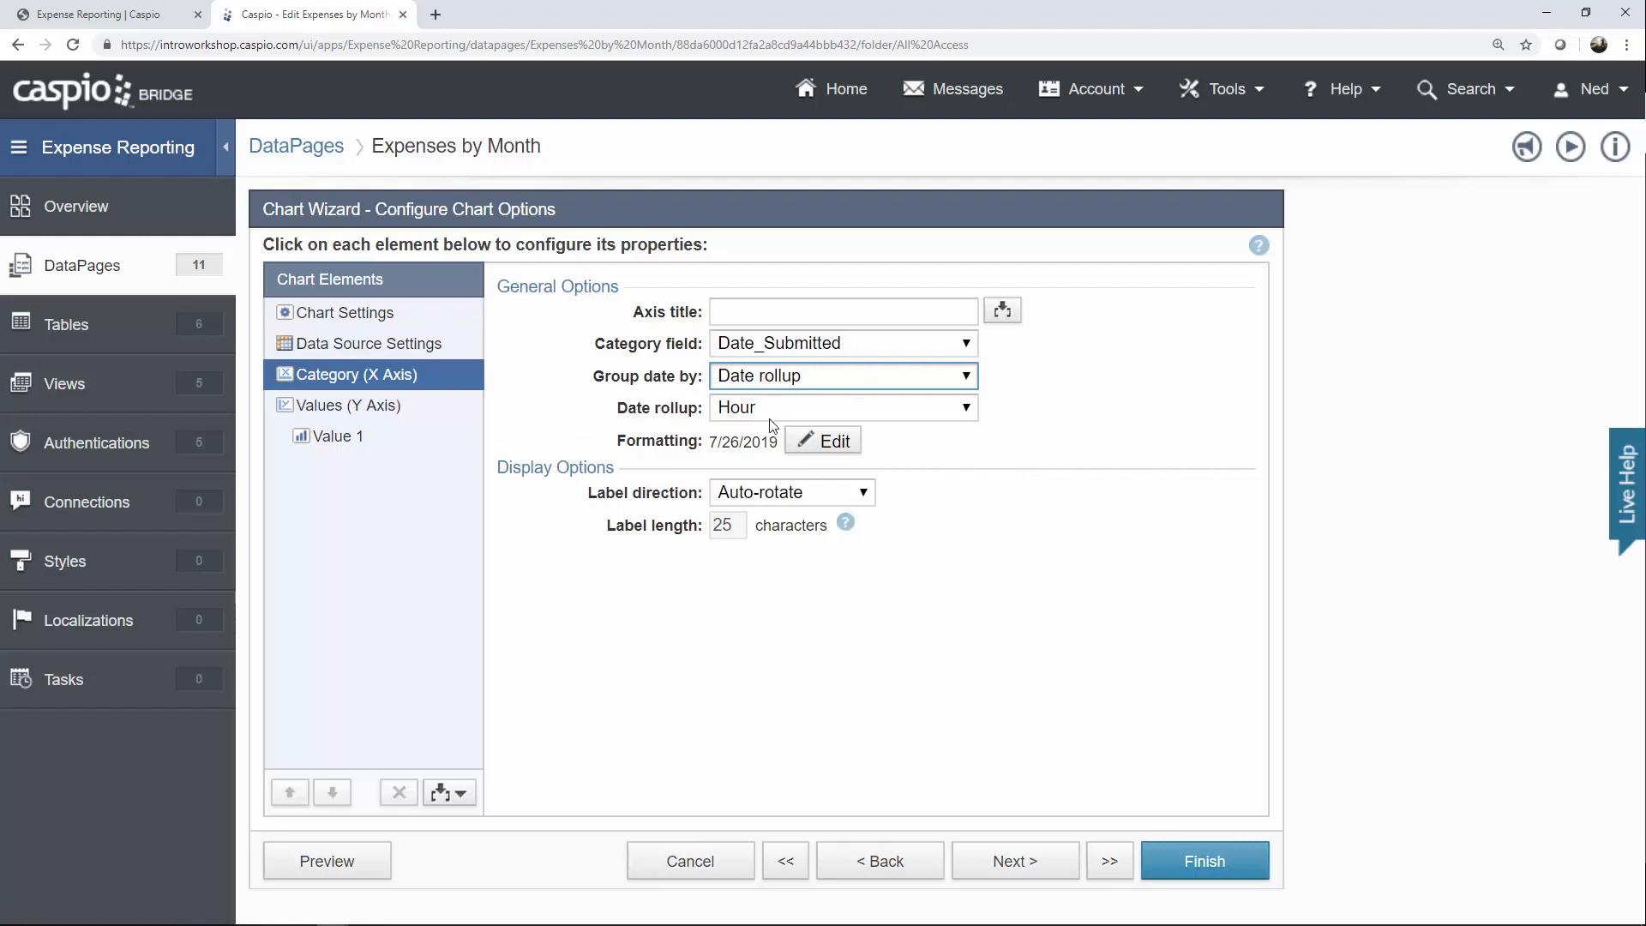
left_click(766, 413)
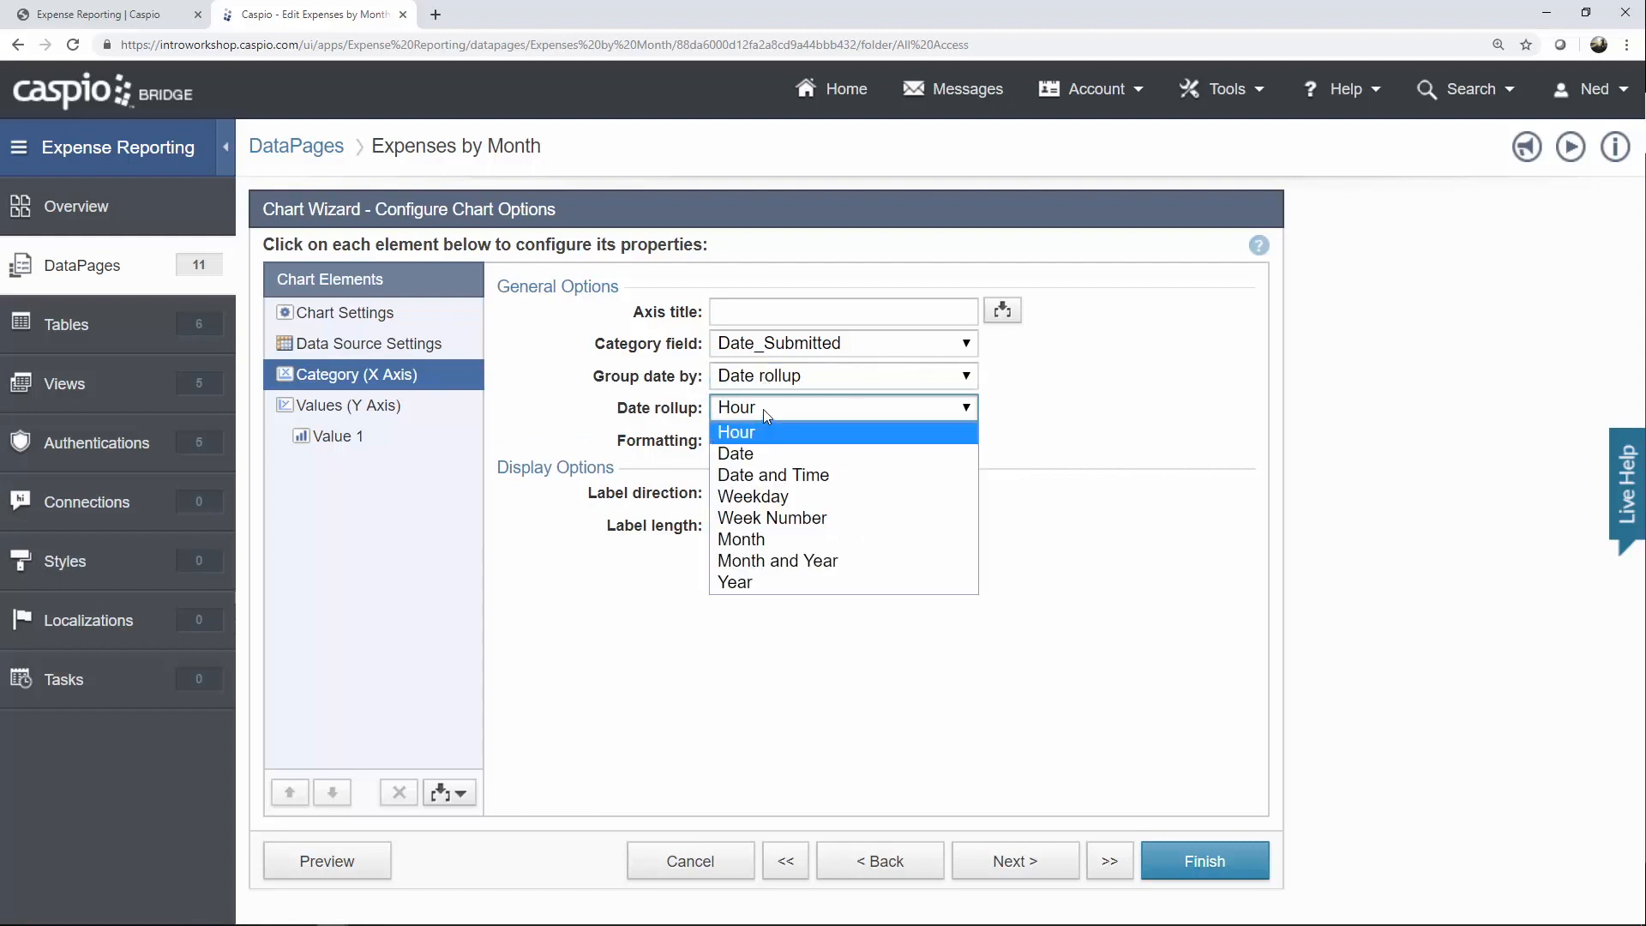
left_click(760, 543)
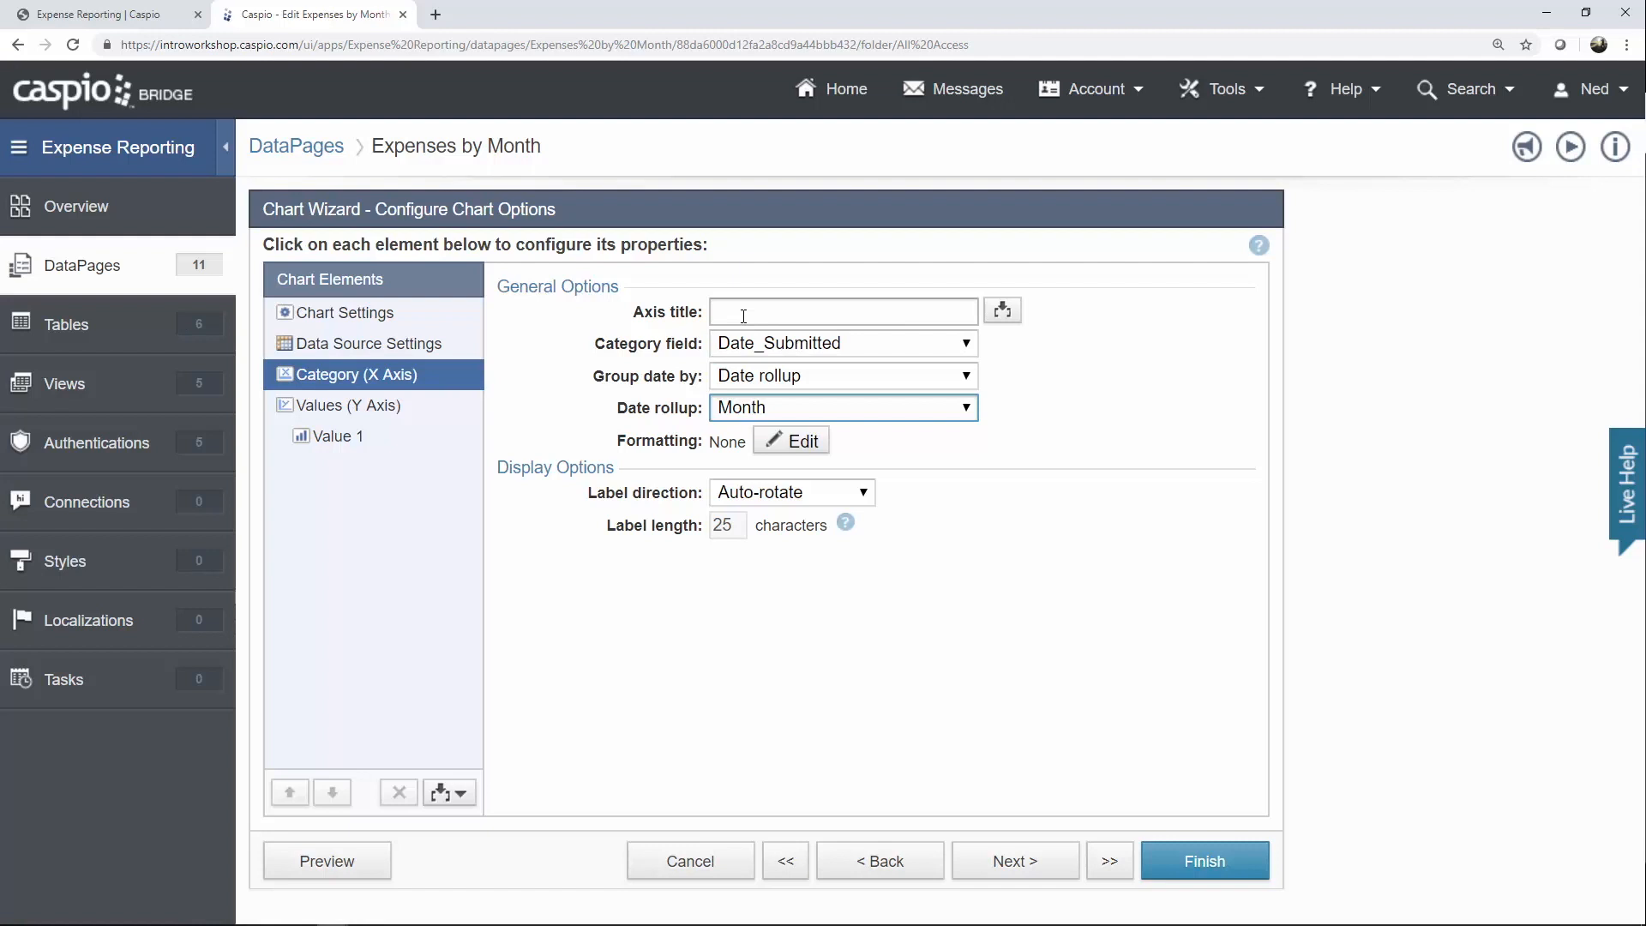
left_click(375, 415)
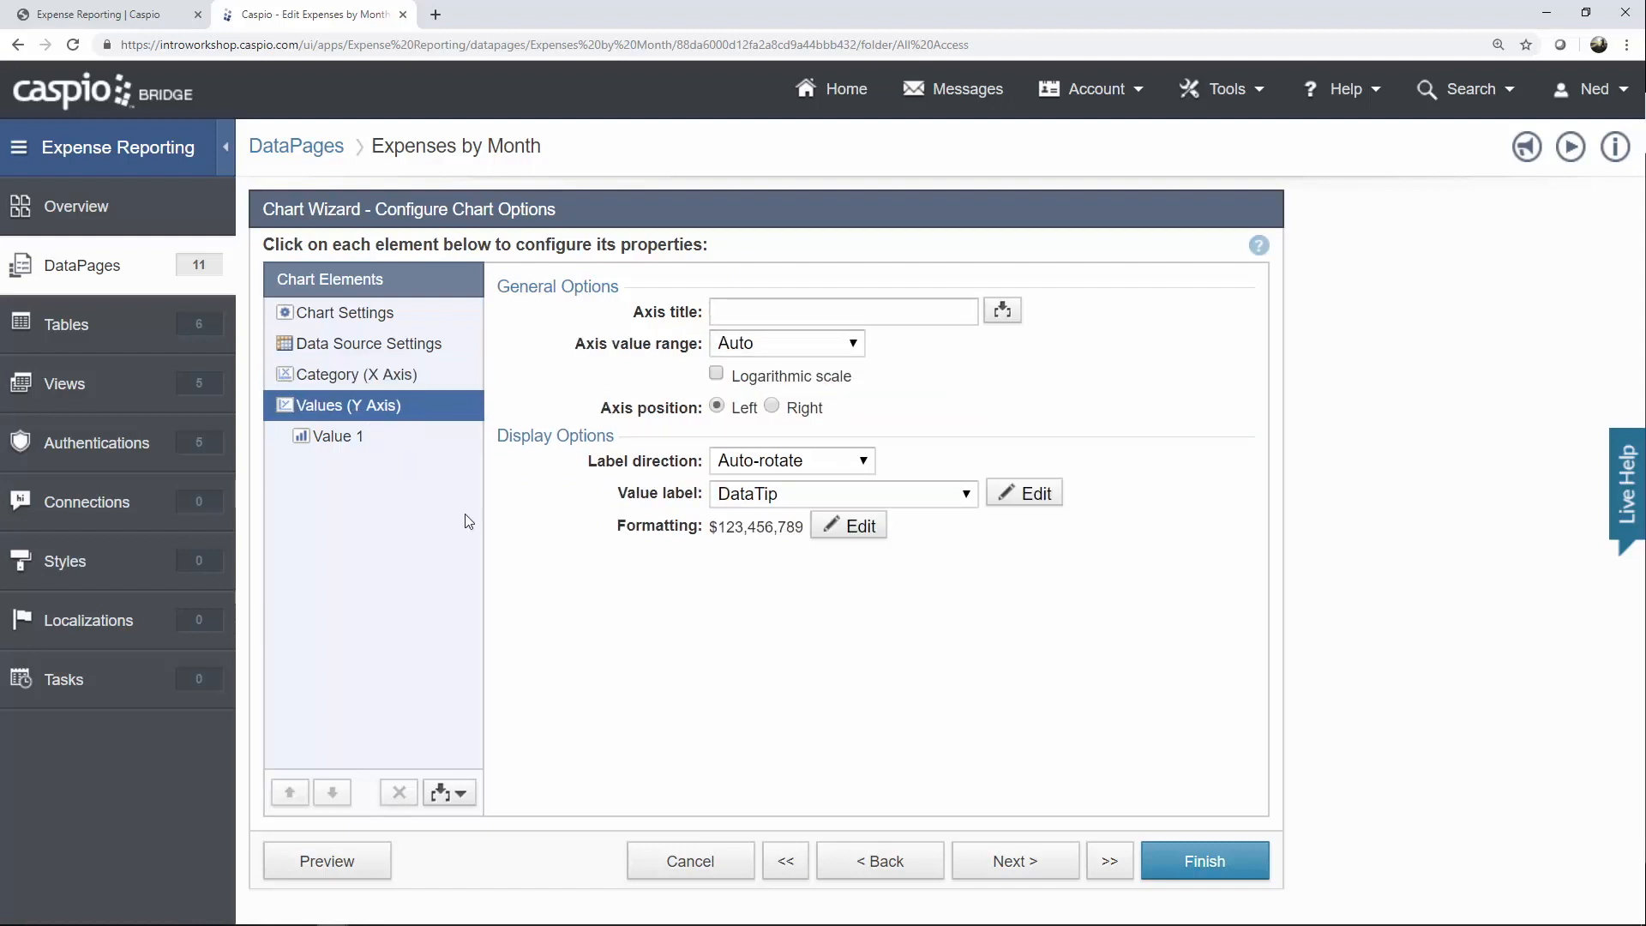
Keep the currency value formatting and give the Value 1 series diamond markers.
left_click(861, 526)
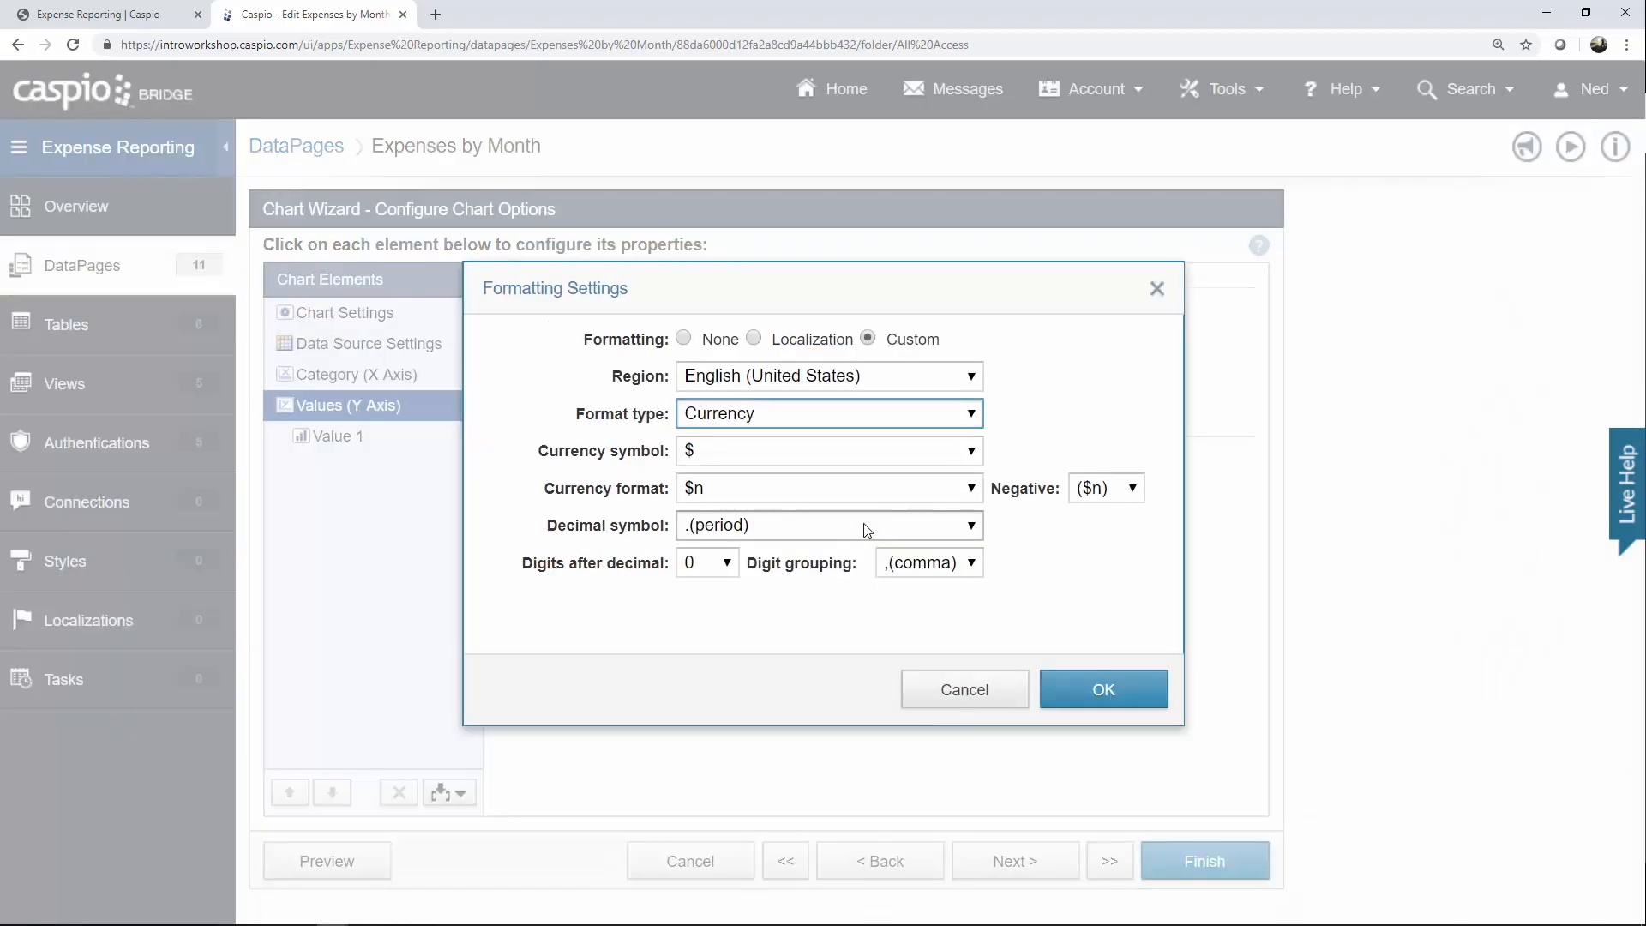
left_click(1110, 686)
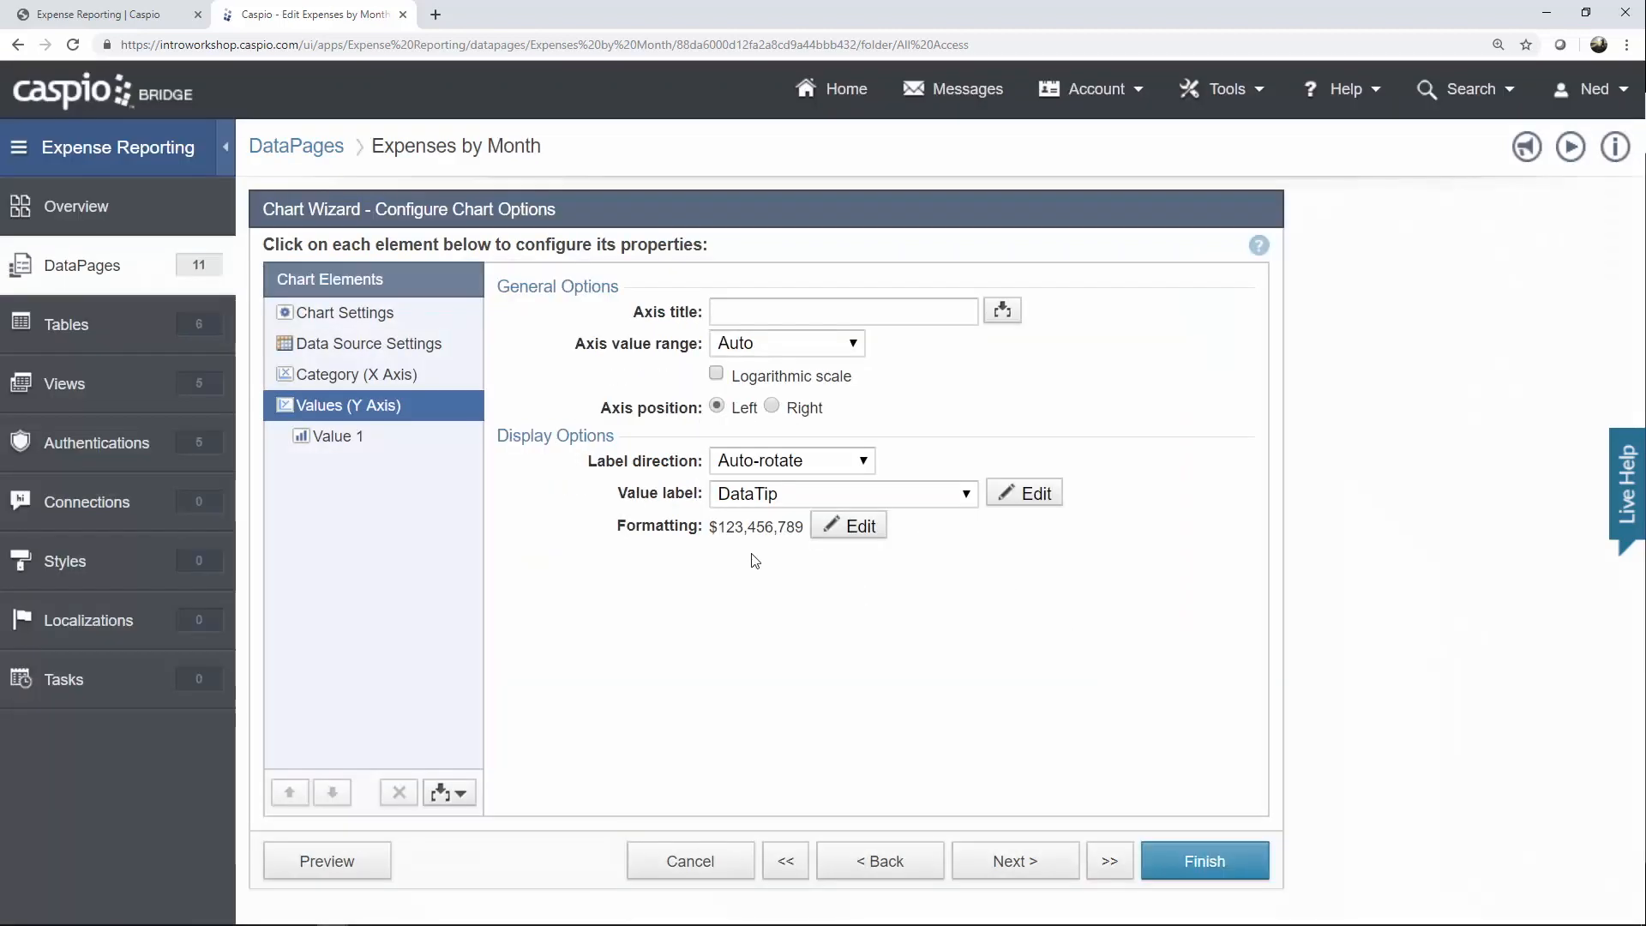
left_click(372, 441)
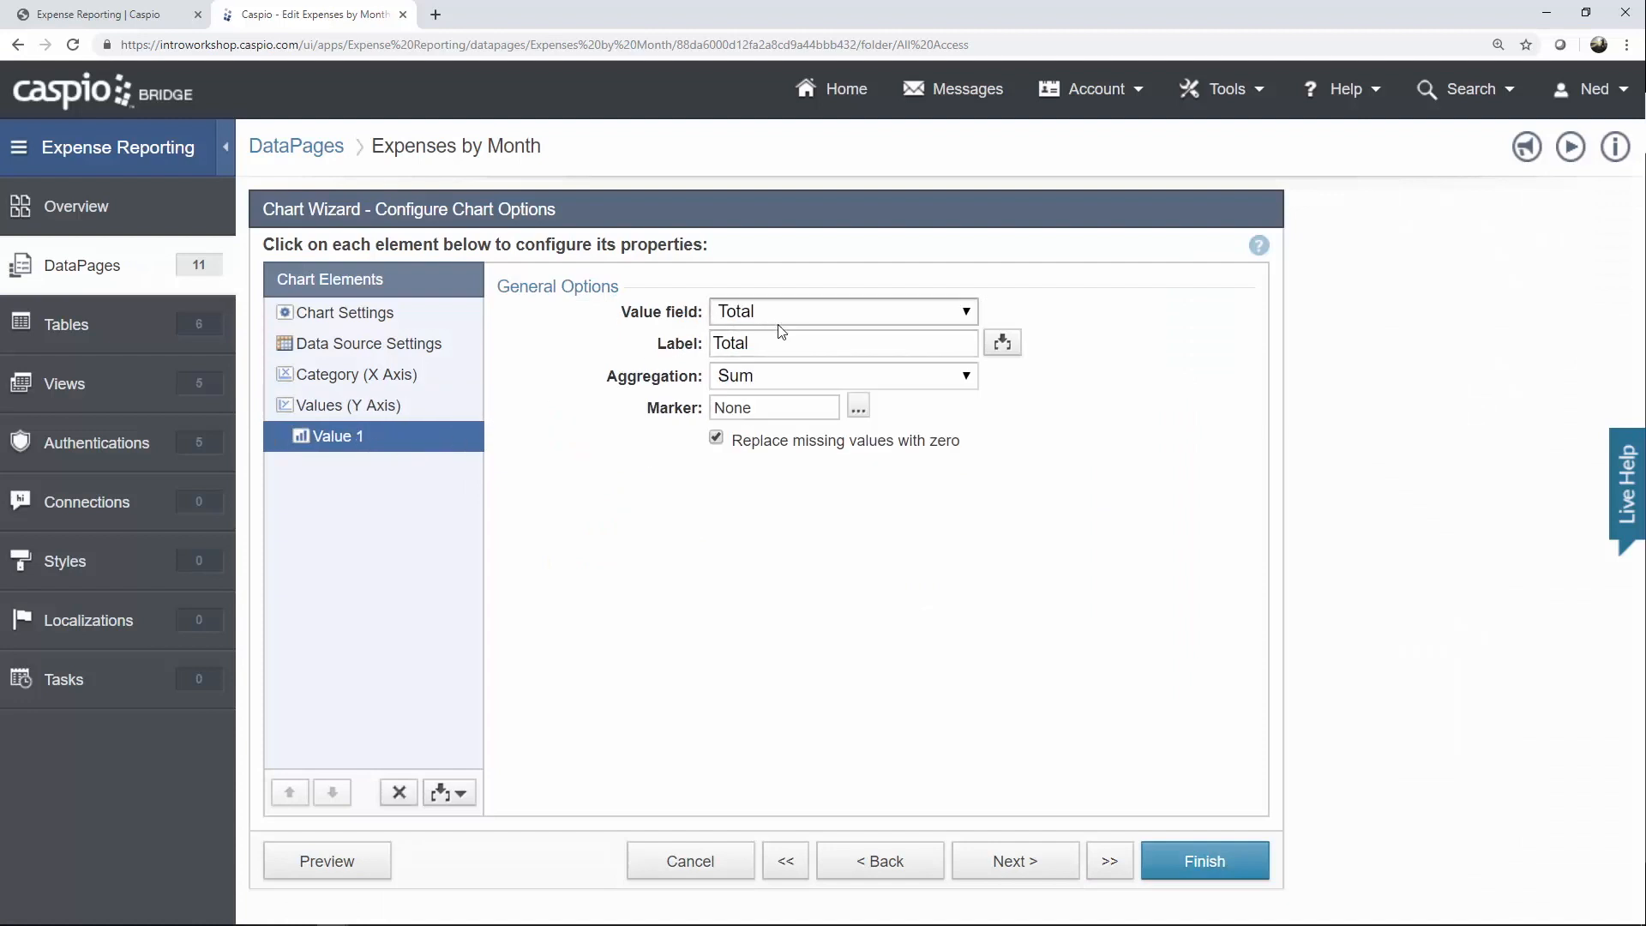
left_click(858, 408)
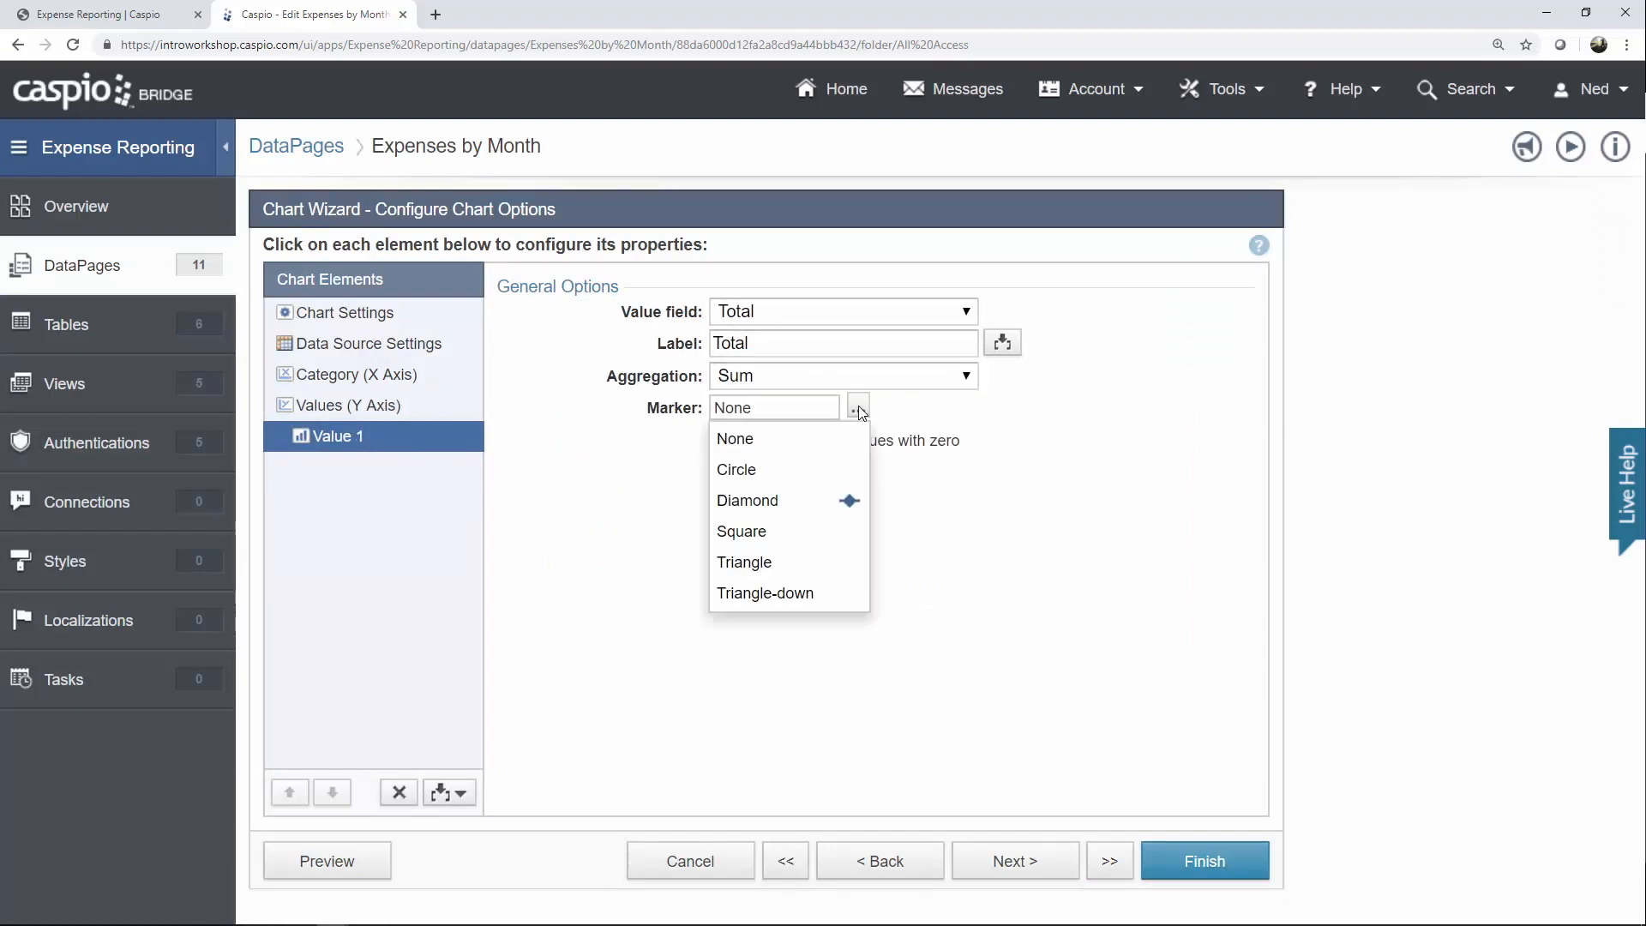
left_click(831, 509)
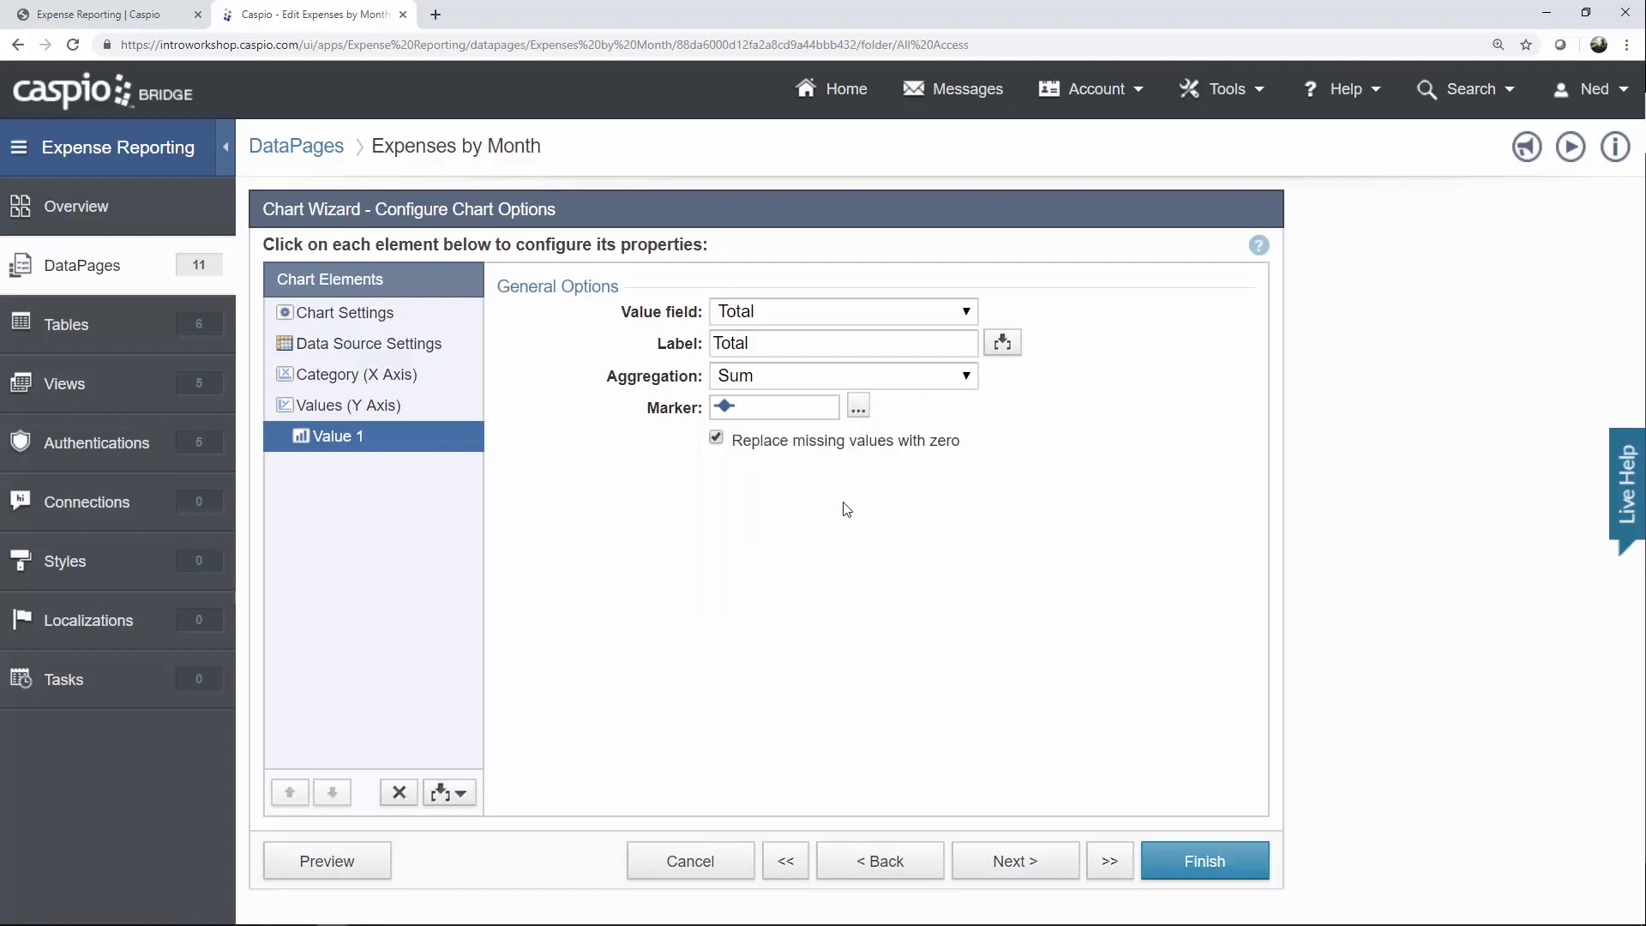
Finish and save the Expenses by Month chart, returning to the DataPages list.
left_click(1024, 865)
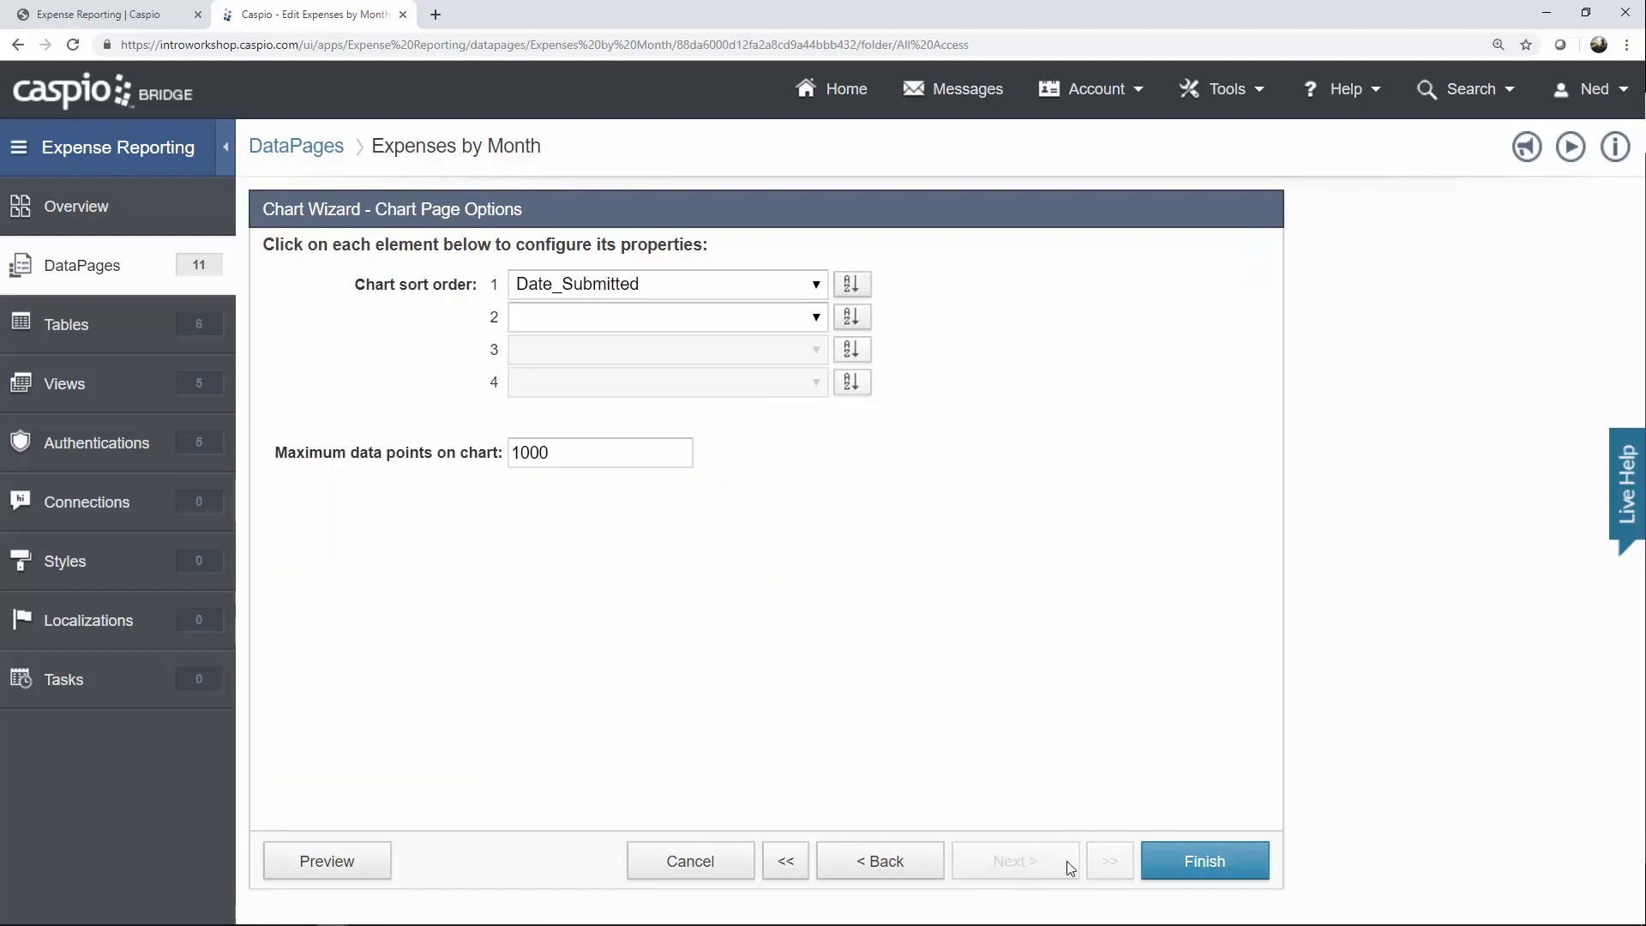
left_click(1163, 867)
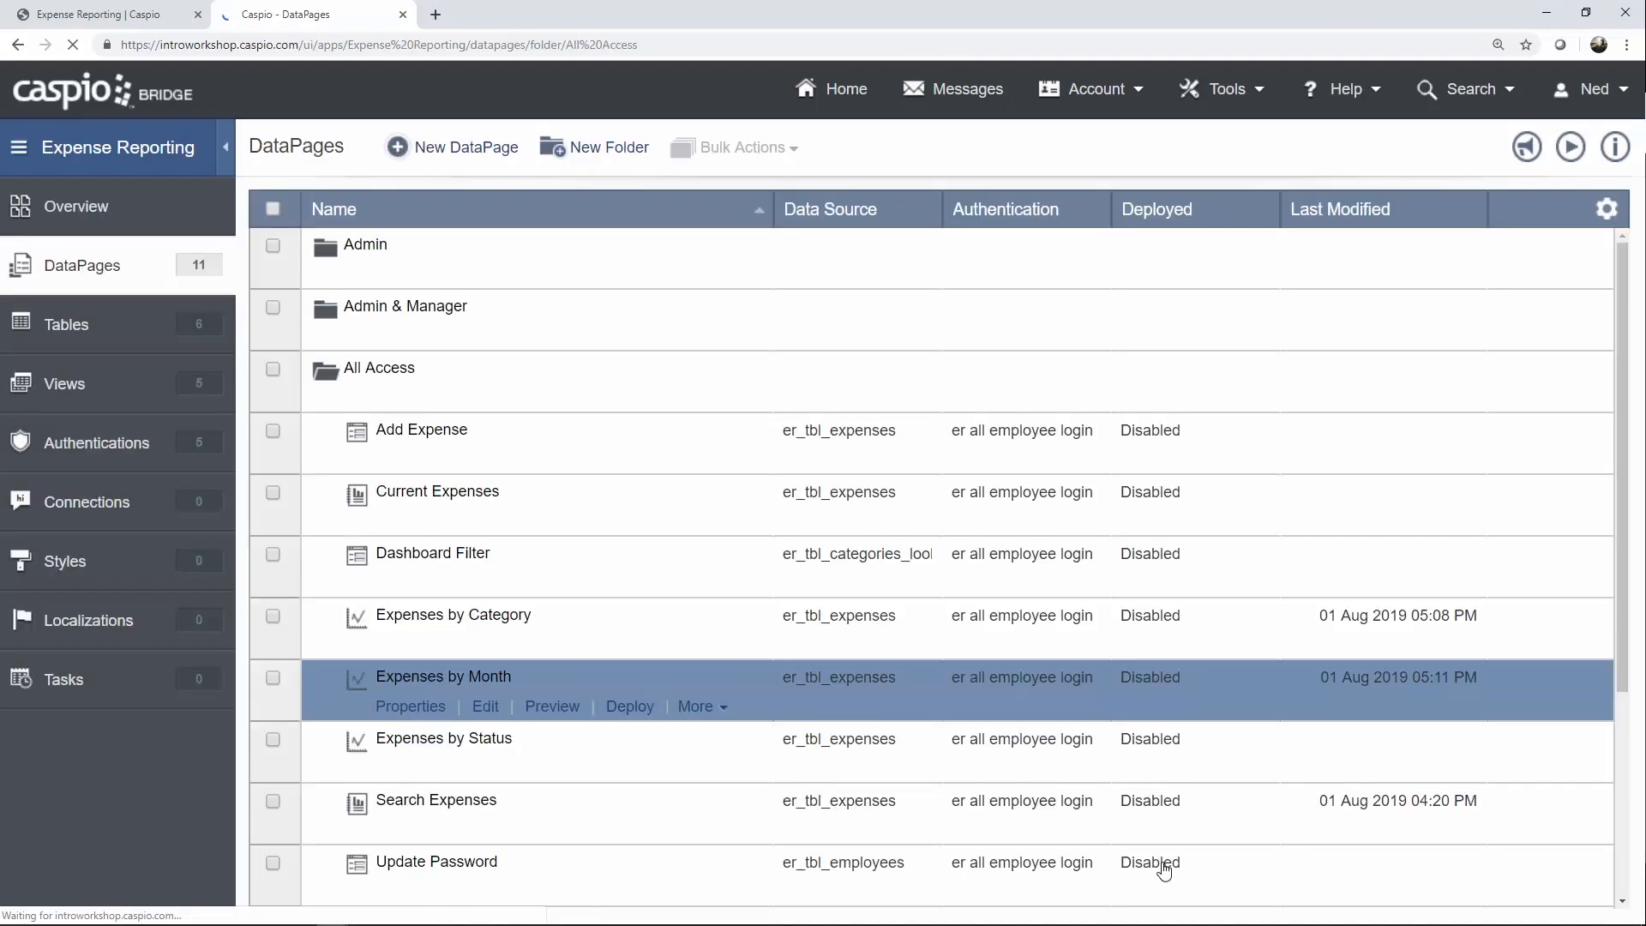
scroll(1172, 841, "down", 1)
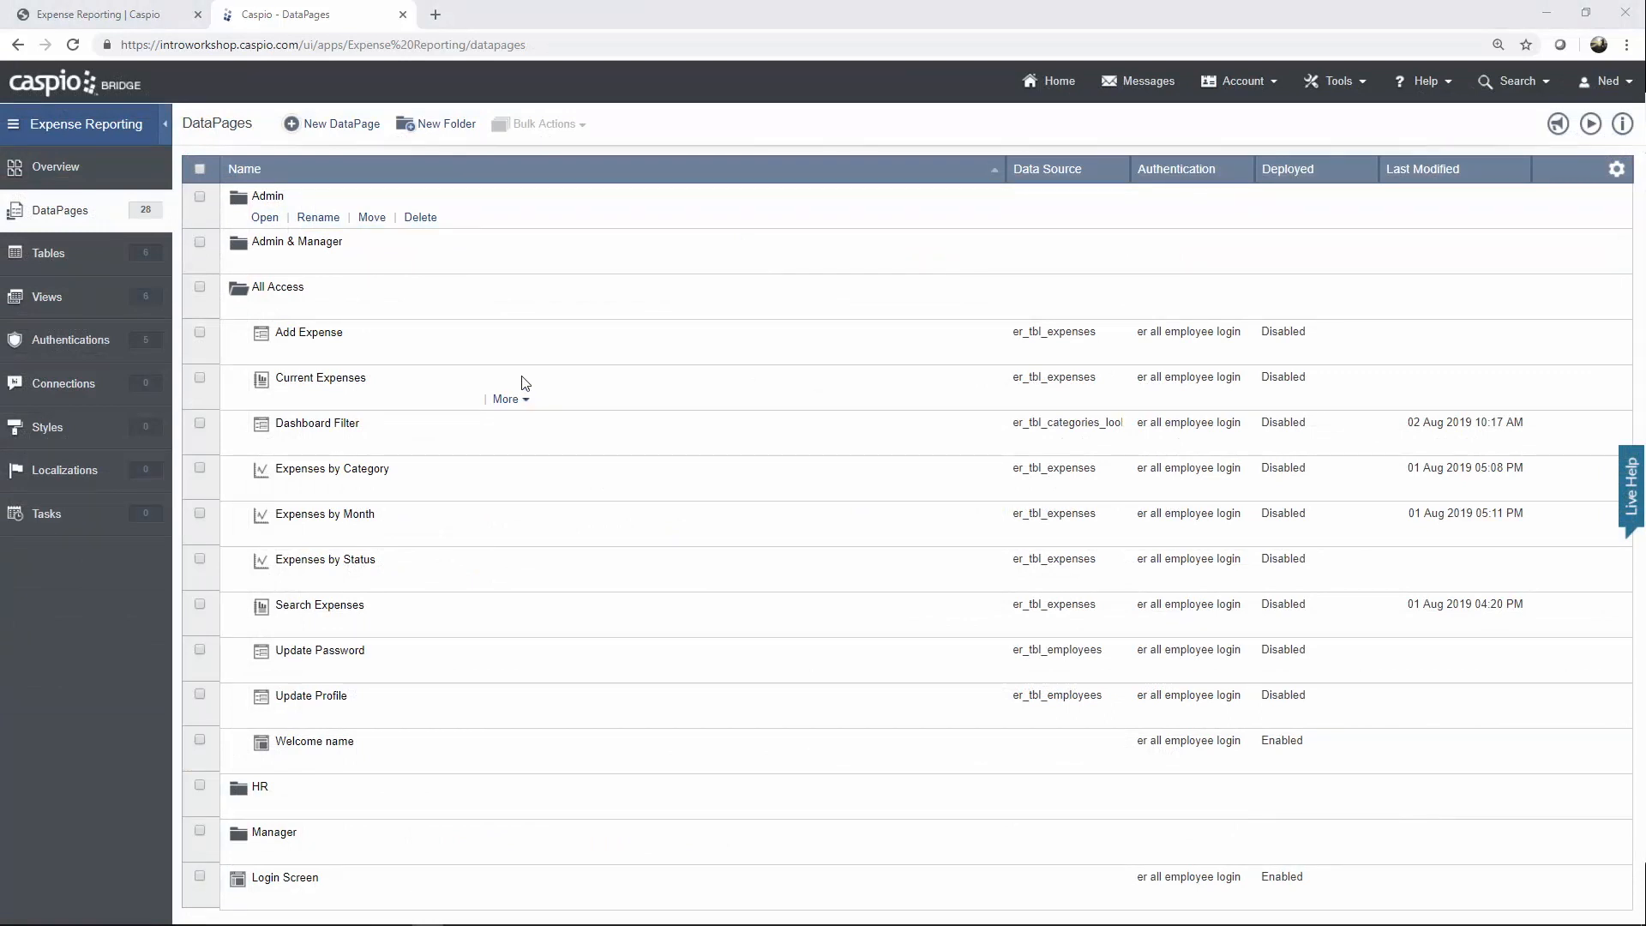
Expand and collapse the Admin, Admin & Manager and HR folders to review their DataPages.
left_click(265, 218)
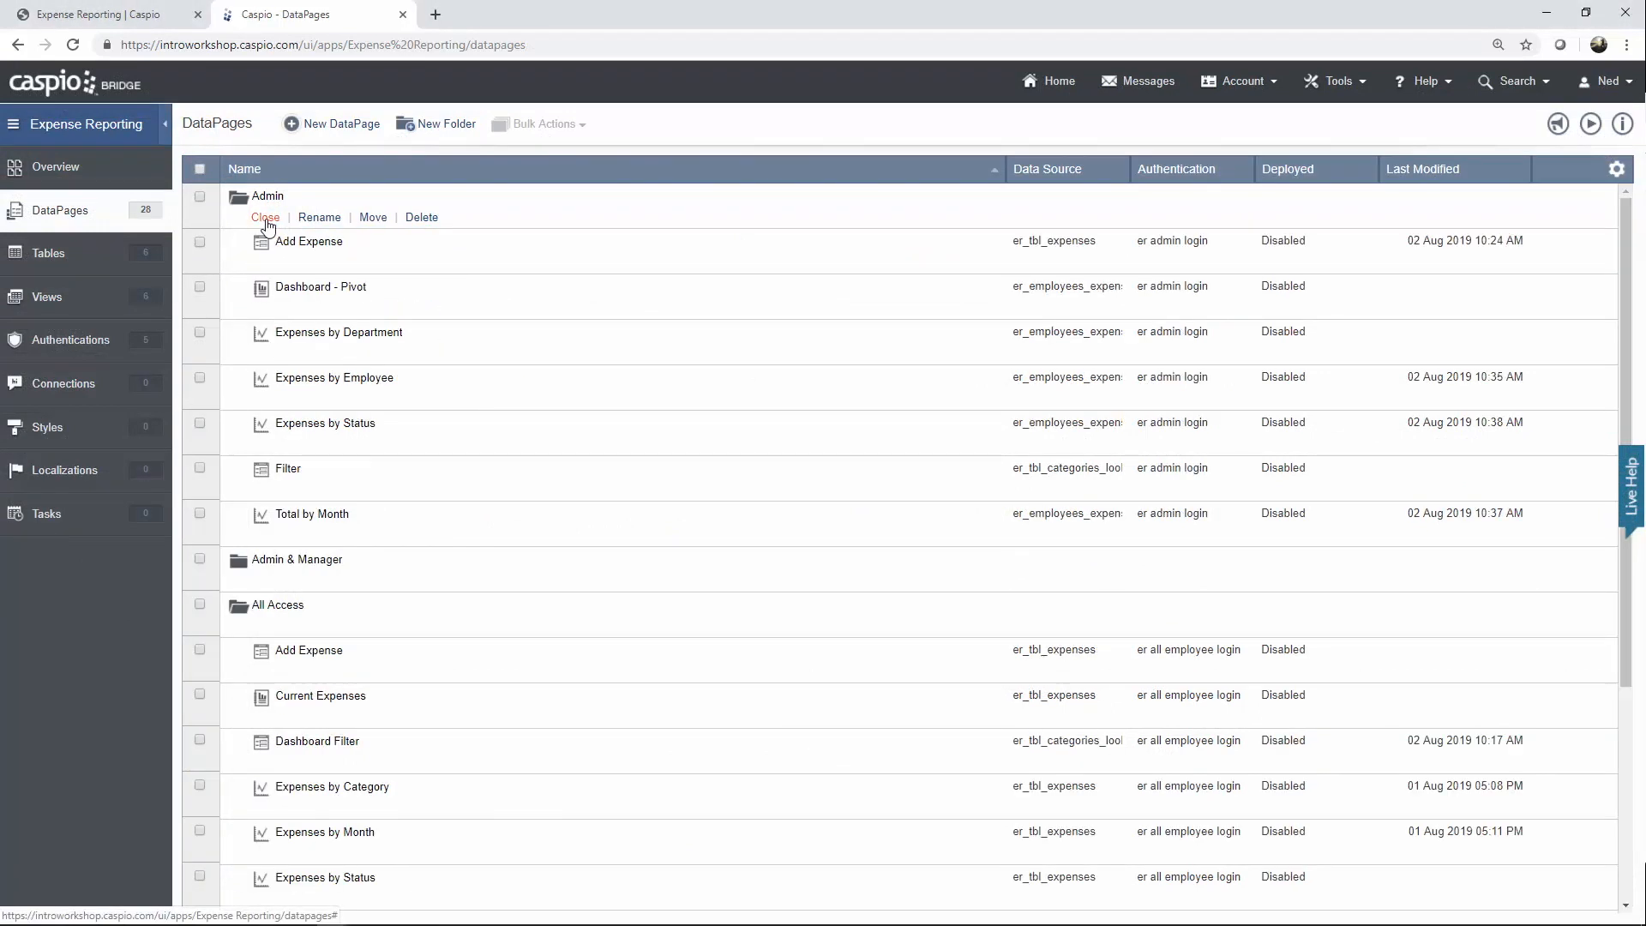
left_click(265, 217)
left_click(265, 263)
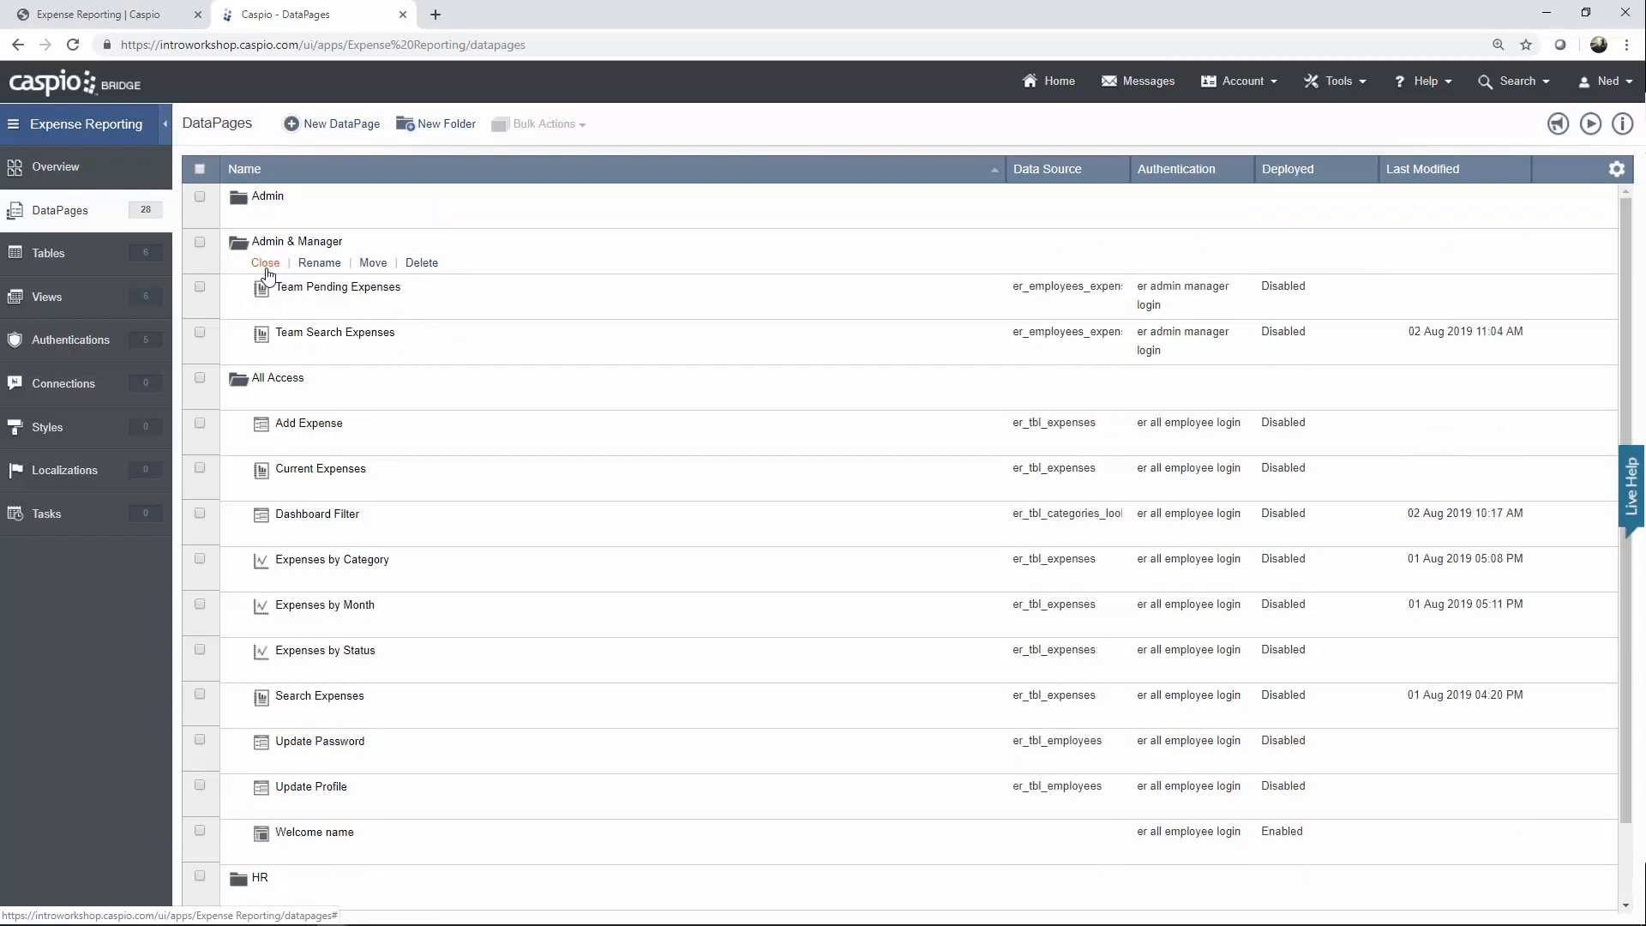
left_click(266, 264)
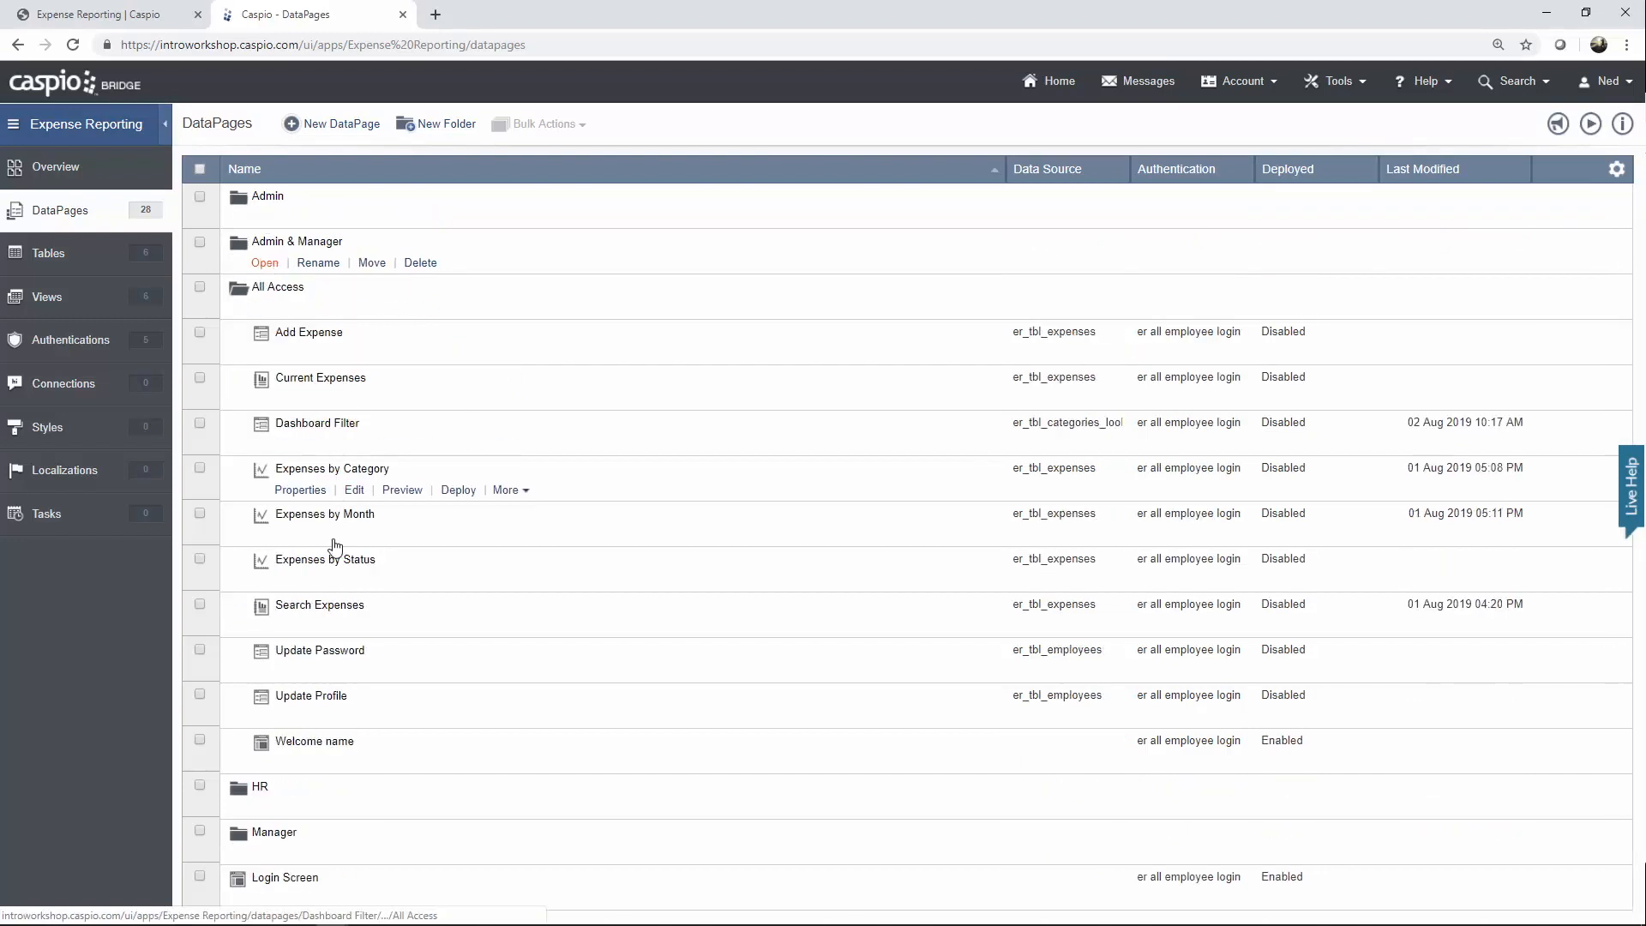
left_click(265, 808)
left_click(268, 810)
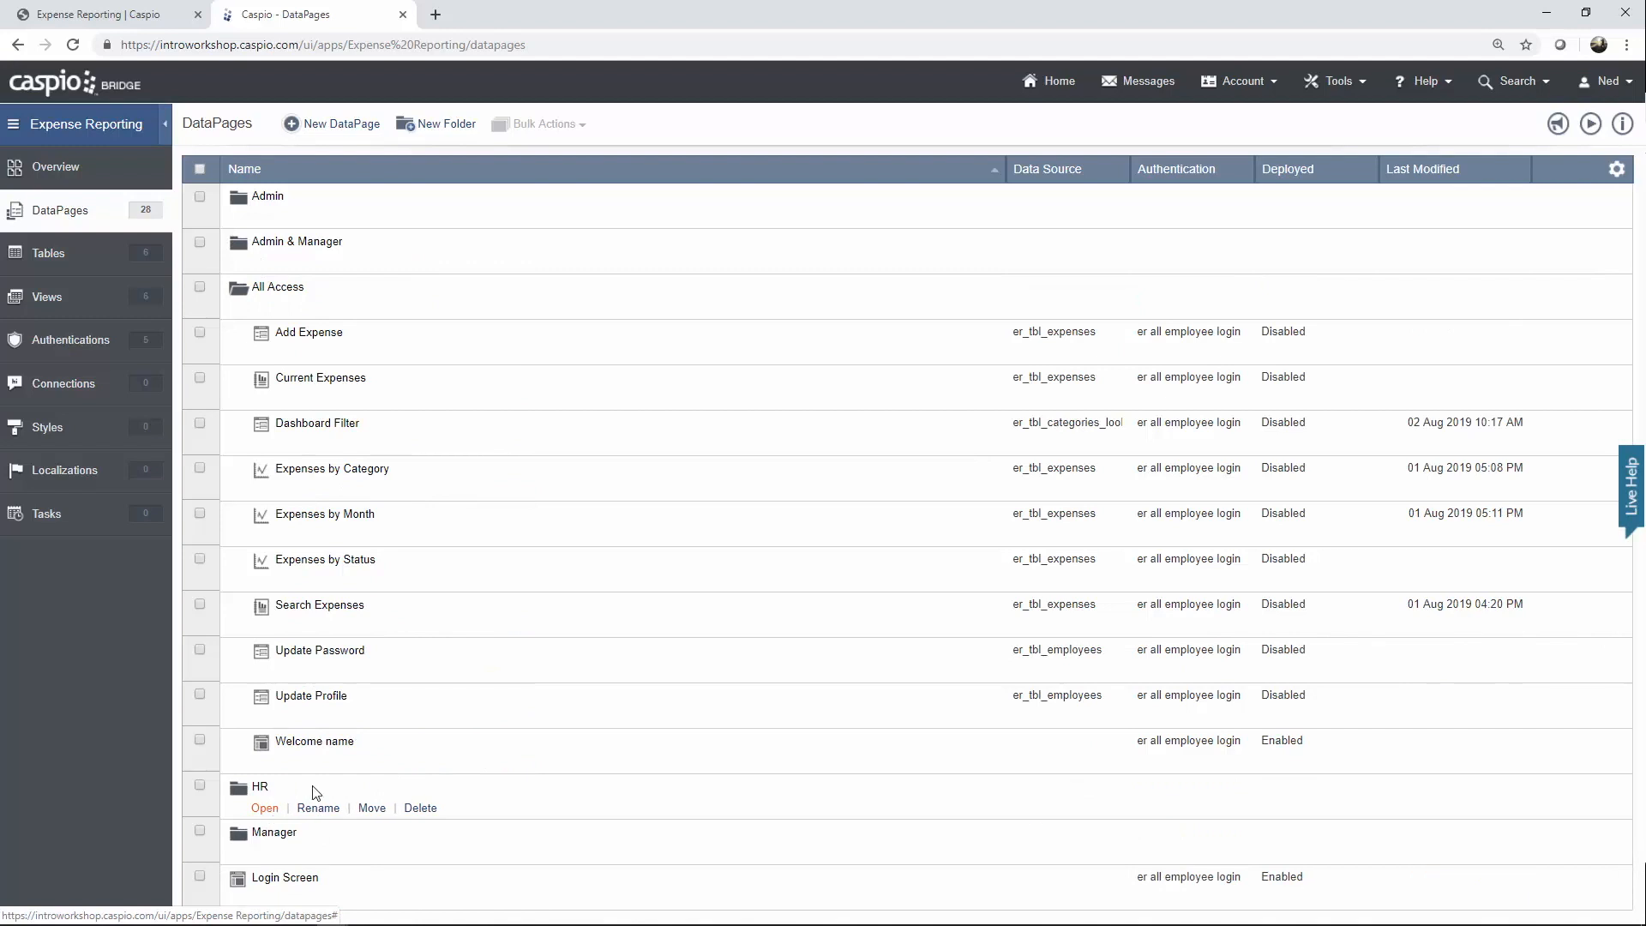
Check the Manager folder's pages, then bring up the app's Views list.
left_click(266, 853)
scroll(383, 762, "down", 3)
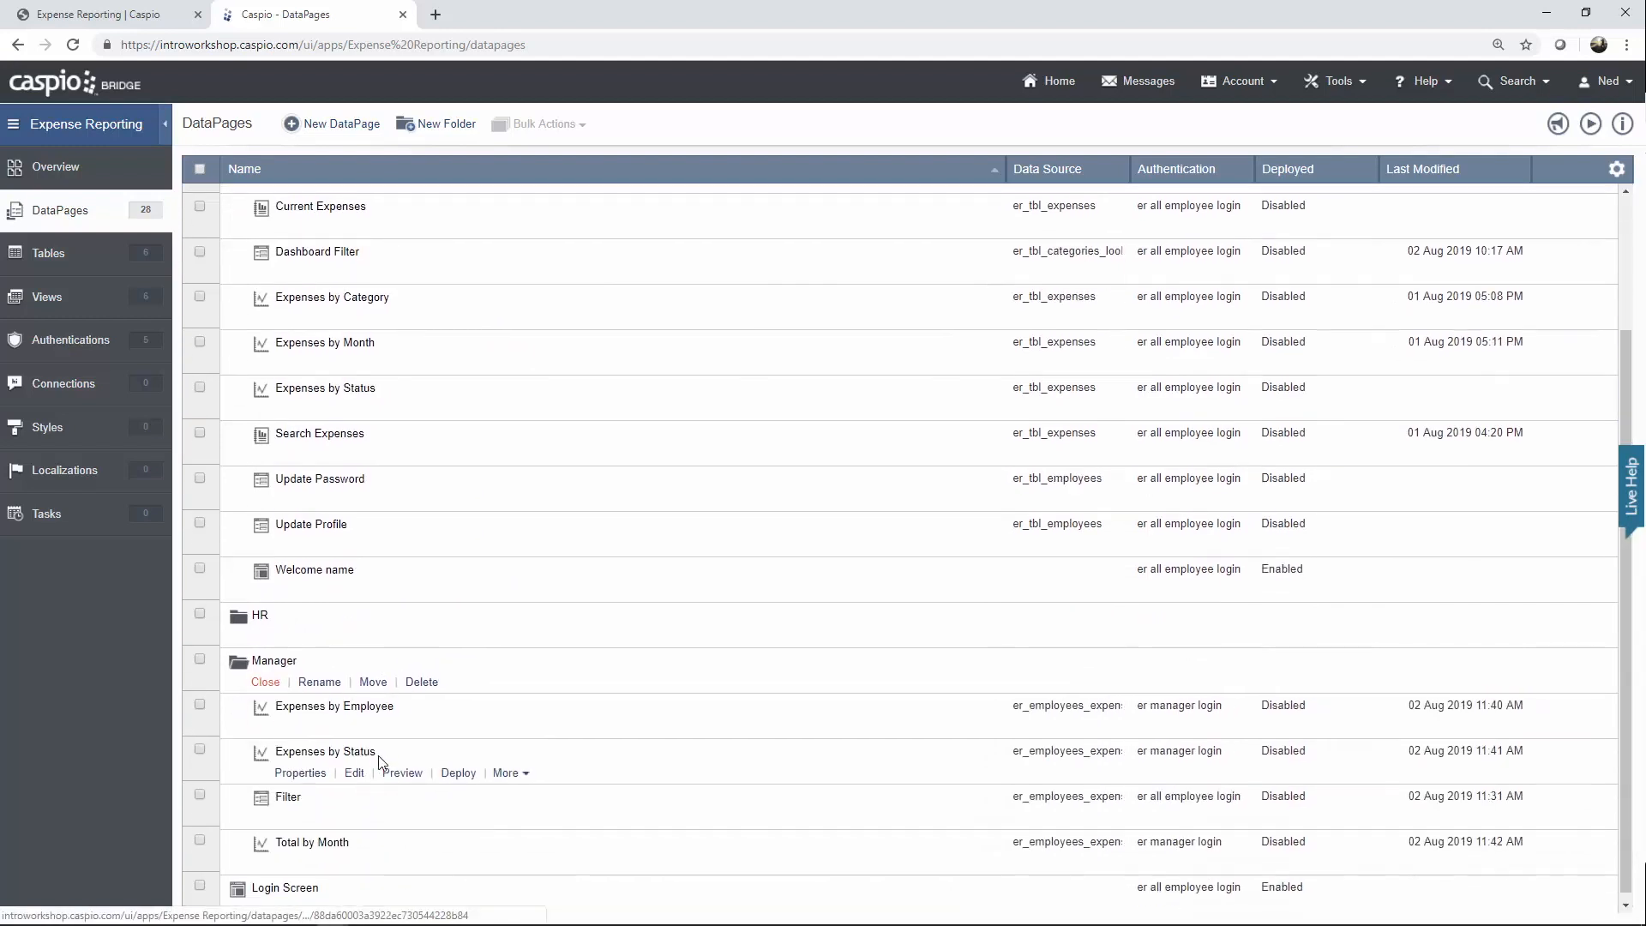
left_click(267, 577)
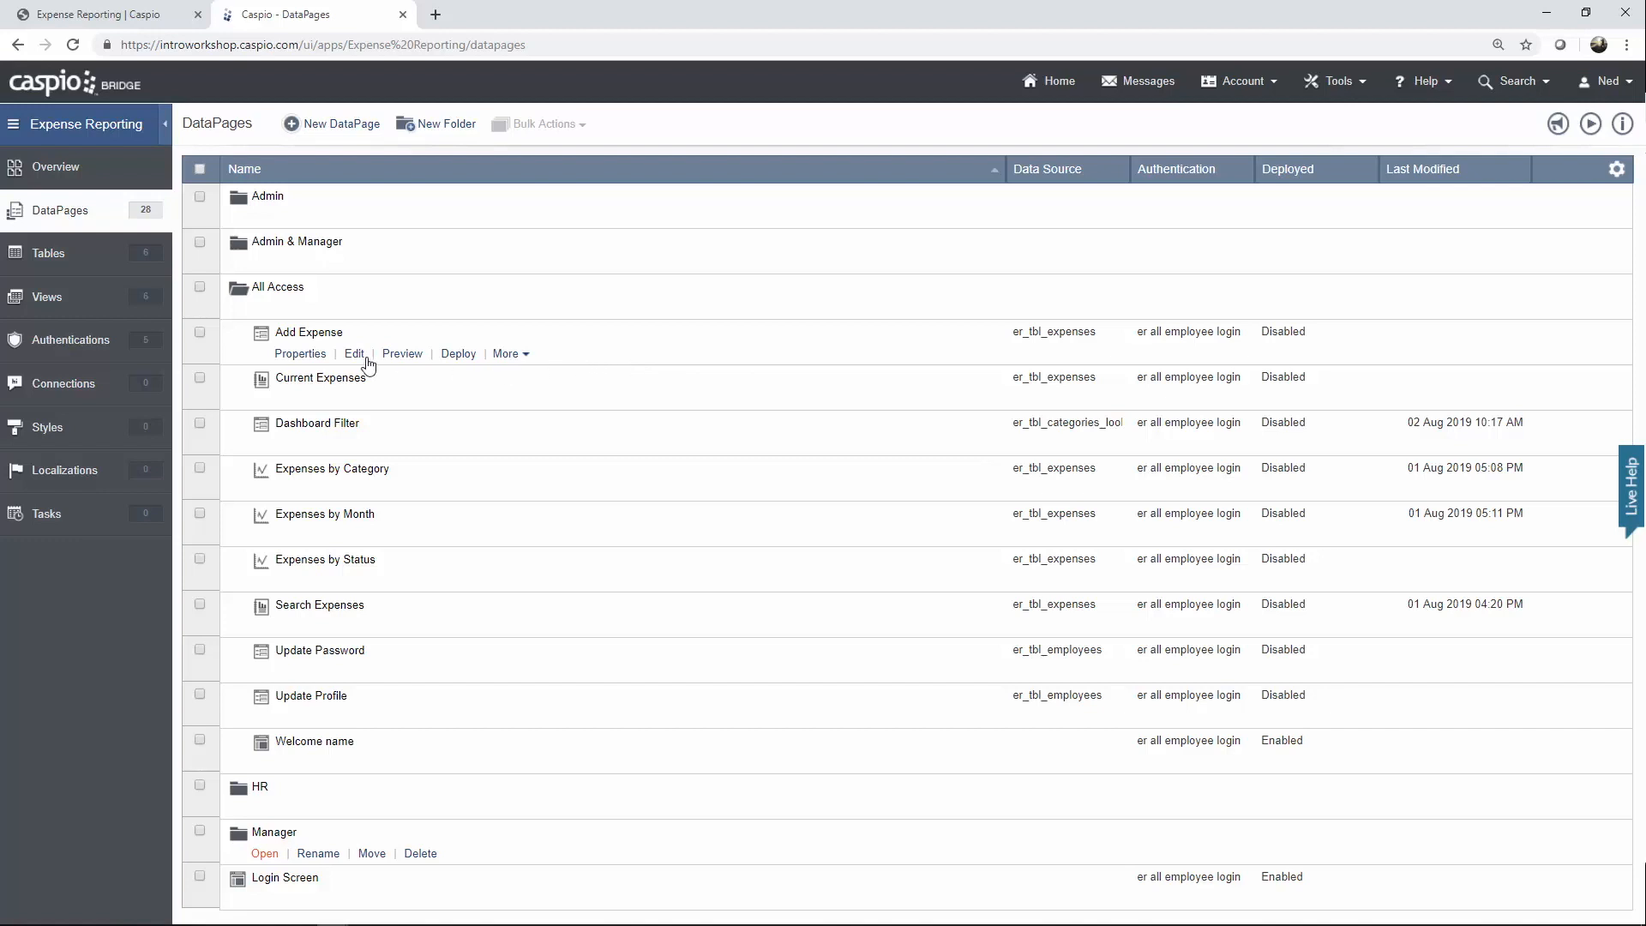
left_click(100, 317)
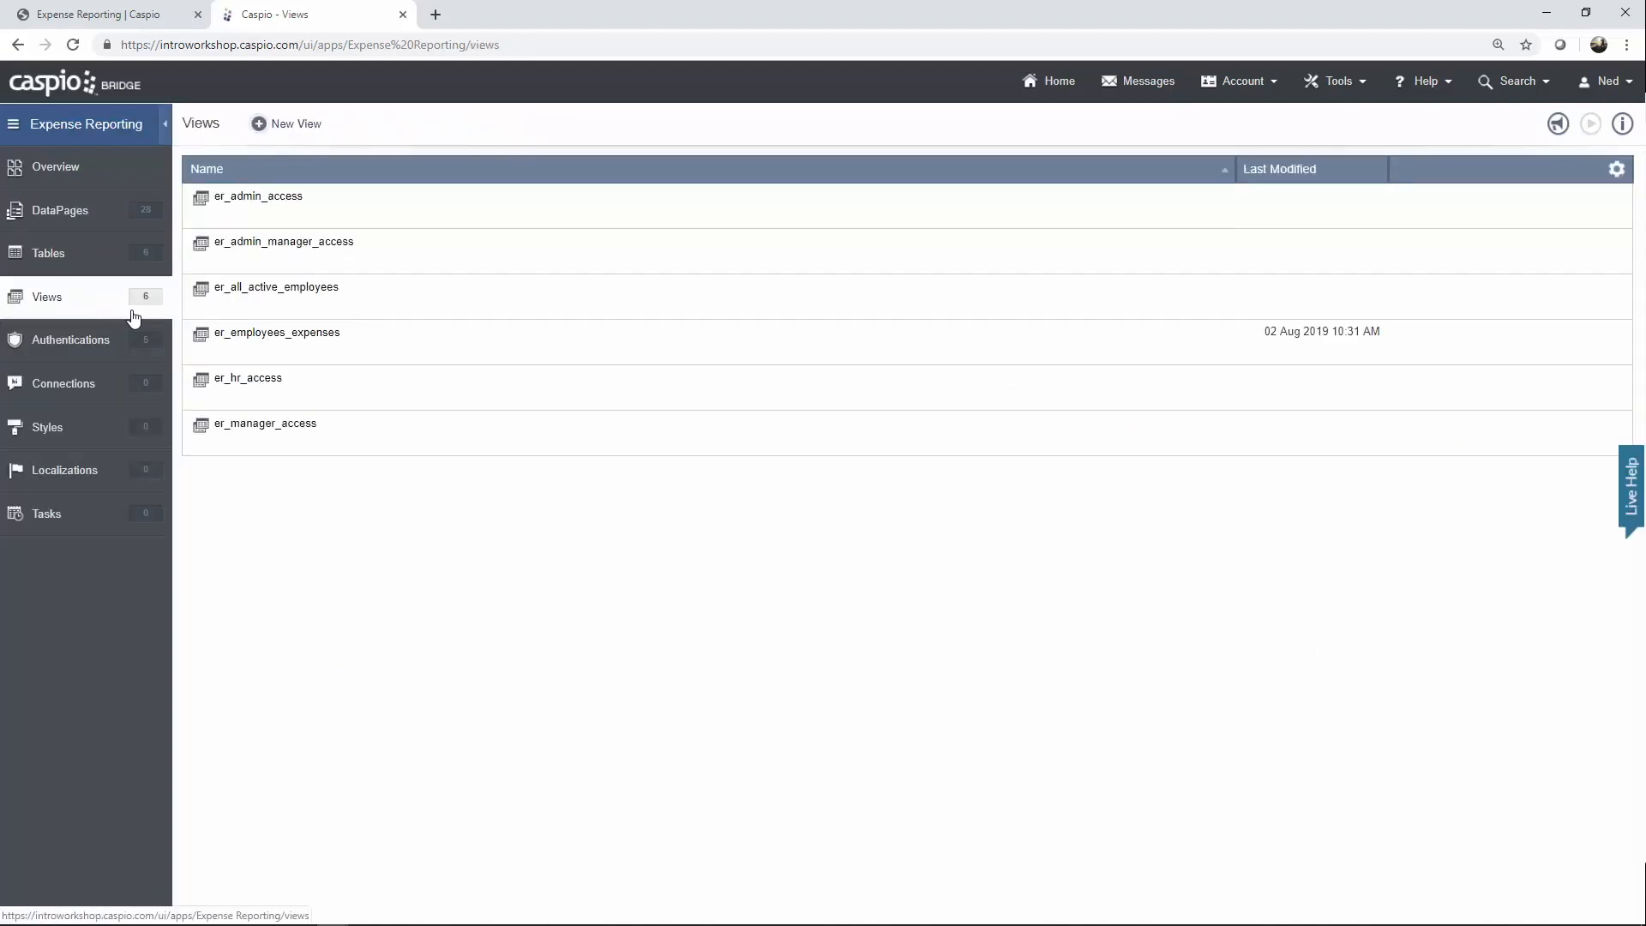
mouse_move(253, 343)
left_click(341, 360)
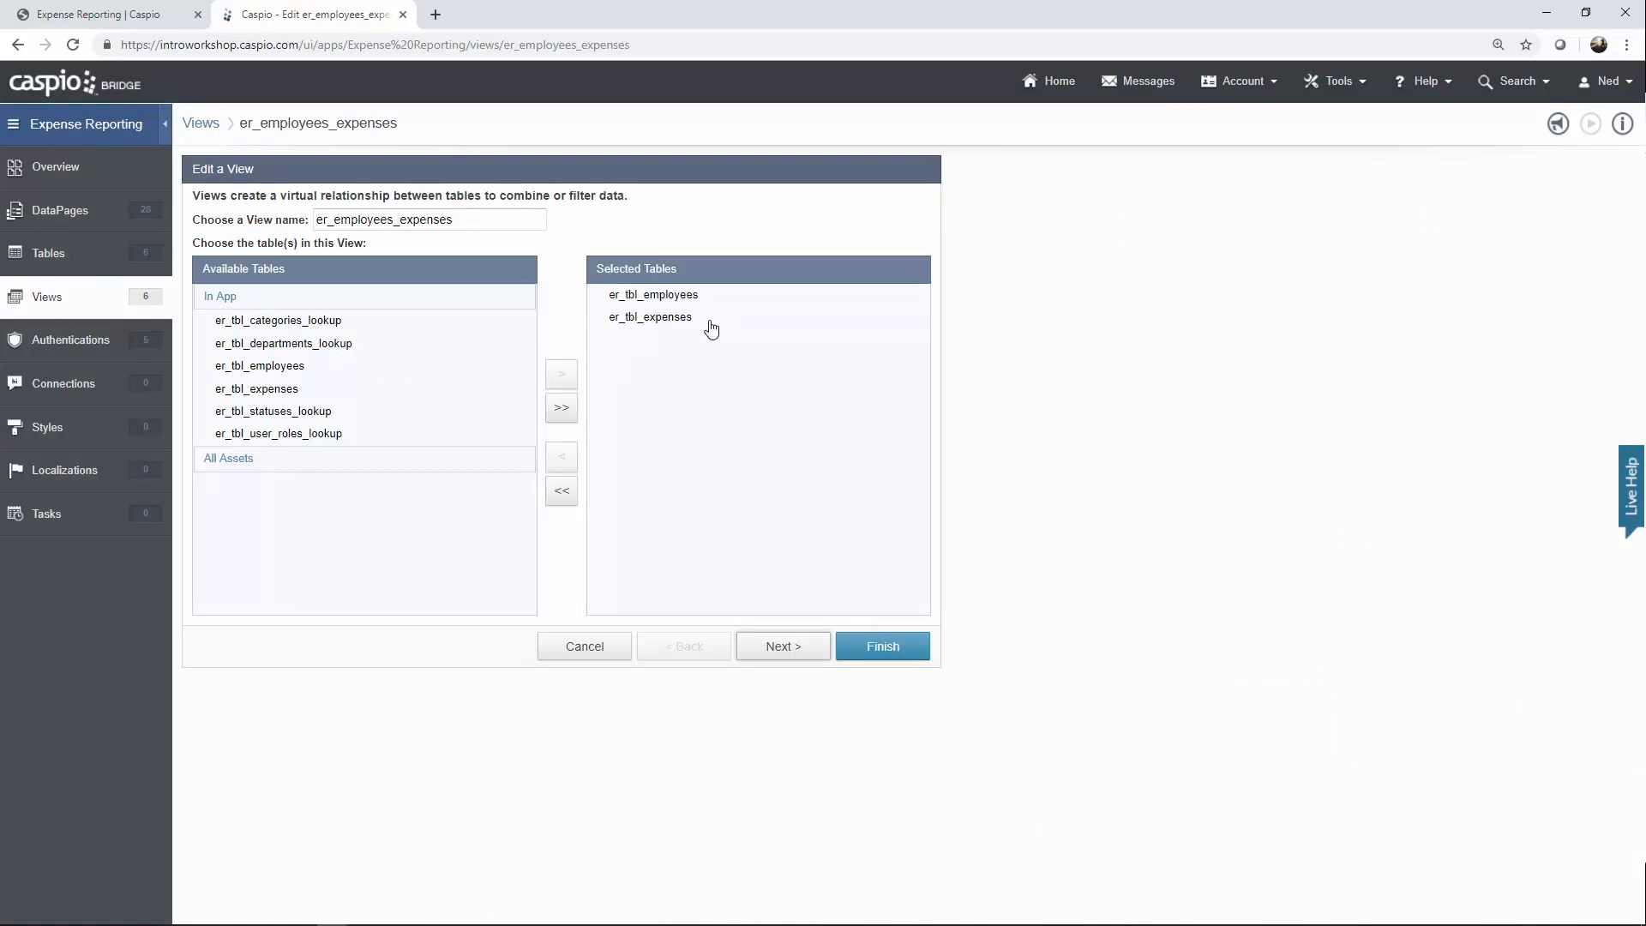
left_click(792, 657)
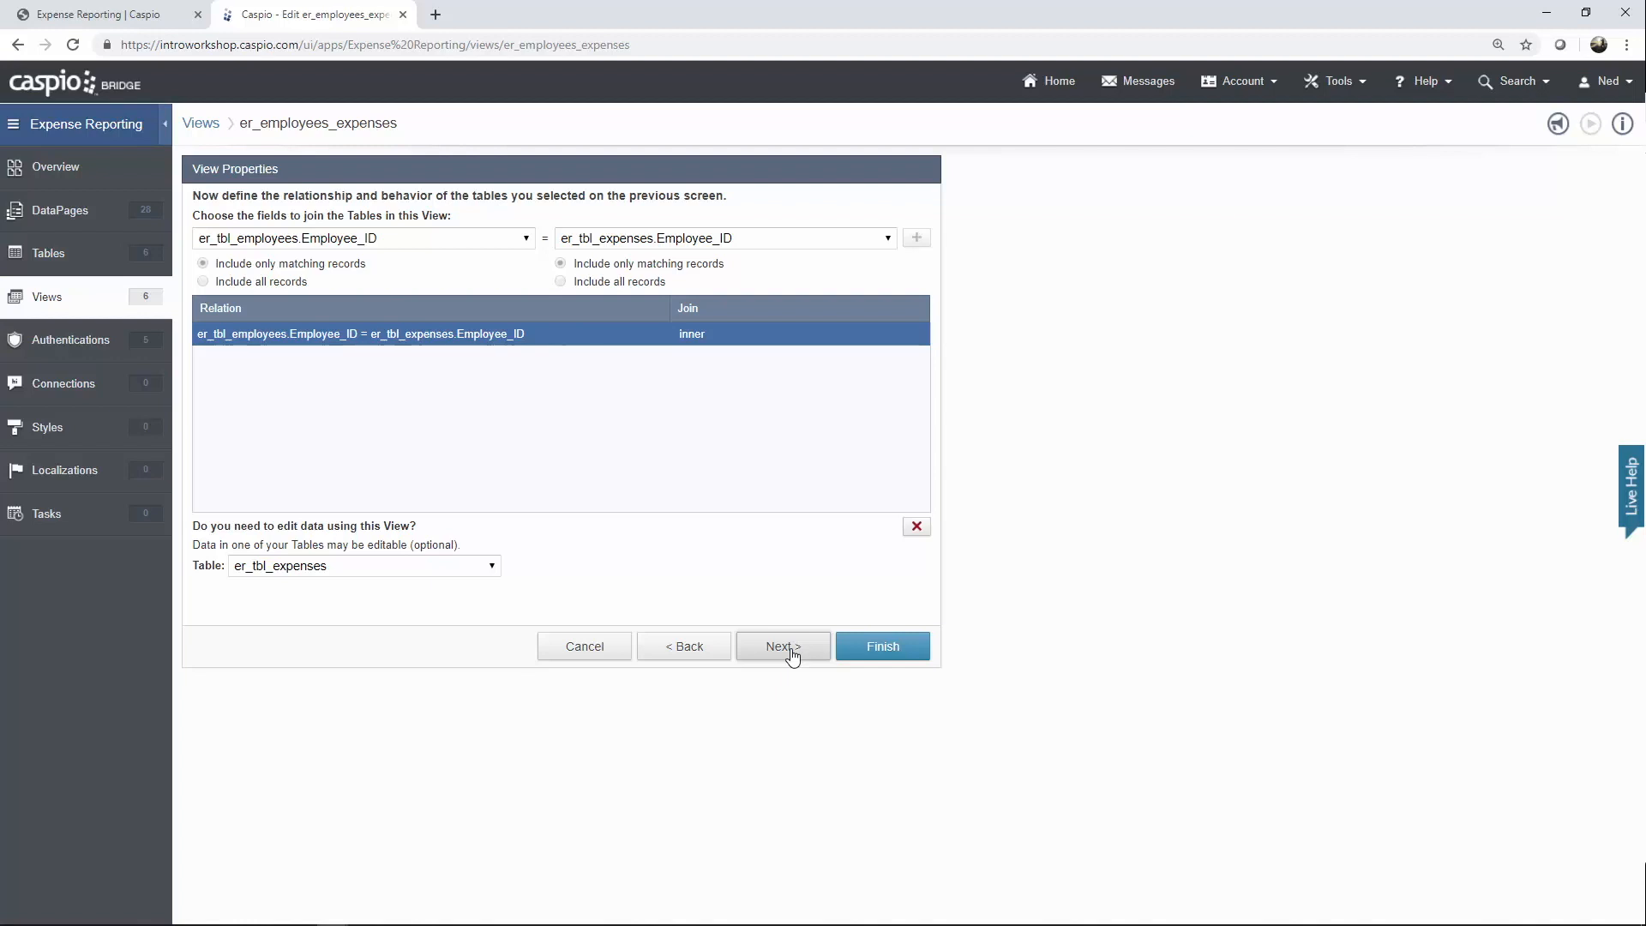
left_click(526, 247)
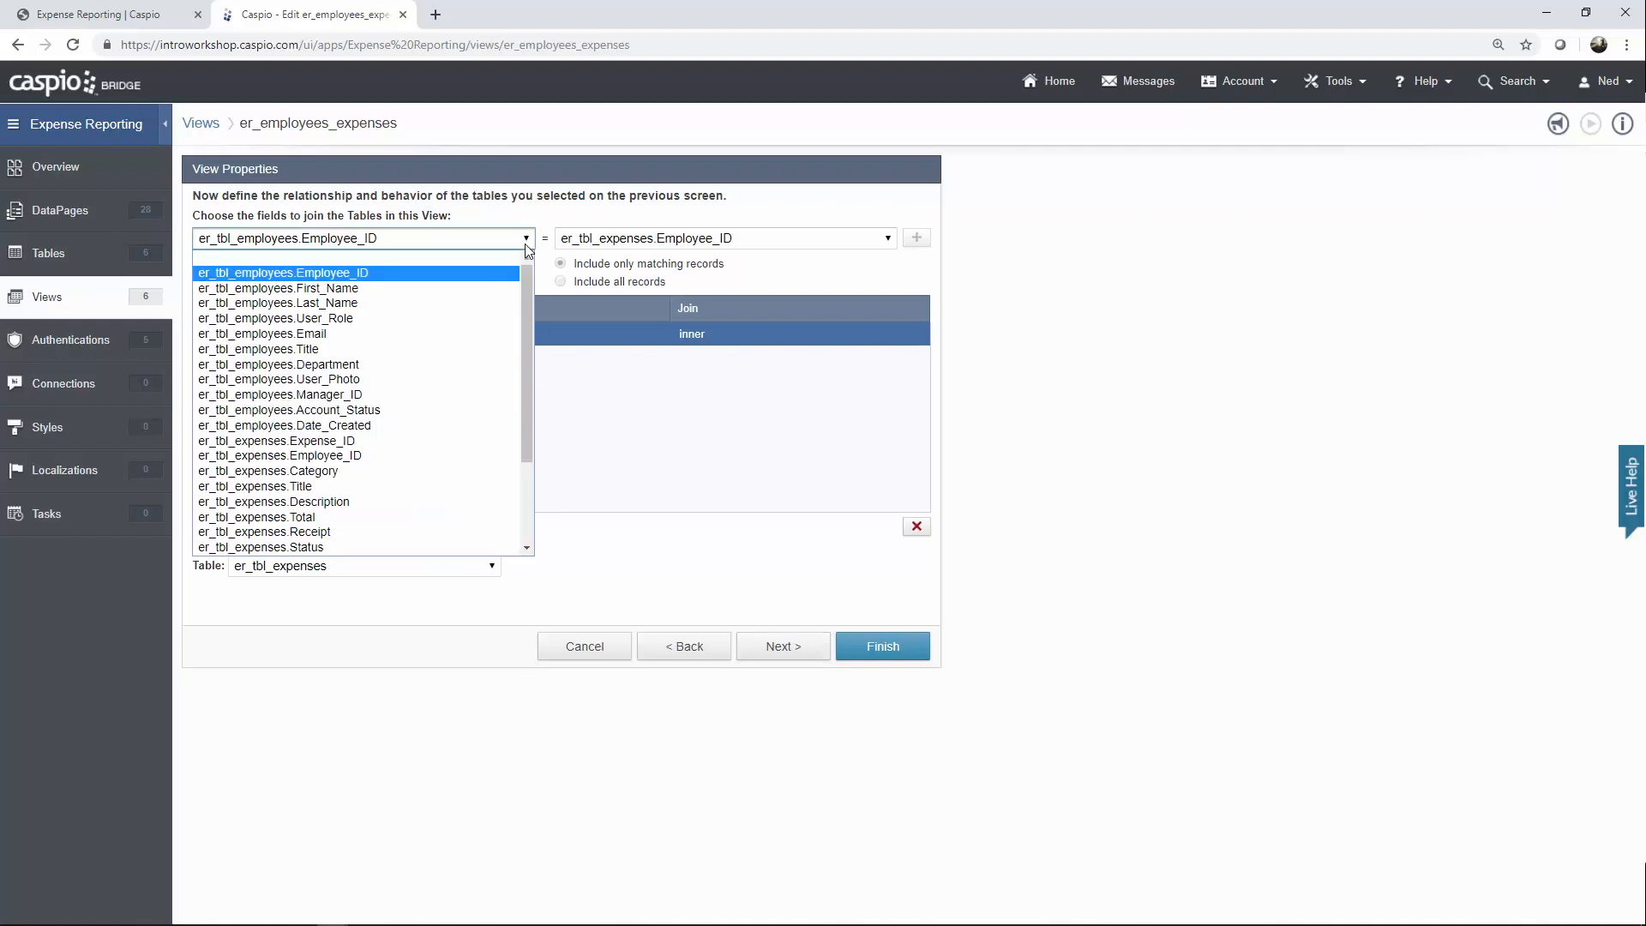
left_click(710, 247)
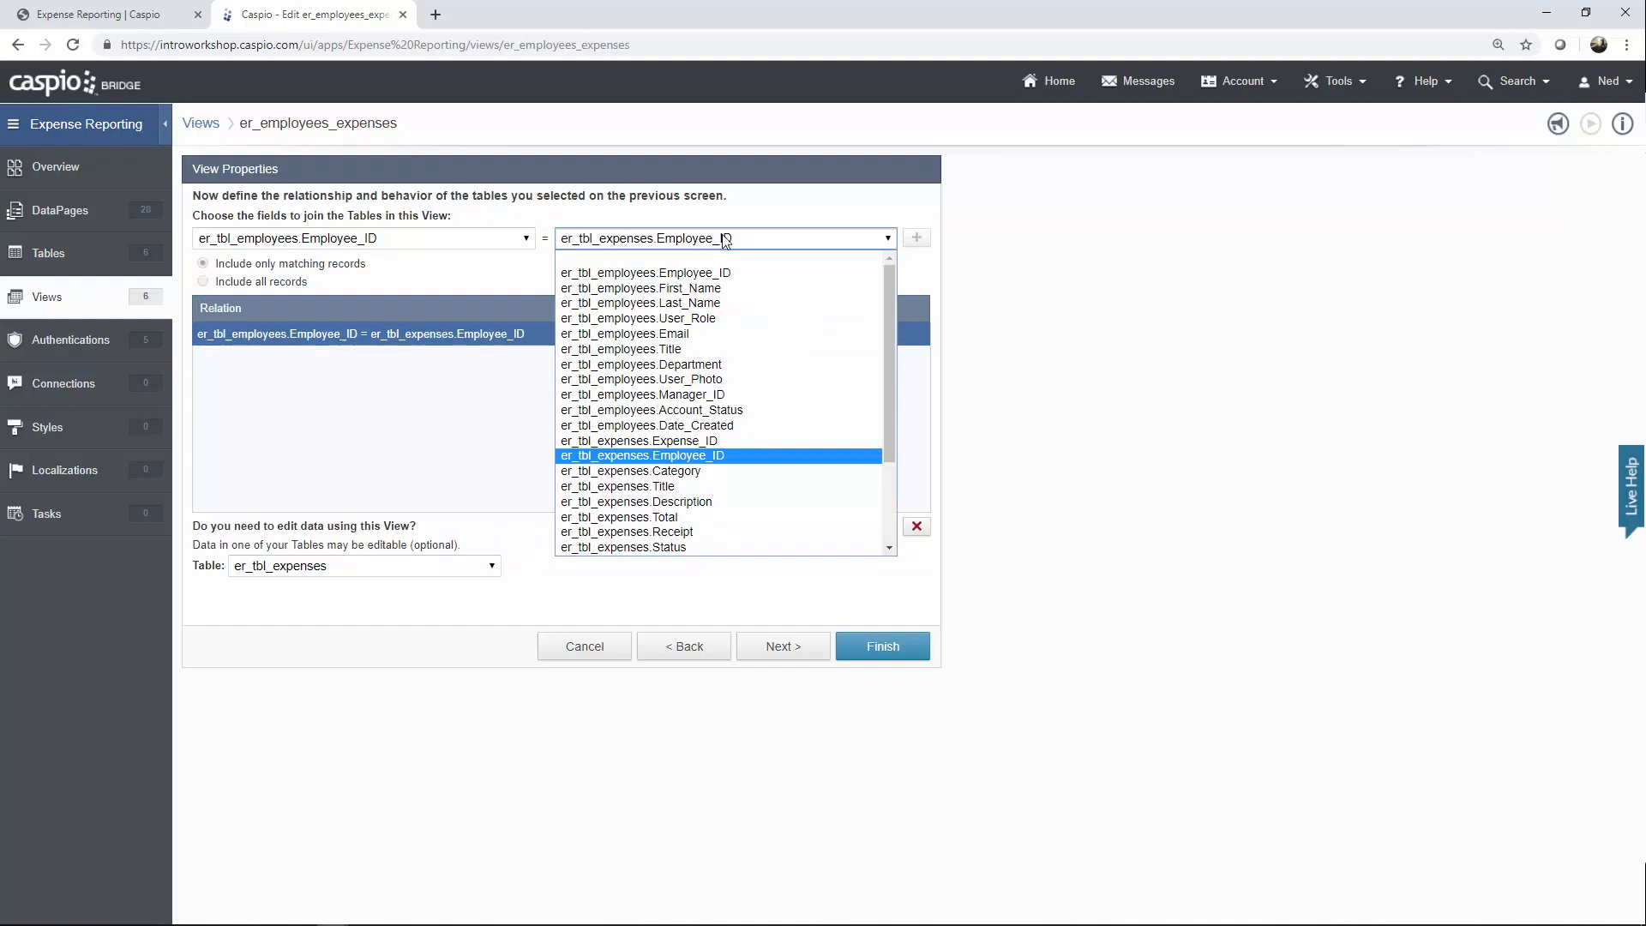
left_click(778, 210)
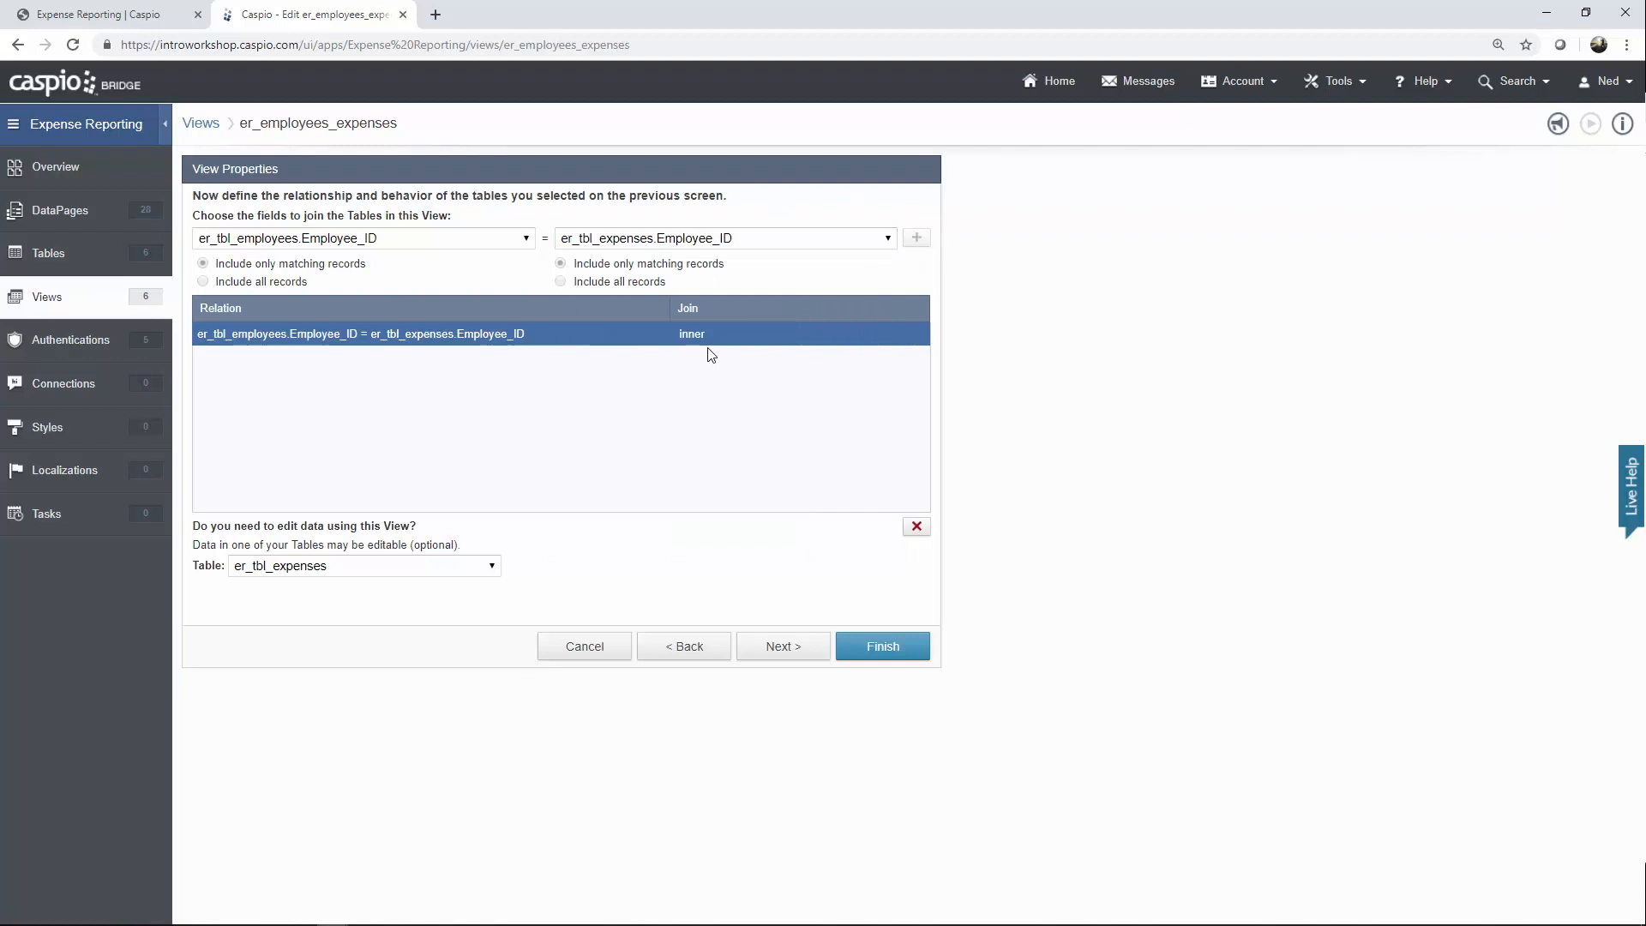
left_click(492, 567)
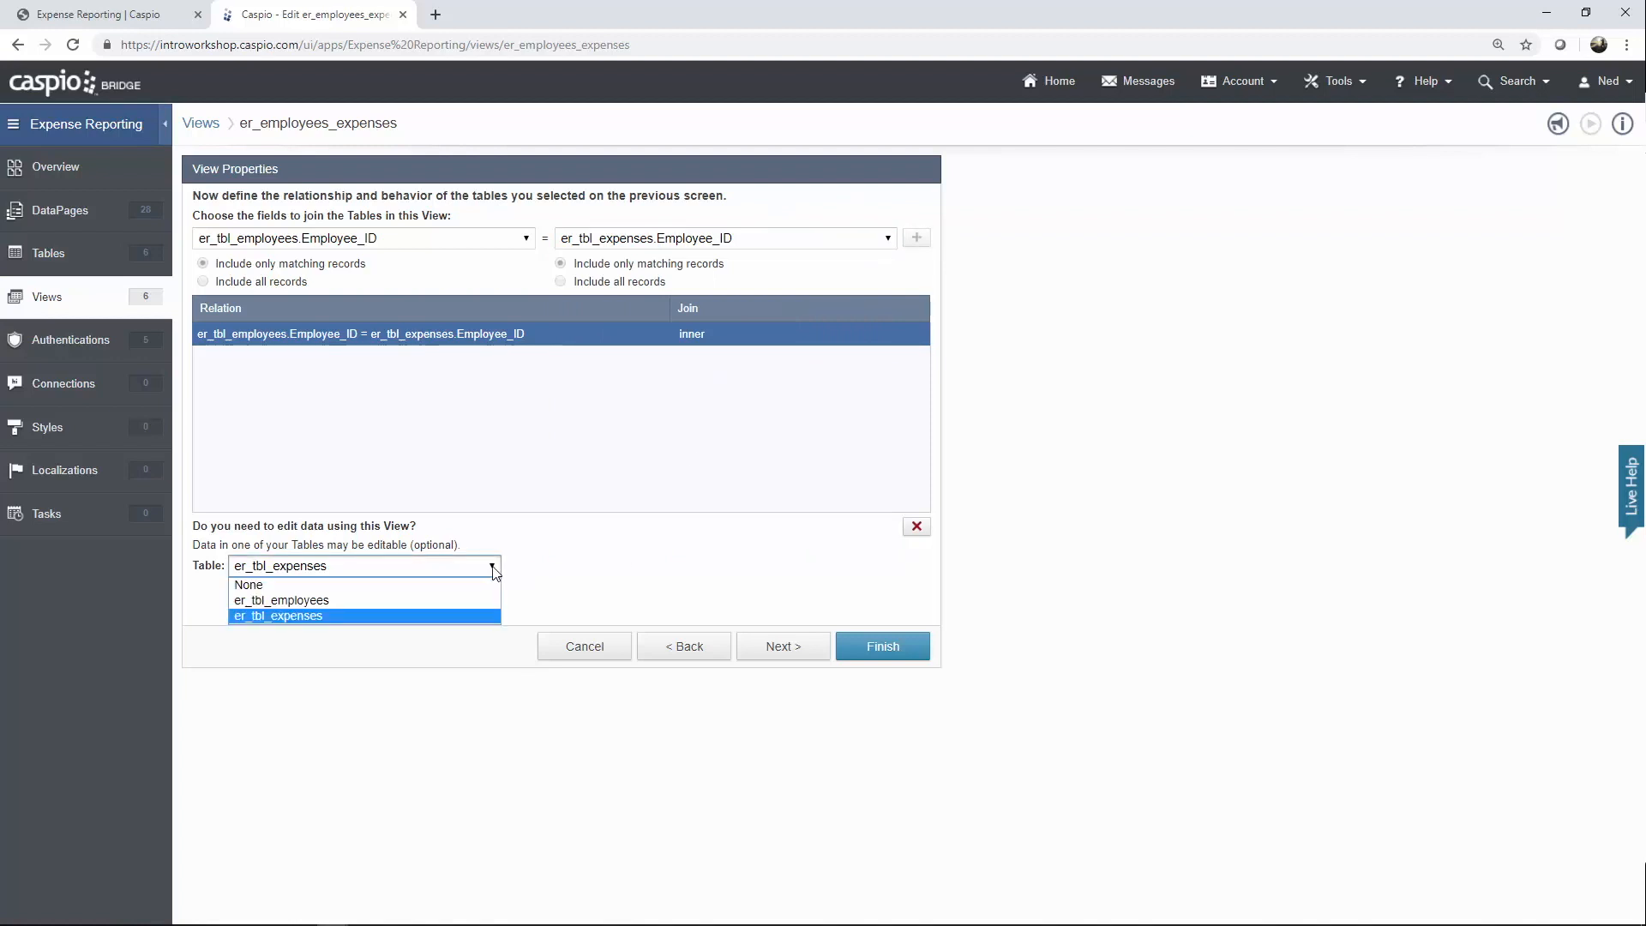
left_click(555, 572)
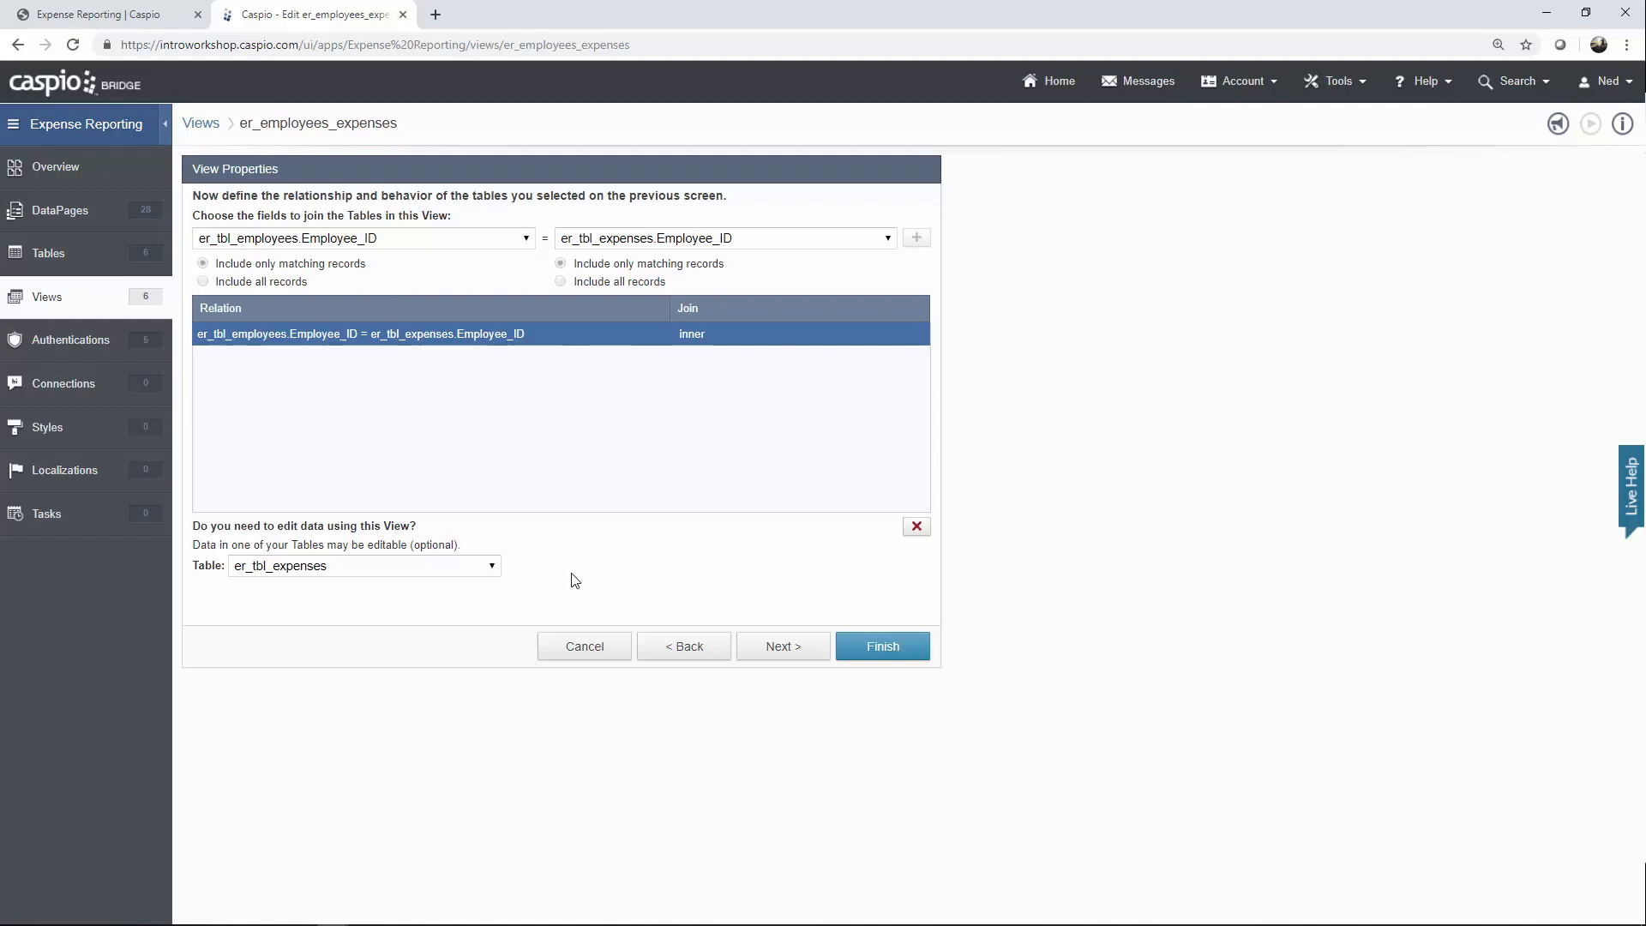
left_click(600, 646)
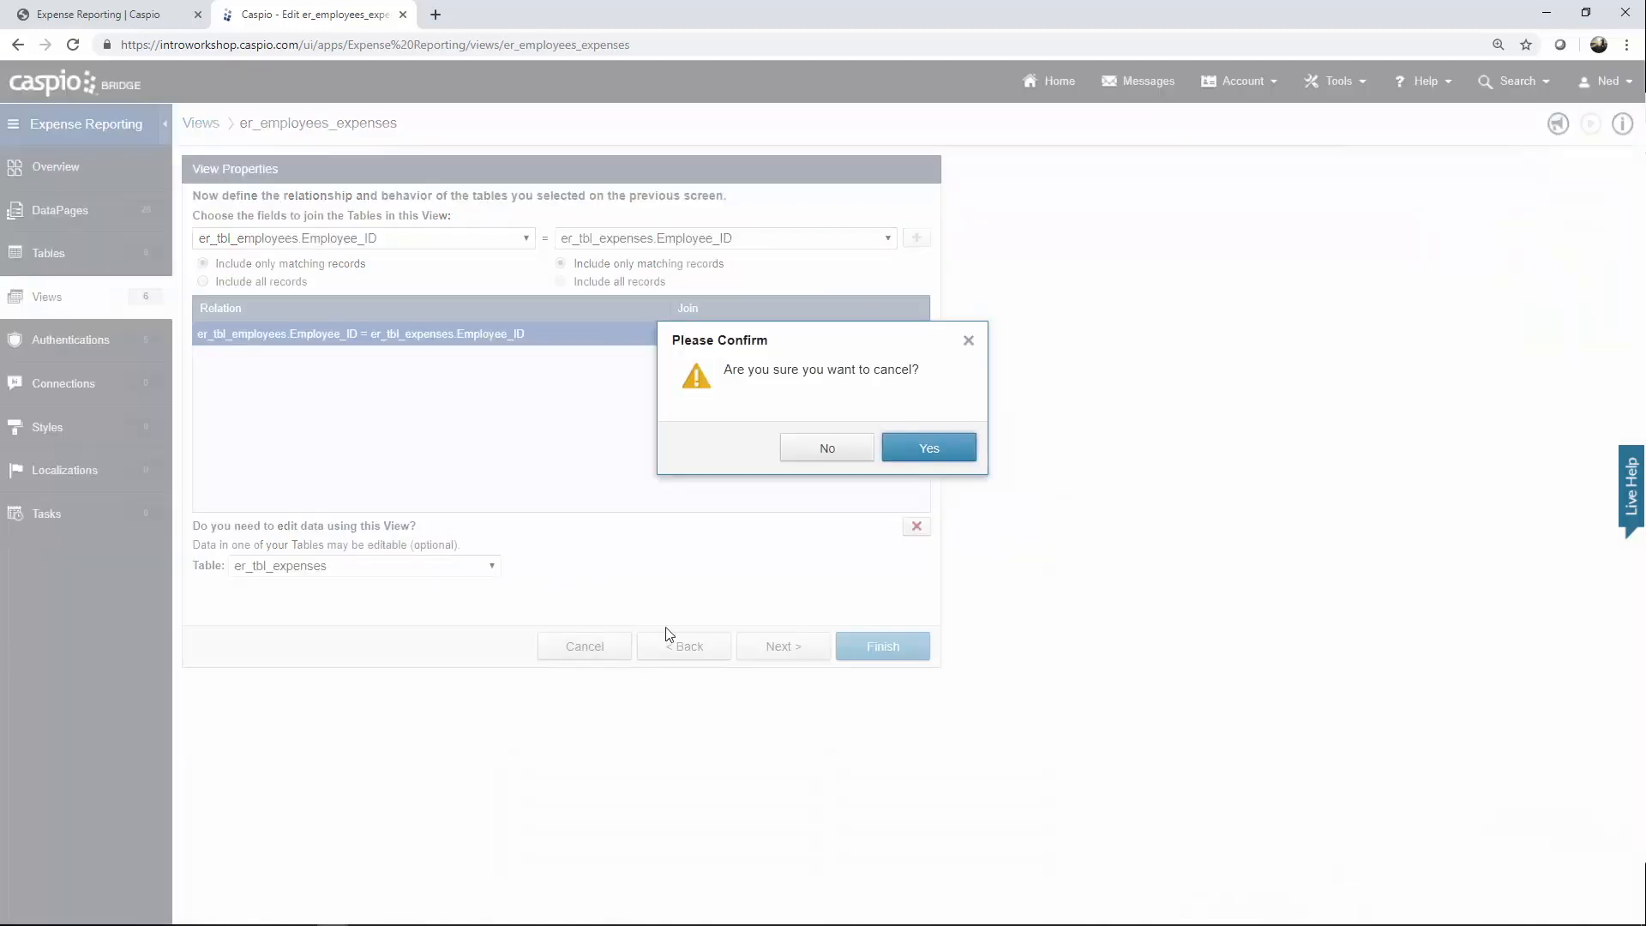
left_click(919, 462)
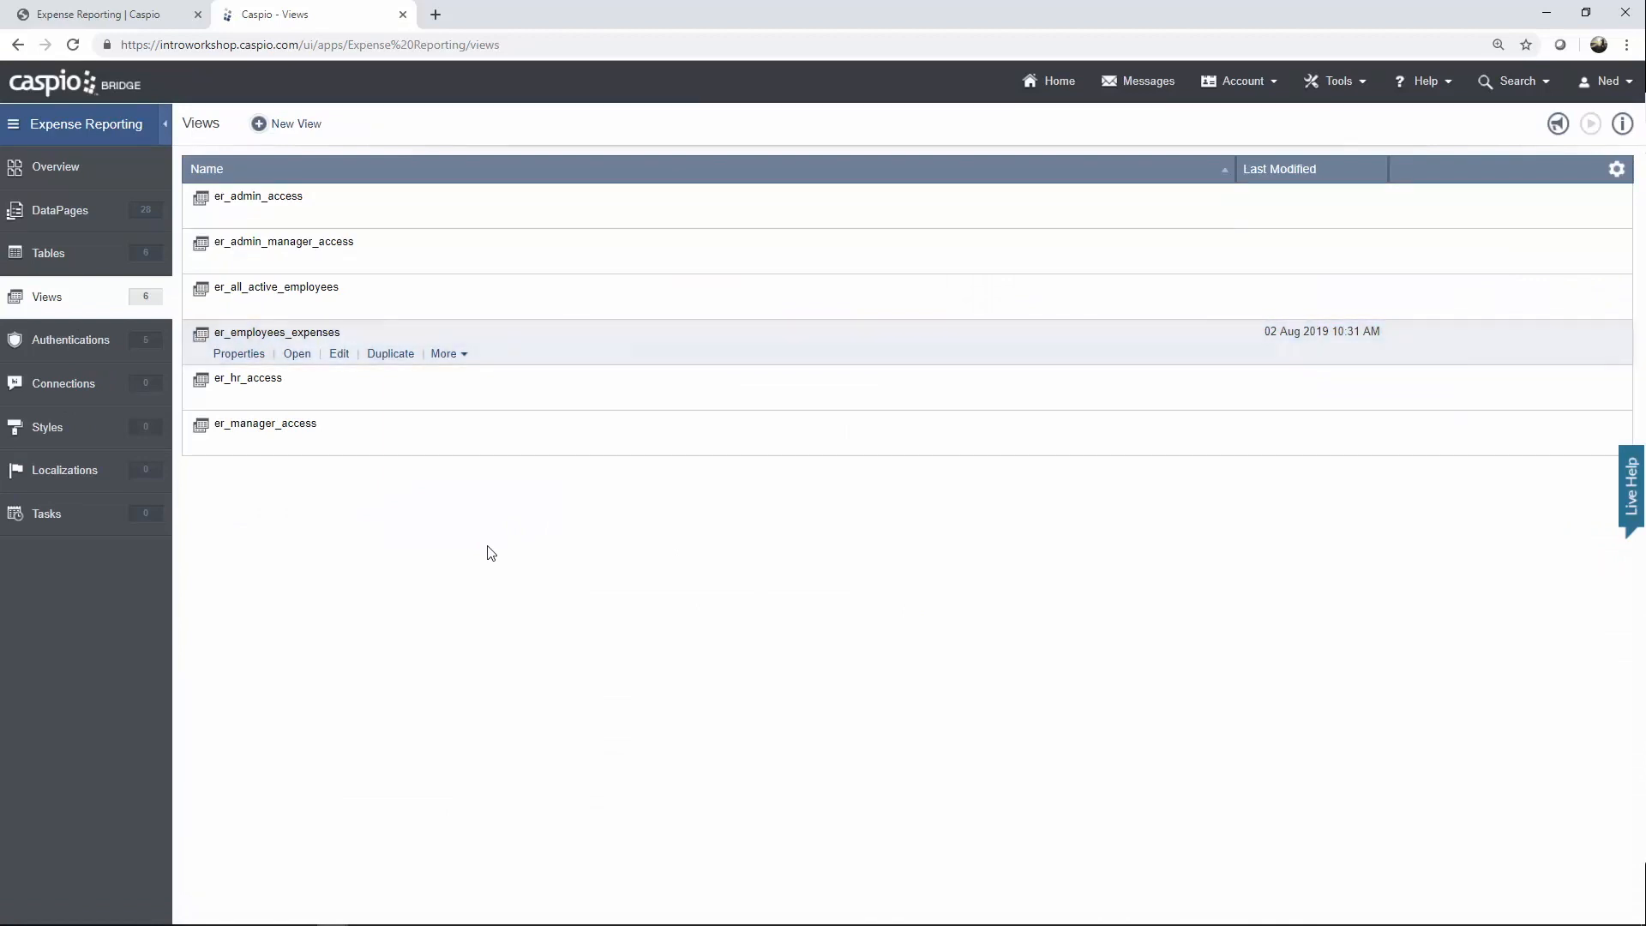
Expand the Admin and All Access folders and open Admin's Add Expense DataPage for editing.
left_click(136, 214)
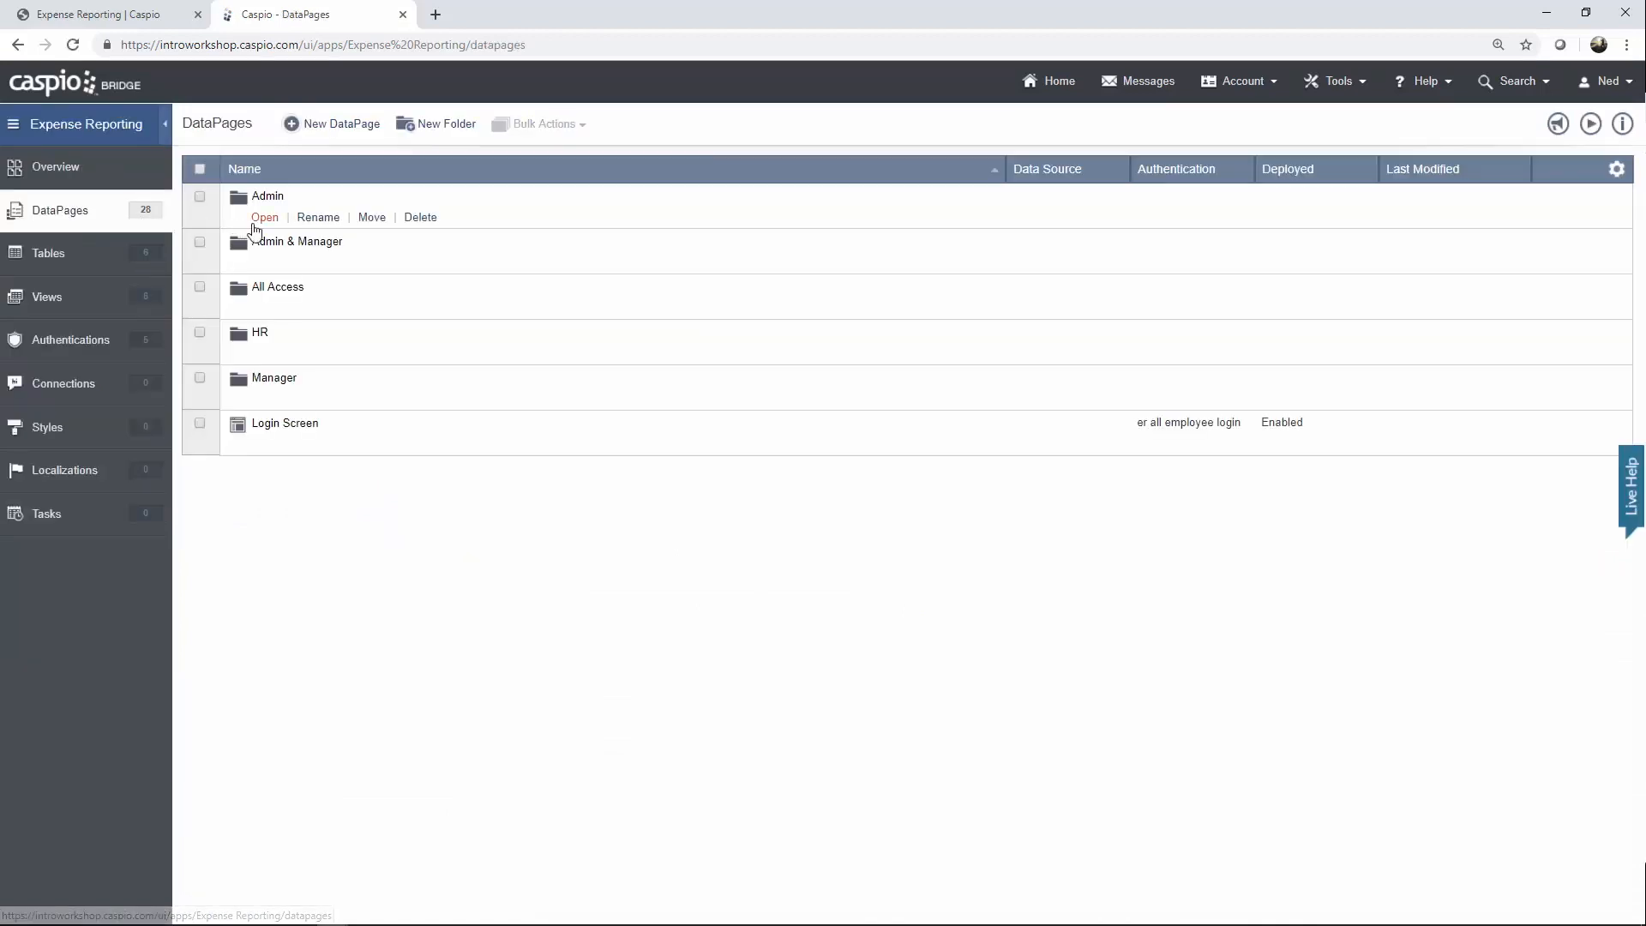
left_click(265, 220)
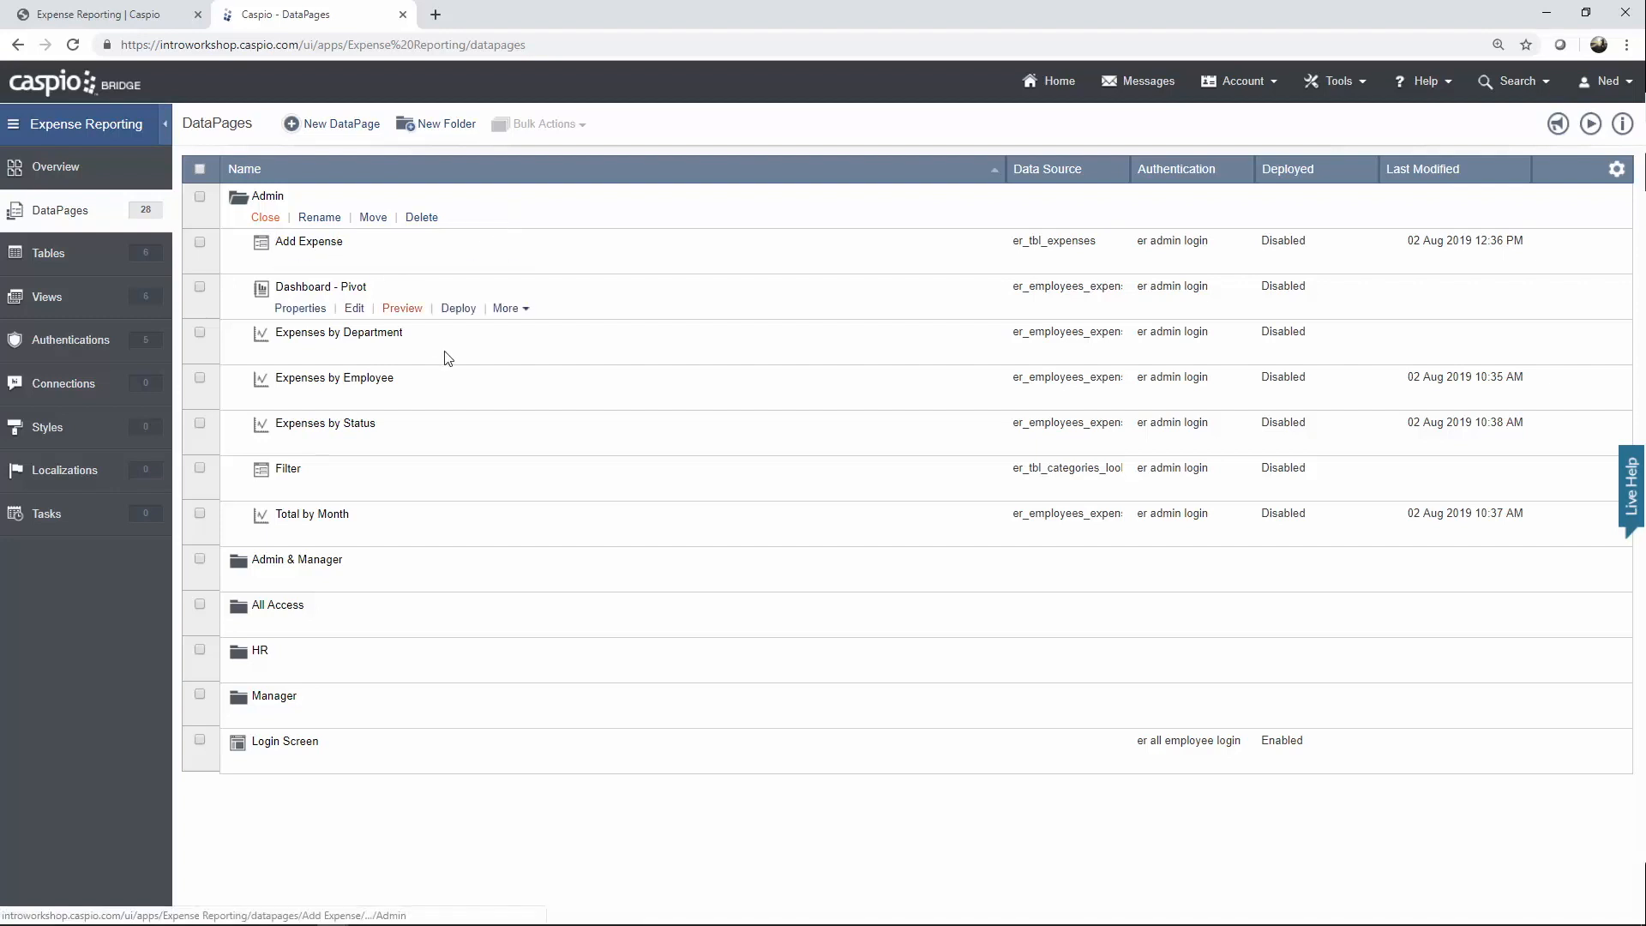
left_click(265, 629)
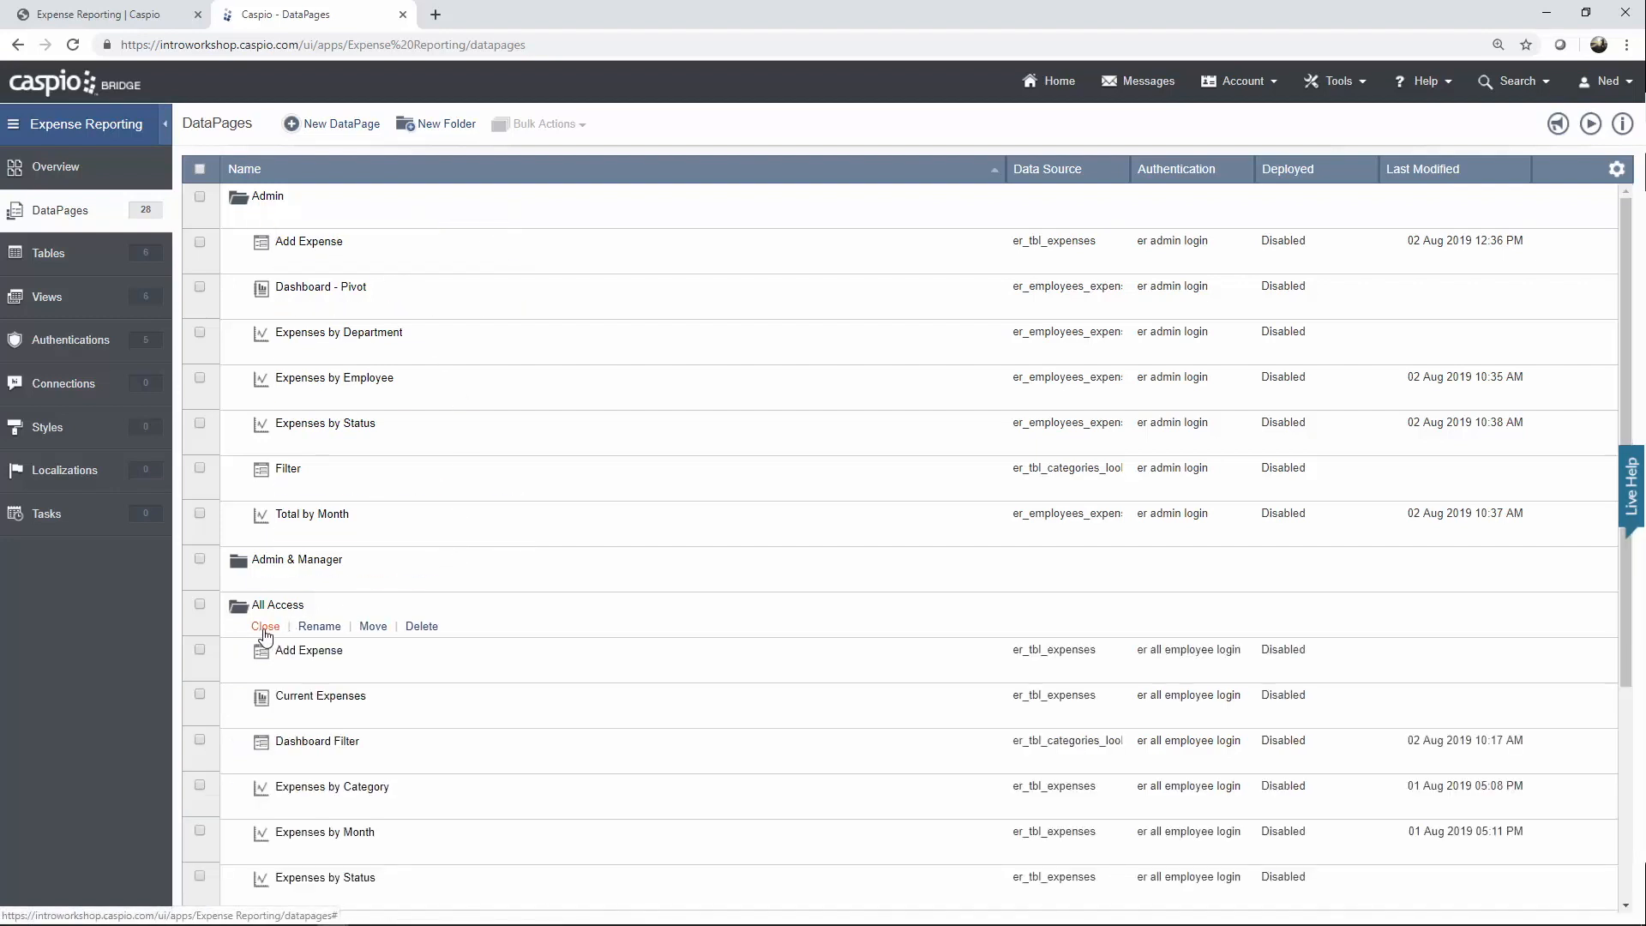
mouse_move(309, 661)
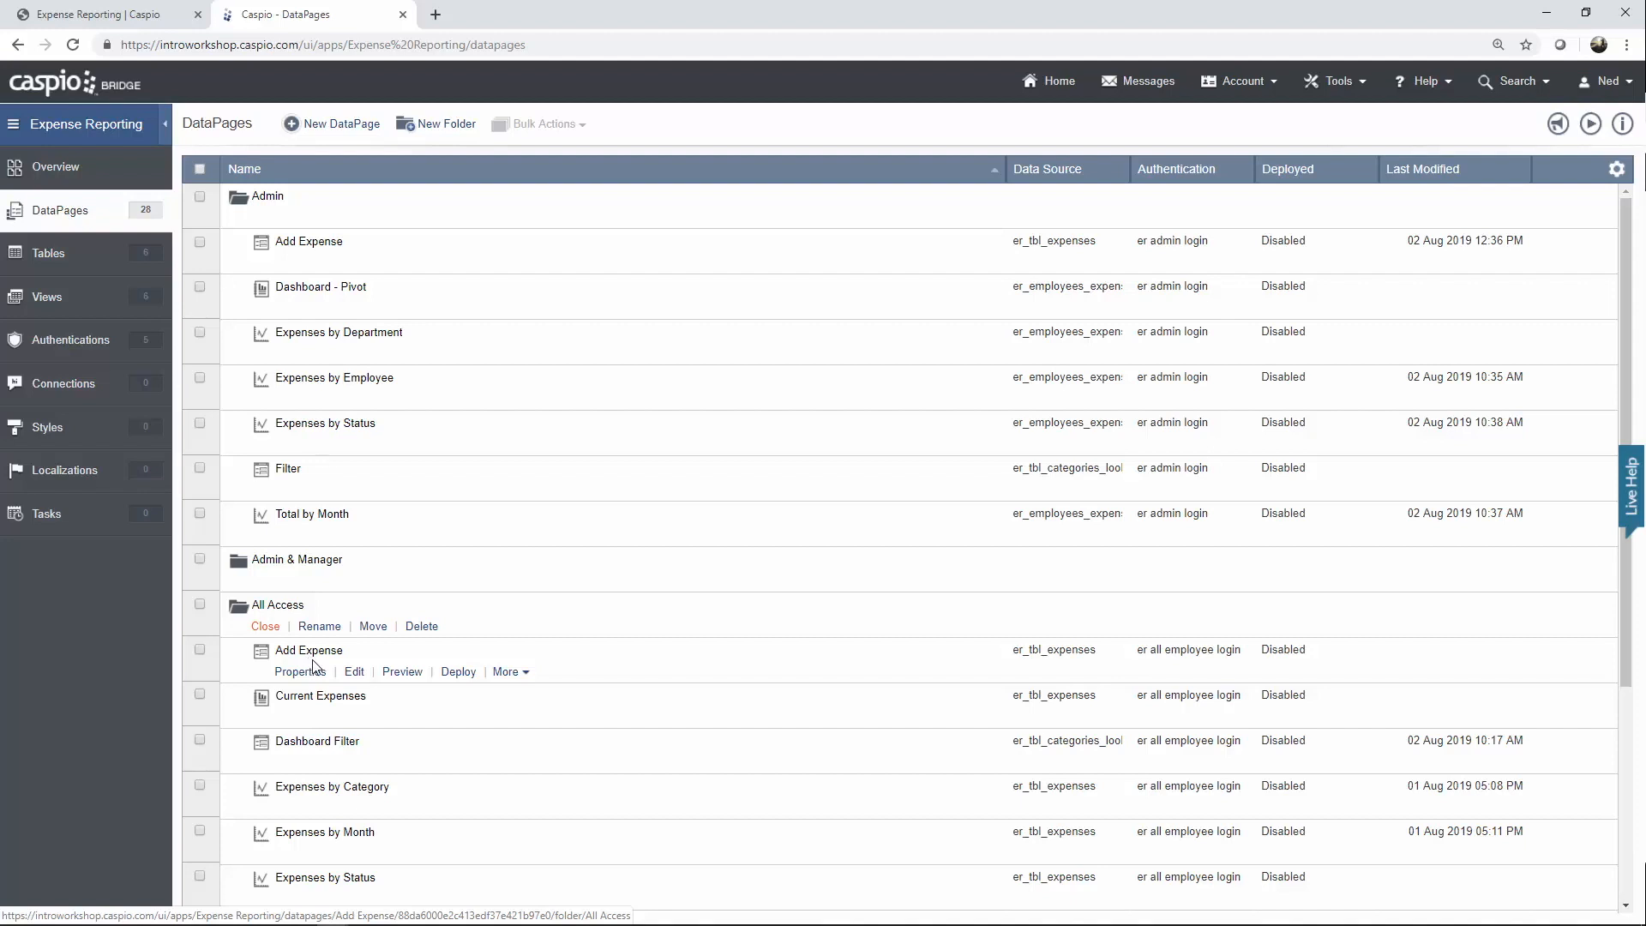
left_click(507, 671)
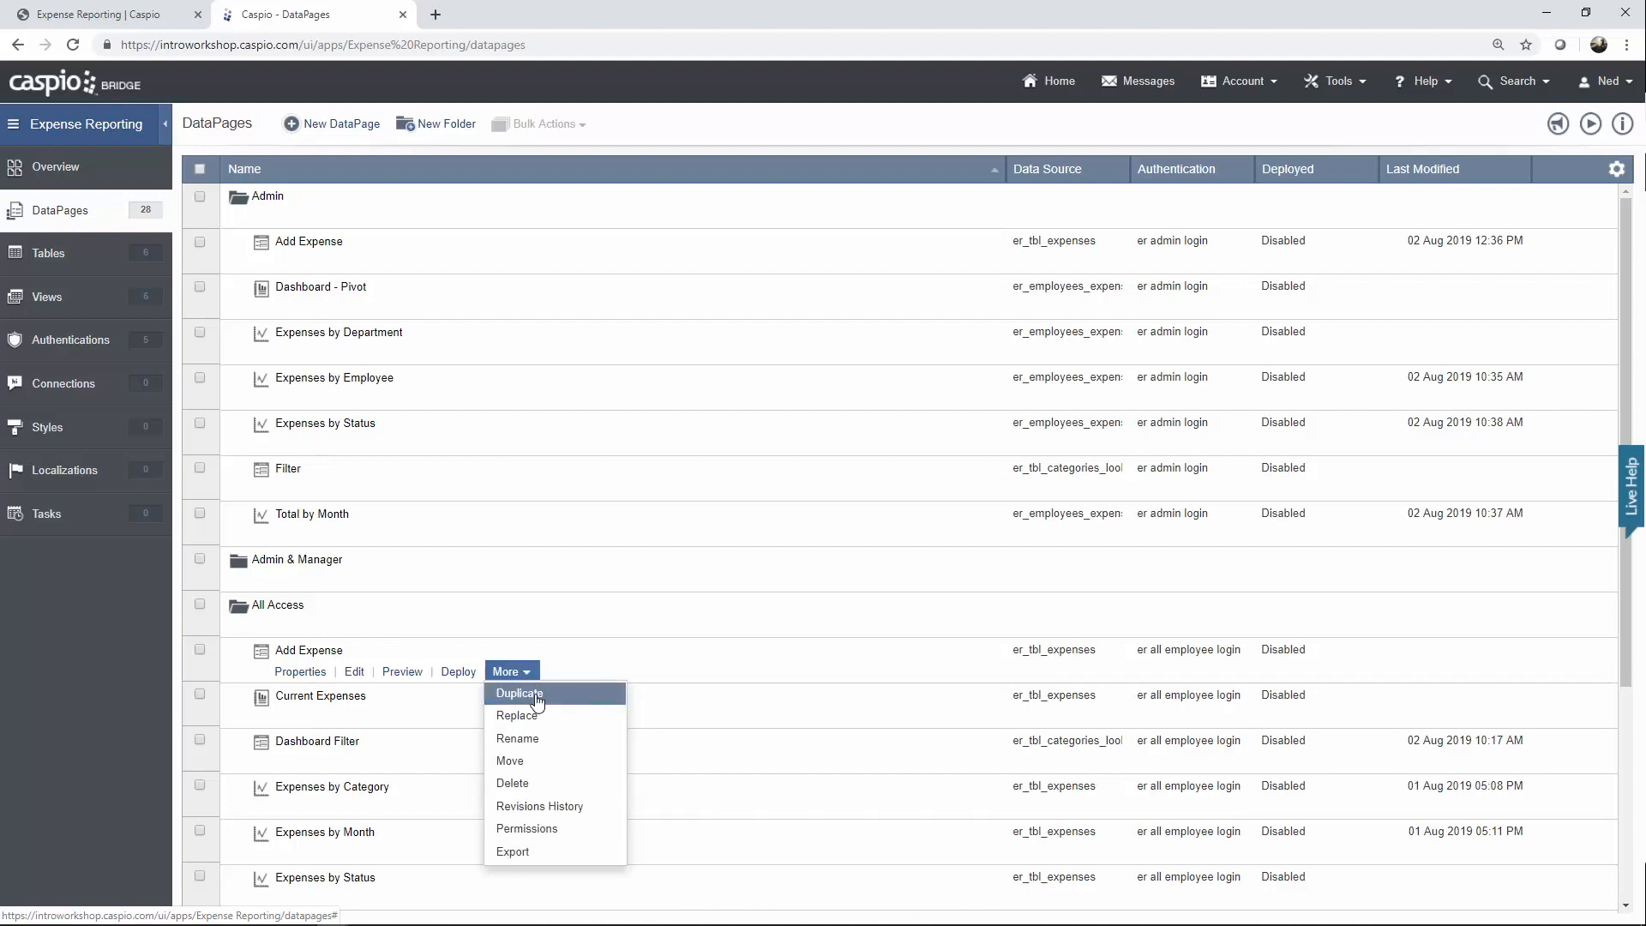
mouse_move(317, 216)
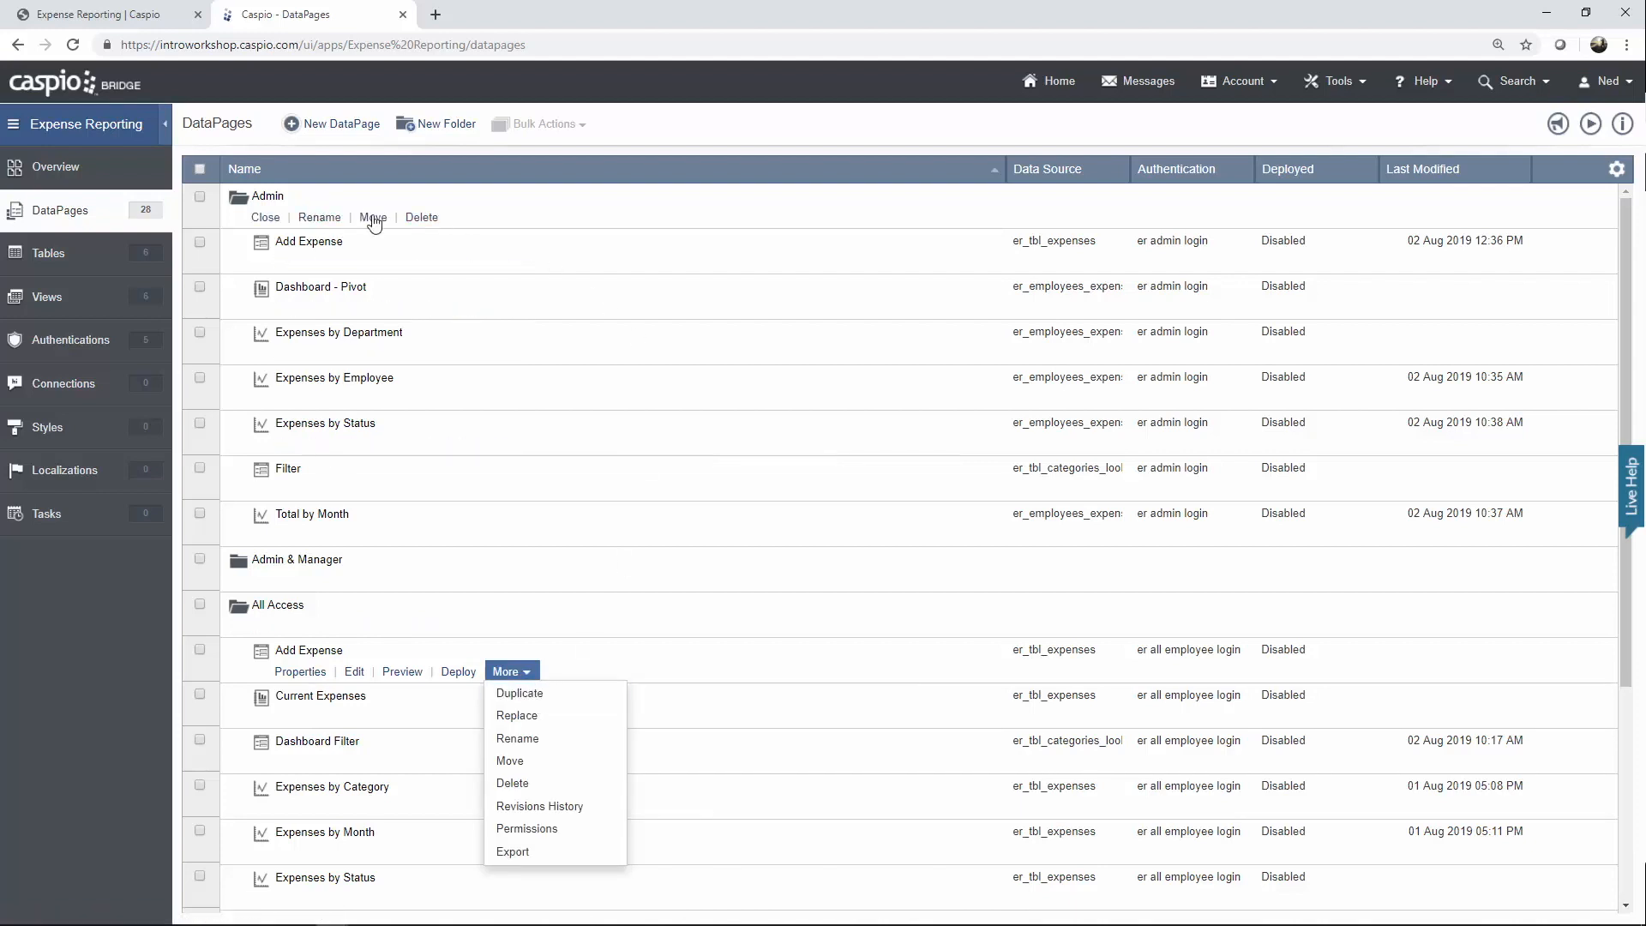
left_click(352, 264)
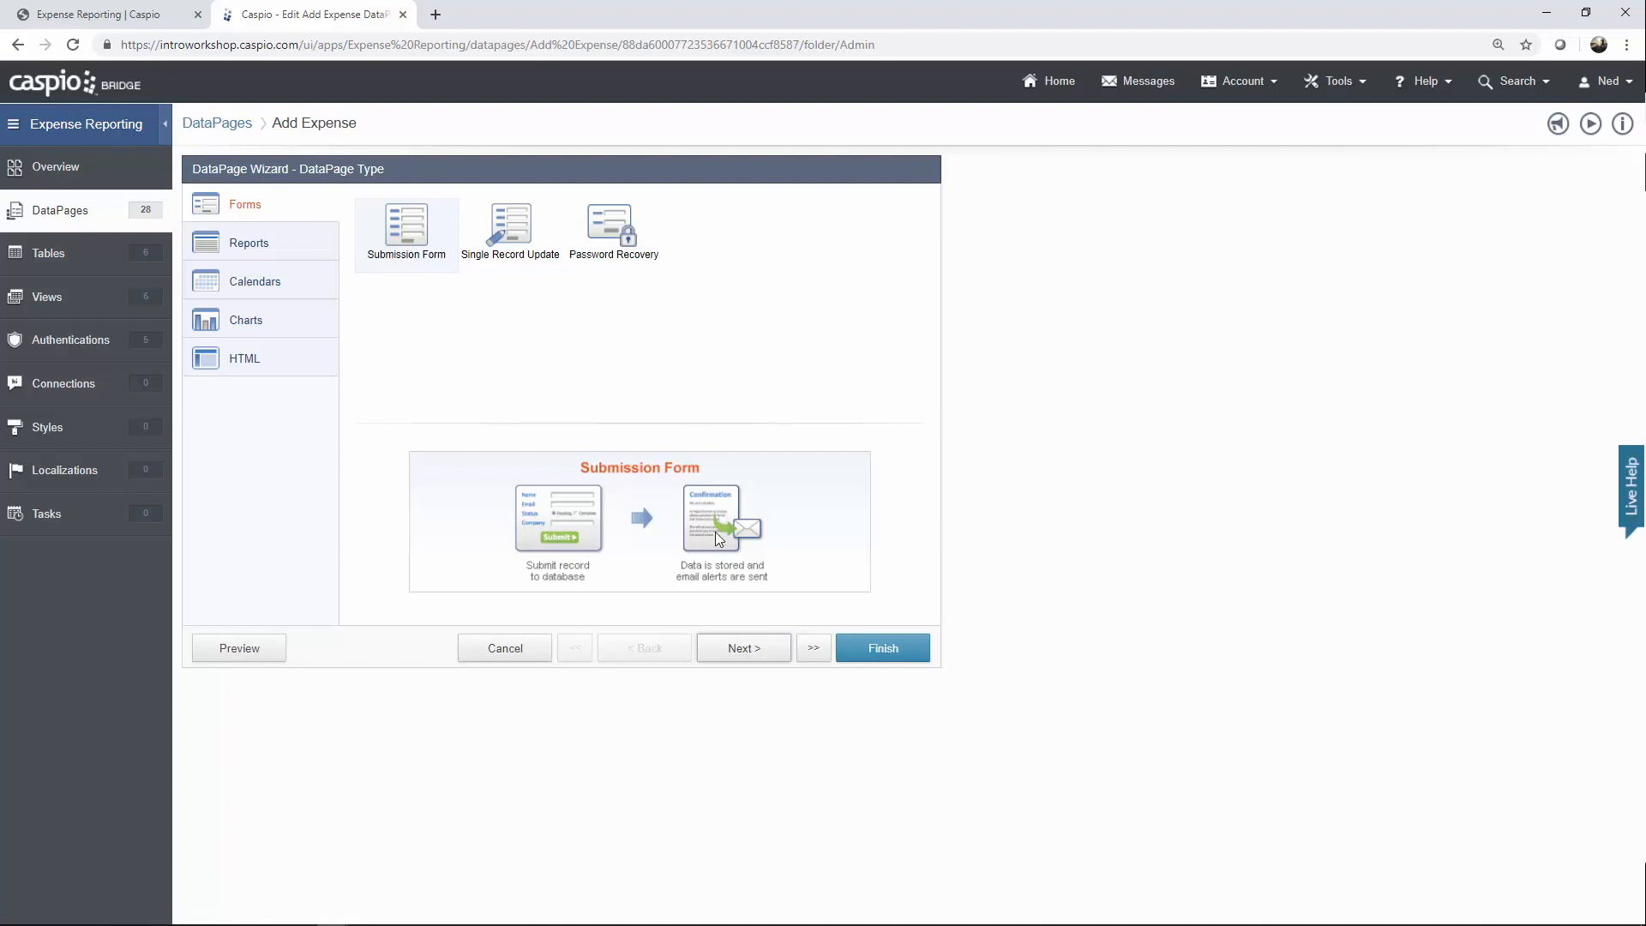
Step through the Add Expense wizard, keeping er admin login as the authentication.
left_click(735, 649)
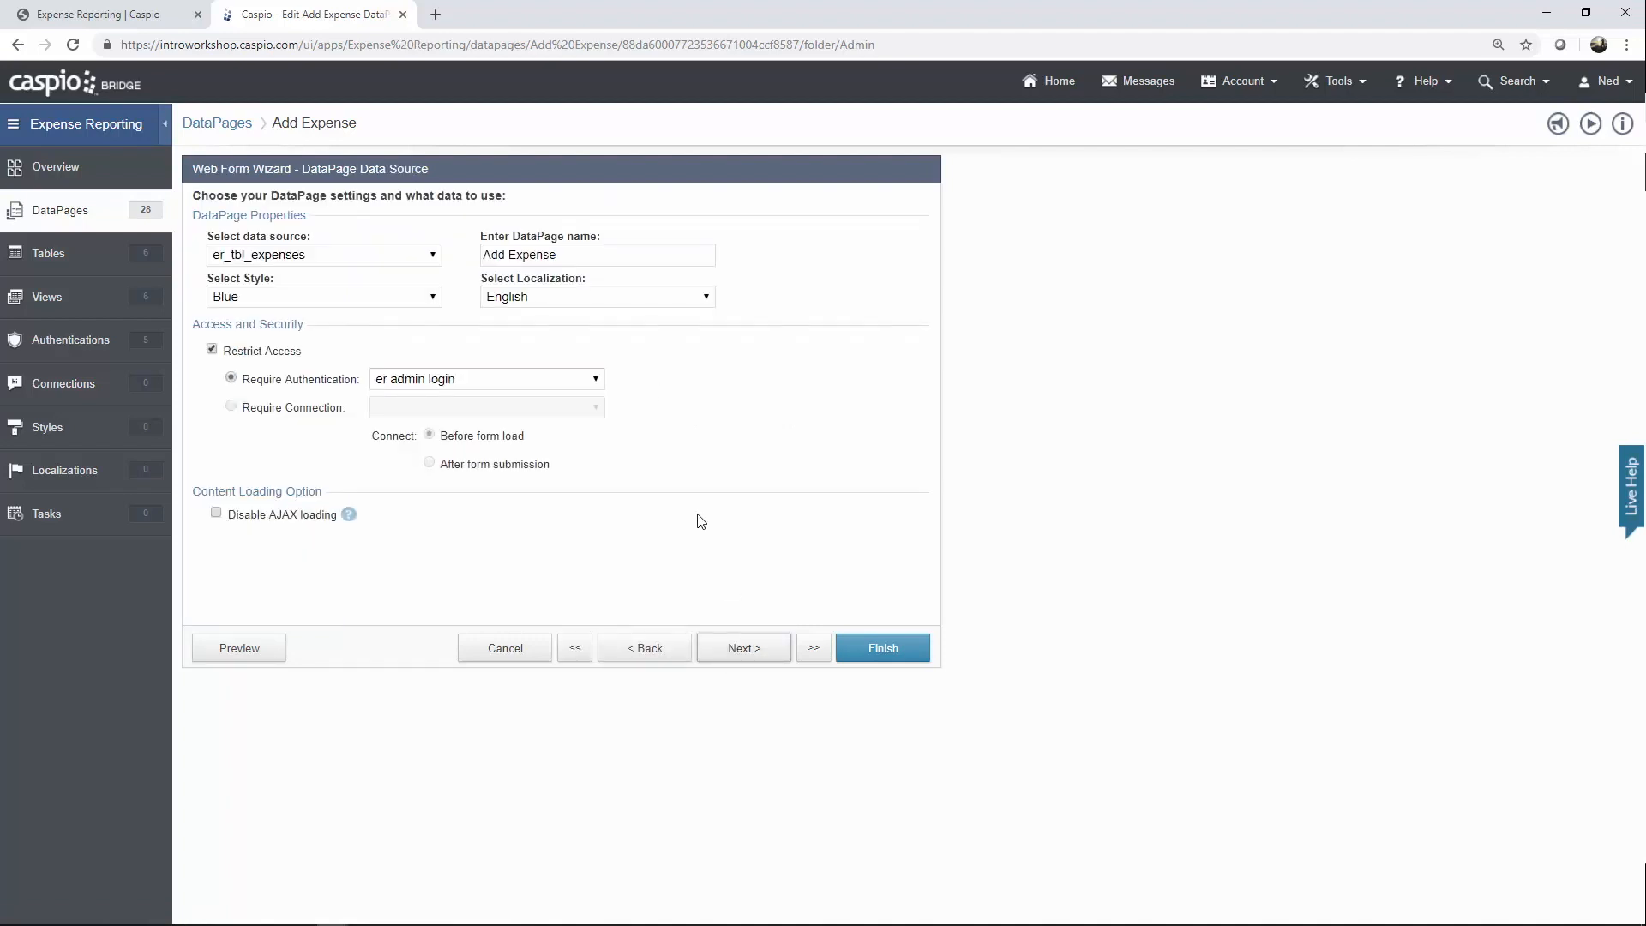
left_click(596, 381)
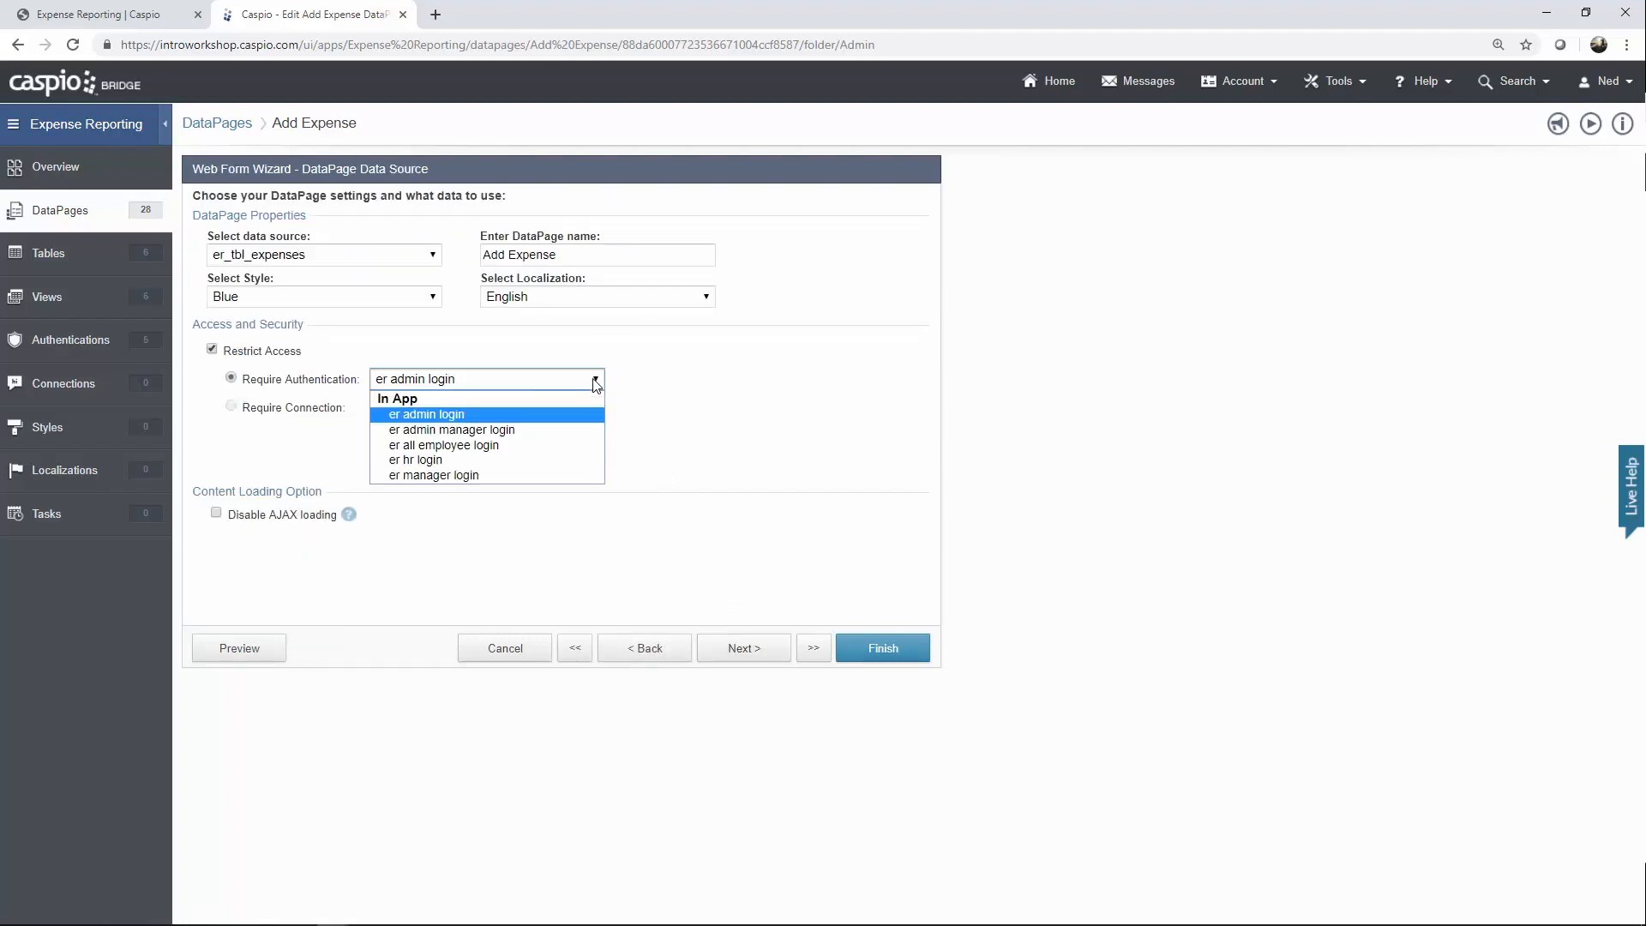
left_click(663, 391)
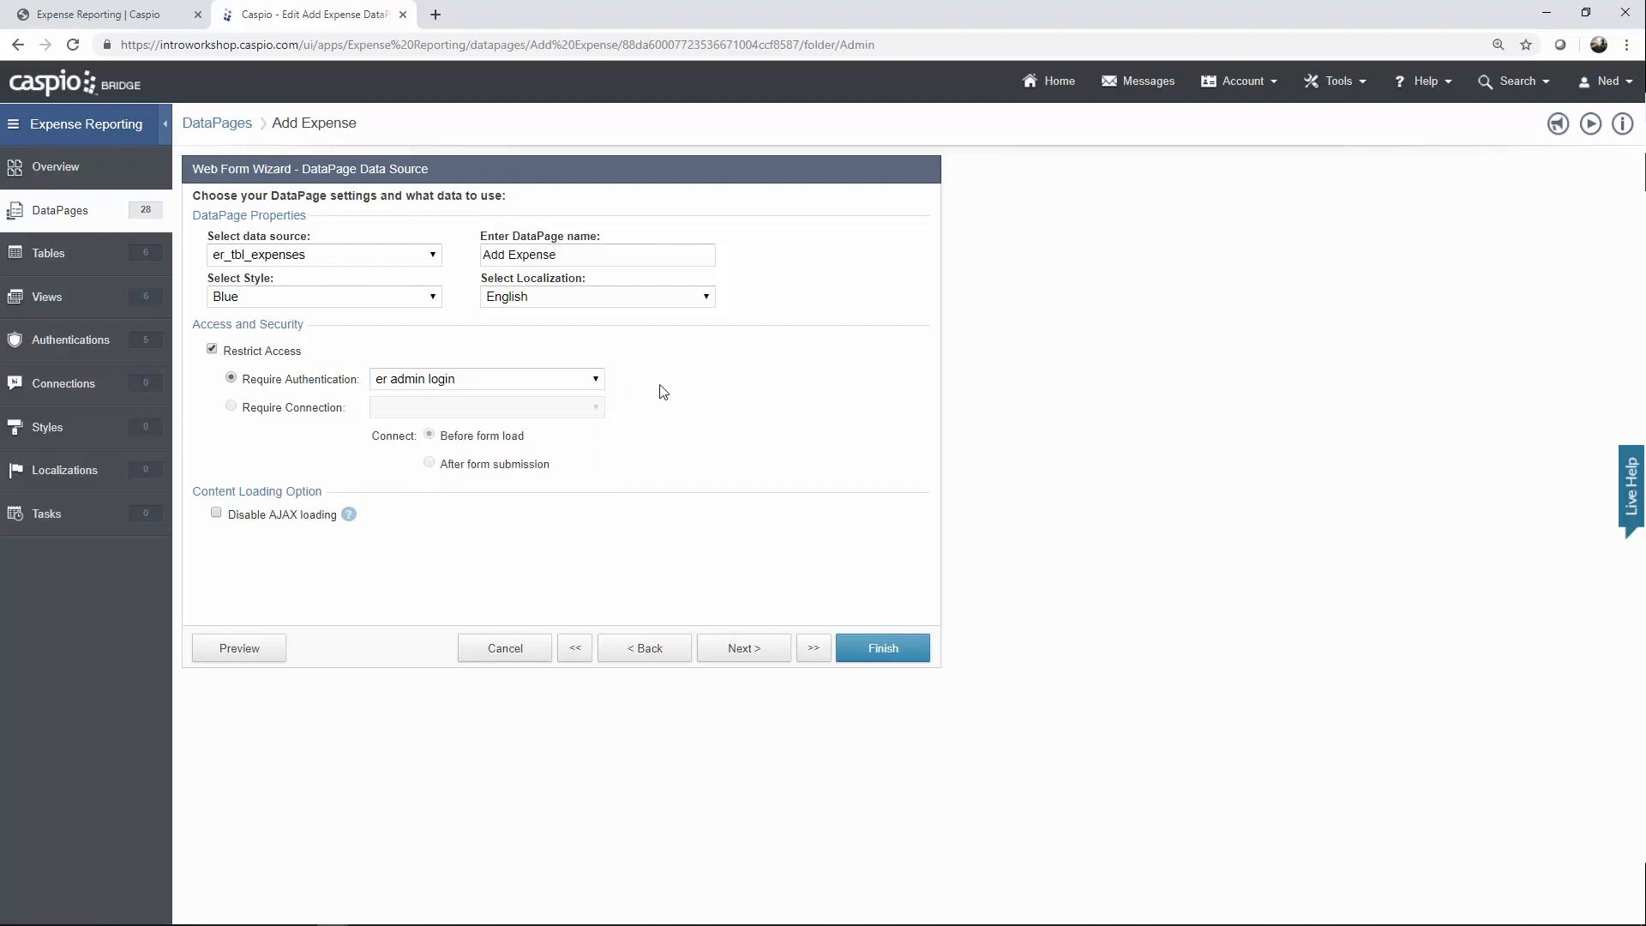
left_click(747, 654)
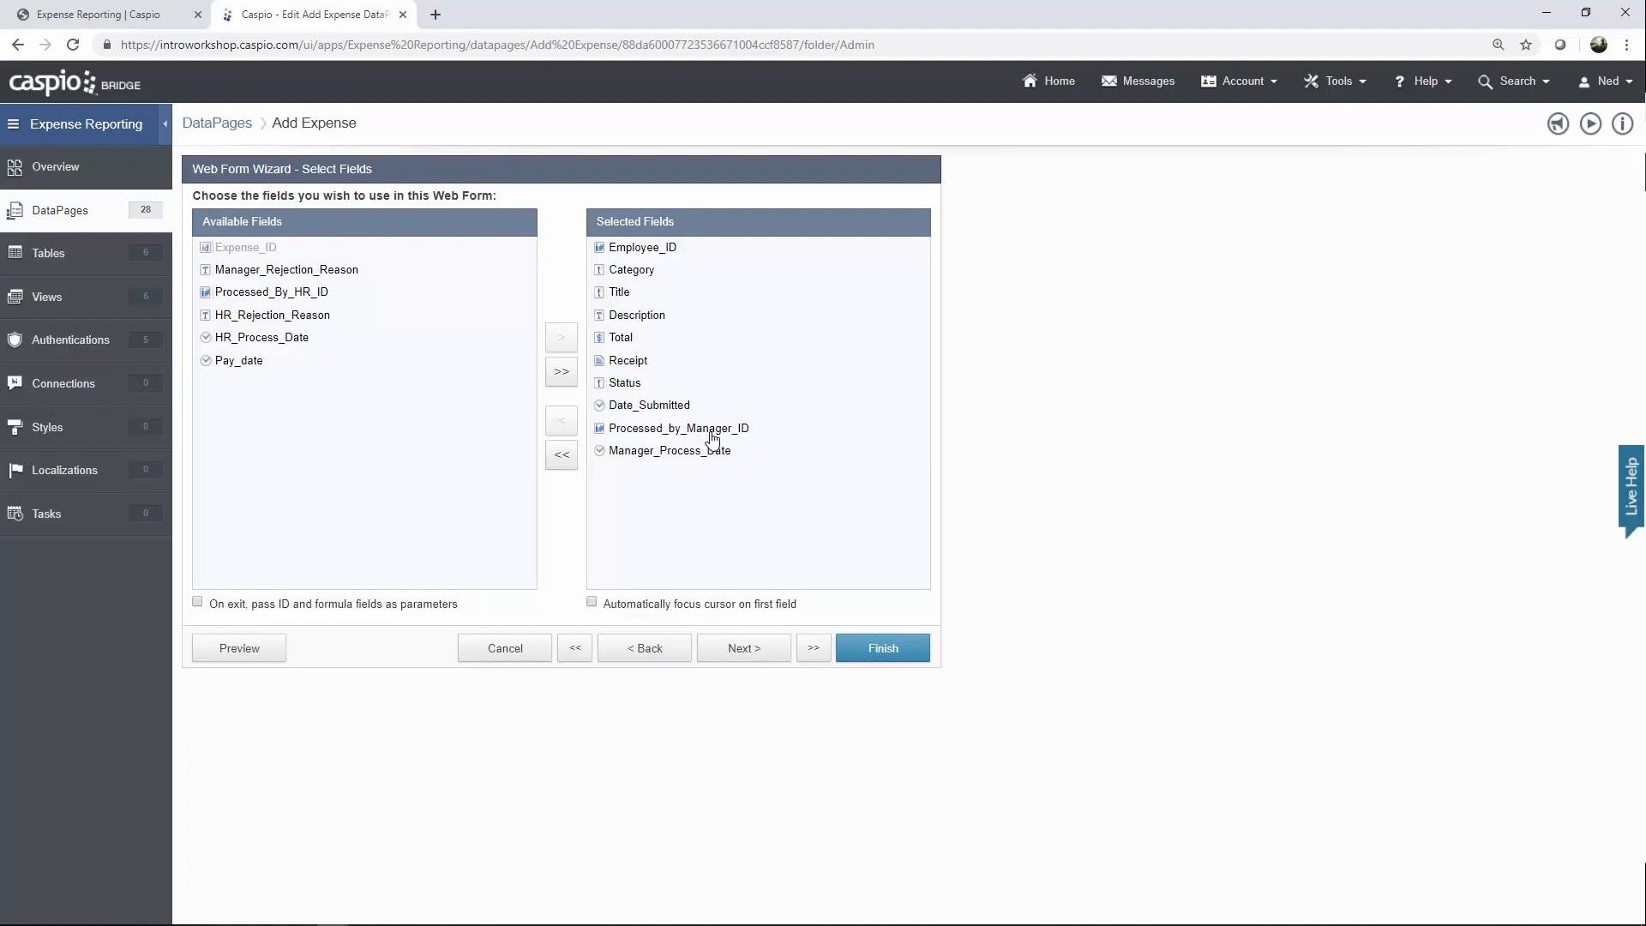
left_click(744, 649)
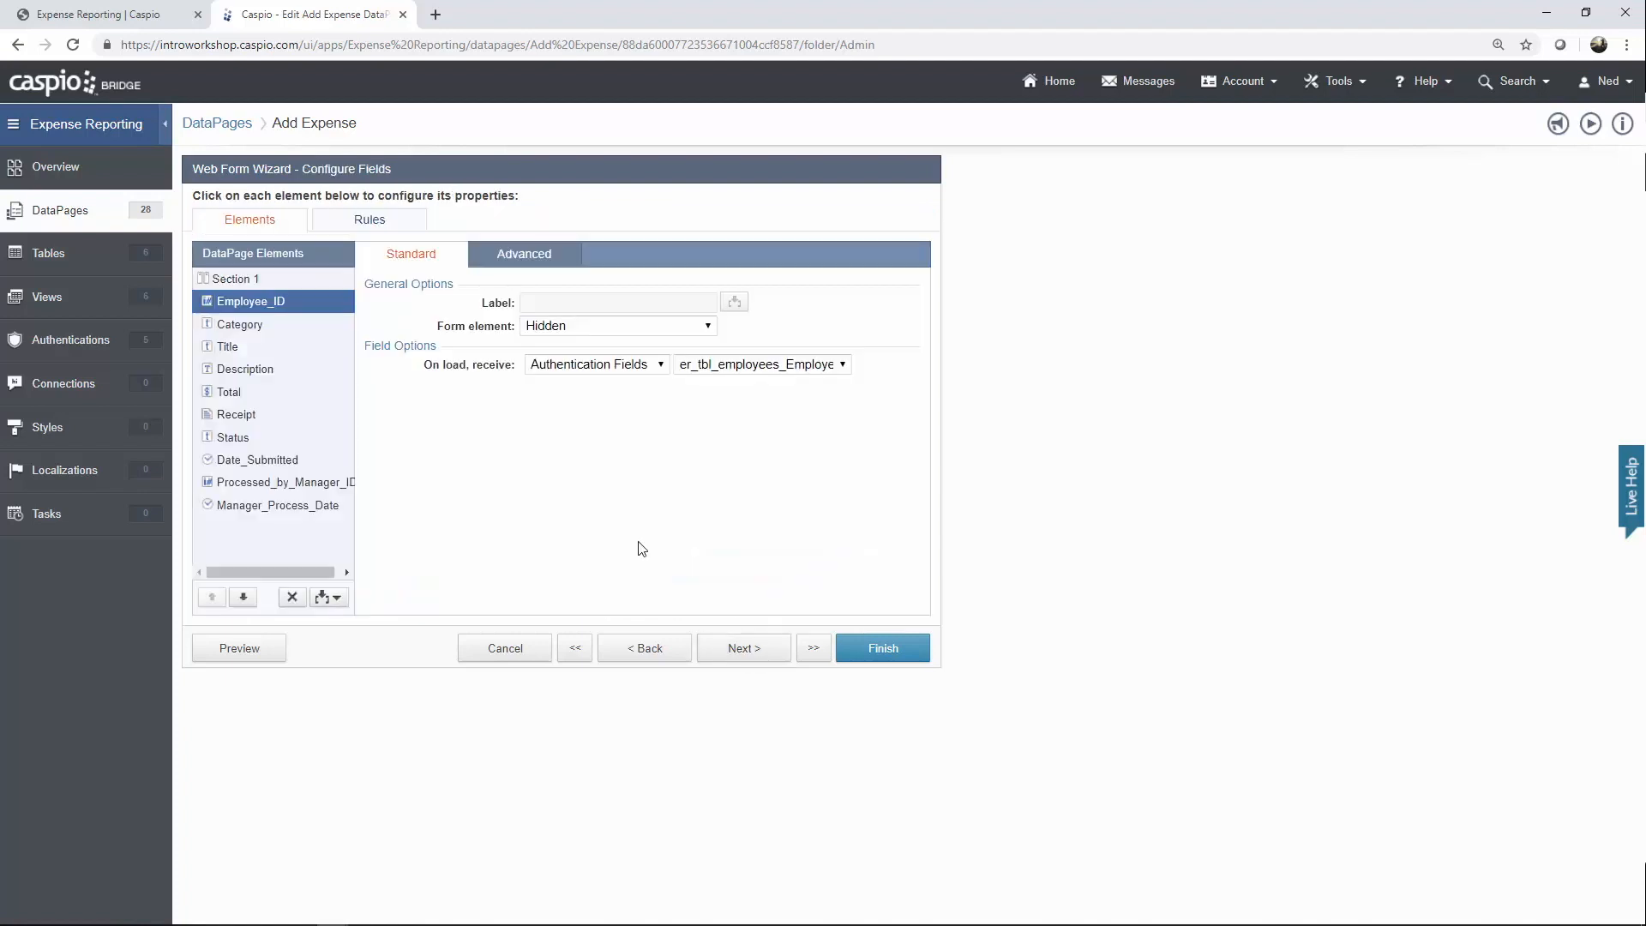
Review the Status, Processed_by_Manager_ID and Manager_Process_Date fields, keeping Employee_ID as manager ID source.
left_click(267, 439)
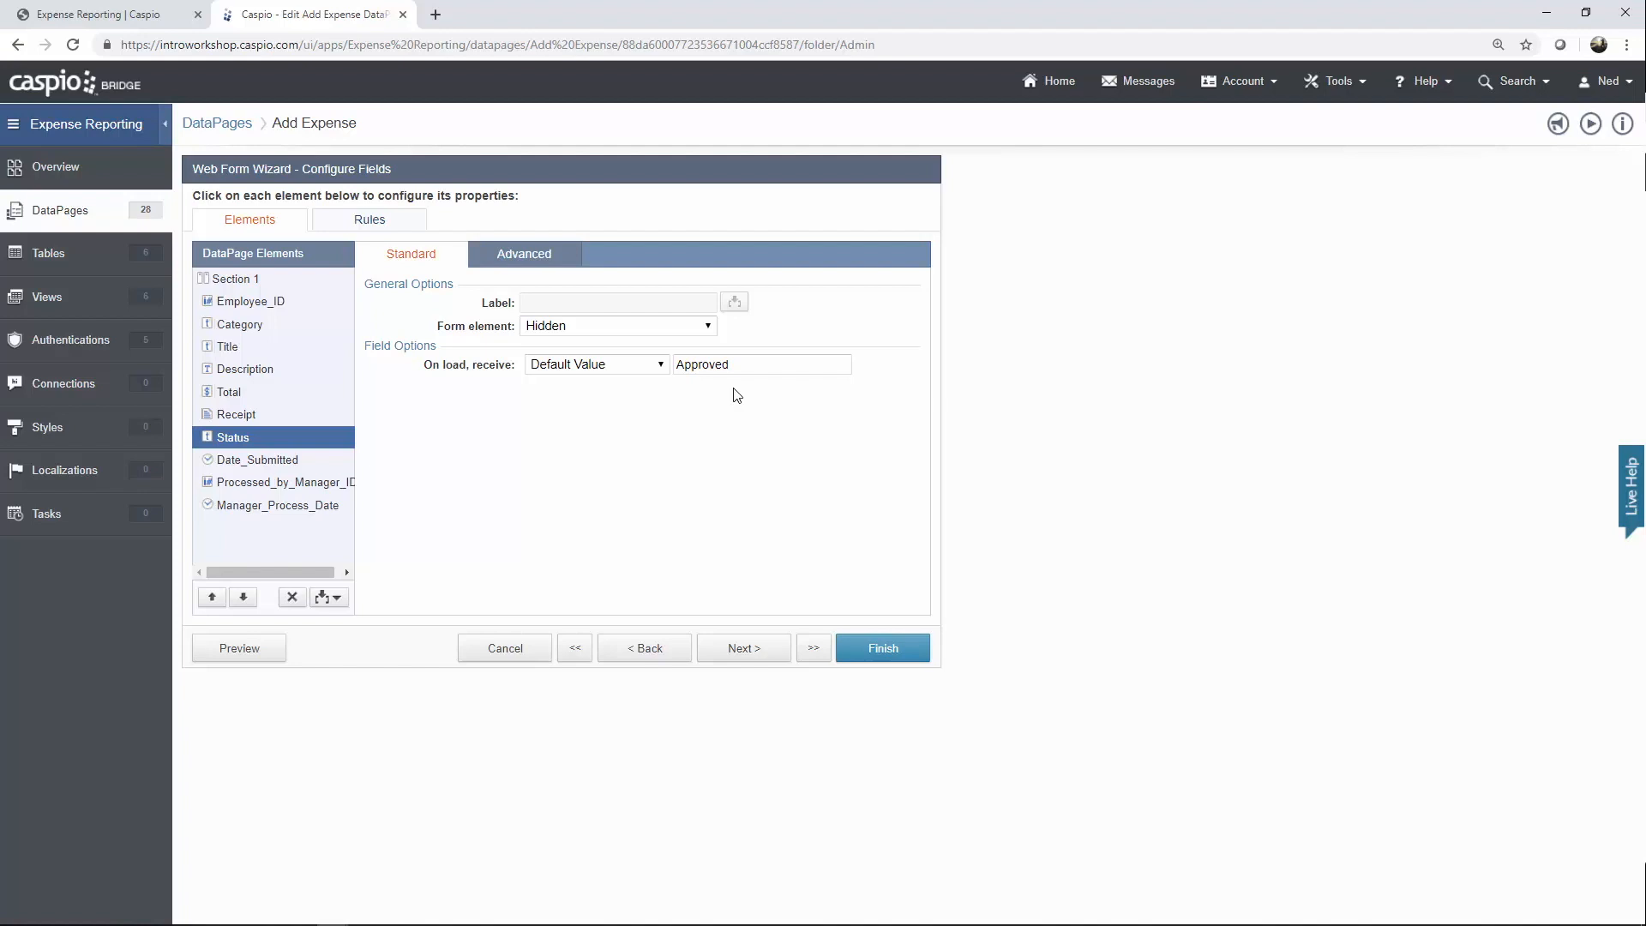
left_click(317, 485)
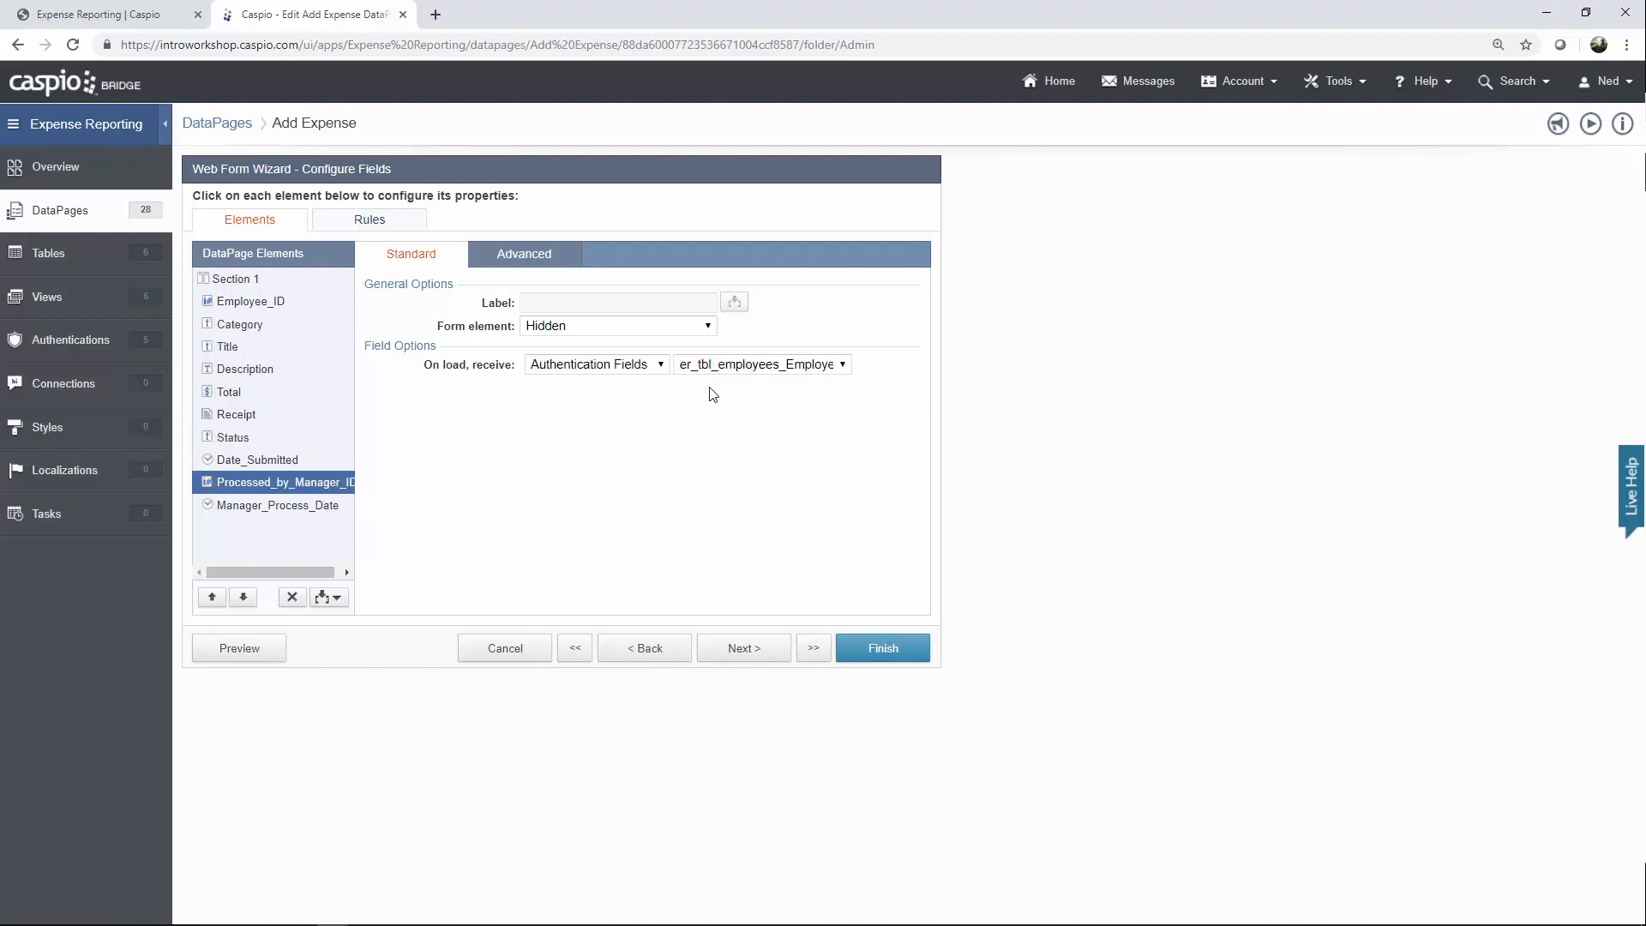
left_click(775, 369)
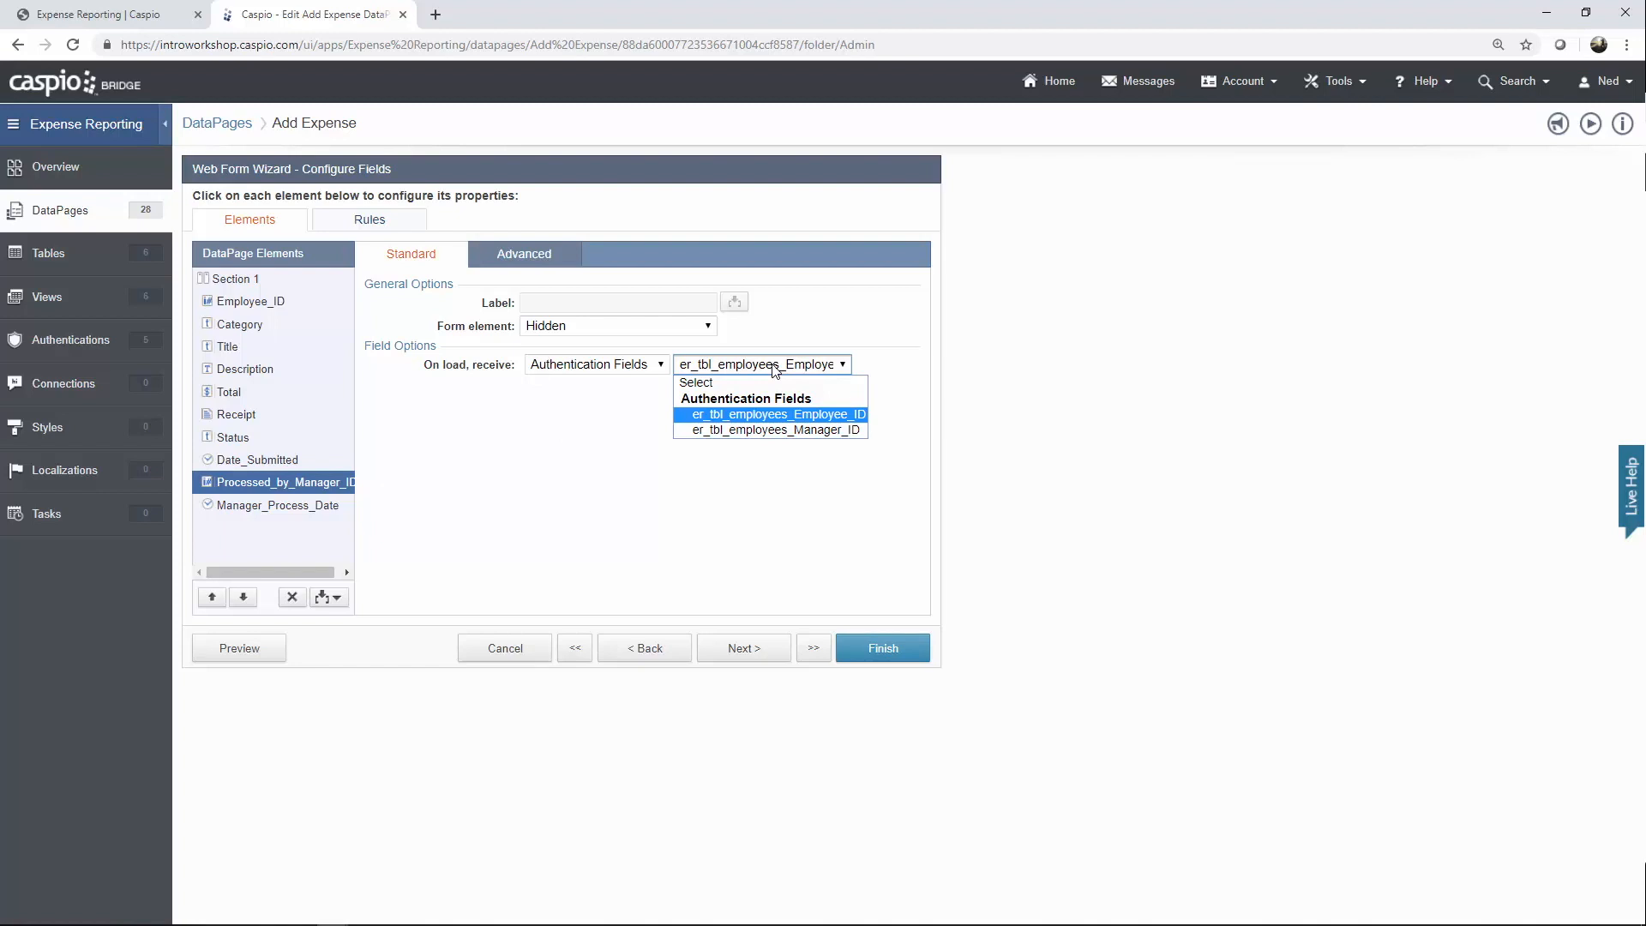
left_click(774, 369)
left_click(295, 510)
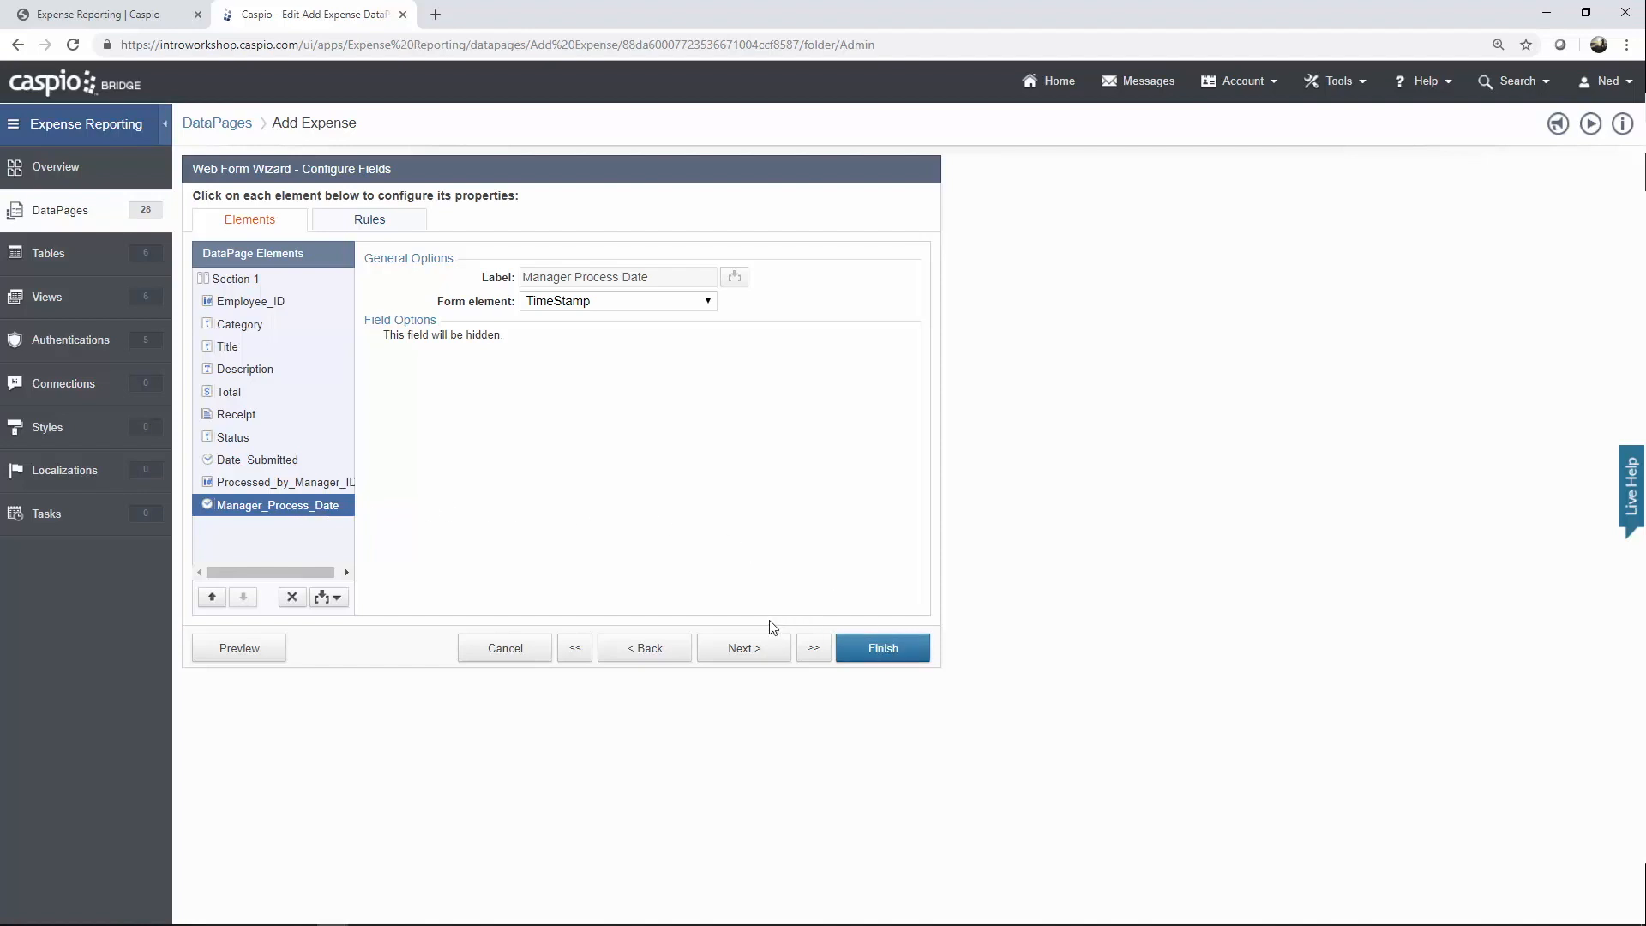
Discard the unsaved Add Expense edits and bring up the live Expense Reporting dashboard.
left_click(526, 649)
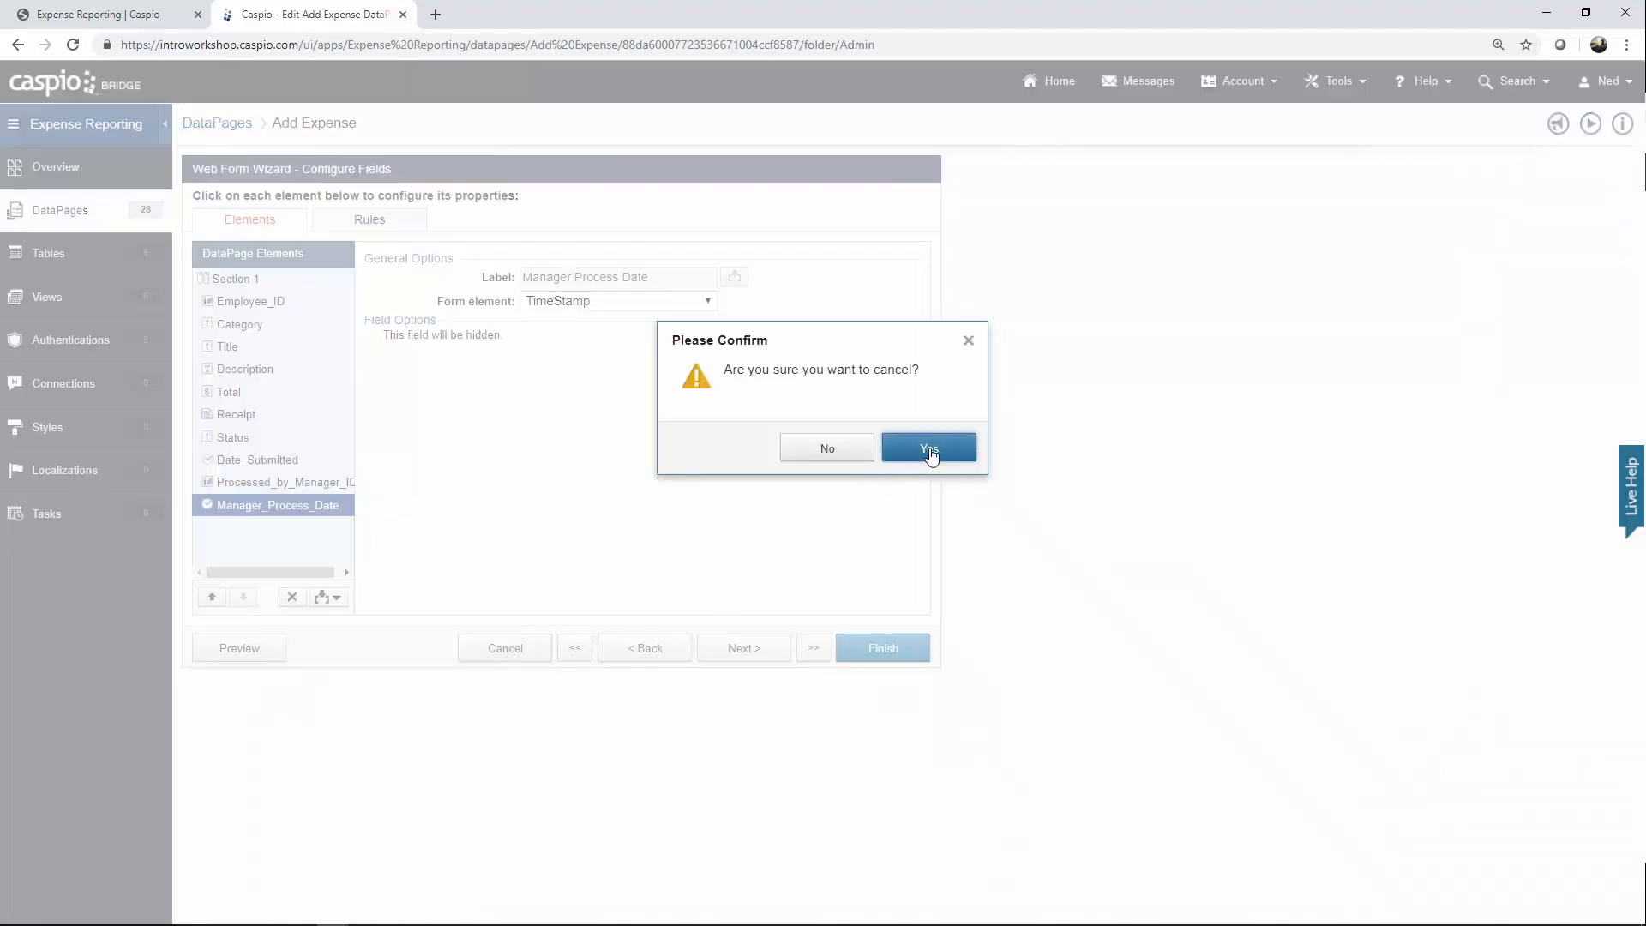
left_click(929, 449)
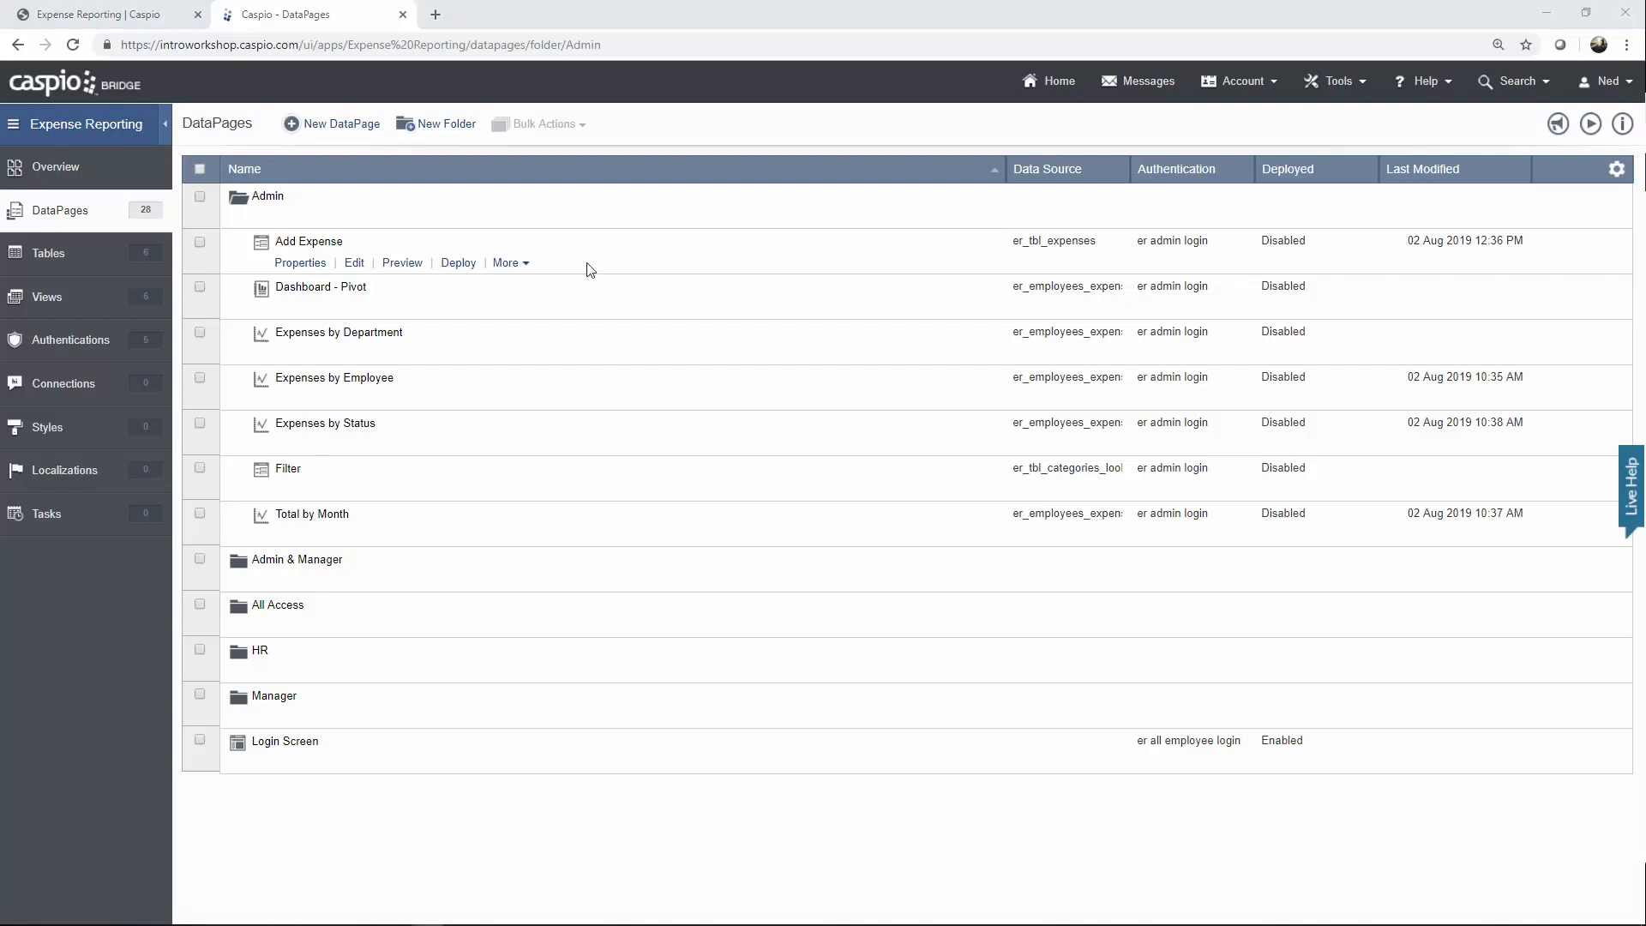
left_click(107, 19)
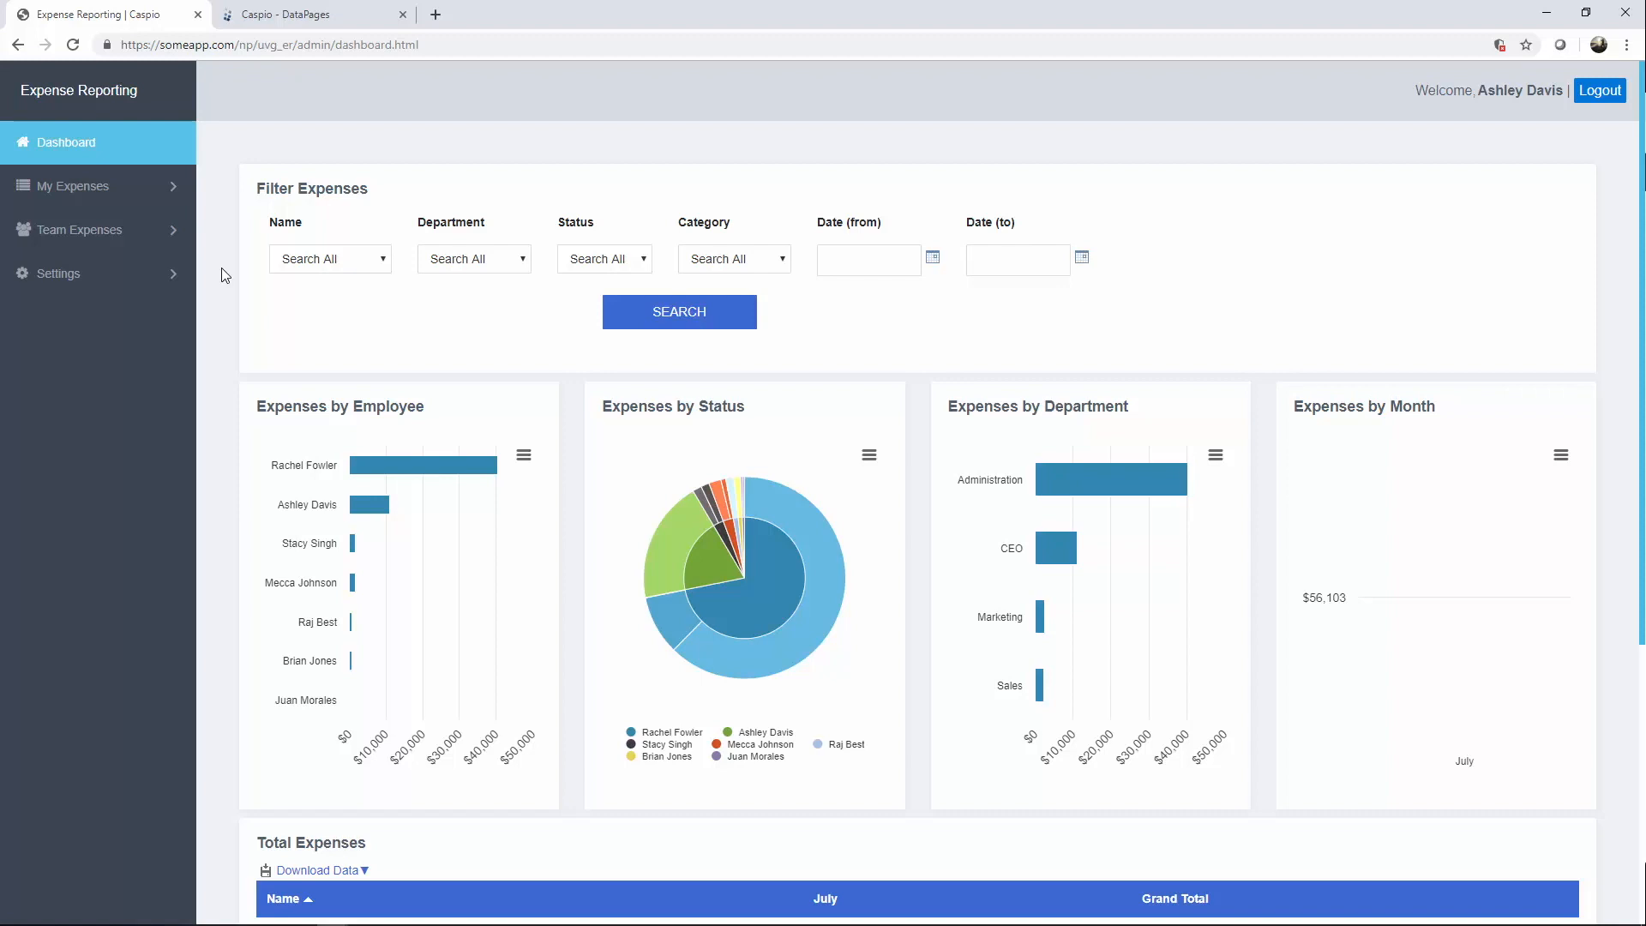
Drill into the $11,000 July pivot total to reveal its Company Dinner record, then return to DataPages.
scroll(205, 344, "down", 3)
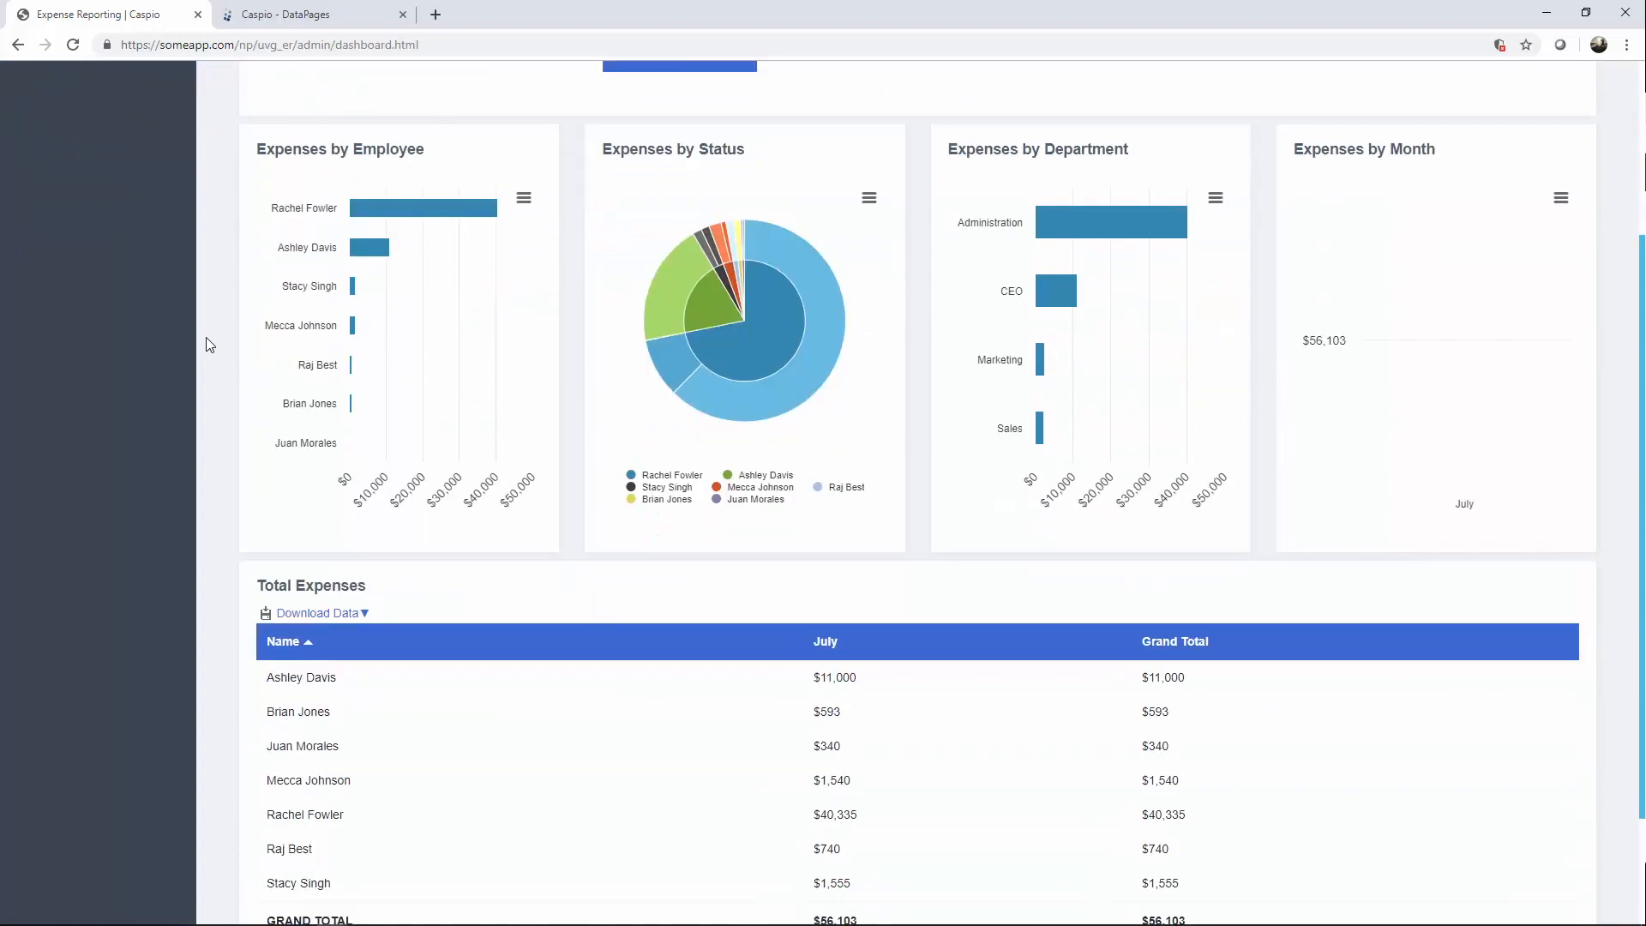
scroll(206, 345, "down", 1)
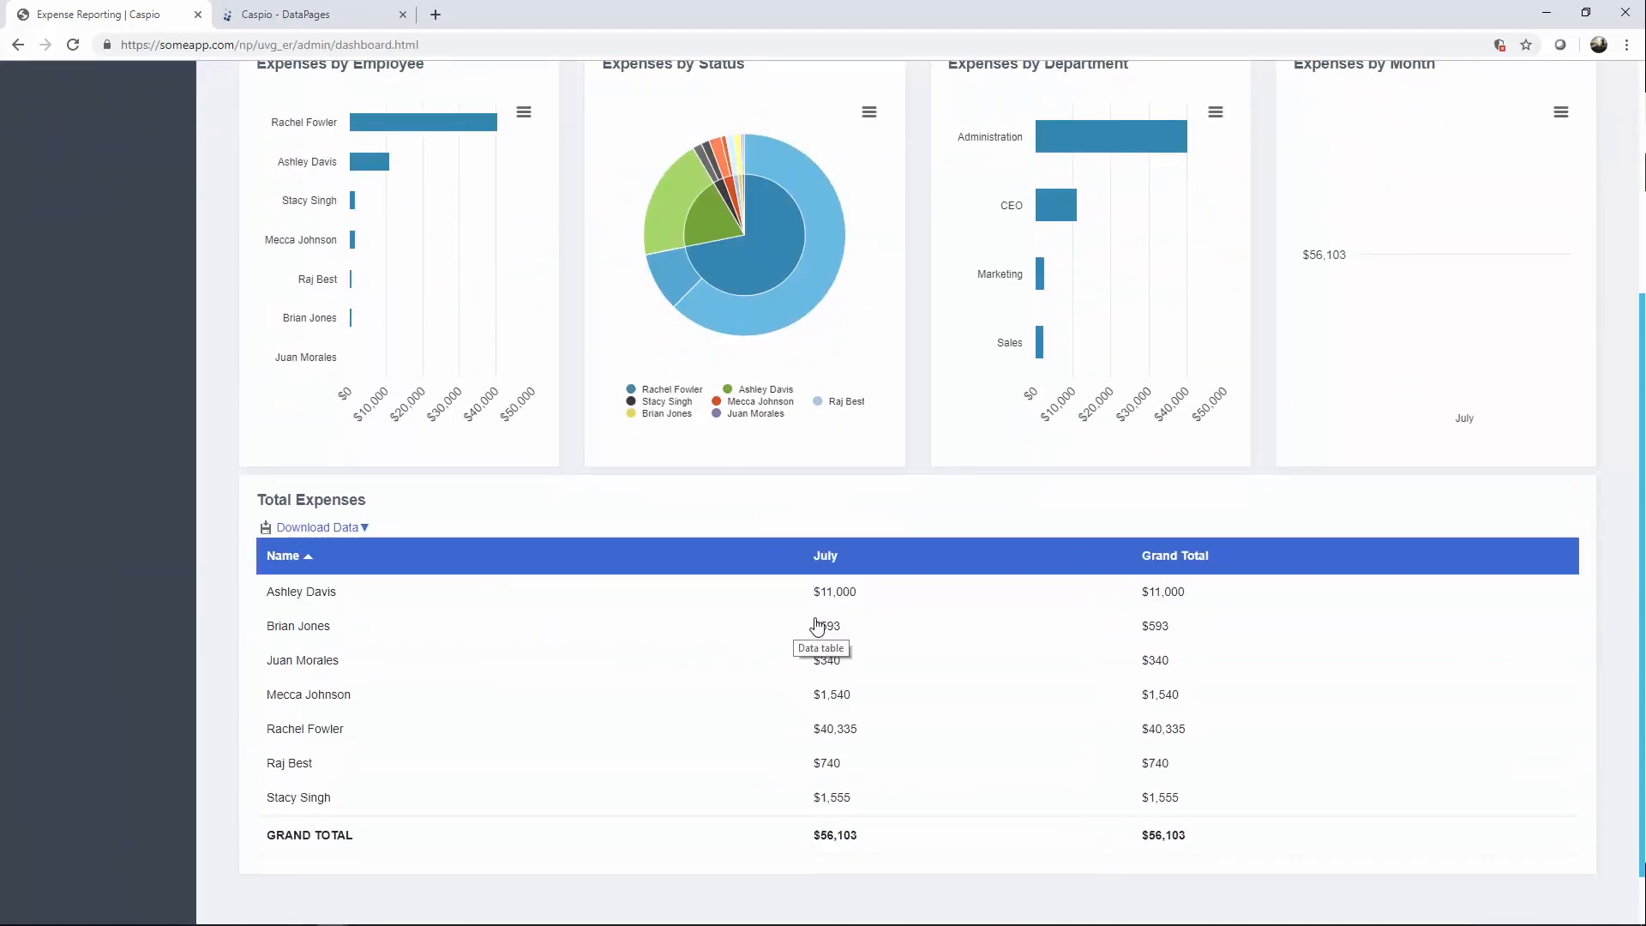
left_click(837, 603)
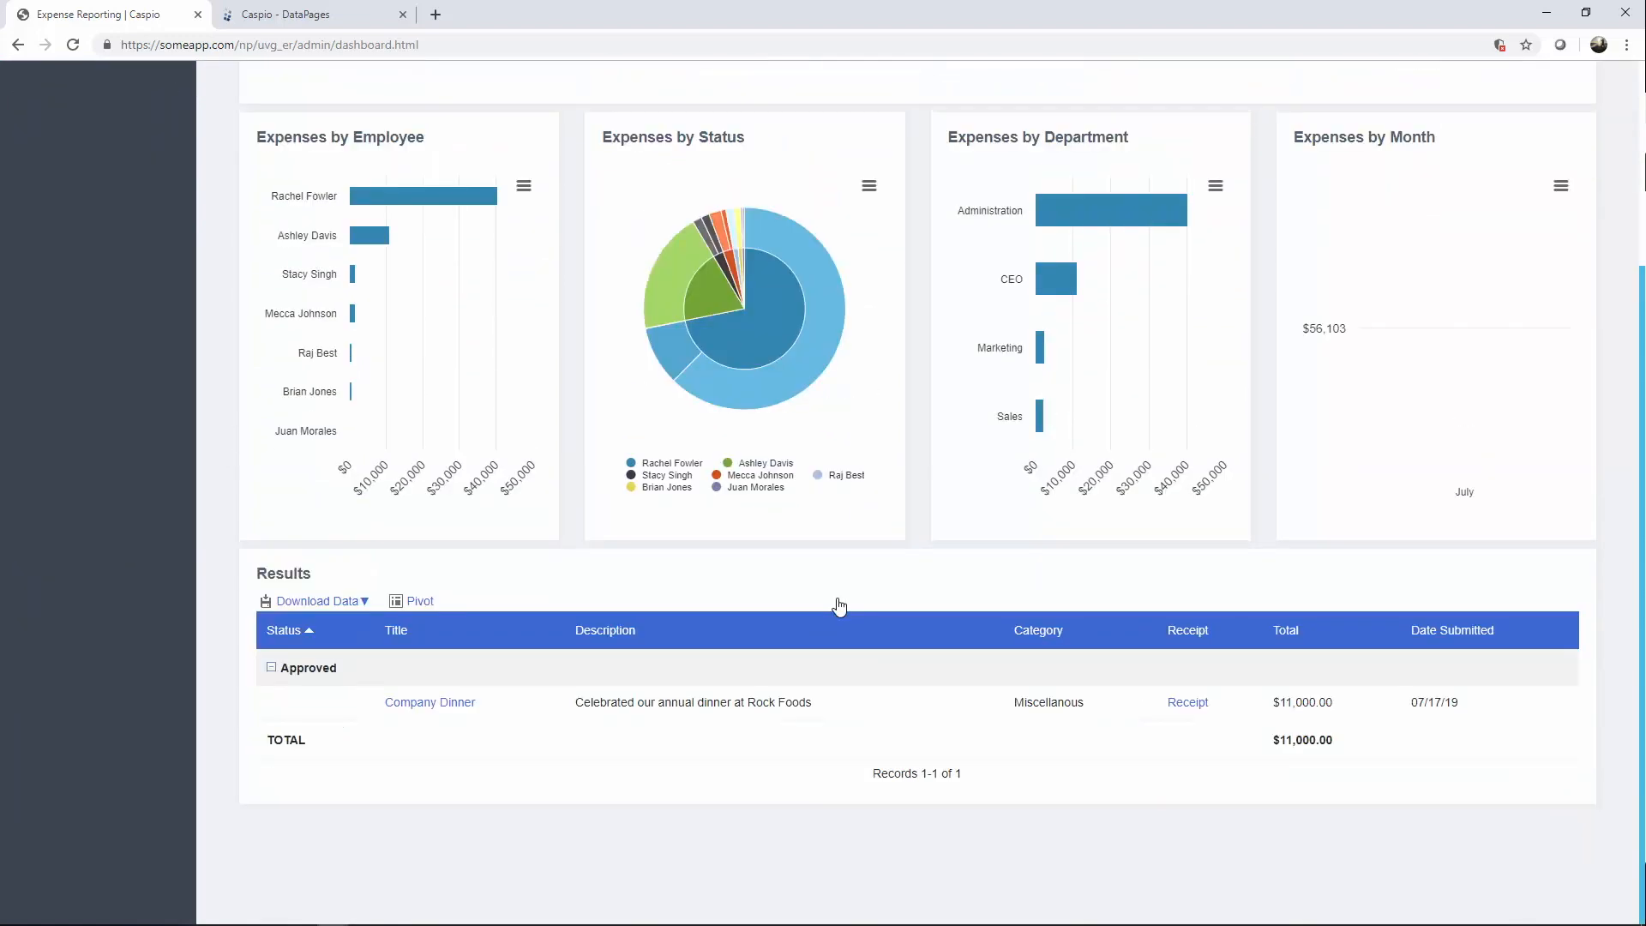
scroll(837, 601, "up", 3)
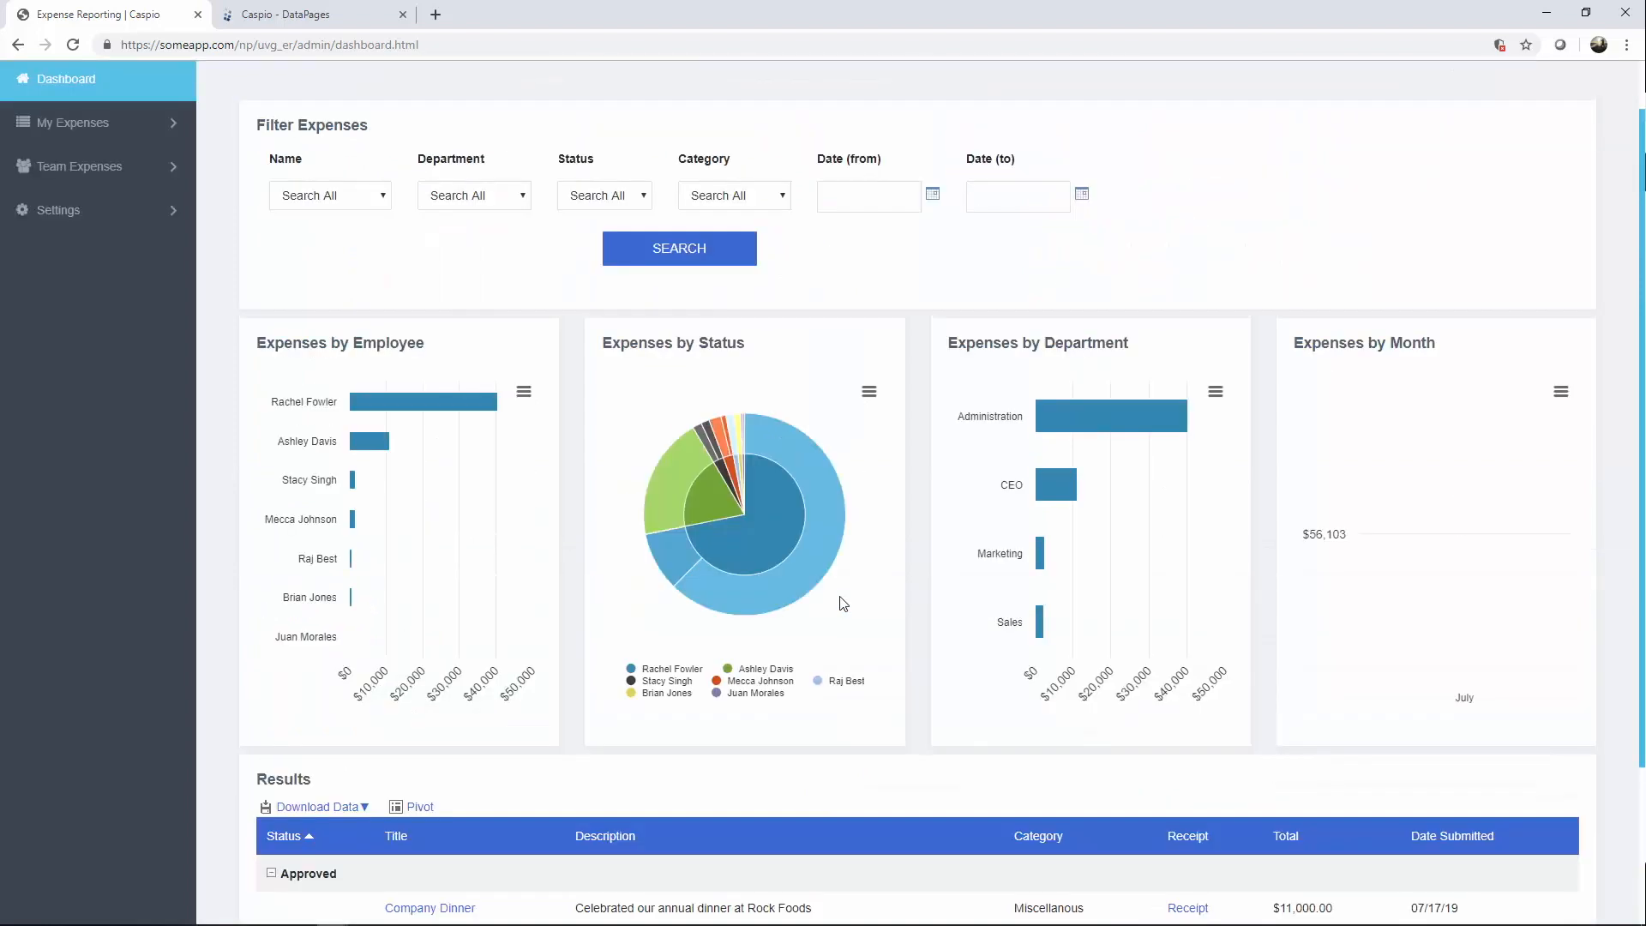
left_click(327, 26)
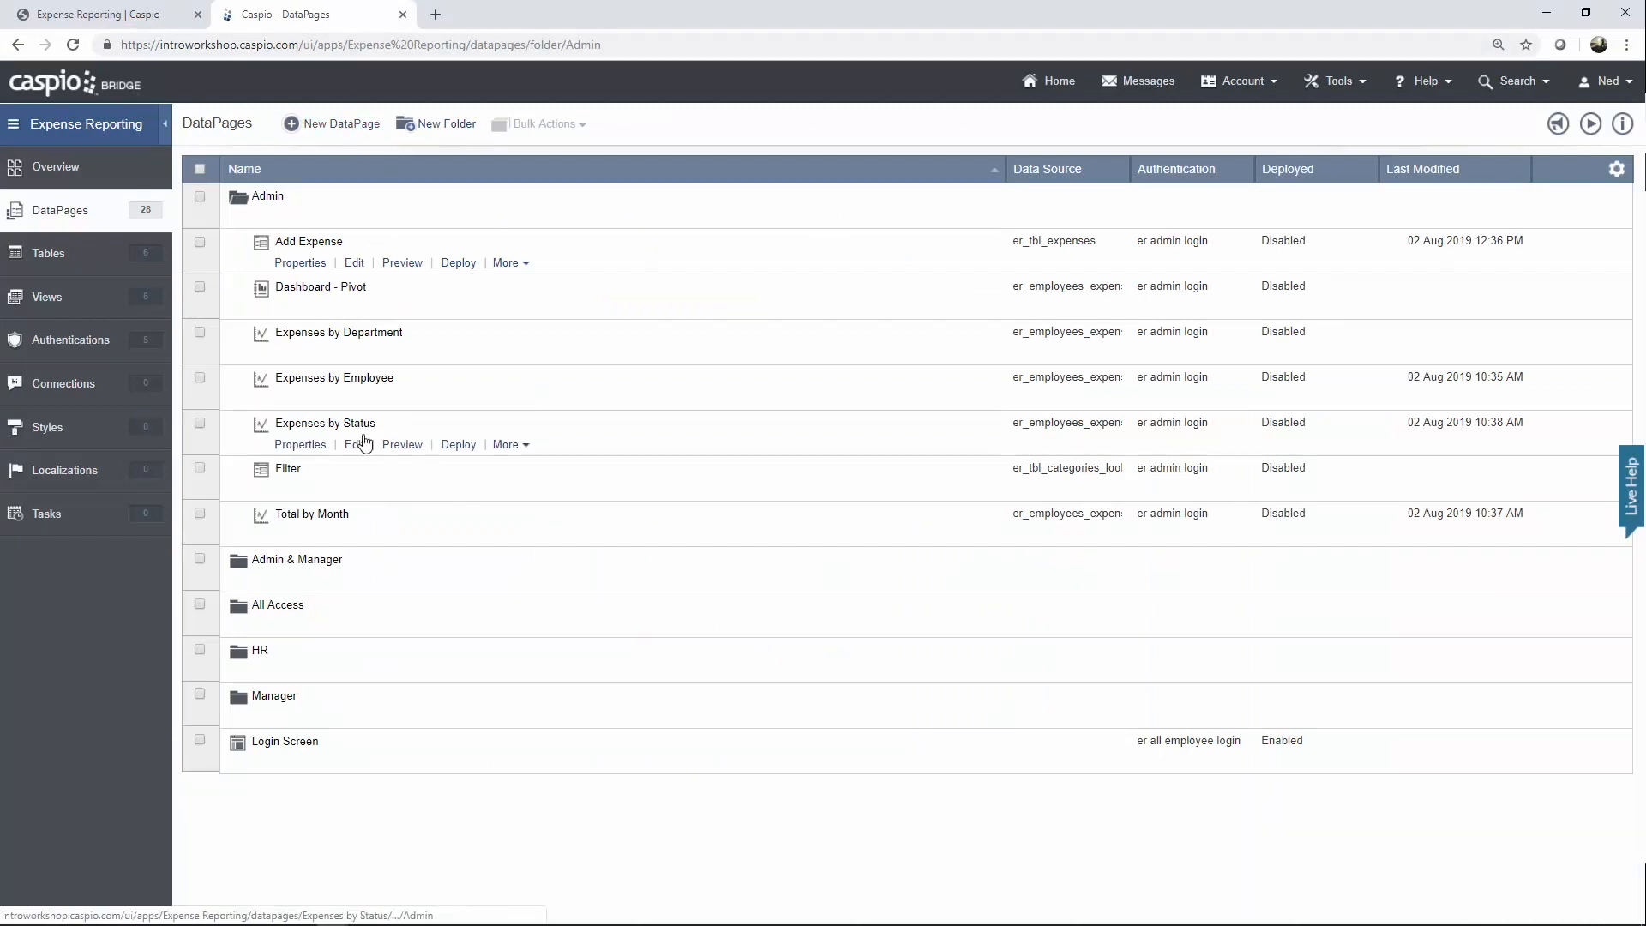
Edit the Admin Filter DataPage and advance to Configure Fields, showing the Name dropdown.
left_click(355, 494)
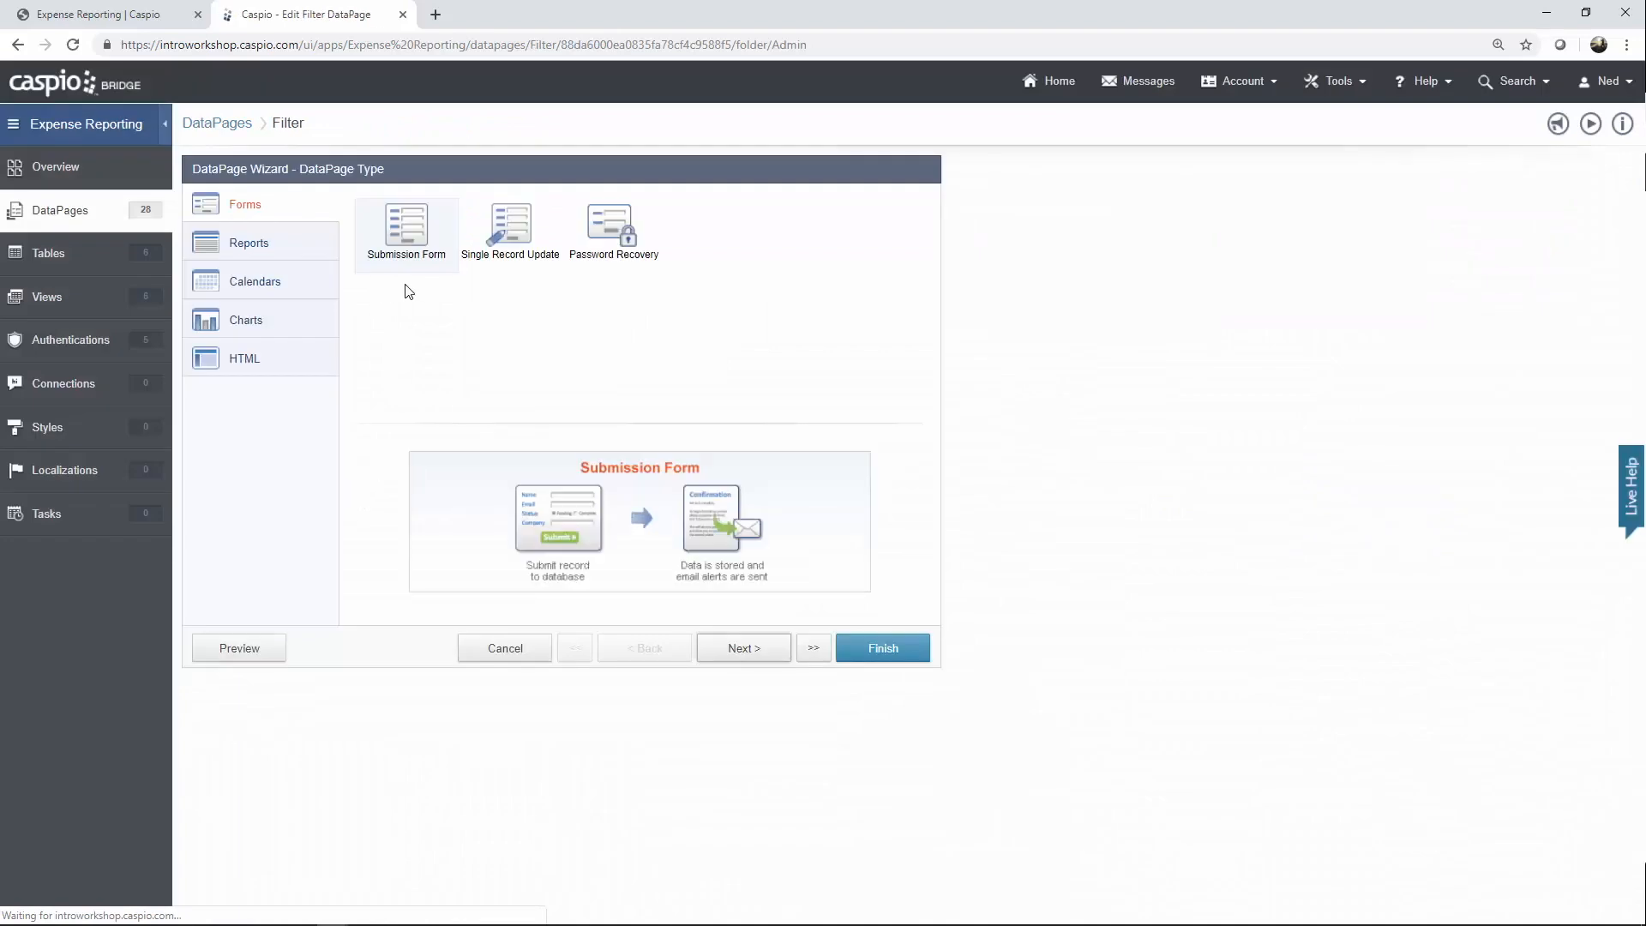
left_click(748, 656)
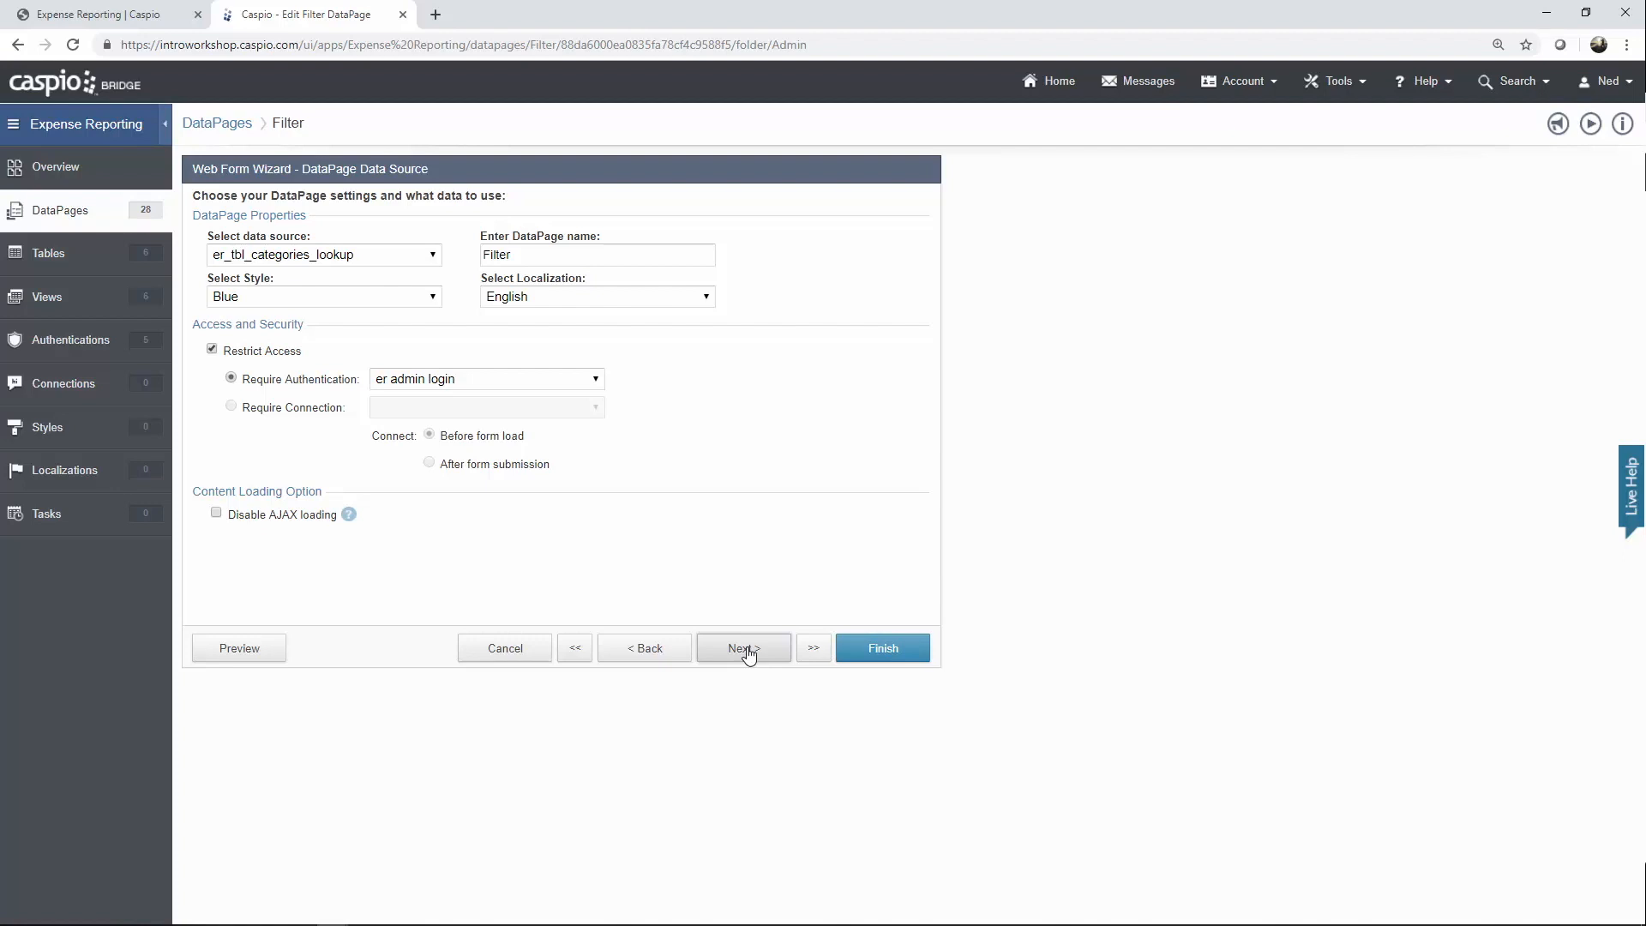
left_click(745, 649)
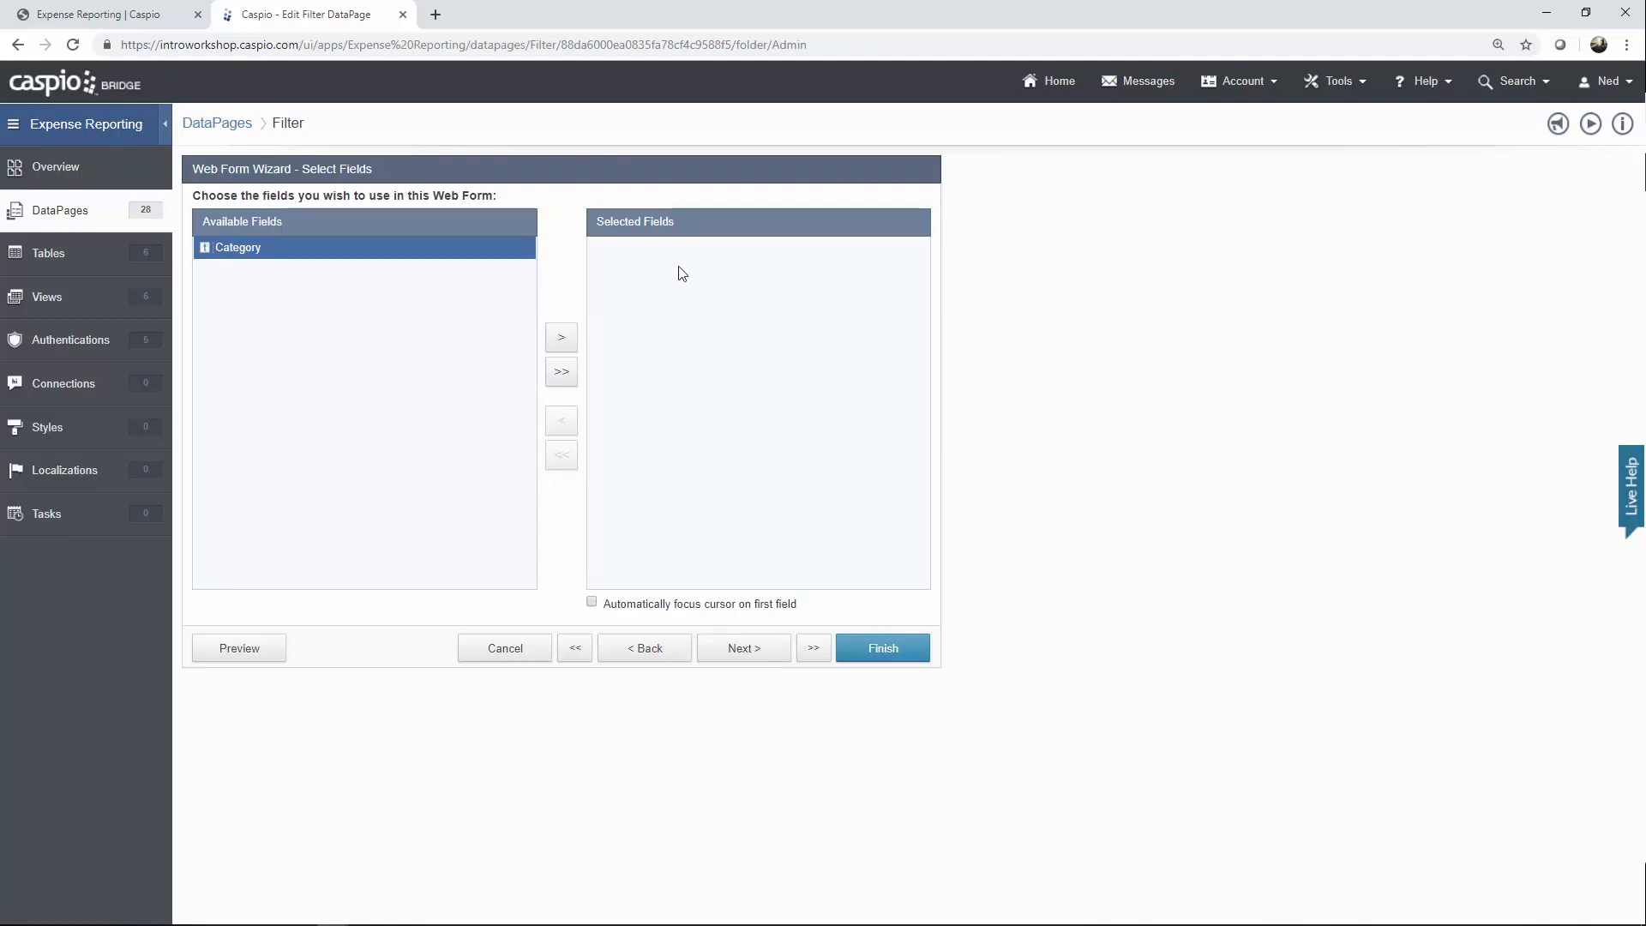
left_click(771, 649)
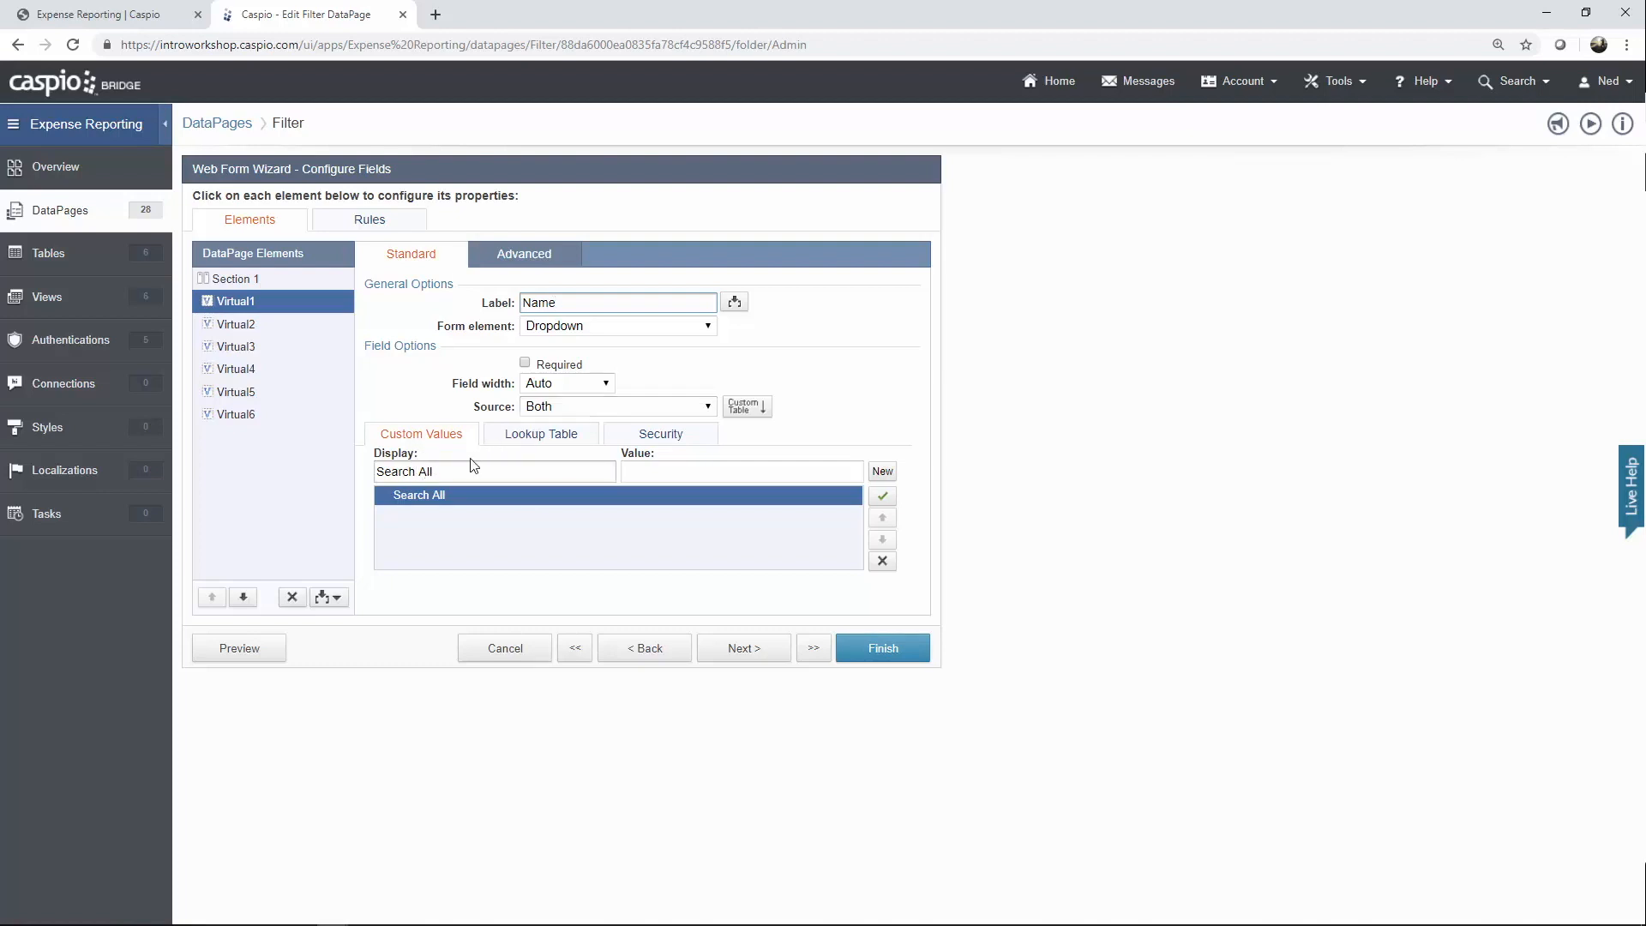
Review the Name dropdown's er_tbl_employees lookup source and its [@n] parameter.
left_click(534, 435)
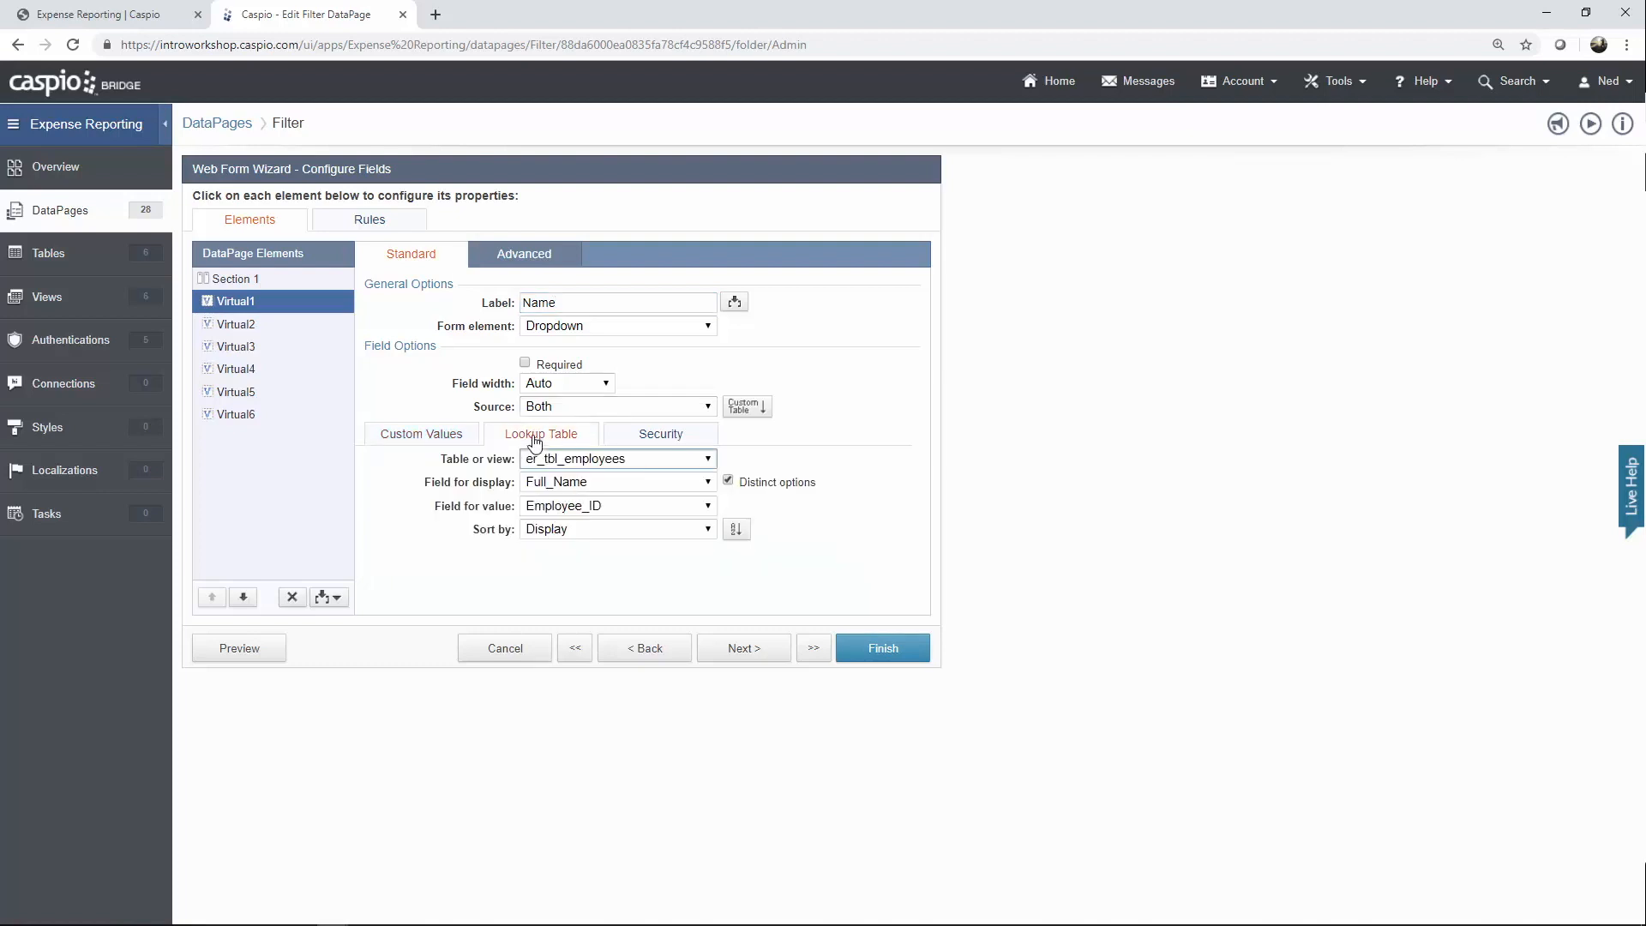
left_click(571, 465)
left_click(571, 463)
left_click(556, 262)
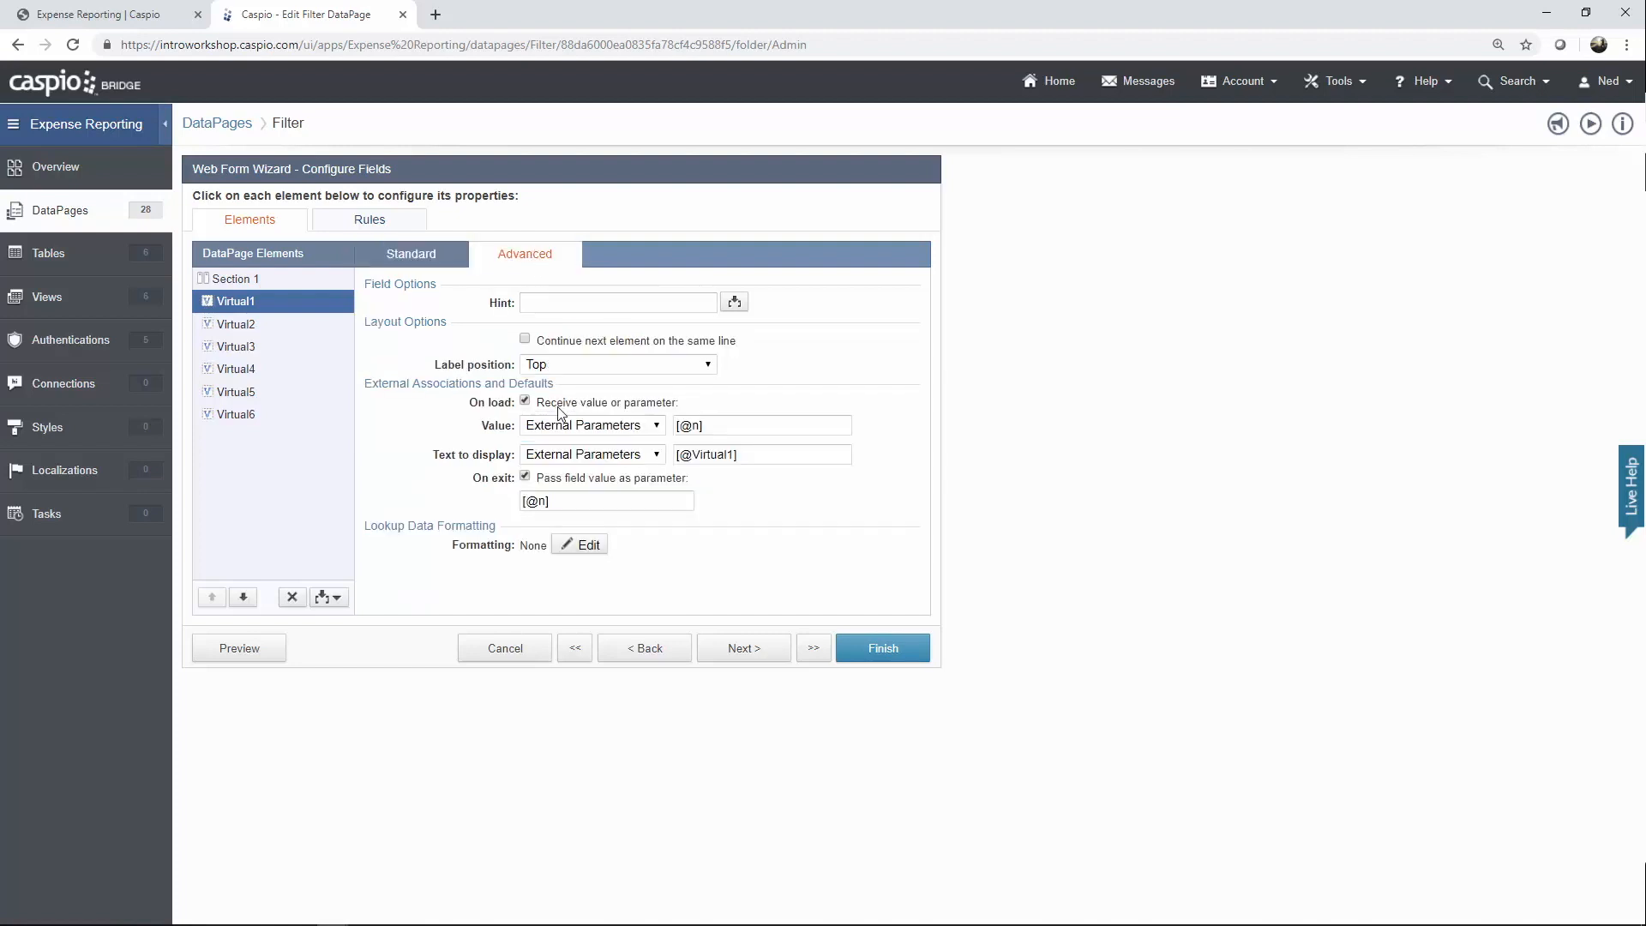
double_click(693, 426)
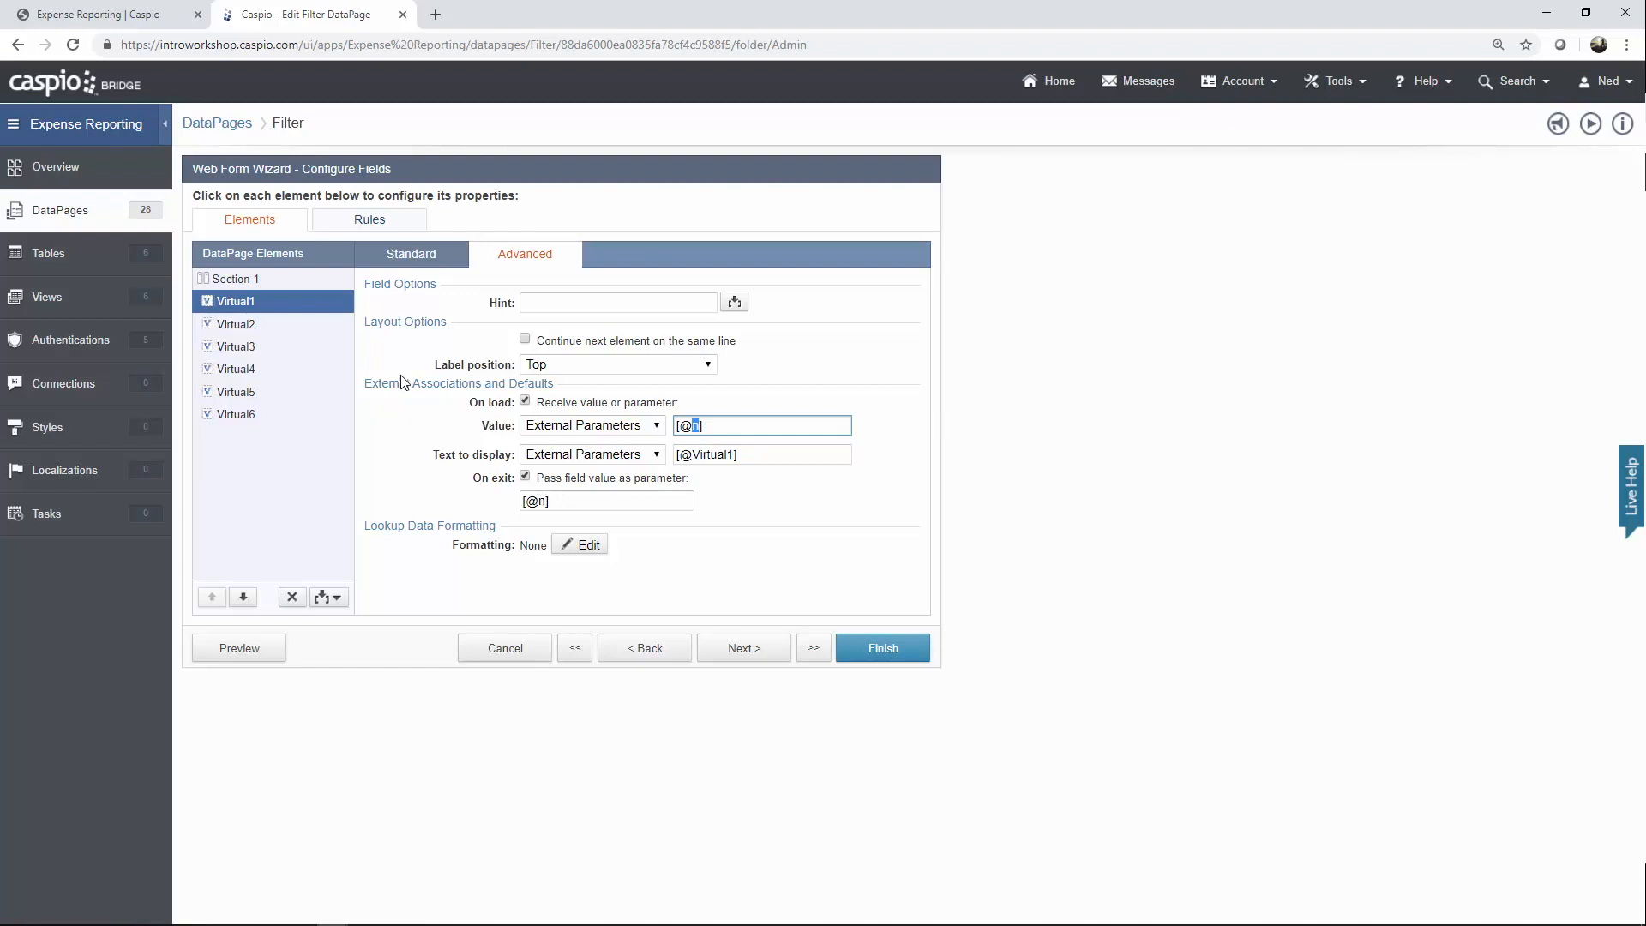
left_click(411, 258)
Review the Department dropdown's er_tbl_departments_lookup source and [@d] parameter, then select the Status element.
left_click(264, 326)
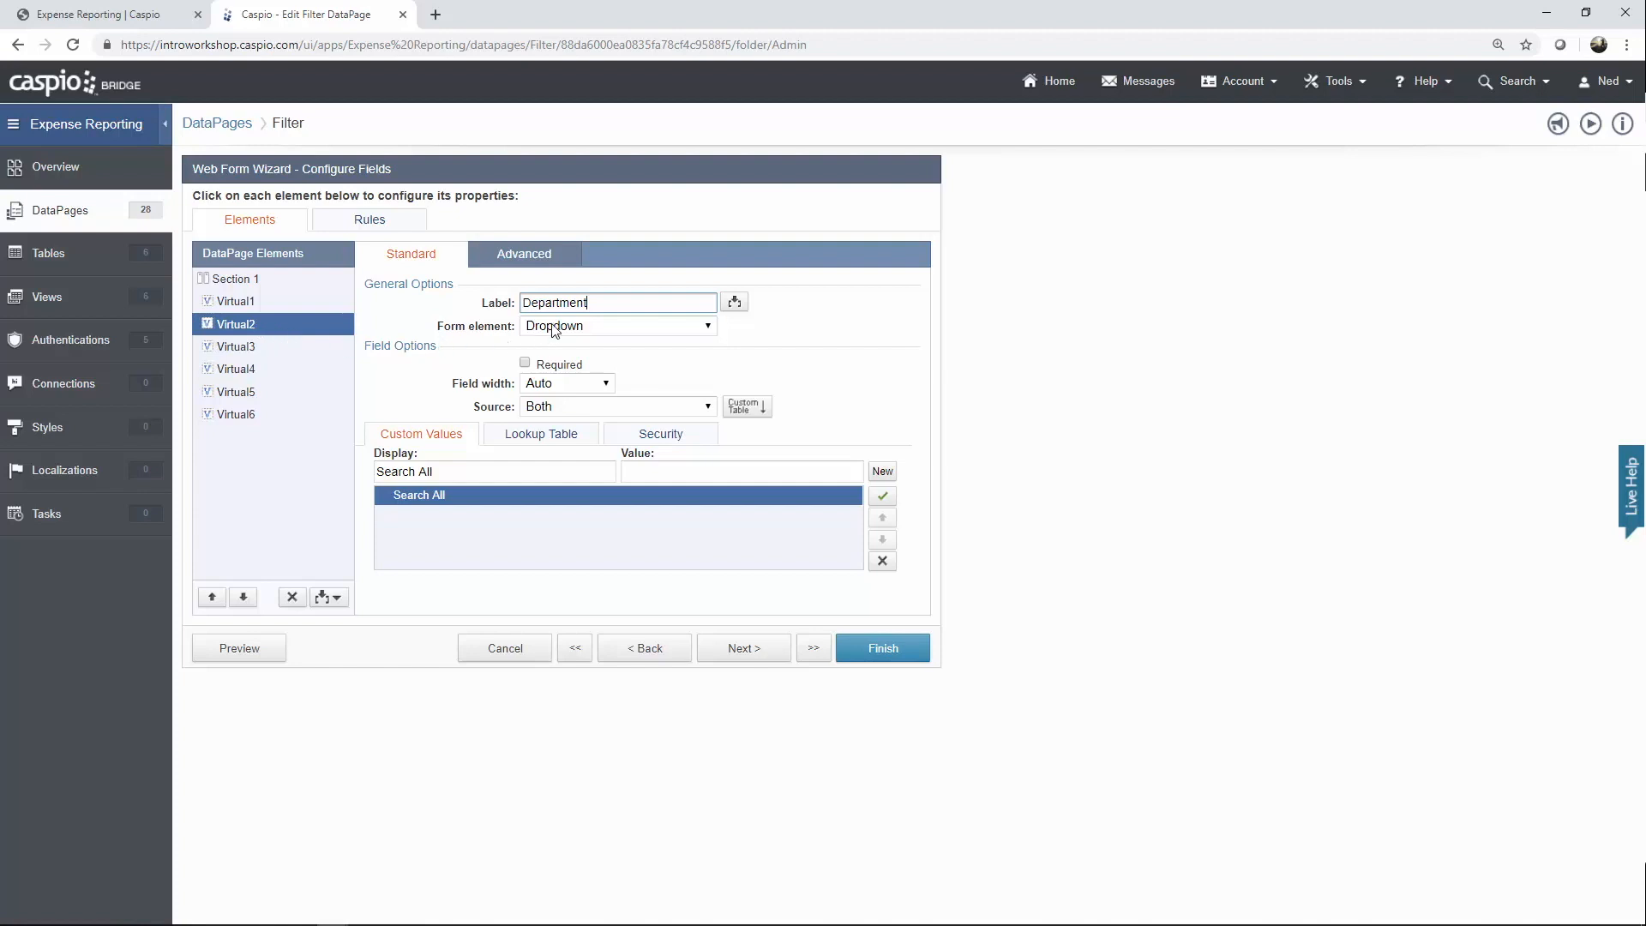
left_click(572, 442)
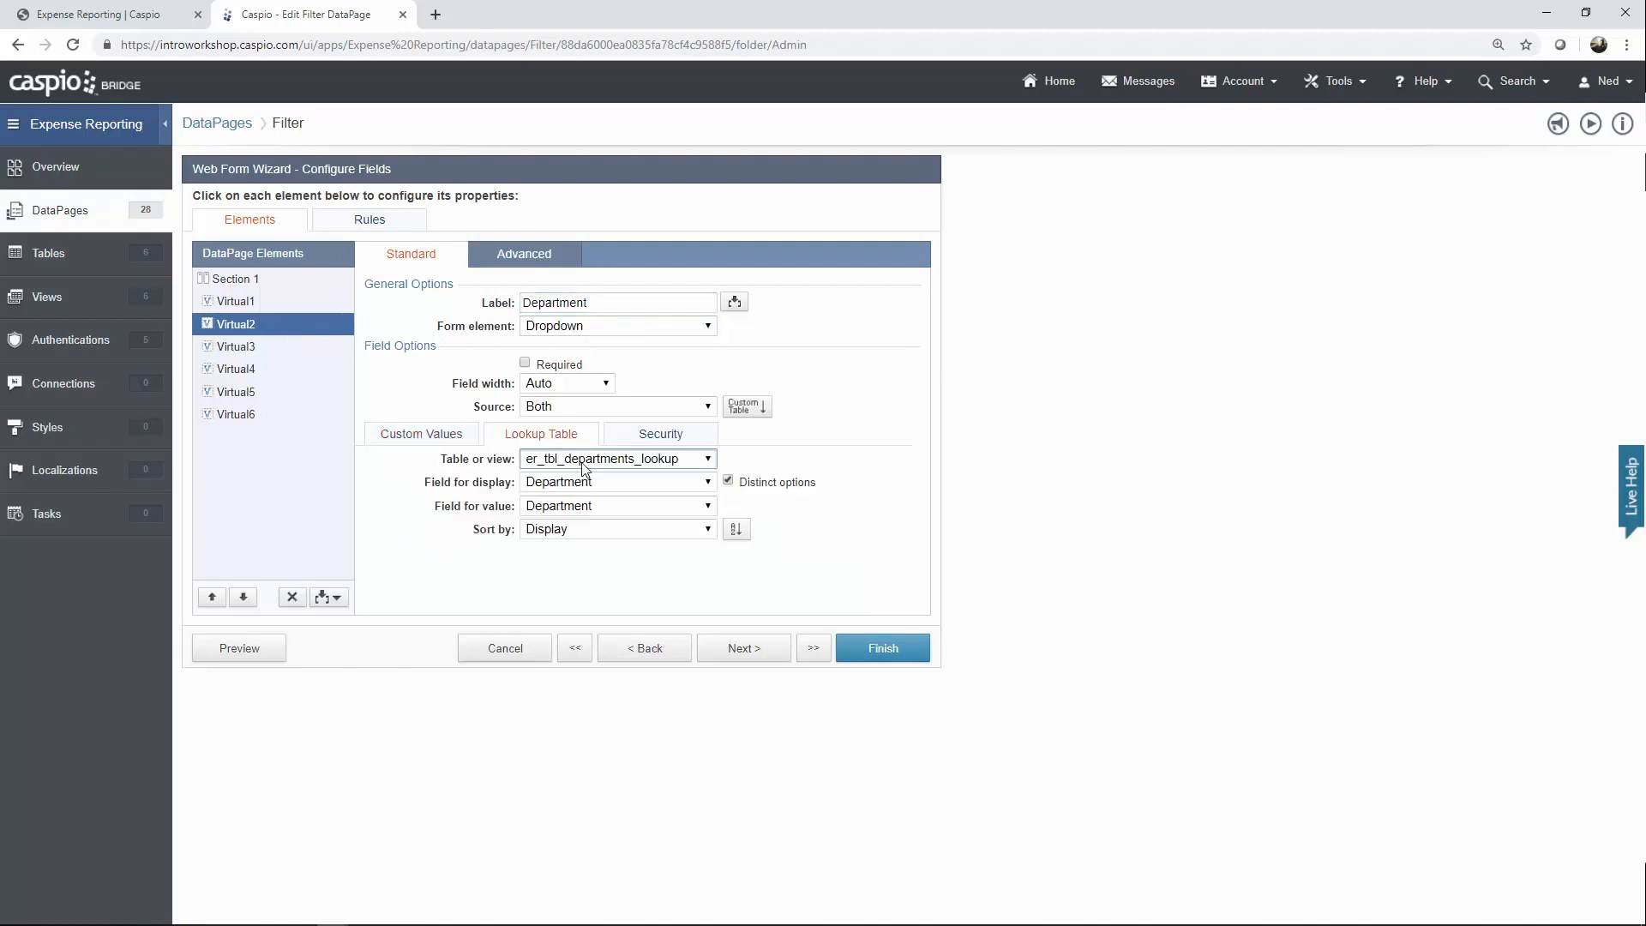
left_click(532, 269)
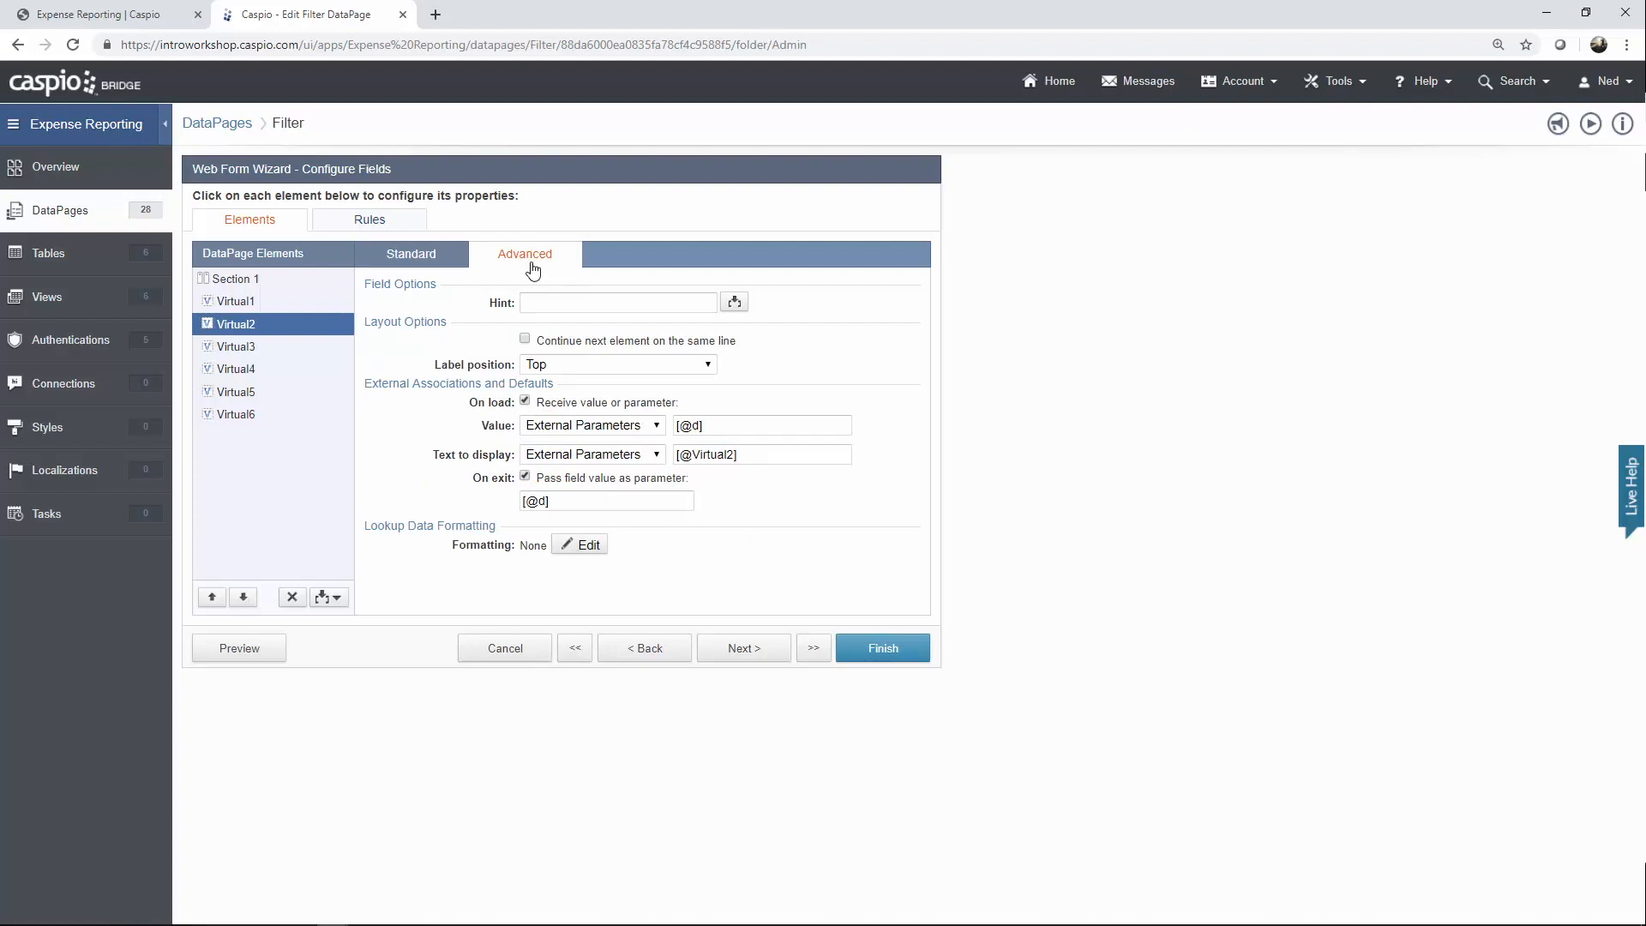
left_click(364, 257)
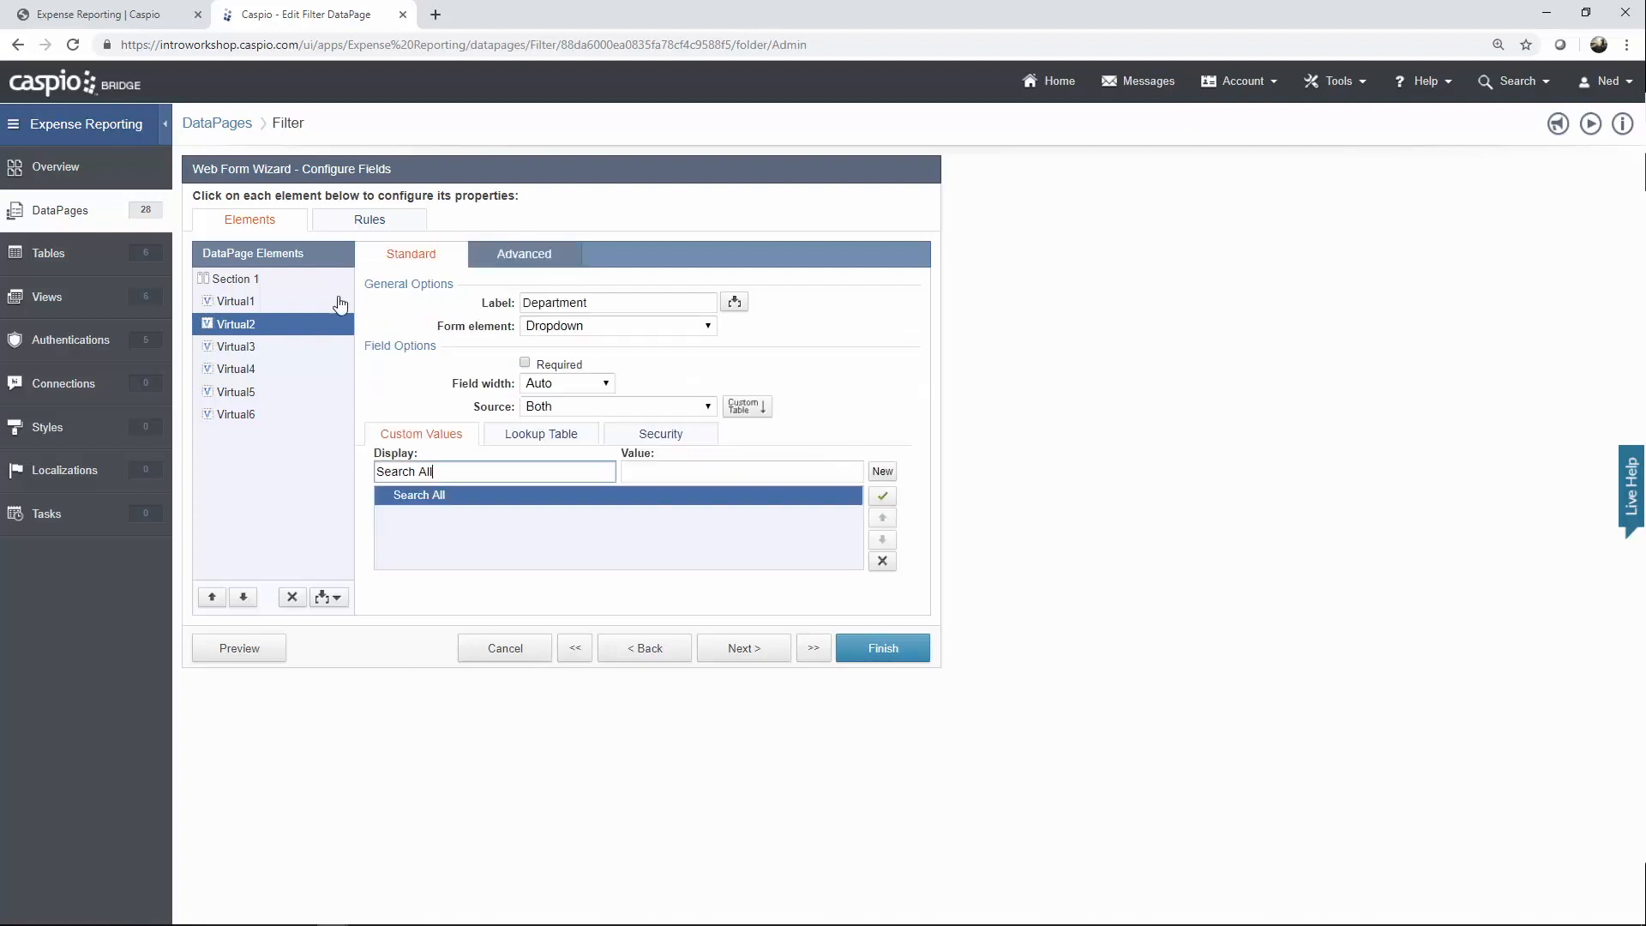
left_click(254, 350)
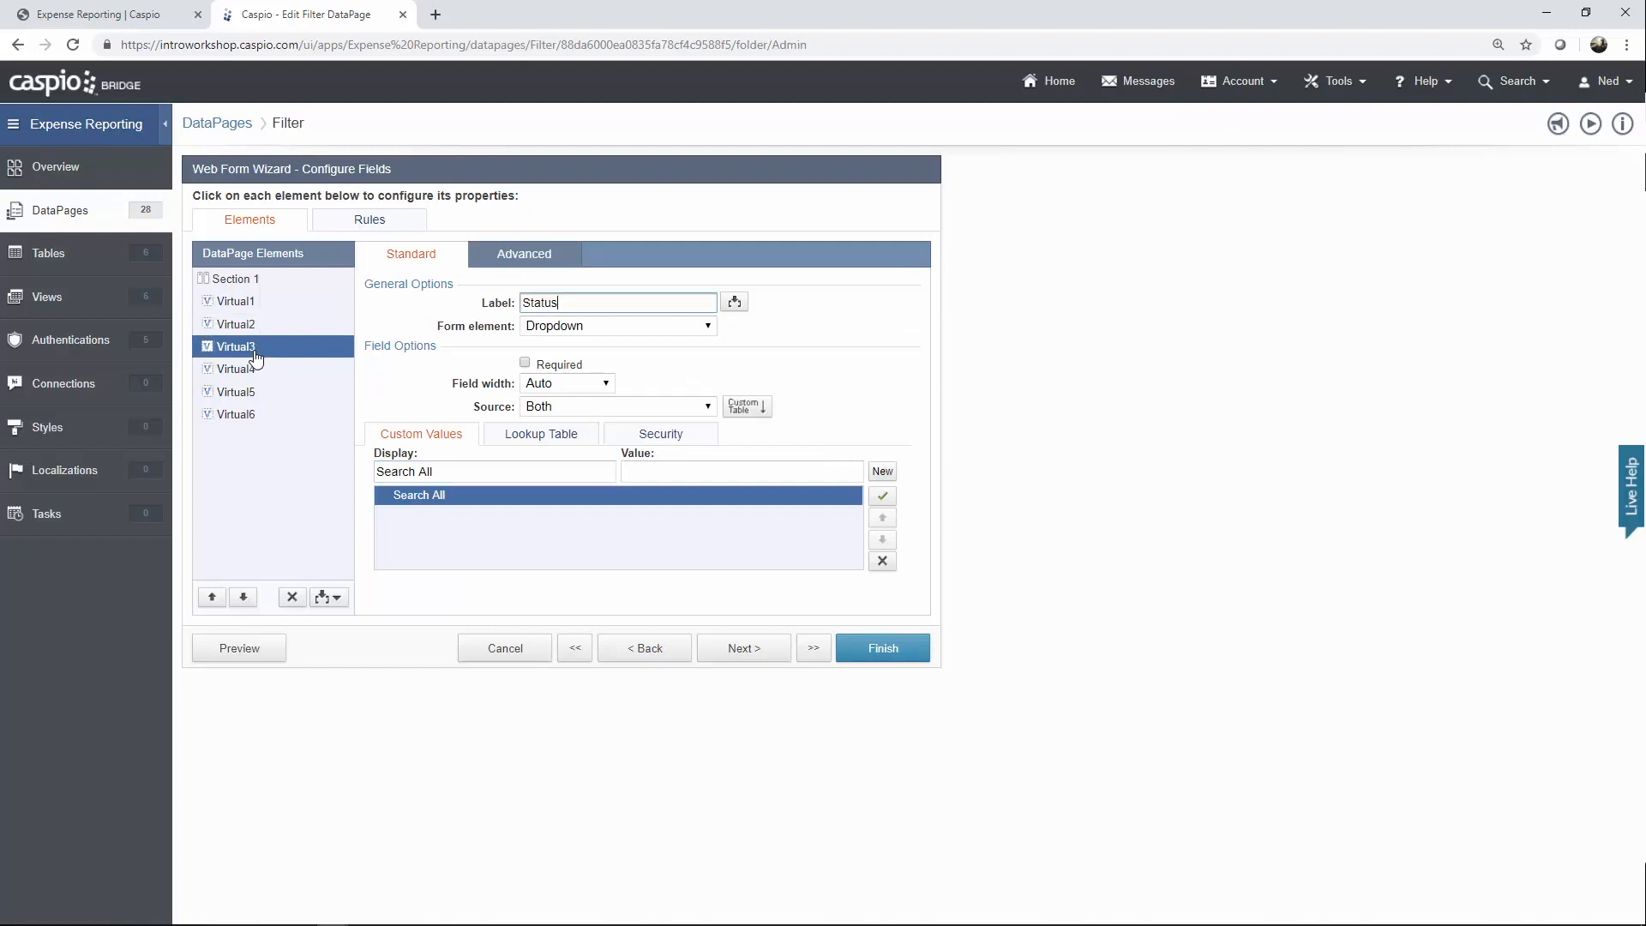
Review the Status and Category dropdowns' lookup sources and parameter settings.
left_click(524, 437)
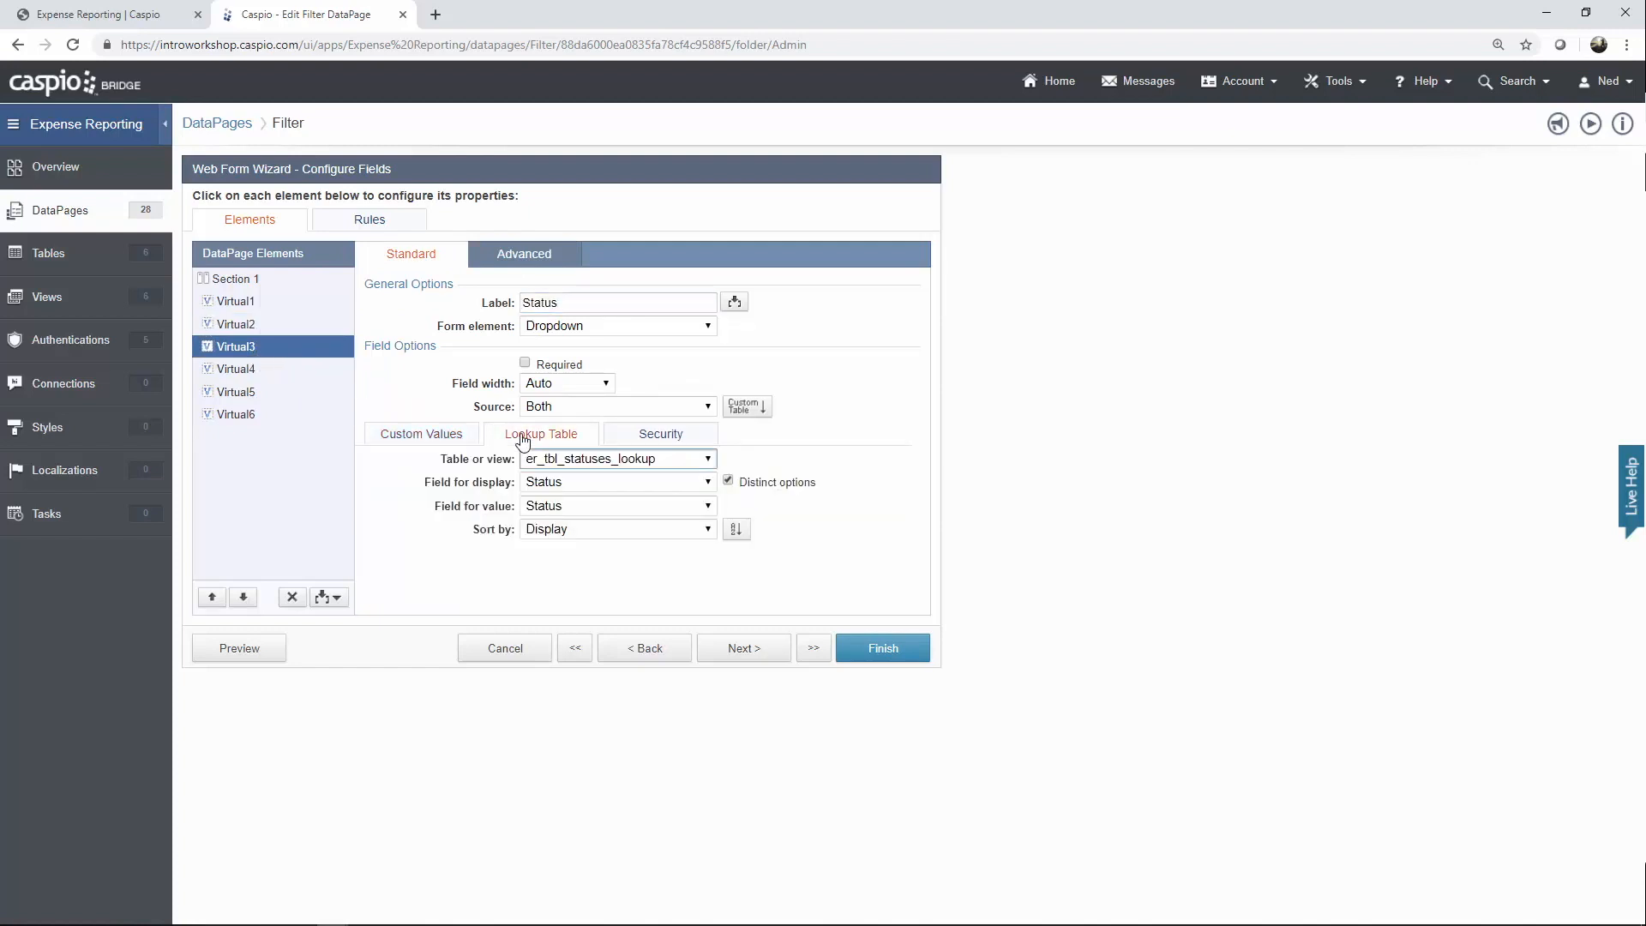
left_click(532, 265)
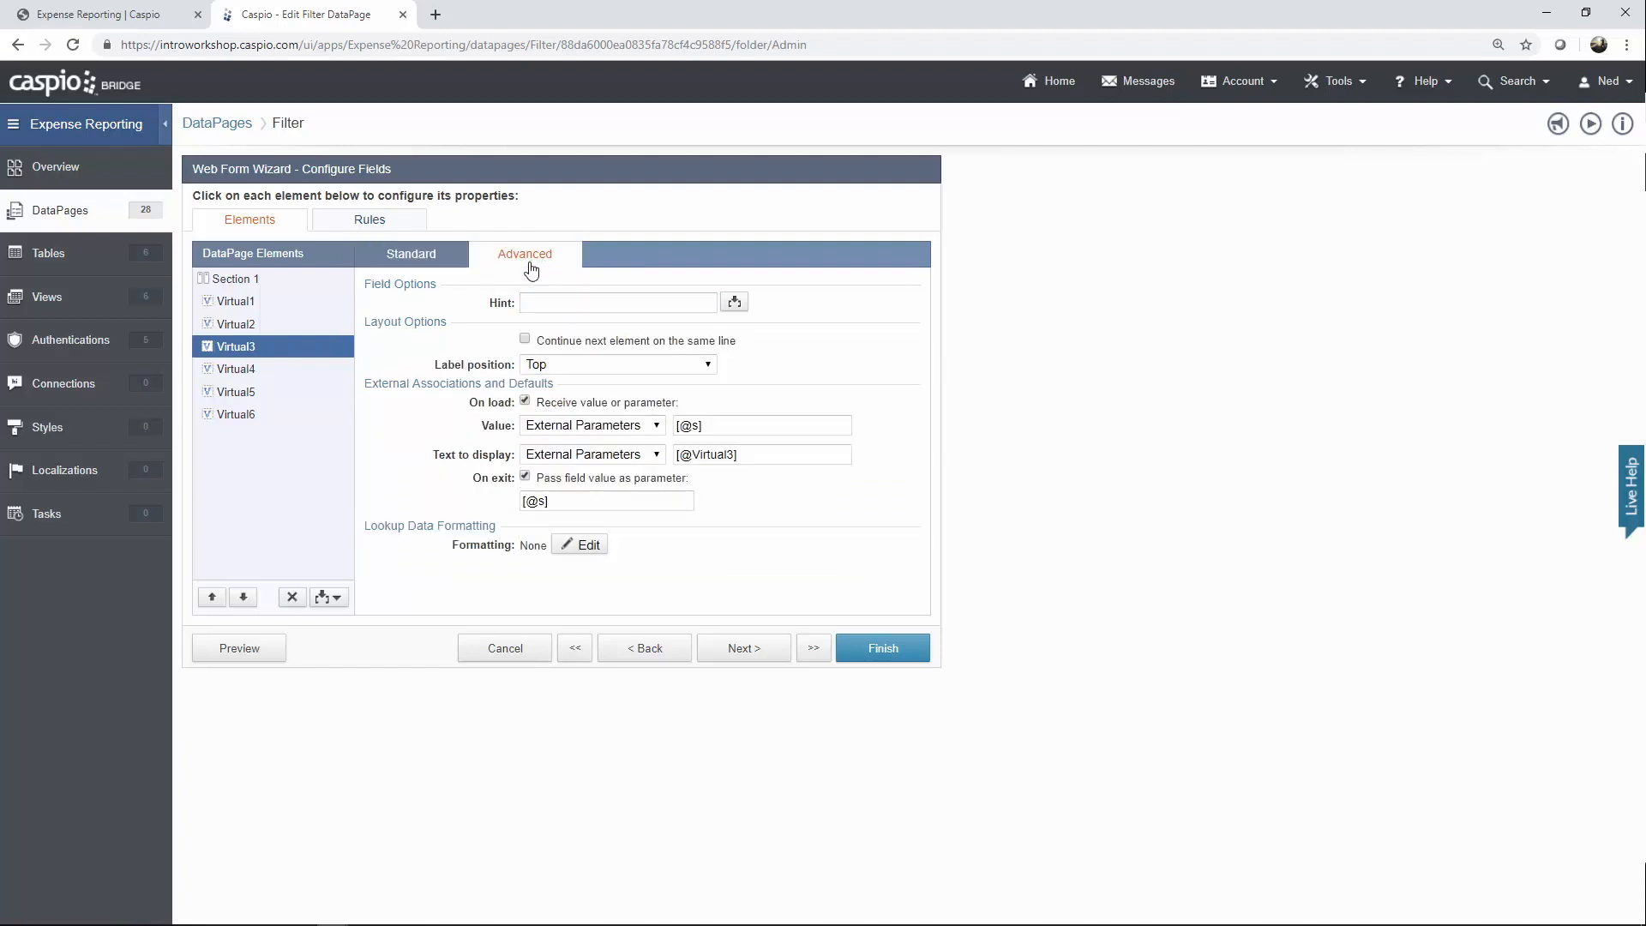
left_click(271, 370)
left_click(381, 255)
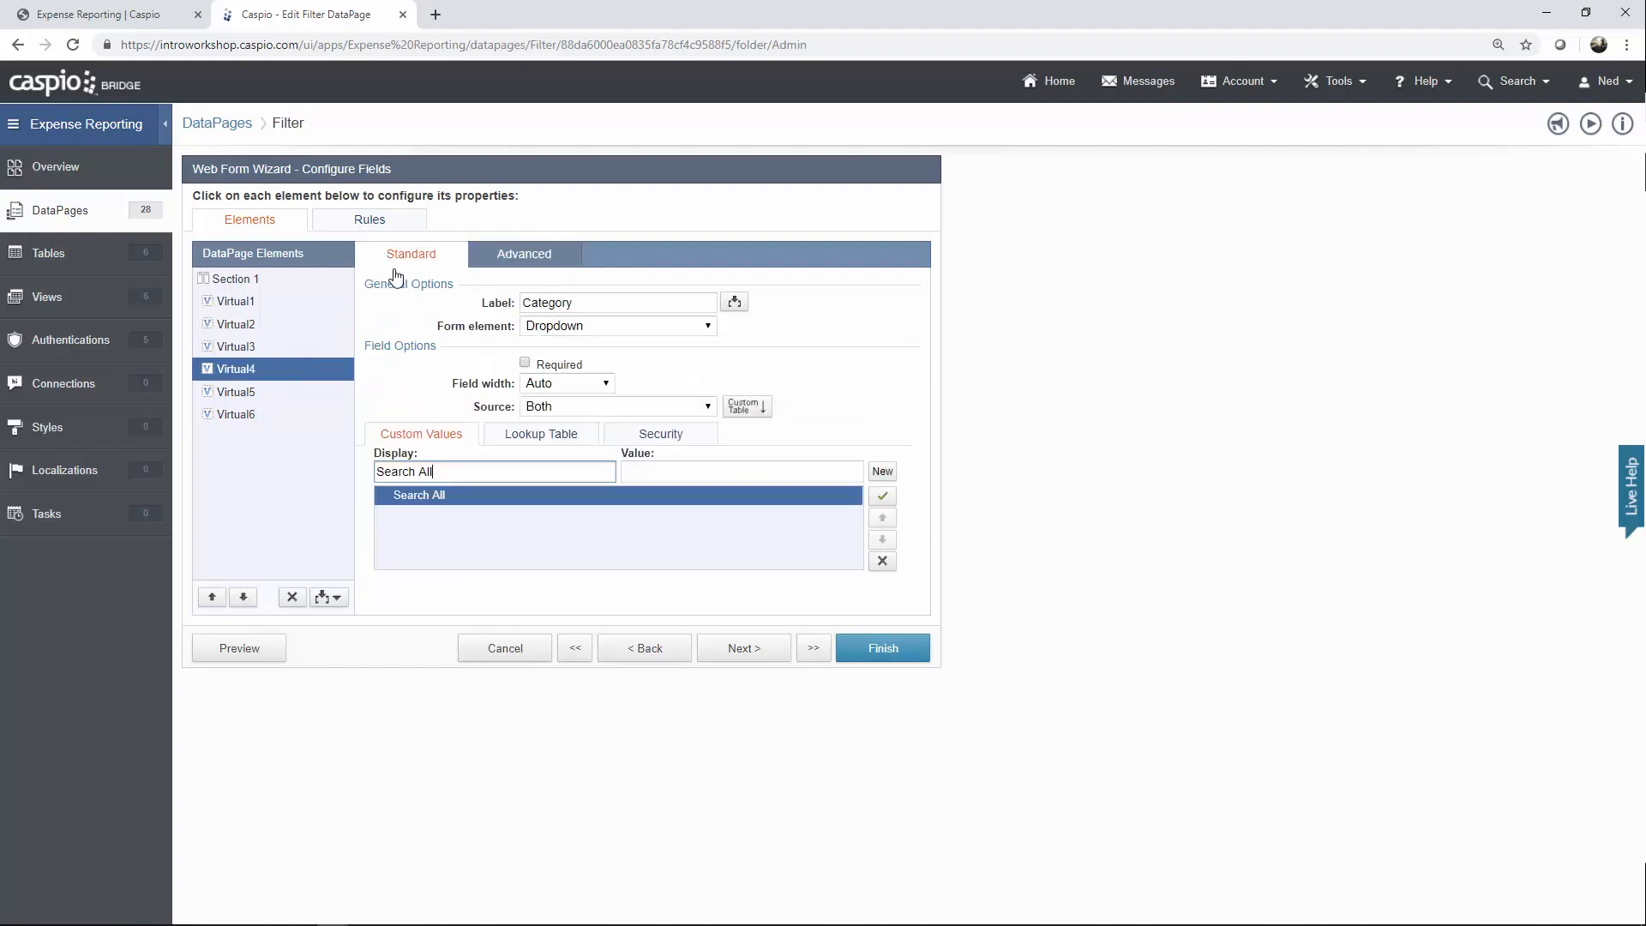
left_click(548, 437)
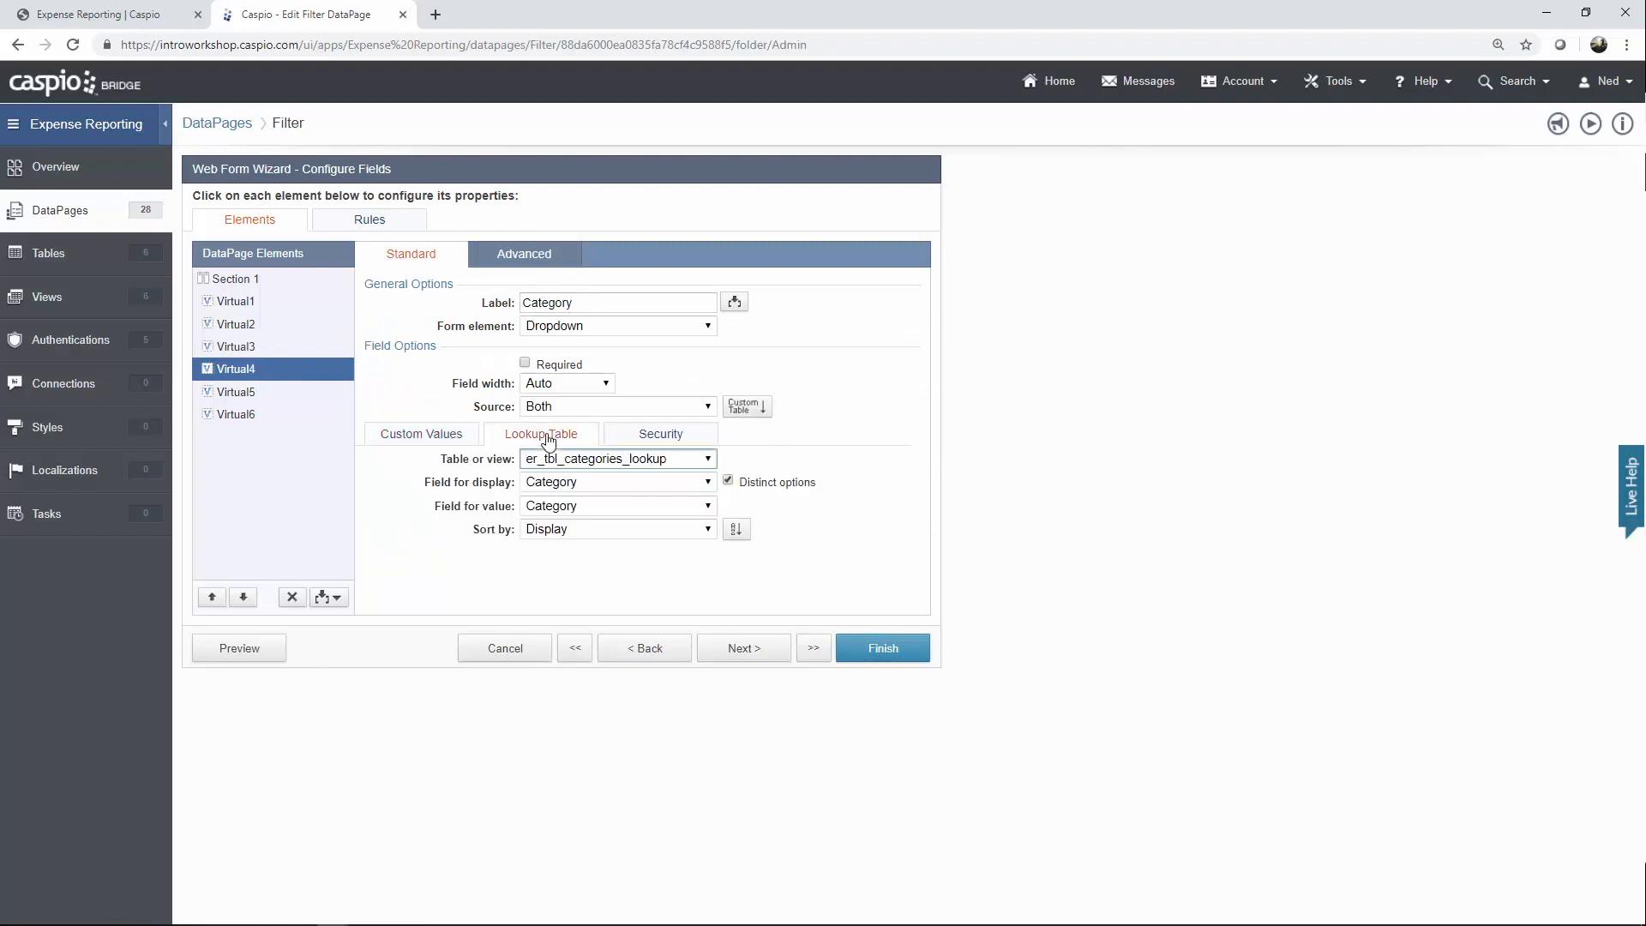
left_click(546, 259)
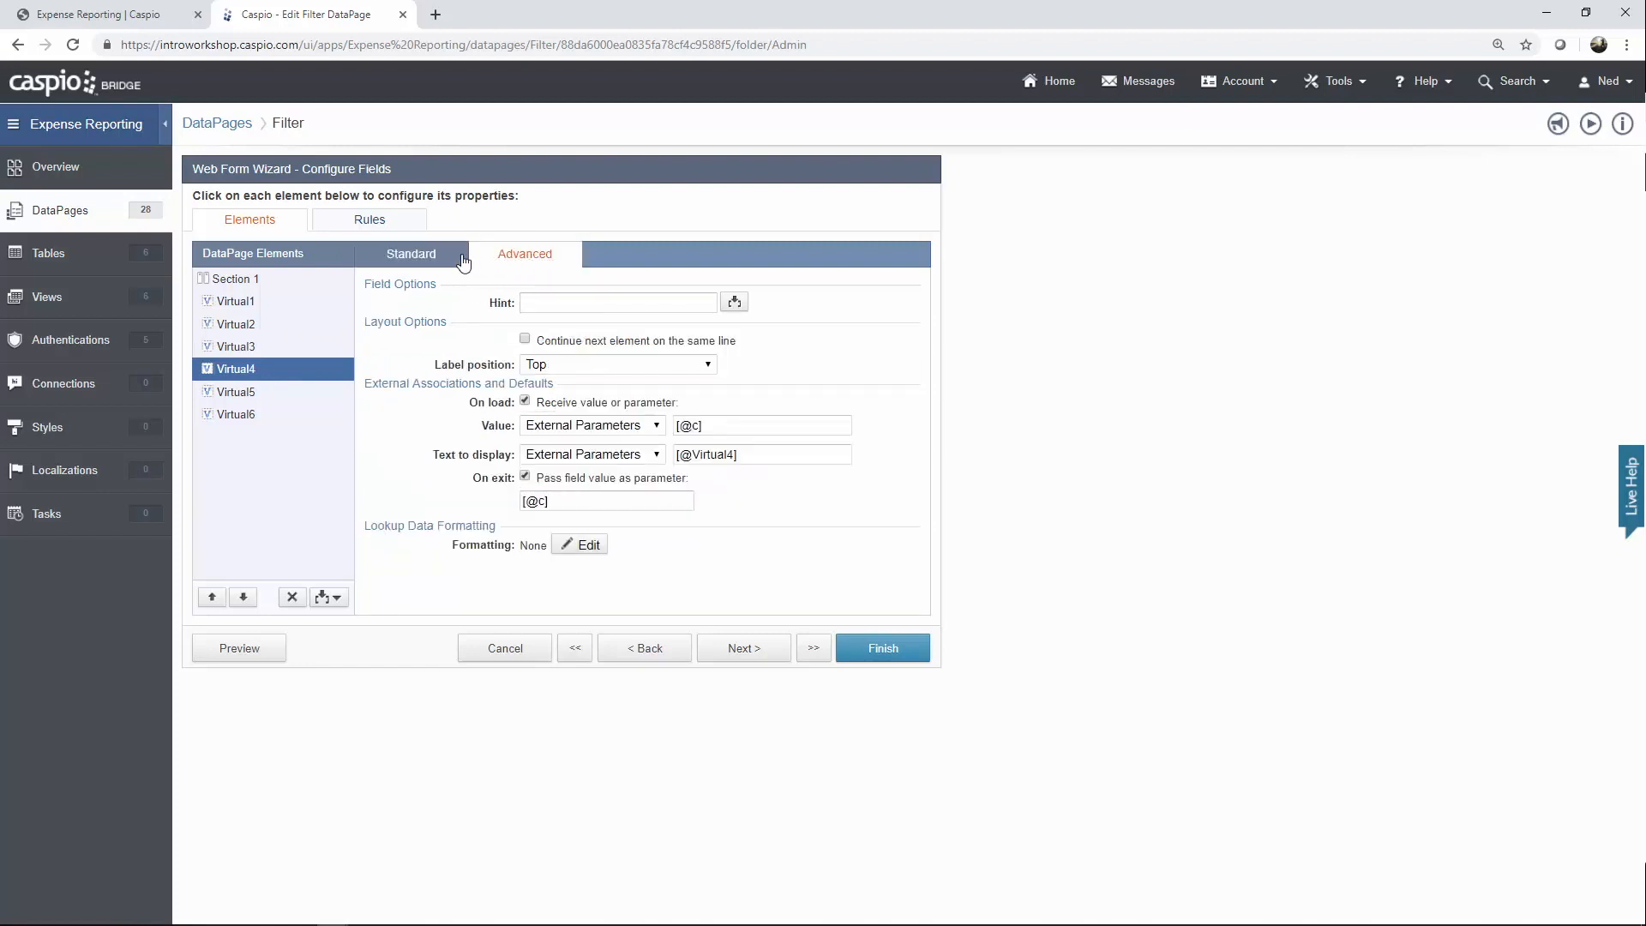
left_click(459, 259)
left_click(261, 399)
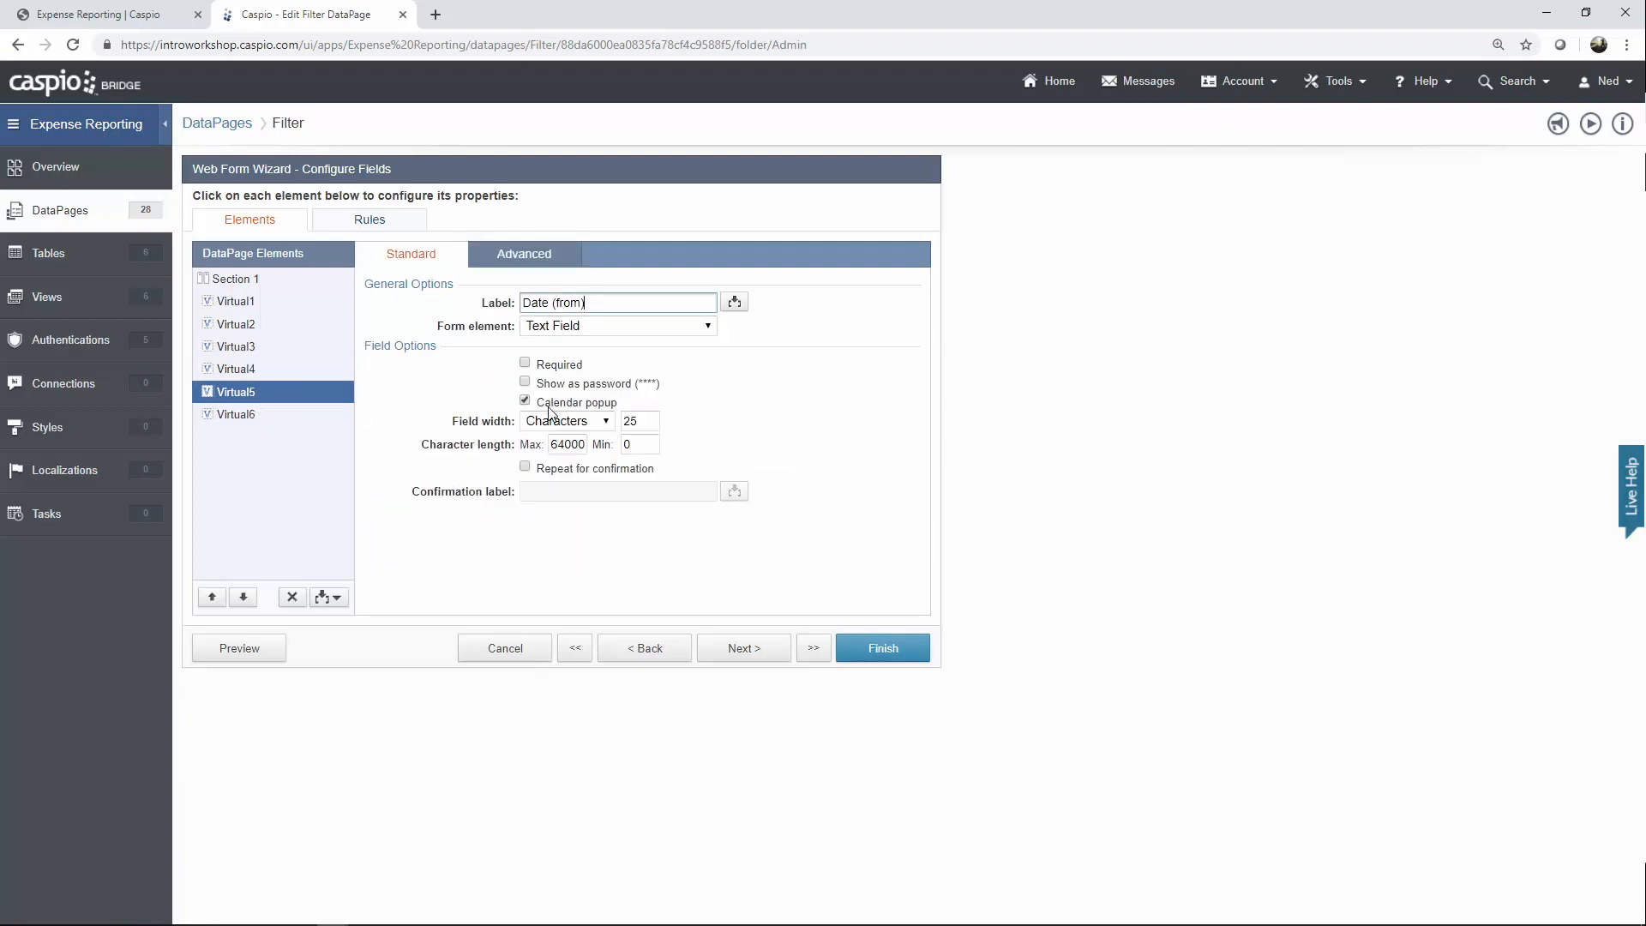
left_click(532, 268)
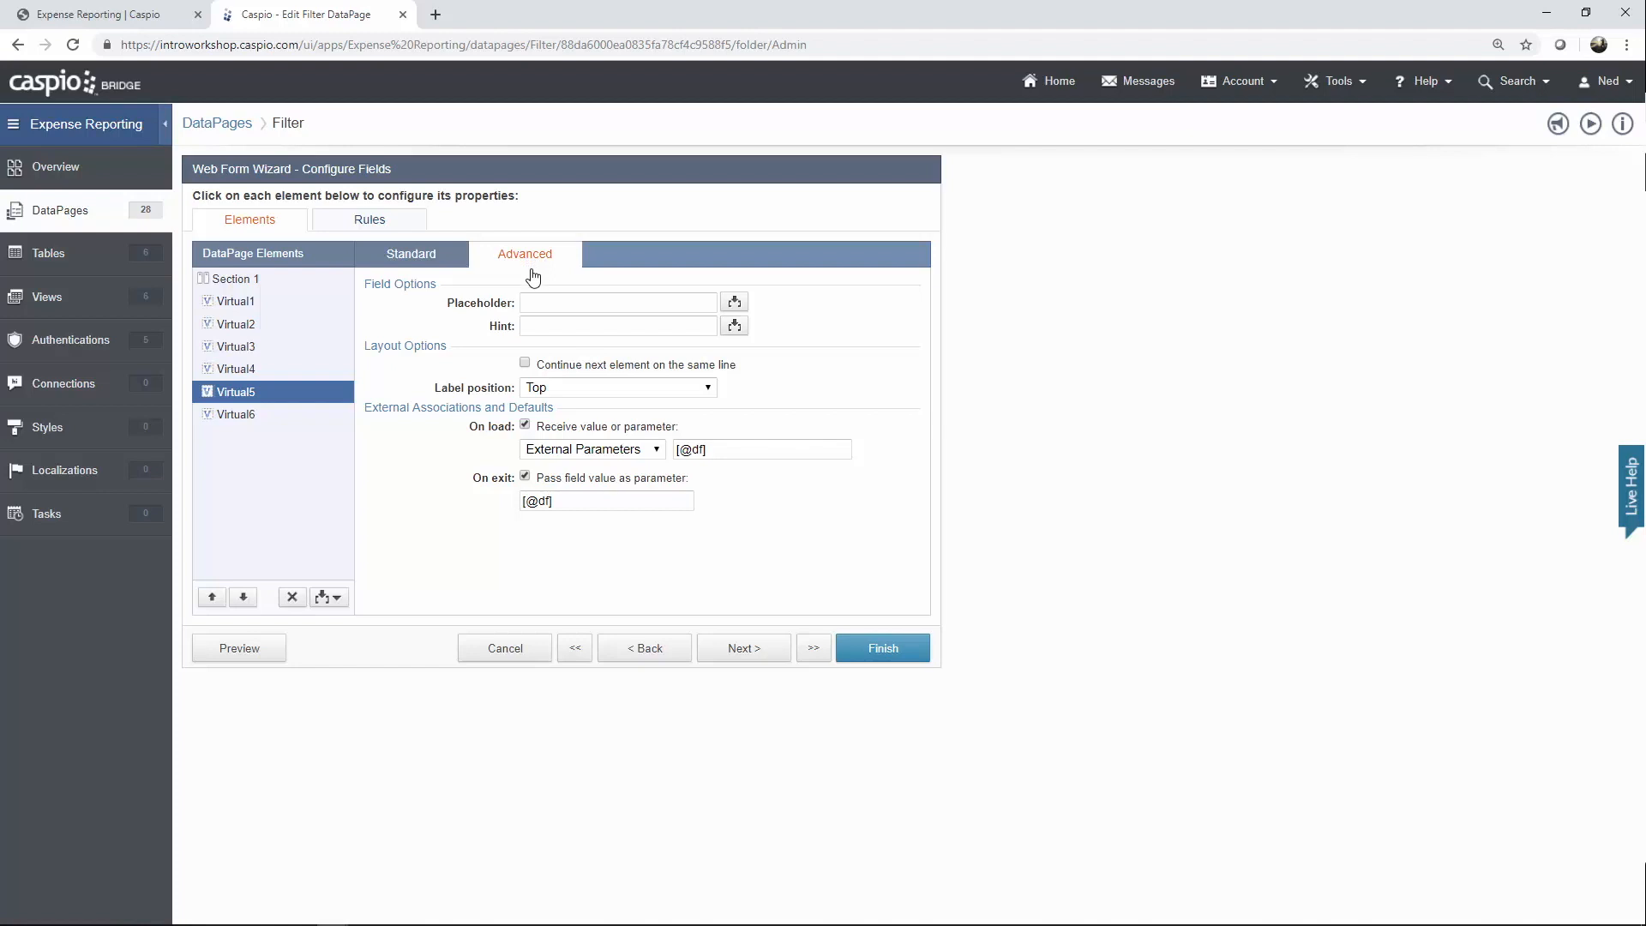
left_click(252, 414)
left_click(399, 258)
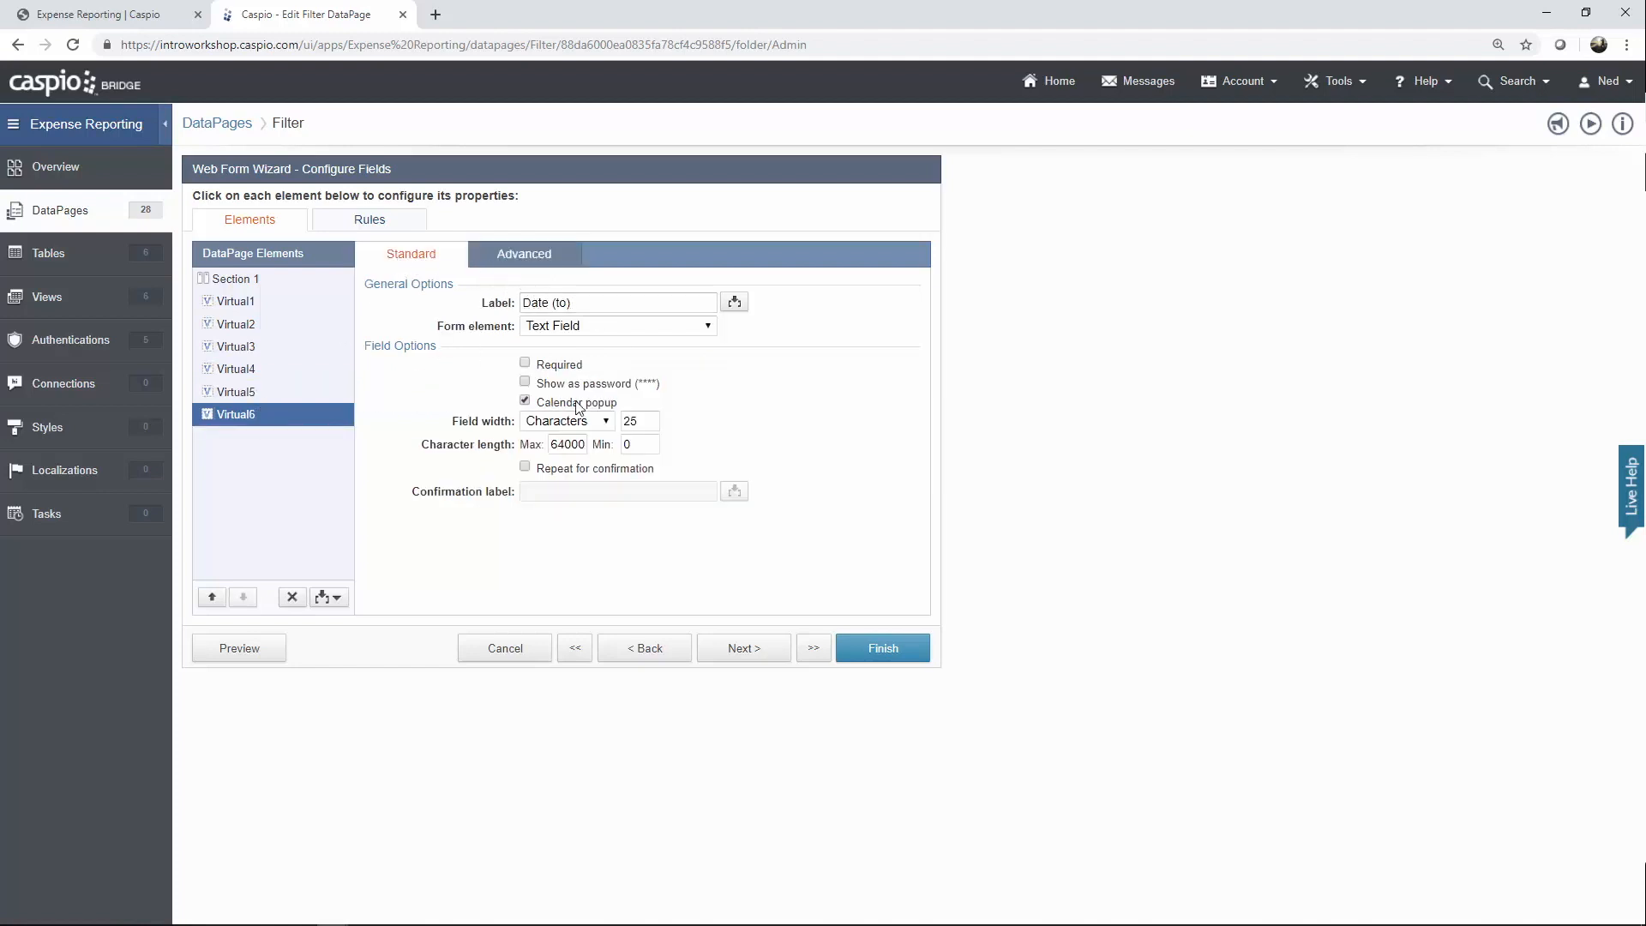
left_click(535, 264)
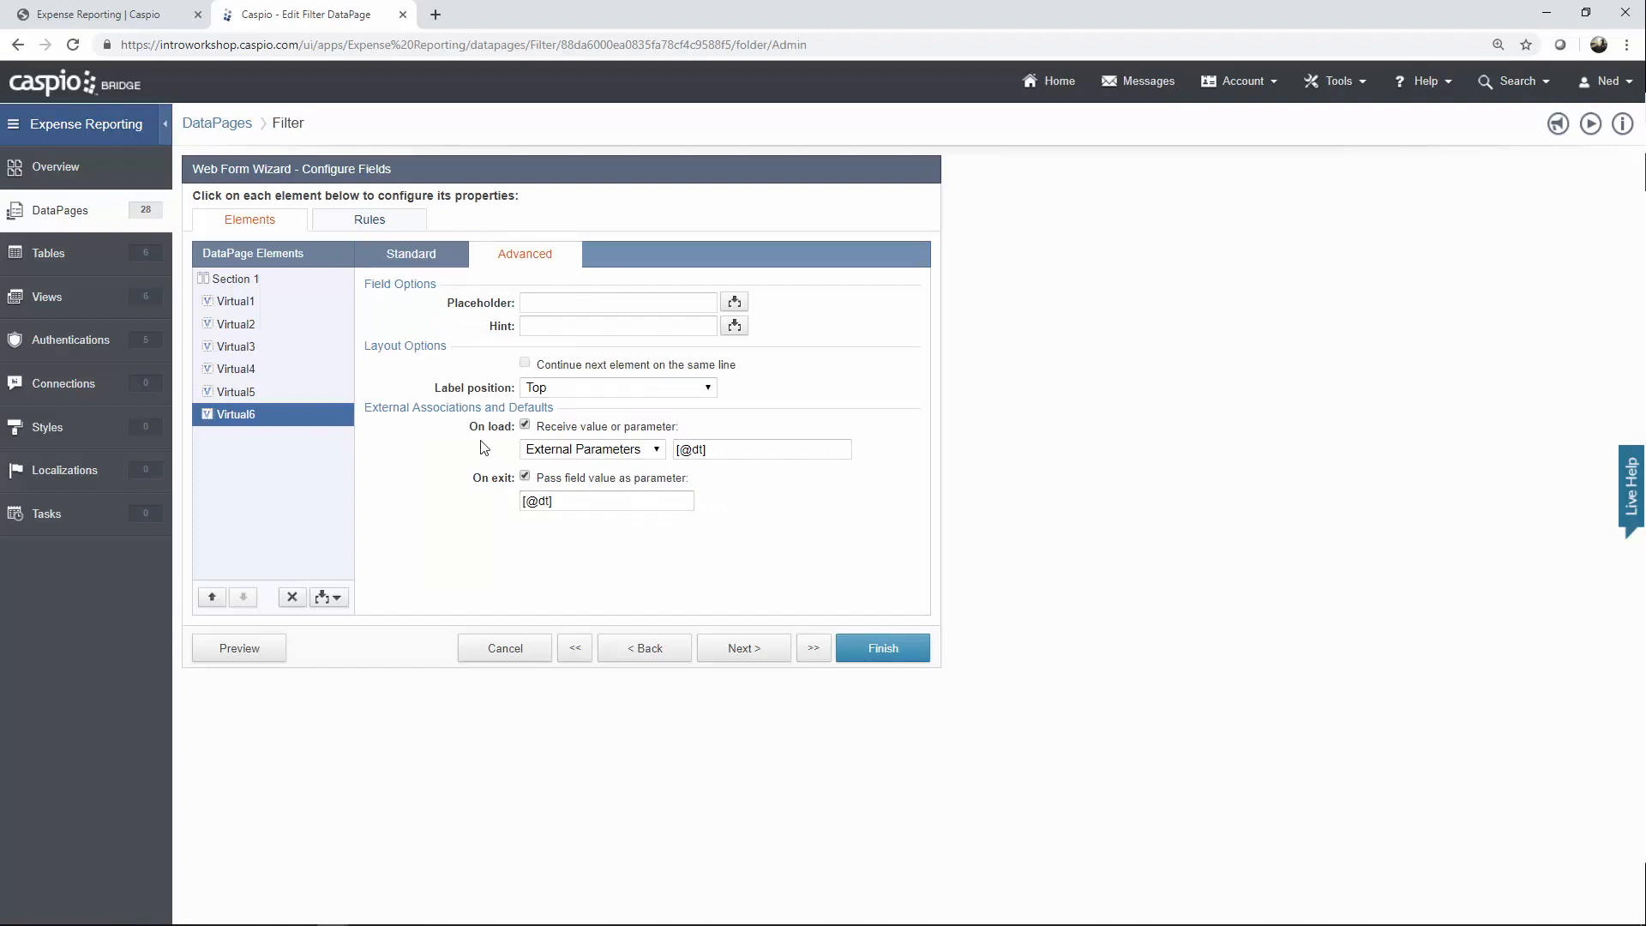
left_click(383, 268)
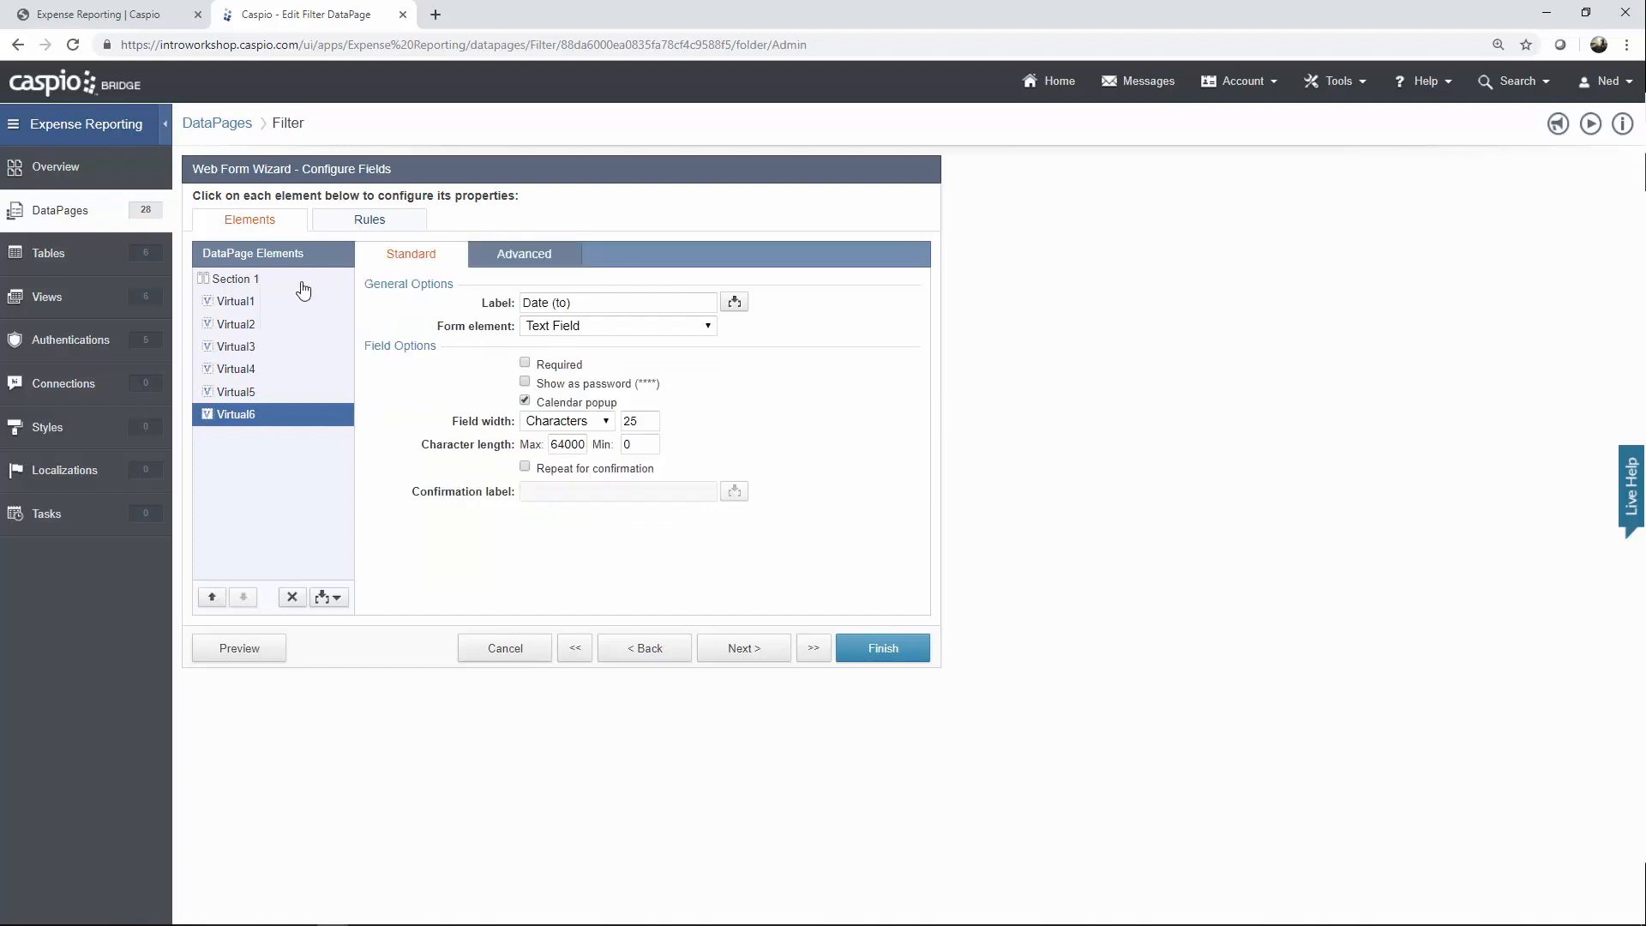
left_click(248, 281)
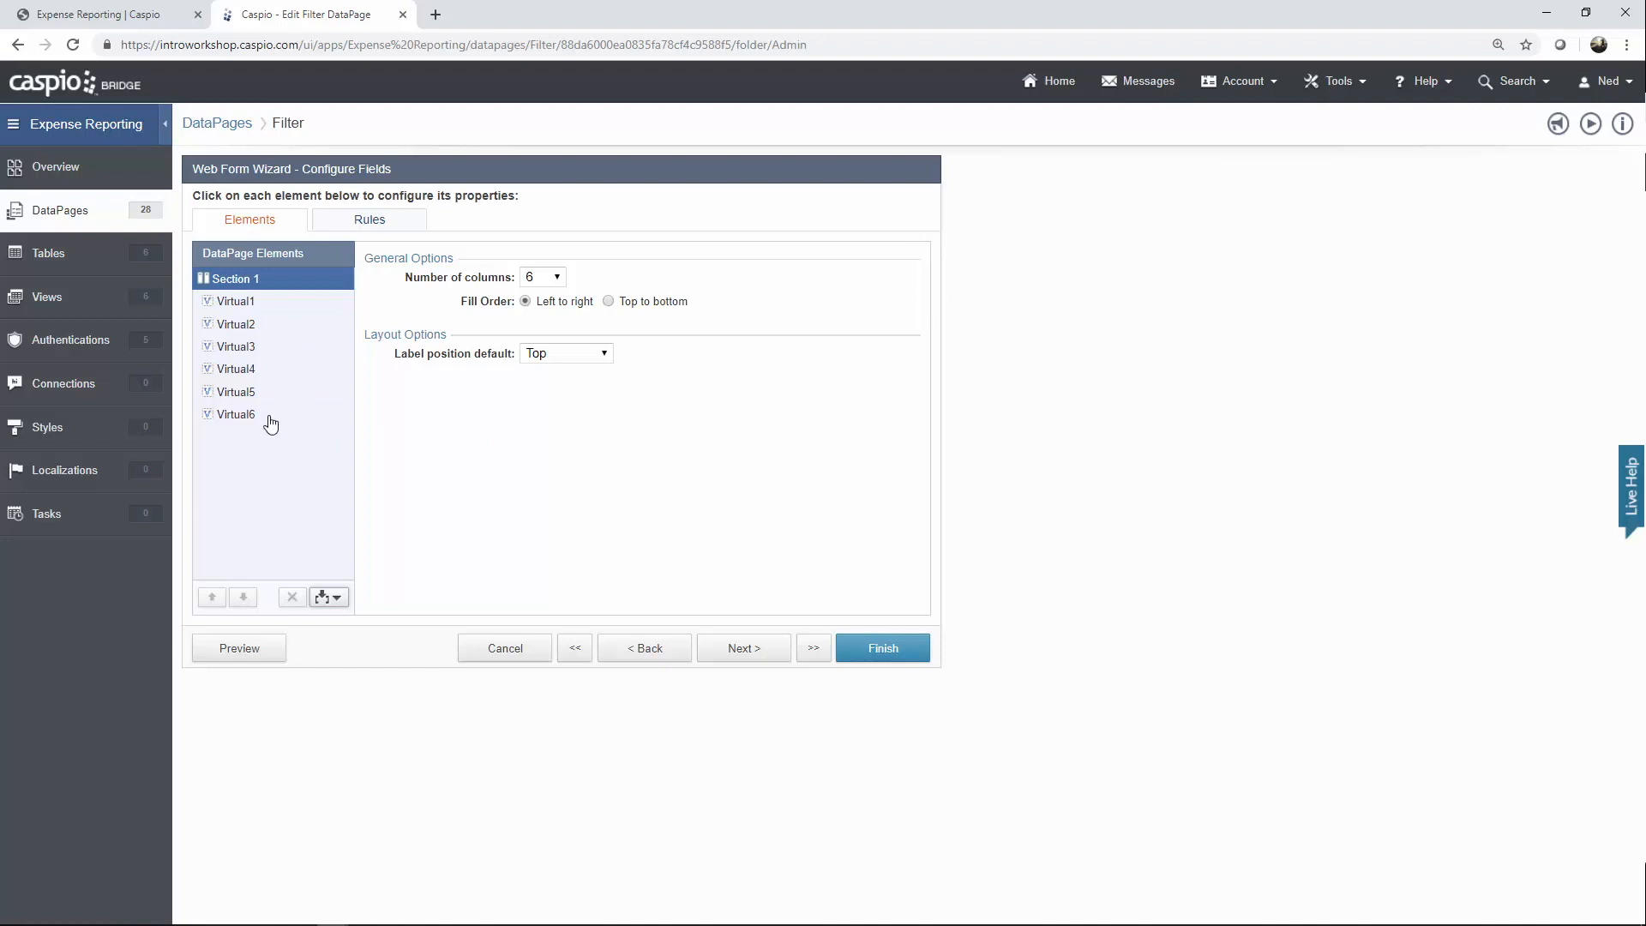
Compare the live dashboard's filter form with the Filter DataPage editor.
left_click(162, 16)
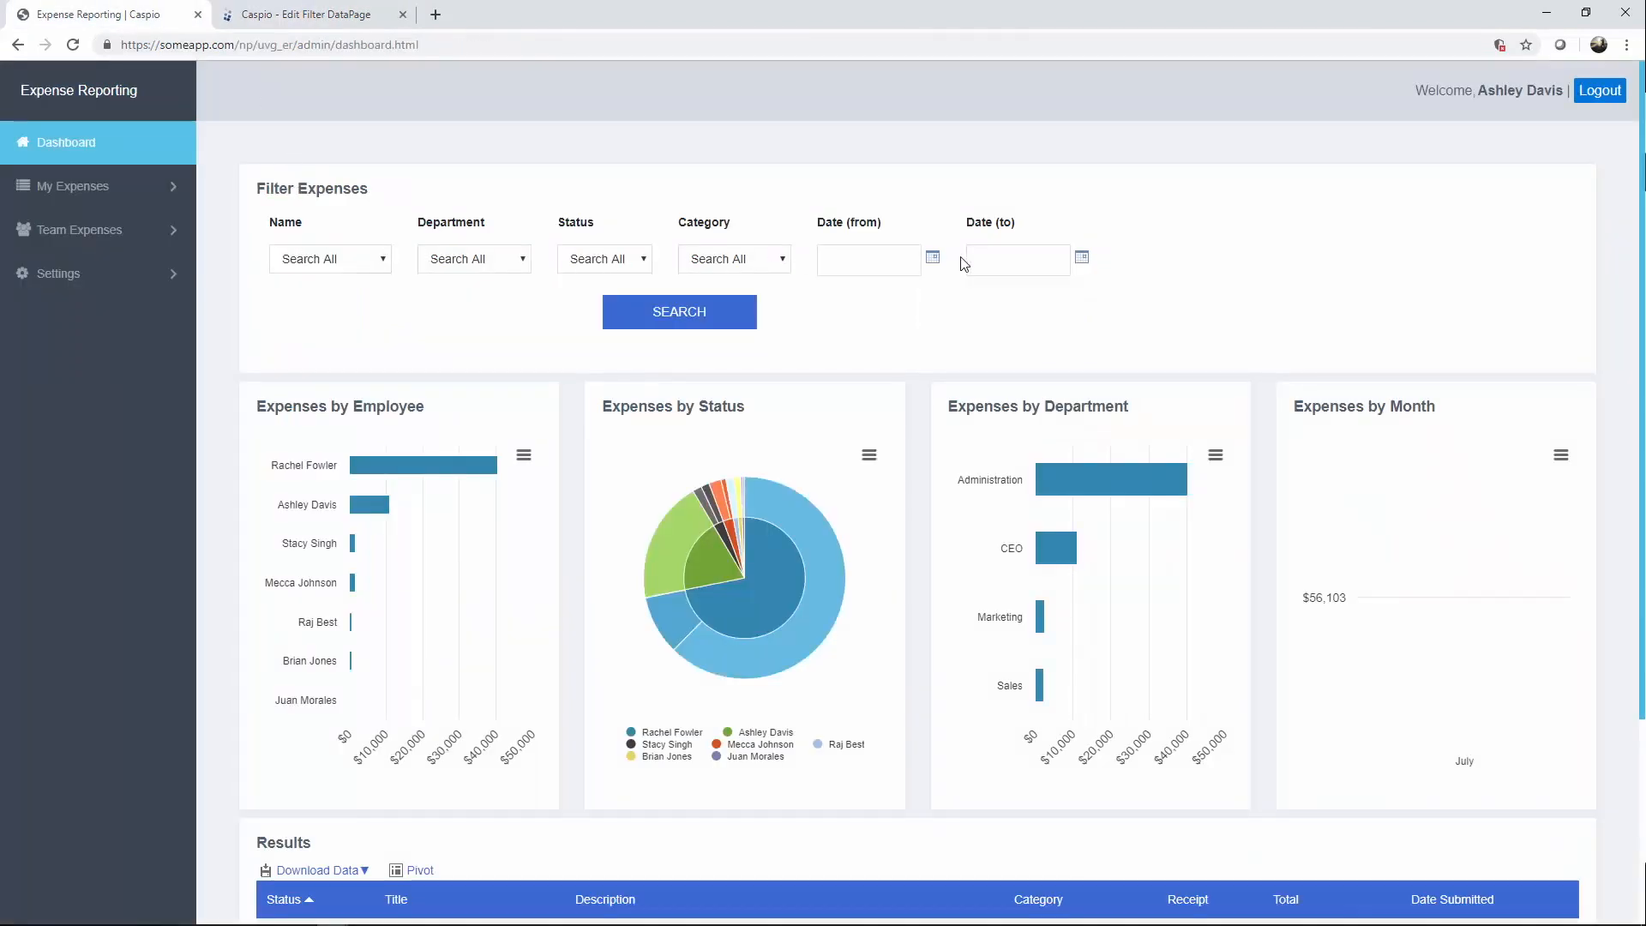
left_click(320, 19)
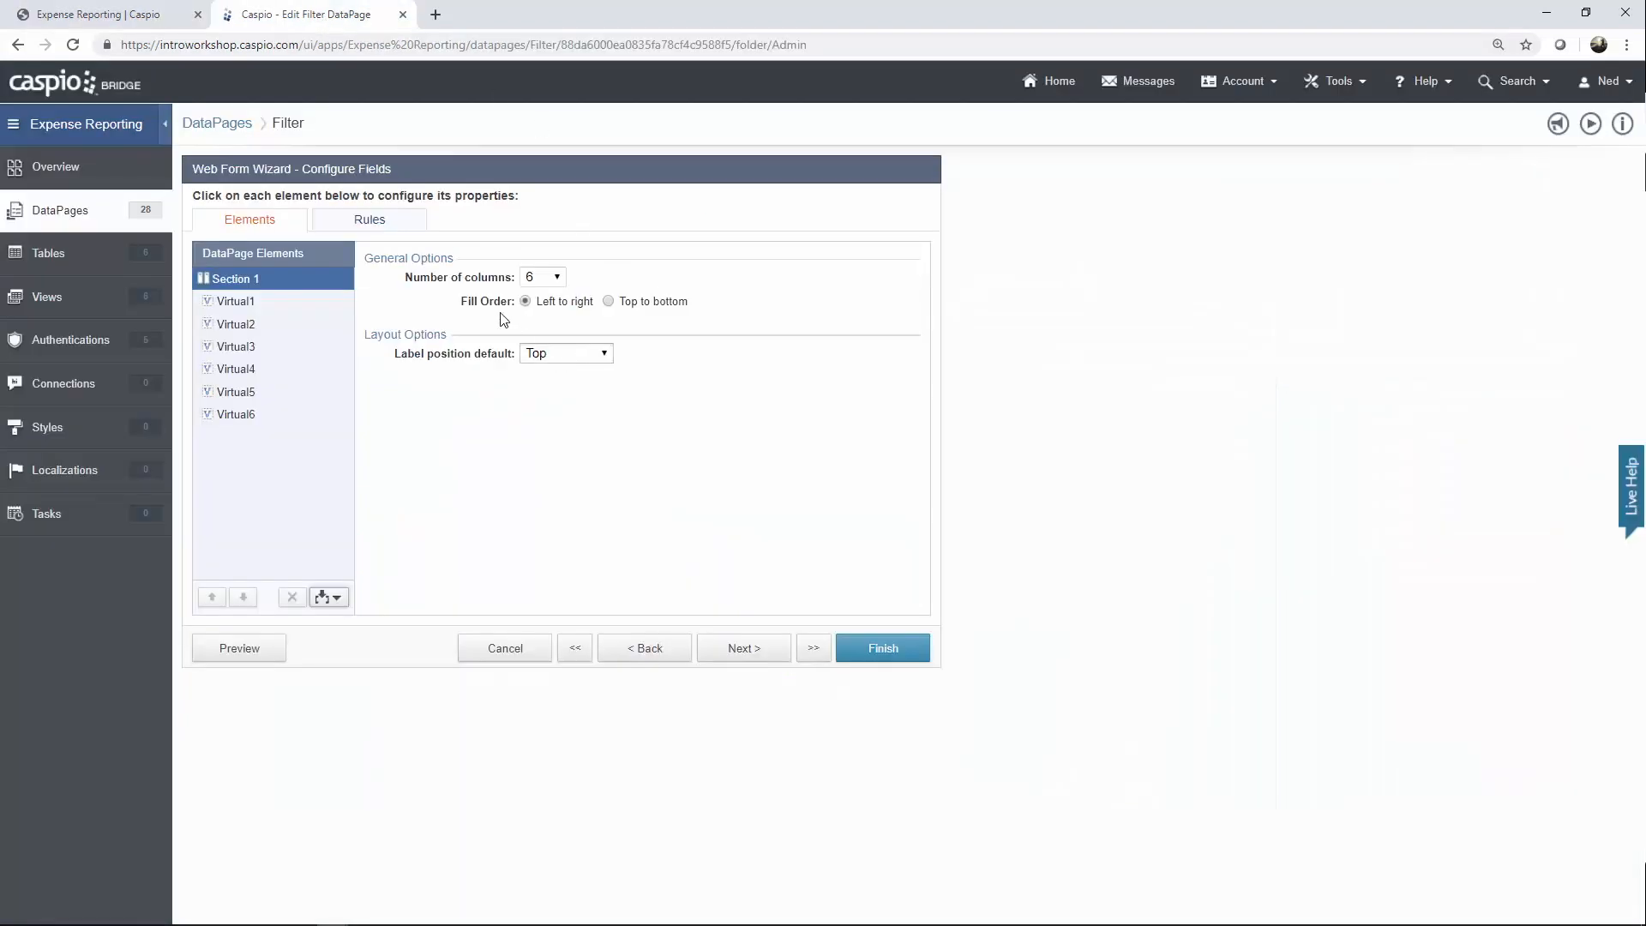
left_click(158, 19)
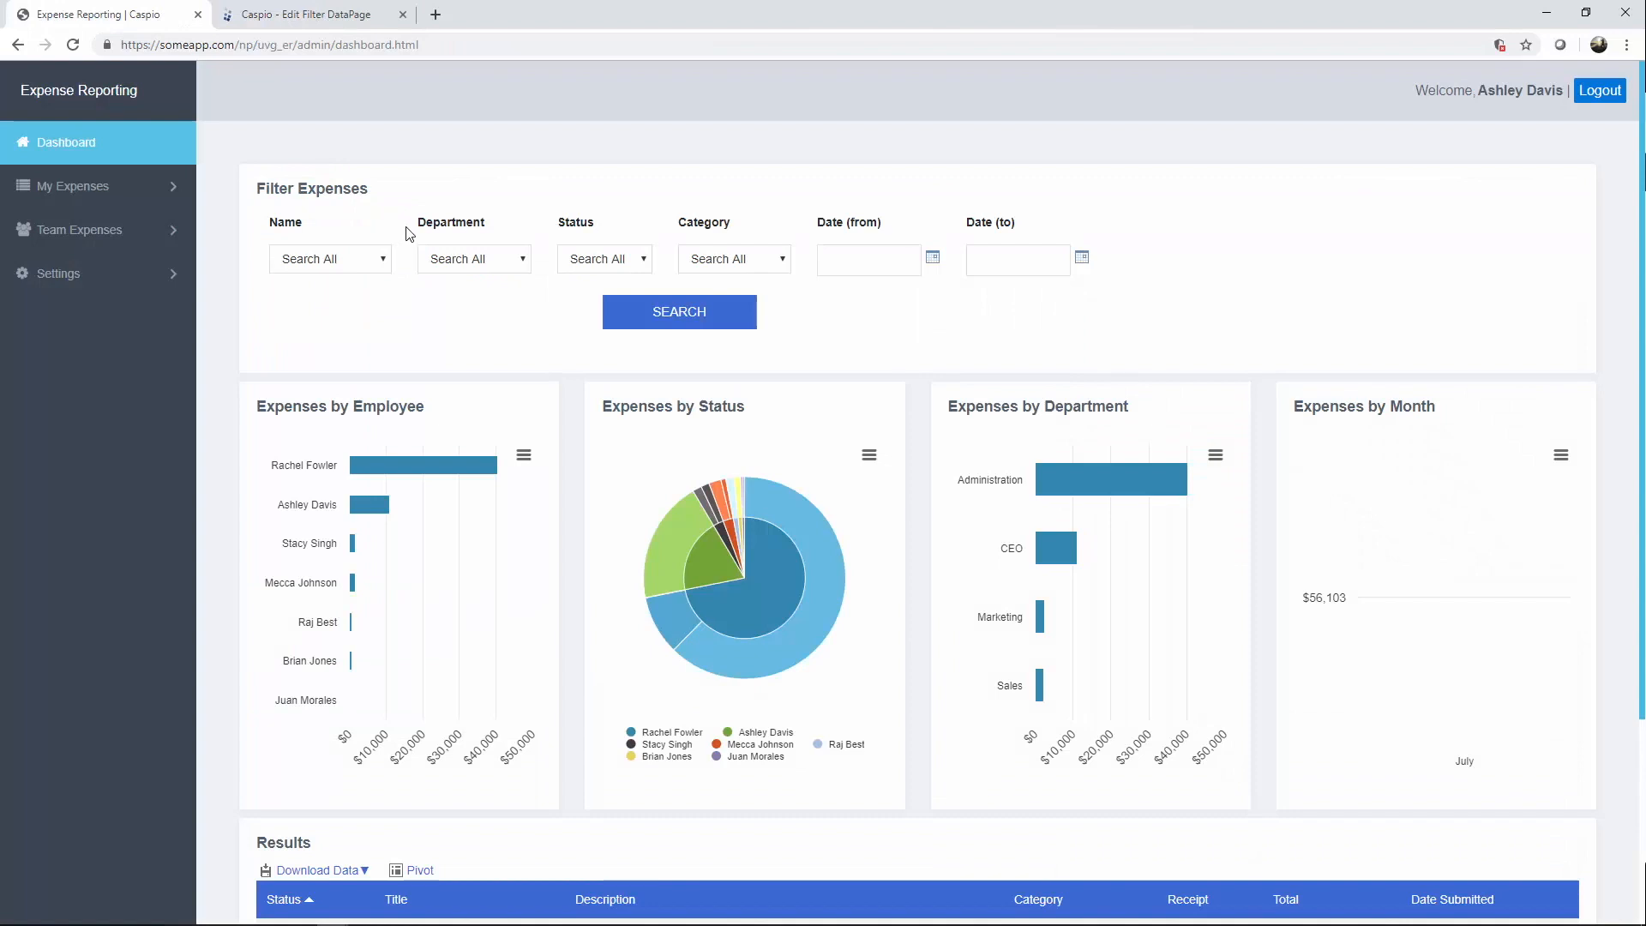
left_click_drag(418, 224, 584, 230)
left_click(333, 20)
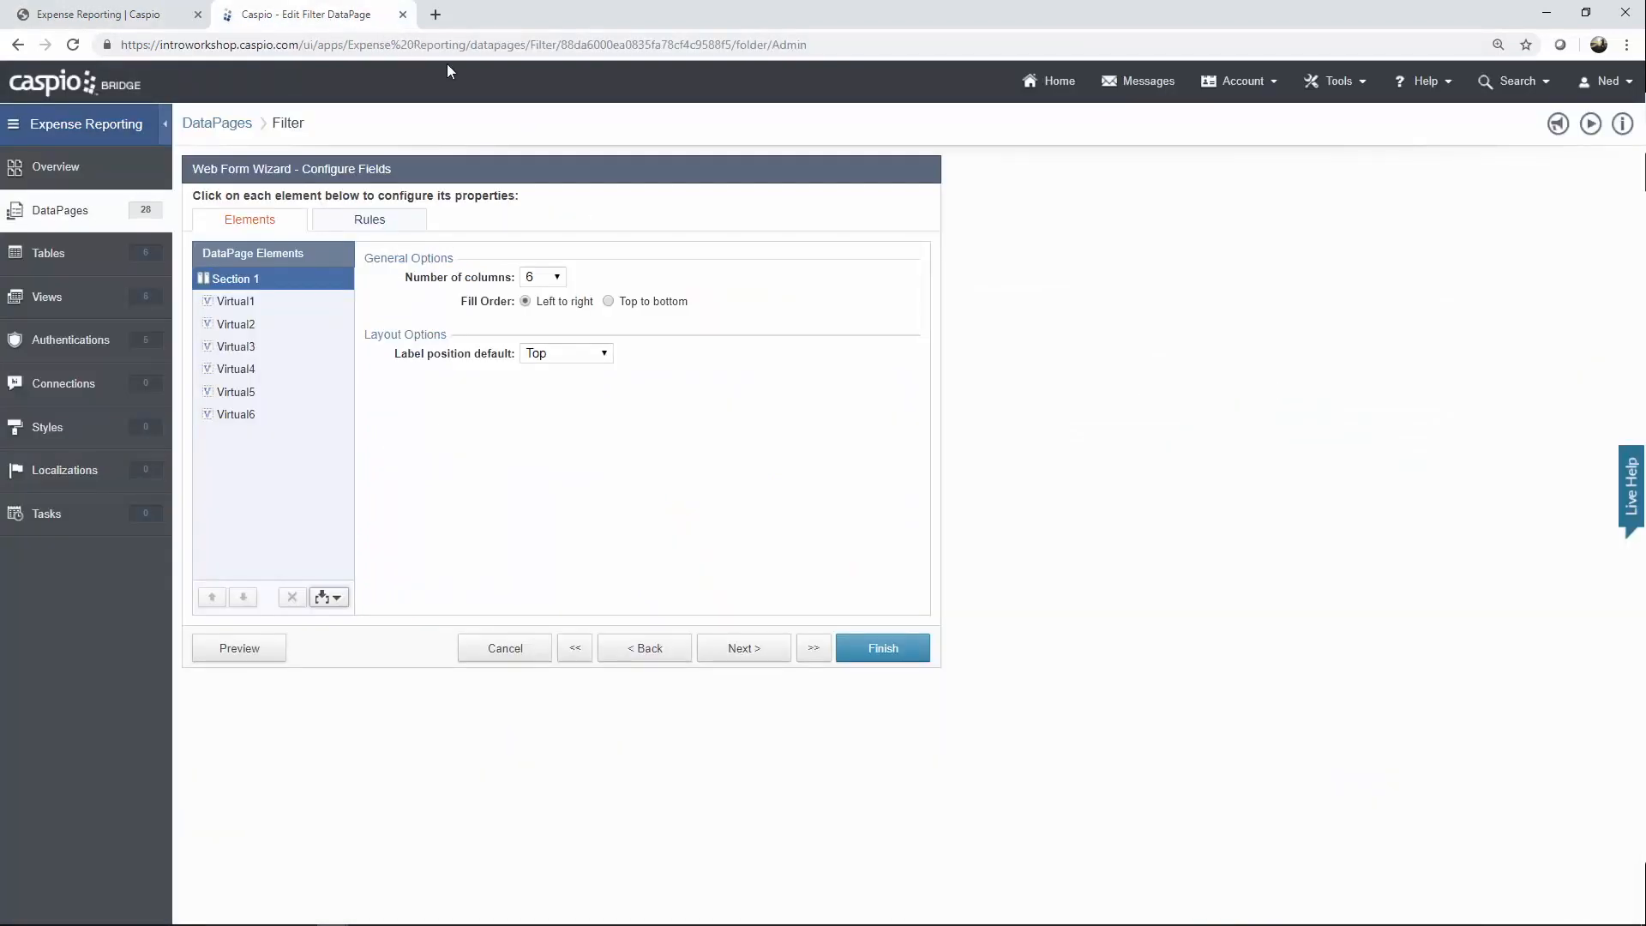
Cancel out of the Filter wizard and confirm, returning to the DataPages list.
left_click(744, 647)
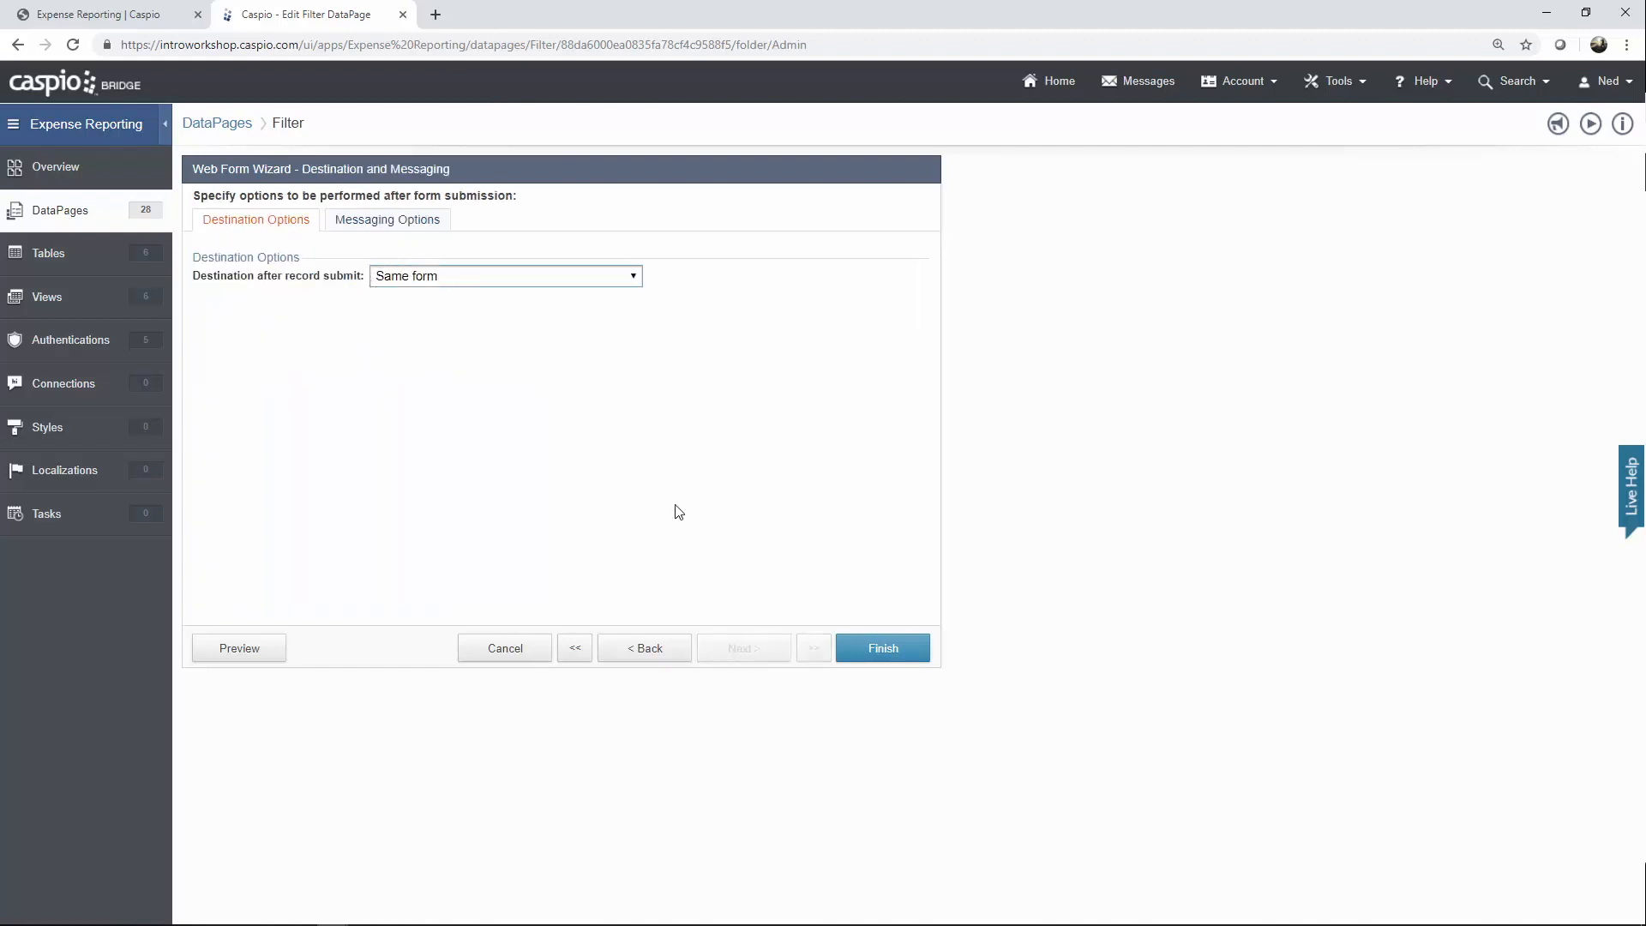
left_click(503, 654)
left_click(900, 451)
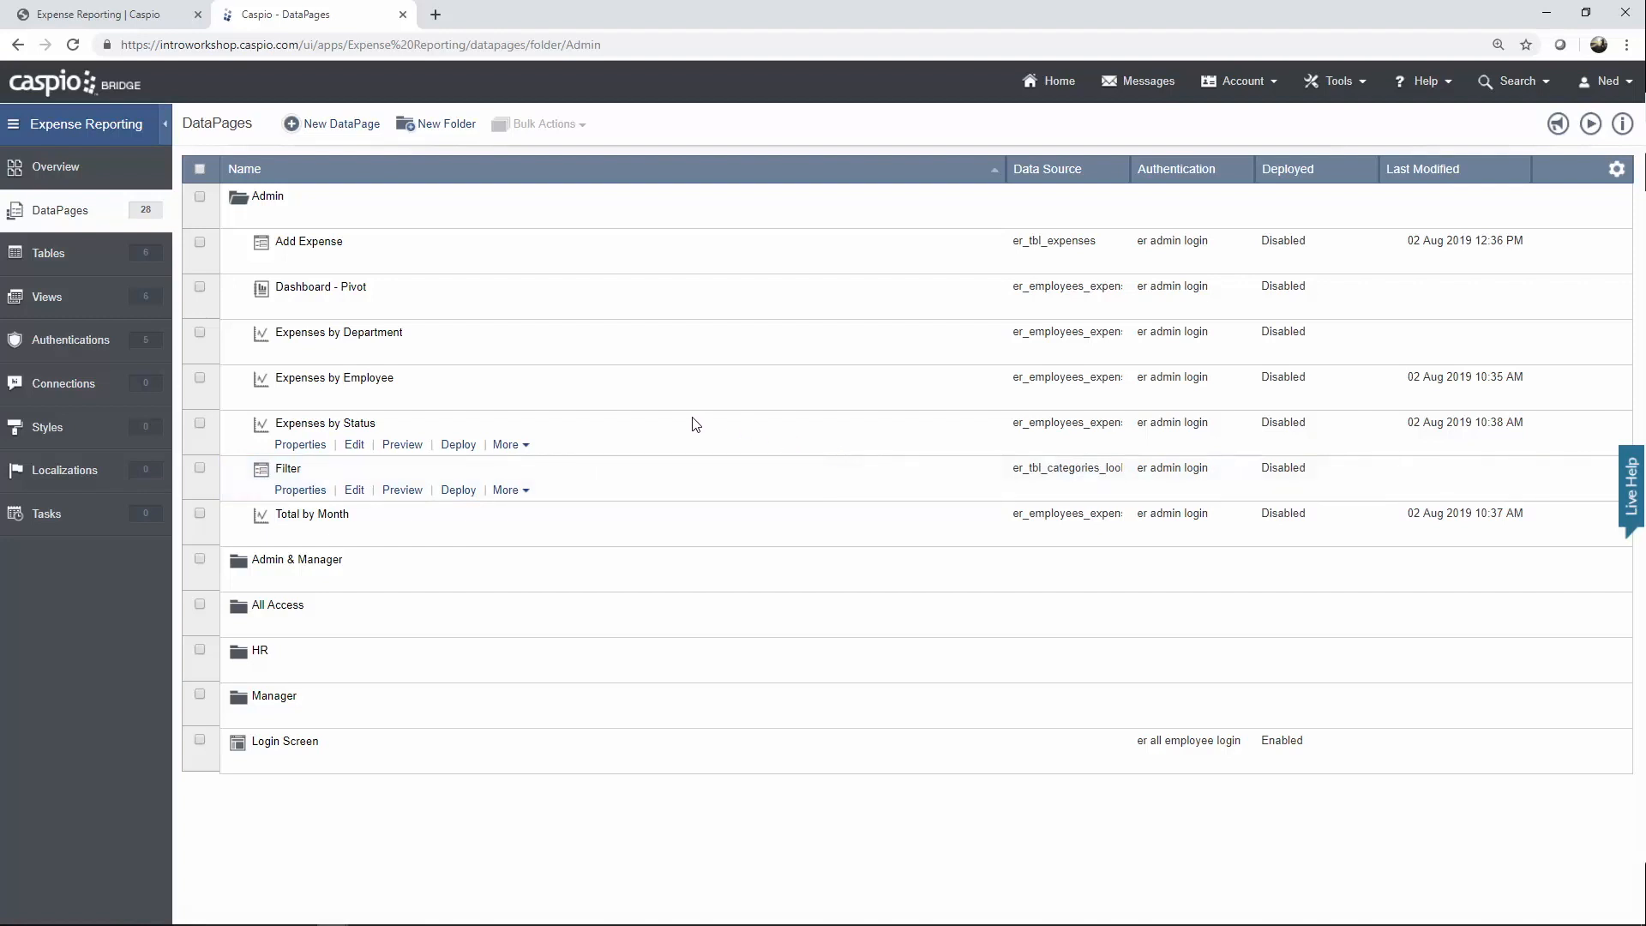
Open Expenses by Department for editing and keep er_employees_expenses as its data source.
left_click(355, 355)
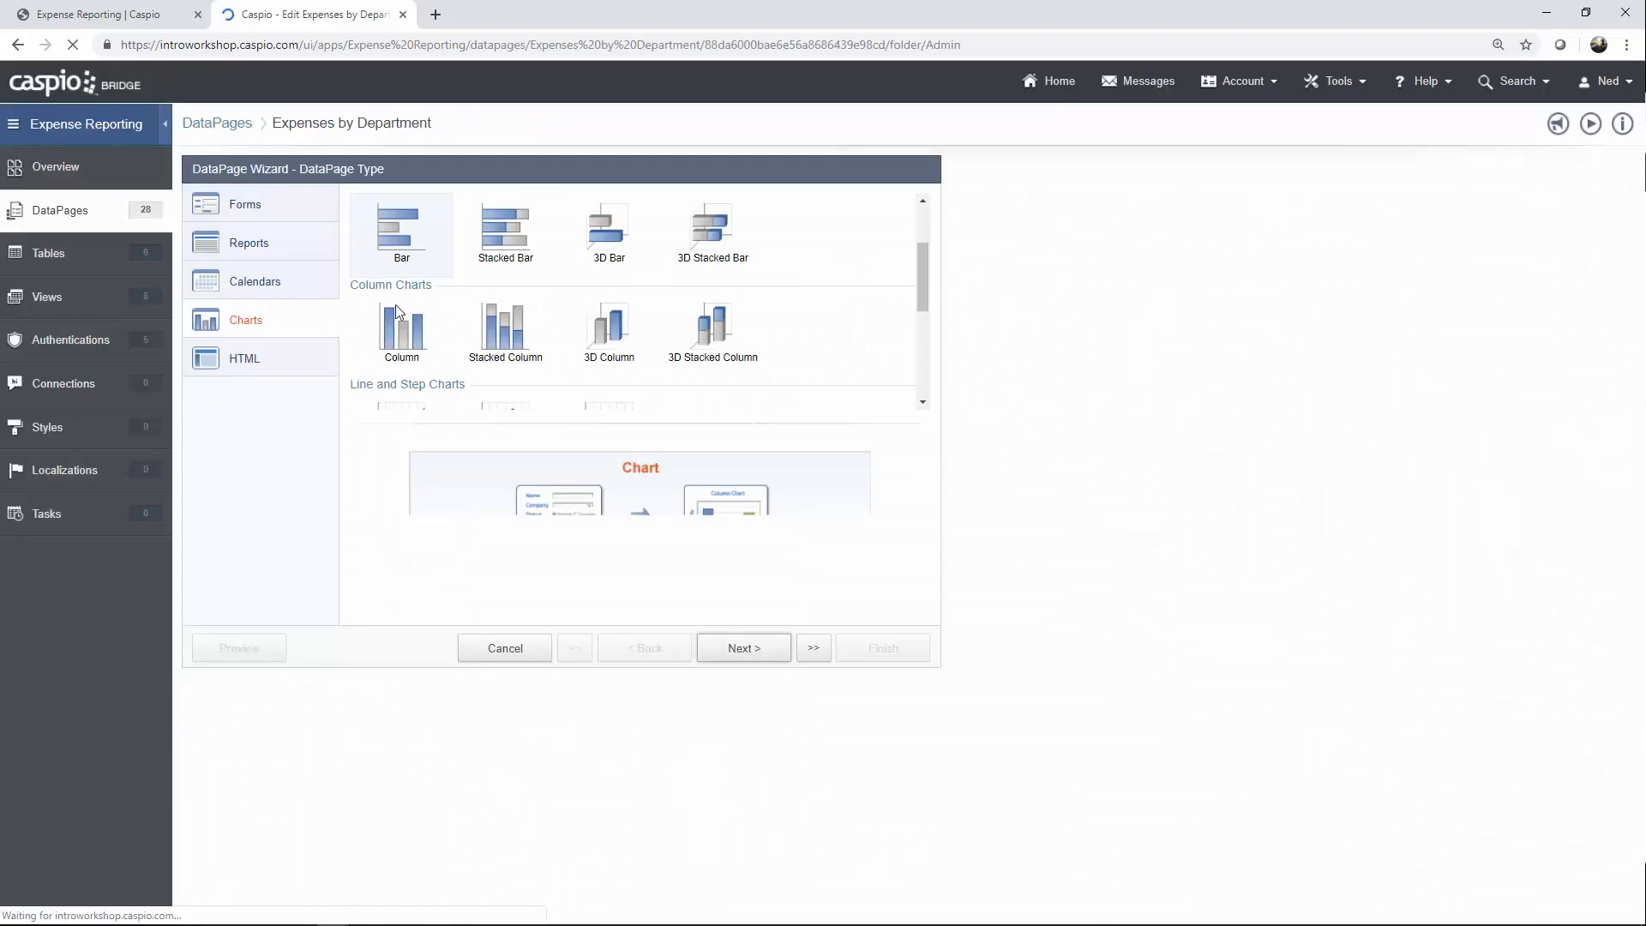
left_click(748, 659)
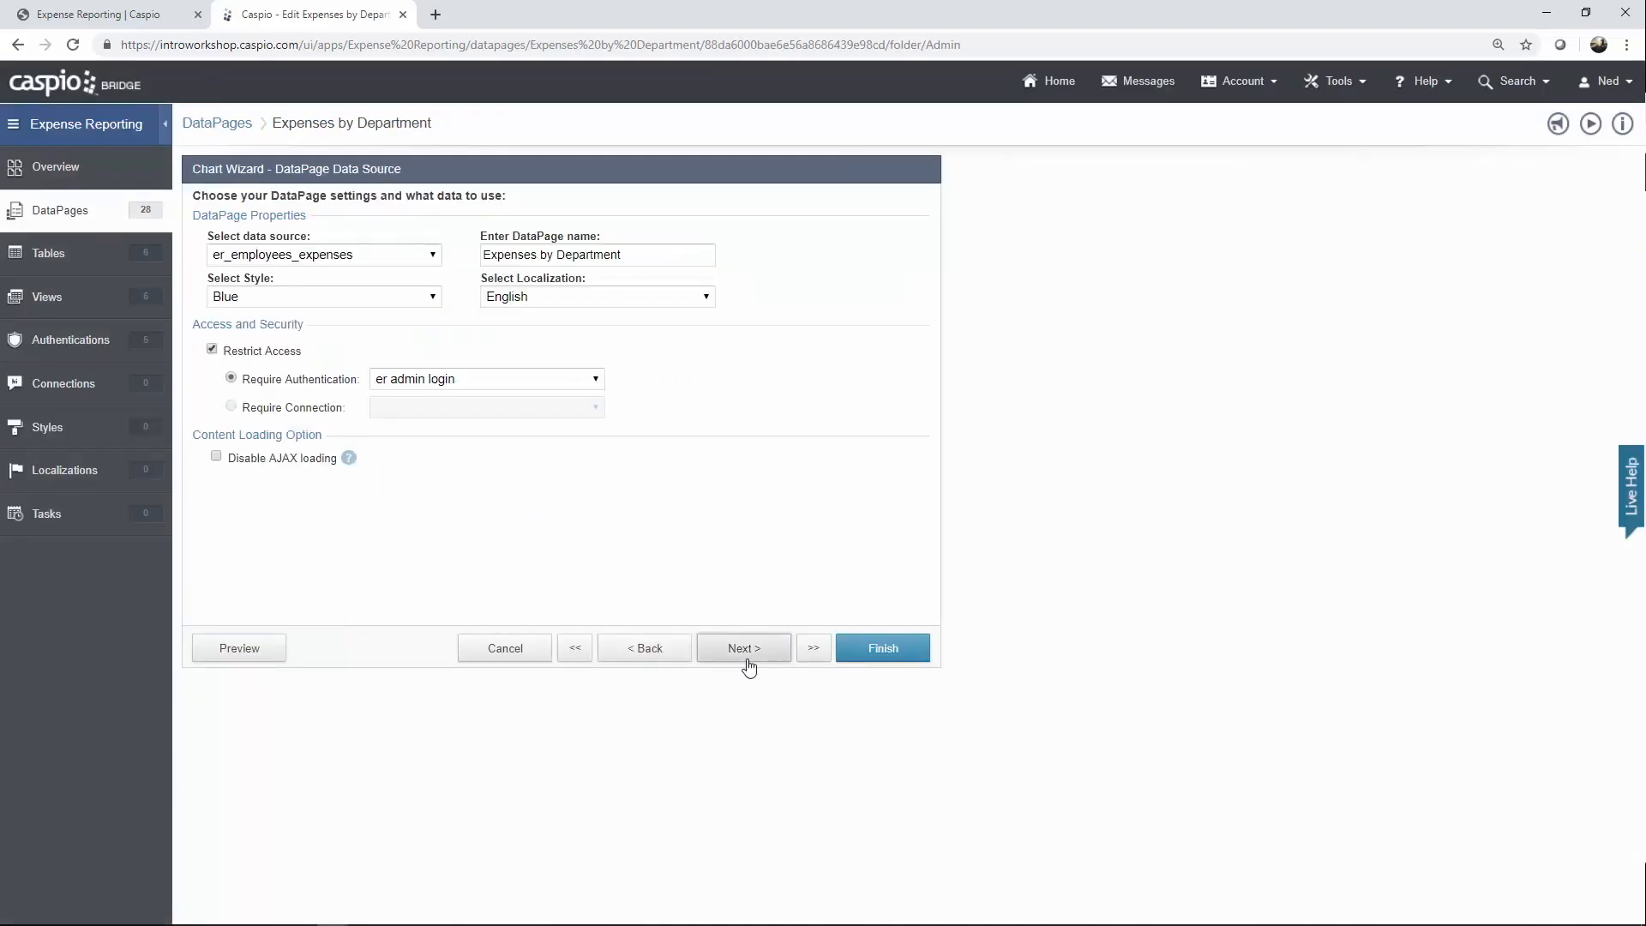
left_click(350, 257)
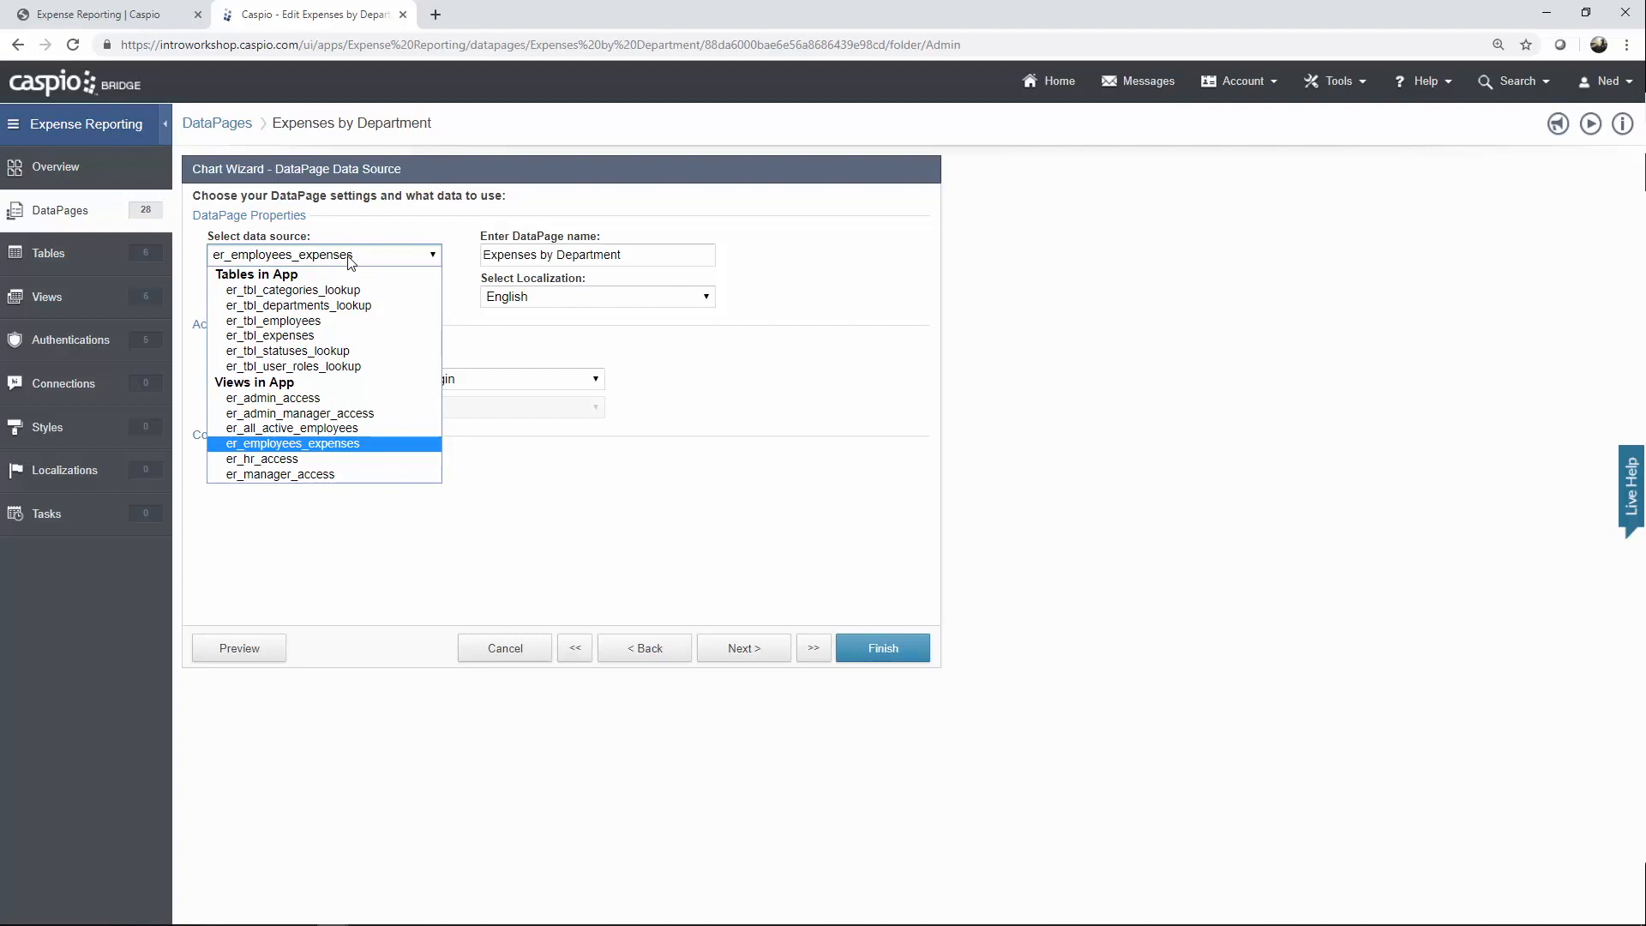
left_click(351, 261)
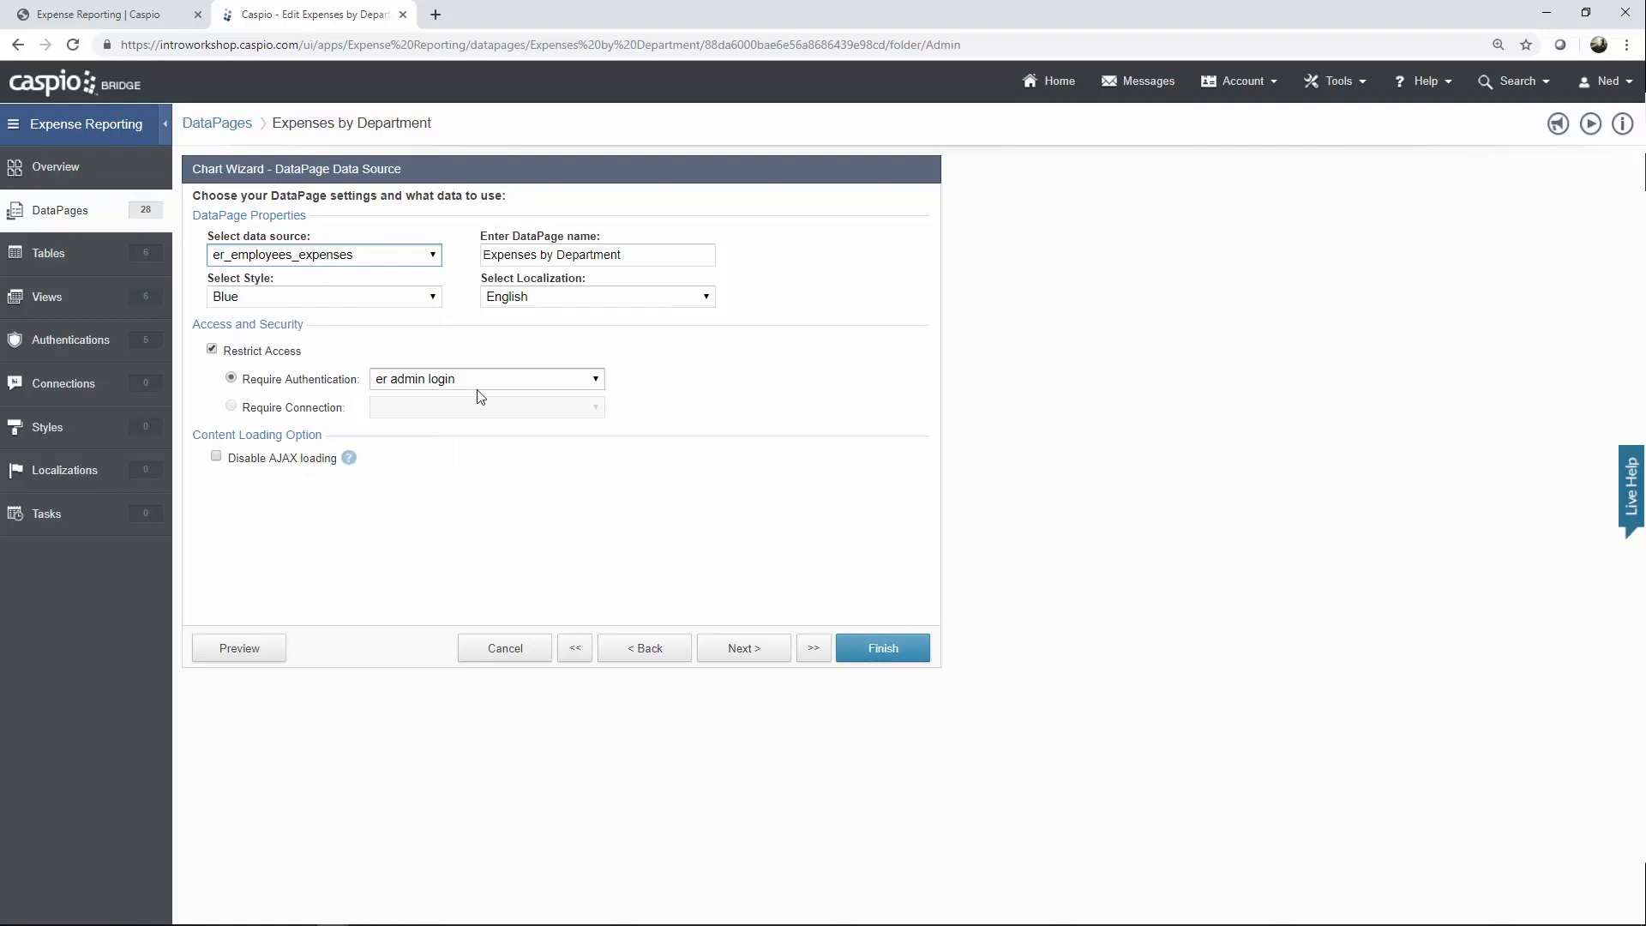
left_click(741, 649)
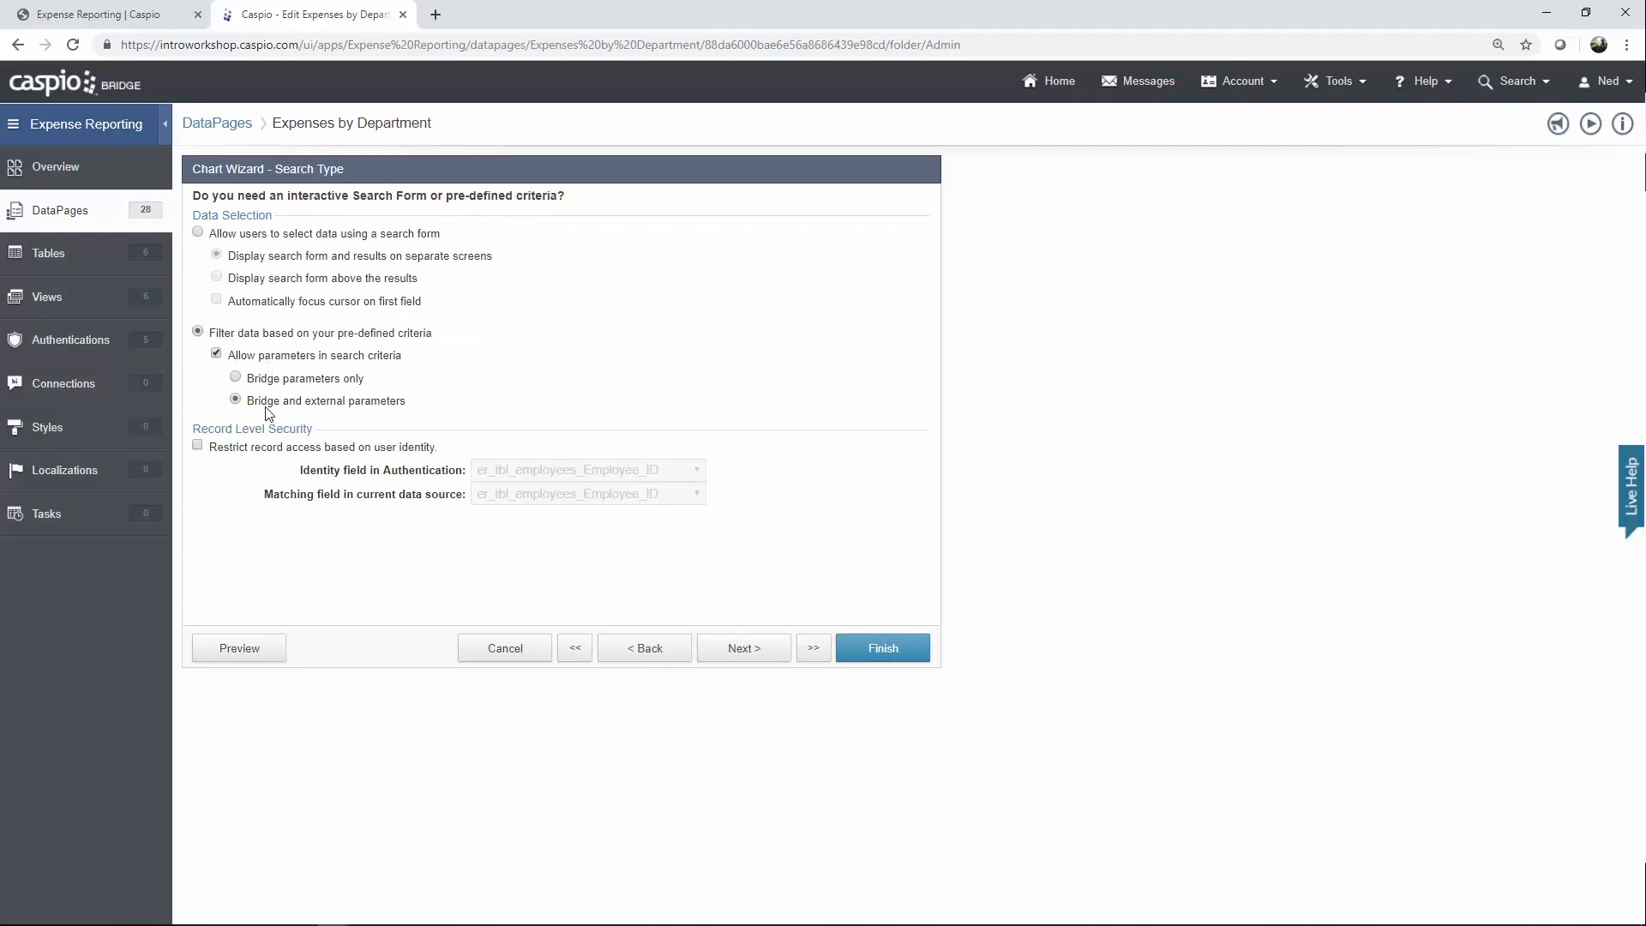
Advance to Configure Filtering Fields and inspect the employee ID filter's external parameter.
left_click(743, 648)
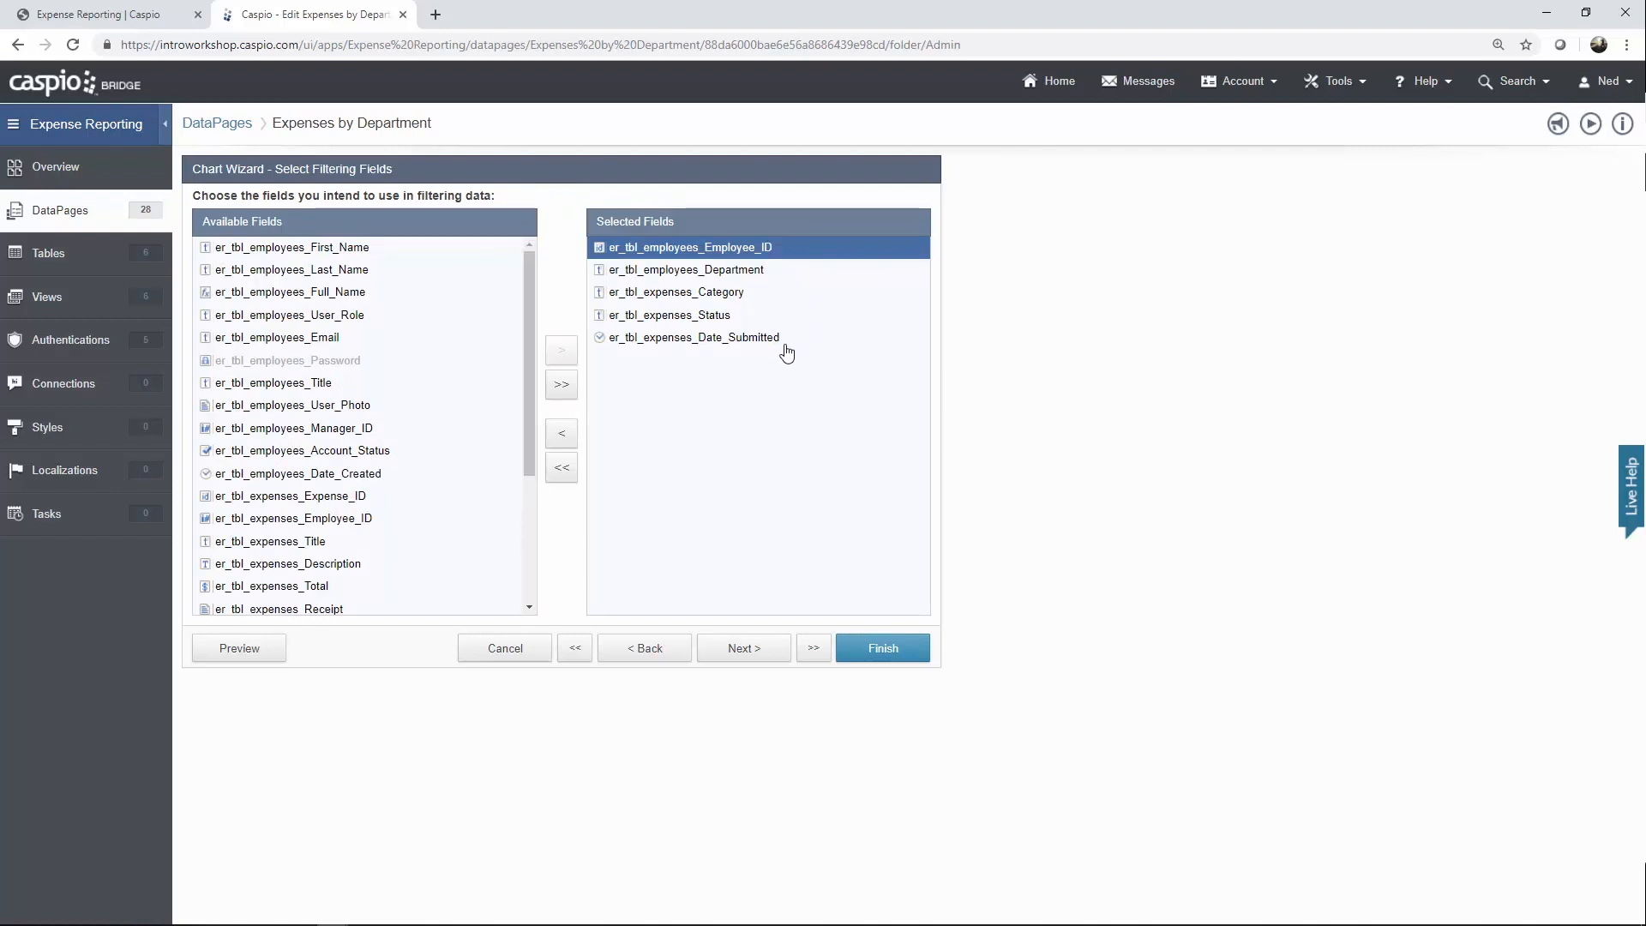
left_click(742, 651)
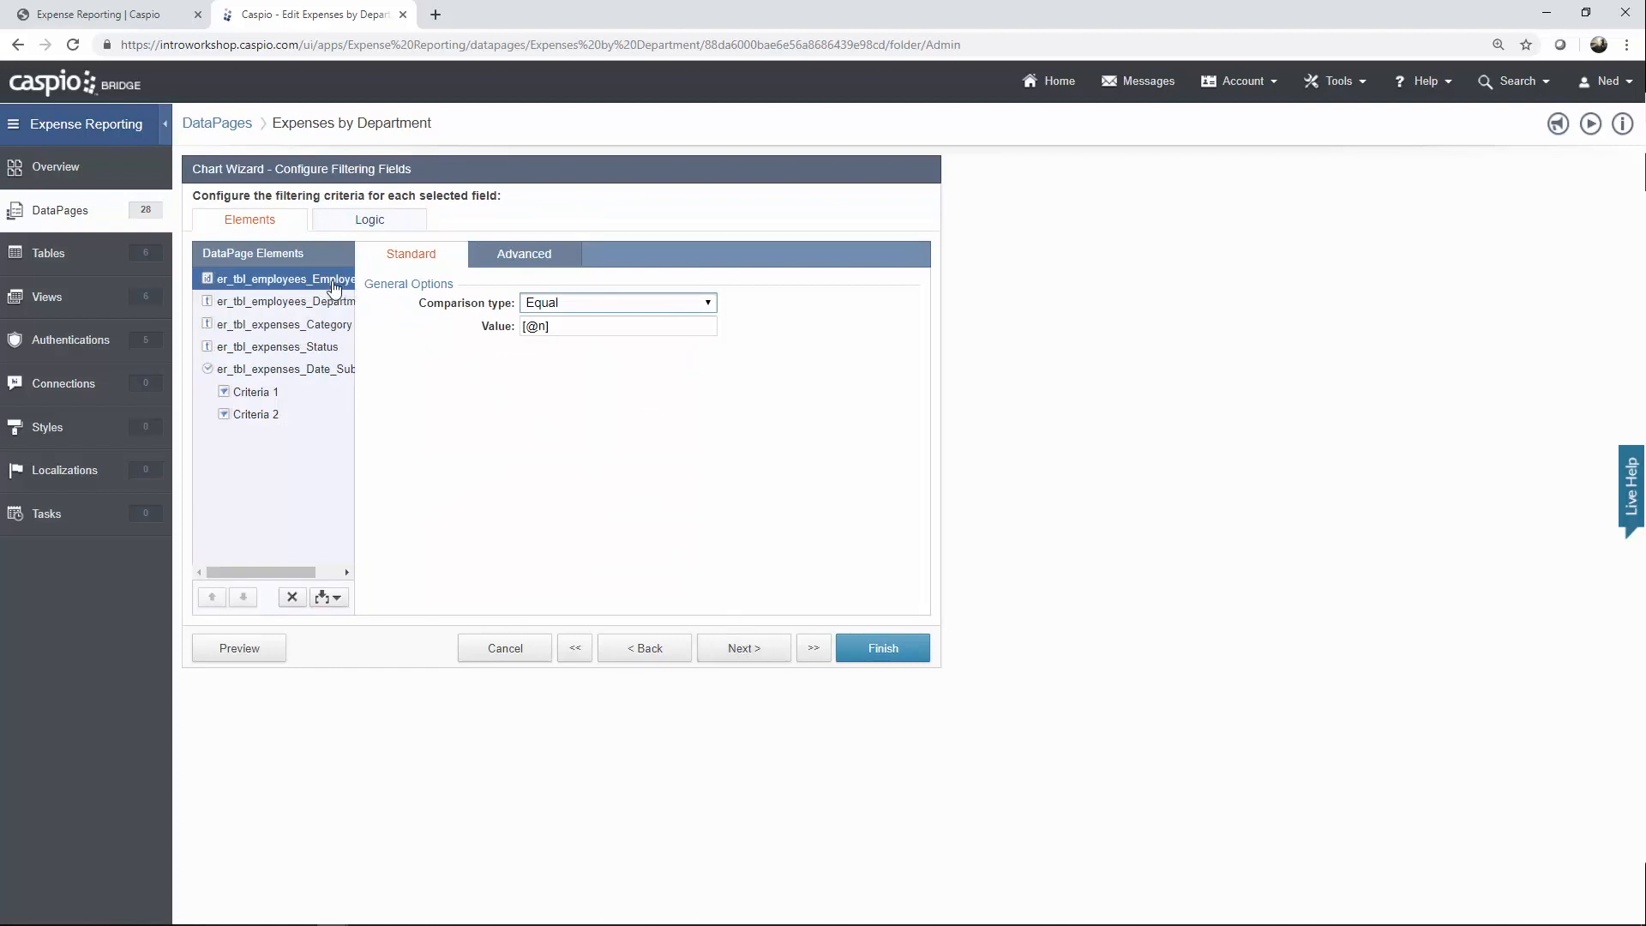
left_click(518, 268)
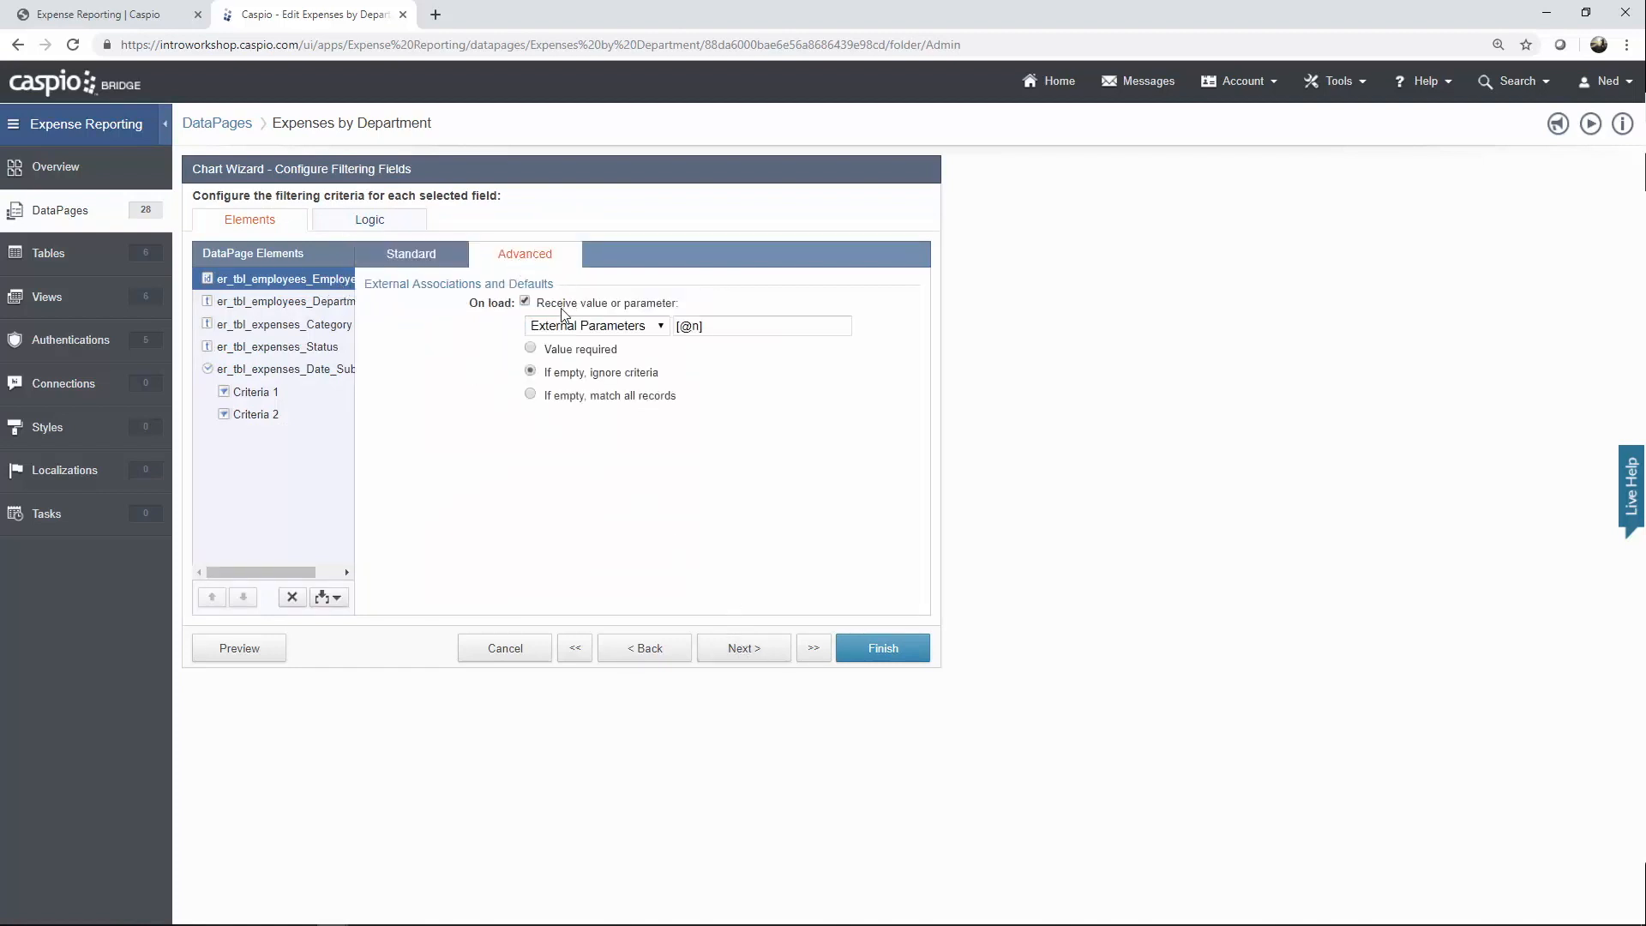
left_click(694, 327)
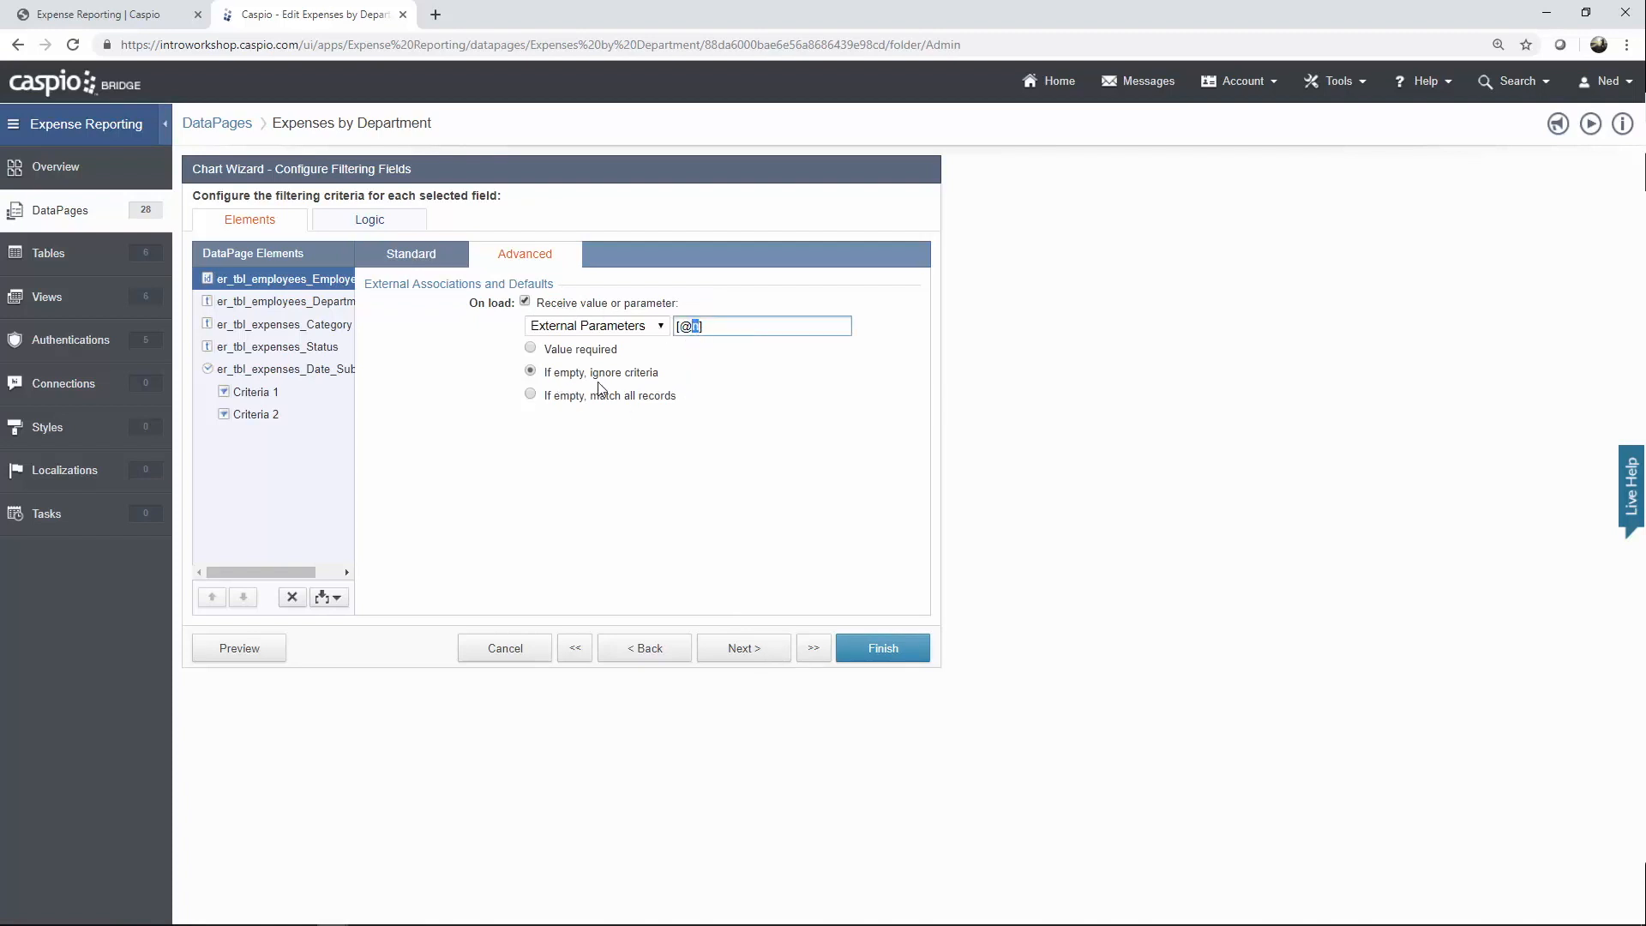
left_click(413, 255)
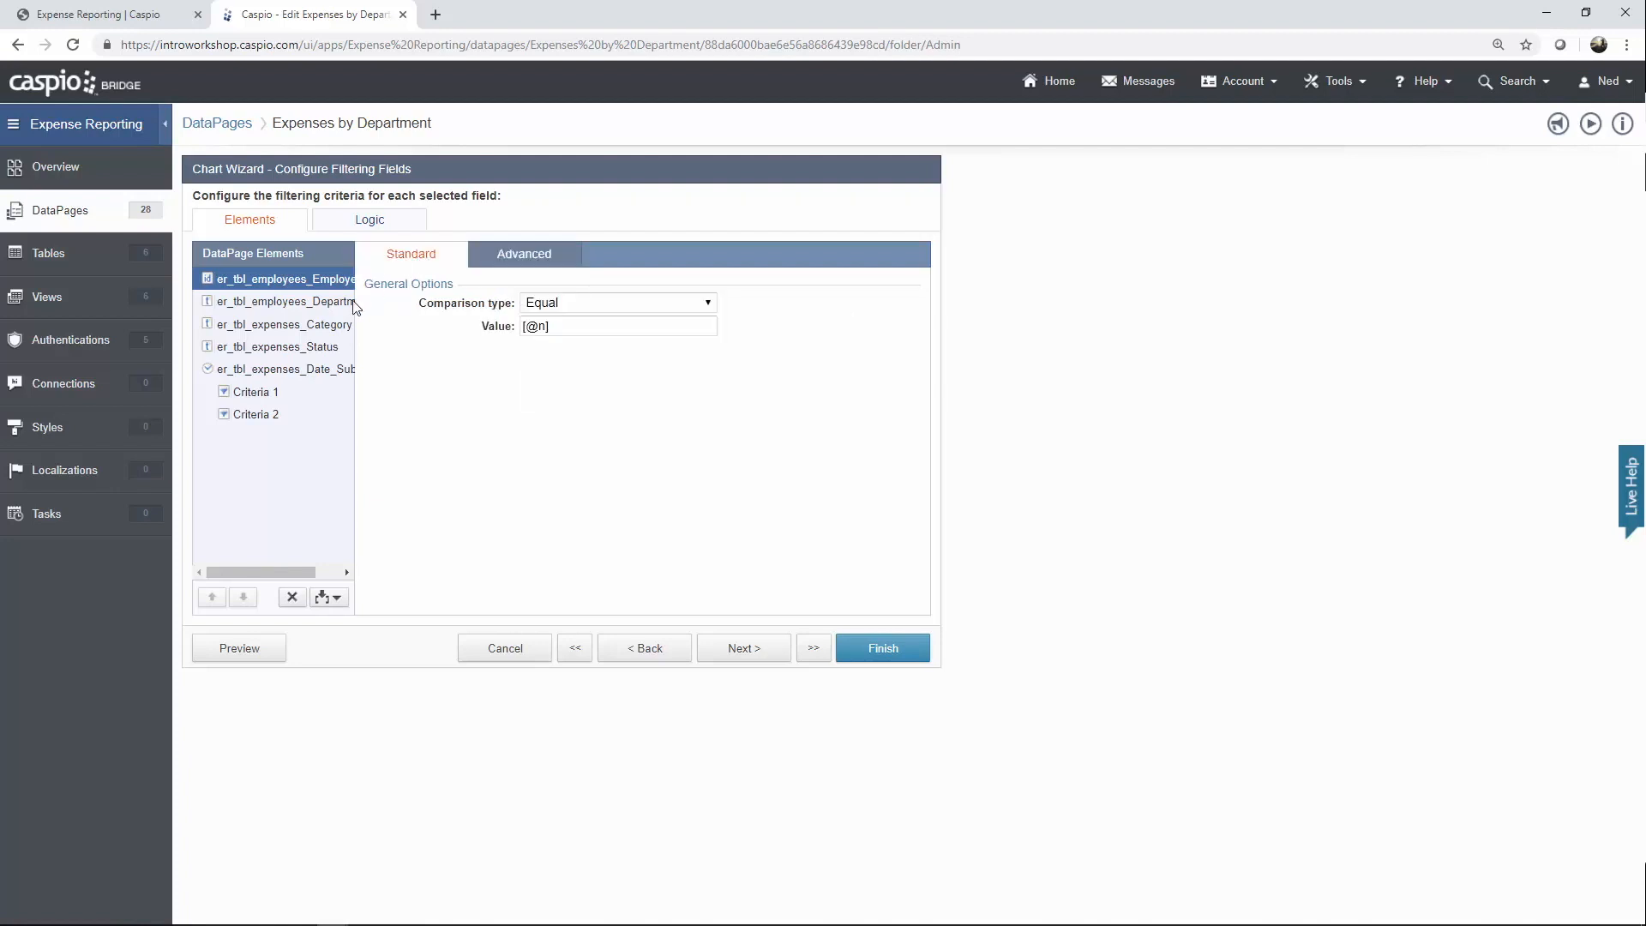
Check the Department, Category and Status filter parameters and the Date Submitted criteria group.
left_click(299, 309)
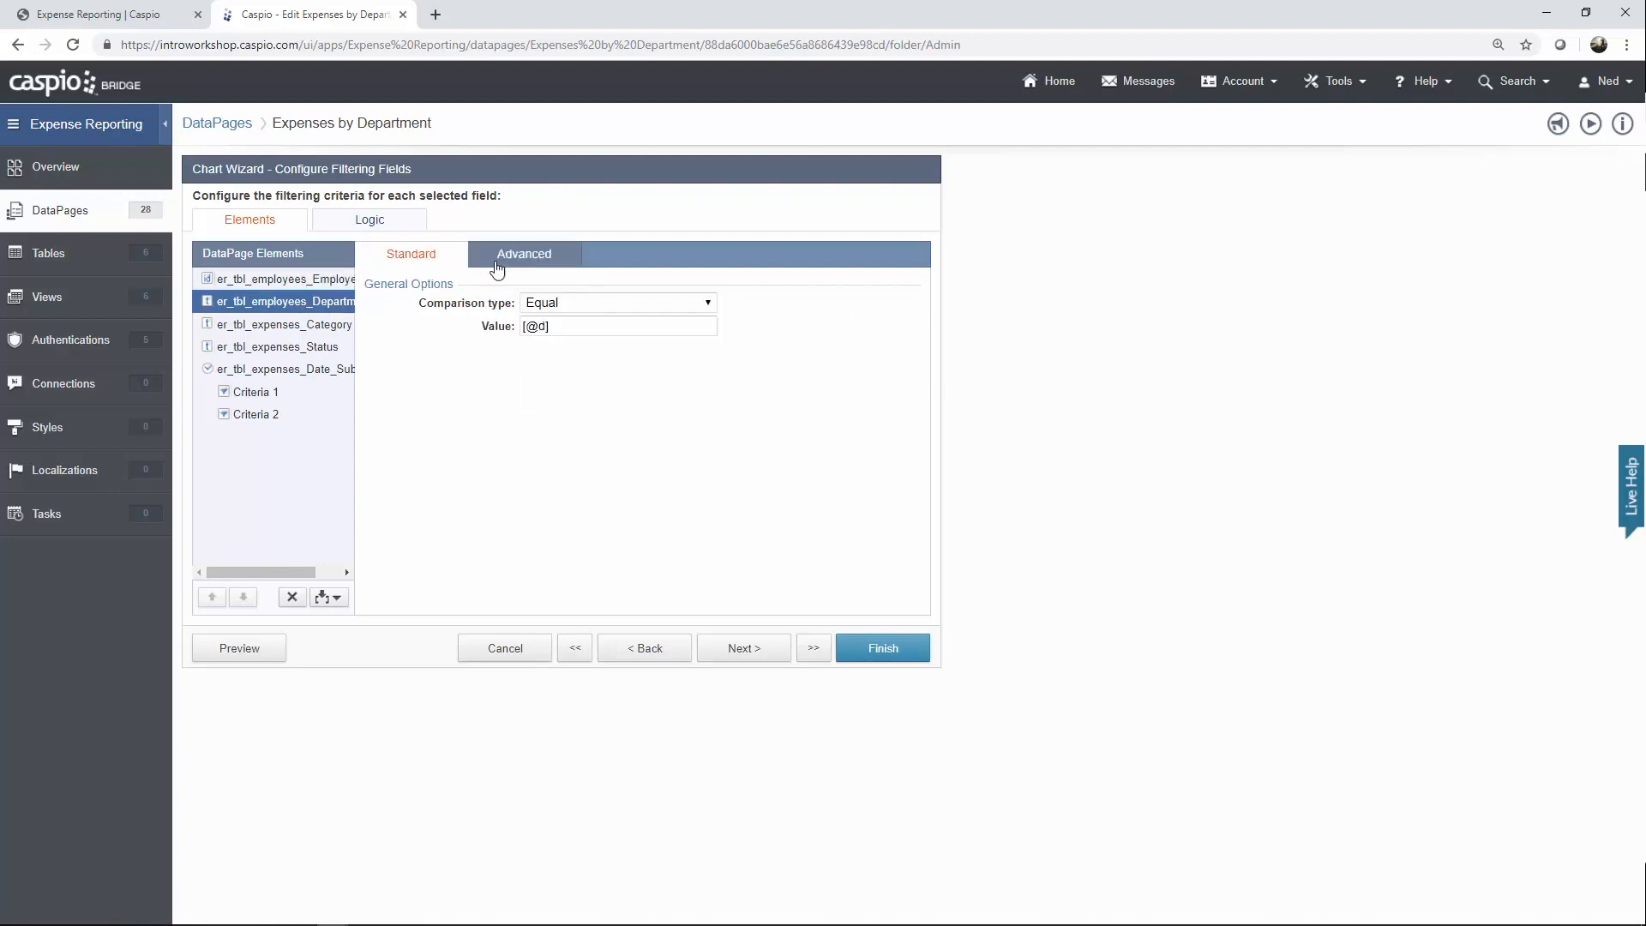
left_click(495, 260)
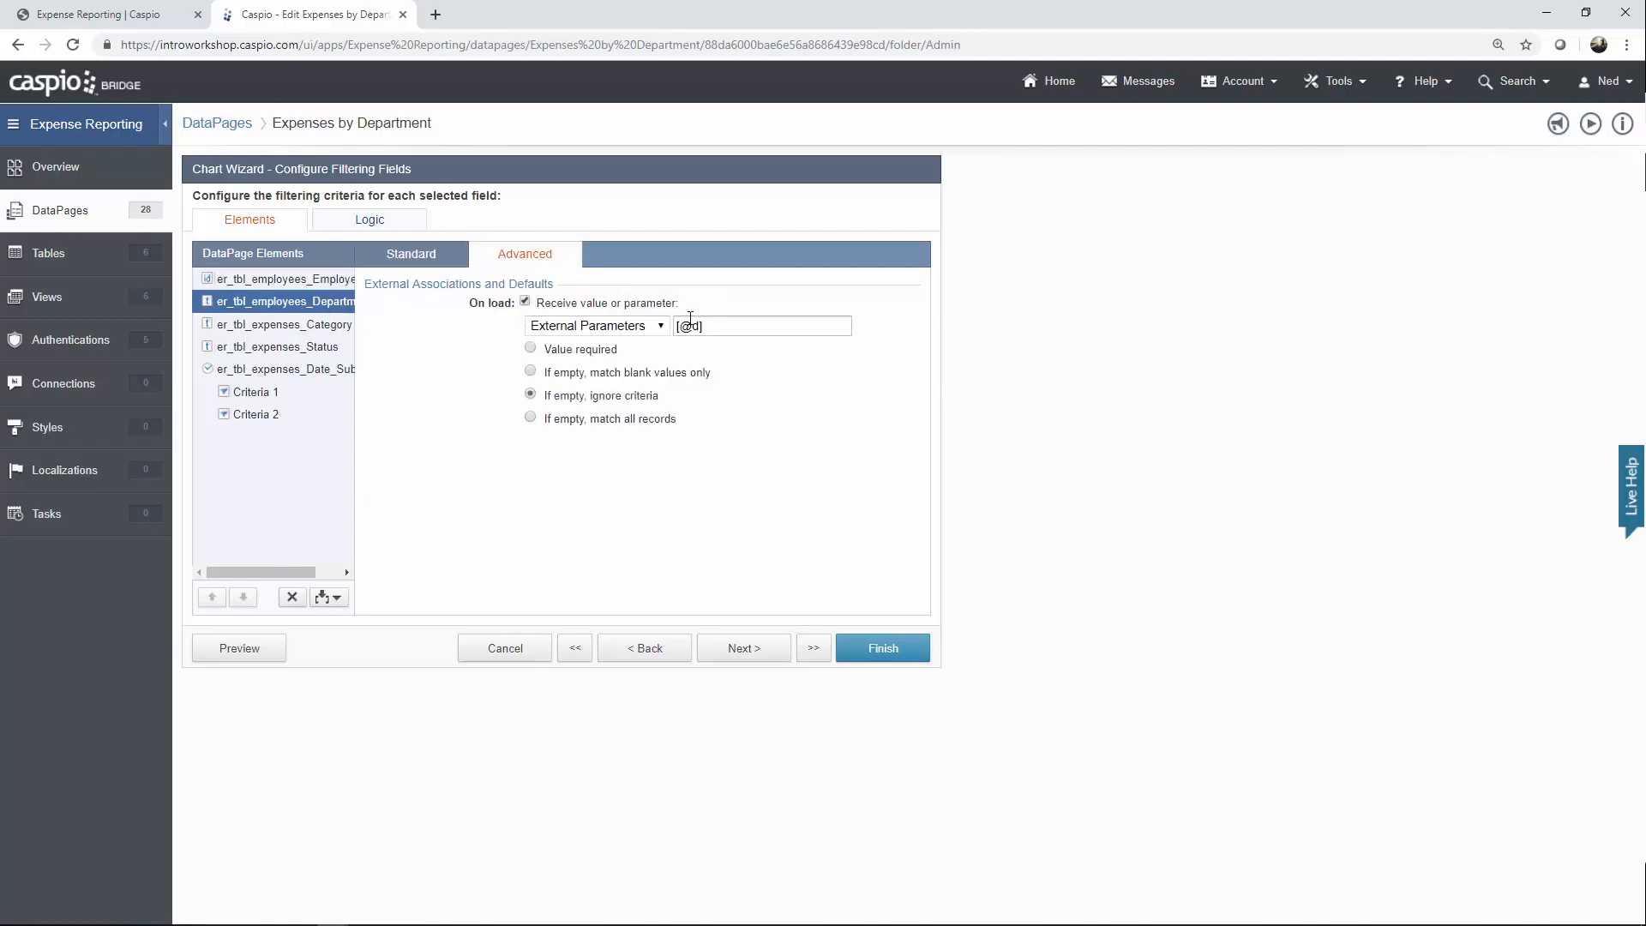
left_click(319, 331)
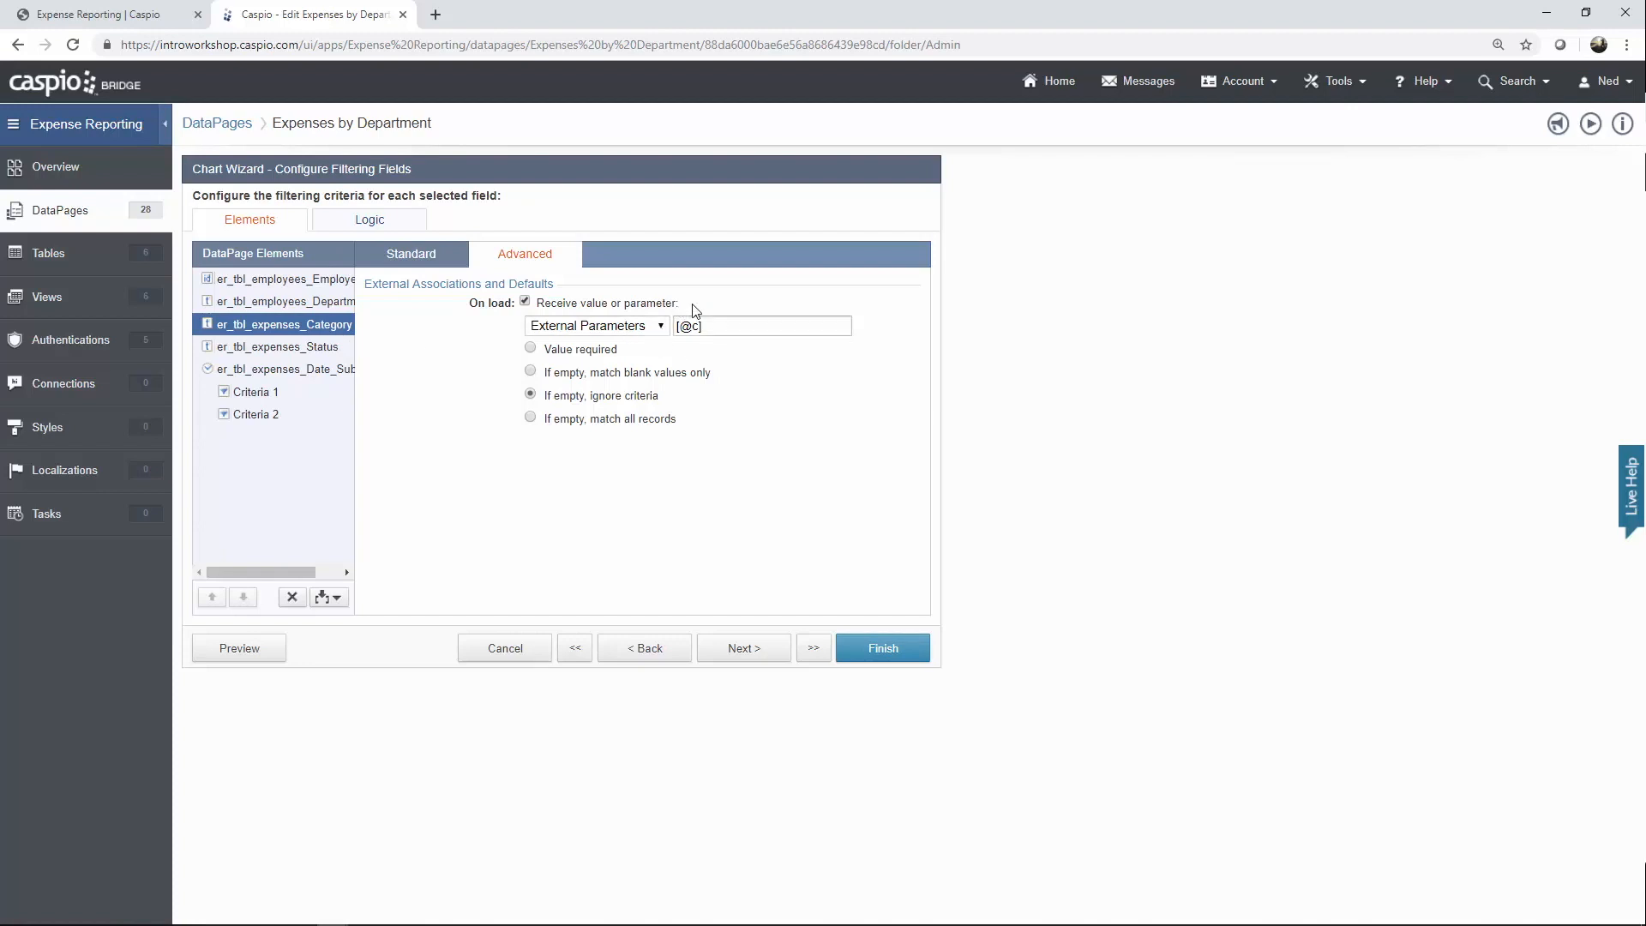
left_click(330, 349)
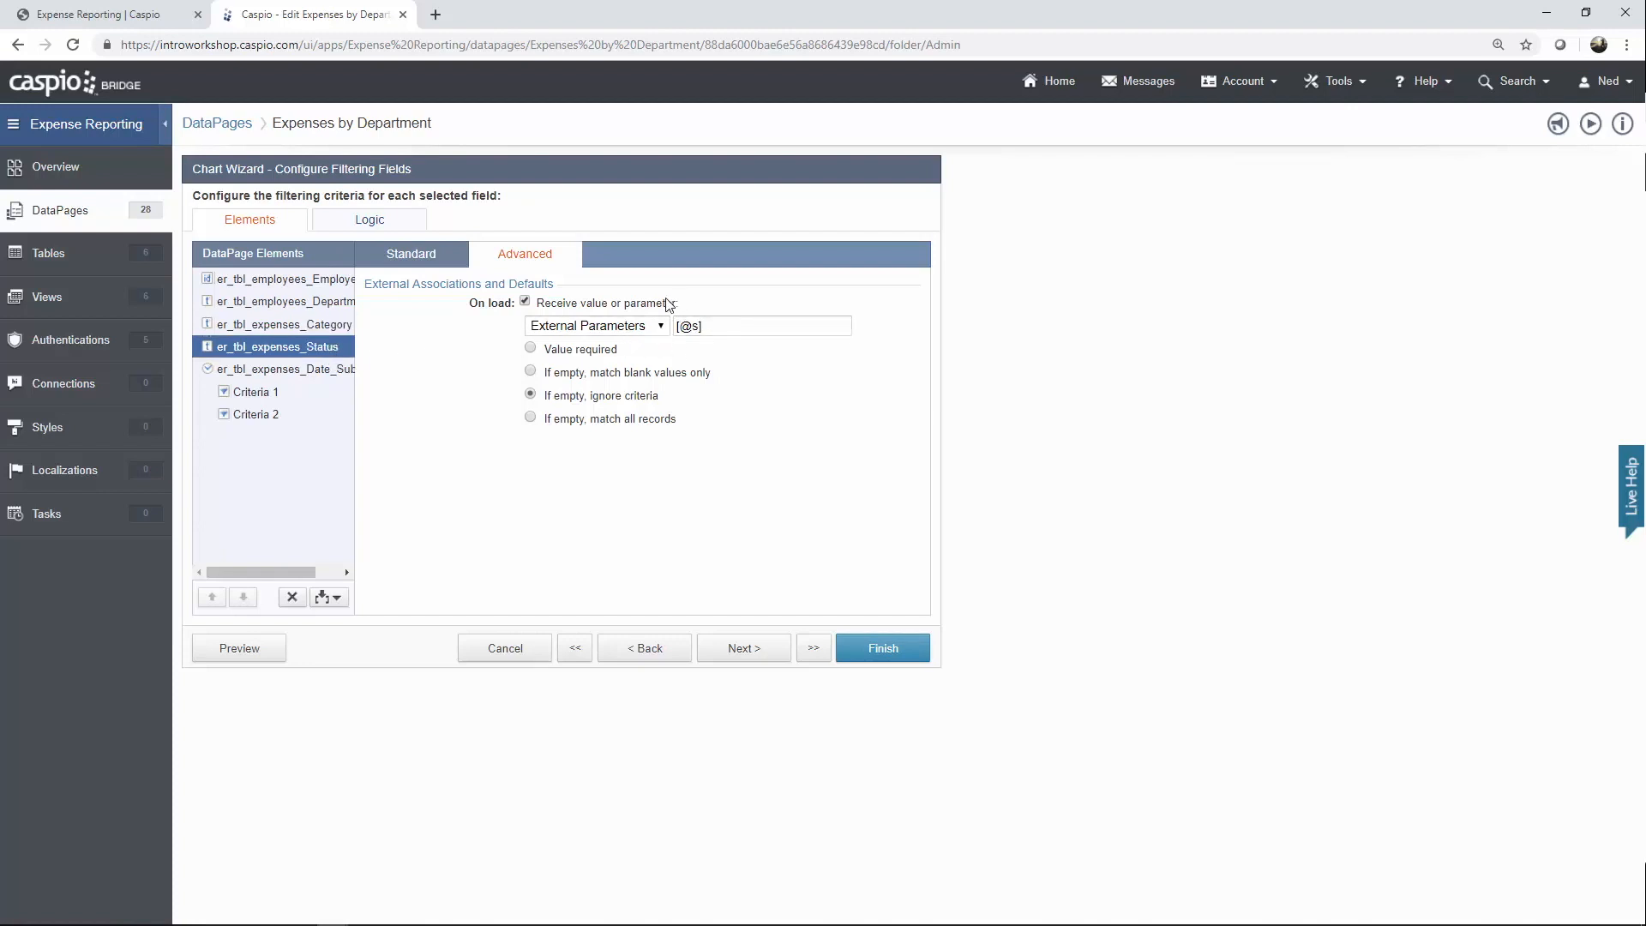
left_click(301, 378)
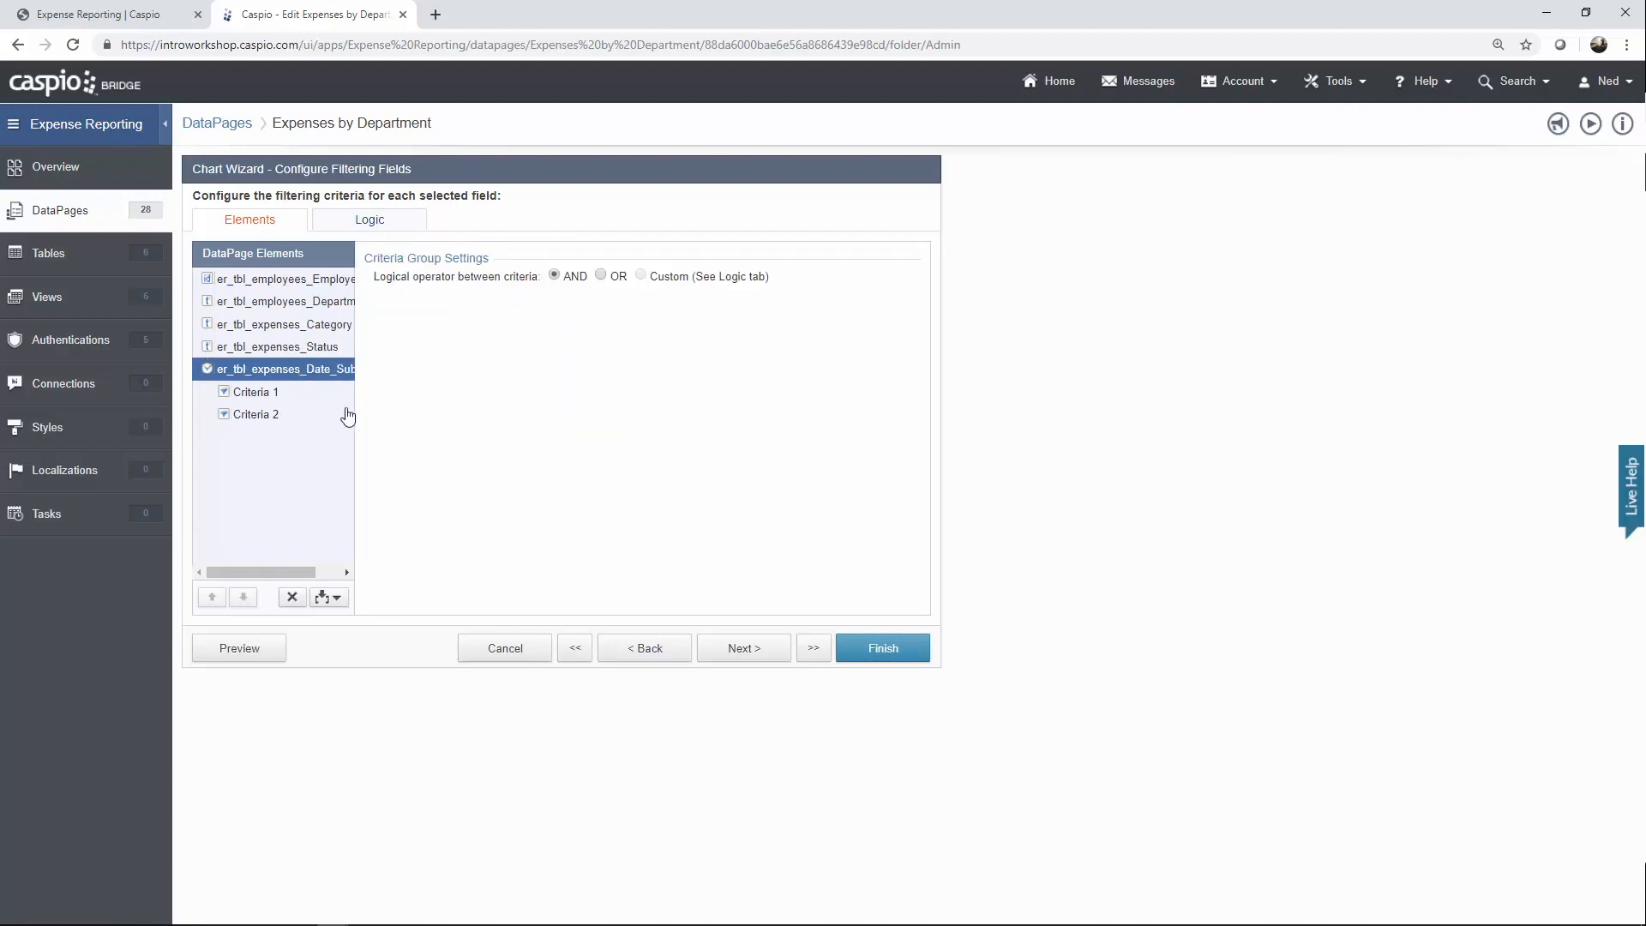
left_click(329, 597)
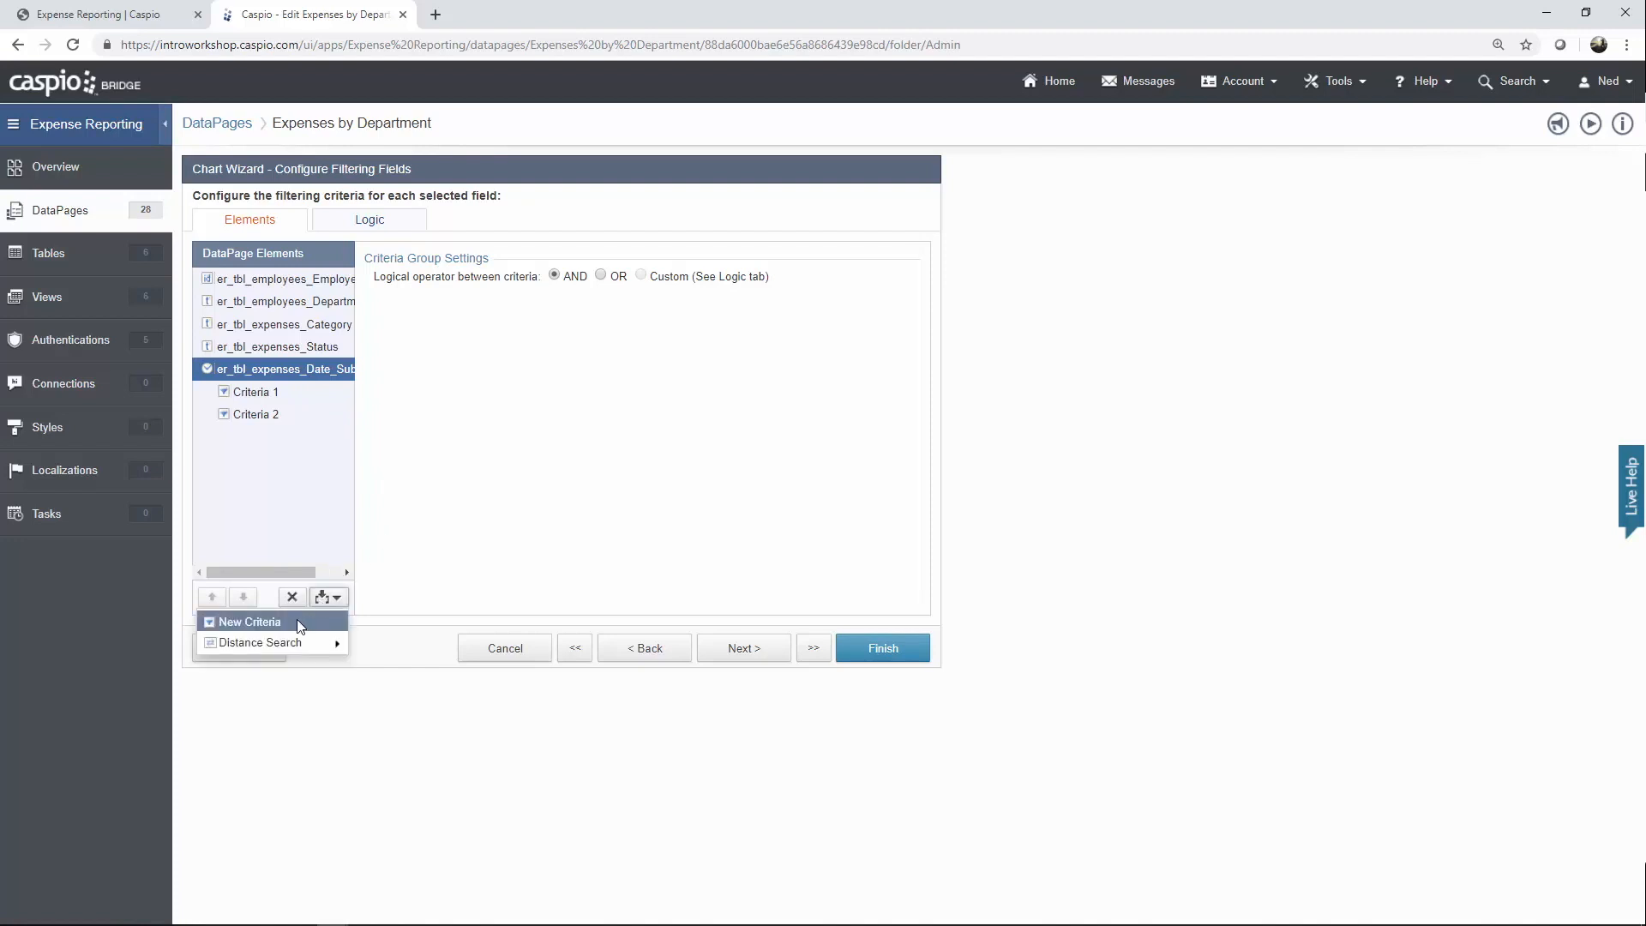
left_click(463, 571)
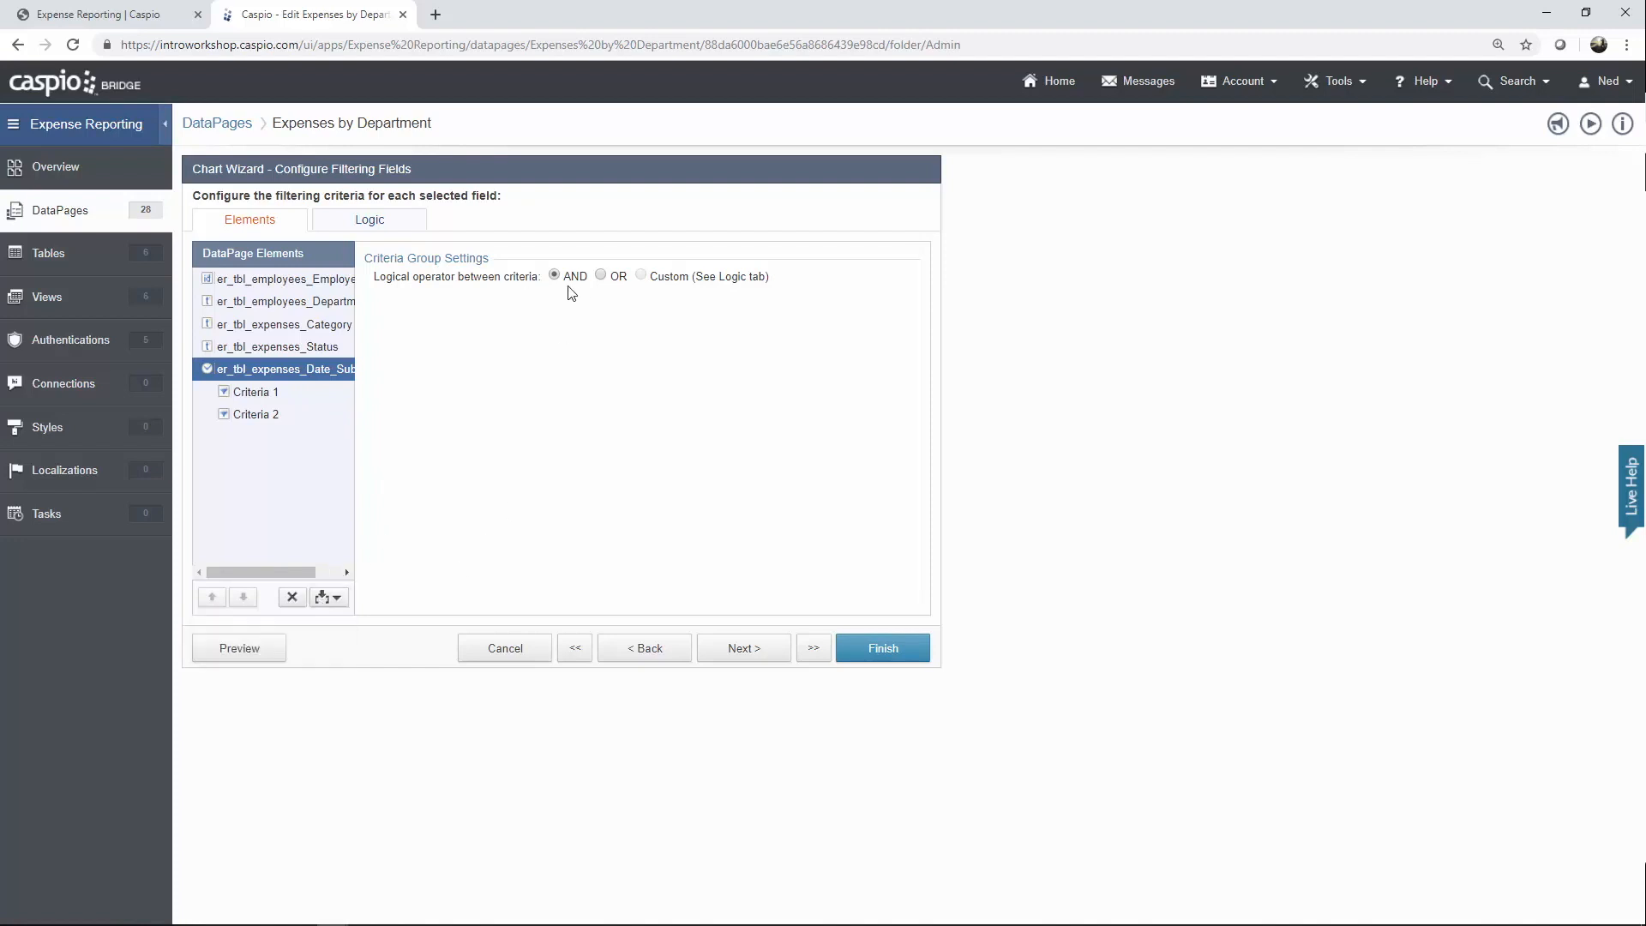
left_click(300, 394)
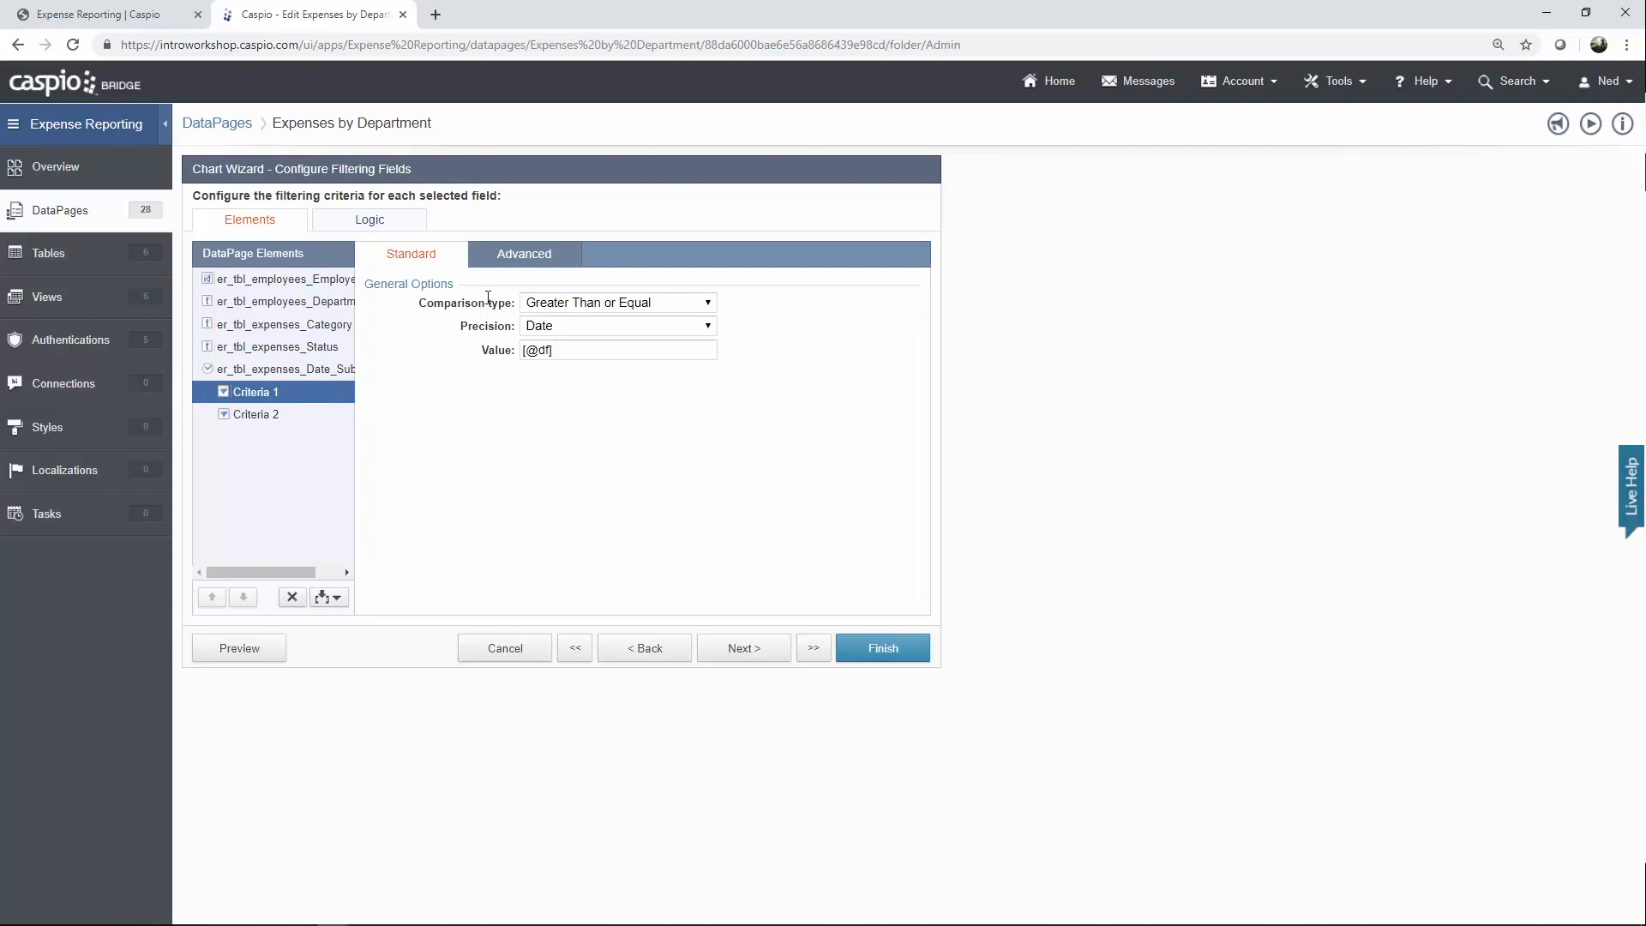
left_click(534, 257)
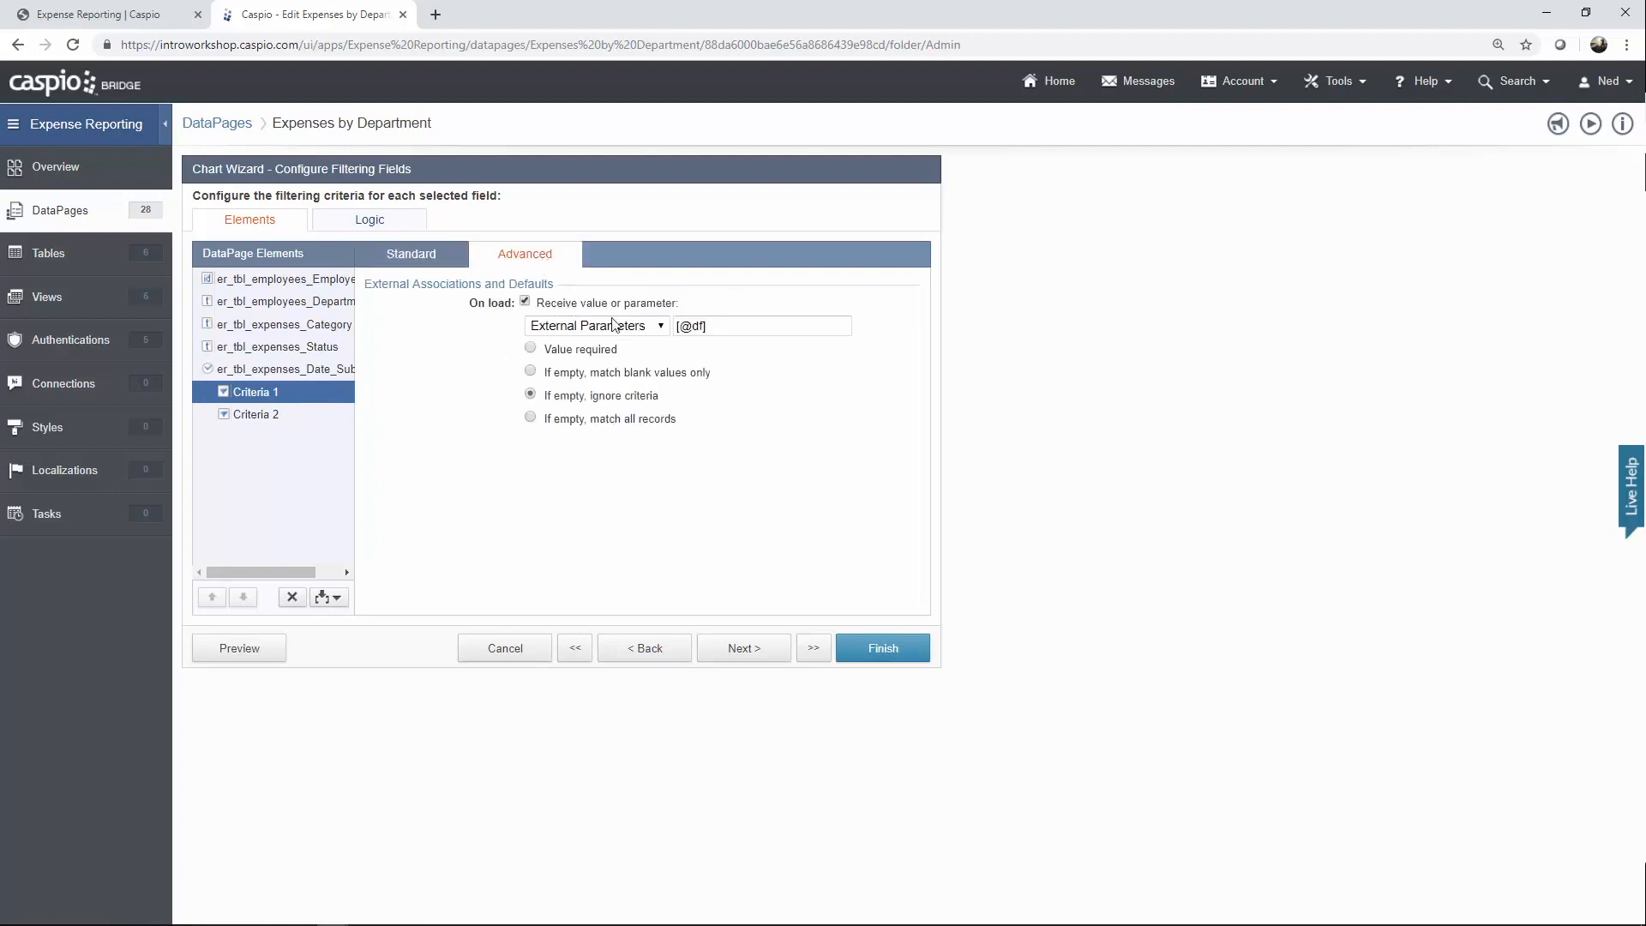
double_click(702, 325)
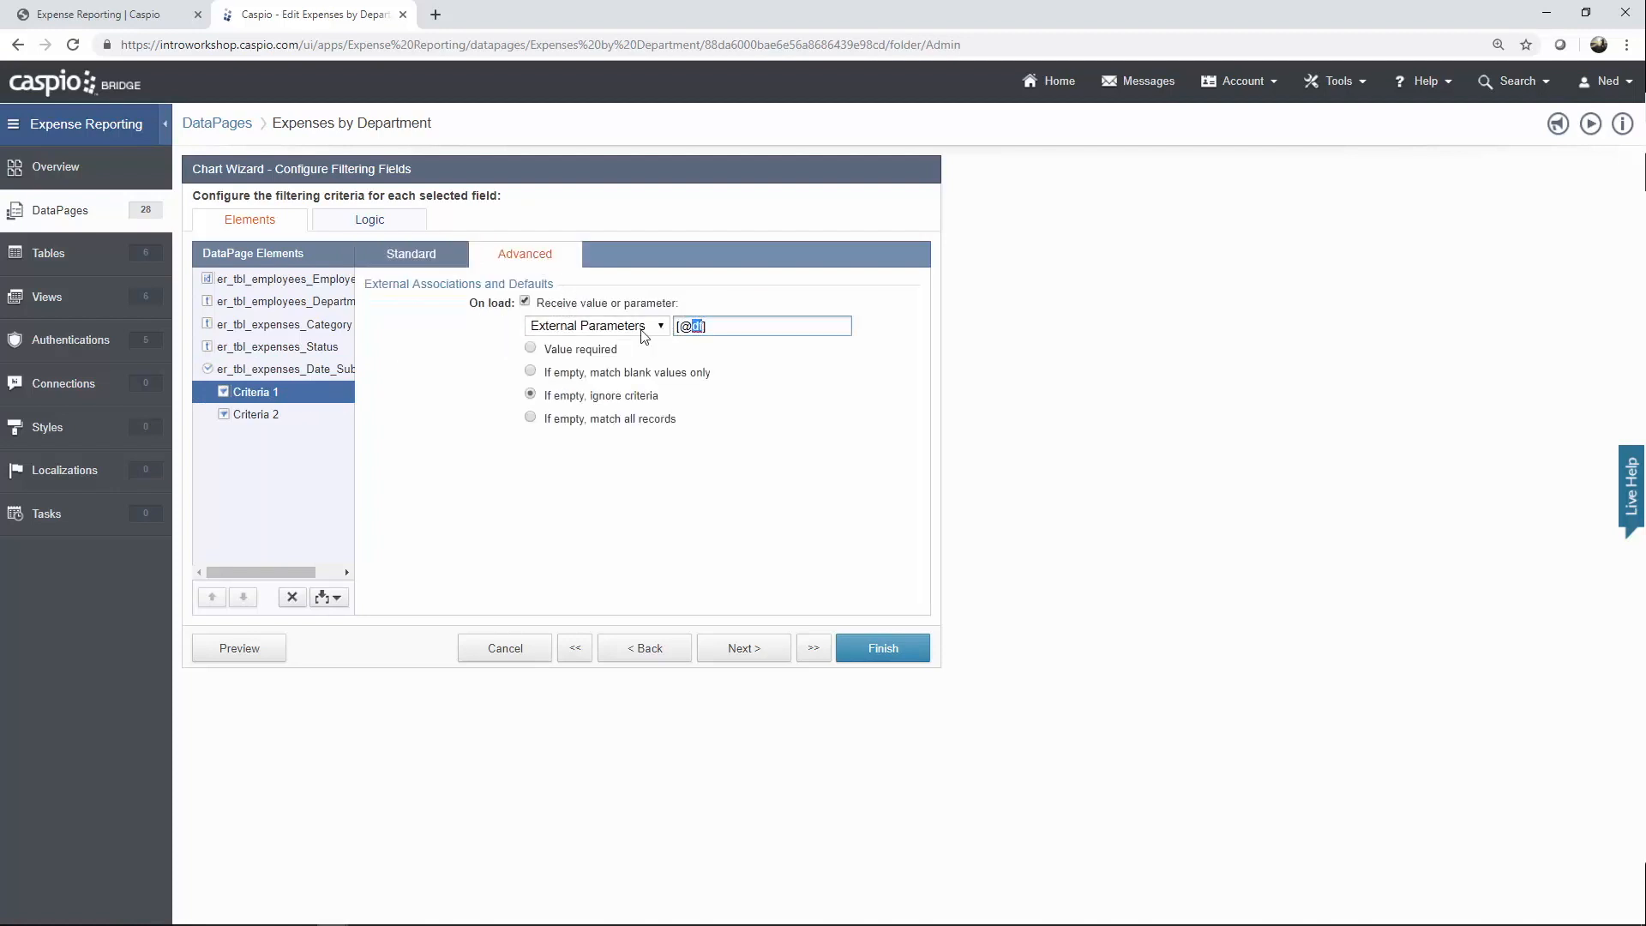
left_click(446, 255)
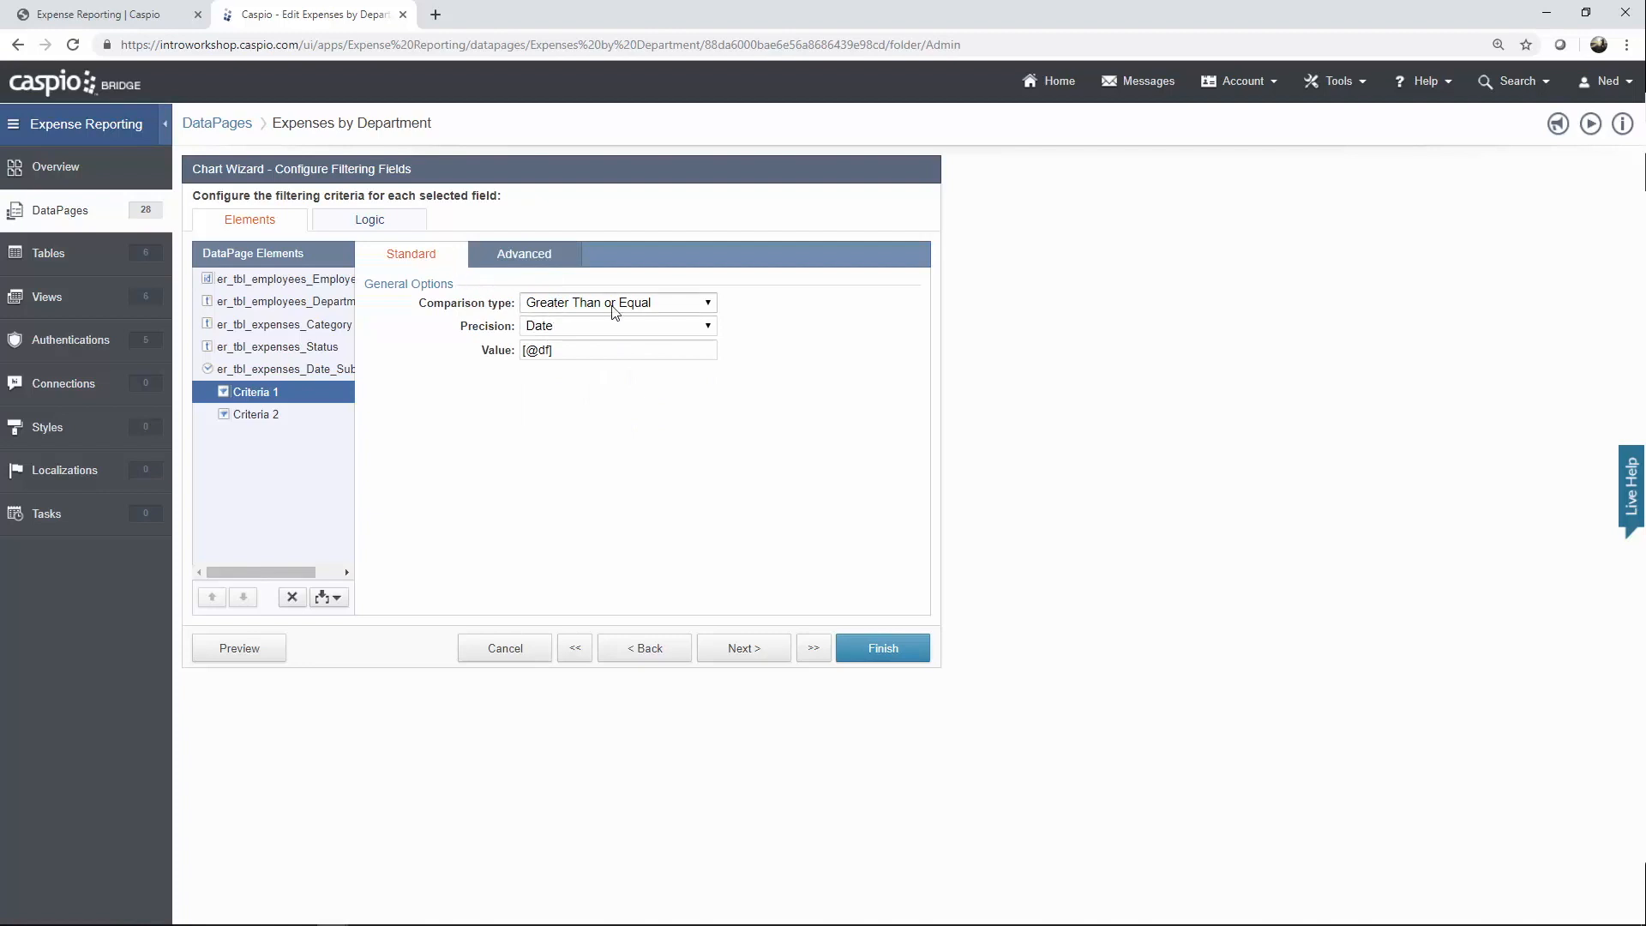
left_click(280, 417)
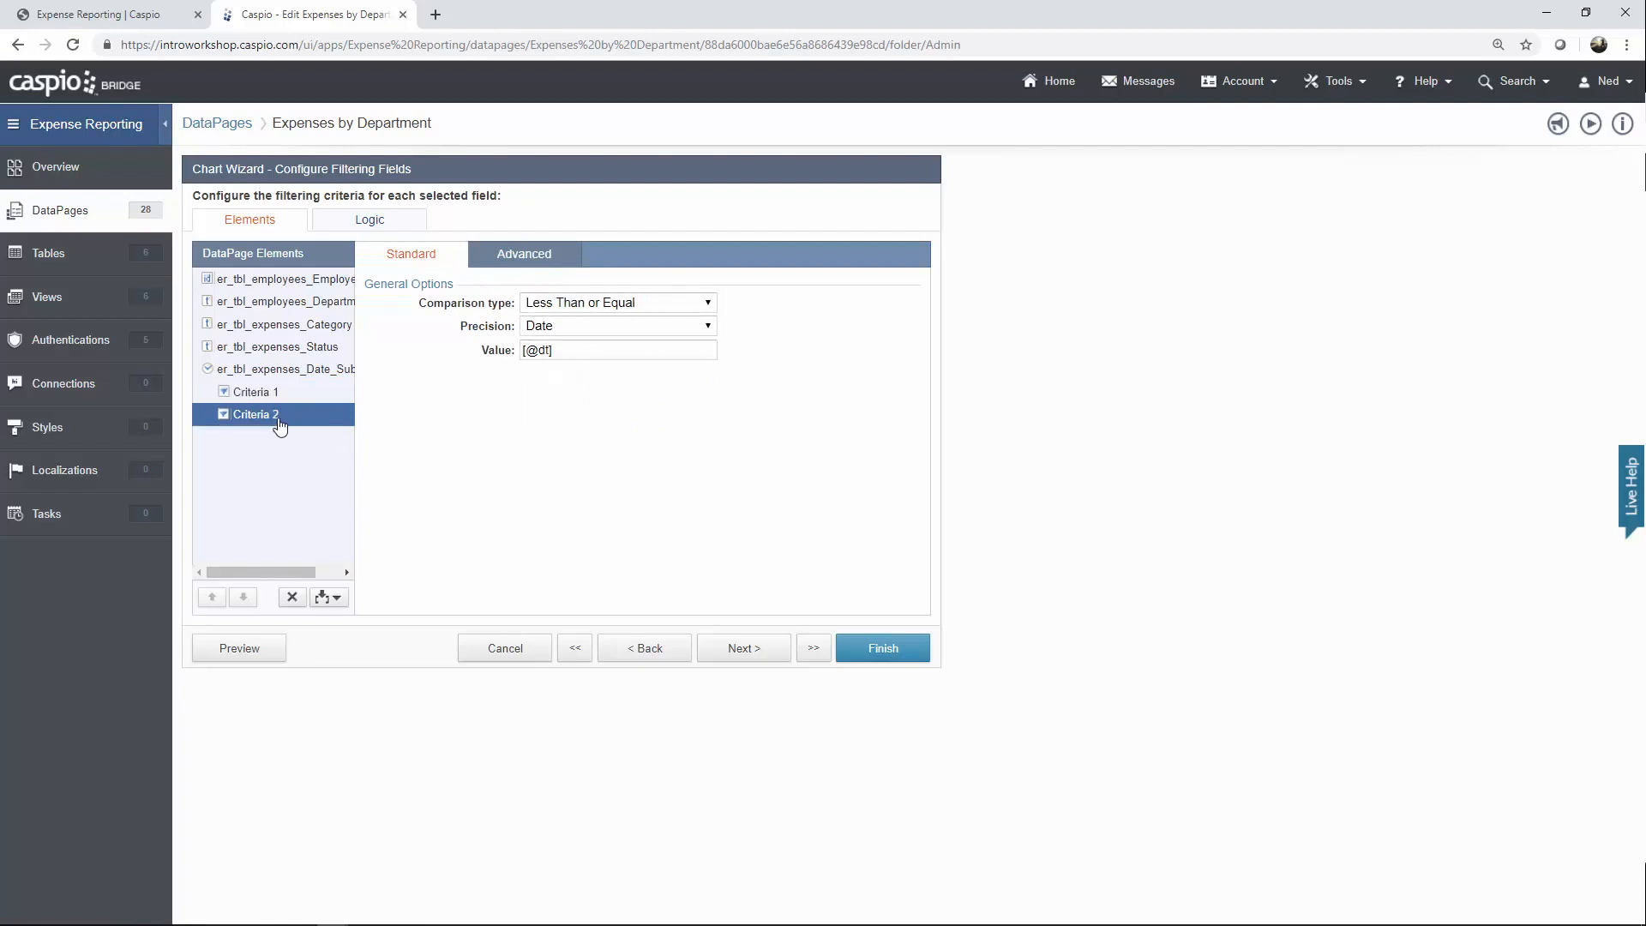
left_click(525, 256)
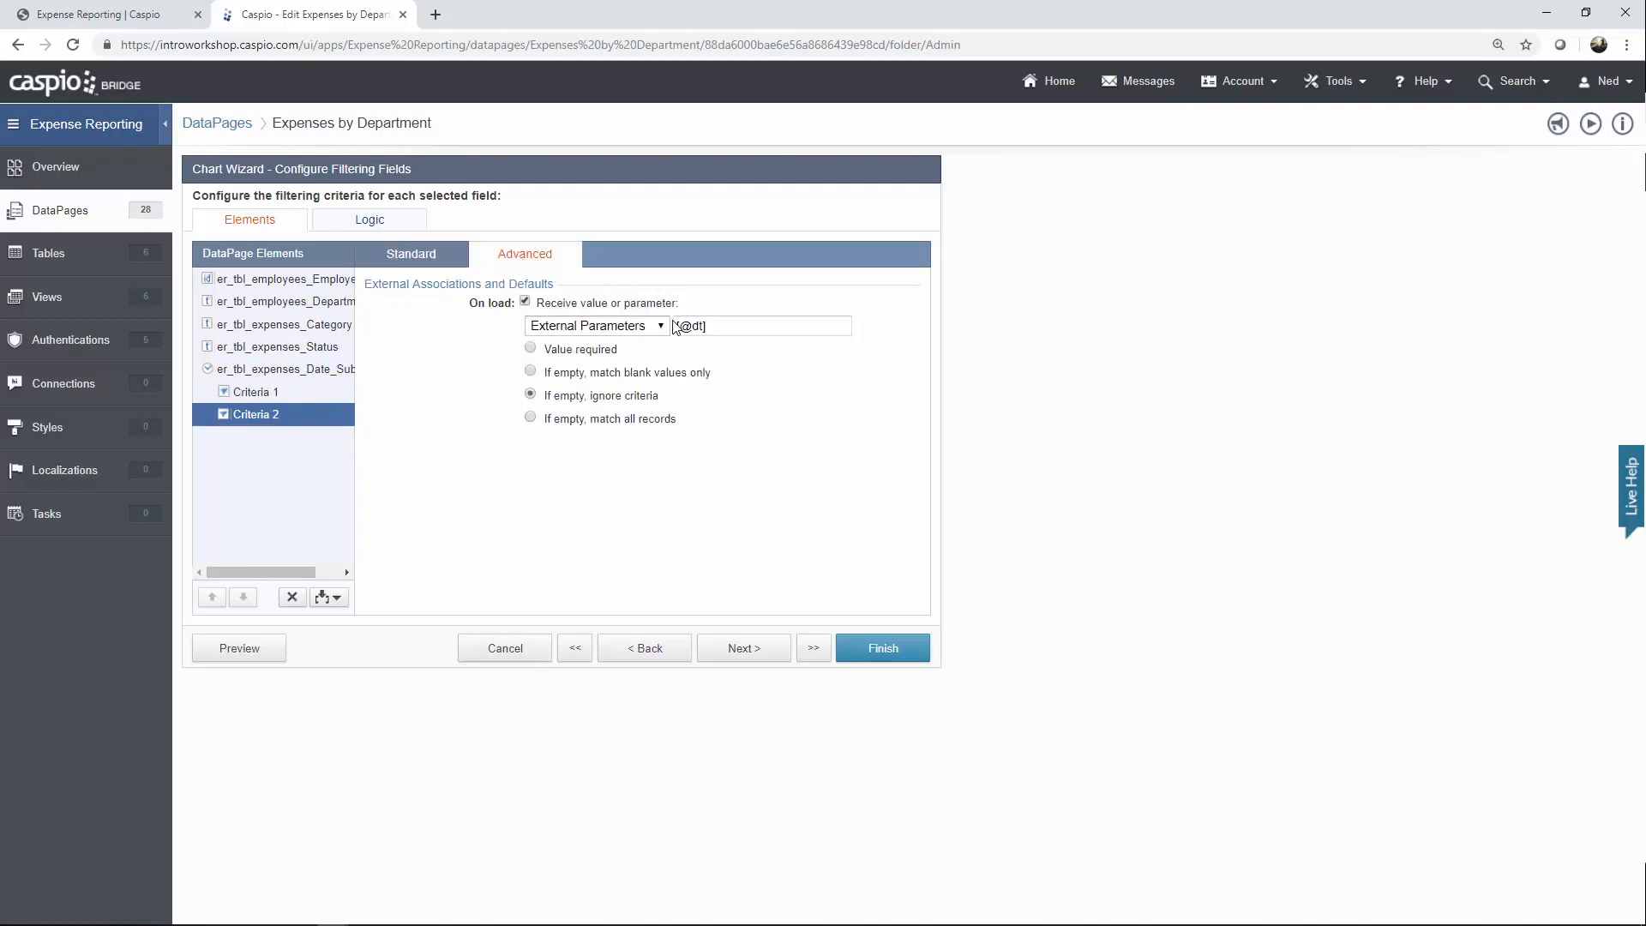
left_click(410, 256)
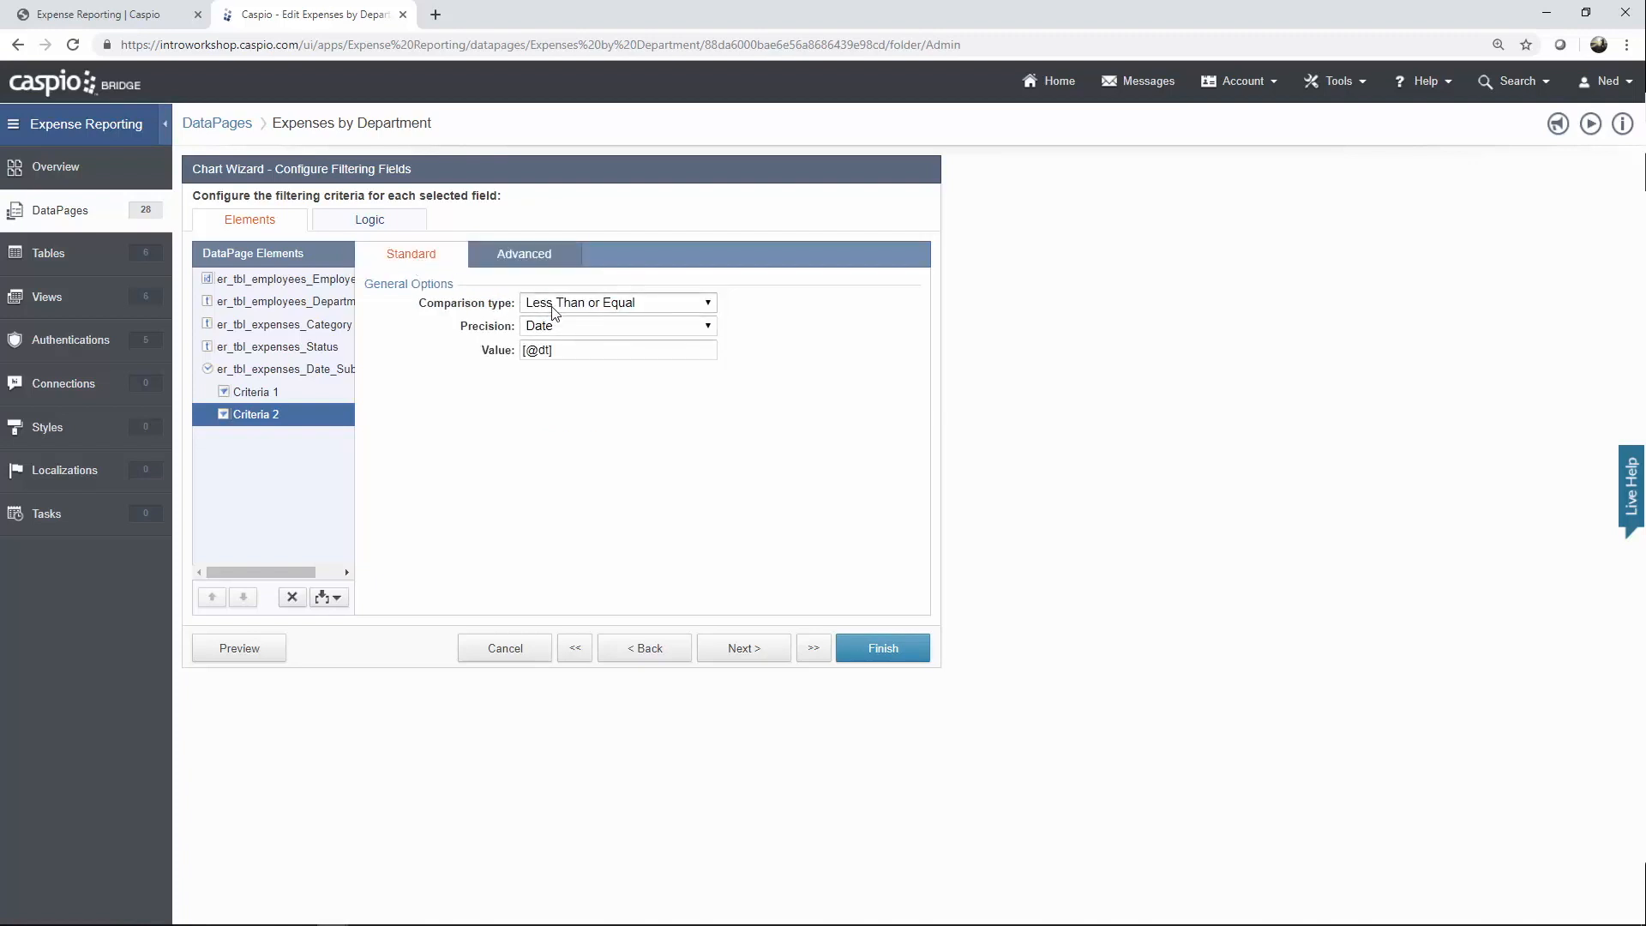
left_click(758, 651)
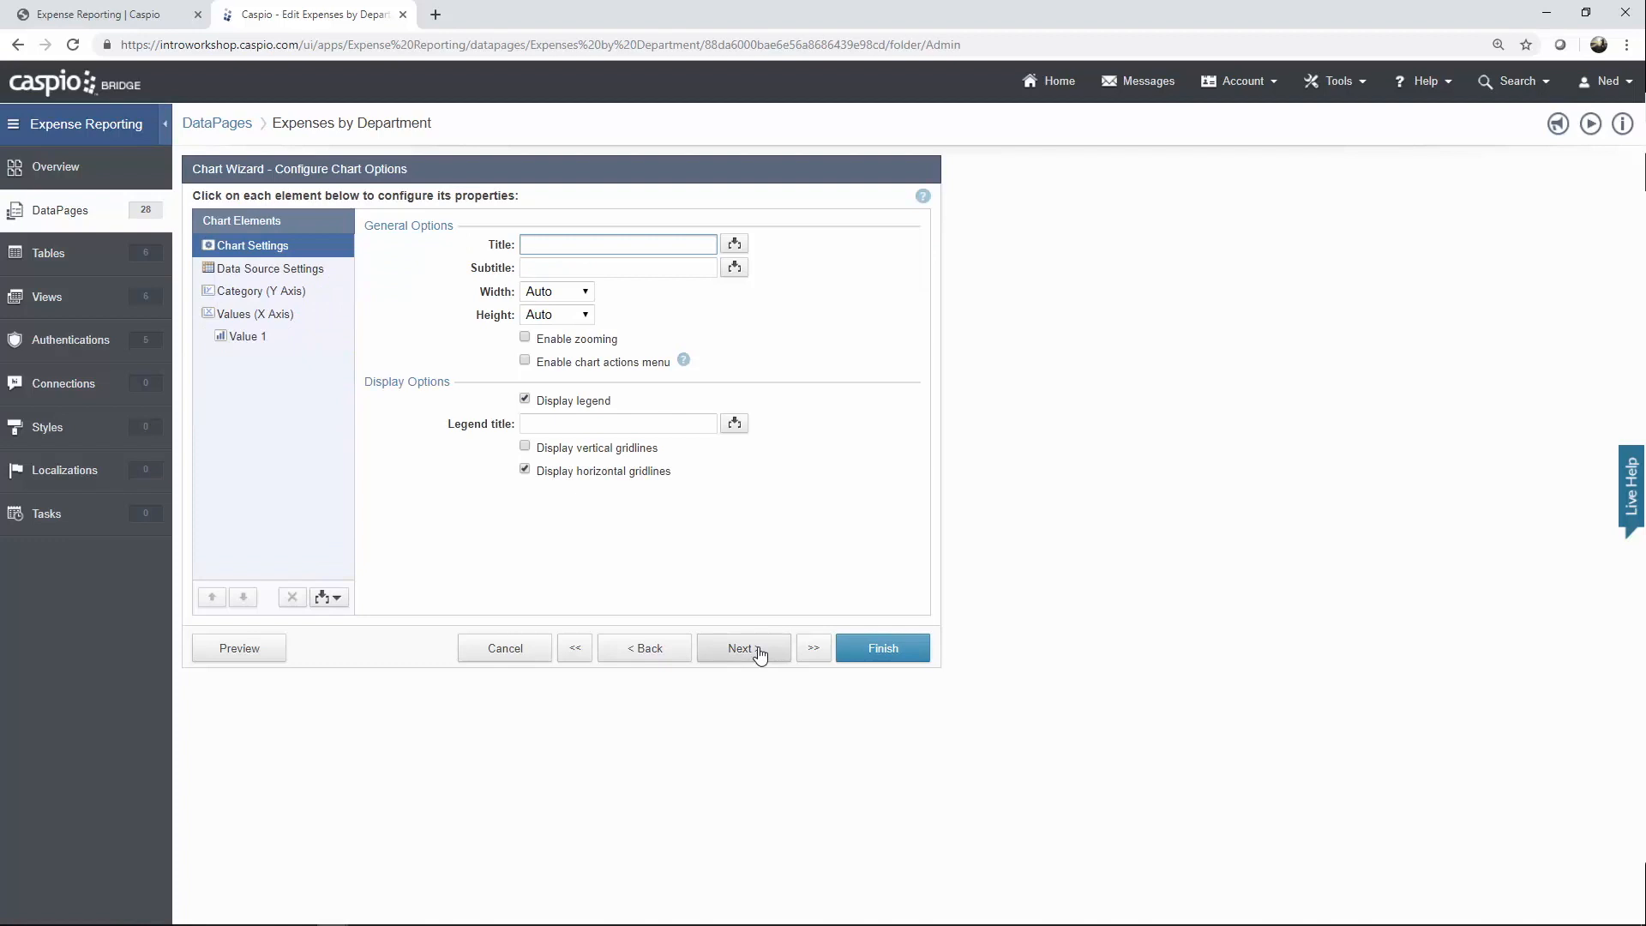
Keep Department as the category and summed Total as Value 1, then finish the chart.
left_click(276, 271)
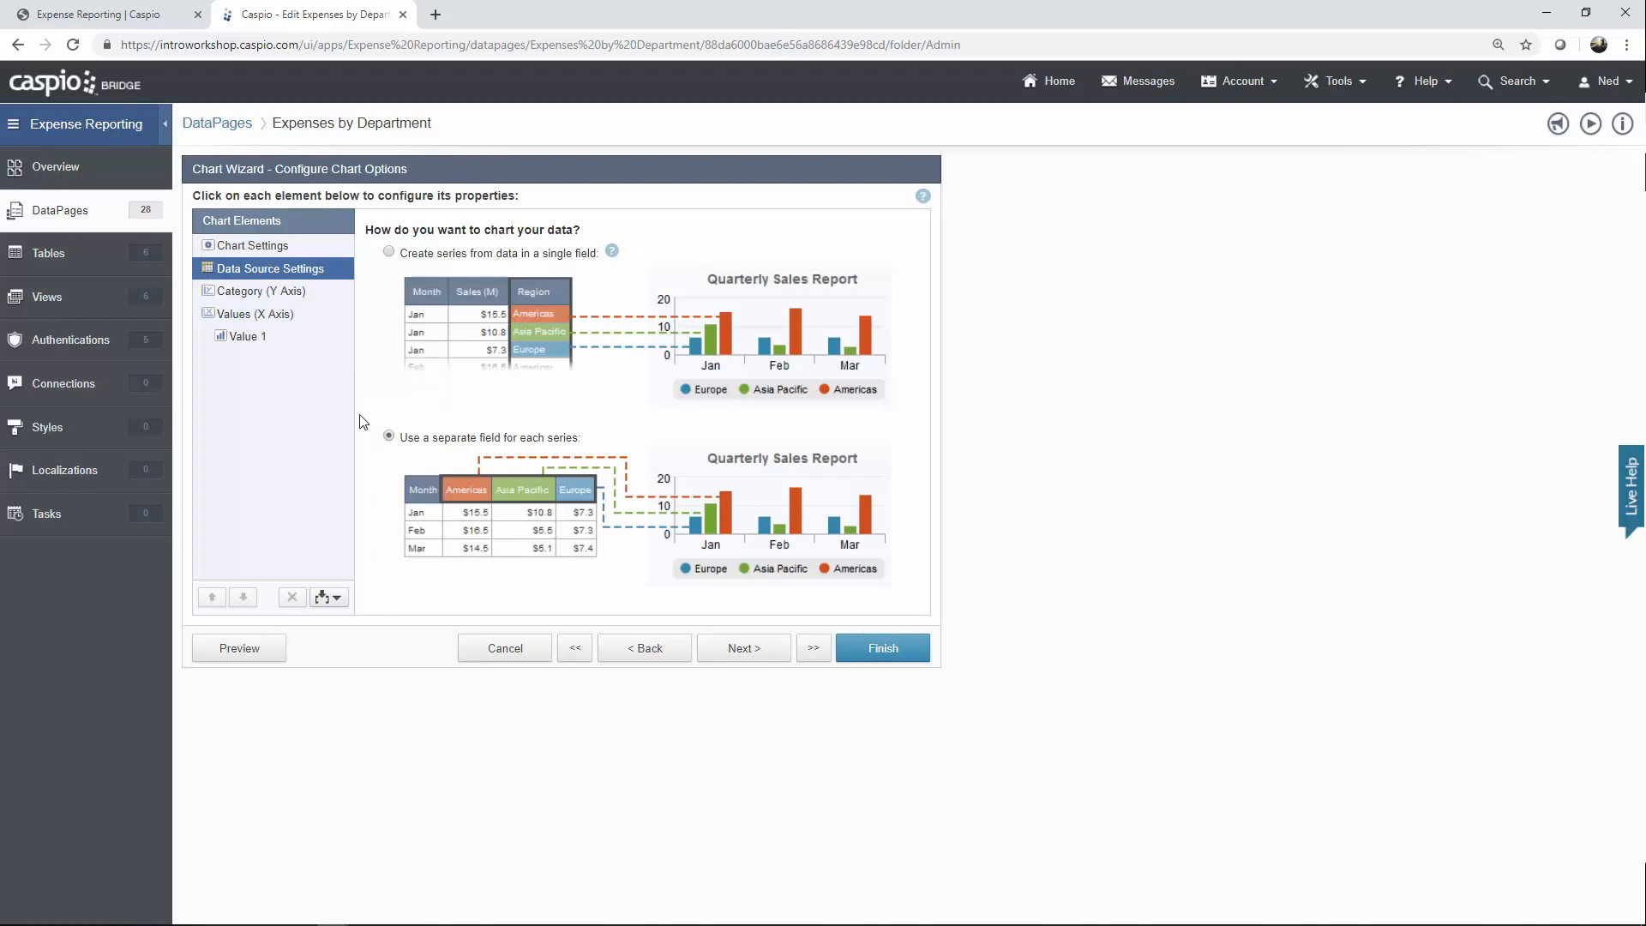
left_click(256, 294)
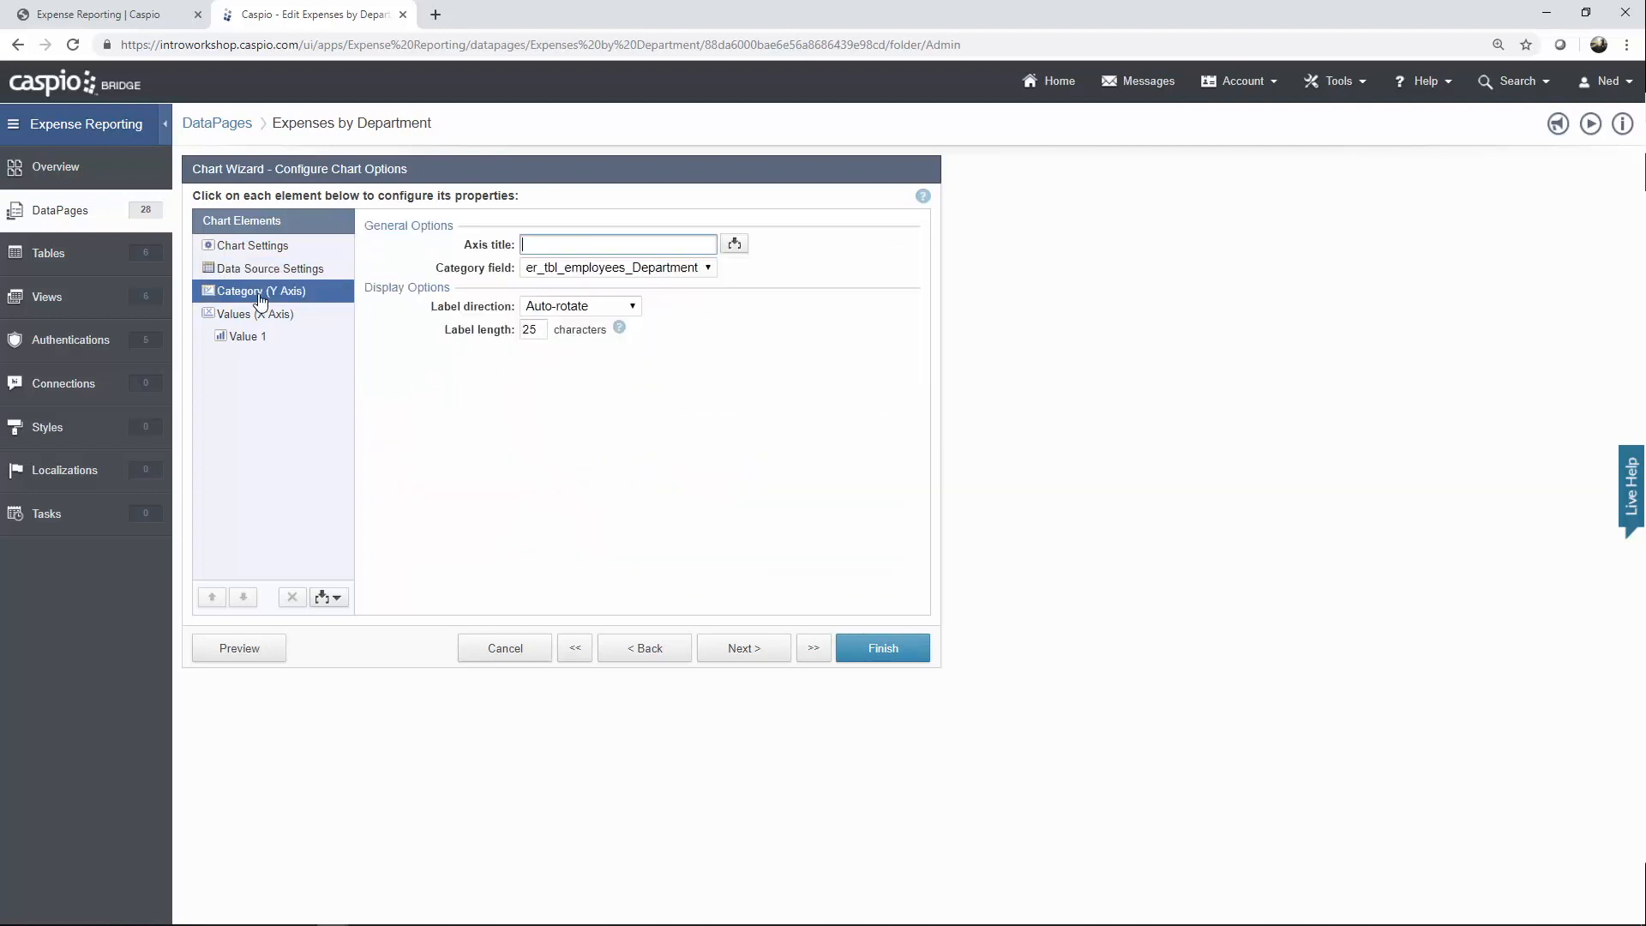
left_click(595, 272)
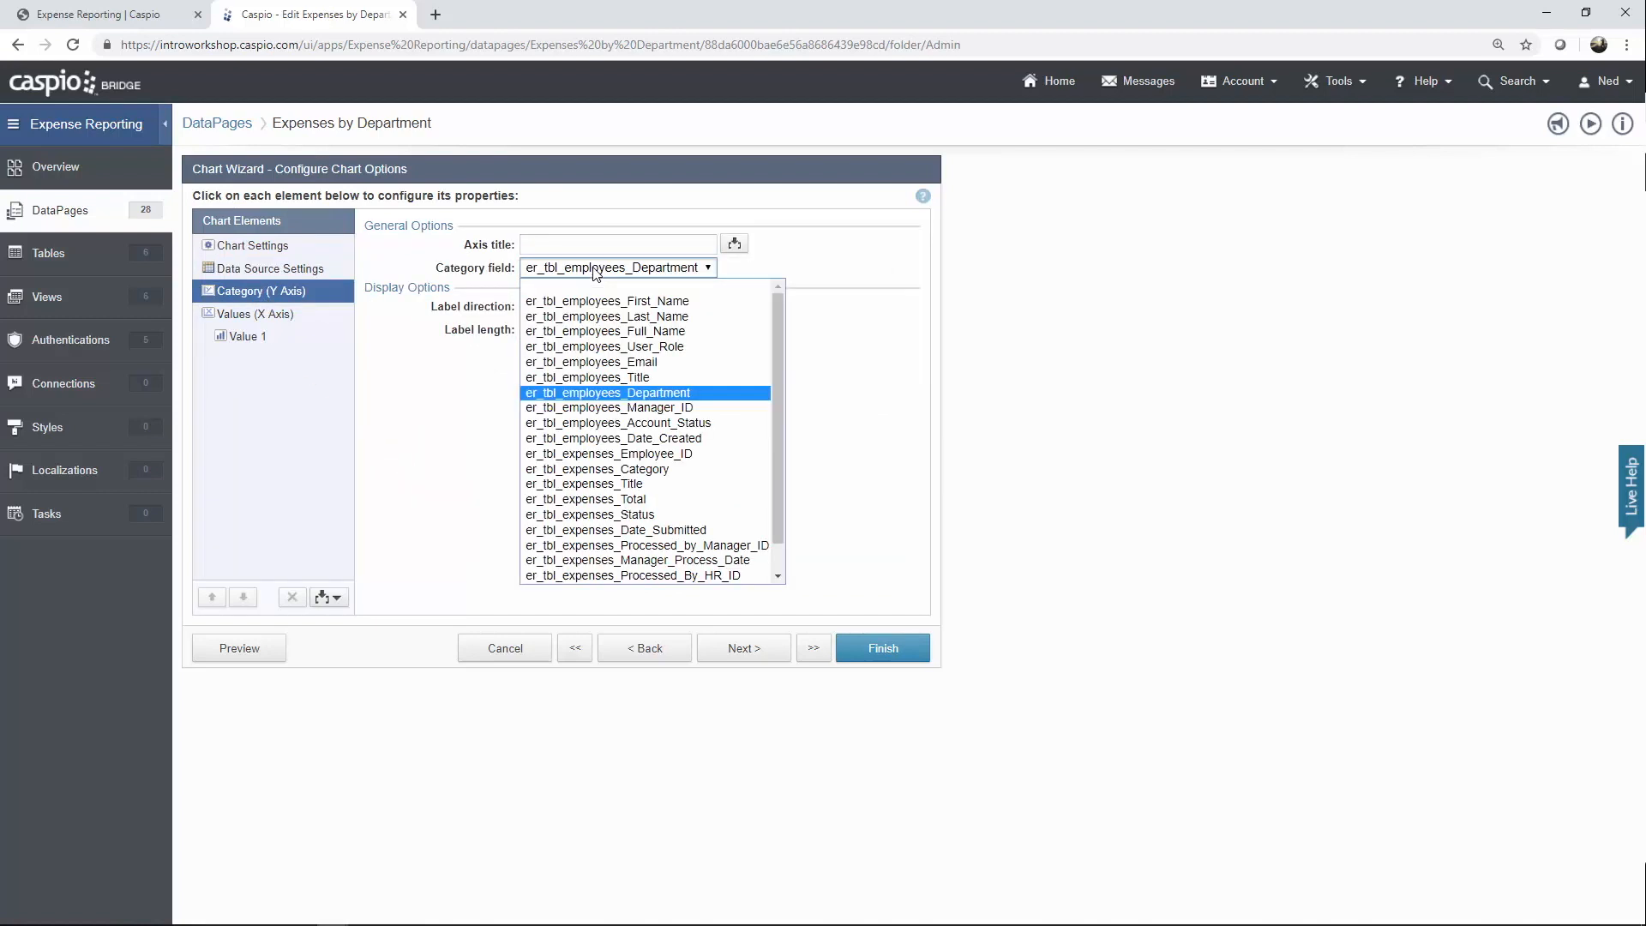
left_click(595, 273)
left_click(262, 319)
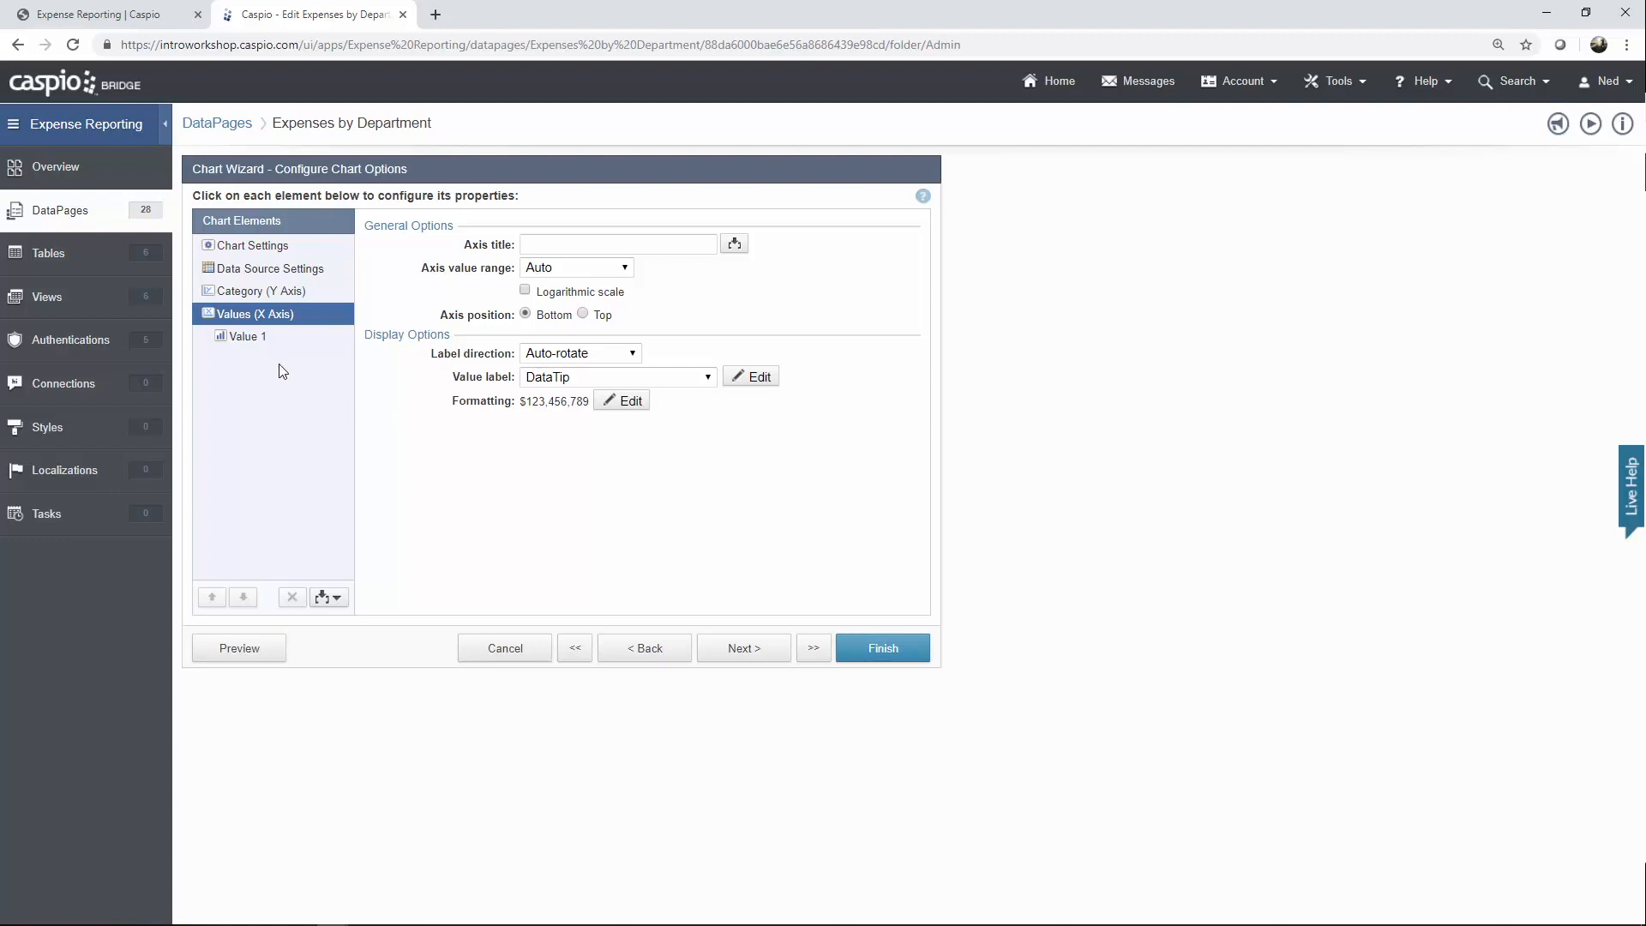
left_click(262, 339)
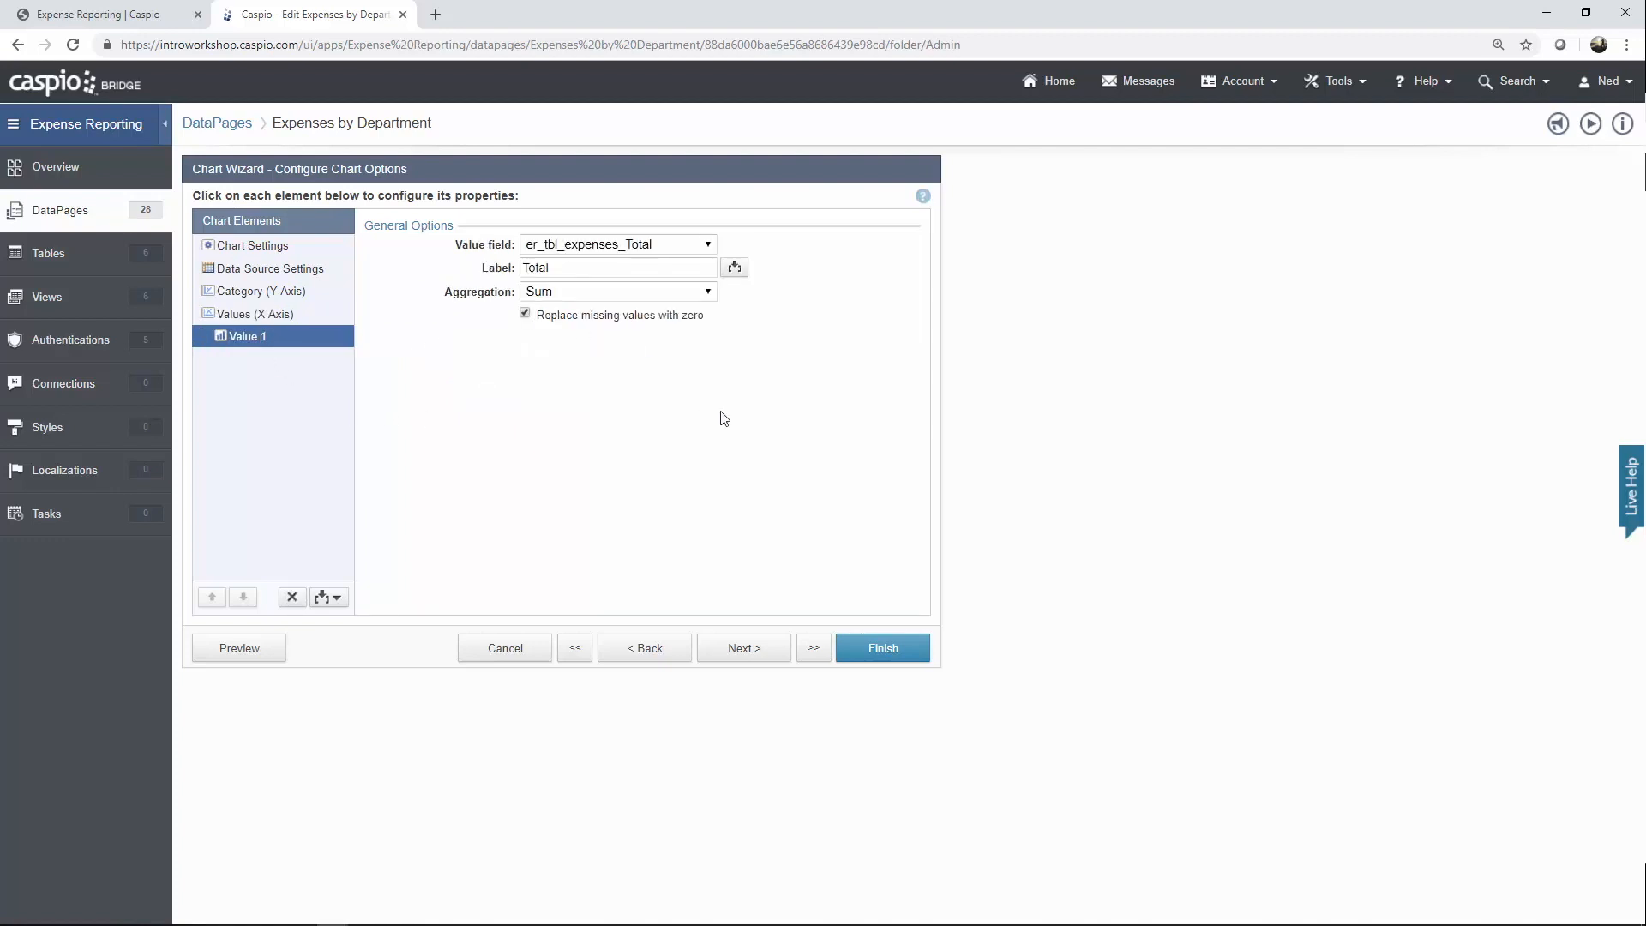
left_click(753, 649)
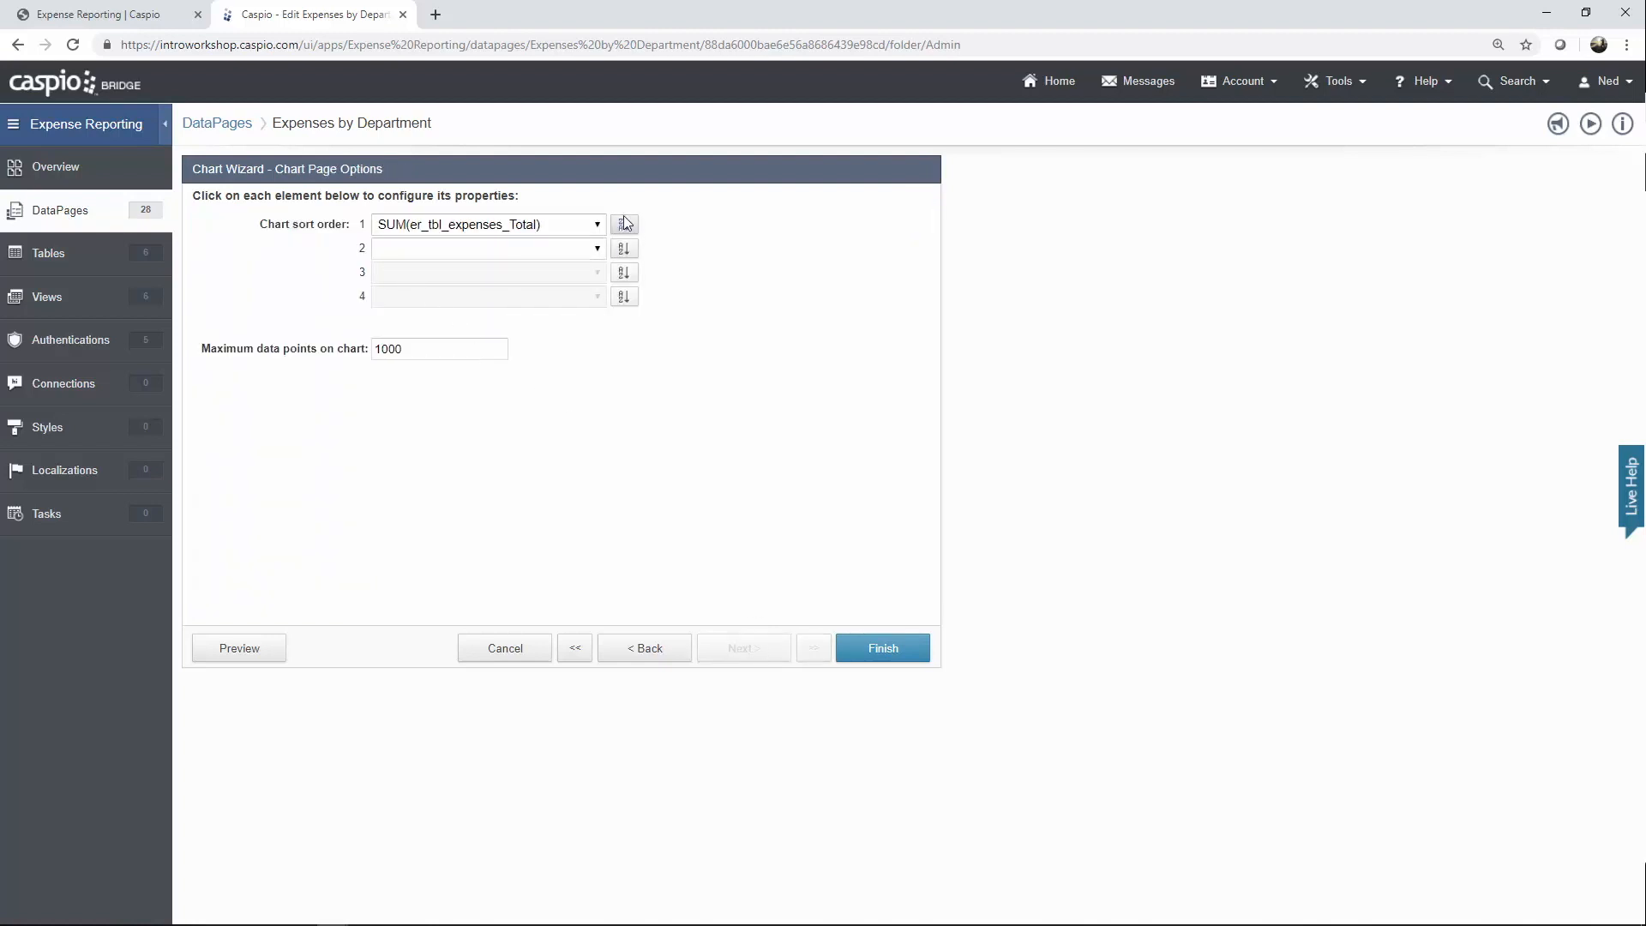
left_click(892, 647)
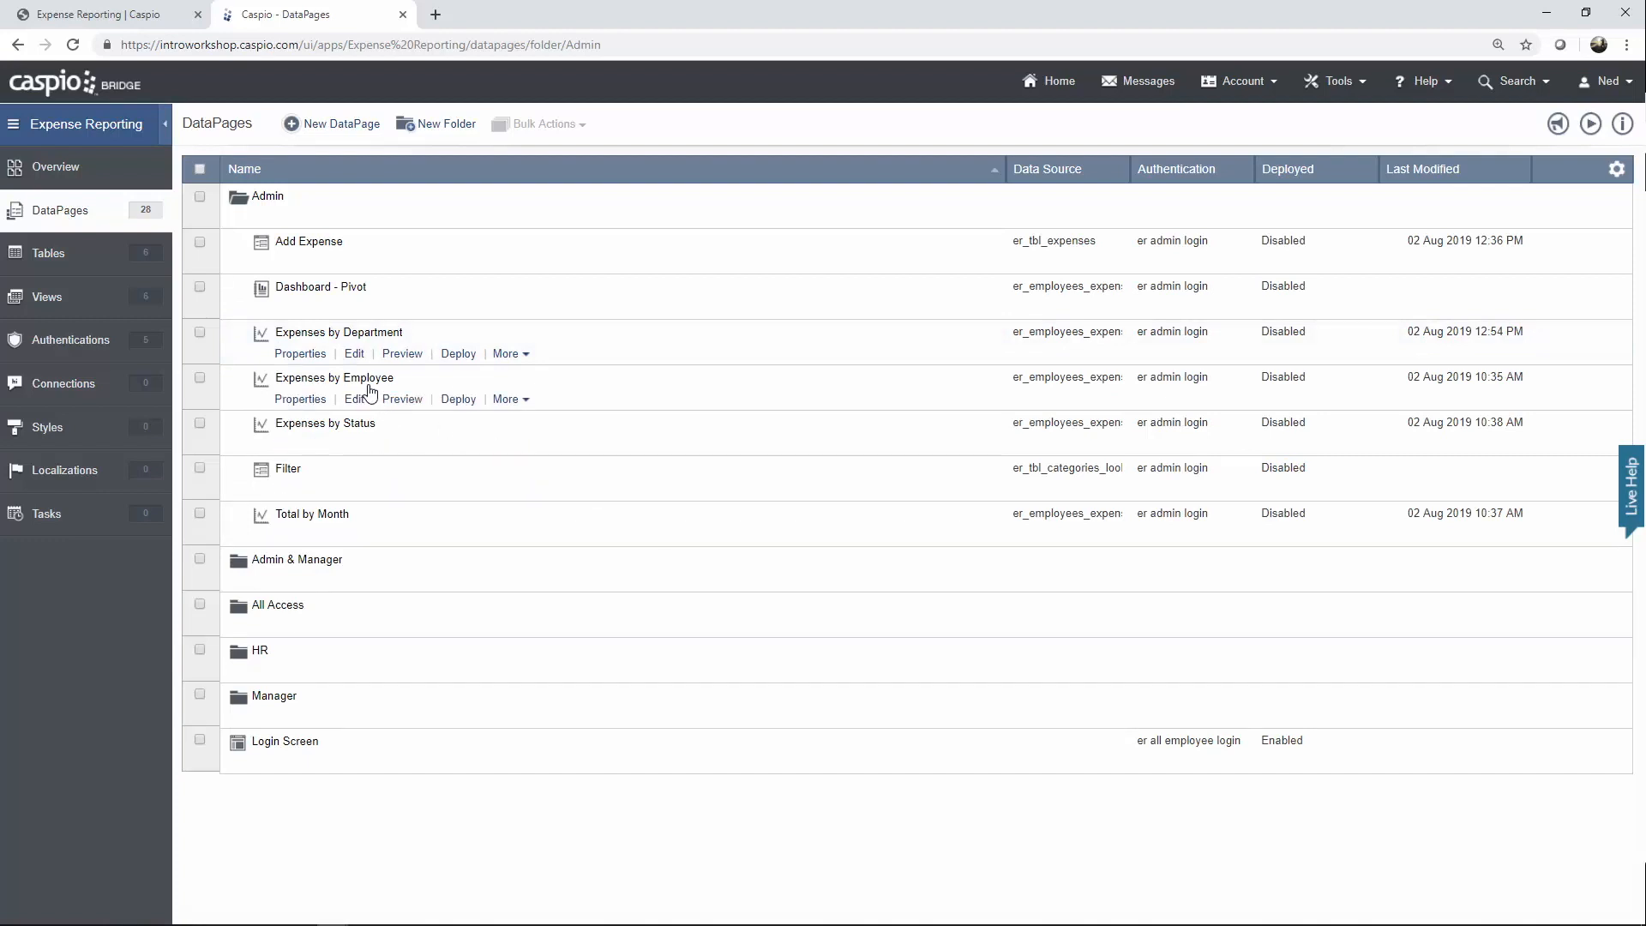
Edit Expenses by Employee, jumping to chart options, and keep Full_Name as its category.
left_click(507, 353)
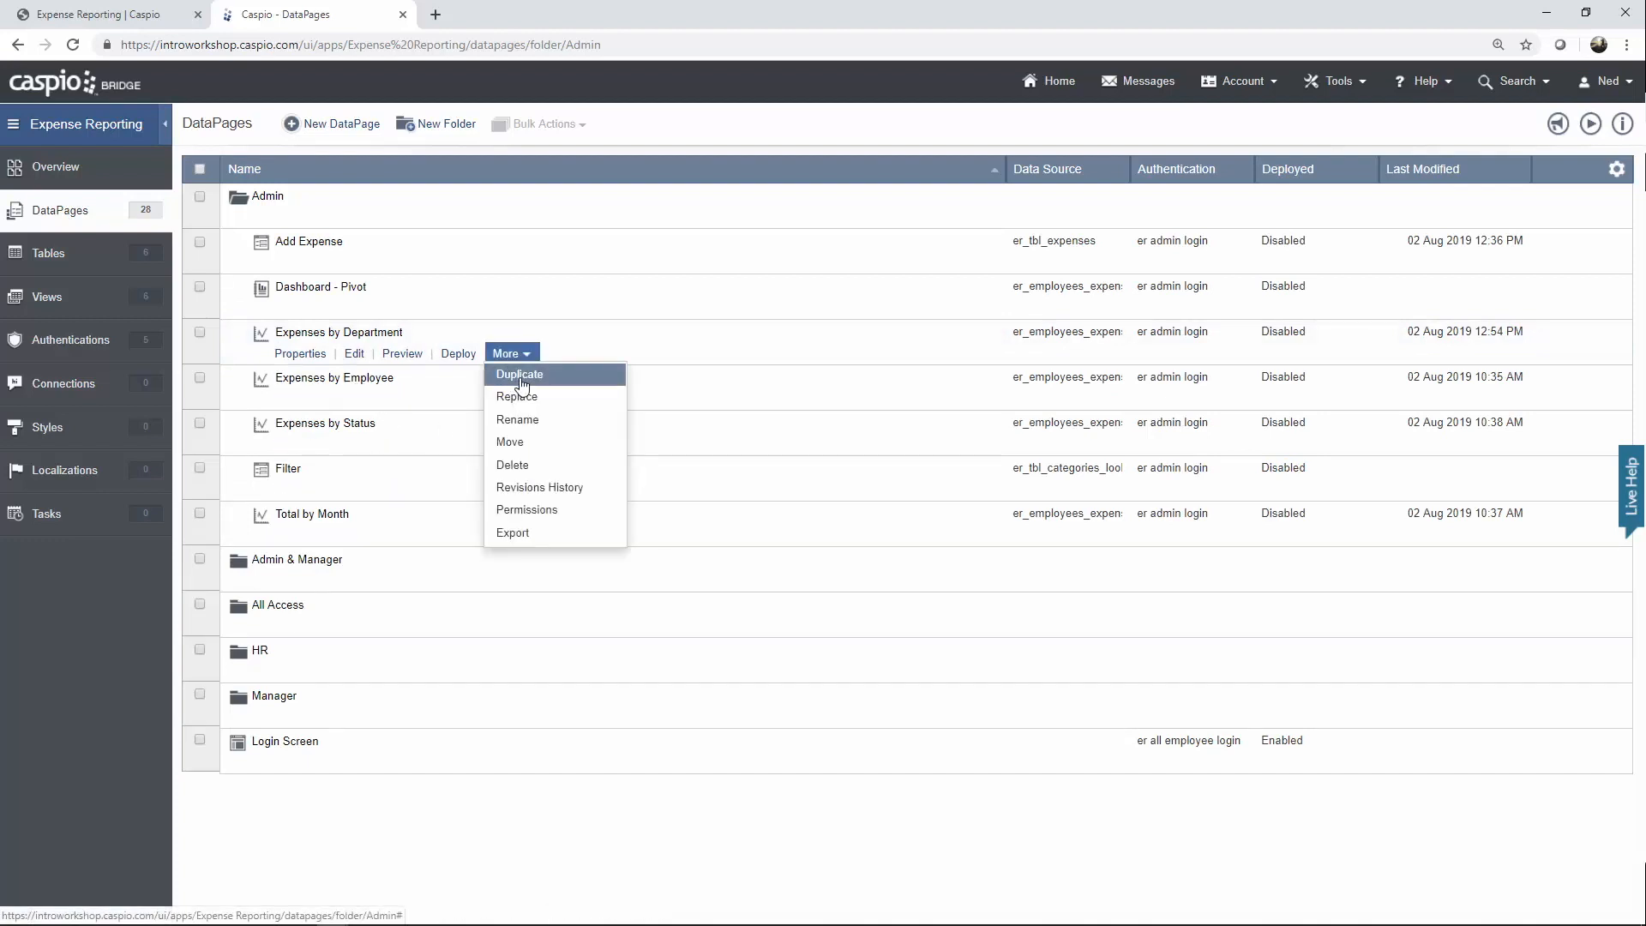
left_click(357, 400)
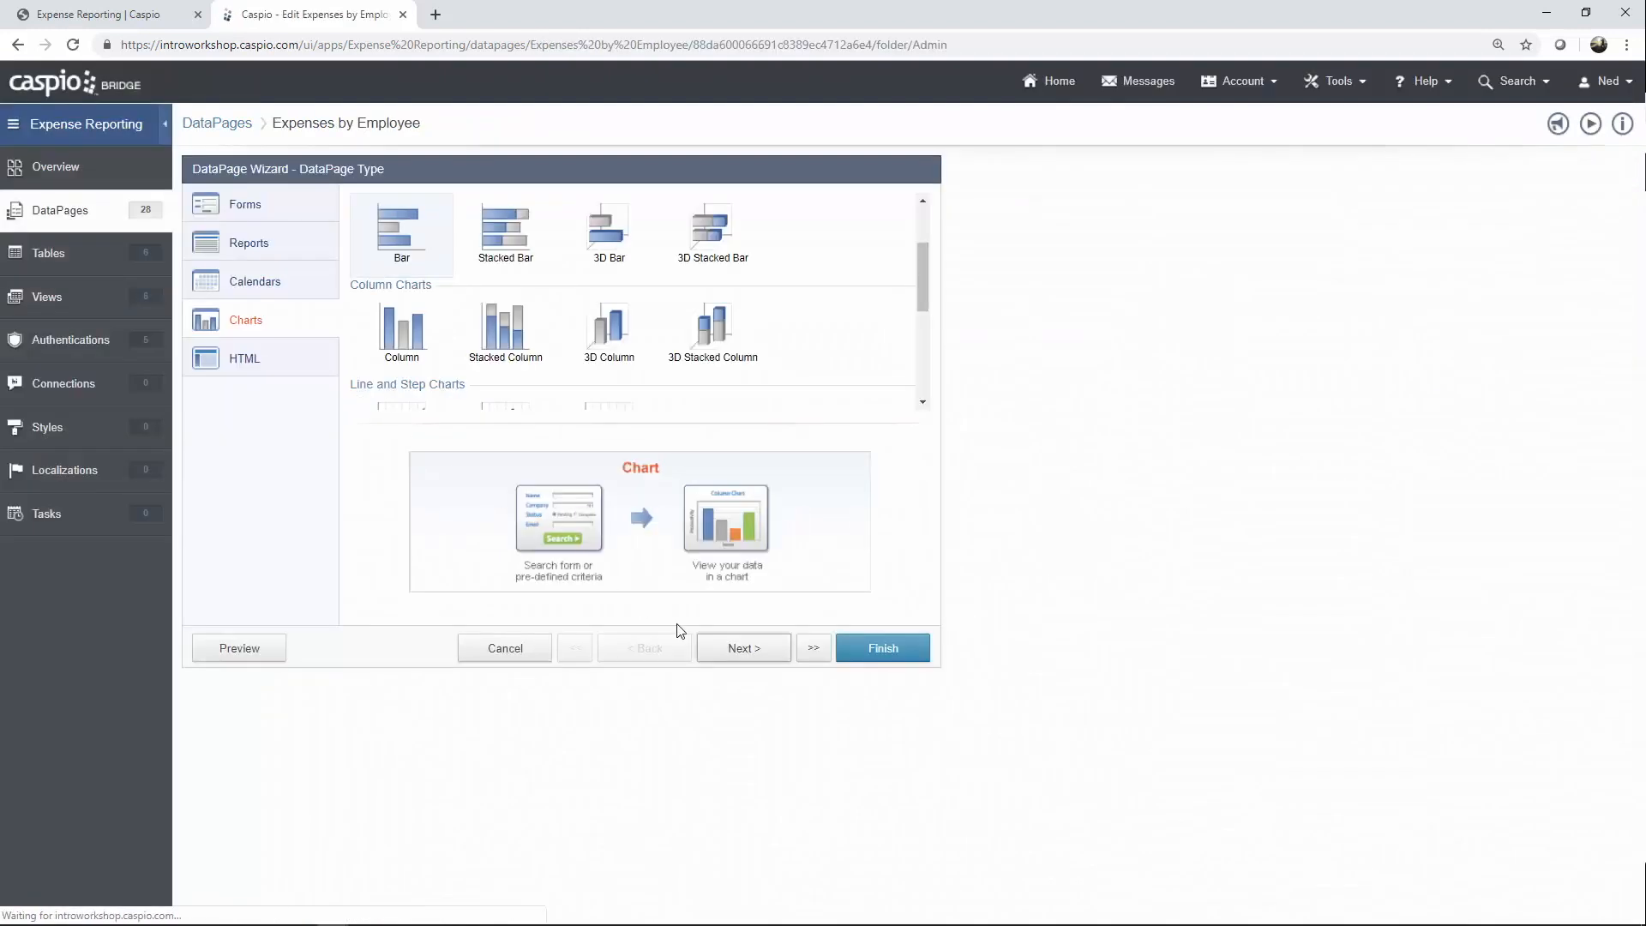
left_click(806, 649)
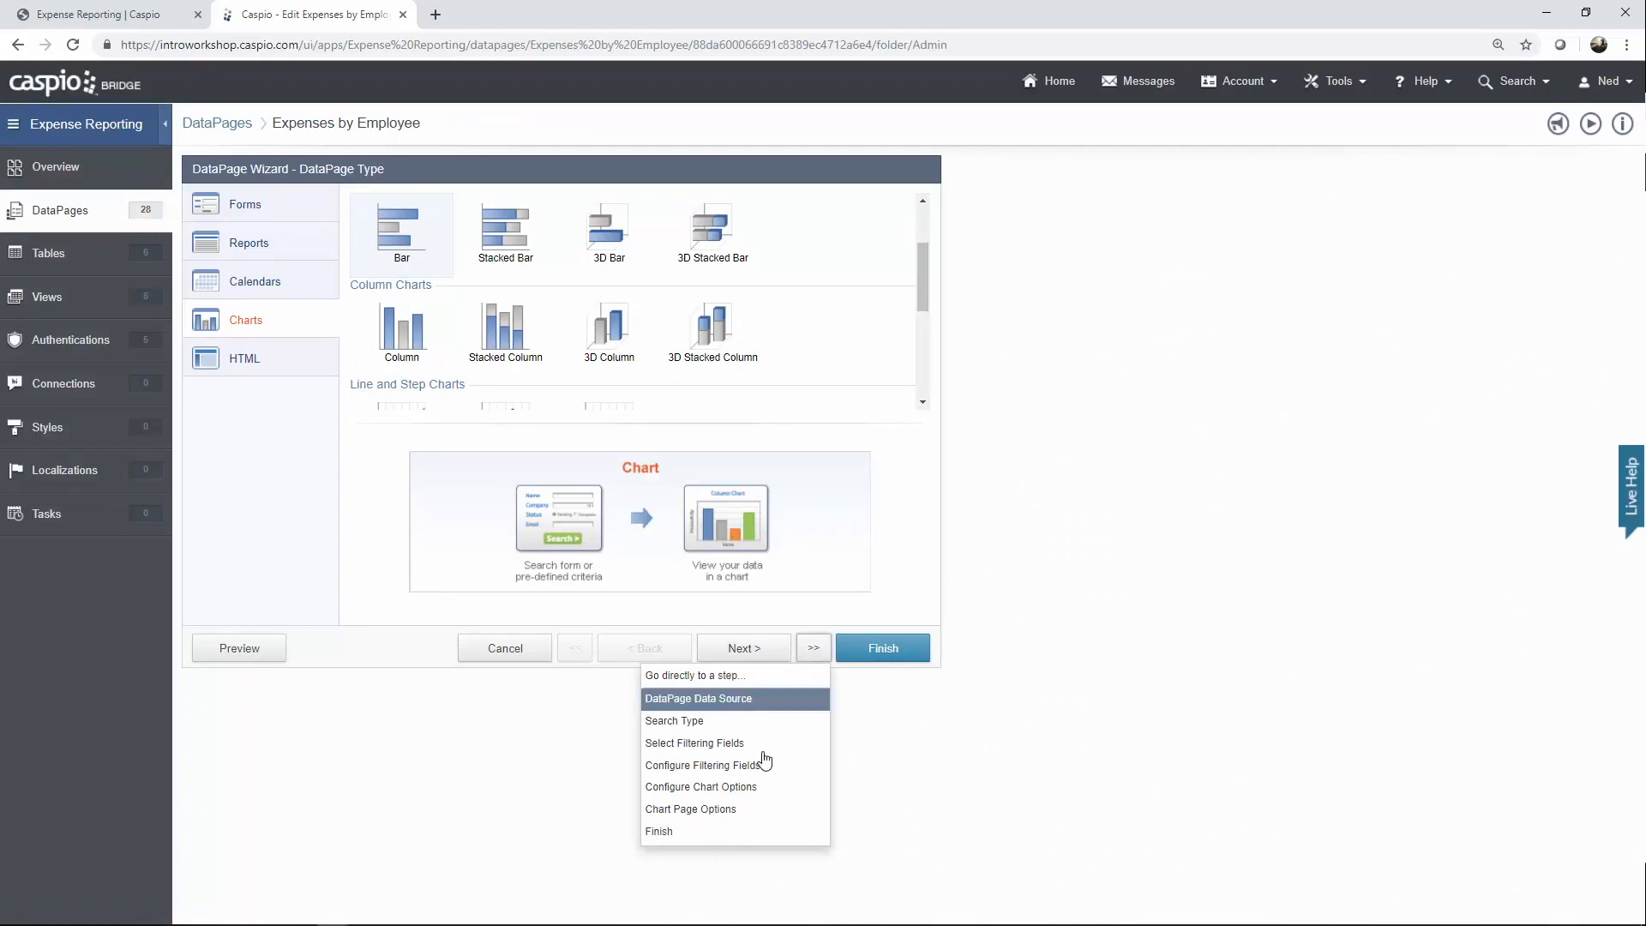
left_click(754, 789)
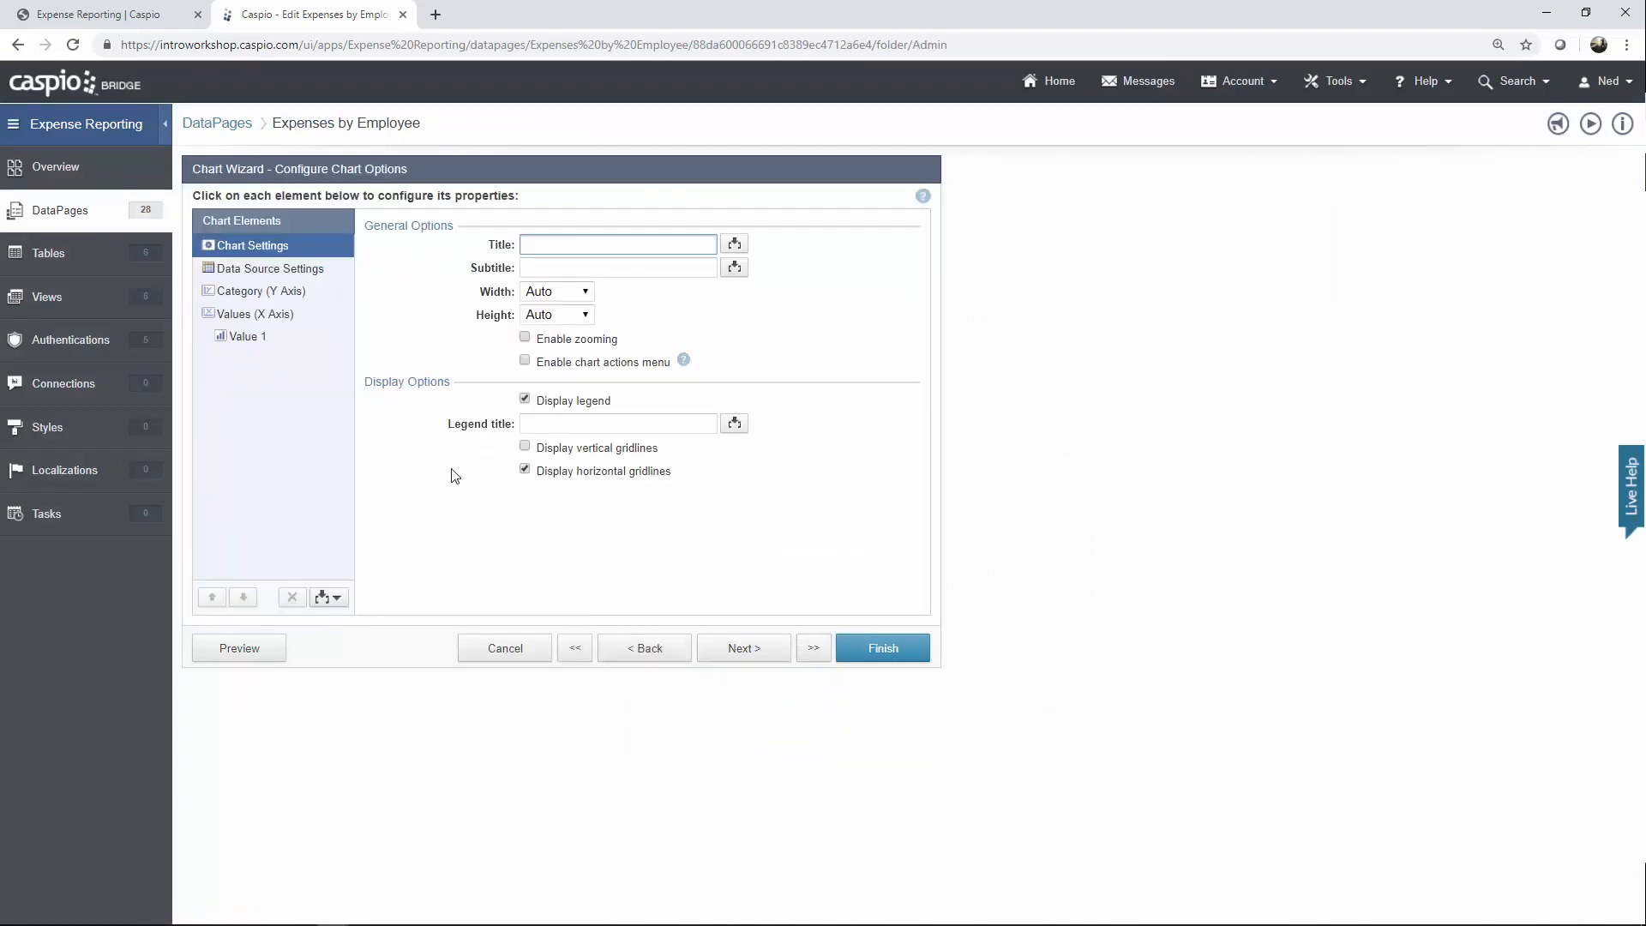
left_click(283, 296)
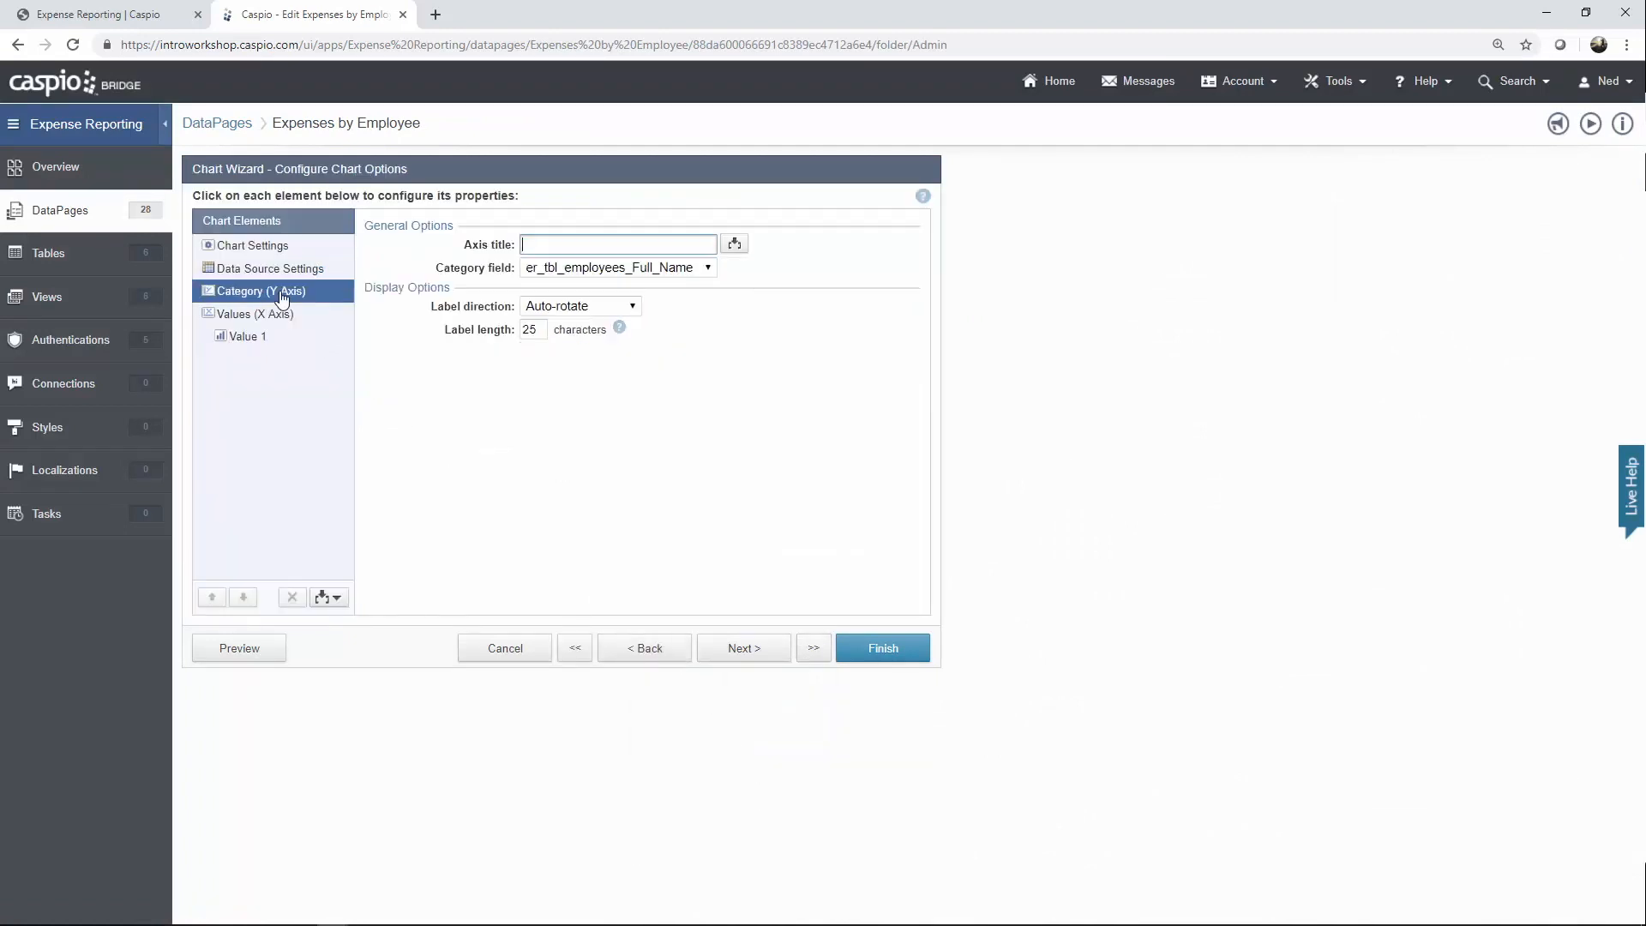
left_click(614, 269)
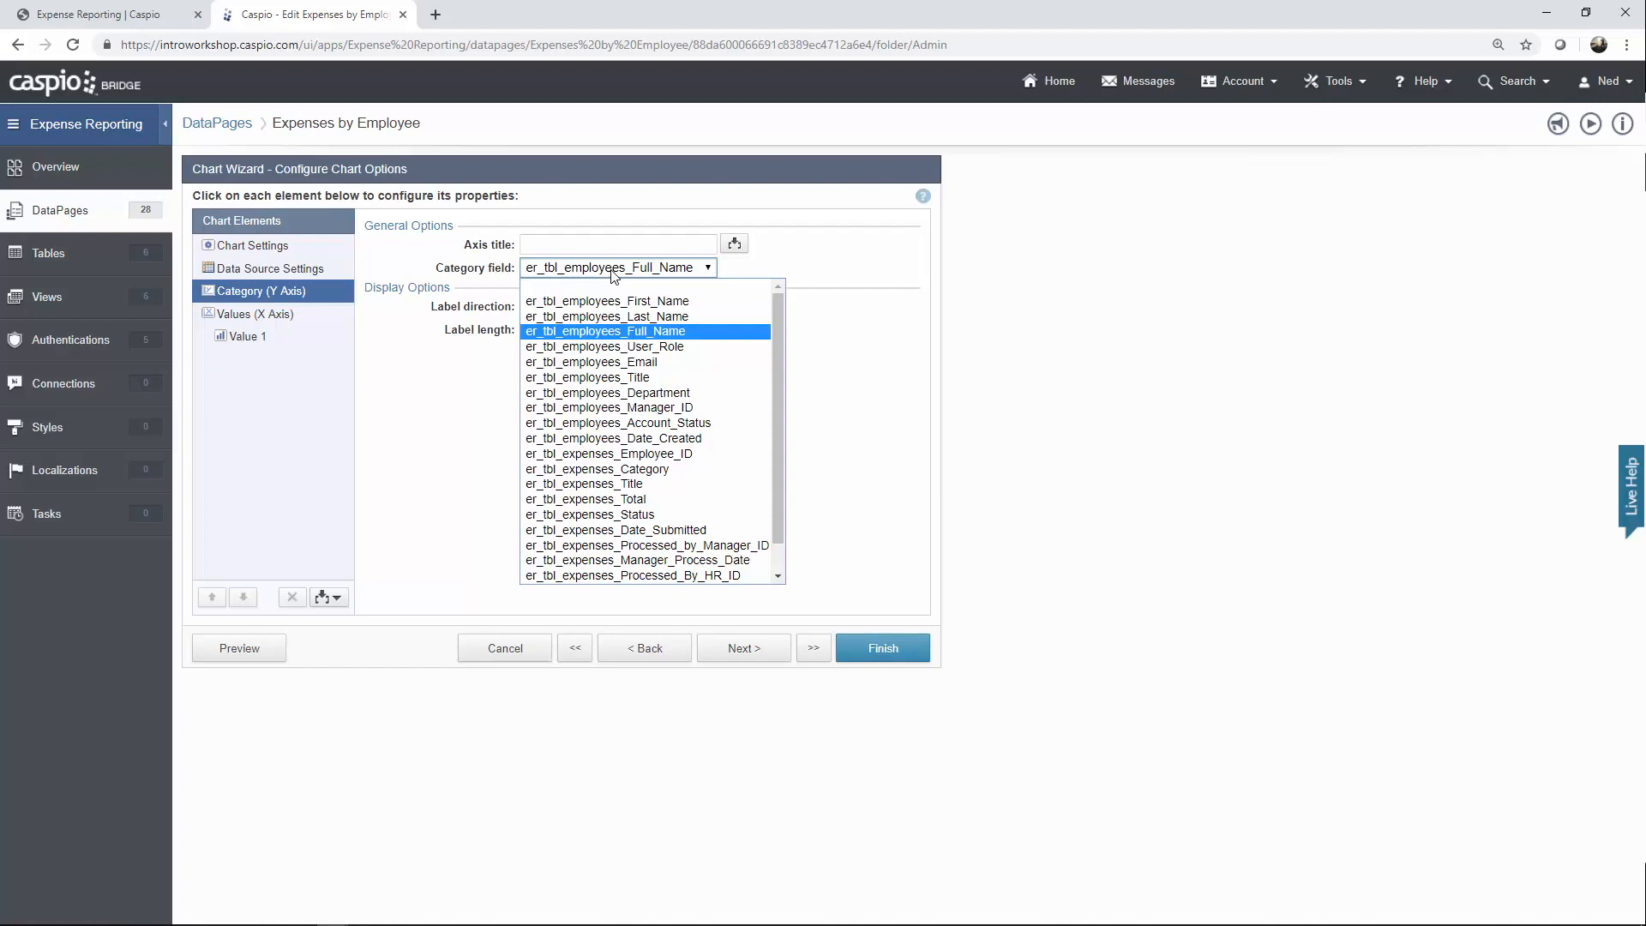
left_click(614, 269)
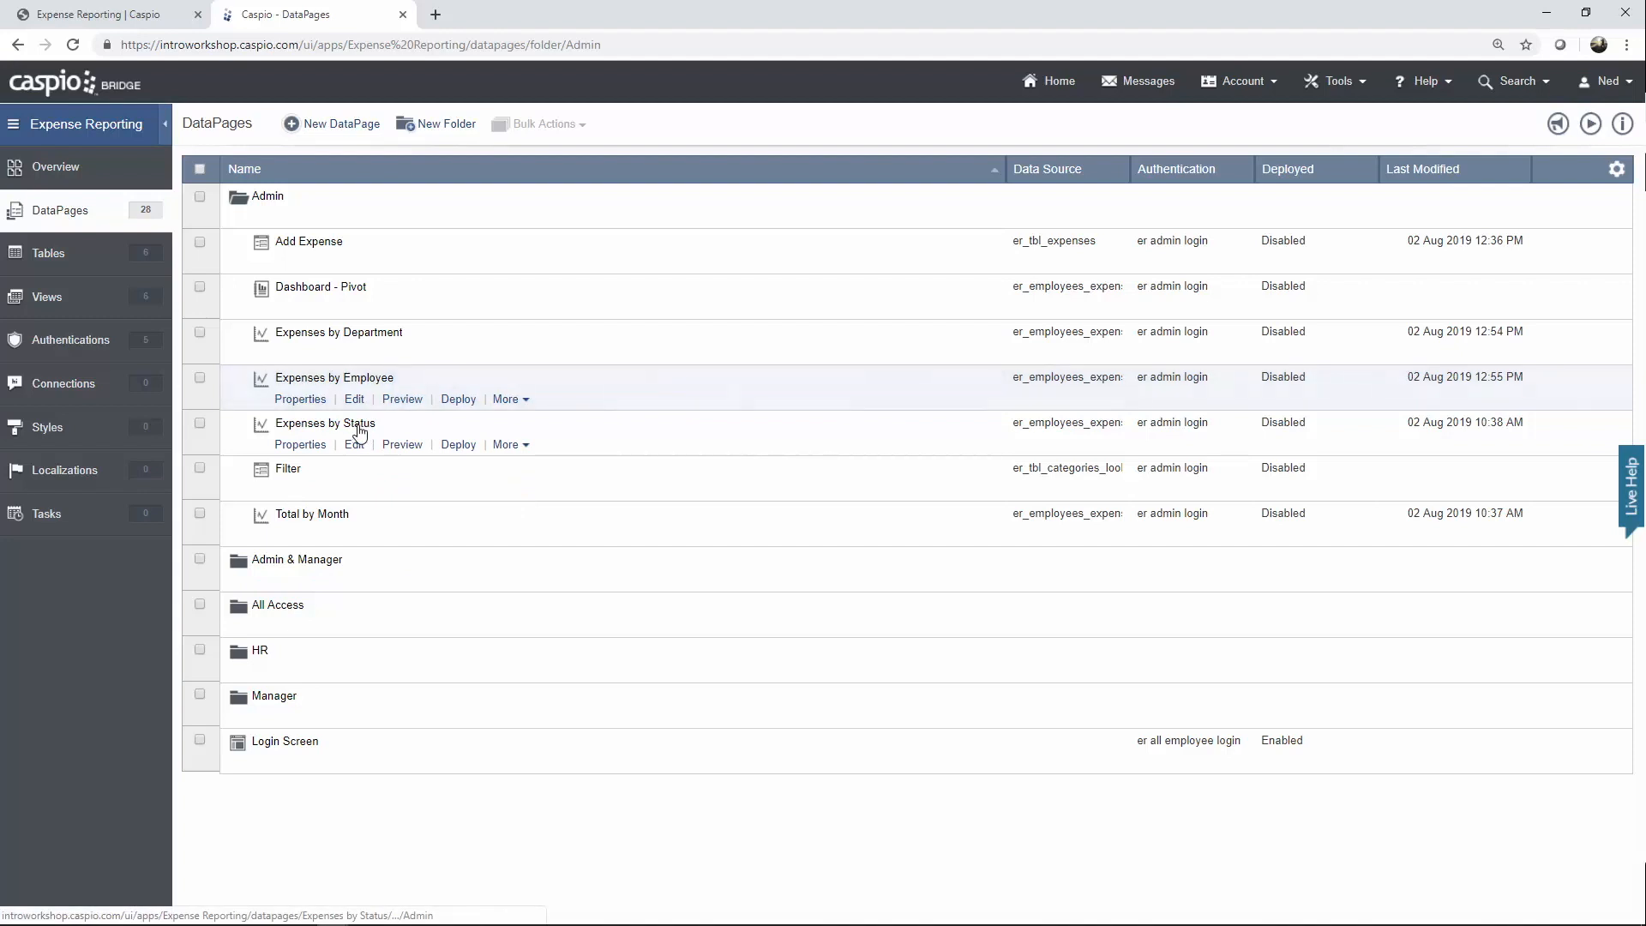
Open Expenses by Status for editing and advance to Configure Chart Options.
left_click(509, 399)
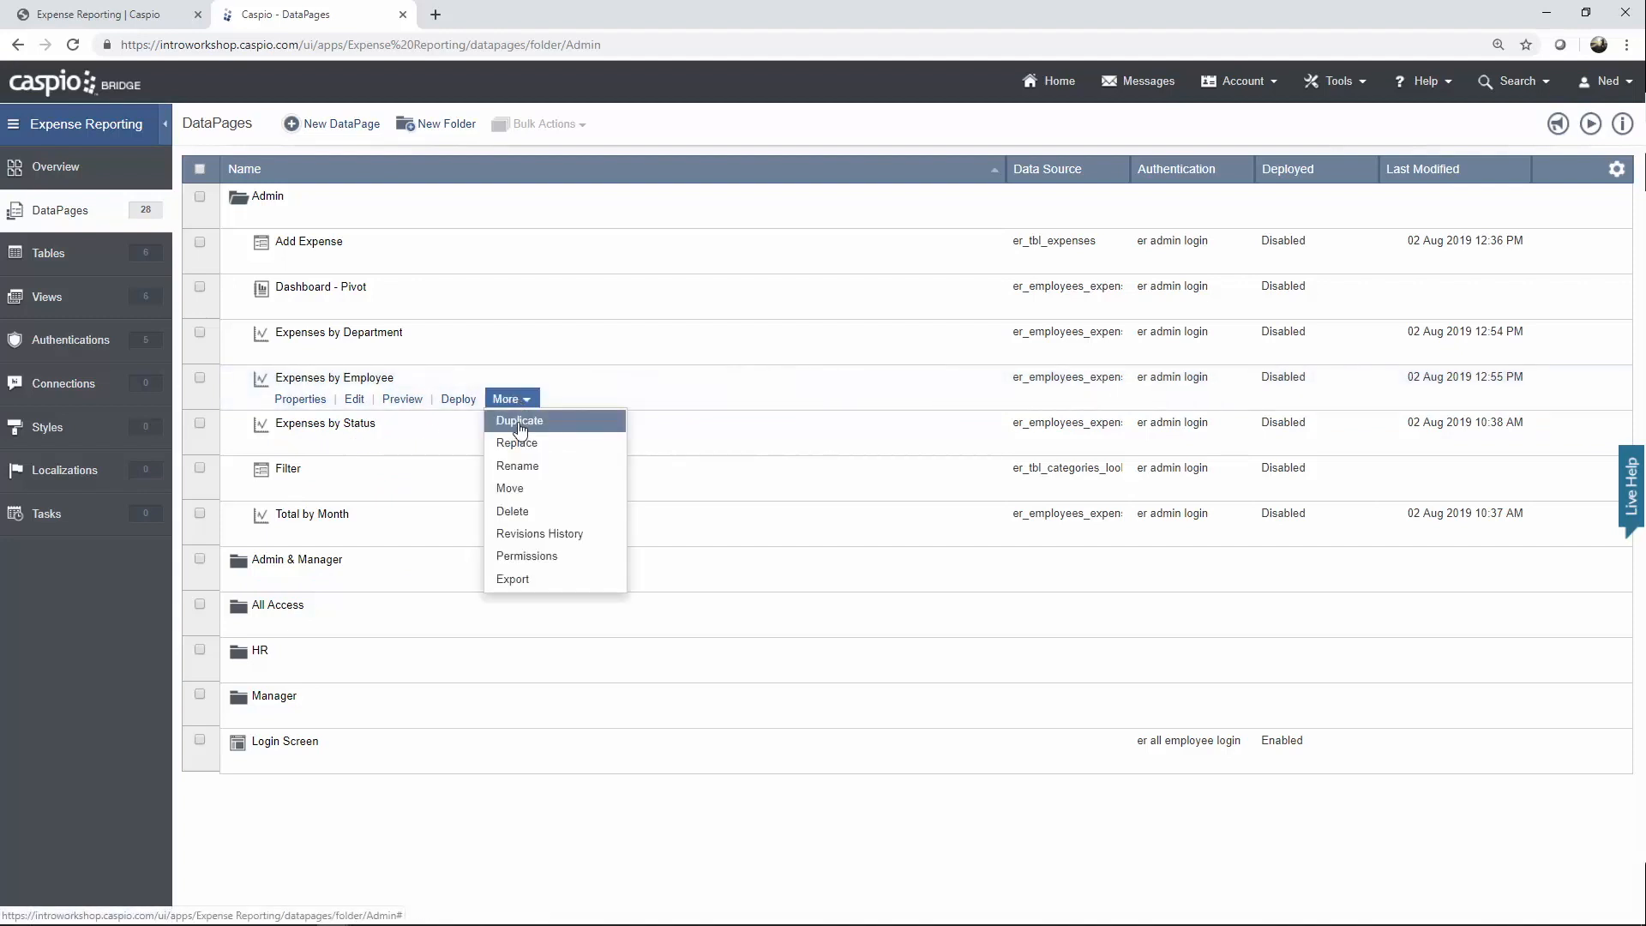
left_click(356, 446)
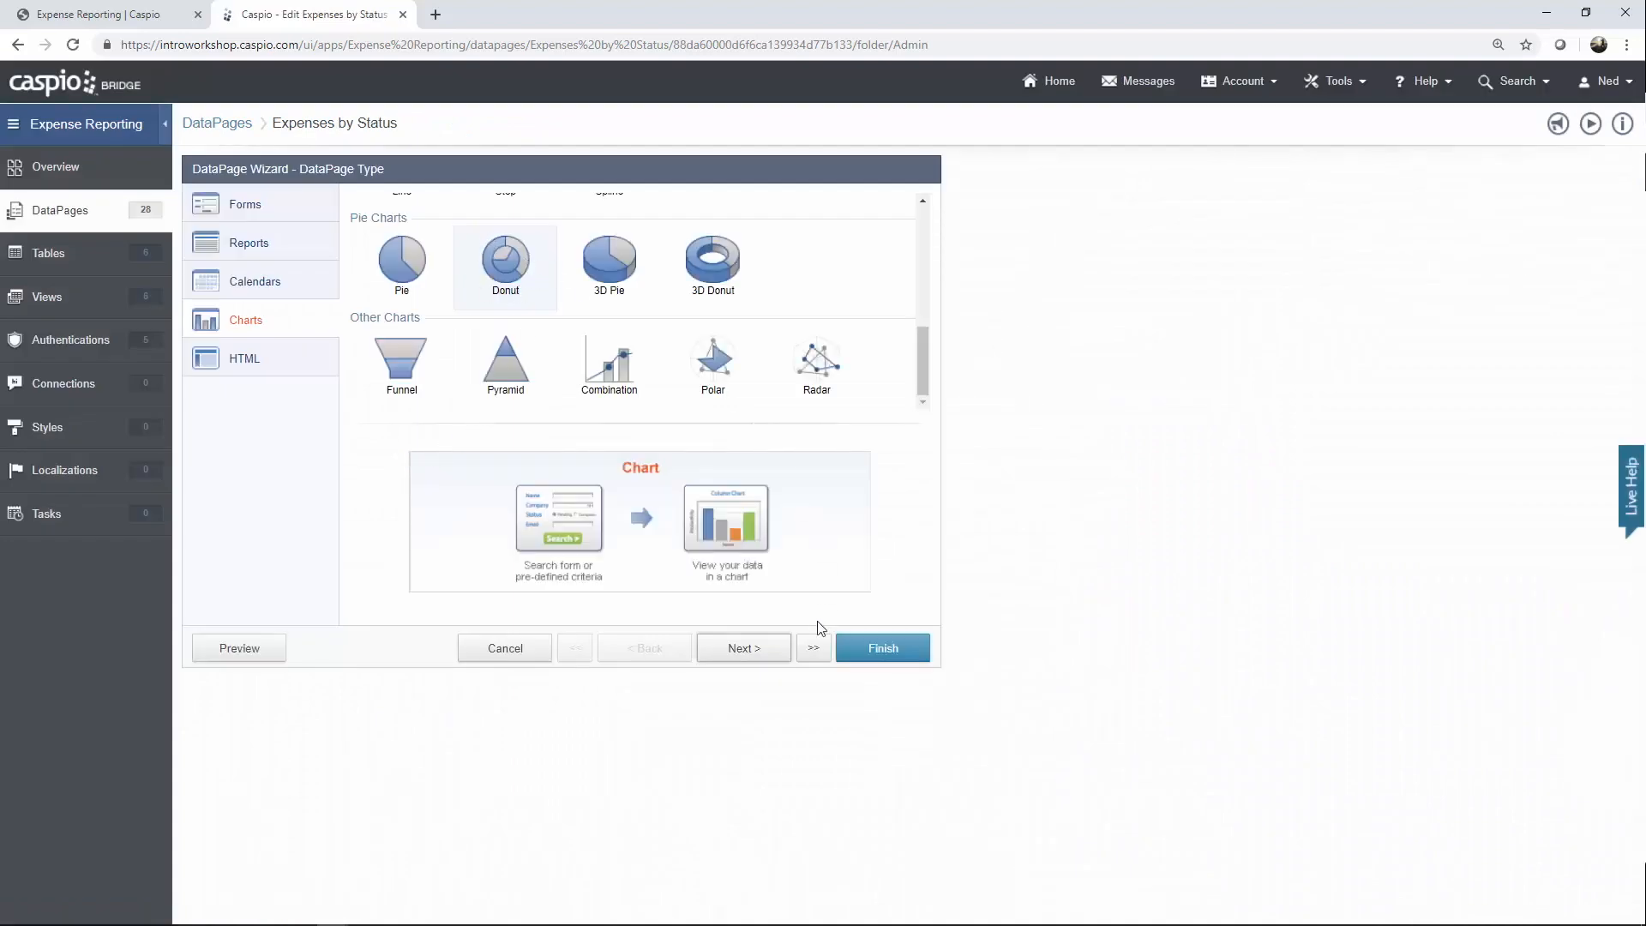
left_click(760, 655)
left_click(762, 657)
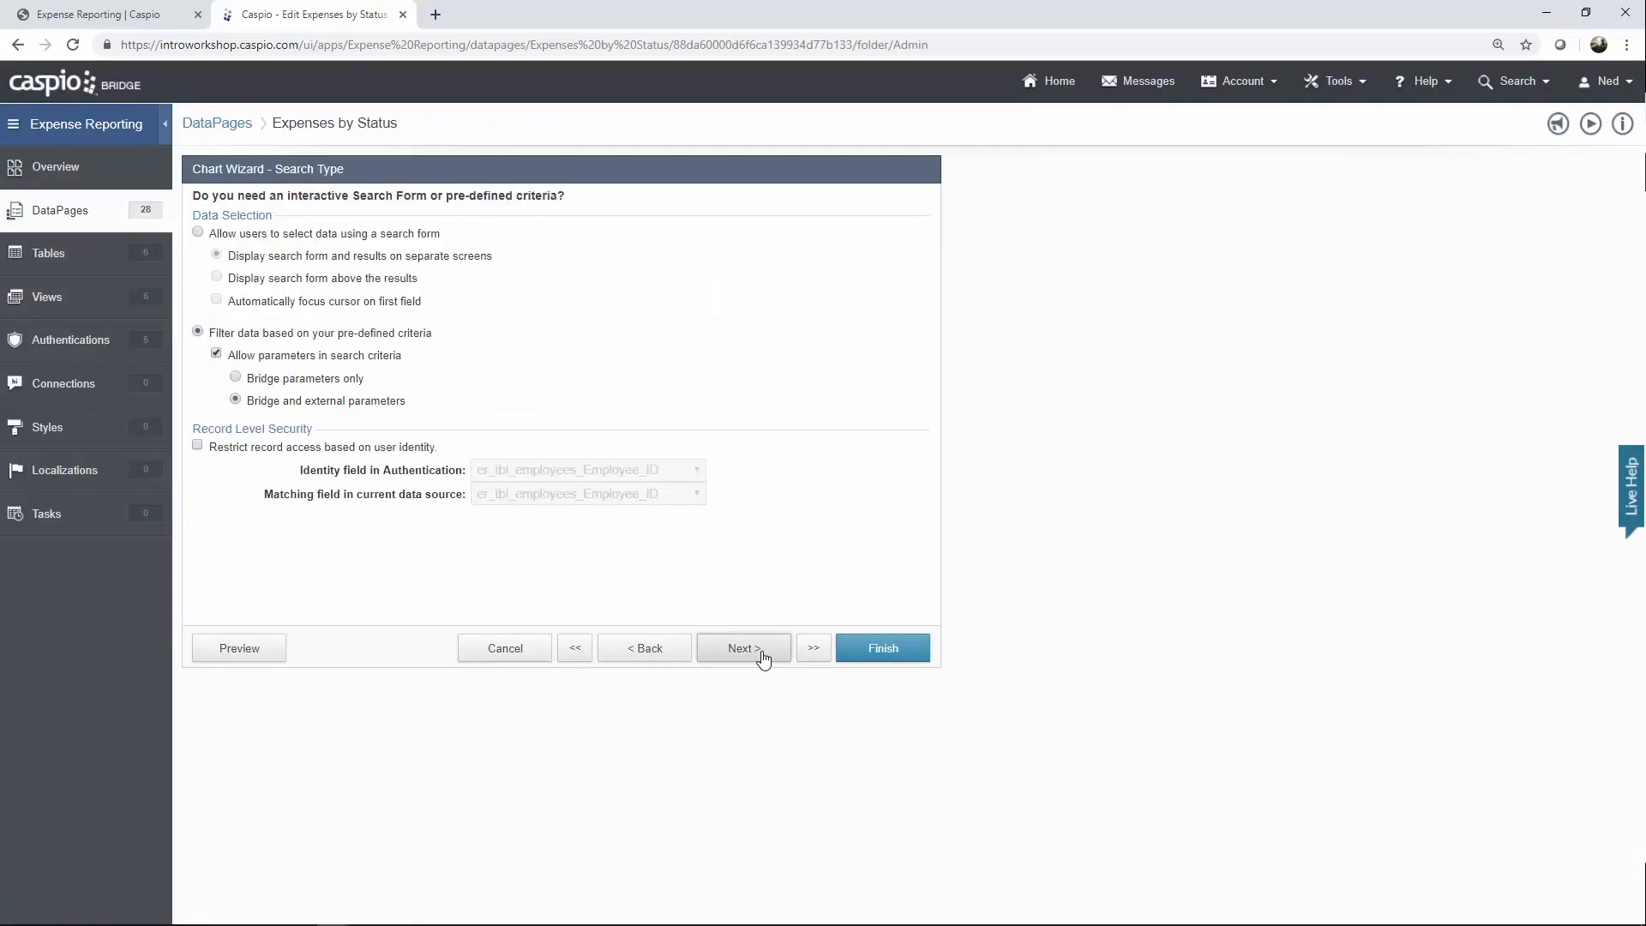
left_click(763, 657)
left_click(762, 657)
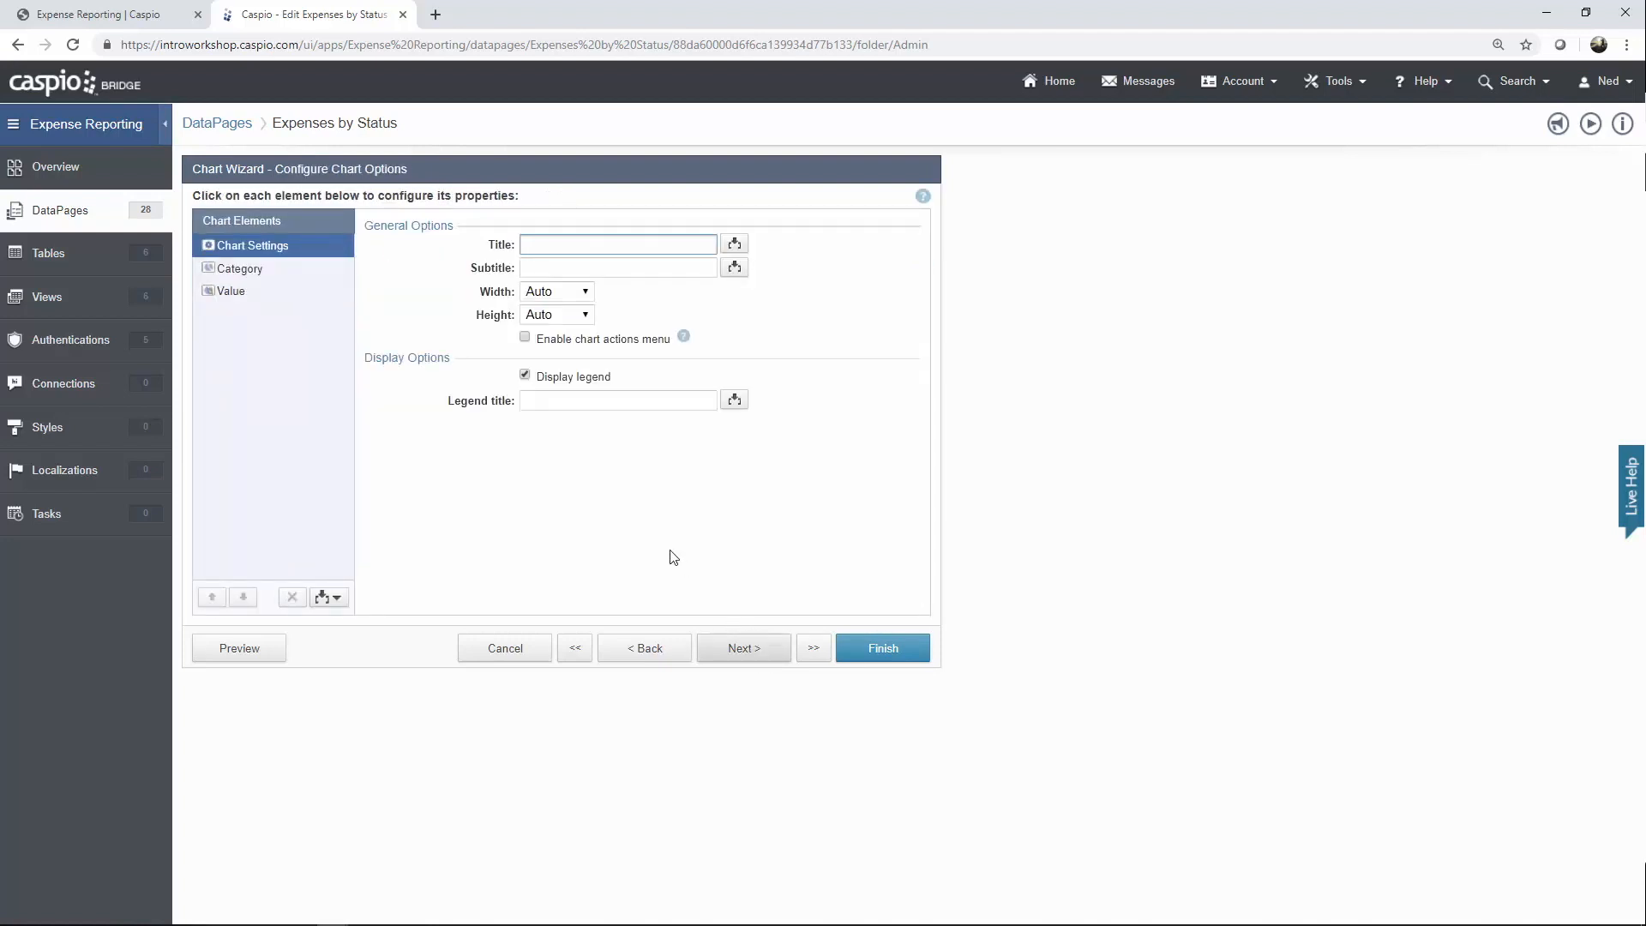
Keep the Full_Name category with Status sub-category and summed value, then finish.
left_click(293, 273)
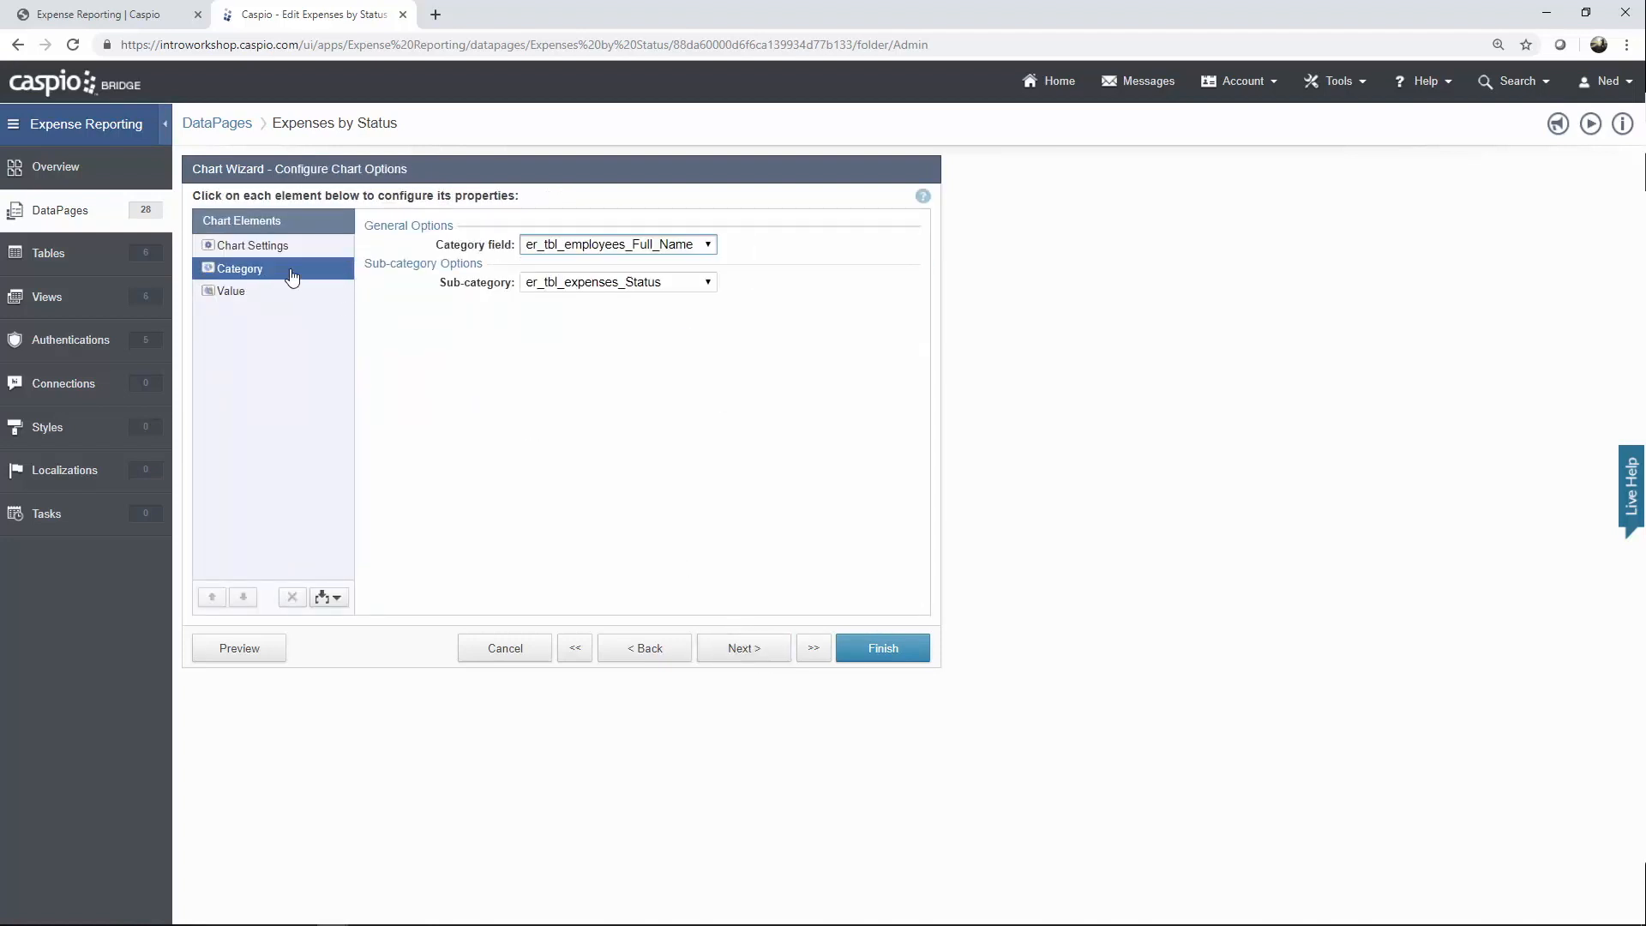
left_click(591, 257)
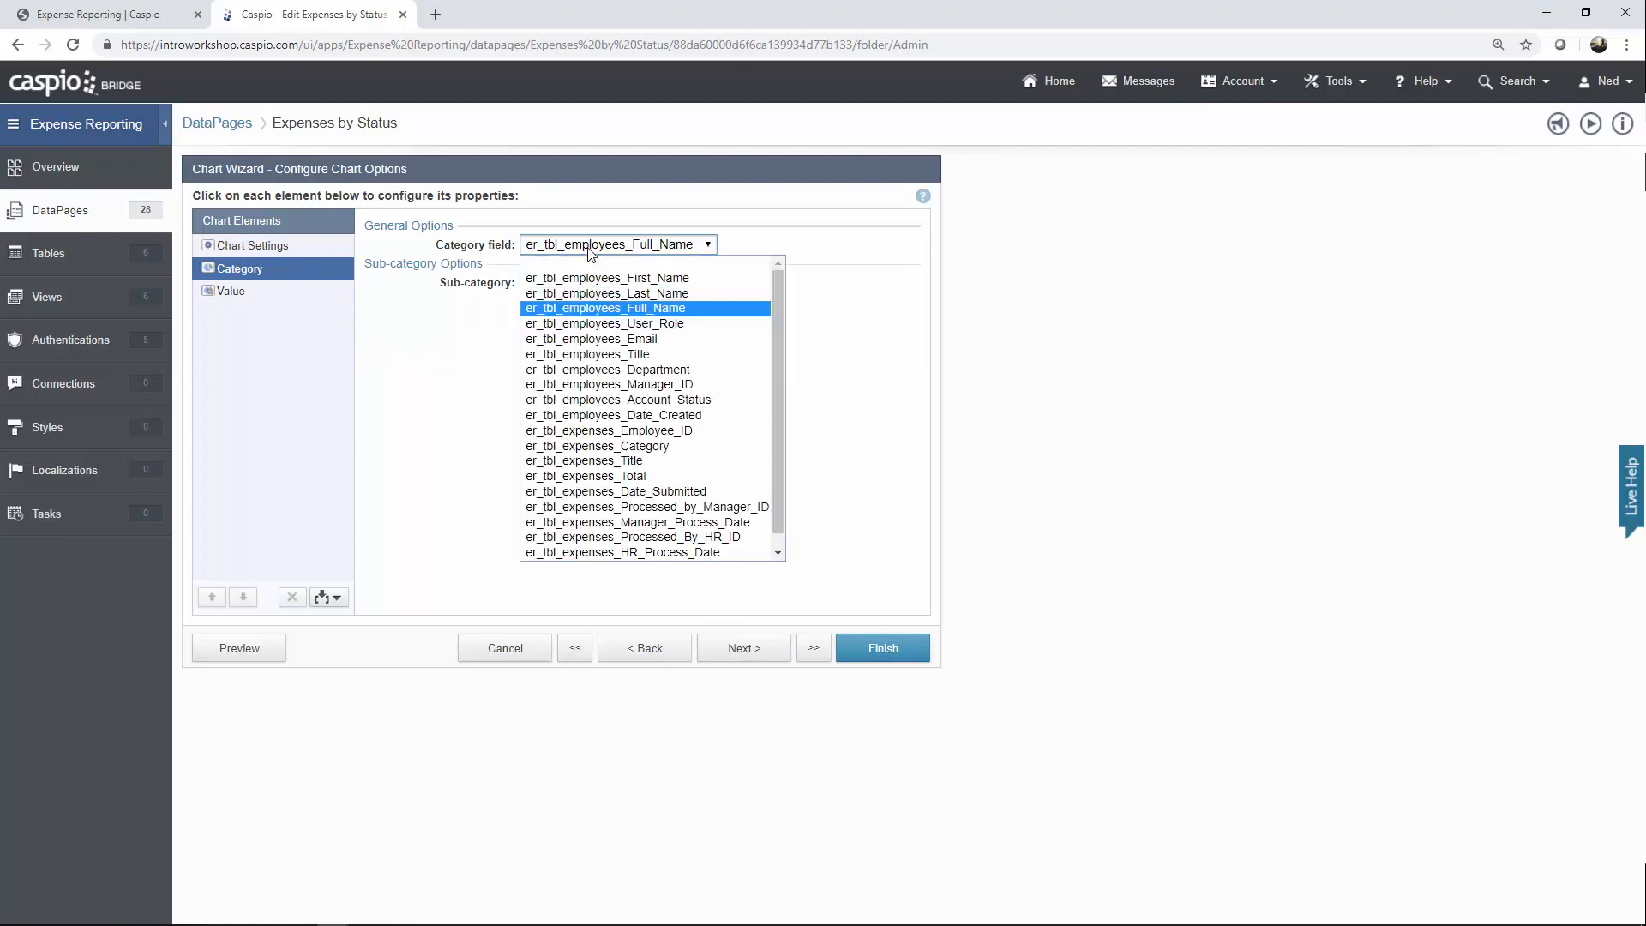
left_click(457, 315)
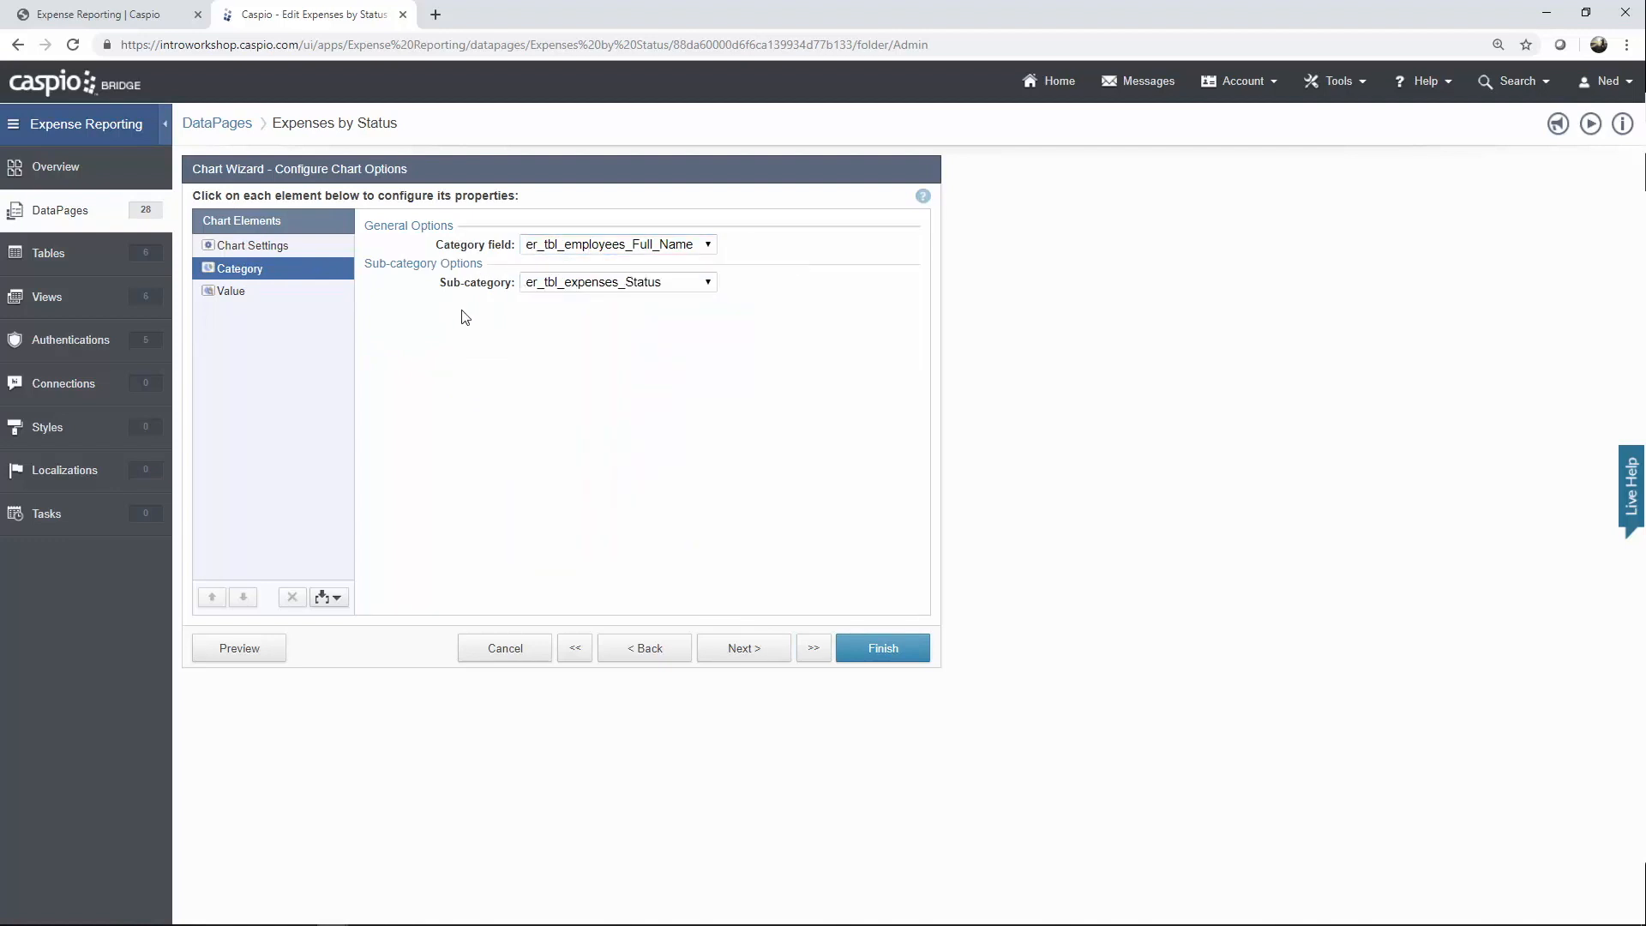
left_click(631, 294)
left_click(630, 290)
left_click(238, 293)
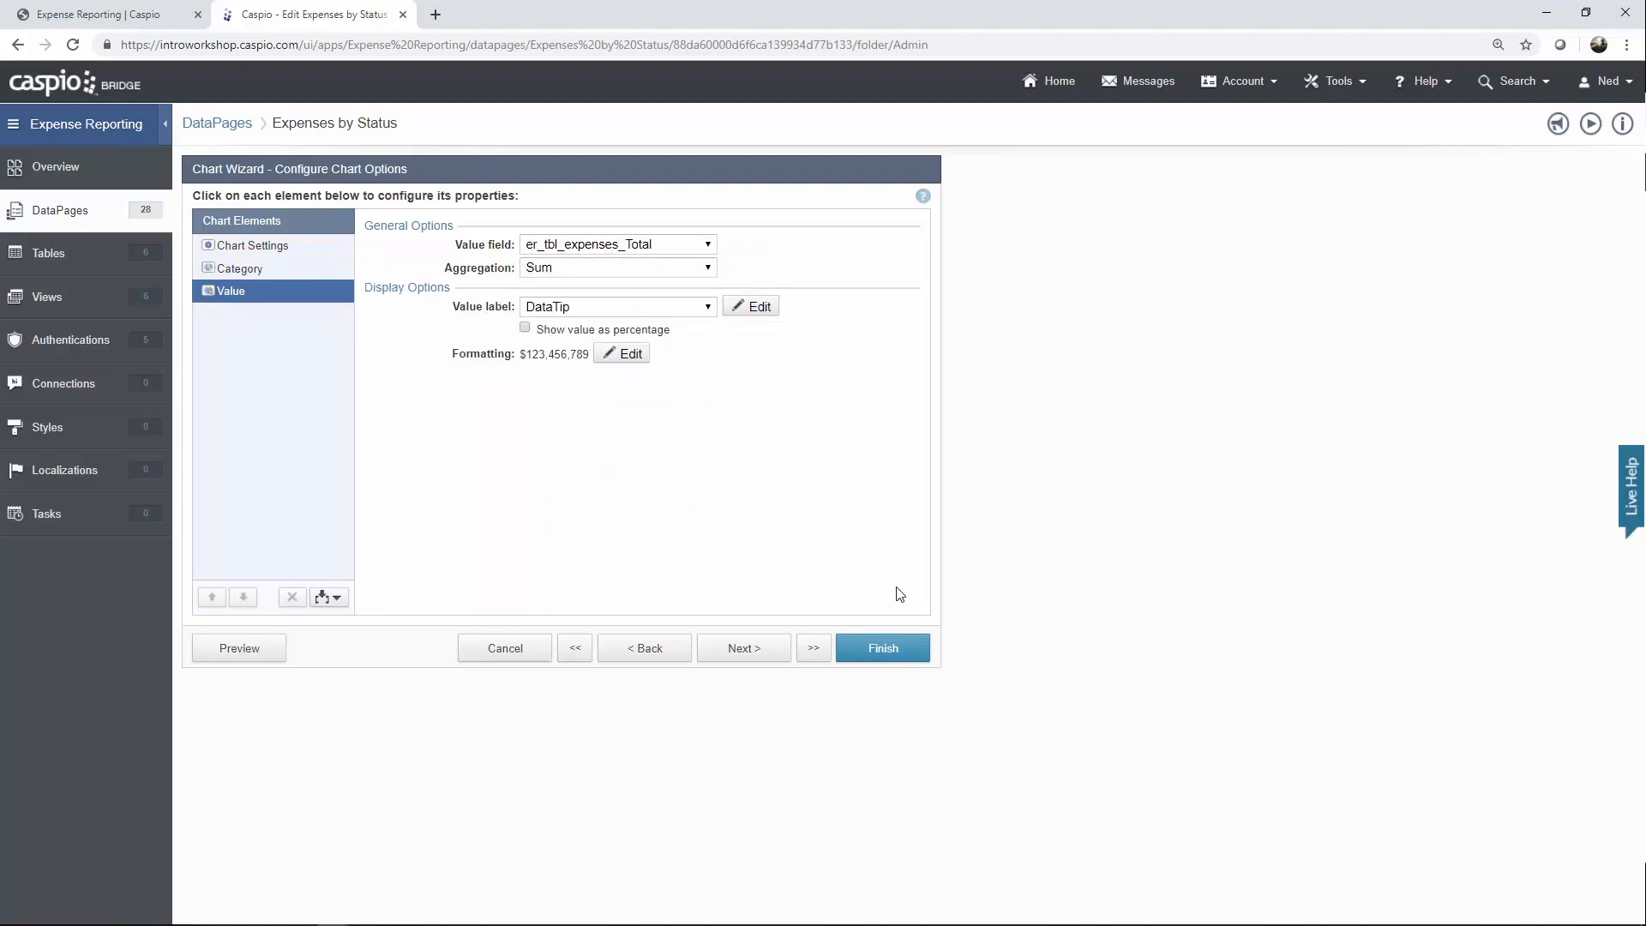
left_click(891, 645)
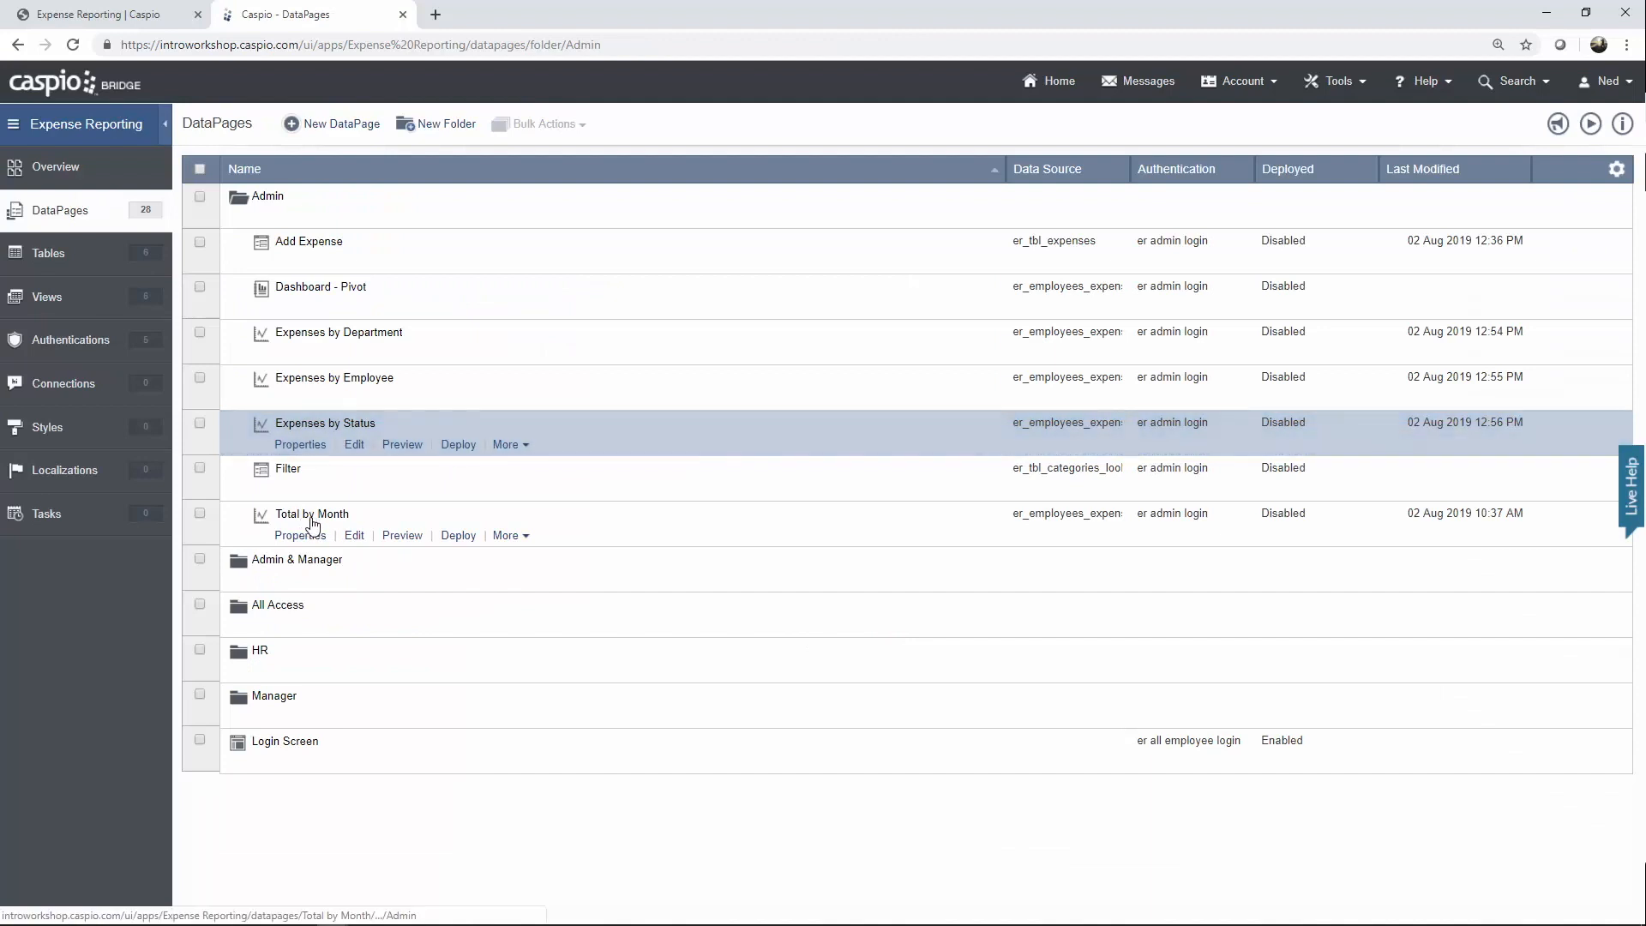
Open Total by Month for editing and advance to Configure Chart Options.
left_click(506, 444)
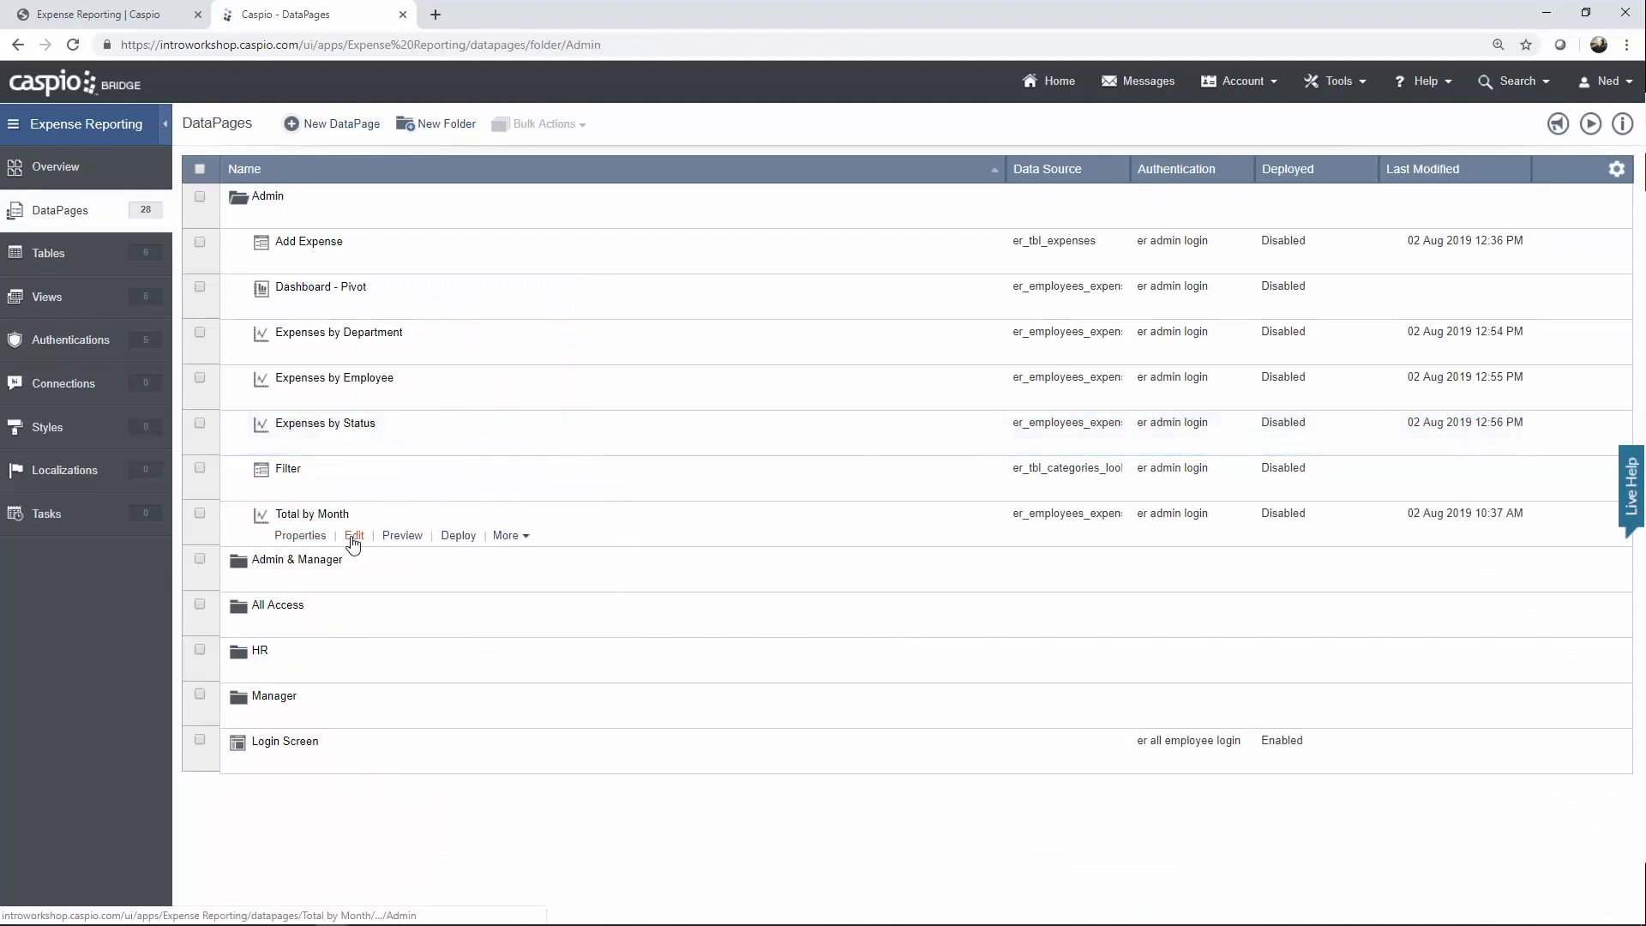
left_click(353, 536)
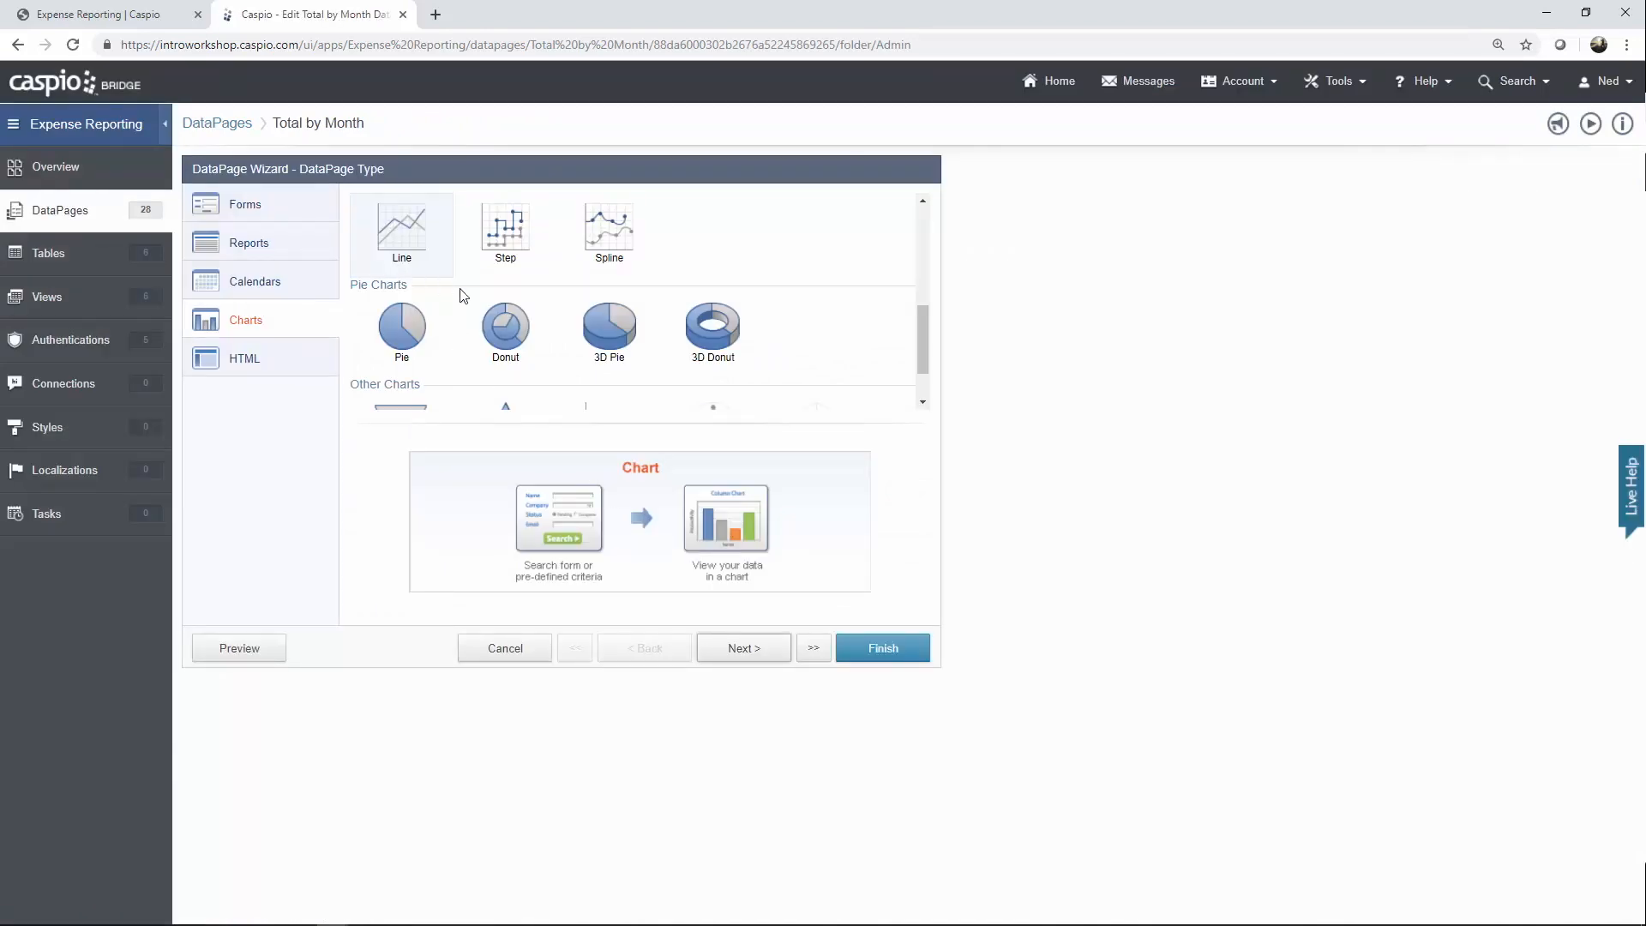
left_click(757, 650)
left_click(757, 650)
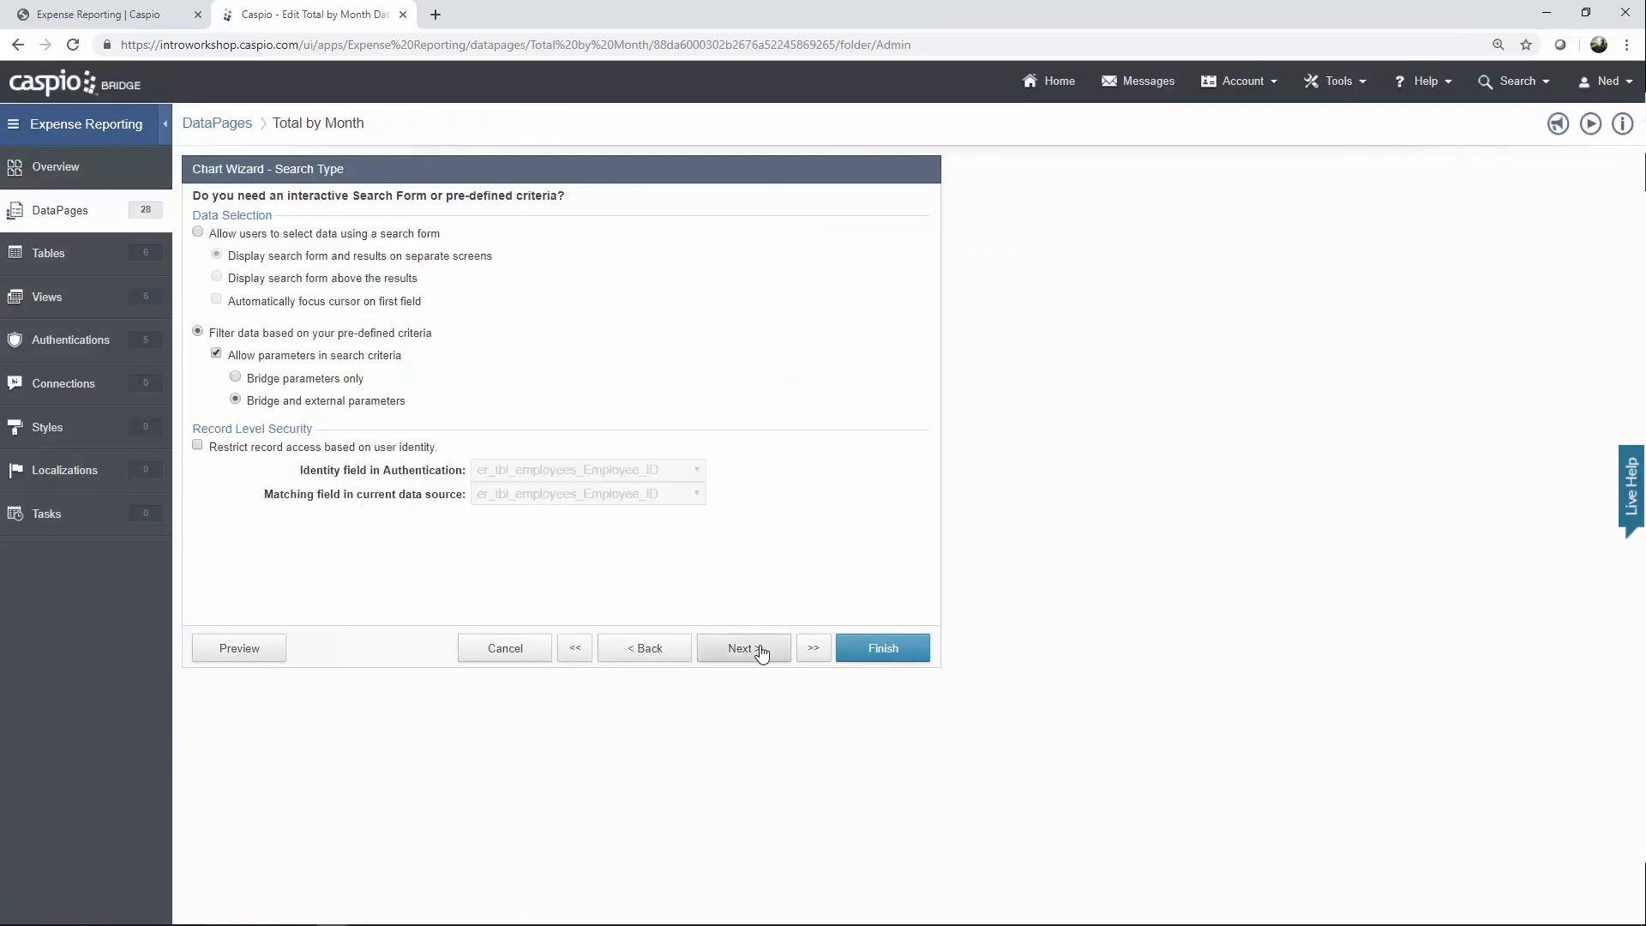
left_click(759, 652)
left_click(759, 651)
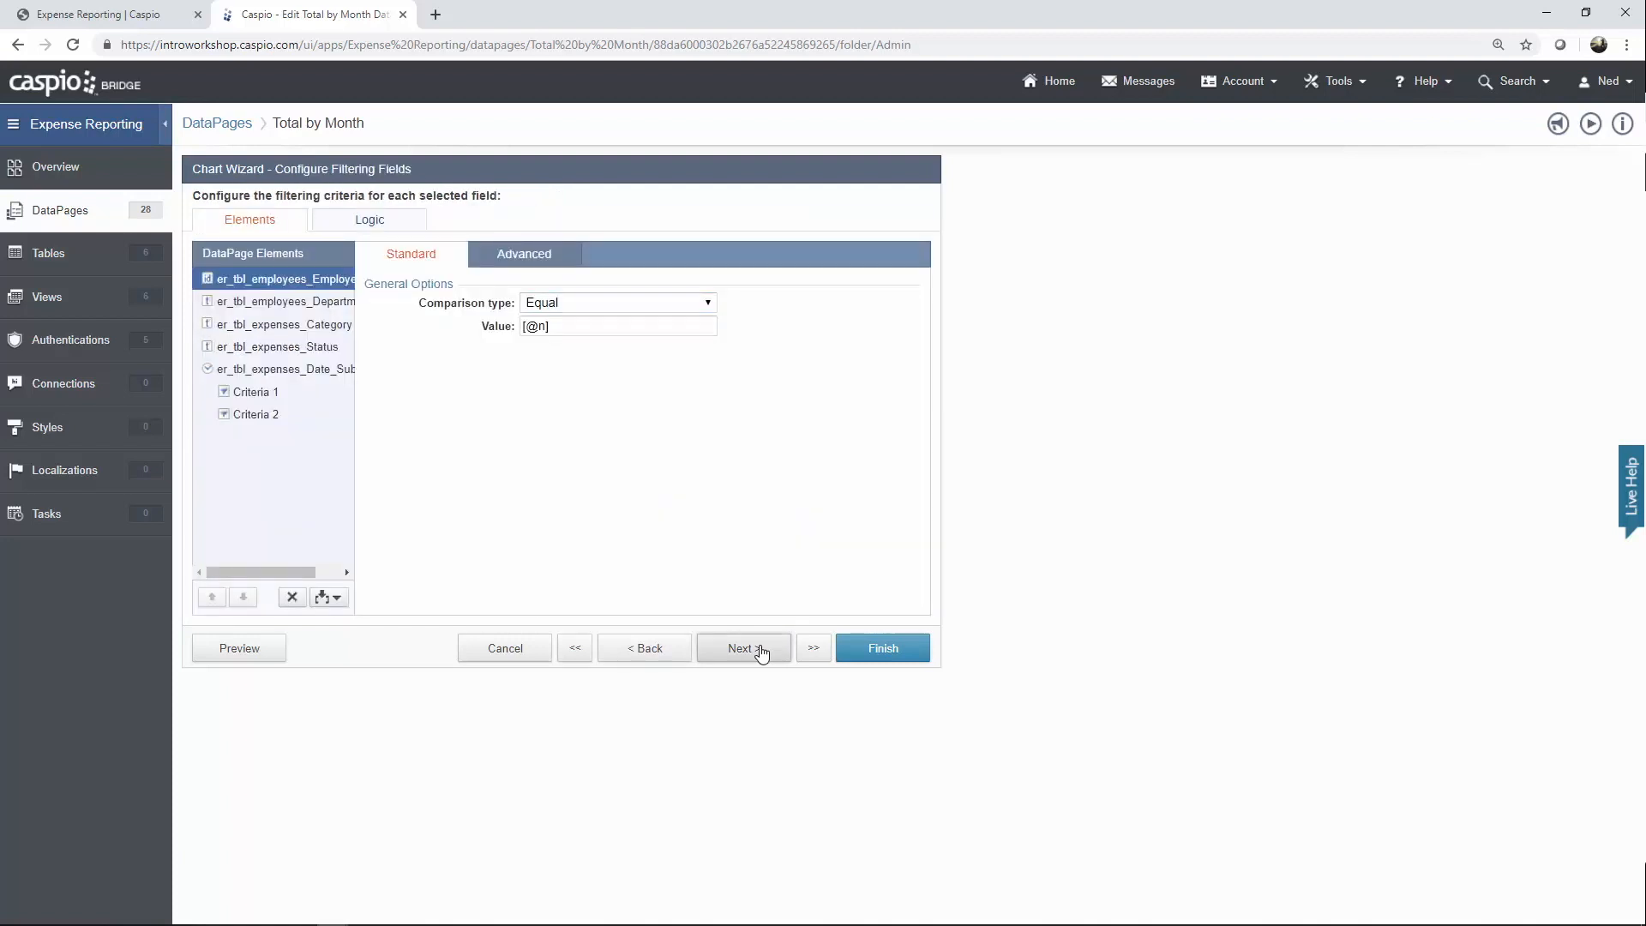
left_click(759, 651)
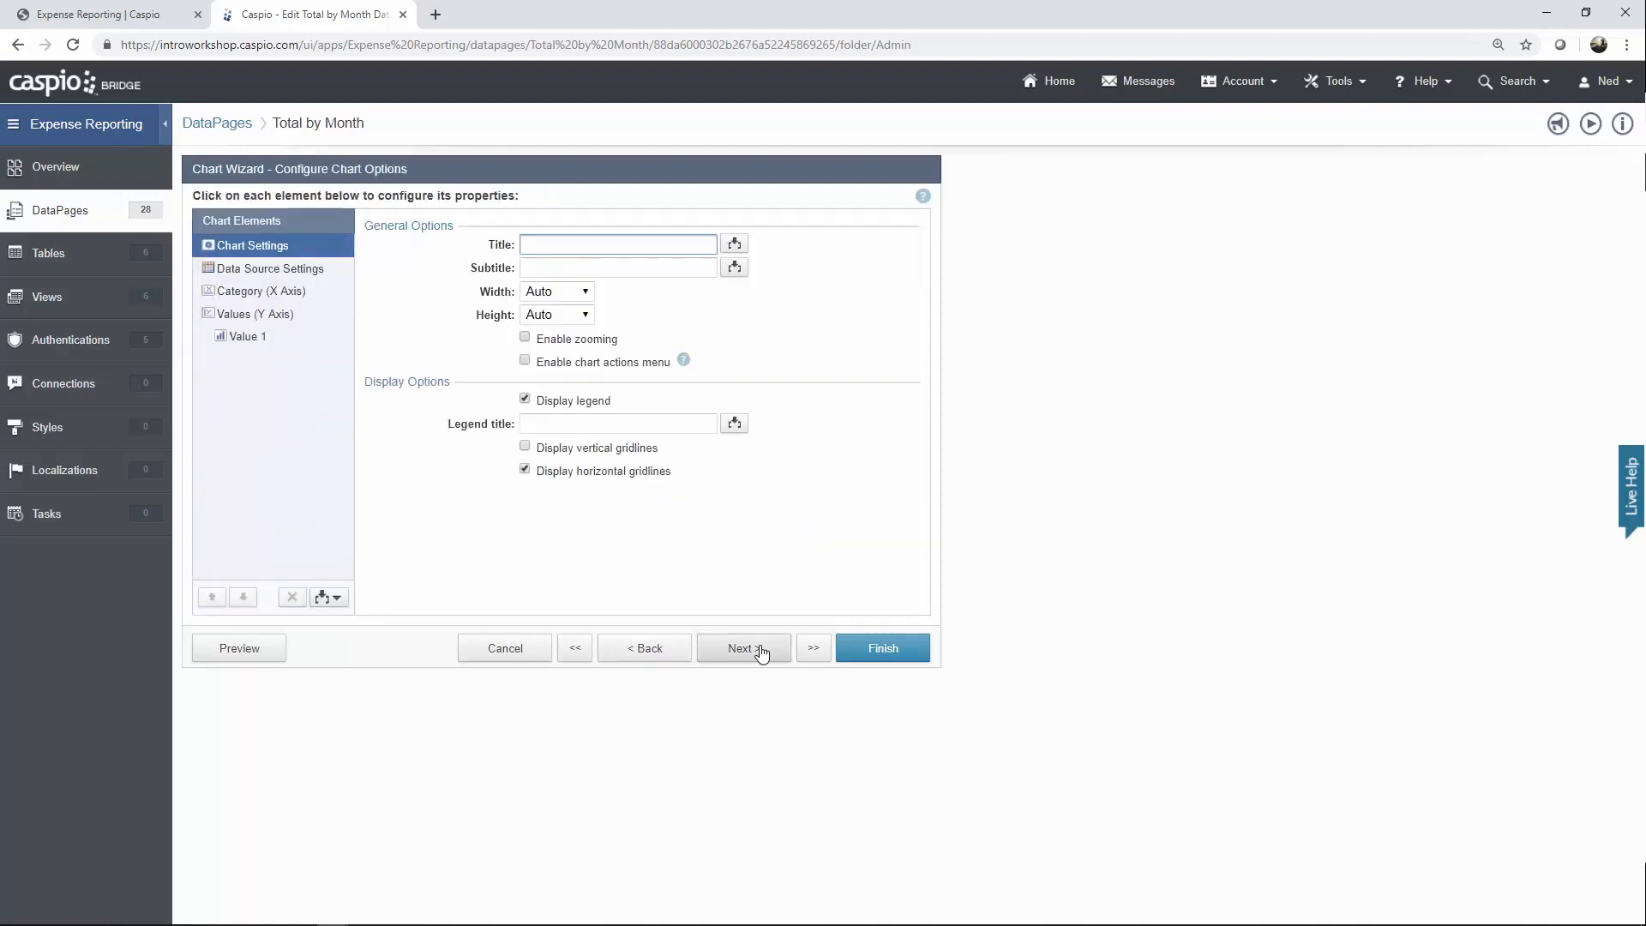
Keep Date_Submitted as the category, rolled up by Month.
left_click(322, 295)
left_click(584, 268)
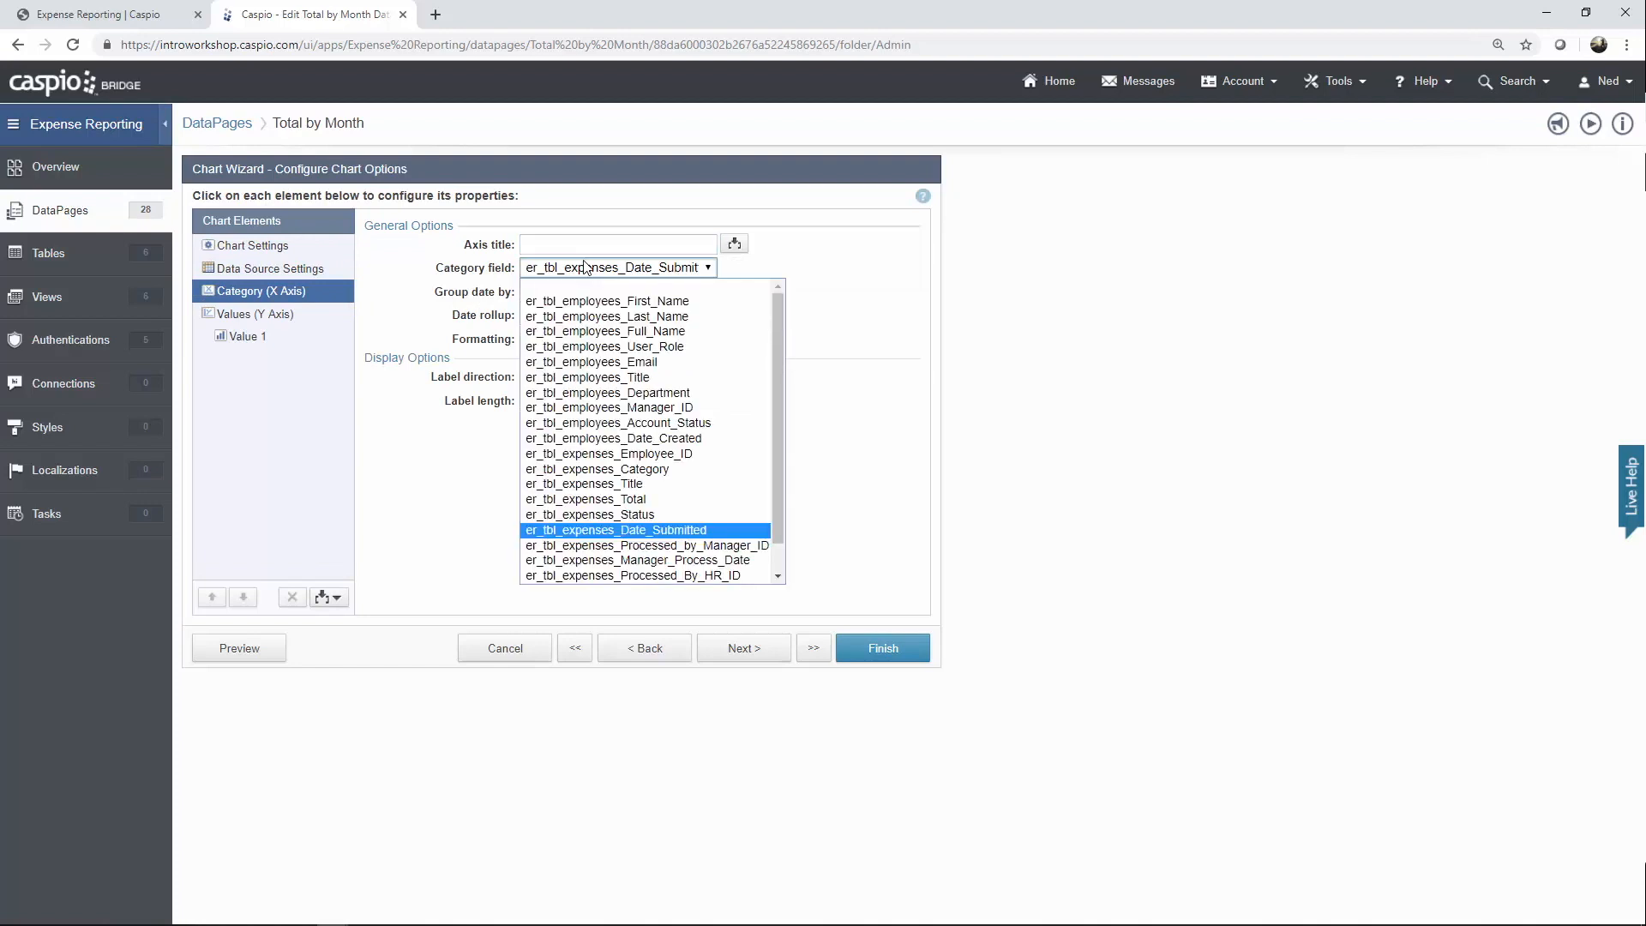
left_click(586, 266)
left_click(592, 292)
left_click(592, 291)
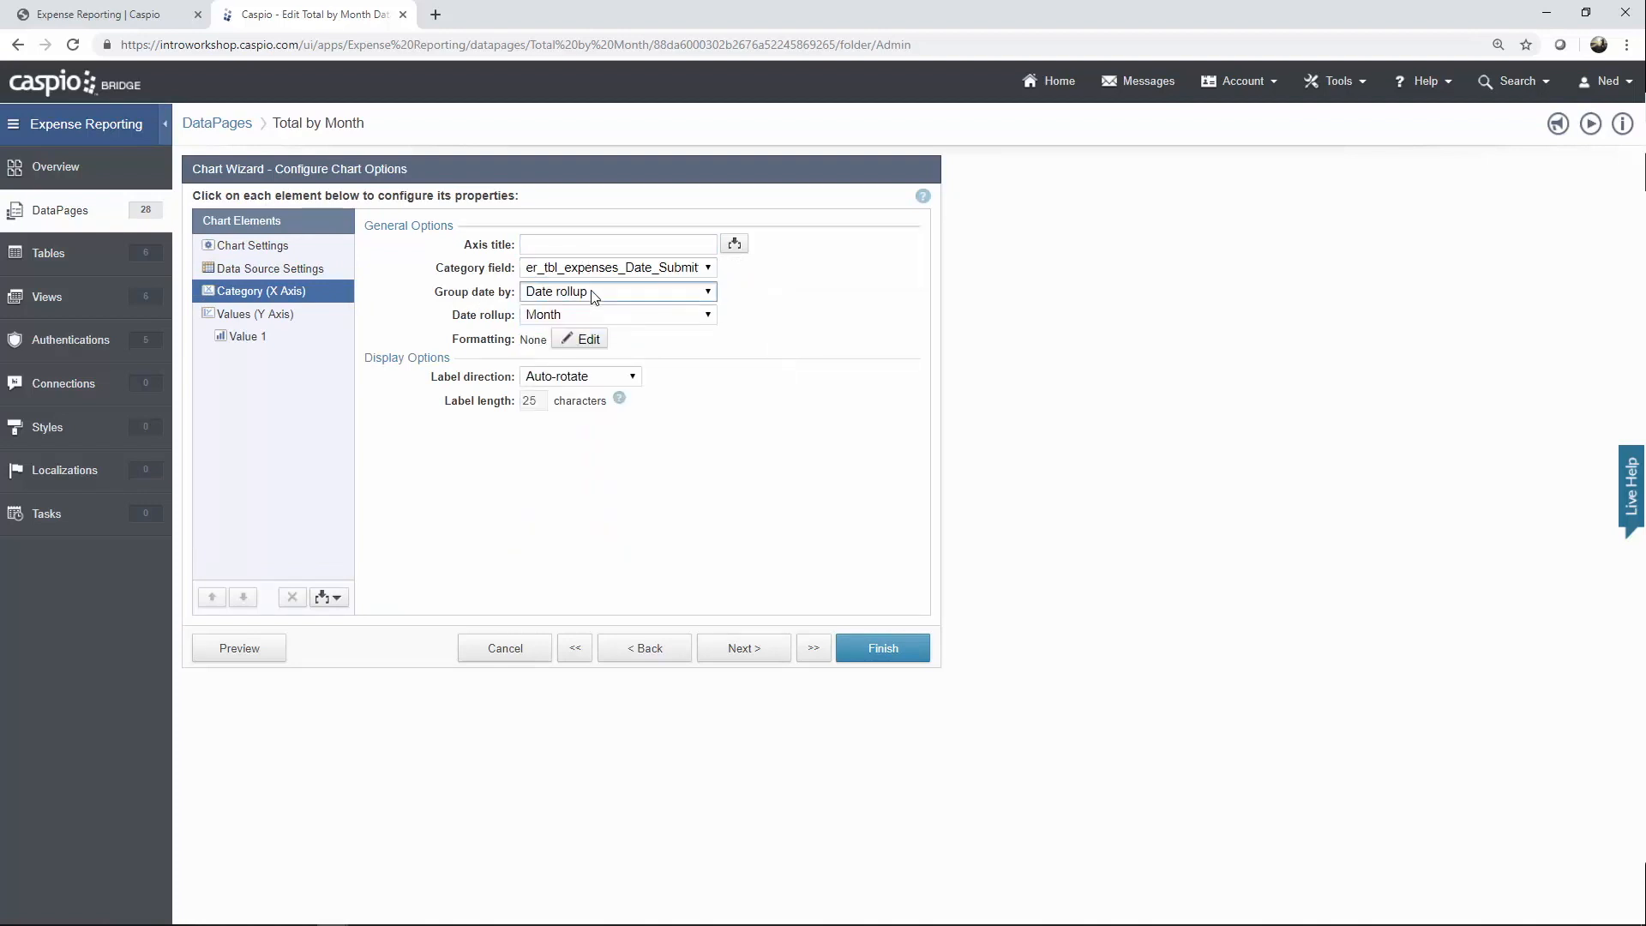
left_click(583, 316)
left_click(583, 315)
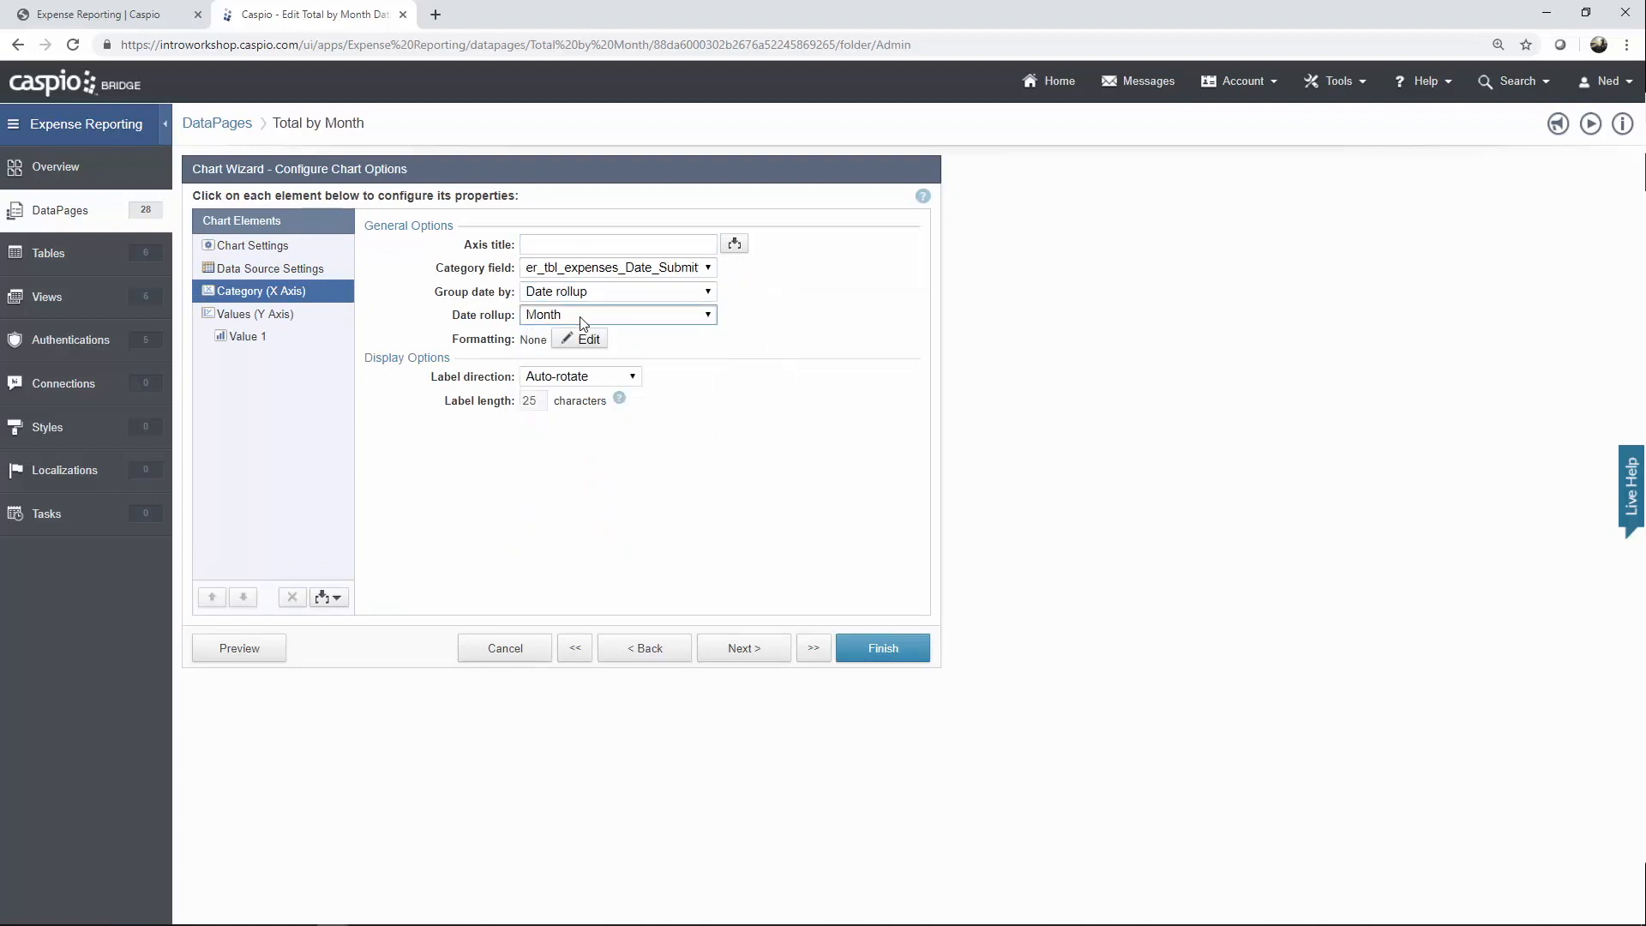
Confirm Value 1 sums Total, leaving the marker unchanged, and finish the chart.
left_click(284, 319)
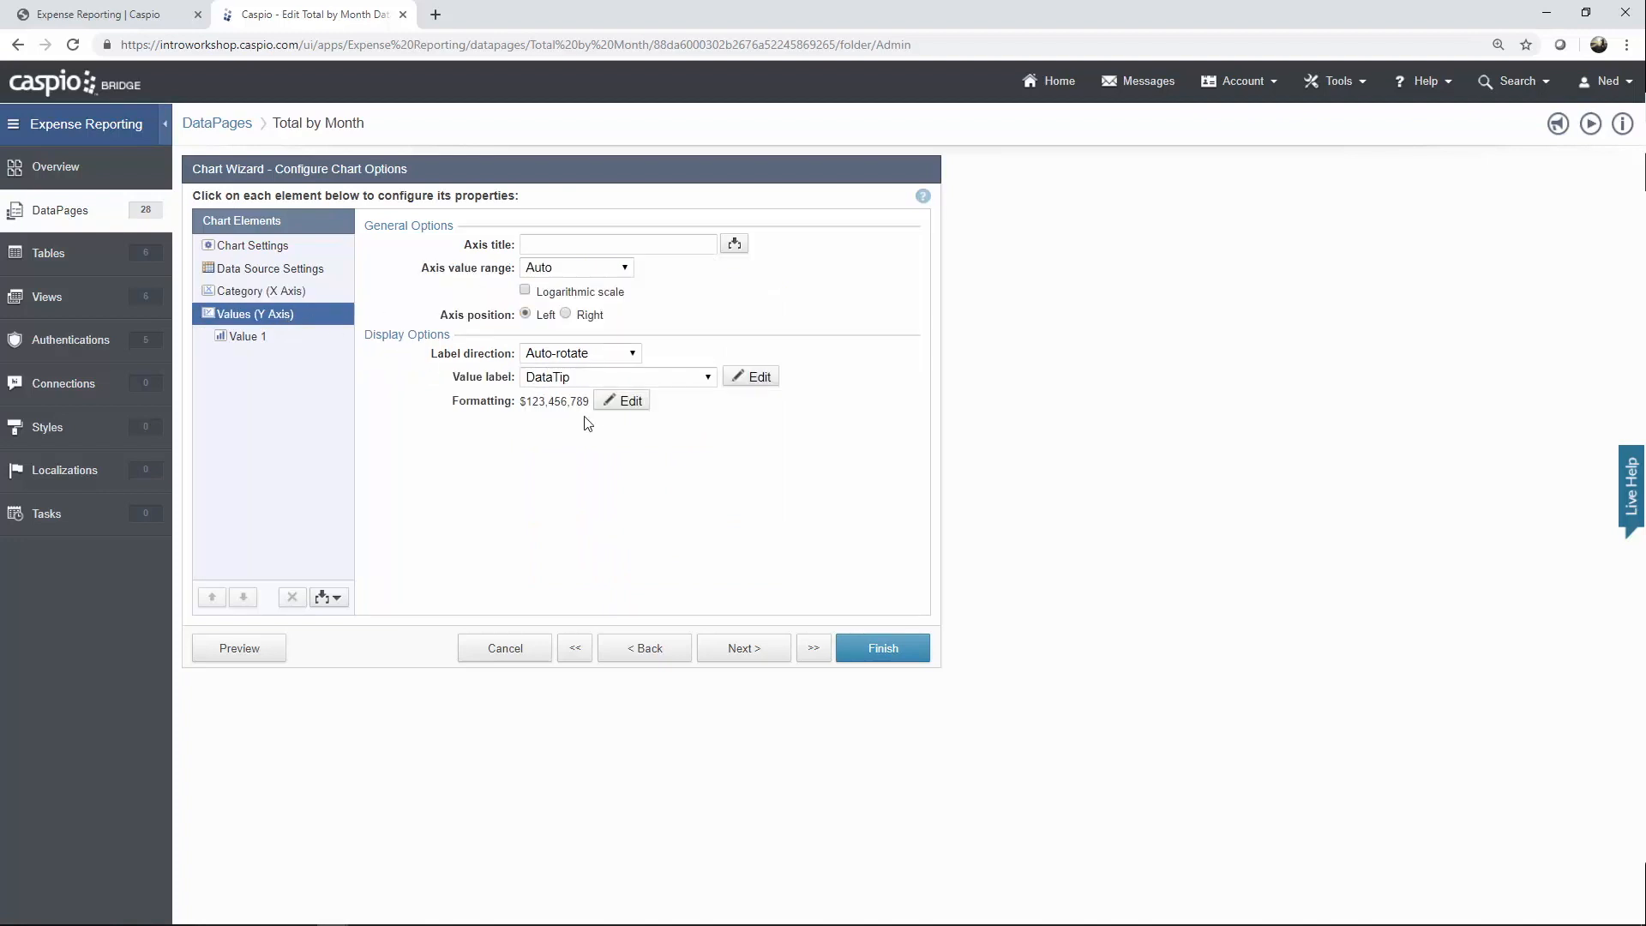
left_click(257, 339)
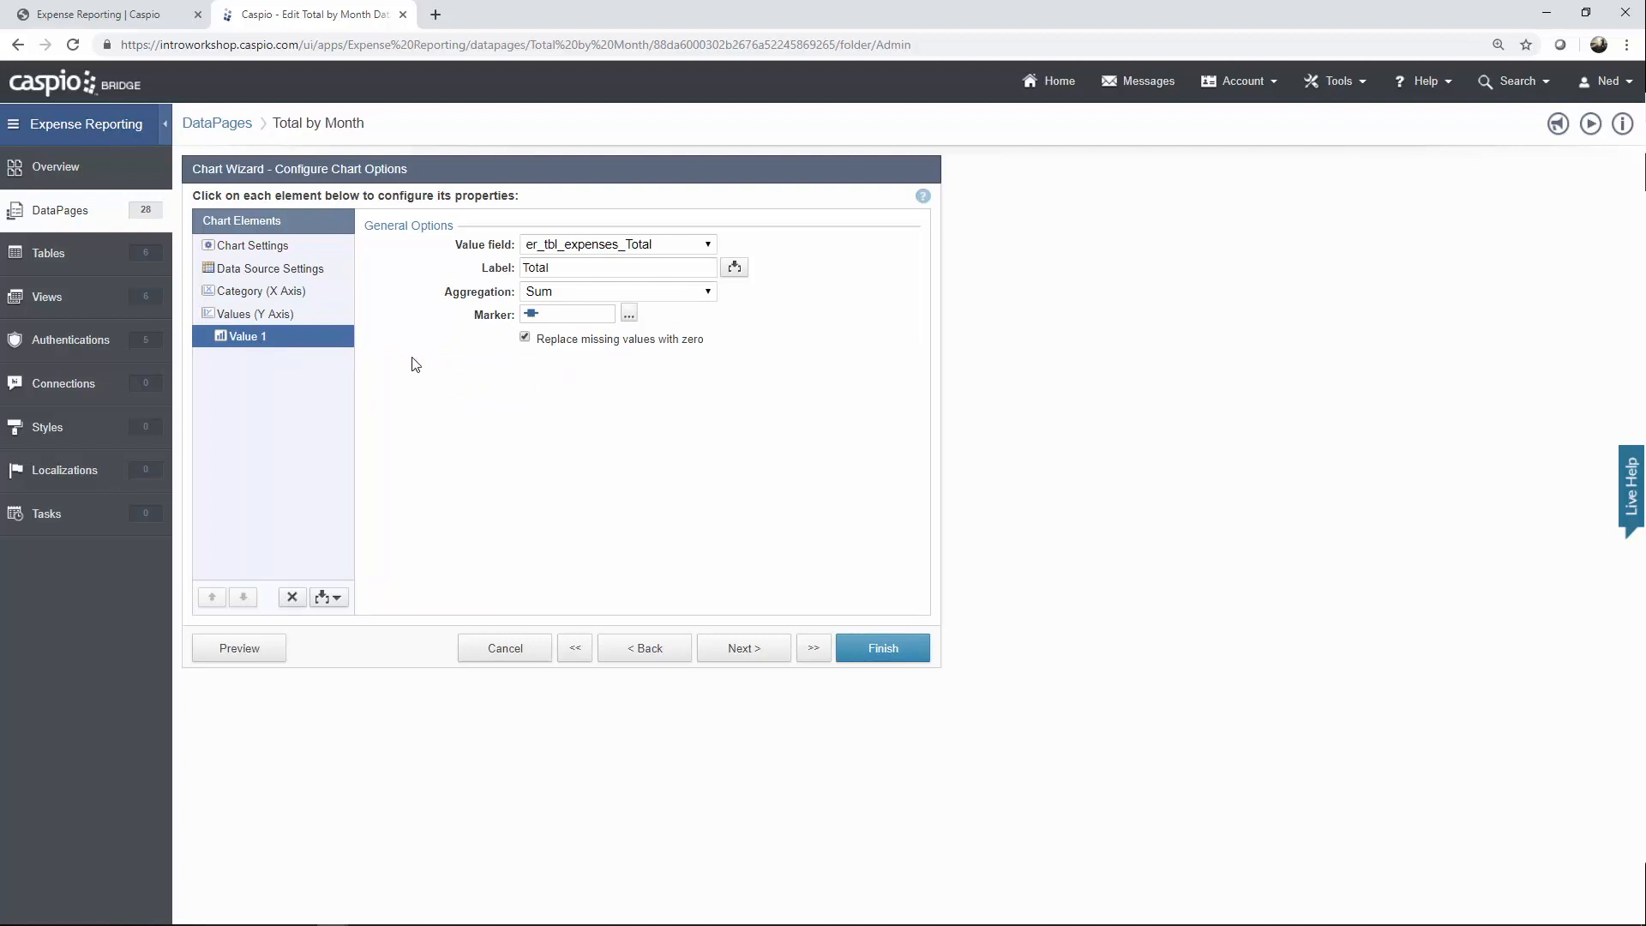
left_click(630, 315)
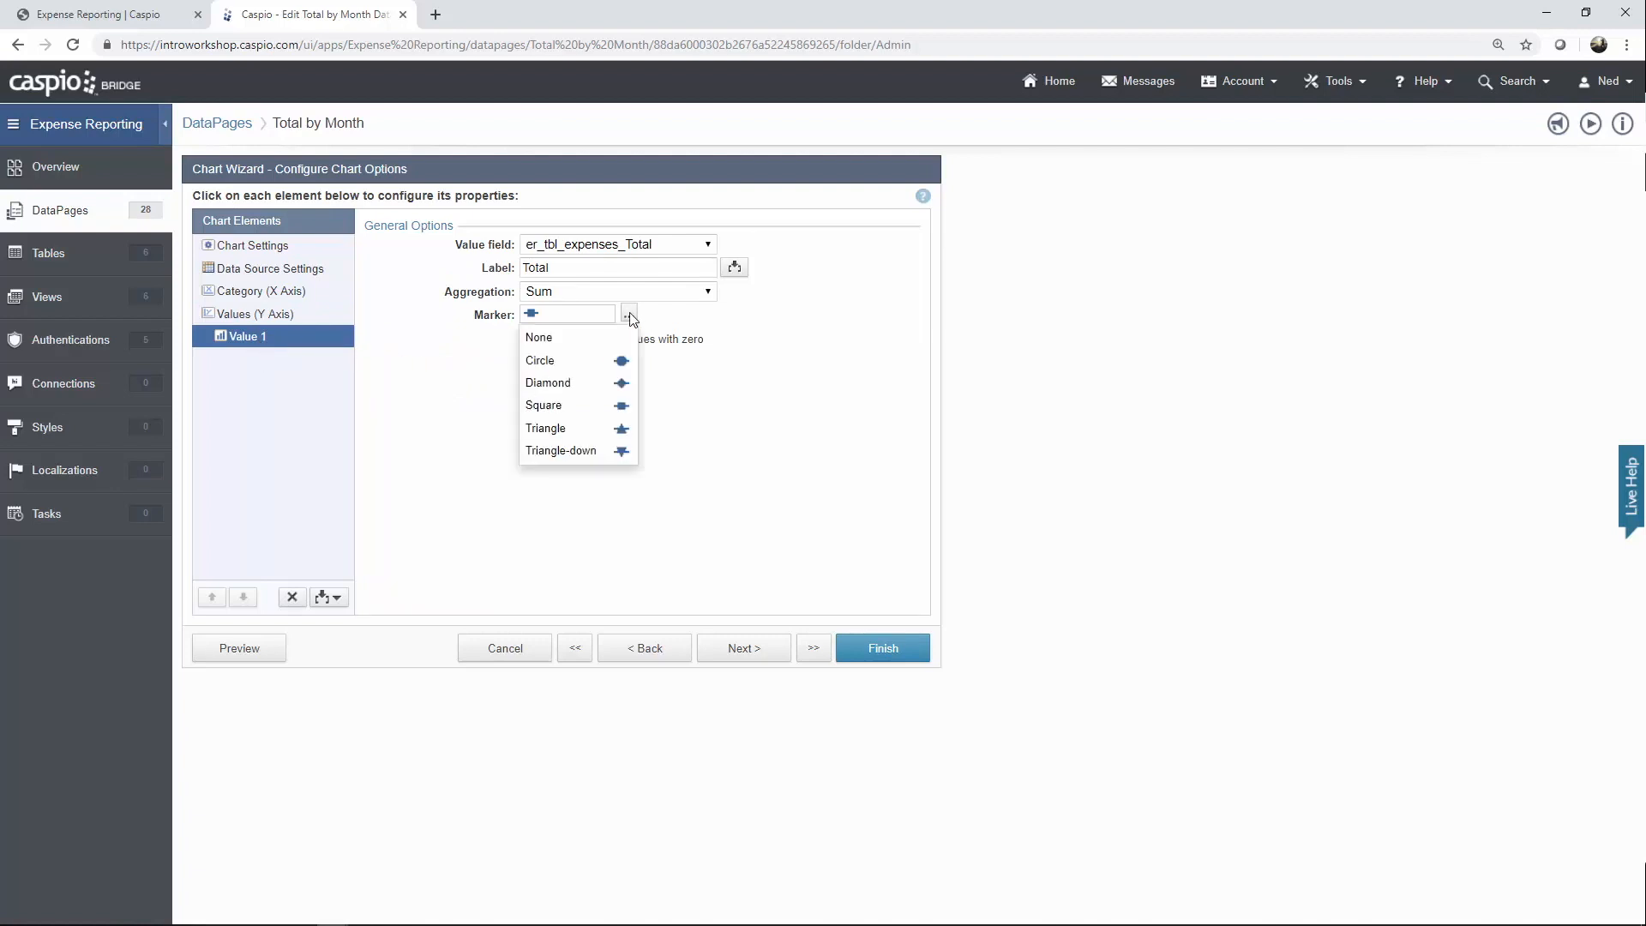
left_click(706, 322)
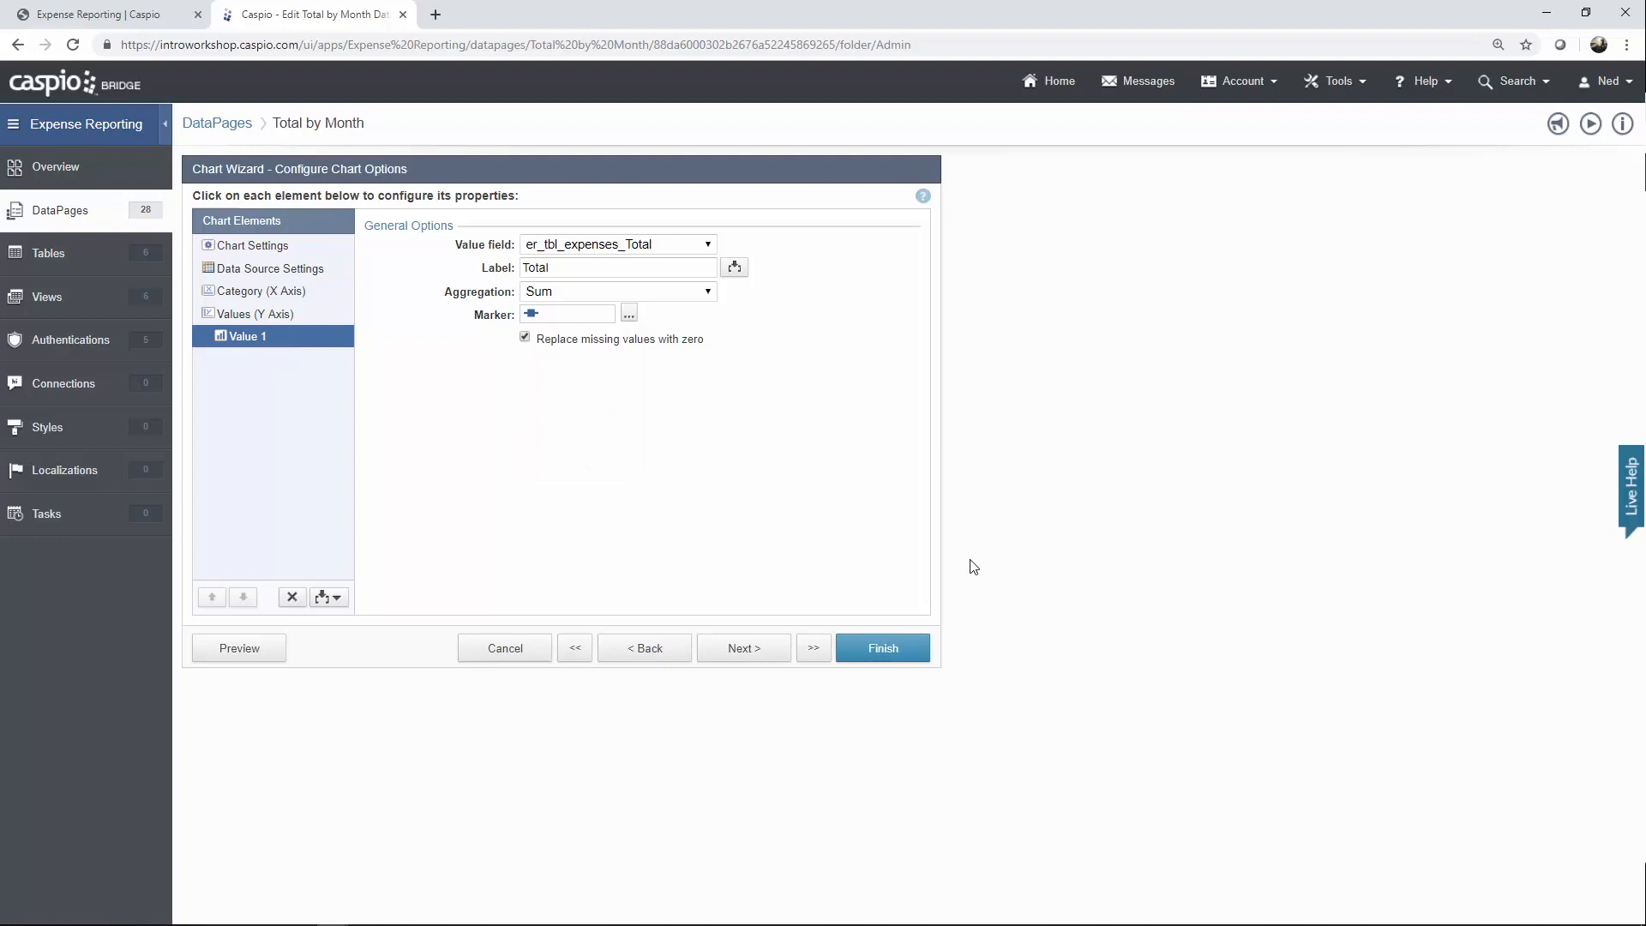
left_click(902, 653)
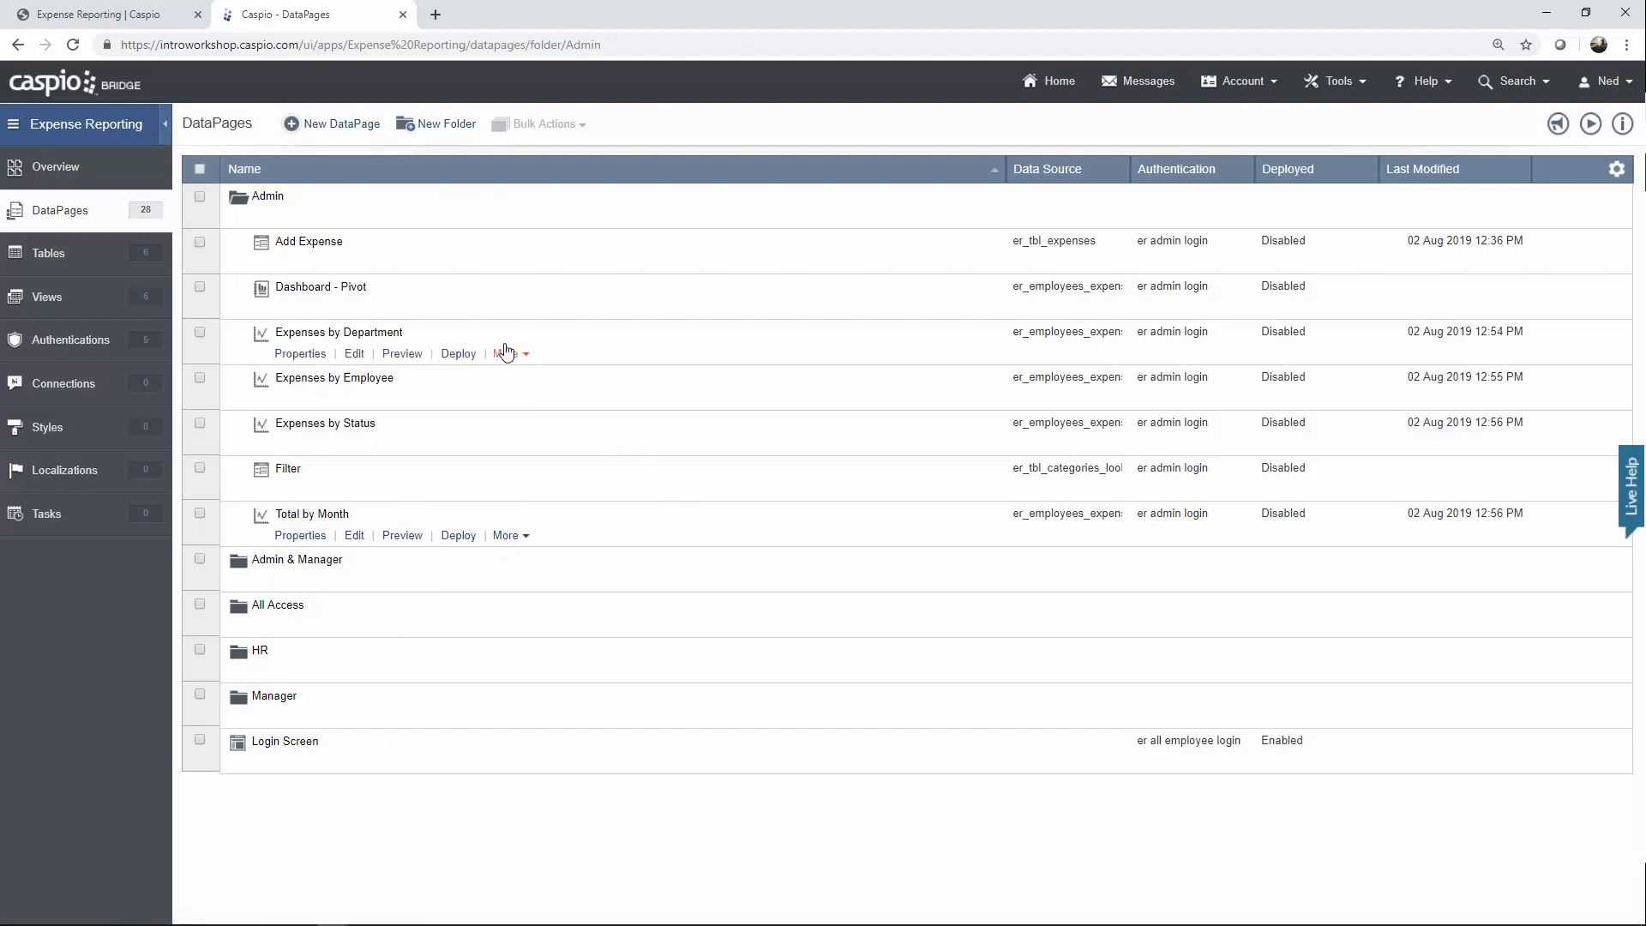
Show the dashboard results as the employee expense pivot table, then return to DataPages.
left_click(137, 17)
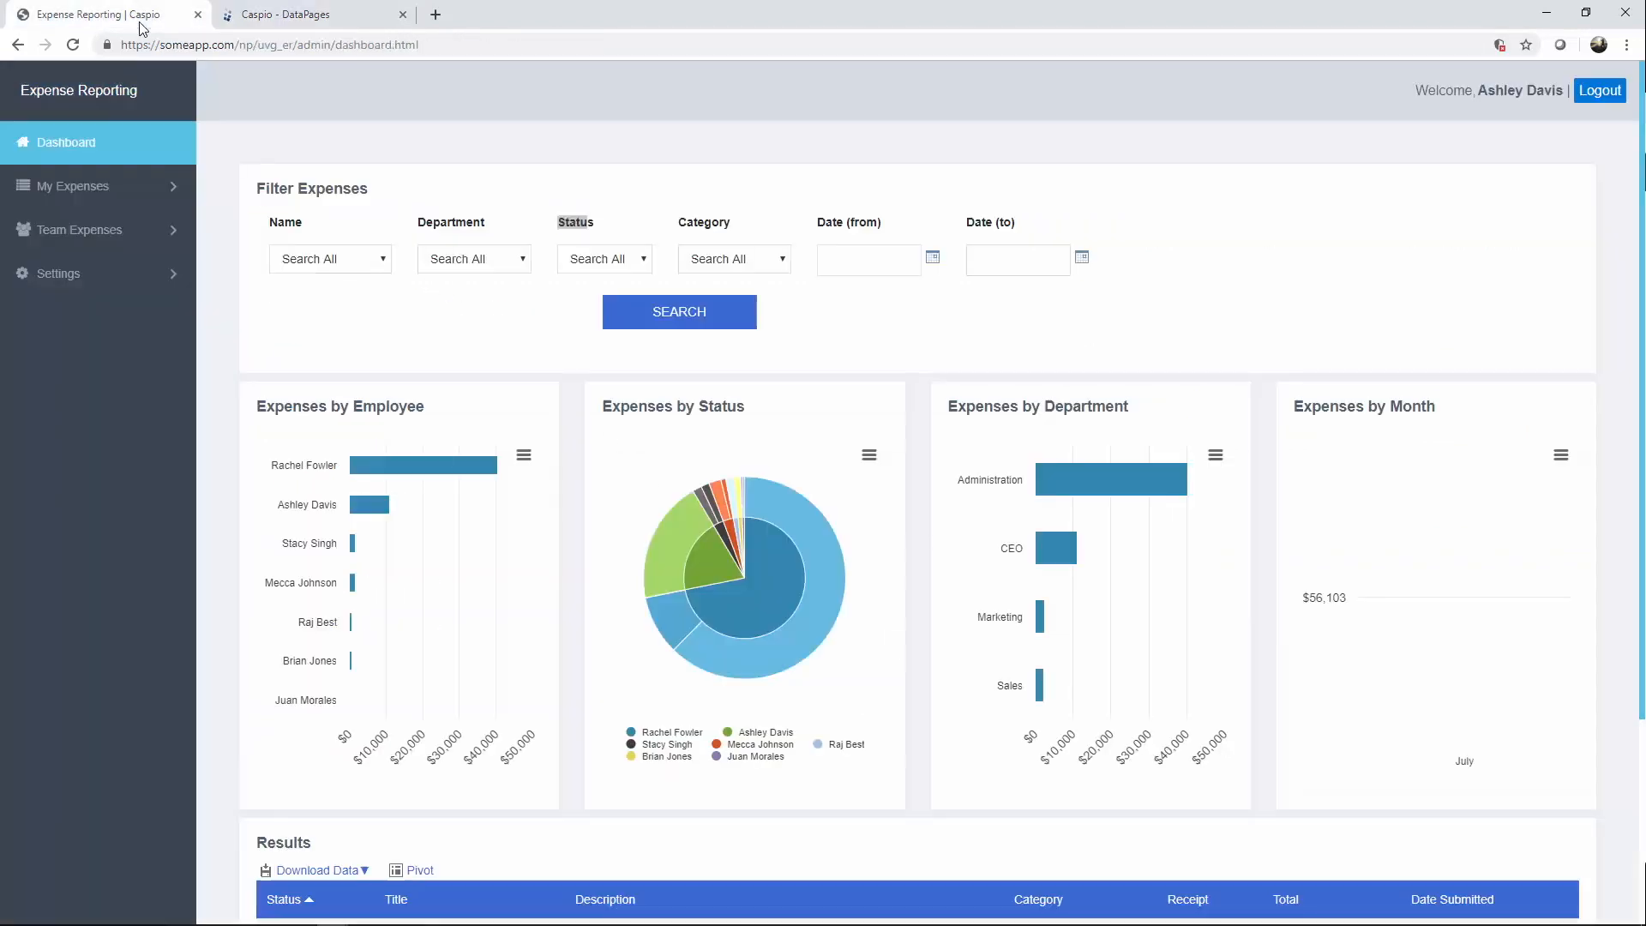
scroll(536, 463, "down", 3)
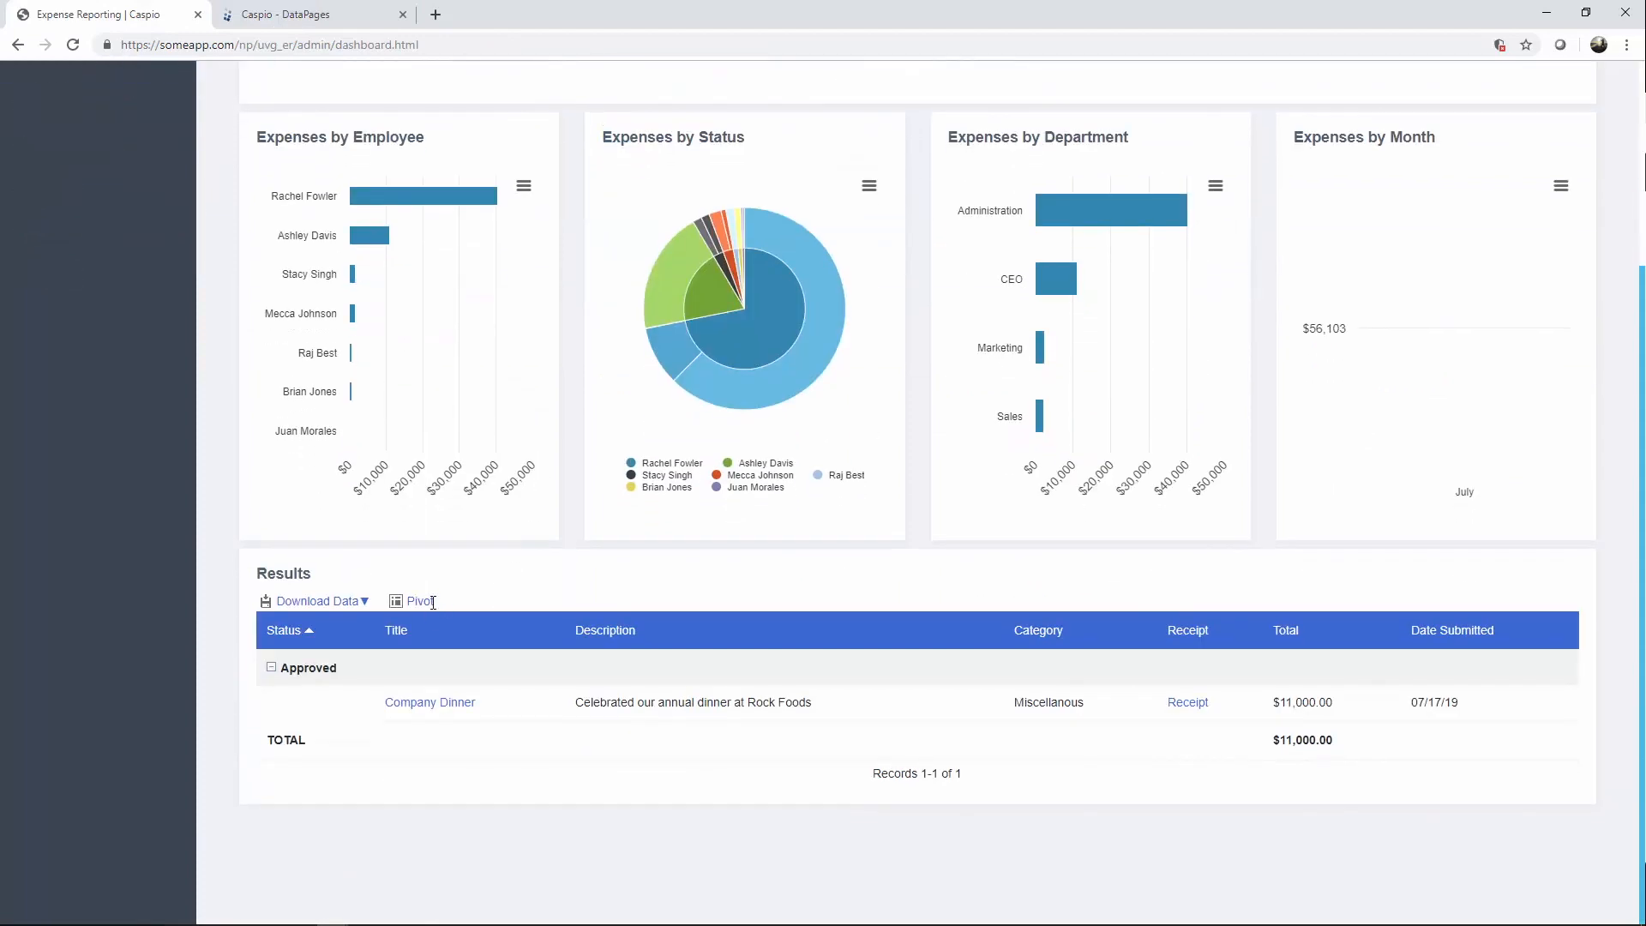
left_click(433, 602)
scroll(411, 583, "down", 2)
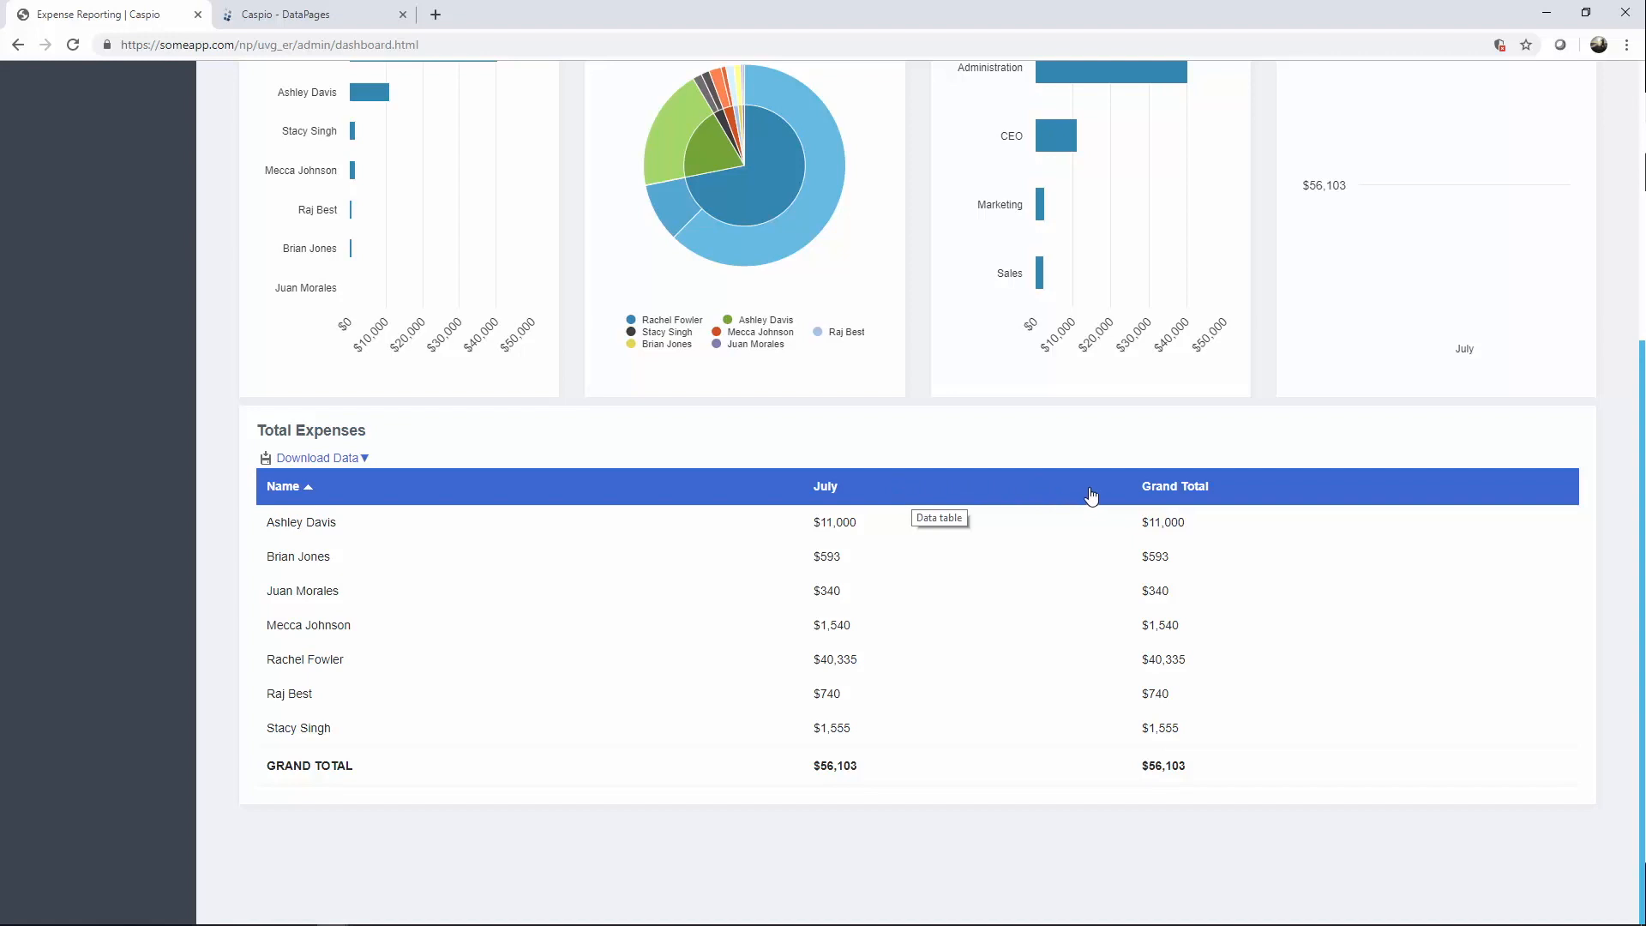
left_click(374, 24)
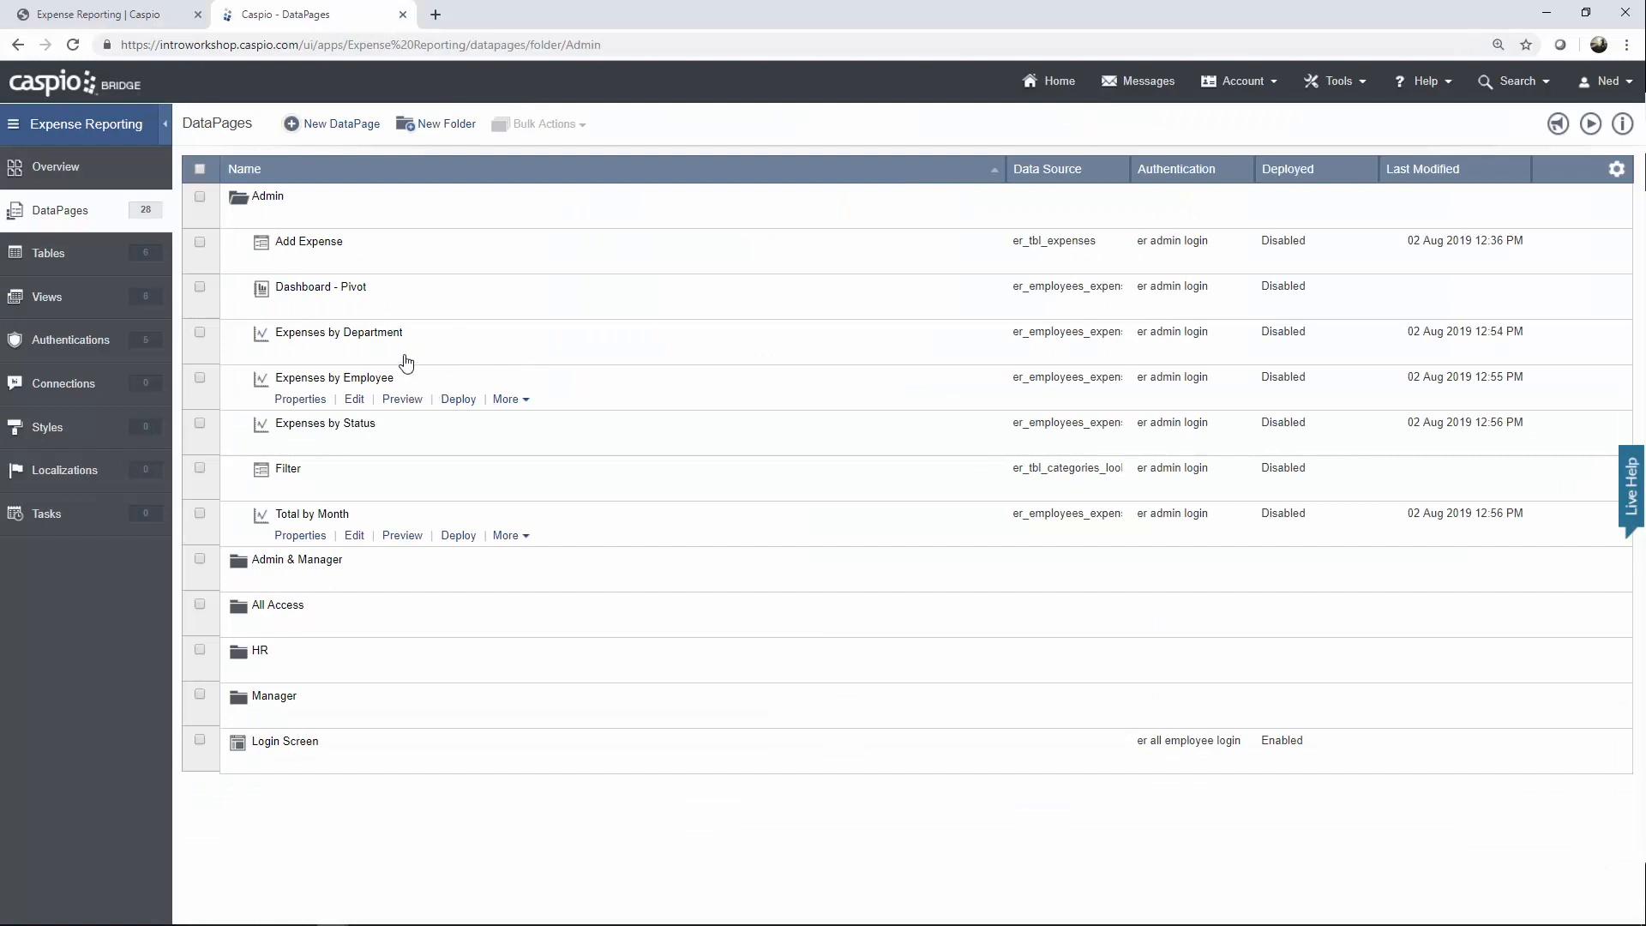
Edit Dashboard - Pivot, keeping er_employees_expenses as data source and er admin login authentication.
left_click(355, 310)
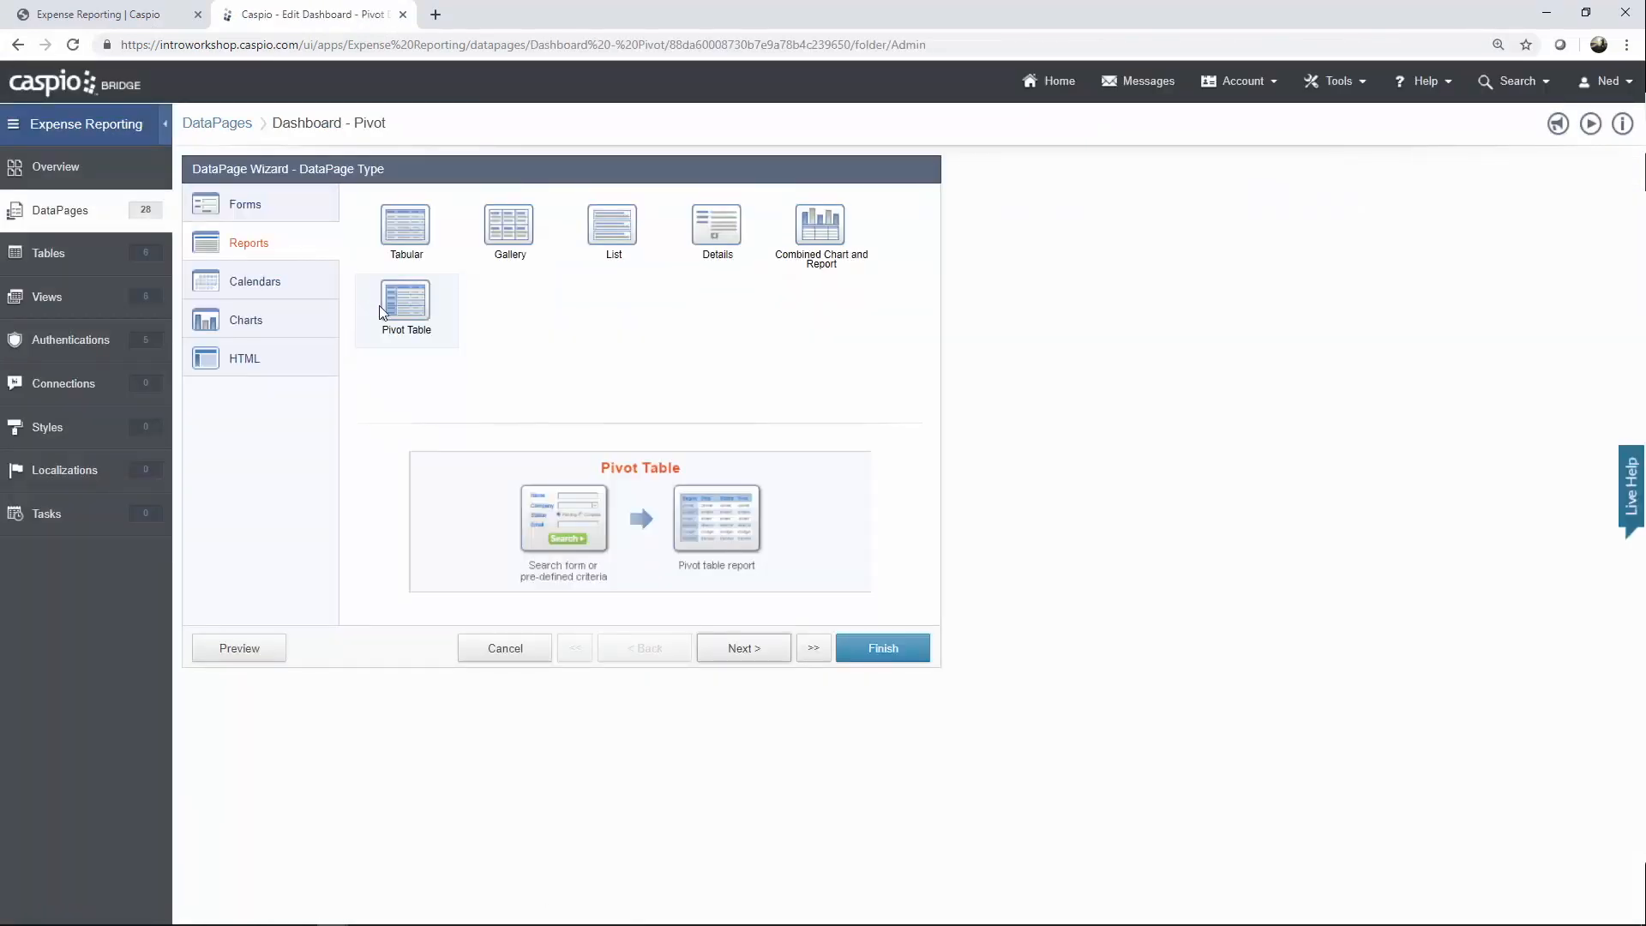
left_click(745, 649)
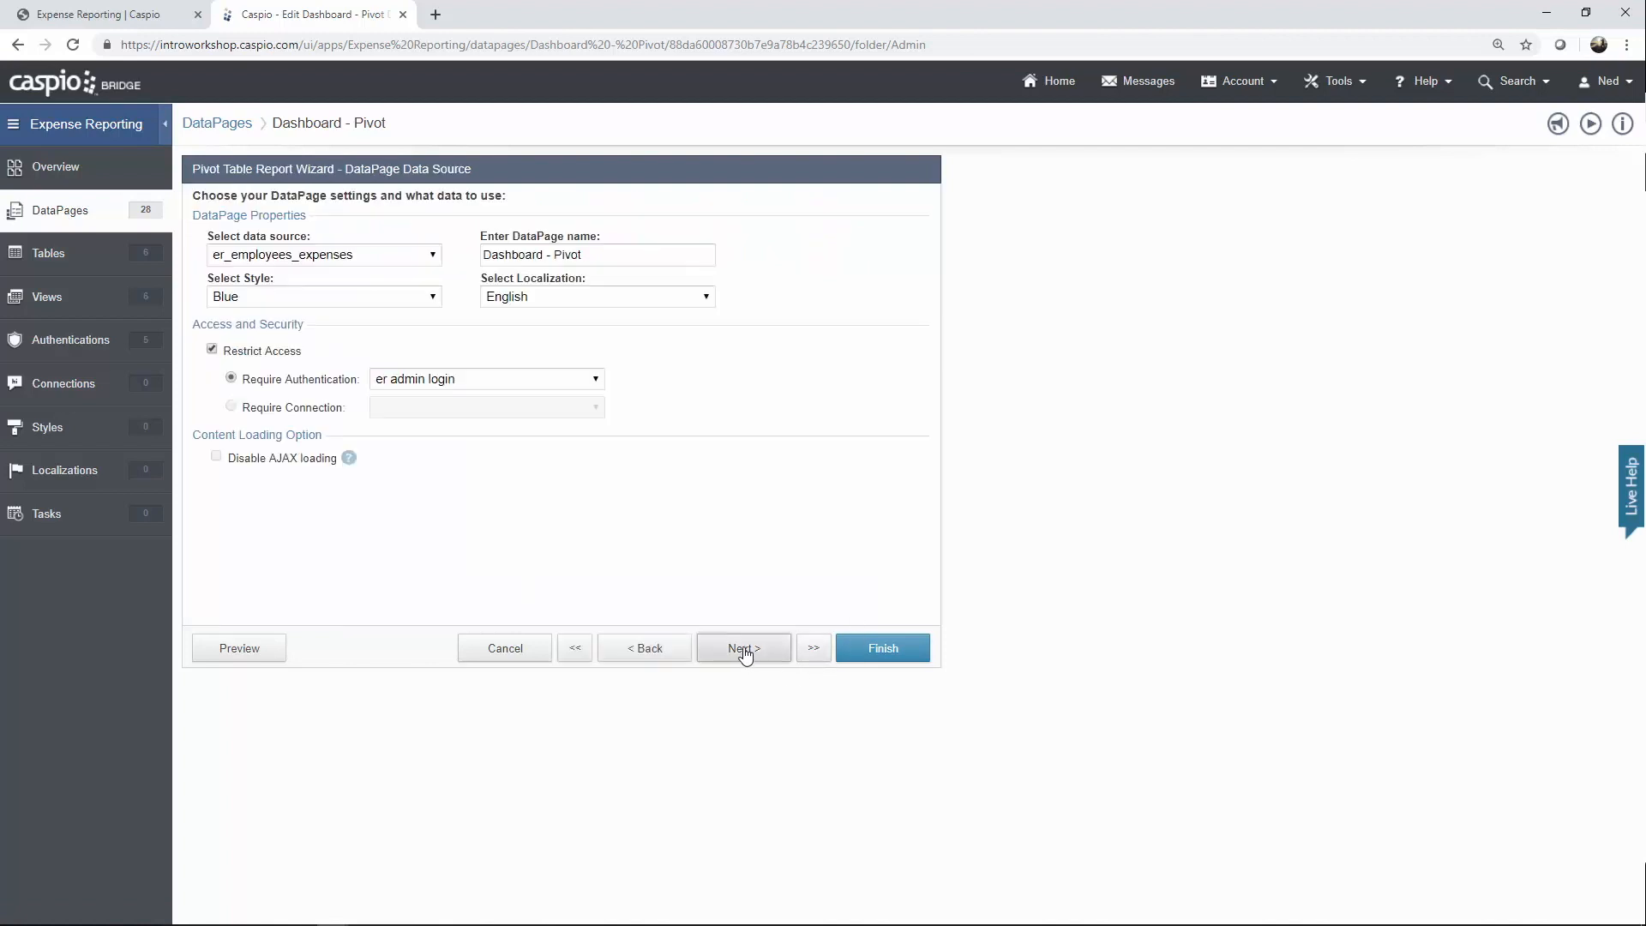
left_click(361, 257)
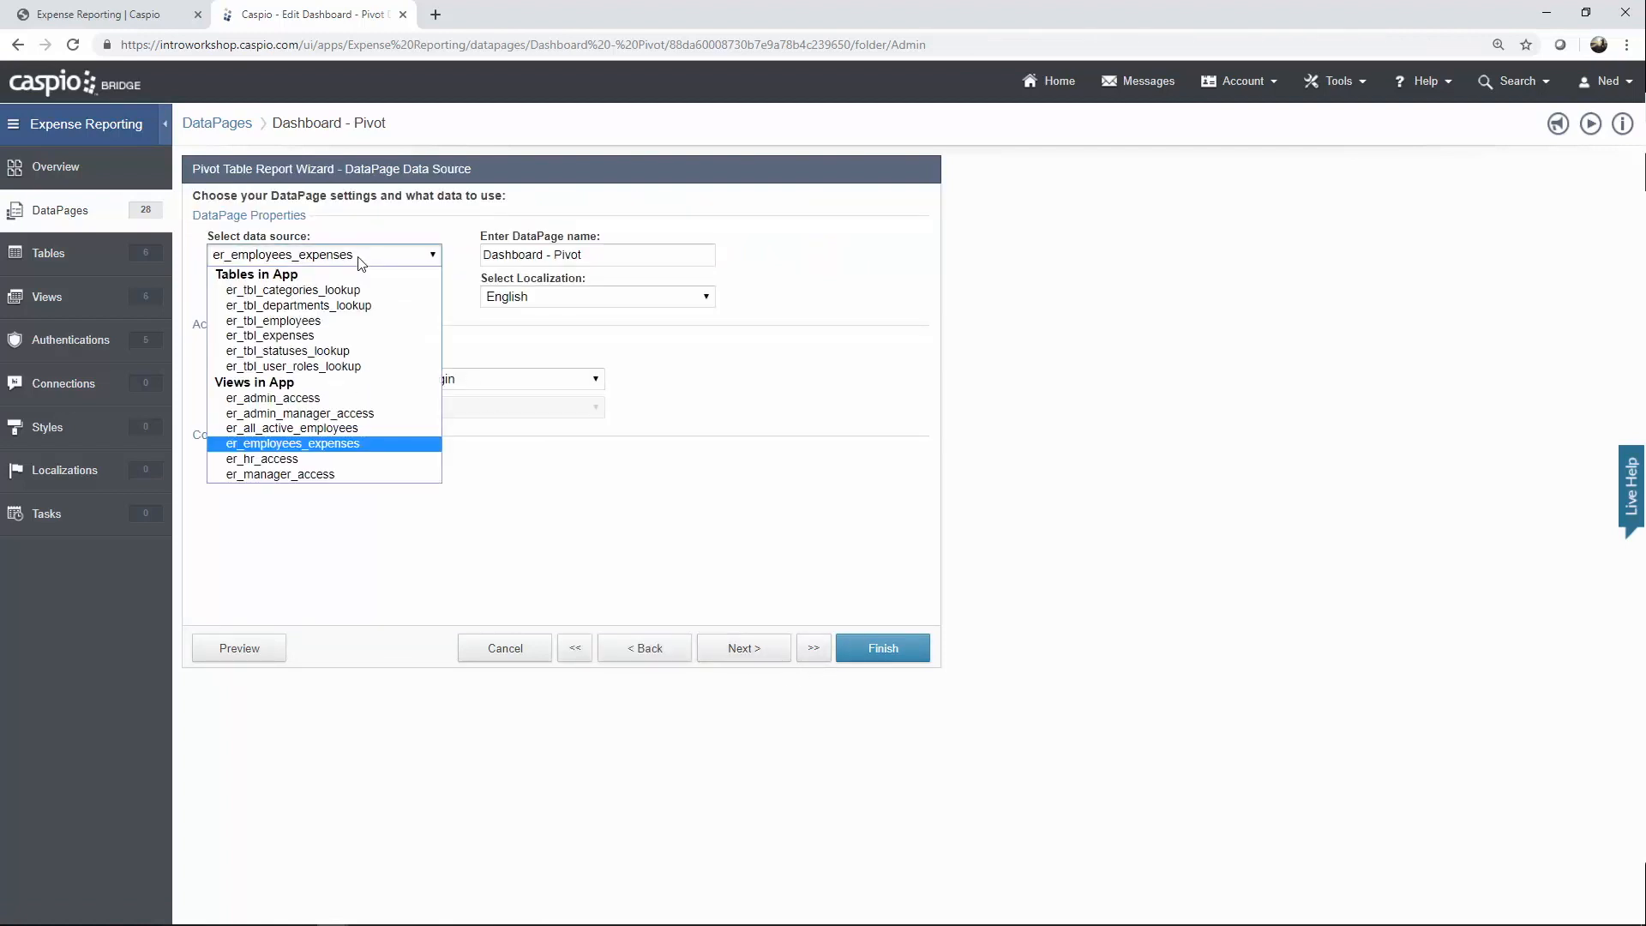
left_click(359, 258)
left_click(456, 387)
left_click(456, 385)
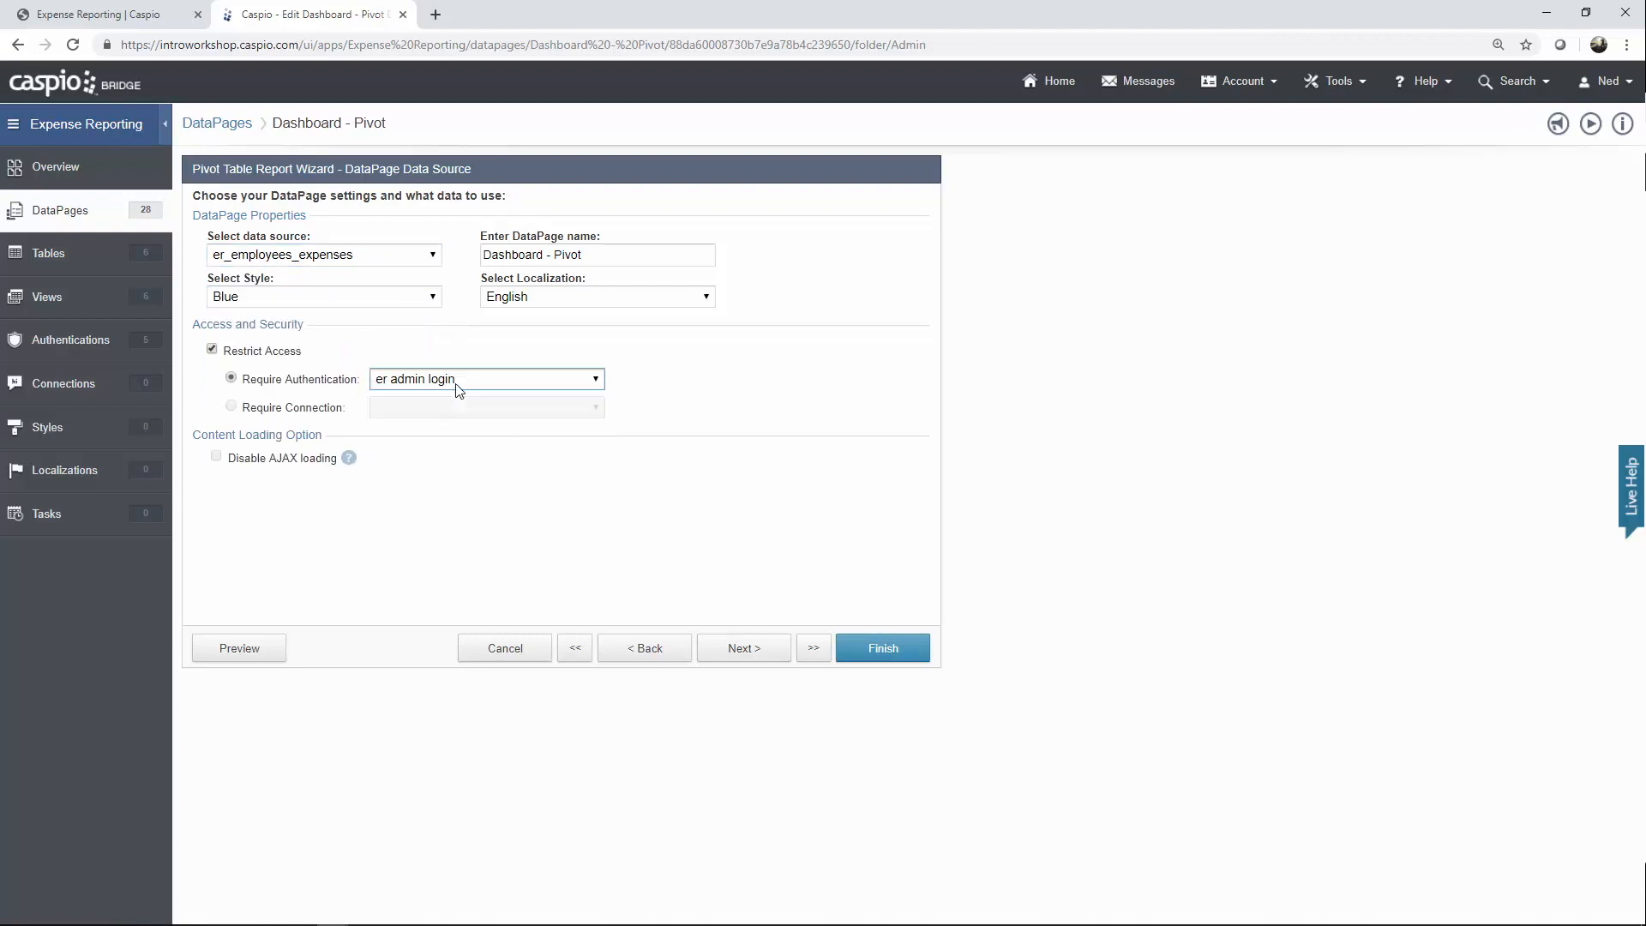
Advance through search and filtering steps, checking the Employee_ID filter's external parameter.
left_click(743, 649)
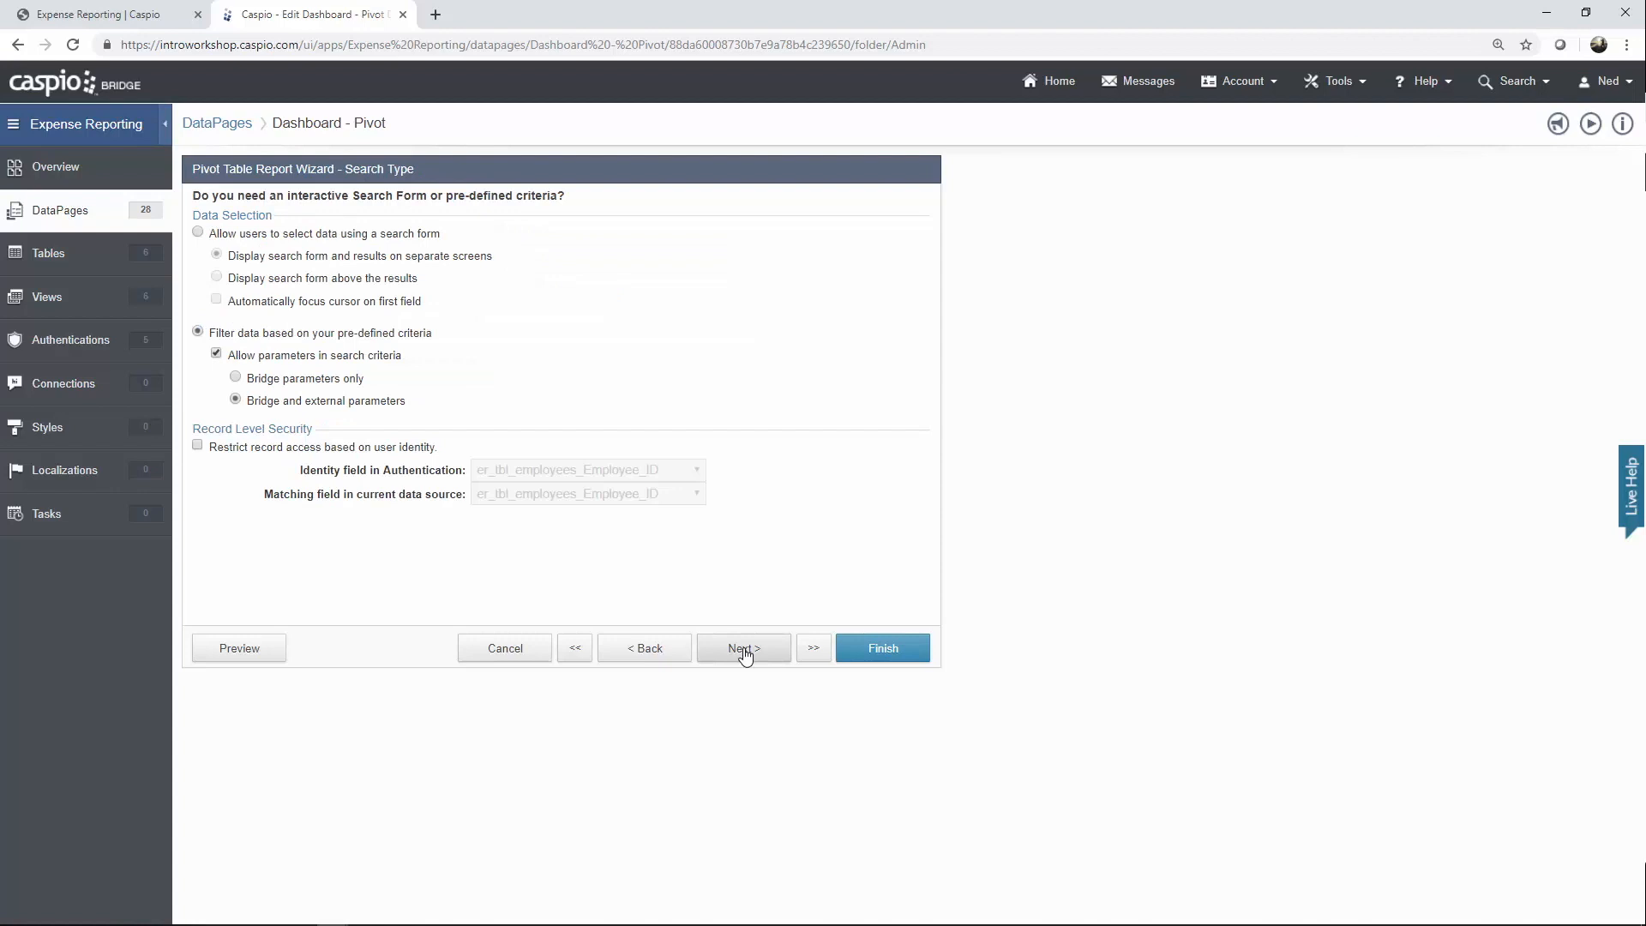
left_click(744, 650)
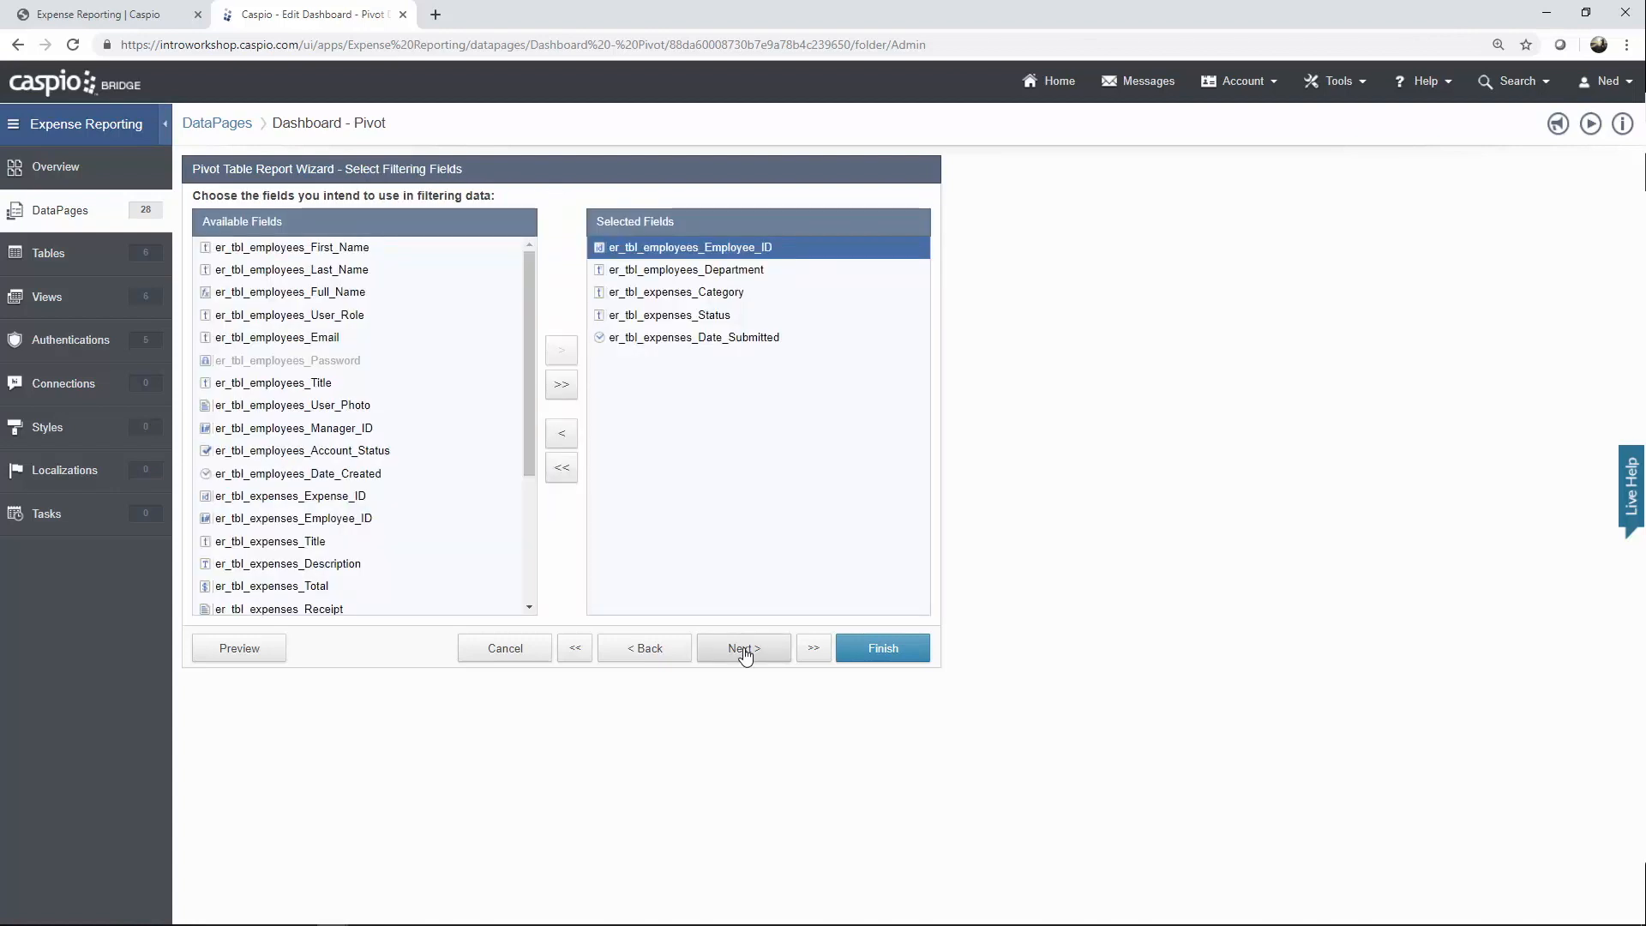
left_click(745, 650)
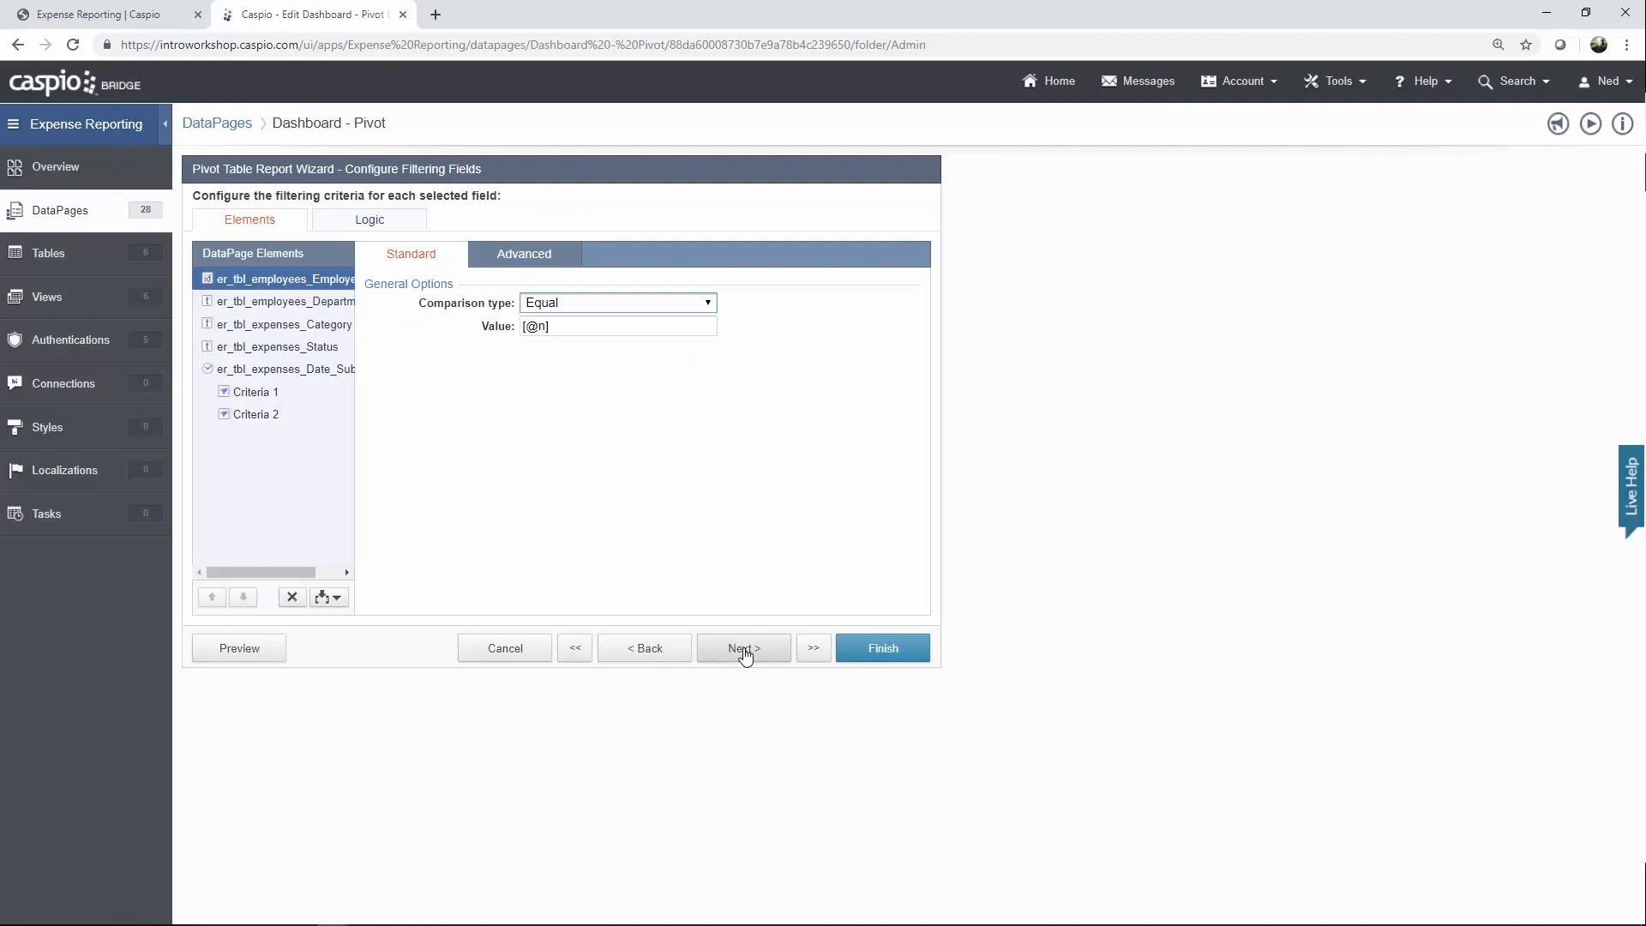
left_click(523, 253)
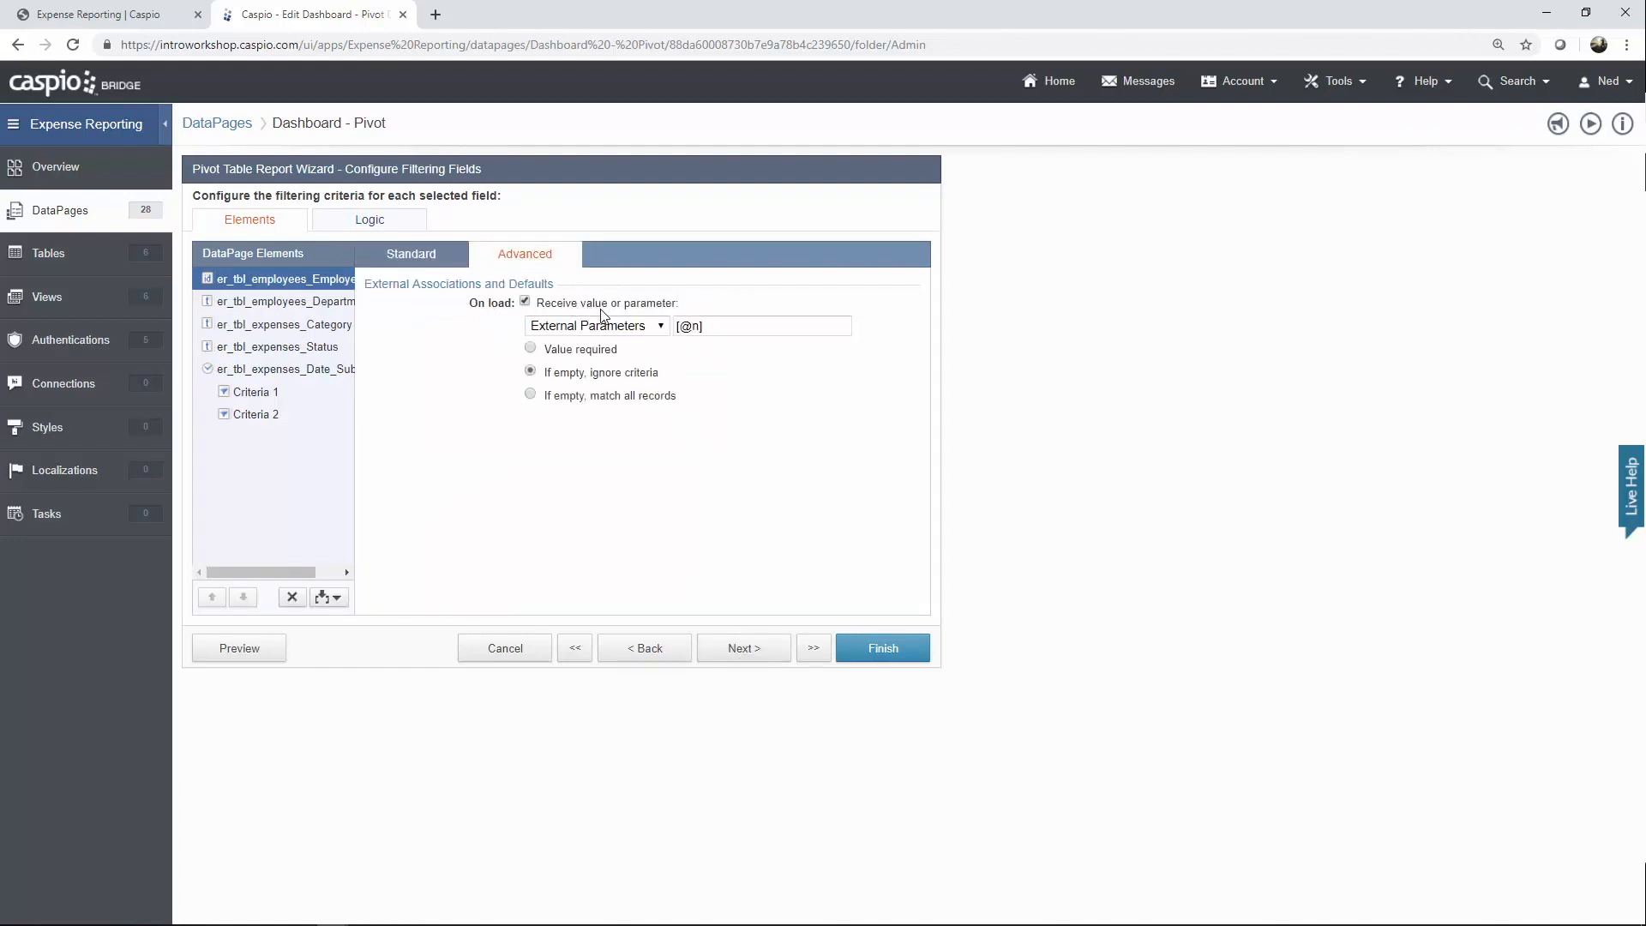
left_click(758, 649)
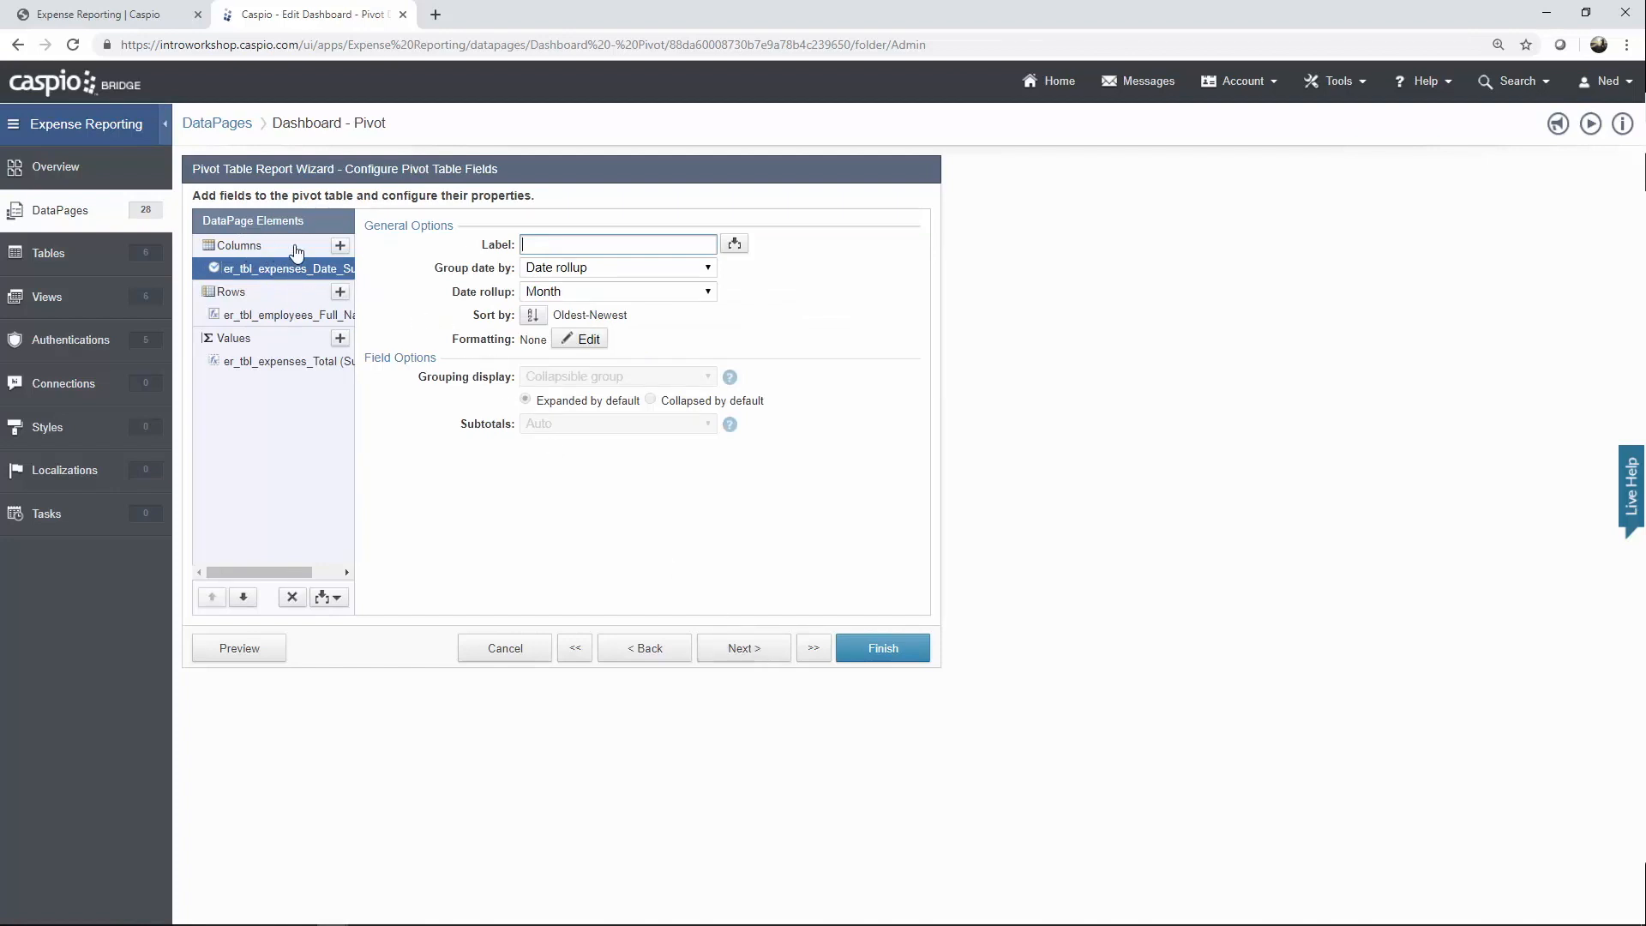
Keep Date_Submitted columns rolled up by Month and Full_Name rows labelled Name.
left_click(341, 248)
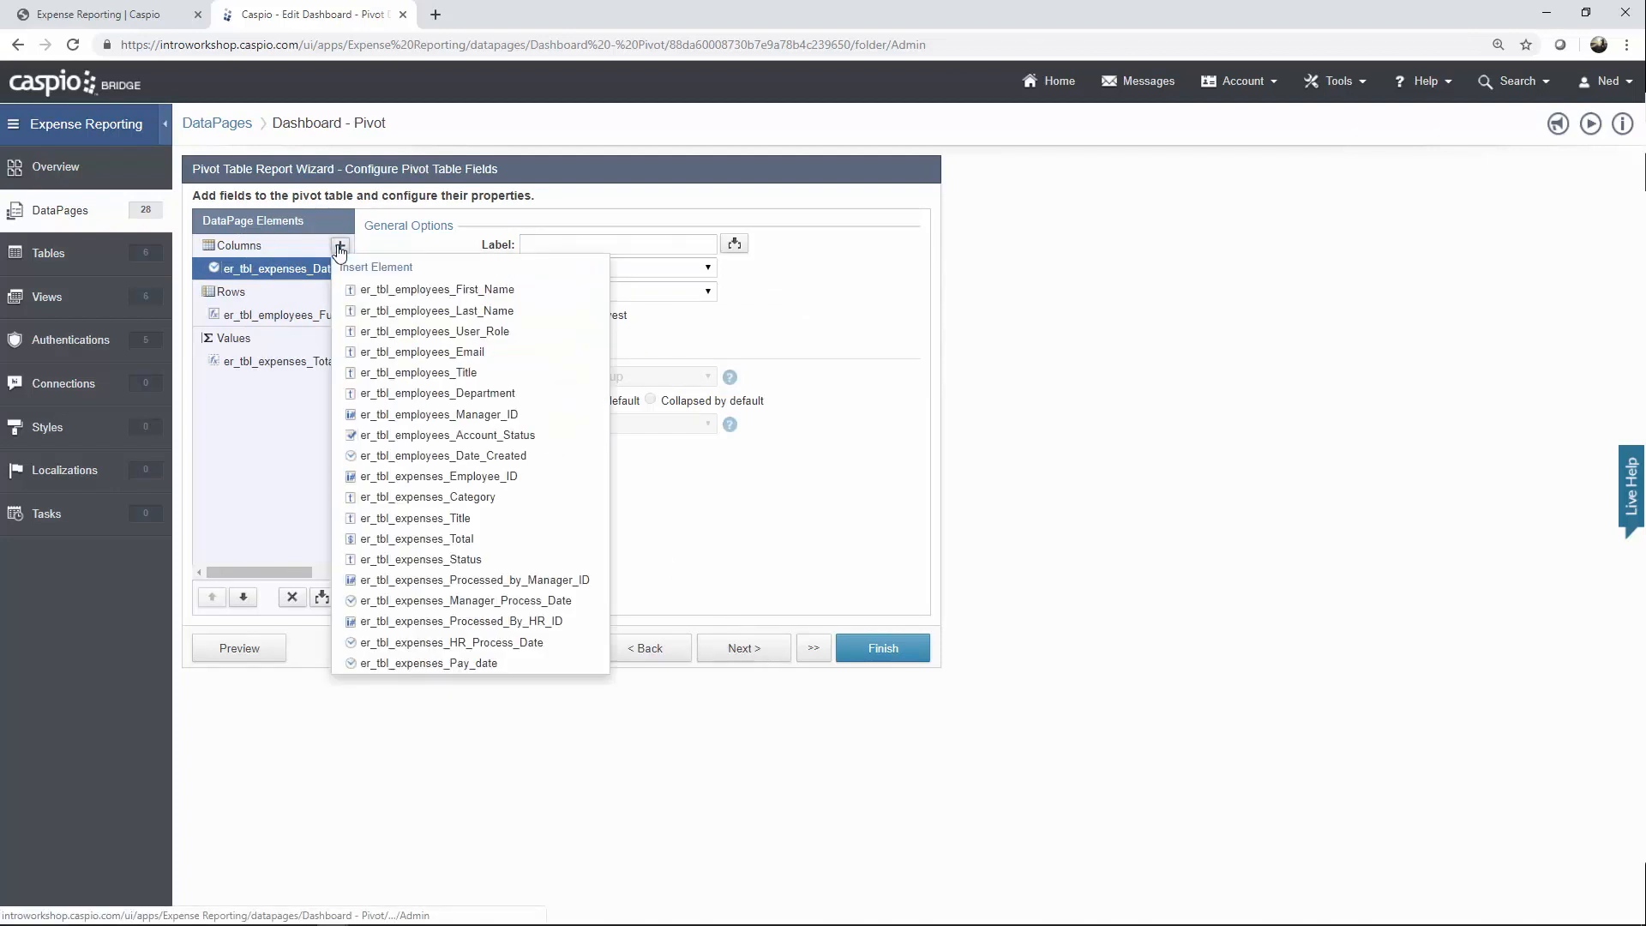
left_click(300, 269)
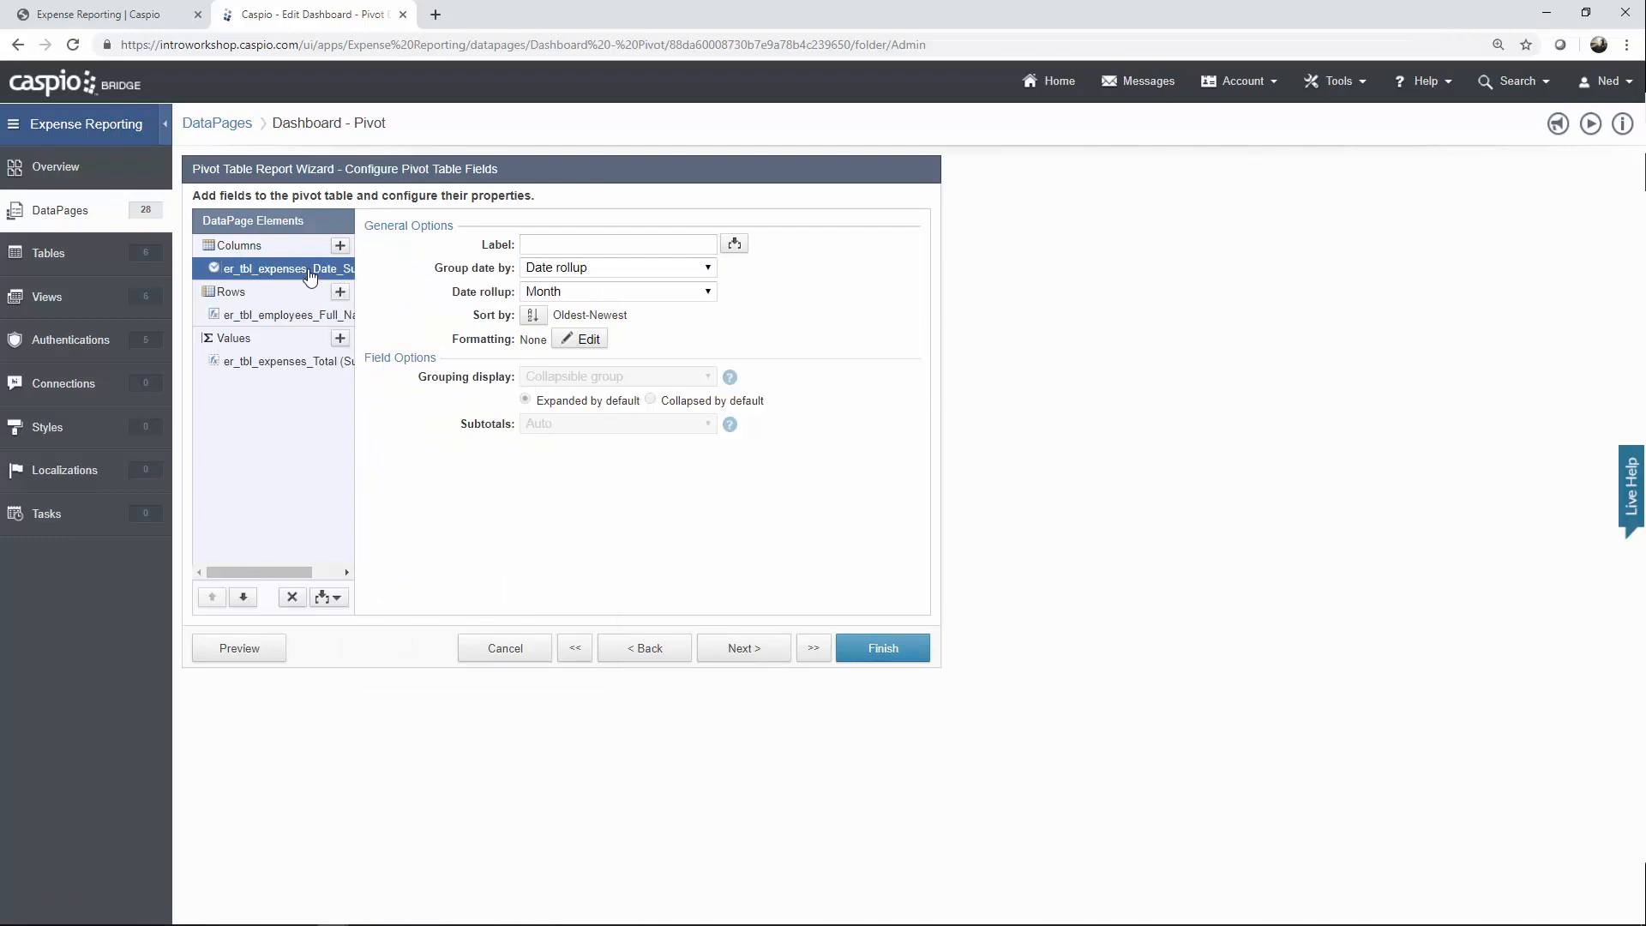
left_click(575, 293)
left_click(568, 293)
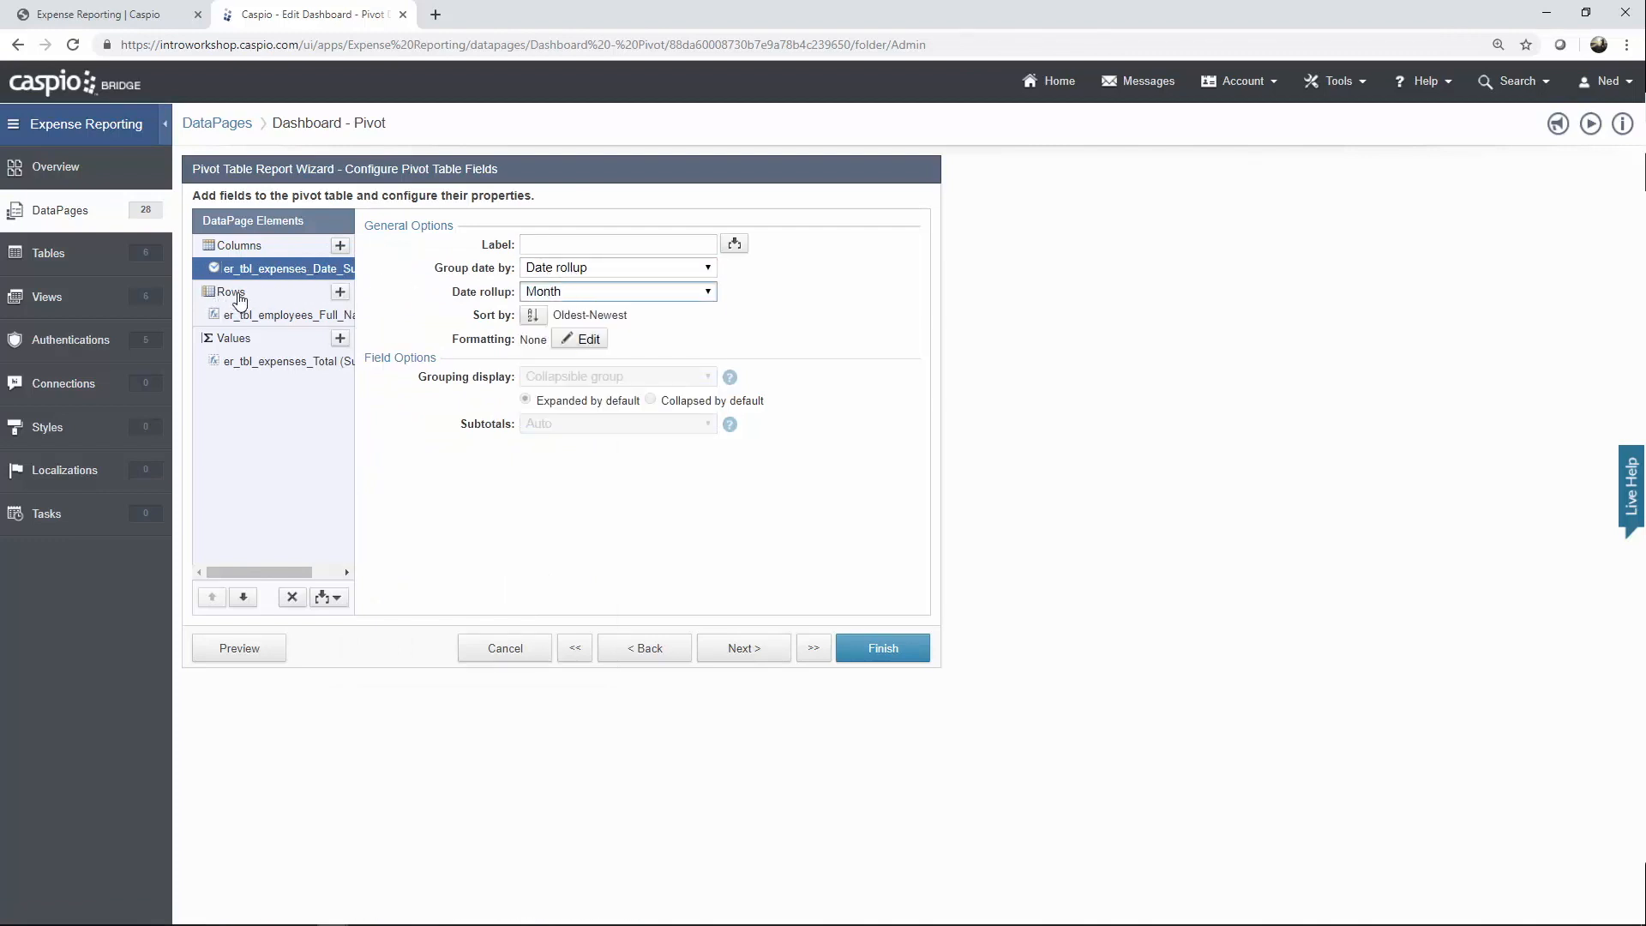
left_click(340, 291)
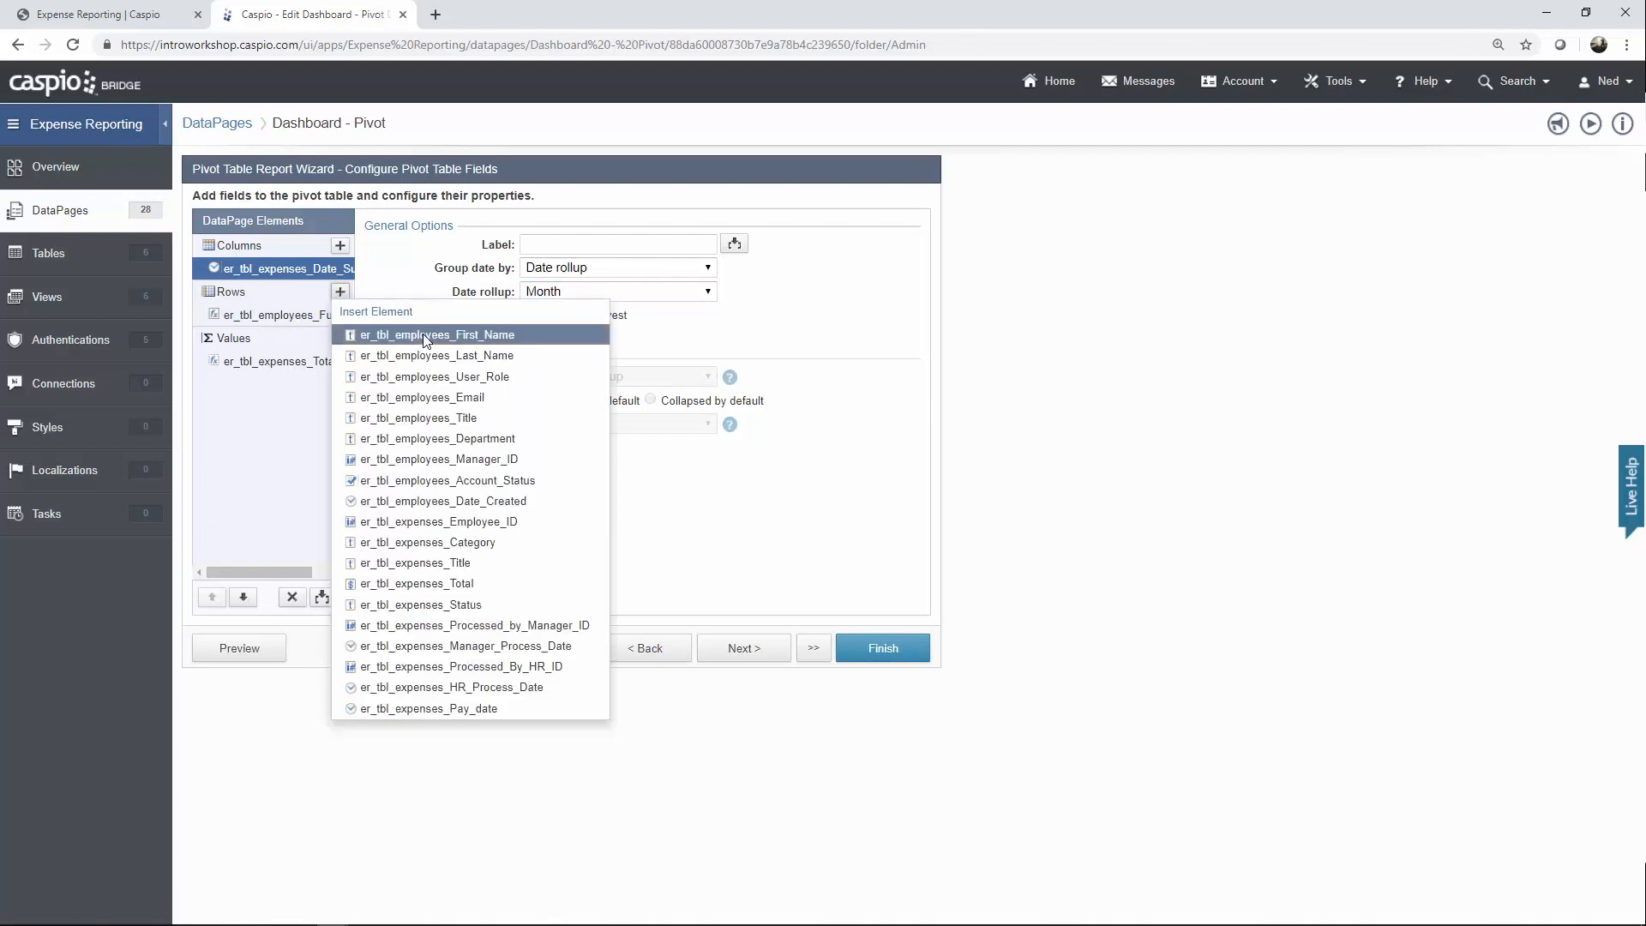
left_click(413, 289)
left_click(317, 322)
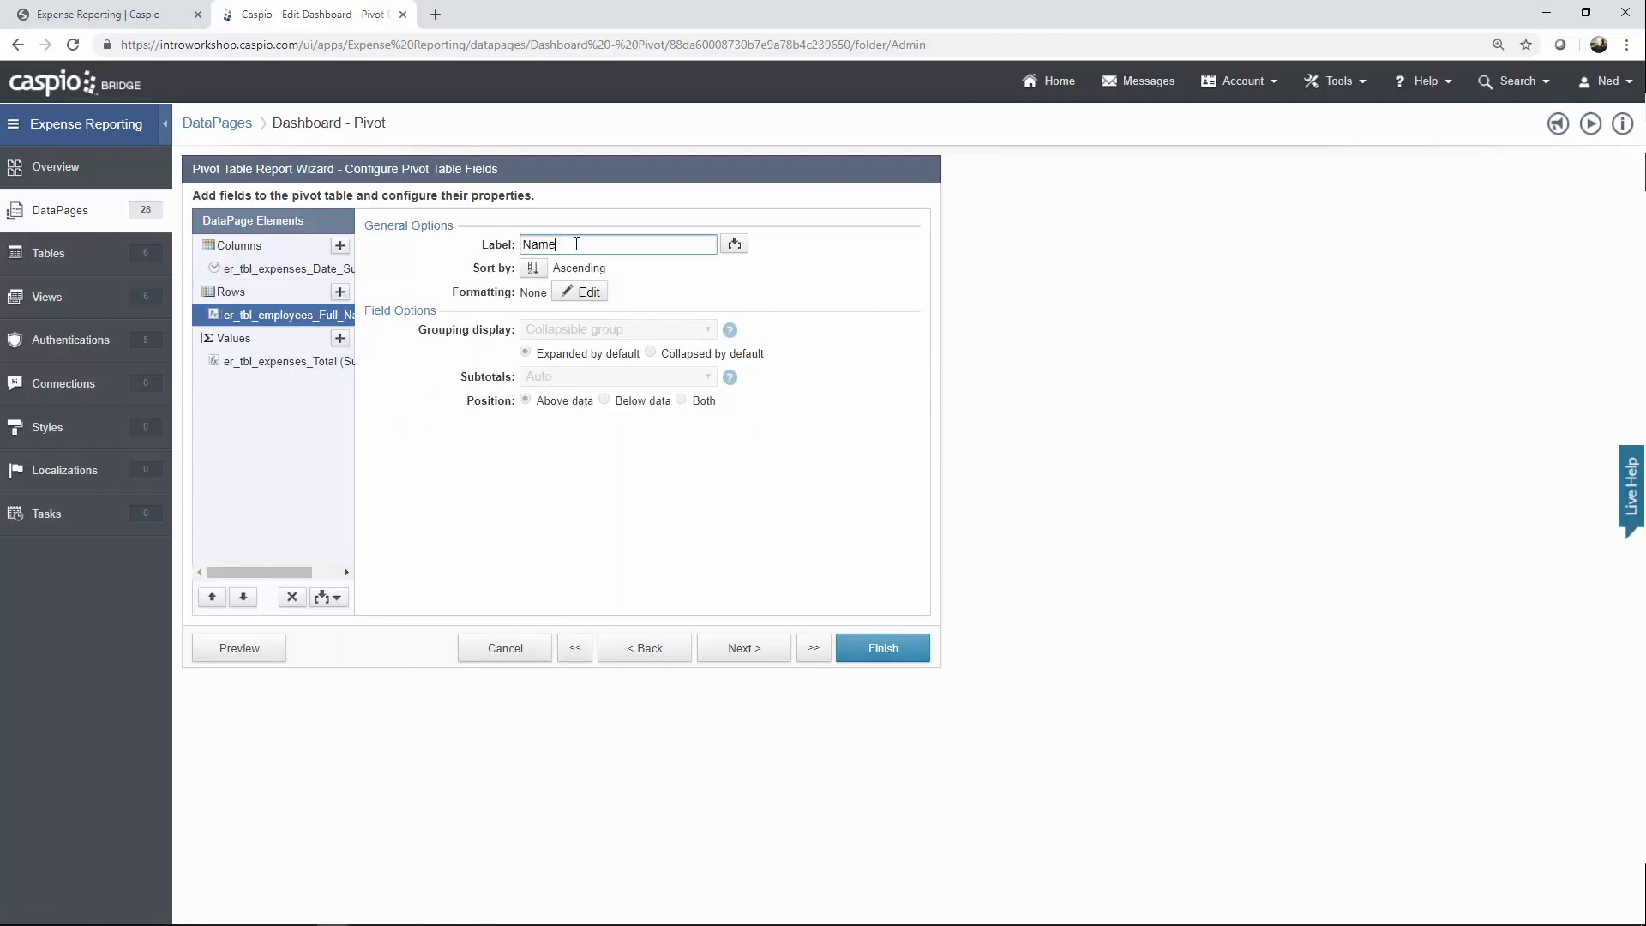
Keep the summed Total values shown with No Calculation.
left_click(283, 369)
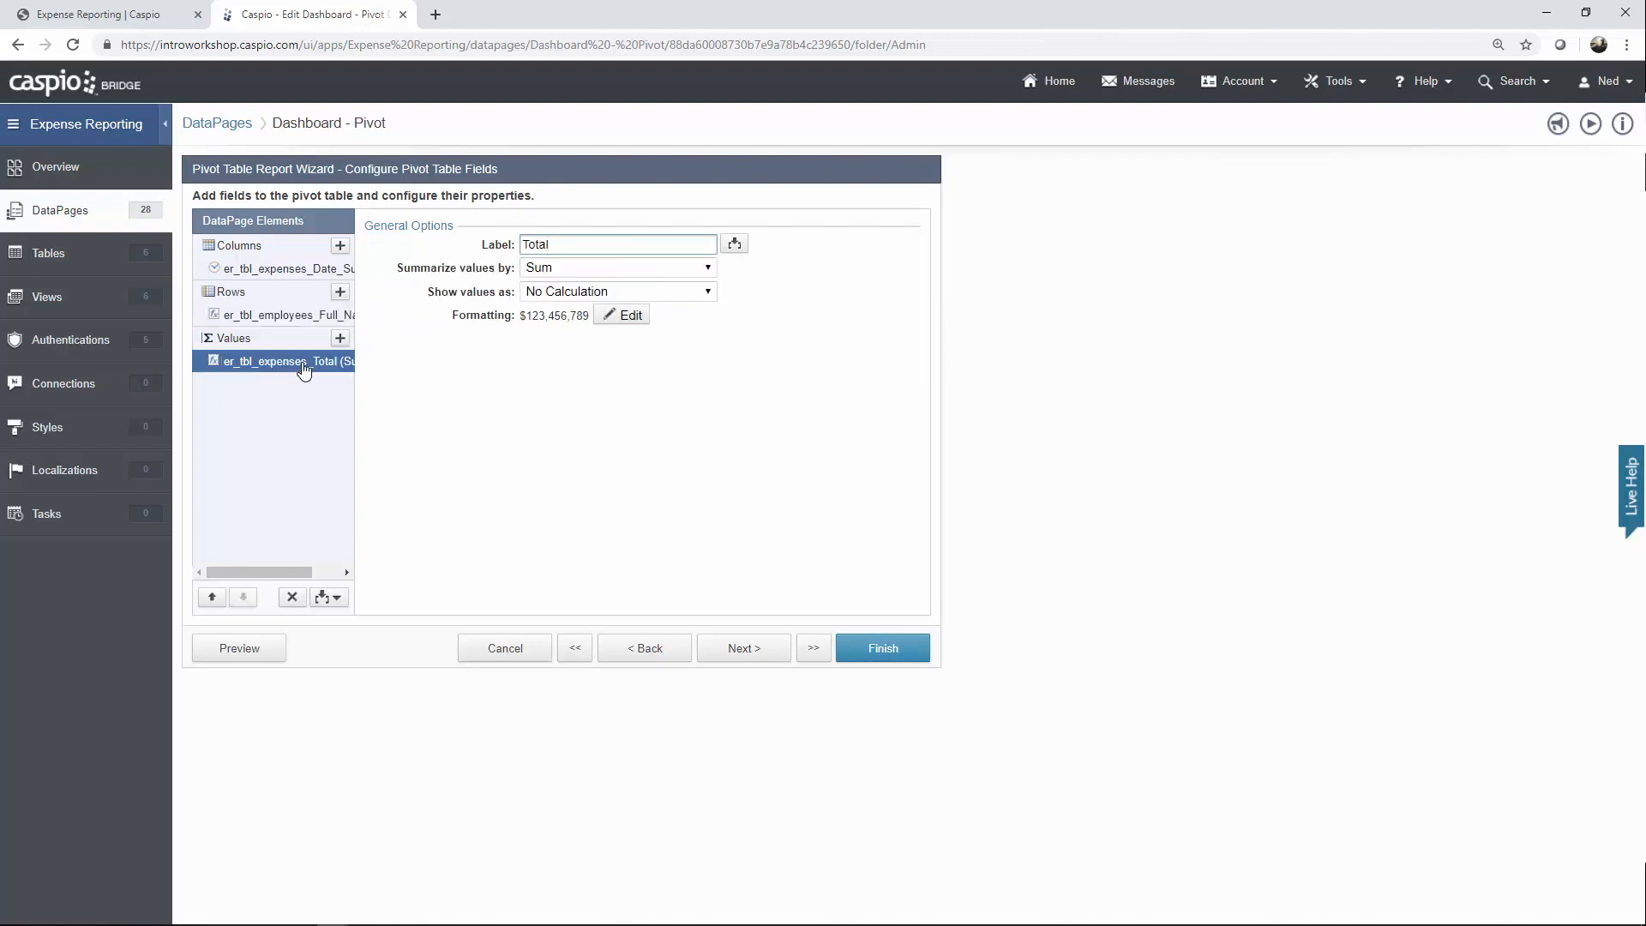
left_click(340, 338)
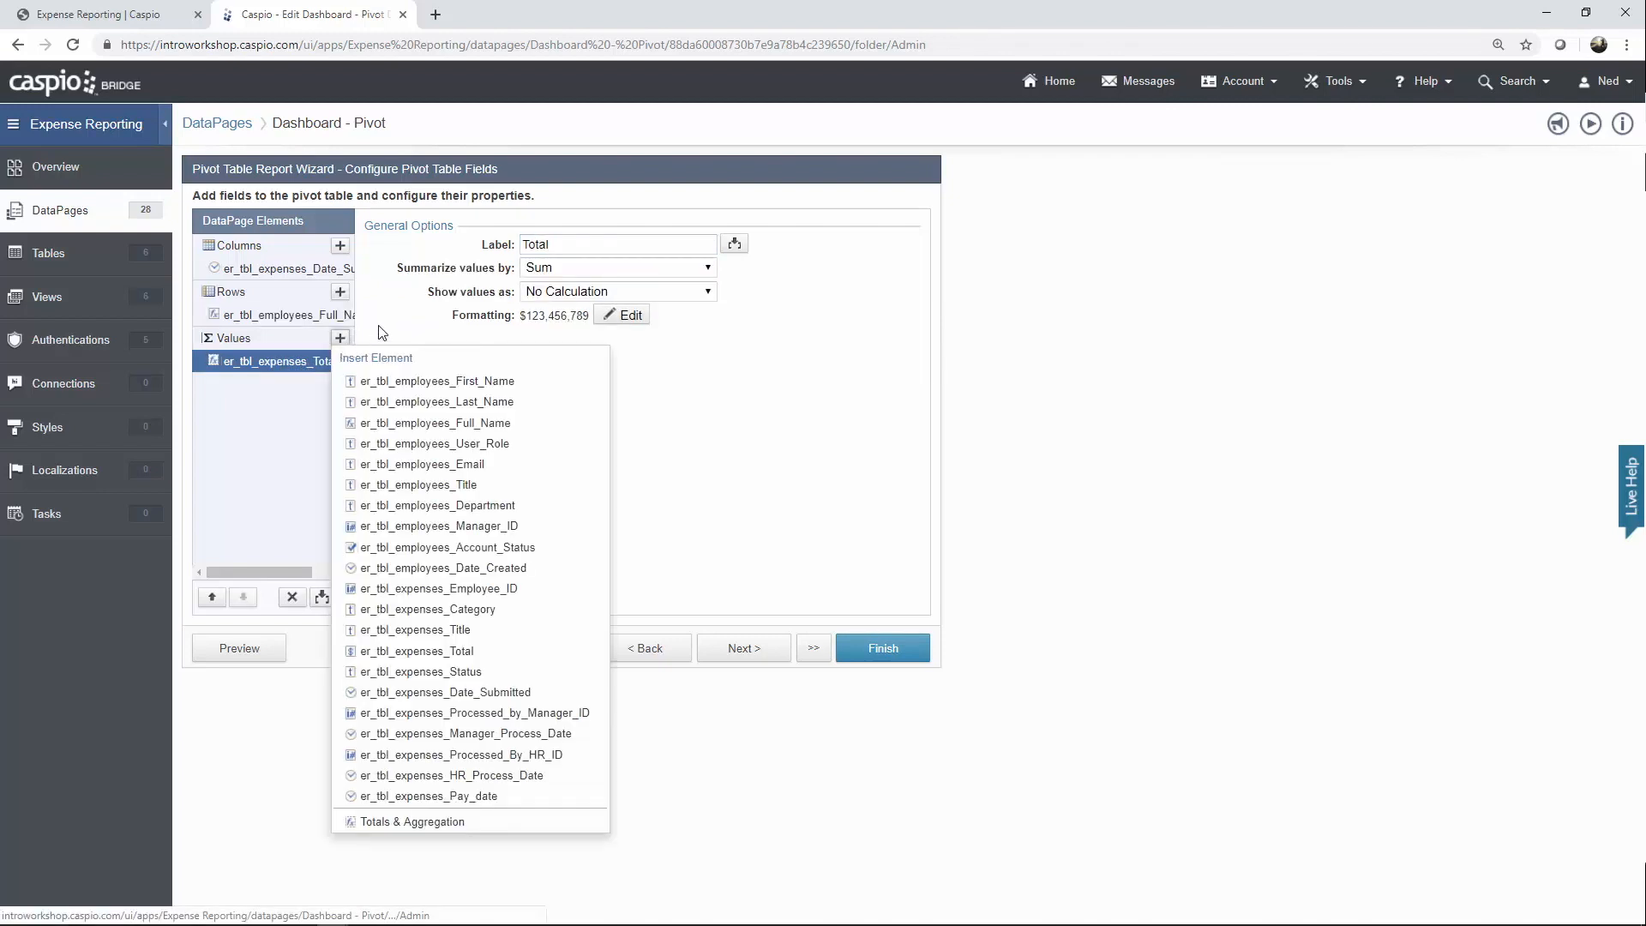
left_click(379, 326)
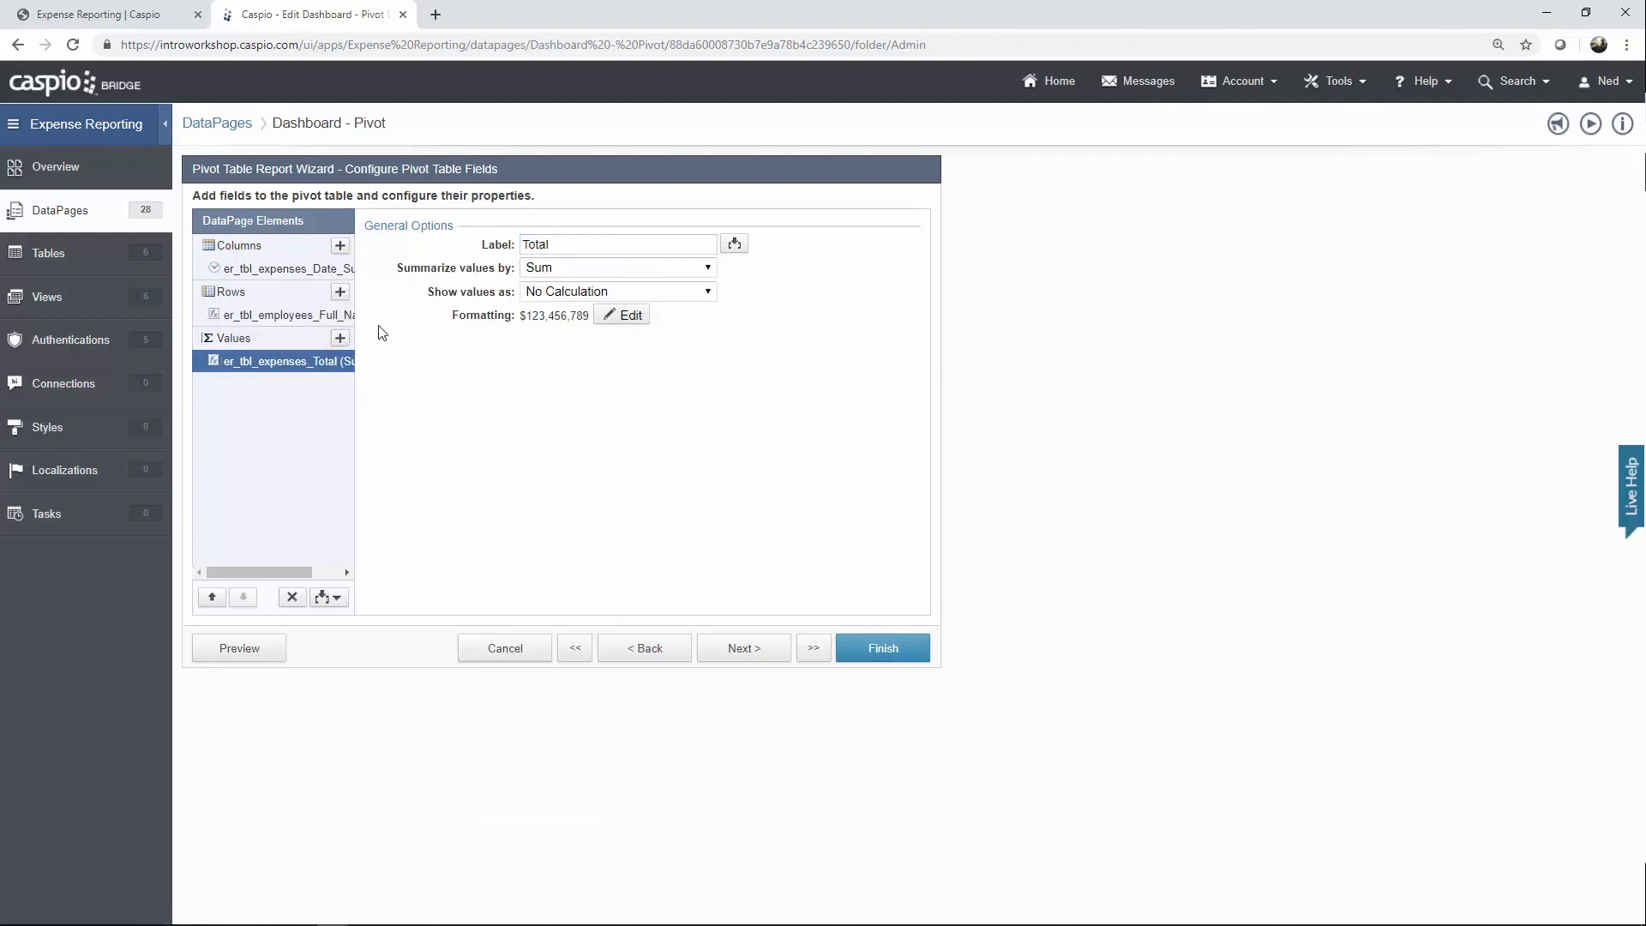
left_click(548, 293)
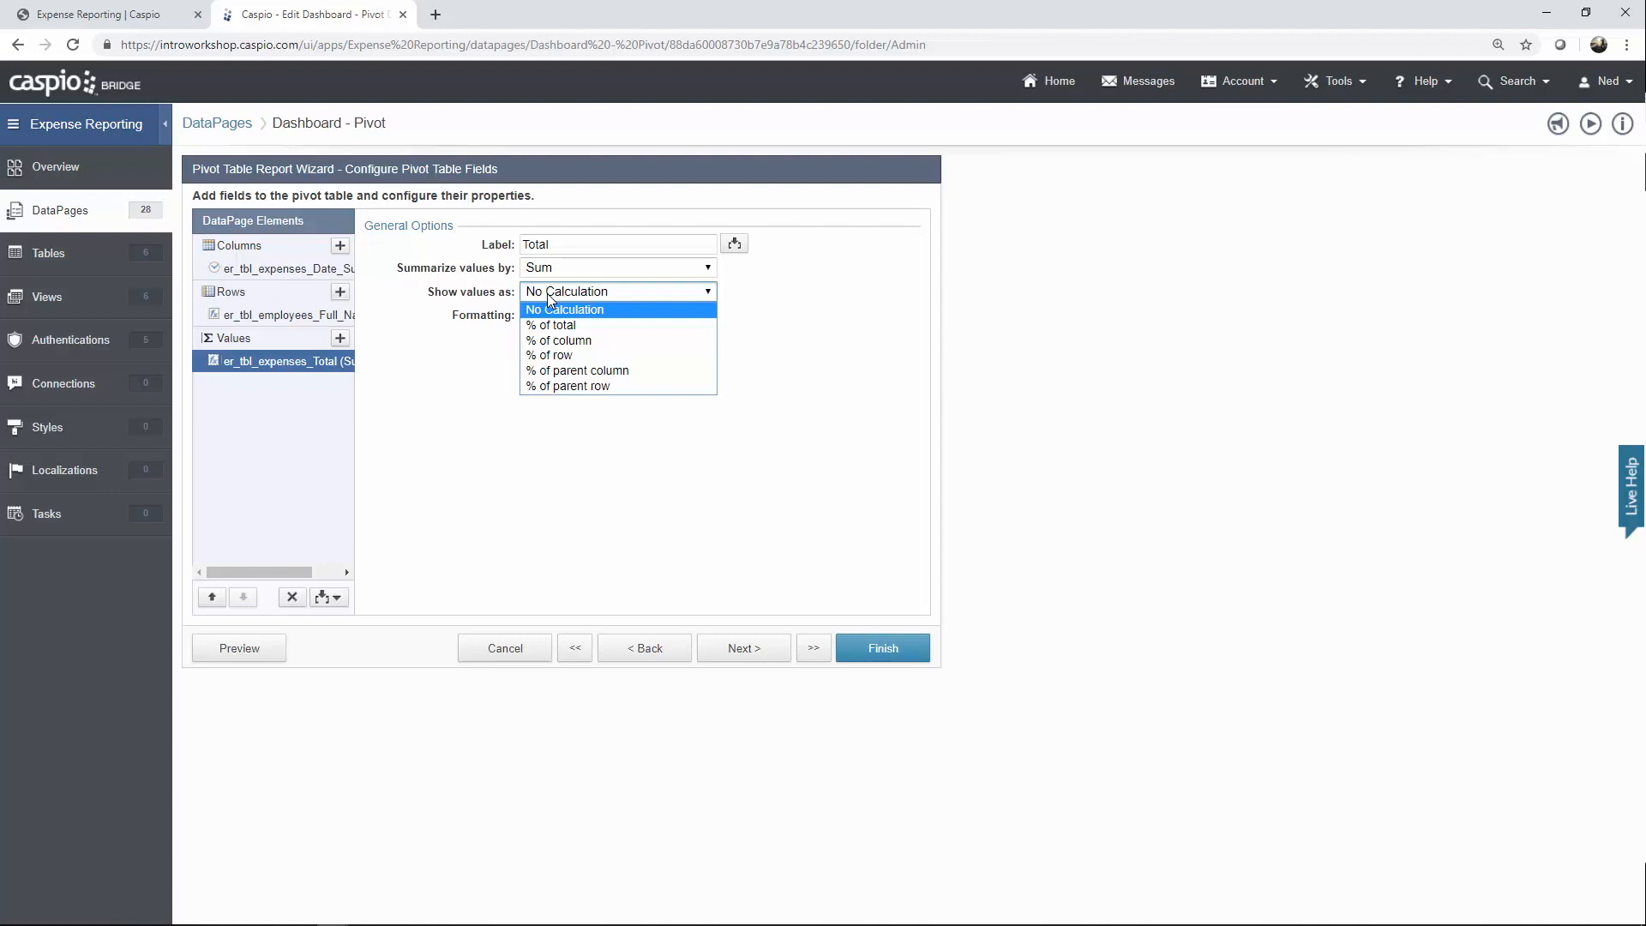
left_click(481, 317)
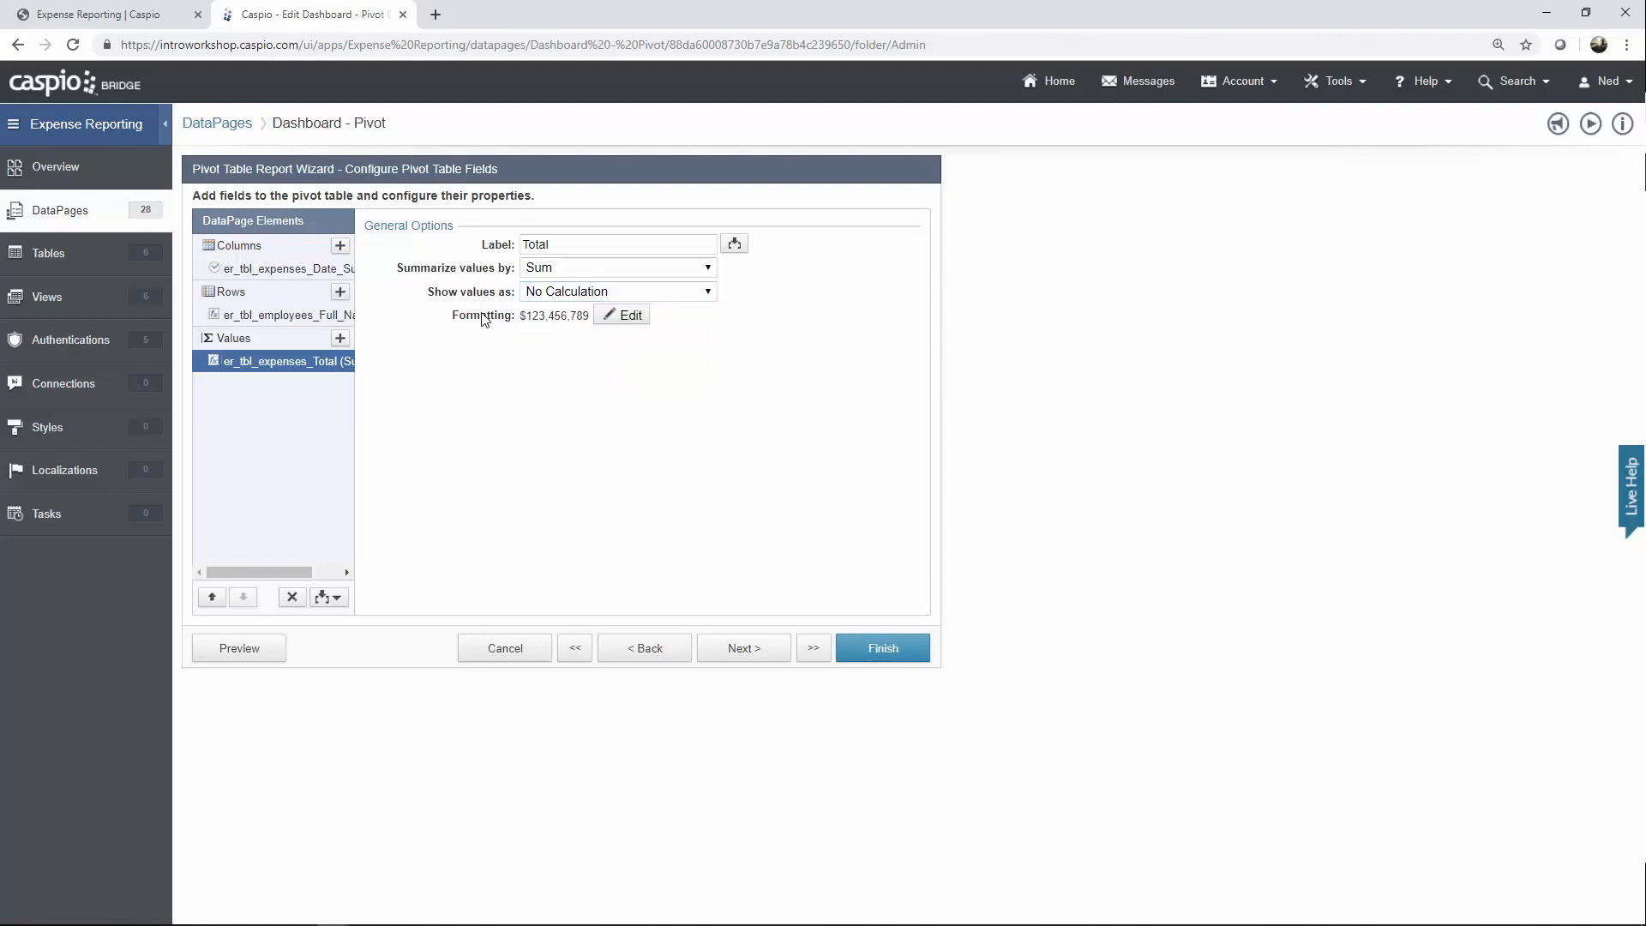
Advance through the pivot display options, results field and editing pages to Configure Results Page Fields.
left_click(762, 650)
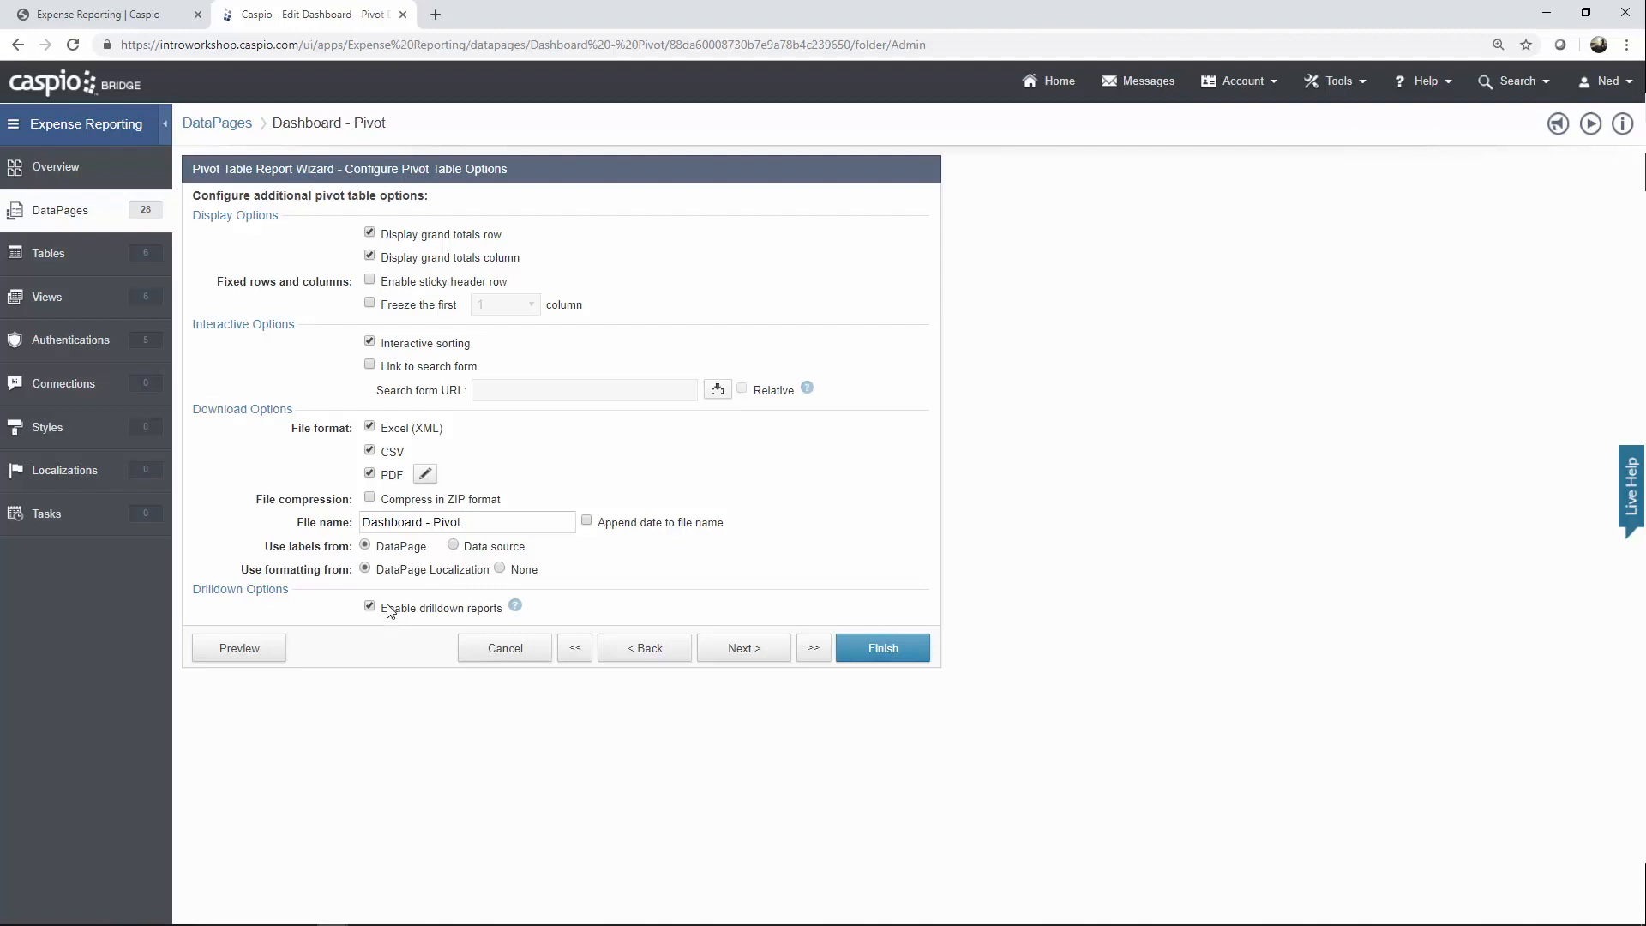
left_click(740, 655)
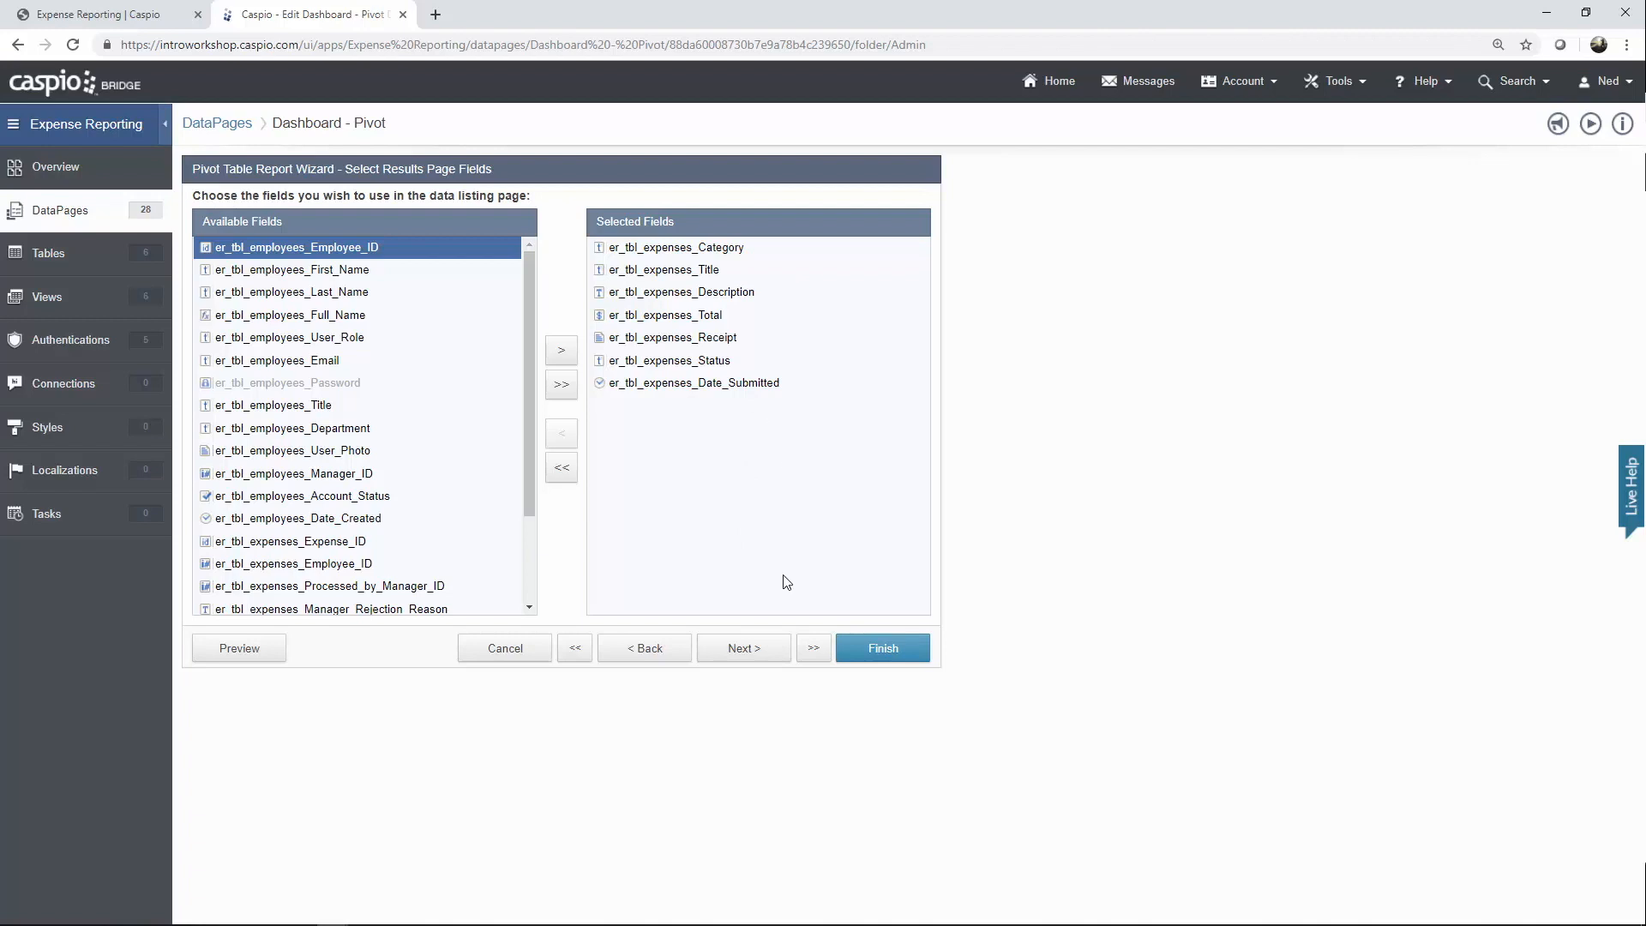
left_click(751, 660)
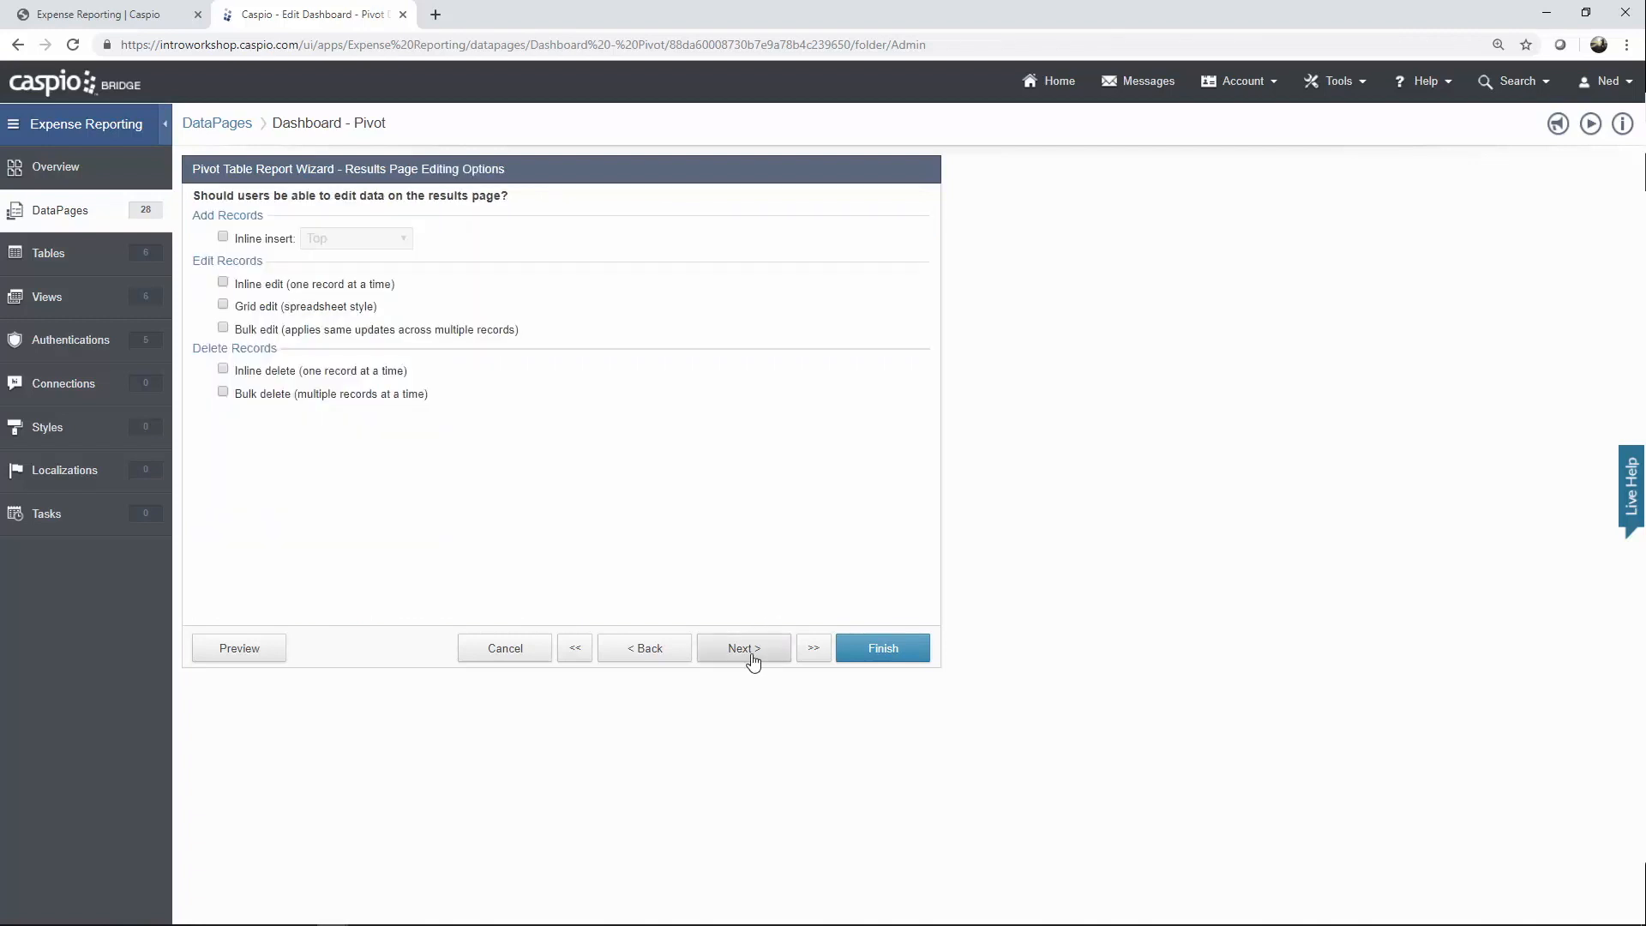
left_click(751, 660)
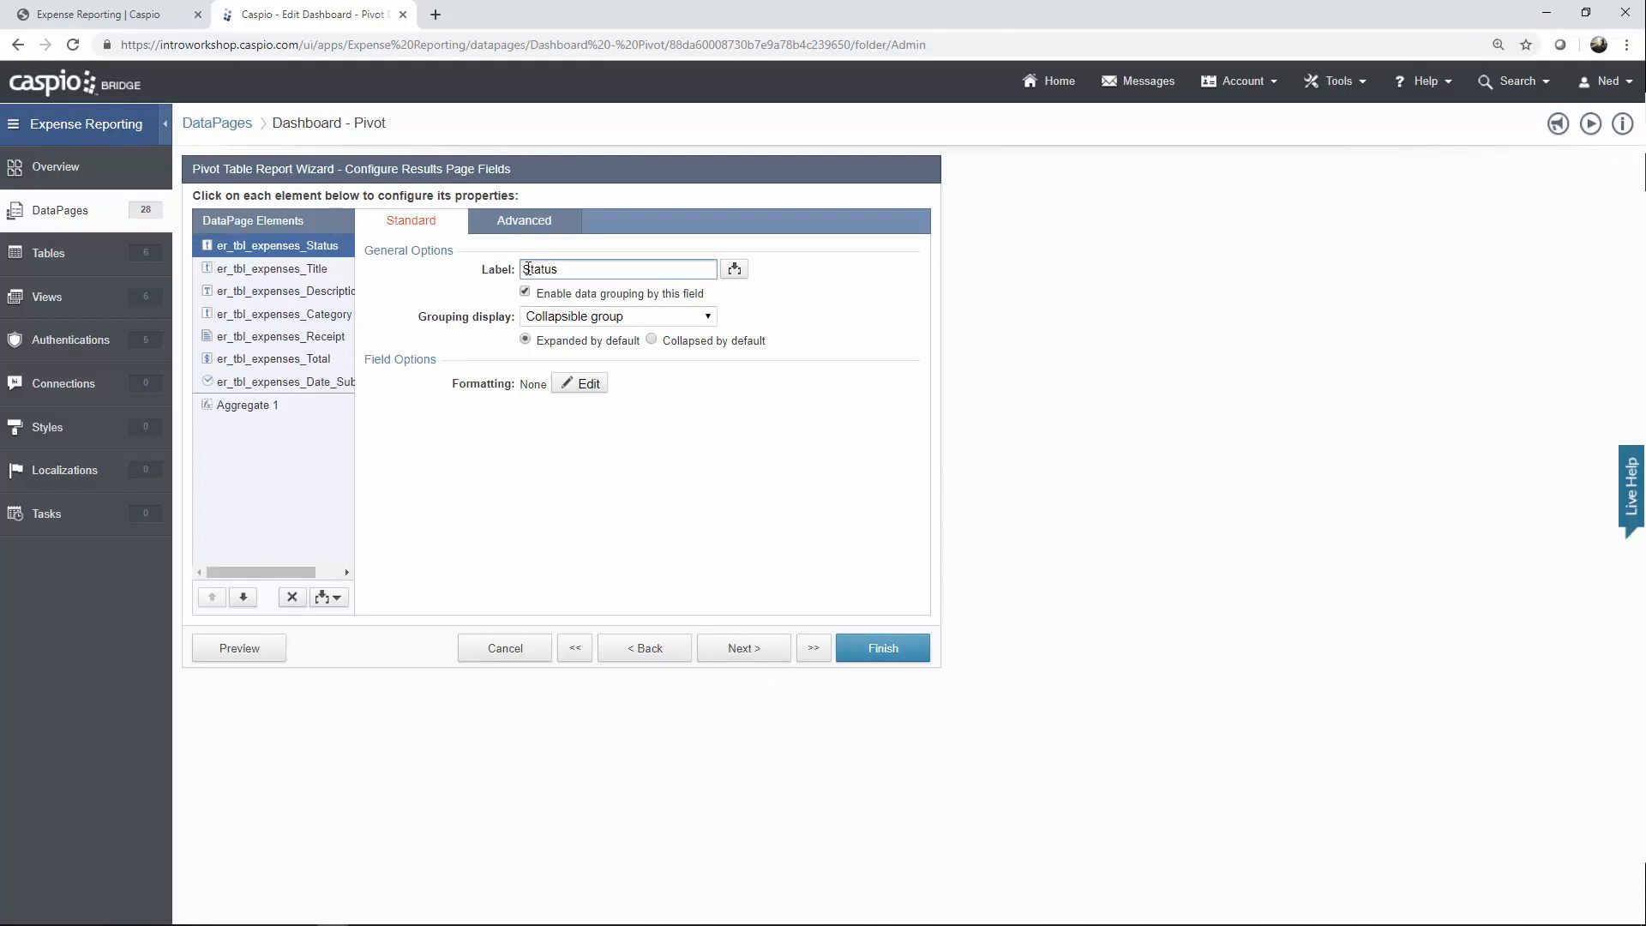
Review the Status, Title, Description, Category, Receipt, Total and Date Submitted fields and Total aggregate.
double_click(556, 270)
left_click(599, 269)
left_click(320, 272)
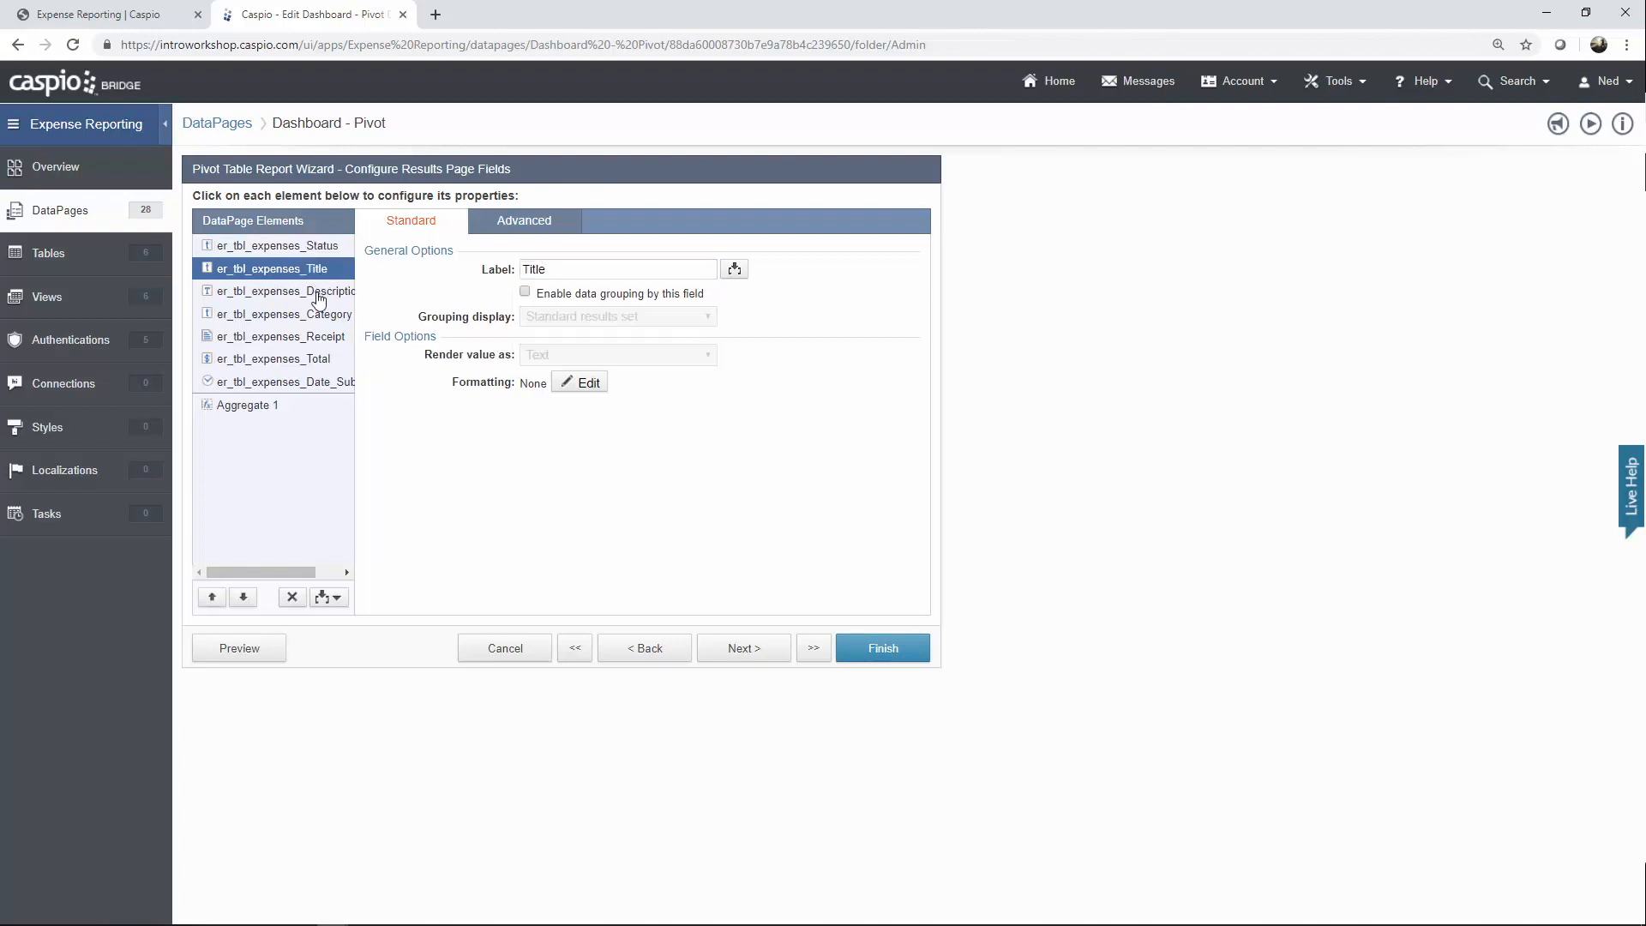
left_click(321, 293)
left_click(322, 317)
left_click(320, 342)
left_click(320, 360)
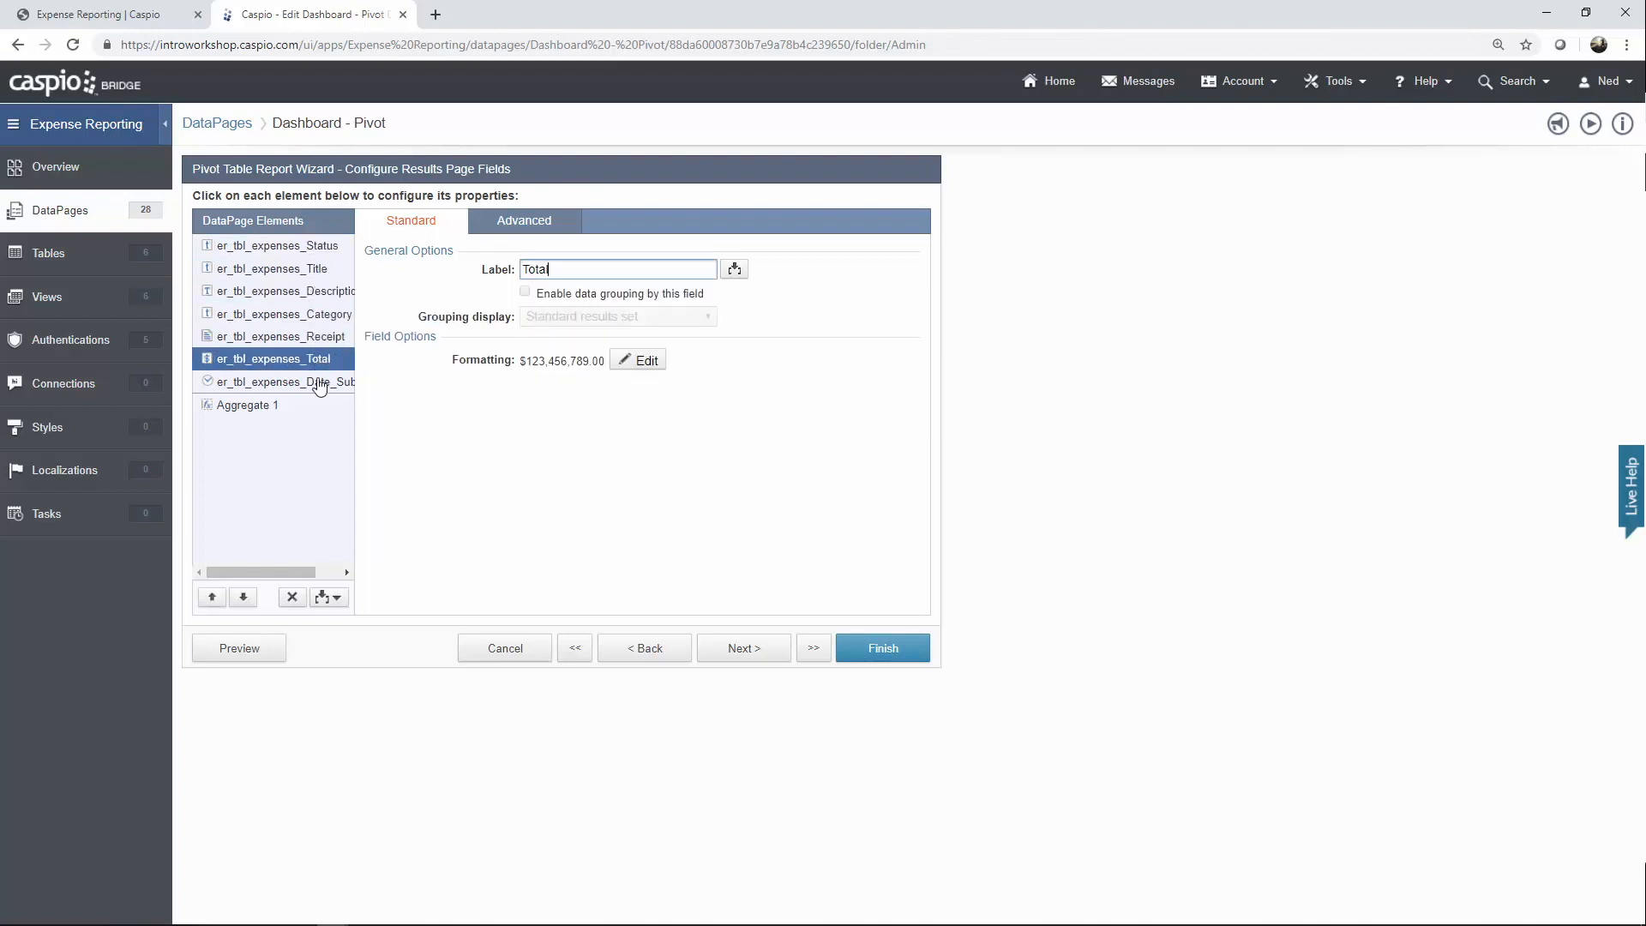
left_click(319, 383)
left_click(295, 408)
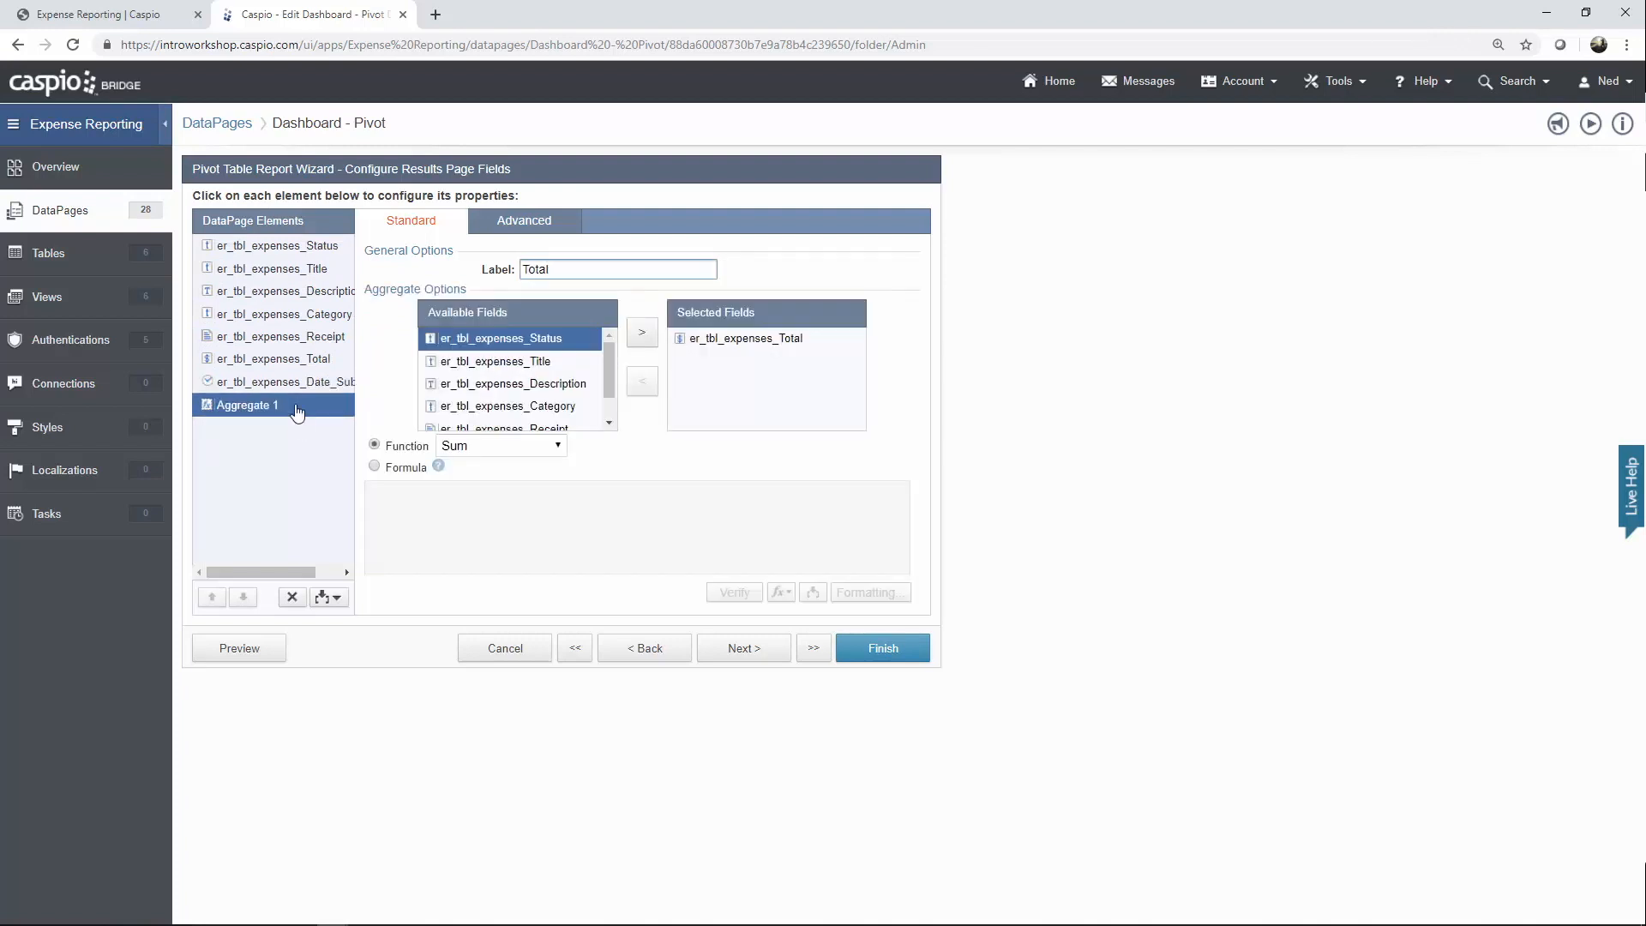
left_click(332, 599)
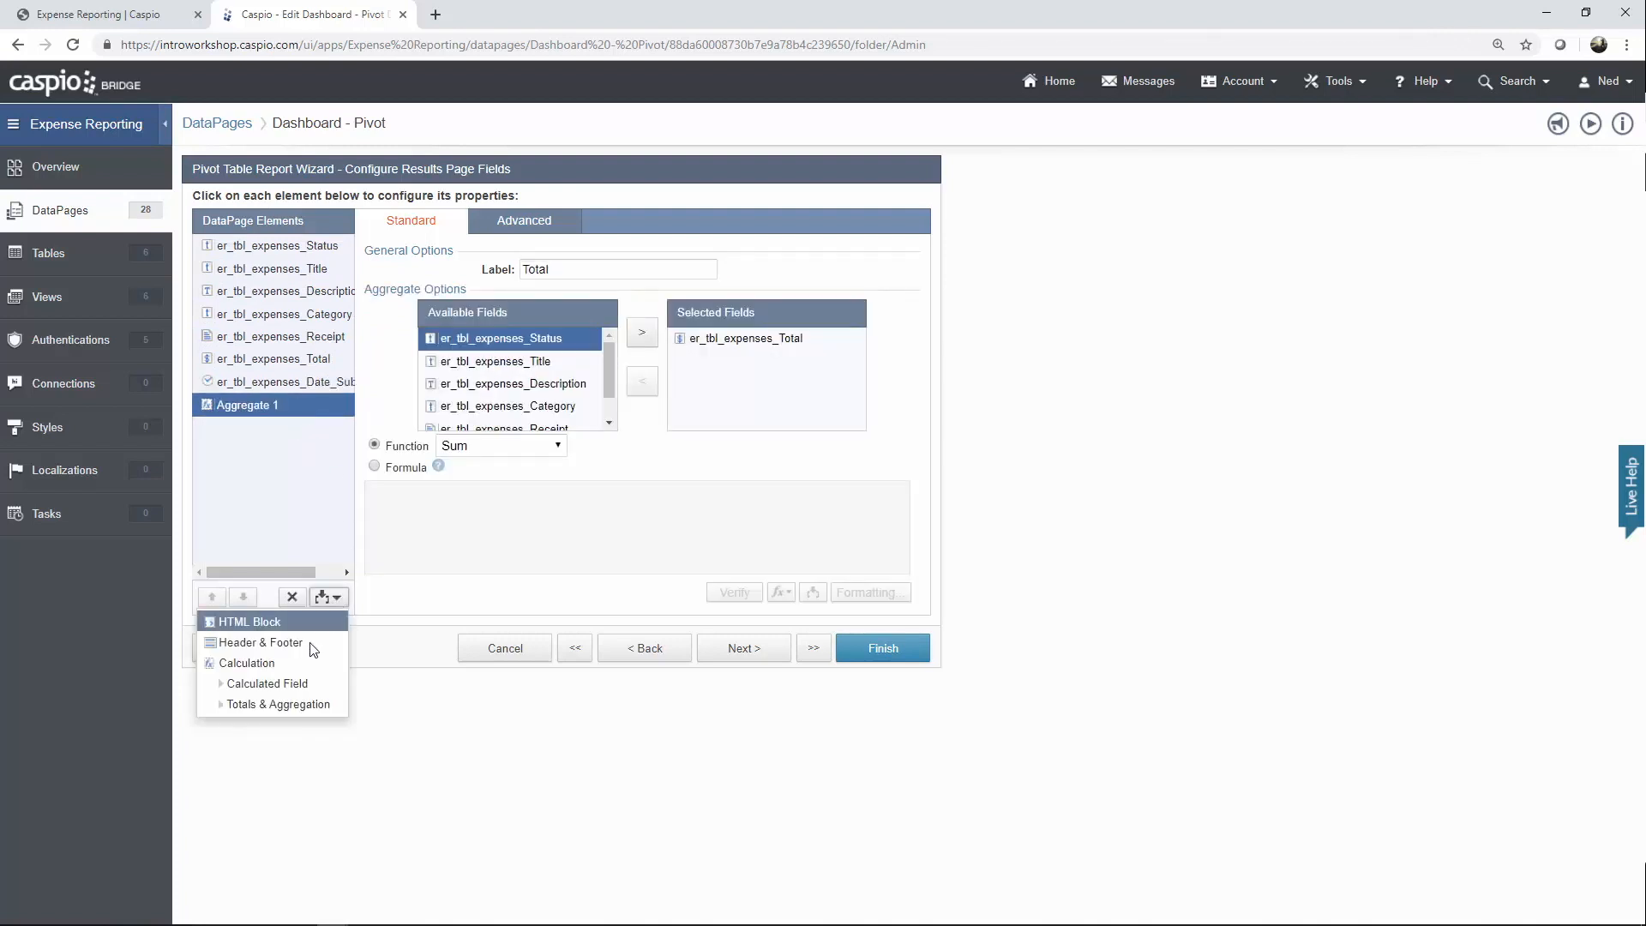
left_click(423, 594)
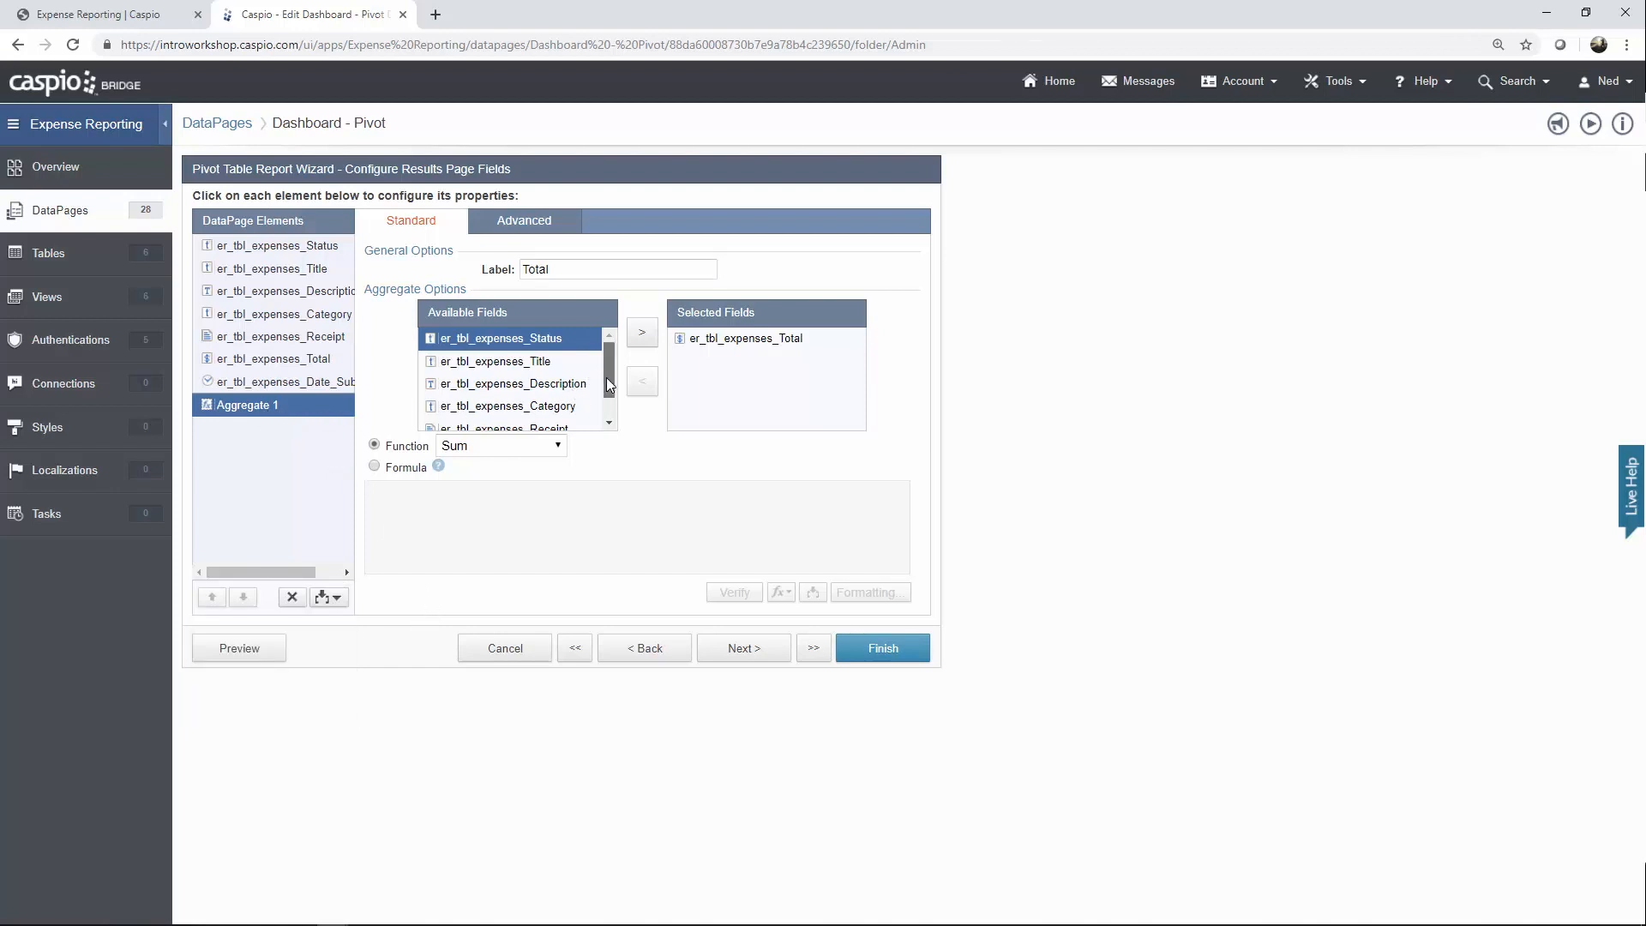
left_click_drag(605, 377, 605, 399)
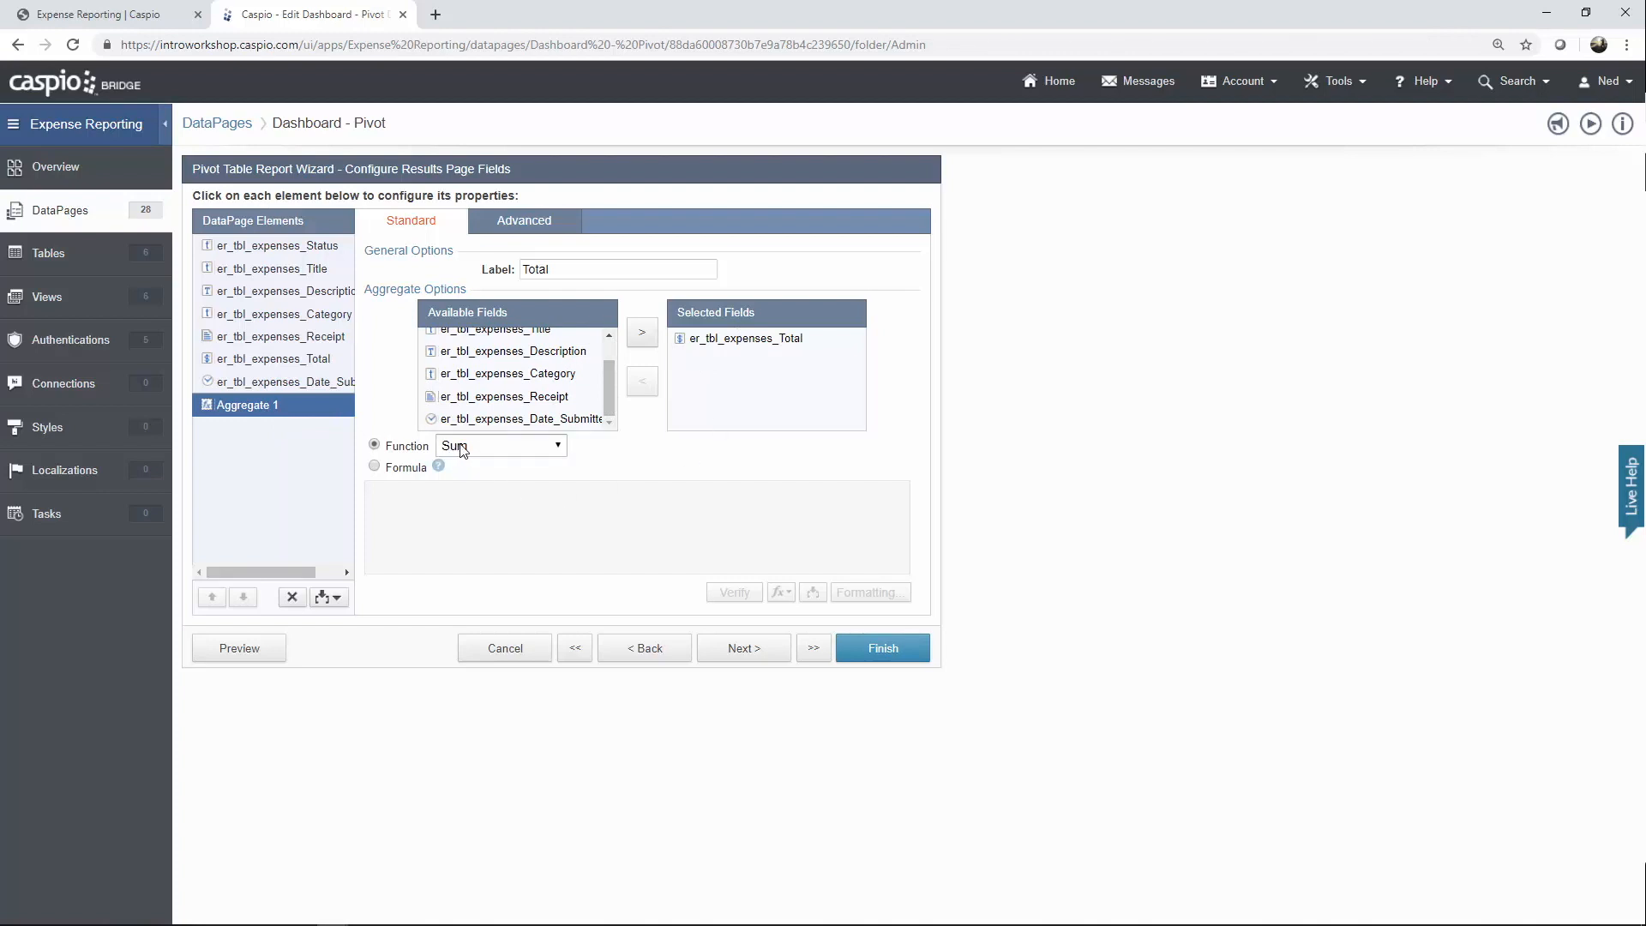
left_click(744, 651)
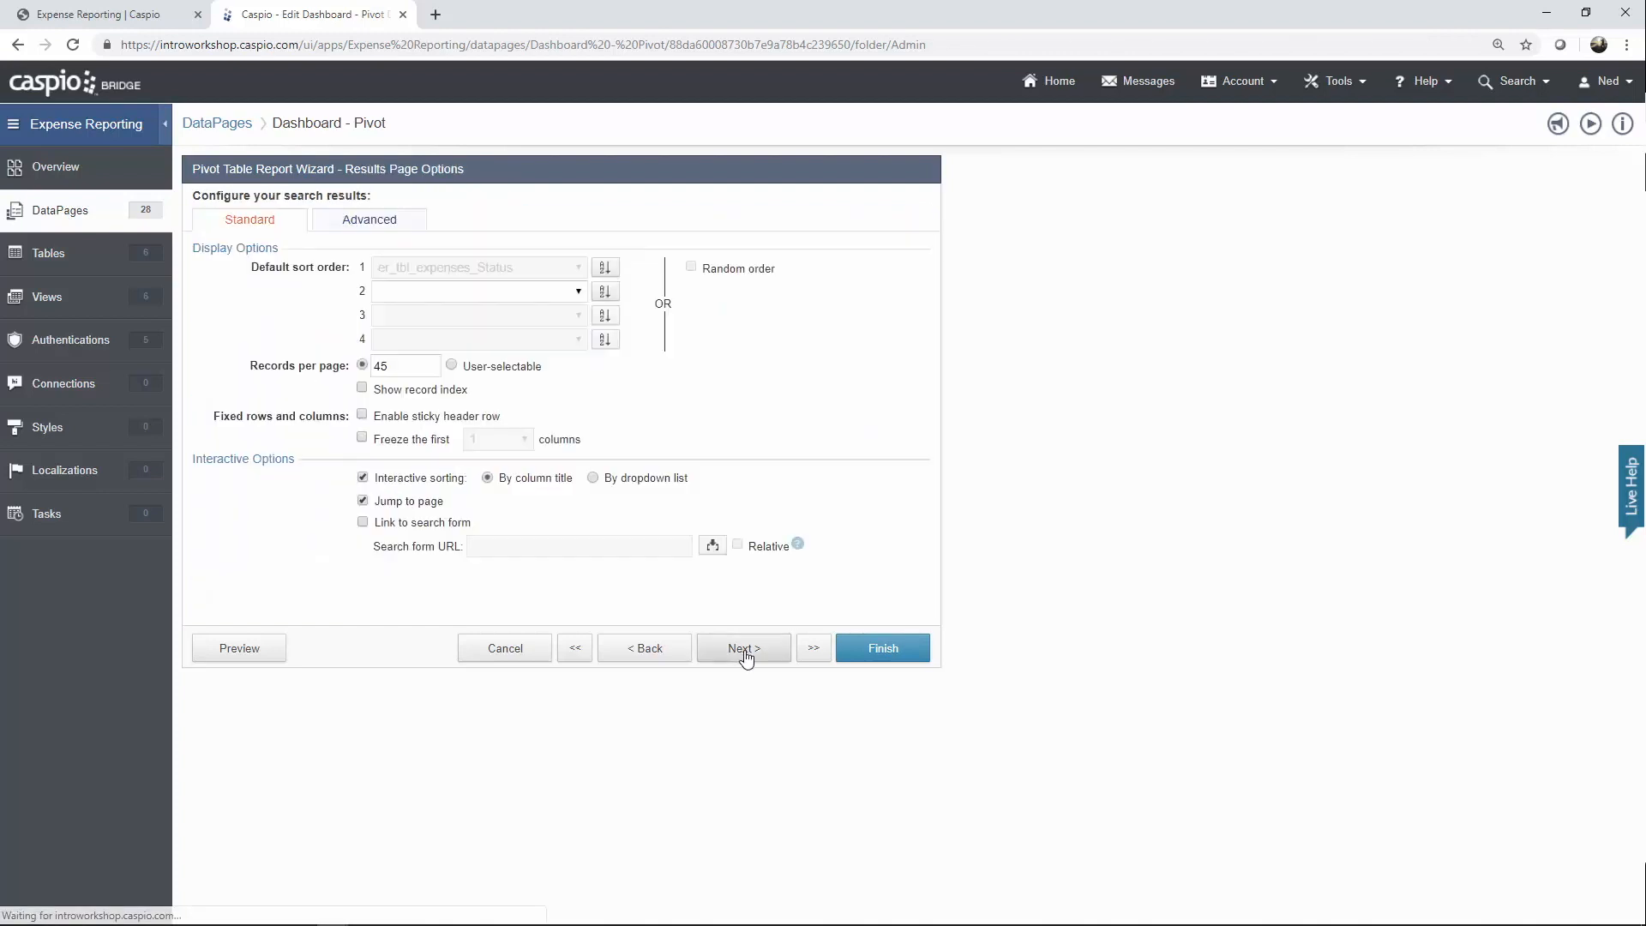
Check the 45 records-per-page setting and advance to the Details Page field configuration.
left_click(375, 366)
left_click(396, 365)
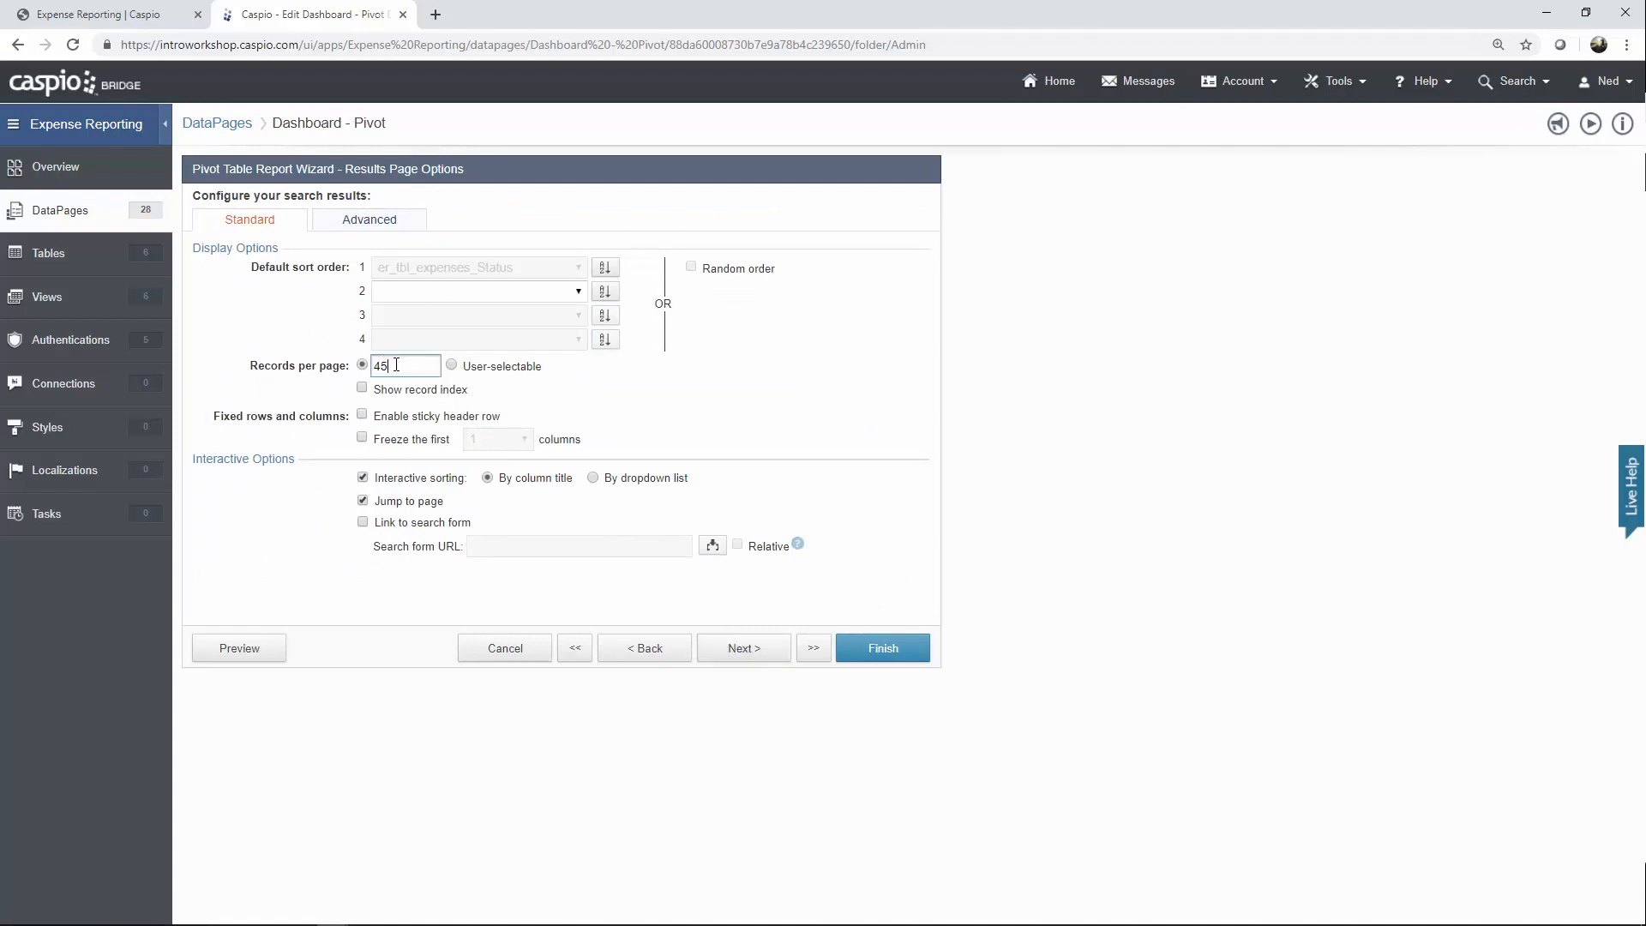
left_click(732, 652)
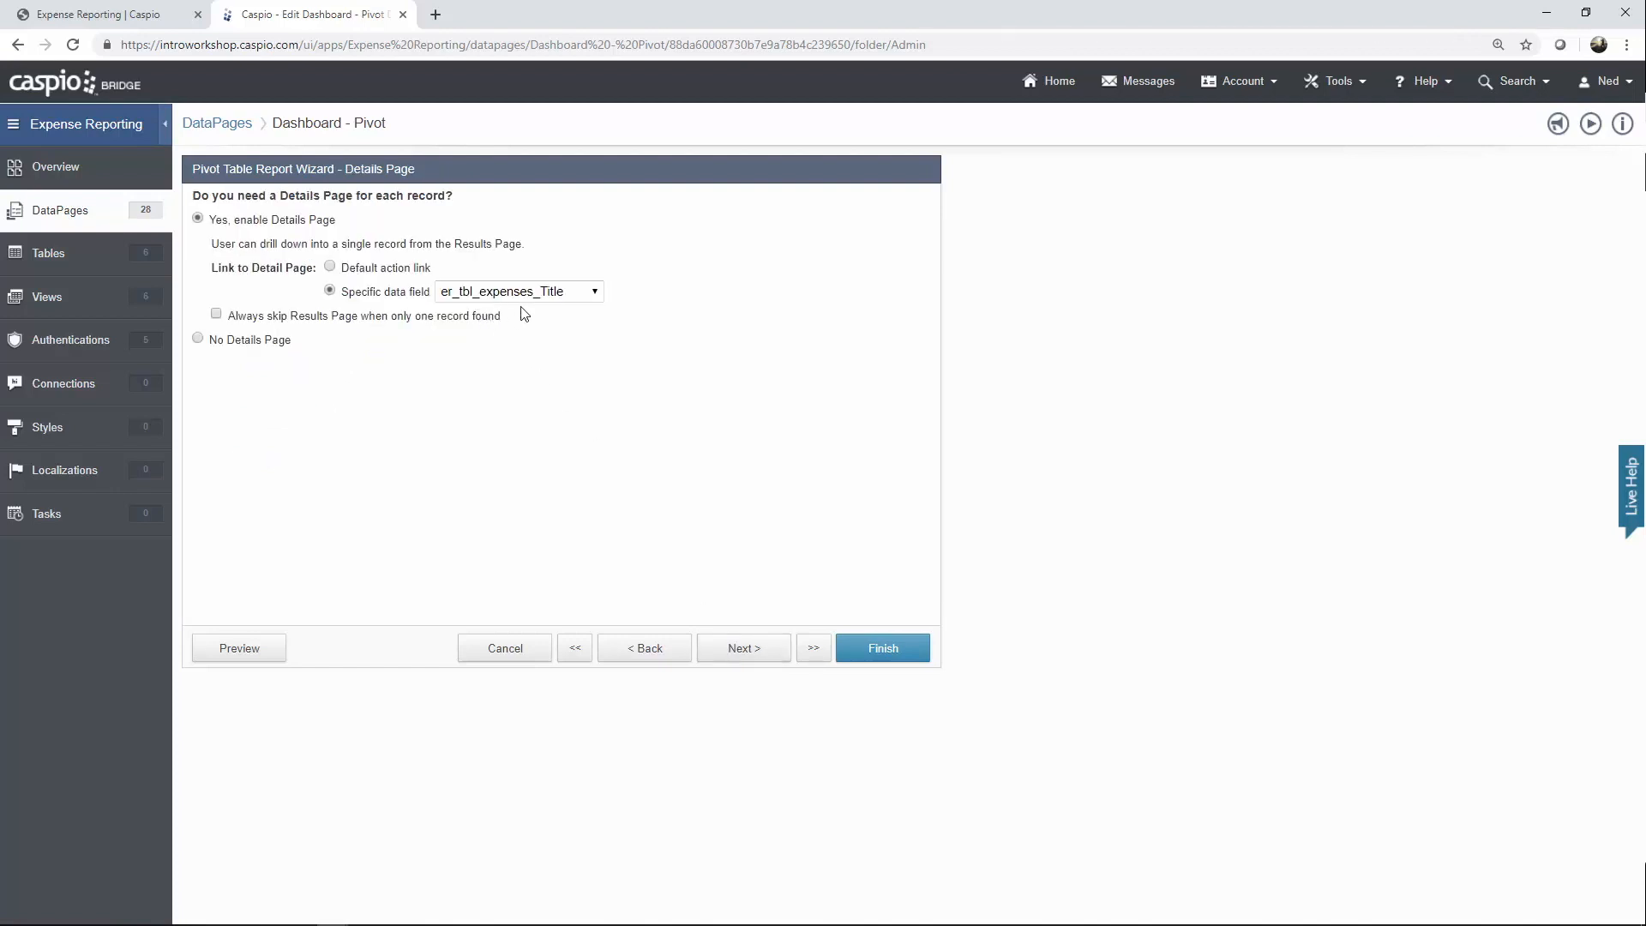
left_click(744, 650)
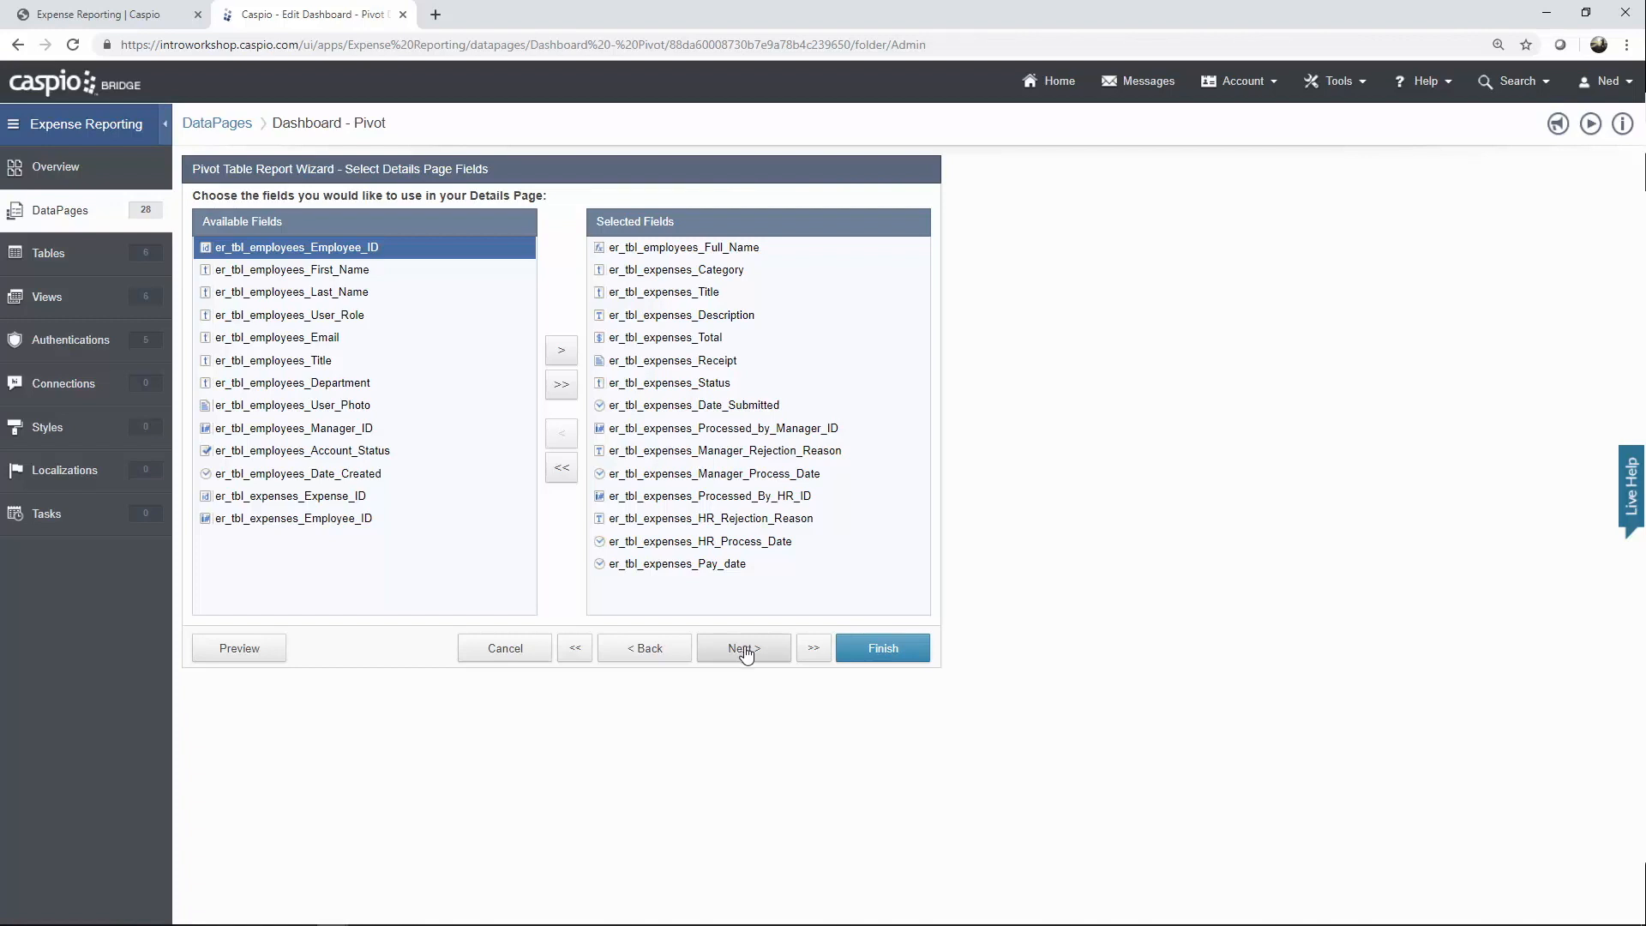
left_click(745, 650)
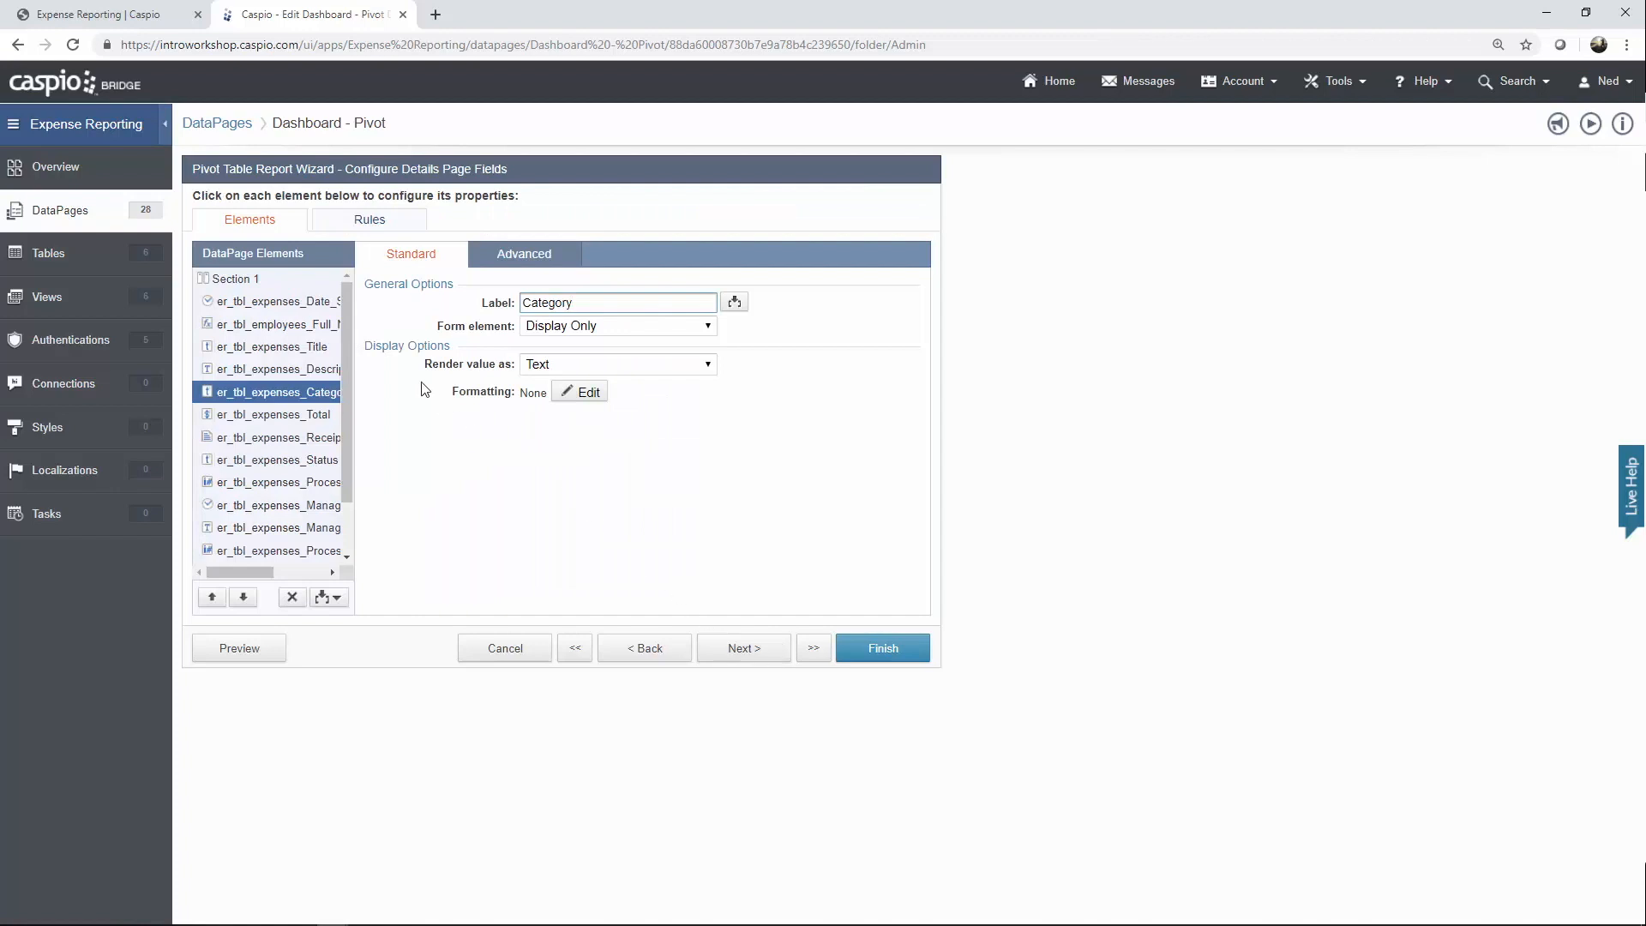
Review the Details Page fields from Date Submitted through Status, manager fields and Rejection Reason.
left_click_drag(347, 371, 345, 321)
left_click(300, 307)
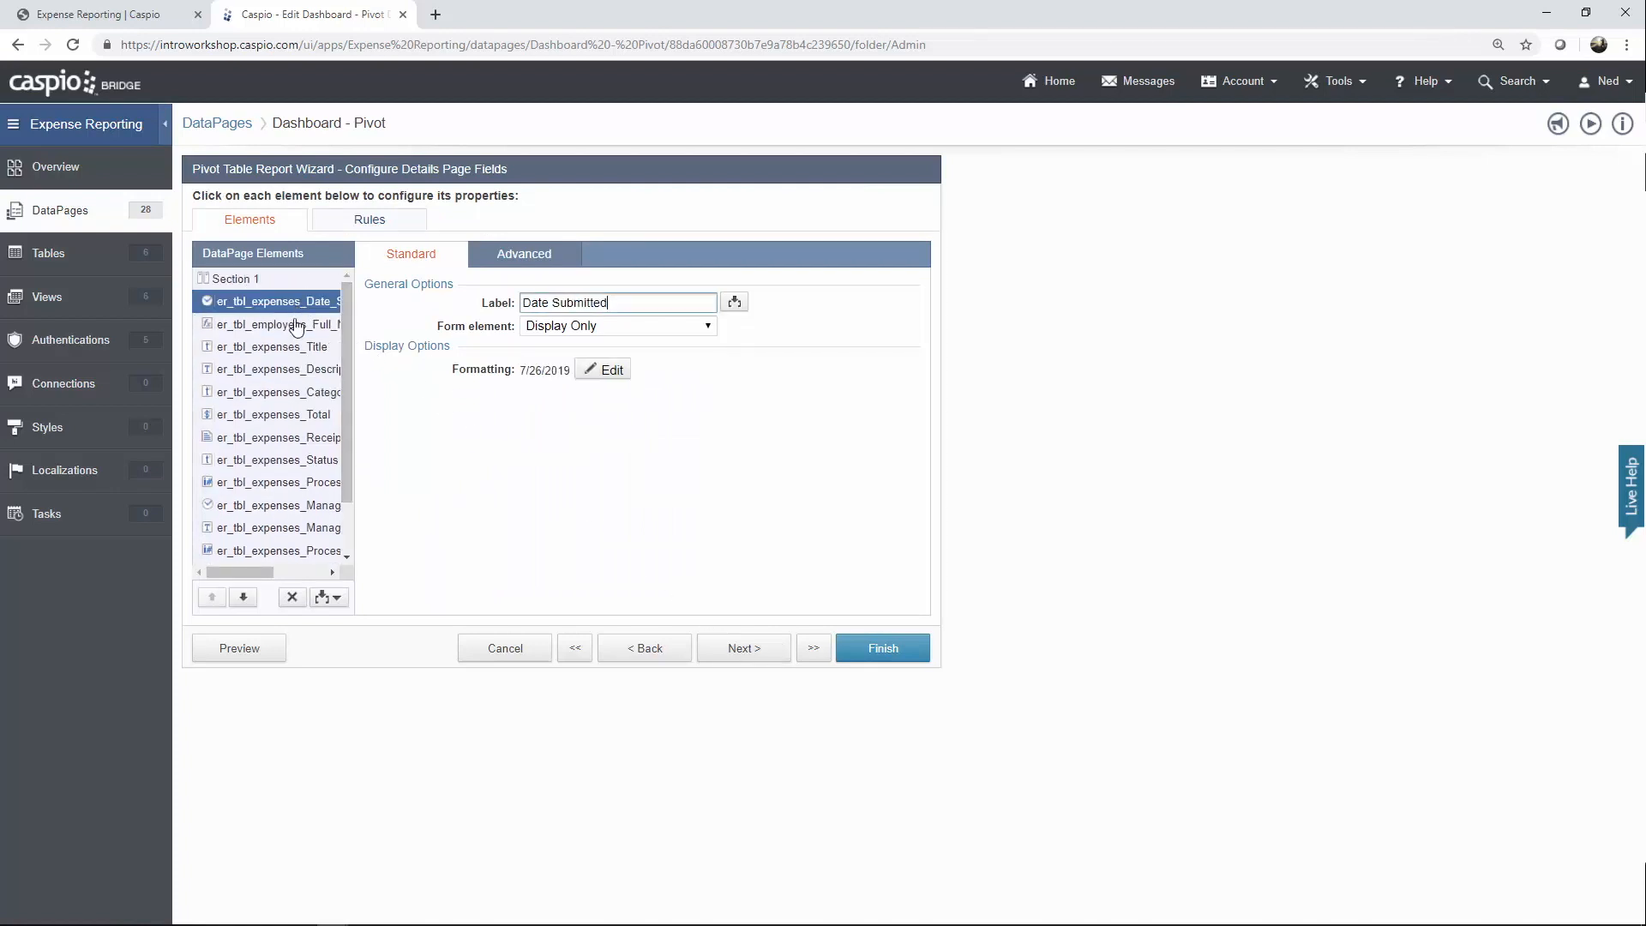
left_click(296, 326)
left_click(289, 349)
left_click(289, 370)
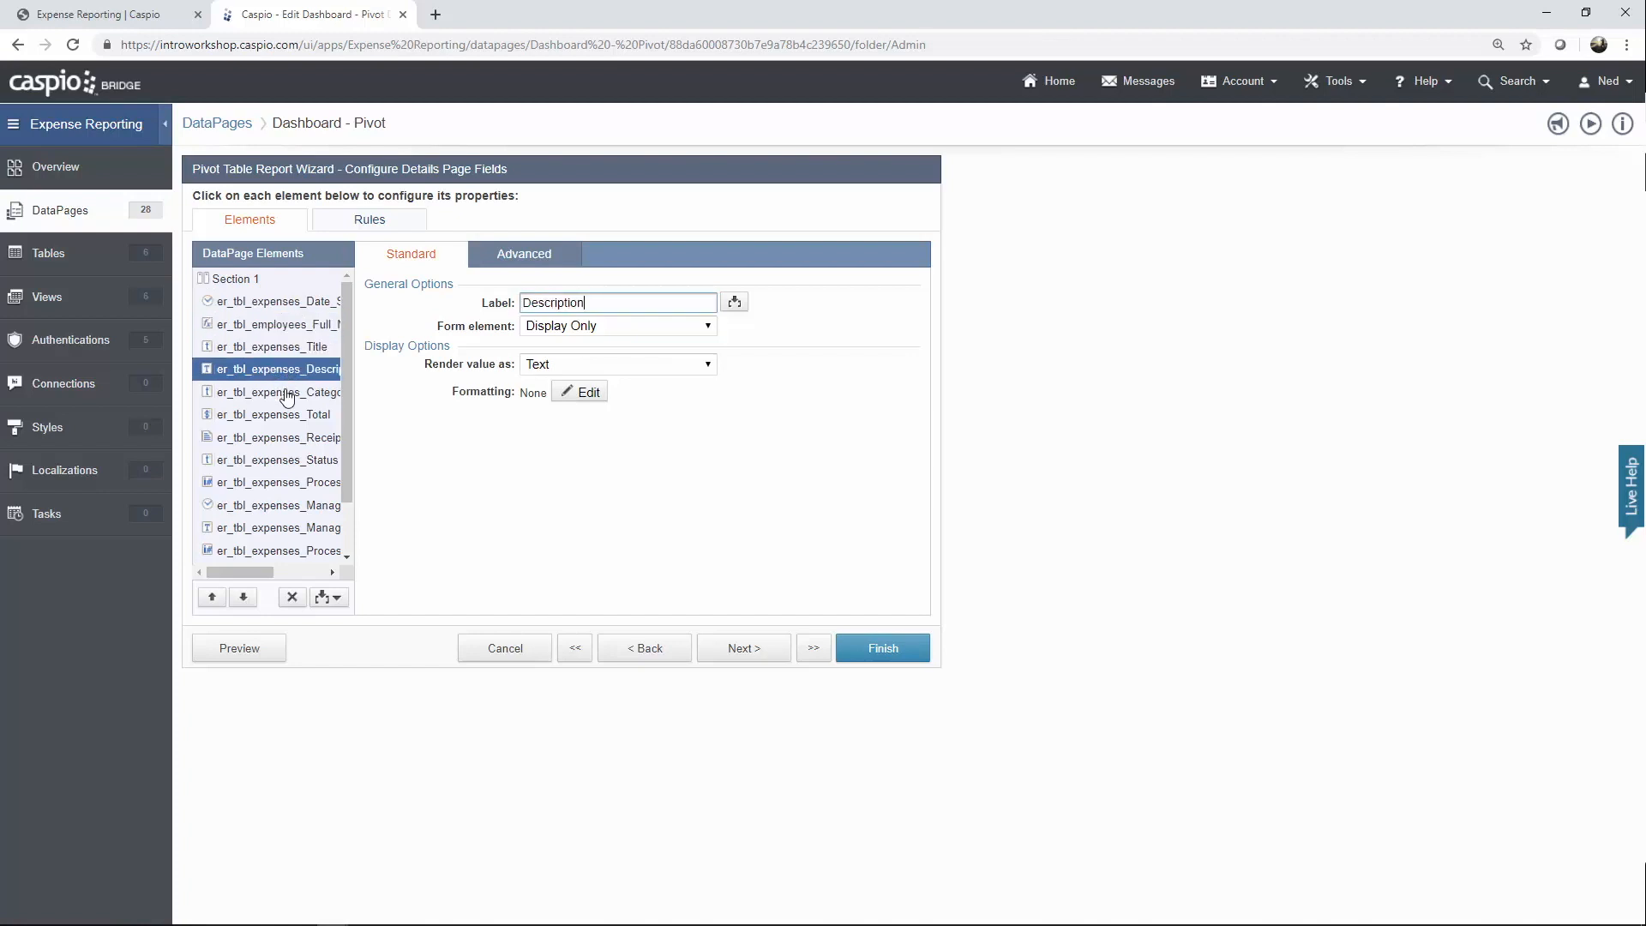
left_click(289, 393)
left_click(290, 415)
left_click(291, 439)
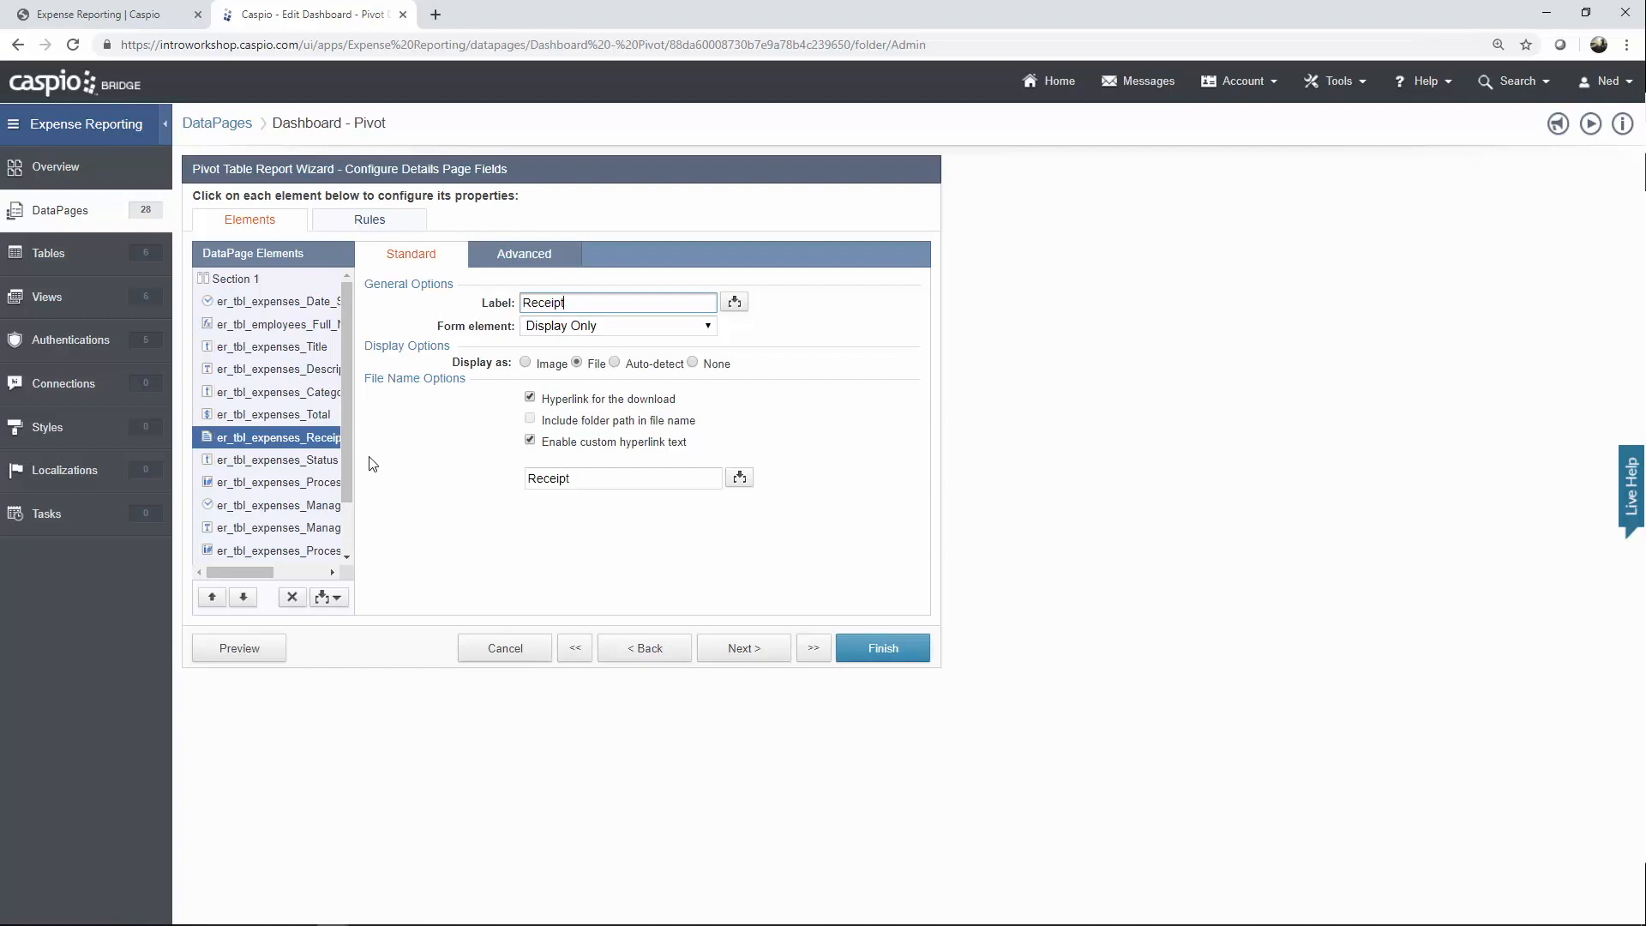
left_click(322, 462)
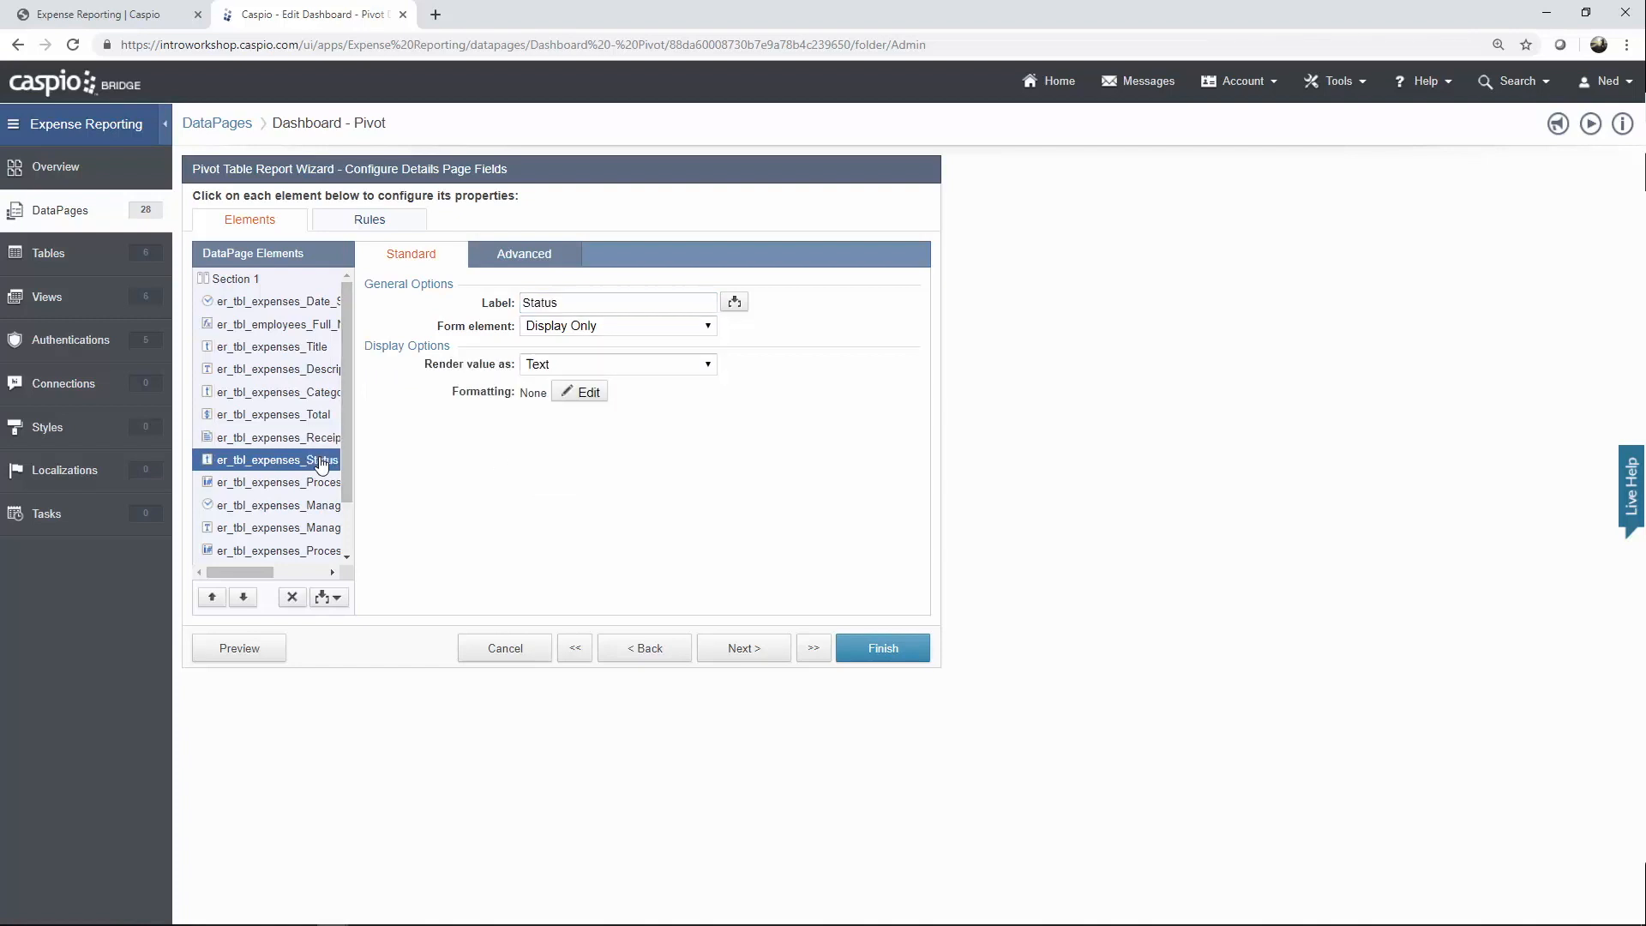
left_click(311, 486)
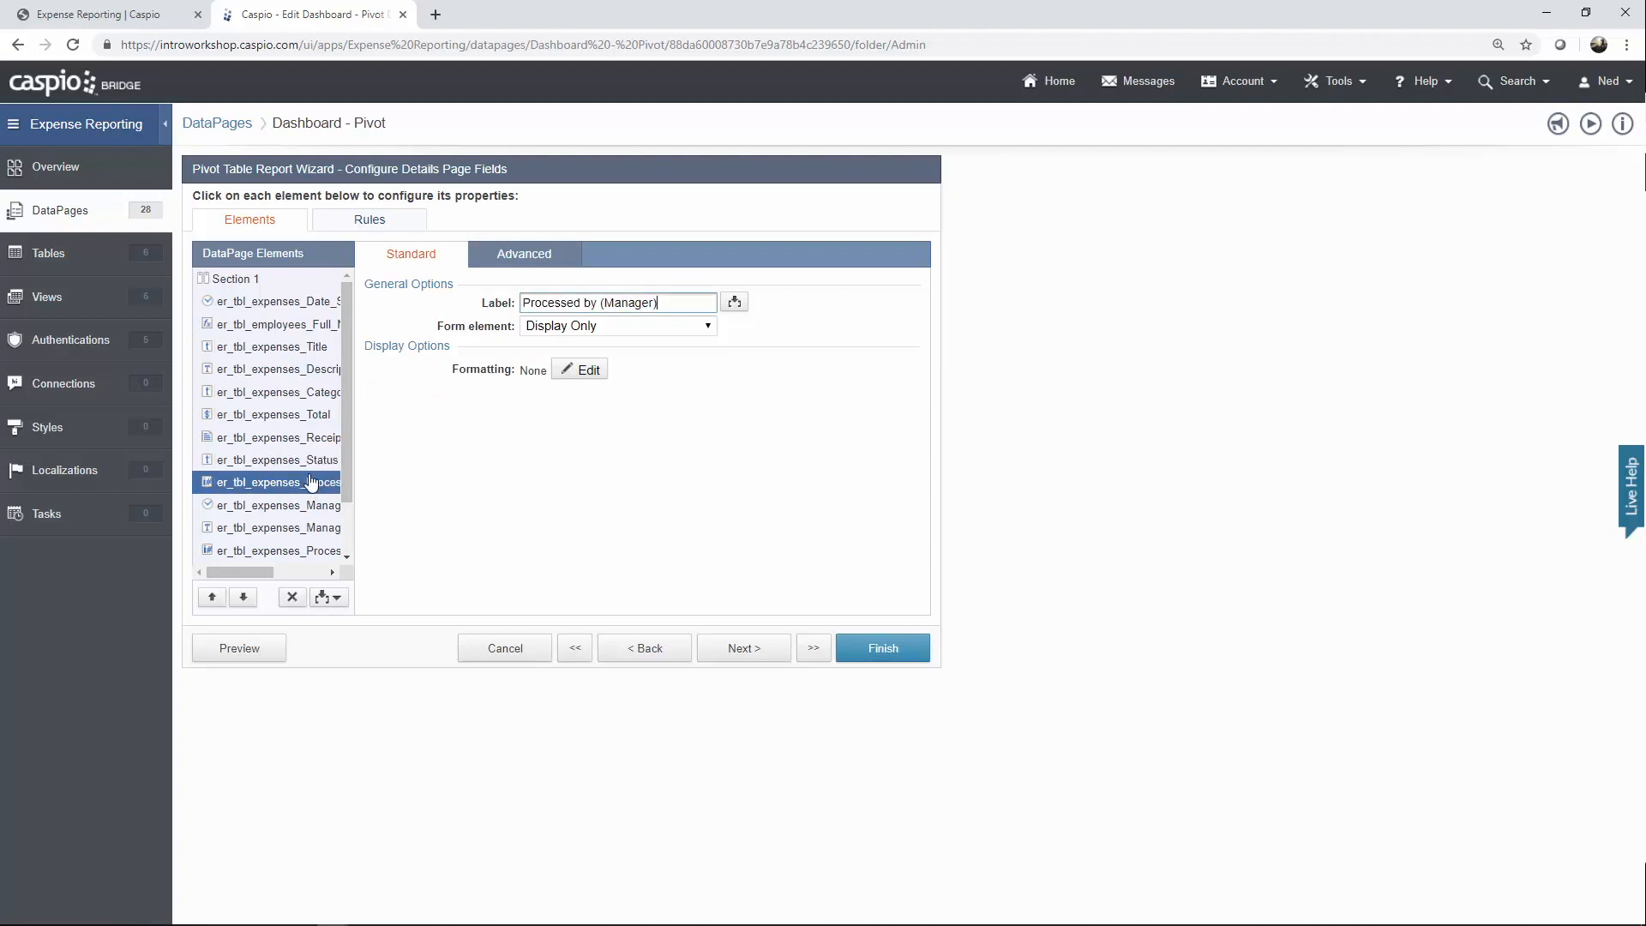
left_click_drag(272, 572, 329, 573)
left_click(300, 513)
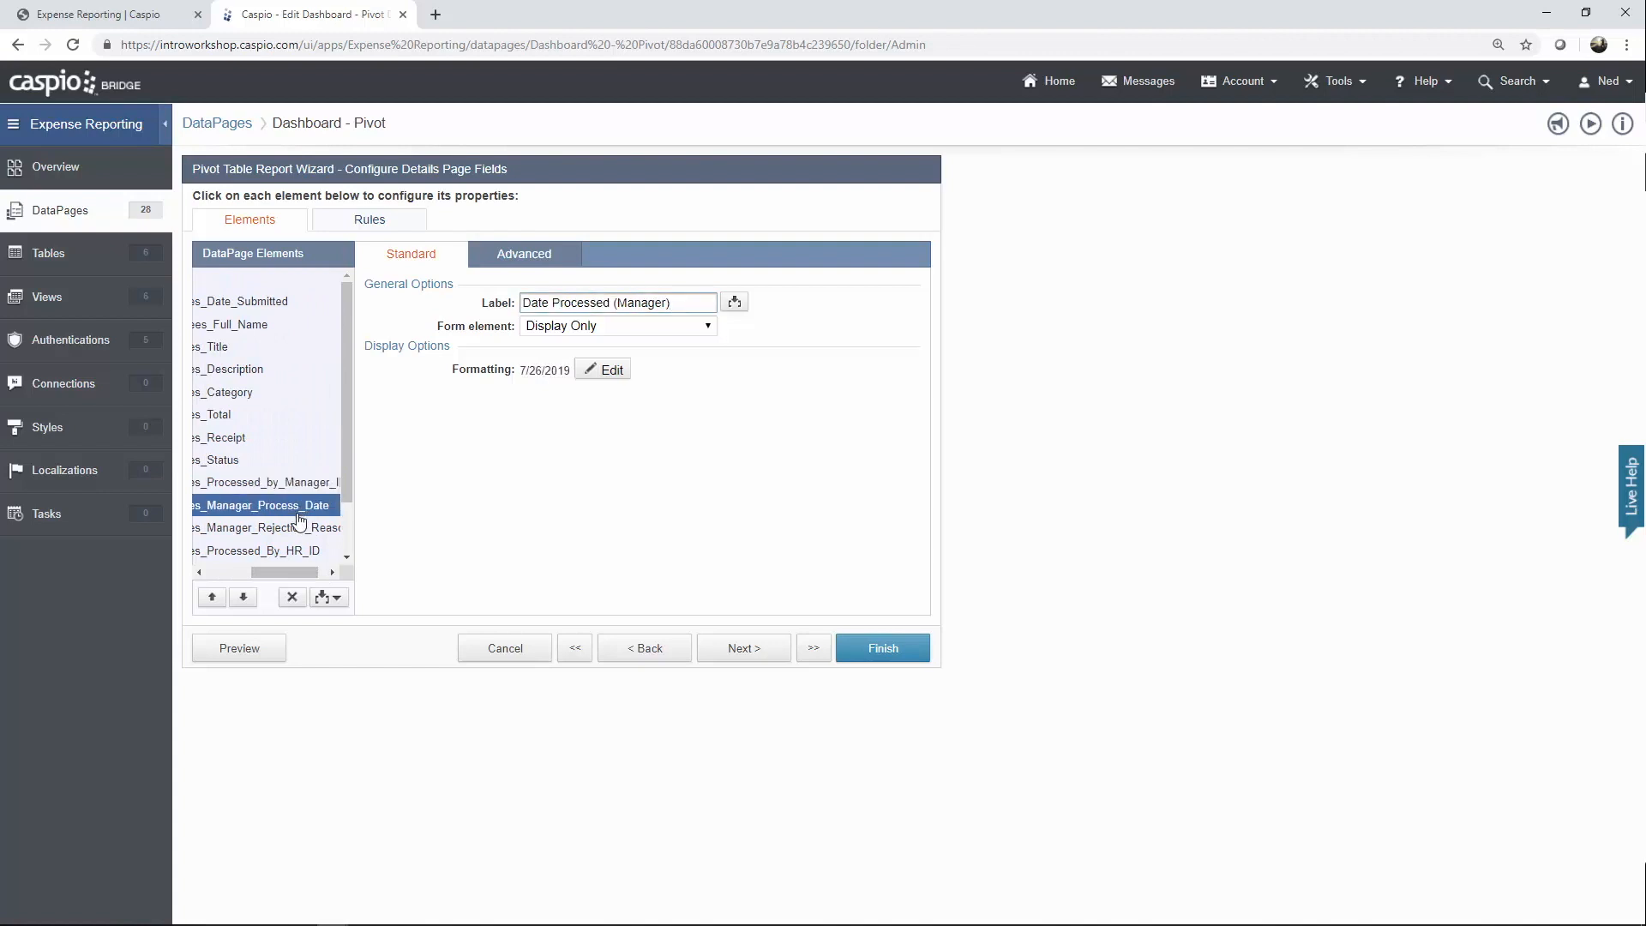
left_click(294, 532)
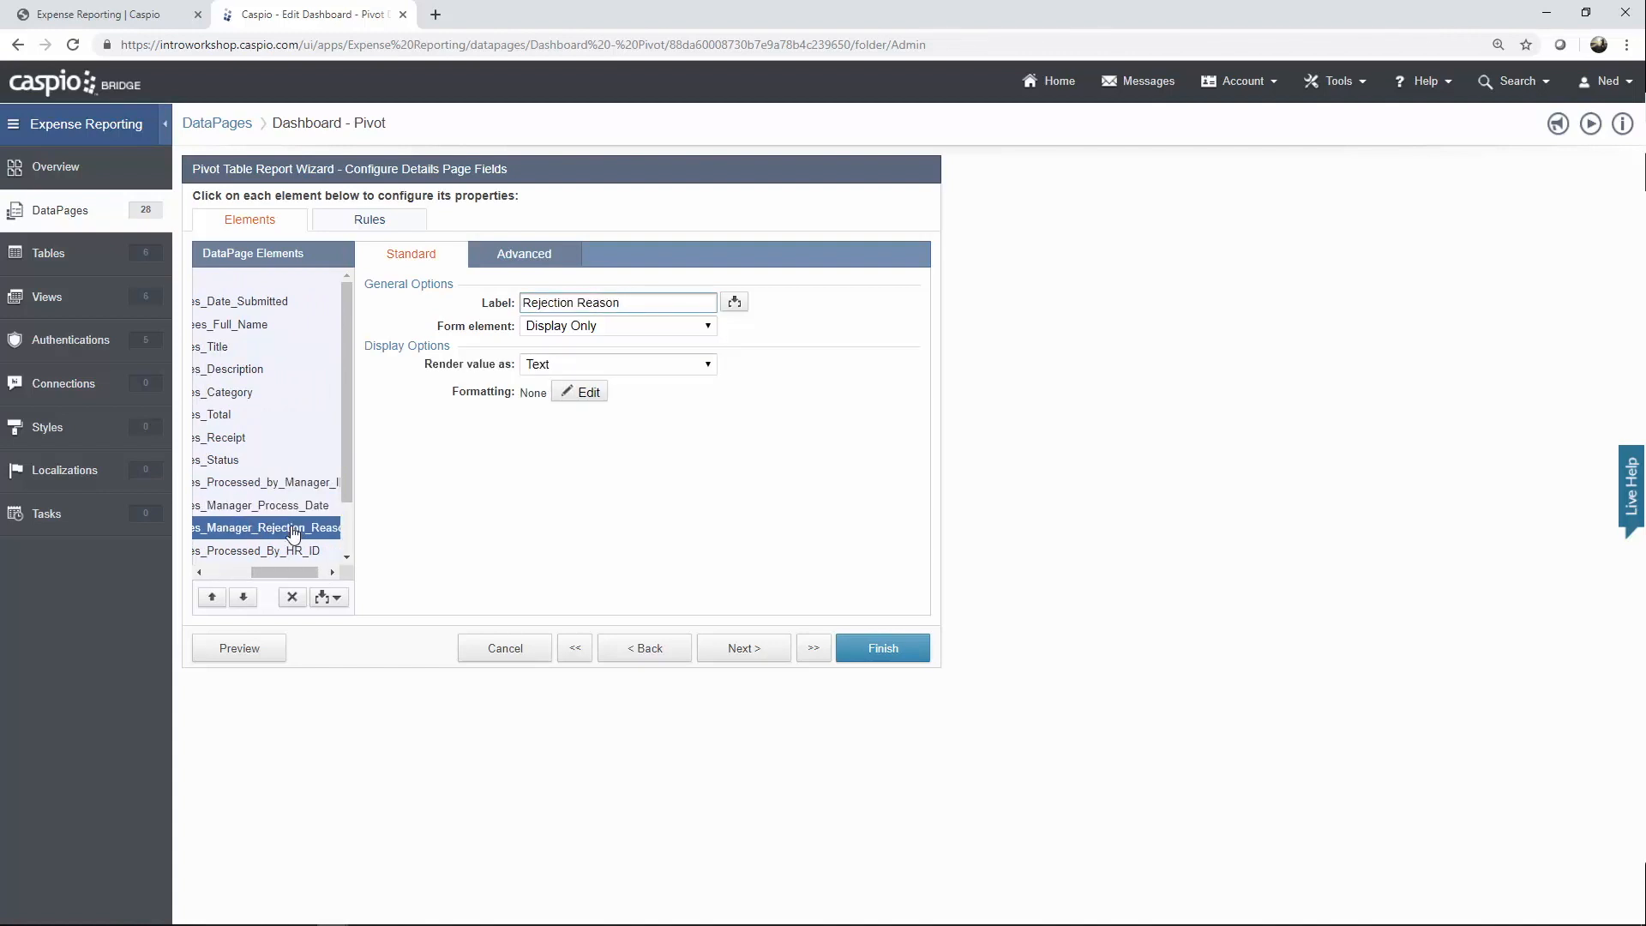
Inspect hint and layout options, then the HR process date, HR rejection reason and Pay_date fields.
left_click(514, 259)
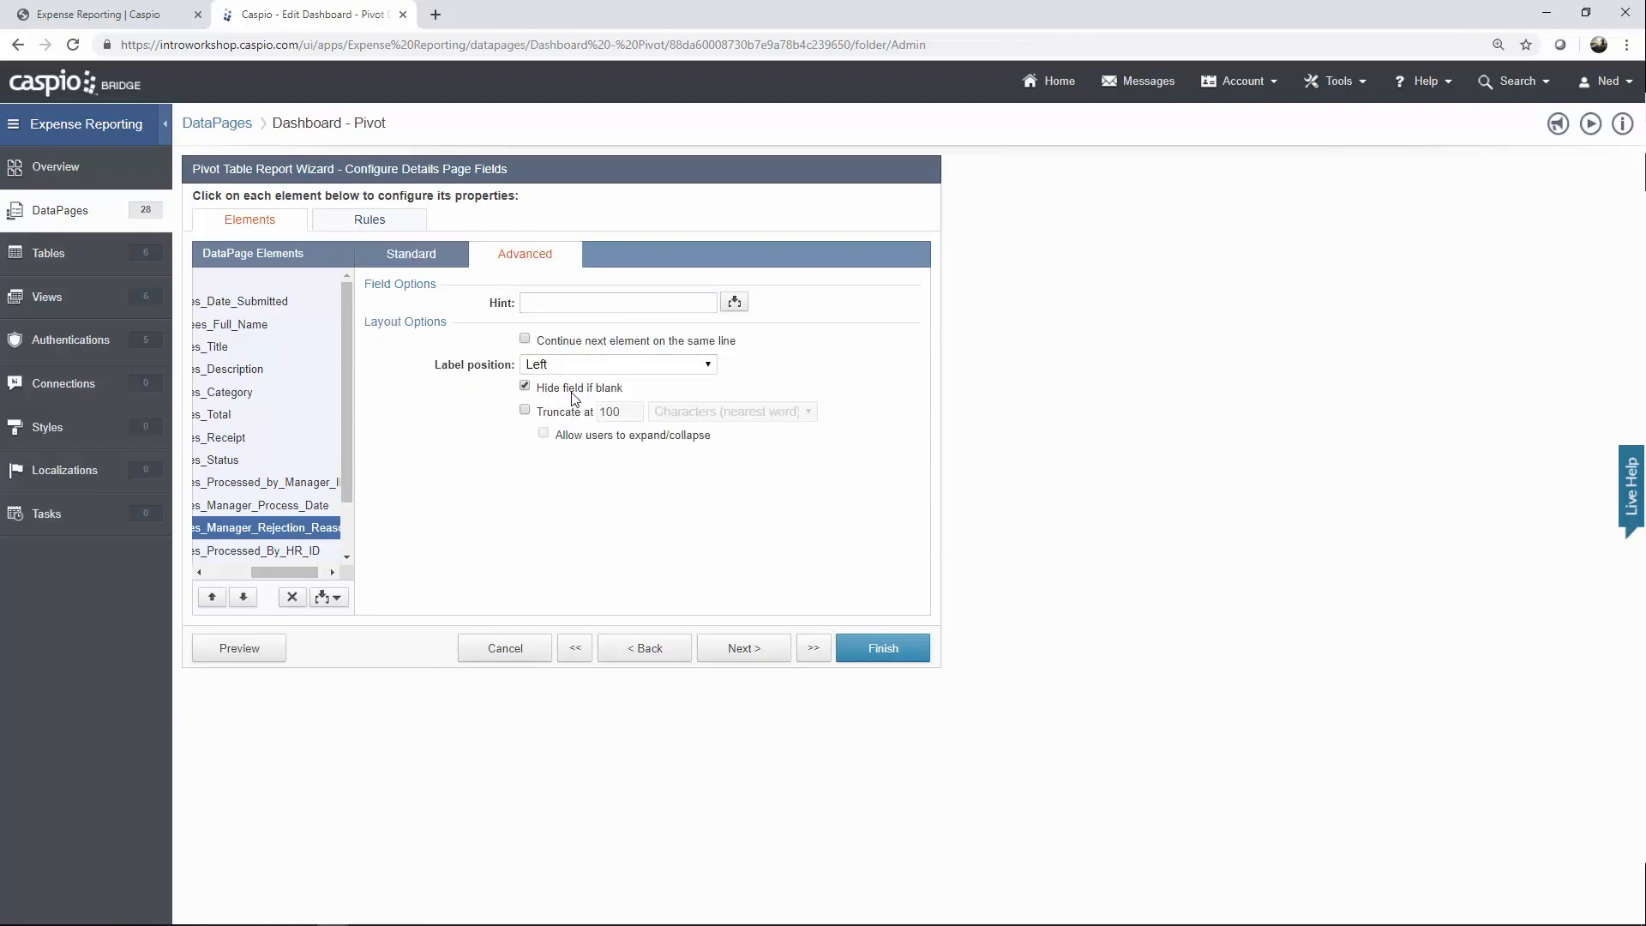
left_click(416, 255)
scroll(350, 435, "down", 1)
scroll(348, 438, "down", 2)
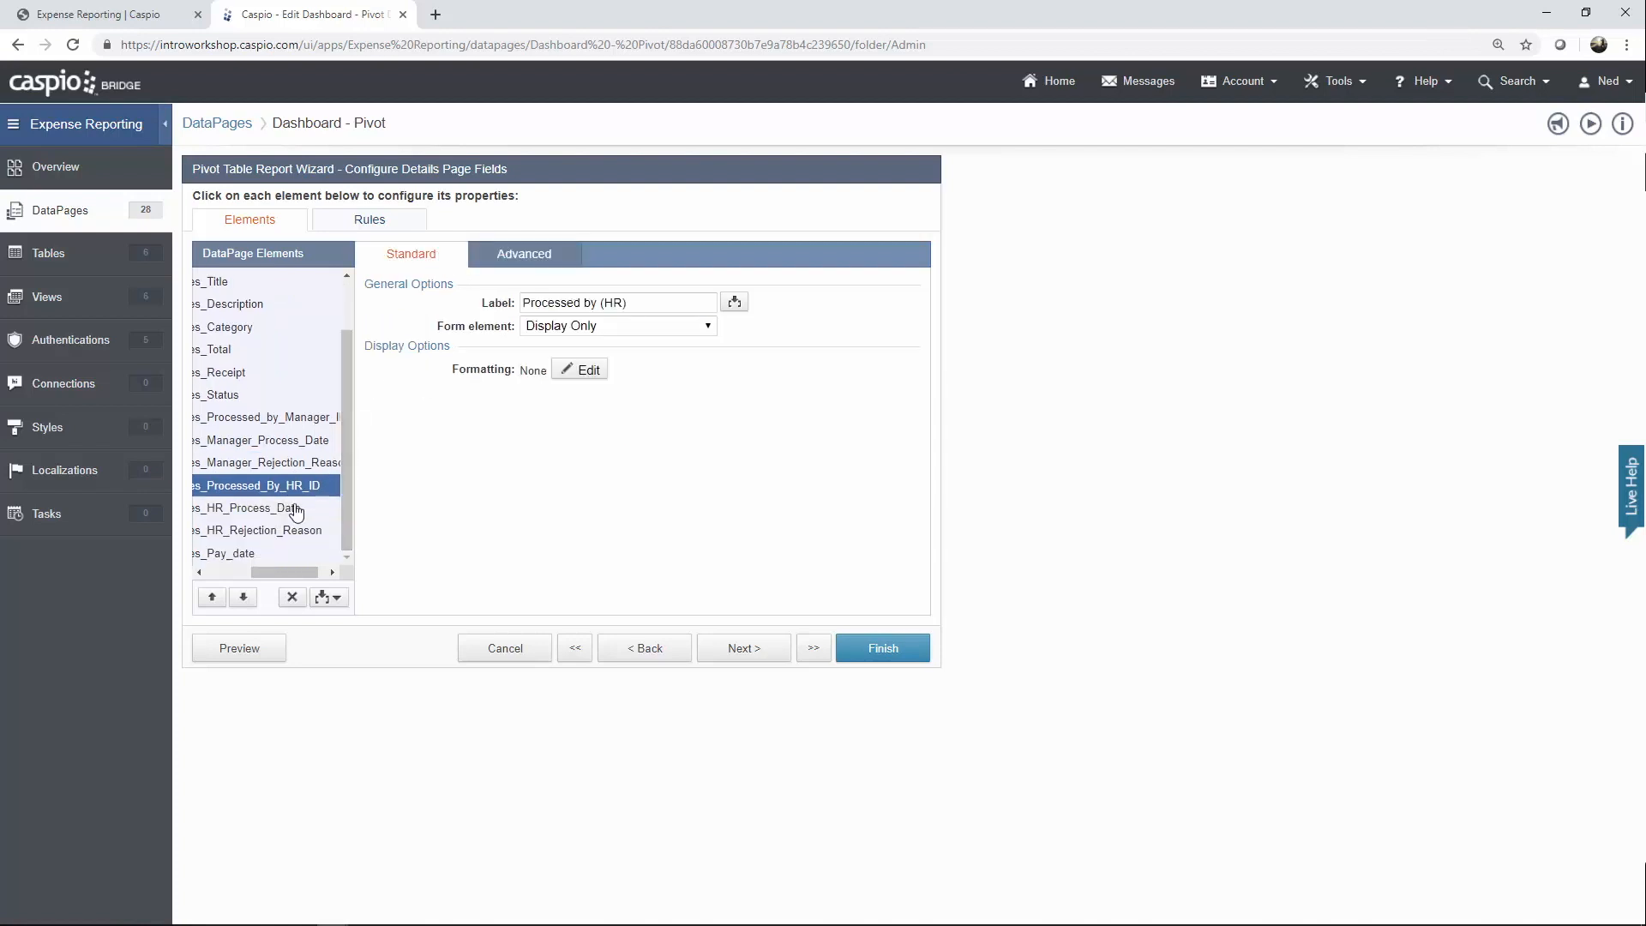
left_click(290, 509)
left_click(272, 538)
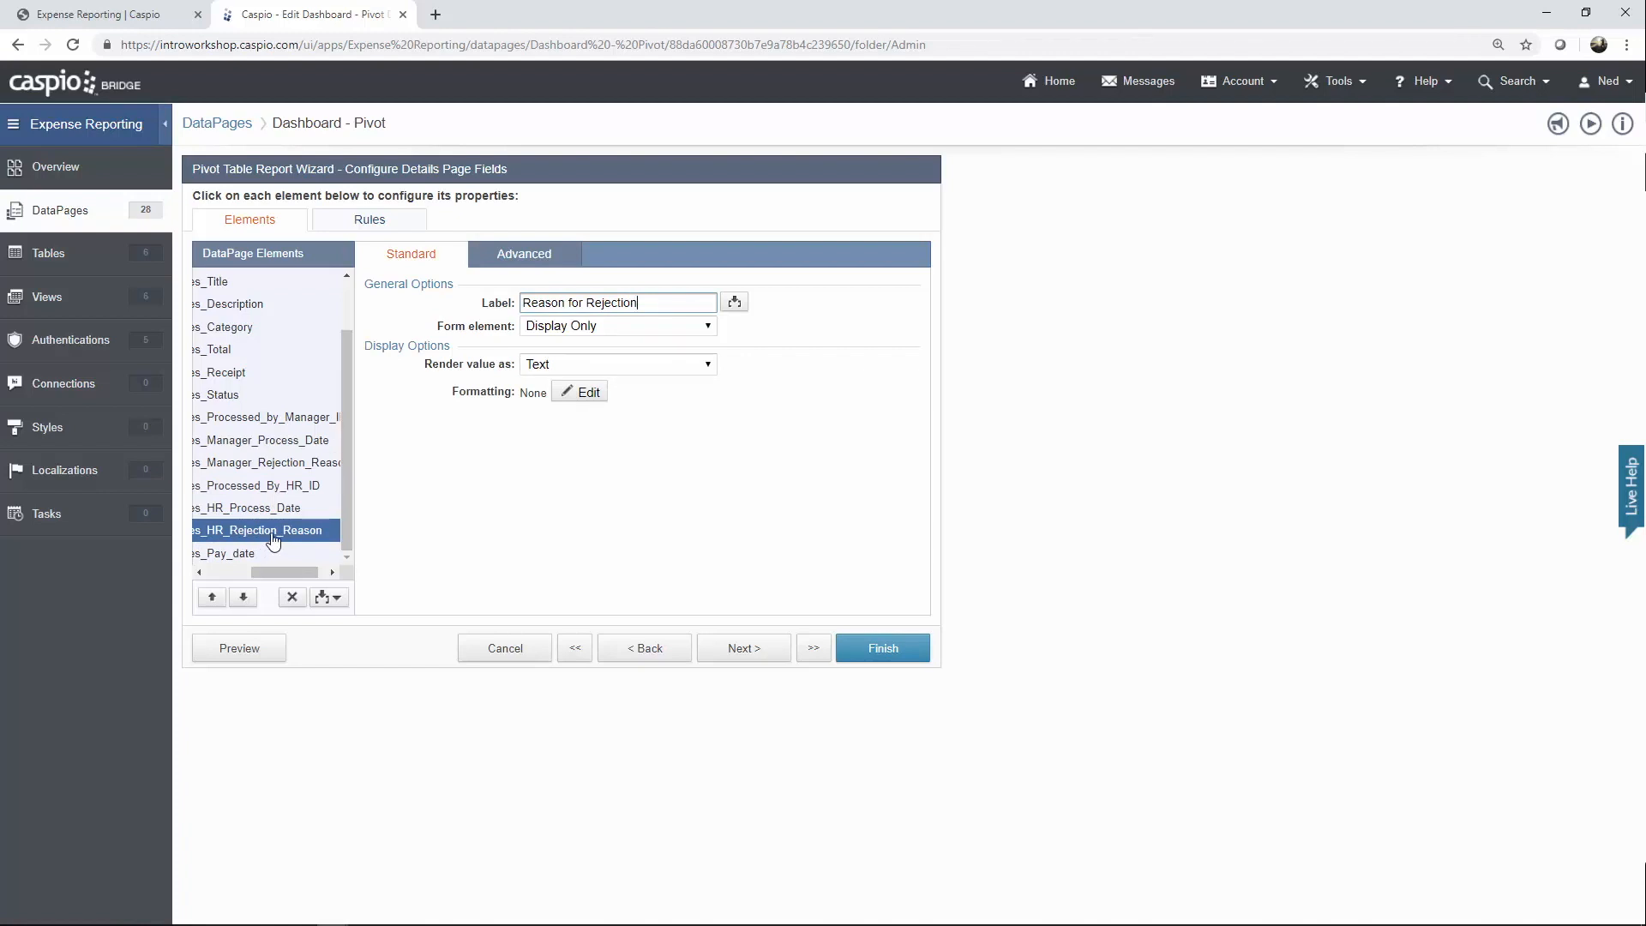
left_click(519, 255)
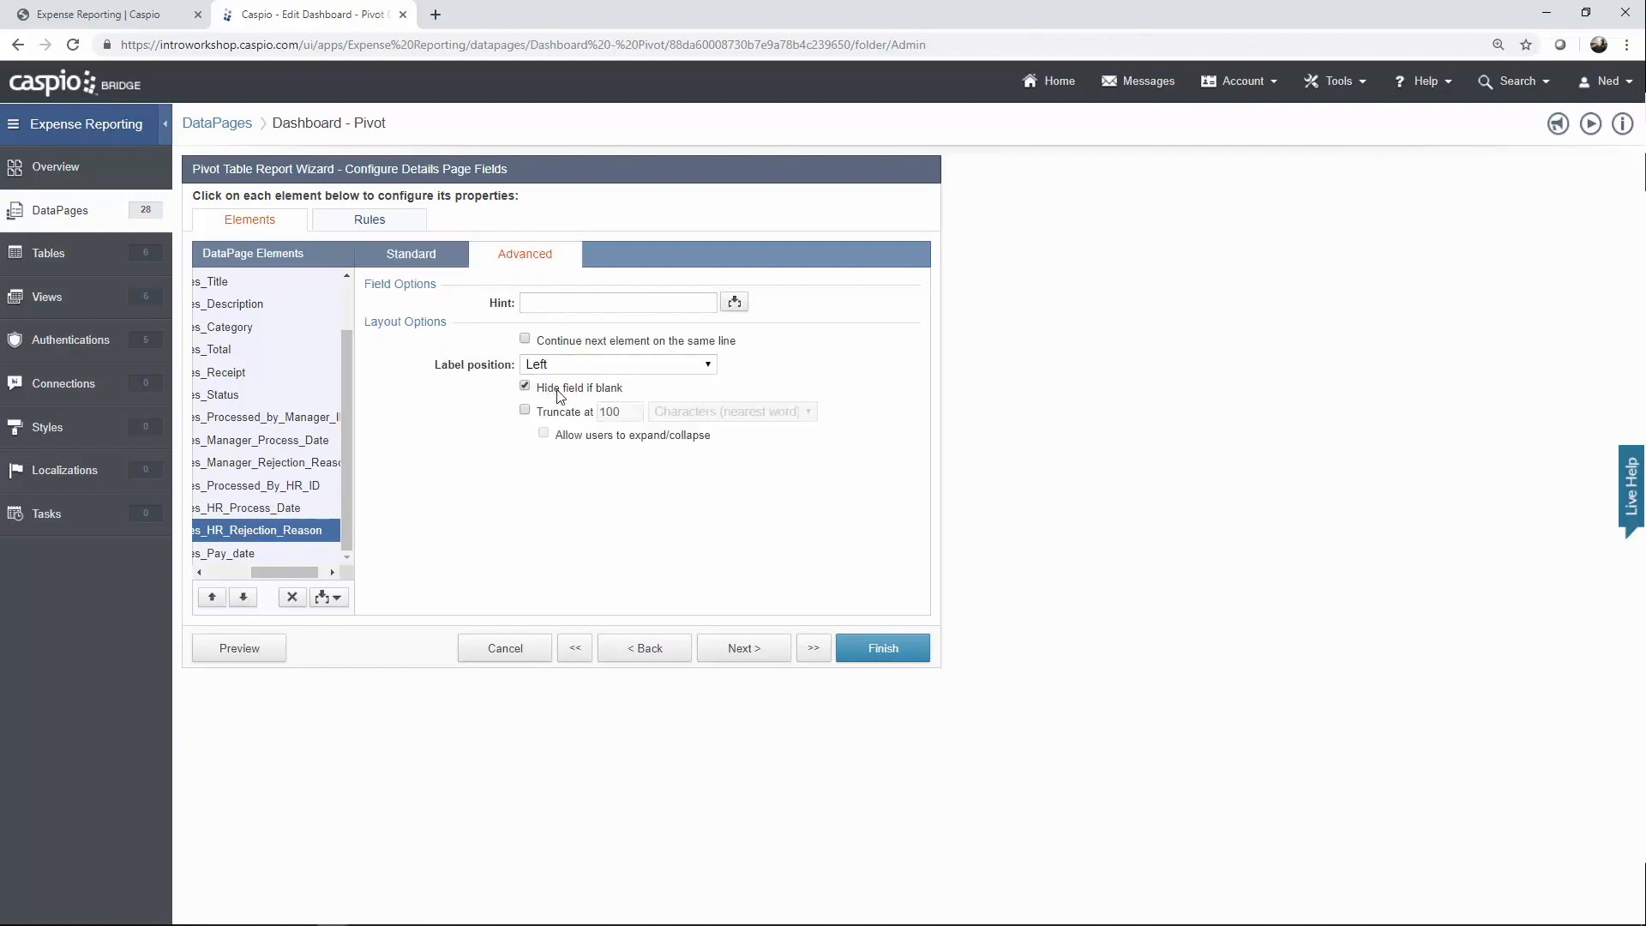
left_click(259, 558)
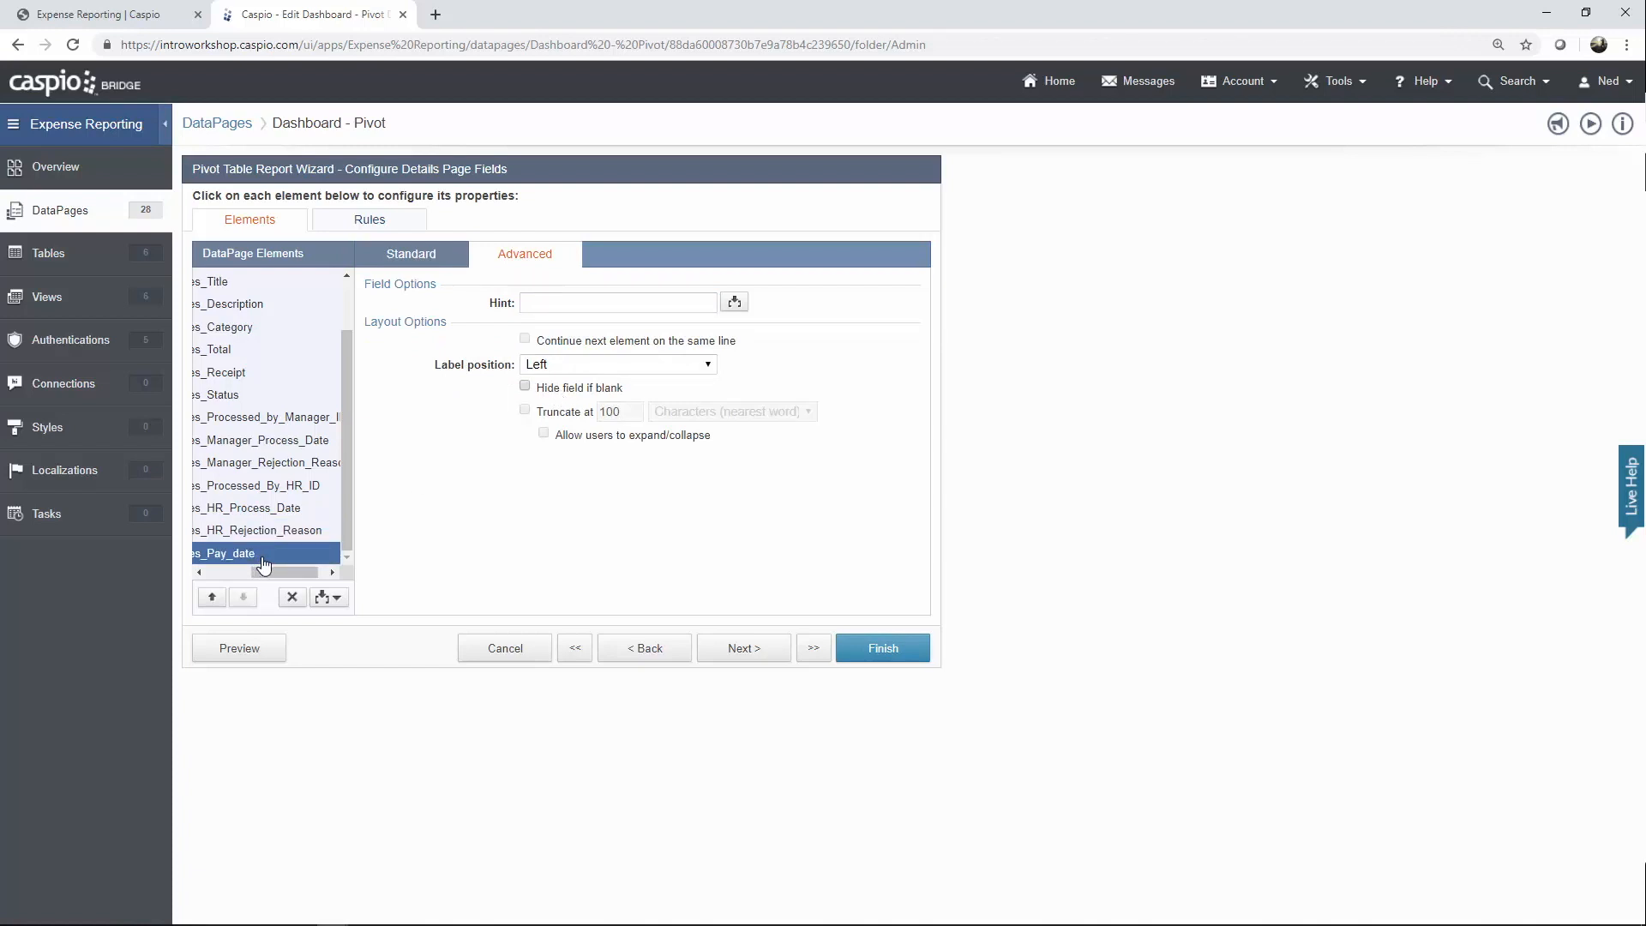
Cancel the wizard, discard the changes, and return to the live expense dashboard.
left_click(532, 651)
left_click(931, 446)
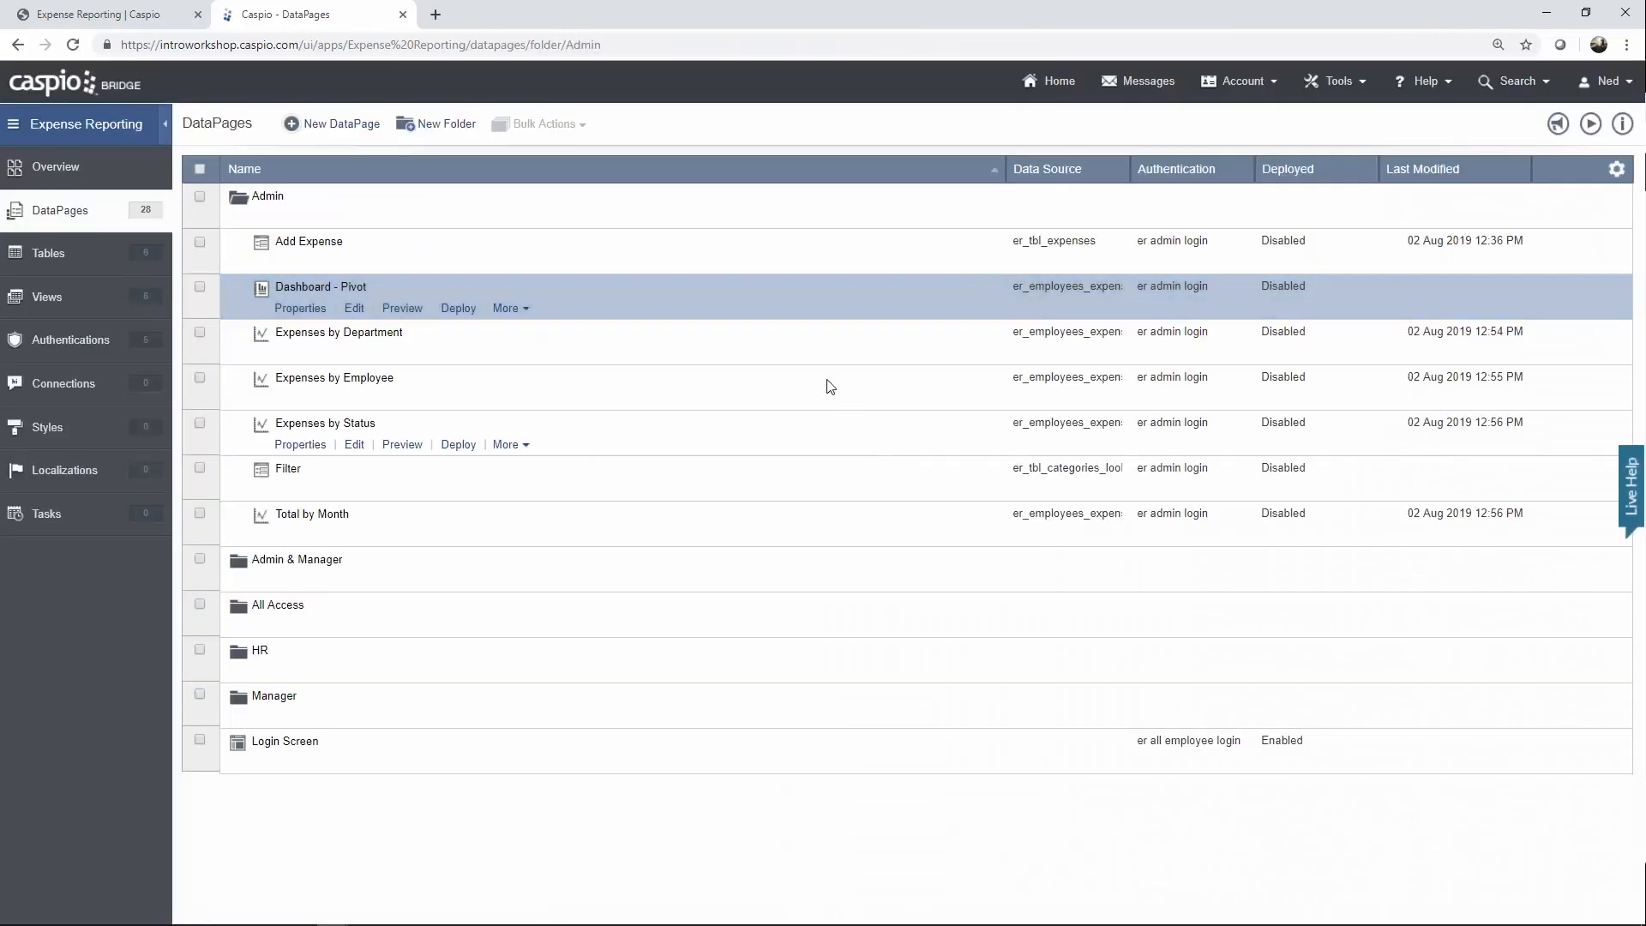
left_click(131, 21)
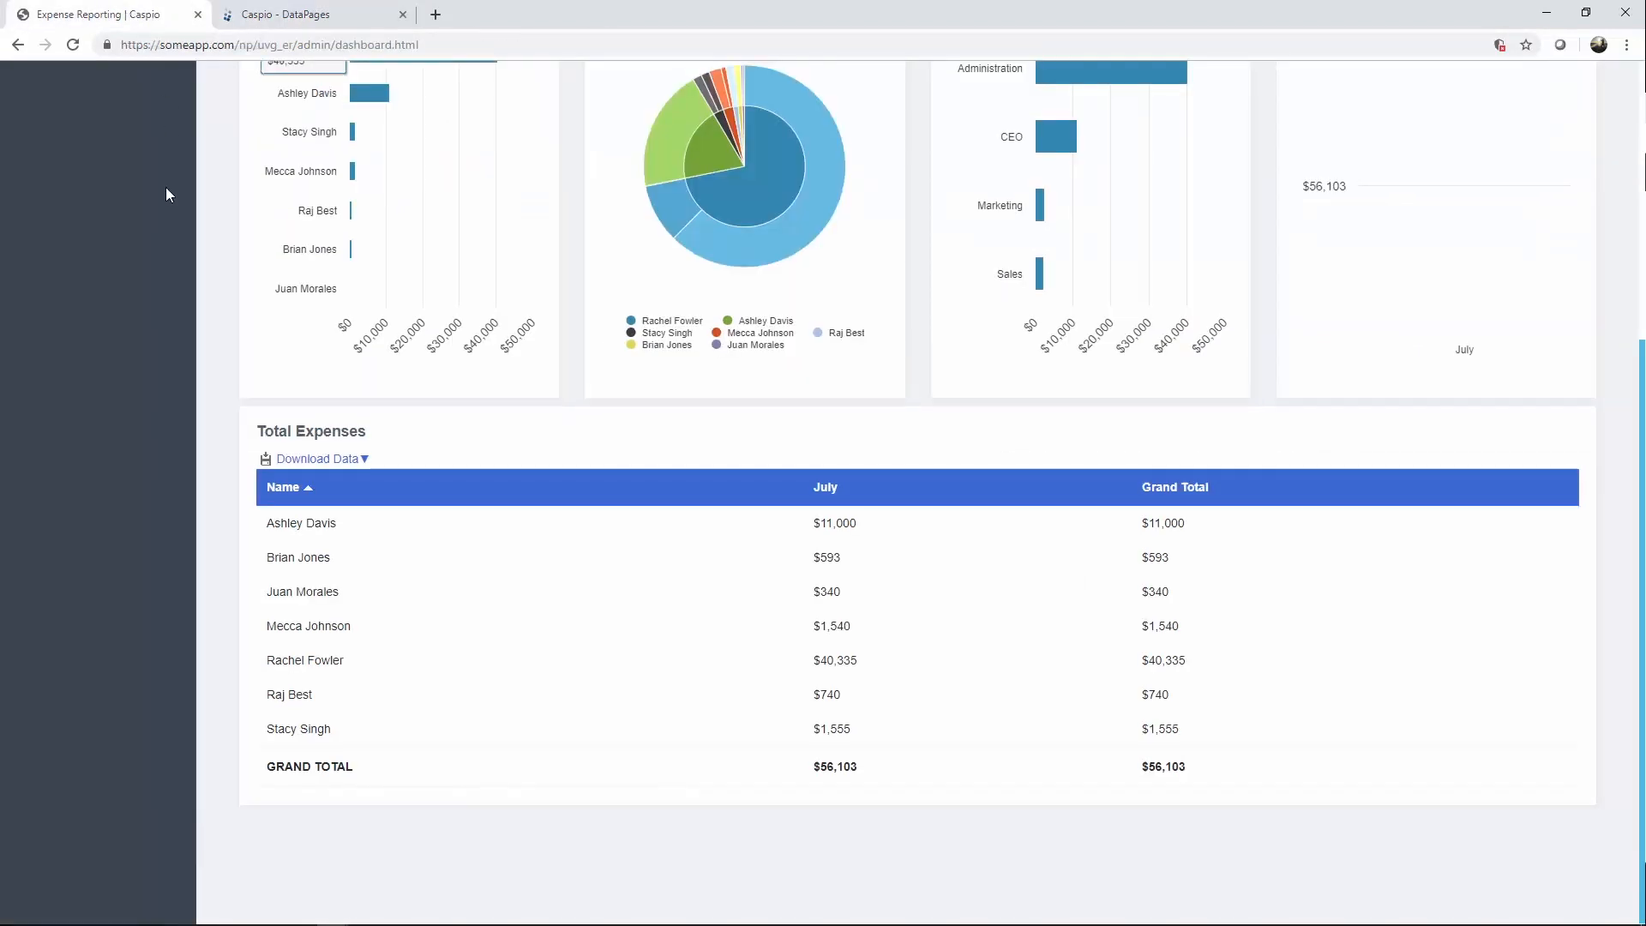
Test the Name filter by showing the dashboard for a single employee.
scroll(165, 191, "up", 5)
left_click(241, 168)
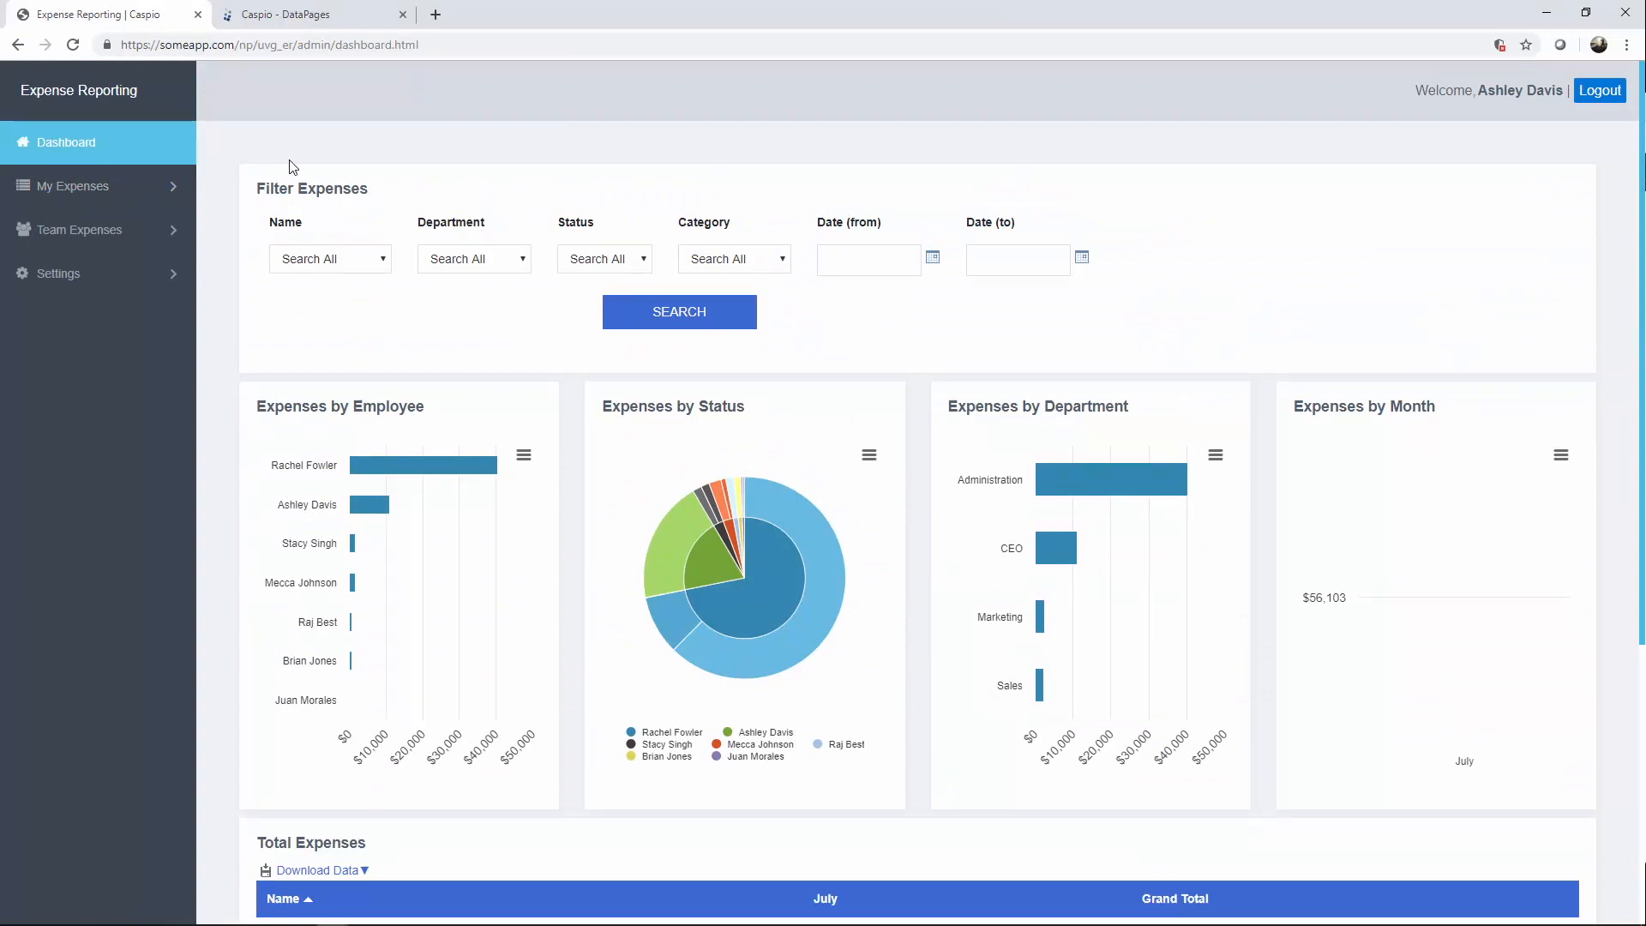
left_click(384, 268)
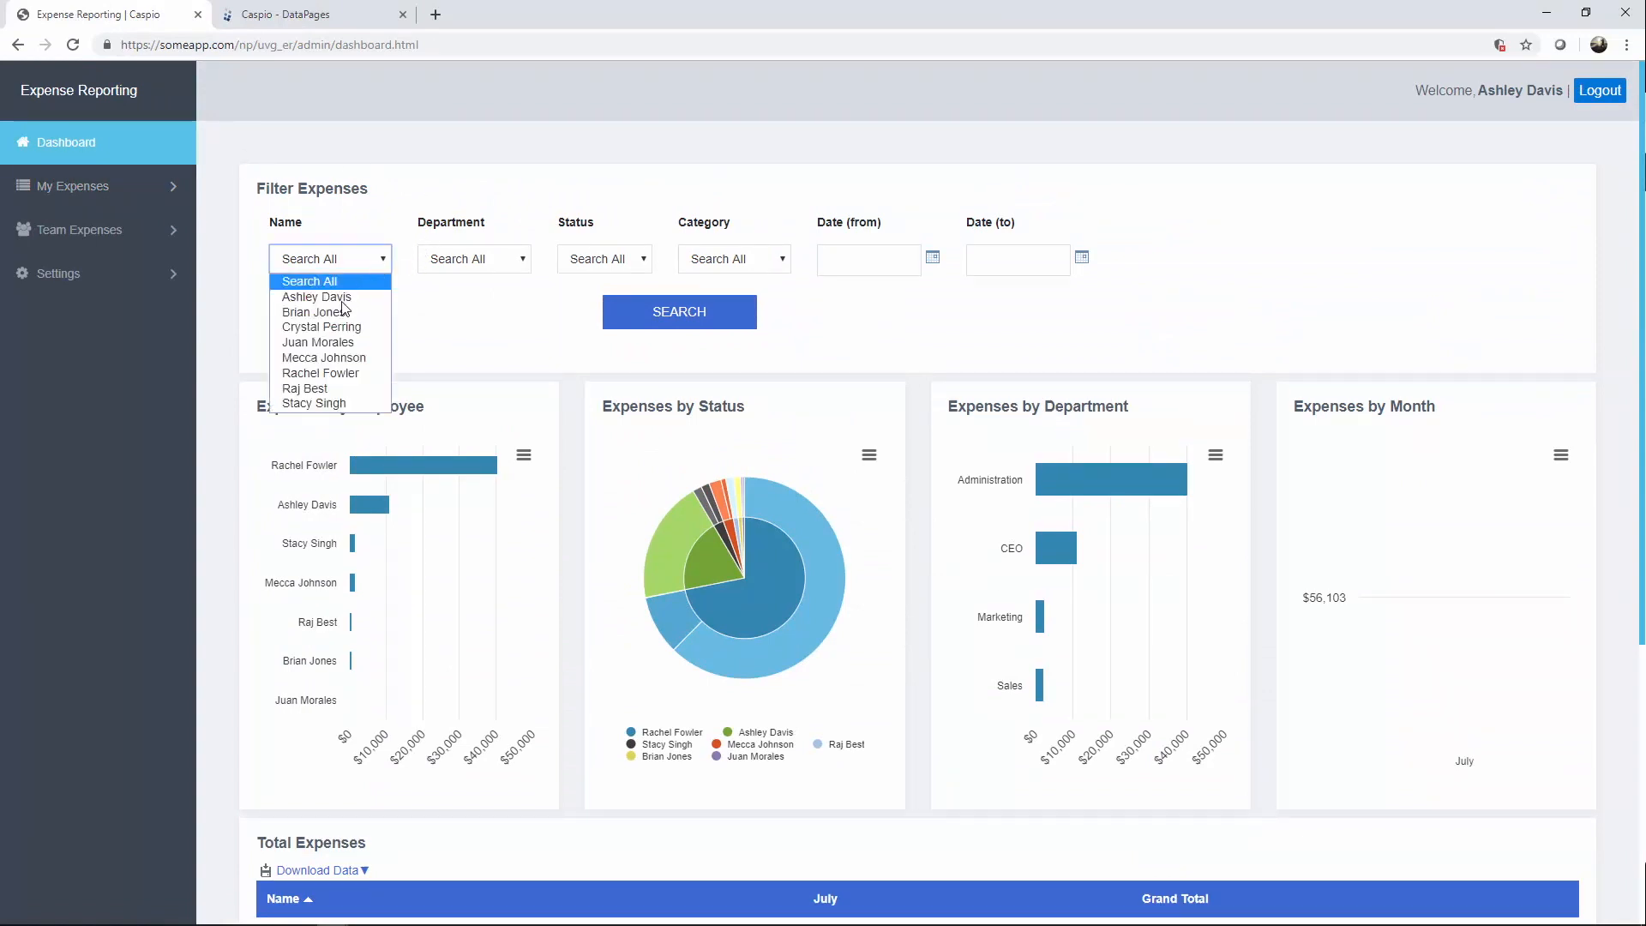
left_click(343, 312)
left_click(654, 325)
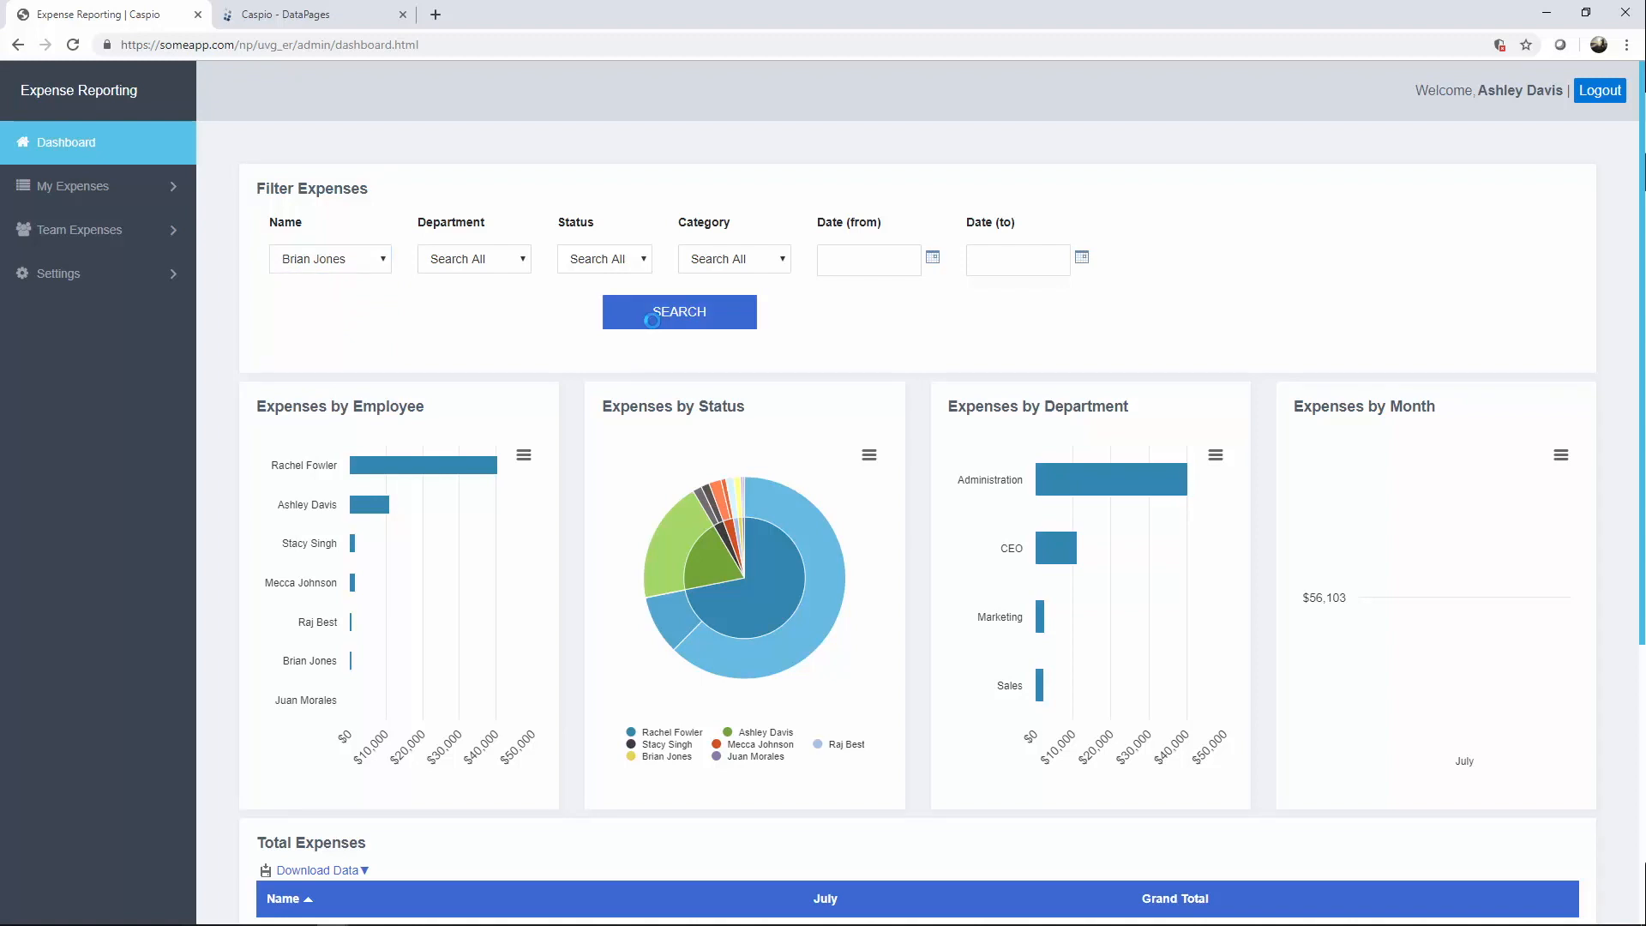
scroll(662, 323, "down", 2)
scroll(661, 323, "down", 1)
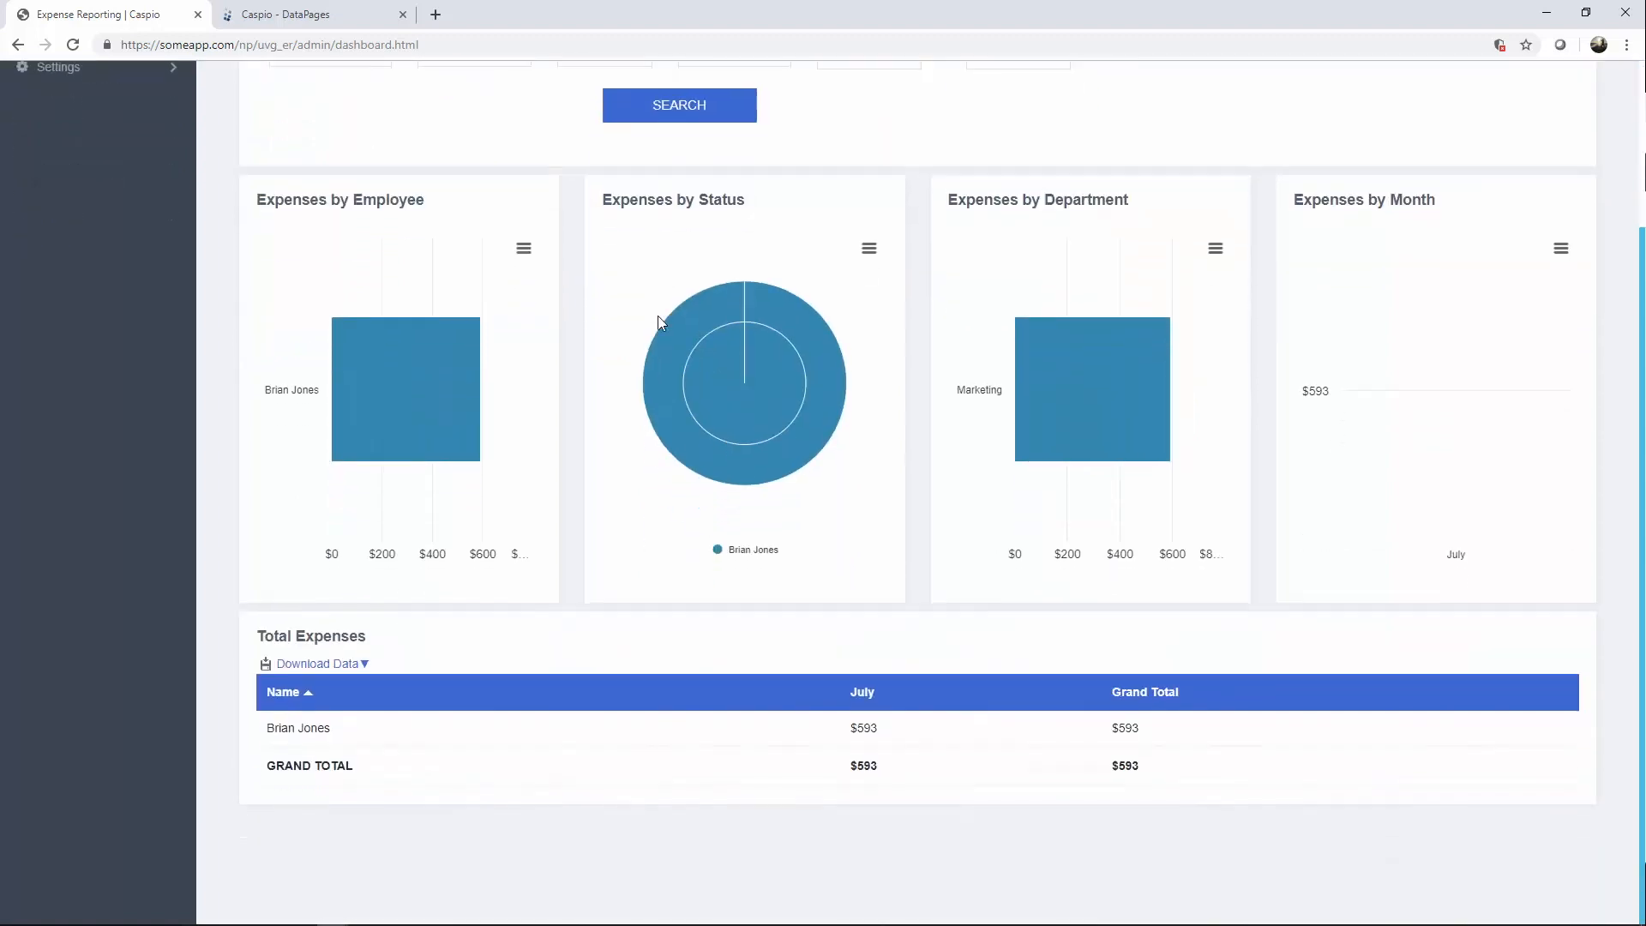
scroll(660, 321, "up", 3)
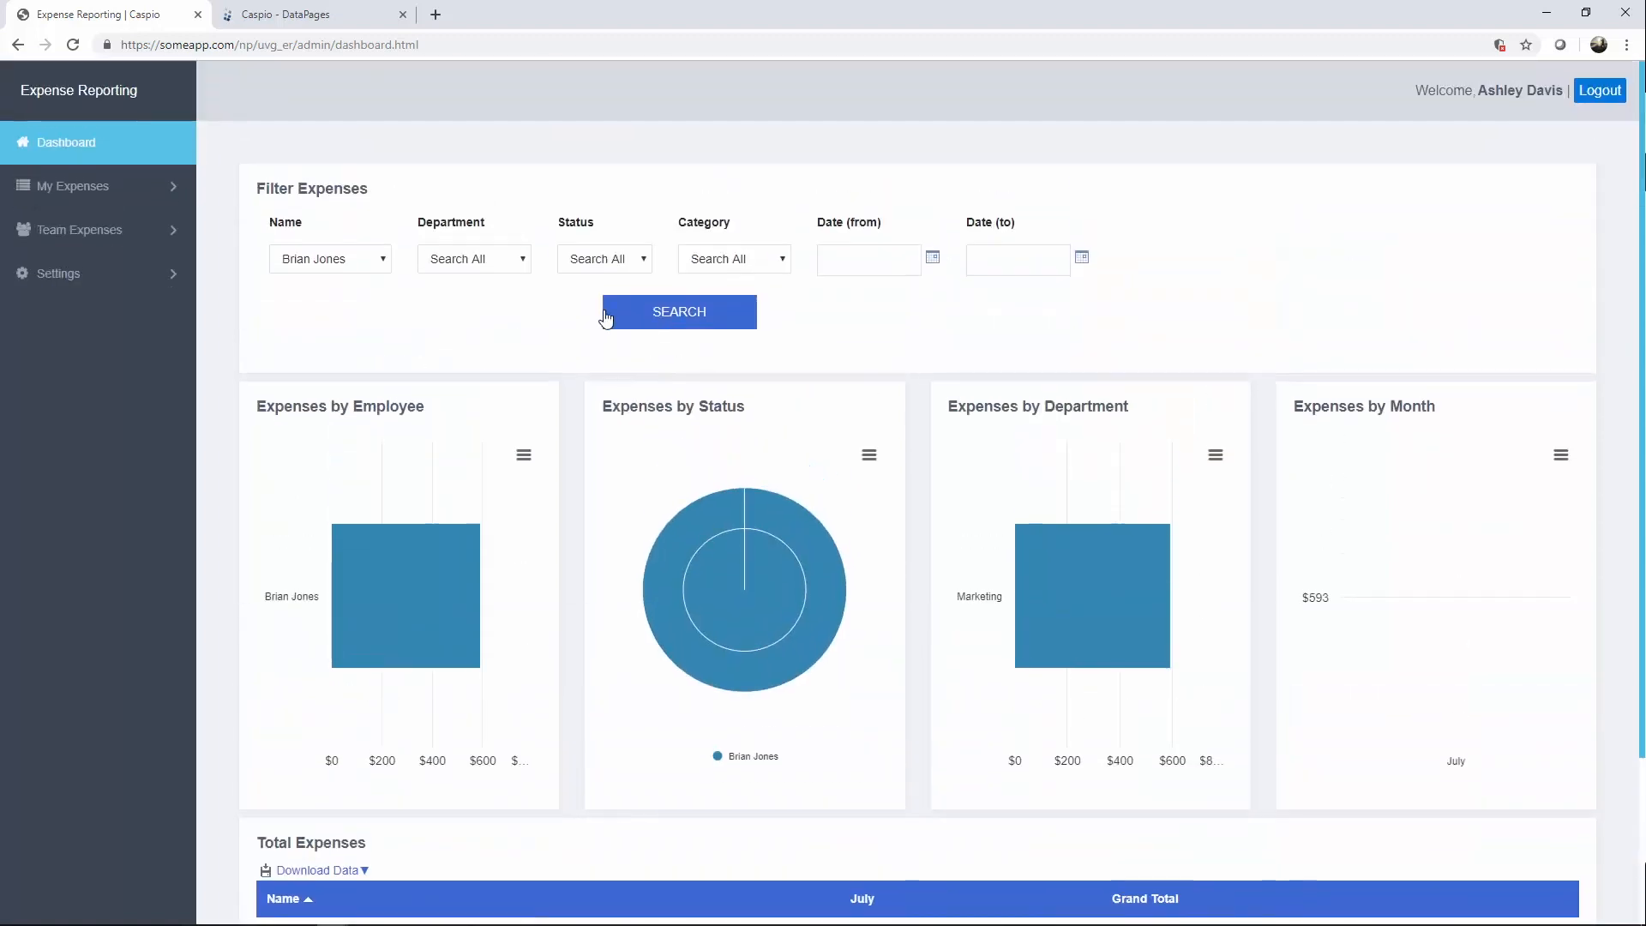
Reset Name to Search All and filter the dashboard by the Marketing department.
left_click(347, 262)
left_click(347, 281)
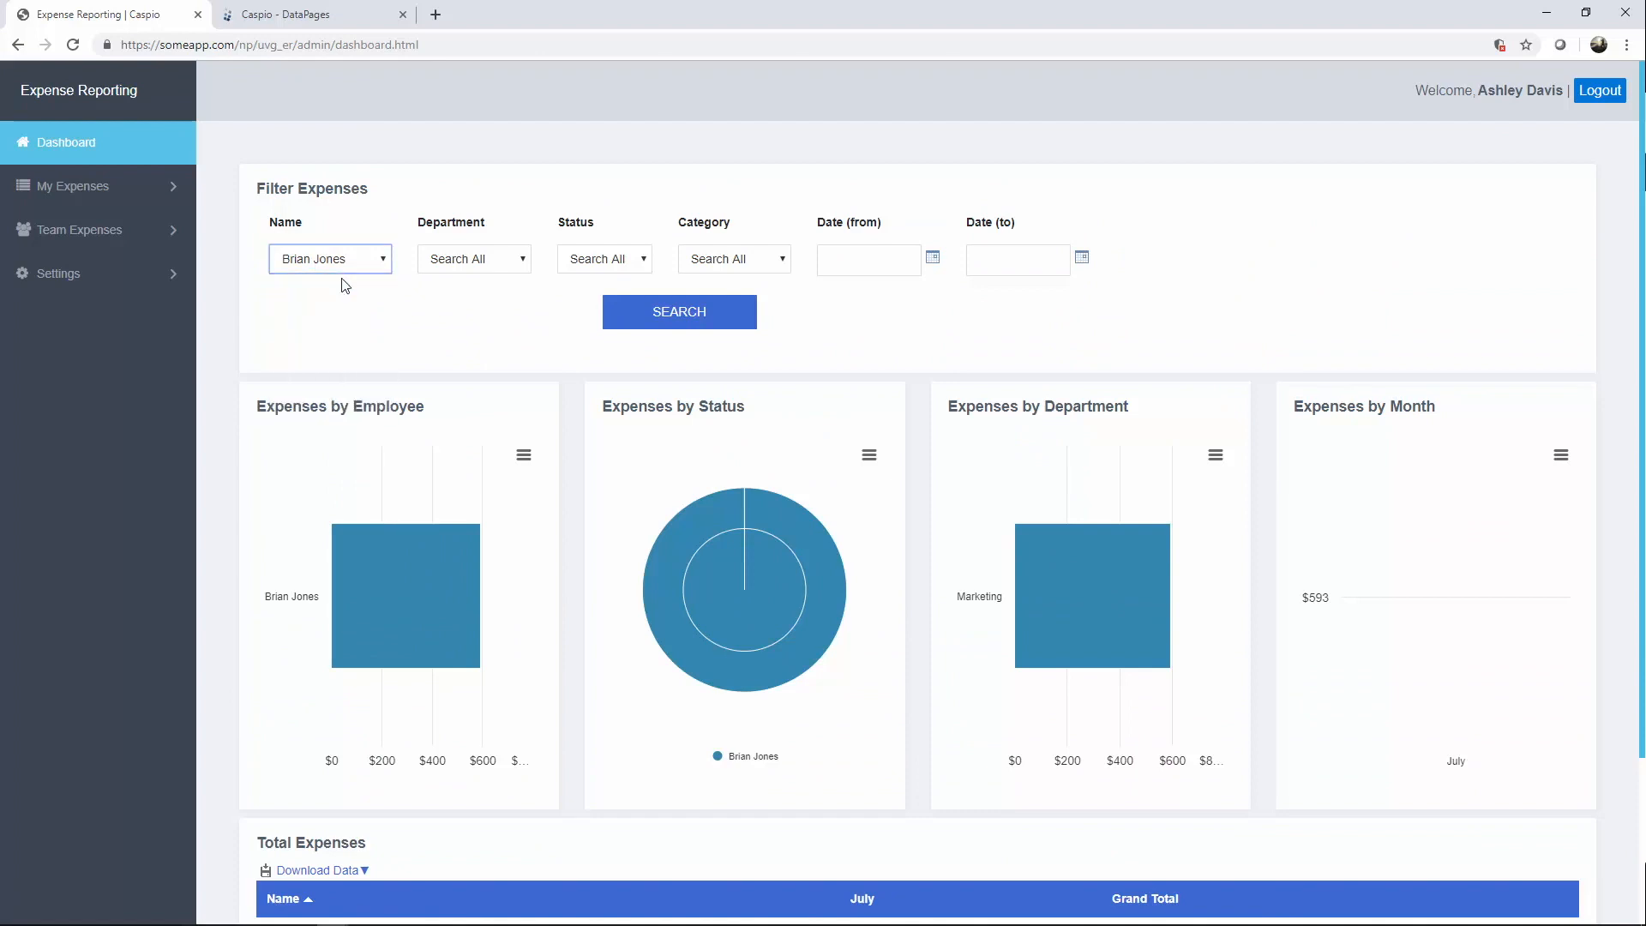
left_click(496, 262)
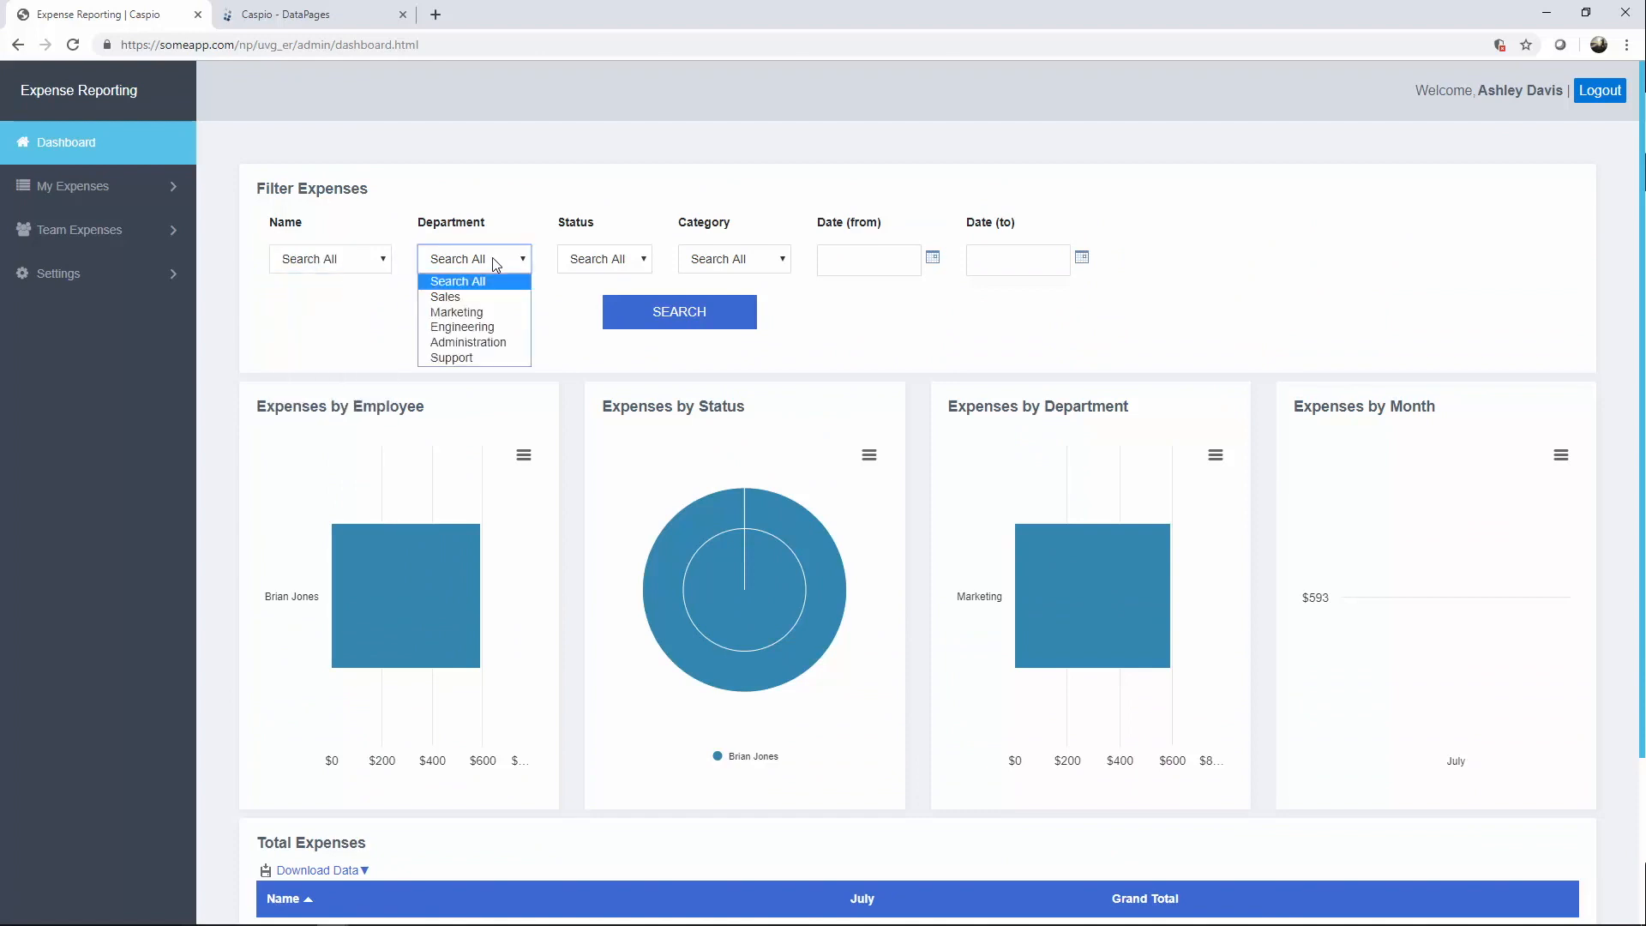
left_click(482, 314)
left_click(705, 324)
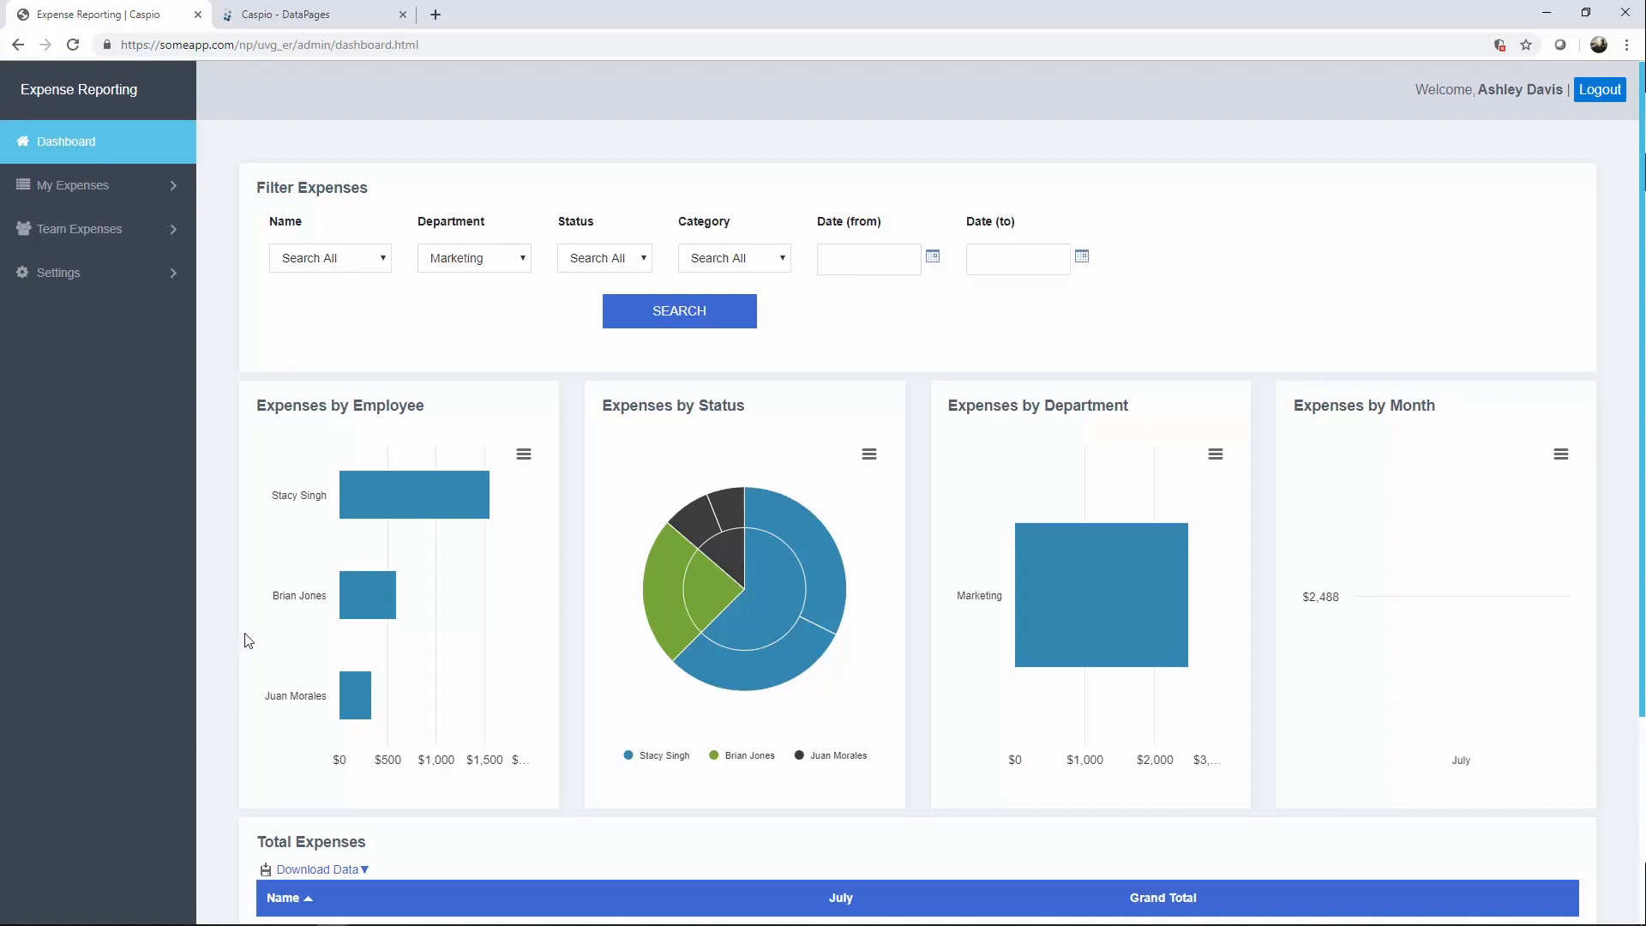
Drill into the $1,555 pivot total and open the Ping Pong table expense's details.
scroll(248, 639, "down", 3)
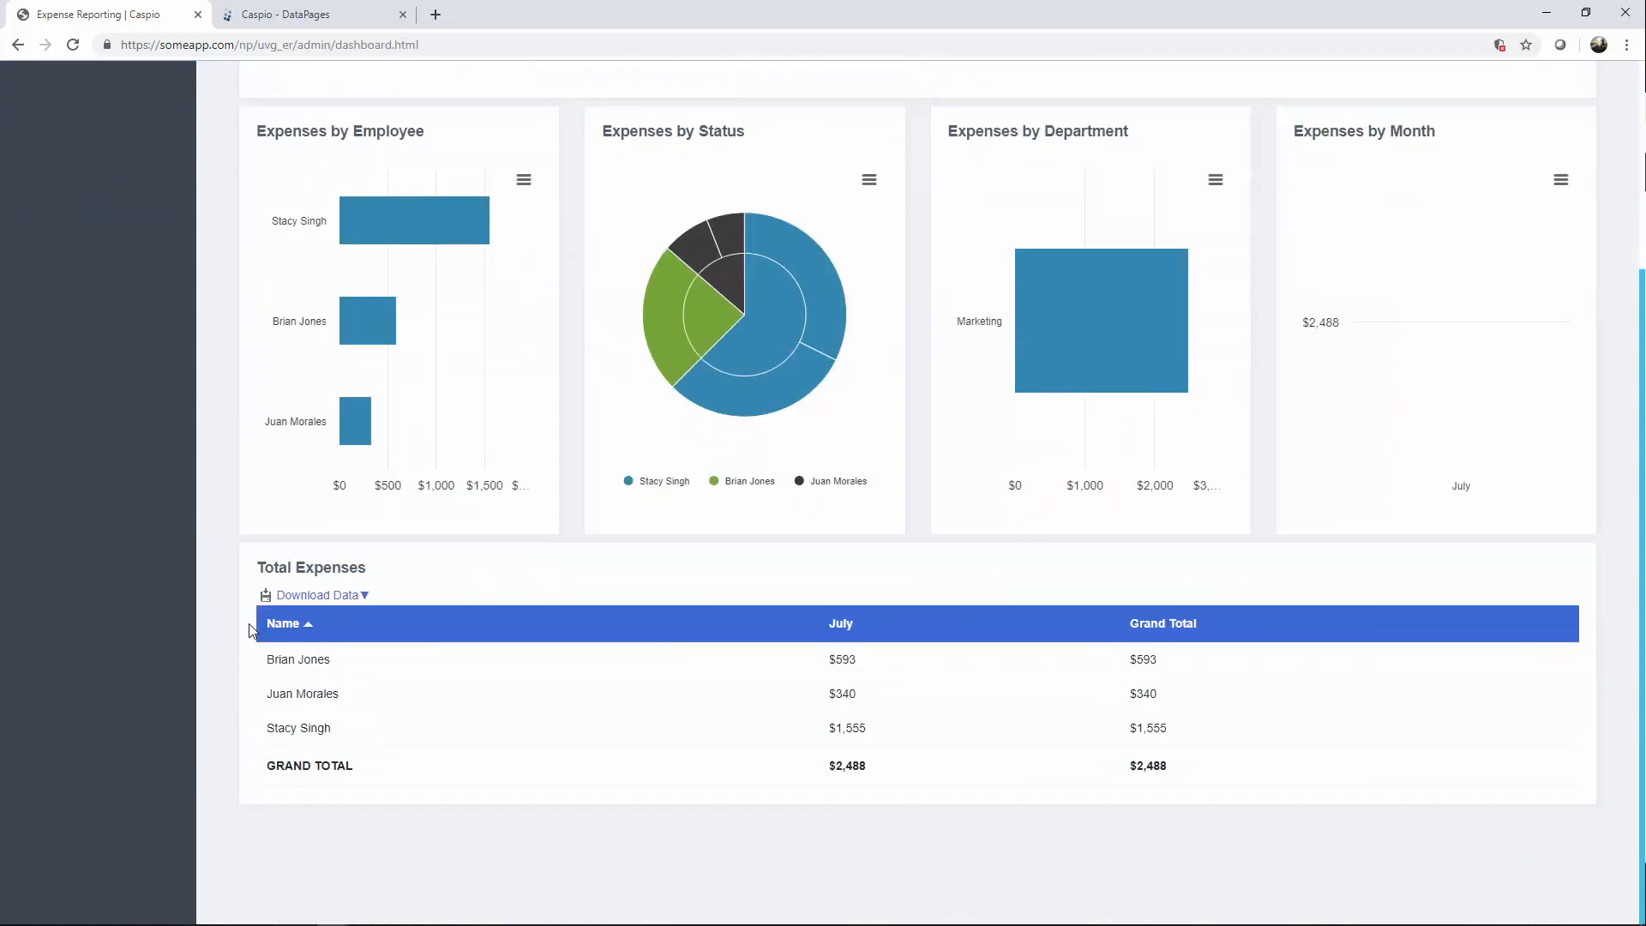
left_click(843, 731)
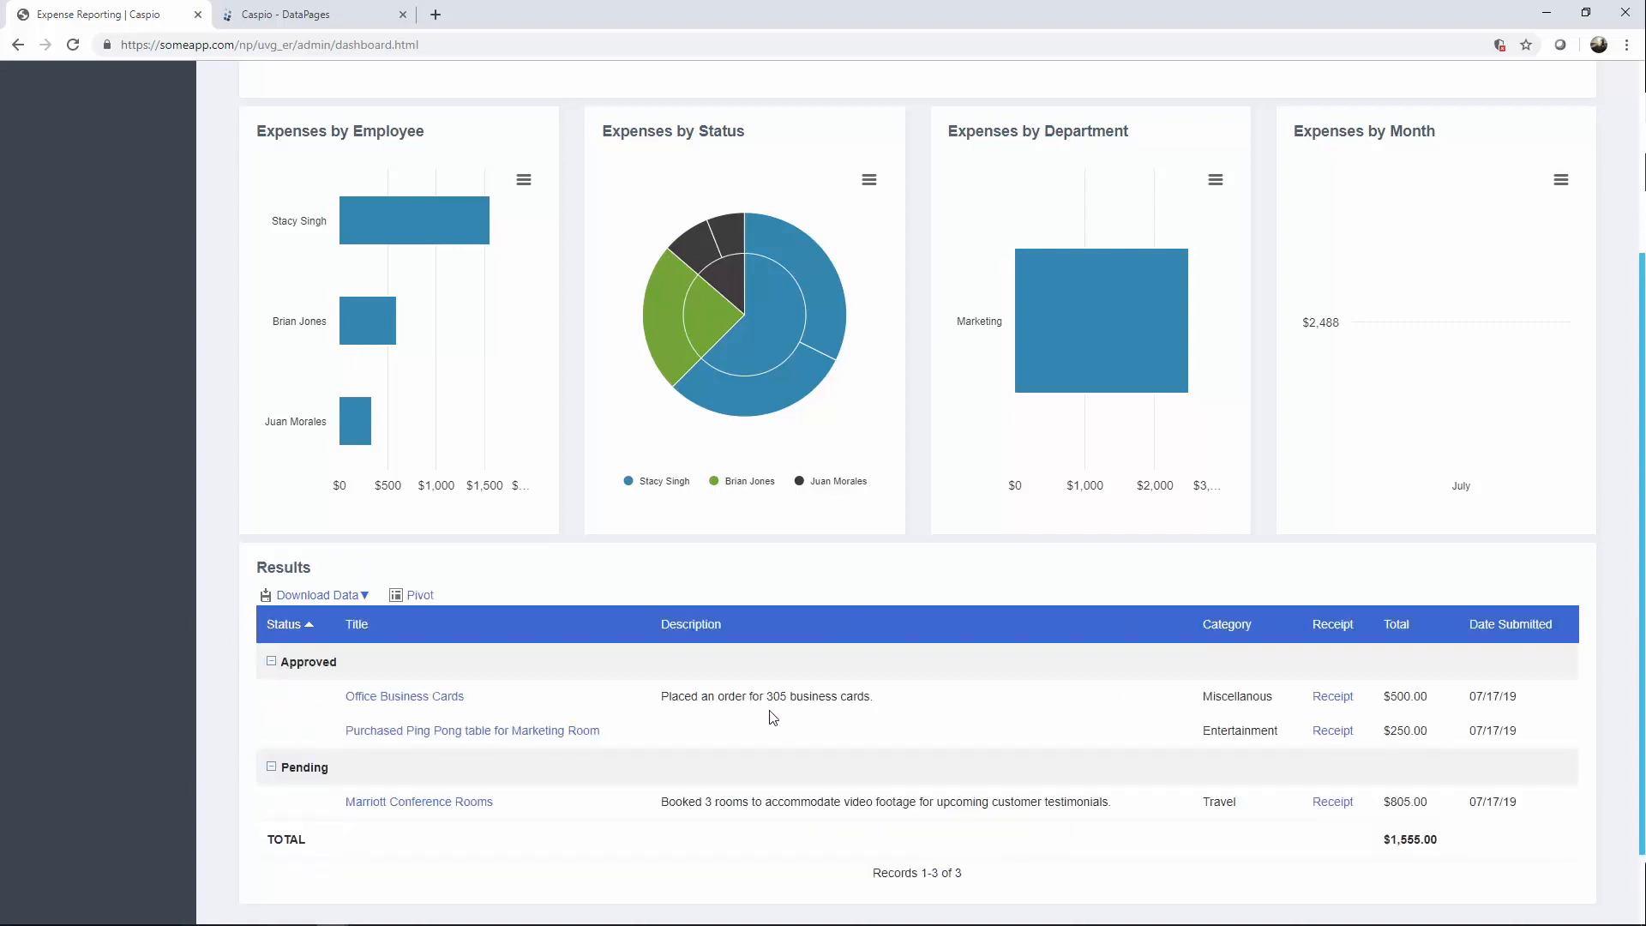
scroll(772, 719, "down", 1)
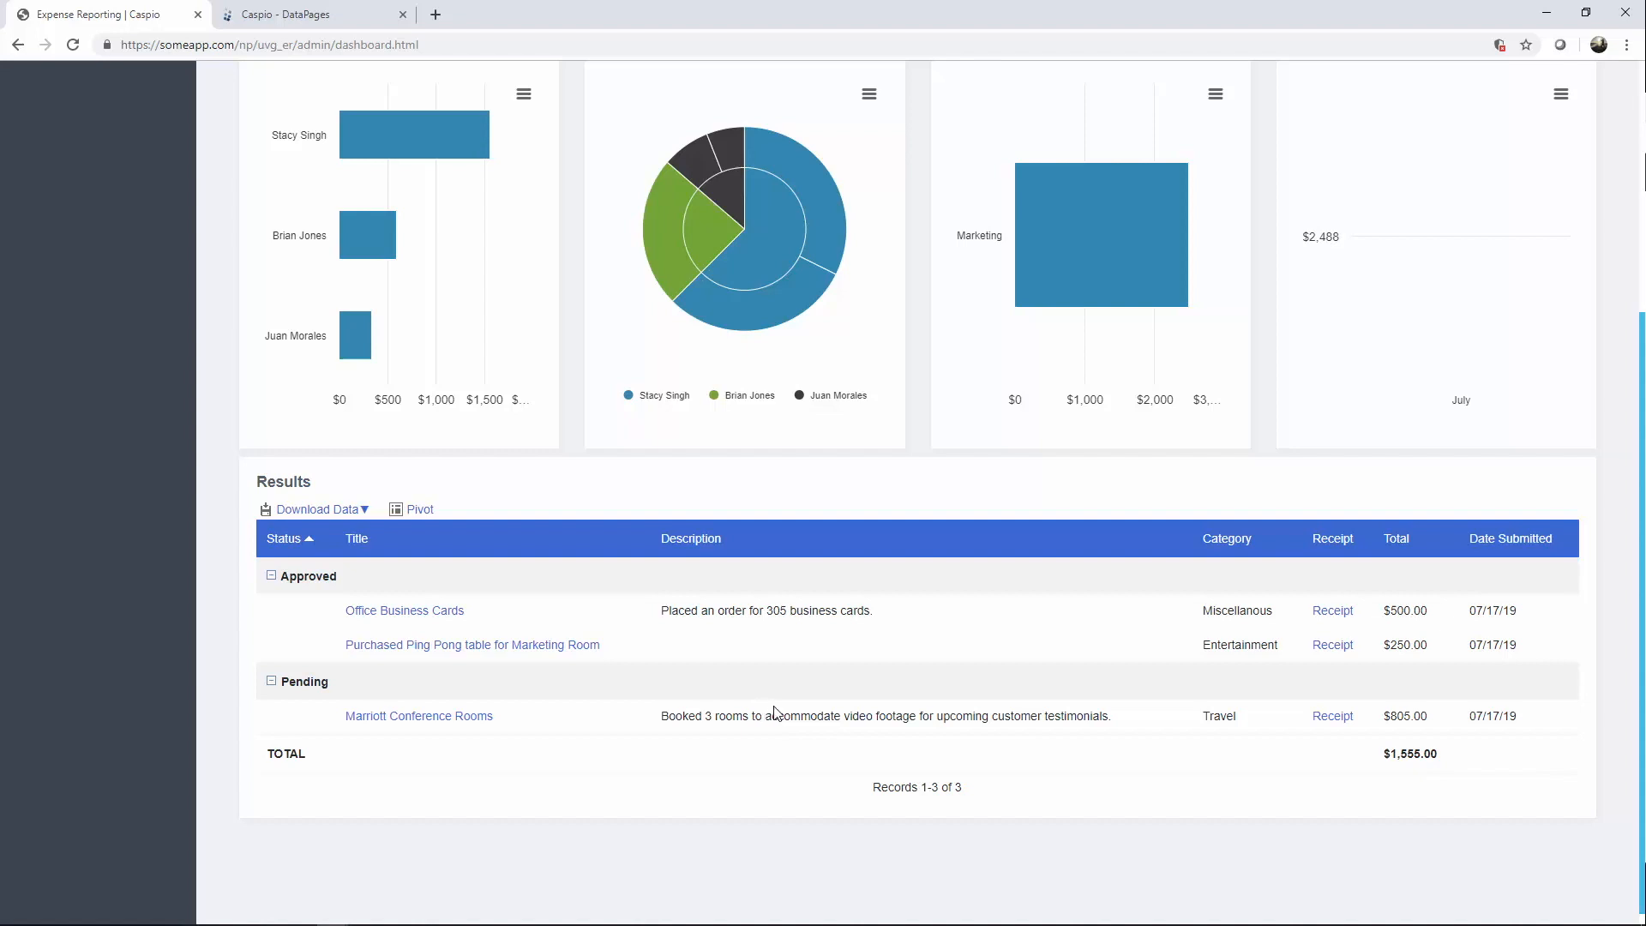
left_click(444, 649)
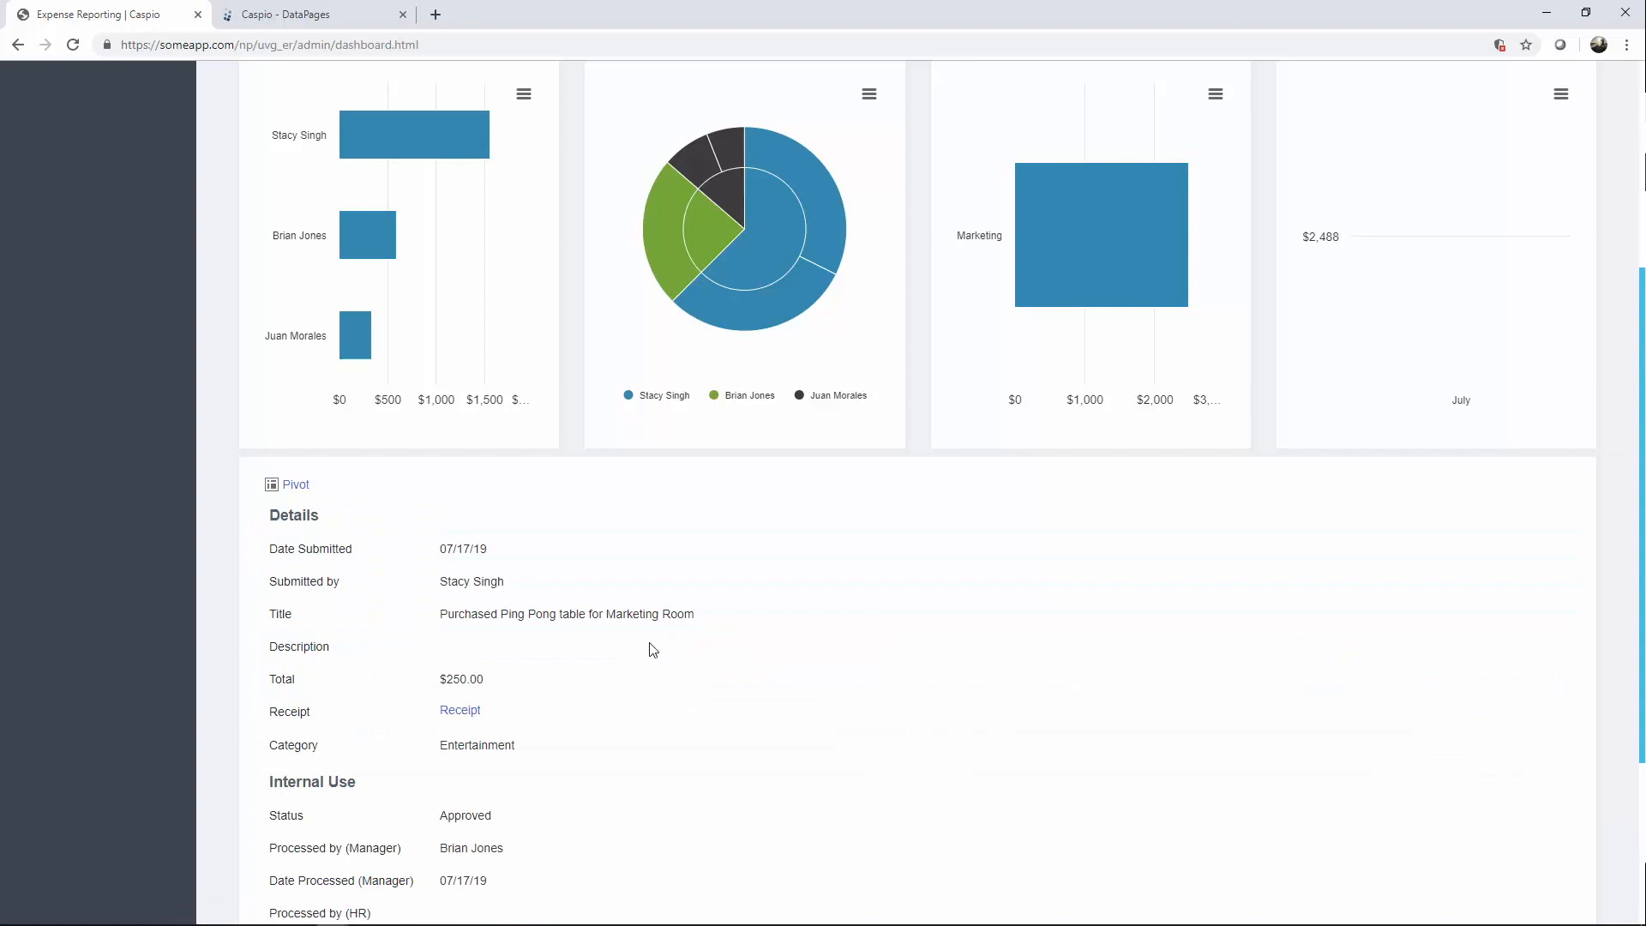
scroll(653, 652, "down", 3)
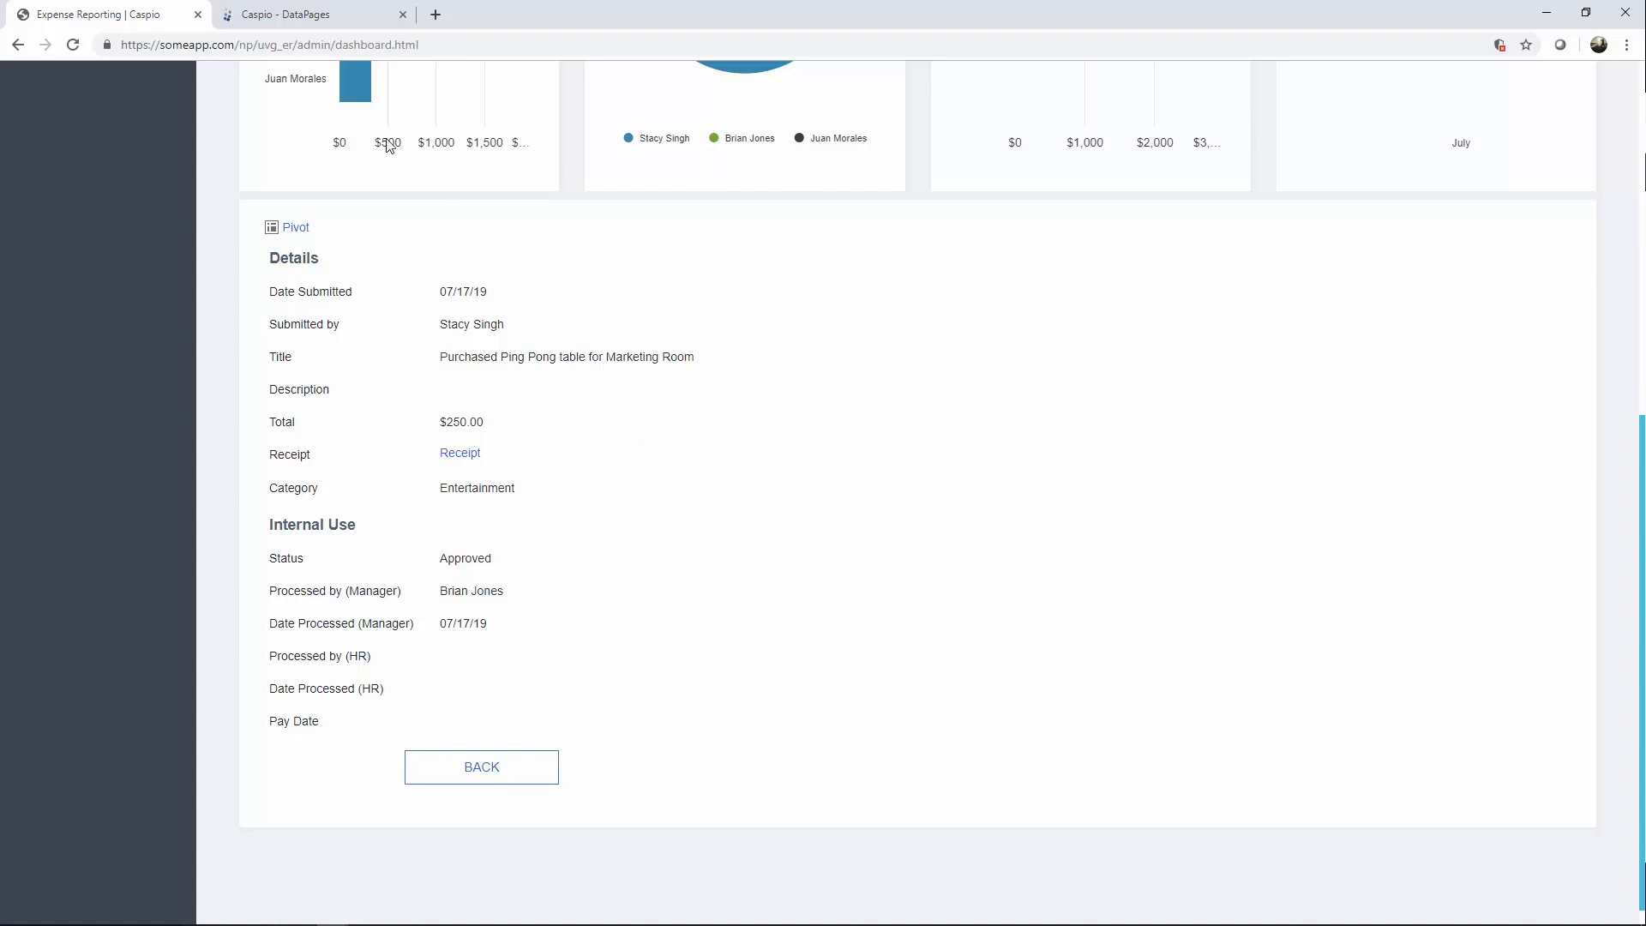
Open Team Pending Expenses for editing from the Admin & Manager folder.
left_click(332, 19)
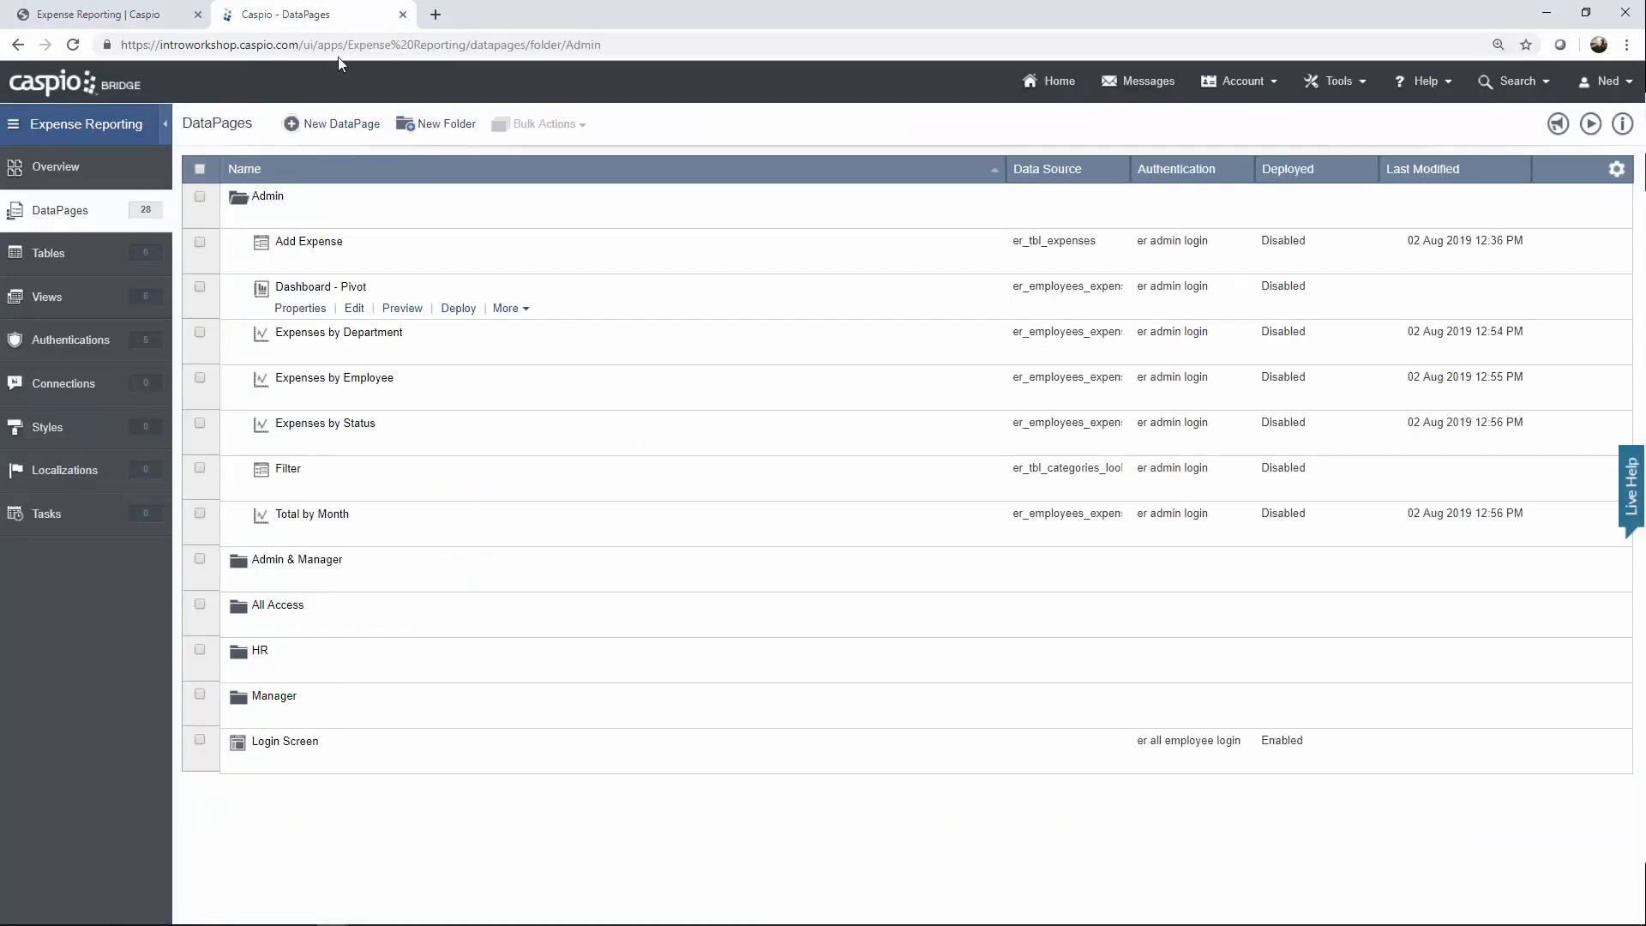
left_click(265, 217)
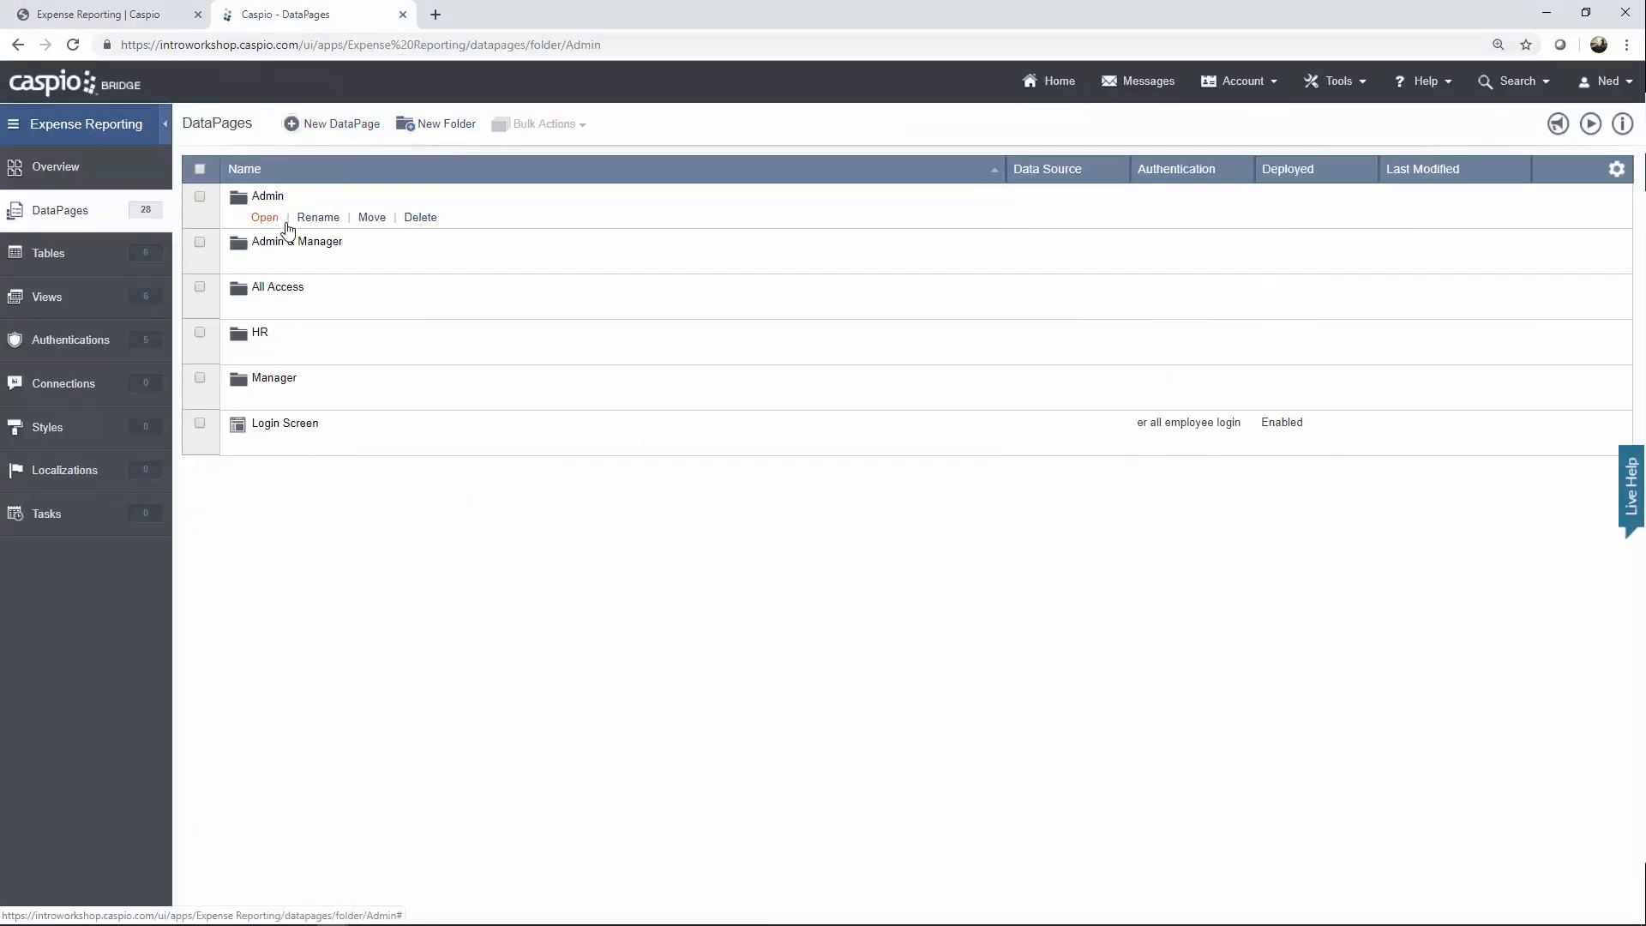
left_click(267, 264)
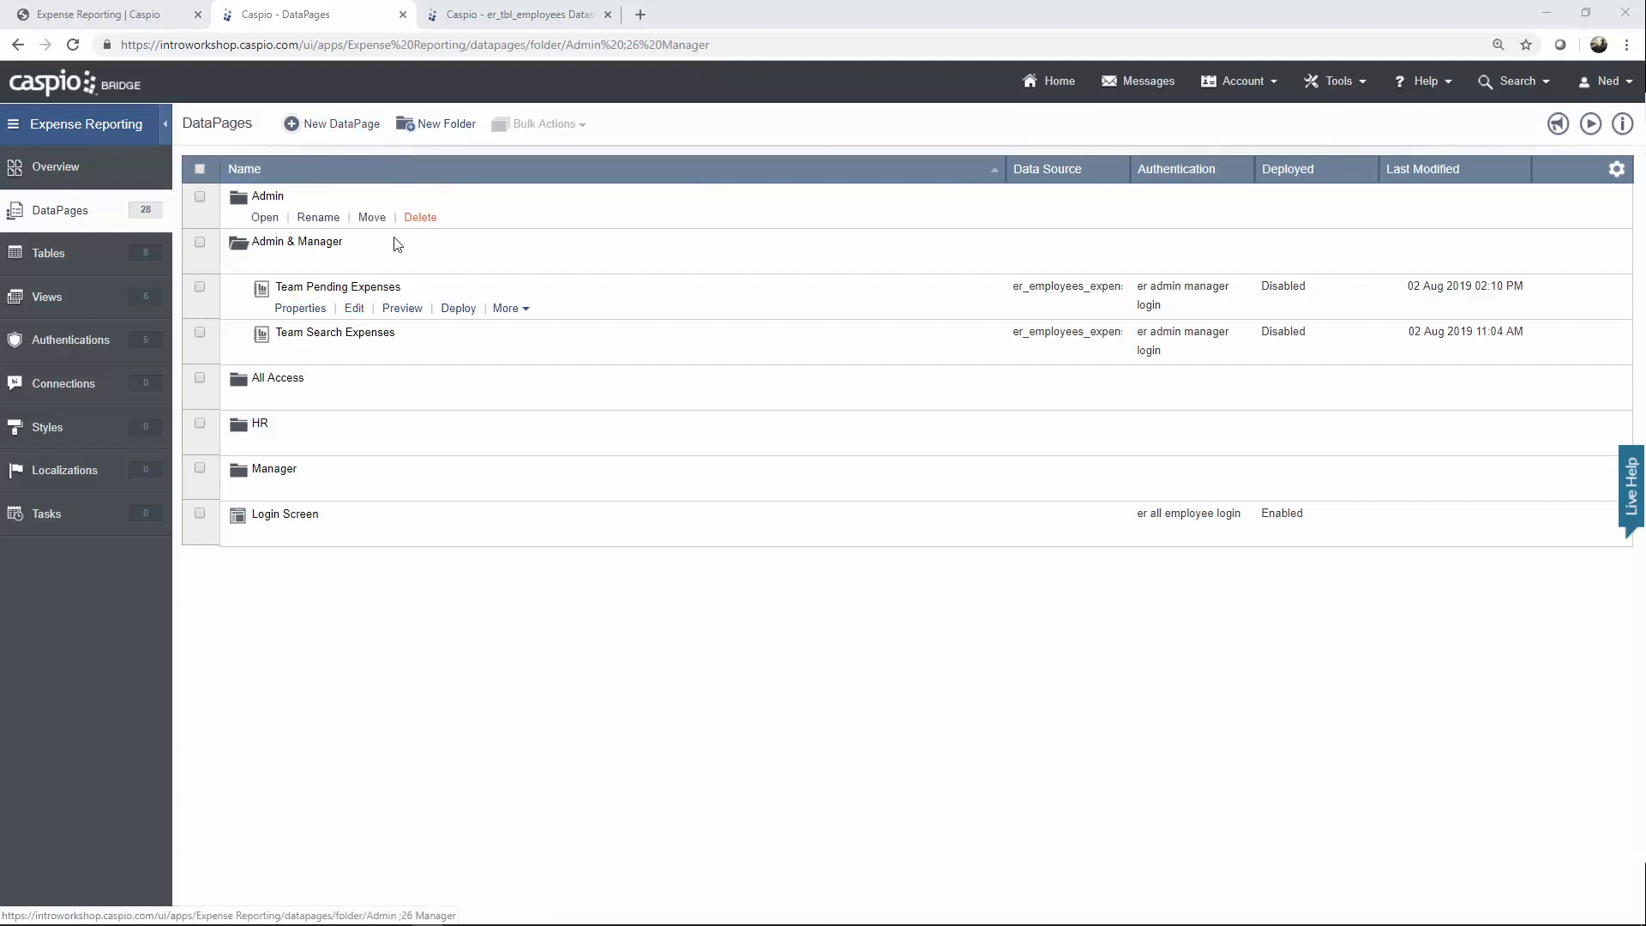
left_click(355, 309)
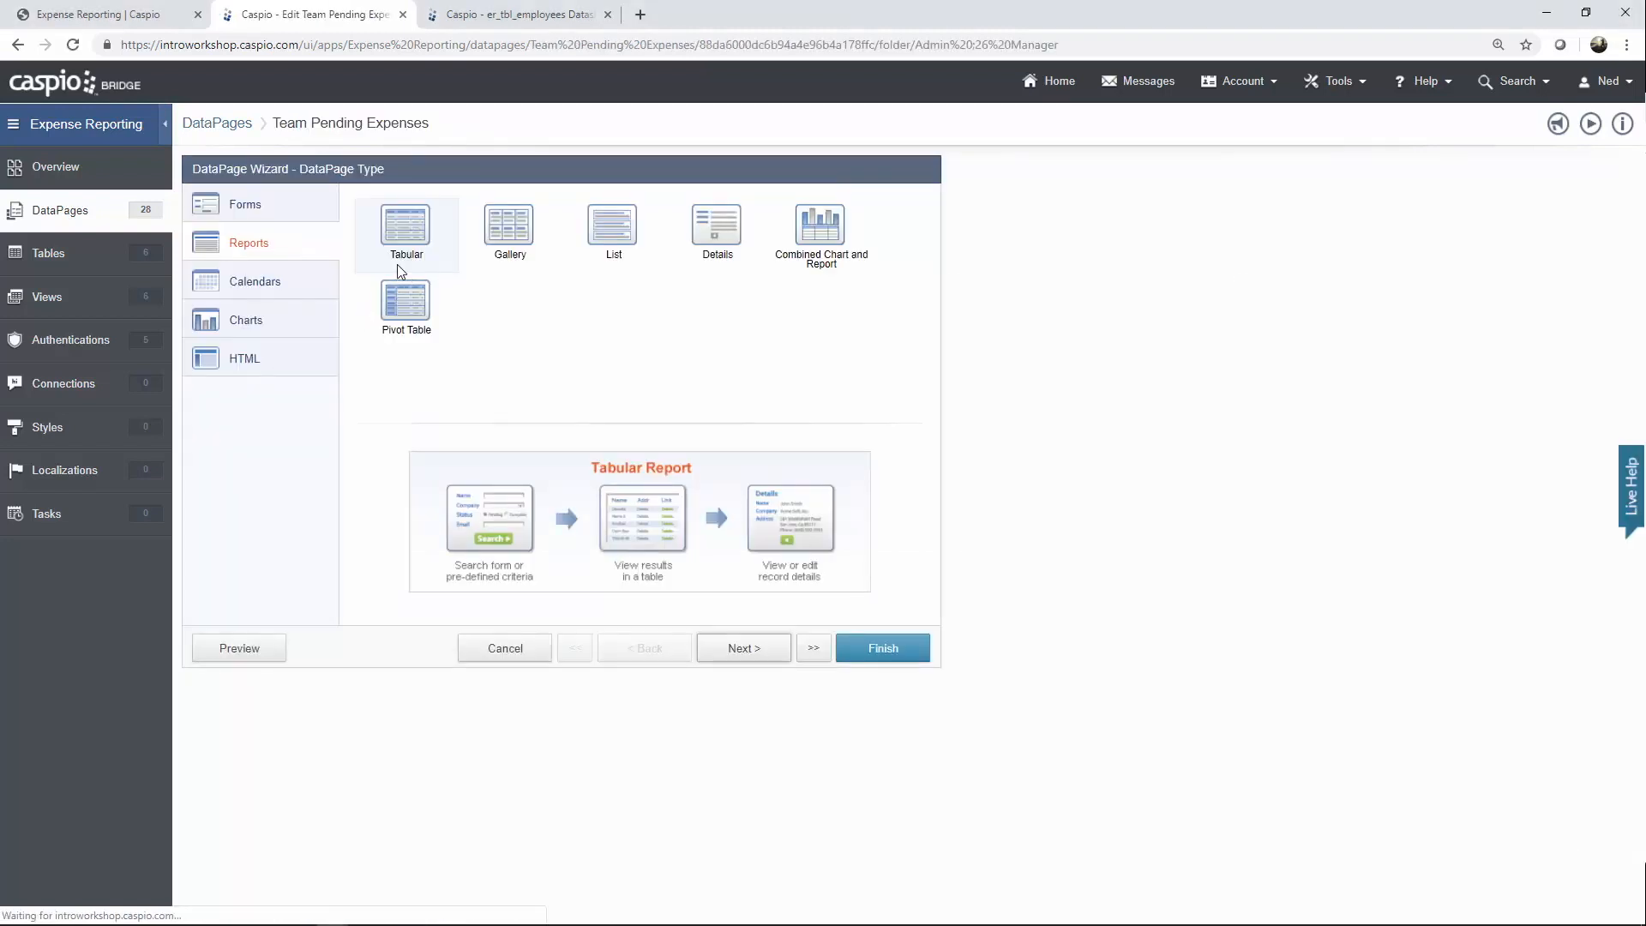
Keep er_employees_expenses as data source and er admin manager login as authentication.
left_click(762, 650)
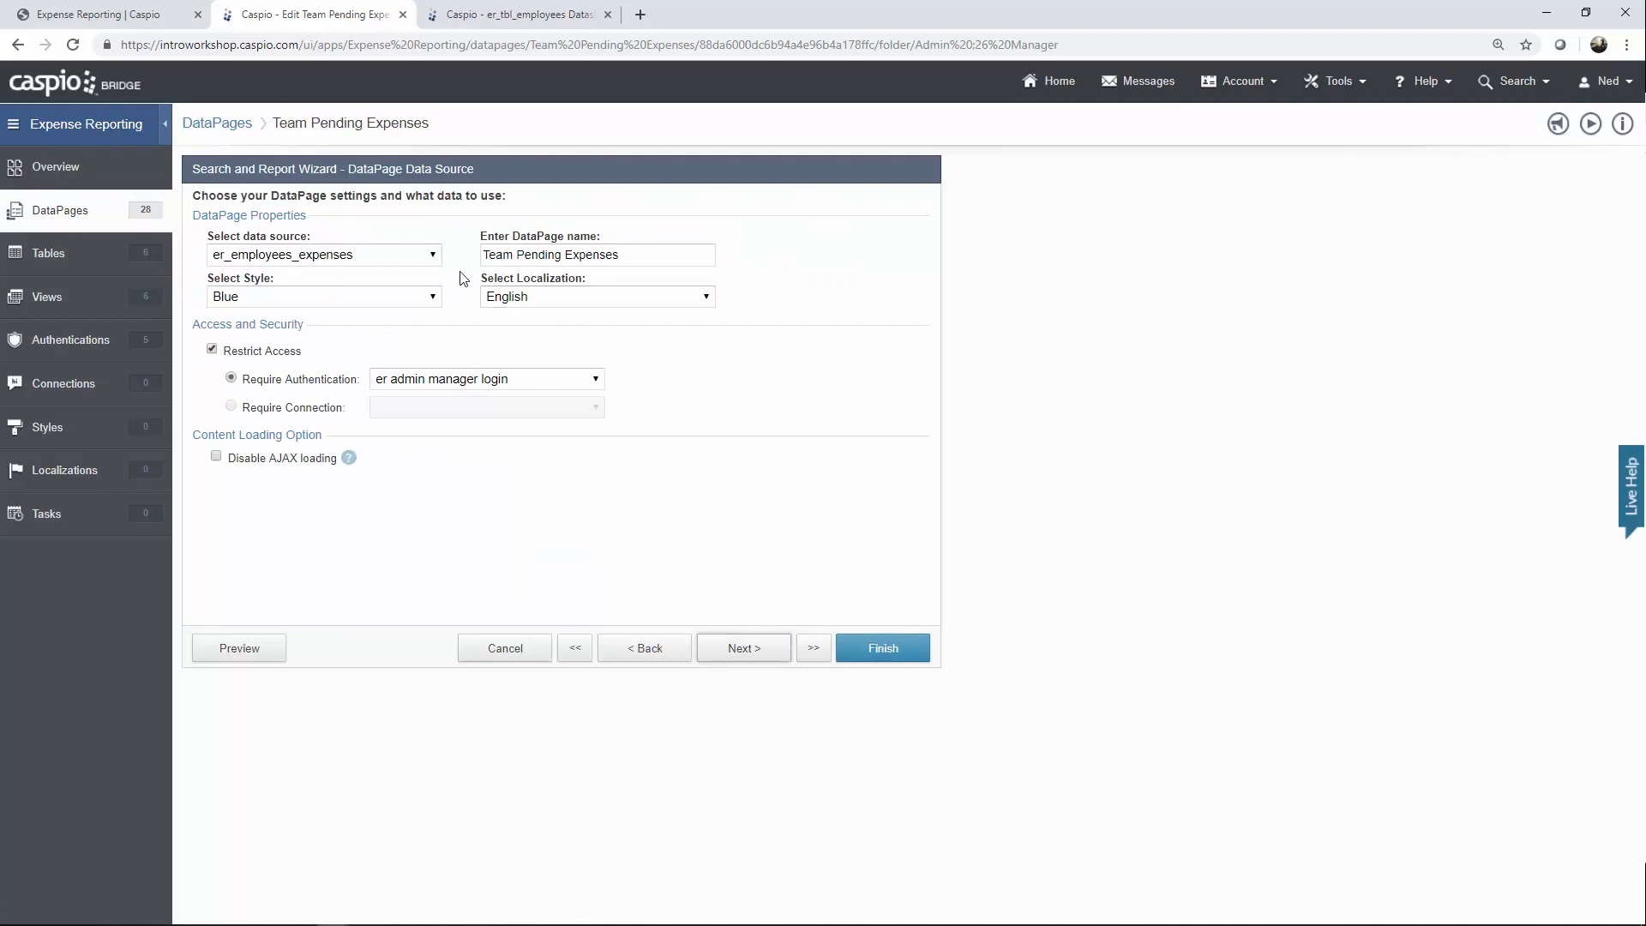
left_click(433, 257)
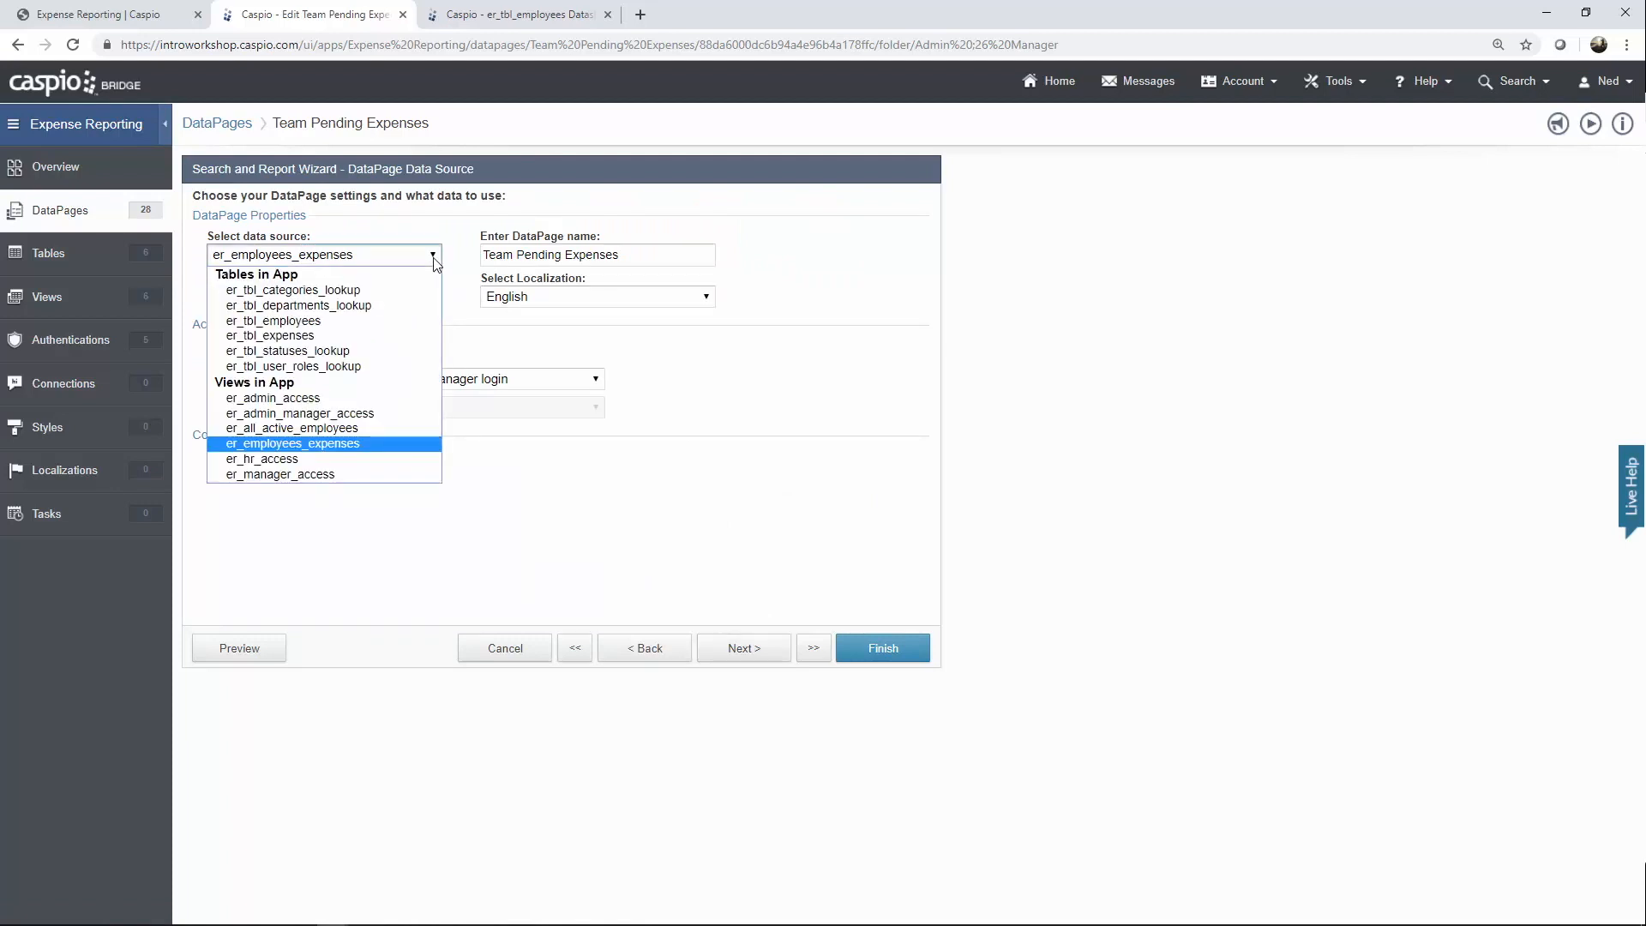
left_click(474, 264)
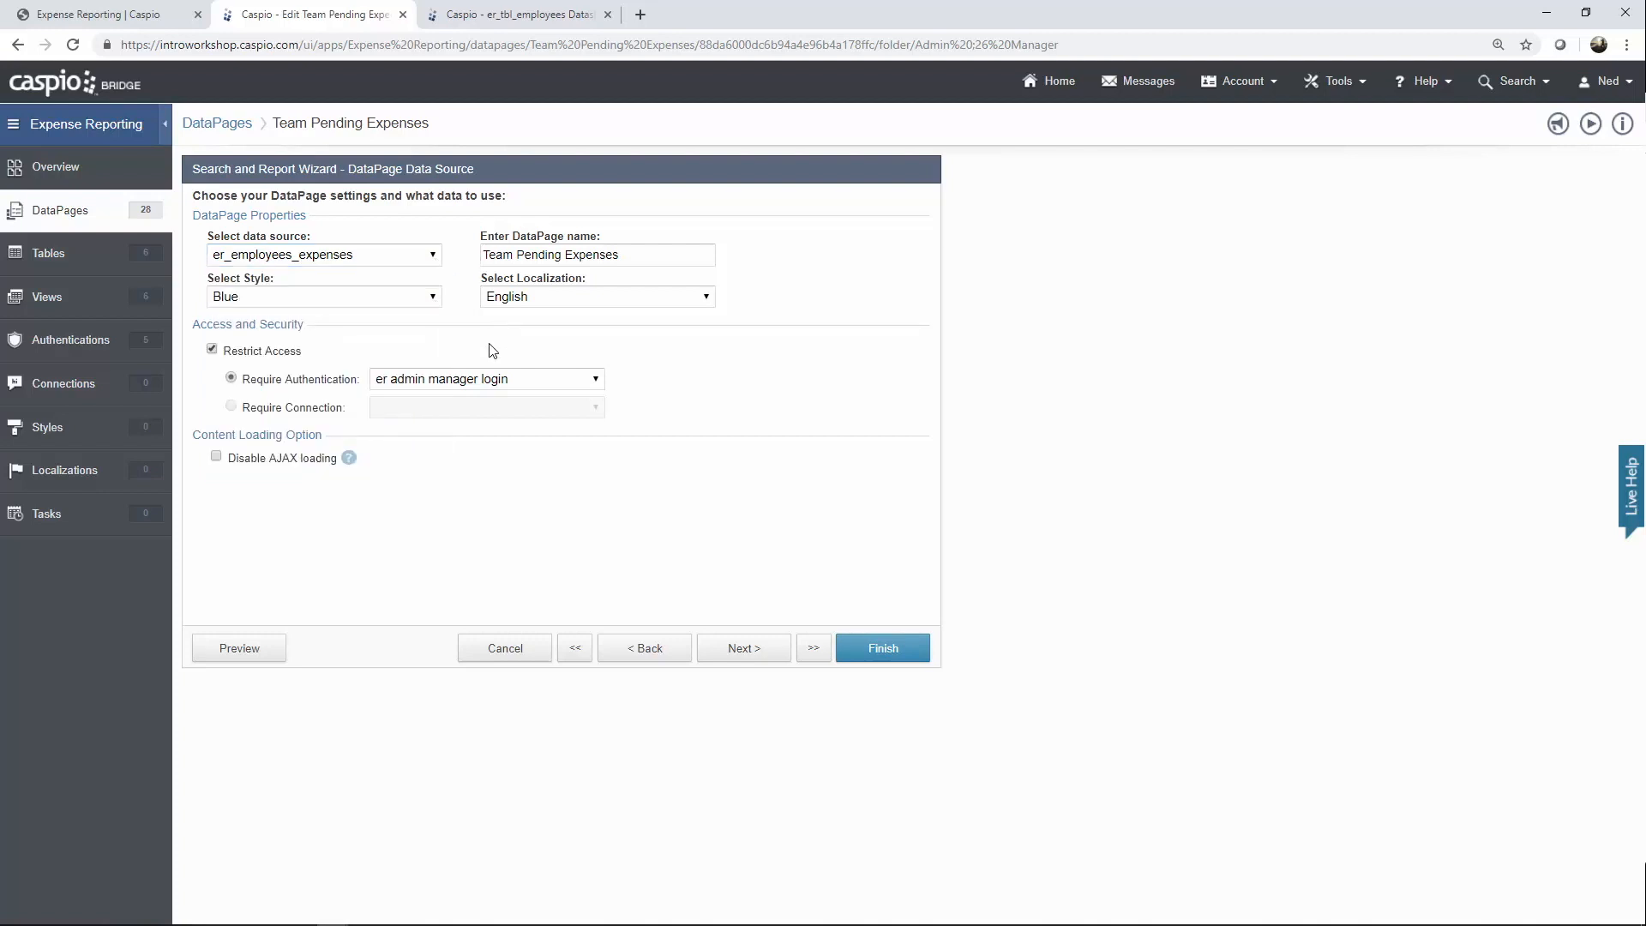
left_click(485, 378)
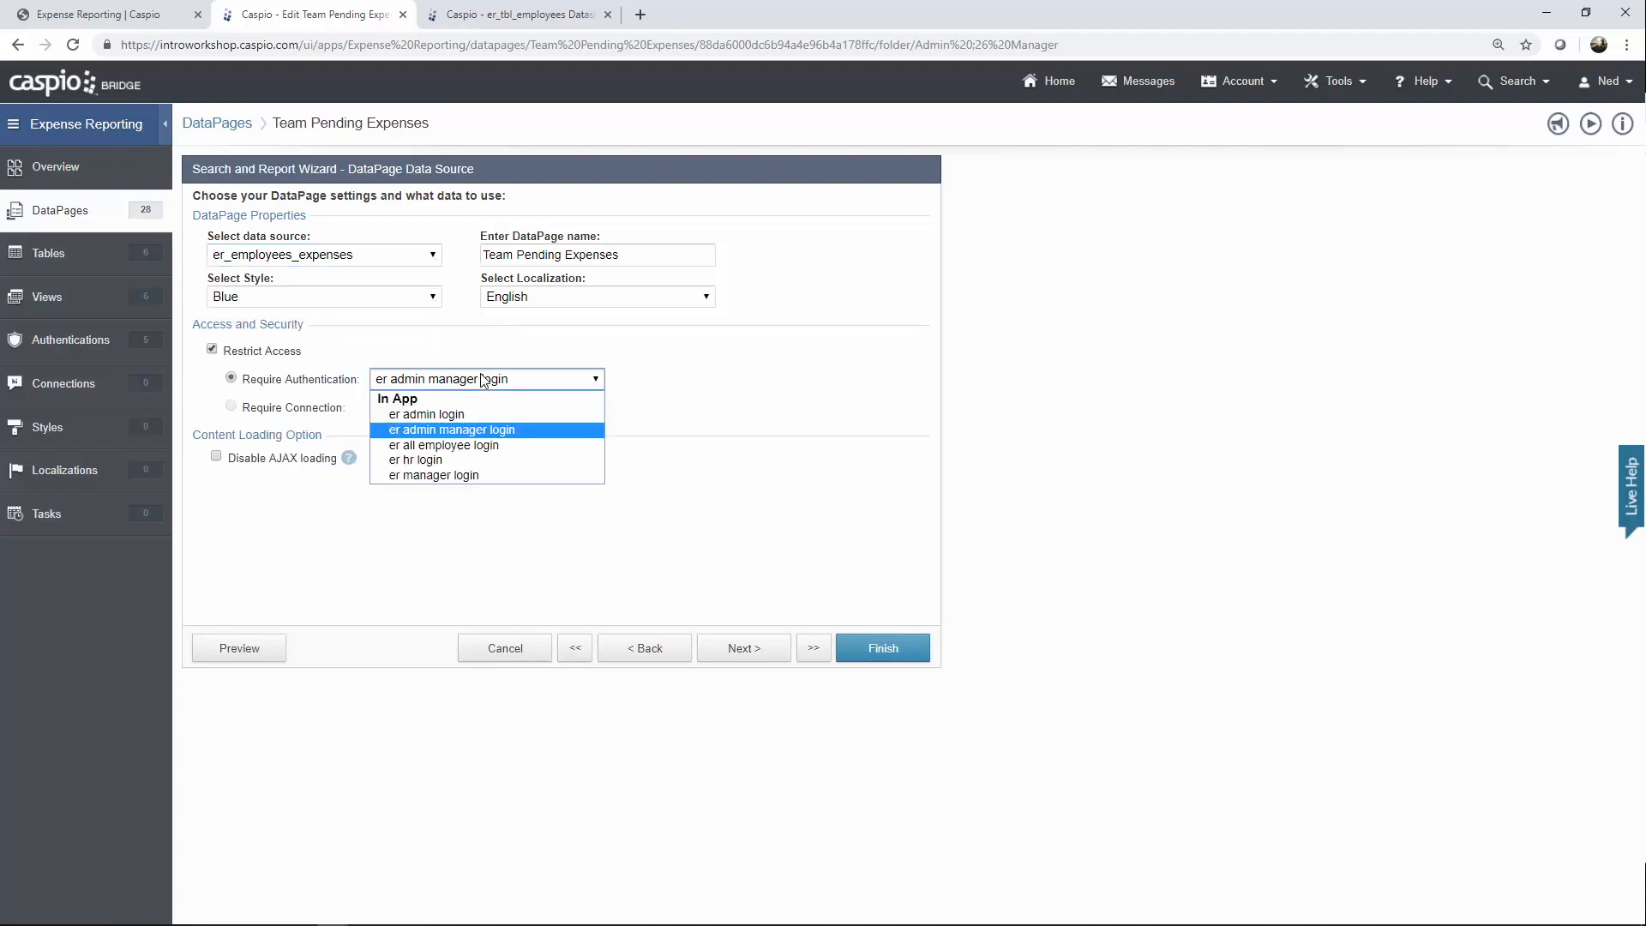
left_click(648, 382)
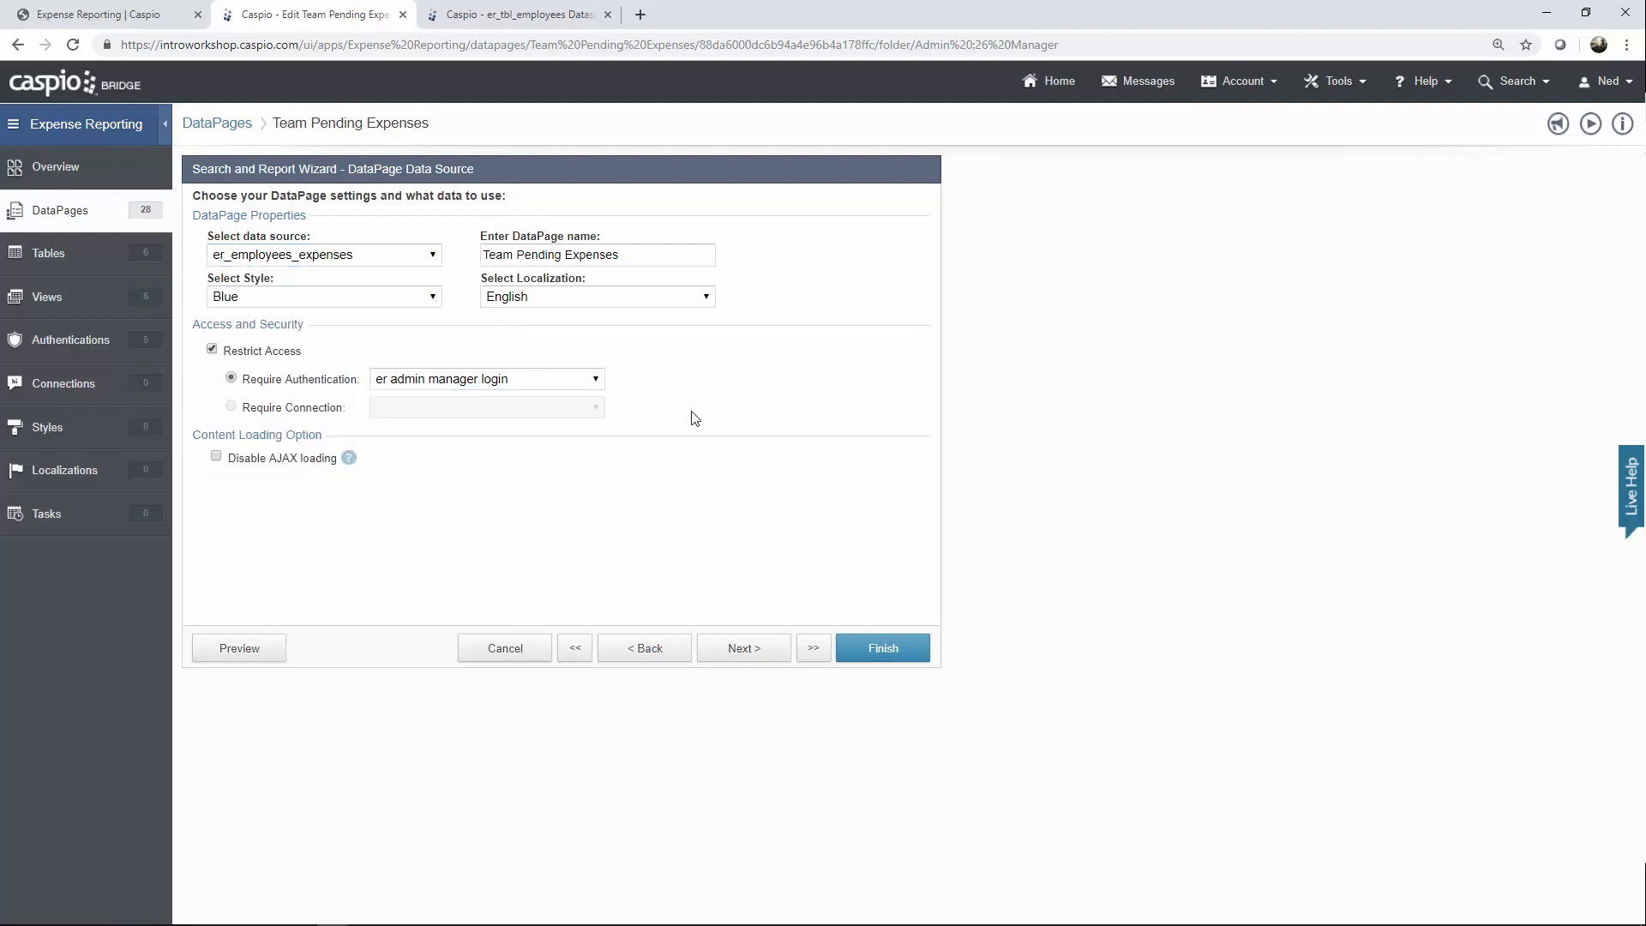
left_click(755, 660)
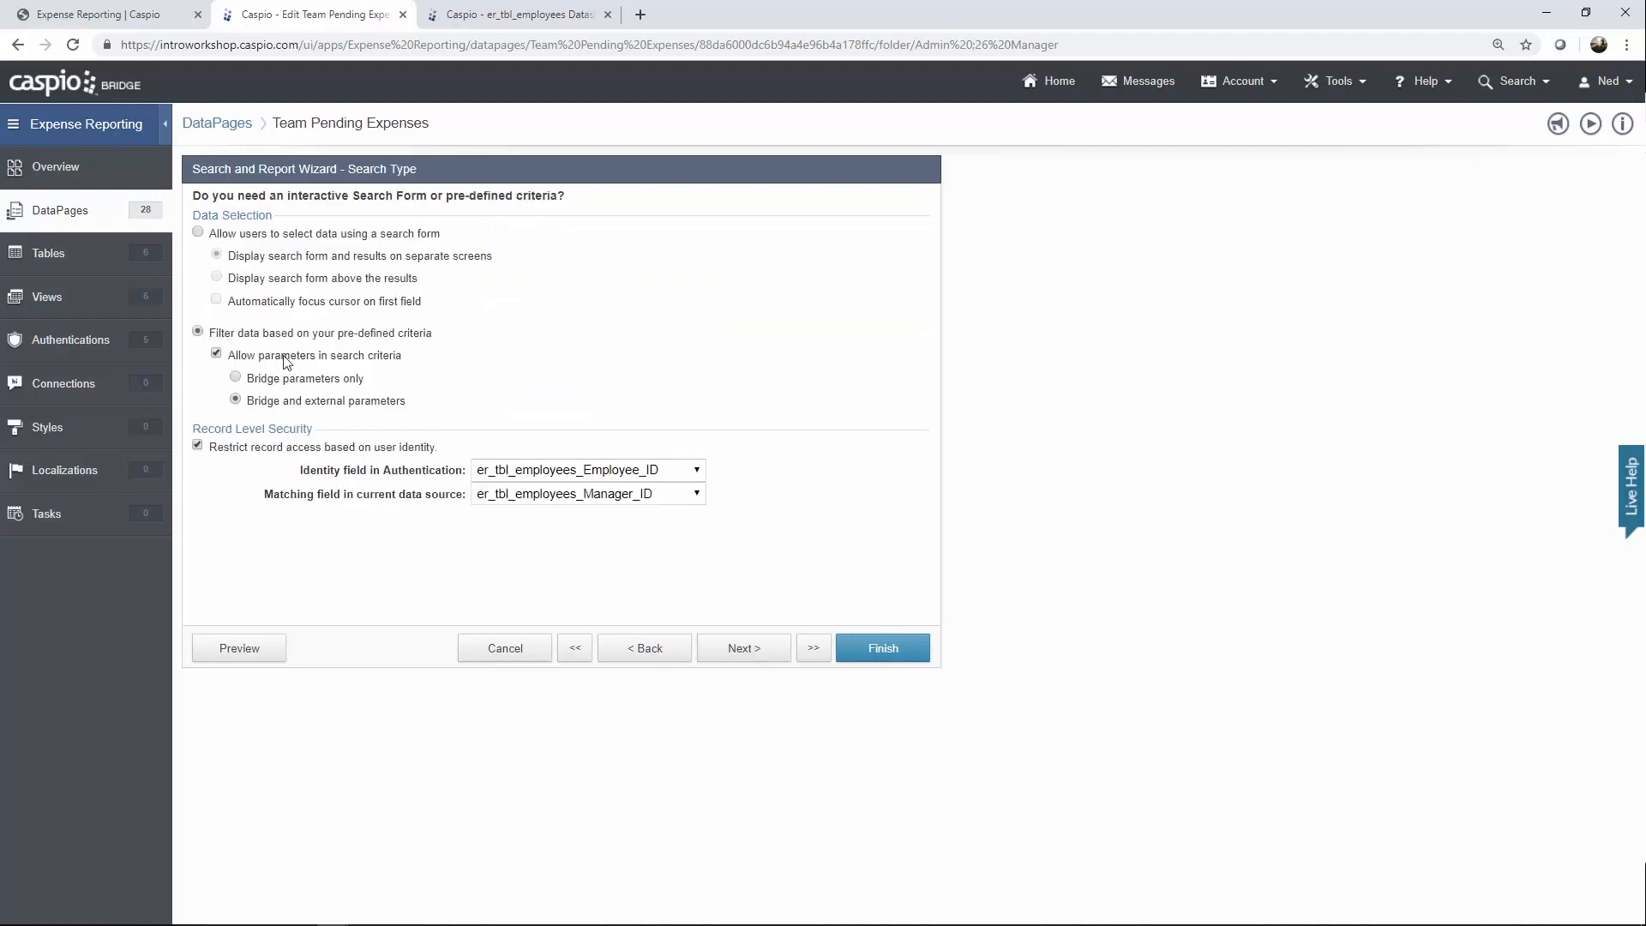
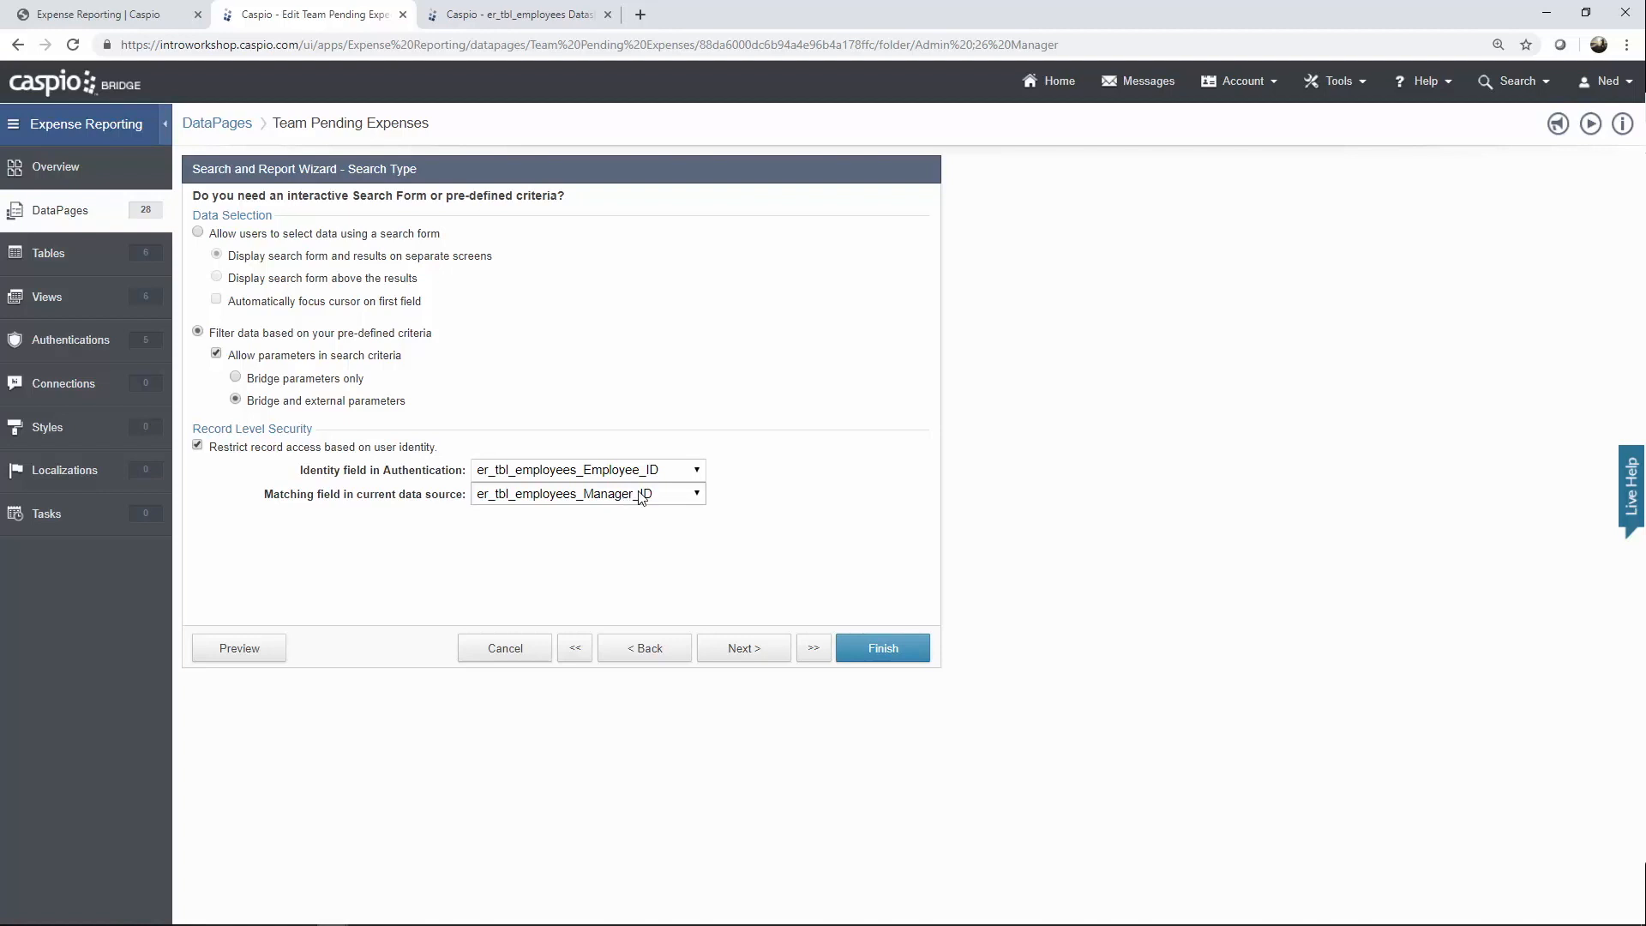
Check Manager_ID values in the er_tbl_employees datasheet, then advance Team Pending Expenses to Select Filtering Fields.
left_click(538, 18)
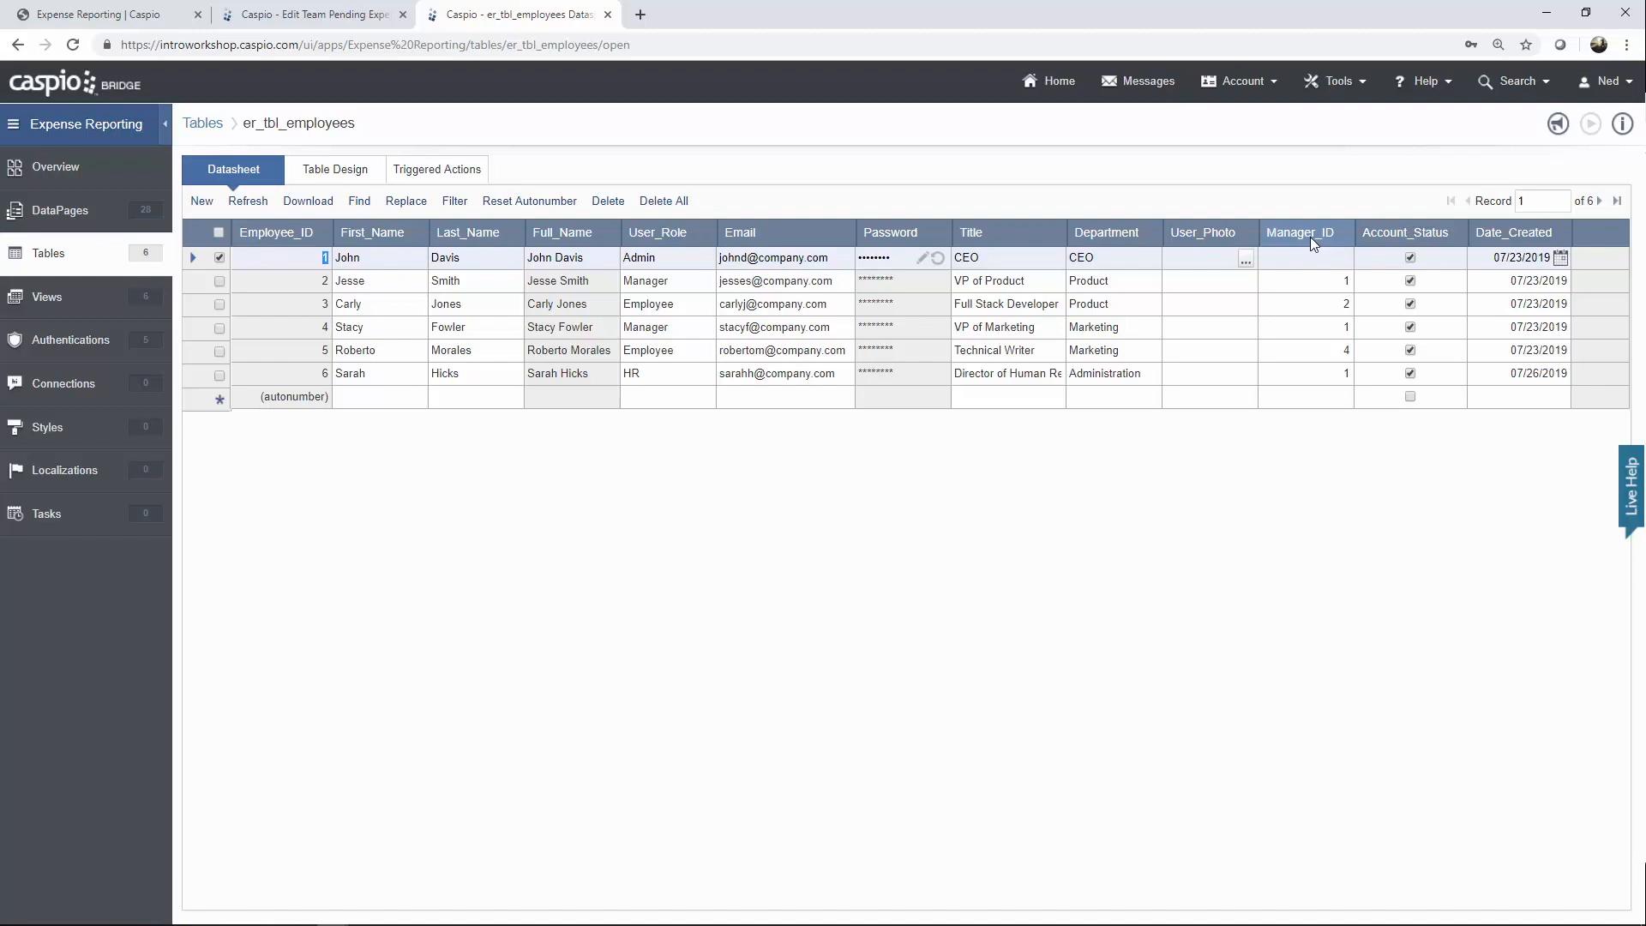
left_click(375, 32)
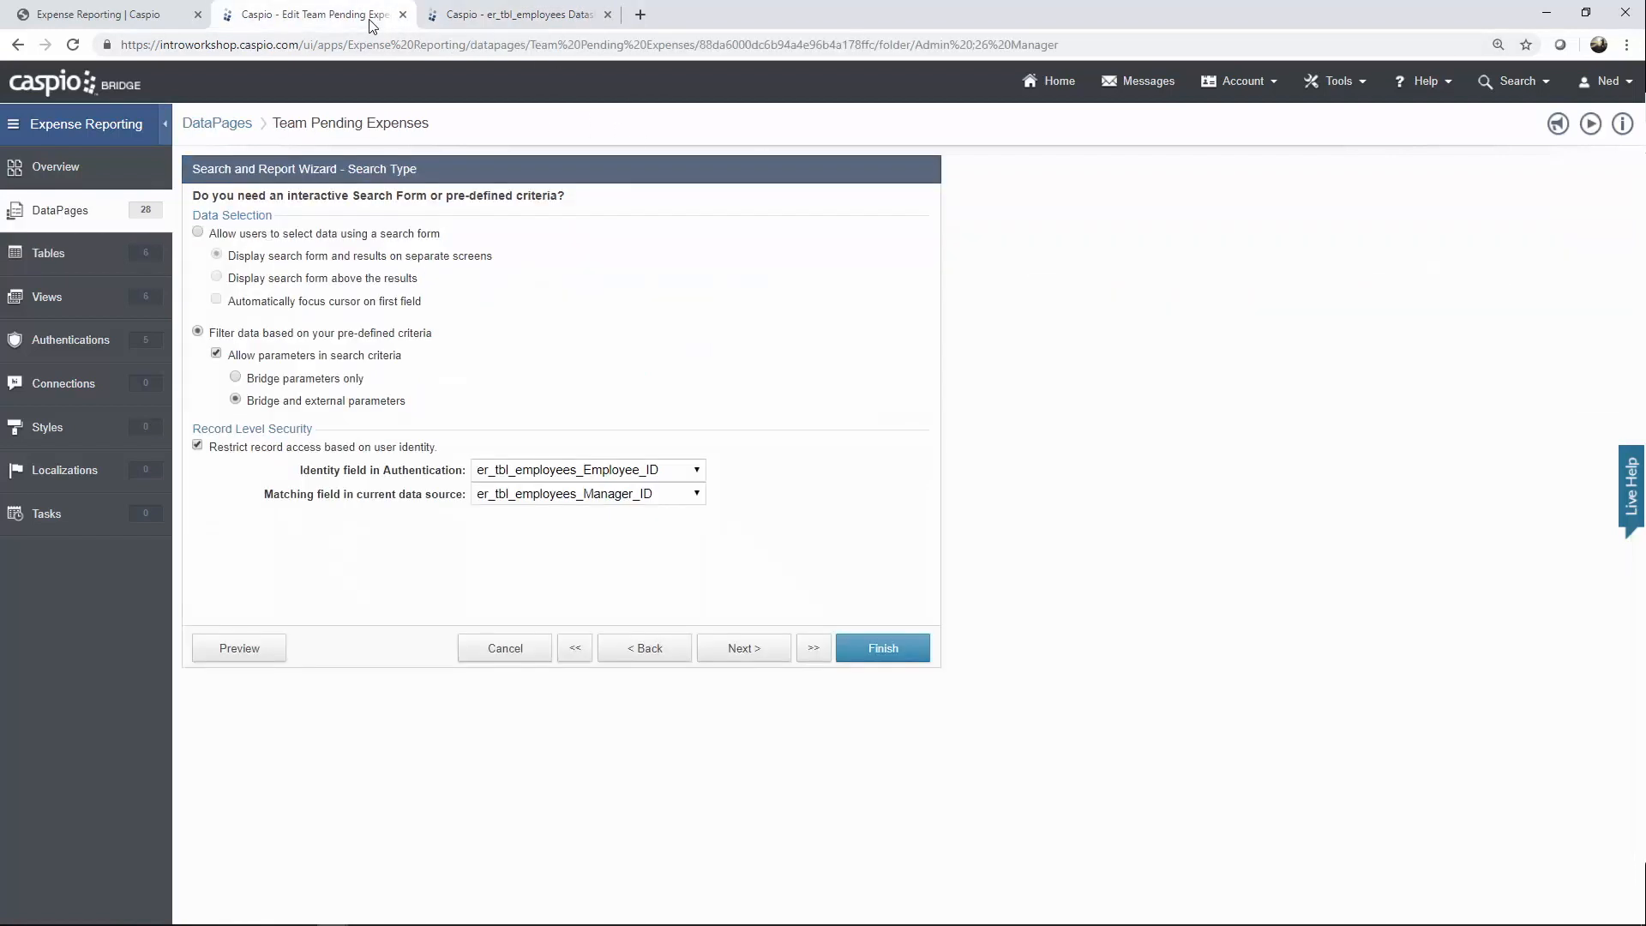
left_click(754, 664)
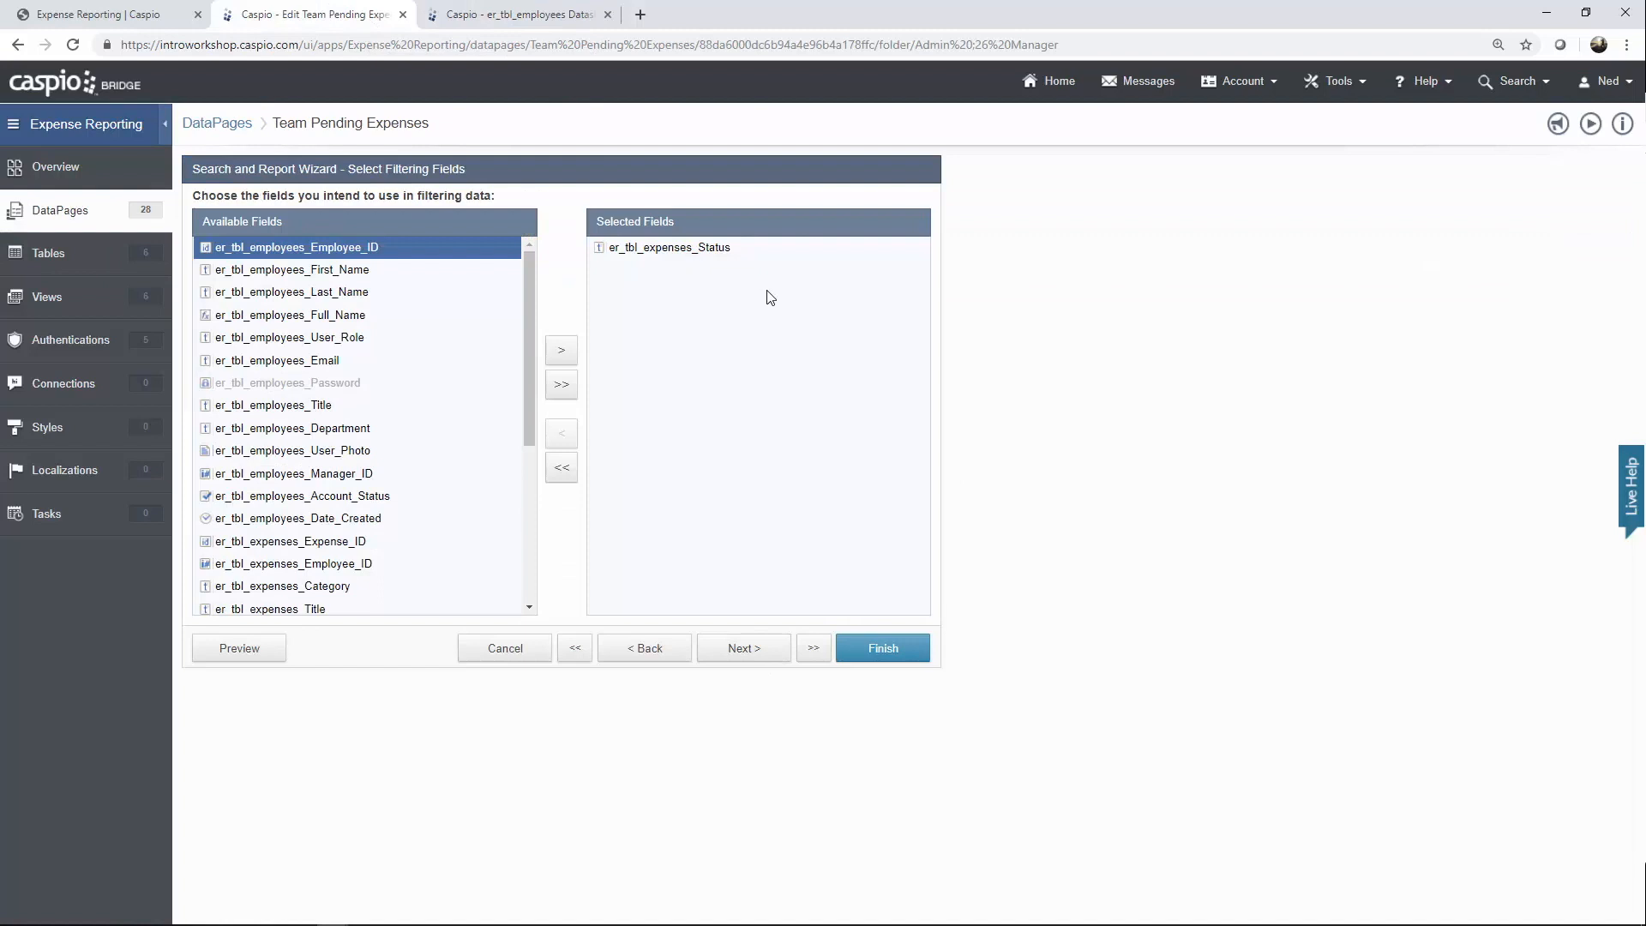
Advance past the Status filter configuration, results field selection and editing options.
left_click(755, 651)
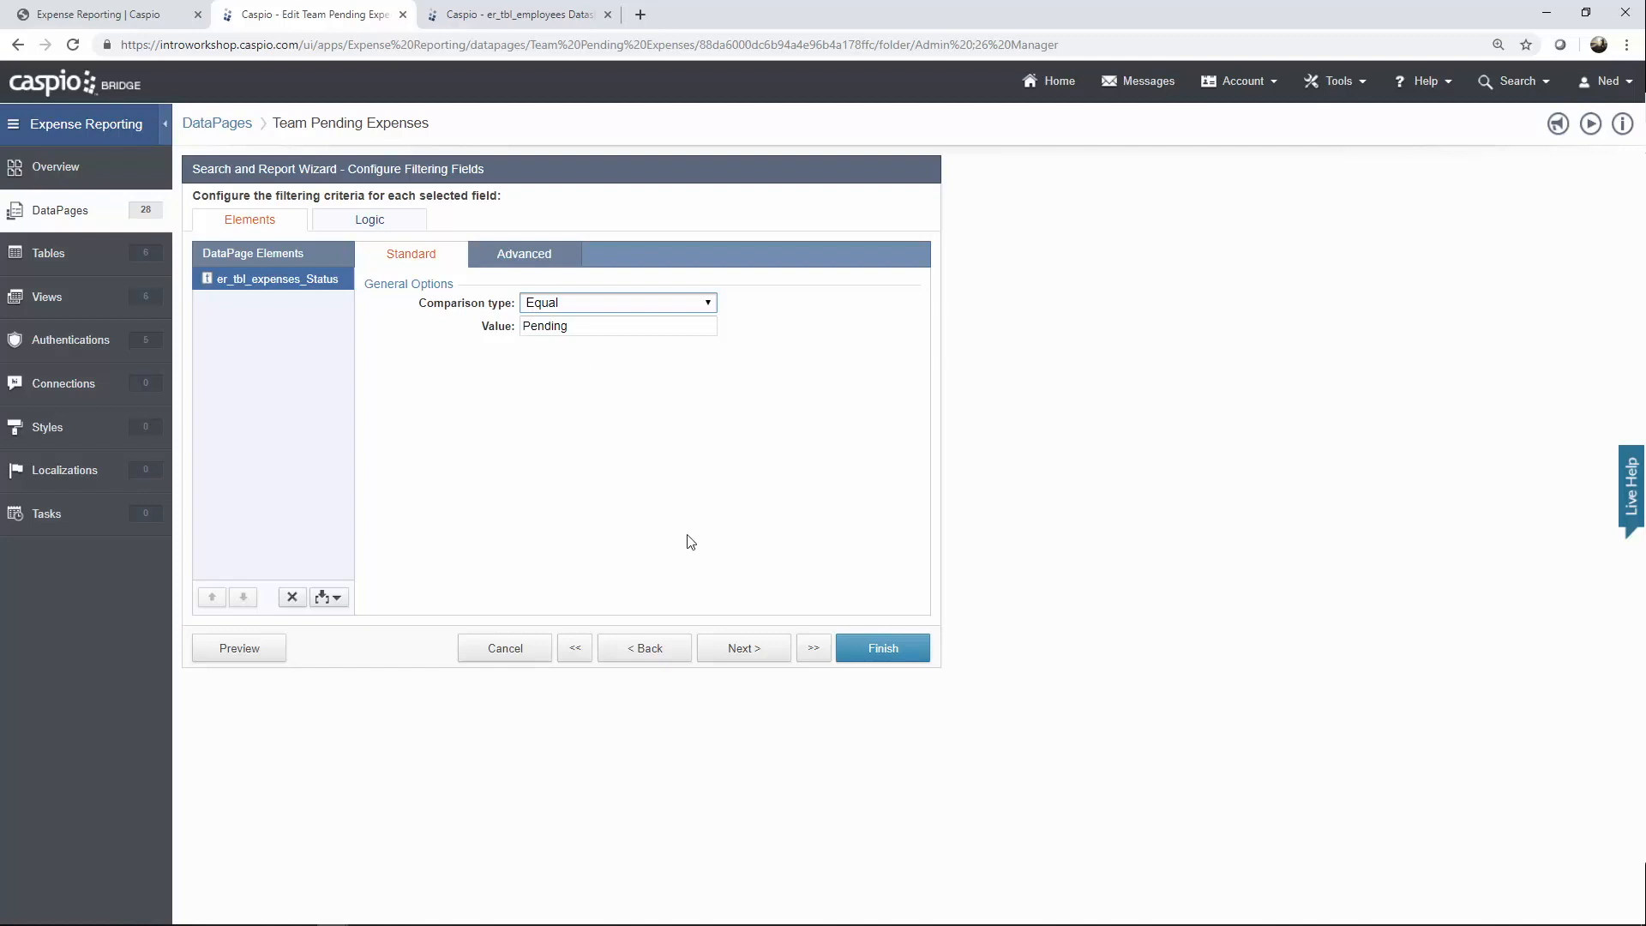
left_click(733, 649)
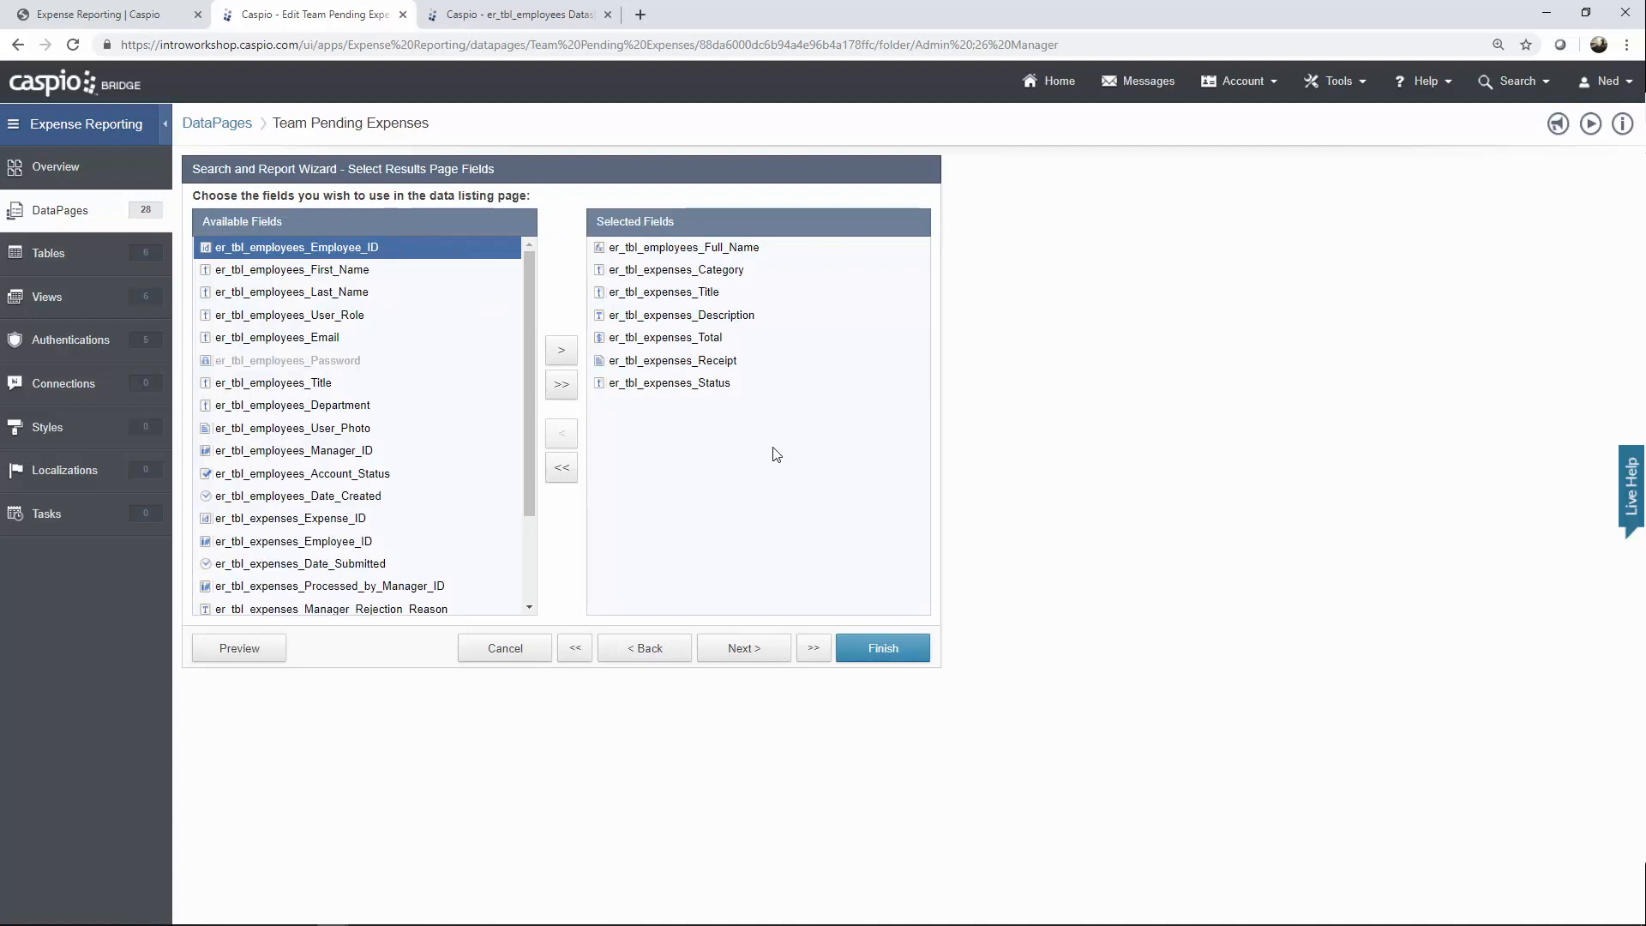
left_click(758, 662)
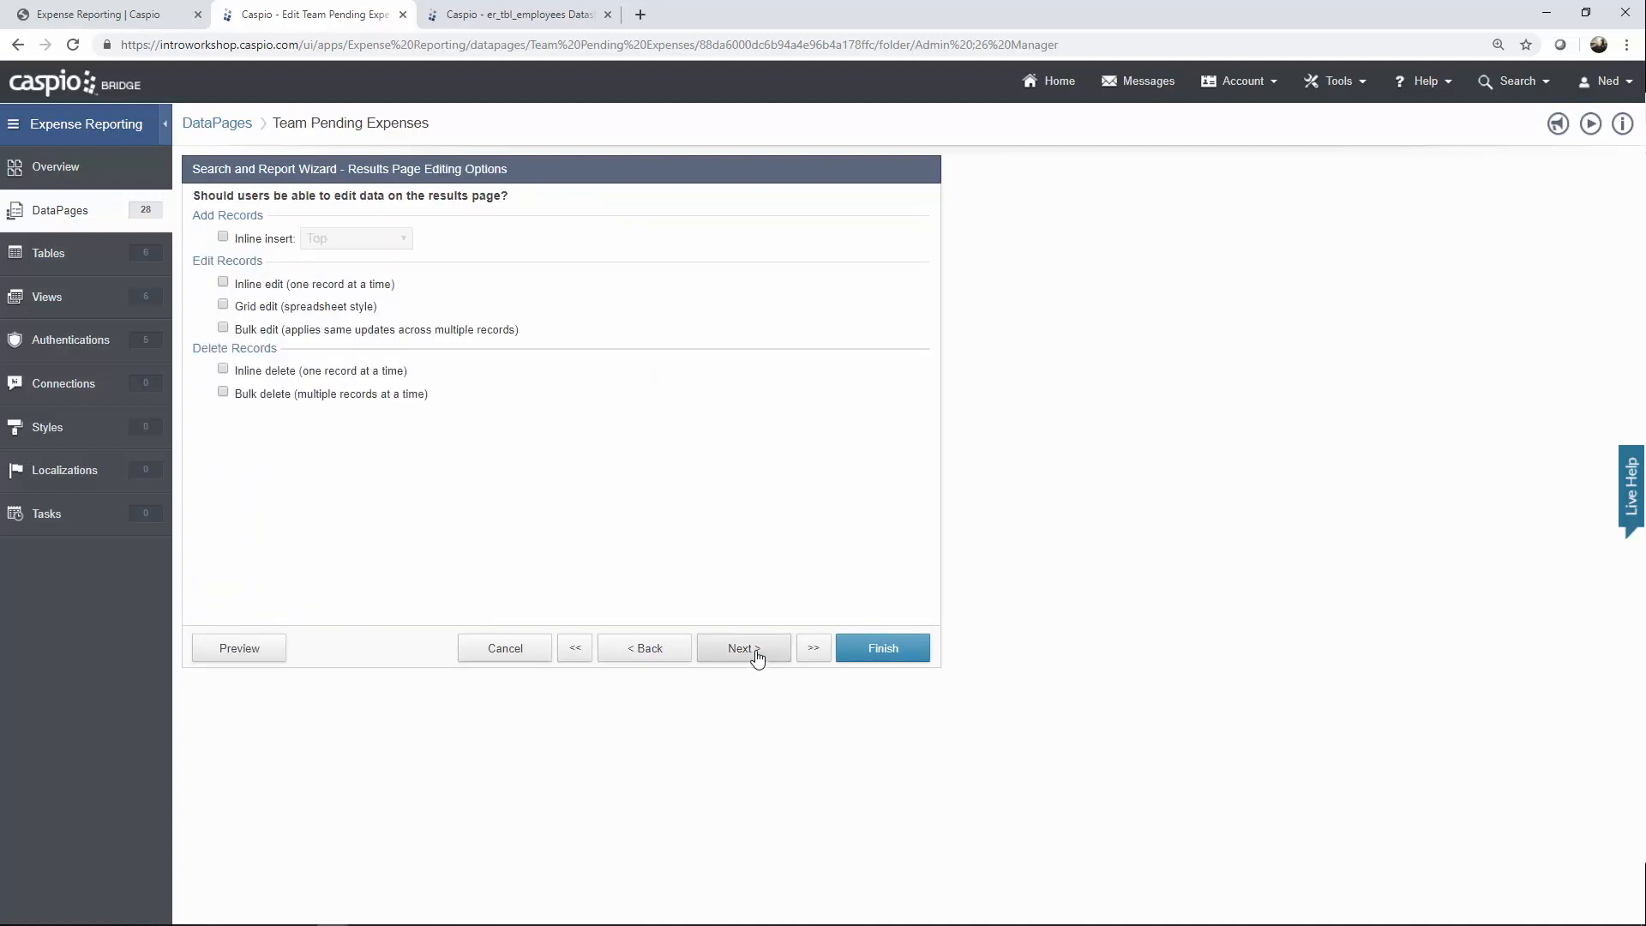
left_click(758, 658)
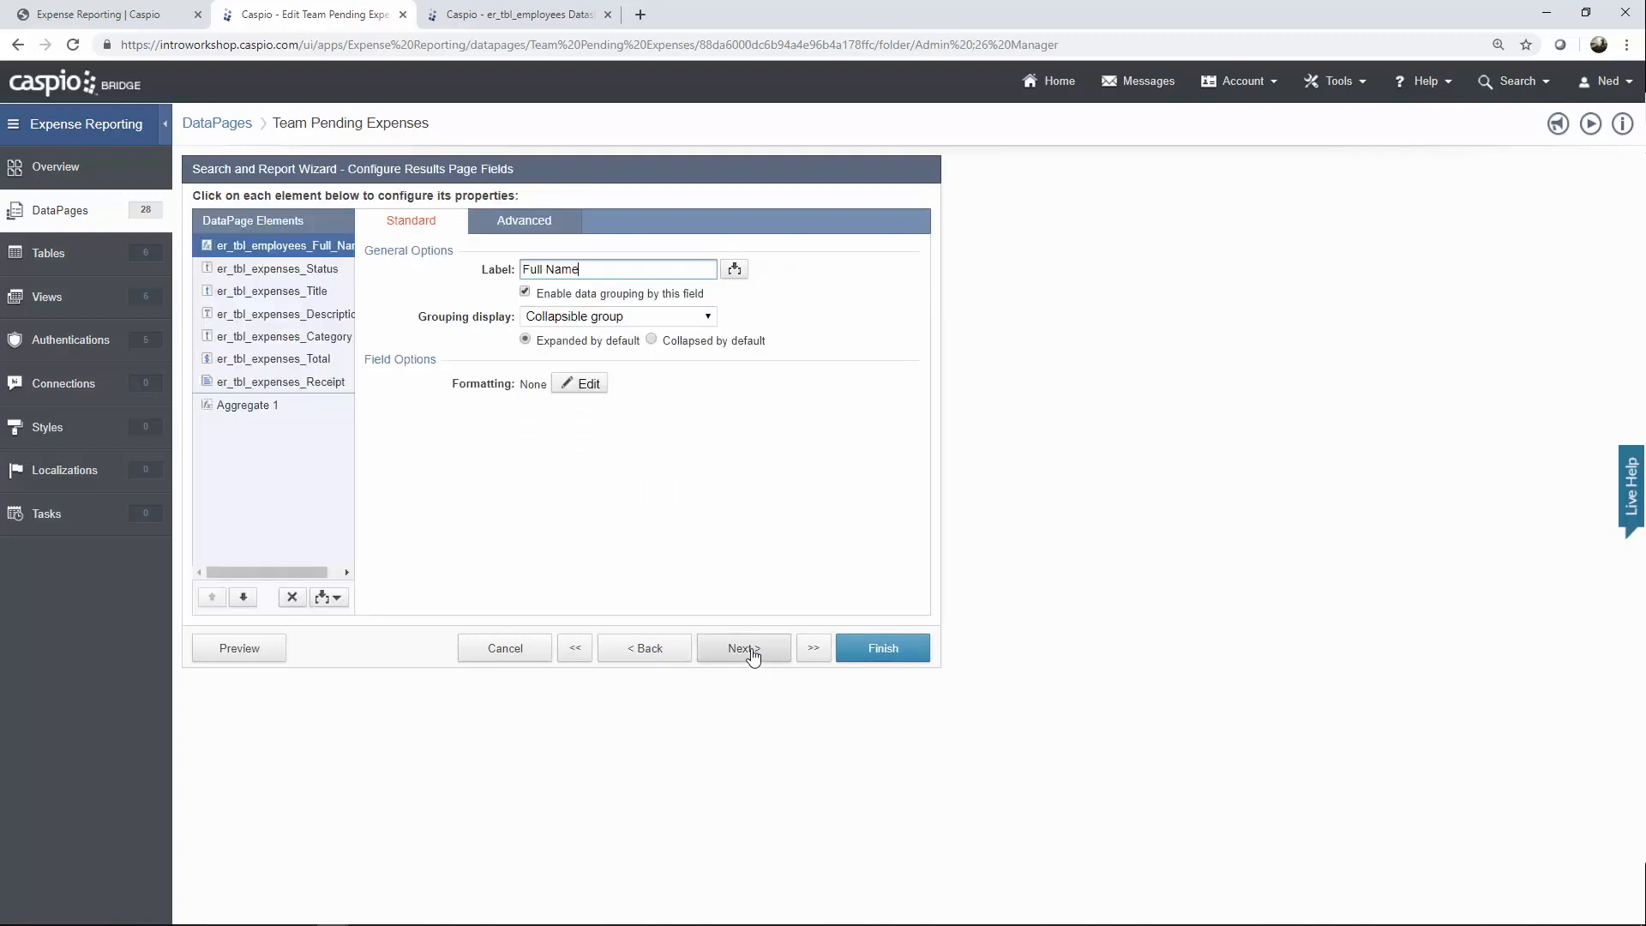
Inspect the Full_Name, Status, Title and Total aggregate result fields, then continue to Results Page Options.
triple_click(584, 272)
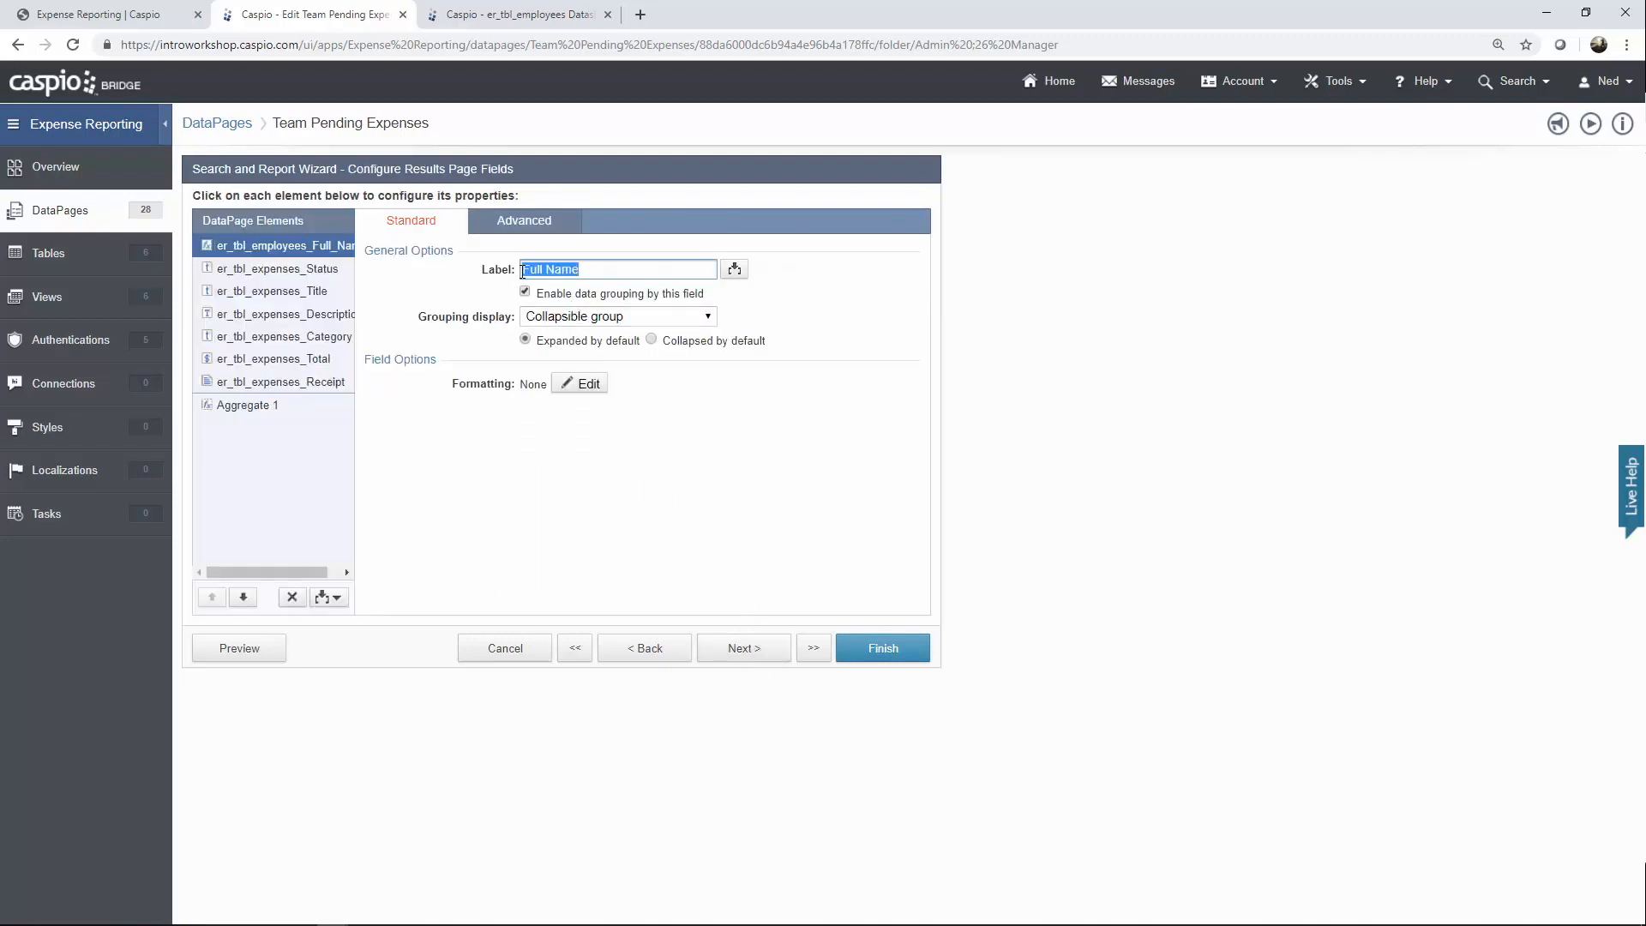
left_click(609, 272)
left_click(319, 273)
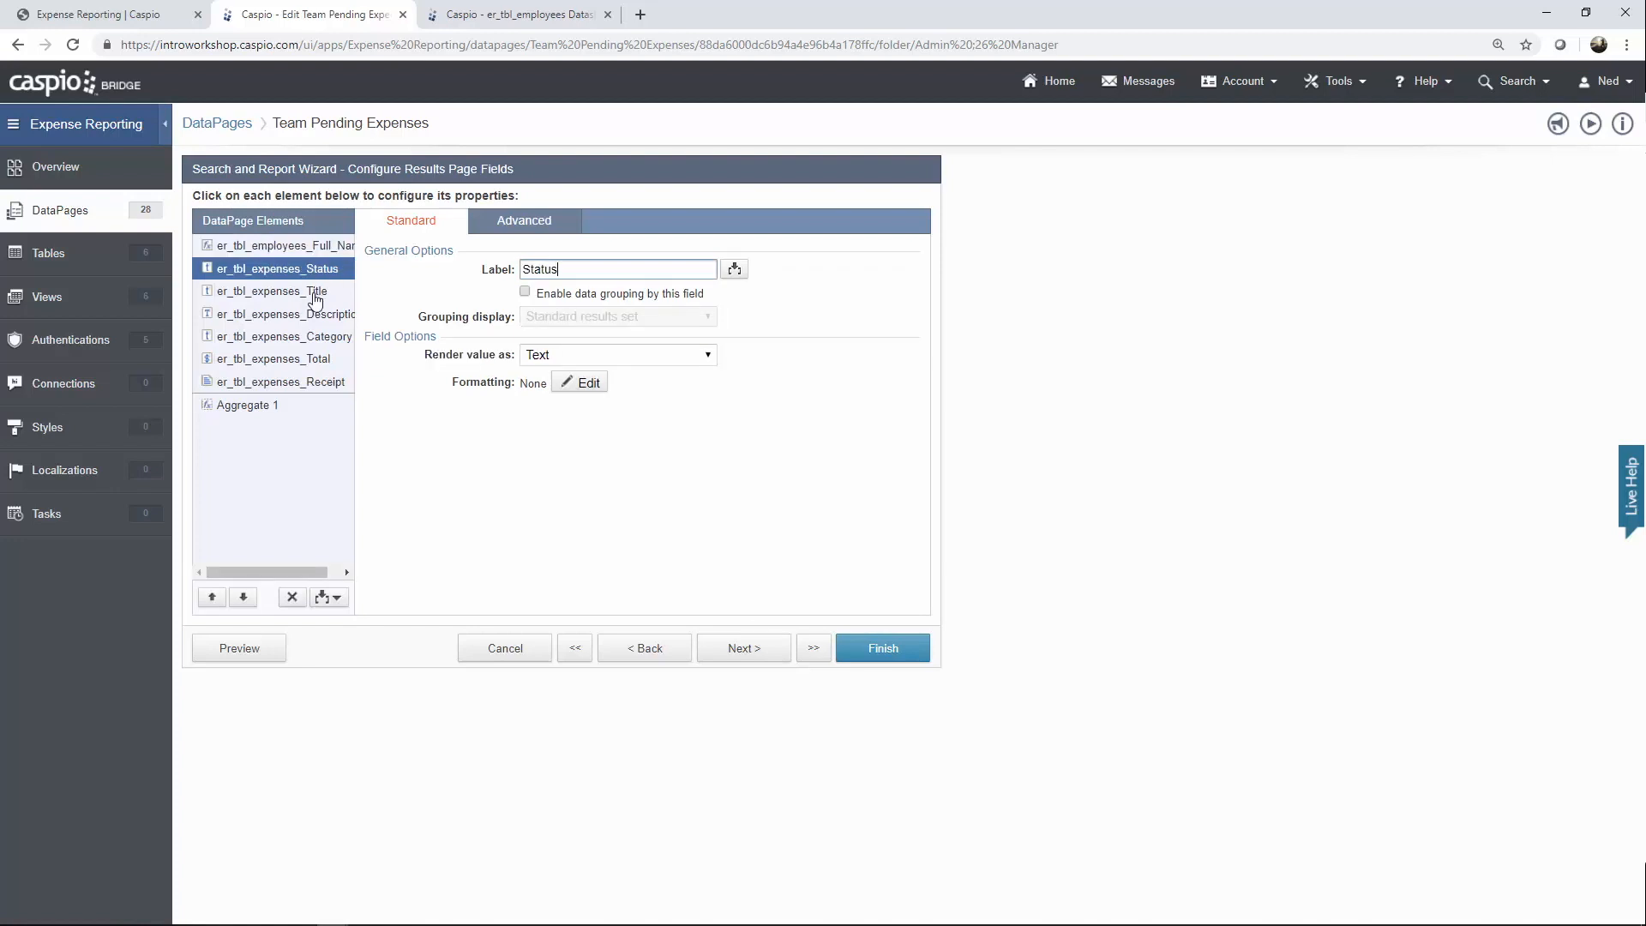
left_click(313, 292)
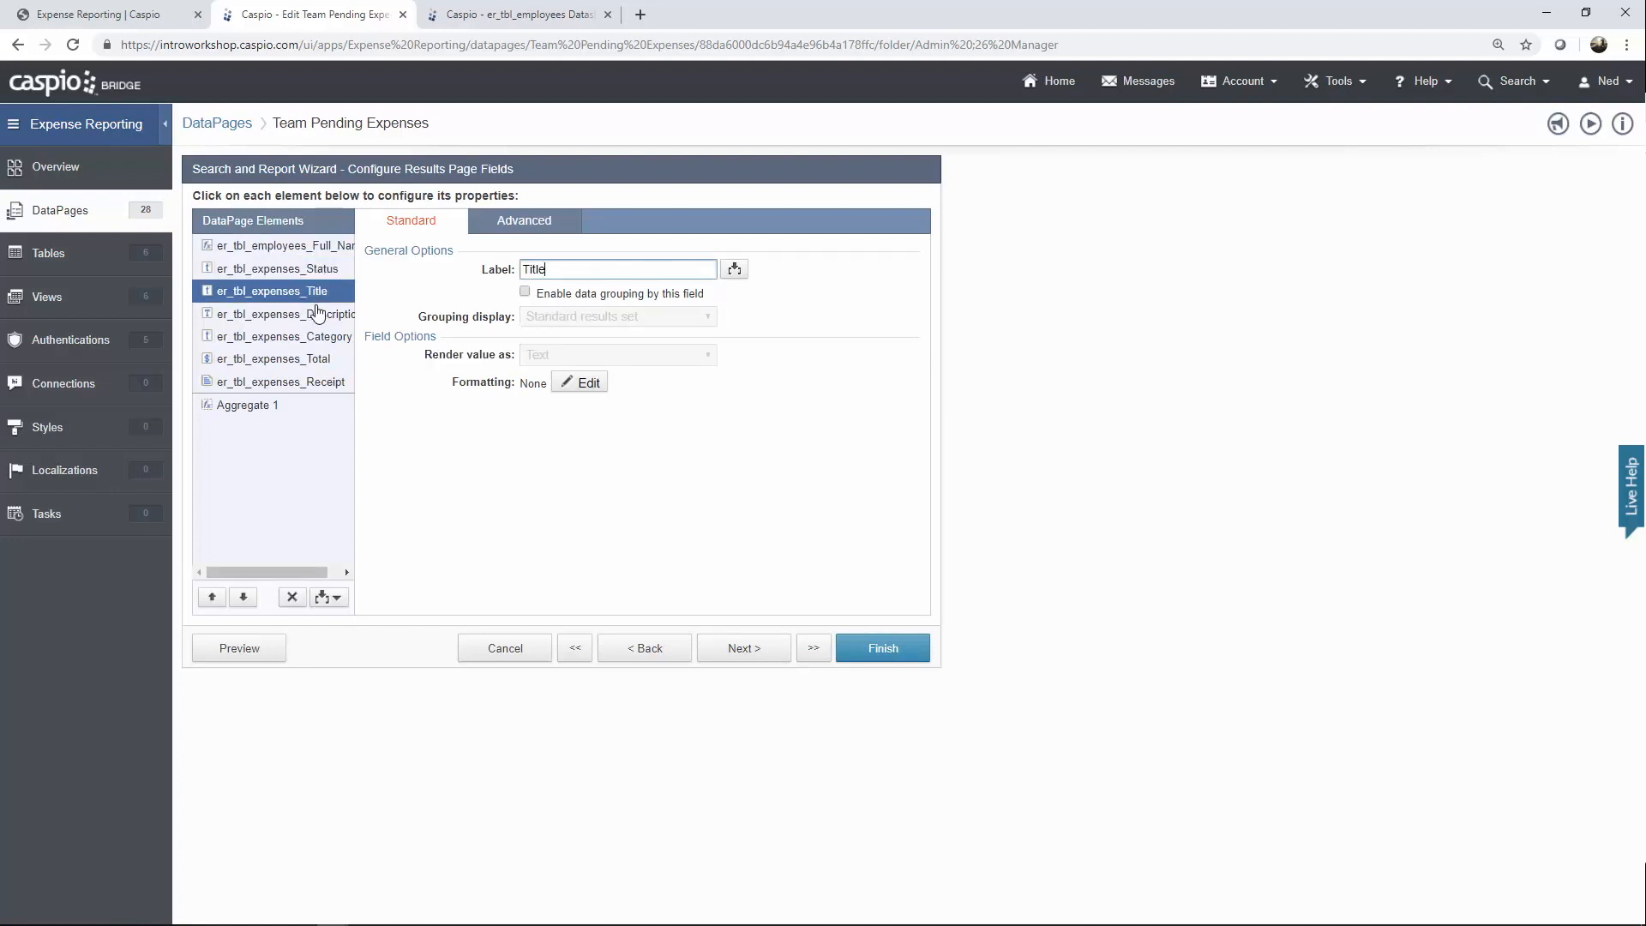
left_click(268, 406)
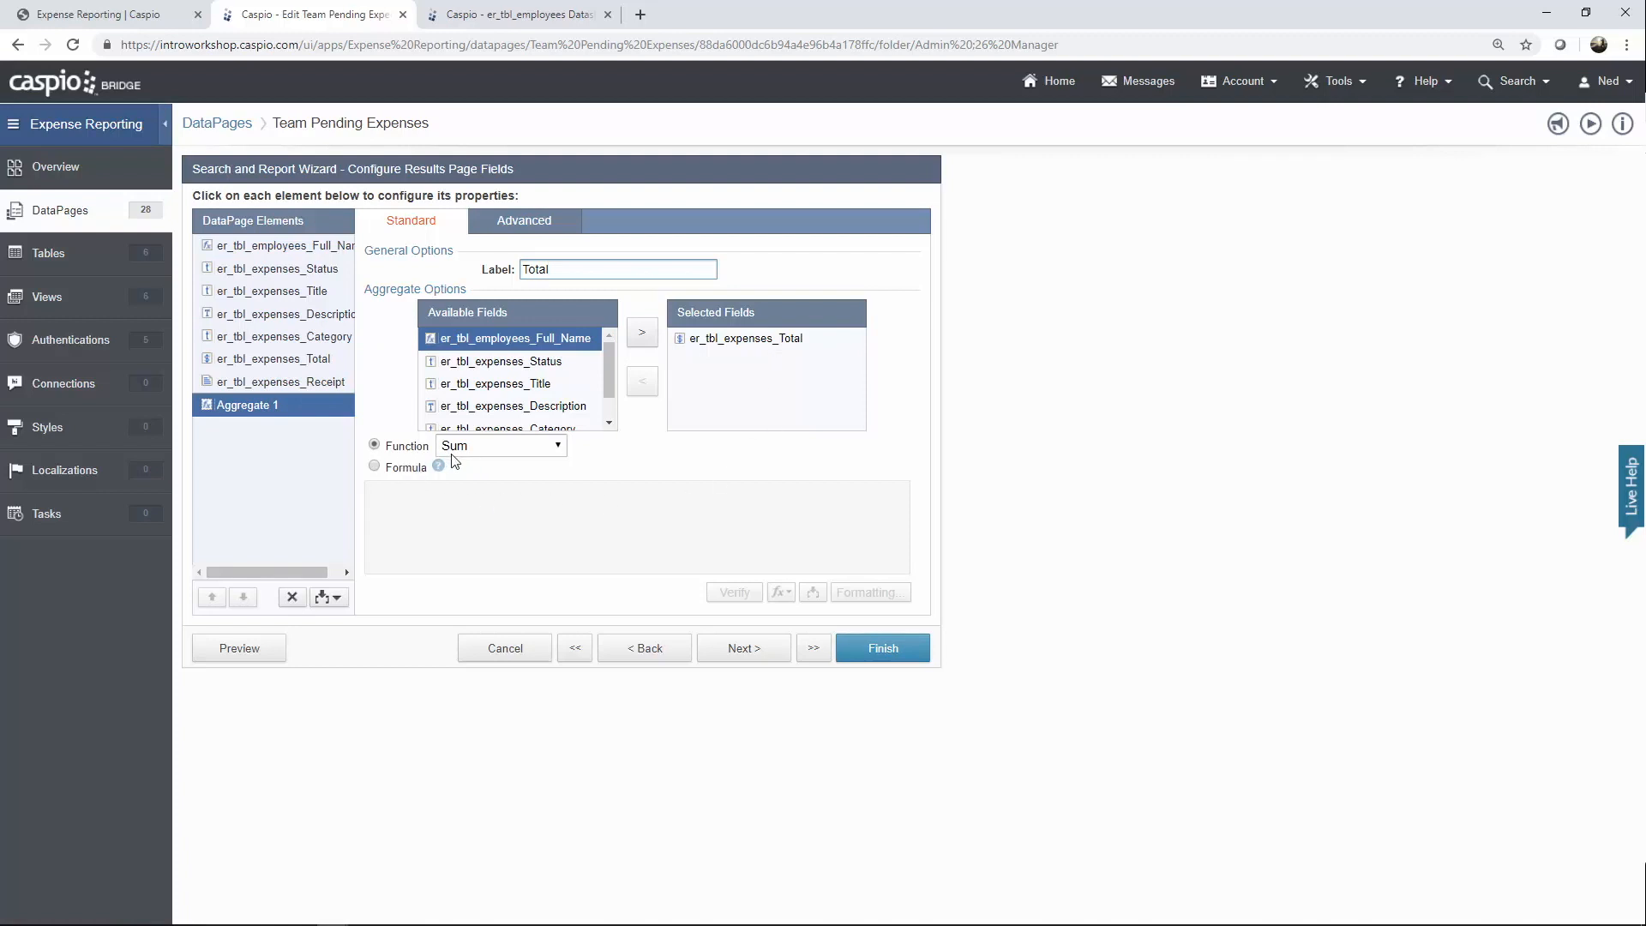
left_click(743, 648)
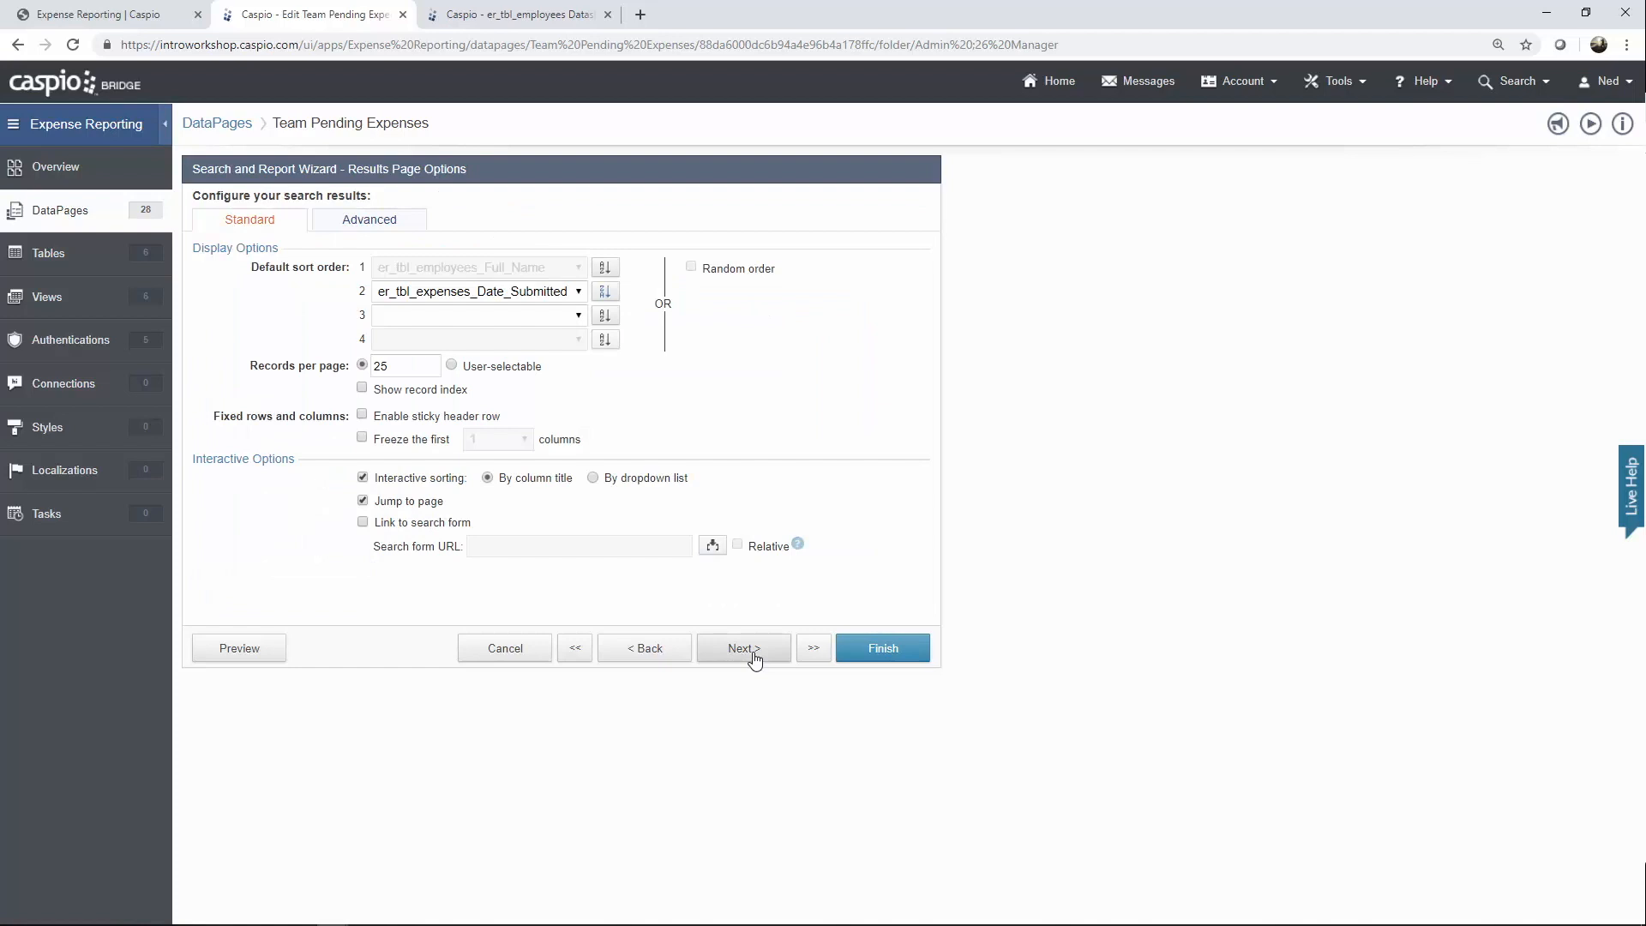
Pass Results Page Options and the details page (linked via er_tbl_expenses_Title) to its field configuration.
left_click(755, 657)
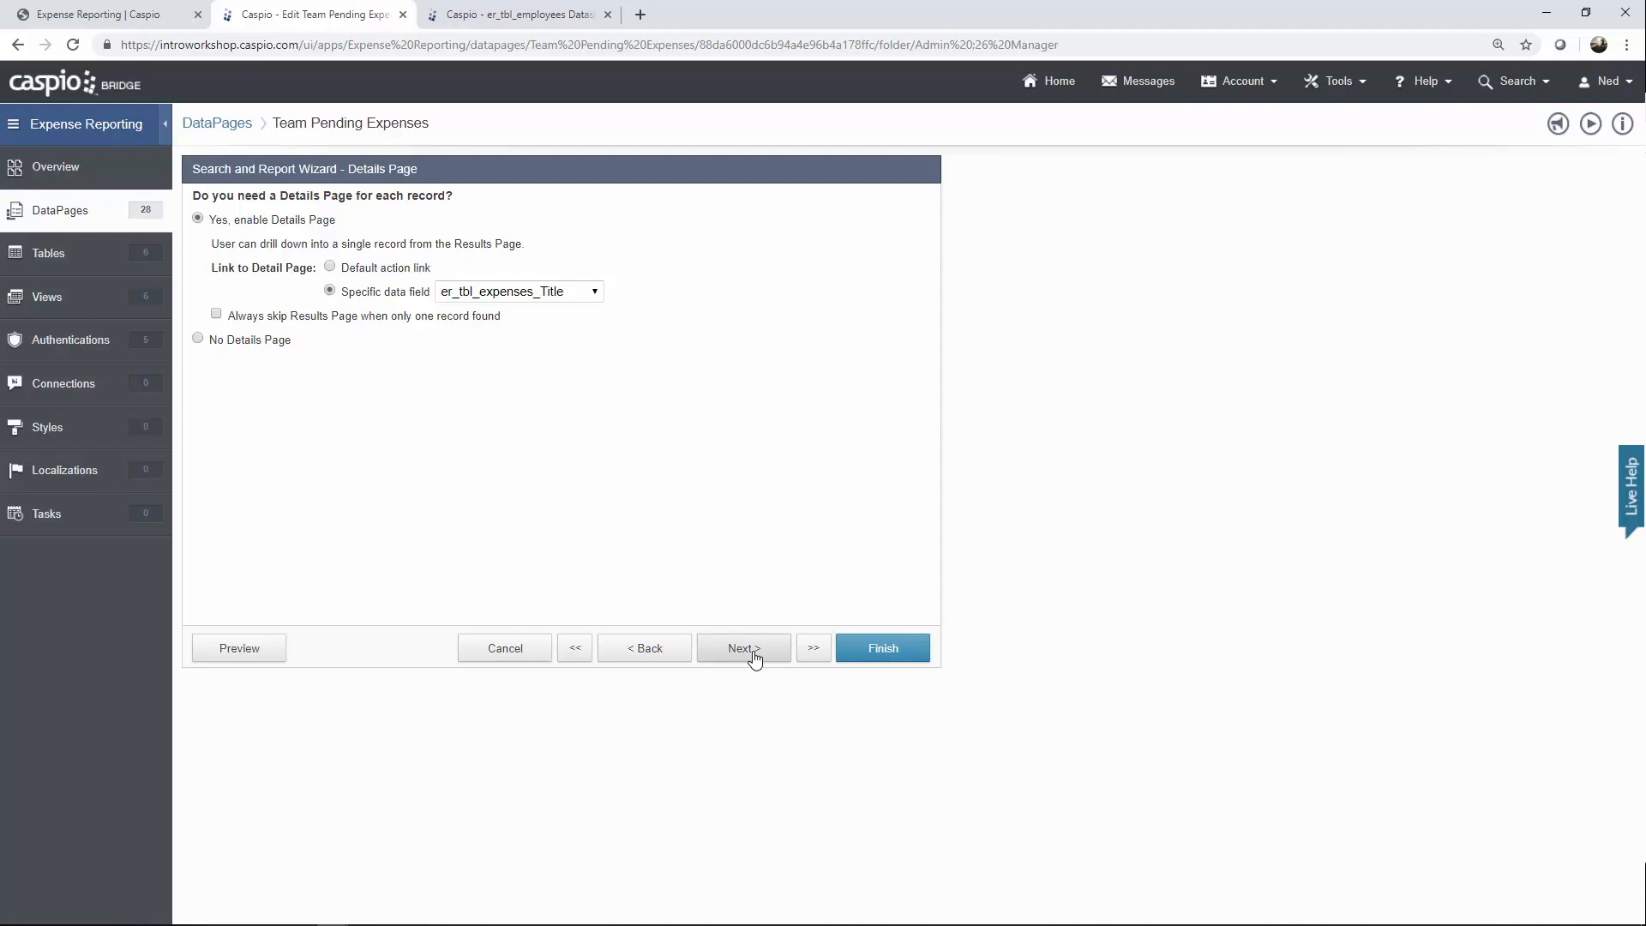
left_click(755, 657)
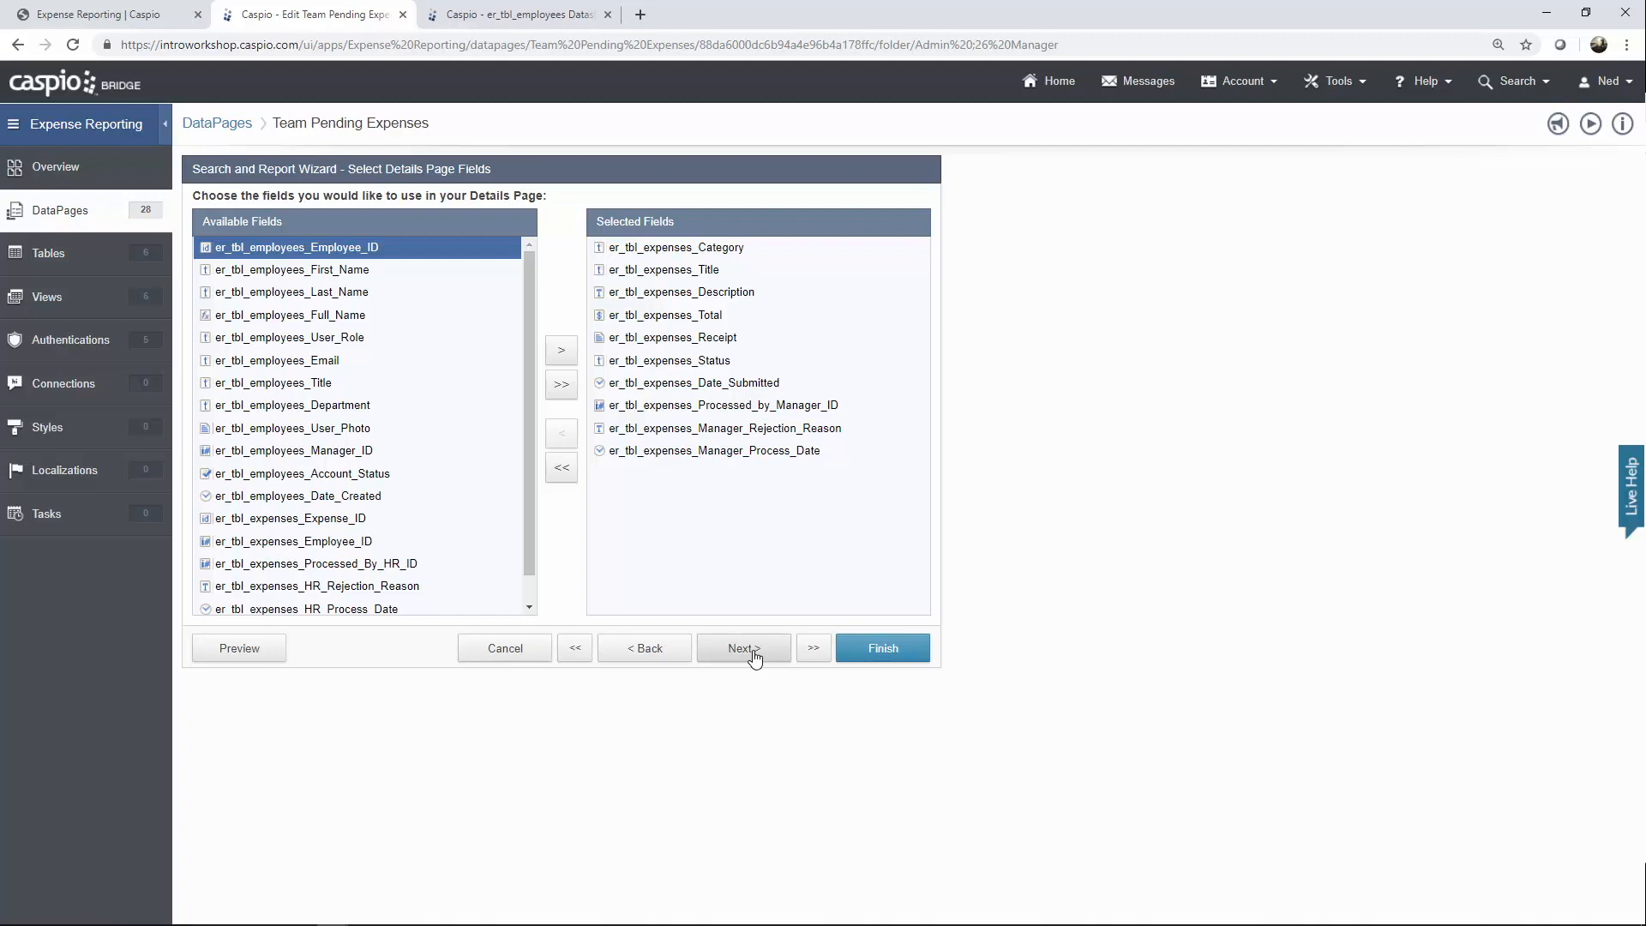
left_click(753, 653)
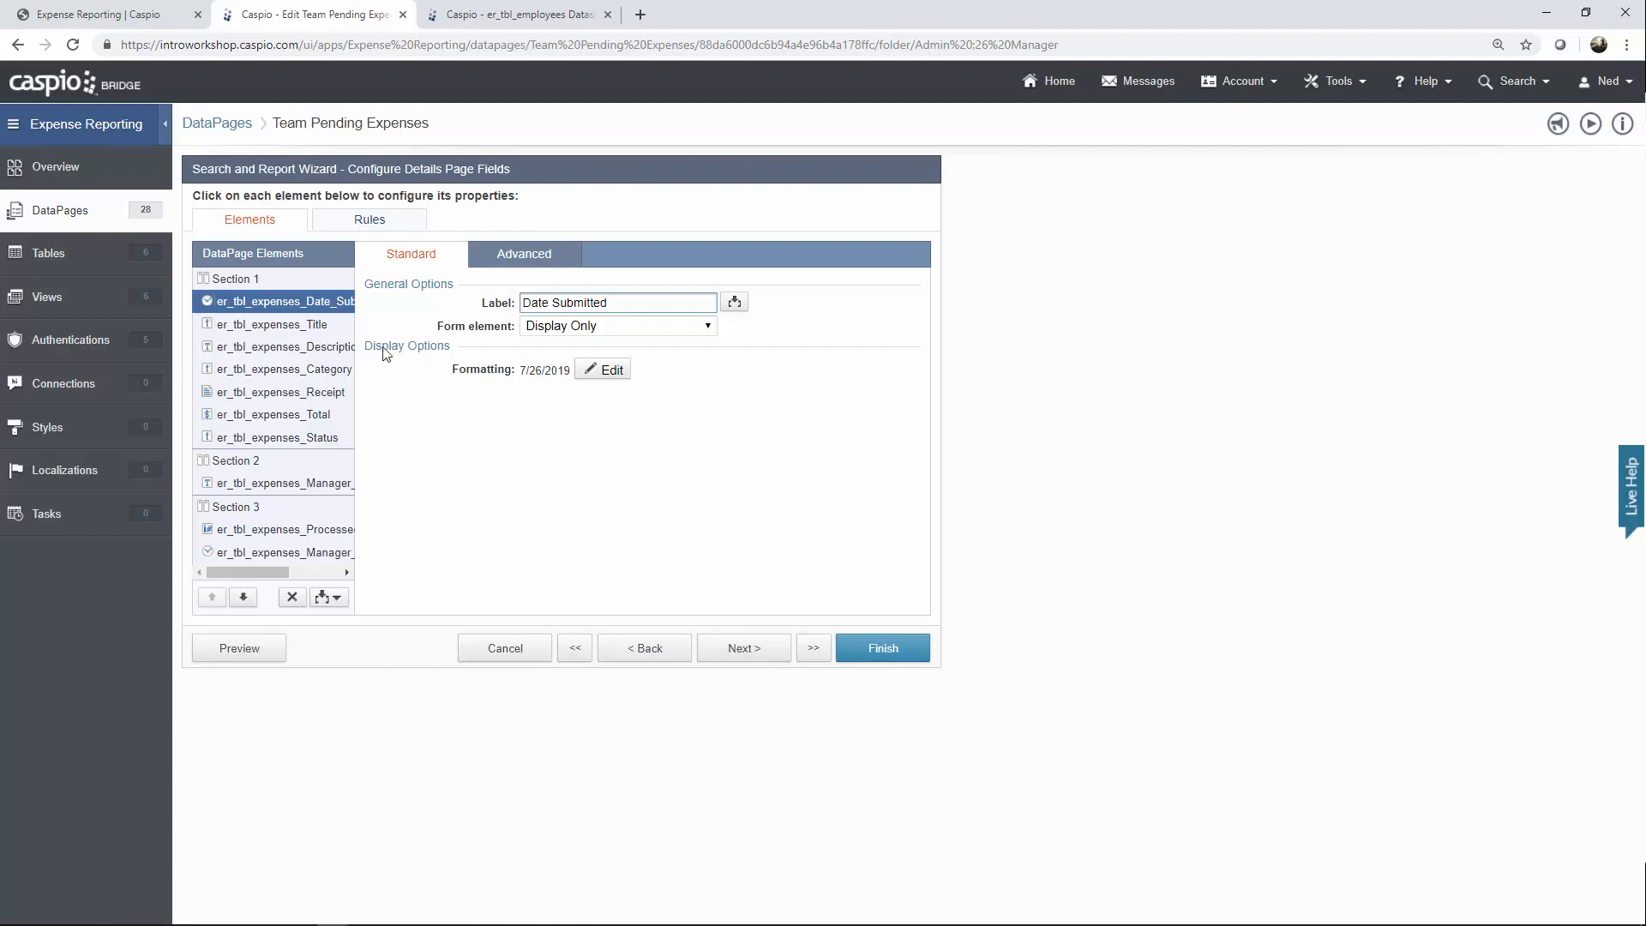
left_click(313, 326)
left_click(313, 348)
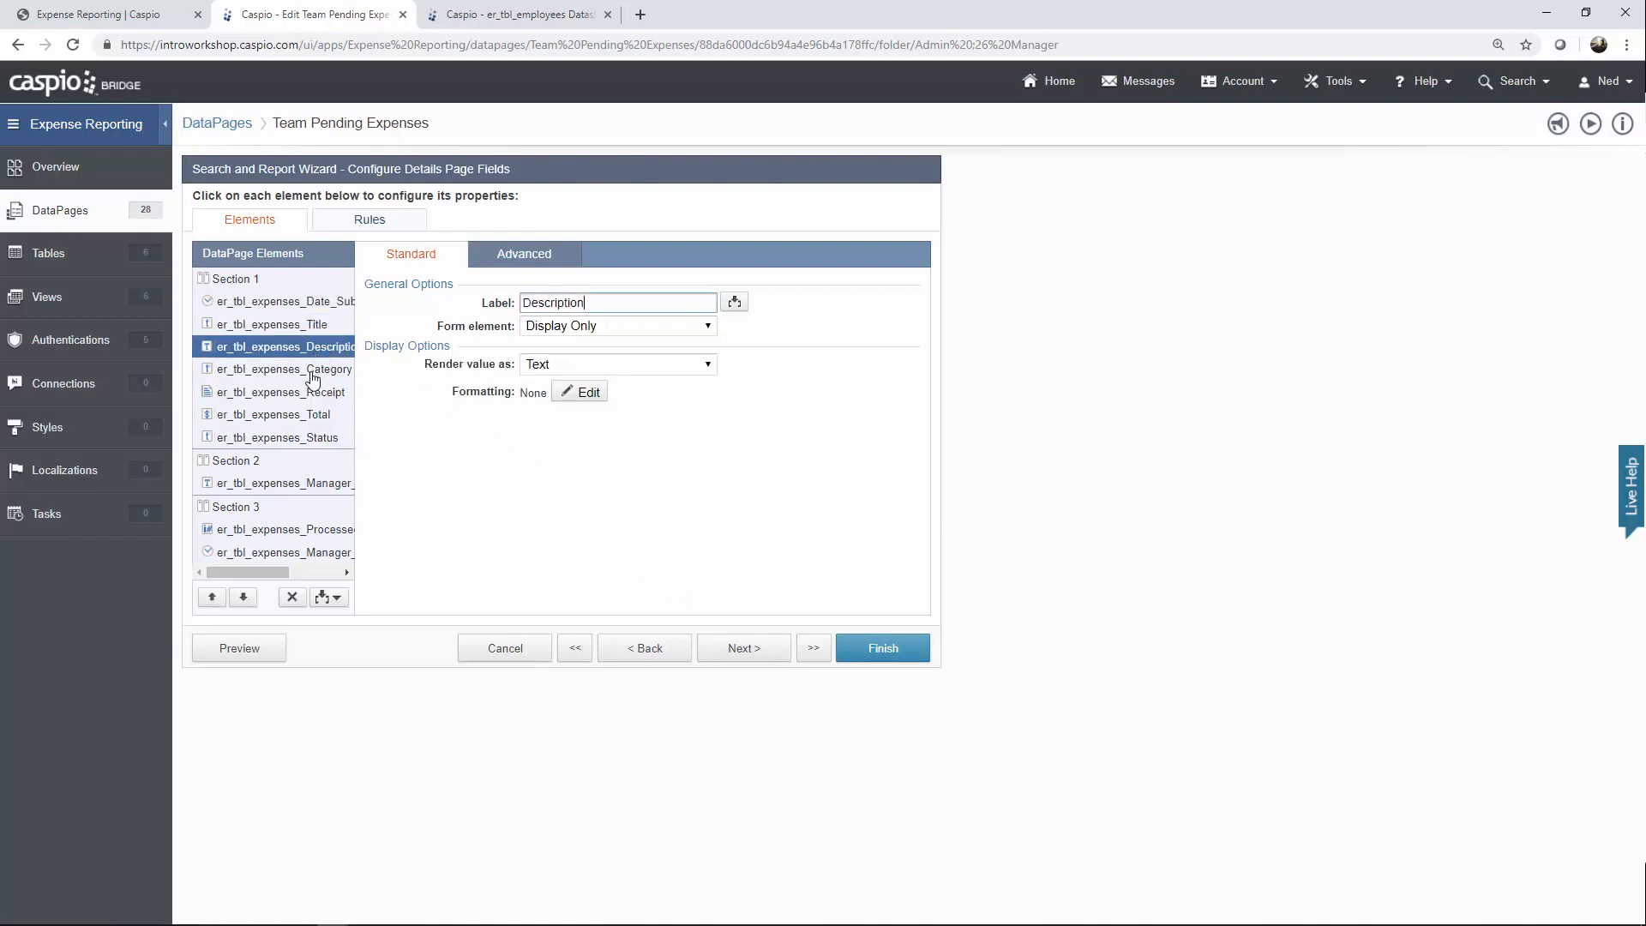
left_click(312, 373)
left_click(314, 394)
left_click(316, 416)
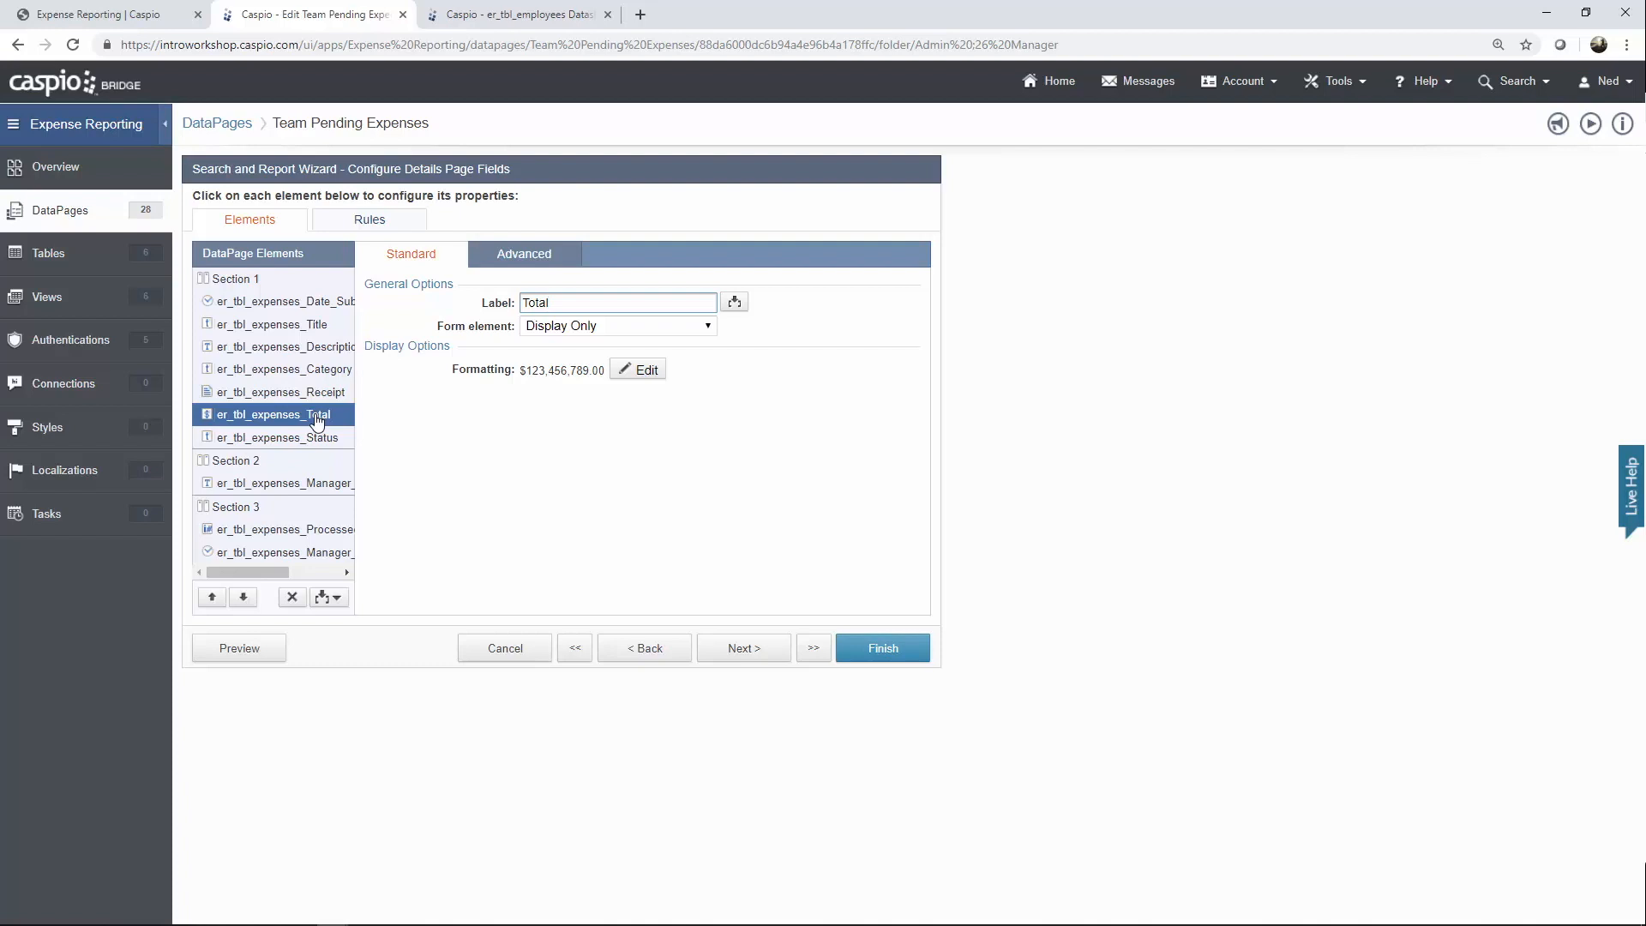
left_click(312, 442)
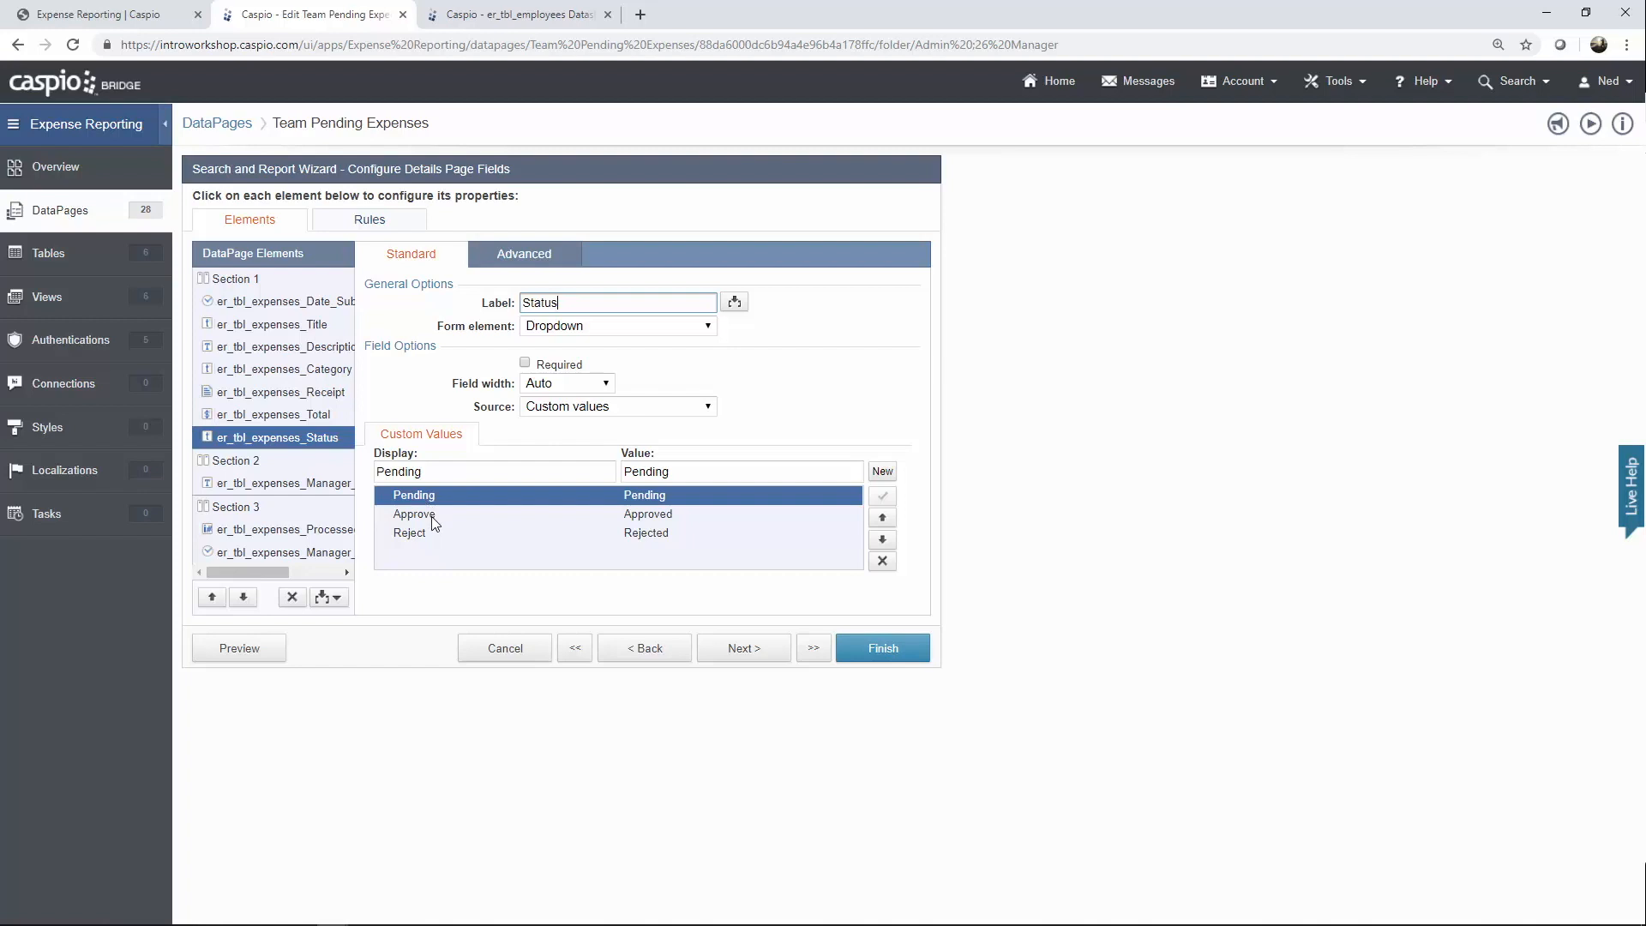
left_click(431, 519)
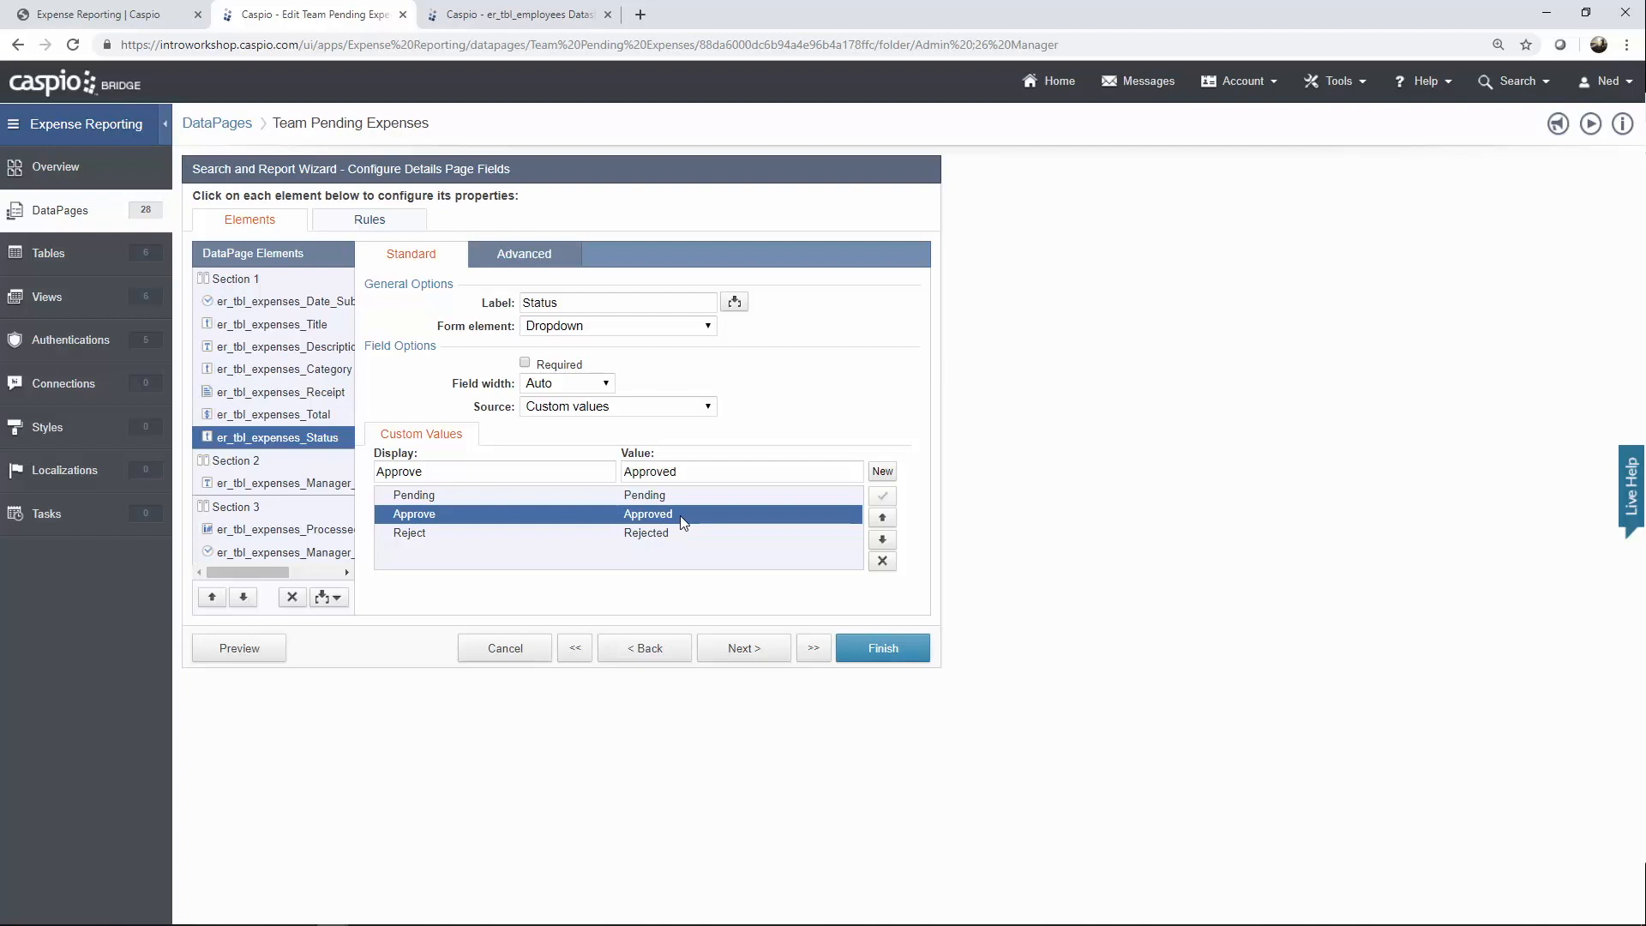
left_click(438, 534)
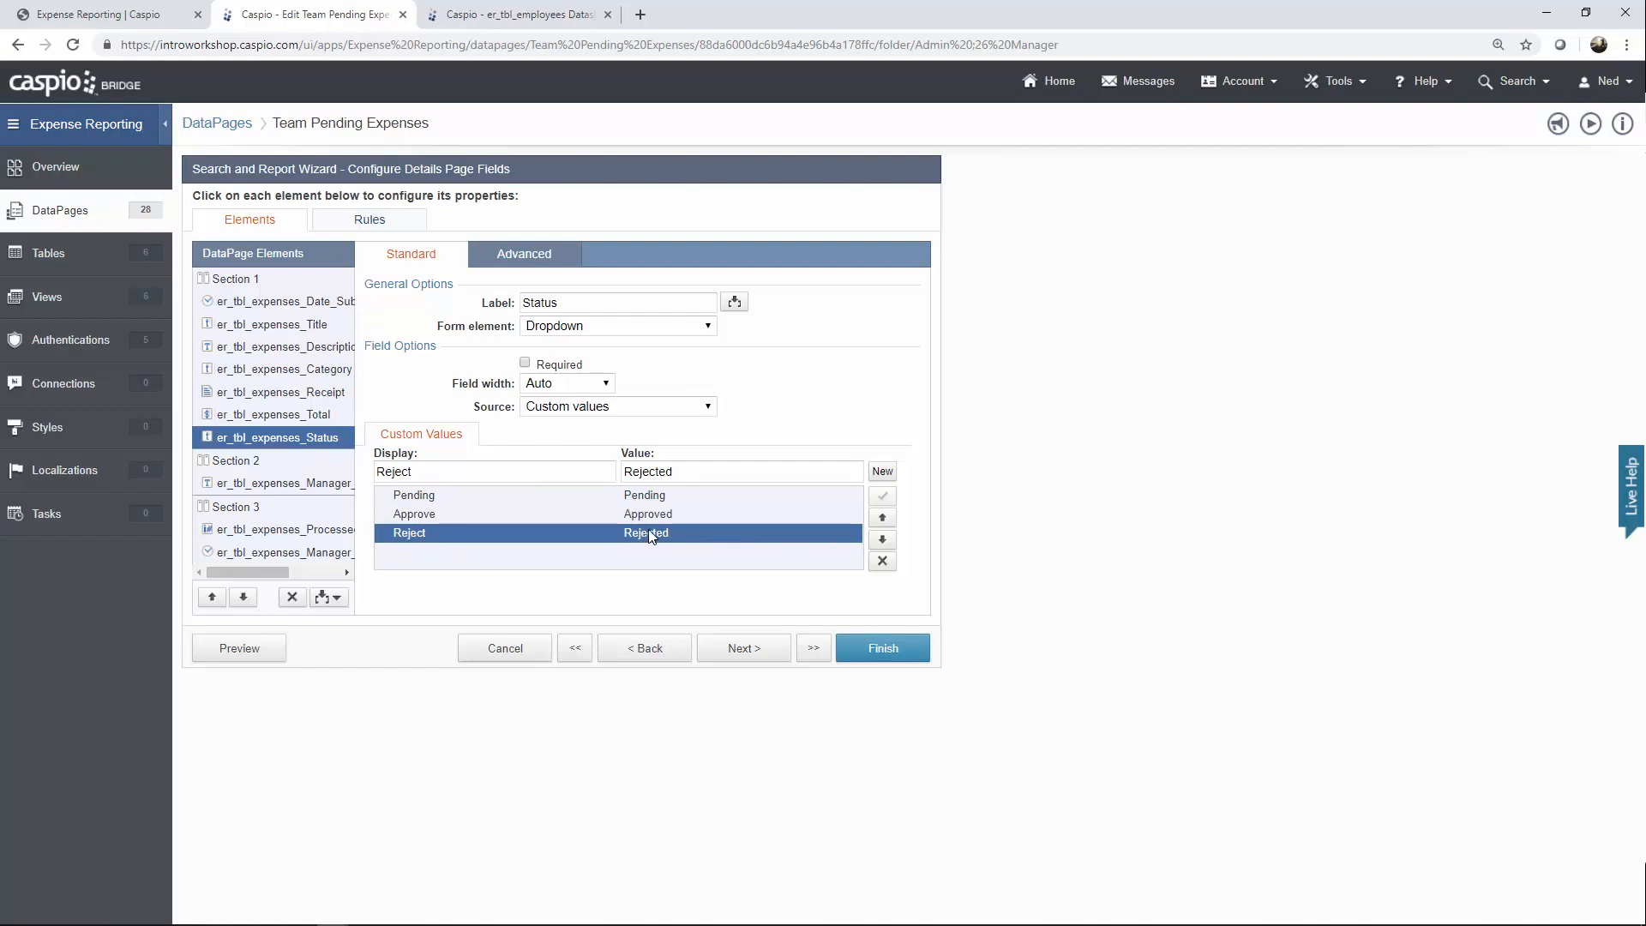
left_click_drag(293, 575, 259, 572)
left_click(302, 484)
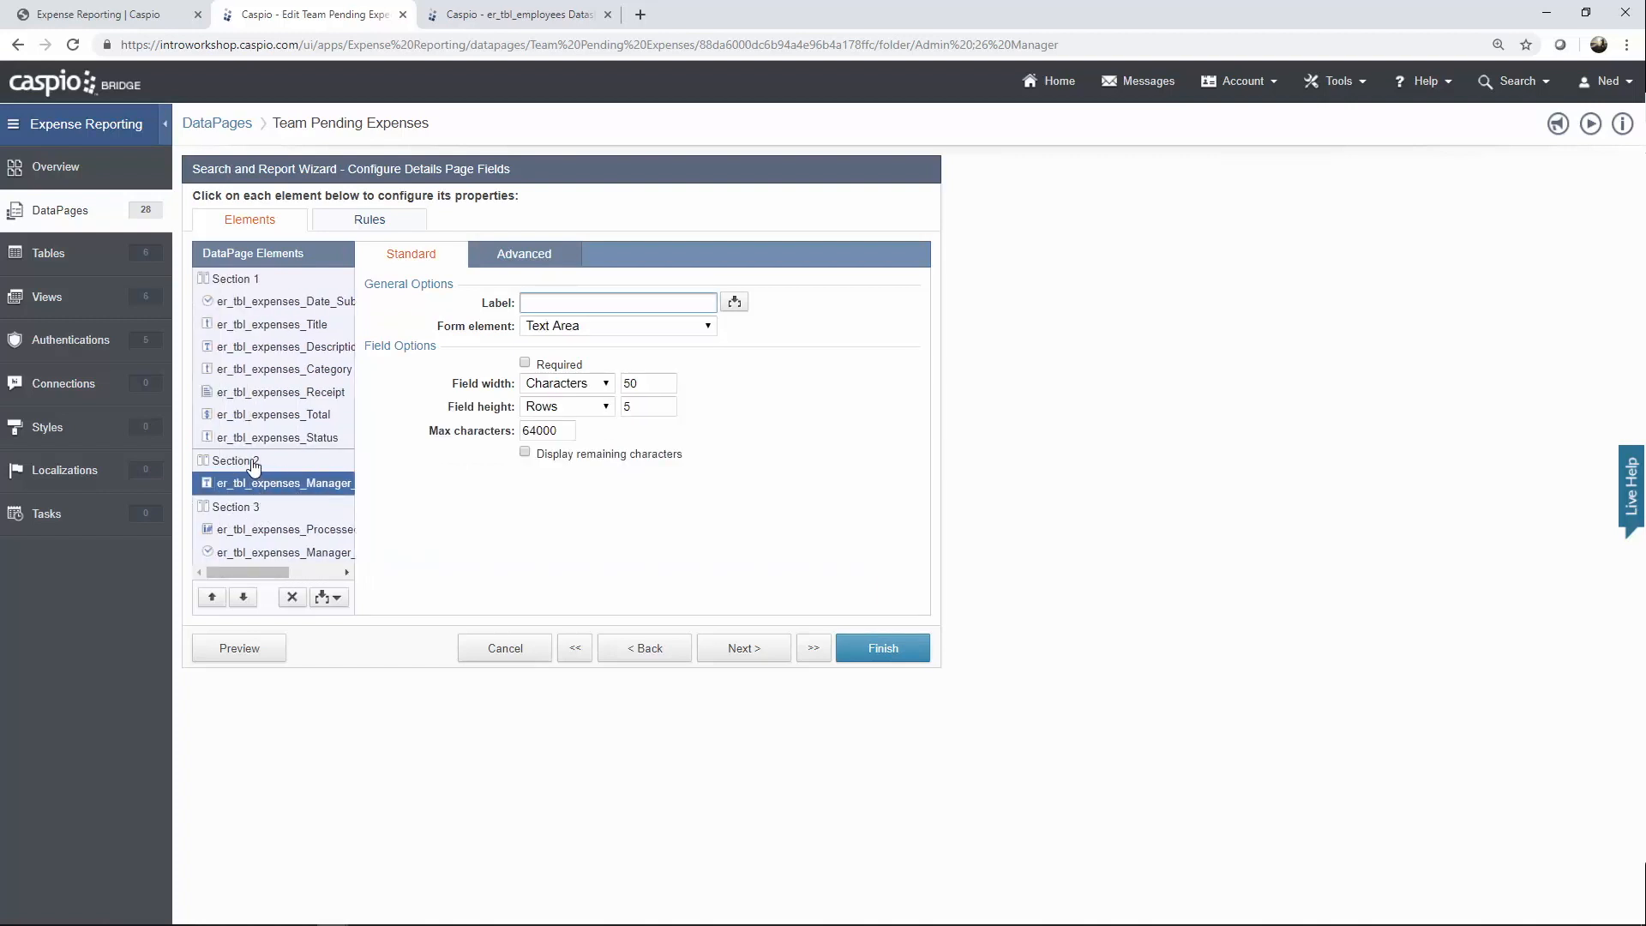
Inspect the Processed_by_Manager_ID and Manager_Process_Date details elements, then view the Rules tab.
left_click(260, 530)
left_click_drag(267, 574, 334, 593)
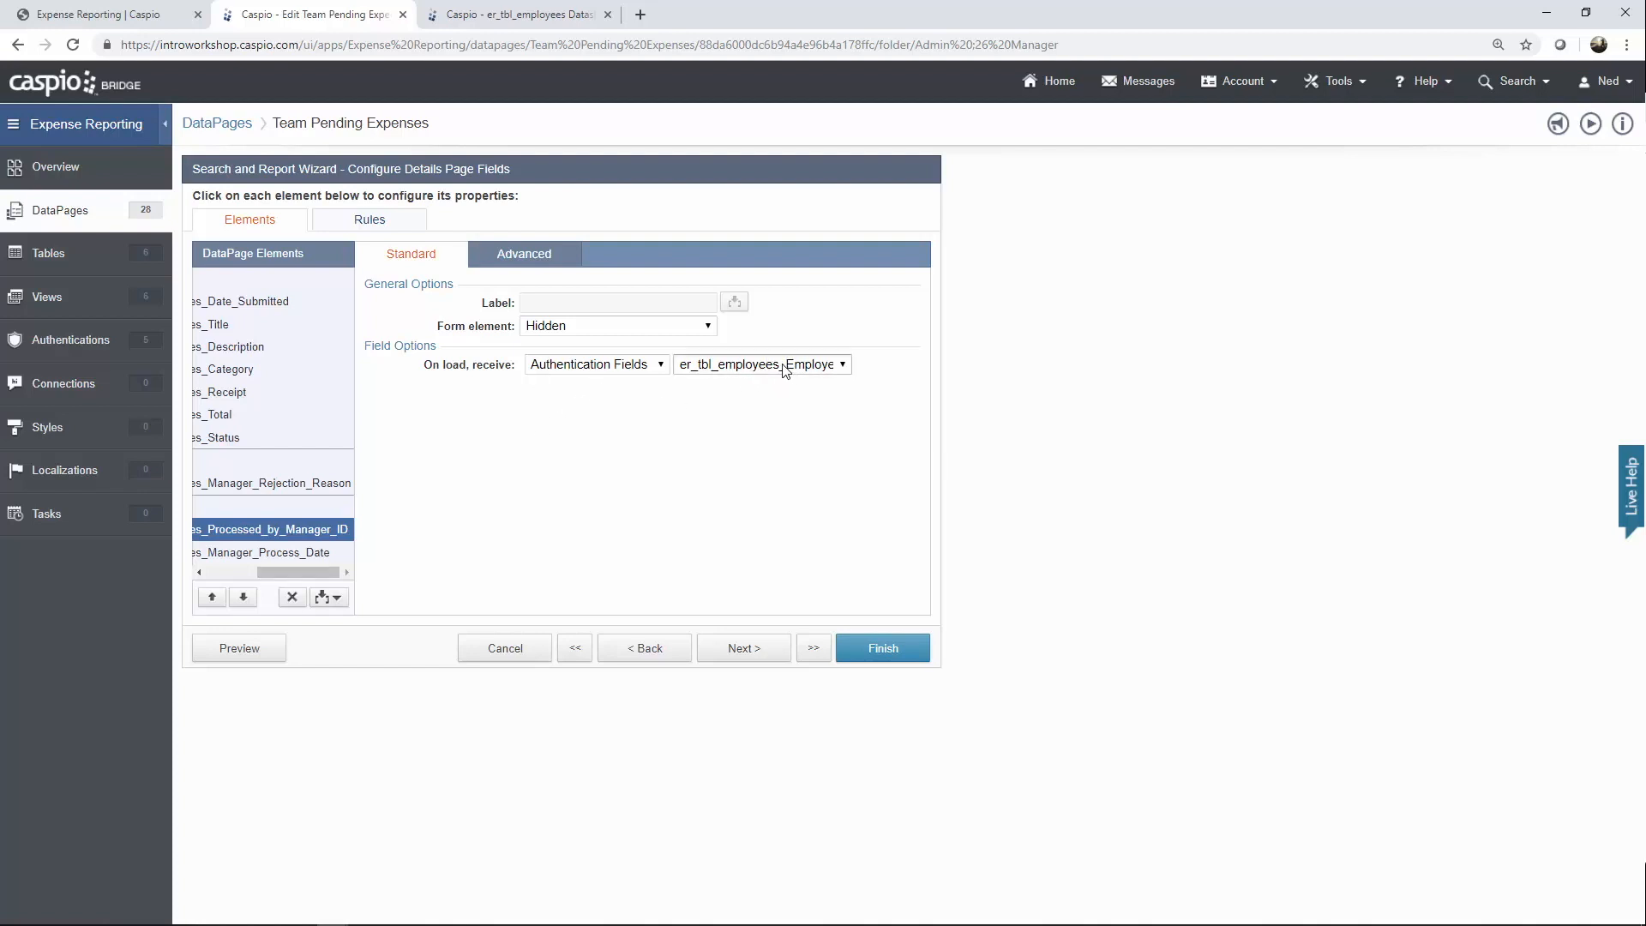
left_click(305, 552)
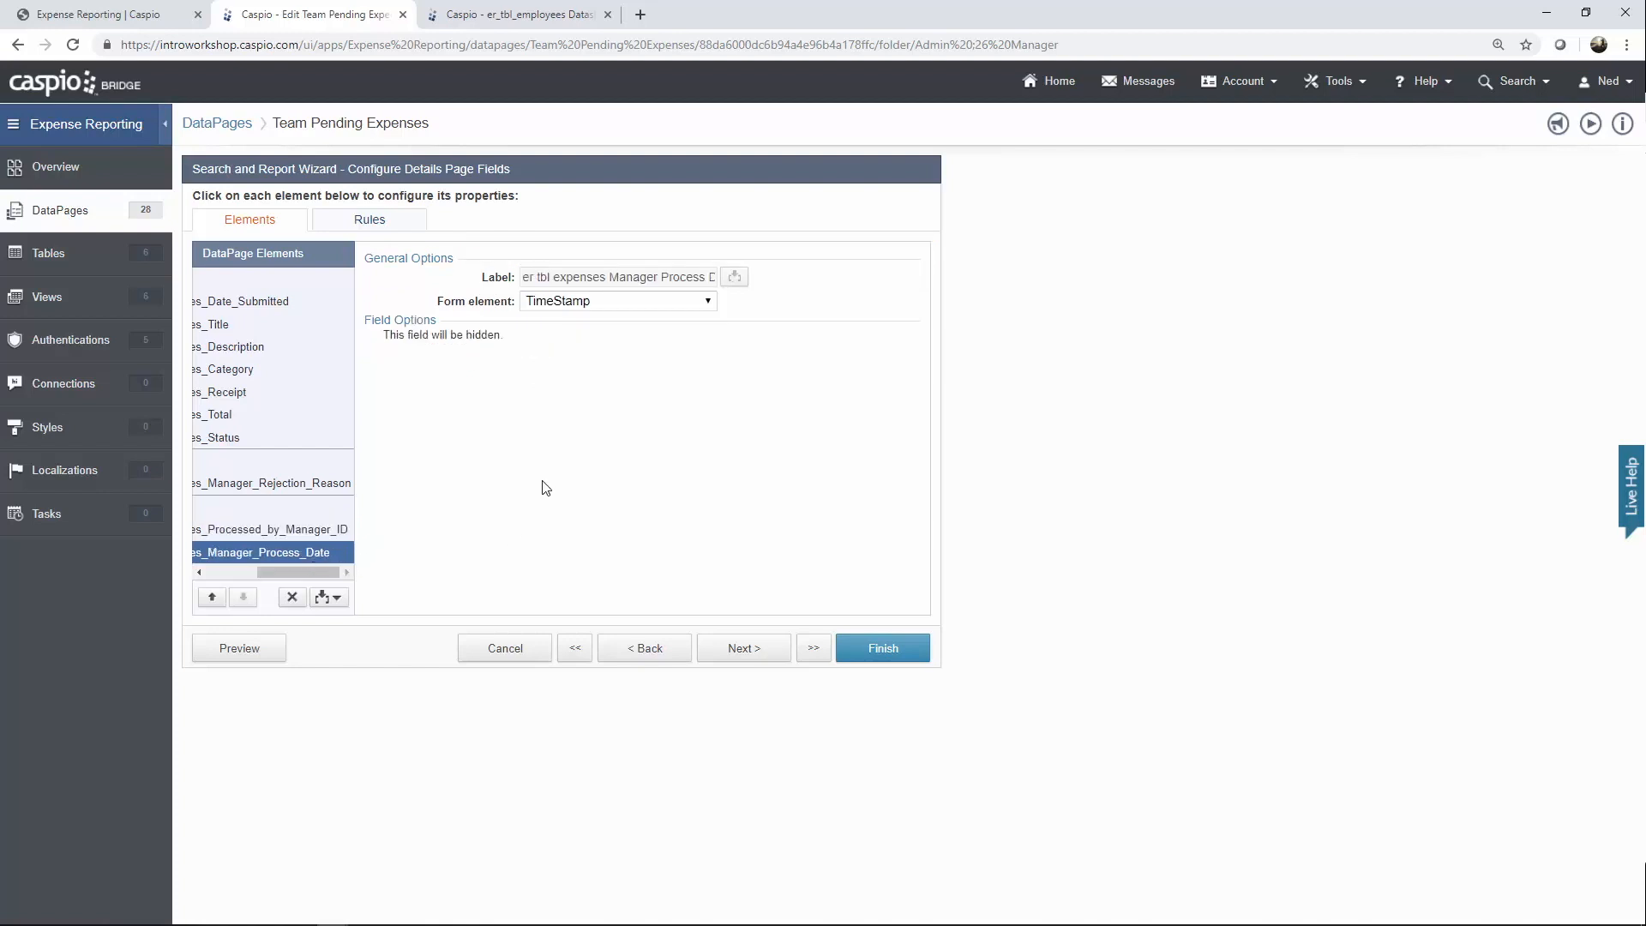
left_click_drag(298, 573, 228, 571)
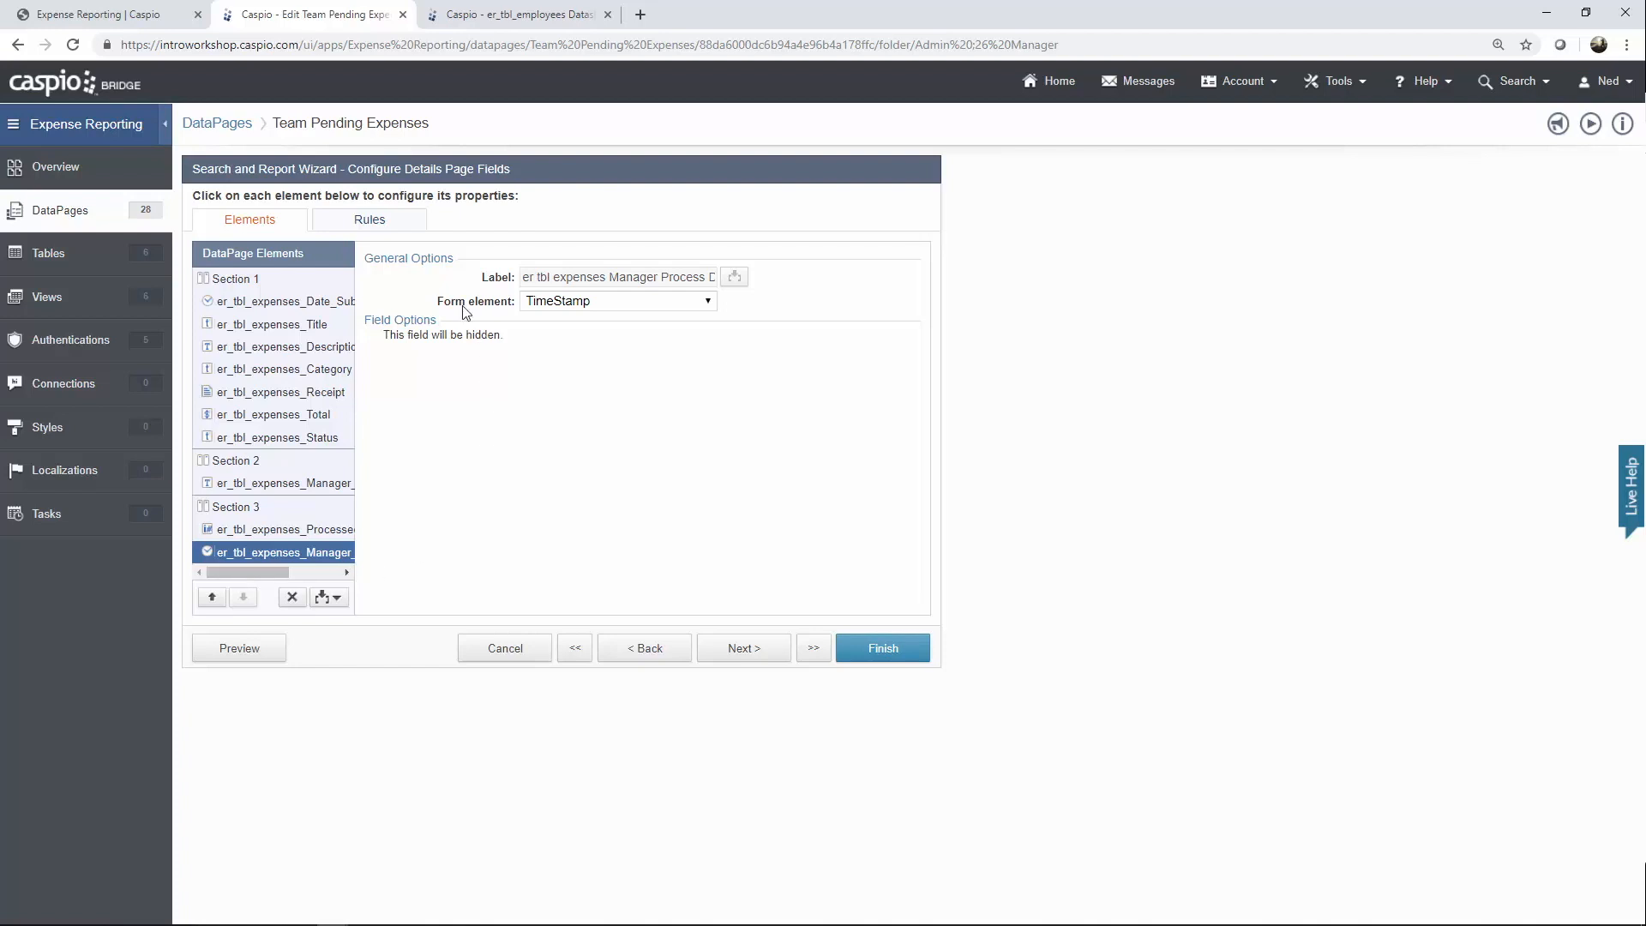
left_click(385, 222)
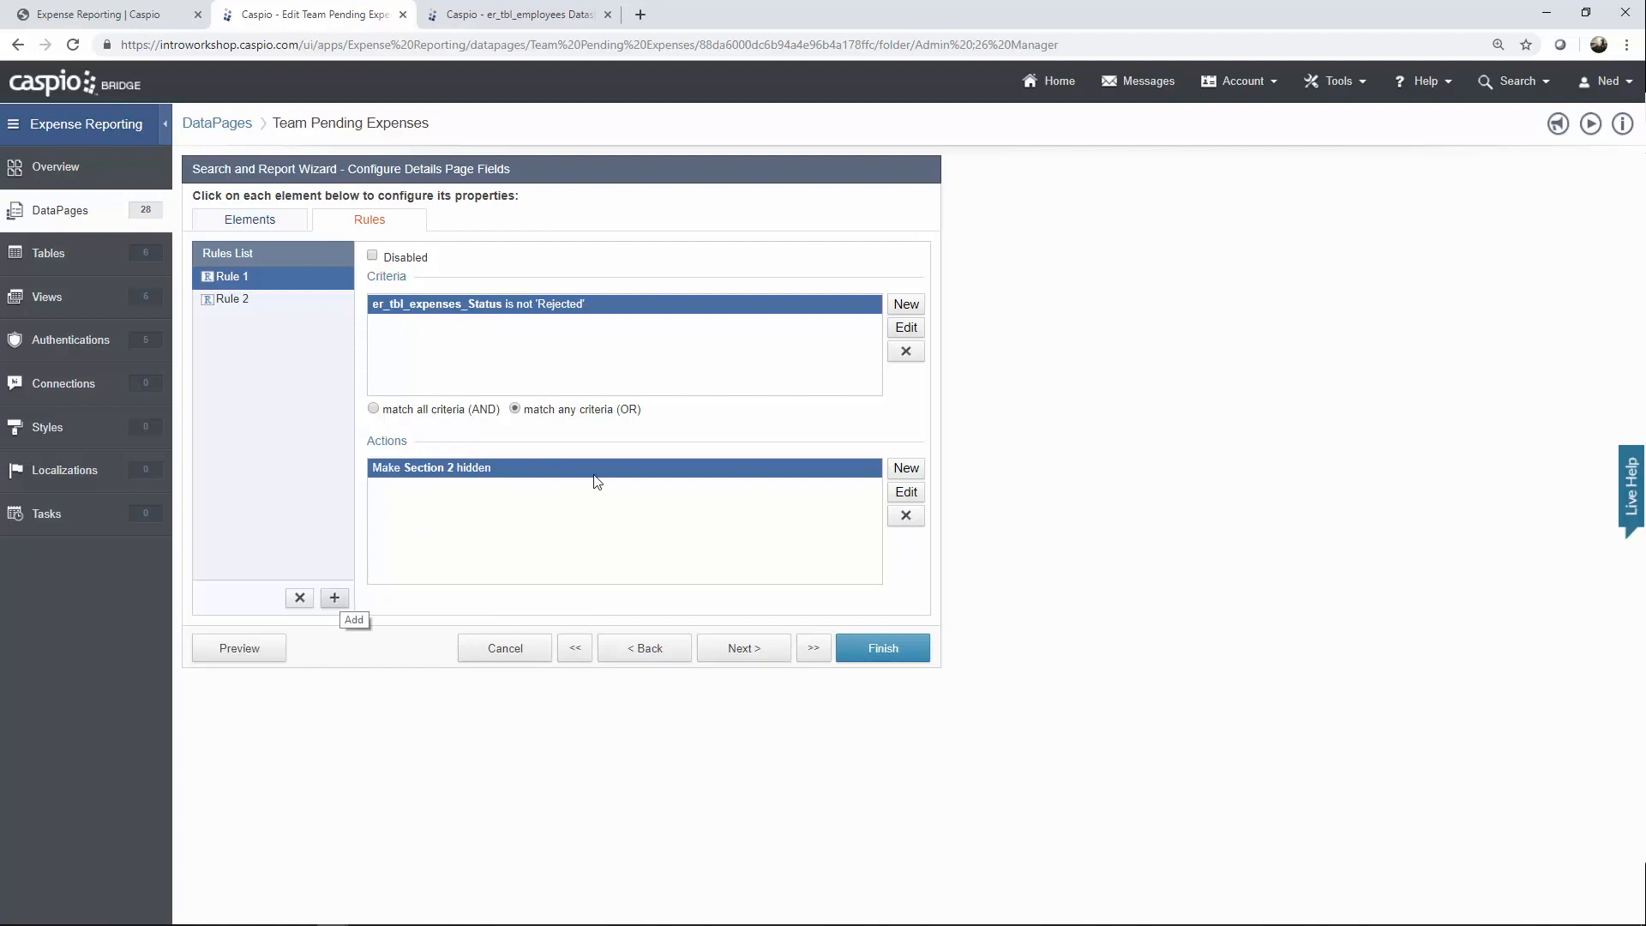
Review Rule 1's Status criteria unchanged and Rule 2's required rejection reason, then return to Elements.
left_click(909, 331)
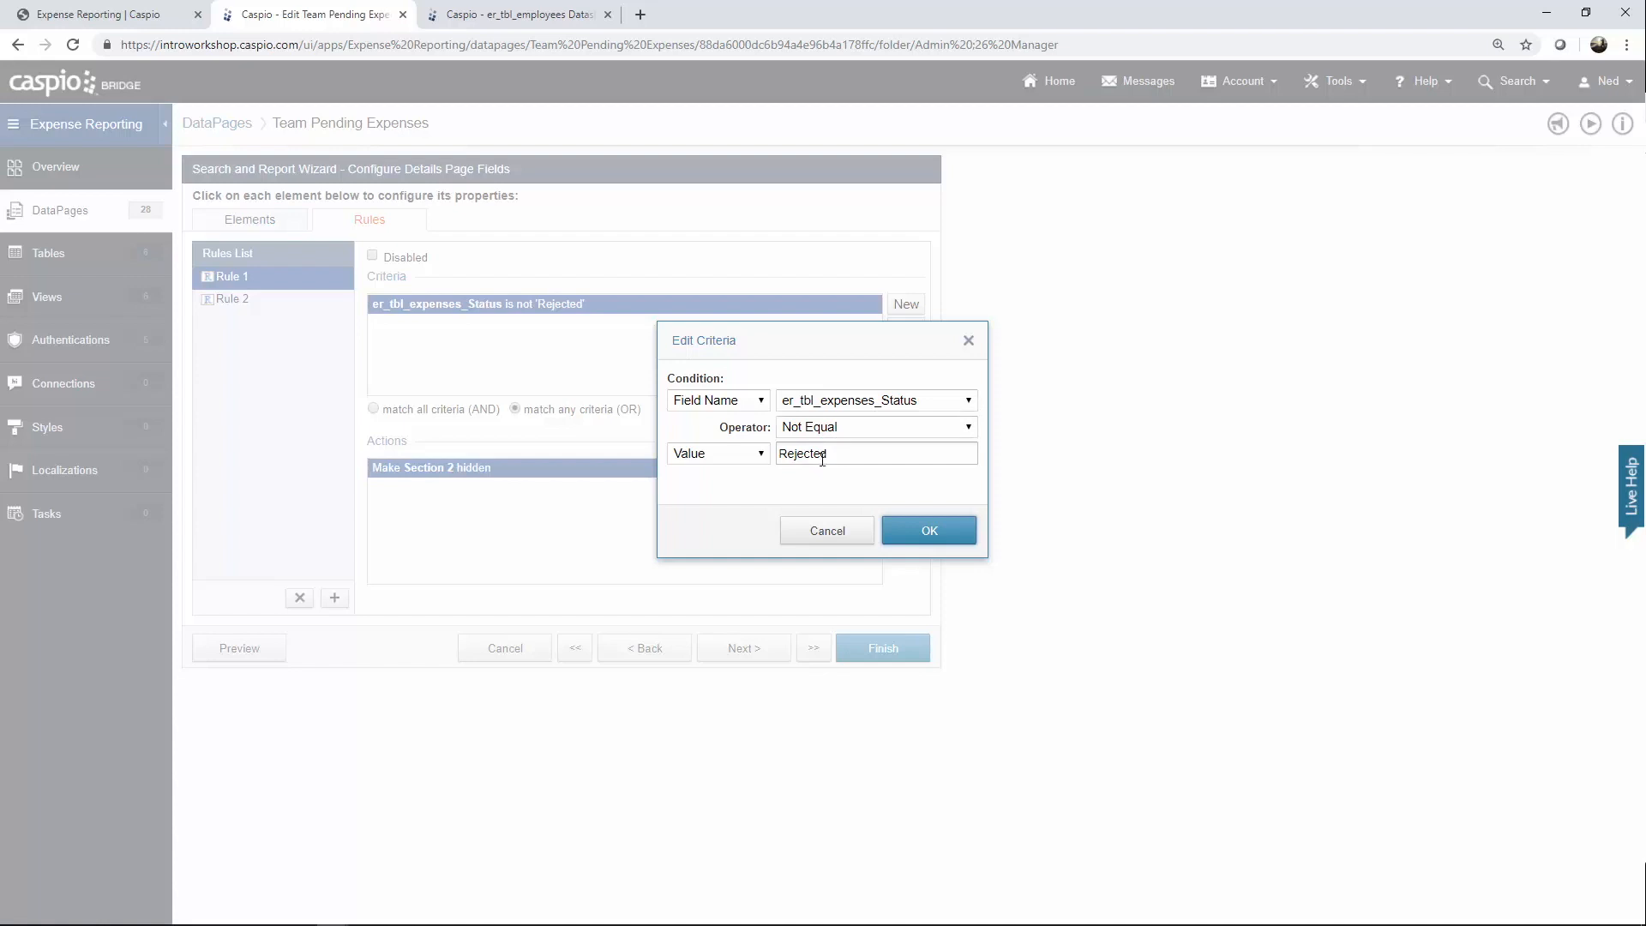
left_click(922, 529)
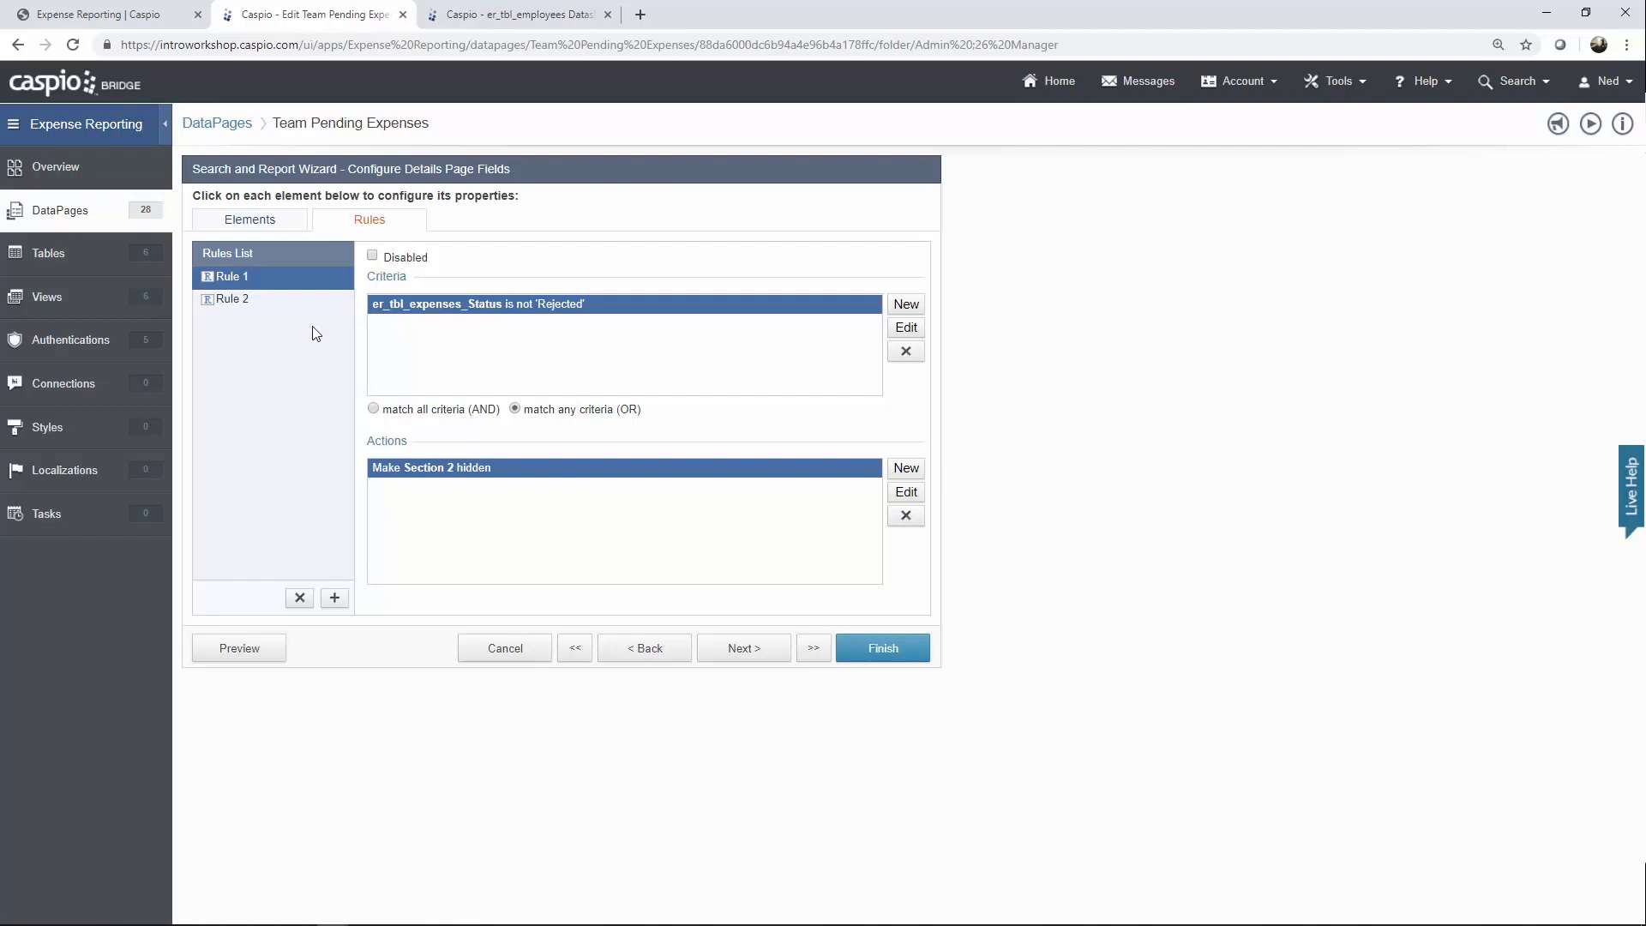
left_click(276, 299)
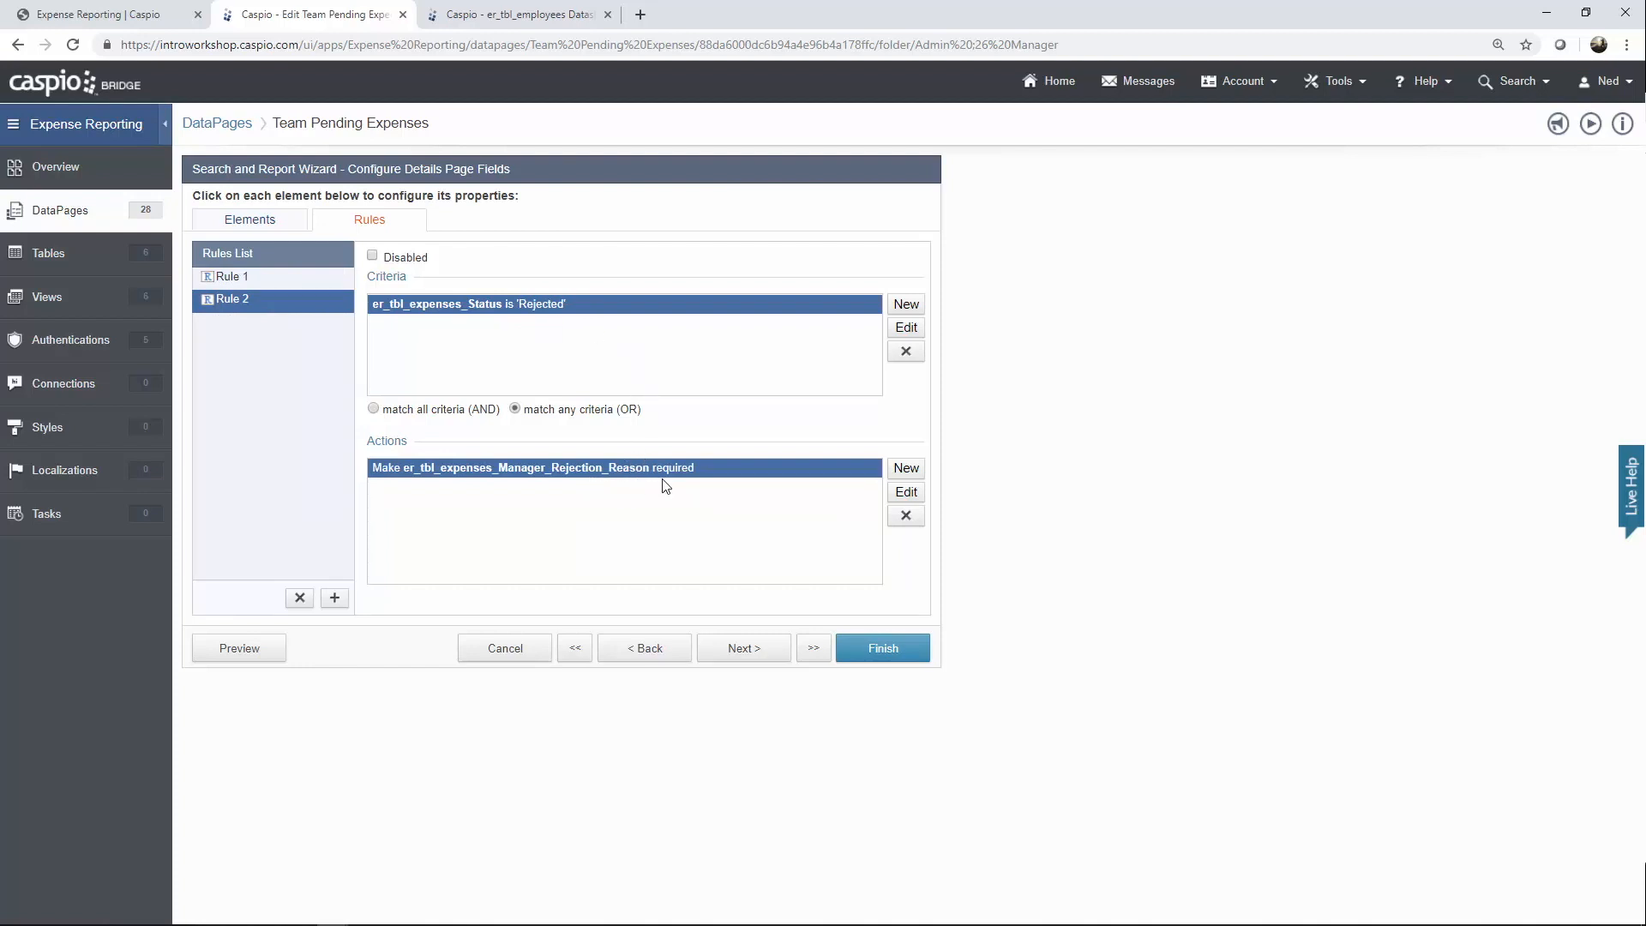
left_click(268, 223)
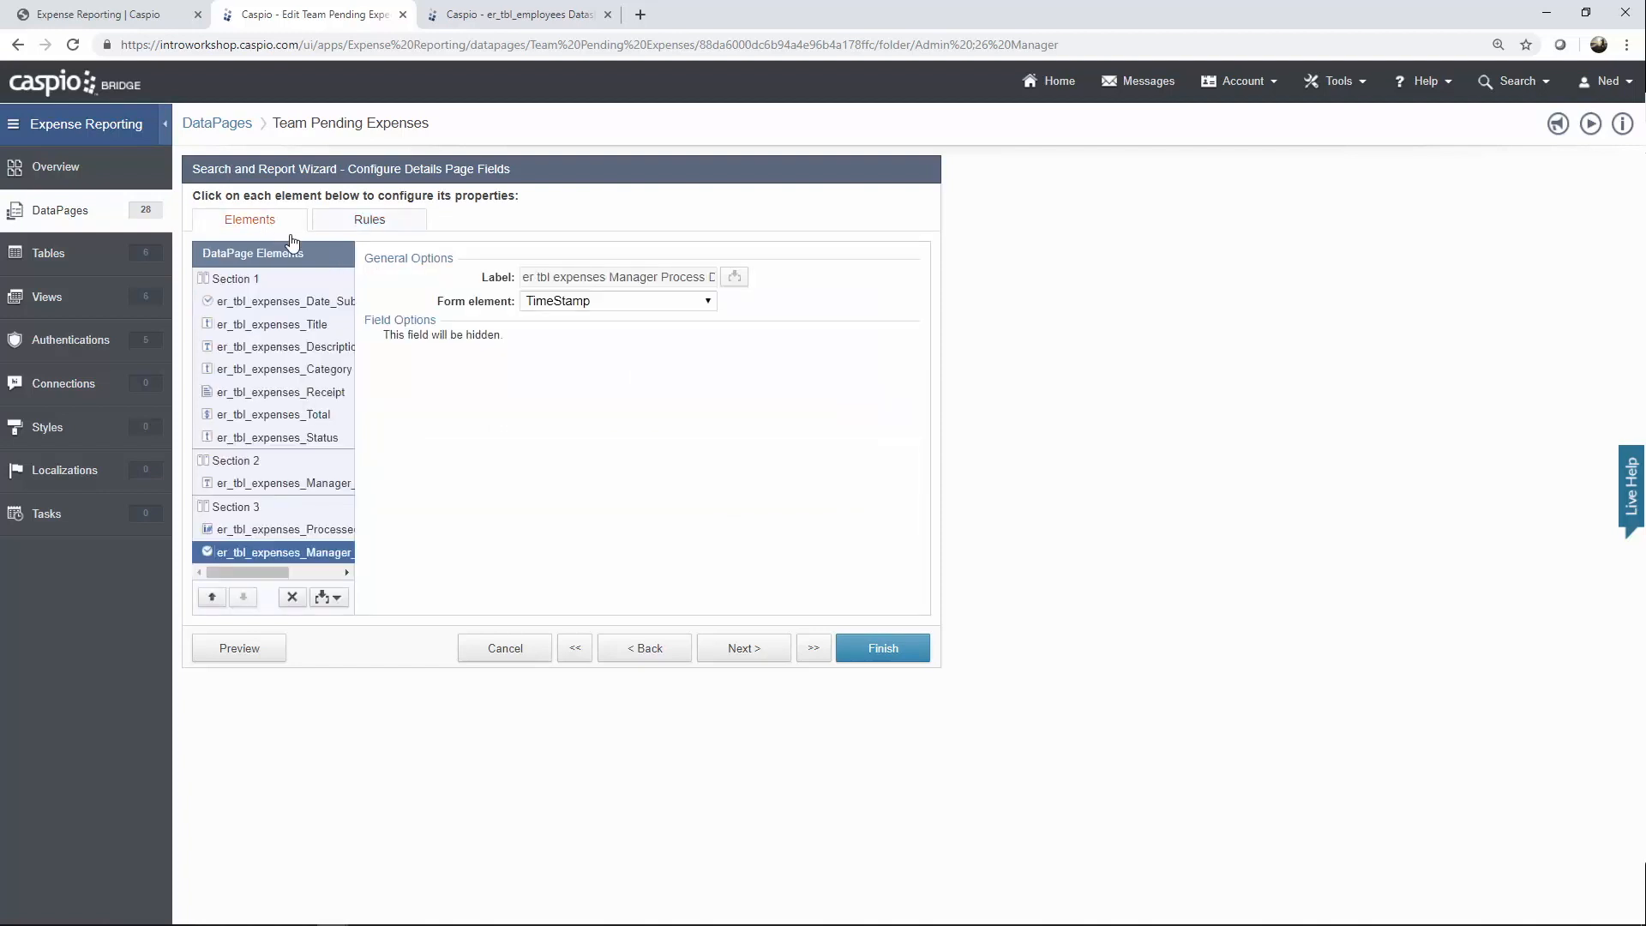
Check the rejection reason's 'Reason for Rejection' placeholder and Status dropdown values Pending, Approve, Reject.
left_click(306, 488)
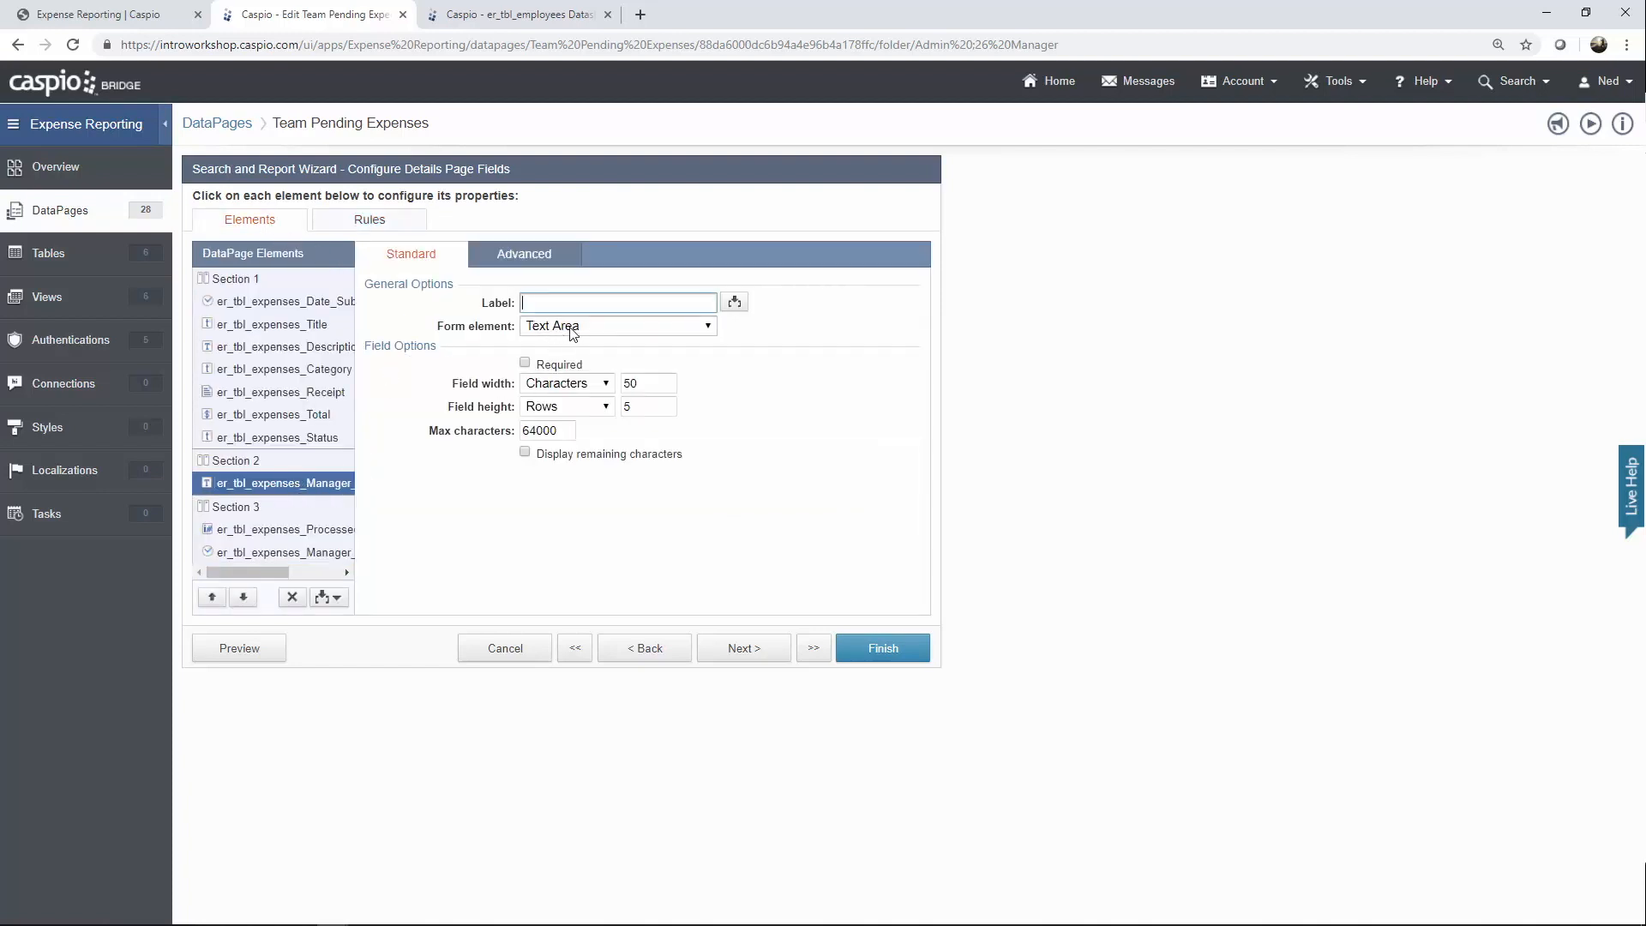
left_click(559, 259)
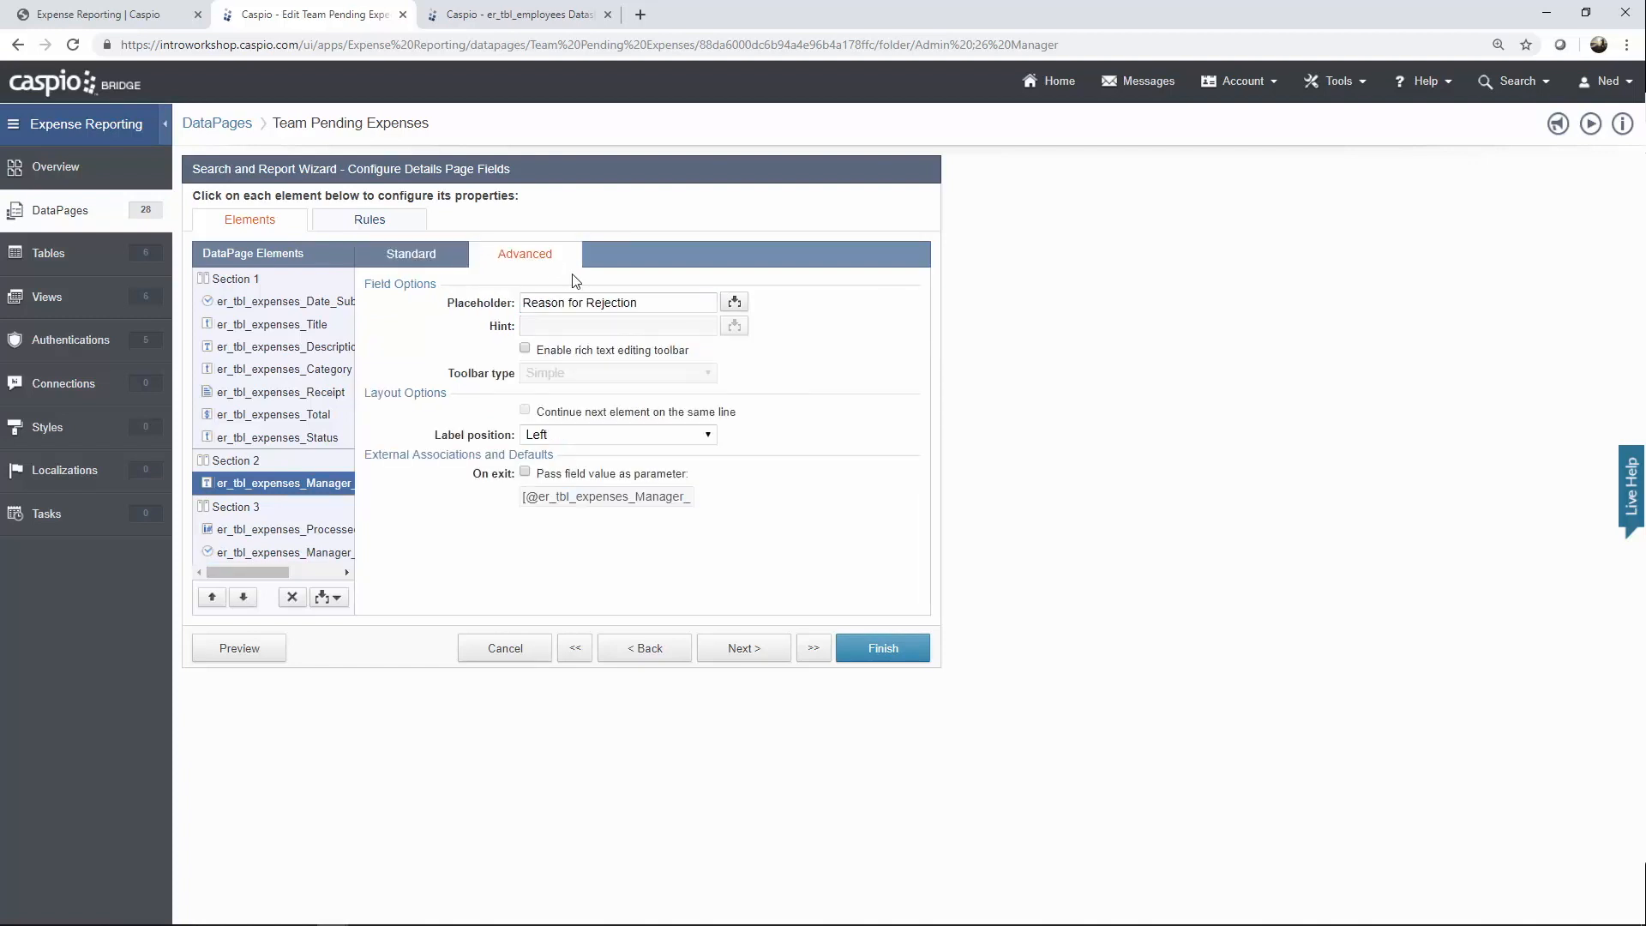
left_click_drag(651, 307, 699, 307)
left_click(334, 439)
left_click(422, 264)
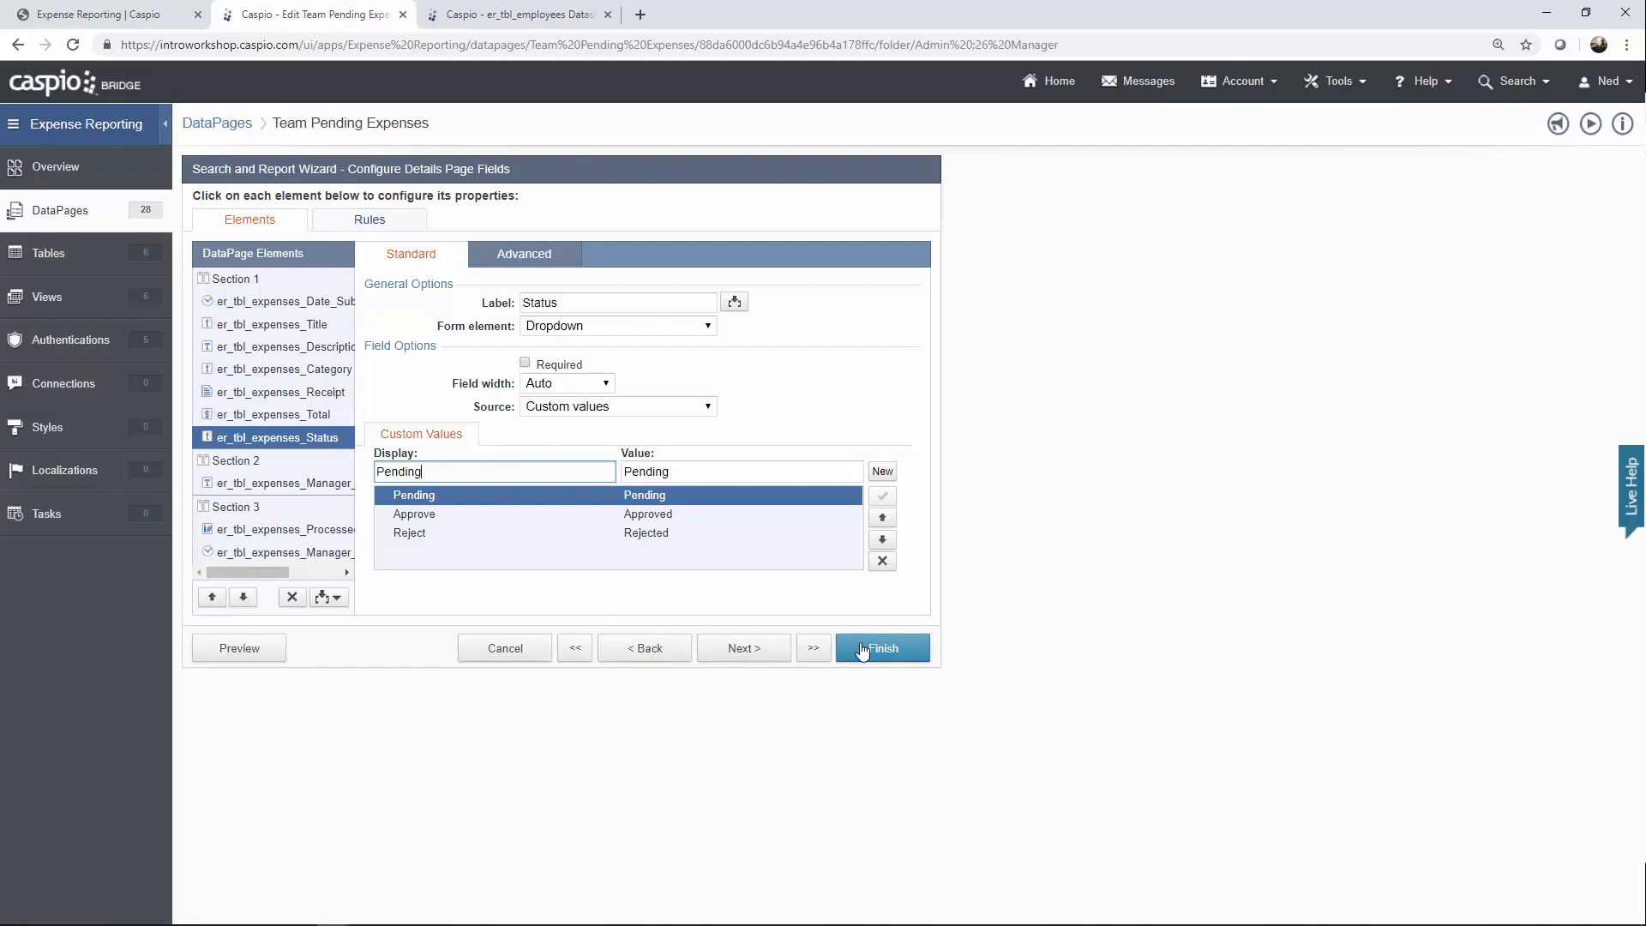
Discard the Team Pending Expenses wizard with Cancel and Yes, then edit Team Search Expenses.
left_click(522, 648)
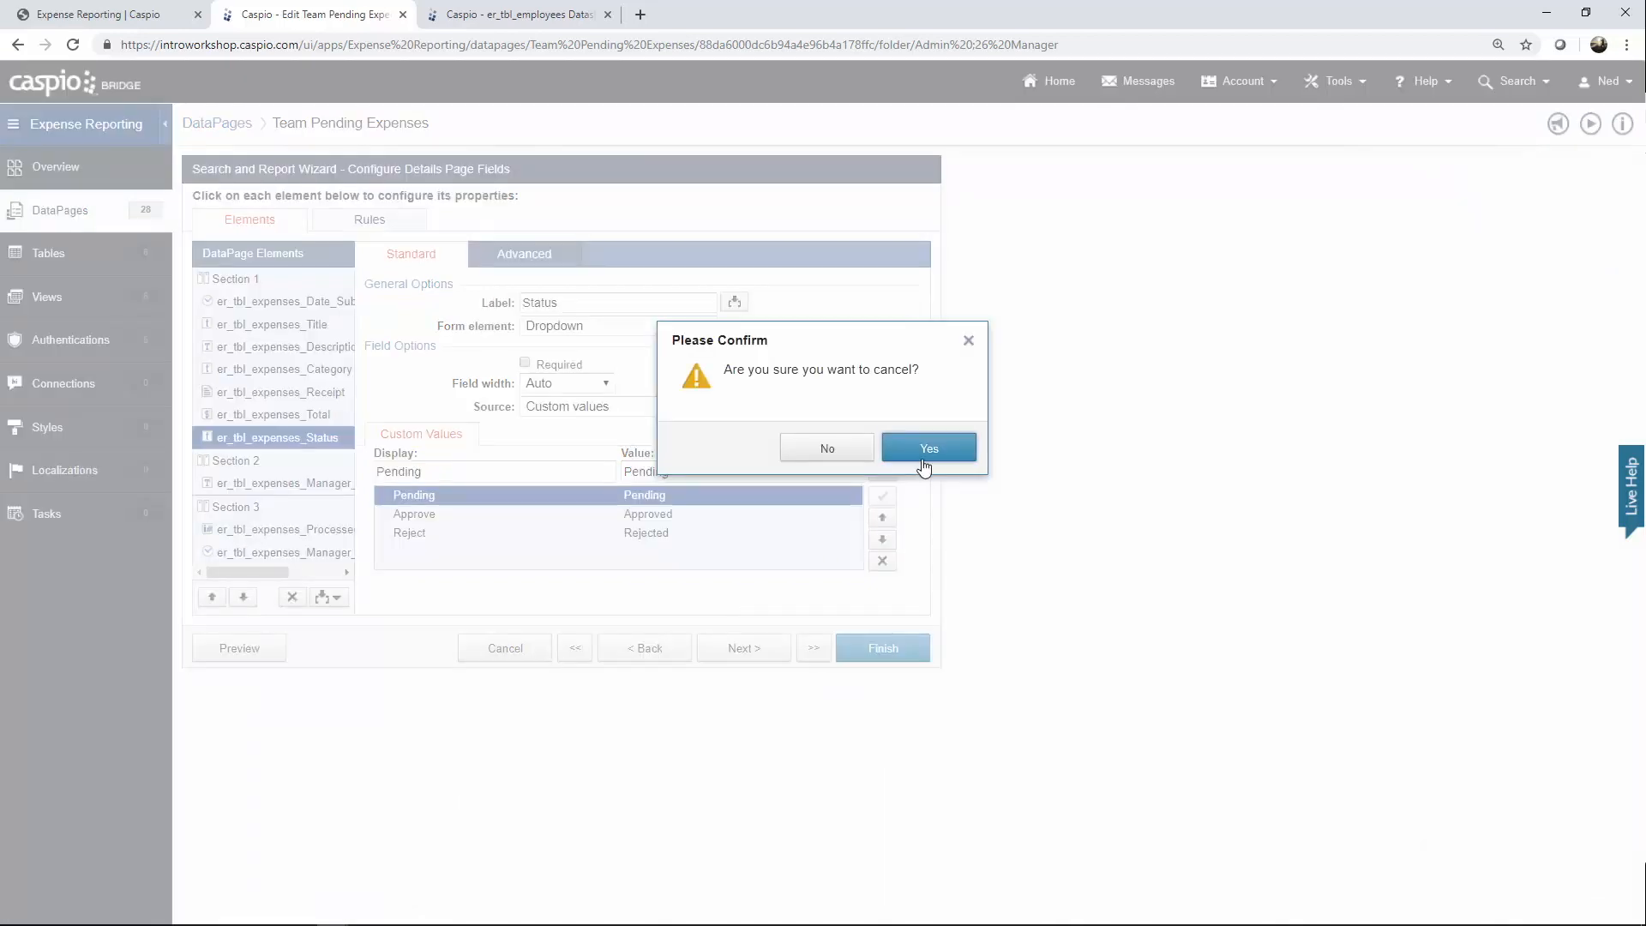
left_click(929, 446)
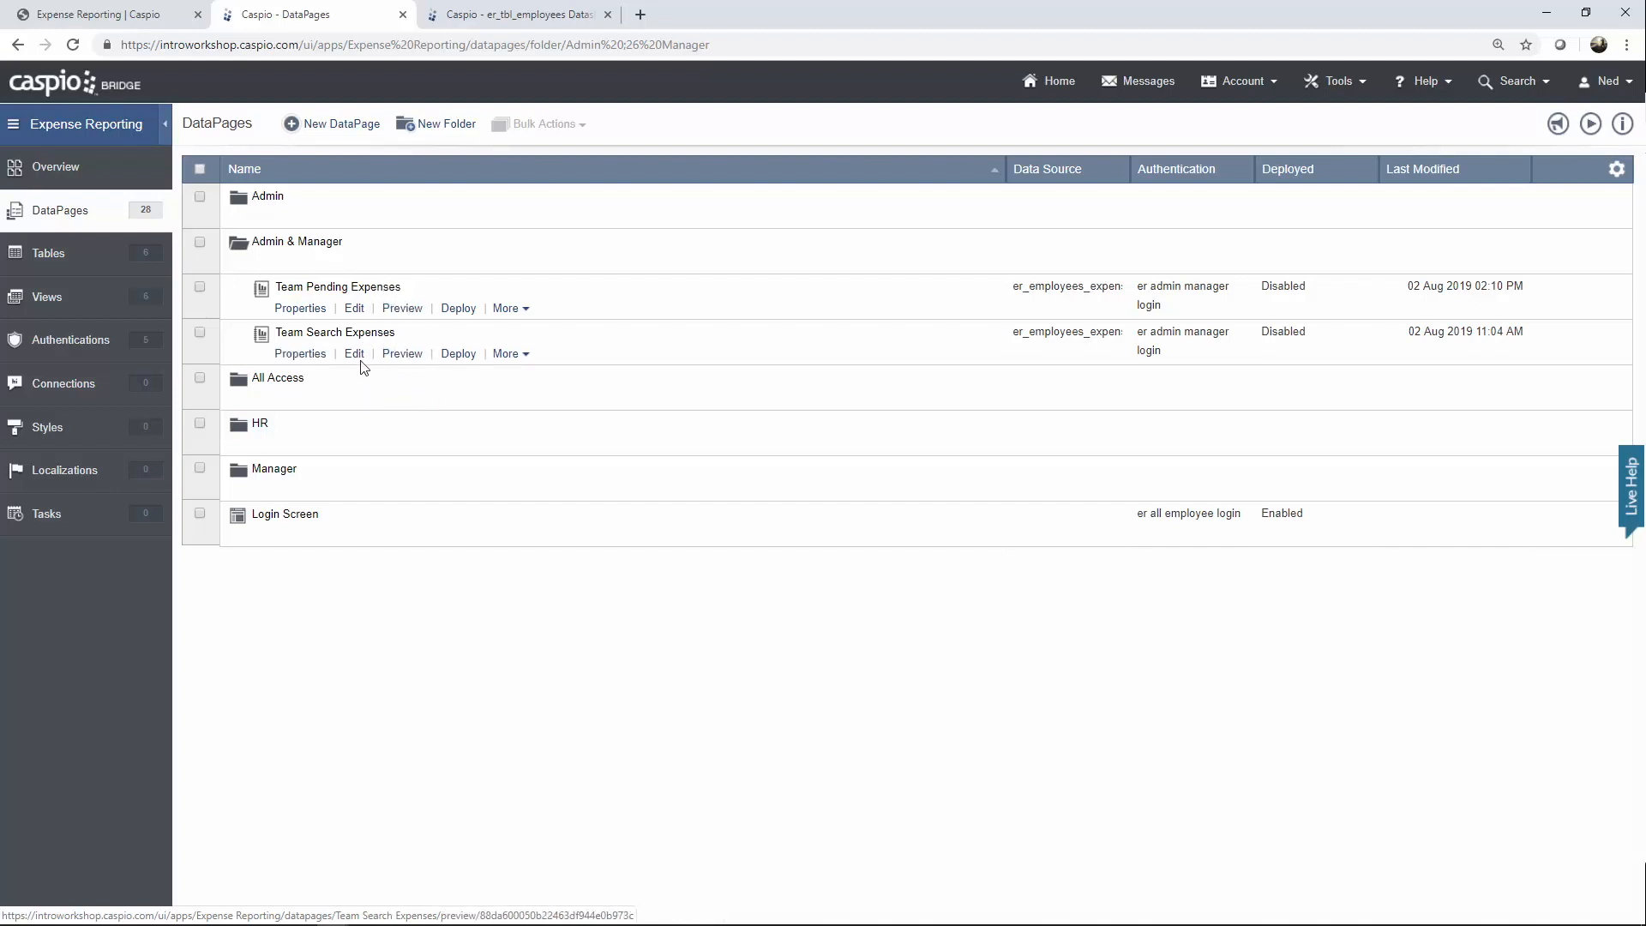
left_click(354, 353)
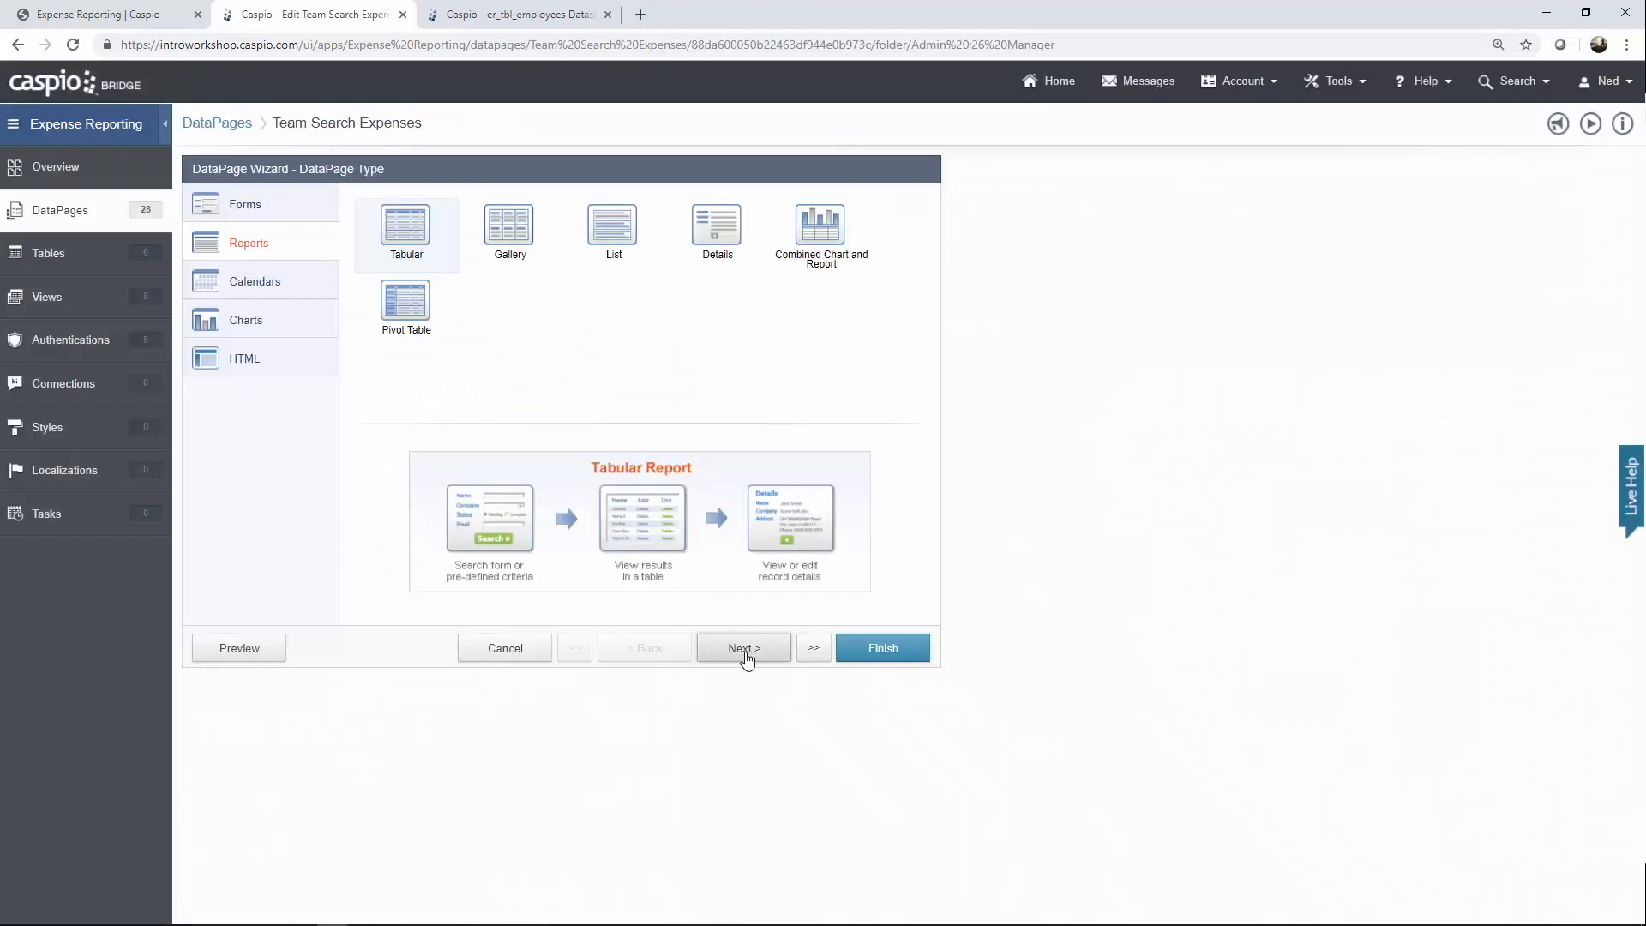
Step past data source, search type and field selection to the Employee_ID 'Name' dropdown settings.
left_click(744, 656)
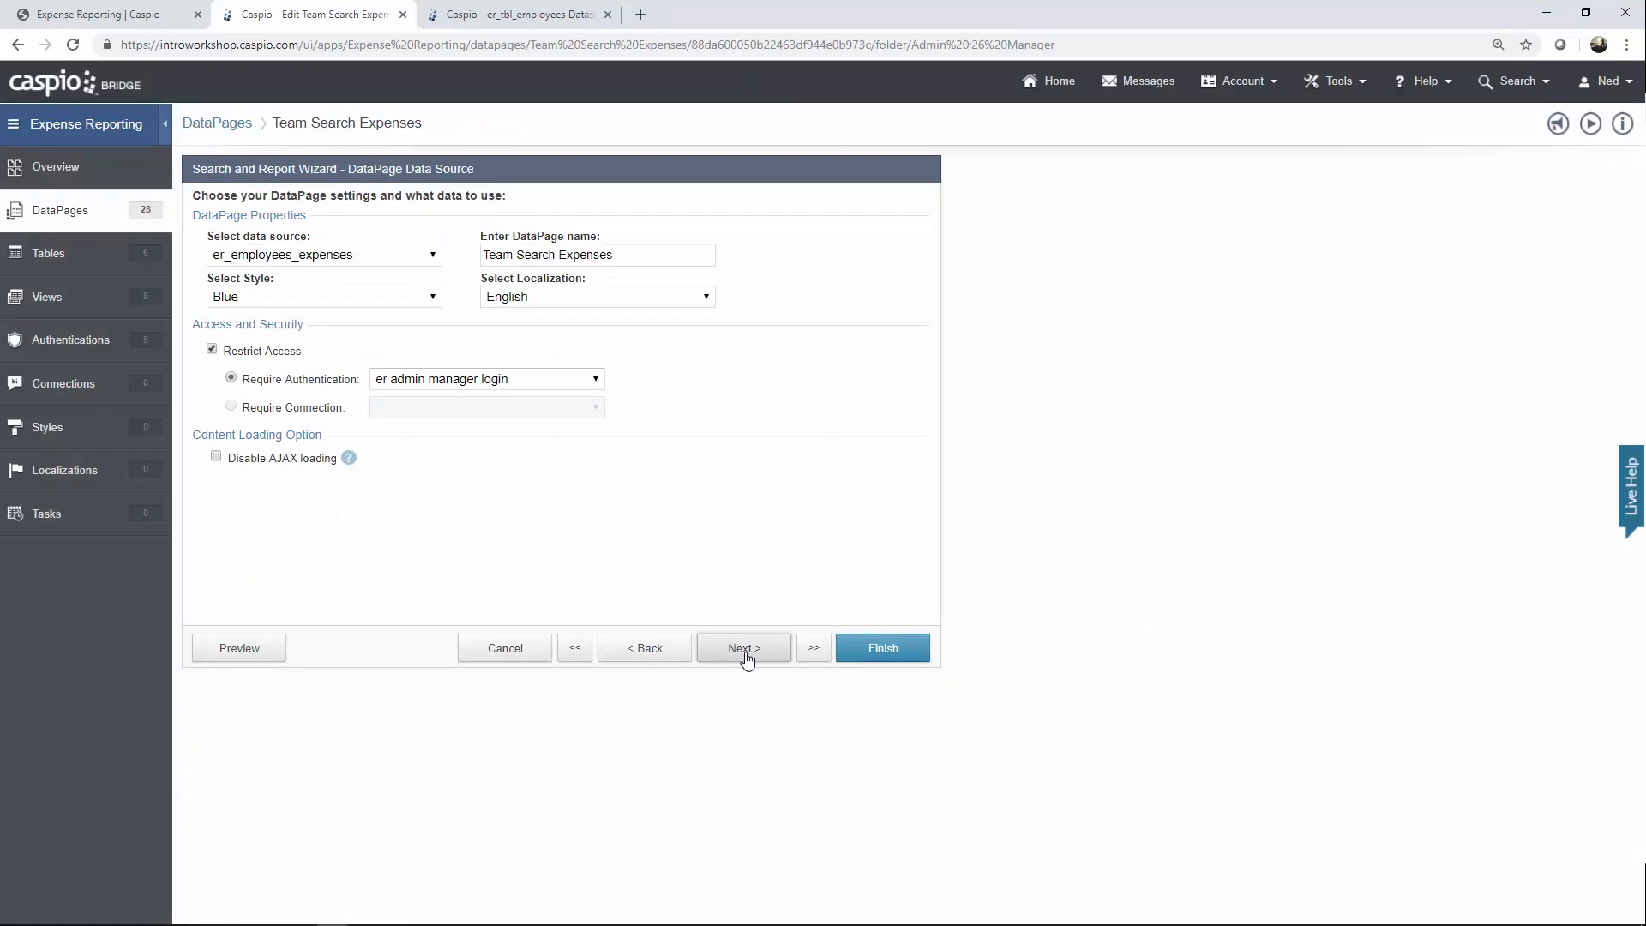
left_click(744, 649)
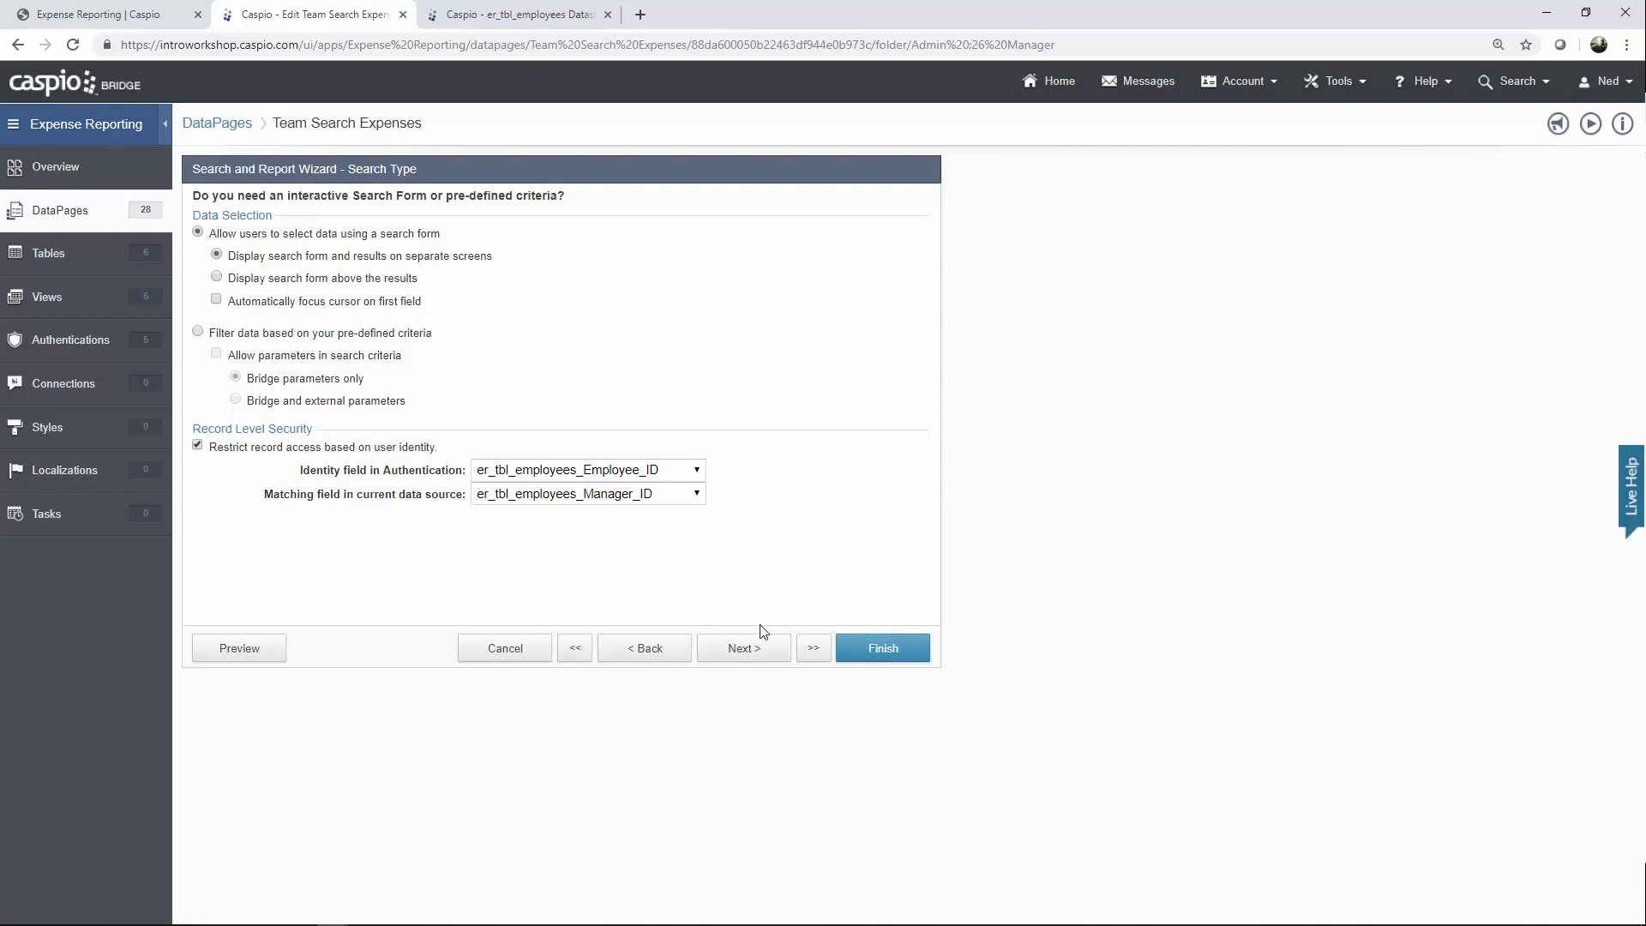
left_click(745, 654)
left_click(746, 655)
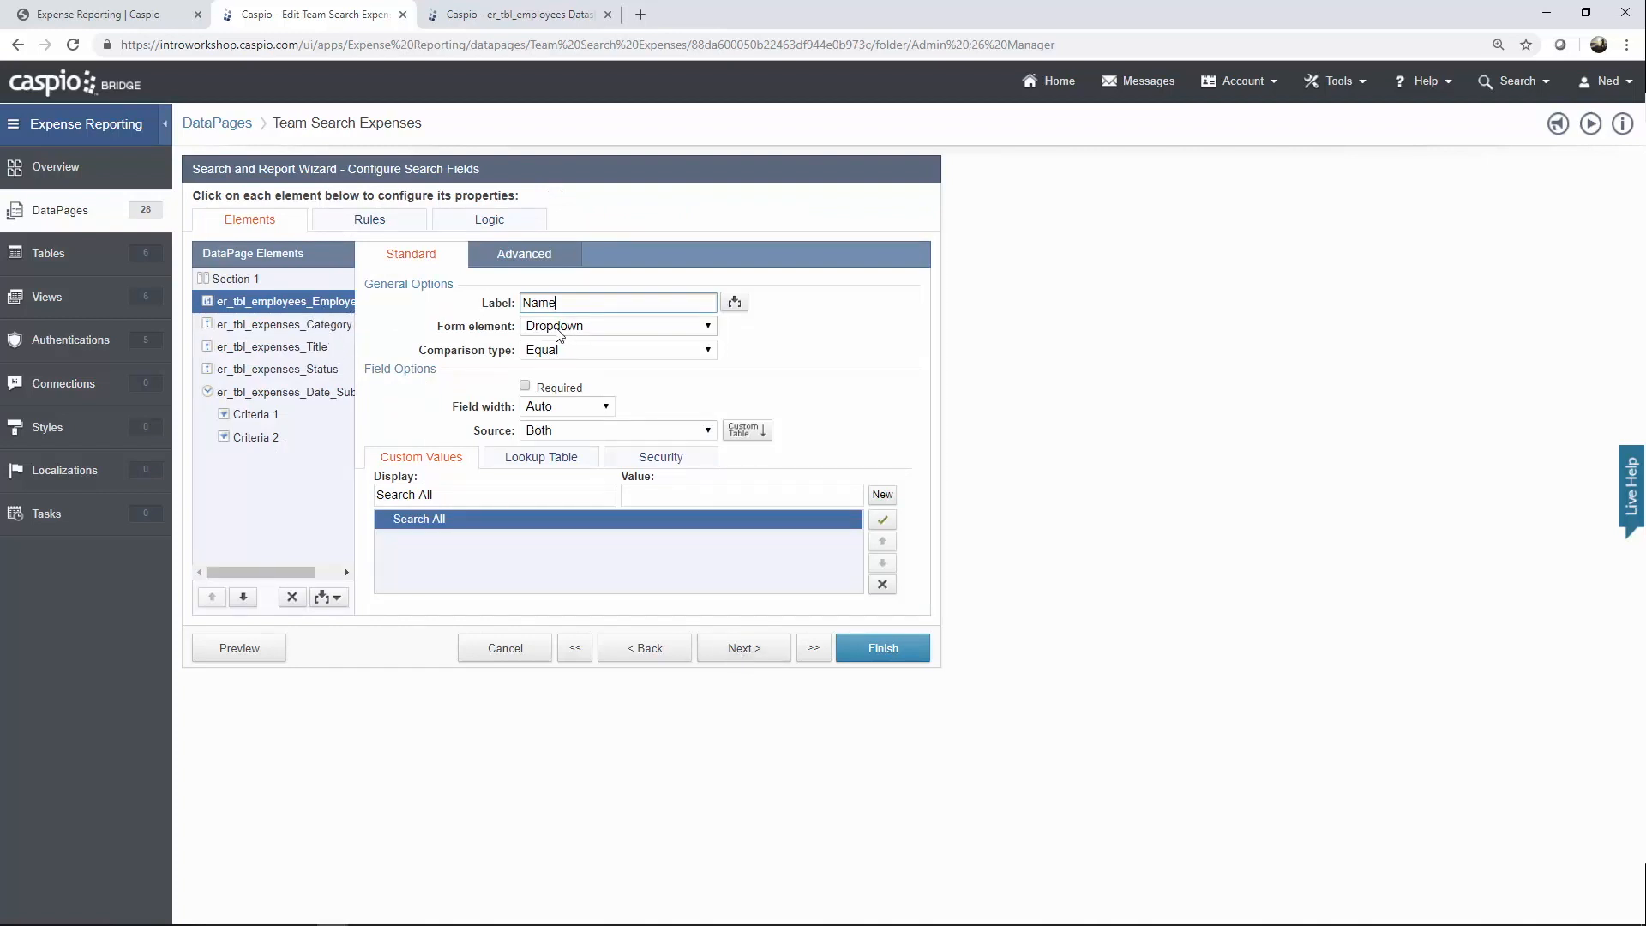
Check the lookup table sources for Name and Category and the element types for Title.
left_click(559, 461)
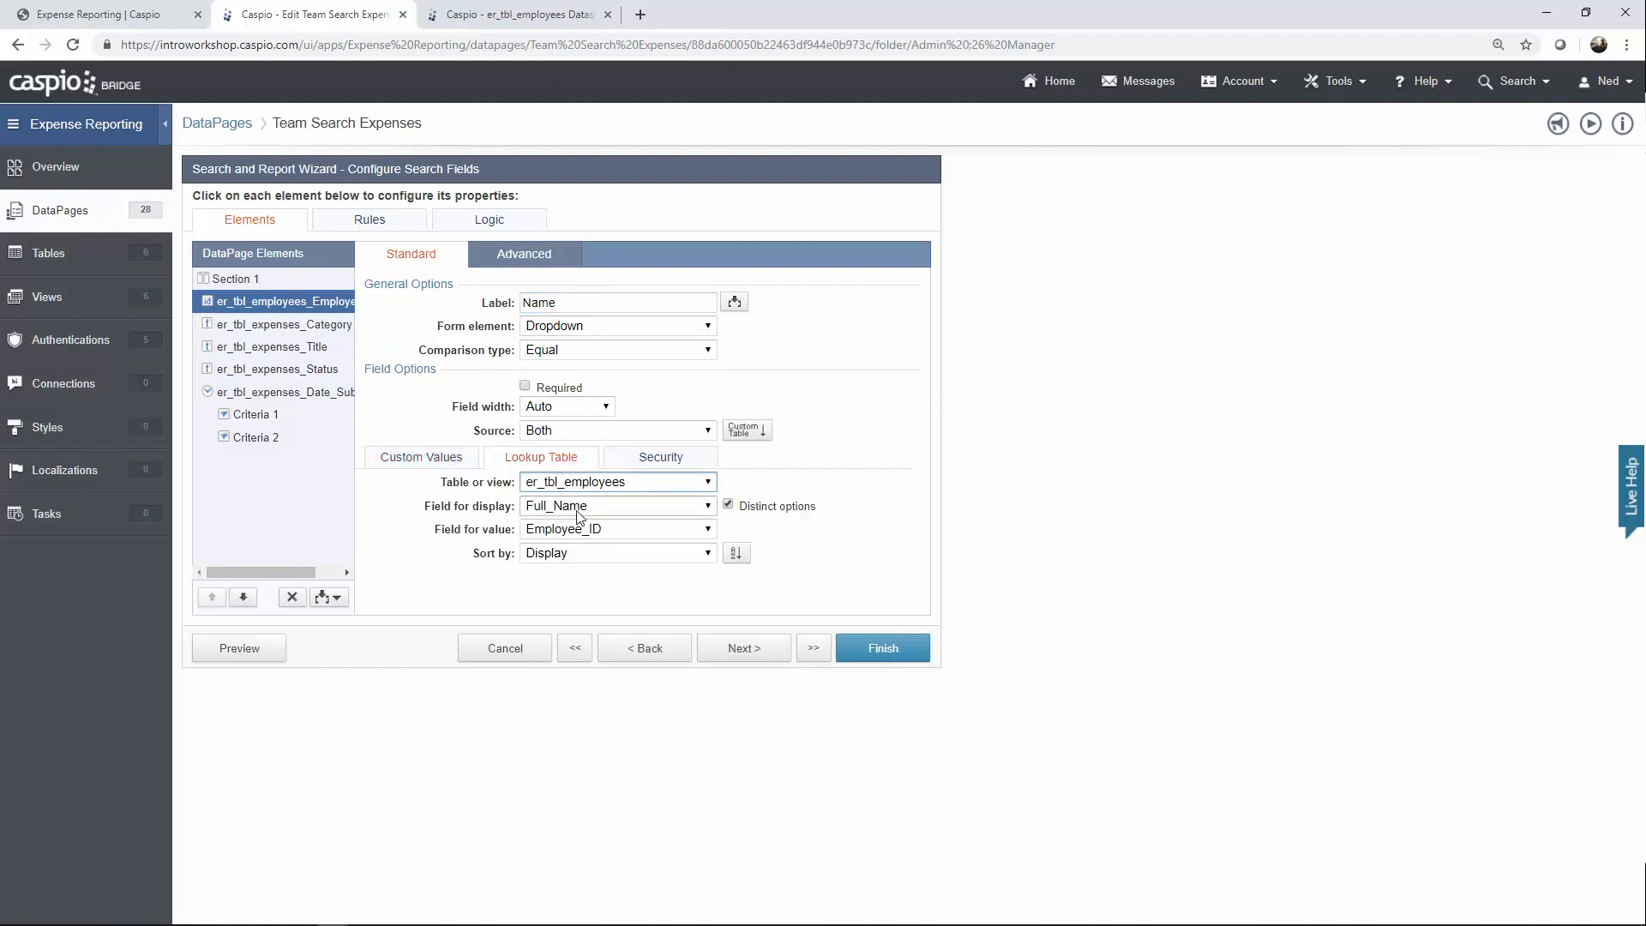
left_click(326, 331)
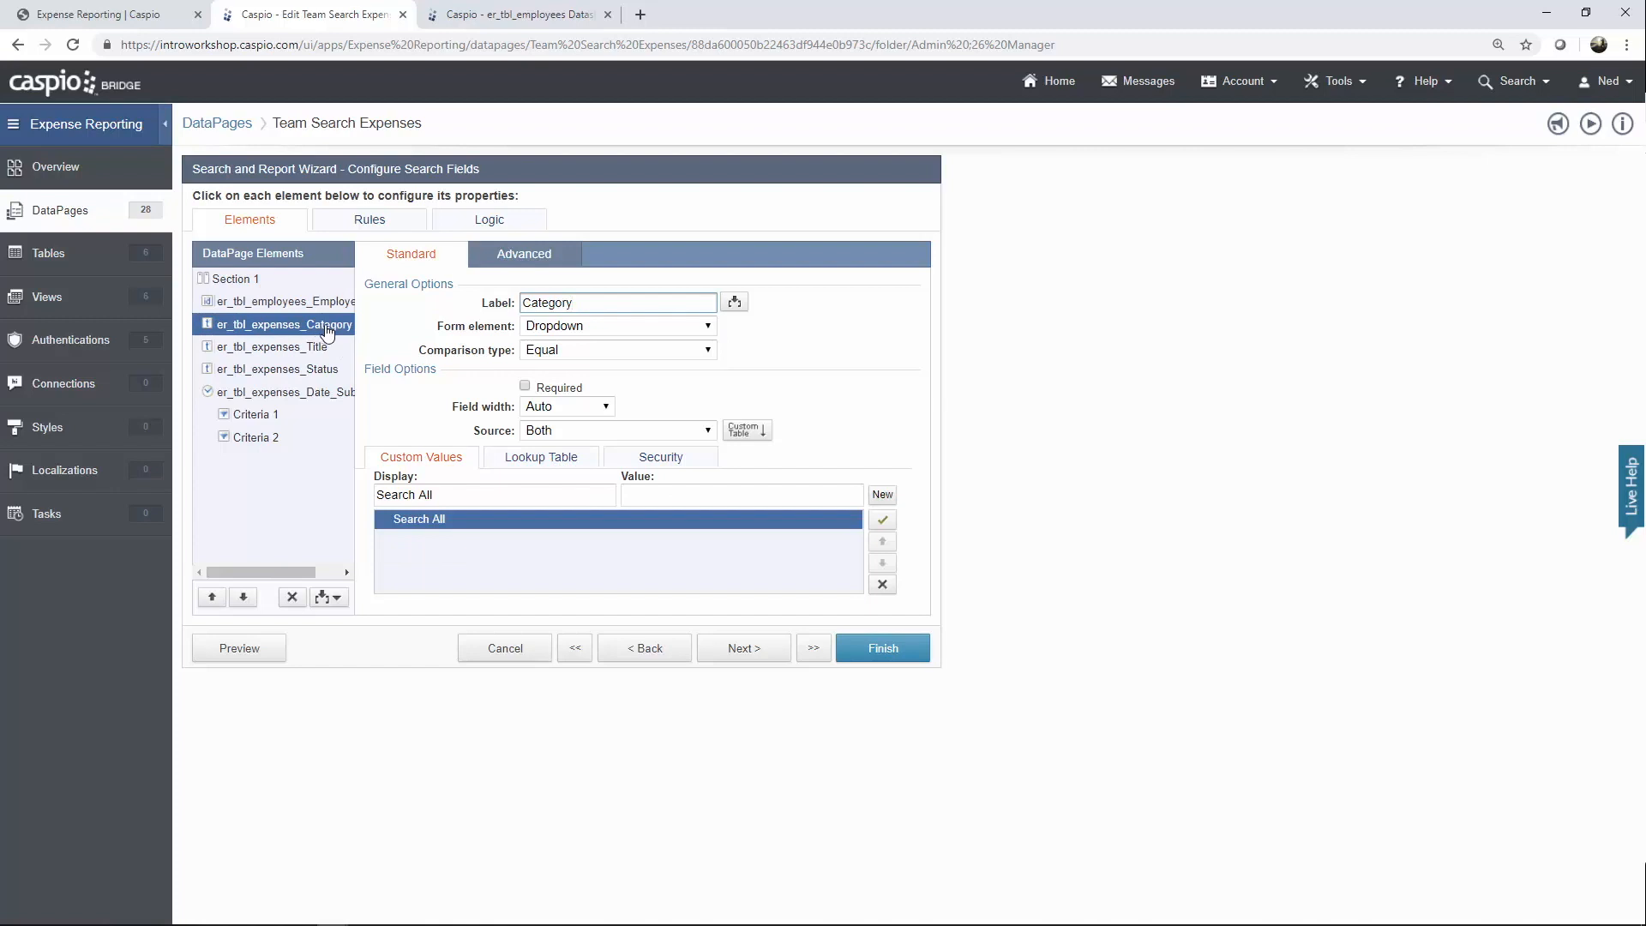
left_click(539, 469)
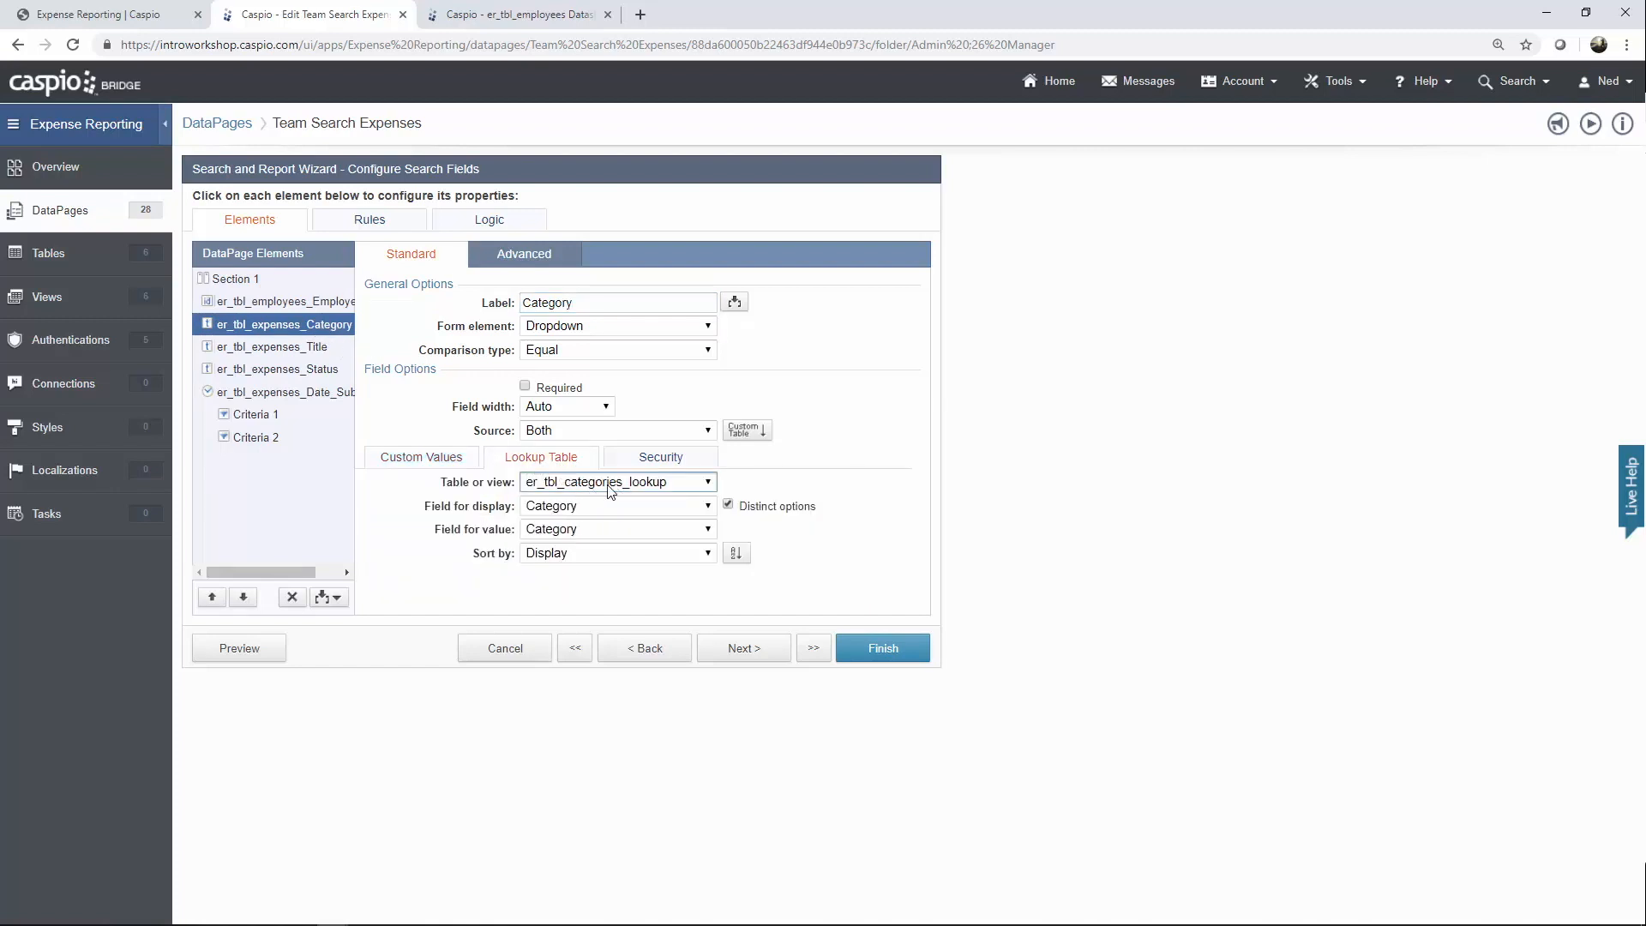
left_click(334, 353)
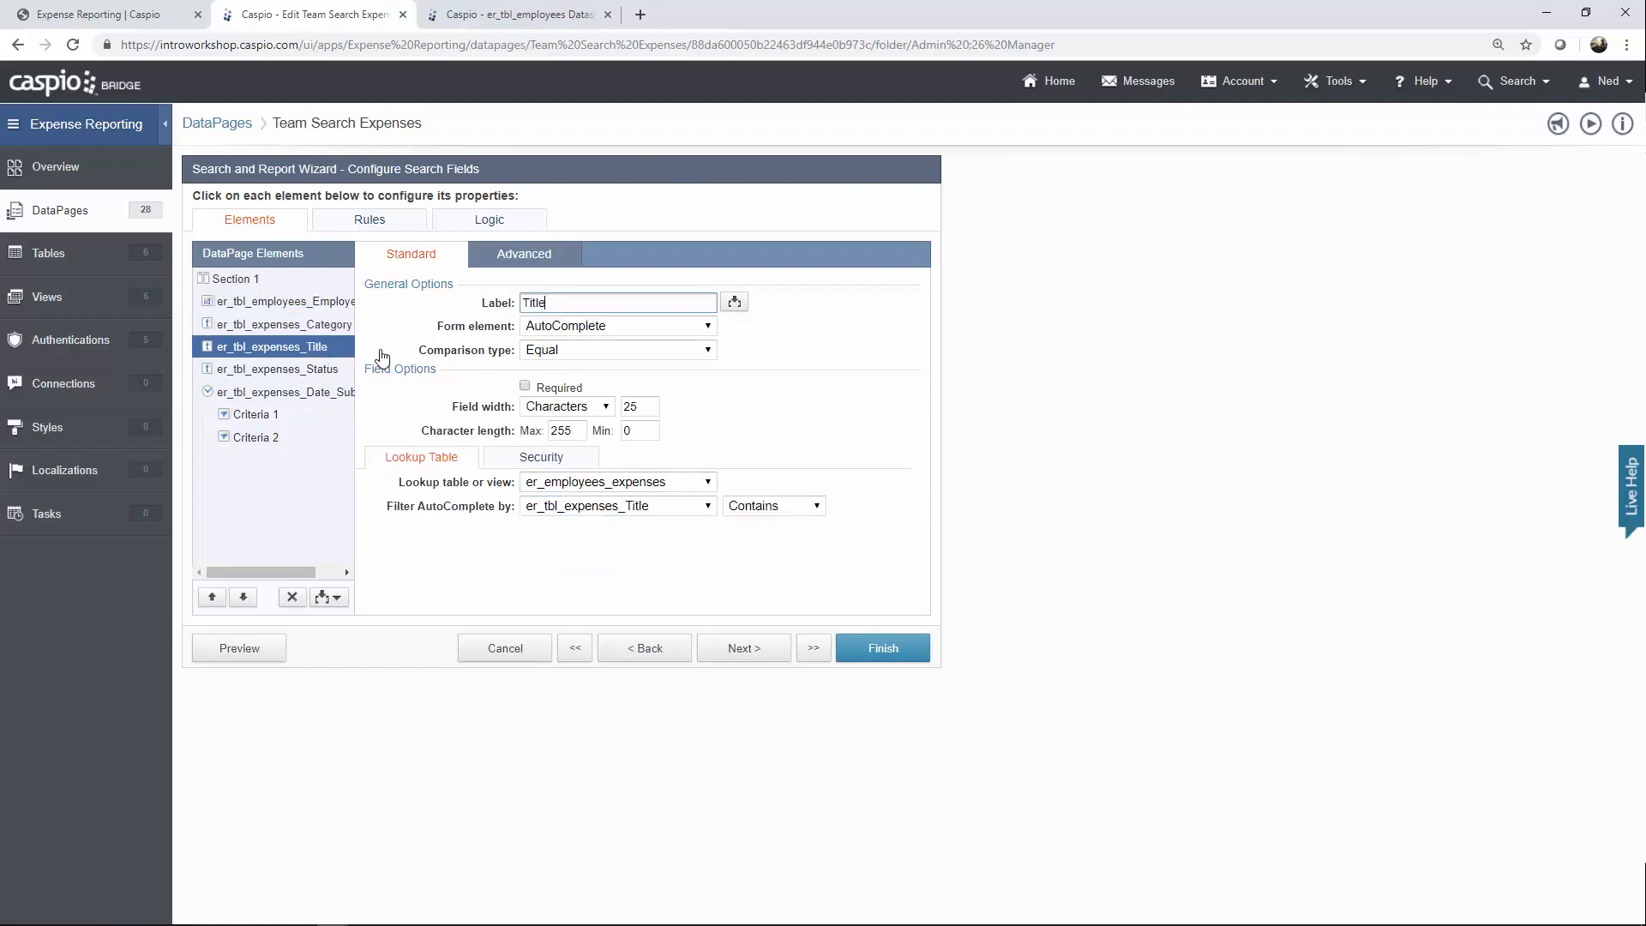
left_click(553, 327)
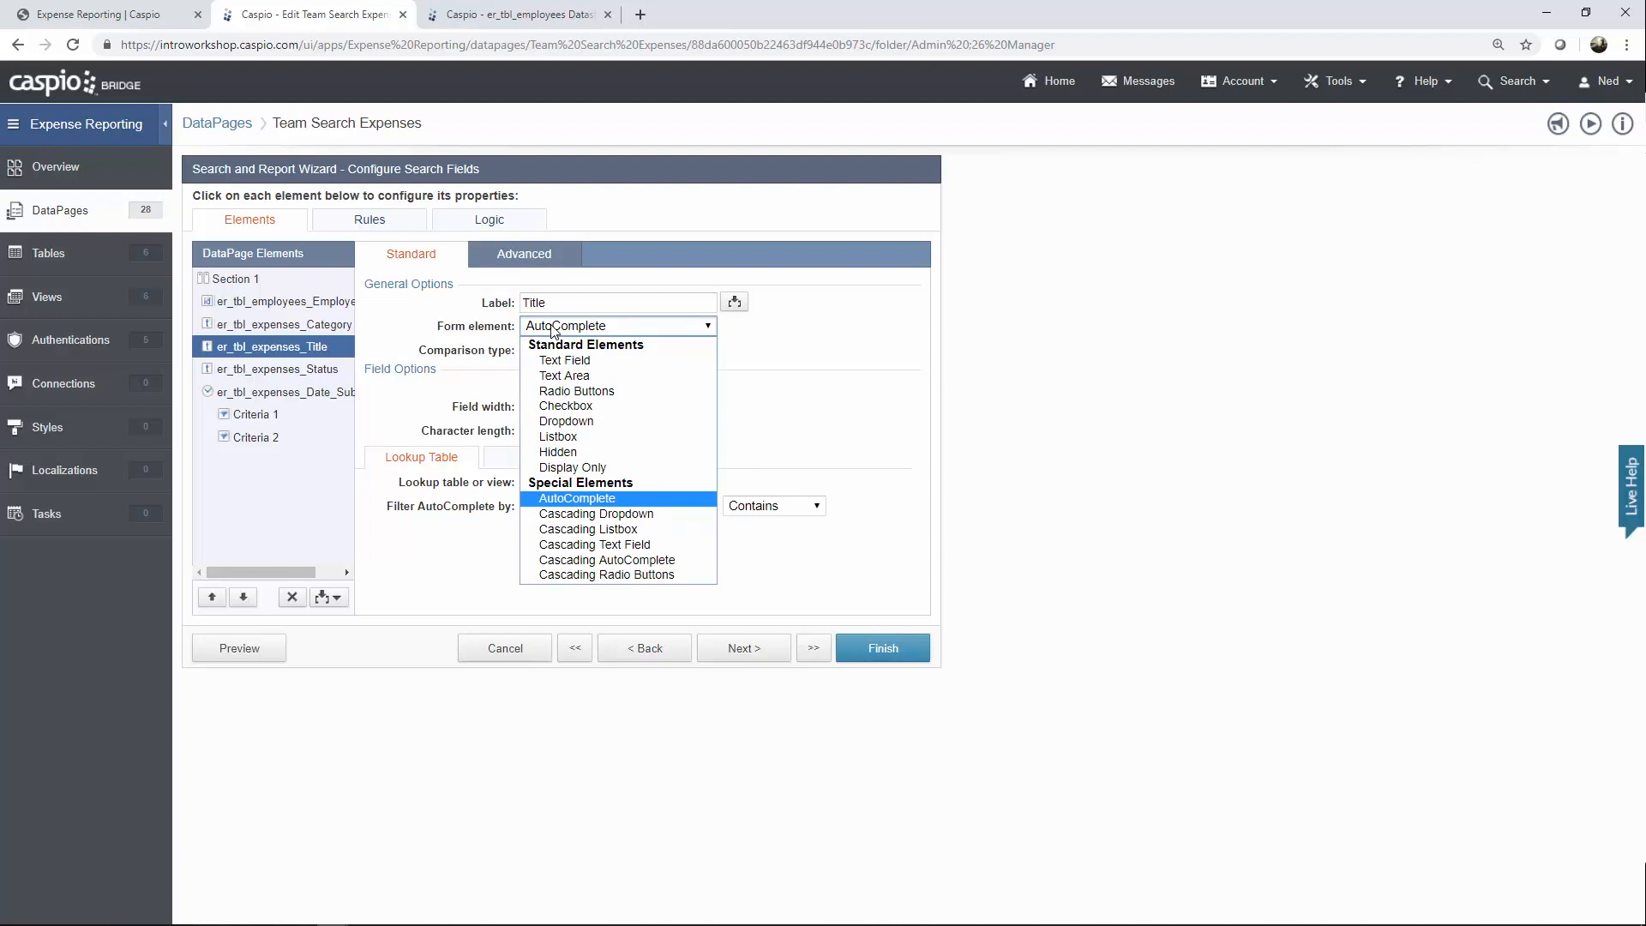
Review Status and the Date Submitted from (≥) and to (≤) criteria, then continue to results fields.
left_click(321, 374)
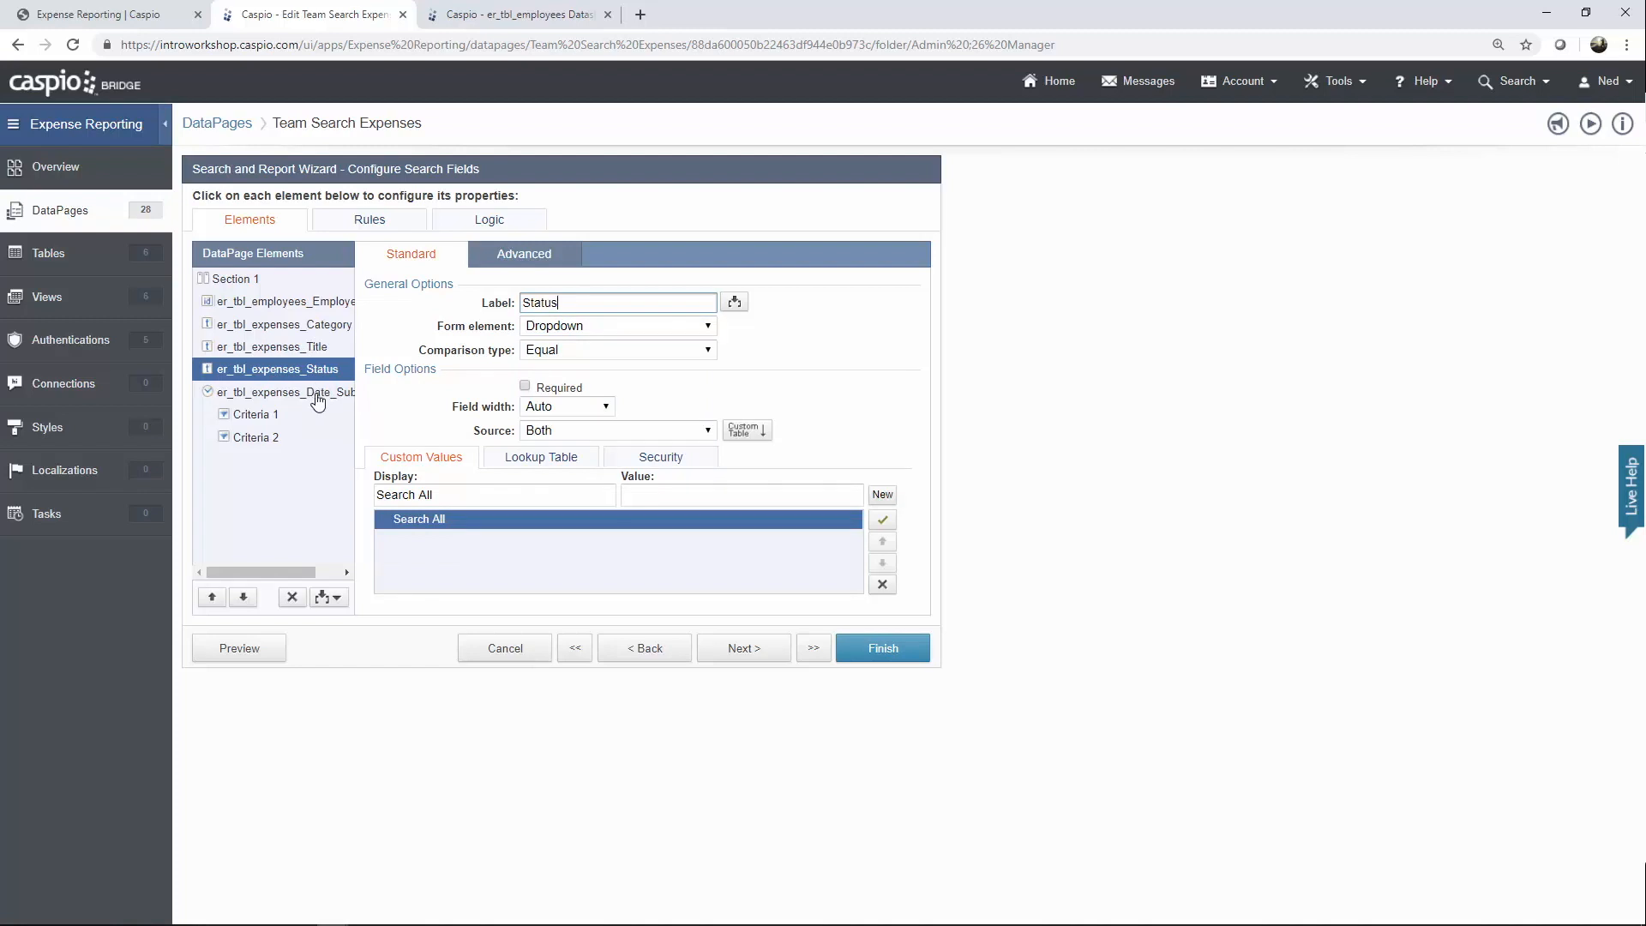
left_click(312, 397)
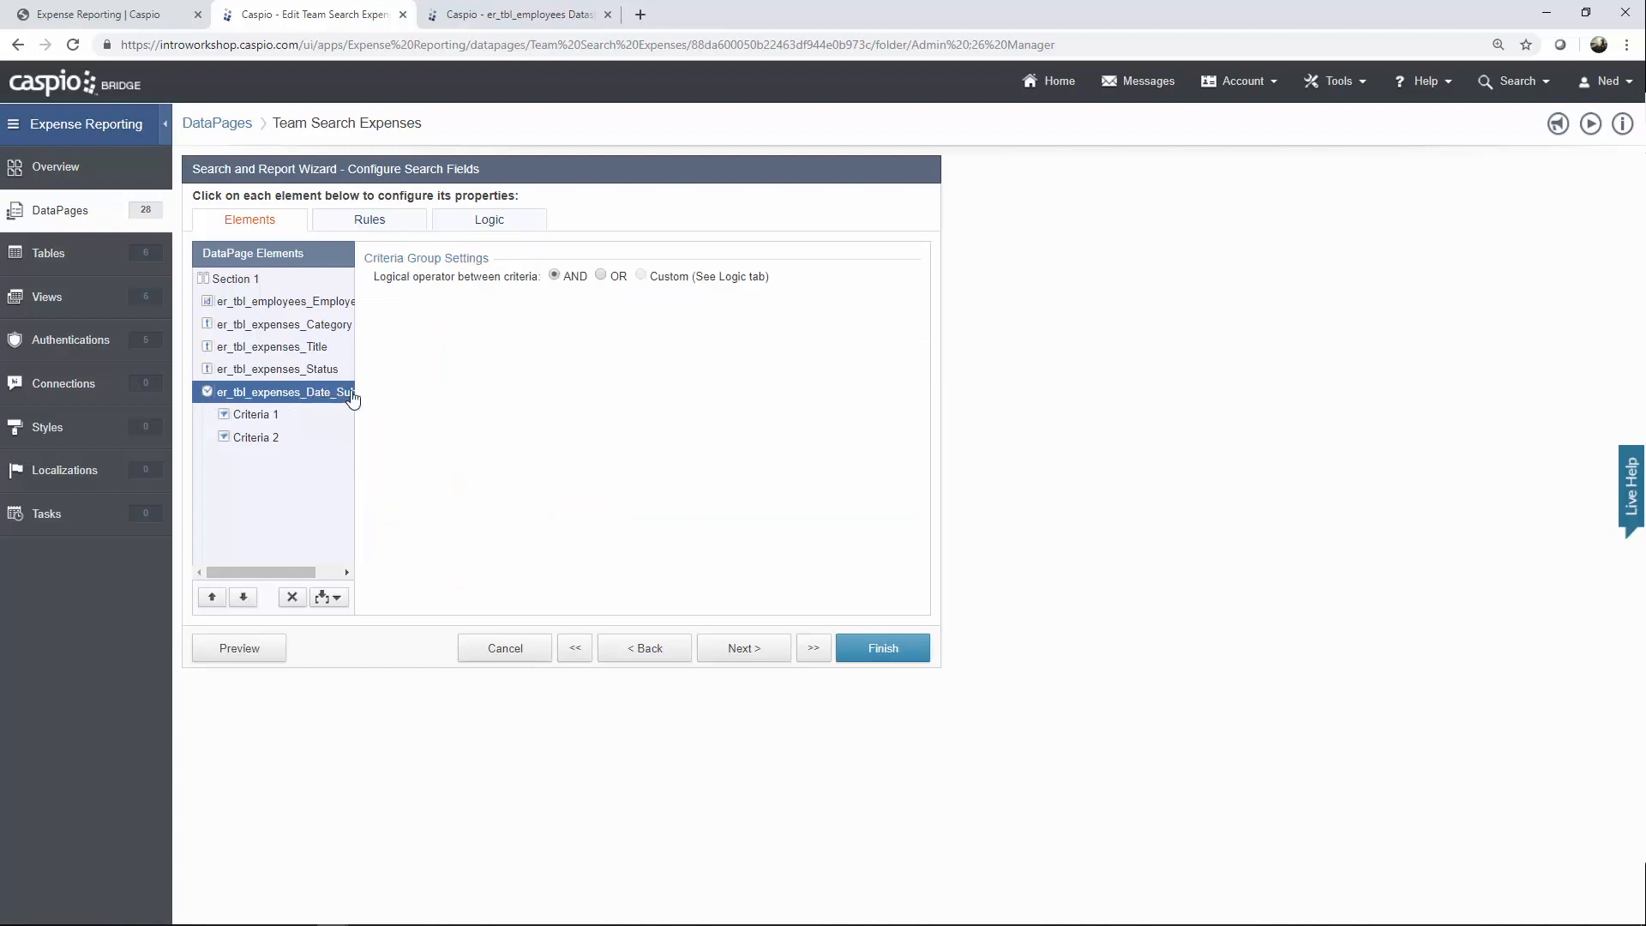
left_click(304, 417)
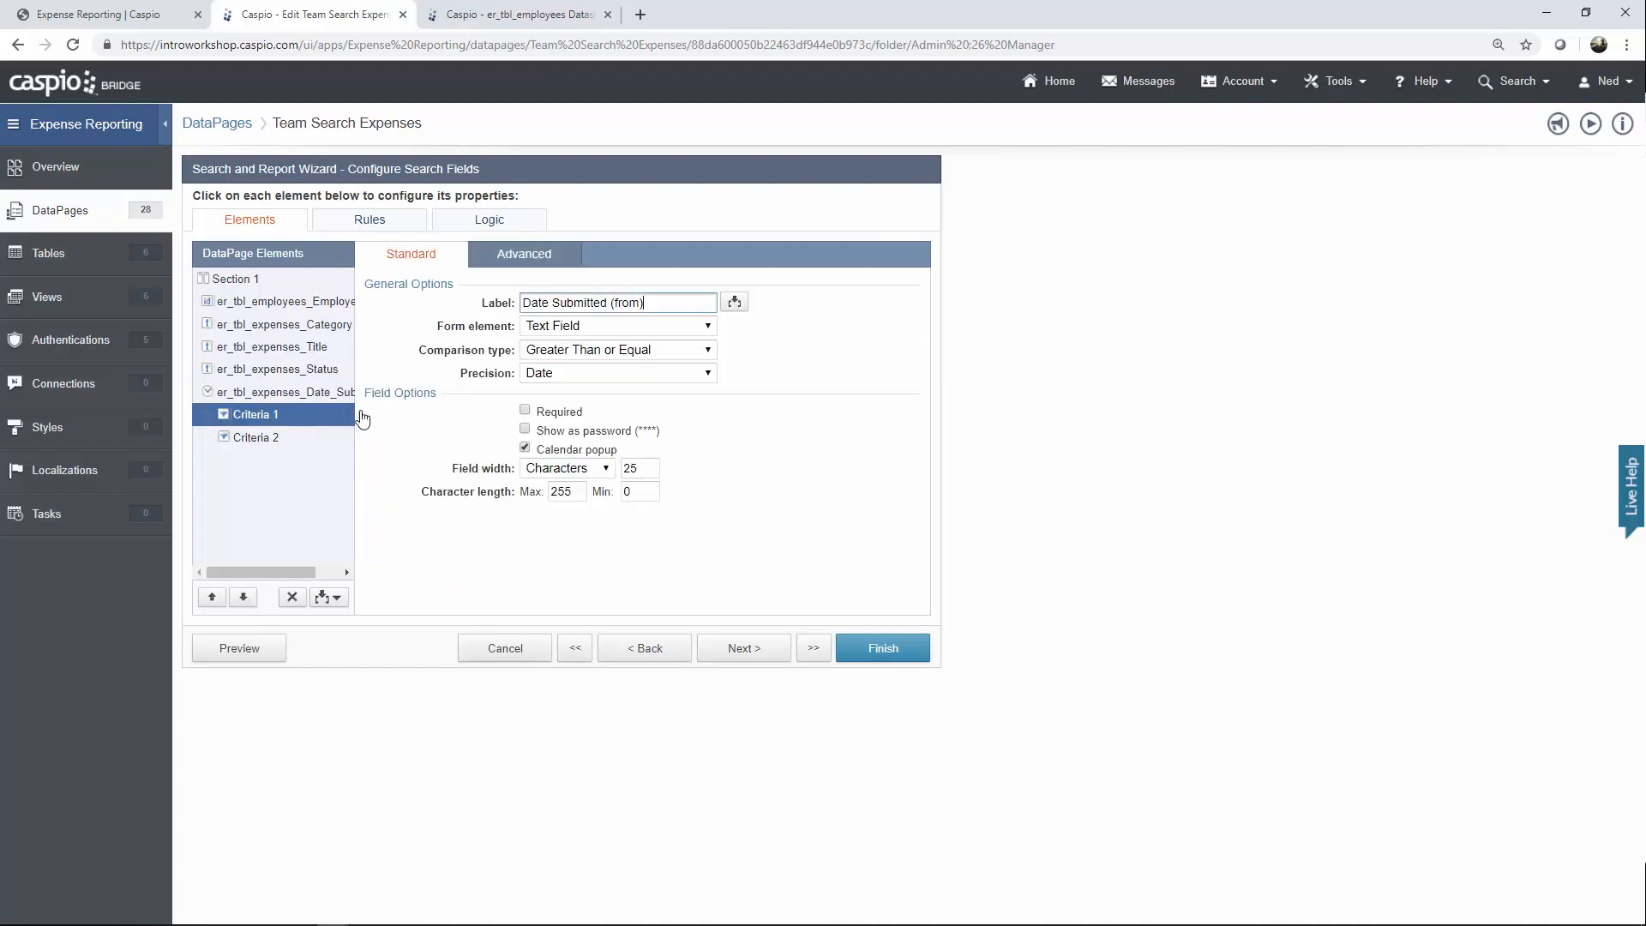
left_click(316, 437)
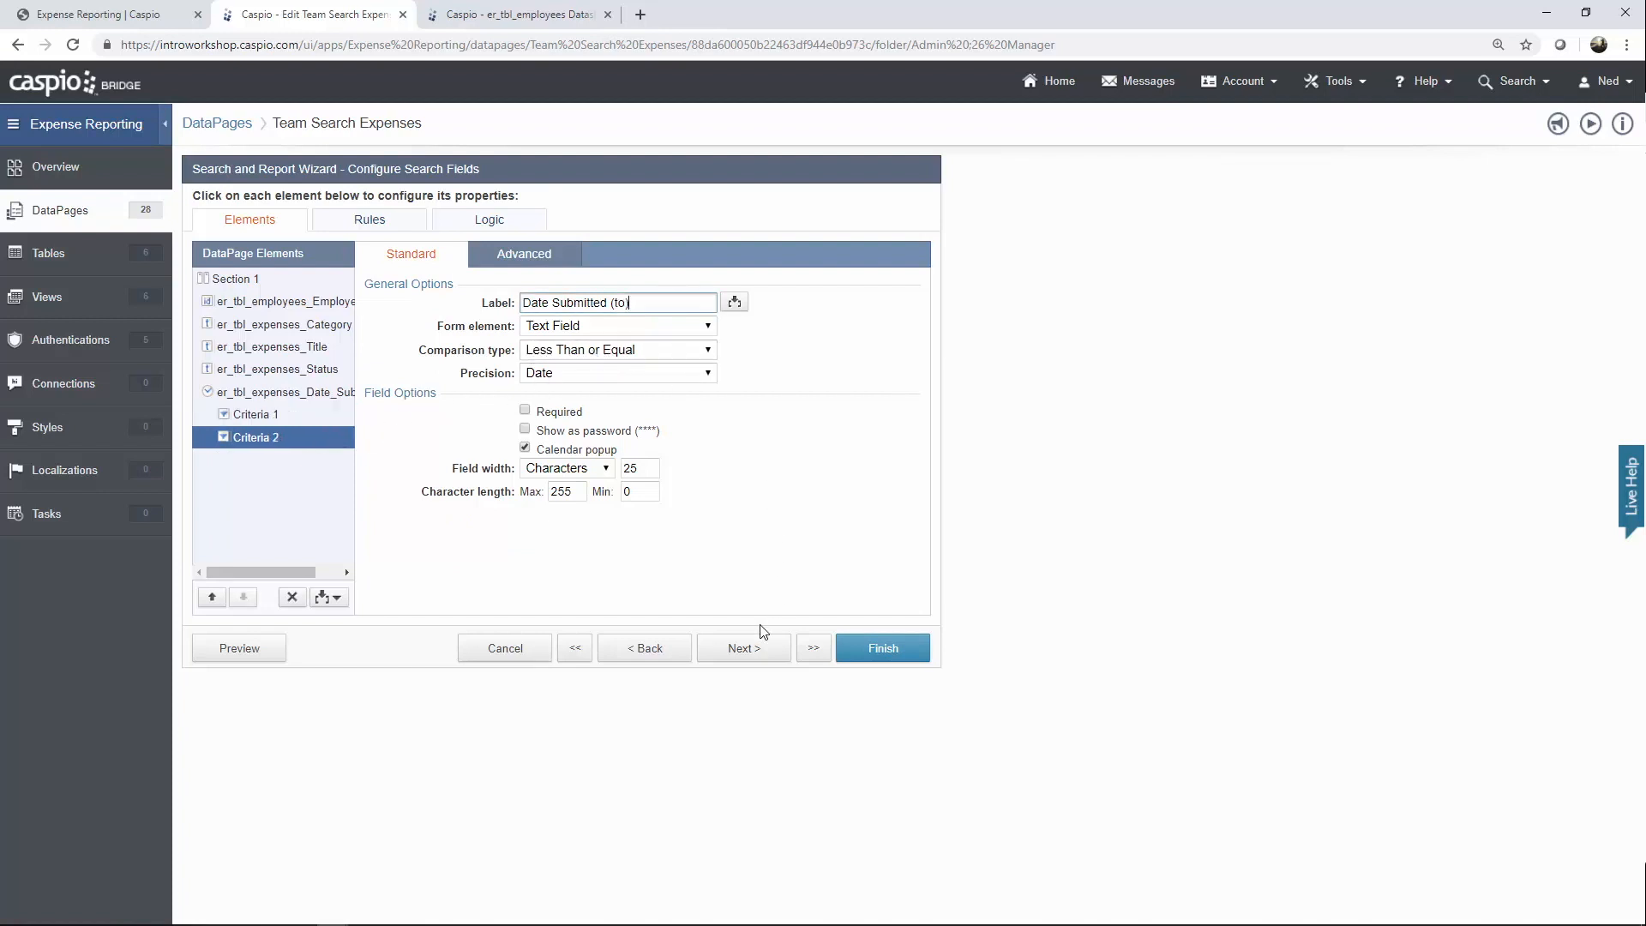
left_click(744, 650)
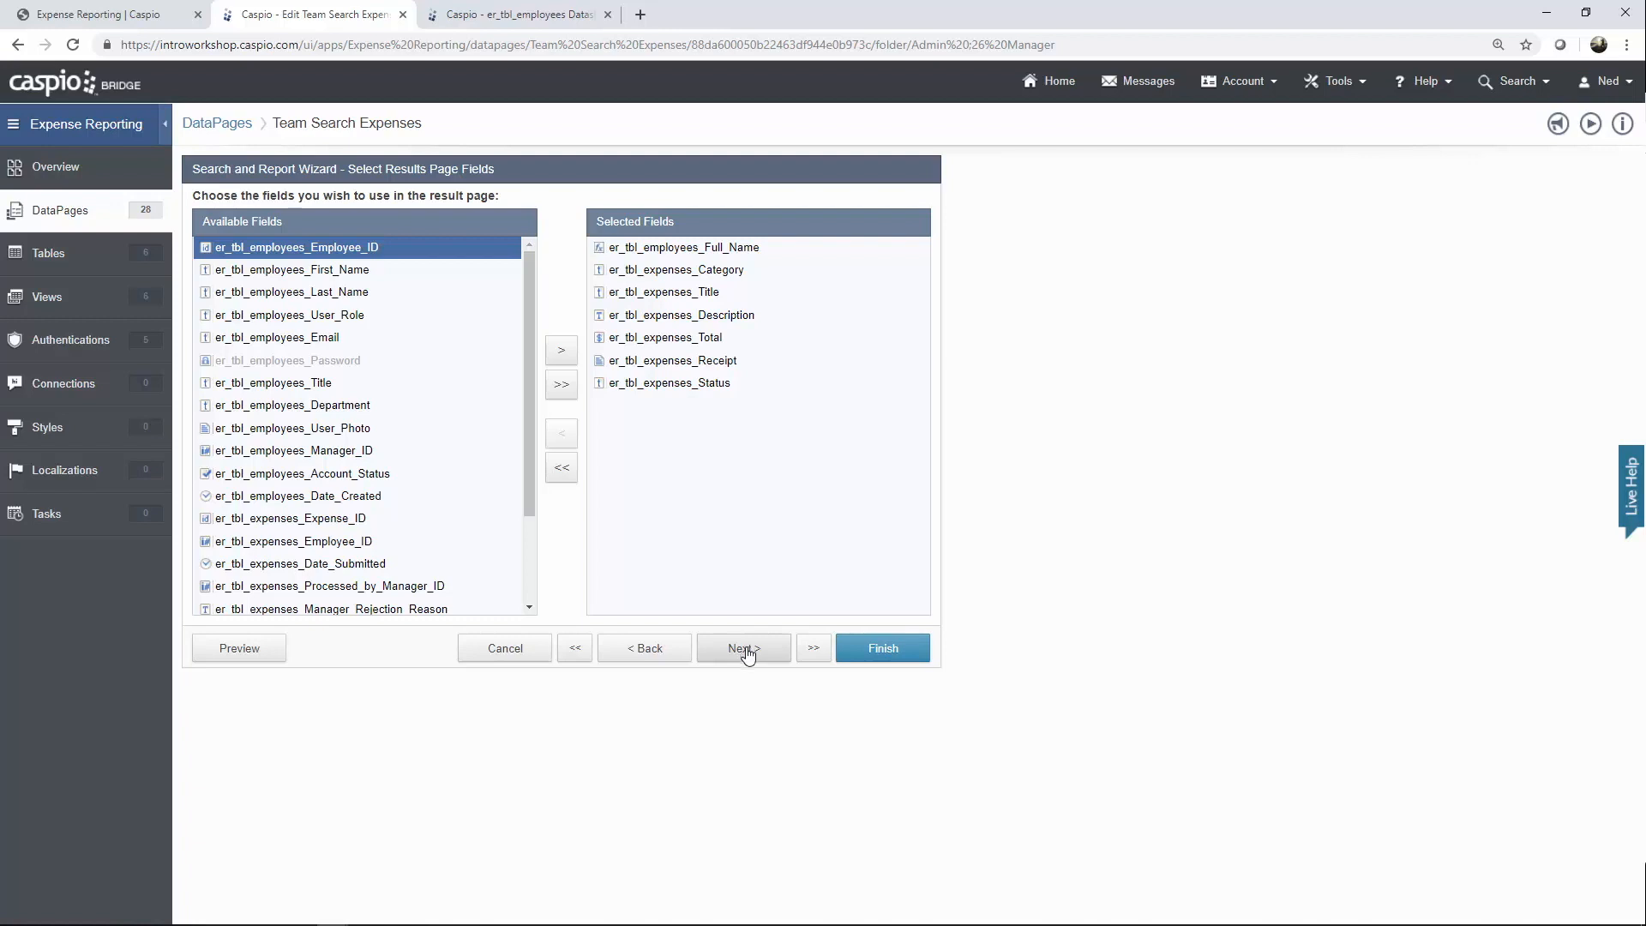
Advance through the results page settings, checking the Total aggregate, to Configure Details Page Fields.
left_click(744, 649)
left_click(745, 650)
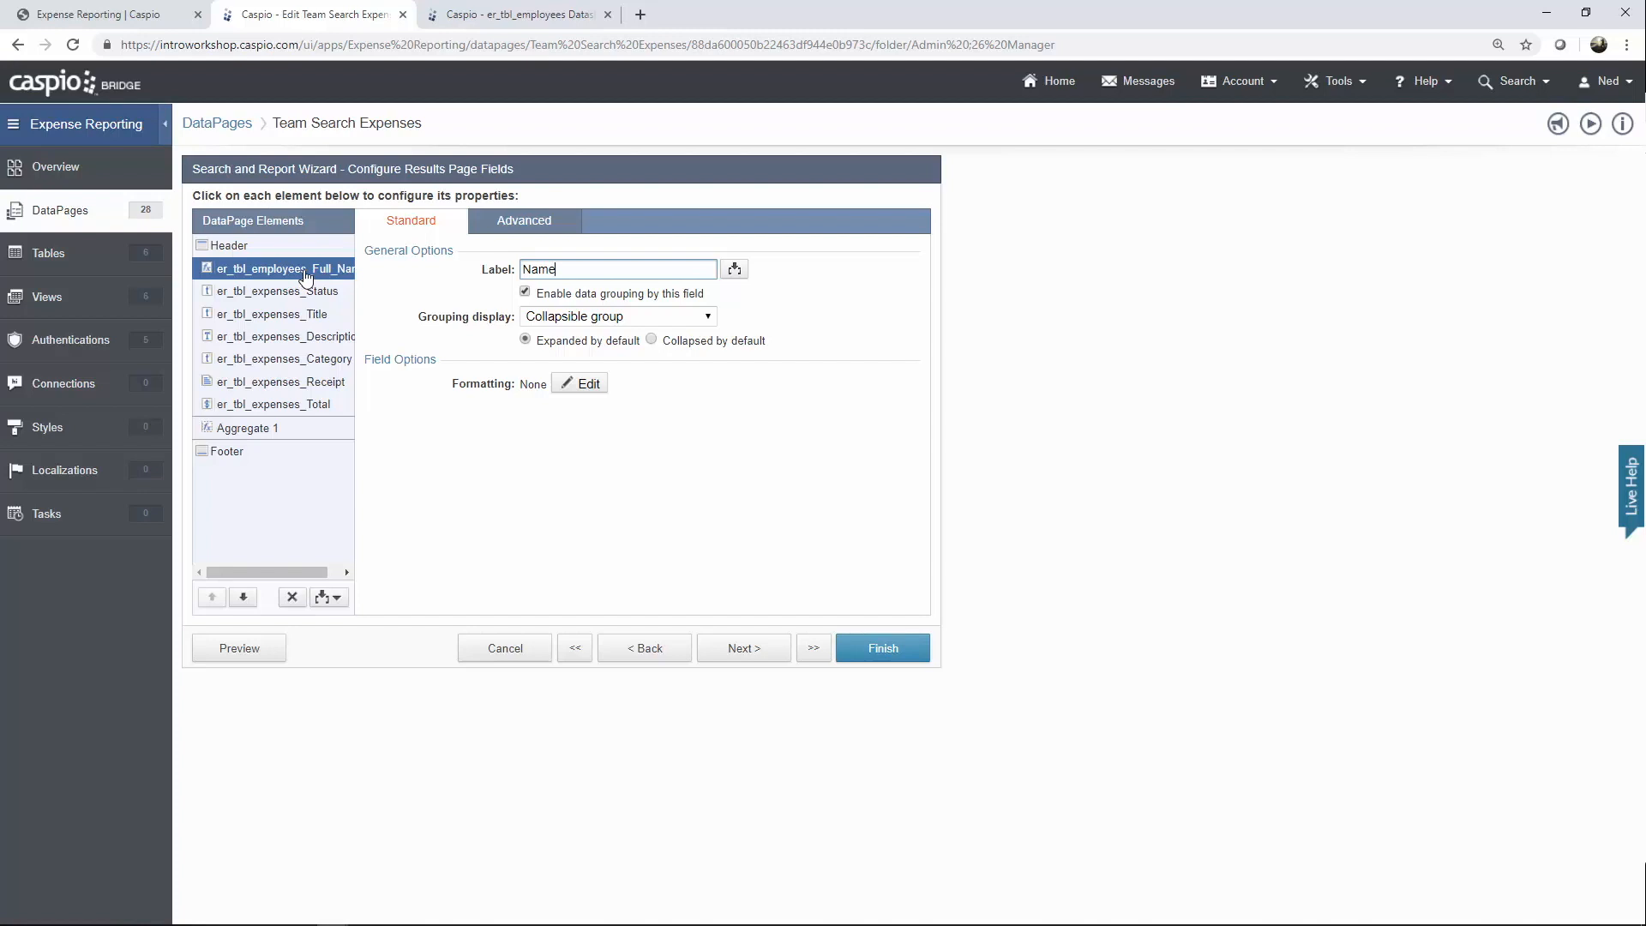
left_click(293, 432)
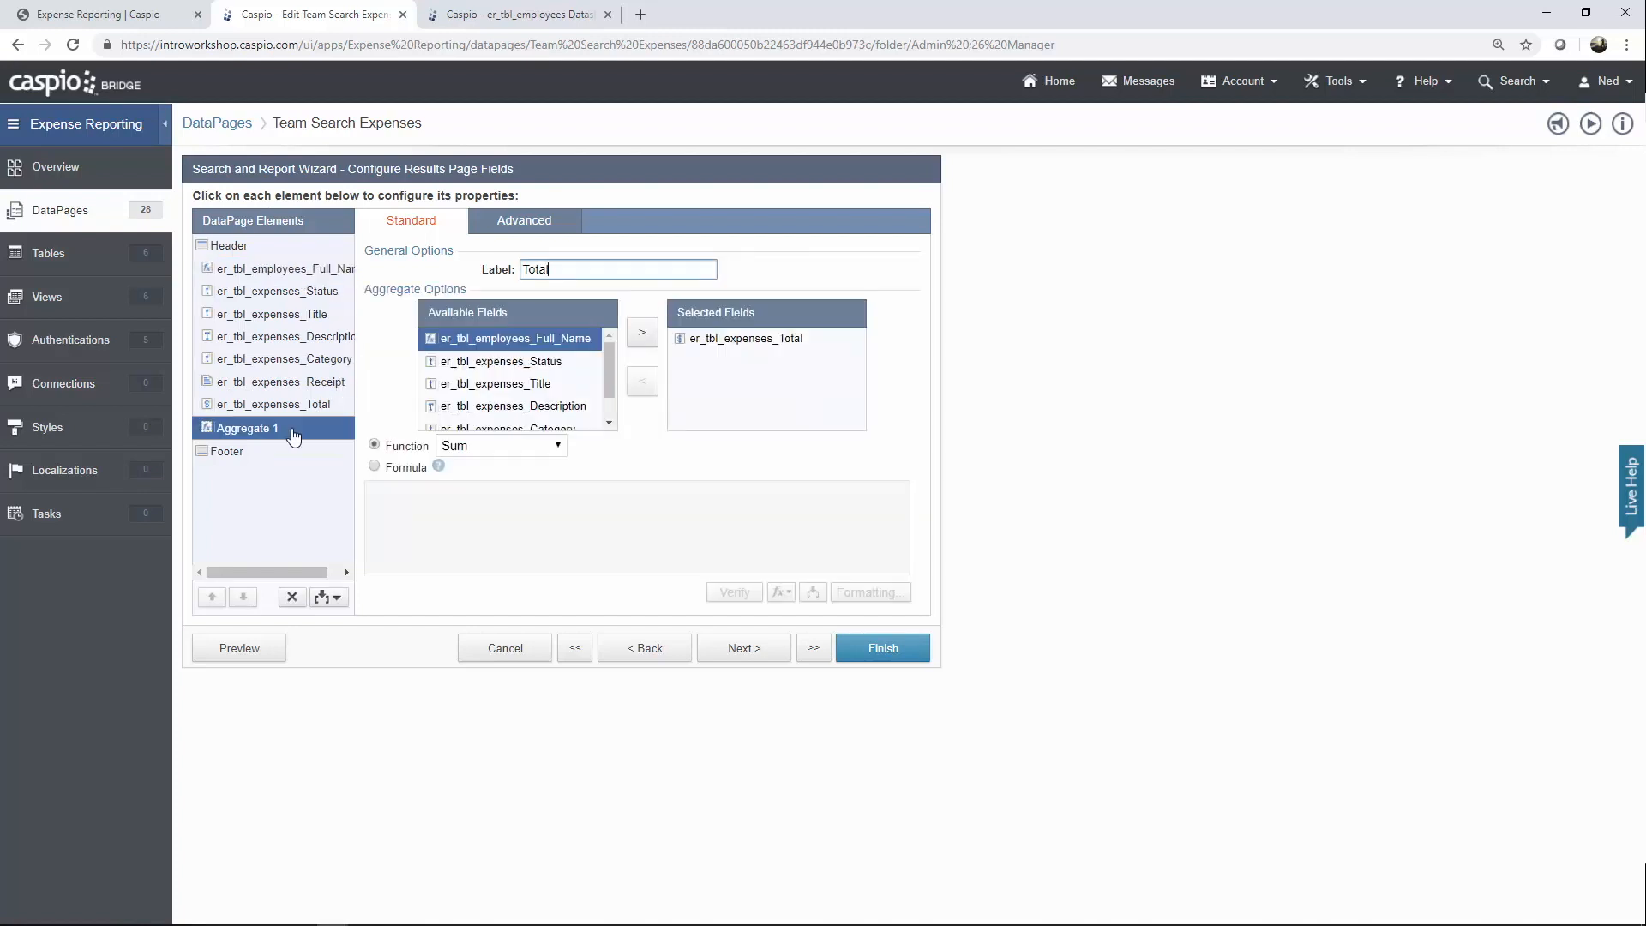
left_click(749, 651)
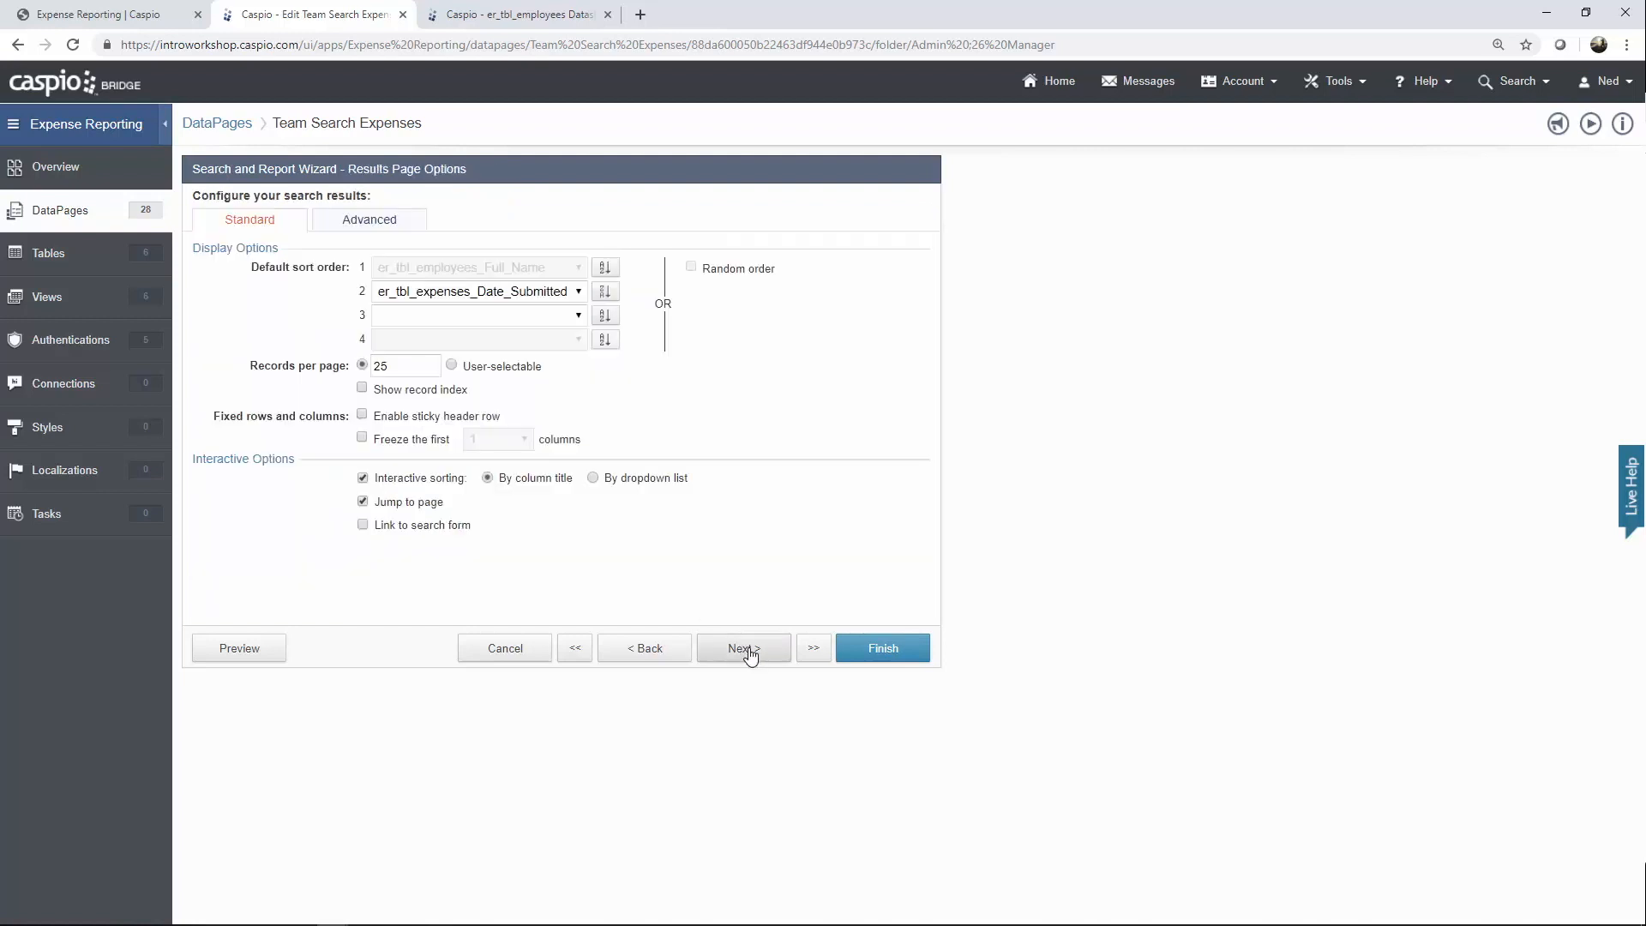
left_click(750, 656)
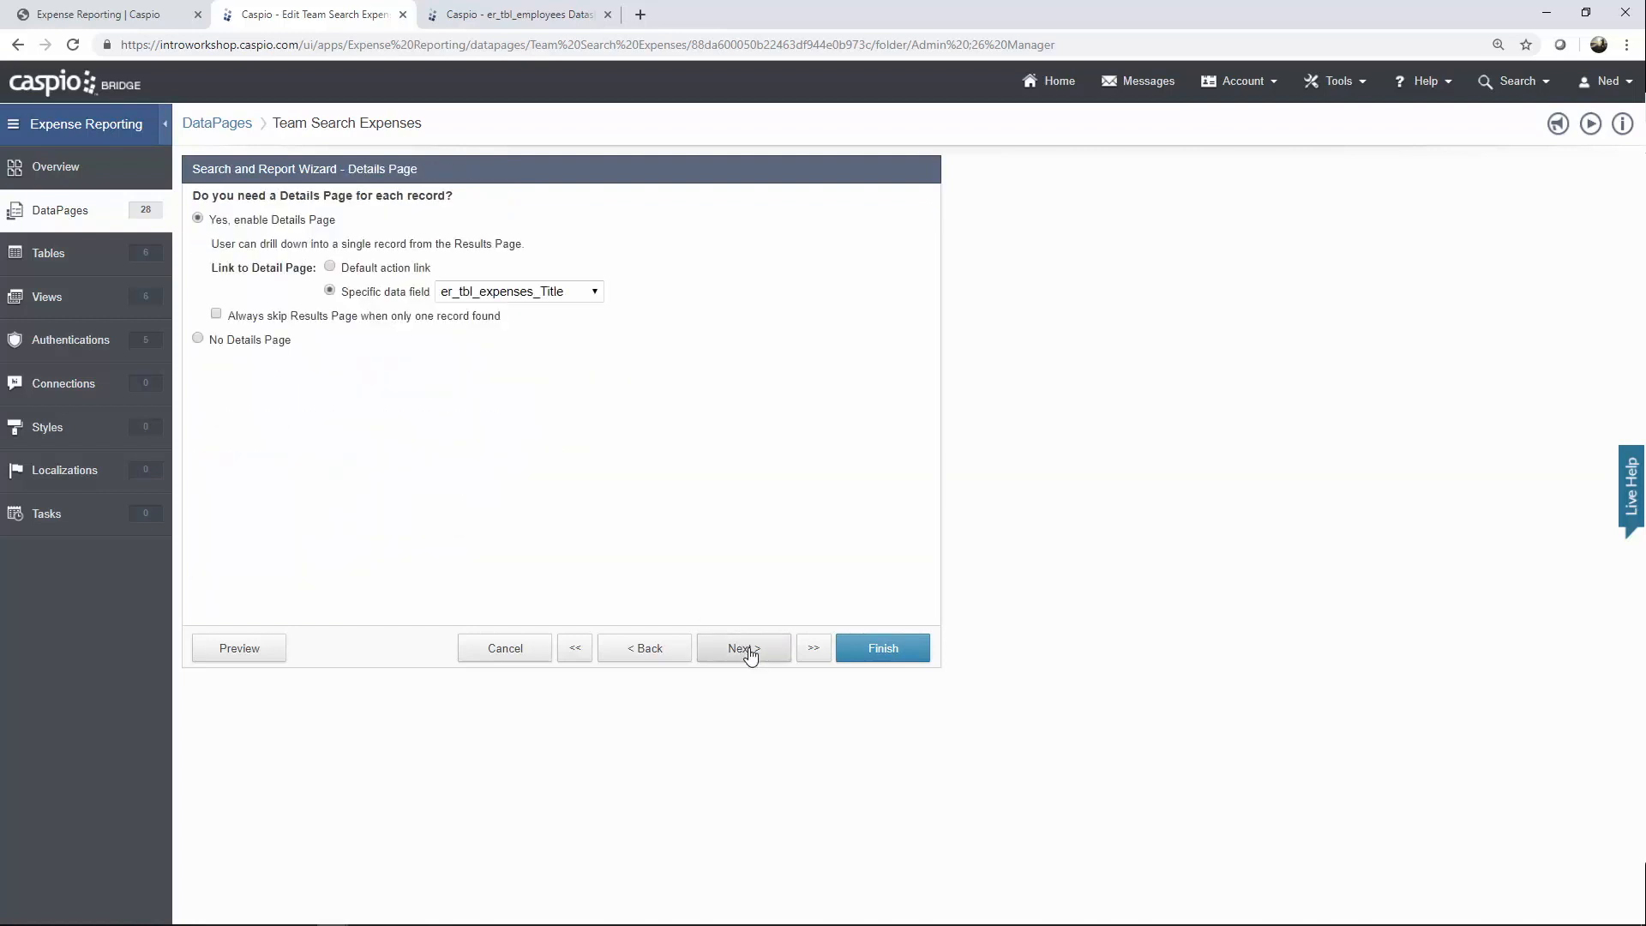
left_click(750, 656)
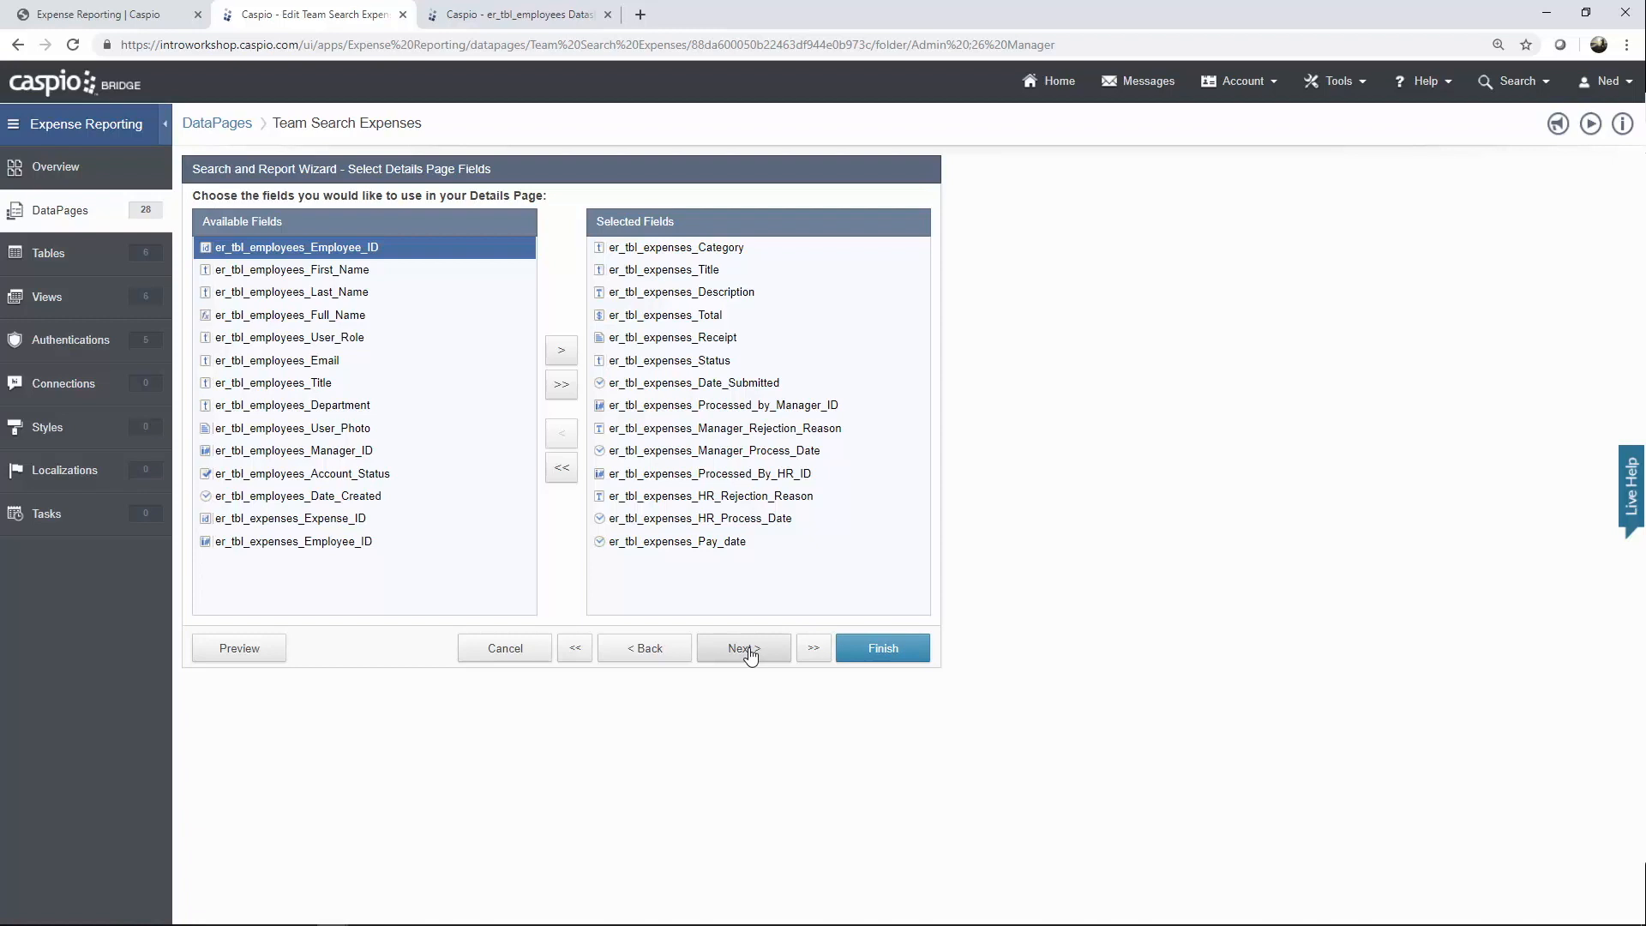
left_click(750, 654)
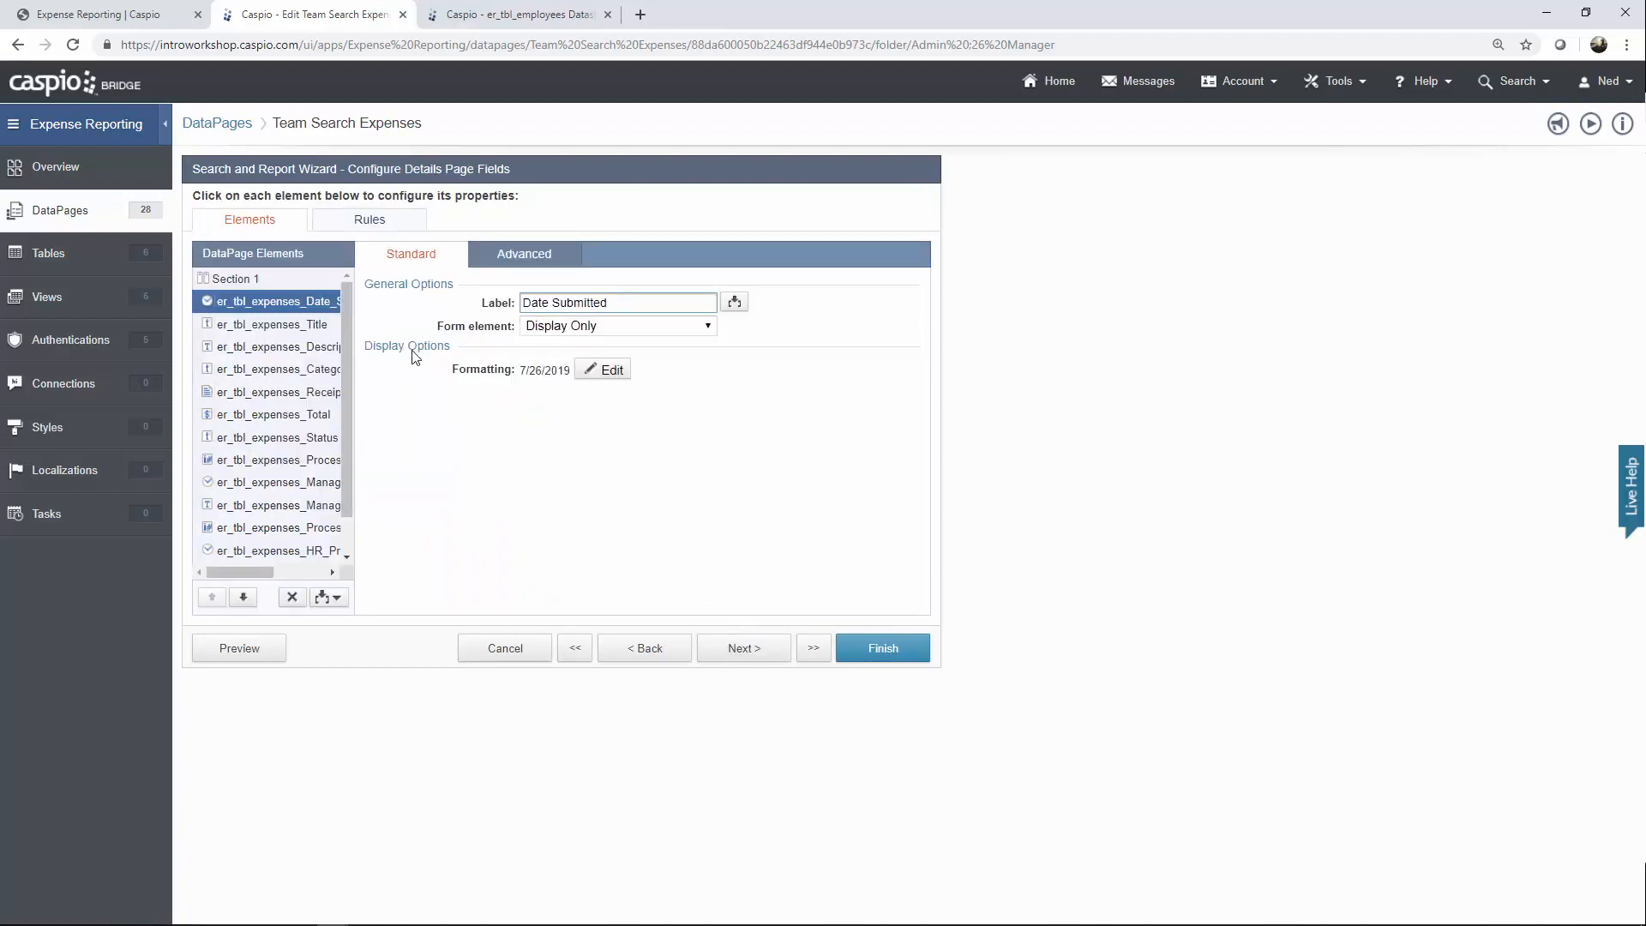
Step through the details elements from Title and Total down to Reason for Rejection.
left_click(276, 326)
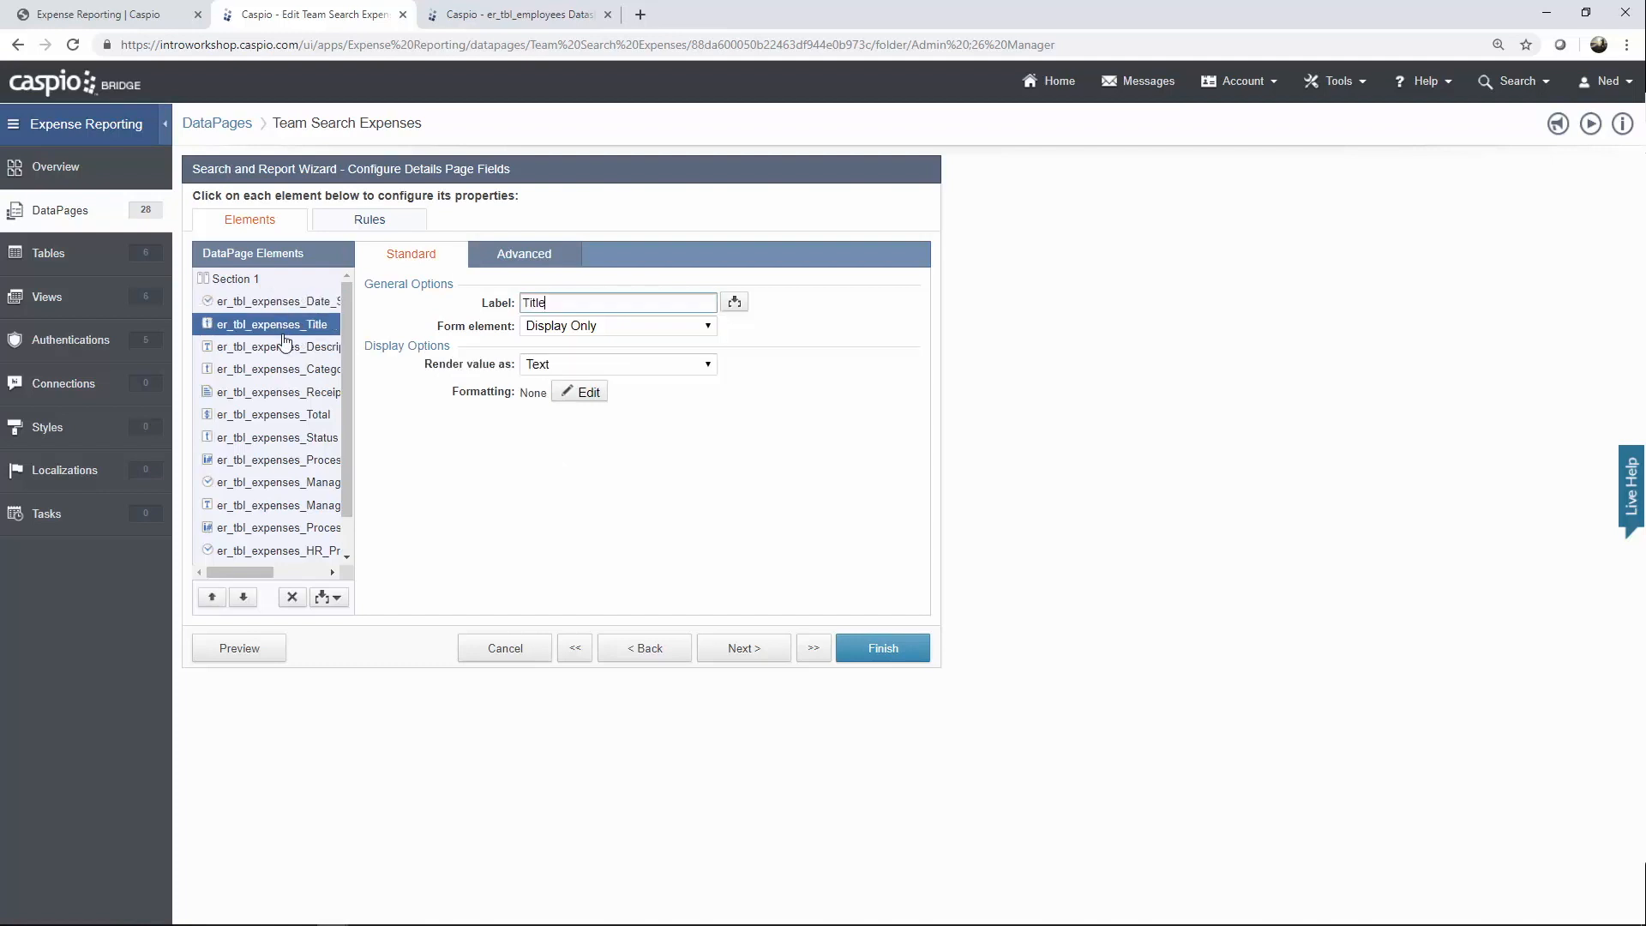
left_click(283, 348)
left_click(283, 369)
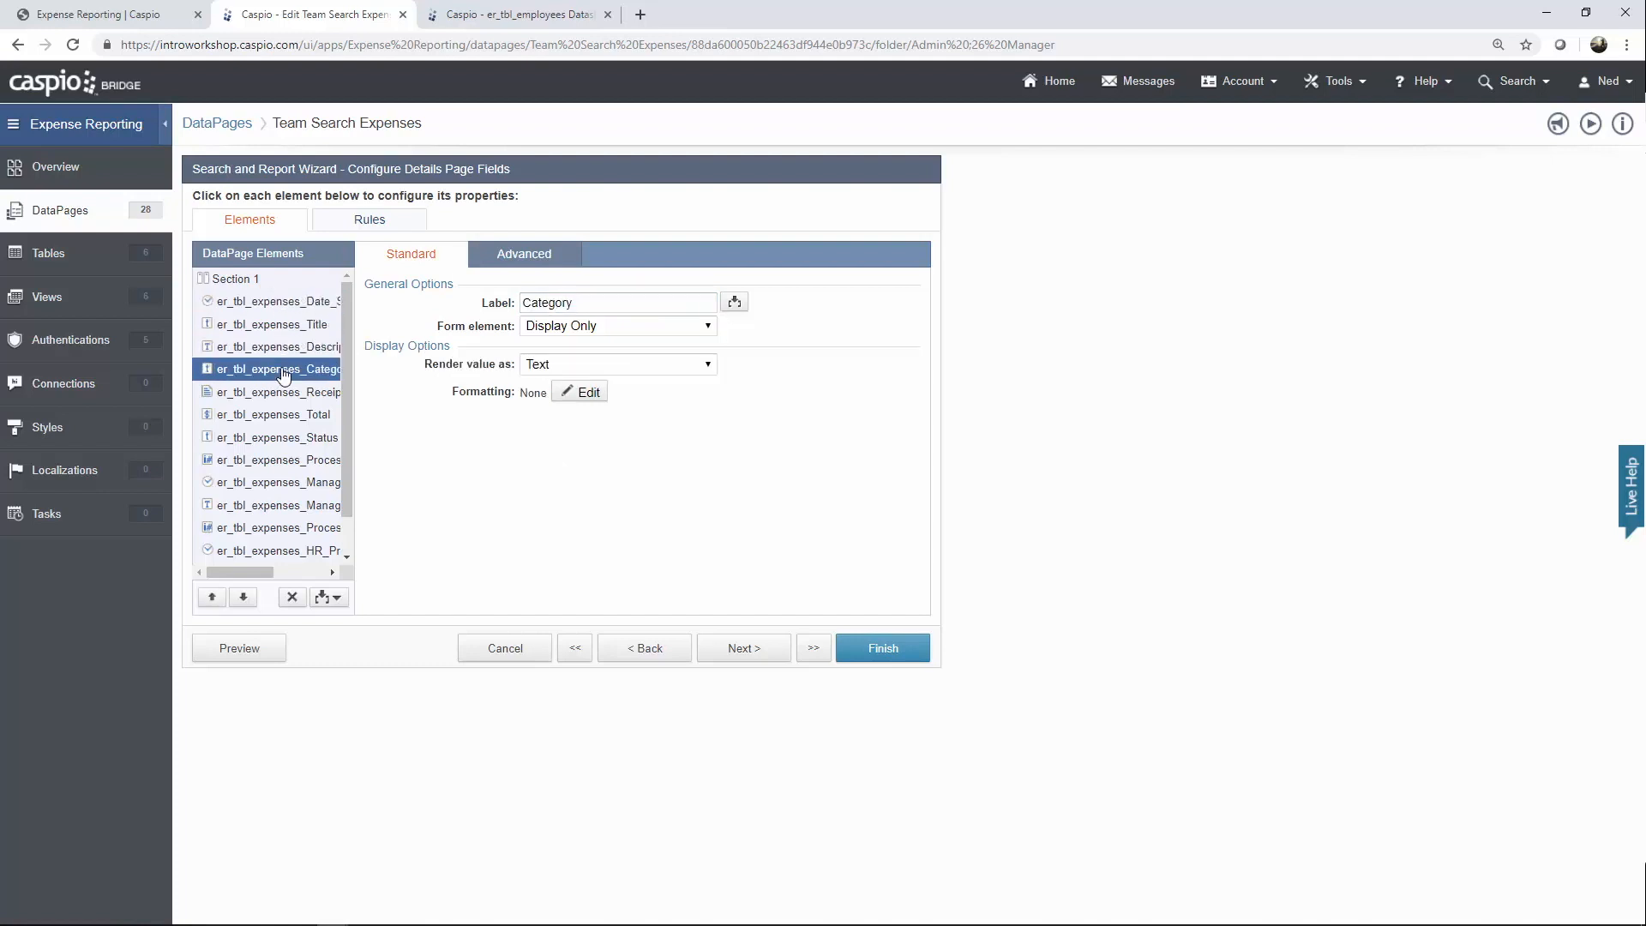
left_click(283, 392)
left_click(283, 415)
left_click(283, 441)
left_click(283, 463)
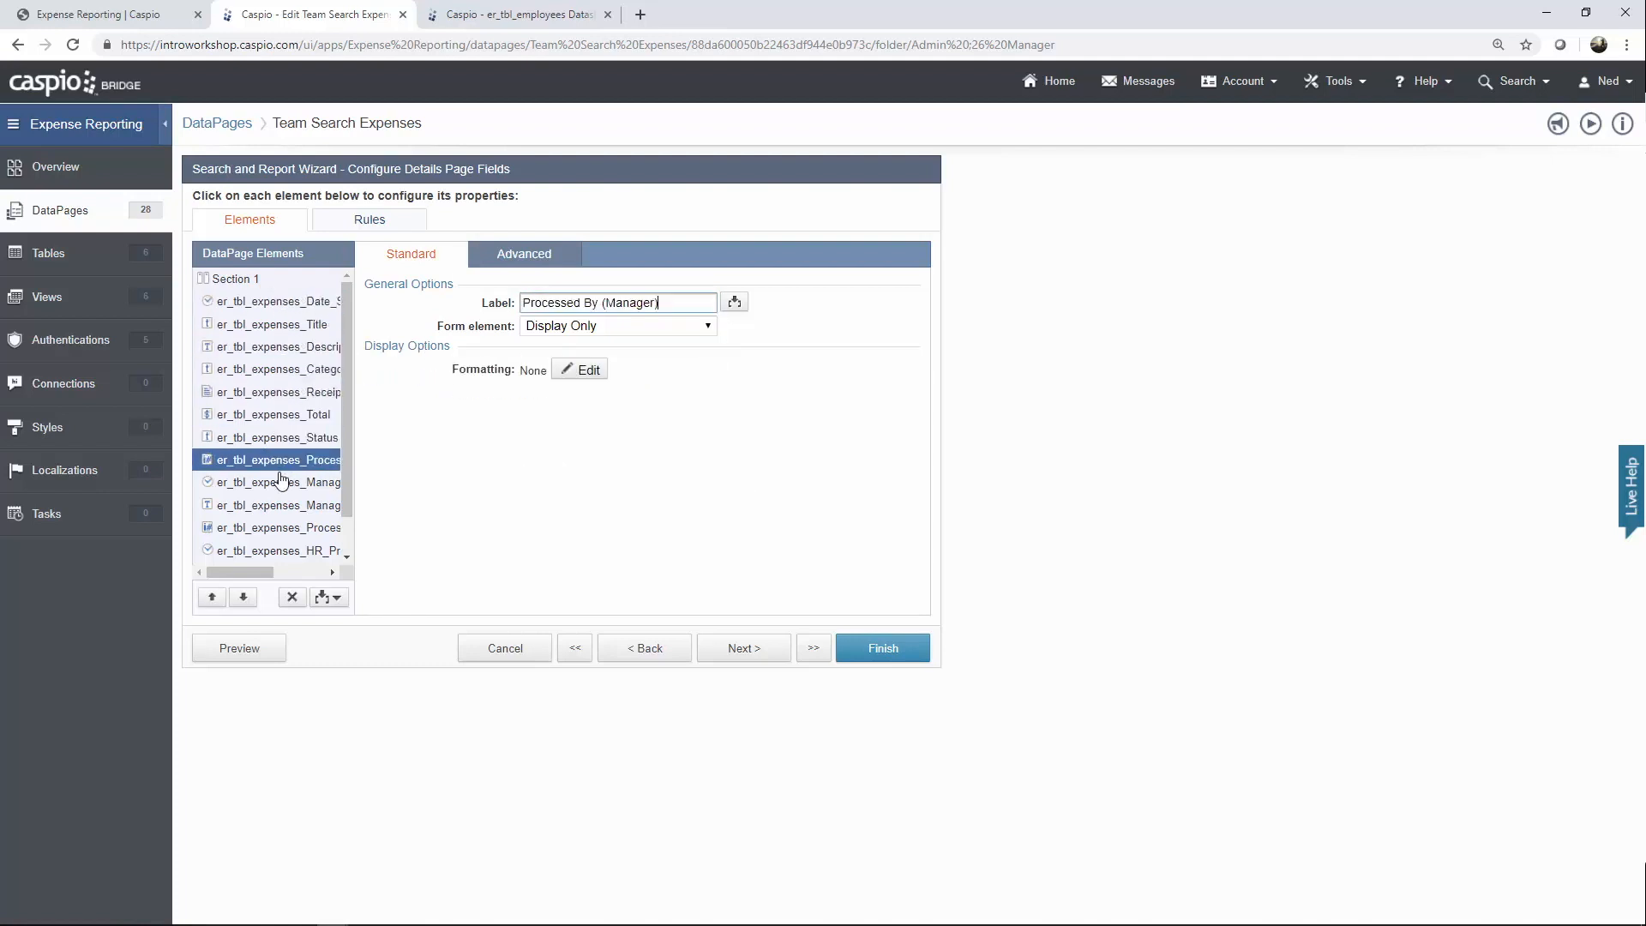
left_click(283, 485)
left_click(283, 508)
Review the HR processed-by, HR date, HR reason and Pay Date settings, then exit without saving.
left_click(283, 527)
left_click(283, 551)
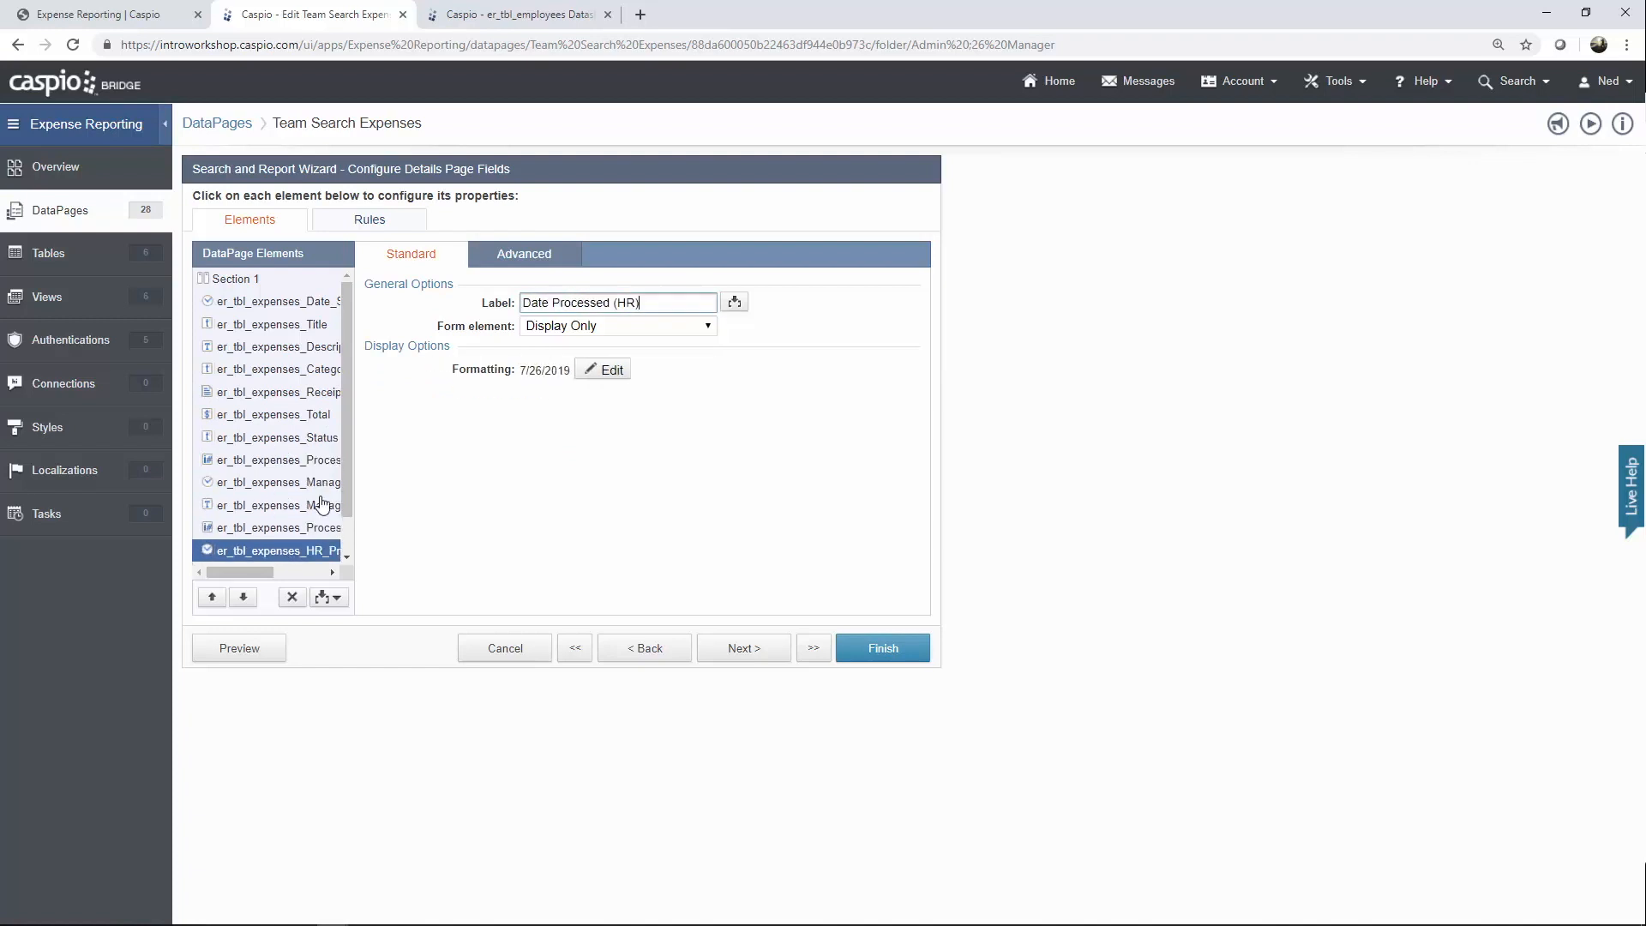
scroll(340, 504, "down", 1)
left_click(302, 530)
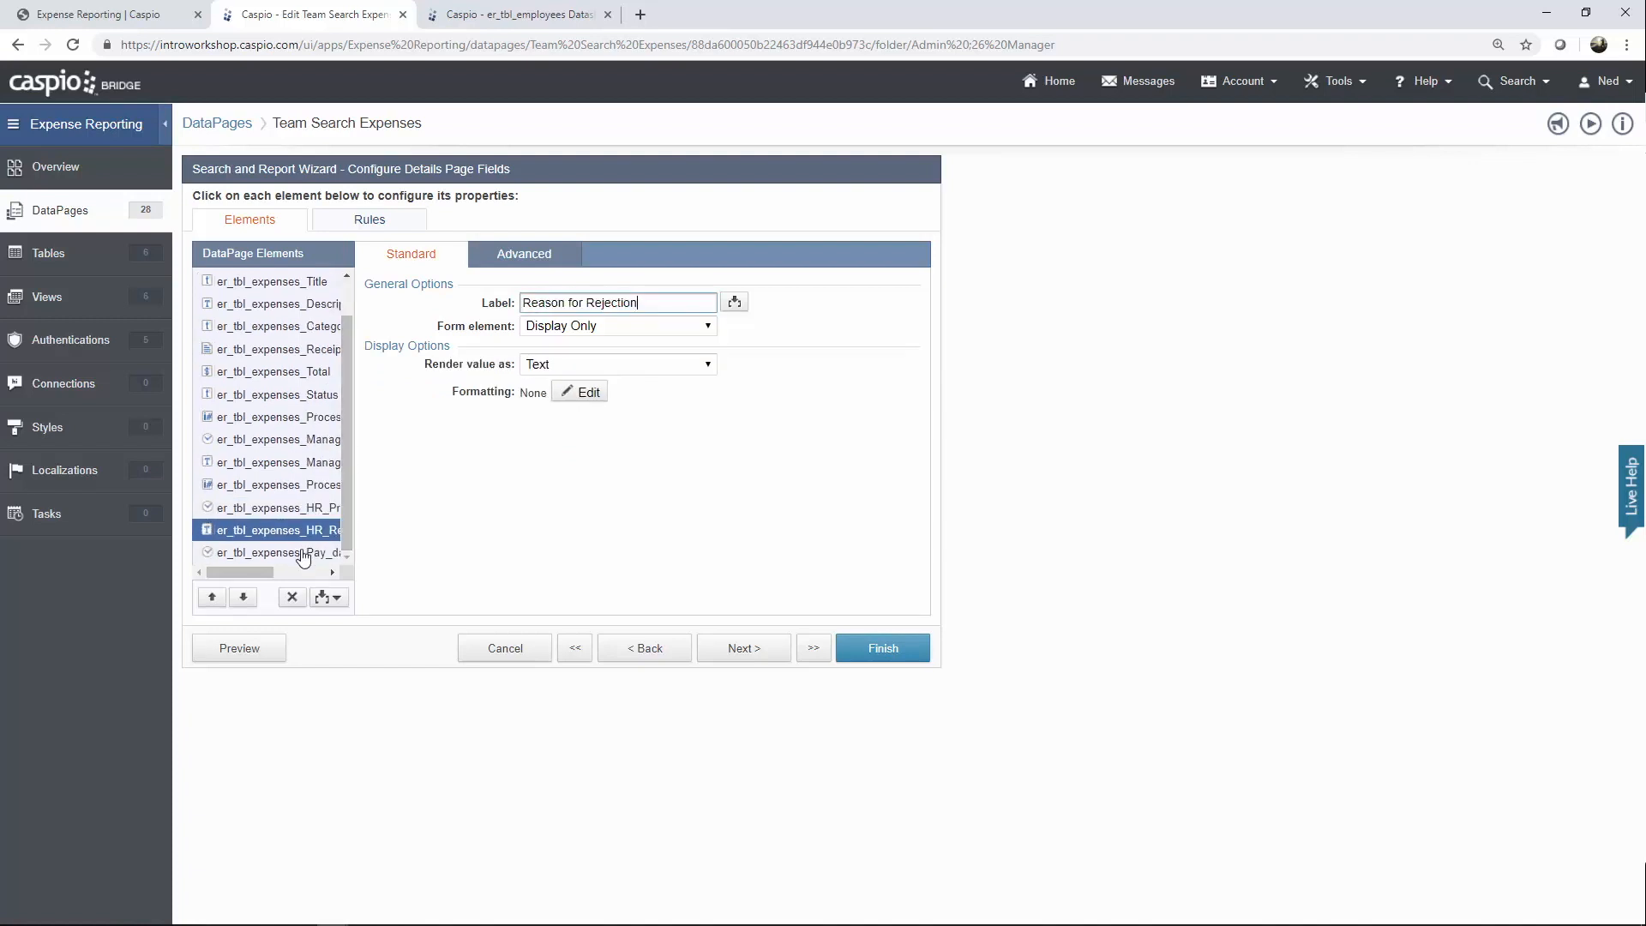
left_click(303, 552)
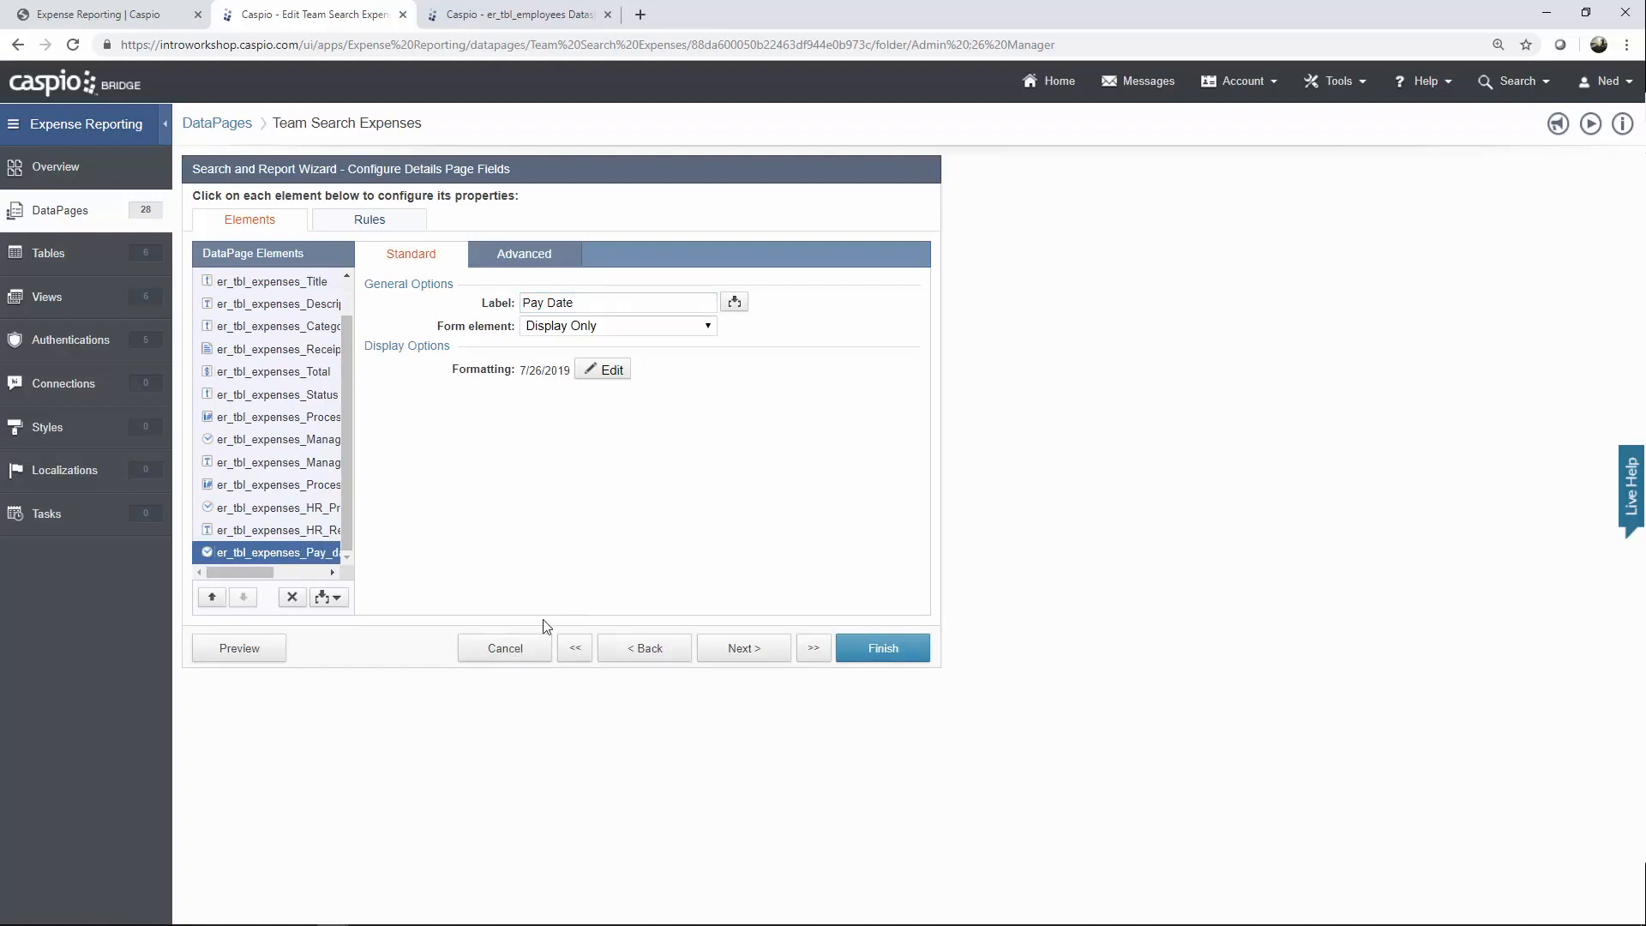
left_click(514, 650)
Discard the Team Search Expenses changes and open Add User from the HR folder for editing.
left_click(895, 466)
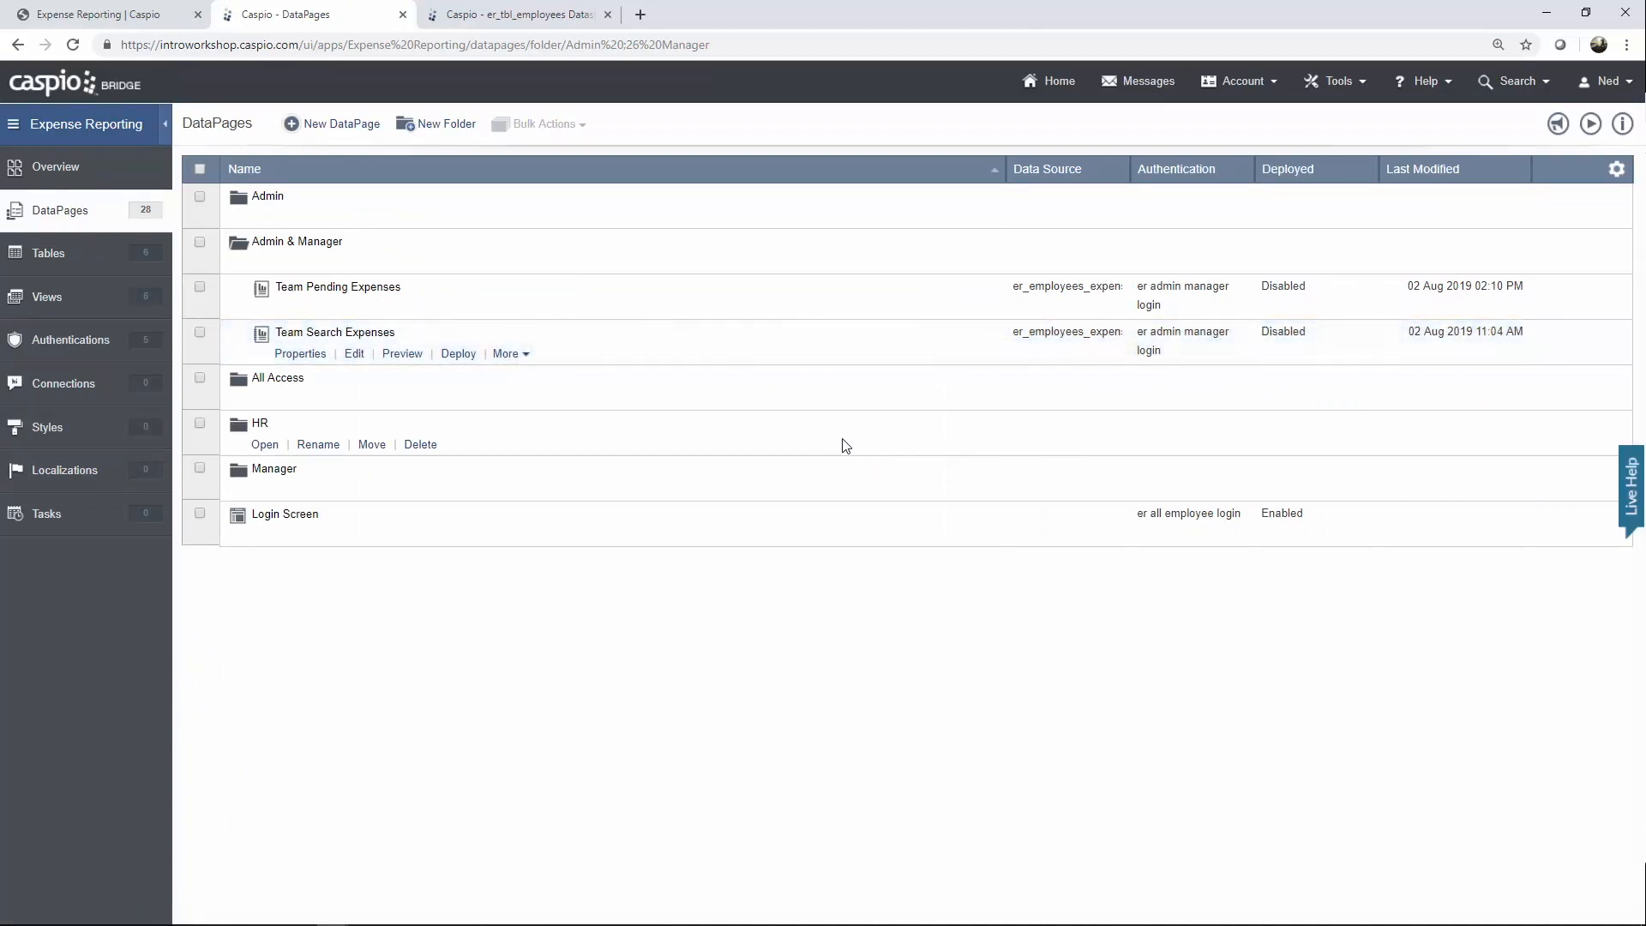
left_click(276, 265)
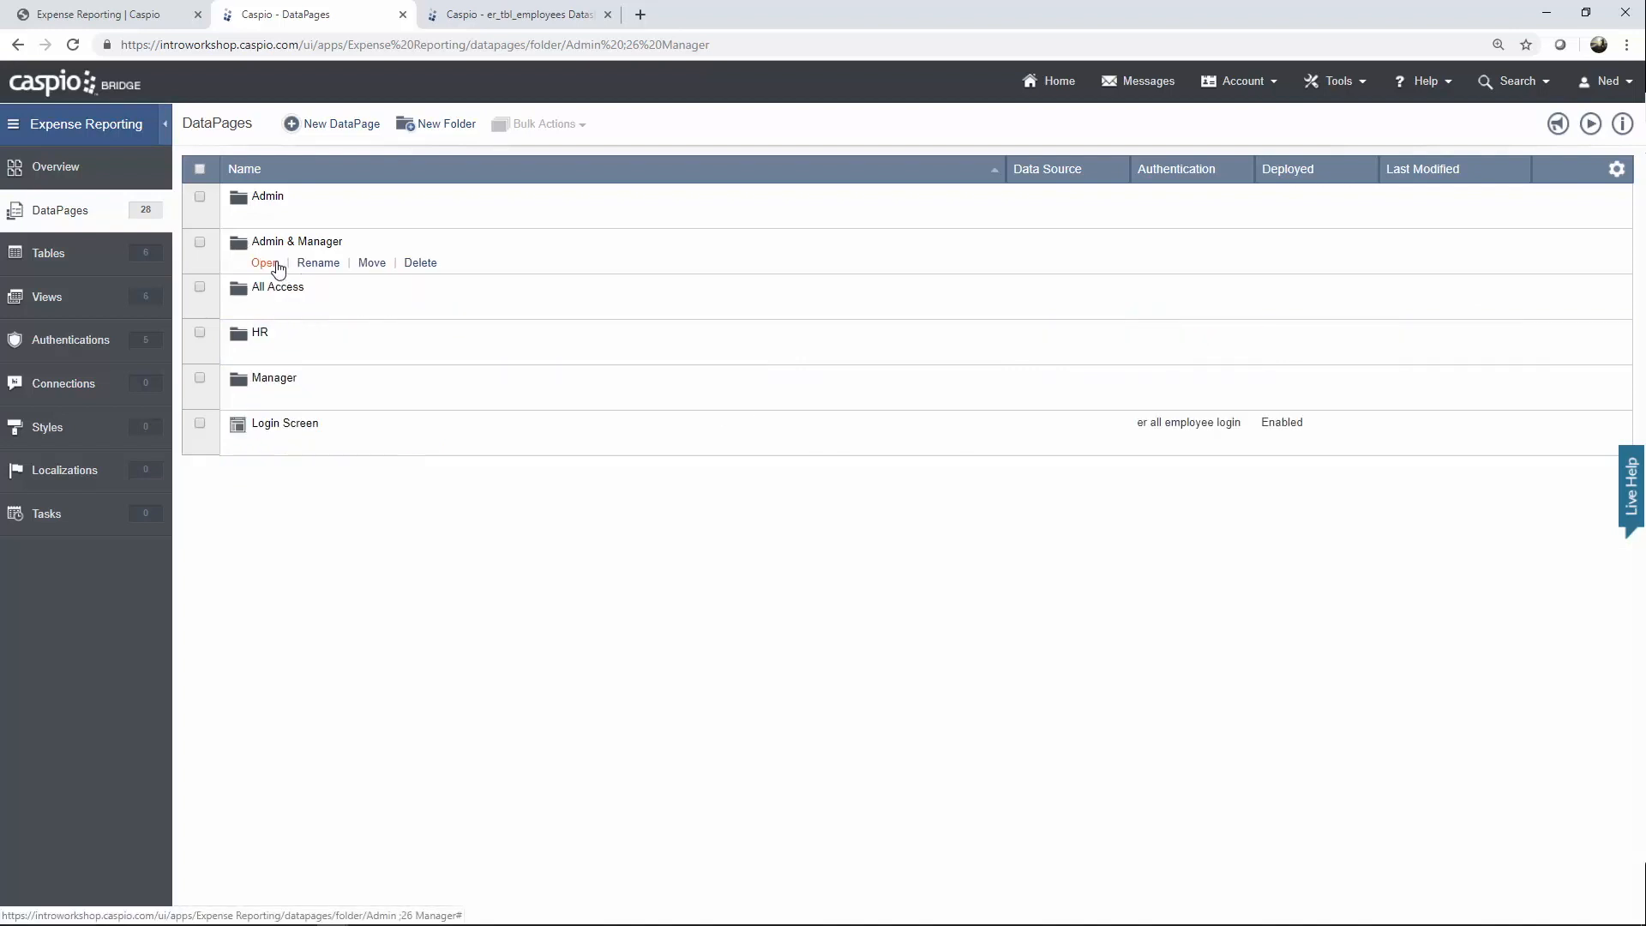
left_click(264, 355)
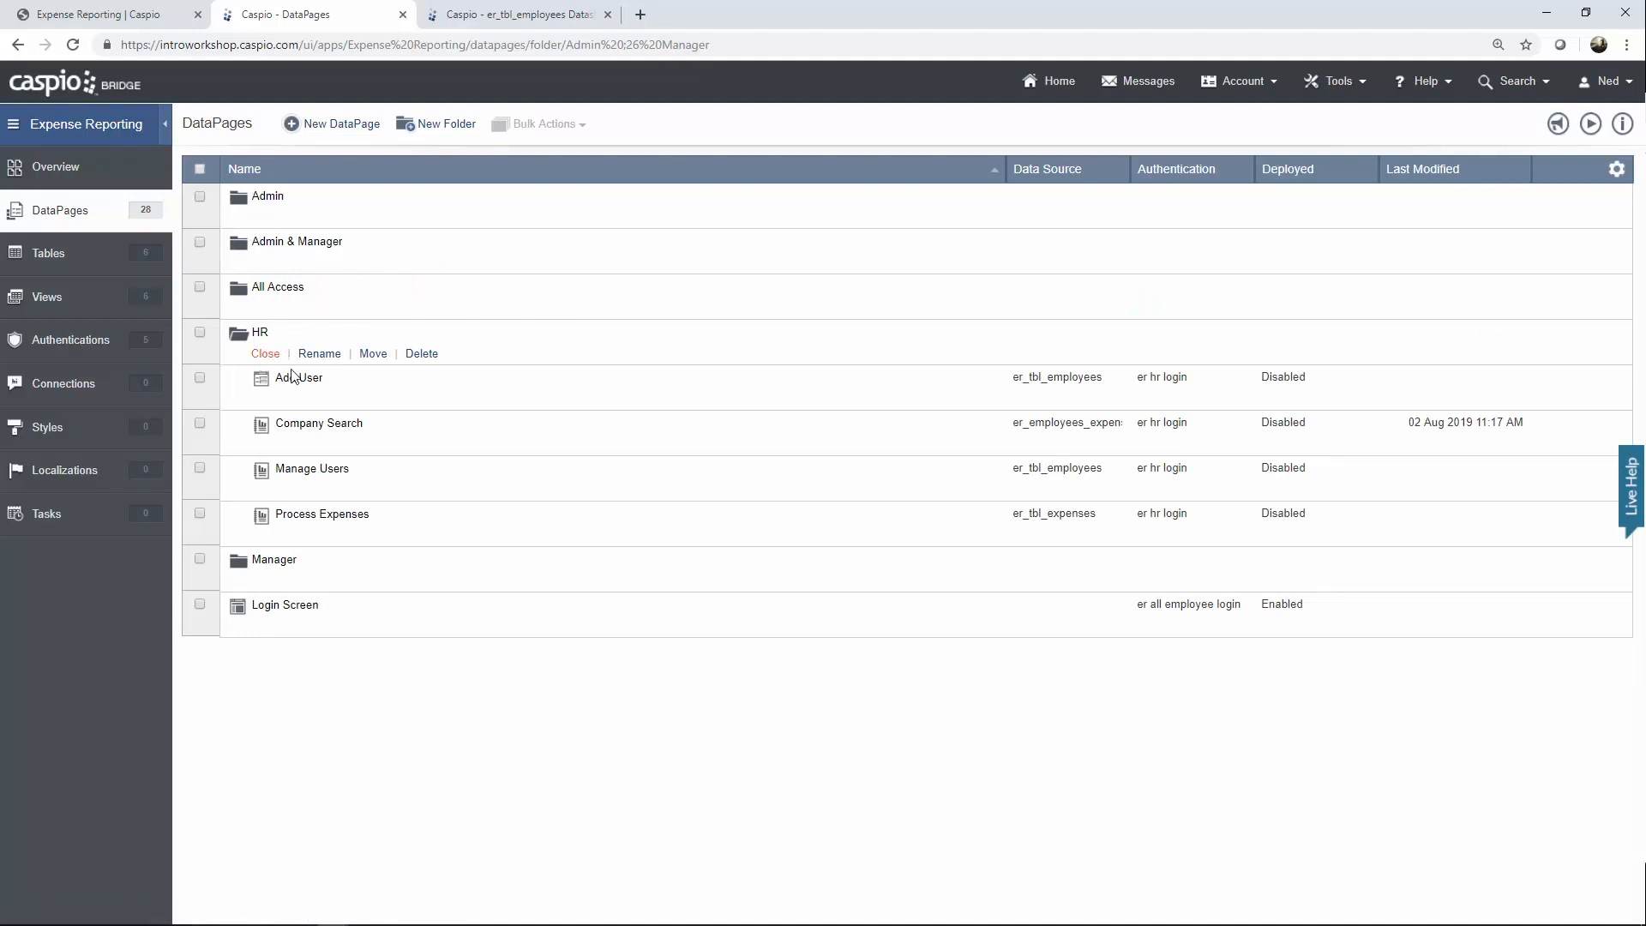
mouse_move(293, 379)
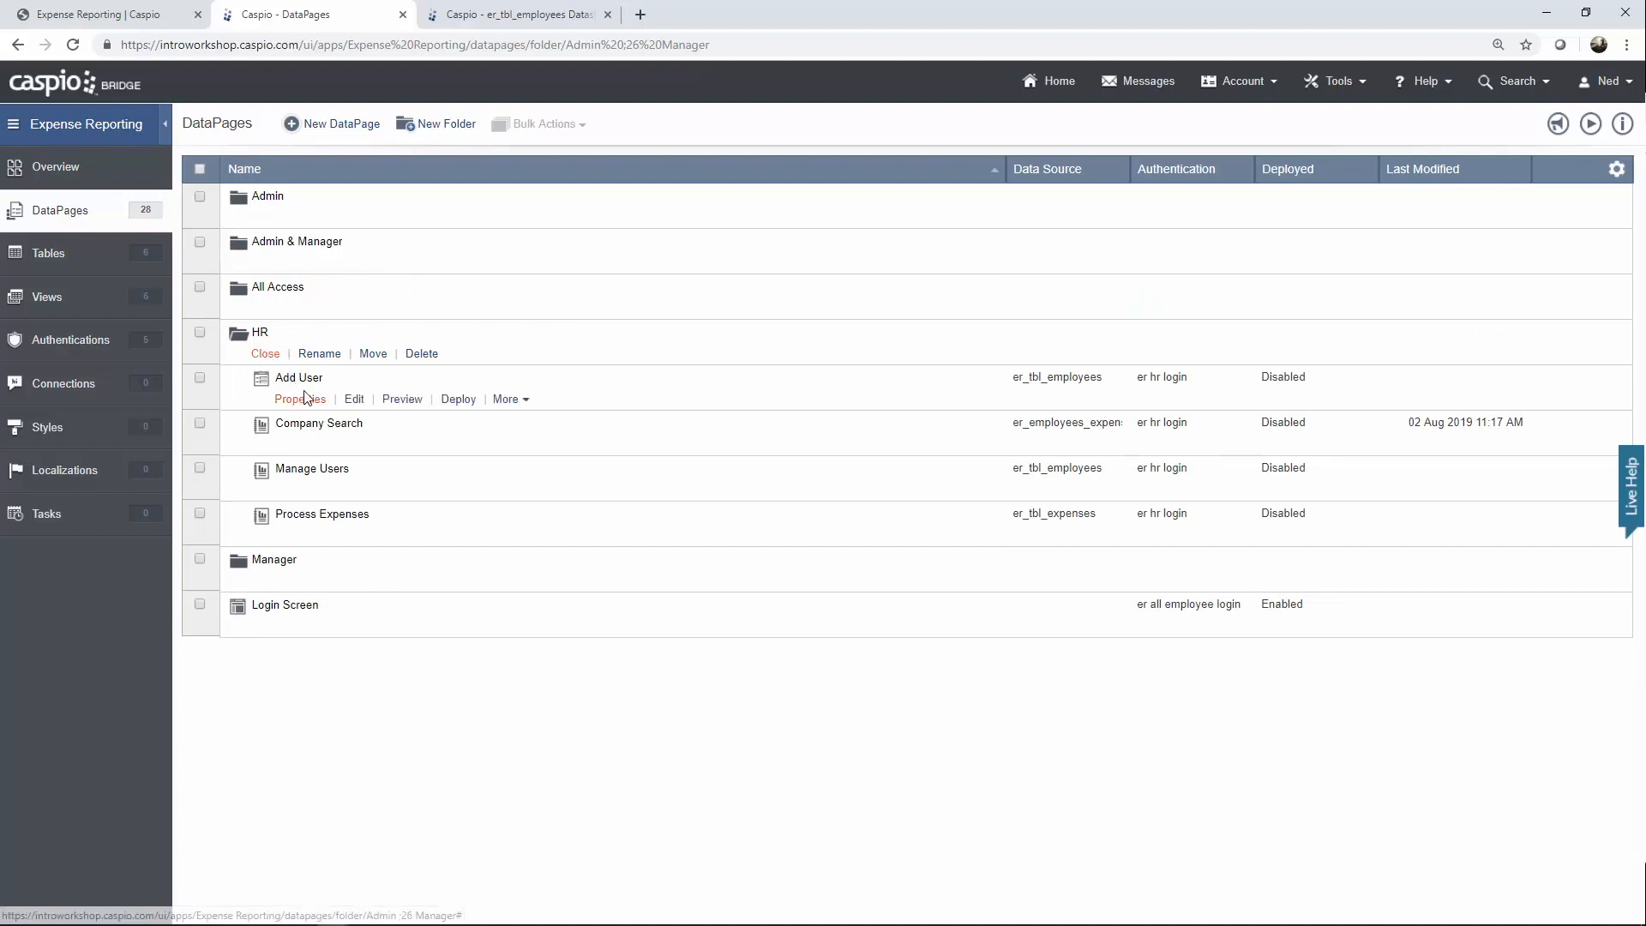
left_click(351, 401)
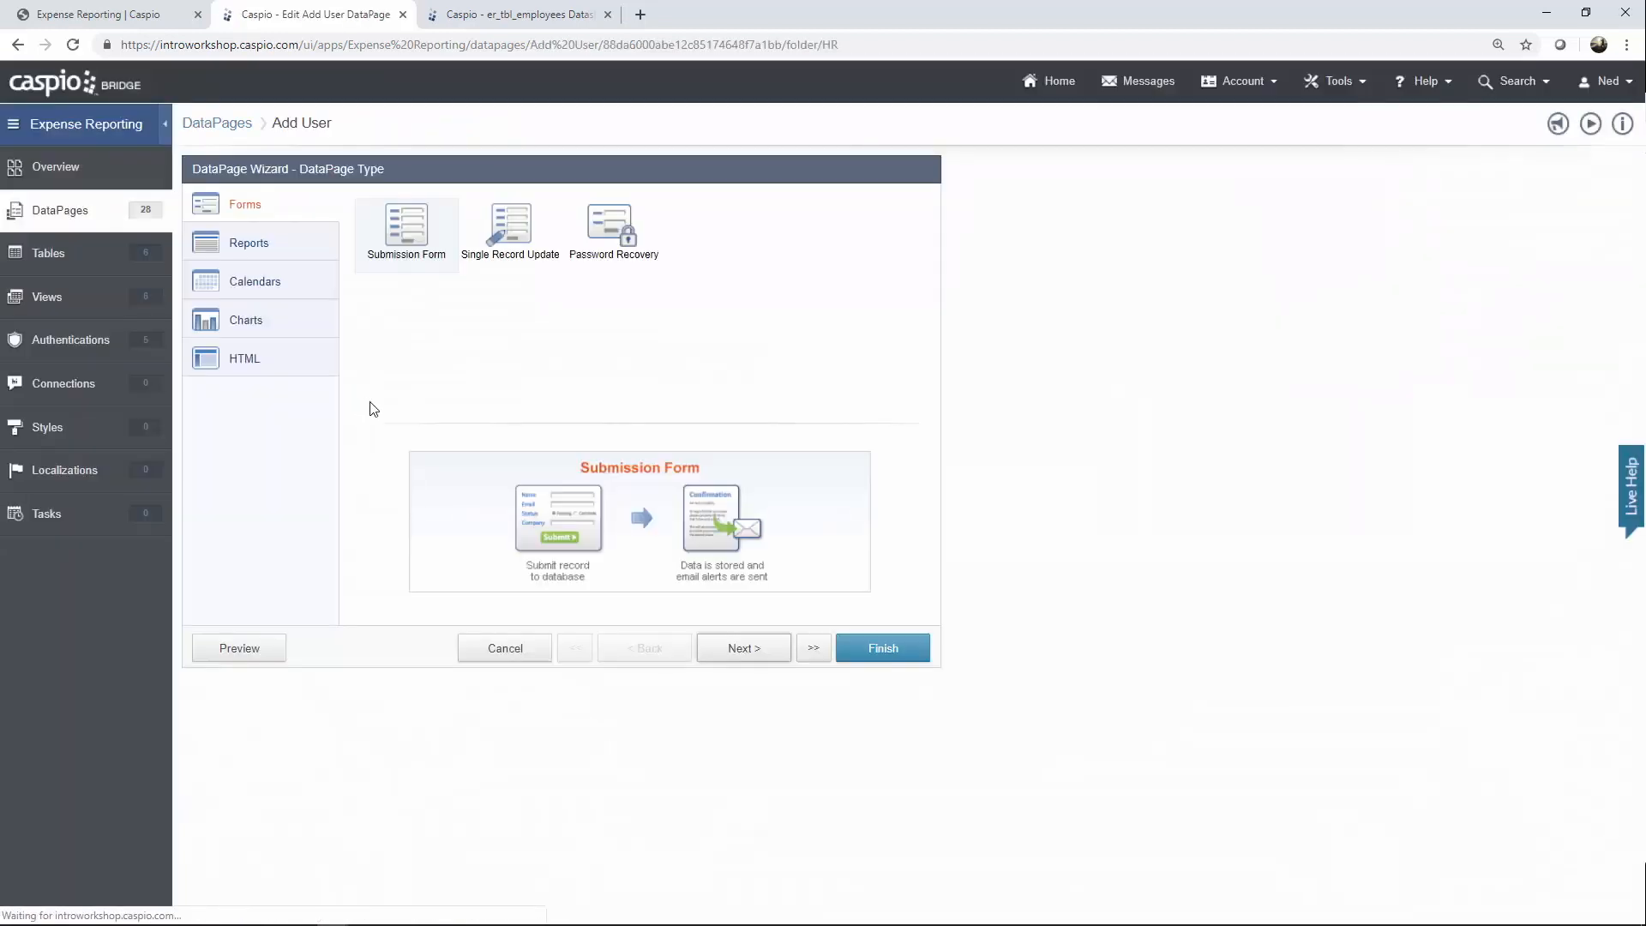
Keep er_tbl_employees as the data source and er hr login as authentication, reaching Configure Fields.
left_click(745, 649)
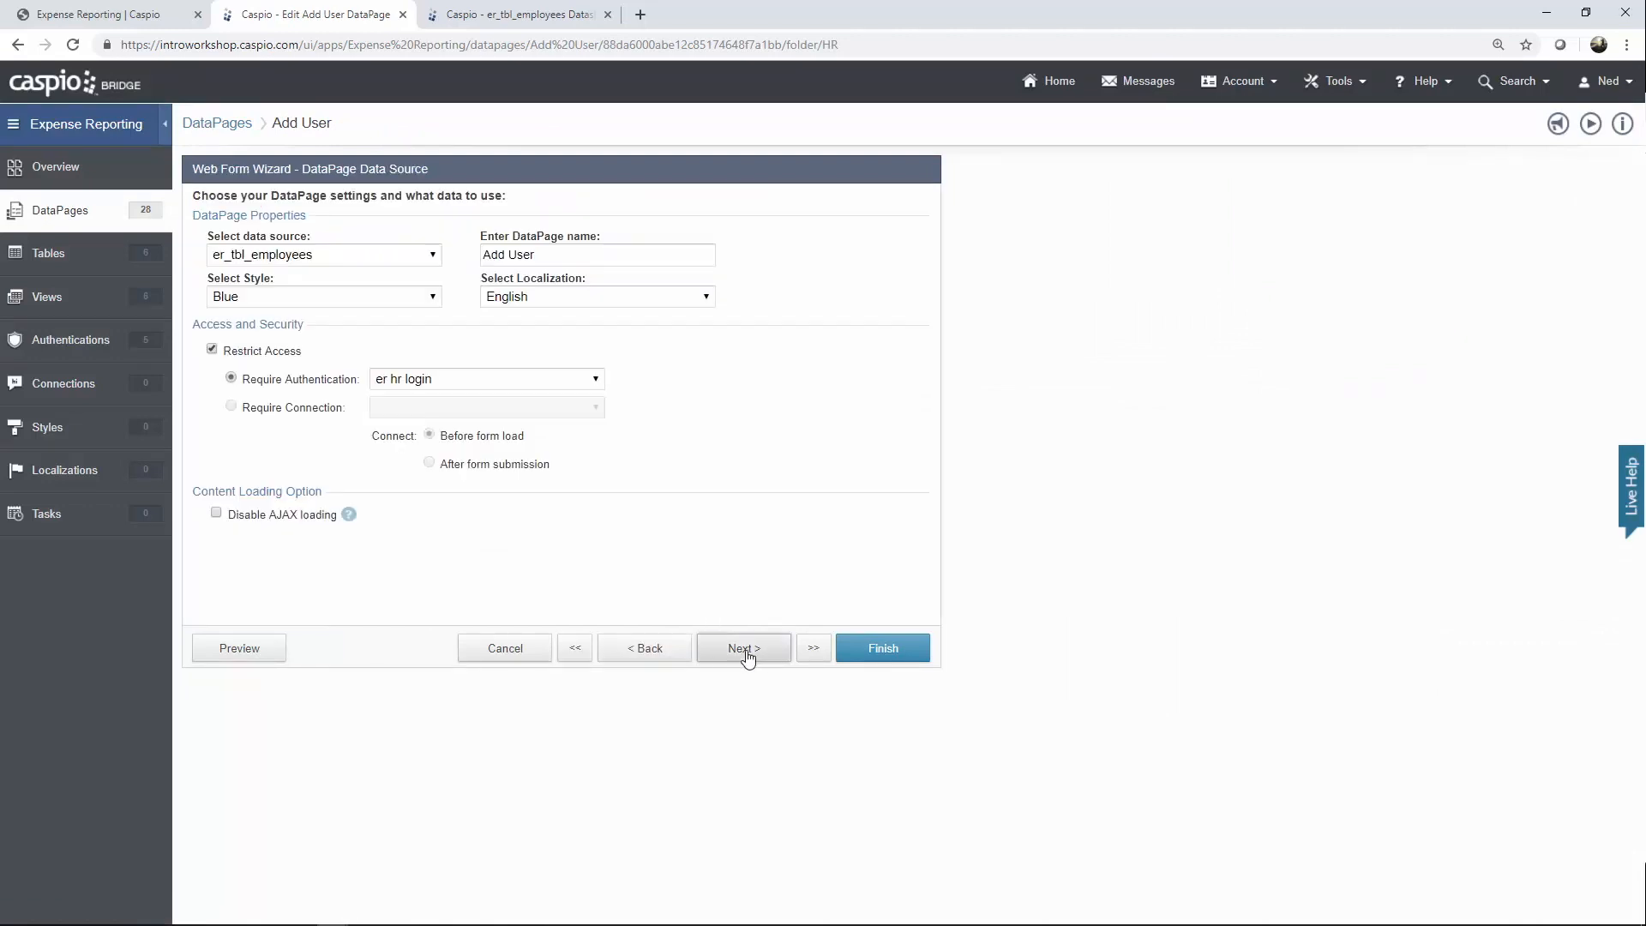
left_click(394, 258)
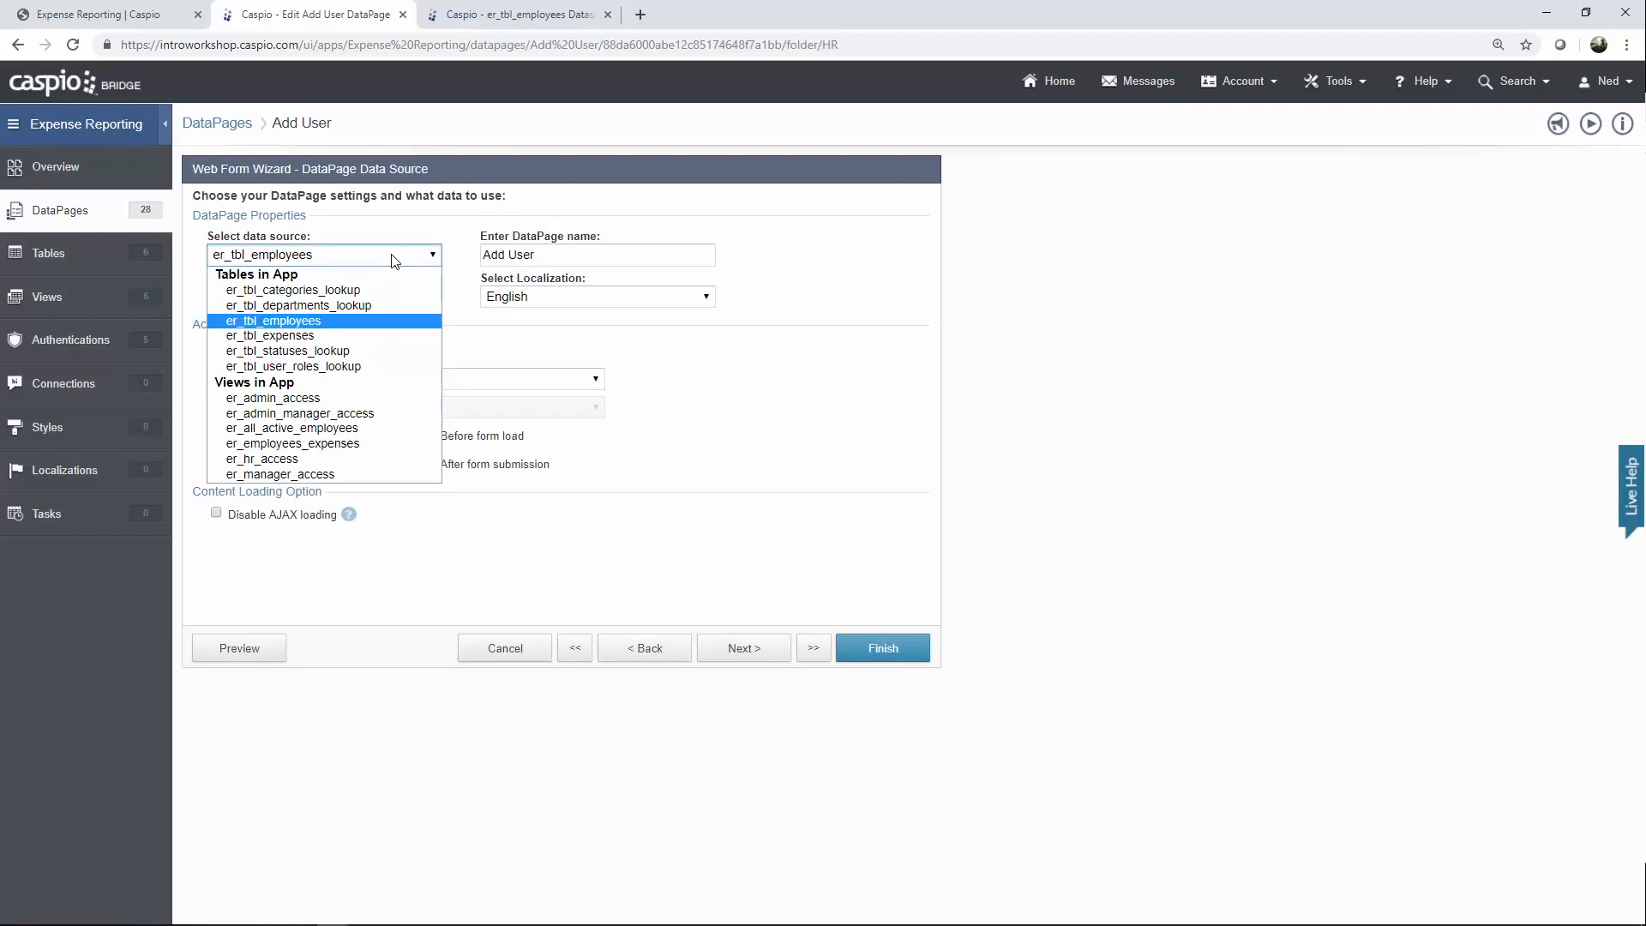
left_click(394, 260)
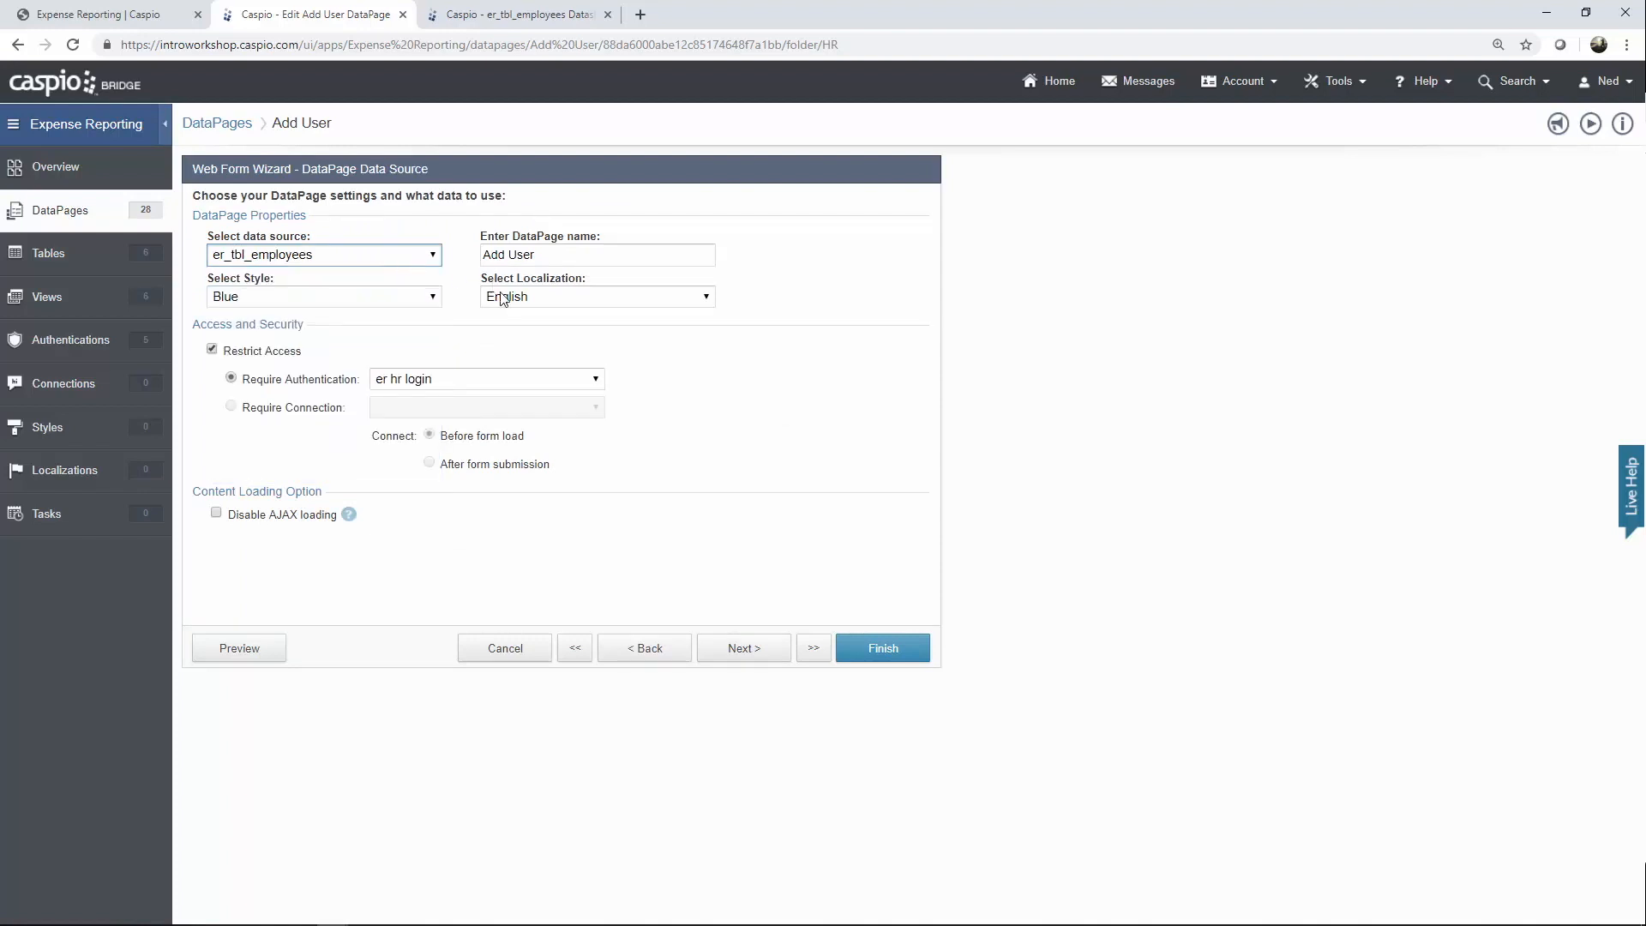
left_click(461, 382)
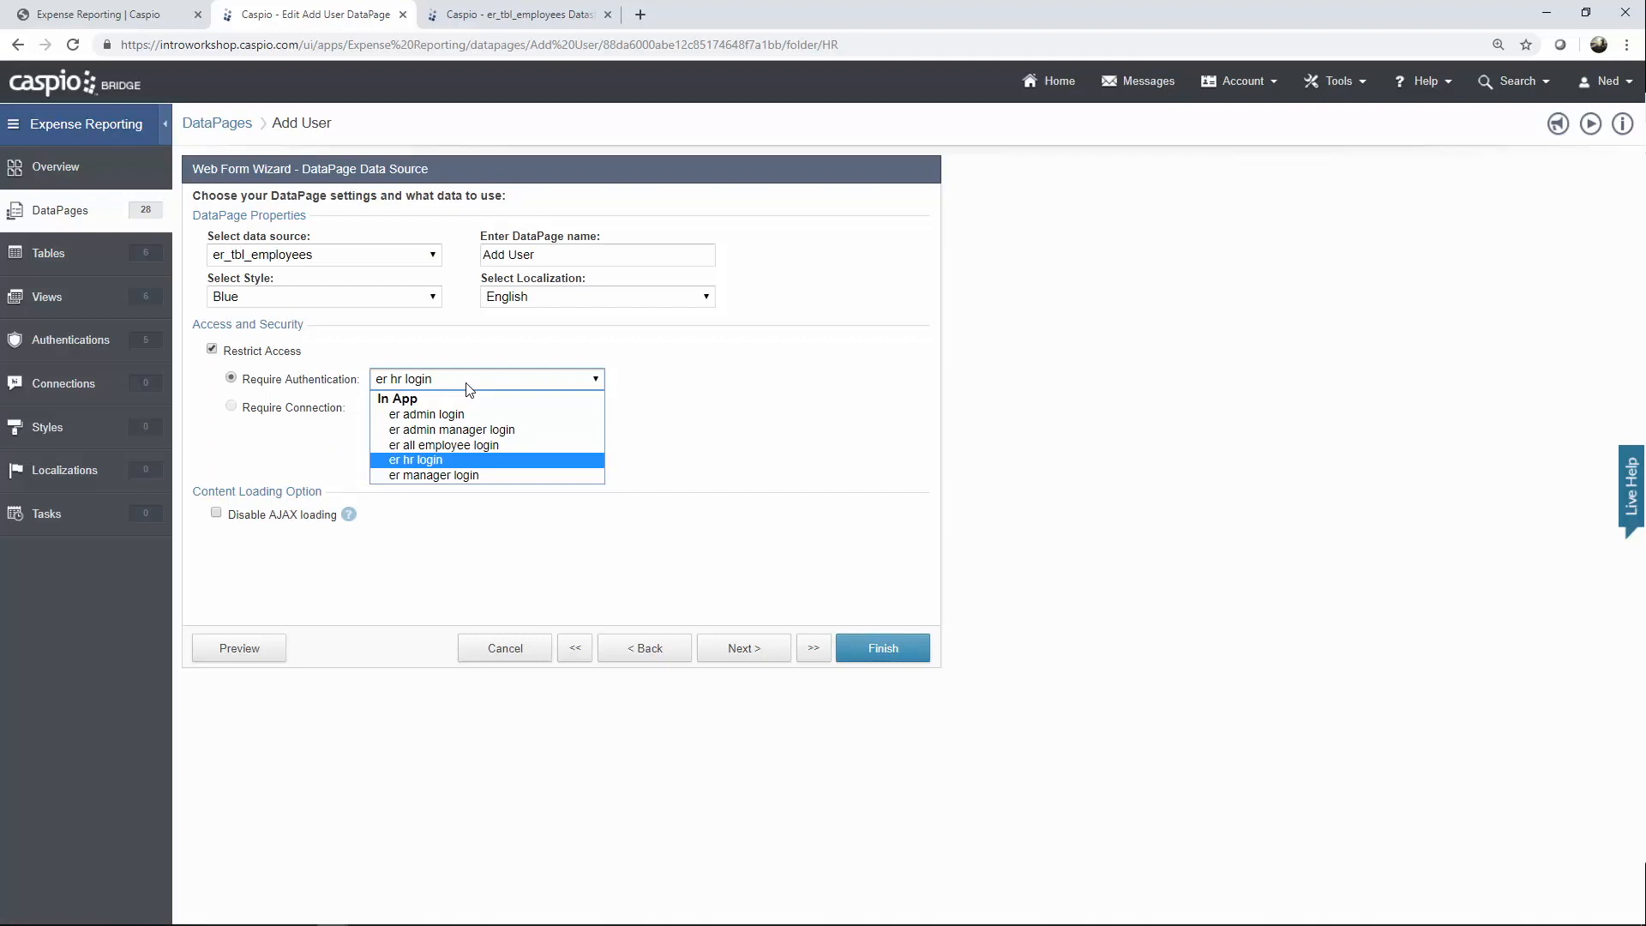
left_click(469, 385)
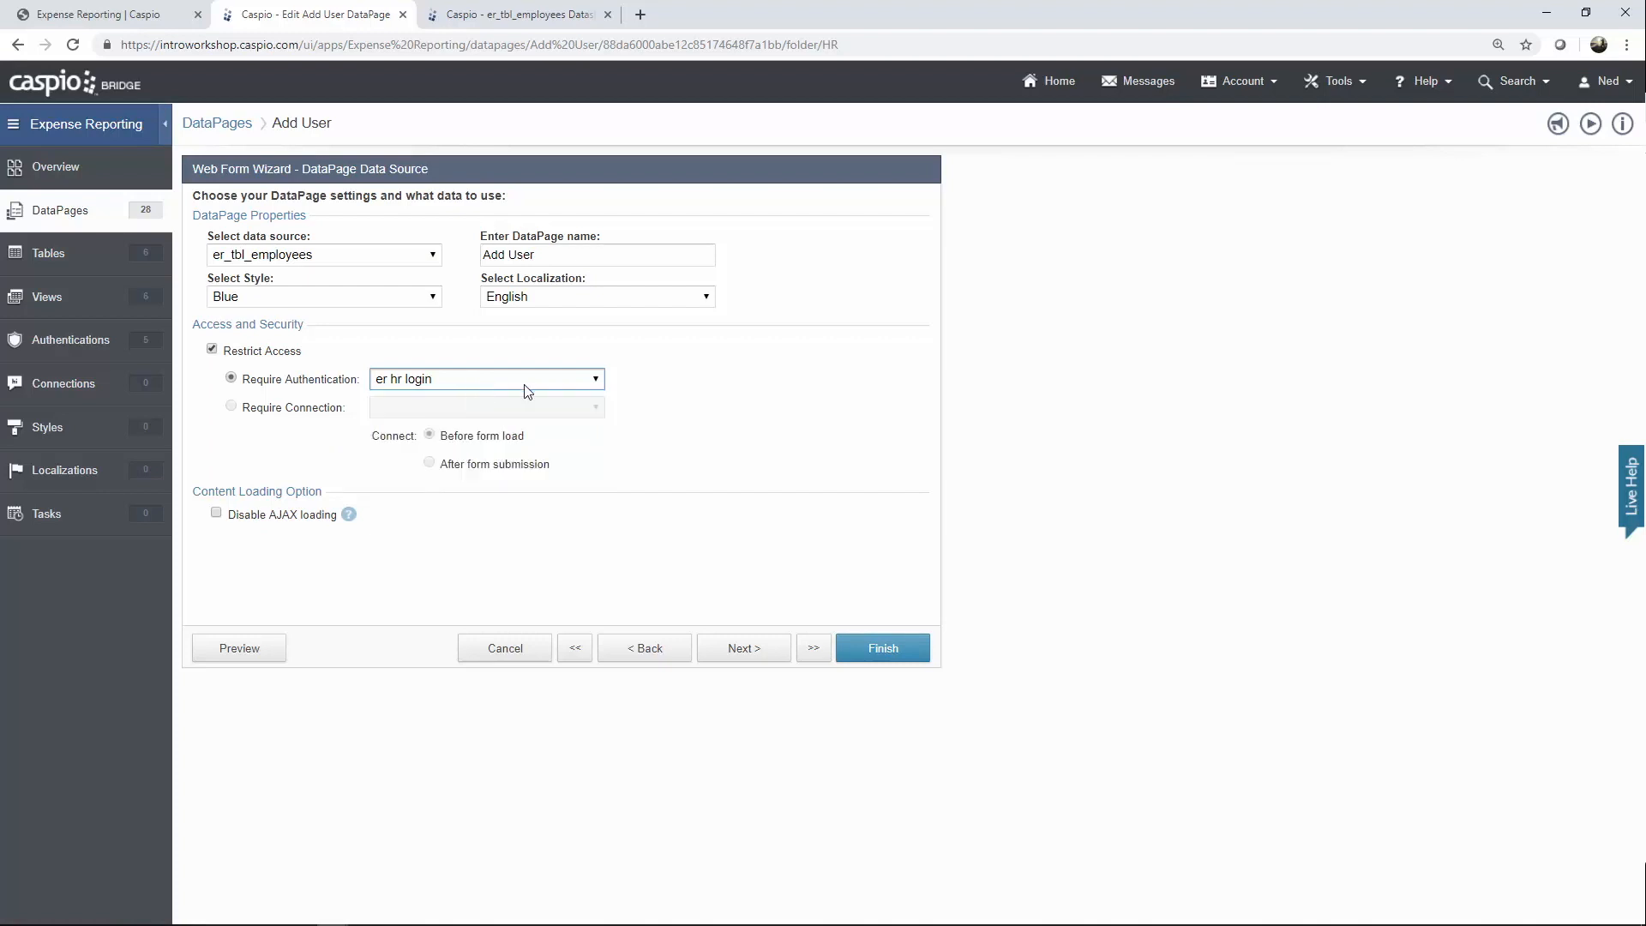
left_click(773, 650)
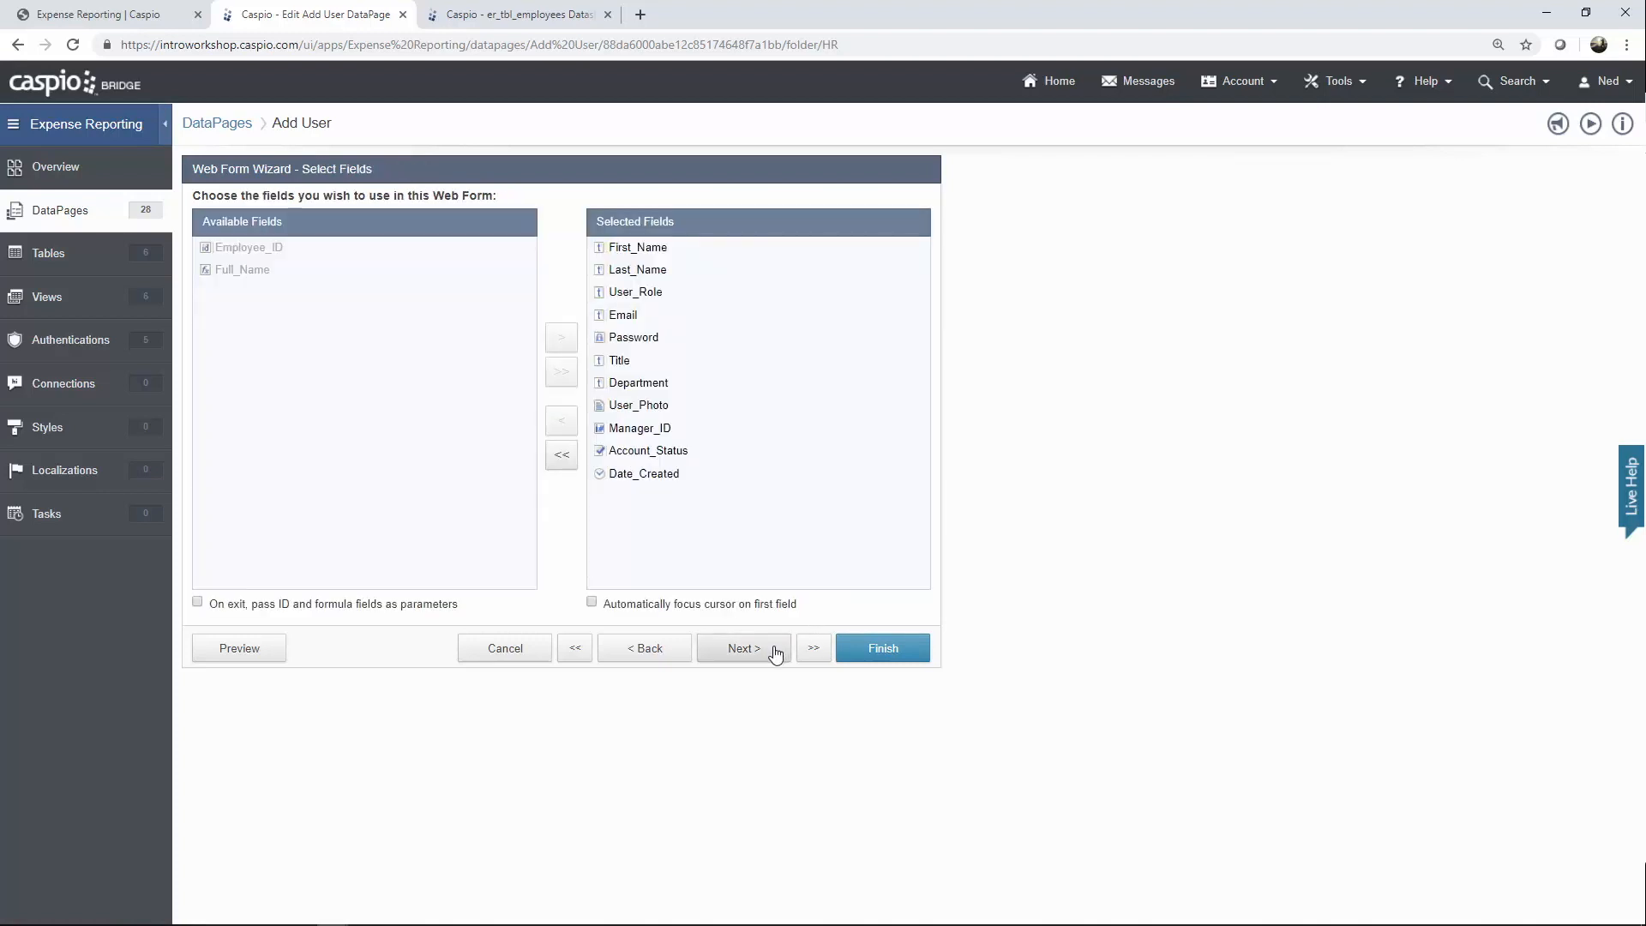
left_click(774, 657)
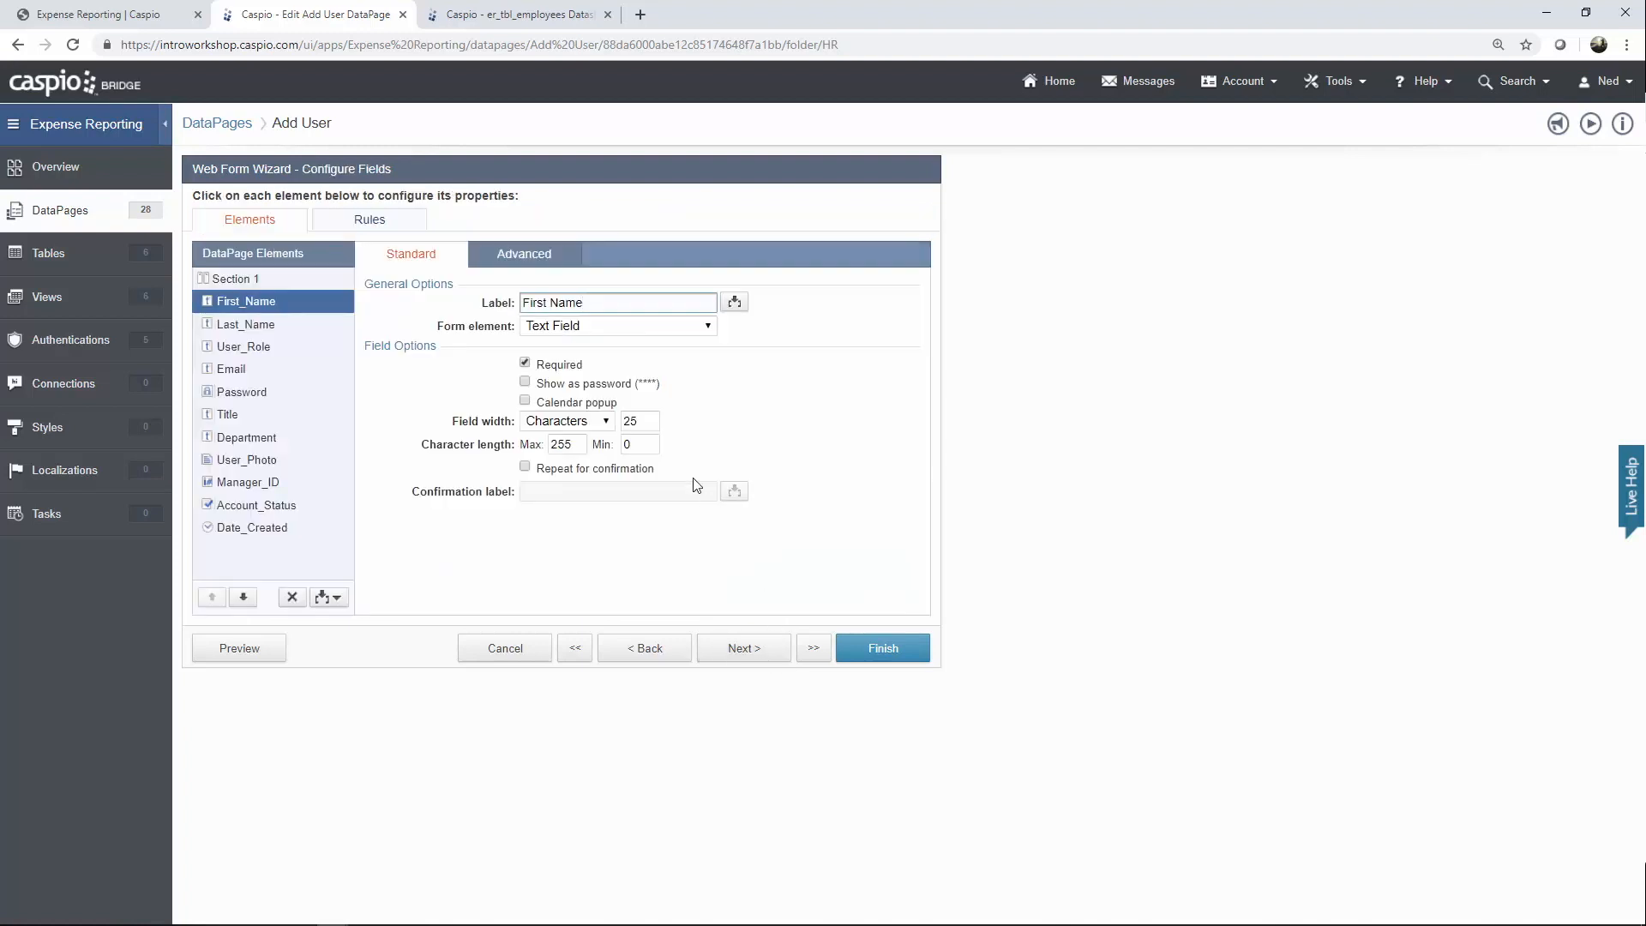
Review Last_Name and User_Role, clearing the placeholder option value and keeping er_tbl_user_roles_lookup.
left_click(257, 326)
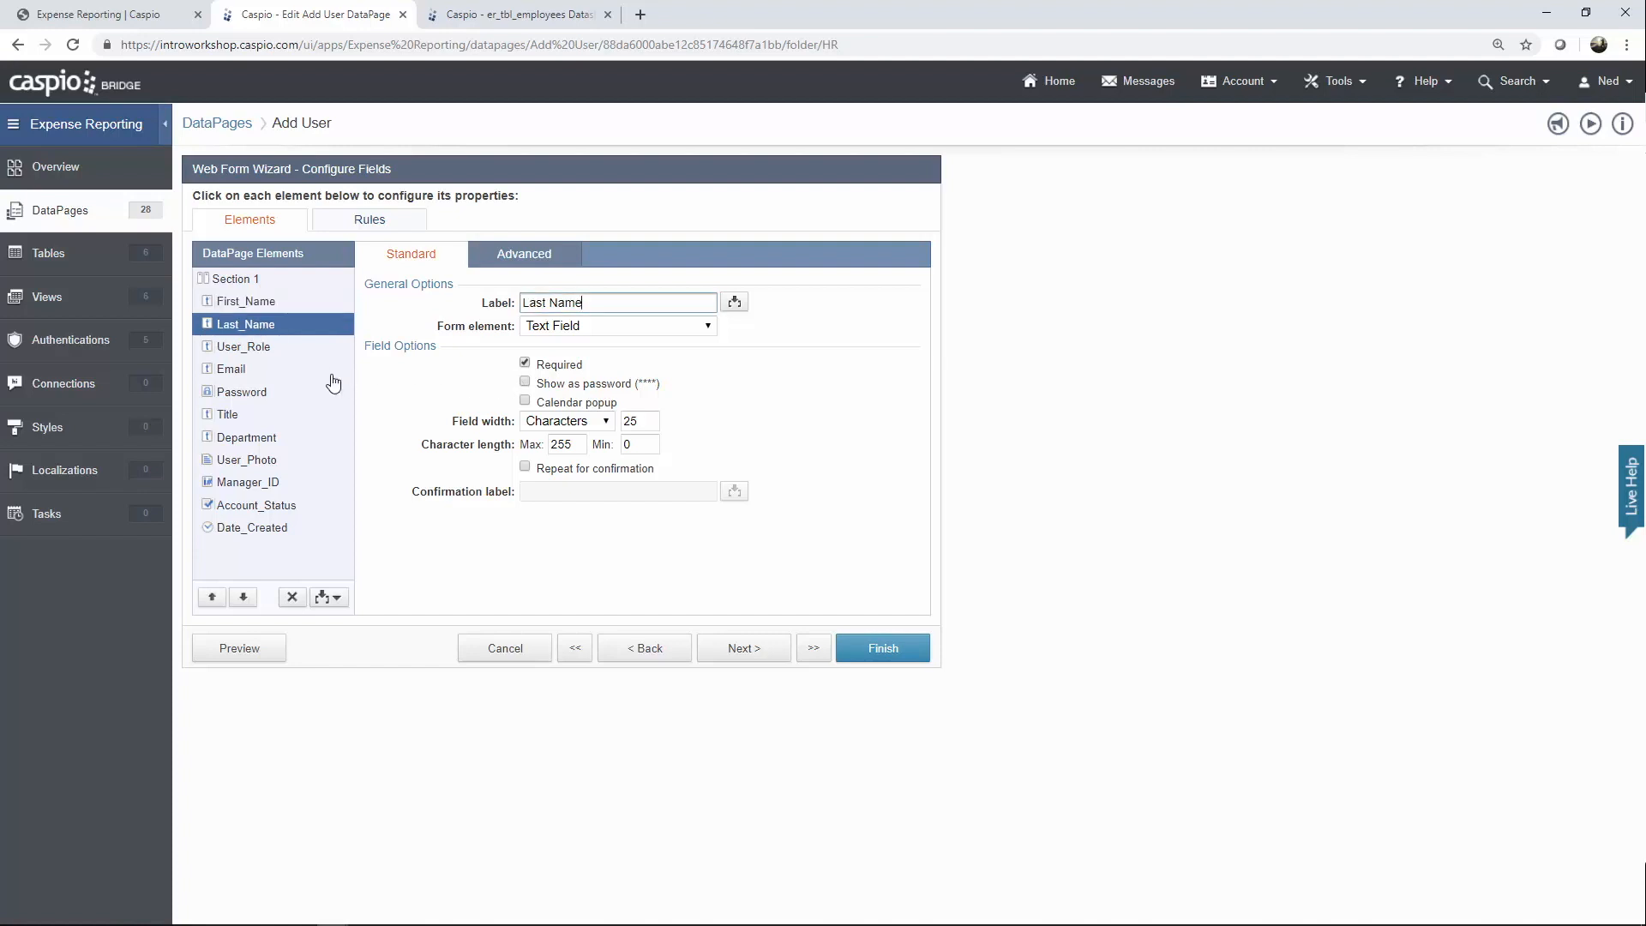
left_click(245, 353)
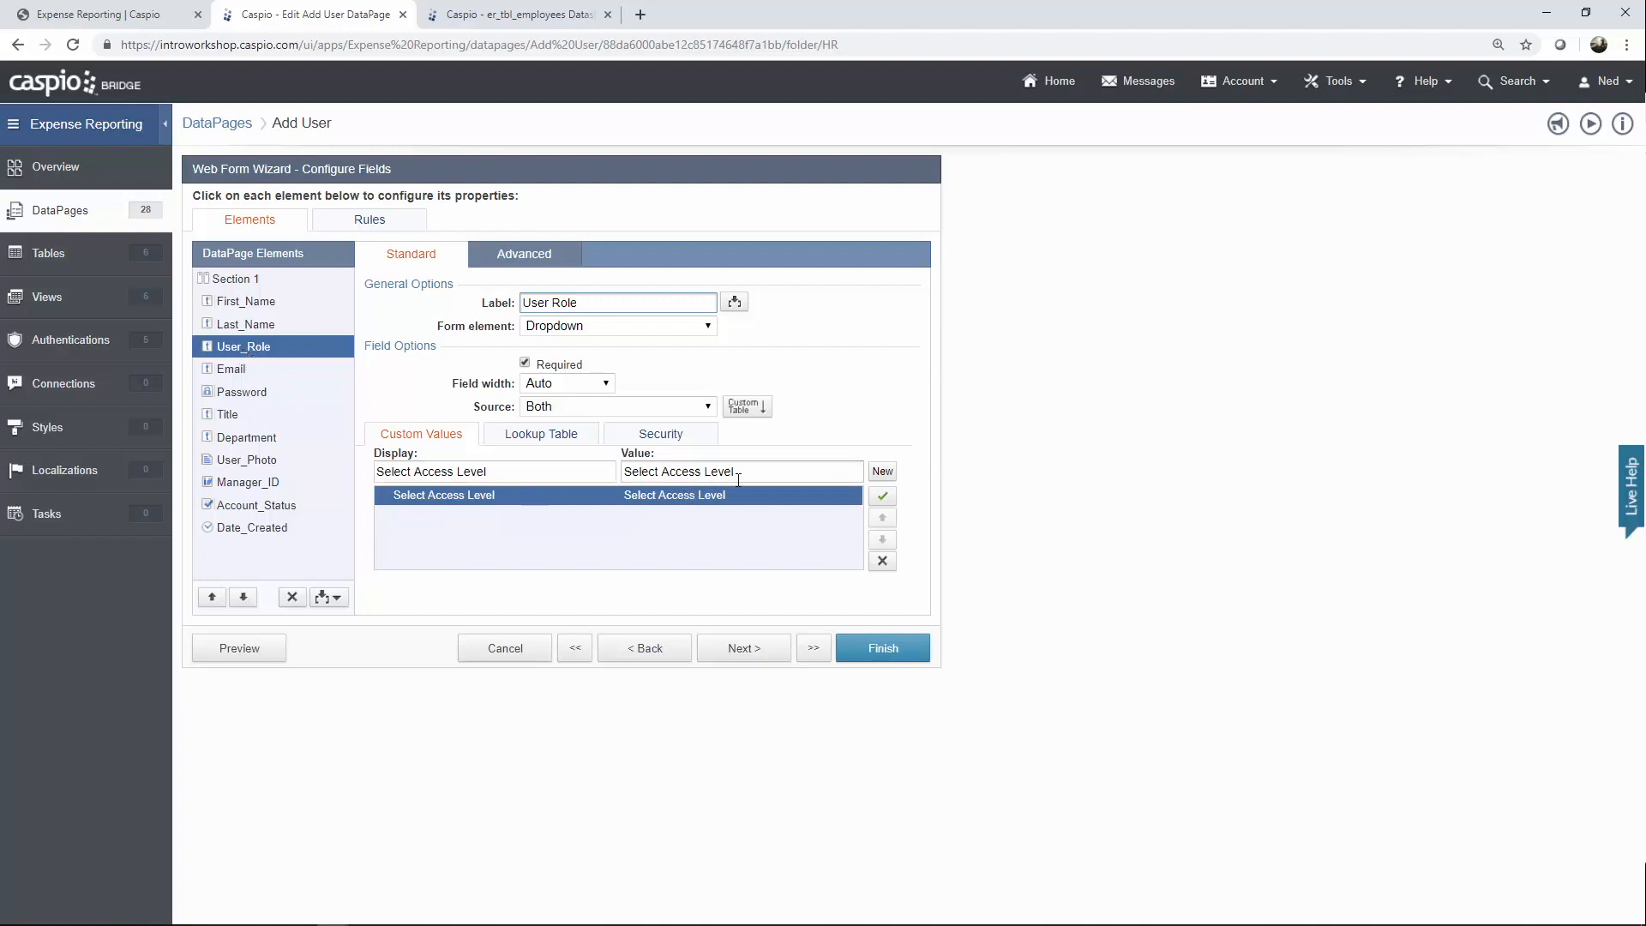
left_click_drag(738, 480, 625, 471)
key("BackSpace")
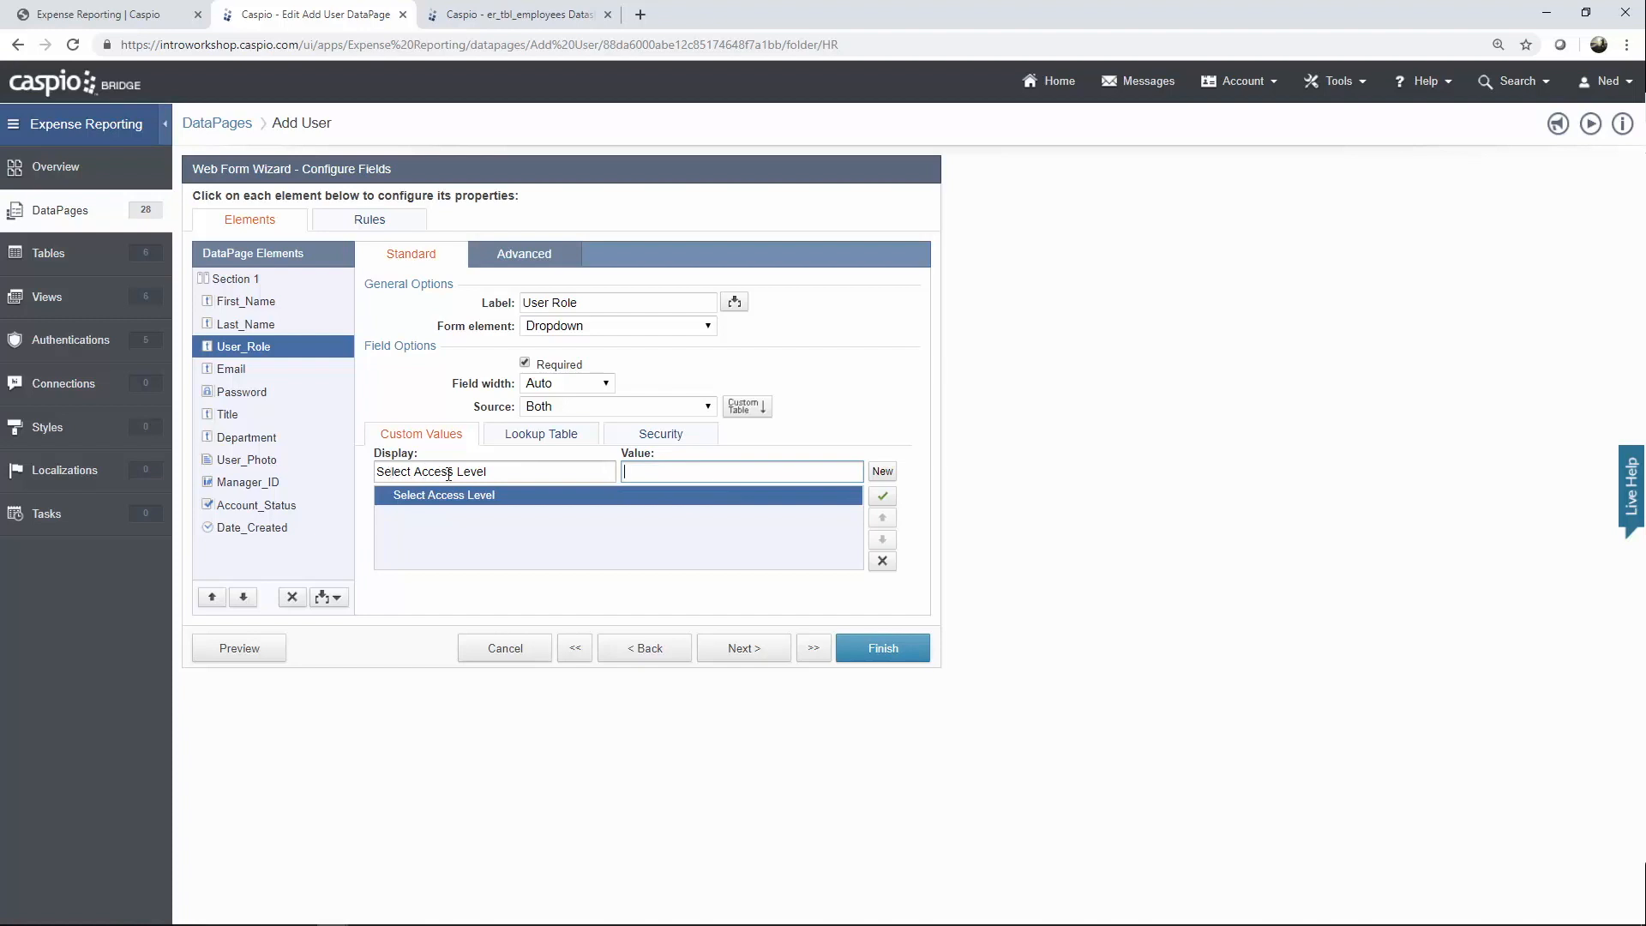
left_click(556, 436)
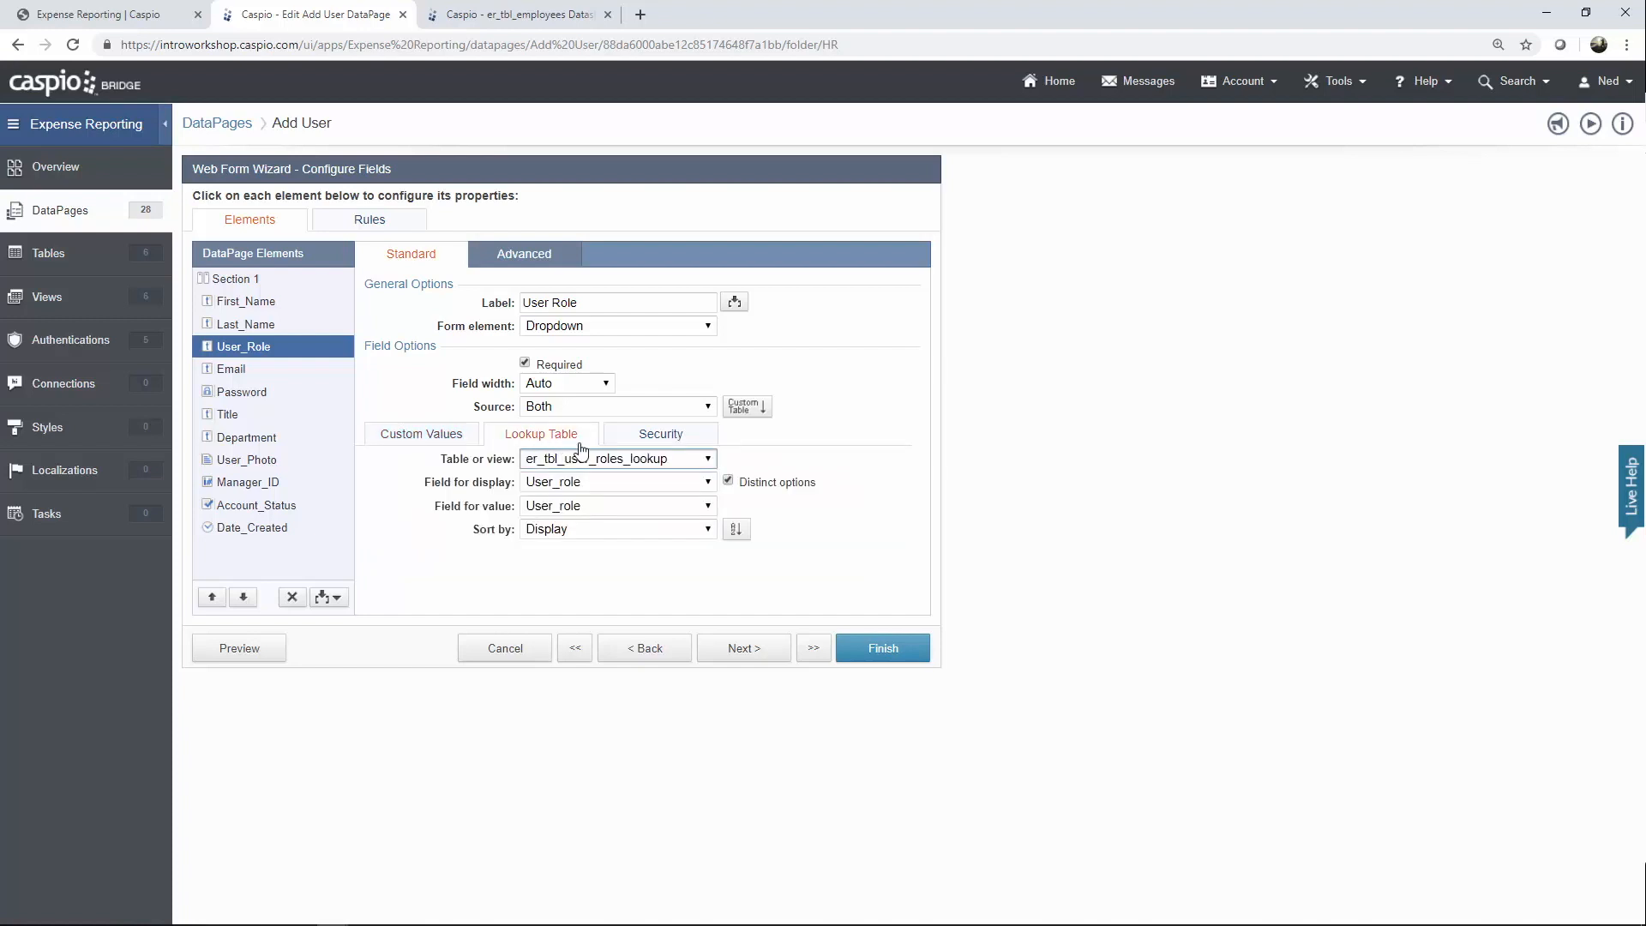
left_click(582, 461)
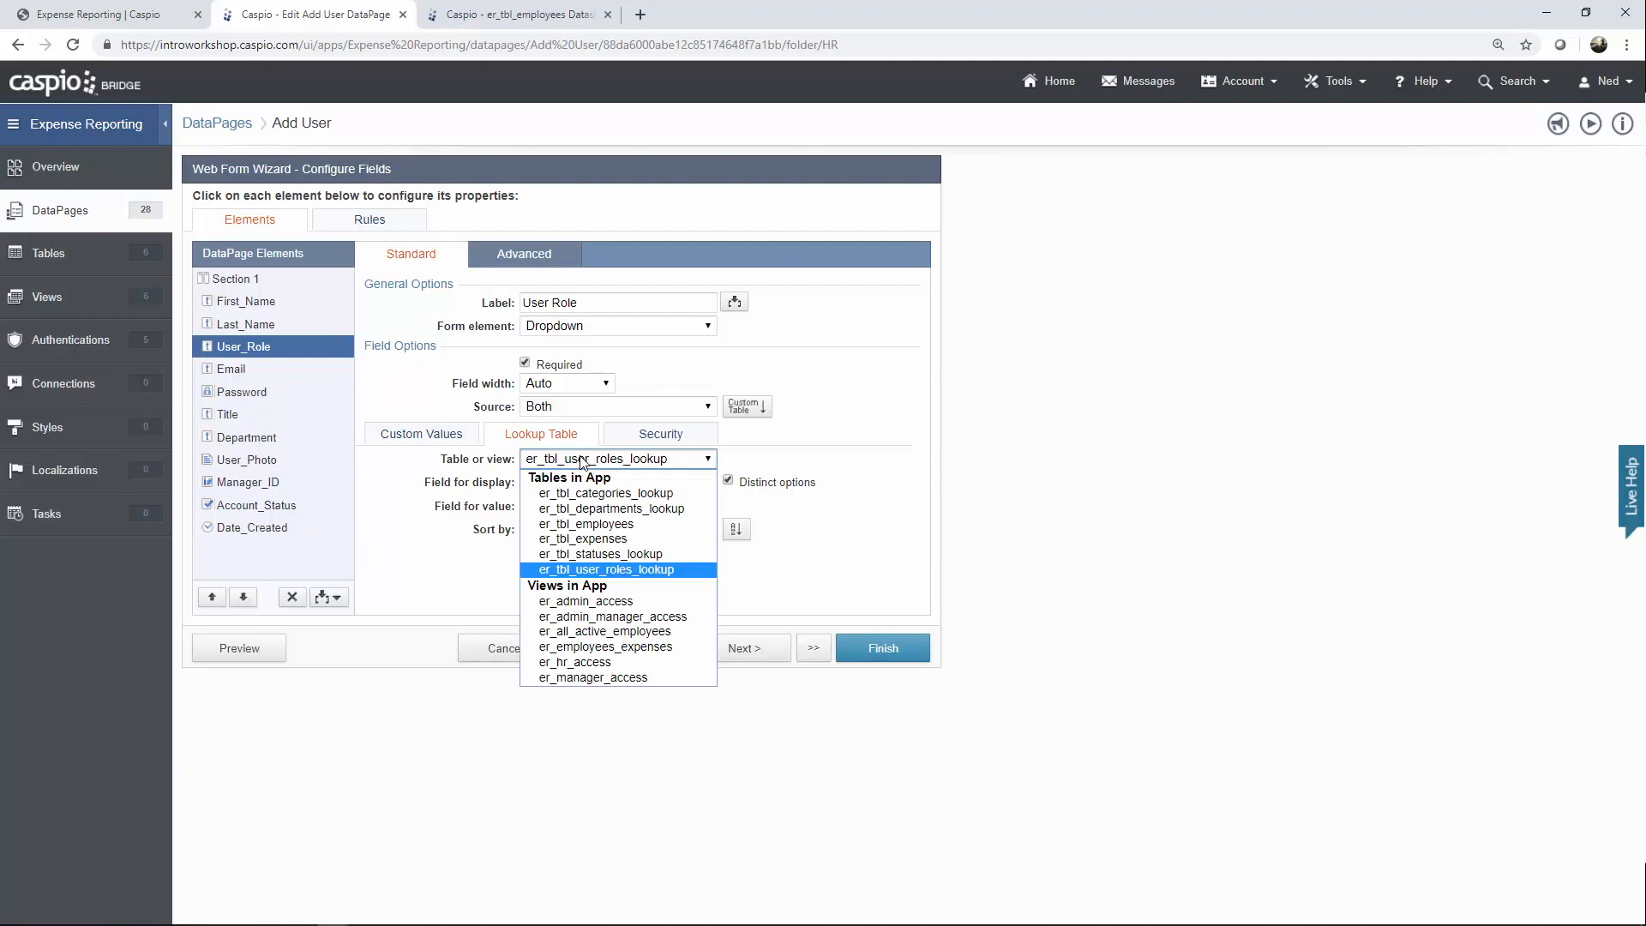
left_click(582, 460)
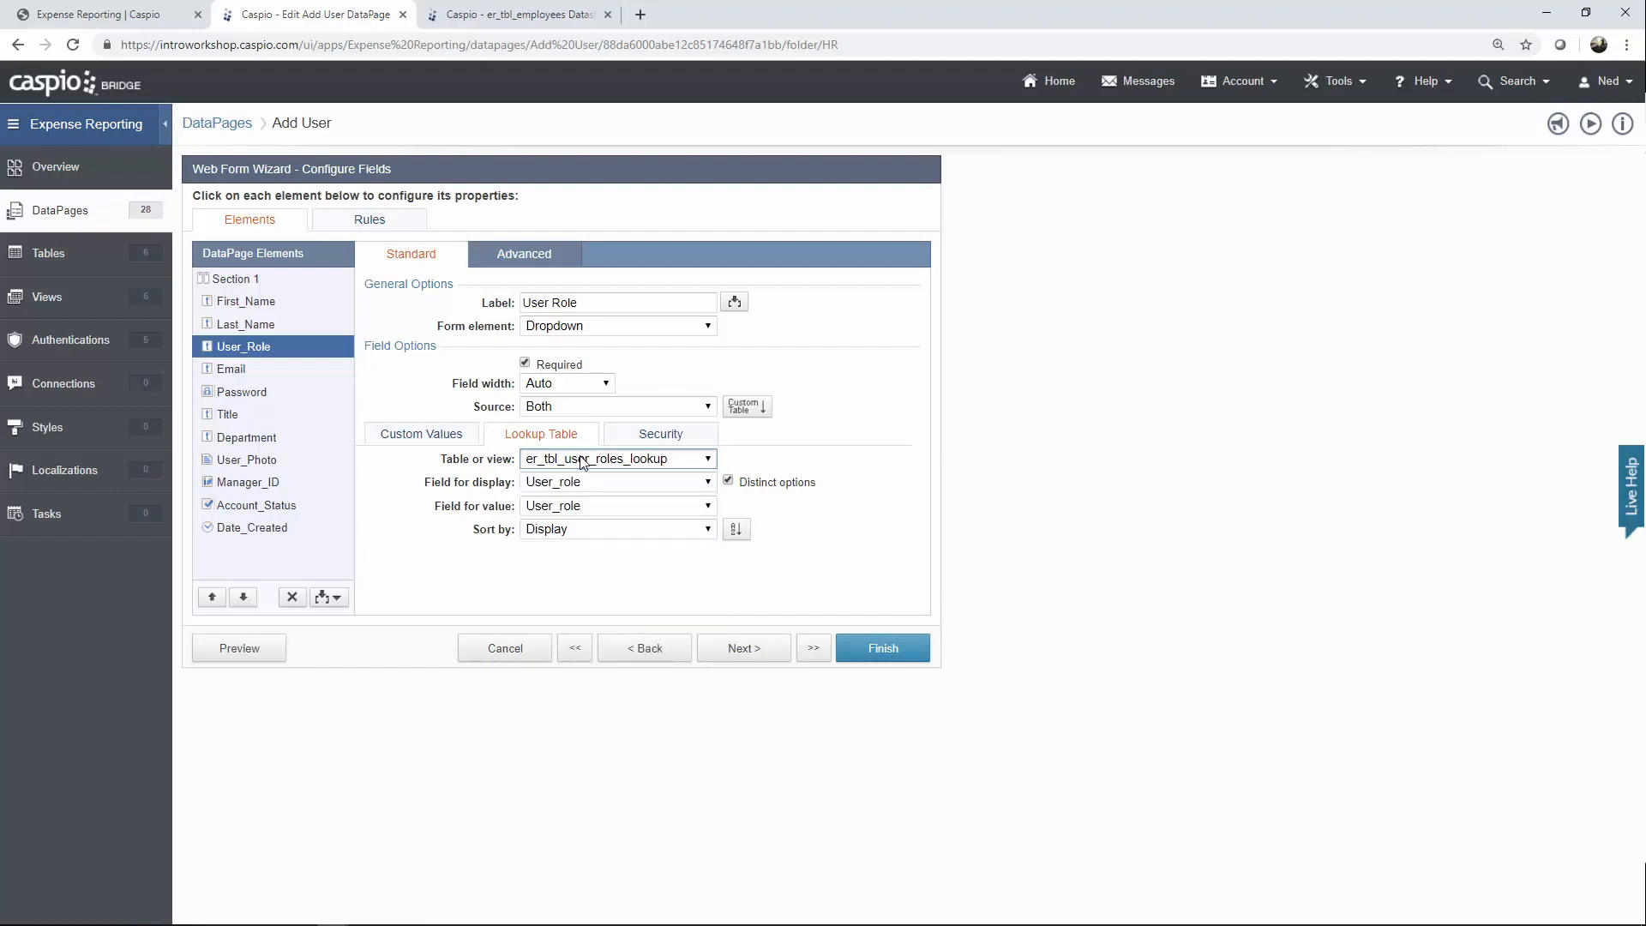
Review Email, Password, Title and Department, keeping er_tbl_departments_lookup as Department's lookup.
left_click(253, 377)
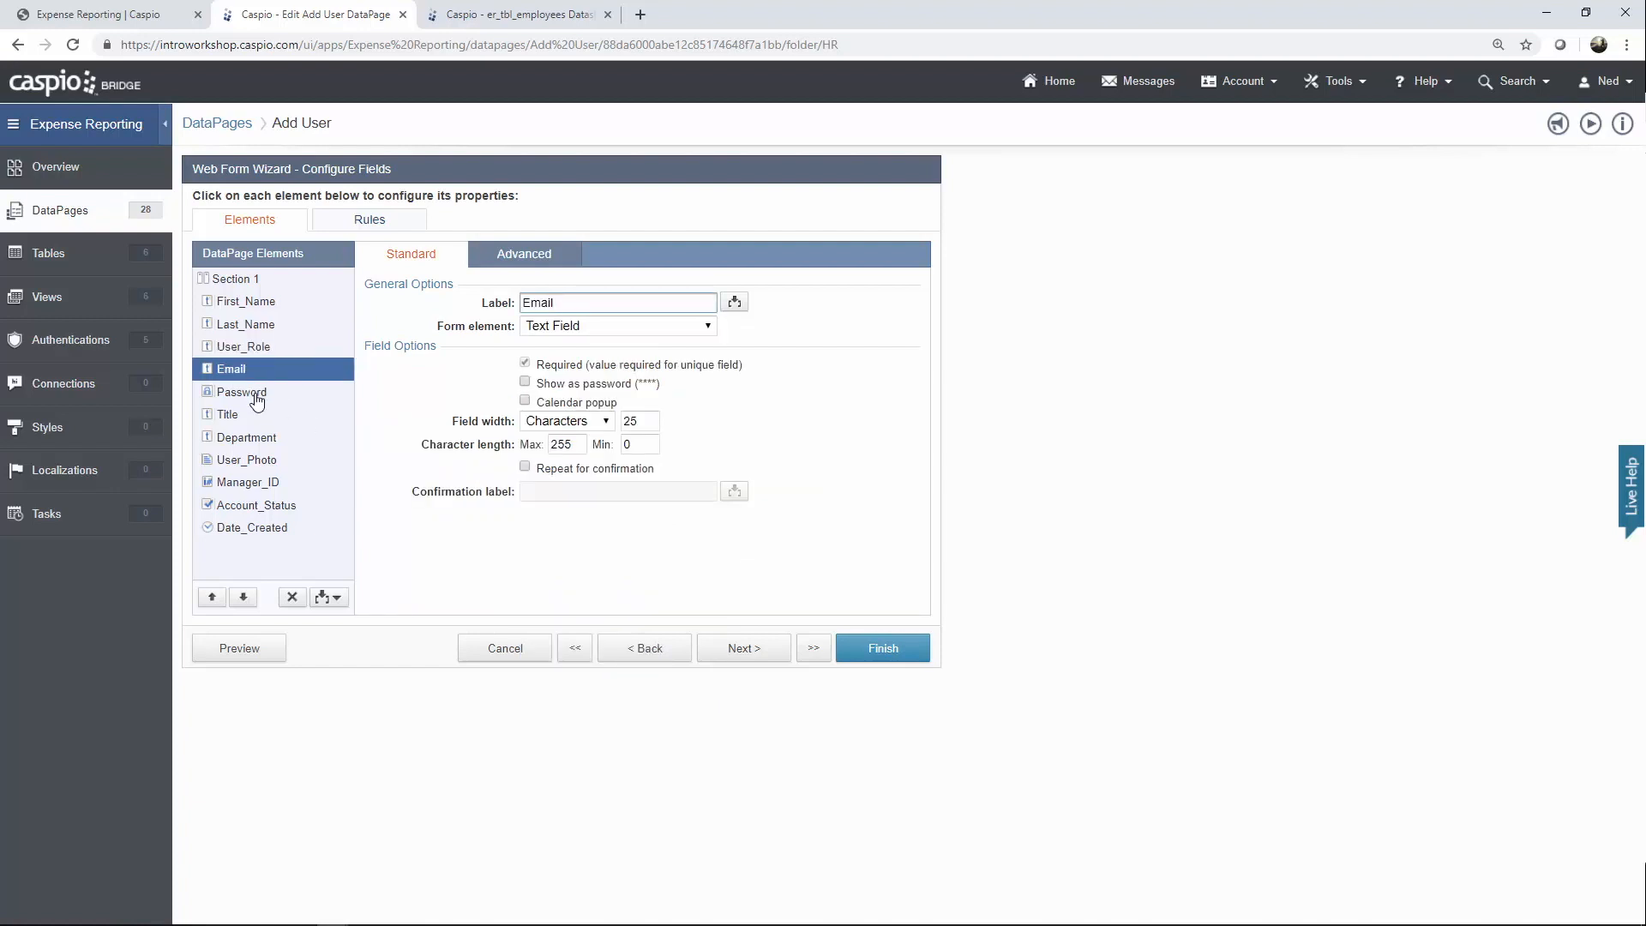
left_click(256, 396)
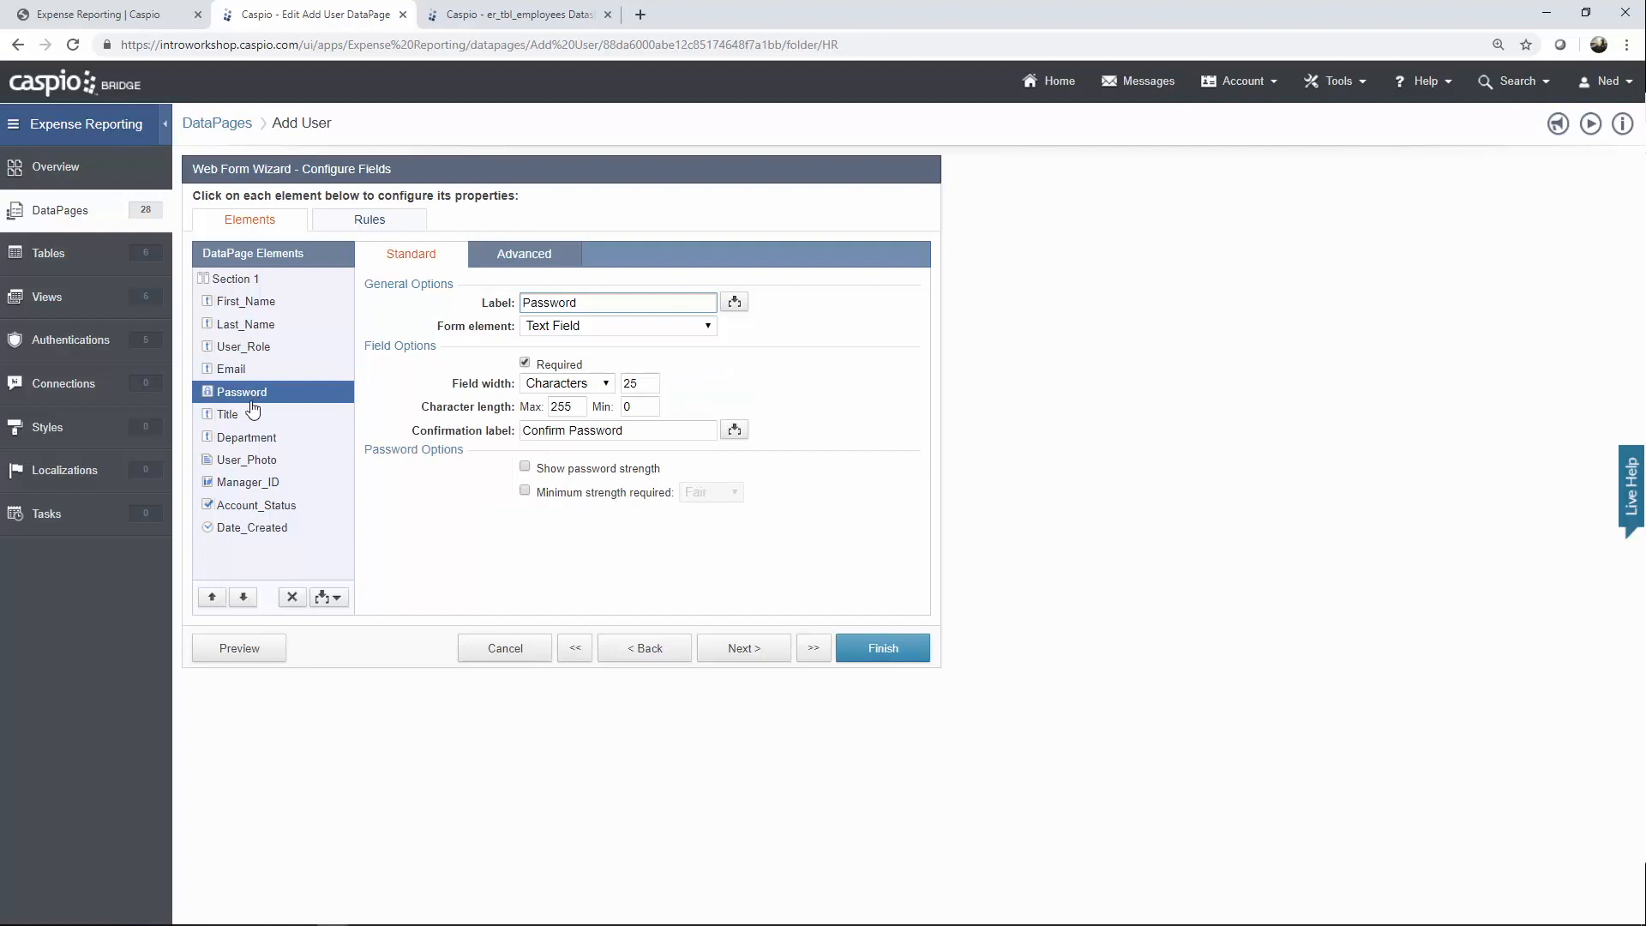
left_click(255, 417)
left_click(251, 441)
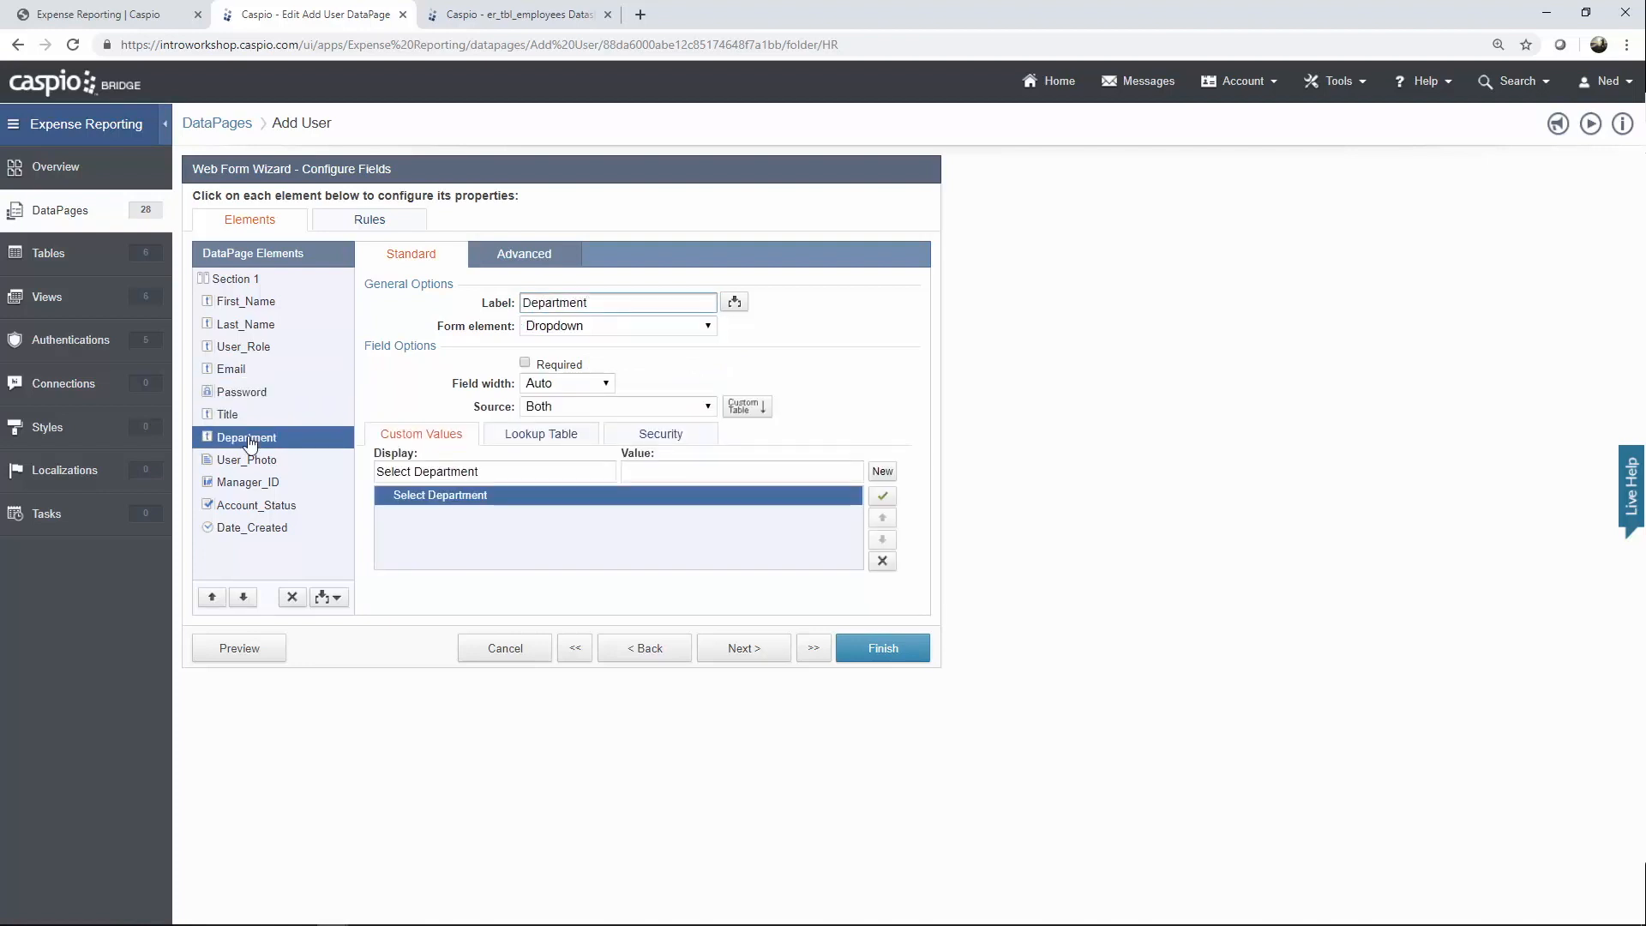
left_click(533, 434)
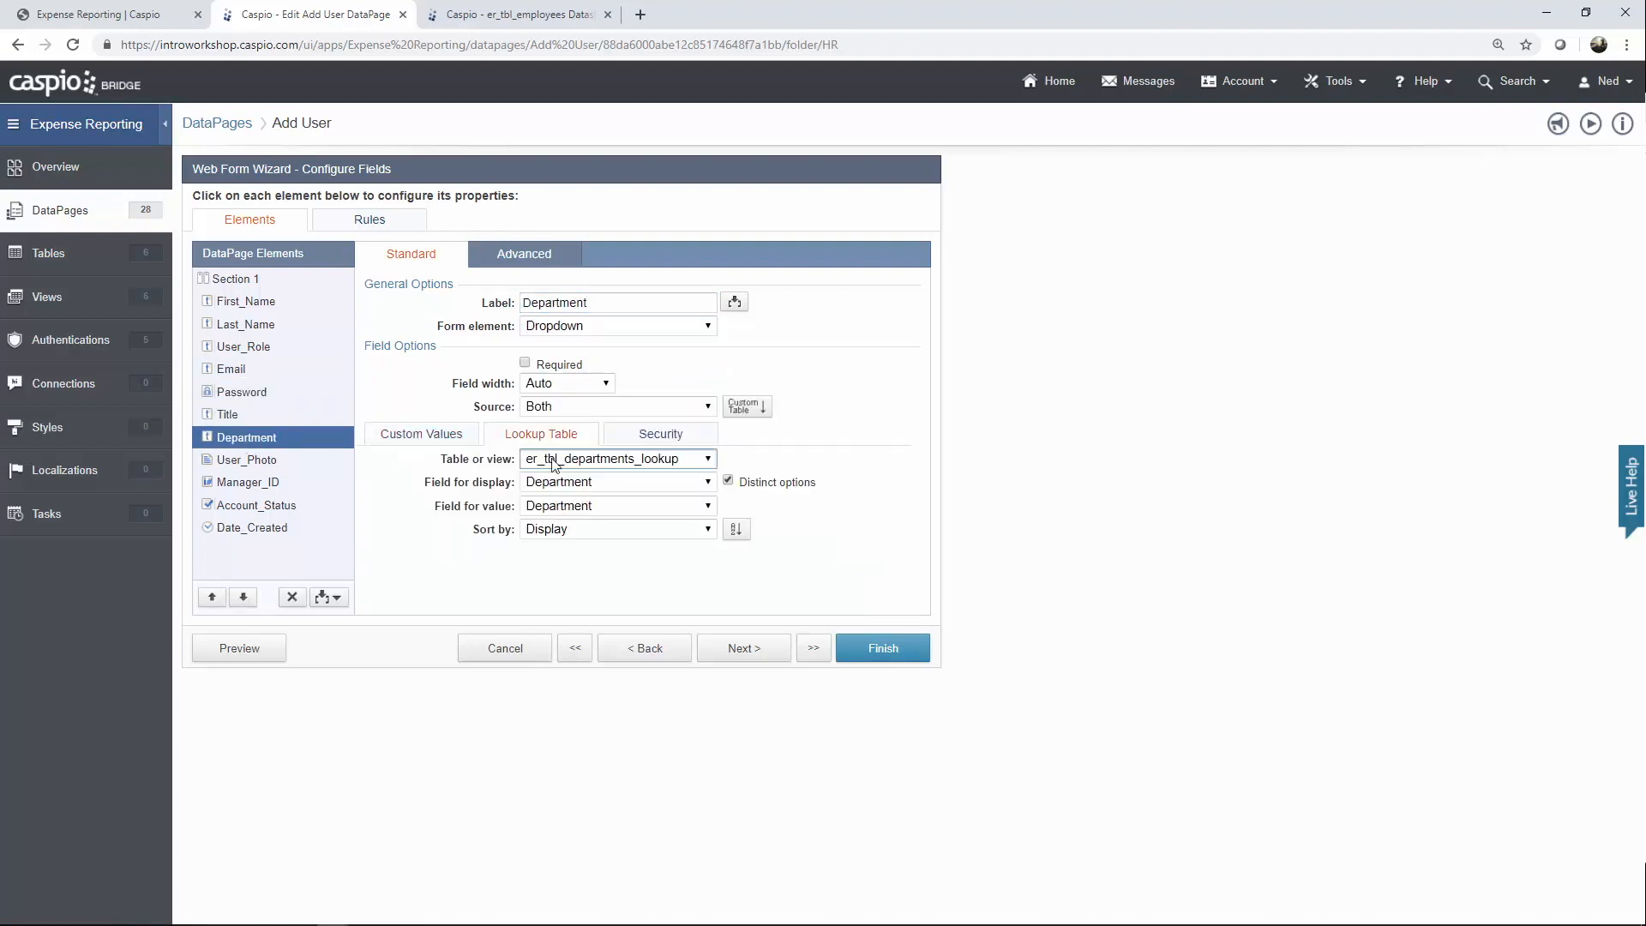
left_click(553, 460)
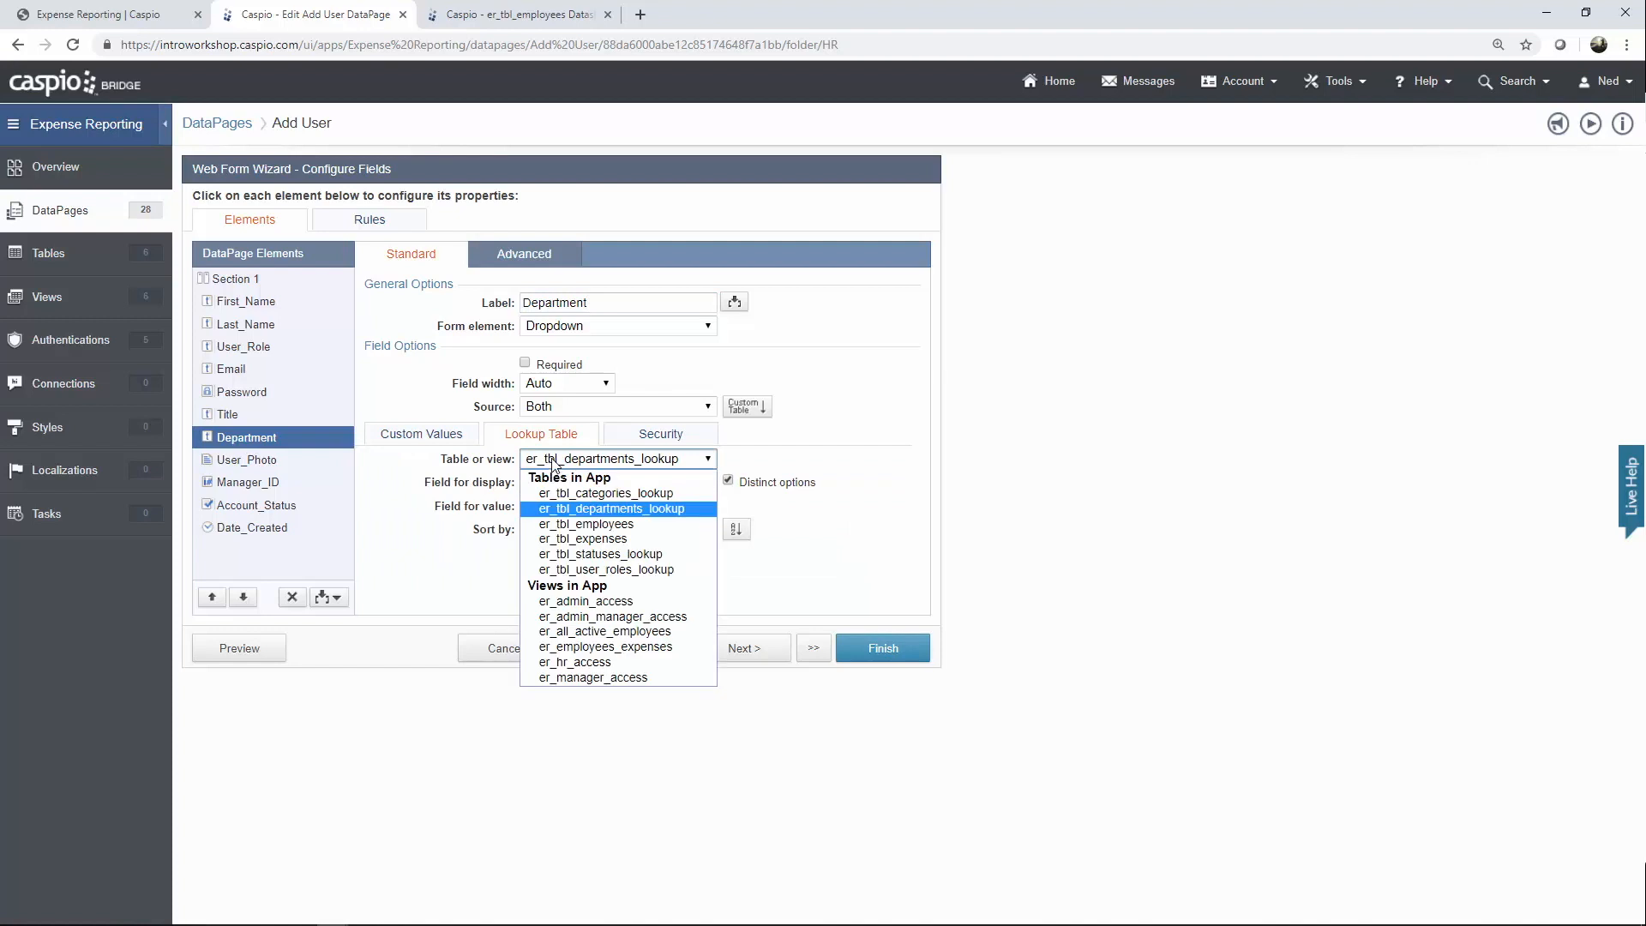
left_click(553, 460)
Set Manager_ID's Reports to lookup to the er_tbl_employees table.
left_click(257, 460)
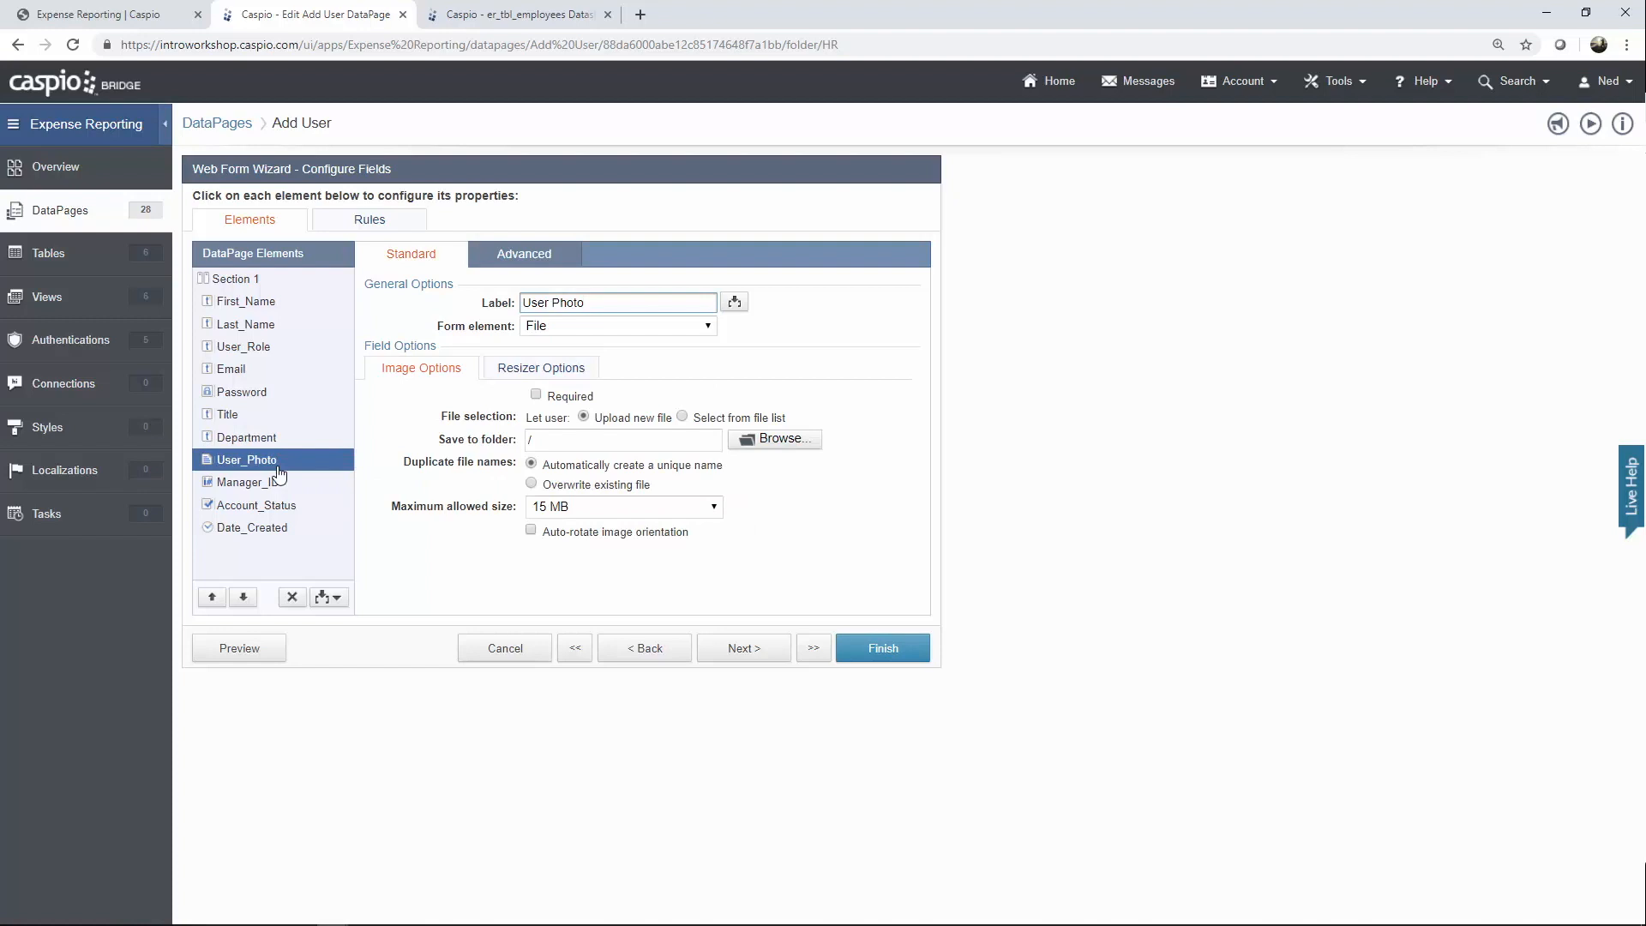
left_click(261, 484)
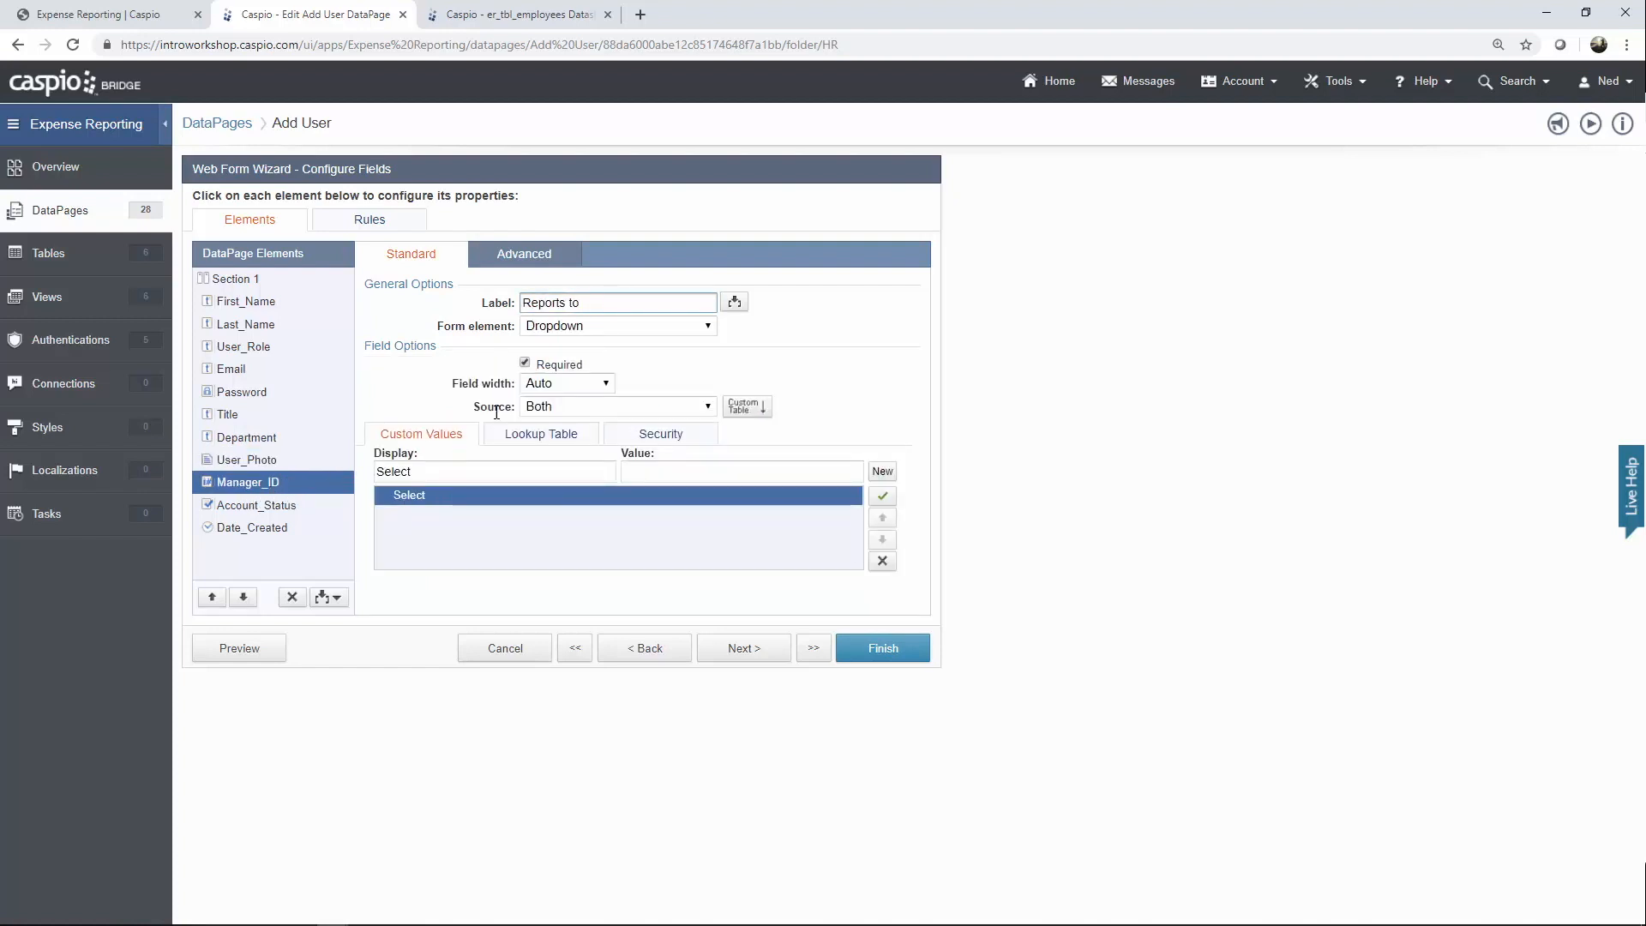
left_click_drag(581, 302, 520, 304)
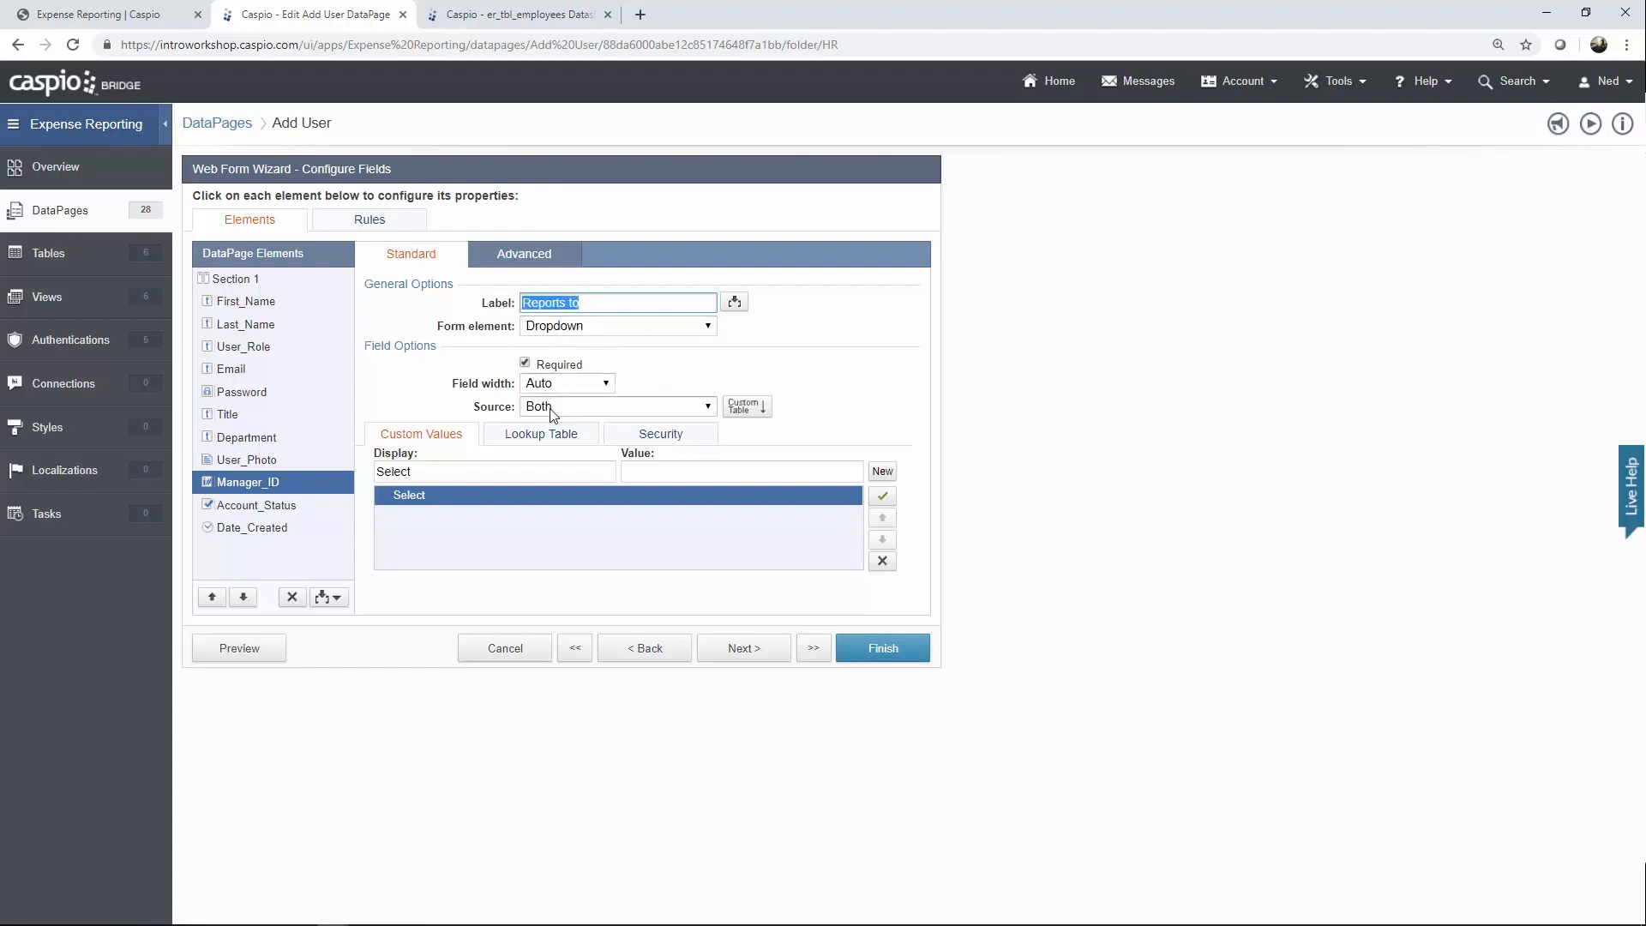
left_click(541, 434)
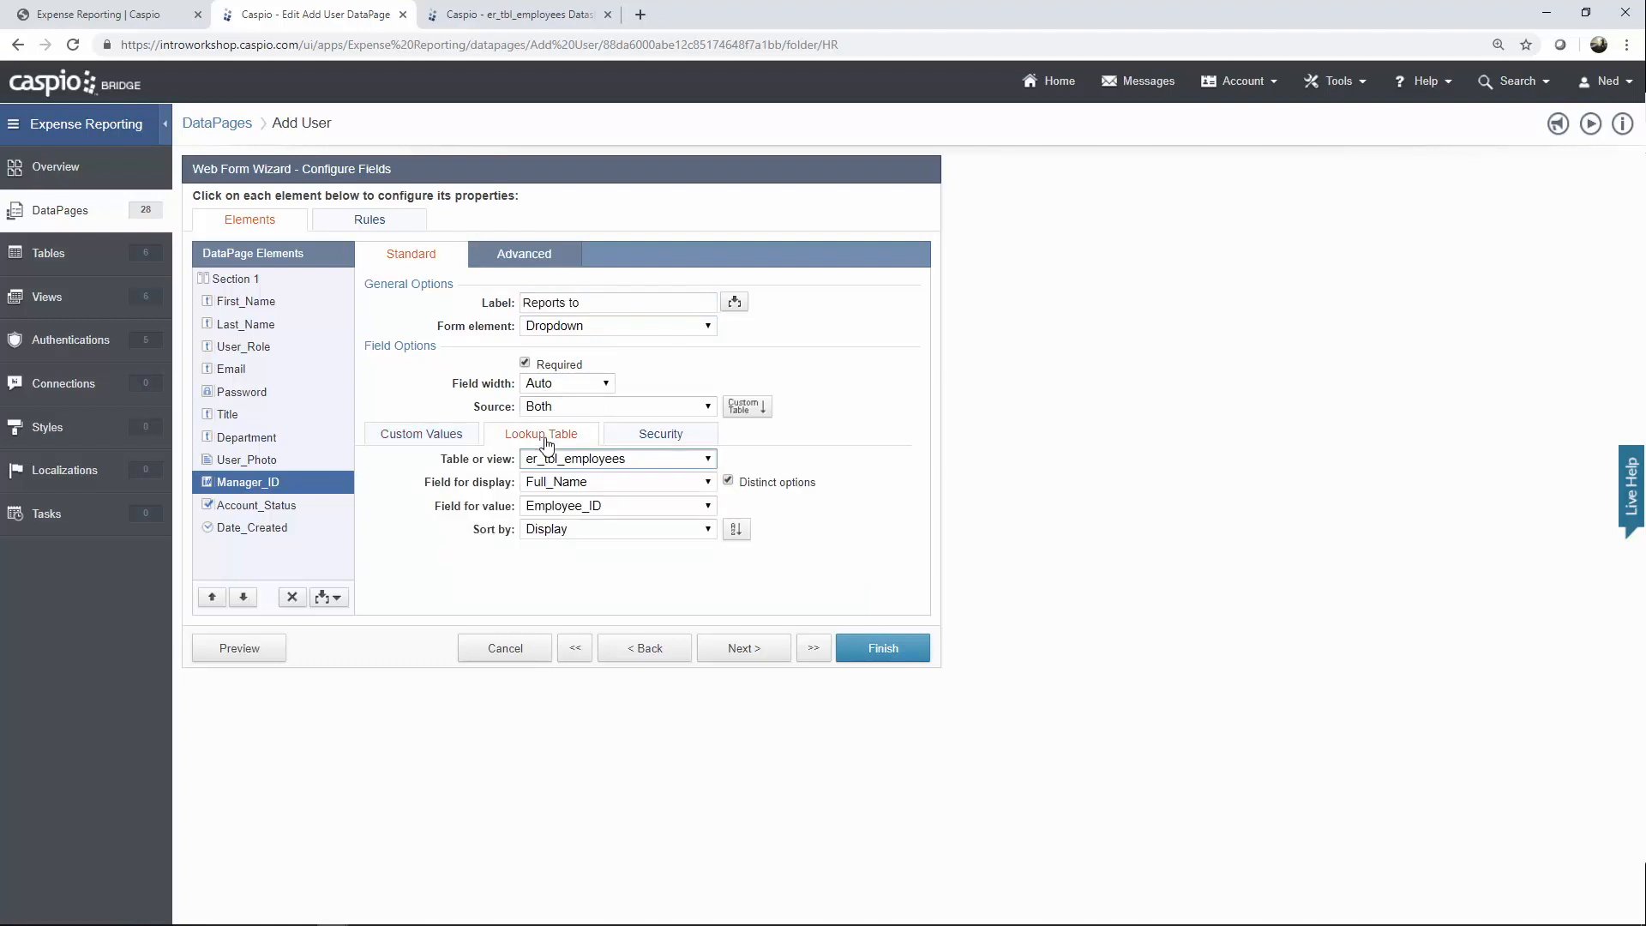
left_click(577, 462)
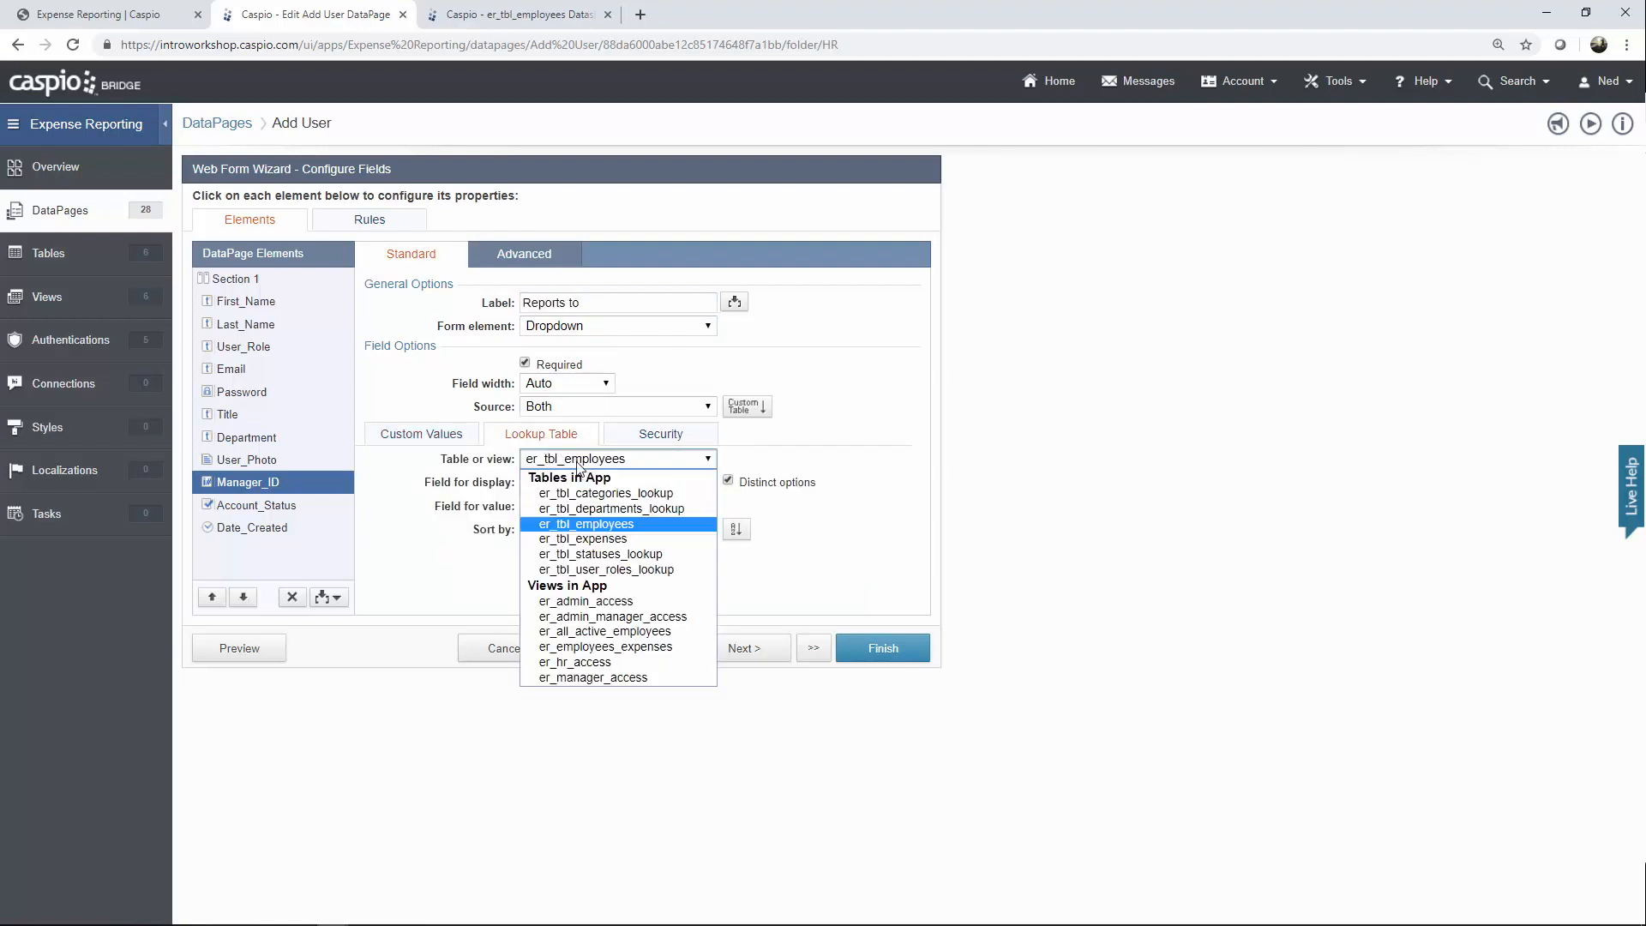
left_click(604, 526)
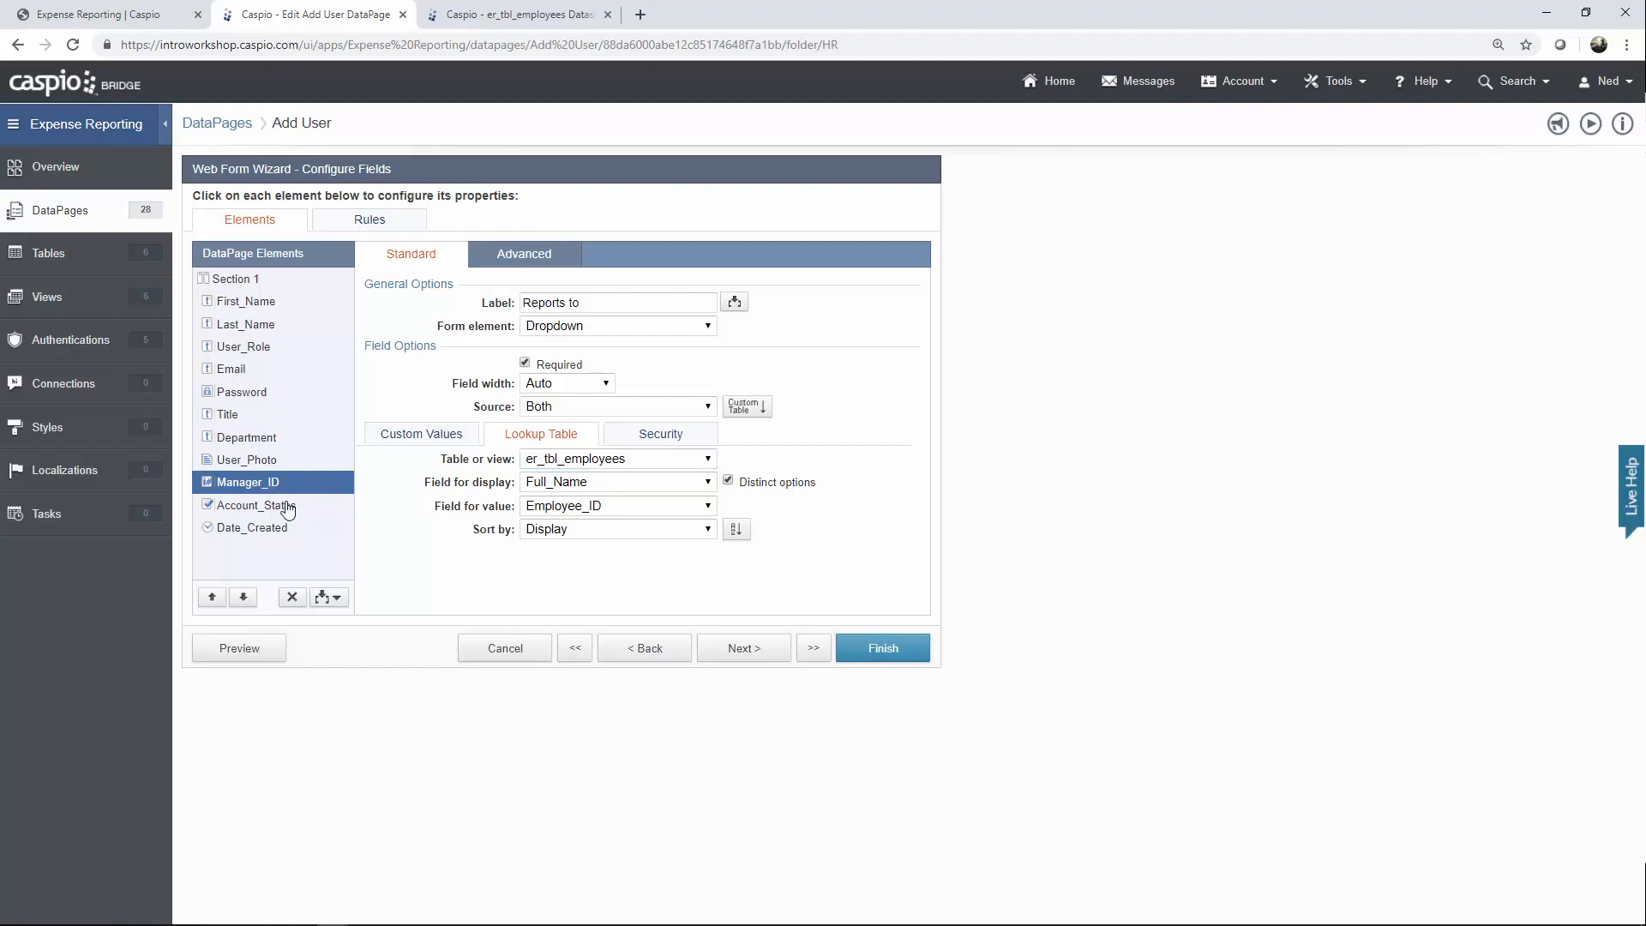
Check the Account_Status and Date_Created settings, then cancel the Add User wizard.
left_click(288, 508)
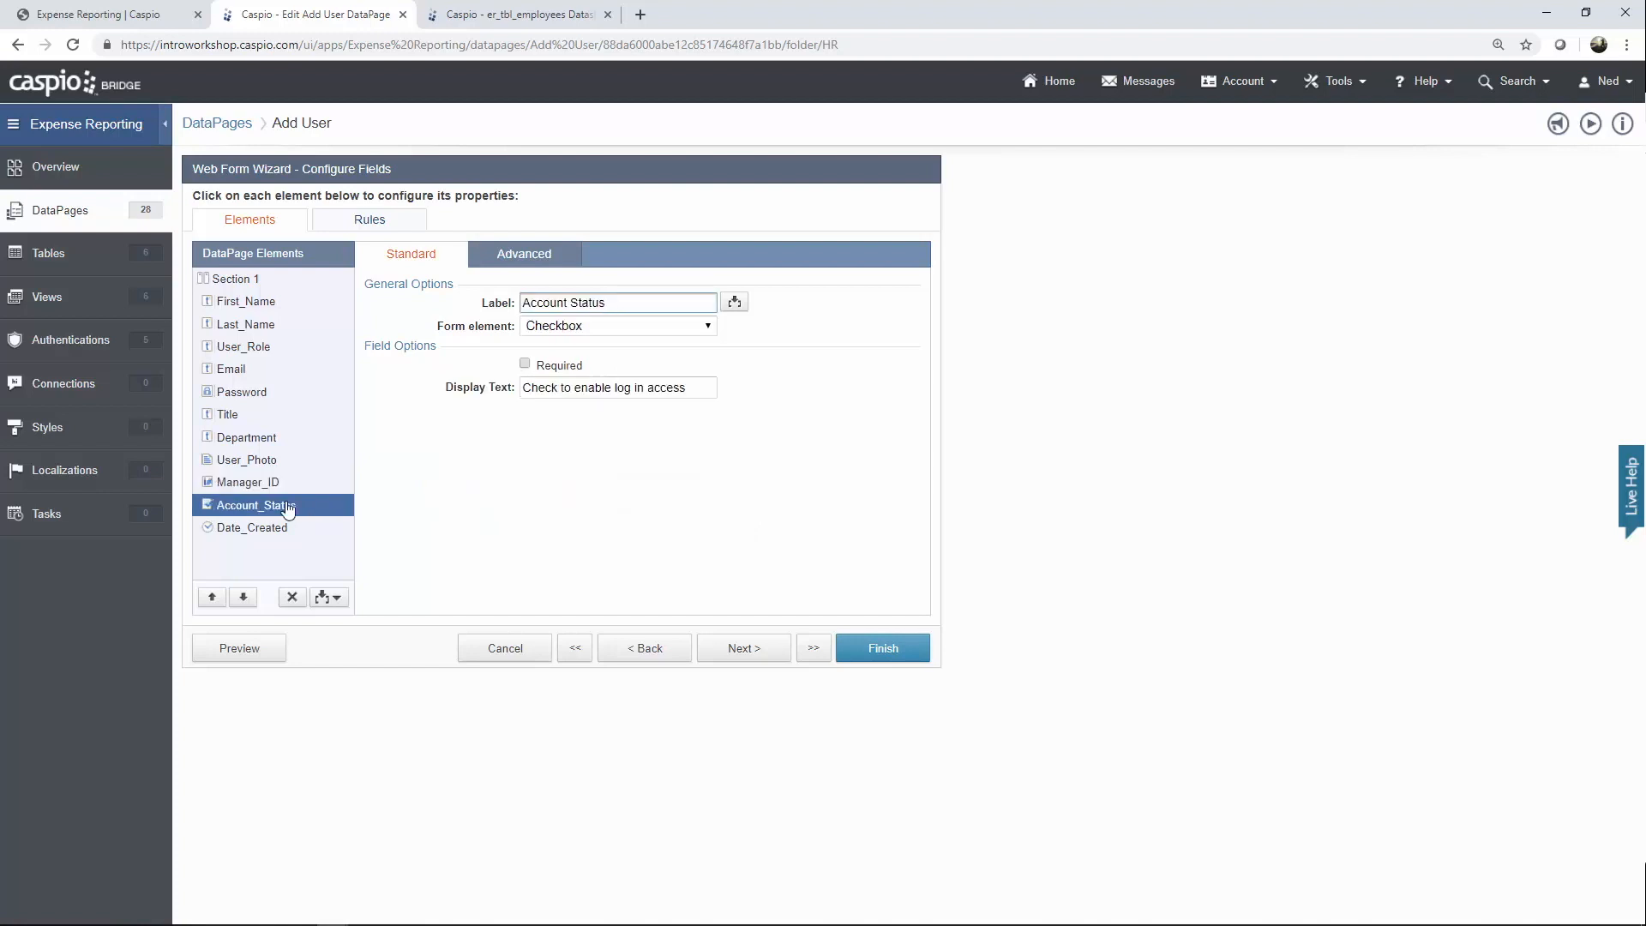
left_click(268, 533)
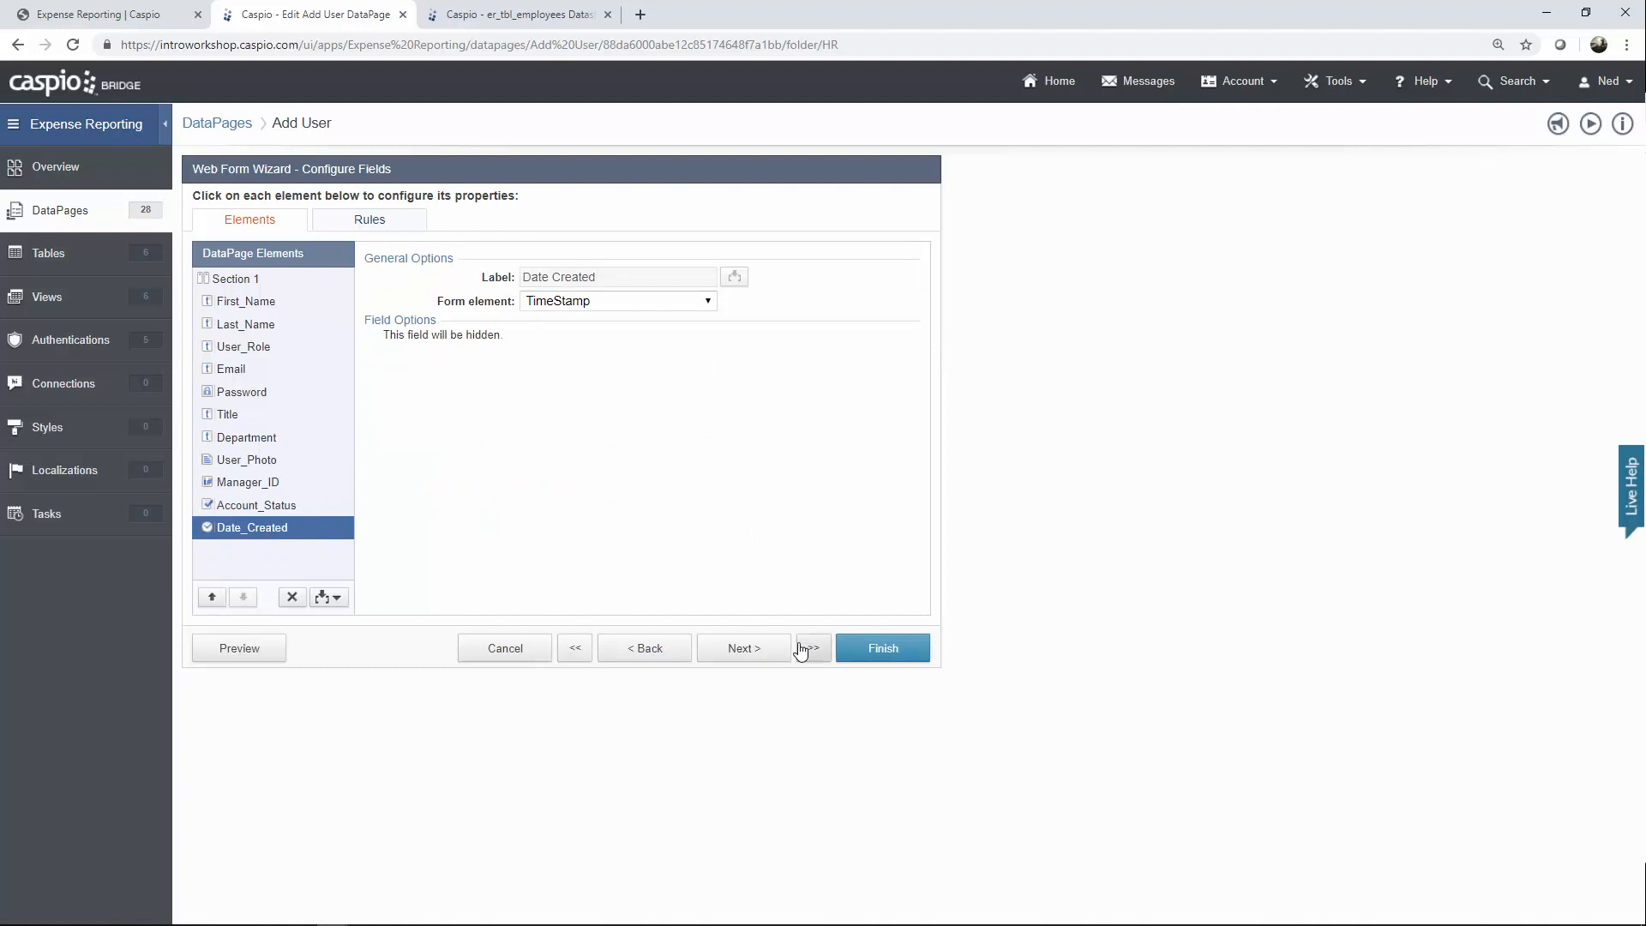
left_click(532, 649)
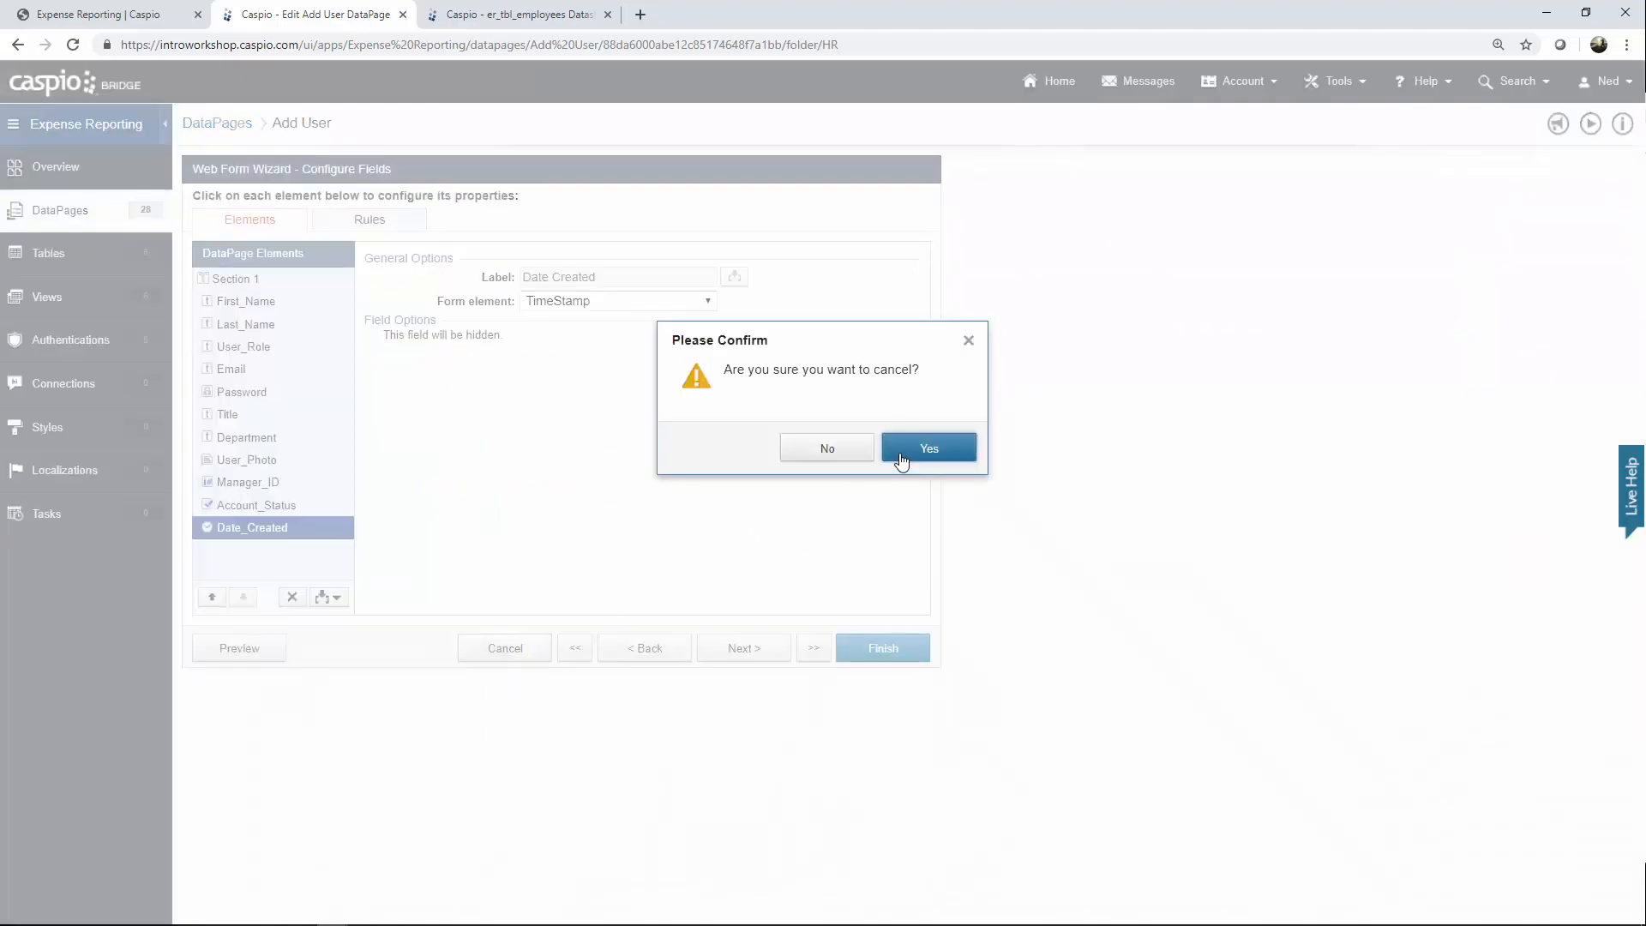
Discard Add User changes, open Manage Users, and reach Search Type keeping er_tbl_employees.
left_click(909, 457)
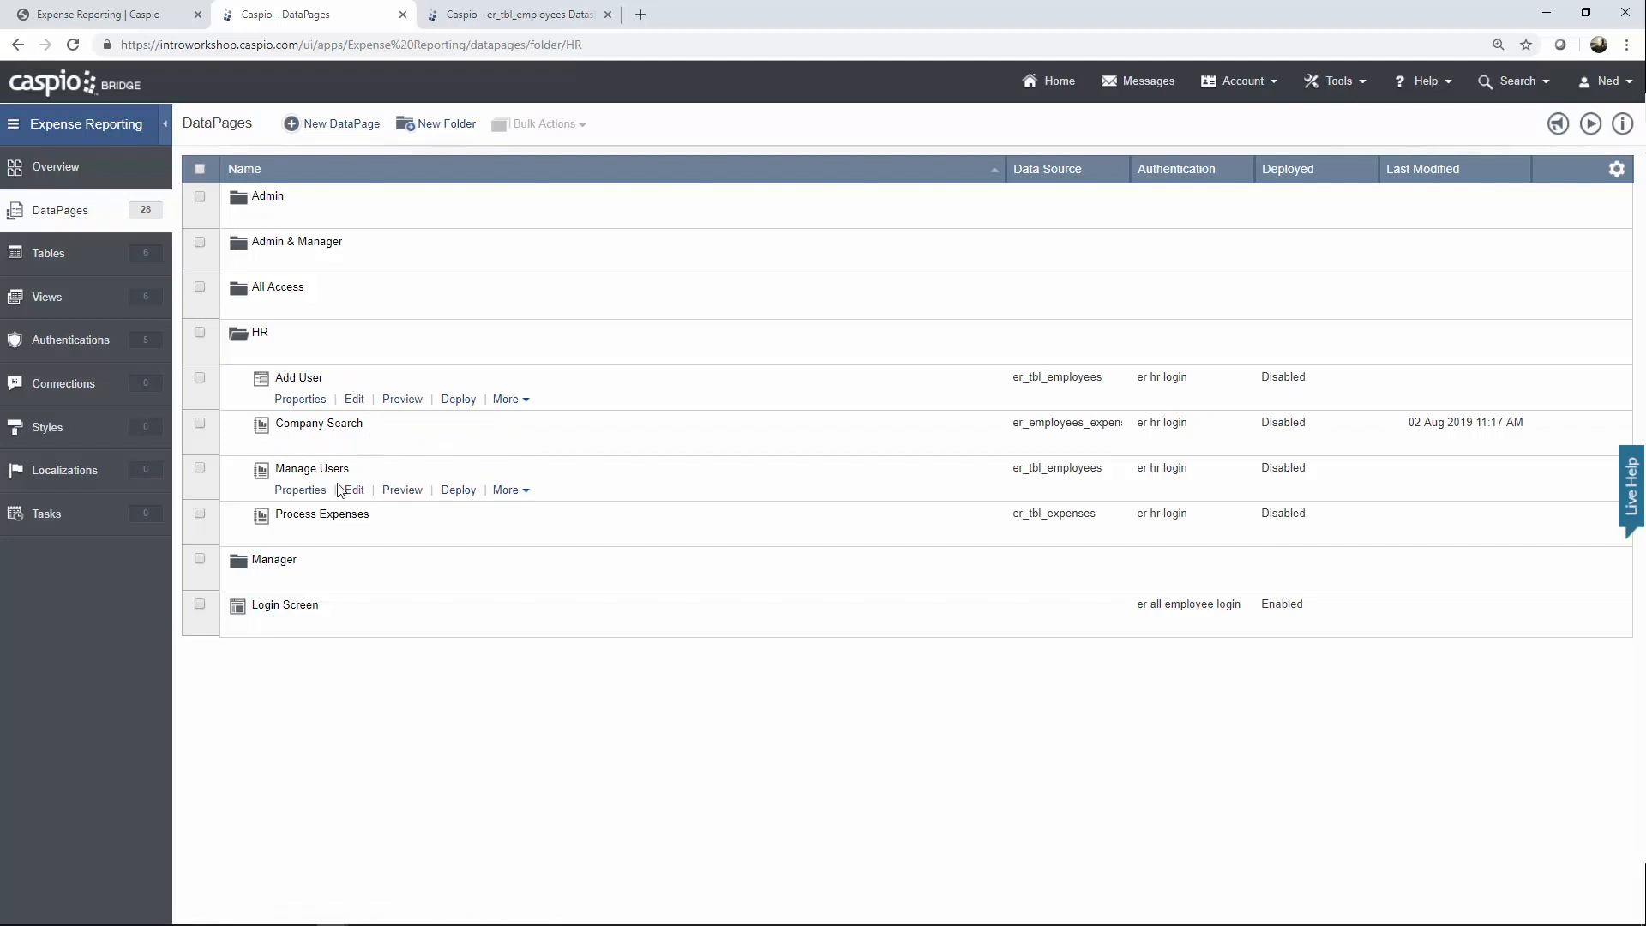
left_click(354, 495)
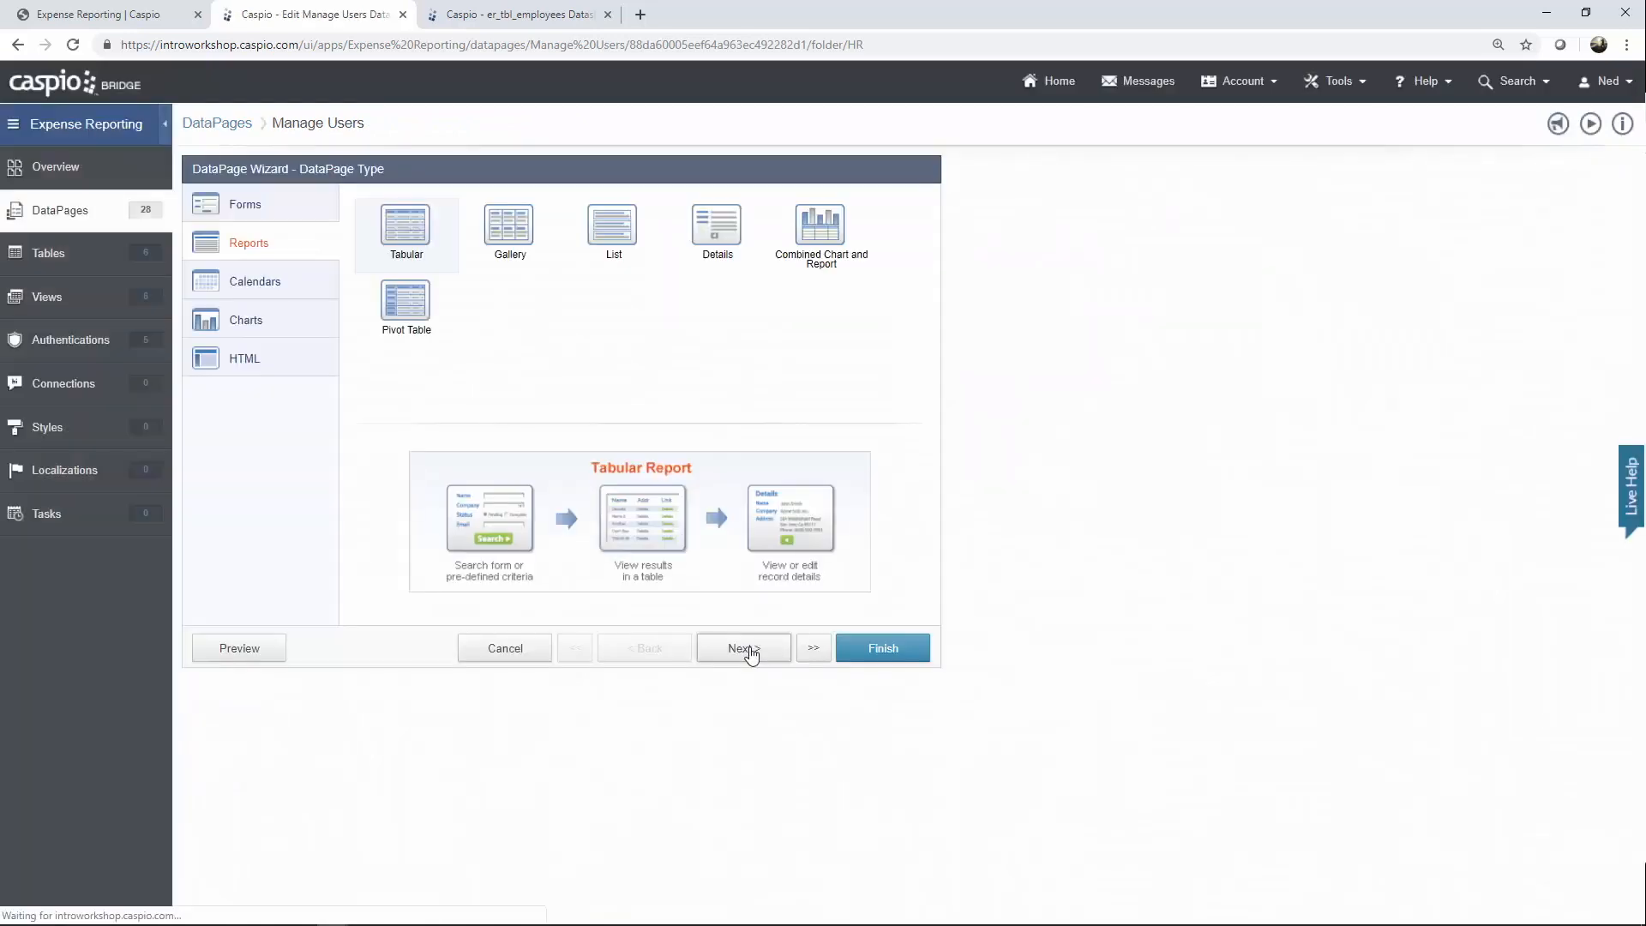
left_click(747, 648)
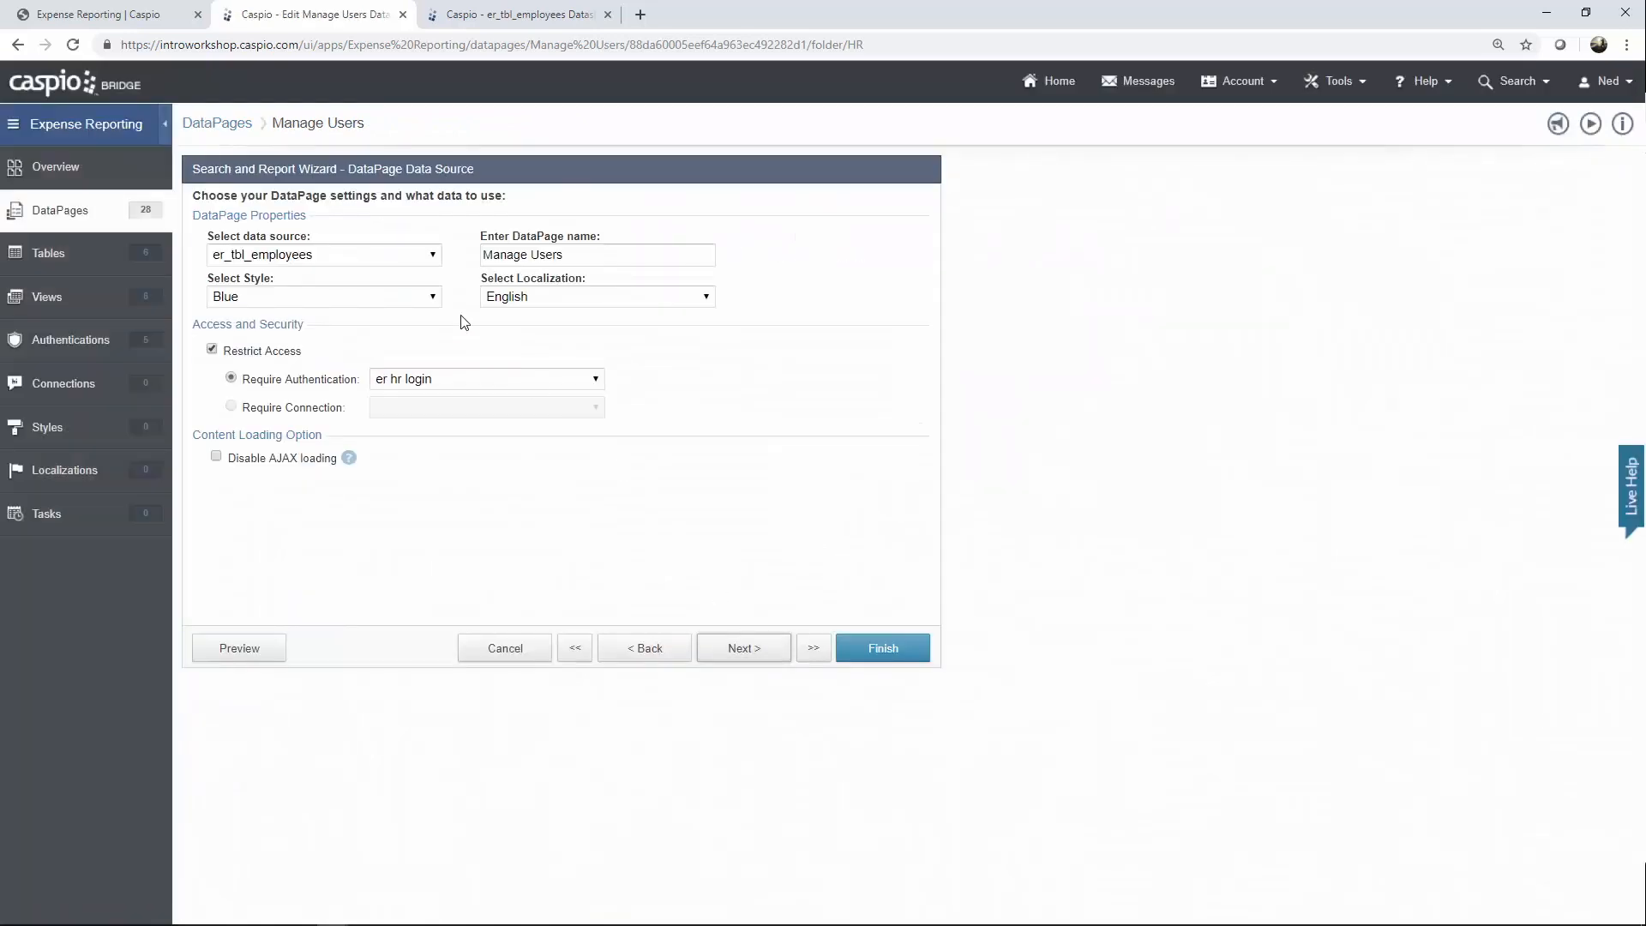
left_click(402, 255)
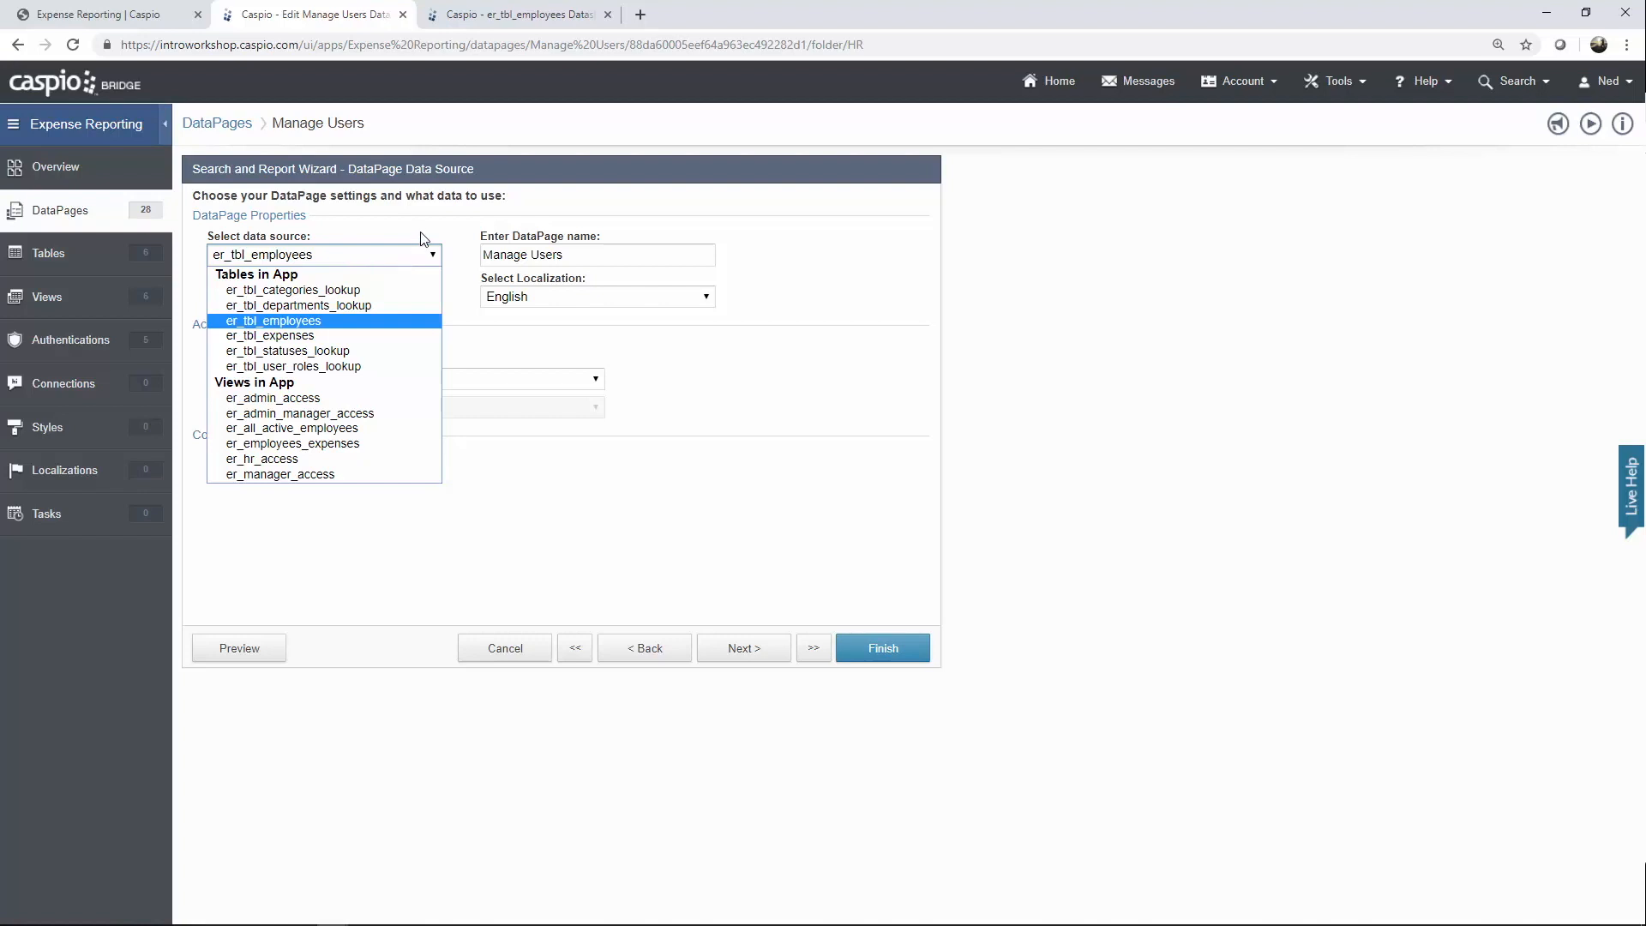
left_click(420, 237)
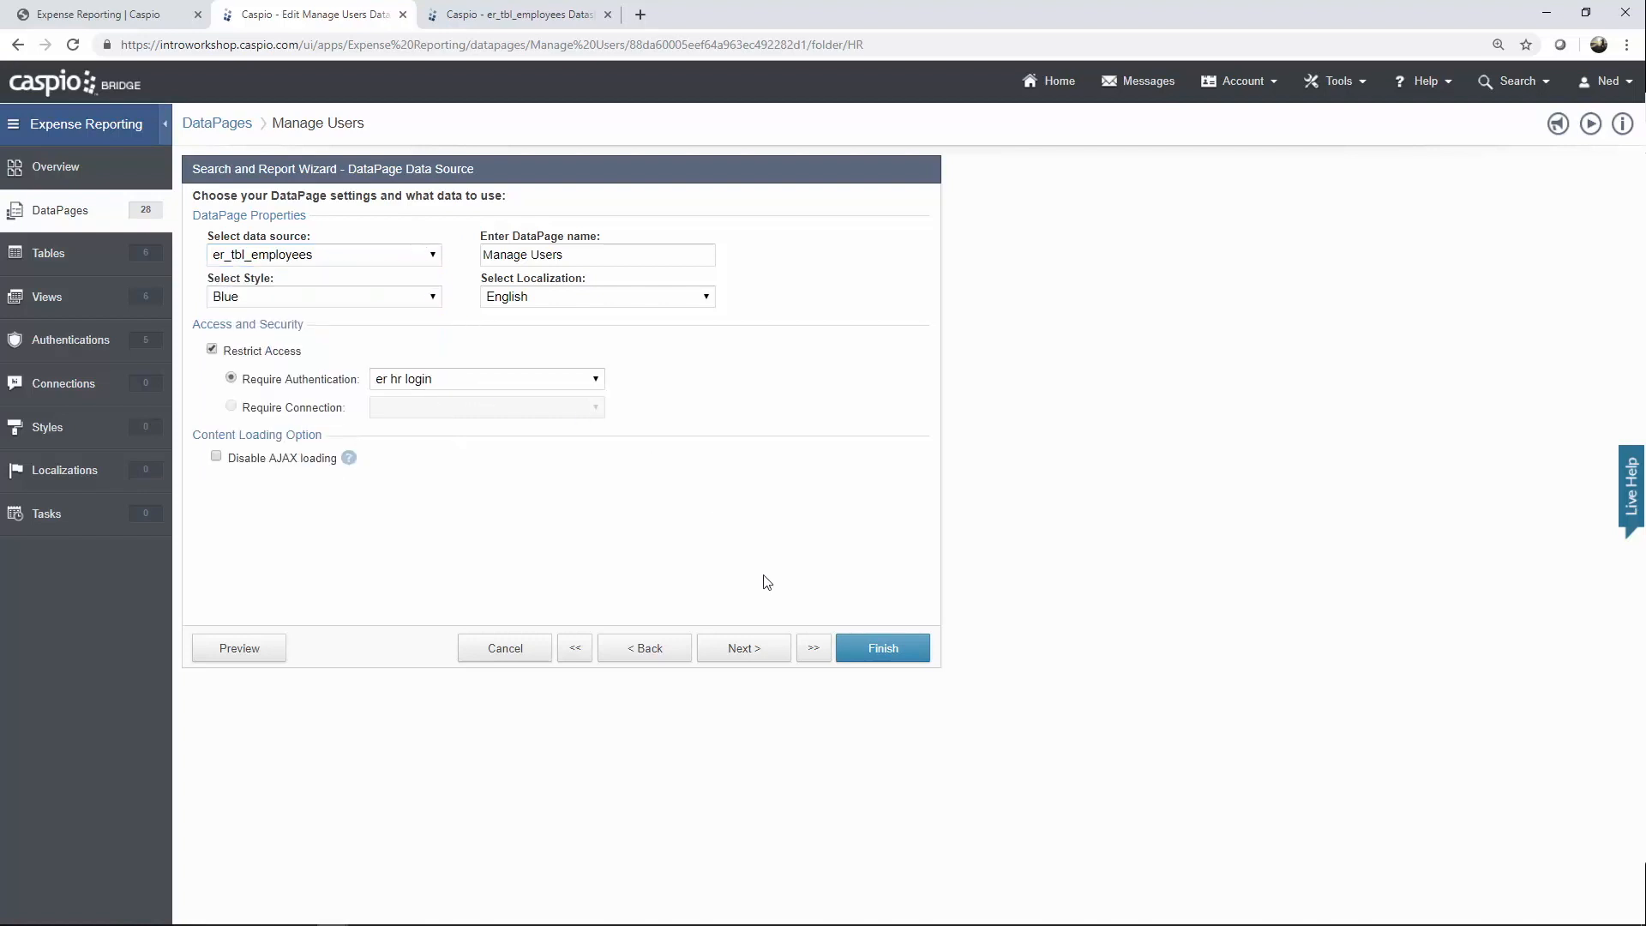
left_click(752, 651)
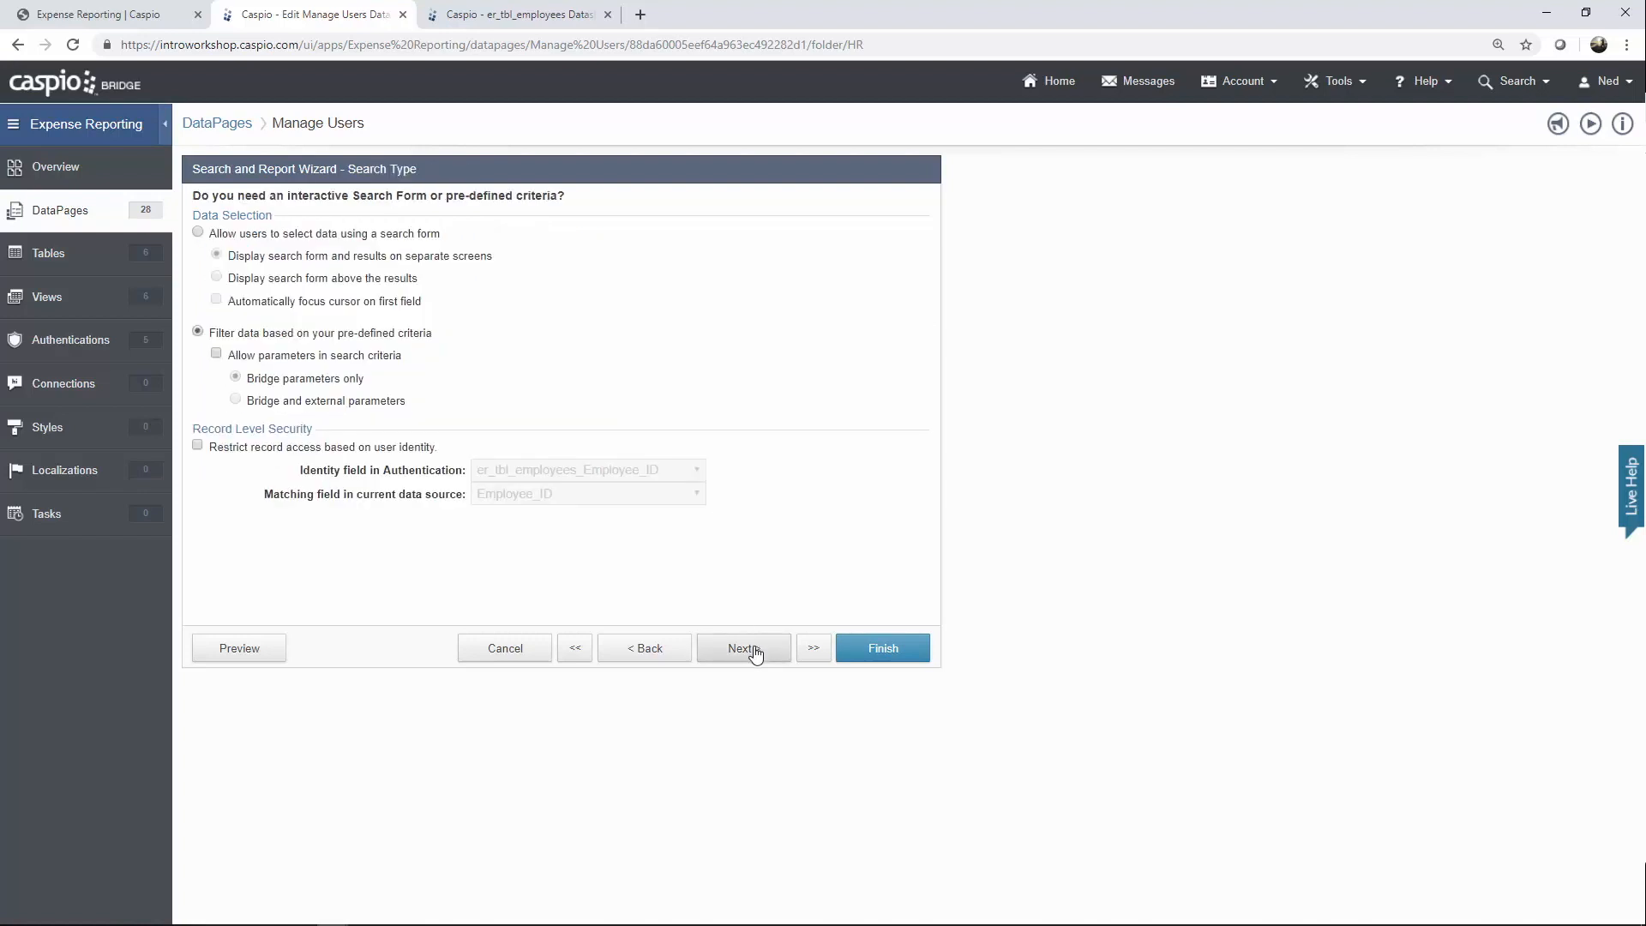
Inspect the Department Not Equal 'CEO' filter and compare it with the er_tbl_employees datasheet.
left_click(752, 655)
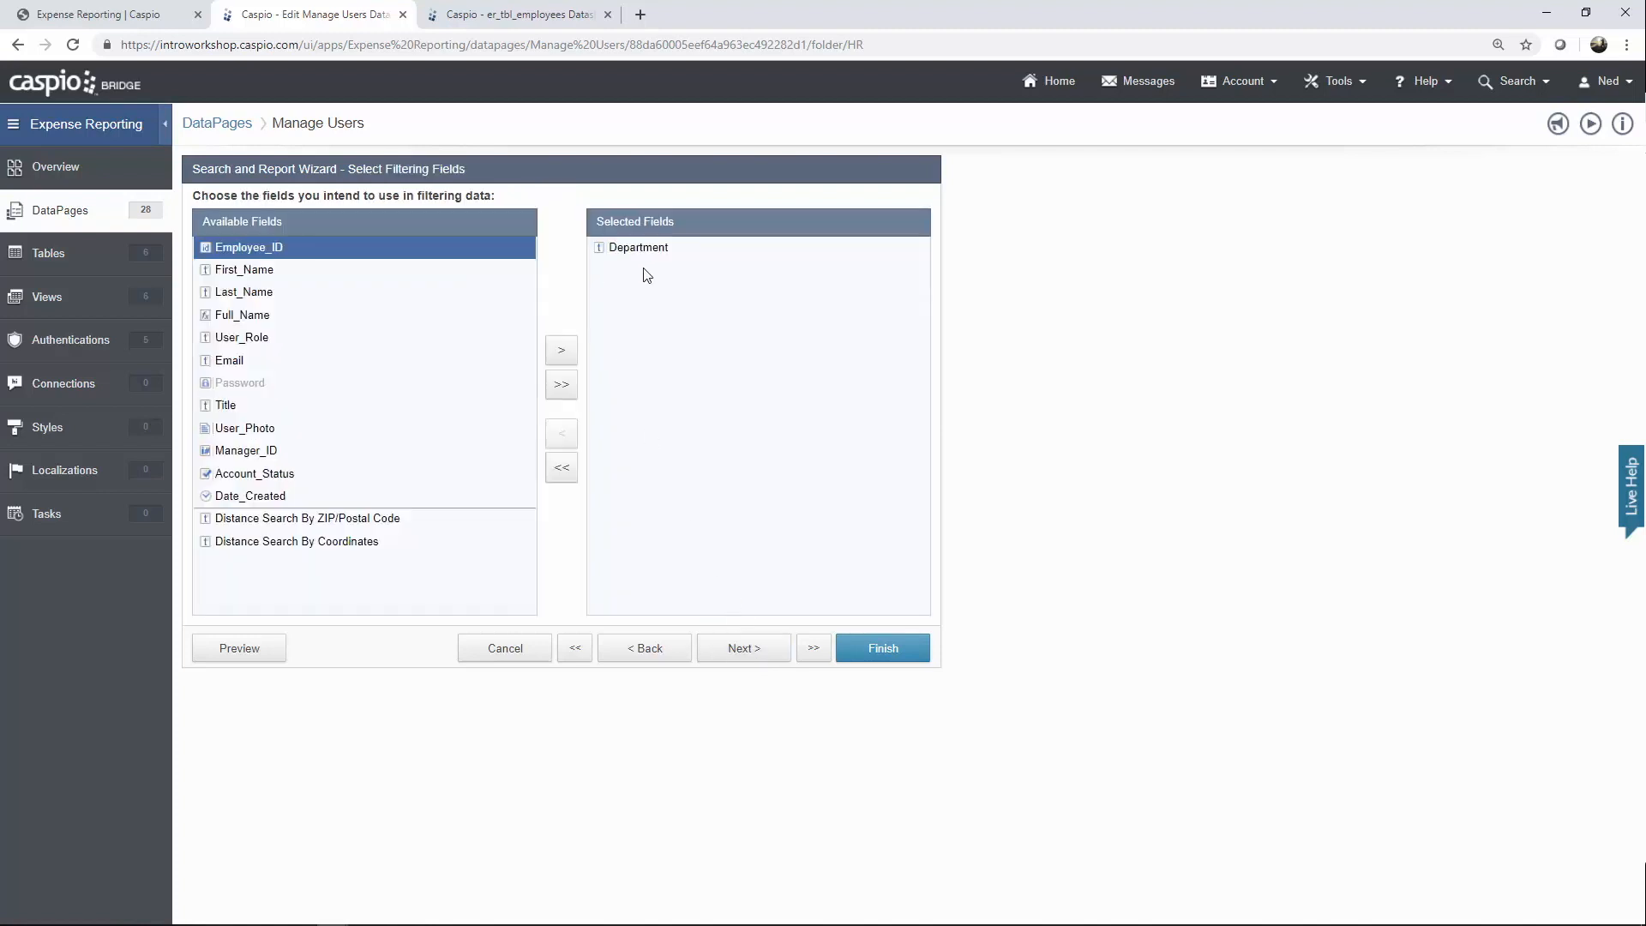
left_click(745, 650)
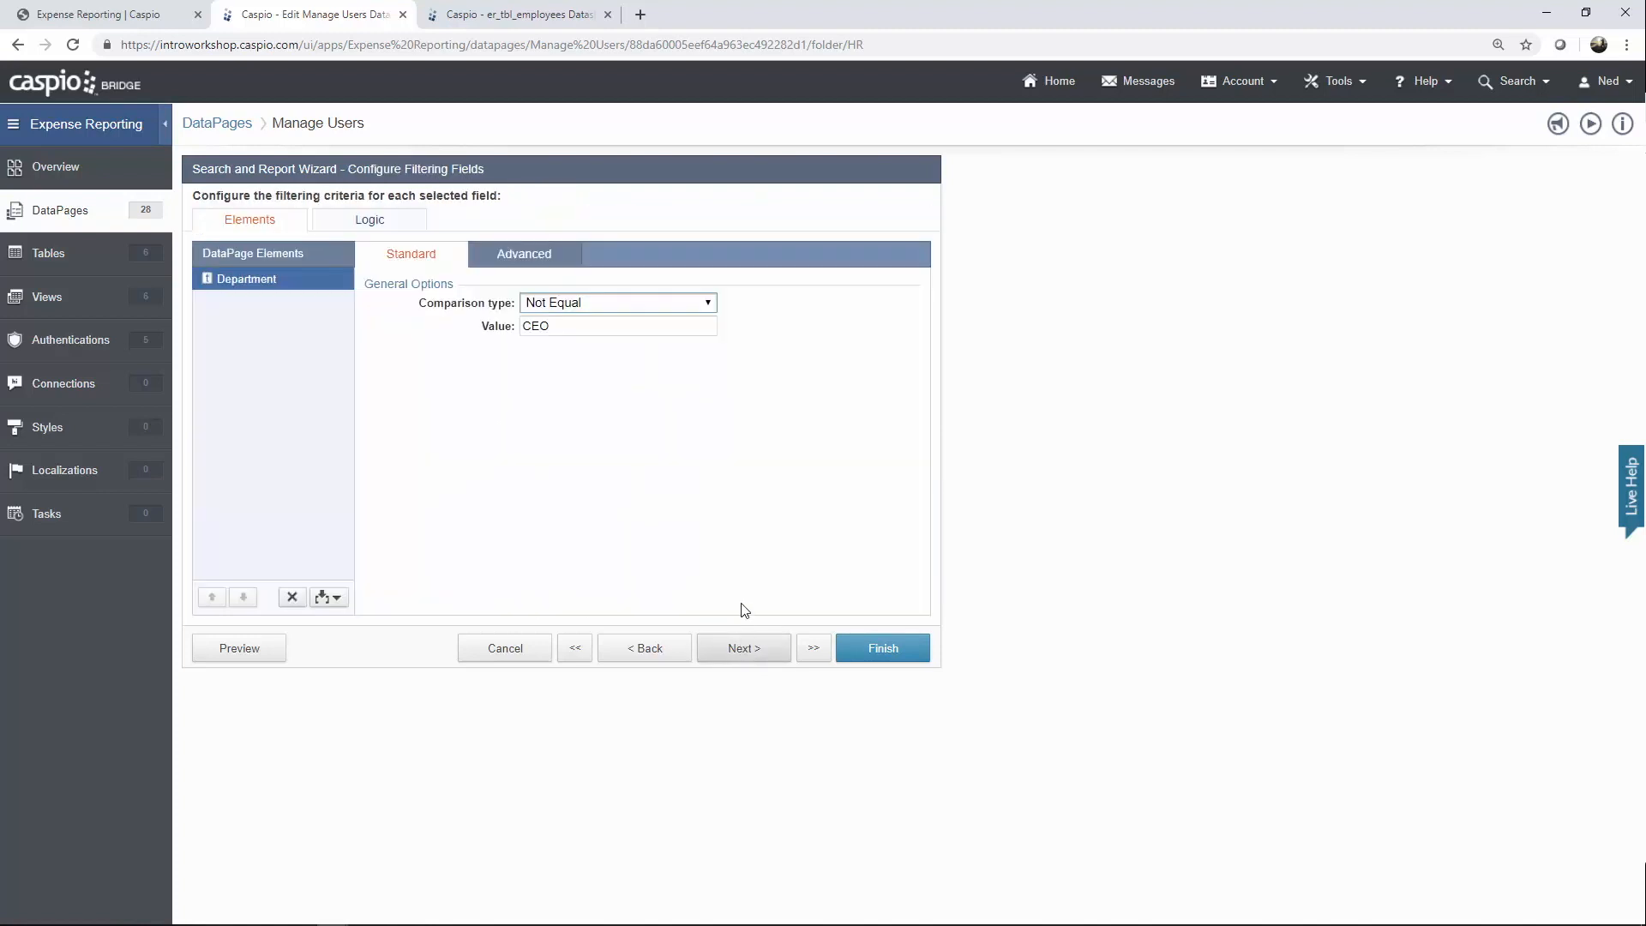
left_click(594, 309)
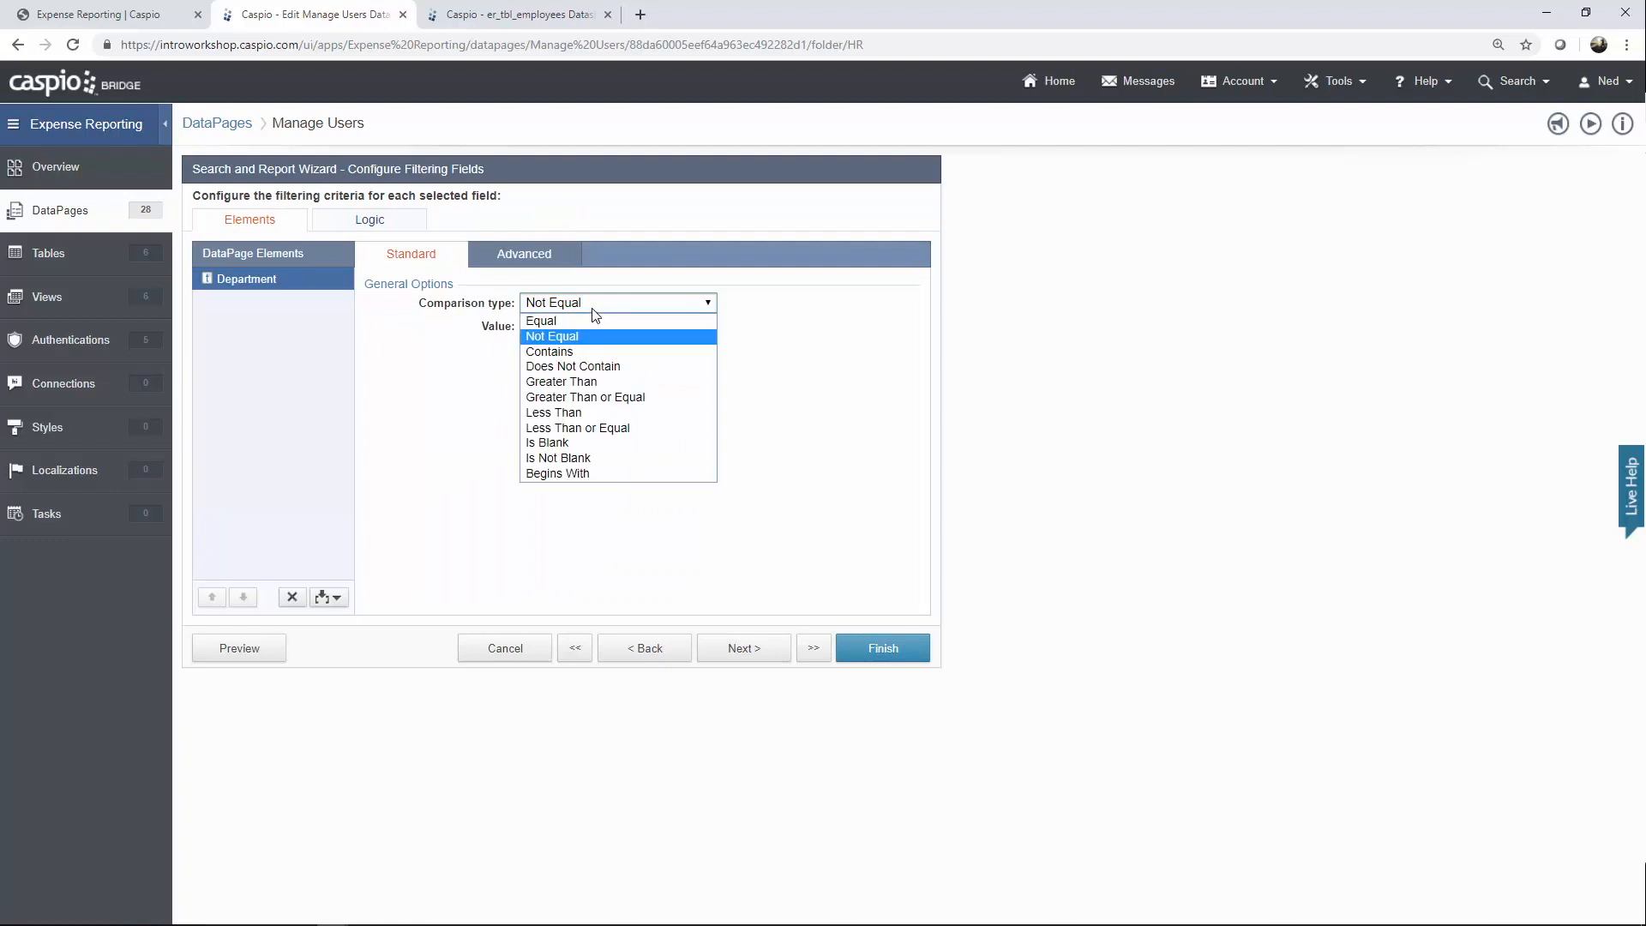
left_click(598, 306)
left_click(566, 326)
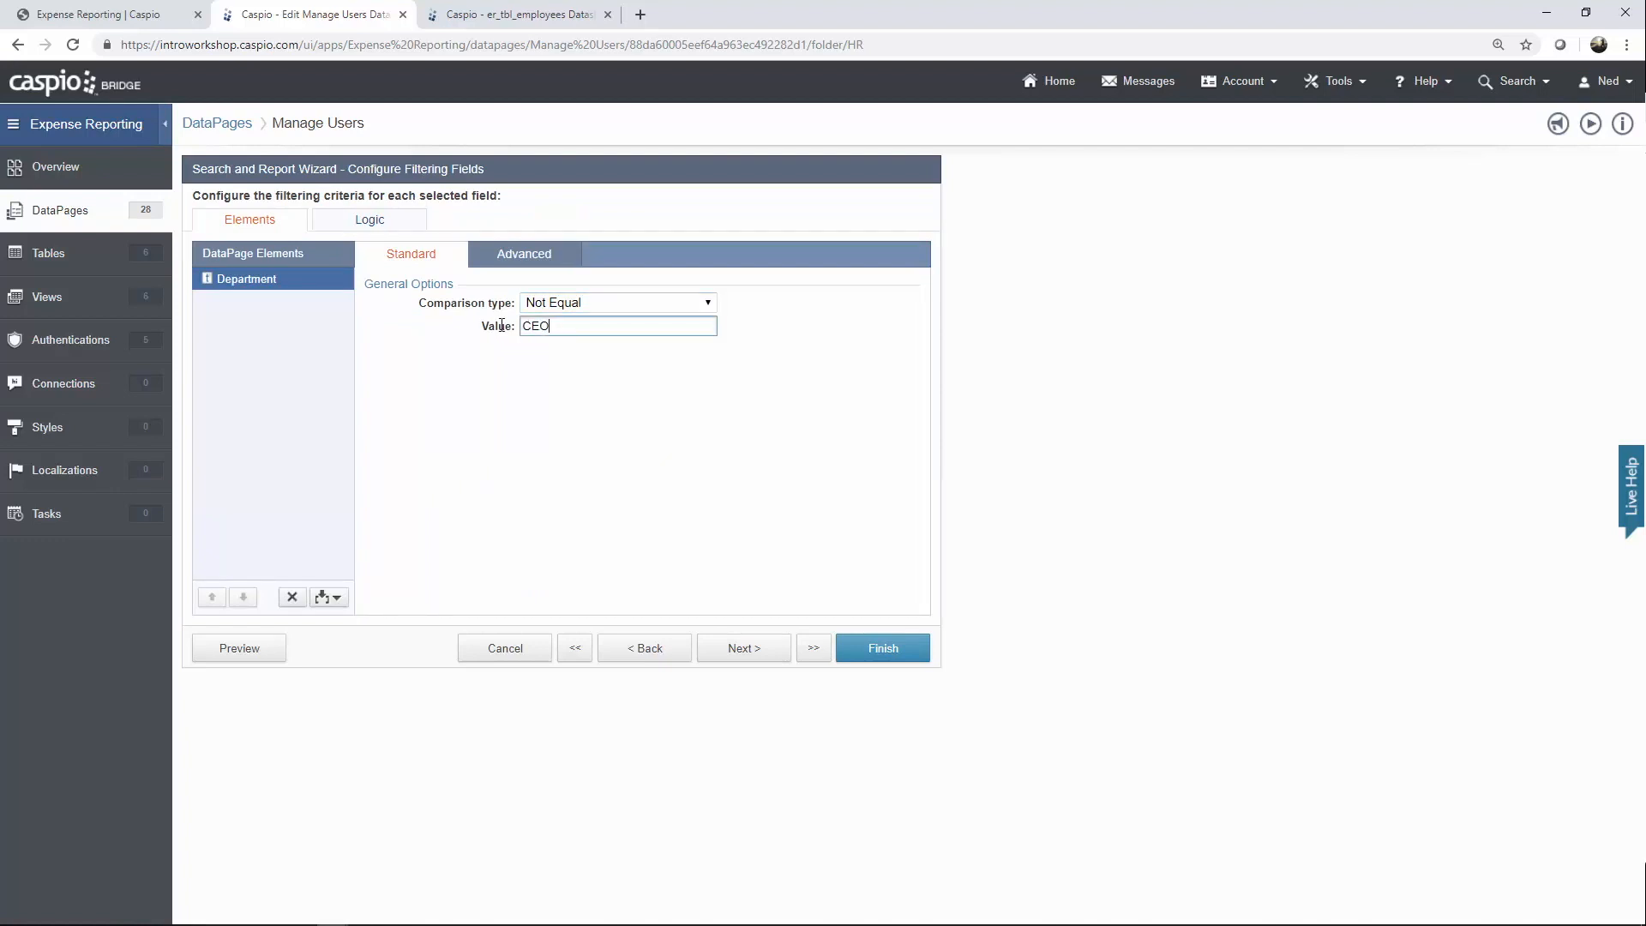
key("ctrl+a")
left_click(558, 12)
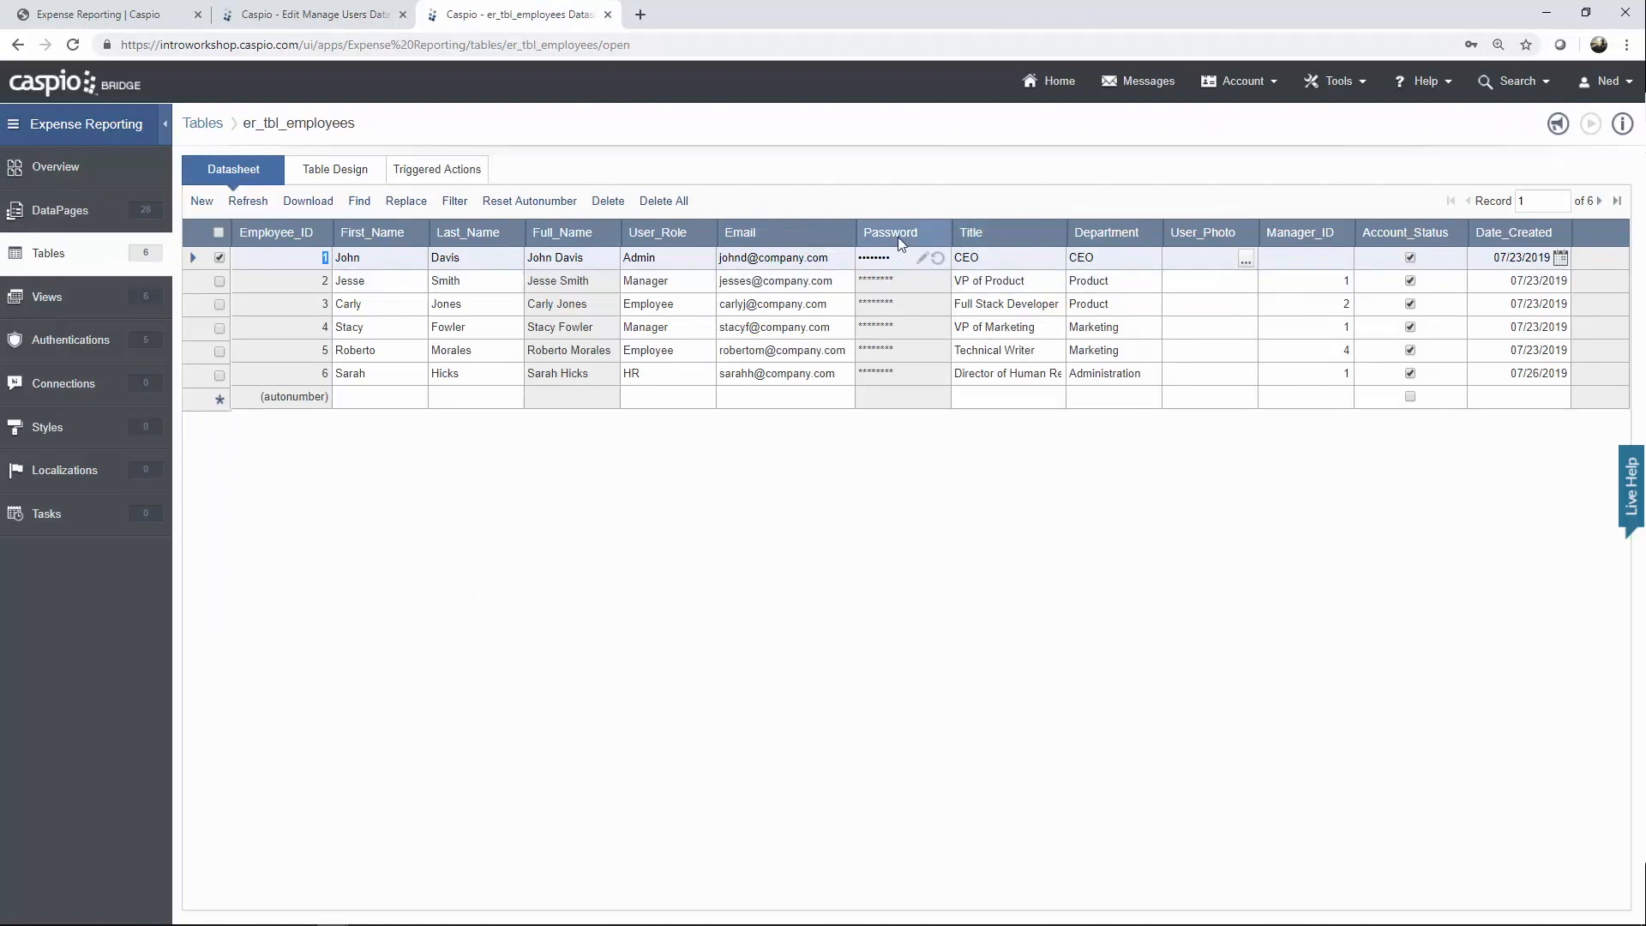
left_click(377, 20)
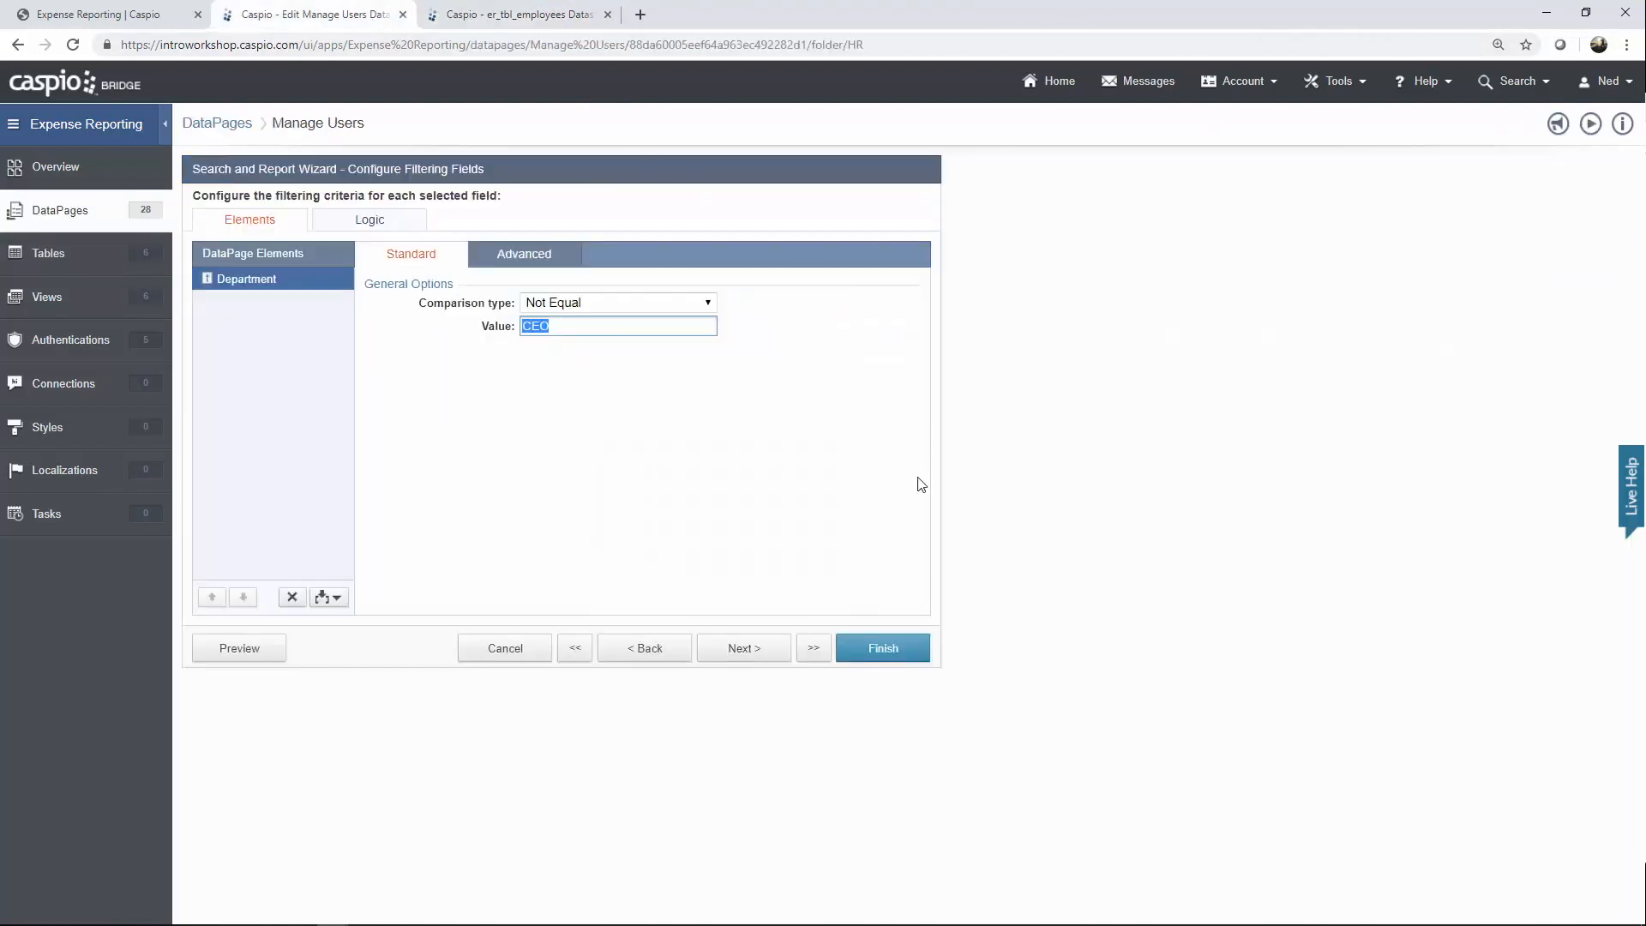
Advance Manage Users to Configure Results Page Fields, then view the Expense Reporting dashboard.
left_click(747, 658)
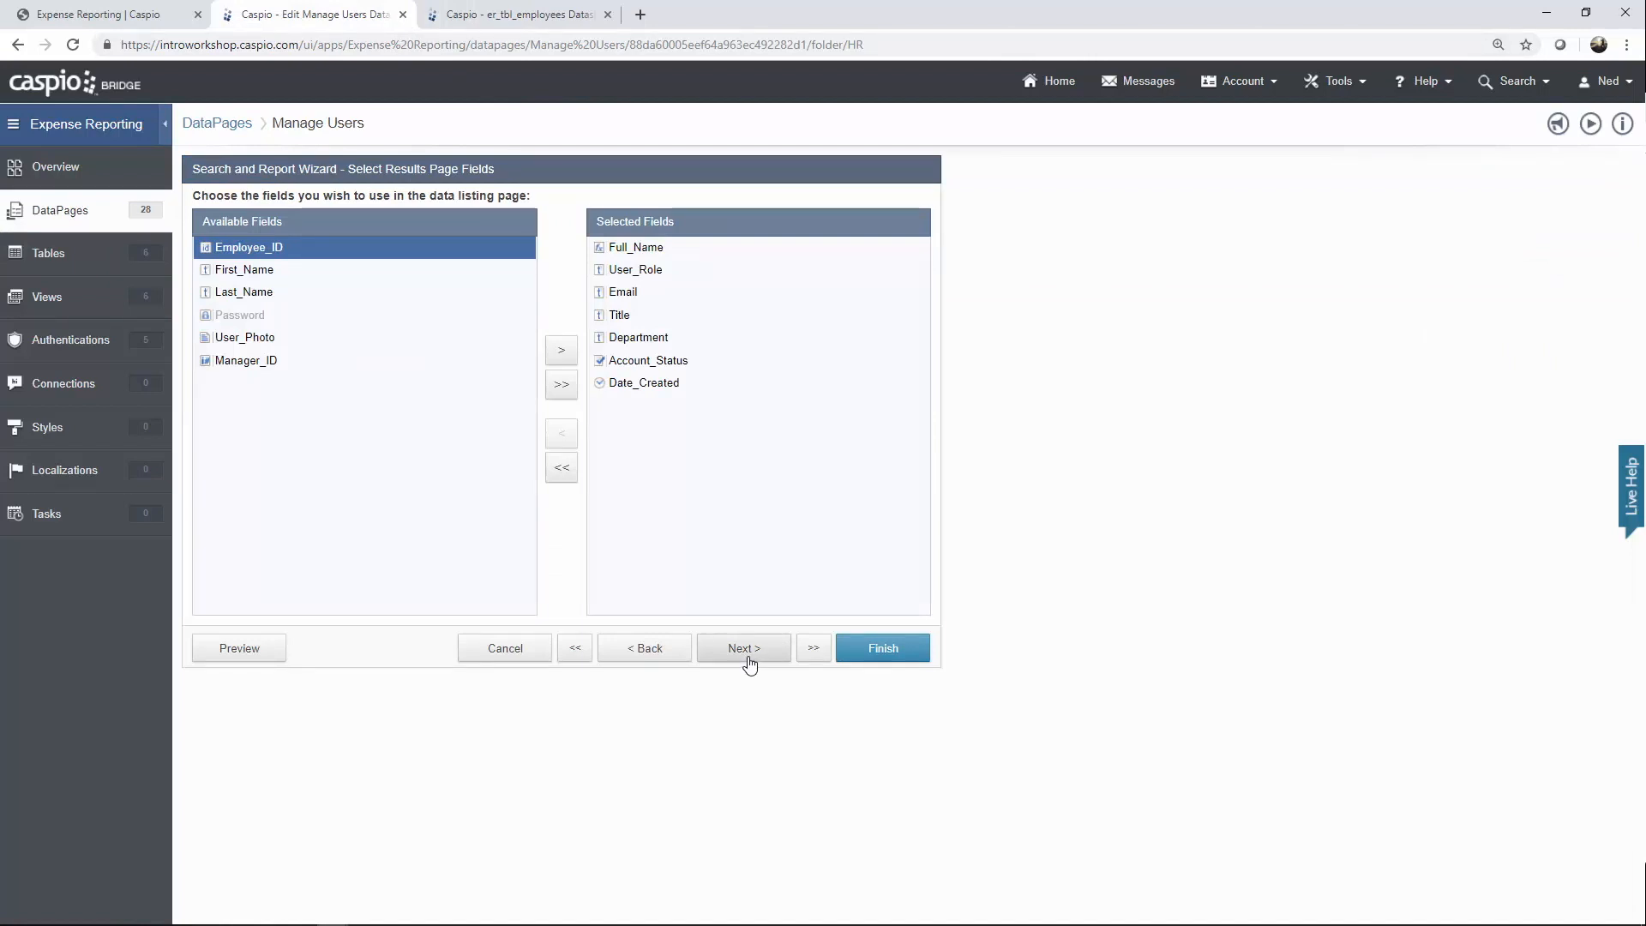
left_click(745, 648)
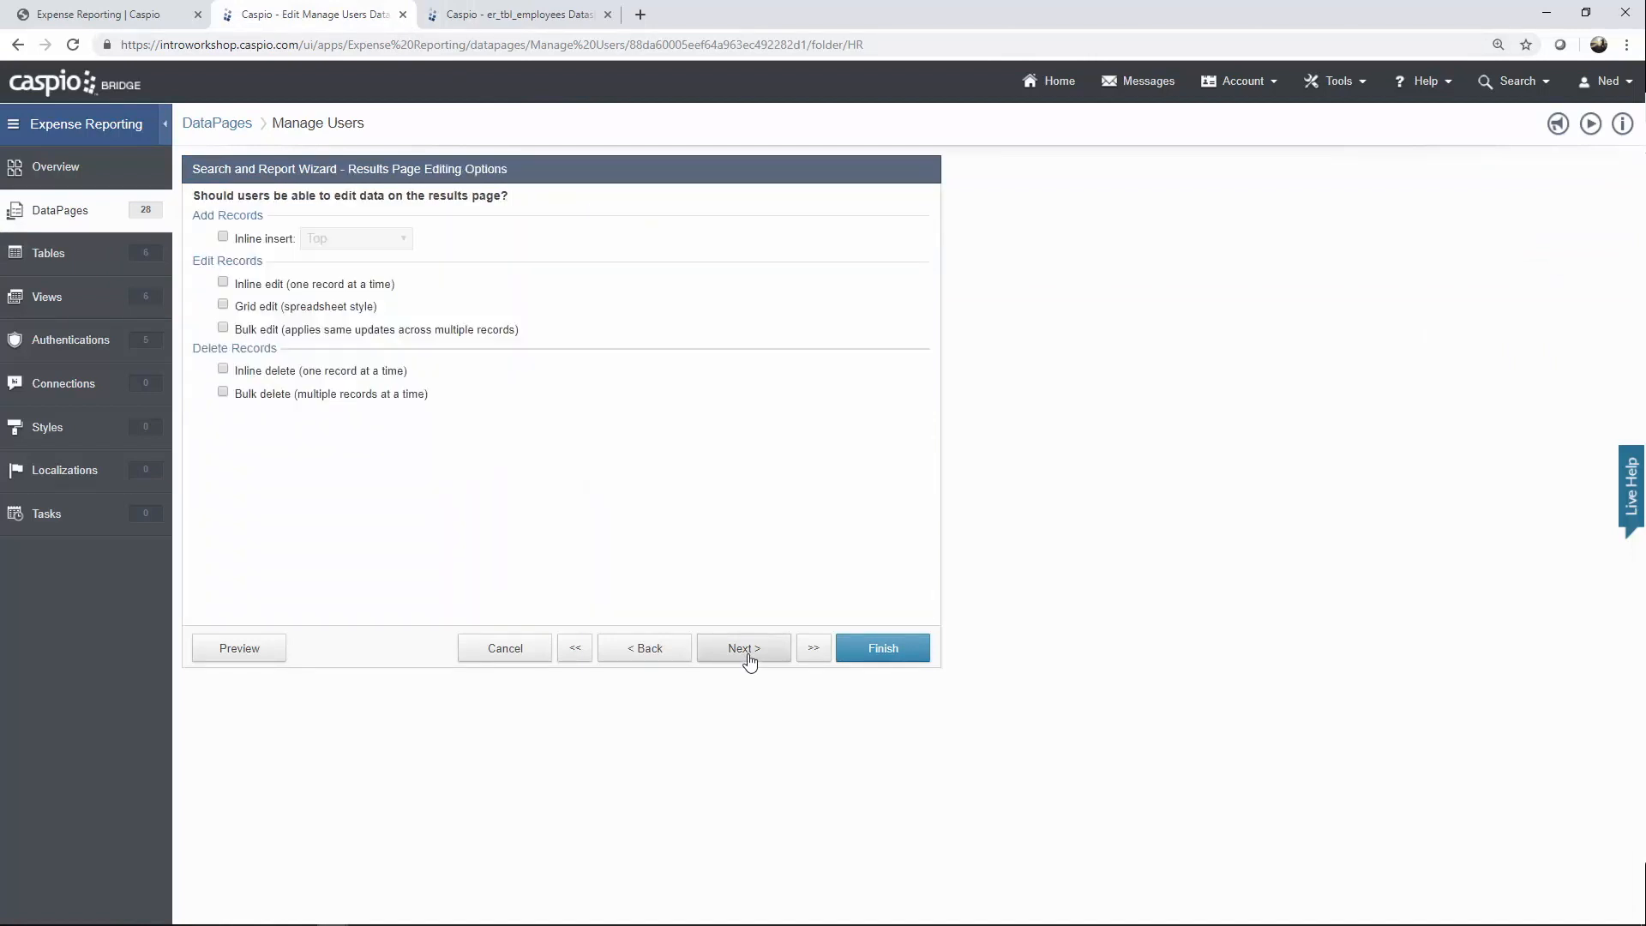
left_click(744, 648)
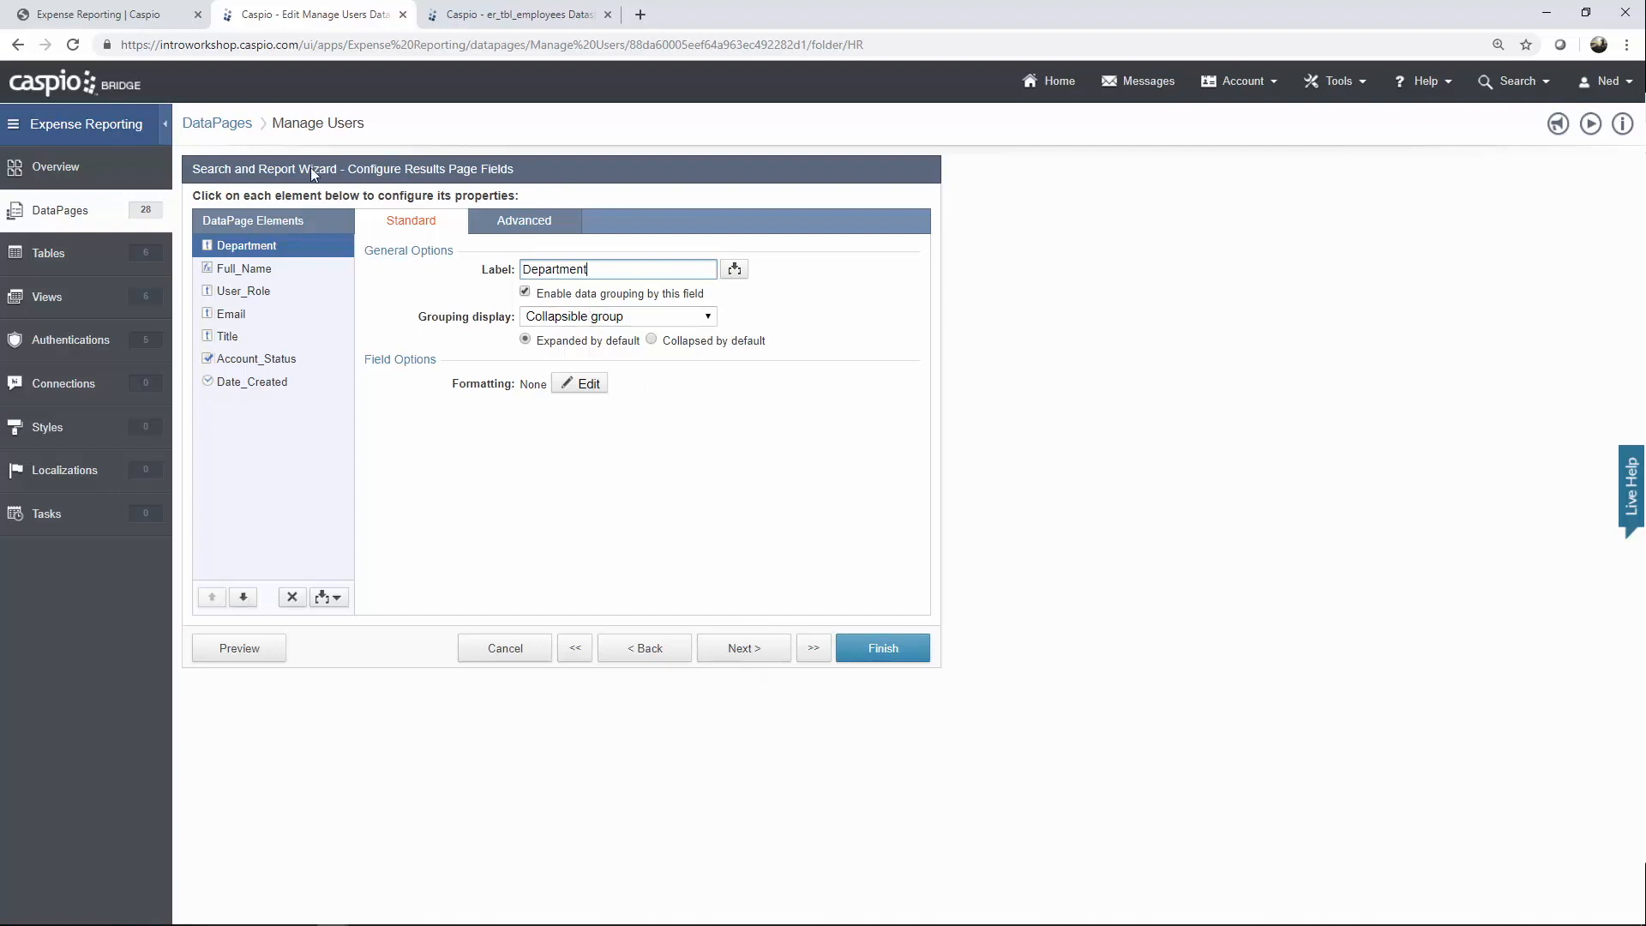
left_click(159, 22)
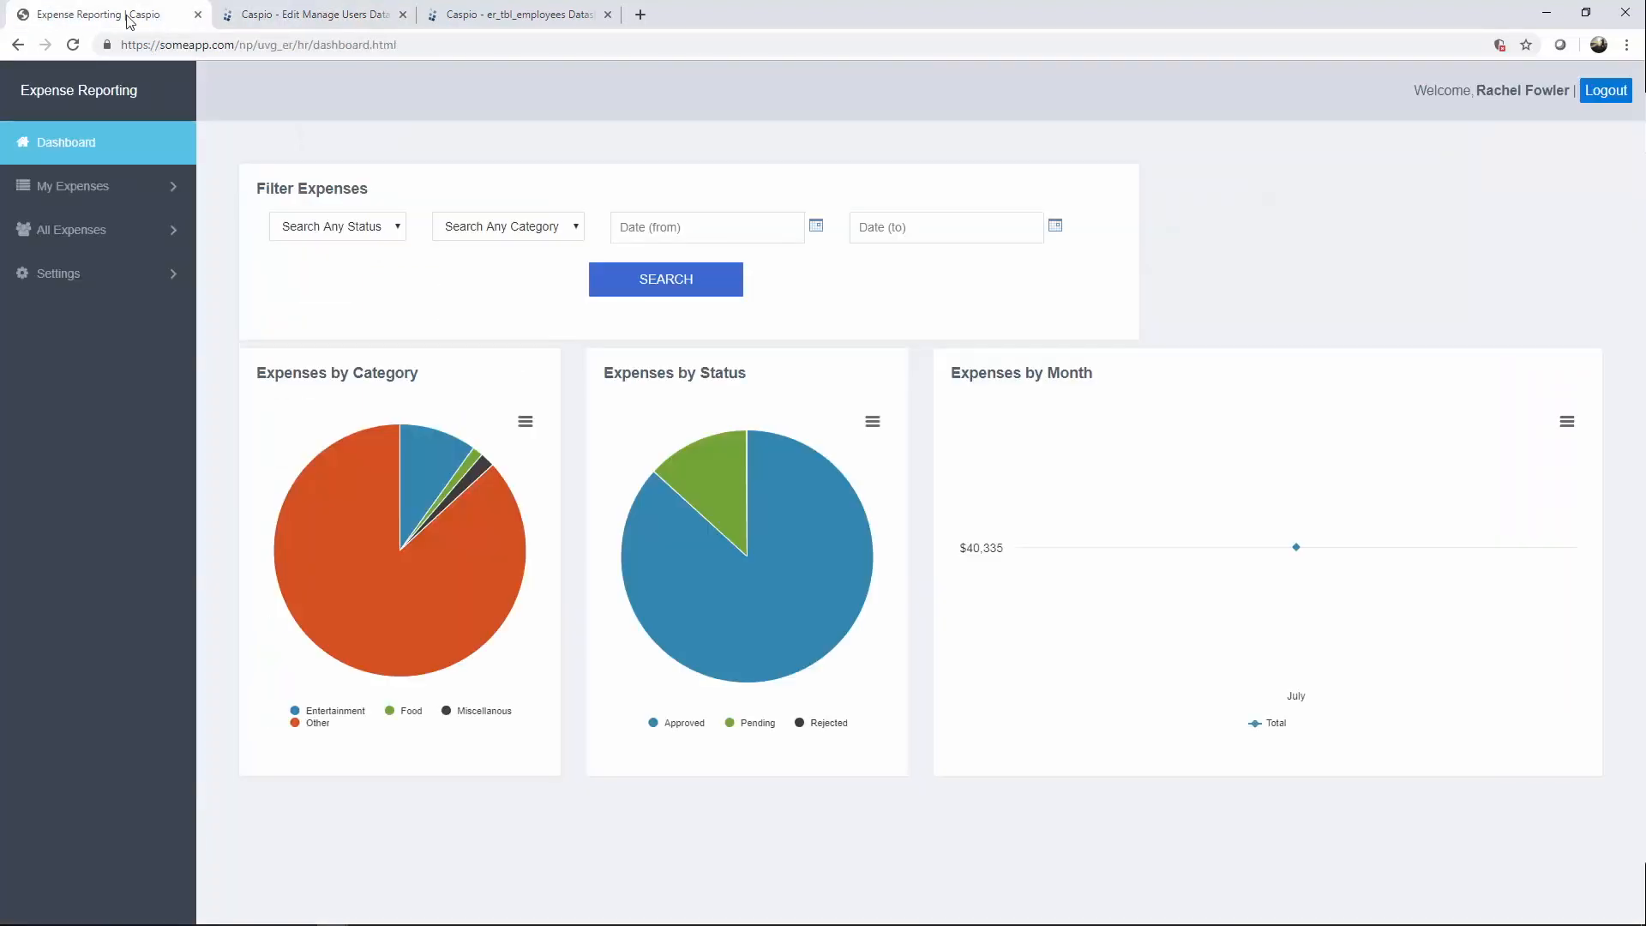
View the live app's Settings > Manage Users list, then return to the Caspio wizard.
left_click(108, 273)
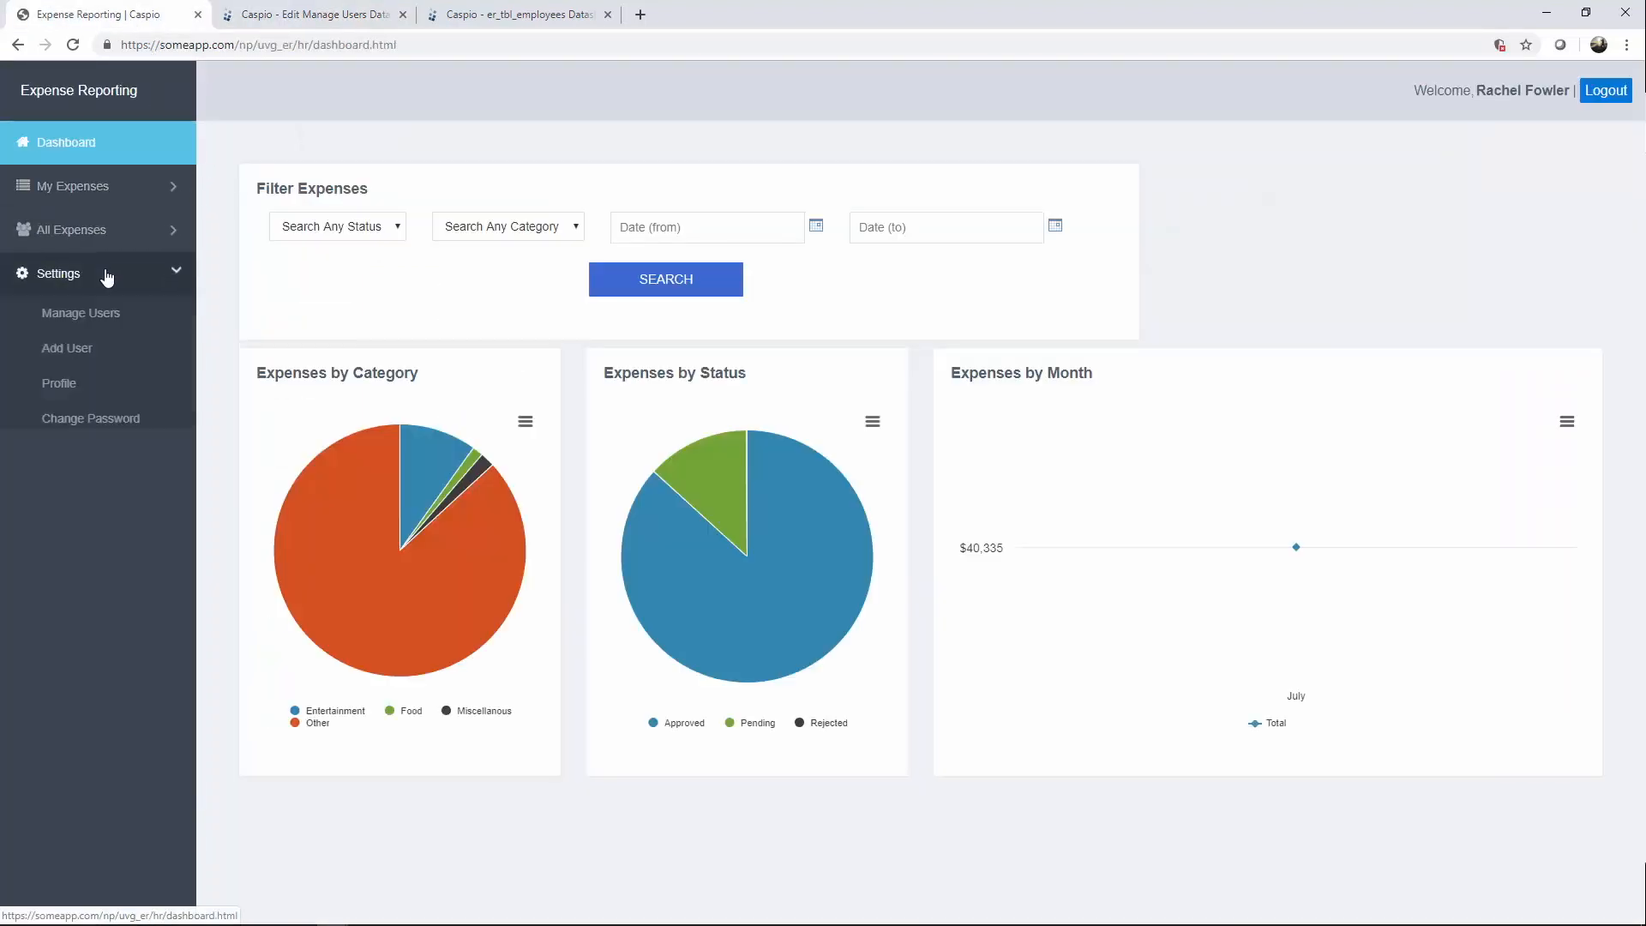
left_click(102, 319)
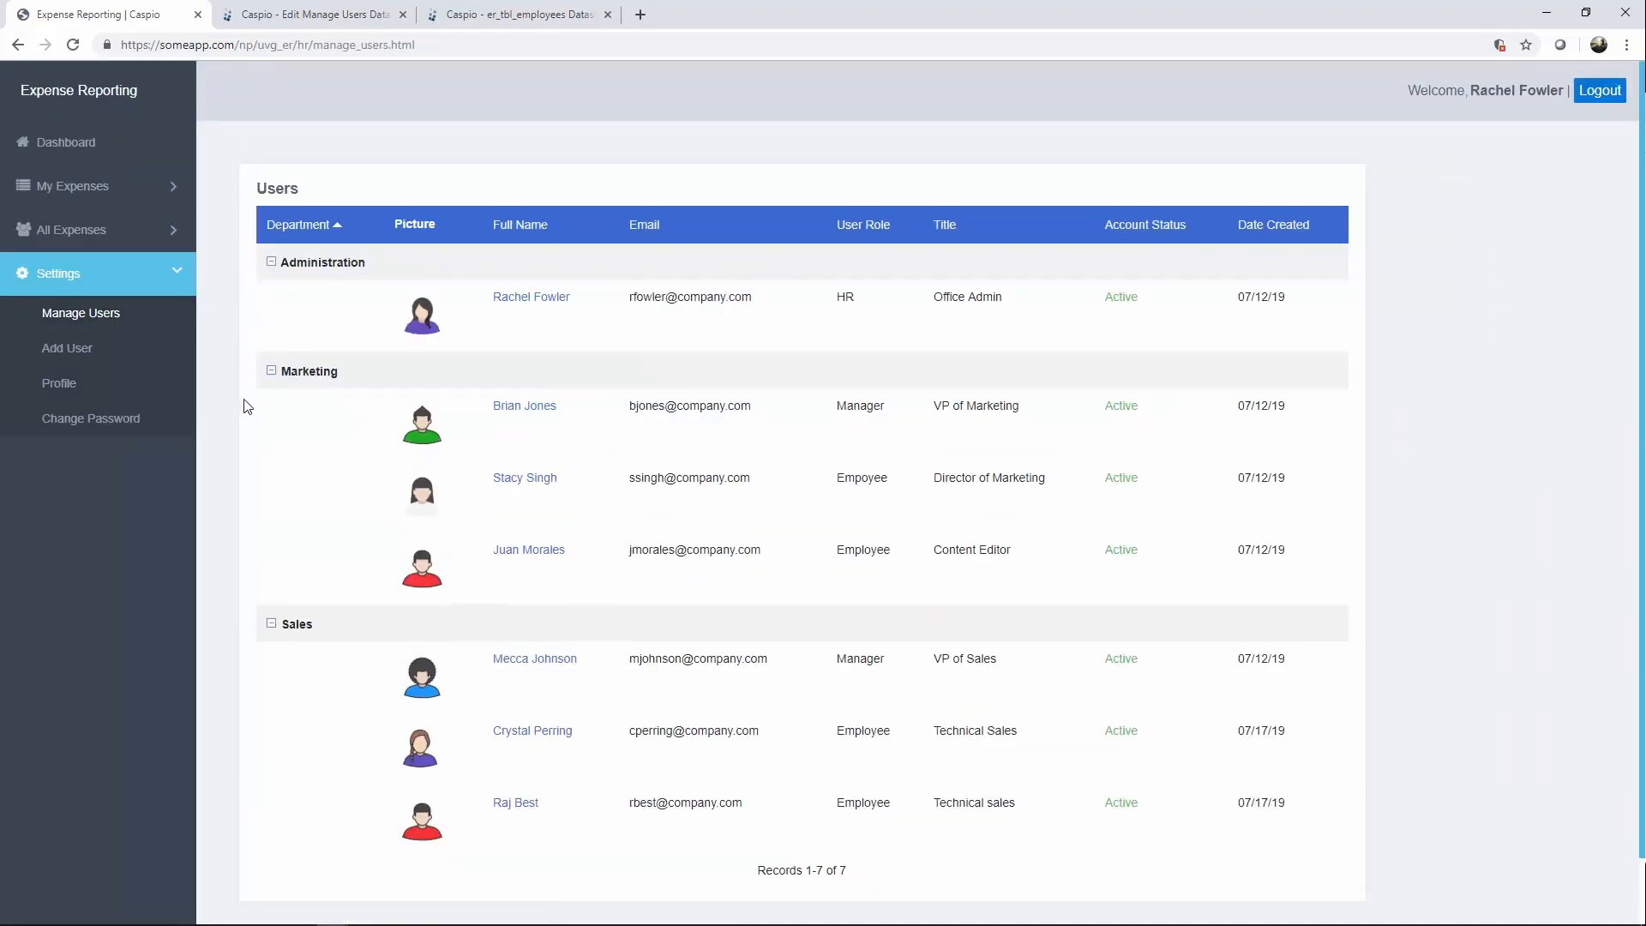
left_click(348, 21)
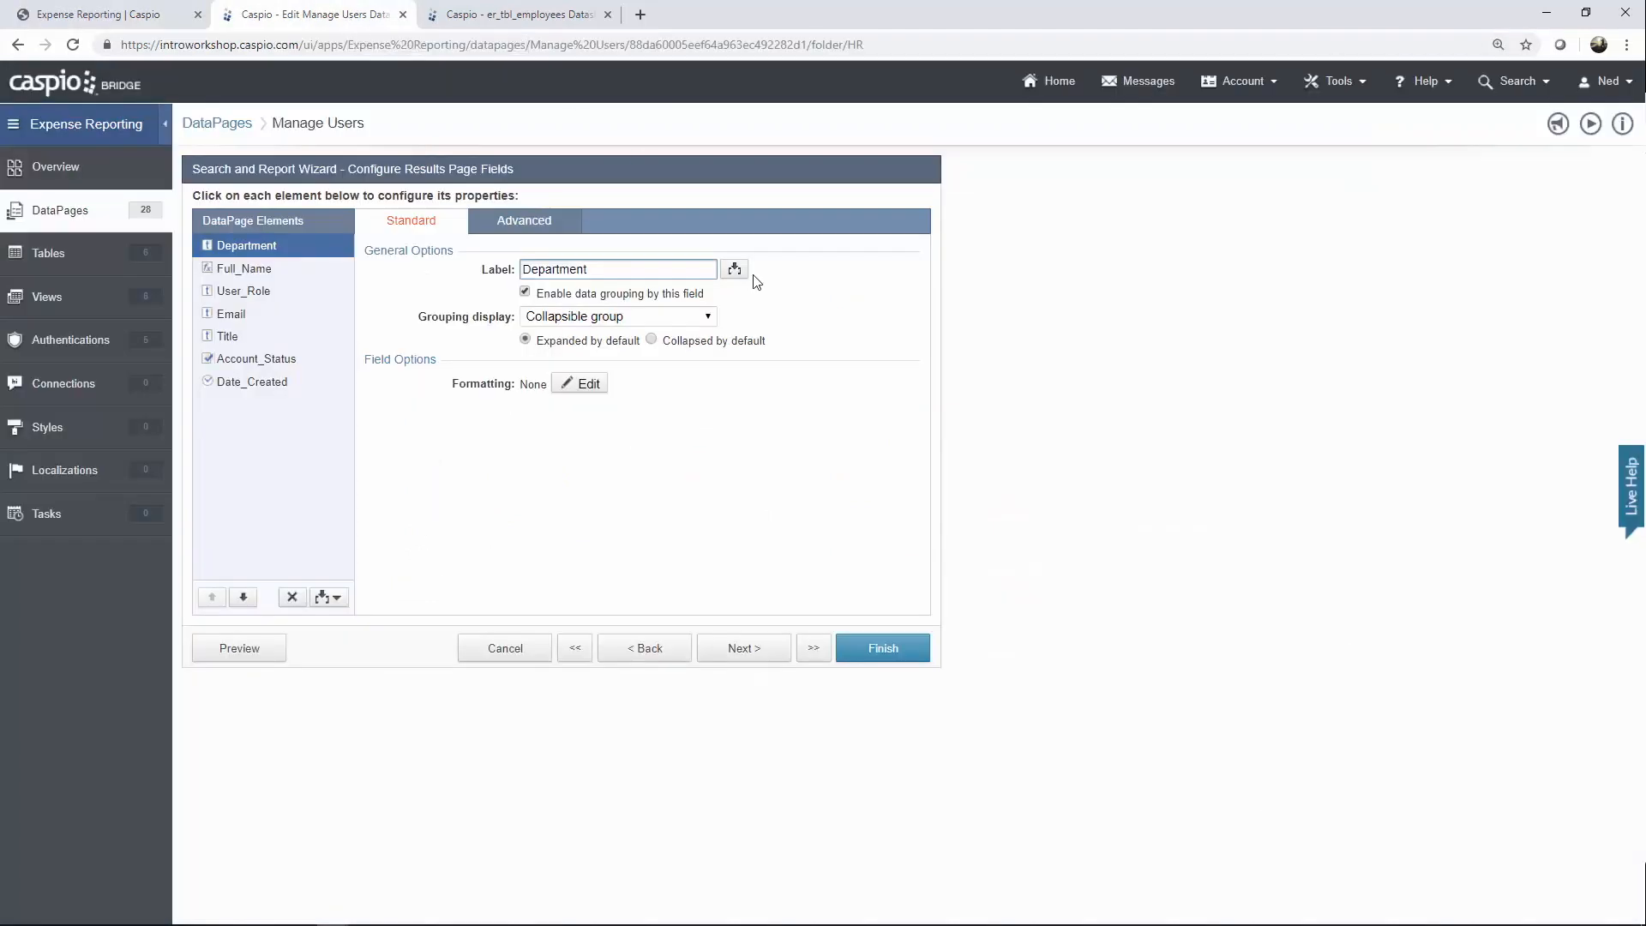
Advance the Manage Users wizard past results options to Configure Details Page Fields.
left_click(729, 652)
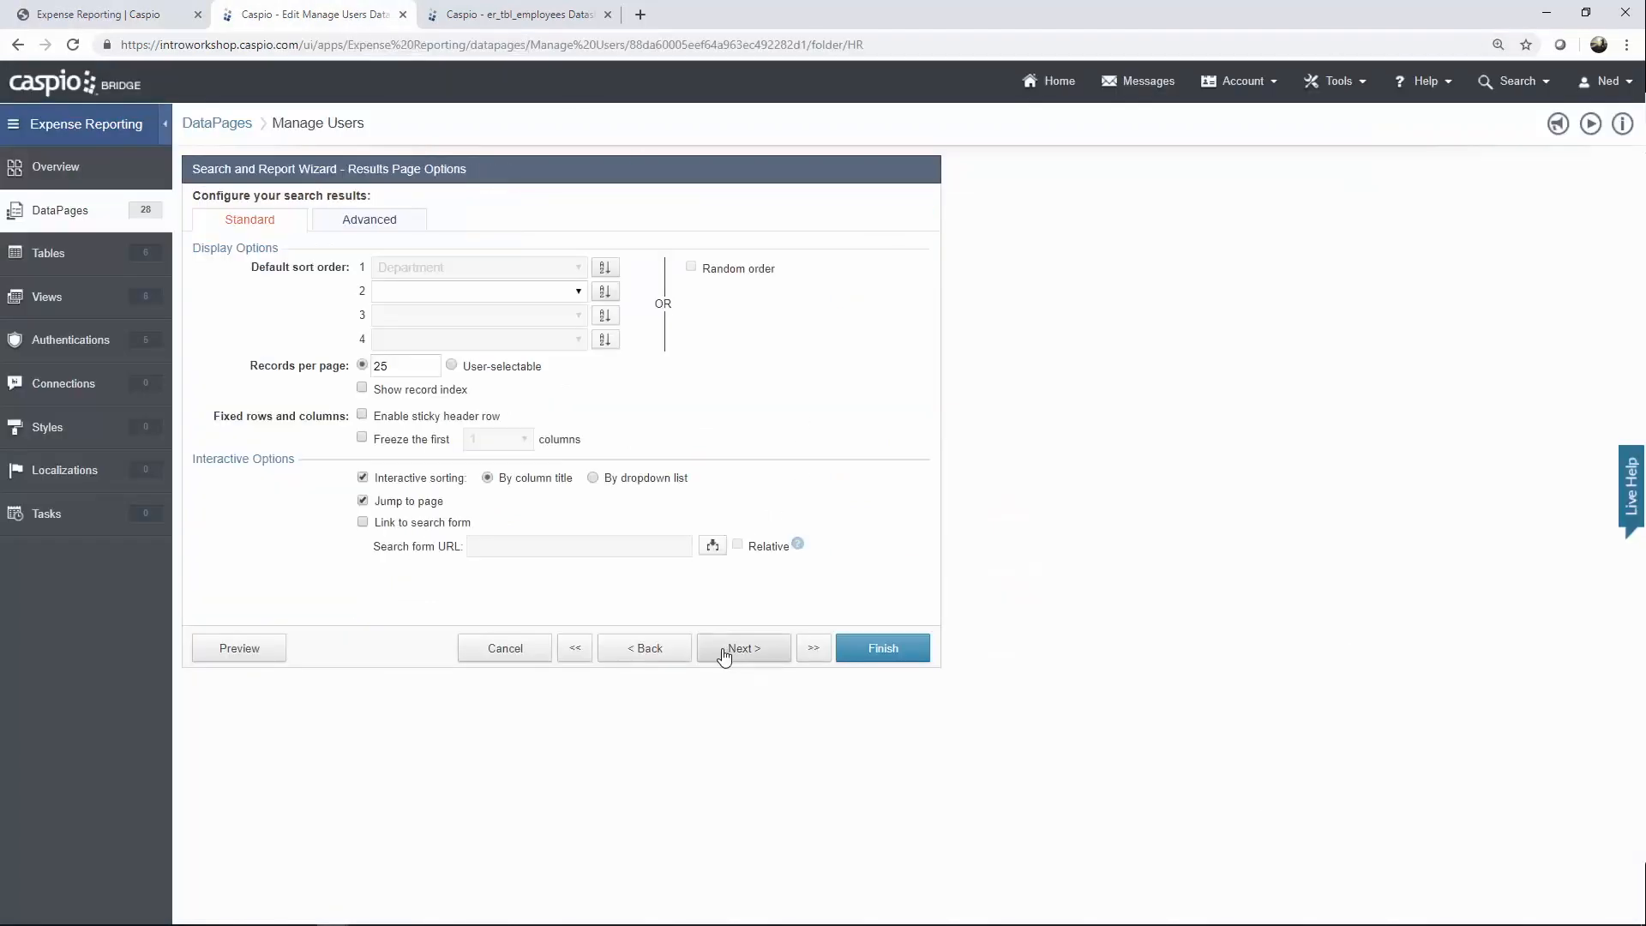
left_click(729, 652)
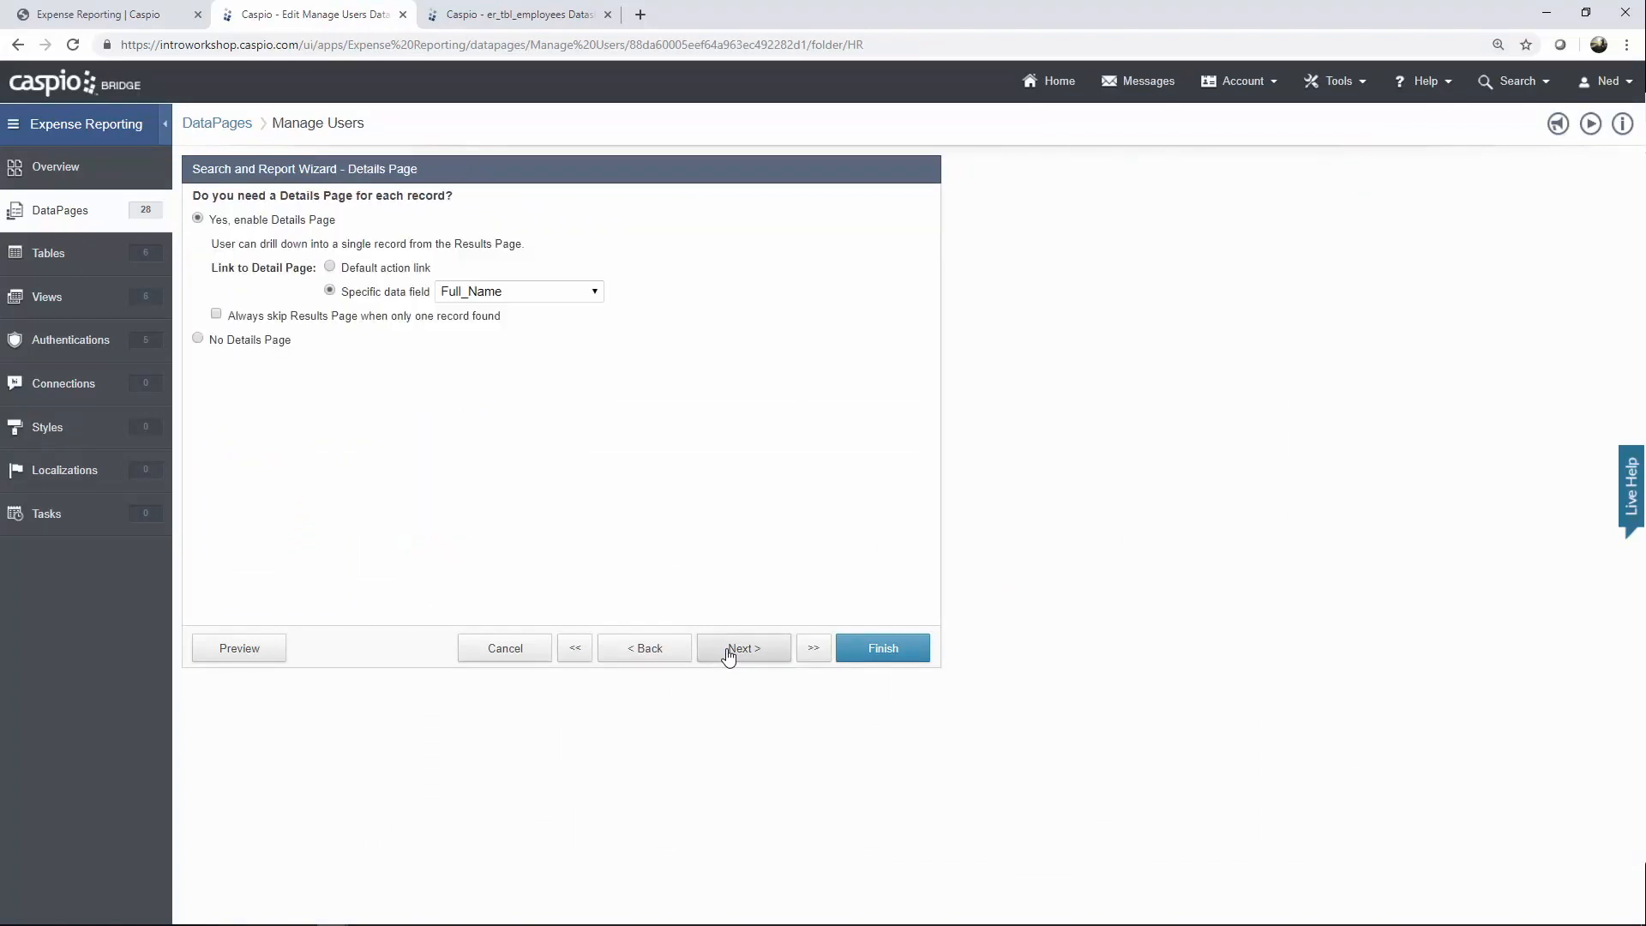
left_click(729, 652)
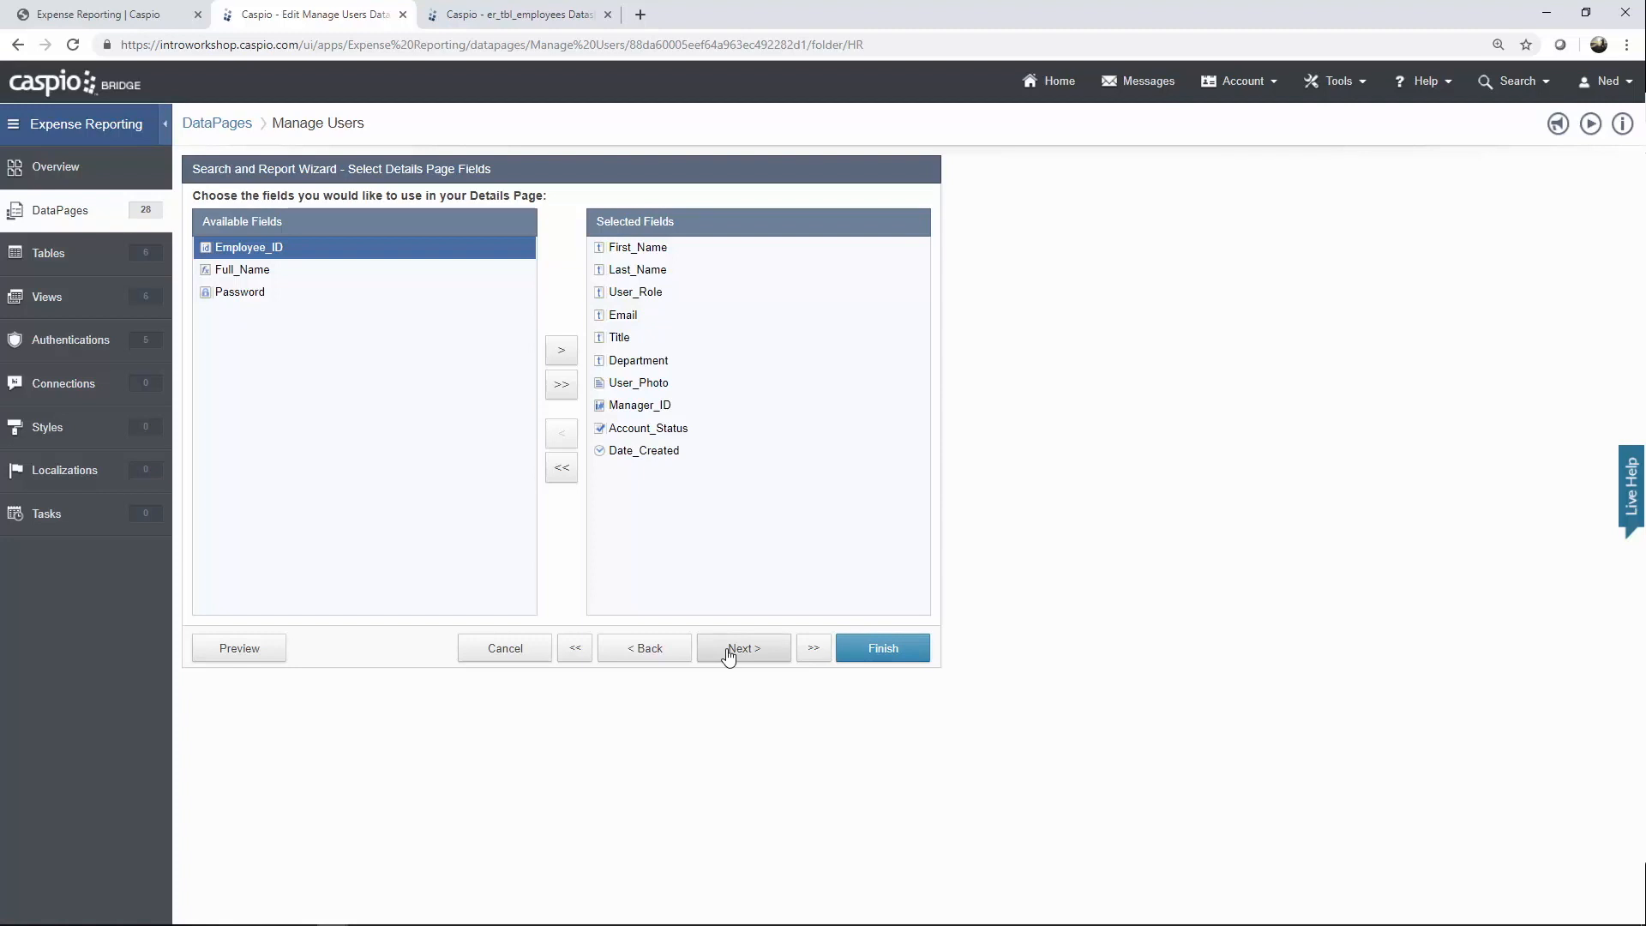
left_click(729, 653)
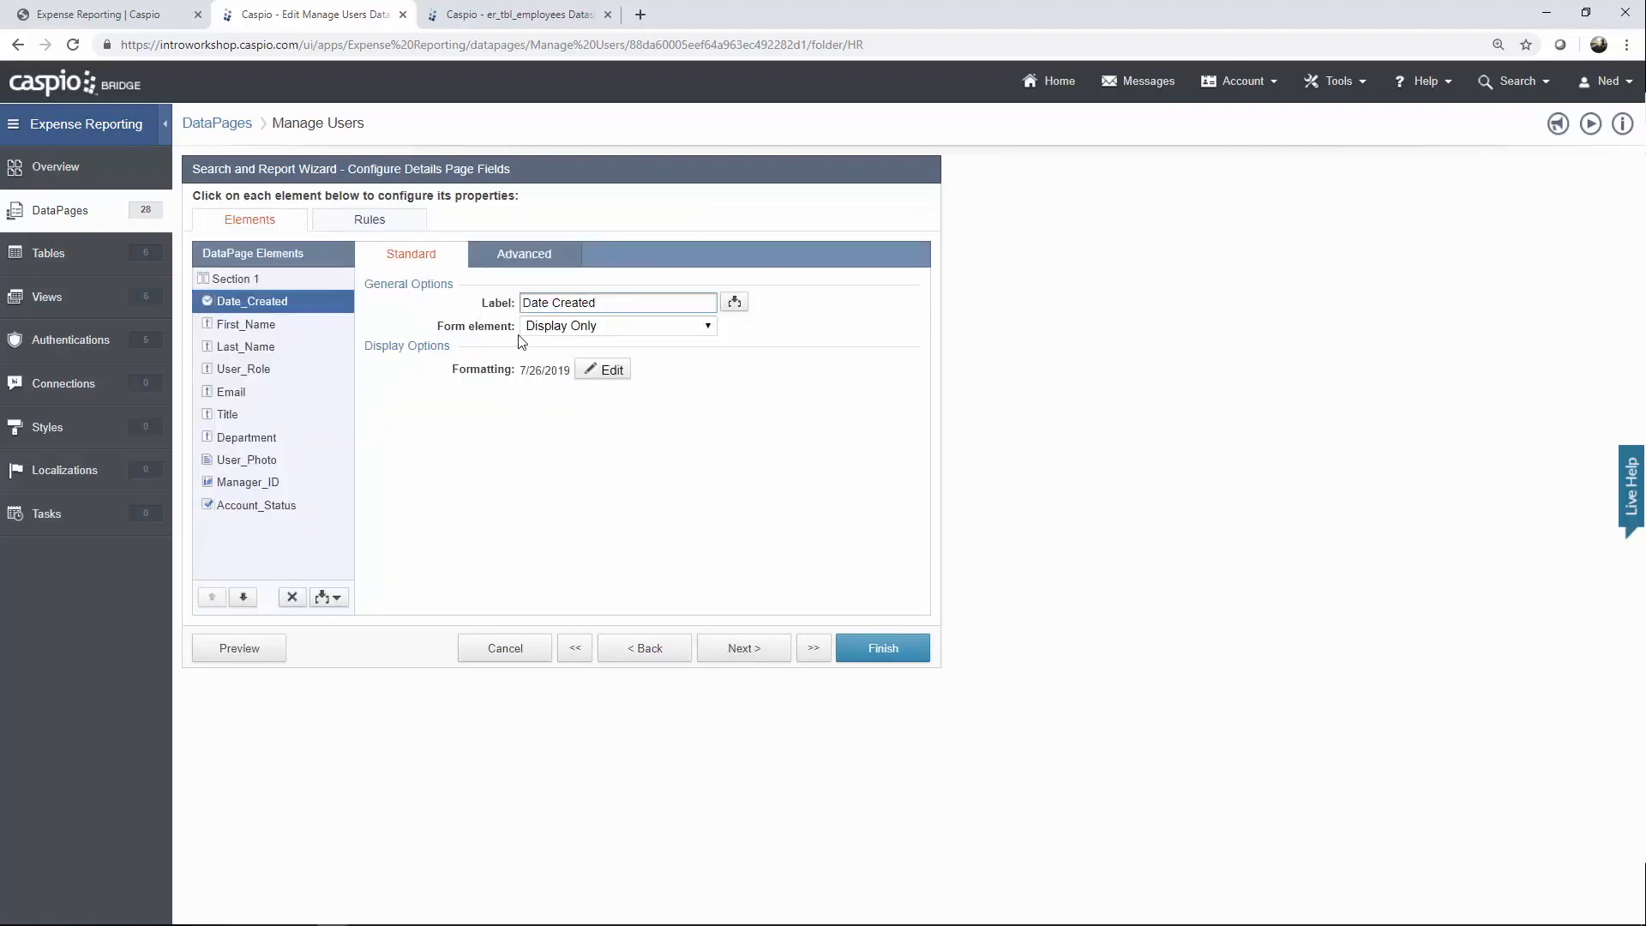
Review First_Name, Last_Name and User_Role lookup settings, then view the live Users list.
left_click(283, 334)
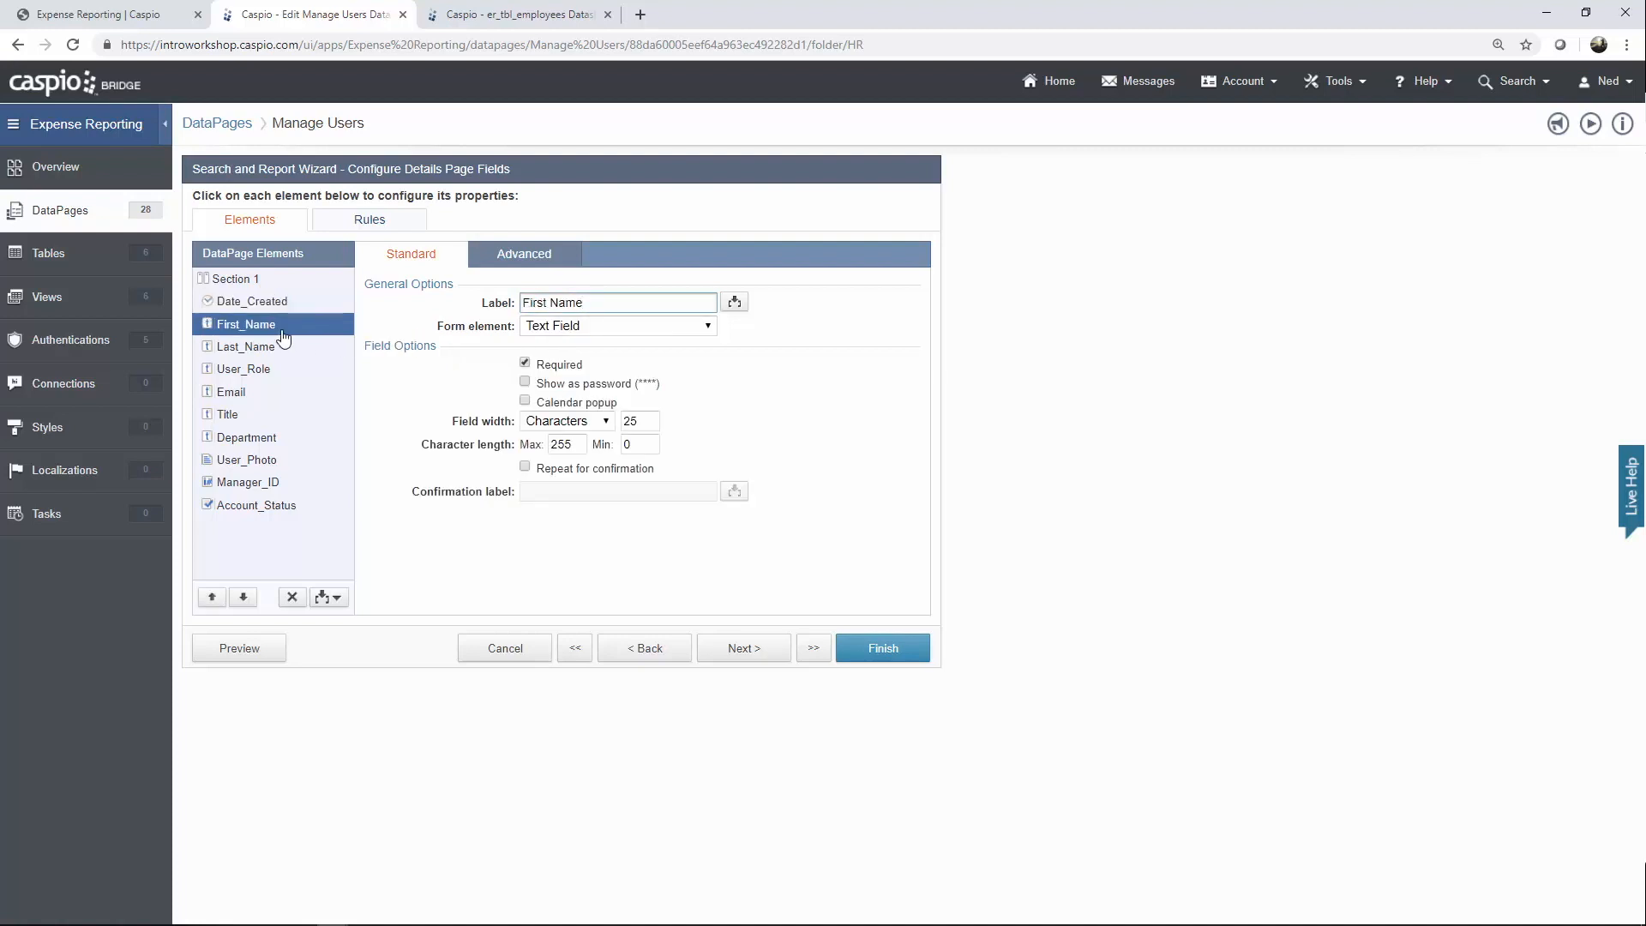
left_click(265, 349)
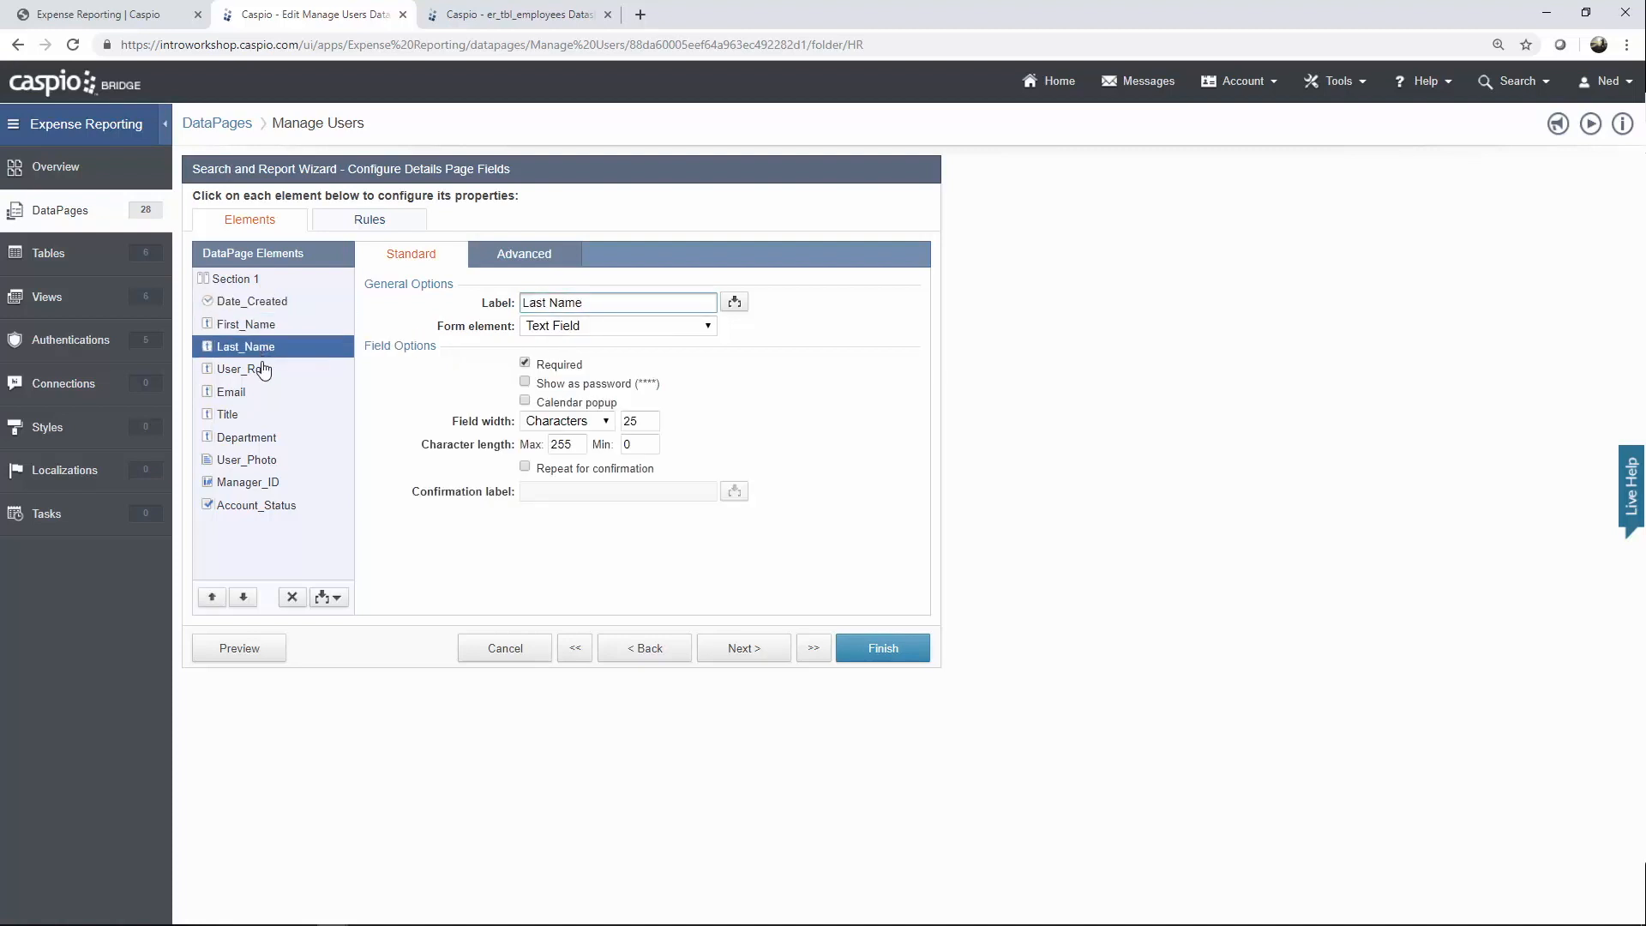
left_click(263, 373)
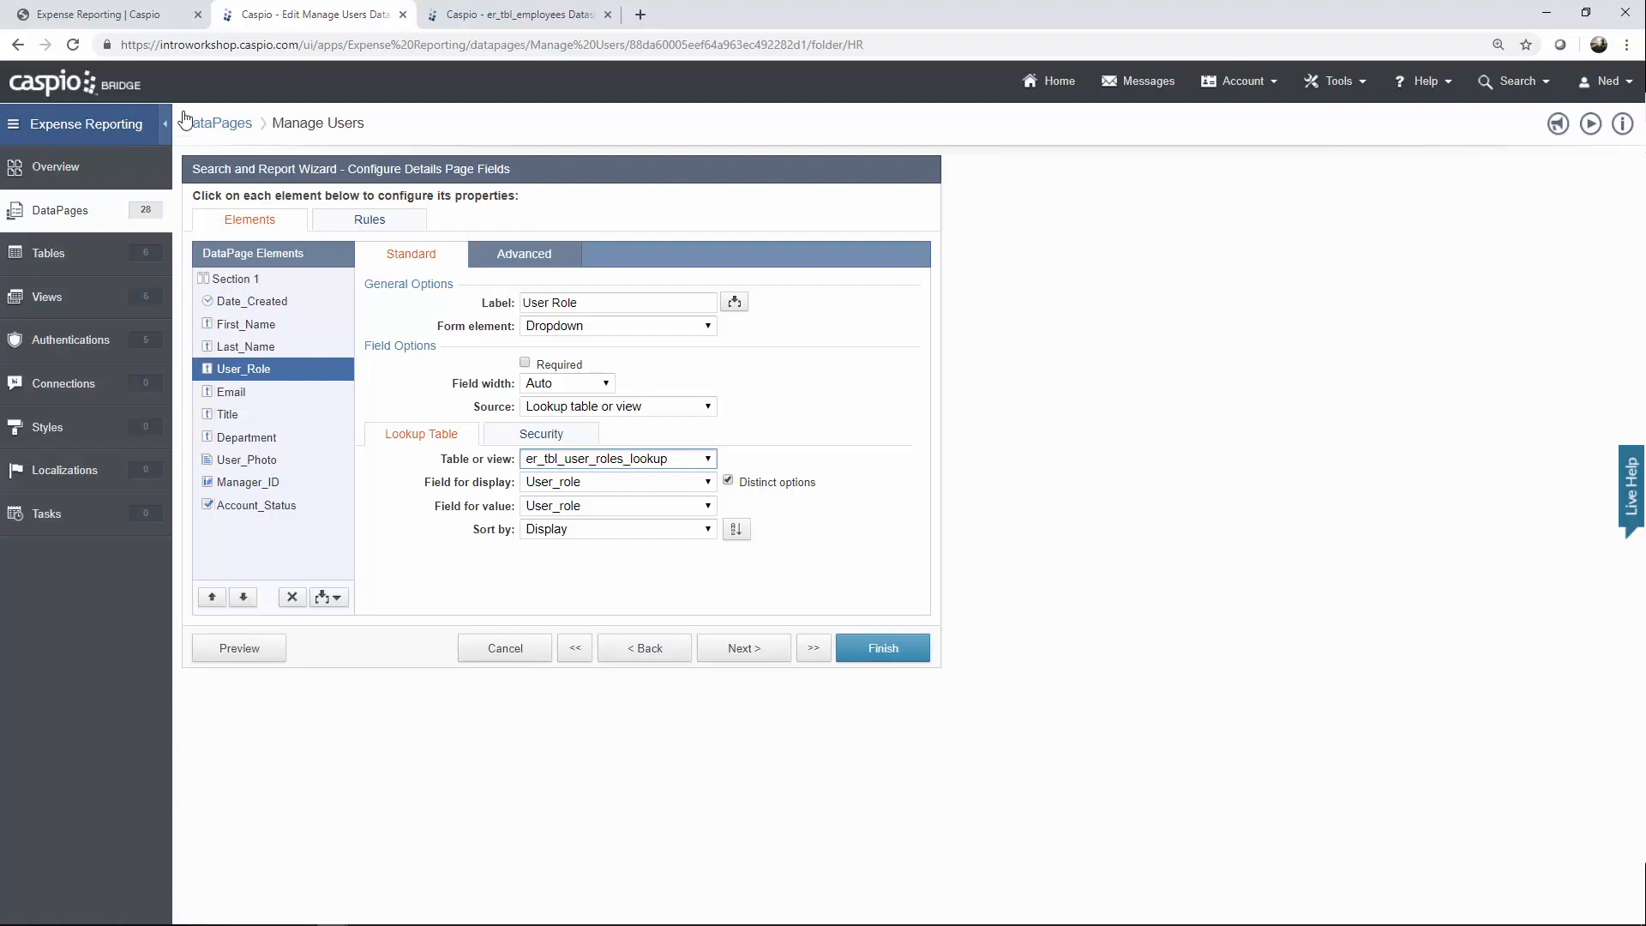
left_click(157, 23)
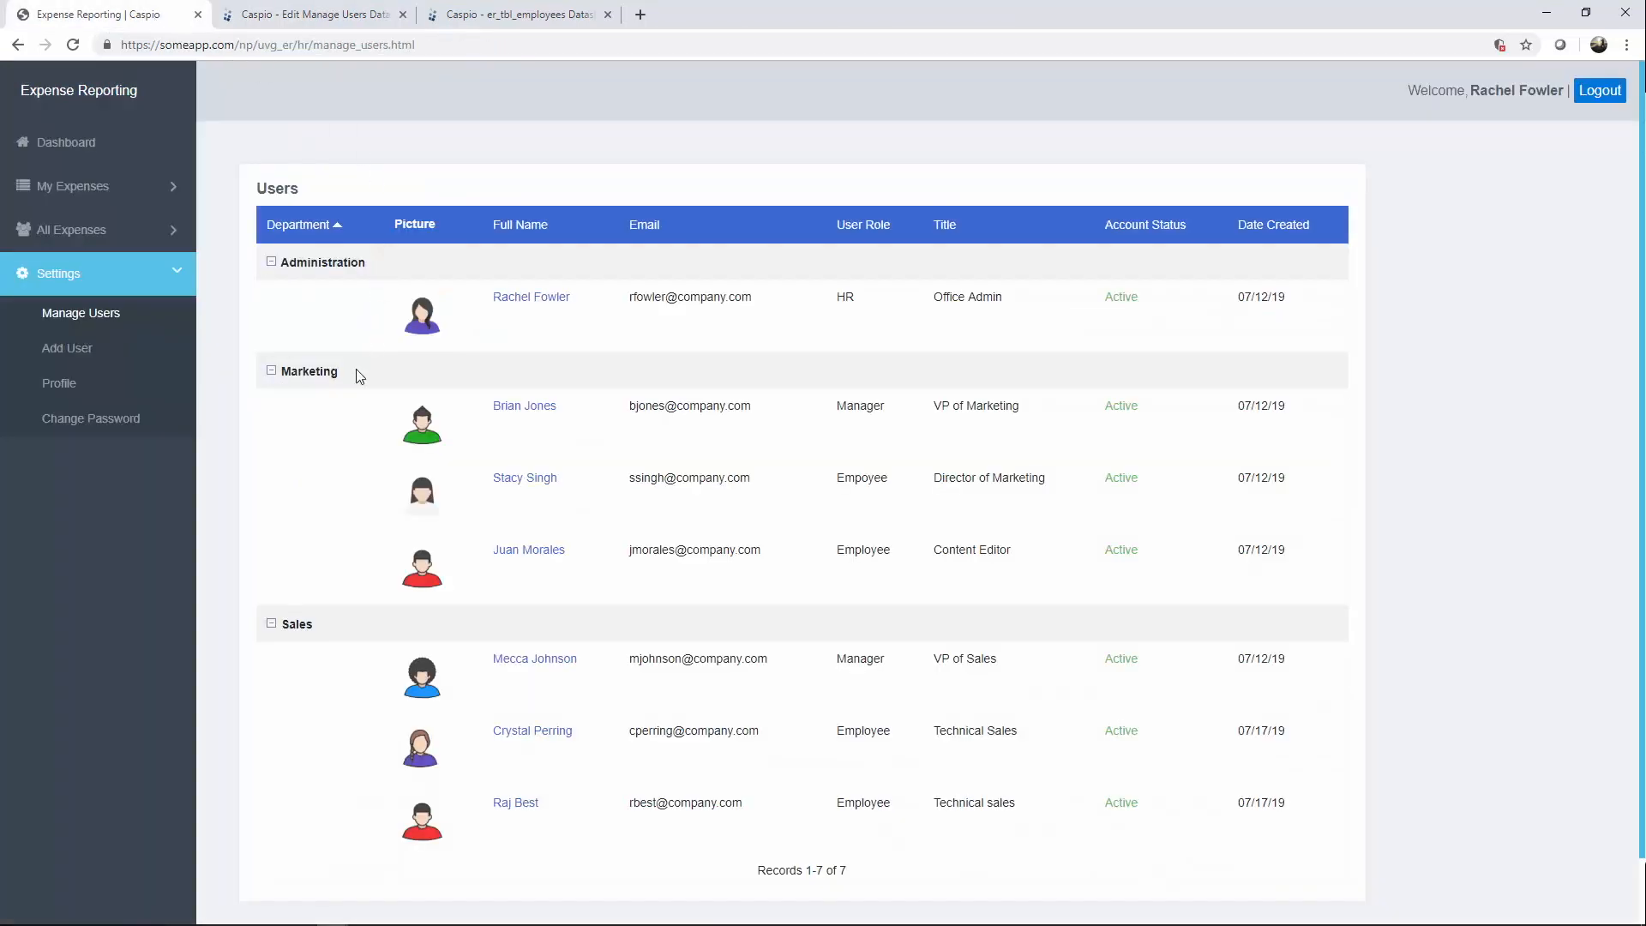
Open a marketing employee's details and view the User Role choices without changing them.
left_click(534, 479)
scroll(592, 521, "down", 1)
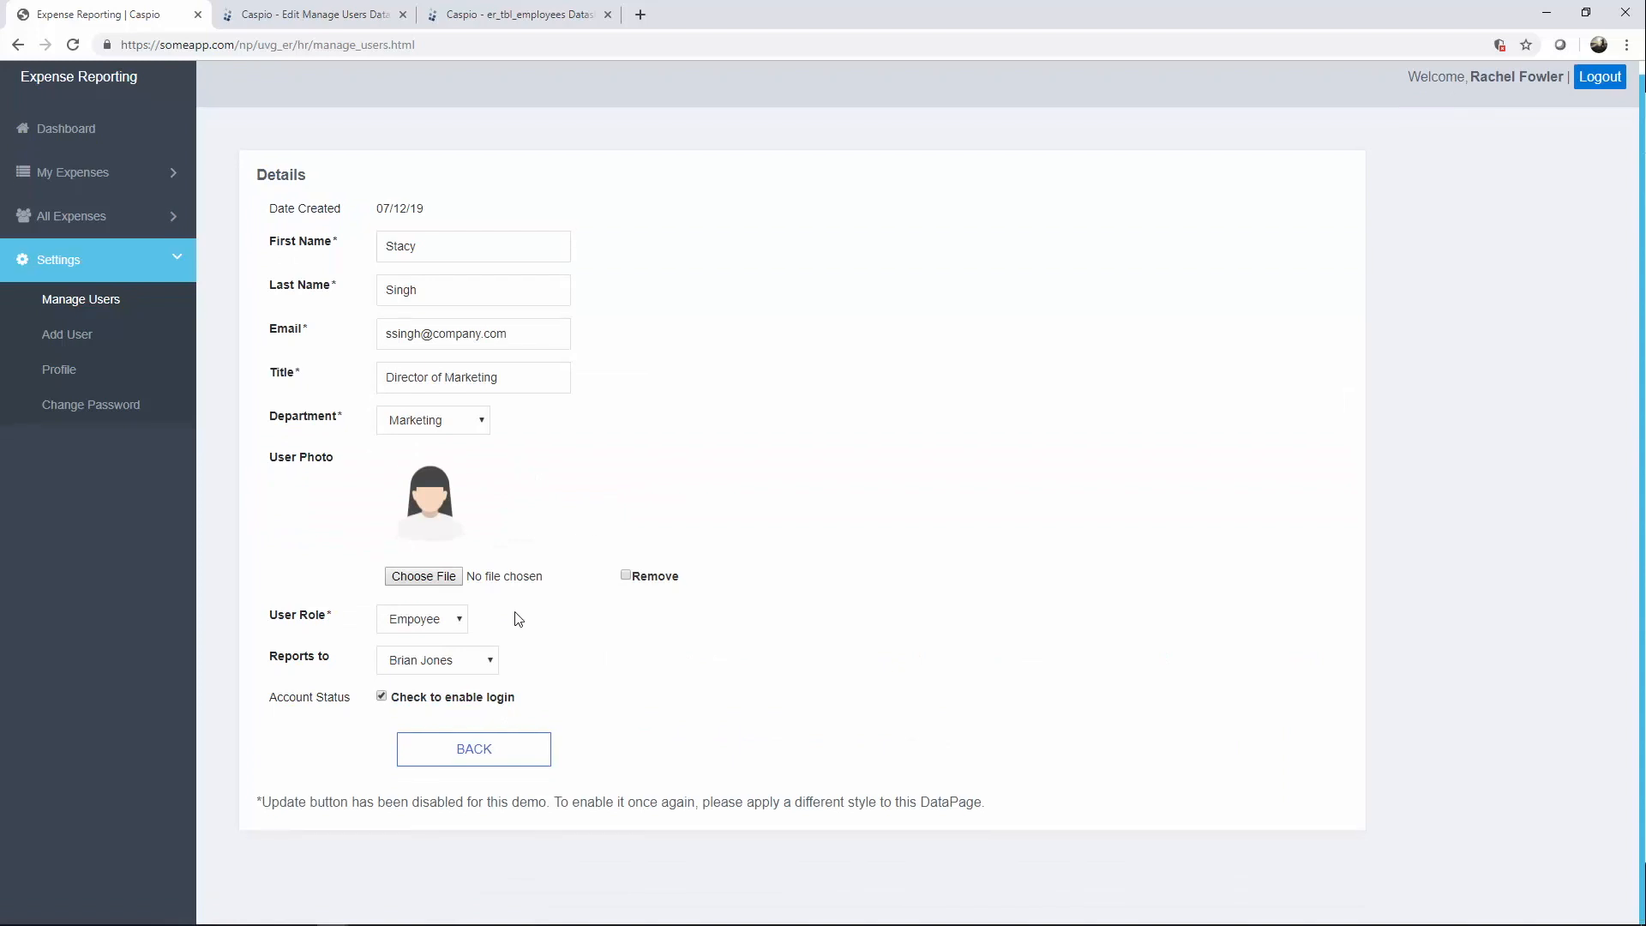
left_click(459, 633)
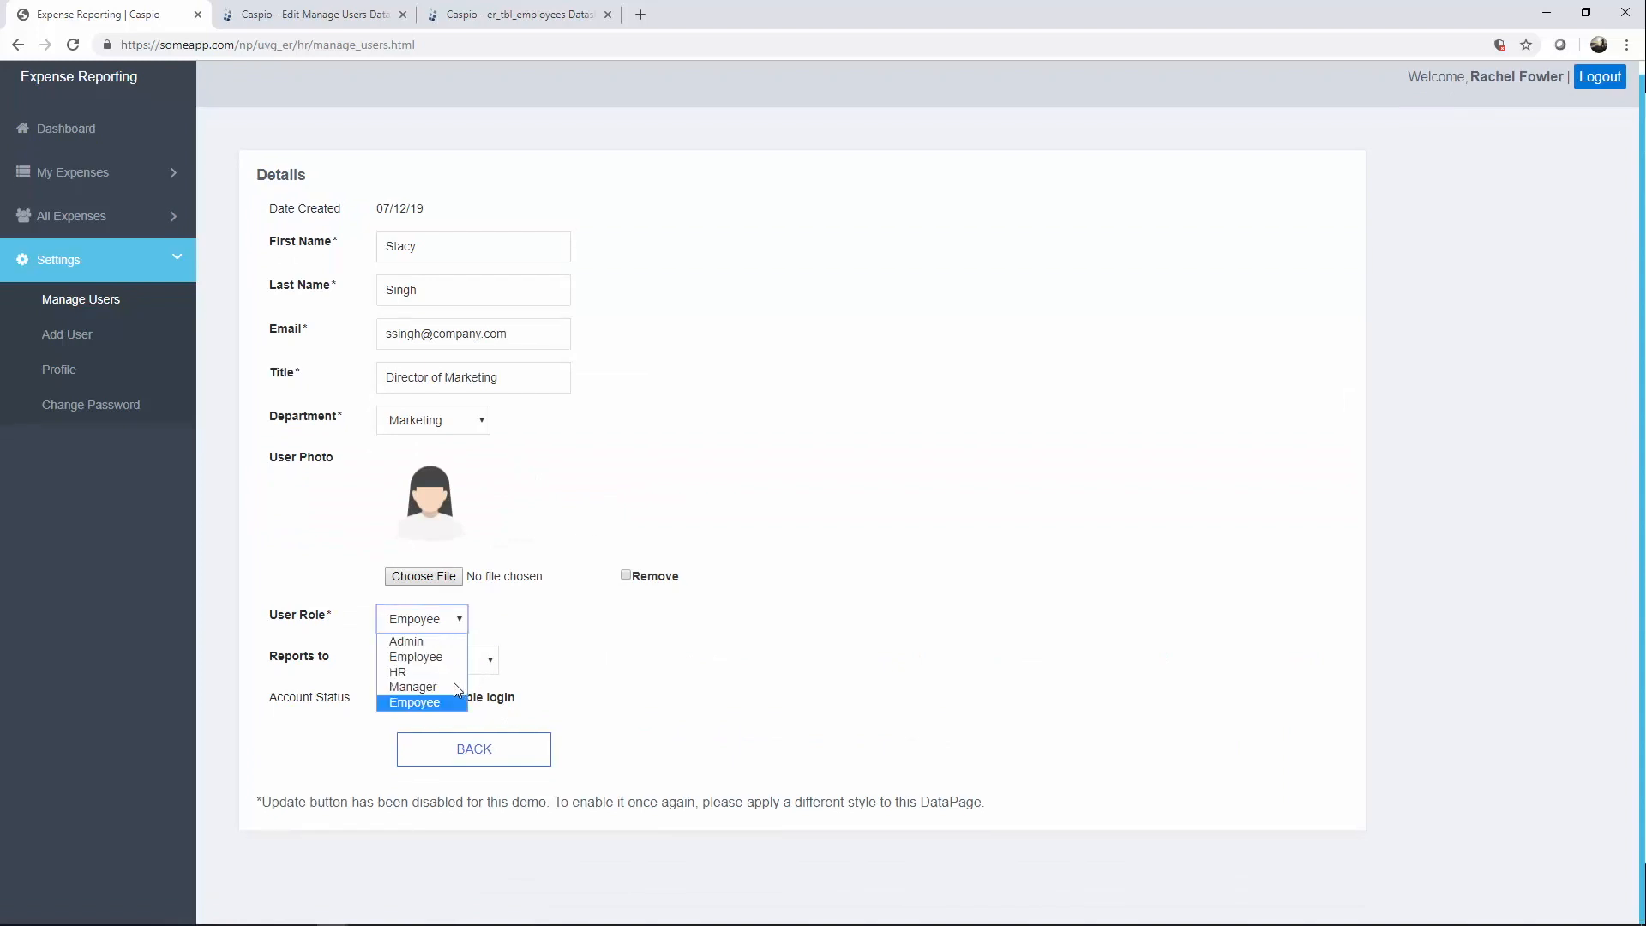
left_click(596, 645)
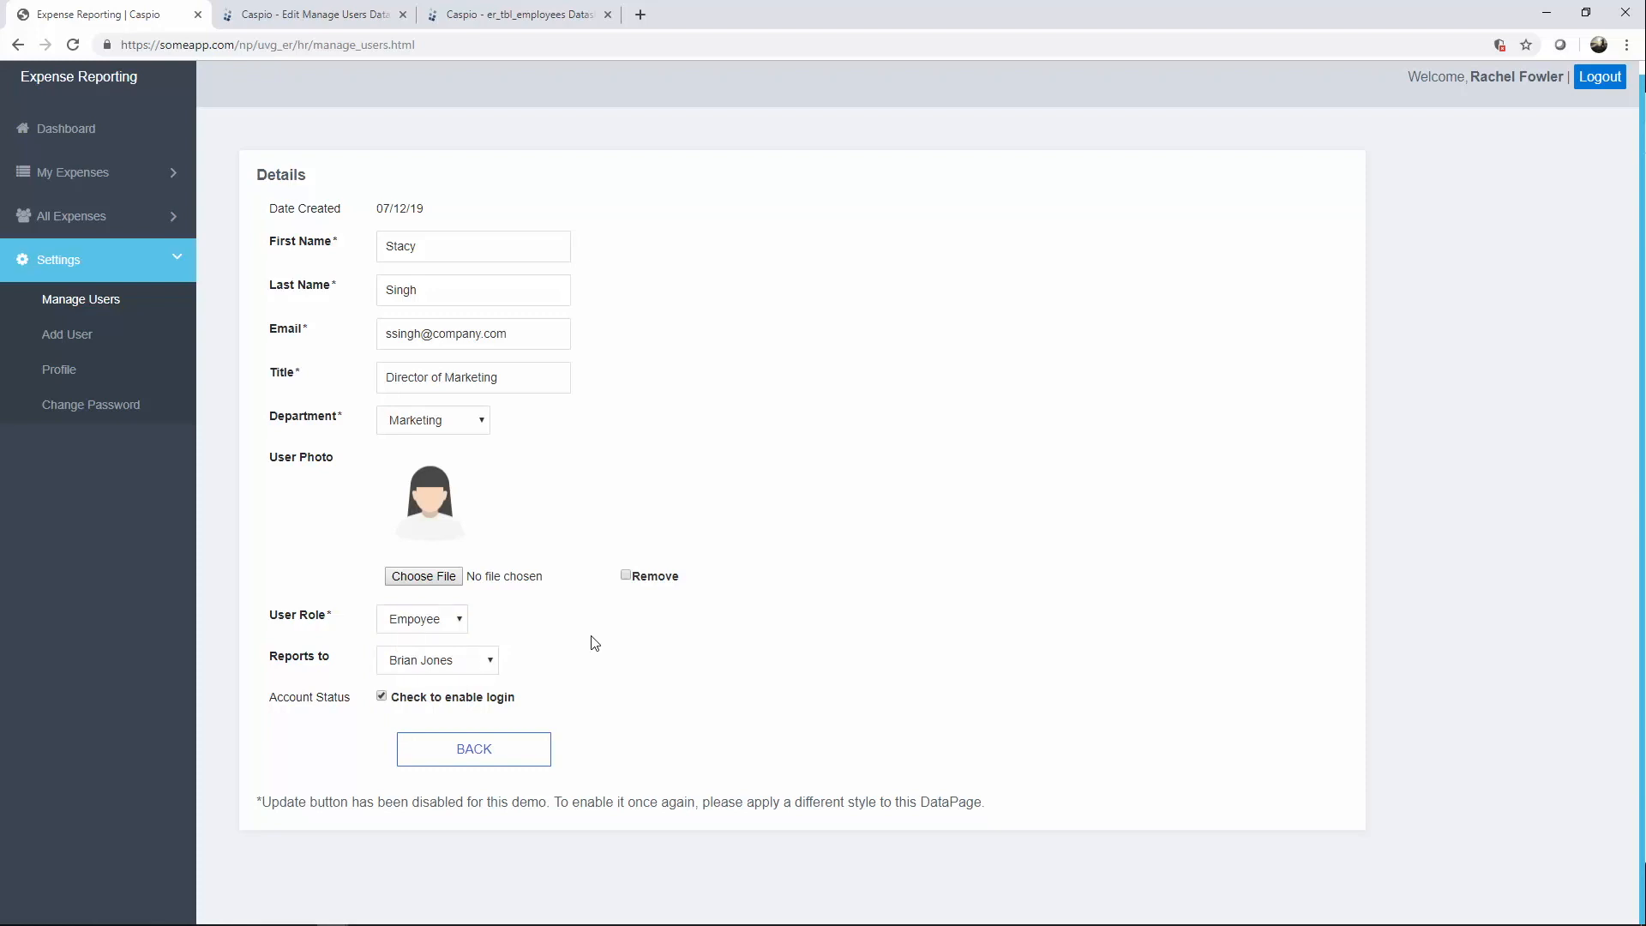
Review the wizard's Email, Title, Department, User_Photo and Manager_ID Reports to settings.
left_click(339, 21)
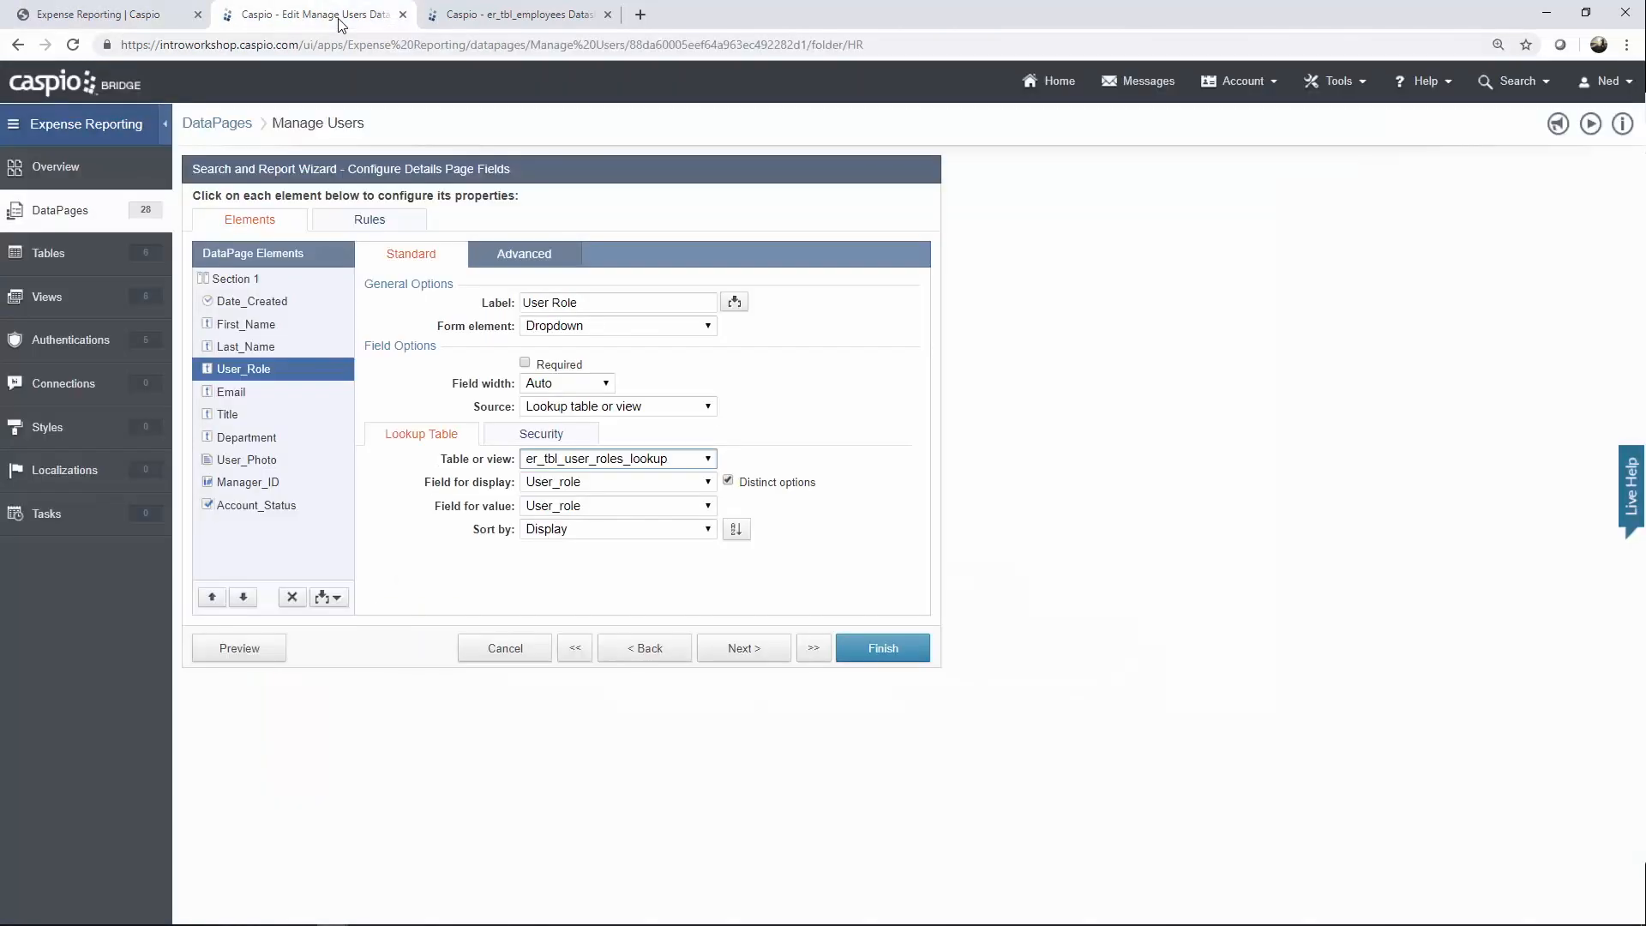
left_click(256, 396)
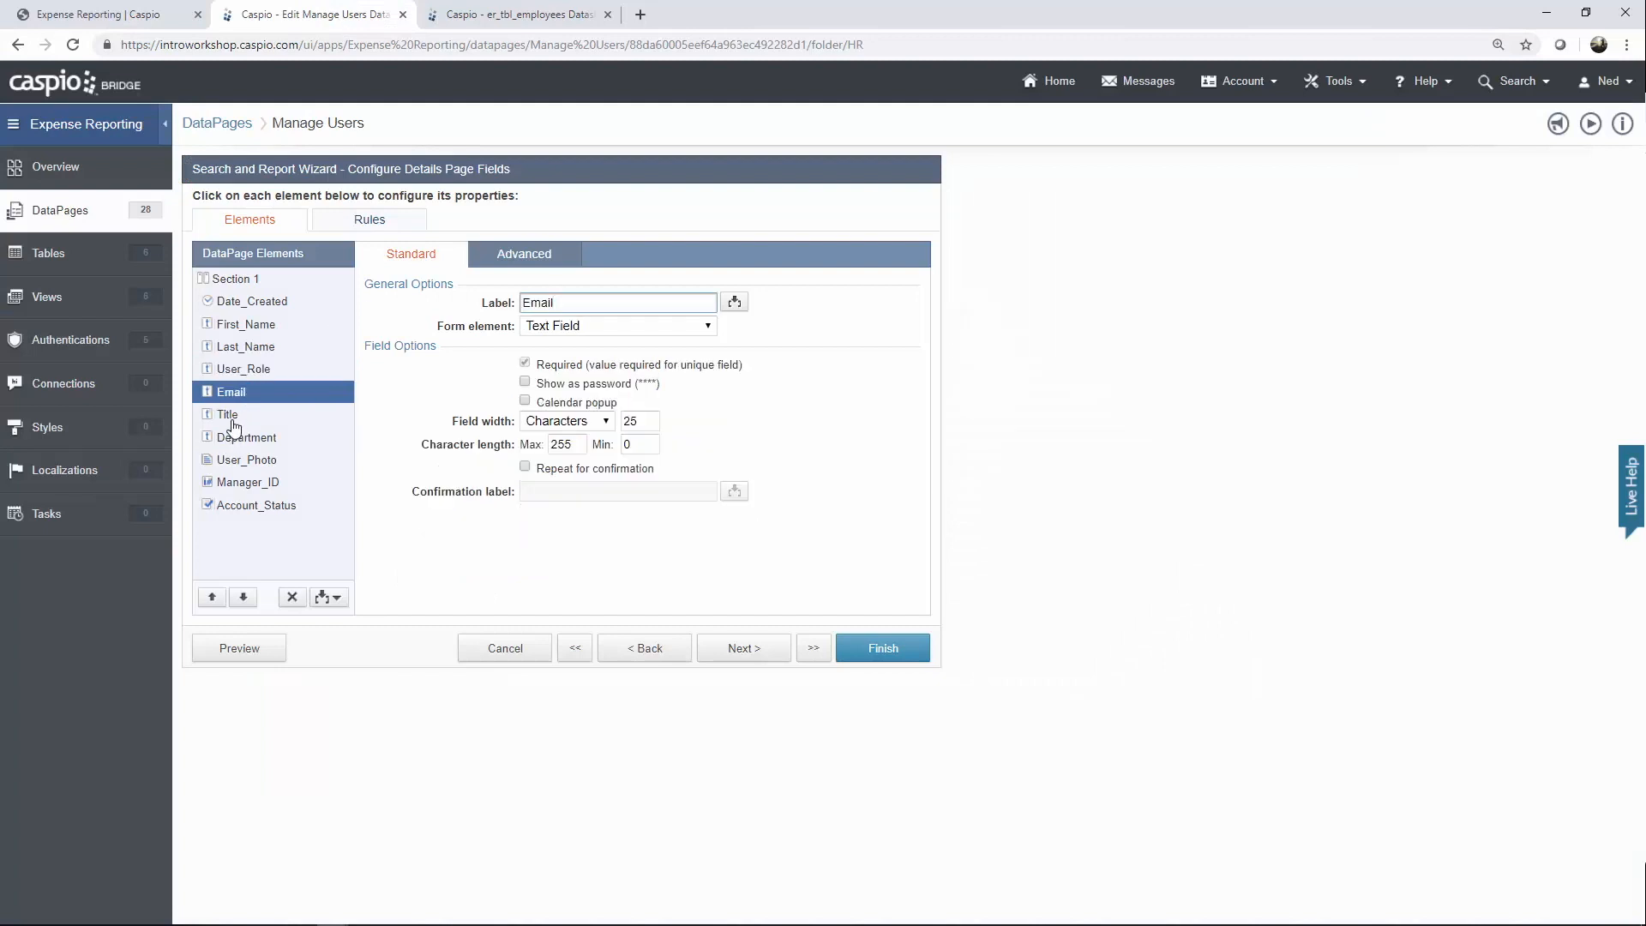
left_click(229, 414)
left_click(239, 439)
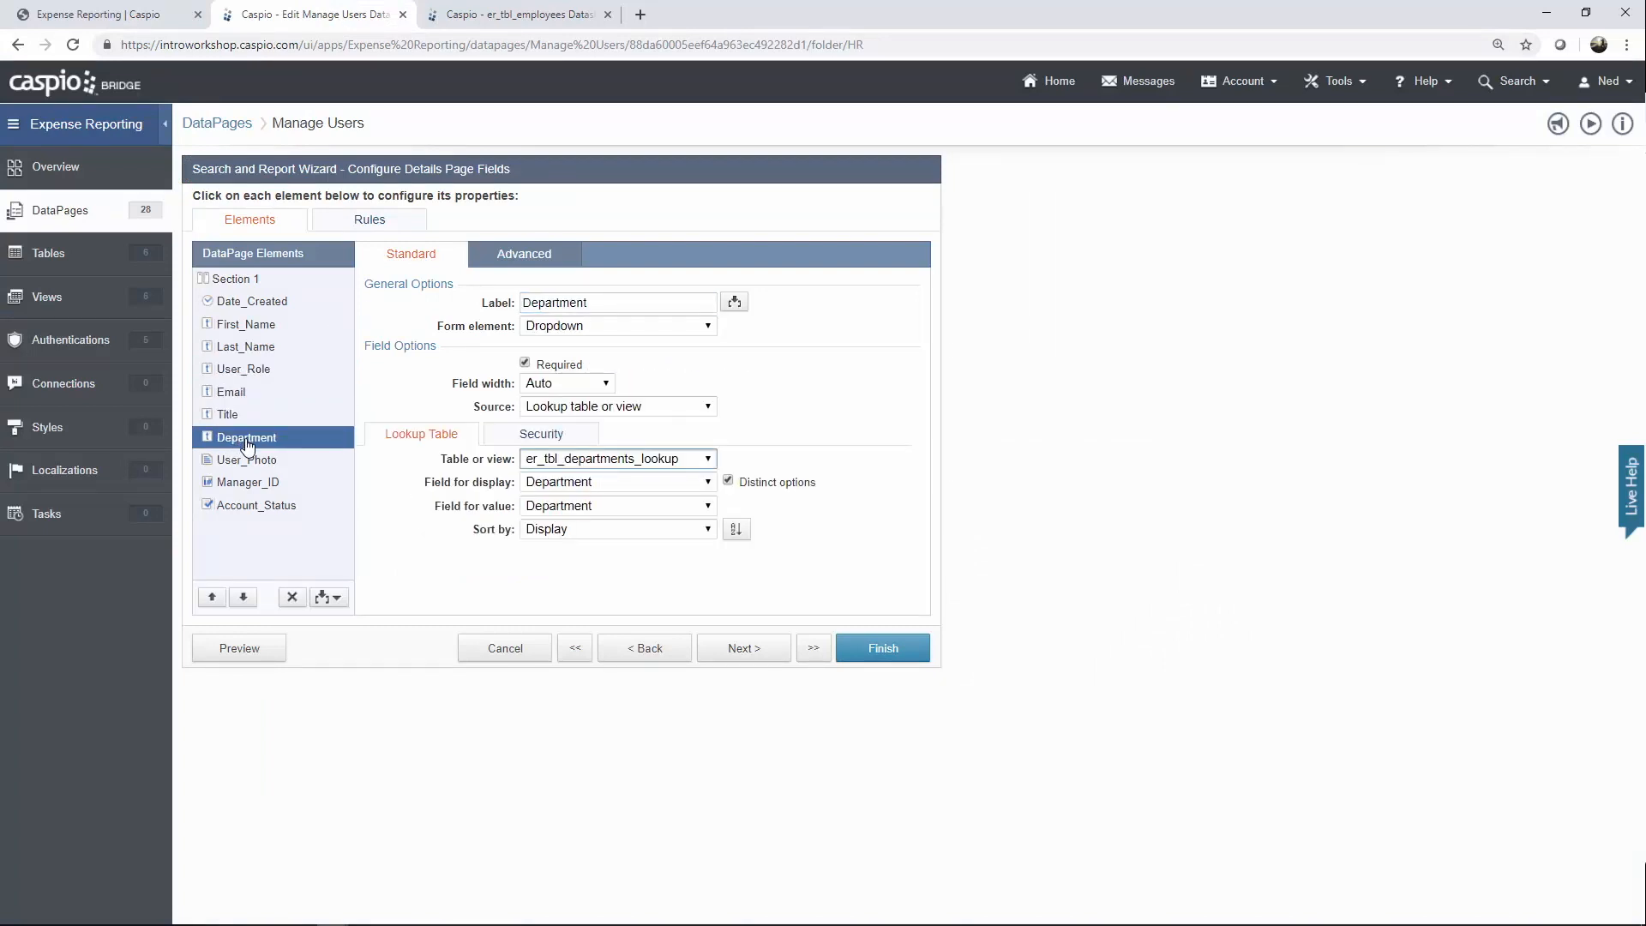
left_click(258, 464)
left_click(265, 489)
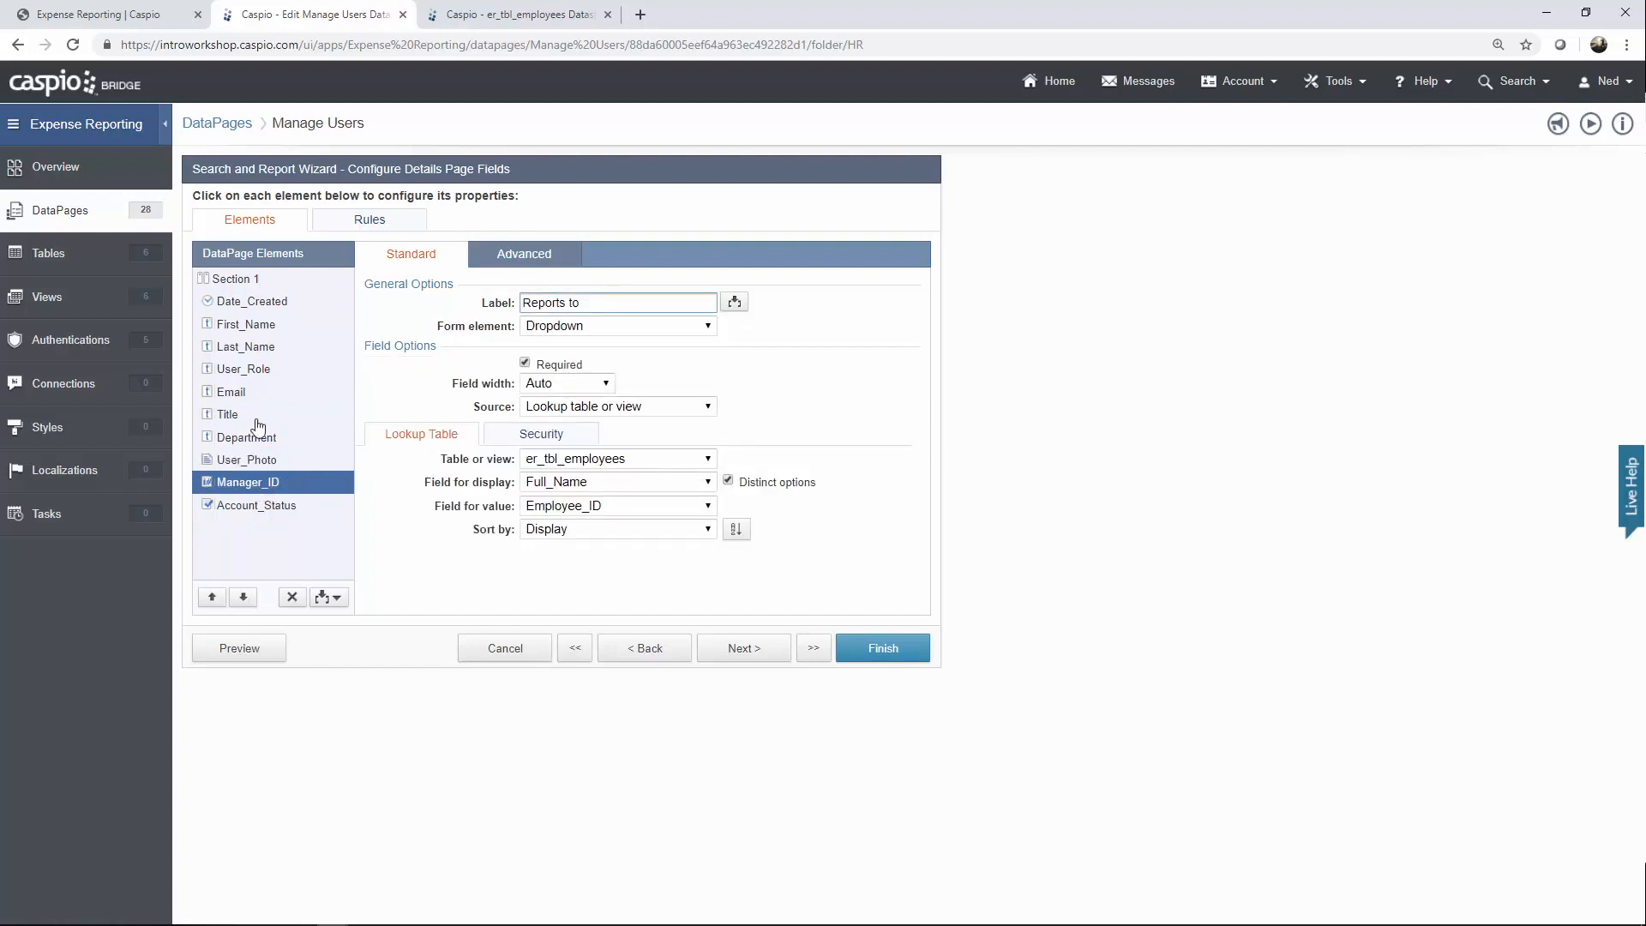
Compare the app's Reports to choices, check Account_Status, then discard the Manage Users wizard.
left_click(111, 15)
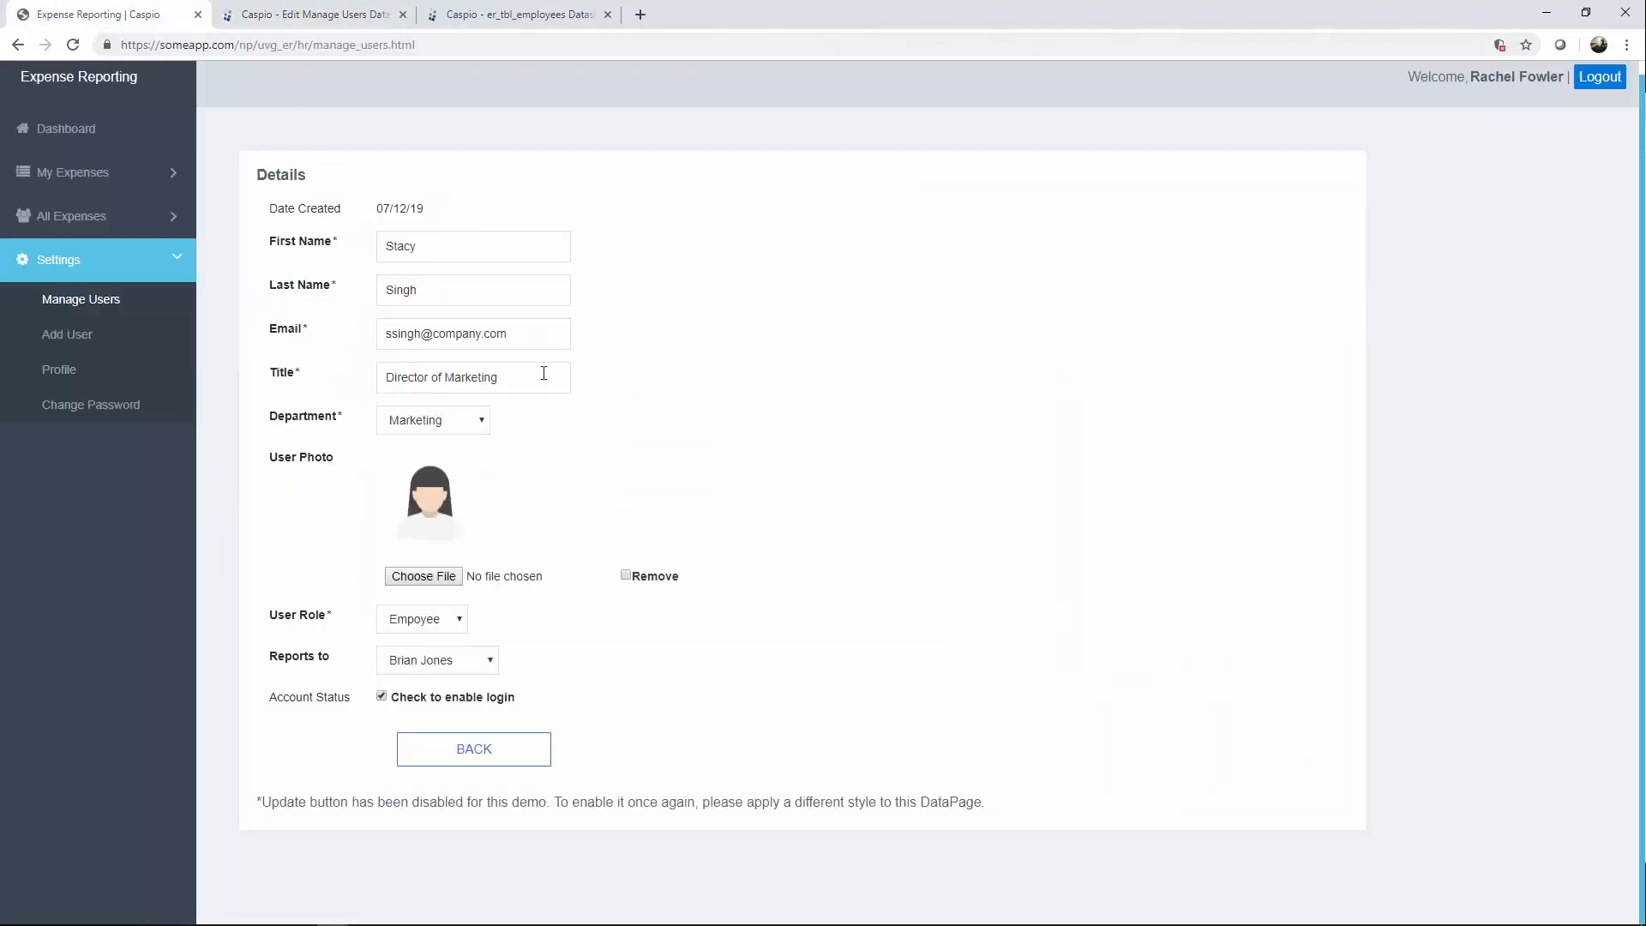
left_click(459, 665)
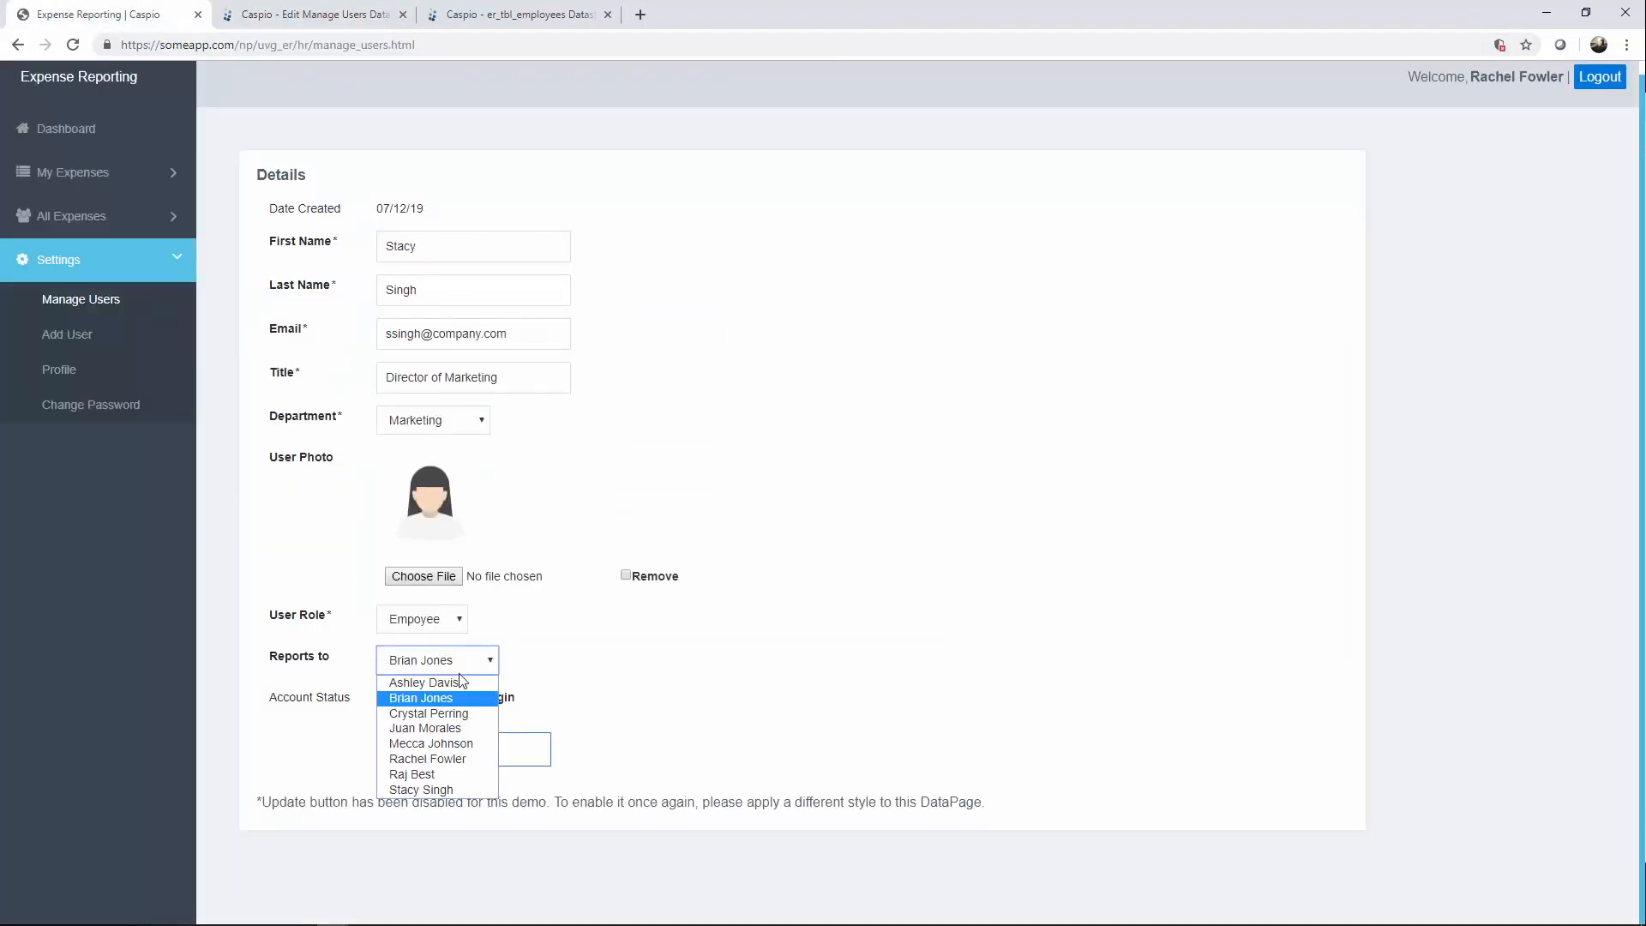
left_click(632, 693)
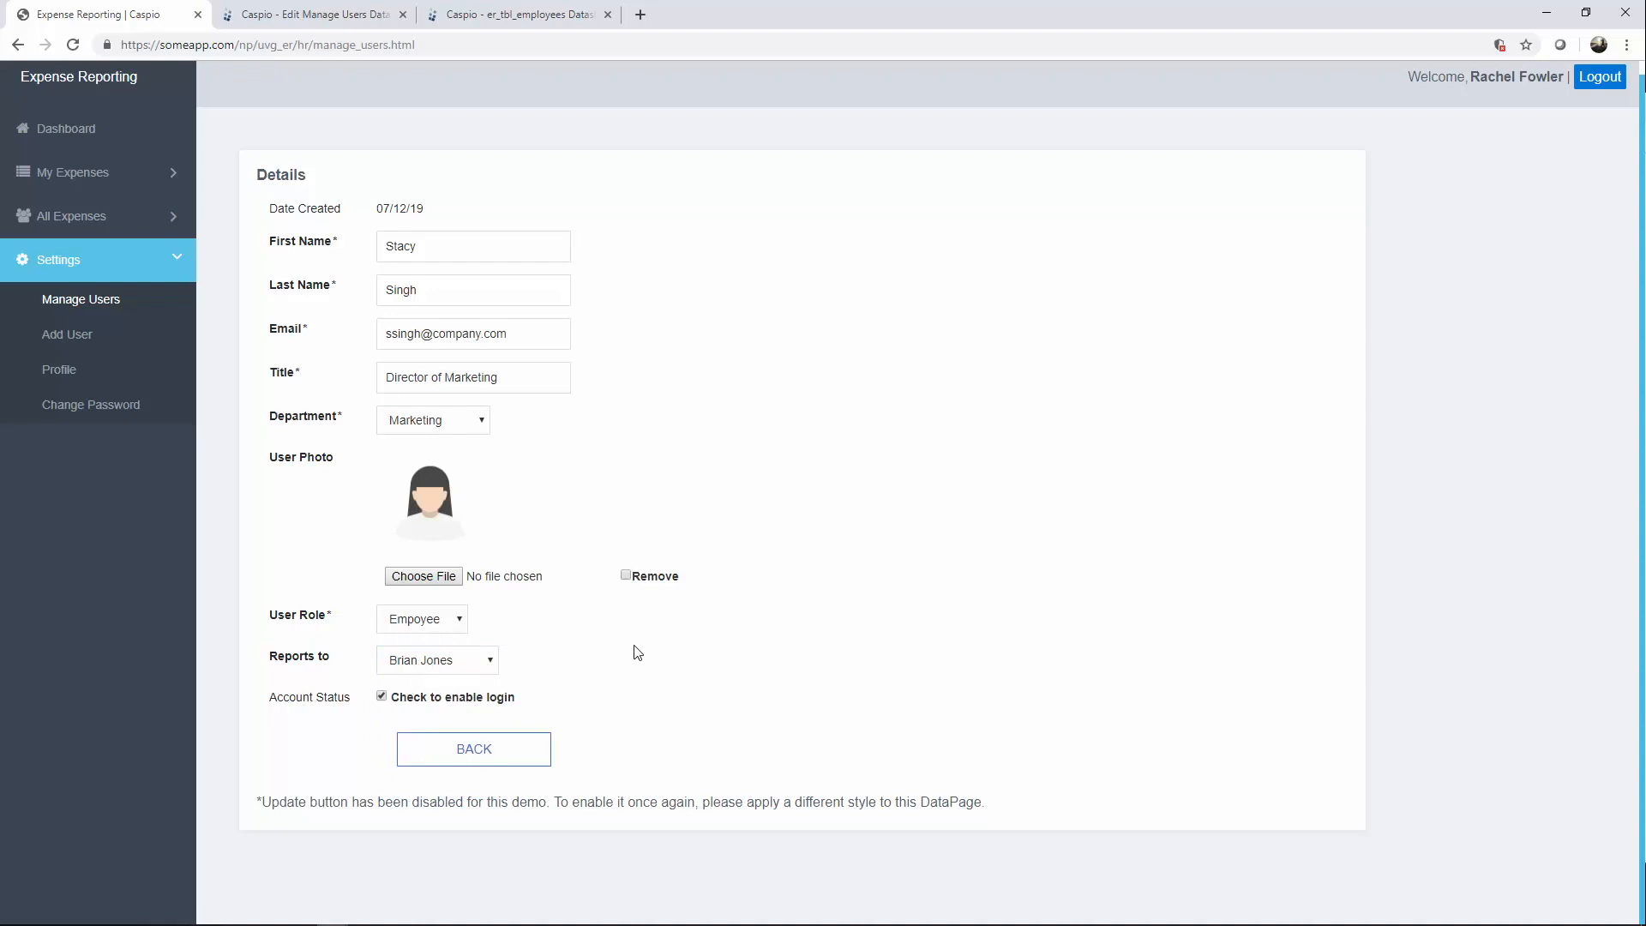
left_click(346, 23)
left_click(290, 507)
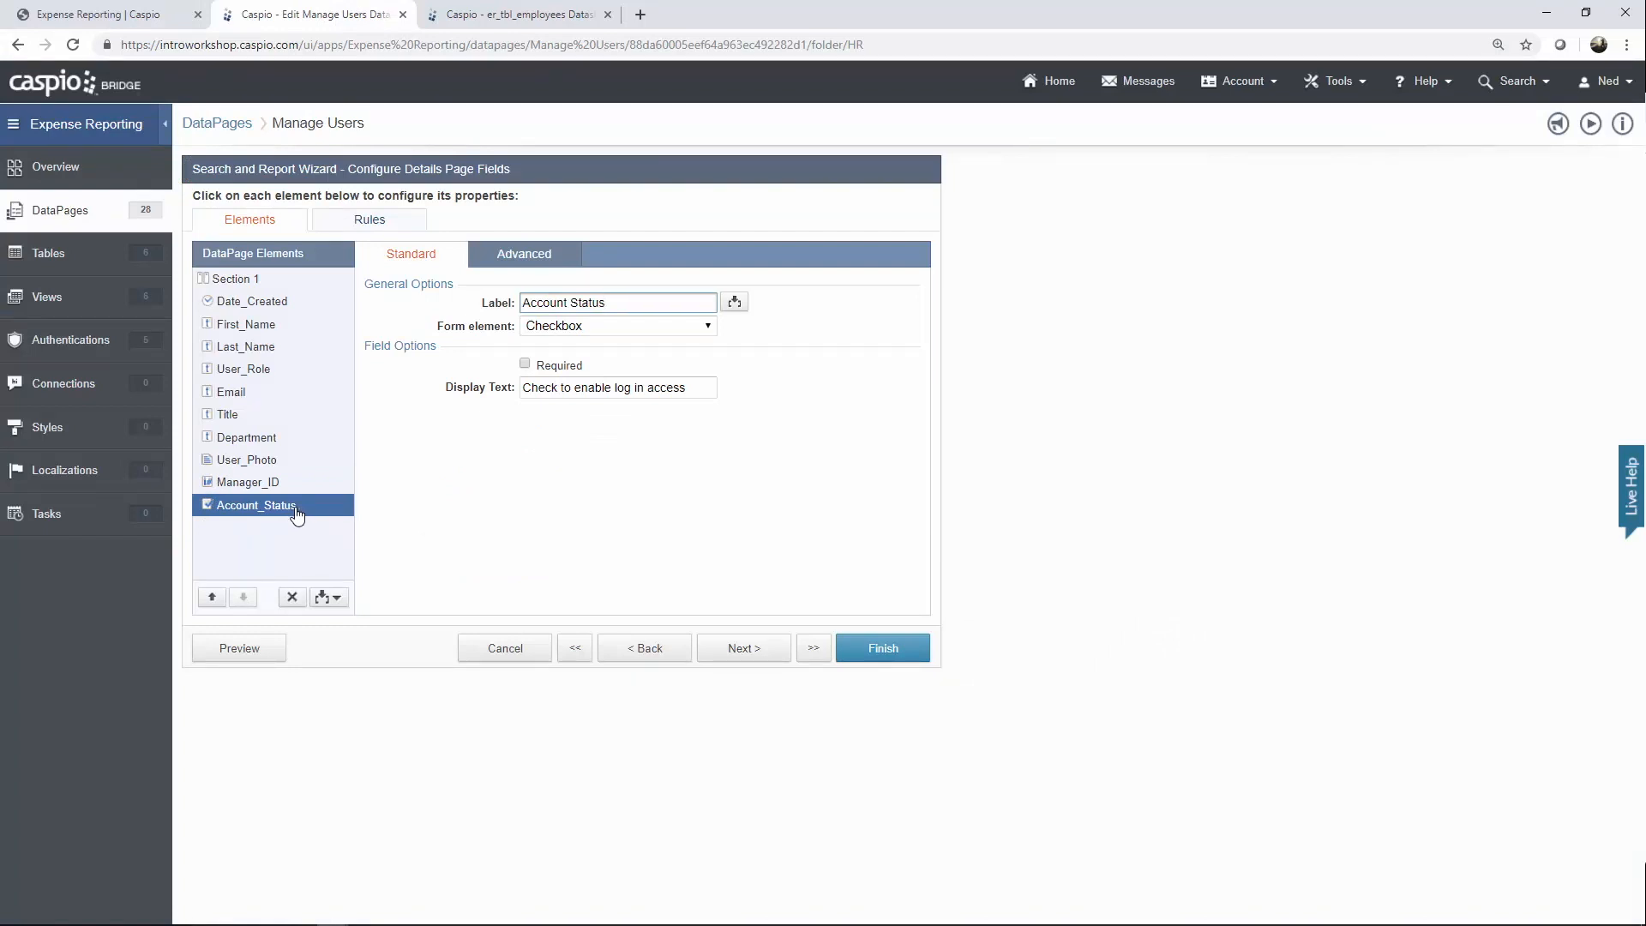
left_click(520, 647)
left_click(953, 446)
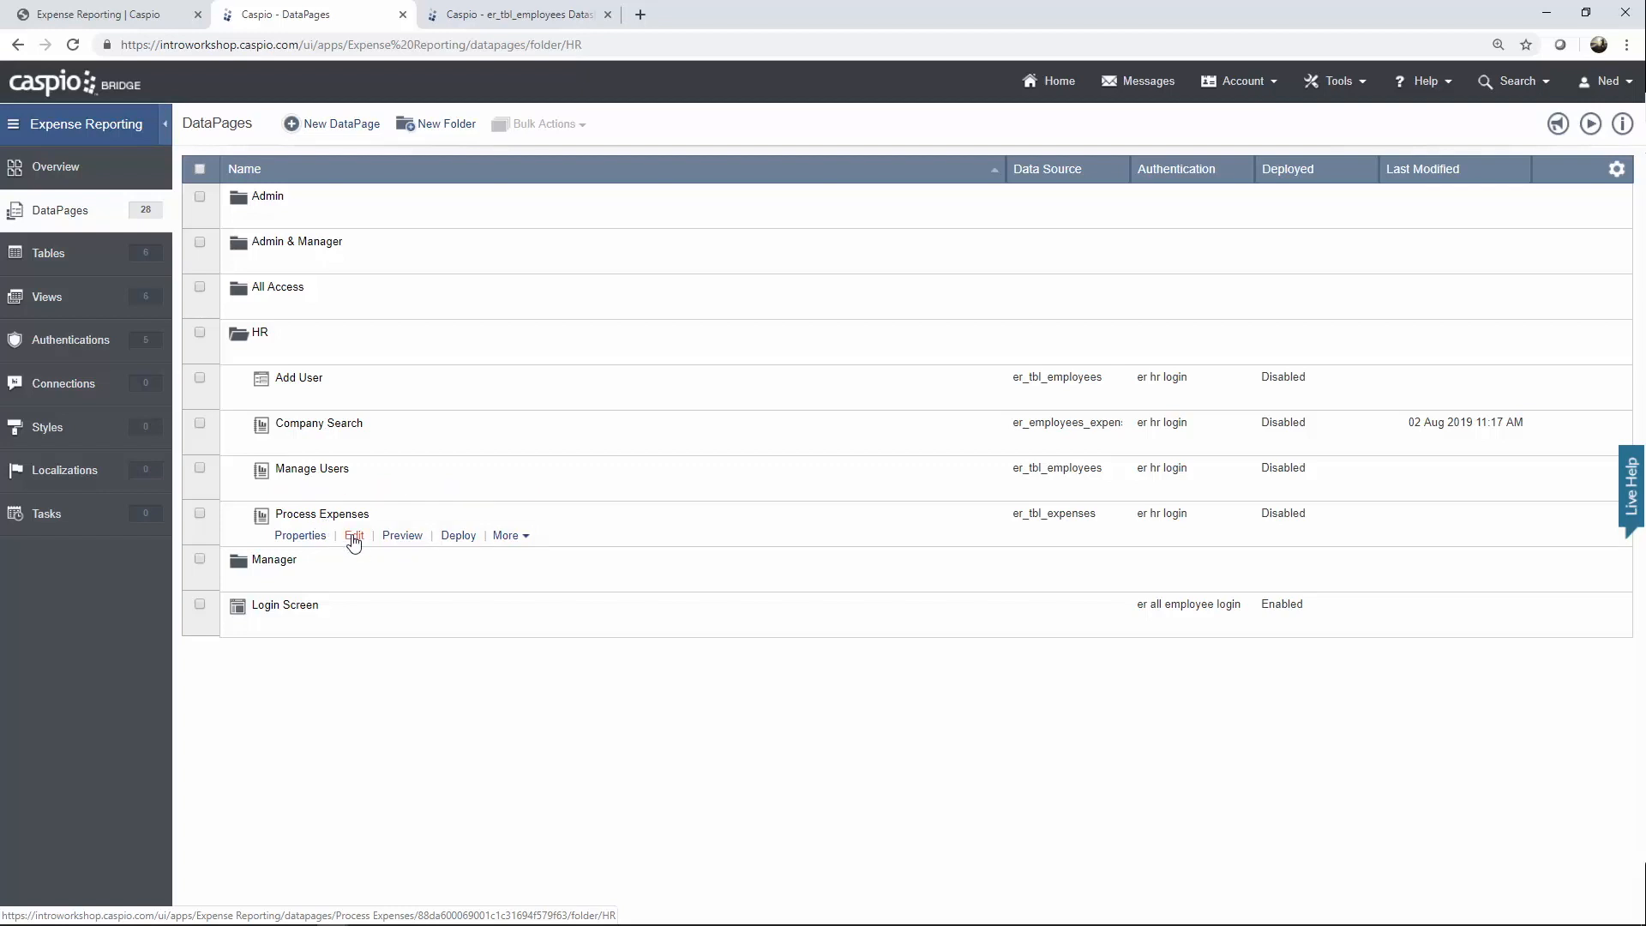
Open Process Expenses, keeping er_tbl_expenses as data source and er hr login authentication.
left_click(354, 536)
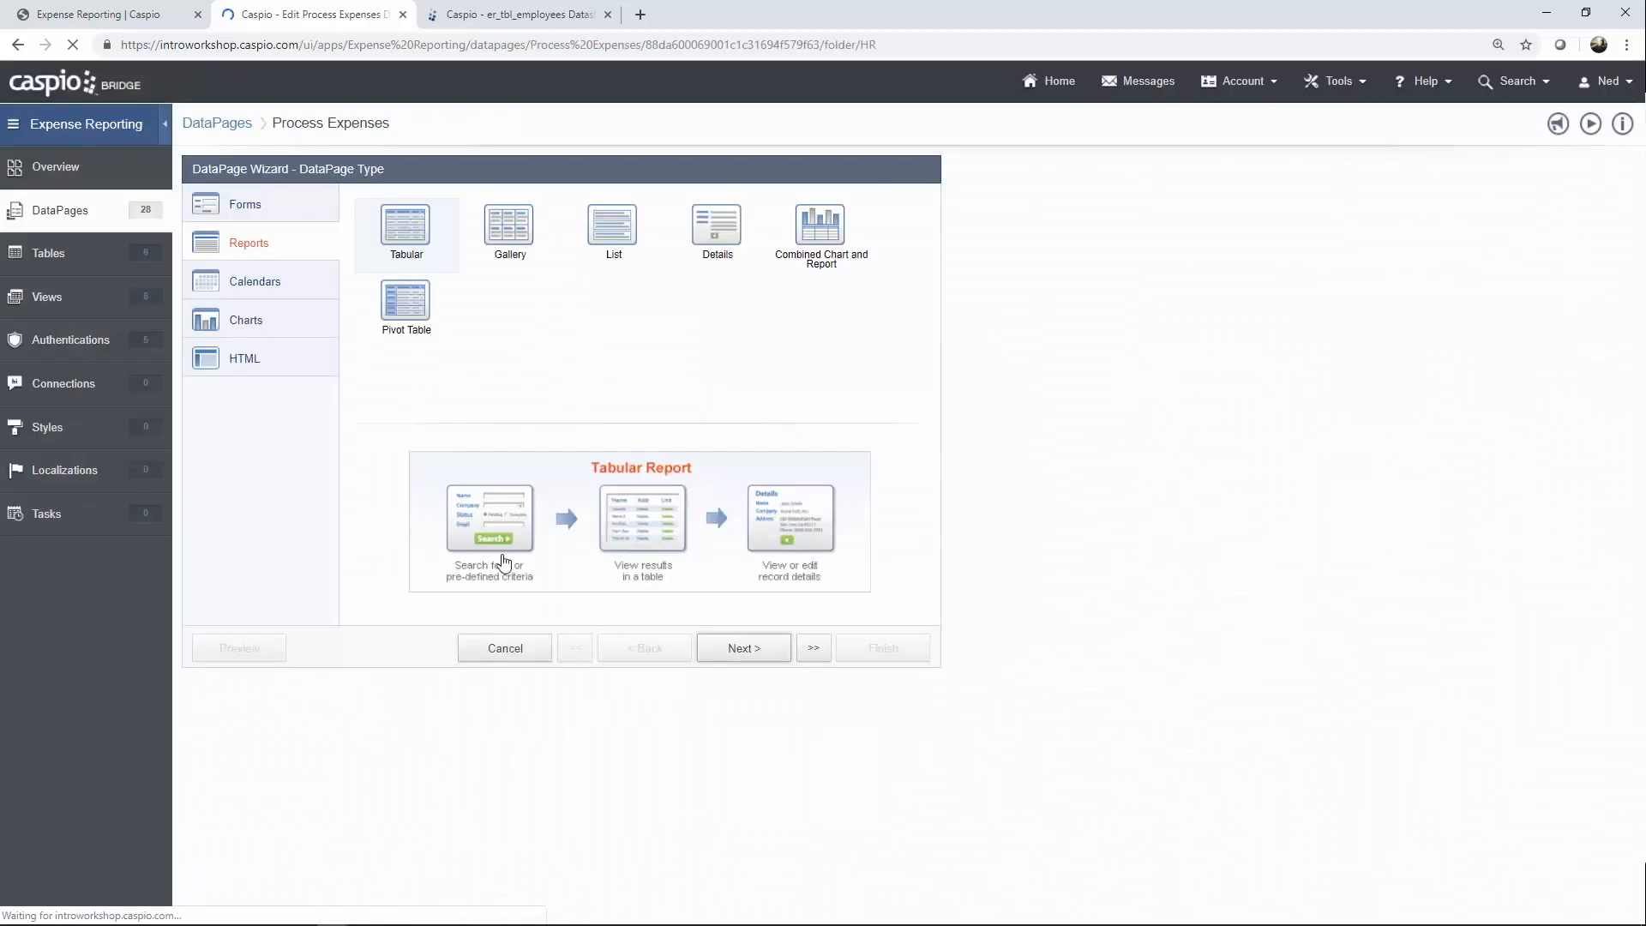
left_click(739, 649)
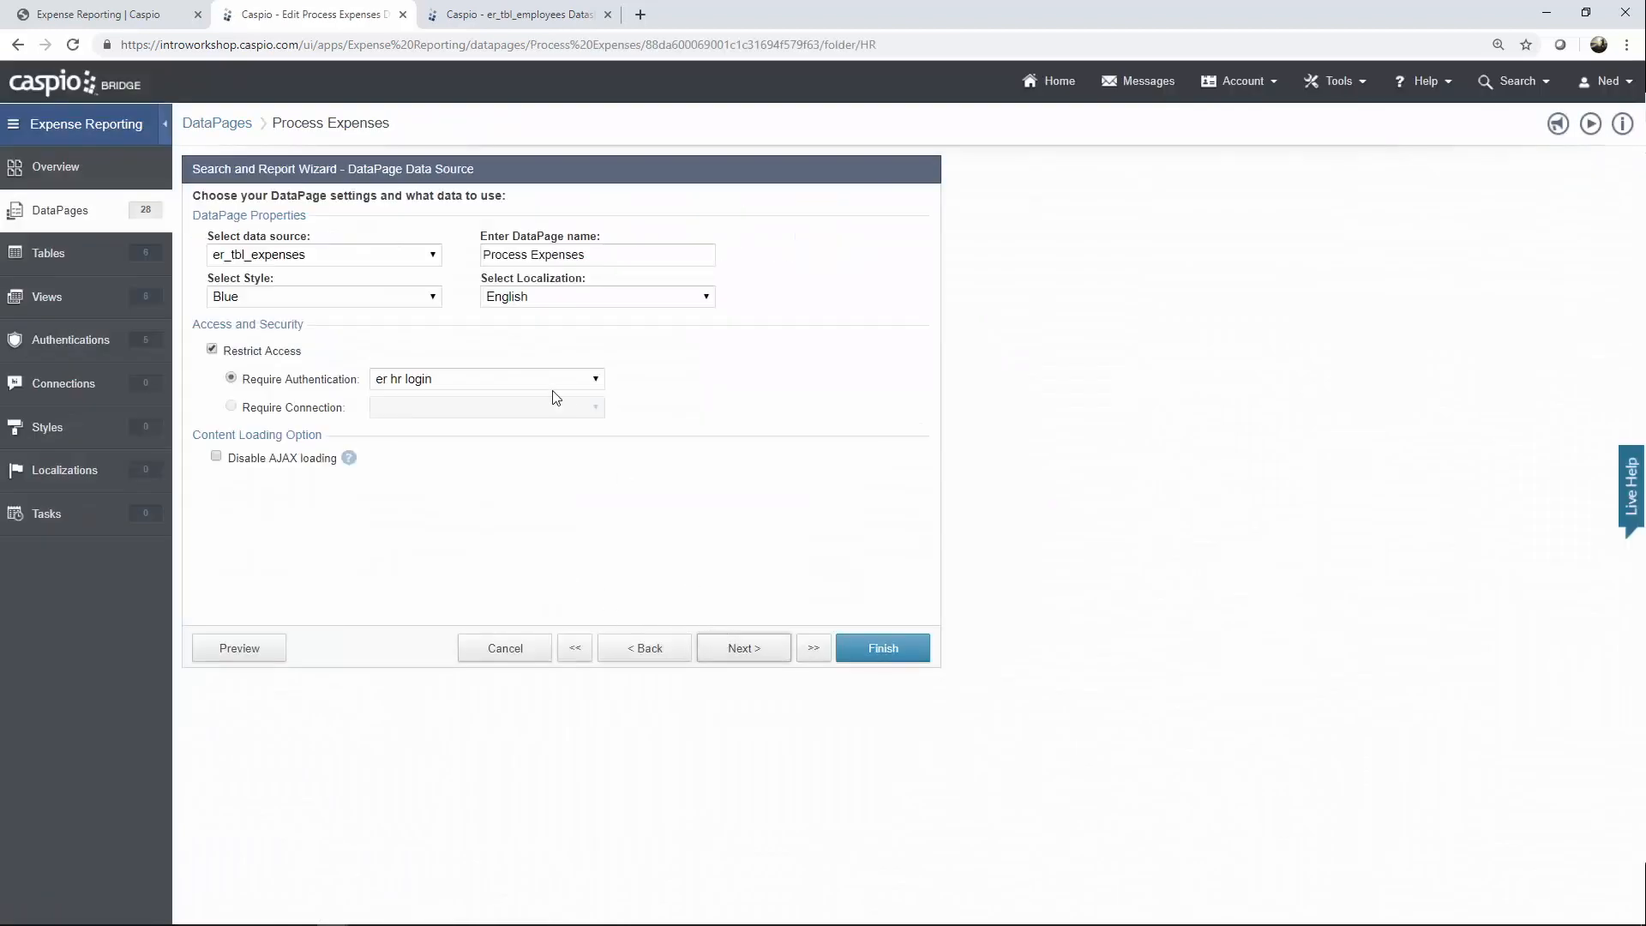
left_click(409, 261)
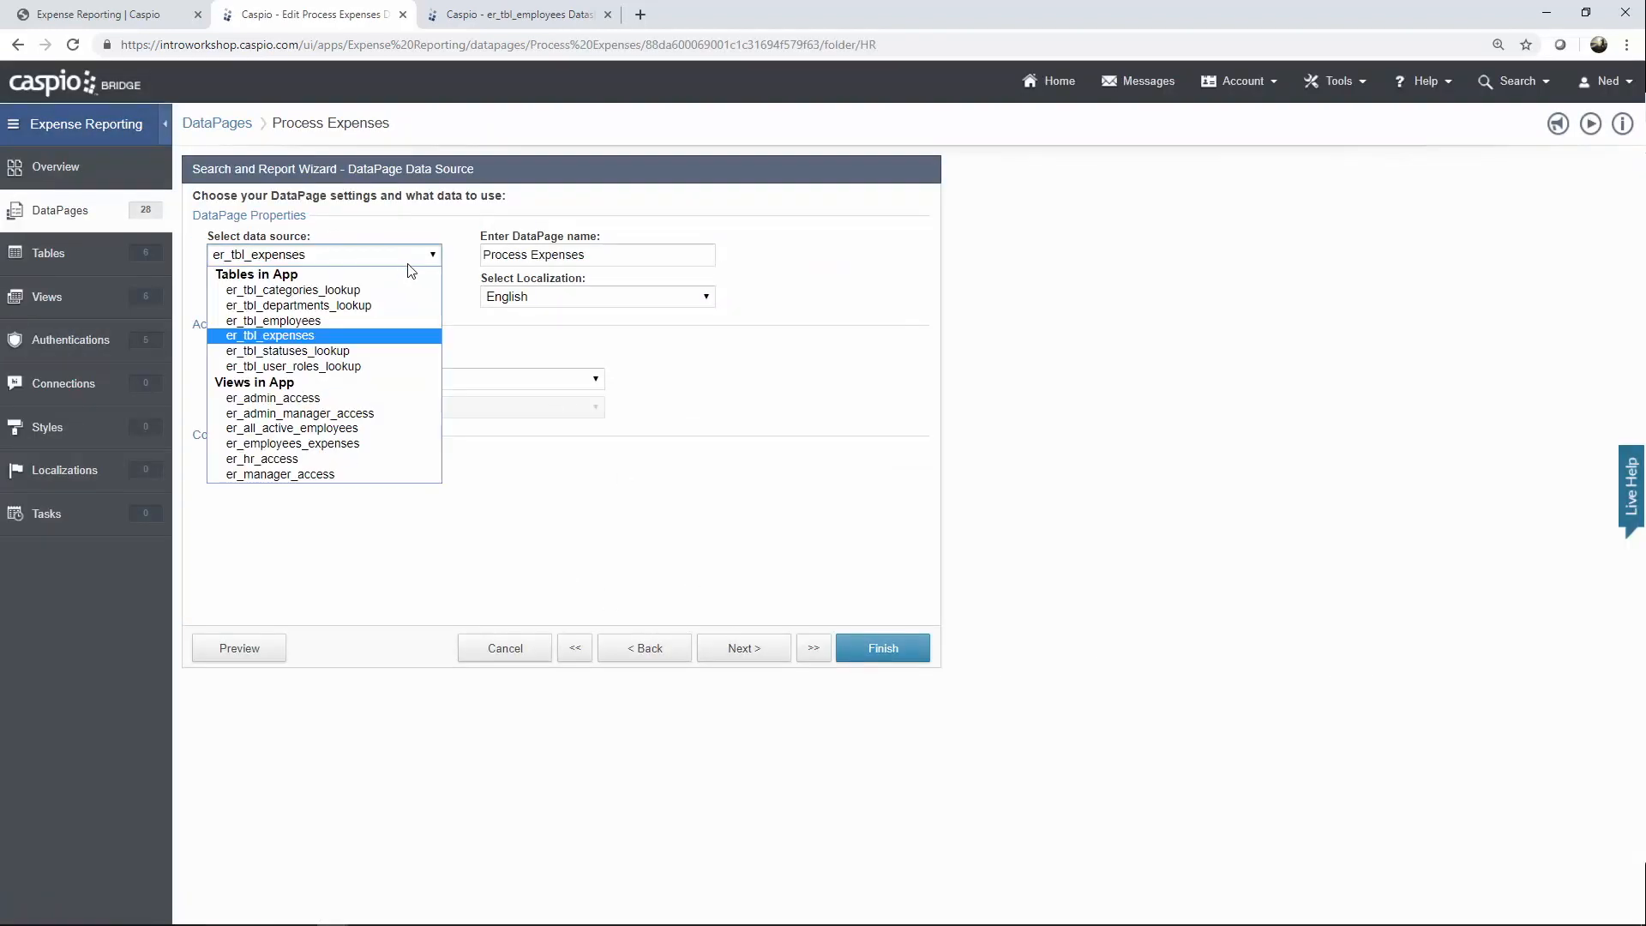
left_click(369, 335)
left_click(422, 384)
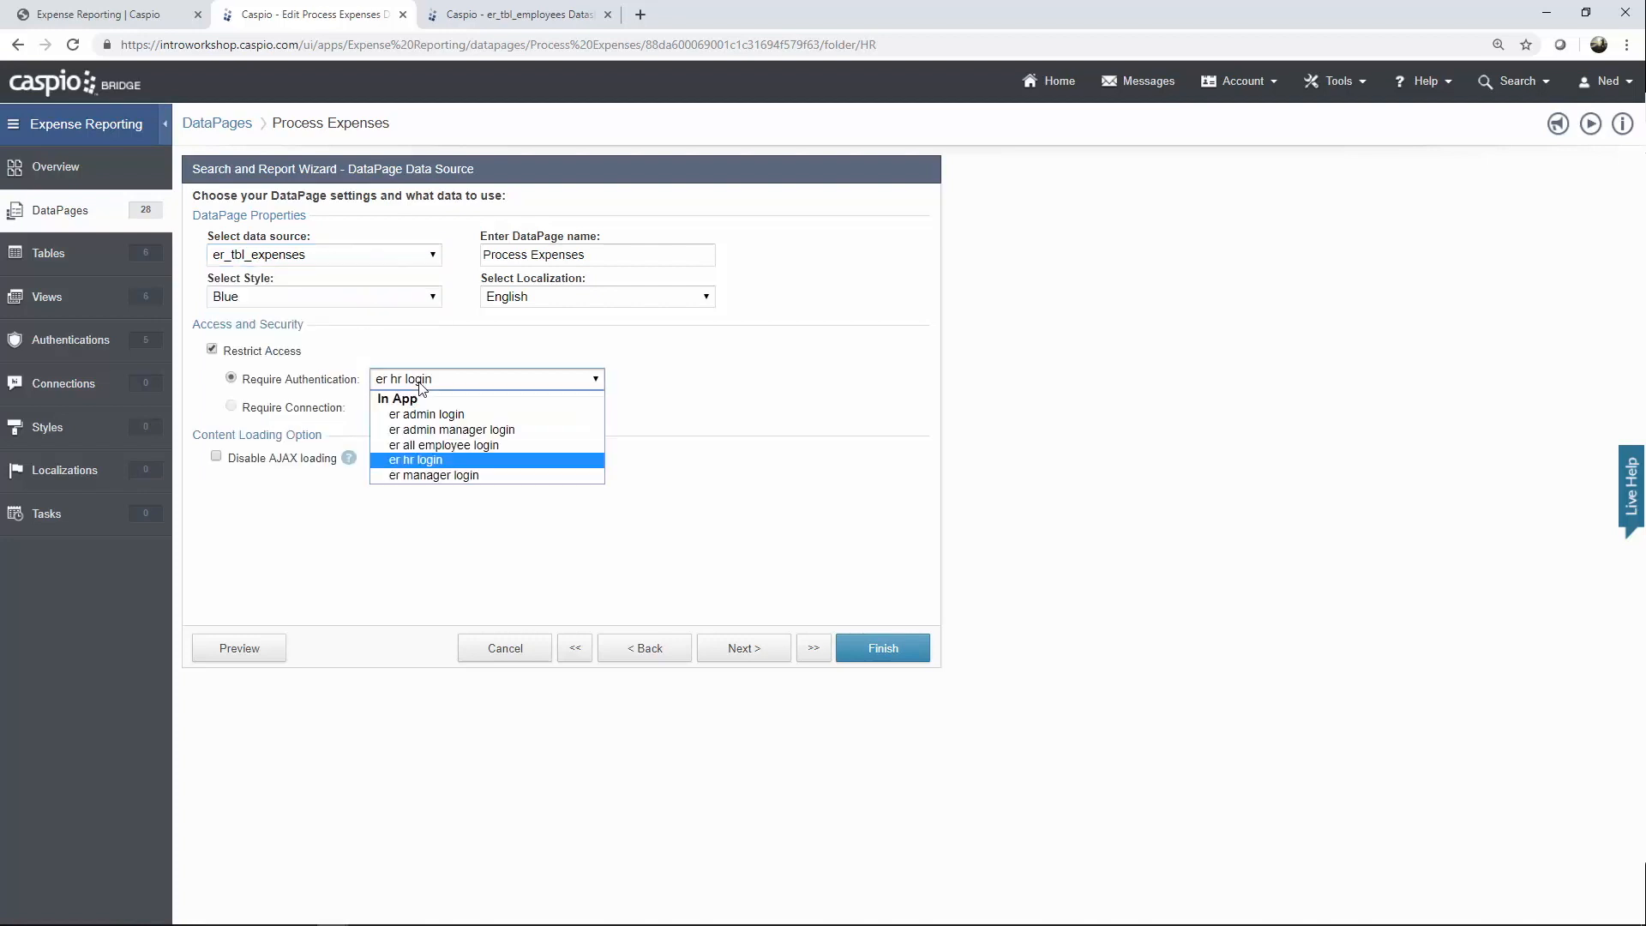
left_click(423, 384)
left_click(742, 662)
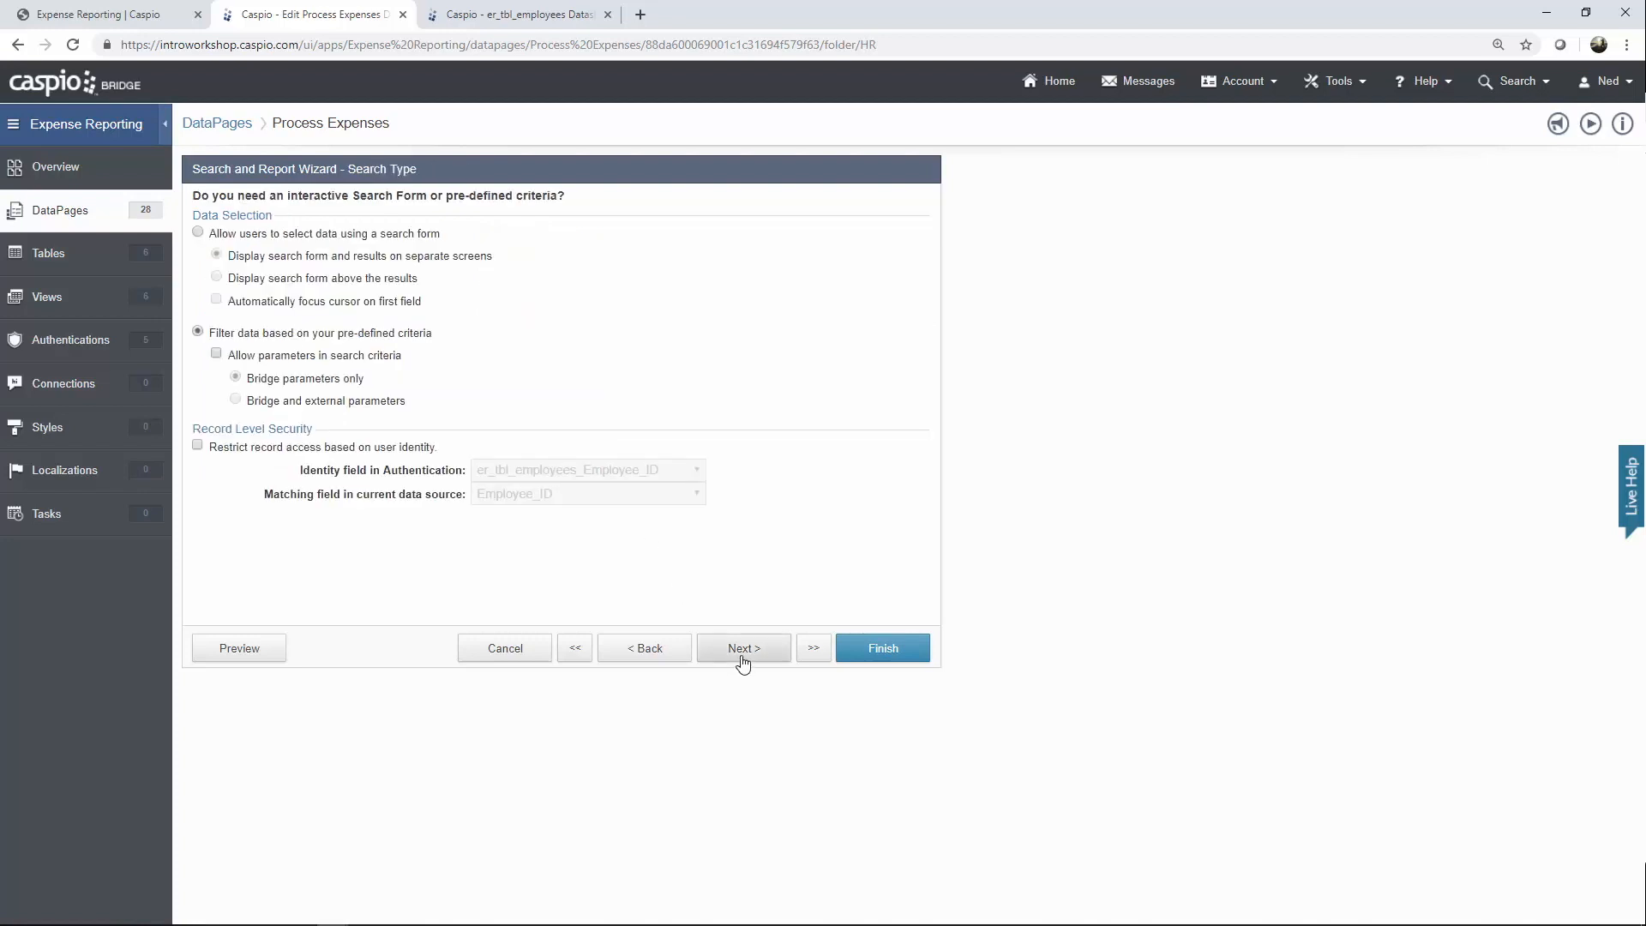
Reach the Status filter configuration and select its Equal 'Approved' value.
left_click(743, 660)
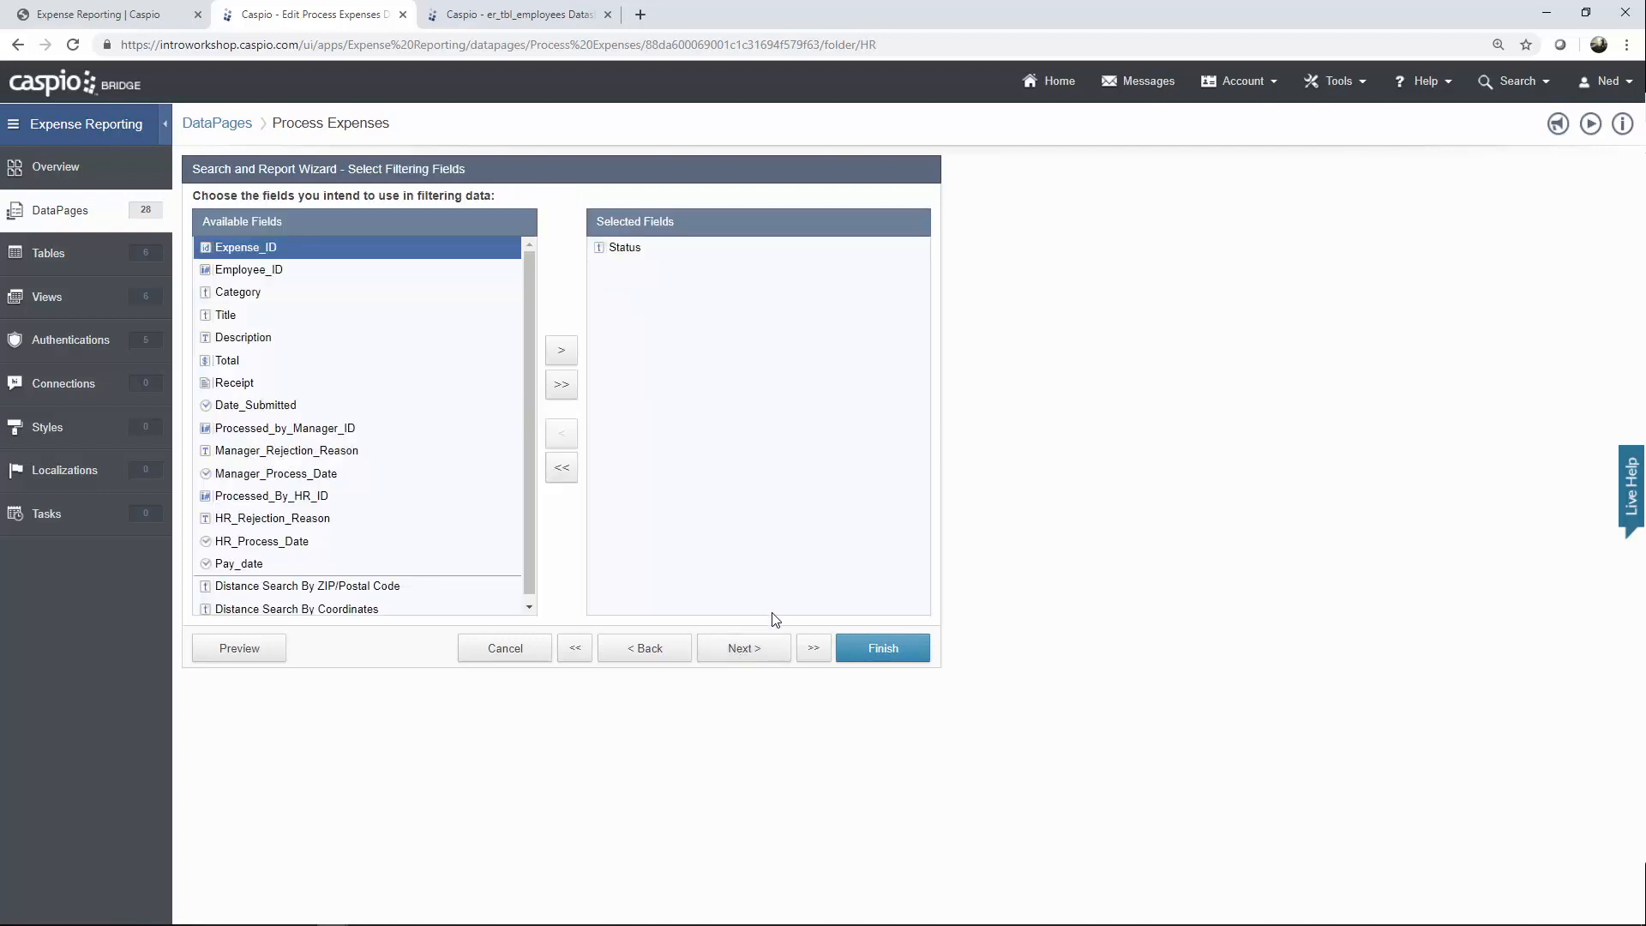
left_click(744, 648)
left_click(546, 328)
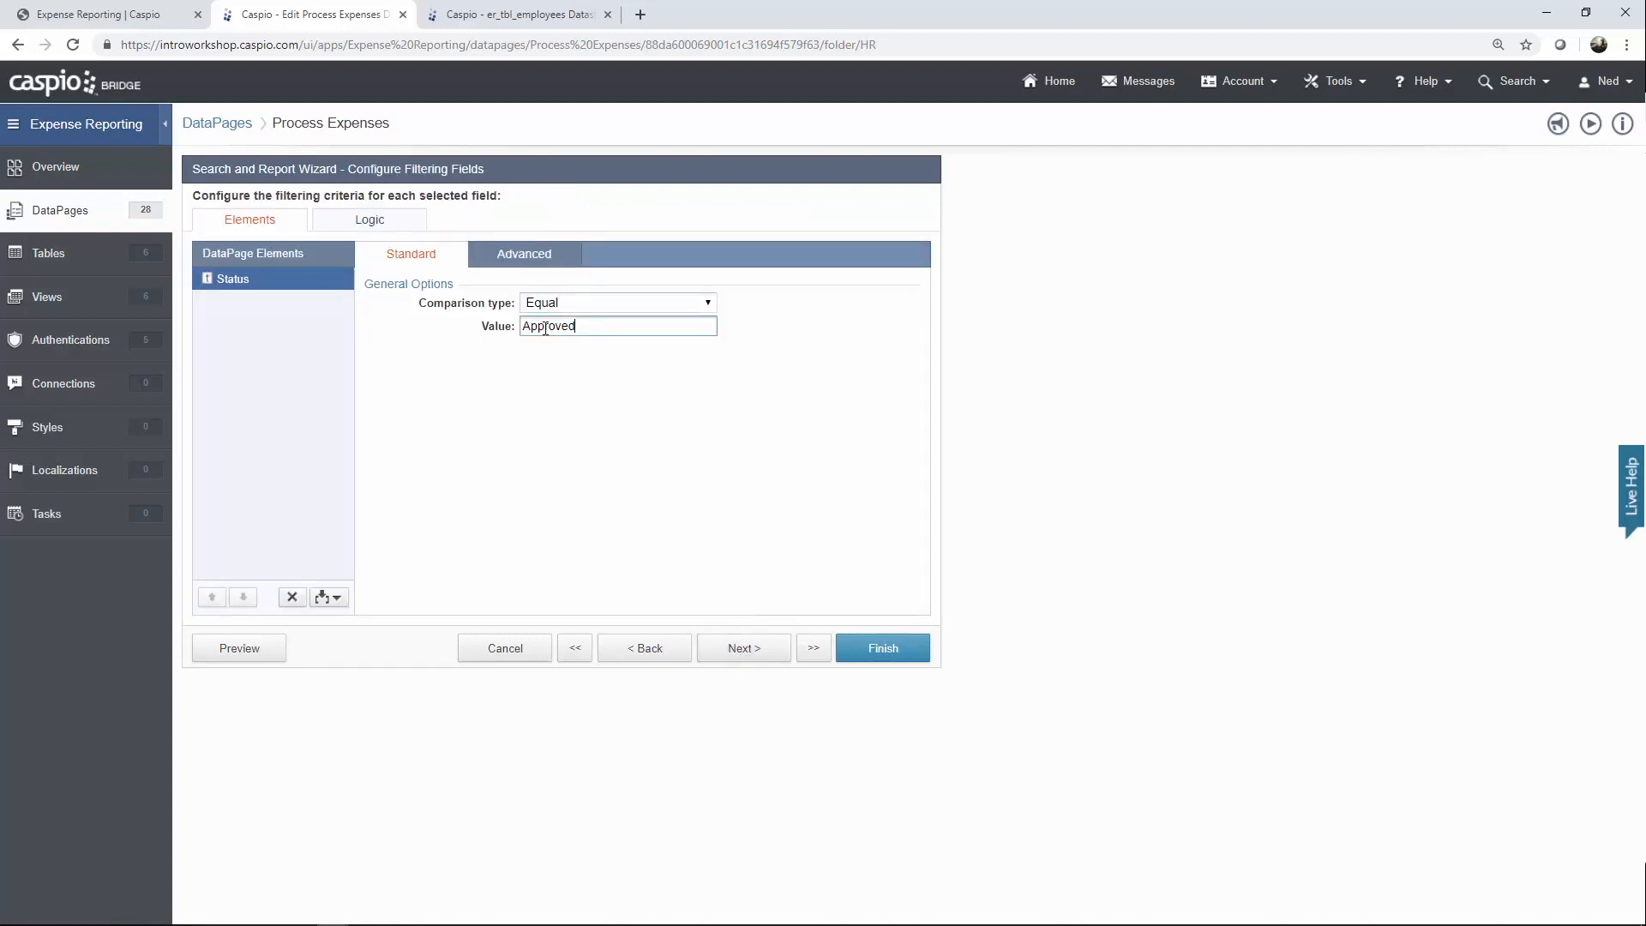
double_click(545, 328)
Step through results settings, checking the Aggregate 1 Total, to the details page field choices.
left_click(766, 652)
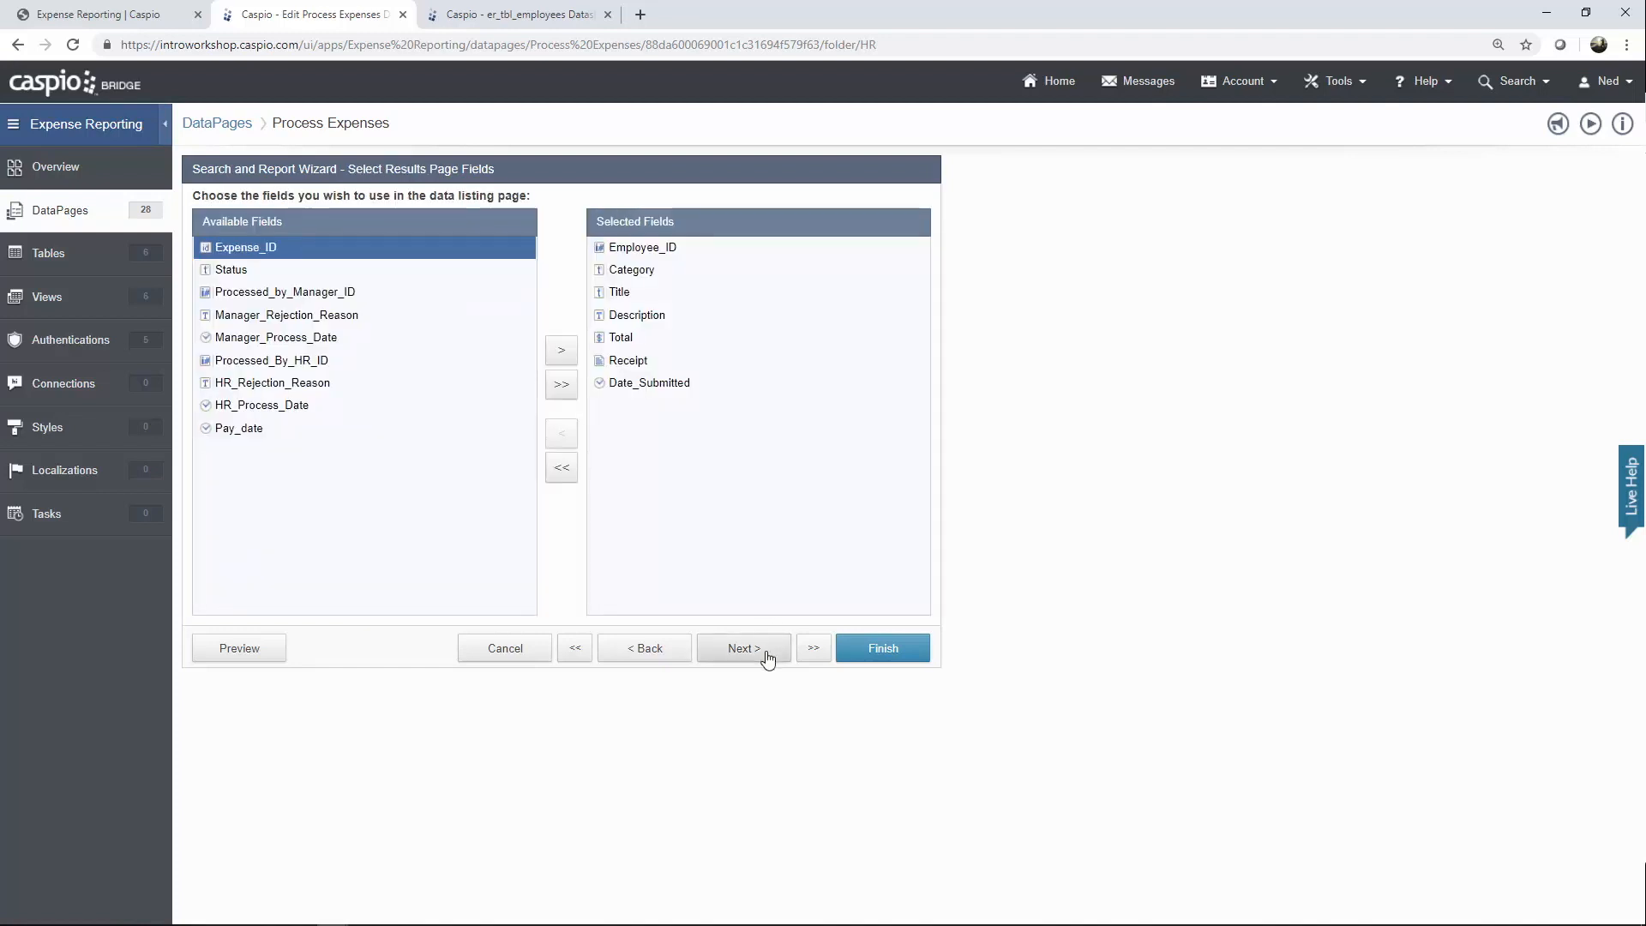
left_click(756, 652)
left_click(756, 652)
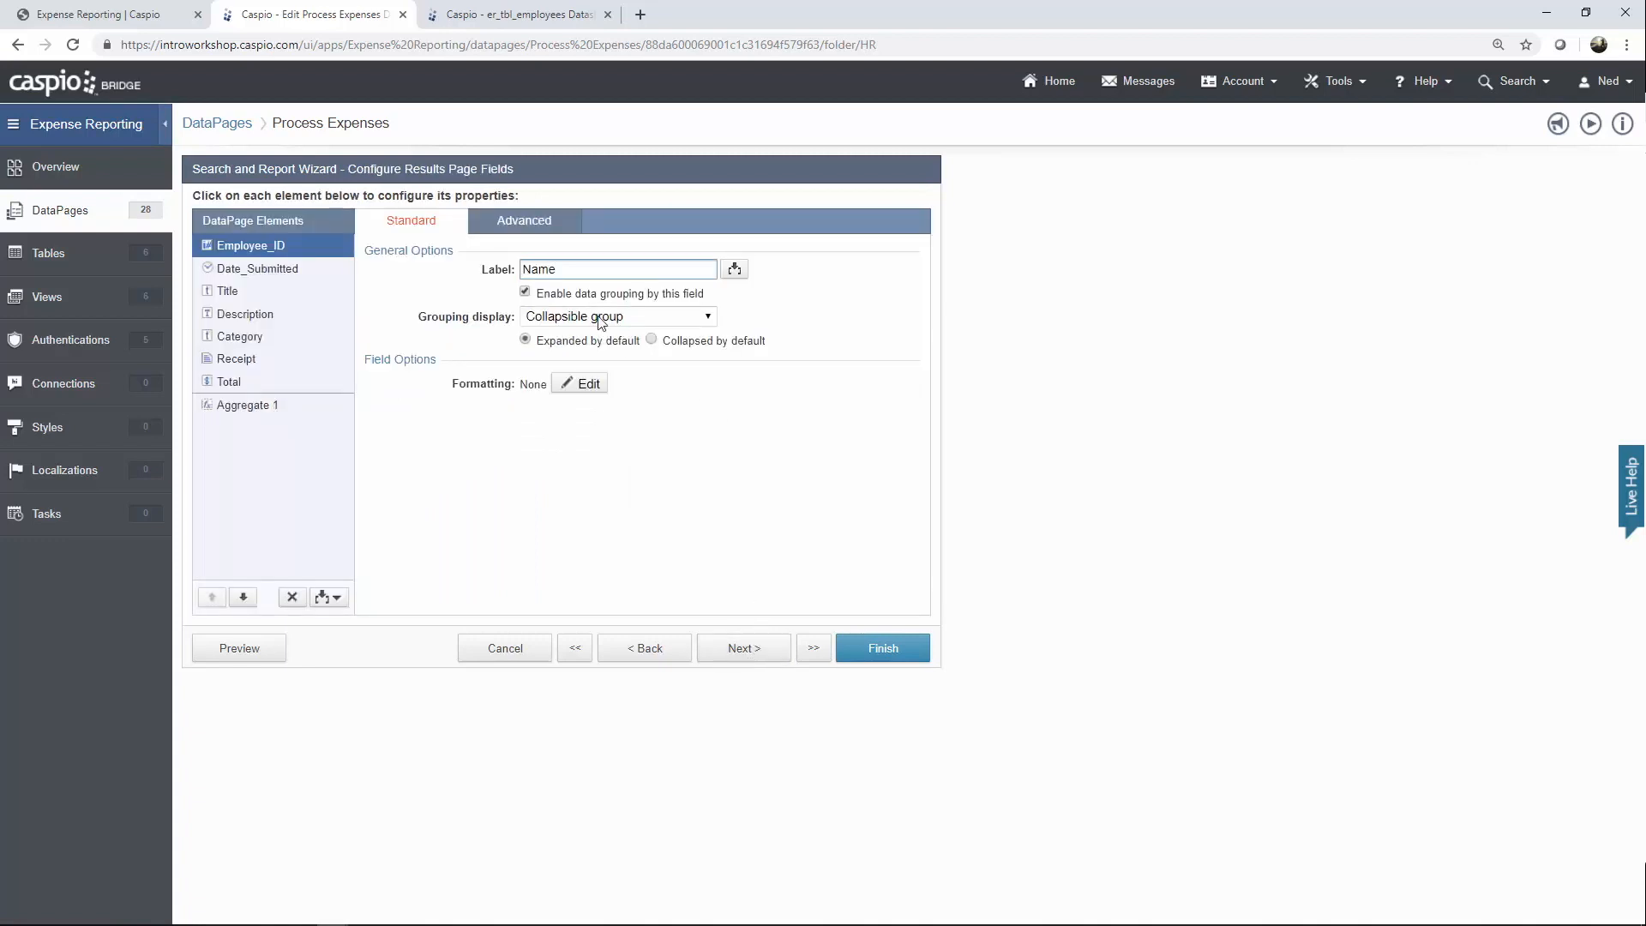
left_click(257, 406)
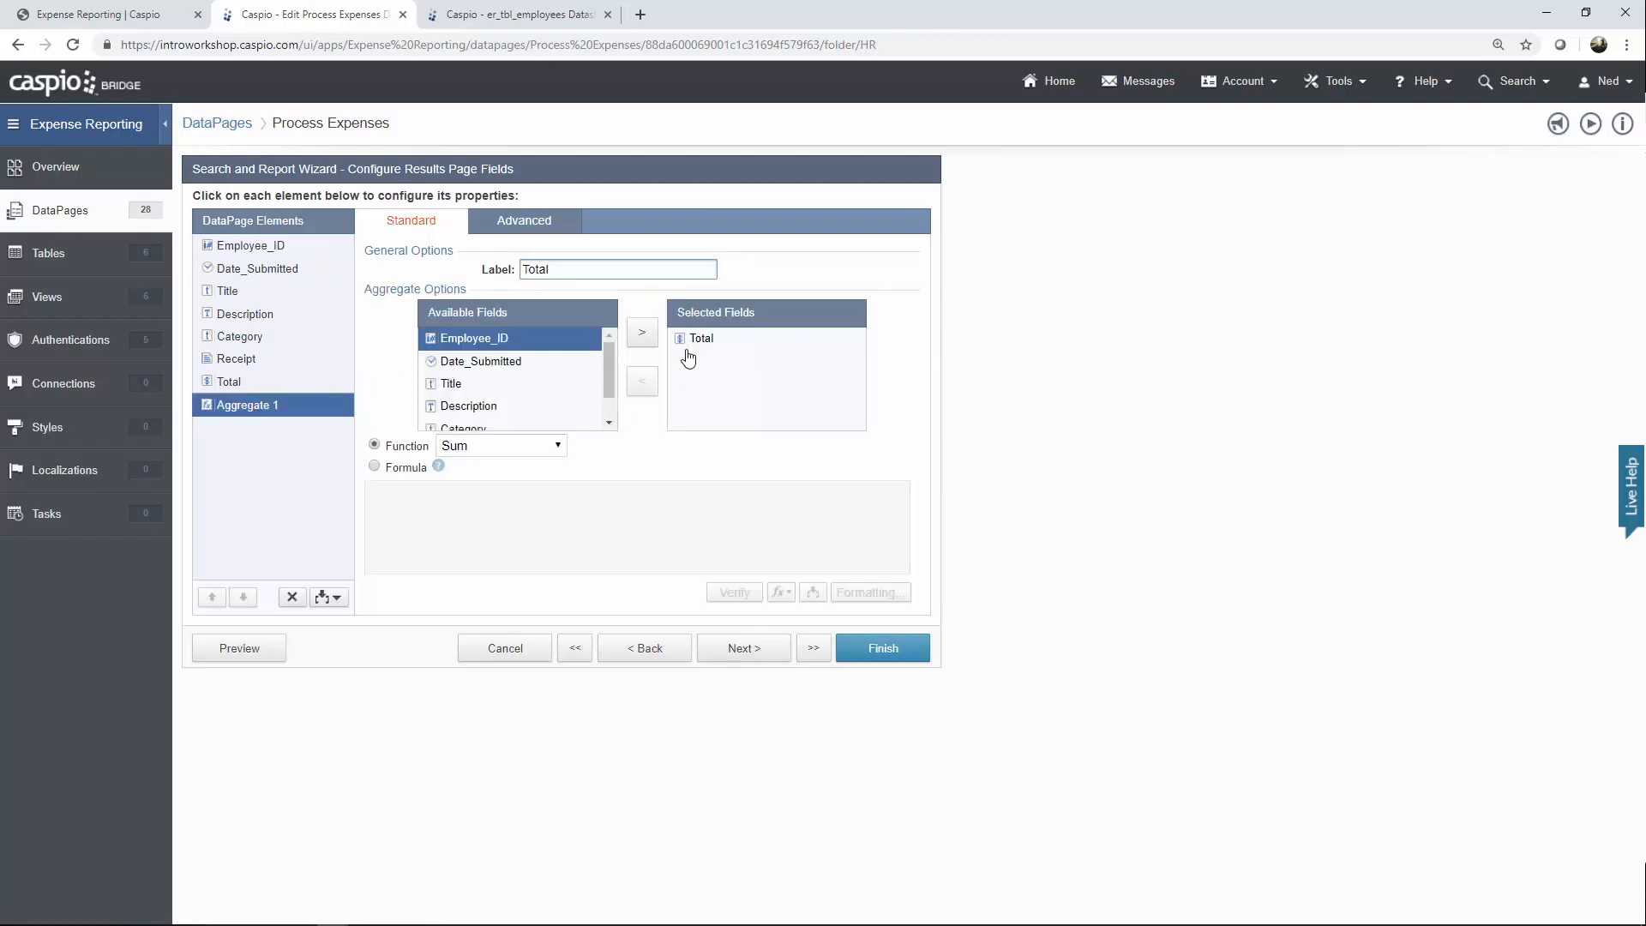
left_click(770, 650)
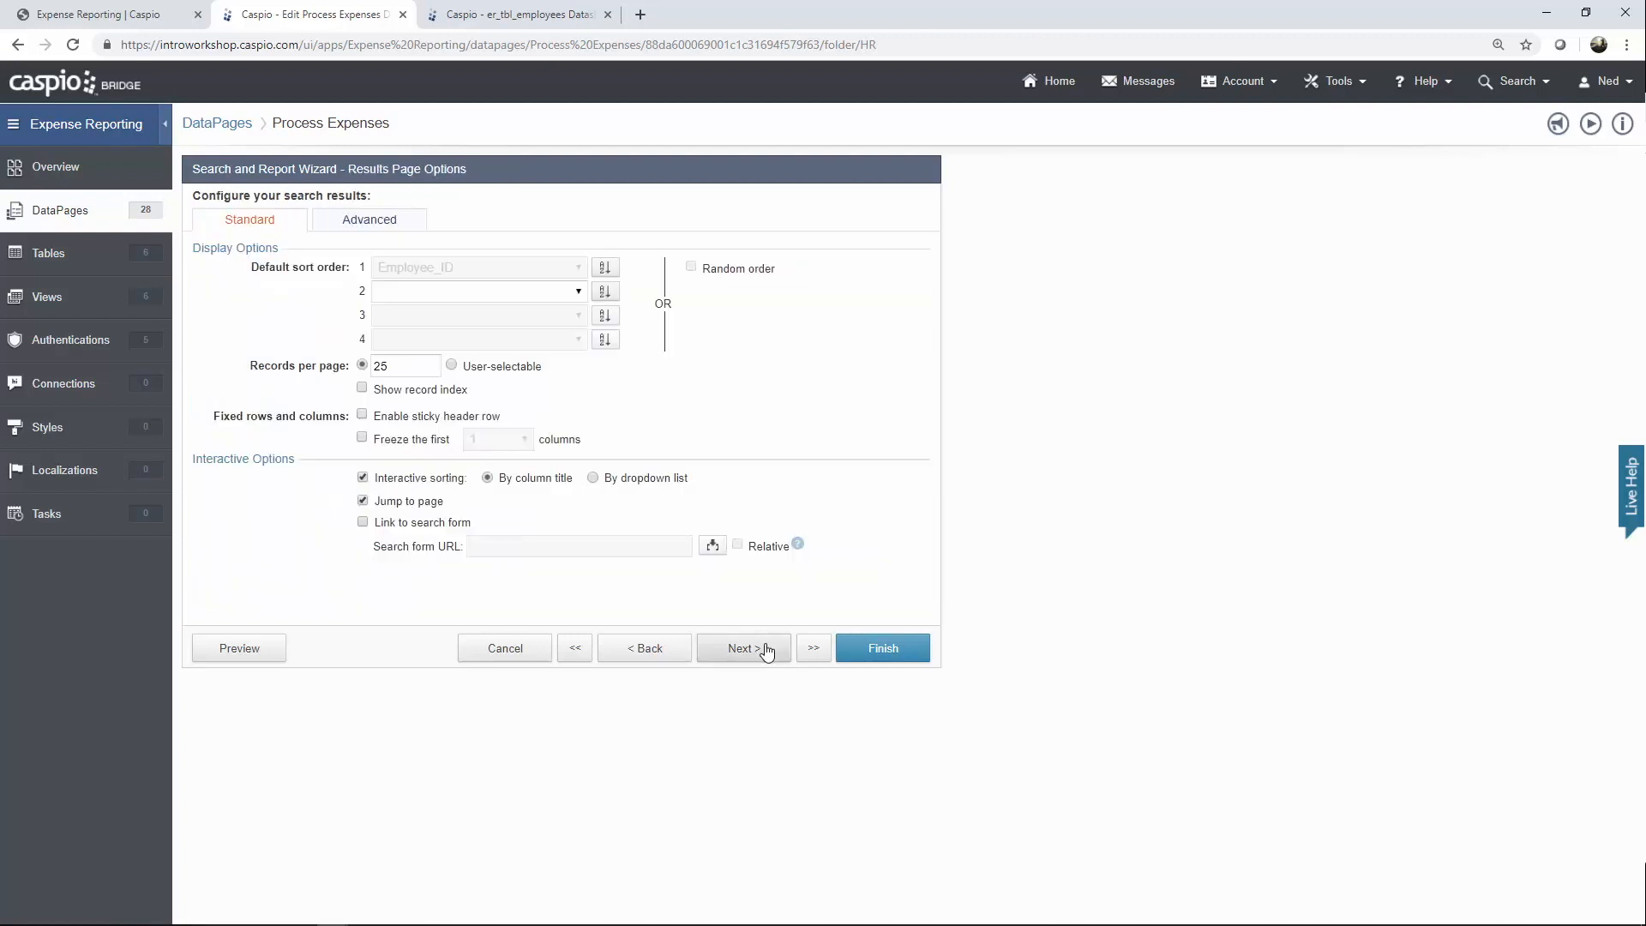
left_click(767, 656)
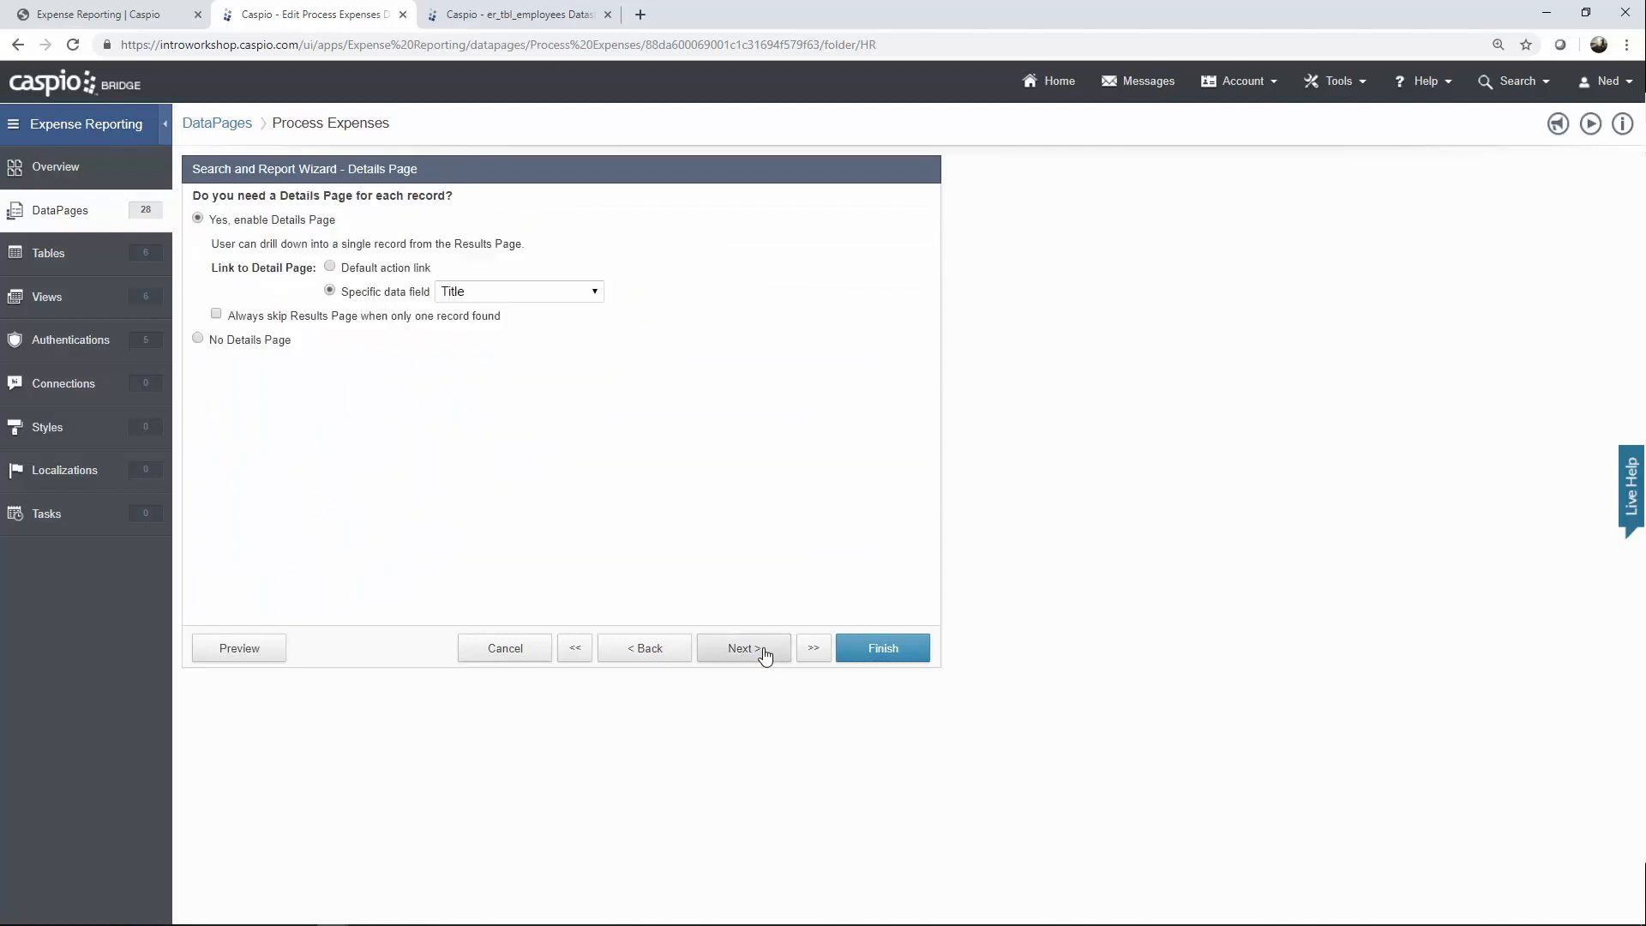
left_click(765, 656)
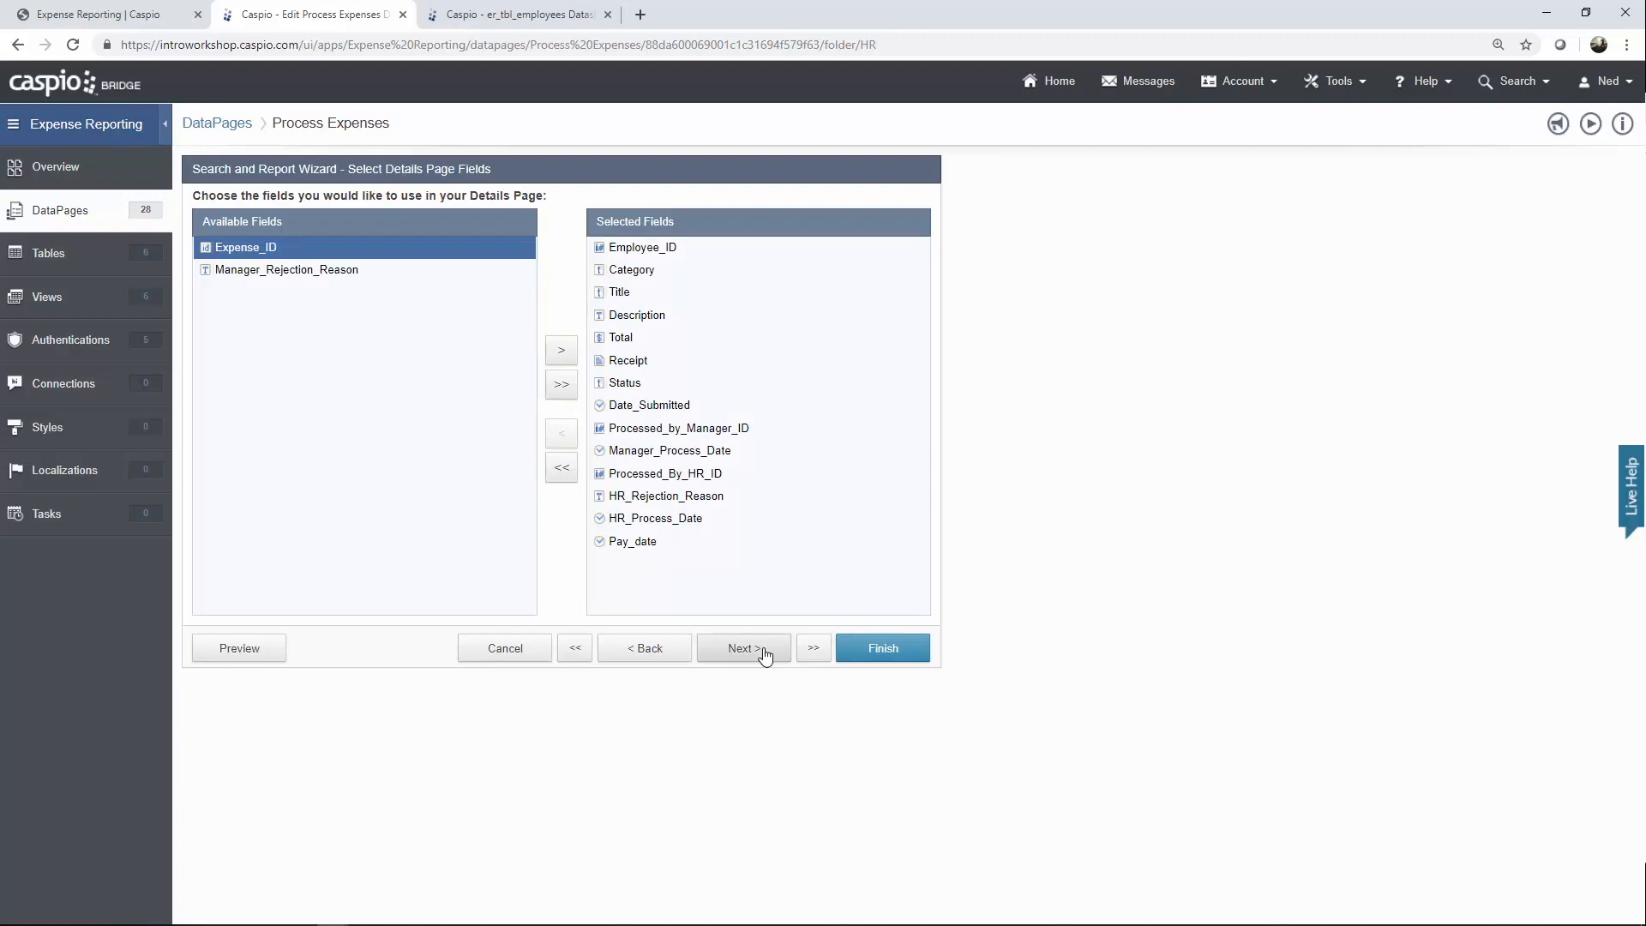
Inspect the Employee_ID, Title, Description, Receipt and Status details-page field settings.
left_click(766, 656)
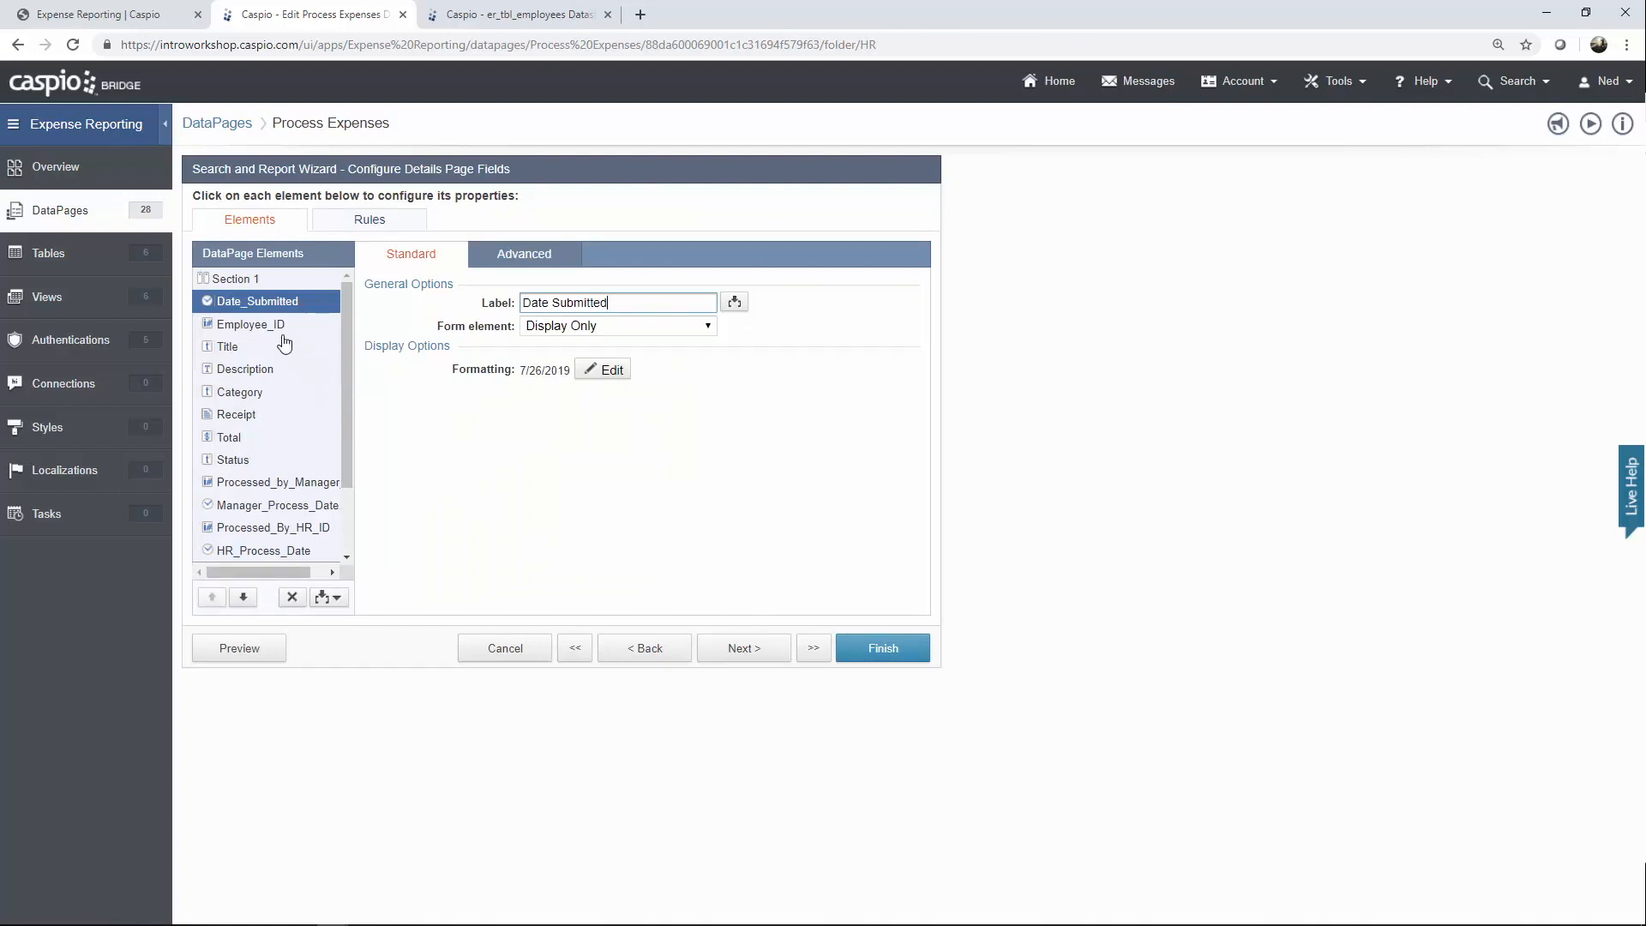
left_click(261, 329)
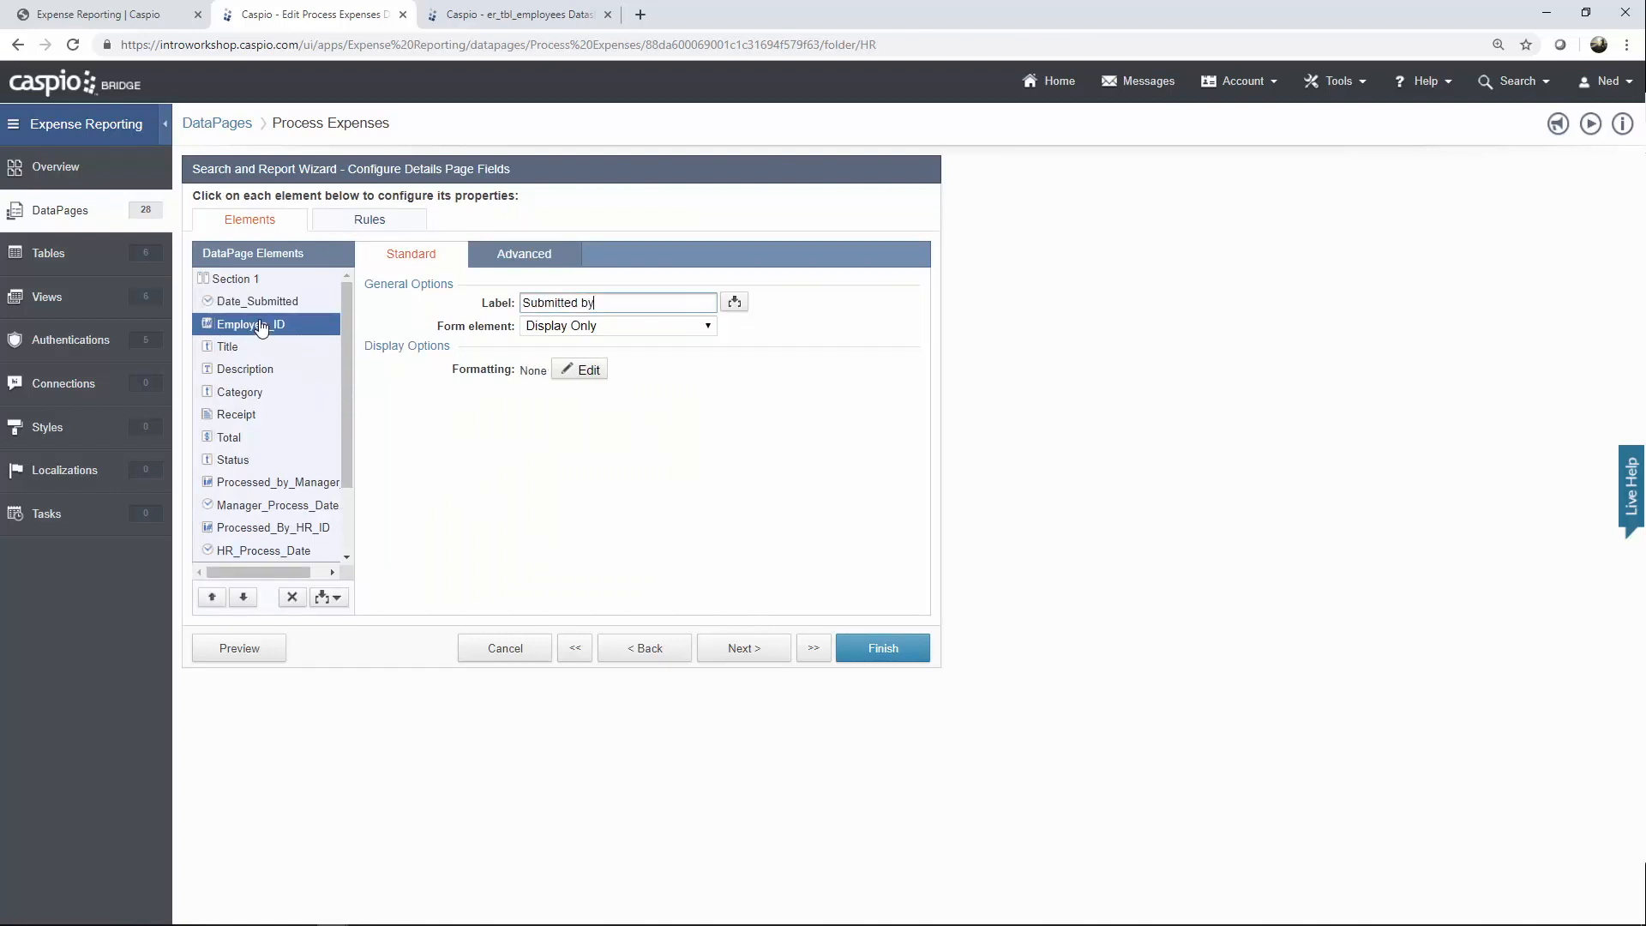
left_click(243, 347)
left_click(244, 369)
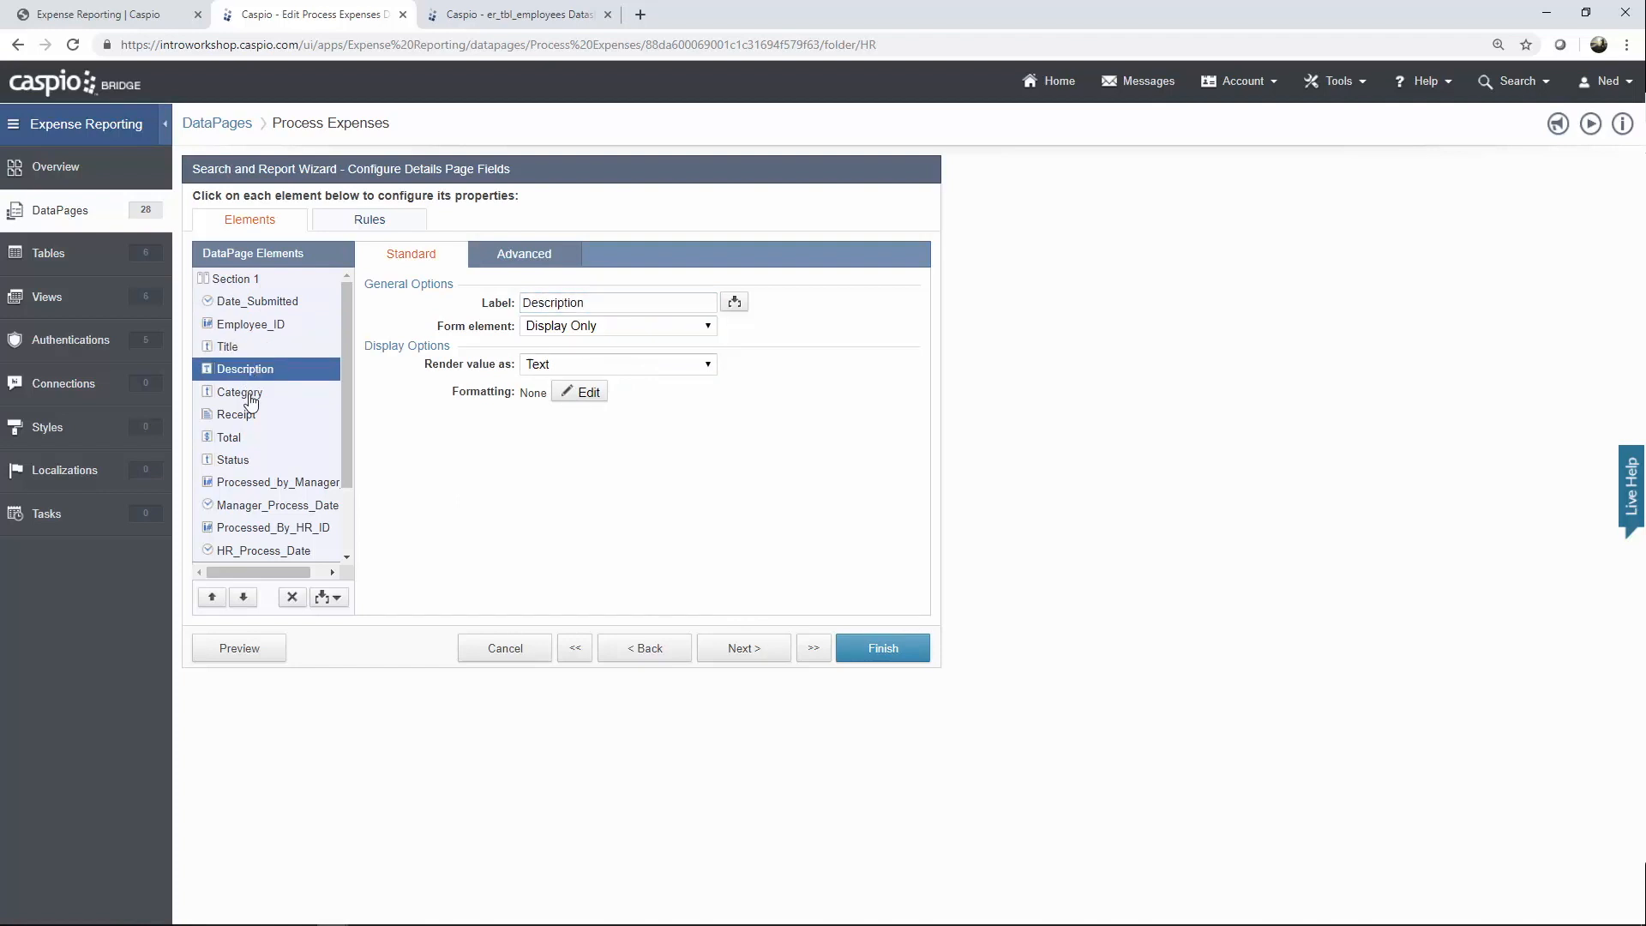
left_click(243, 415)
left_click(246, 461)
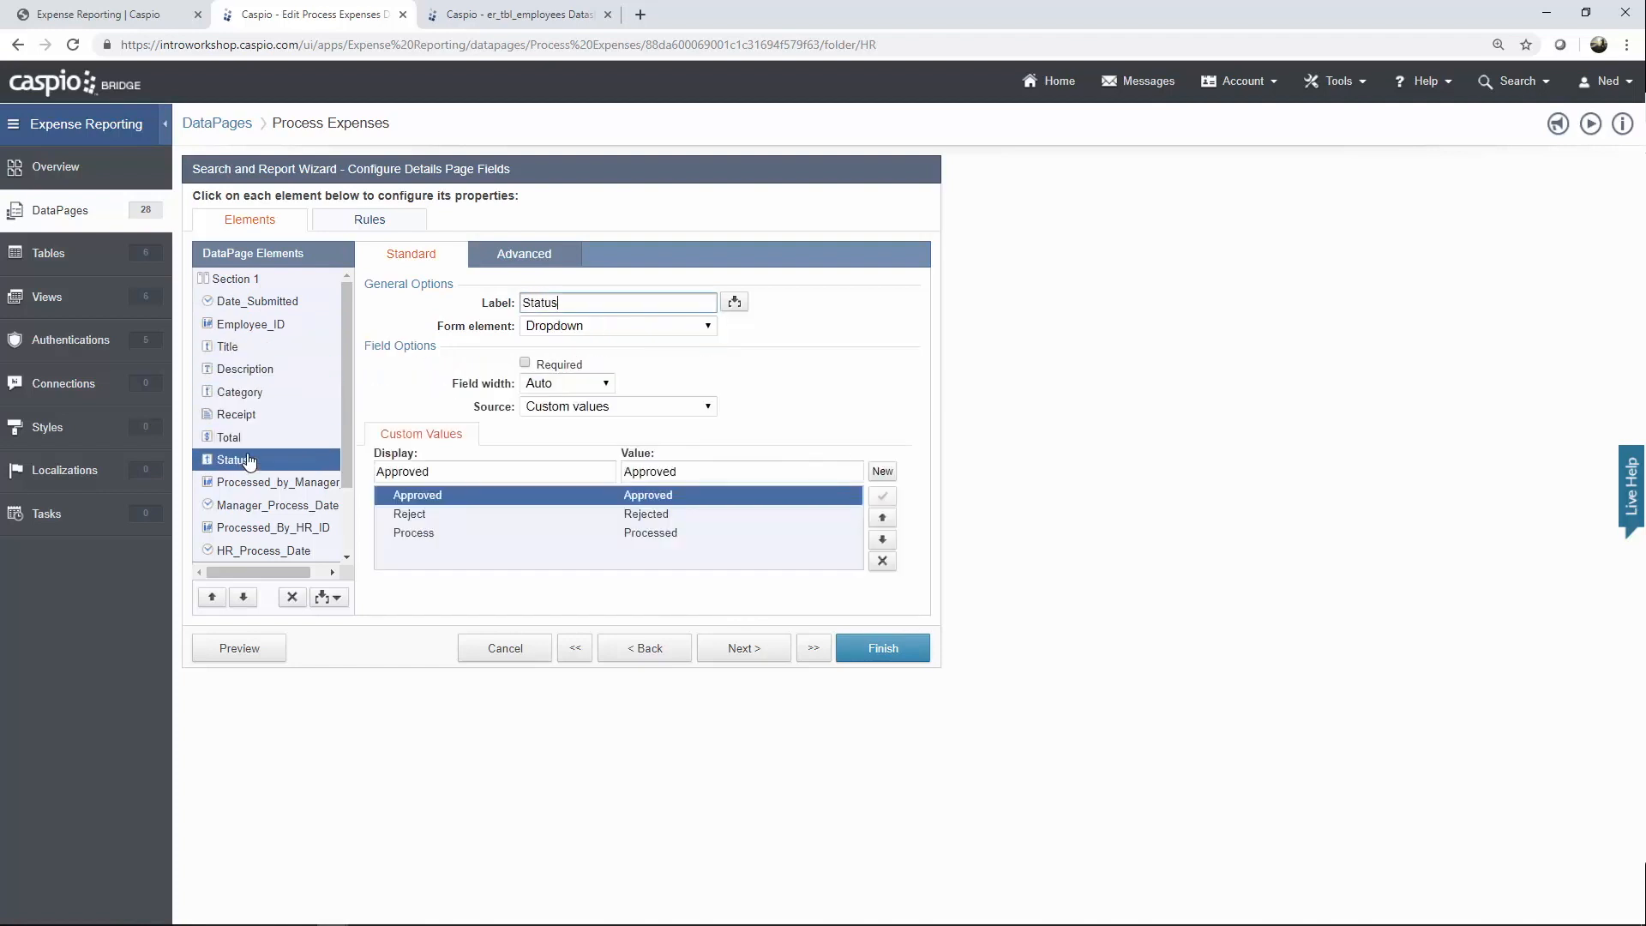
Inspect the manager, HR and Pay_date fields, then view Rule 1 hiding Section 3.
scroll(270, 459, "down", 2)
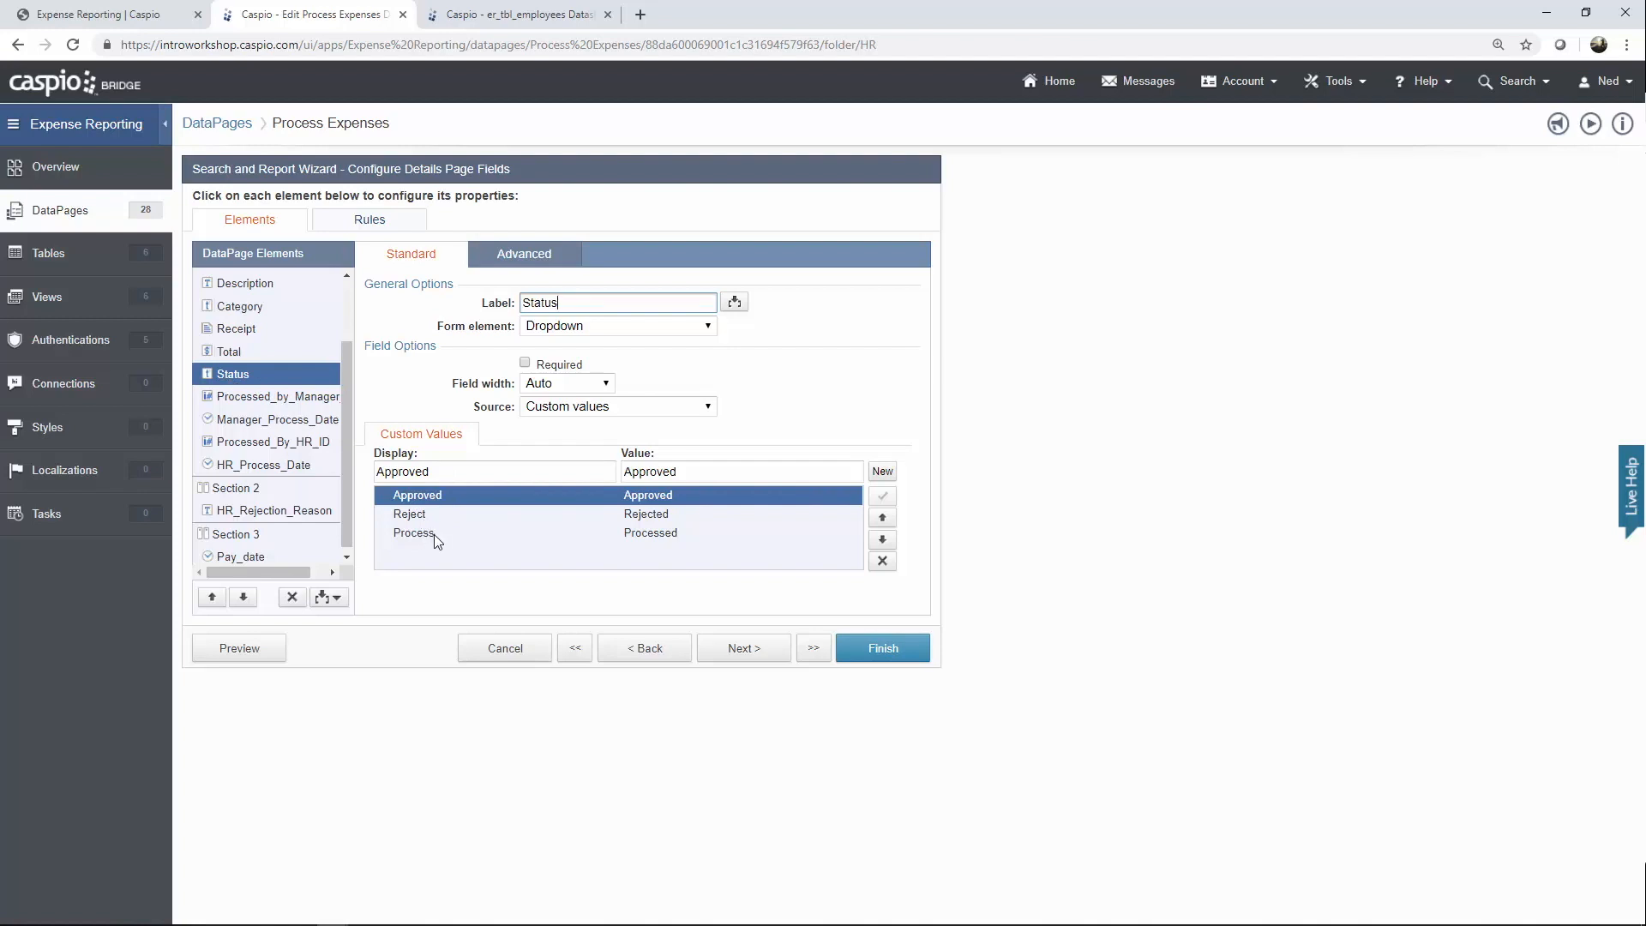
left_click(288, 401)
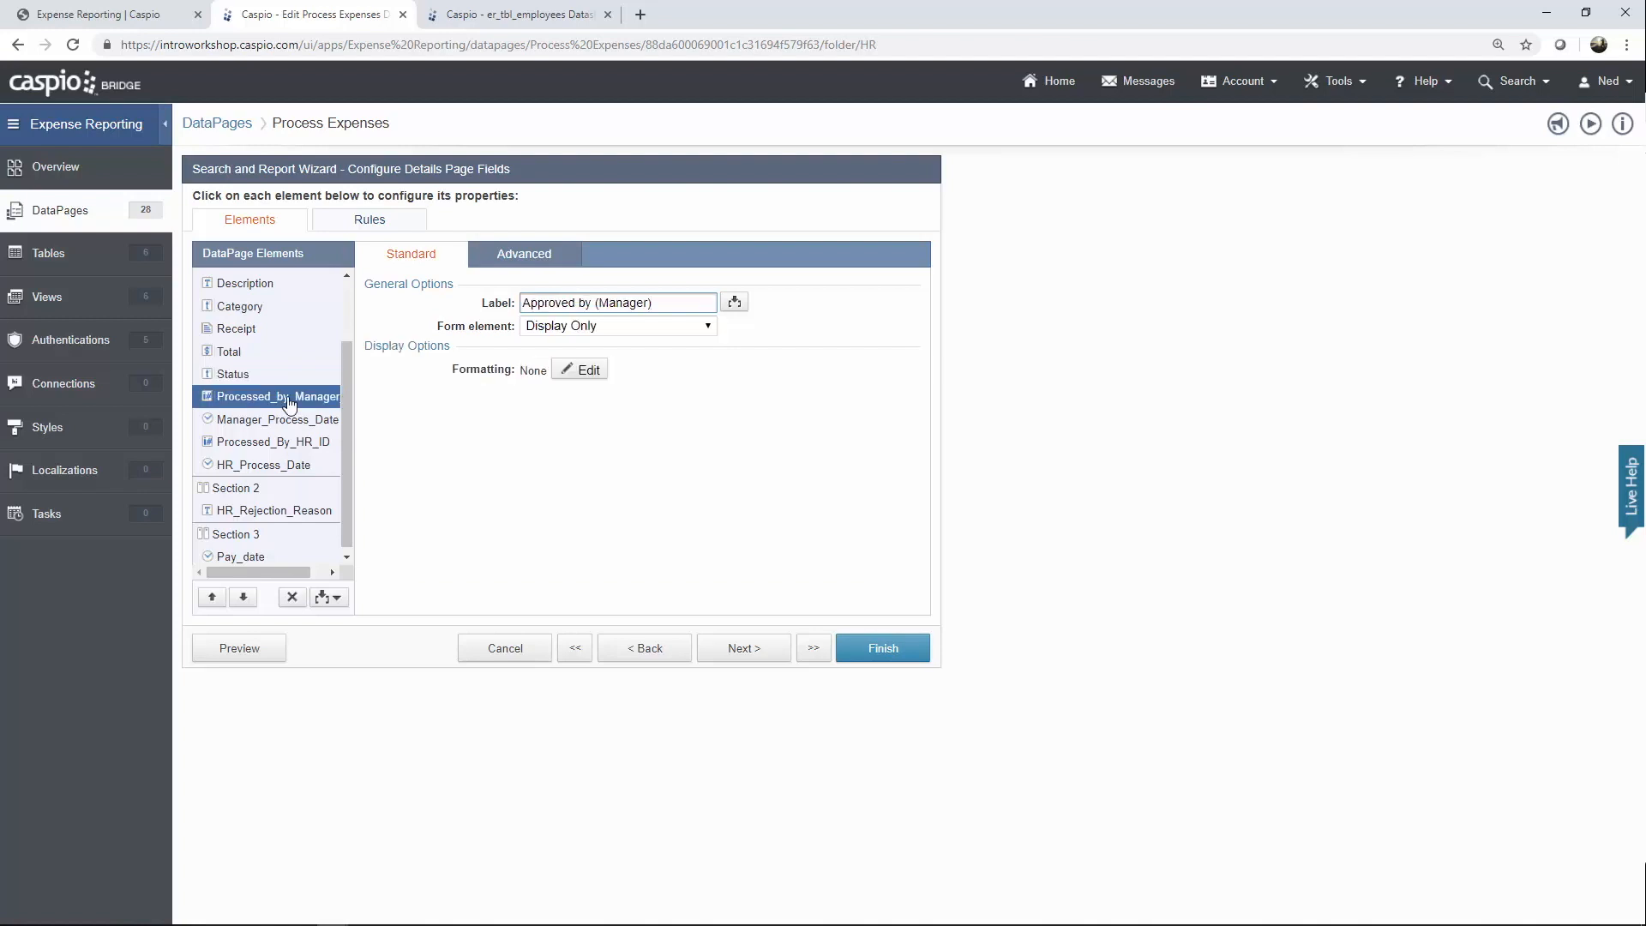
left_click(280, 424)
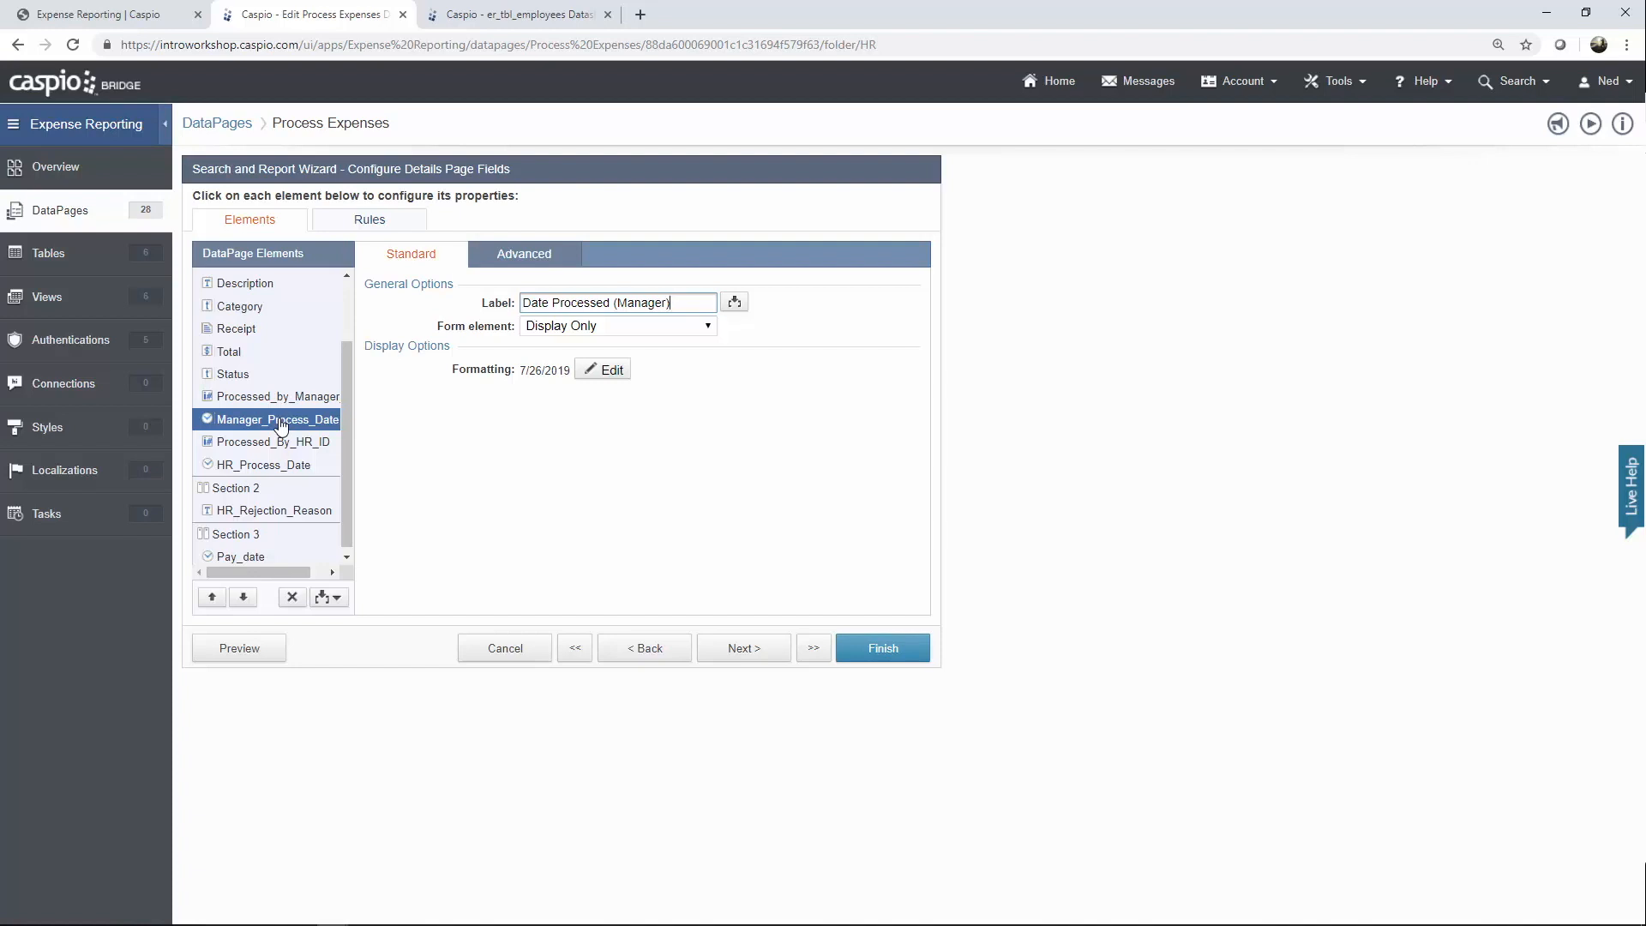
left_click(274, 444)
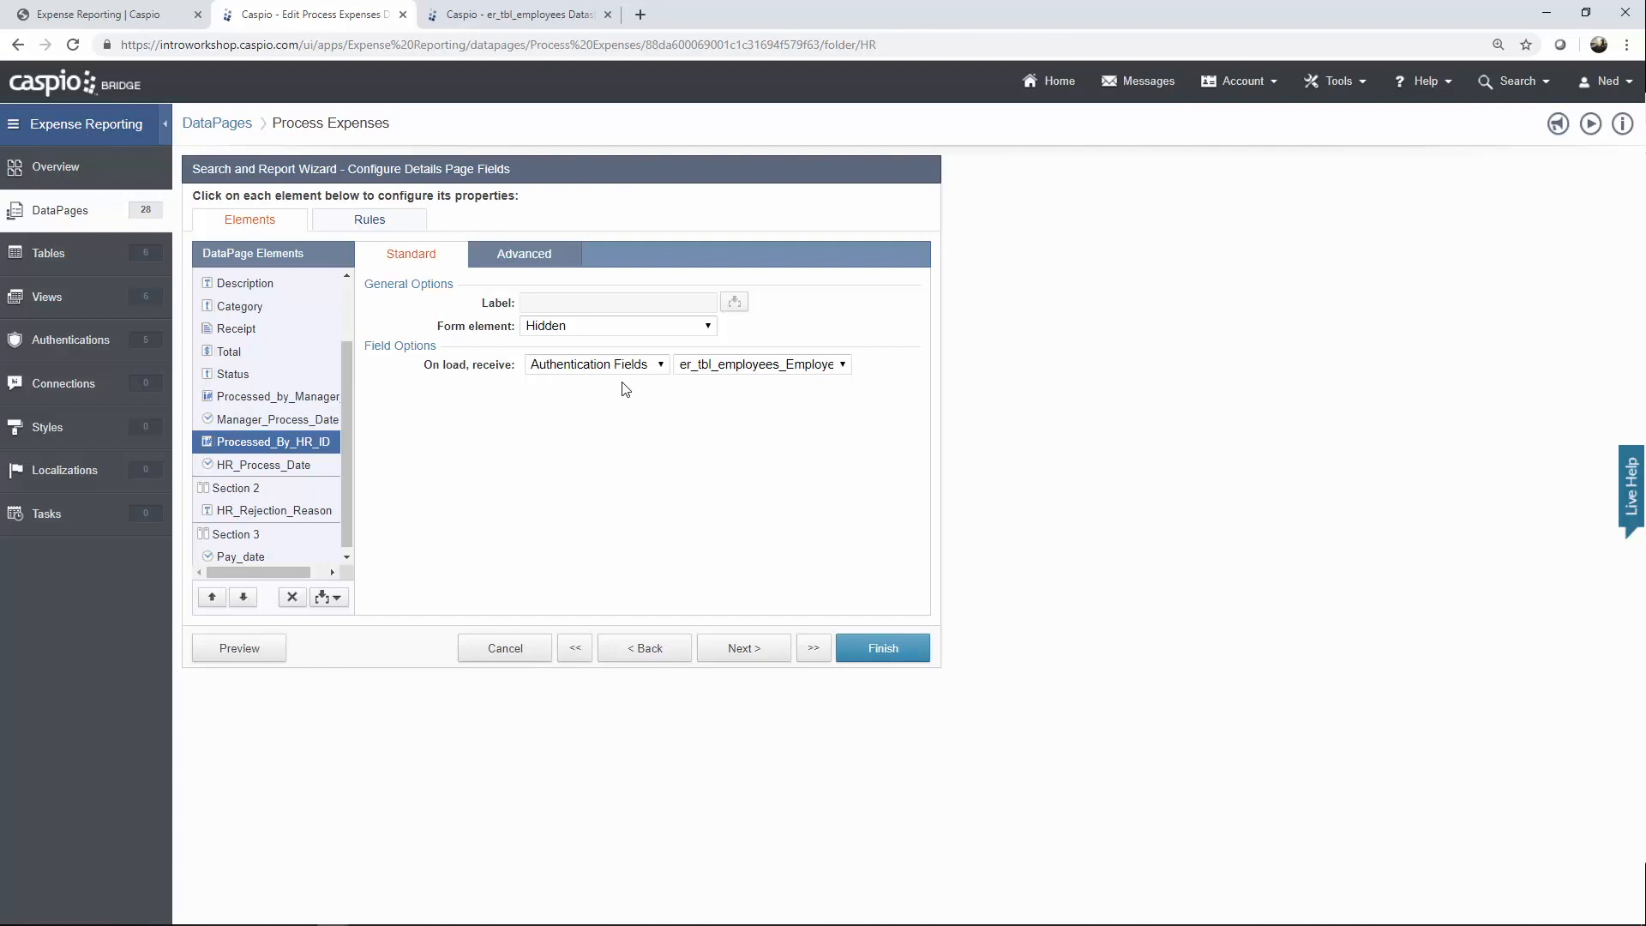
left_click(289, 471)
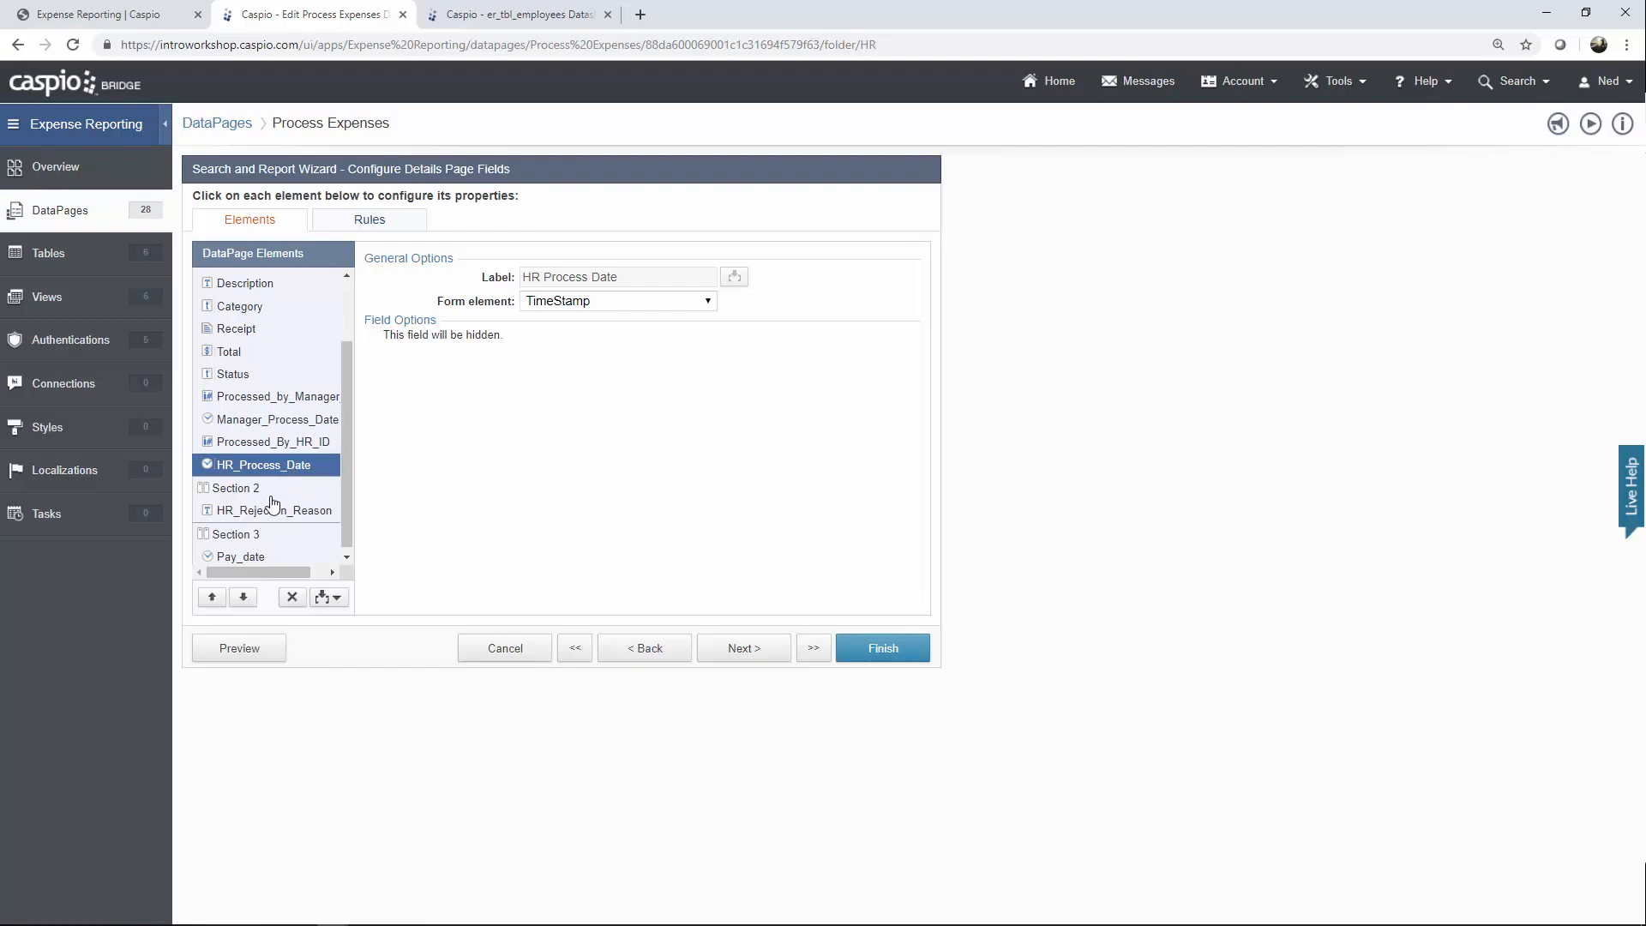
left_click(257, 556)
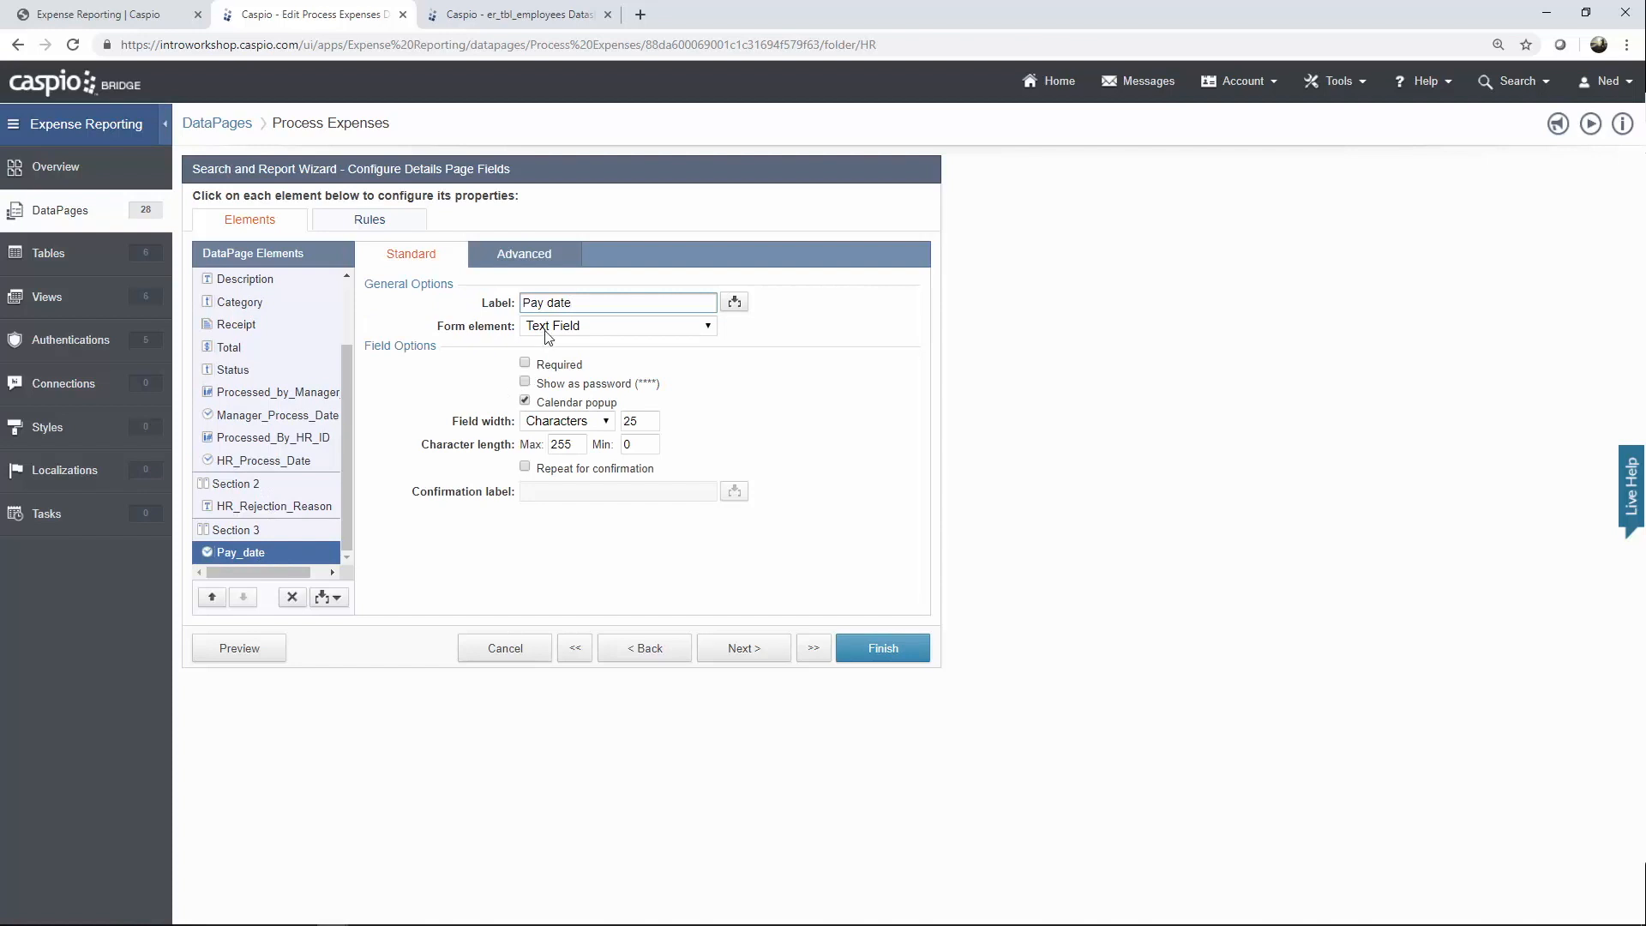
left_click(369, 221)
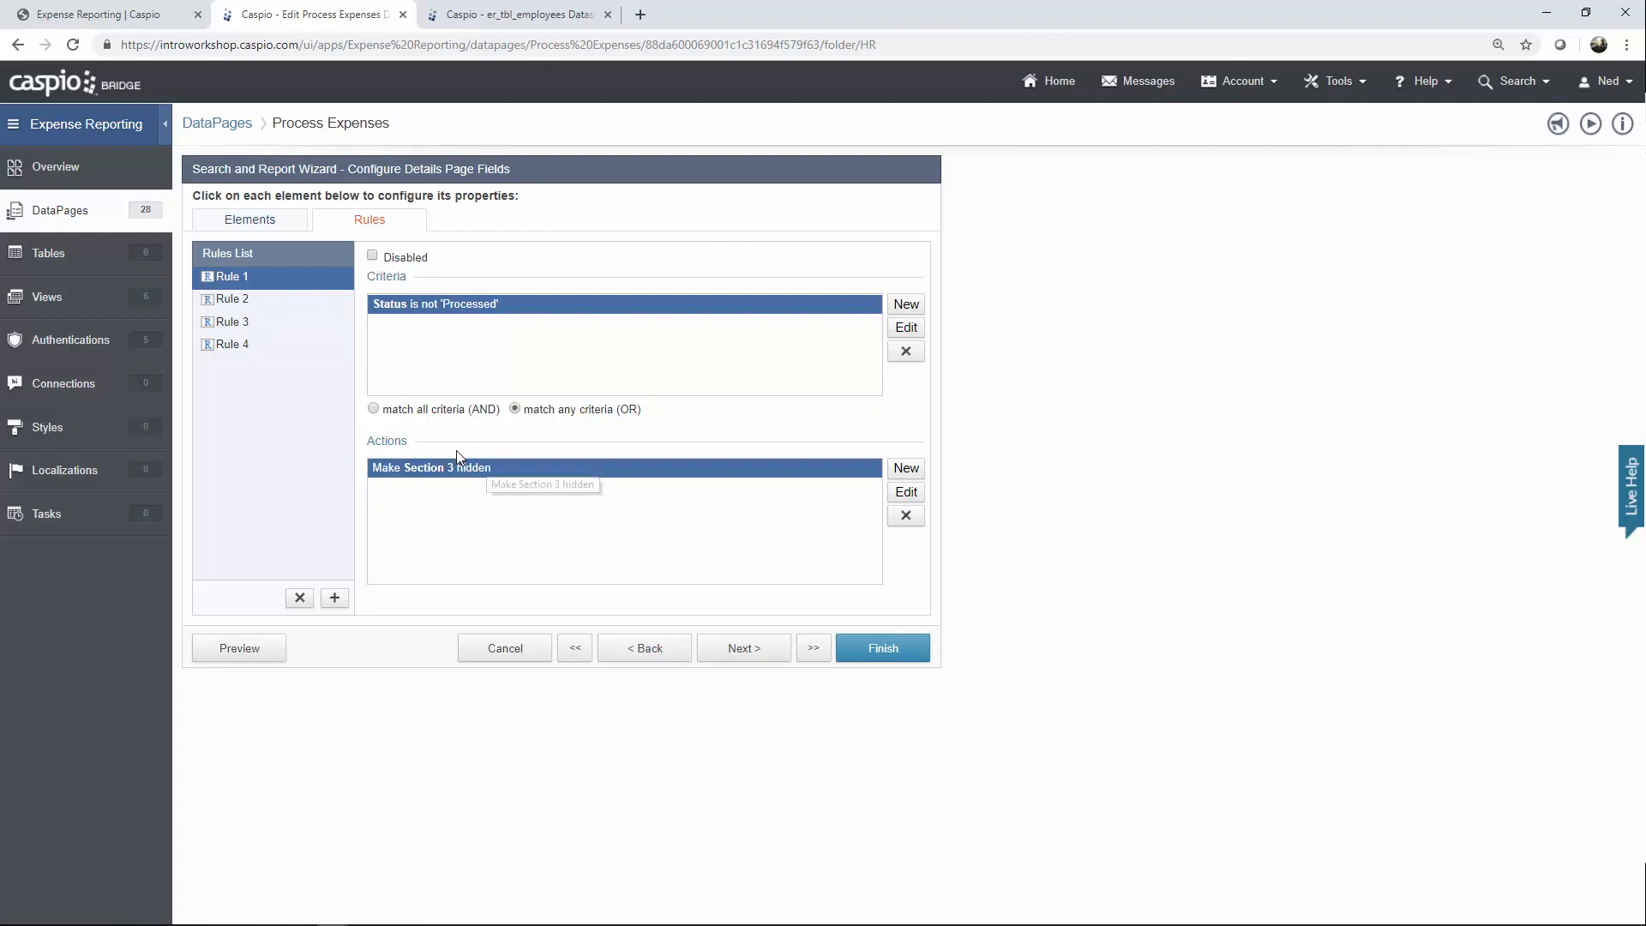
Review Rules 2–4, including Pay_date required when Processed and HR_Rejection_Reason when Rejected.
left_click(269, 299)
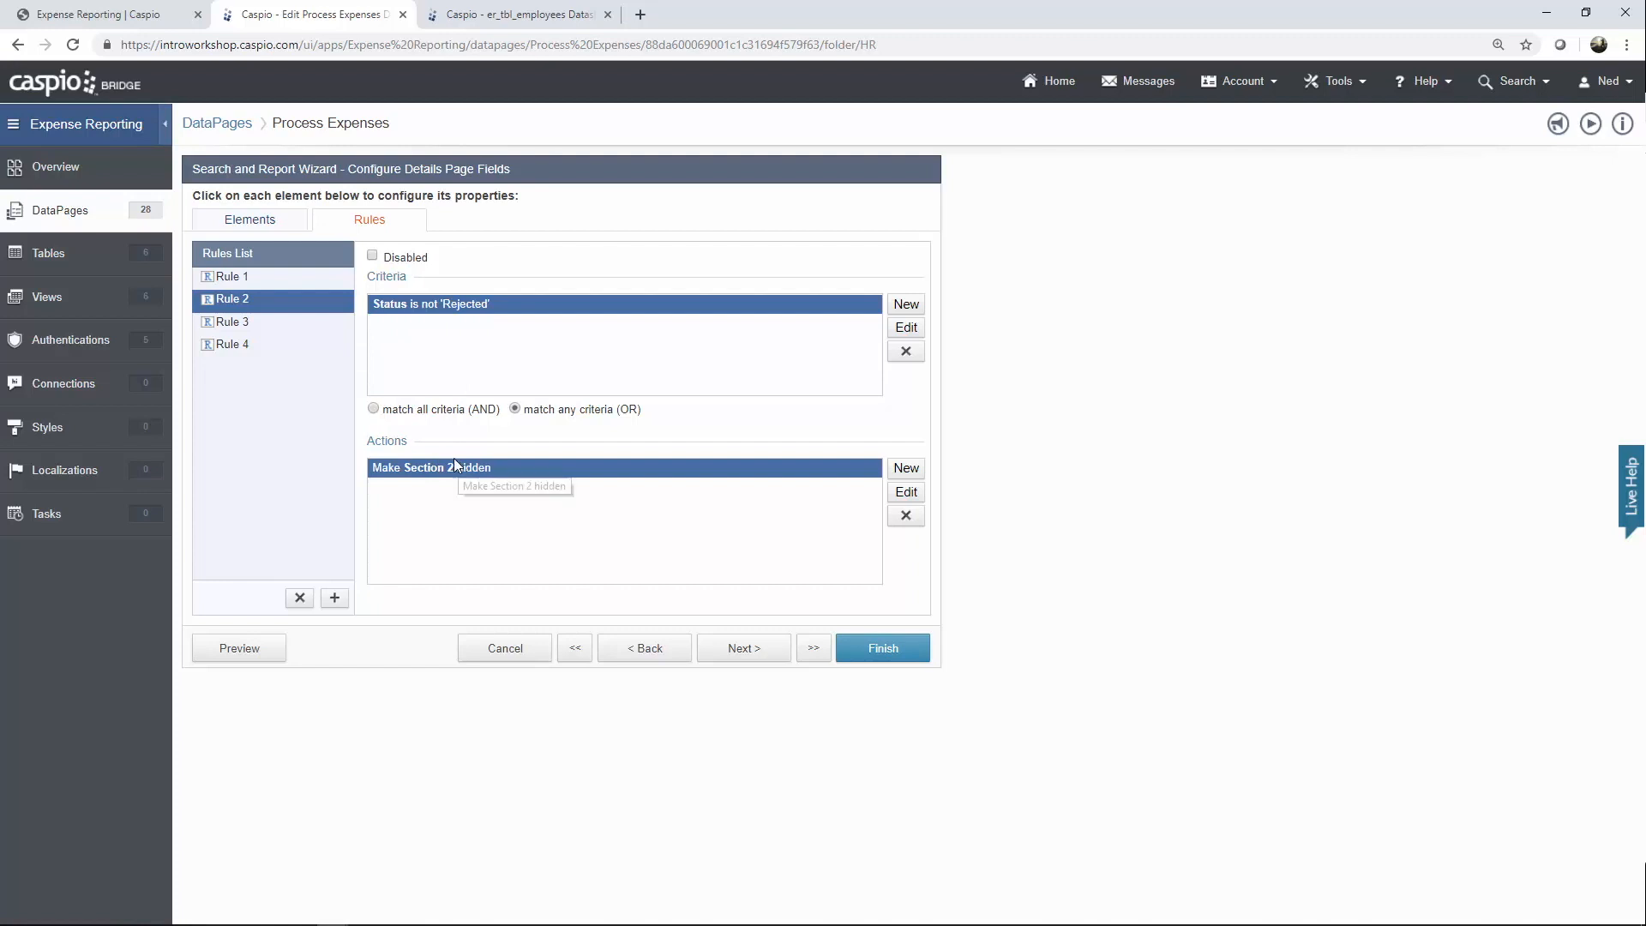
left_click(255, 324)
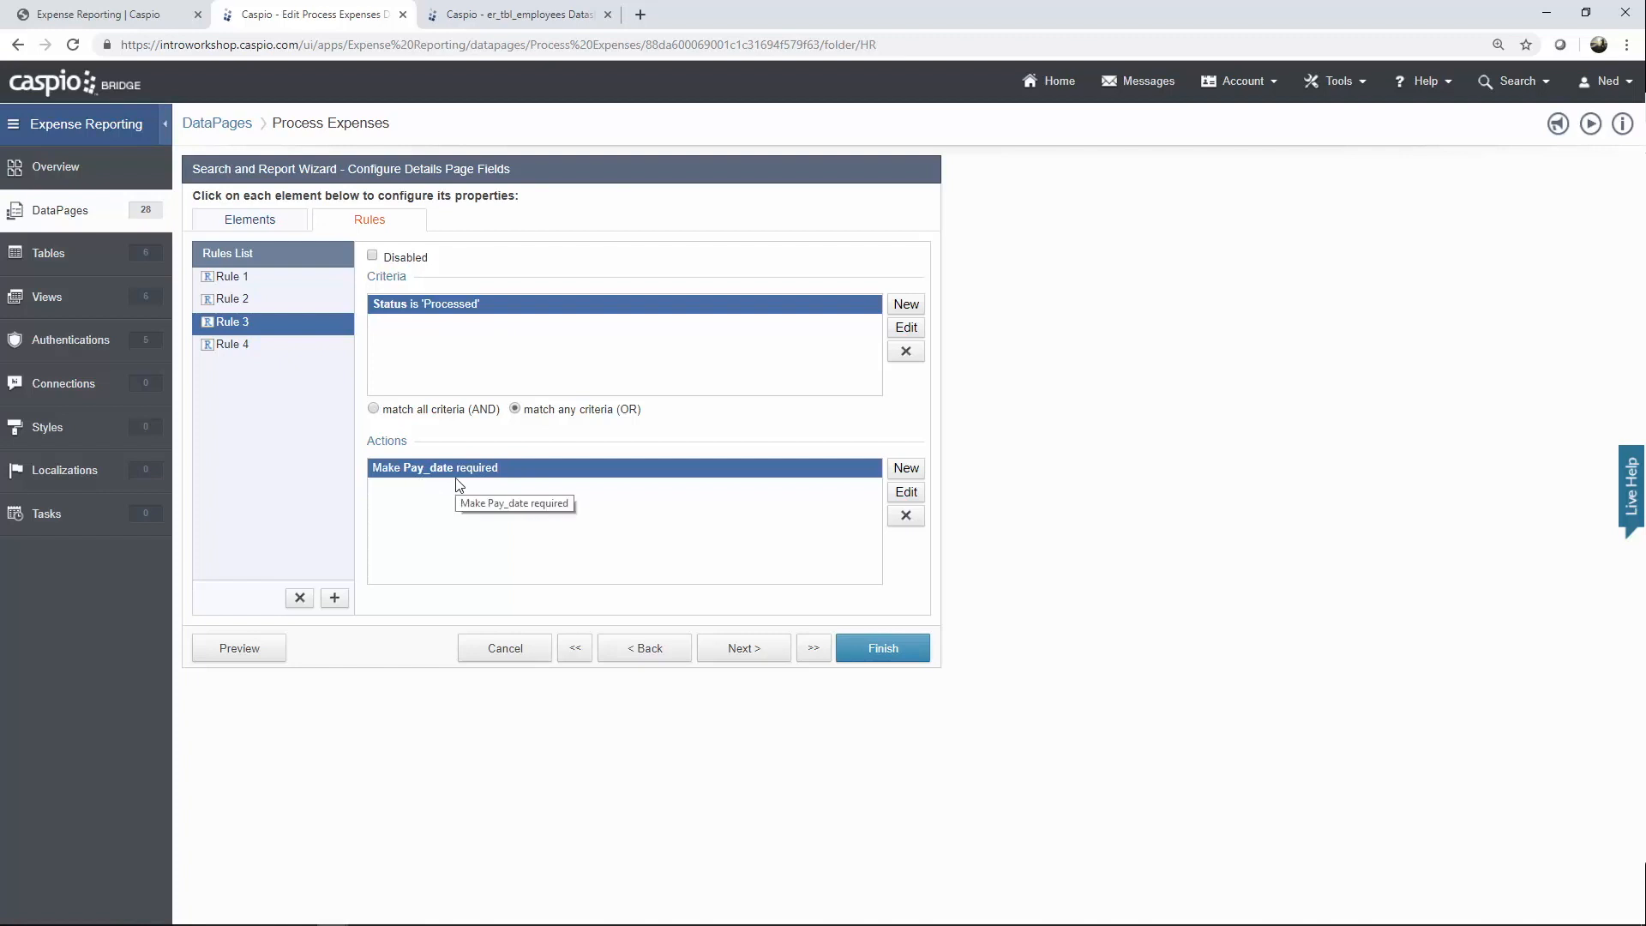
left_click(254, 346)
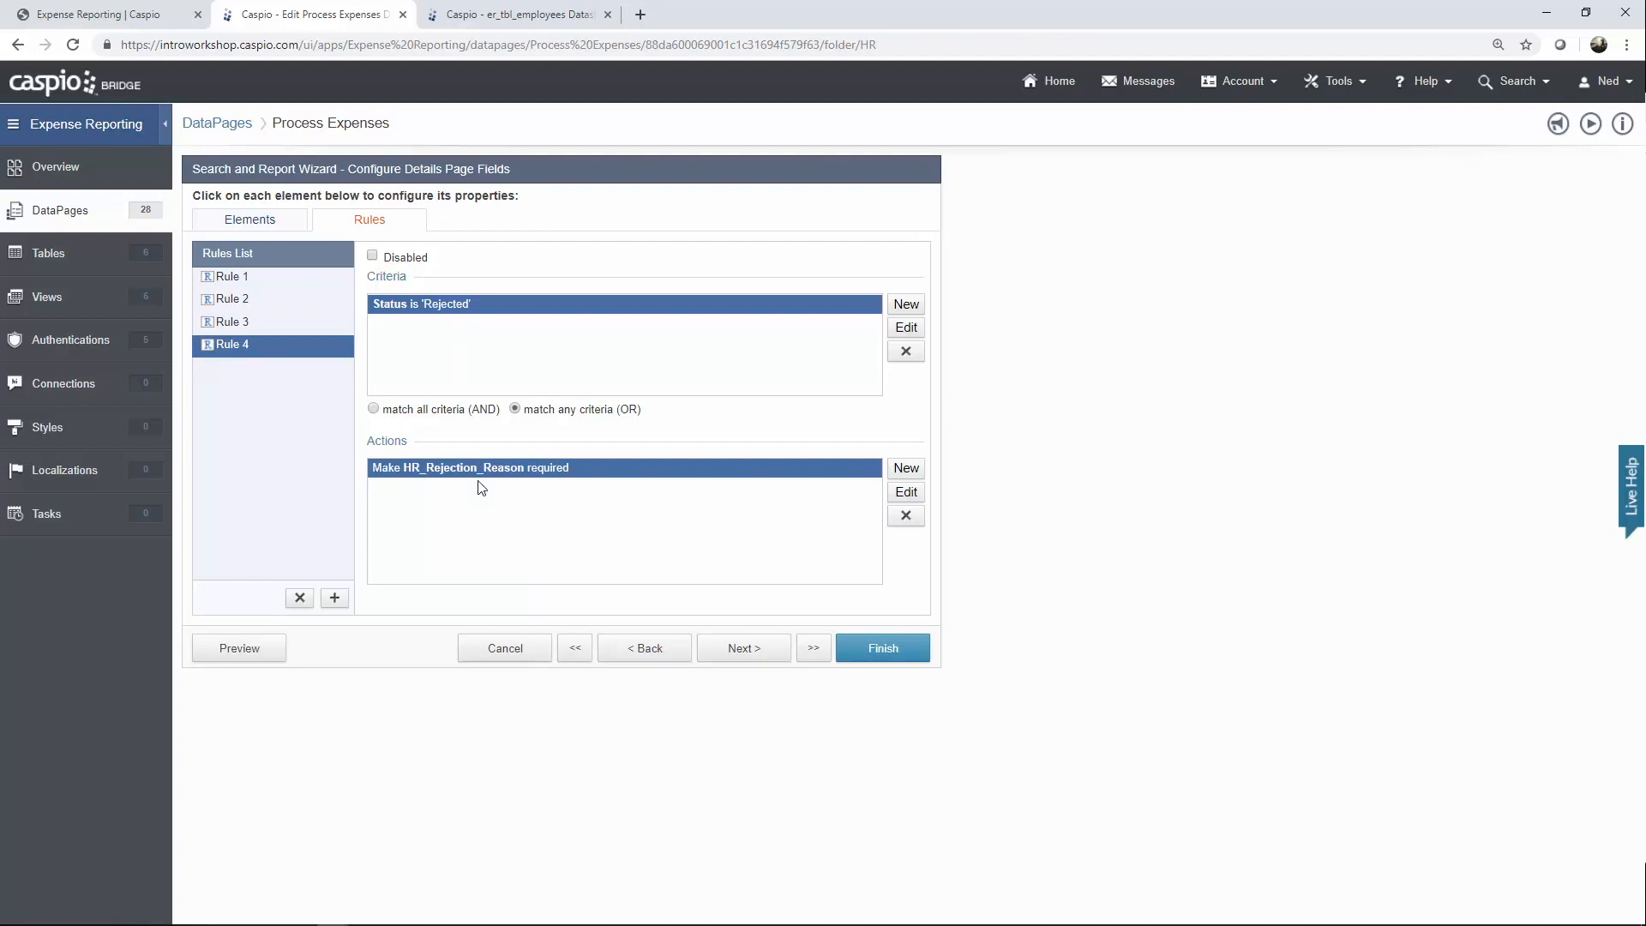
left_click(161, 24)
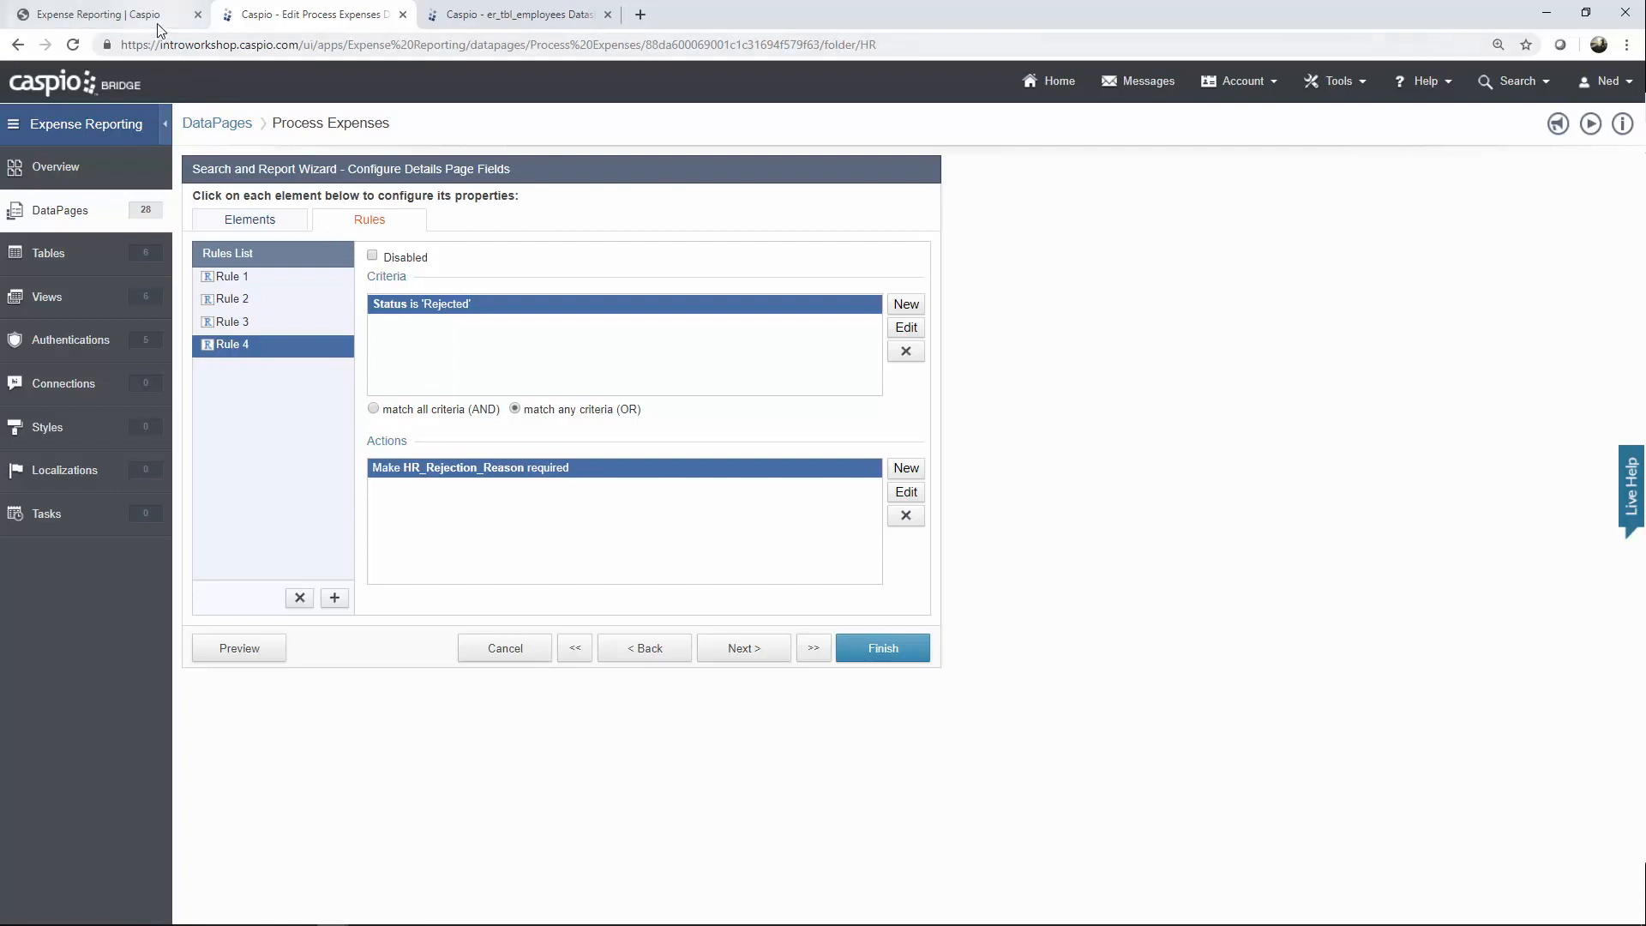
Open the Company Dinner expense from All Expenses > Process Requests.
left_click(103, 217)
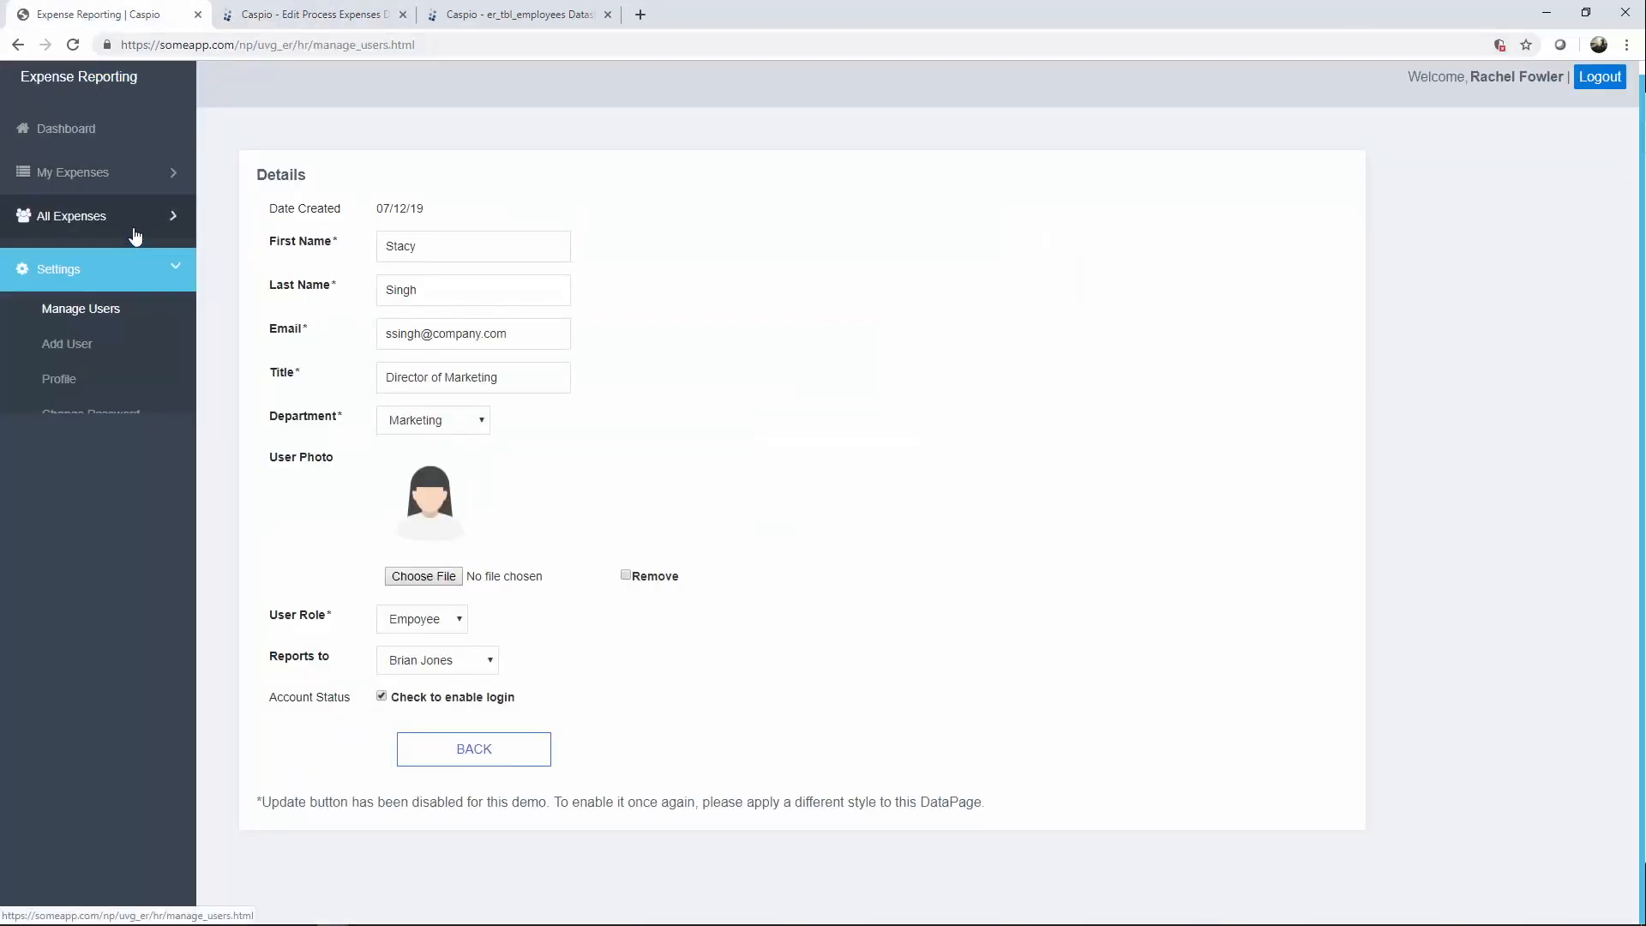
left_click(101, 263)
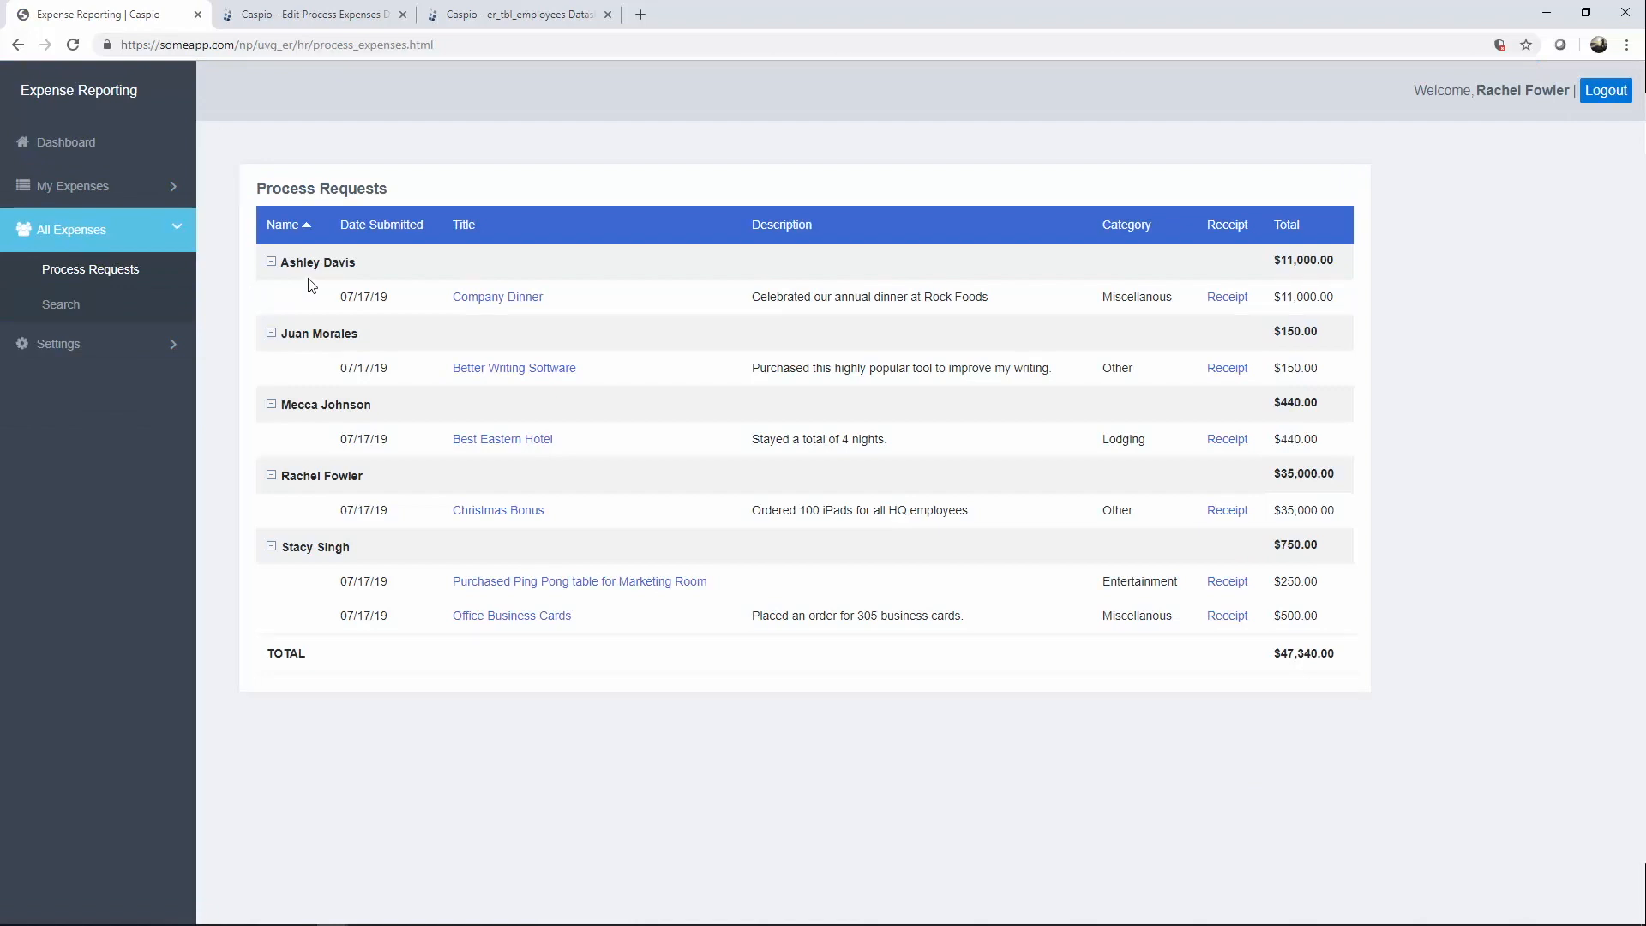
left_click(495, 298)
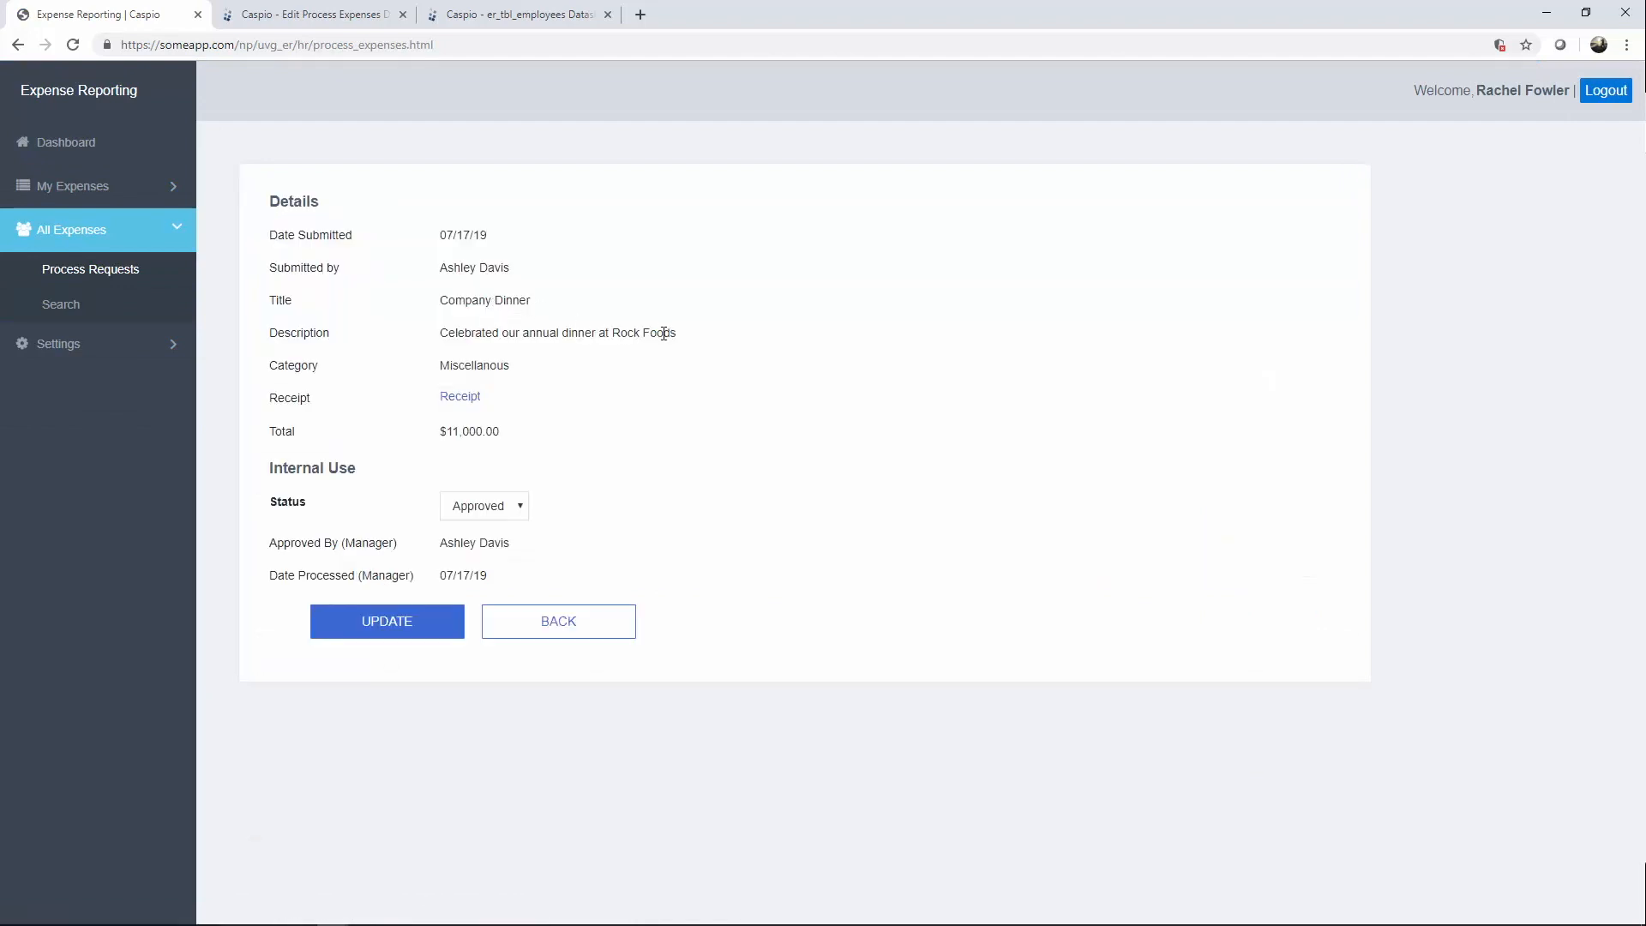
Change the Status to Reject, then Process, and focus the newly shown Pay Date field.
left_click(513, 511)
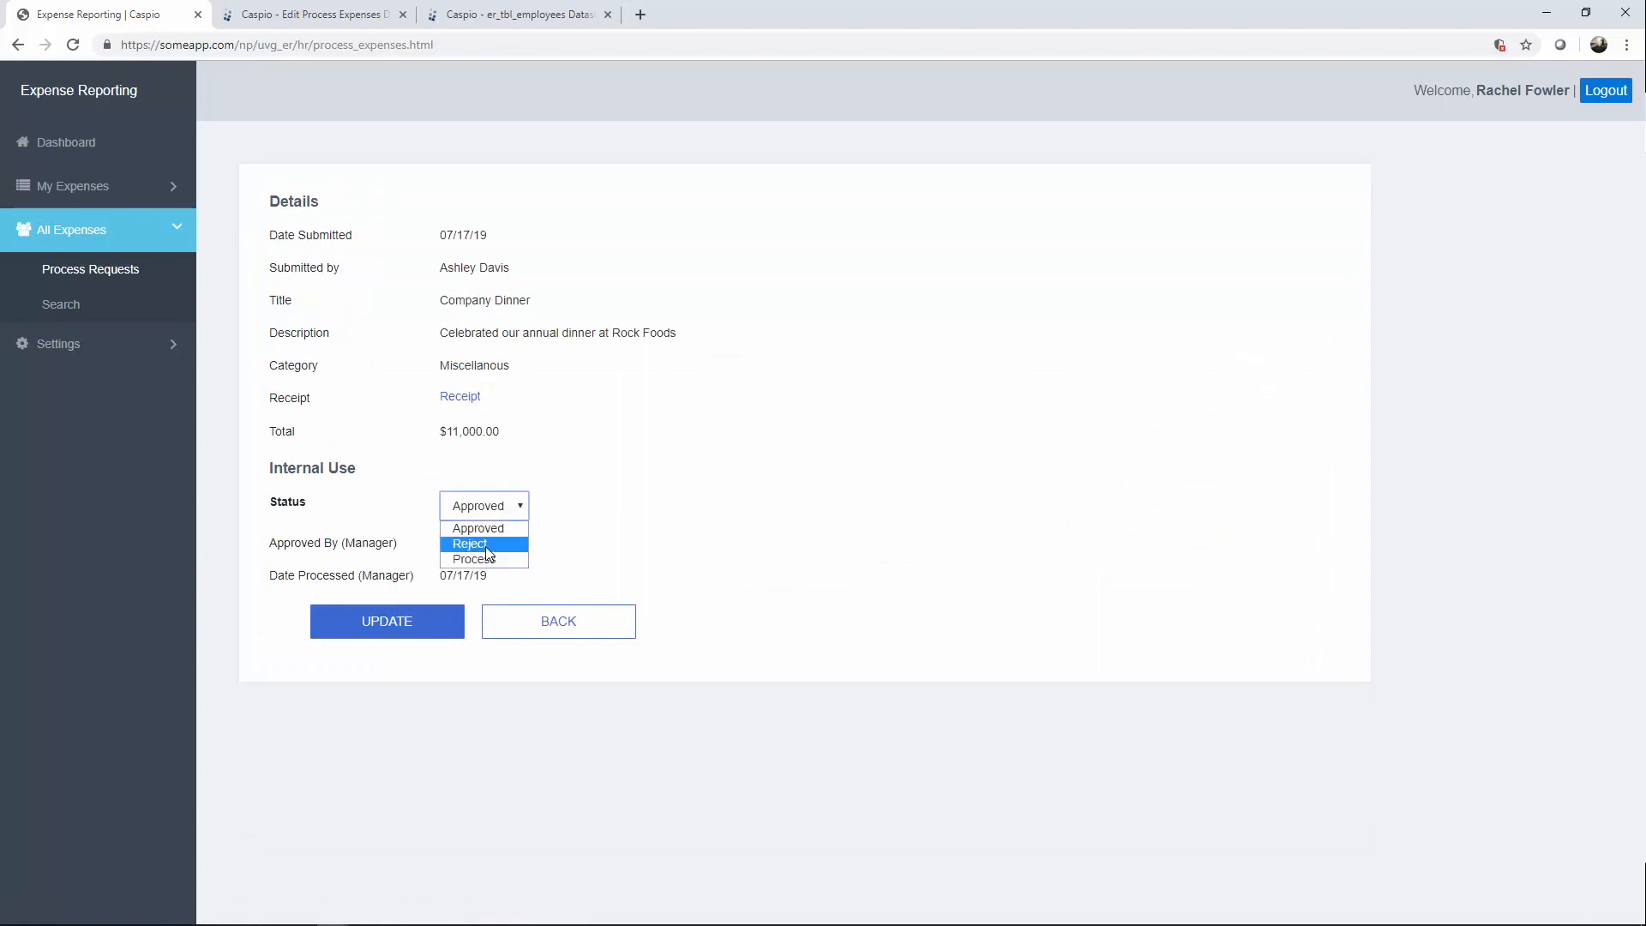
left_click(486, 547)
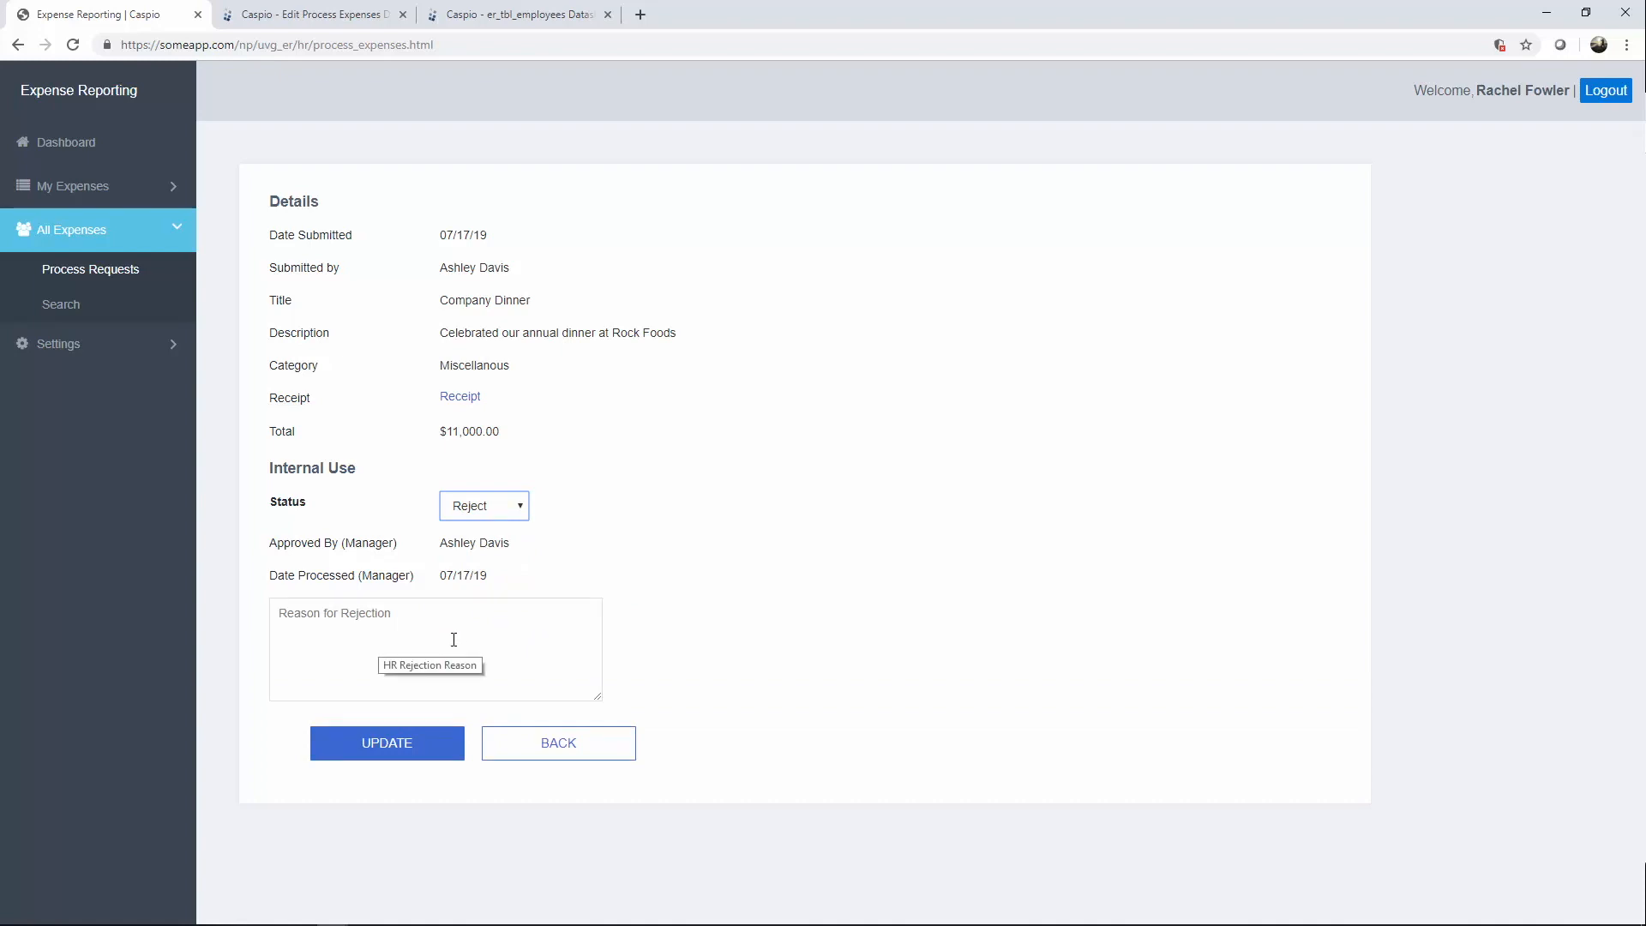
left_click(495, 512)
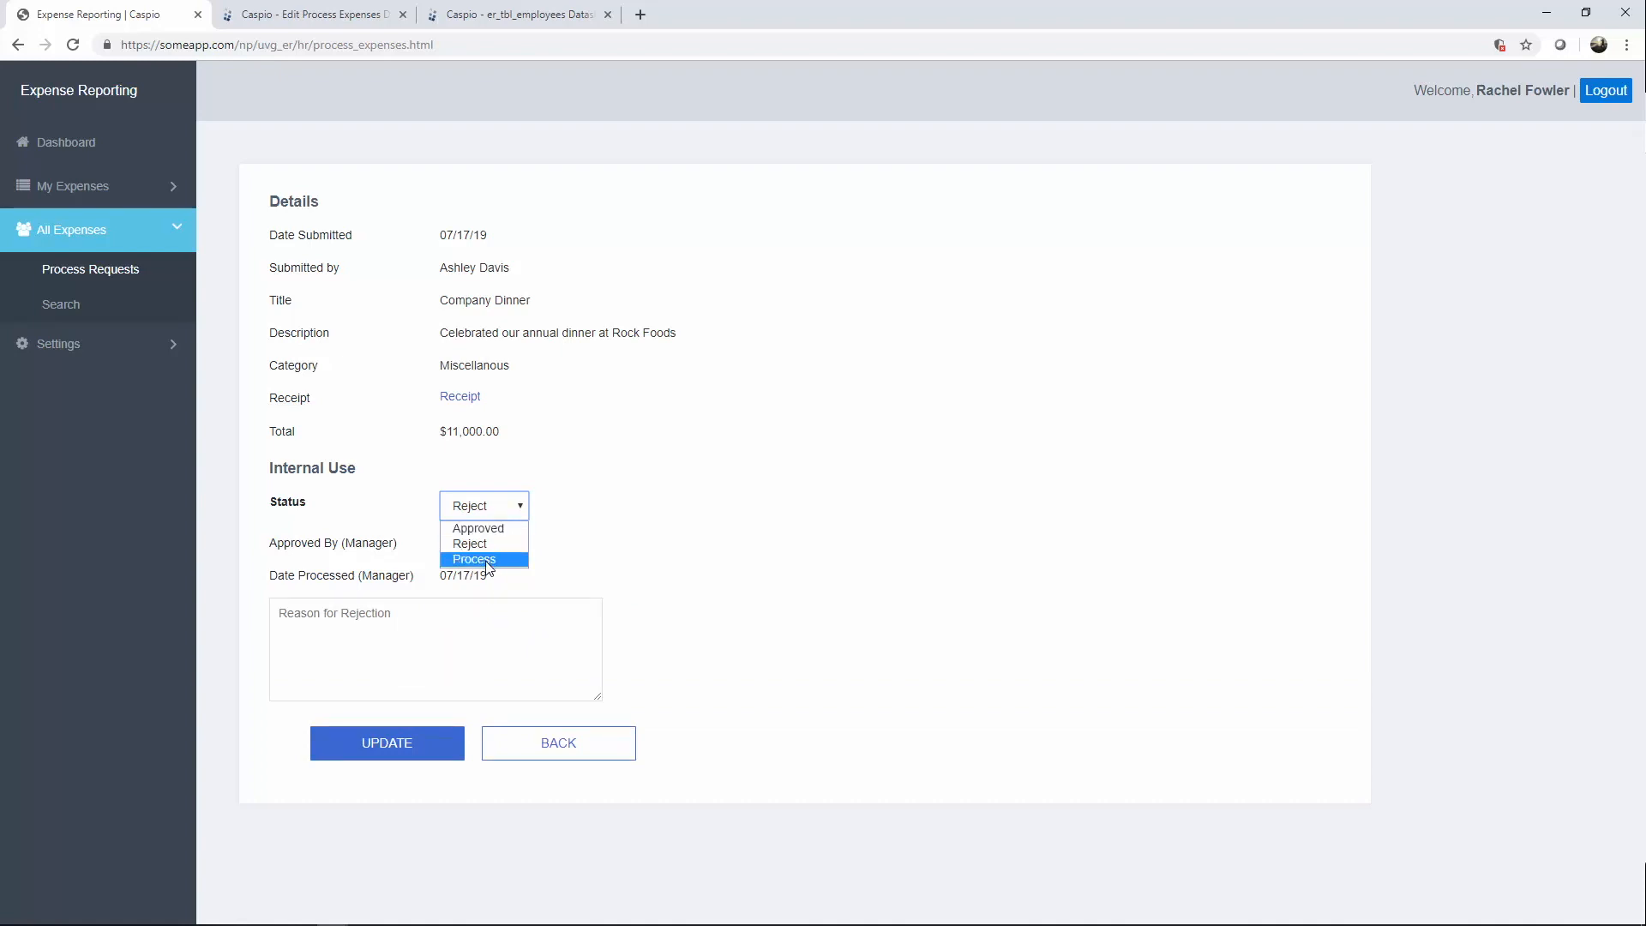
left_click(487, 565)
left_click(472, 619)
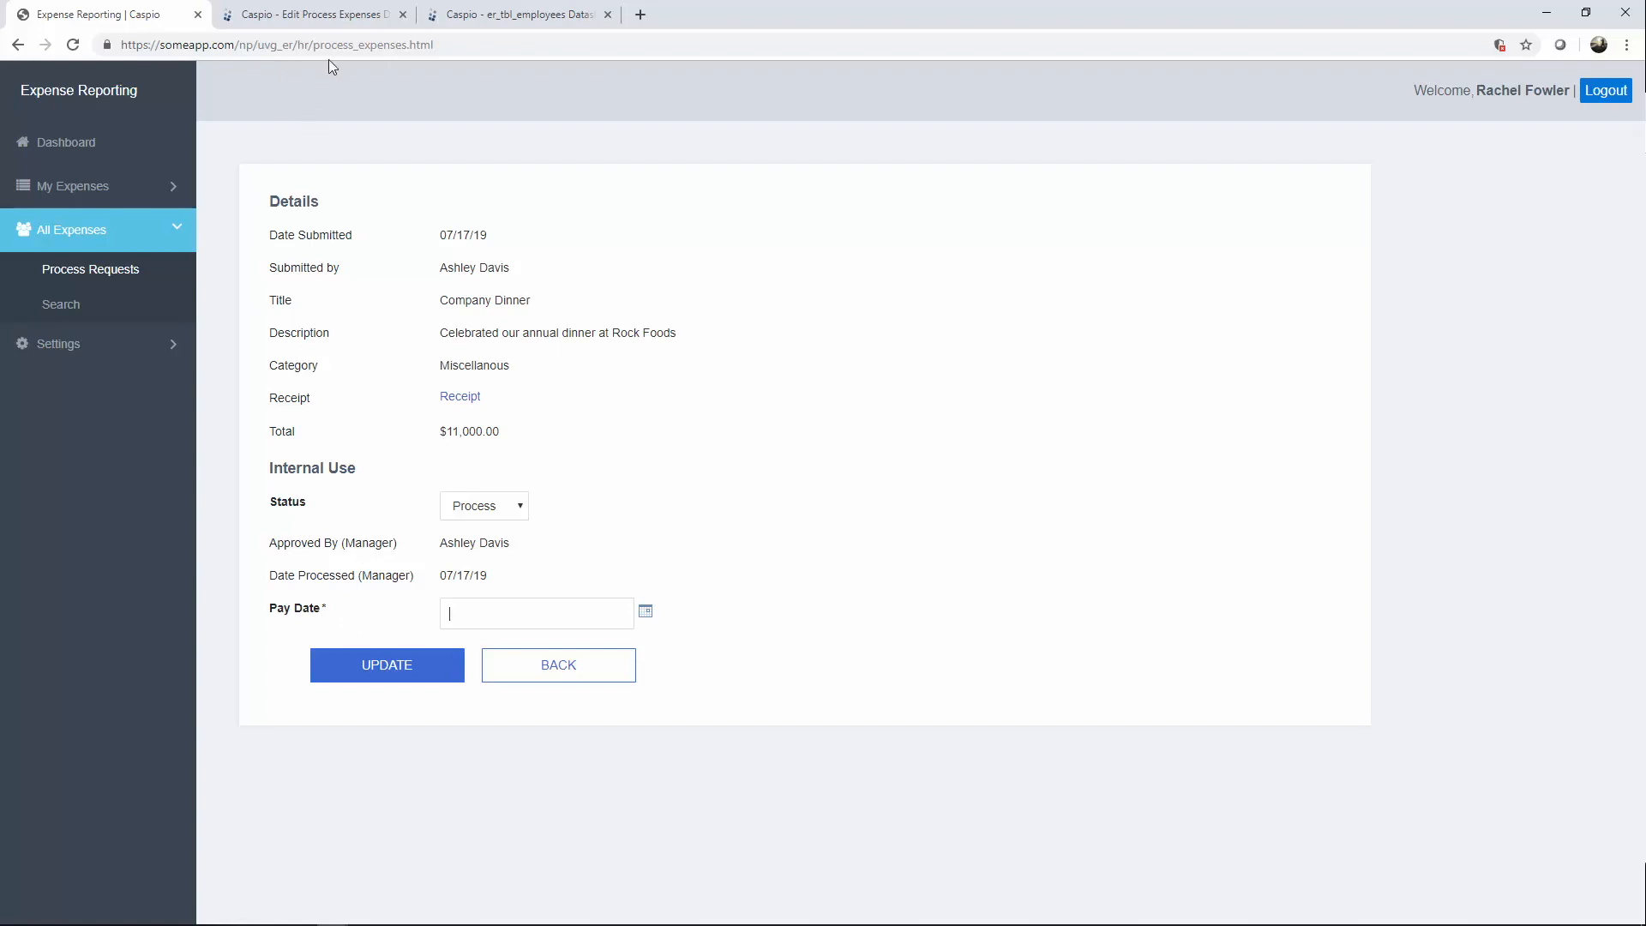
left_click(335, 16)
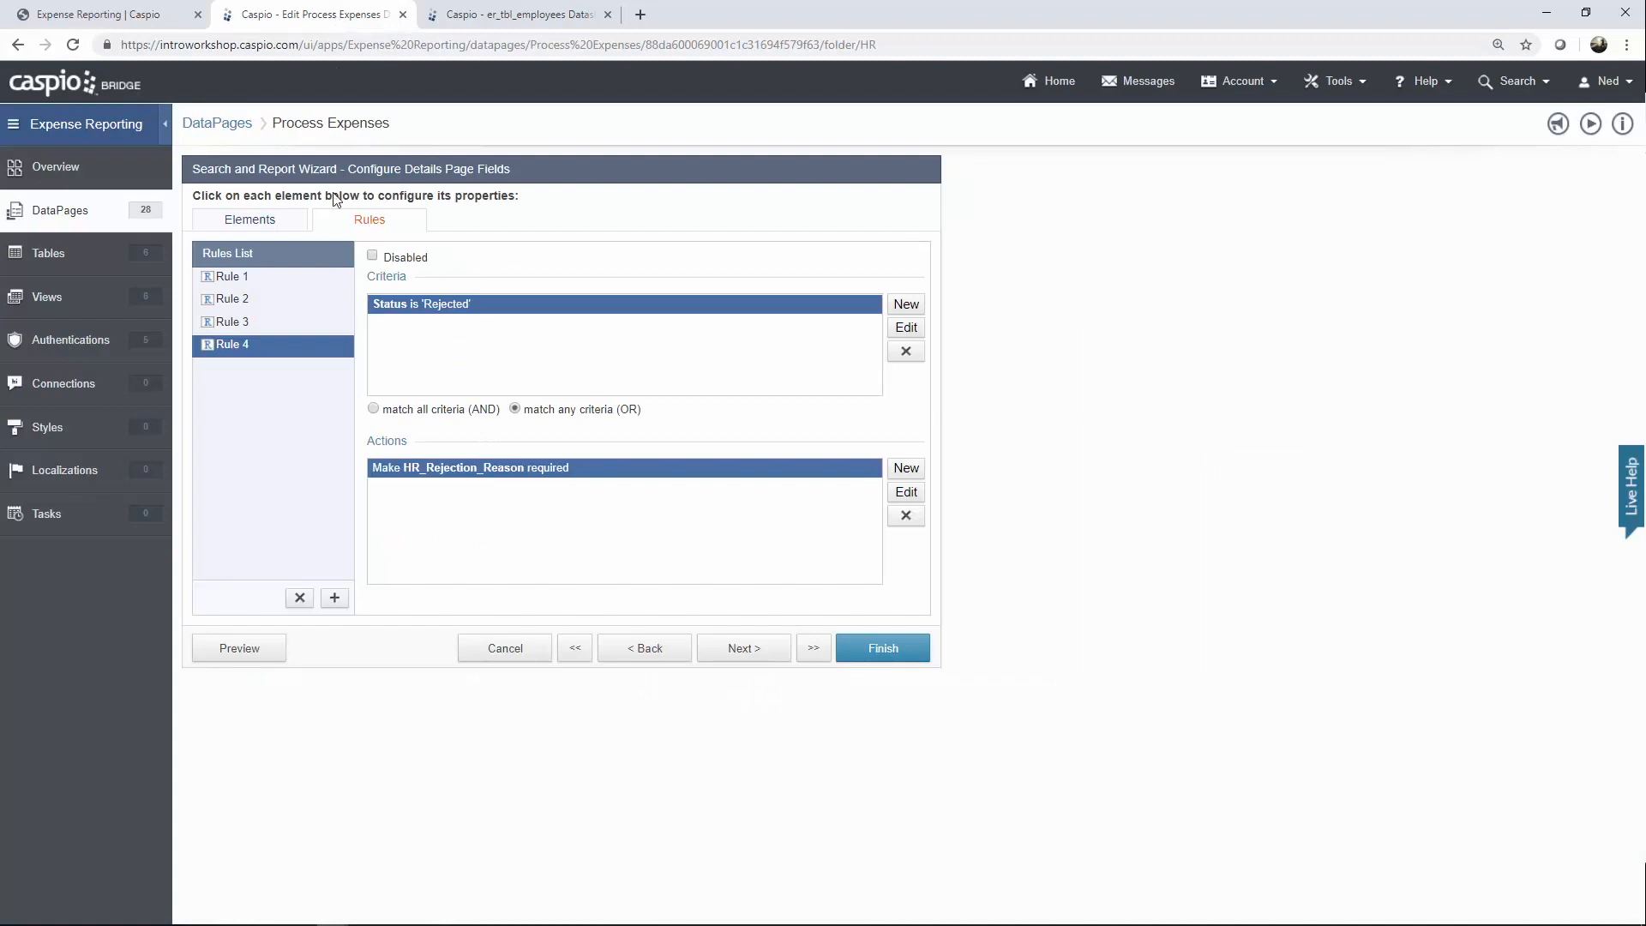
Cancel the Process Expenses wizard and discard its changes.
left_click(285, 226)
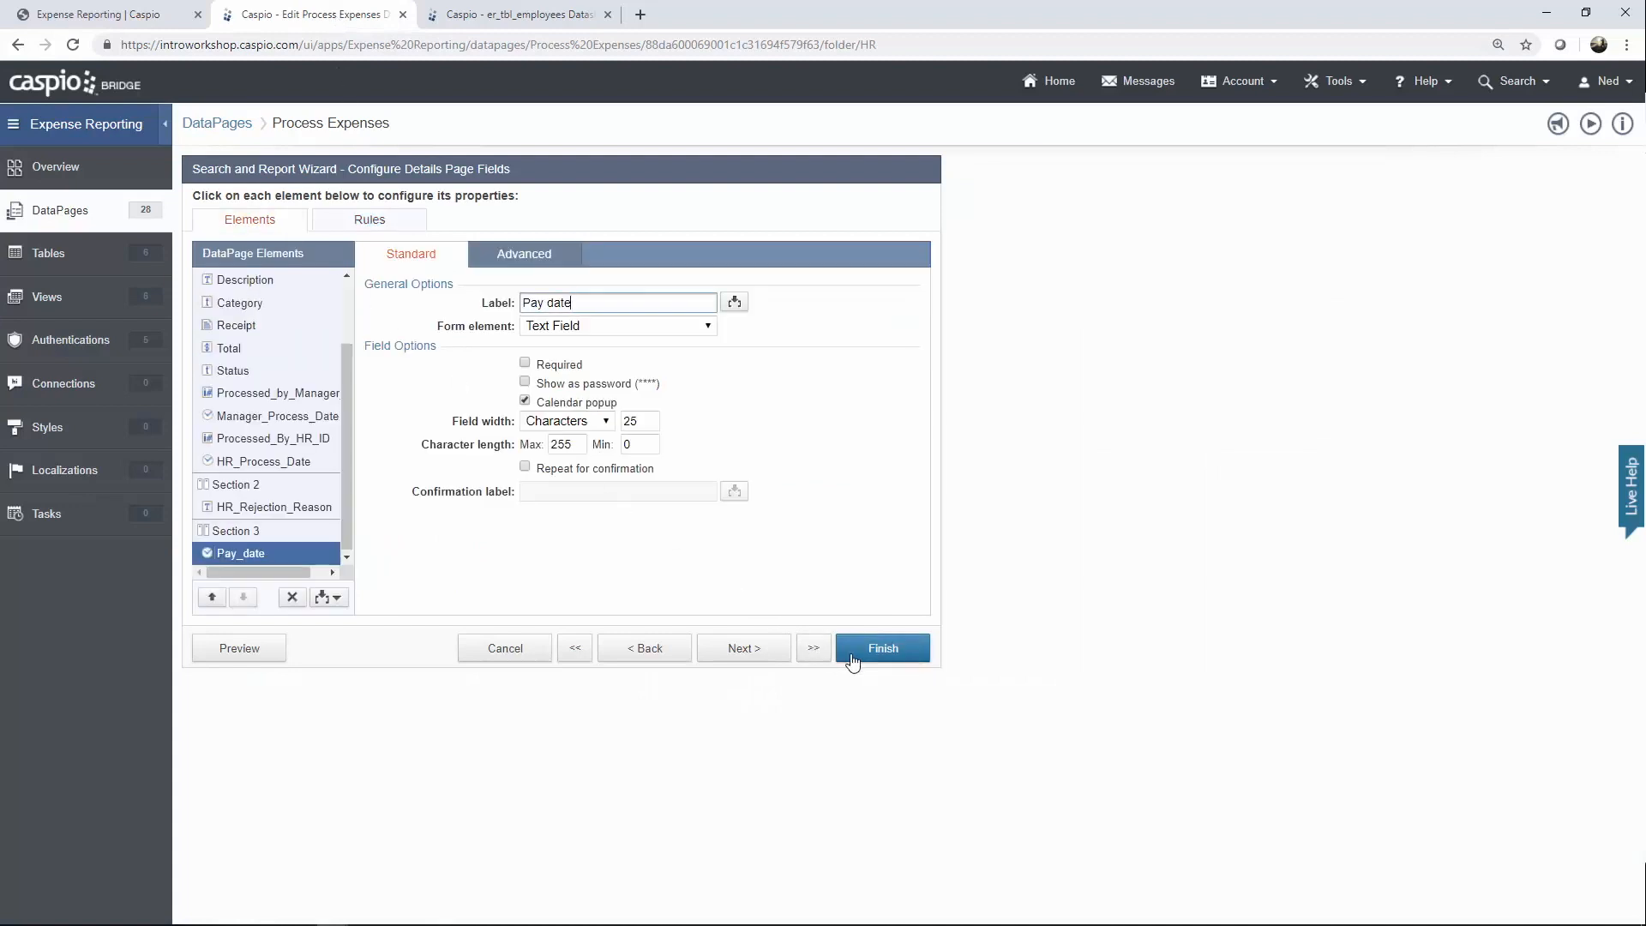
left_click(545, 649)
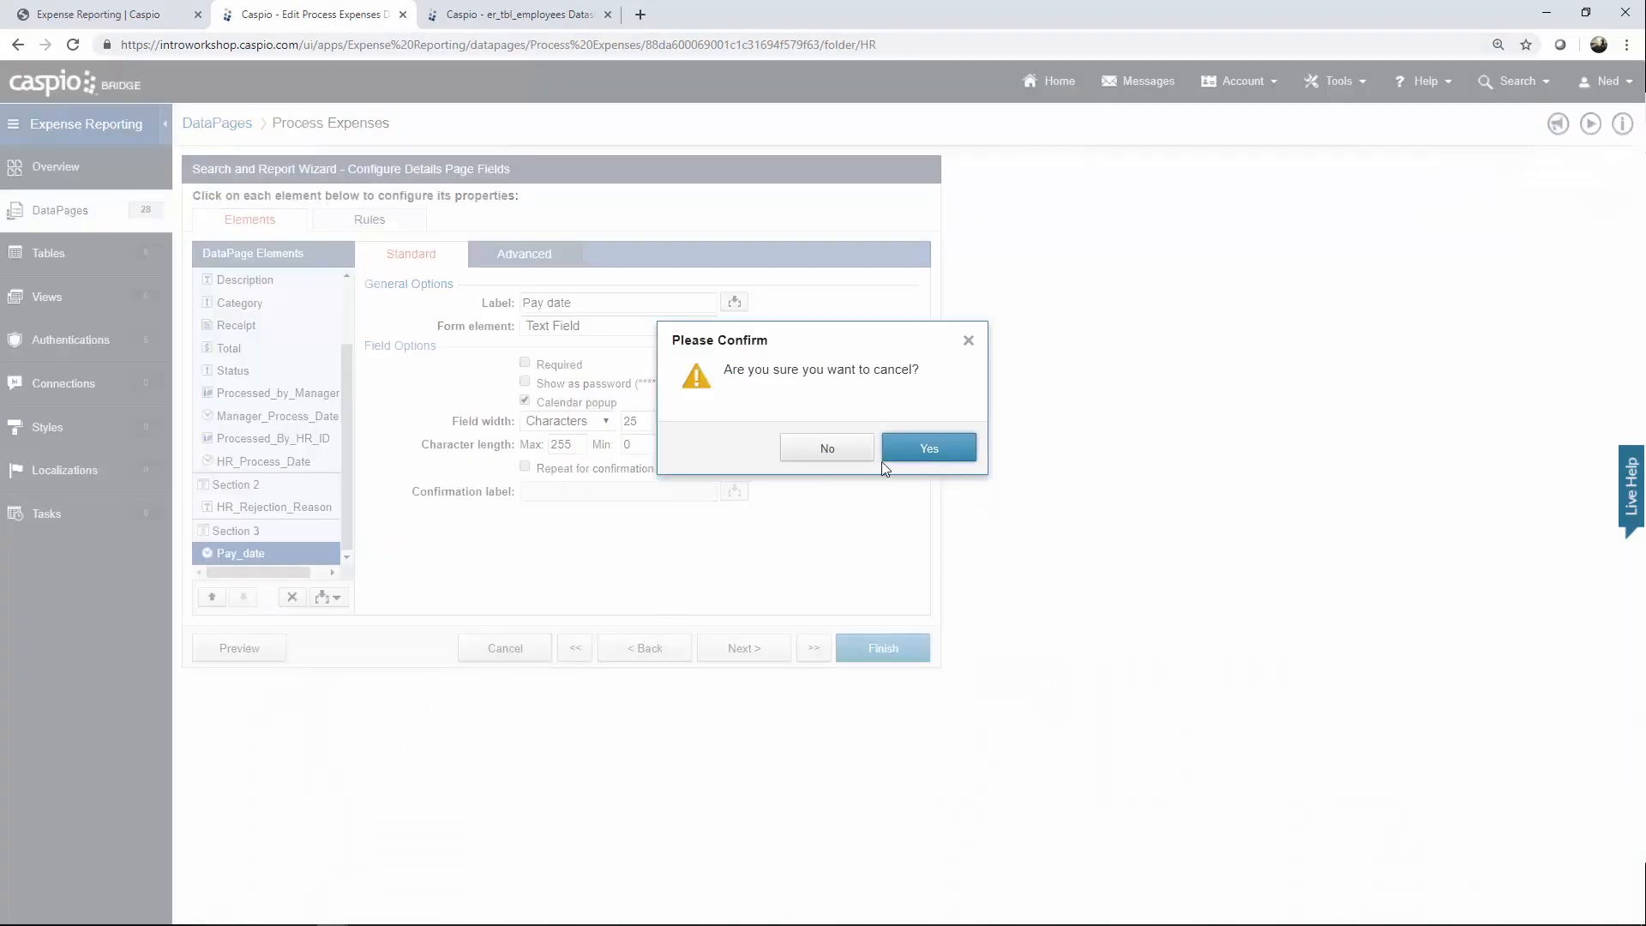
left_click(898, 447)
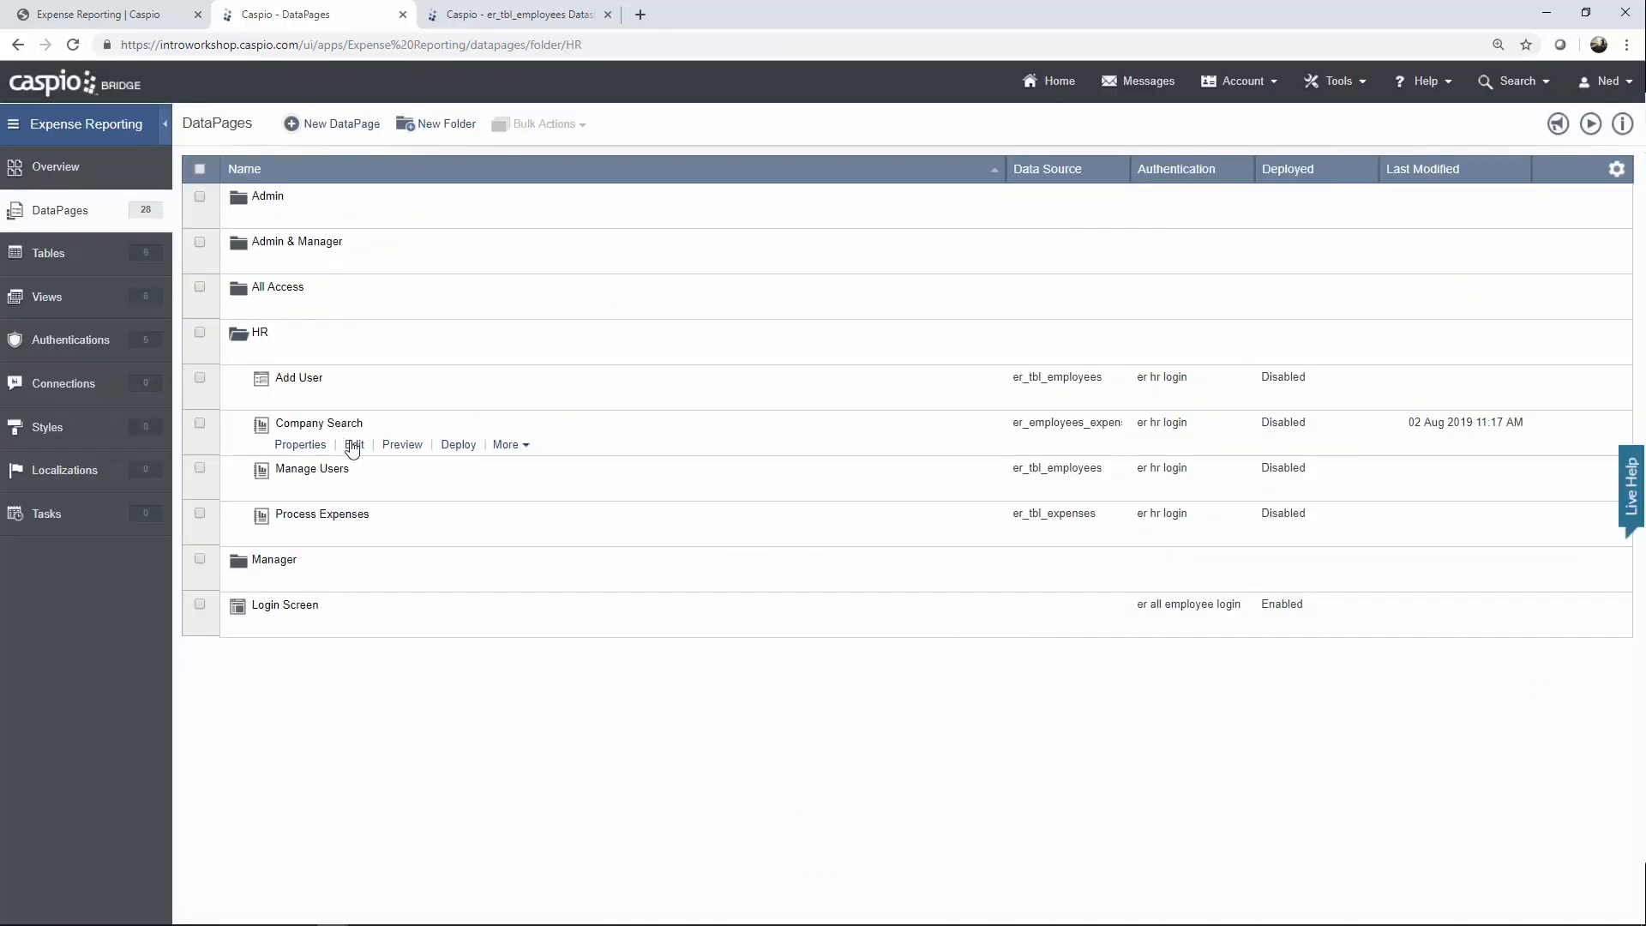
Browse the Admin & Manager folder and Team Search Expenses' extra actions, then collapse it.
left_click(267, 266)
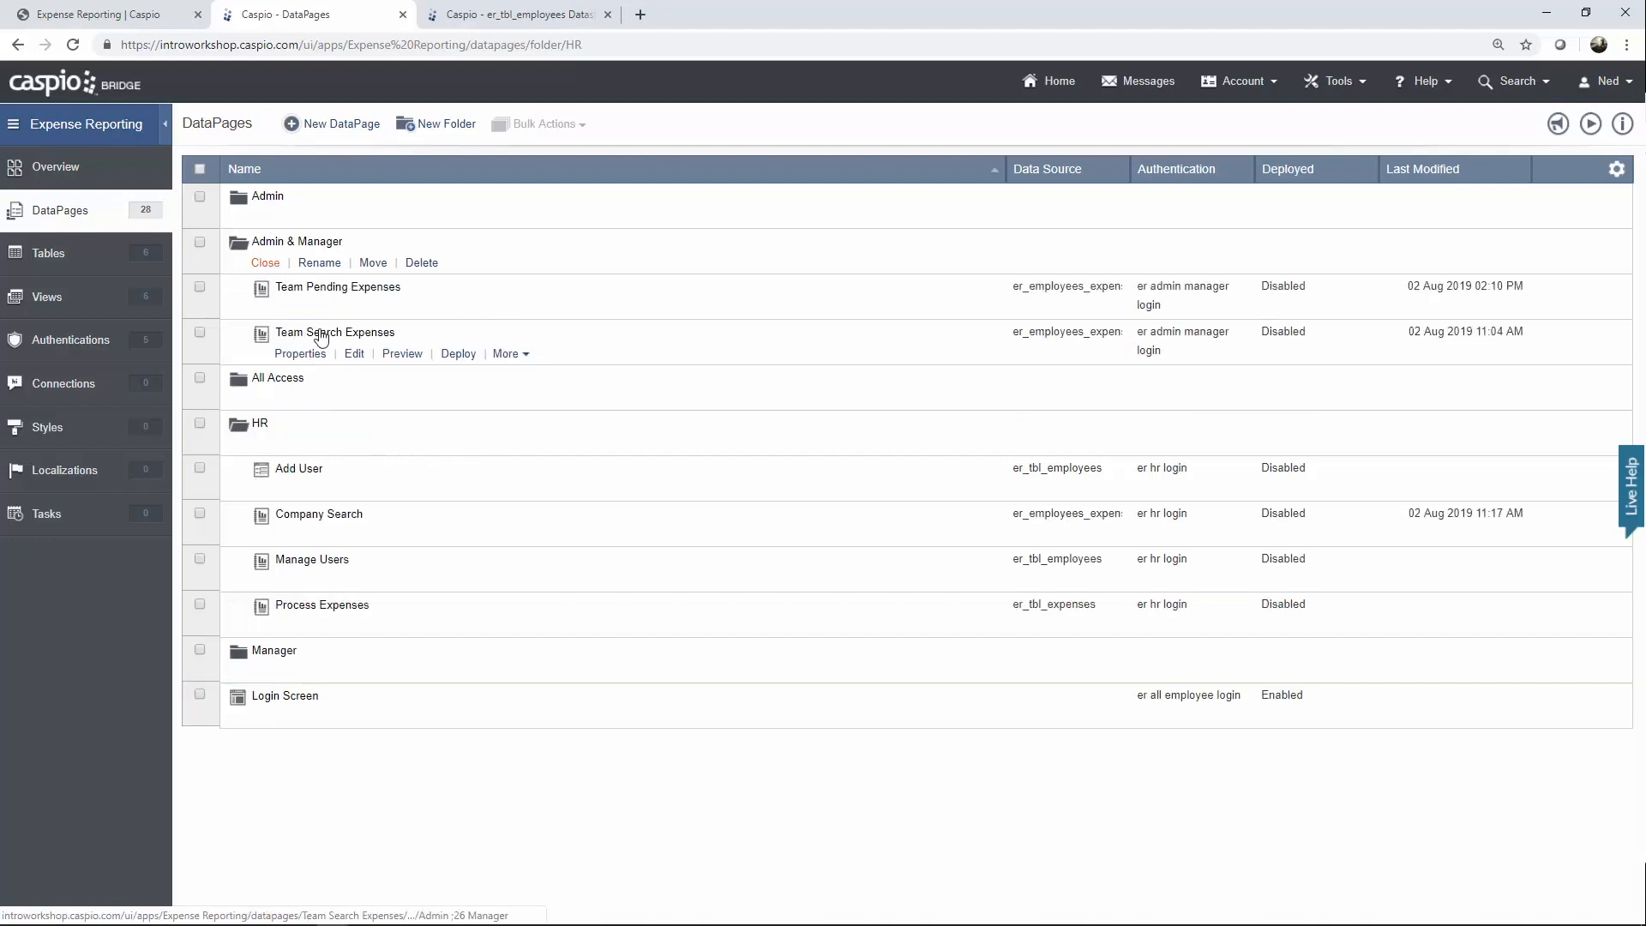
left_click(510, 354)
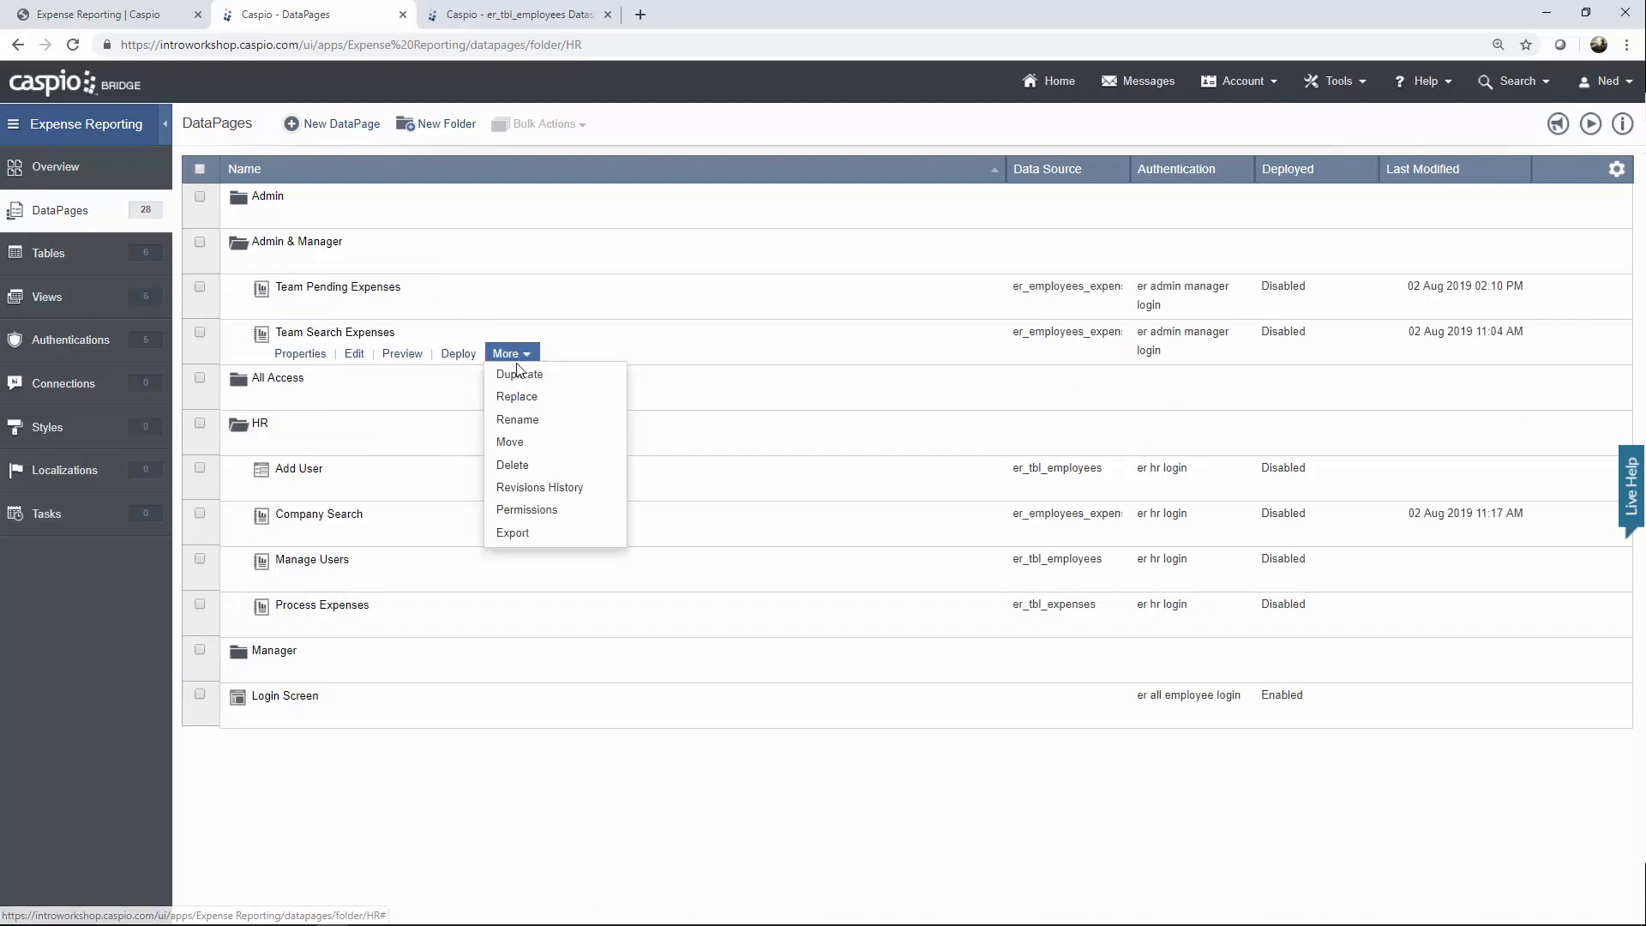
left_click(106, 578)
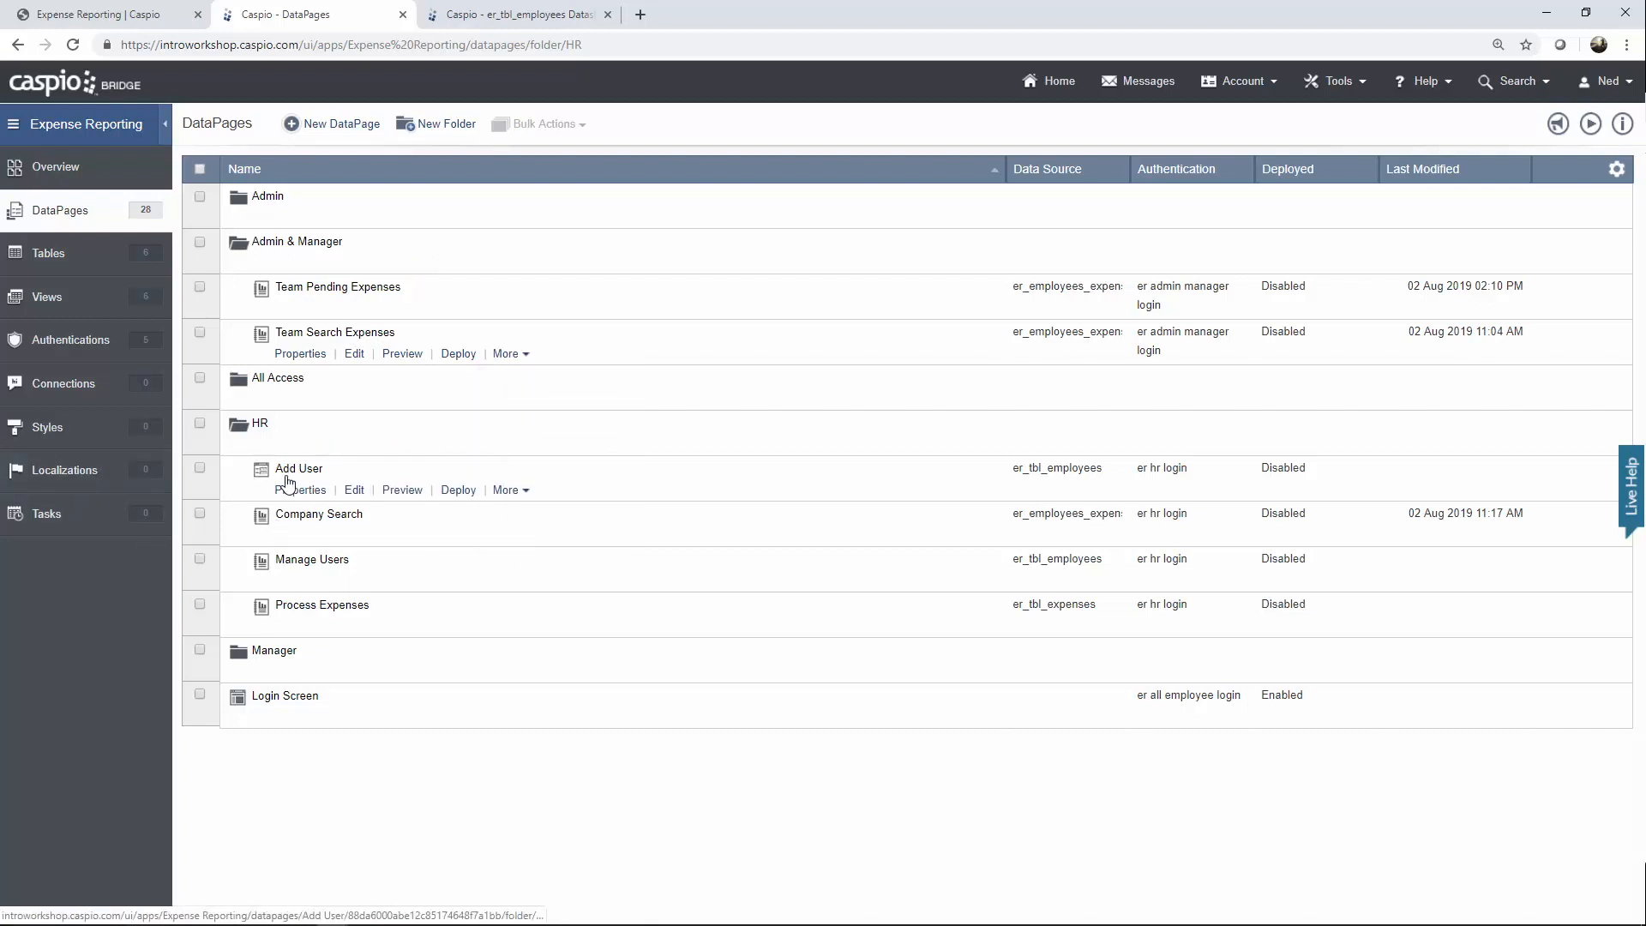
left_click(264, 262)
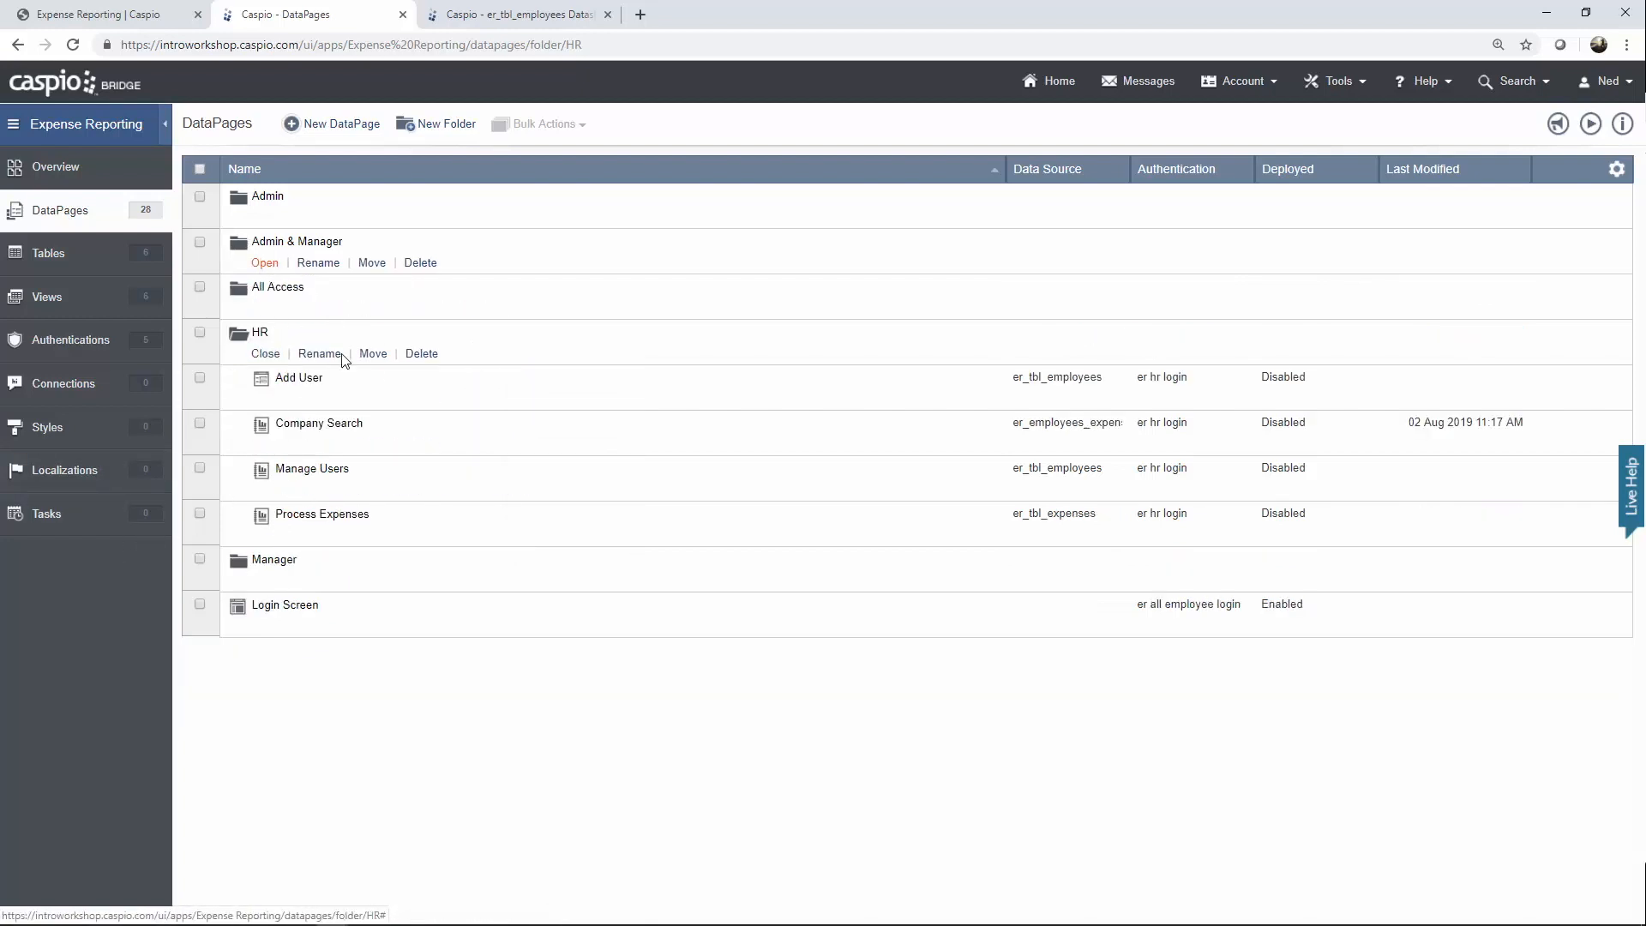
Edit Company Search and step through the wizard to Configure Details Page Fields.
left_click(356, 445)
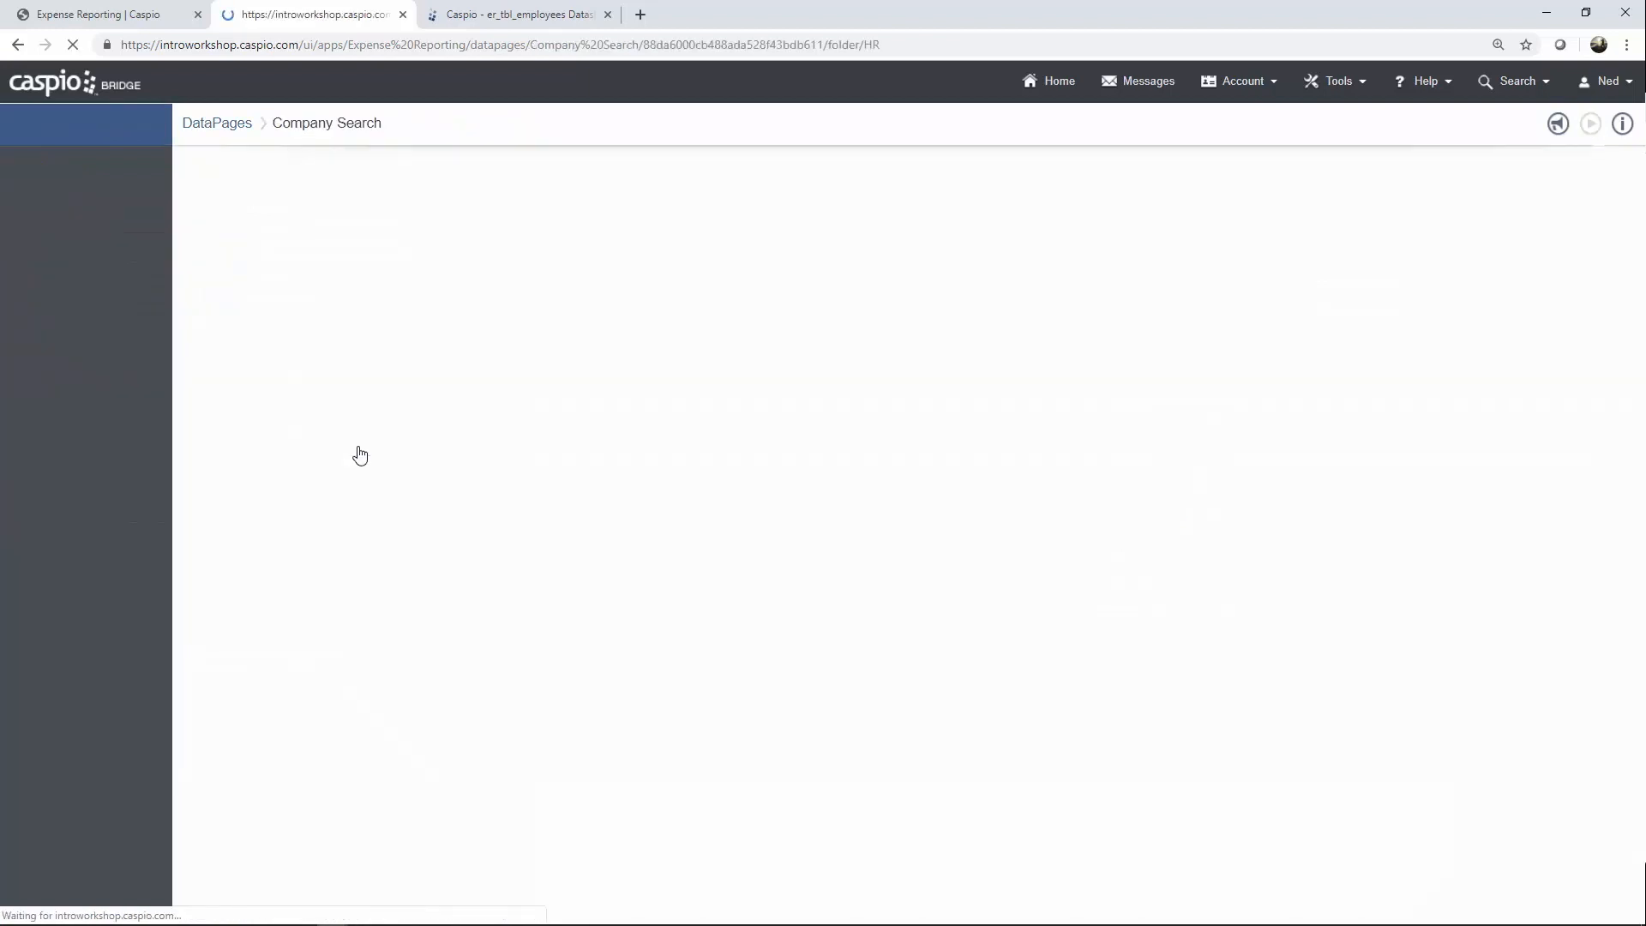
left_click(725, 652)
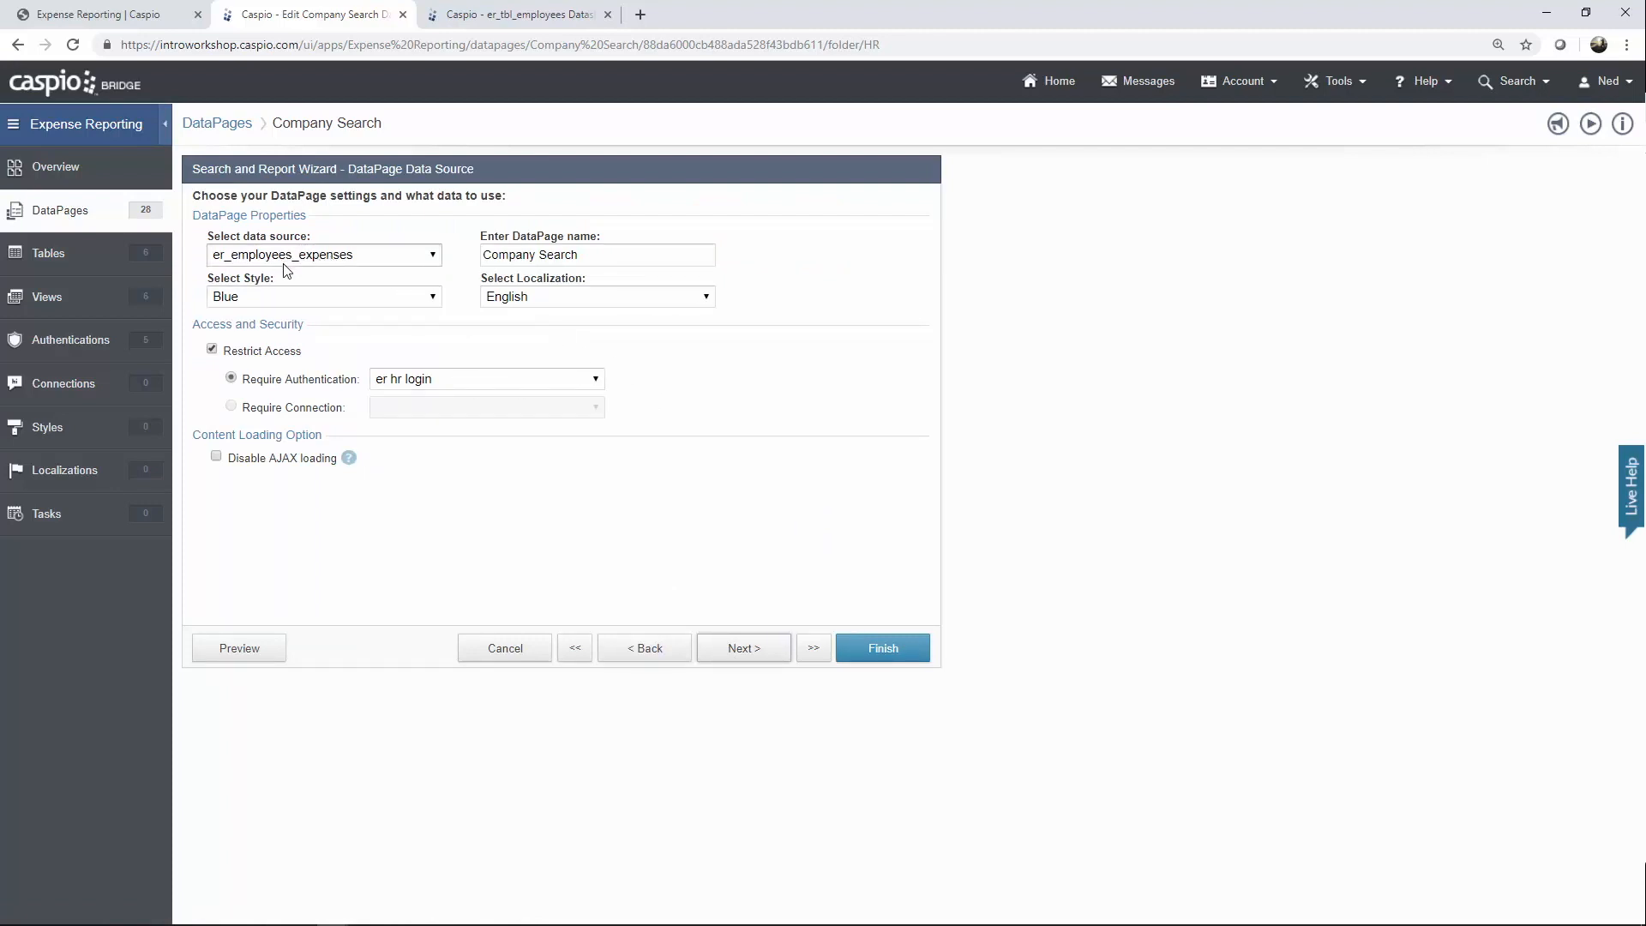
left_click(738, 649)
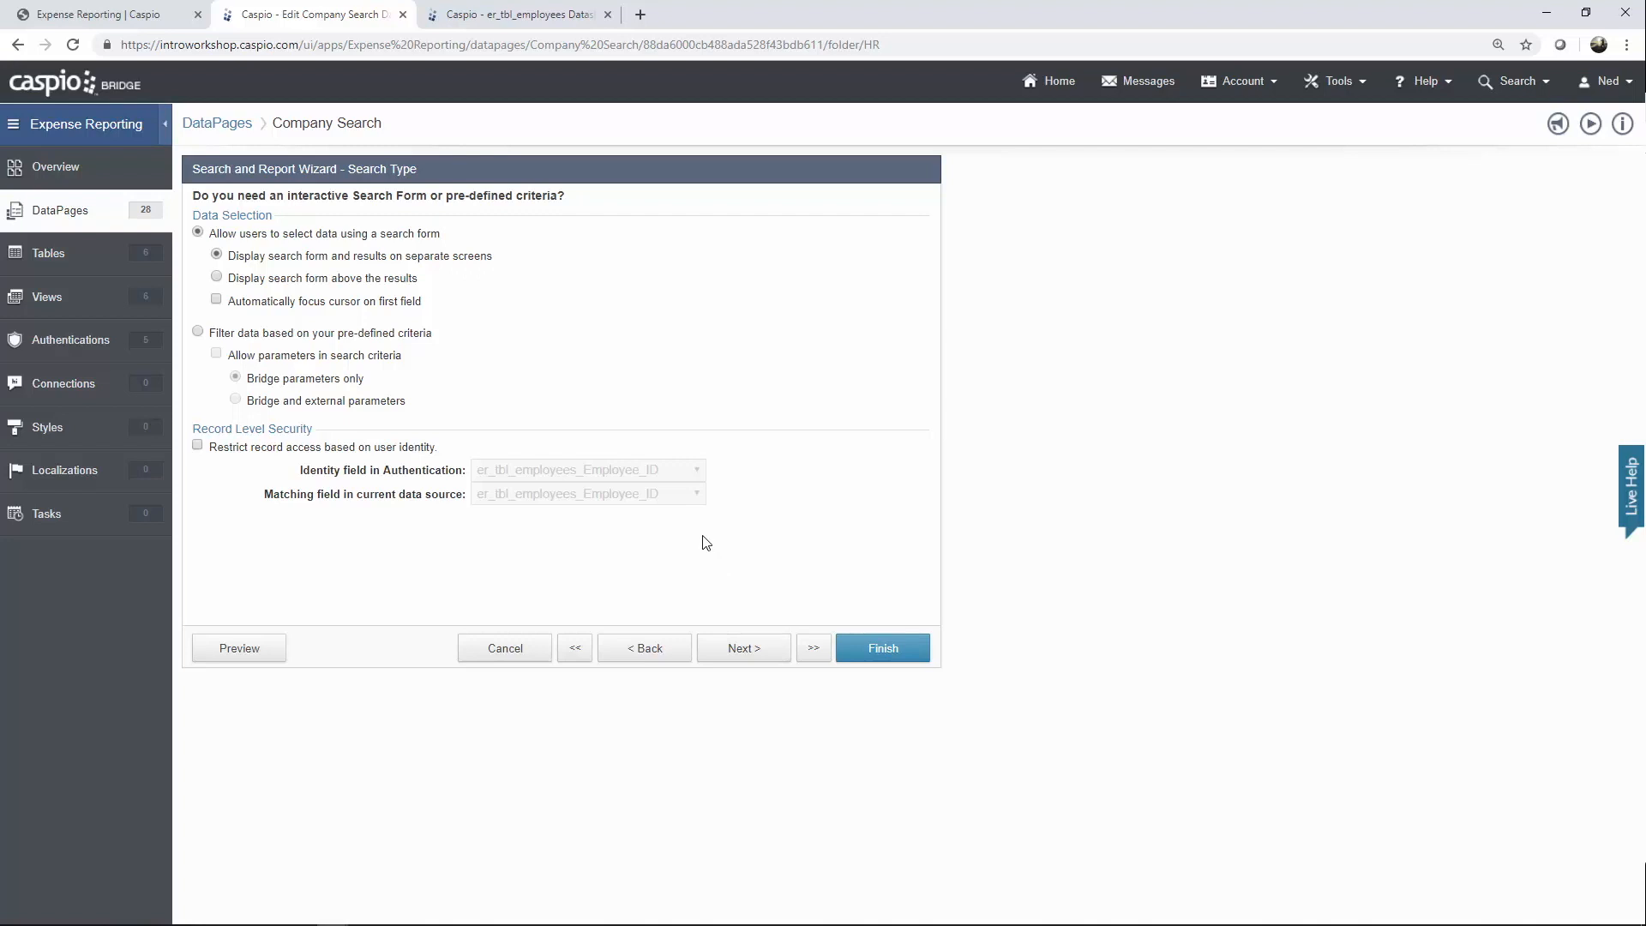
left_click(746, 652)
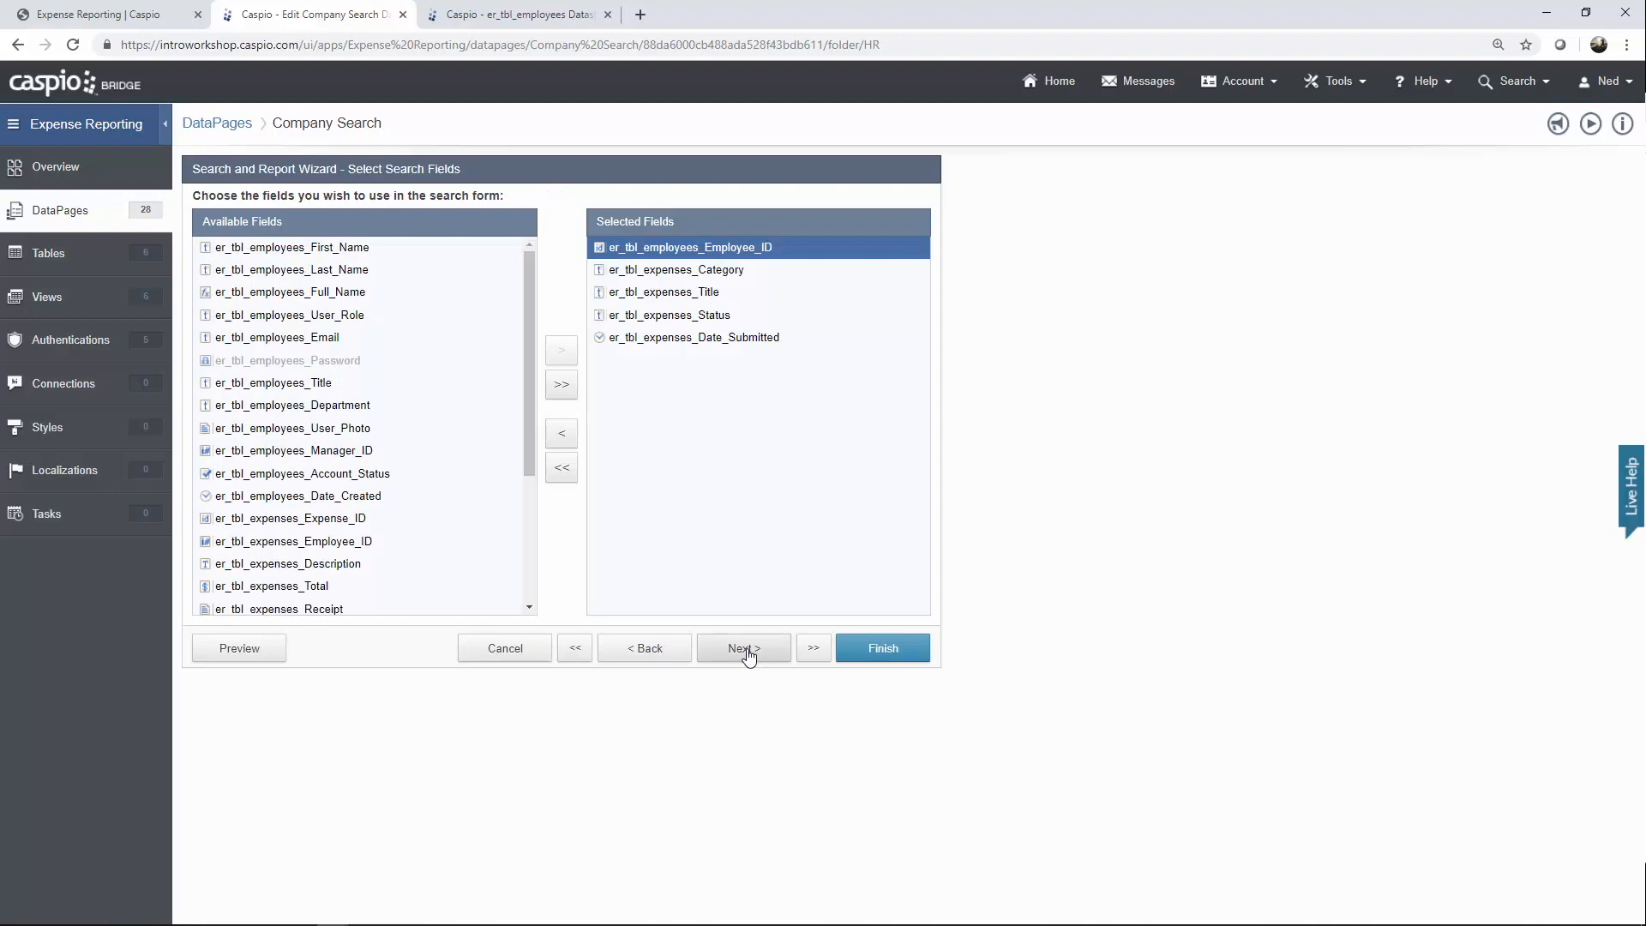
left_click(745, 649)
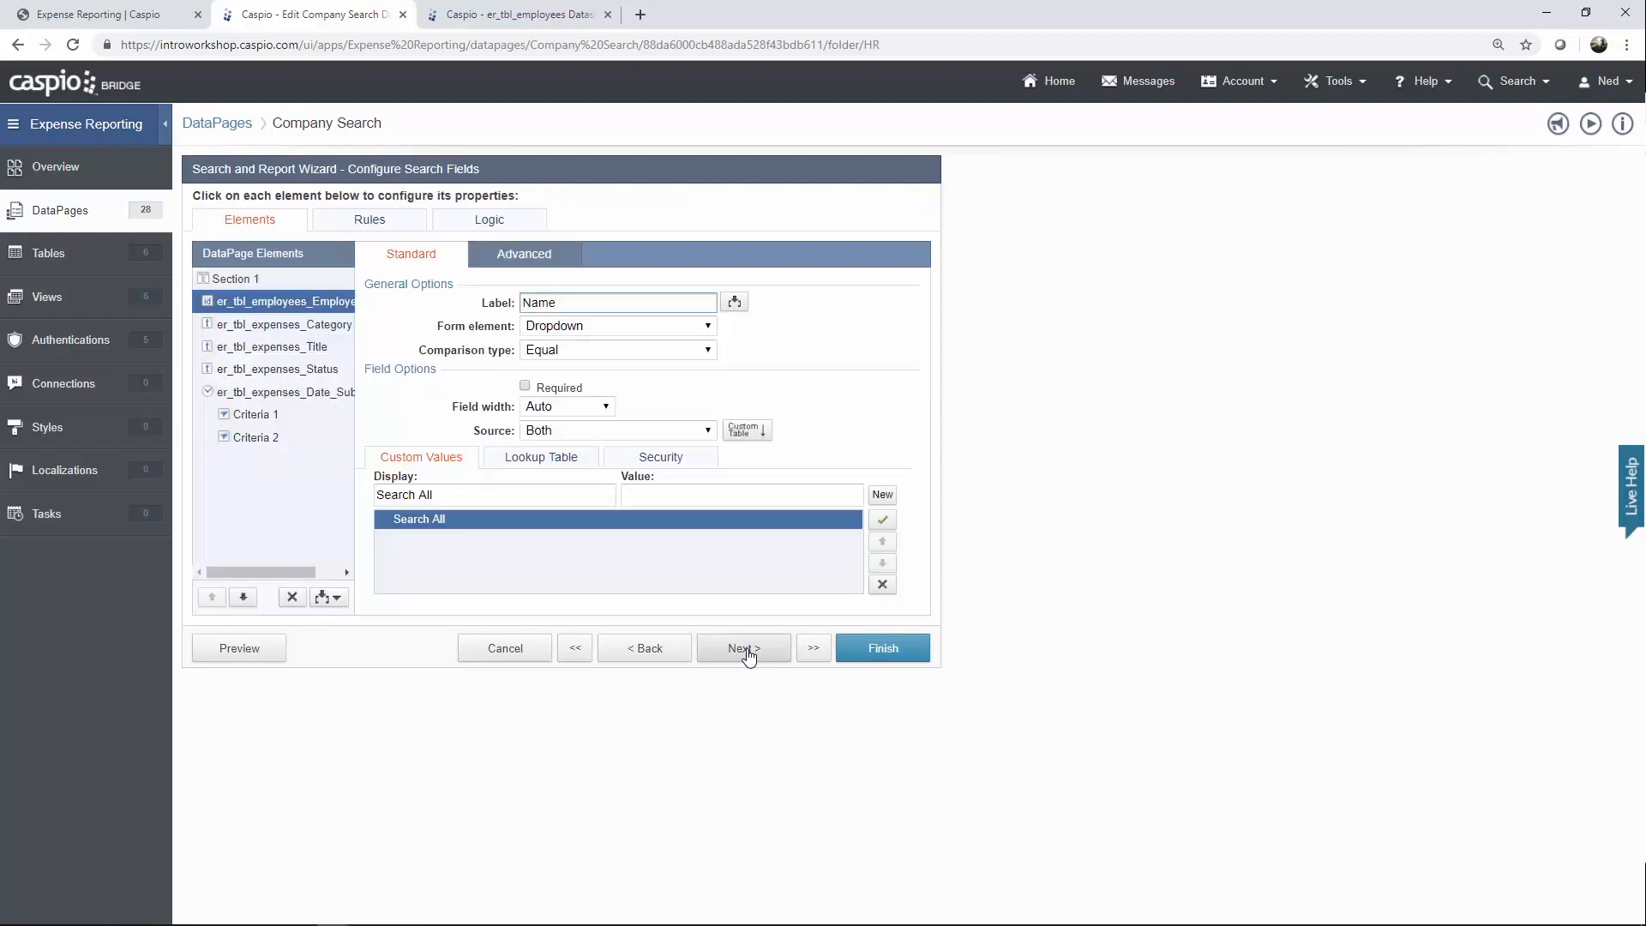
left_click(745, 649)
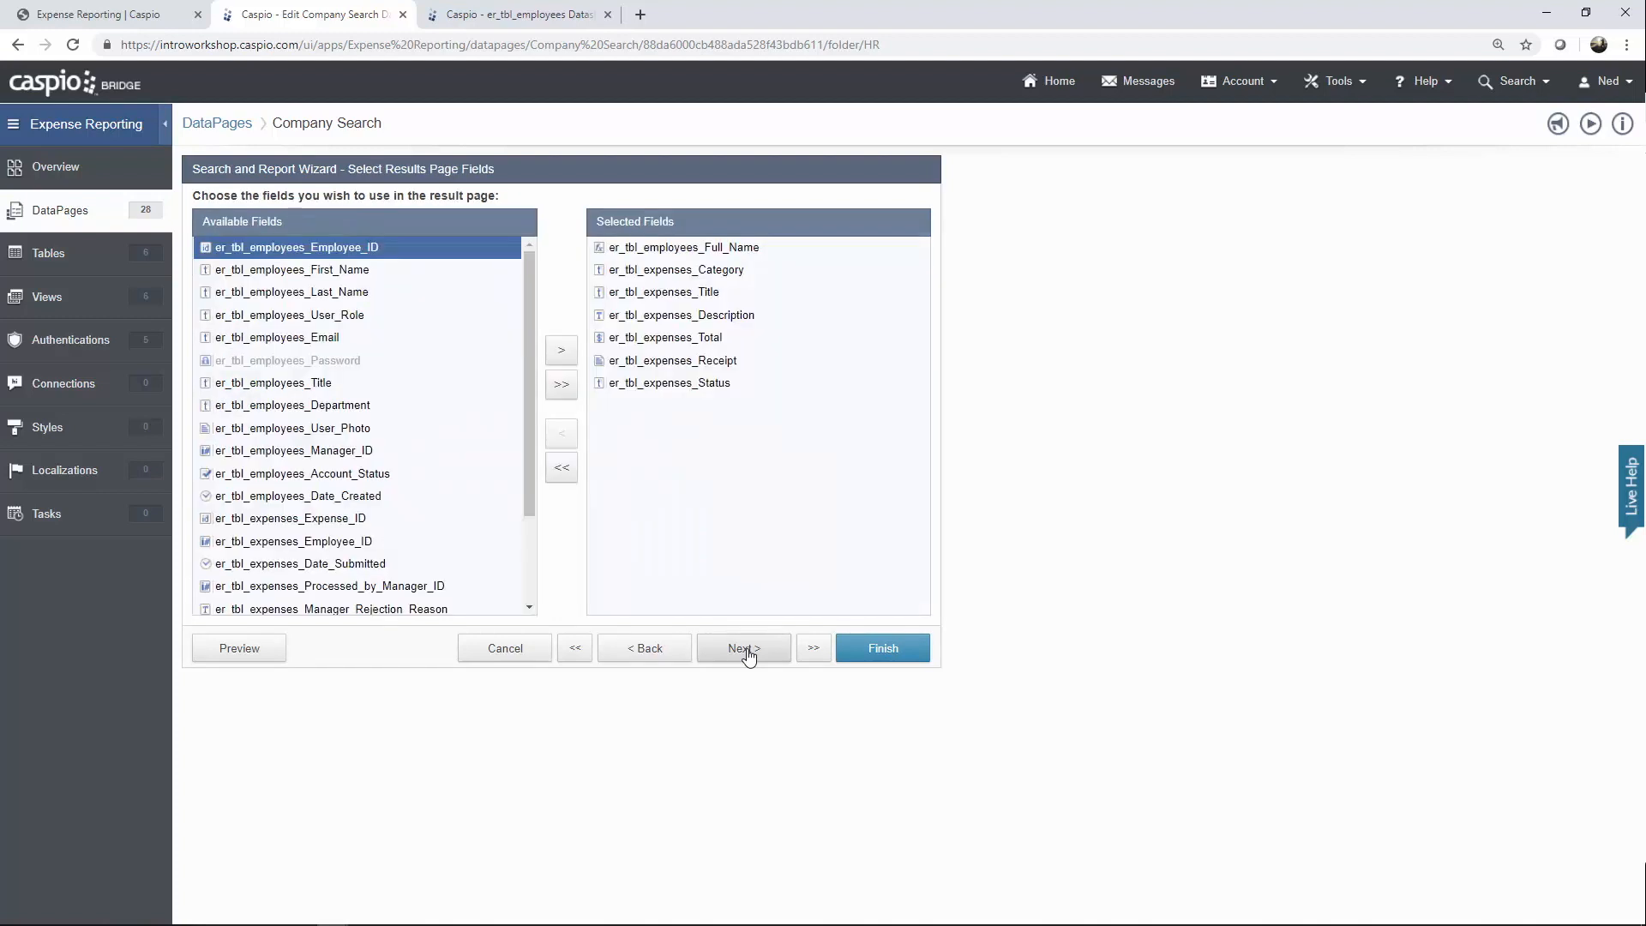
left_click(745, 649)
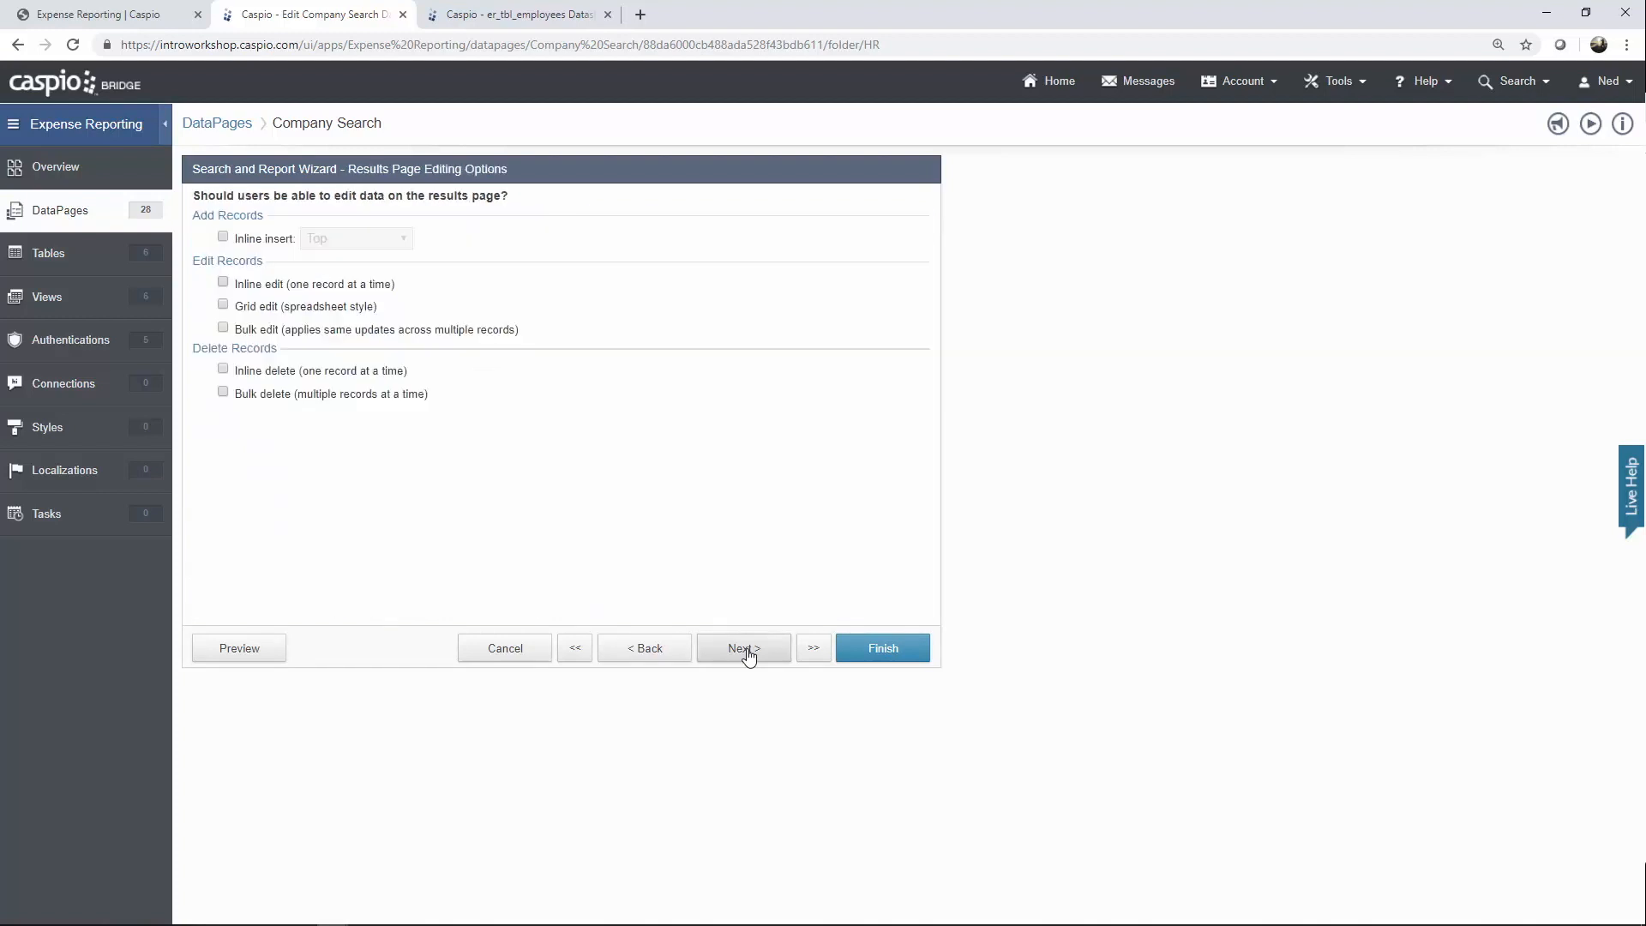
left_click(745, 649)
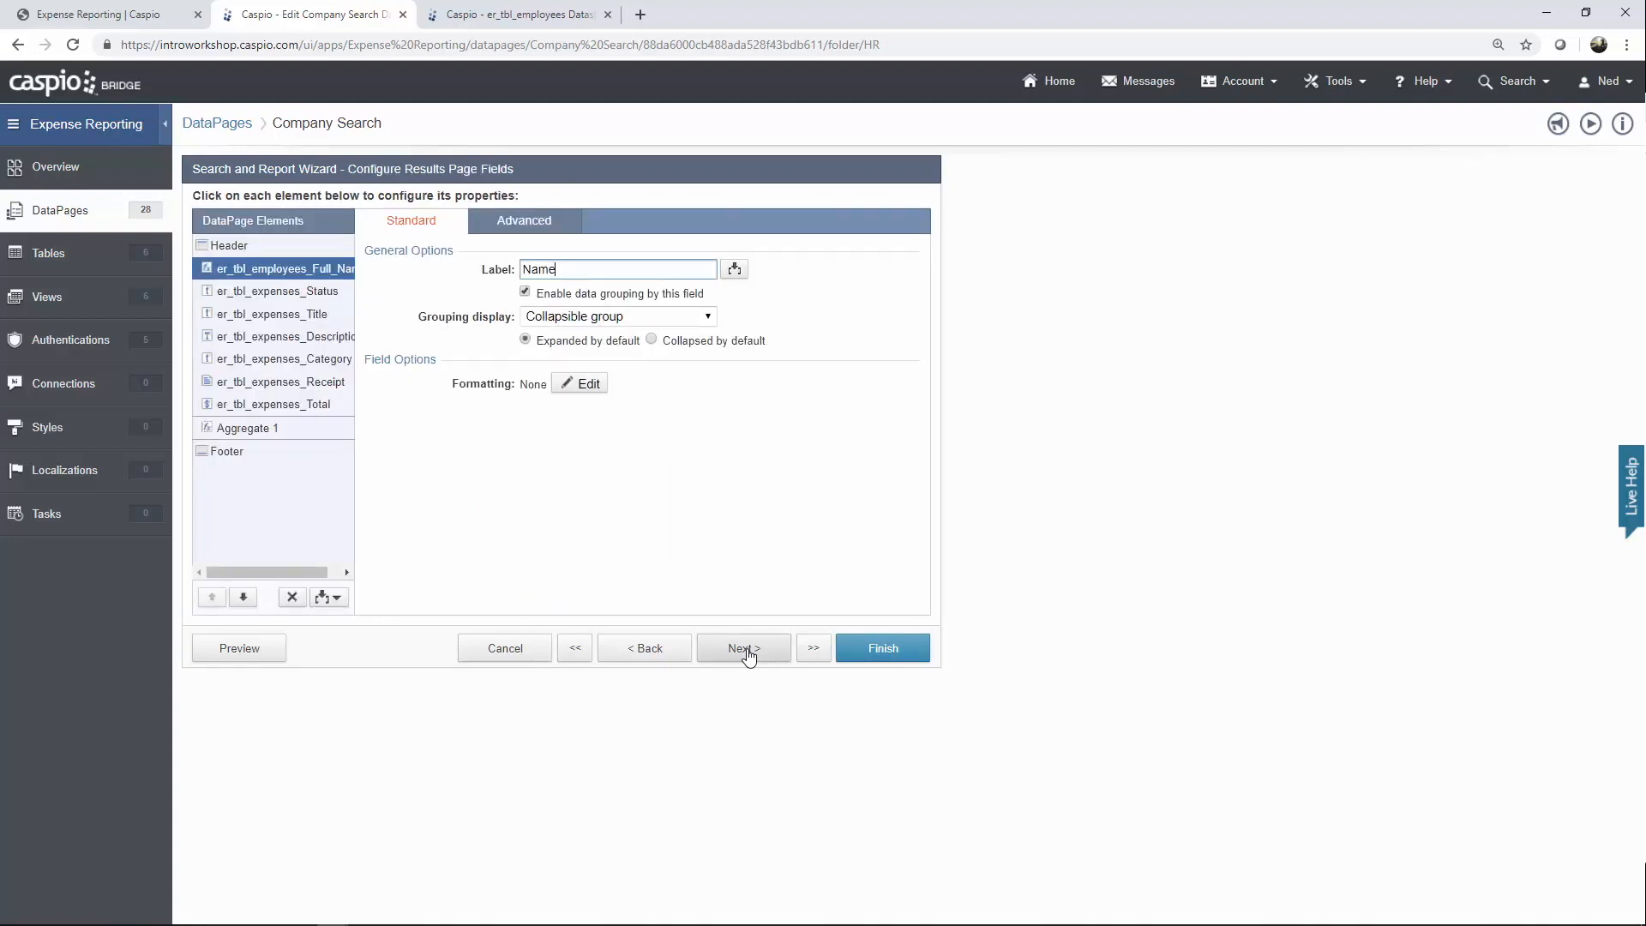
left_click(745, 649)
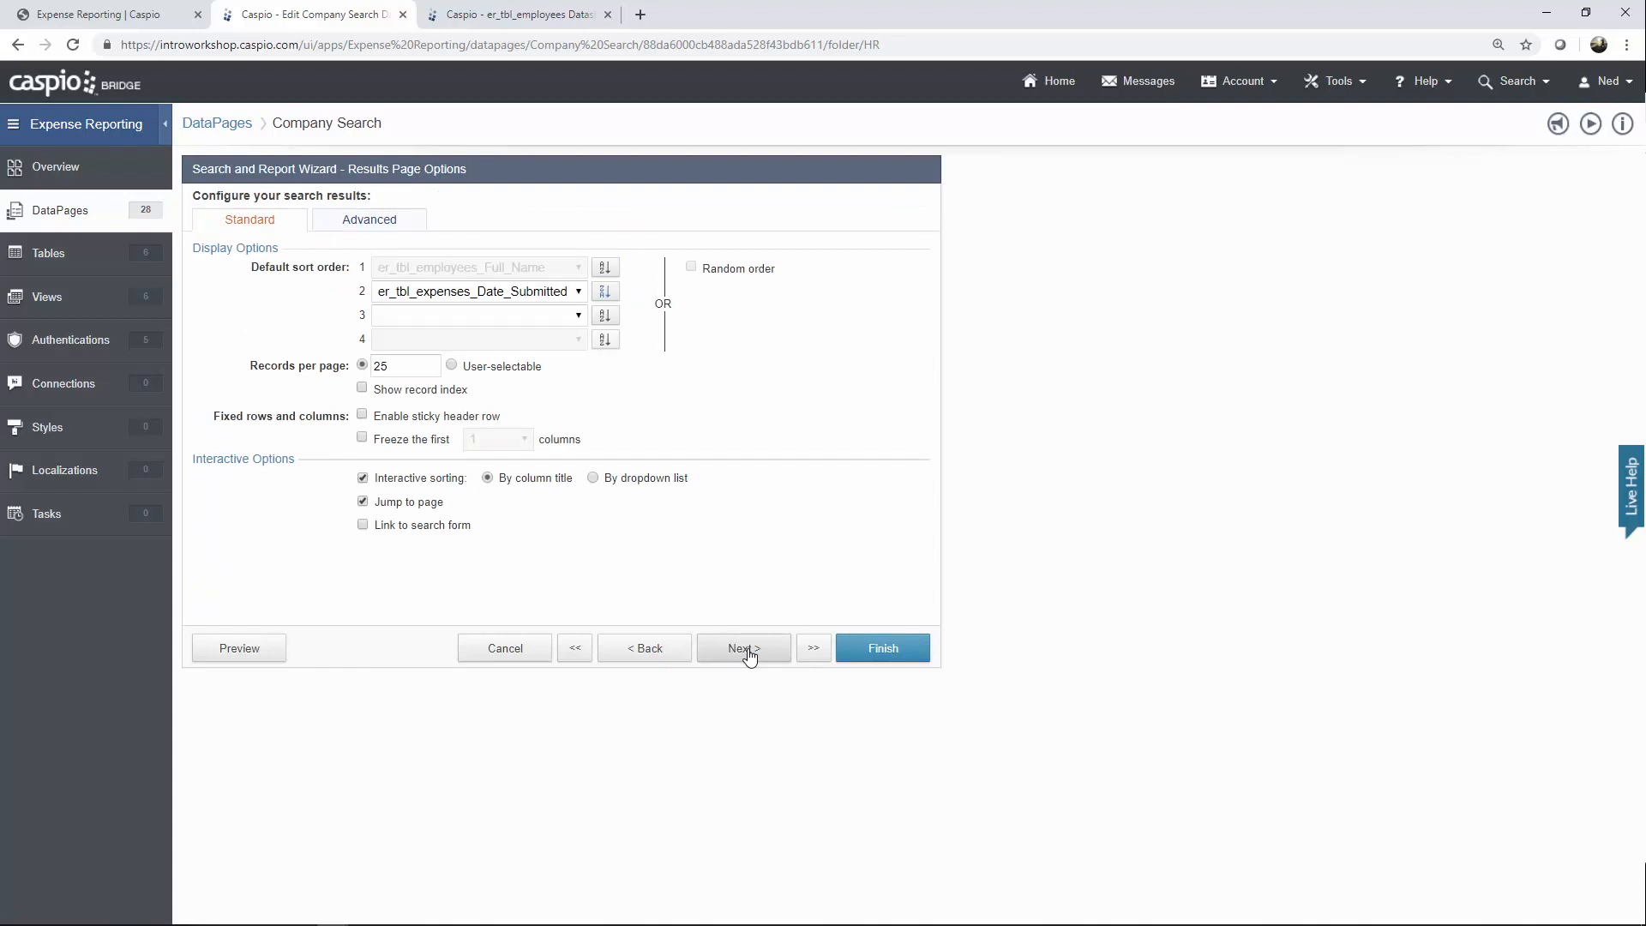
left_click(747, 652)
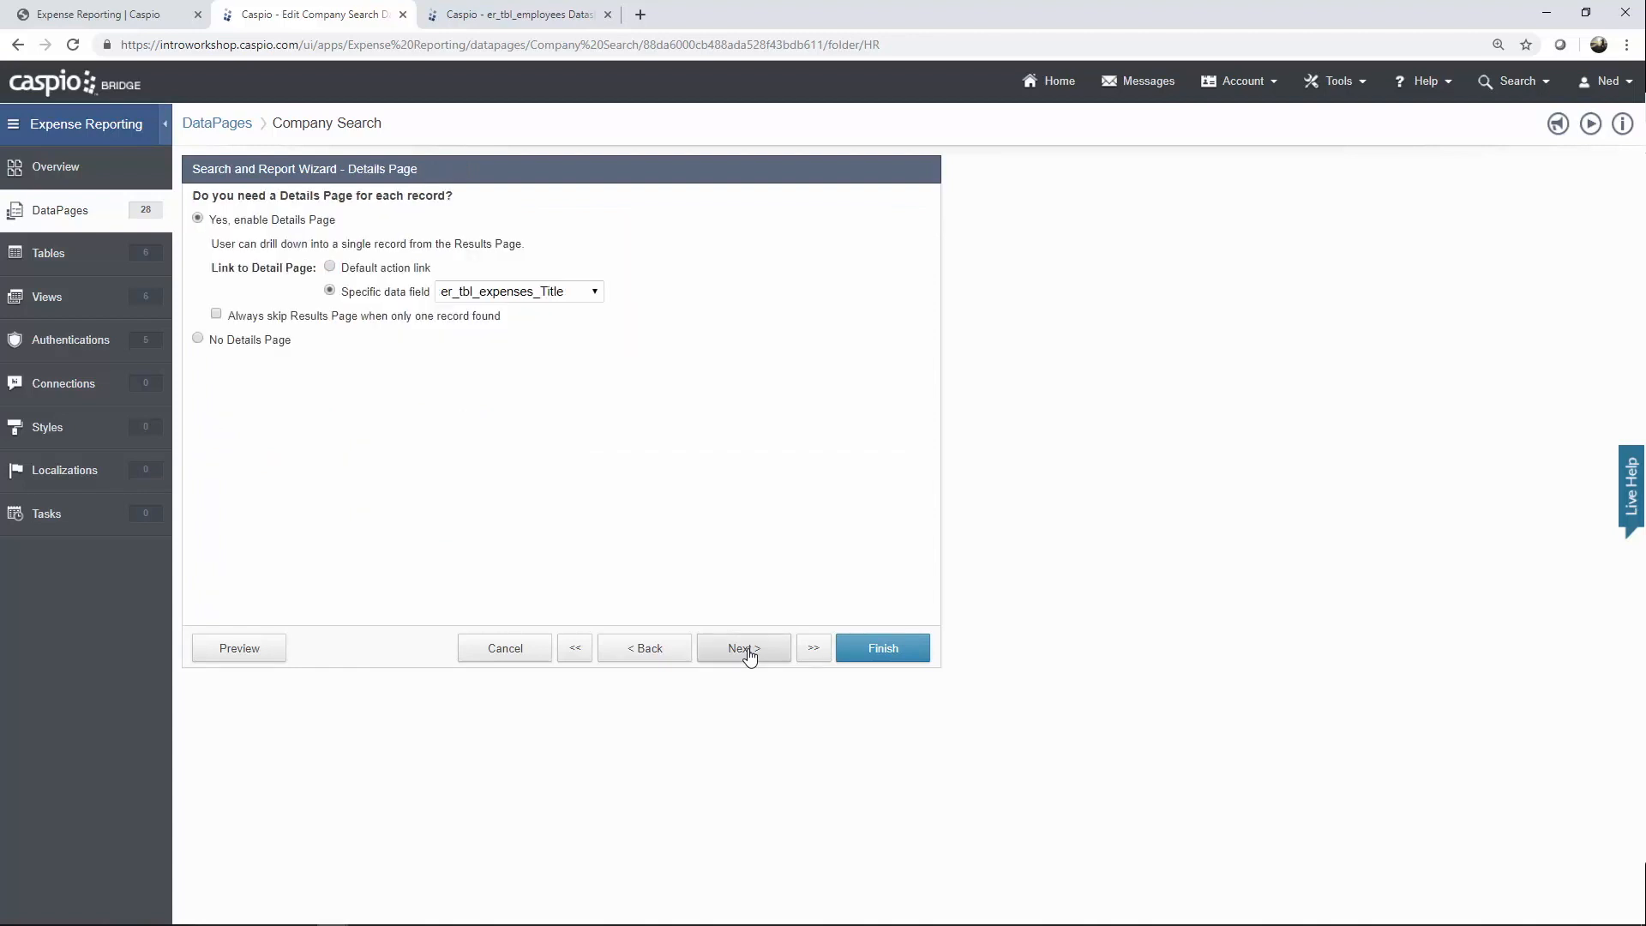
left_click(748, 656)
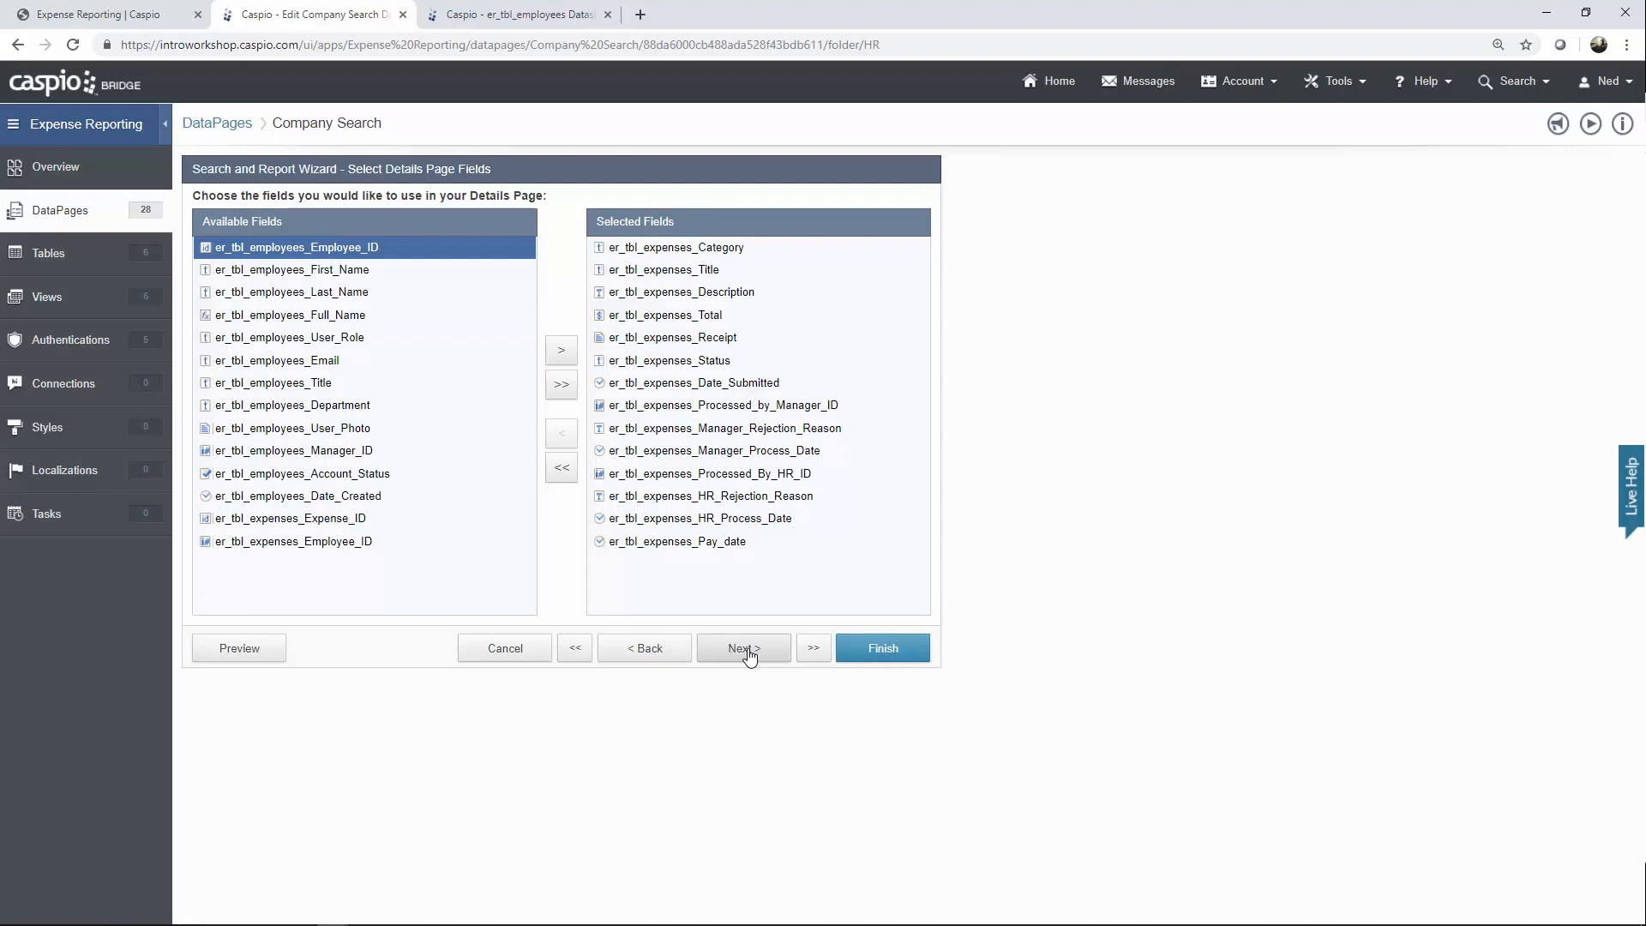
left_click(748, 656)
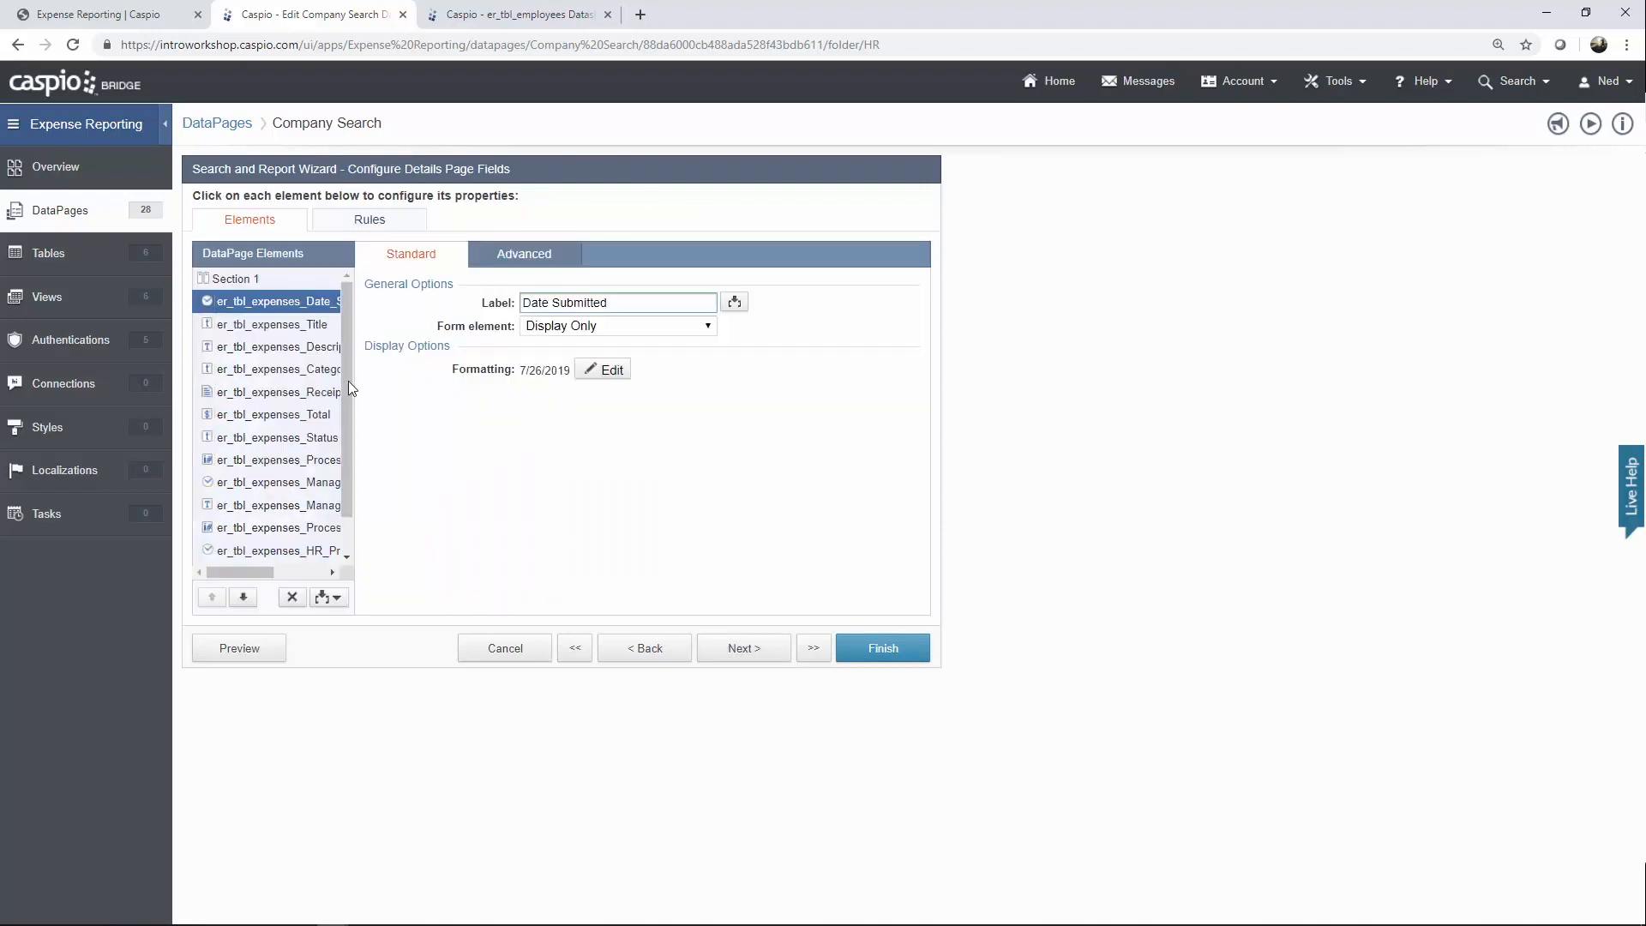
Inspect the details fields from Pay_date up through Status to Total's currency formatting.
left_click_drag(350, 345, 348, 393)
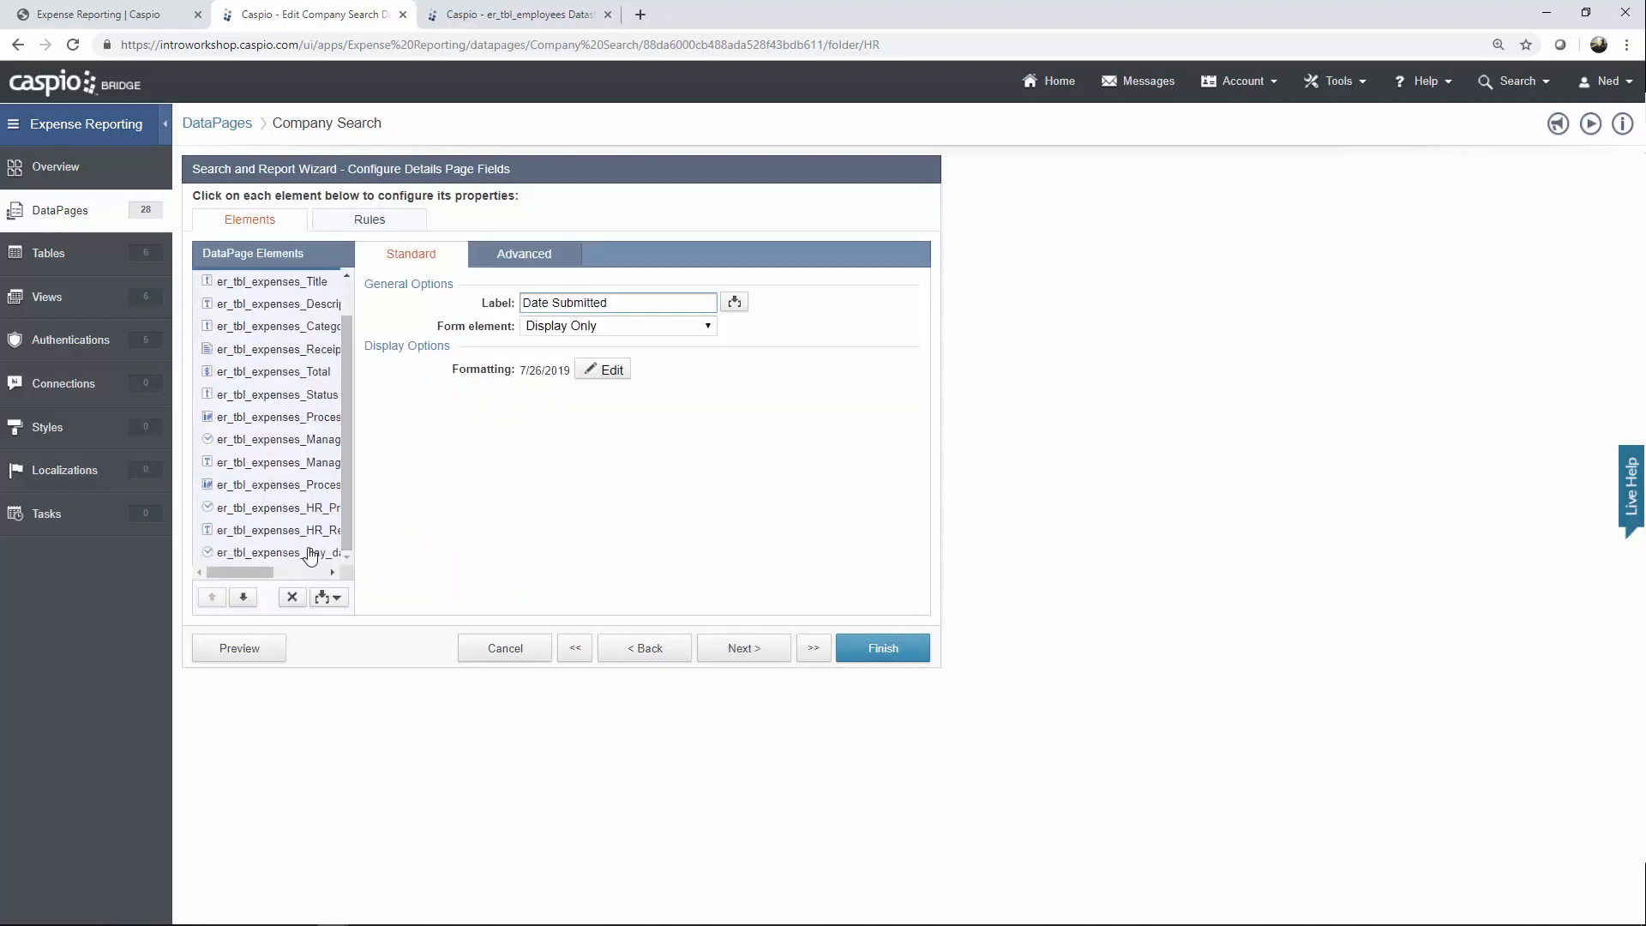
left_click(310, 553)
left_click(314, 530)
left_click(317, 507)
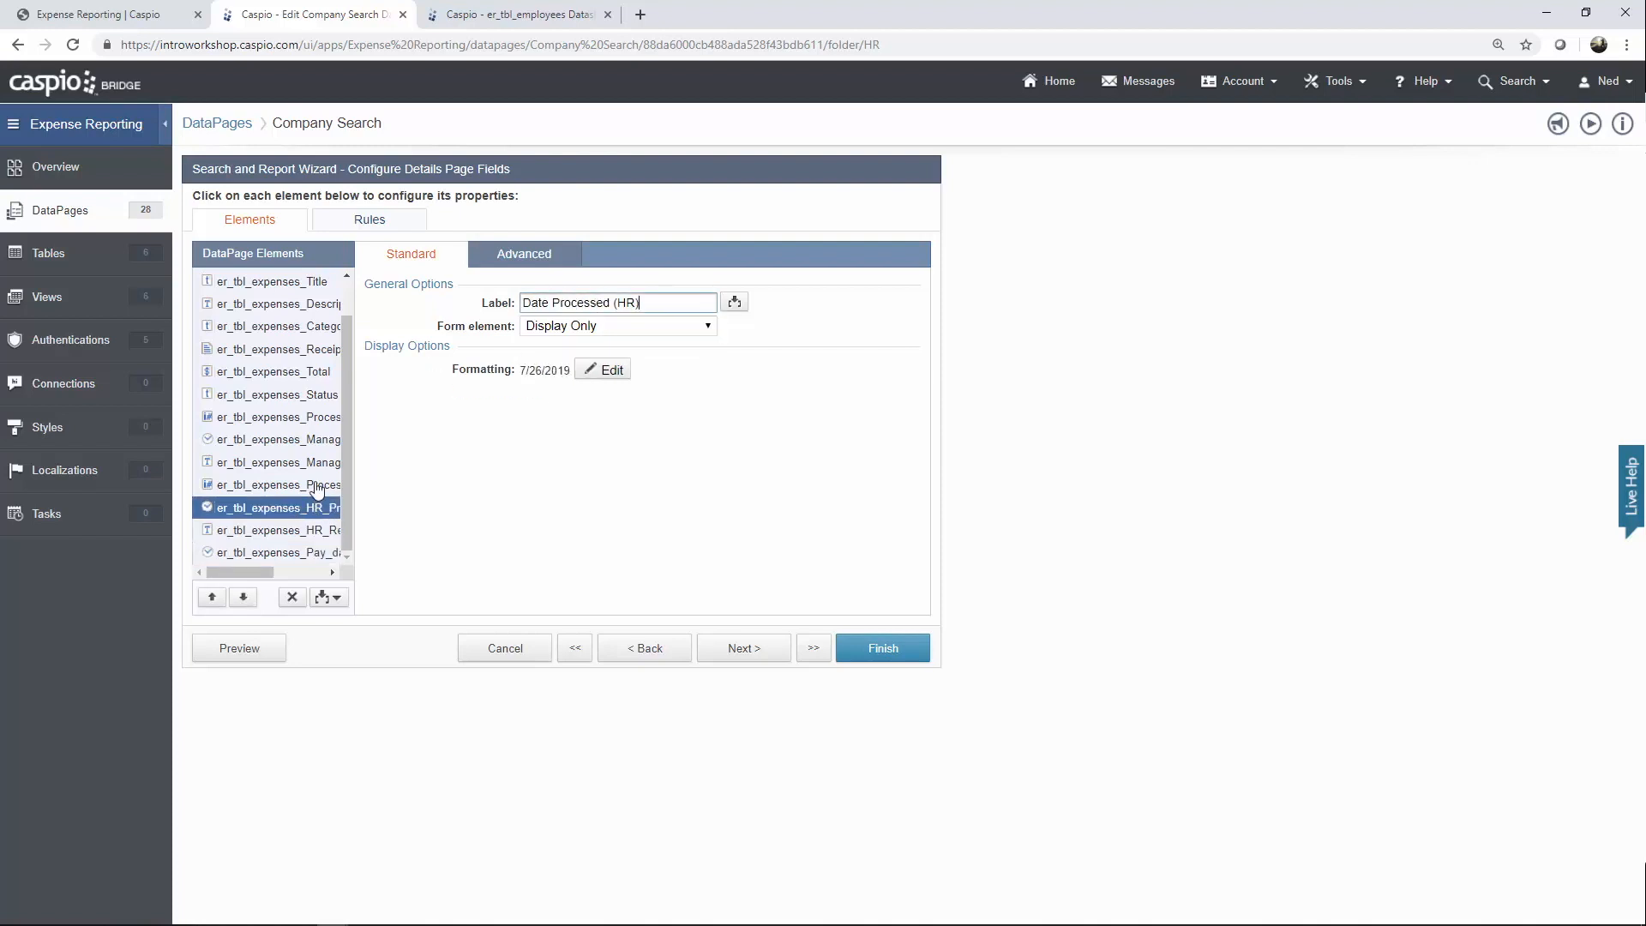
left_click(315, 484)
left_click(314, 462)
left_click(314, 439)
left_click(313, 418)
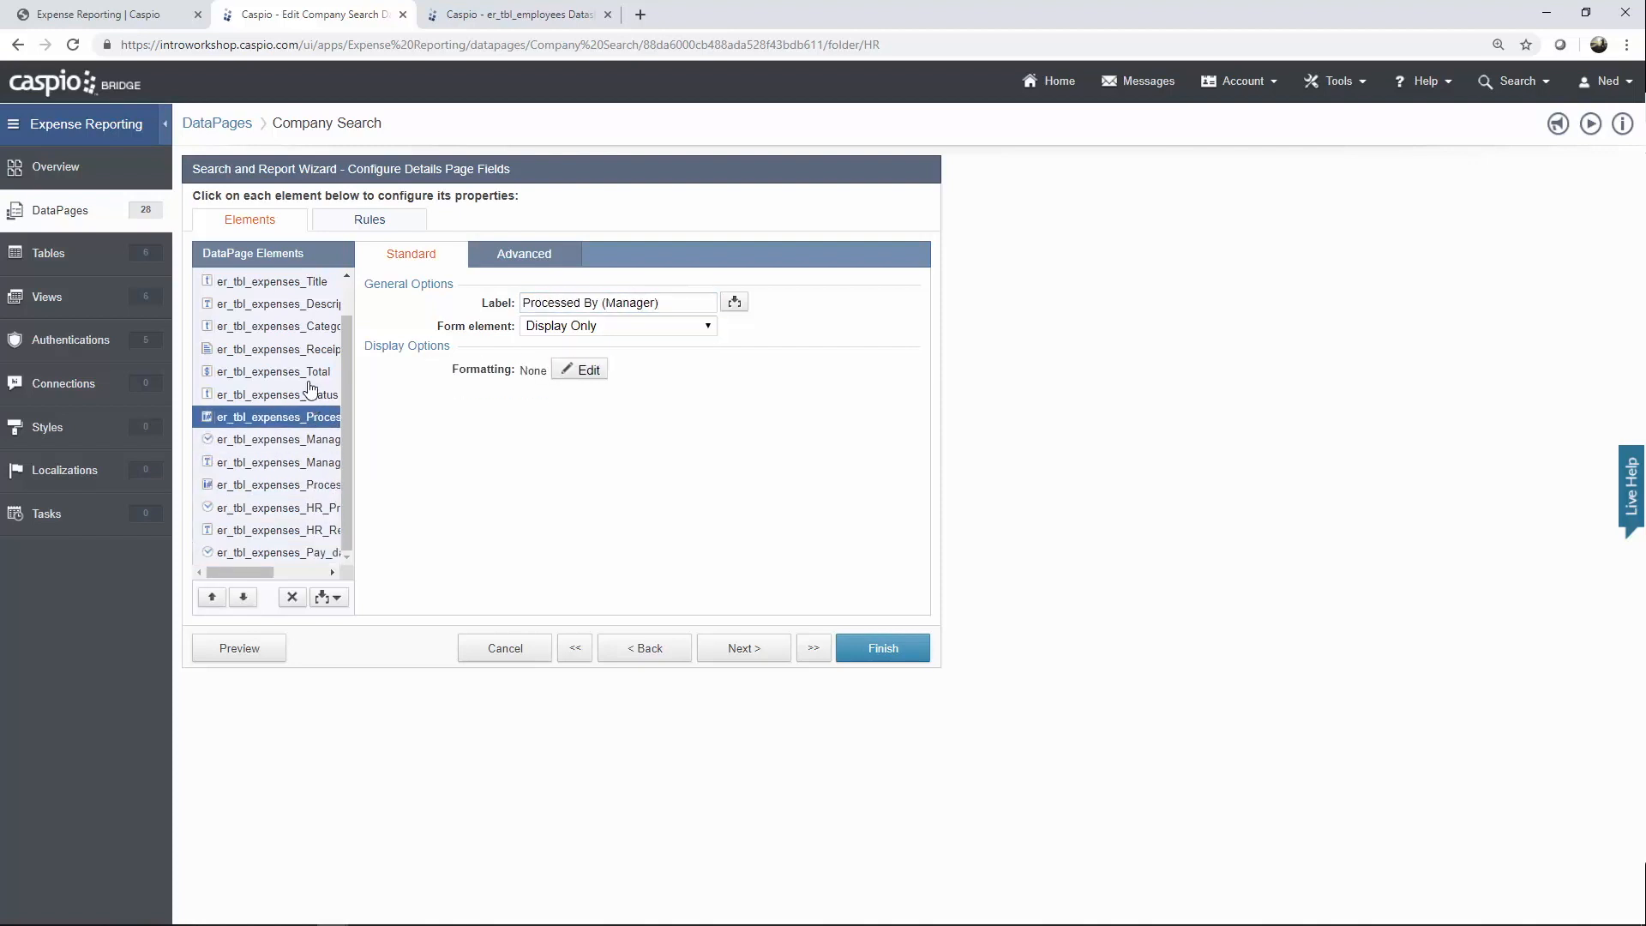
left_click(310, 394)
left_click(307, 371)
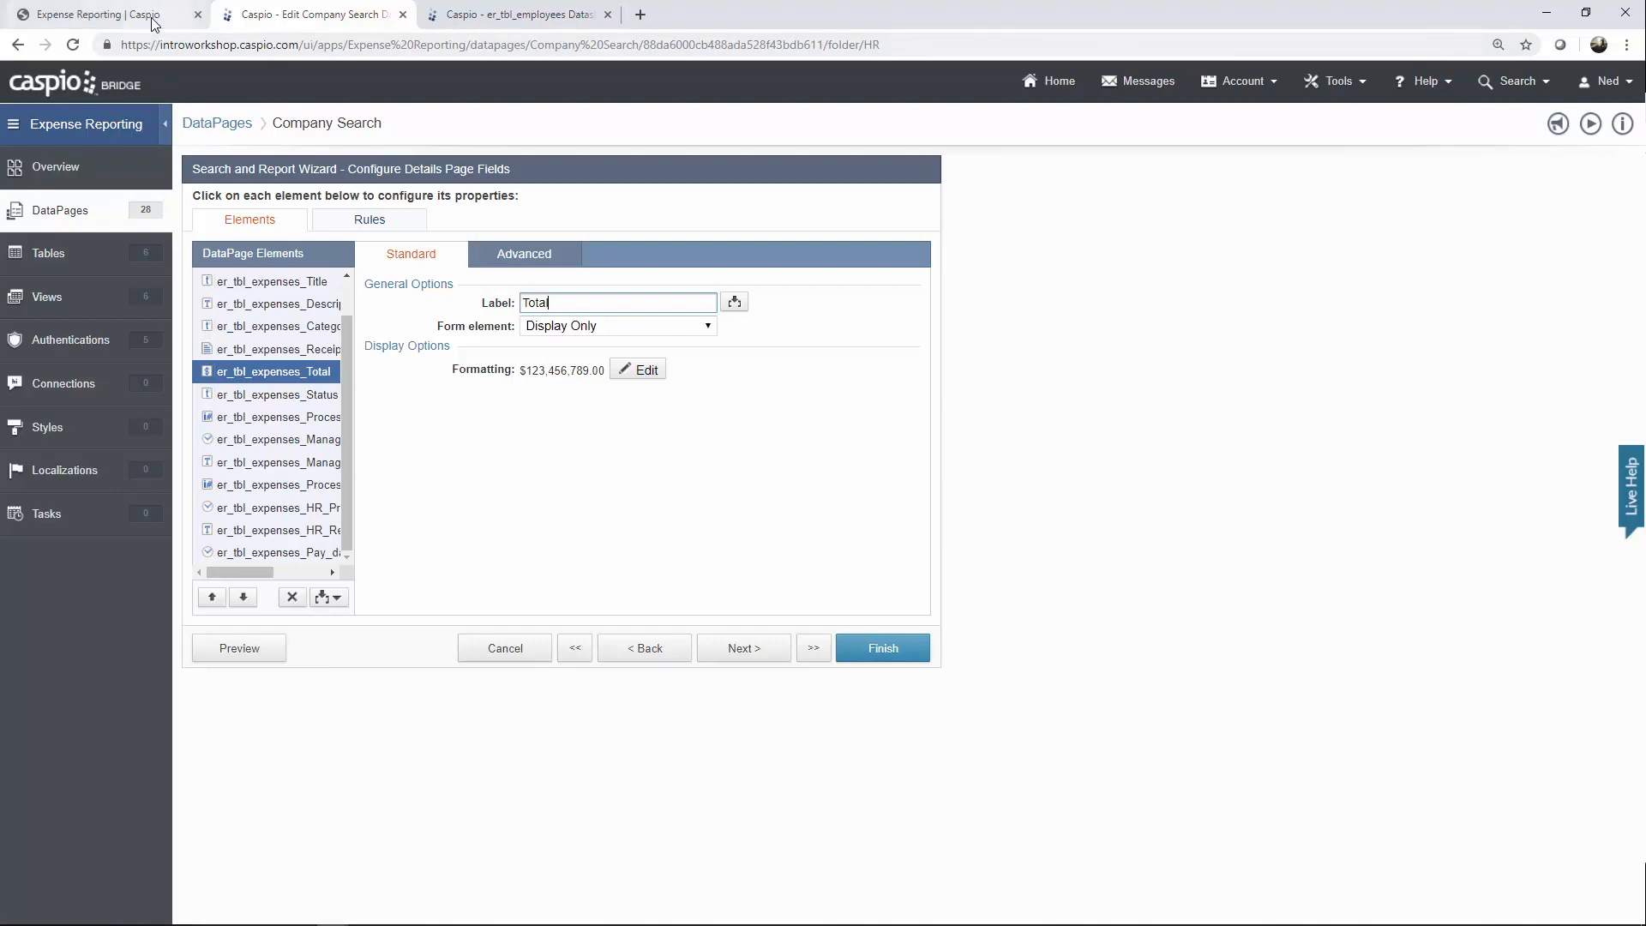
left_click(154, 14)
Search all expenses in the app and view the Company Dinner expense's details.
left_click(76, 314)
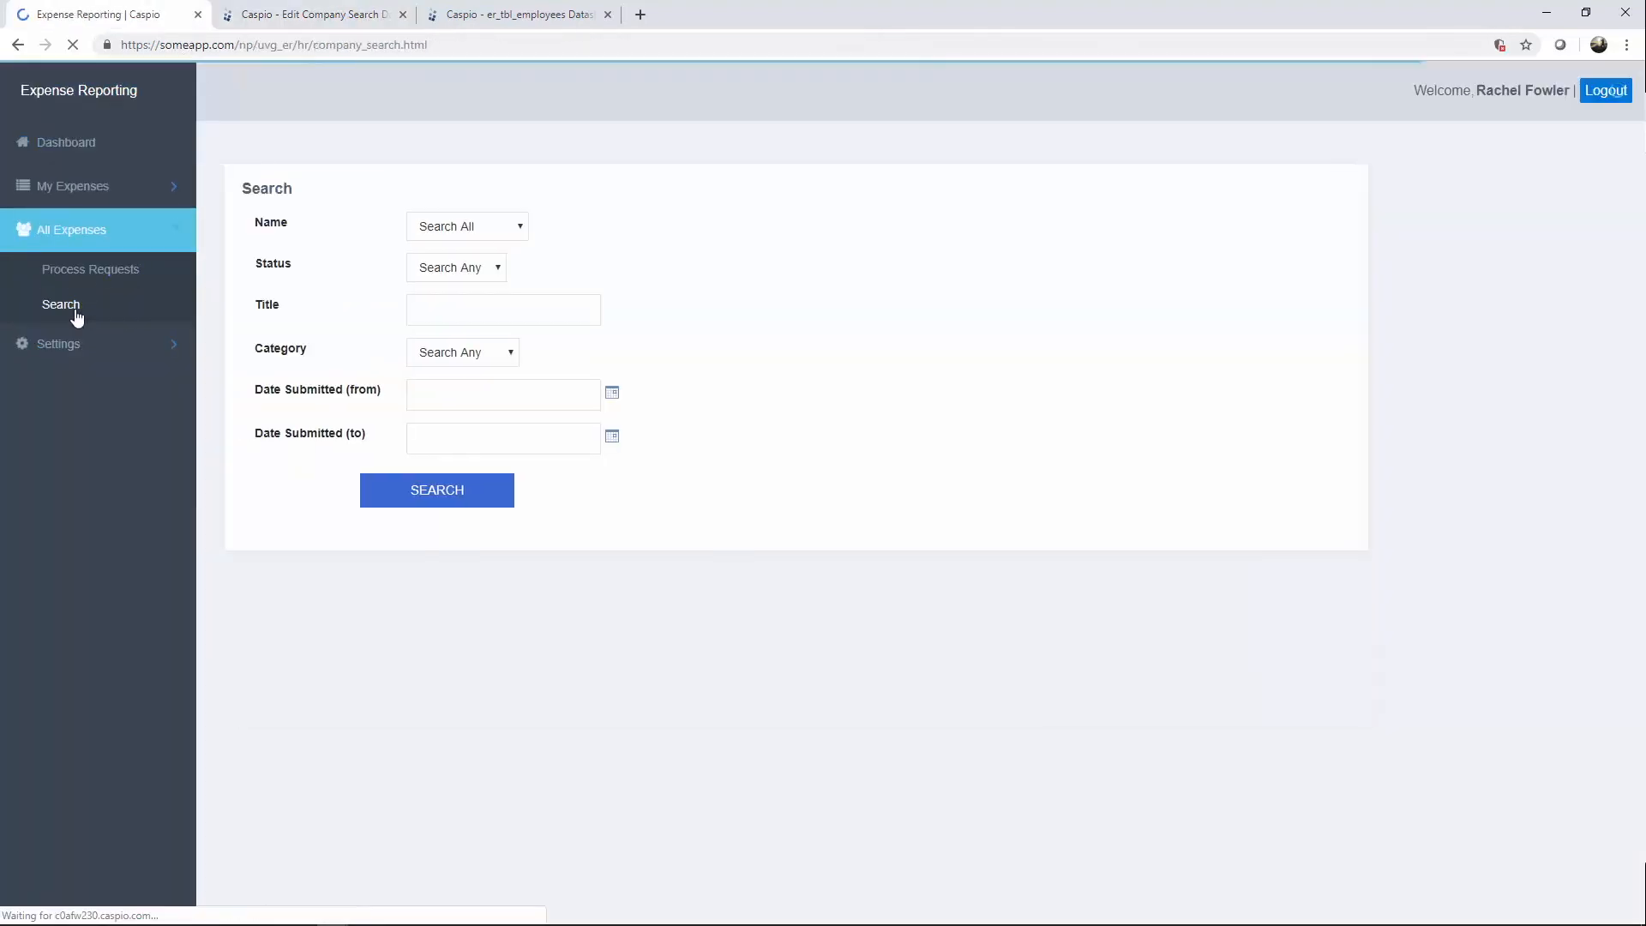
left_click(440, 489)
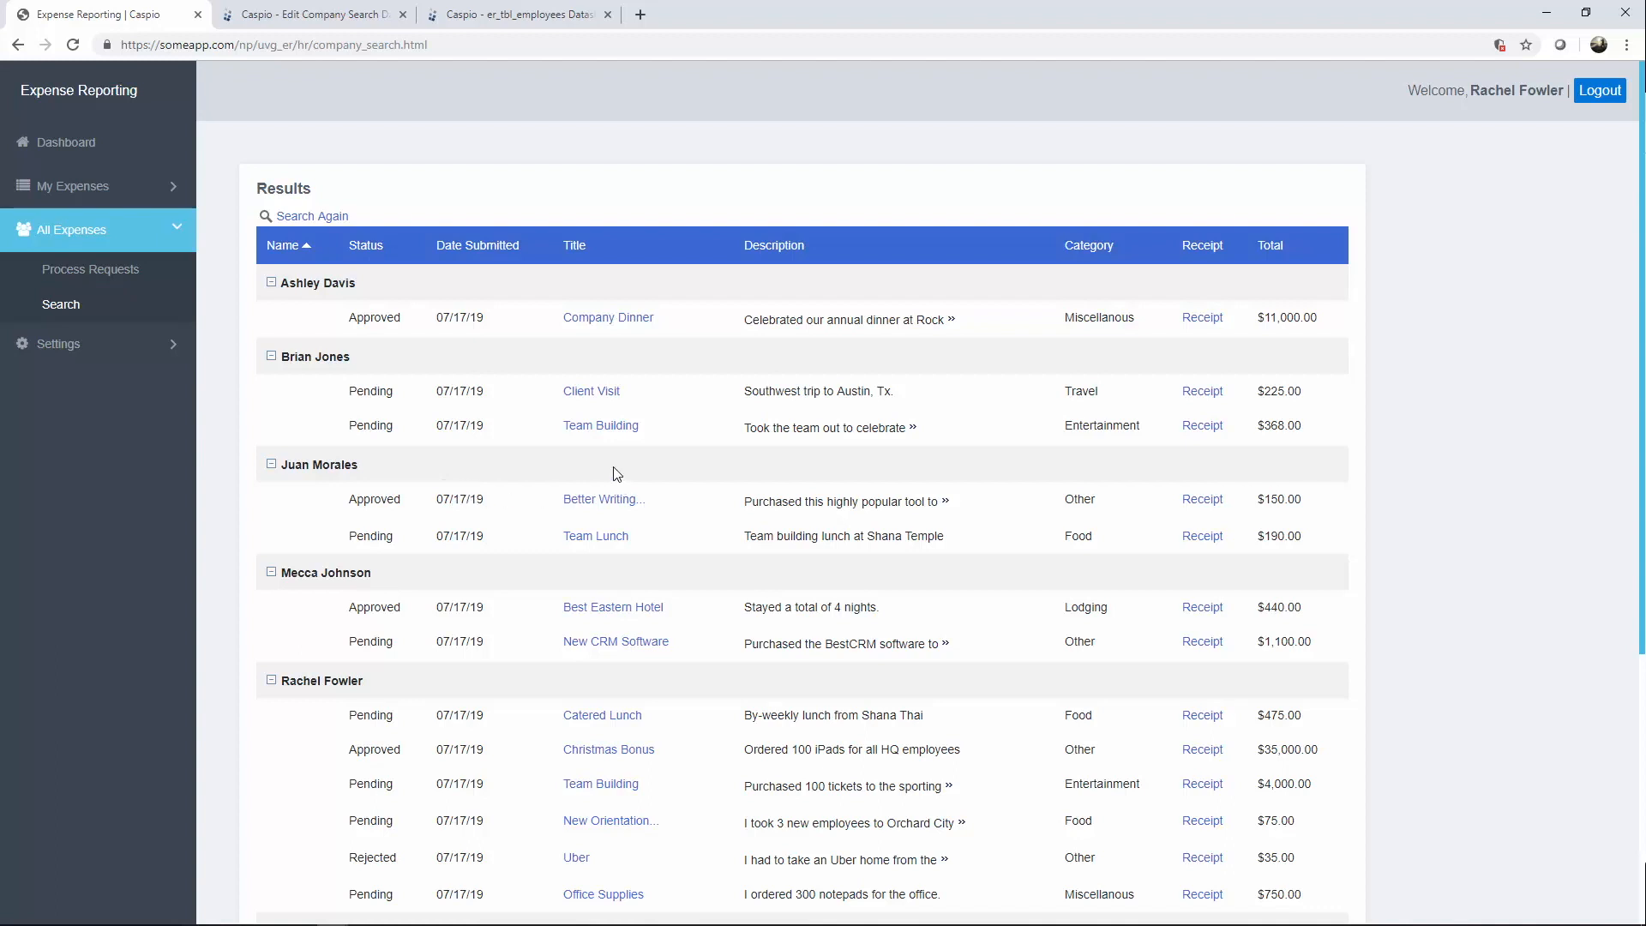
left_click(616, 325)
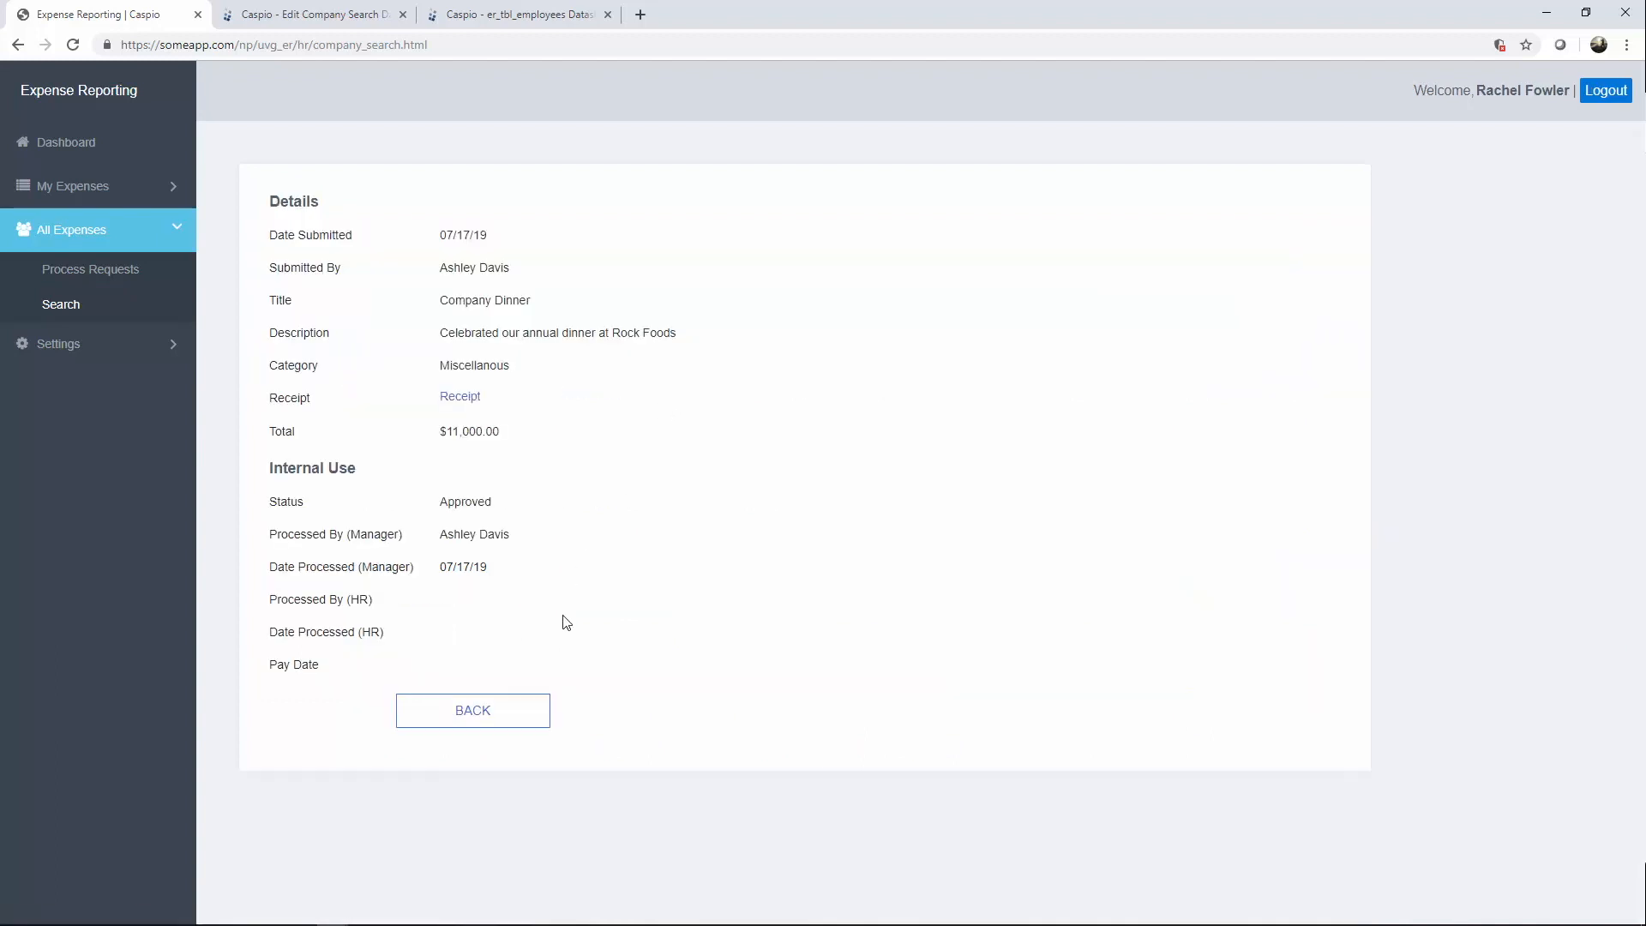
mouse_move(557, 642)
left_mouse_down()
mouse_move(497, 505)
mouse_move(528, 633)
left_mouse_up()
left_click(362, 20)
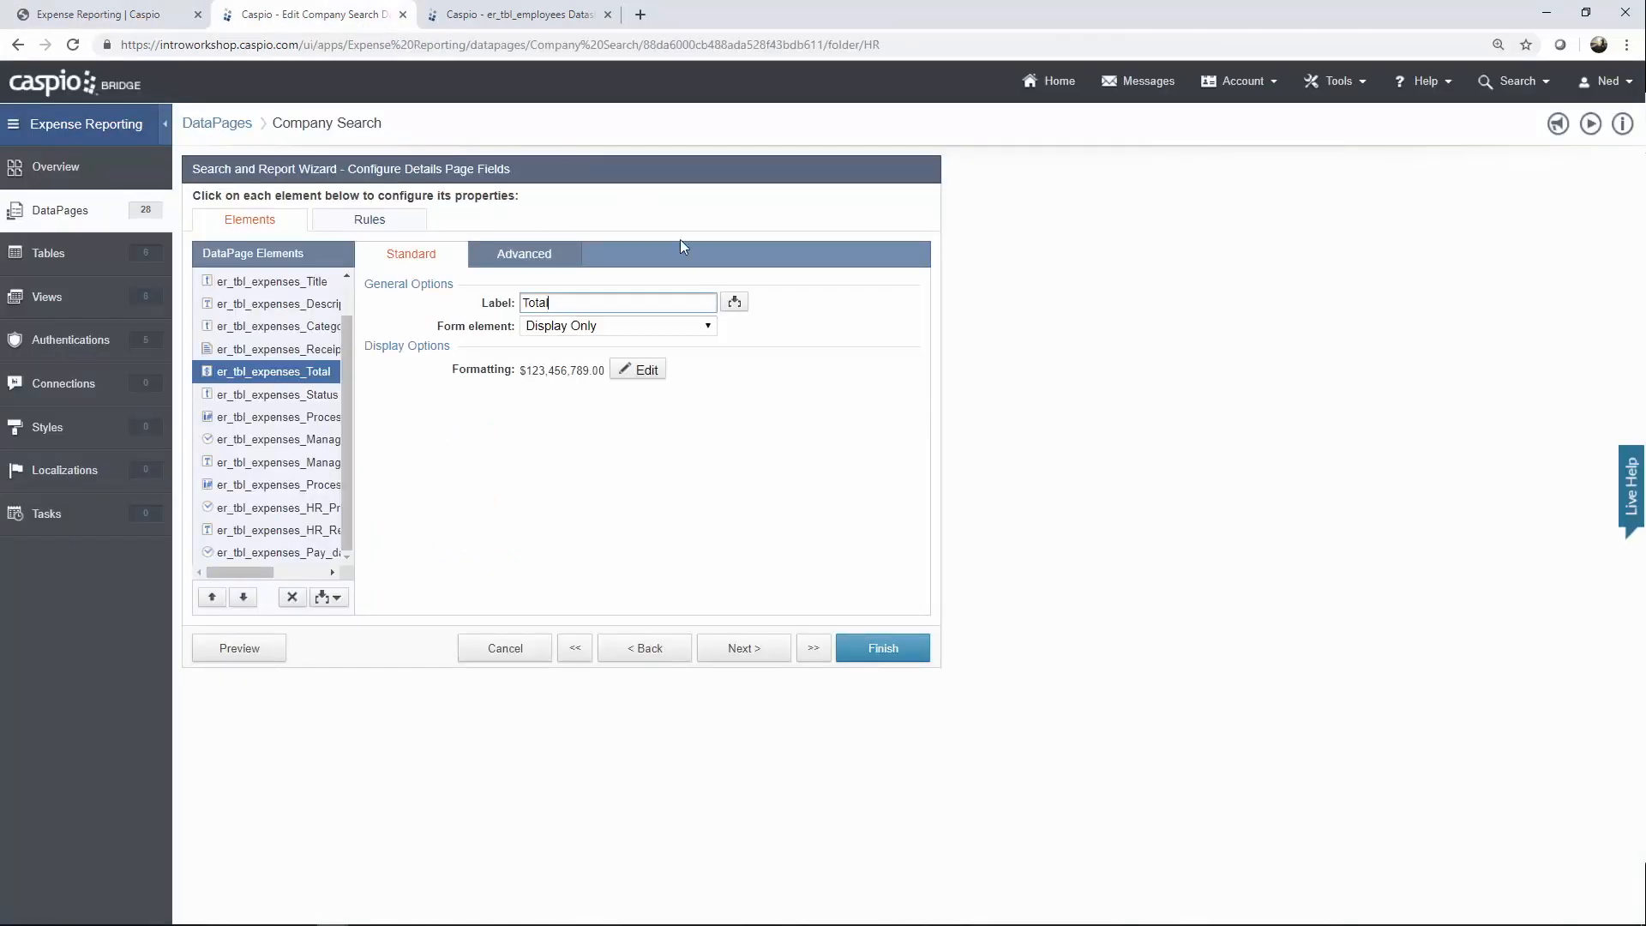
Discard the Company Search wizard and collapse the HR folder.
left_click(510, 649)
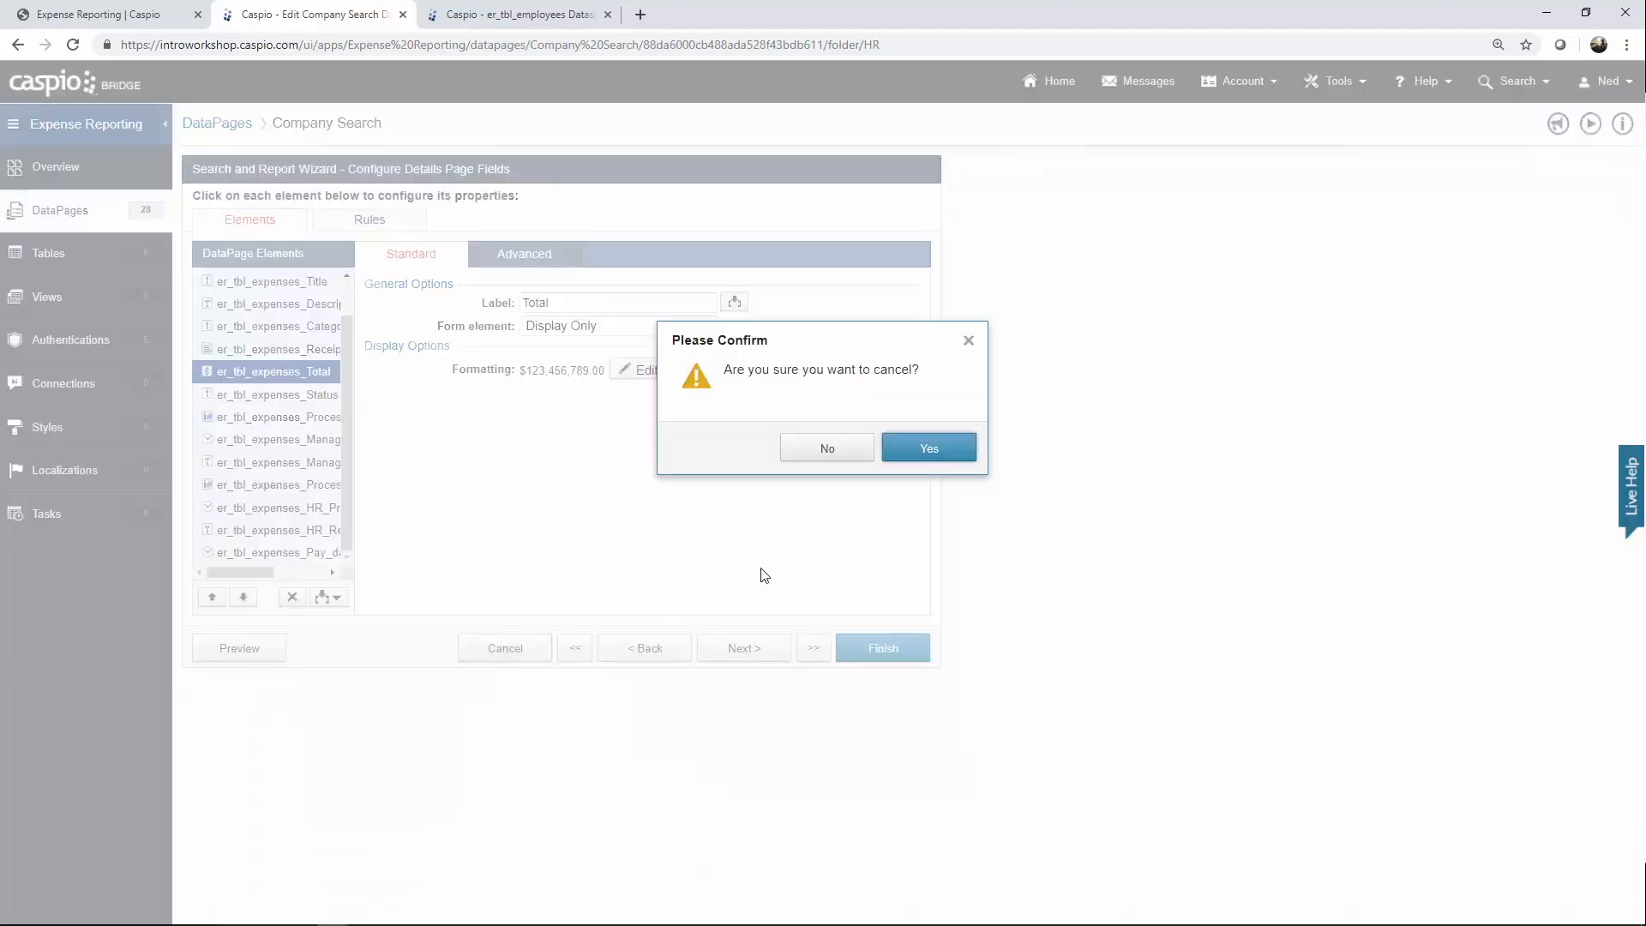
left_click(911, 452)
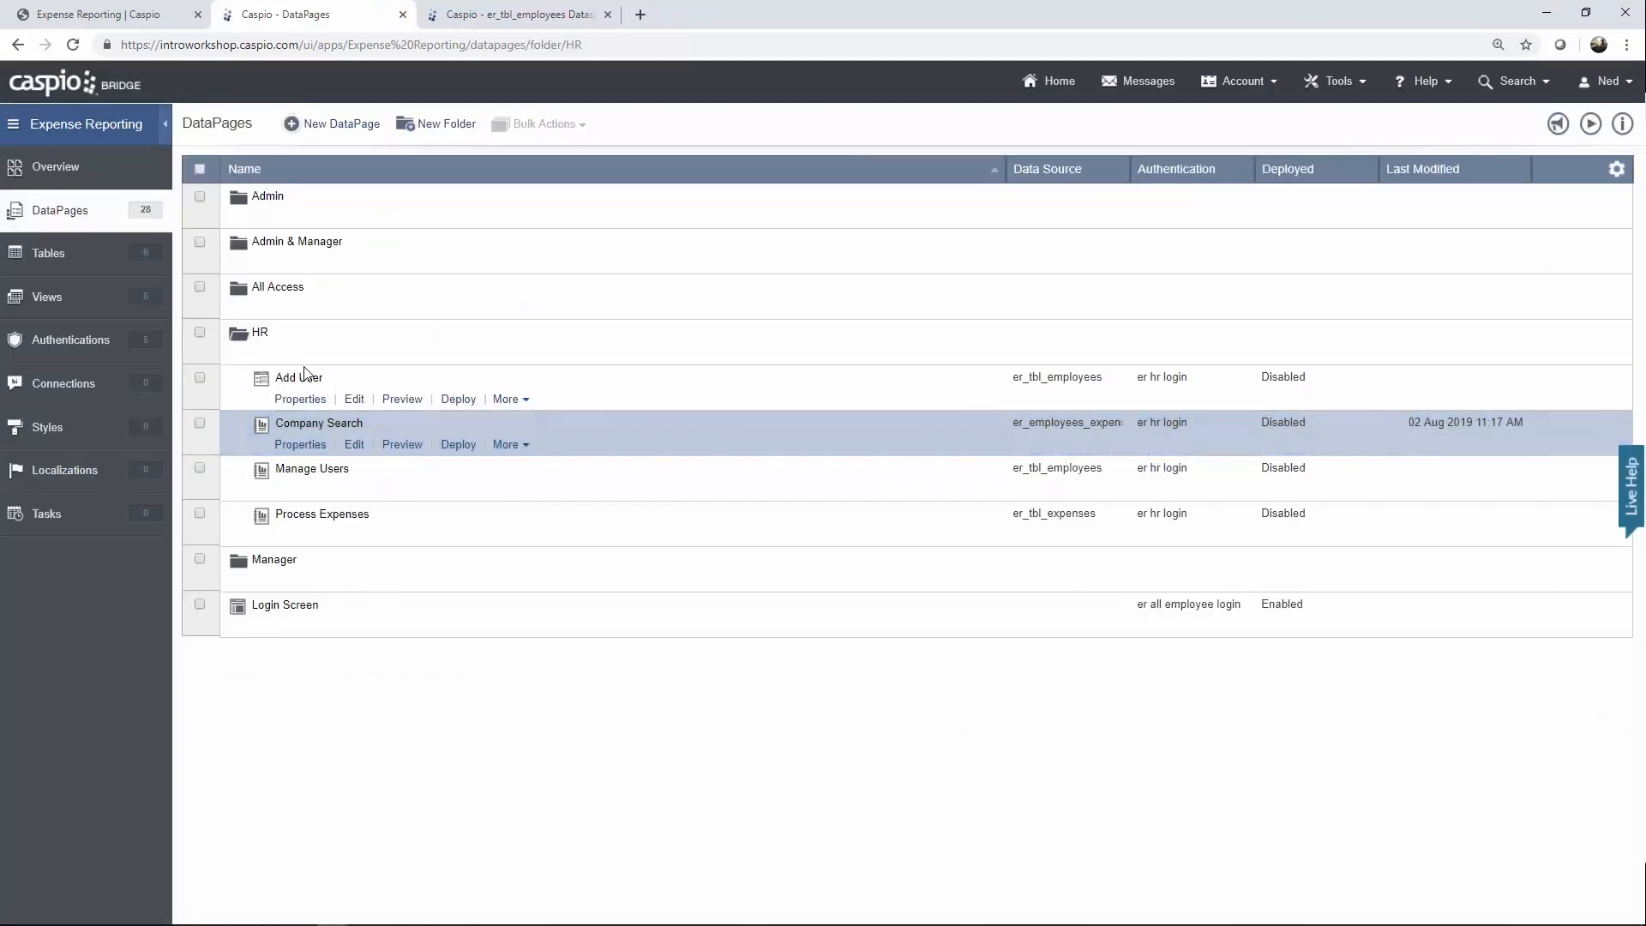
left_click(266, 355)
Expand the Manager folder, briefly browse Admin, and edit the Manager Filter DataPage.
mouse_move(271, 390)
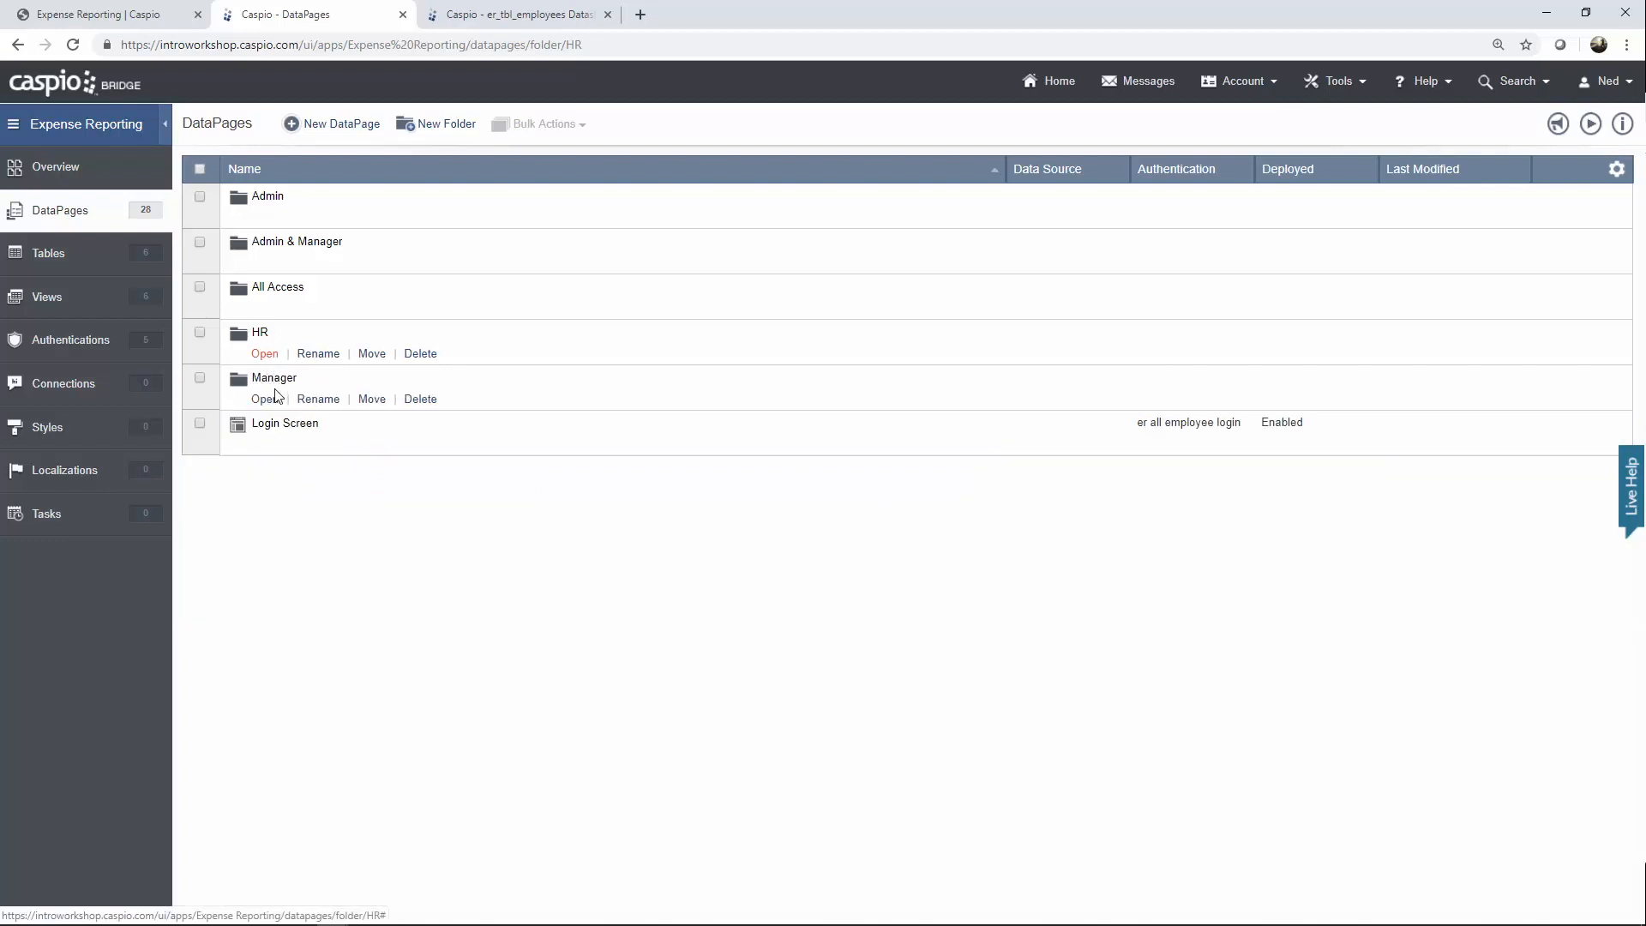
left_click(265, 400)
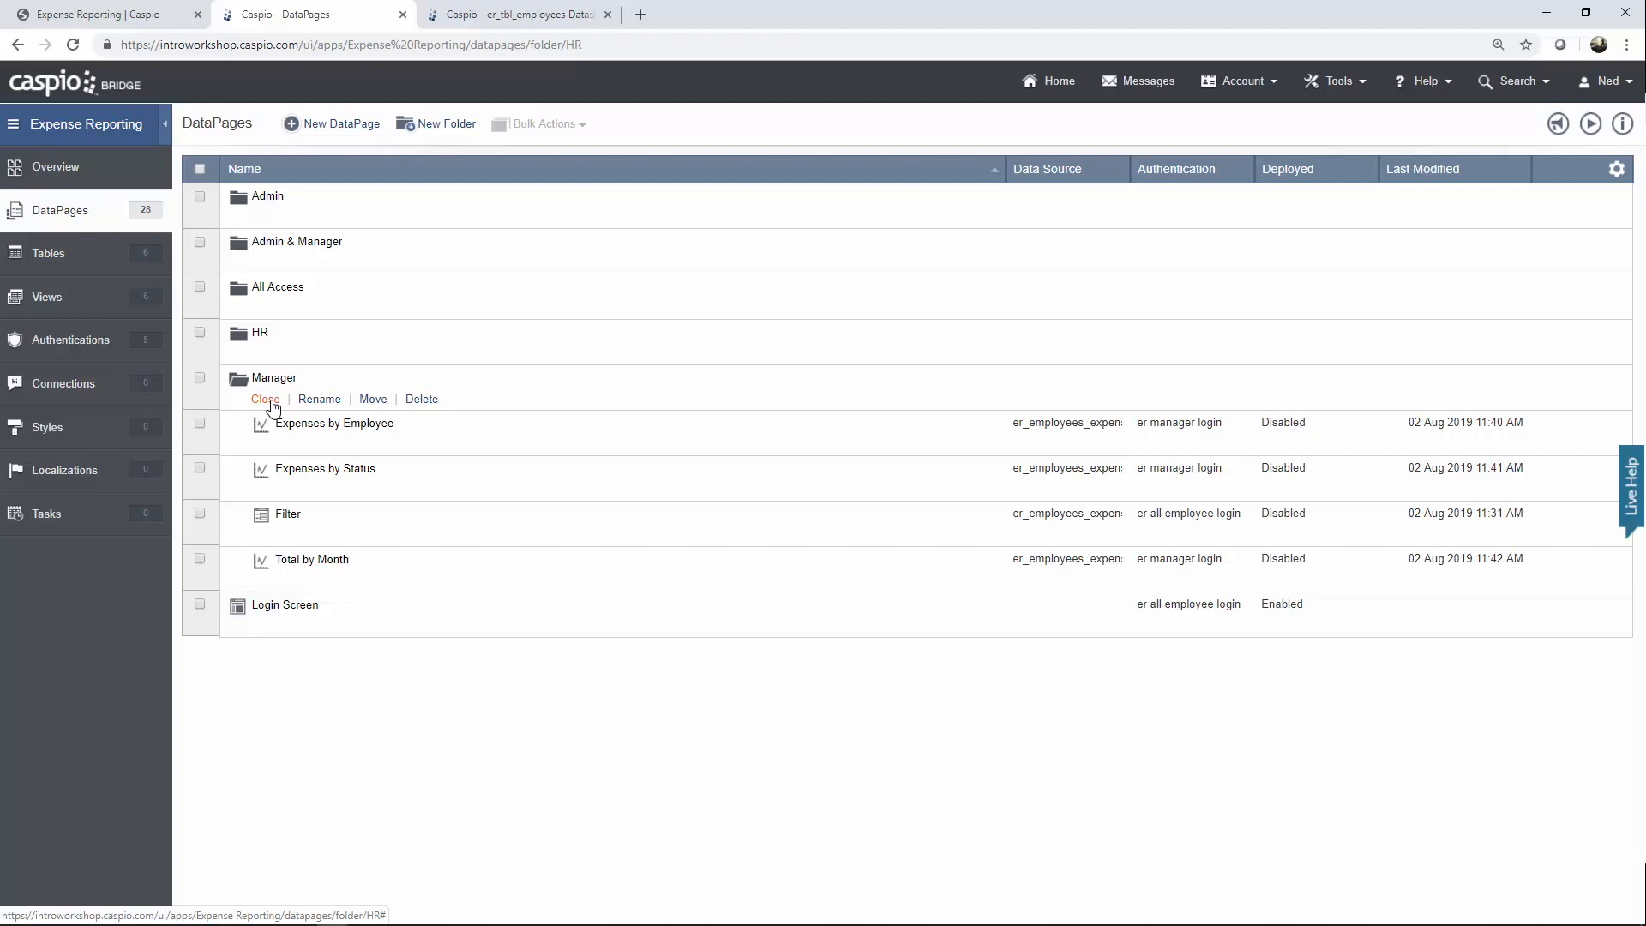
mouse_move(296, 515)
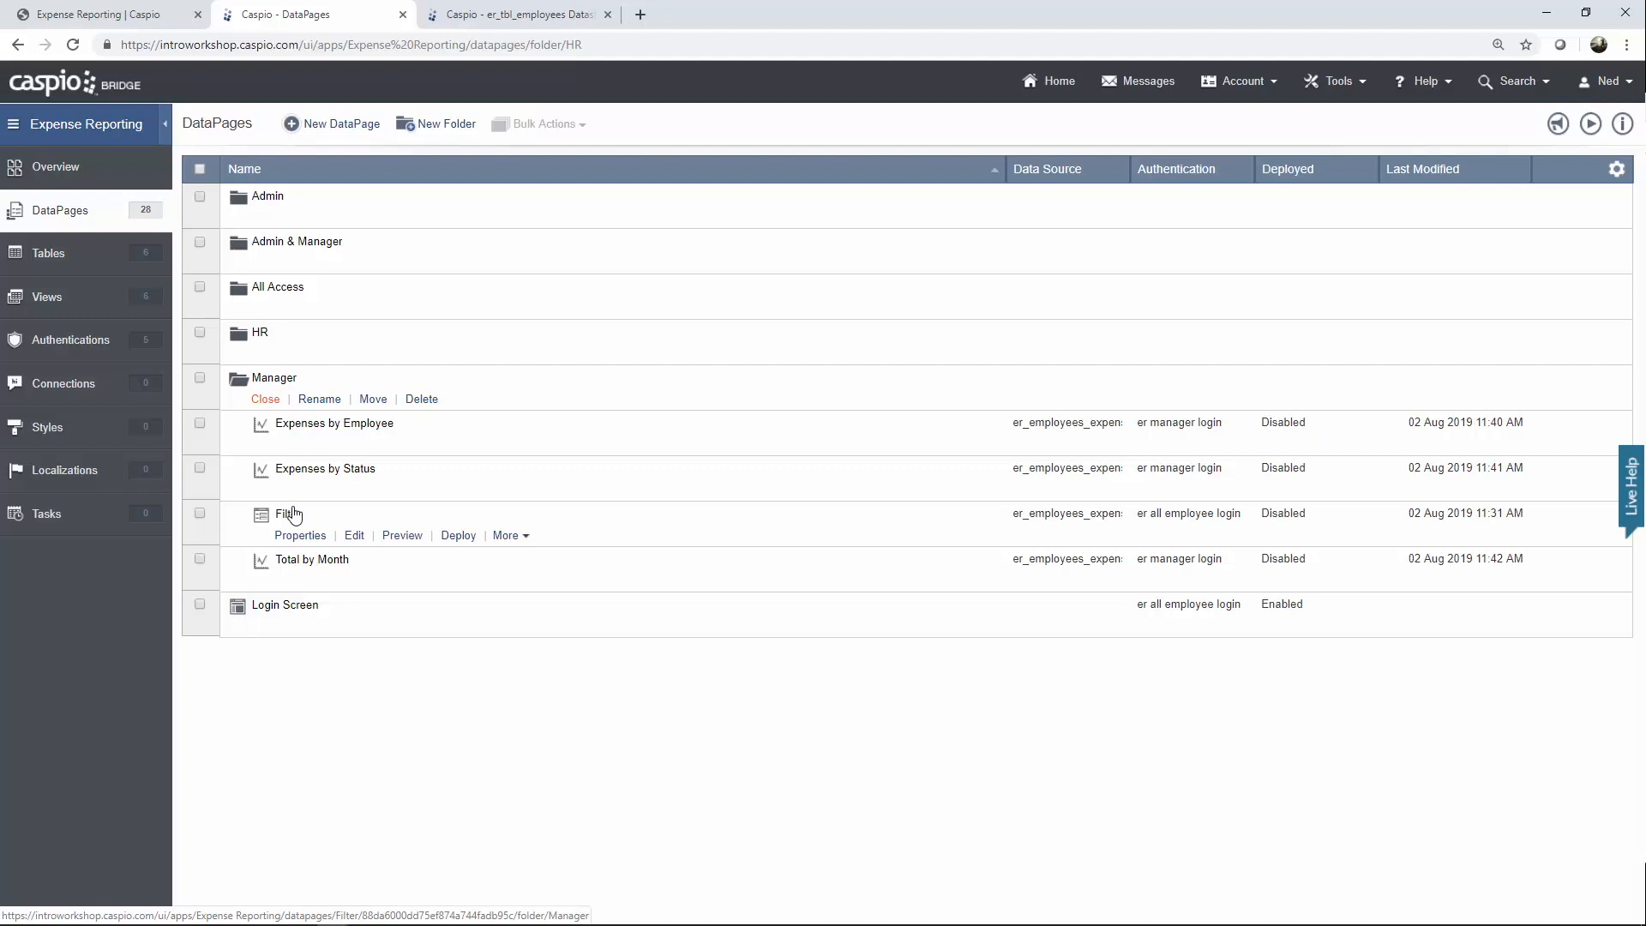
mouse_move(313, 301)
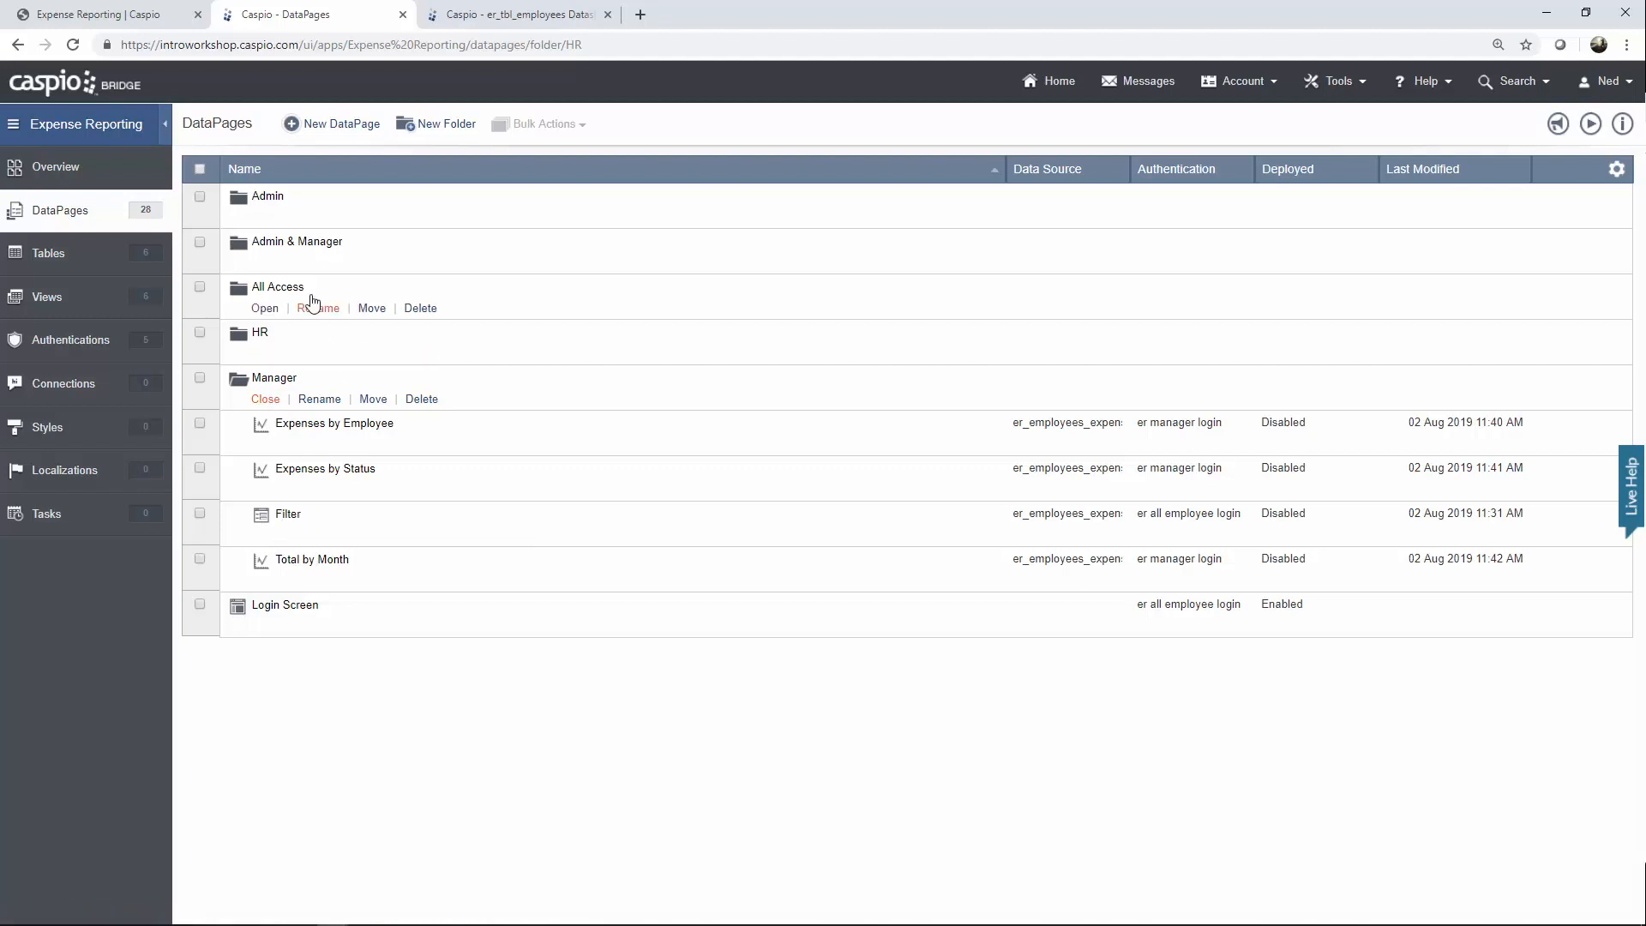
left_click(264, 217)
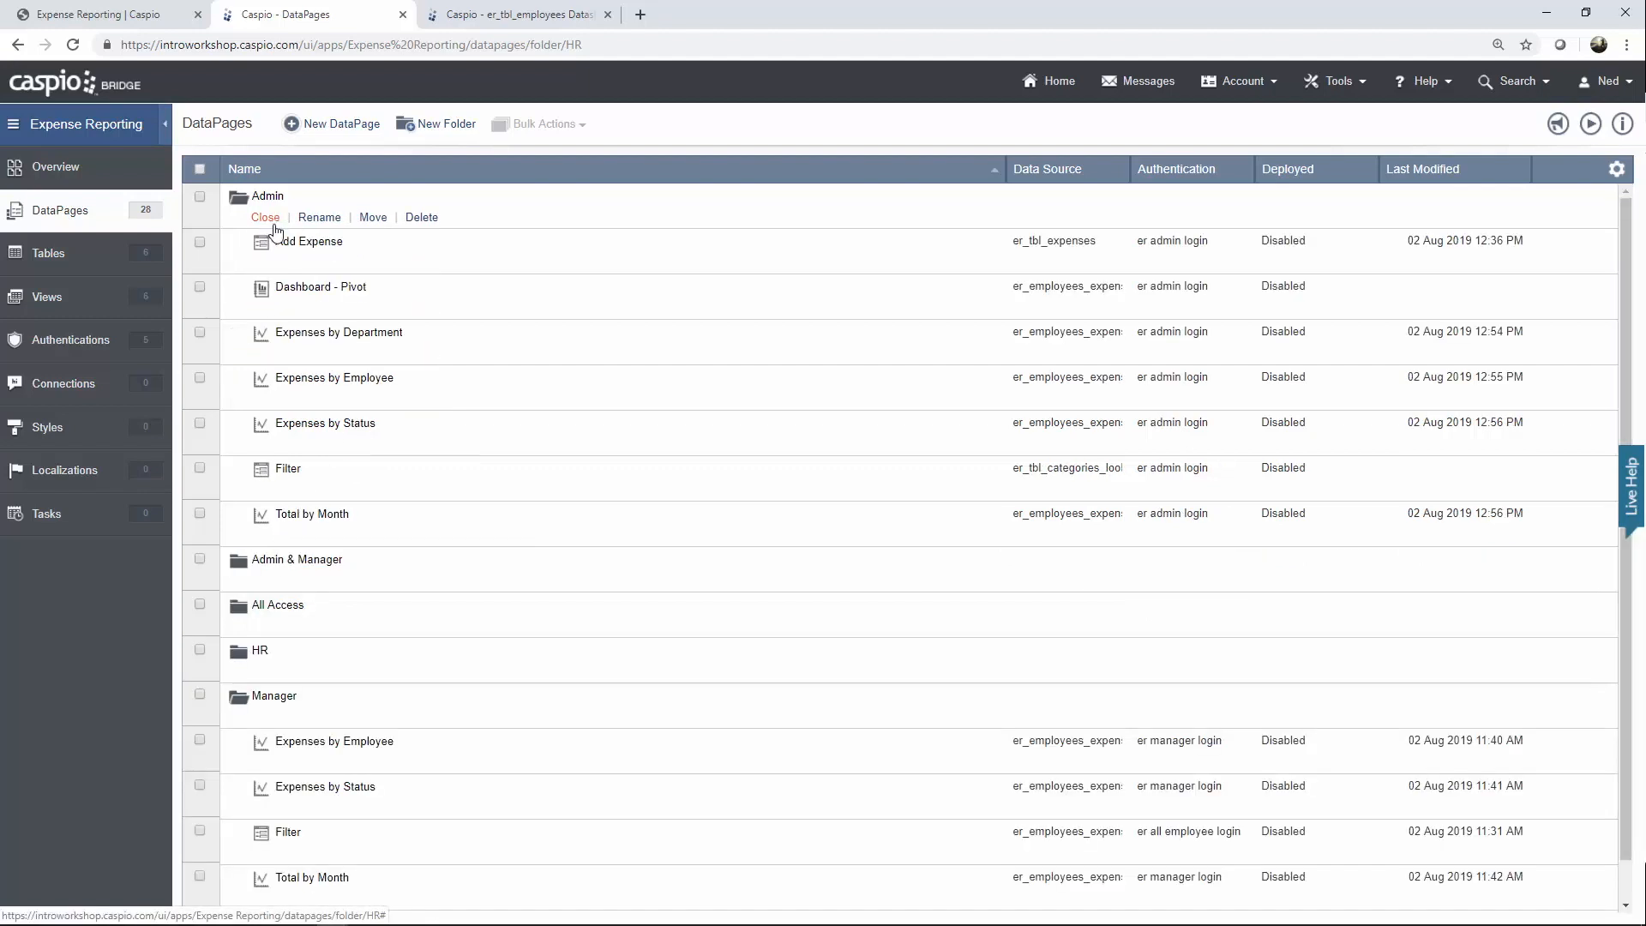
mouse_move(317, 482)
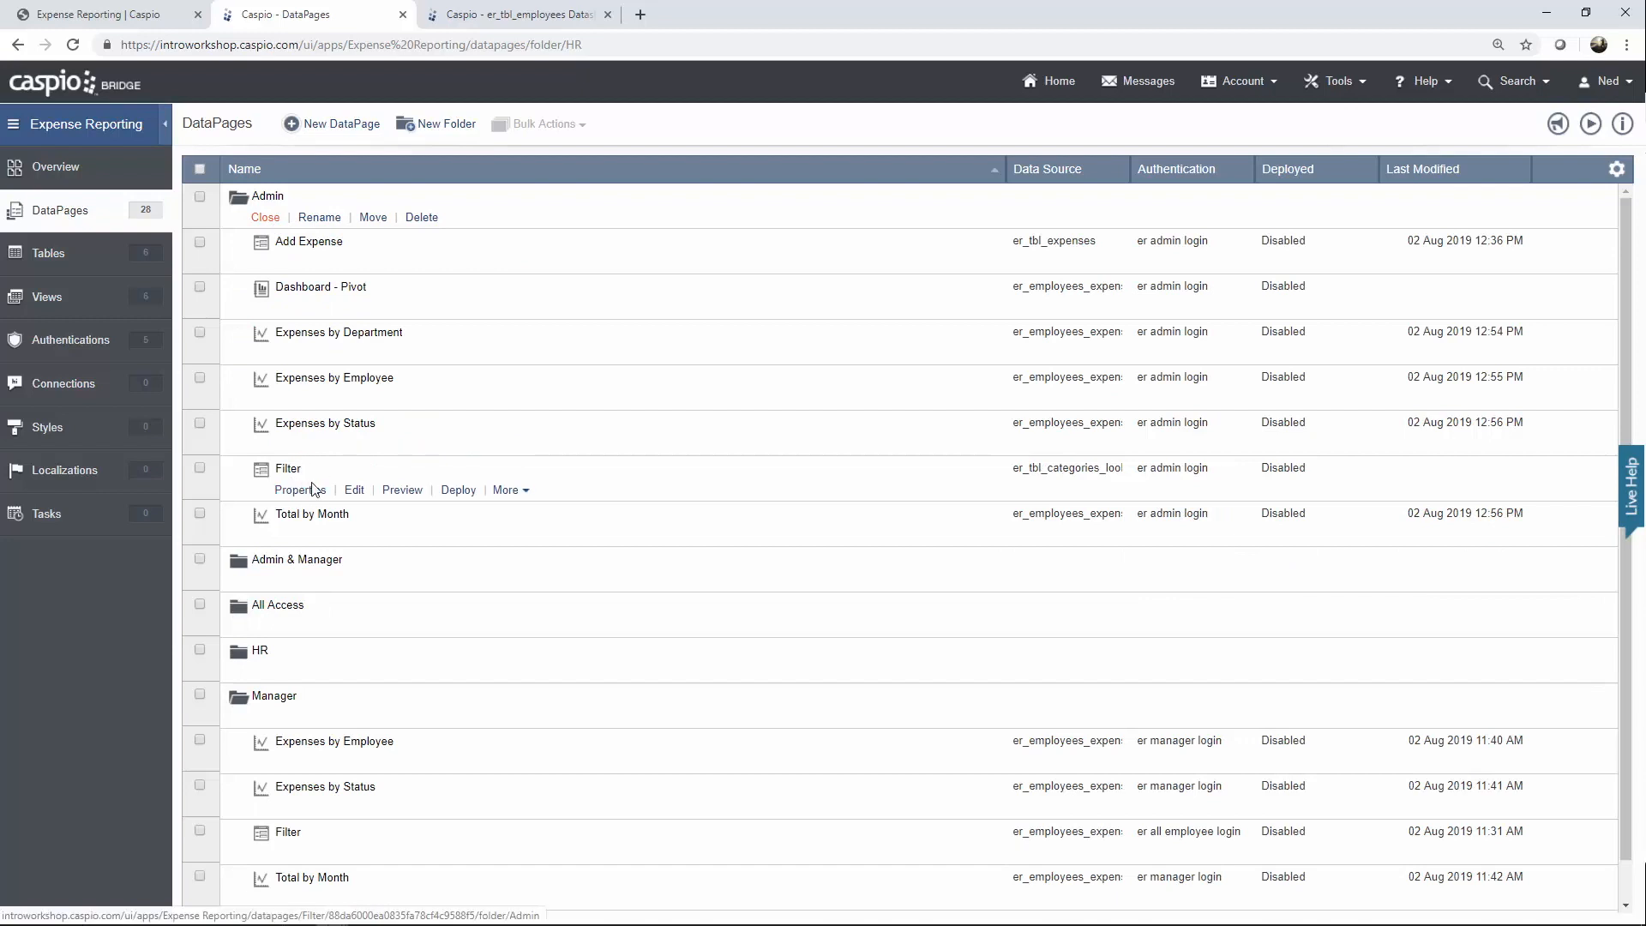
left_click(265, 217)
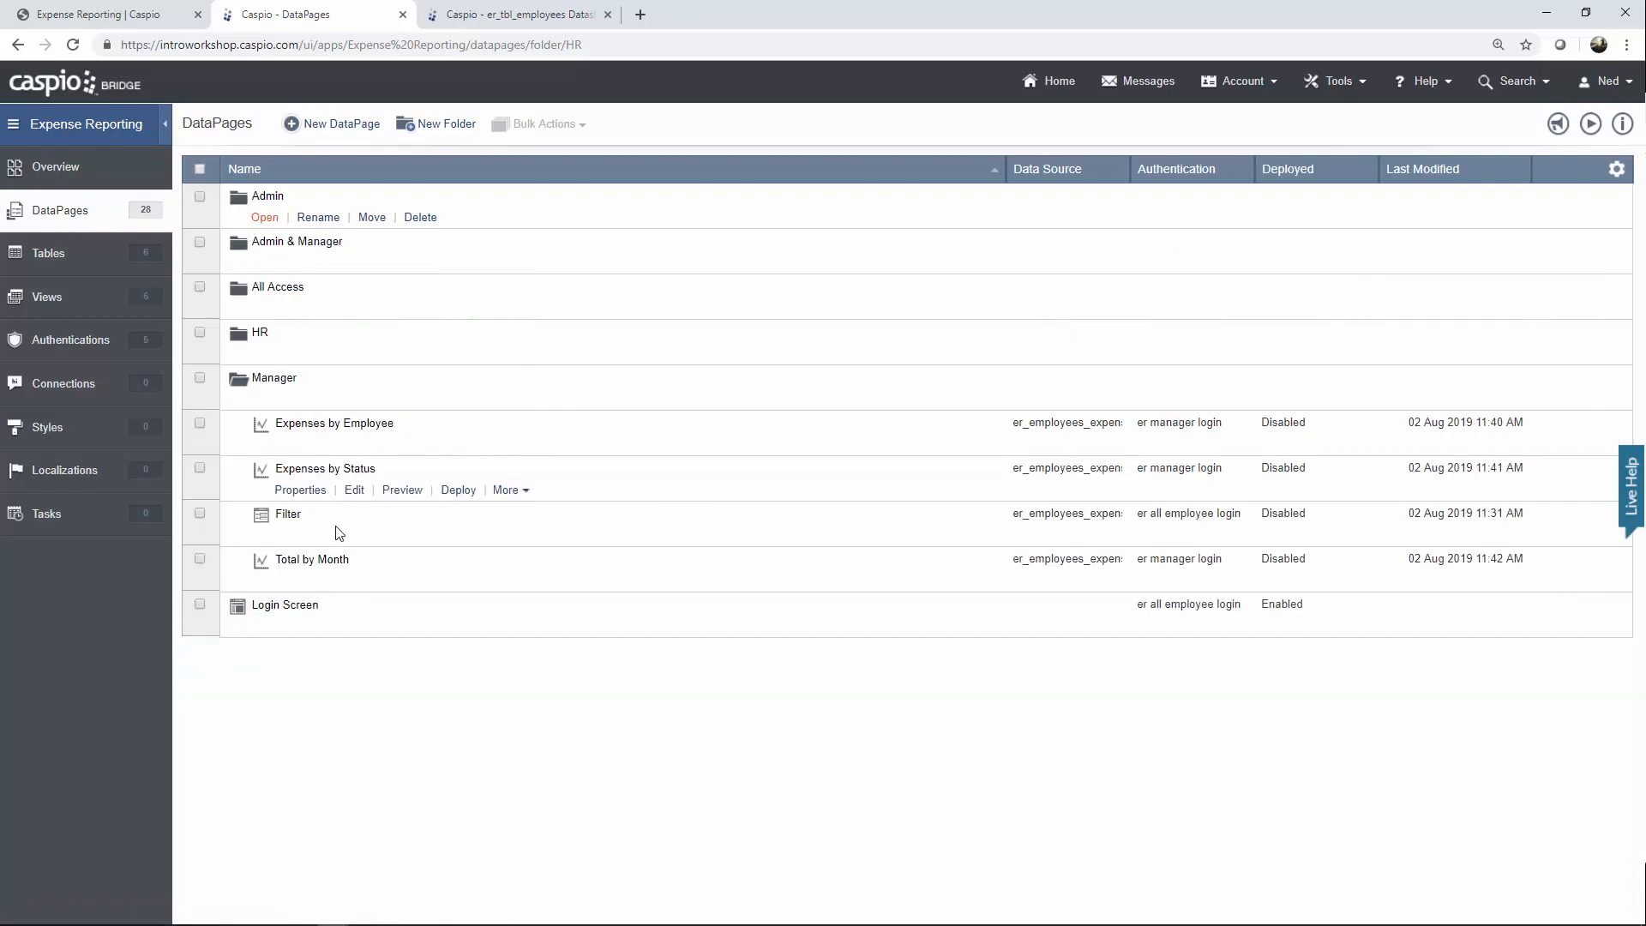
left_click(353, 538)
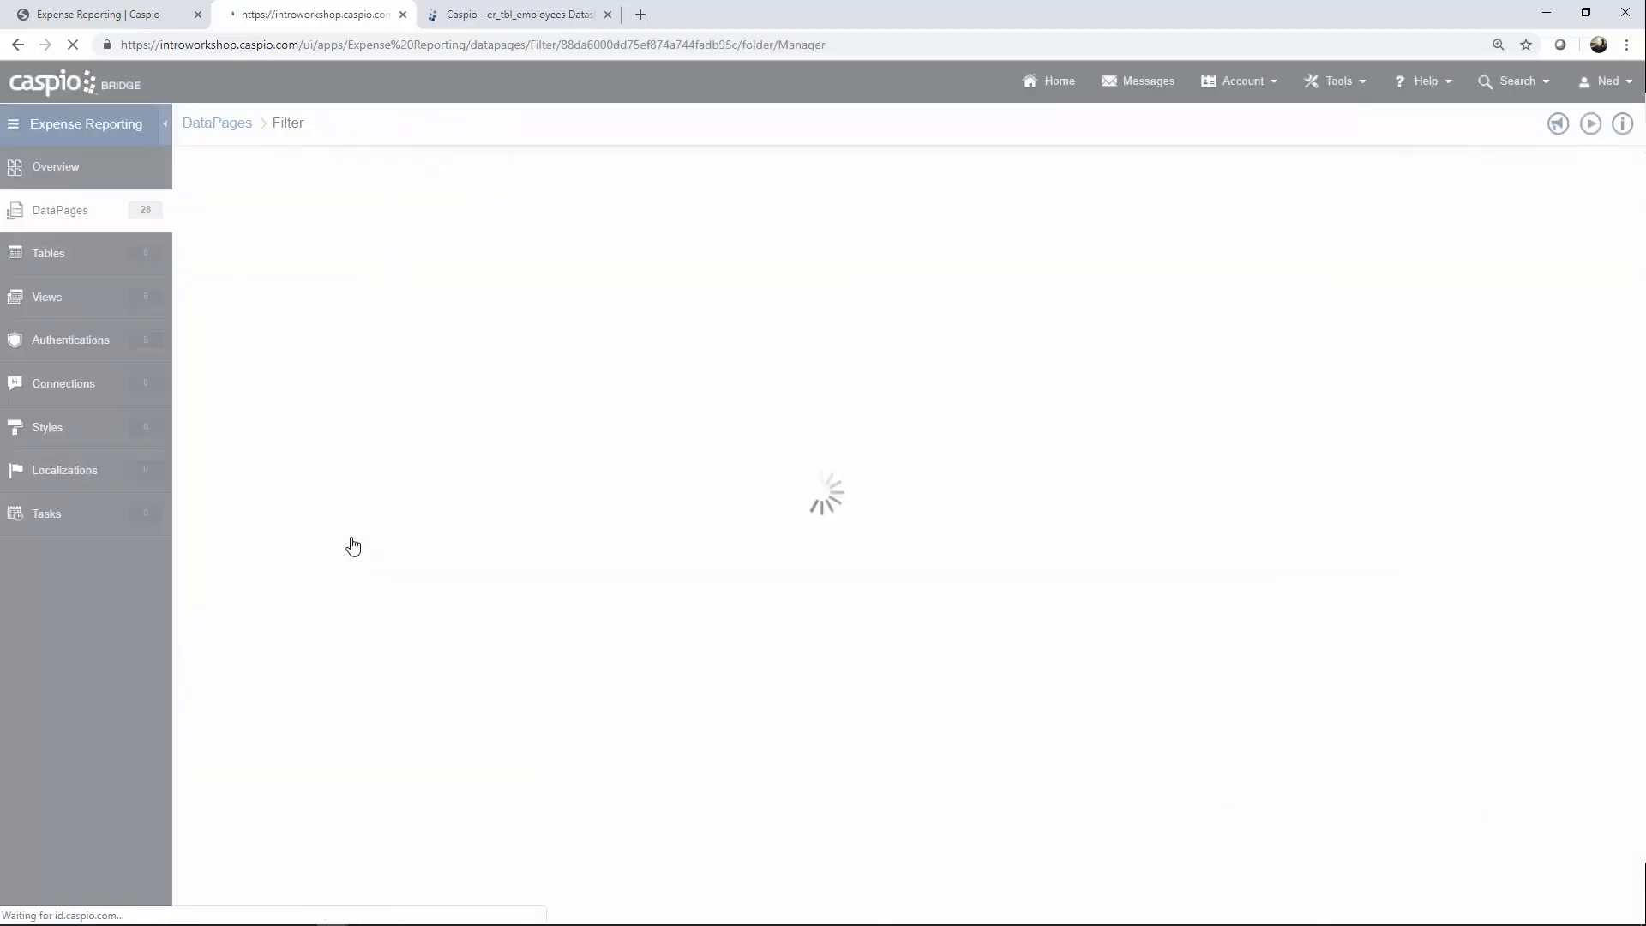
Step to the Filter's field configuration and view Status, Category, Date (from) and Date (to).
left_click(742, 651)
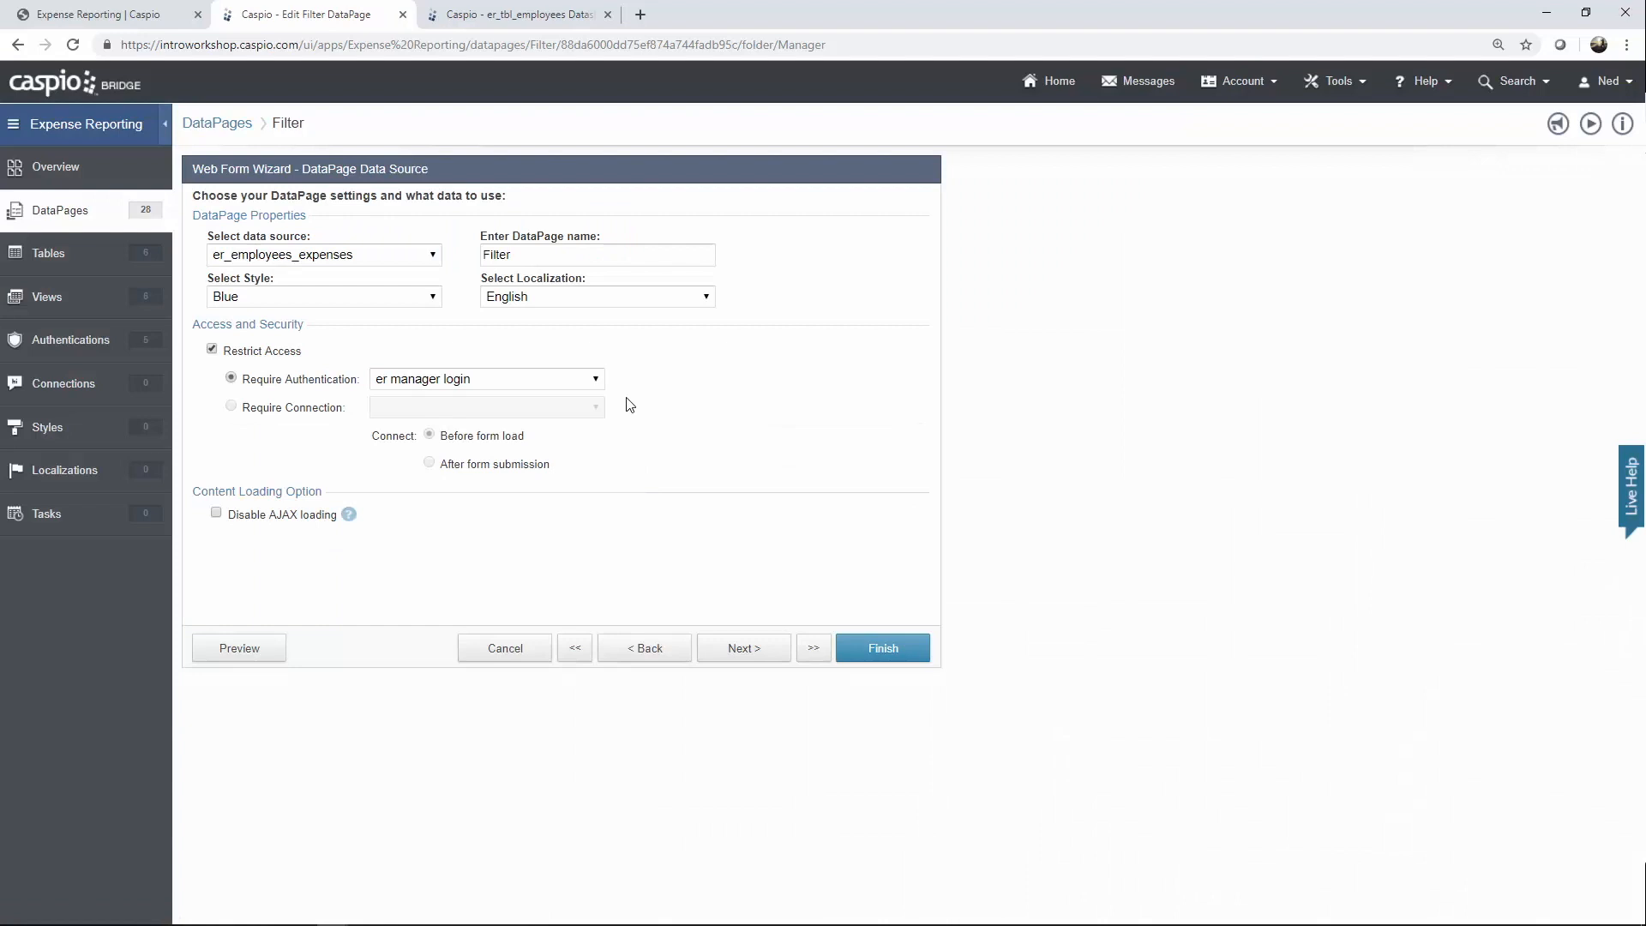
left_click(745, 653)
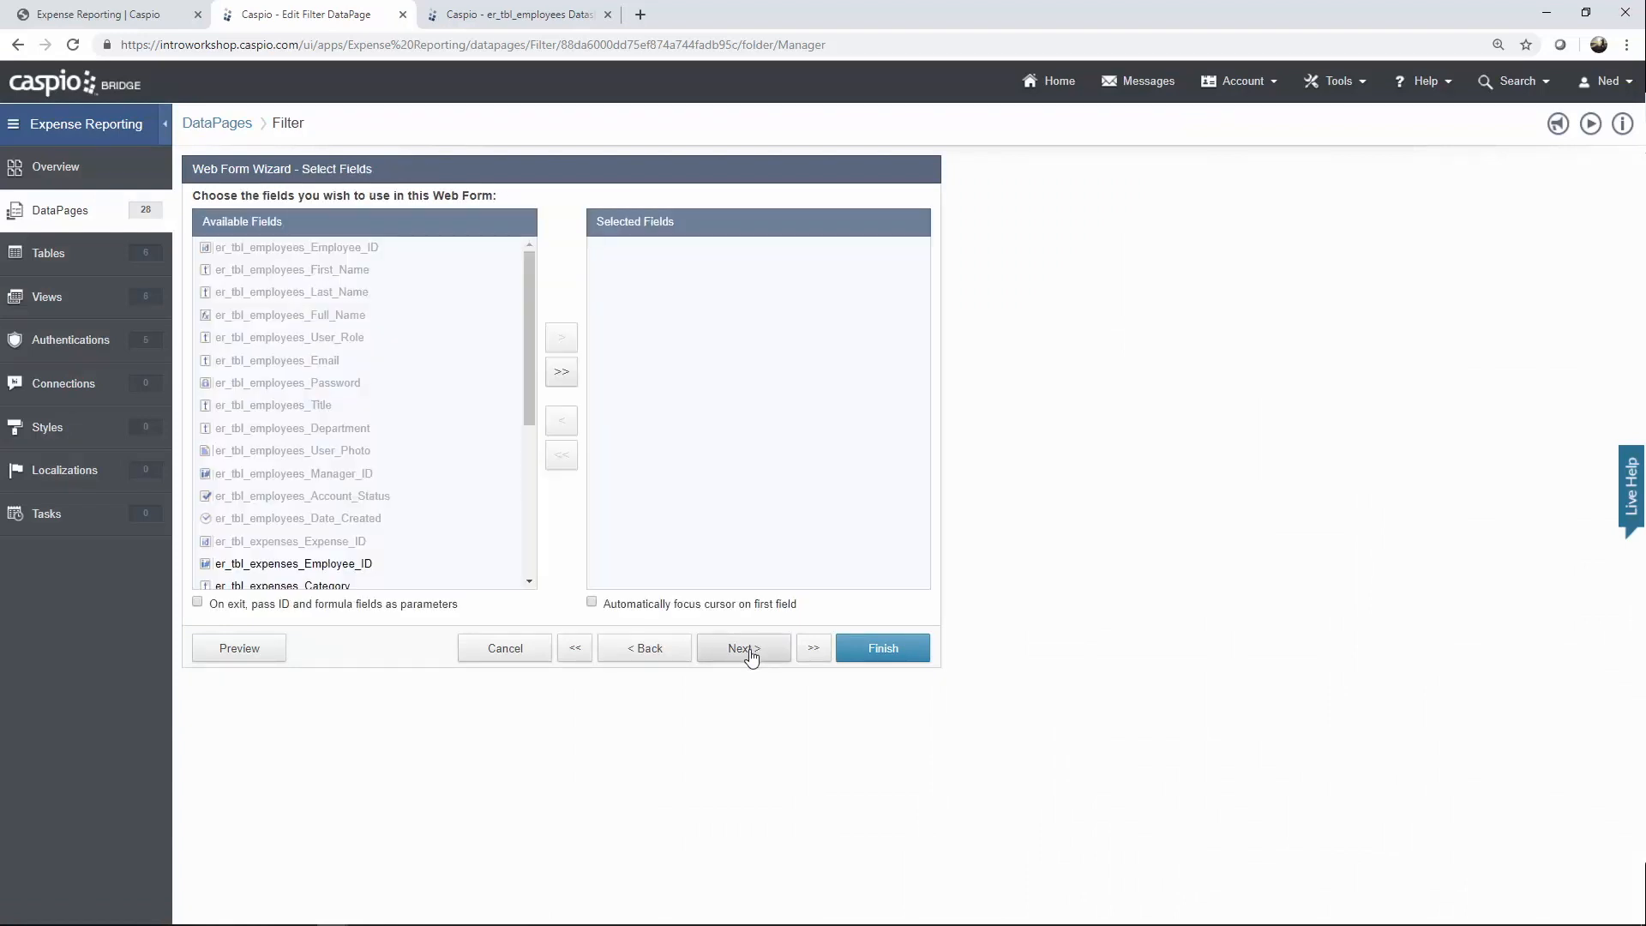
left_click(749, 653)
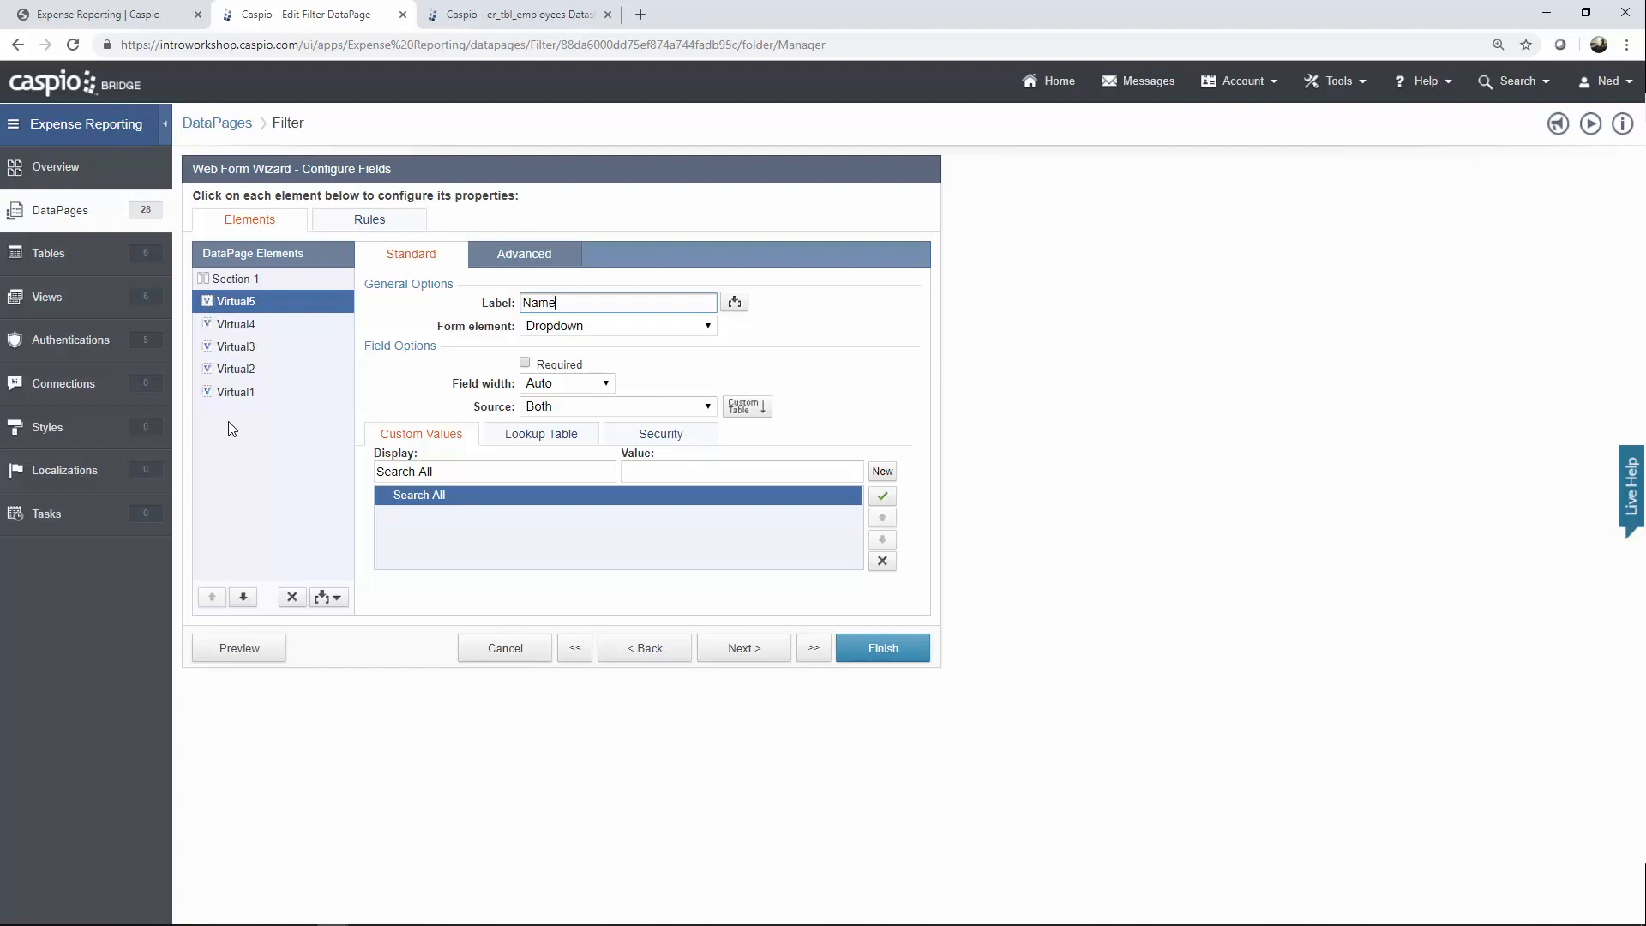
left_click(254, 327)
left_click(256, 348)
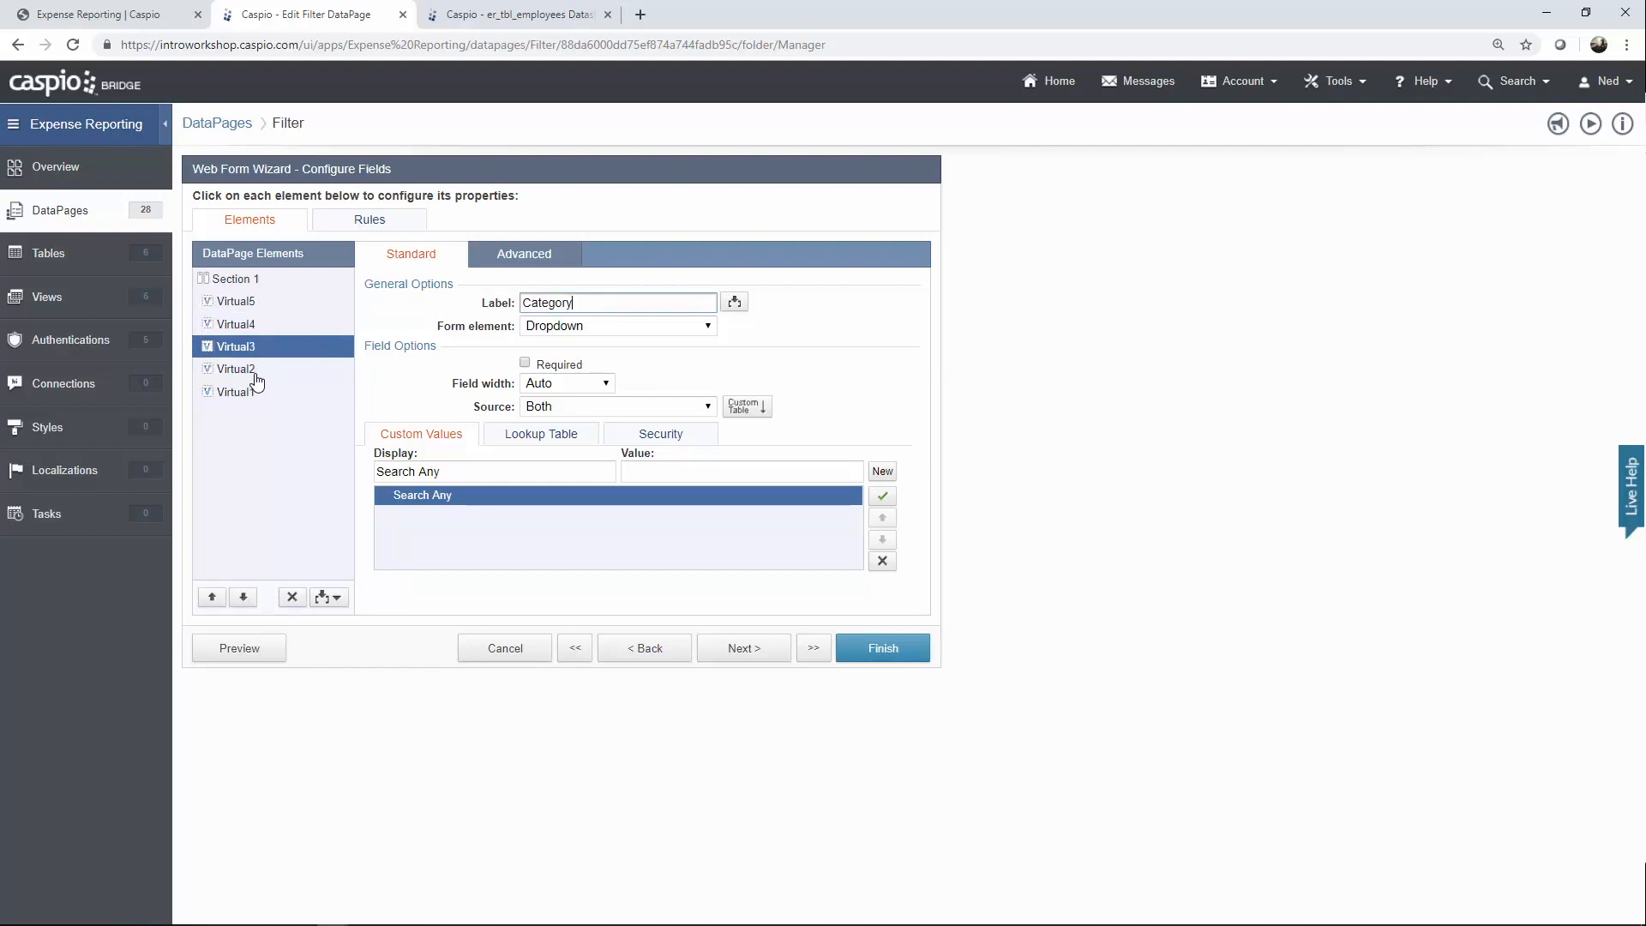
left_click(254, 369)
left_click(255, 392)
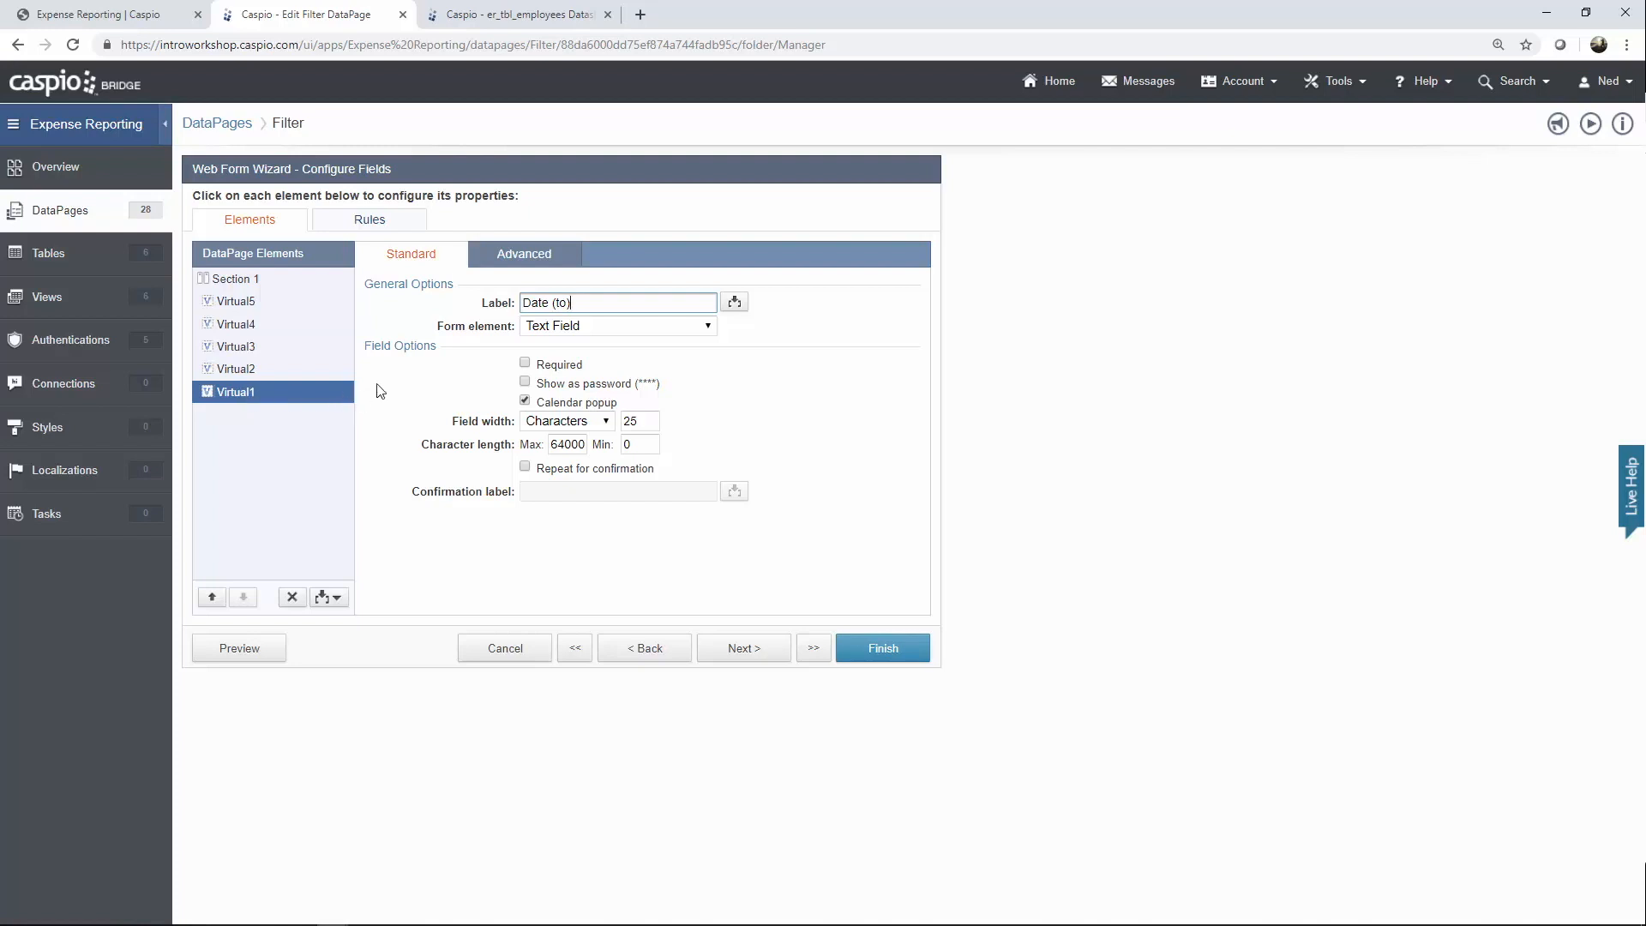
Check the Name dropdown's Advanced settings and the Same form destination, then cancel.
left_click(276, 309)
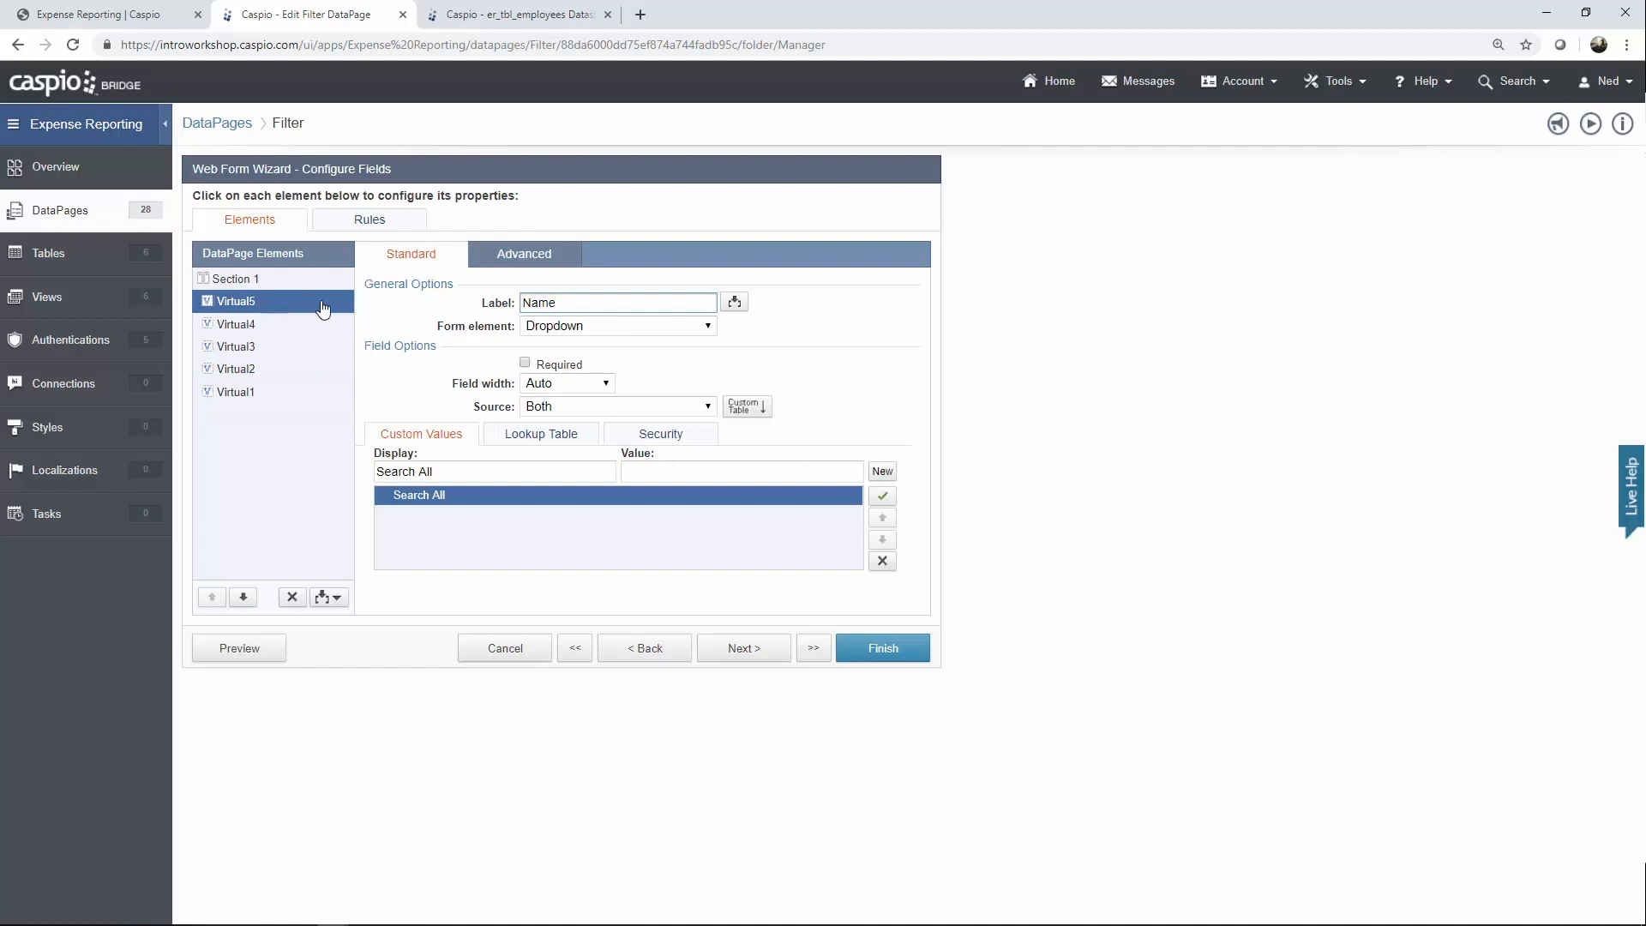
left_click(515, 261)
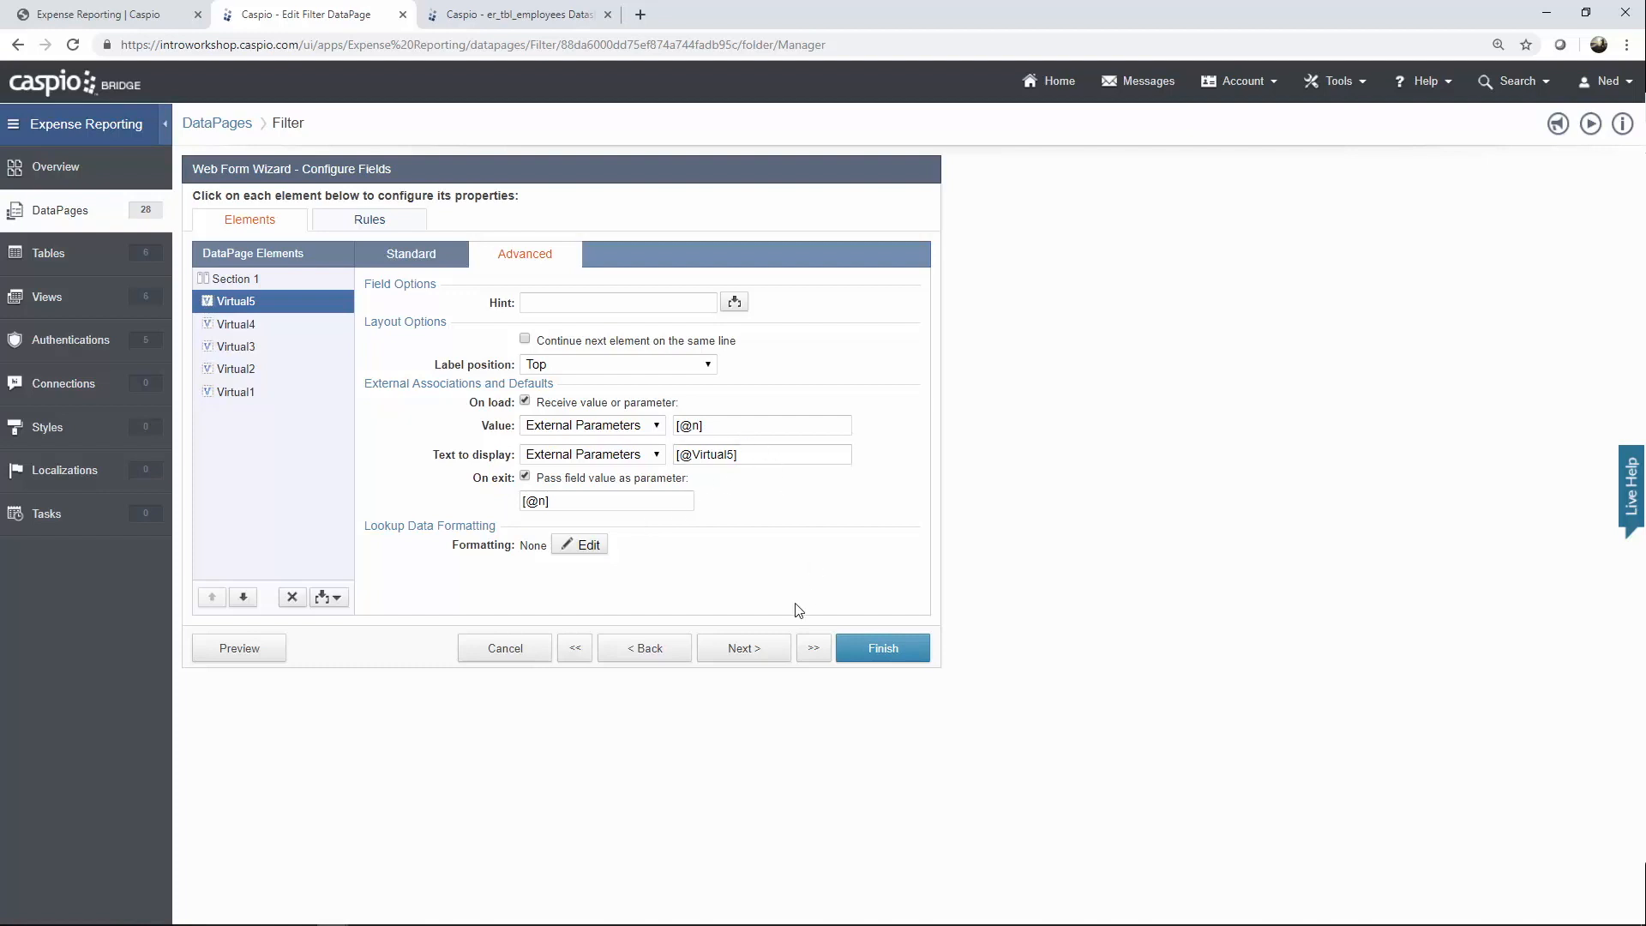
left_click(746, 653)
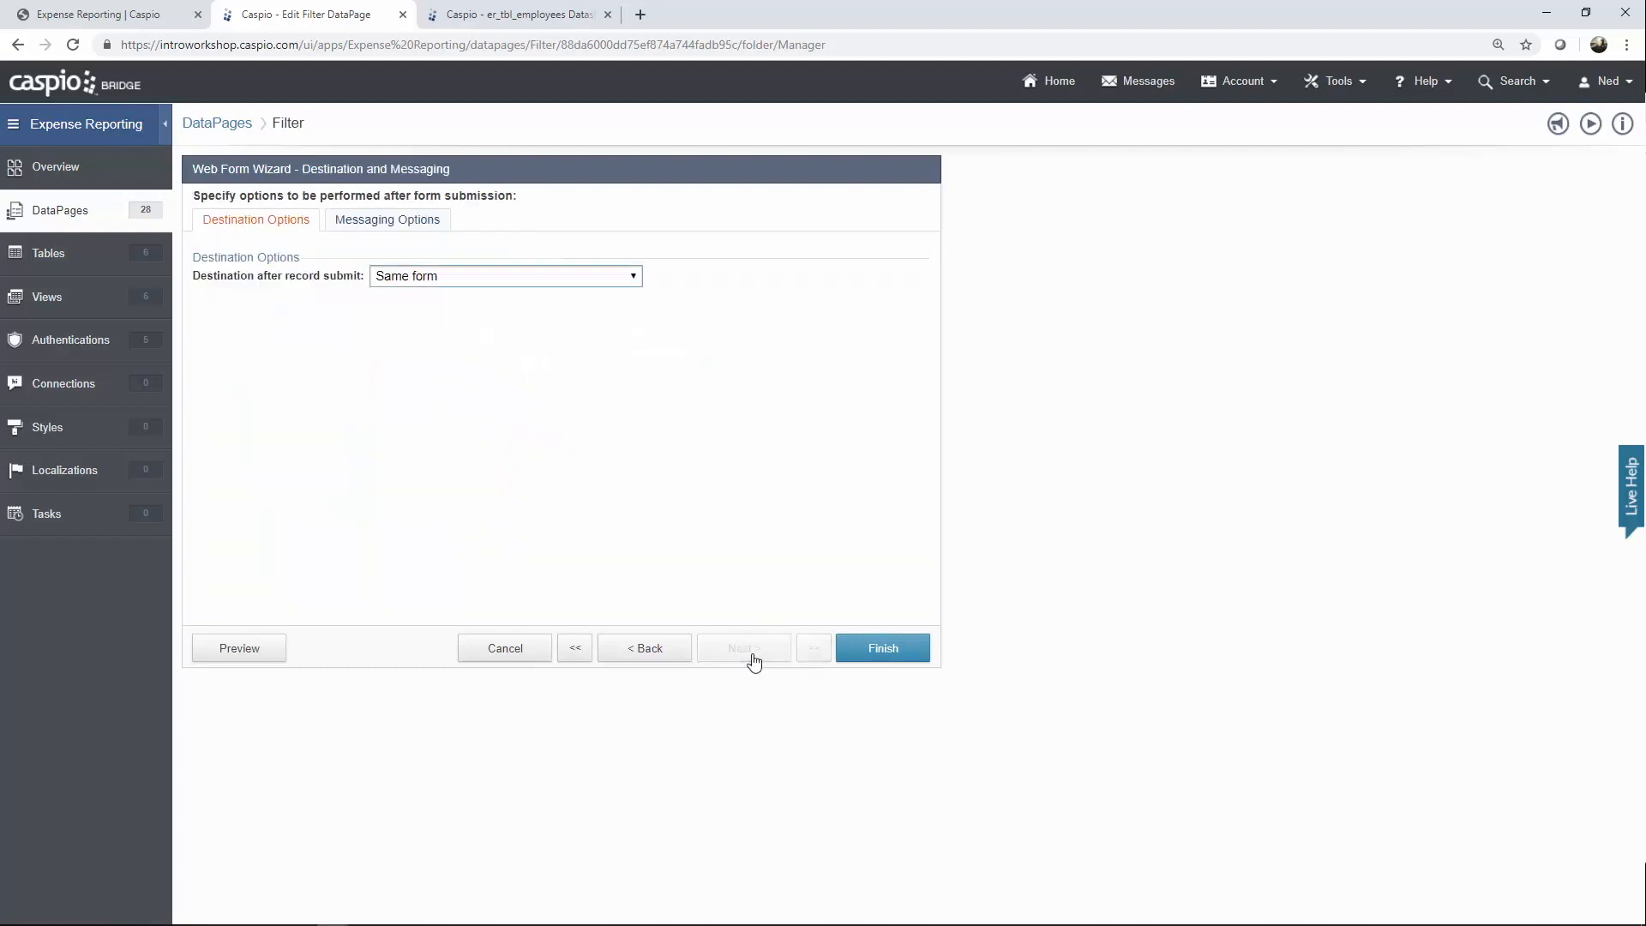
left_click(525, 654)
Discard the Filter edits, then edit Expenses by Employee and step to its chart options.
left_click(920, 459)
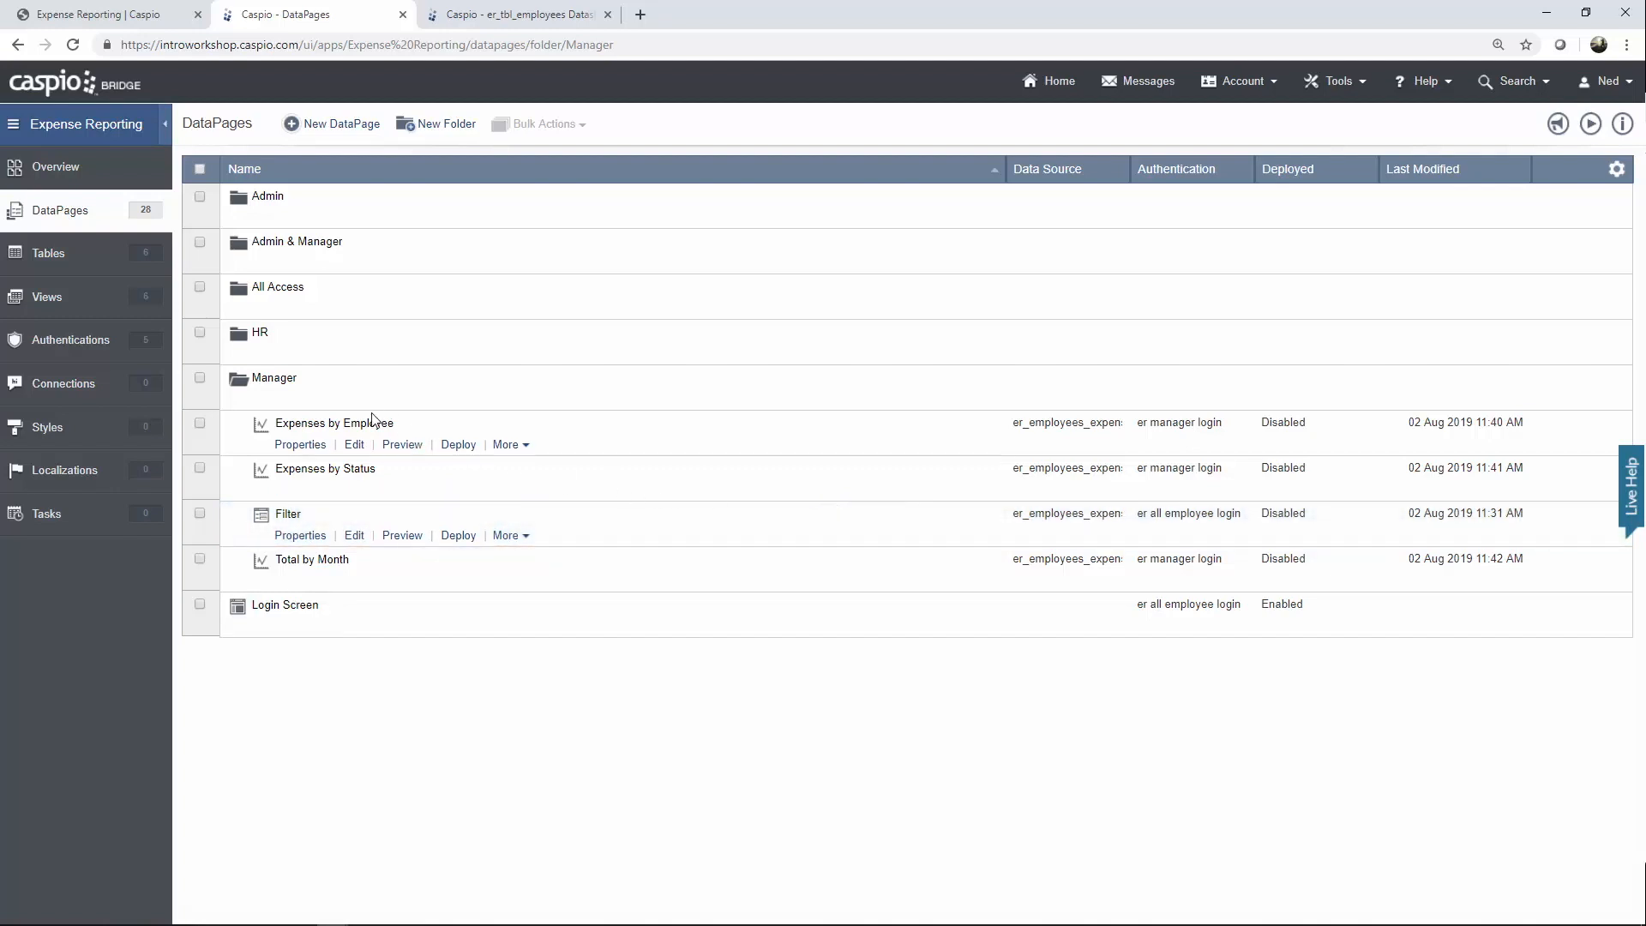
left_click(355, 445)
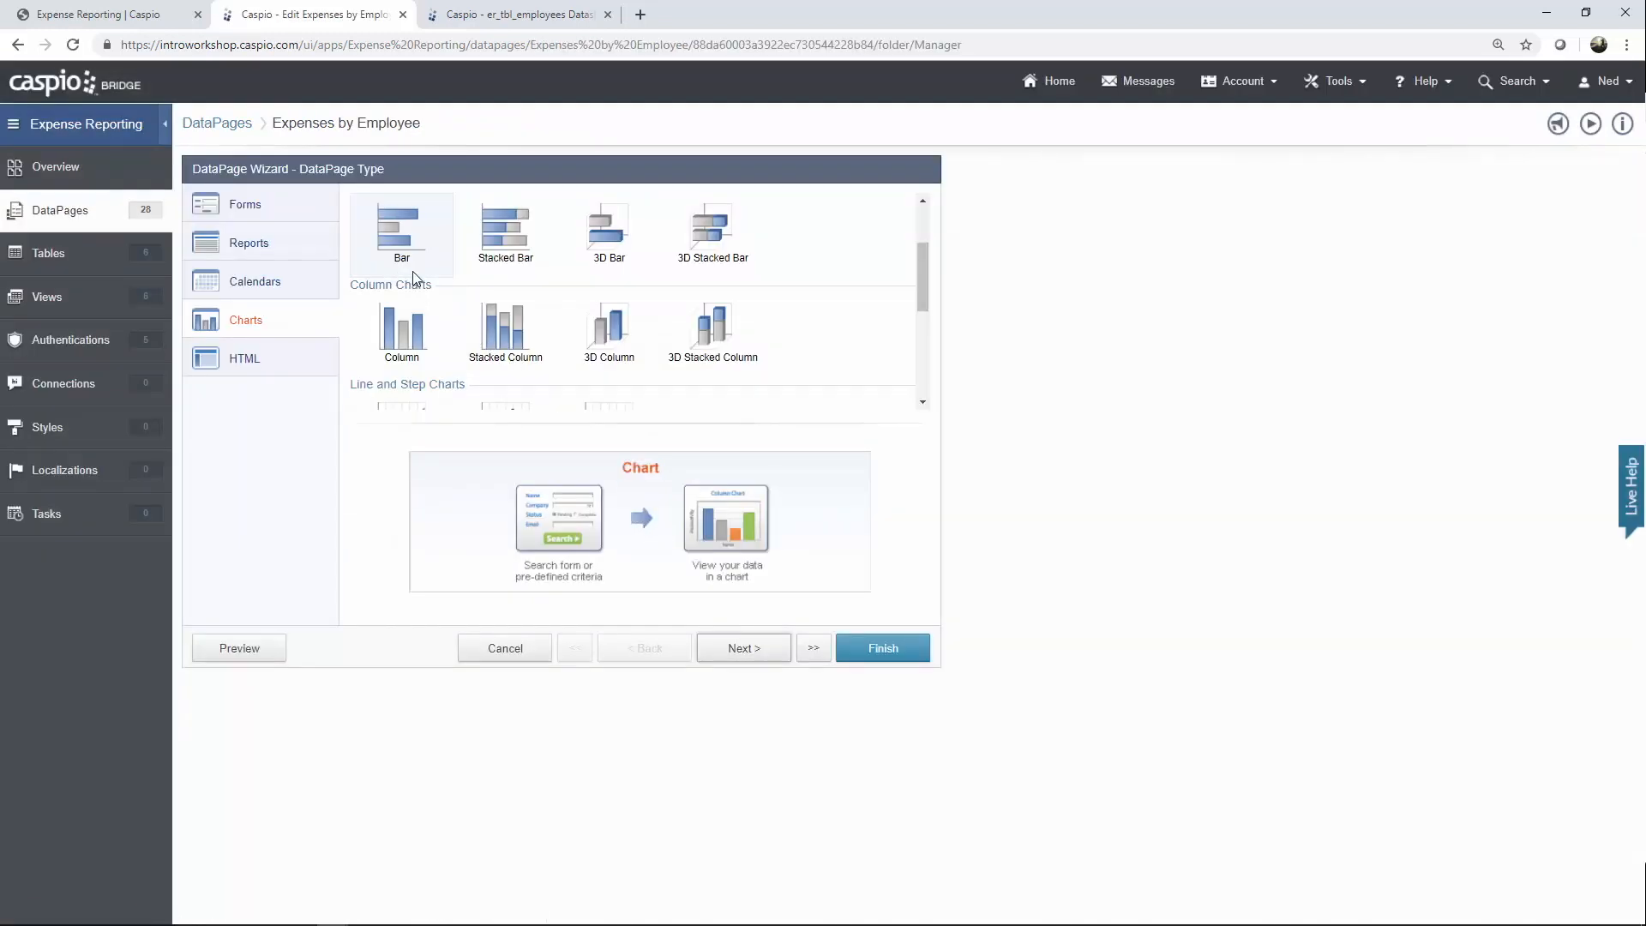
left_click(742, 648)
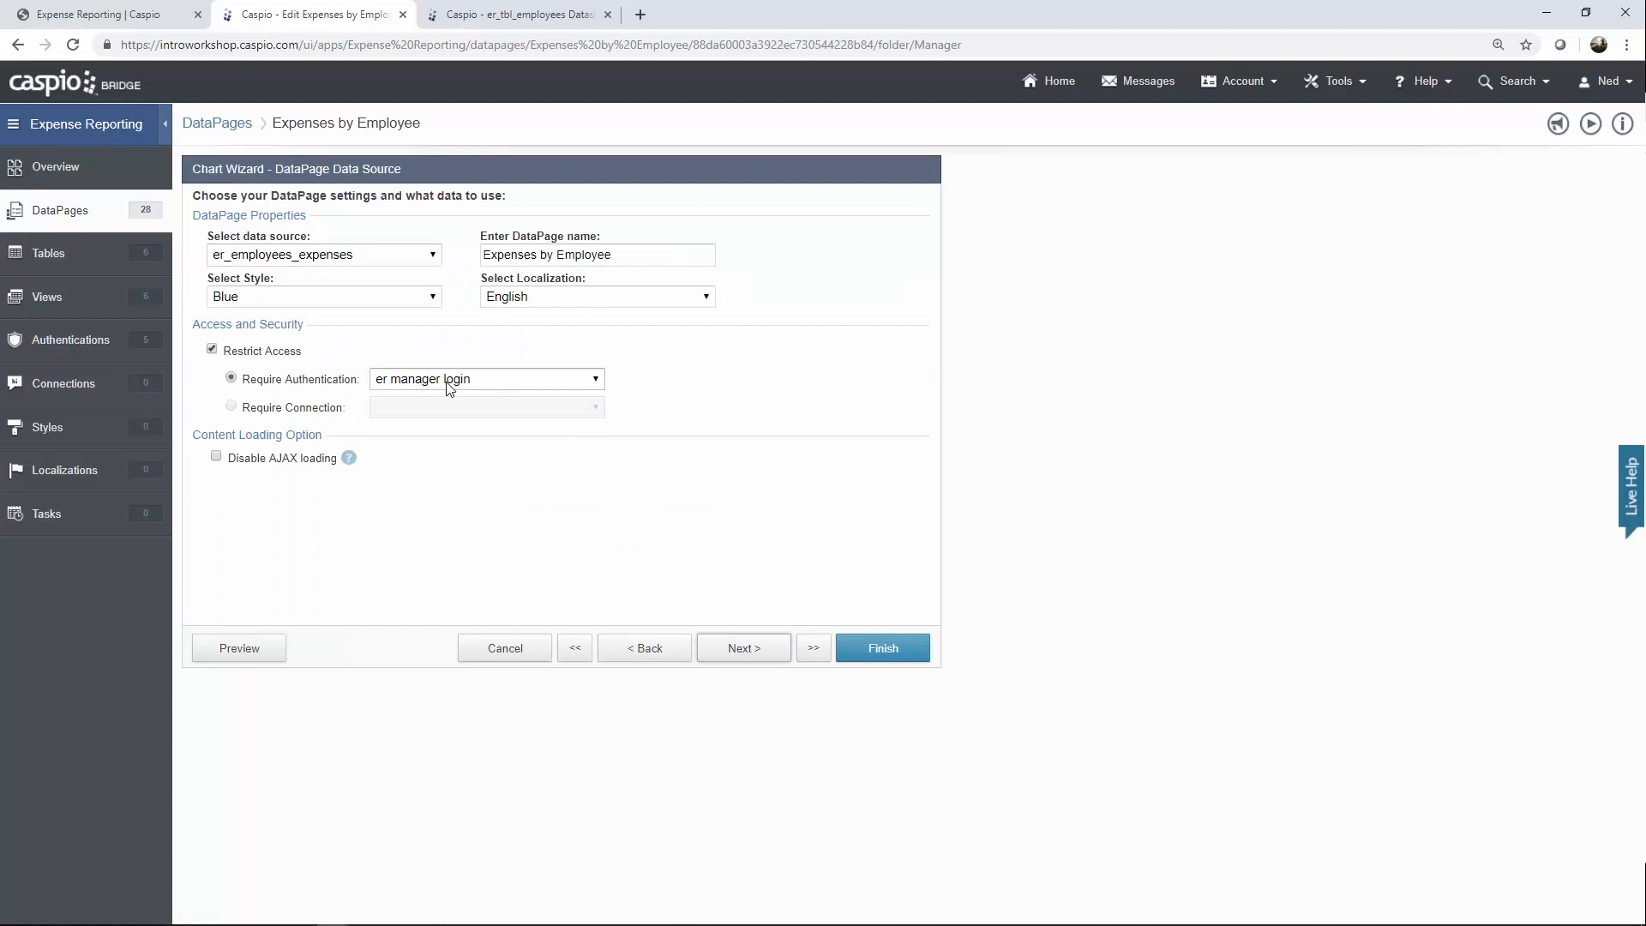
left_click(739, 649)
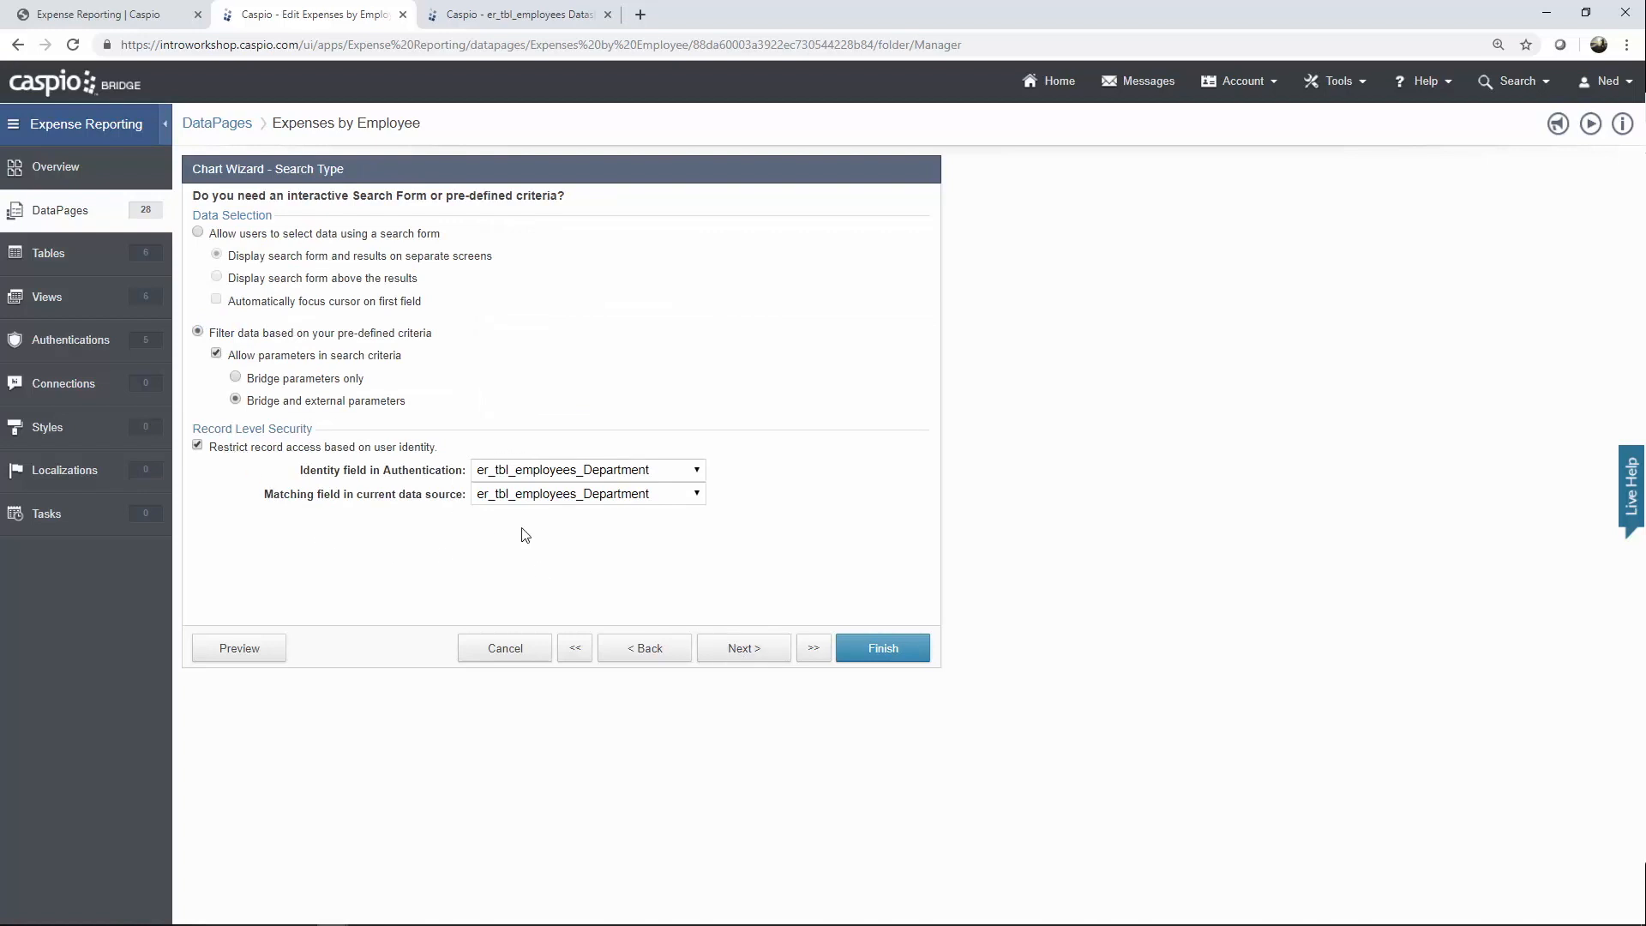
left_click(769, 657)
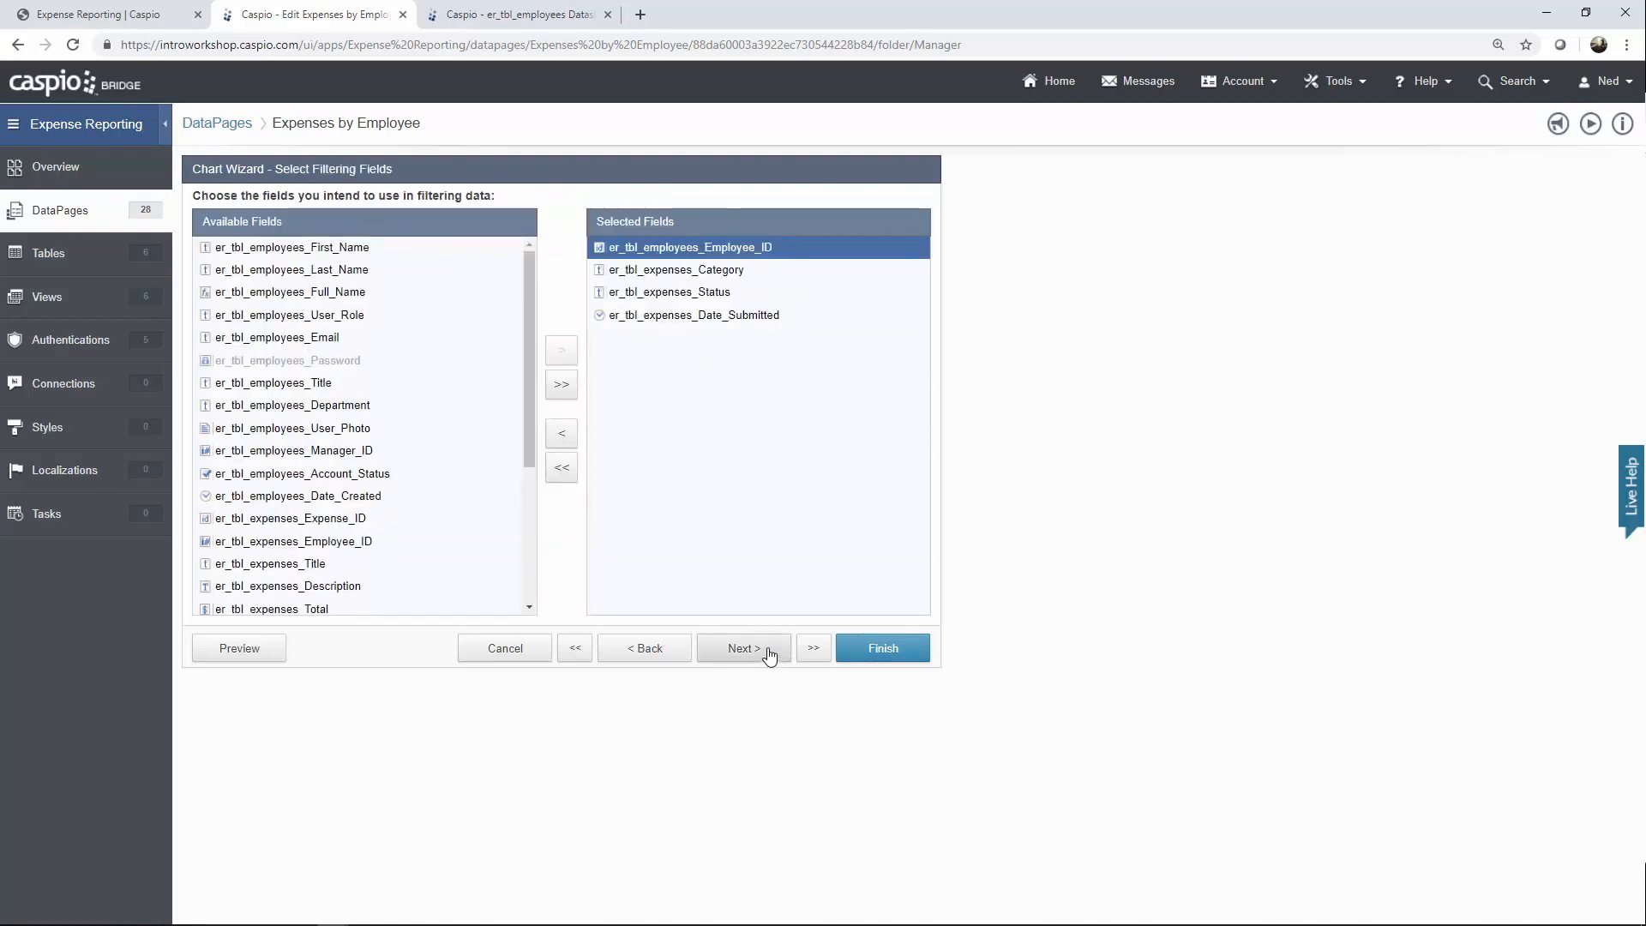
left_click(769, 656)
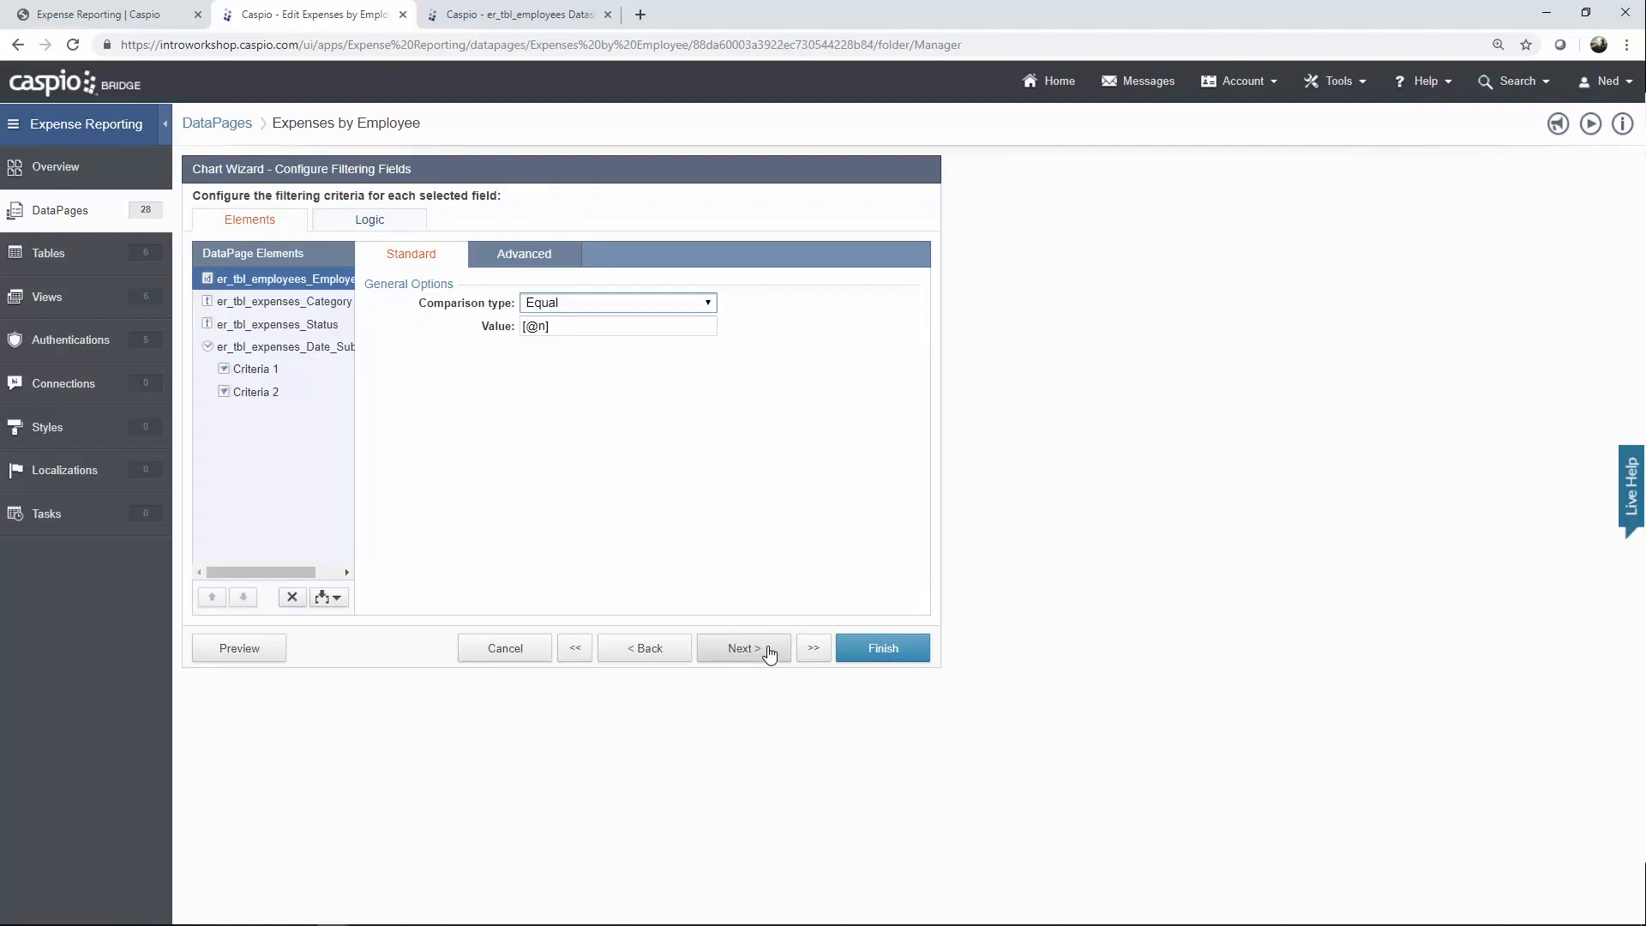
left_click(770, 654)
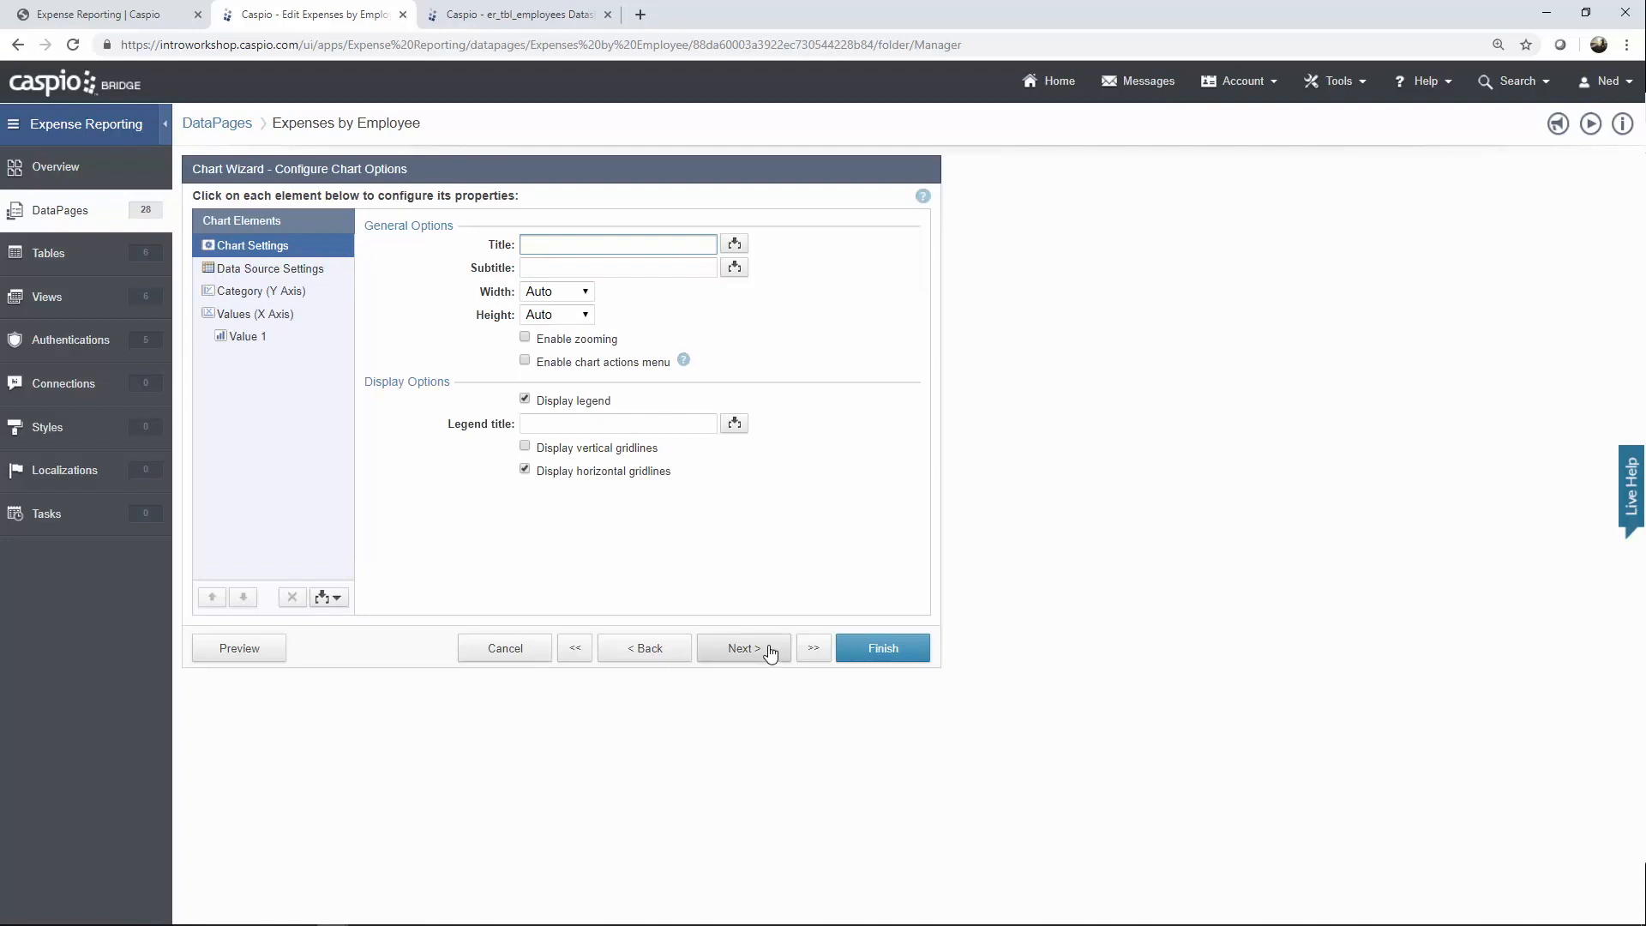
Review the series, er_tbl_employees_Full_Name category axis, value axis and Value 1, then cancel.
left_click(311, 276)
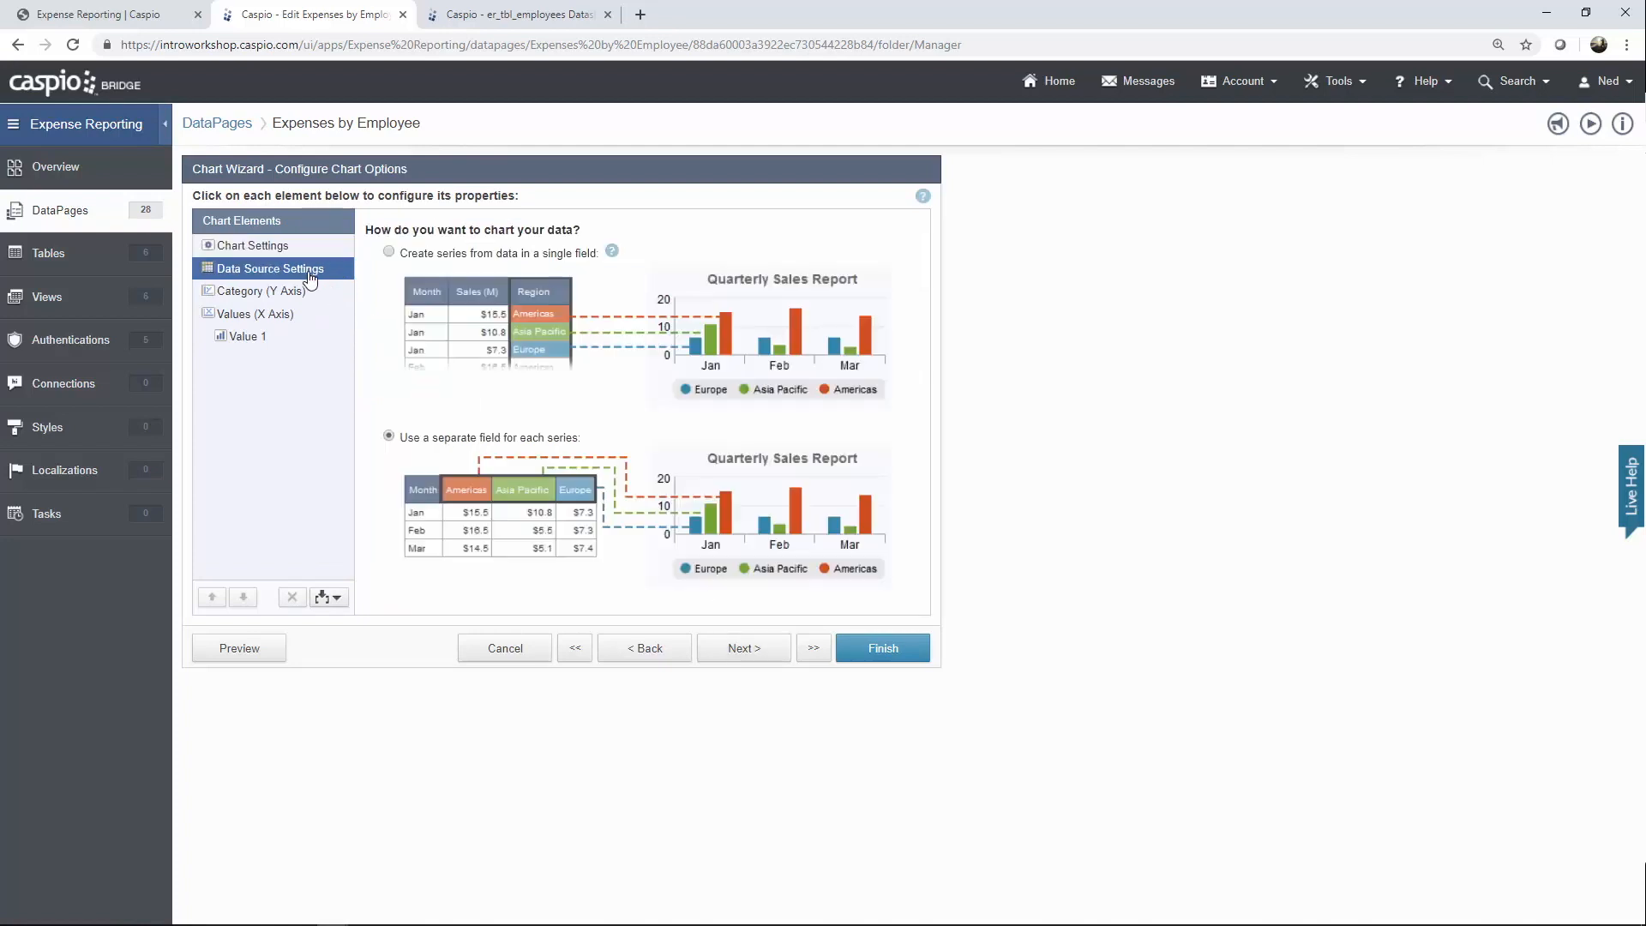
left_click(278, 294)
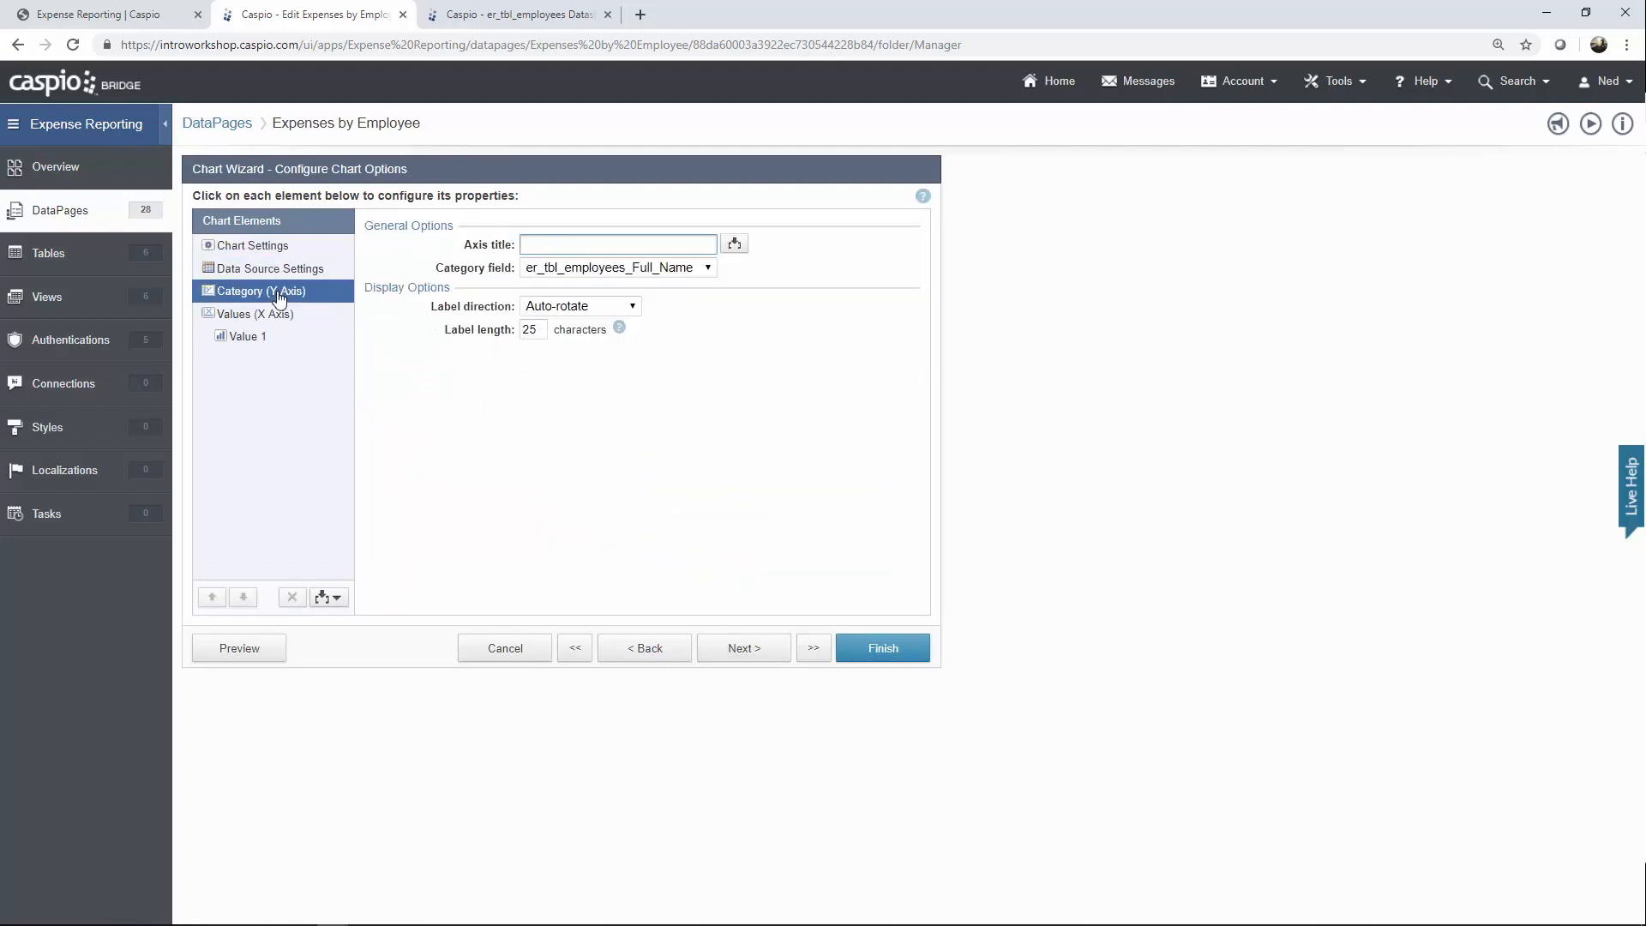
left_click(671, 270)
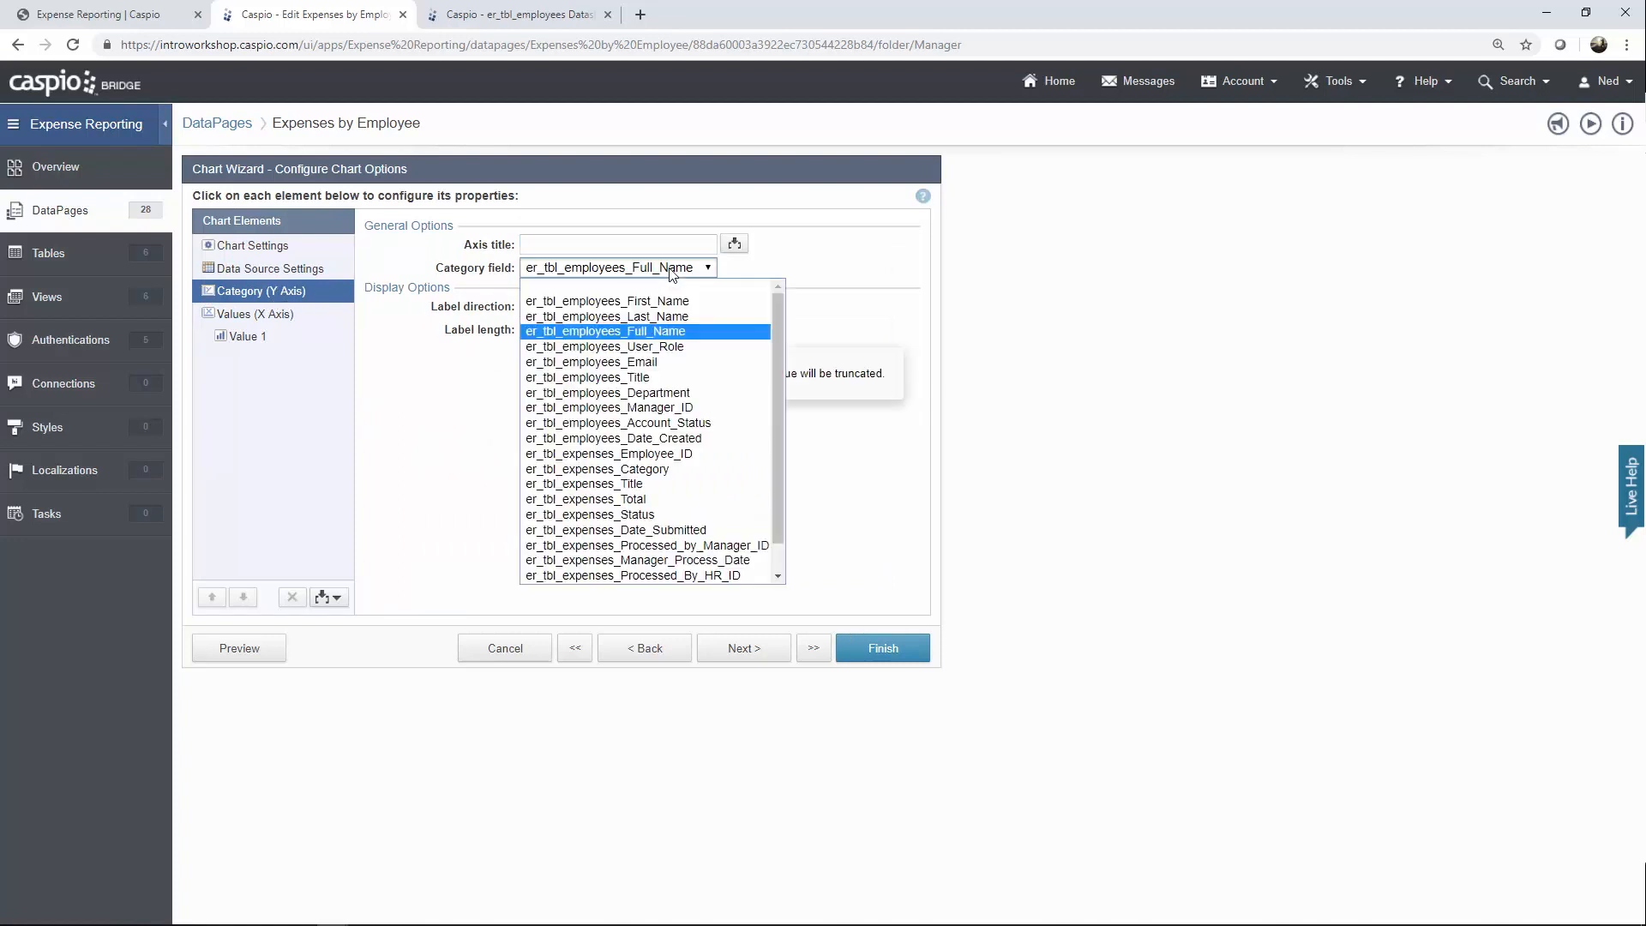
left_click(671, 271)
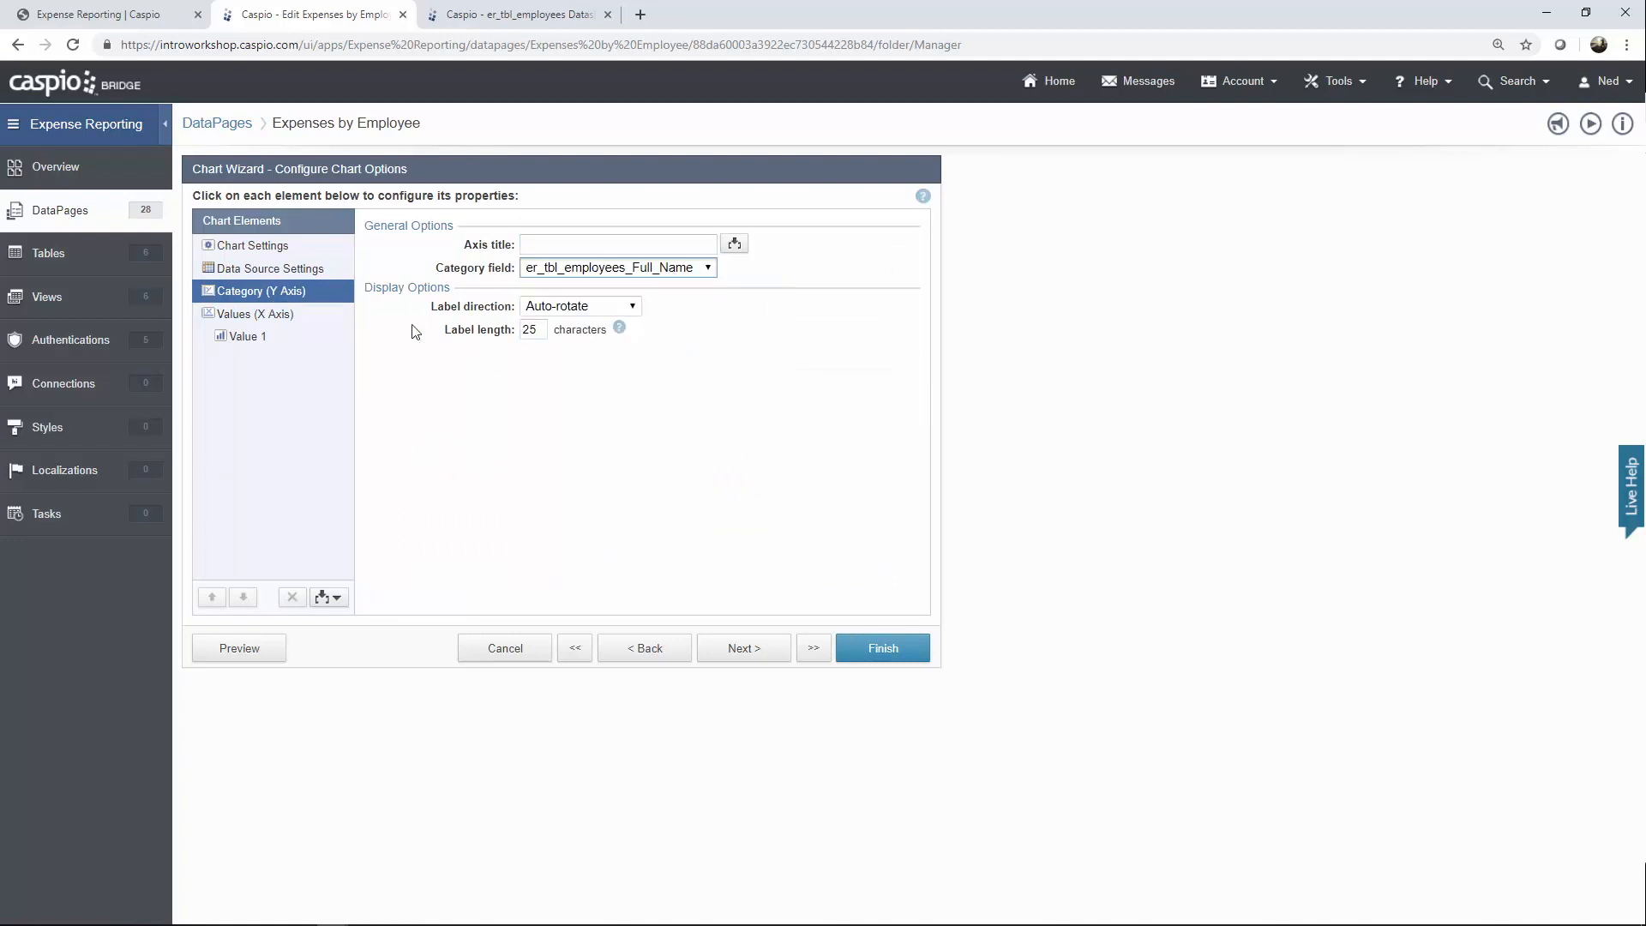
left_click(259, 316)
left_click(261, 342)
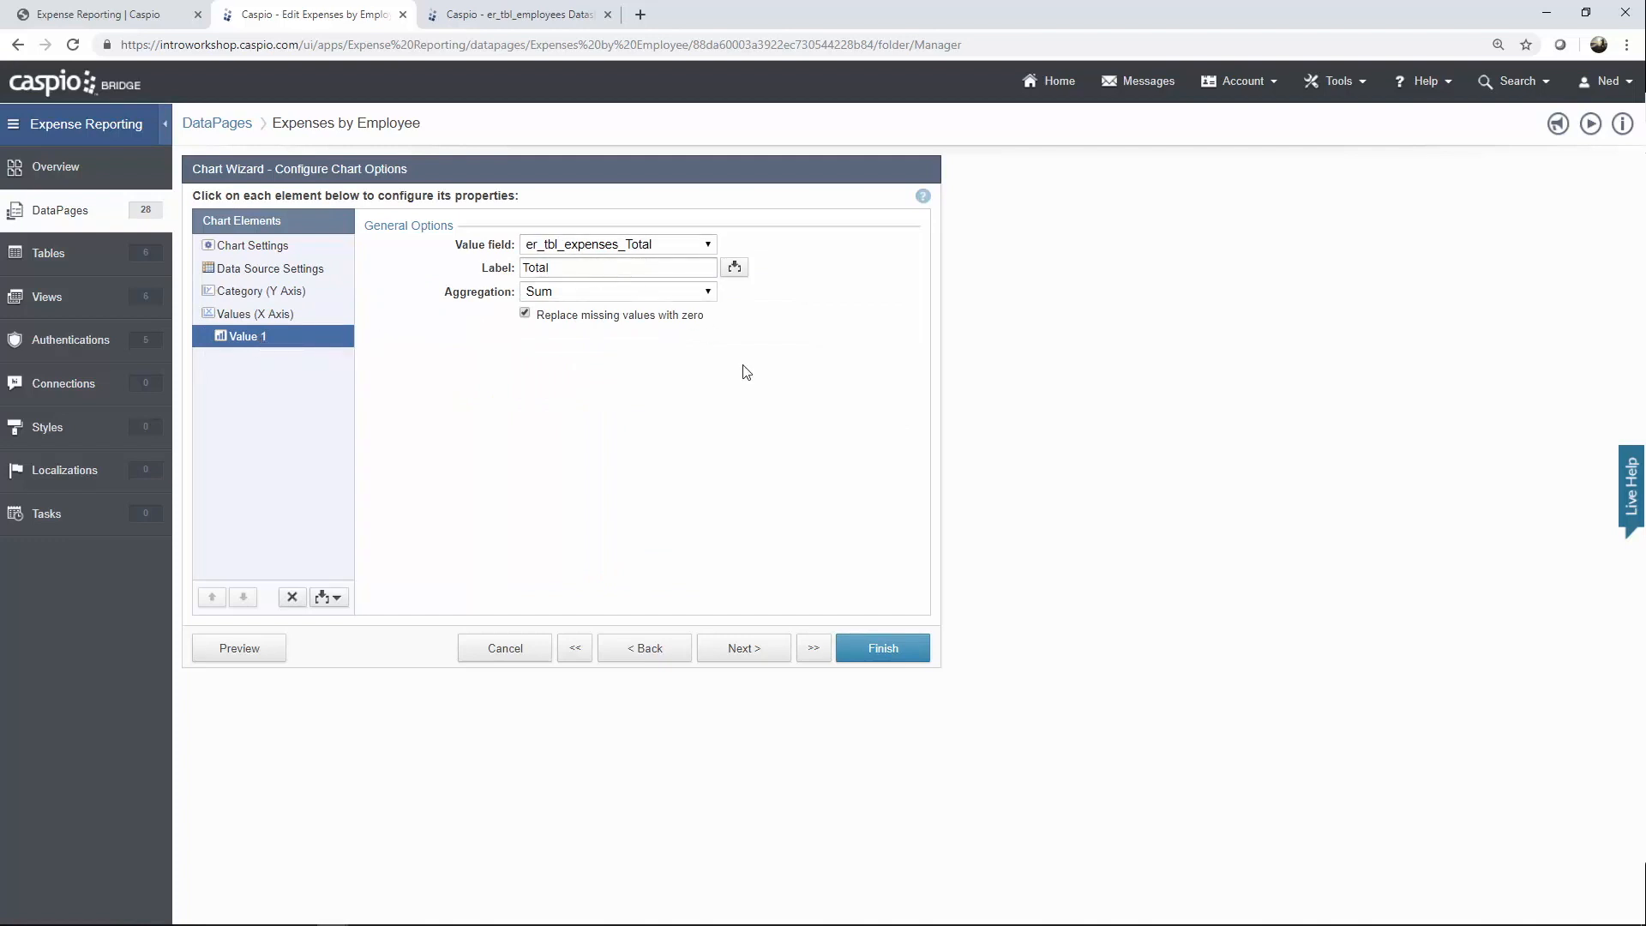
left_click(754, 651)
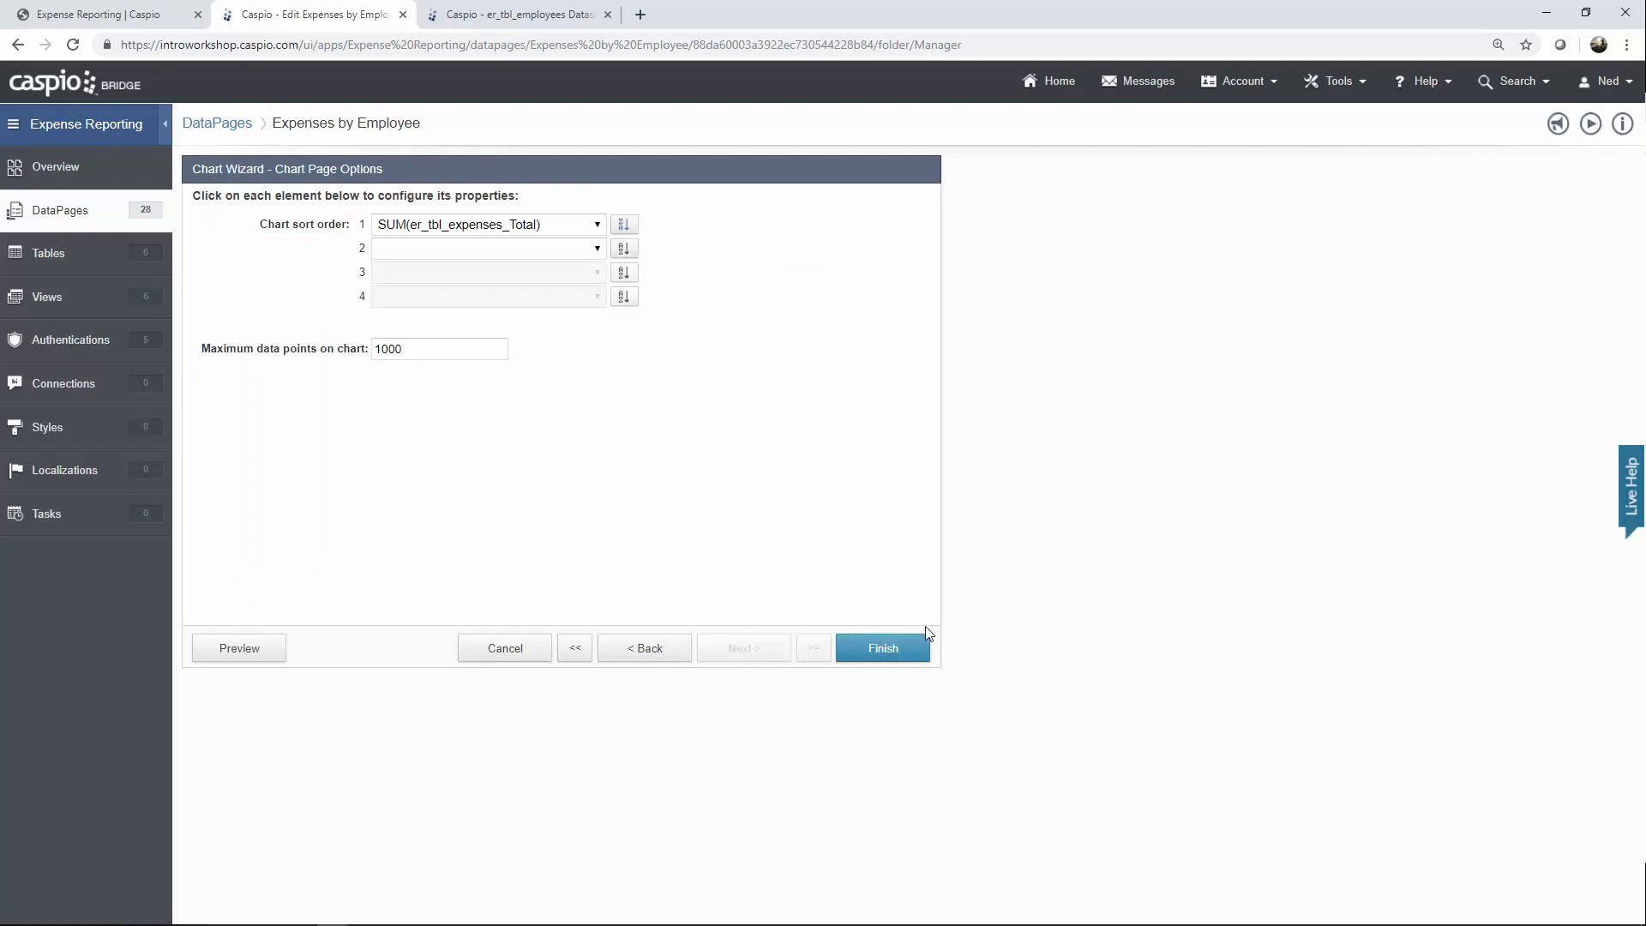
left_click(524, 664)
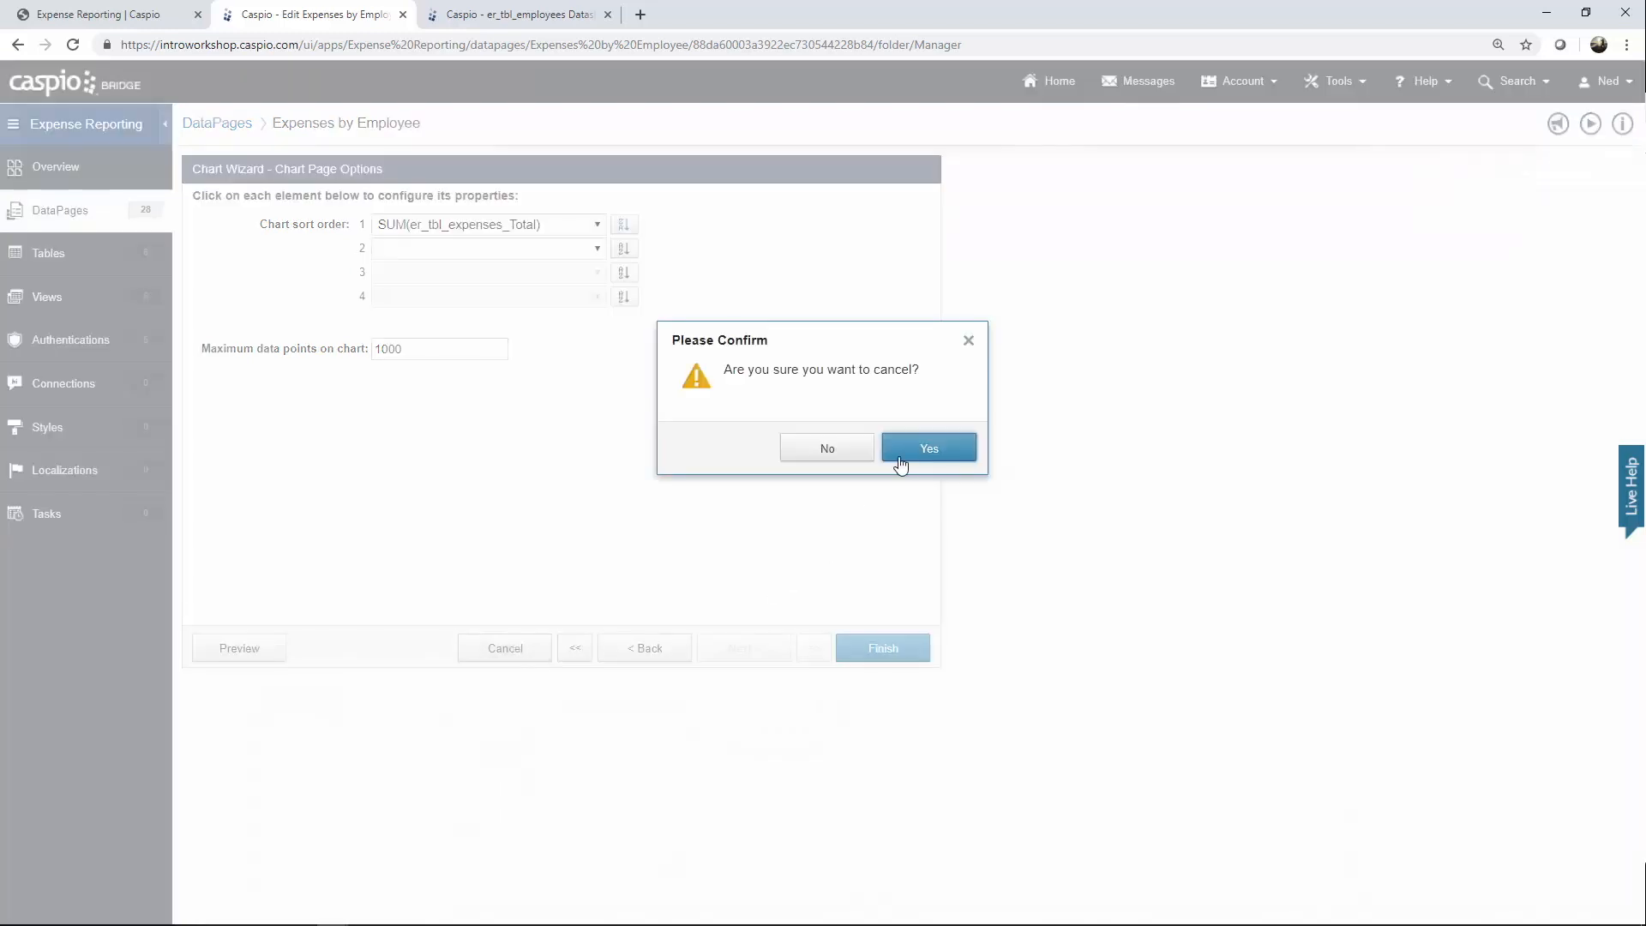
left_click(896, 455)
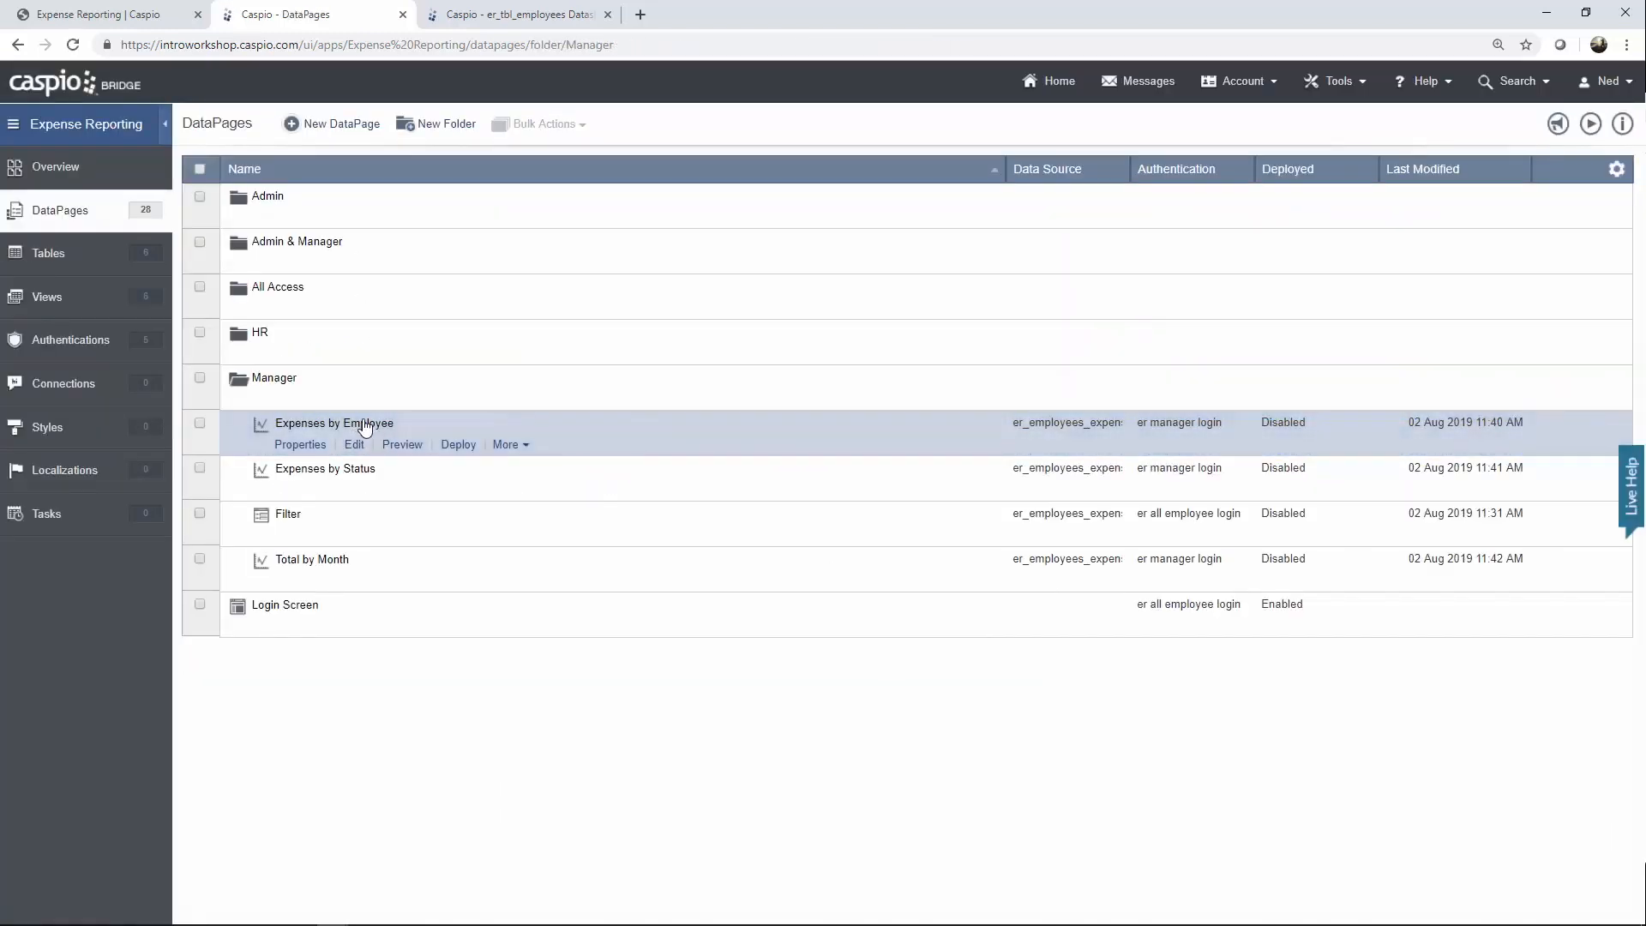
Edit the Expenses by Status chart and step through to its chart series definition.
left_click(354, 489)
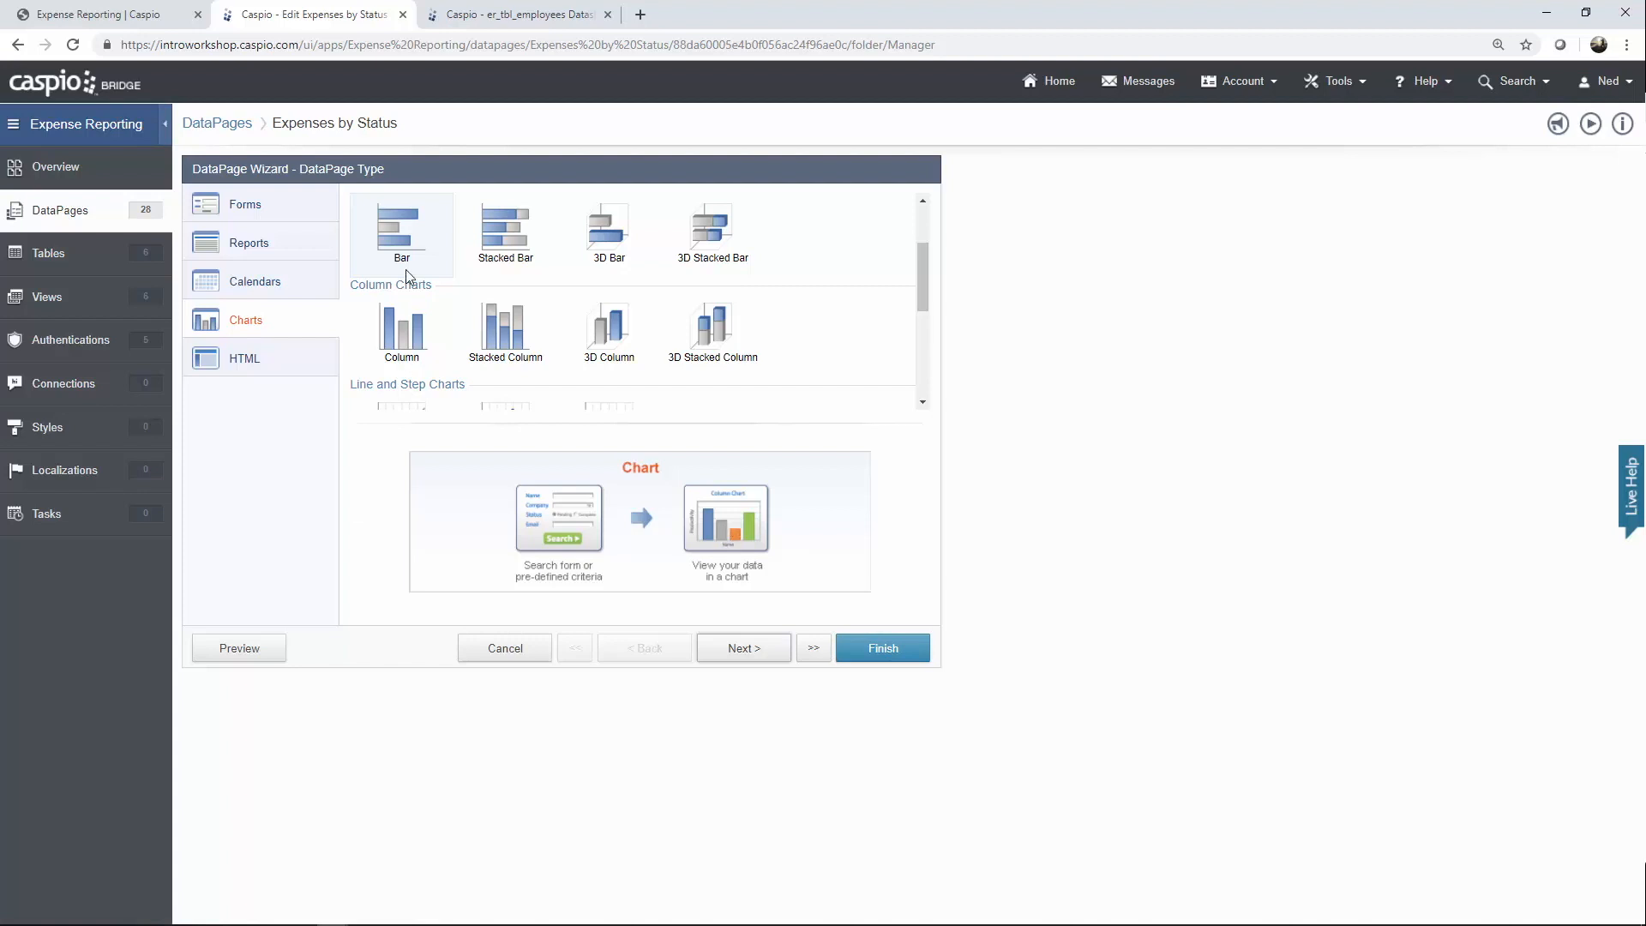
left_click(757, 656)
left_click(757, 656)
left_click(757, 655)
left_click(757, 656)
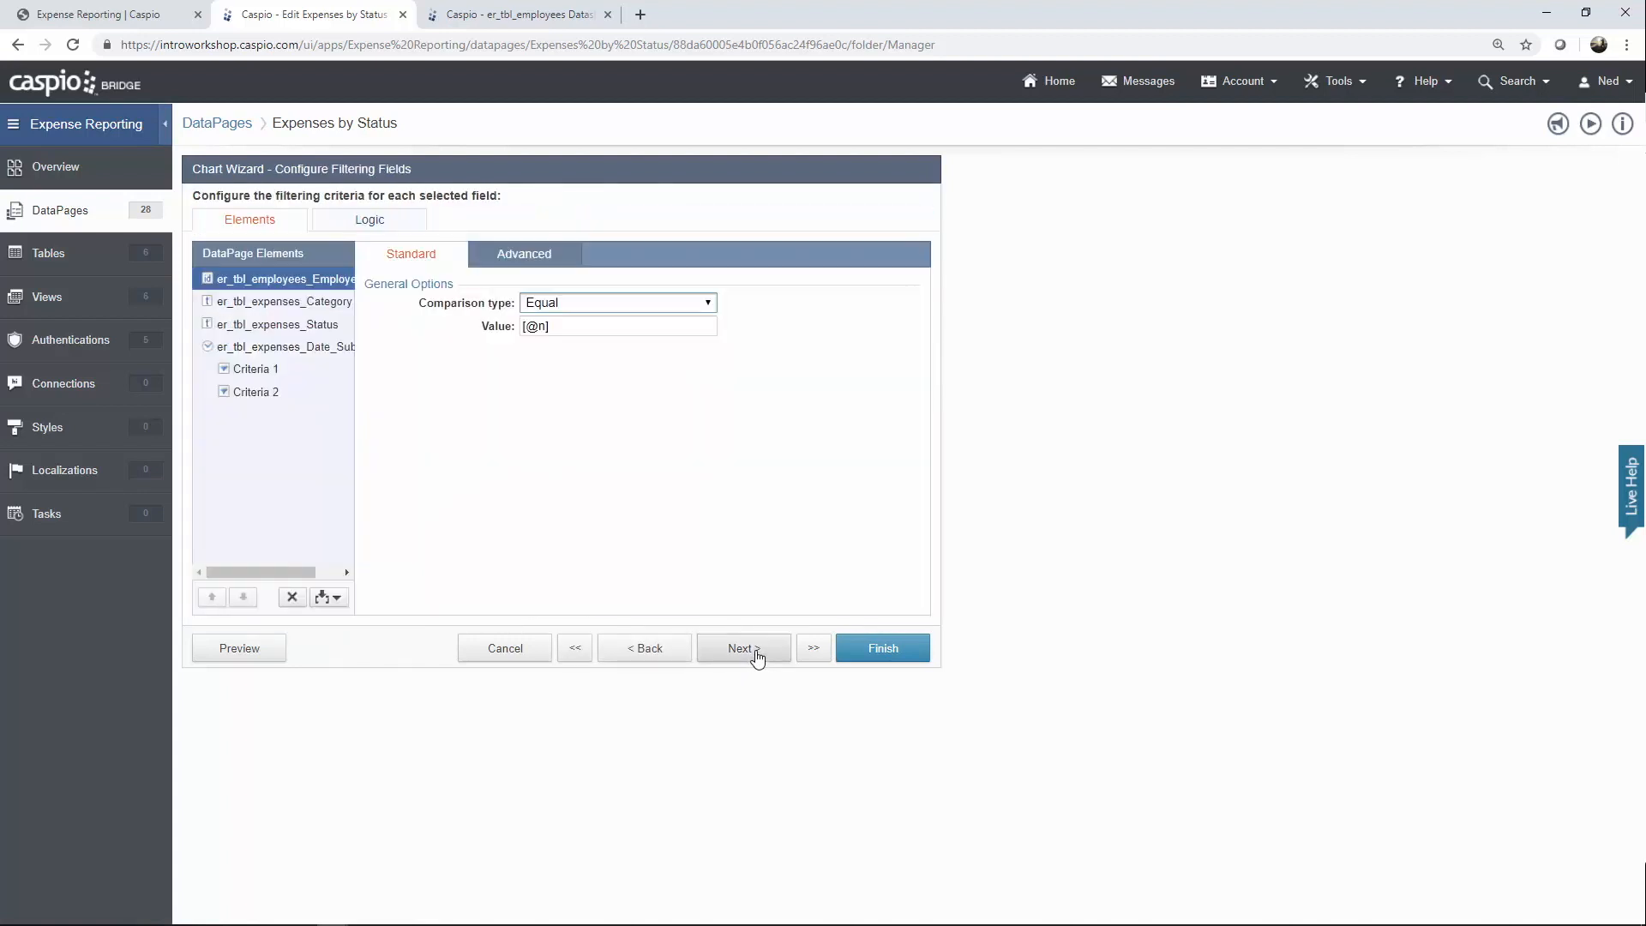
left_click(746, 653)
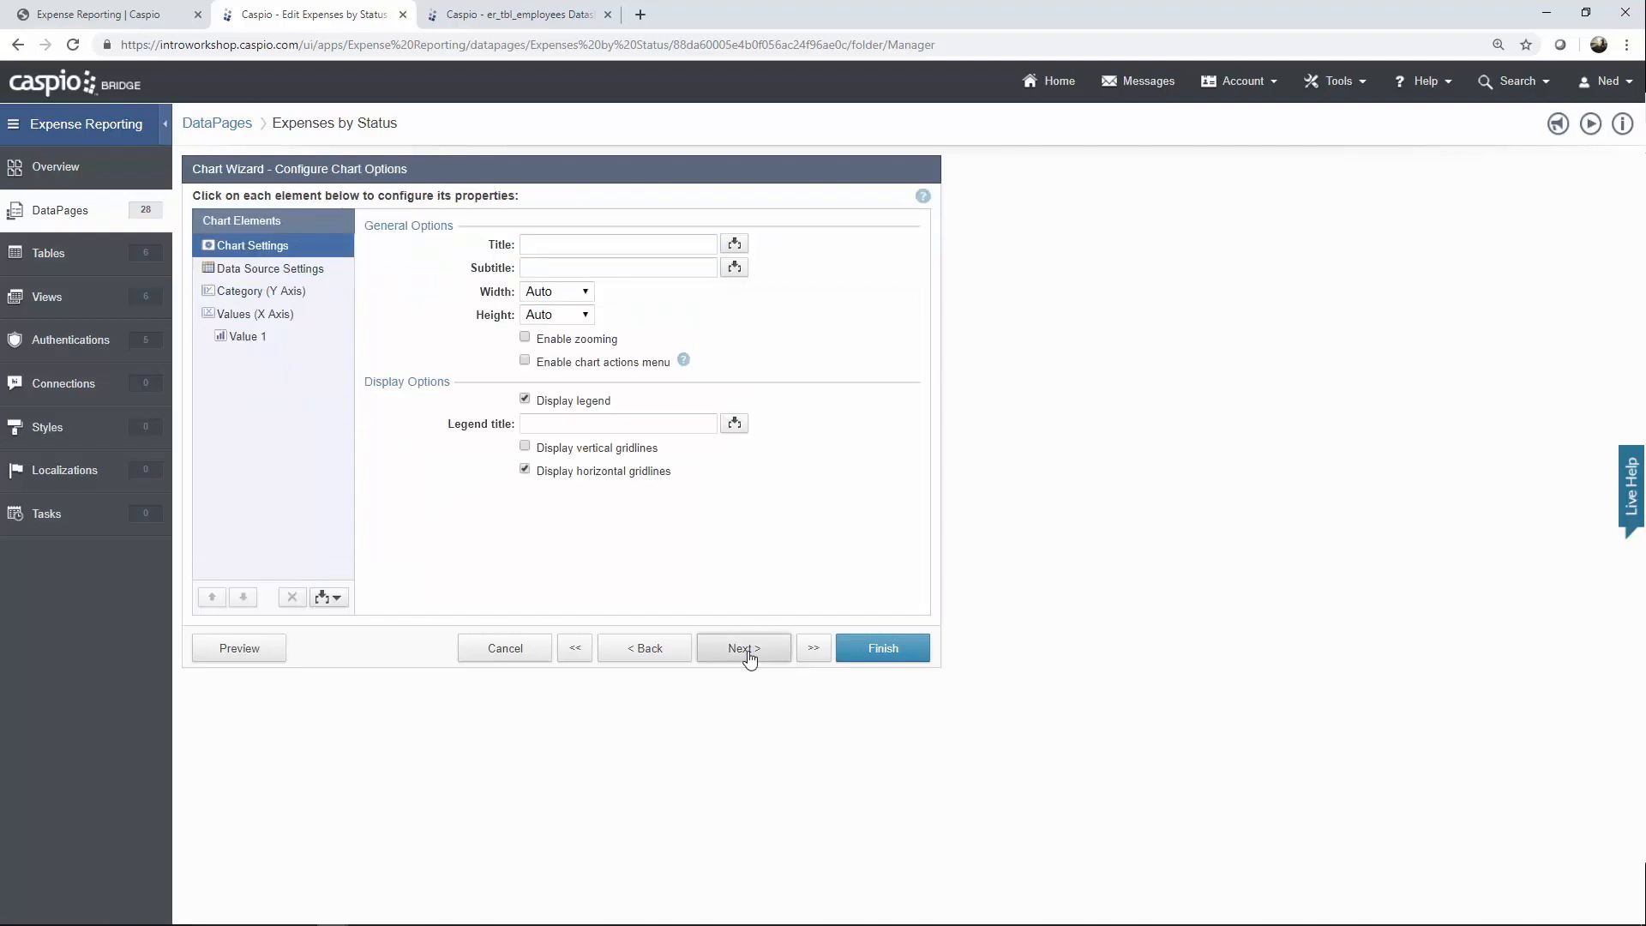
left_click(746, 652)
Review the category axis, value axis and Value 1 series, then cancel and confirm.
left_click(268, 296)
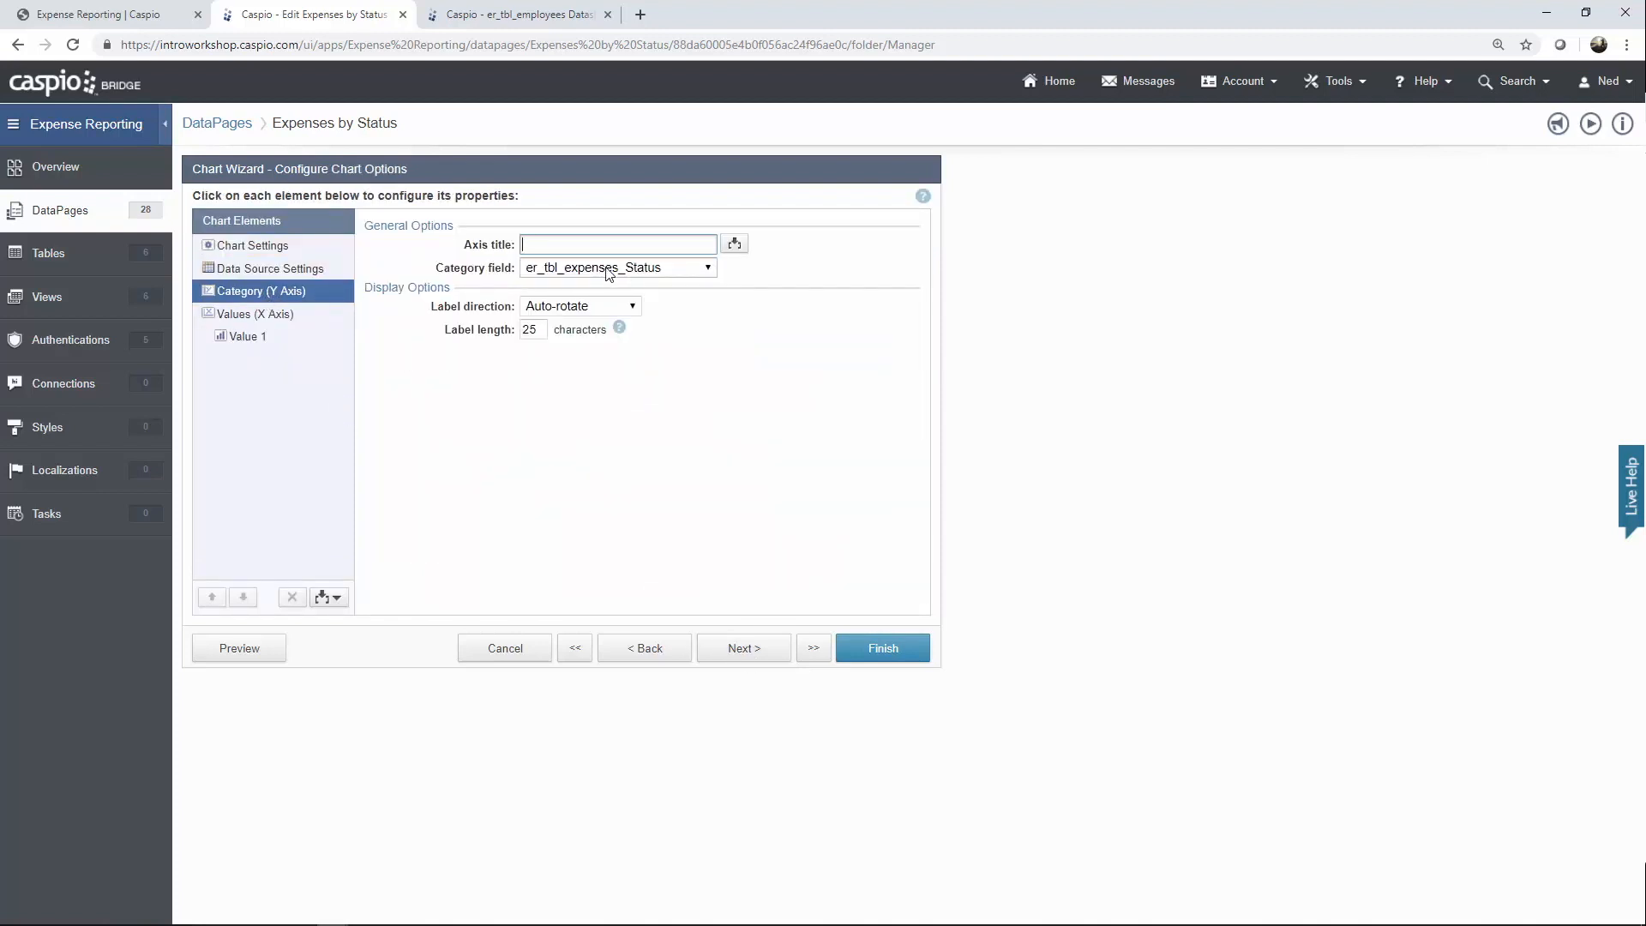
left_click(283, 315)
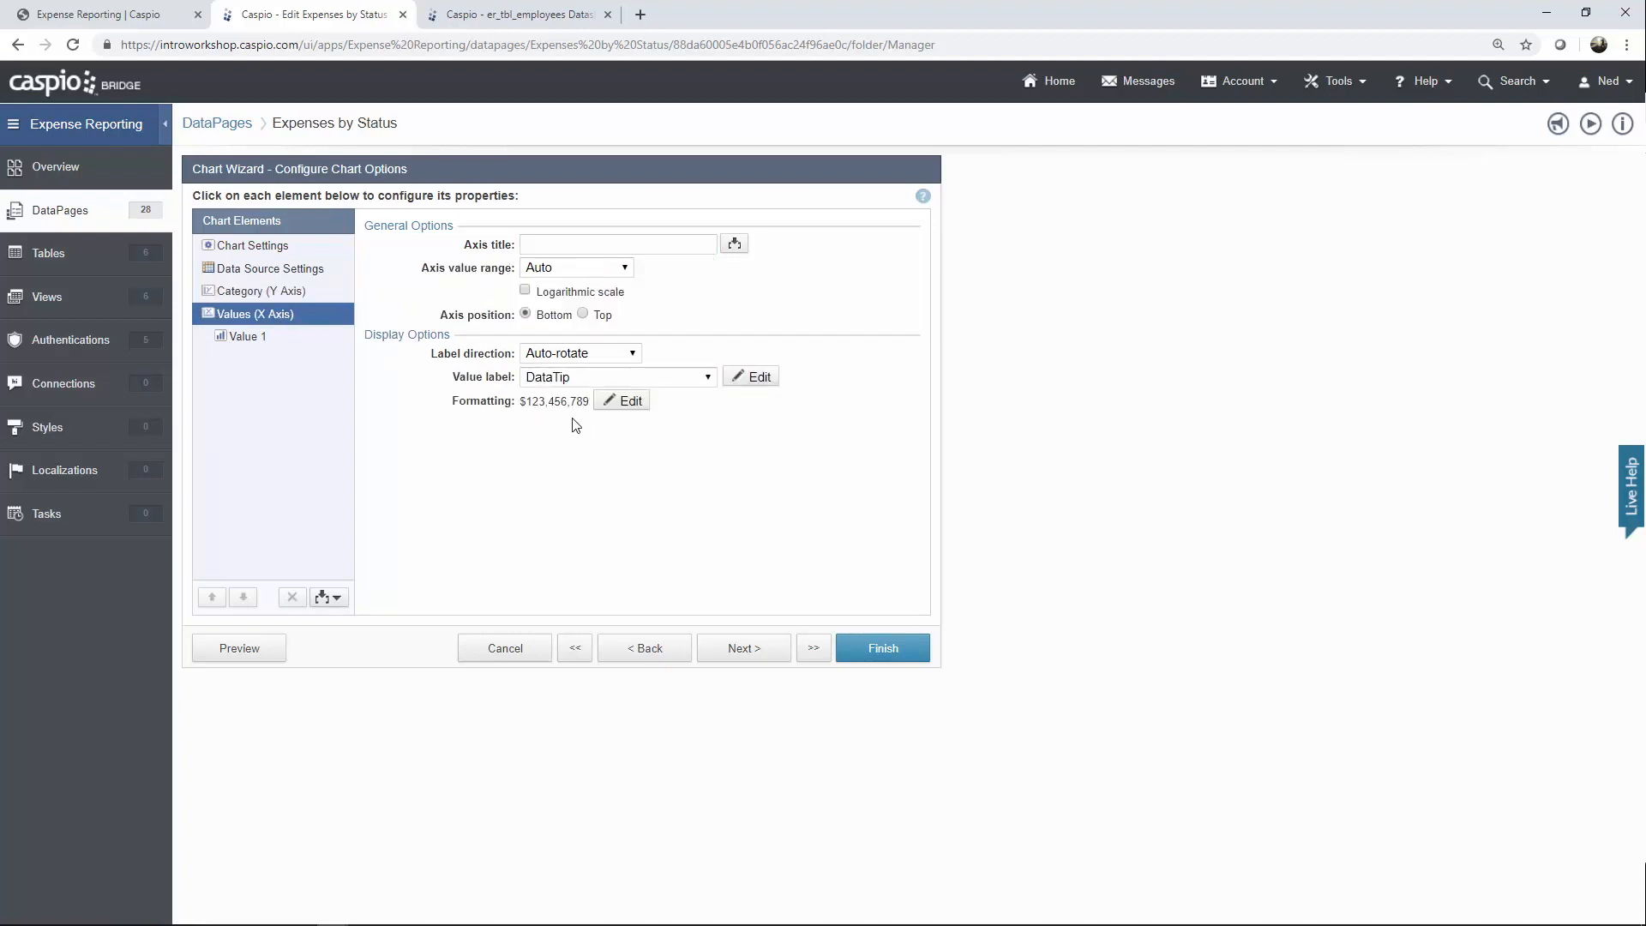
left_click(258, 339)
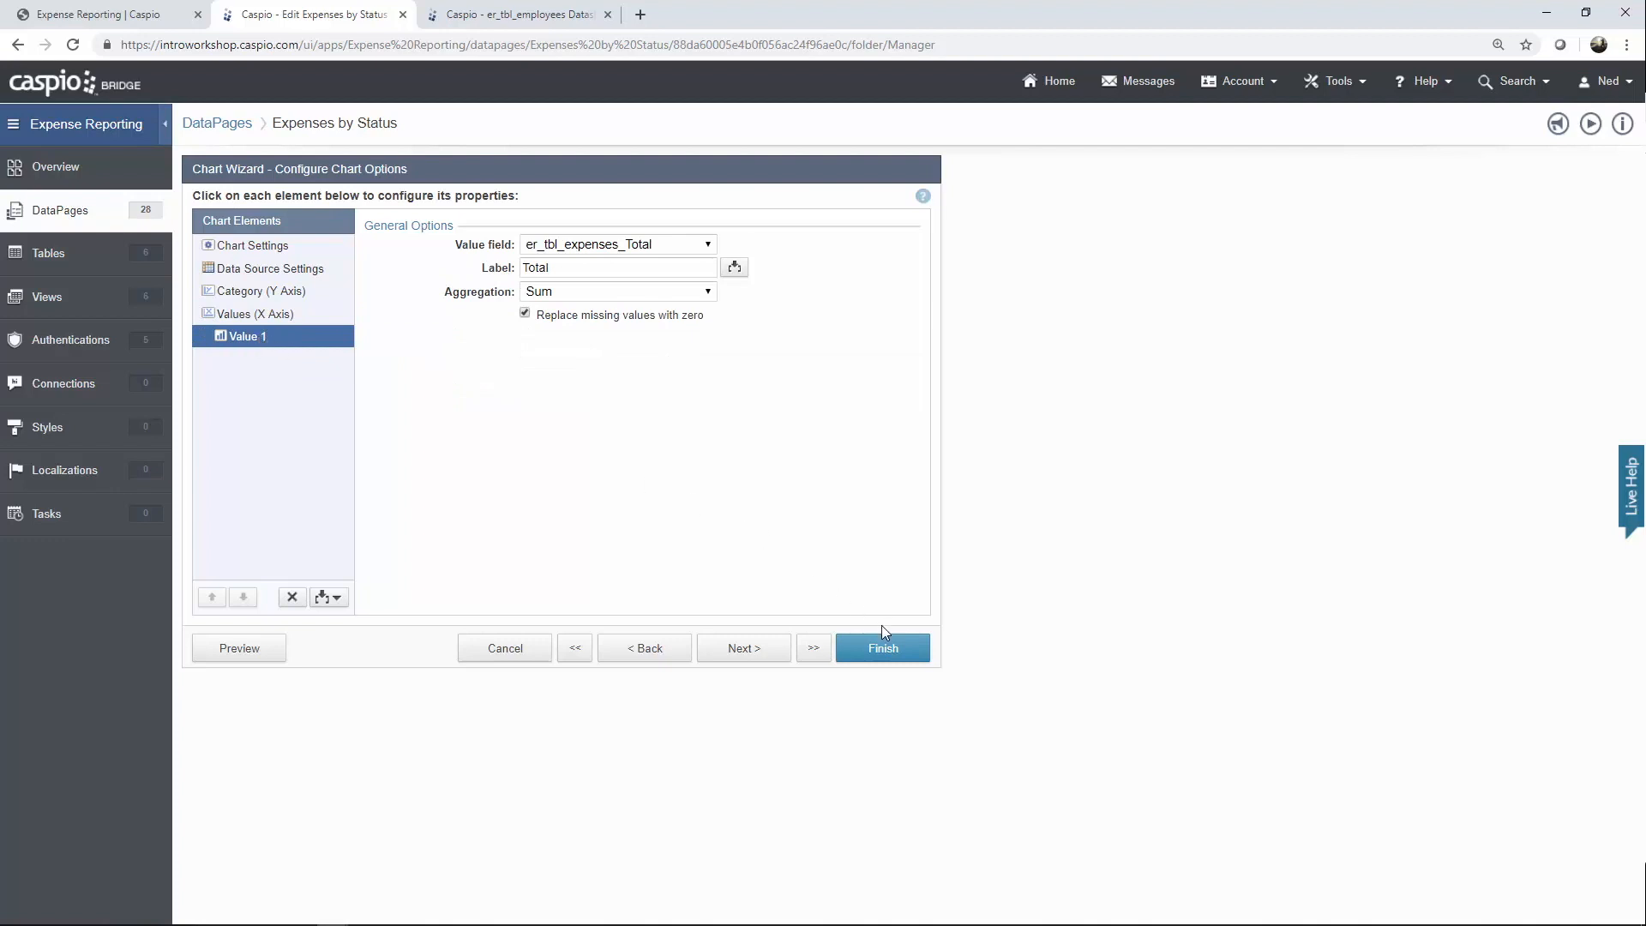
left_click(526, 651)
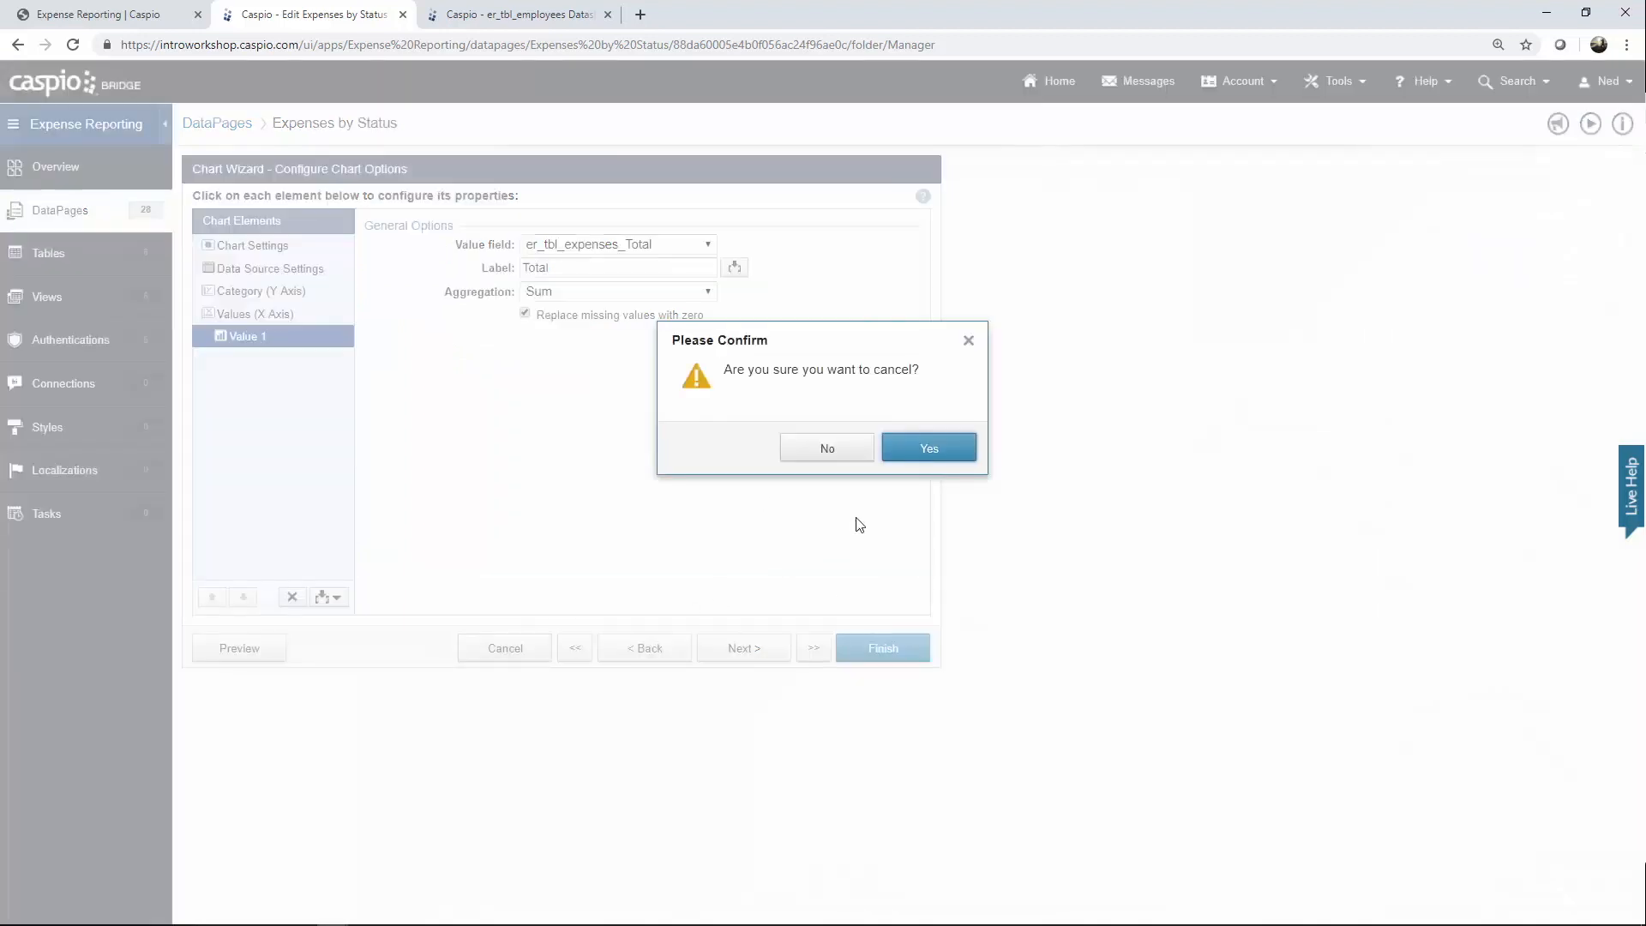
left_click(908, 449)
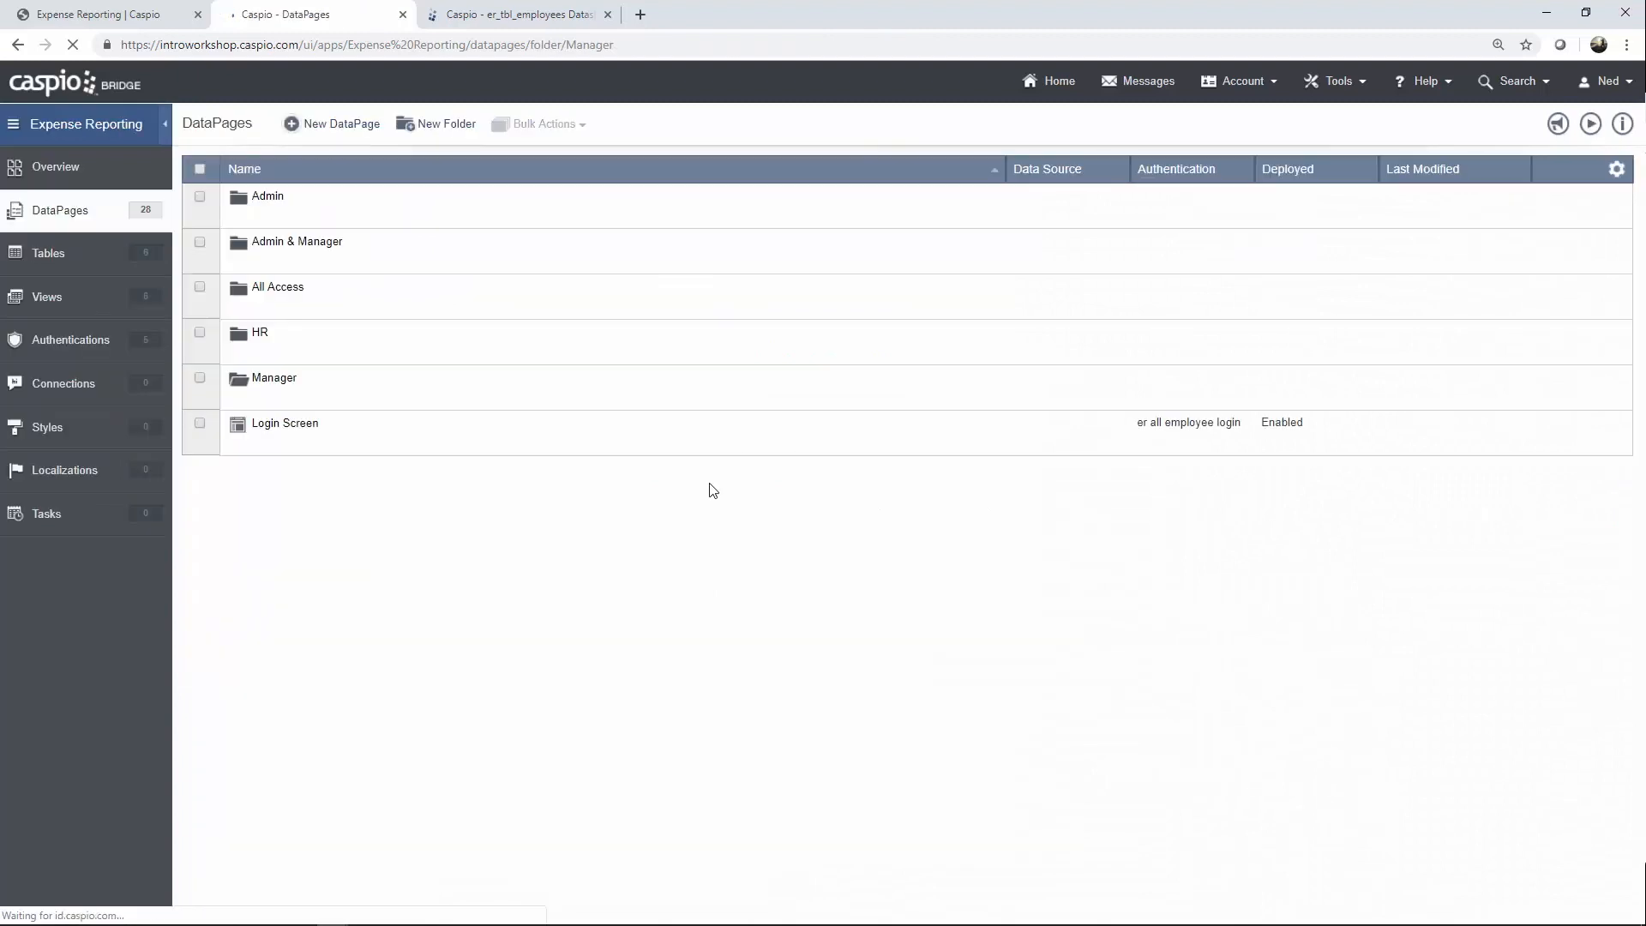
mouse_move(349, 563)
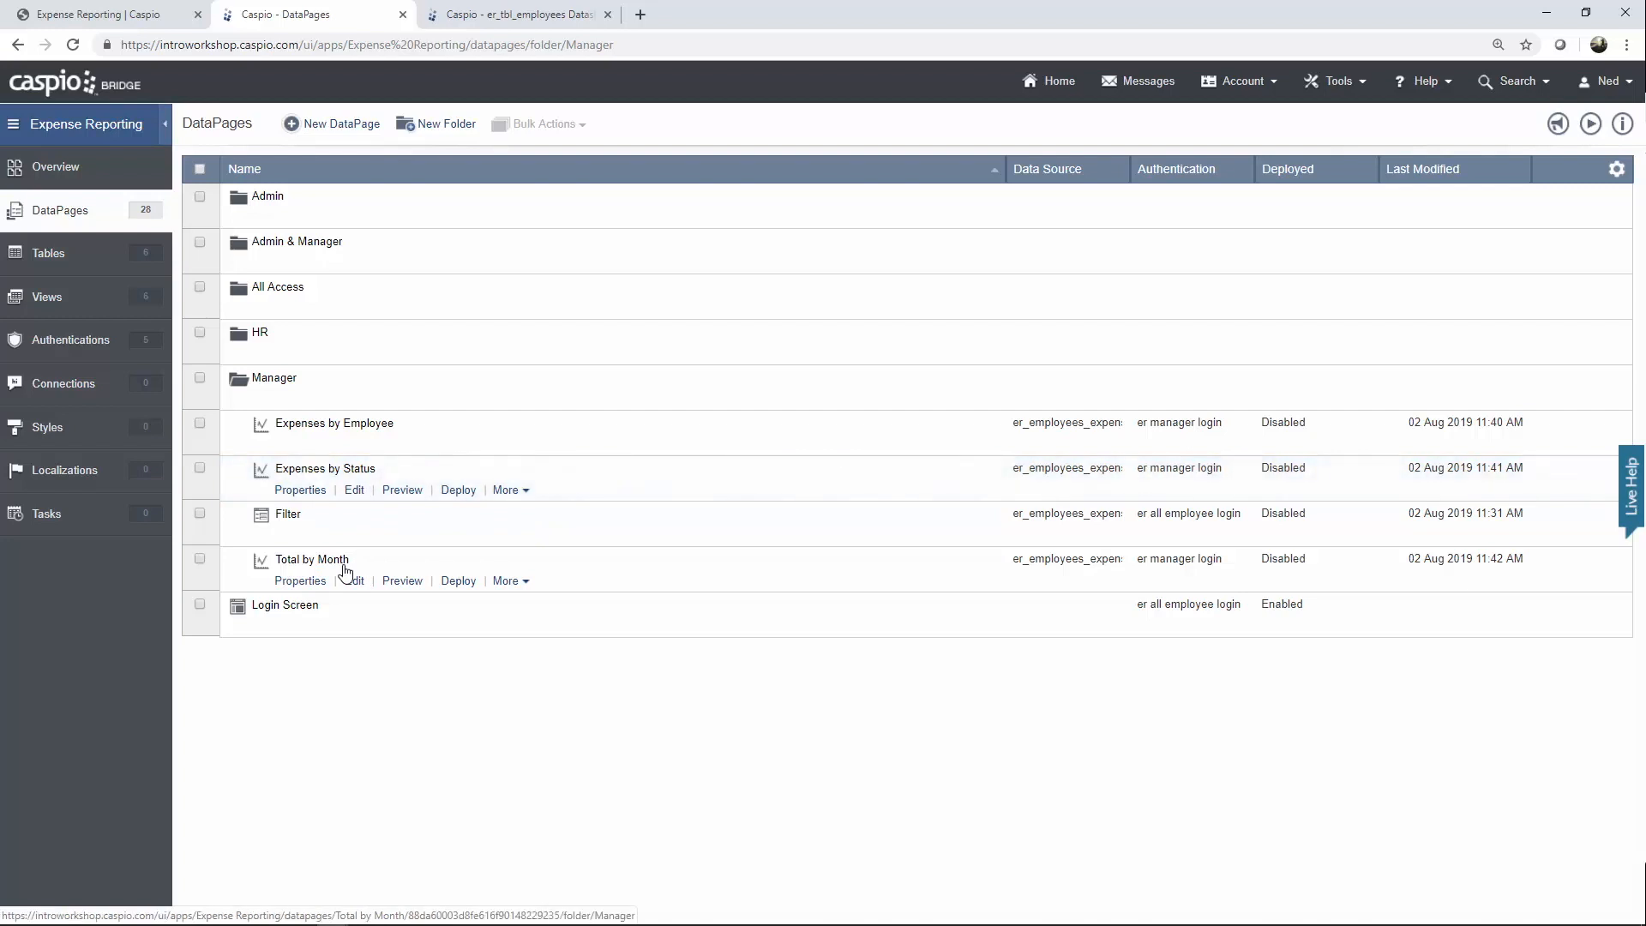
left_click(354, 581)
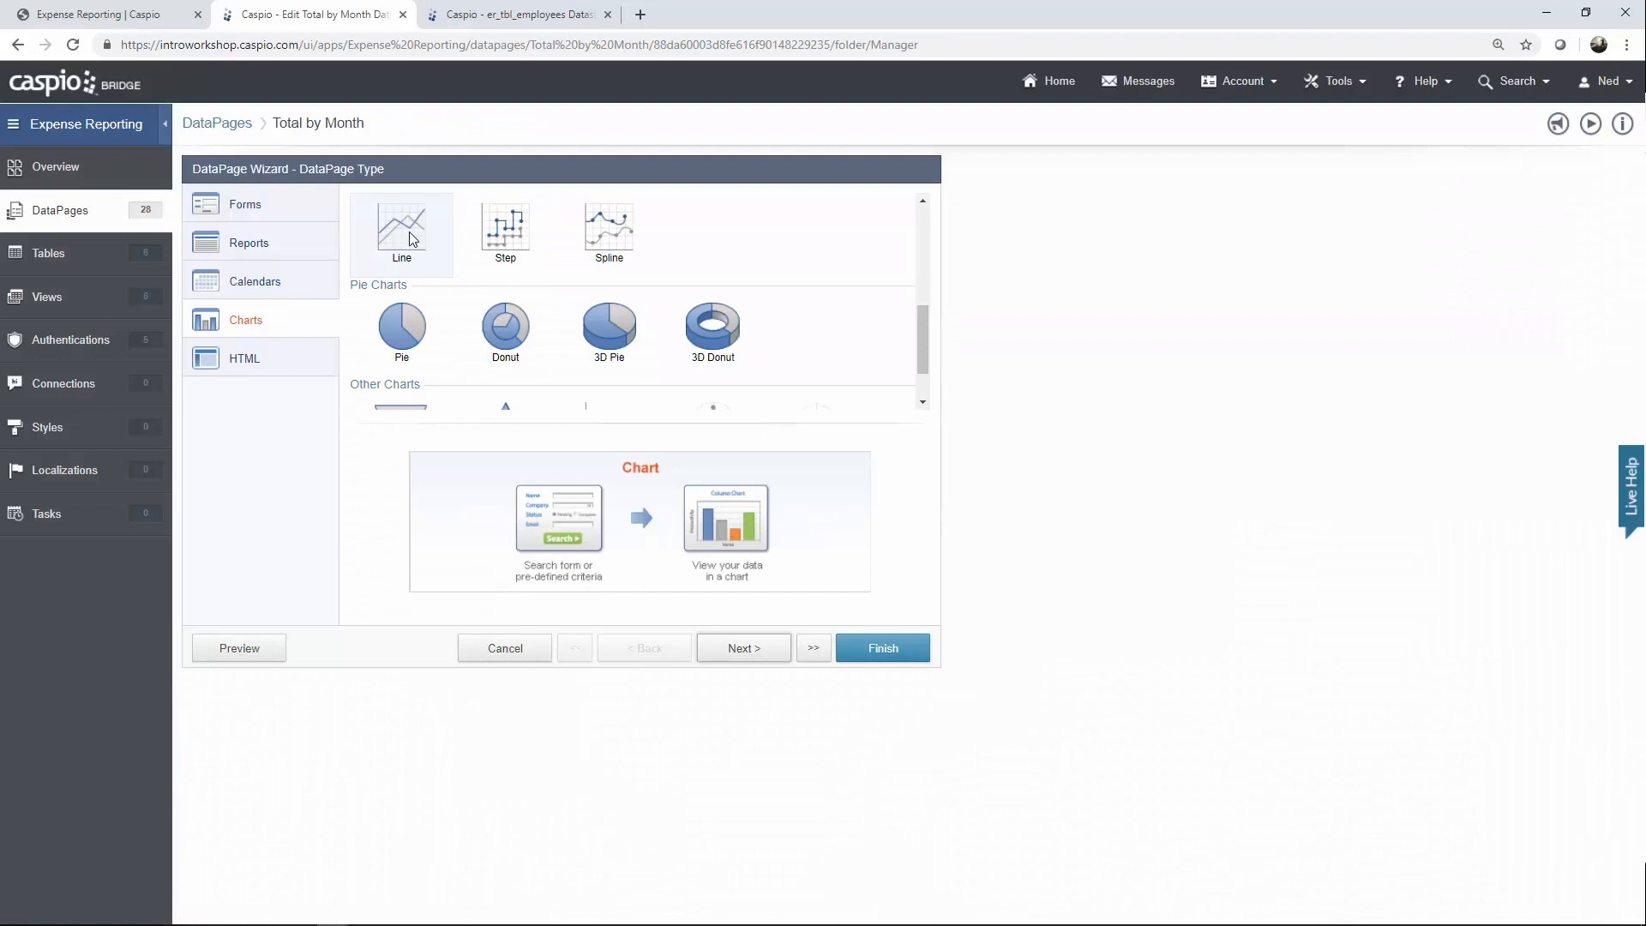
left_click(753, 654)
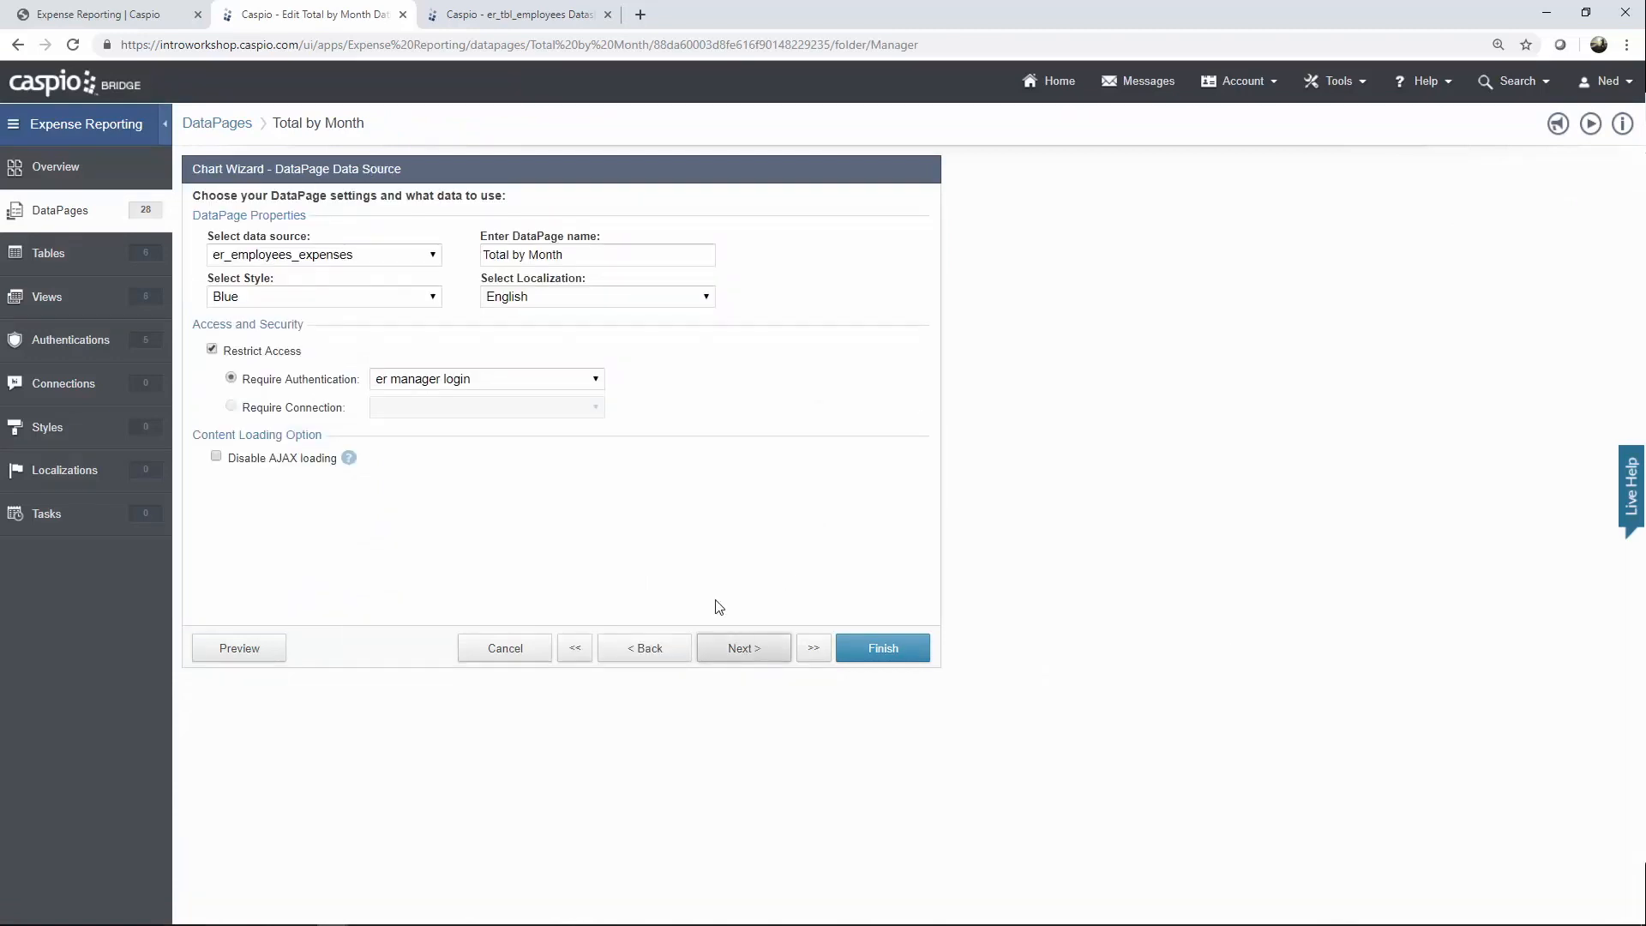
left_click(760, 649)
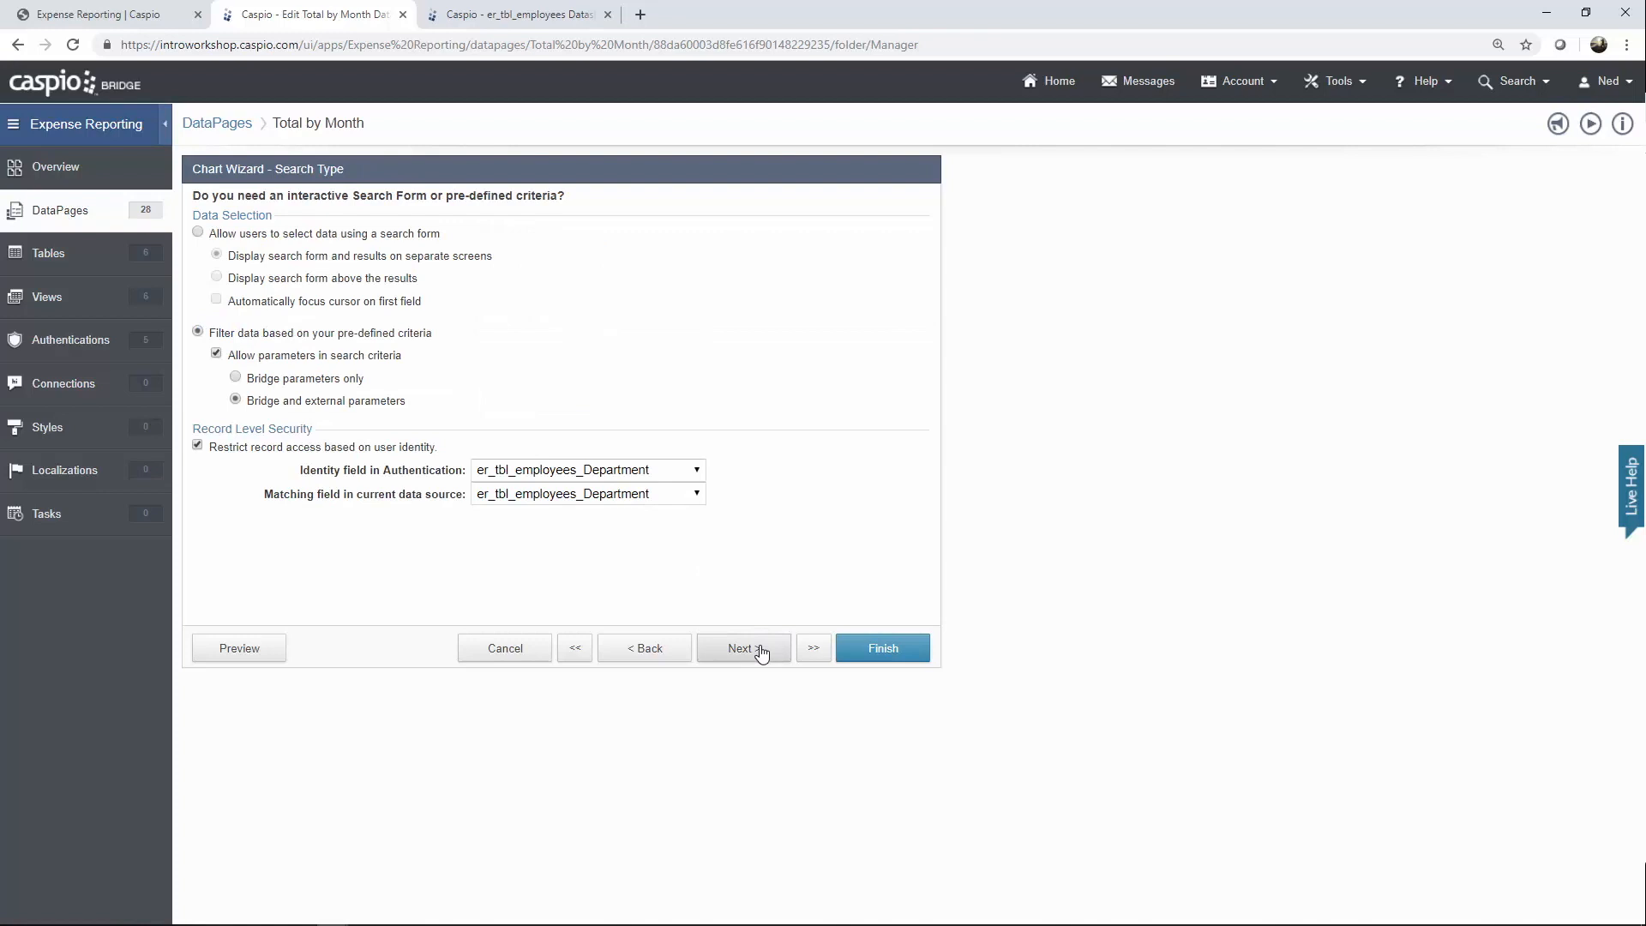
left_click(760, 655)
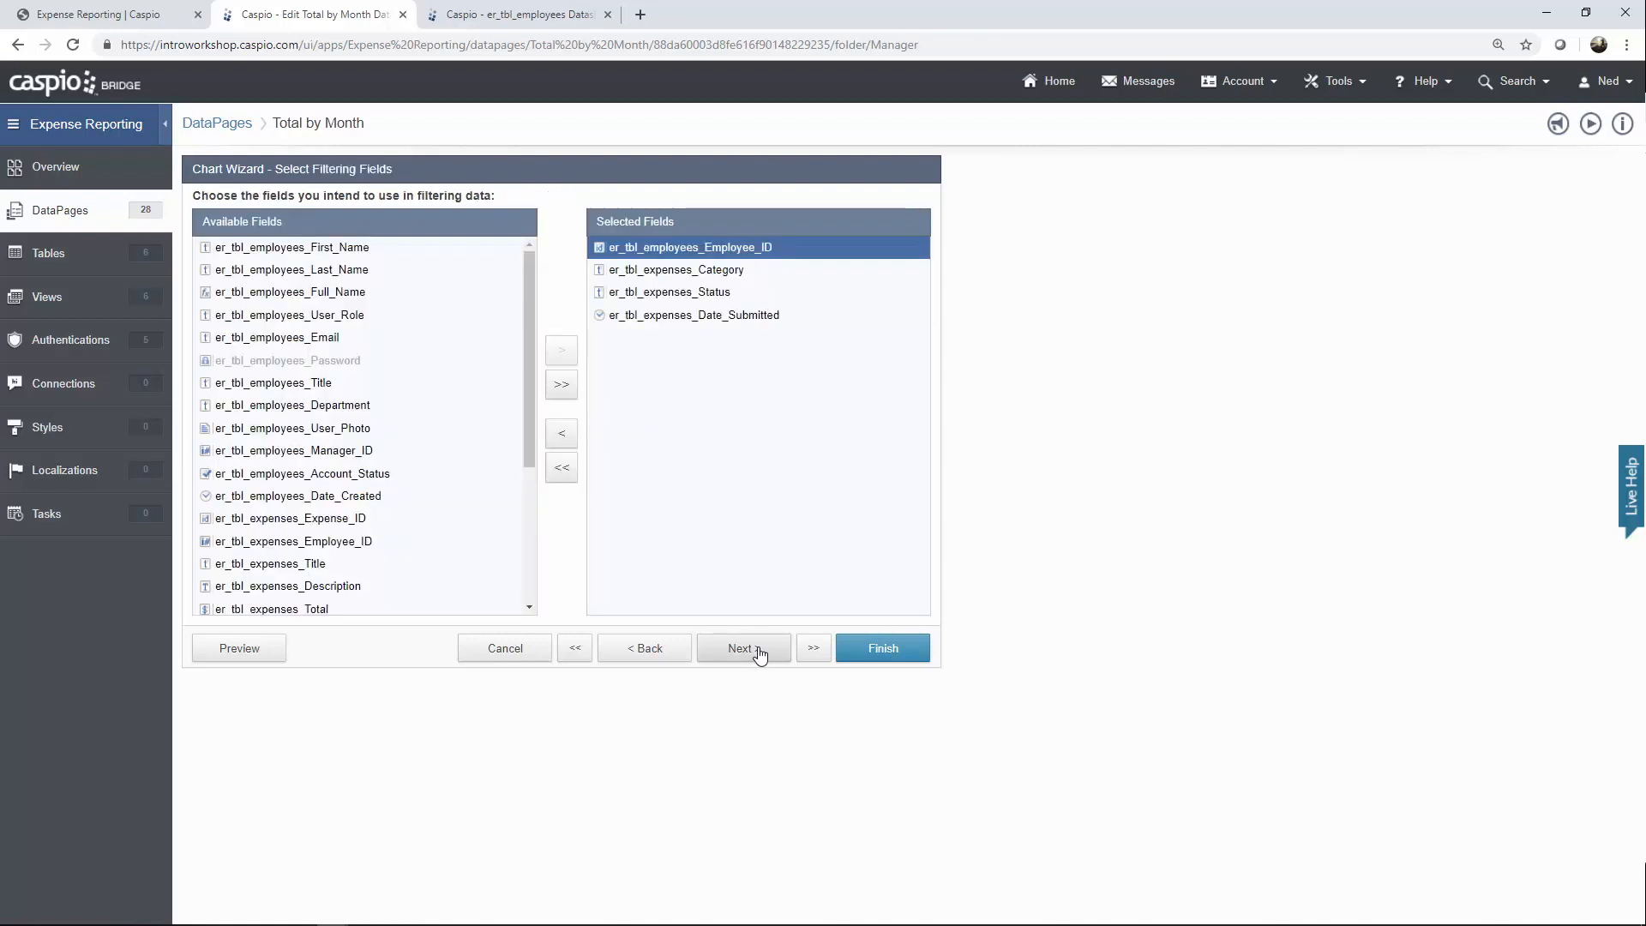
left_click(759, 654)
left_click(759, 654)
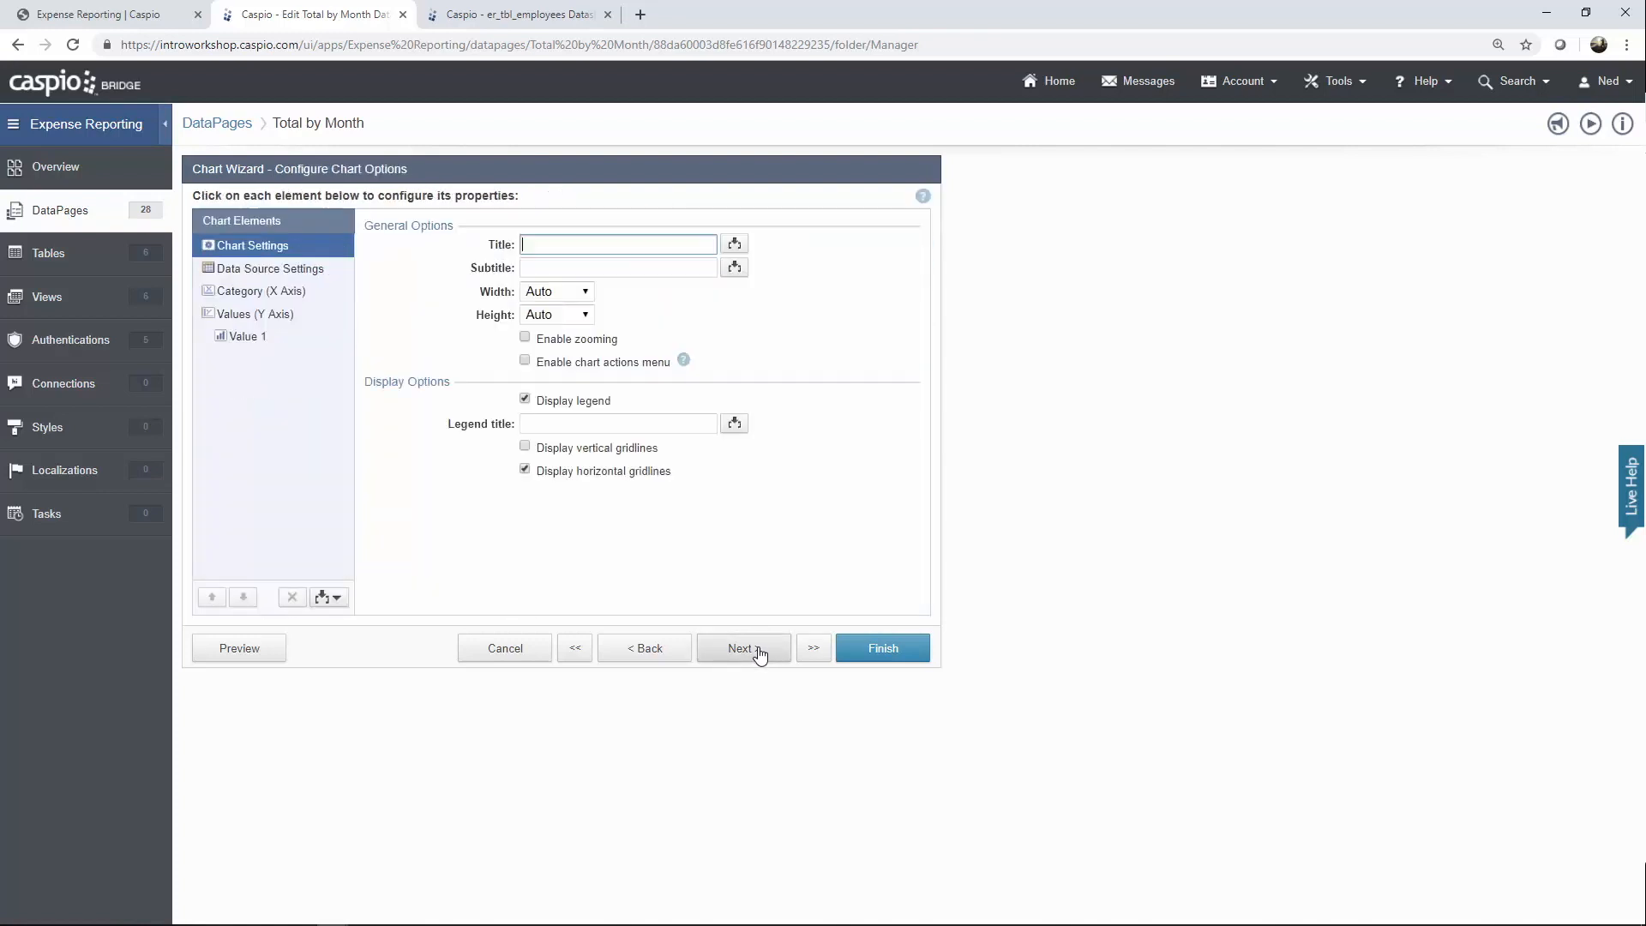
left_click(322, 293)
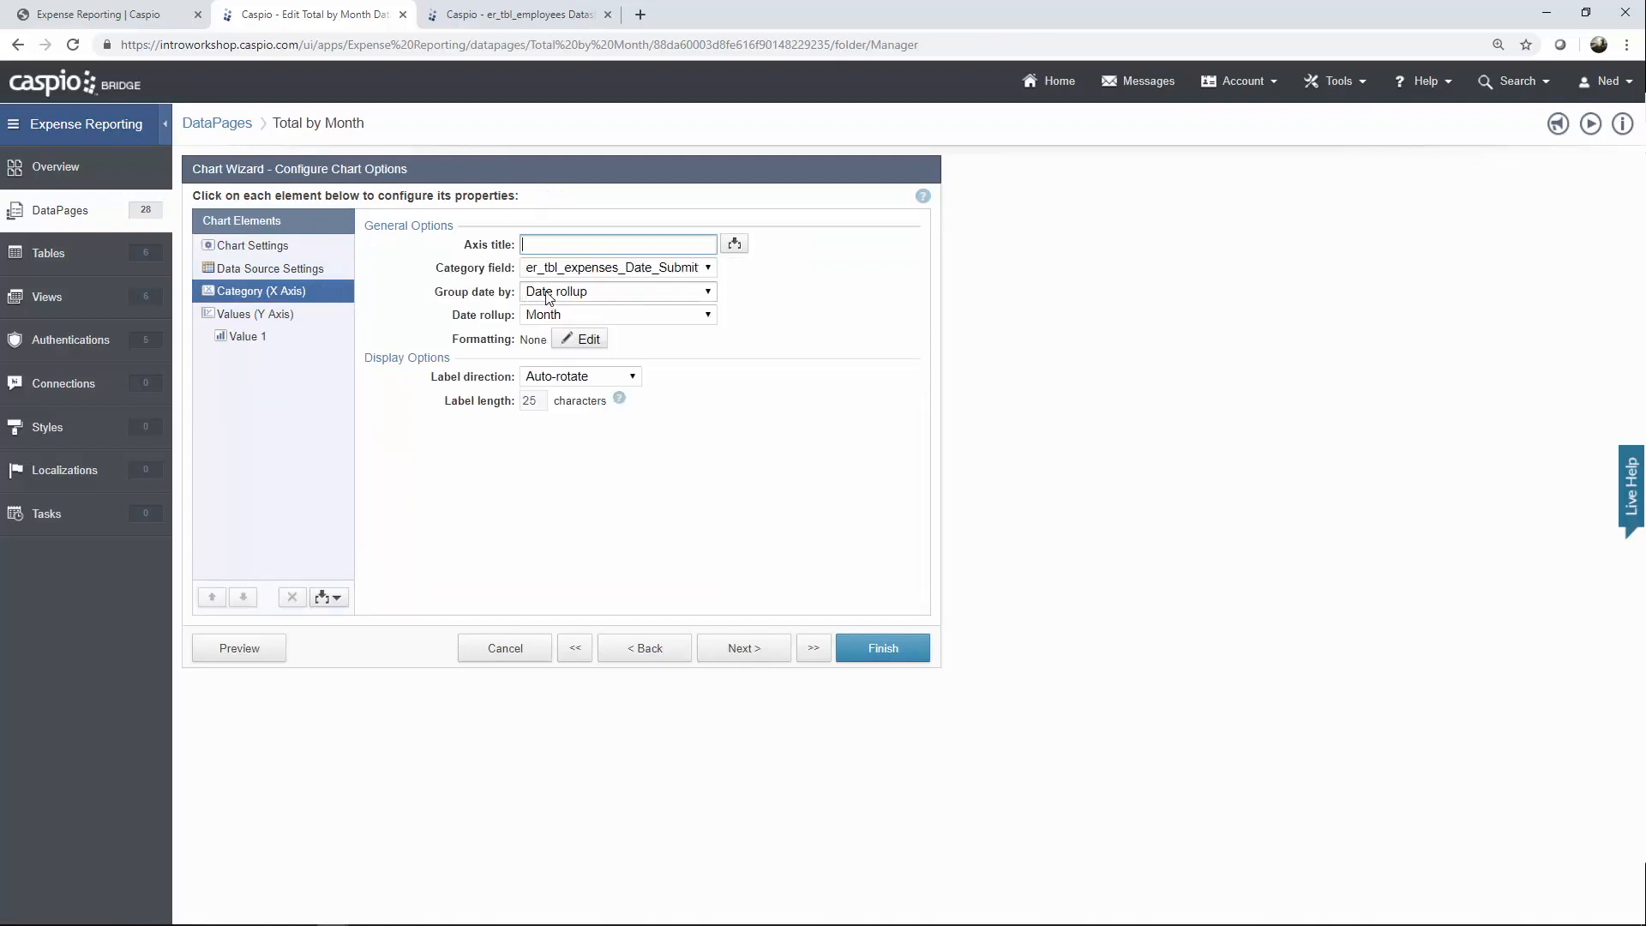
left_click(288, 322)
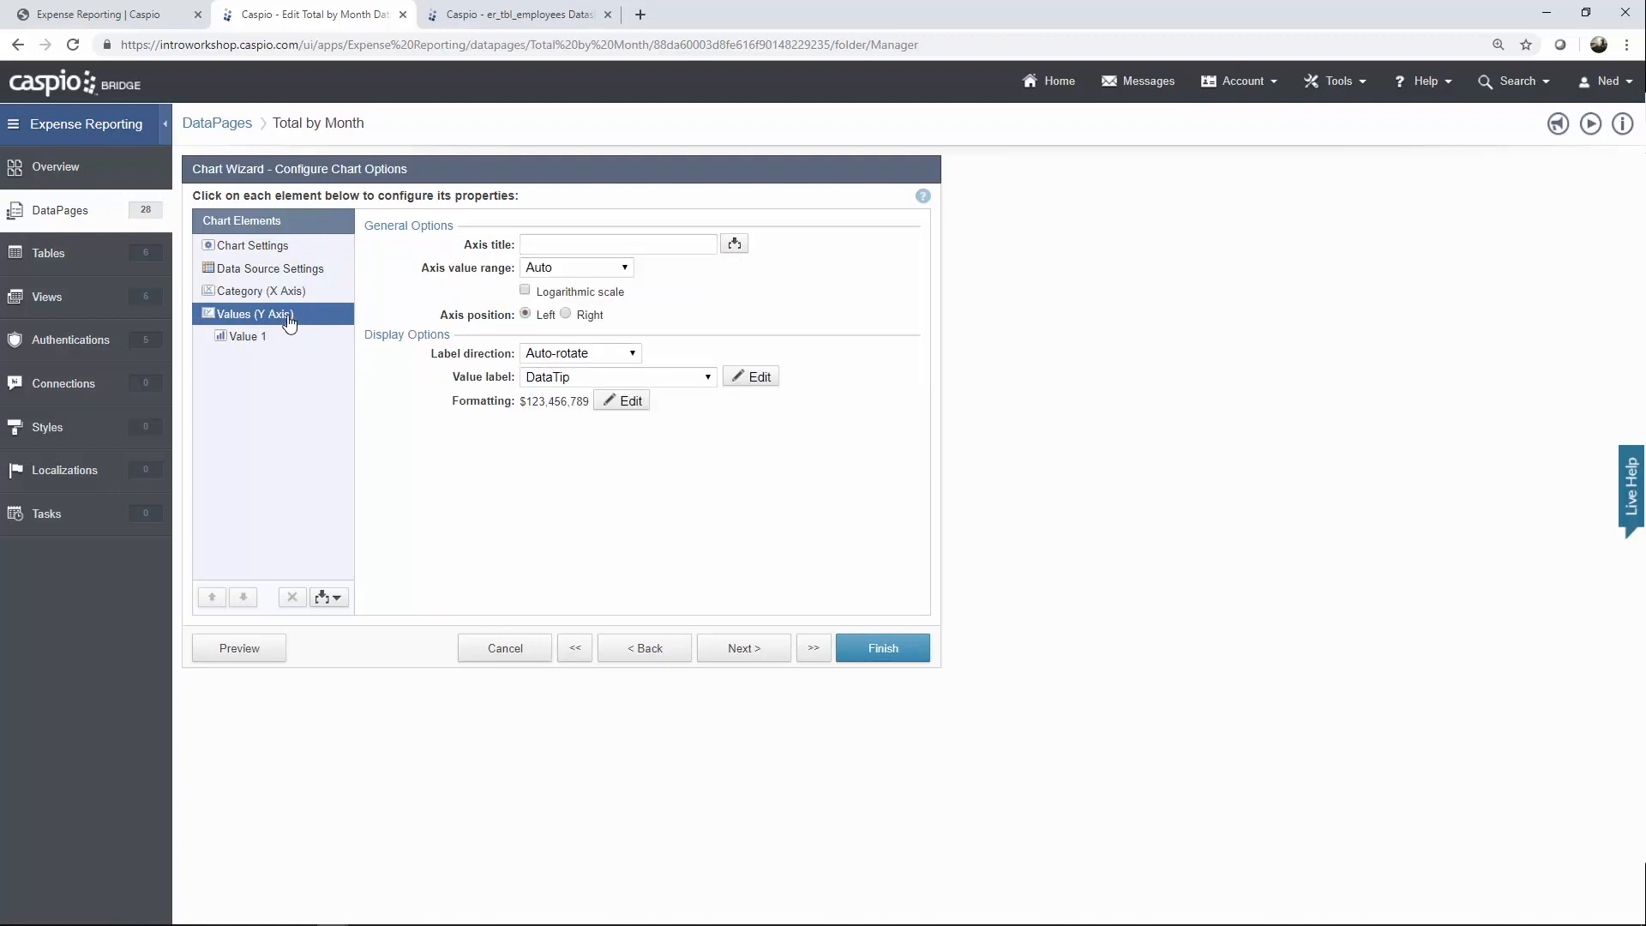
left_click(264, 341)
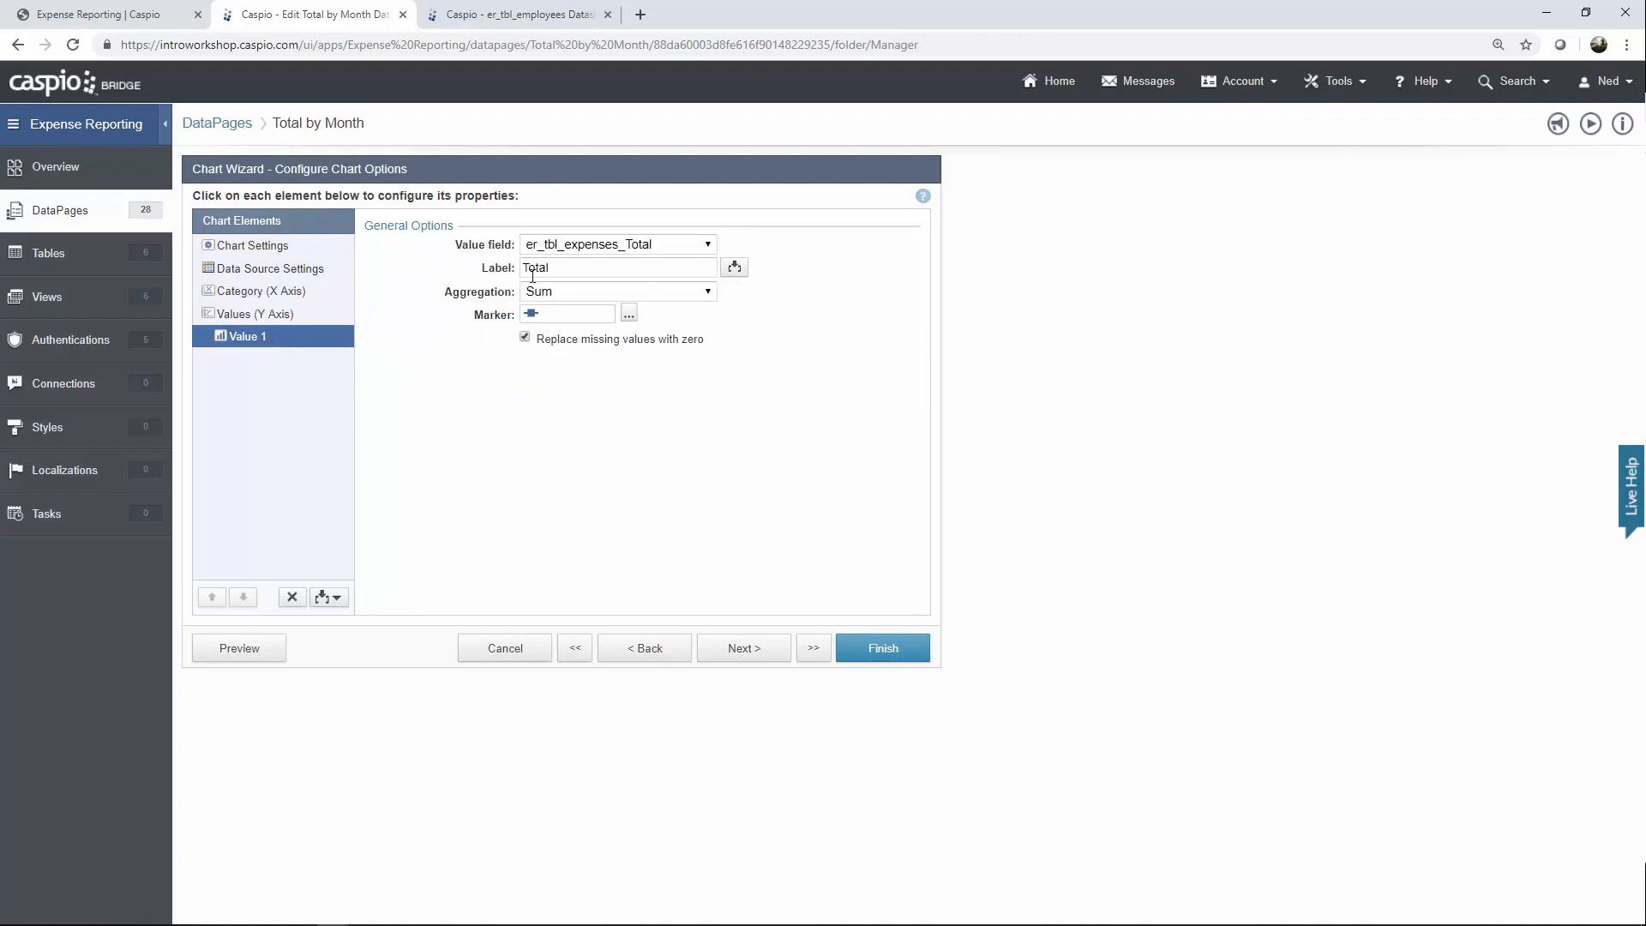
left_click(630, 315)
left_click(751, 352)
left_click(515, 649)
left_click(910, 456)
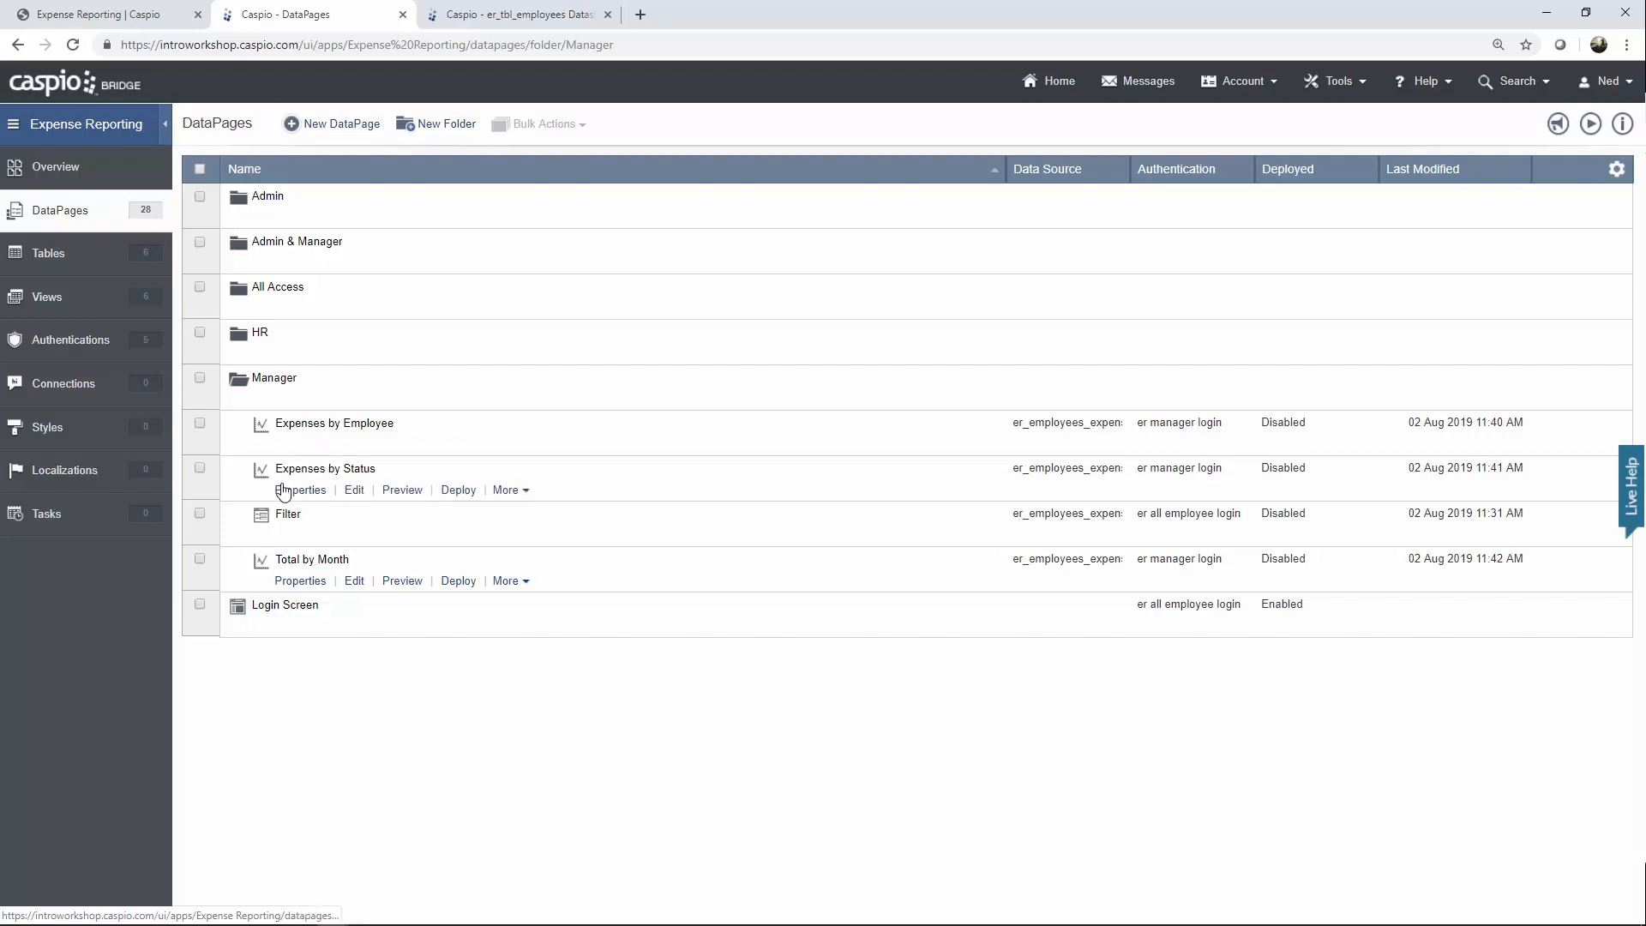
left_click(354, 537)
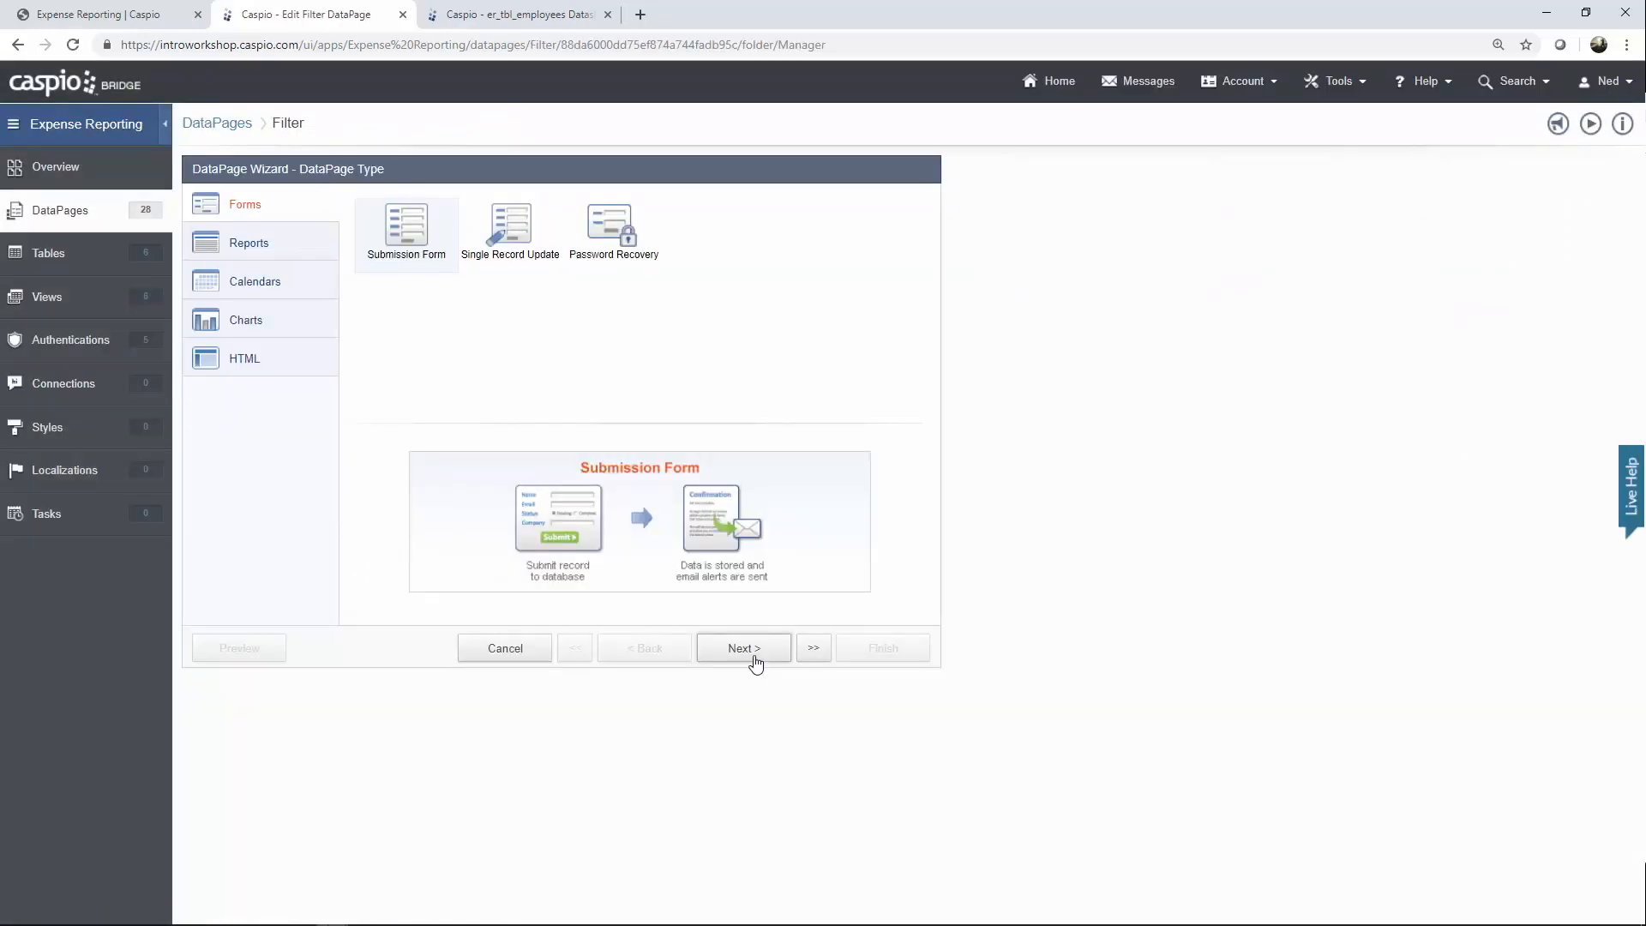
left_click(755, 660)
left_click(755, 660)
left_click(754, 660)
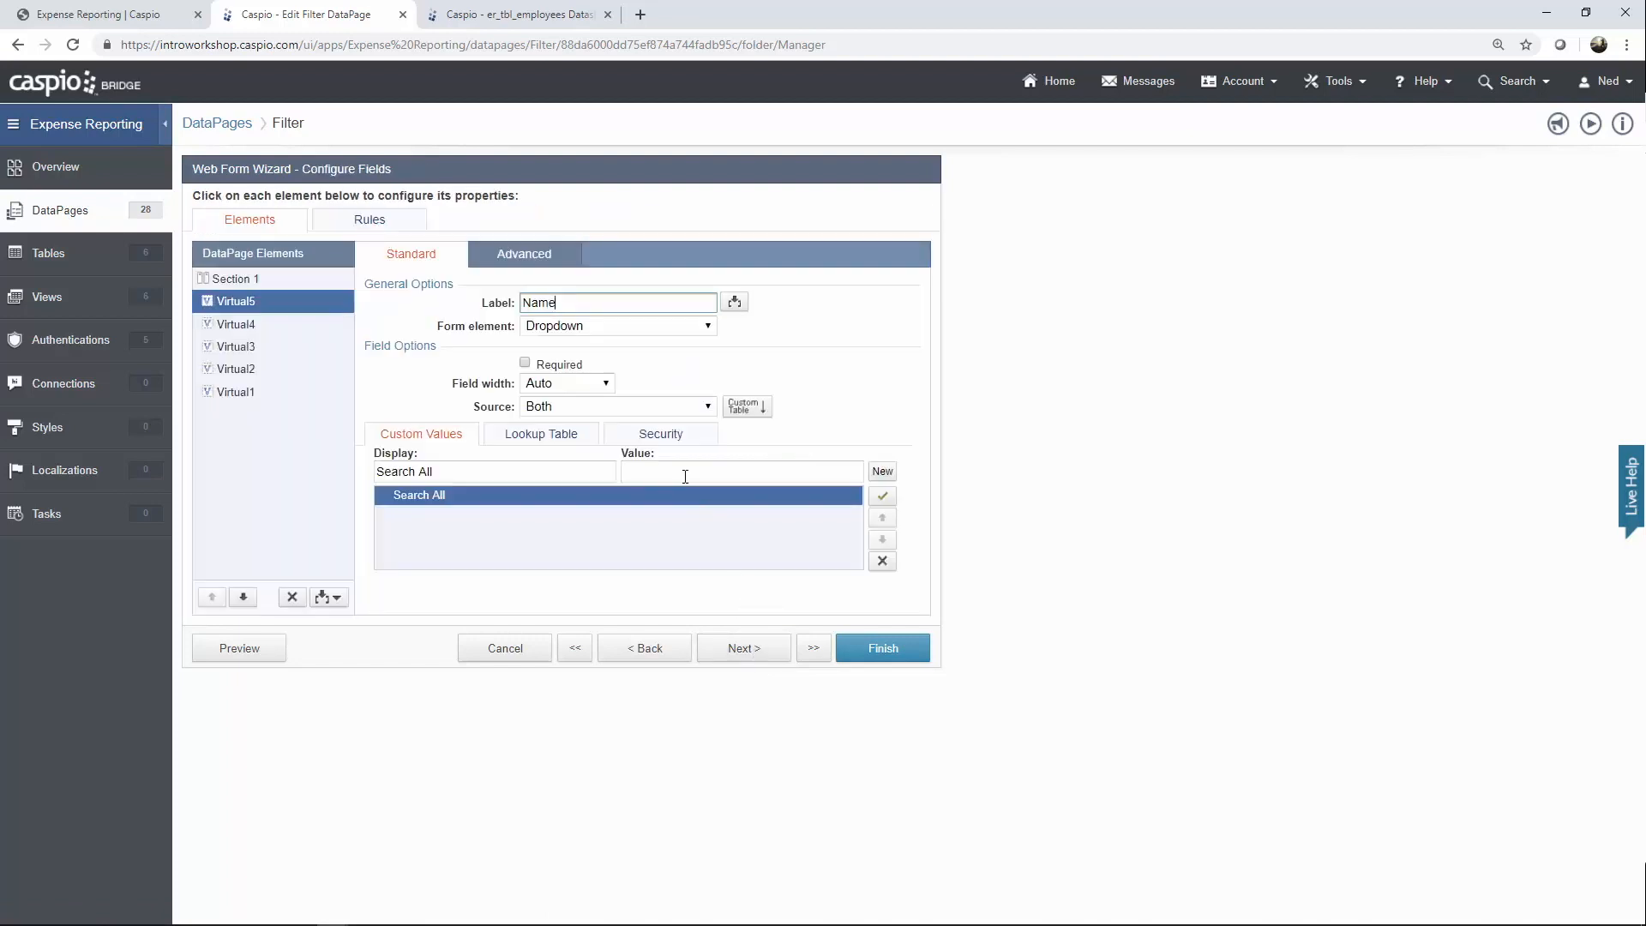
left_click(663, 441)
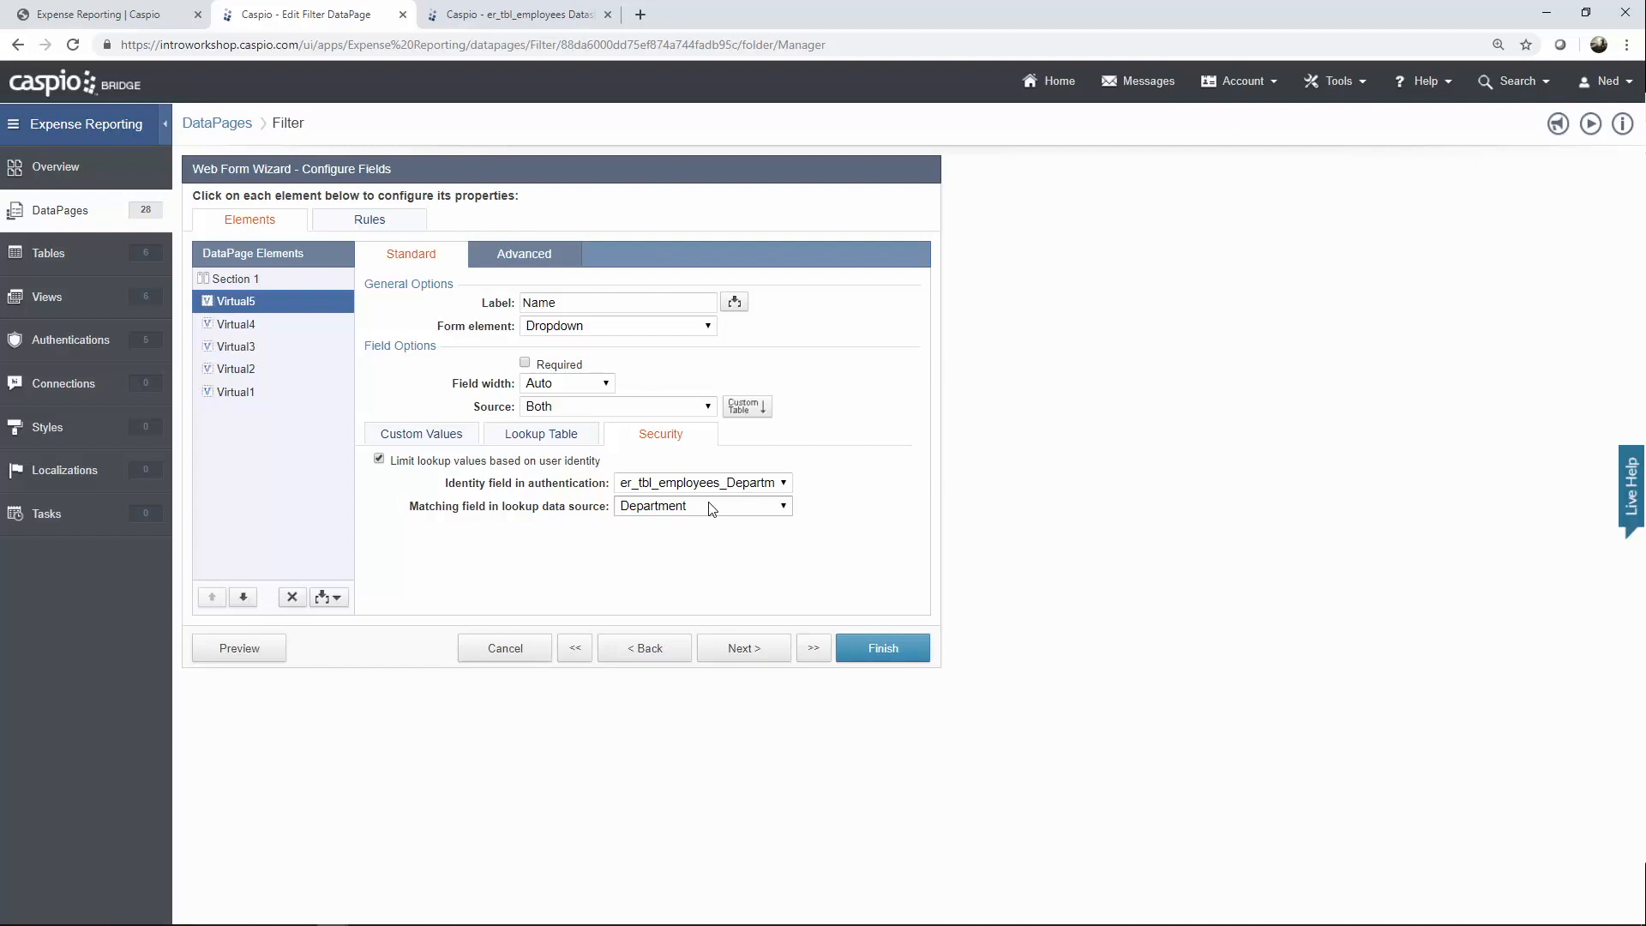
left_click(259, 334)
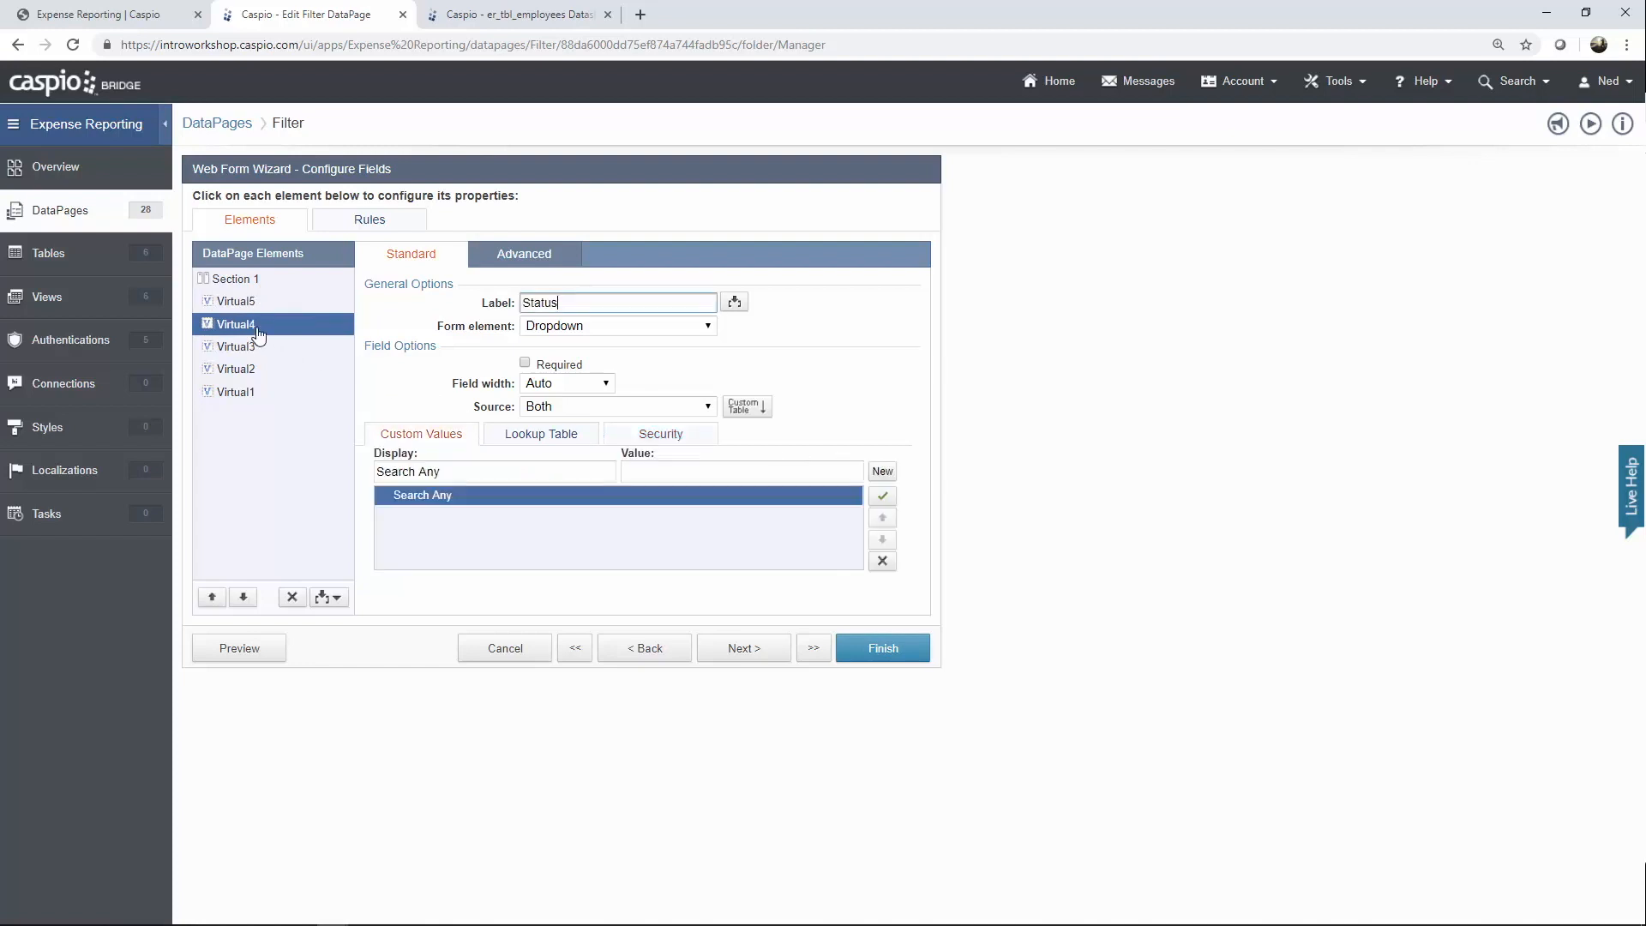
left_click(676, 439)
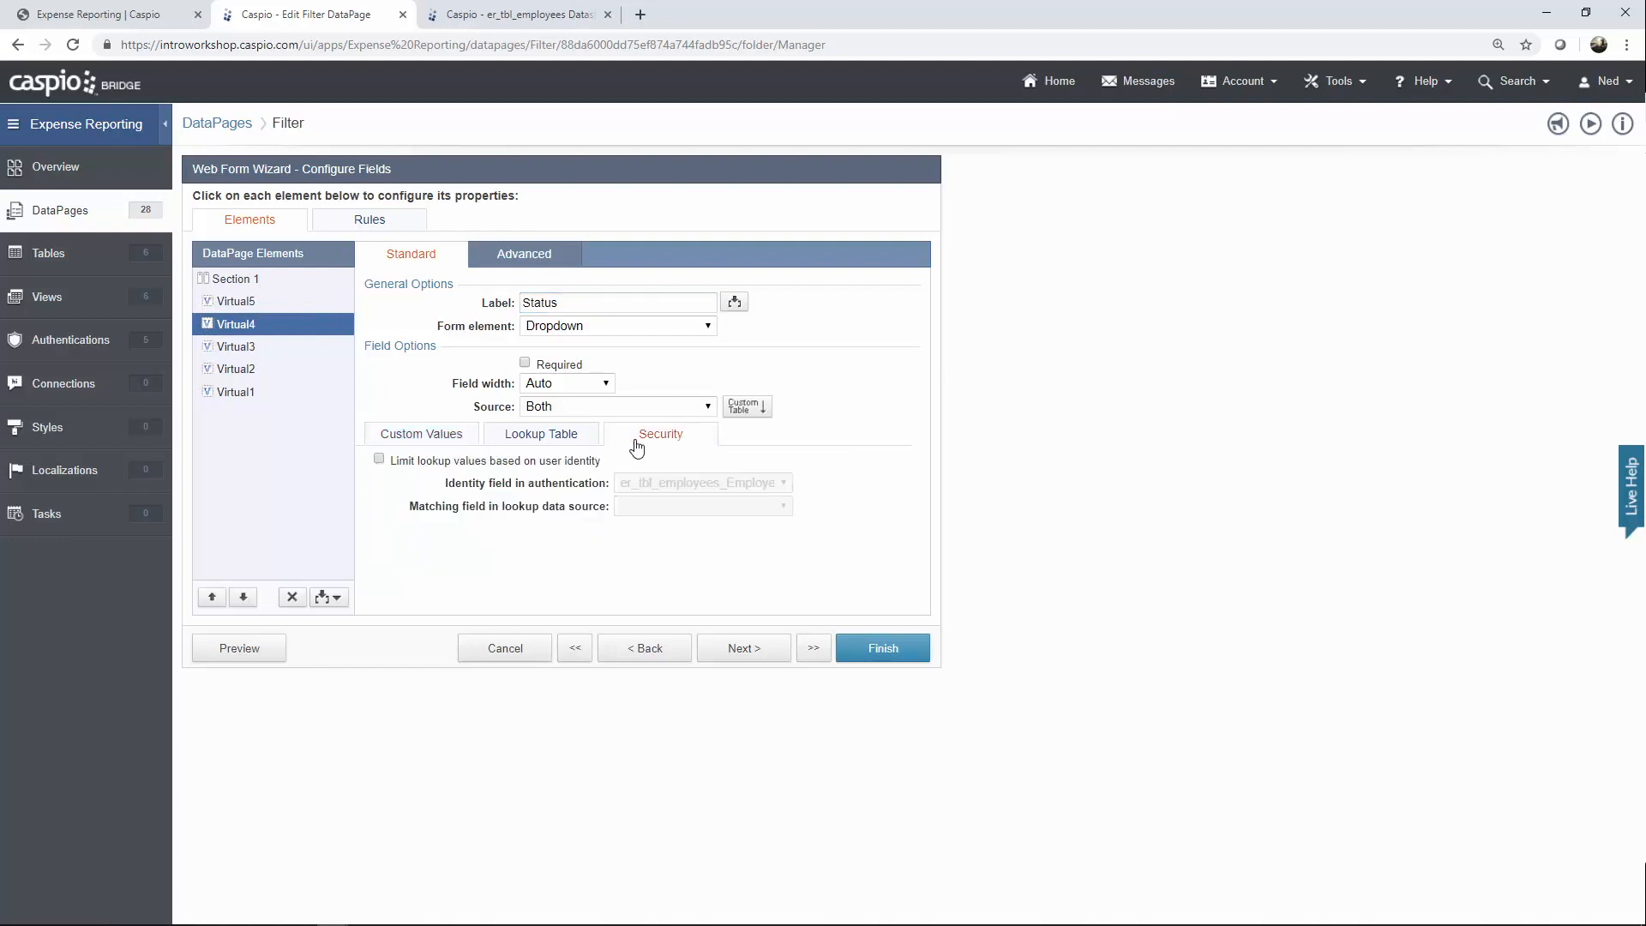
left_click(251, 353)
left_click(648, 440)
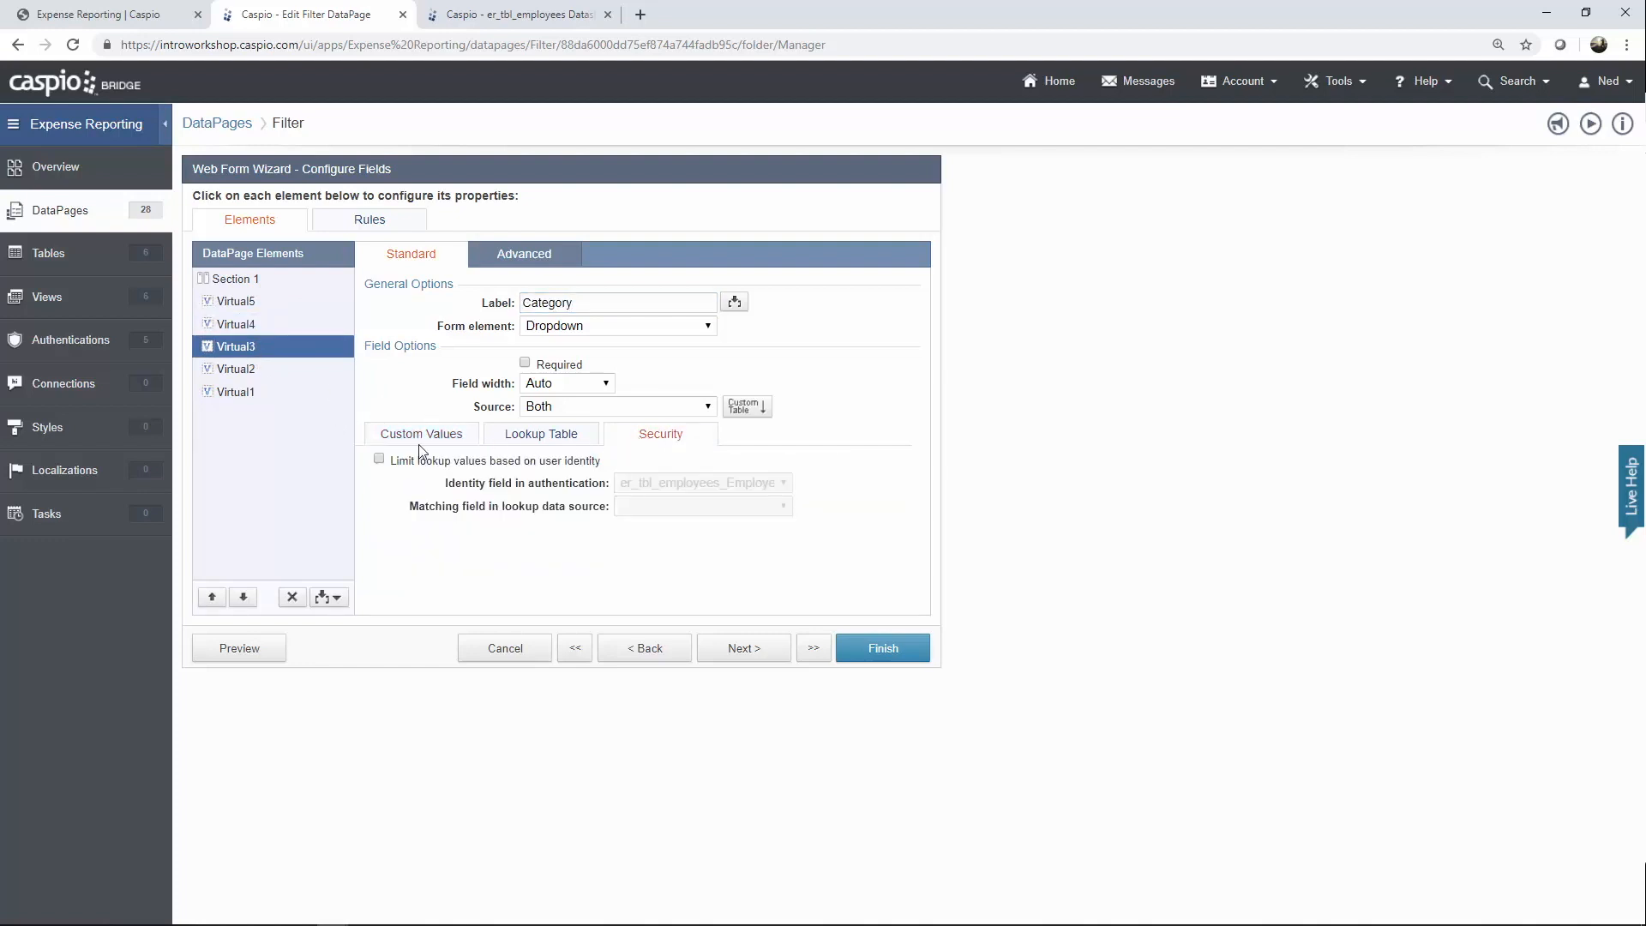
left_click(241, 374)
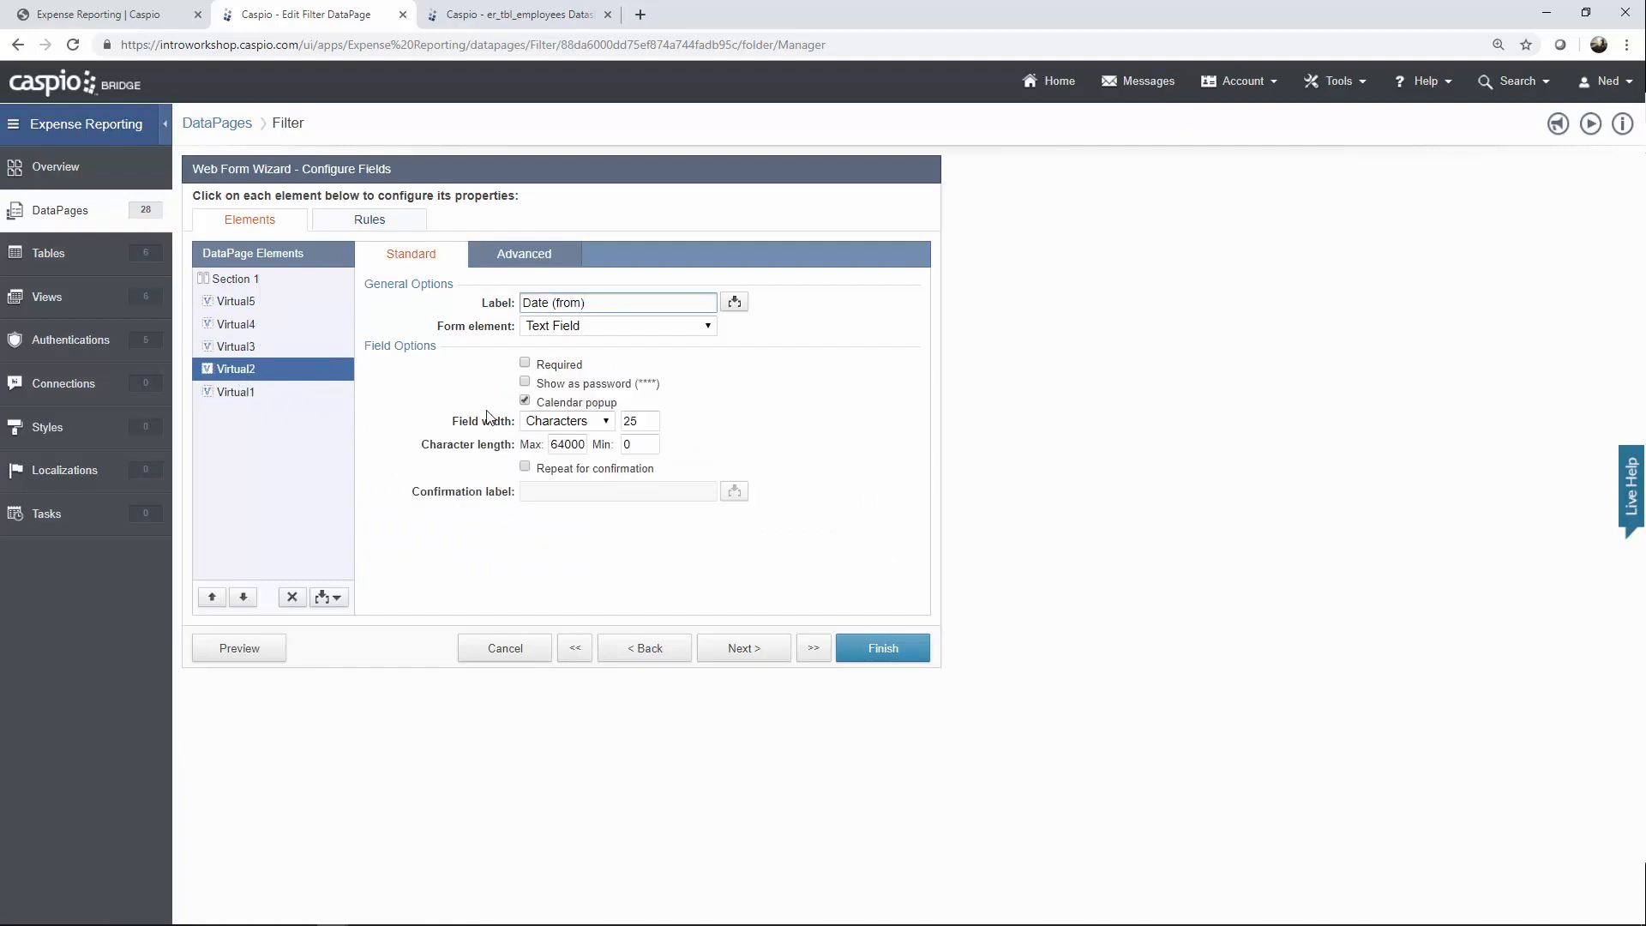
left_click(274, 394)
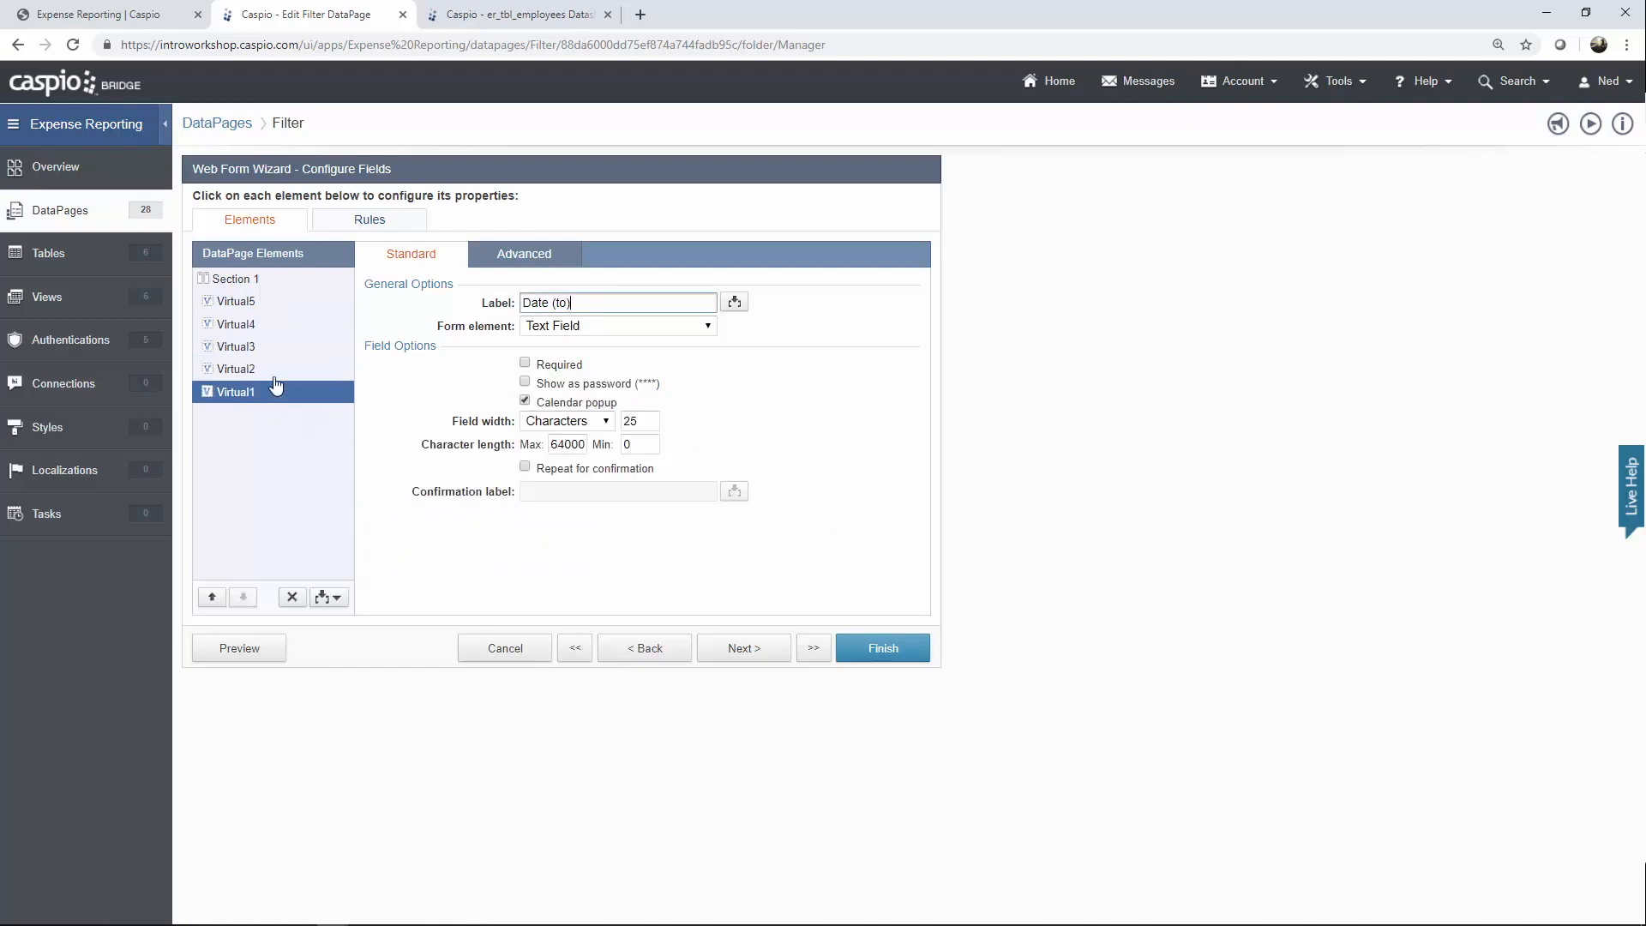
left_click(257, 304)
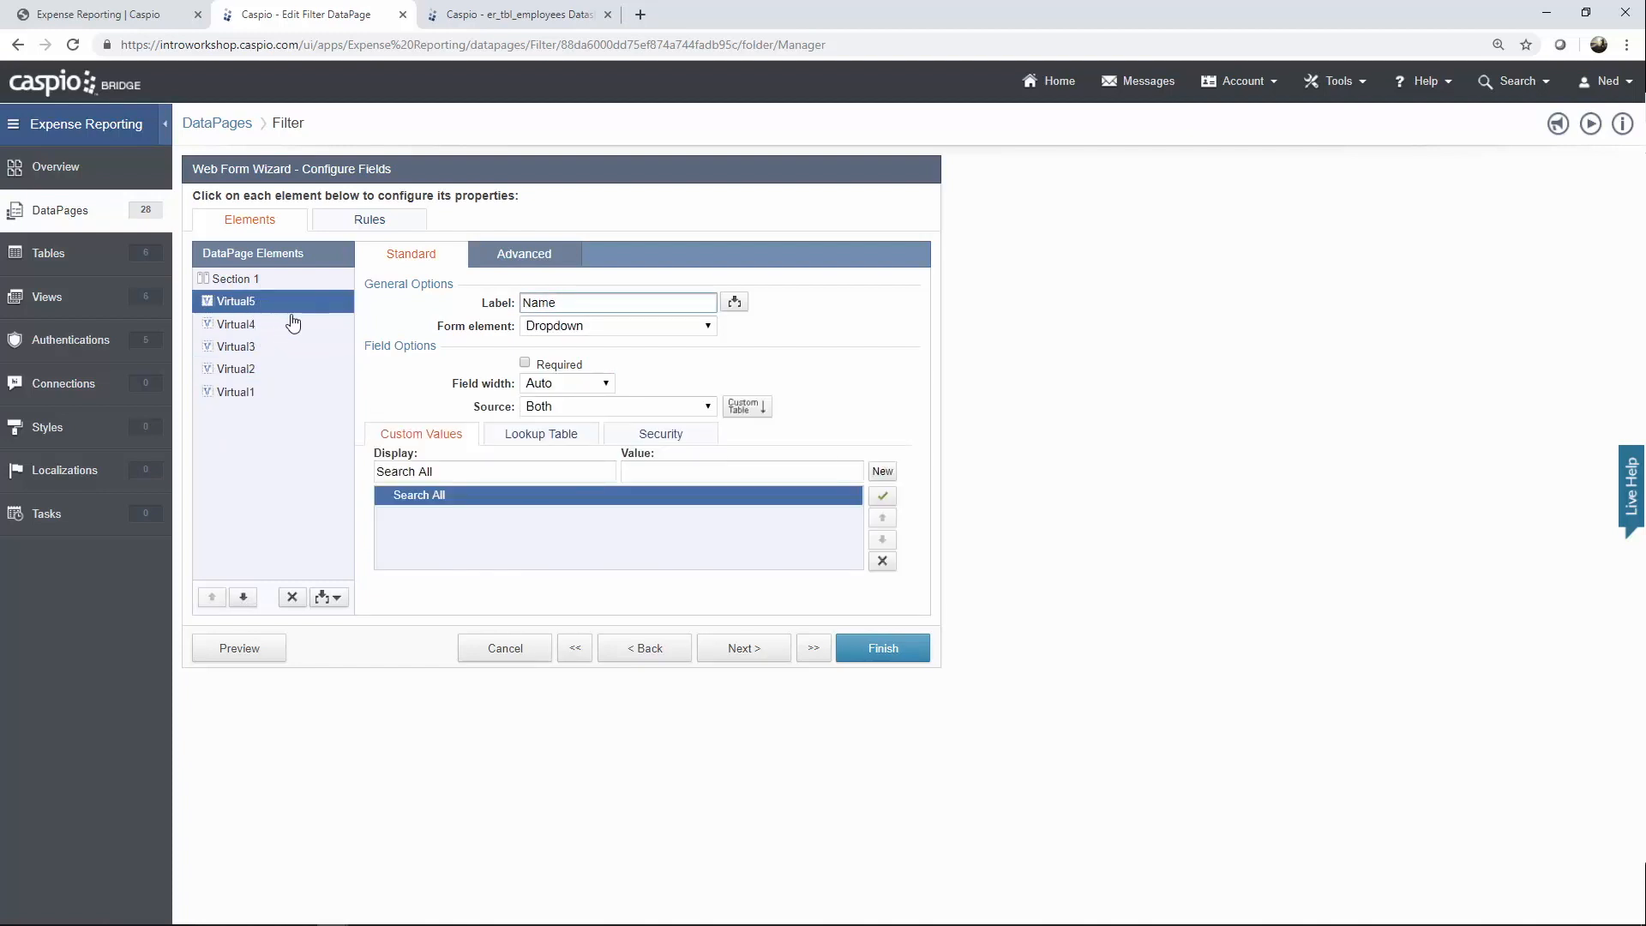
left_click(541, 439)
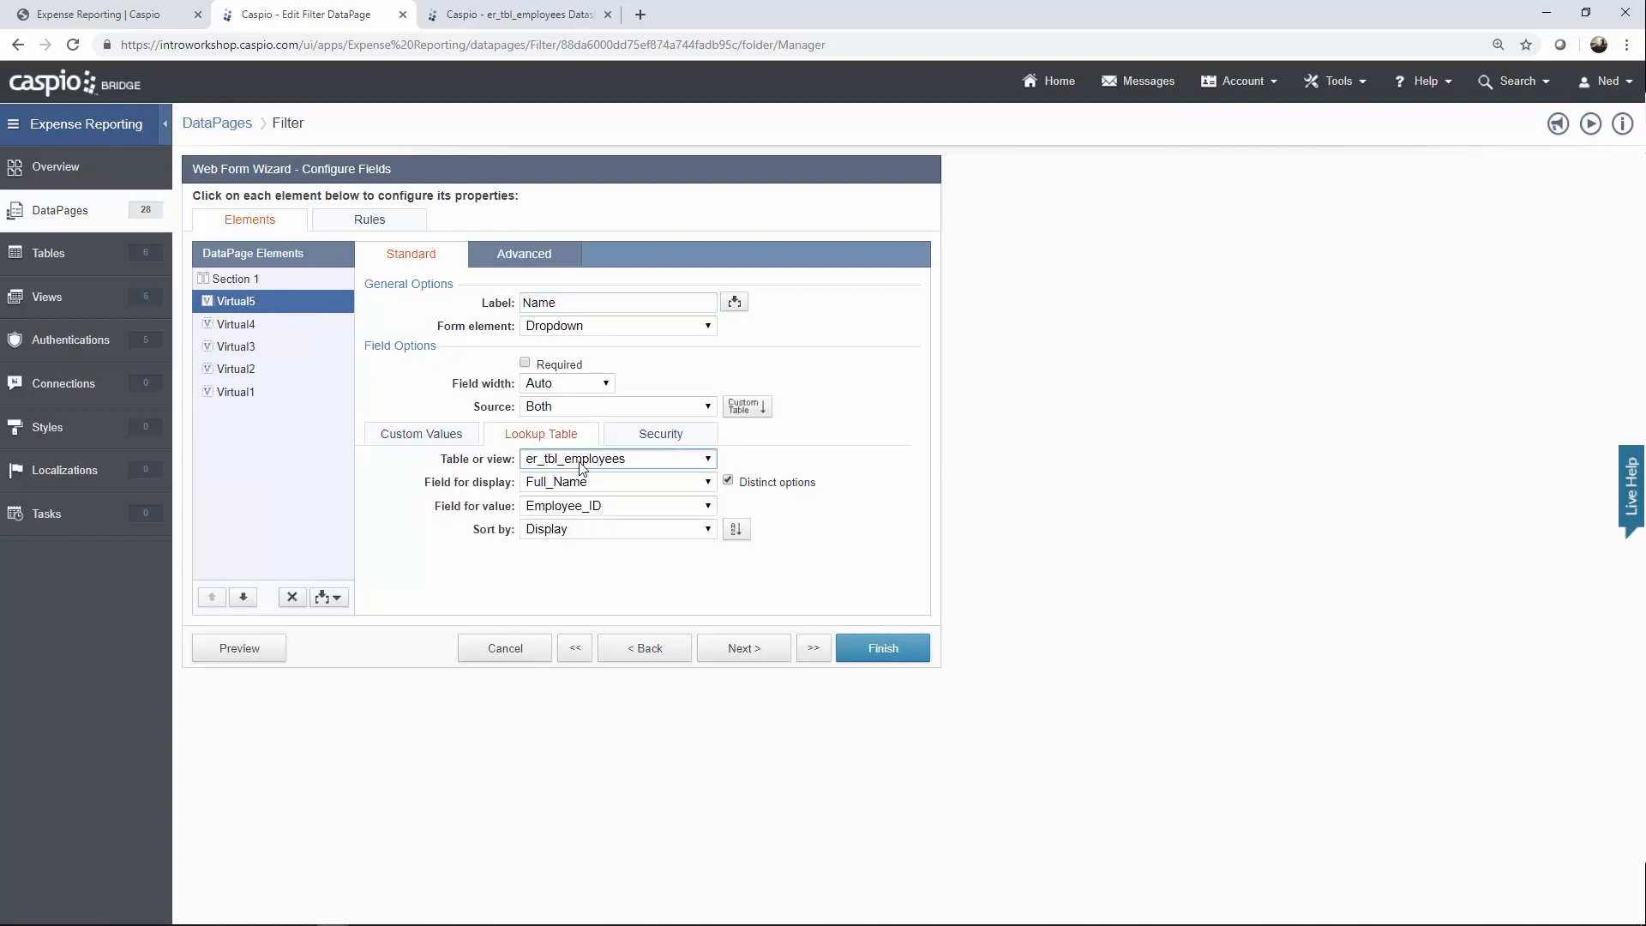
left_click(655, 436)
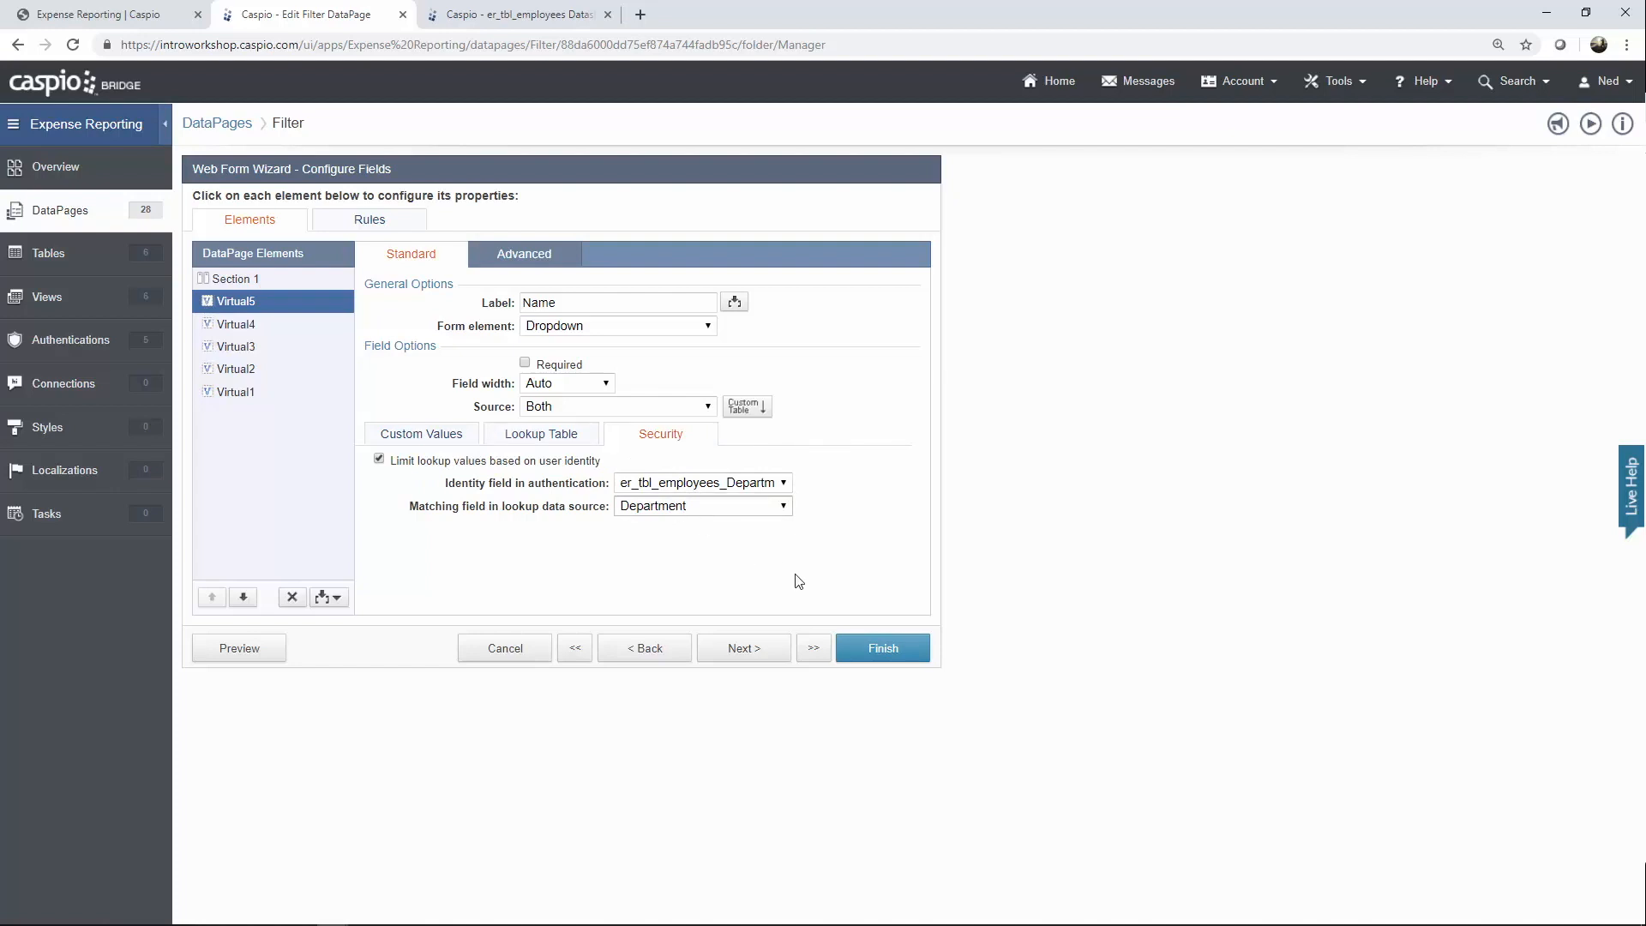
left_click(549, 644)
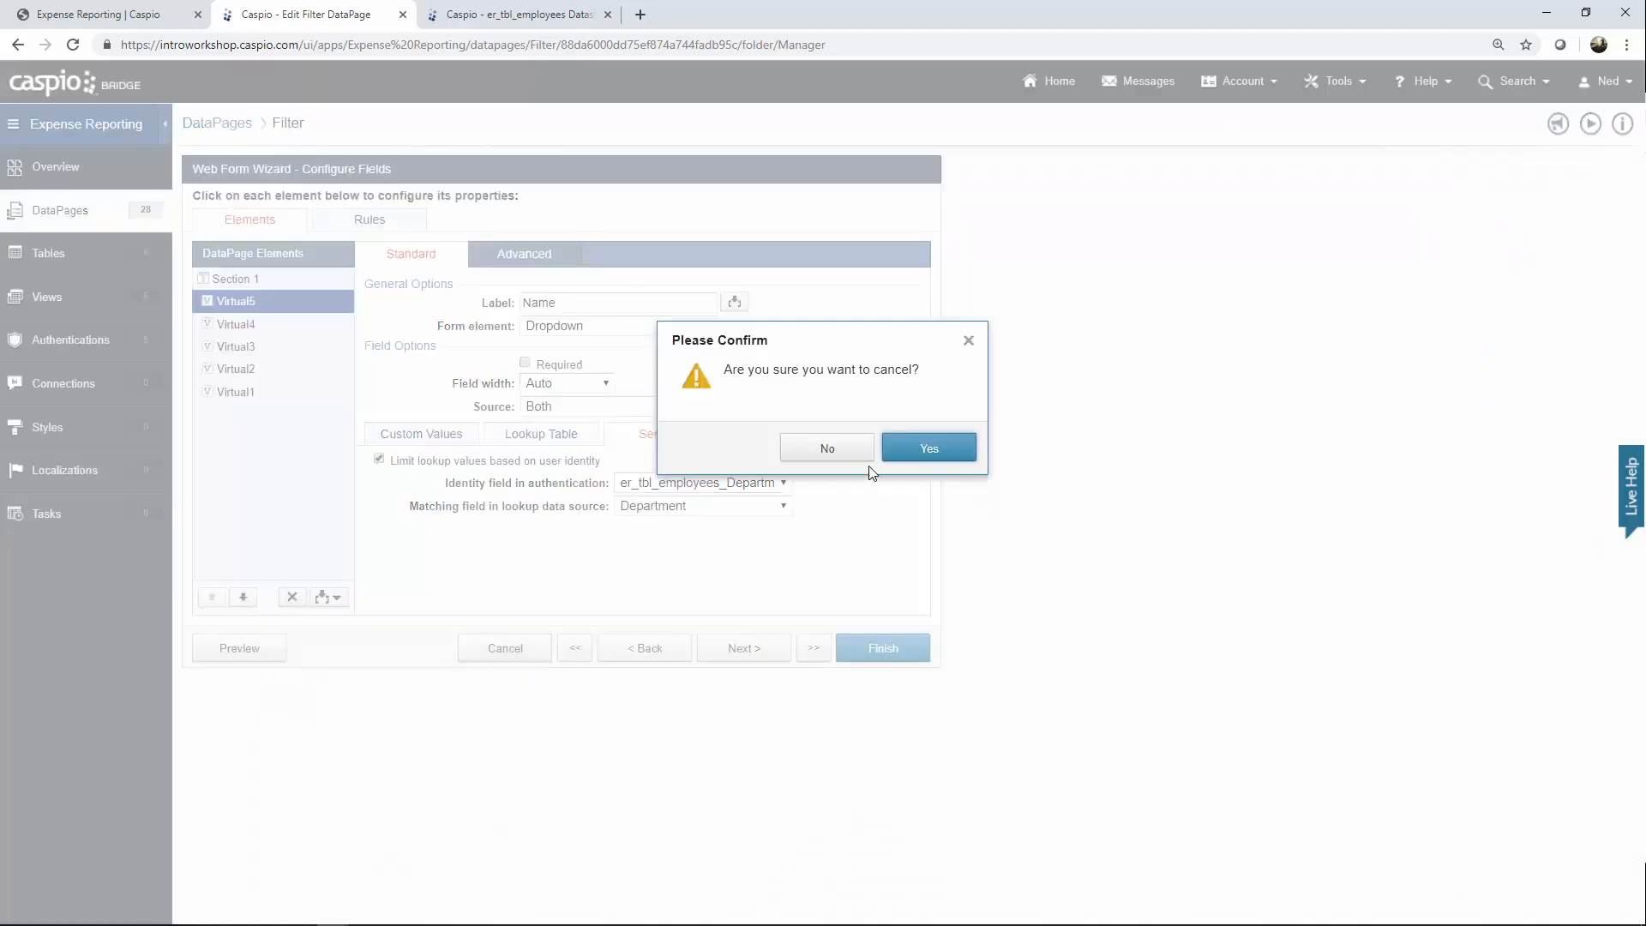
left_click(922, 451)
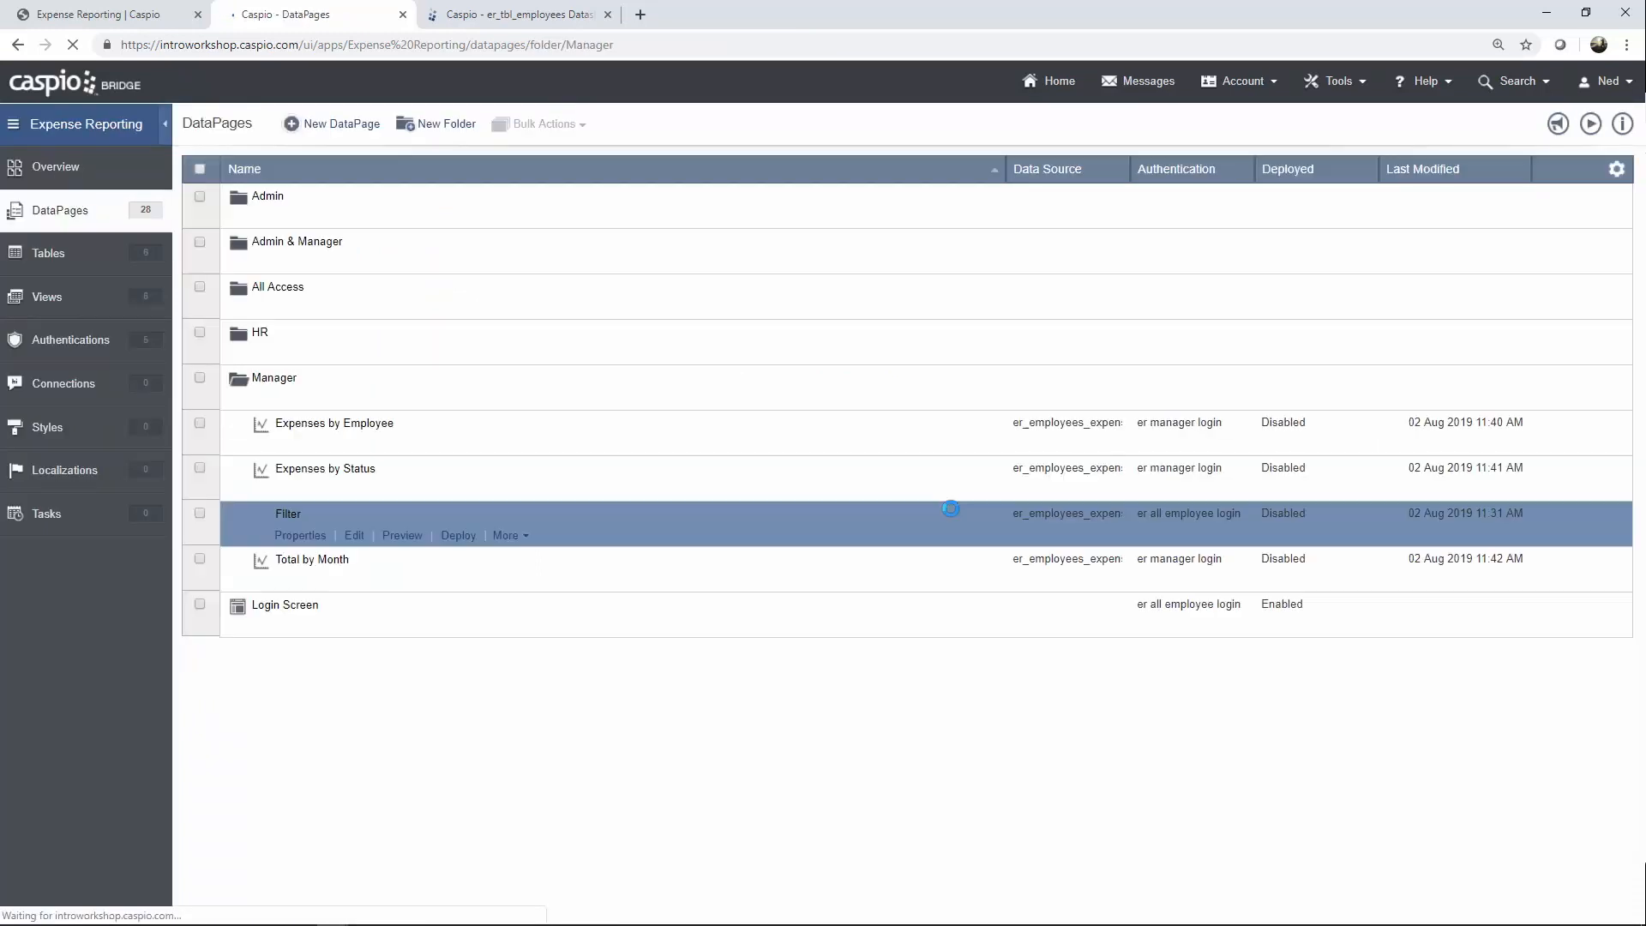